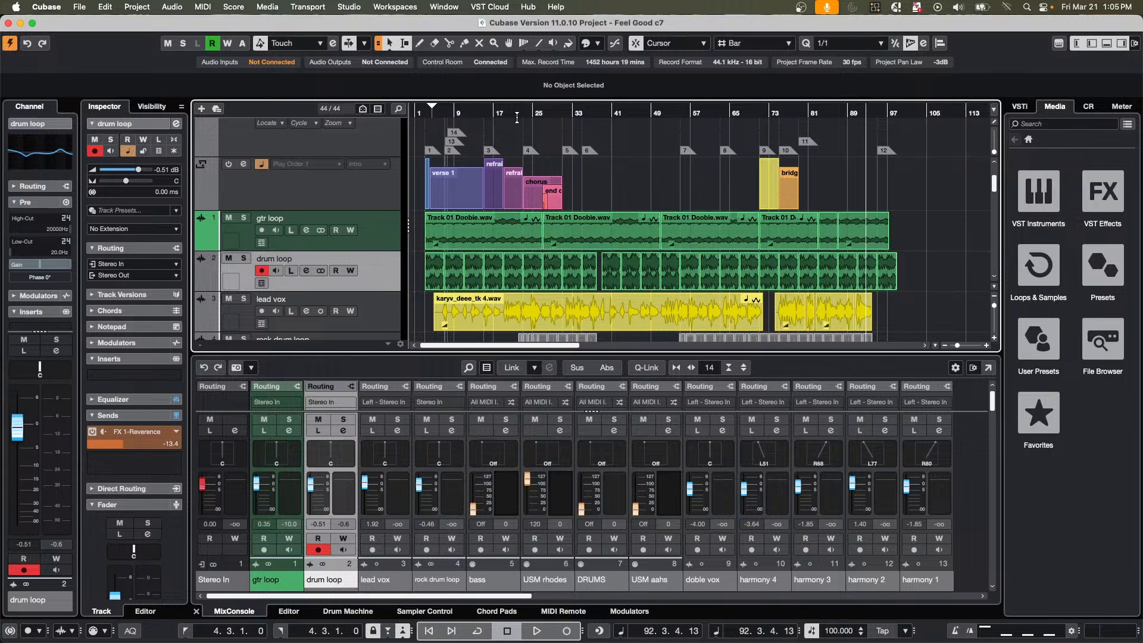
drag(427, 113, 427, 142)
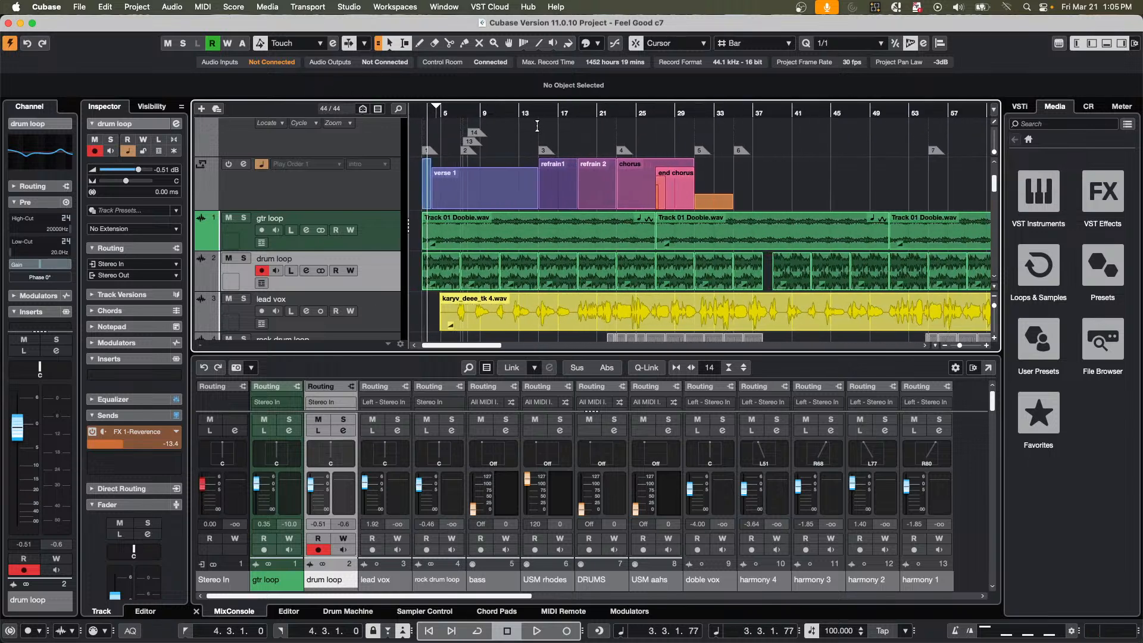
drag(498, 112, 500, 93)
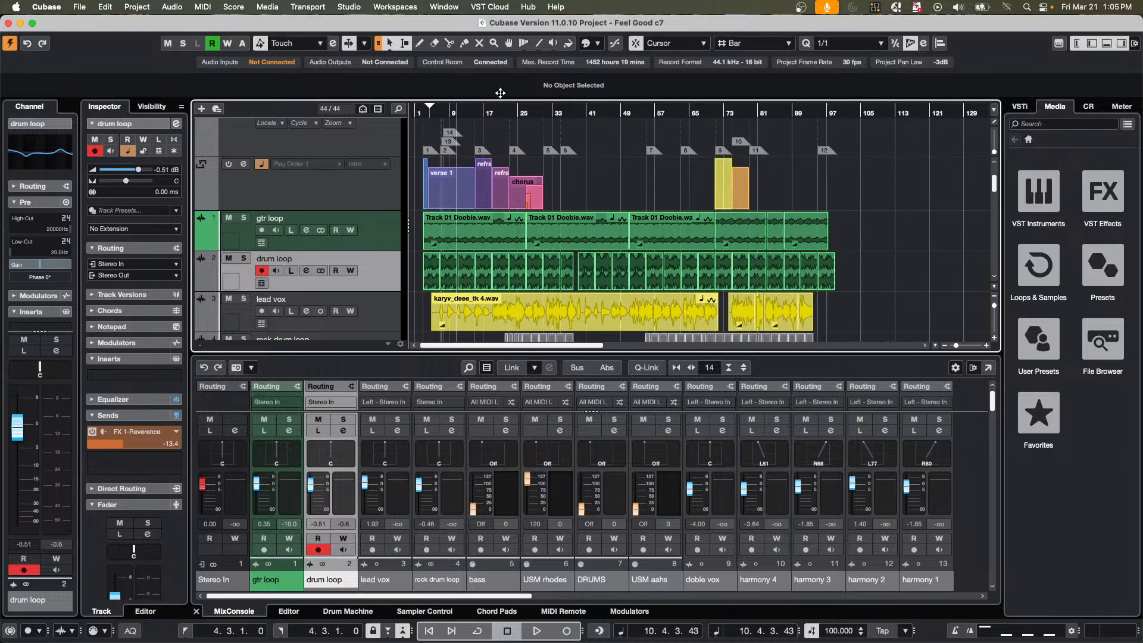
scroll(411, 253, down, 3)
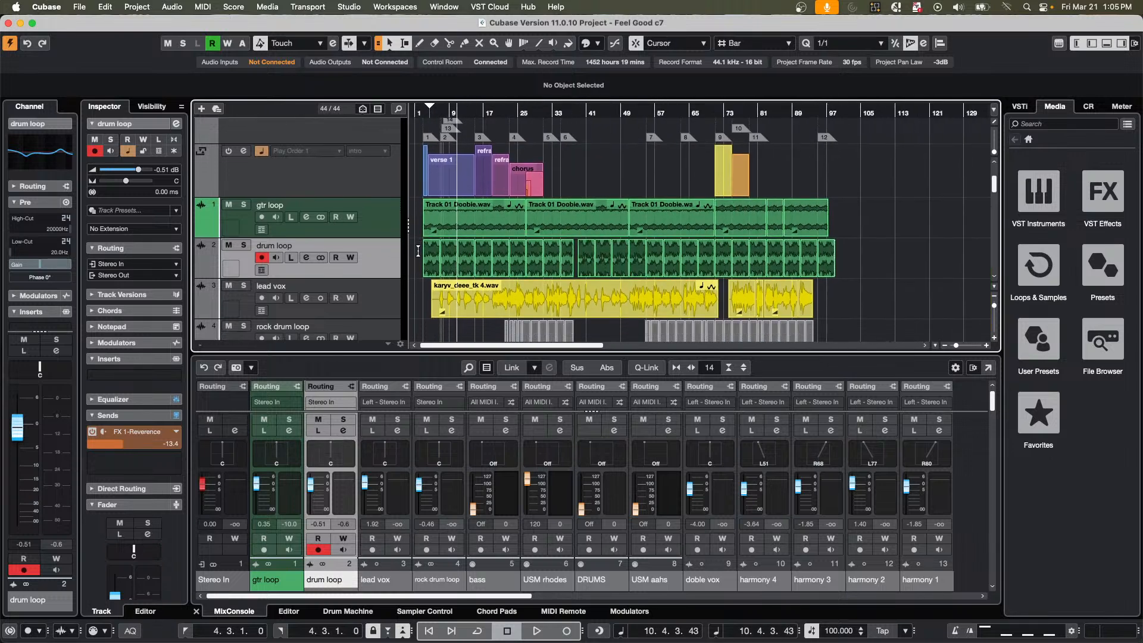
scroll(420, 258, down, 1)
scroll(655, 303, down, 1)
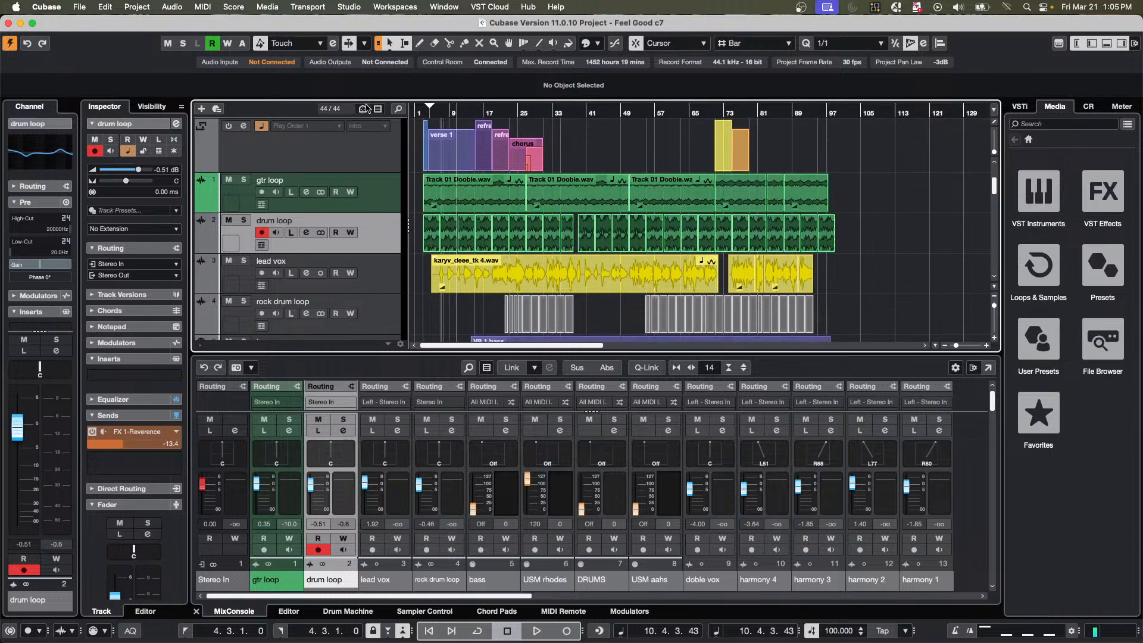
drag(416, 110, 417, 131)
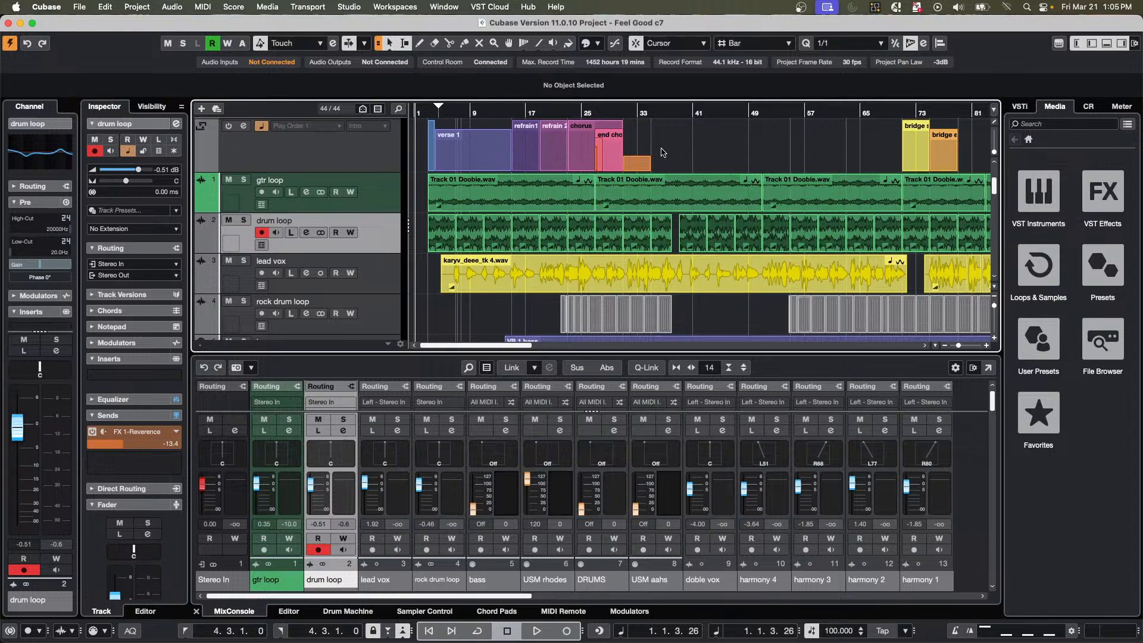
Draw an arranger event from about bar 41 to bar 57 on the arranger track with the Draw tool.
right_click(320, 147)
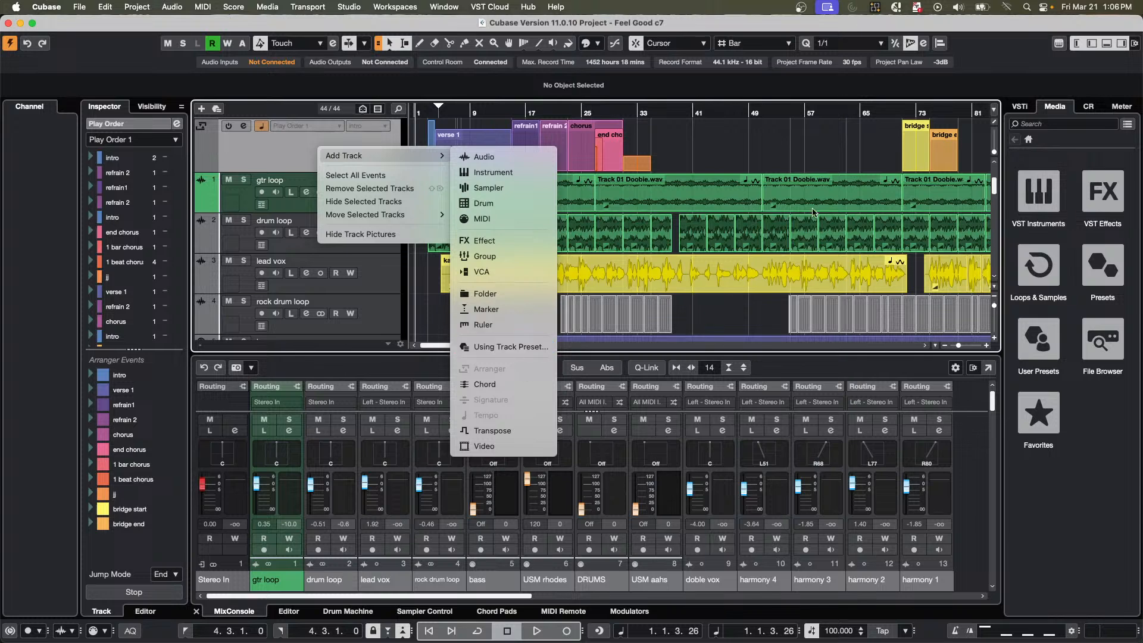
click(704, 160)
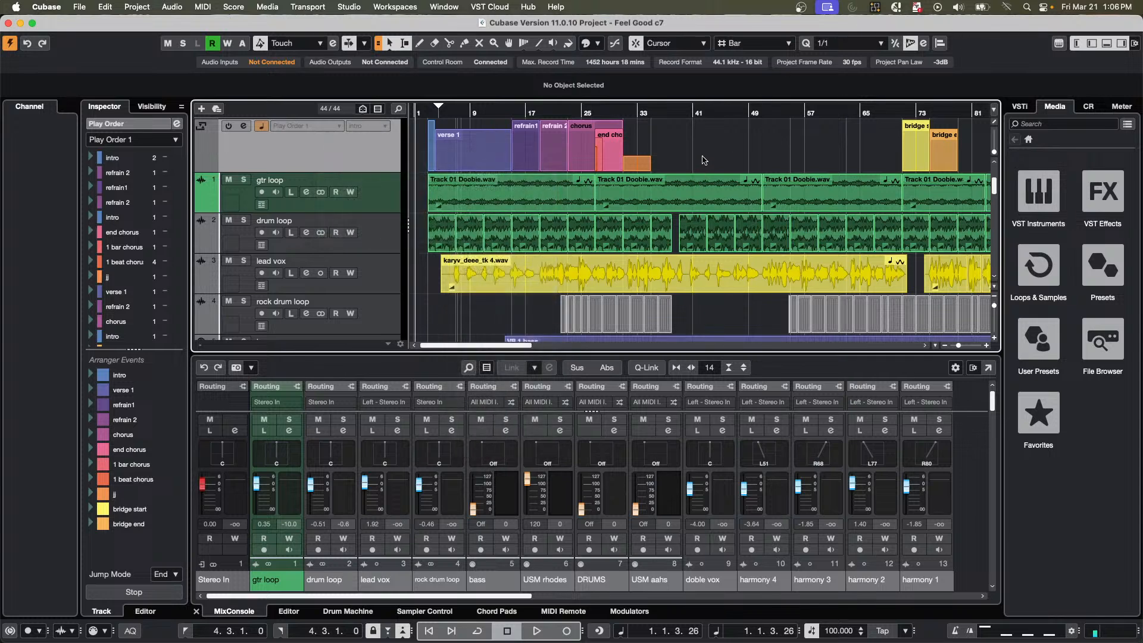
right_click(705, 159)
click(734, 157)
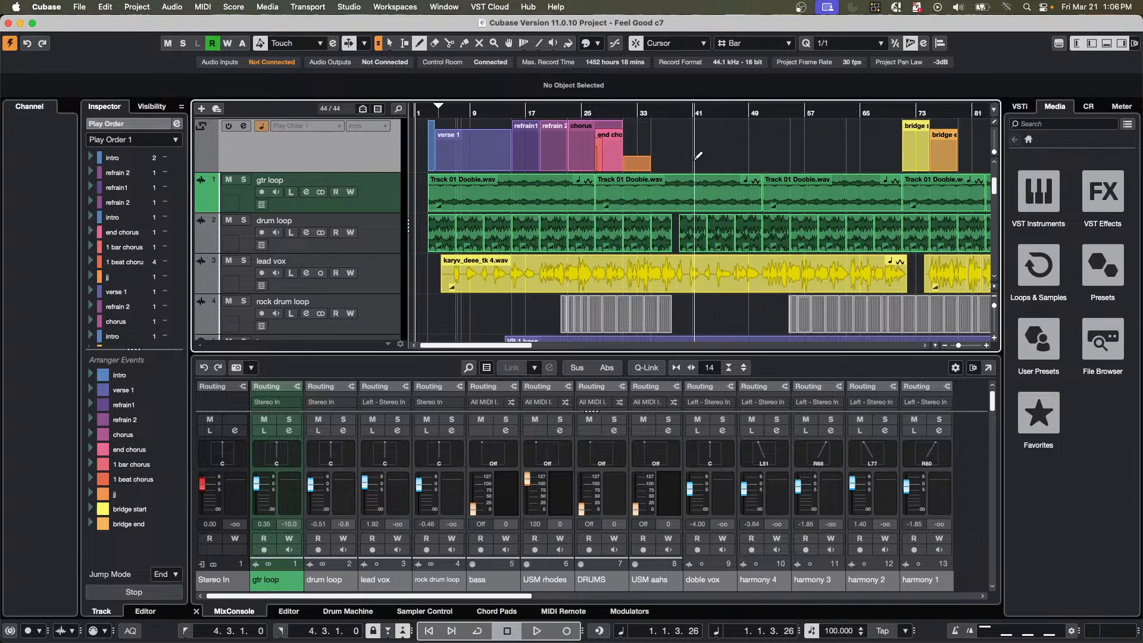
drag(694, 160, 808, 156)
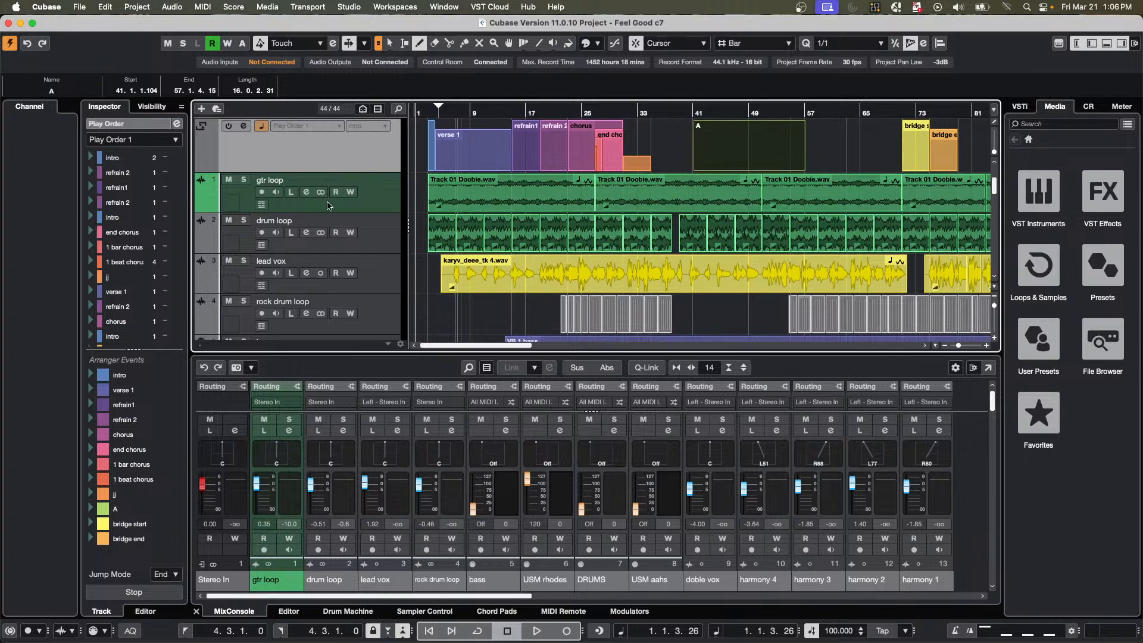
Switch to OBS, set the Audio Input Capture device to Yamaha AG08 Streaming / CH3-4, and return to Cubase.
key(super+Tab)
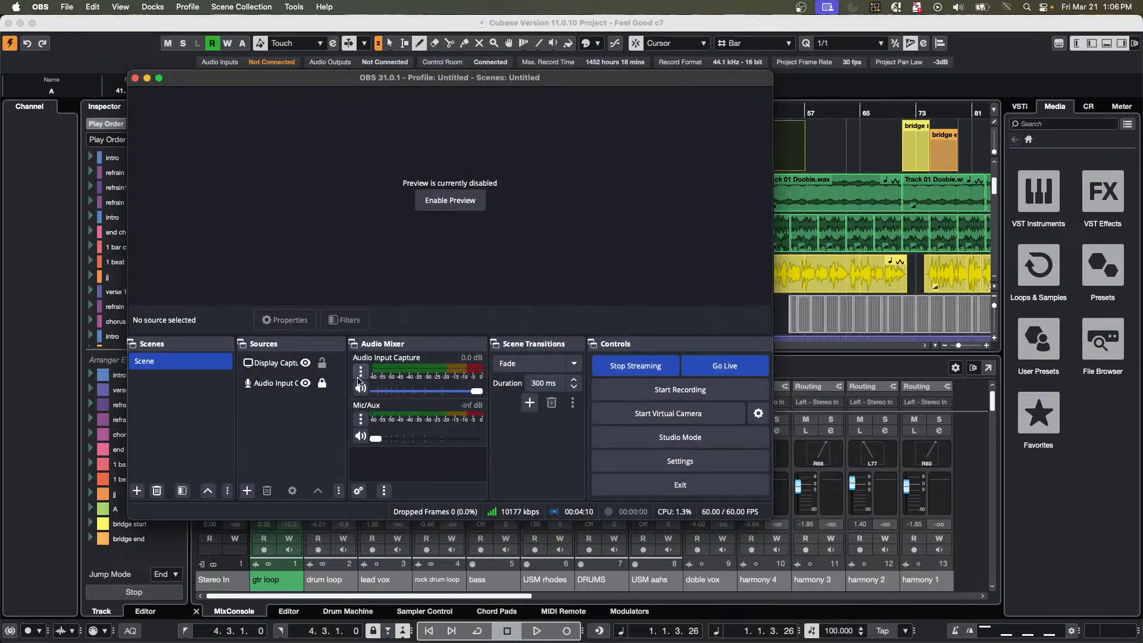
click(266, 364)
click(276, 384)
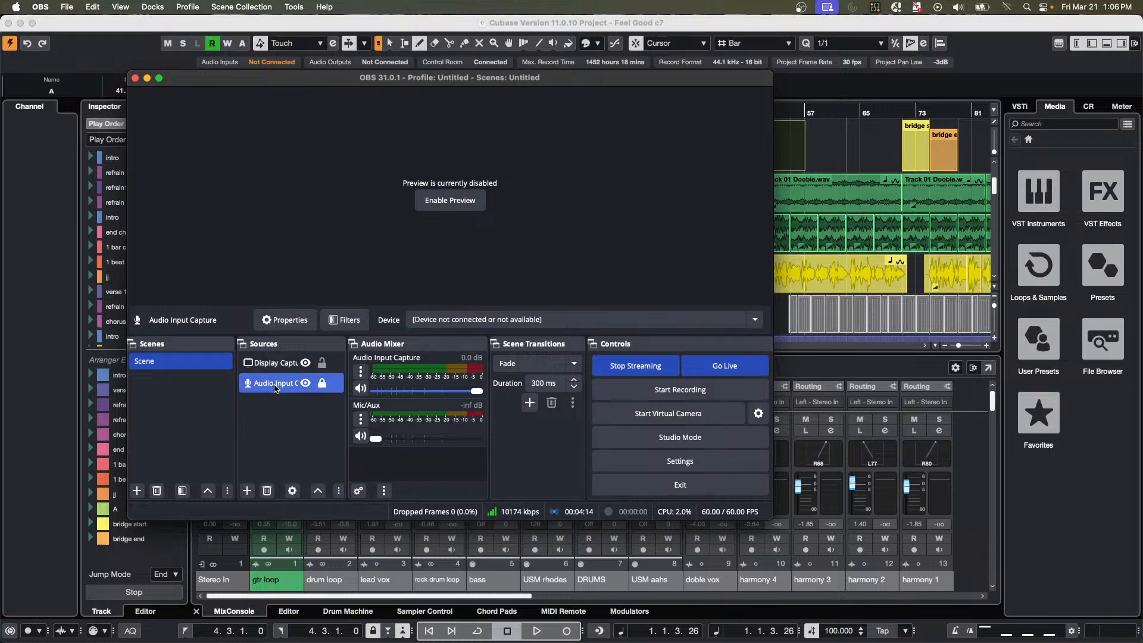
double_click(275, 389)
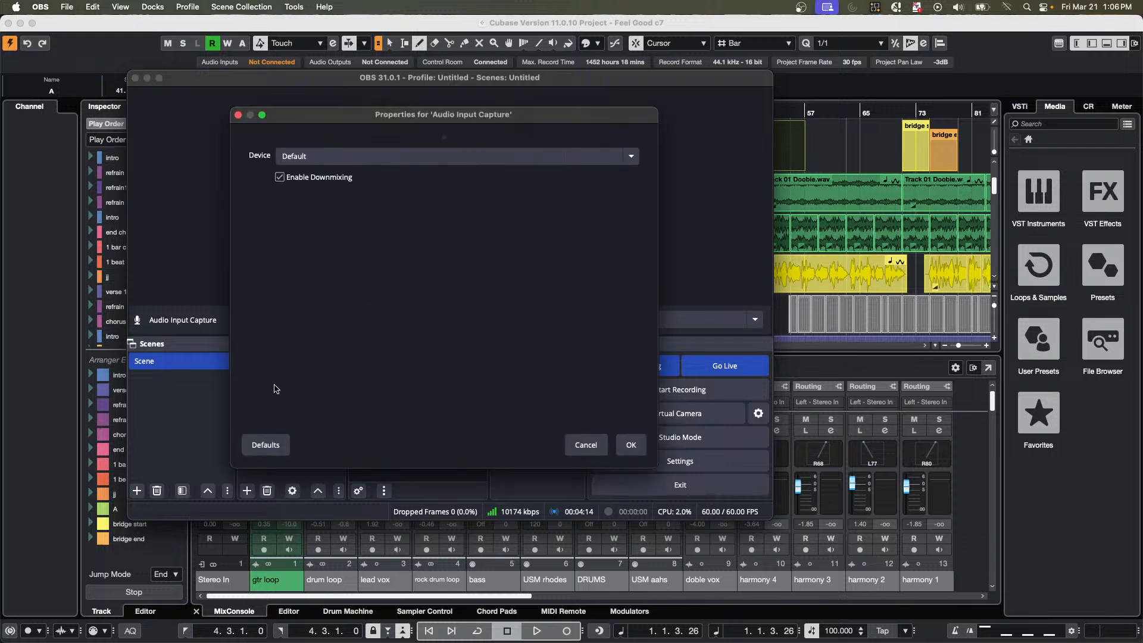
click(374, 157)
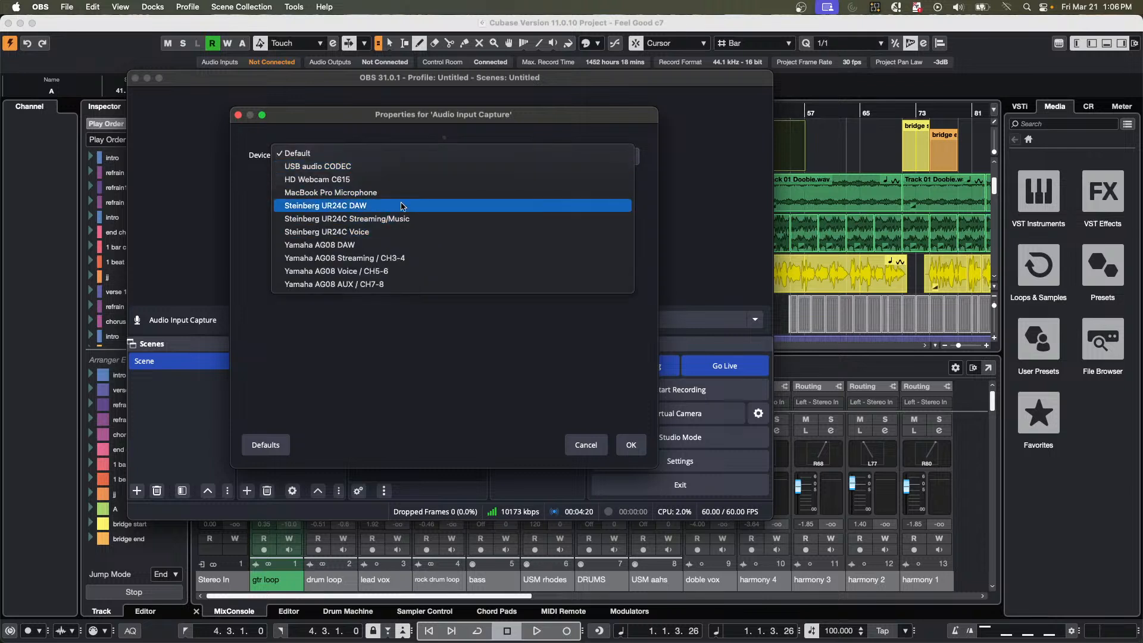
click(455, 261)
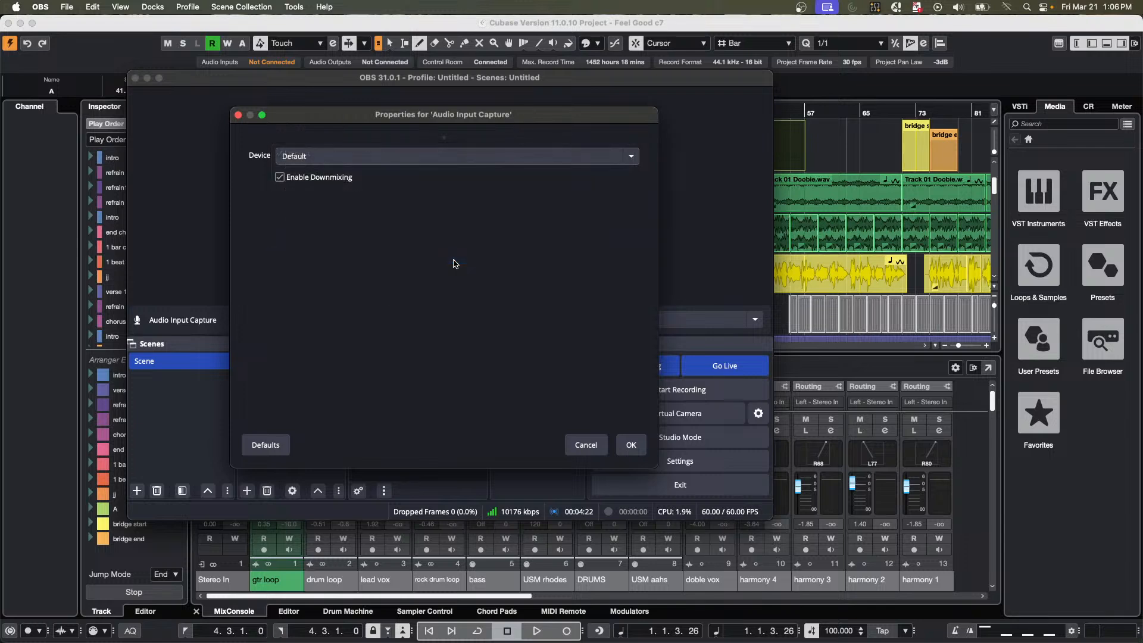
click(631, 445)
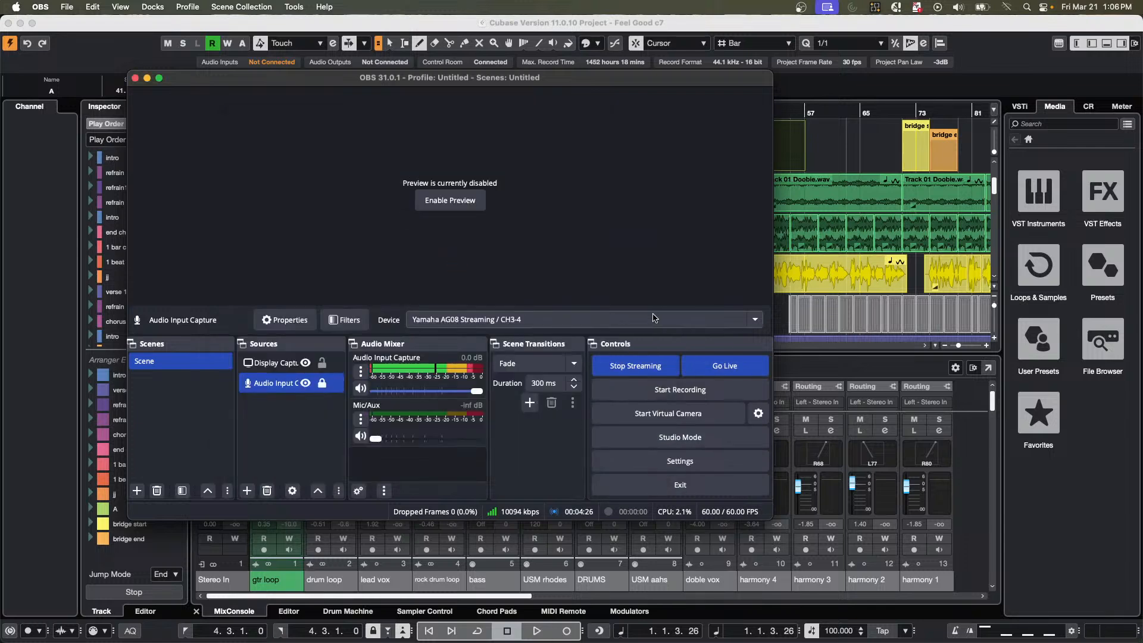
click(864, 143)
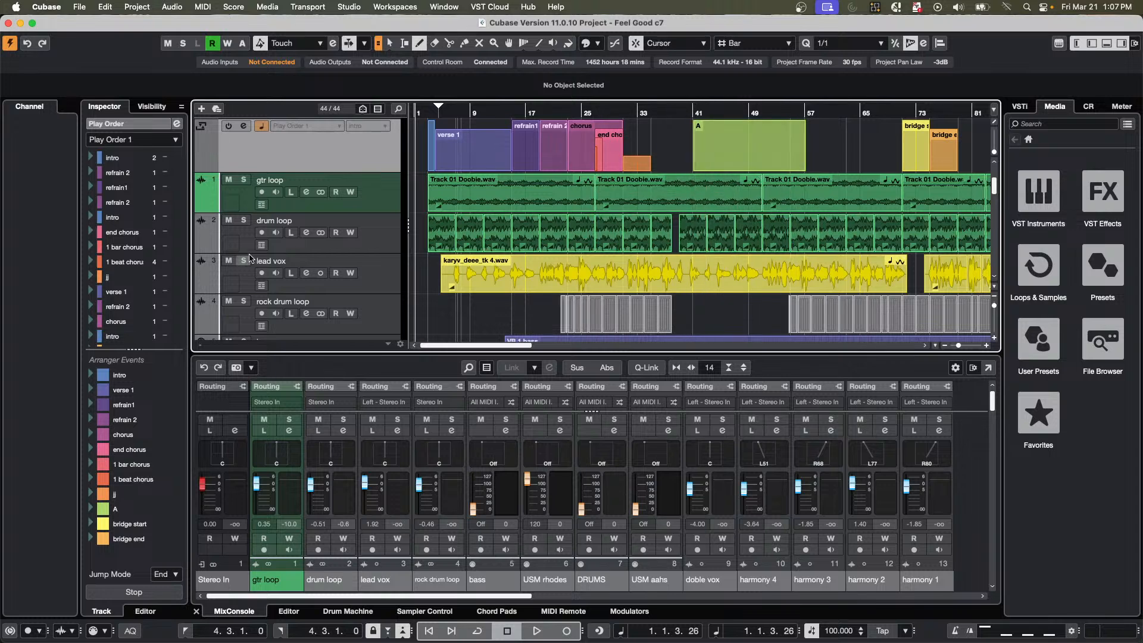
Erase the arranger event between bars 41 and 57 from the arranger track.
drag(501, 111, 502, 96)
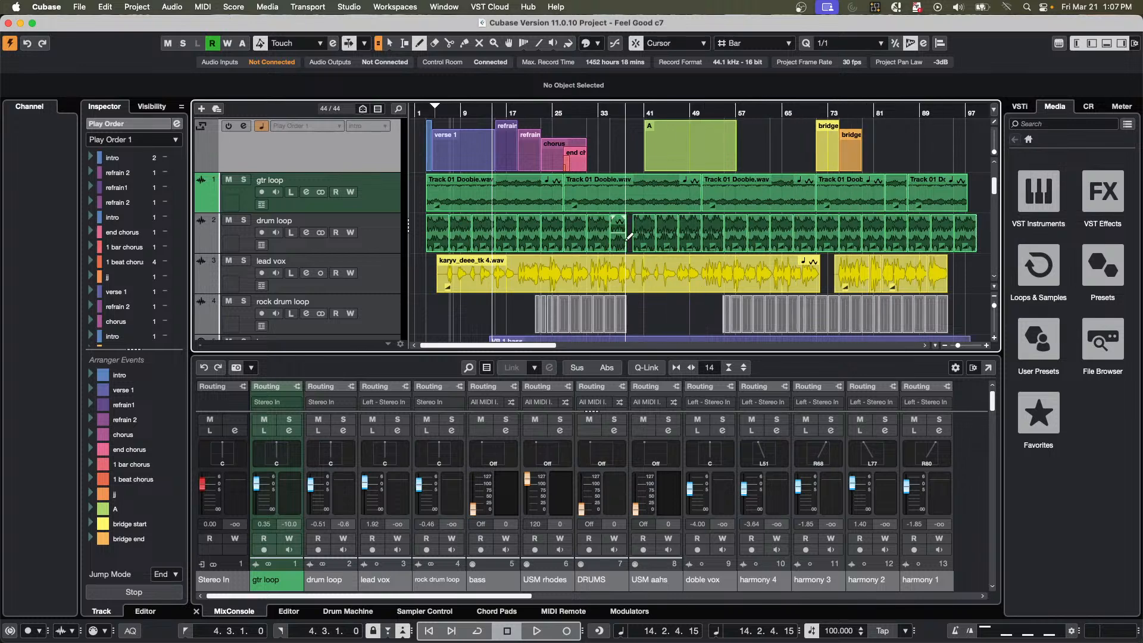
right_click(672, 162)
click(715, 162)
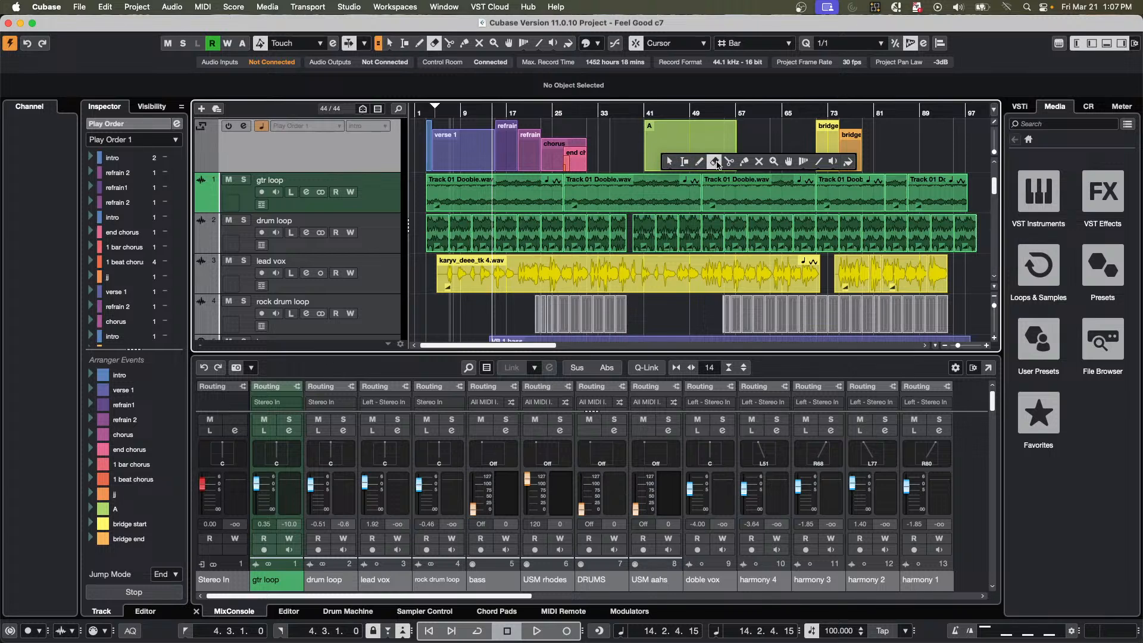
click(673, 164)
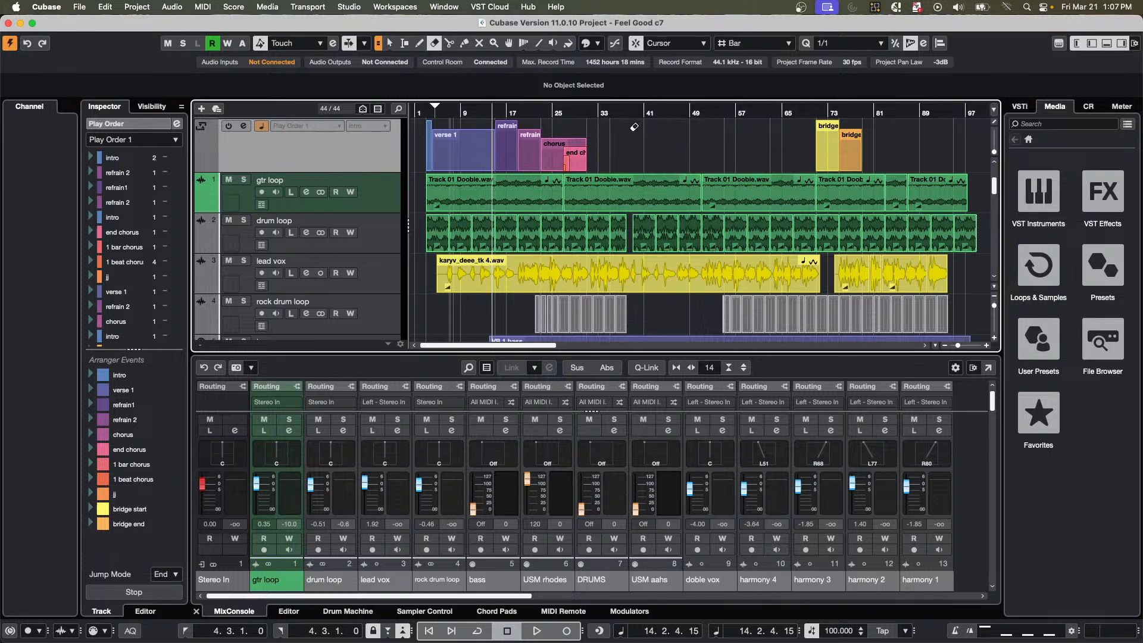
Draw an arranger event about 24 bars long from around bar 41, plus four shorter overlapping events inside its range.
right_click(646, 135)
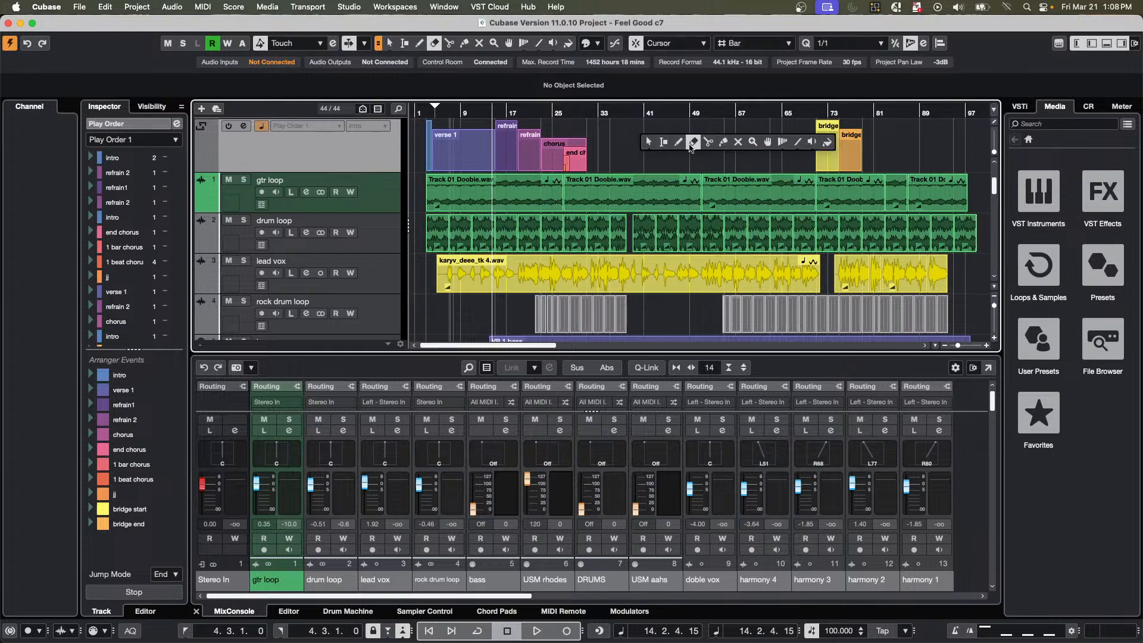
click(679, 143)
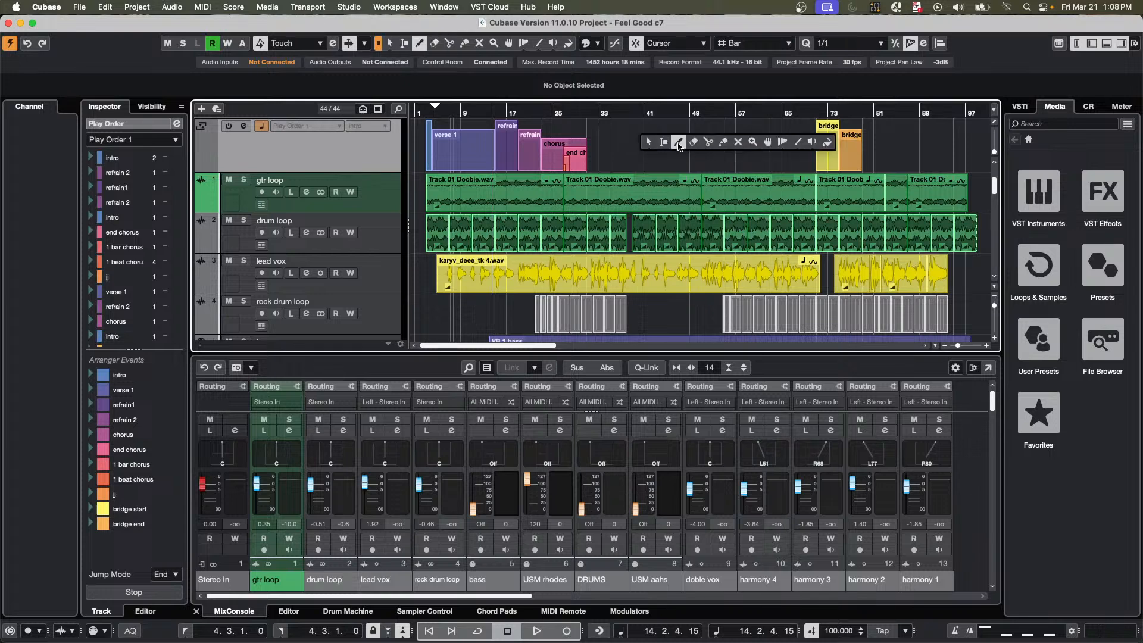
right_click(306, 145)
mouse_move(310, 151)
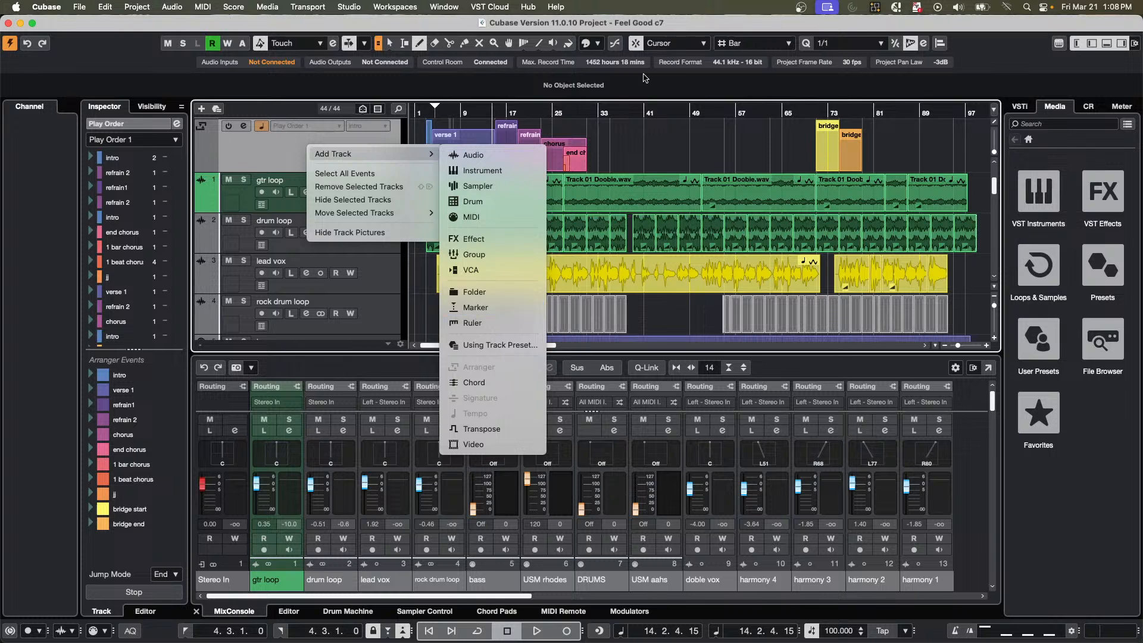
click(636, 161)
right_click(636, 161)
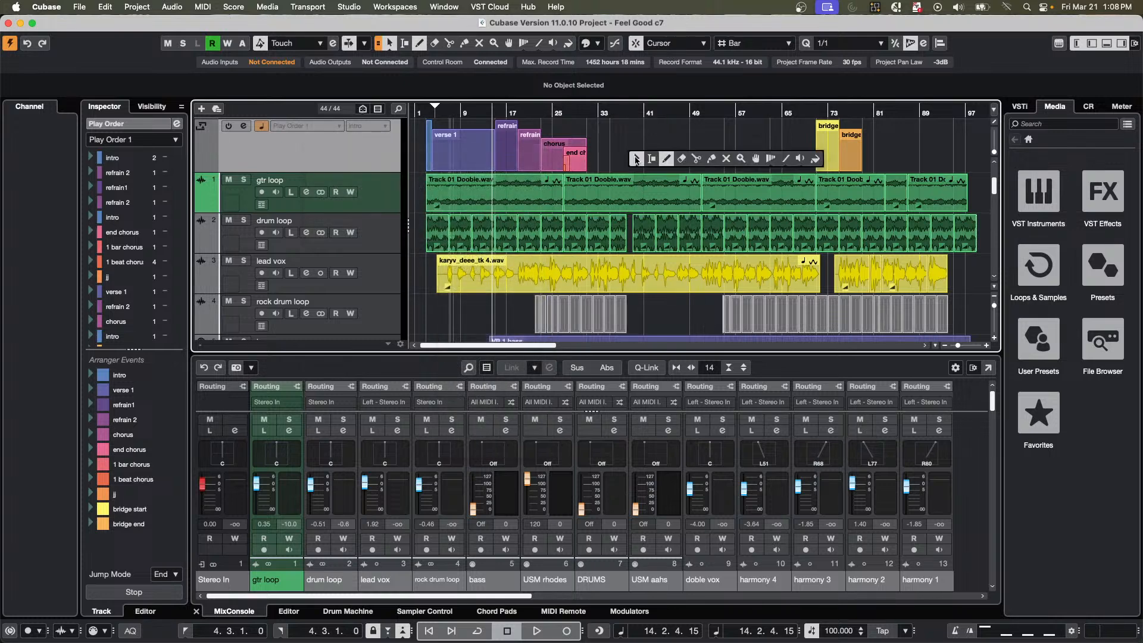
click(656, 159)
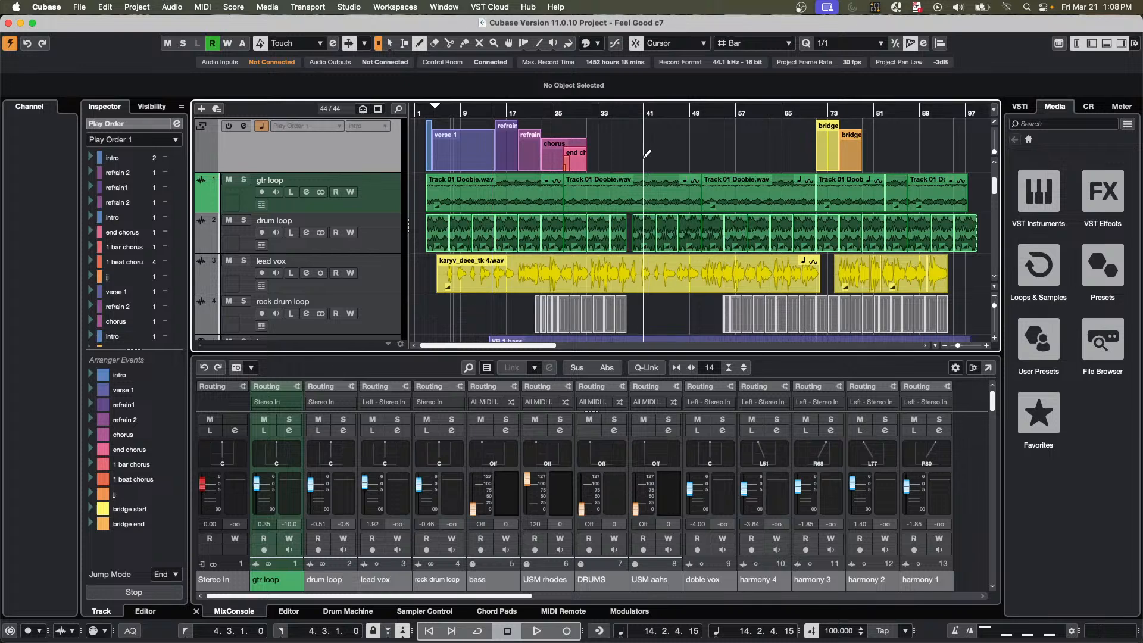
drag(646, 156, 786, 153)
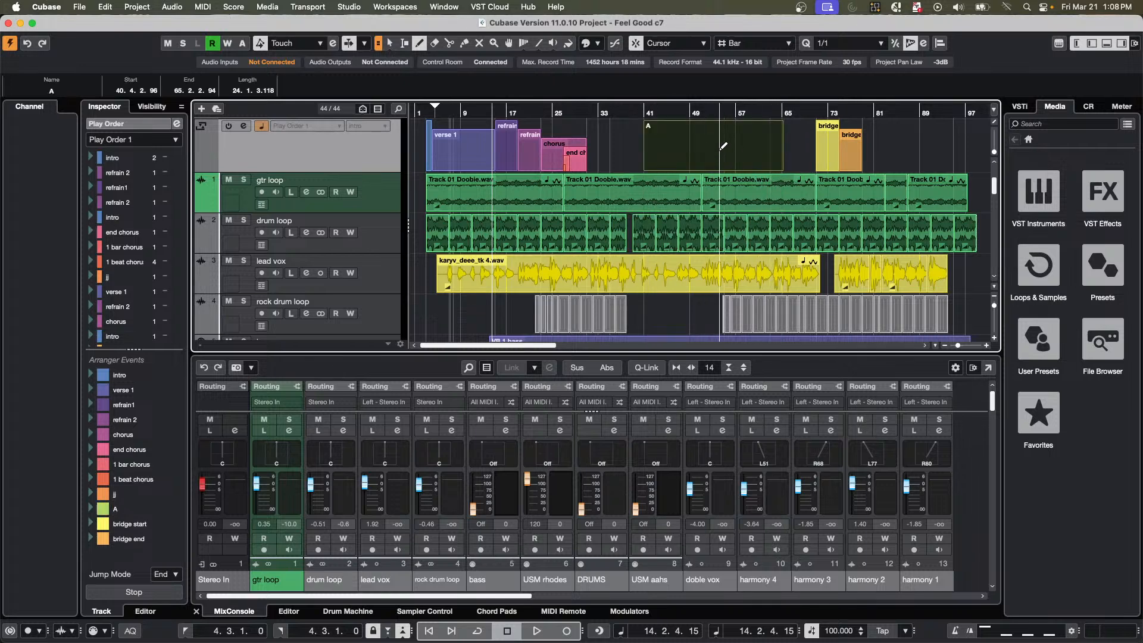
mouse_move(672, 142)
mouse_down()
mouse_move(776, 150)
mouse_move(741, 153)
mouse_up()
click(730, 160)
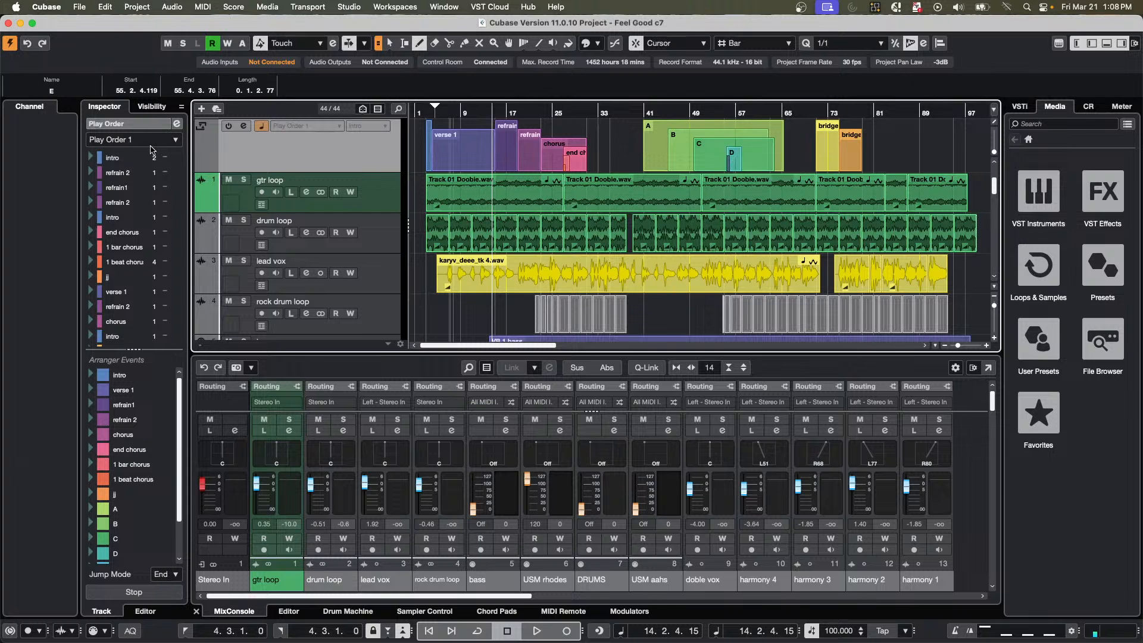
Create a new arranger chain and add B twice, followed by intro, chorus and refrain 2.
click(171, 140)
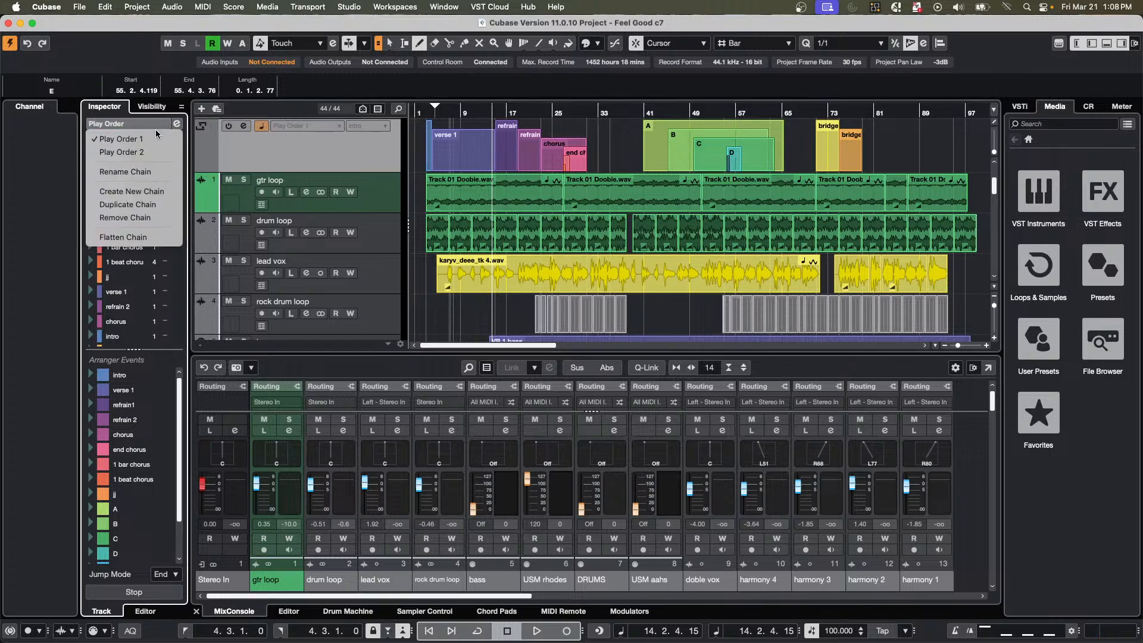
click(156, 191)
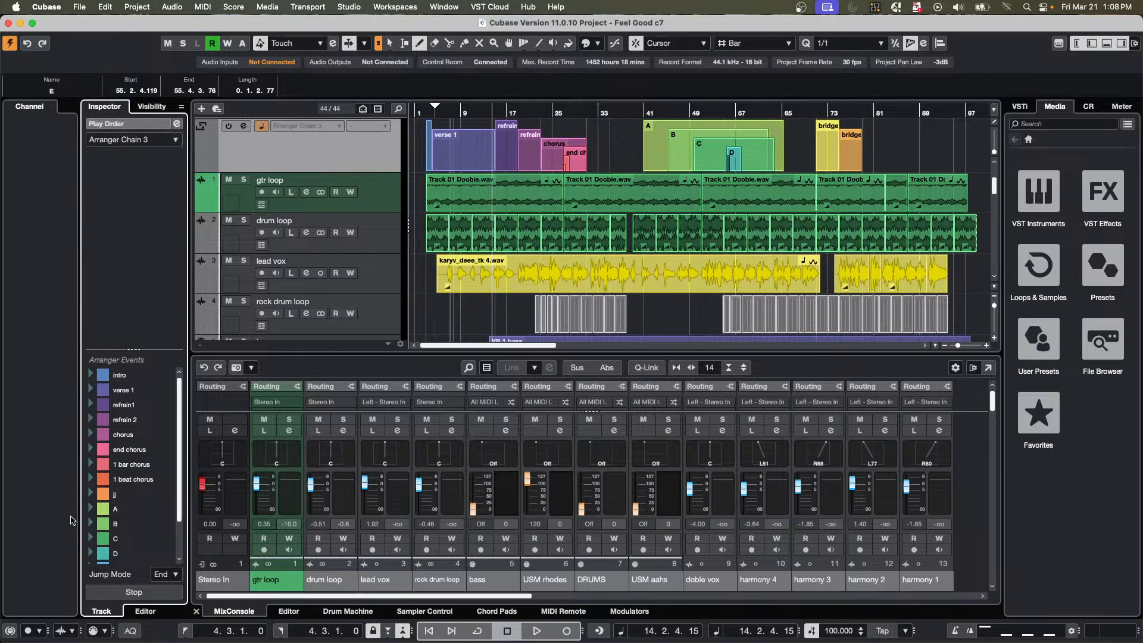
double_click(119, 524)
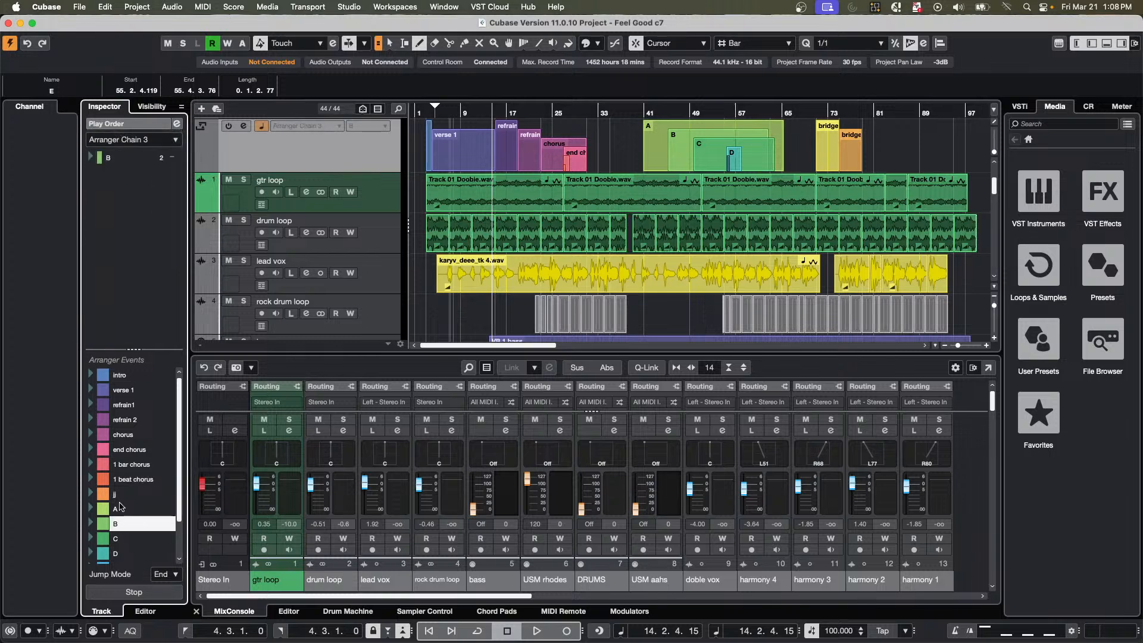
double_click(127, 376)
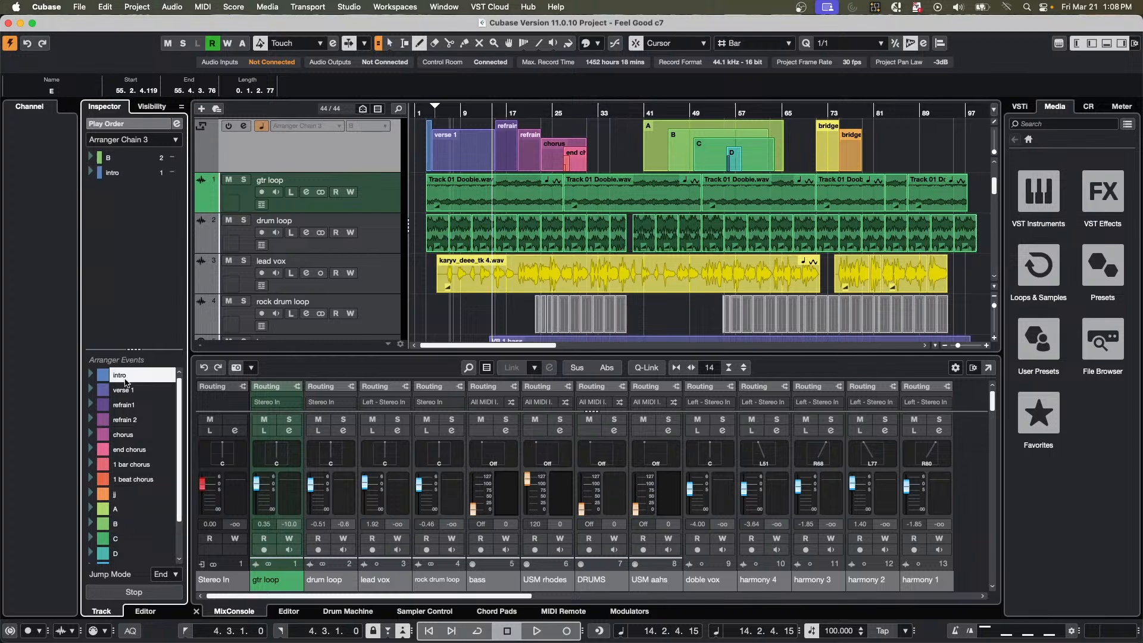
double_click(125, 432)
double_click(126, 420)
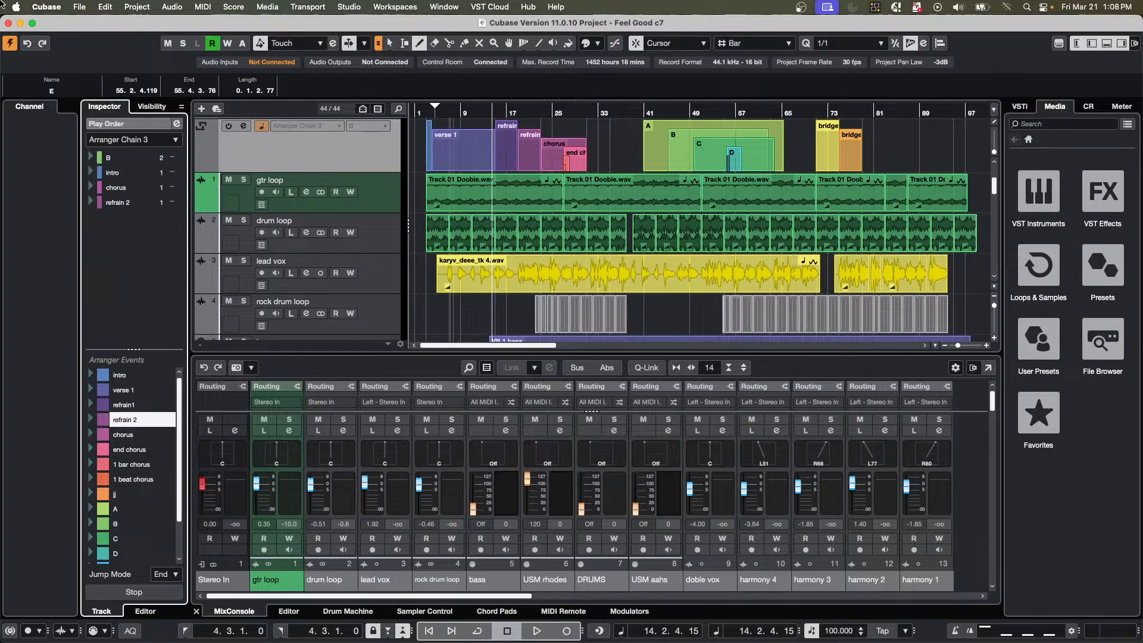
Switch the arranger to Play Order 1 and start playback from its fifth entry, the second intro.
click(175, 139)
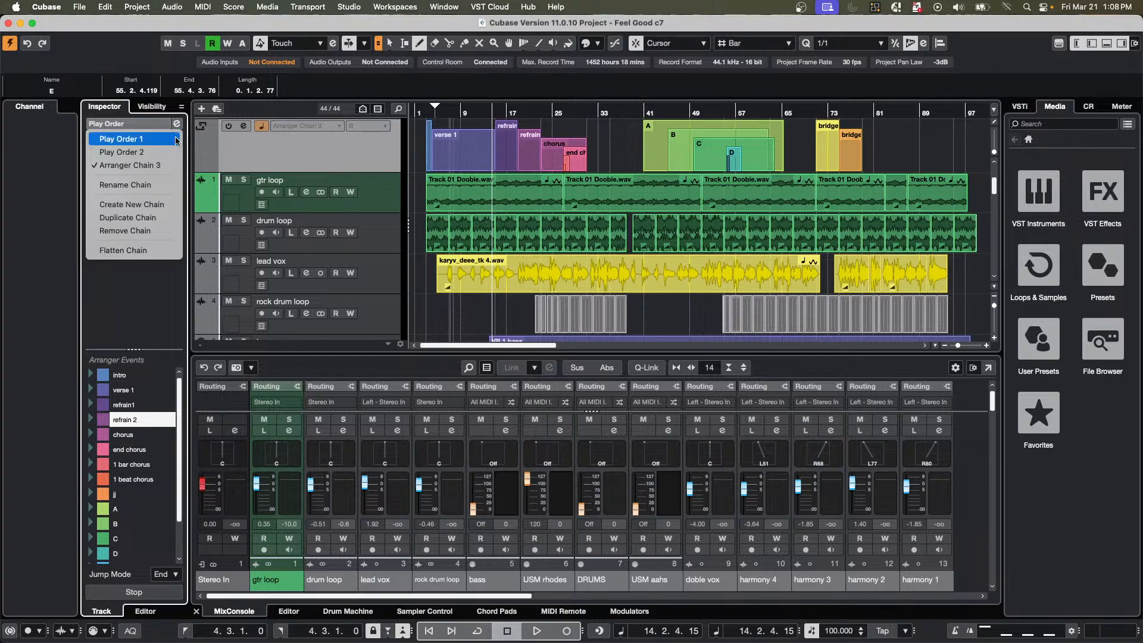
click(168, 142)
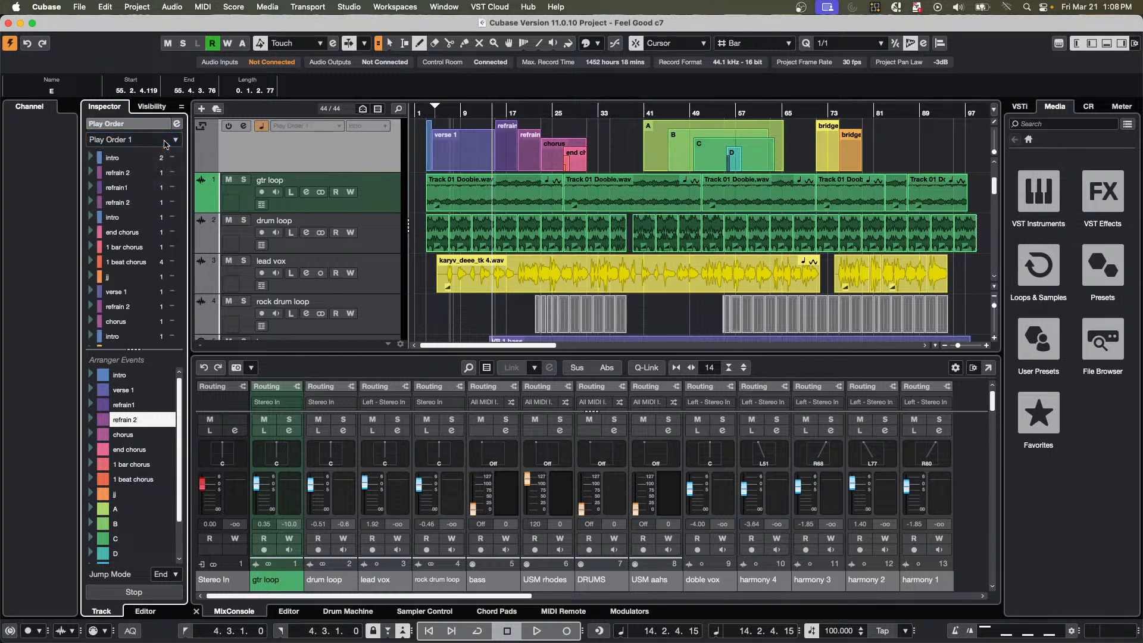
double_click(98, 218)
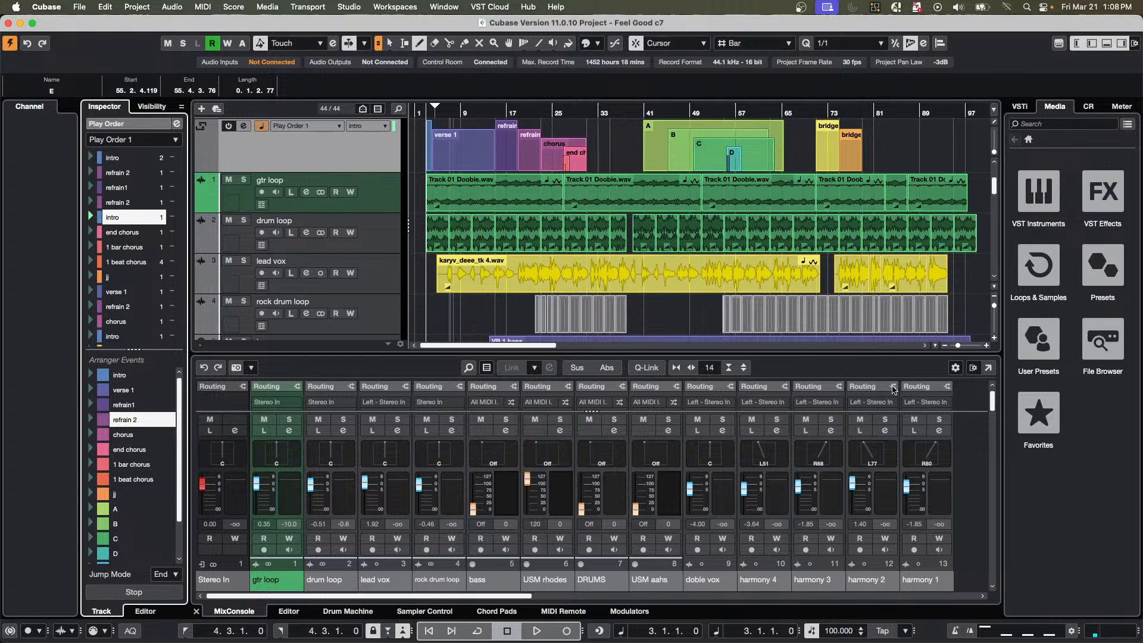
key(space)
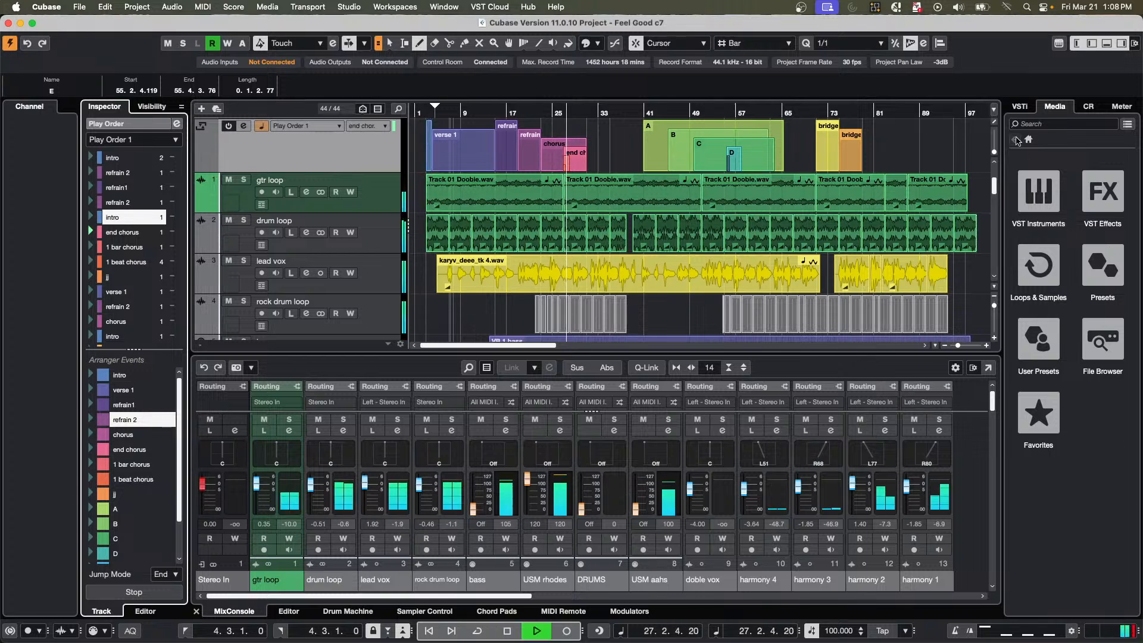
Lower the Control Room main level to -12.6 dB during playback and stop the transport.
click(1092, 108)
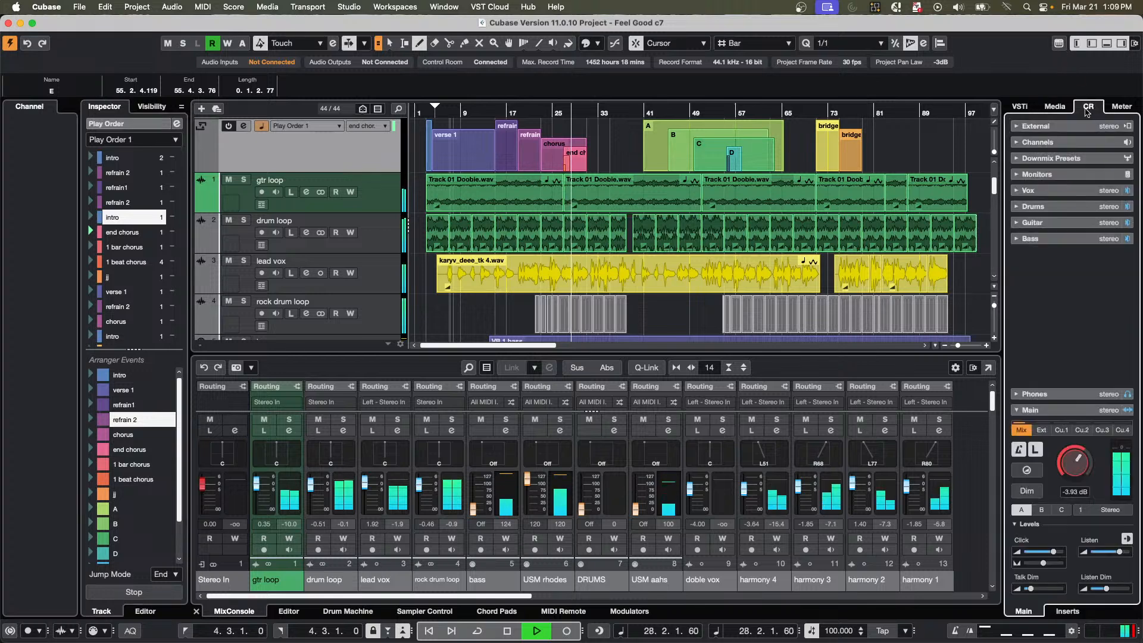
drag(1079, 461, 1072, 471)
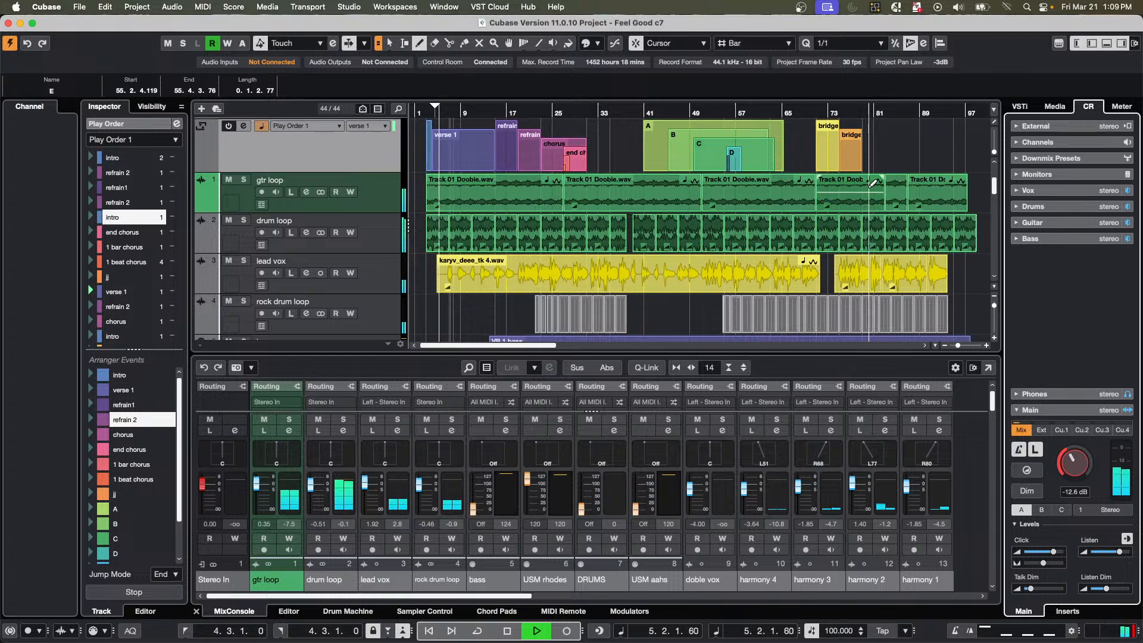
key(space)
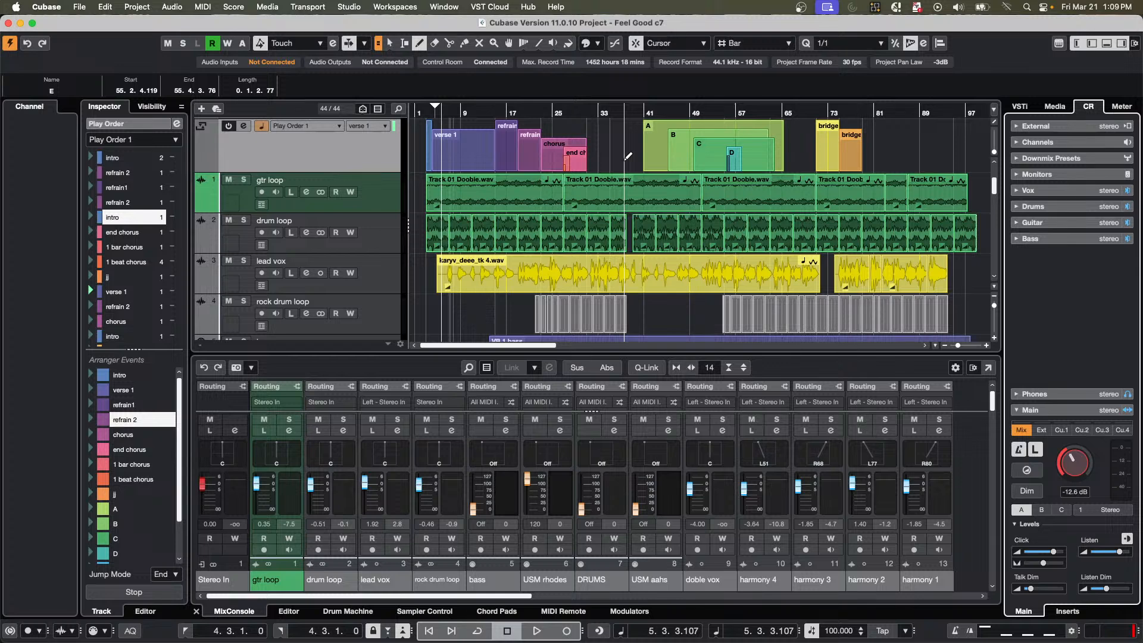
Start opening another project and browse to the 02 Upstream folder in the Projects location.
click(79, 7)
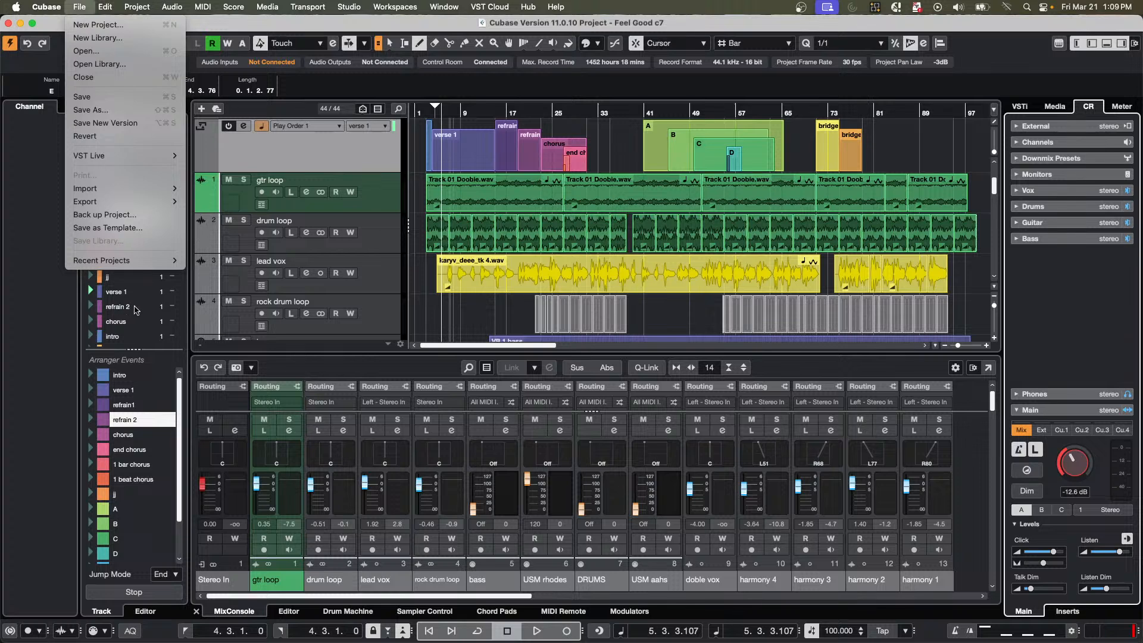
mouse_move(146, 261)
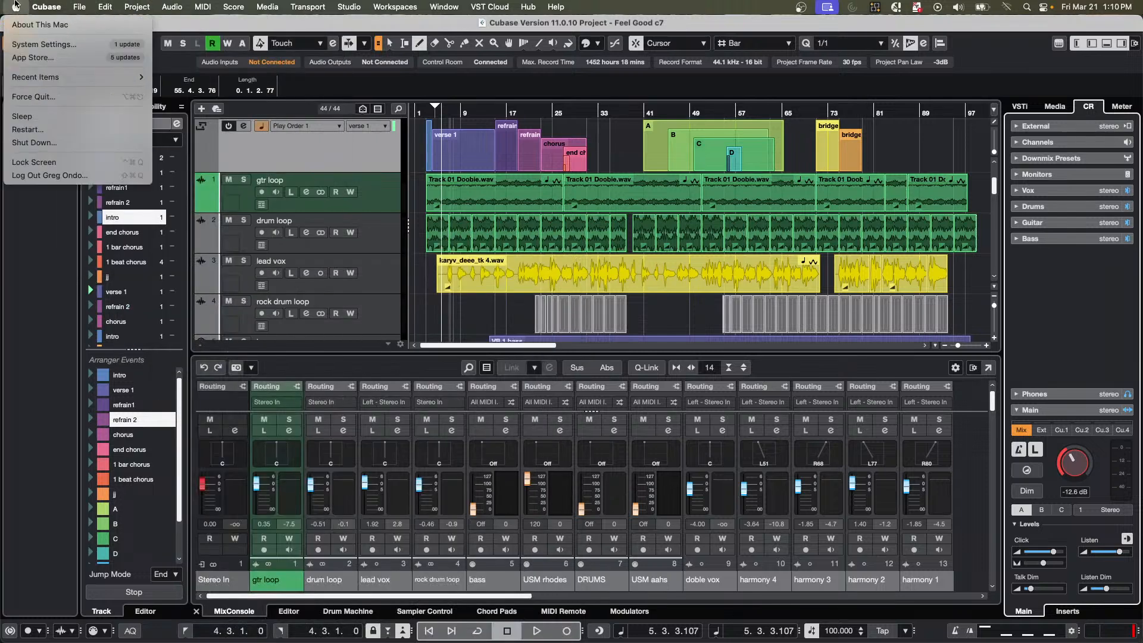
click(86, 51)
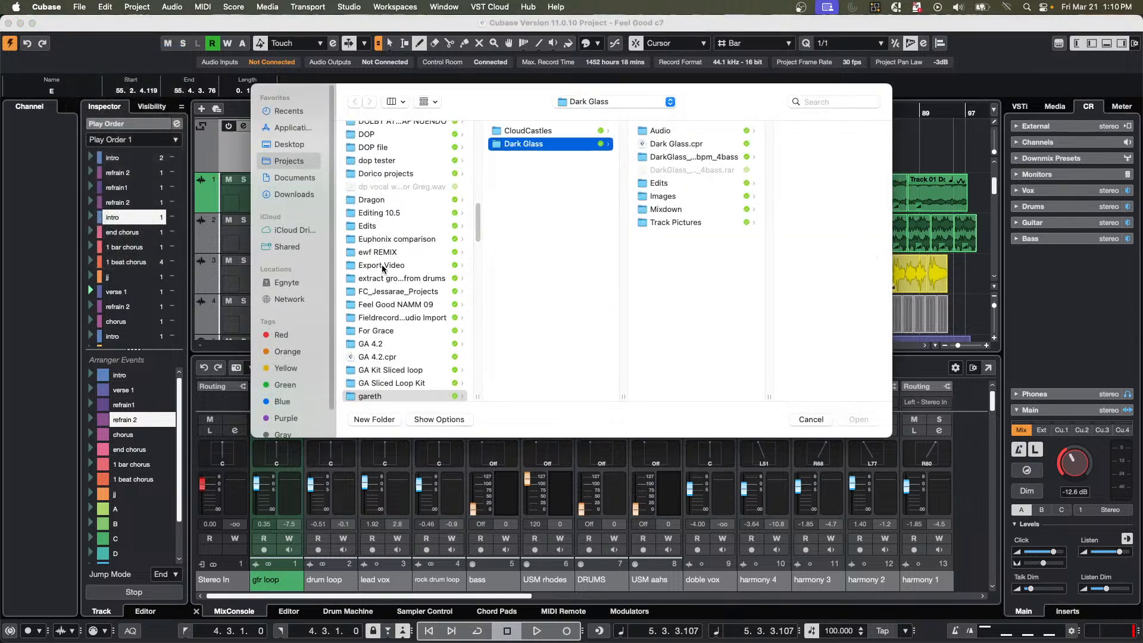
scroll(383, 269, up, 10)
scroll(383, 270, up, 5)
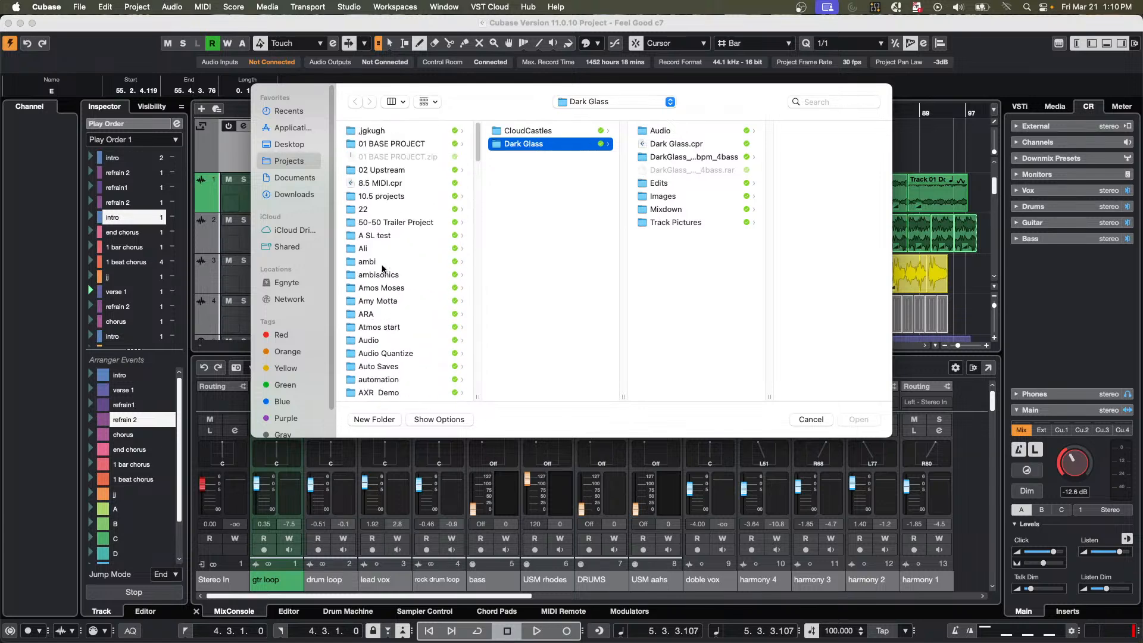
click(358, 170)
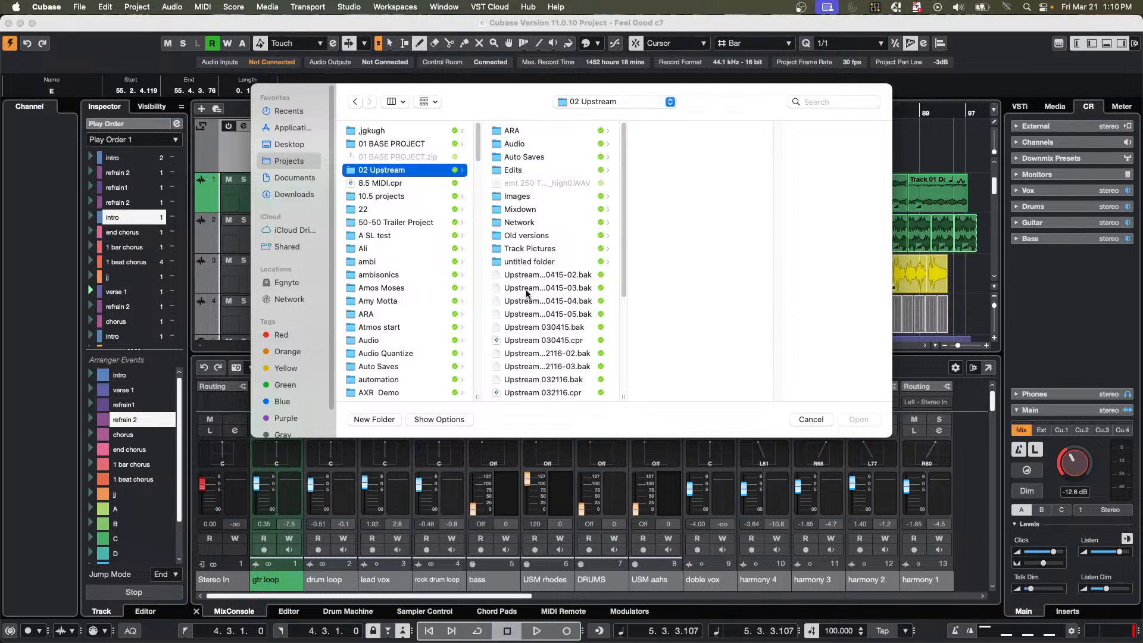
Open UpstreamC9.cpr, activate the project and leave the missing files unresolved.
scroll(526, 293, down, 3)
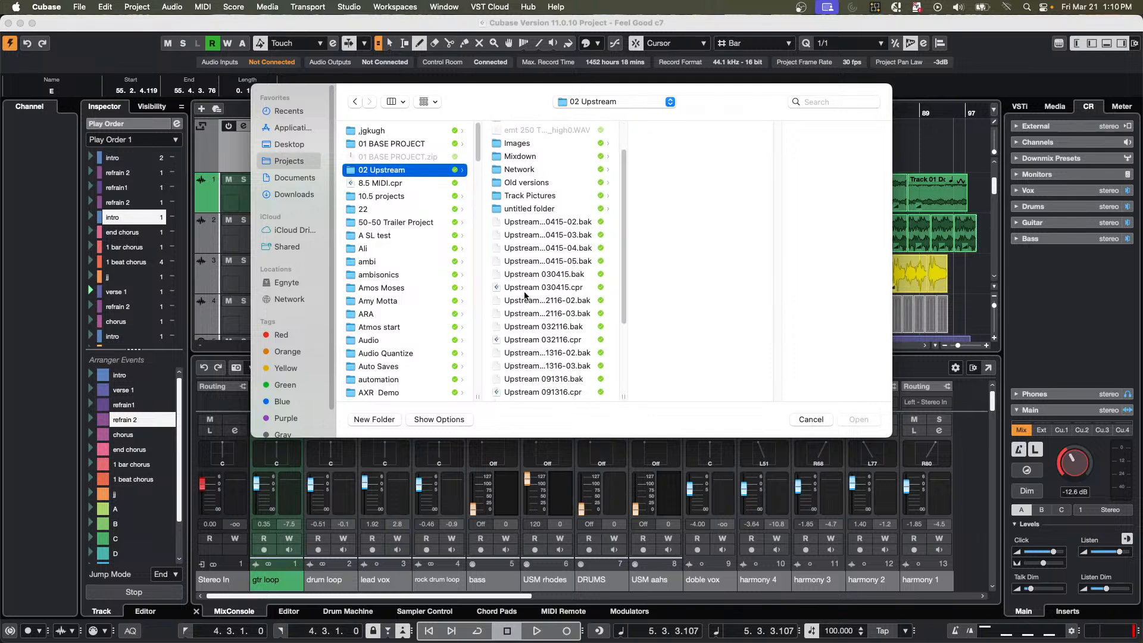
scroll(526, 293, down, 3)
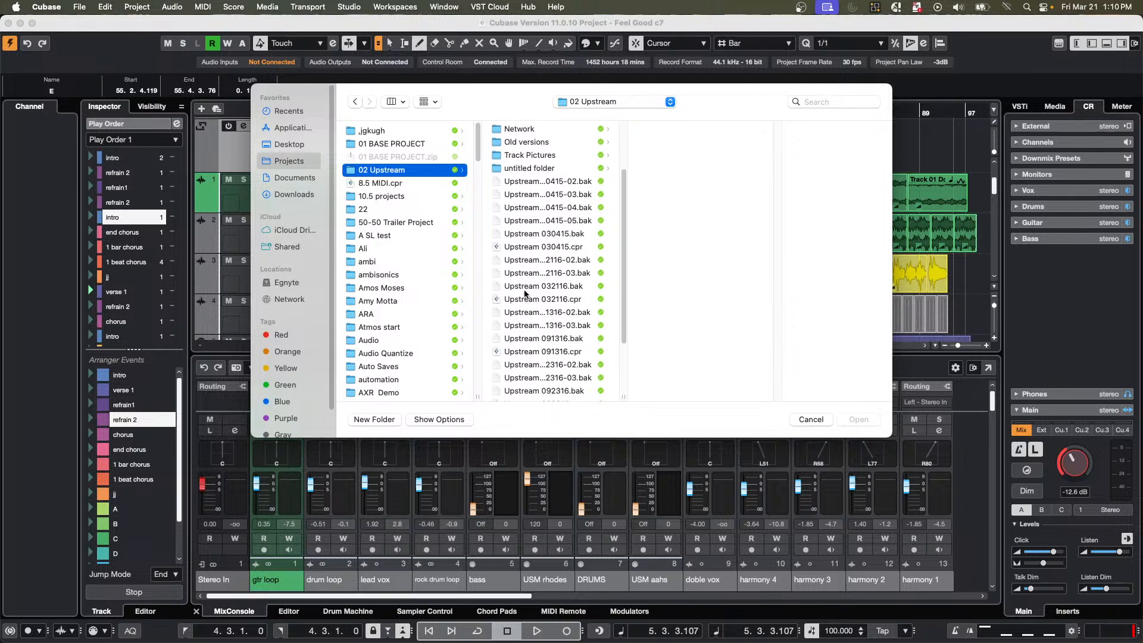
scroll(526, 296, down, 4)
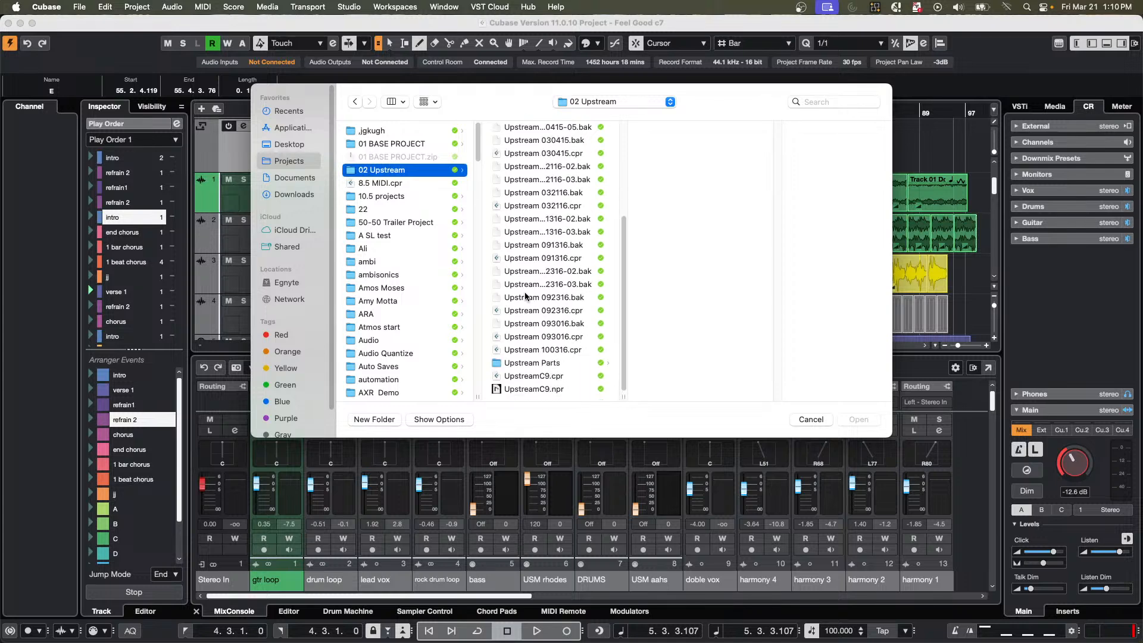
double_click(534, 376)
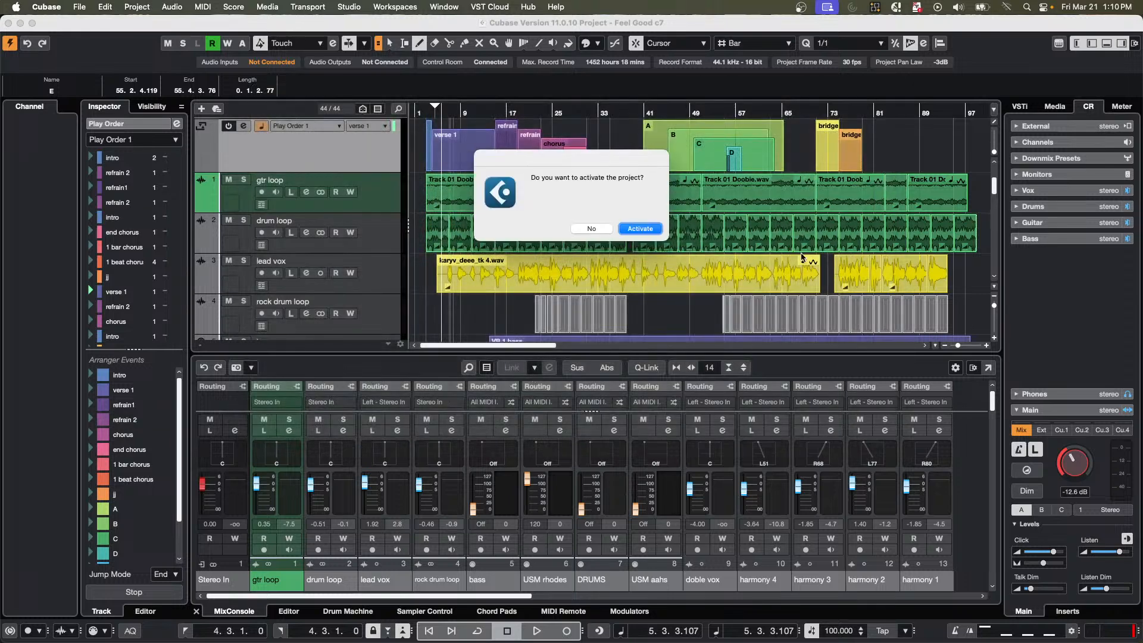
click(639, 228)
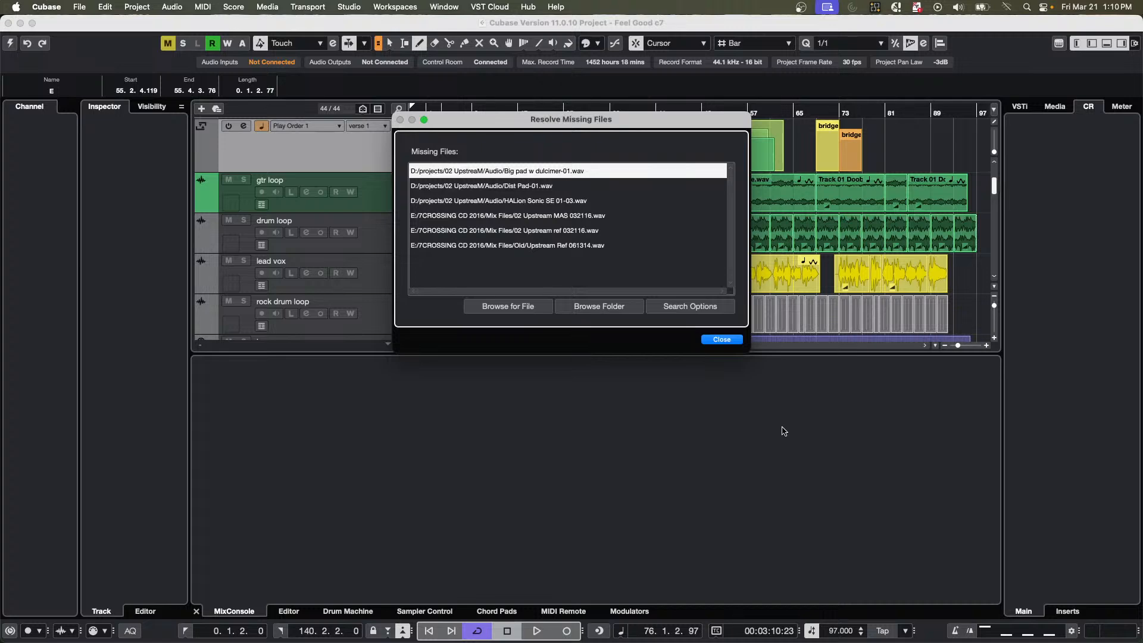
click(723, 339)
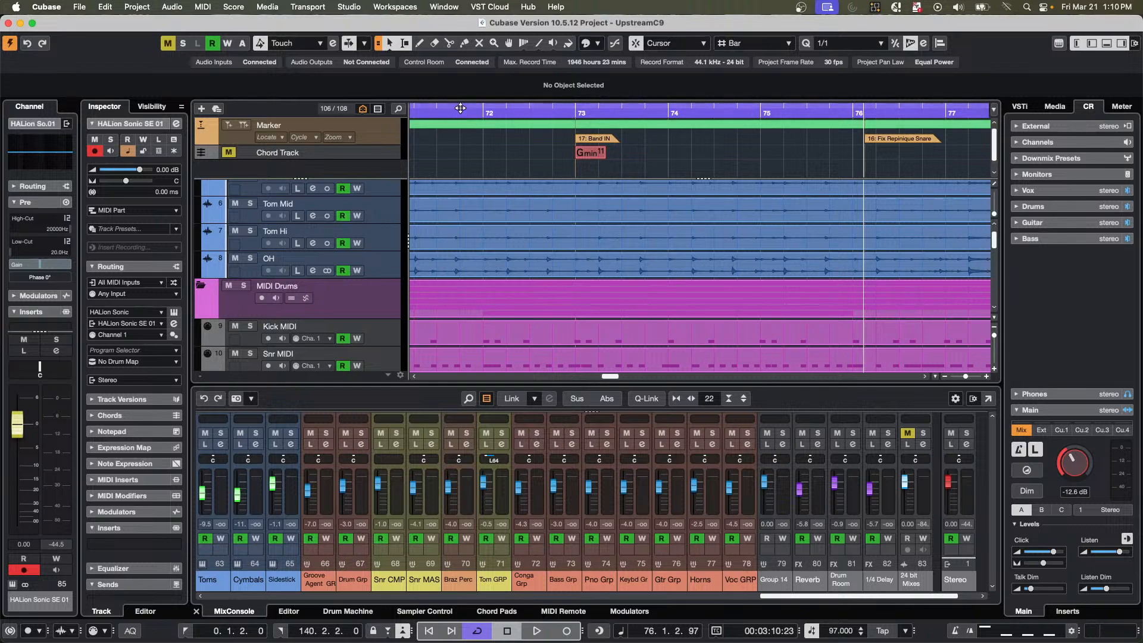
Raise the Control Room main level to -6.65 dB and briefly play the project from around bar 71.
drag(460, 114, 468, 67)
scroll(450, 258, down, 10)
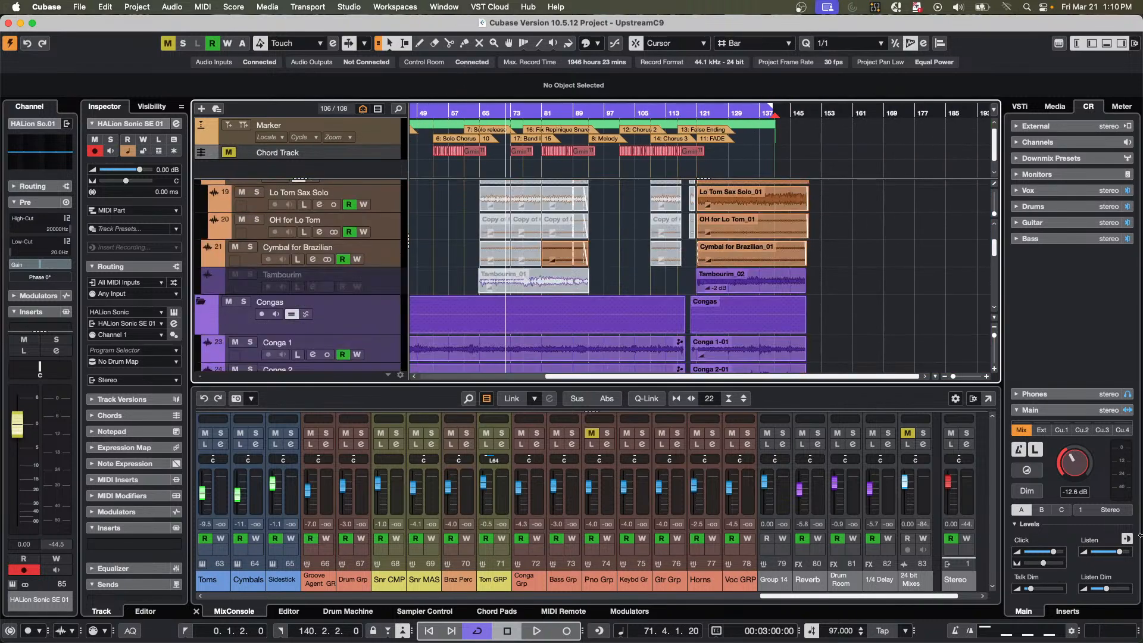
drag(1075, 462, 1075, 445)
key(space)
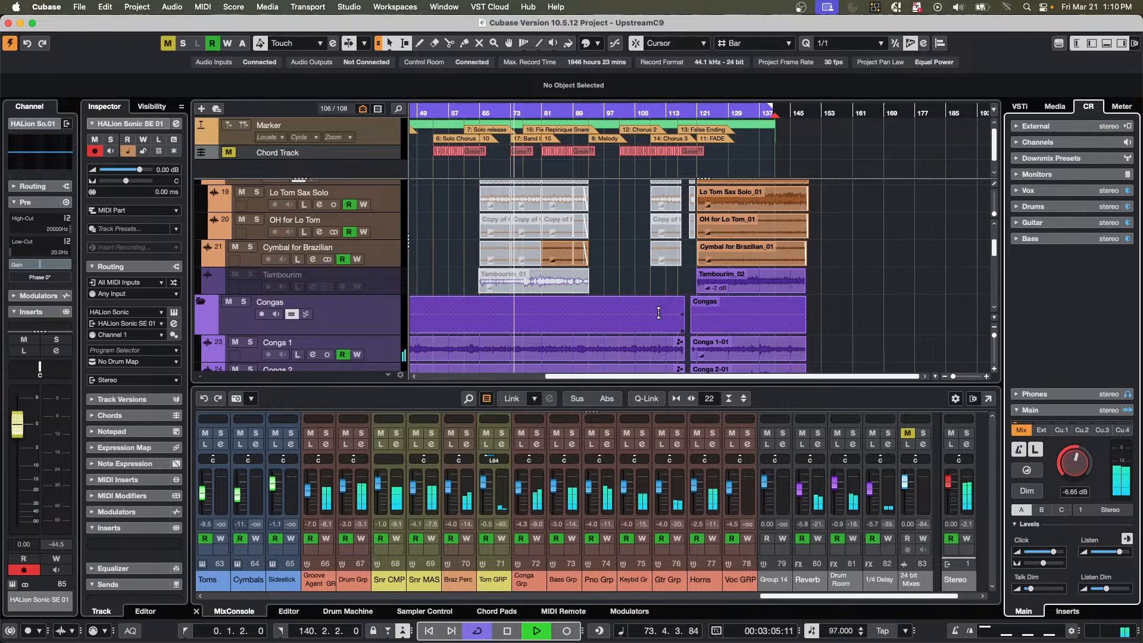
key(space)
Select the 24 bit Mixes track near the end of the track list and unmute it.
scroll(558, 329, down, 20)
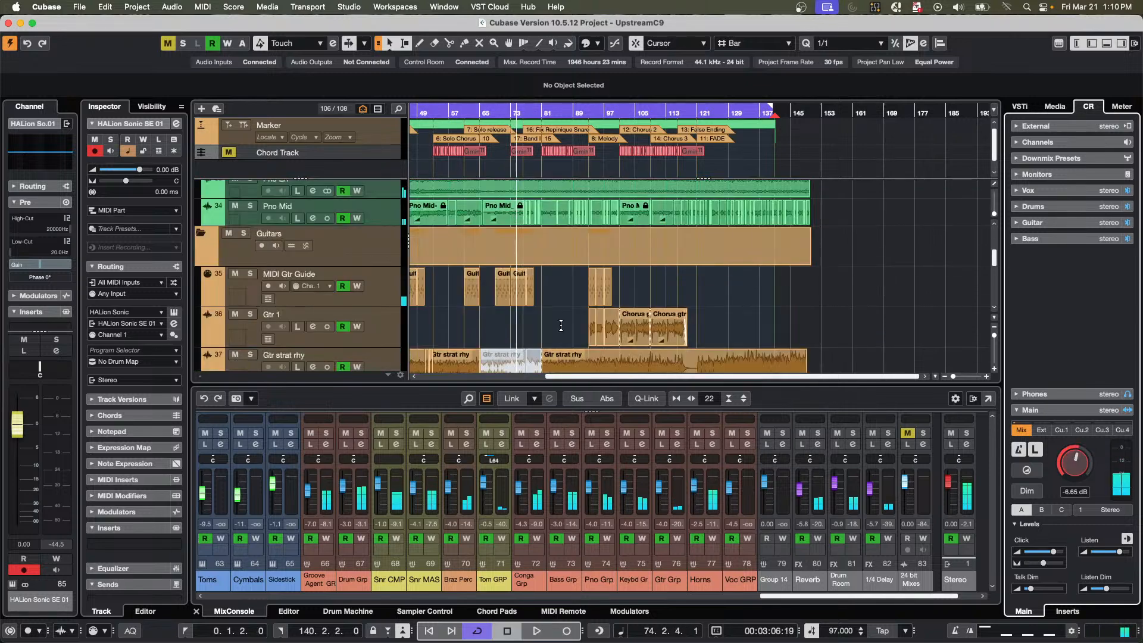
scroll(566, 324, down, 15)
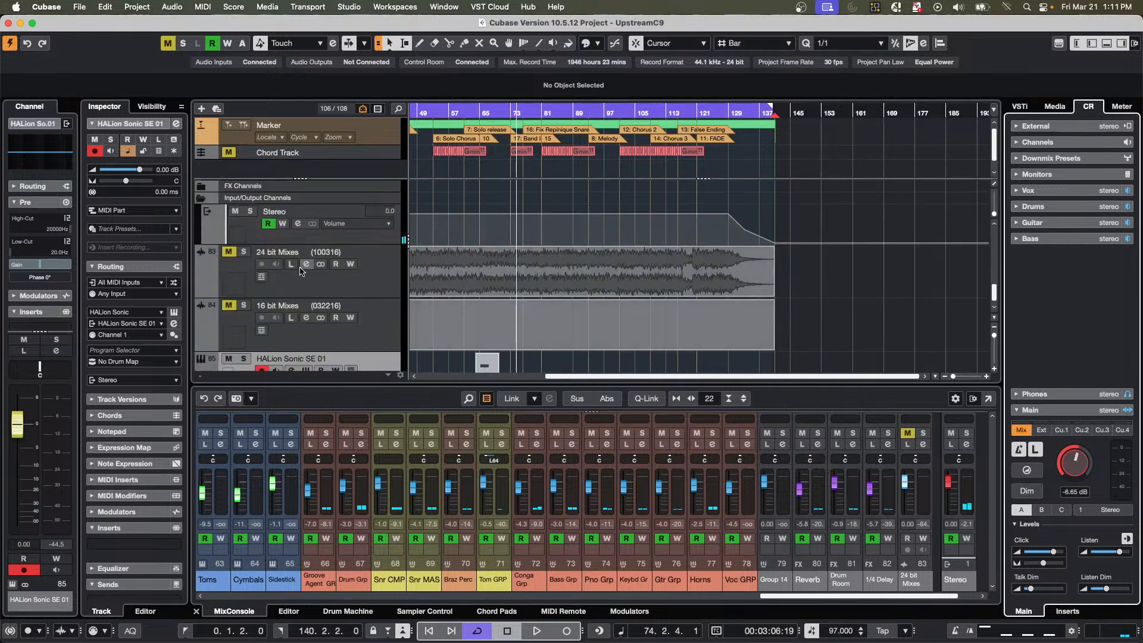
click(383, 292)
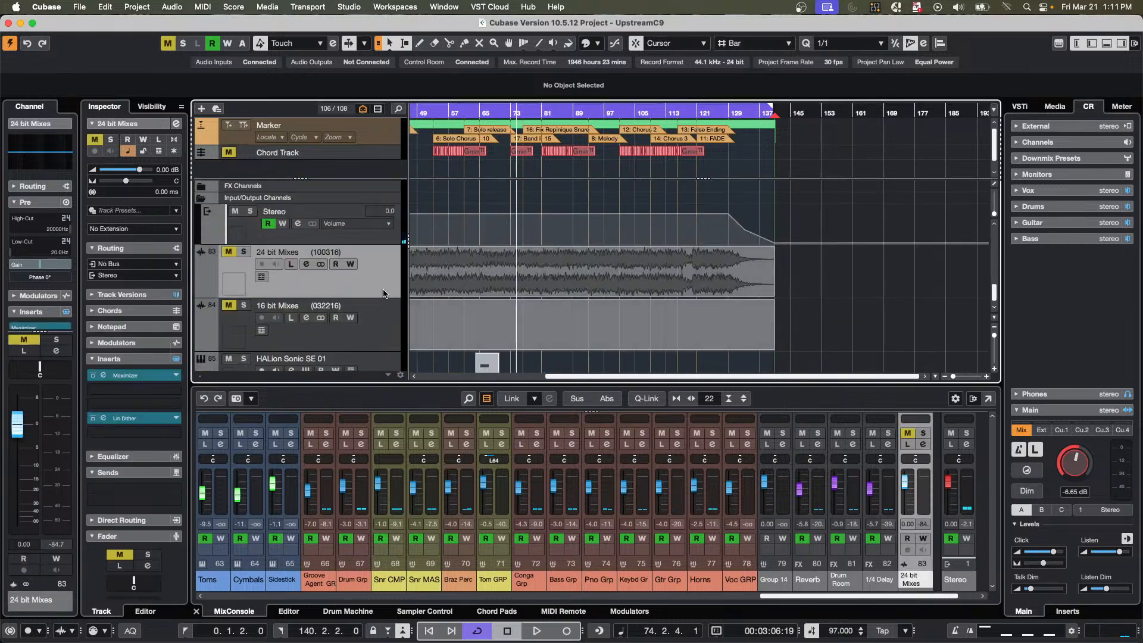
click(229, 255)
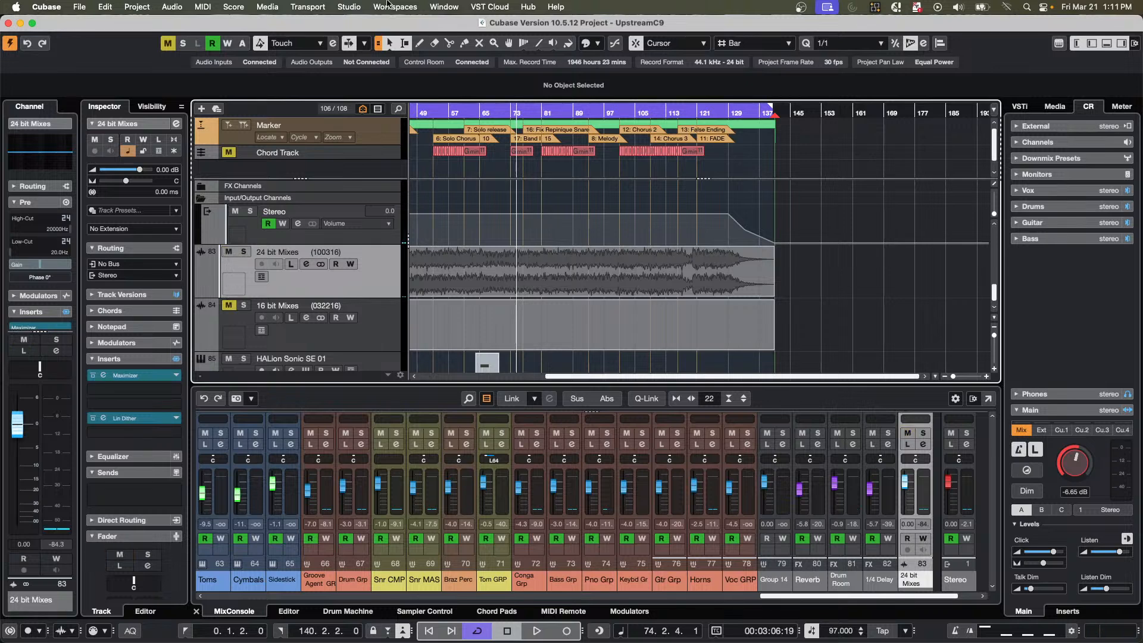
Rename the Vox cue channel to Reference in the Control Room audio connections.
click(259, 9)
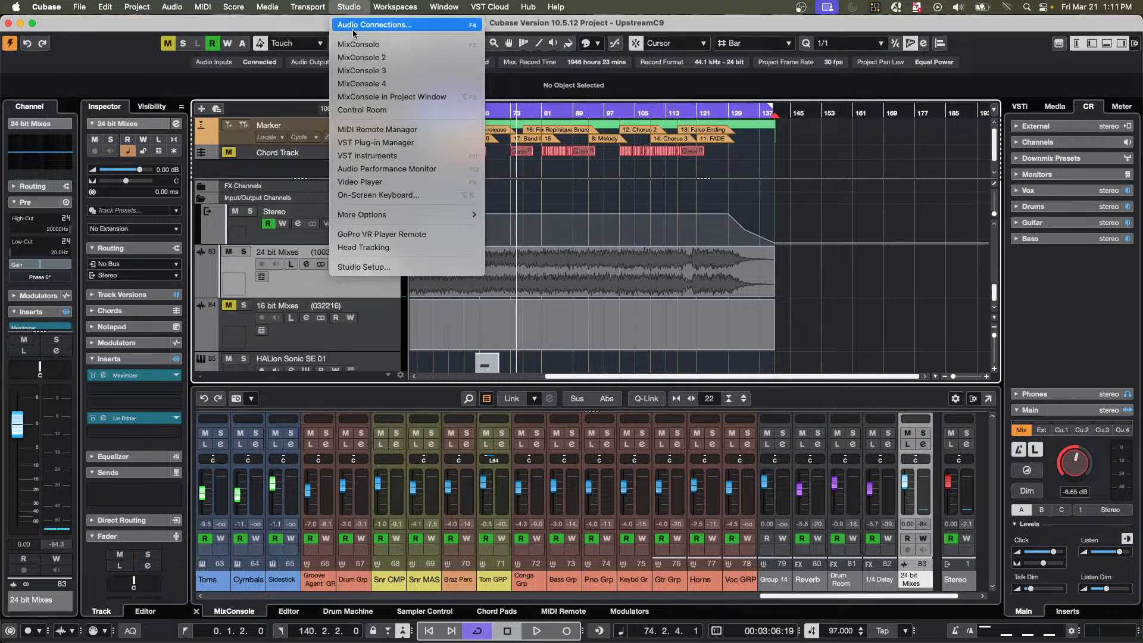
click(353, 29)
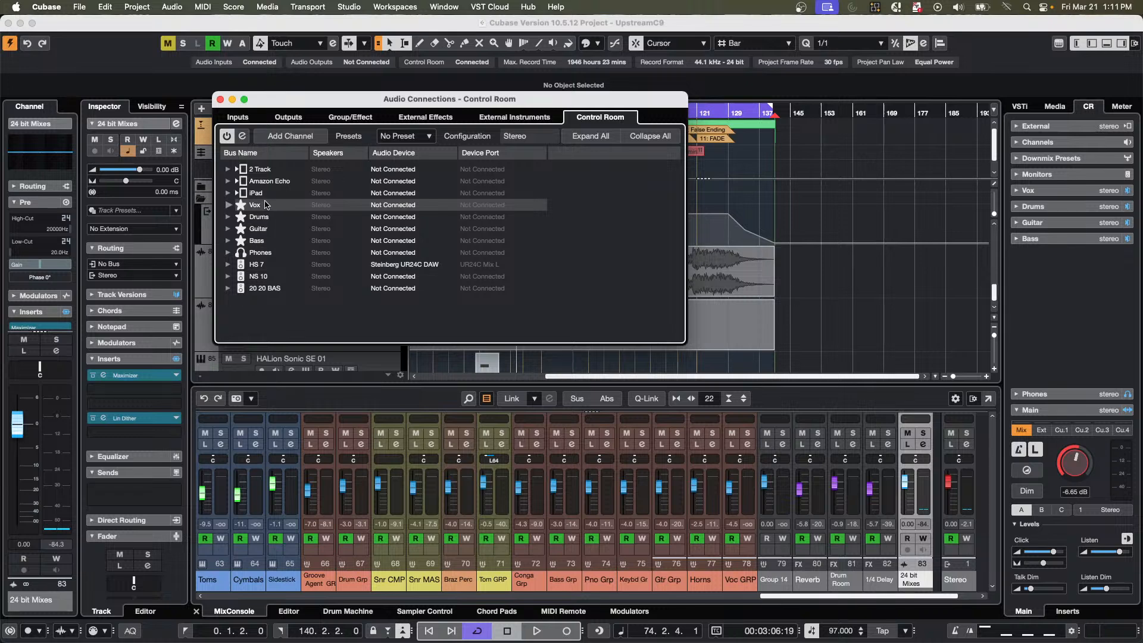
double_click(264, 207)
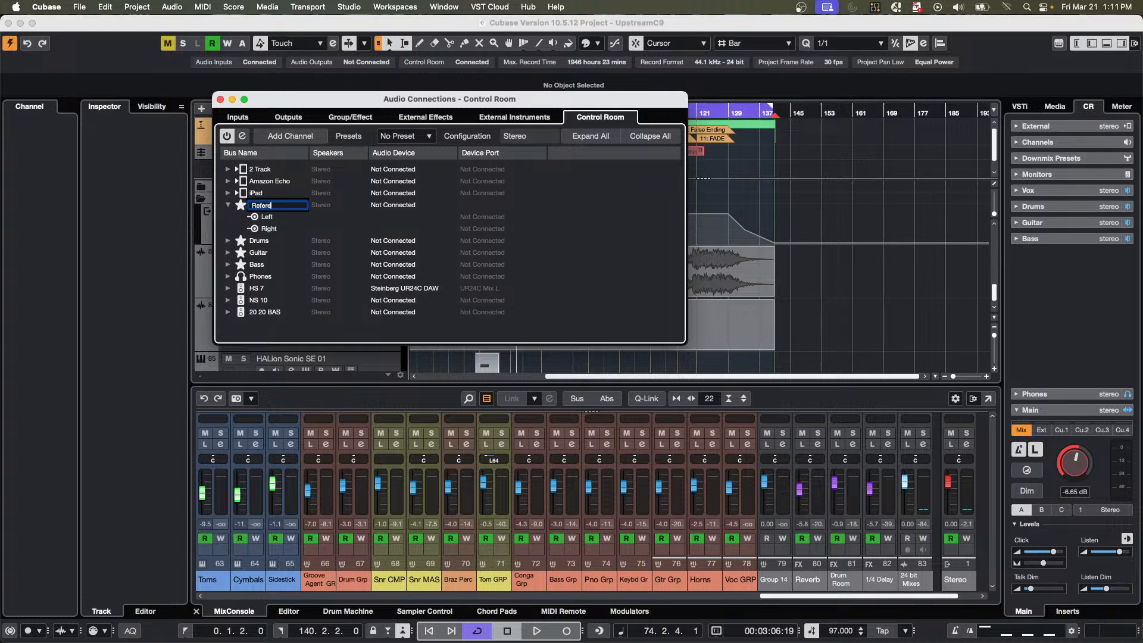
text(Reference)
key(Return)
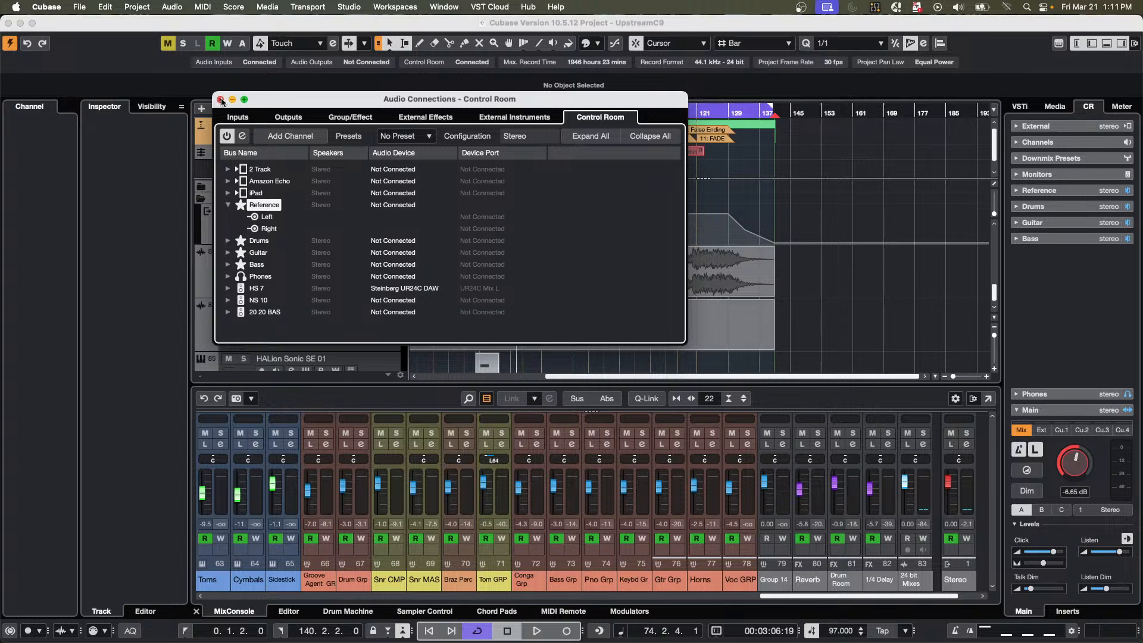
Check the available commands for the Reference and 2 Track channels, collapse the Reference entry and close the audio connections.
right_click(254, 205)
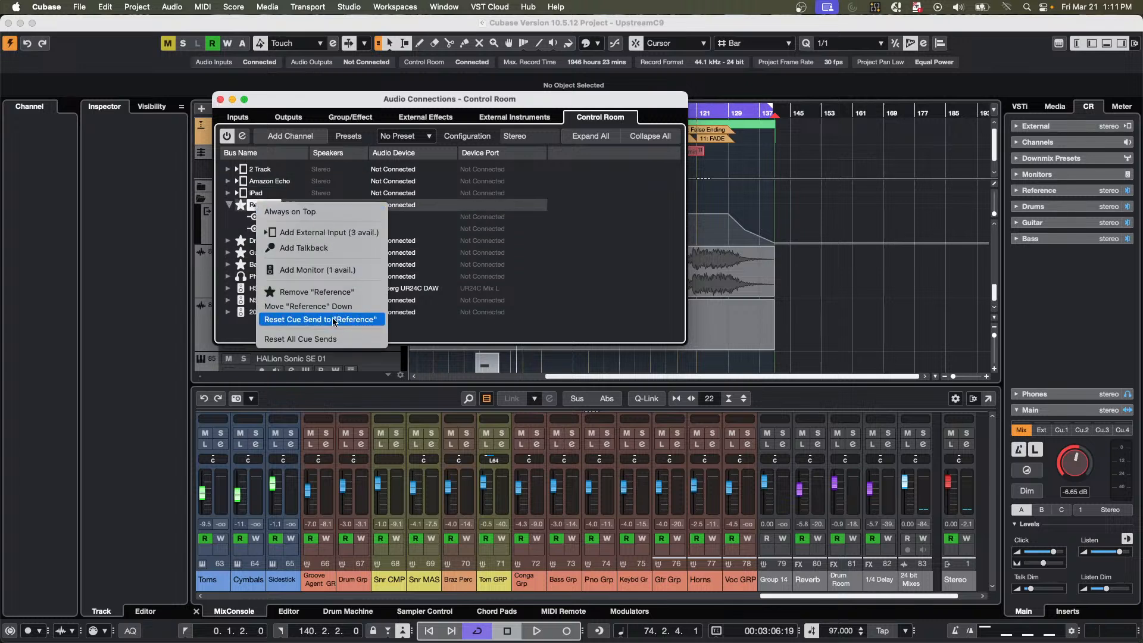
right_click(286, 168)
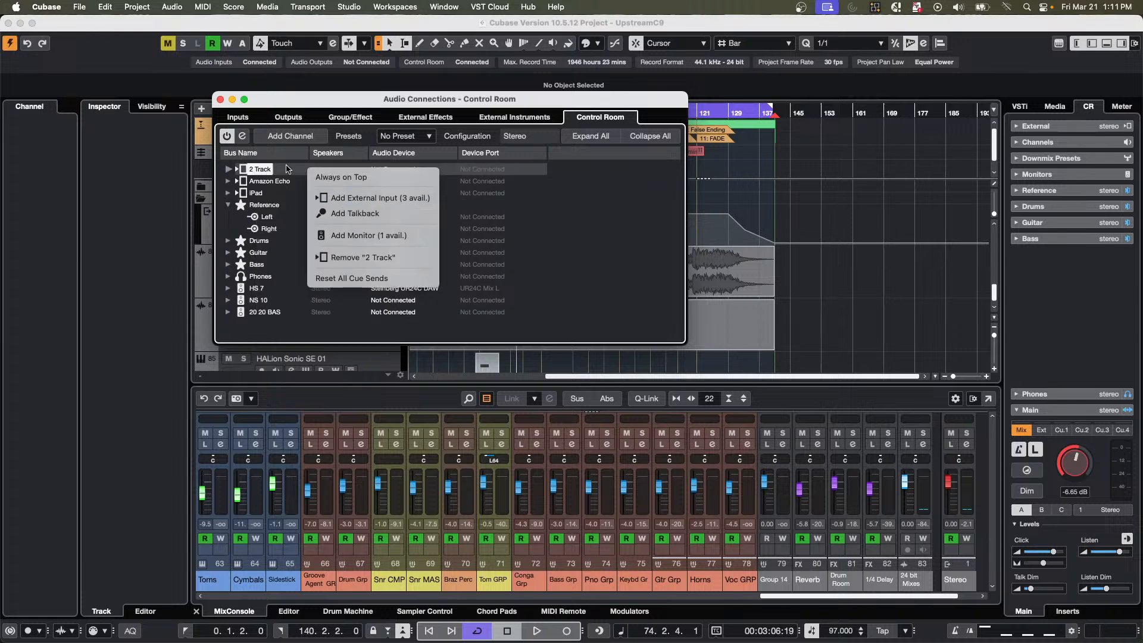
click(228, 204)
click(228, 205)
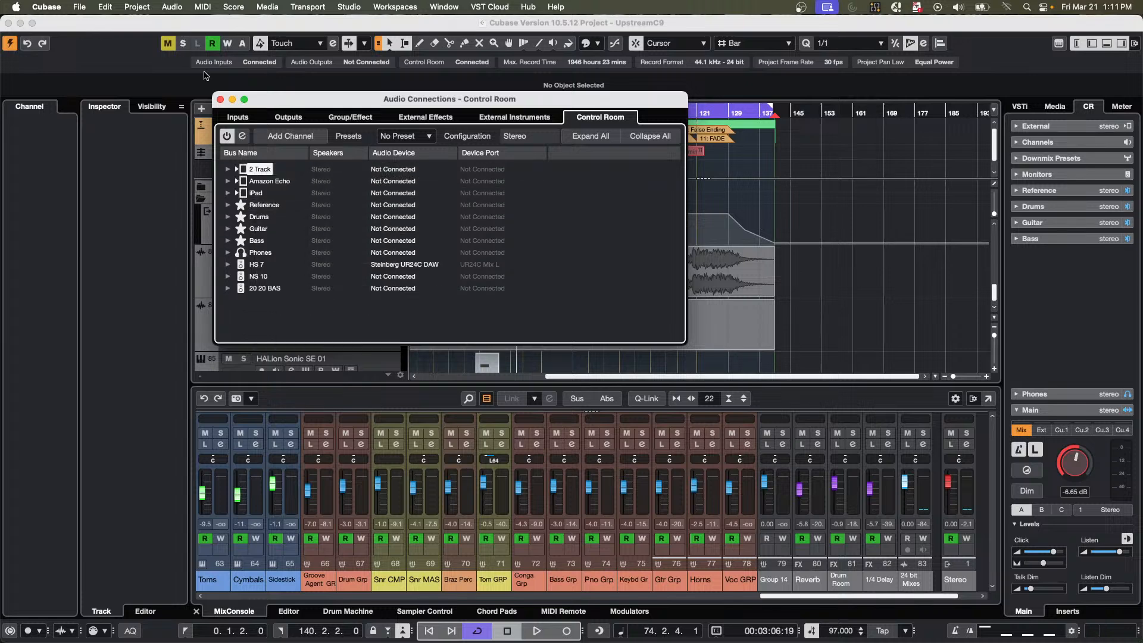
click(220, 100)
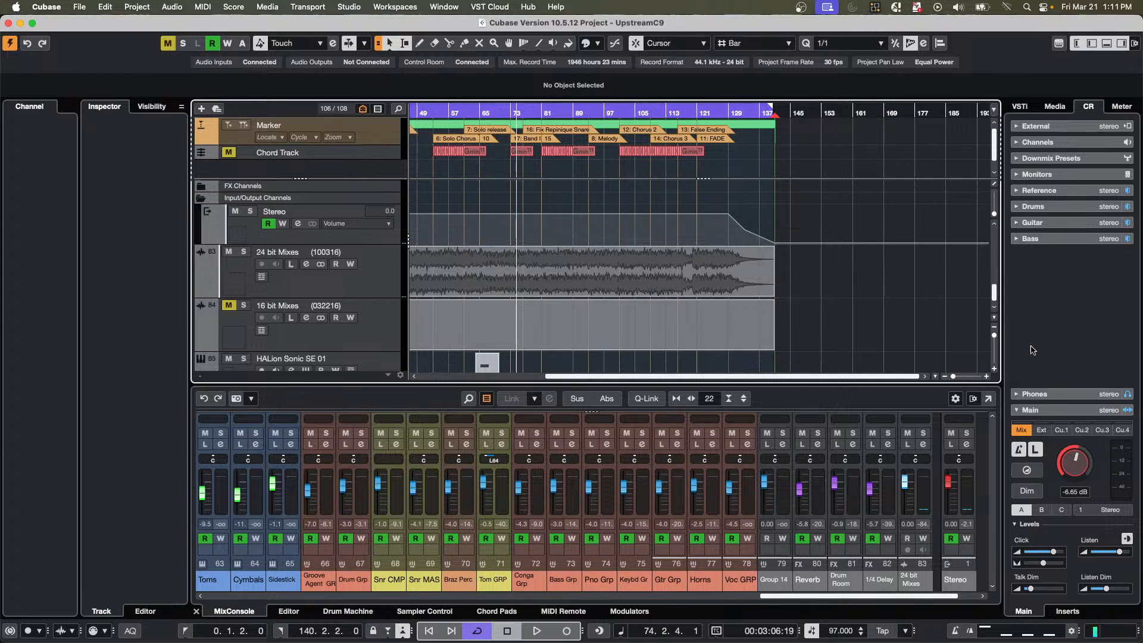
Solo the 24 bit Mixes track and start playback.
click(244, 251)
key(space)
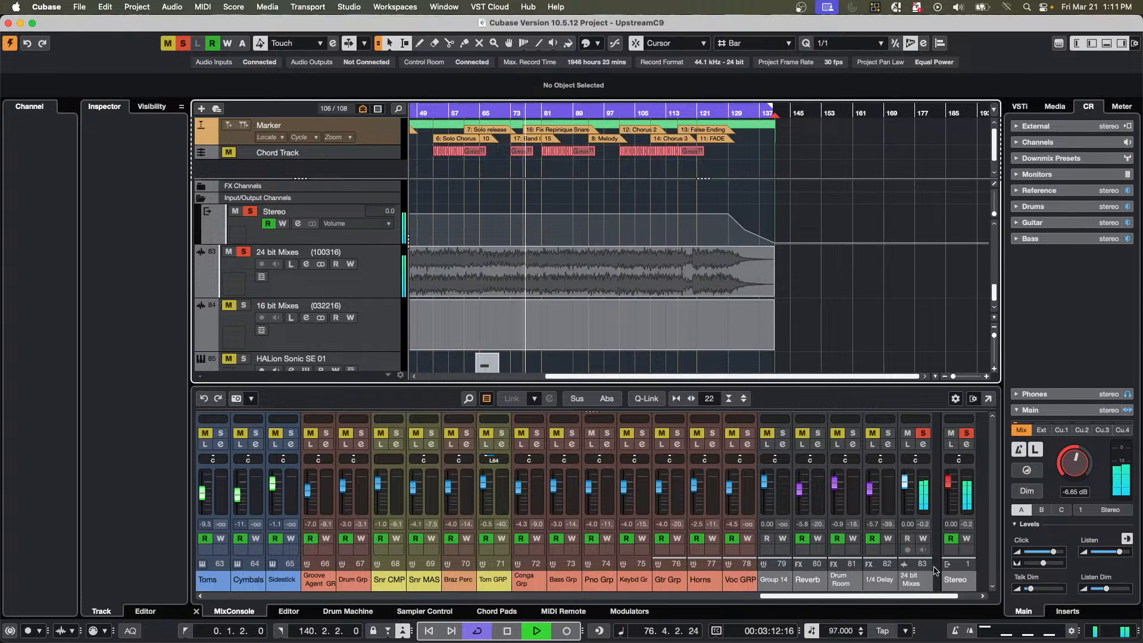
Examine the Stereo output's channel settings during playback, stop the transport and close the settings.
click(951, 598)
drag(951, 598, 974, 598)
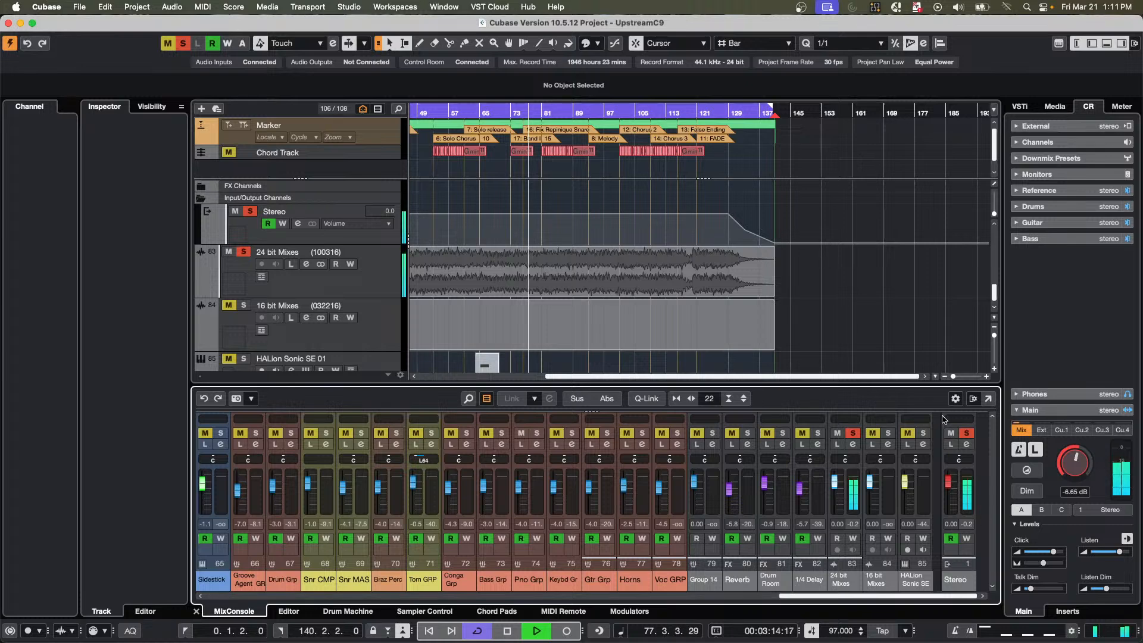
click(968, 445)
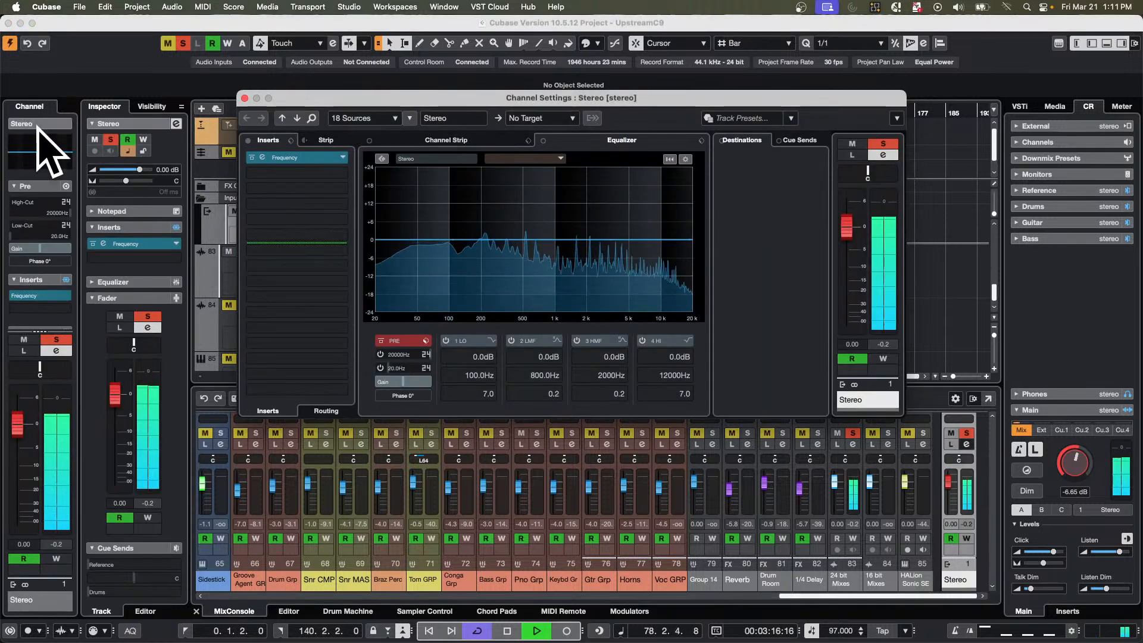
key(space)
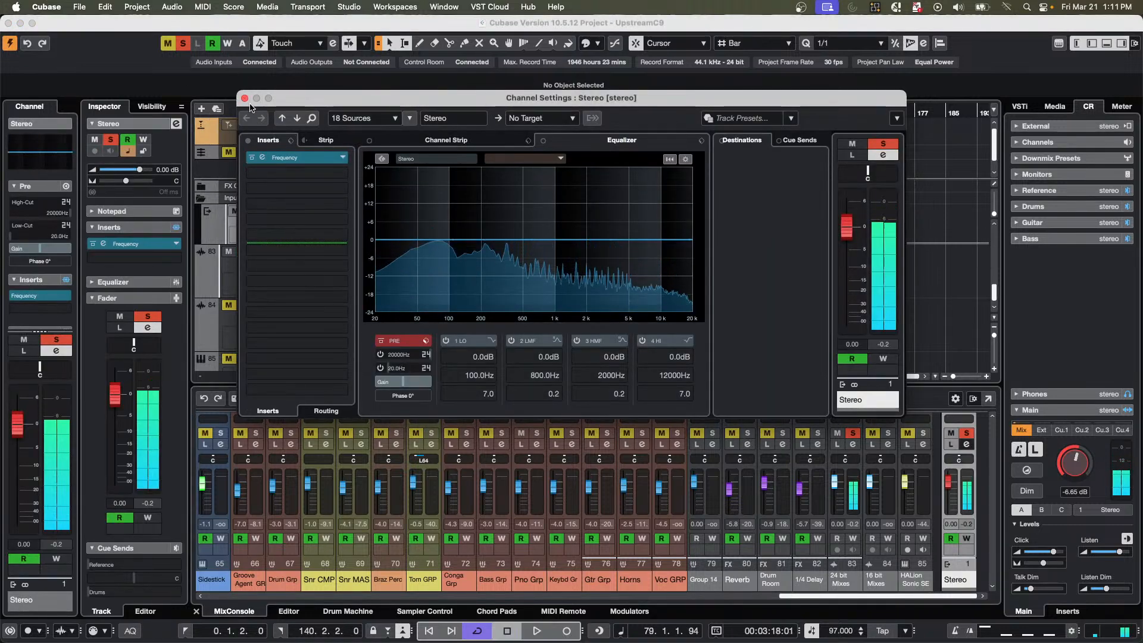
click(245, 99)
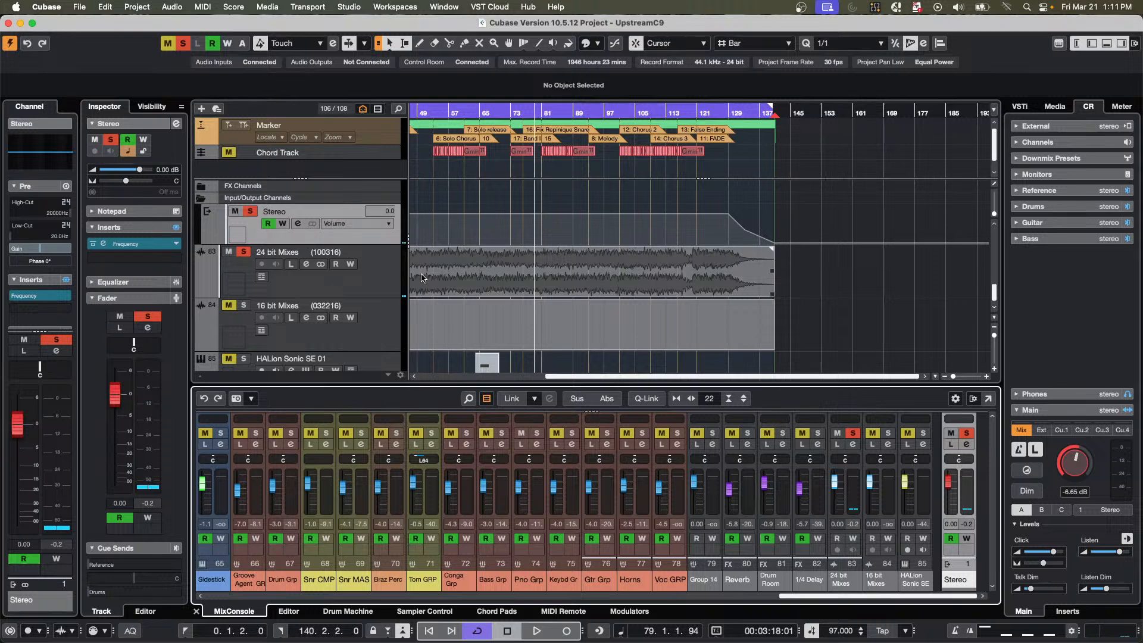
Select the 24 bit Mixes track and check its input routing options, keeping No Bus.
click(384, 266)
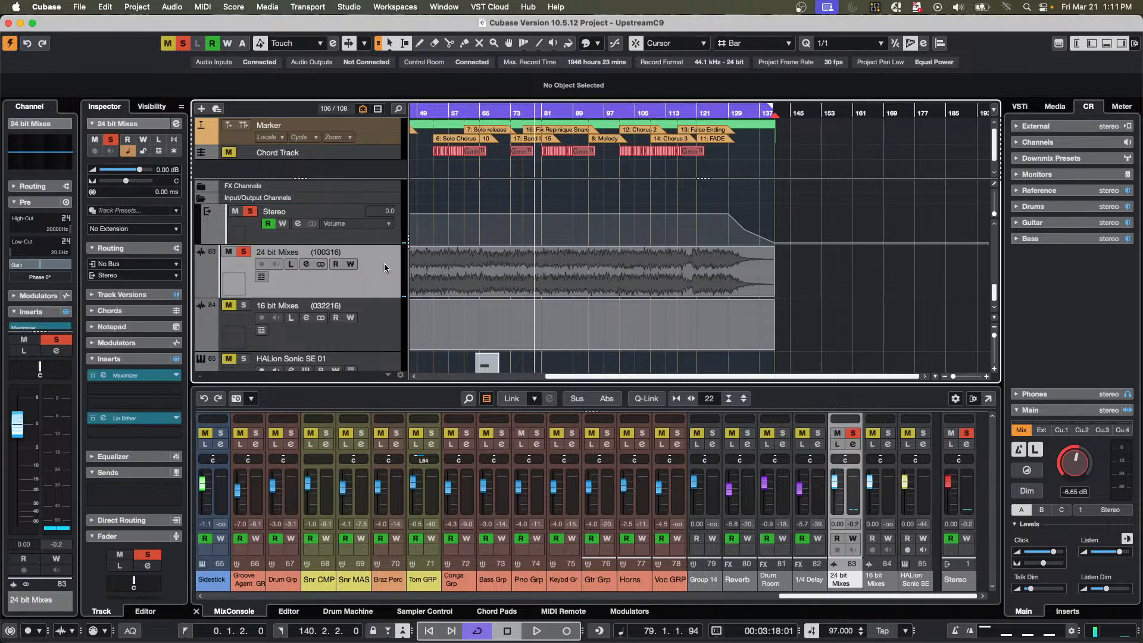
click(127, 264)
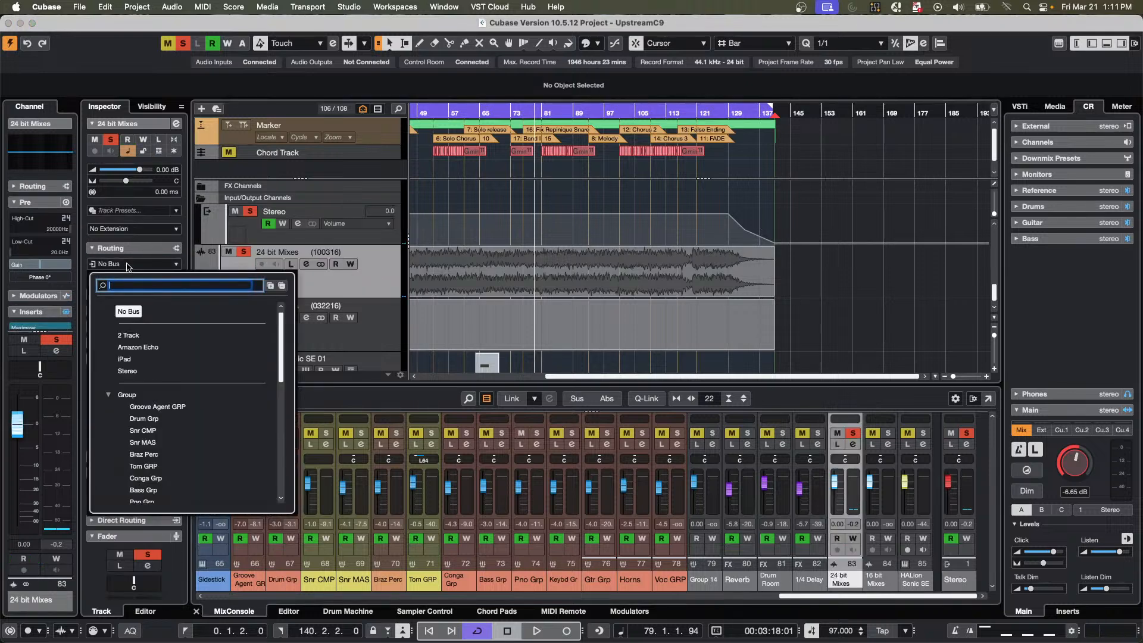
click(132, 315)
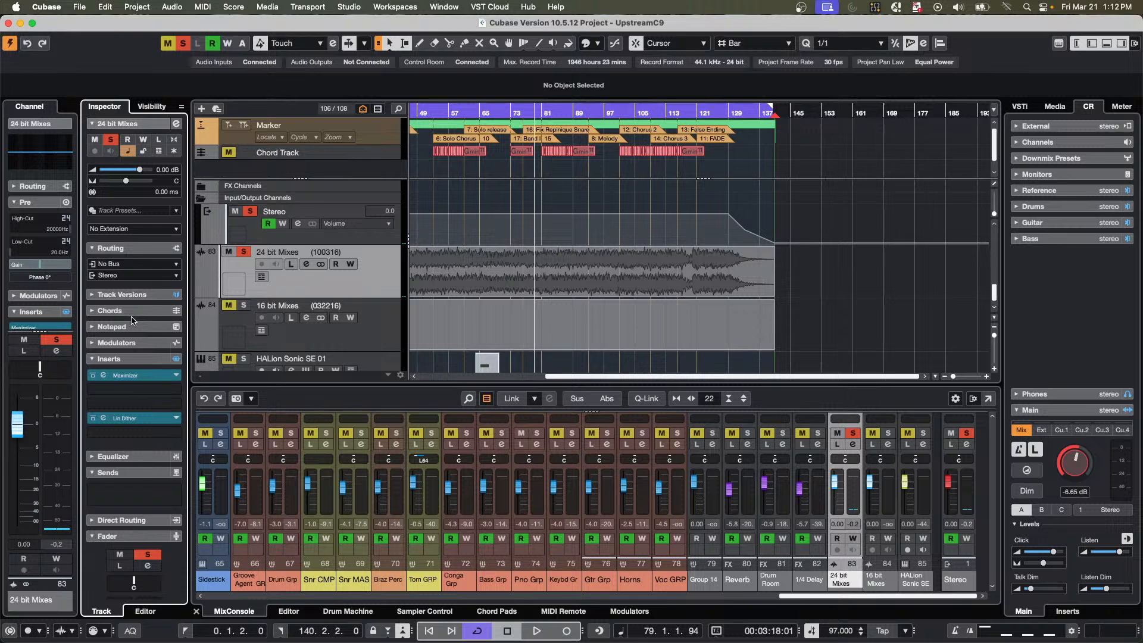
Check which Inspector sections are shown, and enable the Reference cue send on the 24 bit Mixes track.
right_click(132, 321)
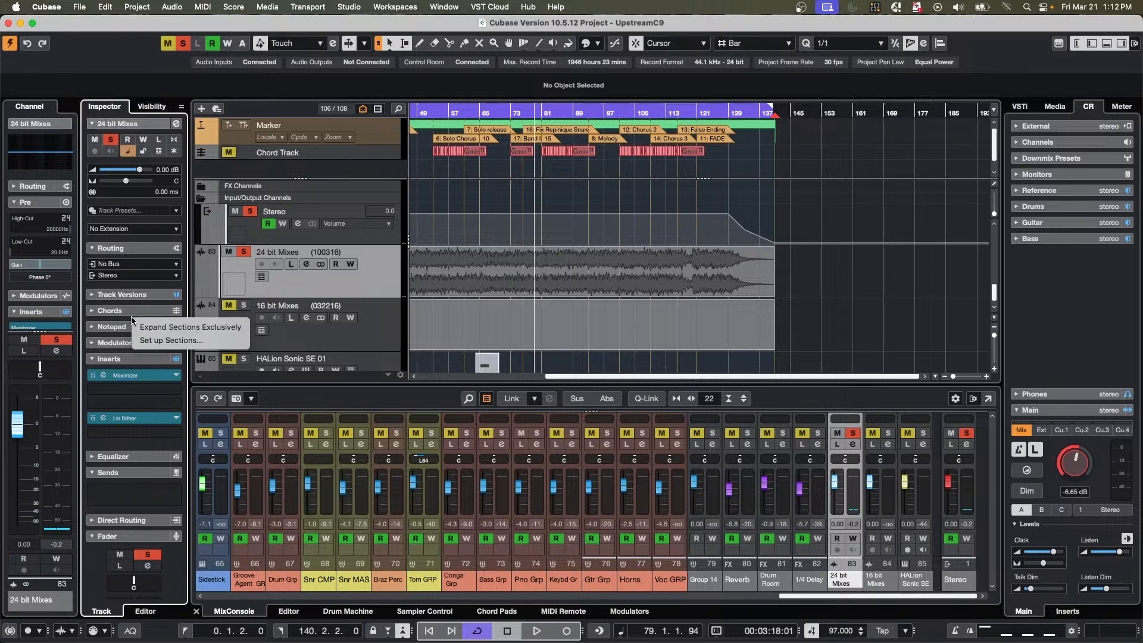
click(172, 340)
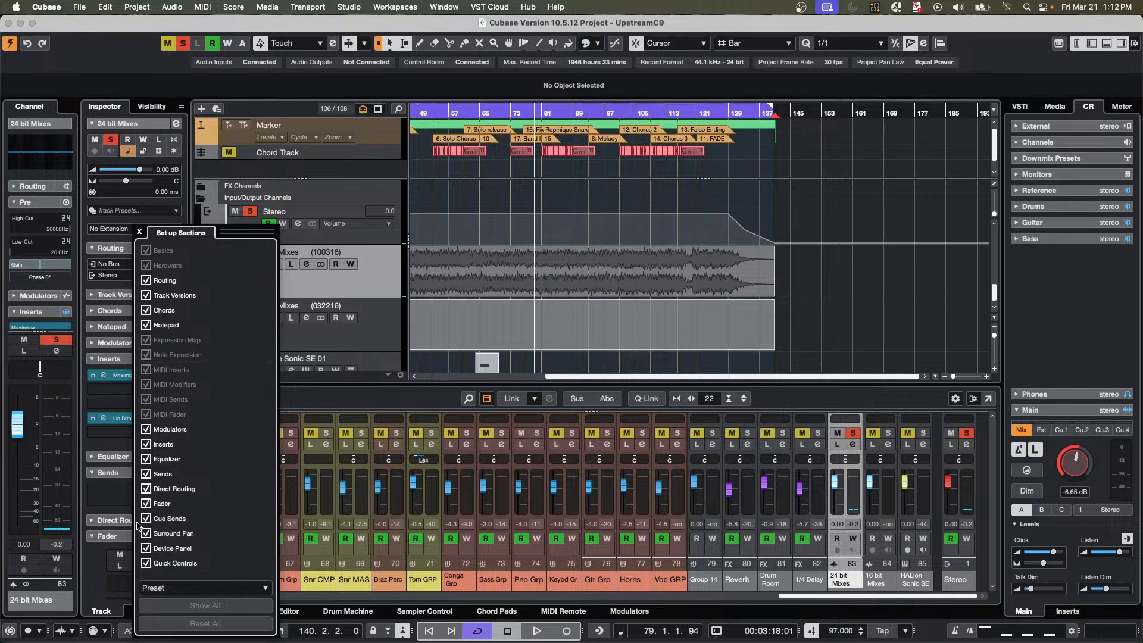
click(381, 294)
scroll(153, 376, down, 10)
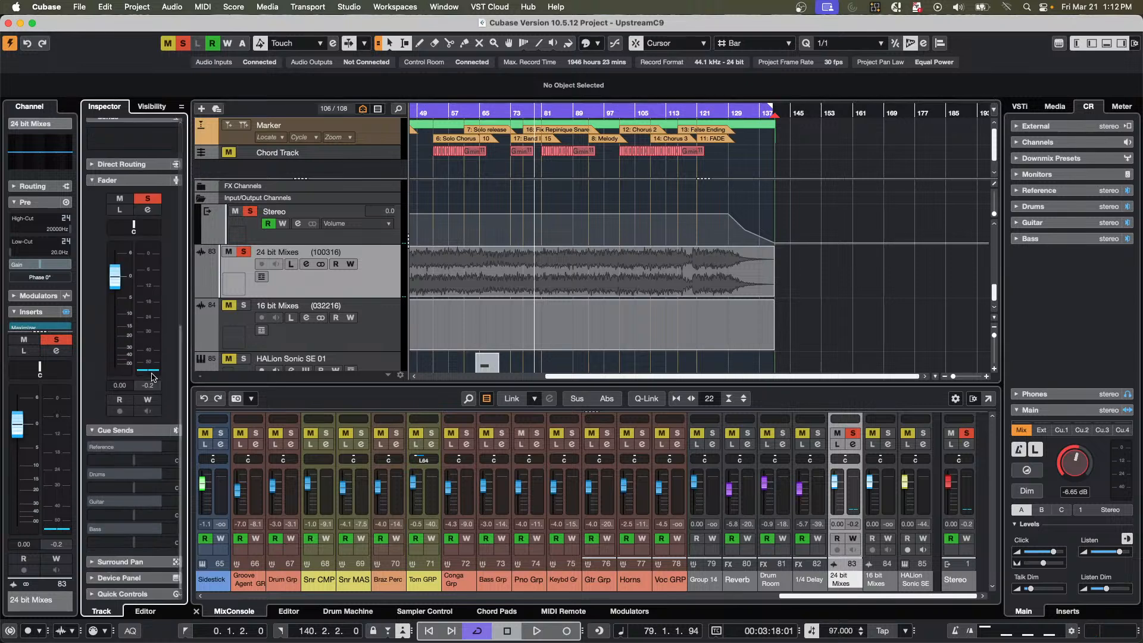
click(92, 448)
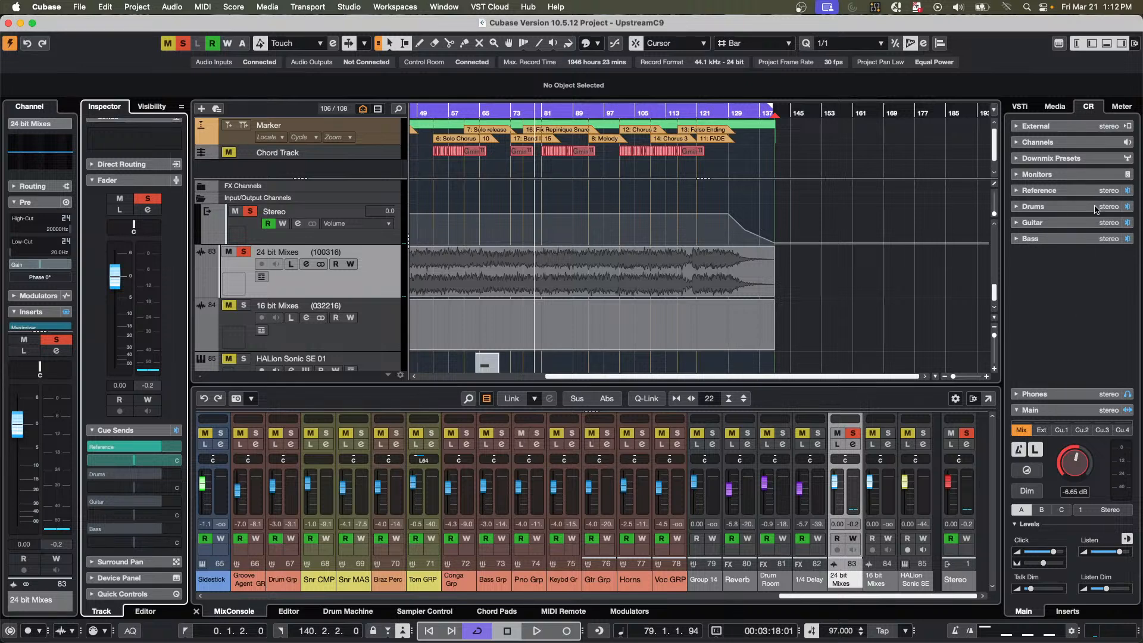
Switch the 24 bit Mixes track's solo off and on again, and play a short passage with it soloed.
click(244, 253)
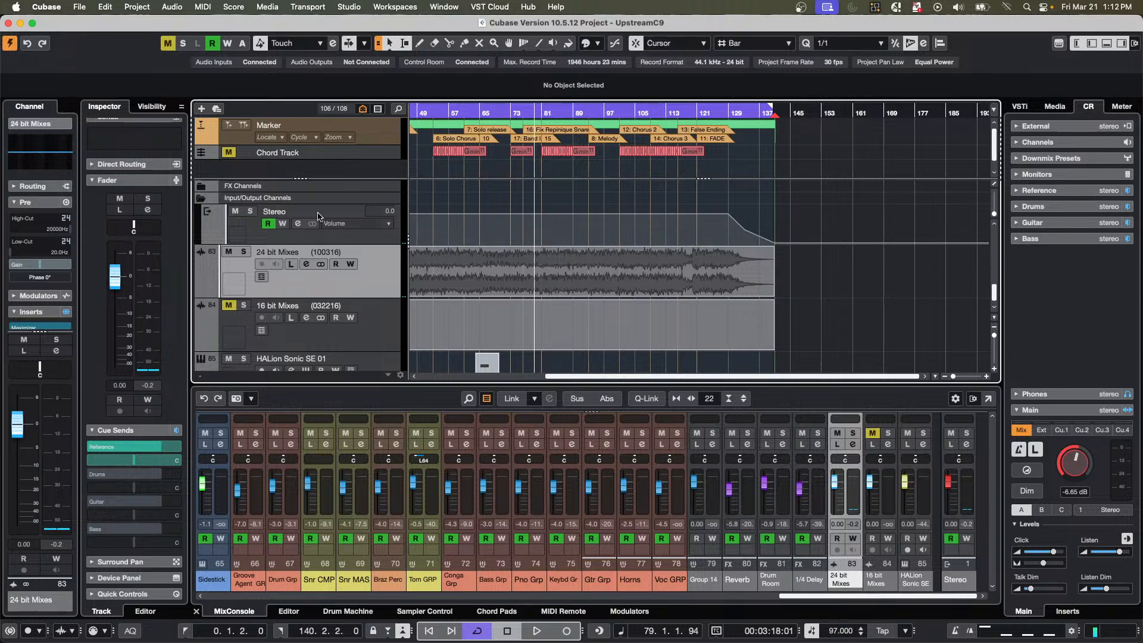
click(243, 251)
key(space)
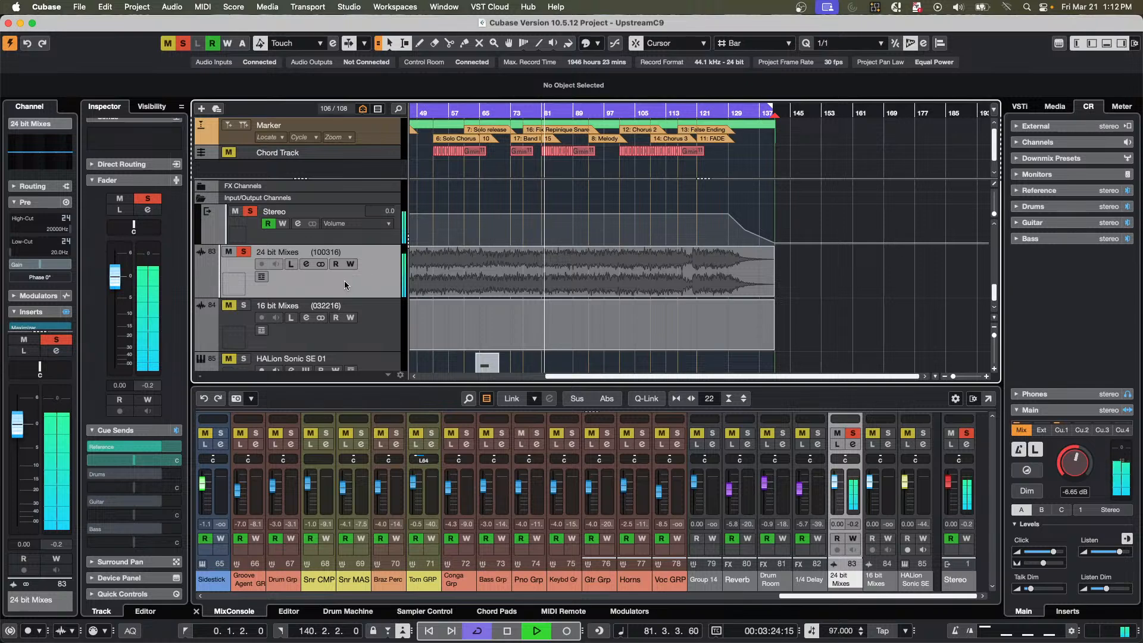
key(space)
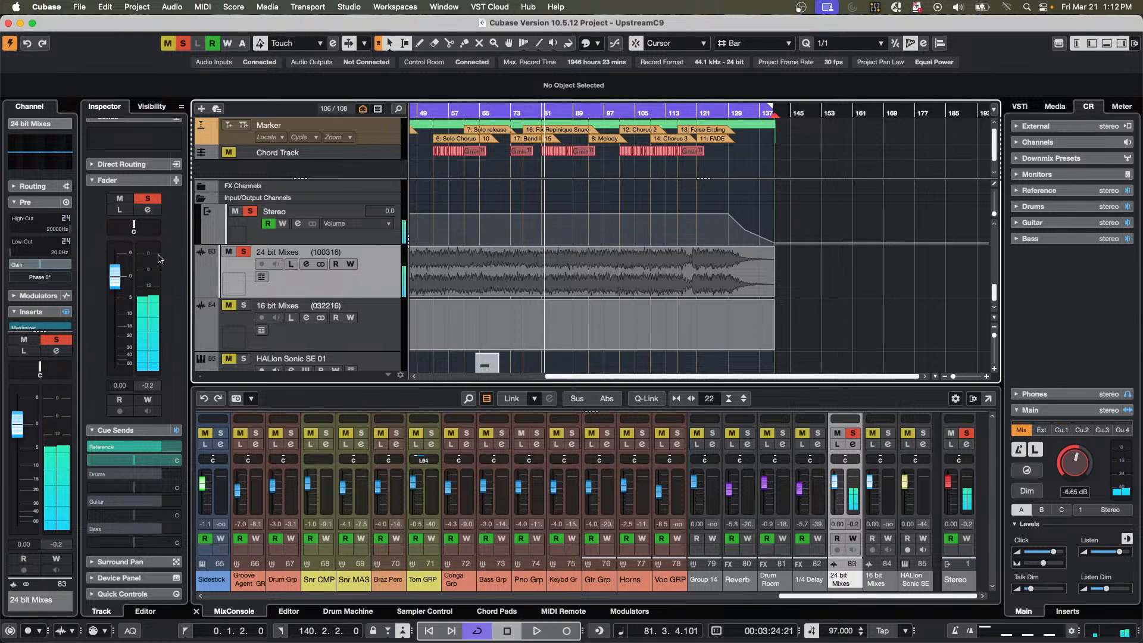
Set the 24 bit Mixes track's output routing to No Bus, and briefly play the project with solo off.
scroll(143, 257, up, 8)
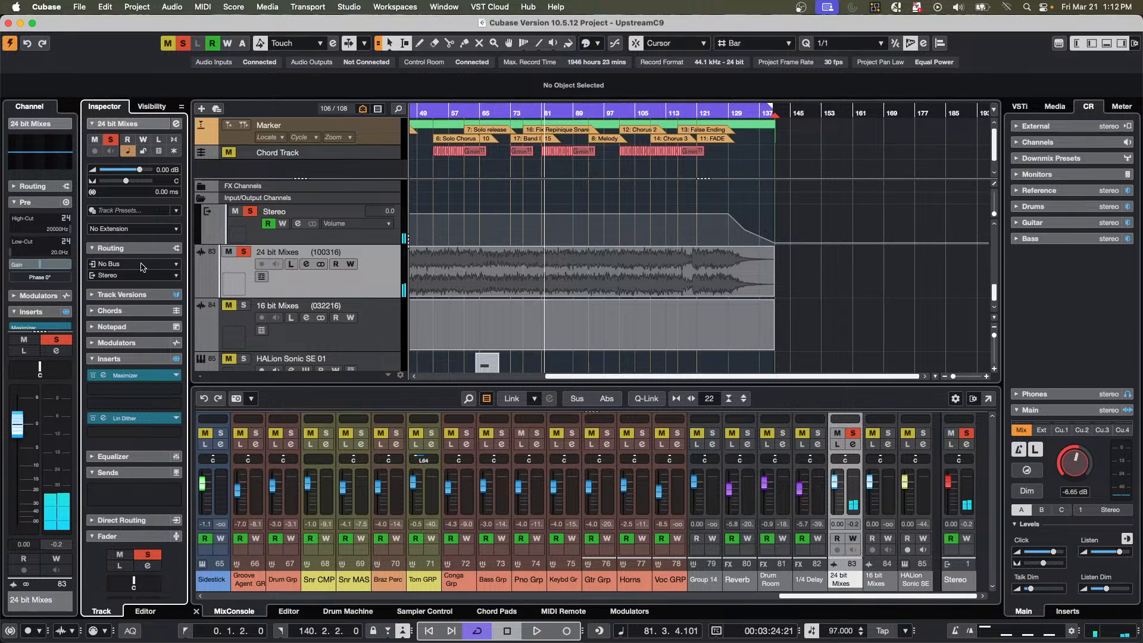
click(129, 267)
click(130, 266)
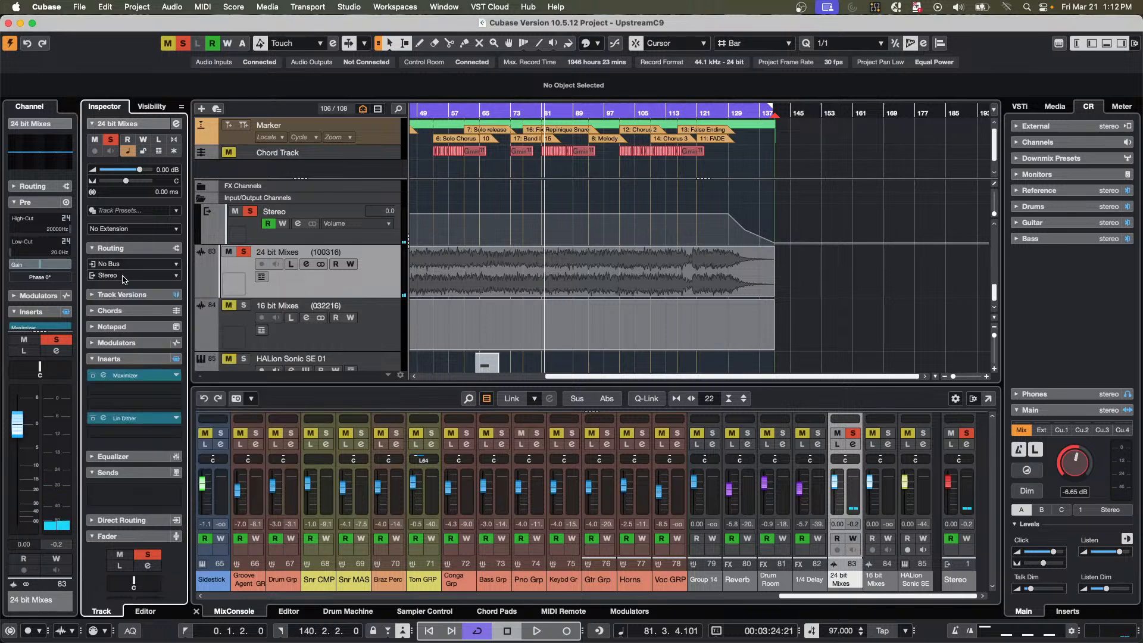
click(126, 276)
click(129, 323)
key(space)
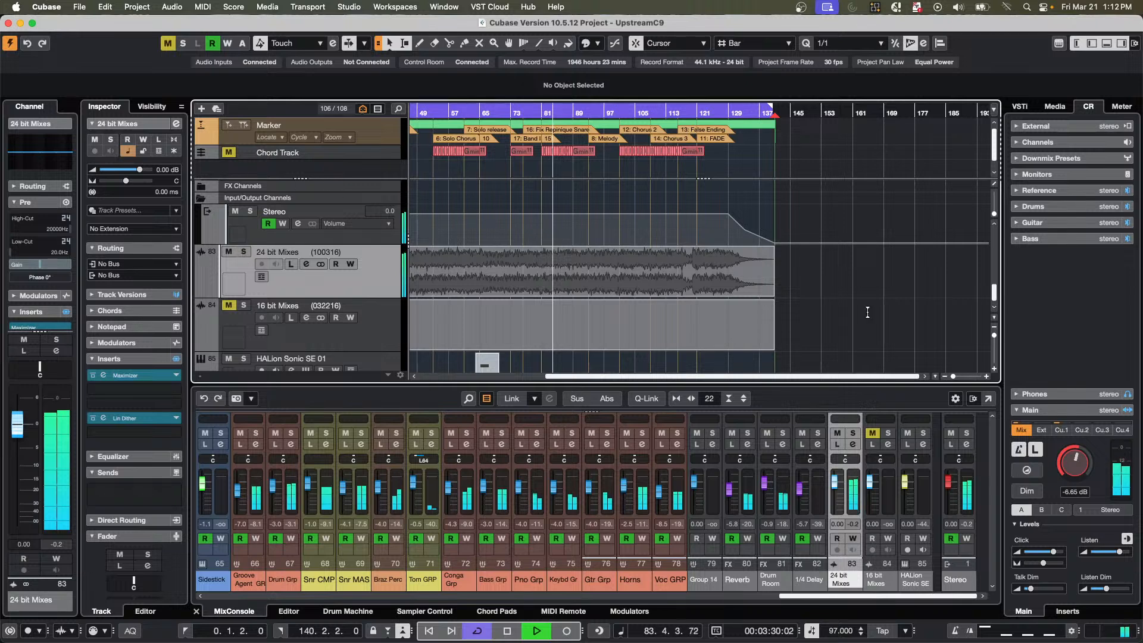
key(space)
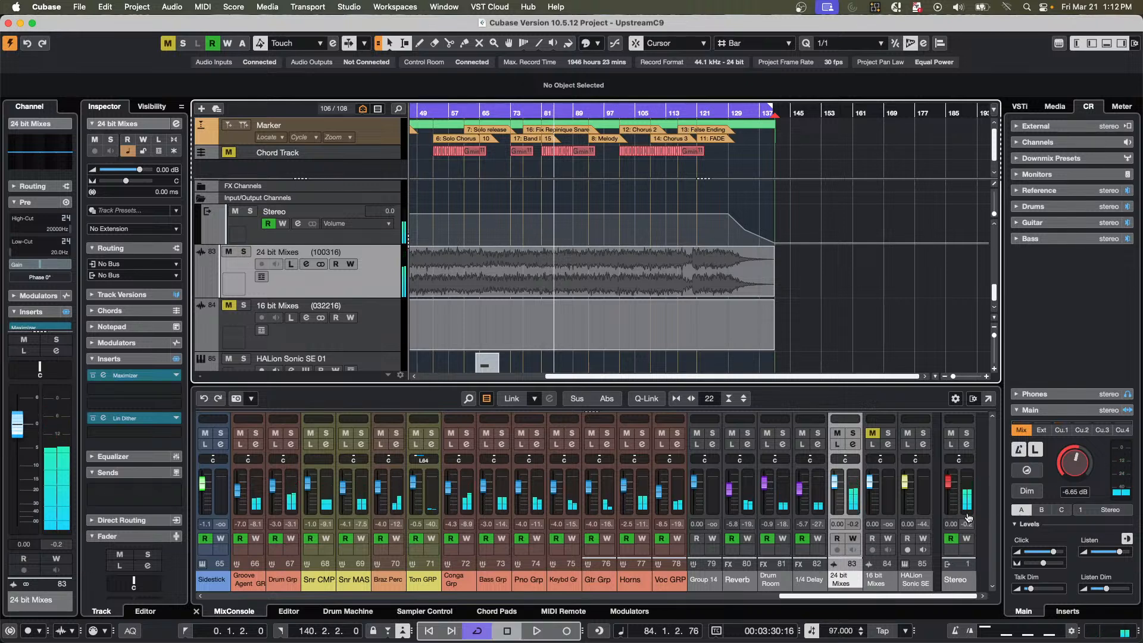
Boost EQ band 3 of the 24 bit Mixes channel by about 12.8 dB at 2152 Hz and audition the project.
click(852, 444)
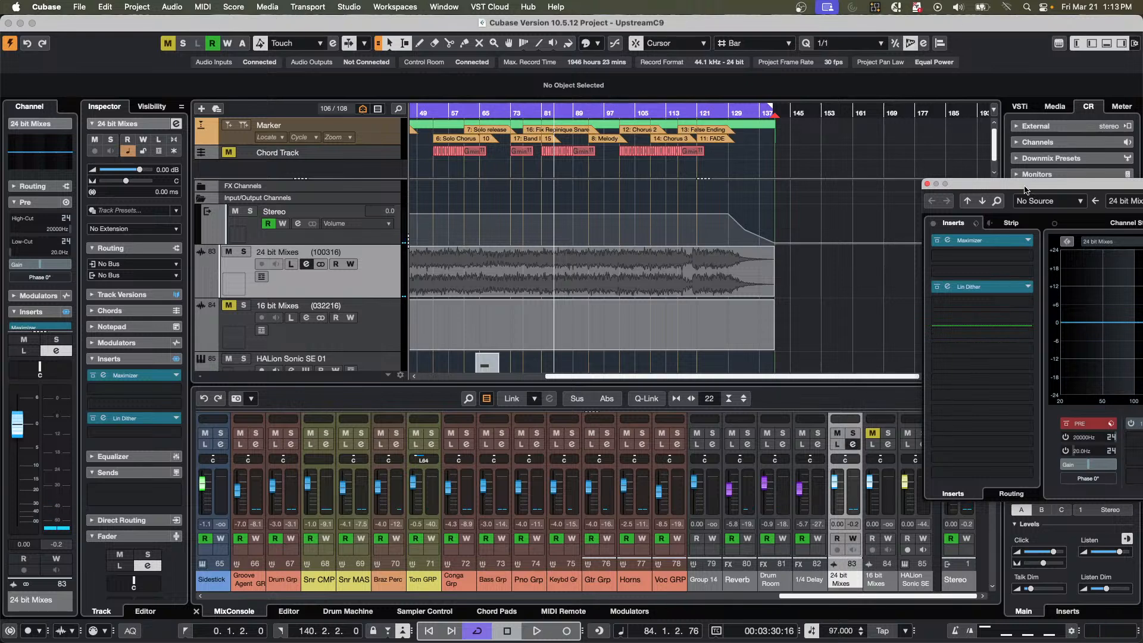
drag(1025, 190, 227, 116)
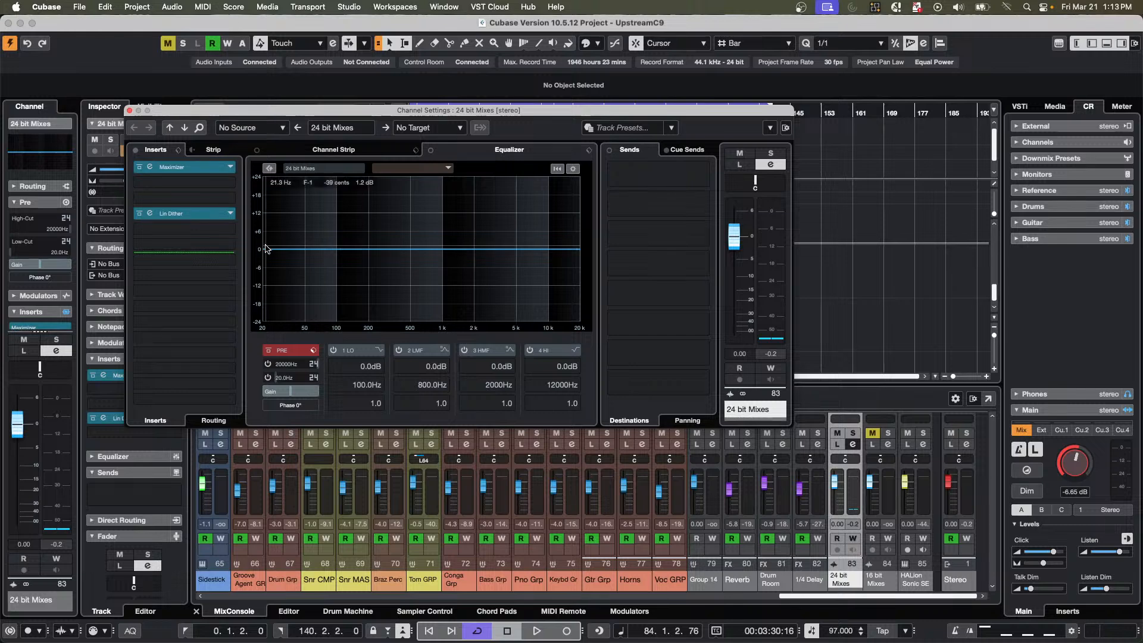
drag(474, 249, 478, 210)
key(space)
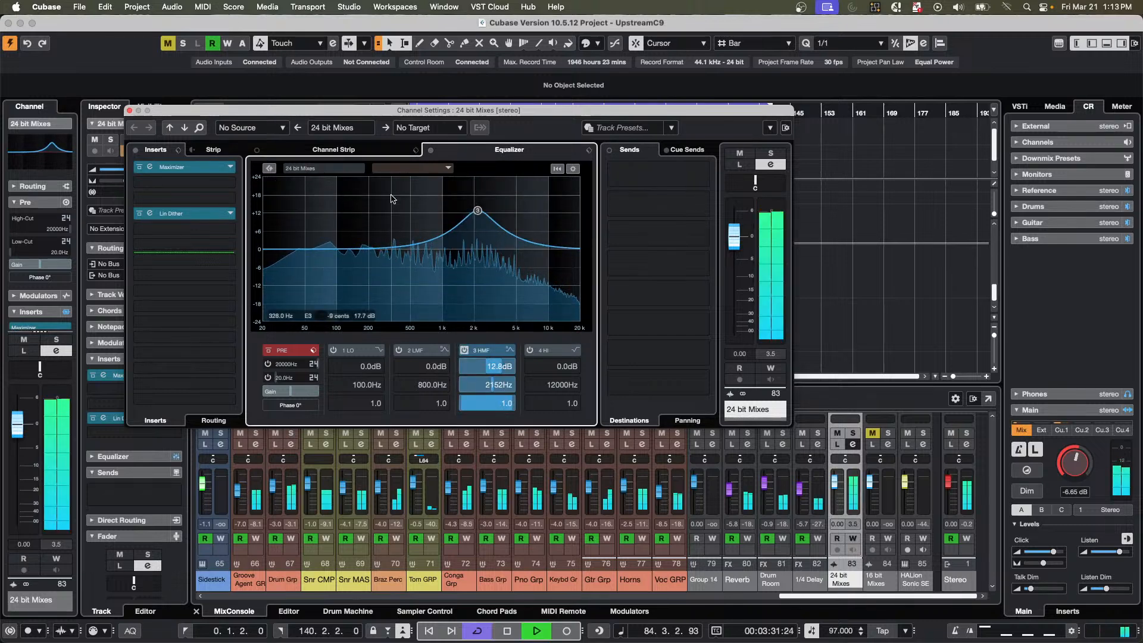
key(space)
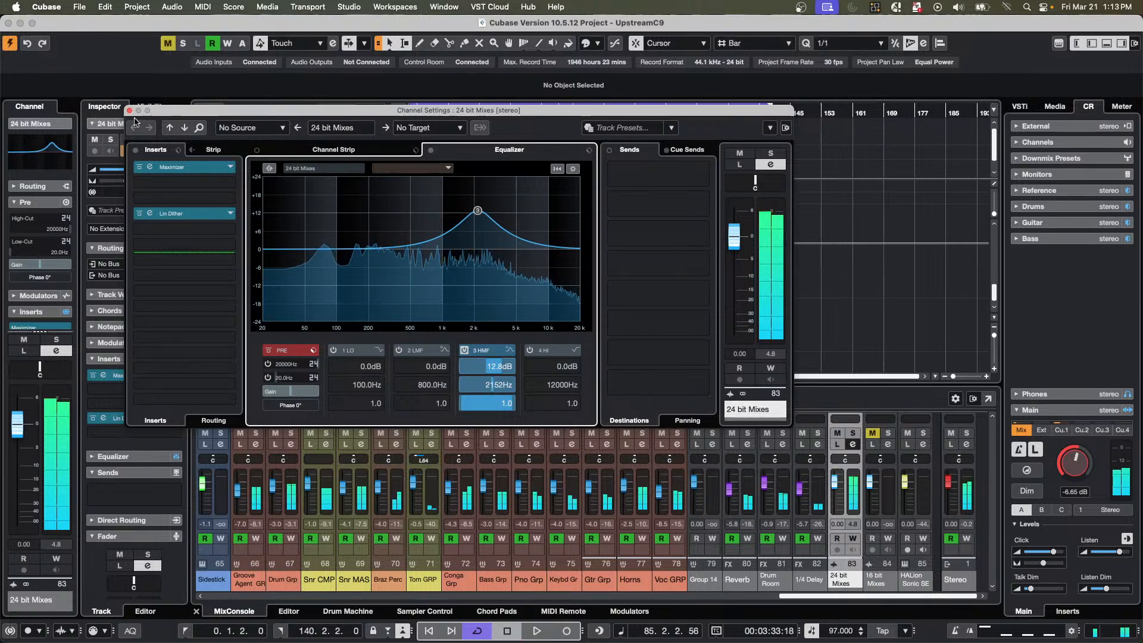
key(space)
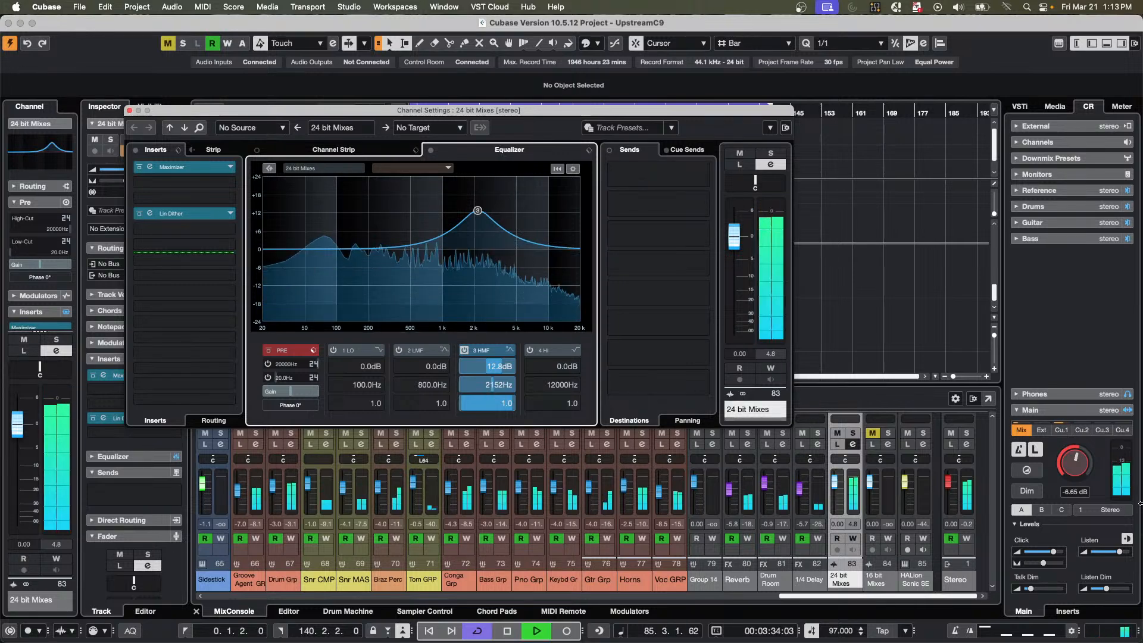
Monitor Cue 1, move the 24 bit Mixes EQ band 3 to about 10 dB at 3064 Hz, and compare the Mix and Cue 1 sources.
click(1064, 430)
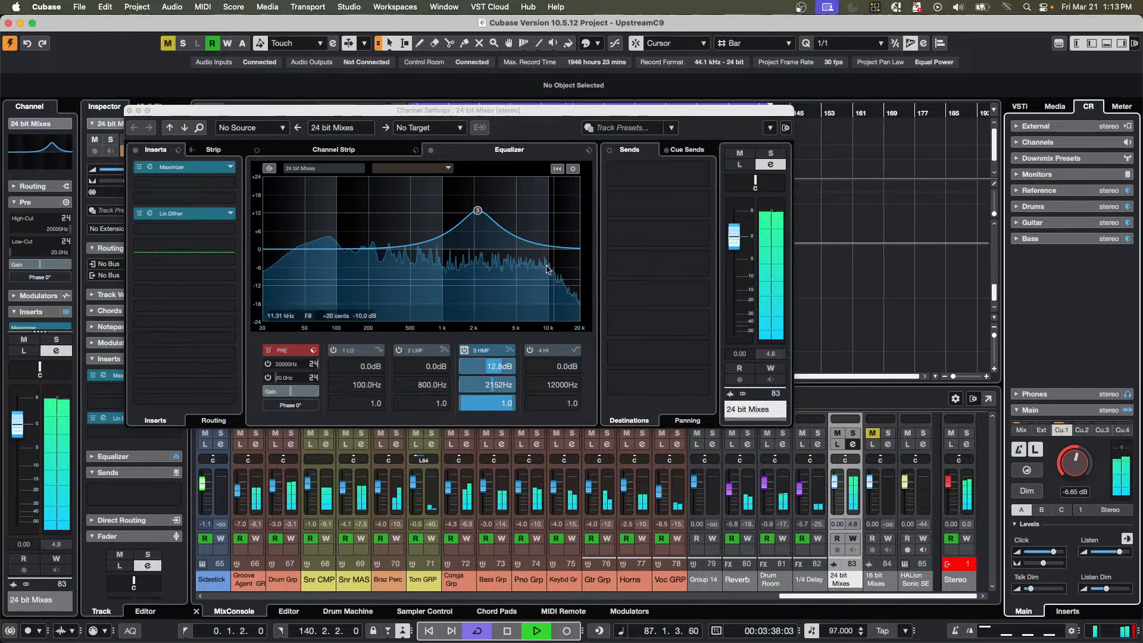
mouse_move(478, 210)
mouse_down()
mouse_move(487, 260)
mouse_move(534, 277)
mouse_move(484, 213)
mouse_move(494, 219)
mouse_up()
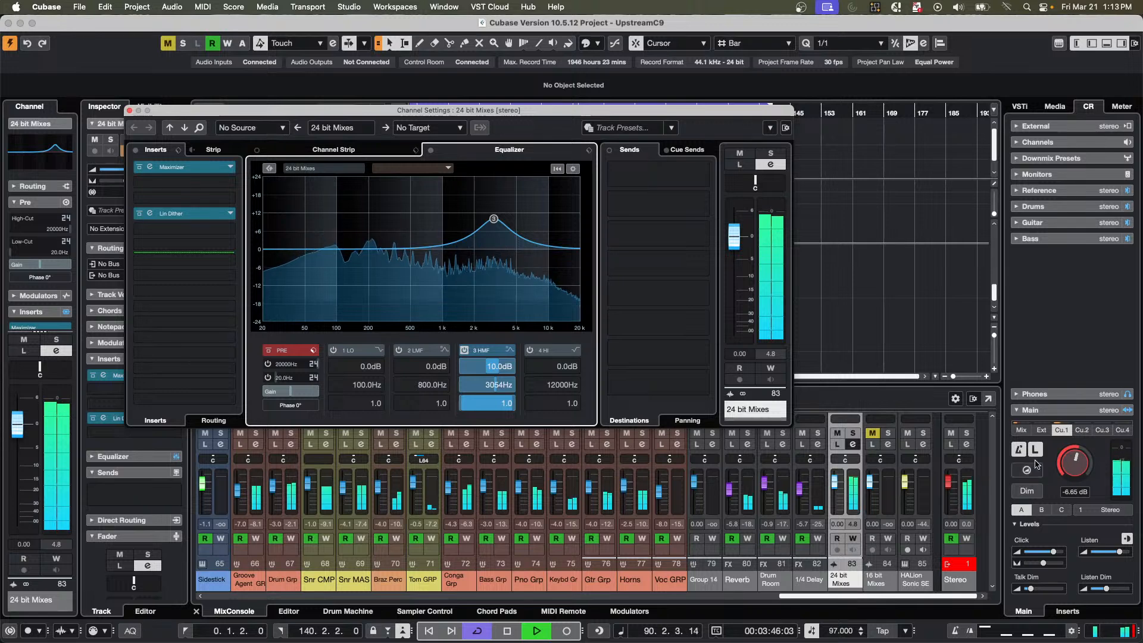
click(1022, 431)
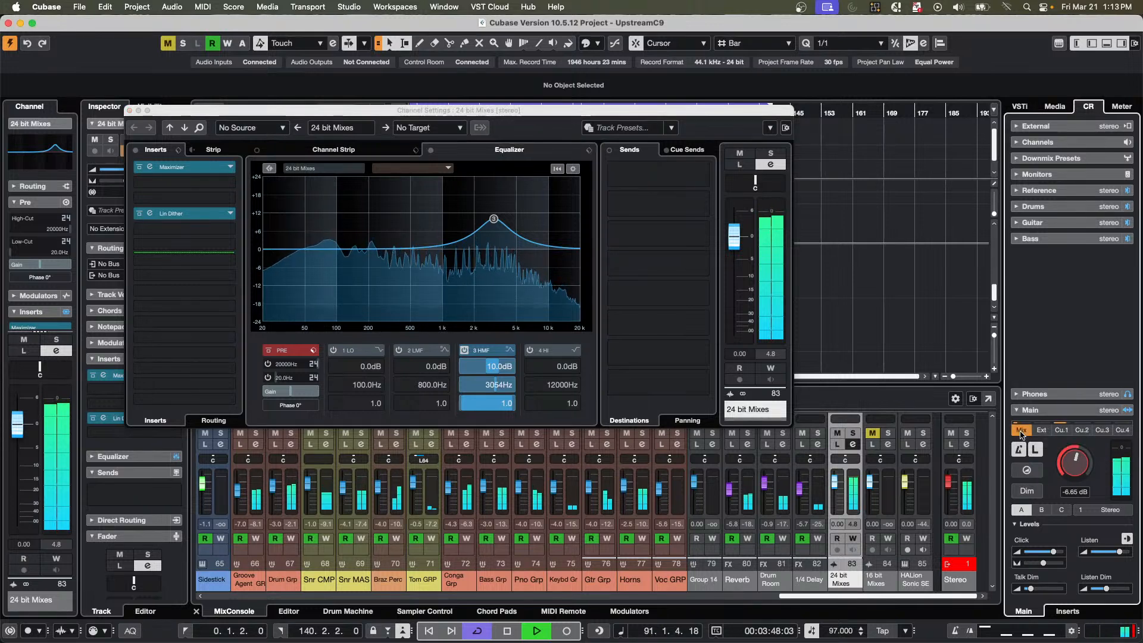
click(1060, 431)
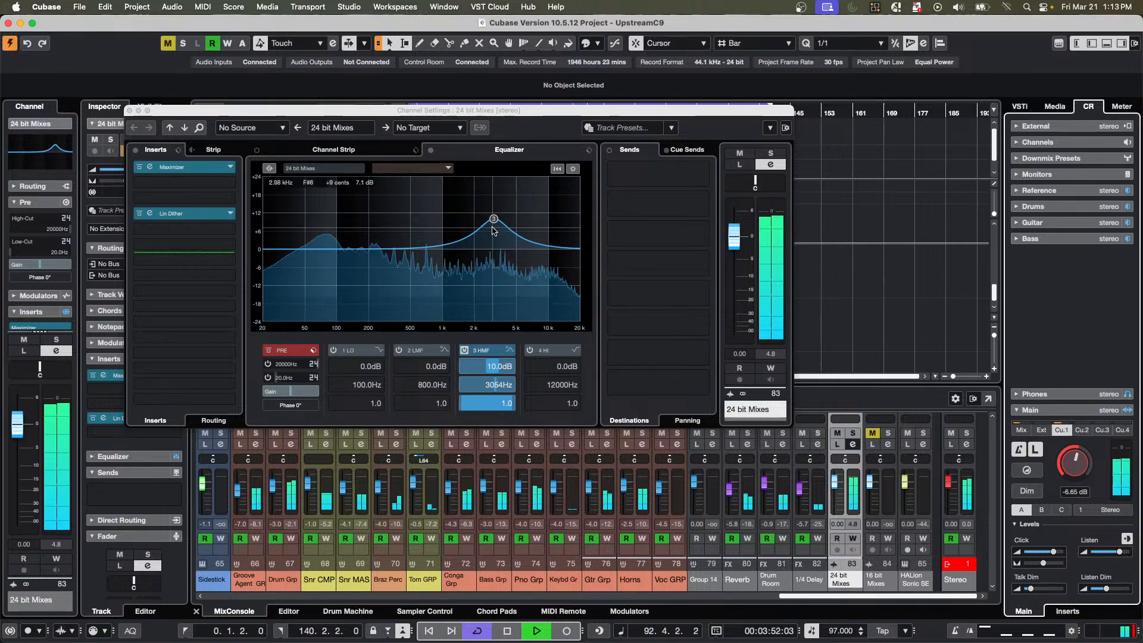
Lower the 24 bit Mixes EQ band 3 to about 6.1 dB at 3094 Hz and switch monitoring to Mix and back to Cue 1.
drag(493, 229, 493, 241)
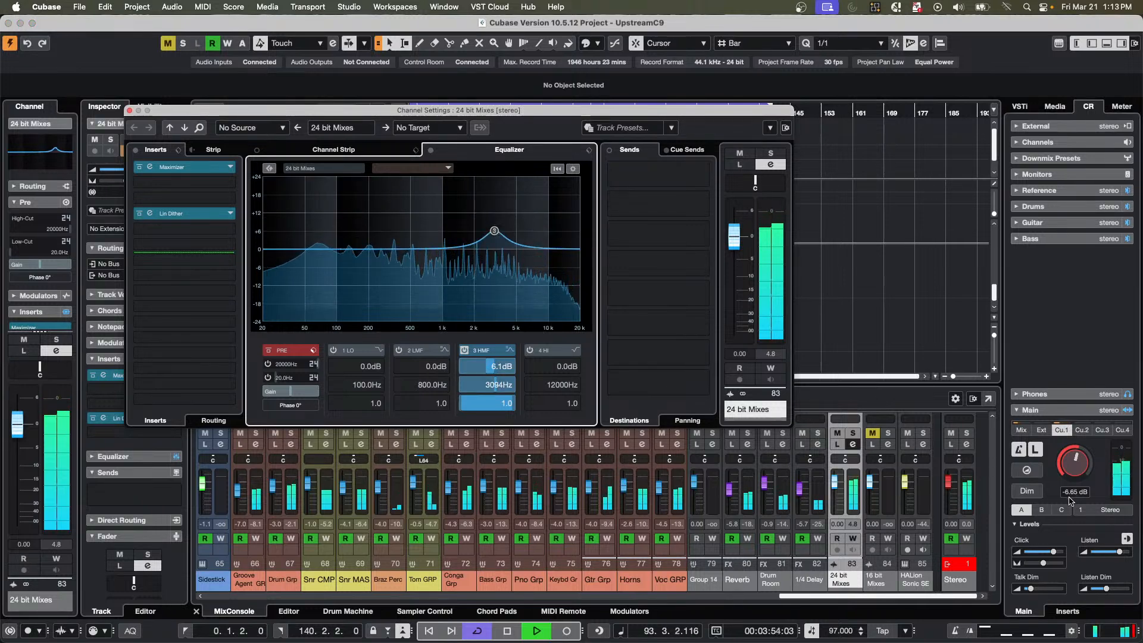
click(1021, 430)
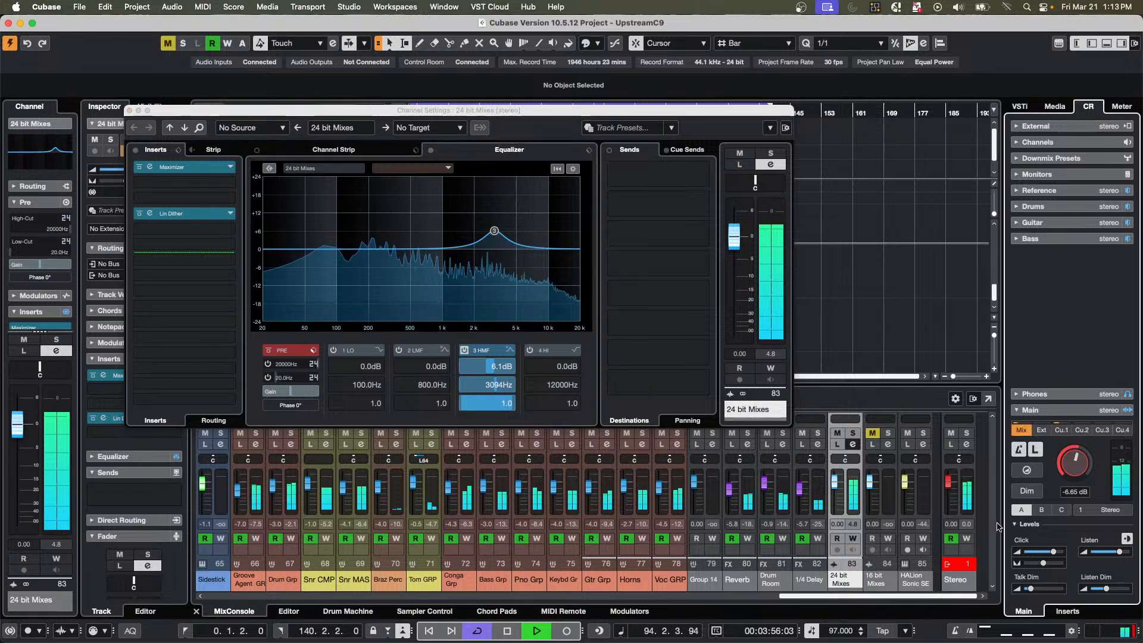
click(1063, 431)
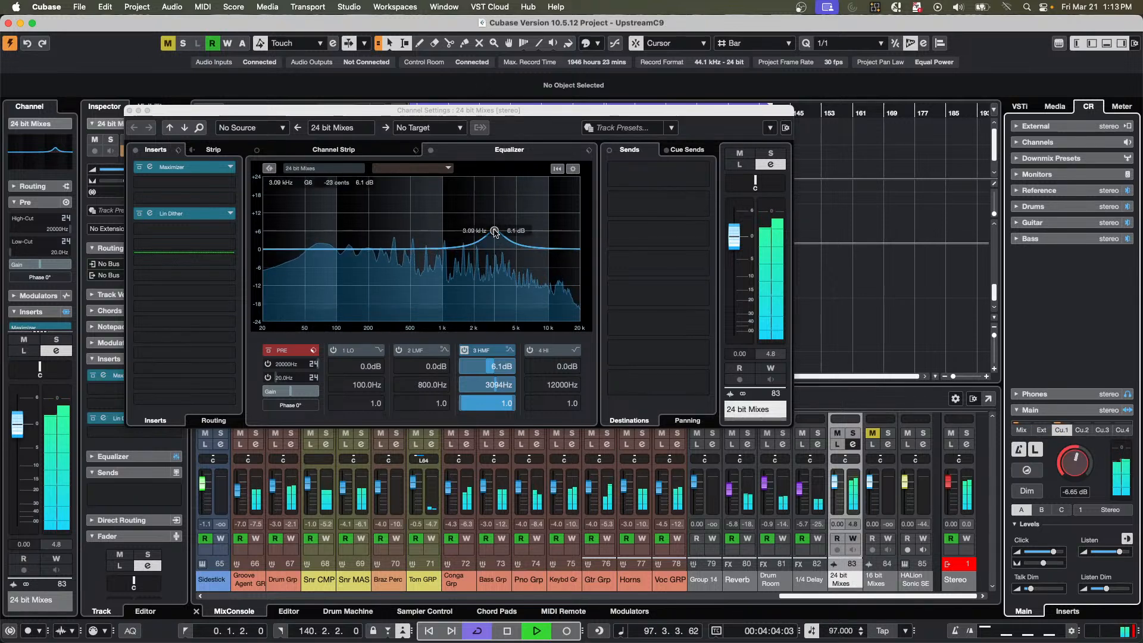
Set the 24 bit Mixes EQ band 3 to about 10 dB at 3662 Hz and compare Mix against Cue 1.
drag(495, 230, 502, 219)
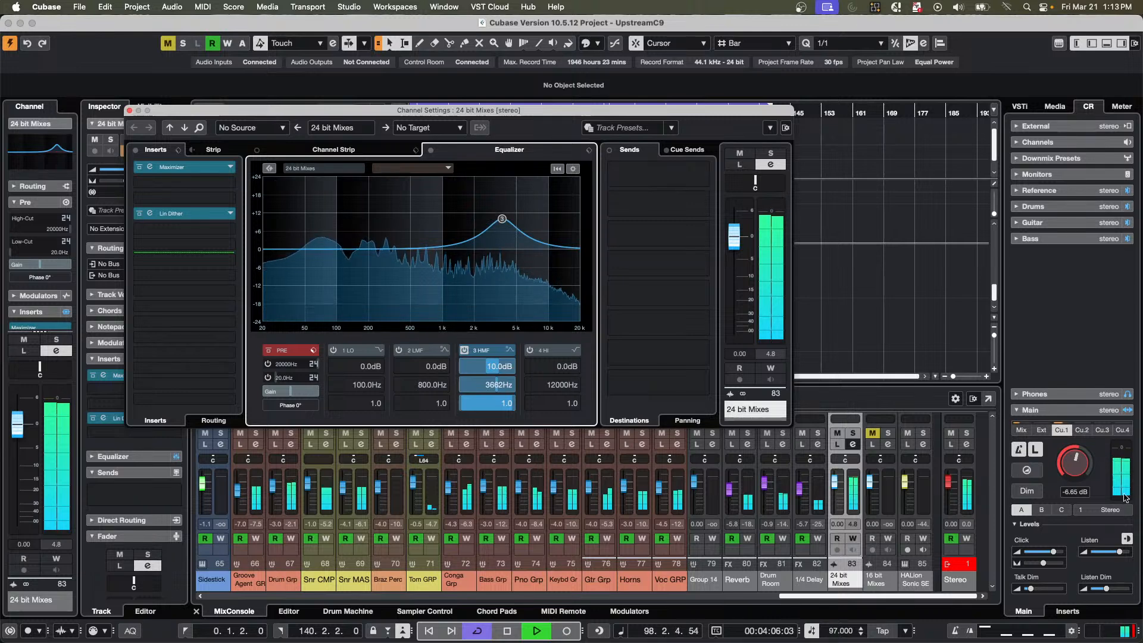
click(1022, 431)
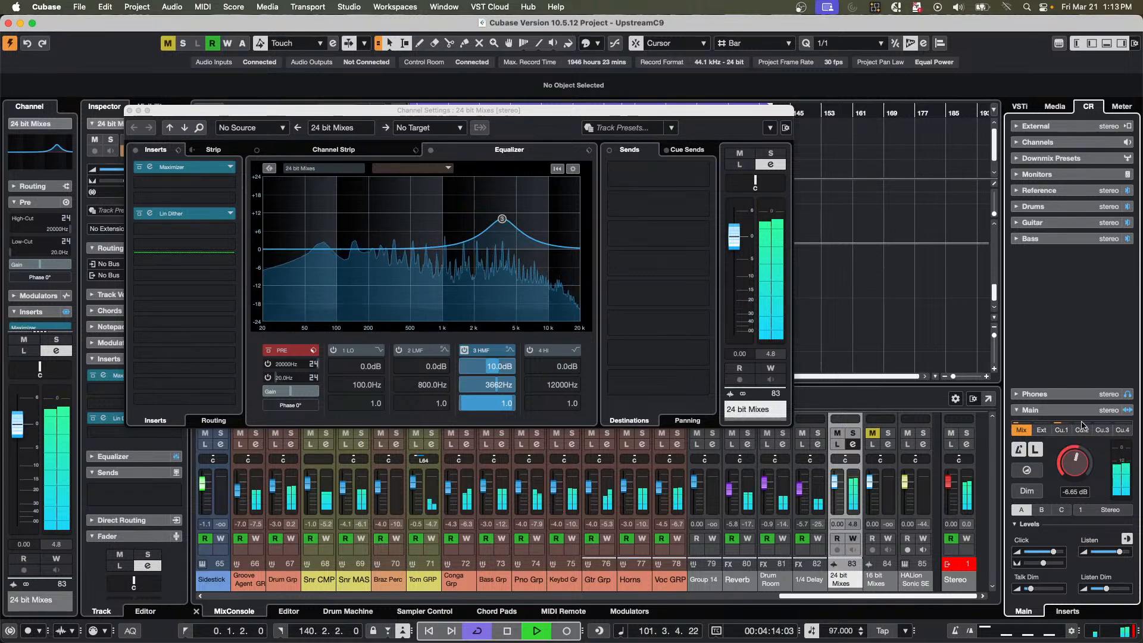
click(1063, 431)
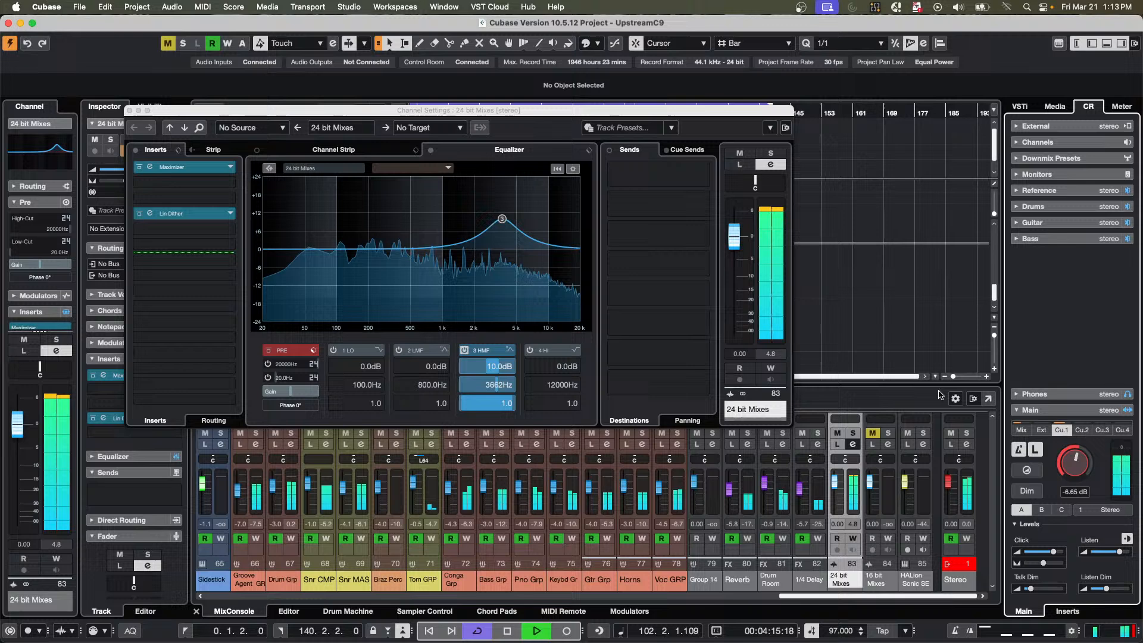
Insert a Flanger in the Stereo output's second insert slot, and compare the Mix and Cue 1 monitoring sources.
click(972, 457)
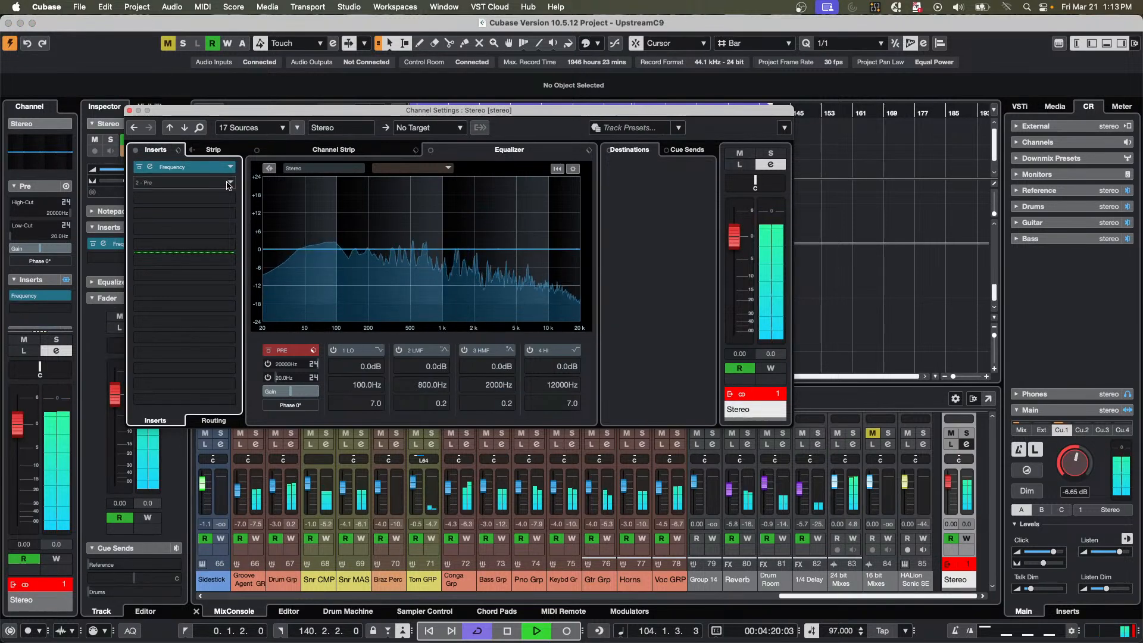
click(190, 183)
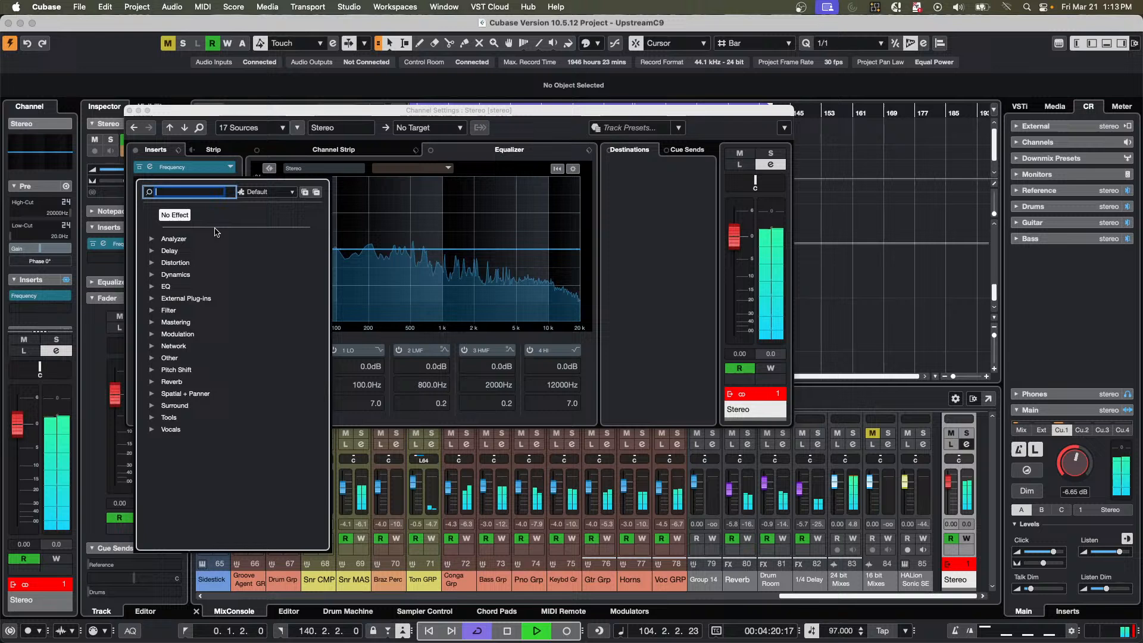
click(151, 335)
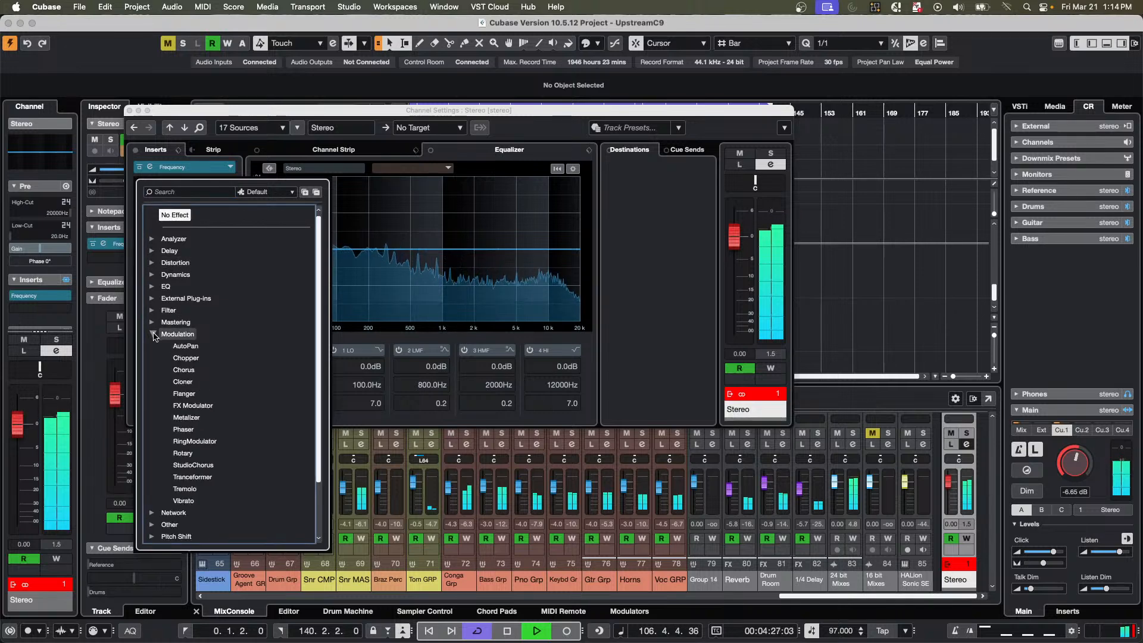
click(184, 394)
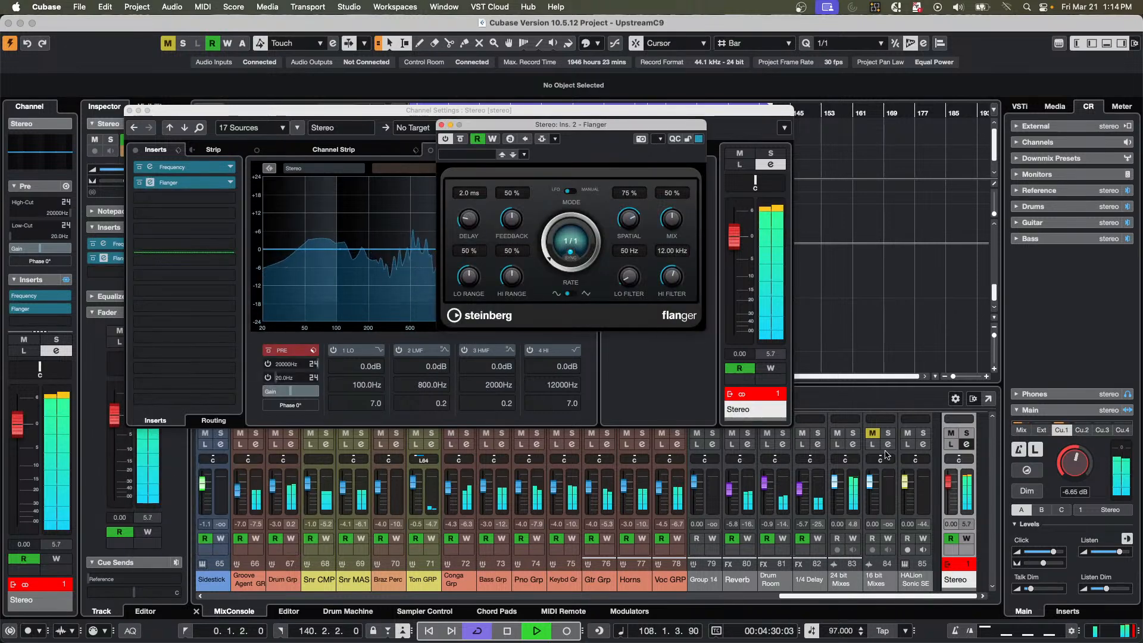
click(1021, 431)
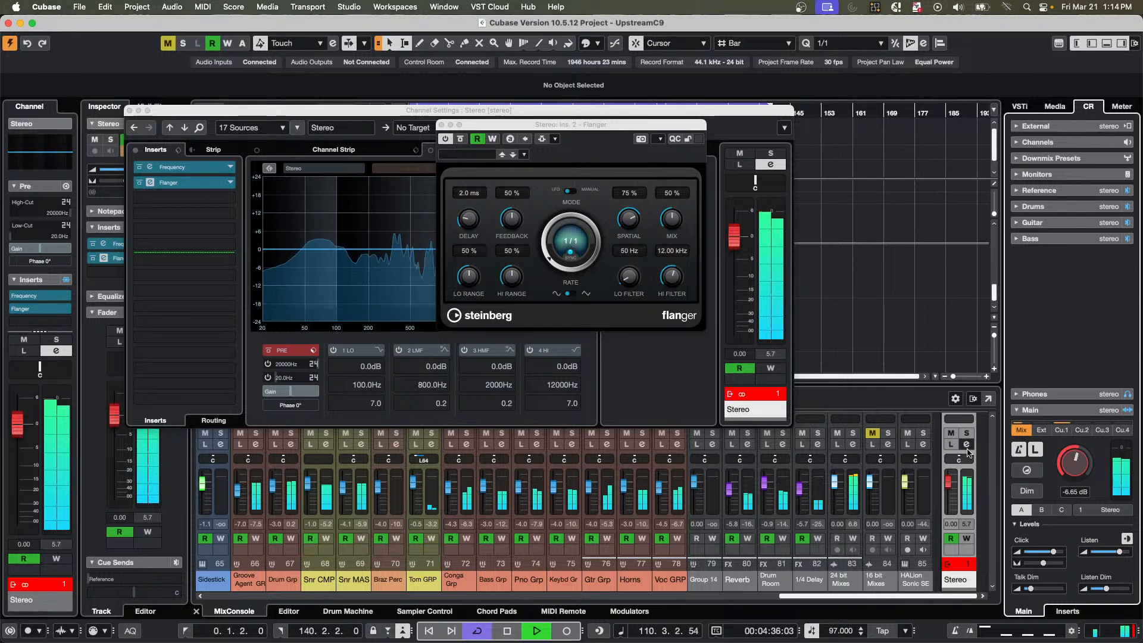
click(1061, 431)
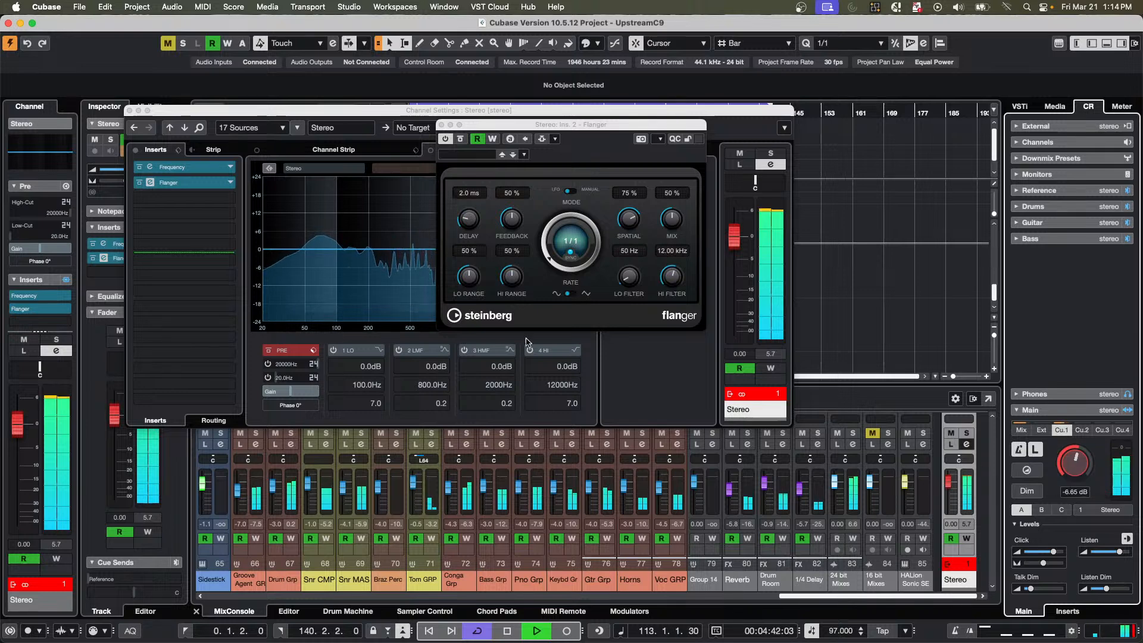
Stop playback and close the Flanger and Stereo channel settings windows.
key(space)
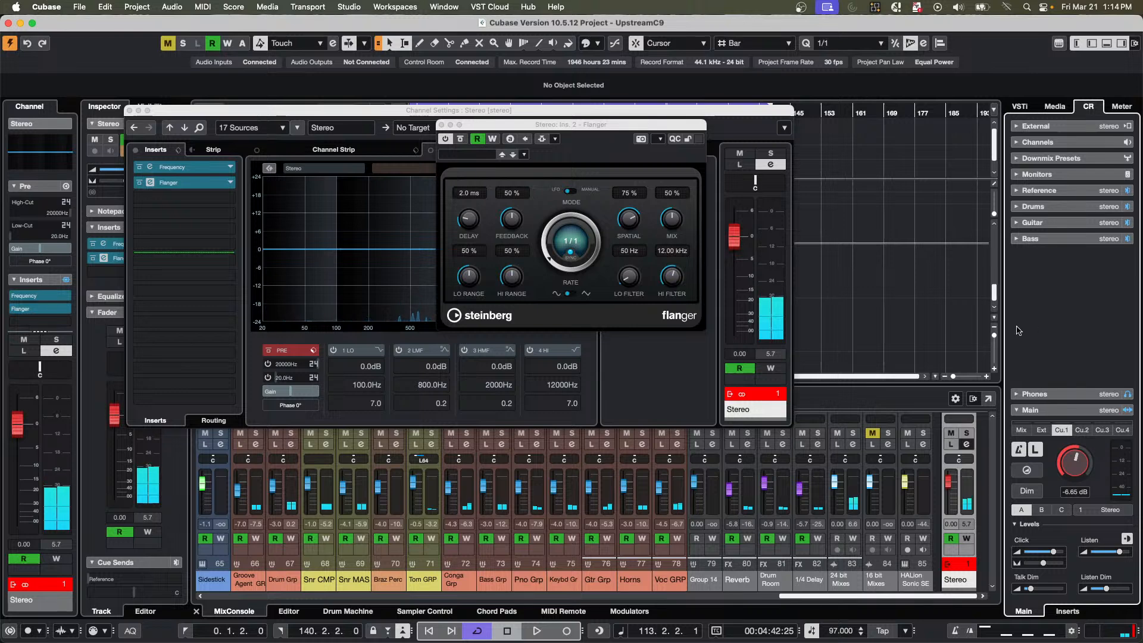
click(442, 125)
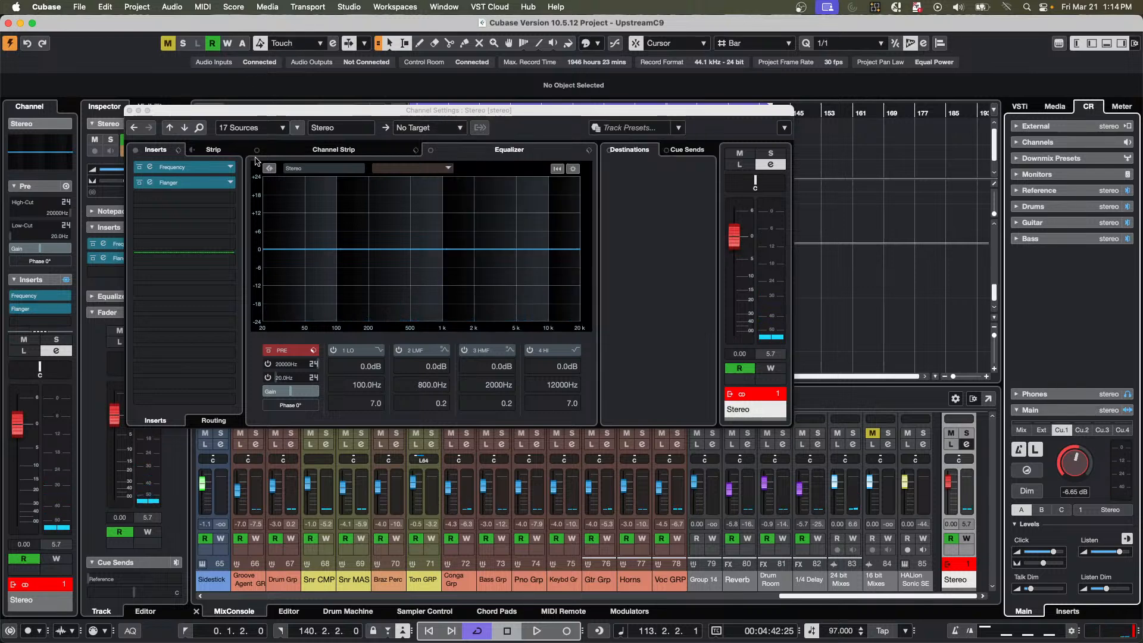
click(130, 111)
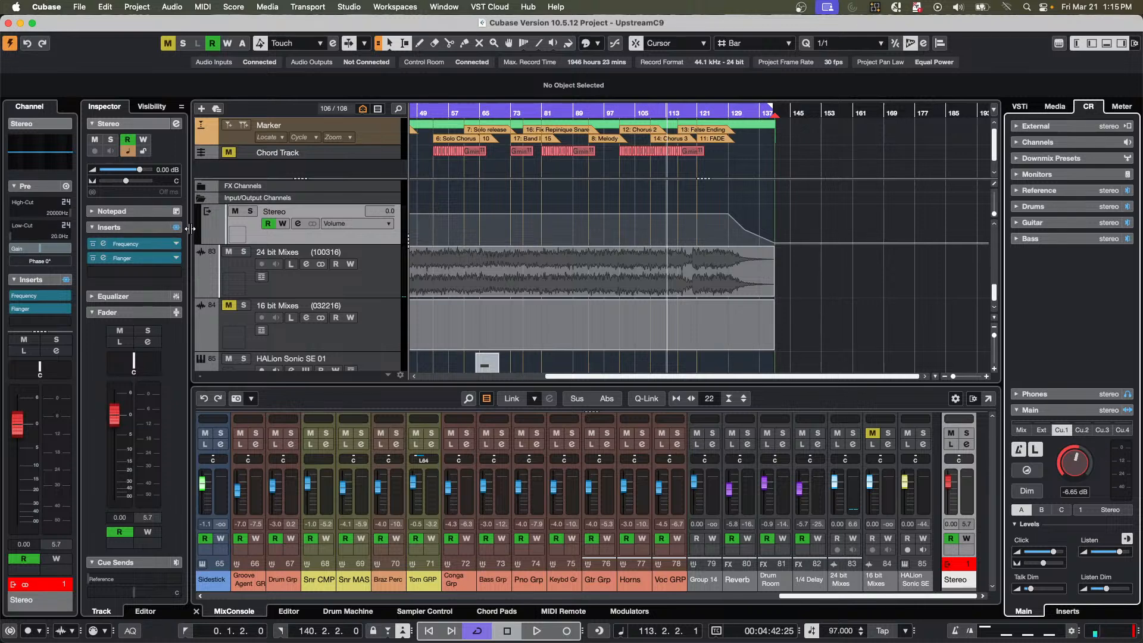
Find and select the Groove Agent track to examine its track settings.
scroll(377, 238, up, 5)
scroll(377, 243, up, 6)
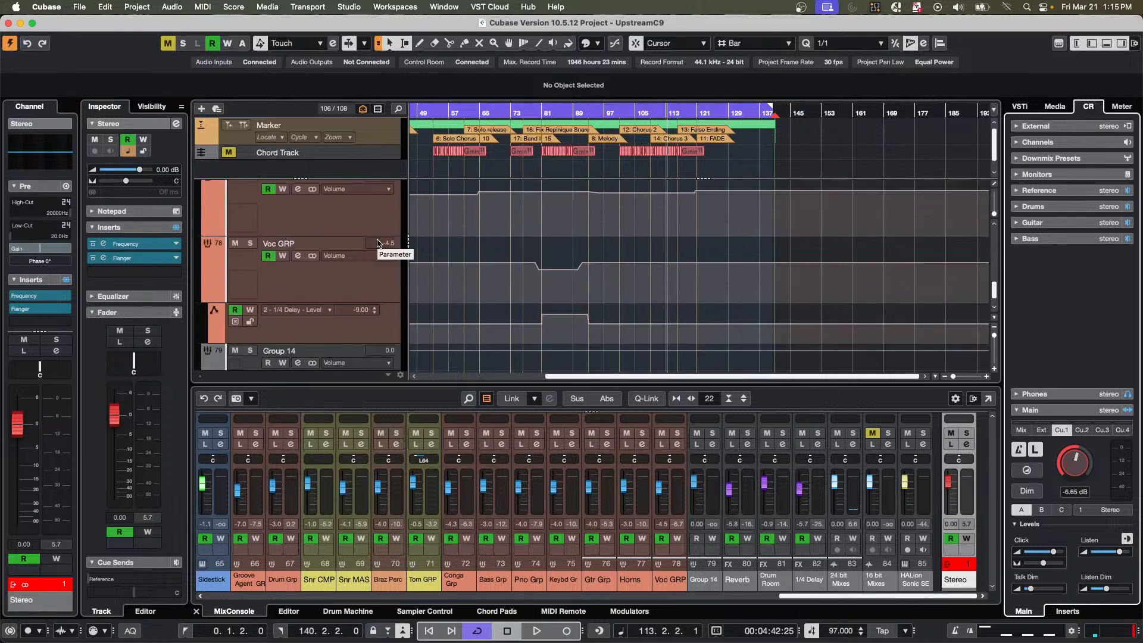
scroll(376, 243, up, 6)
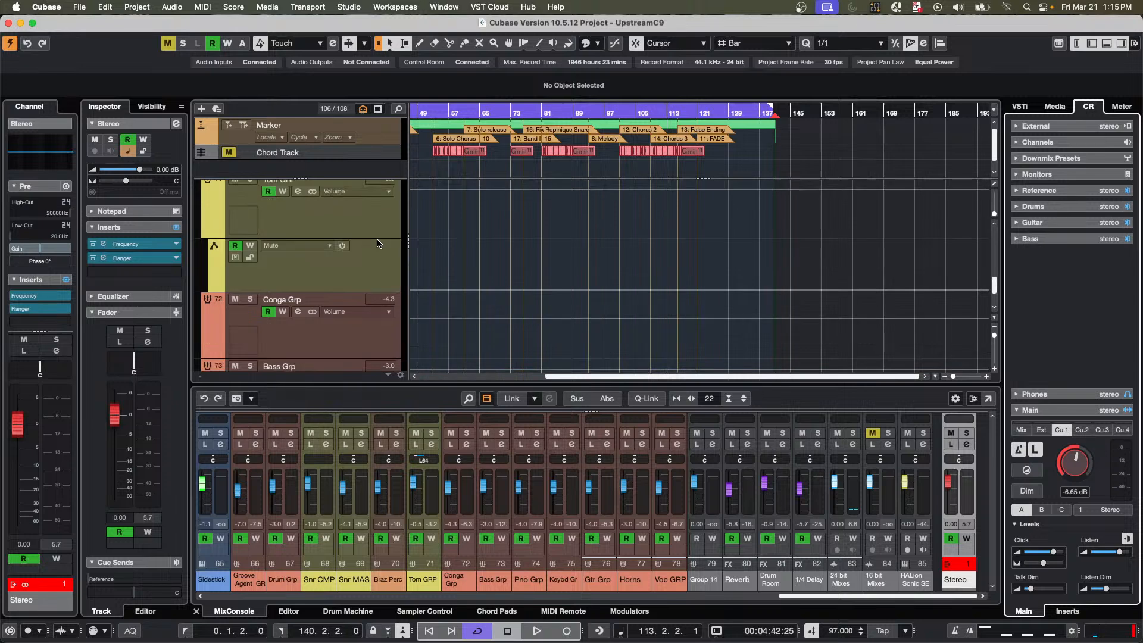
scroll(377, 243, up, 8)
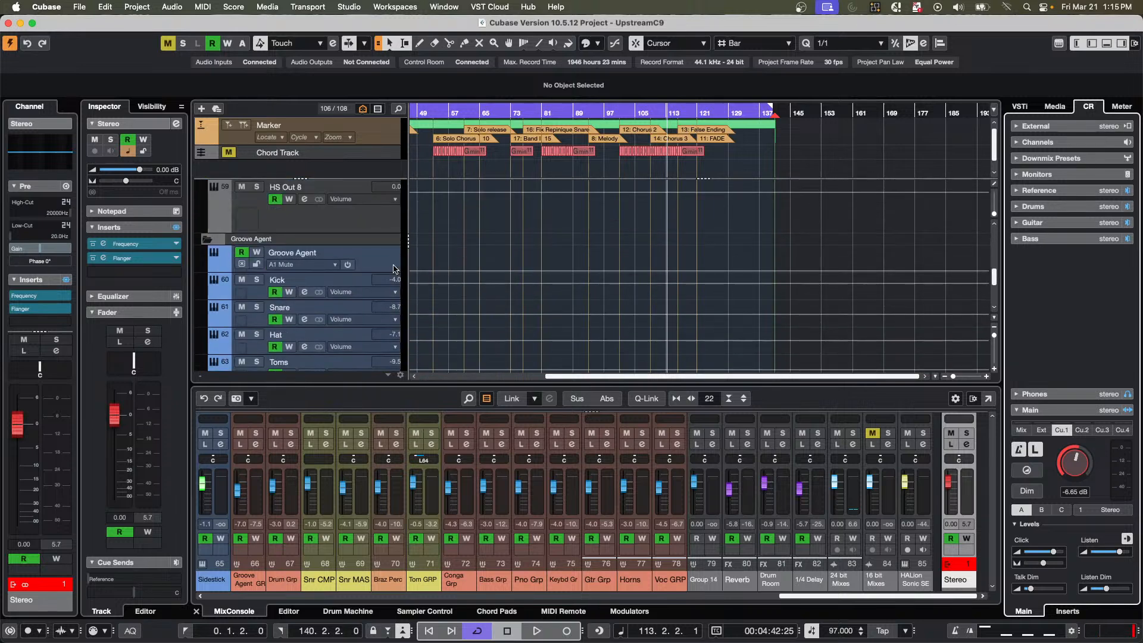
click(371, 257)
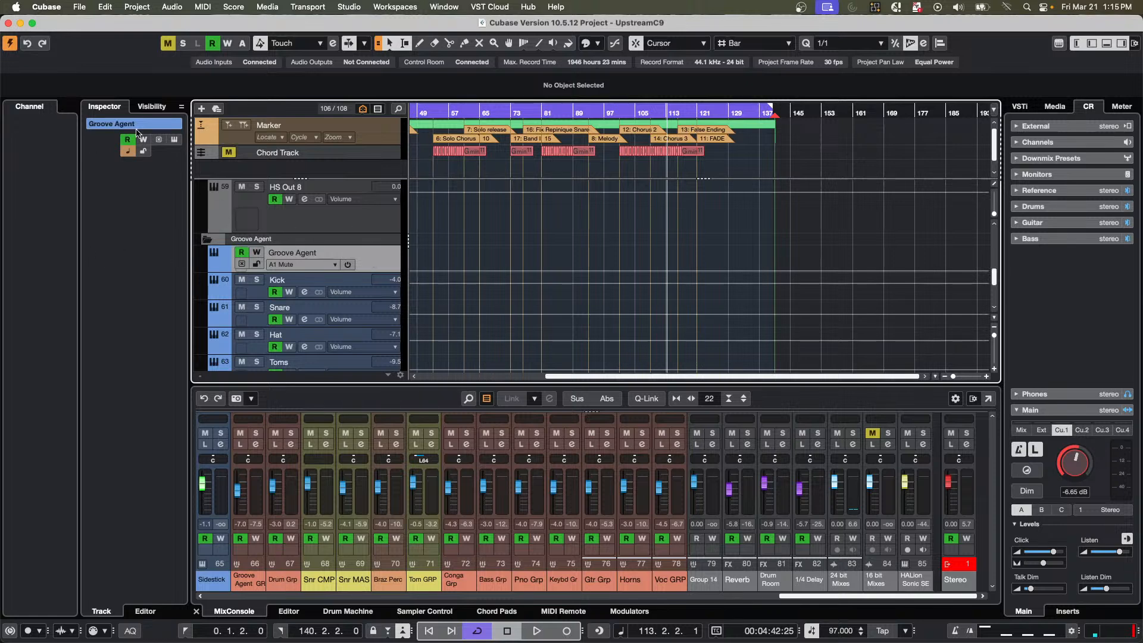
Select the Kick MIDI track in the MIDI Drums folder and create its drum map from the instrument.
scroll(351, 282, up, 4)
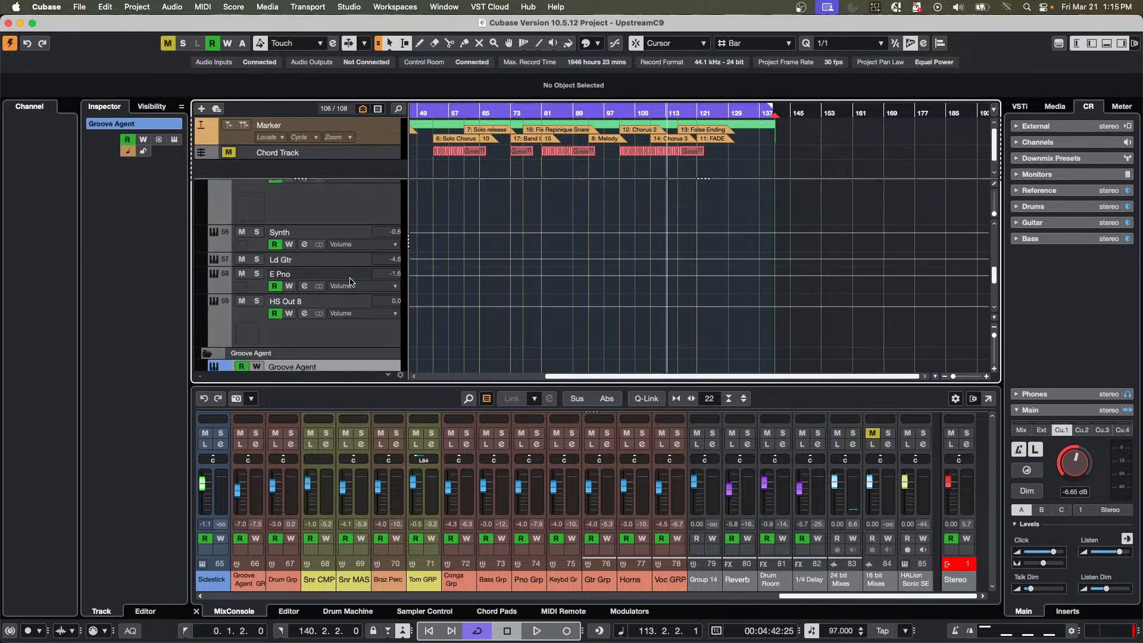
scroll(351, 281, up, 6)
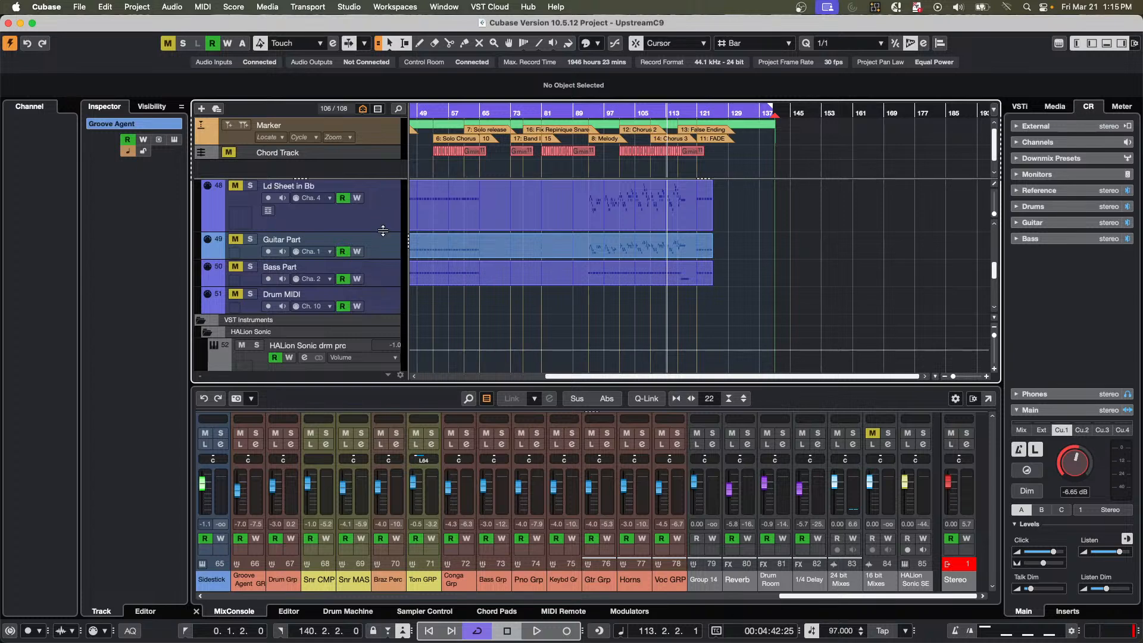
scroll(383, 234, up, 3)
scroll(382, 234, up, 6)
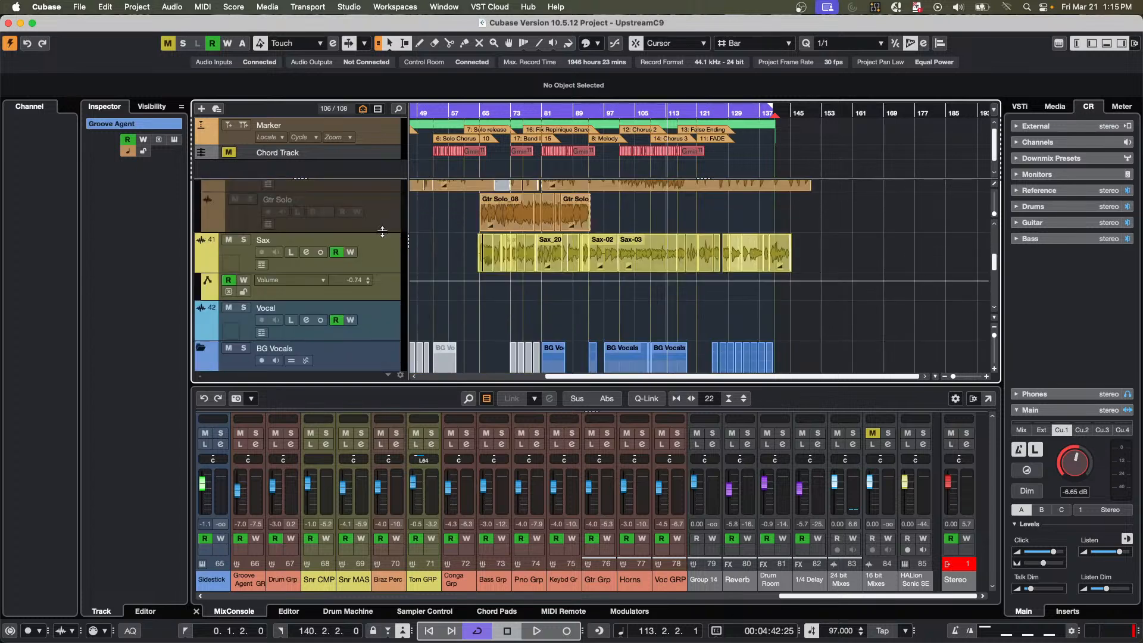
scroll(382, 234, up, 5)
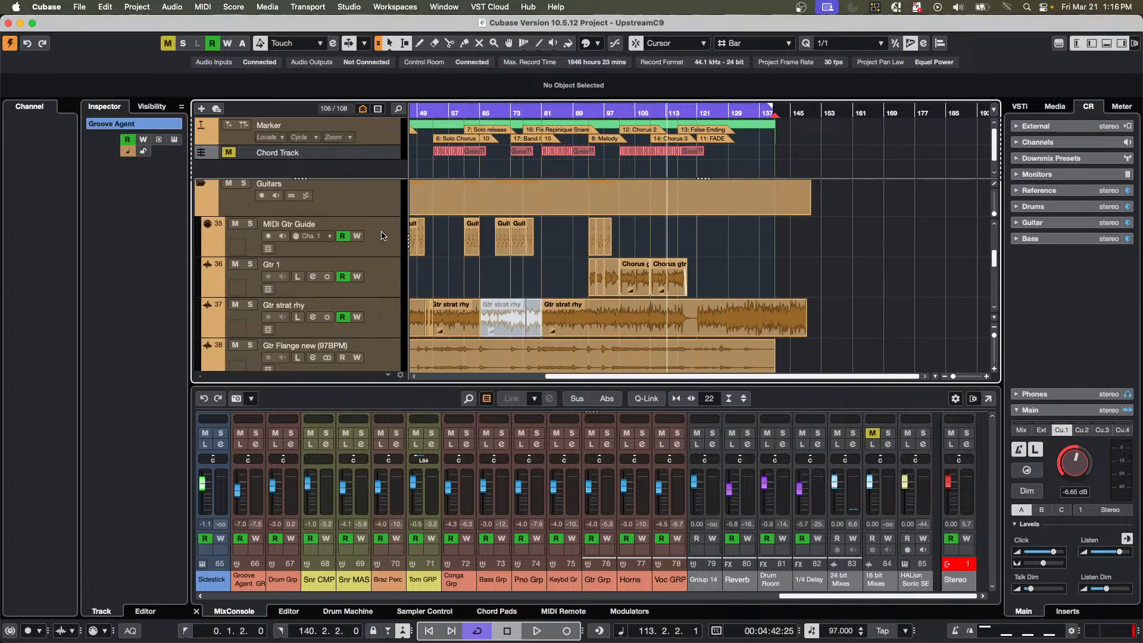
scroll(382, 235, up, 8)
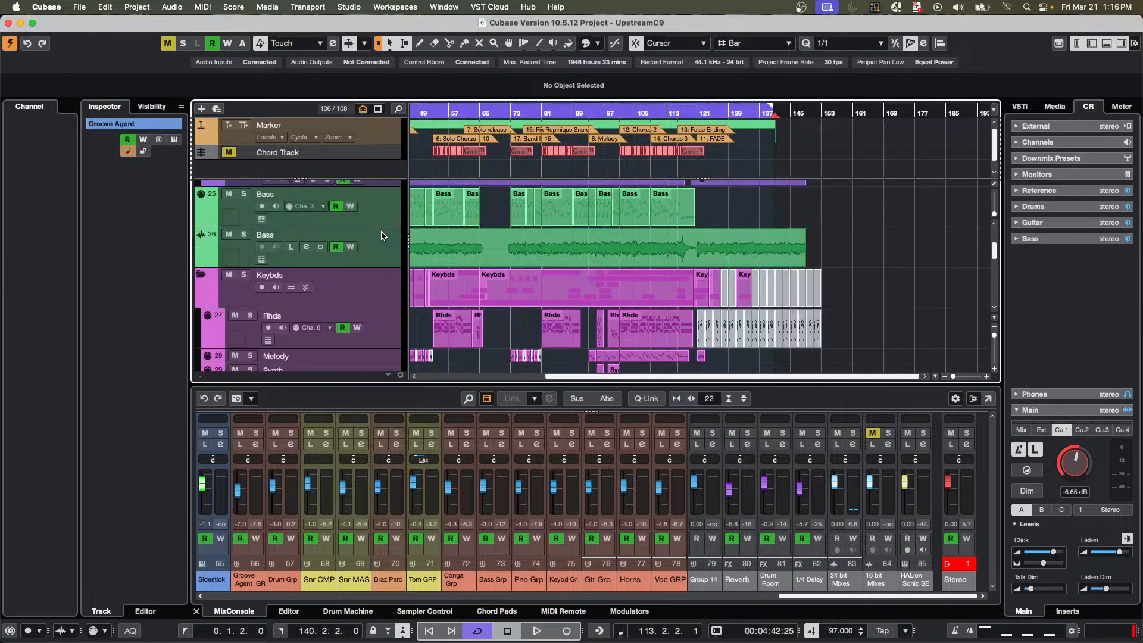
scroll(383, 236, up, 3)
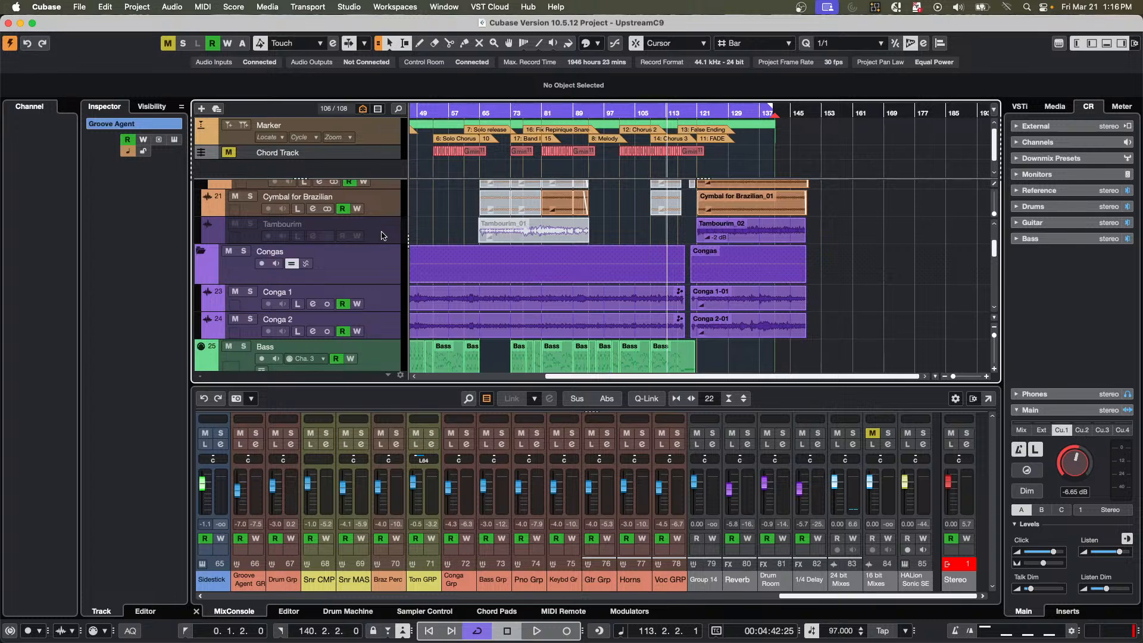
scroll(382, 235, up, 3)
scroll(367, 243, up, 3)
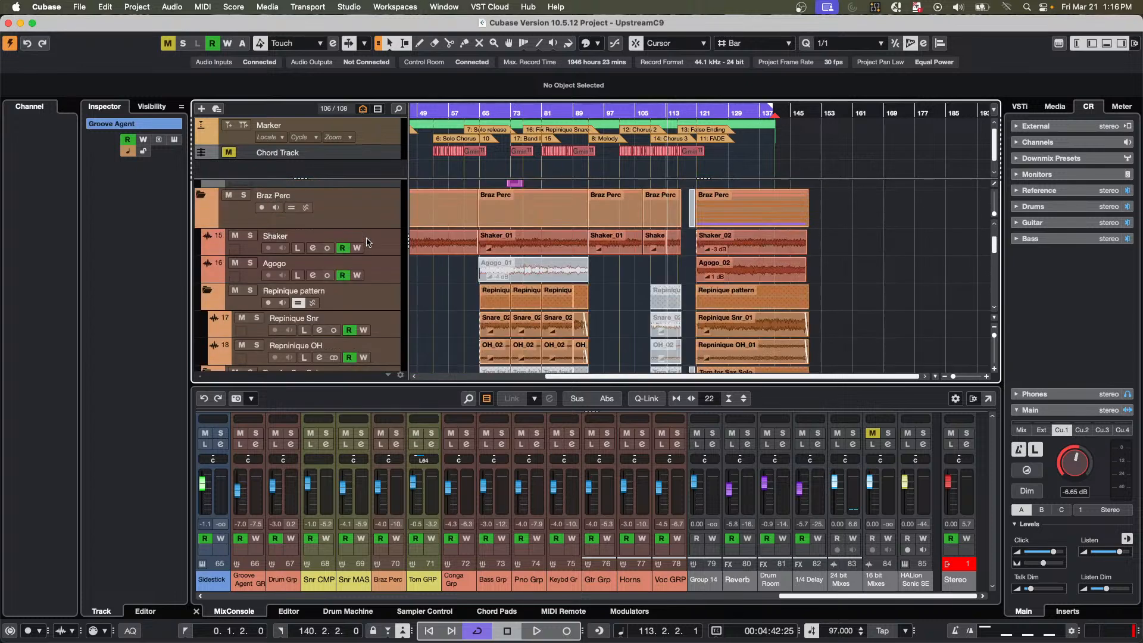
scroll(367, 242, up, 3)
scroll(367, 242, up, 3)
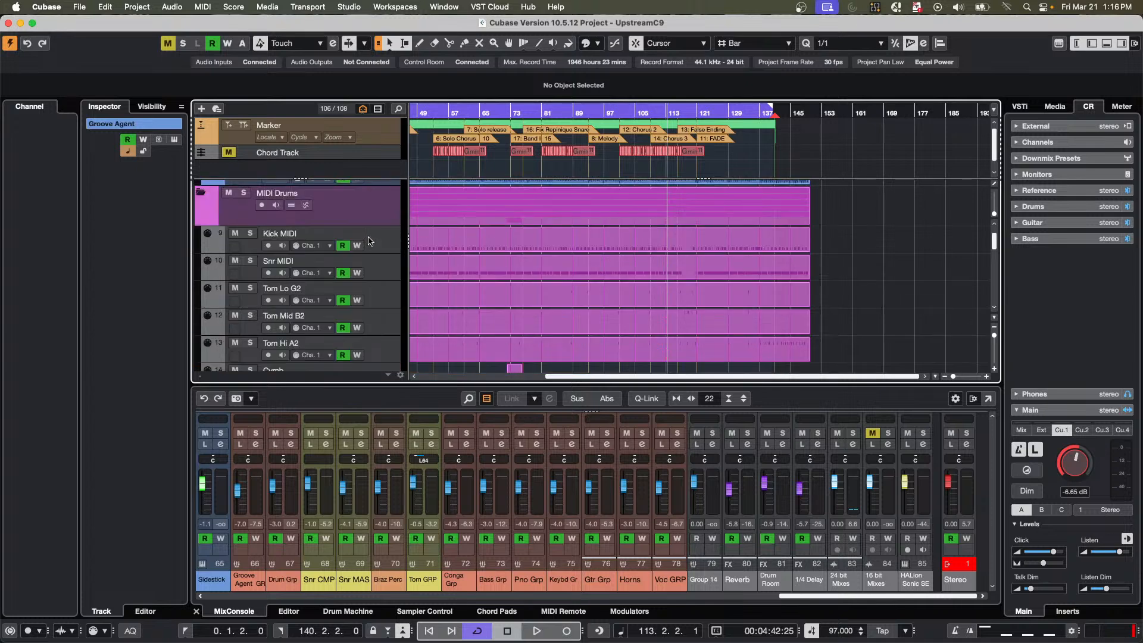
click(381, 239)
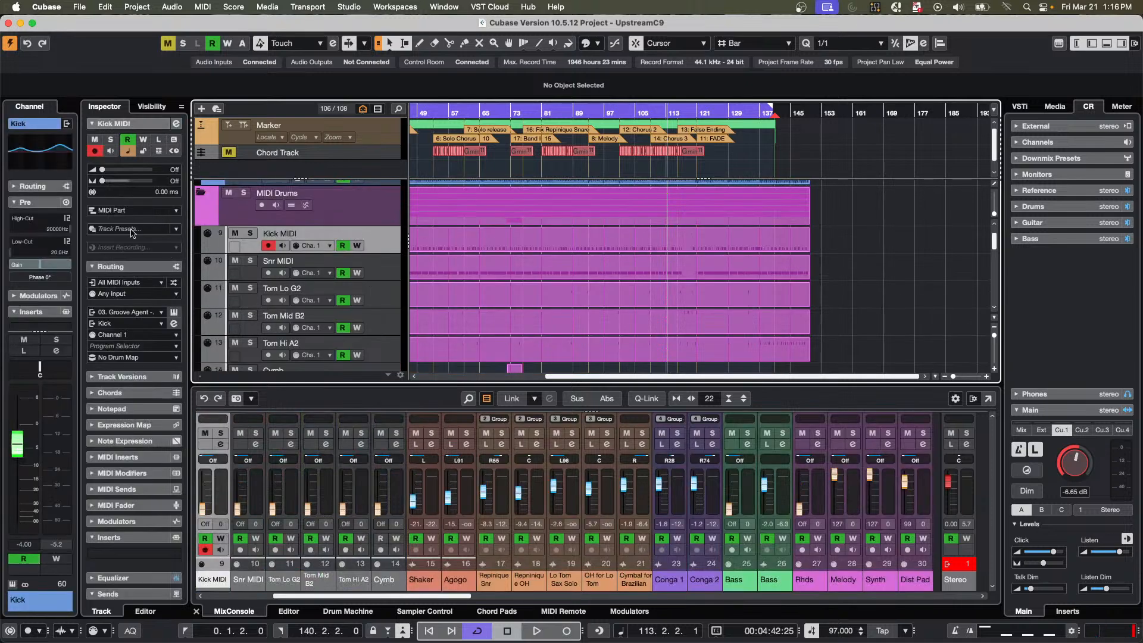
click(139, 358)
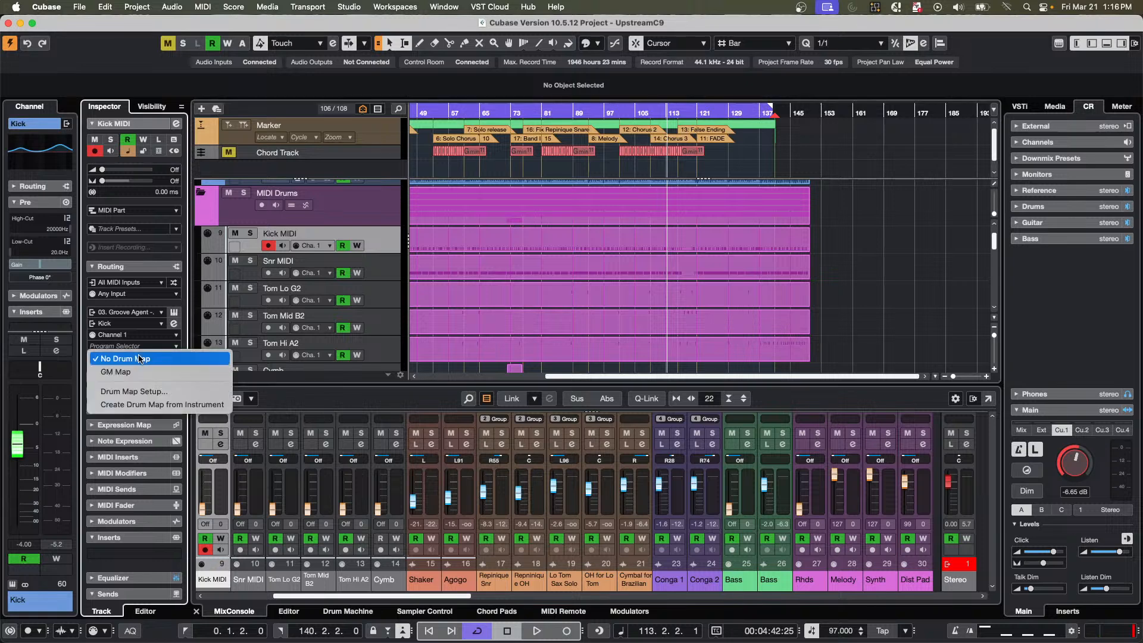
click(198, 406)
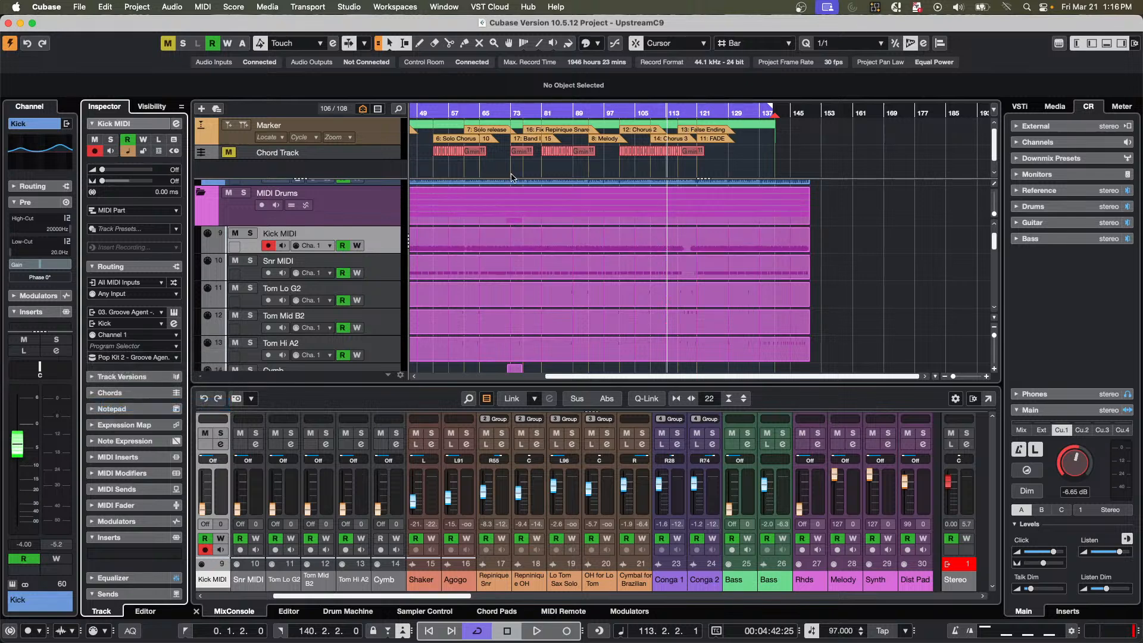
Open the Kick Midi part in the Drum Editor and examine its drum sound names and the kick hits around bar 12.
double_click(450, 240)
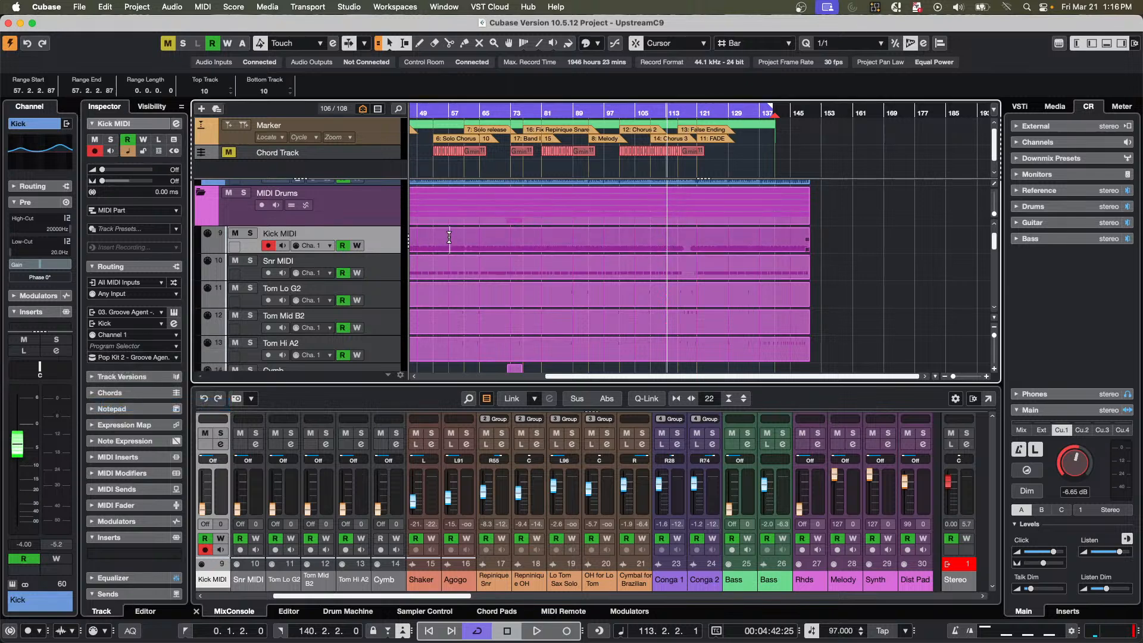
double_click(450, 244)
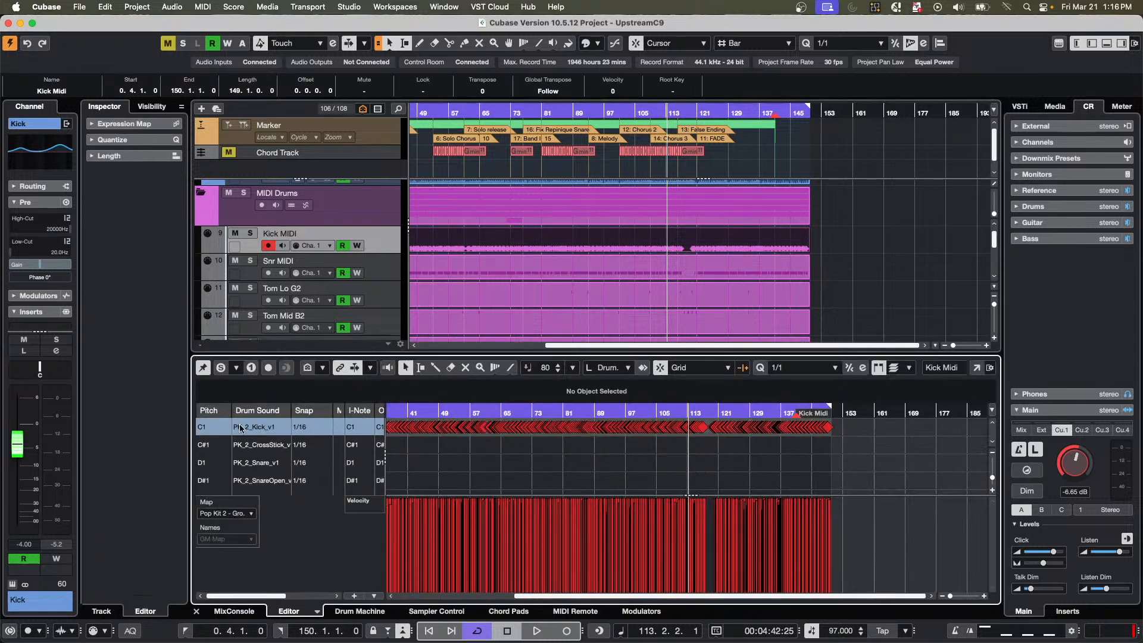
scroll(249, 466, down, 4)
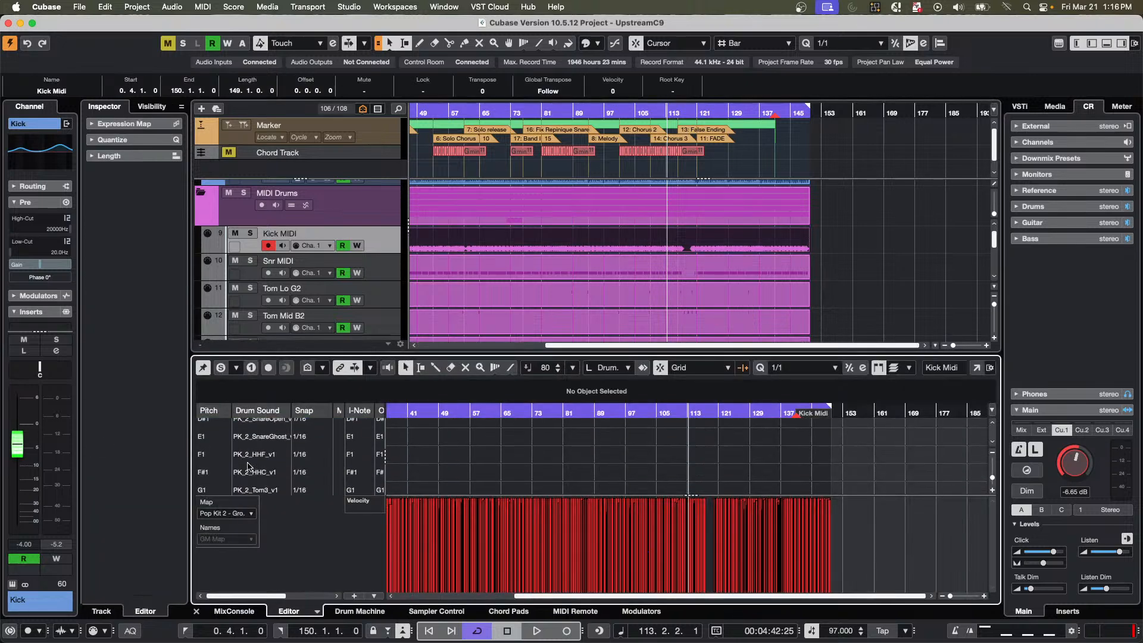
scroll(249, 467, up, 4)
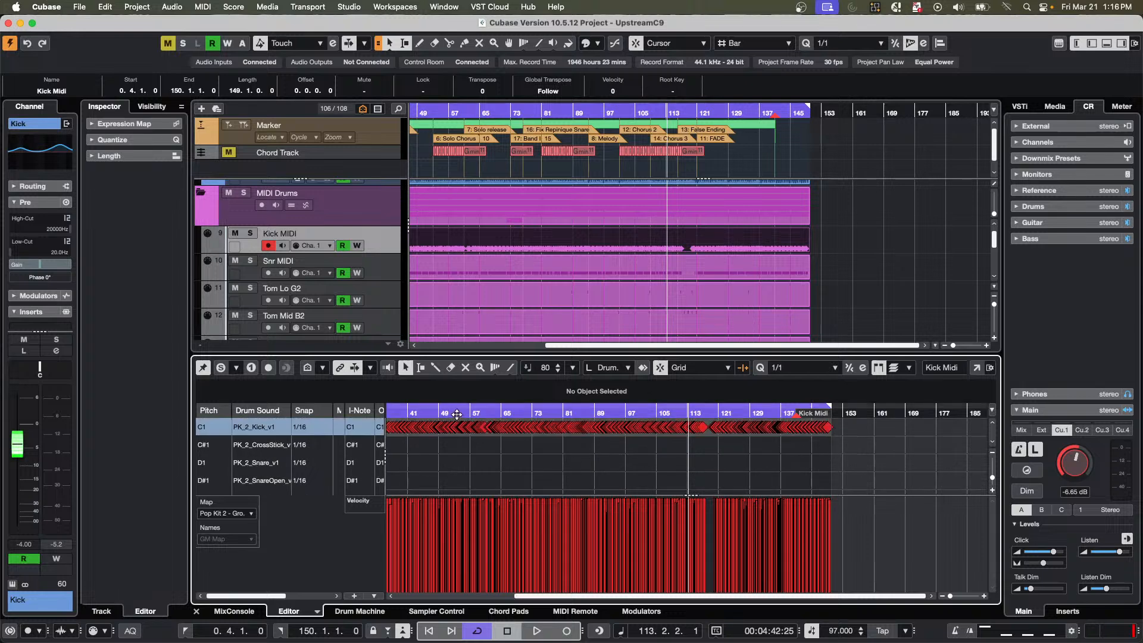
drag(457, 415, 259, 415)
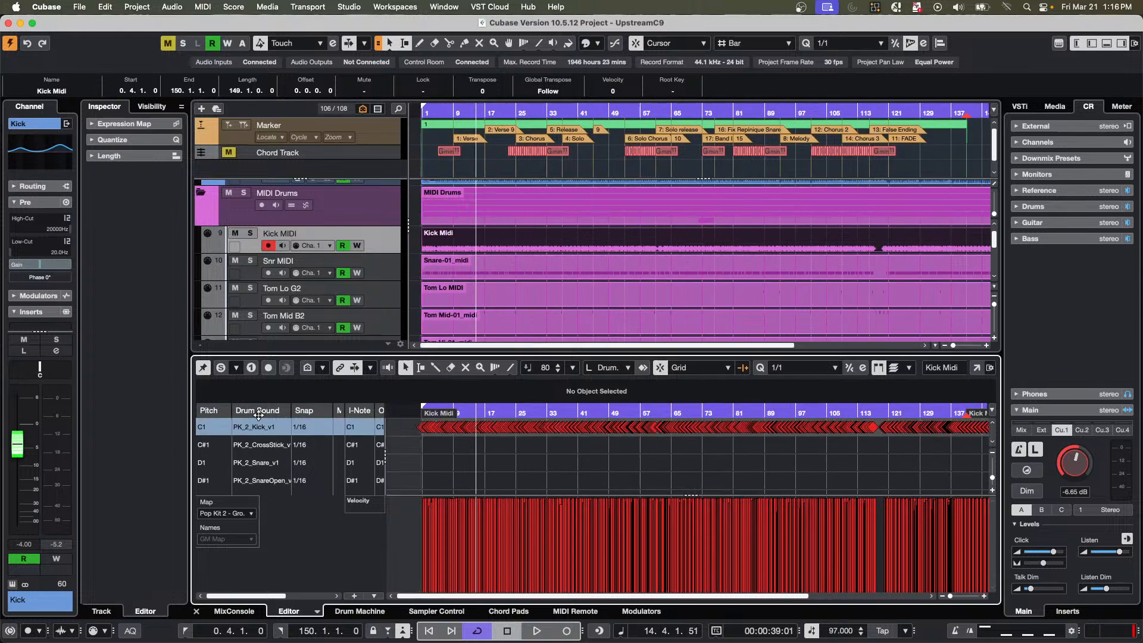
click(465, 412)
drag(464, 427, 463, 477)
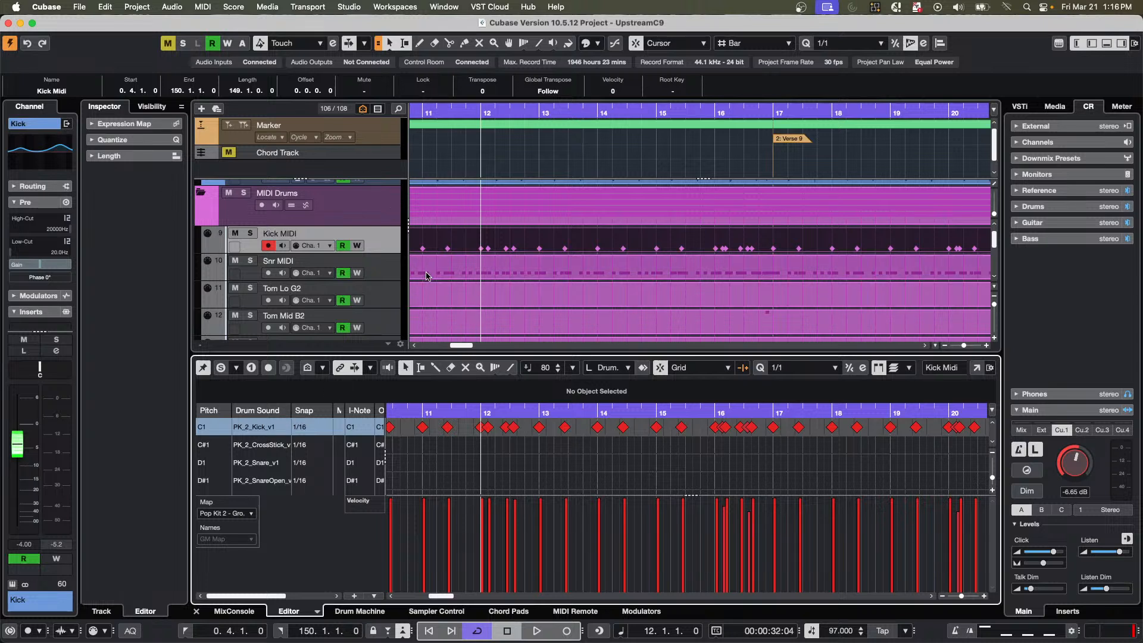
Open Drum Map Setup from the Kick MIDI track, add a new empty map, select the Pop Kit 2 - Groove Agent map, and close the setup.
click(380, 249)
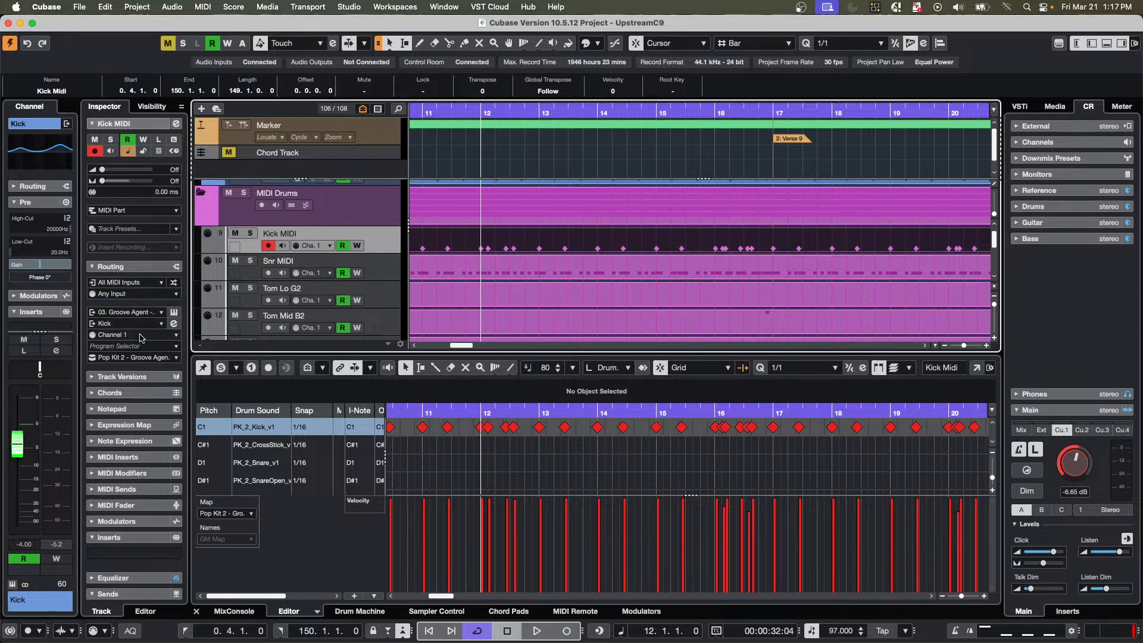
click(132, 359)
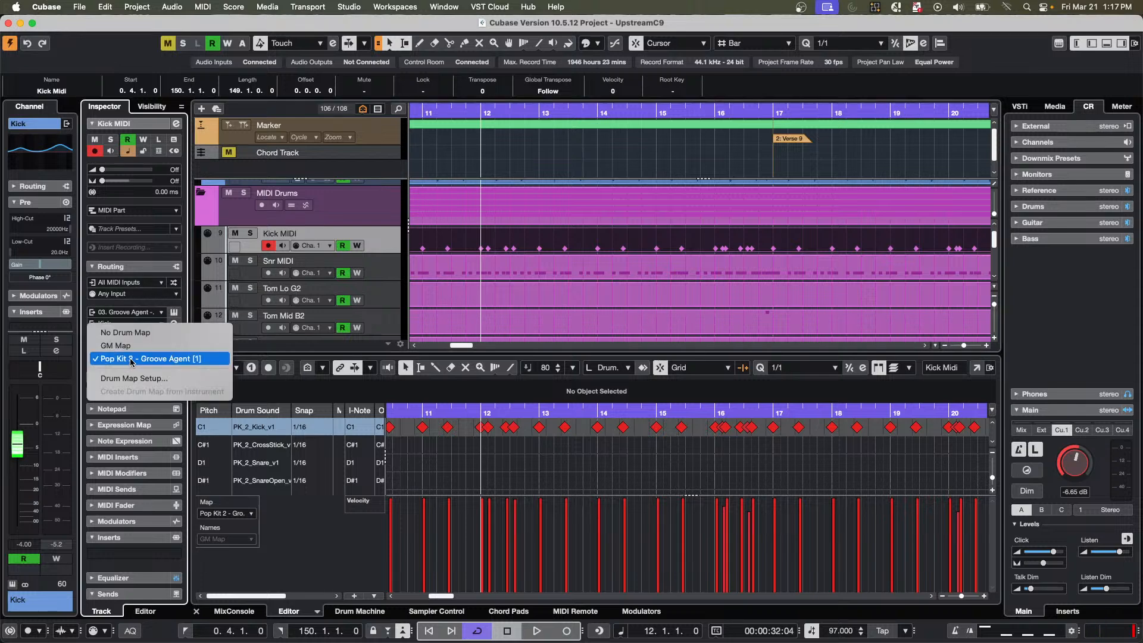
click(145, 378)
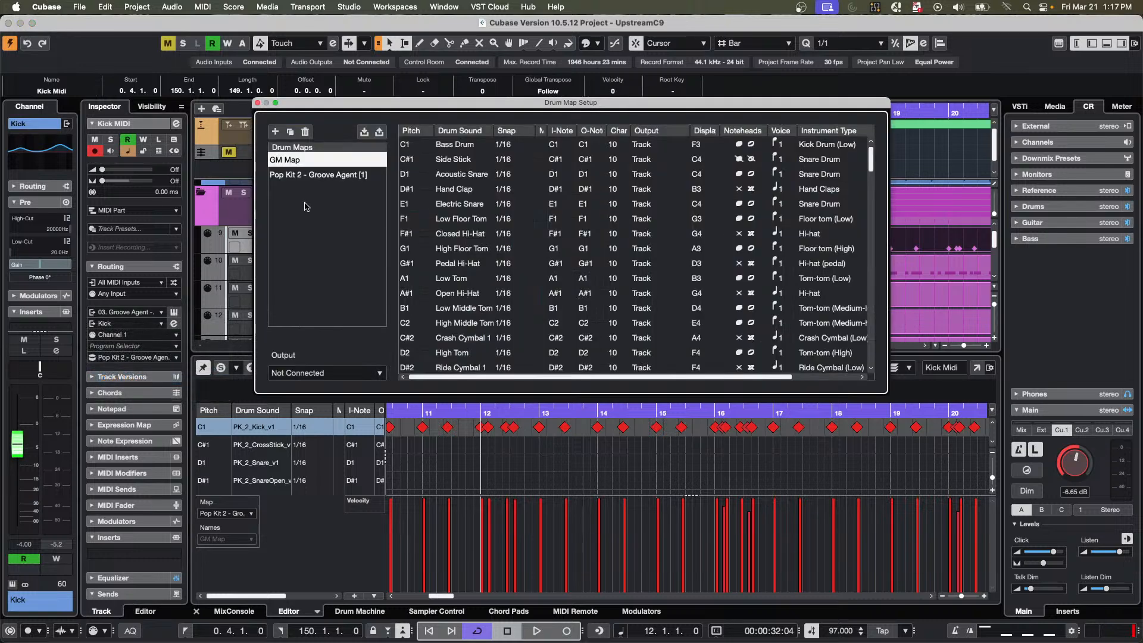
click(274, 131)
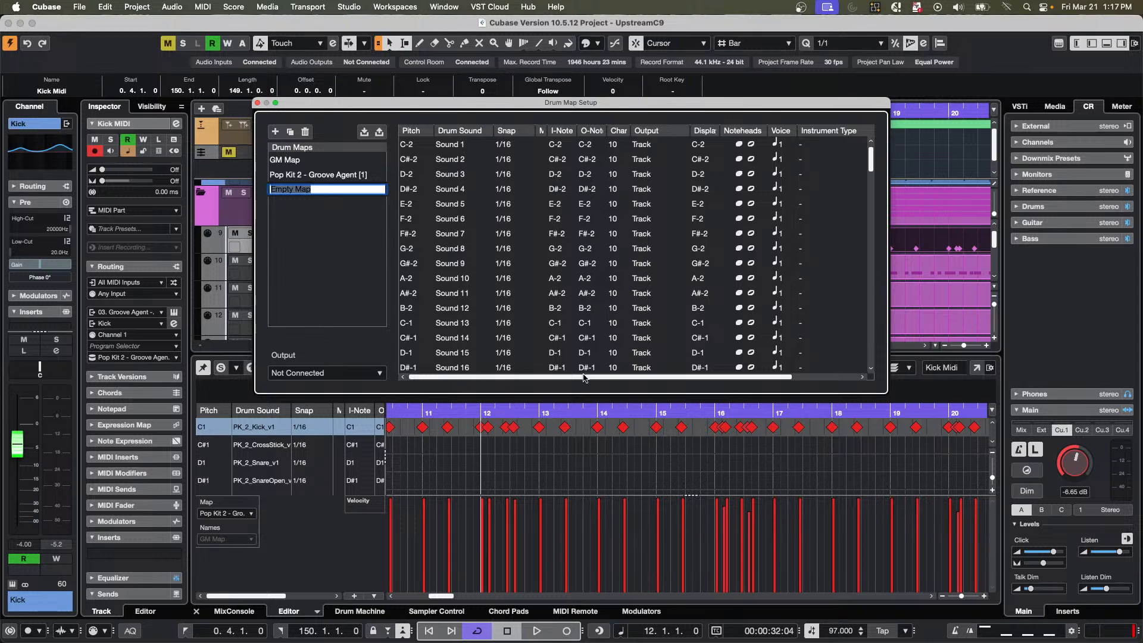
click(306, 176)
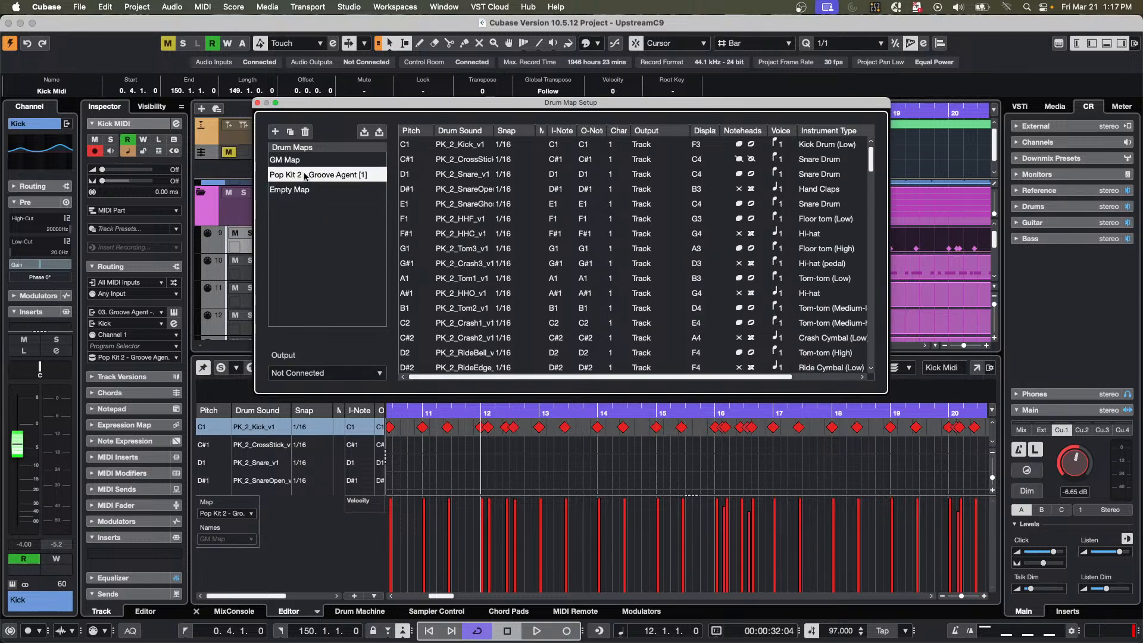
click(257, 103)
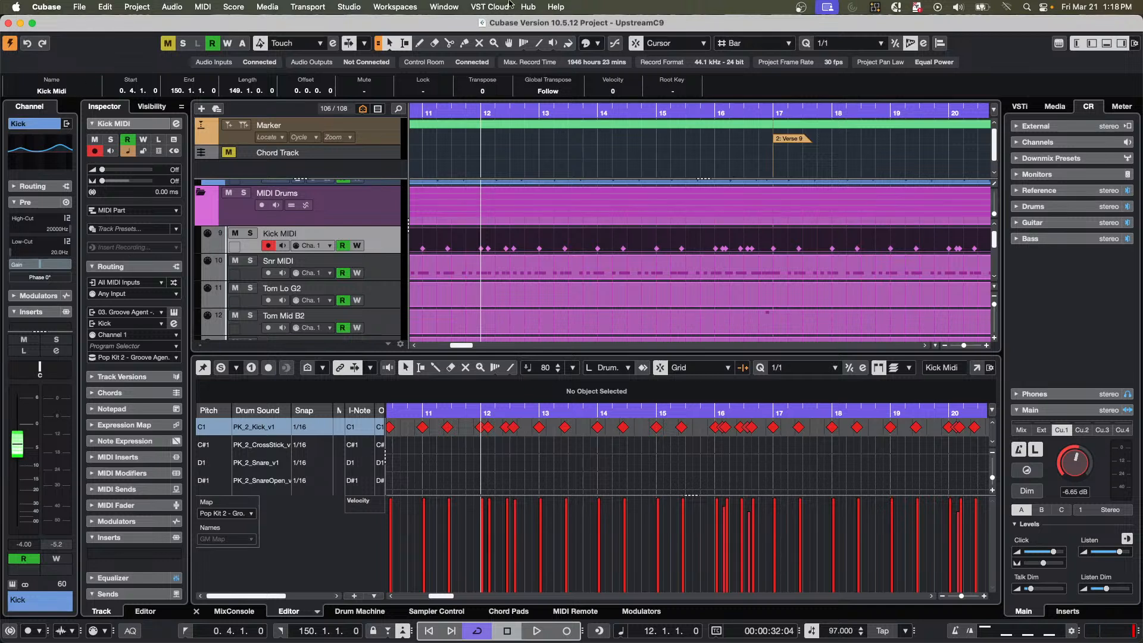
Switch to the Feel Good c7 project, select its lead vox track, and activate the project.
click(456, 7)
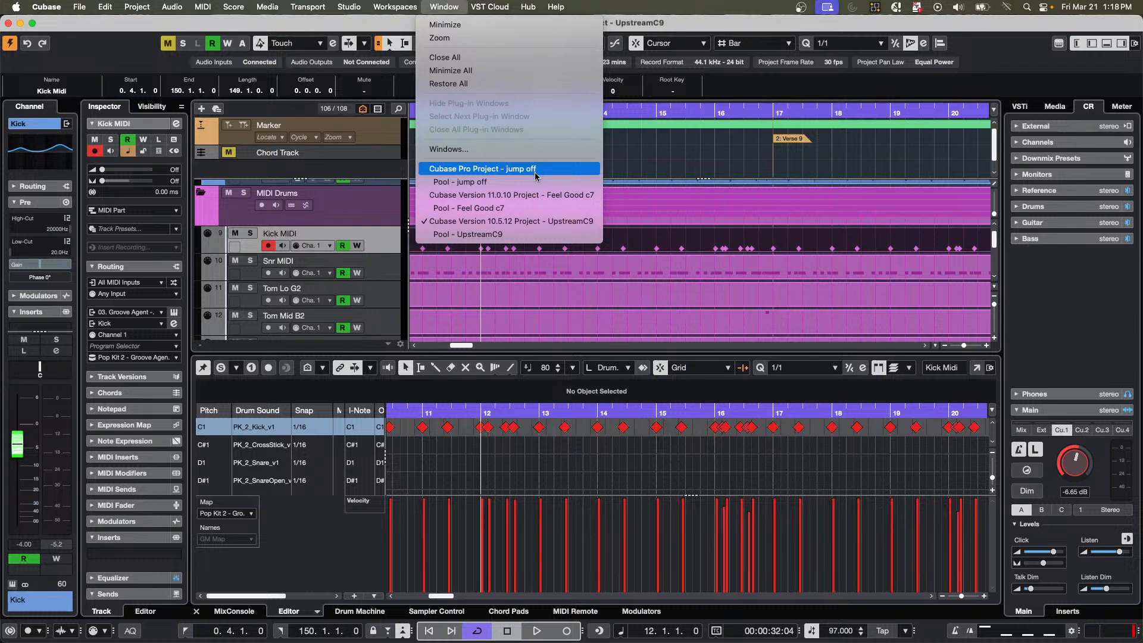
click(570, 198)
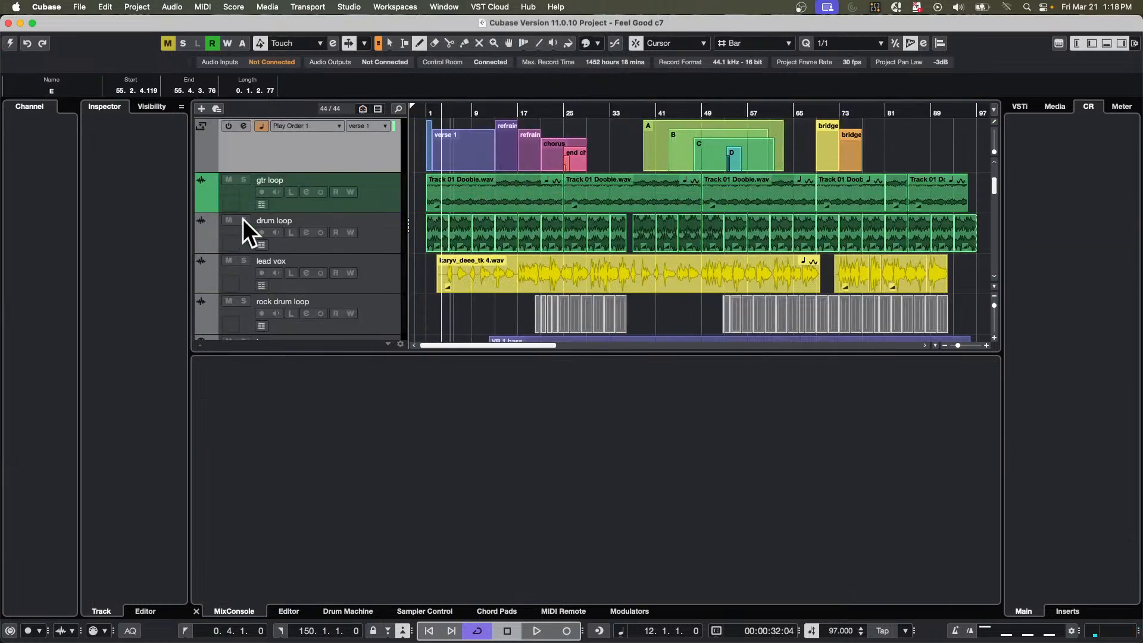
click(384, 283)
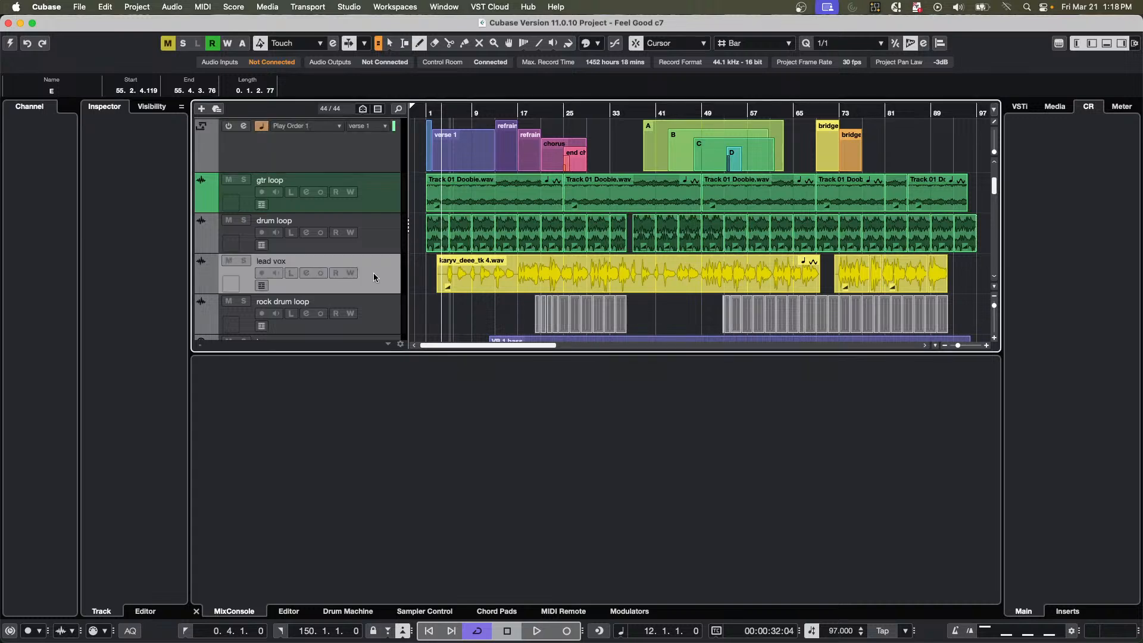
click(9, 46)
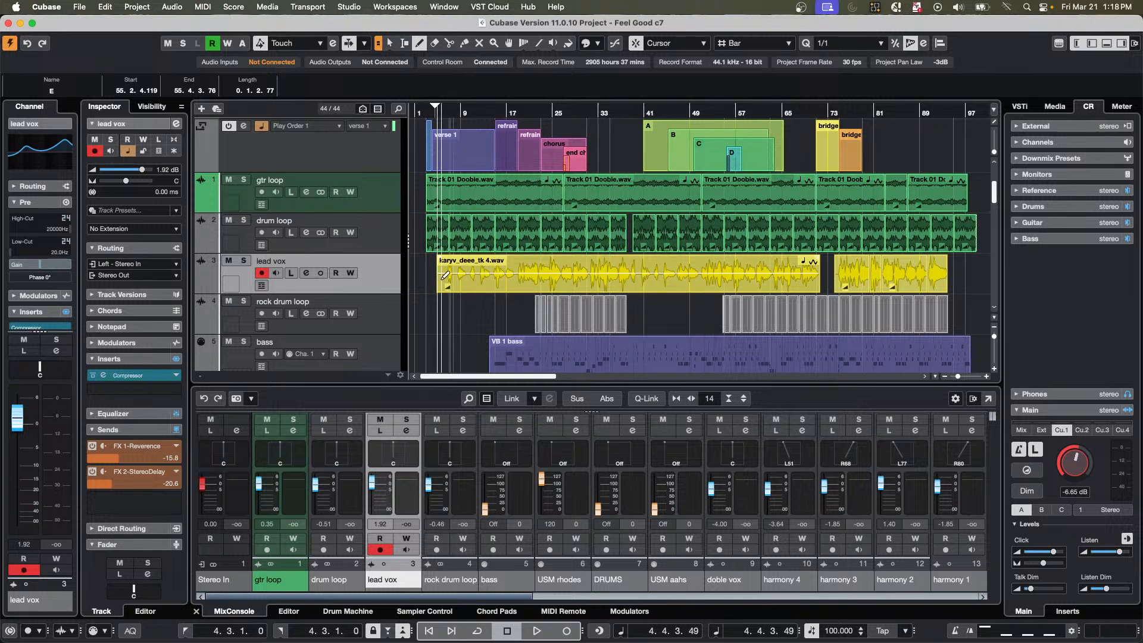
scroll(444, 276, down, 2)
scroll(378, 238, down, 3)
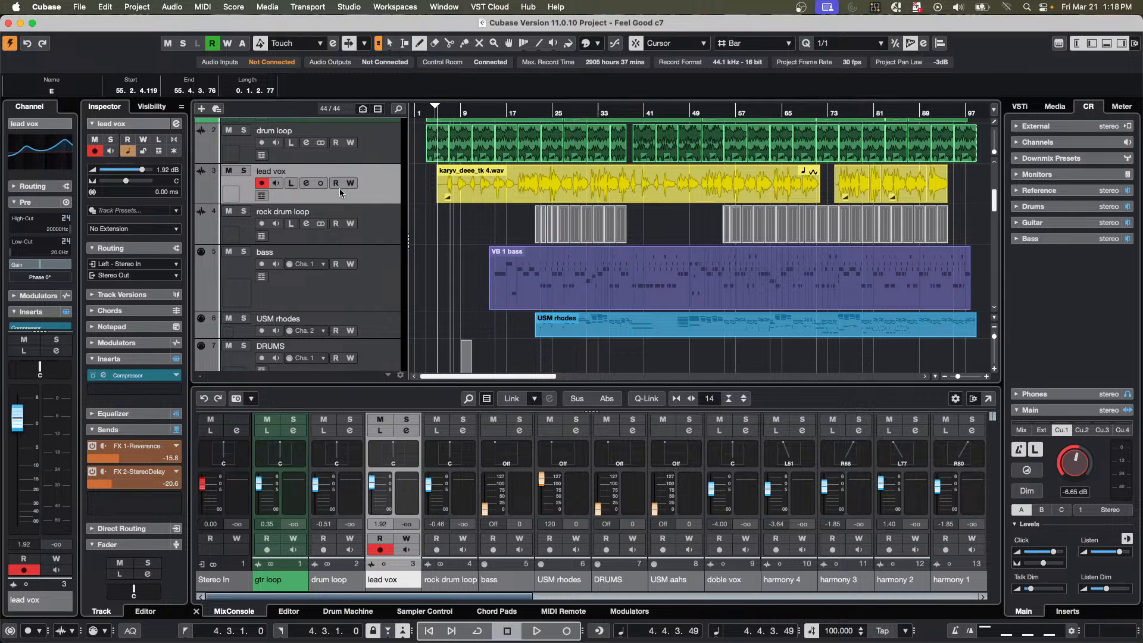
Add a marker track named "Lyrics" below the lead vox track.
click(358, 188)
right_click(380, 190)
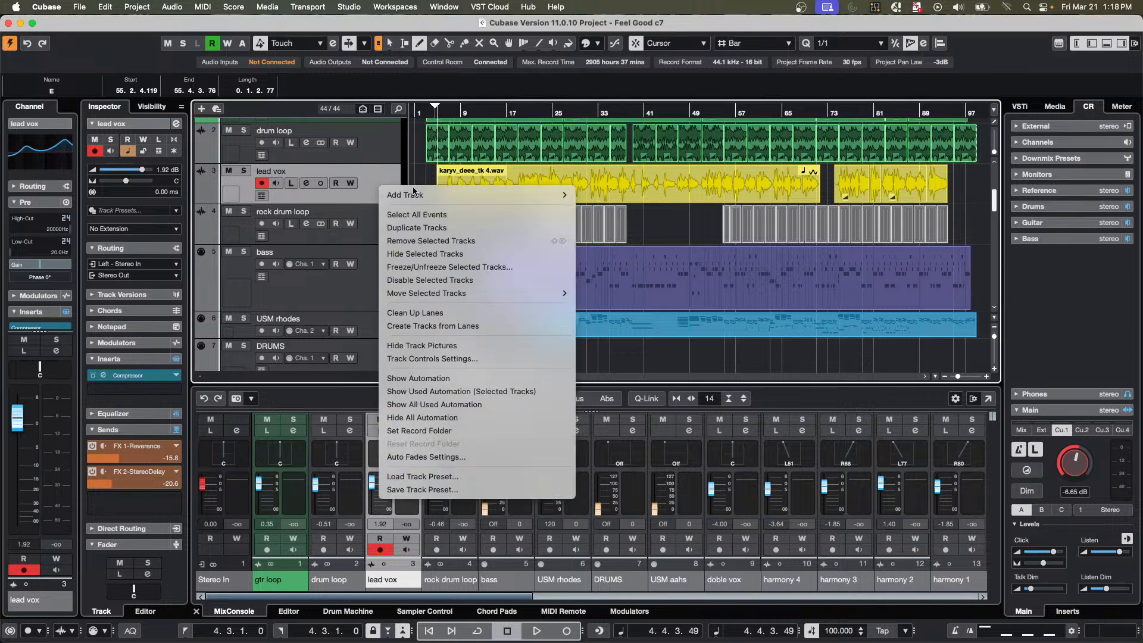
mouse_move(414, 195)
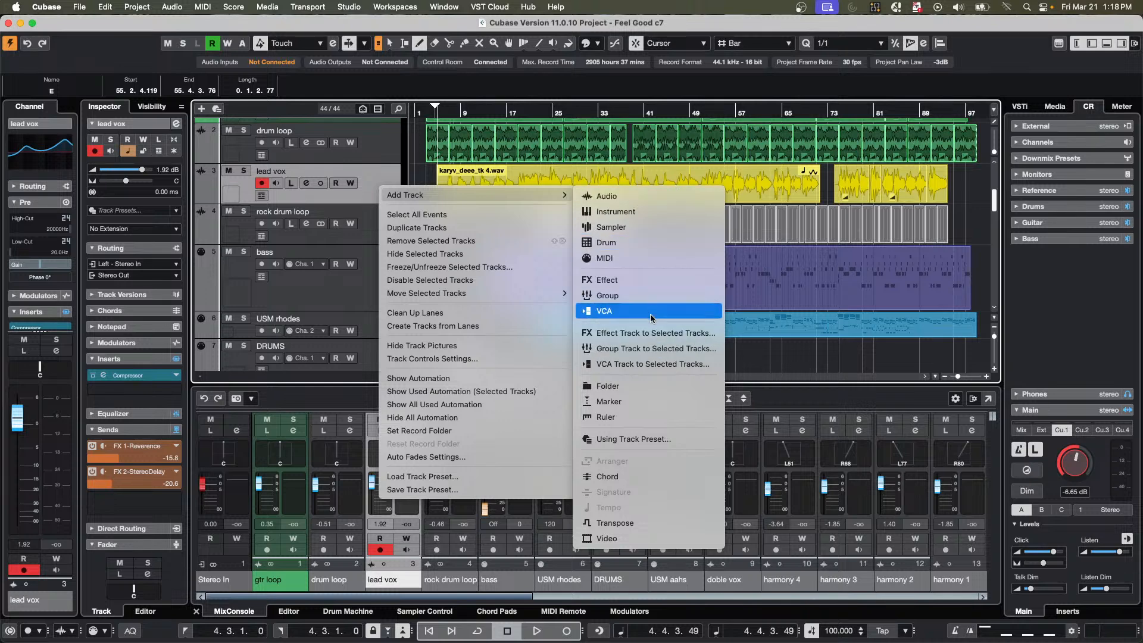
click(649, 400)
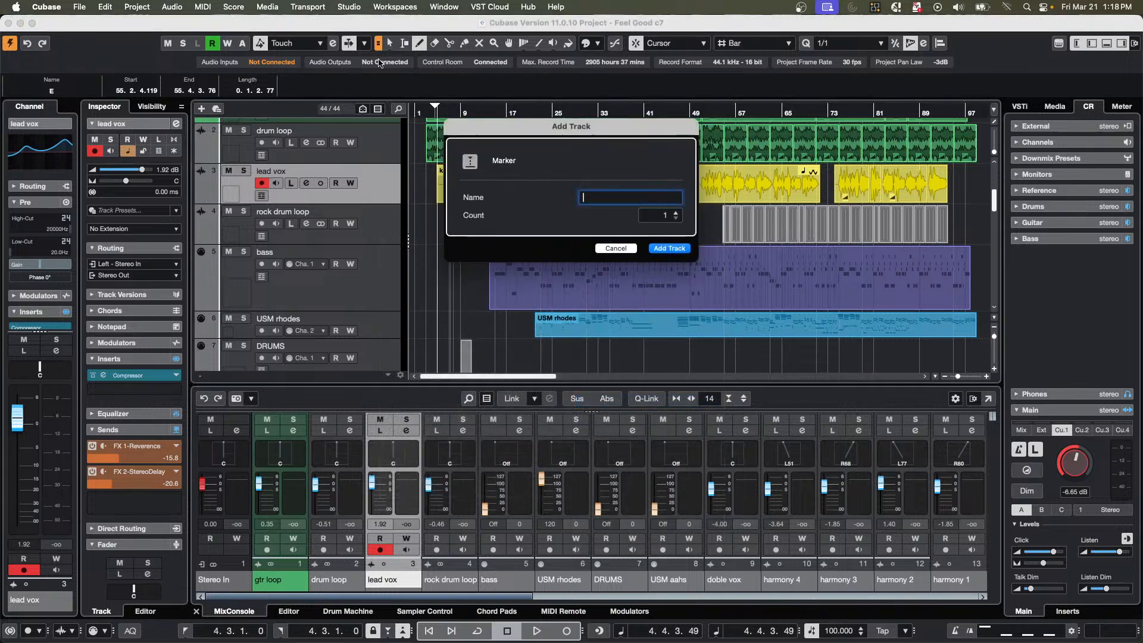
text(Lyrics)
key(Return)
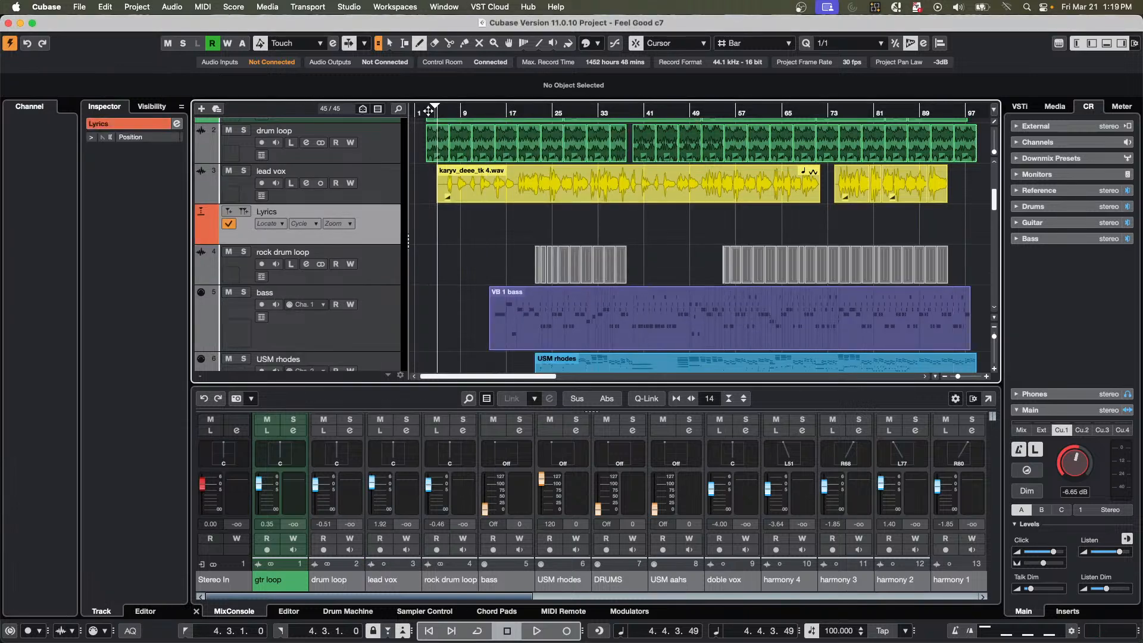
Set the Control Room source to Mix, lower its main level to -10.1 dB, and audition the lead vocal opening from around bar 4.
drag(444, 111, 502, 149)
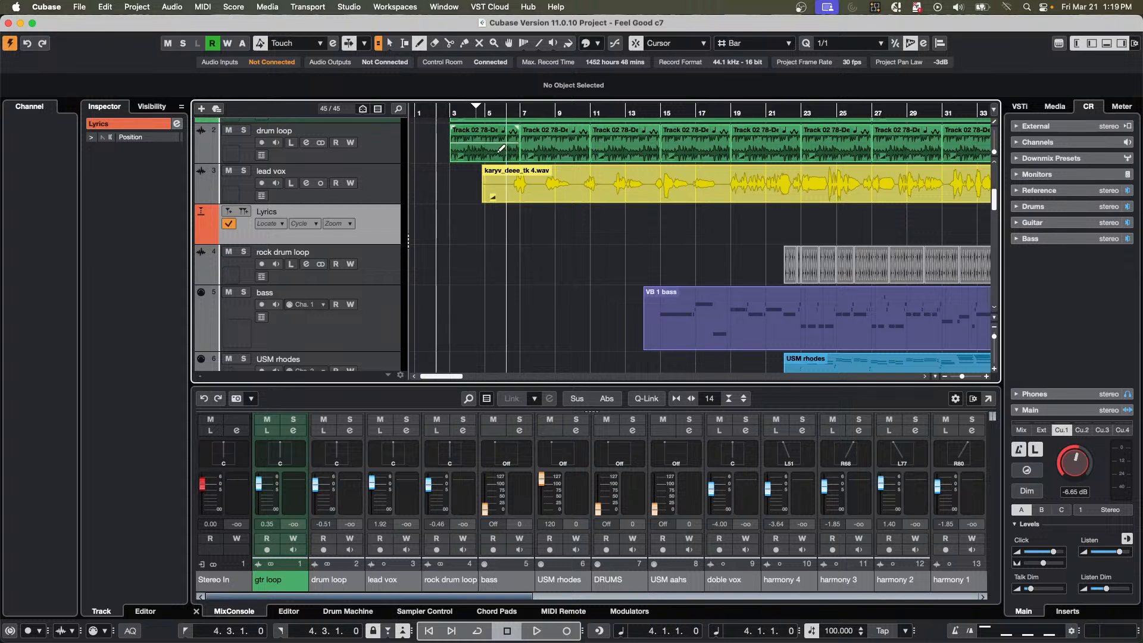
key(space)
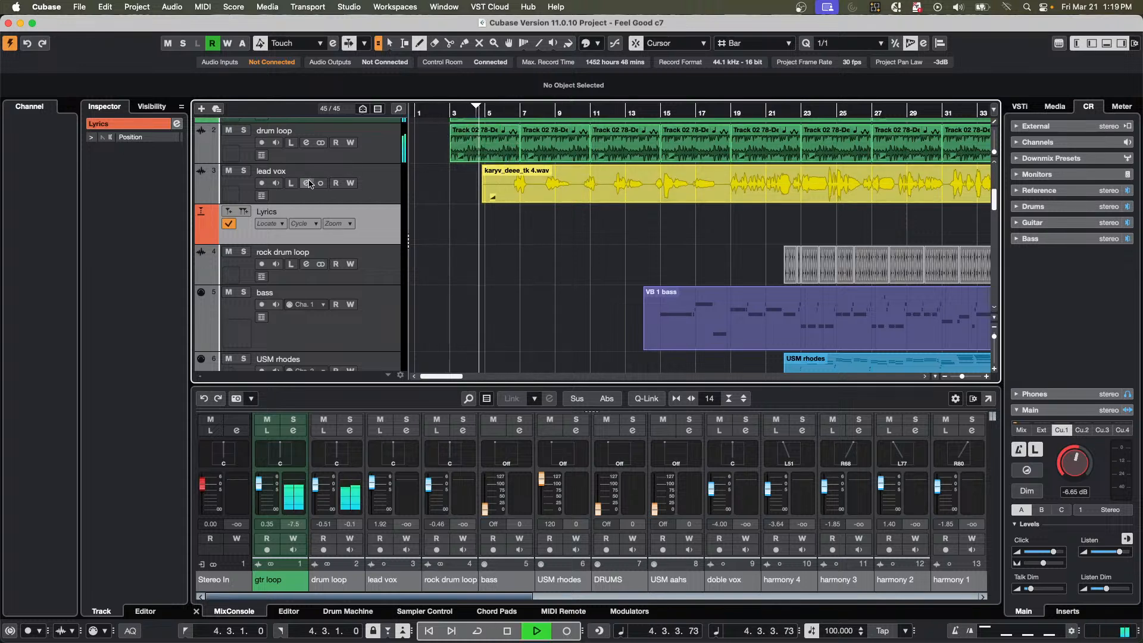
key(space)
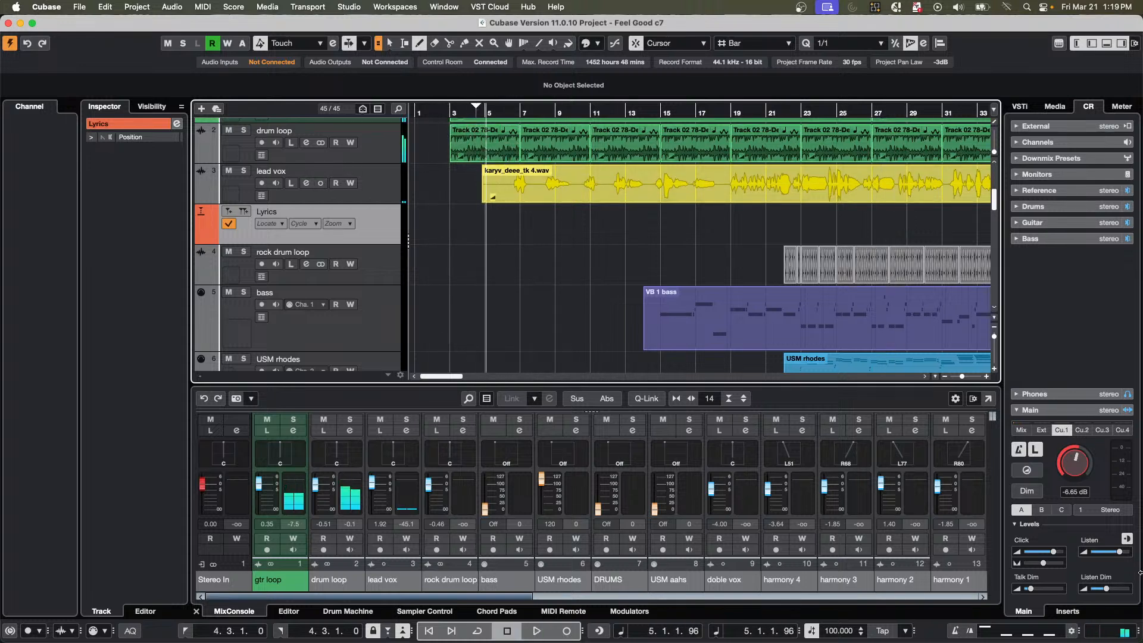
click(1026, 451)
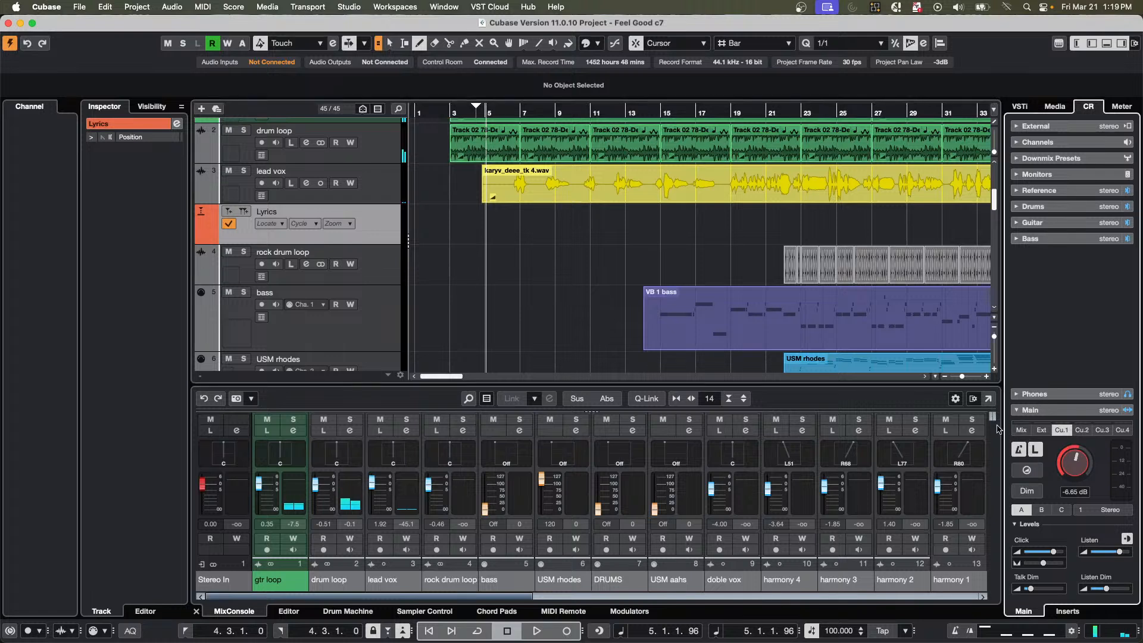
click(1021, 430)
mouse_move(1086, 450)
mouse_down()
mouse_move(1064, 471)
mouse_move(1067, 447)
mouse_up()
key(space)
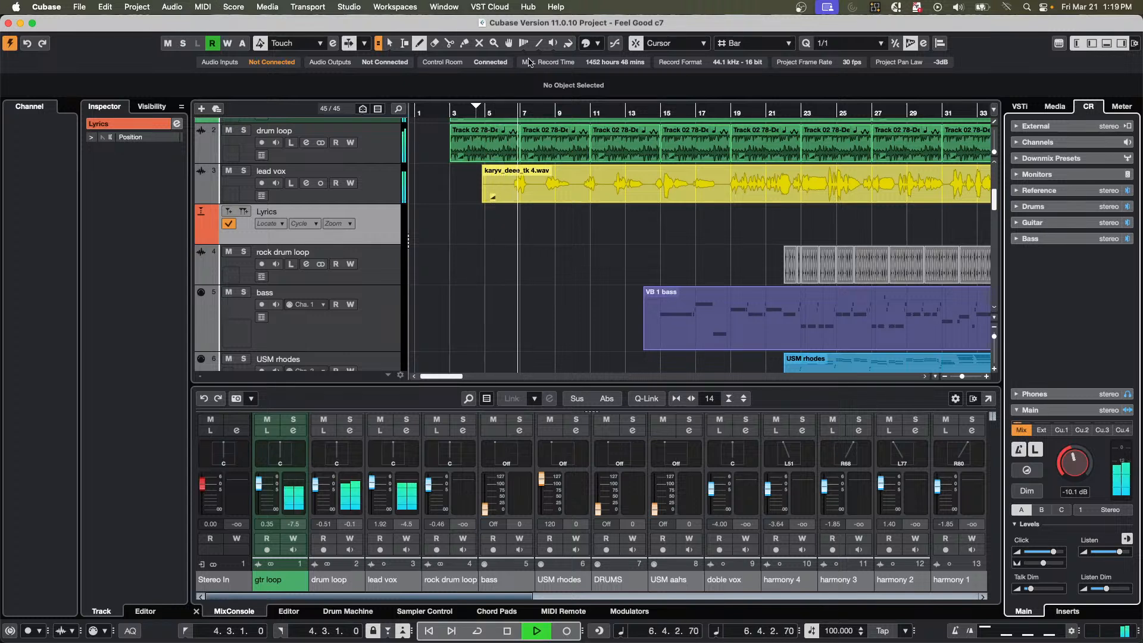
key(space)
Add a marker described "It all began" on the Lyrics track at 6.2.4.31, where the first vocal phrase starts.
drag(510, 111, 512, 140)
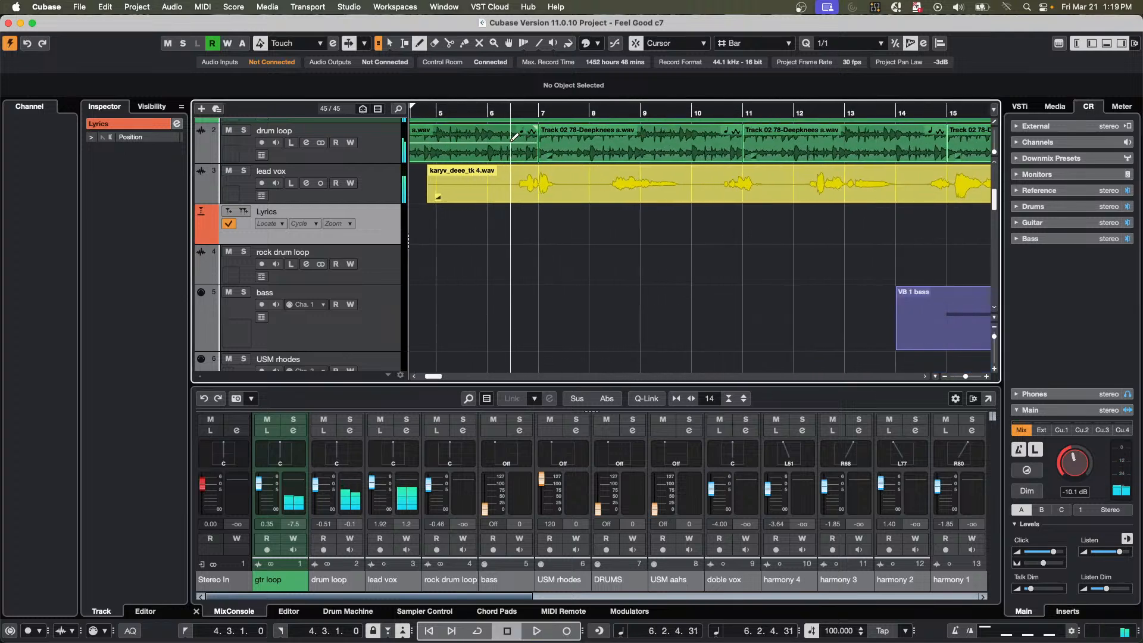
click(528, 224)
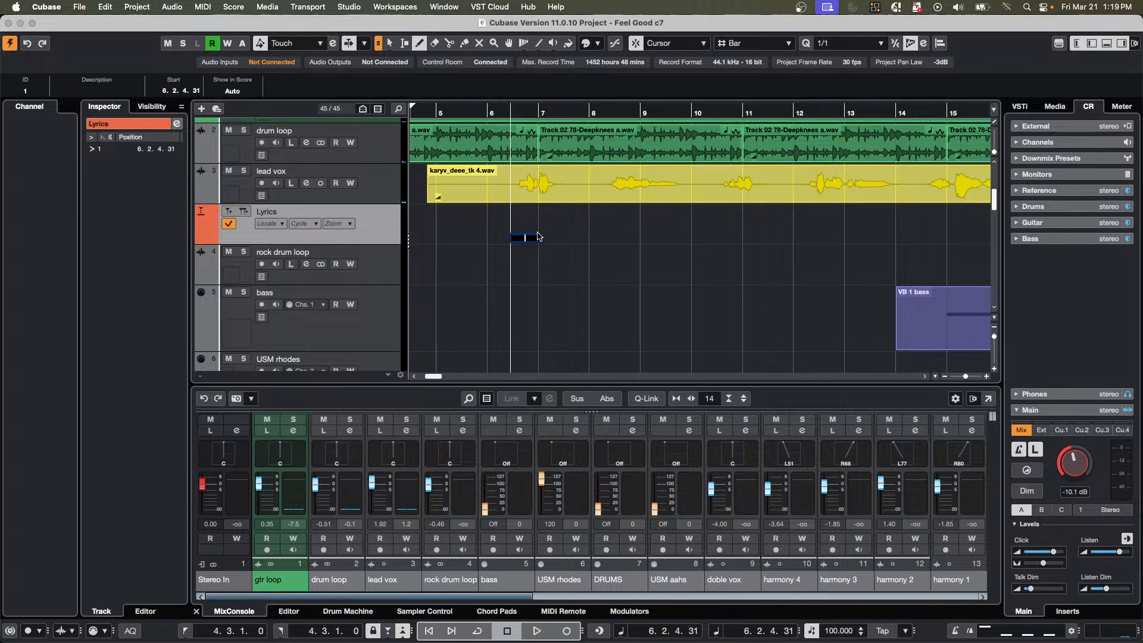
text(It all began)
key(Return)
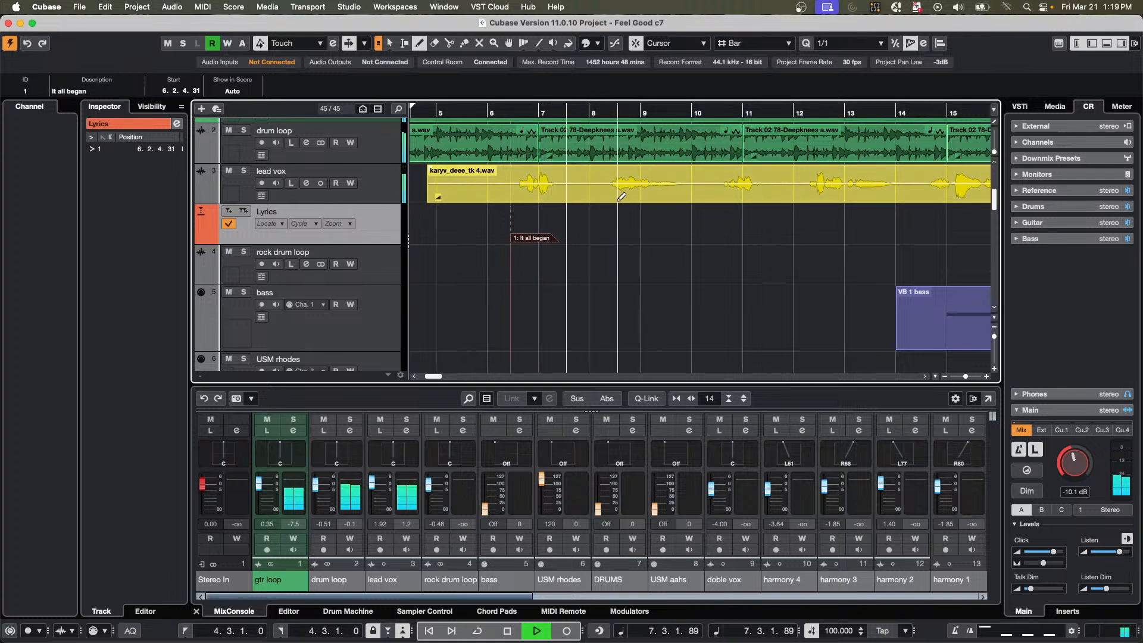
click(614, 237)
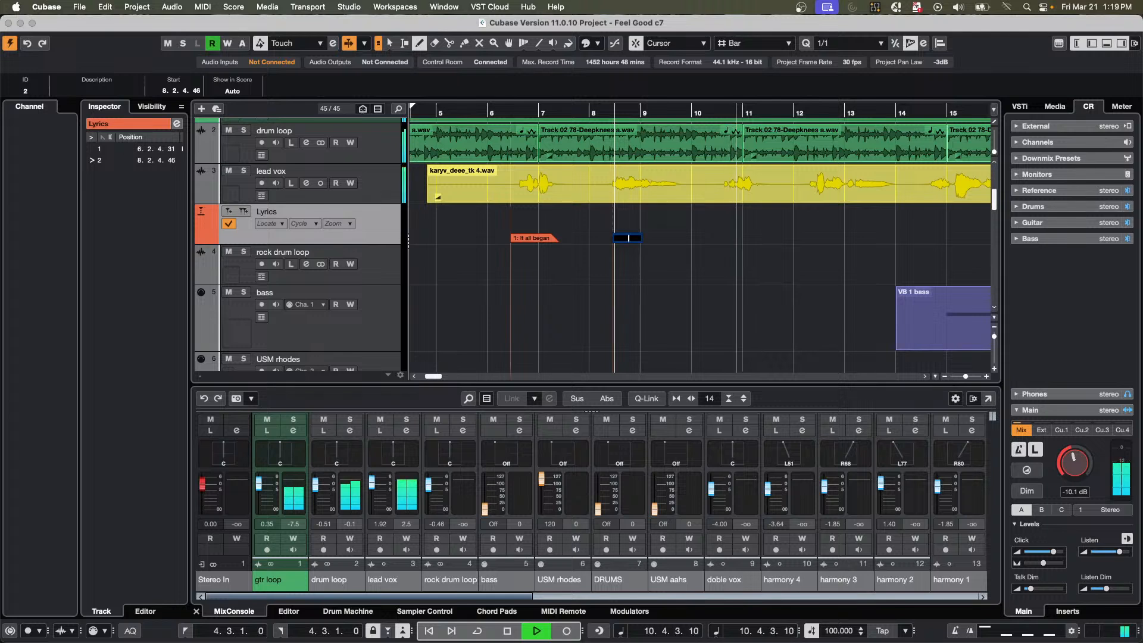
click(507, 630)
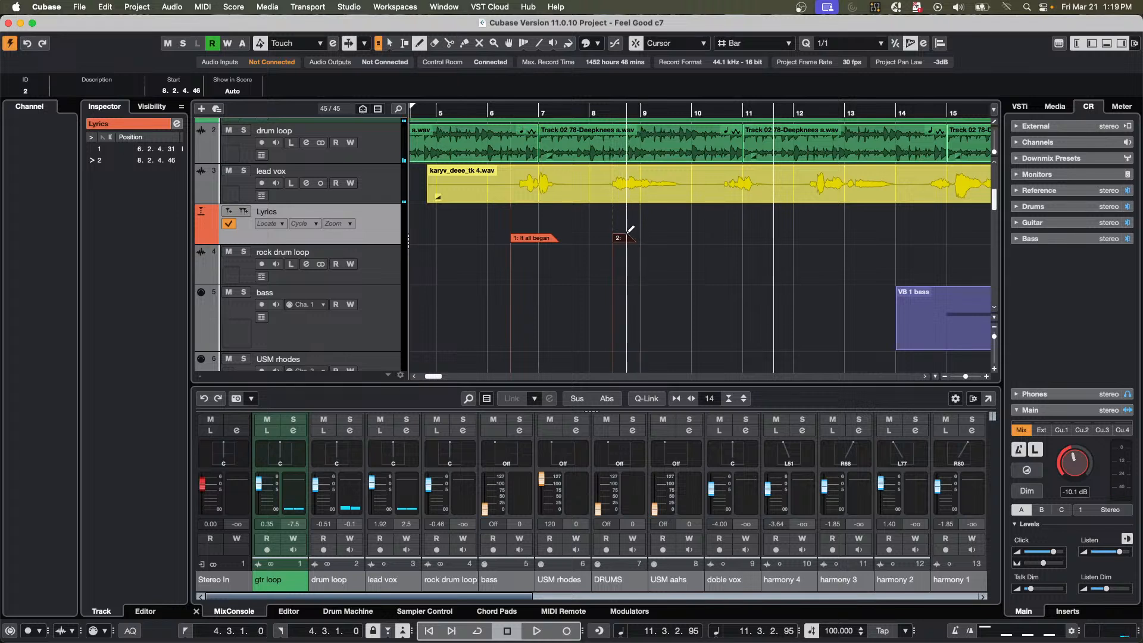
key(shift+t)
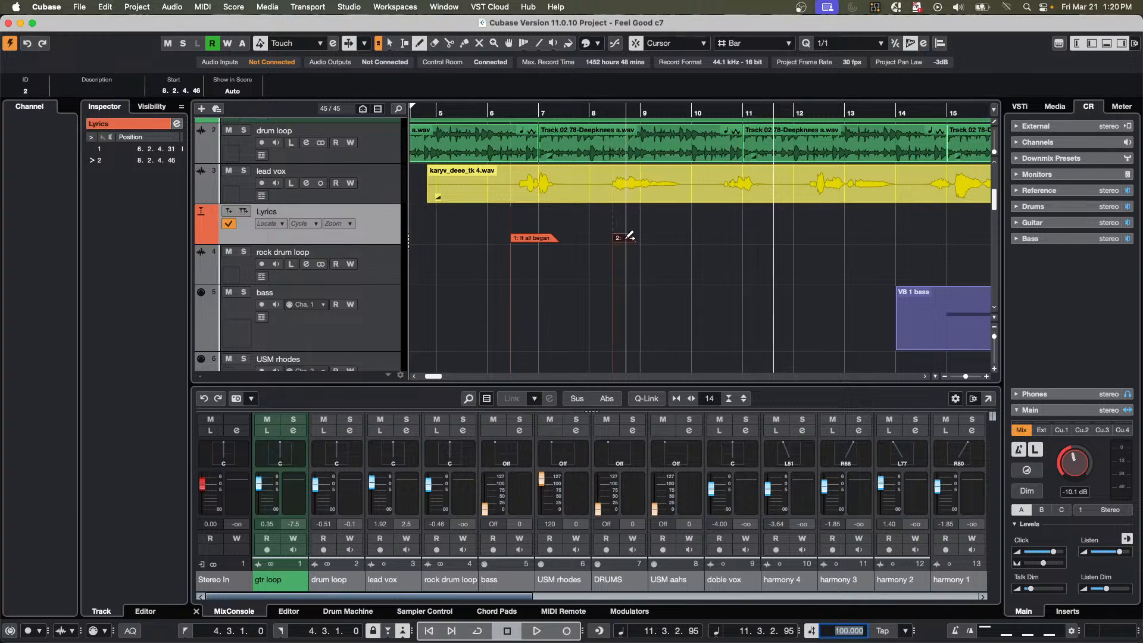
right_click(628, 240)
click(628, 240)
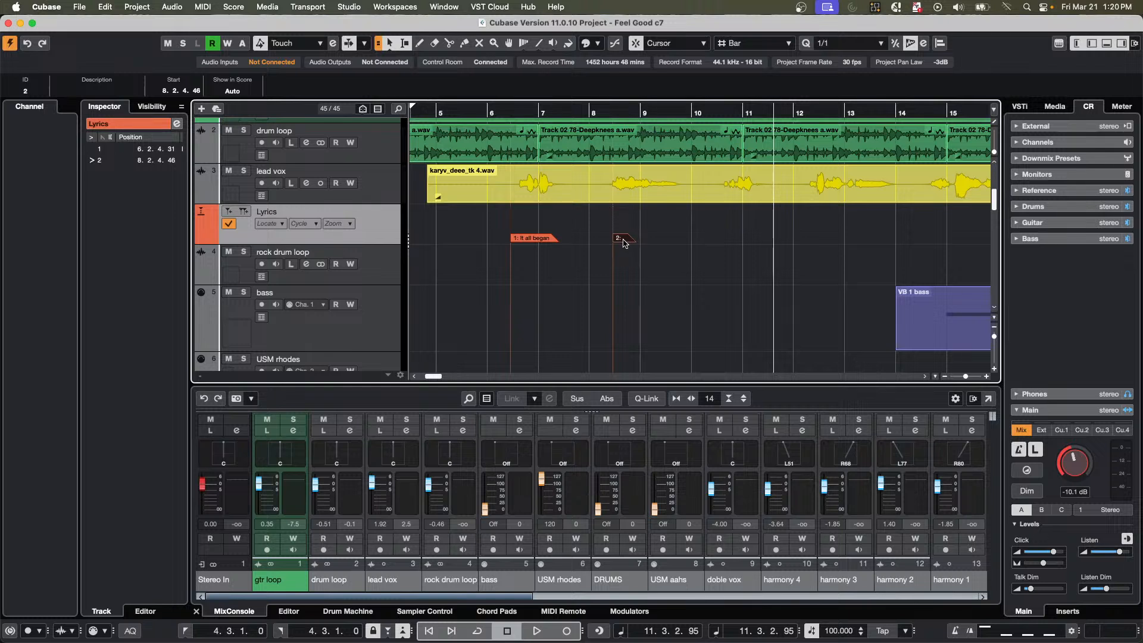
right_click(624, 242)
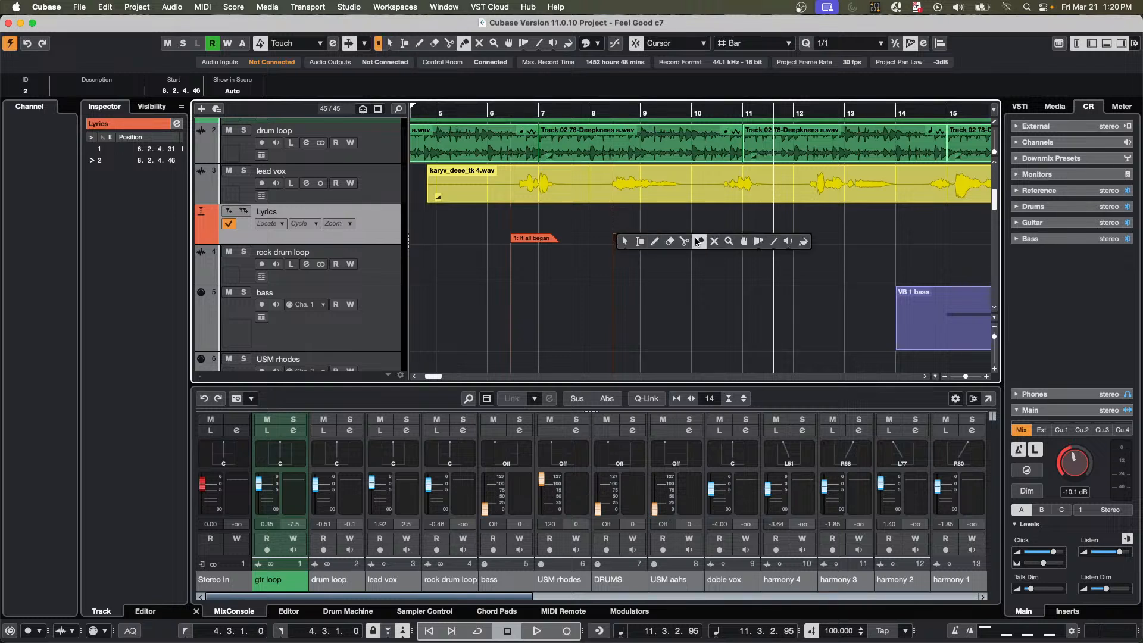
click(670, 241)
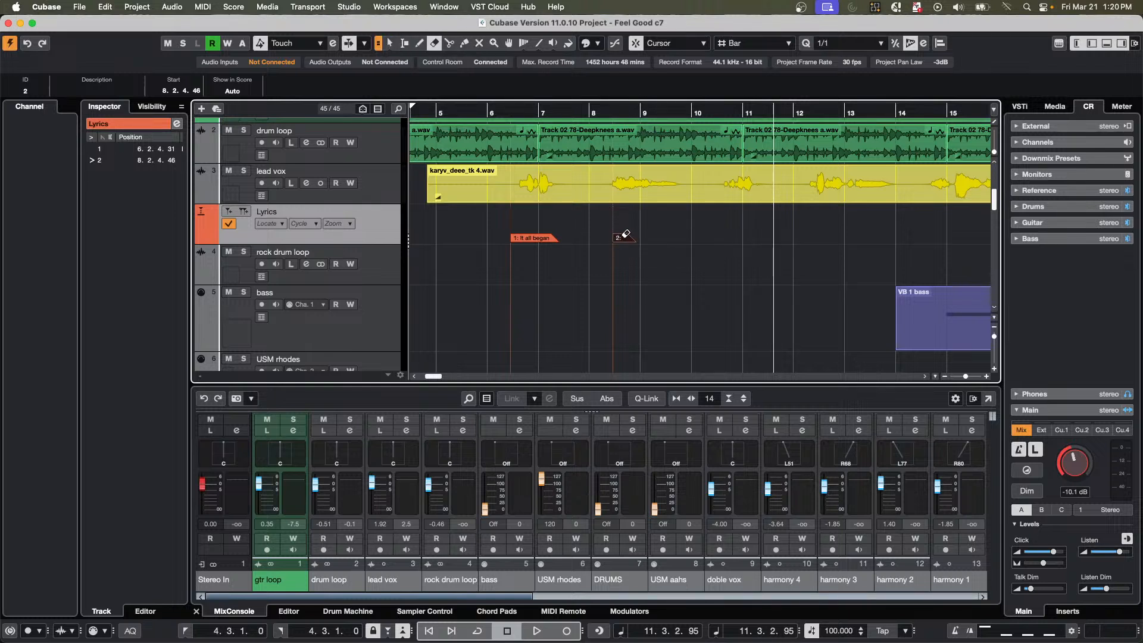
click(624, 237)
Draw a marker on the Lyrics track at 8.2.4.24 and describe it "the moment I laid eyes on him".
right_click(624, 241)
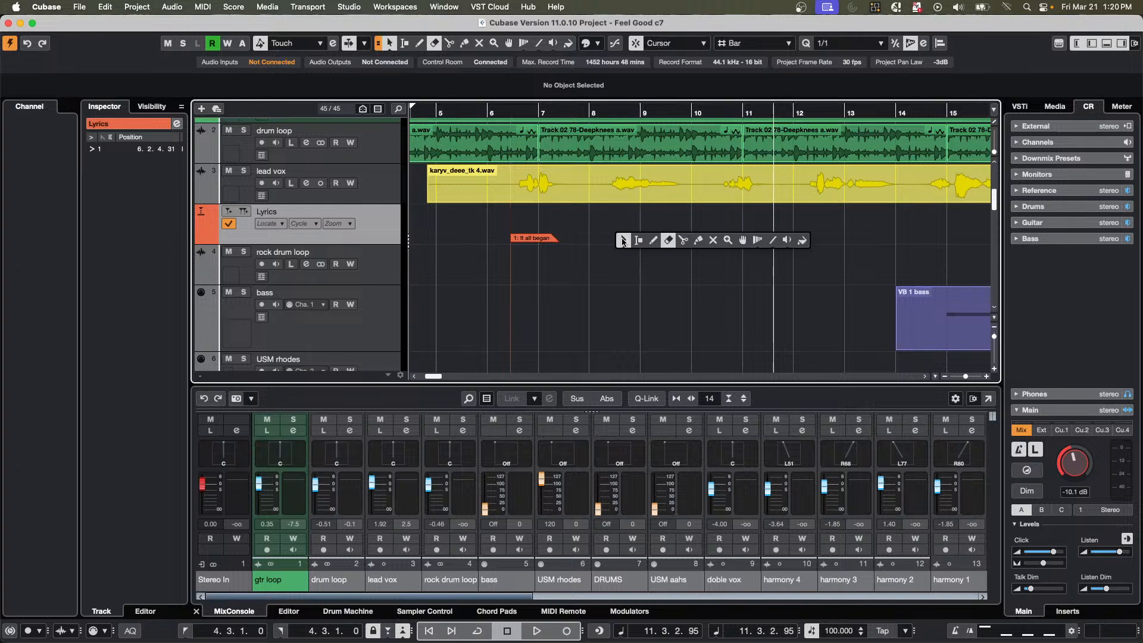
click(654, 240)
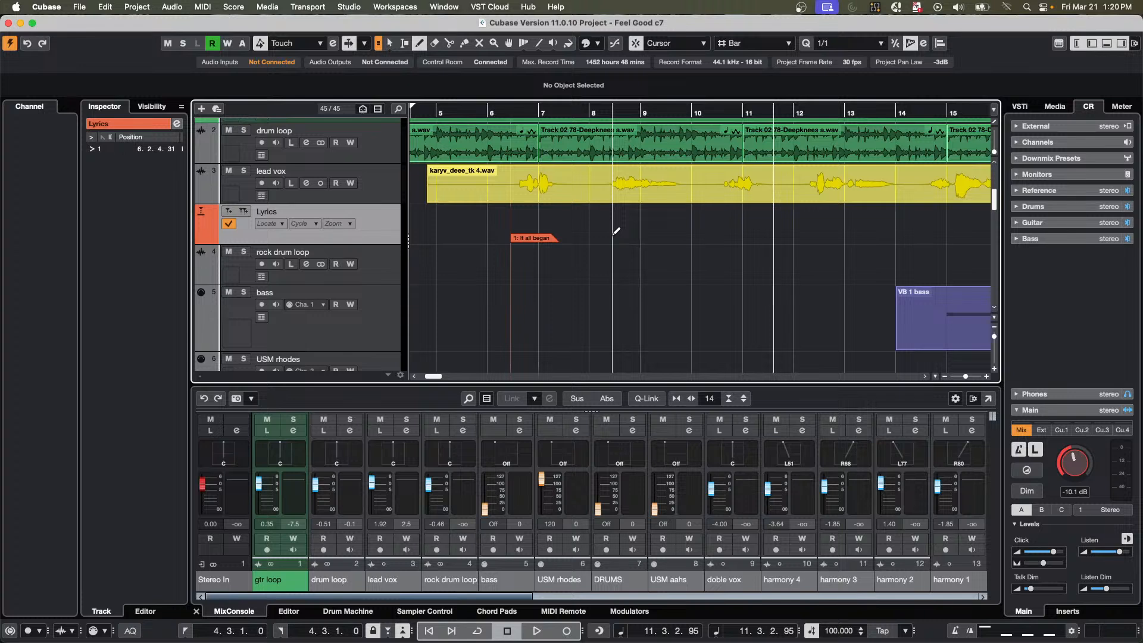
click(614, 237)
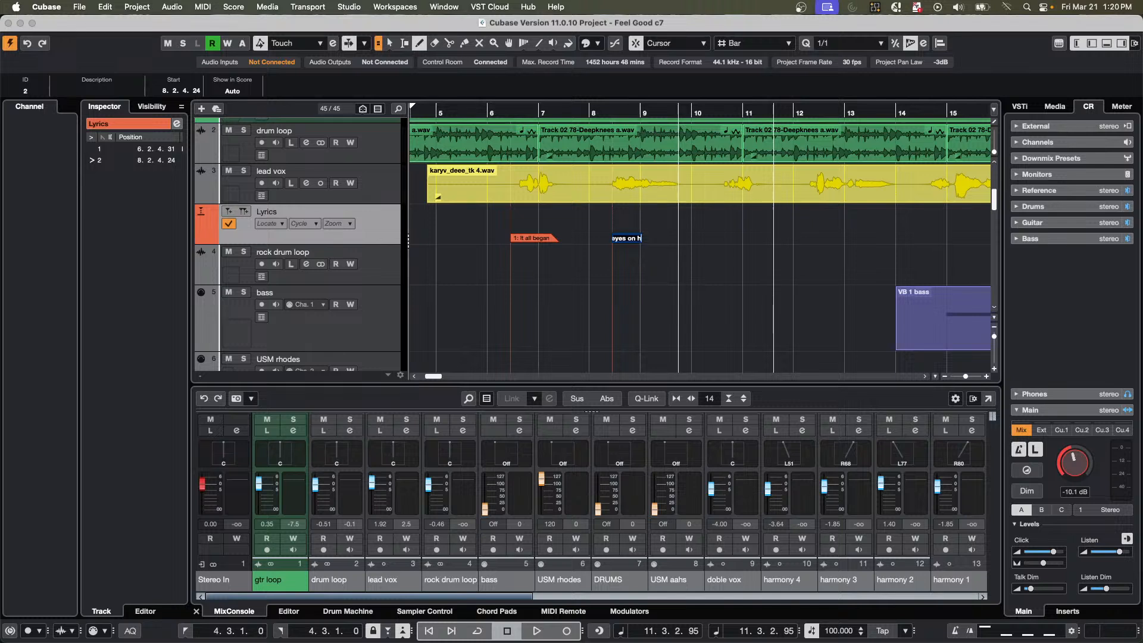
key(Return)
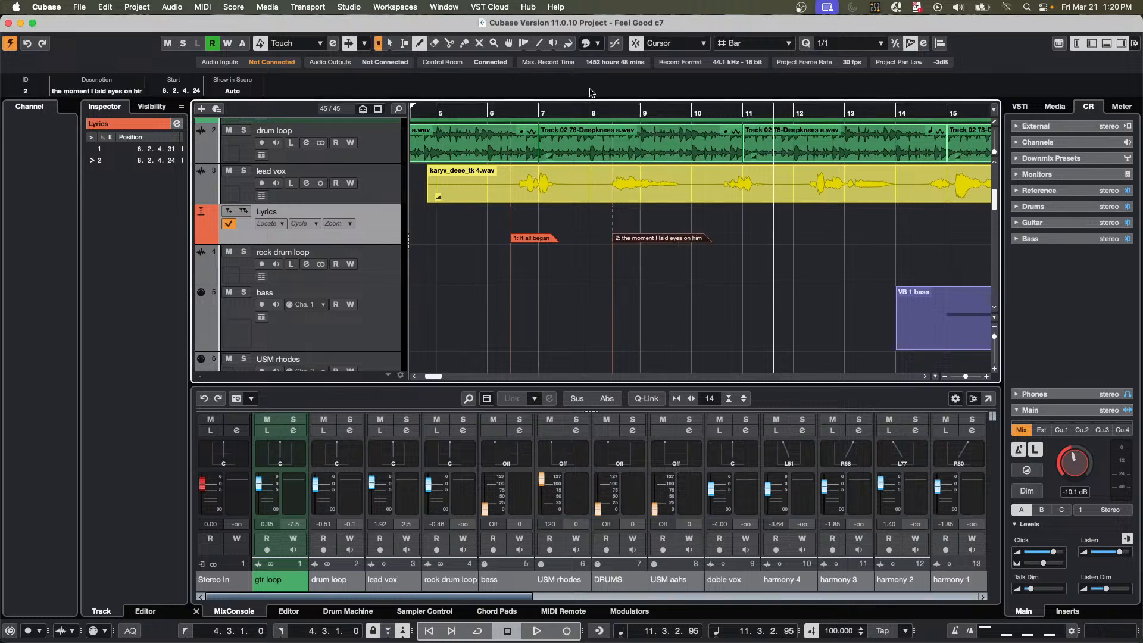
Audition the phrase after bar 10 and add a Lyrics marker "he touched my hand" at 10.3.2.40.
click(603, 113)
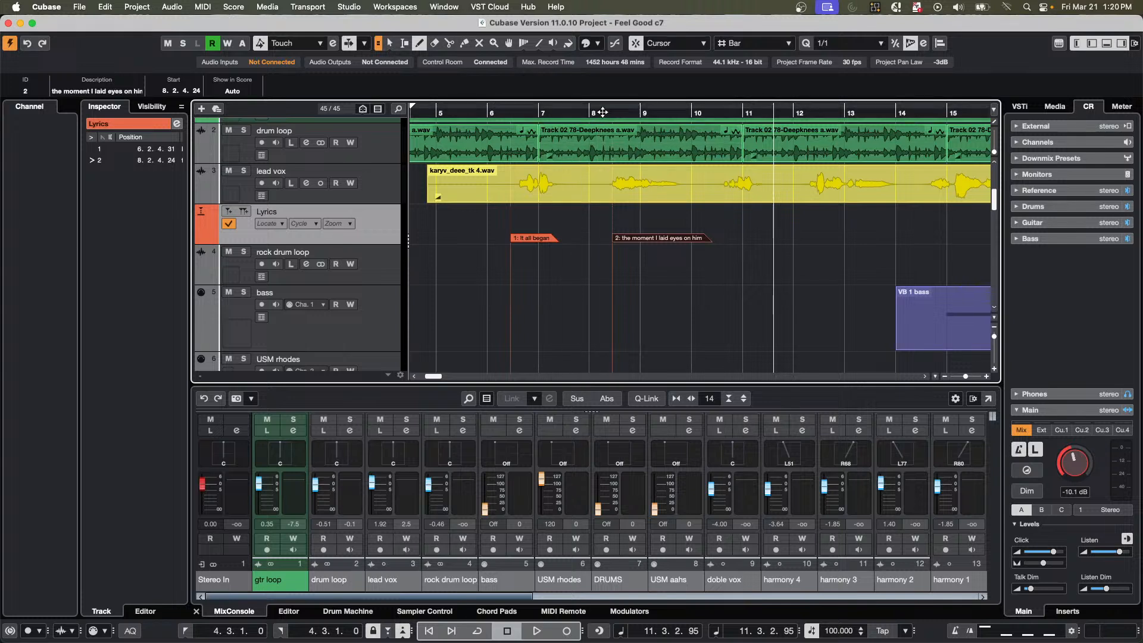
key(space)
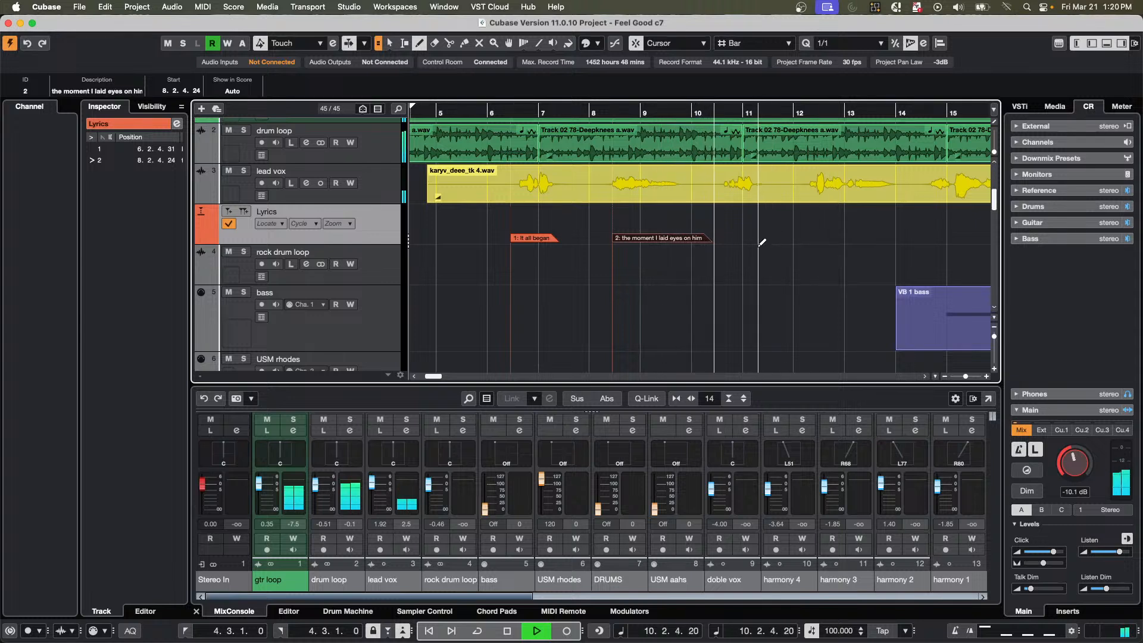
key(space)
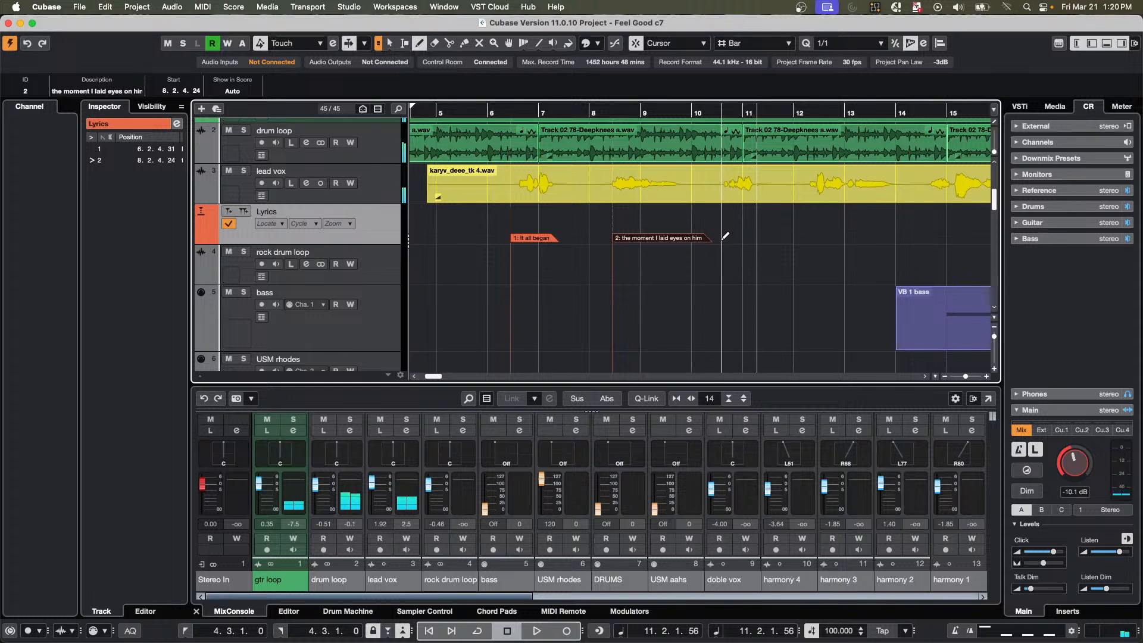
click(723, 238)
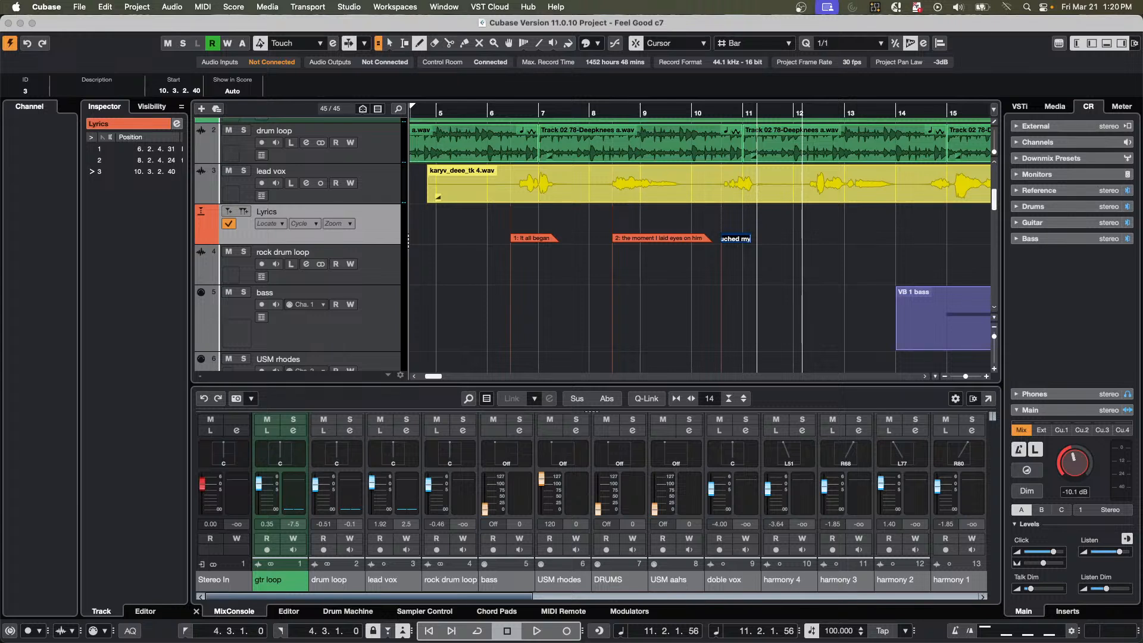
text(he touched my hand)
key(Return)
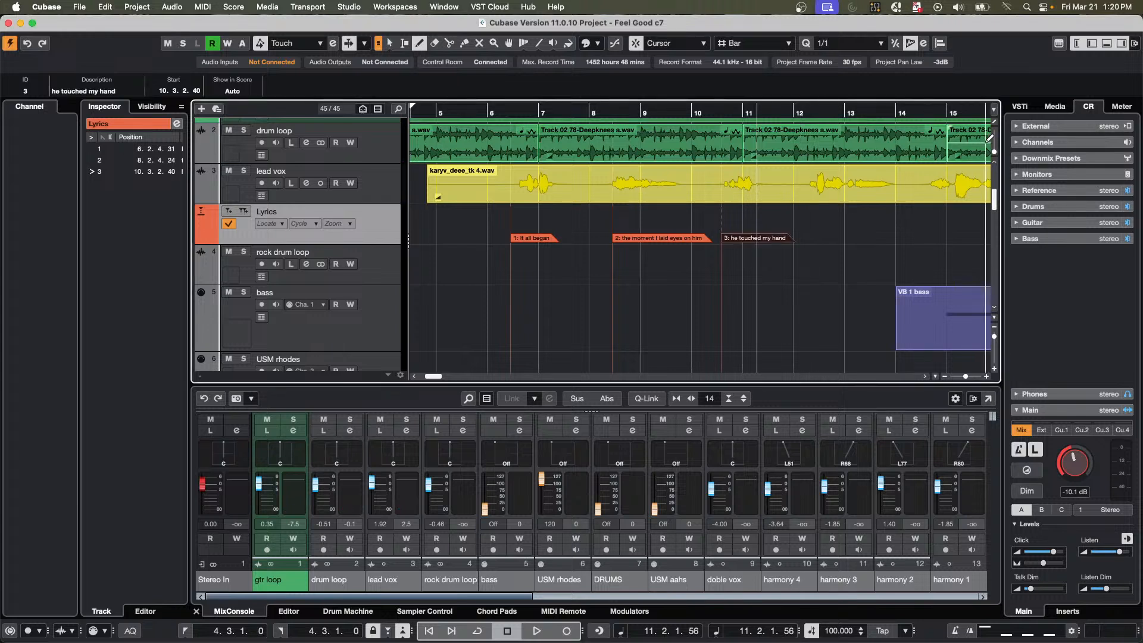
Play on to the phrase after bar 12, add a Lyrics marker "AND THE S" at 12.2.2.16, and stop playback.
click(629, 112)
key(space)
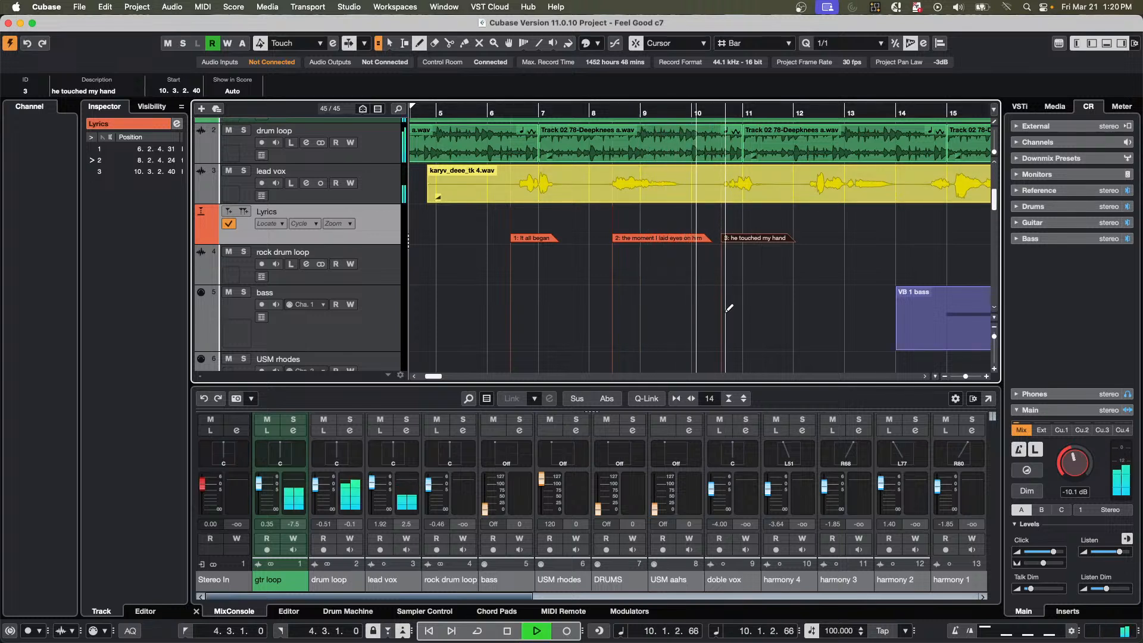
click(813, 240)
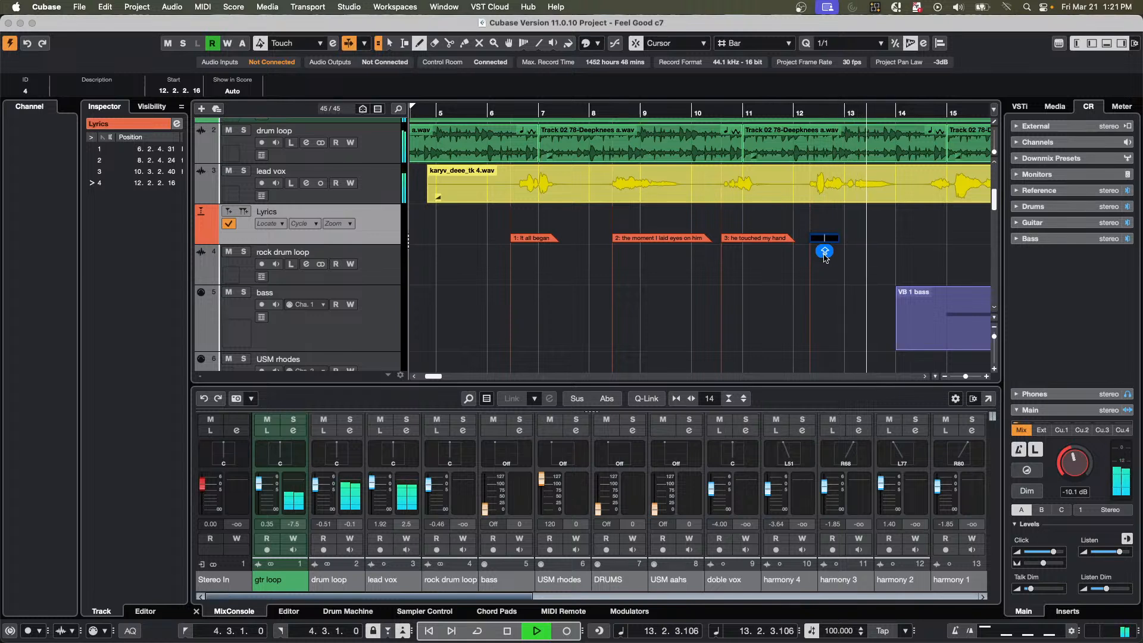
text(A)
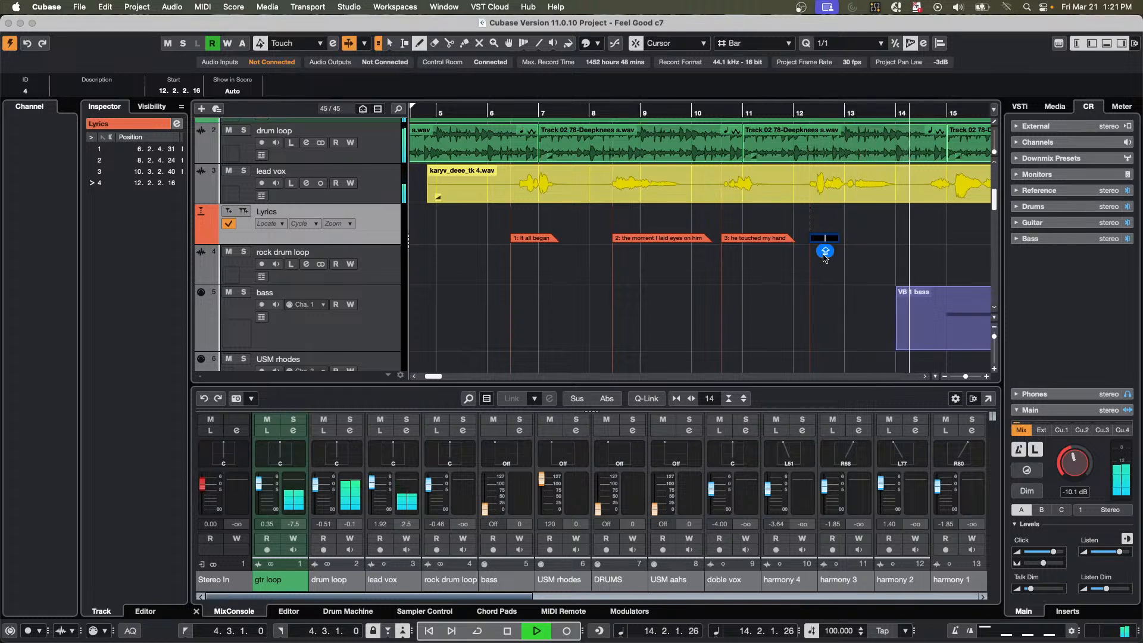
text(ND THE S)
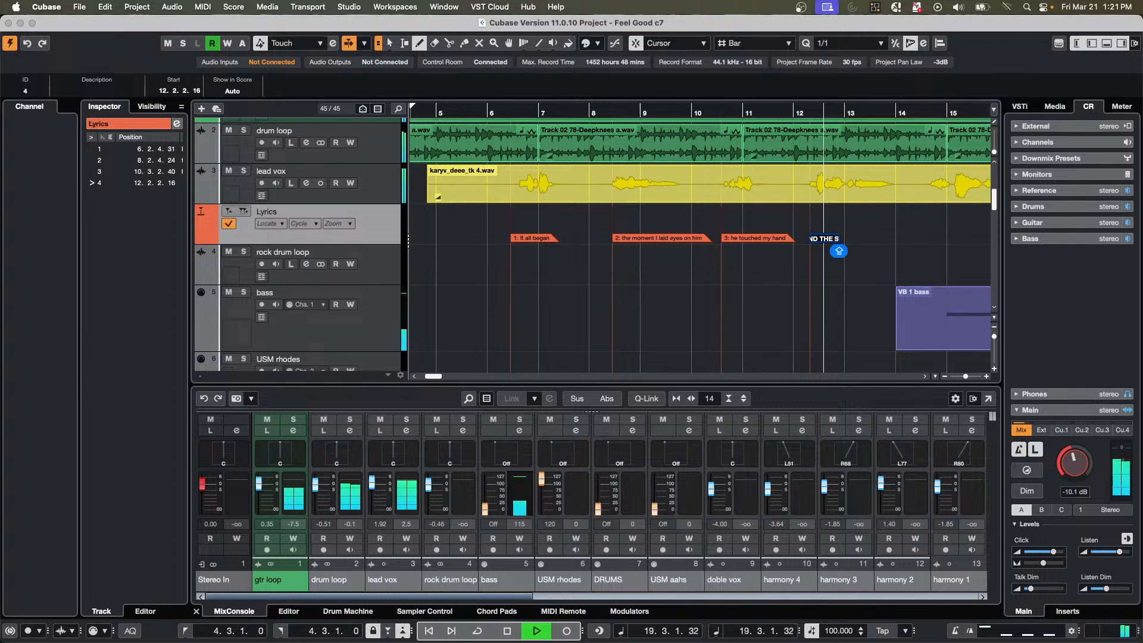
key(super+Tab)
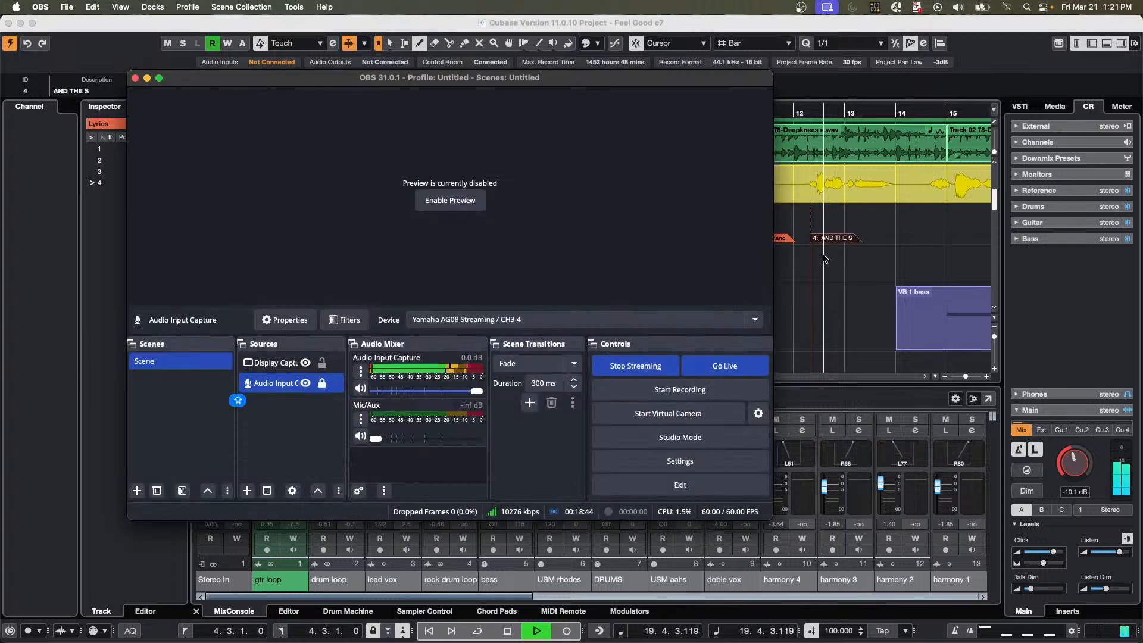
click(824, 255)
key(space)
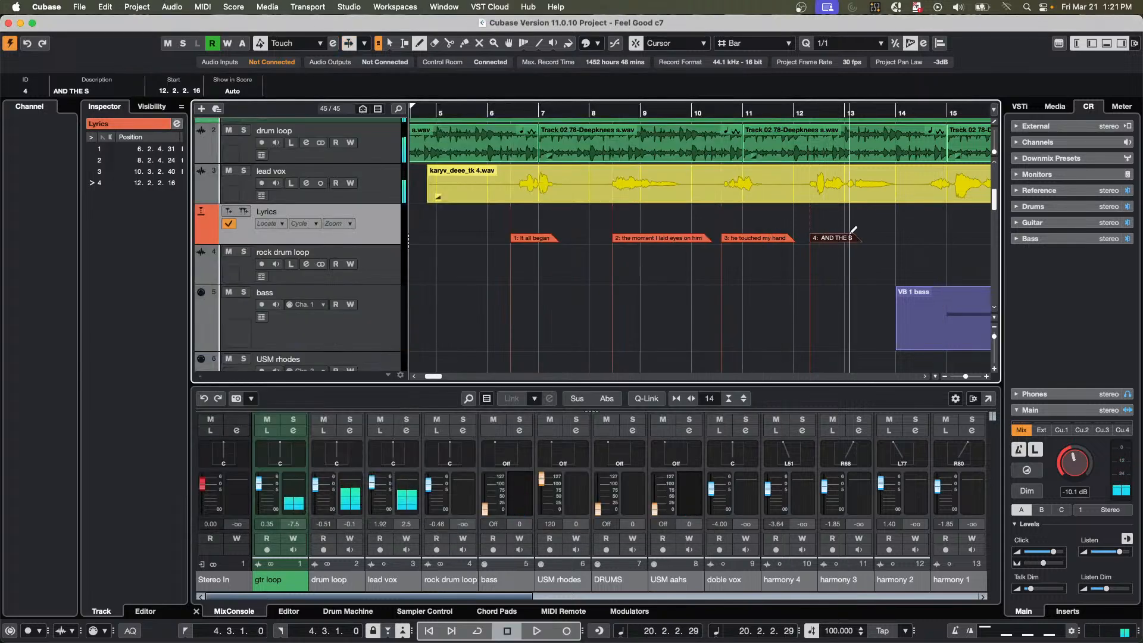
Change the description of the 12.2.2.16 Lyrics marker to "and the sky turned magic blue" in the Markers window, then close the window.
key(1)
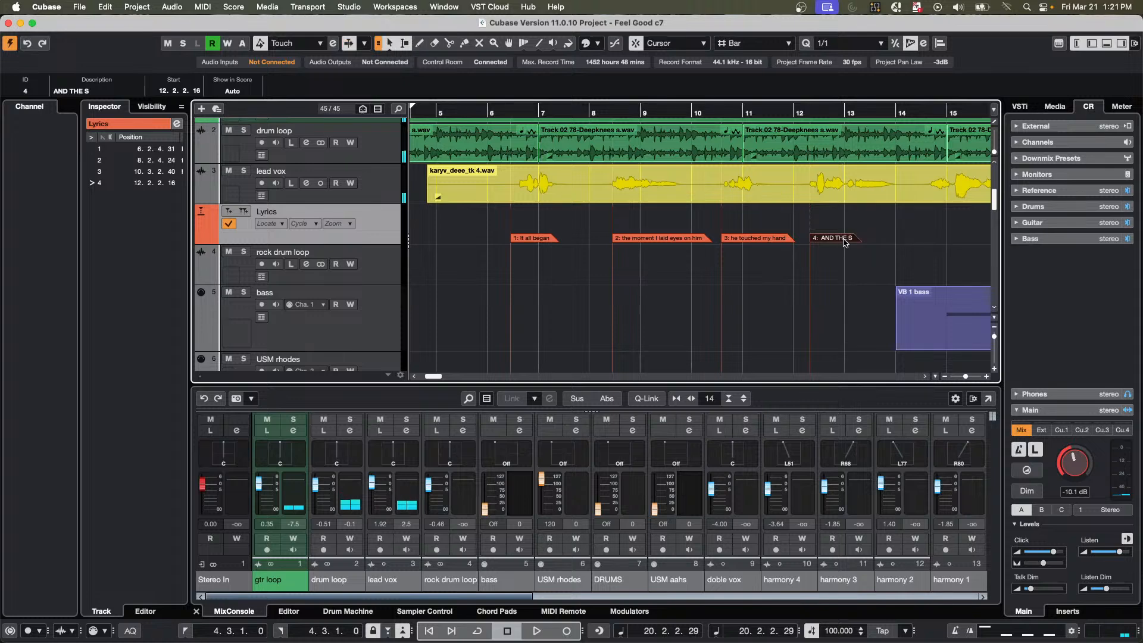
click(177, 124)
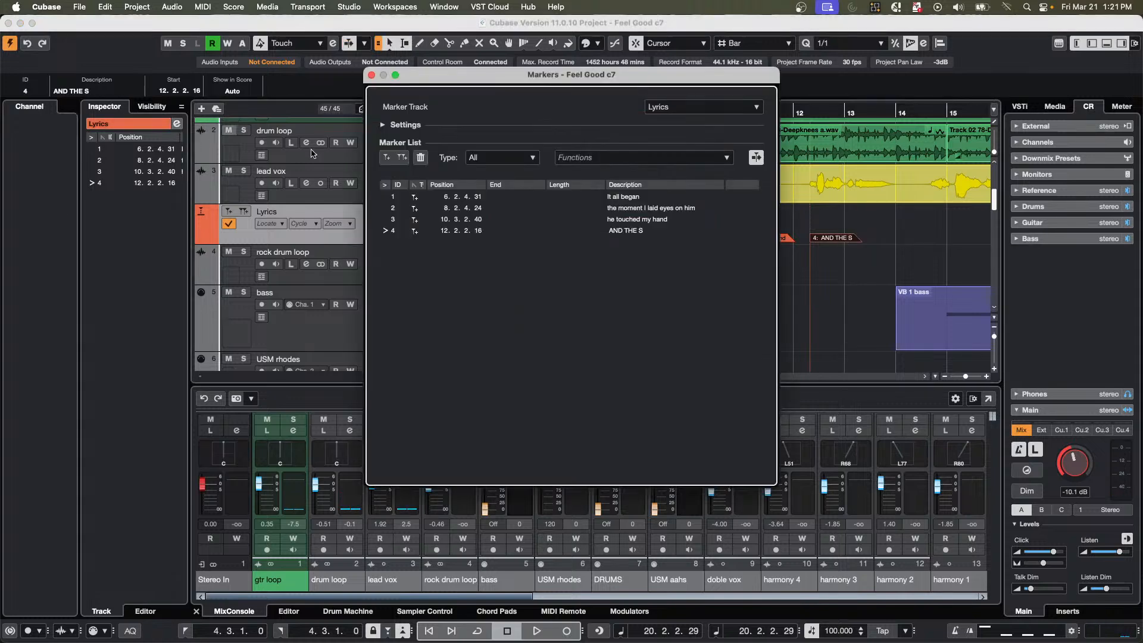
double_click(647, 231)
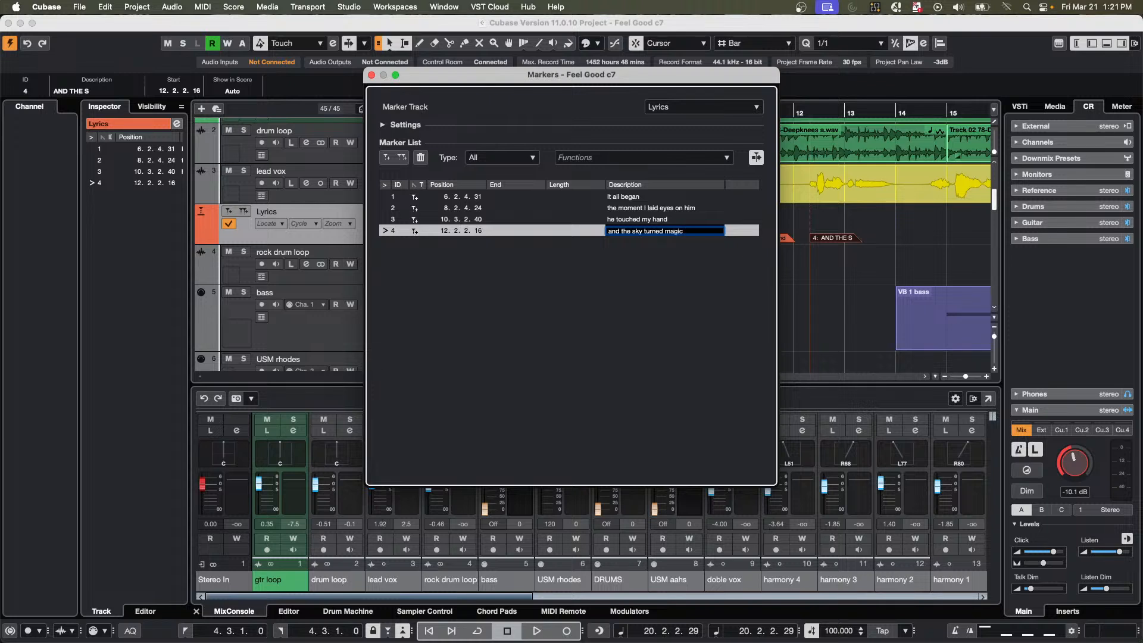
text(e)
key(Return)
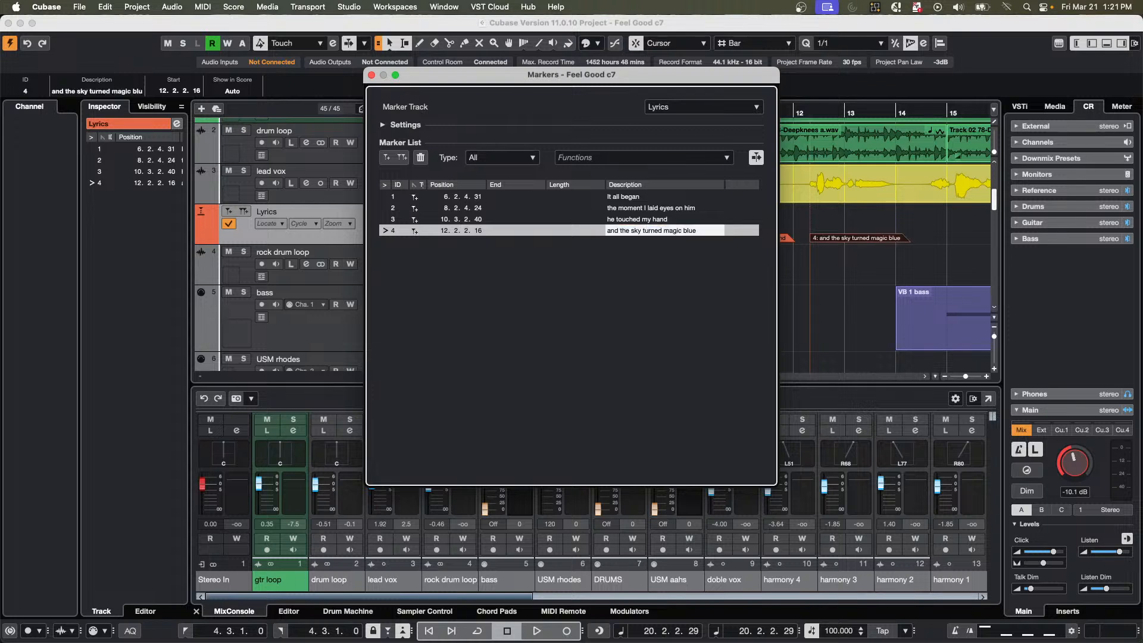
click(371, 75)
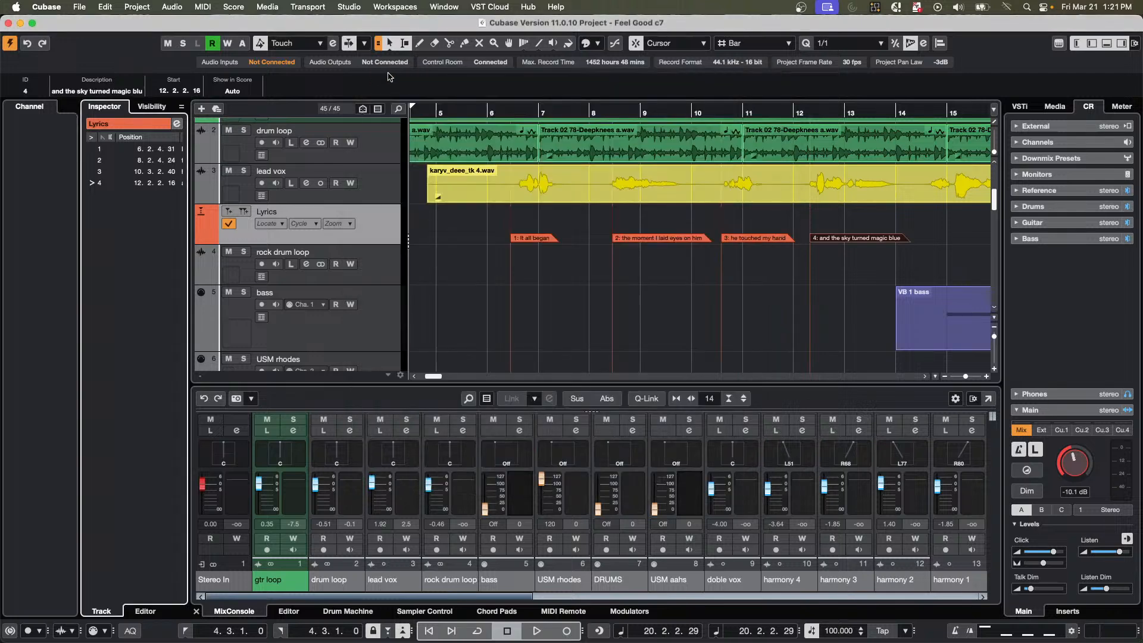
Play the song from bar 6 to hear the vocal against the lyric markers, and stop playback.
click(504, 112)
key(space)
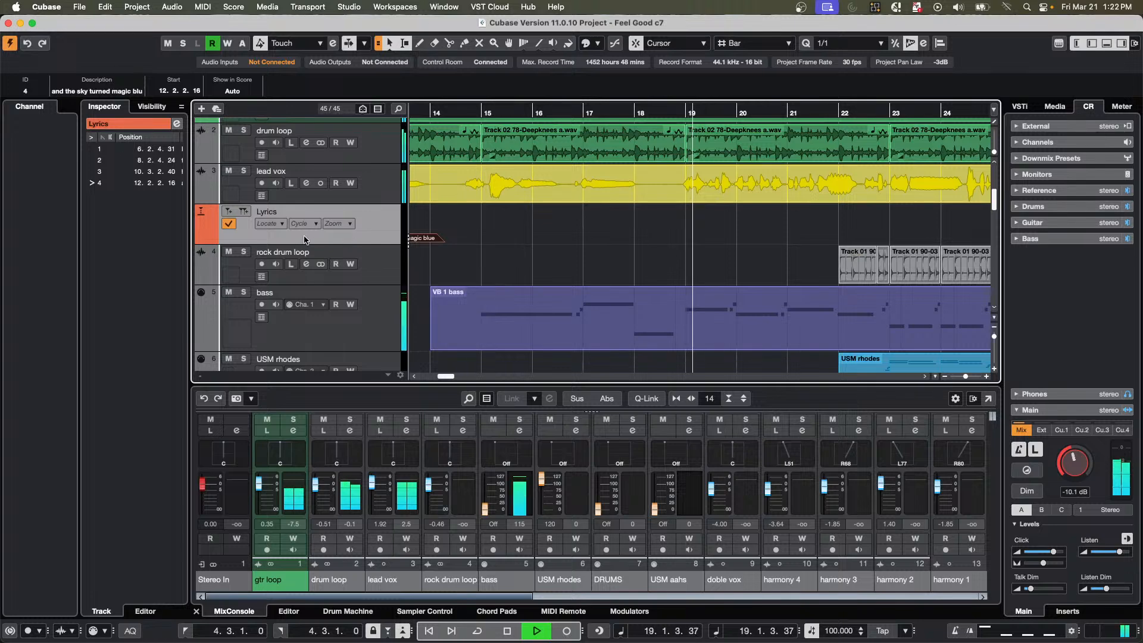
key(space)
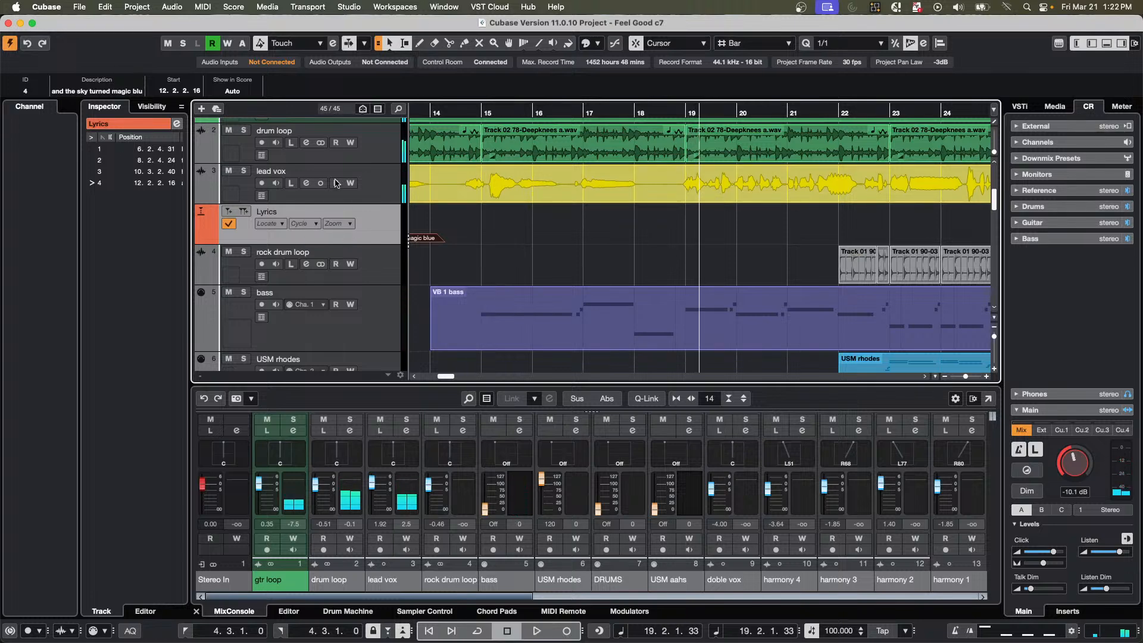
Deactivate the arranger track's playback mode and audition the vocal phrase leading into refrain1.
scroll(335, 183, up, 3)
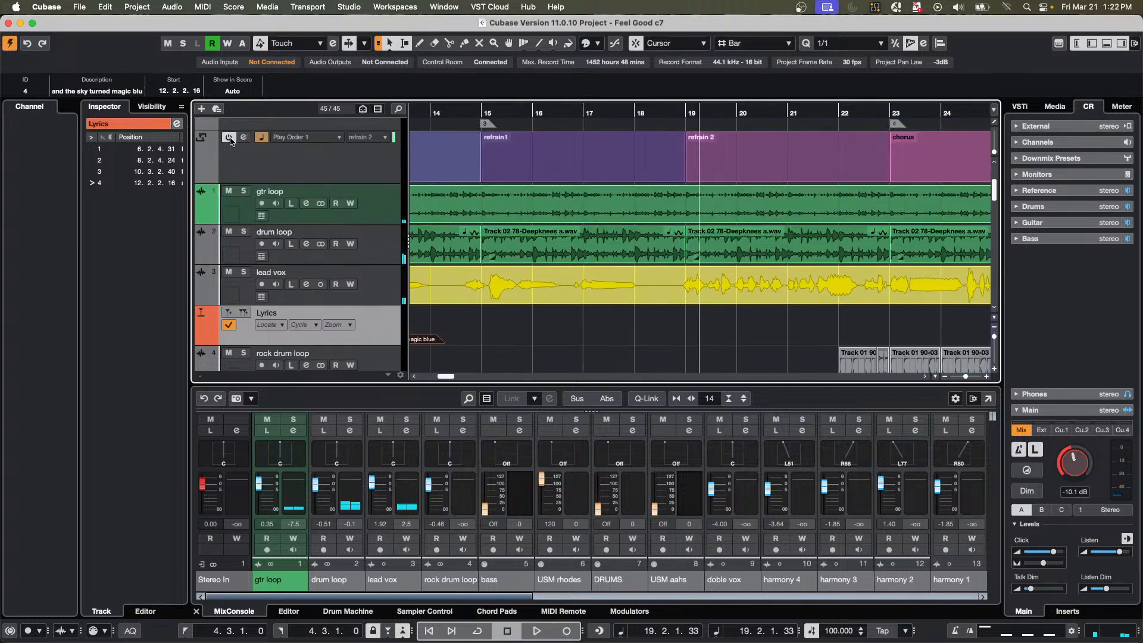
click(494, 127)
key(space)
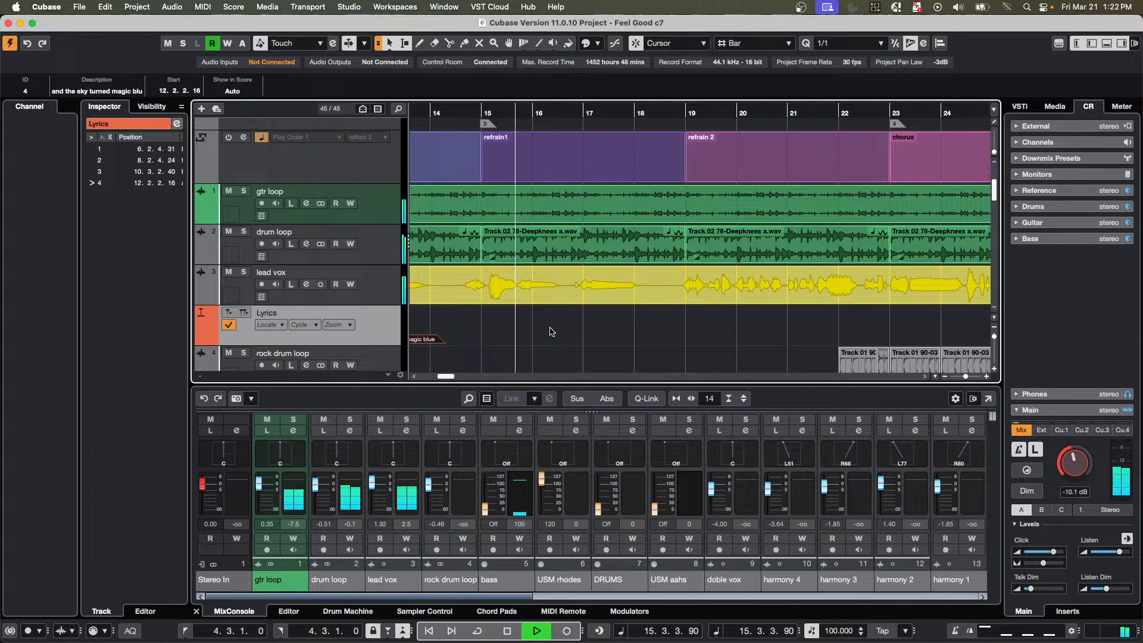
key(space)
Draw a marker on the Lyrics track at 14.3.4.22, where the phrase before refrain1 starts, and describe it "and I was Falling".
key(8)
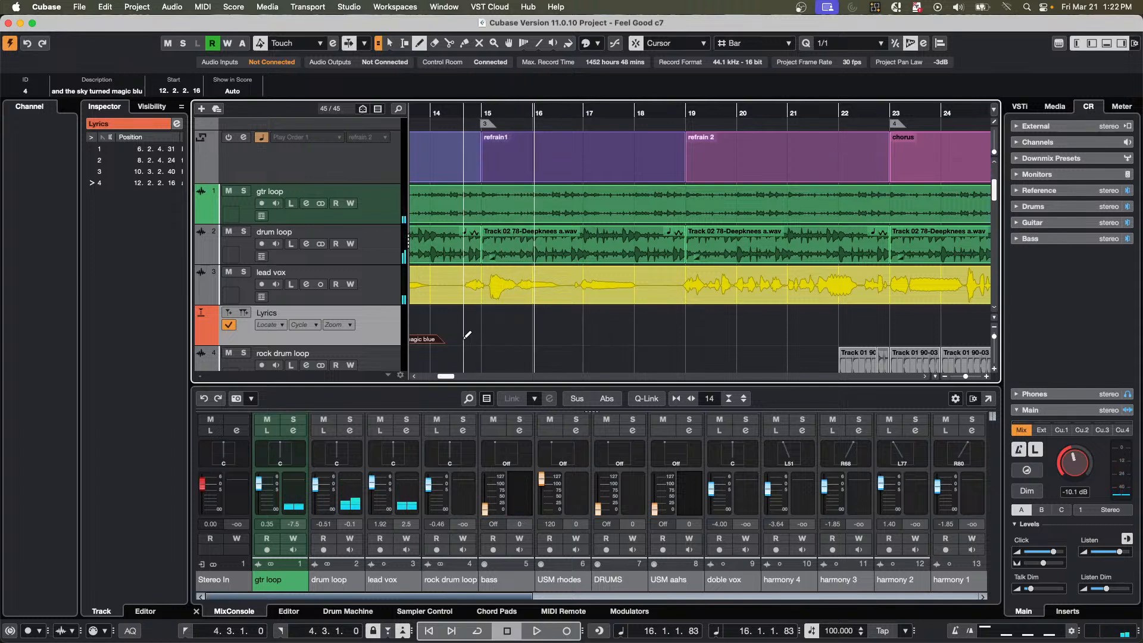
click(464, 339)
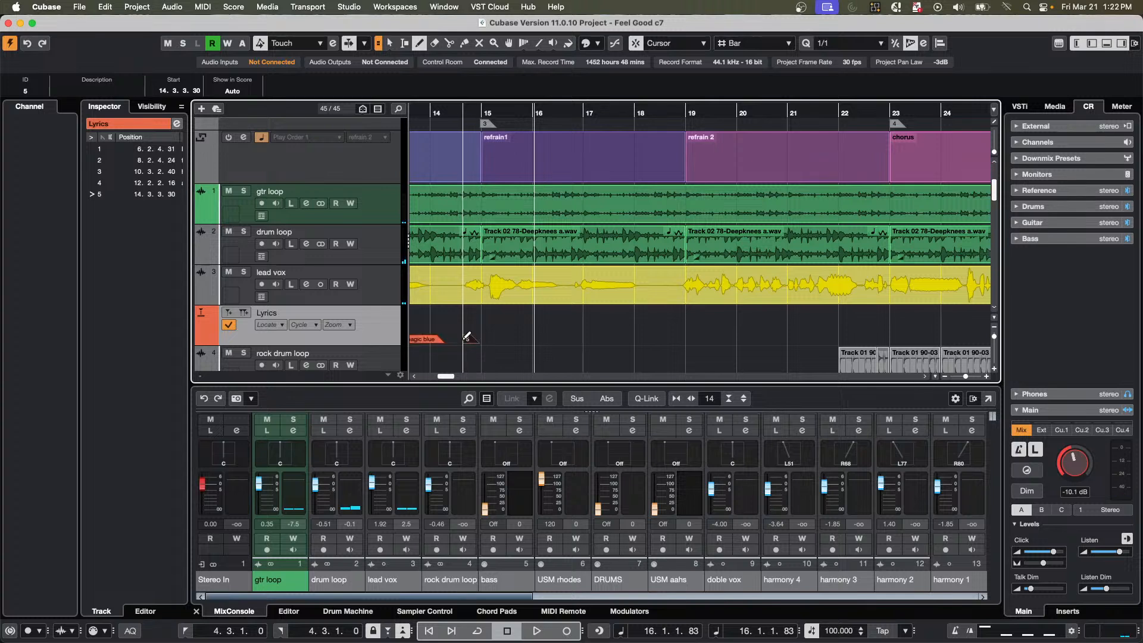
key(super+z)
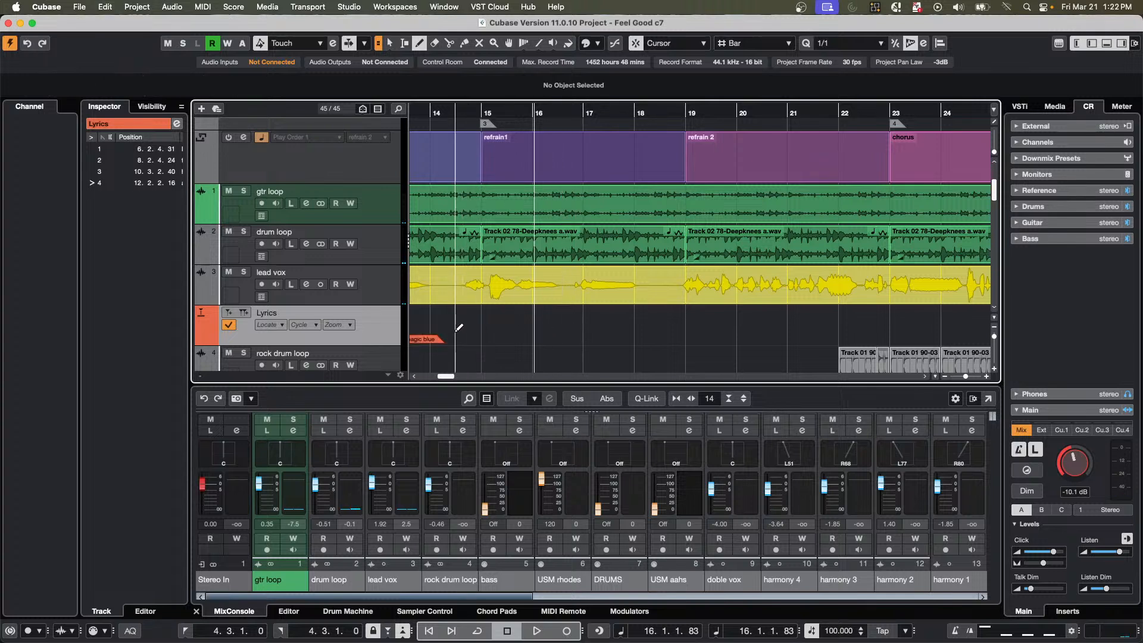
click(468, 339)
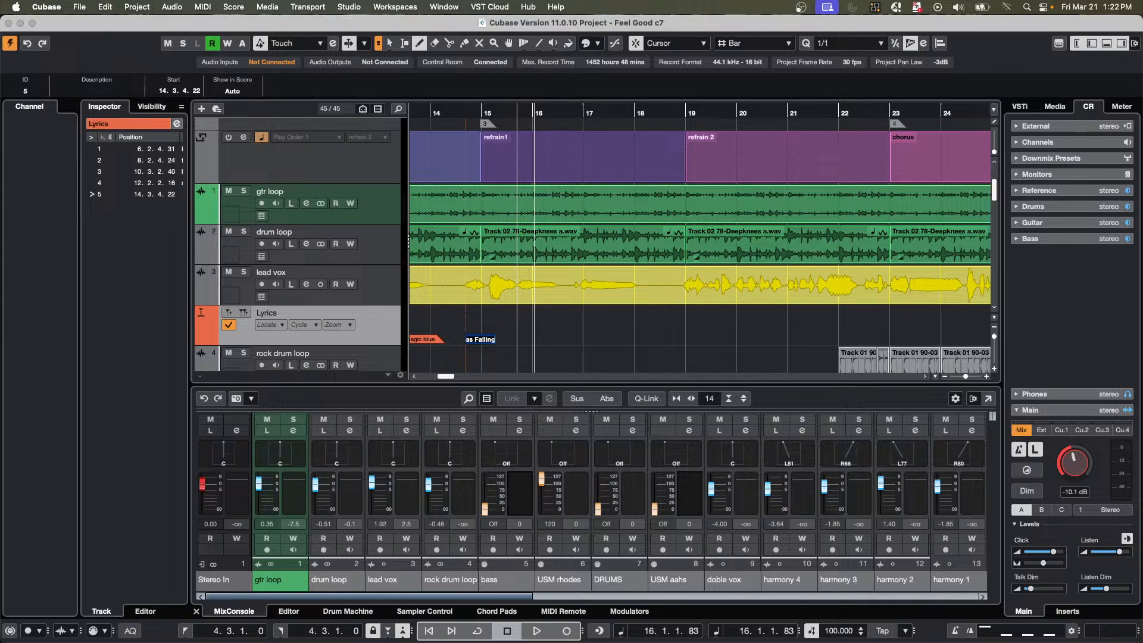
click(534, 338)
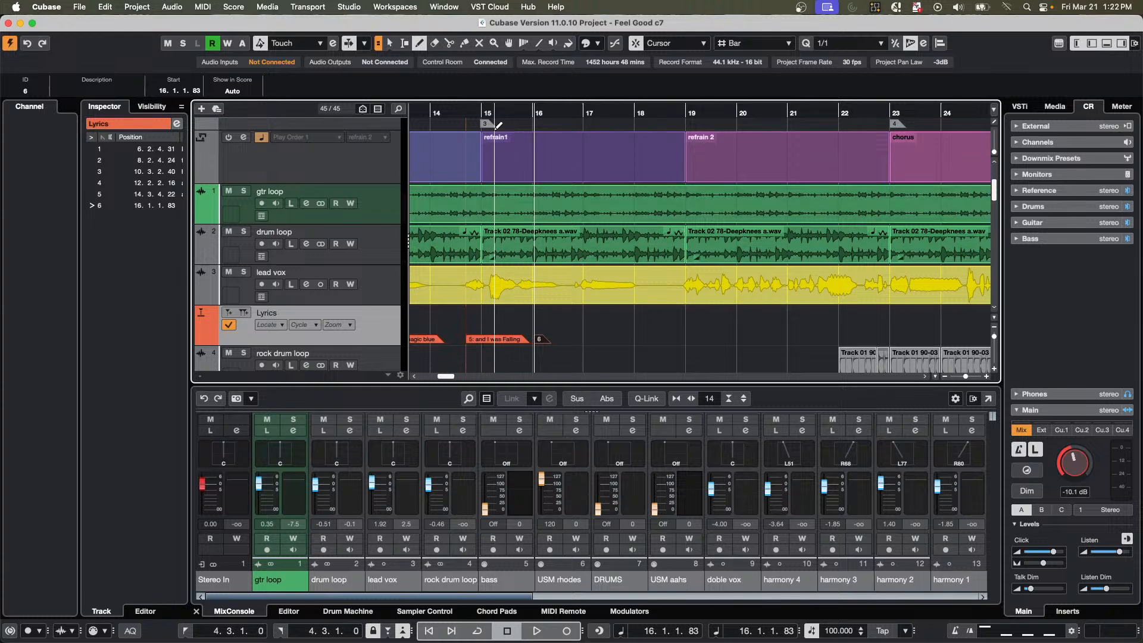
Play from bar 14, add a Lyrics marker "before I knew" at 16.4.3.98, and stop playback.
click(457, 112)
key(space)
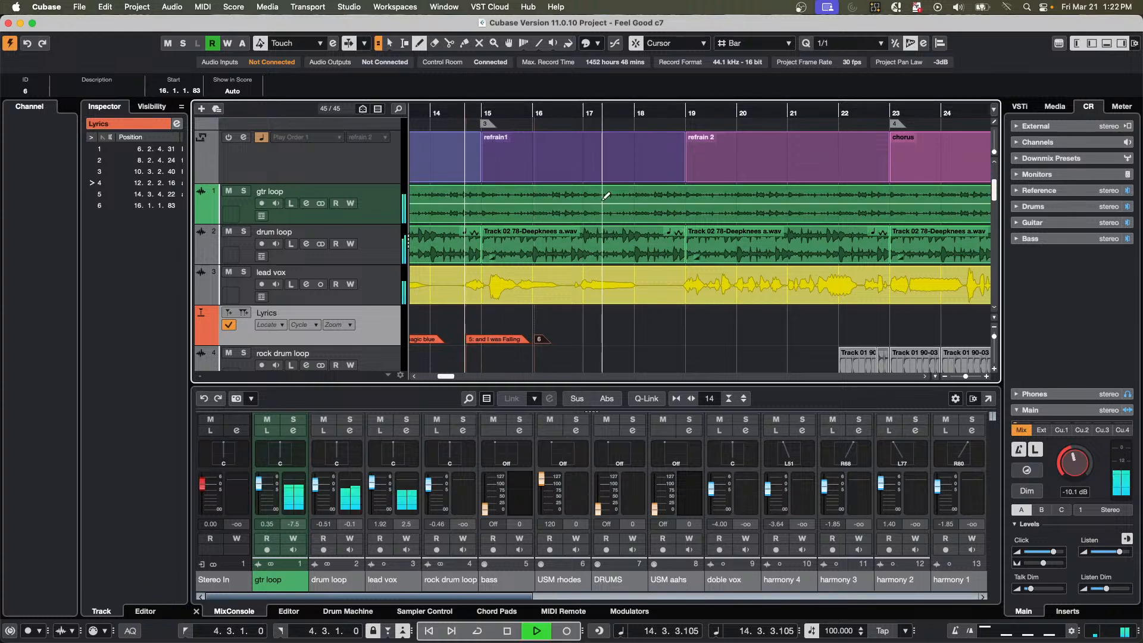
click(582, 323)
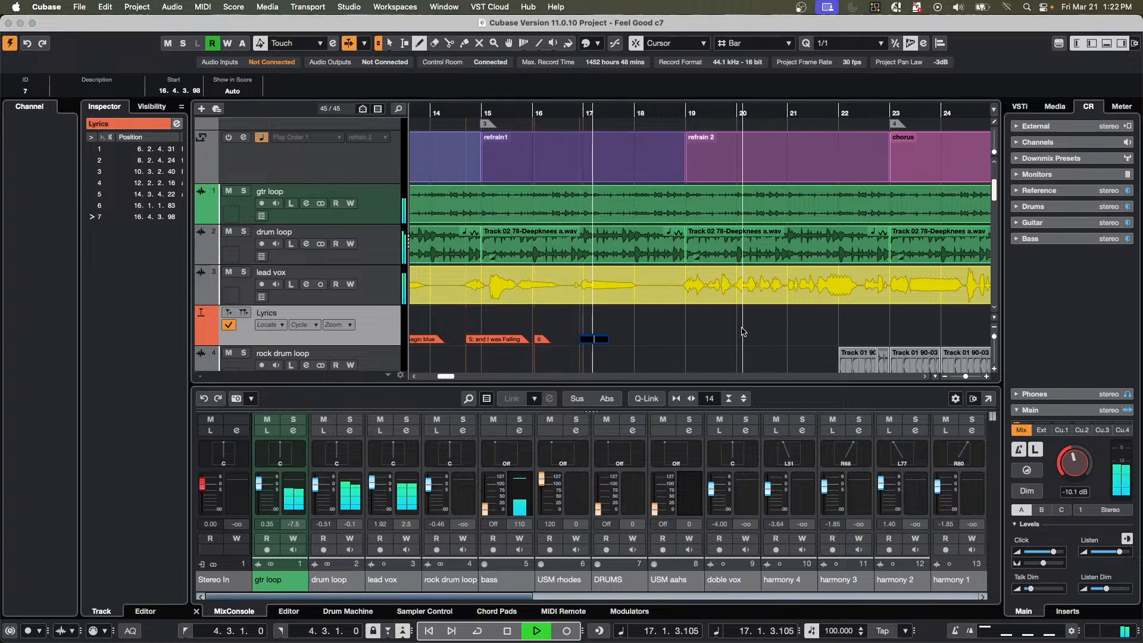
text(before)
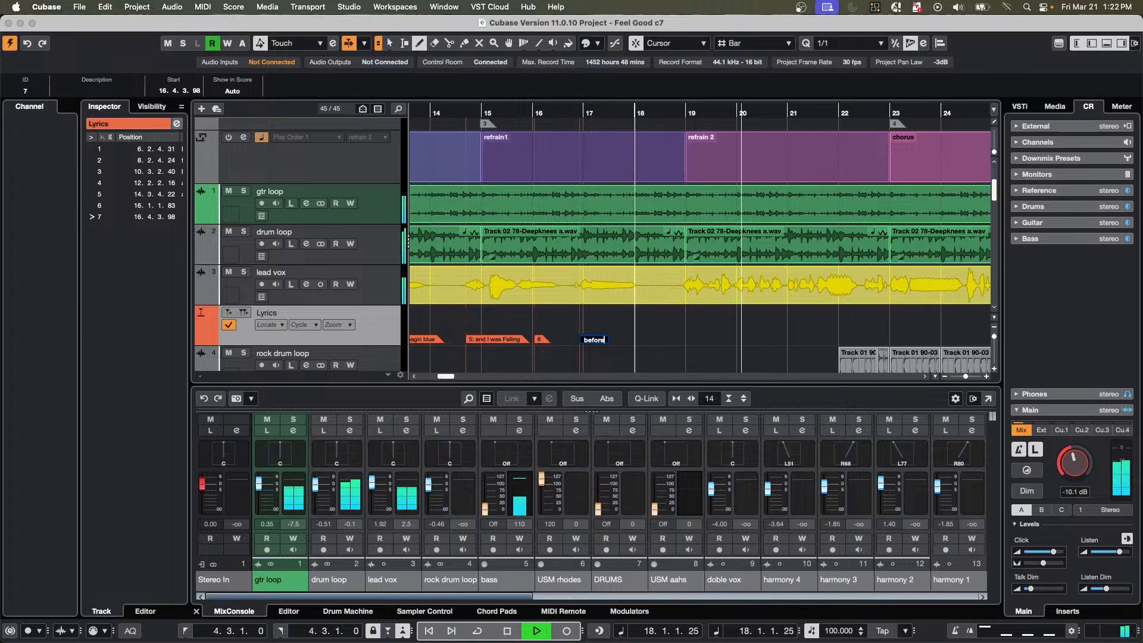
text( I knew)
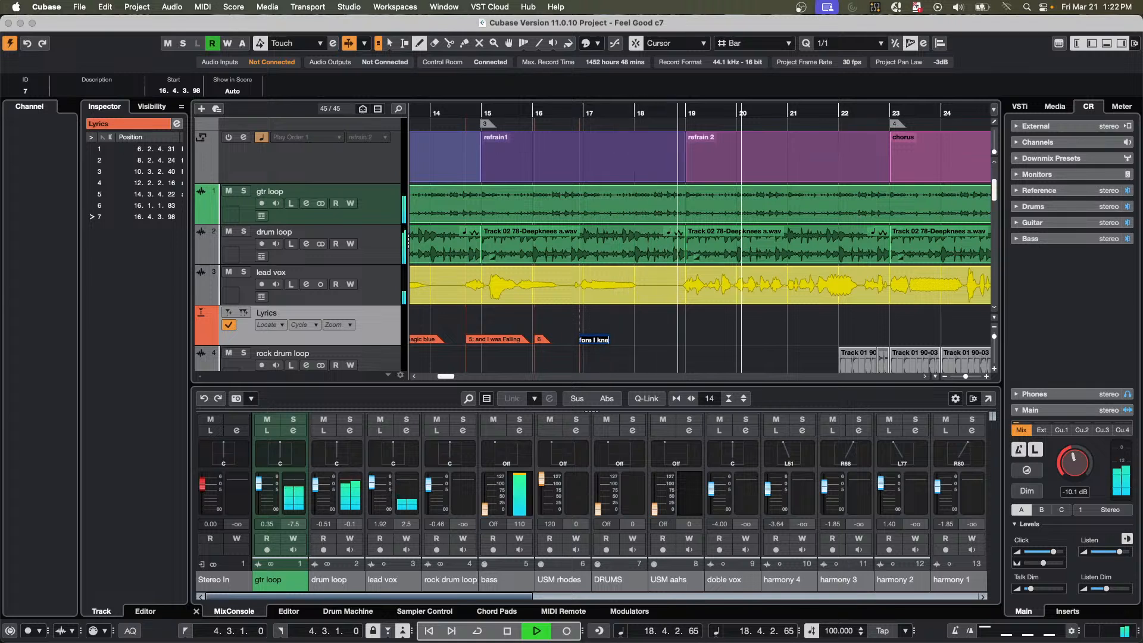
key(Return)
key(space)
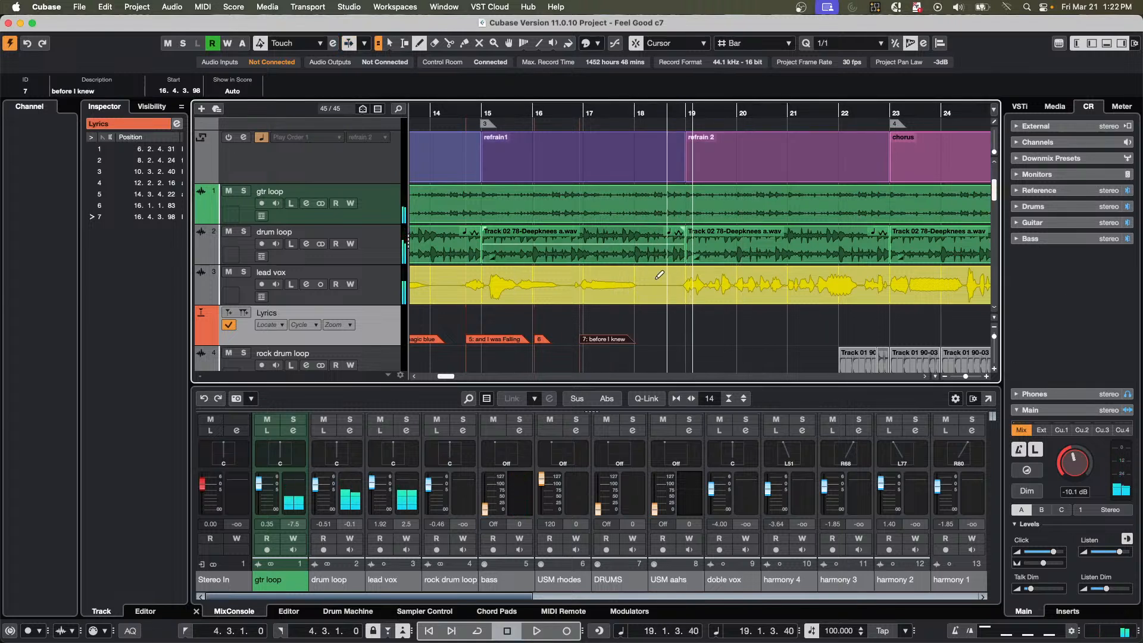
Erase the stray undescribed marker at 16.1.1.83 from the Lyrics track.
right_click(608, 355)
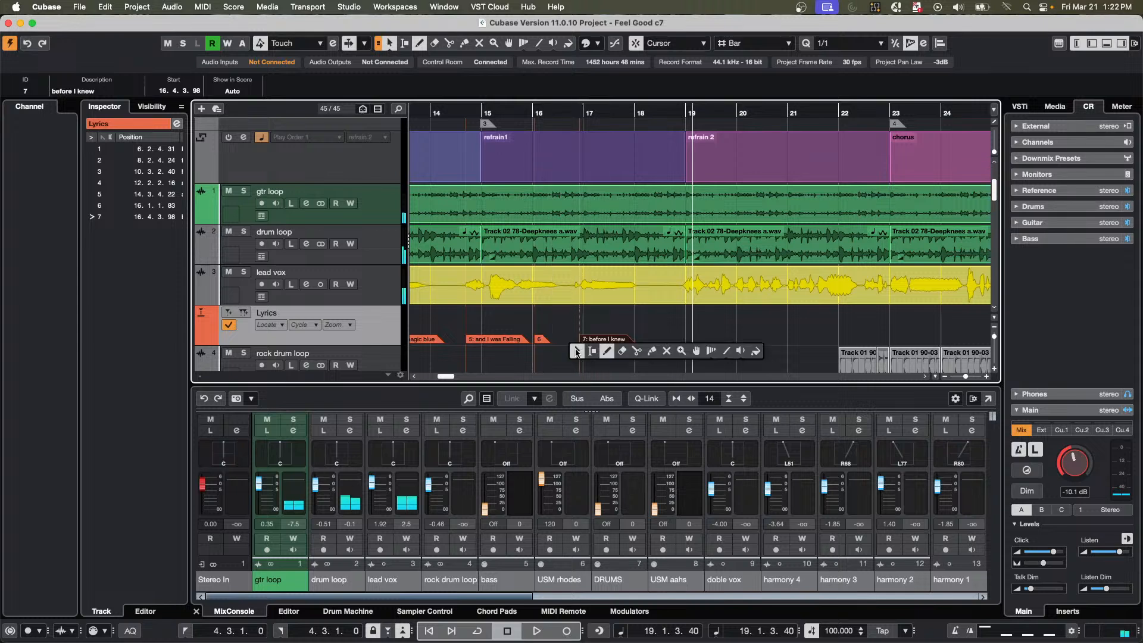
click(622, 351)
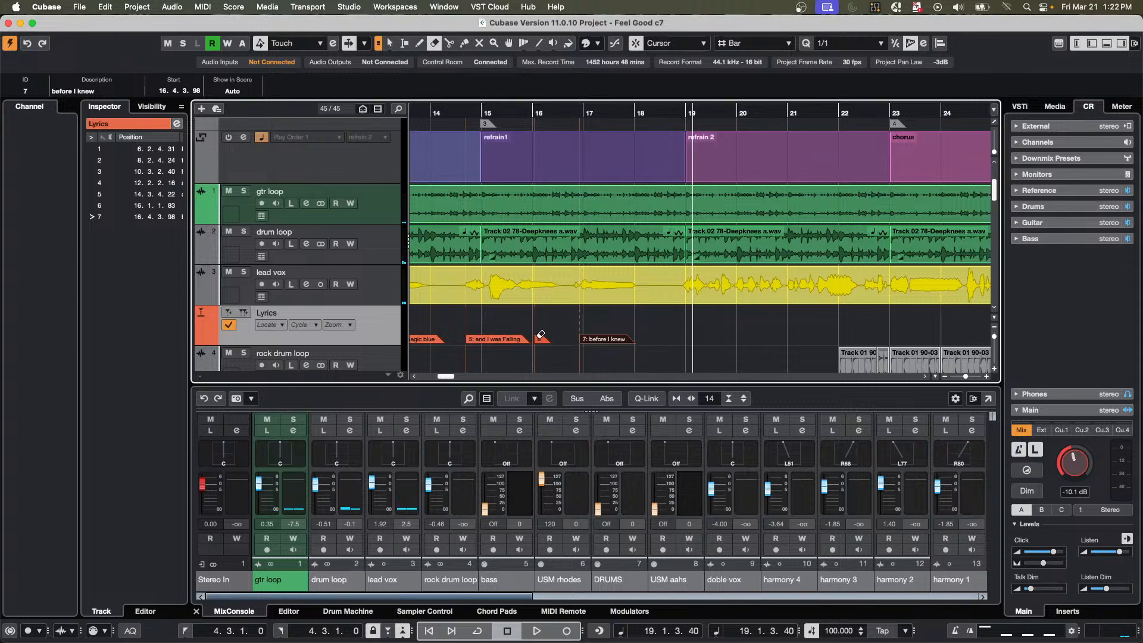
drag(616, 112, 626, 83)
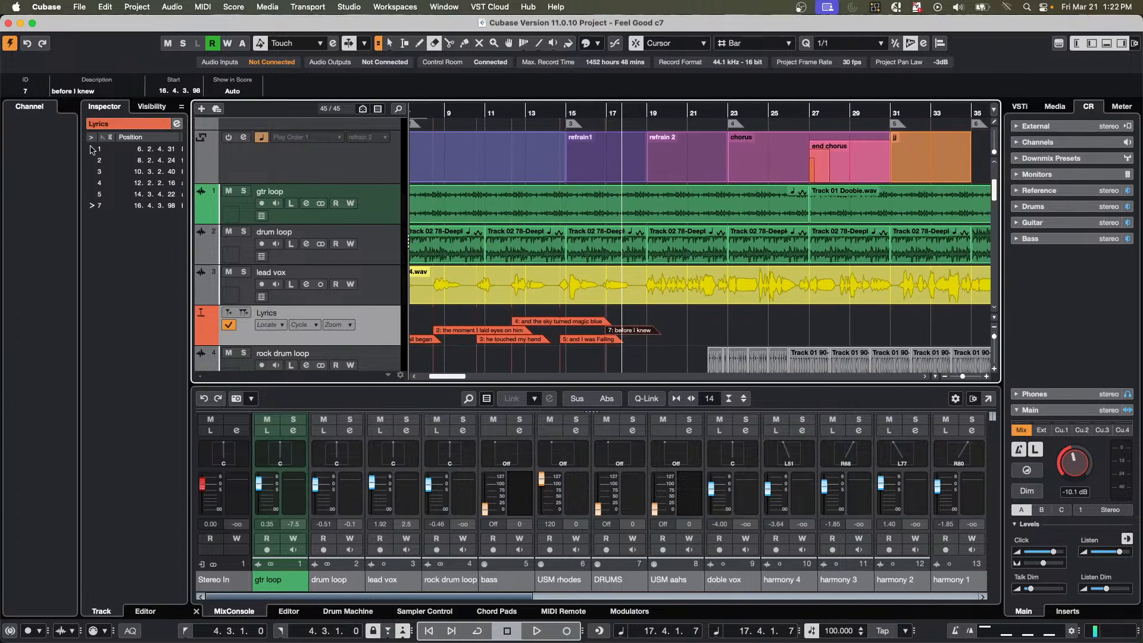
Open the Markers window and audition the song from the "he touched my hand", "the moment I laid eyes on him" and "and I was Falling" markers.
click(177, 123)
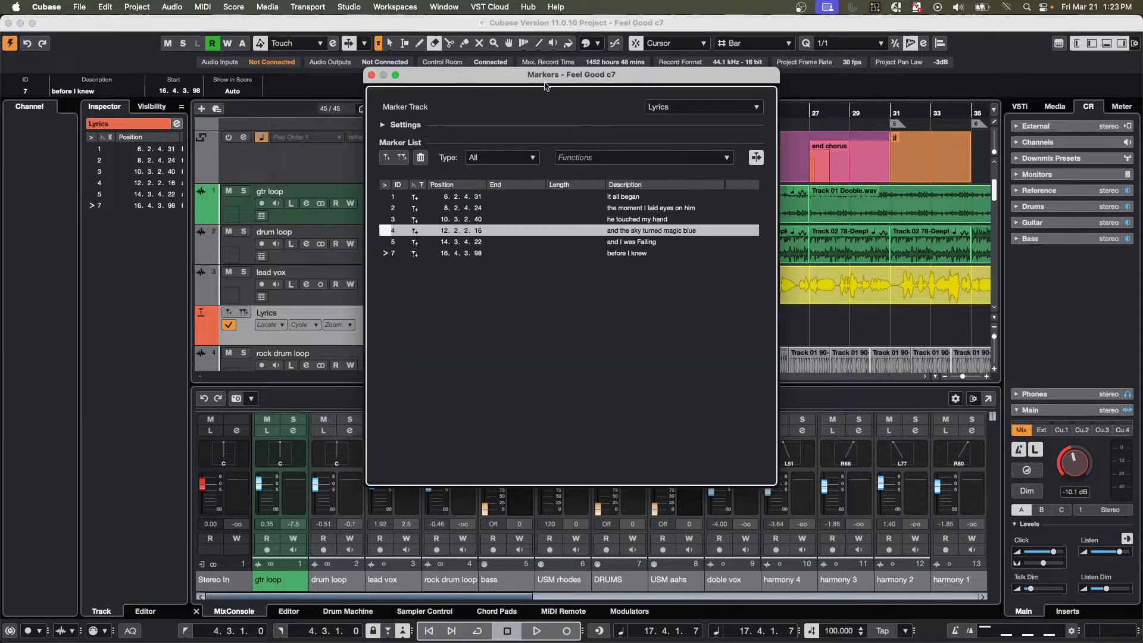
drag(501, 77, 828, 167)
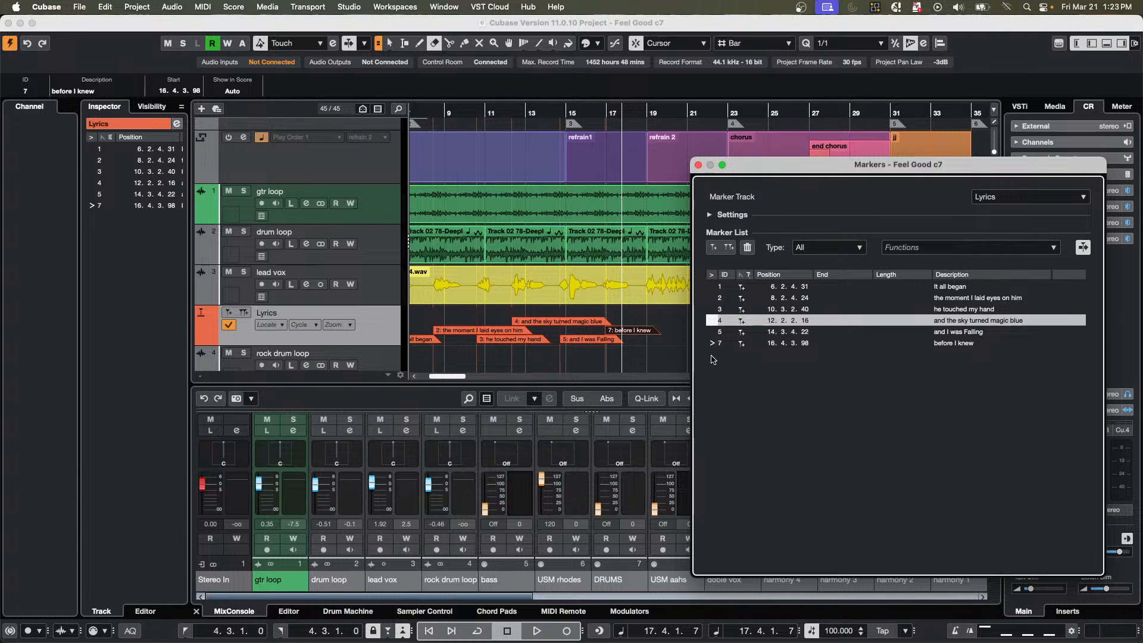
click(717, 309)
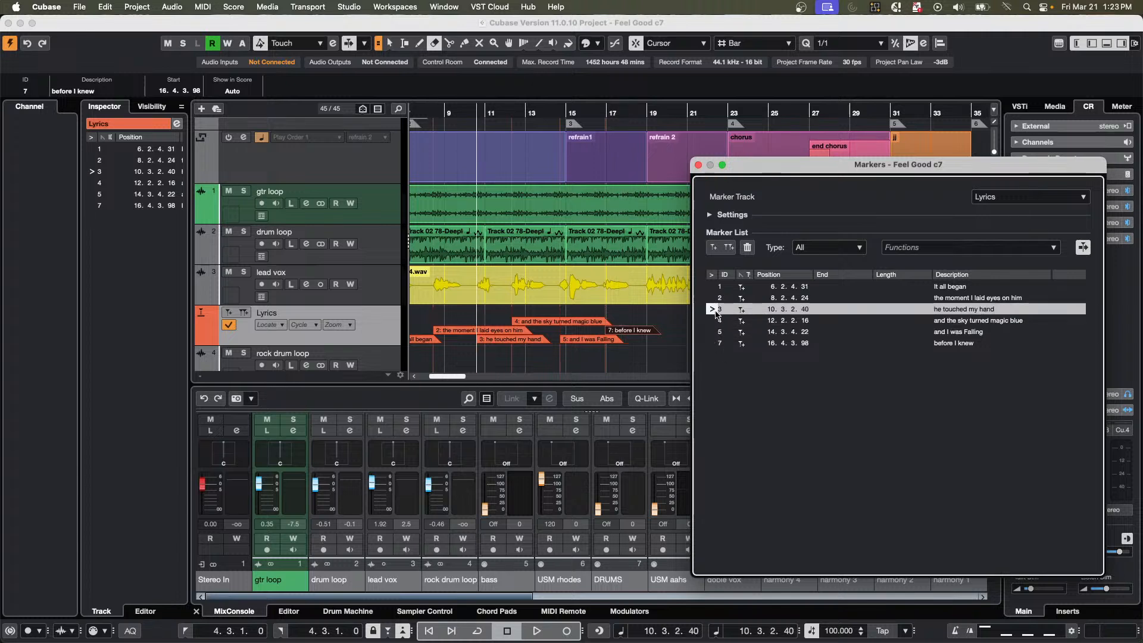
key(space)
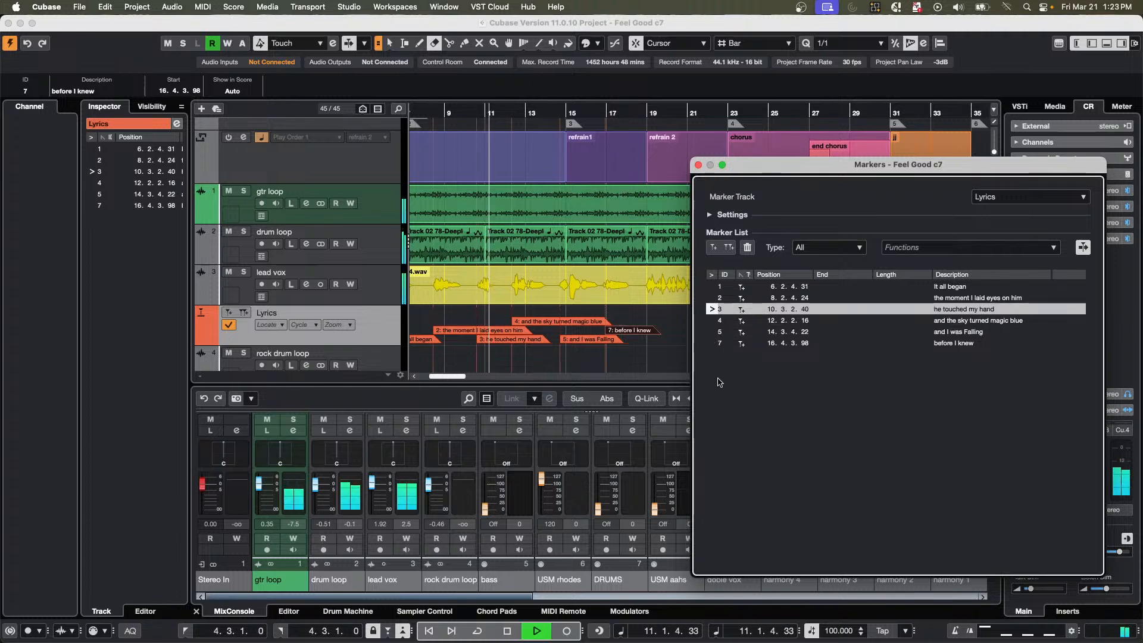
click(711, 298)
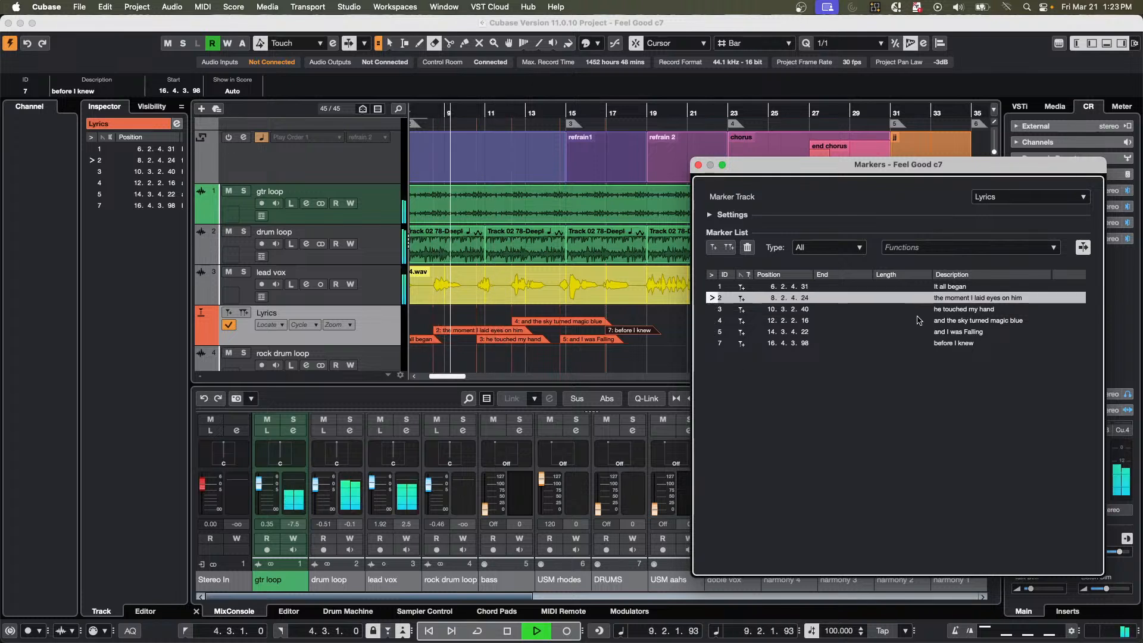
click(710, 332)
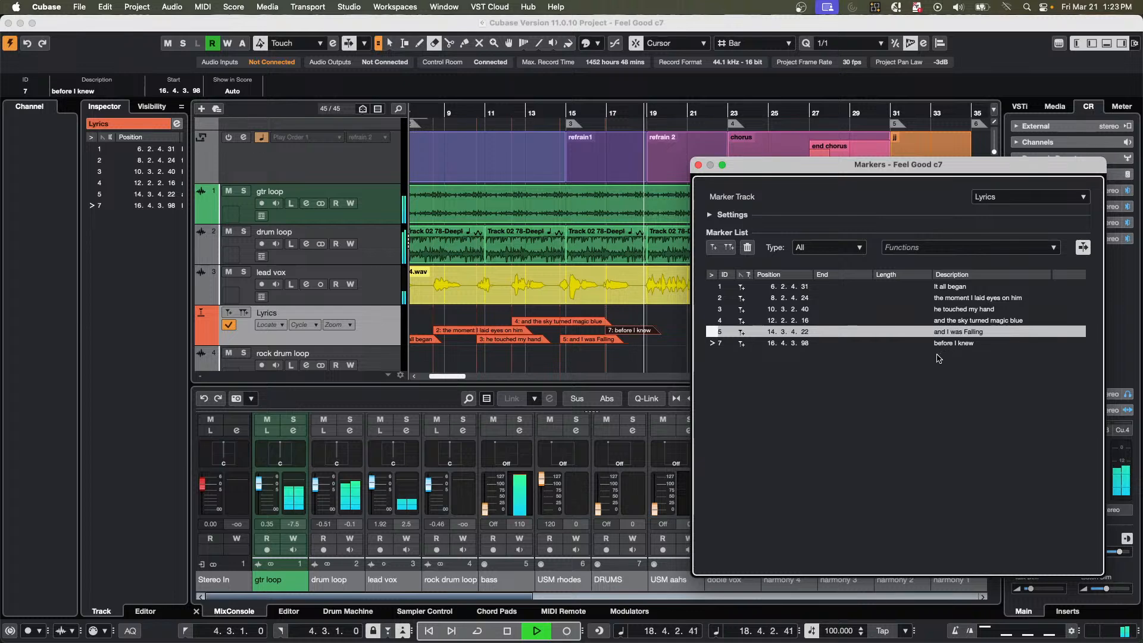
key(space)
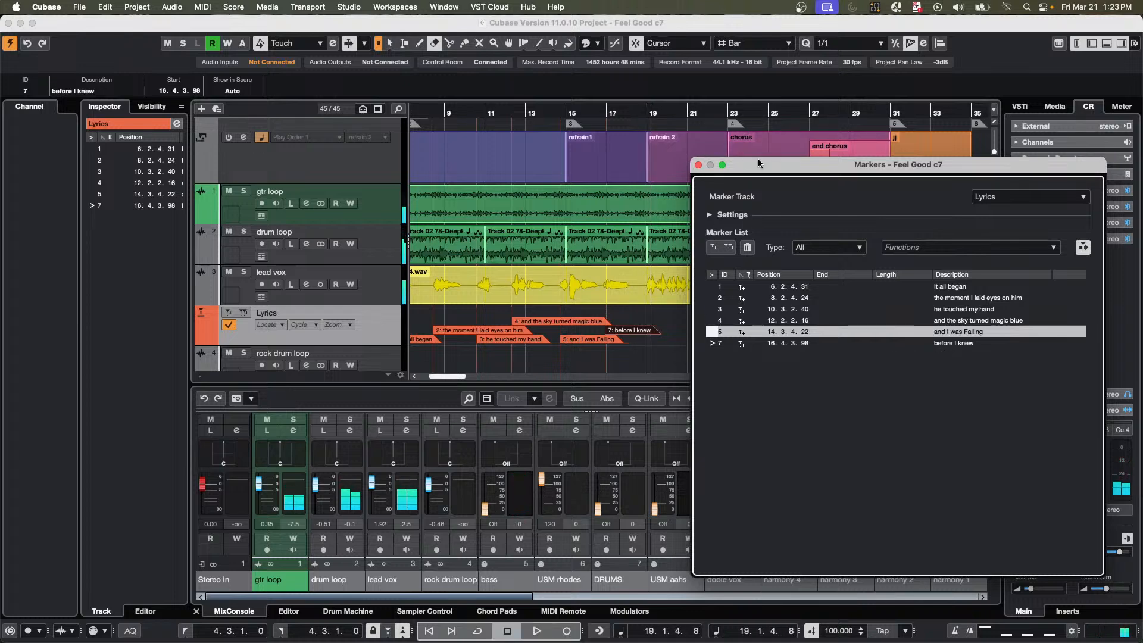
Open the project's Notepad and close the Markers window.
drag(735, 164, 304, 136)
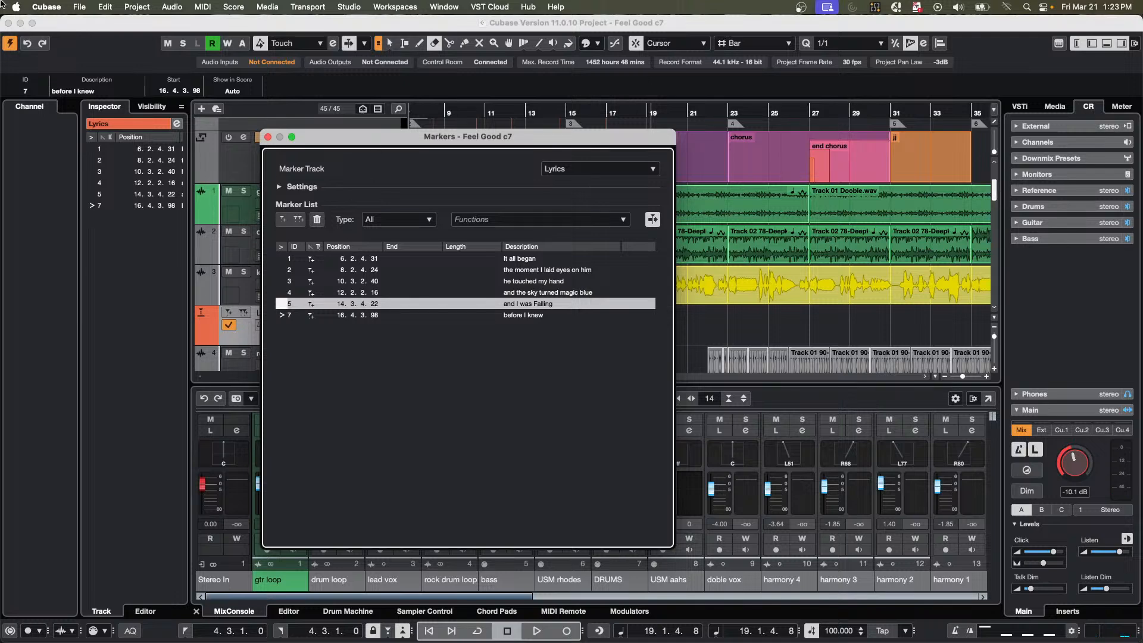
click(106, 7)
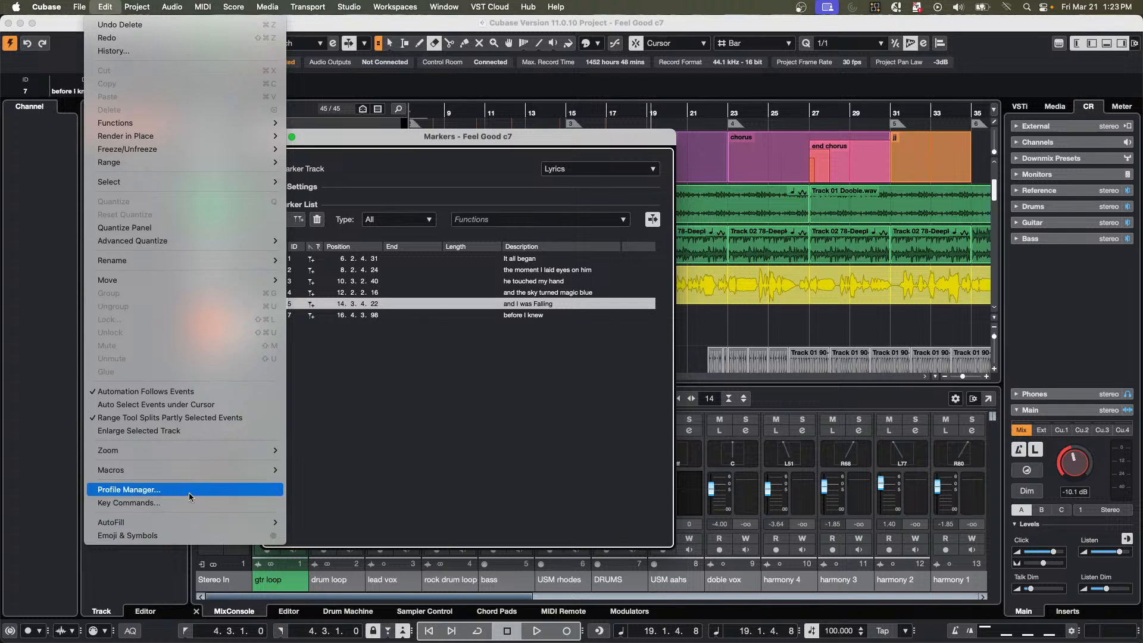
mouse_move(189, 448)
mouse_move(185, 4)
mouse_move(147, 8)
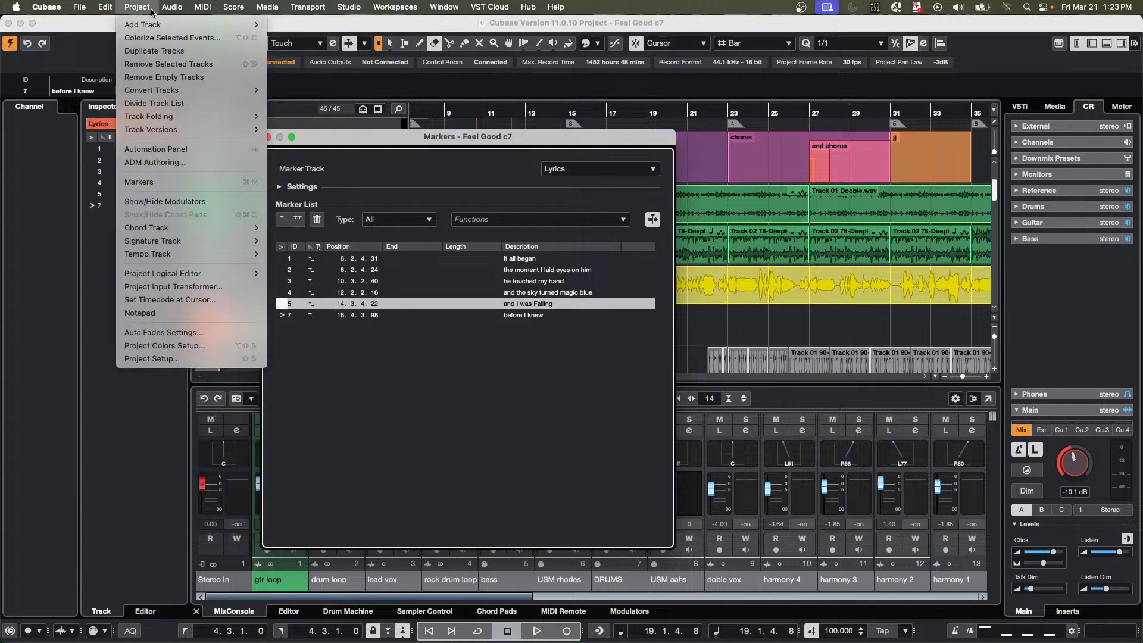
click(173, 314)
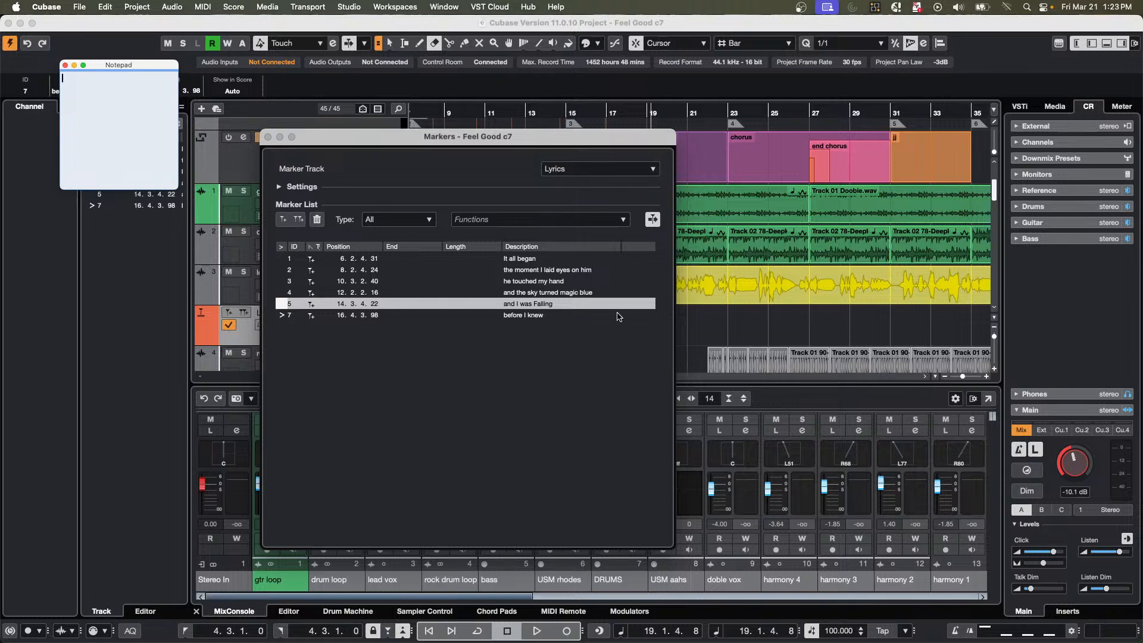
click(268, 137)
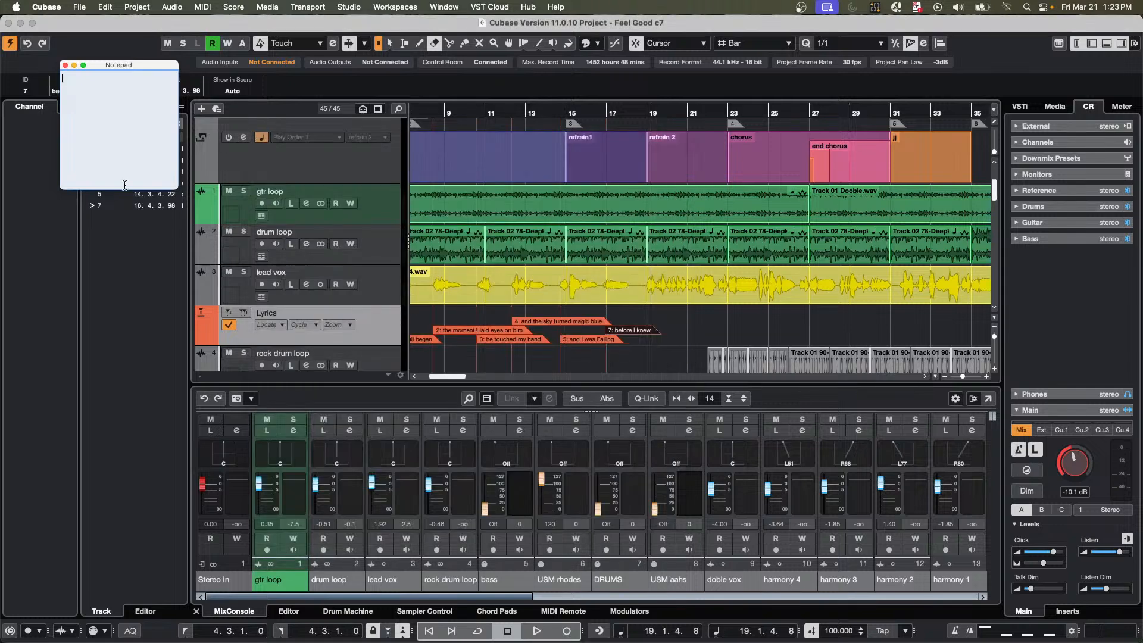
click(127, 273)
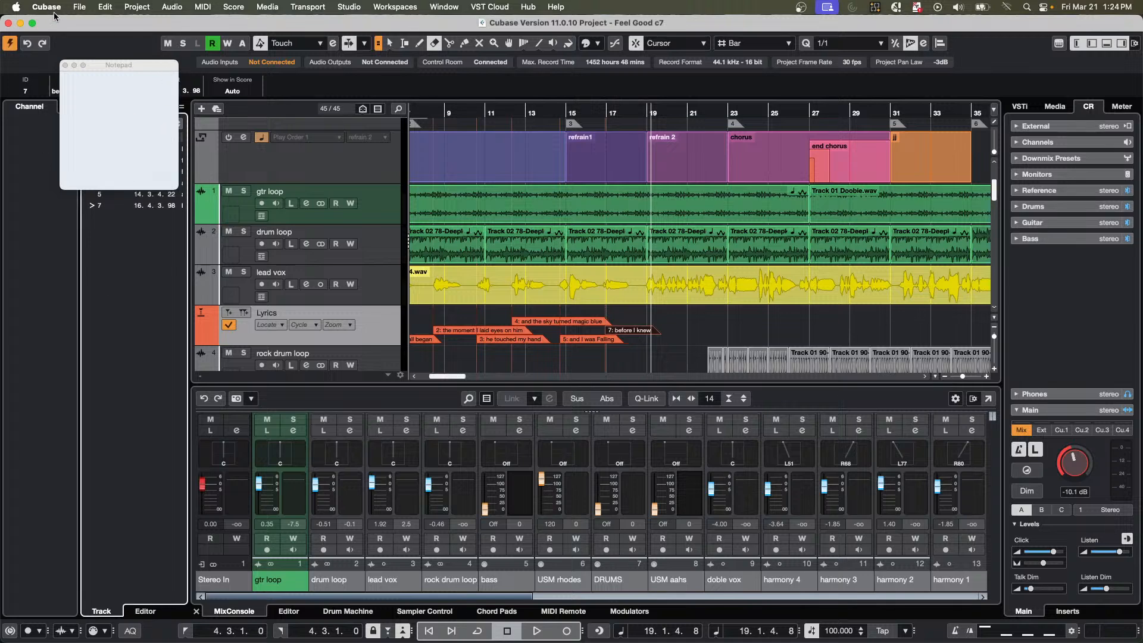
Close the Notepad, then jump to the "the moment I laid eyes on him", "and the sky turned magic blue" and "and I was Falling" markers in the Markers window.
click(65, 66)
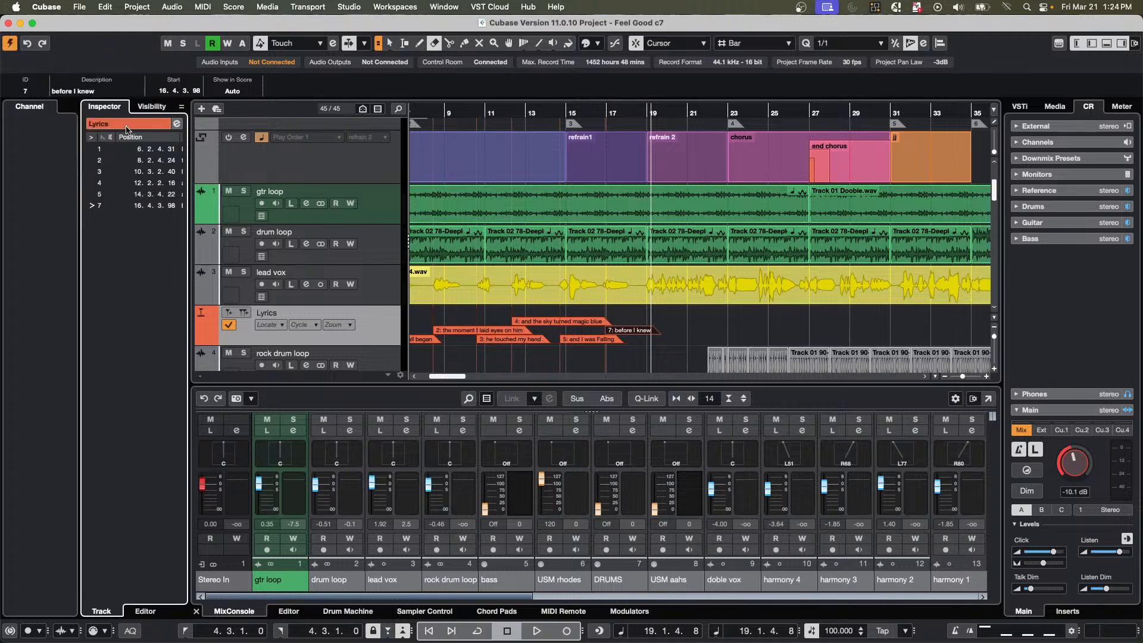
click(177, 123)
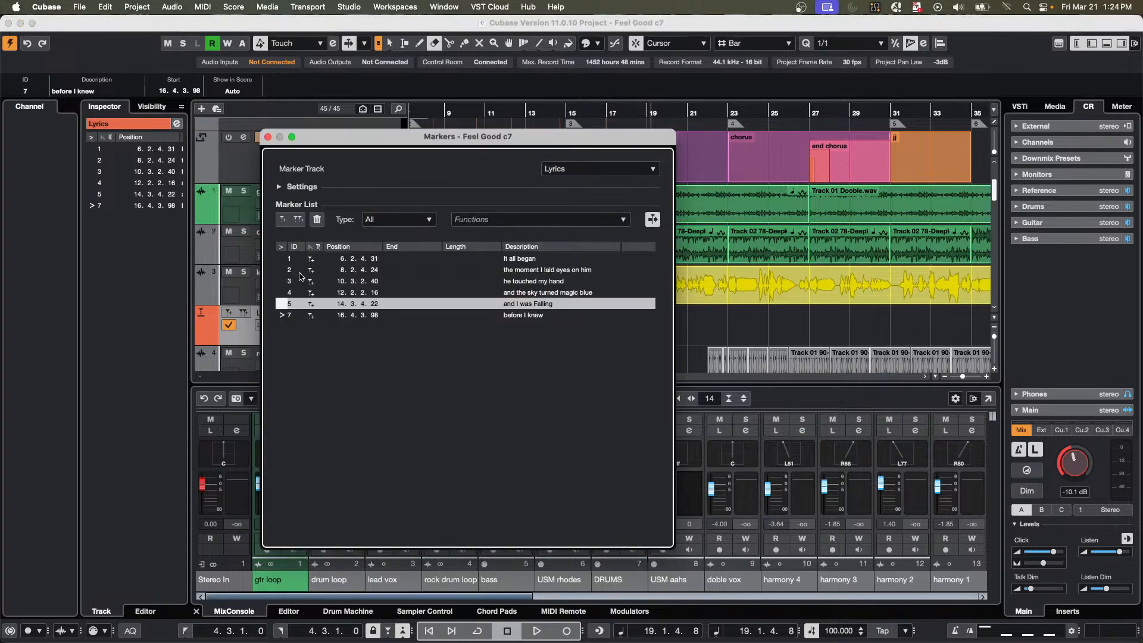
click(284, 273)
click(284, 292)
click(284, 304)
click(268, 137)
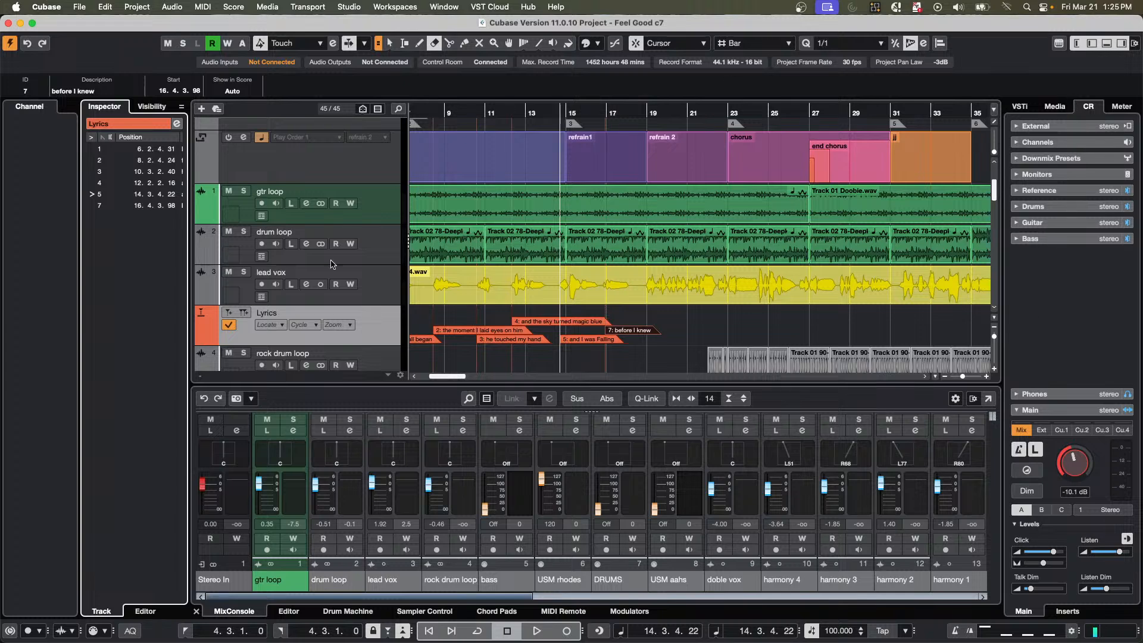
Add the Distortion category's Bitcrusher effect to the lead vox track's second insert slot.
right_click(382, 298)
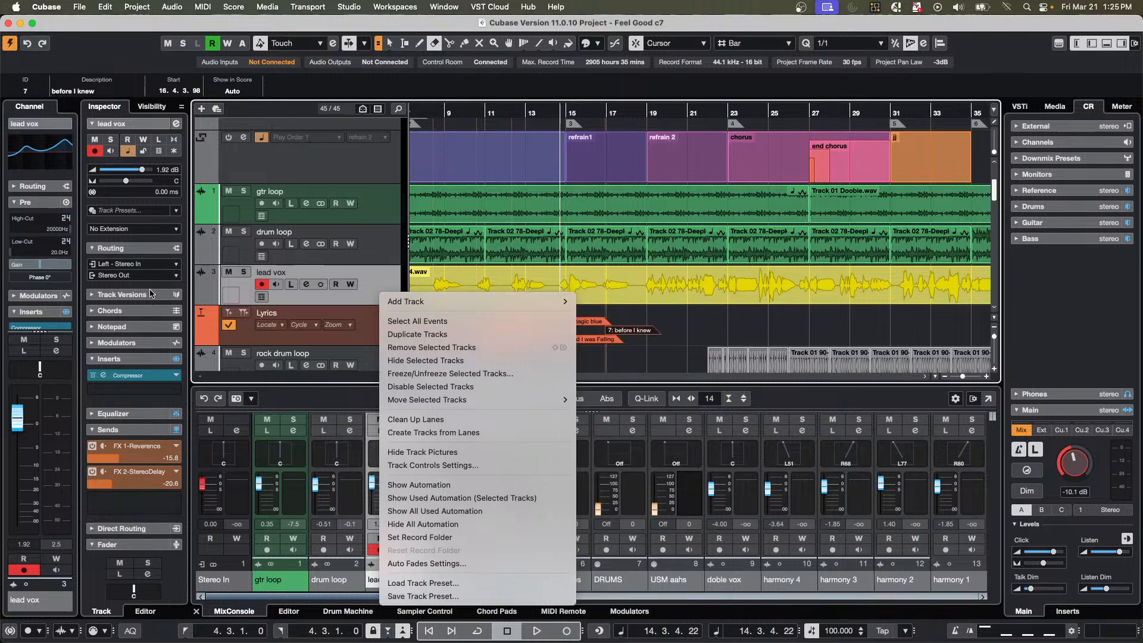
click(146, 390)
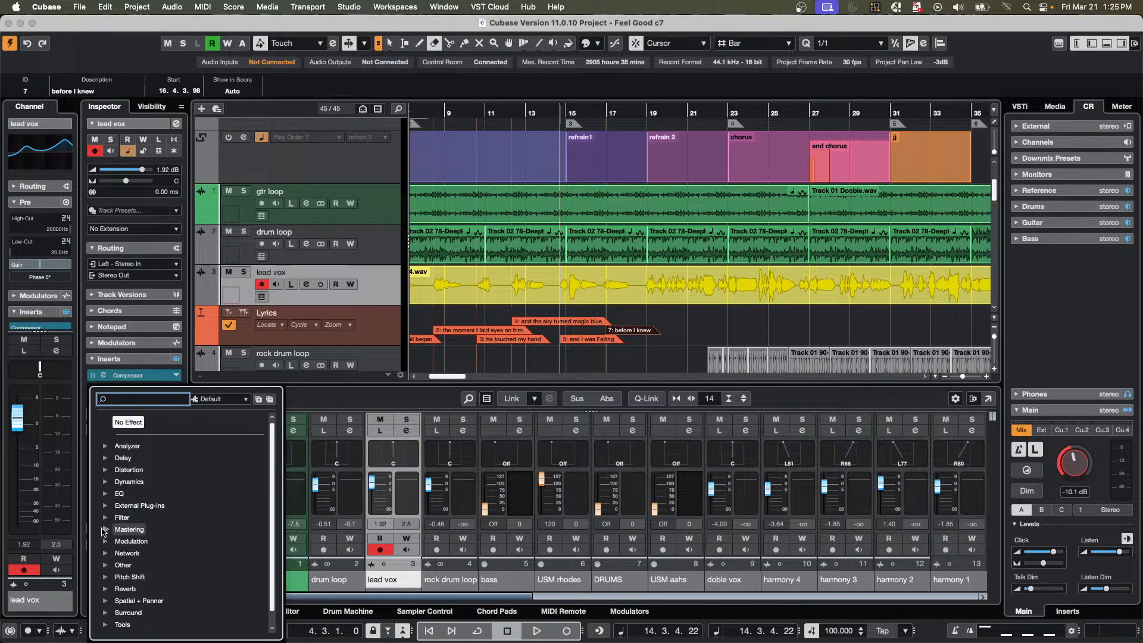
click(129, 471)
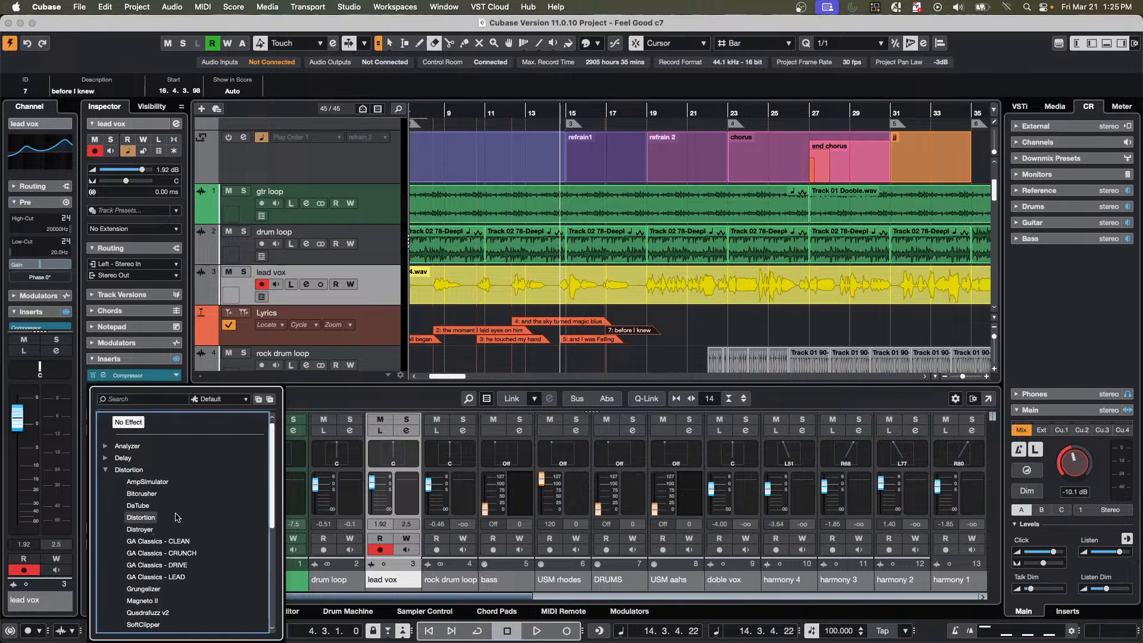
click(142, 494)
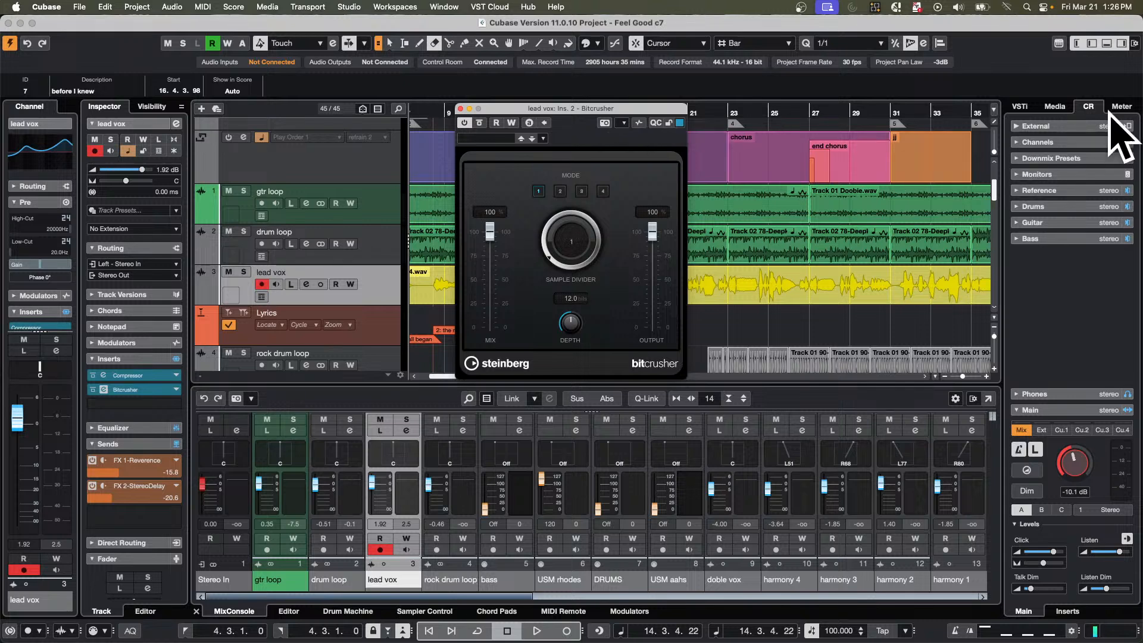
Browse the VST Effects thumbnails and categories in the media browser.
click(1054, 110)
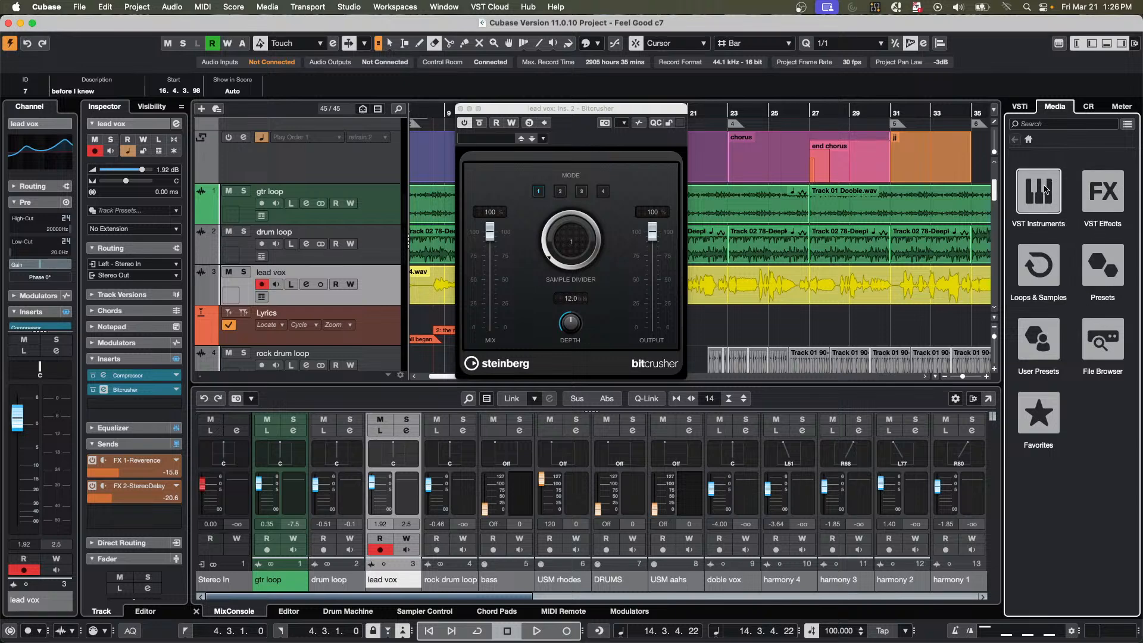
click(1107, 202)
scroll(1072, 452, down, 5)
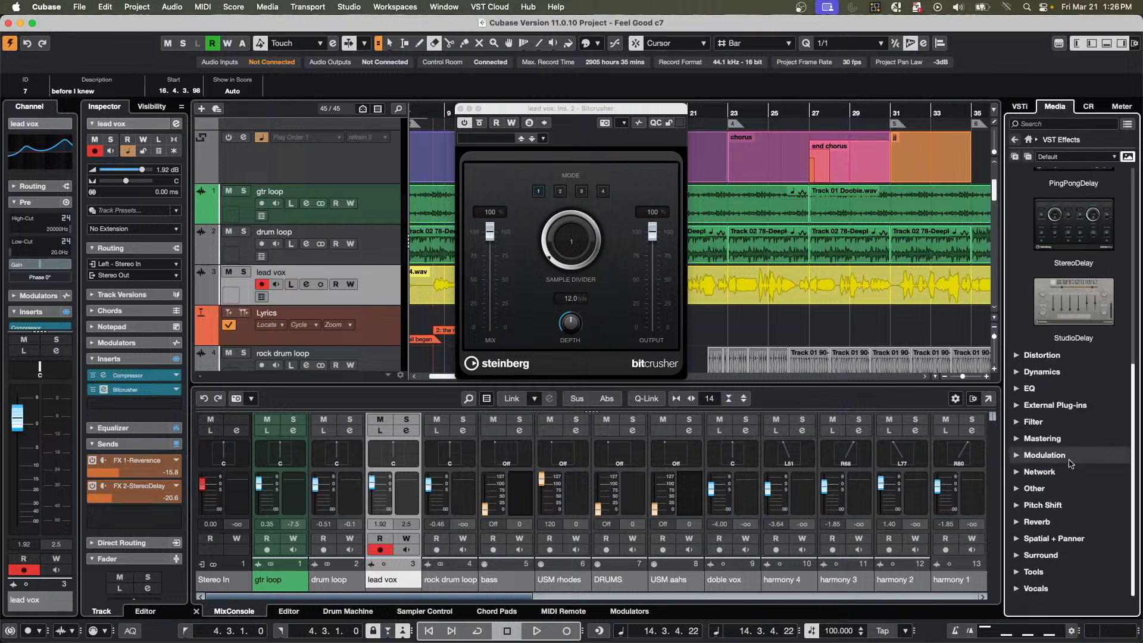
scroll(1075, 456, up, 5)
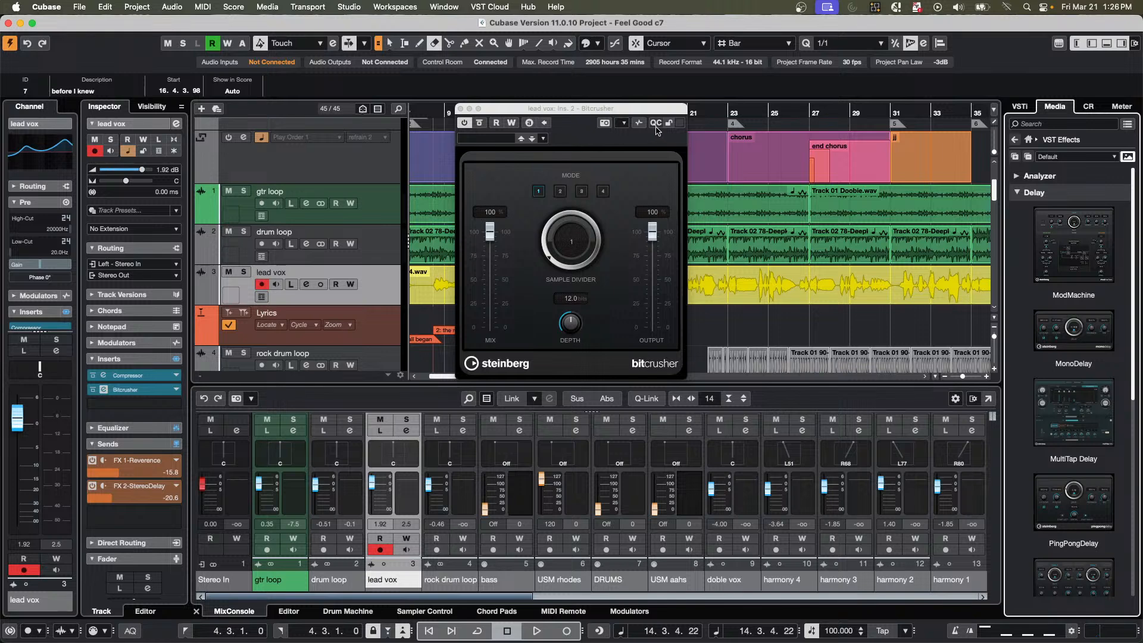
click(462, 112)
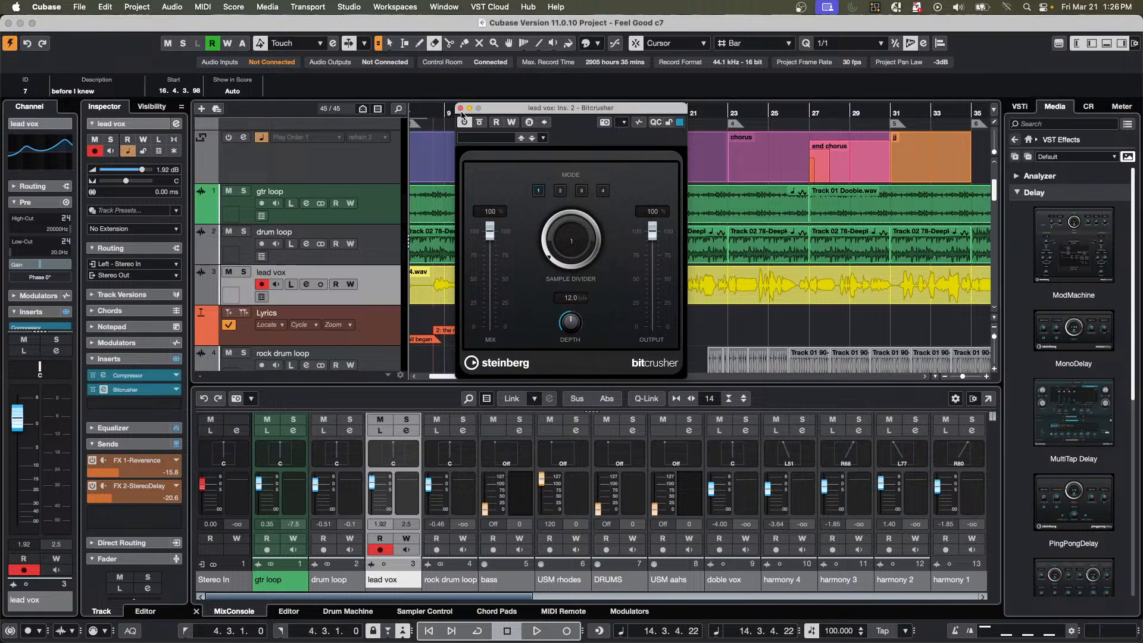
Browse the User and Factory track pictures for lead vox and assign the Factory keyboard picture beside the grand pianos.
double_click(229, 296)
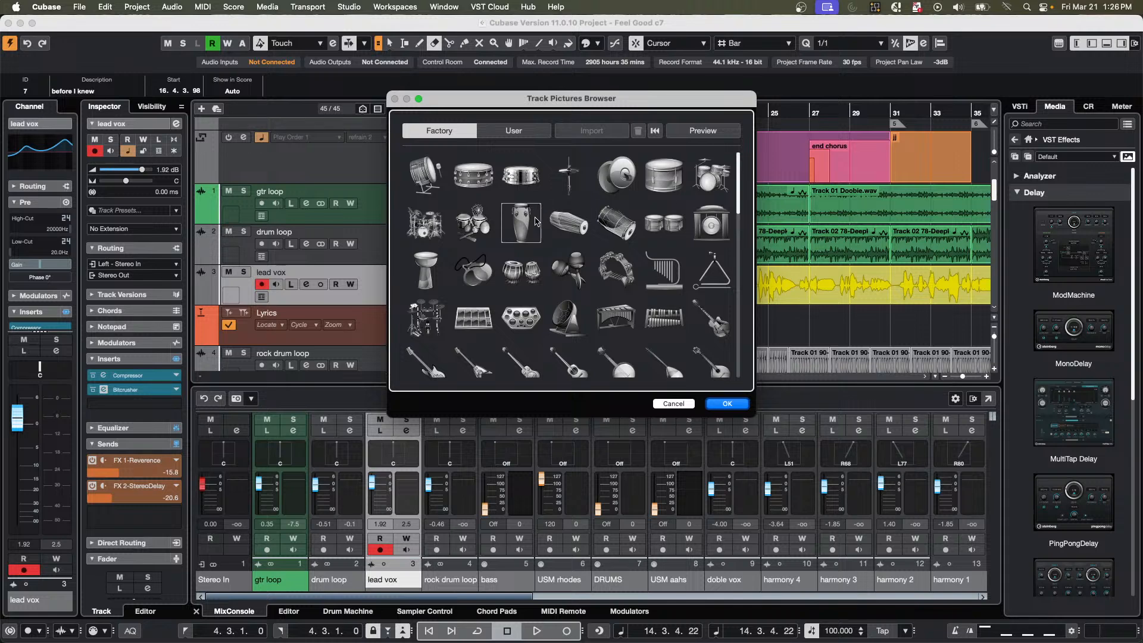
click(504, 130)
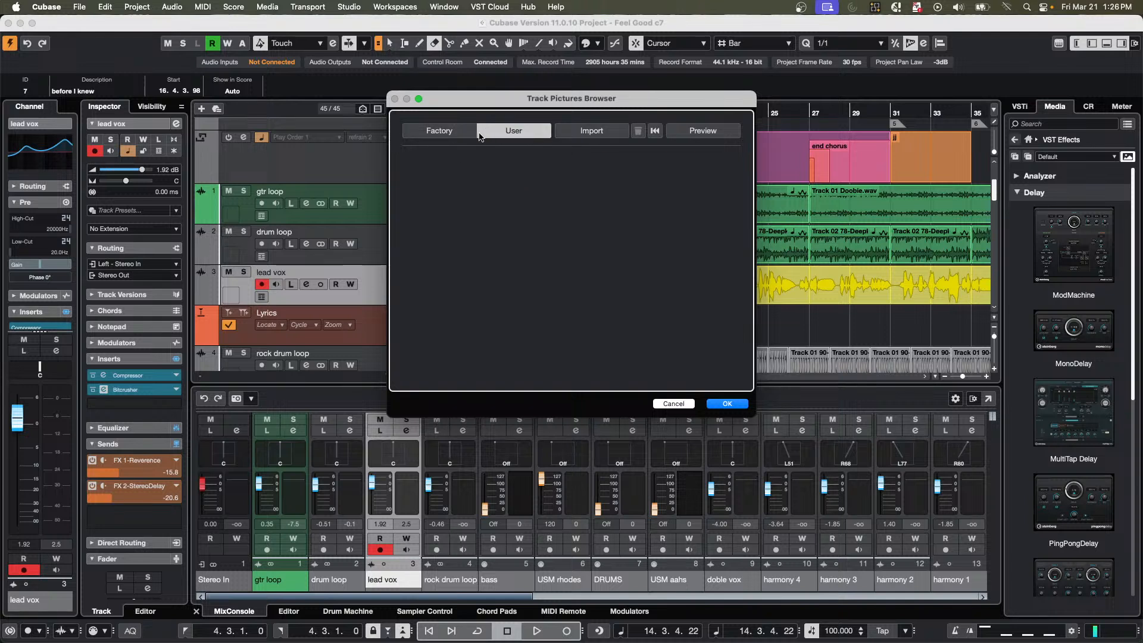
click(438, 131)
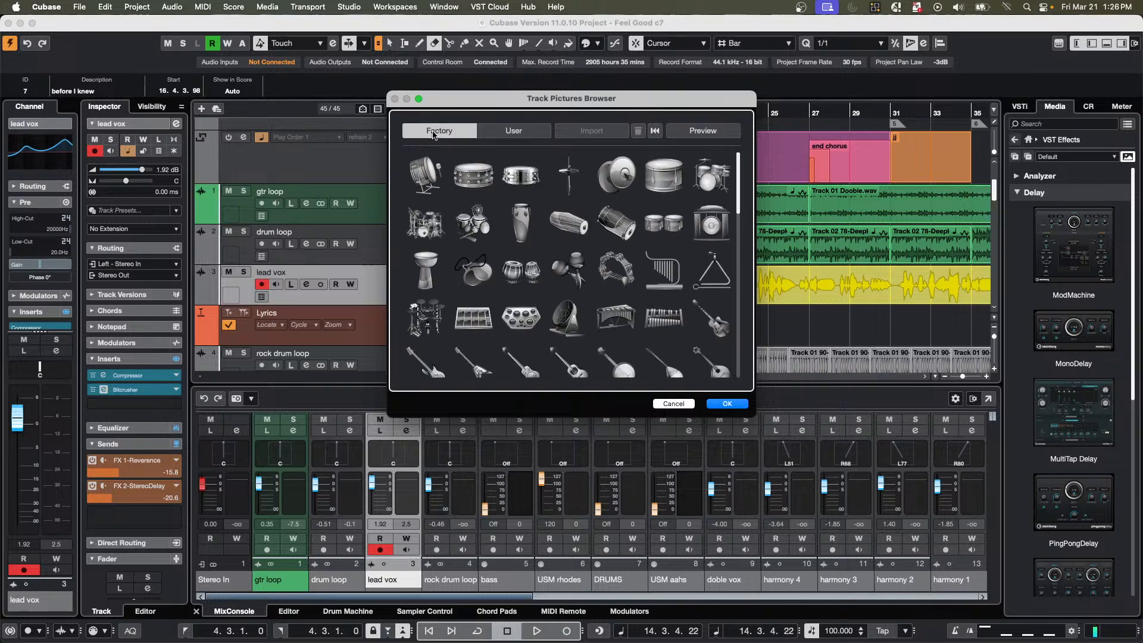
scroll(629, 224, down, 5)
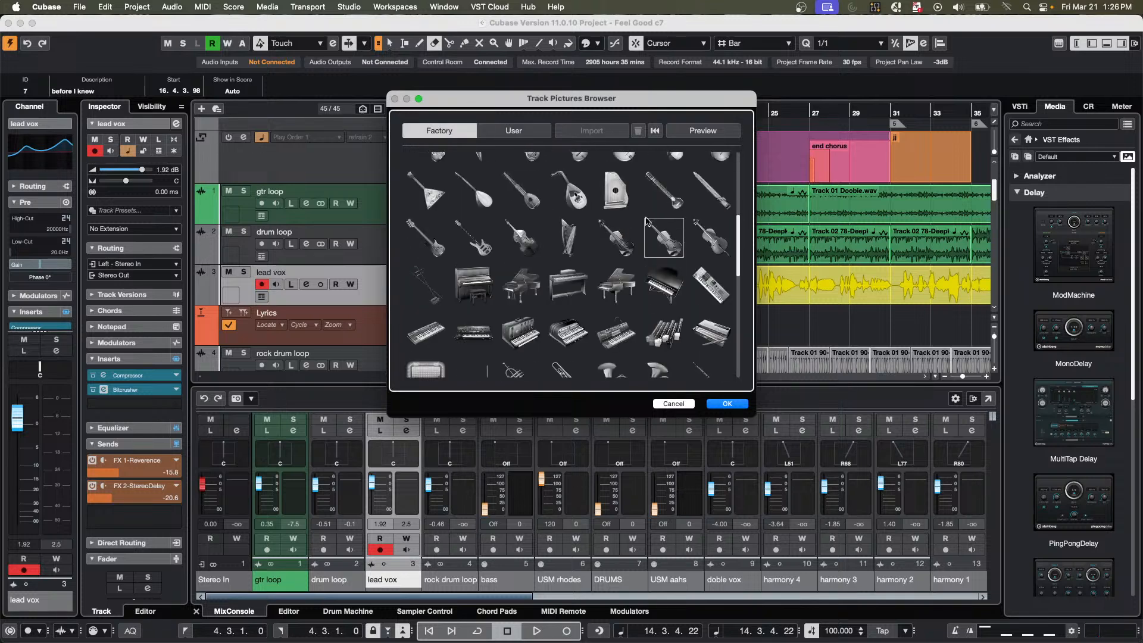
scroll(649, 223, down, 3)
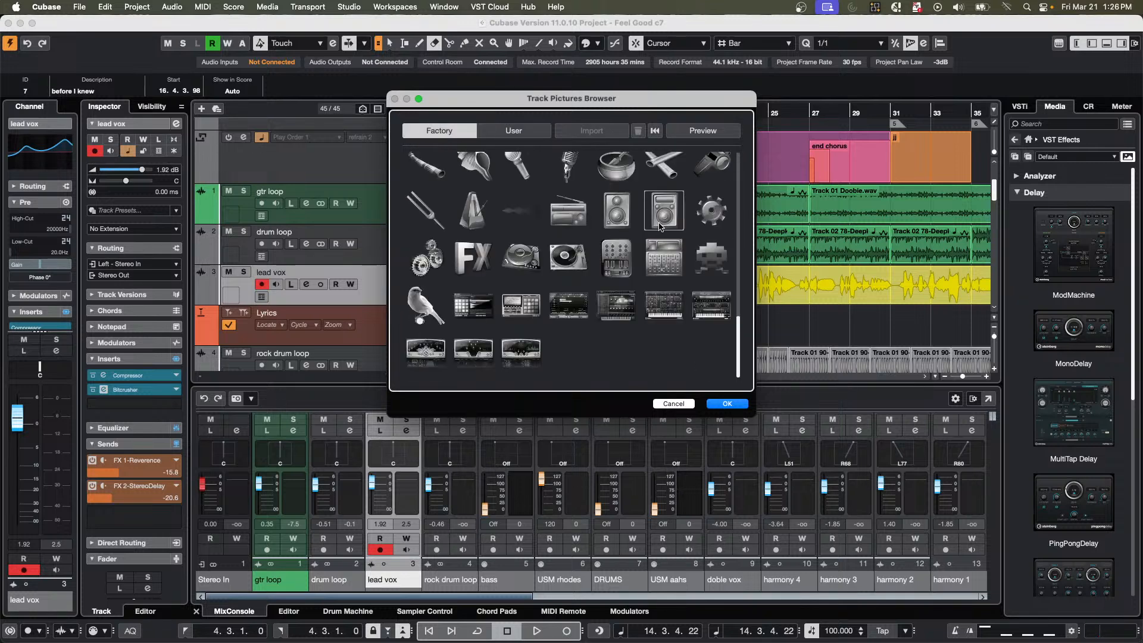
scroll(621, 249, up, 3)
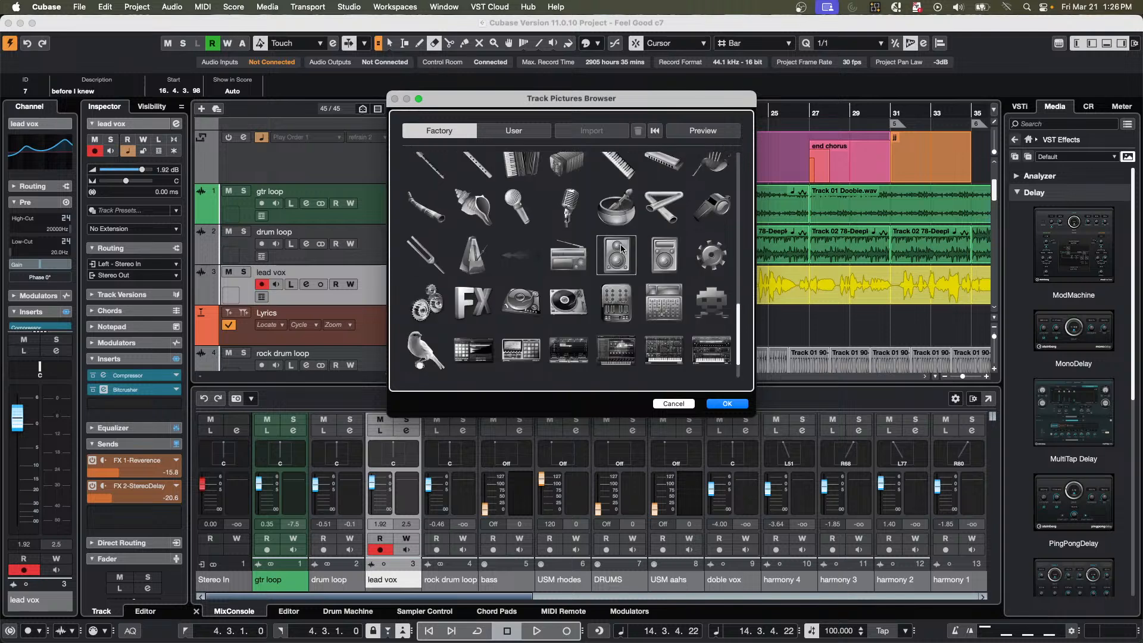
scroll(621, 249, up, 3)
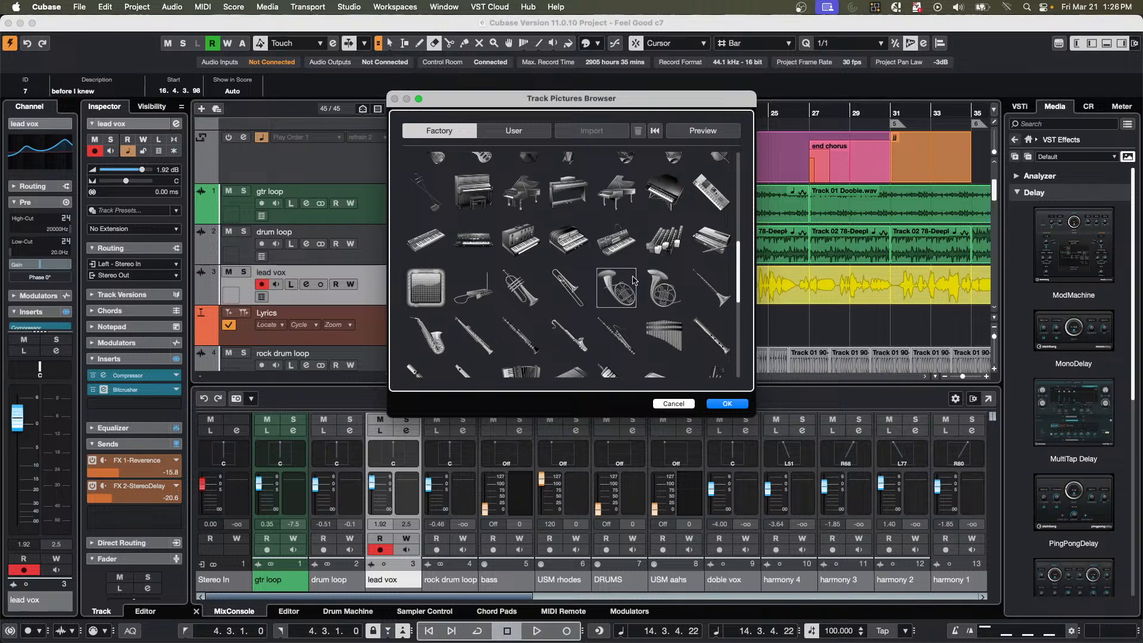
scroll(634, 279, up, 1)
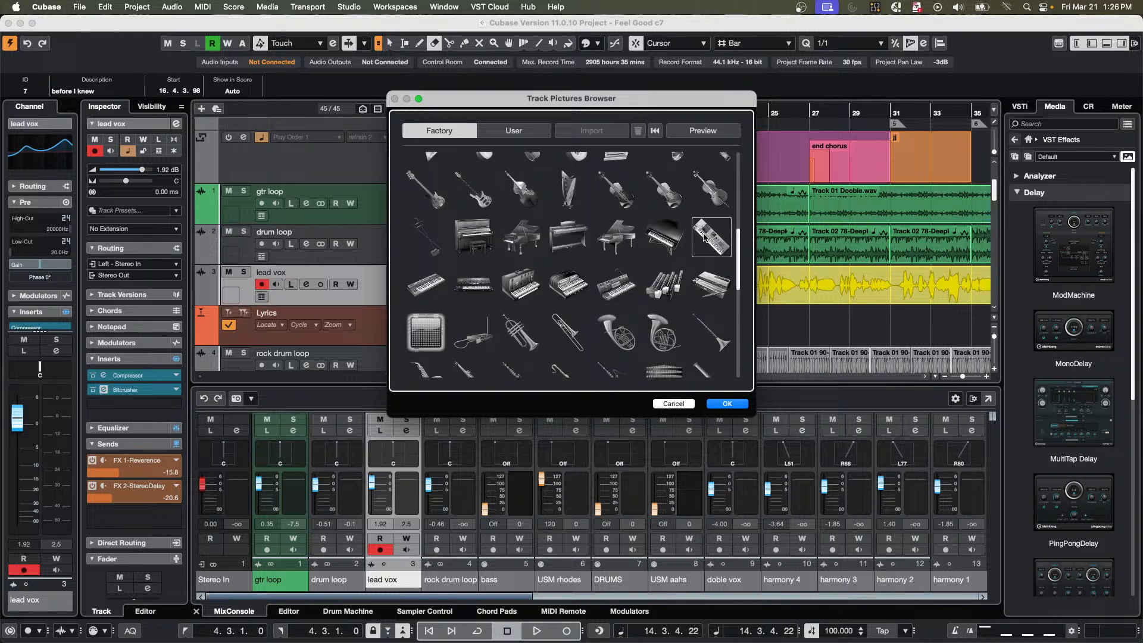
click(706, 238)
click(727, 403)
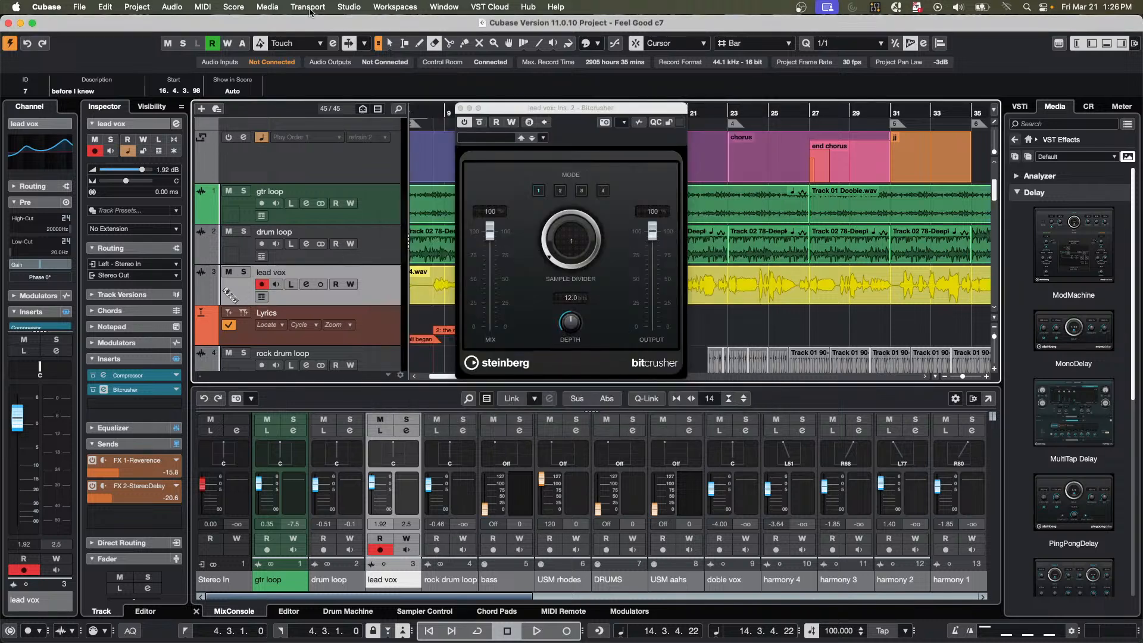
Check the User track pictures for lead vox, and close the picture browser and the Bitcrusher window.
double_click(233, 297)
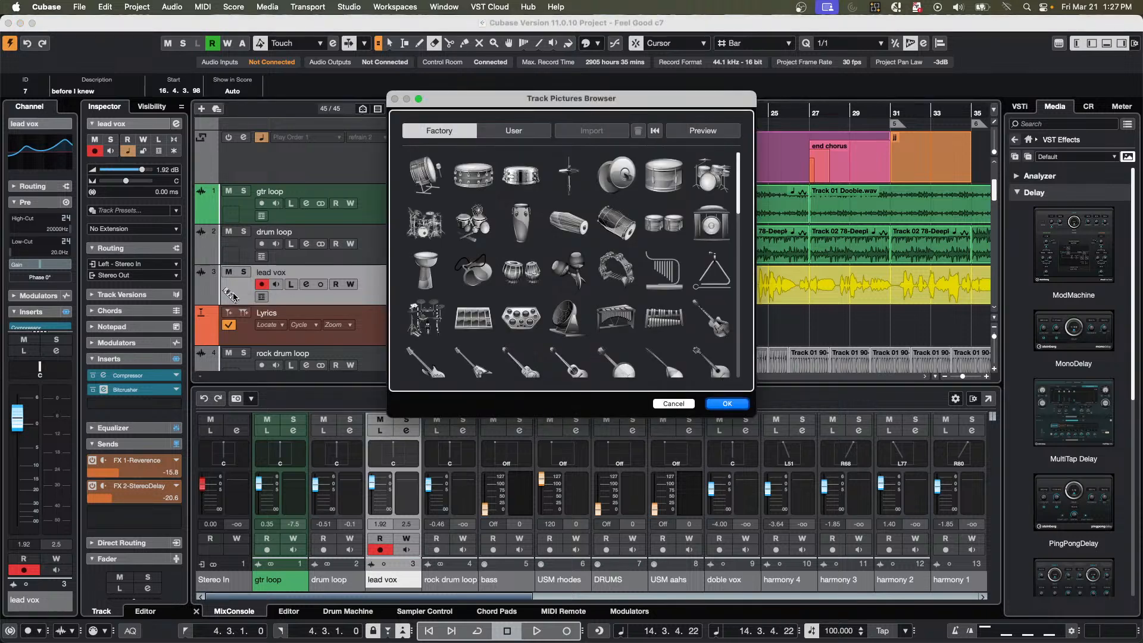
click(490, 133)
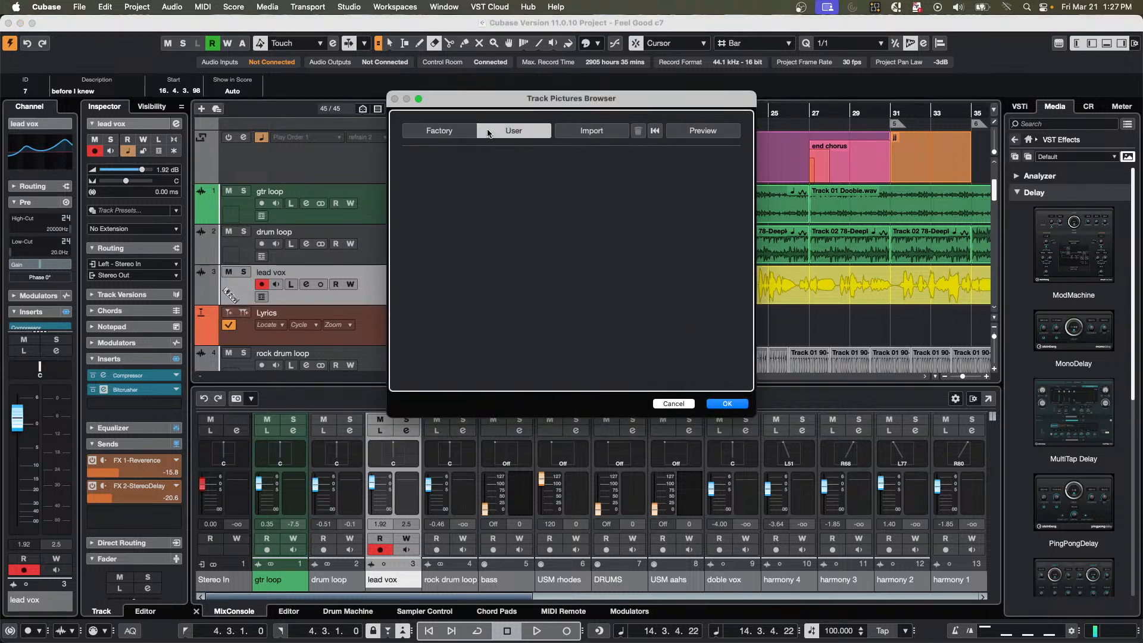
click(738, 404)
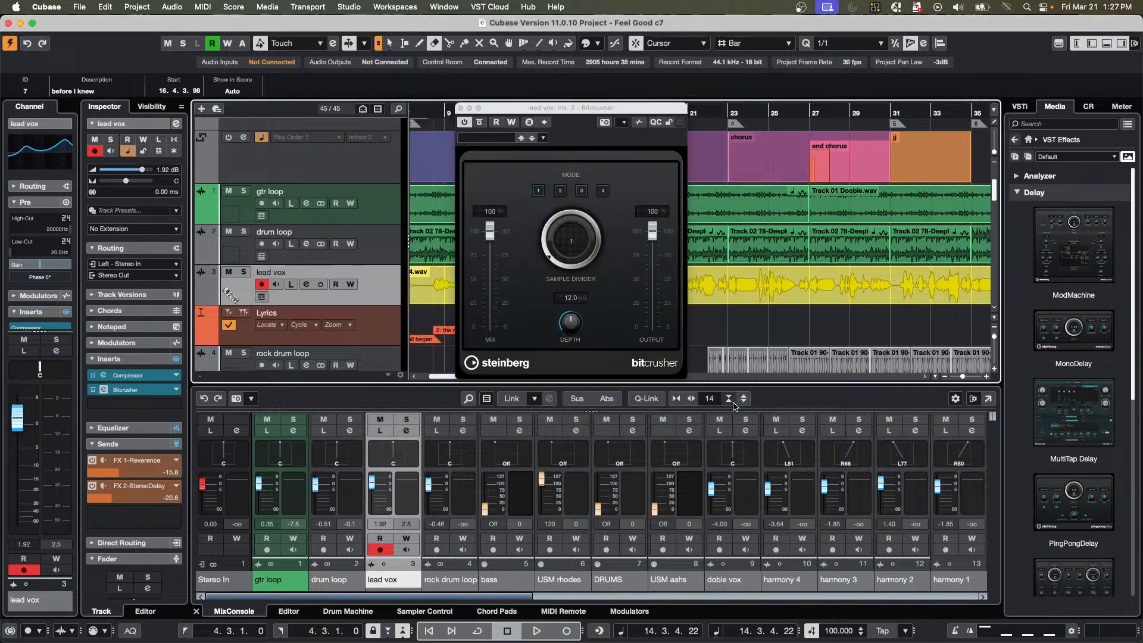
click(460, 108)
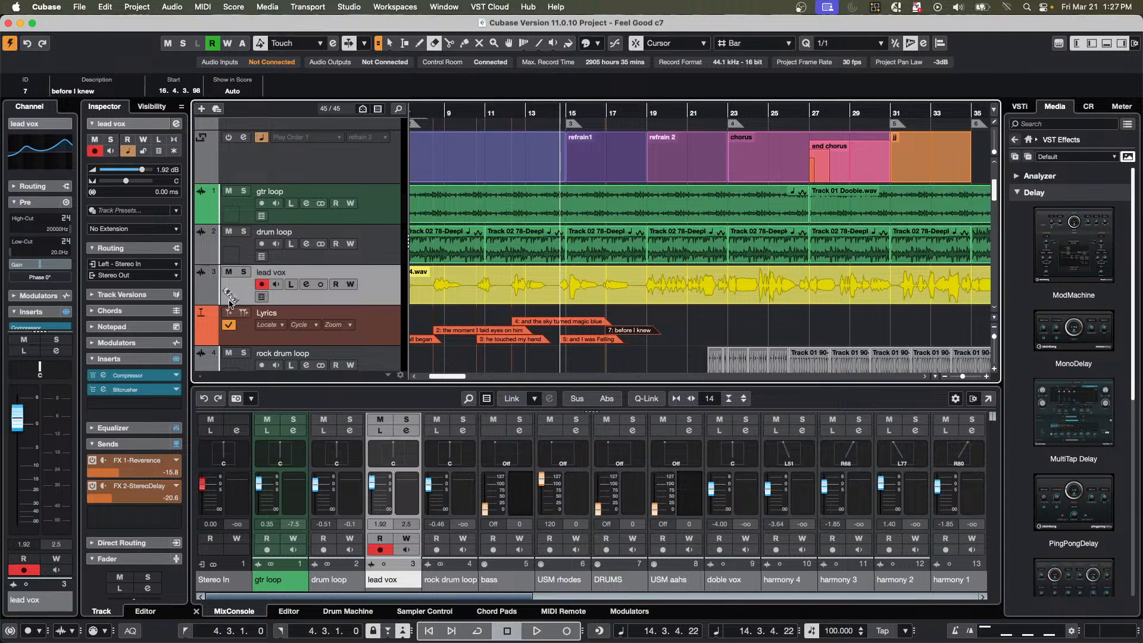
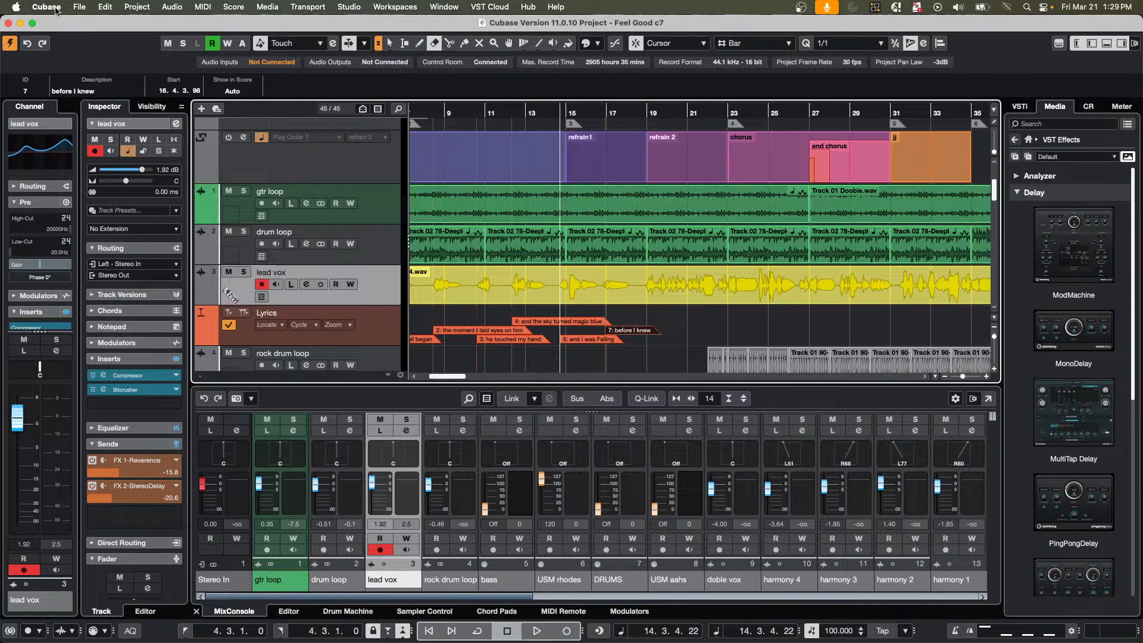
Open the recent project jump off.cpr.
click(78, 7)
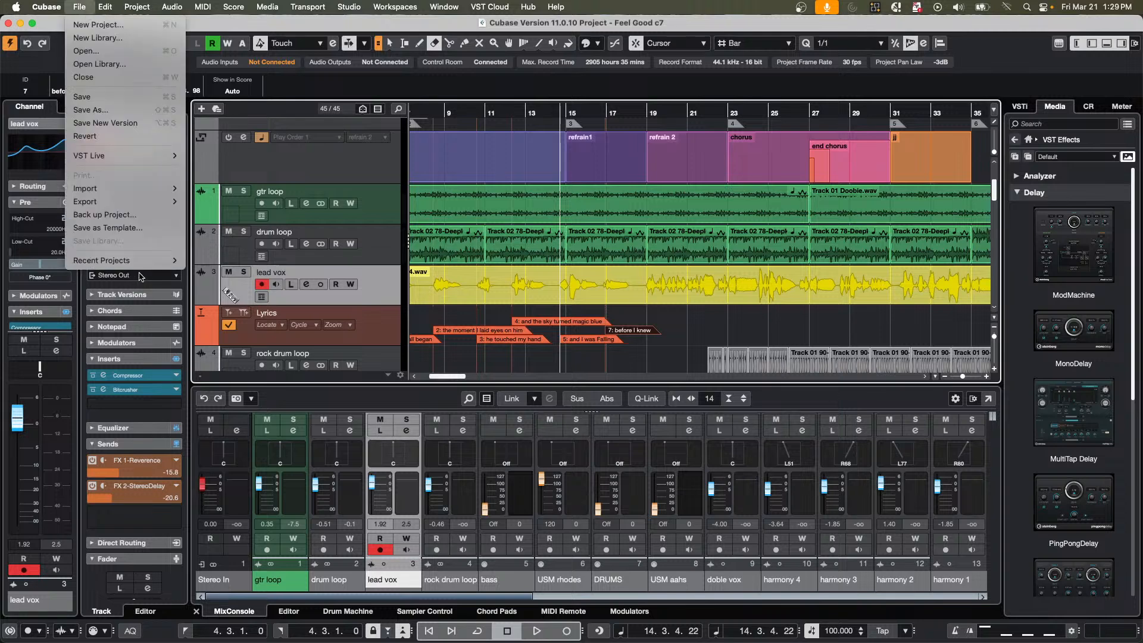
mouse_move(137, 261)
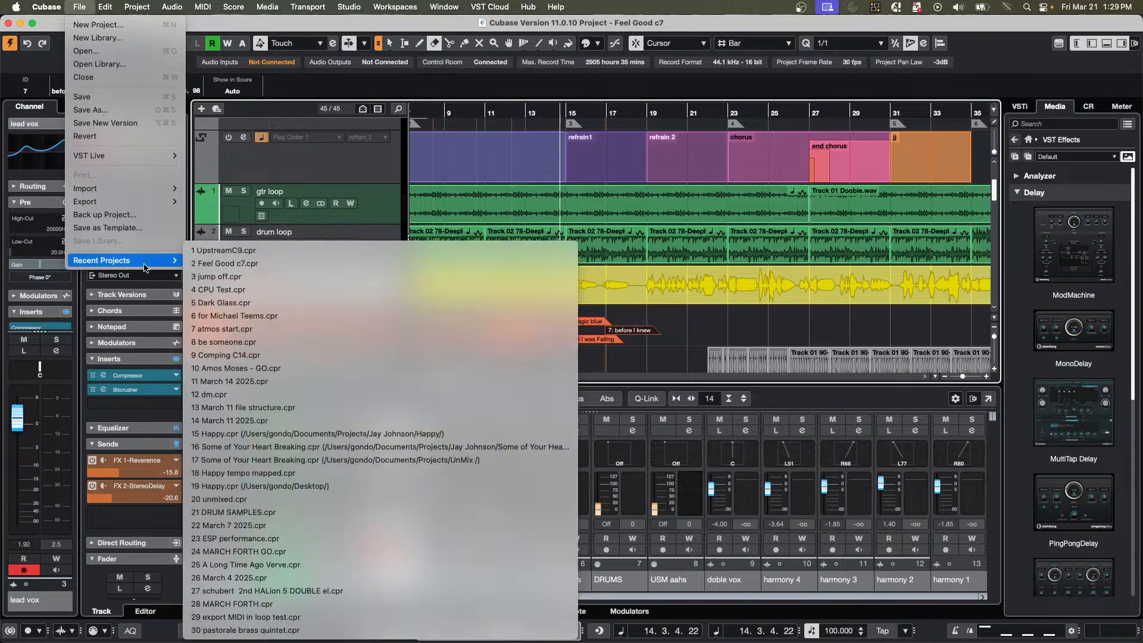
click(312, 275)
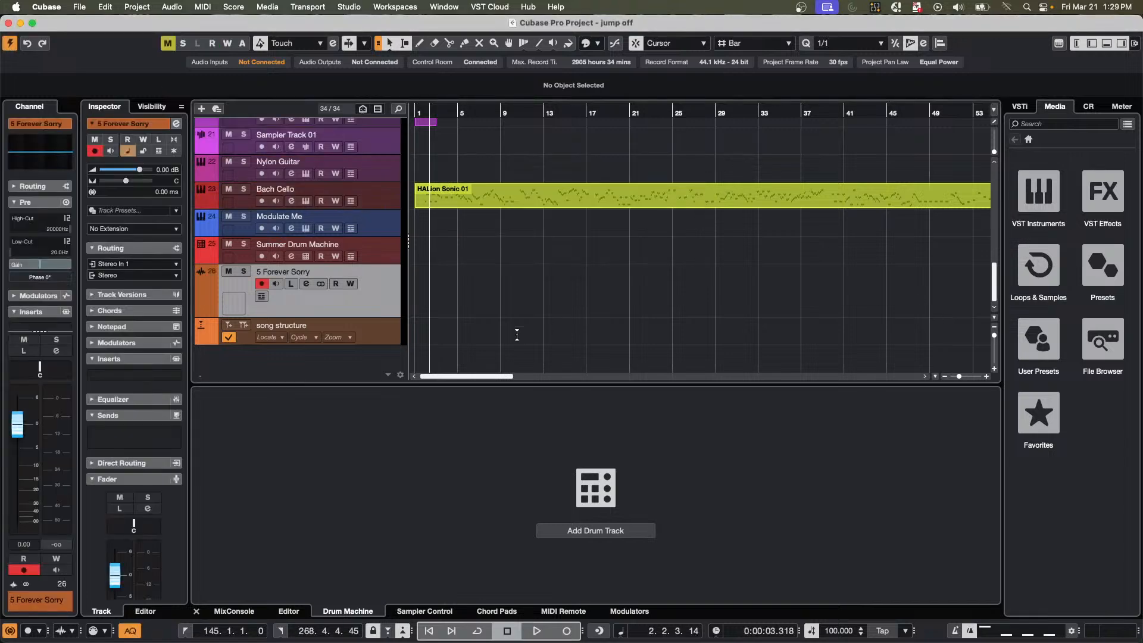
Move the rhodes track below the Futurechill audio track in the track list.
scroll(489, 318, up, 15)
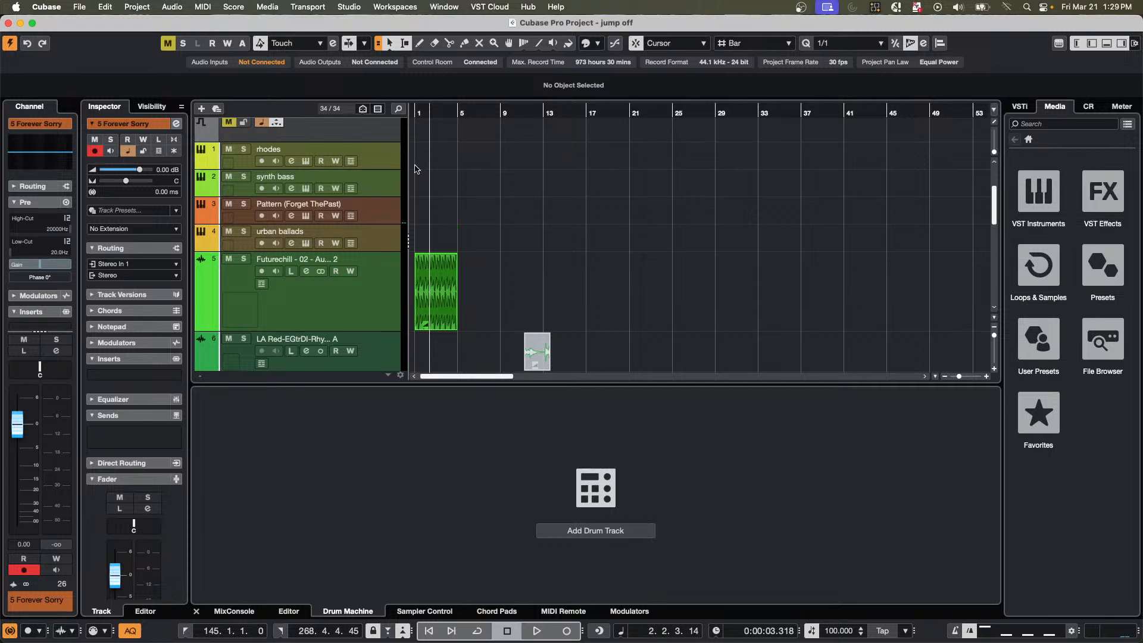
click(397, 165)
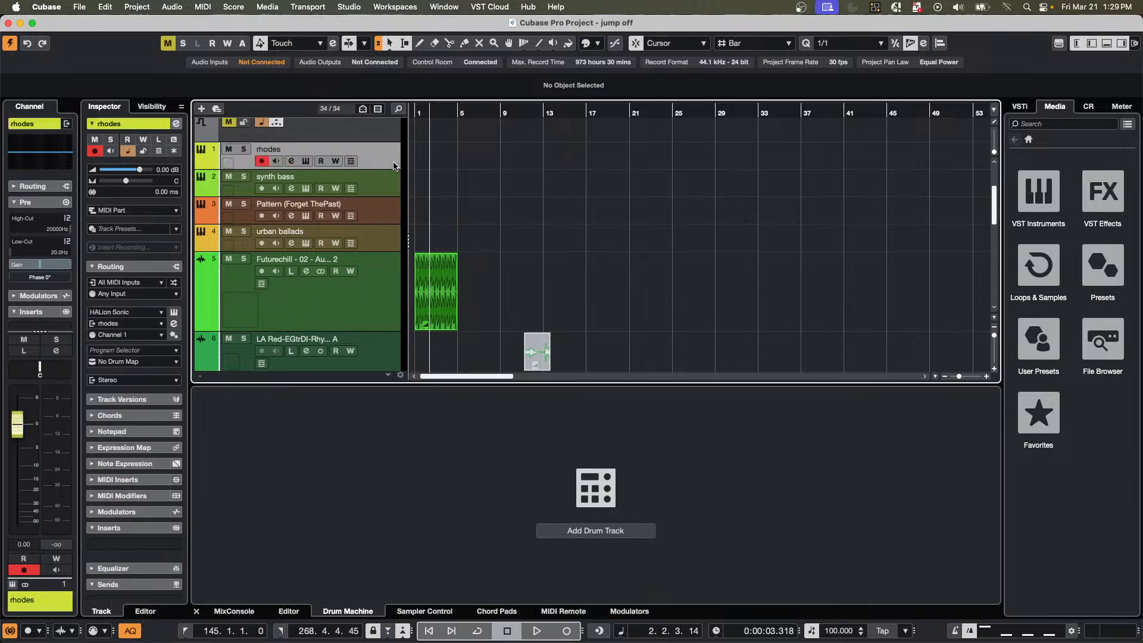
drag(393, 166, 357, 331)
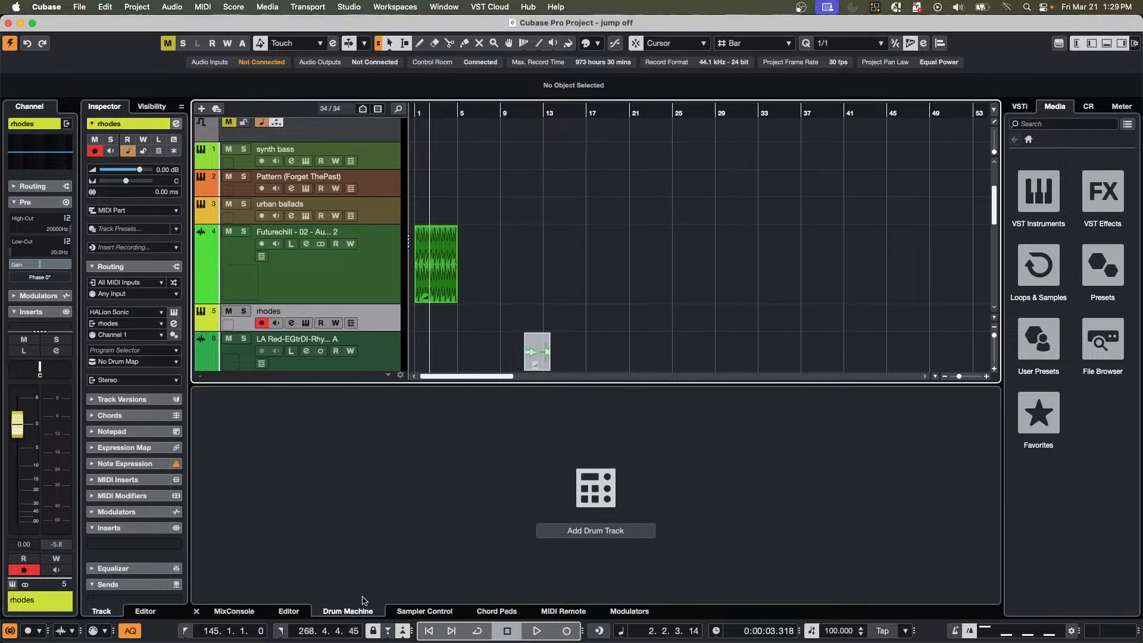
Show the chord pads and try to remove the chord assignments from all pads, cancelling the removal.
click(497, 611)
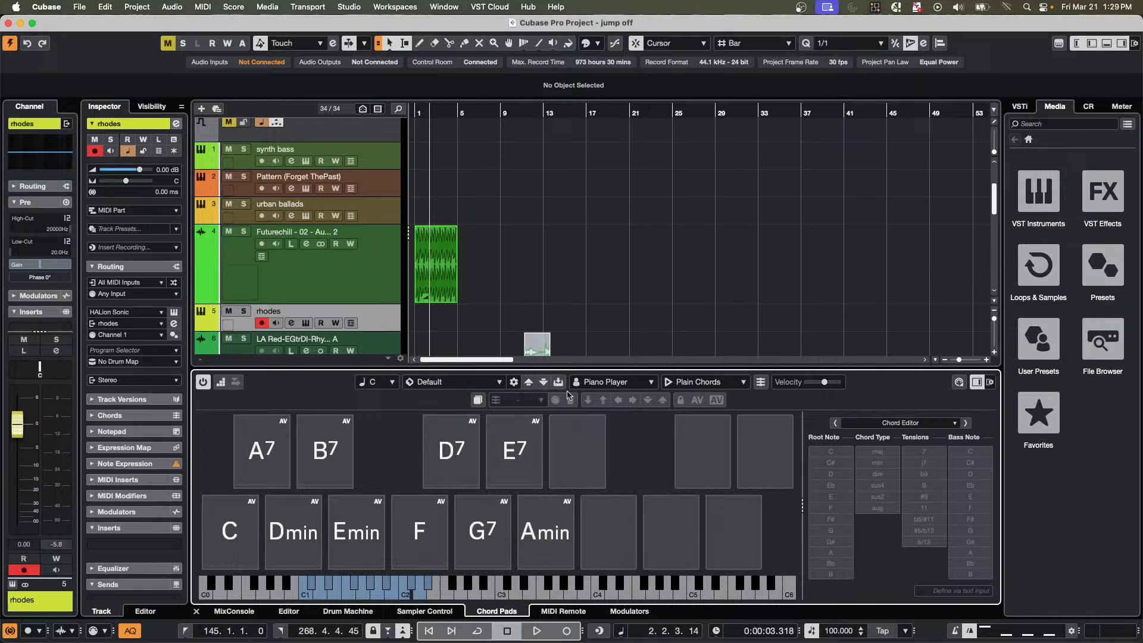
click(477, 400)
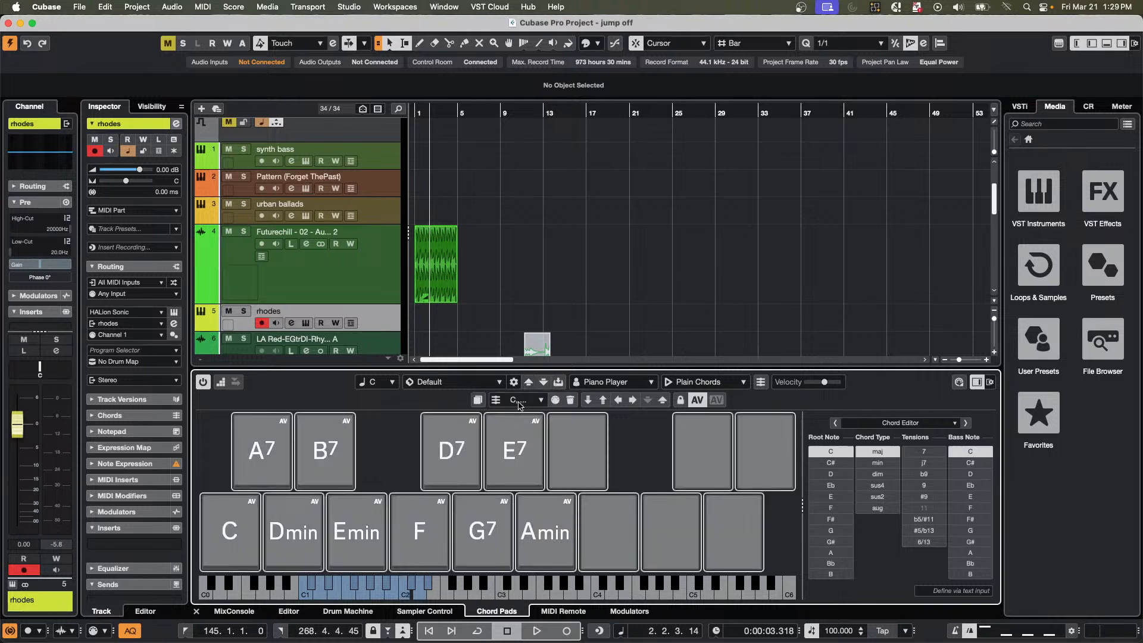
click(570, 401)
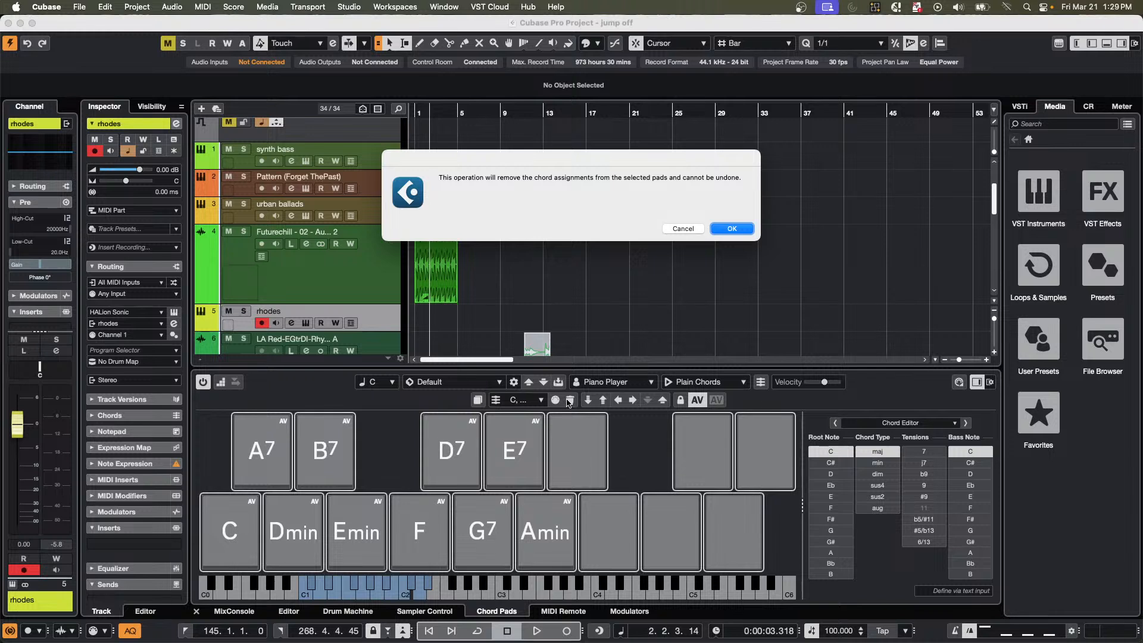
click(682, 231)
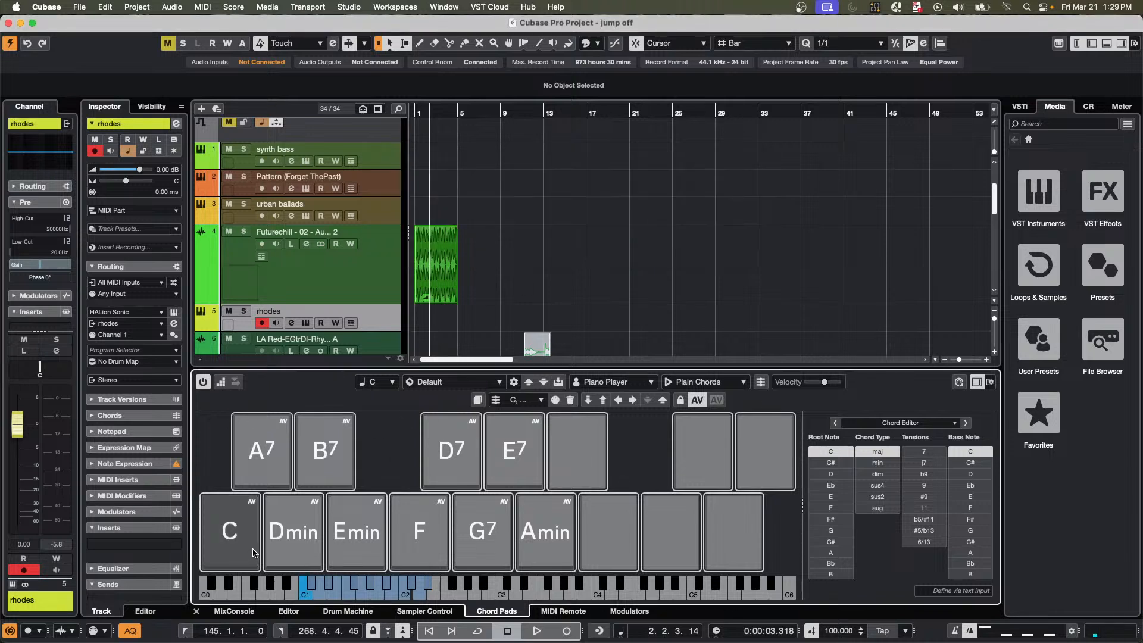
Set the chord pads' player mode to Pattern and browse its Factory and User presets.
click(728, 385)
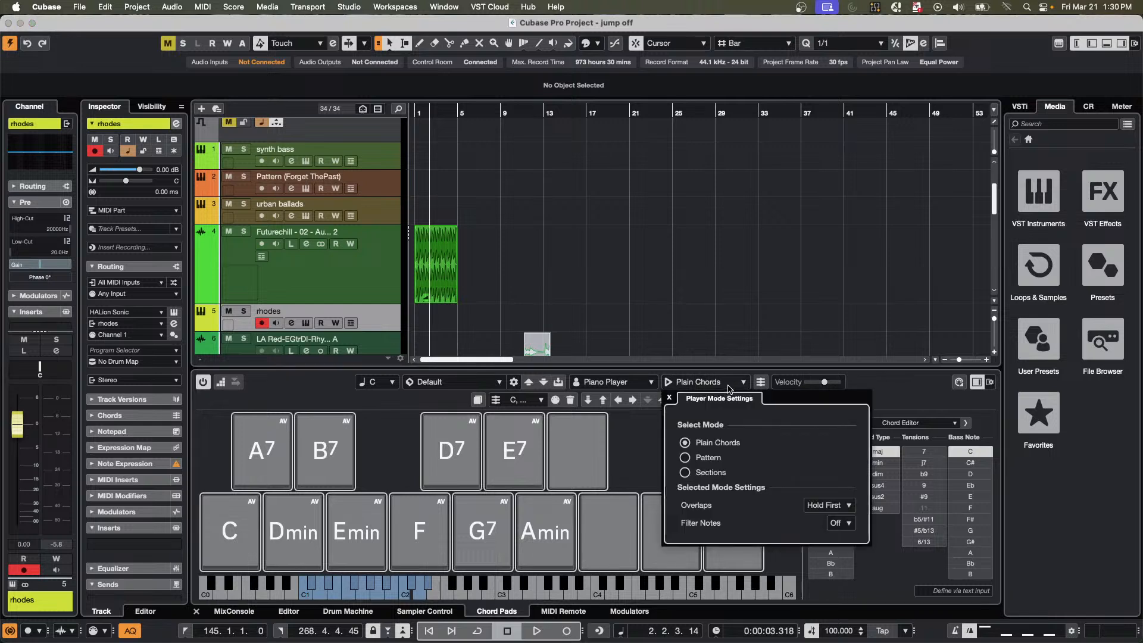
click(686, 458)
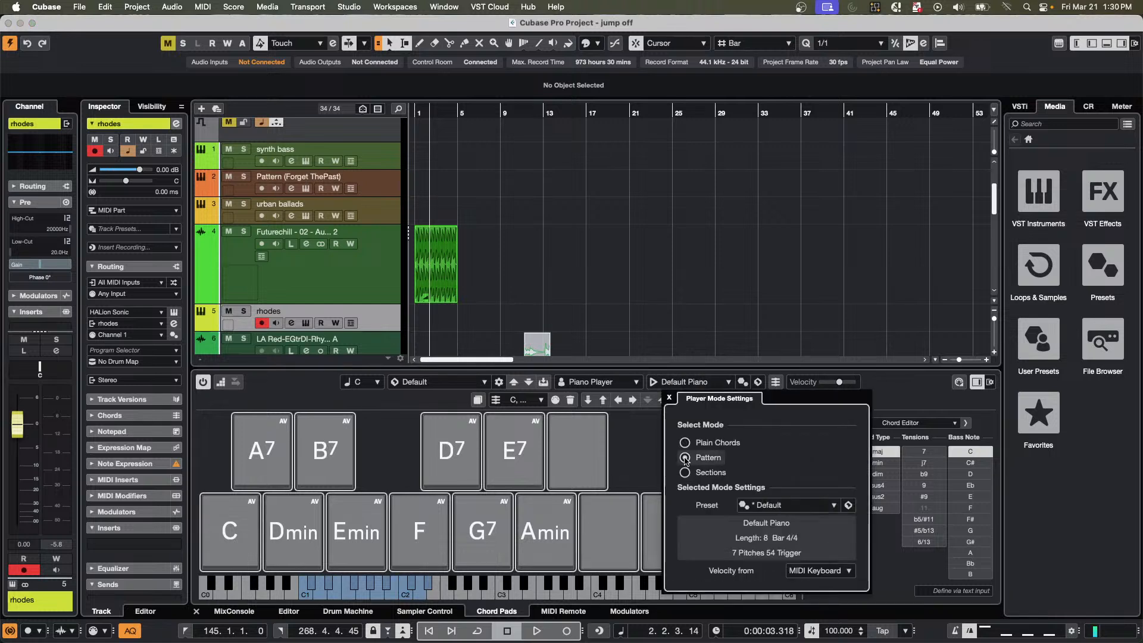
click(775, 505)
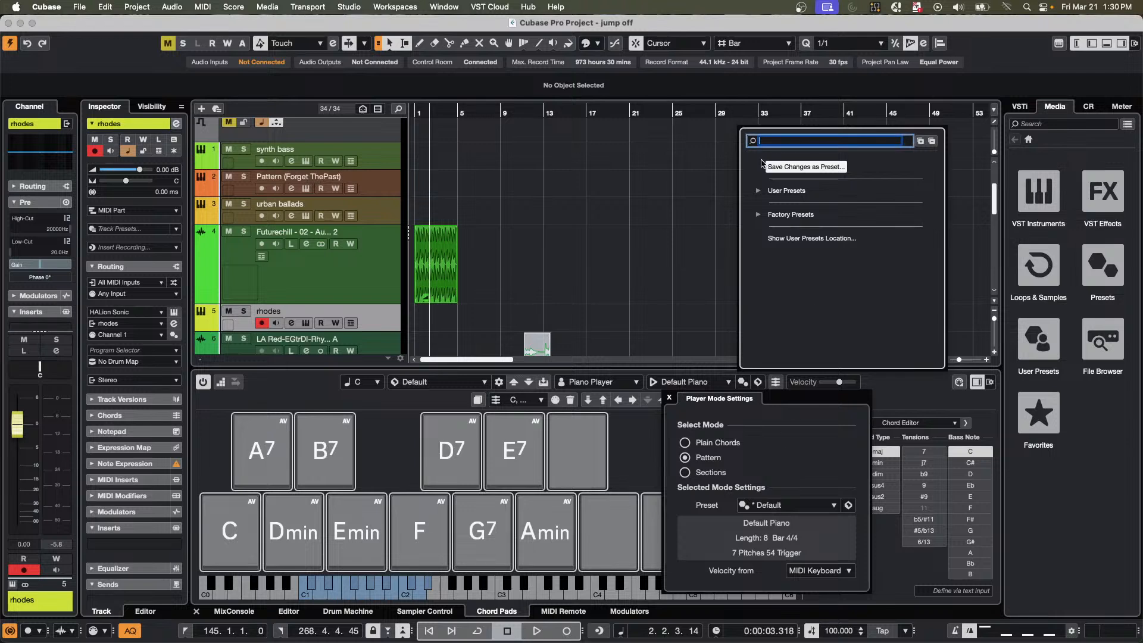
click(758, 215)
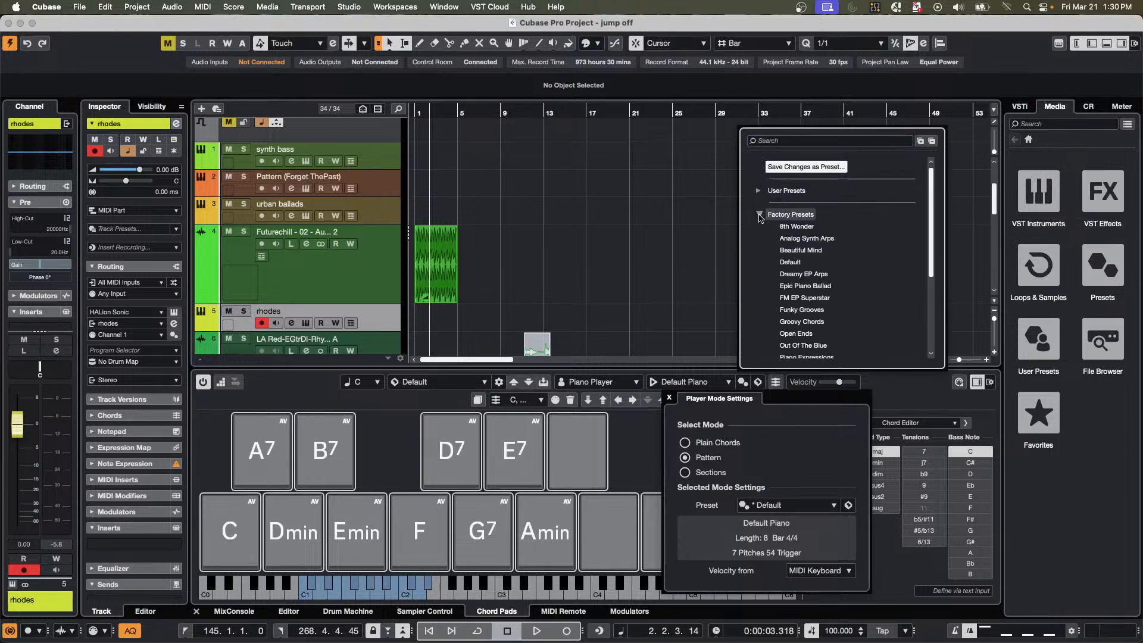
scroll(807, 235, down, 5)
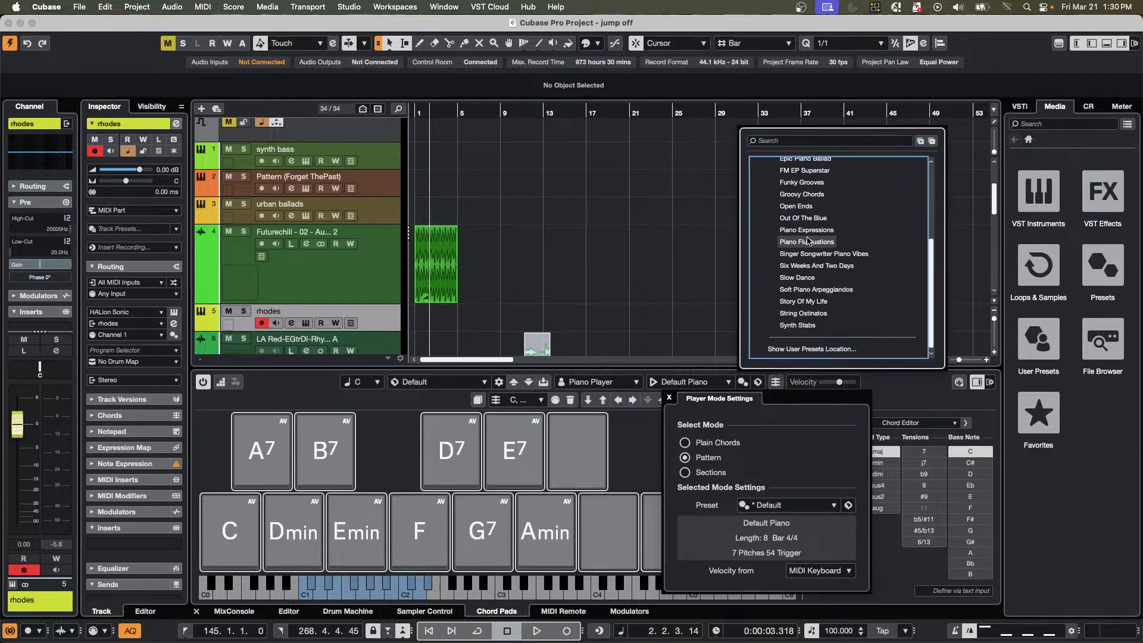
scroll(792, 226, up, 5)
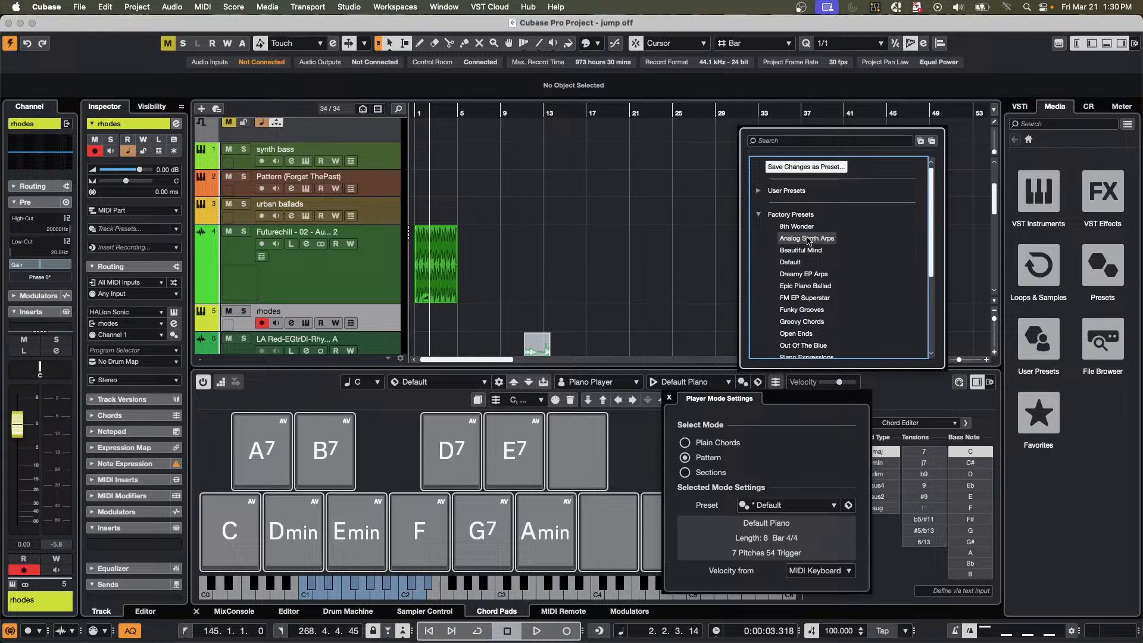
click(760, 215)
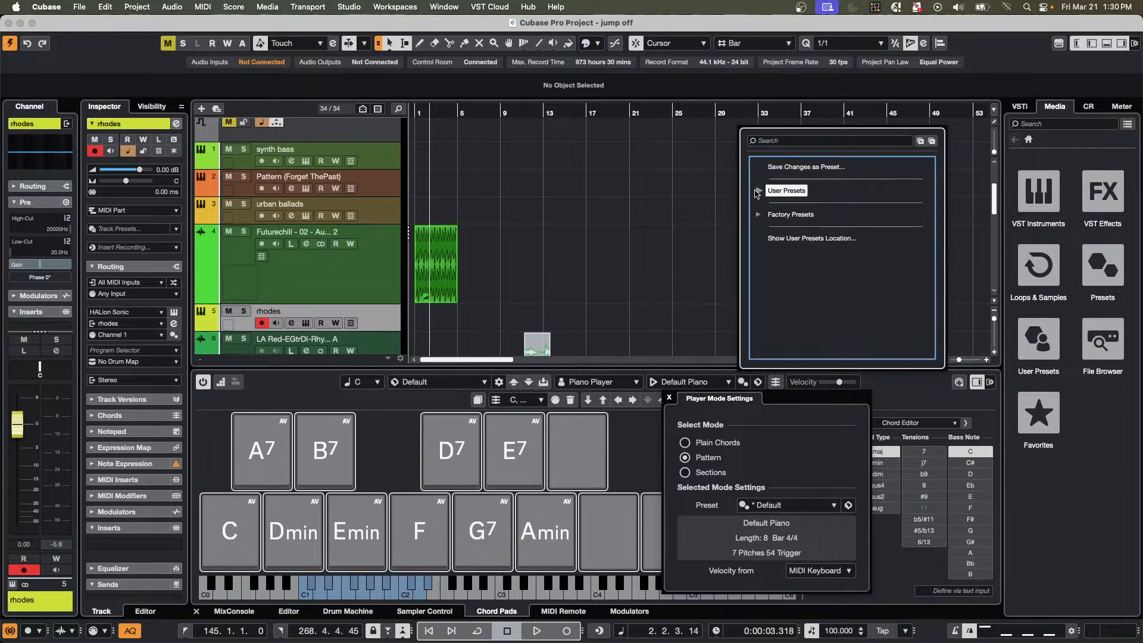
click(758, 191)
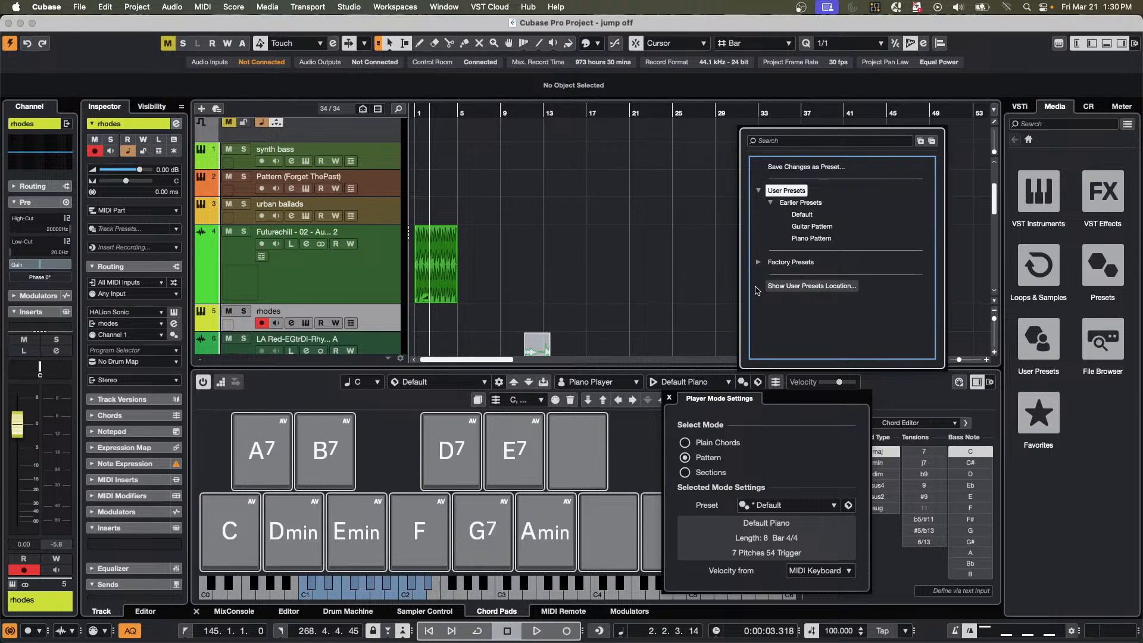
Load the Factory pattern preset Funky Grooves and audition it on the chord pads.
click(761, 262)
scroll(891, 313, down, 2)
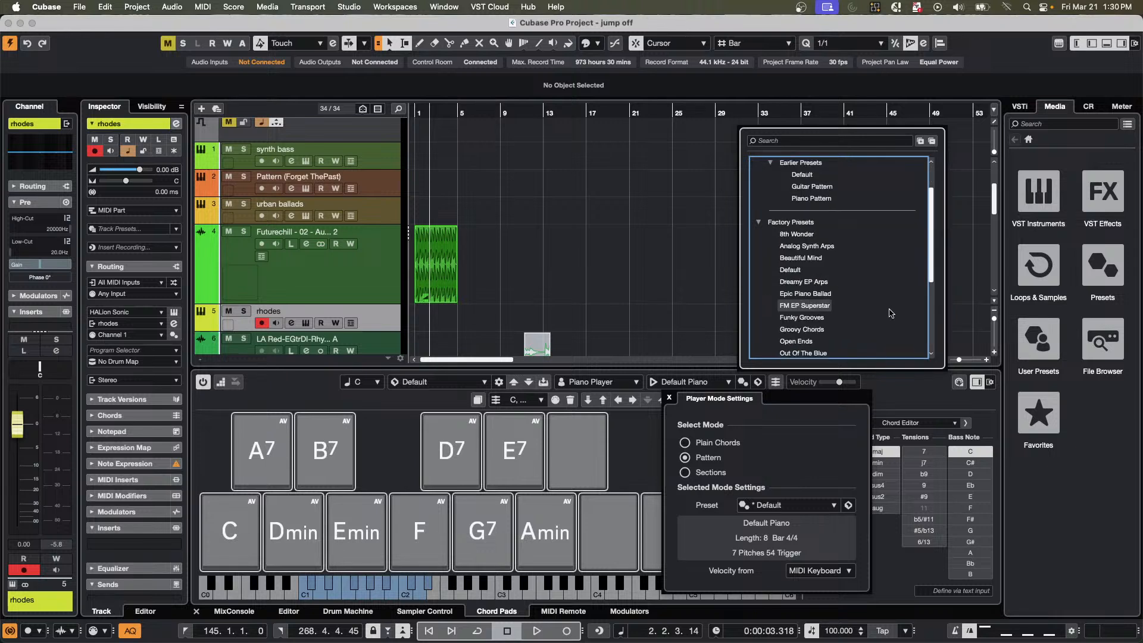
double_click(795, 317)
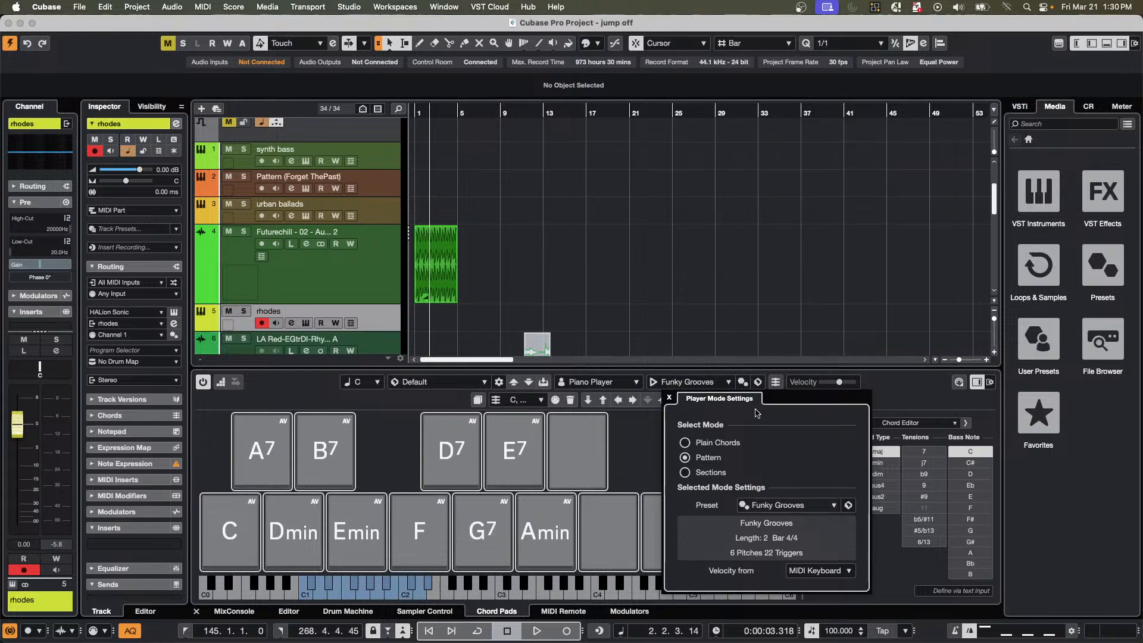
click(242, 533)
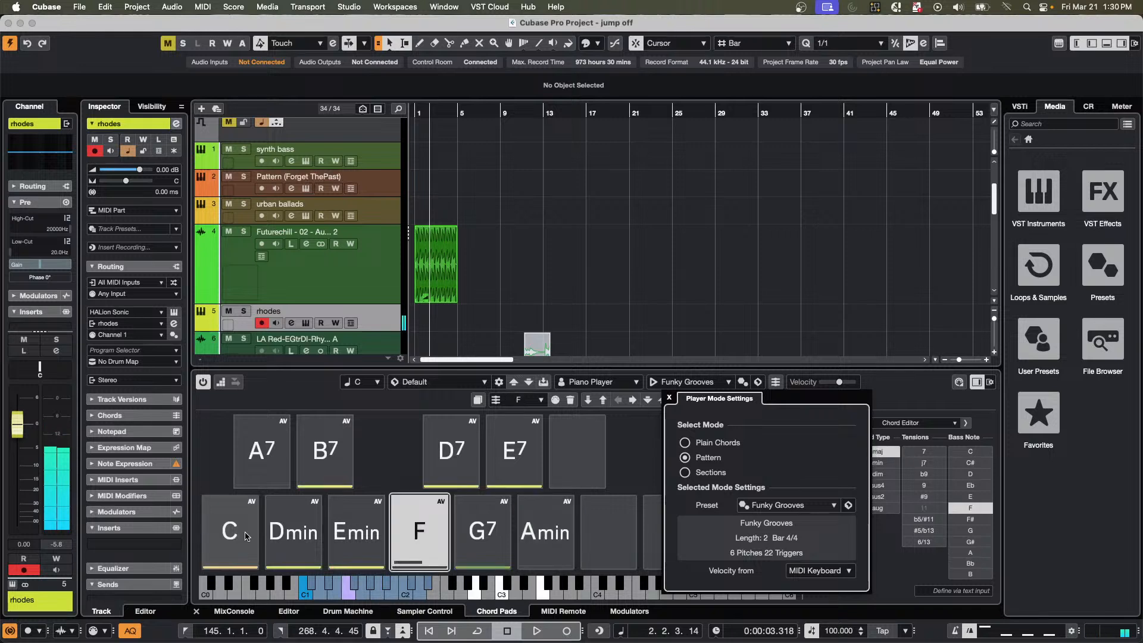
click(456, 553)
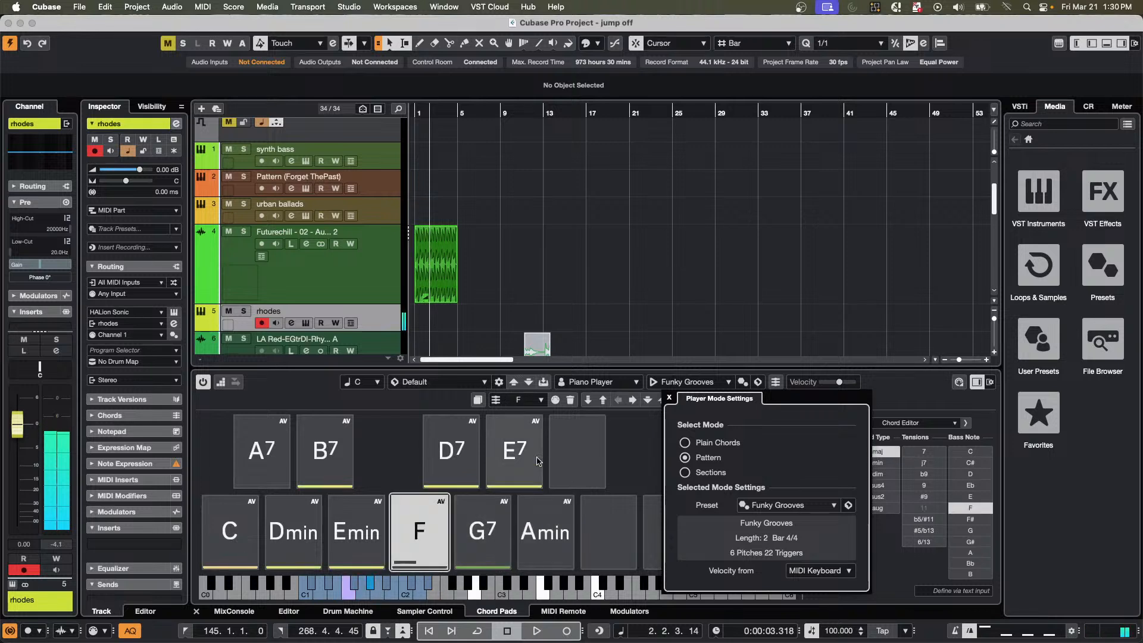
Try the Factory pattern presets Slow Dance and Singer Songwriter Piano Vibes on the chord pads.
click(777, 507)
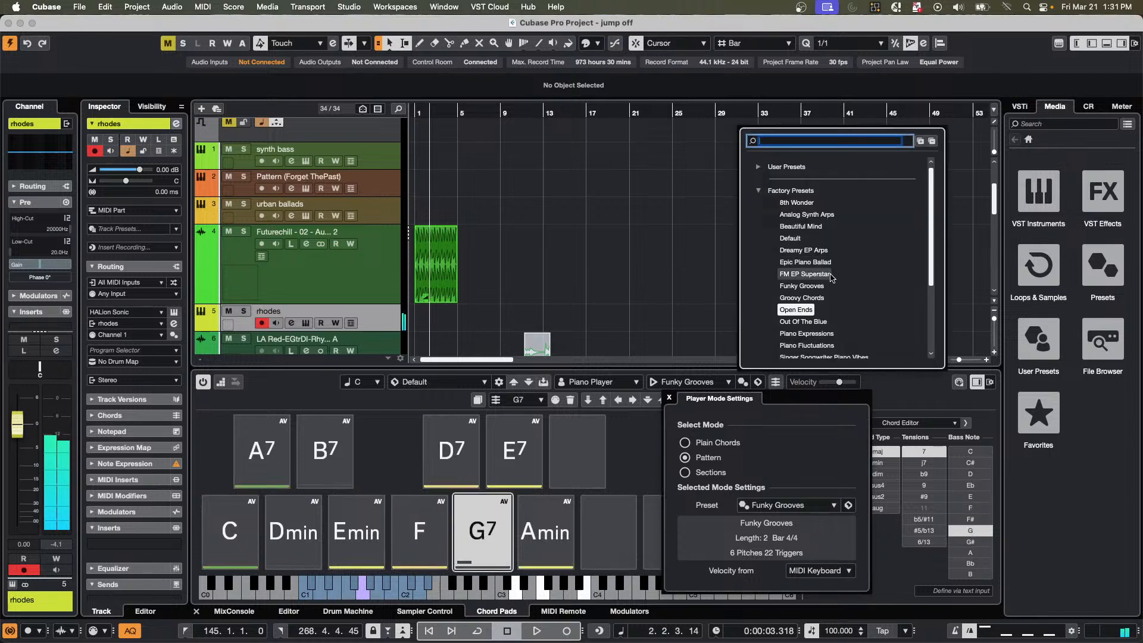
scroll(832, 278, down, 3)
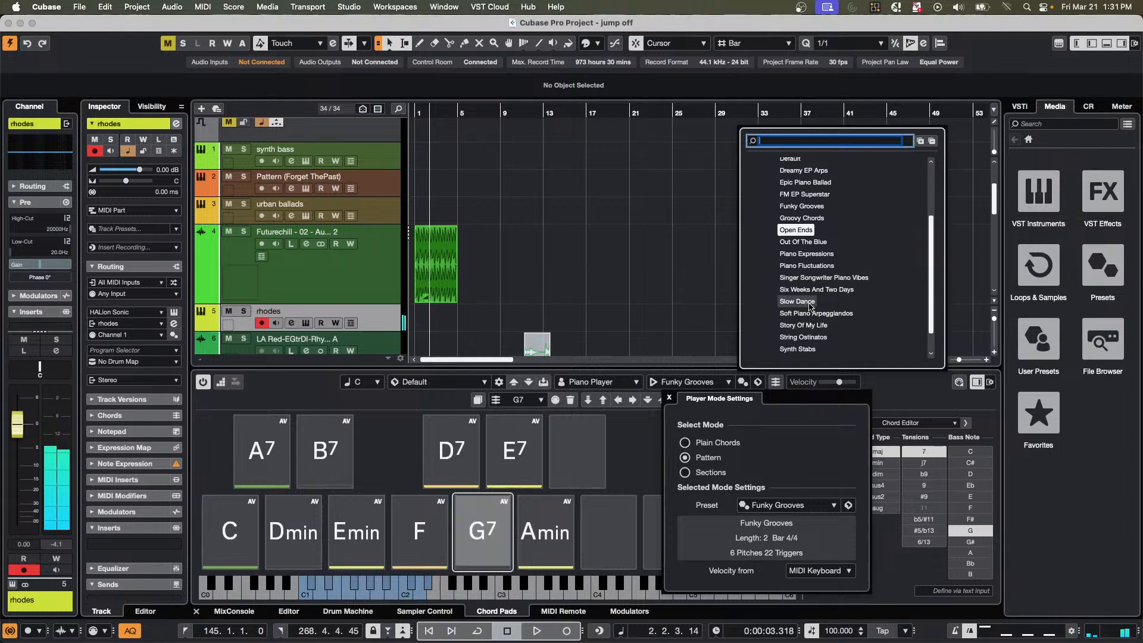
click(809, 304)
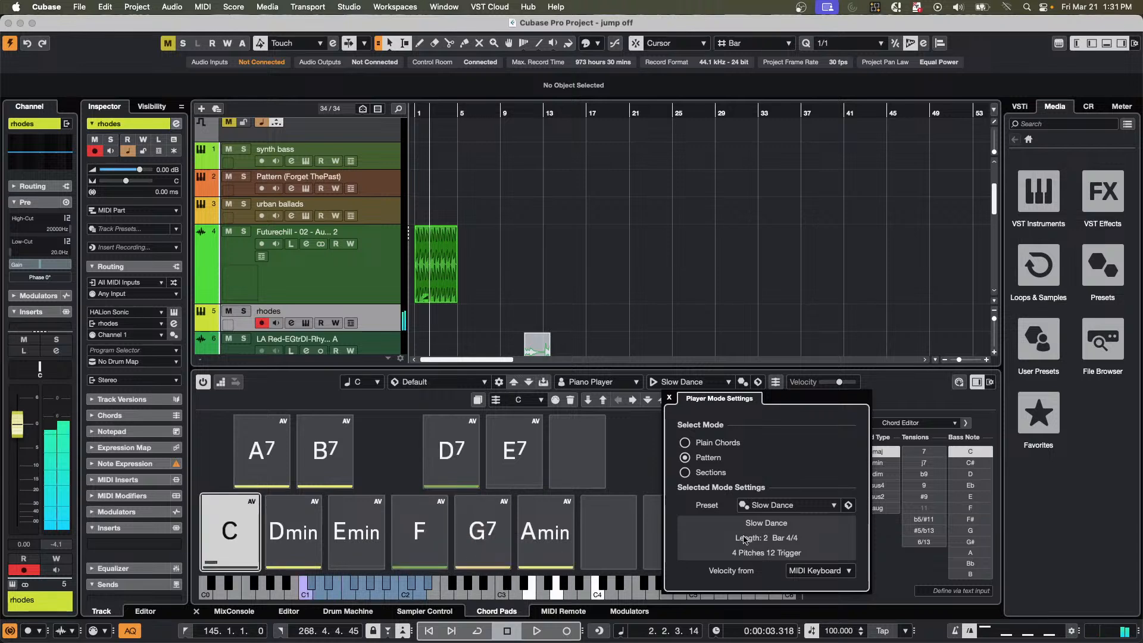
click(778, 503)
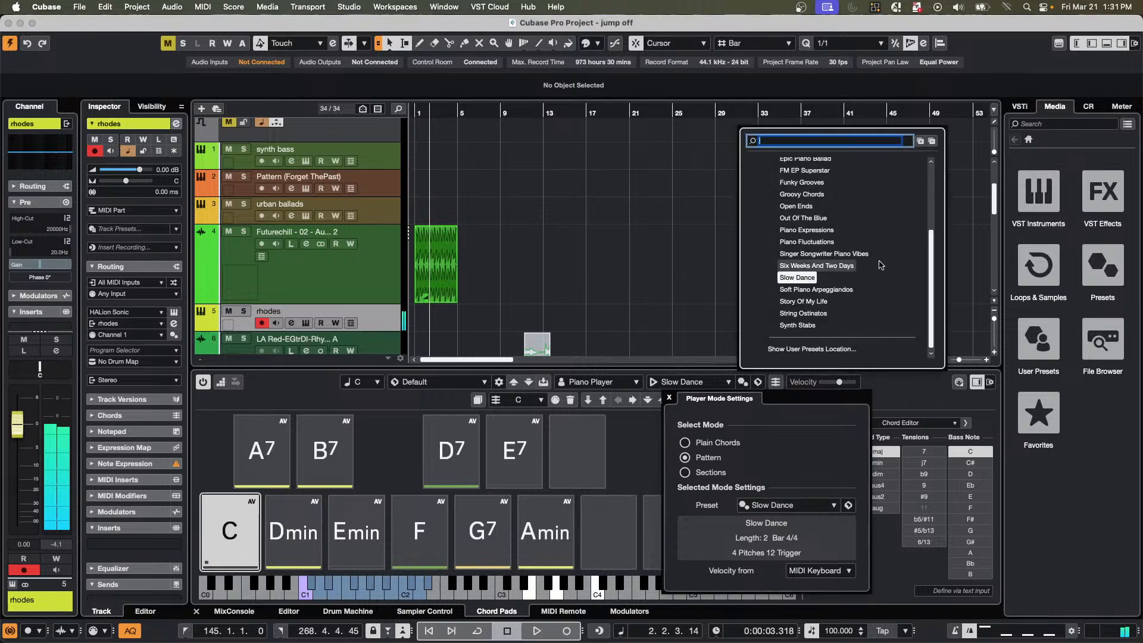
click(836, 255)
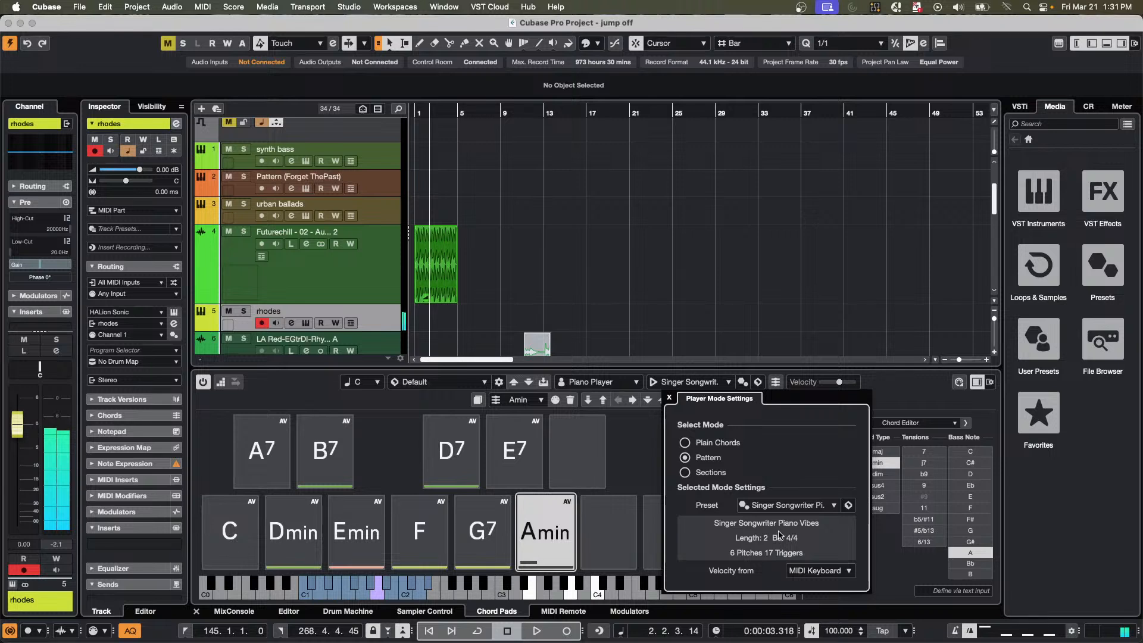
Try the Factory pattern preset FM EP Superstar on the chord pads.
click(782, 506)
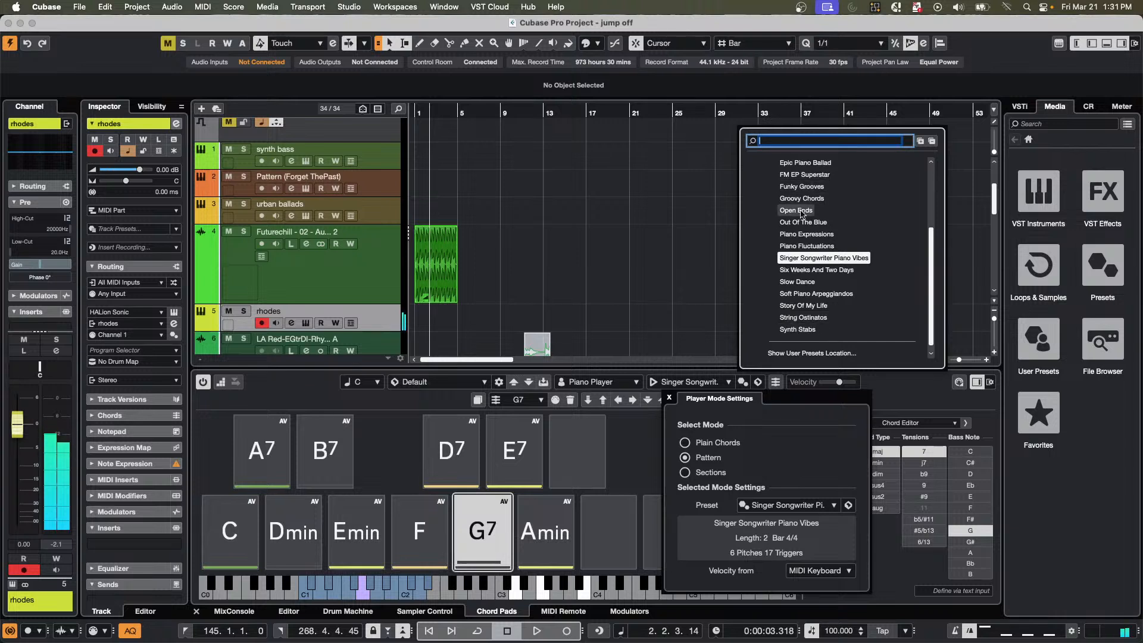
click(804, 175)
click(802, 180)
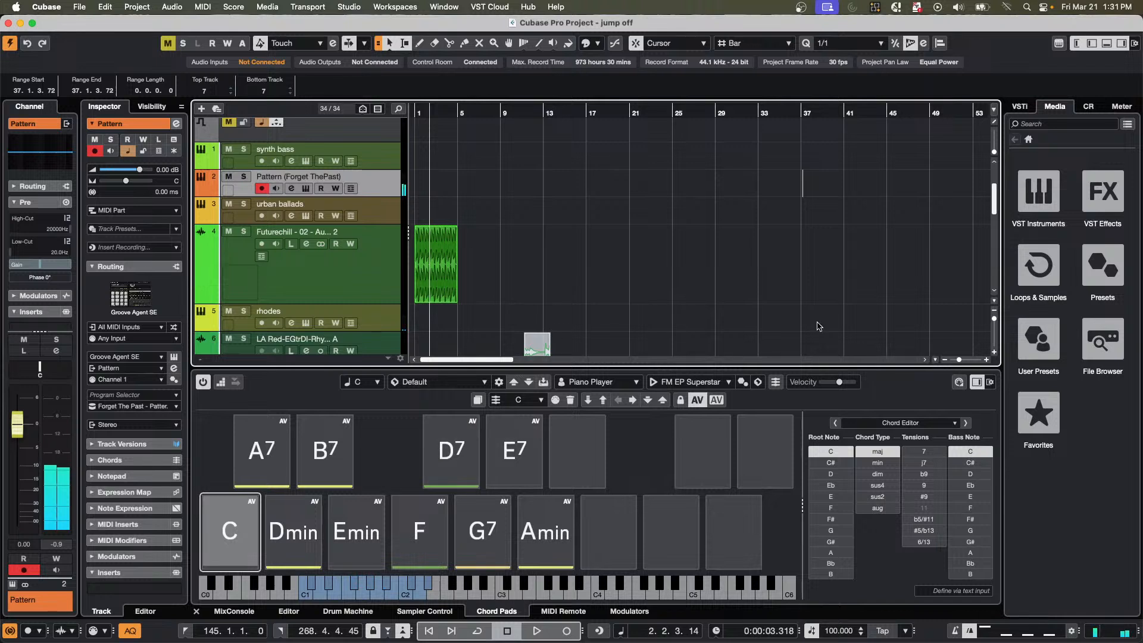
Set the chord pads' pattern preset to the Factory preset Out Of The Blue.
click(706, 382)
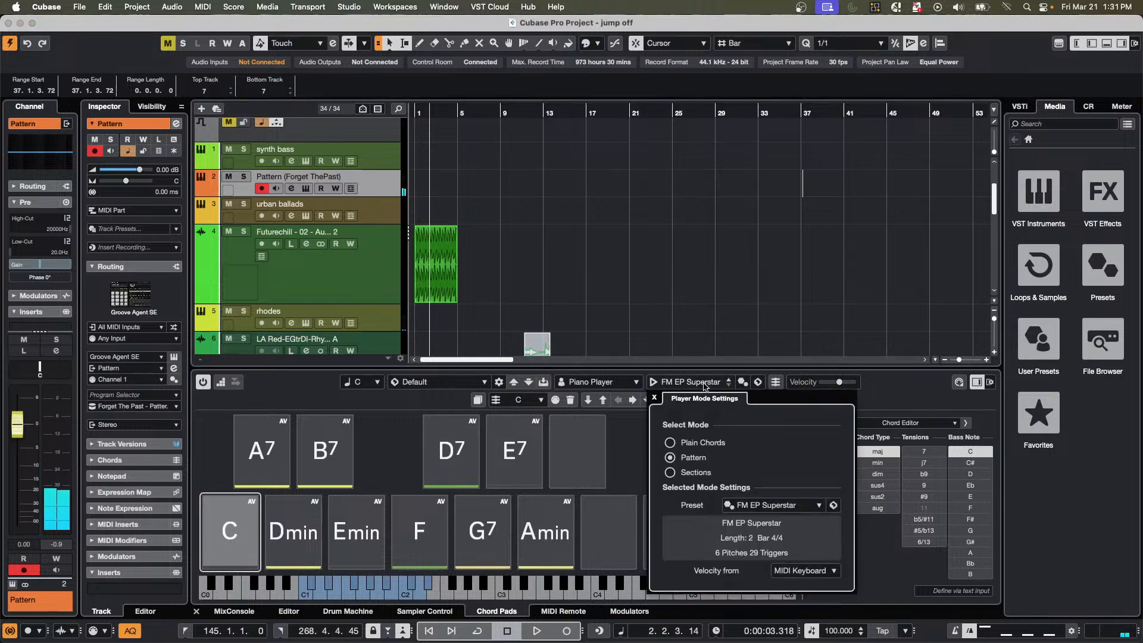
click(760, 505)
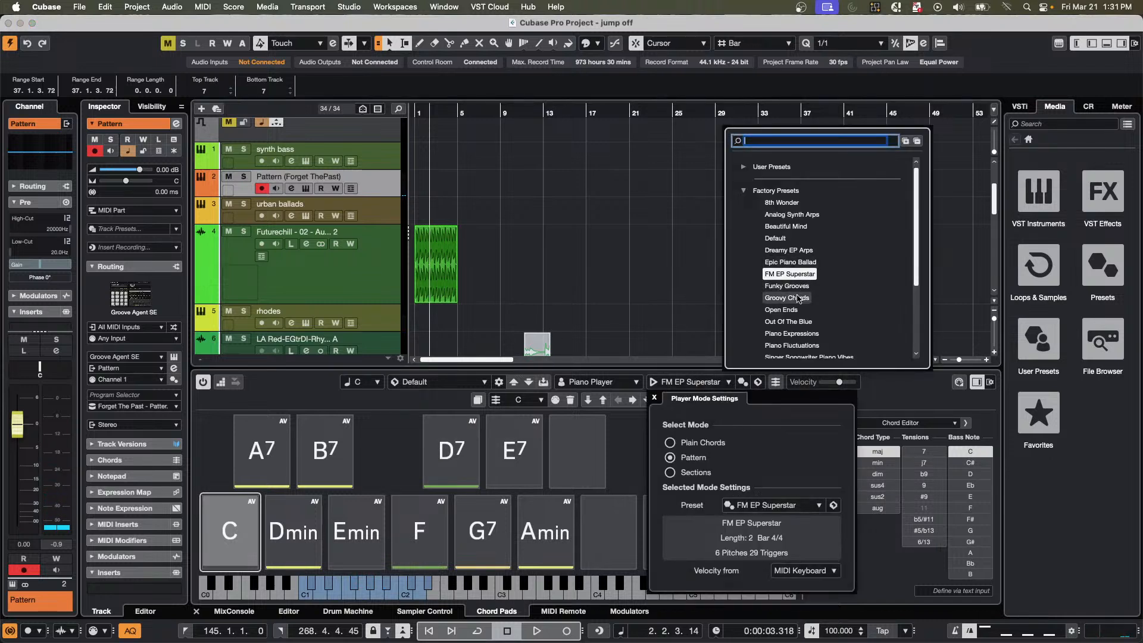
click(791, 324)
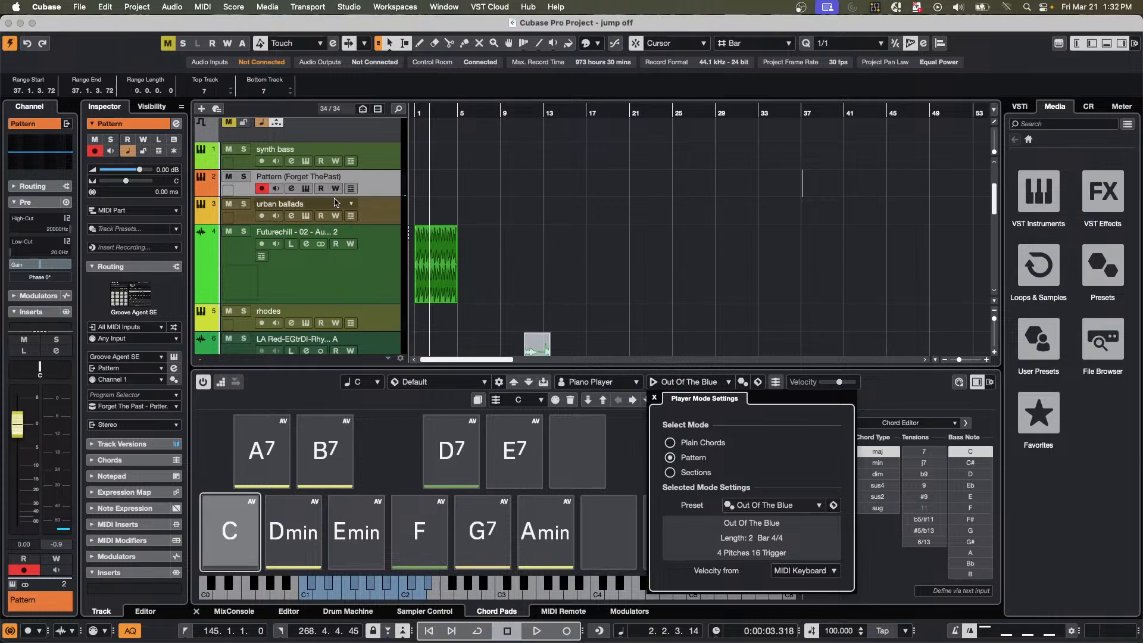
View the Groove Agent SE instrument of the Pattern (Forget ThePast) track, close it, and look over the chord track.
click(306, 188)
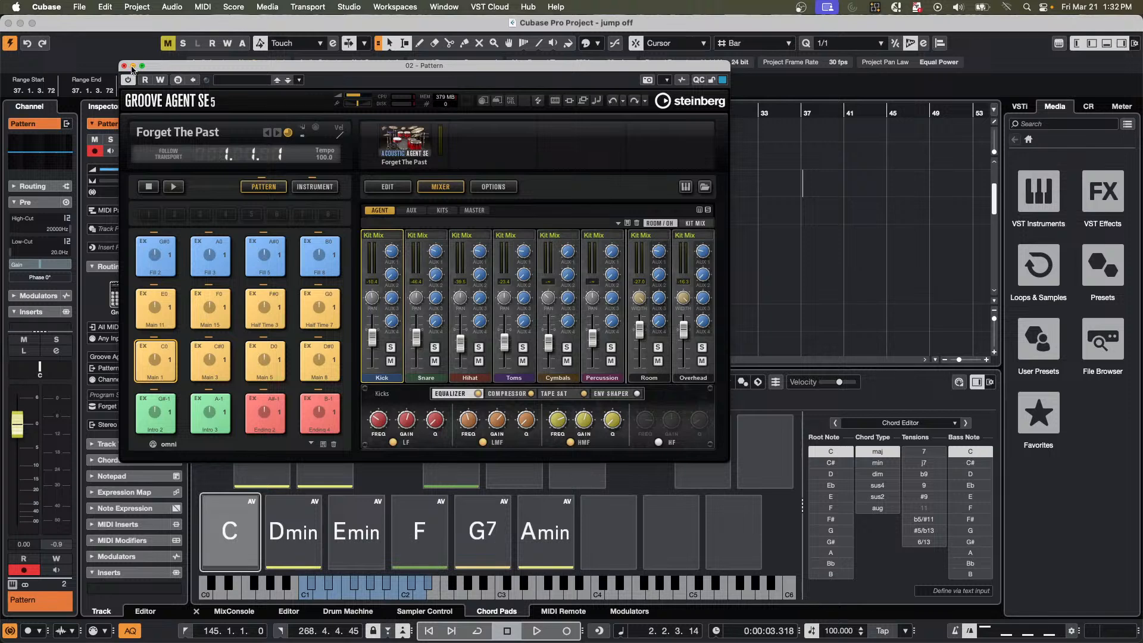
click(124, 66)
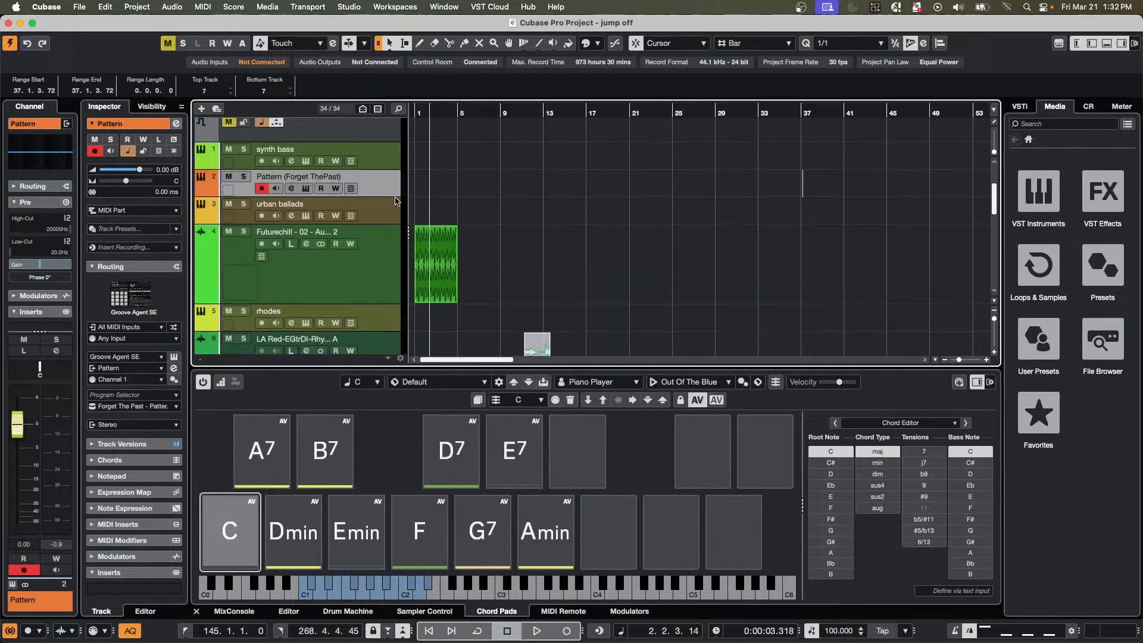
scroll(389, 210, up, 4)
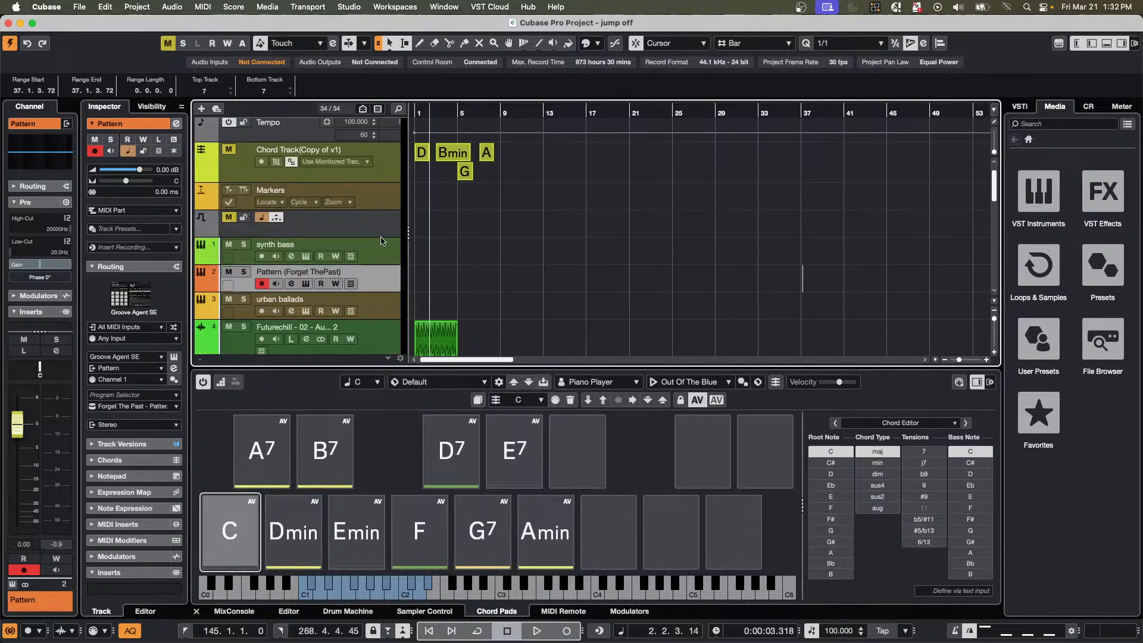
Undo the last move of the selected tracks to put the rhodes track back above synth bass.
scroll(381, 240, down, 2)
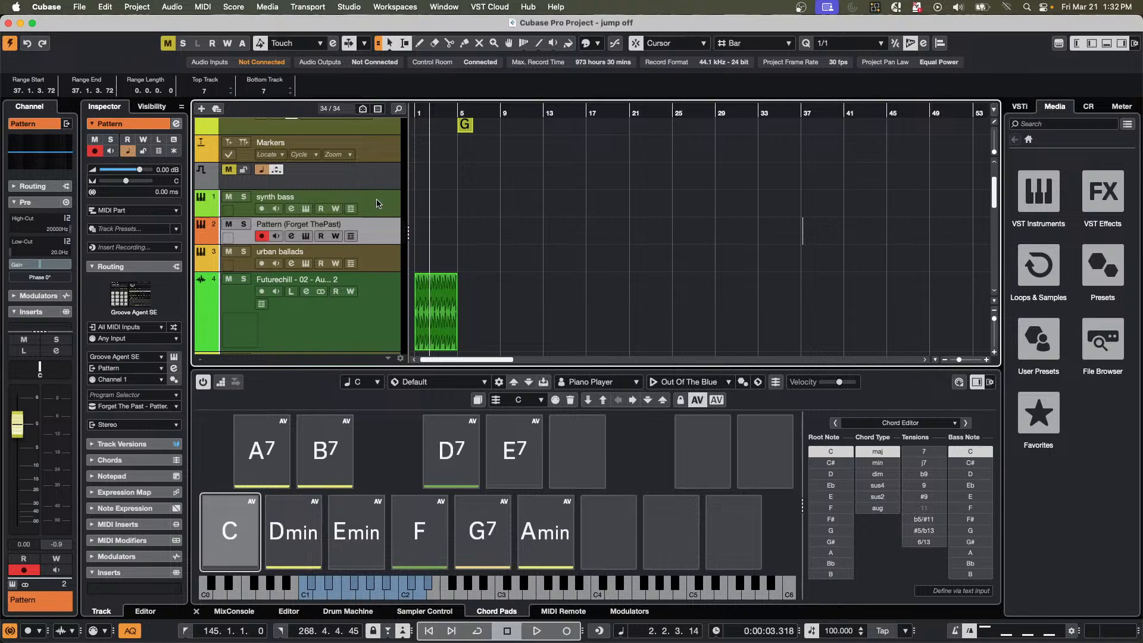
scroll(377, 203, up, 3)
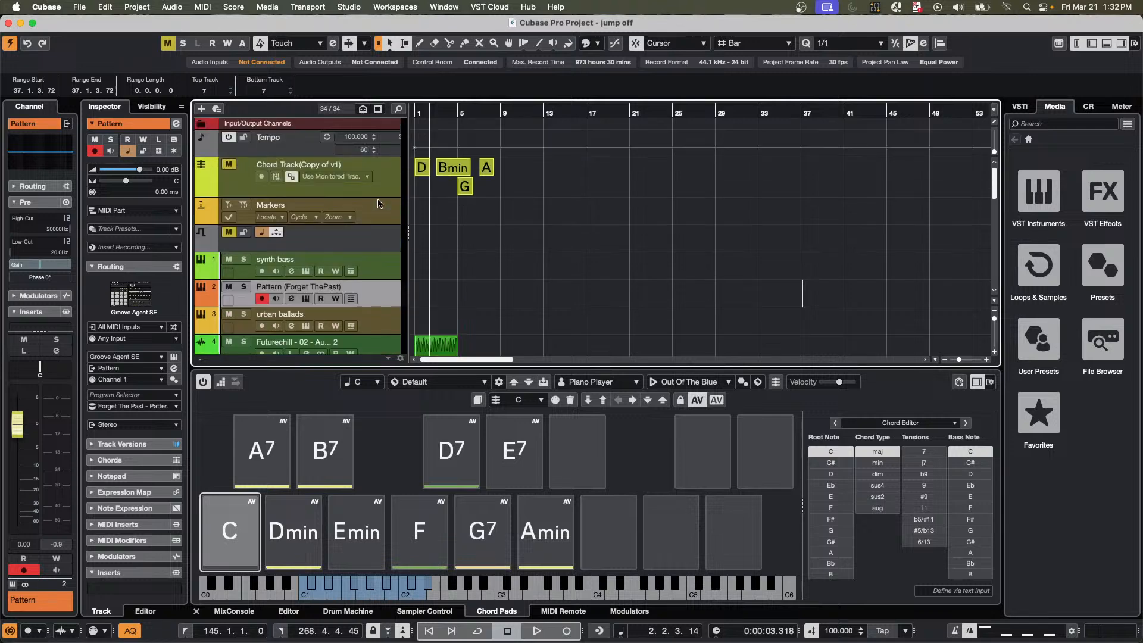
click(116, 7)
click(148, 25)
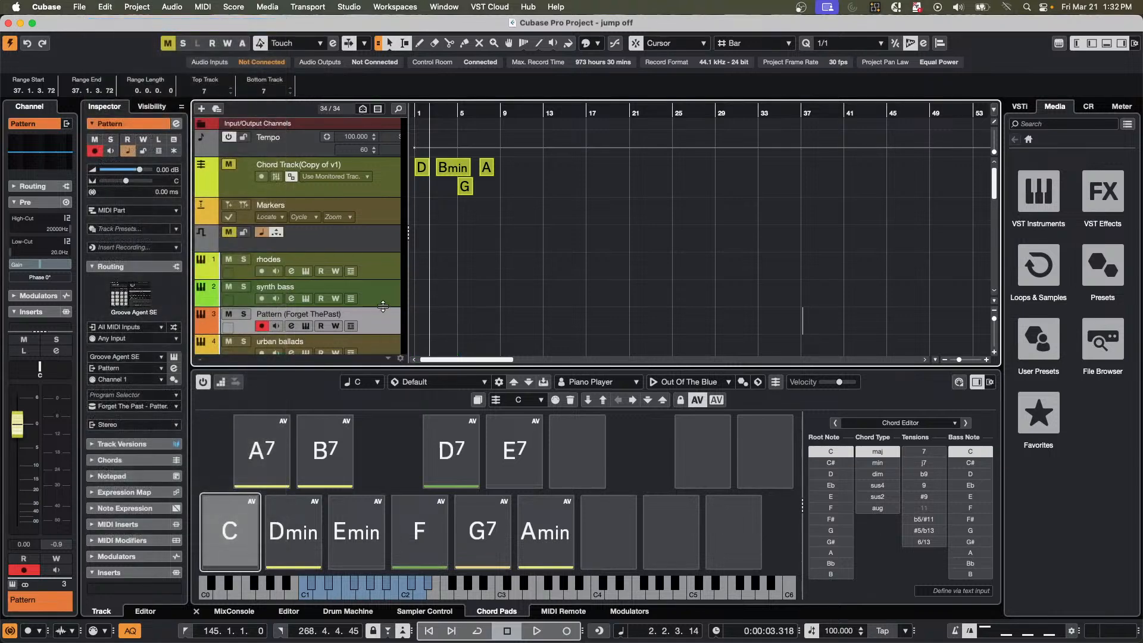
Redo the track move to compare the track order, and undo it again.
click(105, 9)
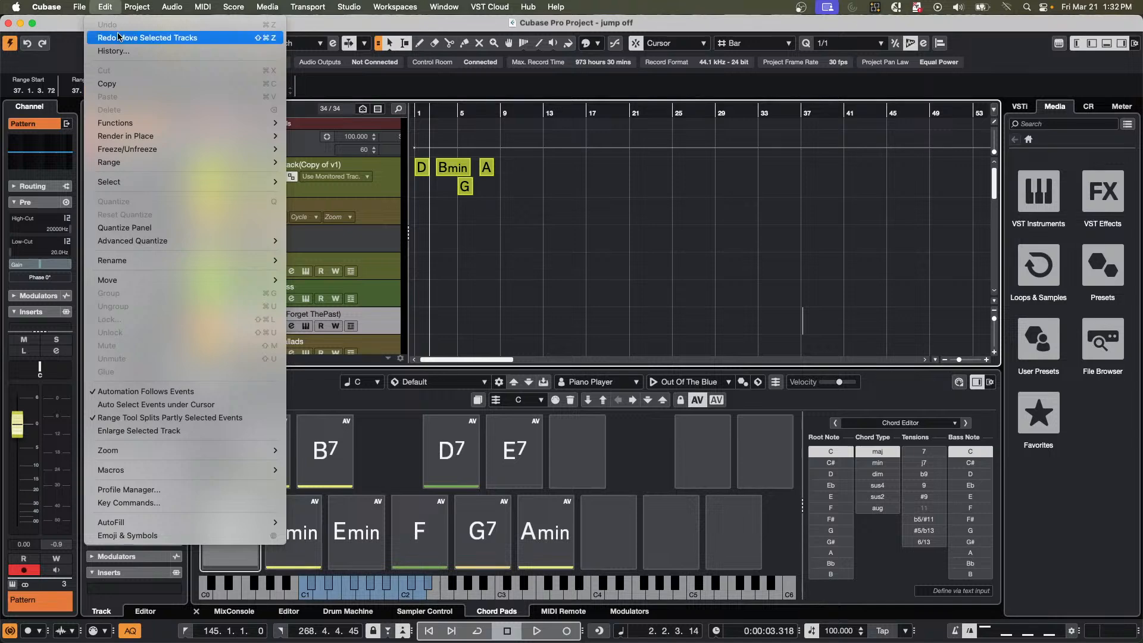
click(143, 37)
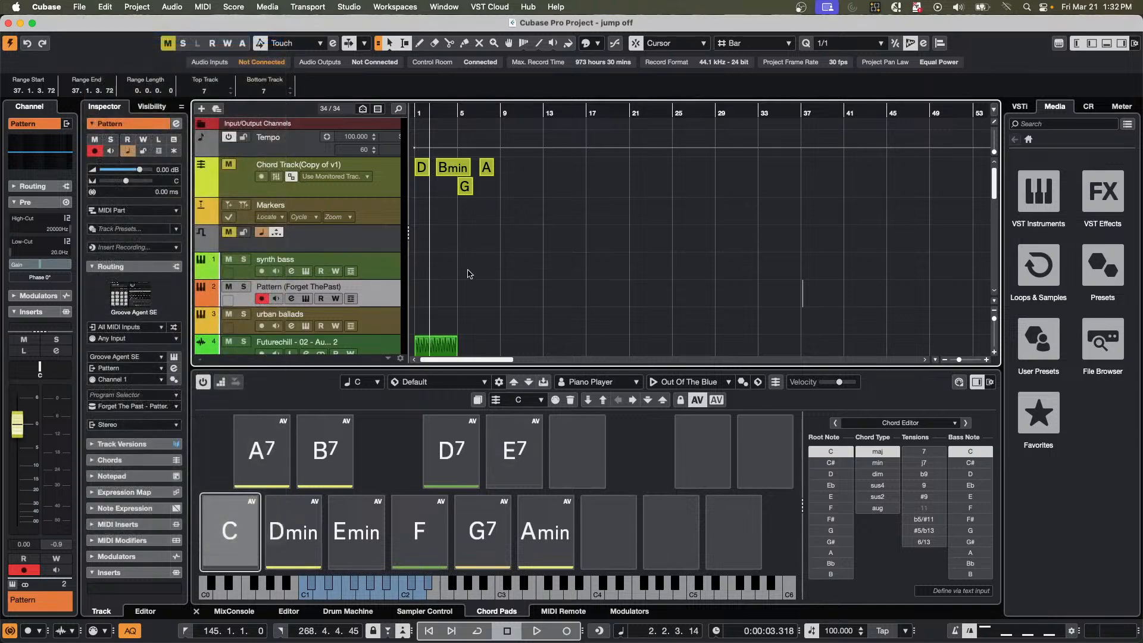
click(108, 7)
click(120, 26)
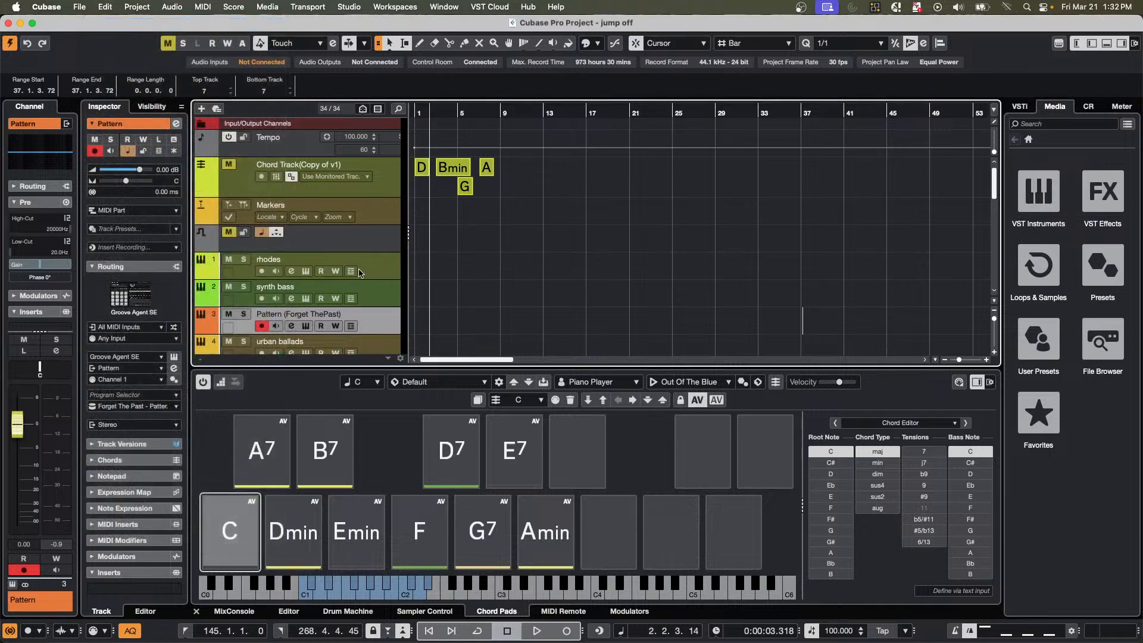
Open the rhodes track's HALion Sonic instrument and activate the FlexPhraser for the Silk Roads program.
click(396, 267)
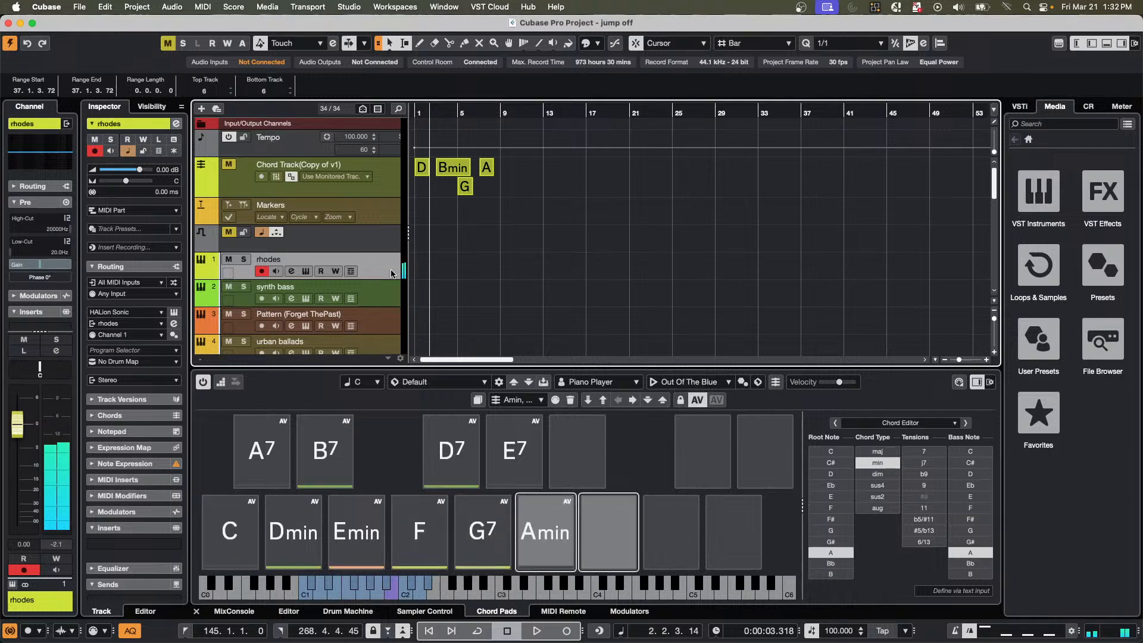
click(303, 272)
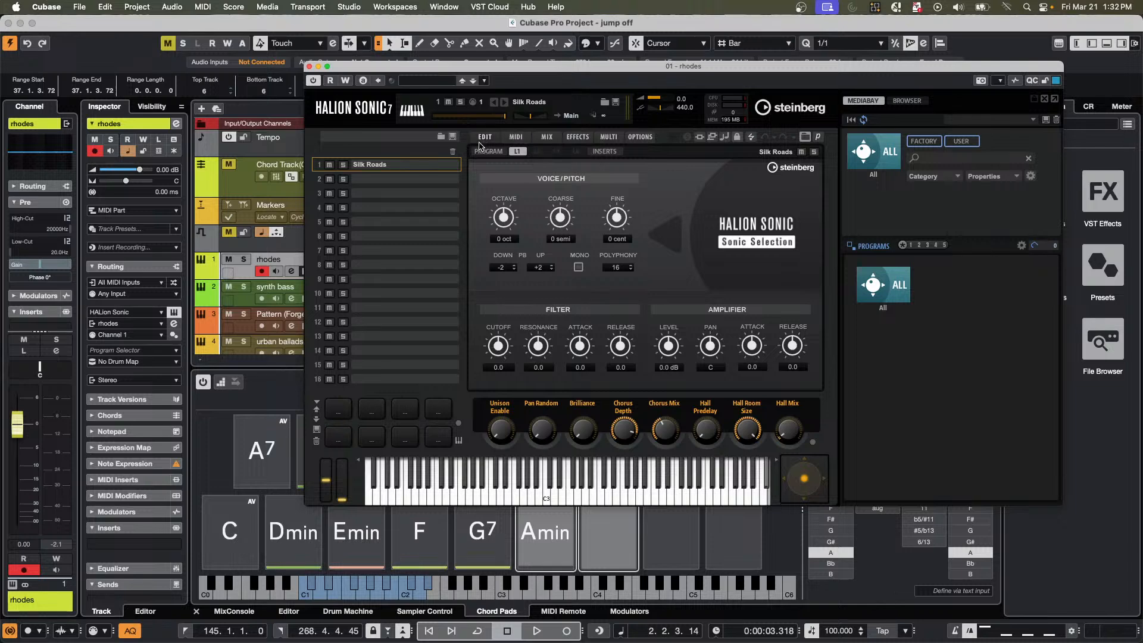
click(488, 152)
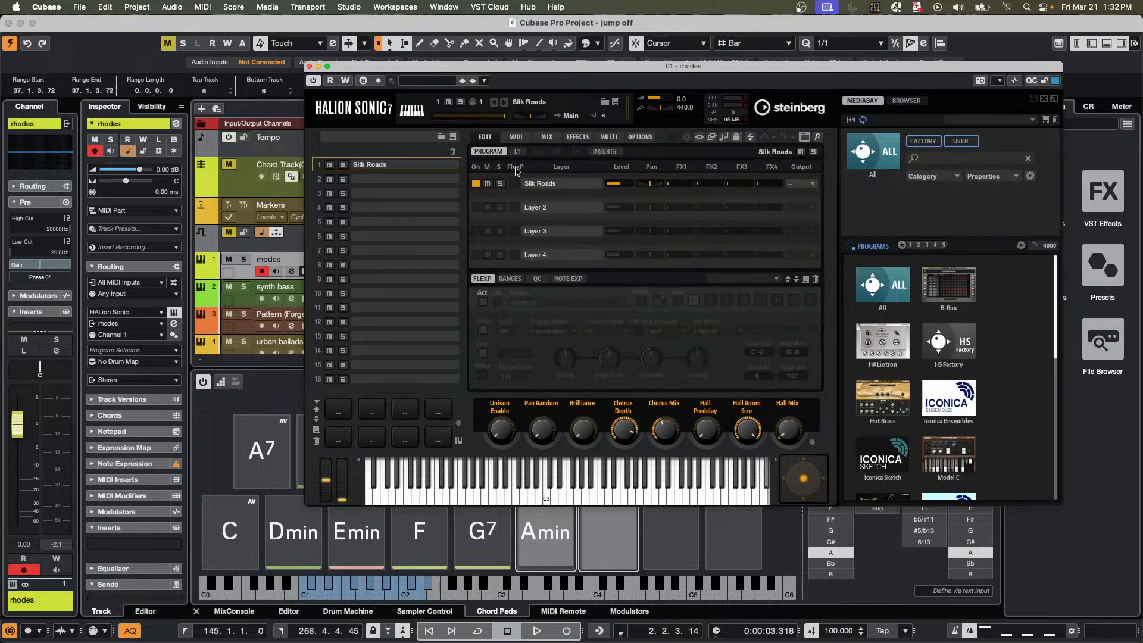
click(482, 302)
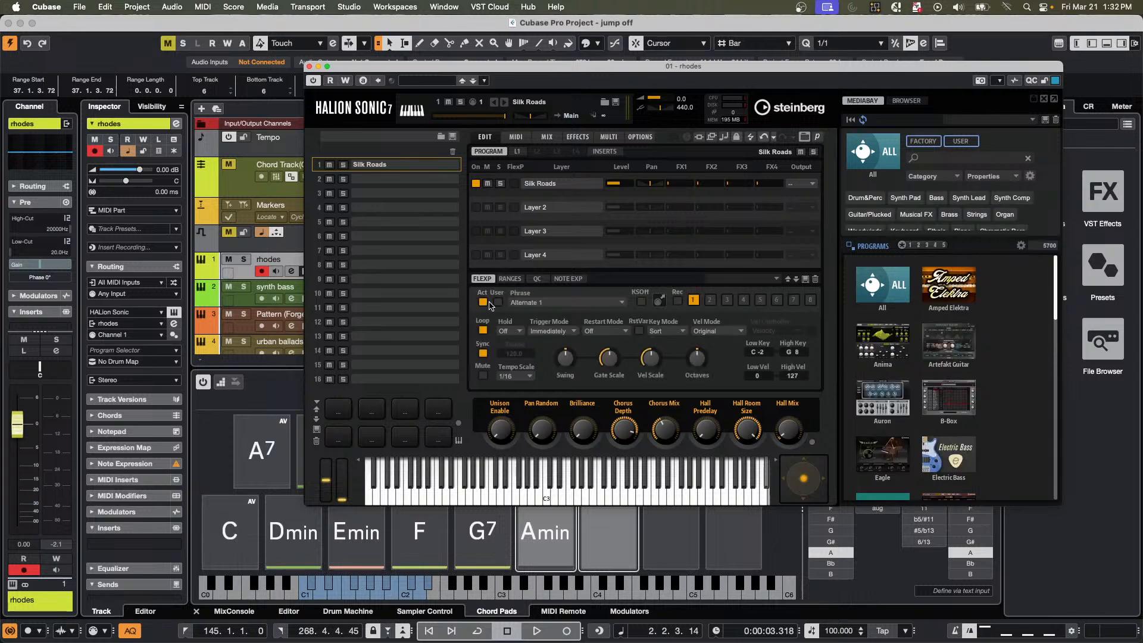
Try the phrase Reggae 2A2 from the Reggae folder of 06 Piano and Keyboard in the FlexPhraser.
click(576, 303)
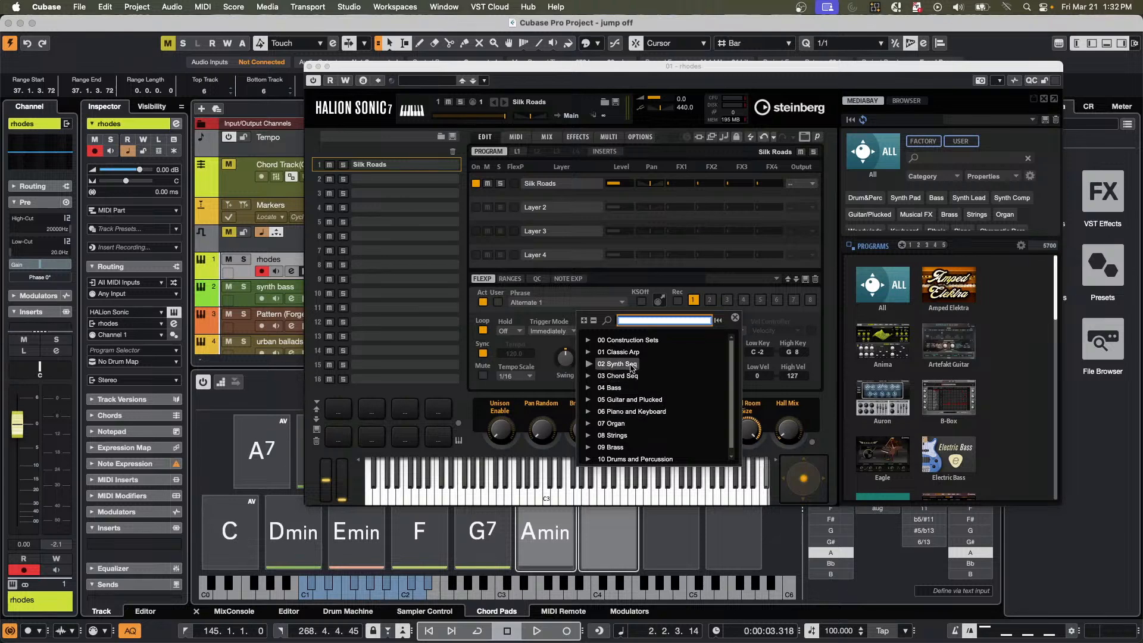
scroll(631, 393, down, 1)
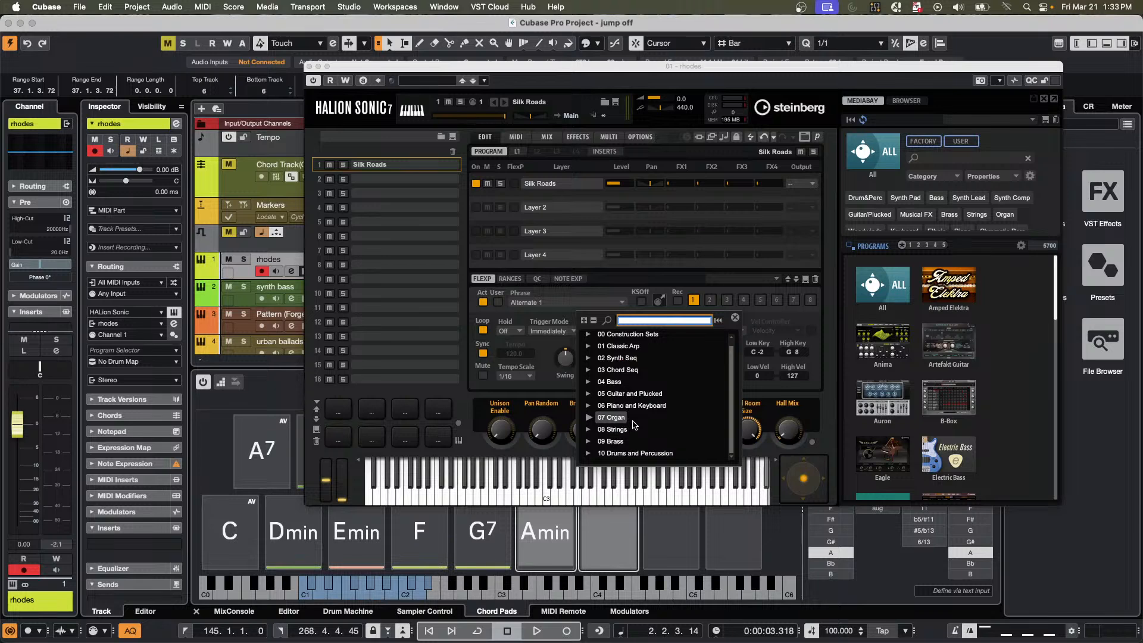
click(589, 409)
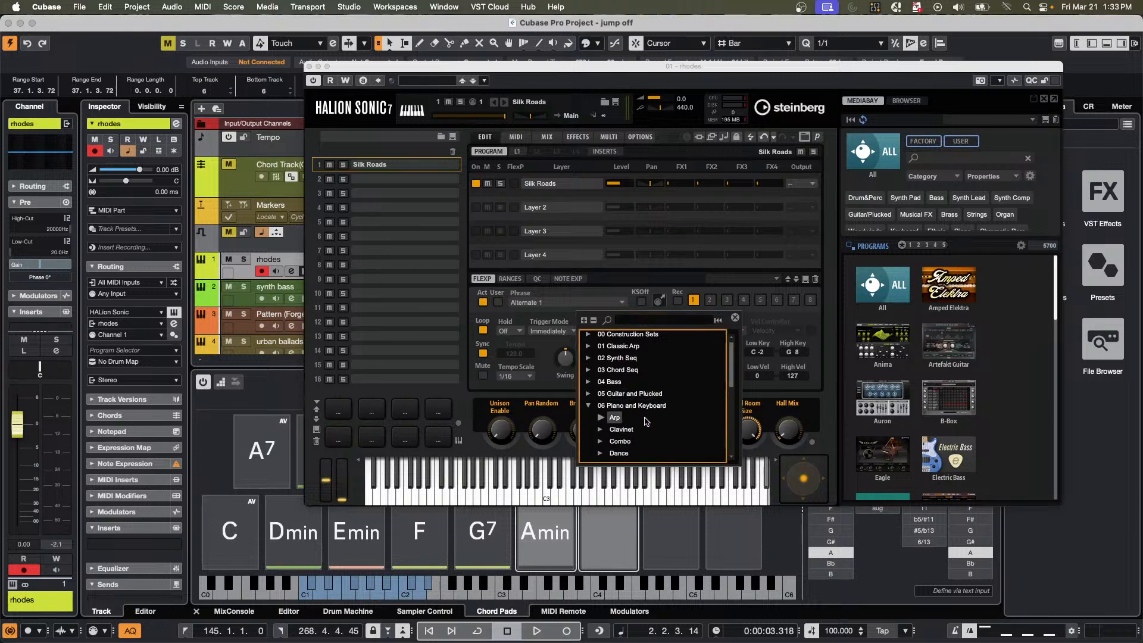
scroll(649, 423, down, 2)
scroll(646, 422, down, 3)
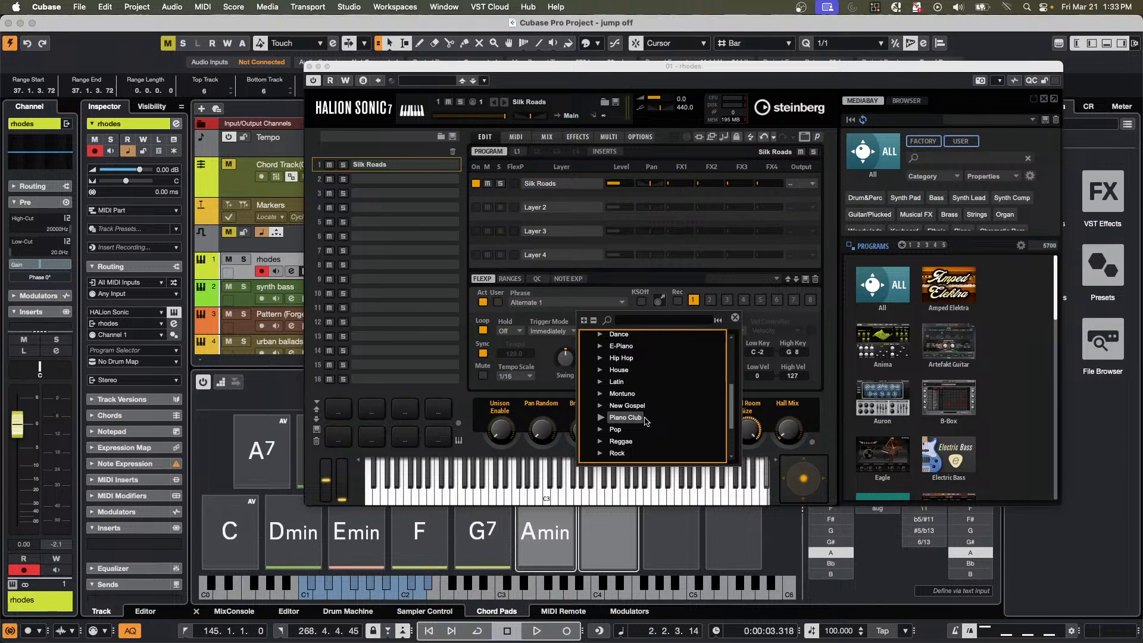
click(619, 442)
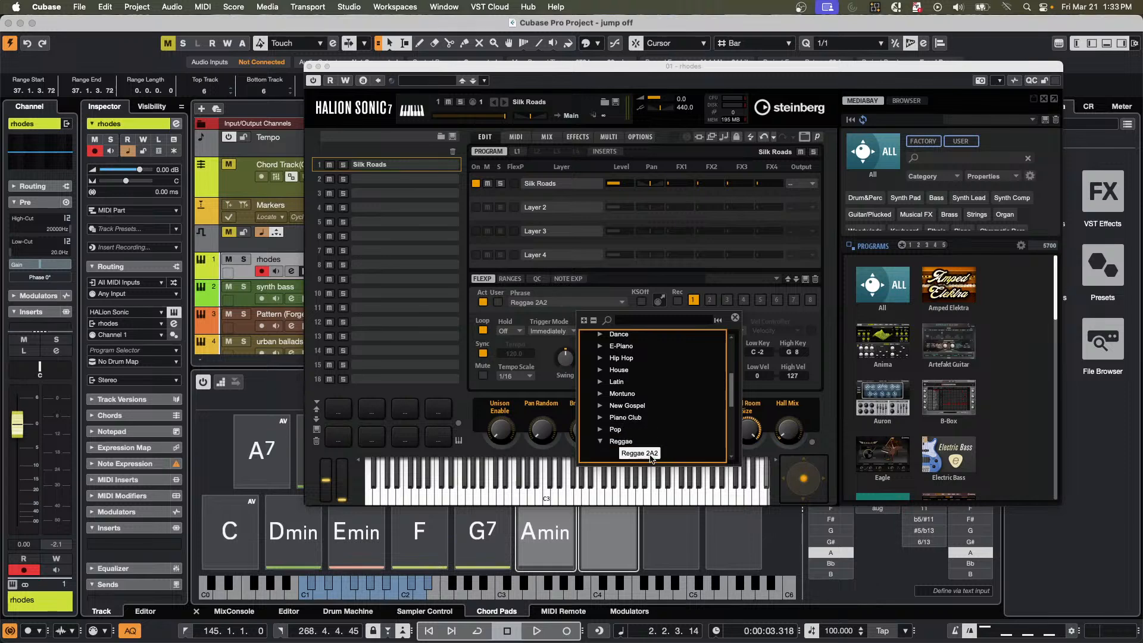
double_click(651, 455)
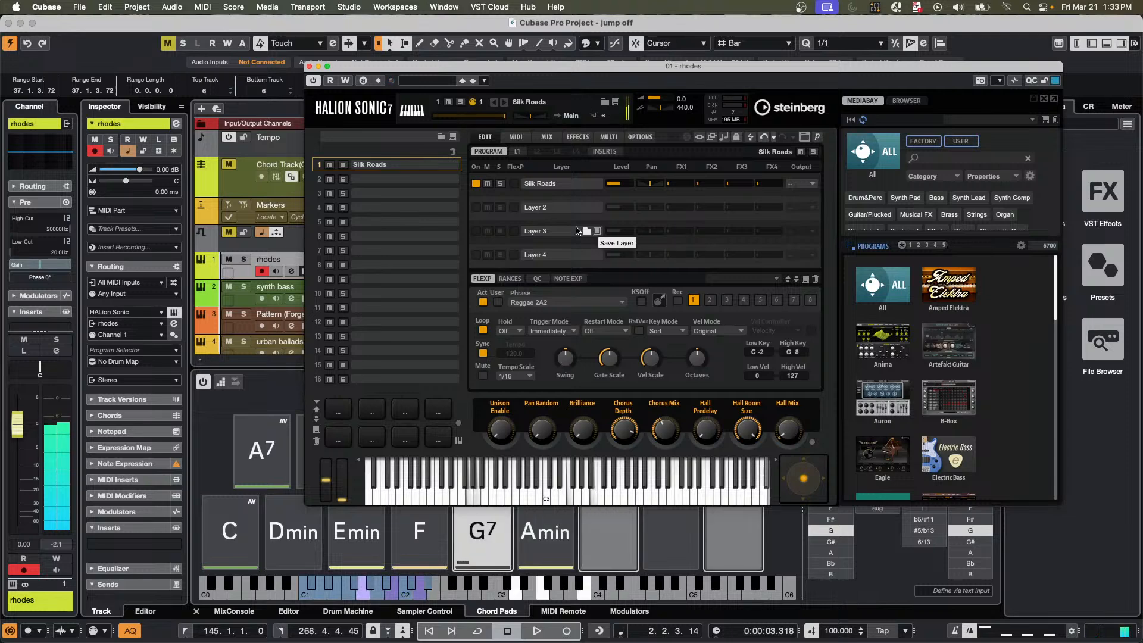
Try the FlexPhraser phrases Reggae 2B2, Reggae 2C1 and Reggae 2H1 with the chord pads.
click(621, 306)
click(686, 414)
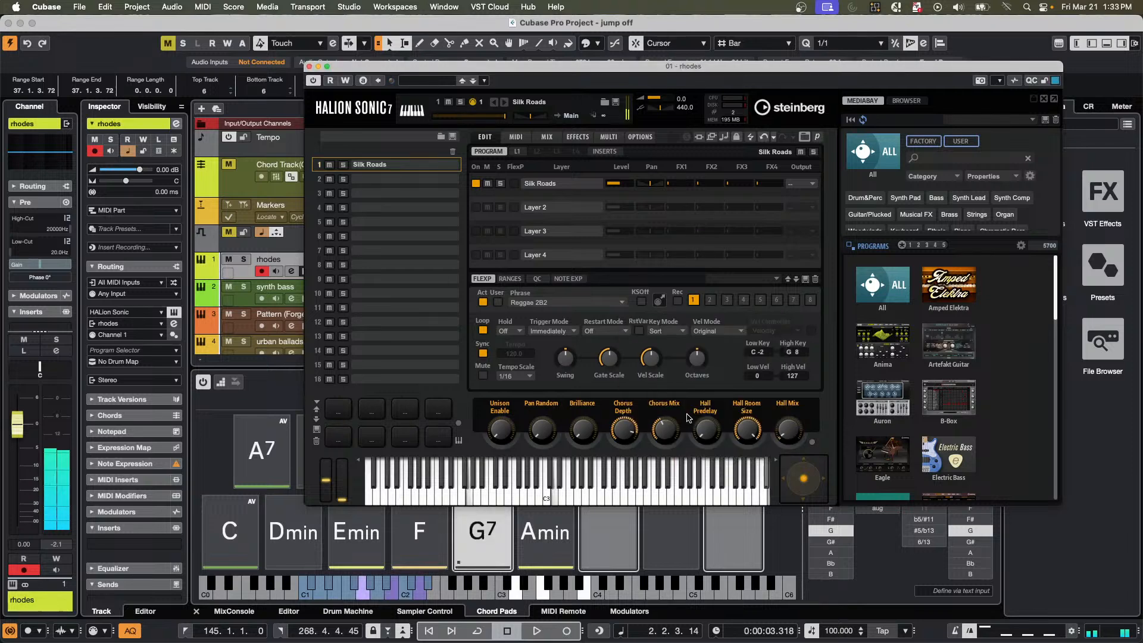
click(607, 309)
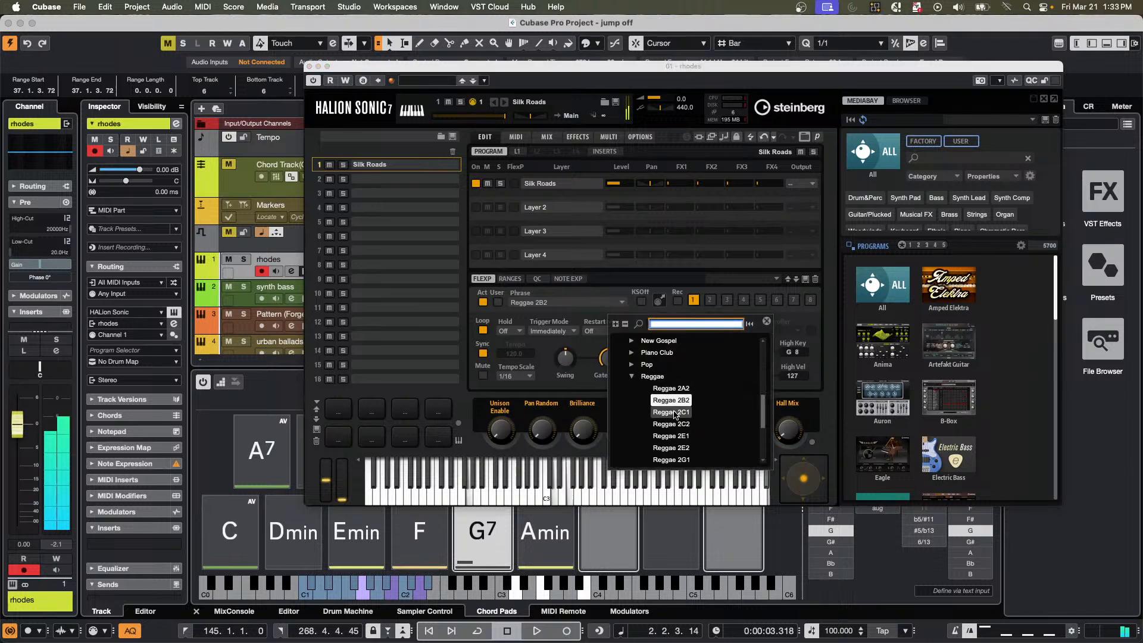
click(673, 413)
click(674, 413)
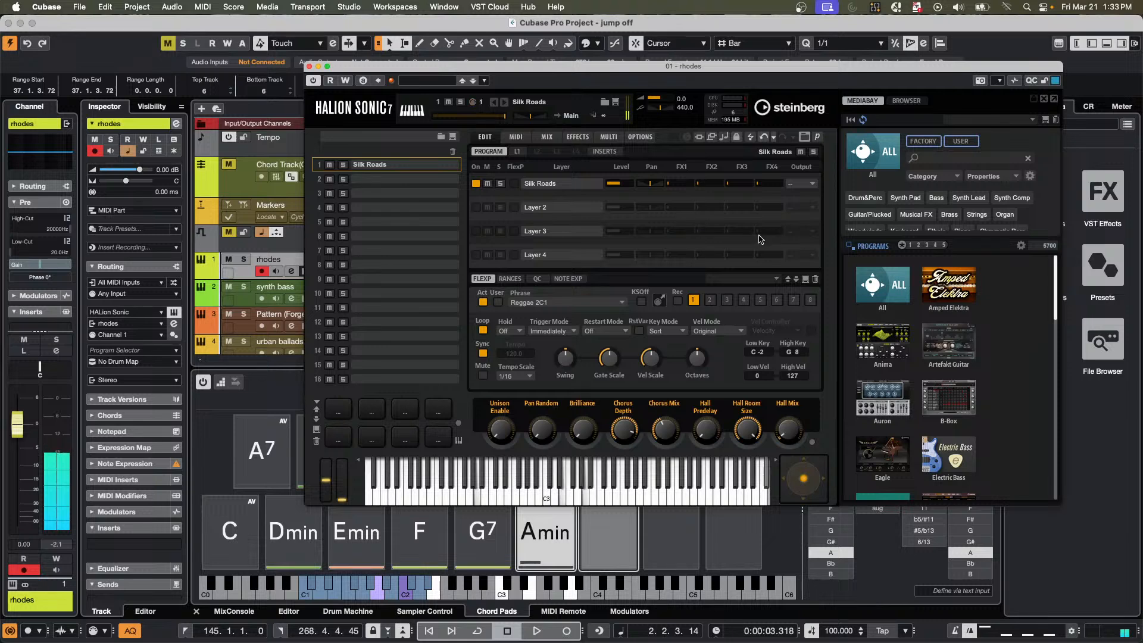
click(555, 303)
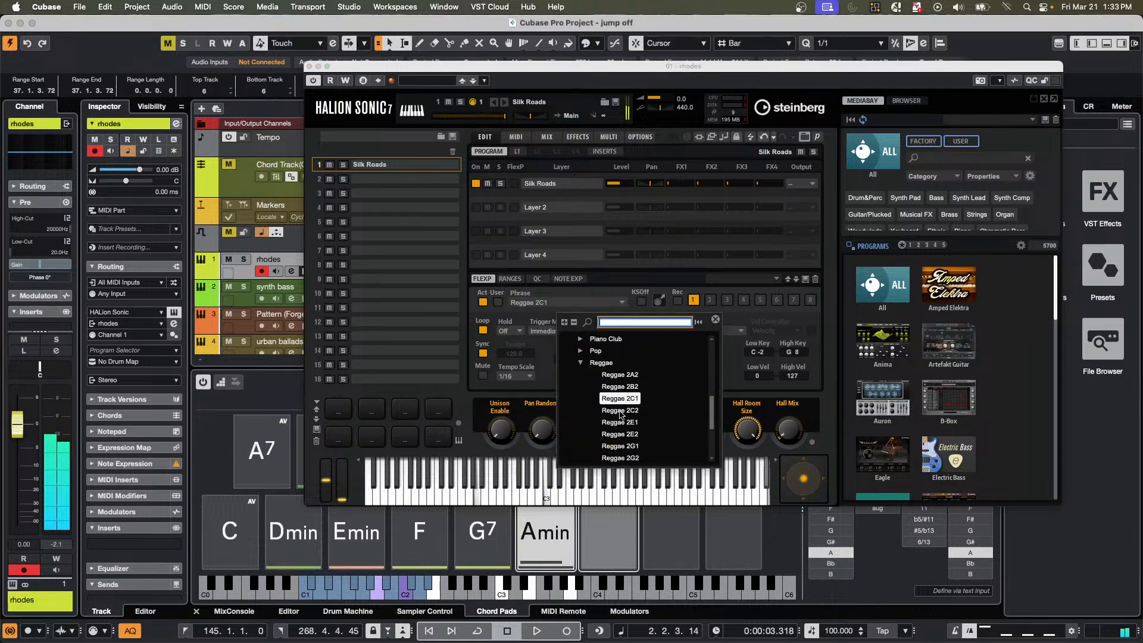
scroll(633, 417, down, 3)
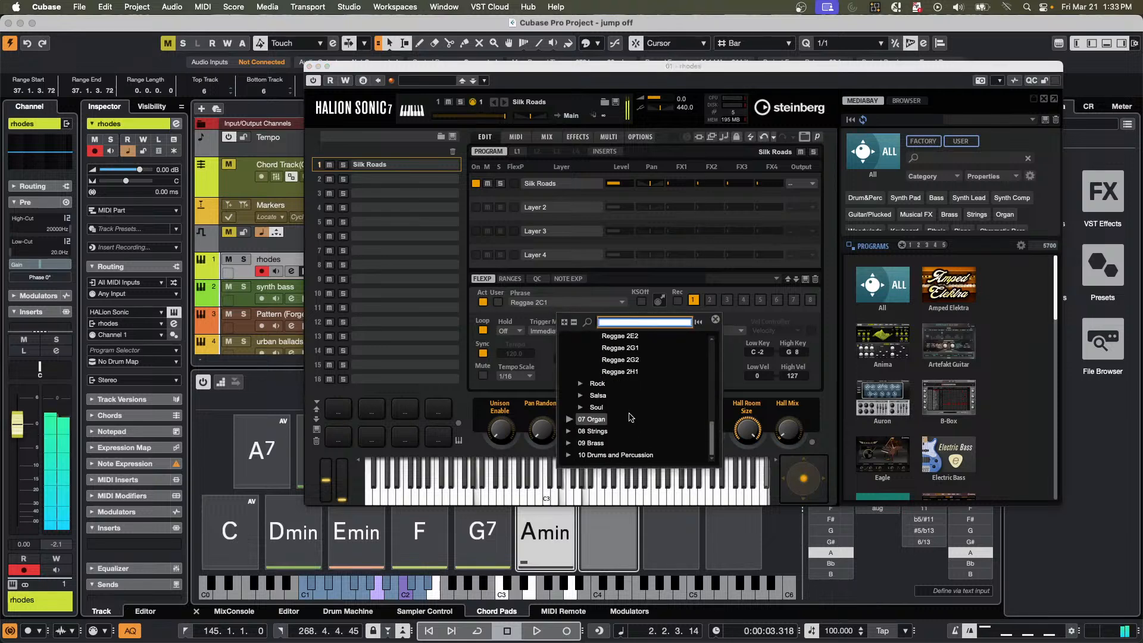
double_click(628, 372)
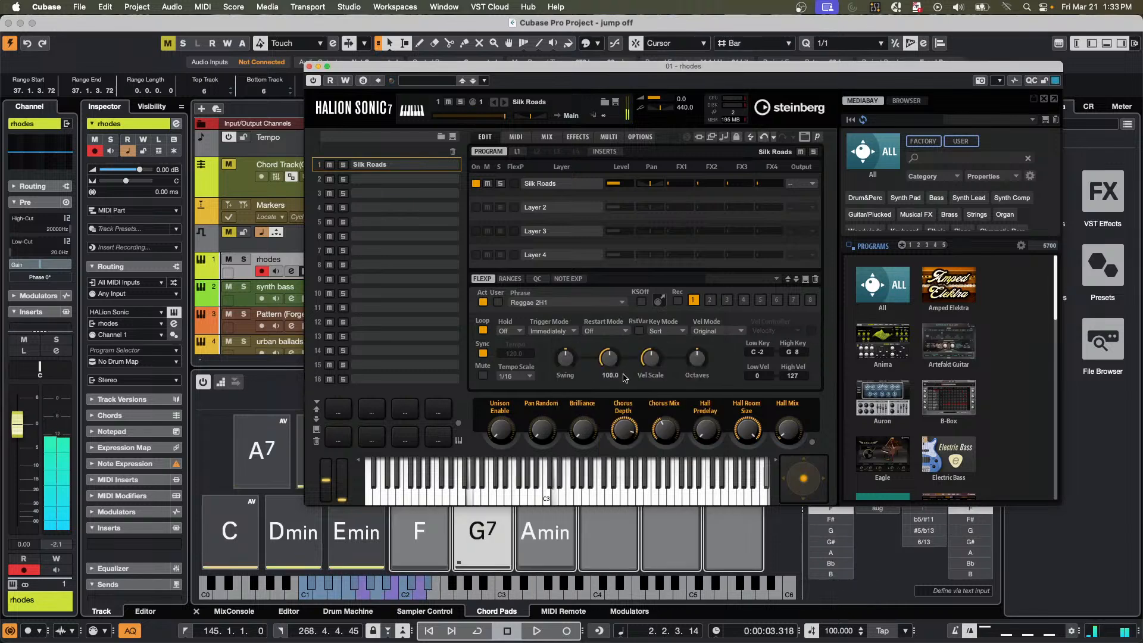
Set the FlexPhraser phrase to Reggae 2E2 and move the HALion Sonic window clear of the track list.
click(570, 305)
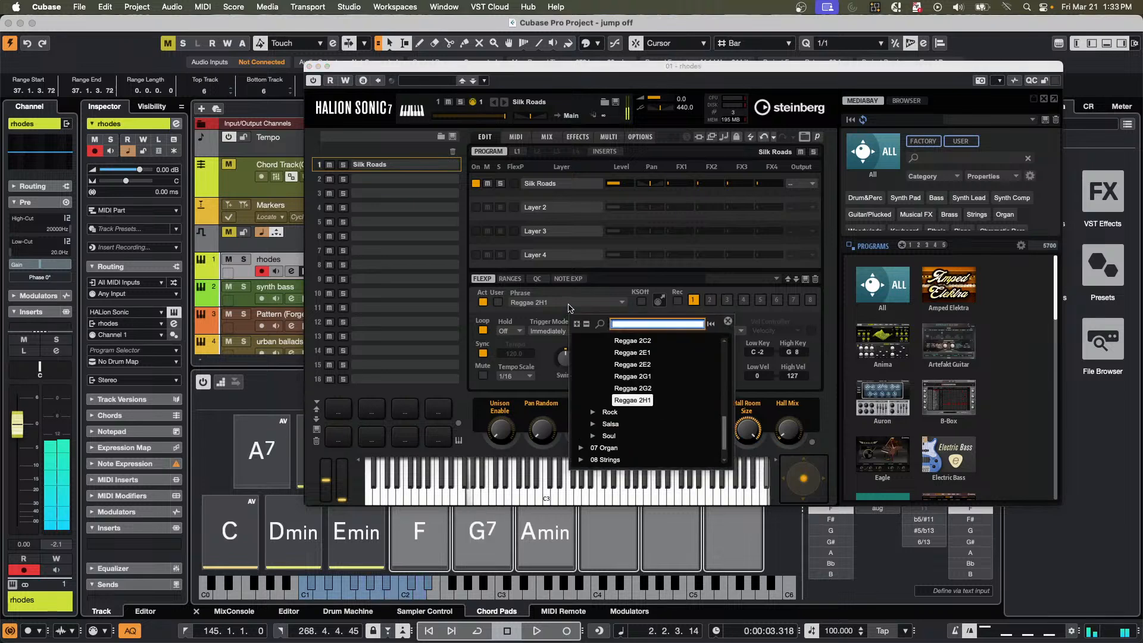
click(633, 365)
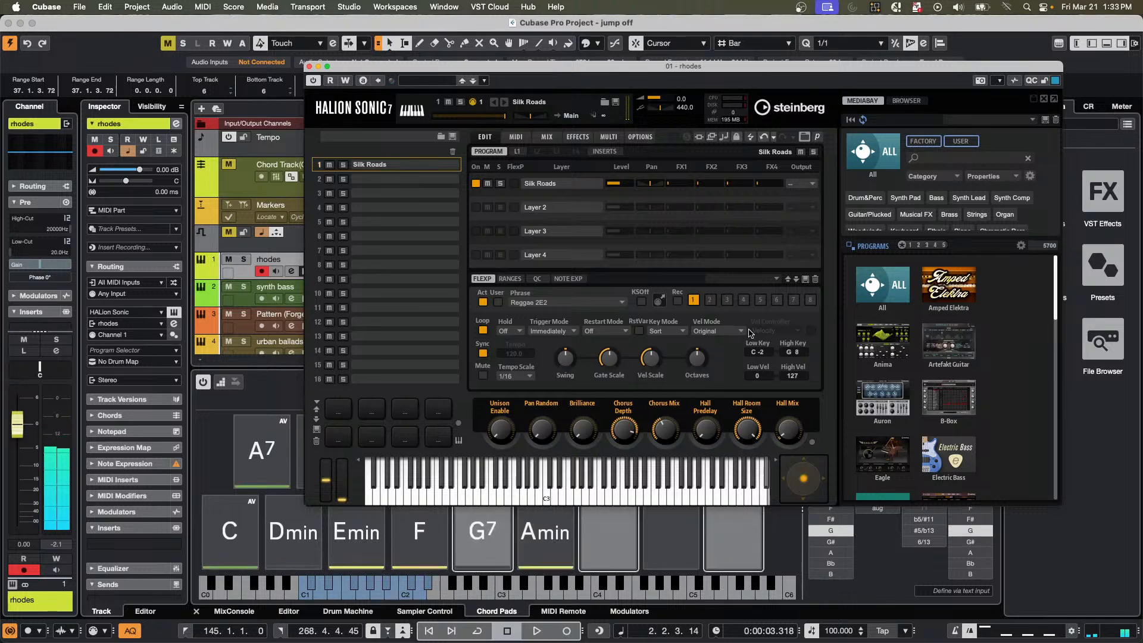
drag(586, 68, 1009, 83)
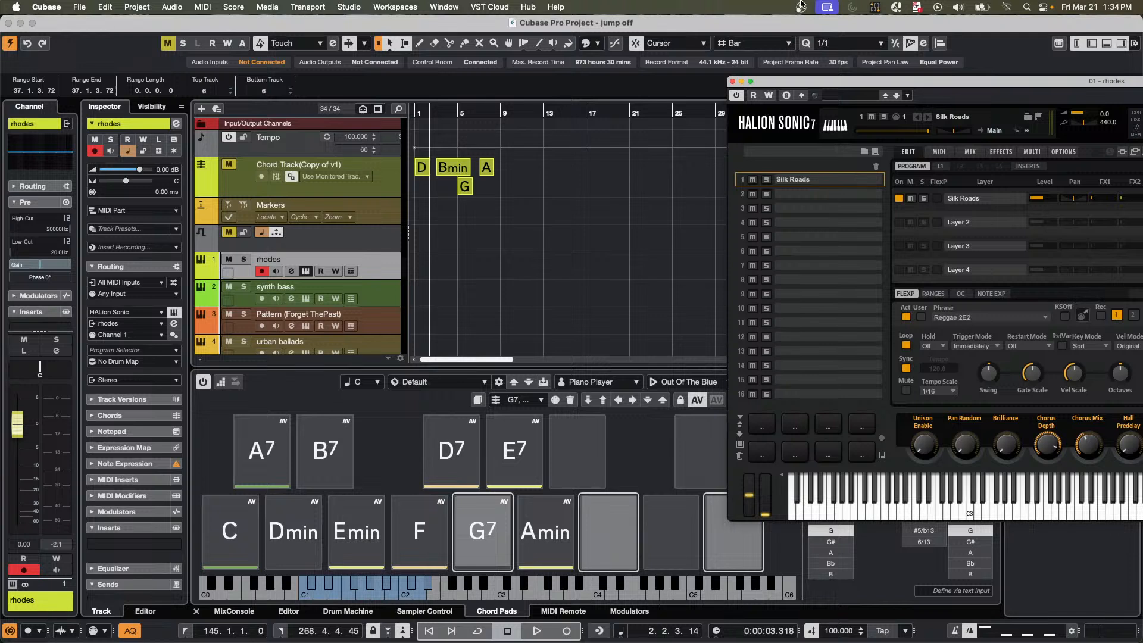
drag(846, 89, 684, 94)
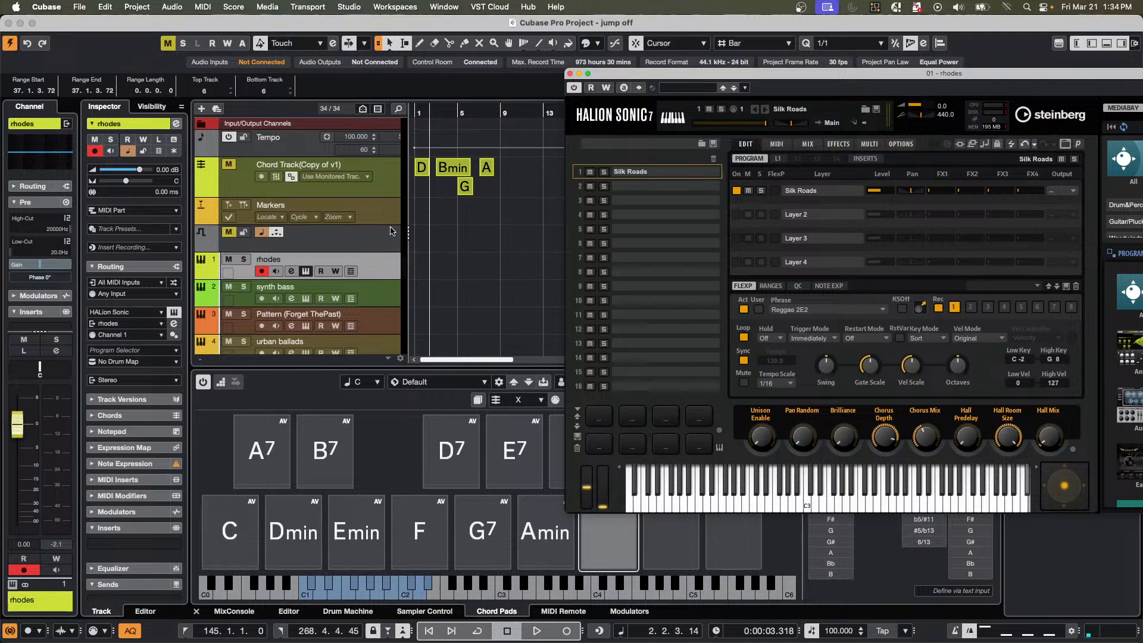
Capture the FlexPhraser's played MIDI phrase and place it as a part on the rhodes track at bar 8.
click(374, 268)
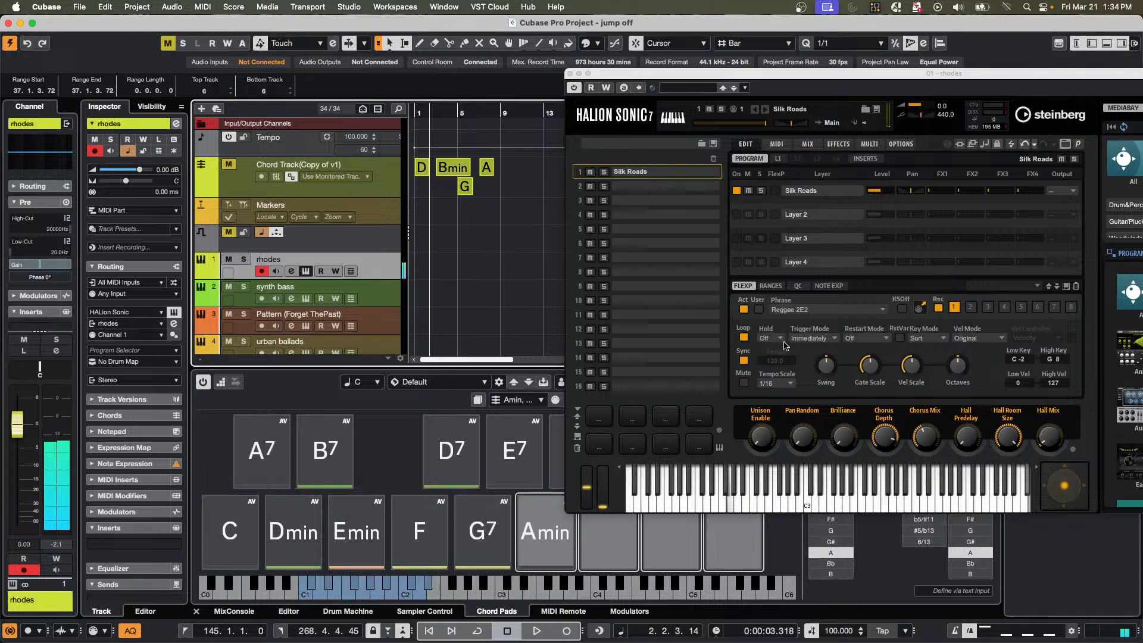
click(939, 310)
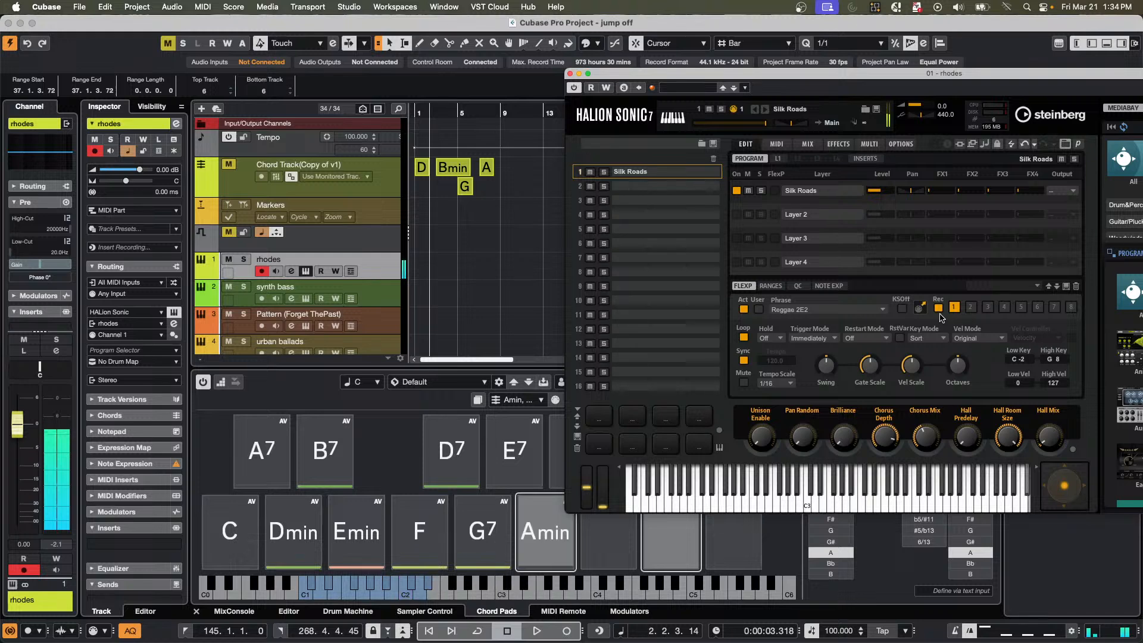
drag(923, 309, 500, 271)
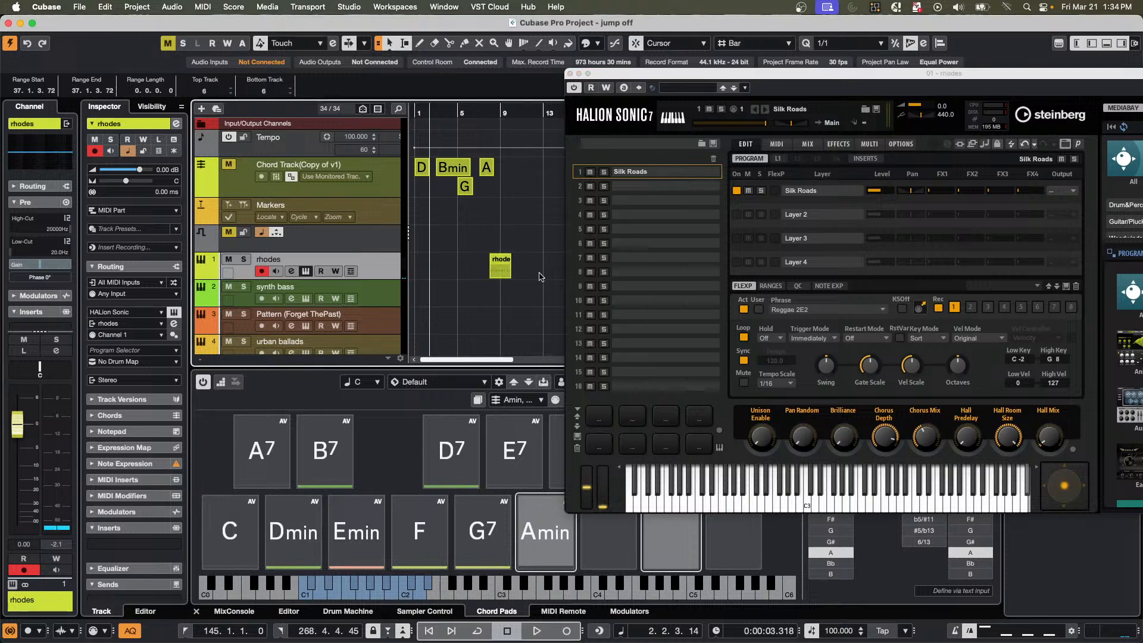
Close the HALion Sonic window and load the rhodes MIDI part as the chord pads' pattern.
click(570, 74)
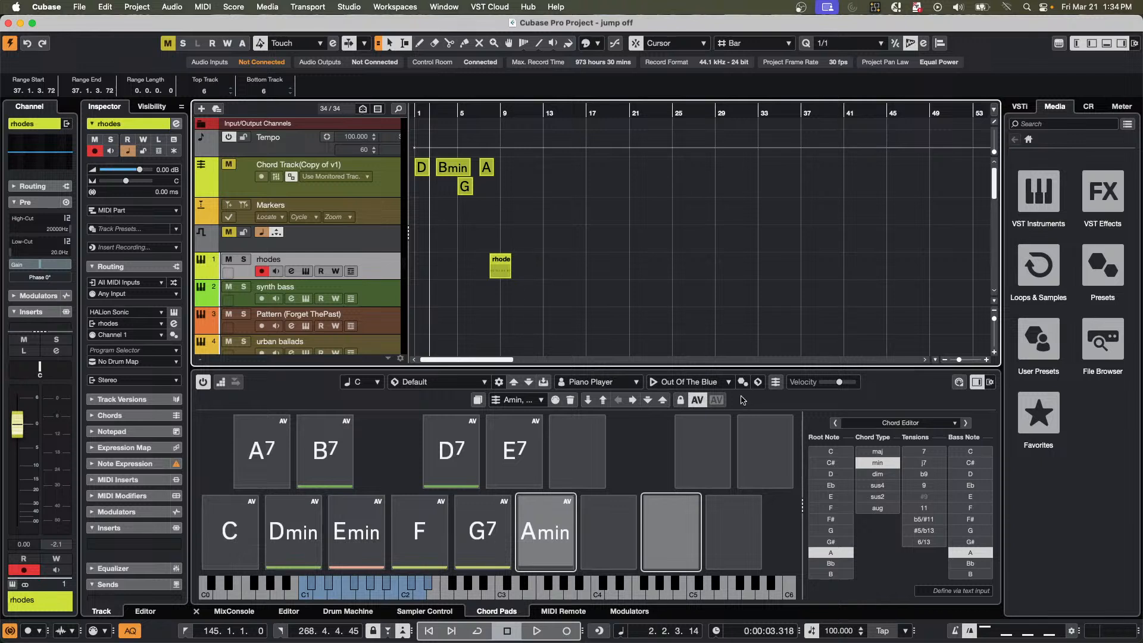
drag(500, 271, 699, 385)
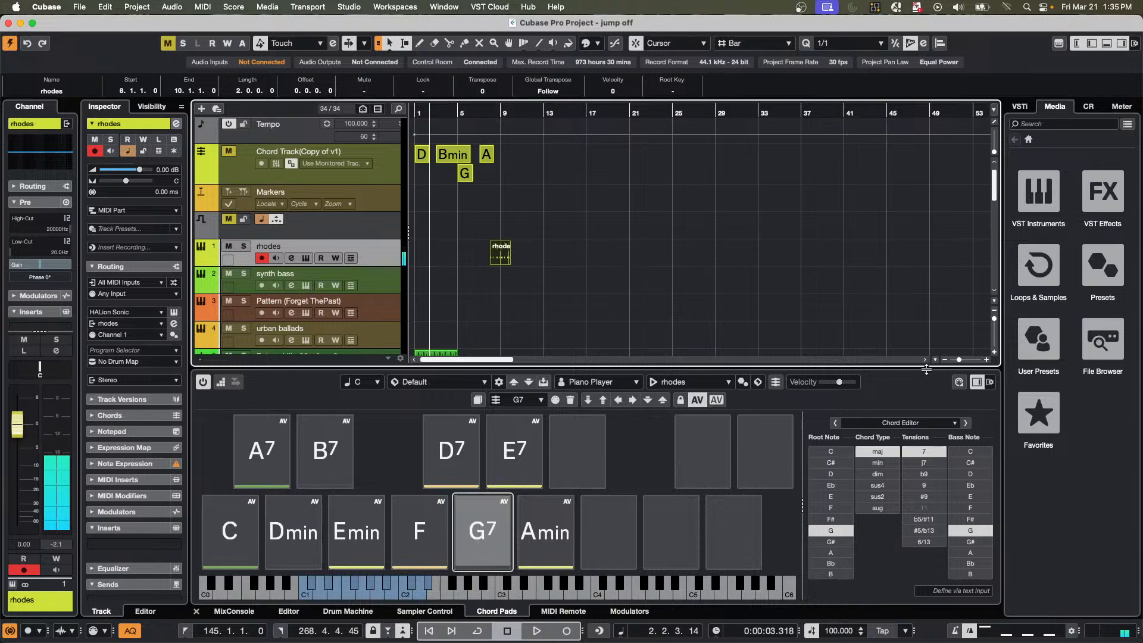
Open the rhodes part in the Key Editor and delete its bass notes below C2.
double_click(501, 262)
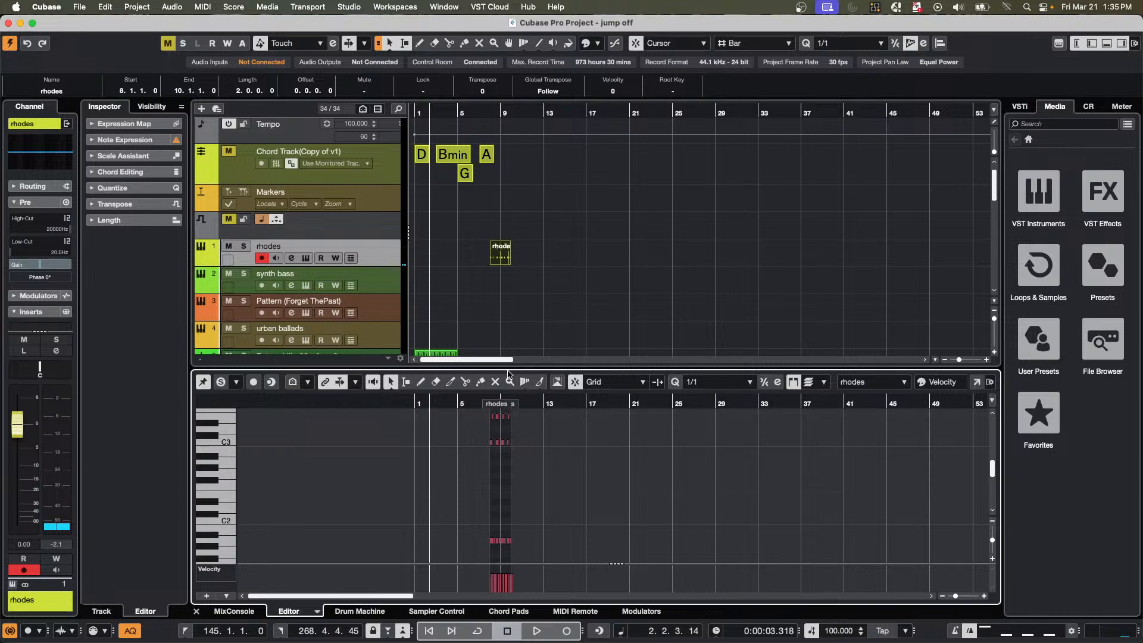
drag(485, 406, 485, 436)
scroll(804, 520, down, 2)
drag(553, 493, 893, 548)
key(Delete)
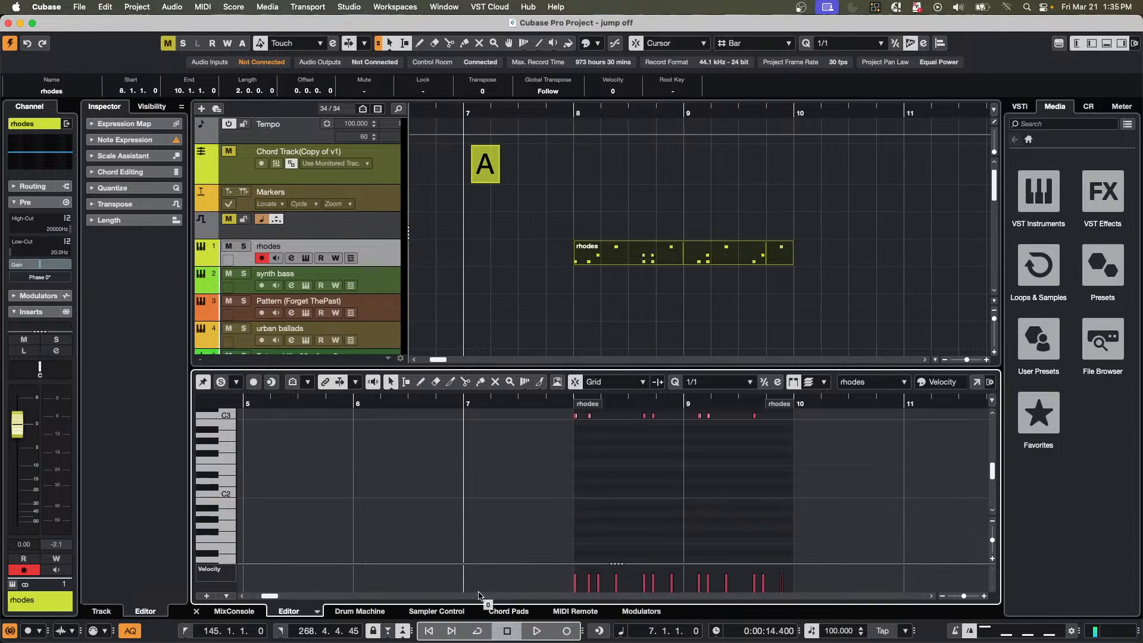
Return to the chord pads and load the edited rhodes part as their pattern.
click(496, 612)
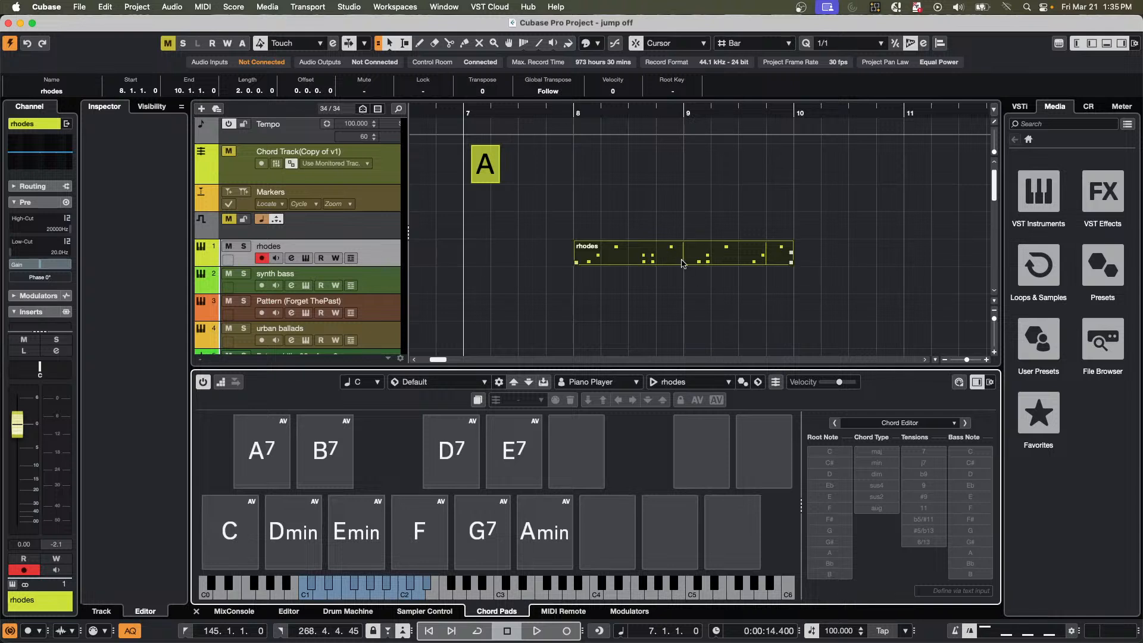
drag(684, 258, 690, 386)
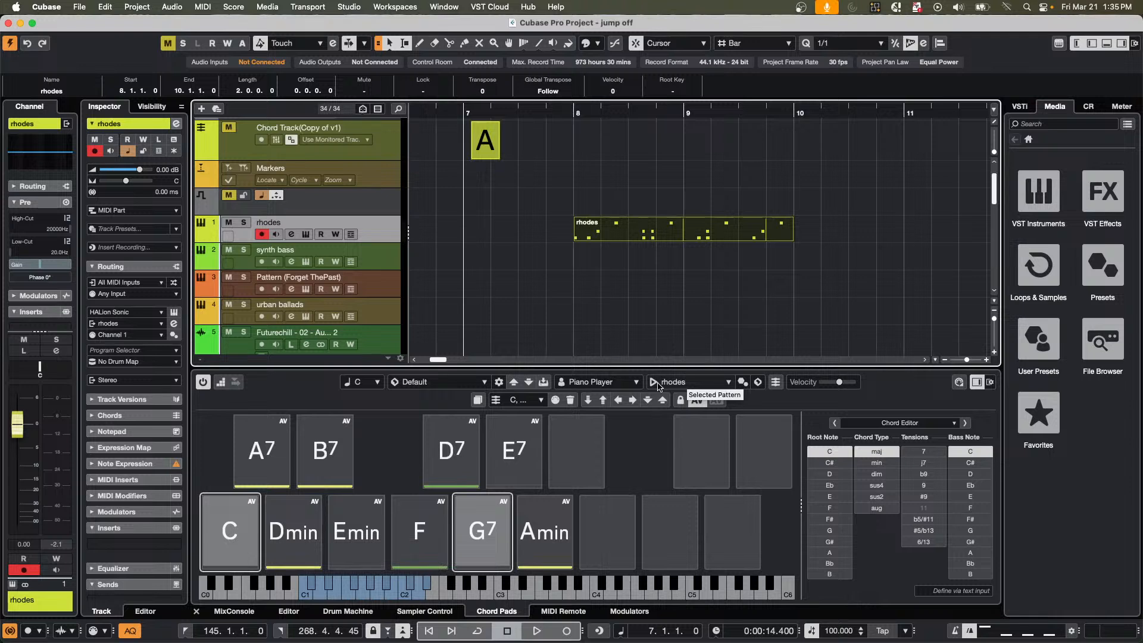
Open the E.Piano part in the Key Editor and detach the editor into its own window.
key(space)
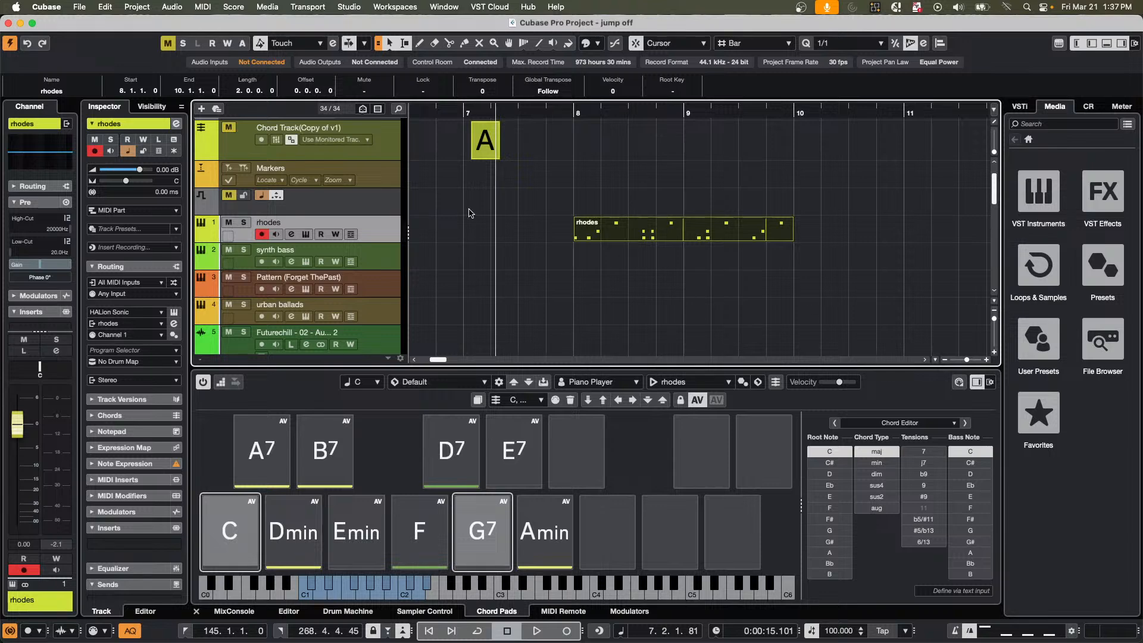
scroll(490, 214, down, 3)
scroll(490, 214, down, 7)
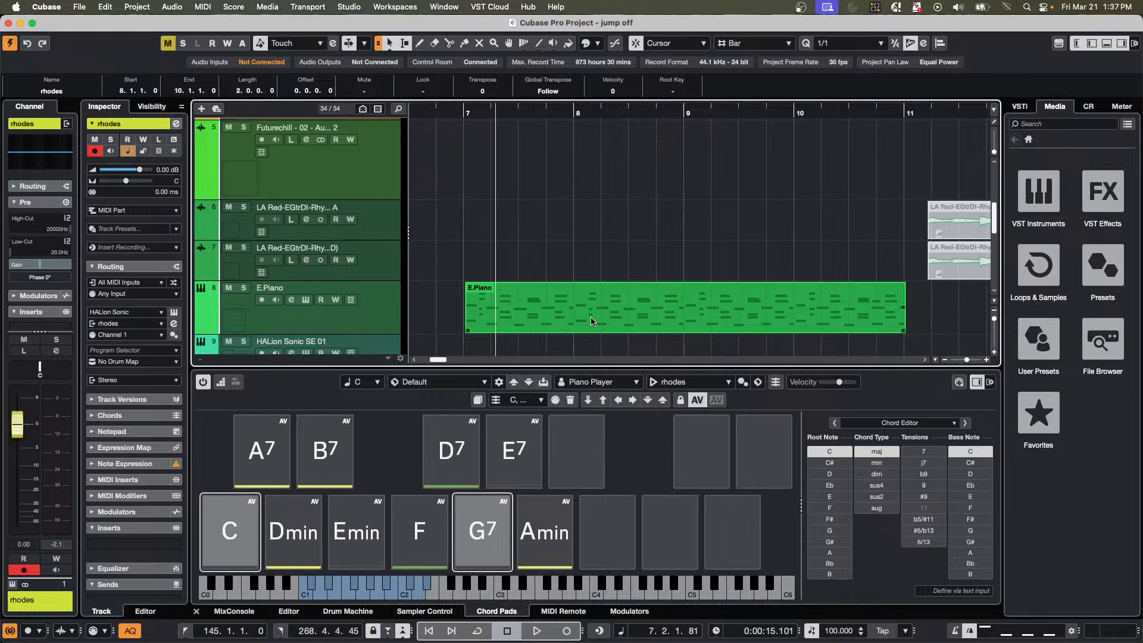
double_click(596, 314)
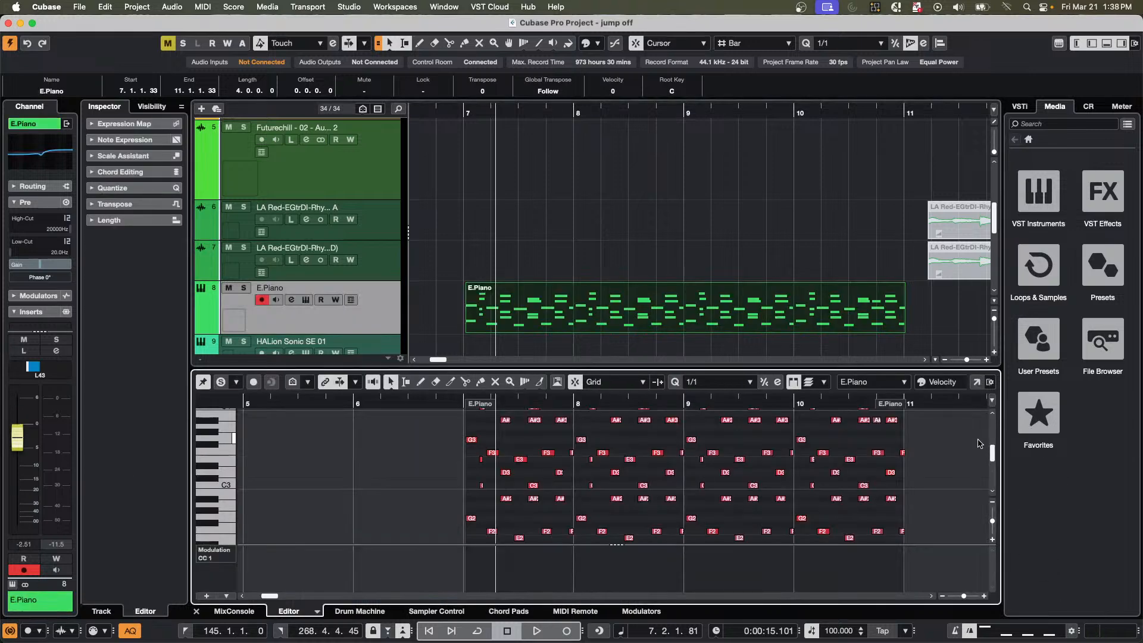
click(977, 383)
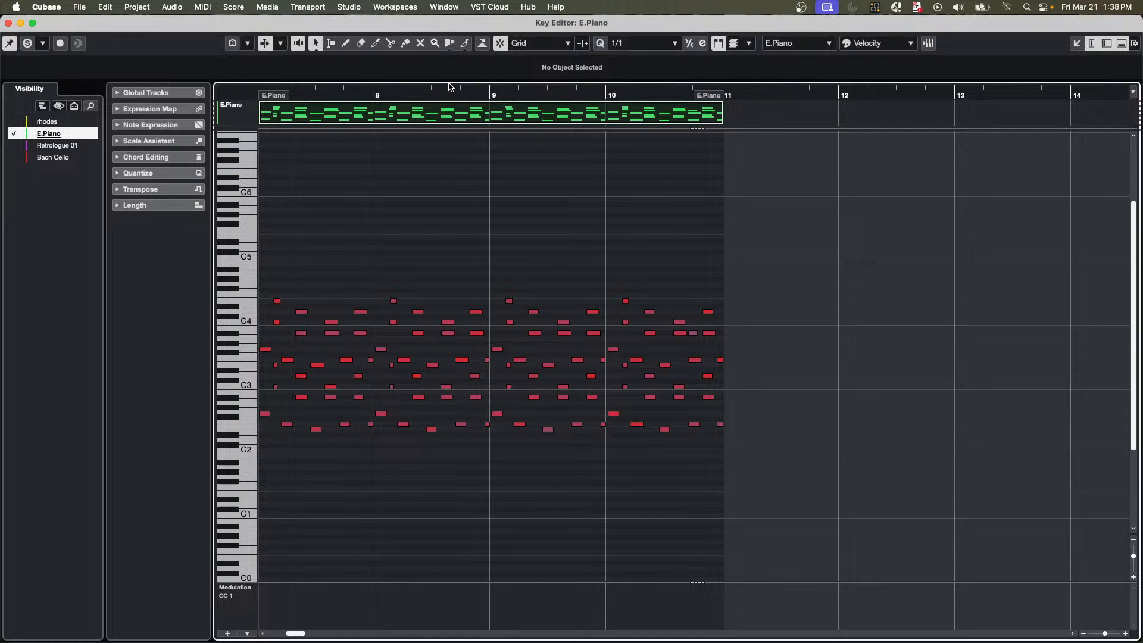
Set the Key Editor's quantize value to 1/16 and resize the four-note chord just before bar 9 along that grid.
drag(454, 93, 784, 562)
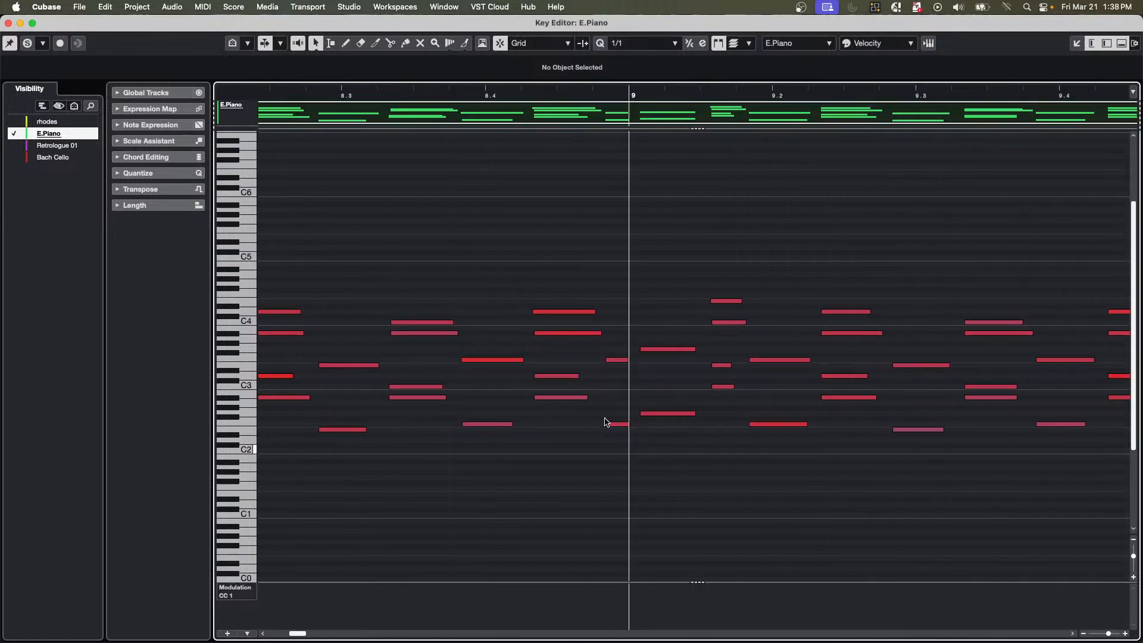
drag(560, 298, 573, 404)
key(super+z)
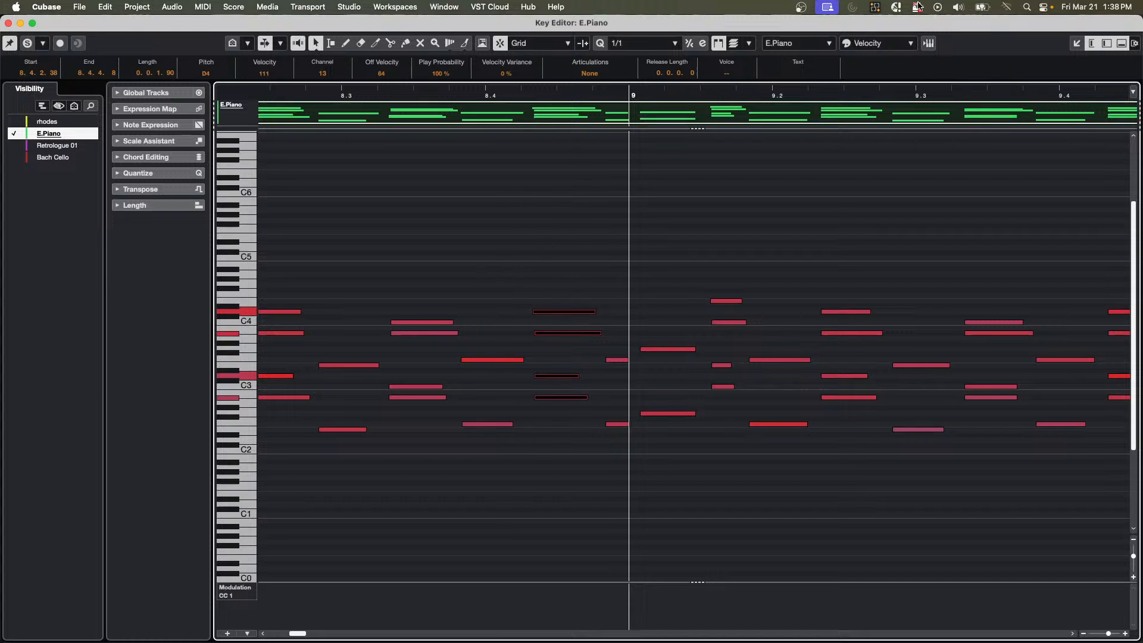
click(636, 44)
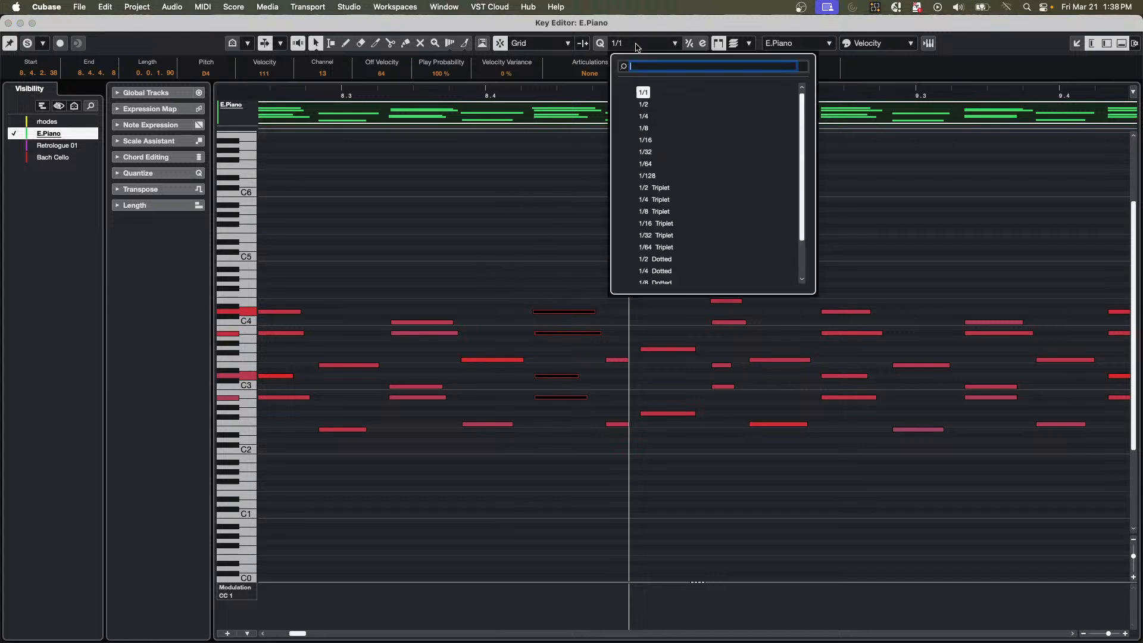
click(645, 140)
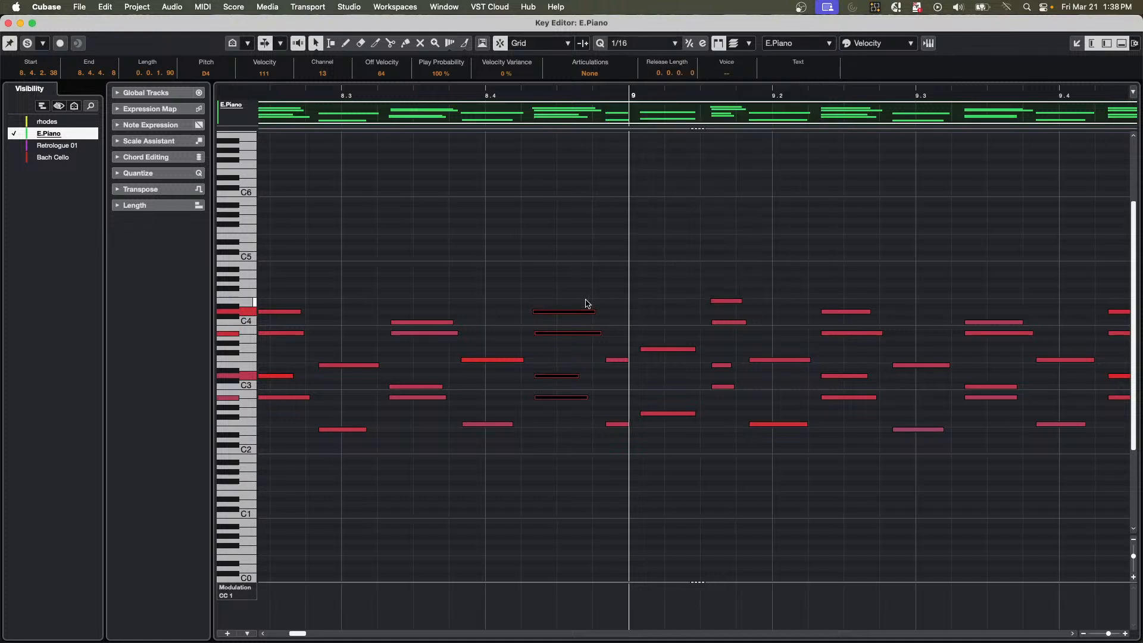
drag(592, 312, 541, 465)
click(582, 205)
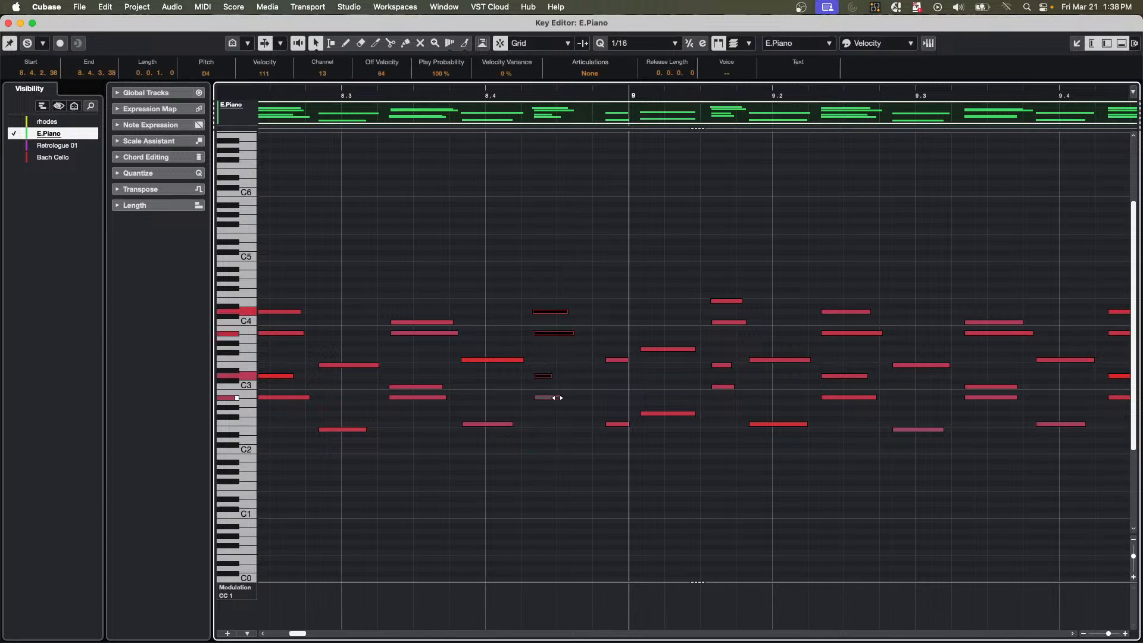
drag(560, 397, 606, 396)
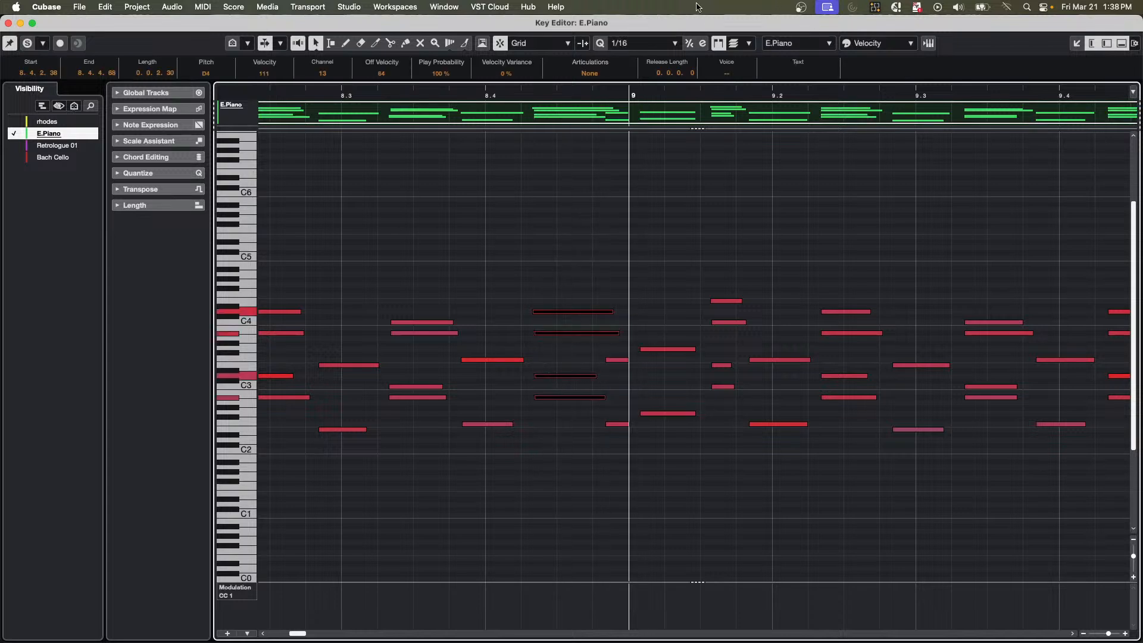
Set the quantize value to 1/1, stretch the two notes starting bar 9 to one full bar, and undo the stretch.
click(653, 44)
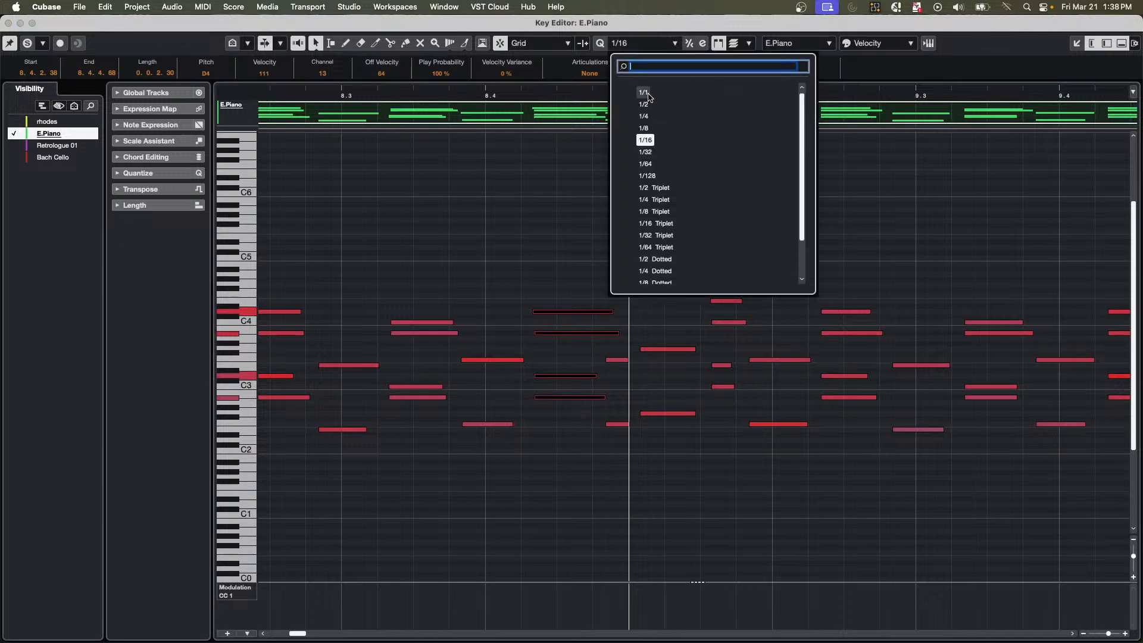
click(649, 93)
drag(682, 308, 662, 463)
drag(639, 91, 640, 63)
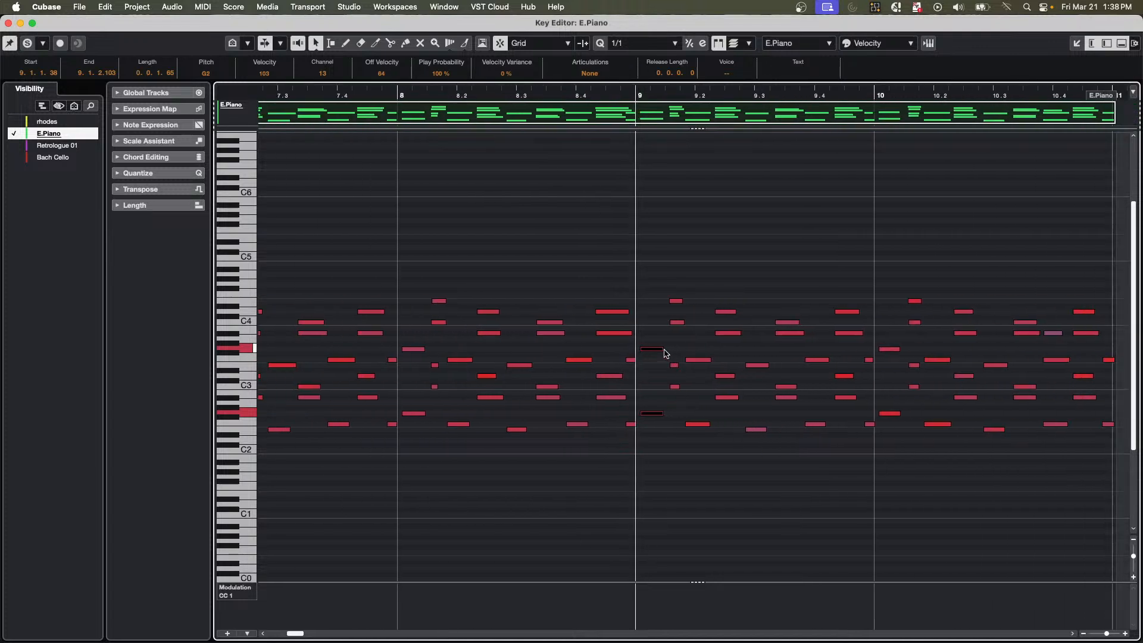
drag(662, 349, 740, 349)
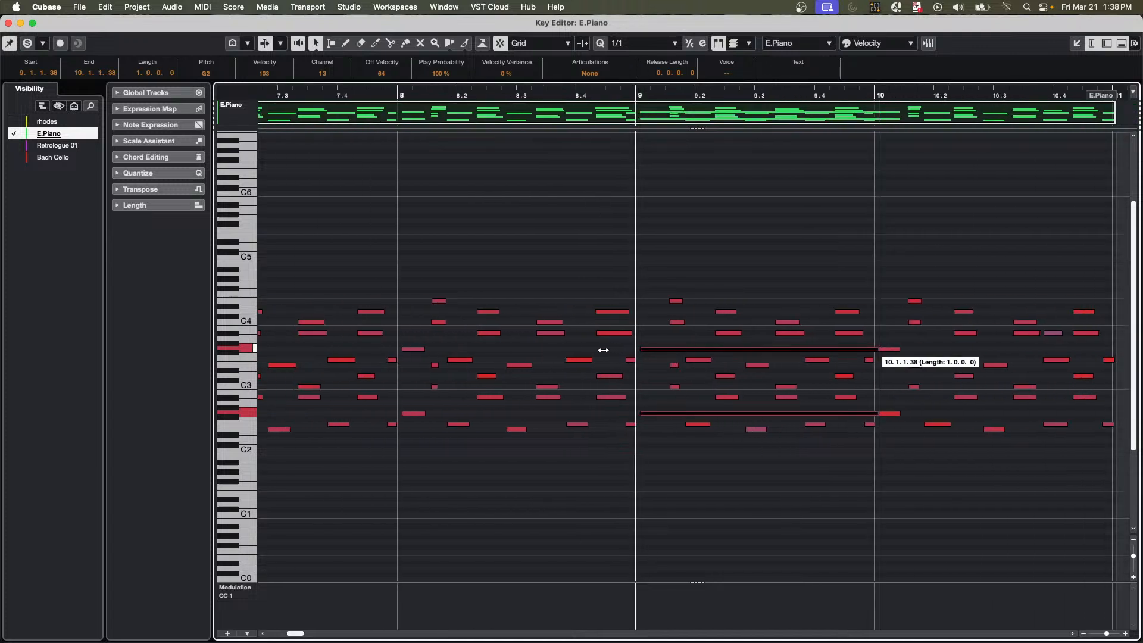
key(super+z)
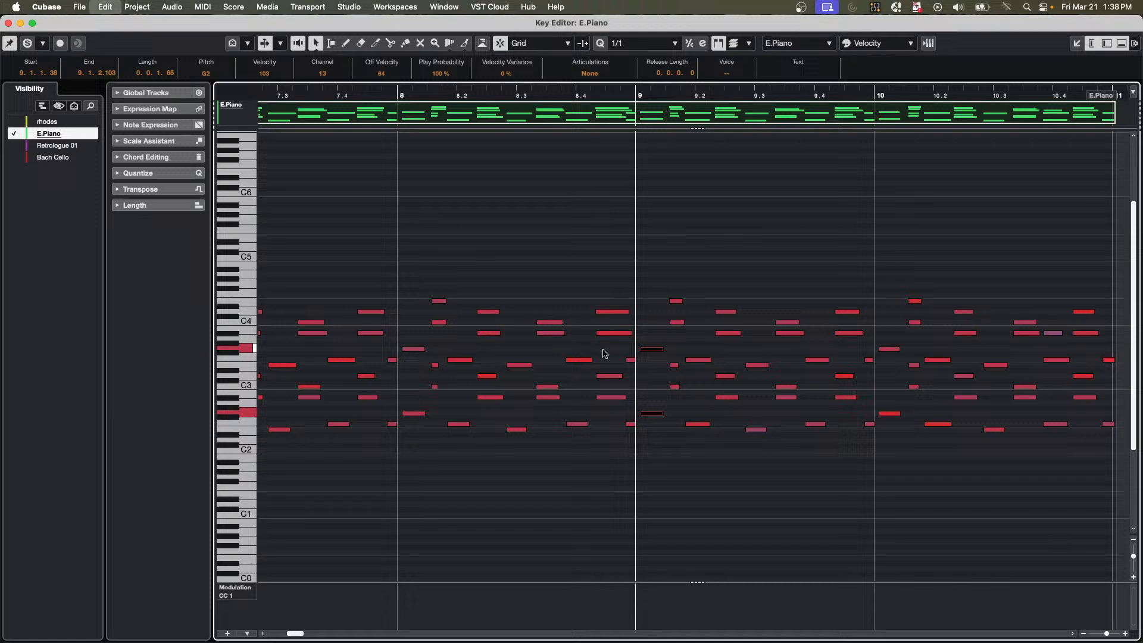
click(658, 44)
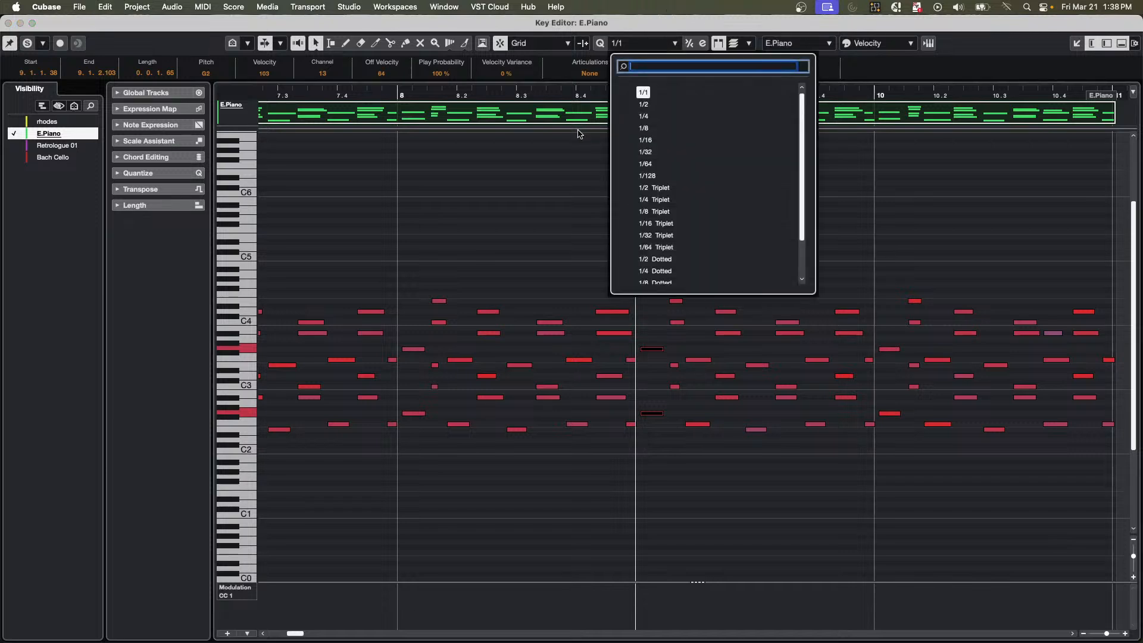
click(522, 131)
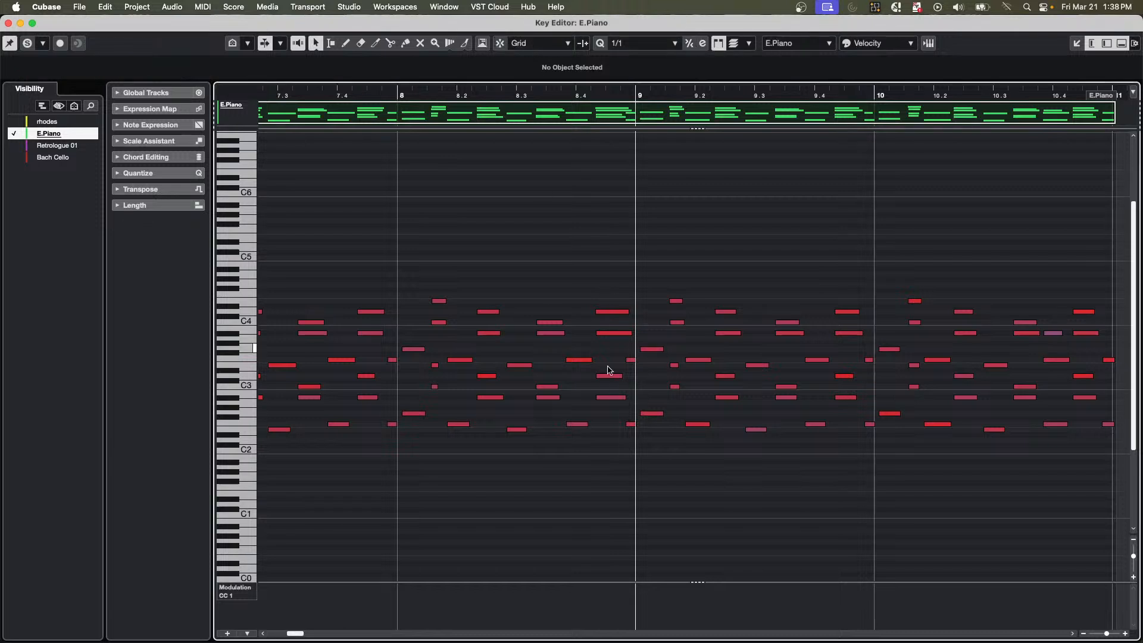
Move the four-note chord before bar 9 with snap off, move it again with snap on, and undo the changes.
drag(607, 293, 629, 386)
drag(608, 312, 619, 312)
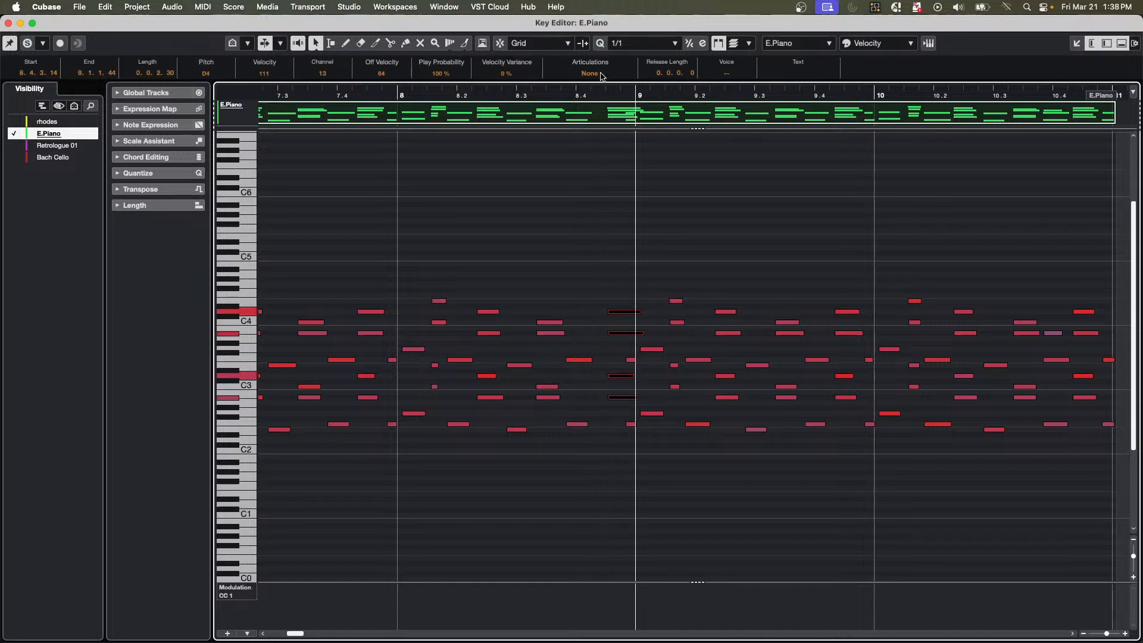
key(j)
key(j)
key(j)
key(super+z)
key(super+z)
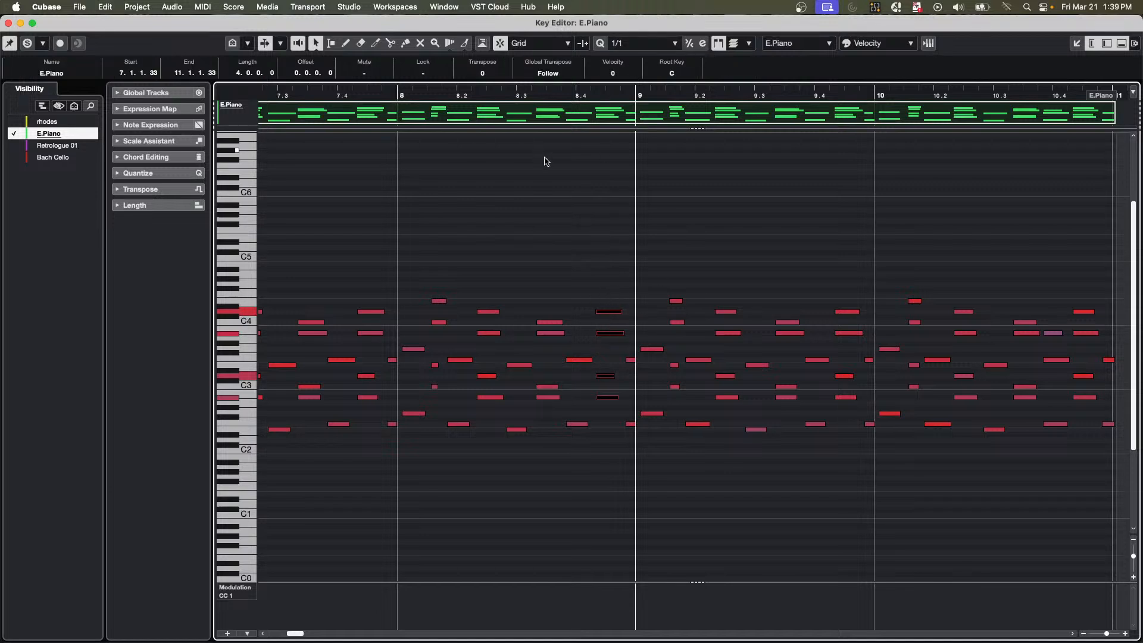
drag(620, 314, 589, 315)
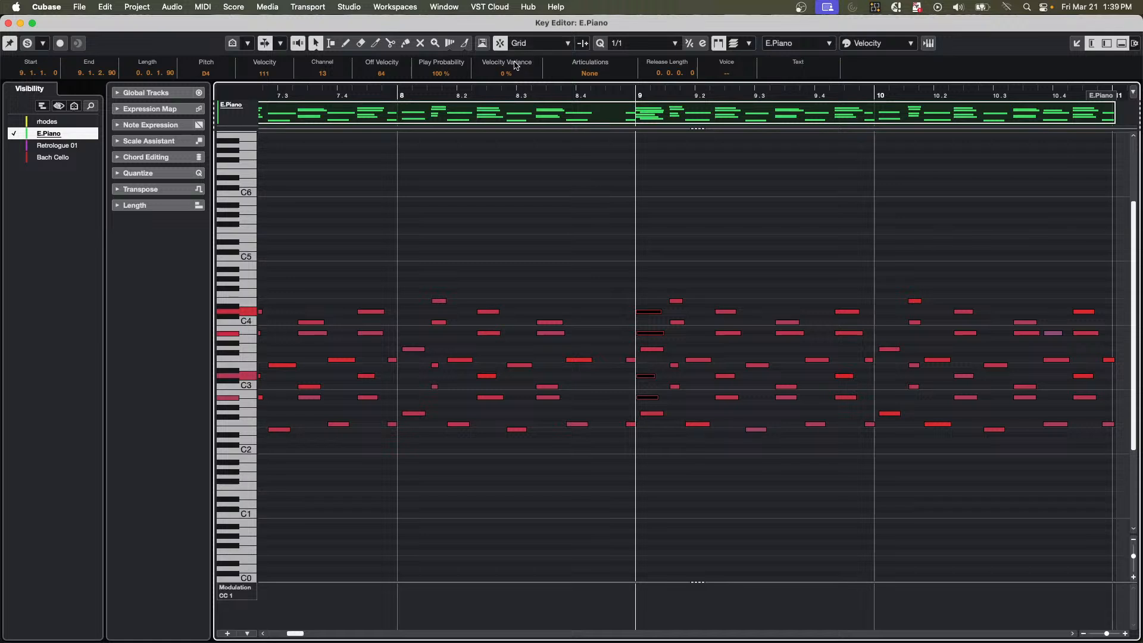
key(super+z)
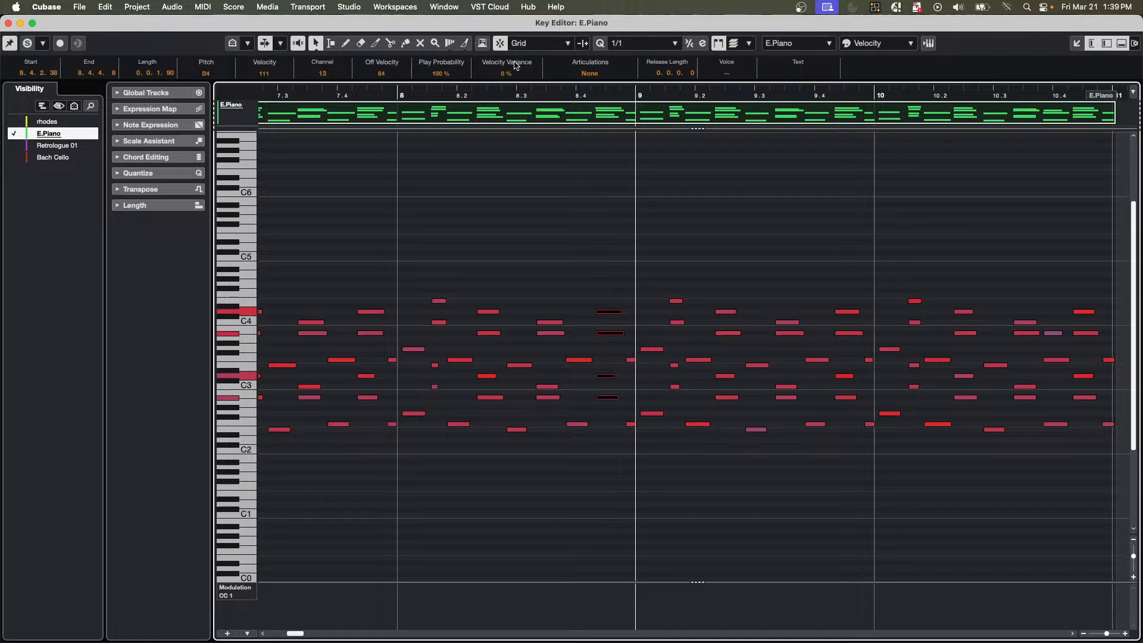
Close the Key Editor window and open the Summer Drum Machine track's pattern in a maximized Pattern Editor.
click(8, 24)
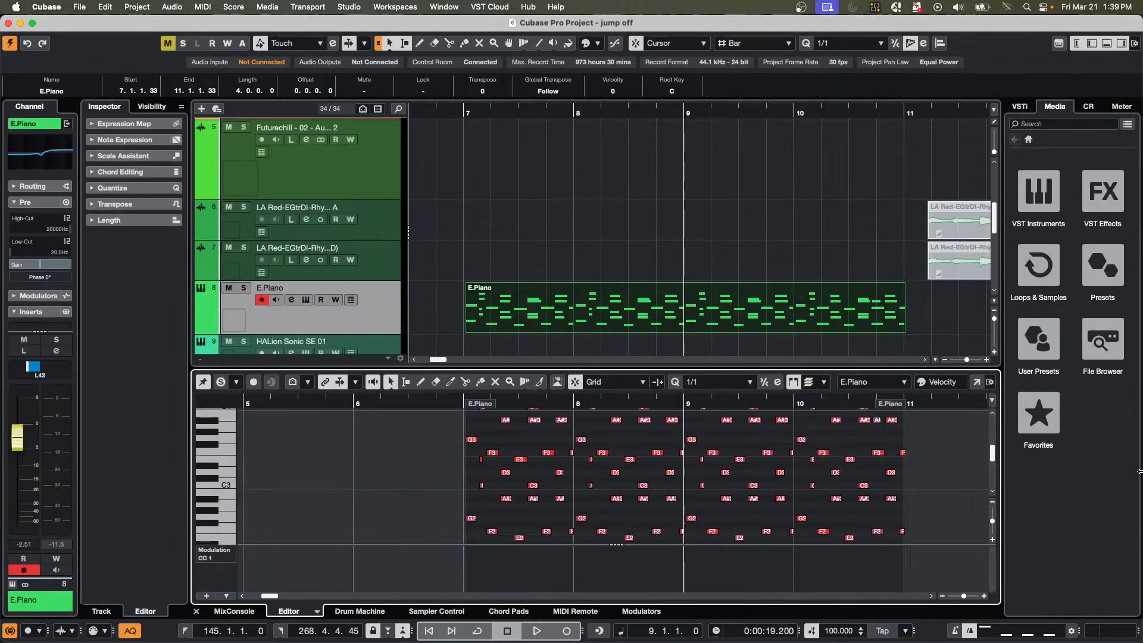
scroll(902, 441, down, 5)
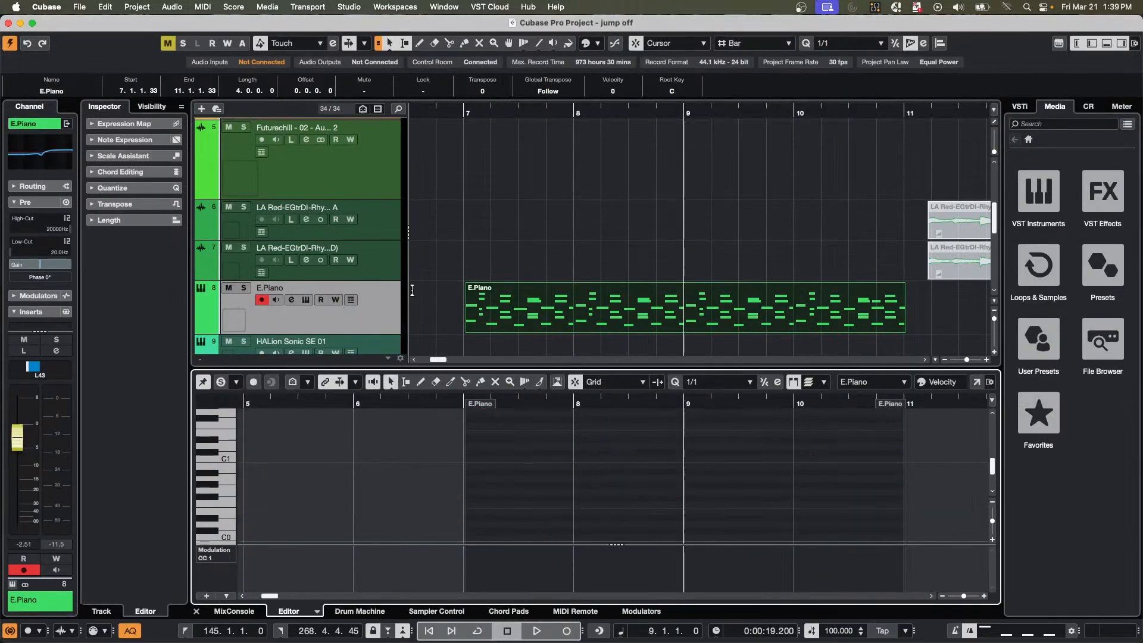
scroll(446, 239, down, 10)
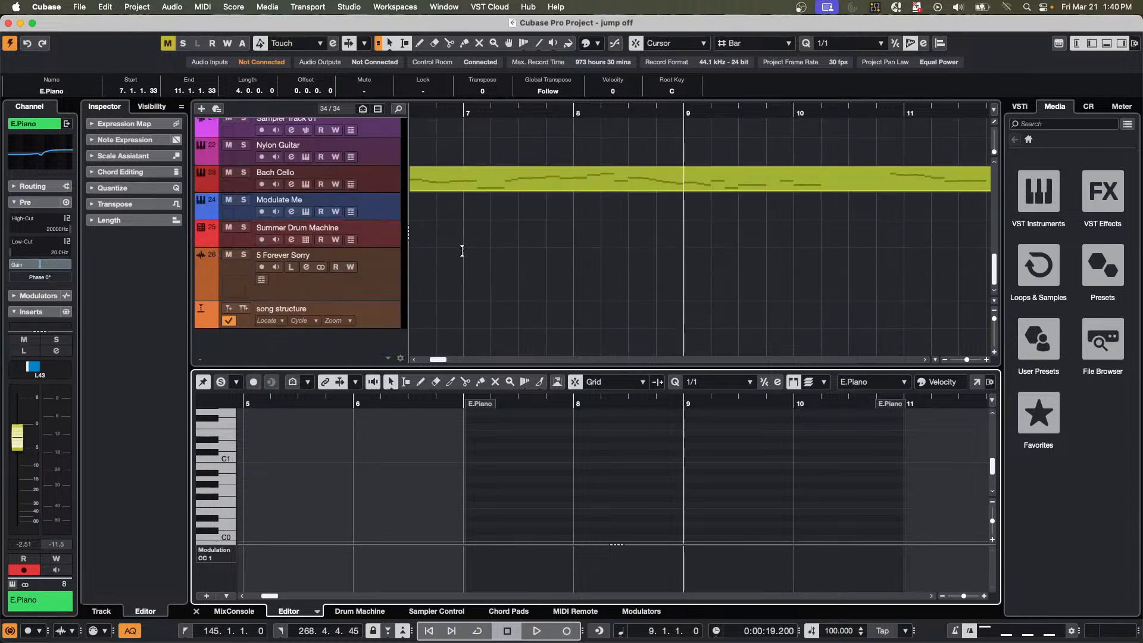
click(390, 233)
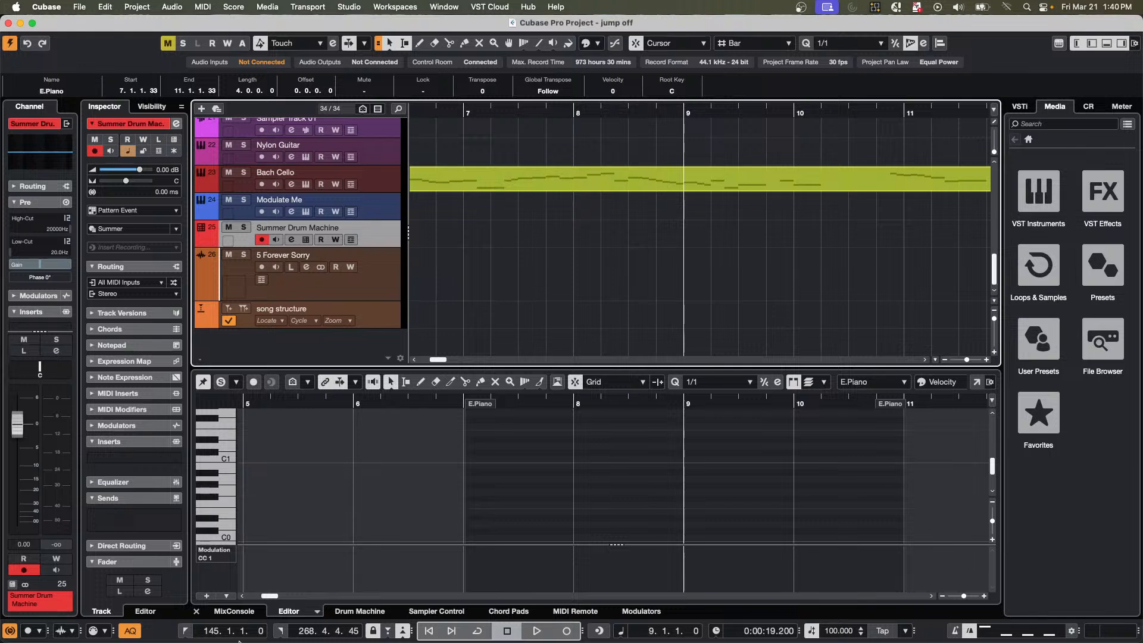
click(287, 613)
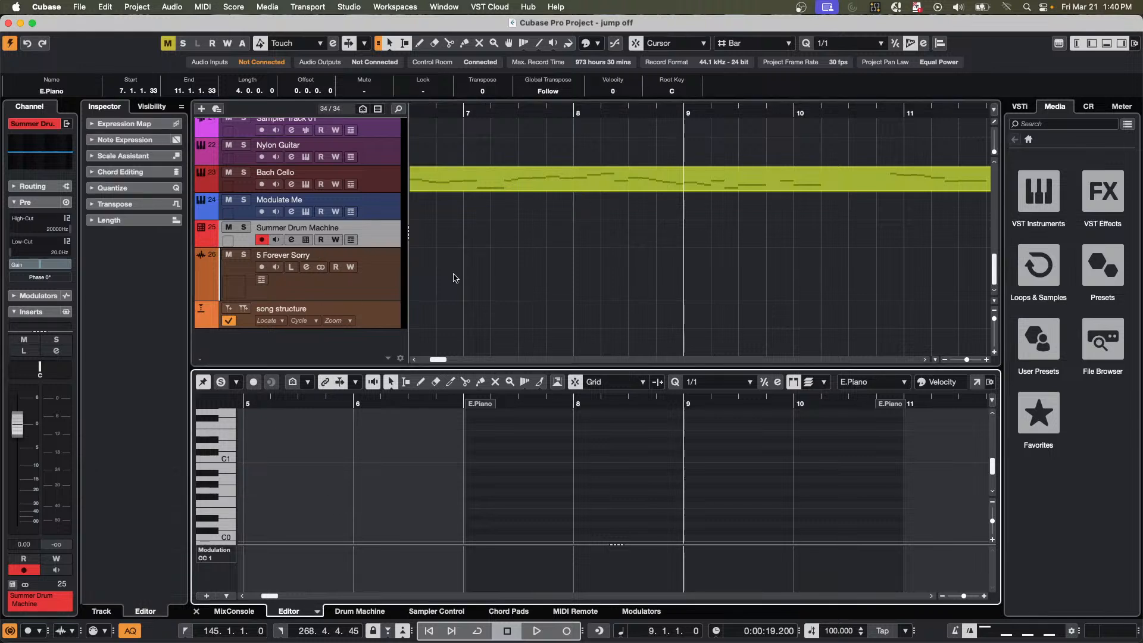
click(202, 6)
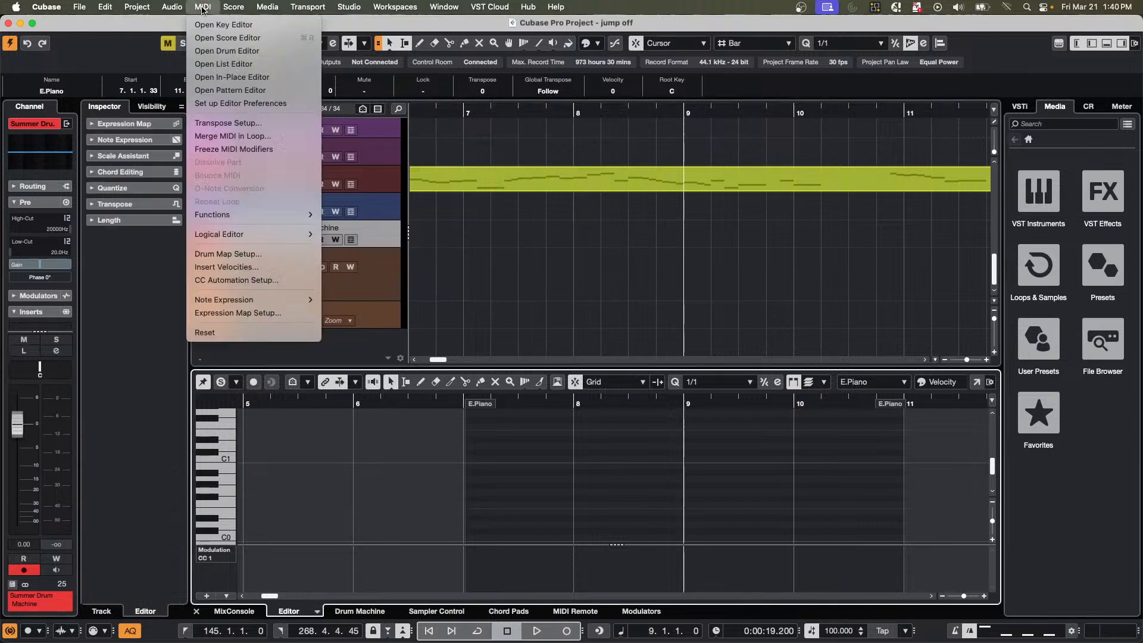
click(243, 91)
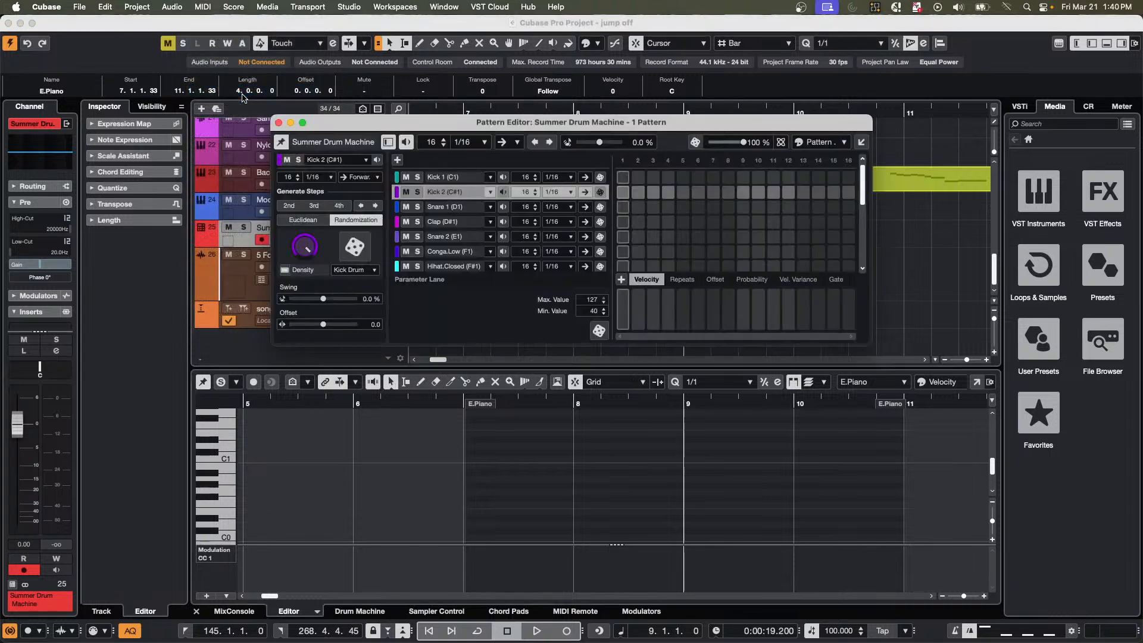
click(303, 122)
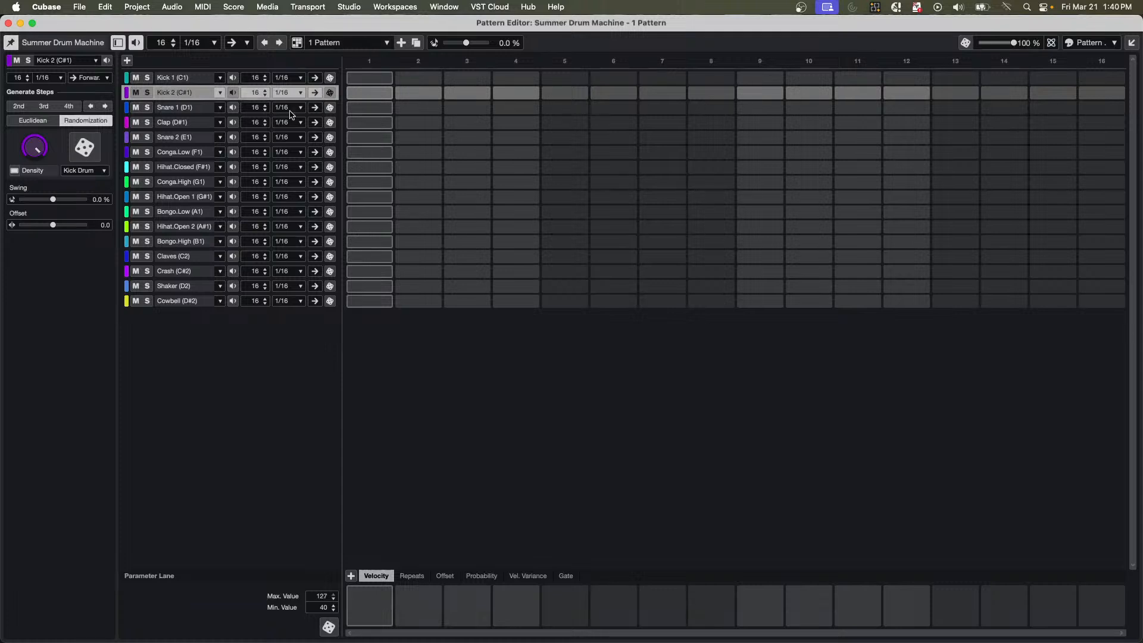
Start playback, move the Pattern Editor window aside, and solo the Summer Drum Machine track.
key(space)
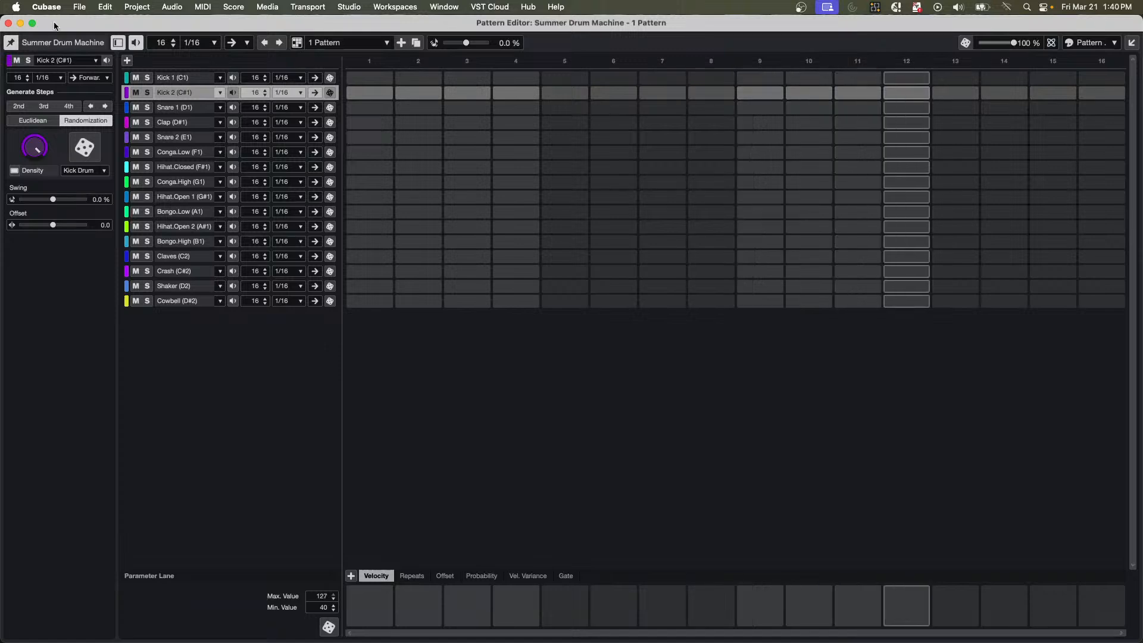
double_click(55, 25)
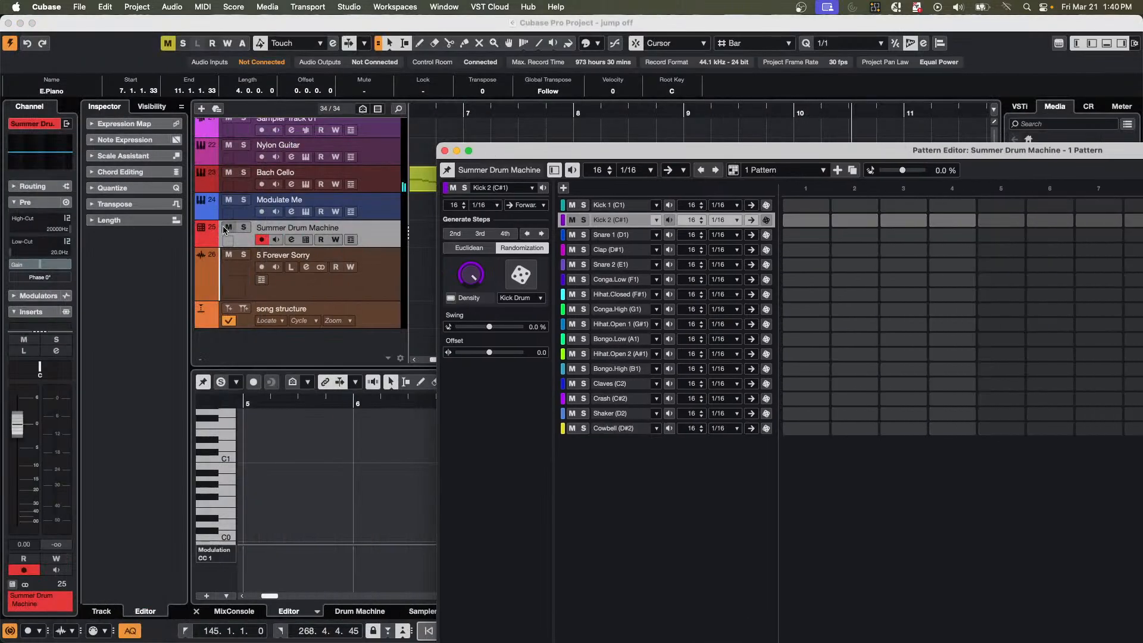
click(242, 229)
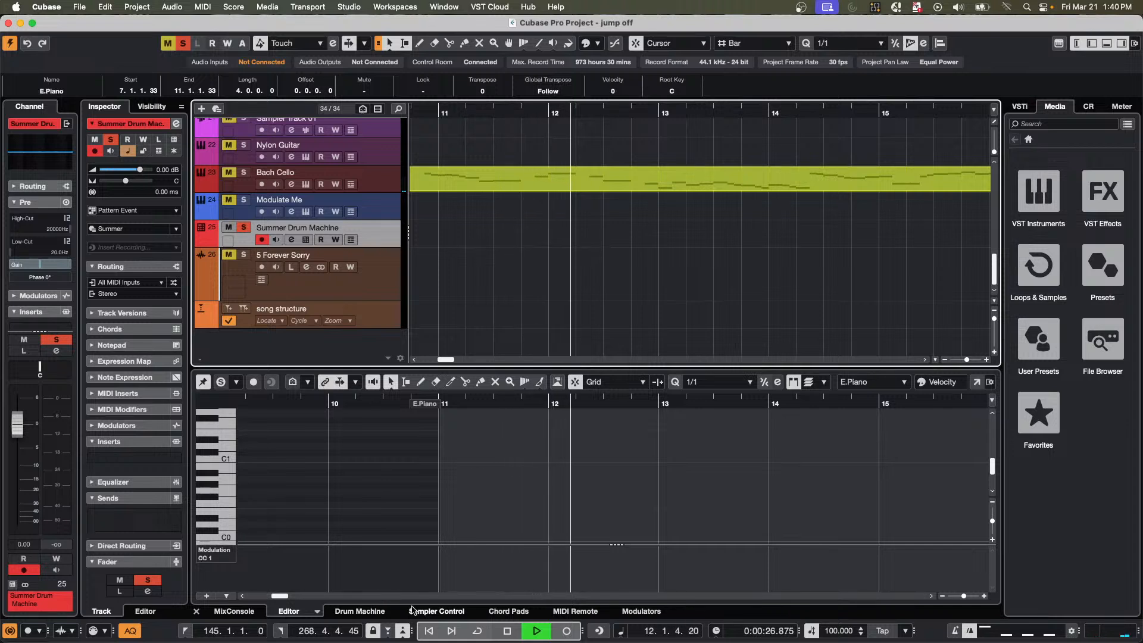
Create a one-bar pattern event at bar 11 on Summer Drum Machine, open it in the docked Pattern Editor, and delete the event.
click(318, 612)
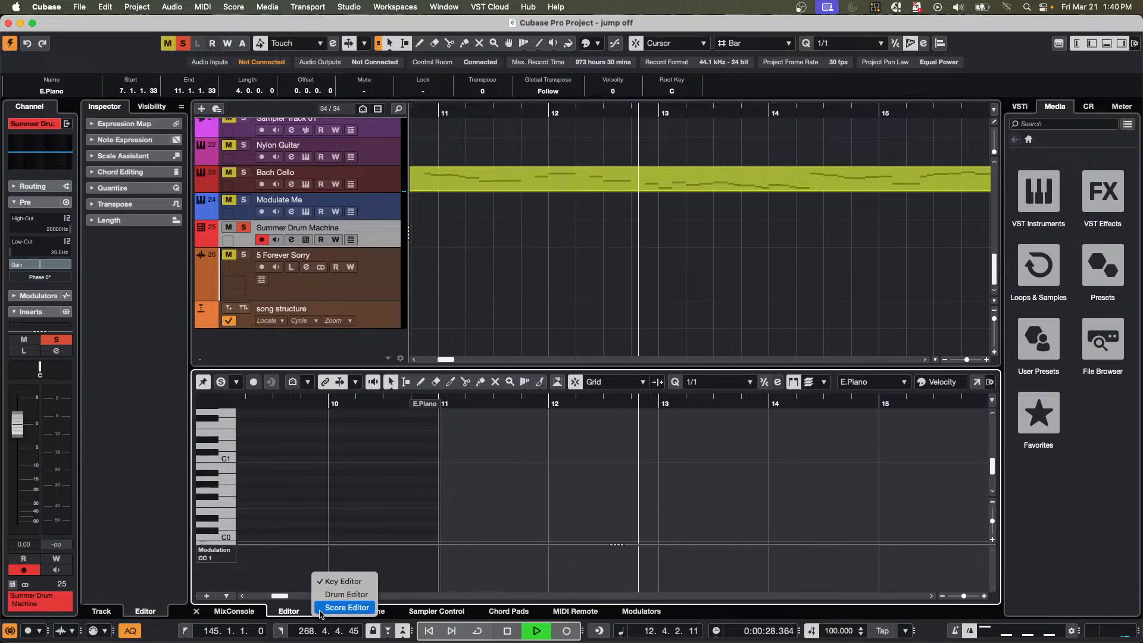
click(288, 615)
click(435, 241)
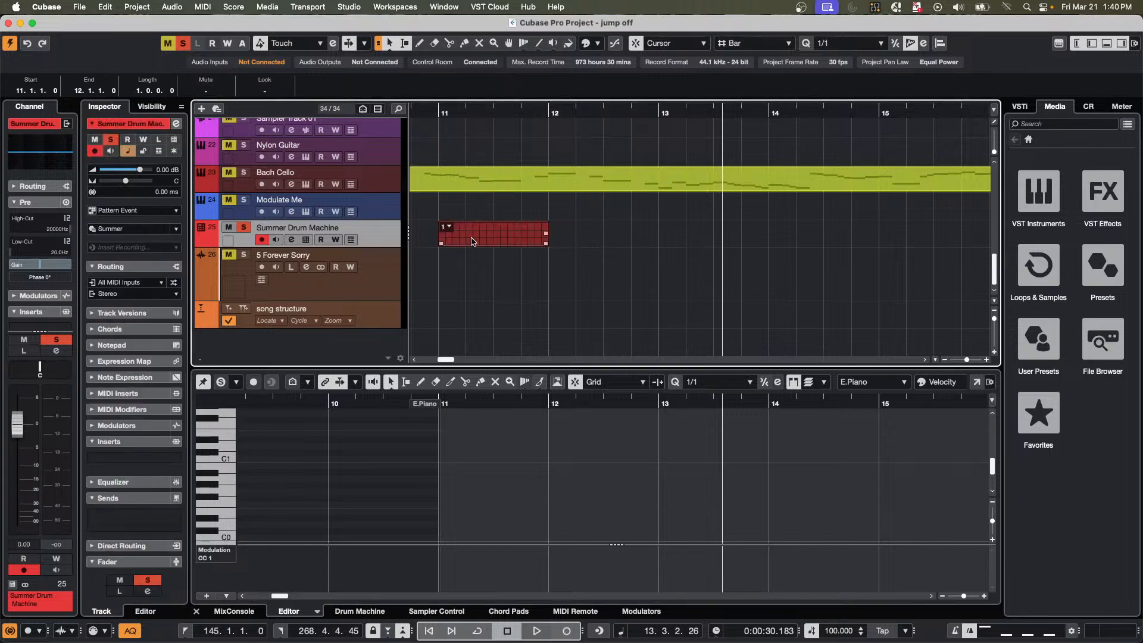
double_click(472, 241)
right_click(470, 243)
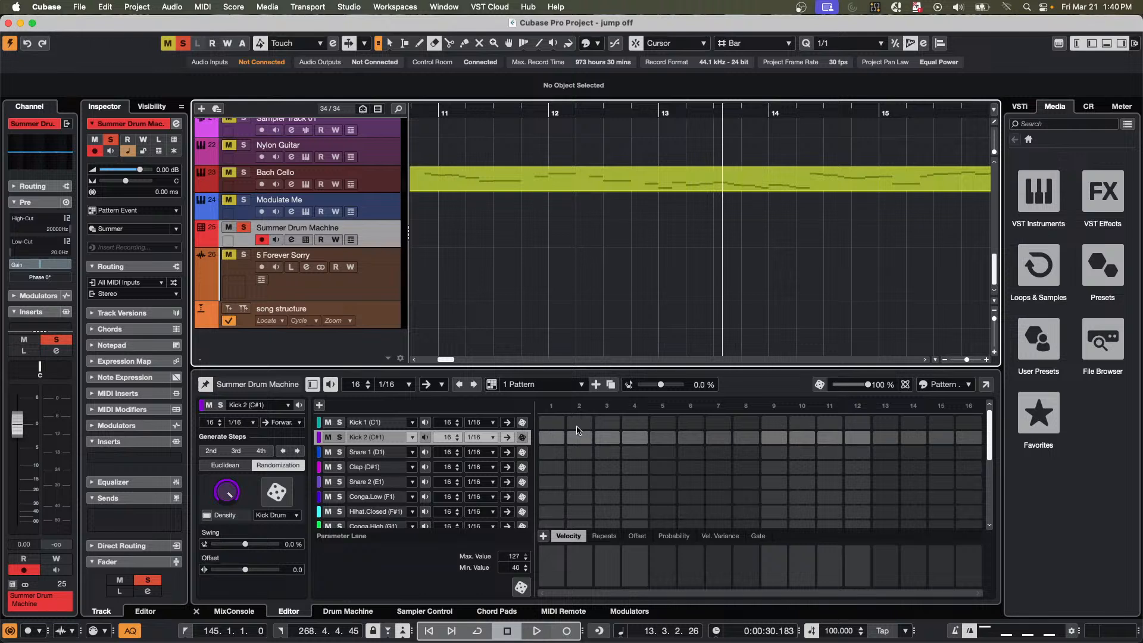
During playback, program Kick 1 on steps 1, 9 and 10 and Snare 1 on steps 5, 7 and 13, lowering step 7's velocity.
click(551, 423)
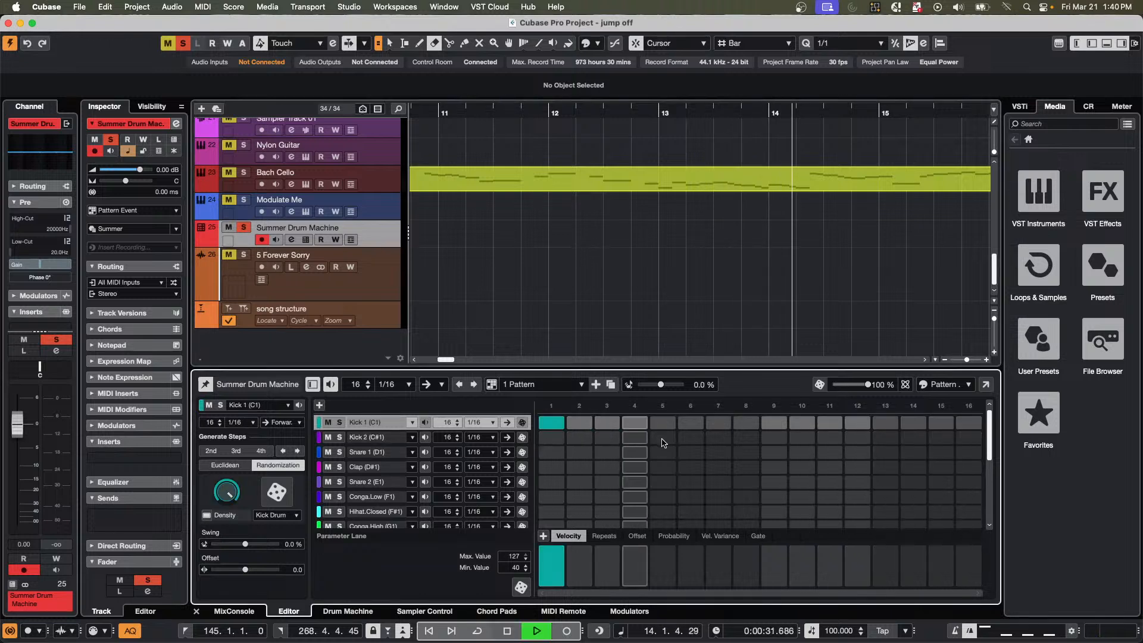
click(662, 452)
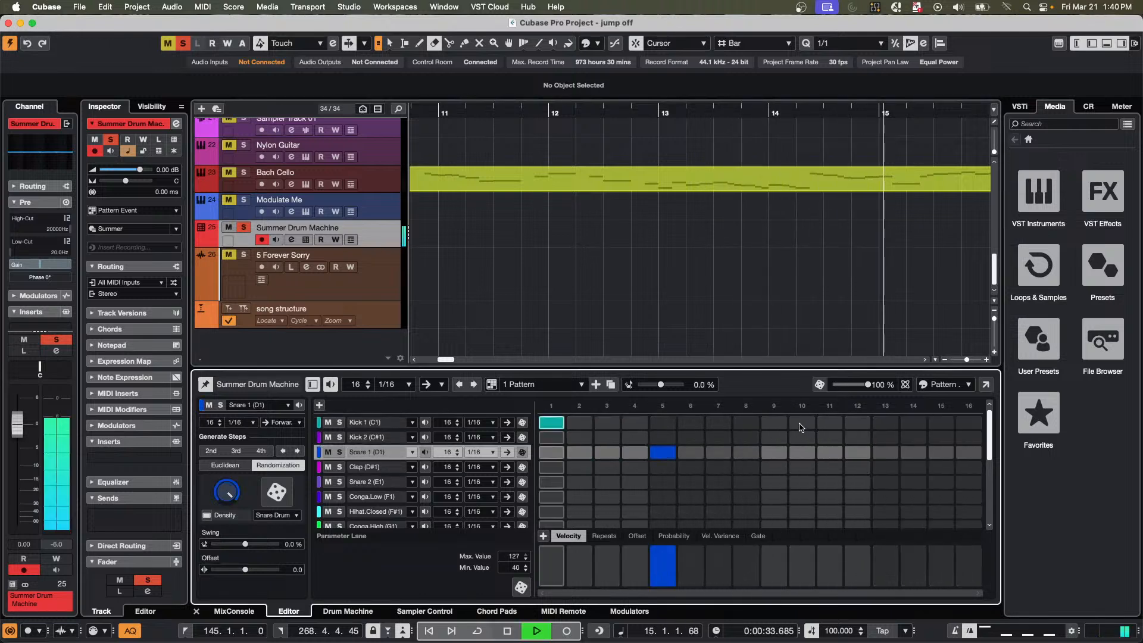
click(800, 425)
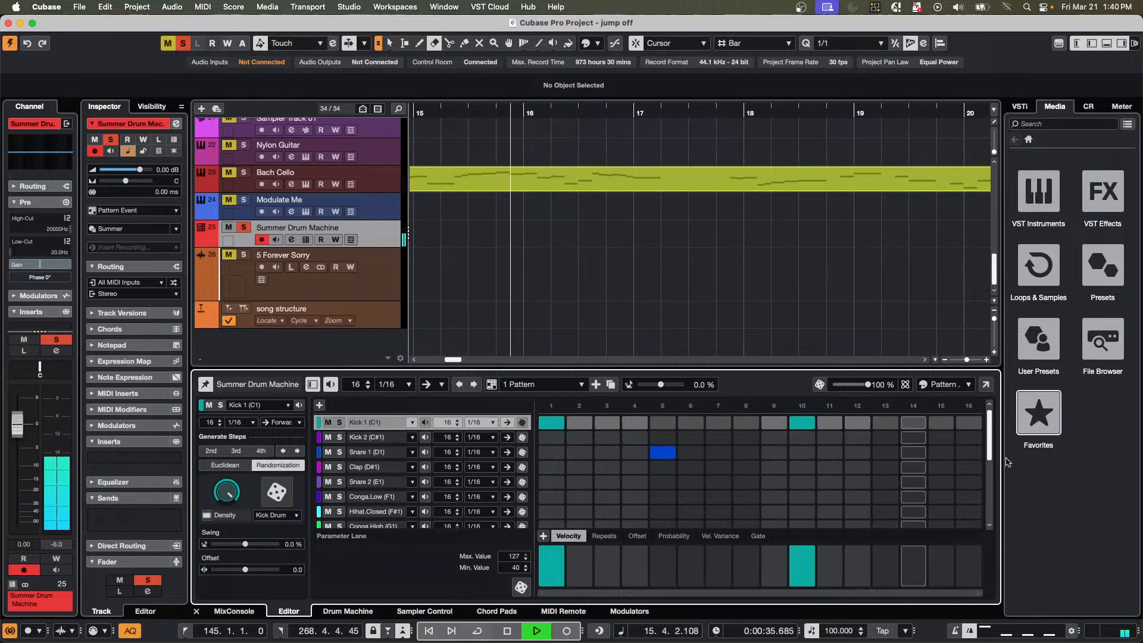
click(895, 456)
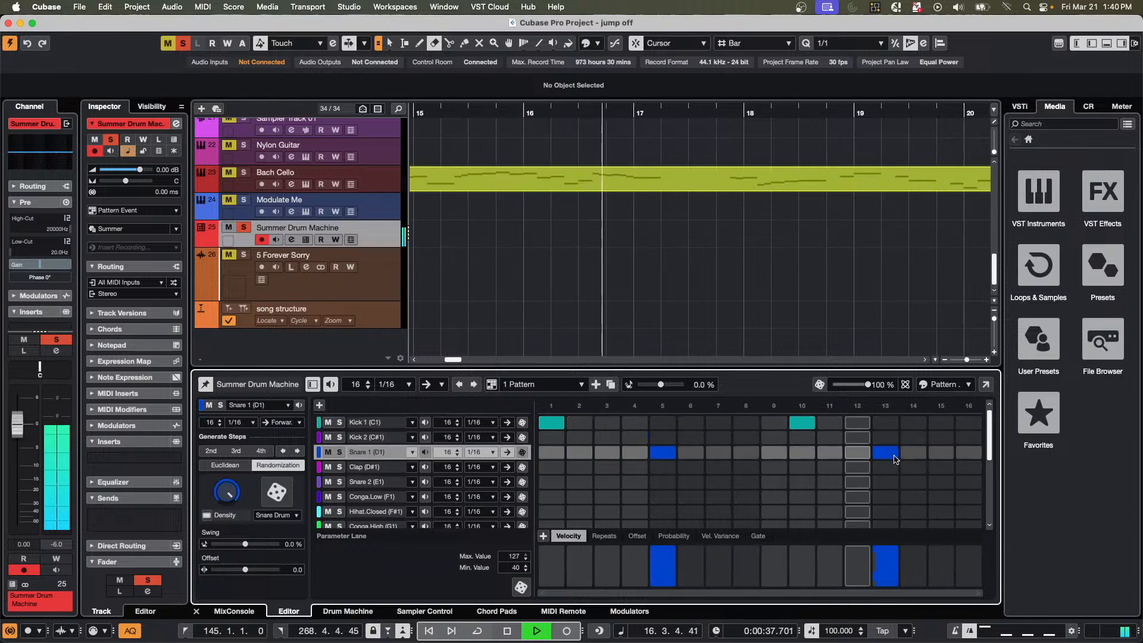
click(774, 424)
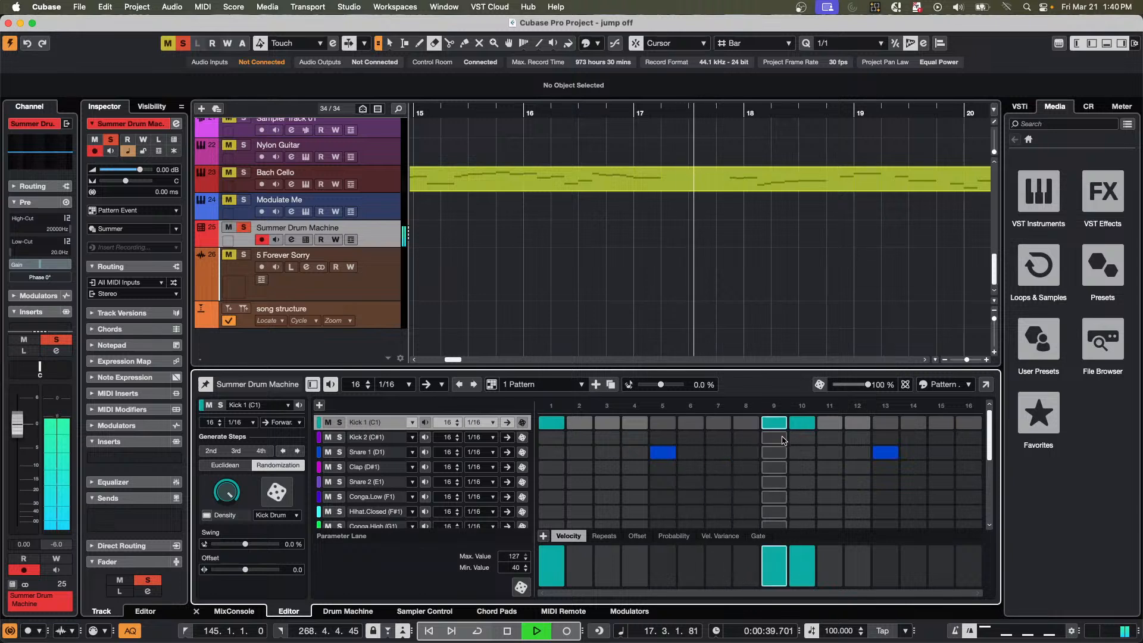
click(714, 452)
click(723, 567)
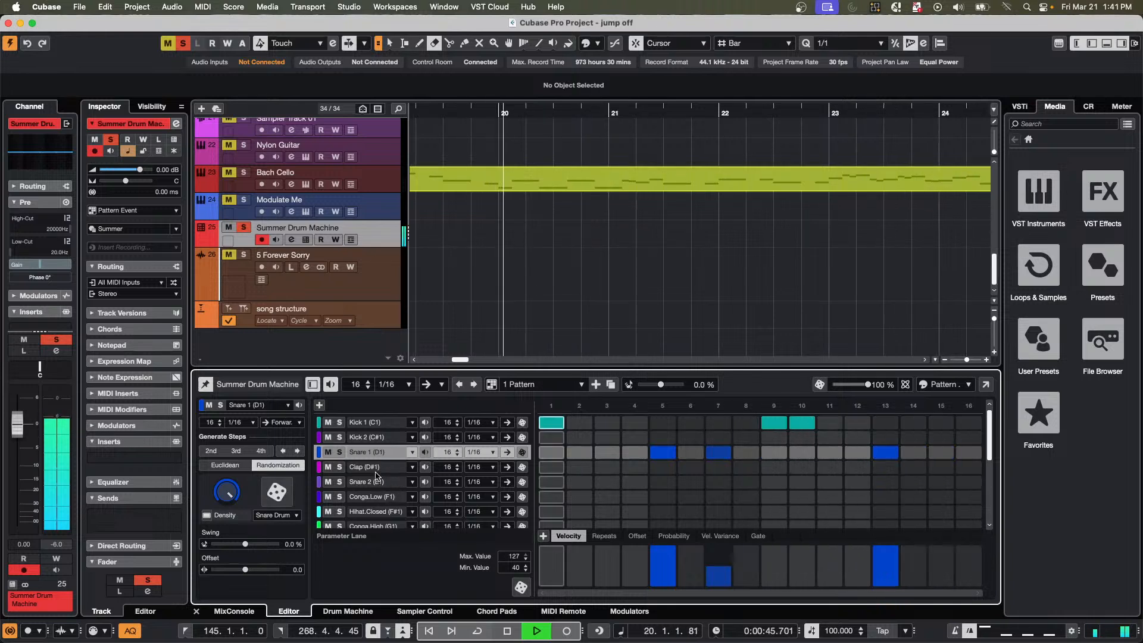
Fill the Hihat.Closed (F#1) lane with Euclidean-generated steps using 9 pulses.
click(374, 511)
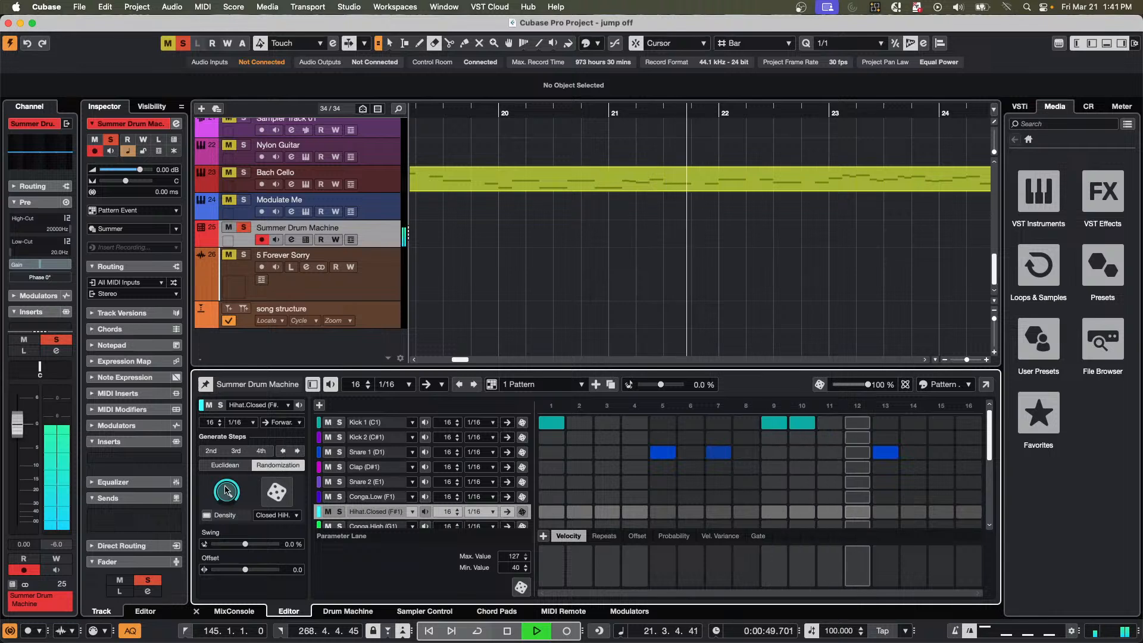
click(225, 465)
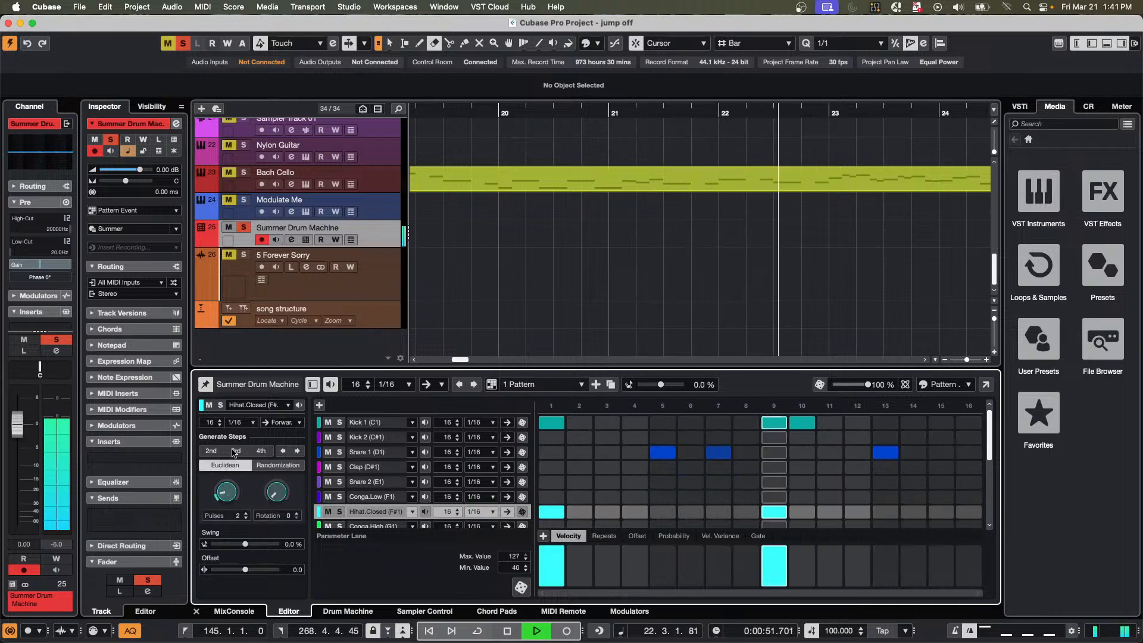
drag(232, 452, 253, 360)
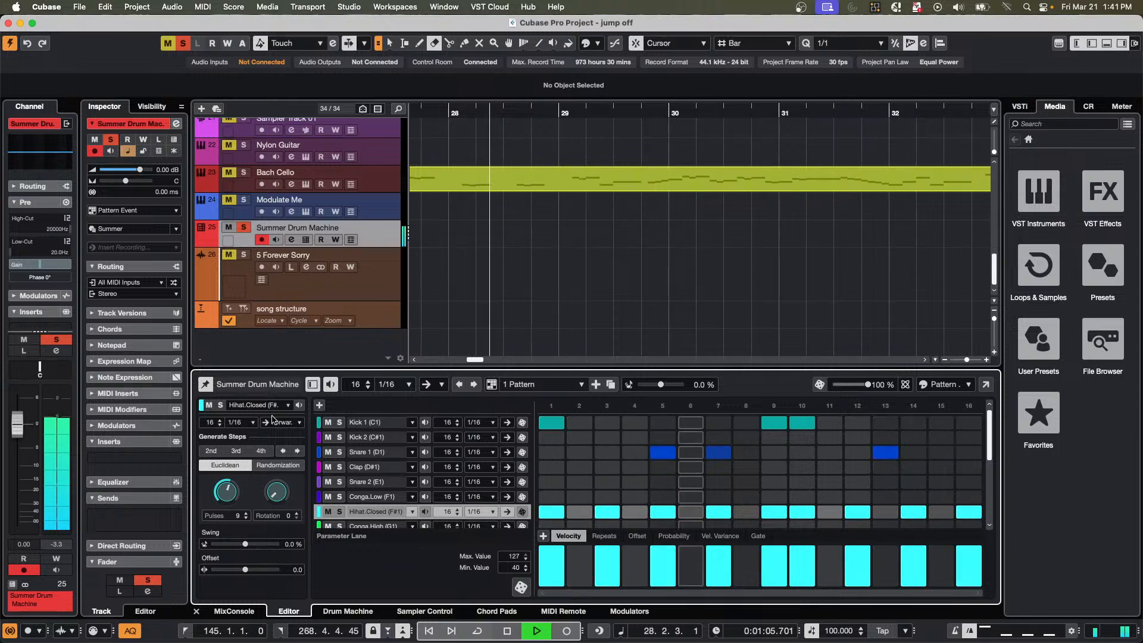
Duplicate the current pattern and reassign the Kick 1 lane's pitch to Conga.High (G1).
click(582, 385)
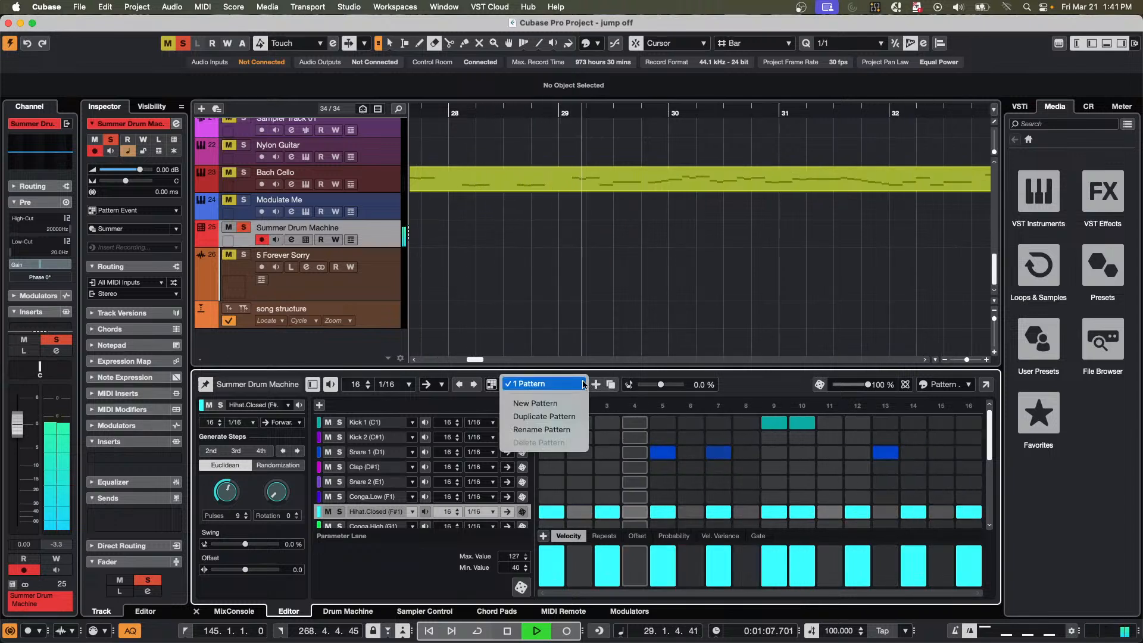
click(564, 417)
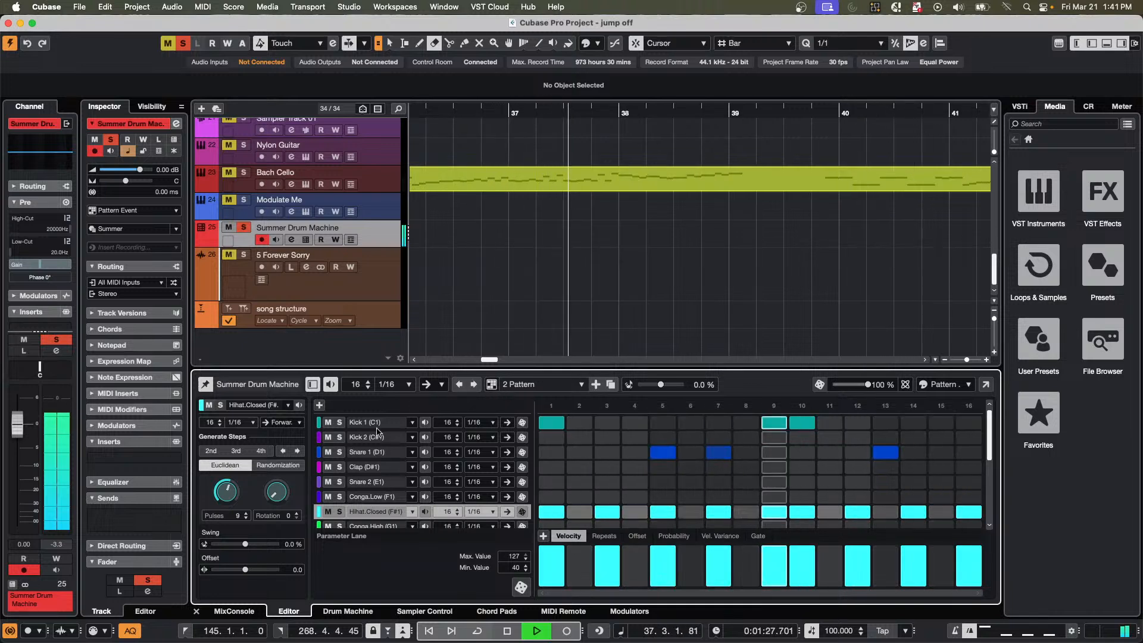
click(413, 422)
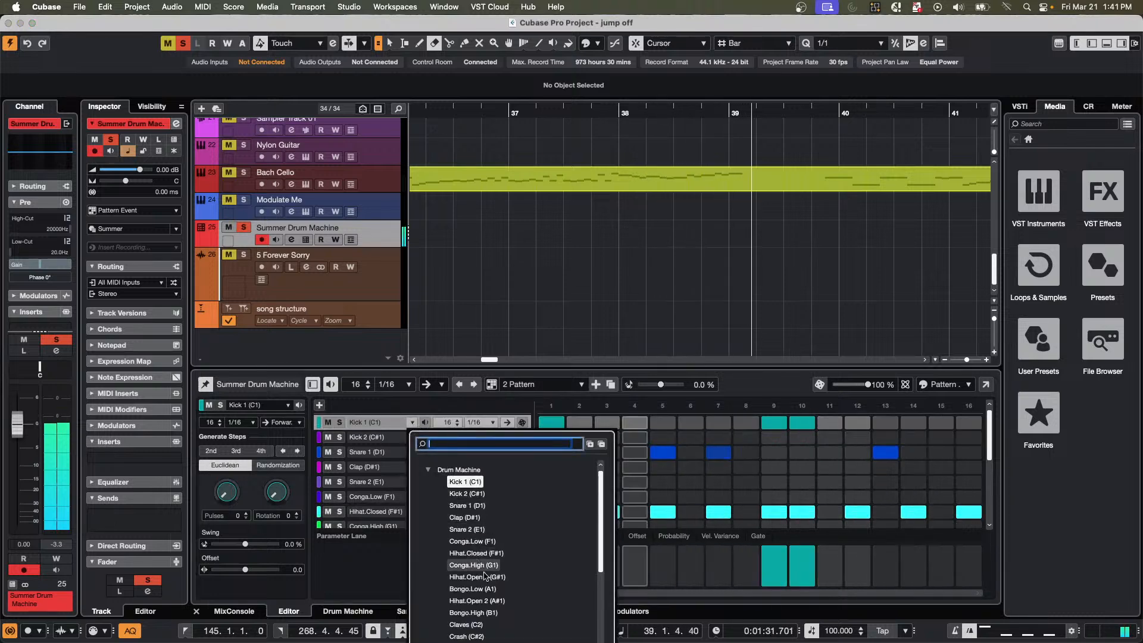
click(471, 565)
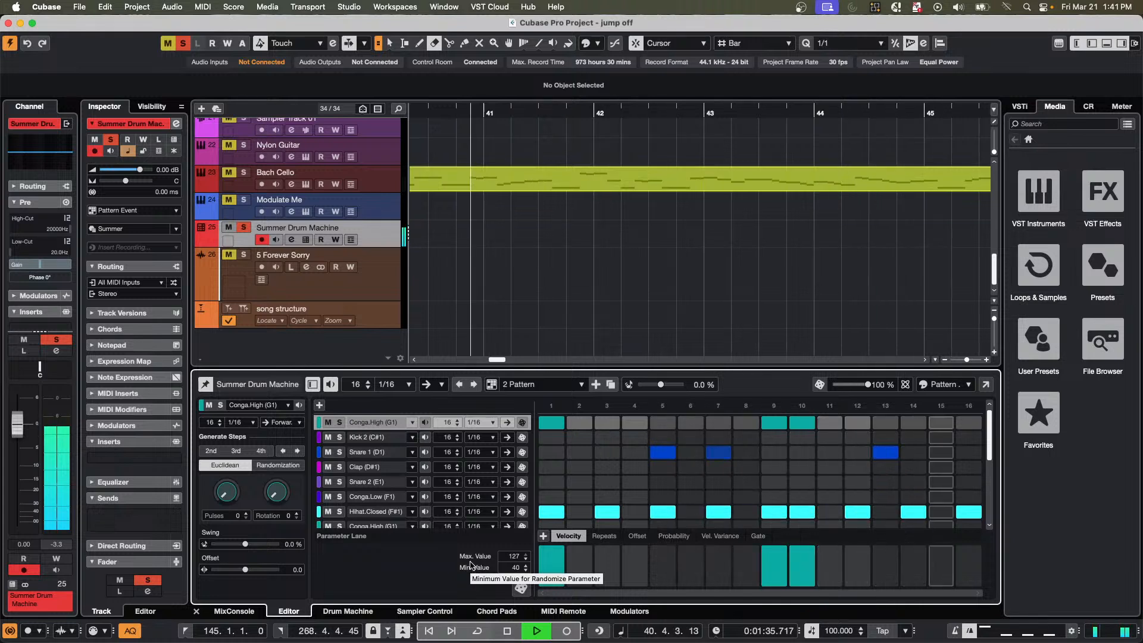
Switch back to 1 Pattern and reassign the first lane's pitch to Kick 1 (C1).
click(583, 386)
click(532, 371)
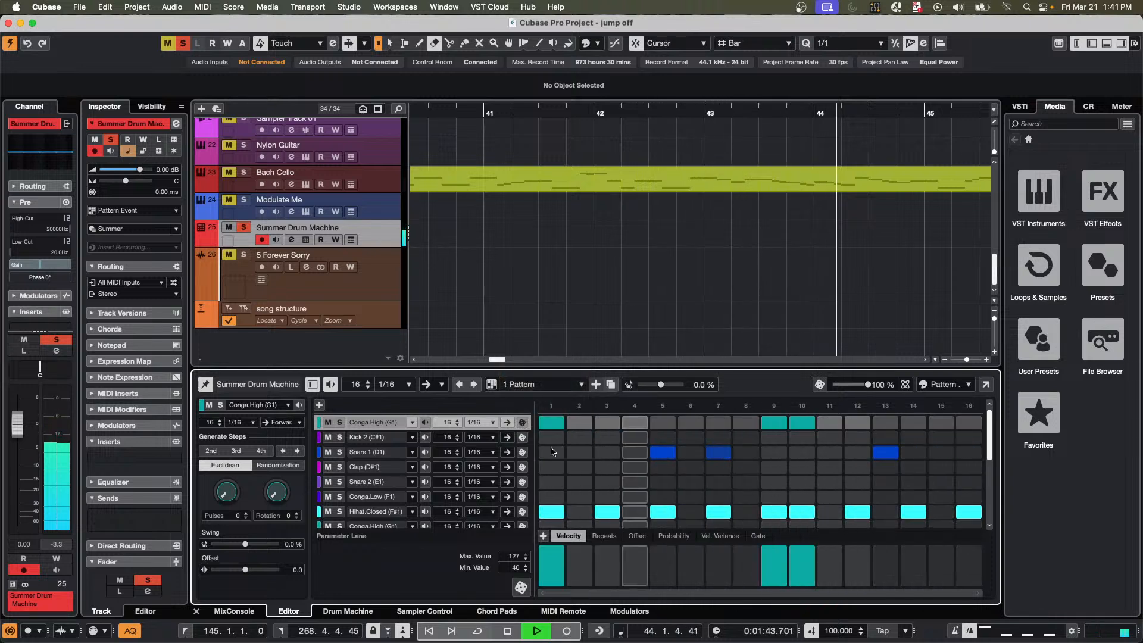
click(412, 423)
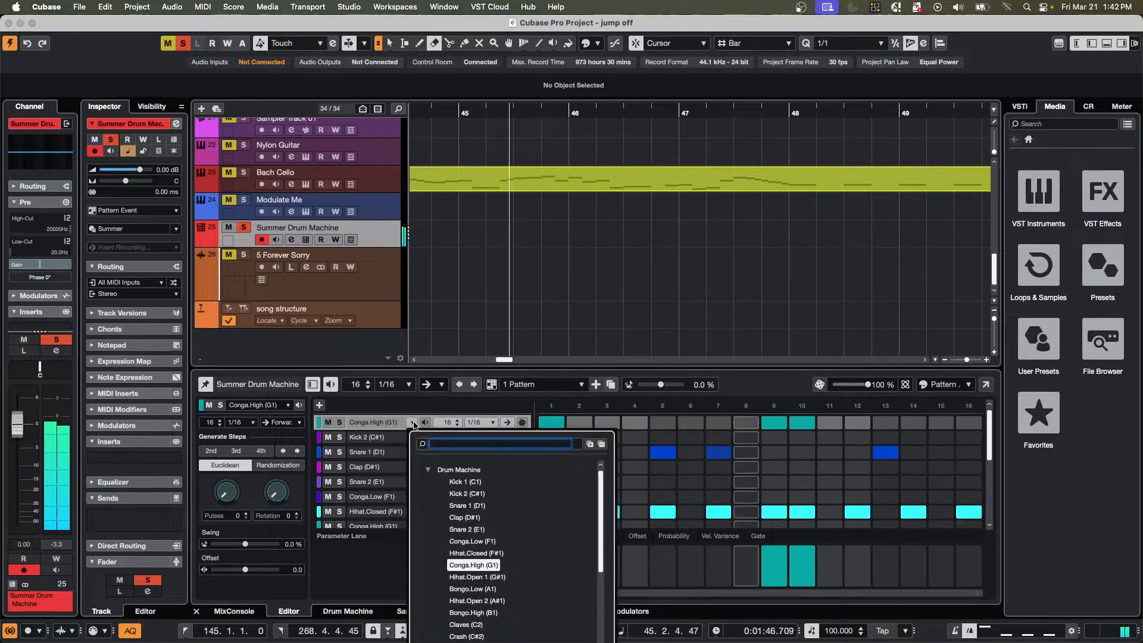
click(467, 482)
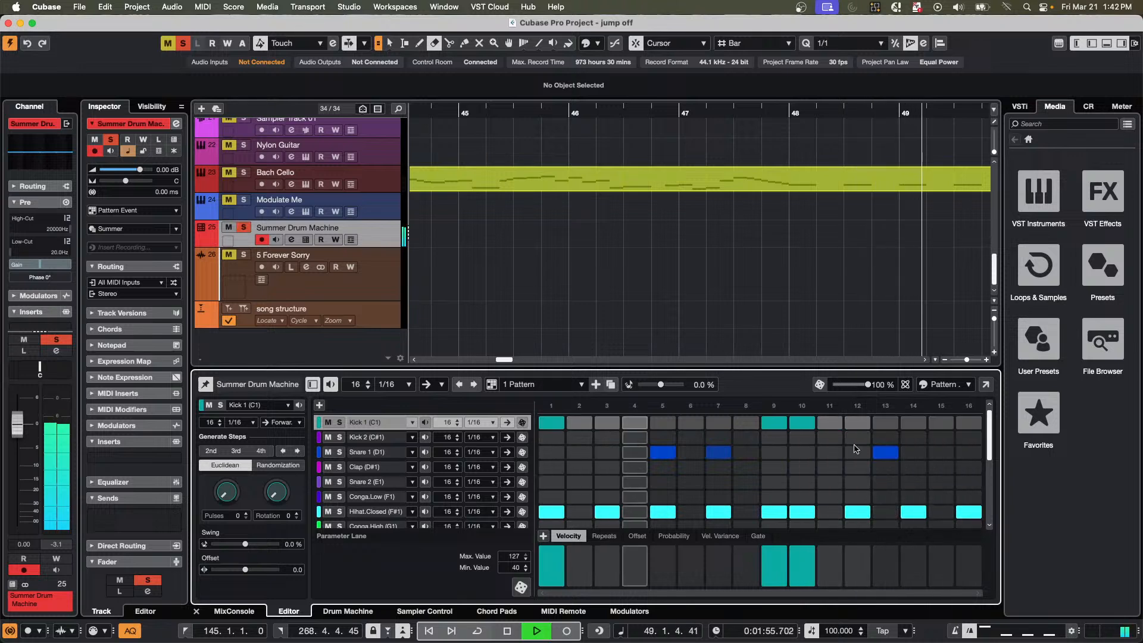
scroll(581, 469, down, 1)
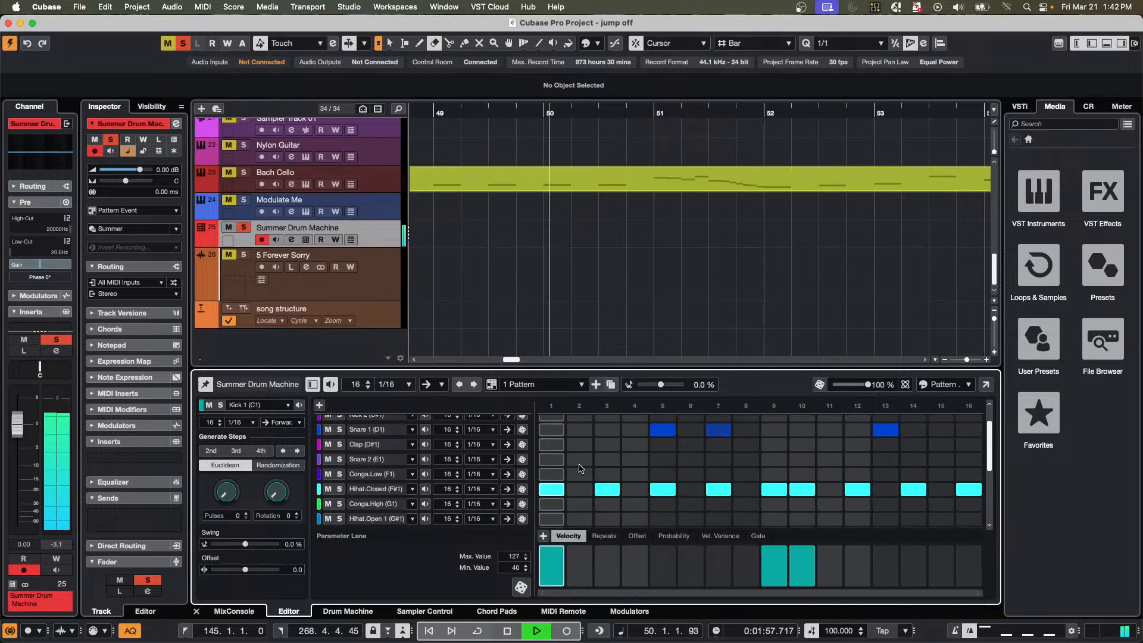
scroll(581, 469, up, 1)
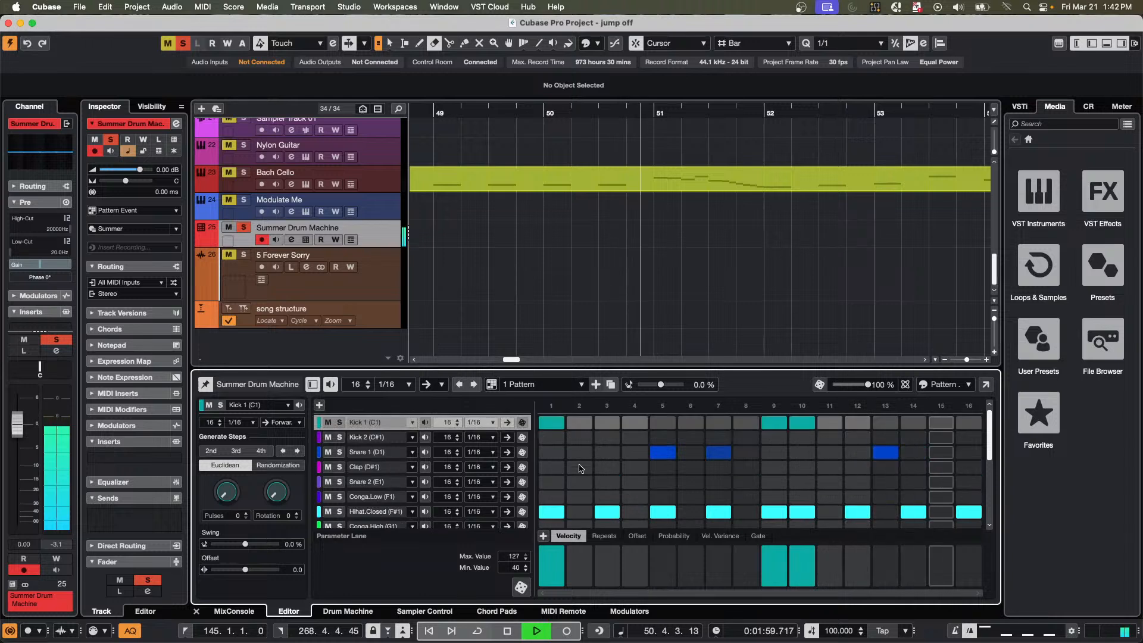
right_click(384, 423)
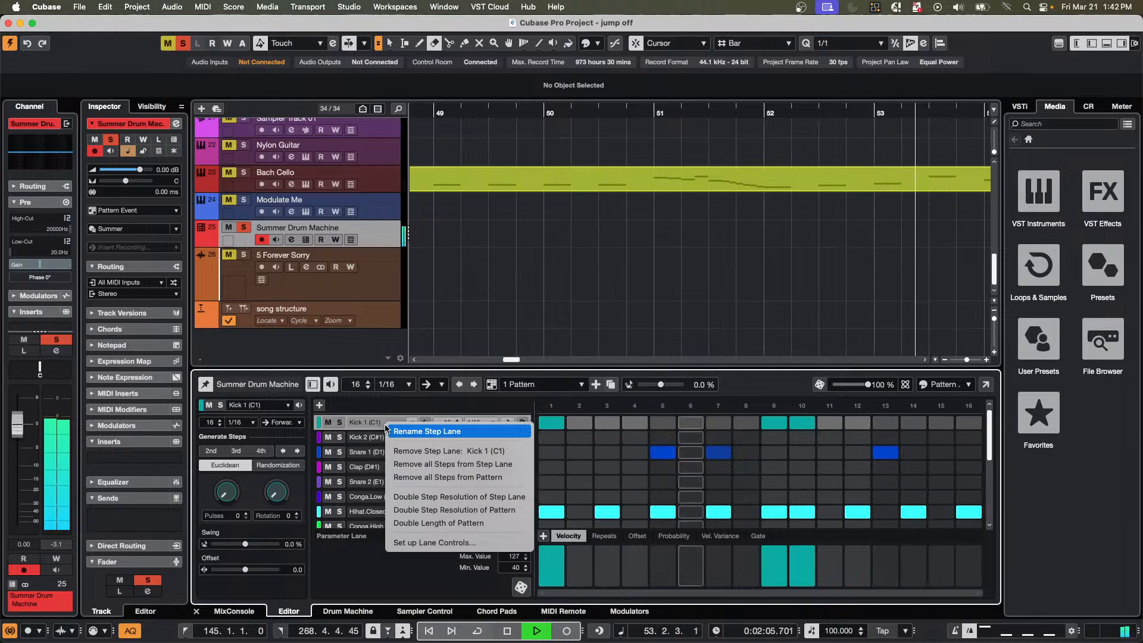
click(598, 470)
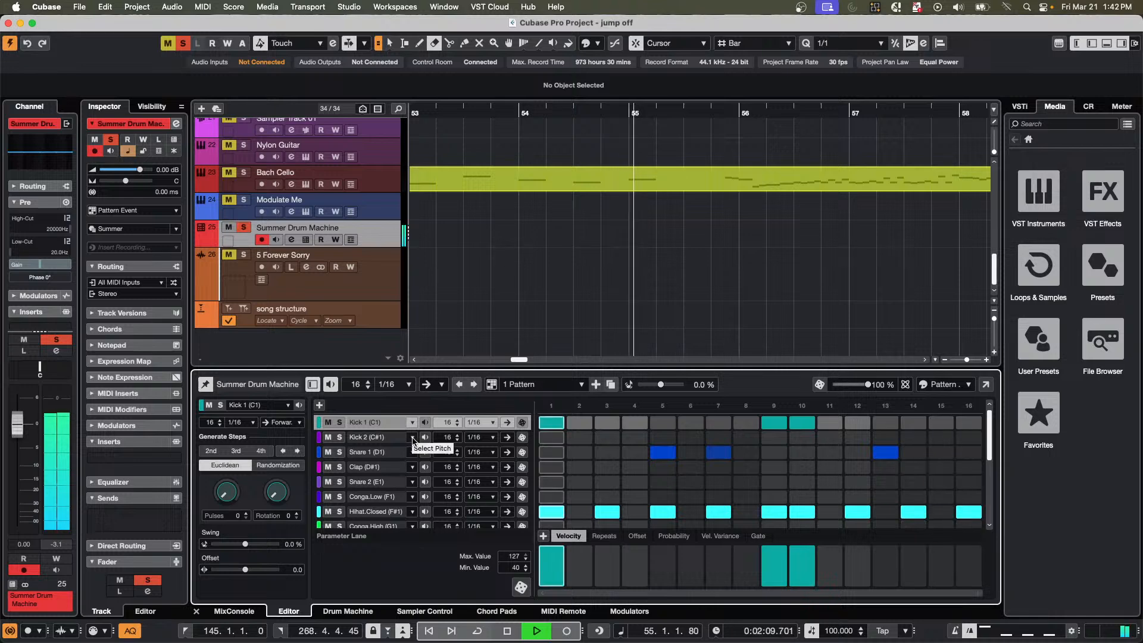
Reassign the Kick 2 lane to Conga.Low (F1) and add steps 1, 9 and 10 to it.
click(412, 438)
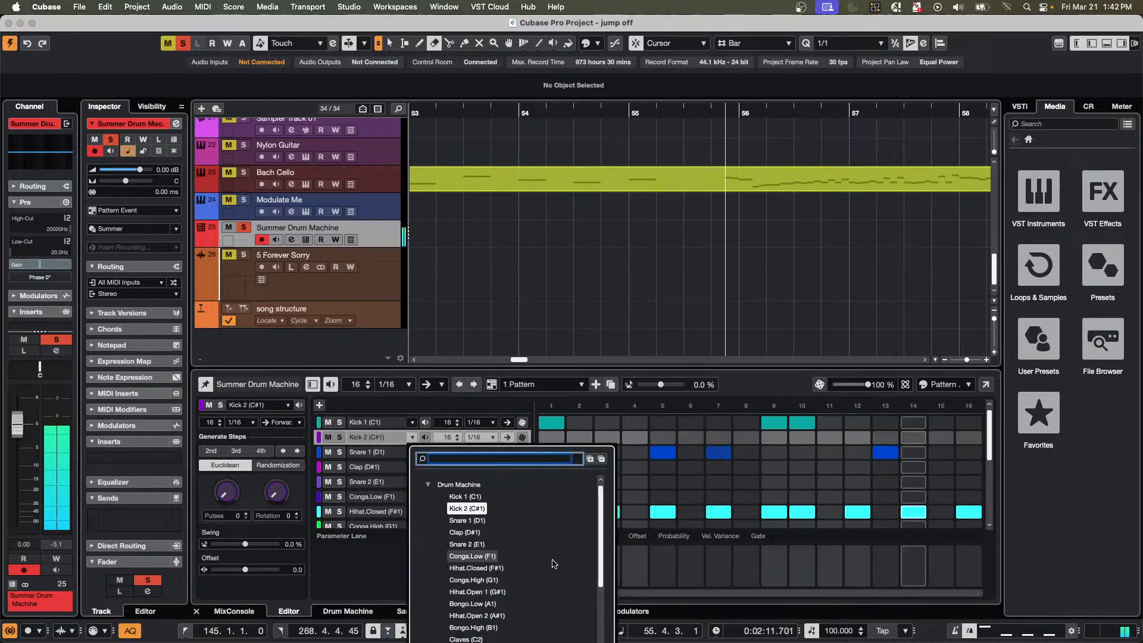
click(480, 556)
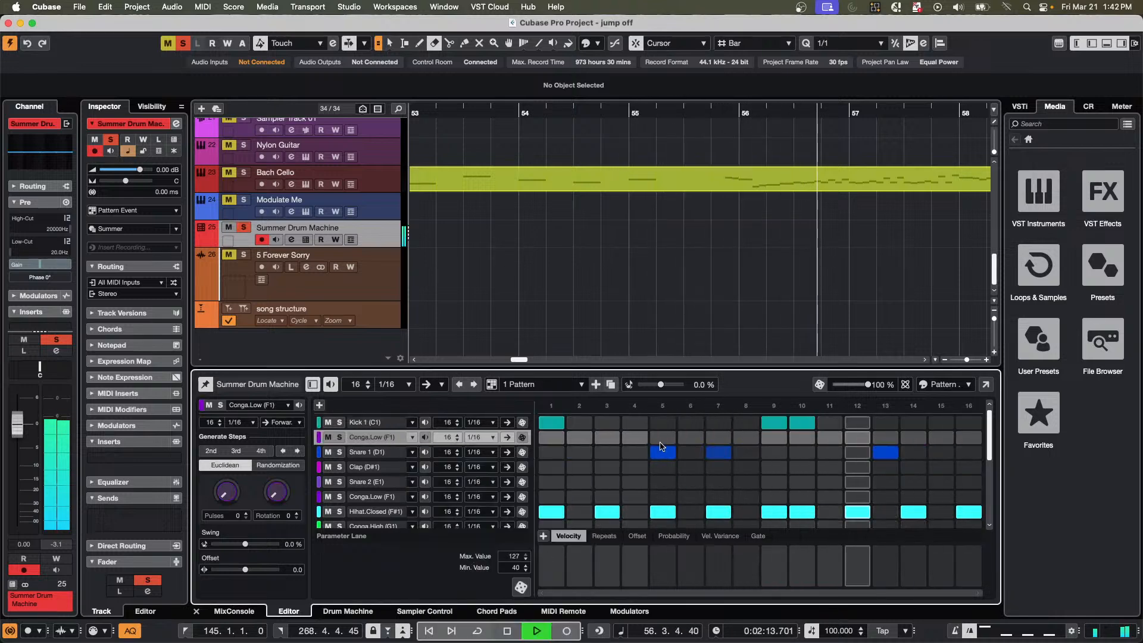
click(551, 437)
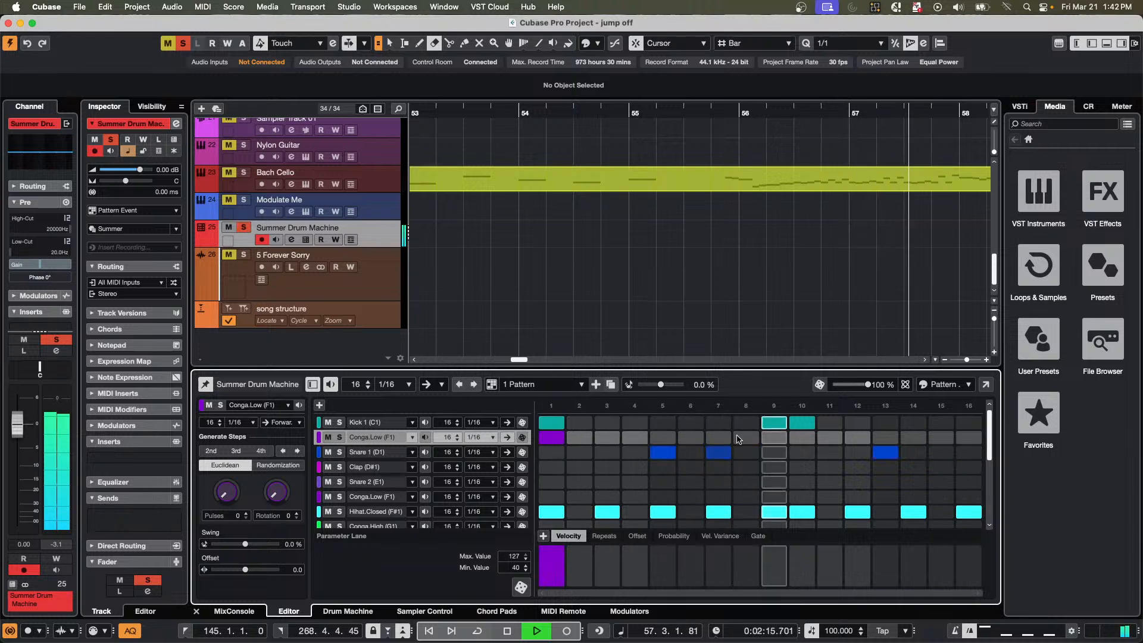
click(774, 437)
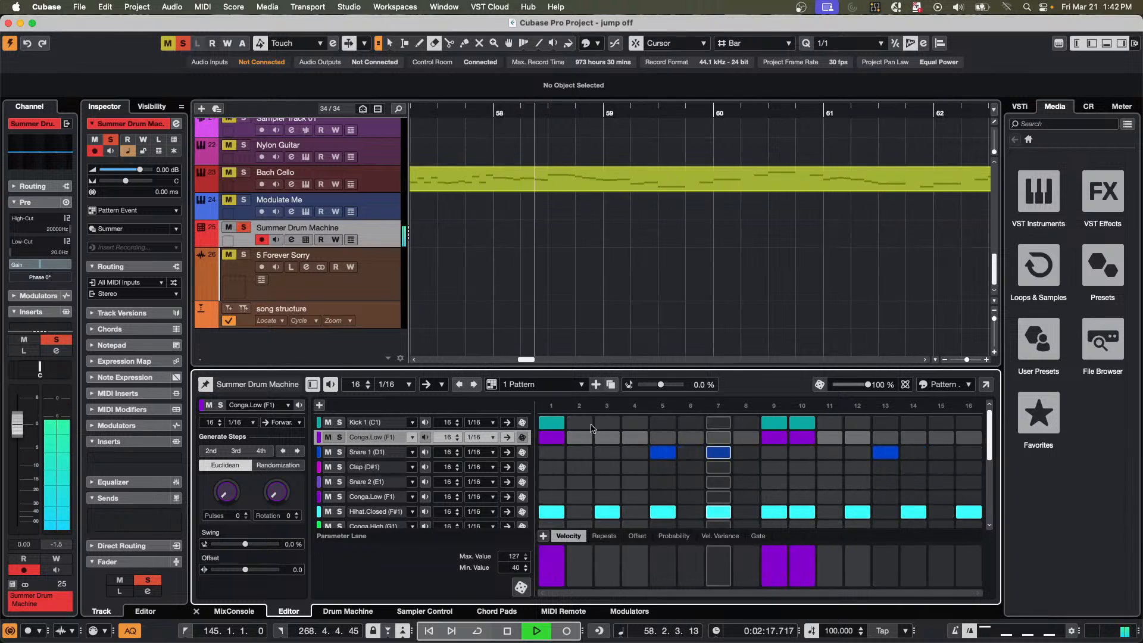
Remove the Kick 1 steps at 1, 9 and 10 from 1 Pattern.
click(555, 423)
click(778, 426)
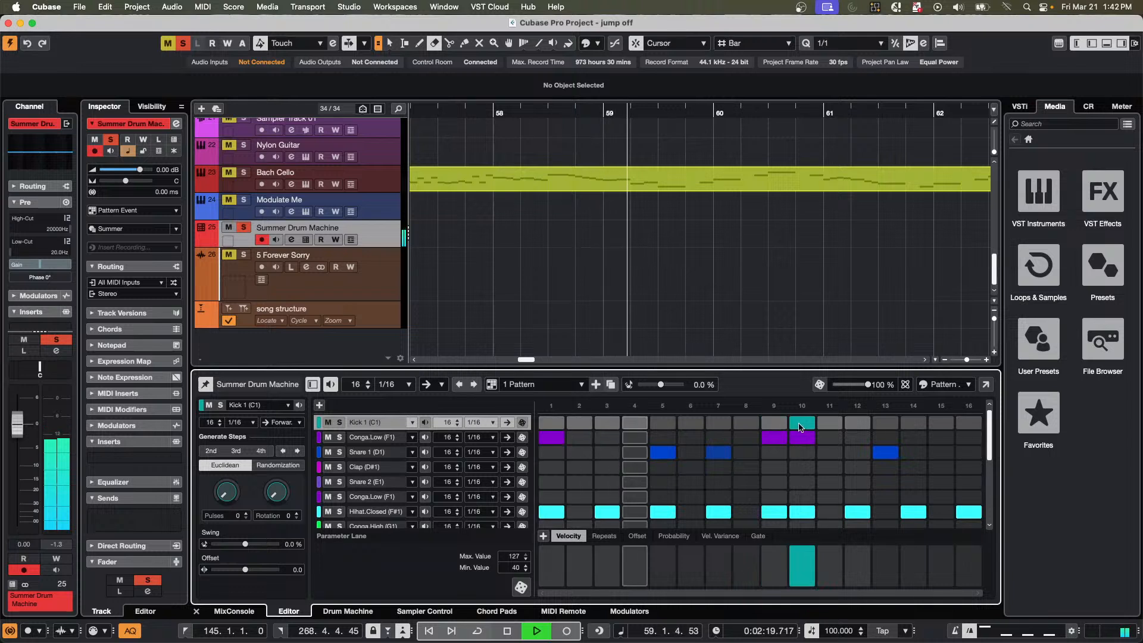
click(800, 424)
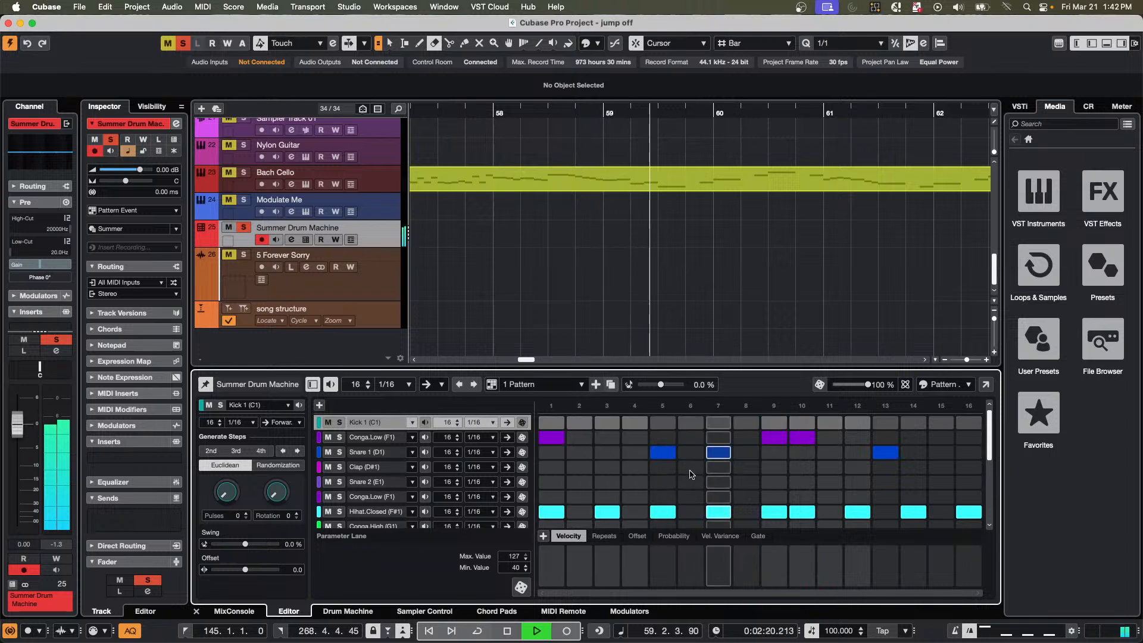
Switch to 2 Pattern and back to 1 Pattern to compare their steps during playback.
click(581, 385)
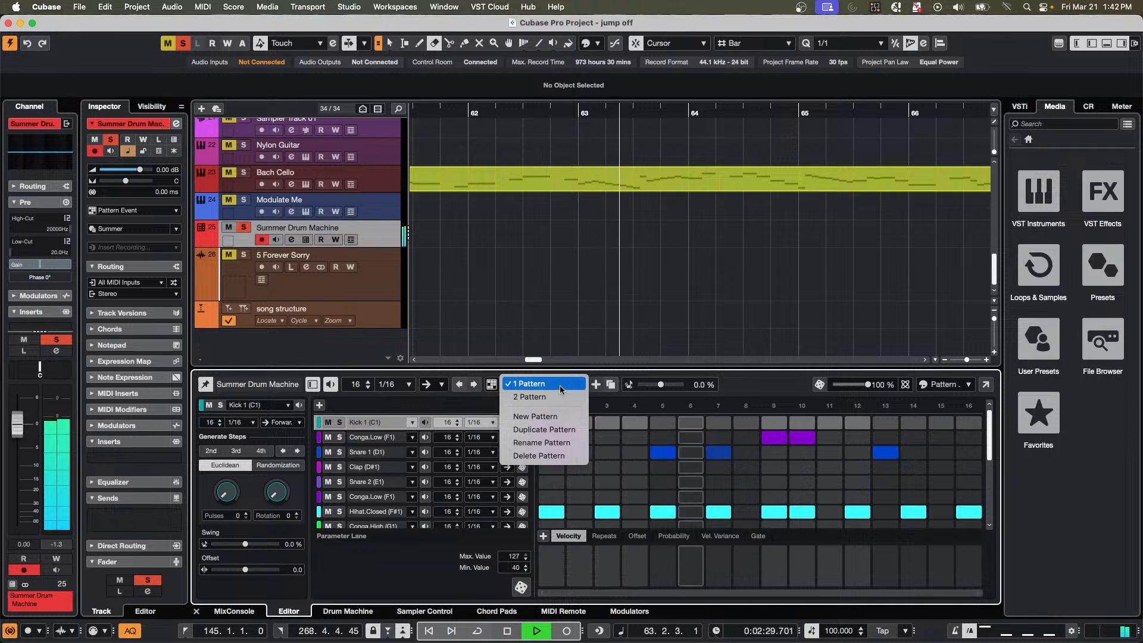
click(559, 385)
click(560, 384)
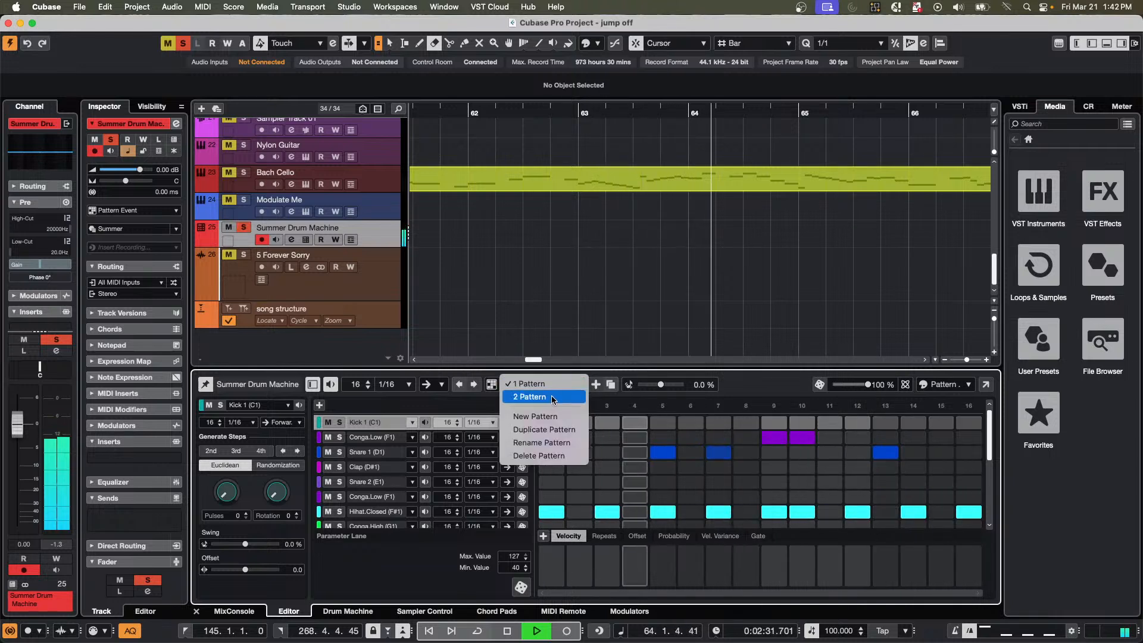
click(551, 396)
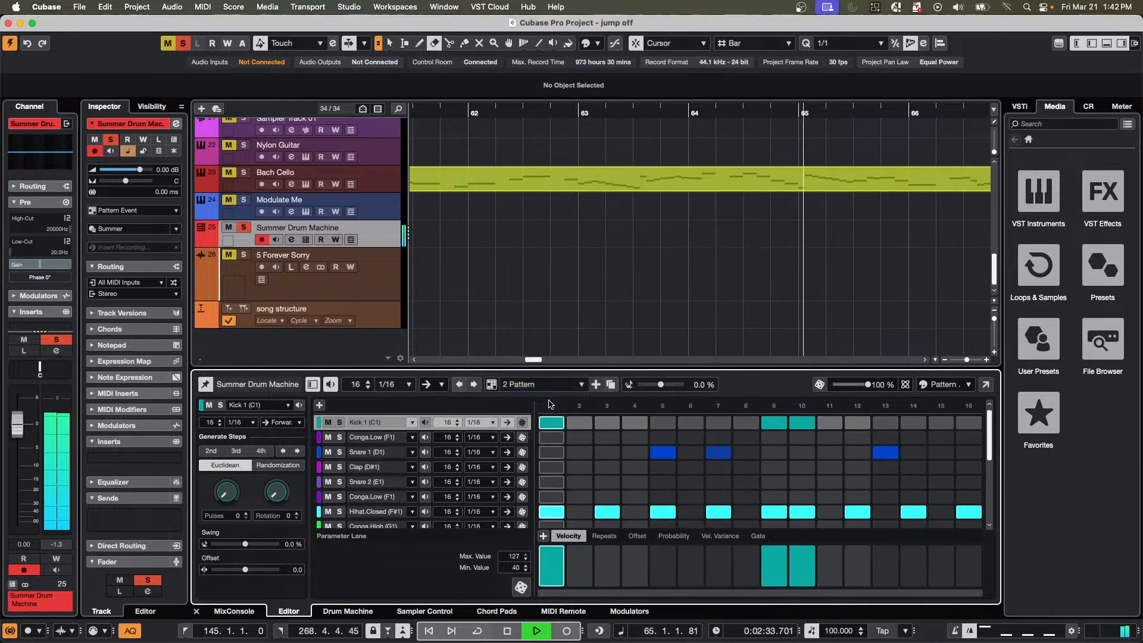
click(559, 387)
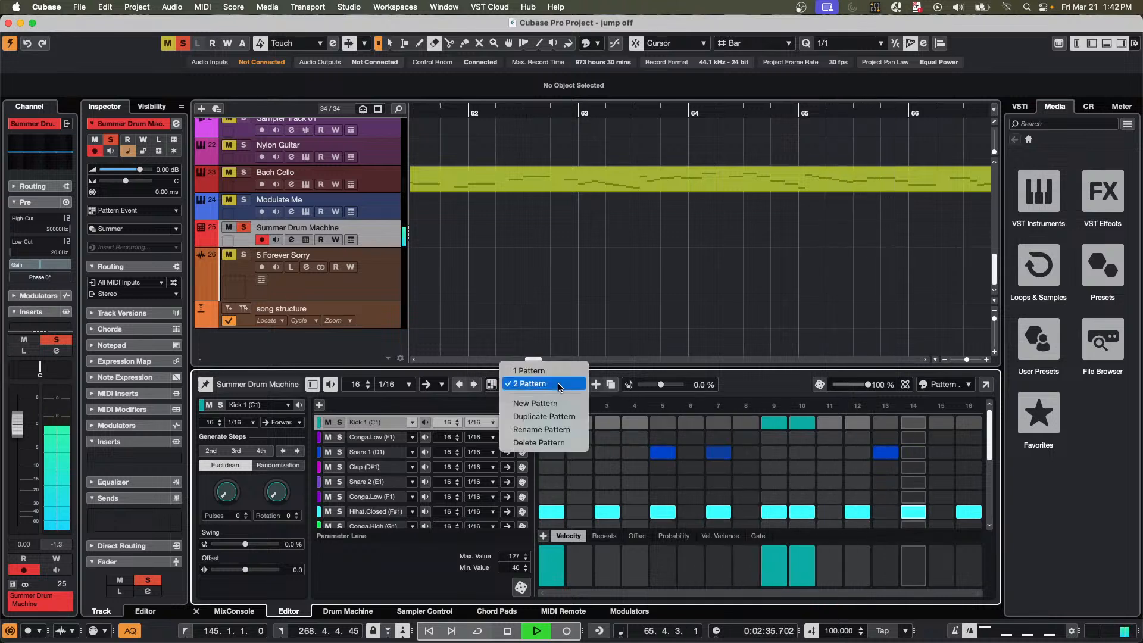
click(559, 370)
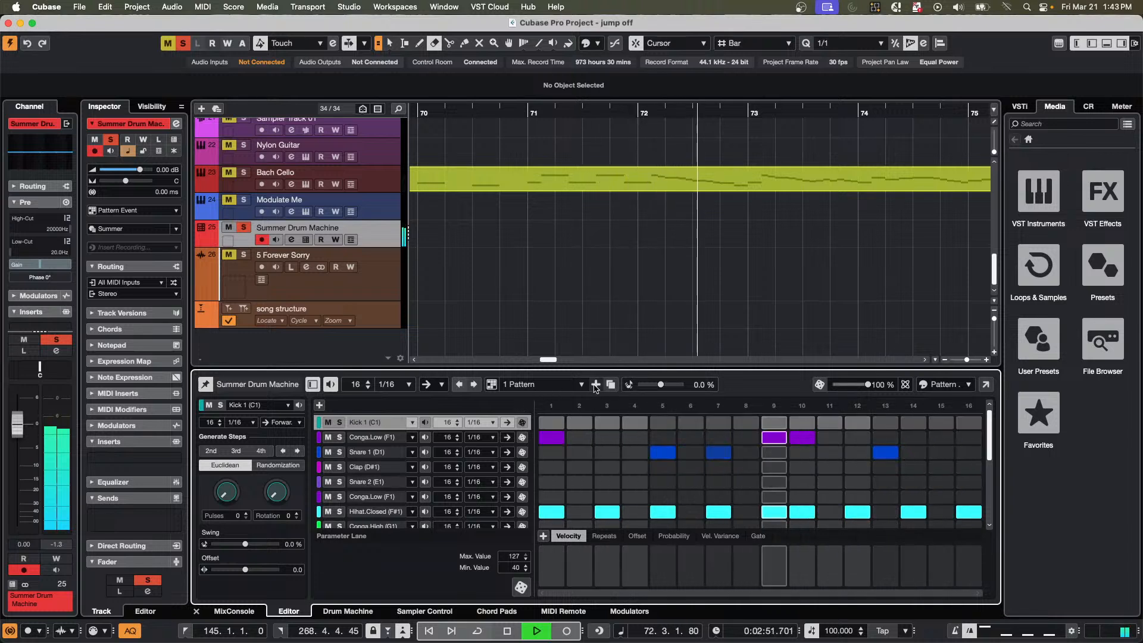
Switch to 2 Pattern, look through its step lanes, and stop playback.
click(574, 385)
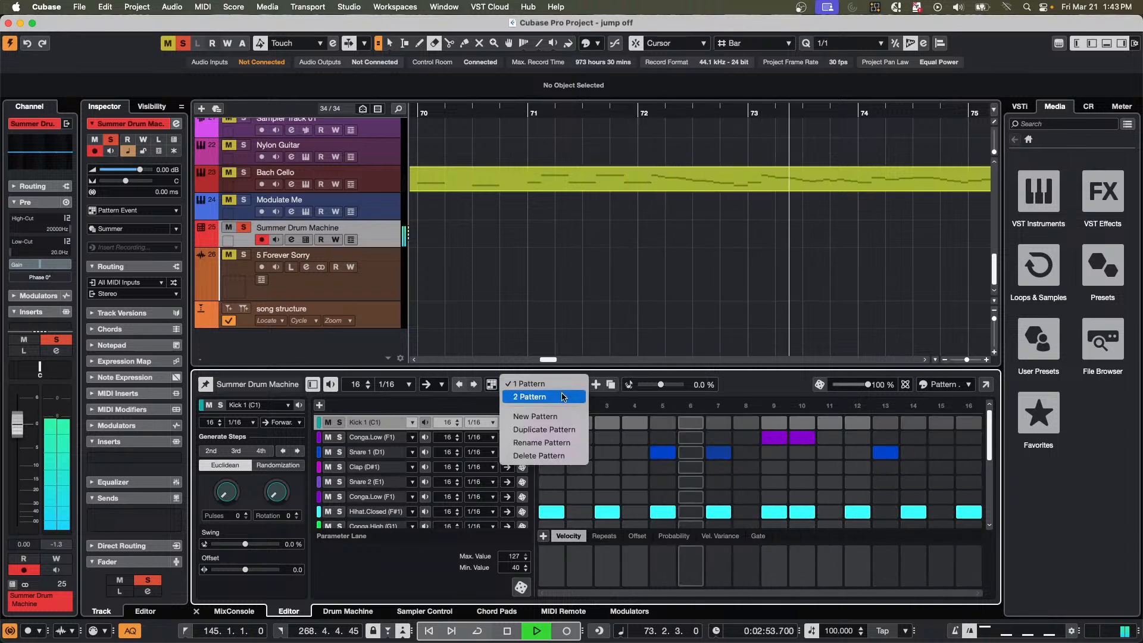
click(564, 394)
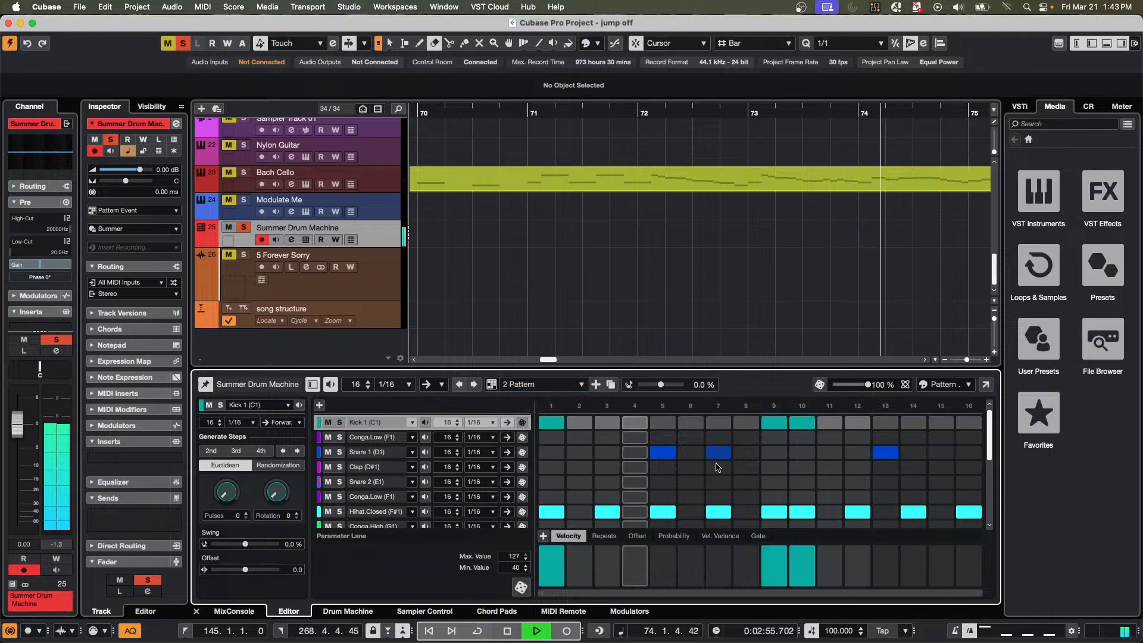
scroll(715, 469, down, 5)
scroll(714, 469, up, 5)
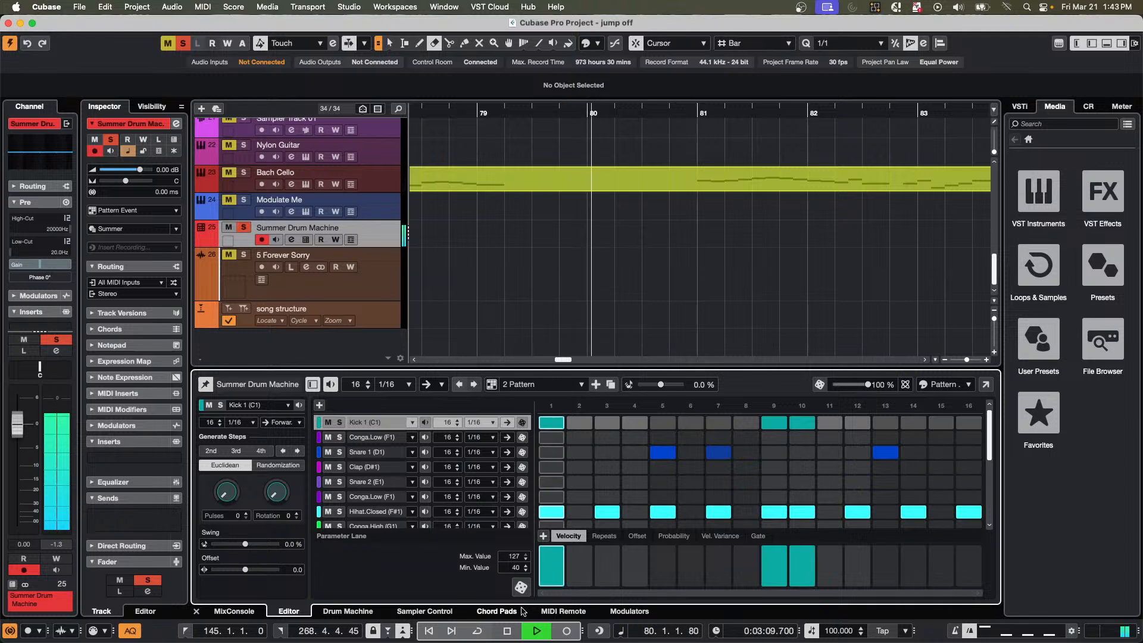
key(space)
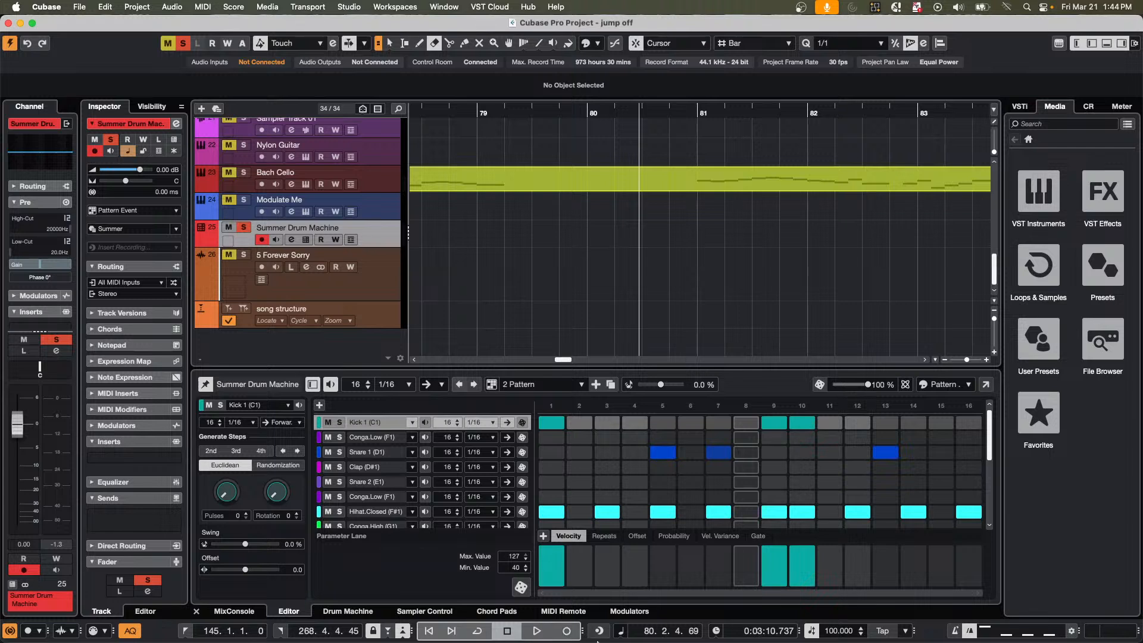
Switch to Steinberg Activation Manager, look through the activation status of the listed products, and return to Cubase.
mouse_move(557, 642)
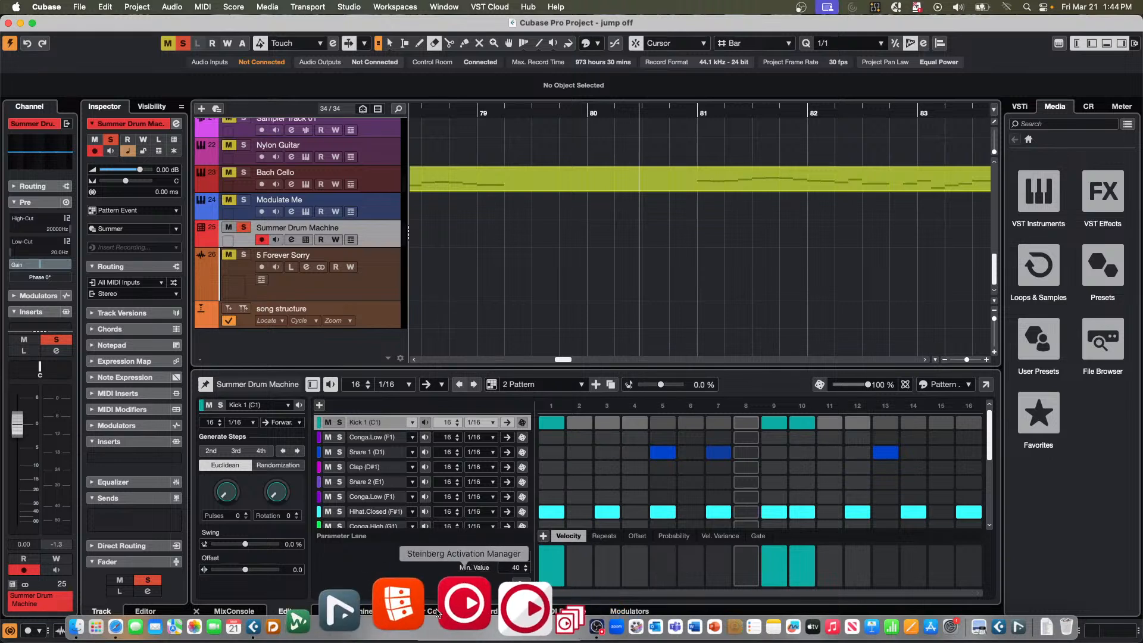
click(439, 609)
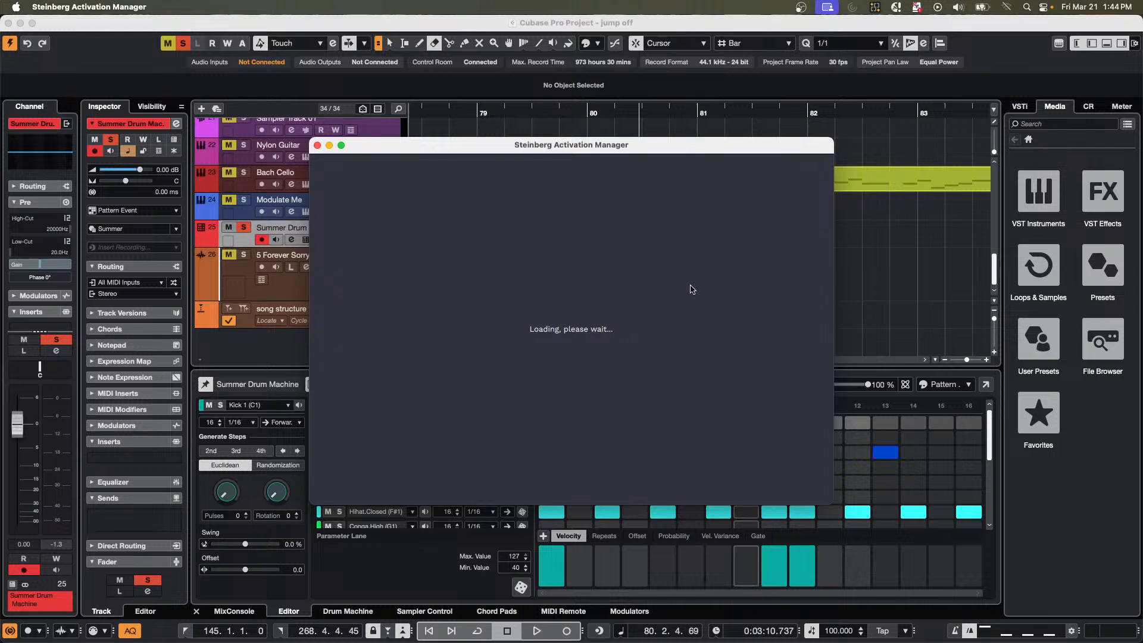
scroll(551, 301, down, 5)
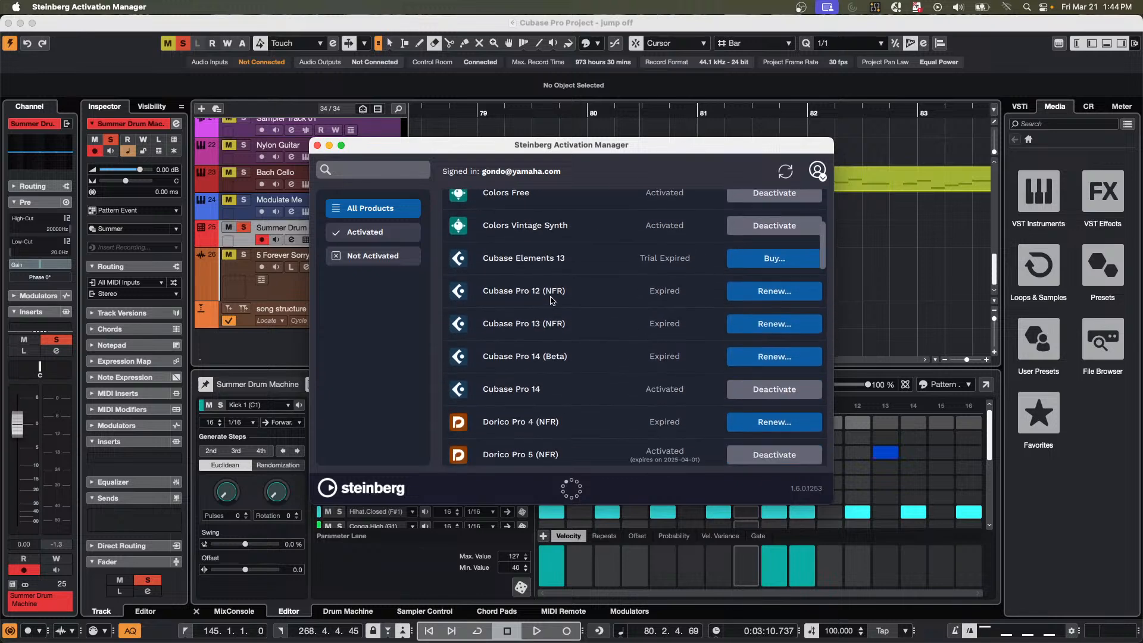
scroll(551, 301, down, 4)
scroll(591, 300, down, 6)
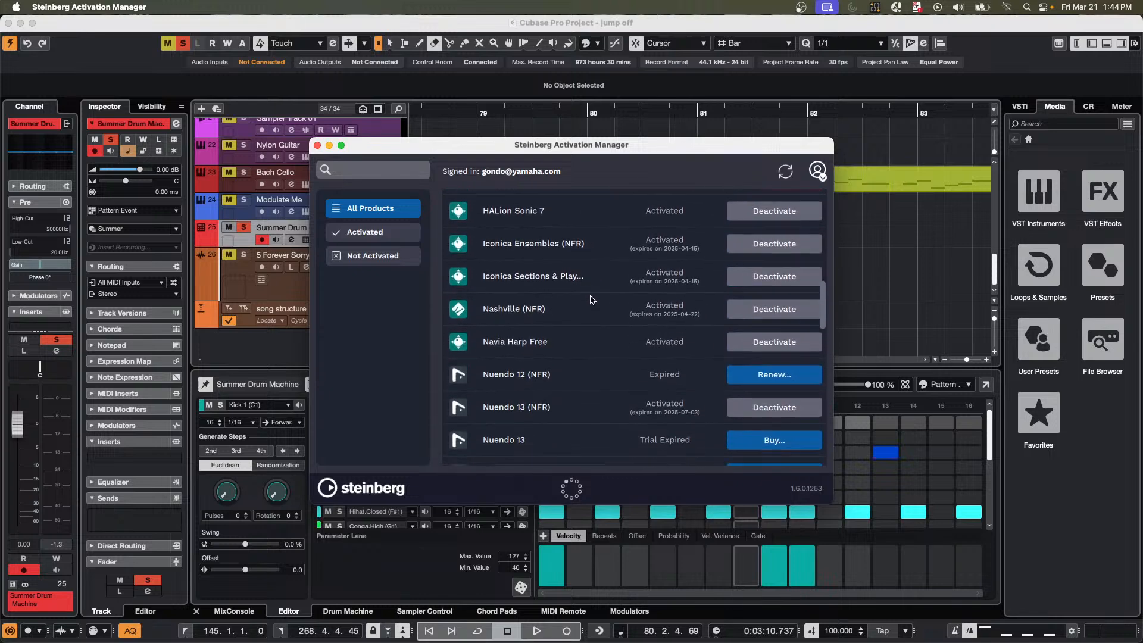
scroll(591, 299, up, 3)
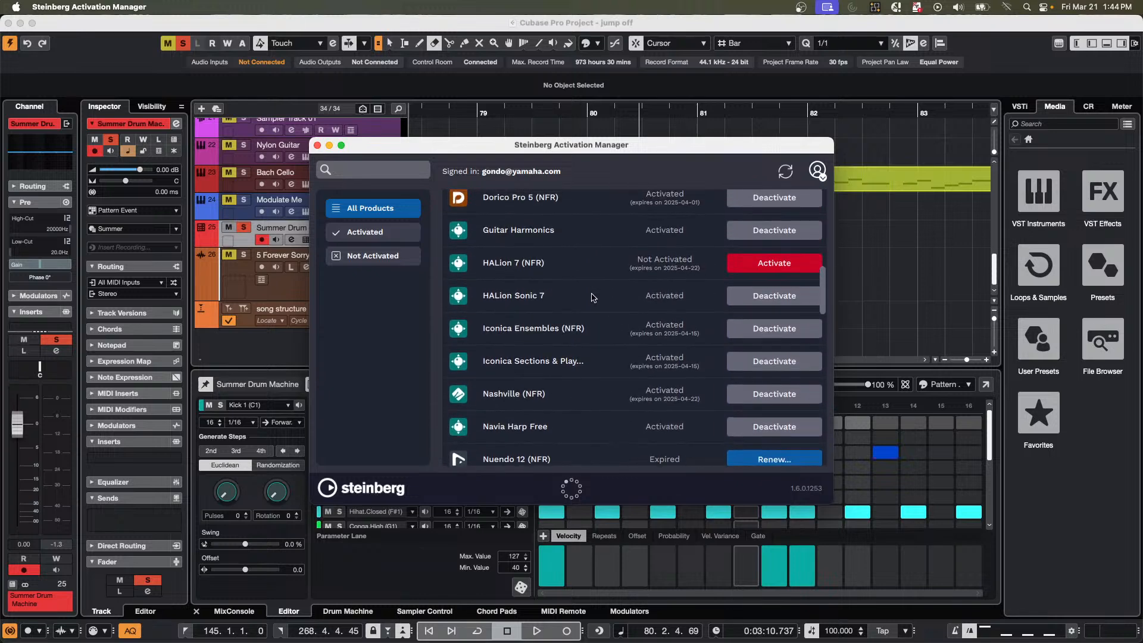
scroll(543, 300, up, 1)
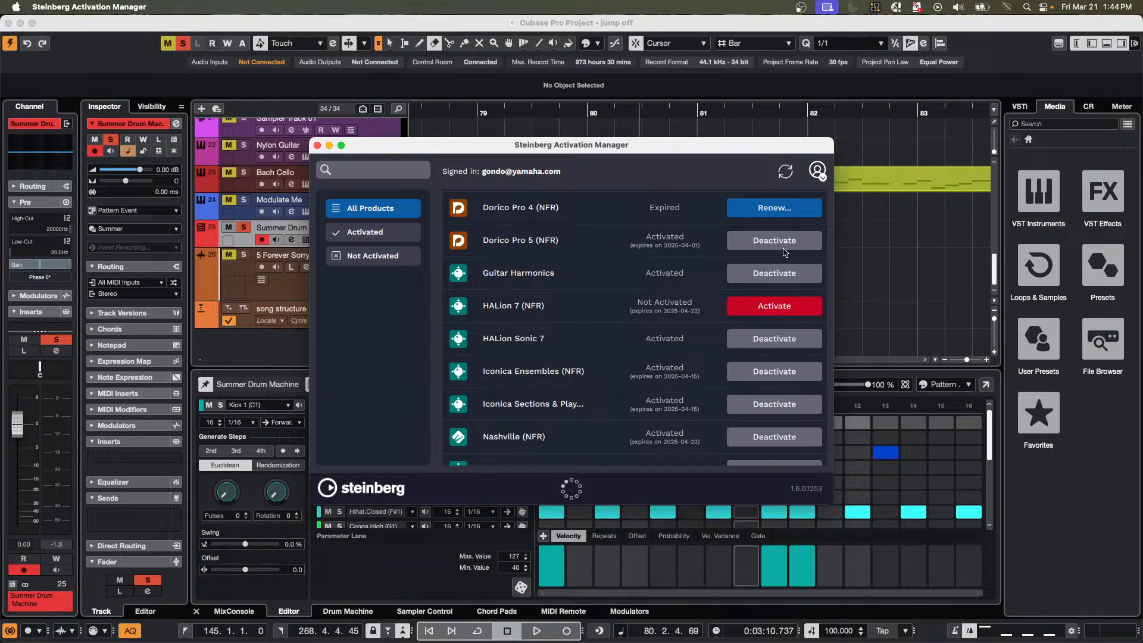
click(786, 306)
click(905, 224)
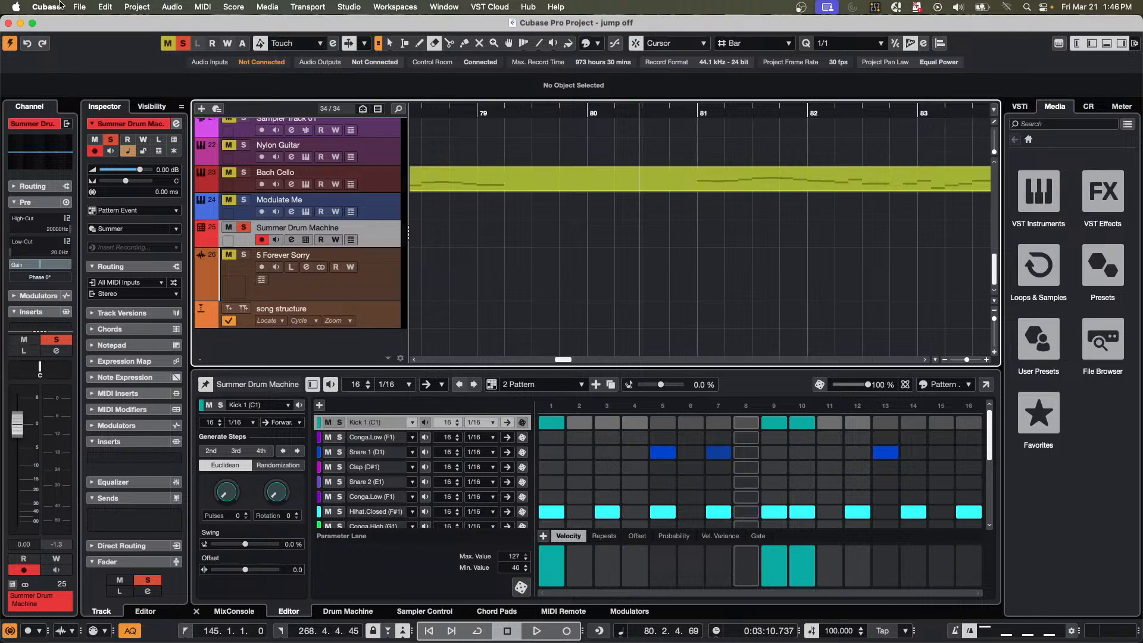
Open the Key Commands editor, examine the Focus category's Confirm command and its assigned key, and close the editor.
click(79, 7)
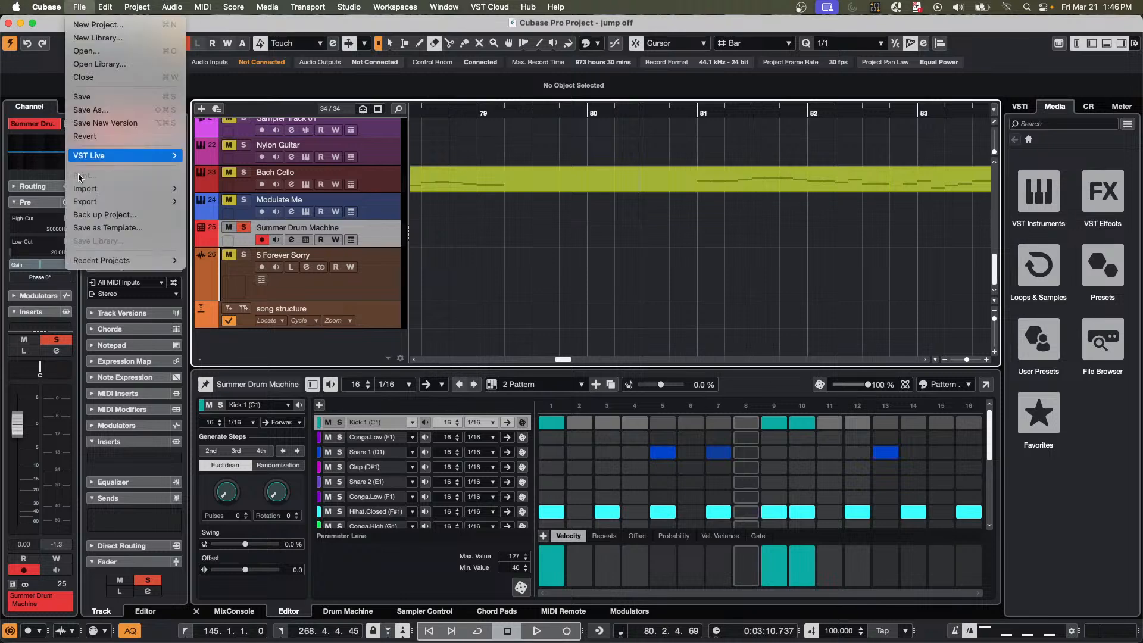
mouse_move(104, 6)
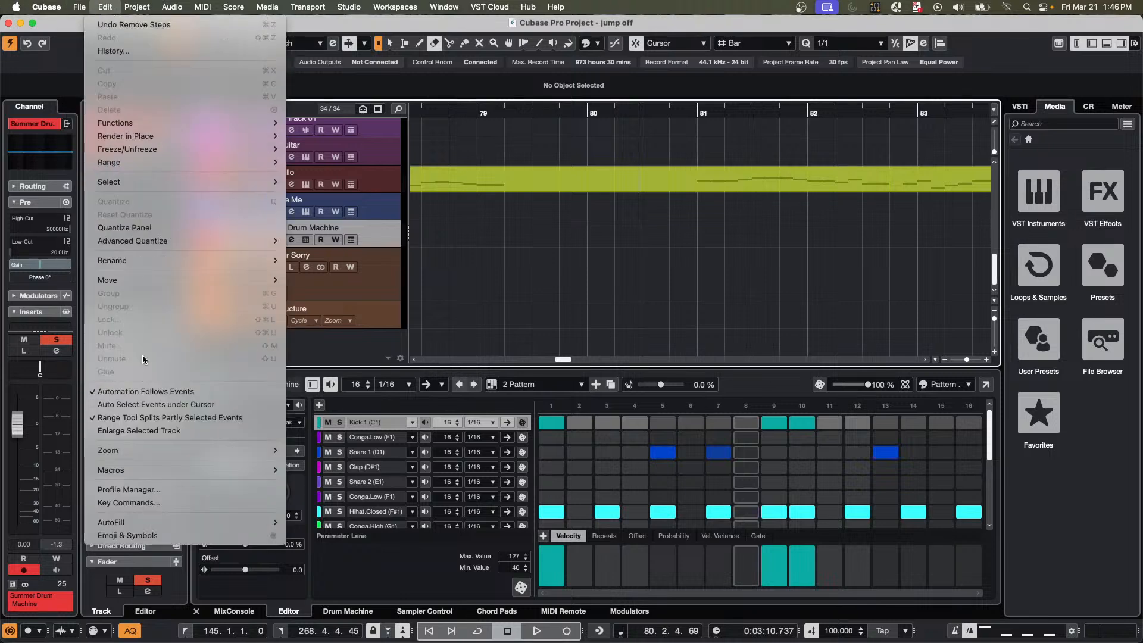
click(141, 505)
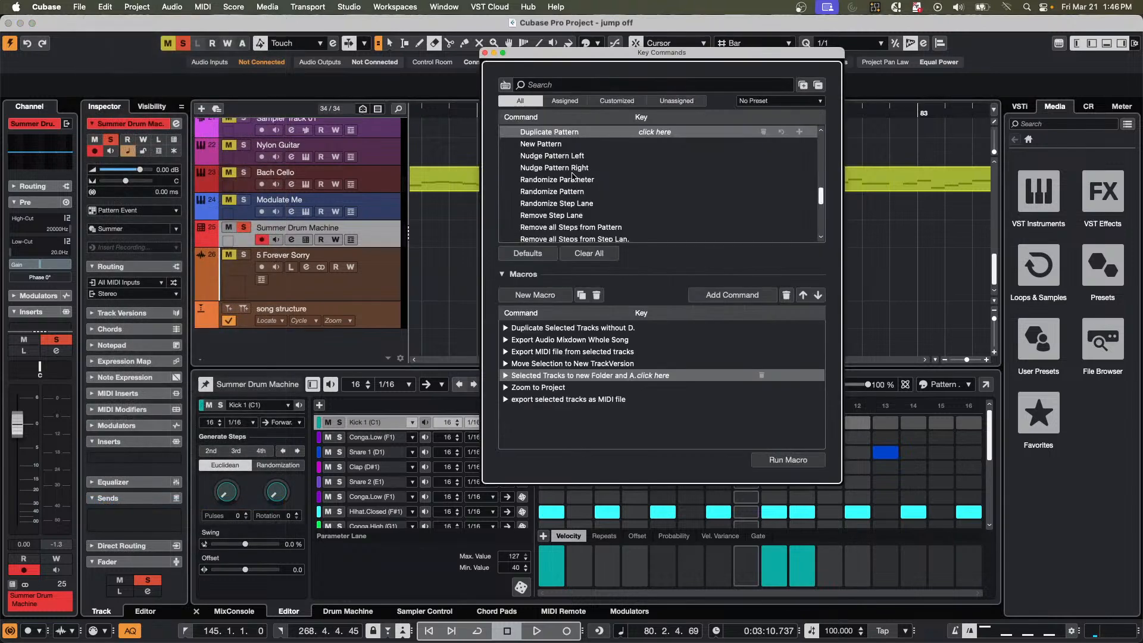
scroll(572, 176, up, 10)
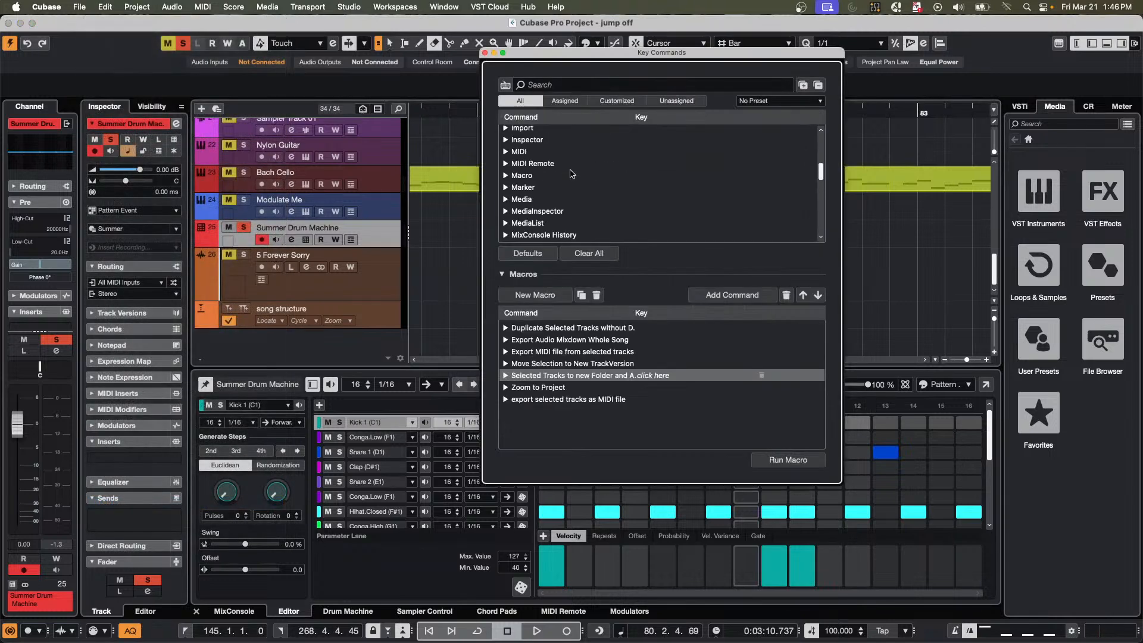
scroll(571, 174, up, 4)
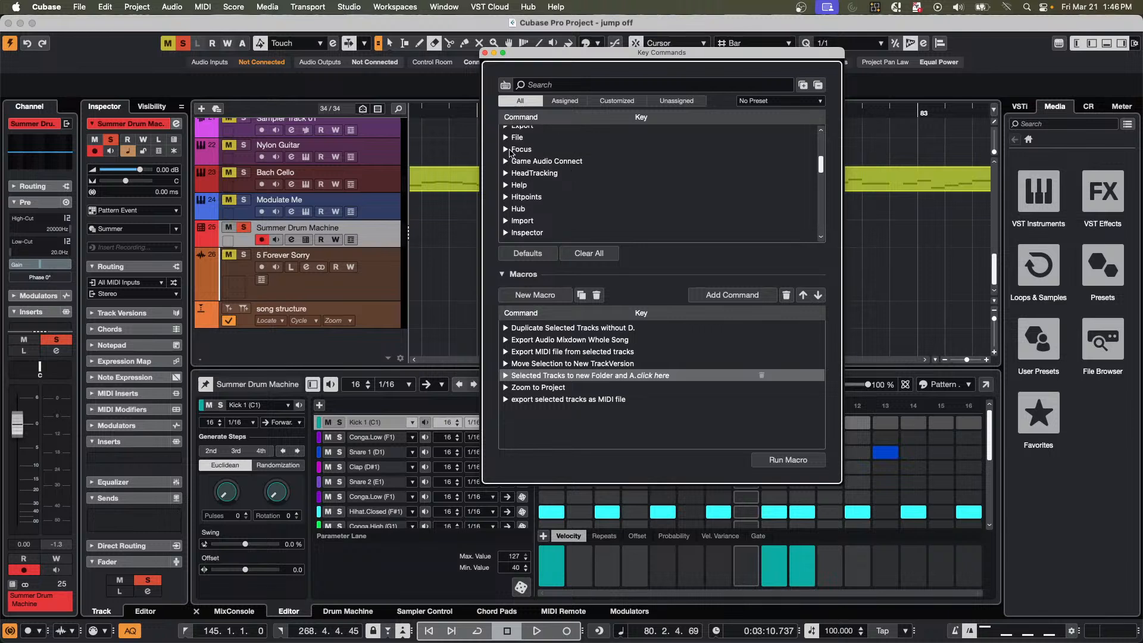
click(505, 150)
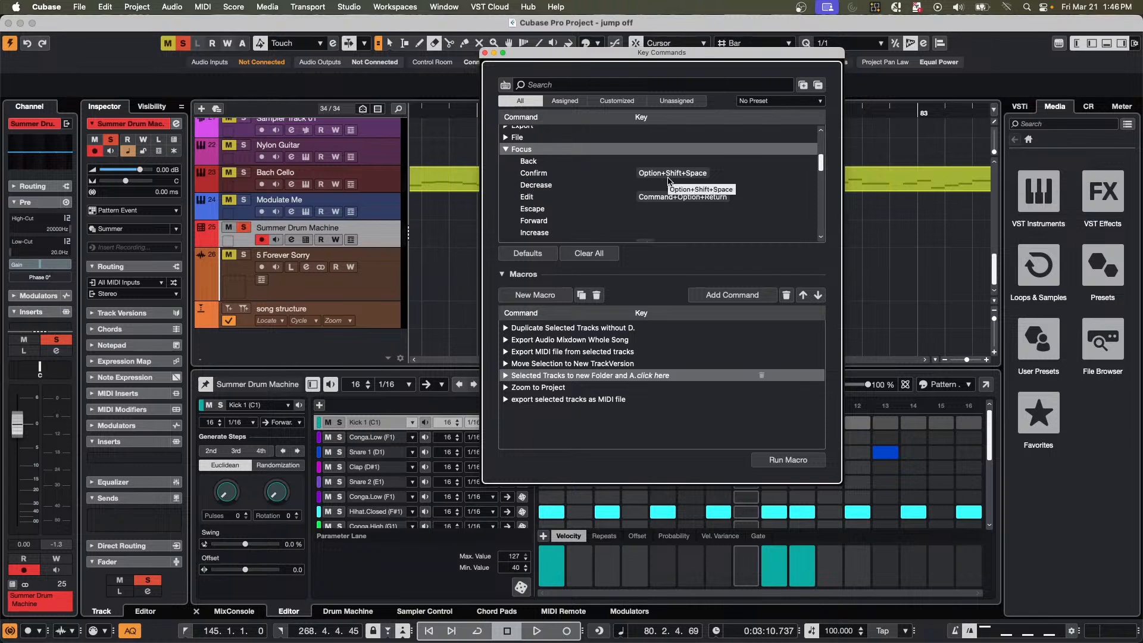
click(530, 174)
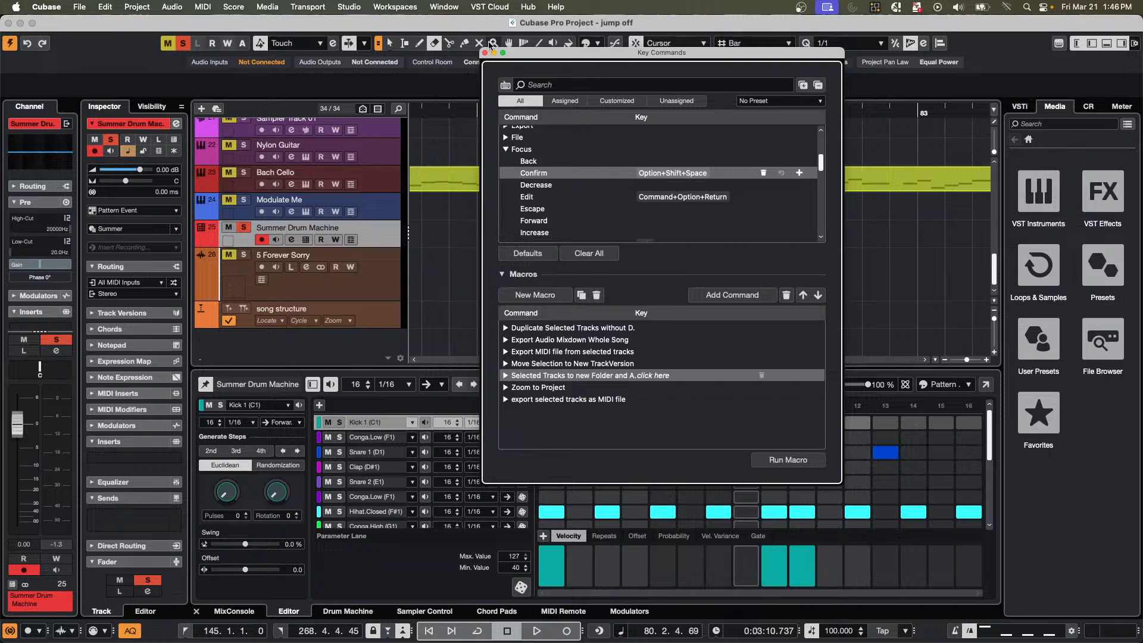
click(484, 53)
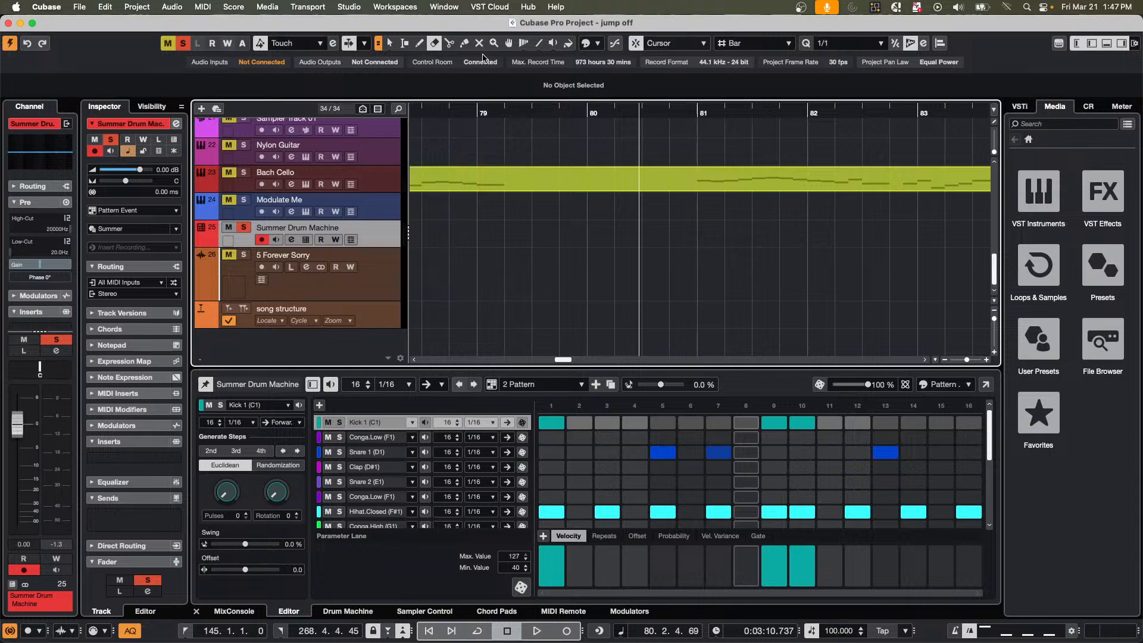
Switch to Safari and search Google for "xps file extension".
key(super+Tab)
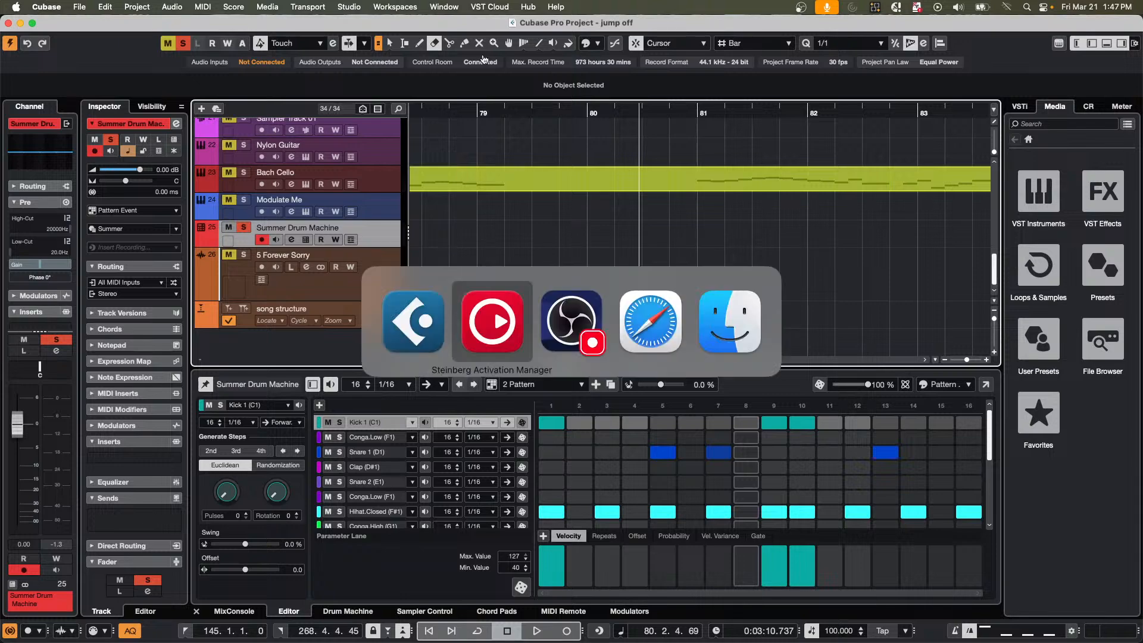
key(super+Tab)
key(super+Tab)
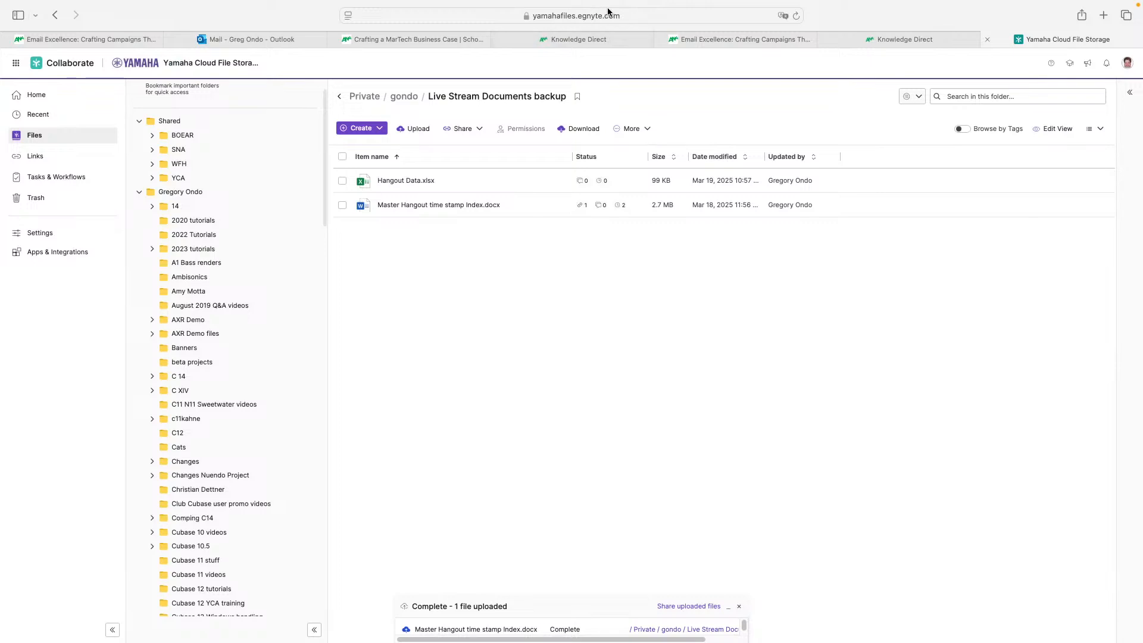
click(606, 16)
text(x)
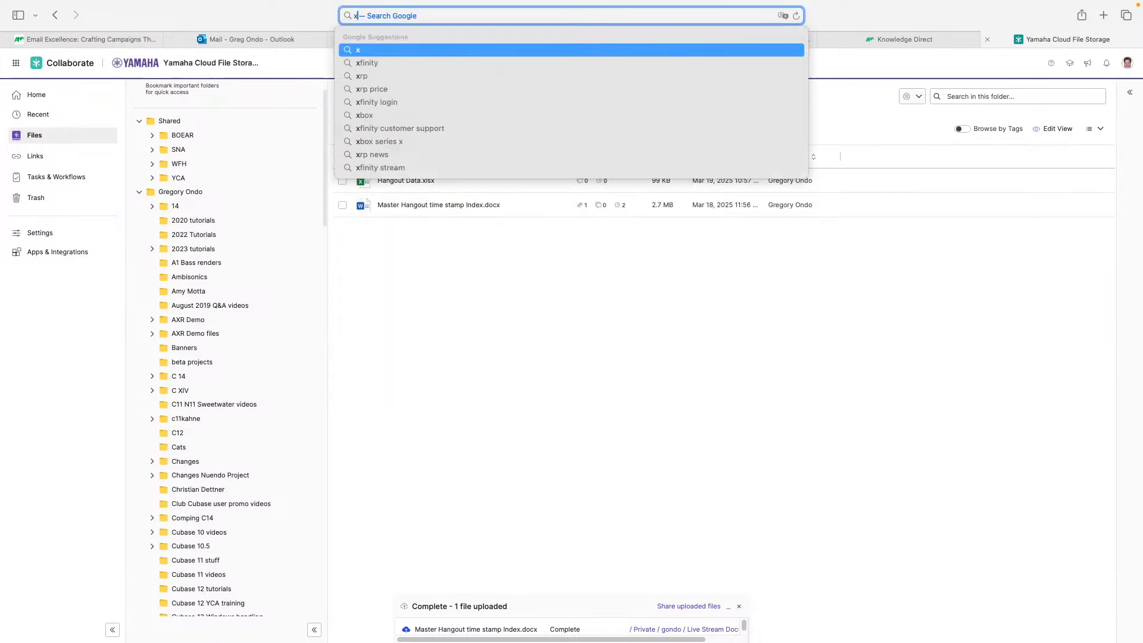
text(ps f)
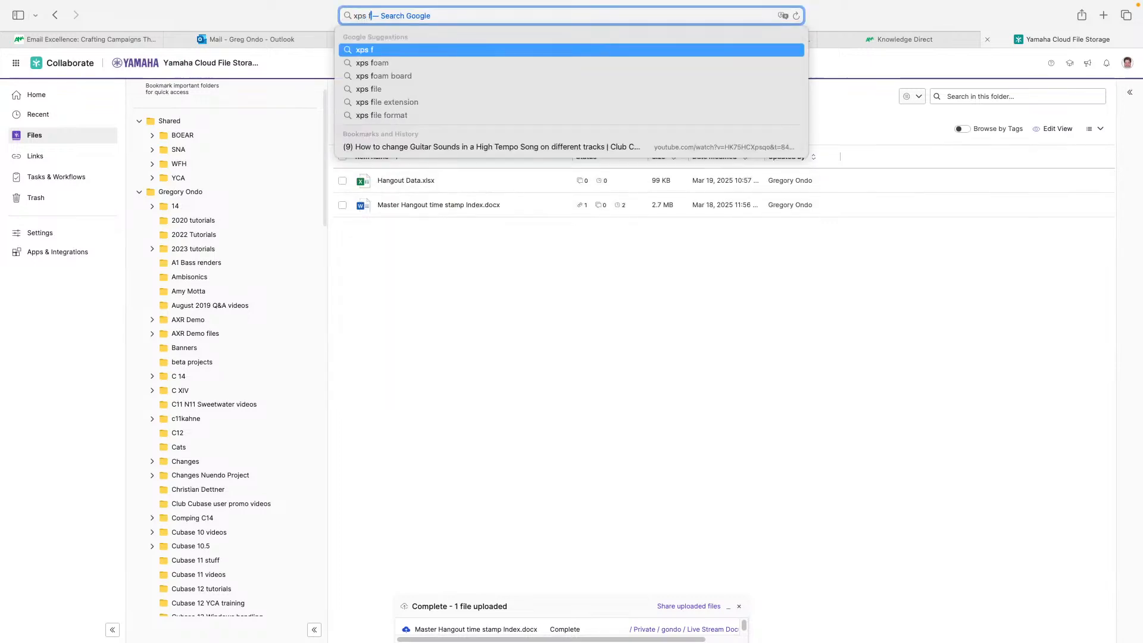
key(BackSpace)
key(BackSpace)
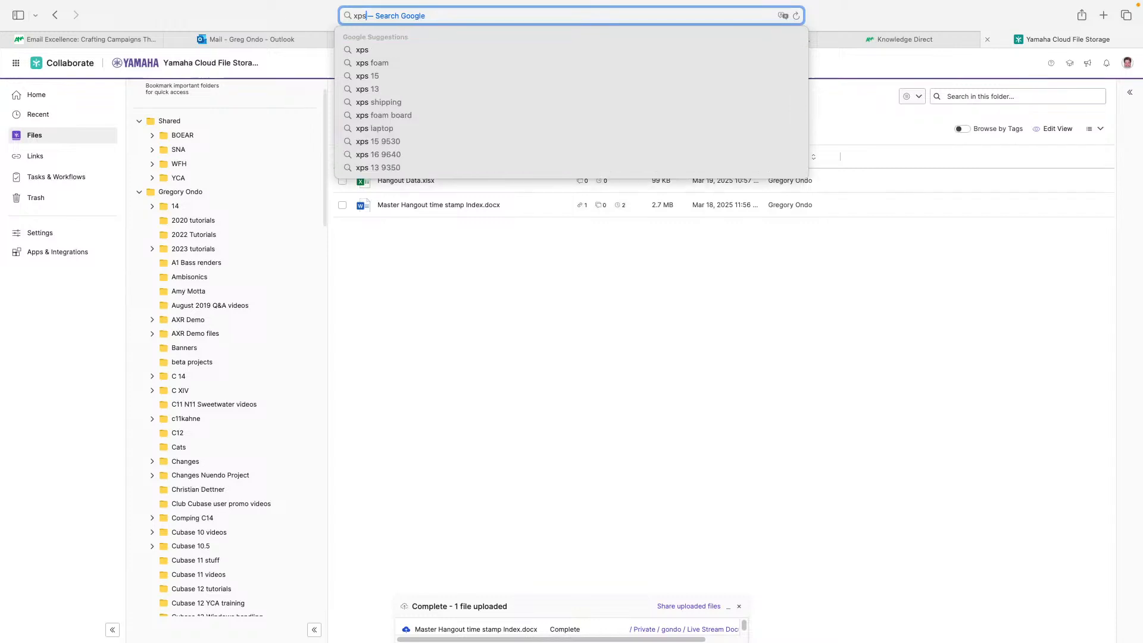
text(file e)
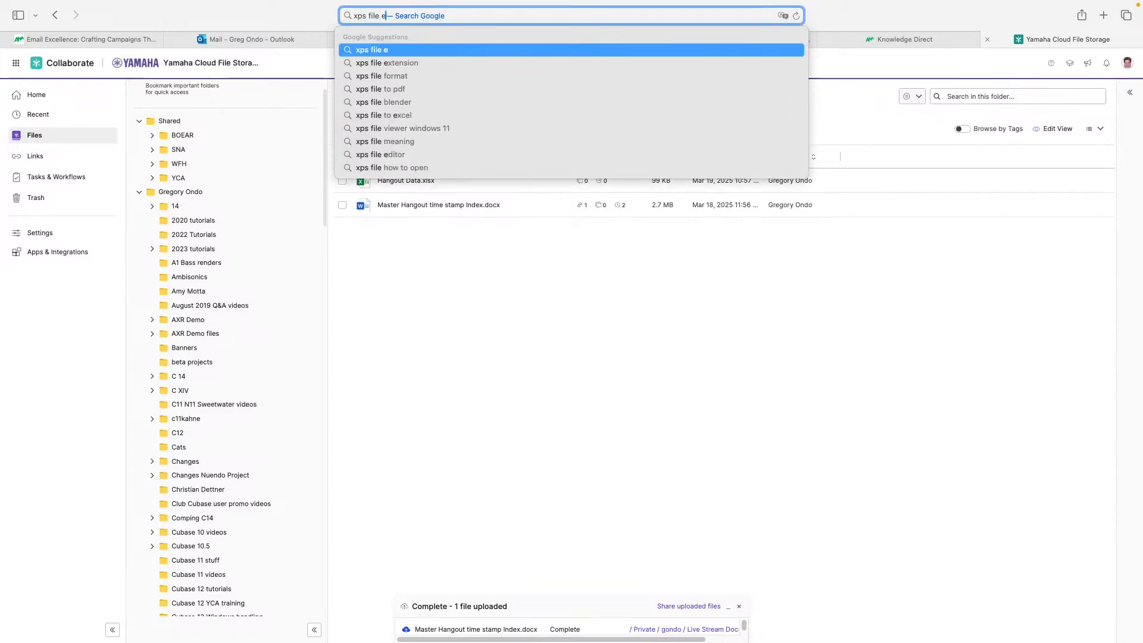
text(xtension)
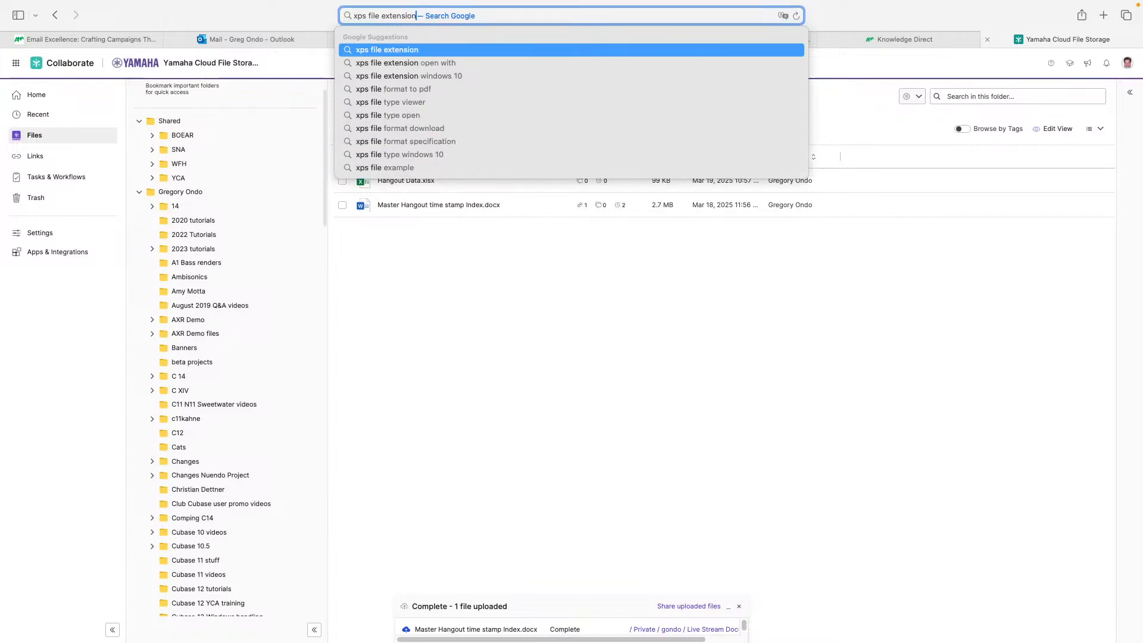
key(Return)
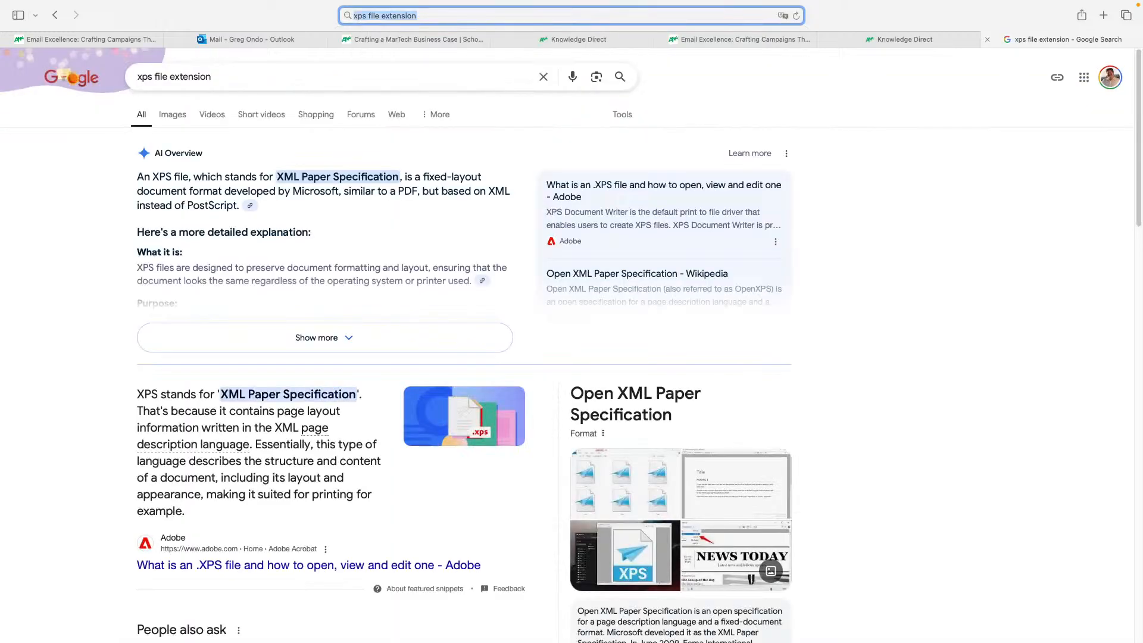
Switch back to Cubase and expand the Folder track below MIDI 03 in the track list.
key(super+Tab)
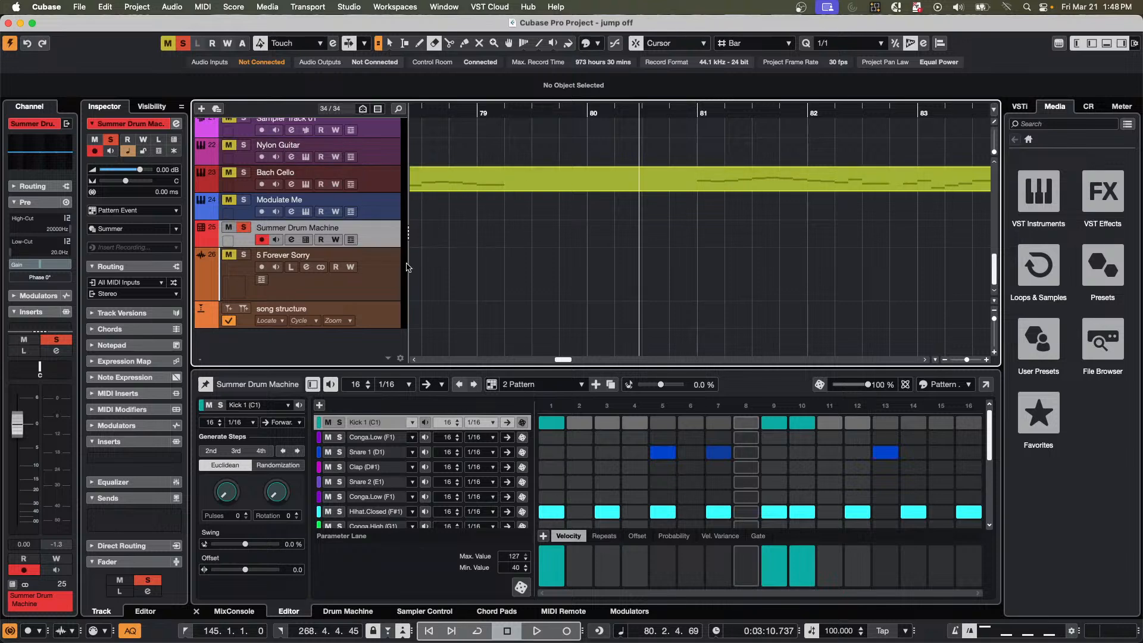
scroll(390, 192, up, 4)
scroll(398, 197, up, 5)
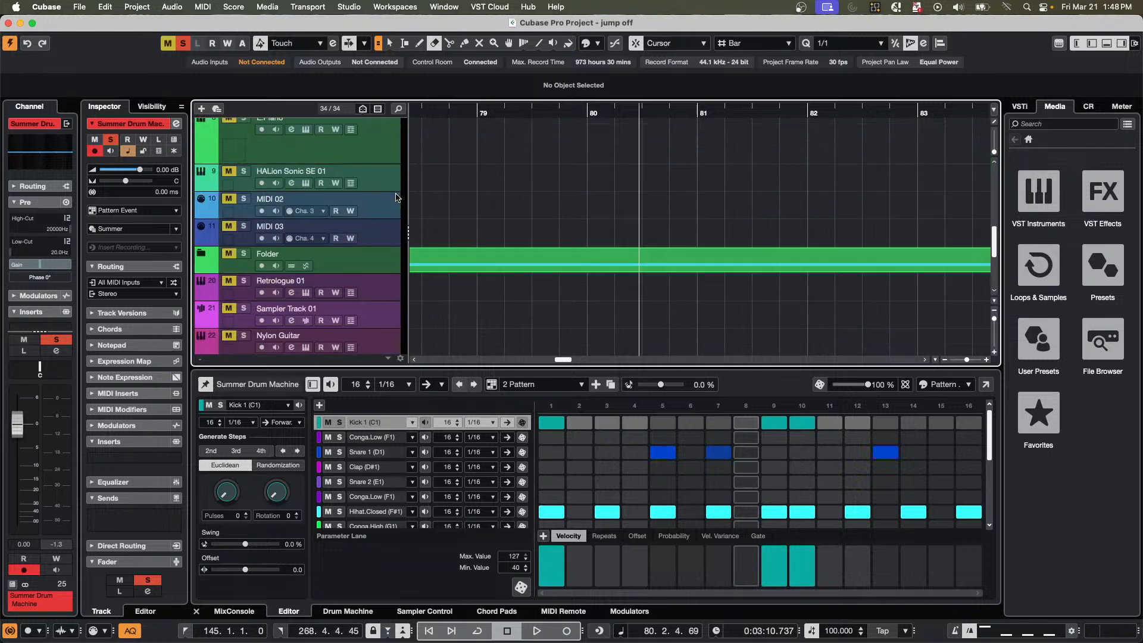
scroll(398, 197, up, 3)
scroll(398, 197, down, 10)
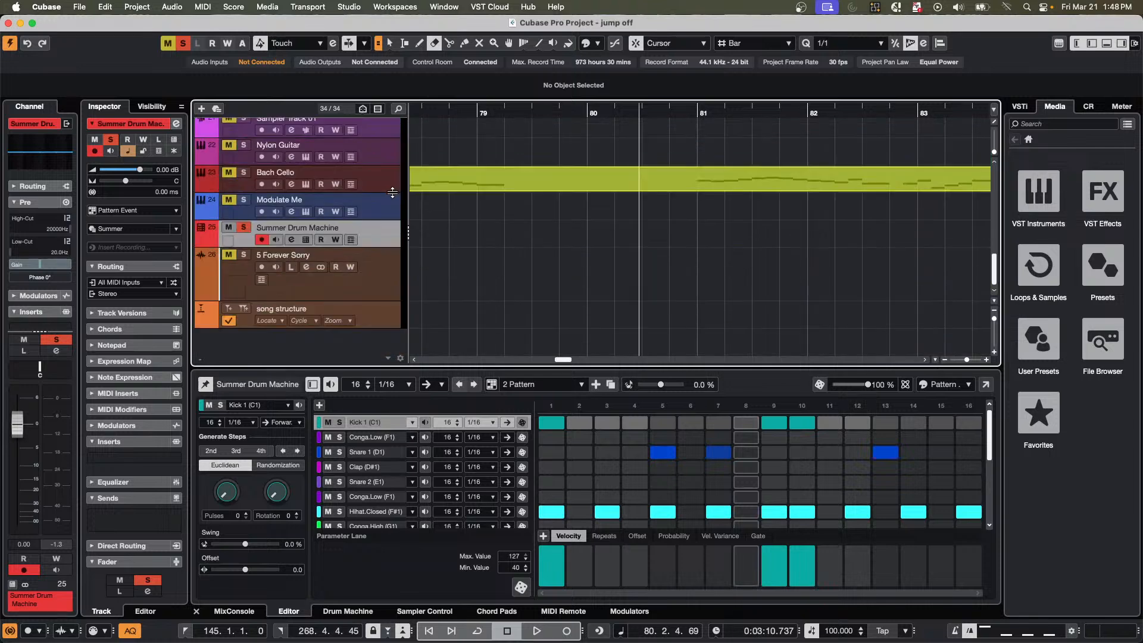
scroll(393, 192, up, 5)
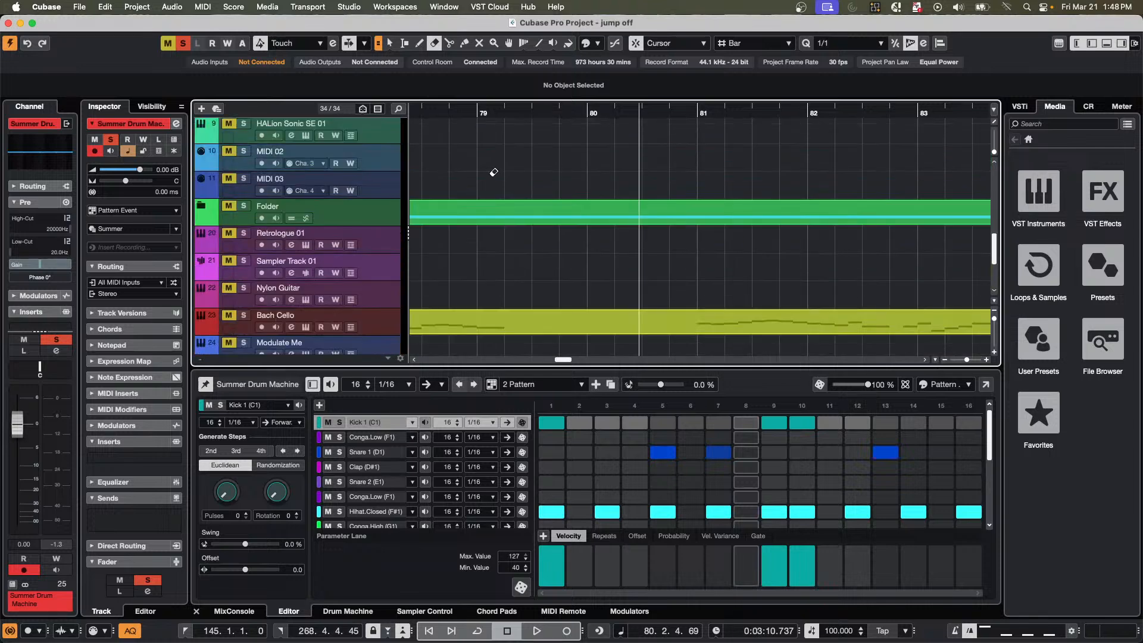
click(201, 205)
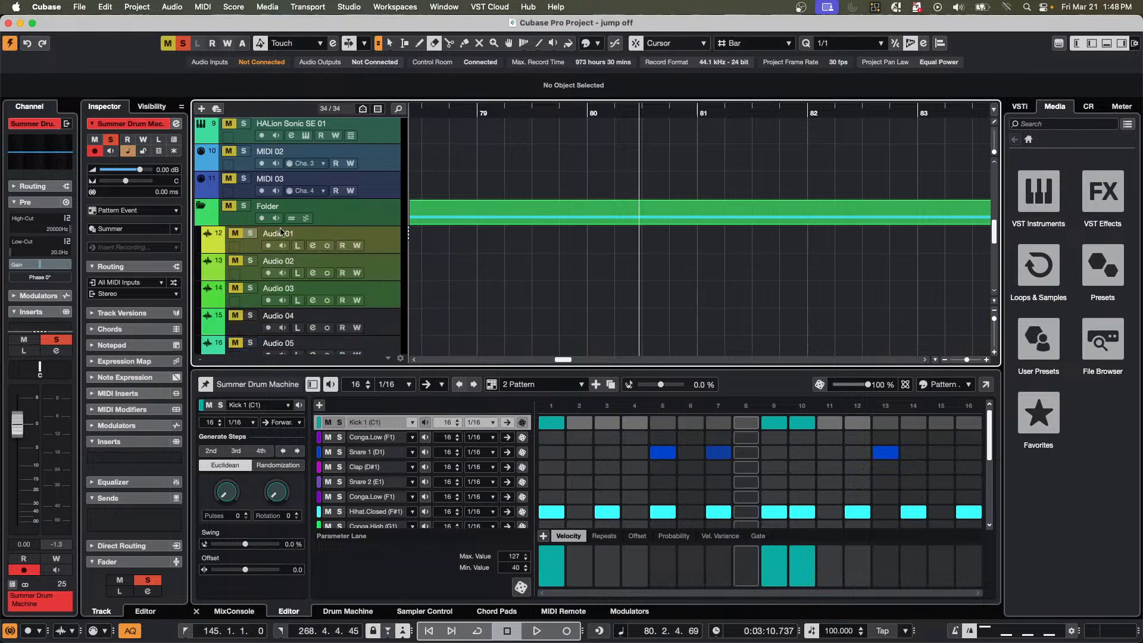
Save the Audio 02 track as a track preset named "Jnn march 21".
click(385, 274)
right_click(390, 261)
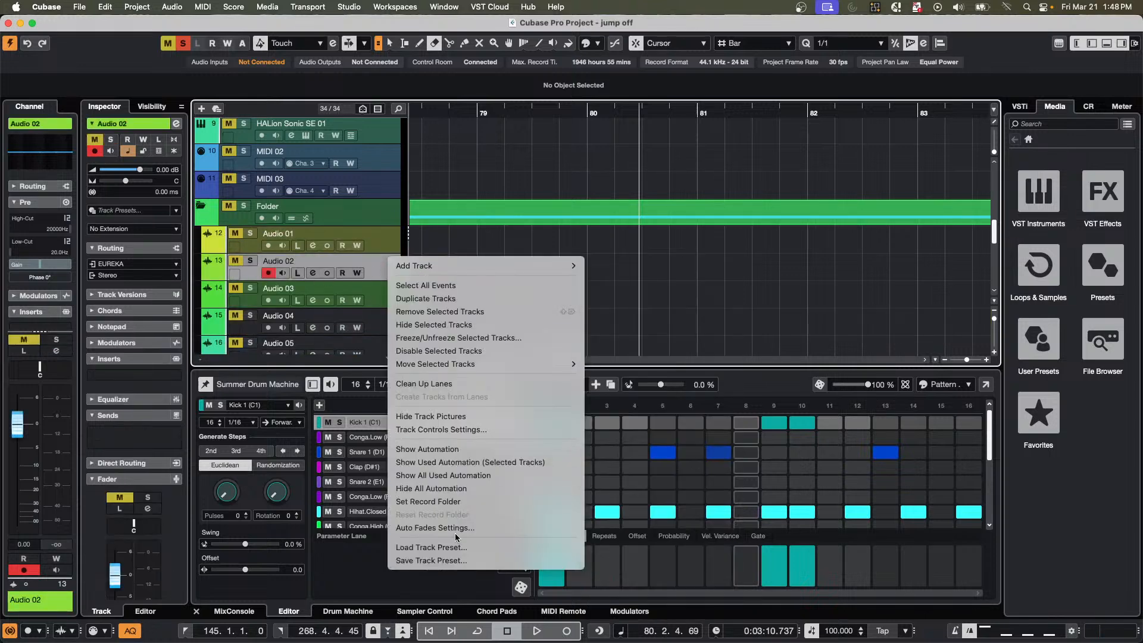
click(491, 562)
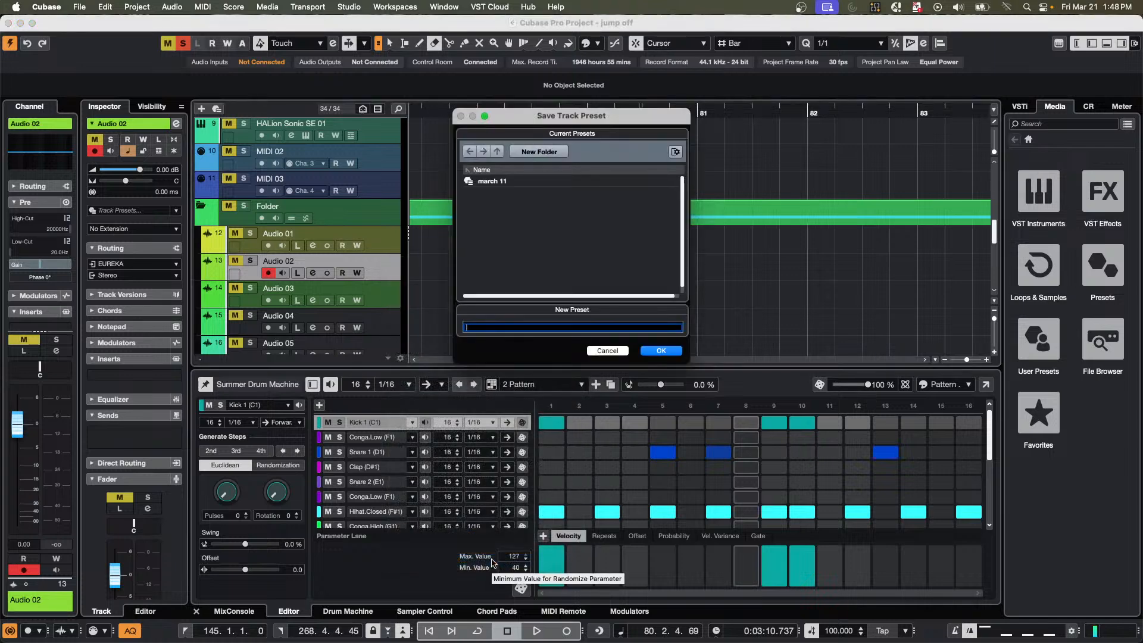
text(Han march 21)
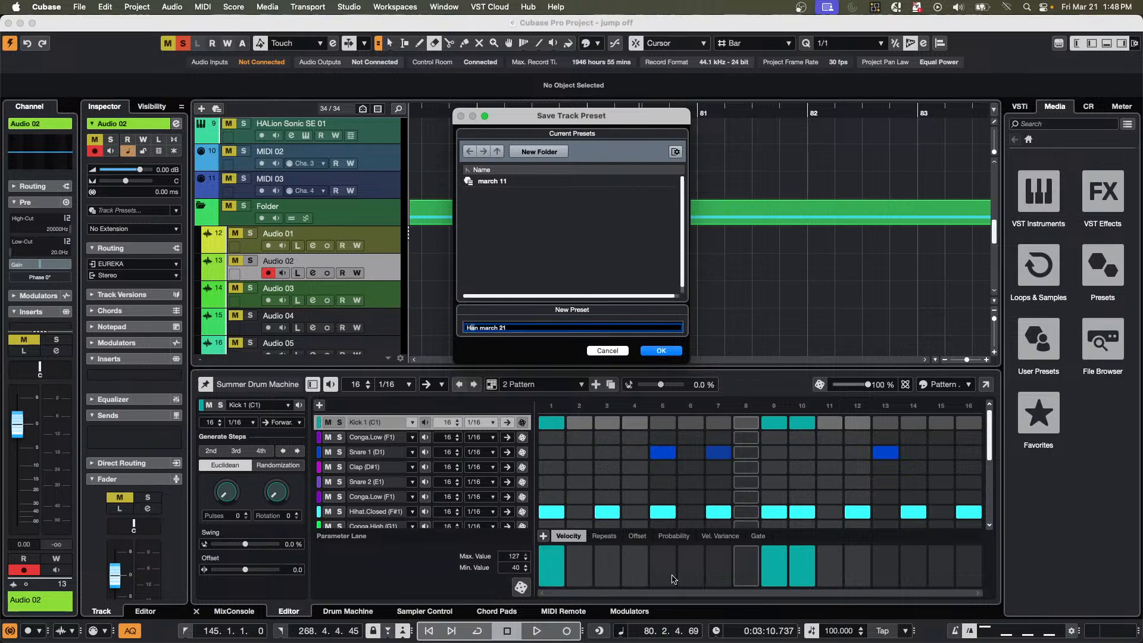
key(BackSpace)
key(BackSpace)
text(Jo)
click(663, 351)
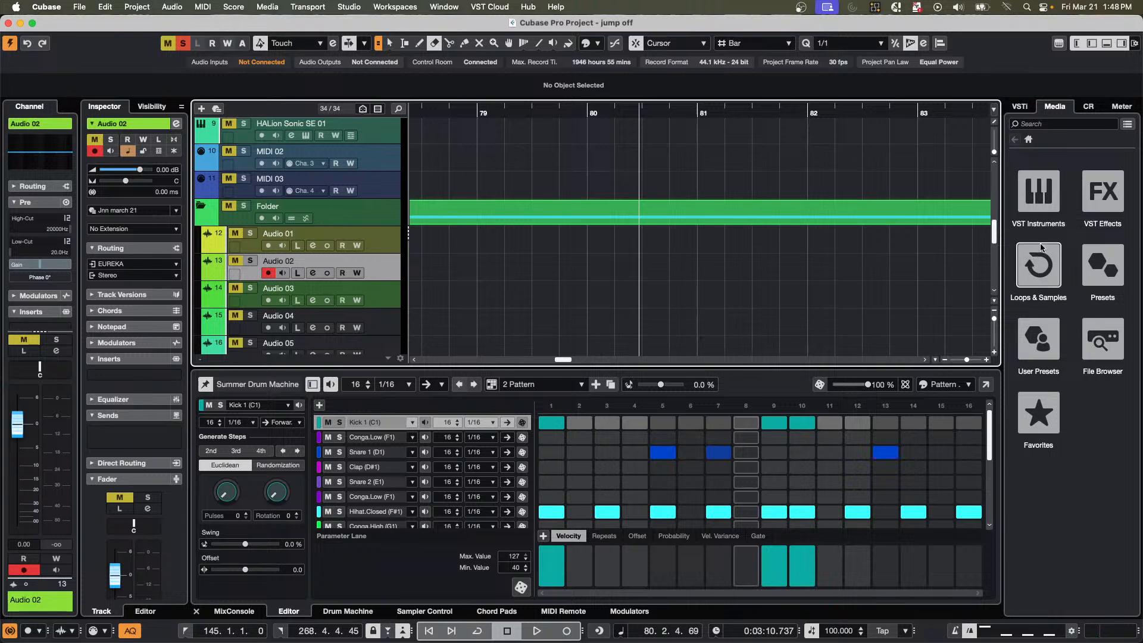
Locate the "Jnn march 21" audio track preset among the user presets, reveal its file in Finder, and return to the Cubase project.
click(1039, 340)
click(1039, 190)
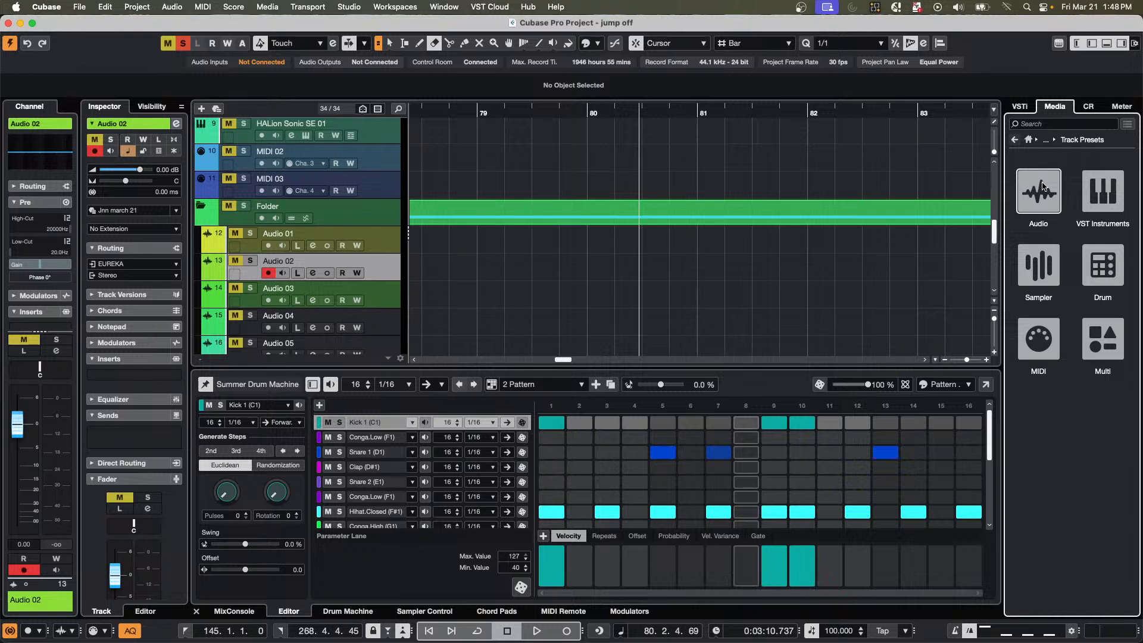
click(1042, 186)
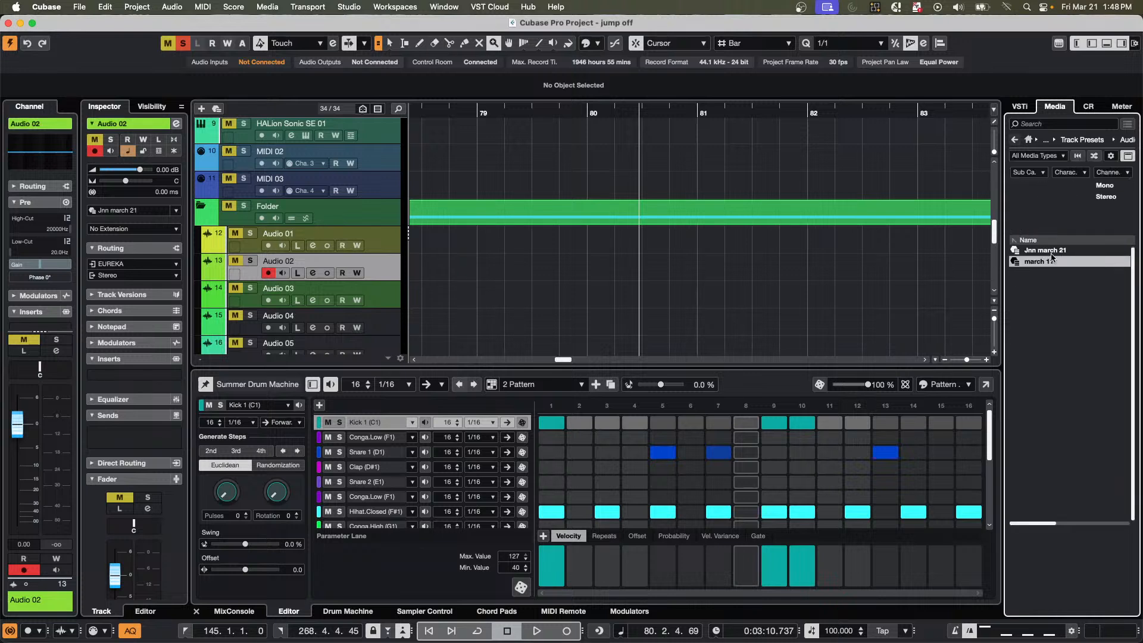
click(1059, 252)
right_click(1060, 252)
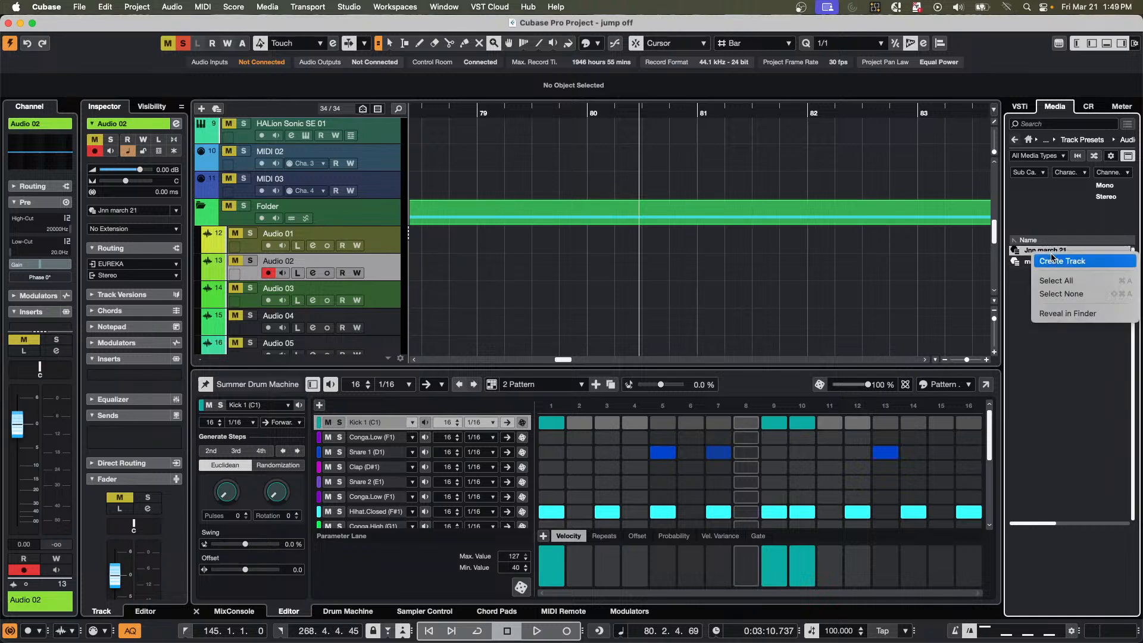
click(1079, 315)
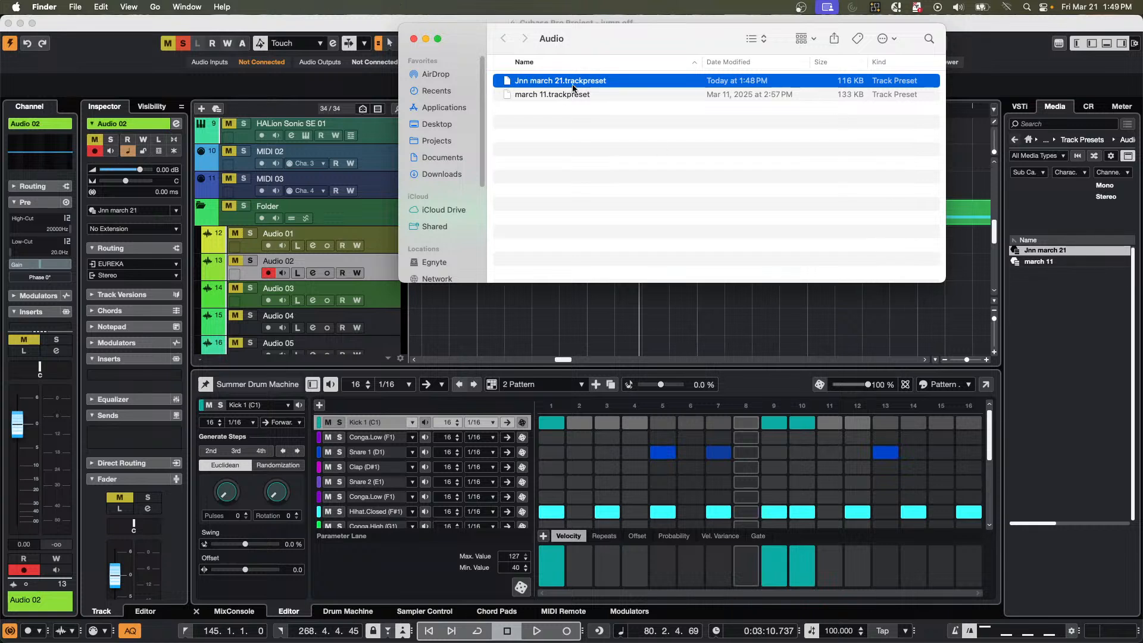
click(415, 39)
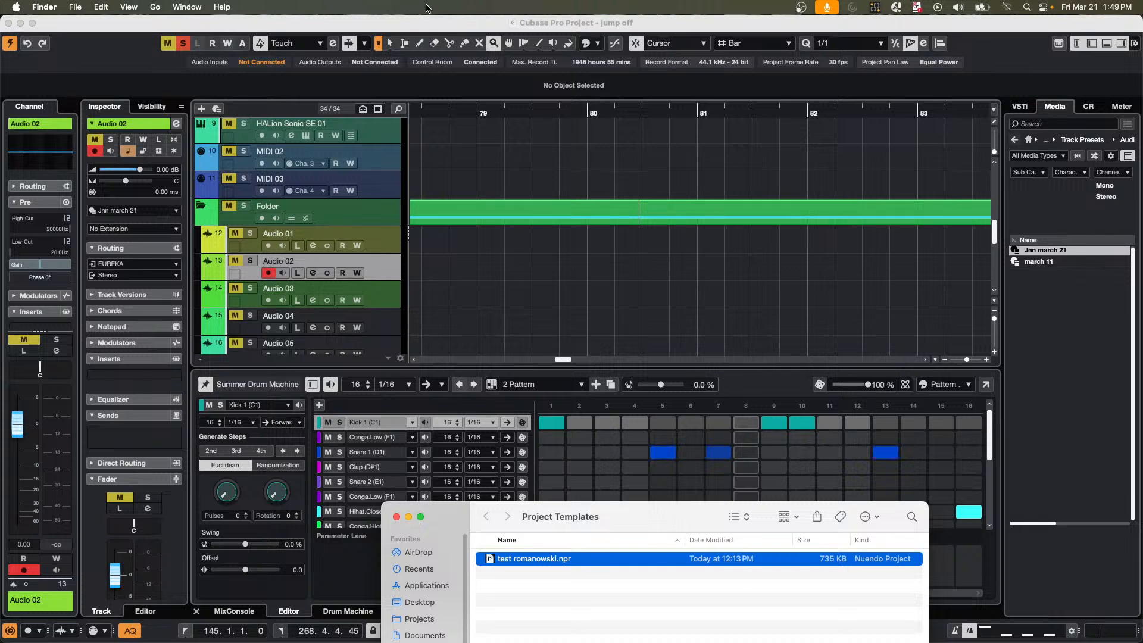
click(576, 321)
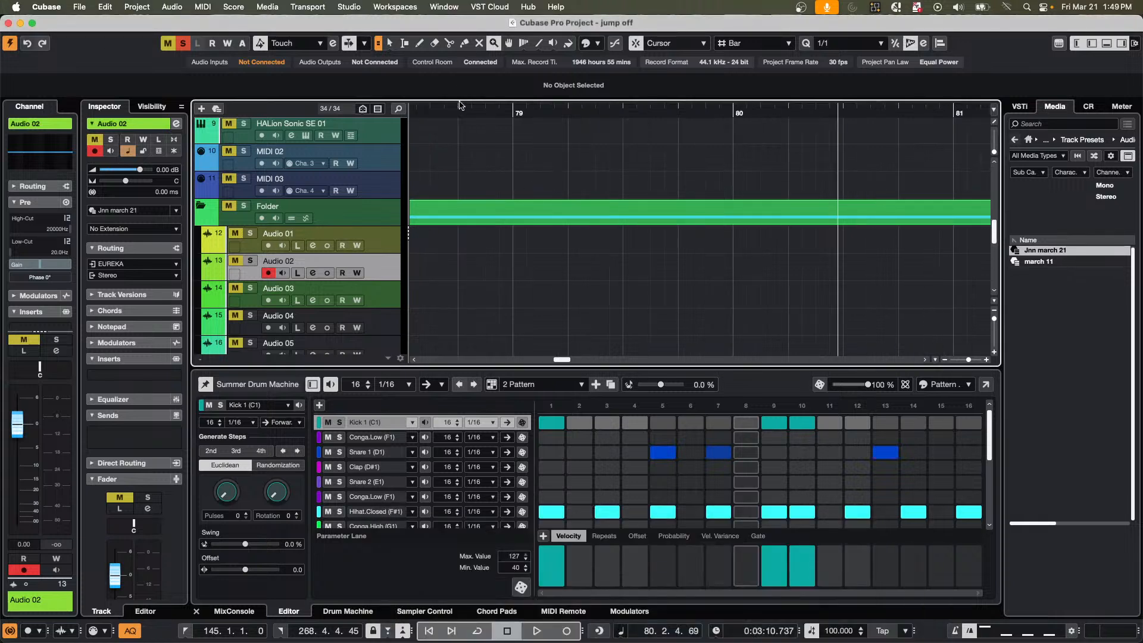
Select the events on the Audio 05 and Audio 06 tracks in the arrangement and solo both tracks.
drag(459, 115, 461, 35)
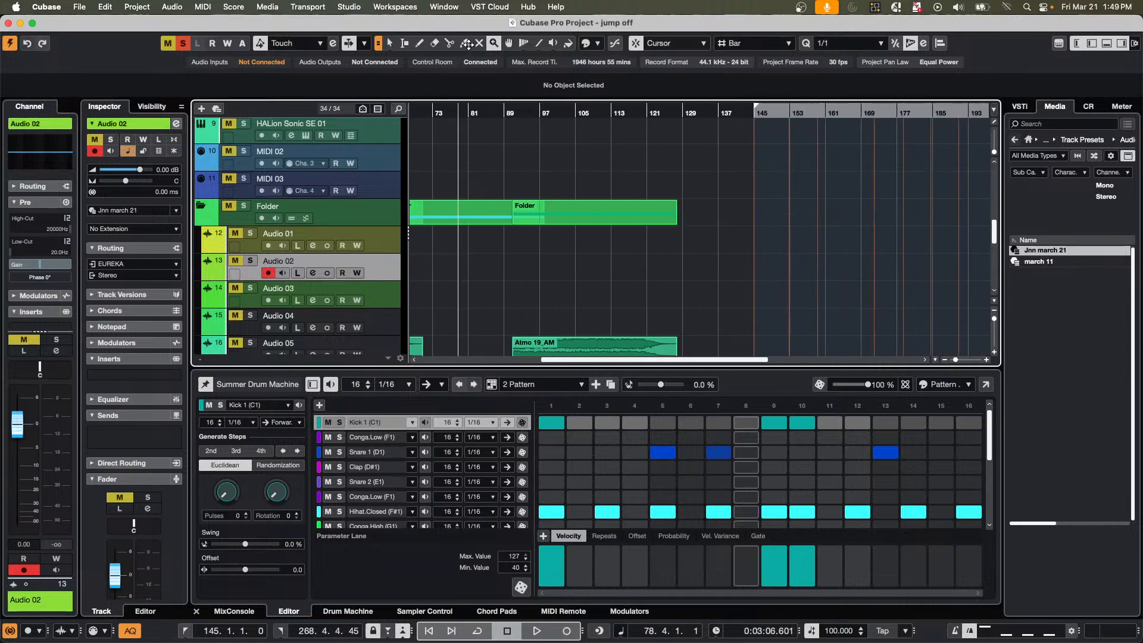
scroll(685, 317, down, 2)
scroll(685, 317, down, 10)
scroll(684, 318, up, 5)
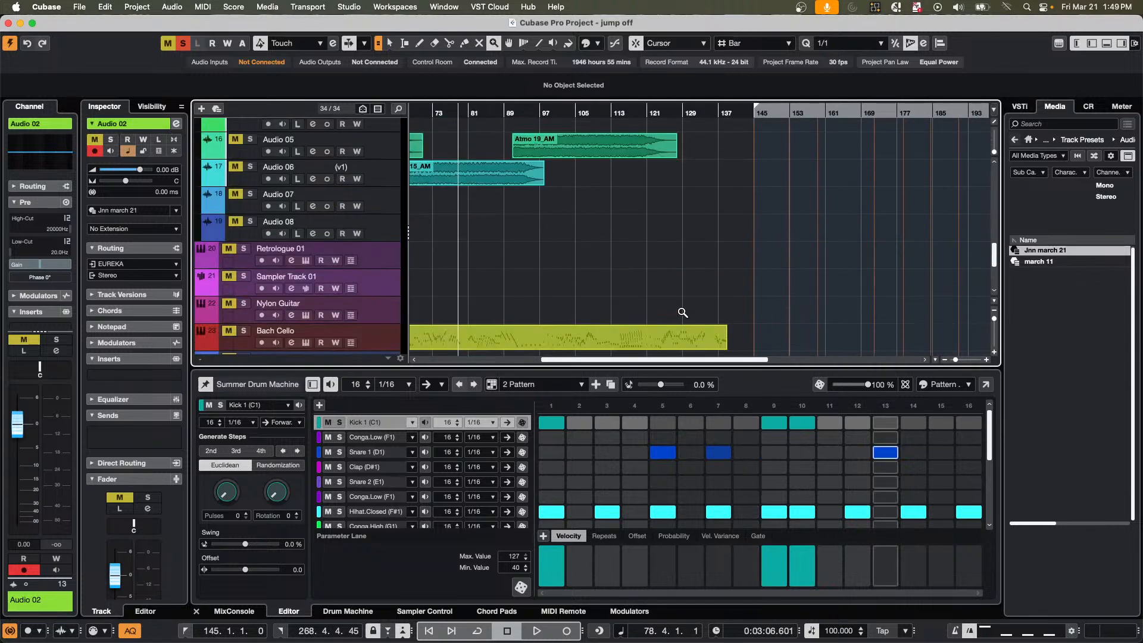
key(2)
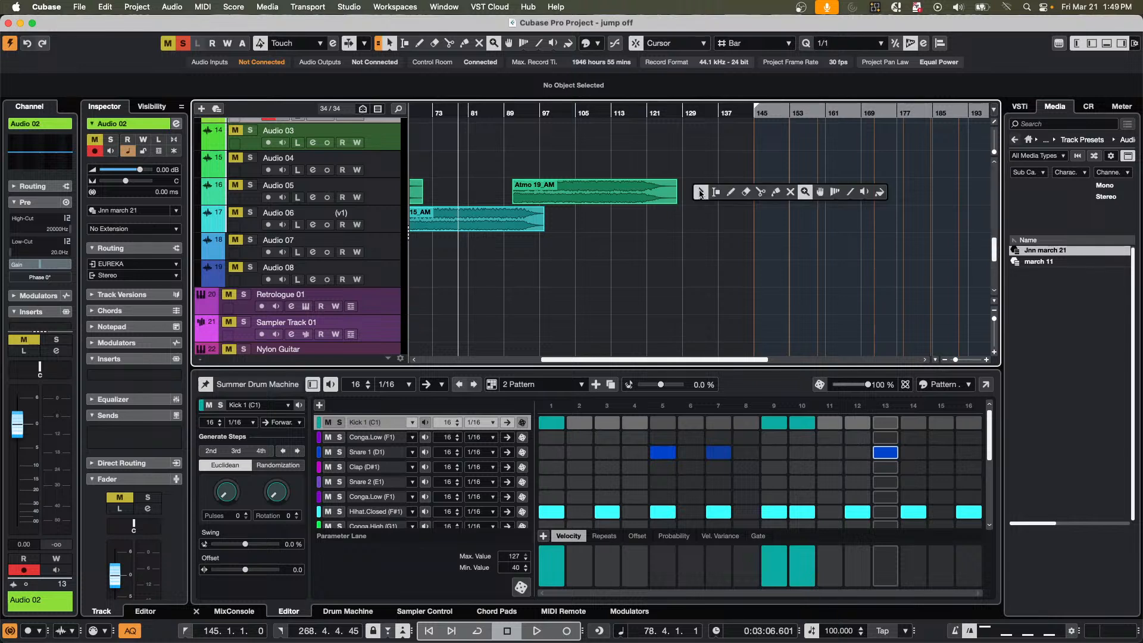
drag(698, 186, 599, 222)
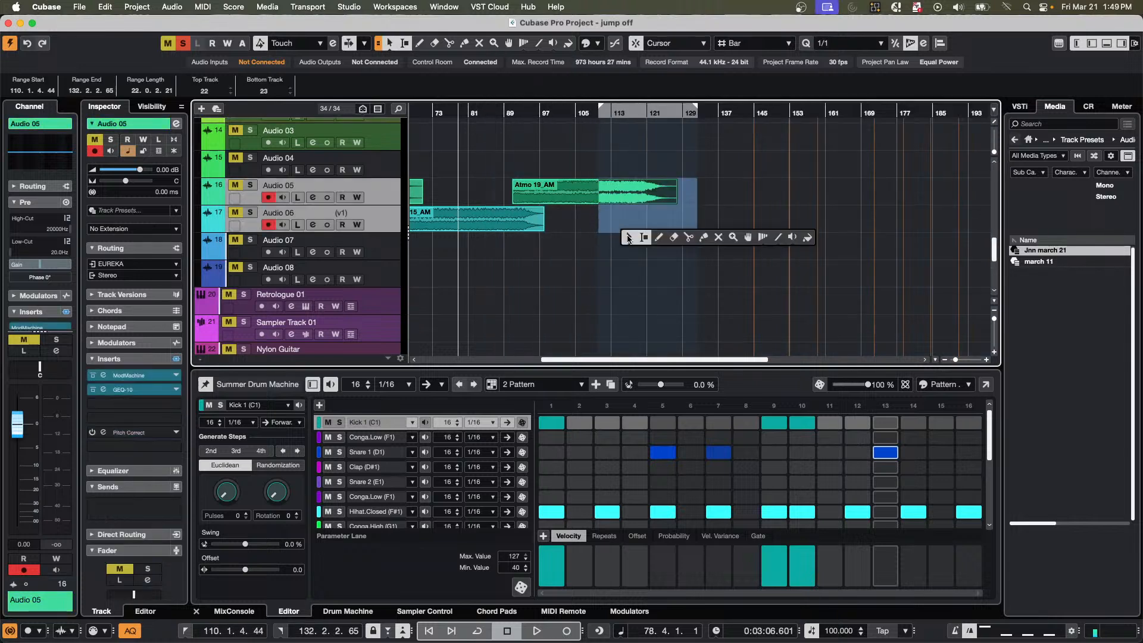
click(726, 198)
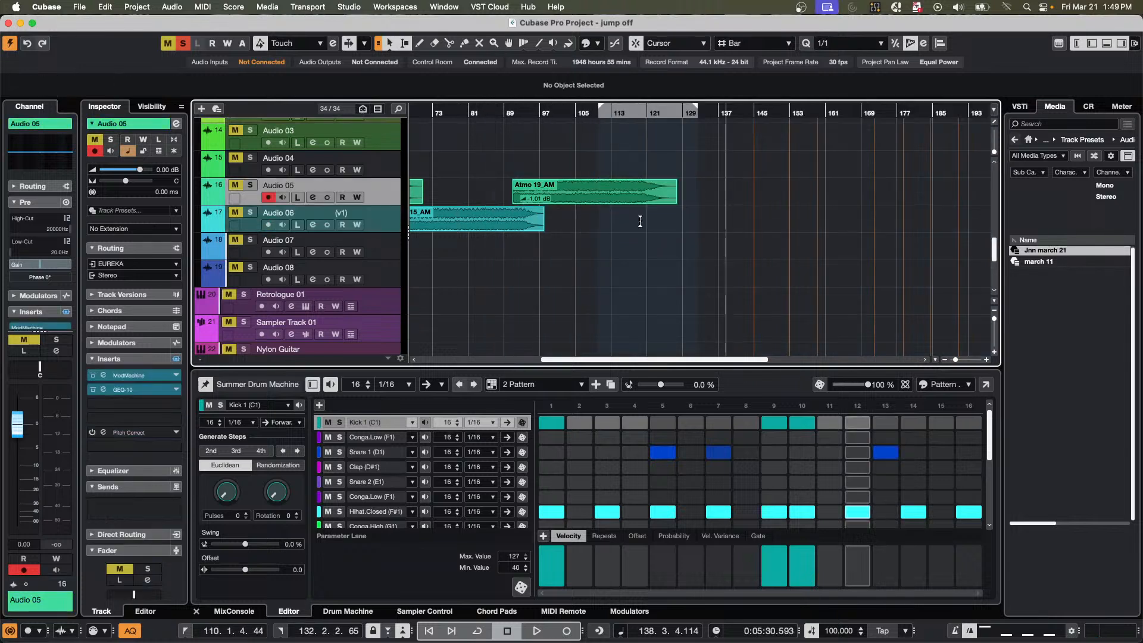
click(523, 199)
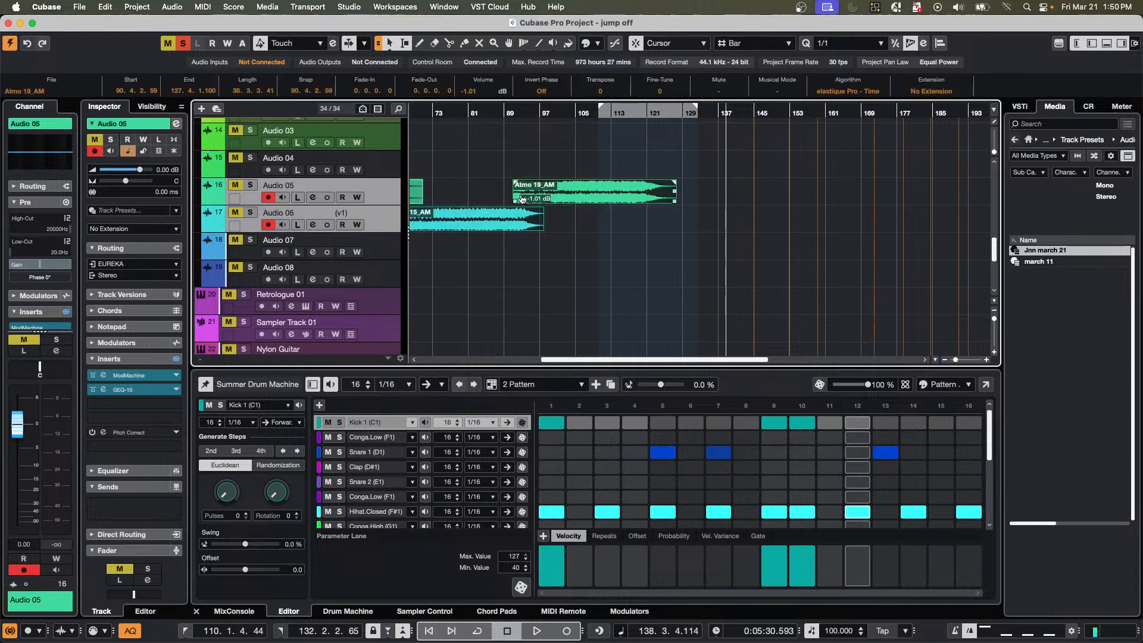
key(s)
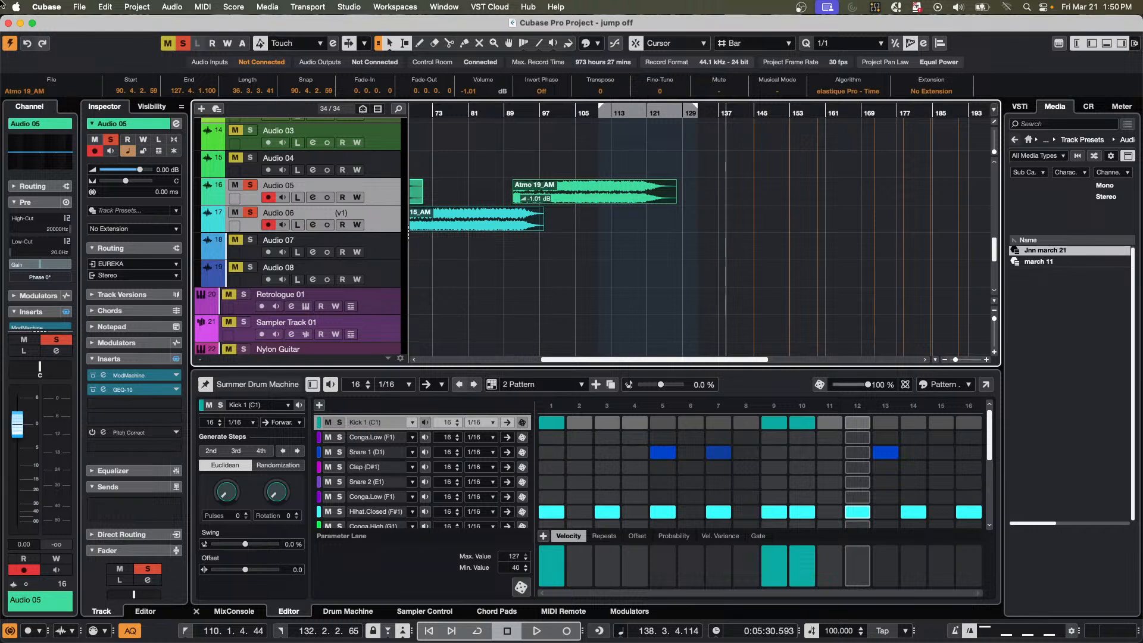
Turn off Track Selection Follows Event Selection in the Editing preferences, apply the change, and close the preferences.
click(48, 8)
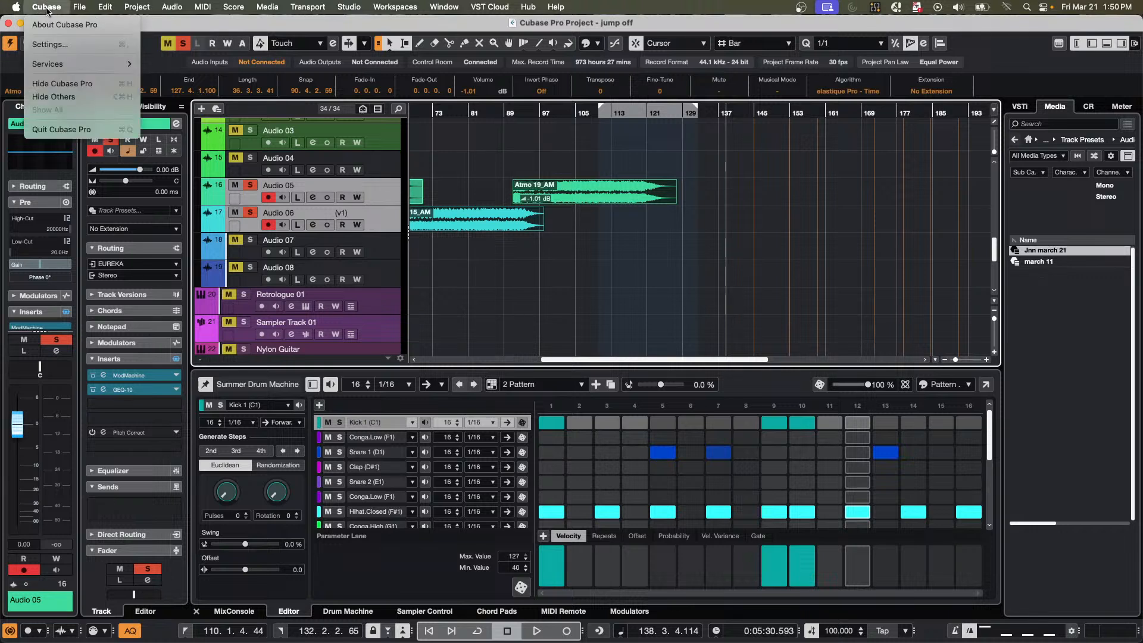
click(62, 46)
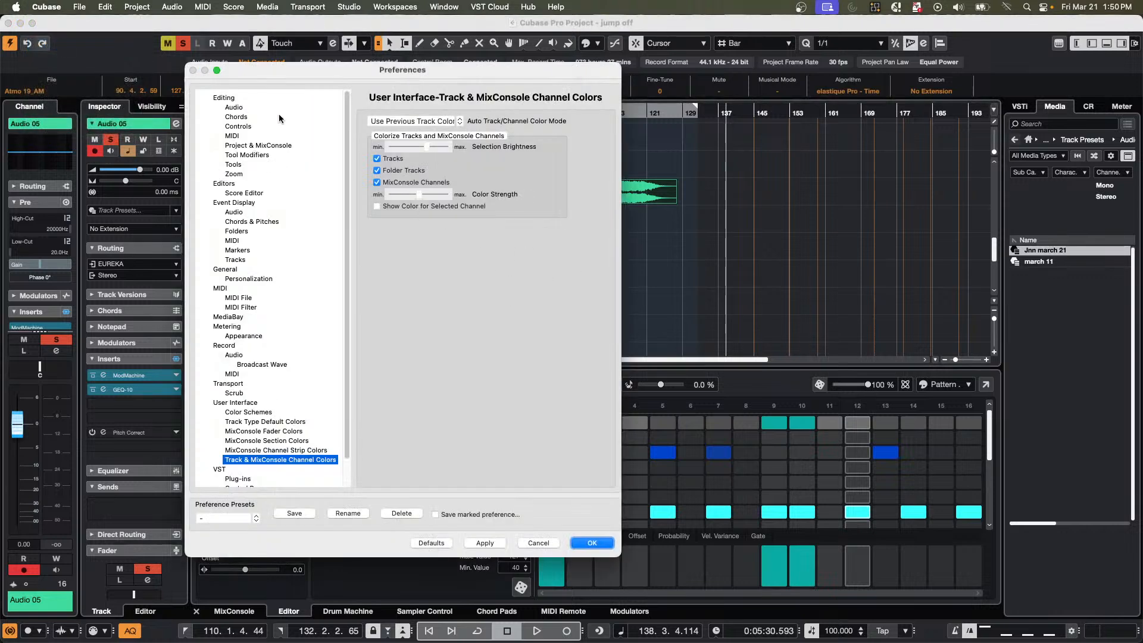
click(224, 97)
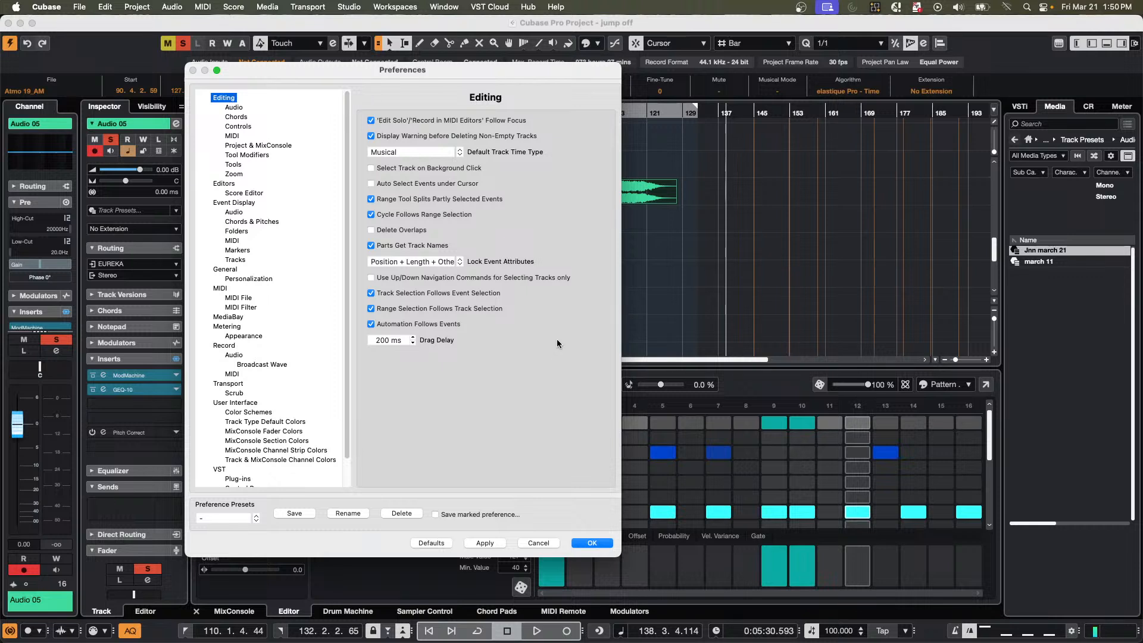
click(260, 146)
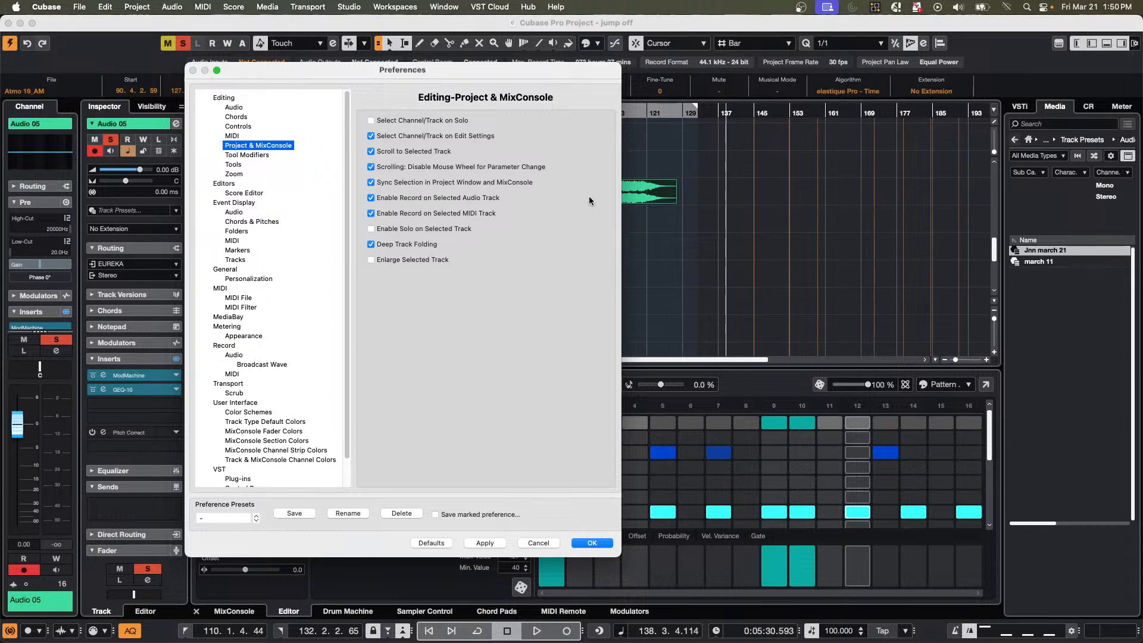
click(229, 99)
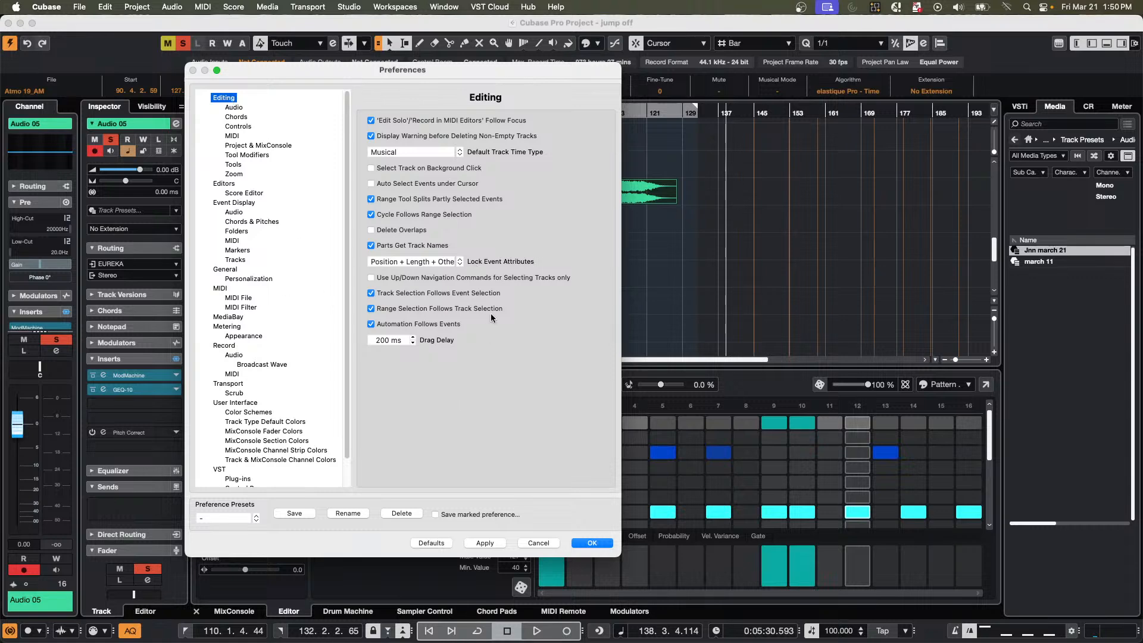
drag(478, 69, 1073, 86)
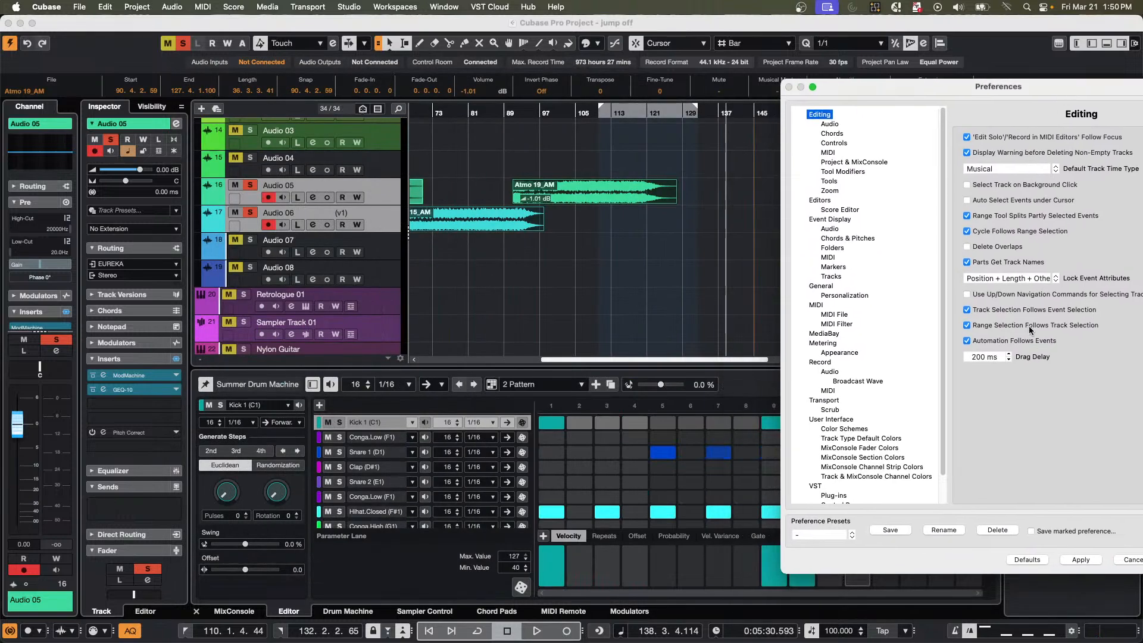
click(968, 310)
click(1081, 560)
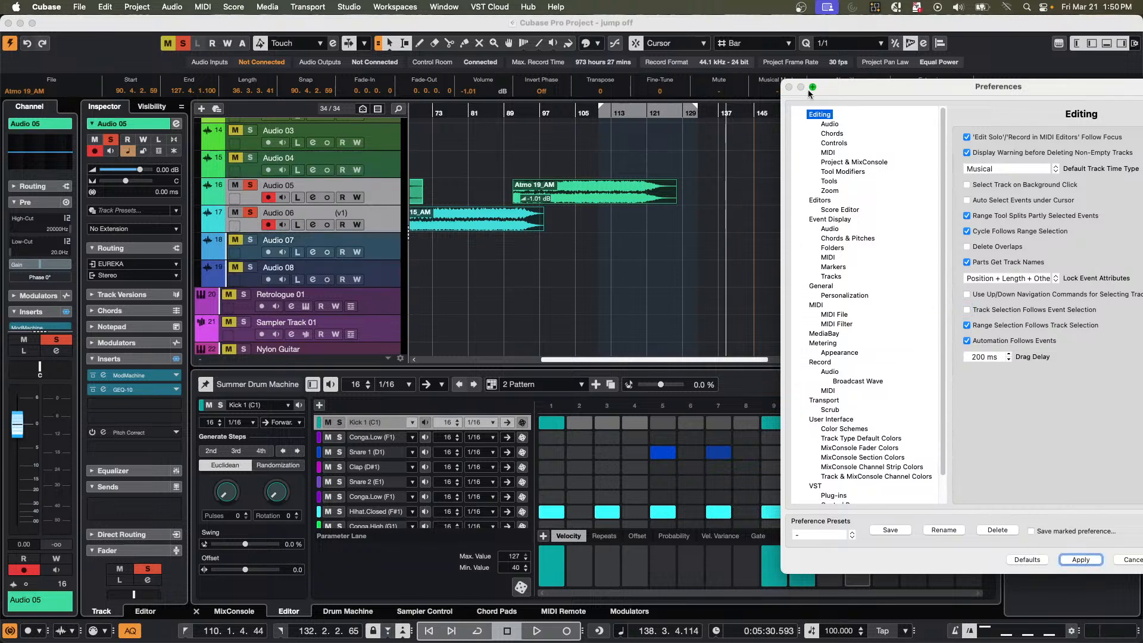
drag(873, 83, 765, 55)
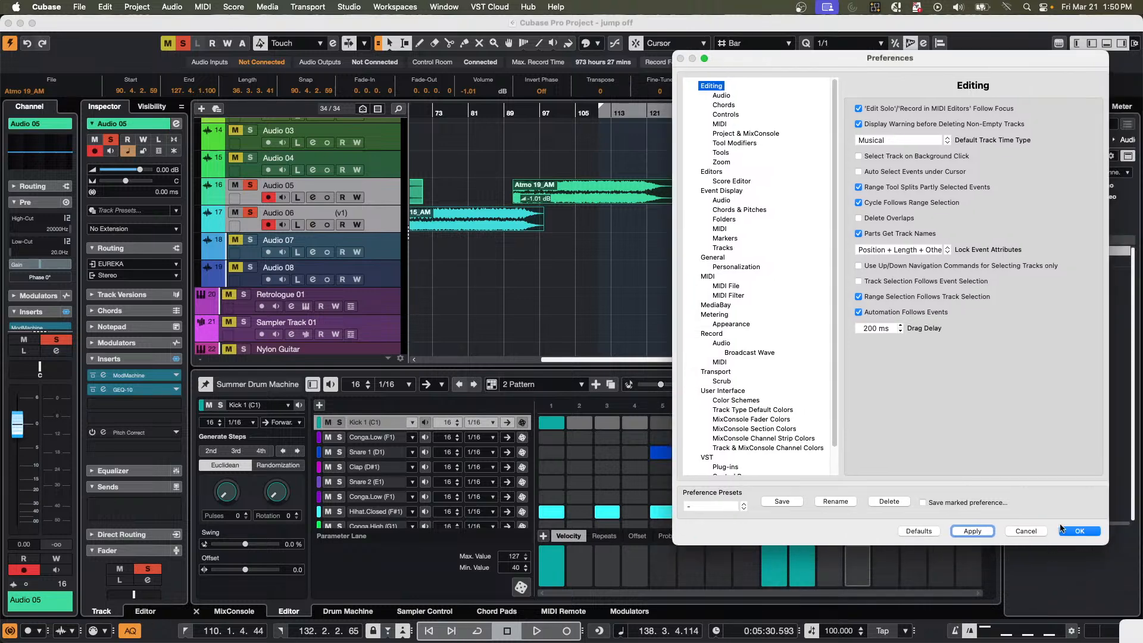
click(1092, 529)
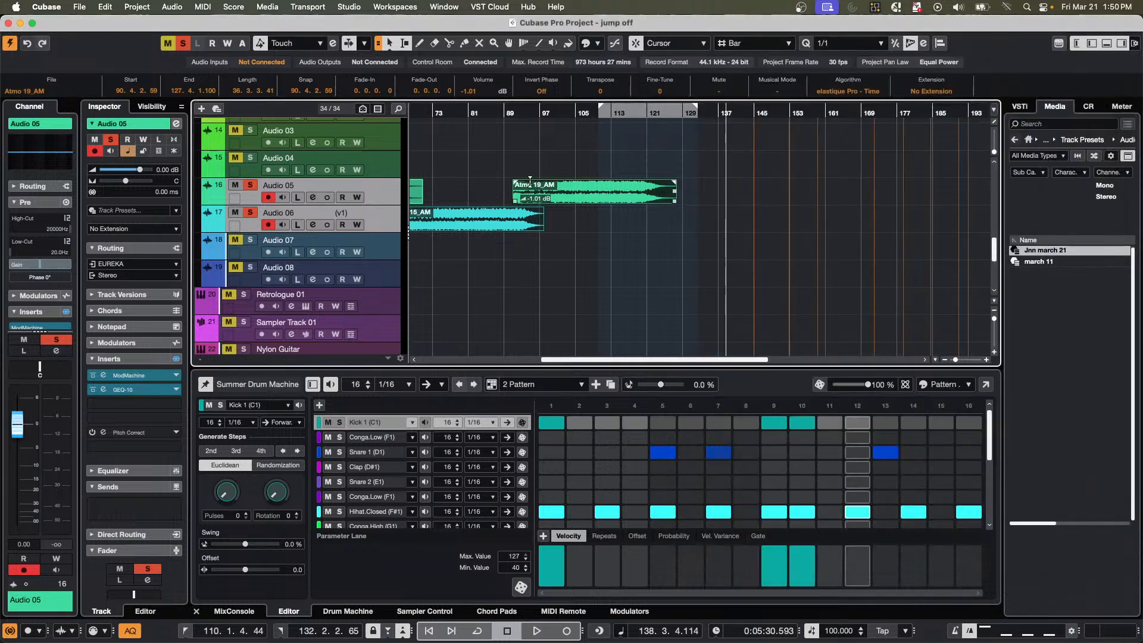
Toggle the solo on the Audio 08 track and deactivate all solo states in the project.
click(250, 267)
click(632, 342)
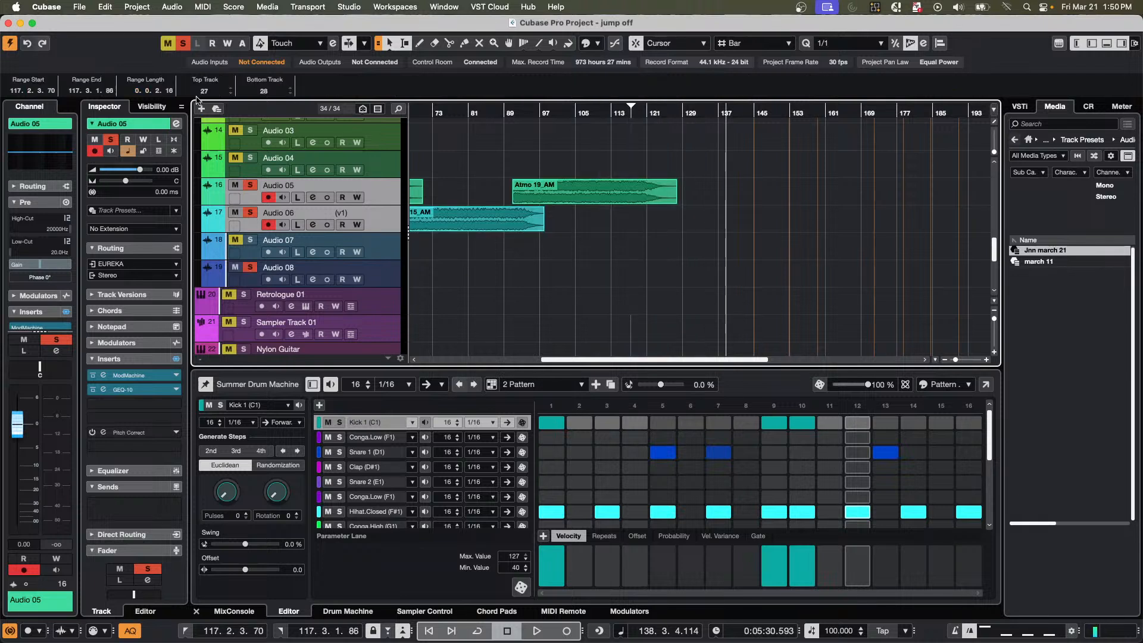
click(183, 43)
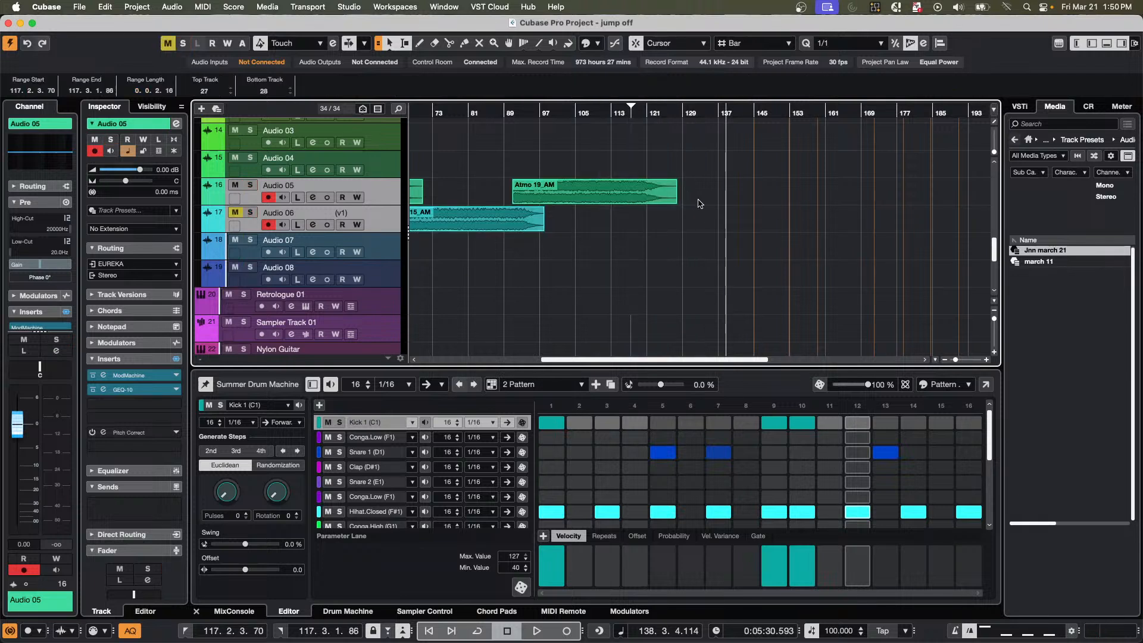
With the Audio 05 and Audio 06 events selected, solo the Retrologue 01 and Sampler Track 01 tracks, and deactivate all solo states.
click(608, 203)
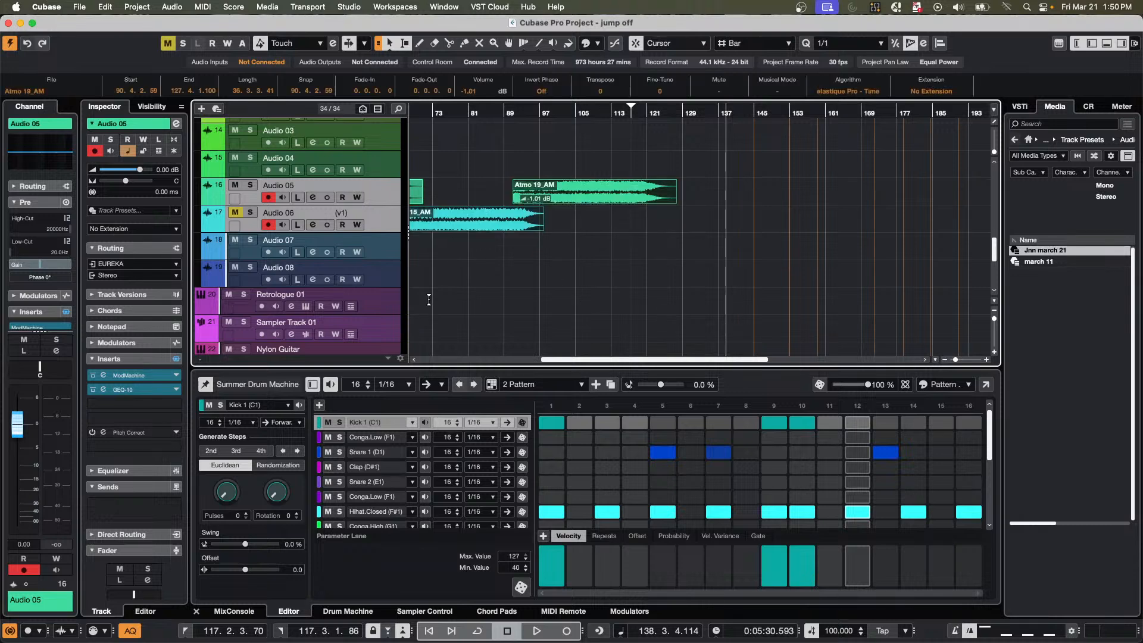
click(380, 312)
shift+click(385, 332)
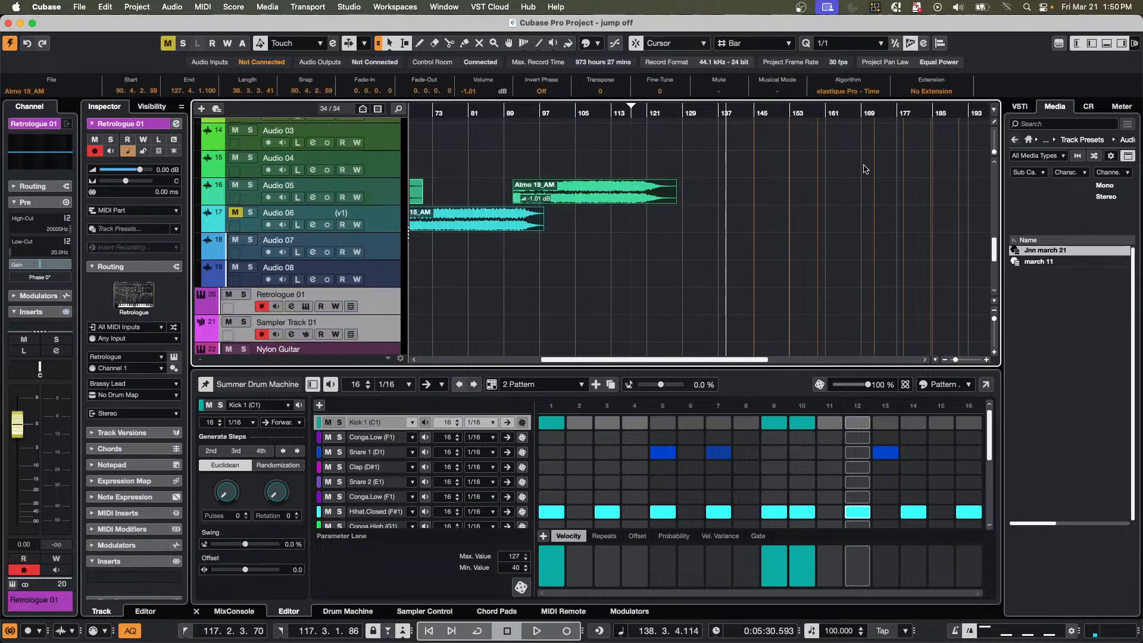
click(711, 203)
click(511, 226)
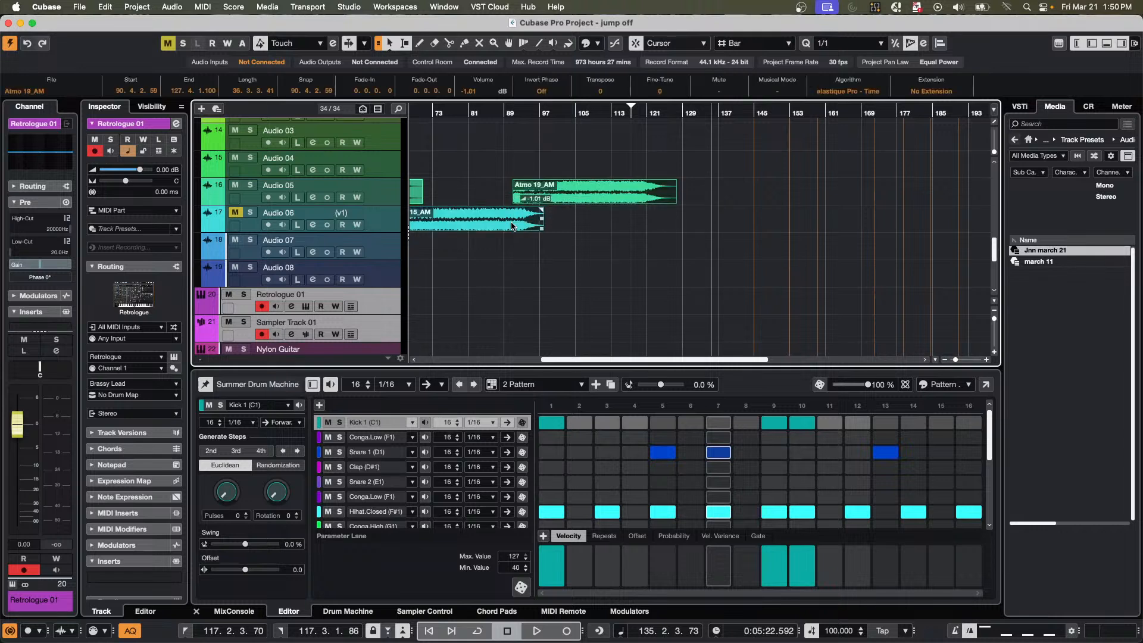
key(s)
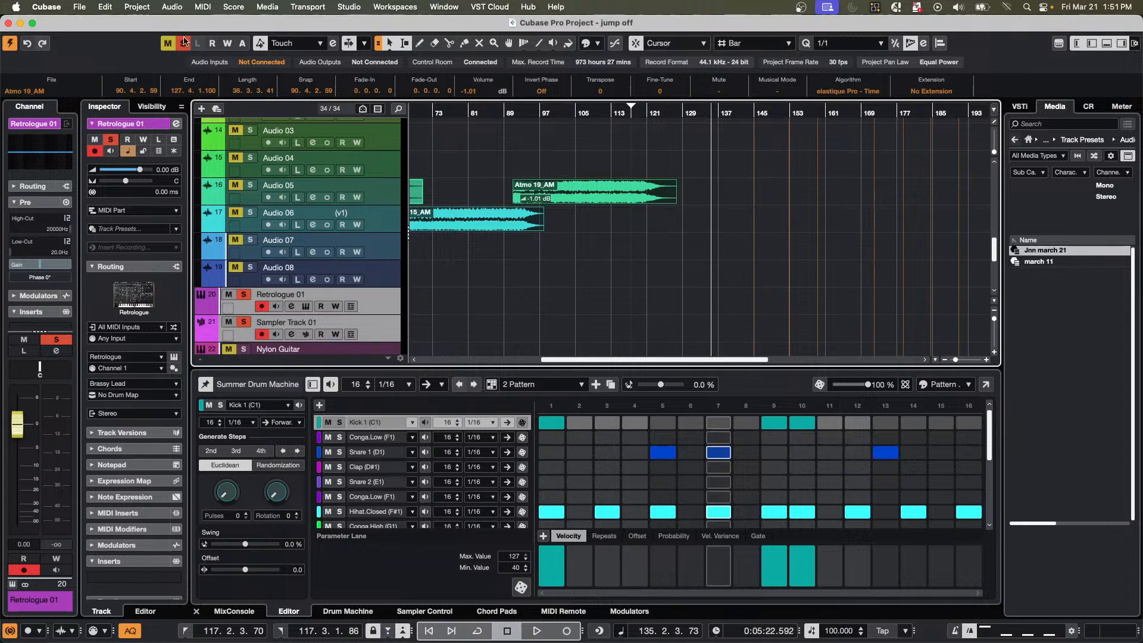
click(184, 42)
Turn Track Selection Follows Event Selection back on in the Editing preferences, apply the change, and close the preferences.
click(46, 8)
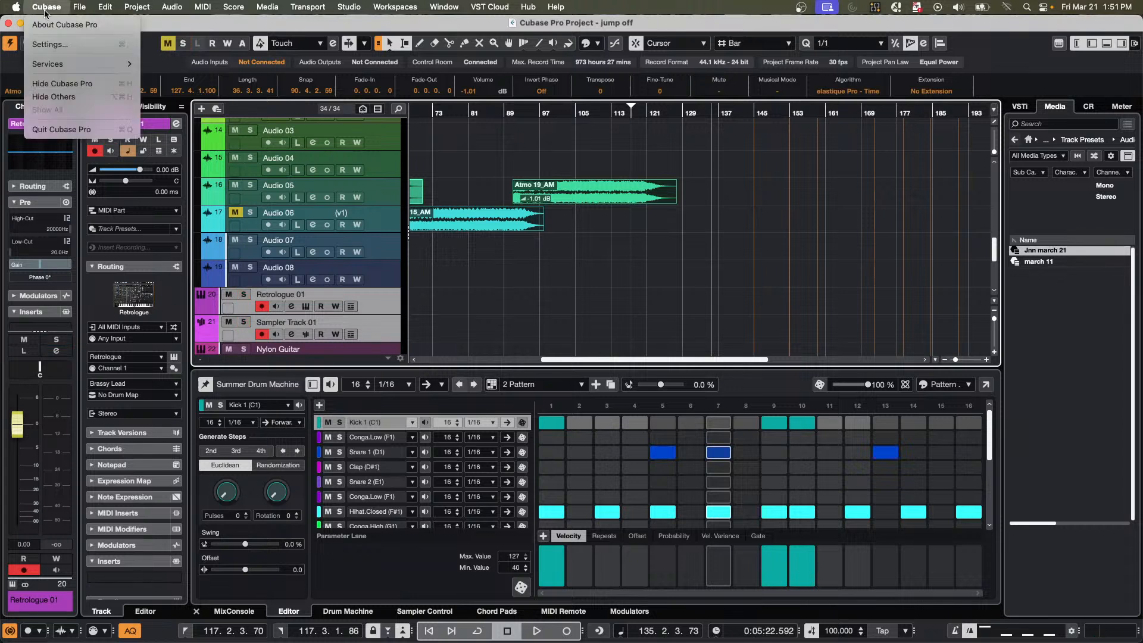
key(Escape)
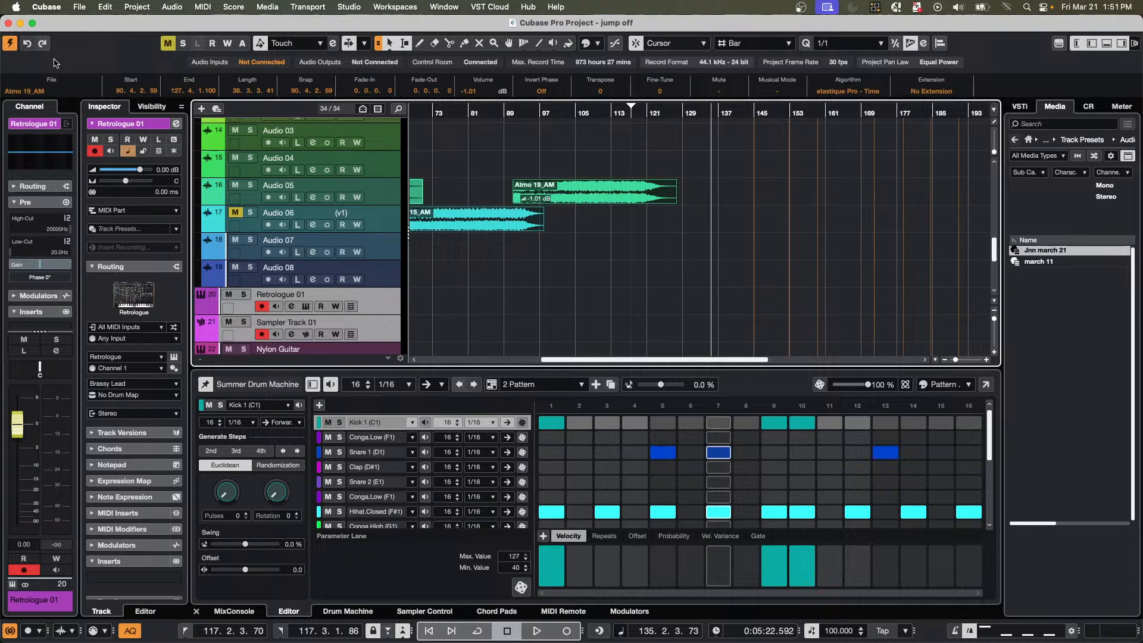
click(60, 6)
click(69, 41)
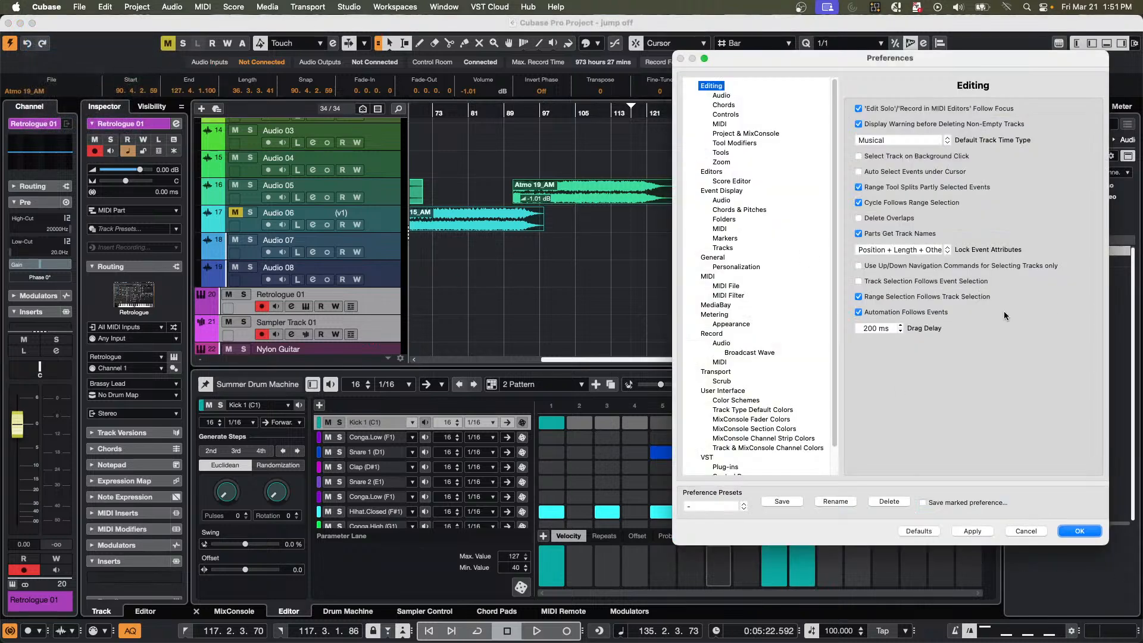
click(859, 282)
click(982, 533)
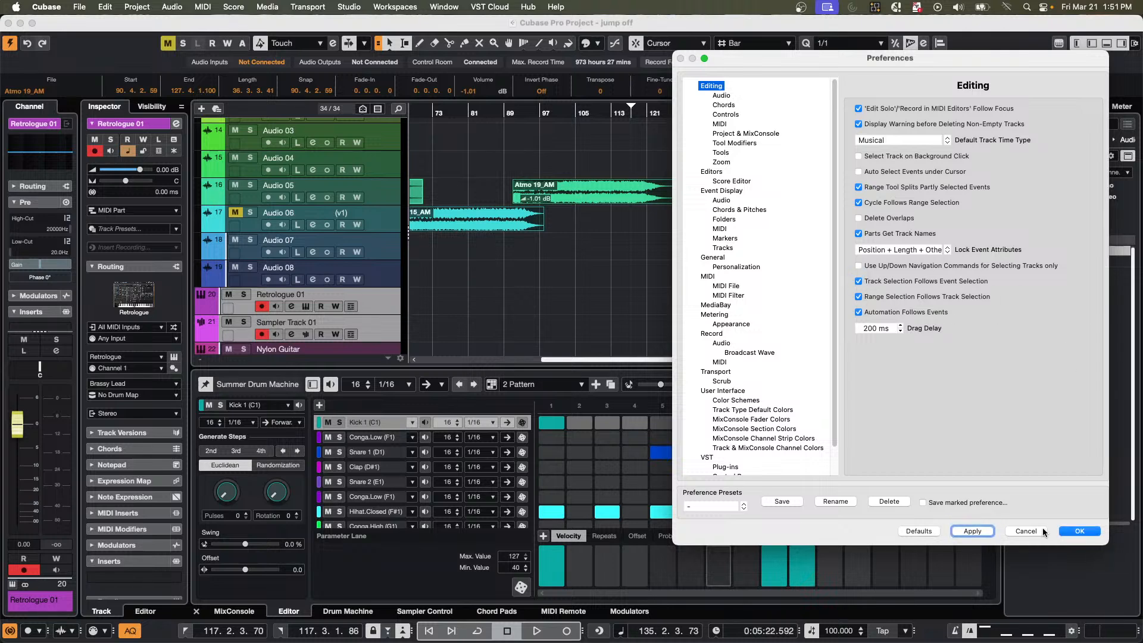
click(1080, 532)
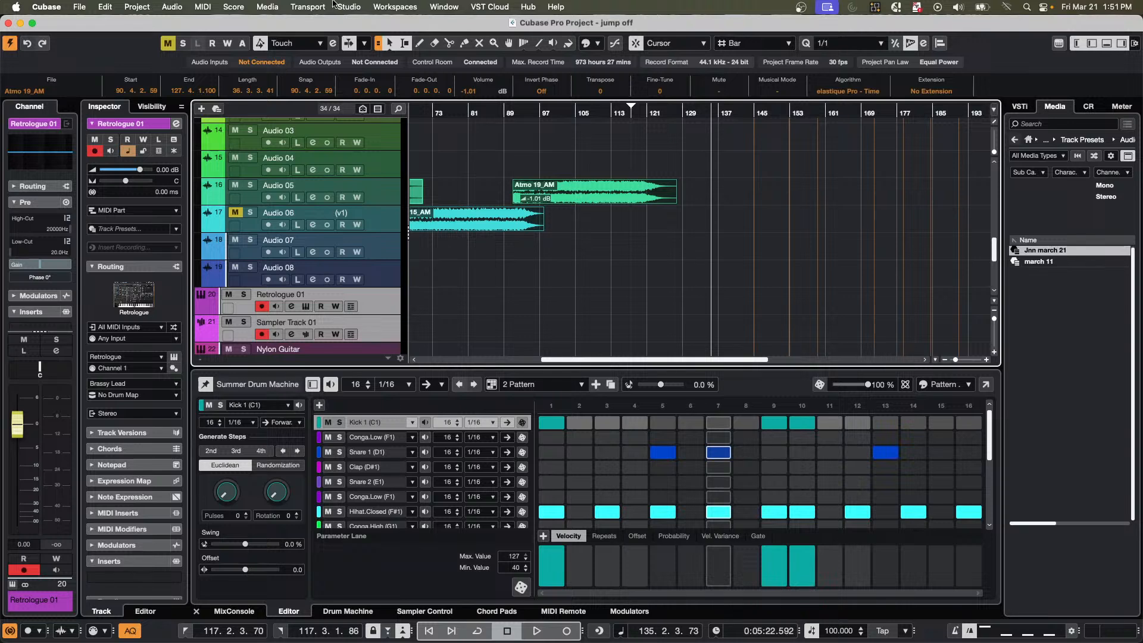
Select the Audio 05 and Audio 06 events again, solo their tracks, and remove the solo from both.
drag(560, 230, 525, 196)
key(s)
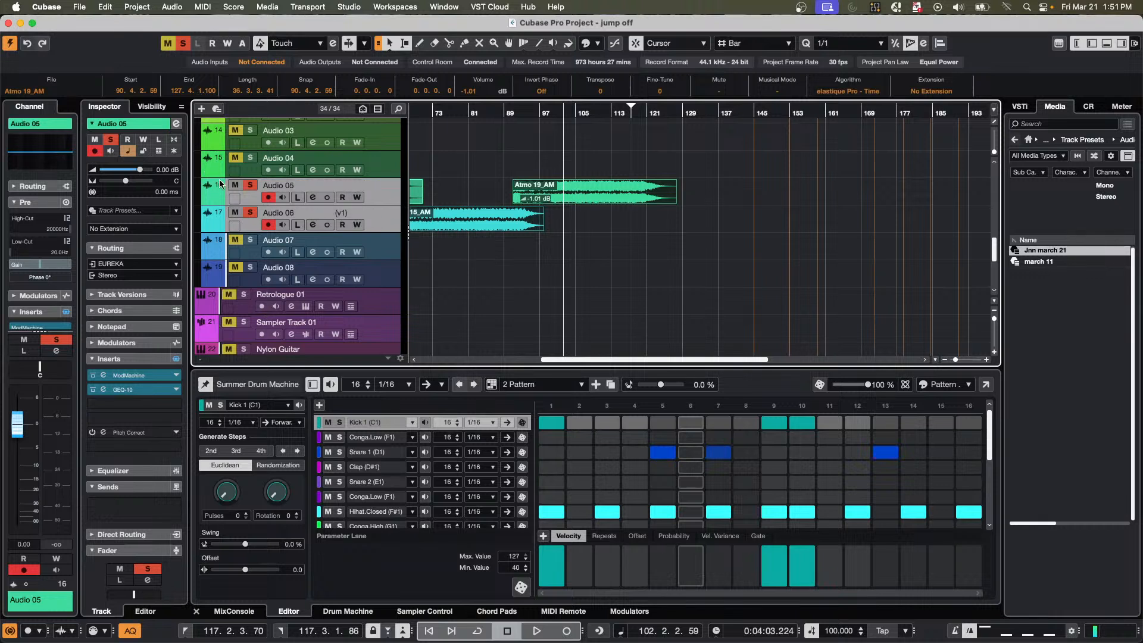
click(255, 186)
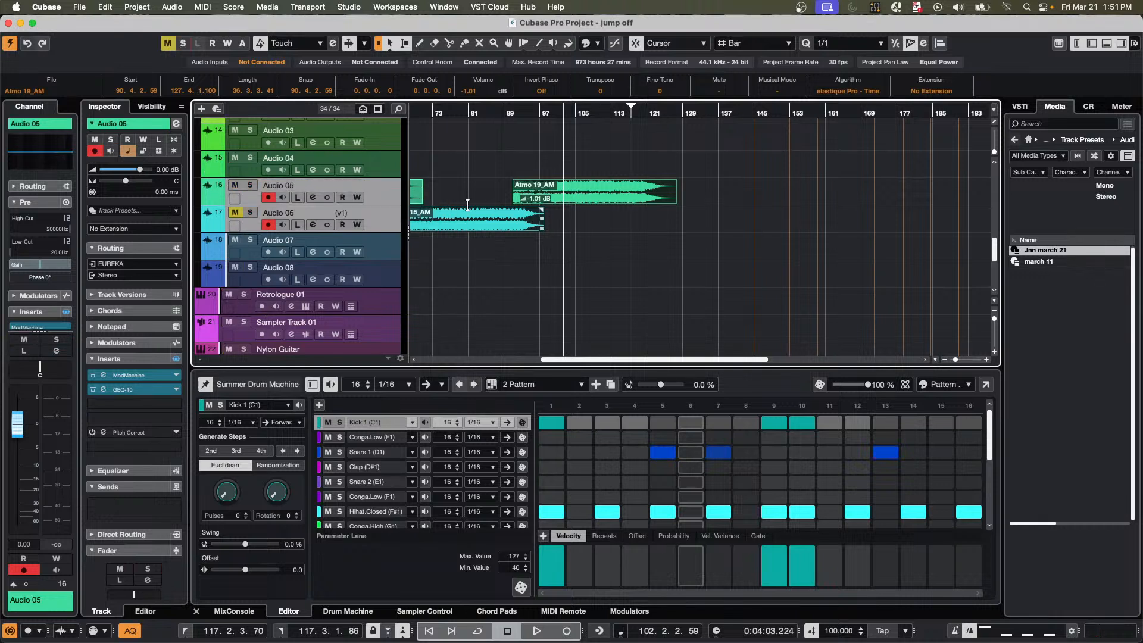
Unmute the Audio 06 track.
click(235, 212)
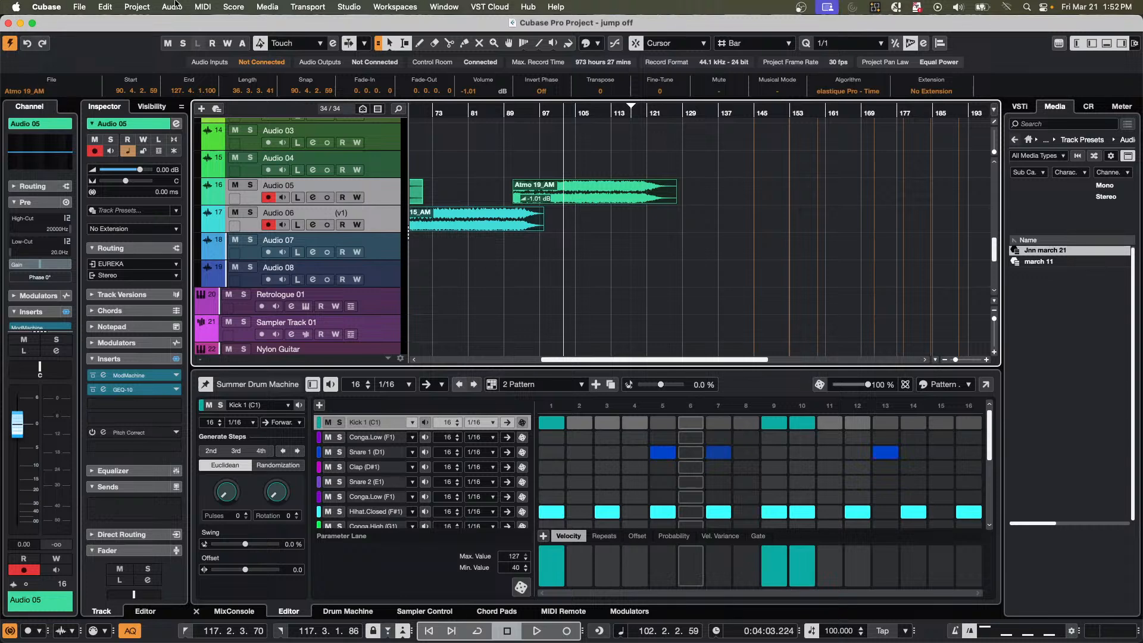
Open the VST Plug-in Manager, examine the list of installed VST instruments, and close the manager.
click(349, 7)
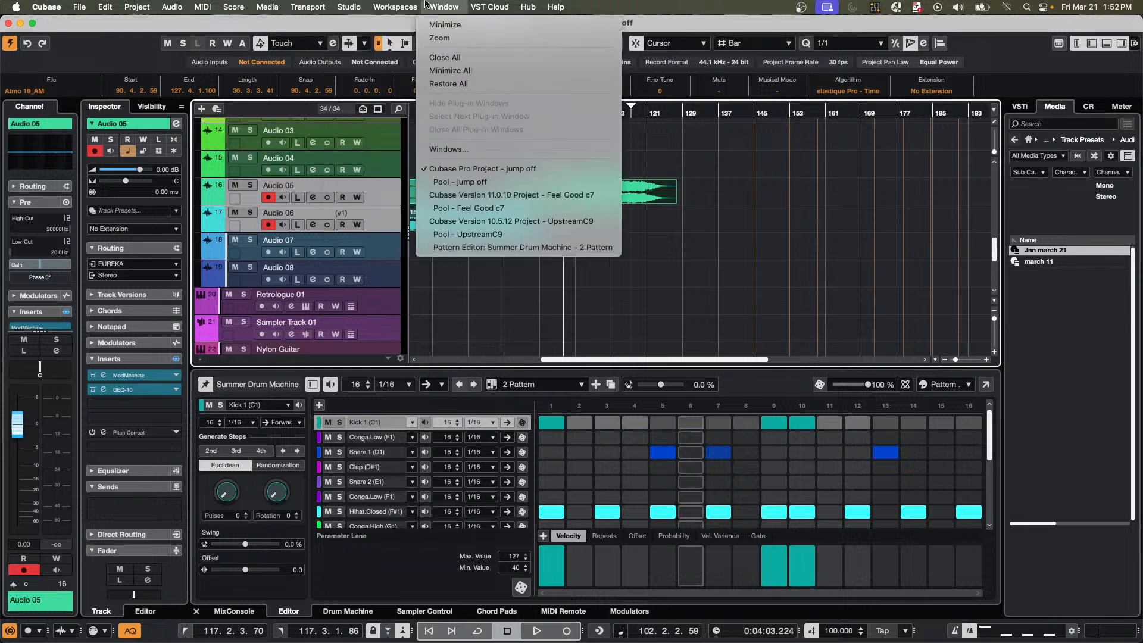
mouse_move(257, 3)
mouse_move(351, 5)
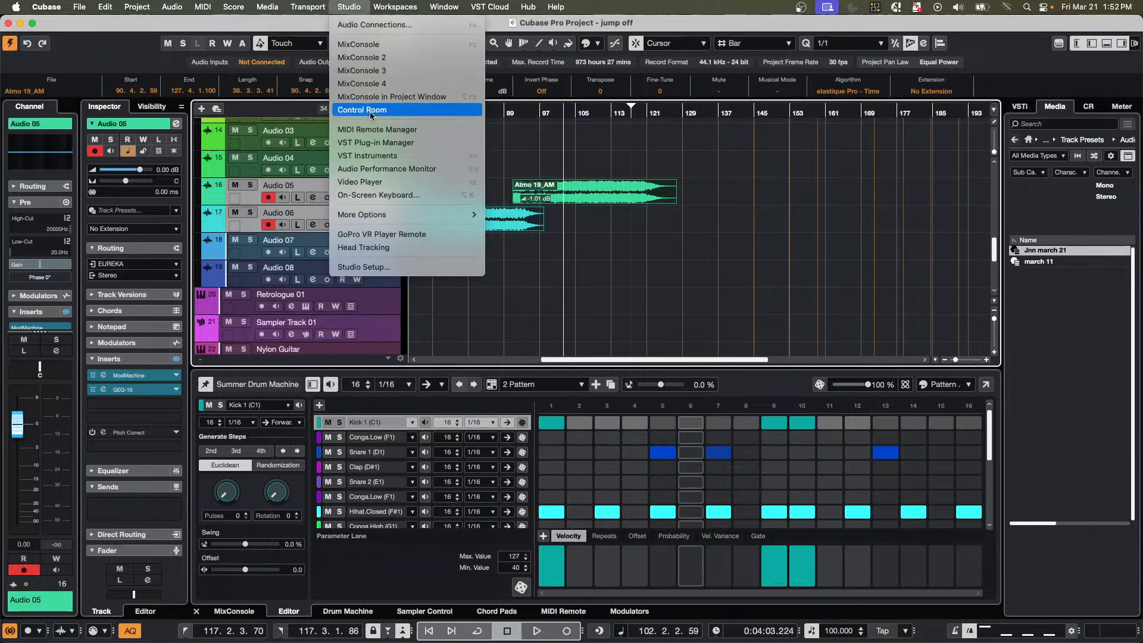
click(378, 142)
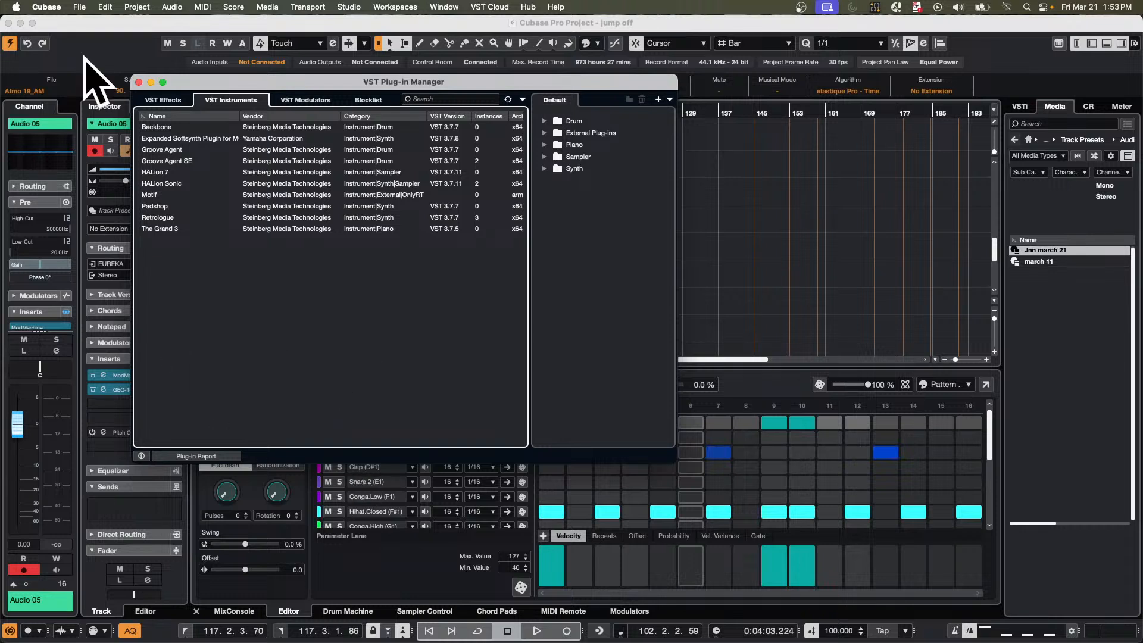
click(139, 83)
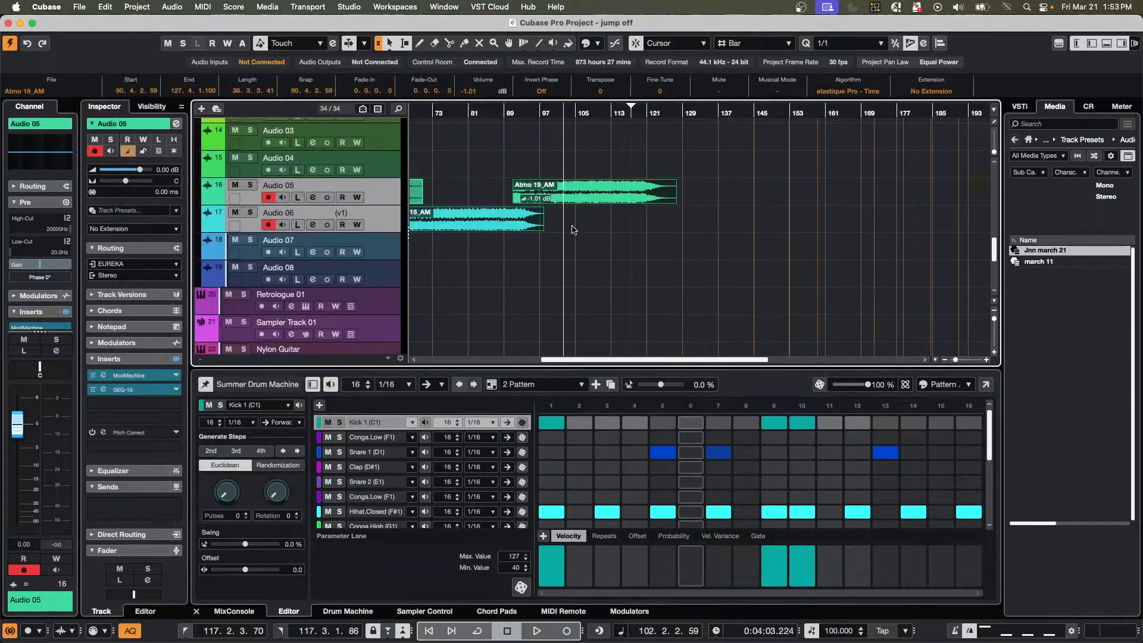
Reopen the VST Plug-in Manager for another look at the VST instruments and their vendors and versions, and close it.
click(351, 8)
click(388, 143)
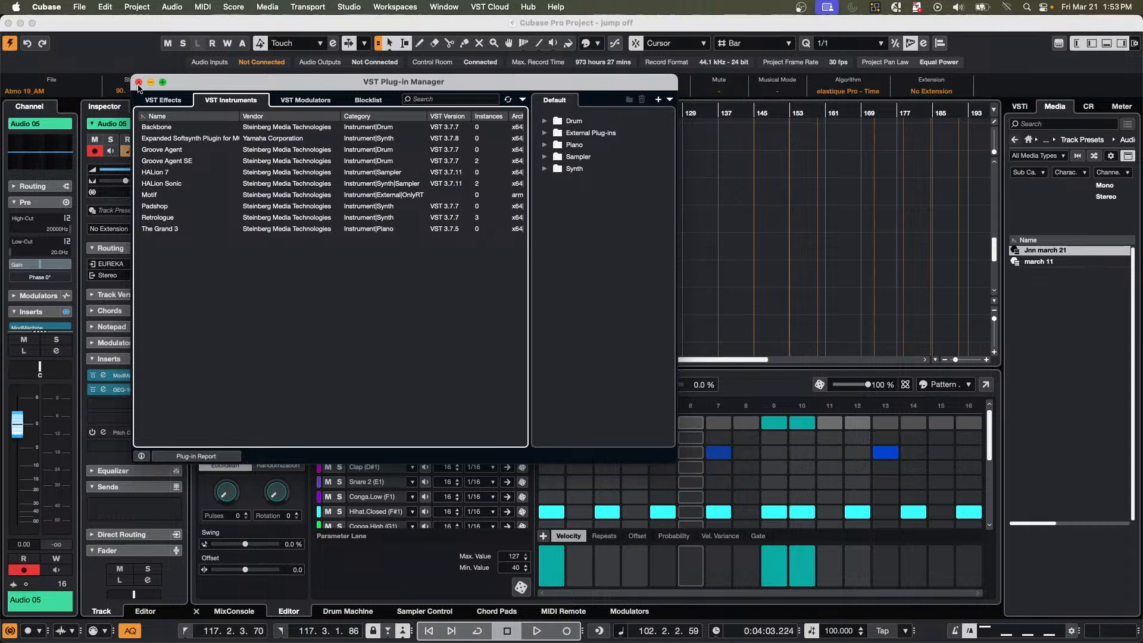
click(138, 83)
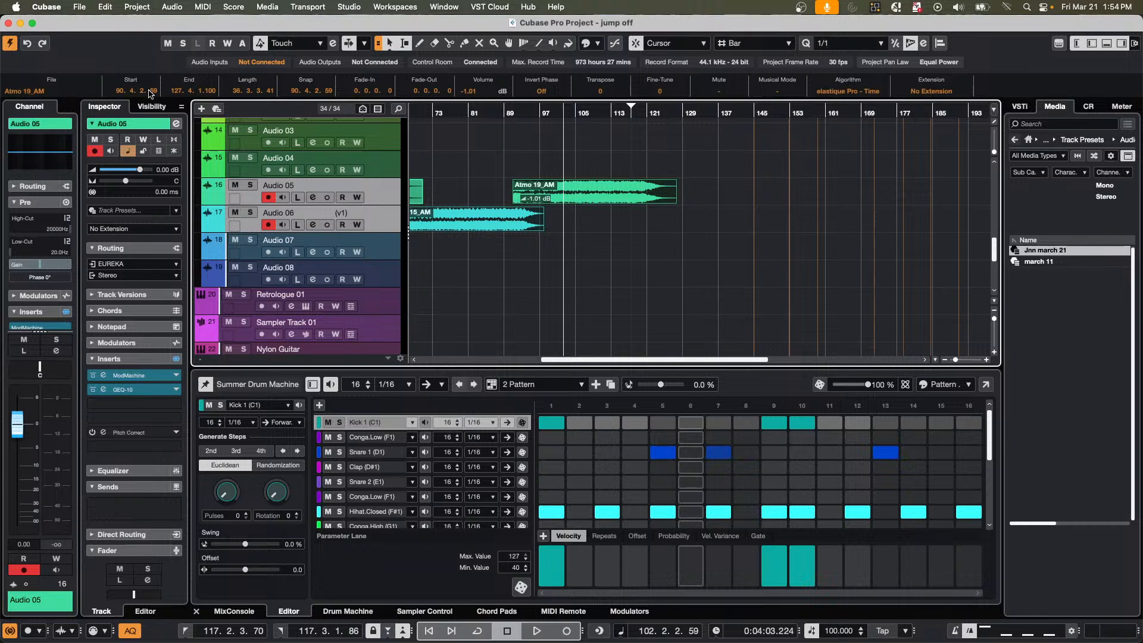
Open the recent project Dark Glass.cpr and activate it.
click(80, 6)
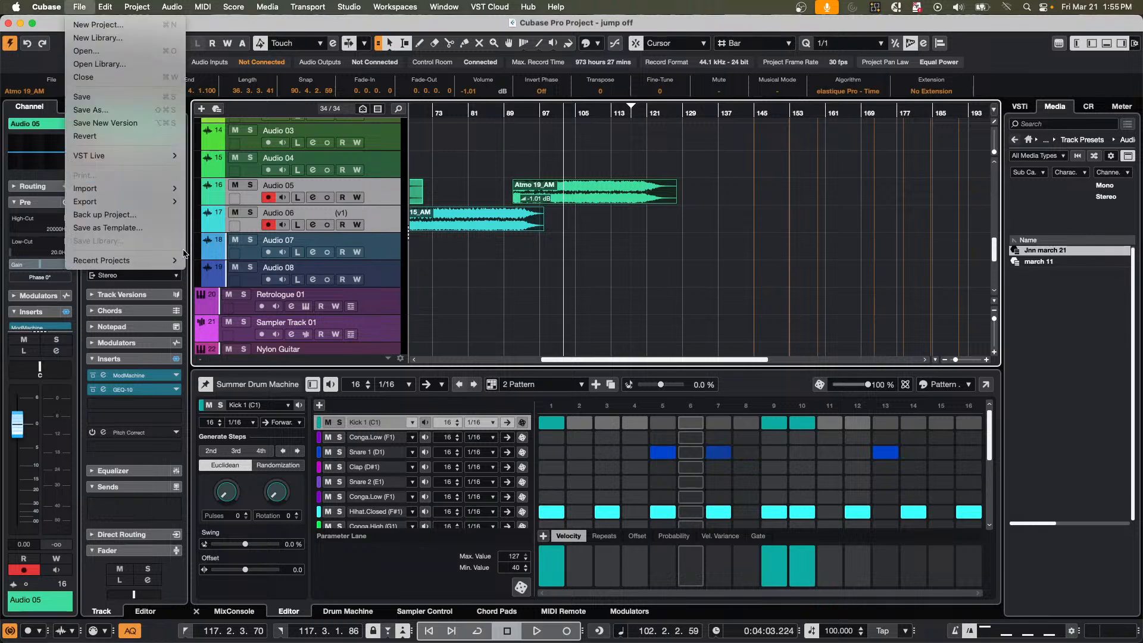
mouse_move(162, 262)
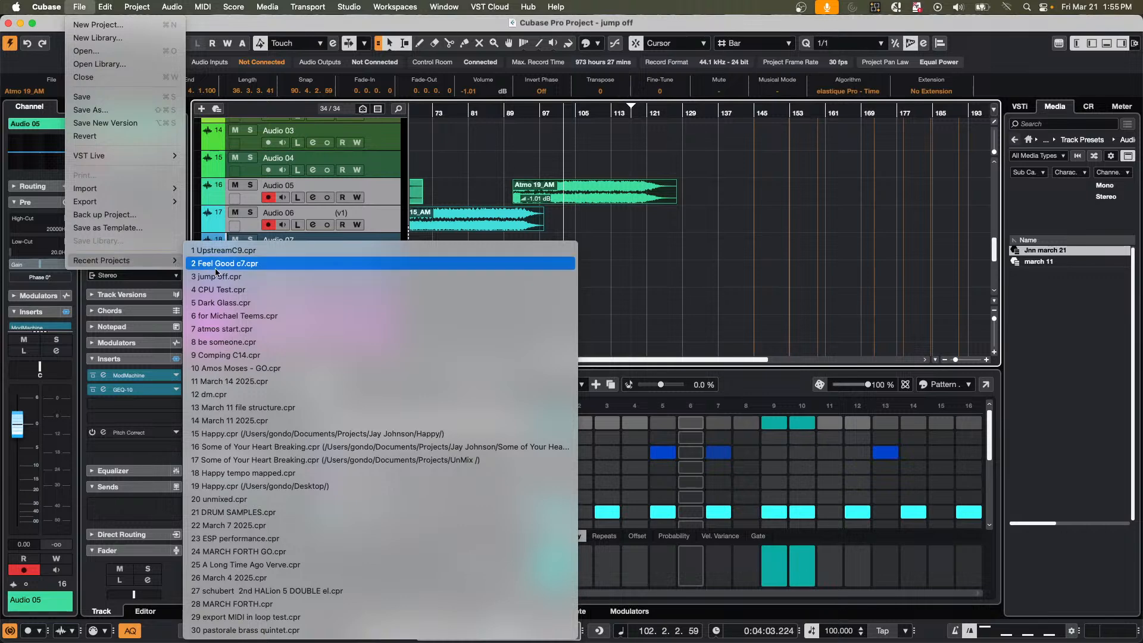
click(250, 304)
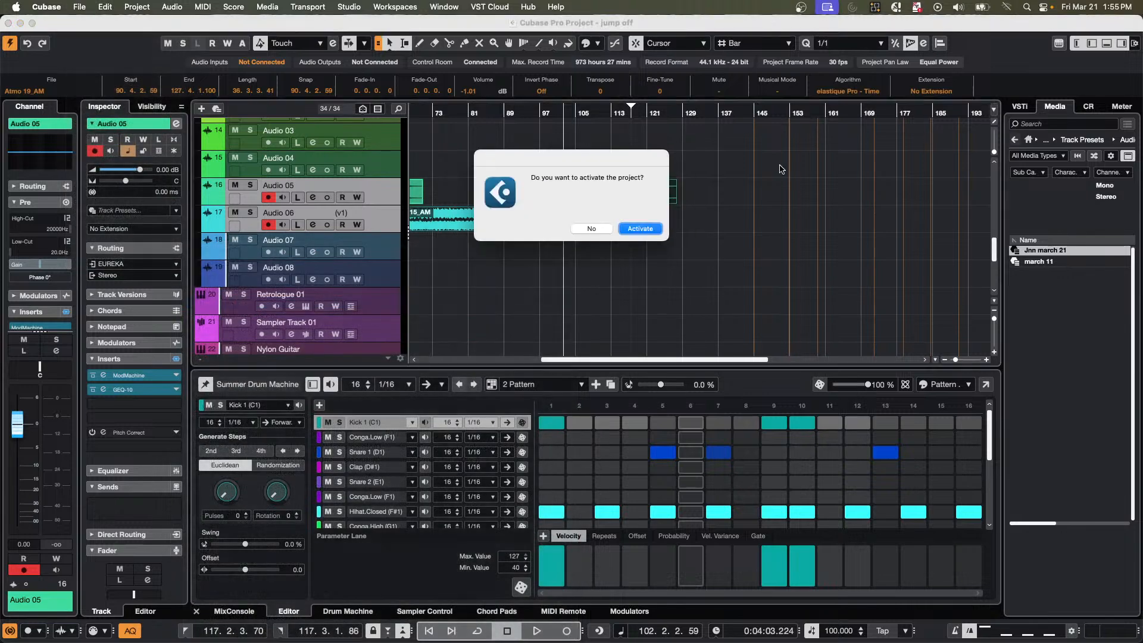
click(651, 229)
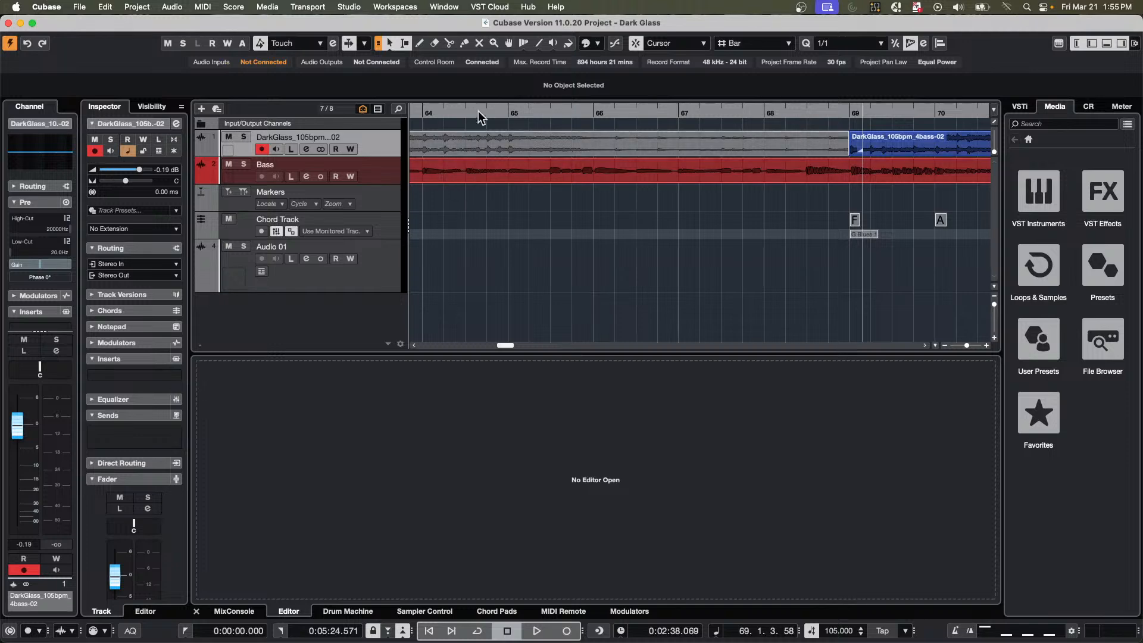
Play the project from about bar 64, briefly solo the Bass track, remove the solo, and stop playback.
drag(476, 113, 487, 85)
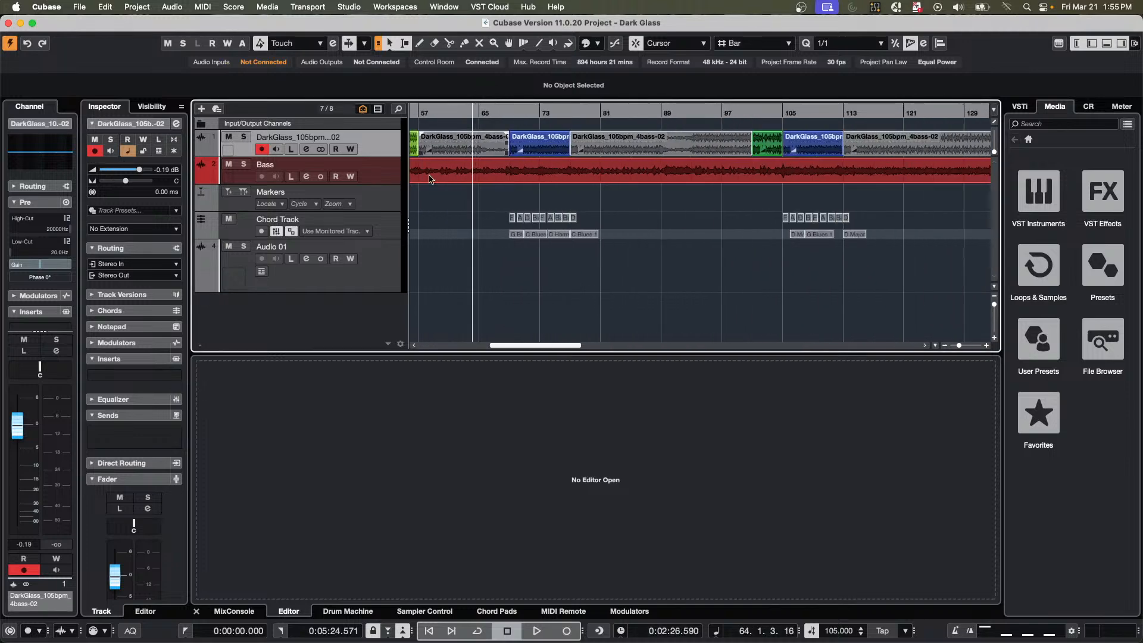
click(393, 174)
key(space)
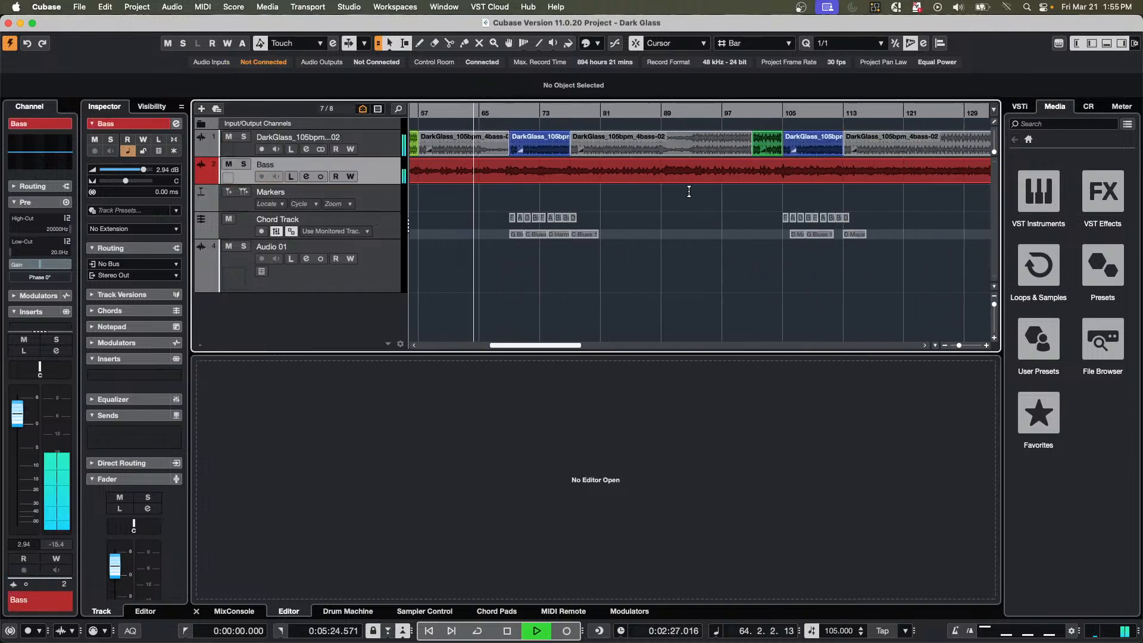
click(242, 166)
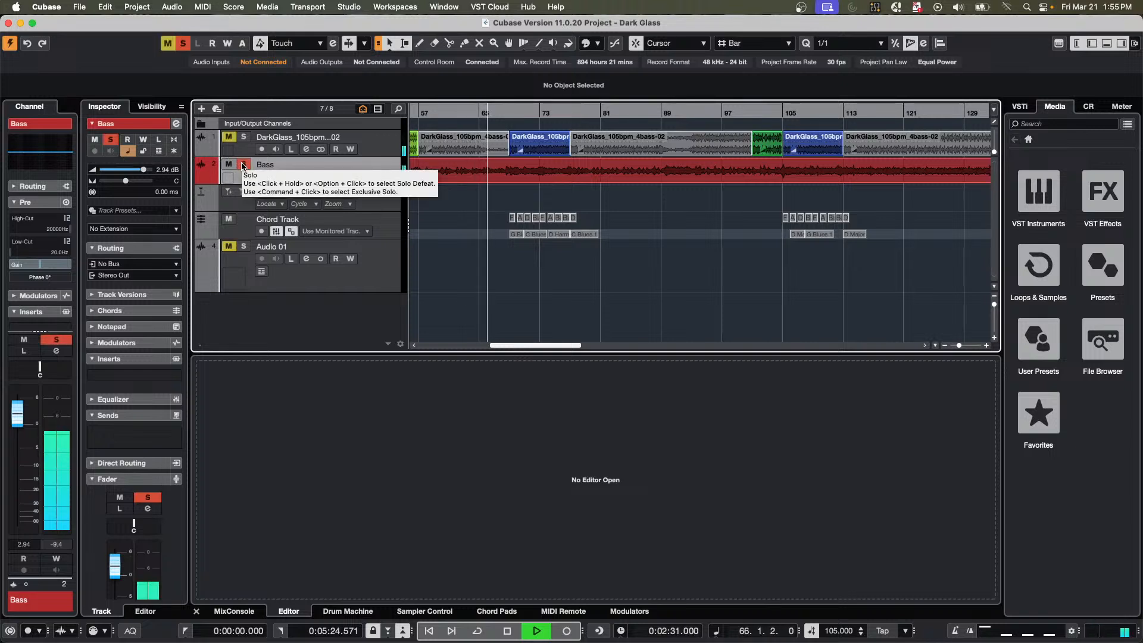
click(243, 165)
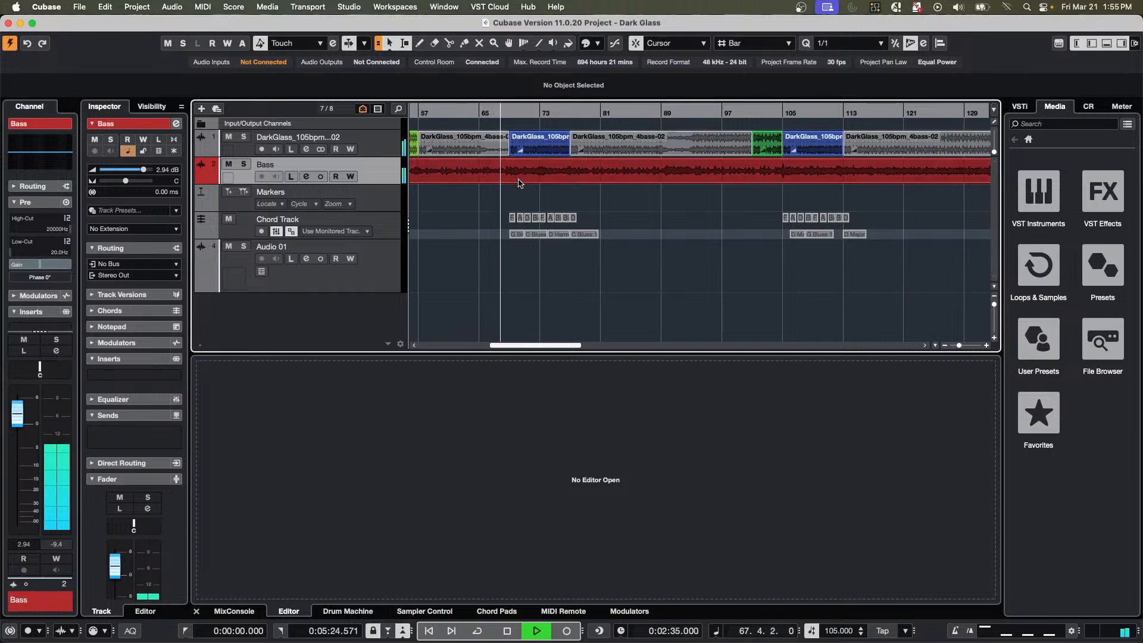
key(space)
Open the Bass Dark Glass event in the Sample Editor and enable VariAudio editing.
click(477, 183)
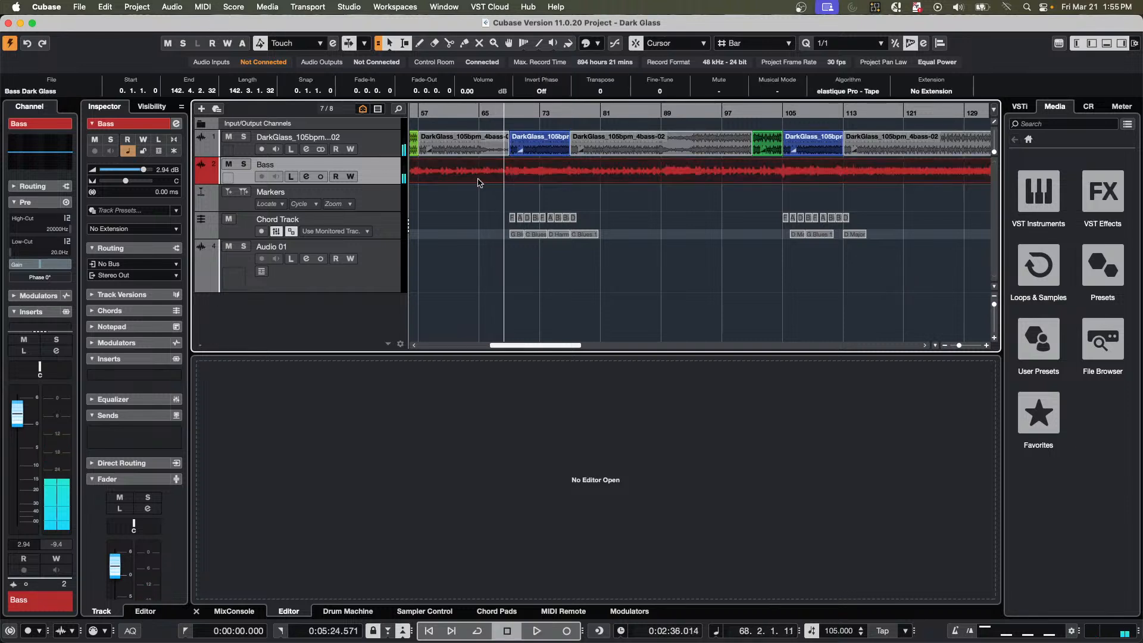
double_click(477, 183)
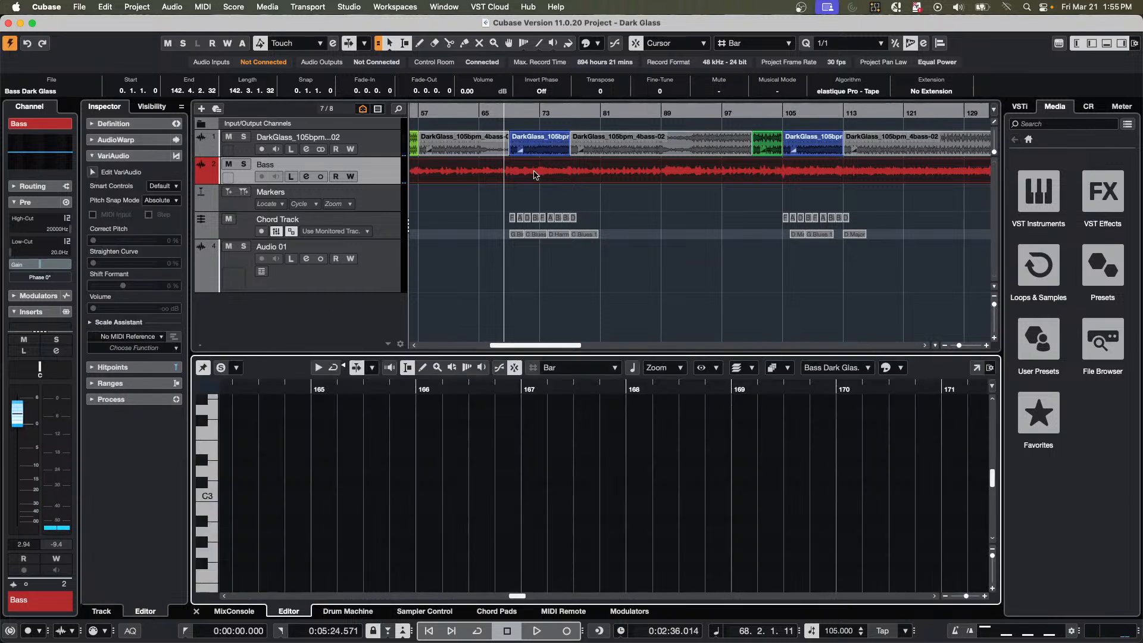
click(144, 156)
click(145, 156)
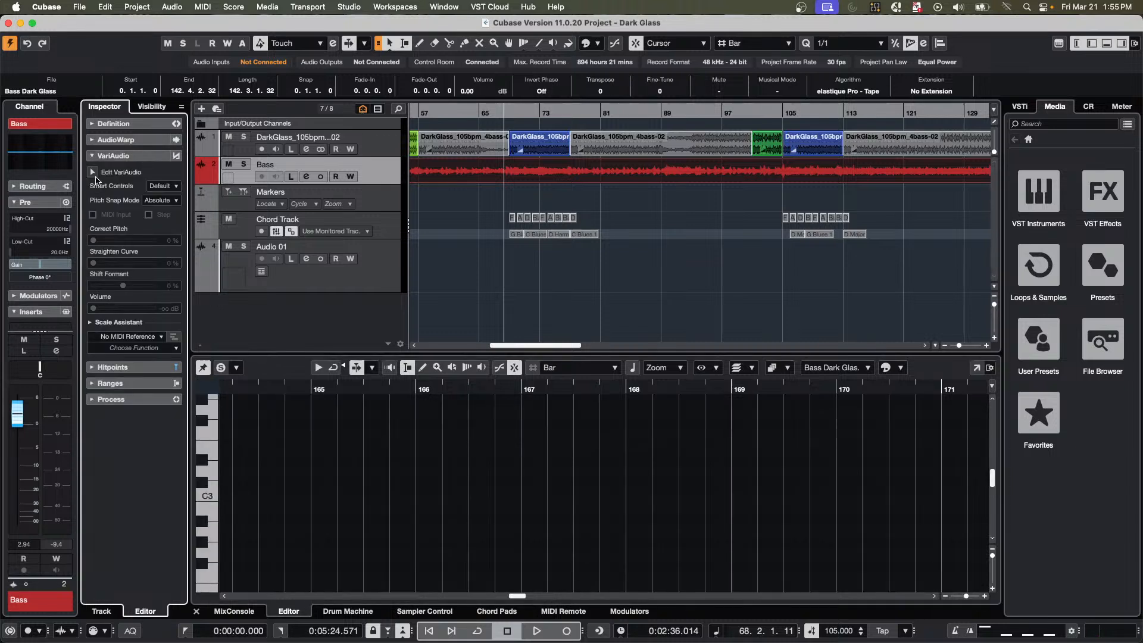
click(92, 172)
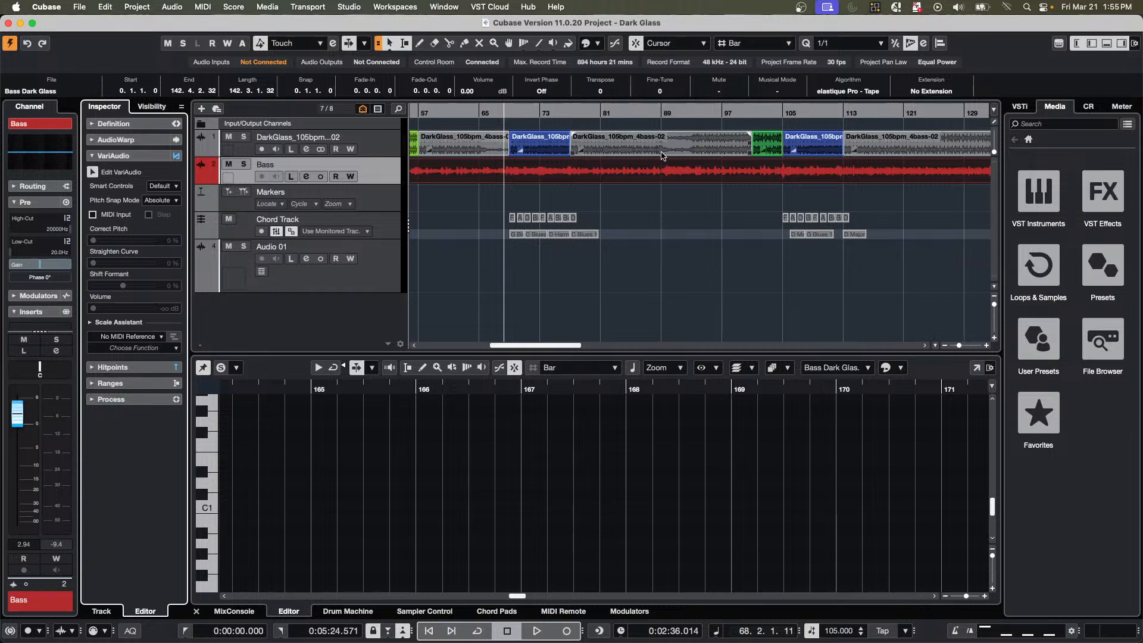
Go to the start of the bass event and examine its VariAudio segments around C2.
scroll(524, 486, up, 10)
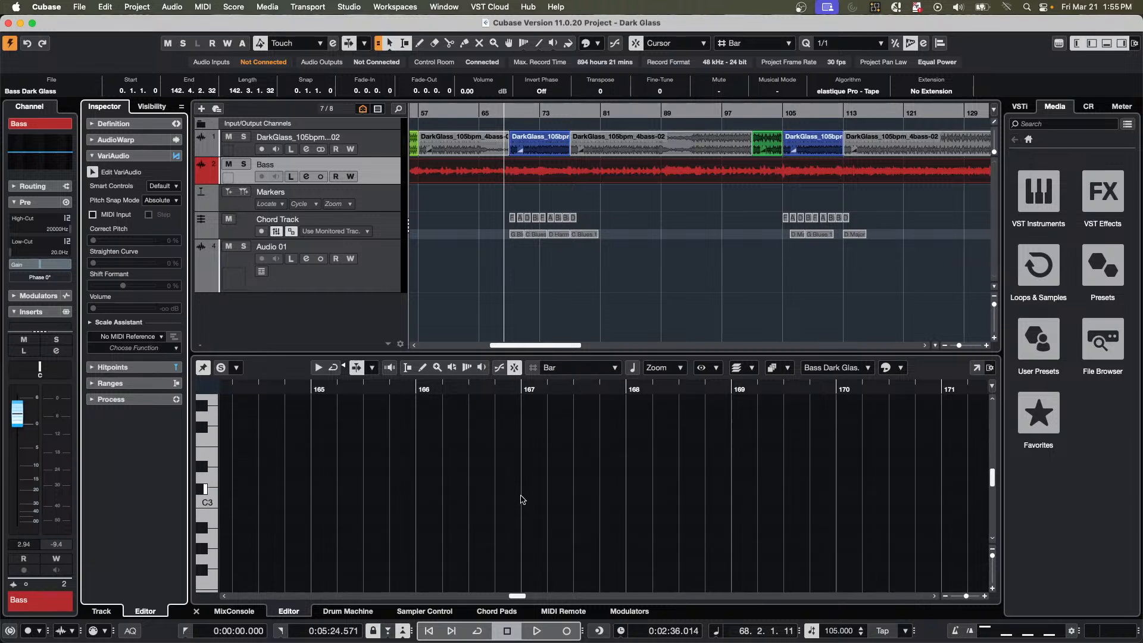
scroll(524, 485, up, 3)
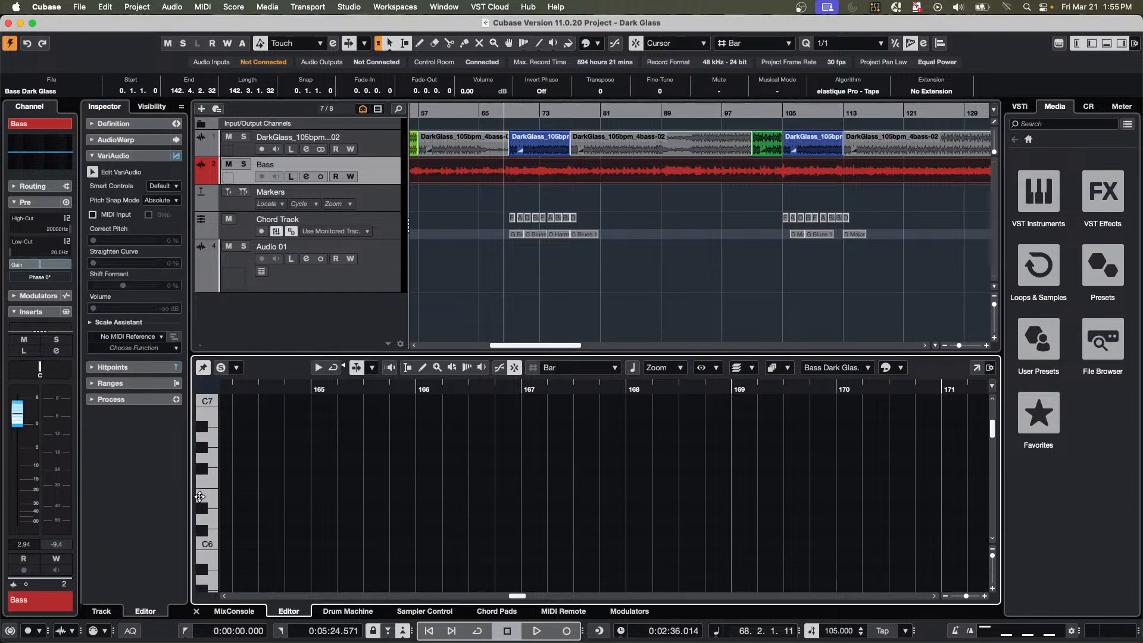
mouse_move(198, 496)
mouse_down()
mouse_move(310, 489)
mouse_move(183, 505)
mouse_up()
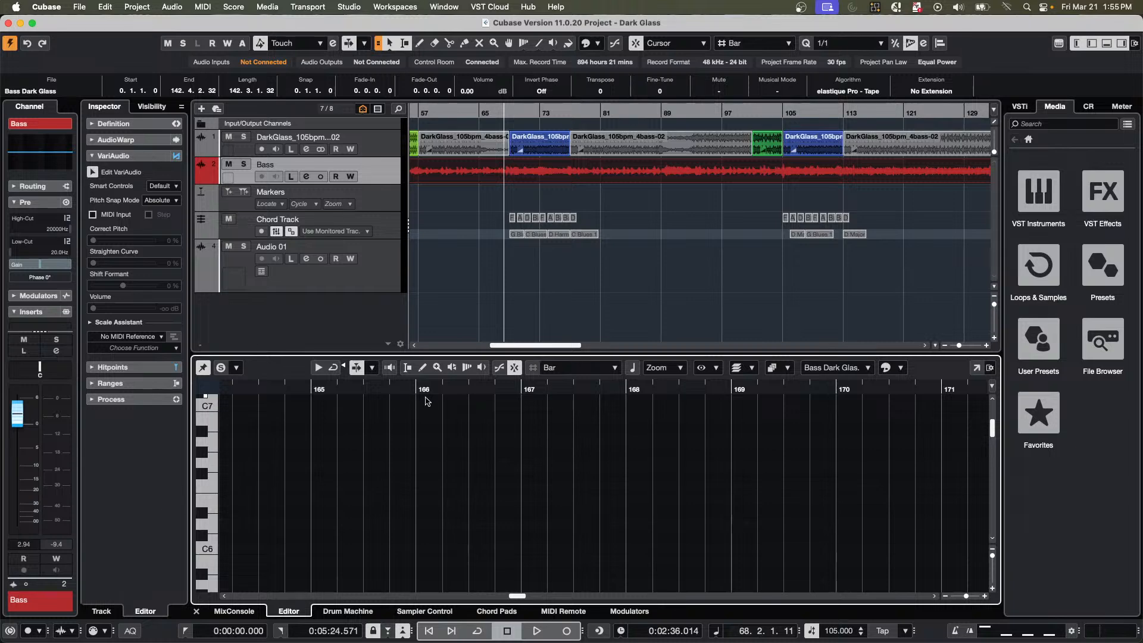
click(437, 389)
drag(437, 388, 69, 364)
scroll(557, 496, down, 10)
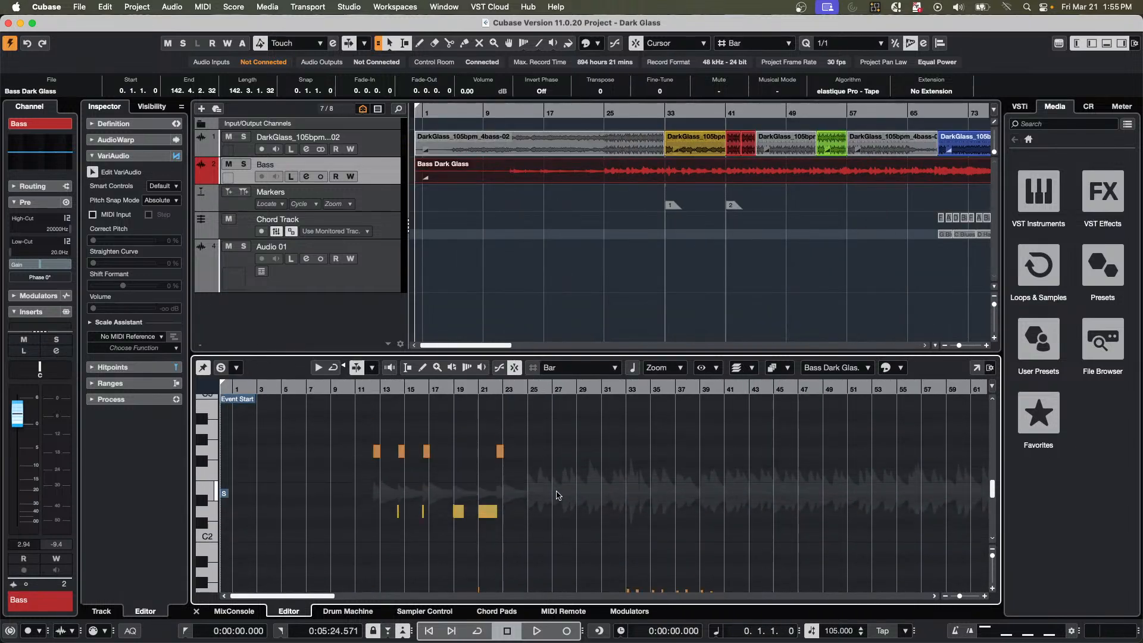
scroll(556, 496, down, 5)
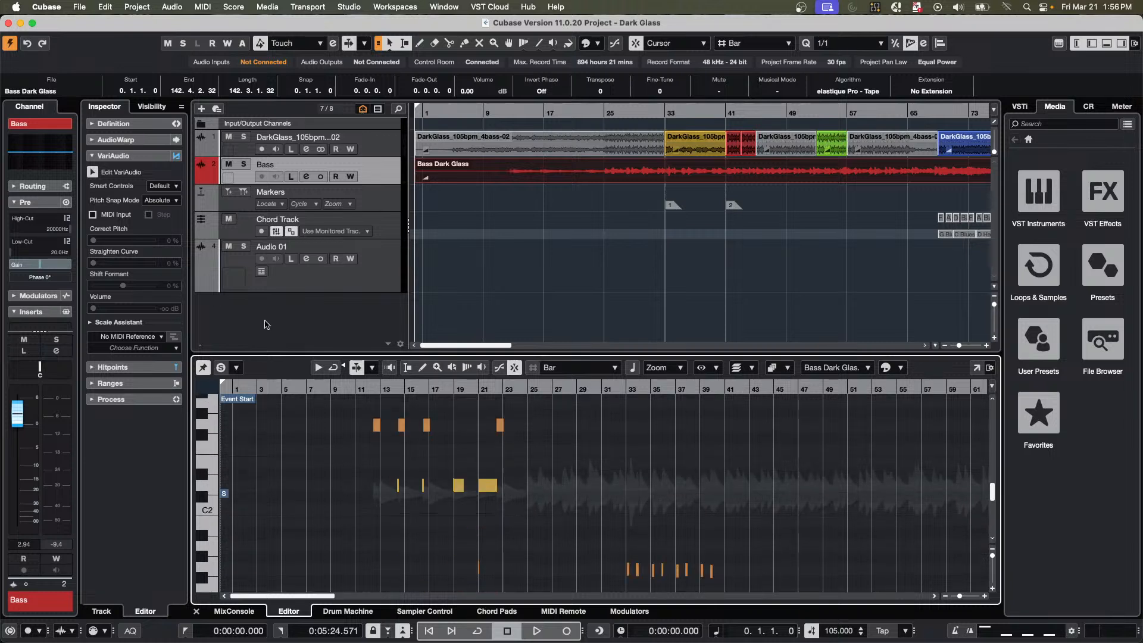
Play the bass event around bar 40, examine its VariAudio segments near C1, and stop playback.
drag(374, 390, 714, 464)
key(space)
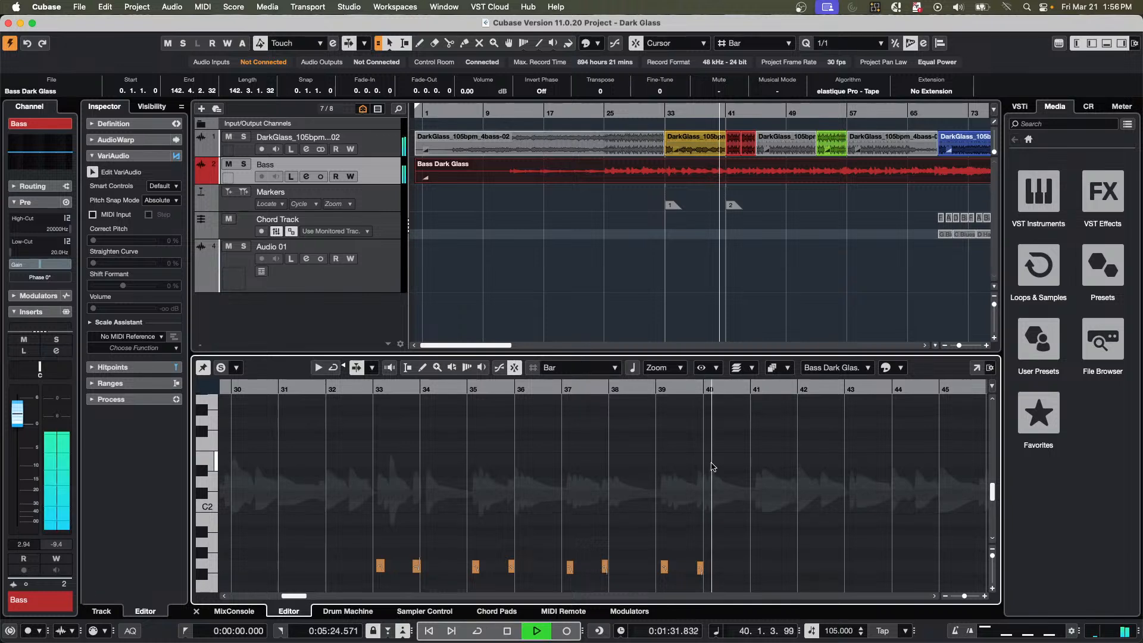
scroll(712, 465, down, 5)
scroll(709, 467, up, 1)
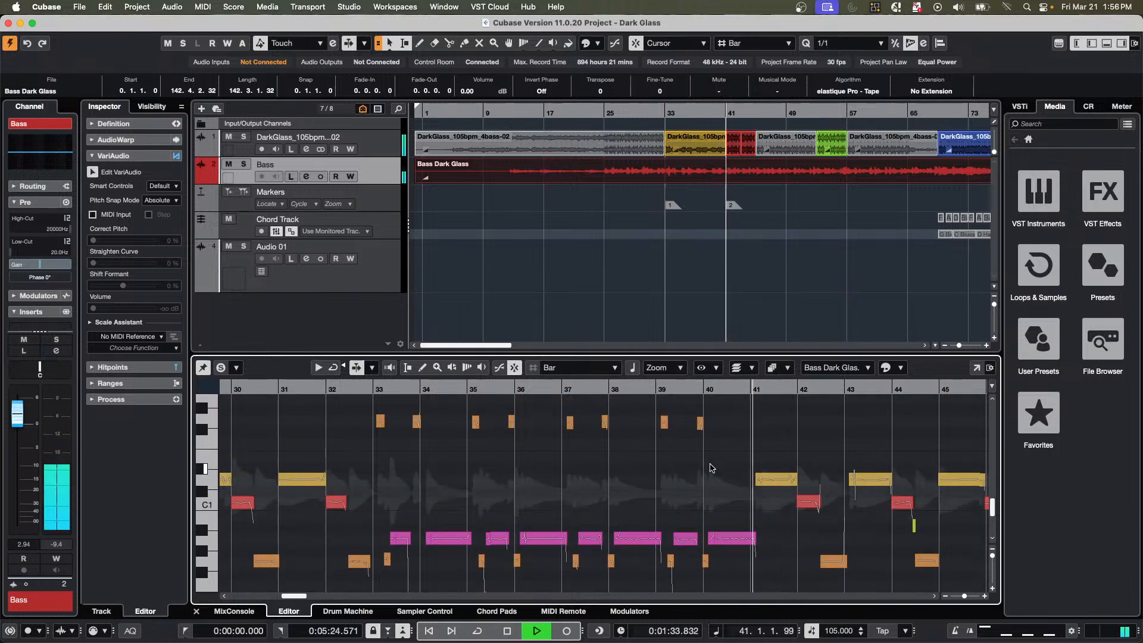
key(space)
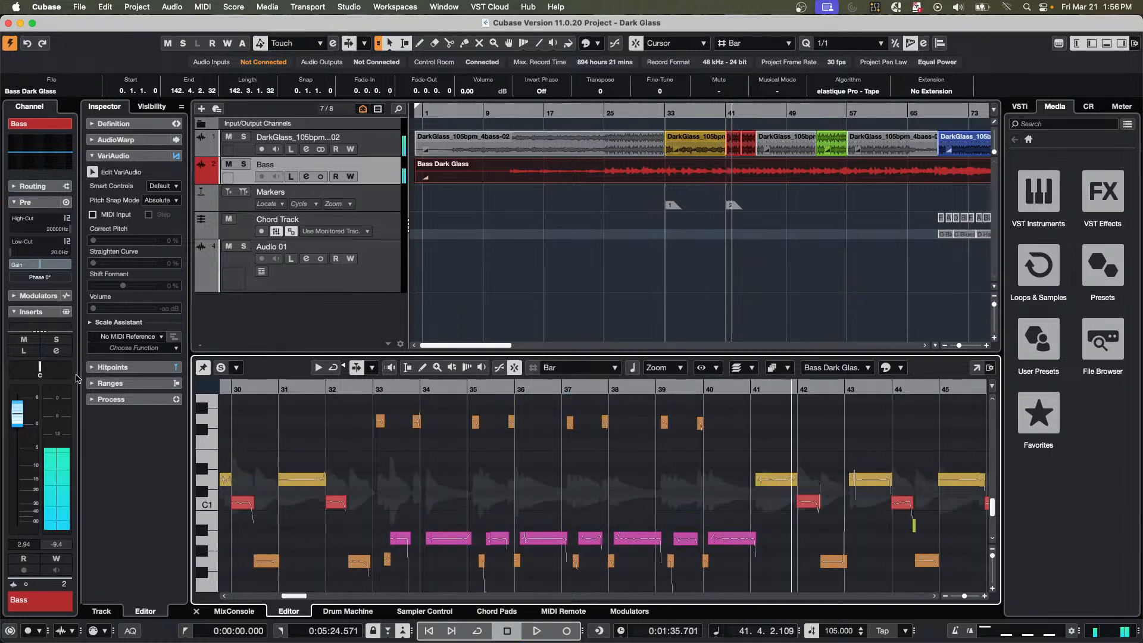
Extract MIDI from the bass event to a new MIDI track, using Notes and Static Pitchbend Data and Dynamic Velocity.
click(143, 350)
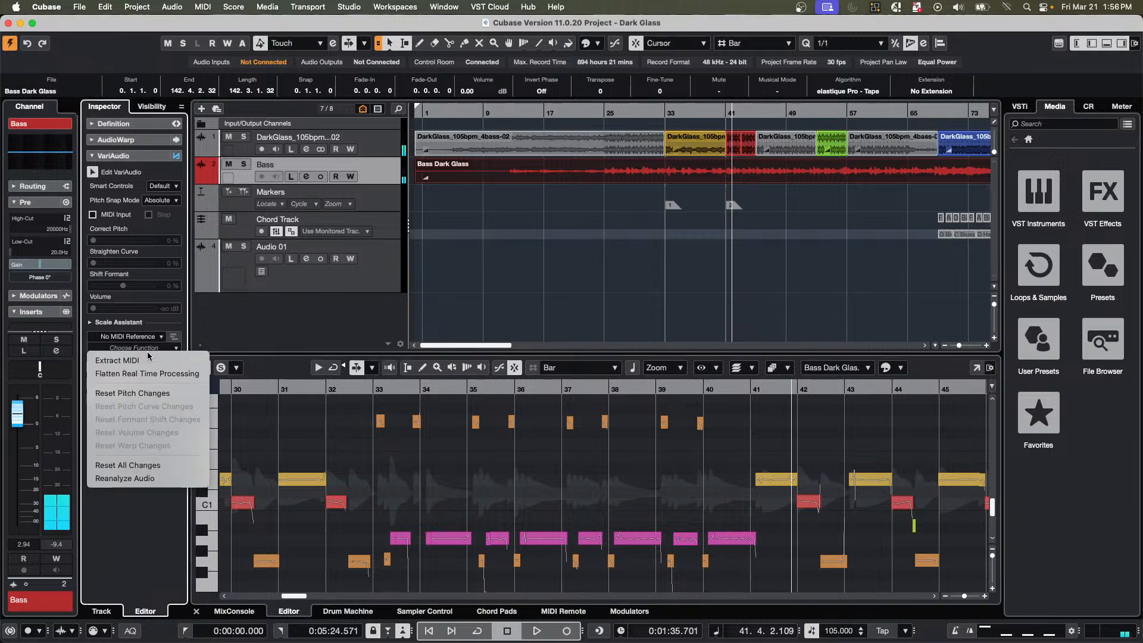
click(143, 361)
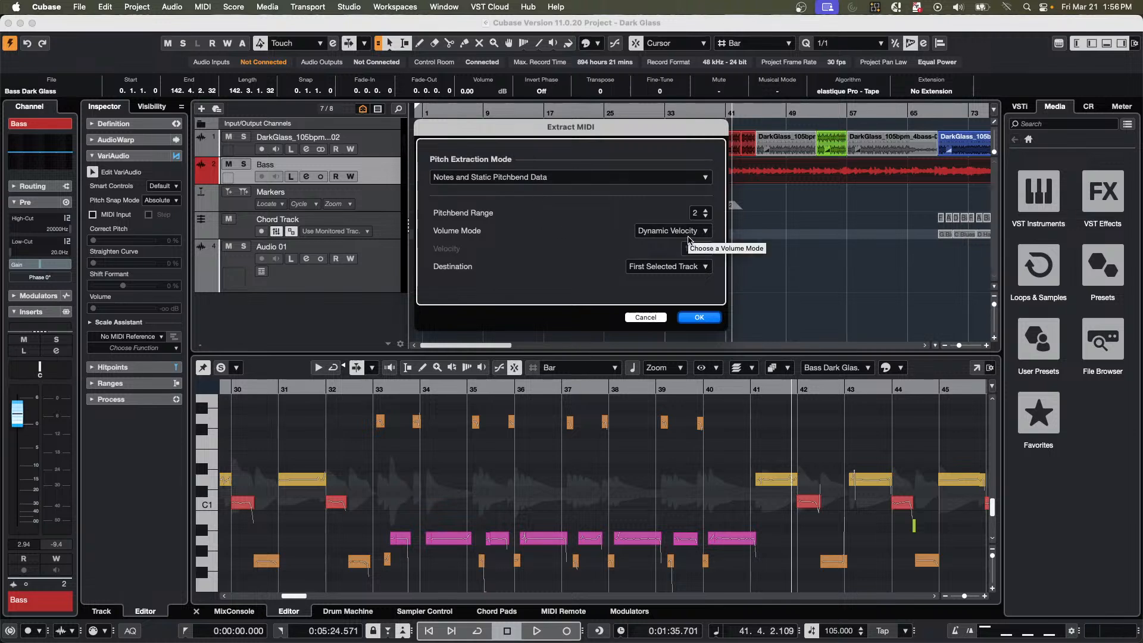
click(699, 270)
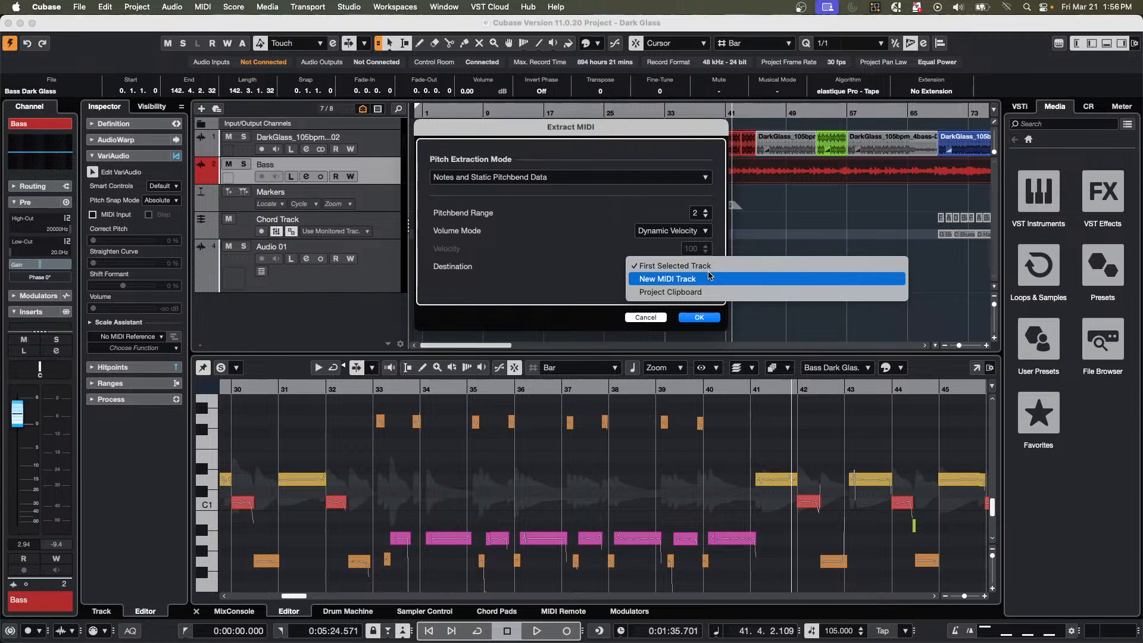
click(709, 280)
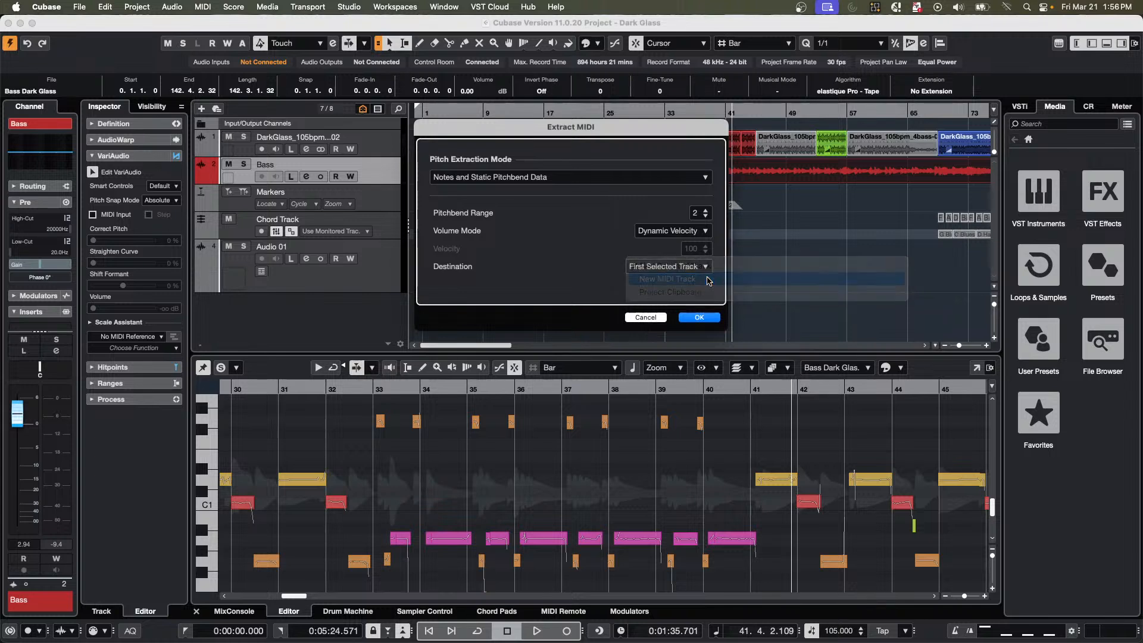
click(707, 319)
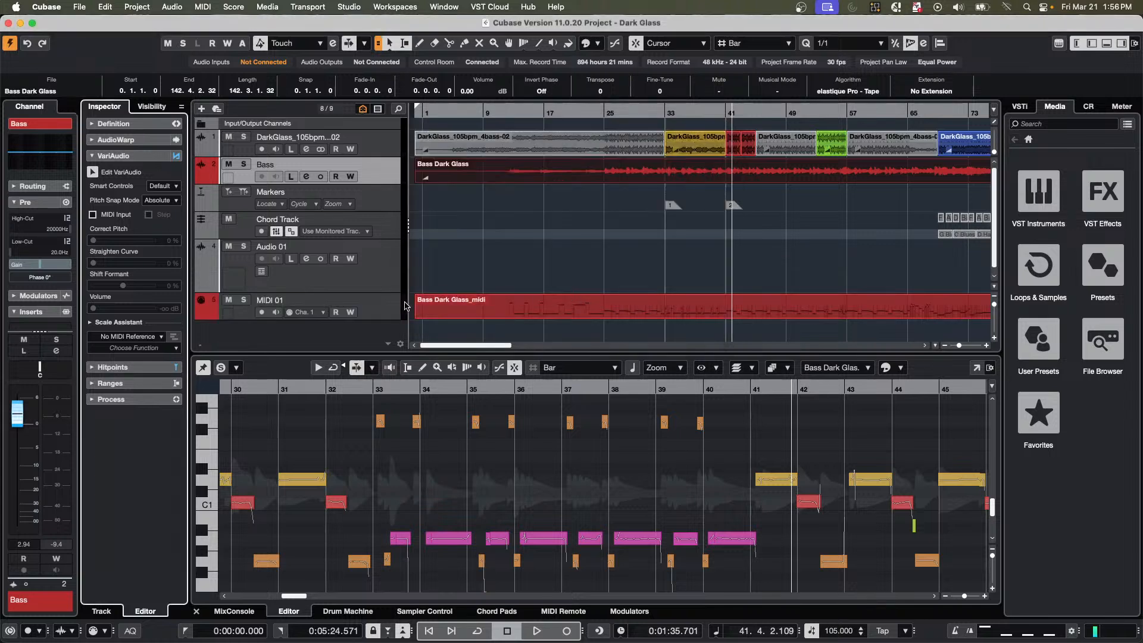
Open the extracted Bass Dark Glass_midi part in the Key Editor and look over its notes.
right_click(376, 331)
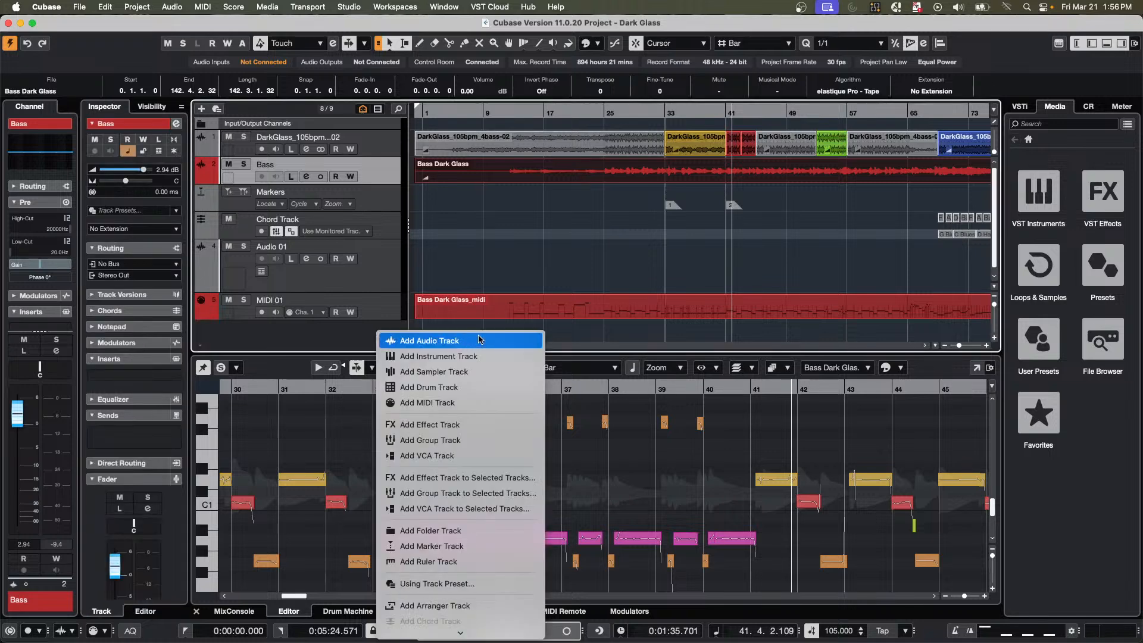
click(612, 306)
click(622, 313)
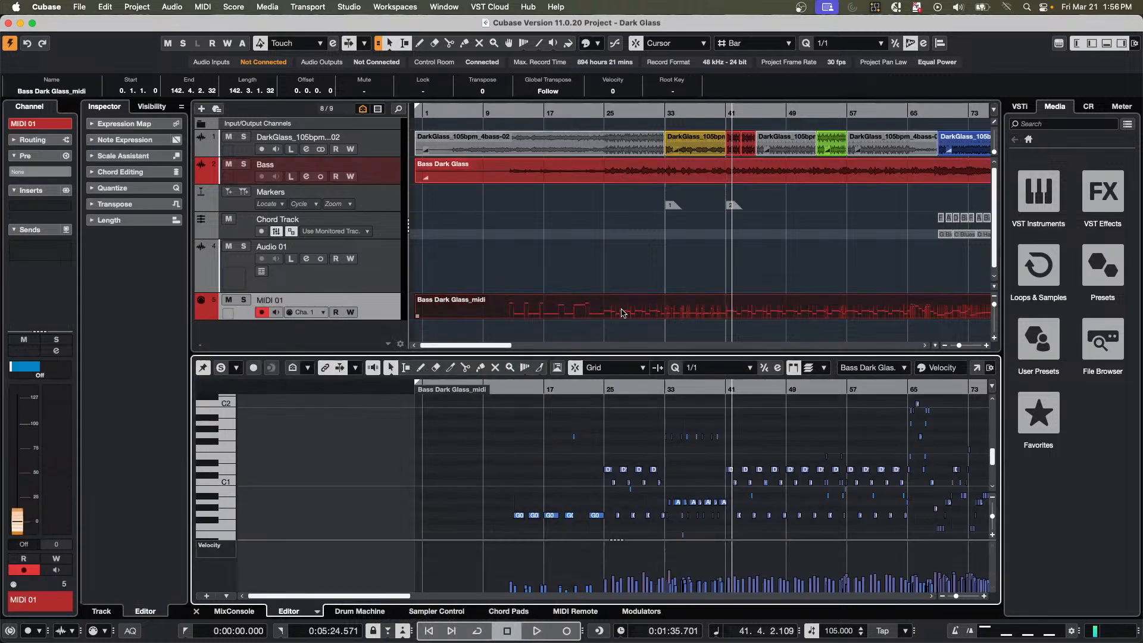
scroll(735, 465, down, 3)
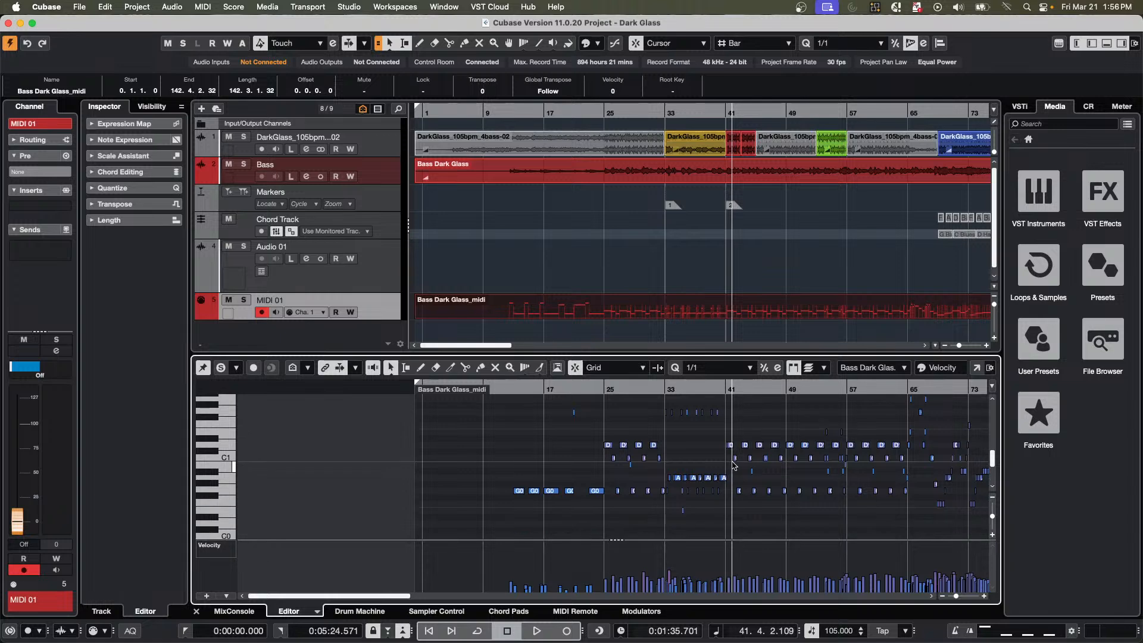
Add an instrument track below MIDI 01 with HALion Sonic as its instrument.
right_click(365, 315)
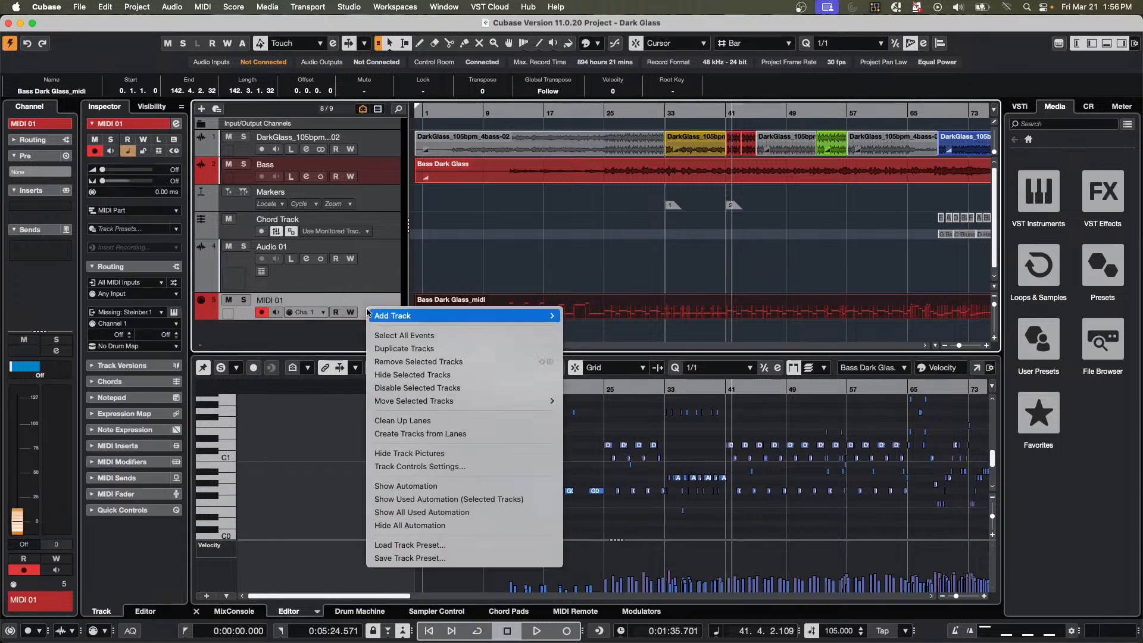
mouse_move(370, 316)
click(634, 334)
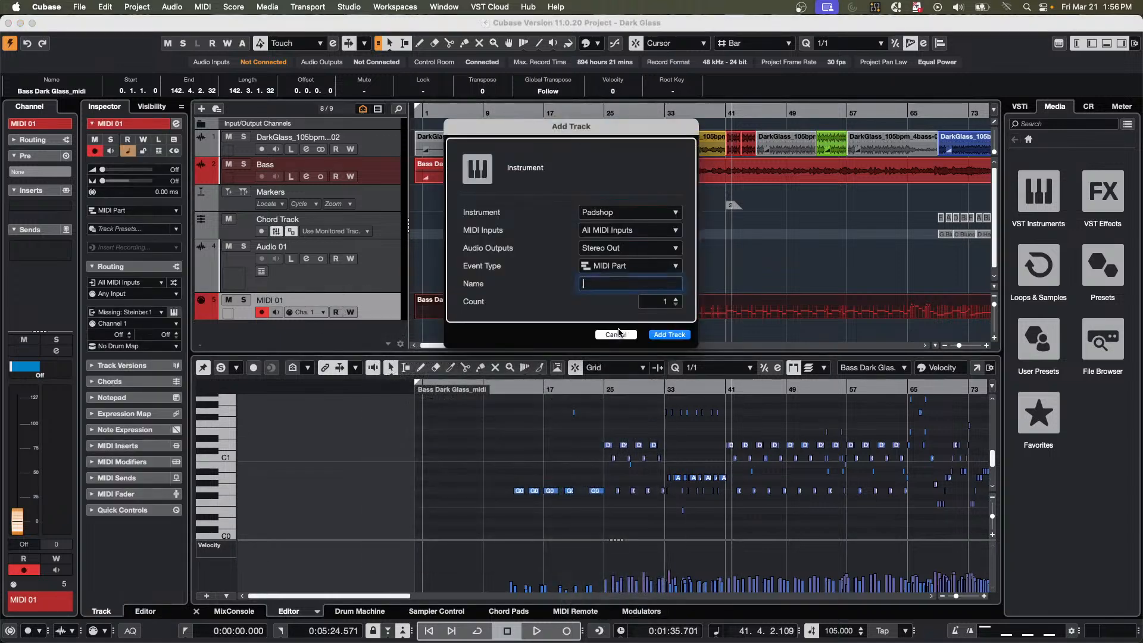
click(614, 214)
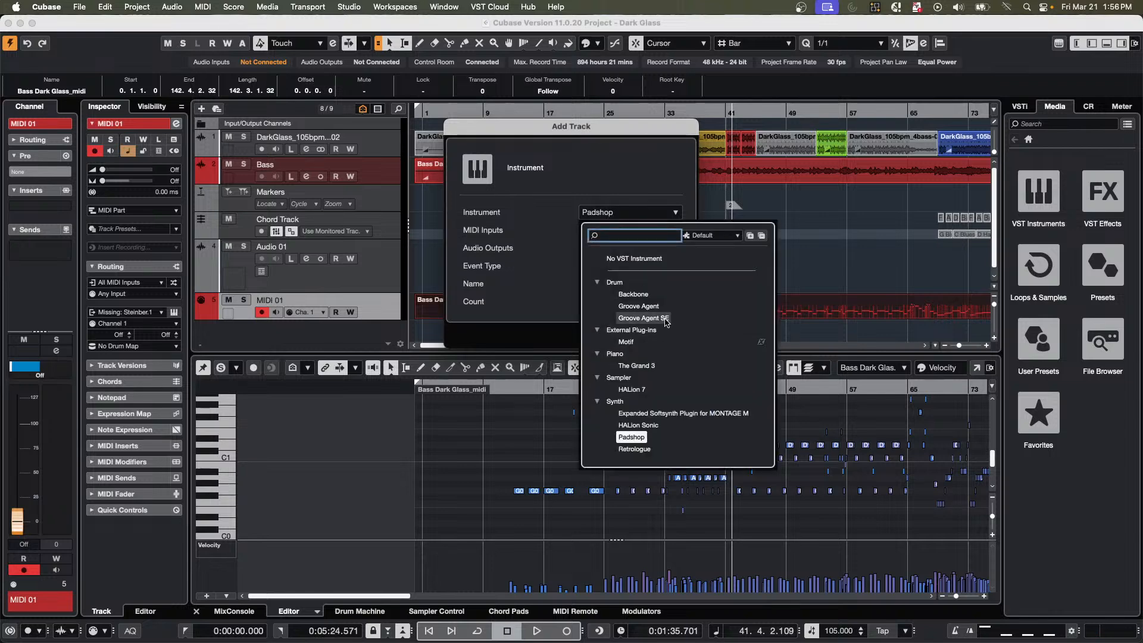
click(643, 427)
click(643, 426)
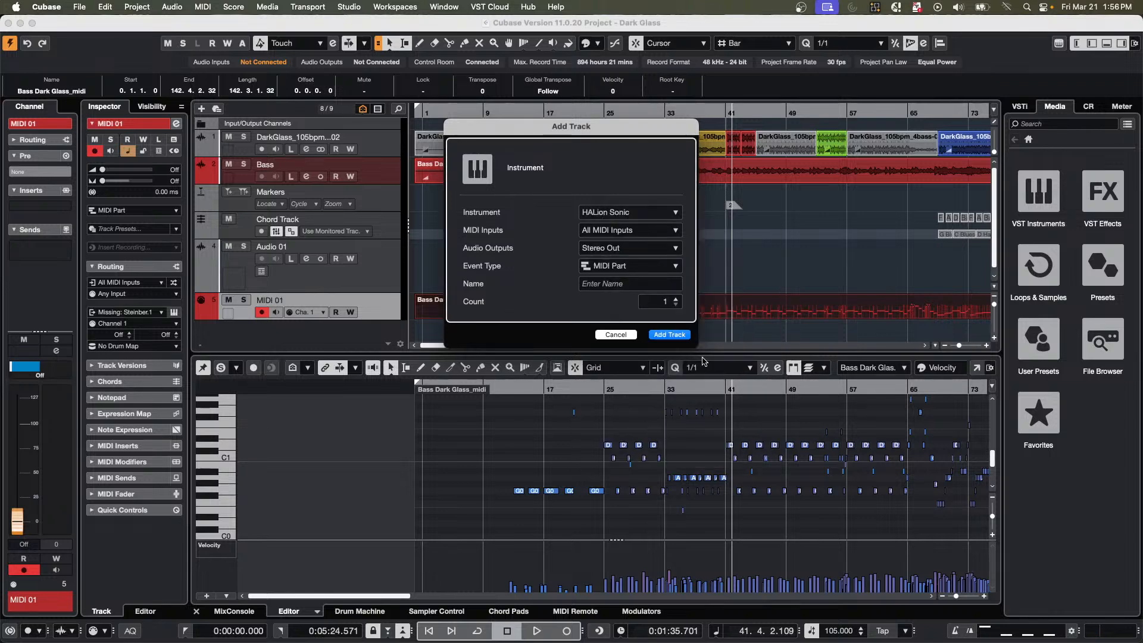
click(670, 334)
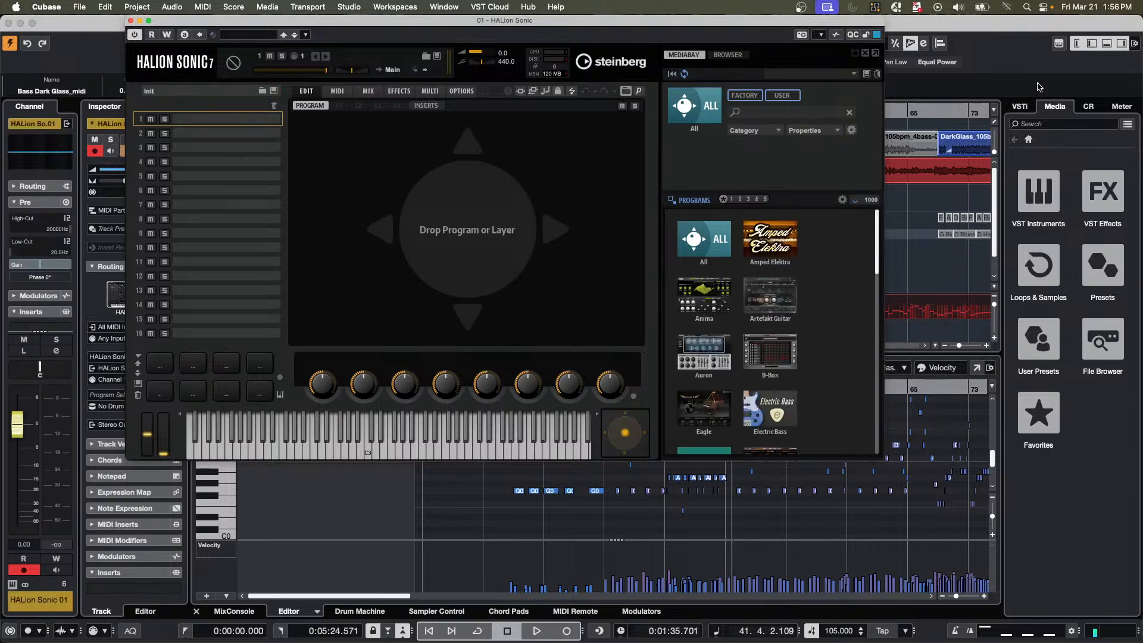
Search the HALion Sonic program library for "fretless".
click(762, 112)
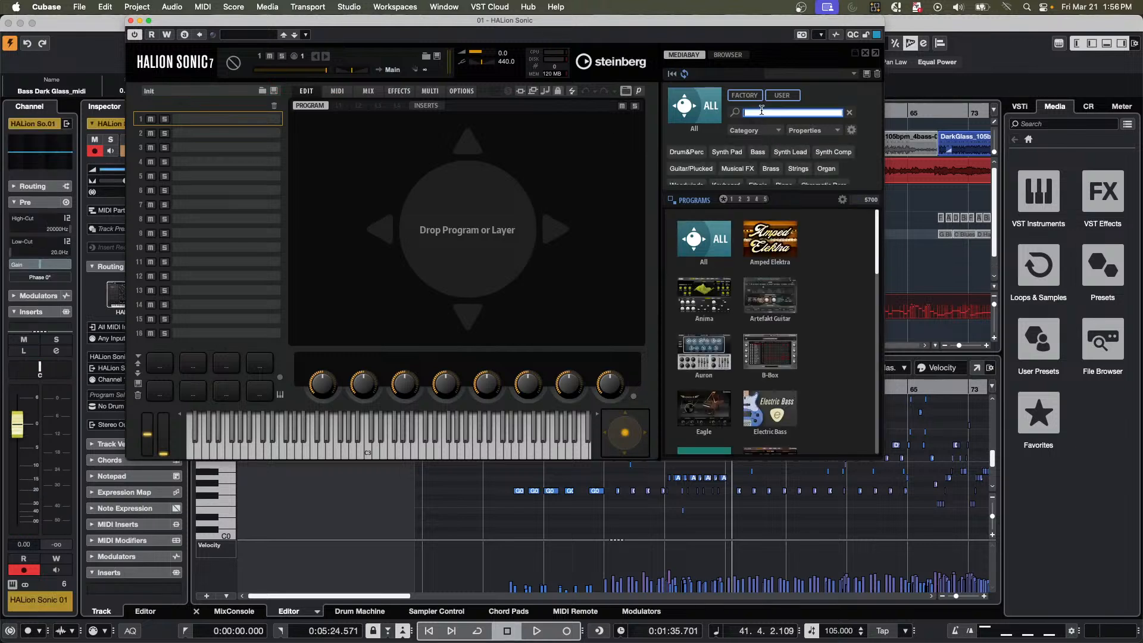
text(fretless)
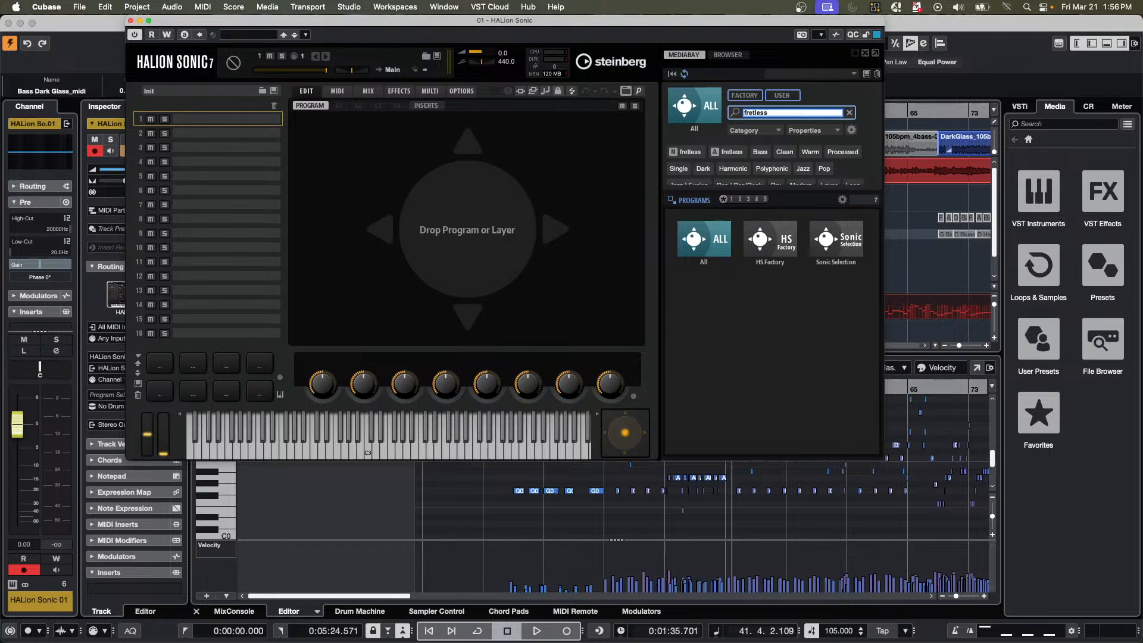
Load the Fretless Bass VX program from the Sonic Selection library and move the instrument window clear of the track list.
click(837, 239)
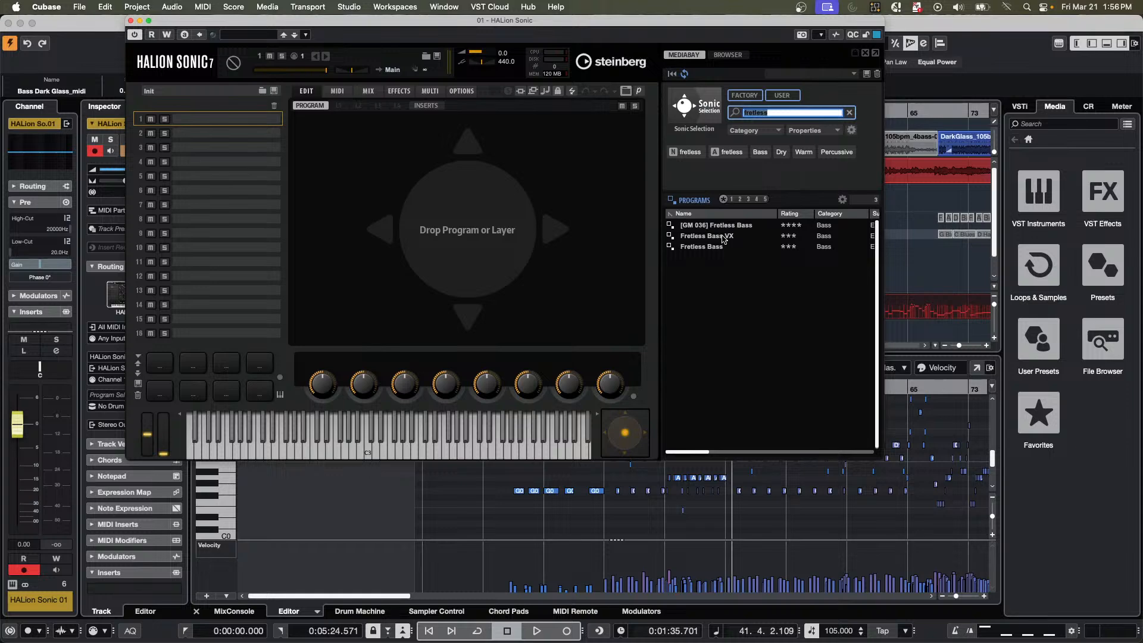
double_click(724, 238)
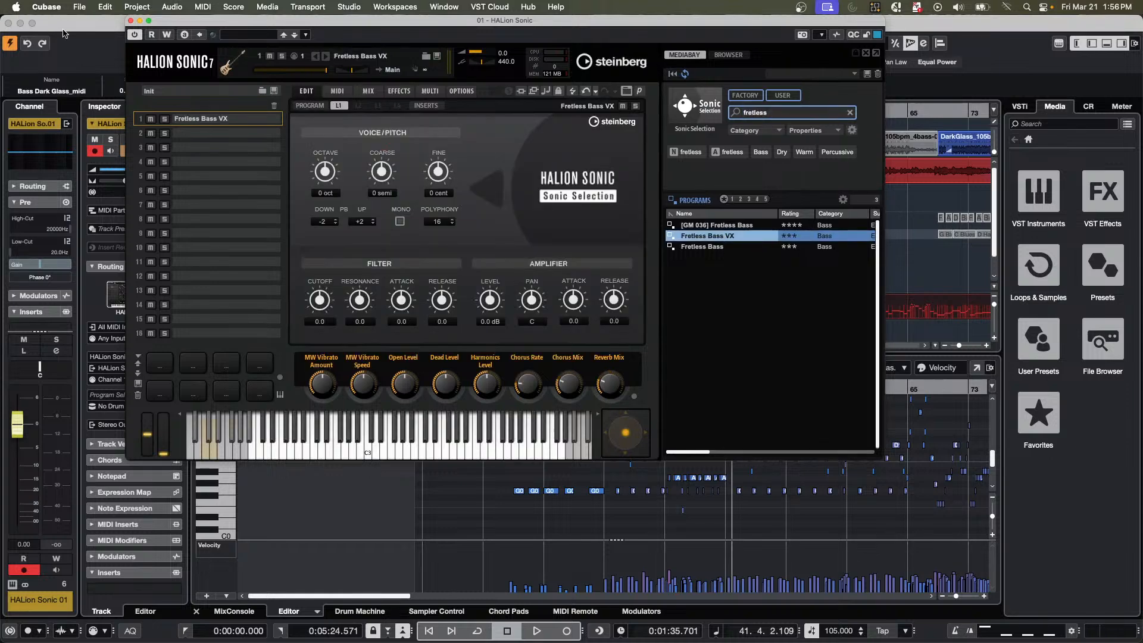
drag(170, 22, 708, 84)
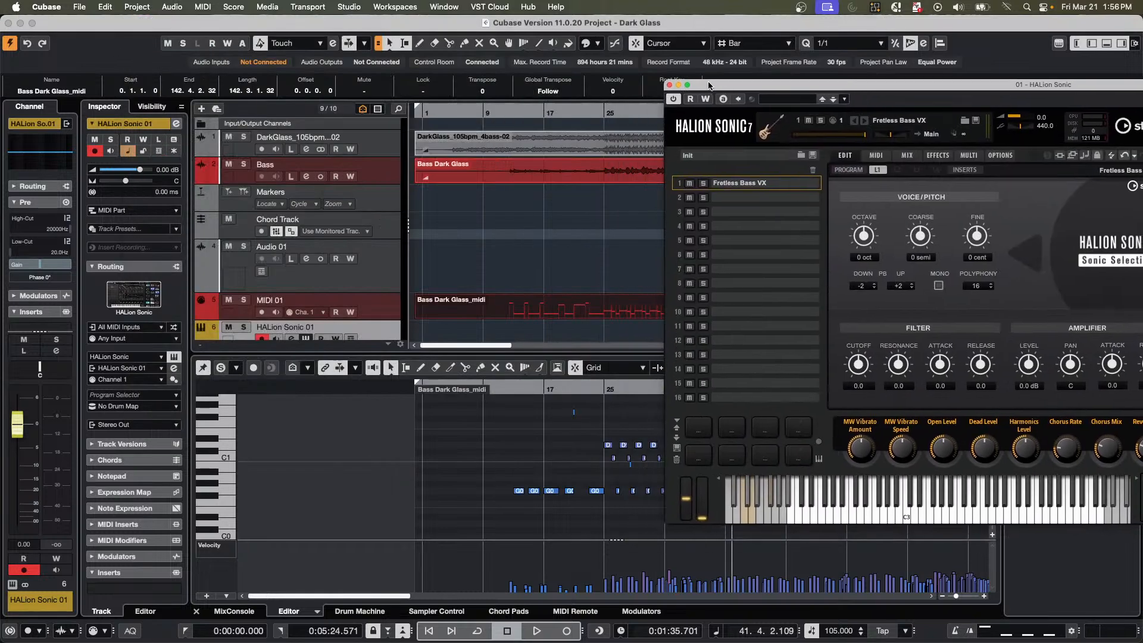
Solo the MIDI 01 track and try playing it from about bar 22.
click(244, 300)
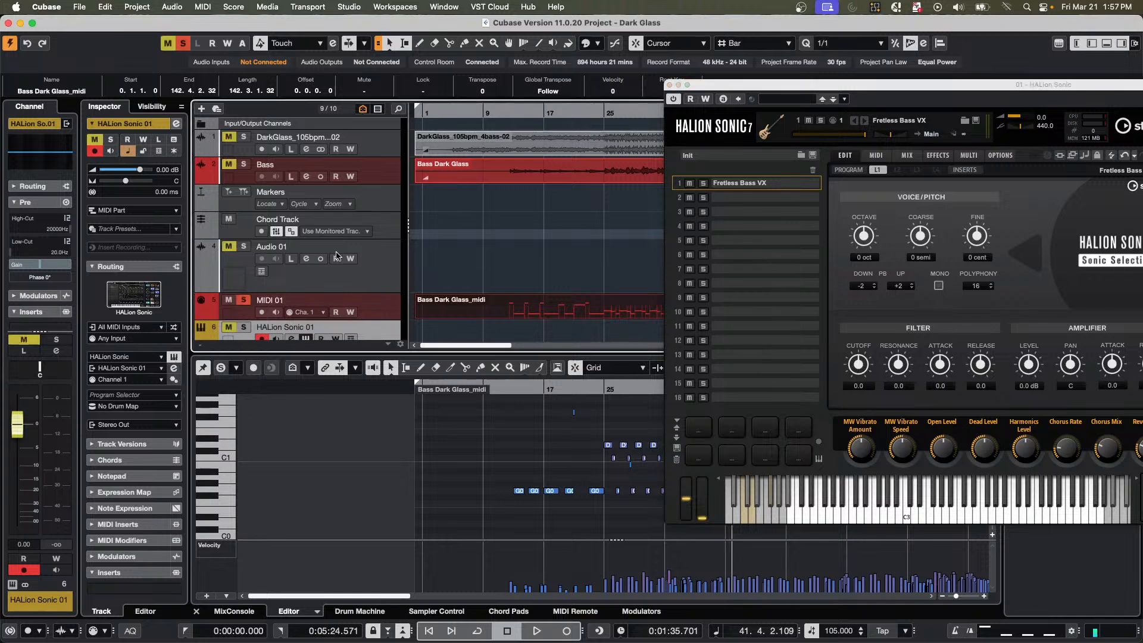
key(space)
click(584, 111)
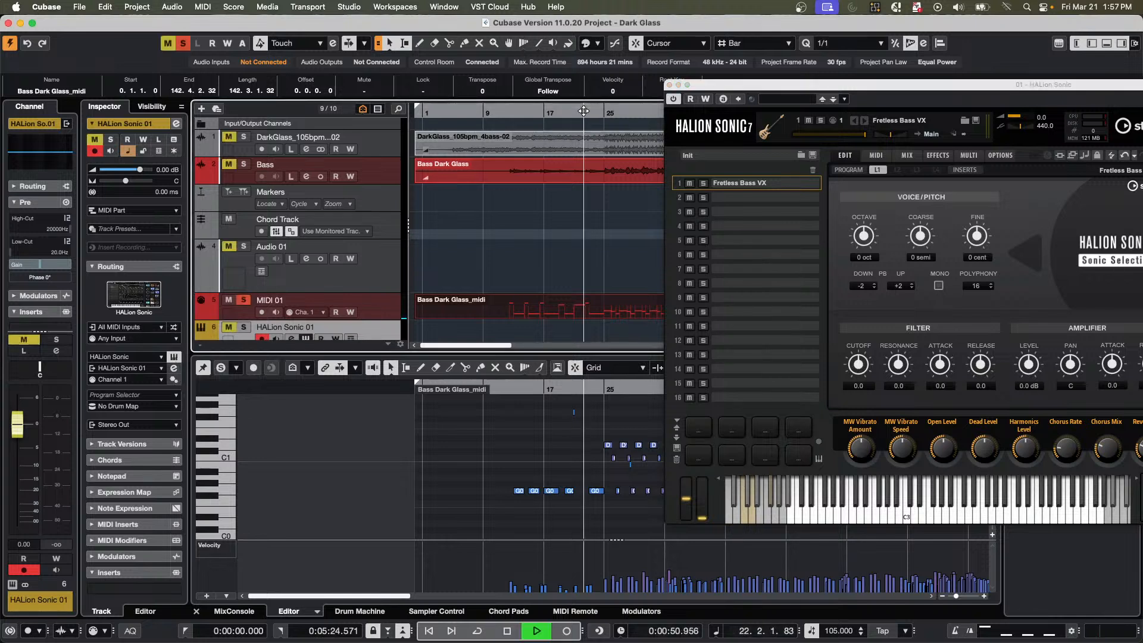
key(space)
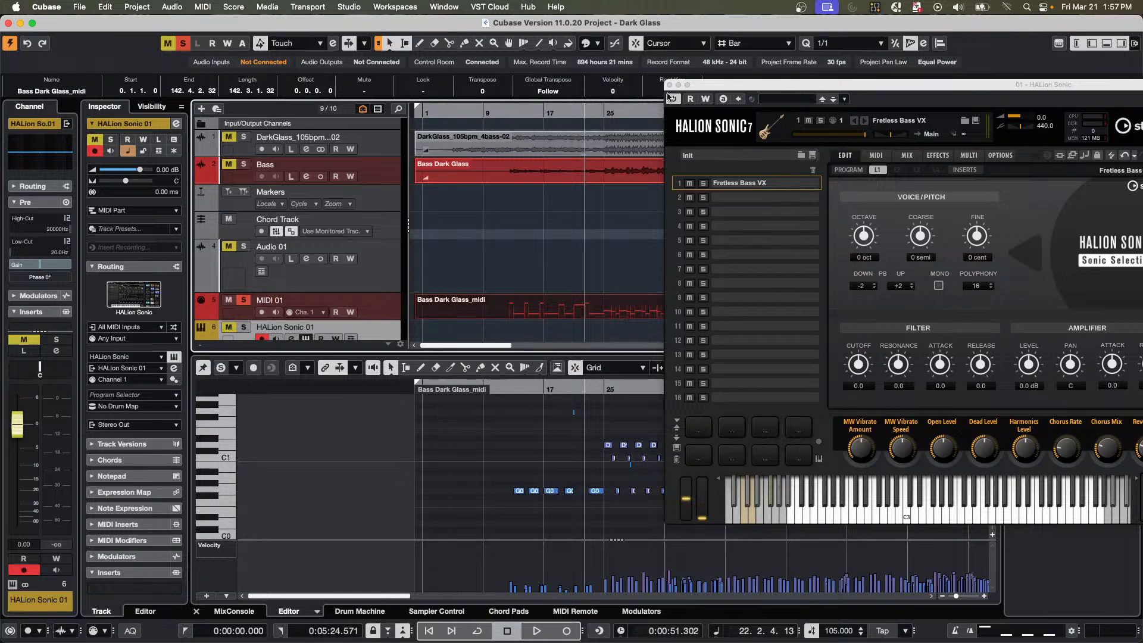
click(639, 110)
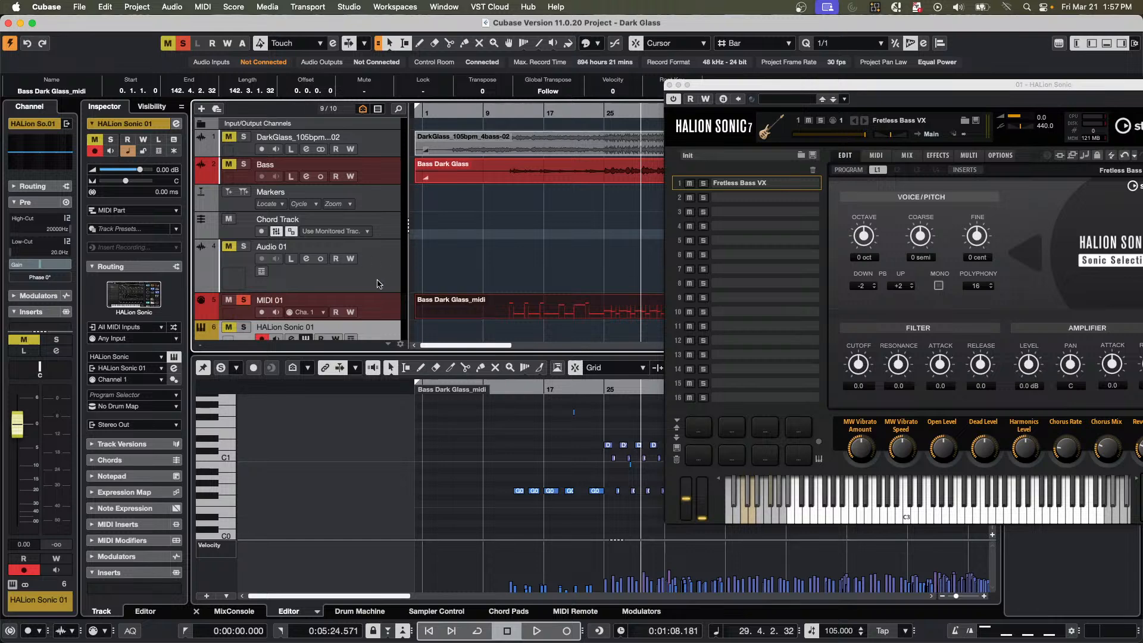
Move the Bass Dark Glass_midi part from MIDI 01 to the HALion Sonic 01 track, keeping its start position.
scroll(377, 284, down, 1)
click(373, 281)
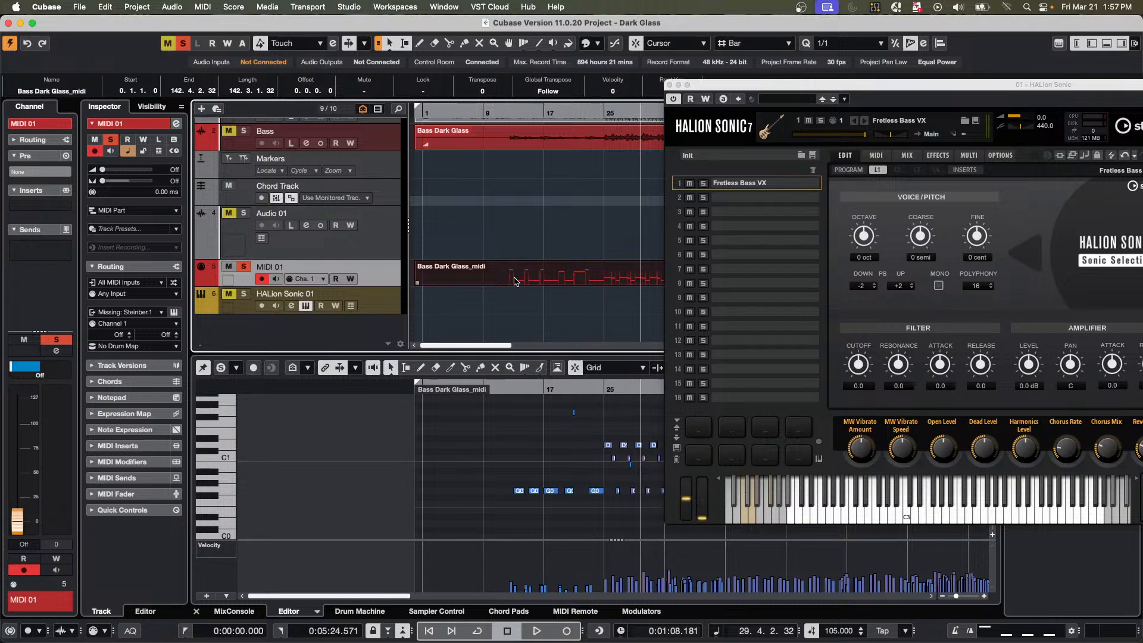
drag(516, 282, 516, 298)
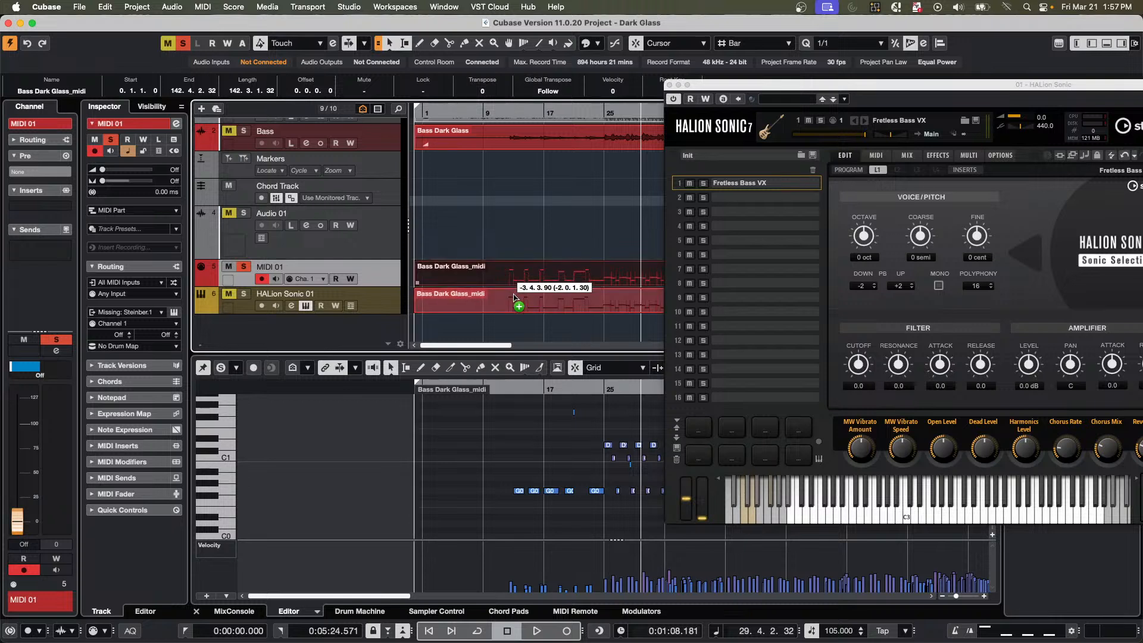
mouse_move(515, 297)
mouse_down()
mouse_move(548, 297)
mouse_move(483, 298)
mouse_move(509, 298)
mouse_up()
key(super+z)
key(super+z)
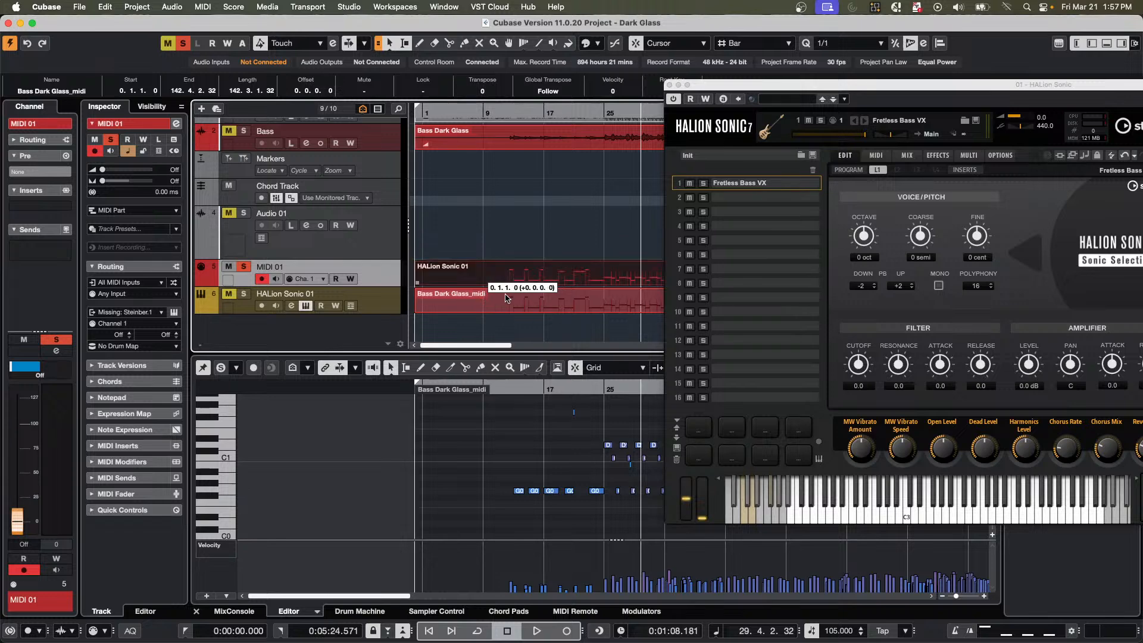
Play the project with HALion Sonic 01 soloed and set the transpose of Fretless Bass VX to 12.
key(space)
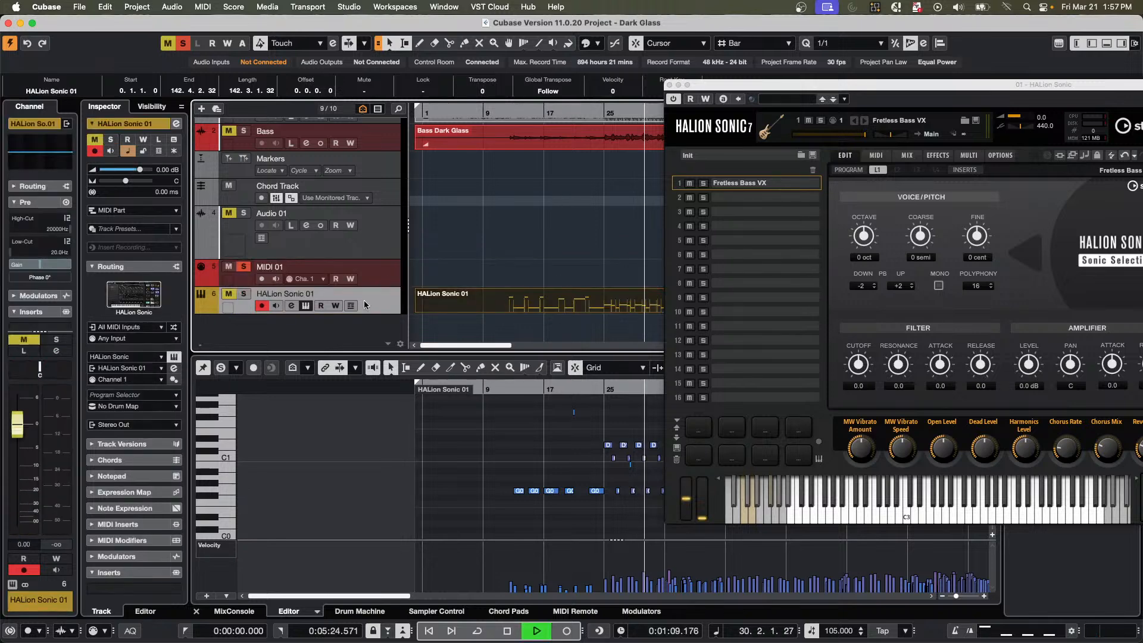
click(244, 294)
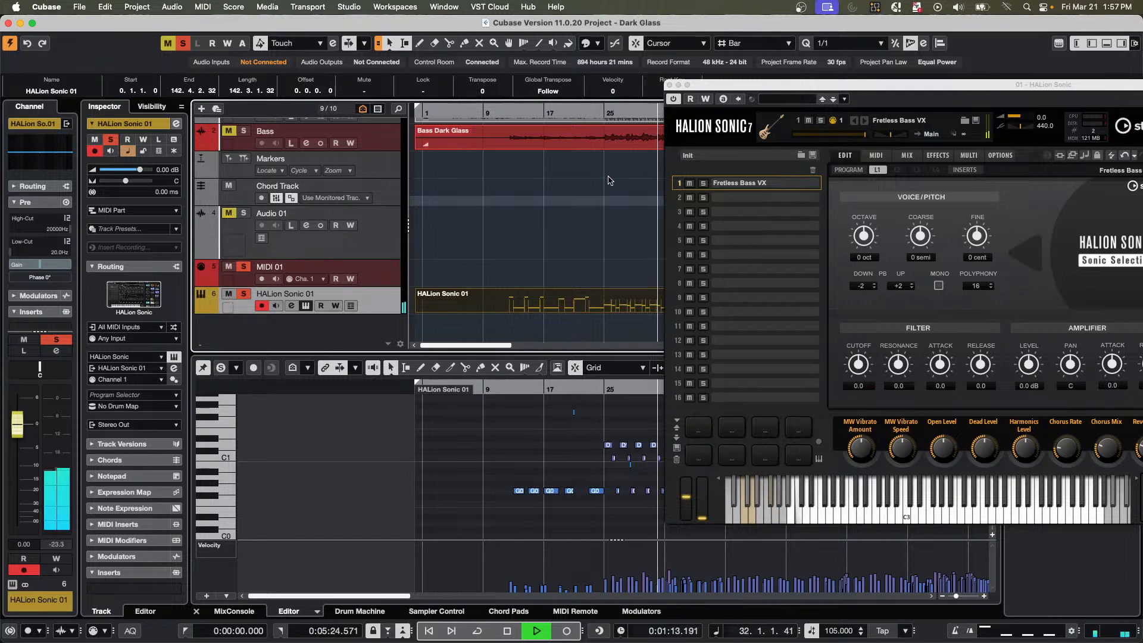
drag(817, 85, 670, 103)
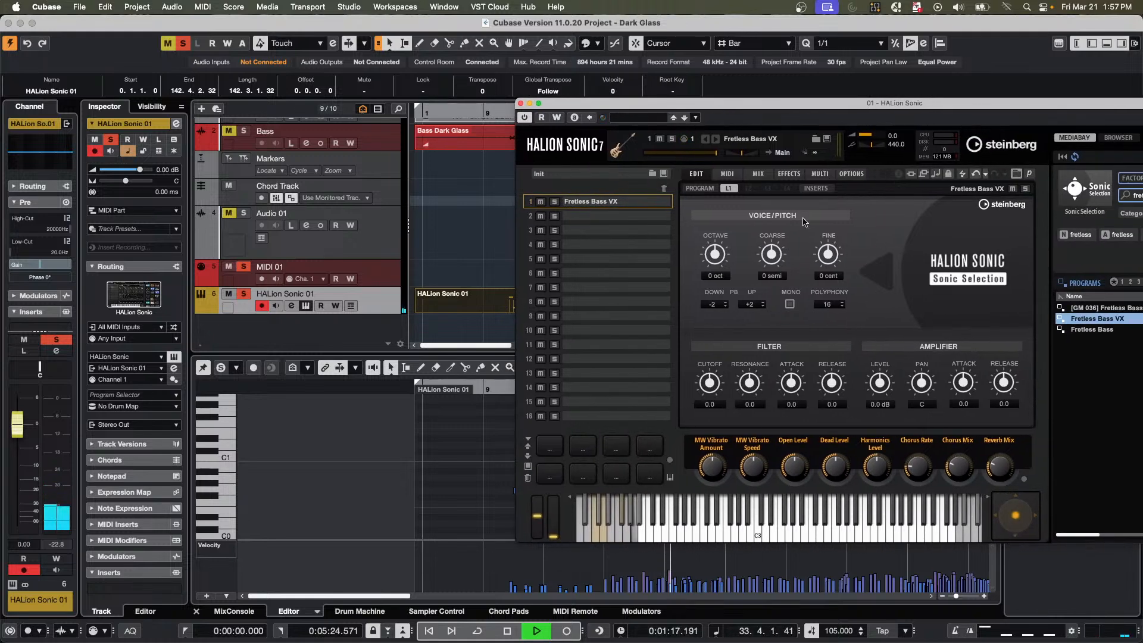
click(726, 174)
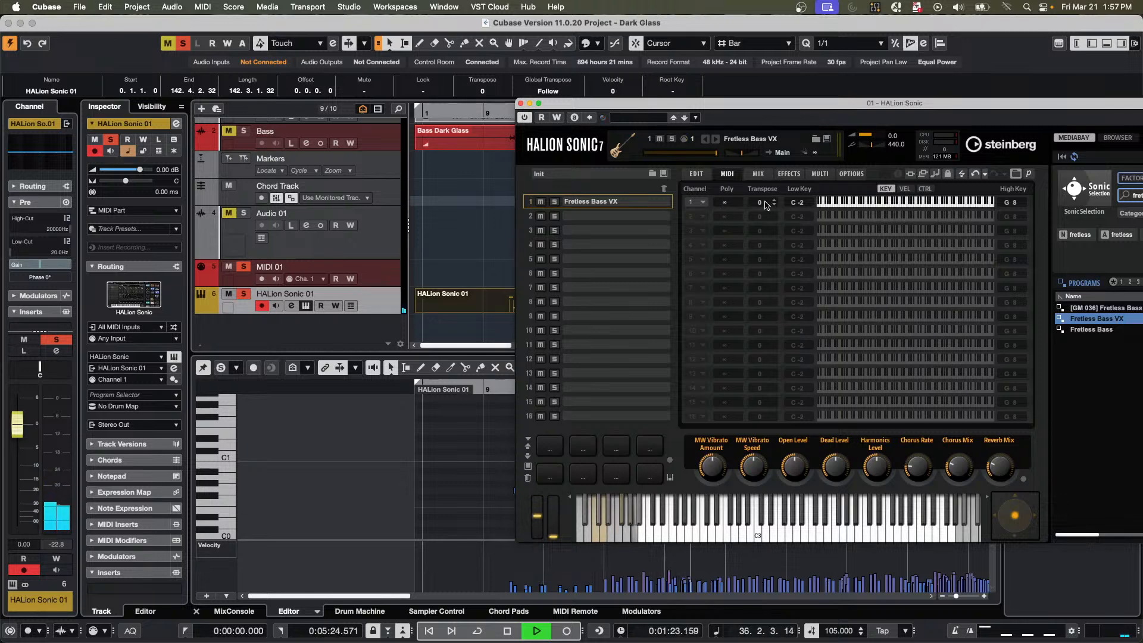
scroll(766, 205, up, 5)
scroll(766, 205, up, 7)
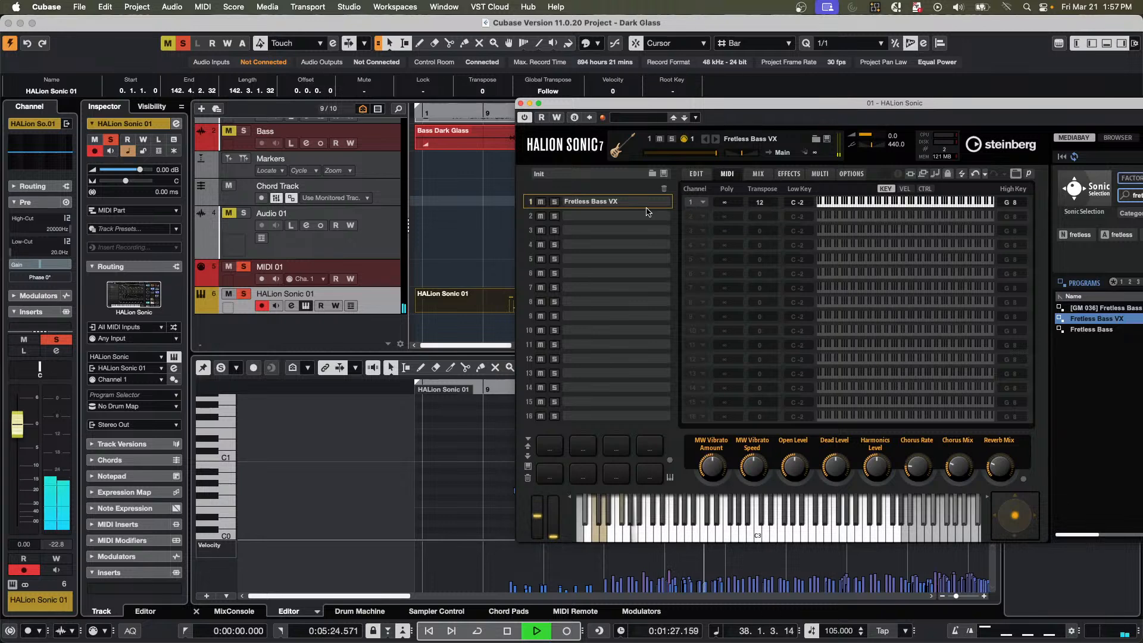
Set the Control Room main level to -2.76 dB and close the HALion Sonic window.
drag(857, 104, 478, 141)
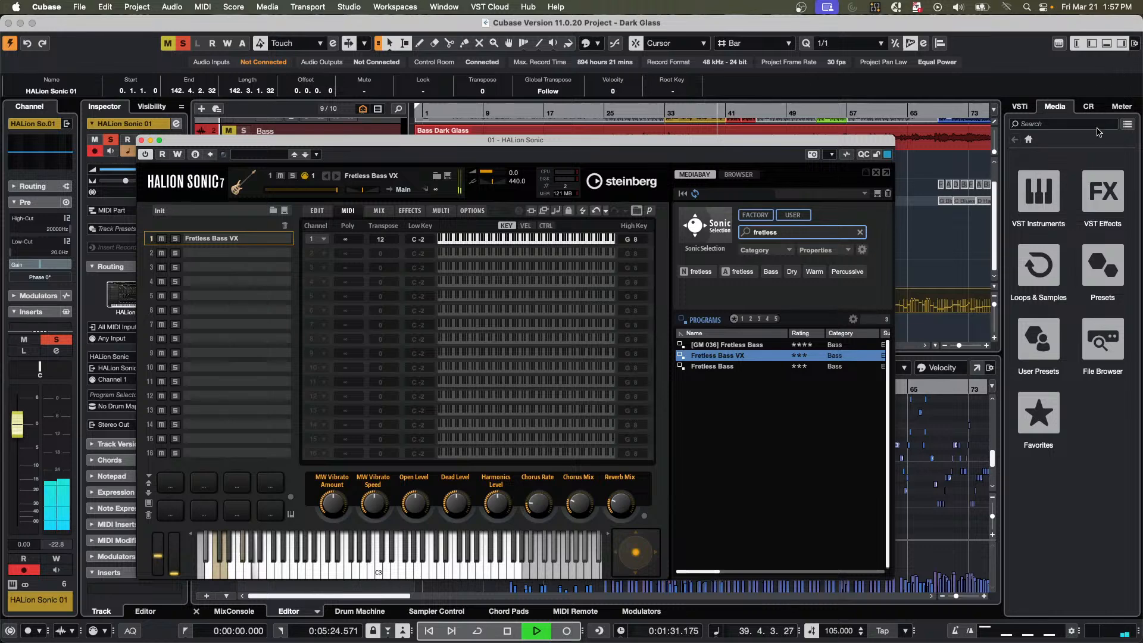
click(1088, 107)
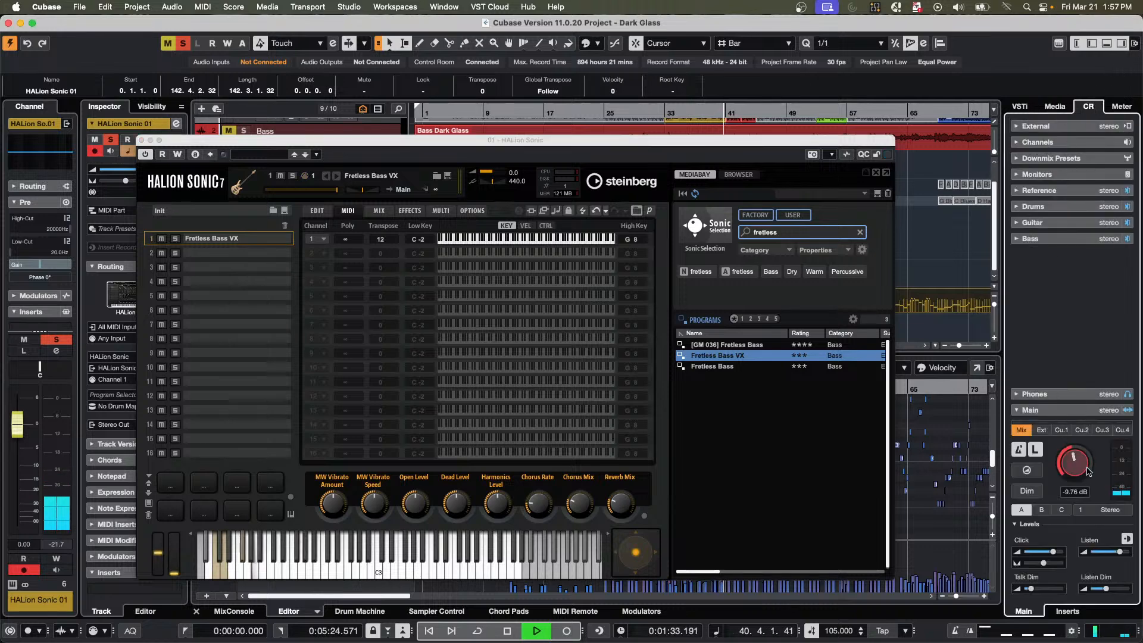
drag(555, 144, 640, 99)
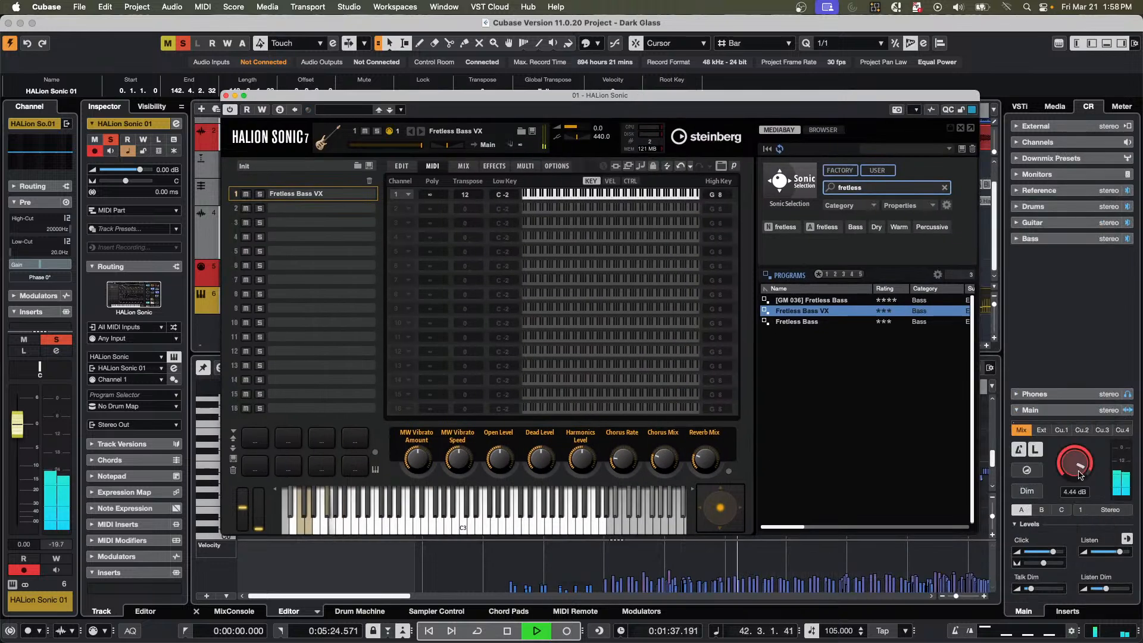
drag(1078, 468, 1078, 487)
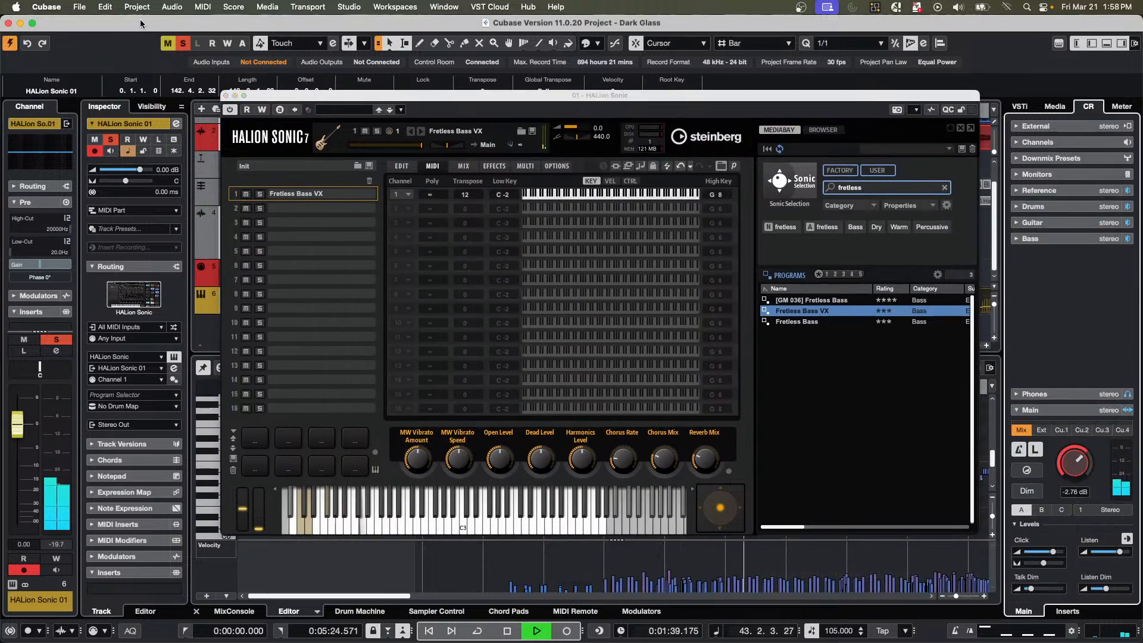
click(225, 95)
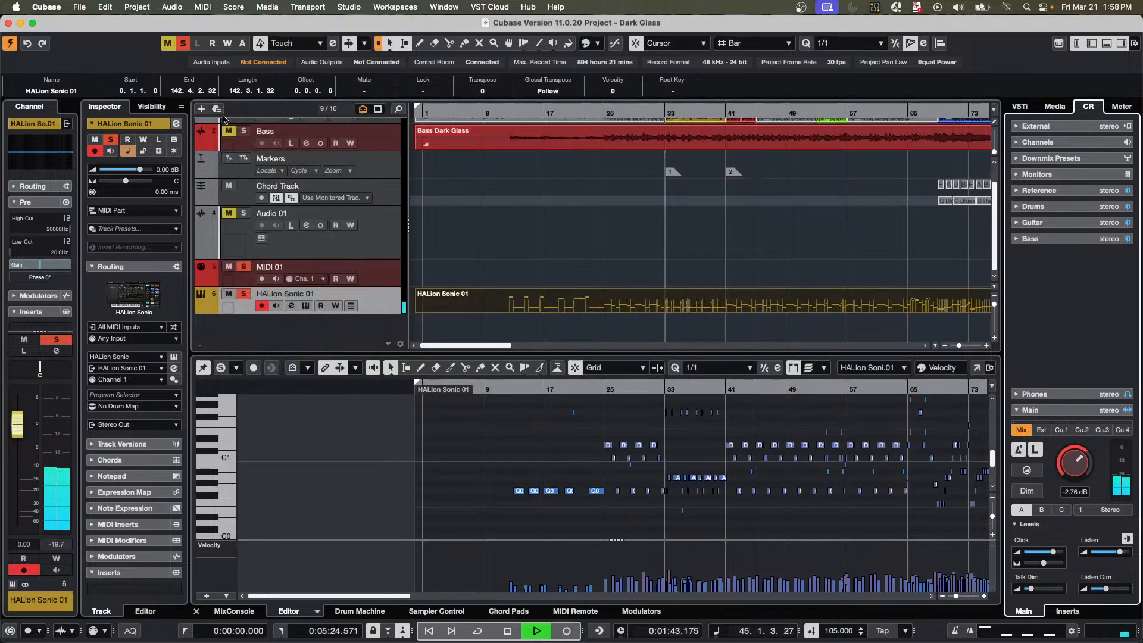
Solo the Bass audio track as well and view the HALion Sonic 01 part as notation in the Score Editor.
click(243, 131)
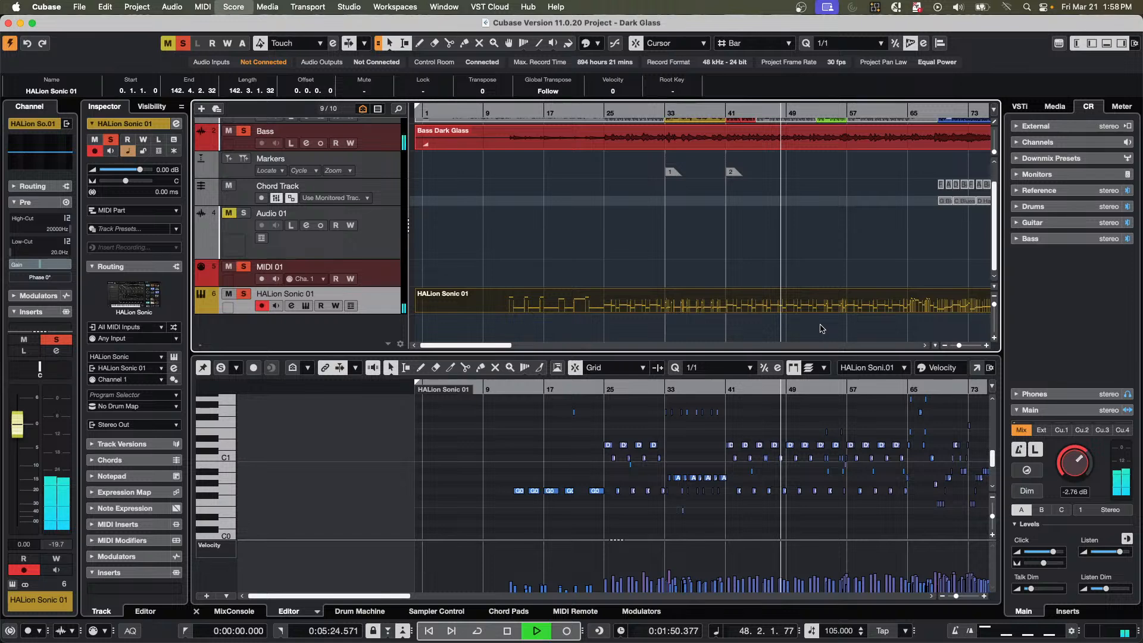
key(super+r)
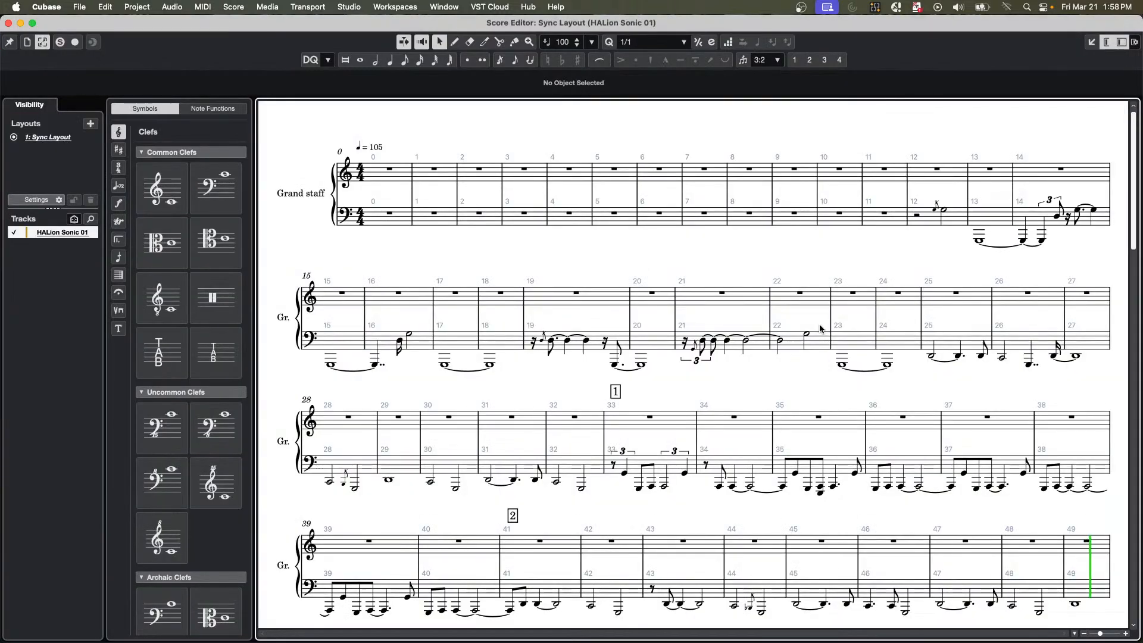
click(8, 23)
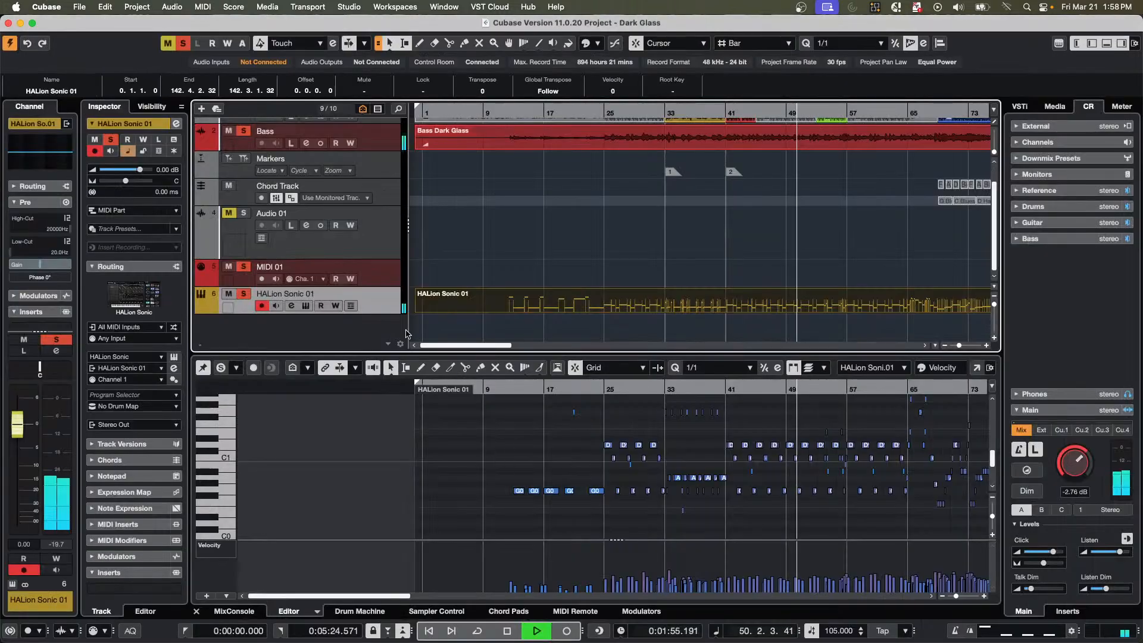
Rename the HALion Sonic 01 track as Bass Guitar and check the name in the Score Editor.
double_click(316, 298)
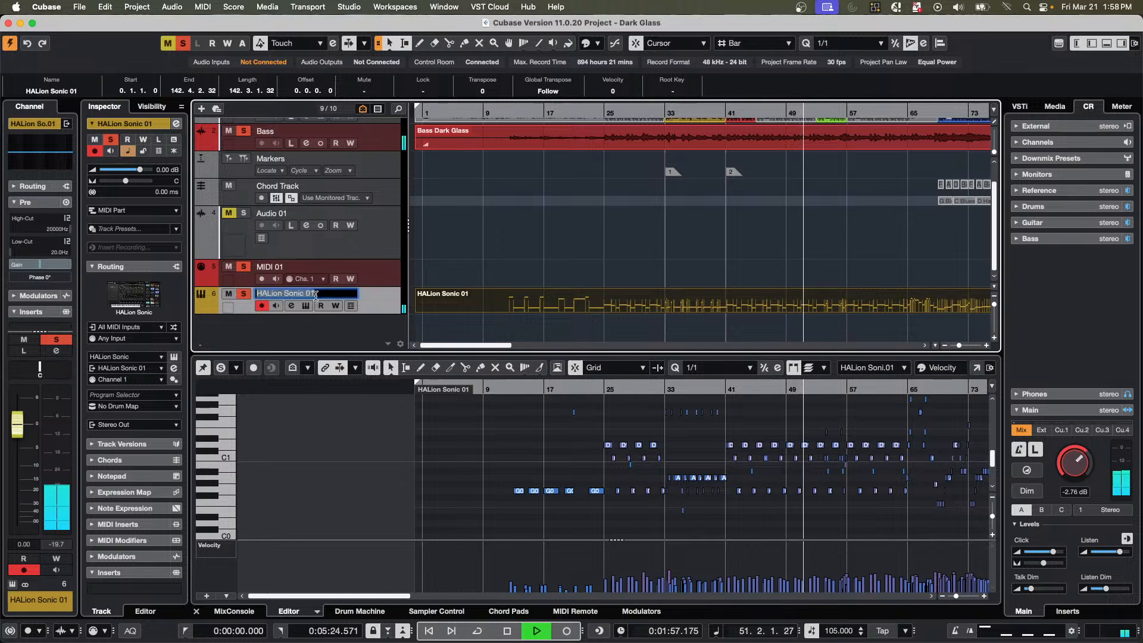
text(Eass Gui)
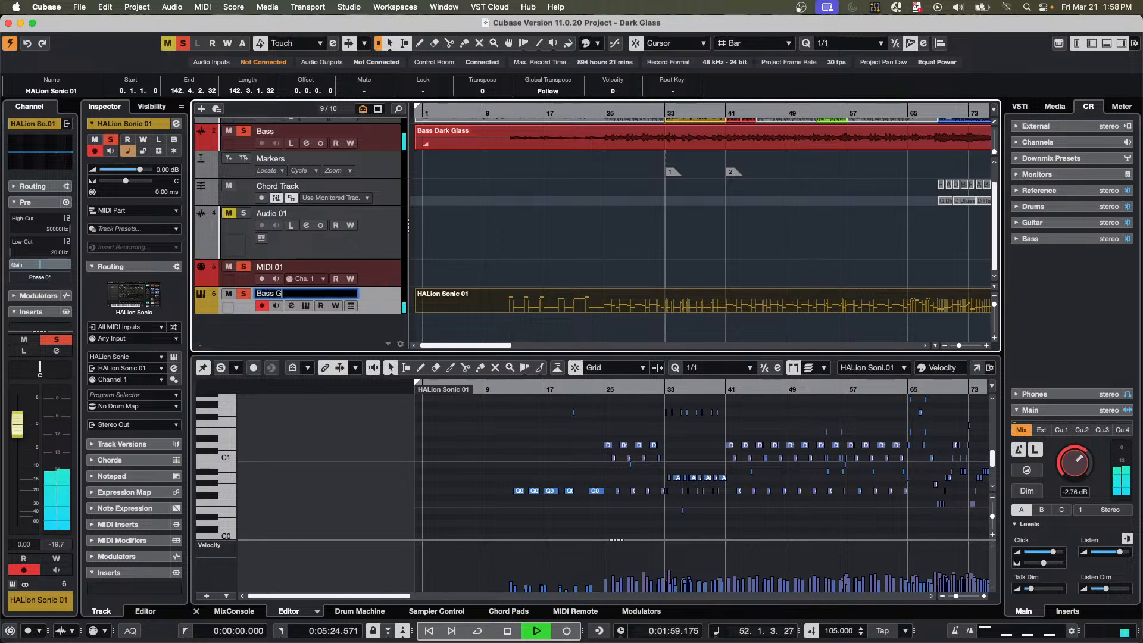
text(tar)
key(Return)
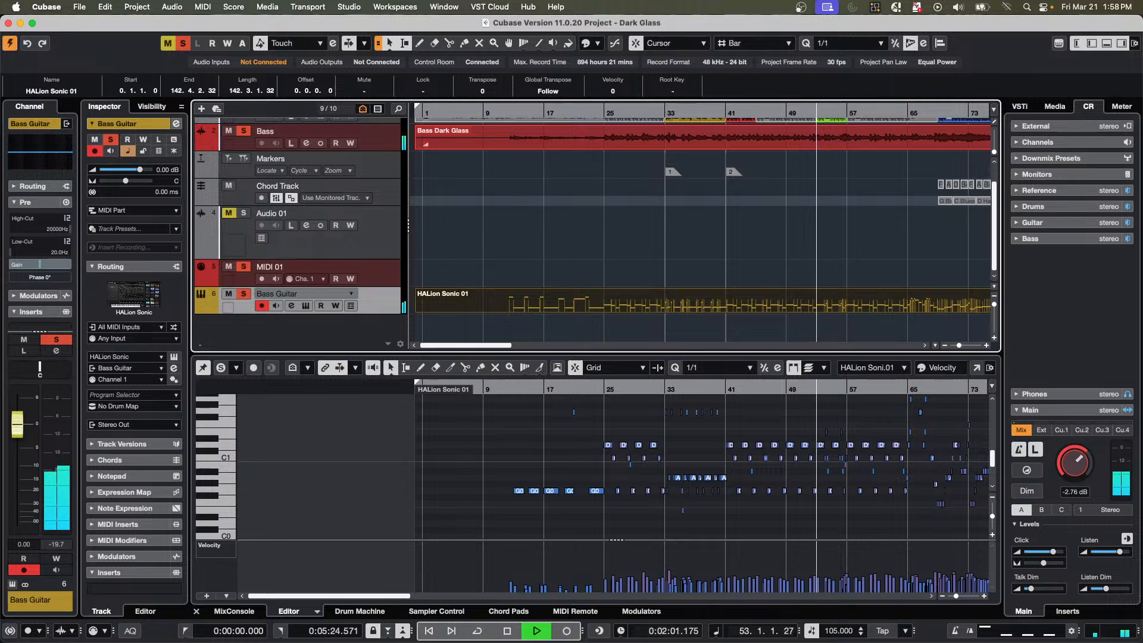
key(super+r)
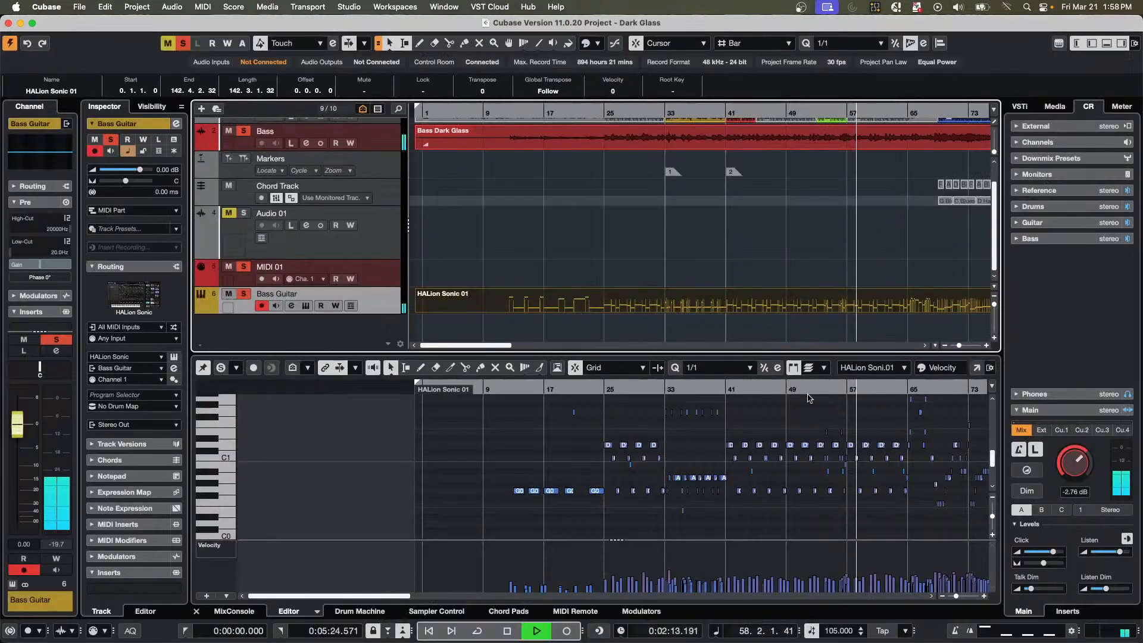
click(8, 23)
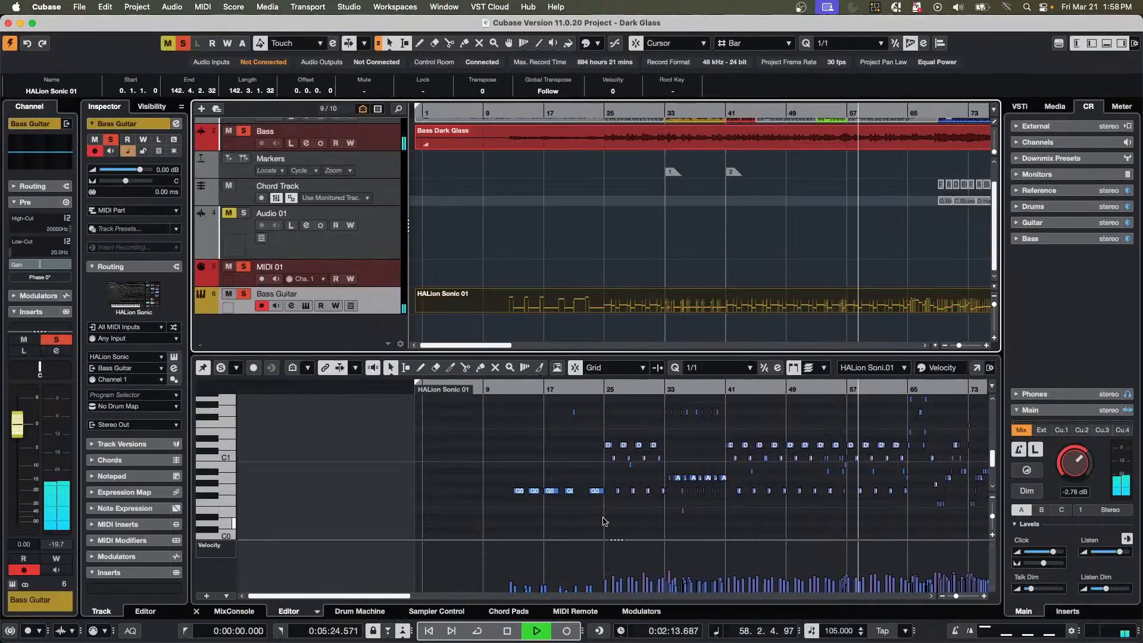
Apply the Bass Guitar track name to its MIDI part and review the part's notation in the Score Editor.
double_click(331, 293)
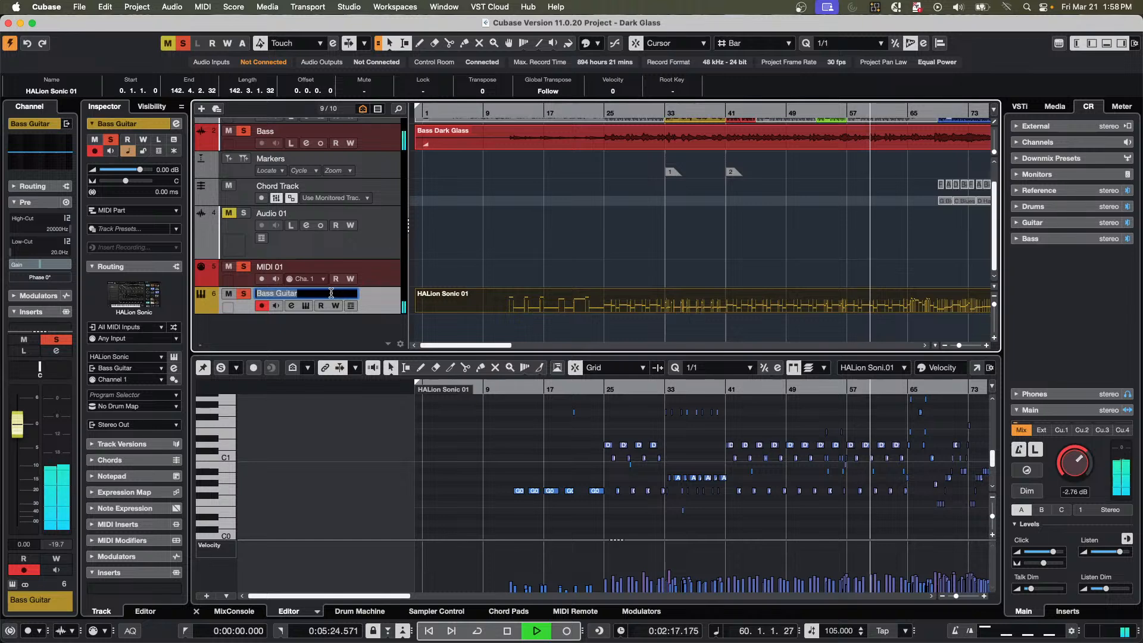
key(Return)
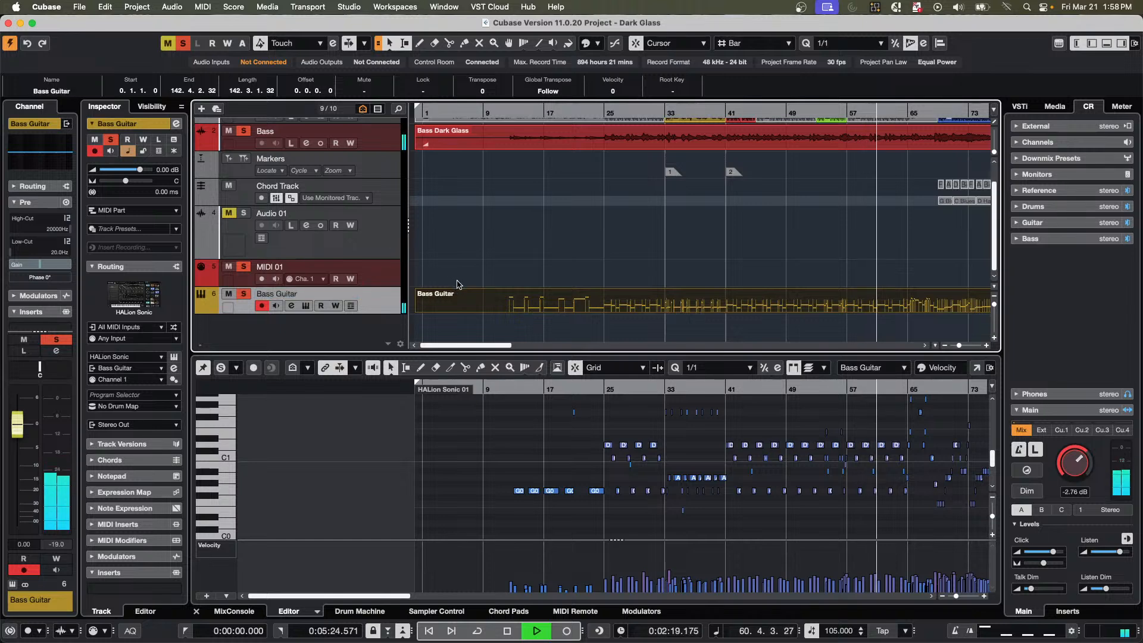
key(super+r)
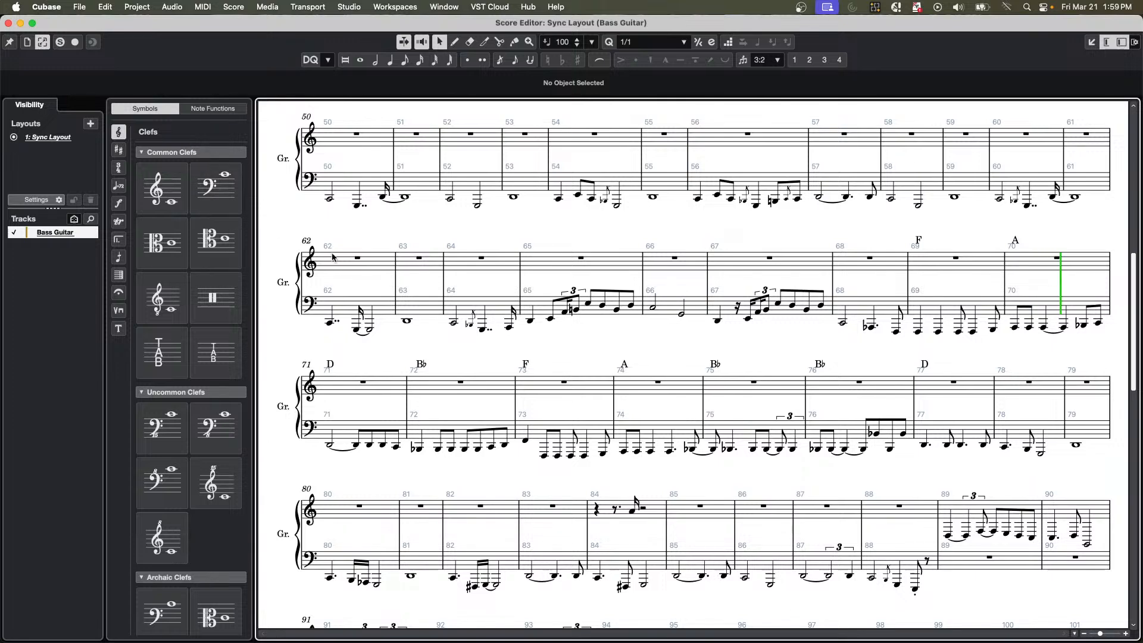
click(8, 24)
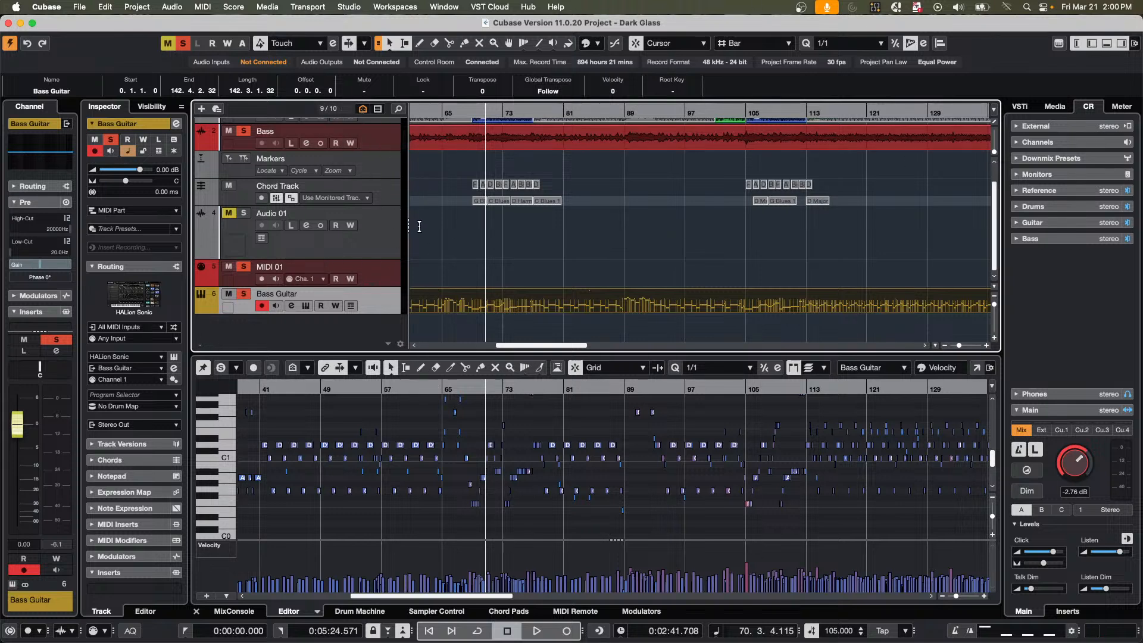
Turn off solo on the Bass Guitar track and play the project from the beginning.
scroll(416, 225, up, 1)
click(244, 308)
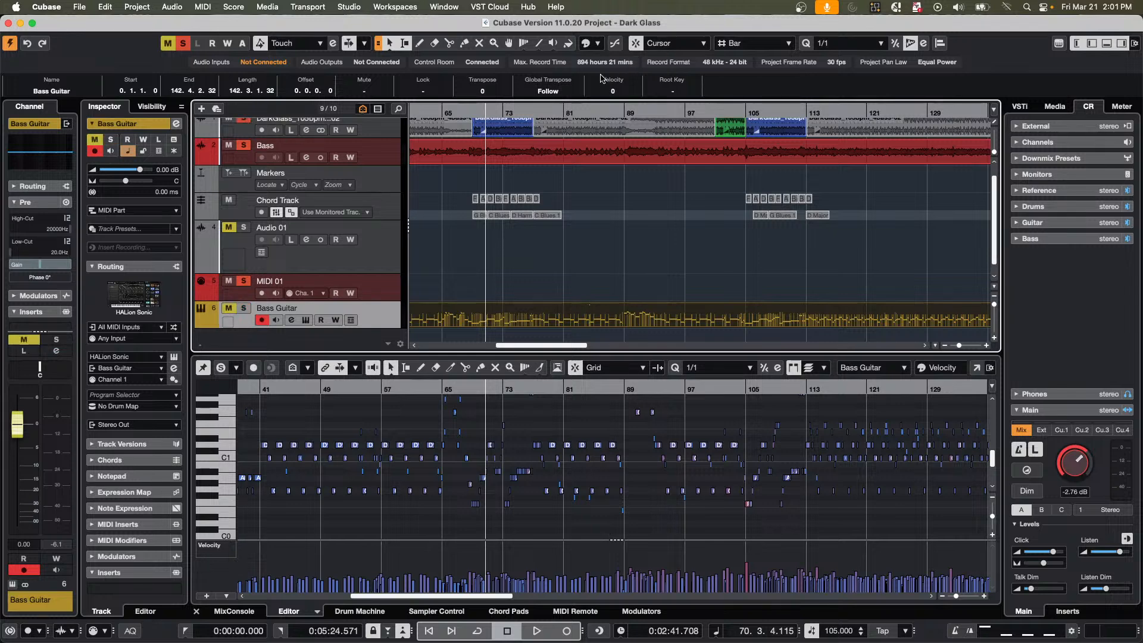
scroll(447, 129, up, 1)
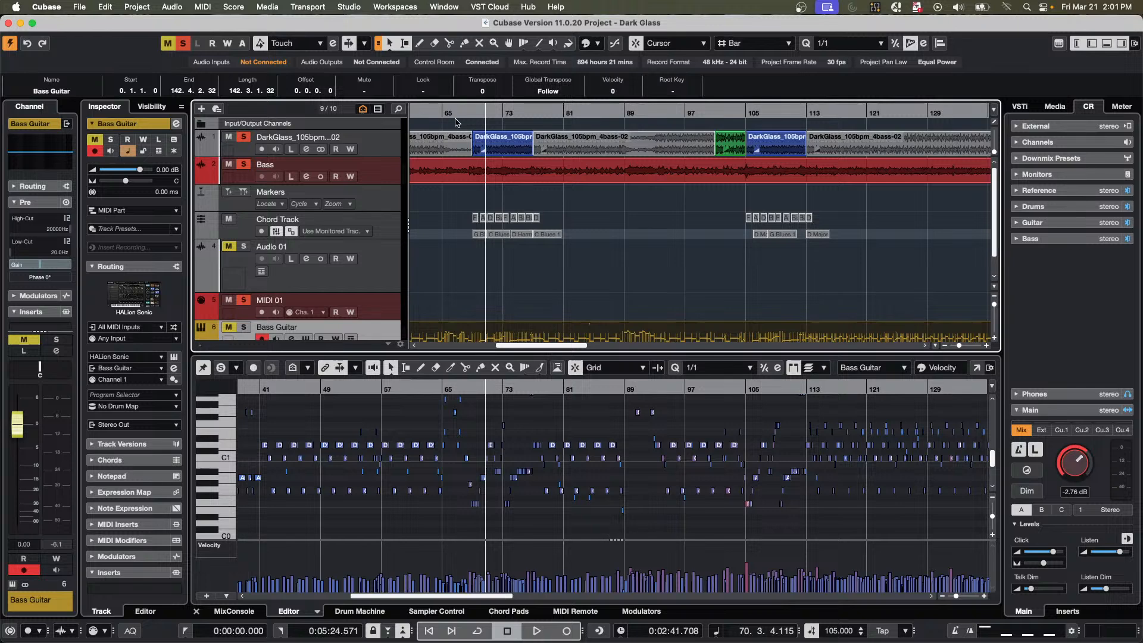
key(Home)
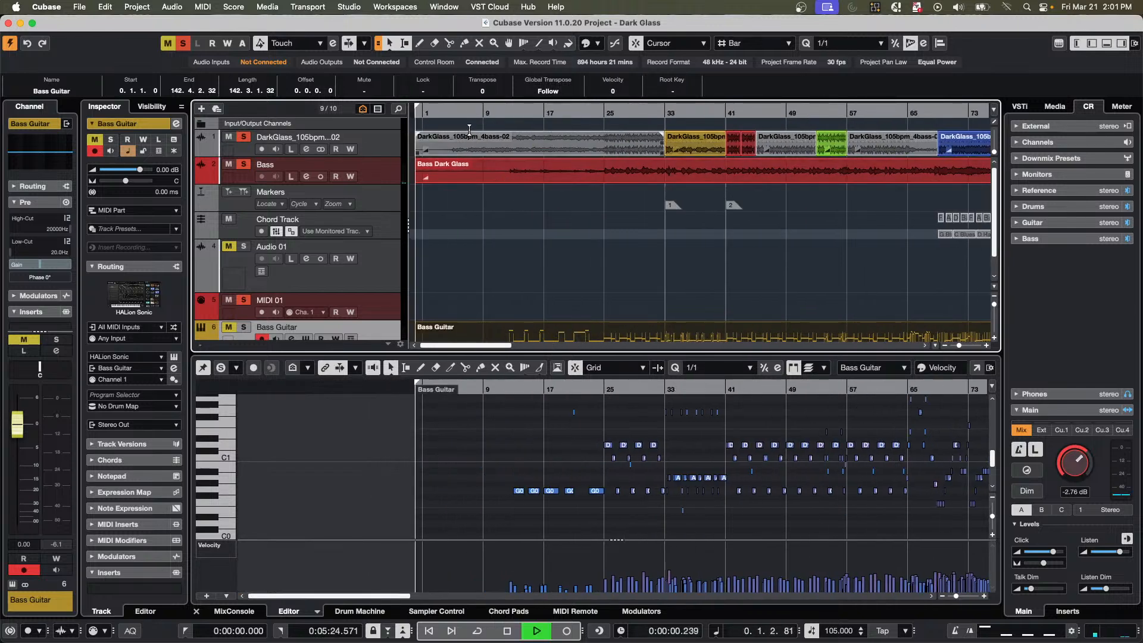
Play the project from around bar 25 and lower the Control Room main level to -3.62 dB.
key(space)
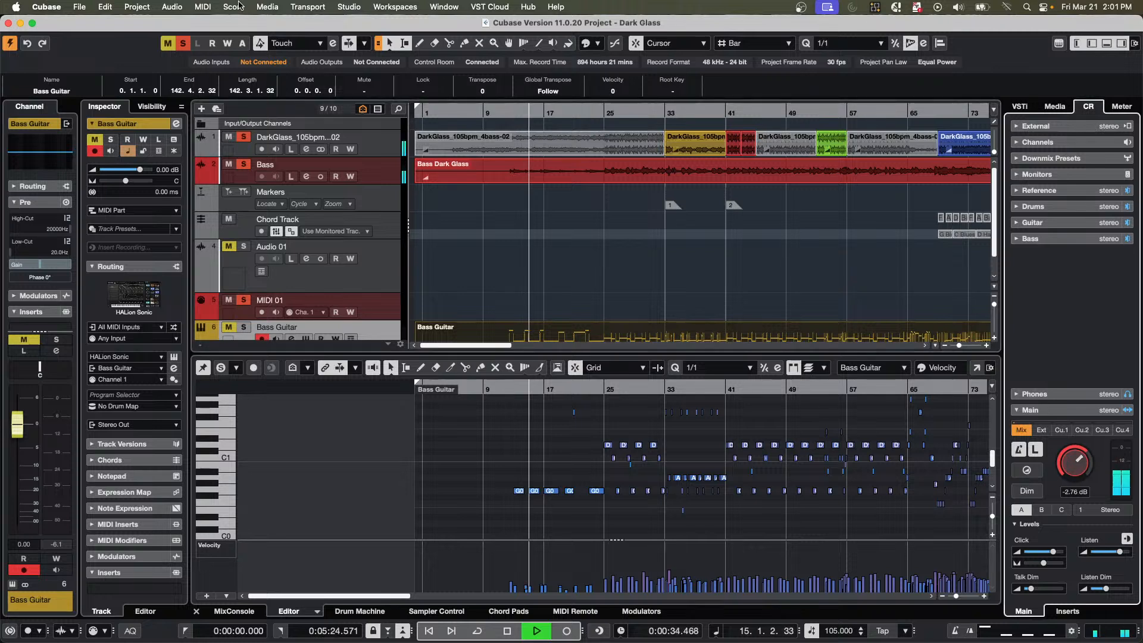
click(608, 124)
click(1073, 463)
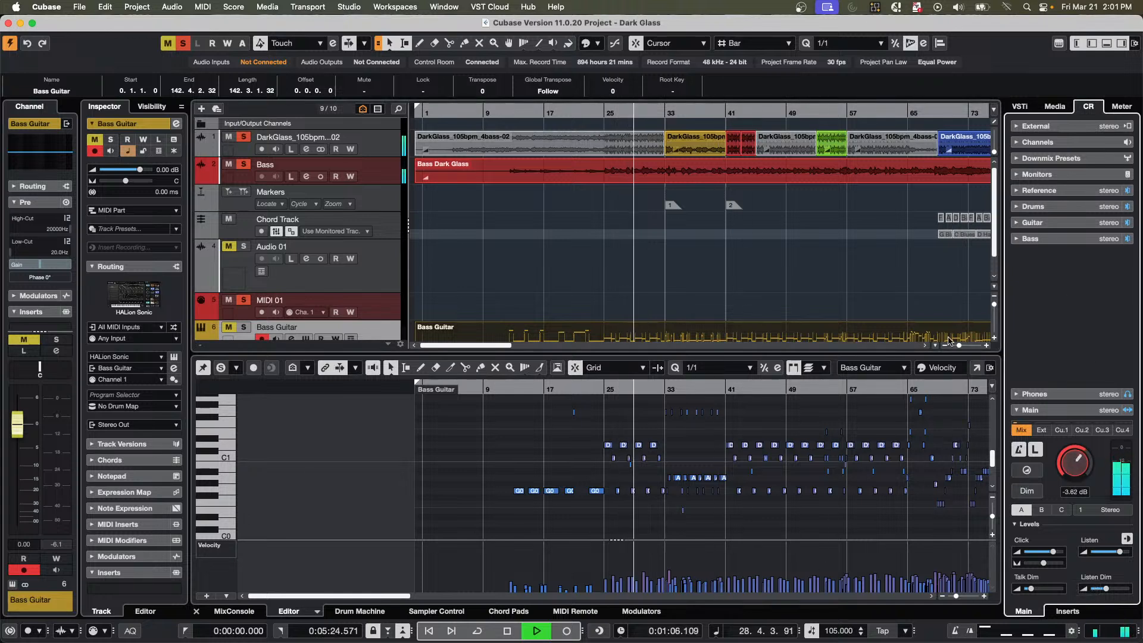
Insert the SuperVision analyzer in the first Control Room insert slot and move its window away from the track list.
click(1063, 611)
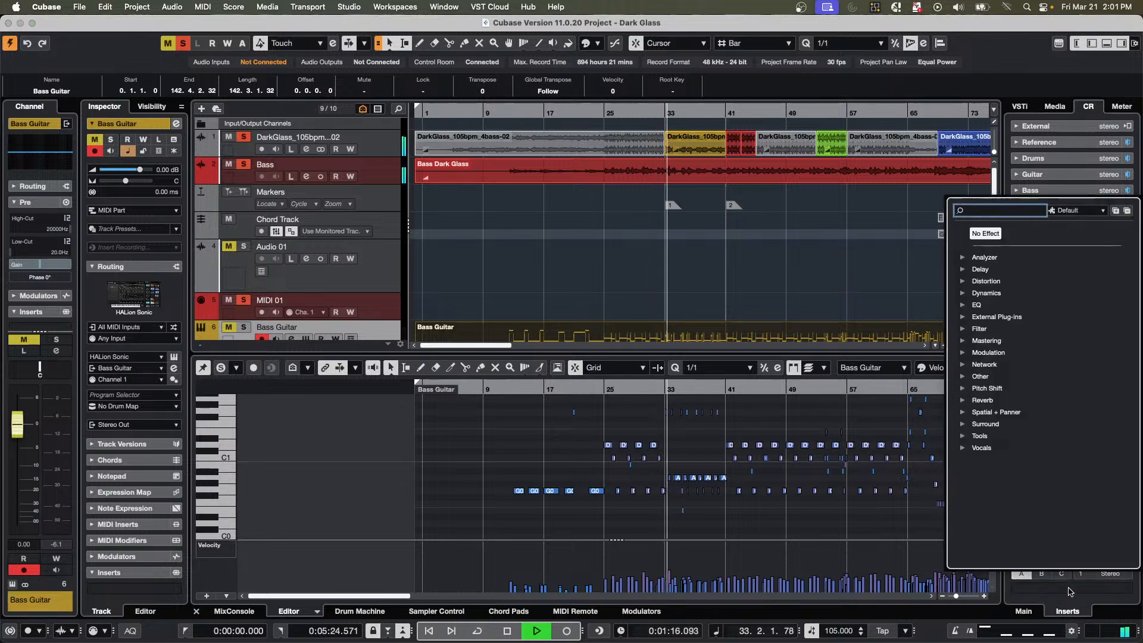
click(1067, 592)
click(963, 260)
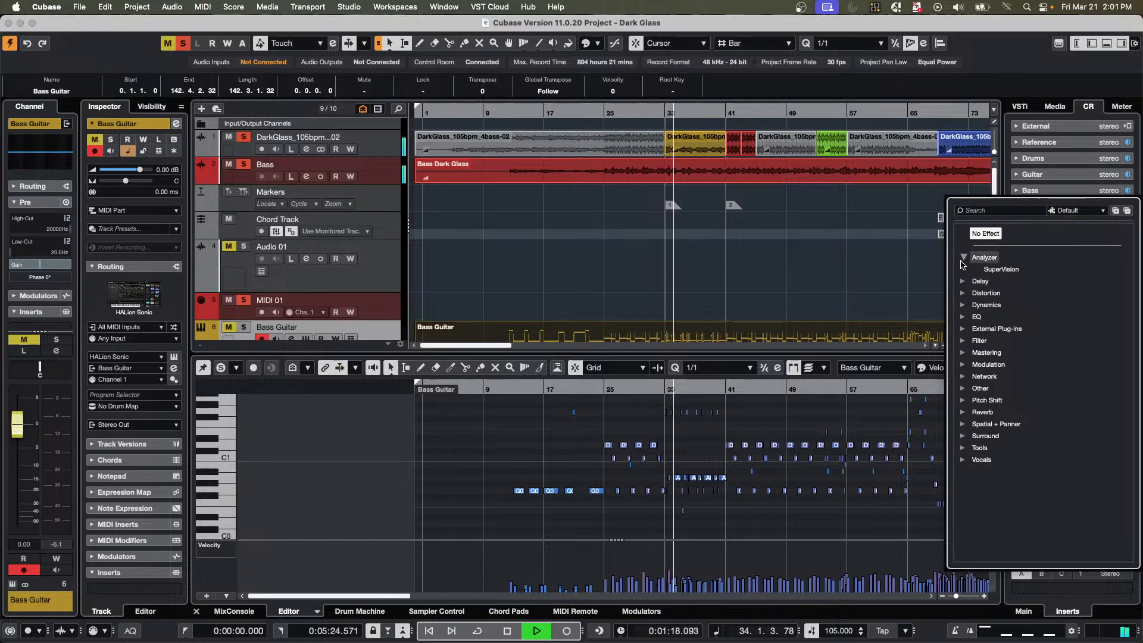
click(1001, 270)
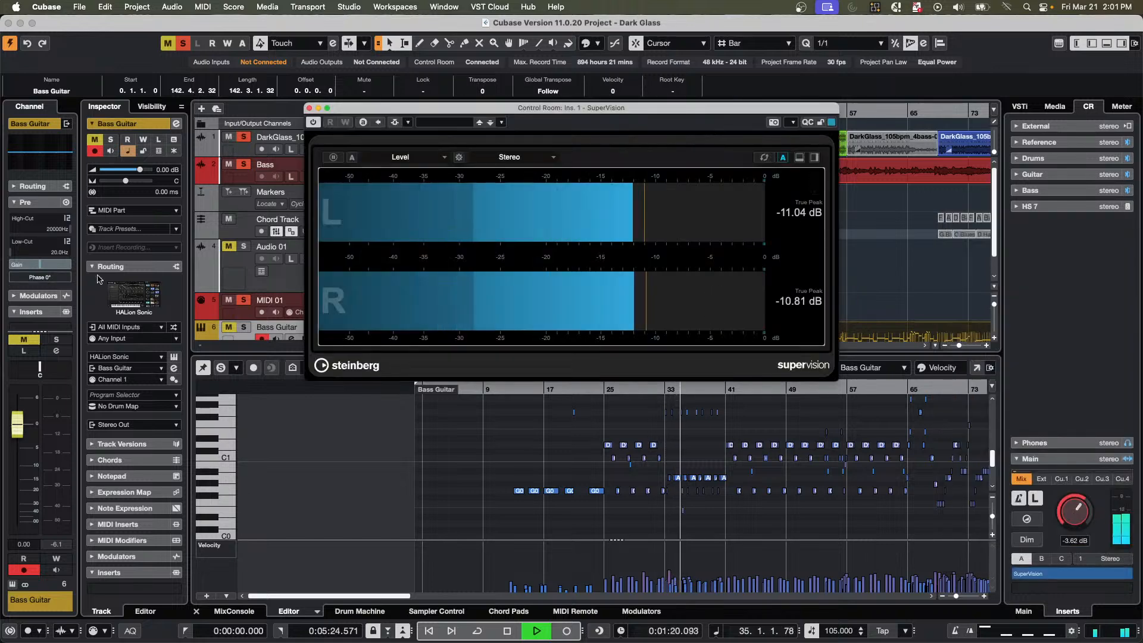
drag(576, 116, 661, 133)
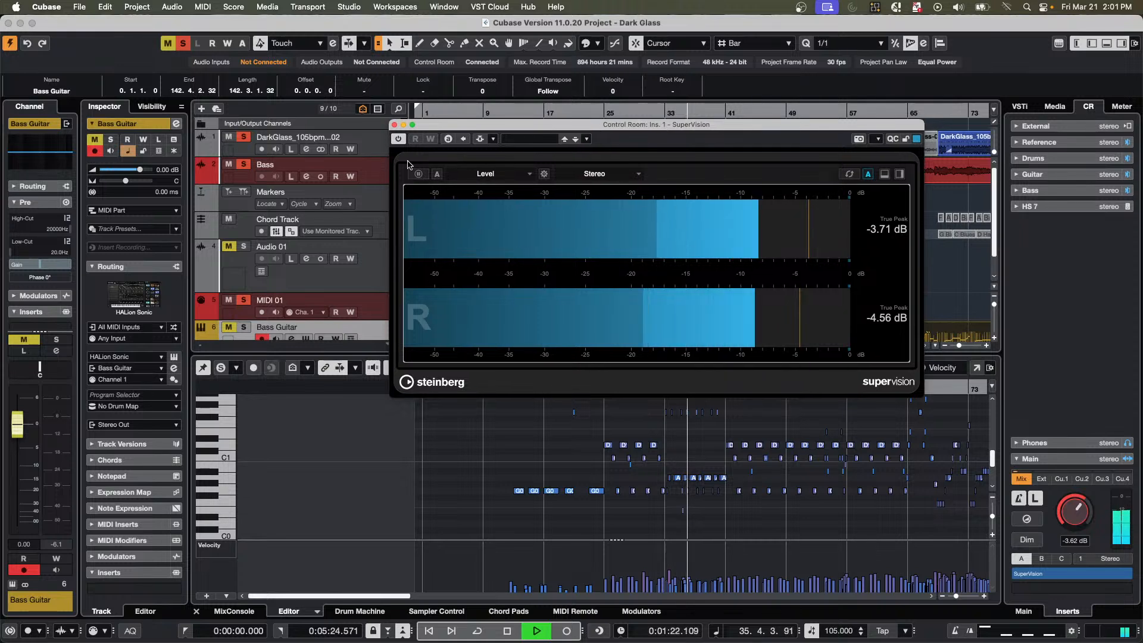
click(171, 161)
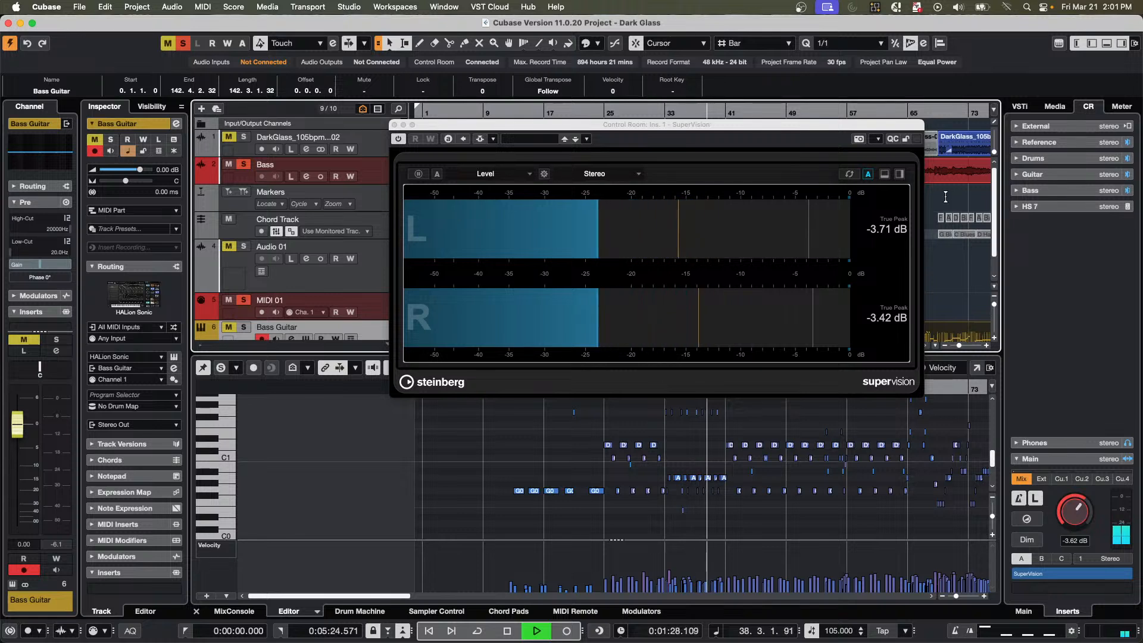
Split the SuperVision display horizontally and set the lower module to Level Histogram.
click(885, 175)
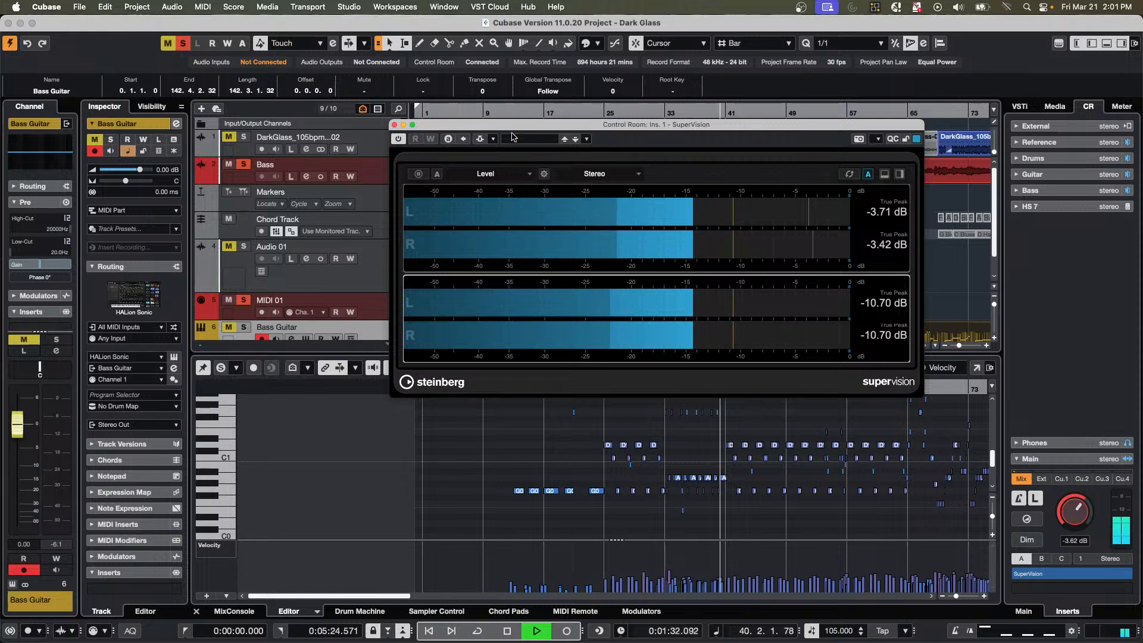
click(476, 199)
click(465, 226)
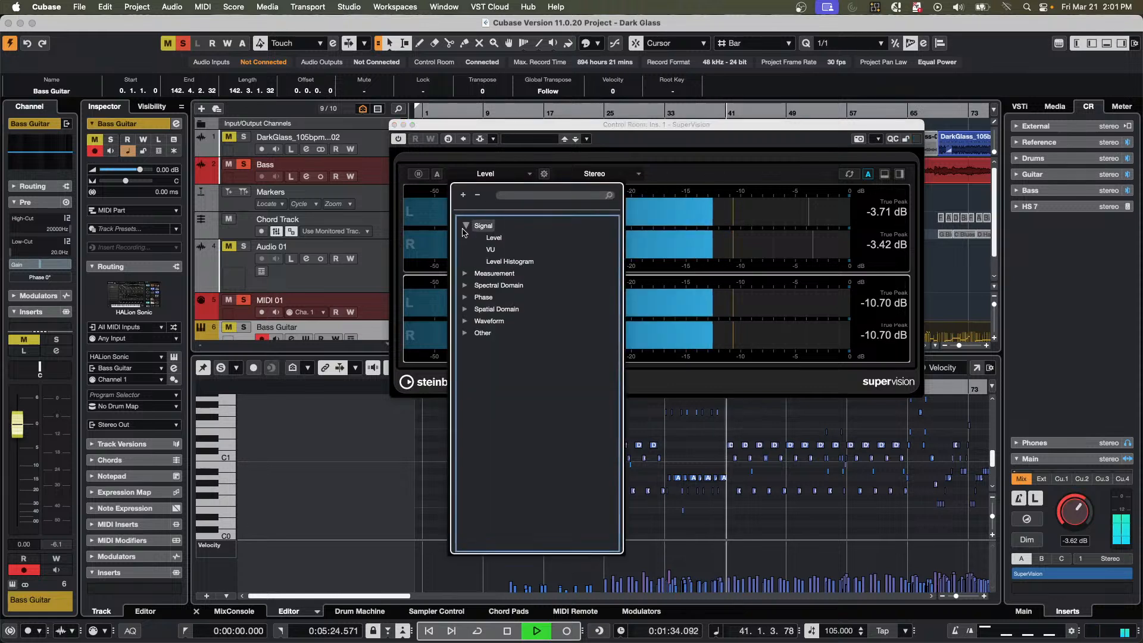
click(510, 262)
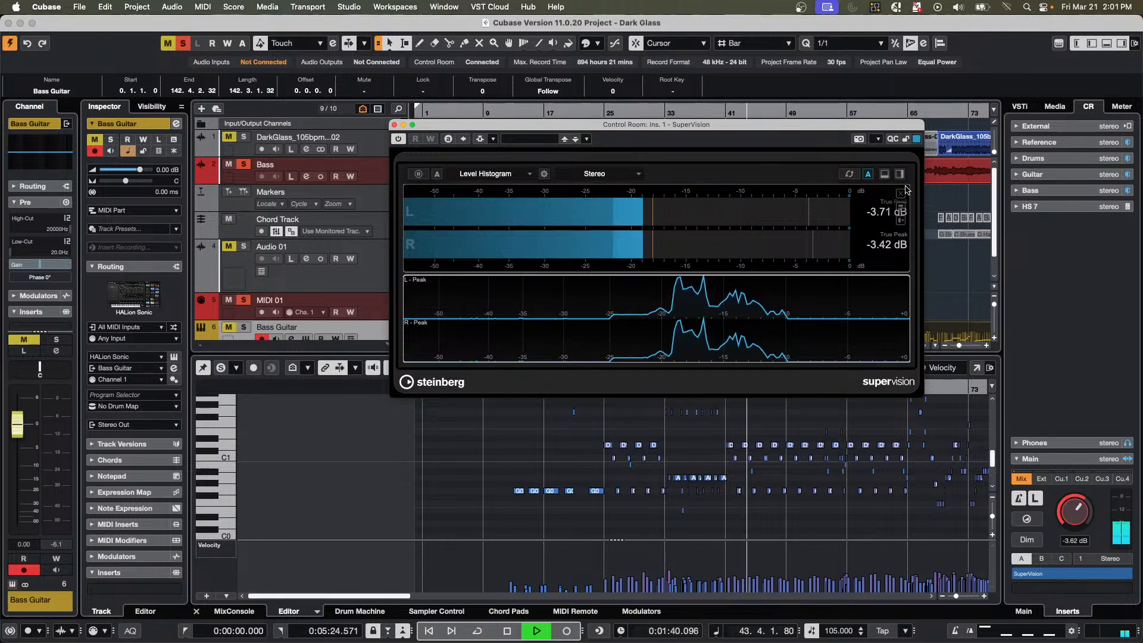
Split the Level Histogram module vertically and set the new module beside it to VU.
click(900, 174)
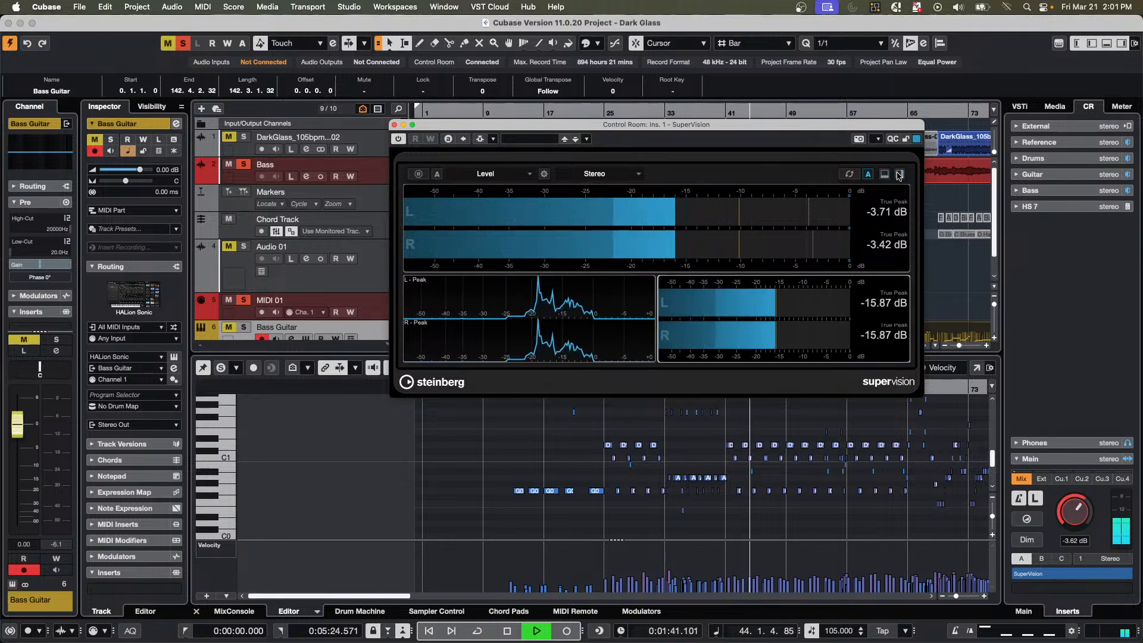
click(476, 175)
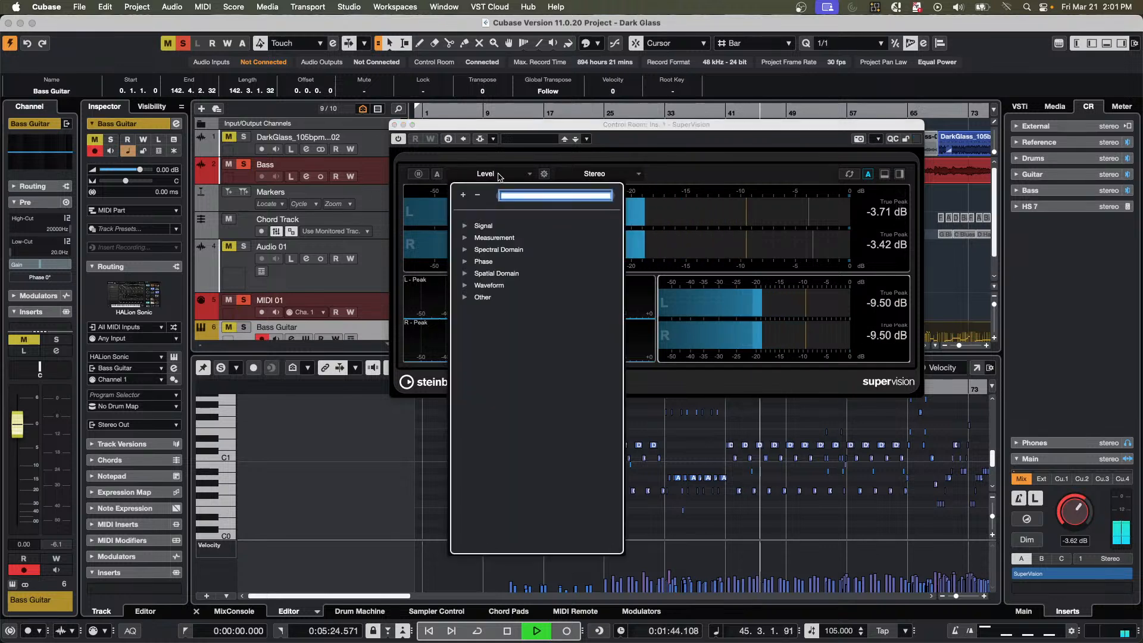
click(465, 226)
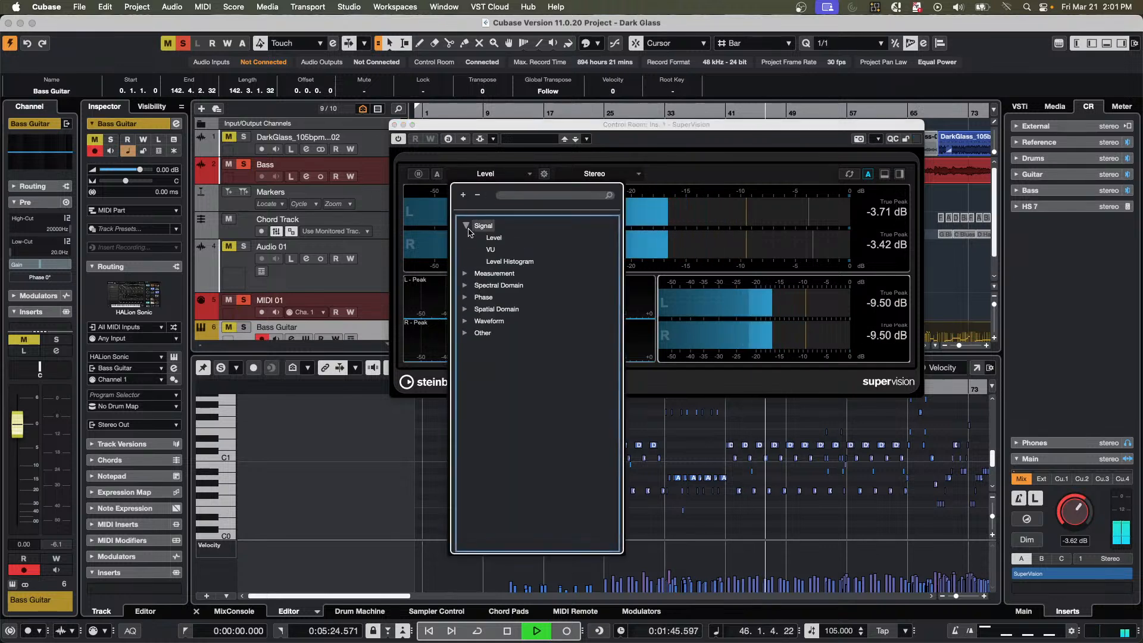
click(490, 255)
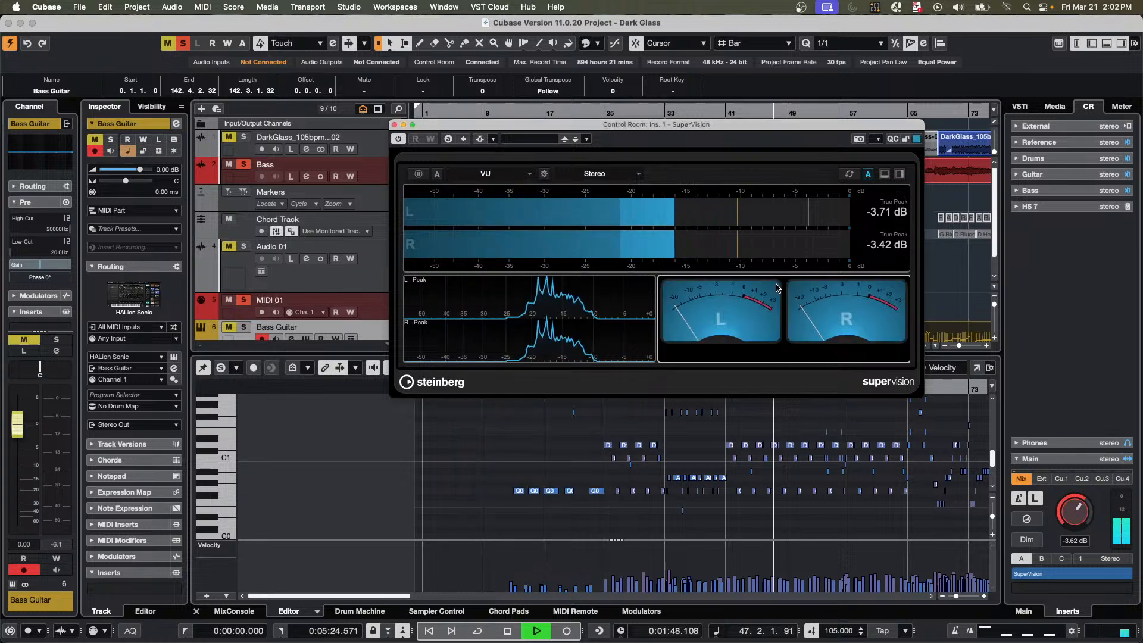
Set the VU module's scale to VU dBFS and close the module settings.
click(544, 174)
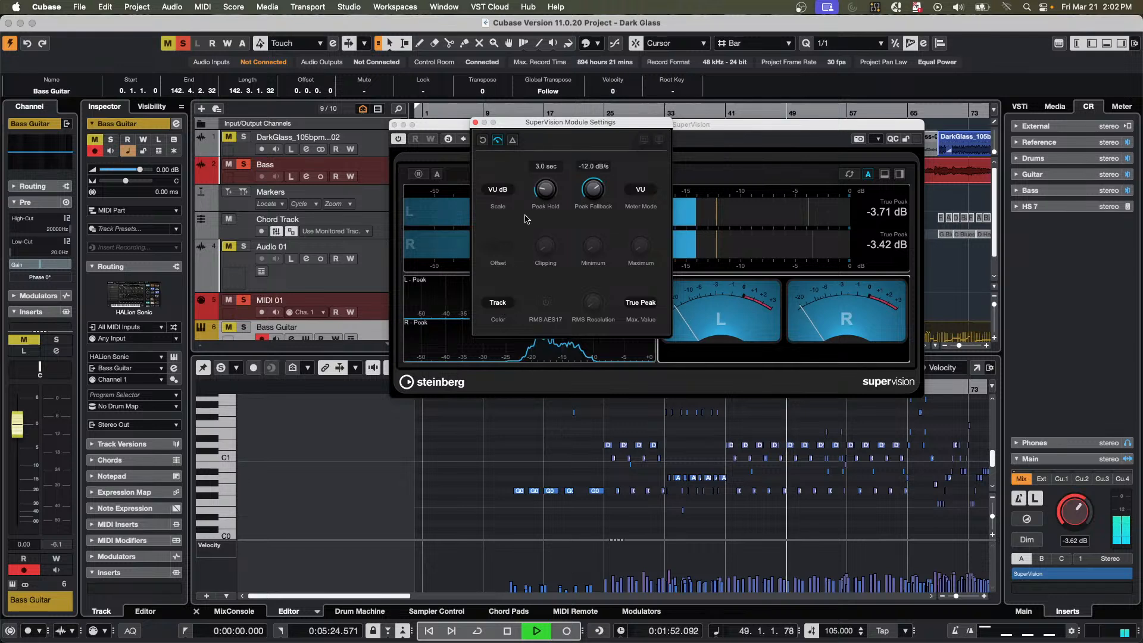
click(499, 190)
click(507, 214)
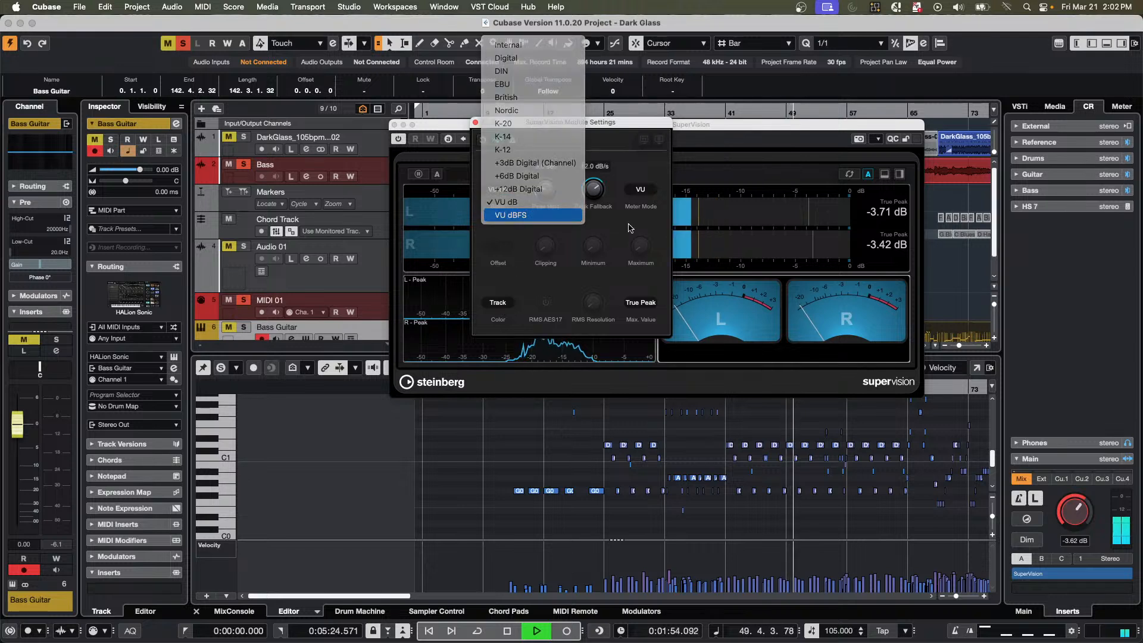
click(475, 122)
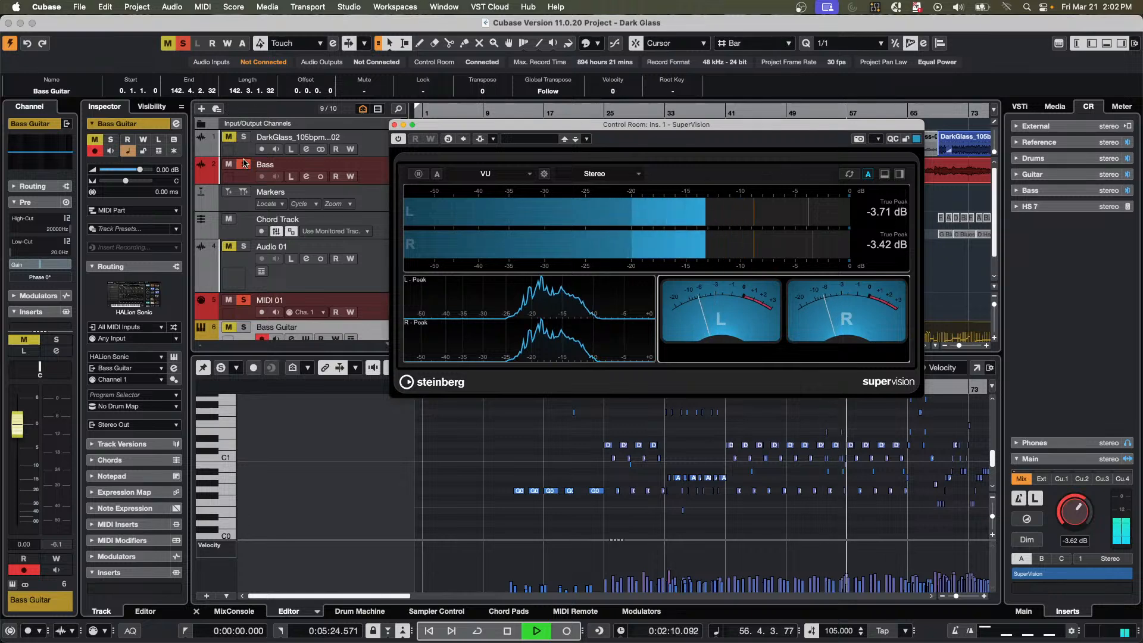
Move SuperVision clear of the tracks and compare meter levels while toggling solo and mute on the DarkGlass and Bass tracks.
drag(463, 129, 526, 246)
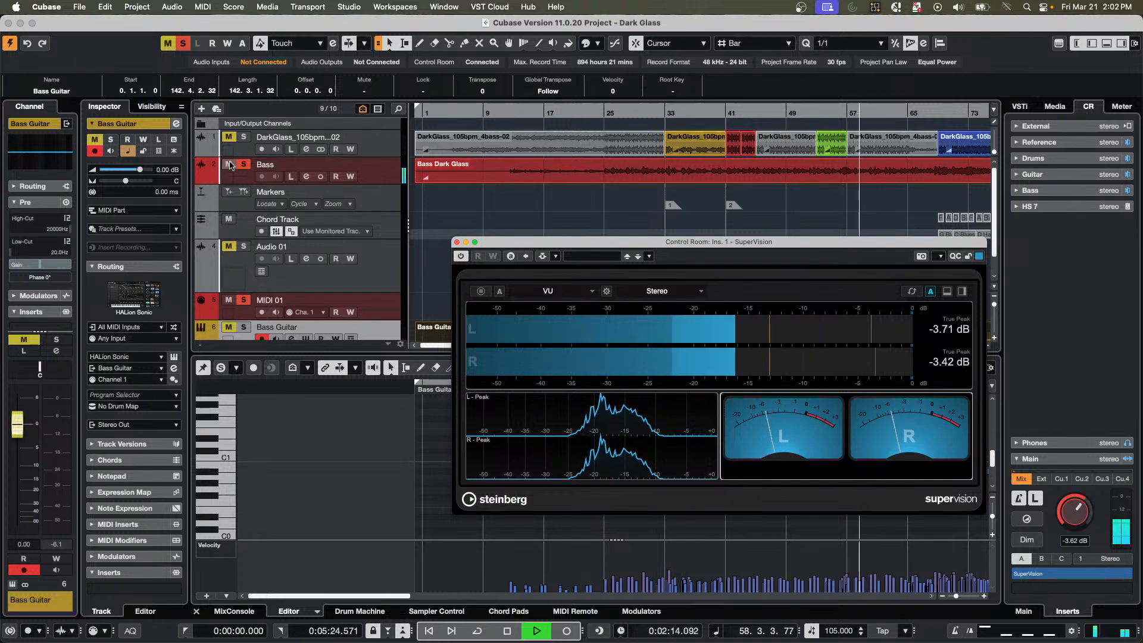
click(253, 140)
click(244, 137)
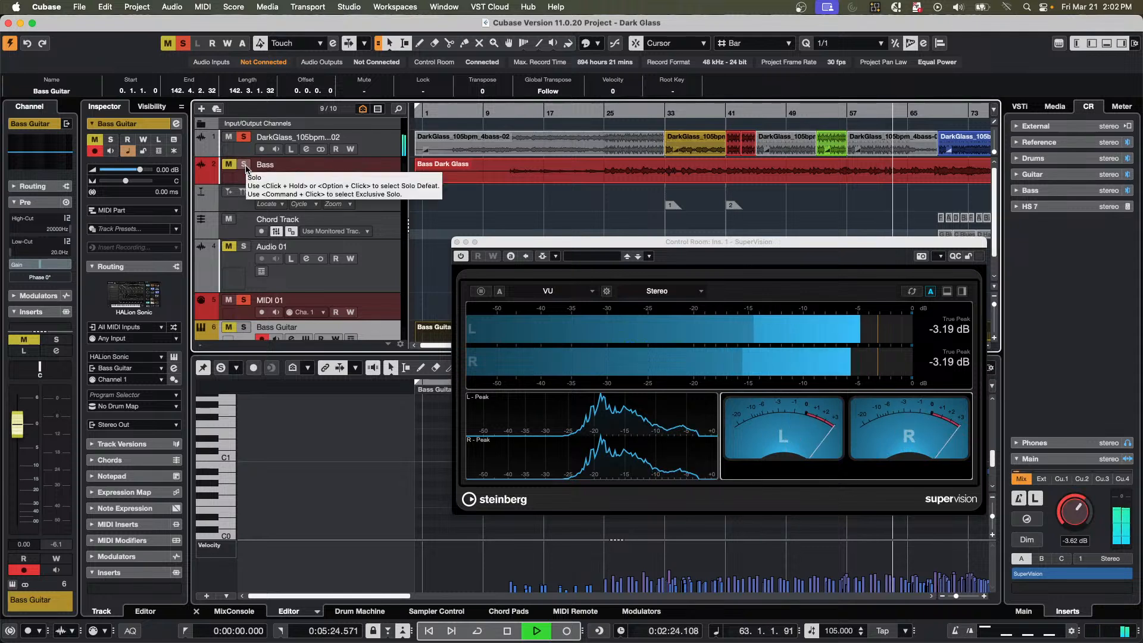
click(244, 165)
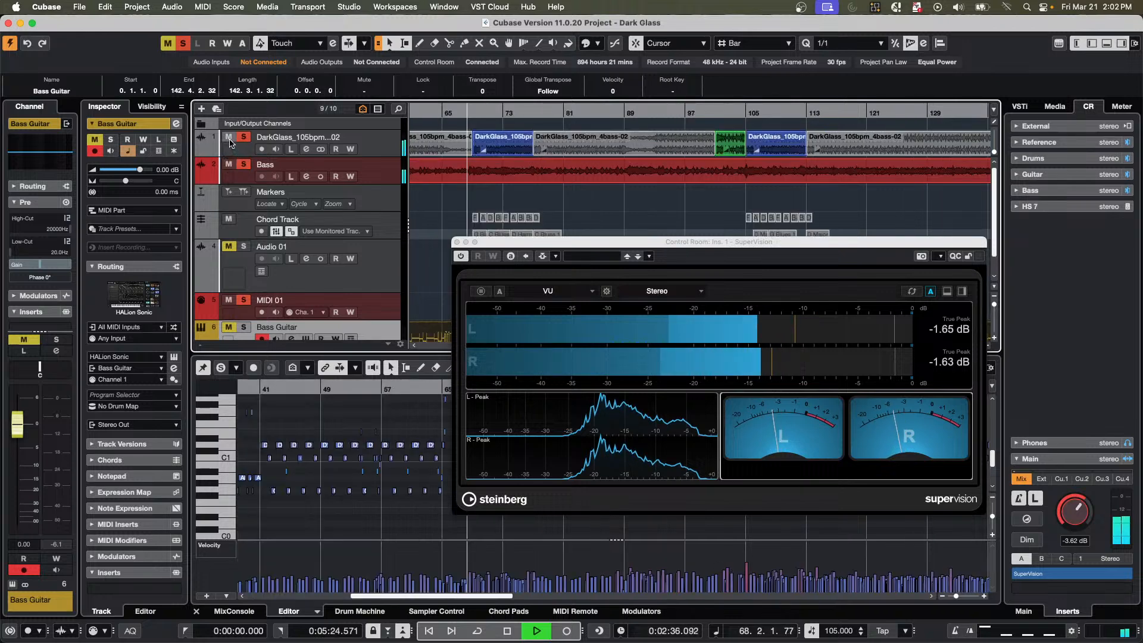
click(230, 137)
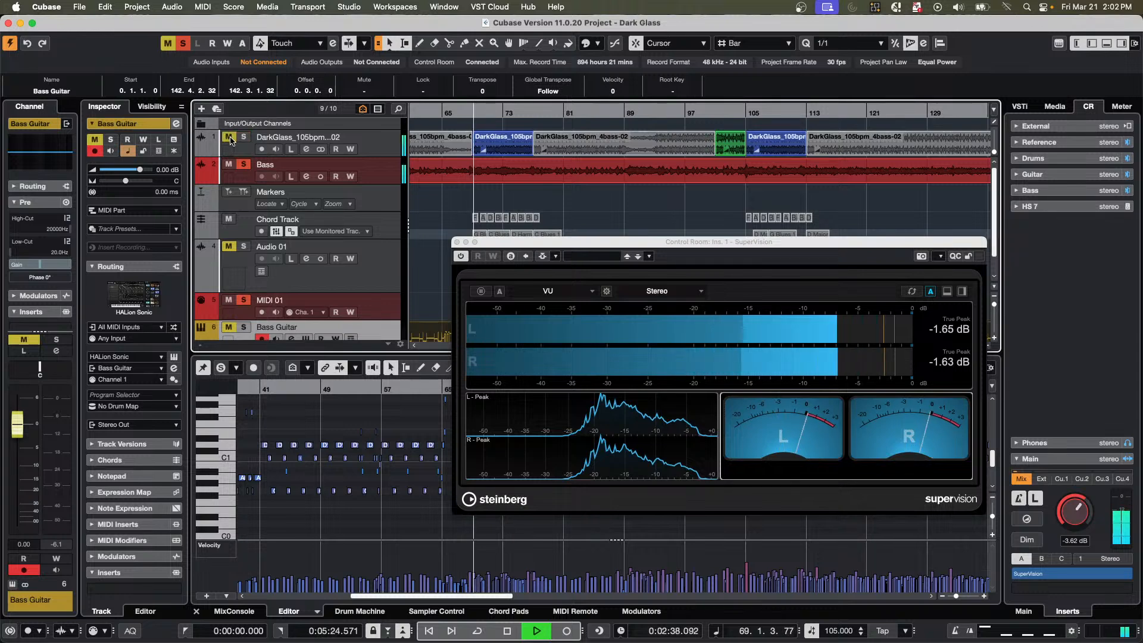
click(229, 137)
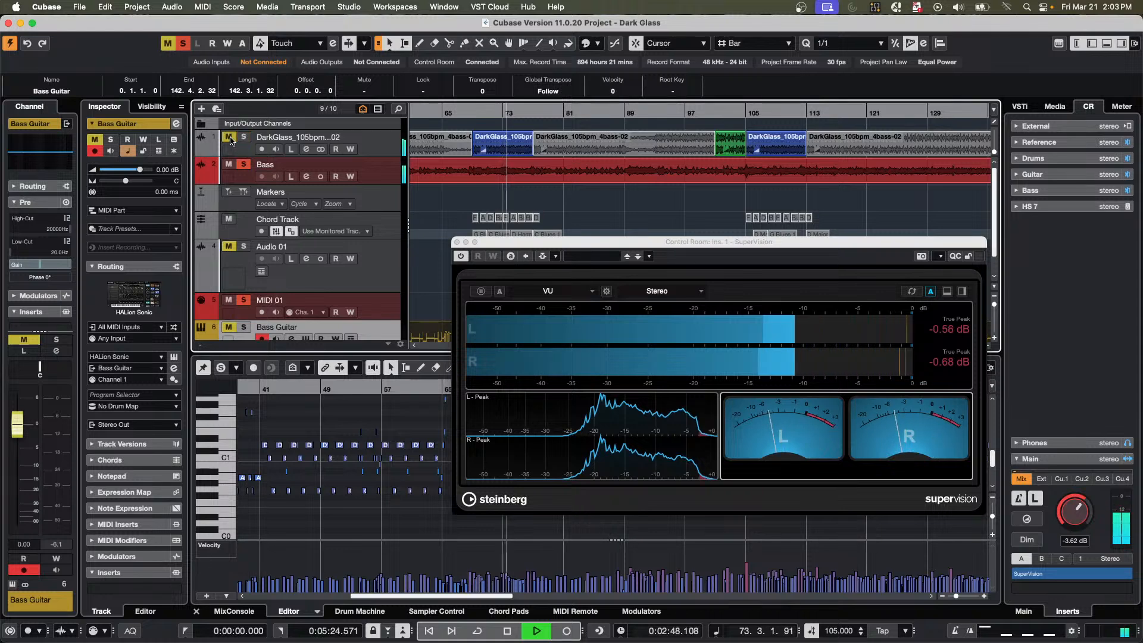
Stop playback and close the SuperVision window.
key(space)
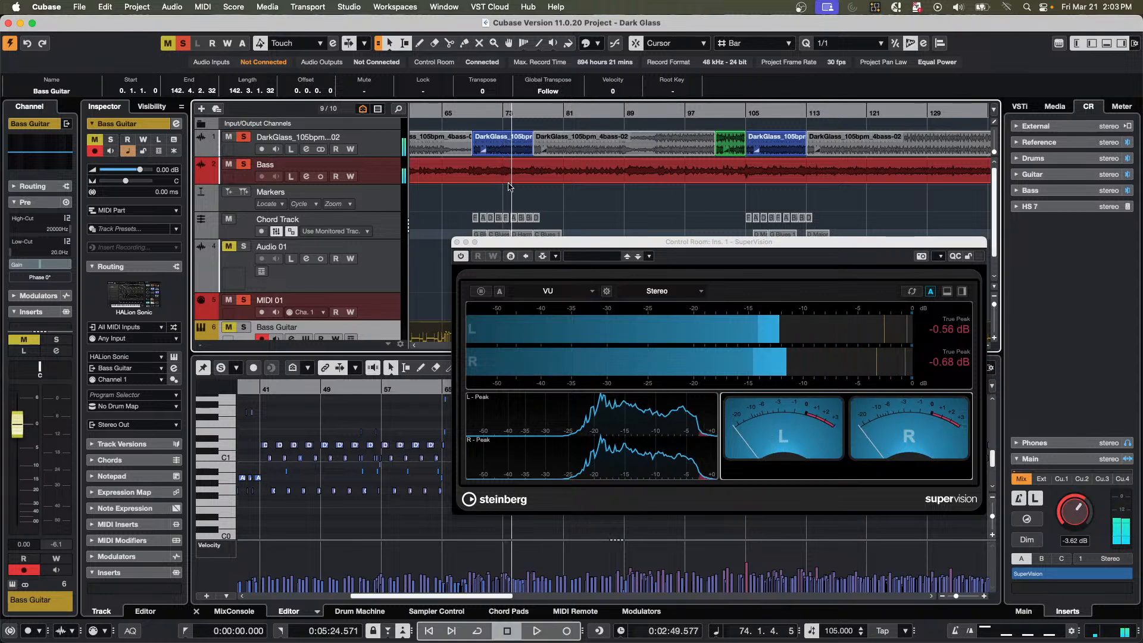
click(463, 245)
click(457, 242)
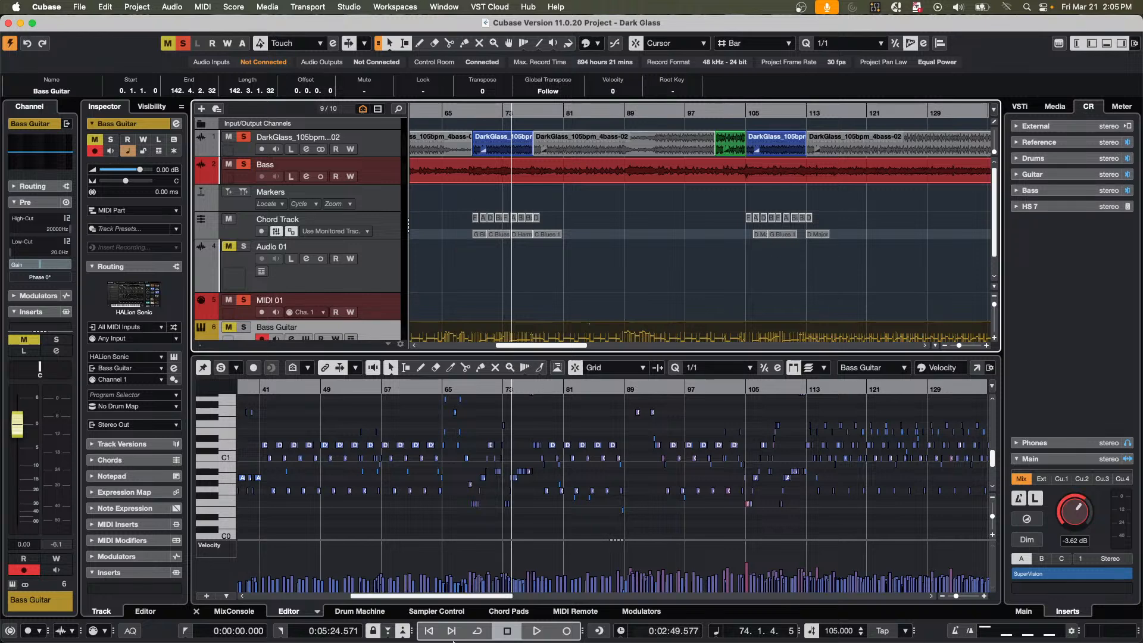
Switch to Steinberg Library Manager to review the installed HALion libraries, and return to the Dark Glass project in Cubase.
mouse_move(464, 640)
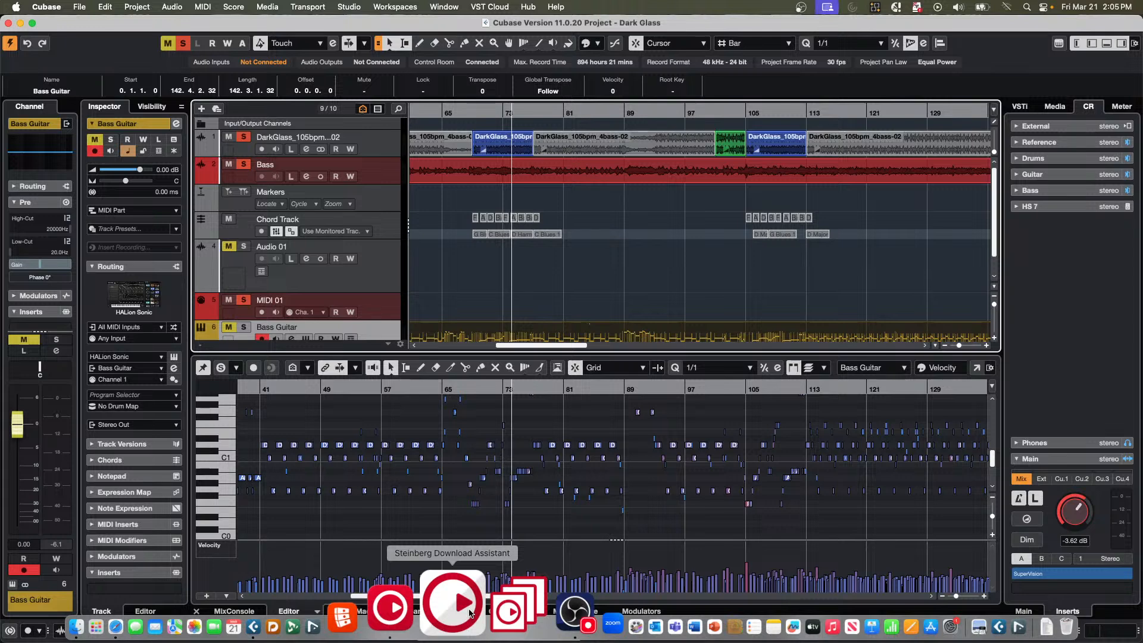
click(491, 611)
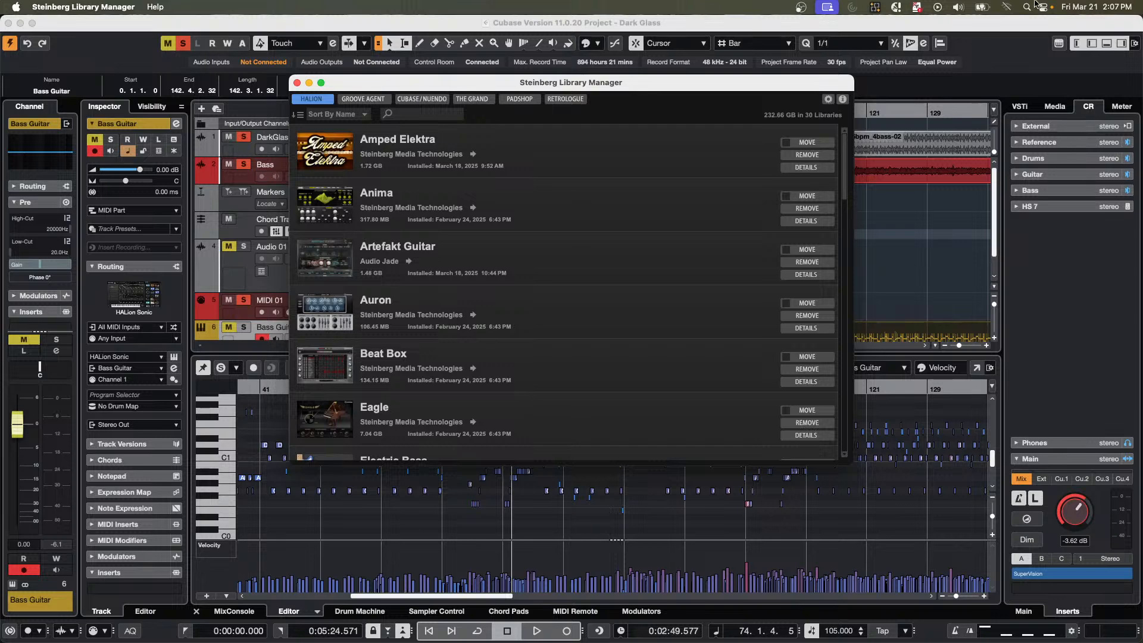
click(903, 263)
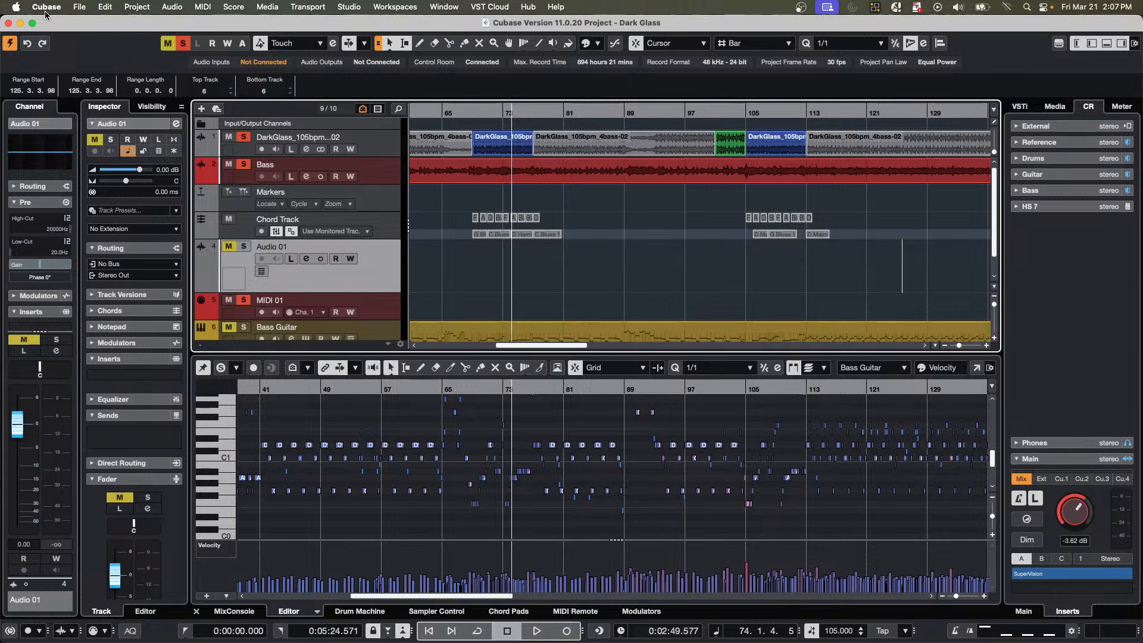
Open the recent project jump off.cpr.
click(79, 8)
mouse_move(146, 261)
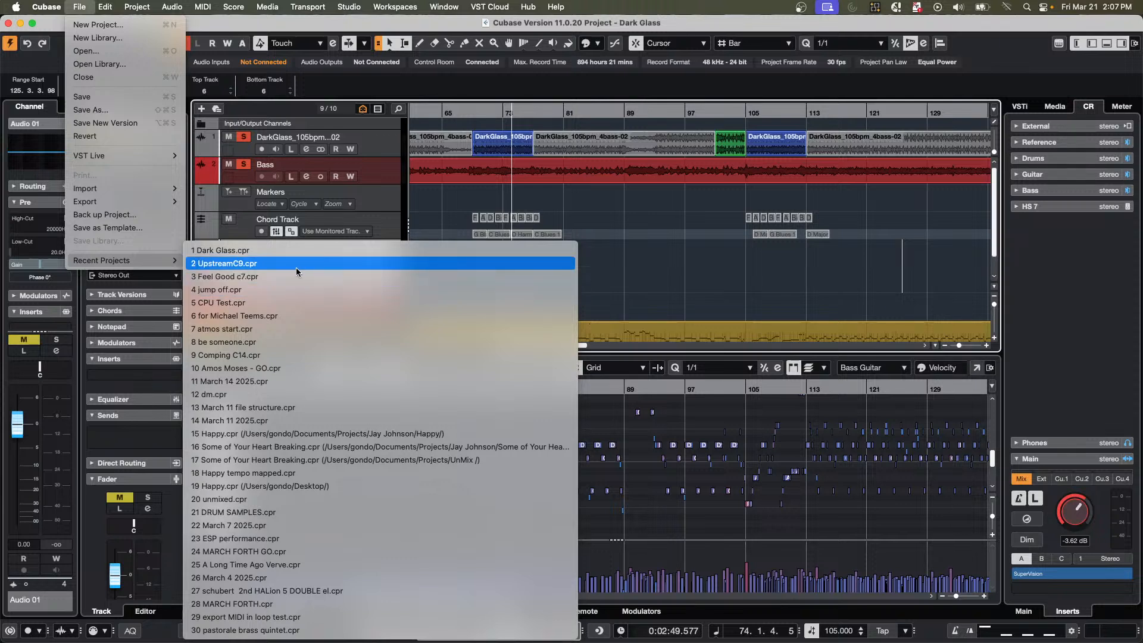
click(287, 290)
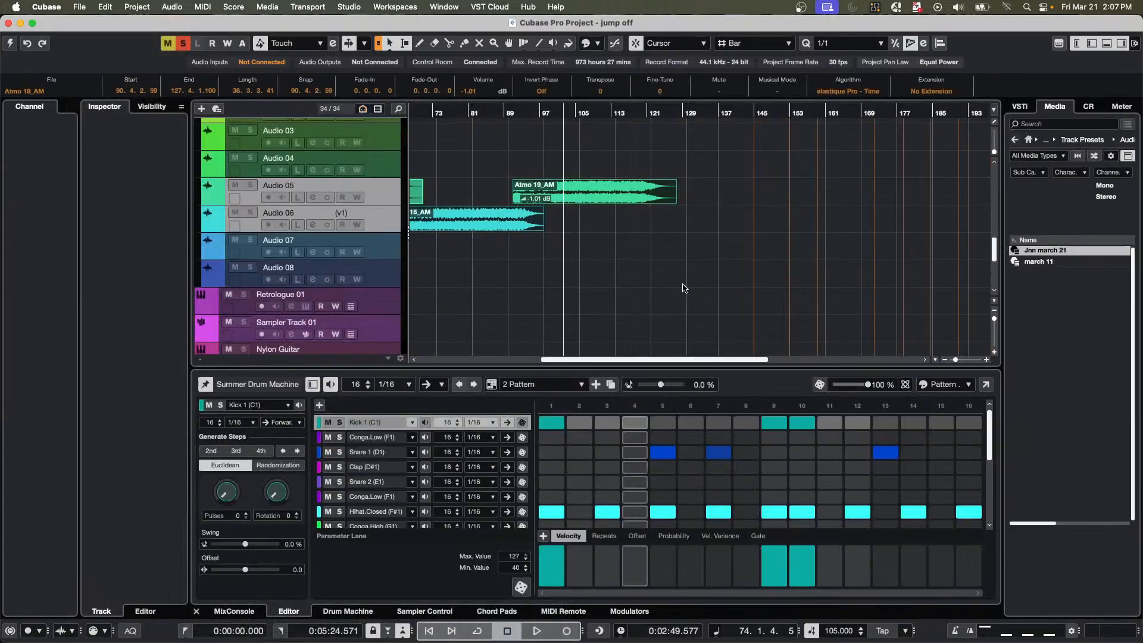
Locate the E.Piano part at bar 6 and open it in a separate Key Editor window with enlarged note rows.
scroll(450, 180, up, 15)
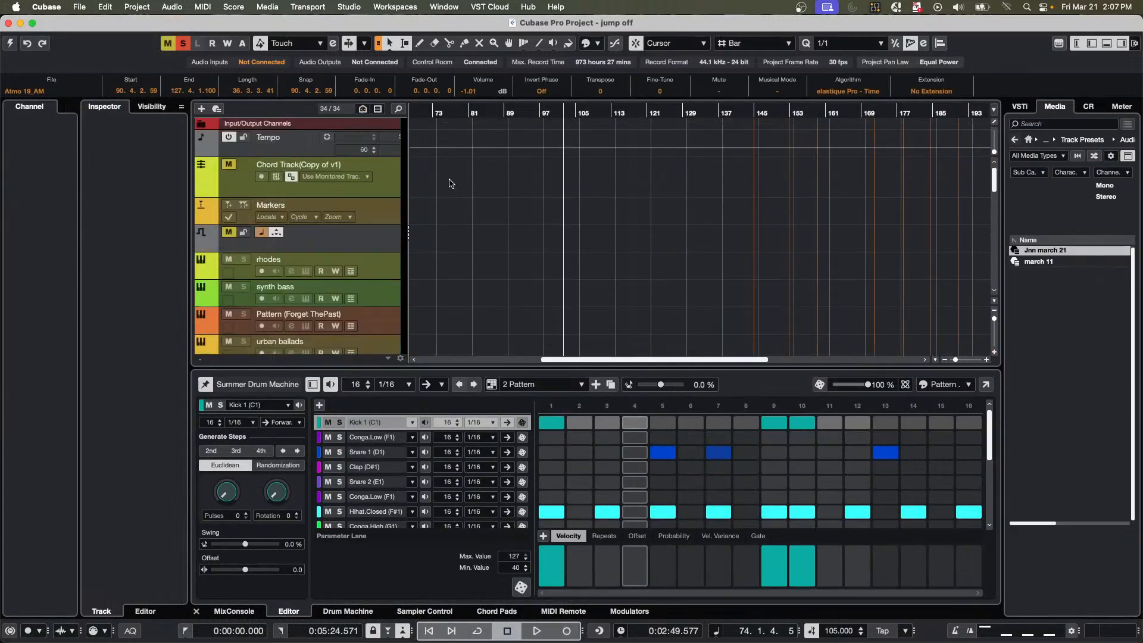
click(424, 111)
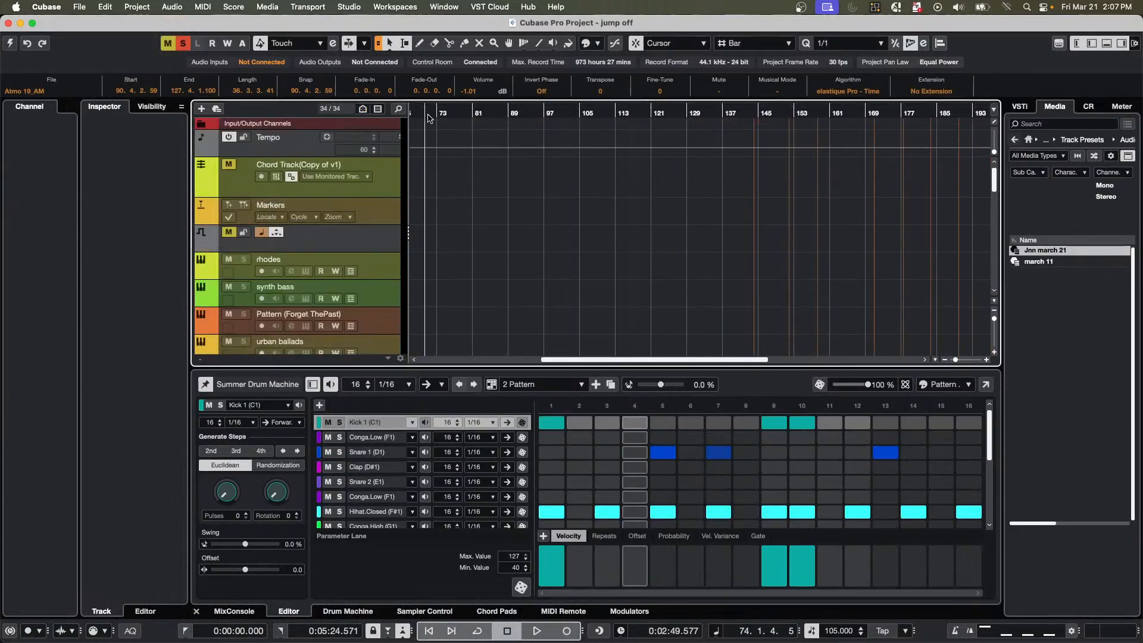
scroll(432, 119, left, 10)
scroll(514, 250, down, 1)
scroll(514, 250, down, 10)
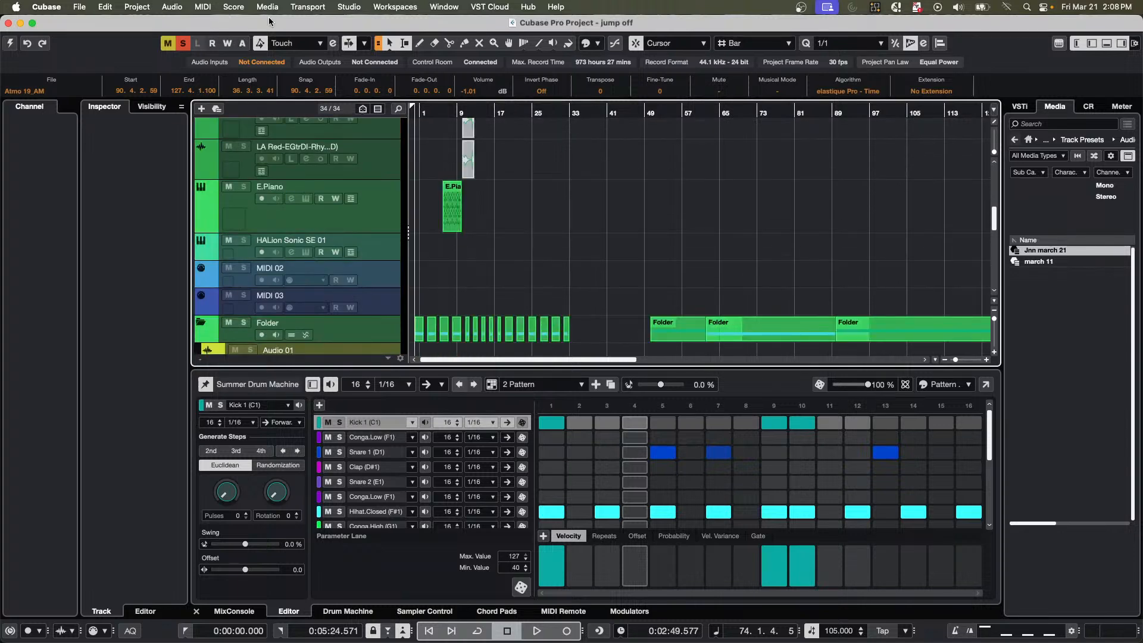
drag(441, 125, 450, 183)
double_click(575, 224)
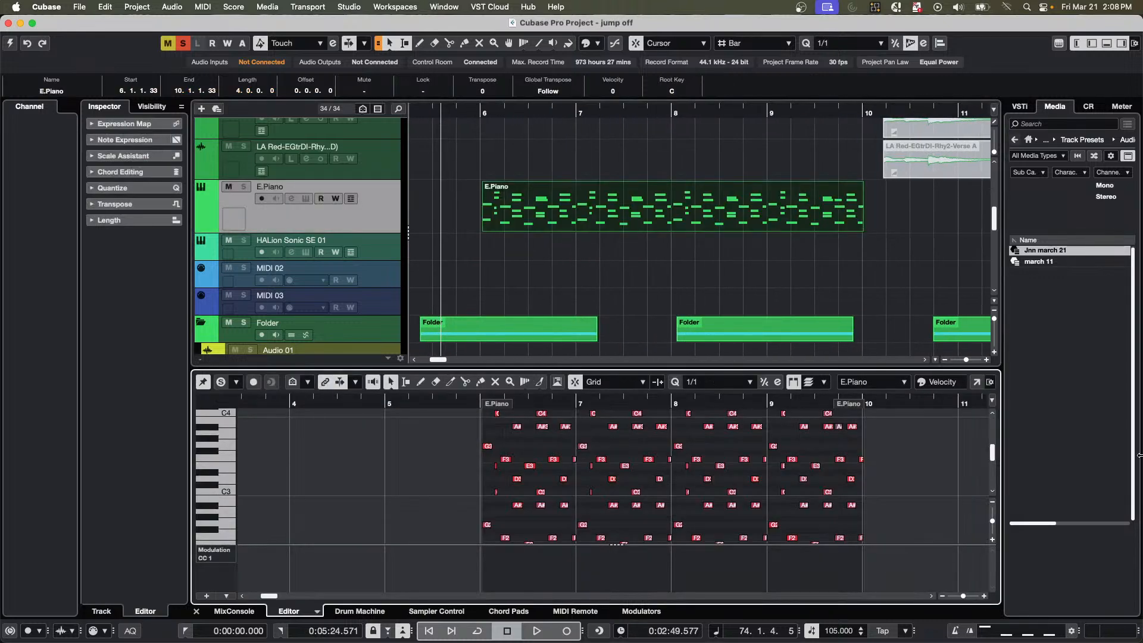
click(978, 383)
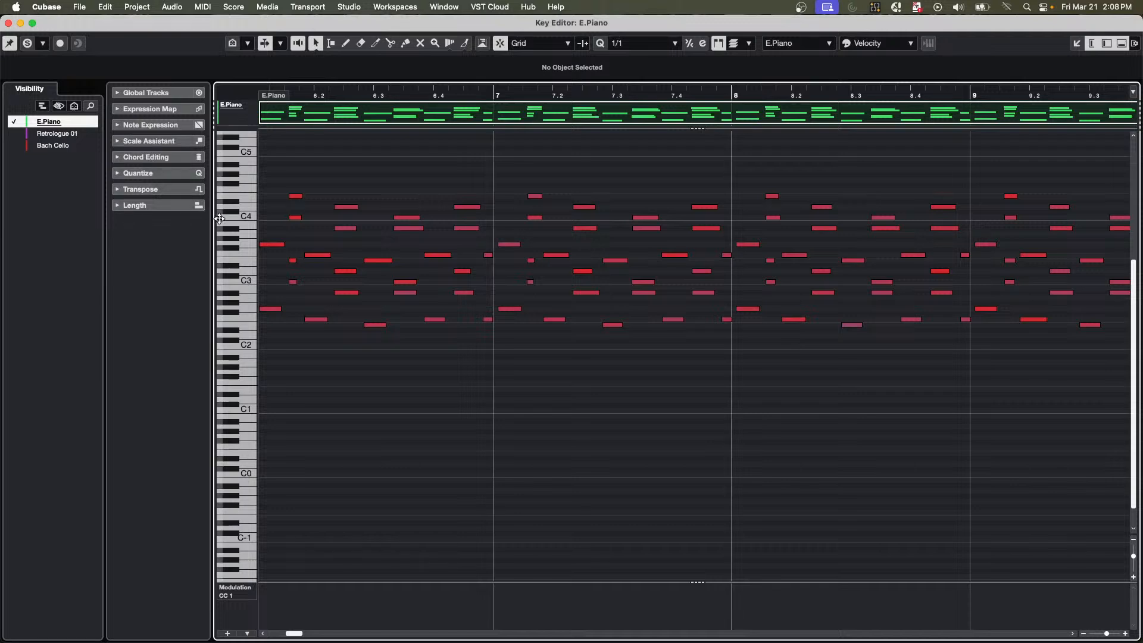
drag(226, 219, 281, 222)
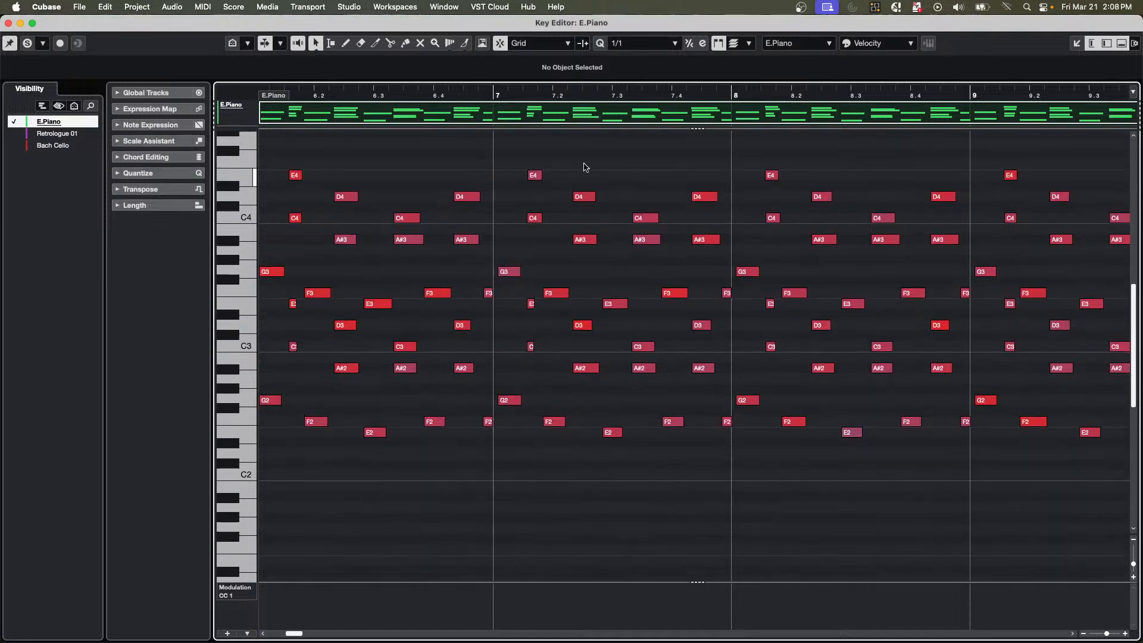
Move the D4, A#3, D3 and A#2 chord on beat 6.4 to the start of bar 7, and undo the move.
mouse_move(413, 94)
mouse_down()
mouse_move(415, 129)
mouse_move(421, 102)
mouse_up()
drag(541, 167, 499, 456)
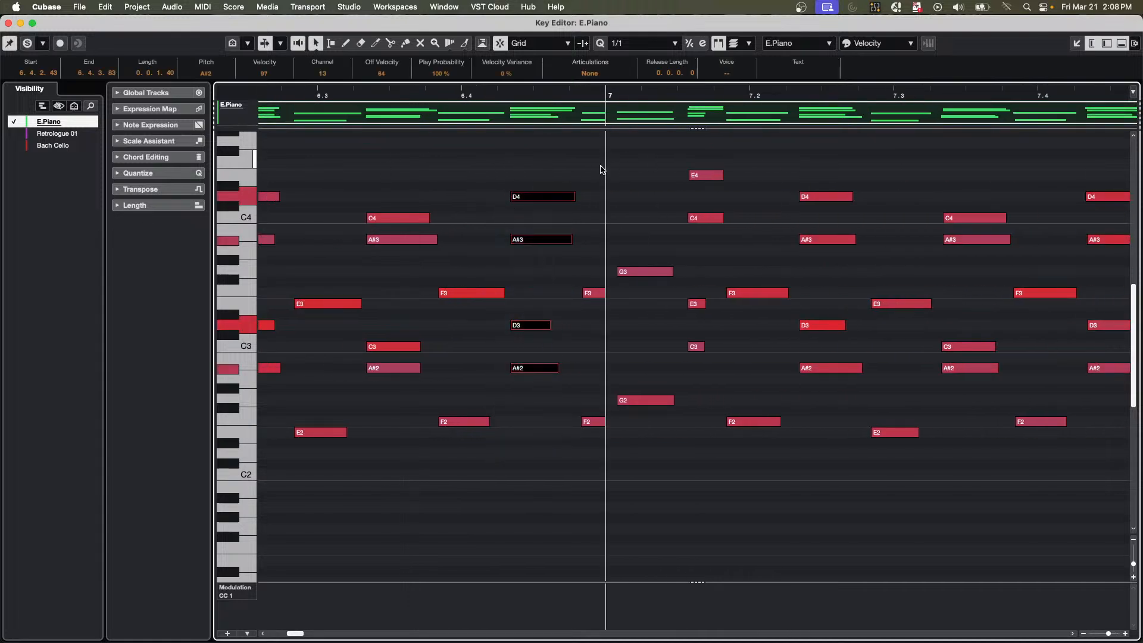
click(531, 182)
drag(539, 177, 536, 370)
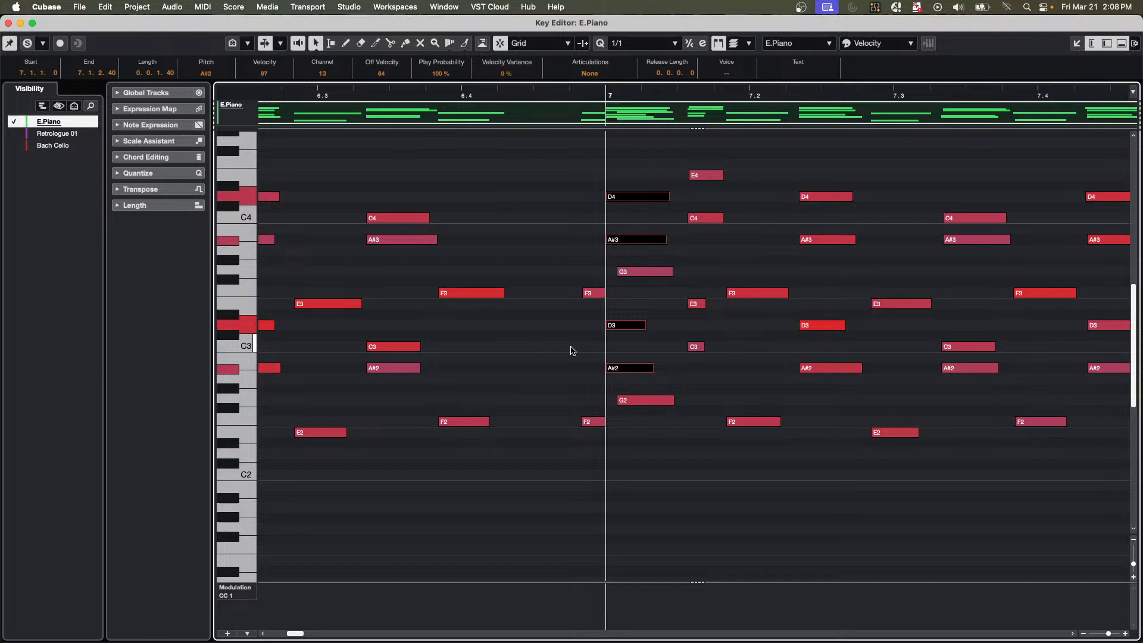
key(super+z)
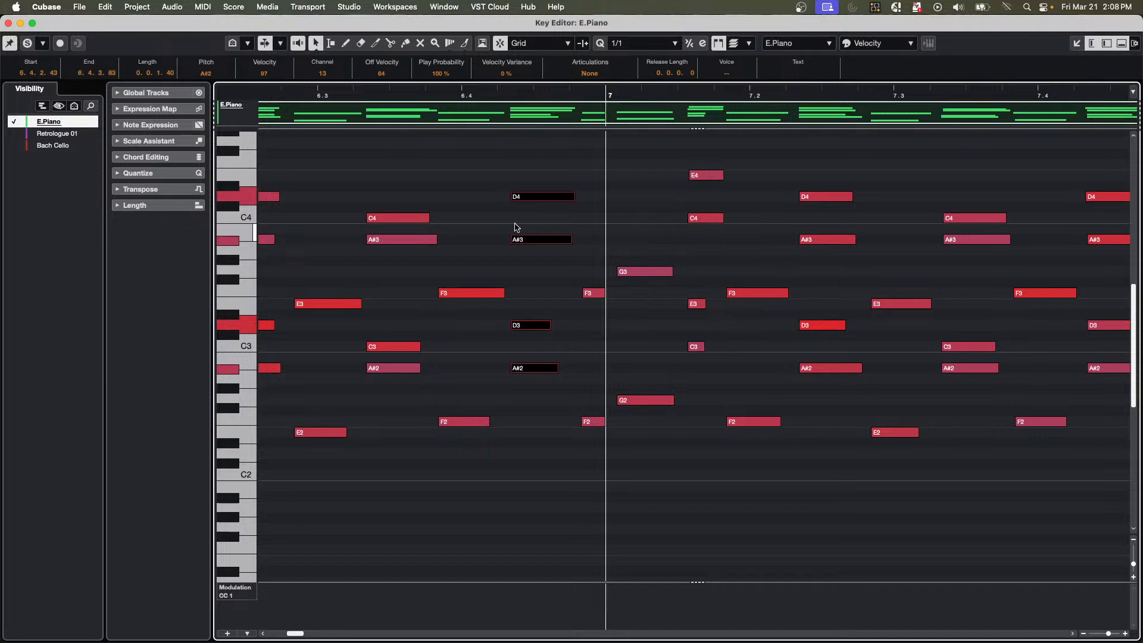
Turn off Snap, try to shift the selected chord slightly later, and undo the attempt.
click(500, 43)
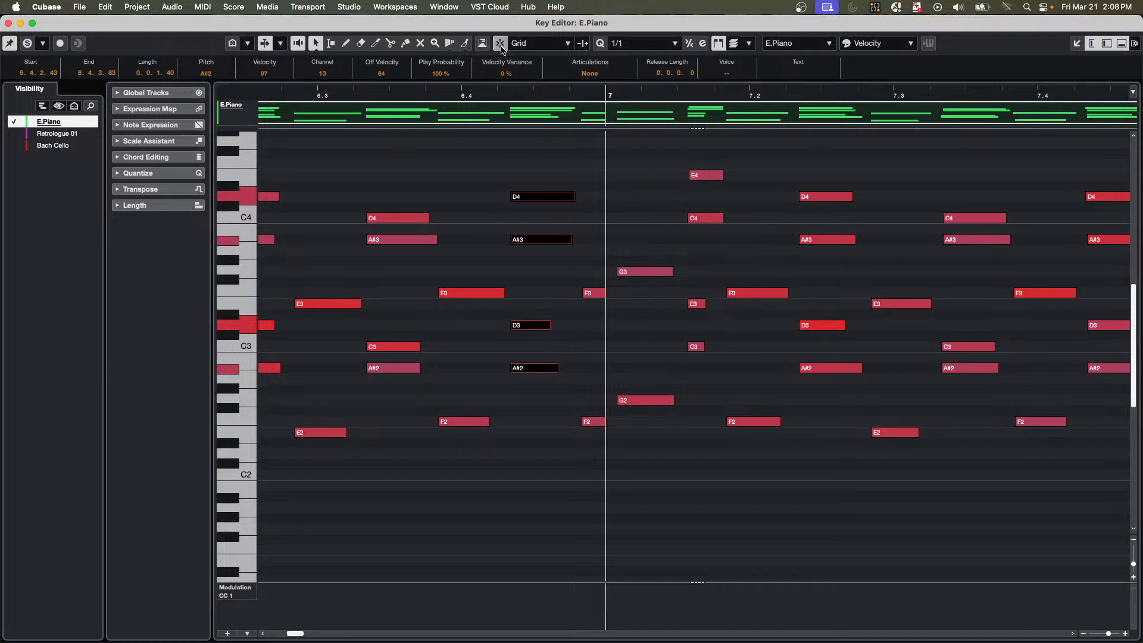
mouse_move(534, 197)
mouse_down()
mouse_move(567, 204)
mouse_move(554, 207)
mouse_up()
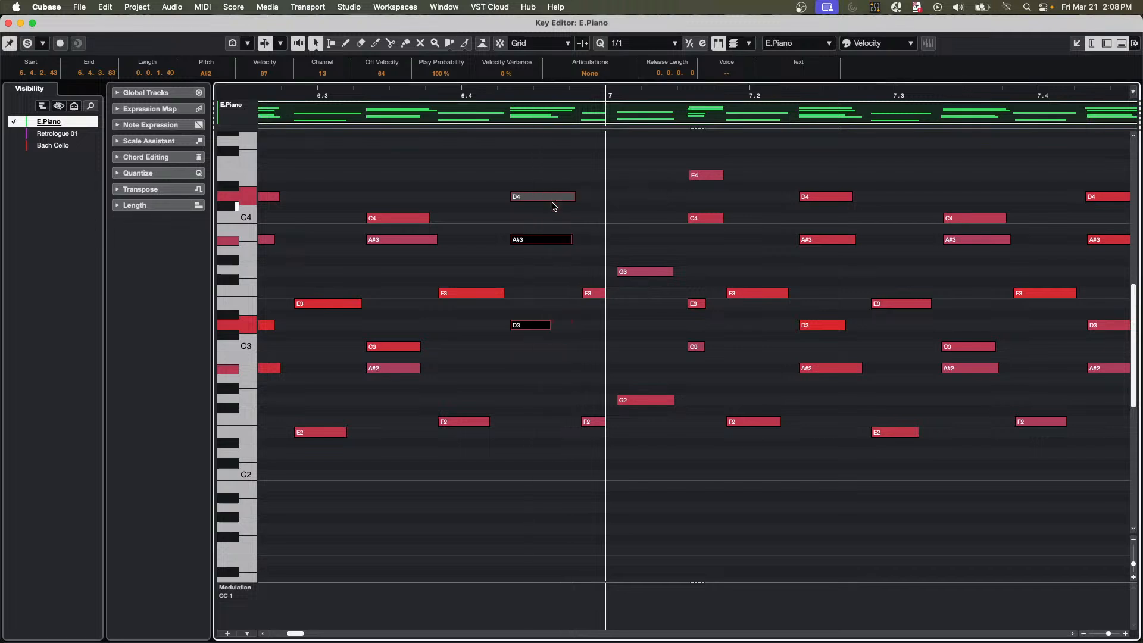
key(super+z)
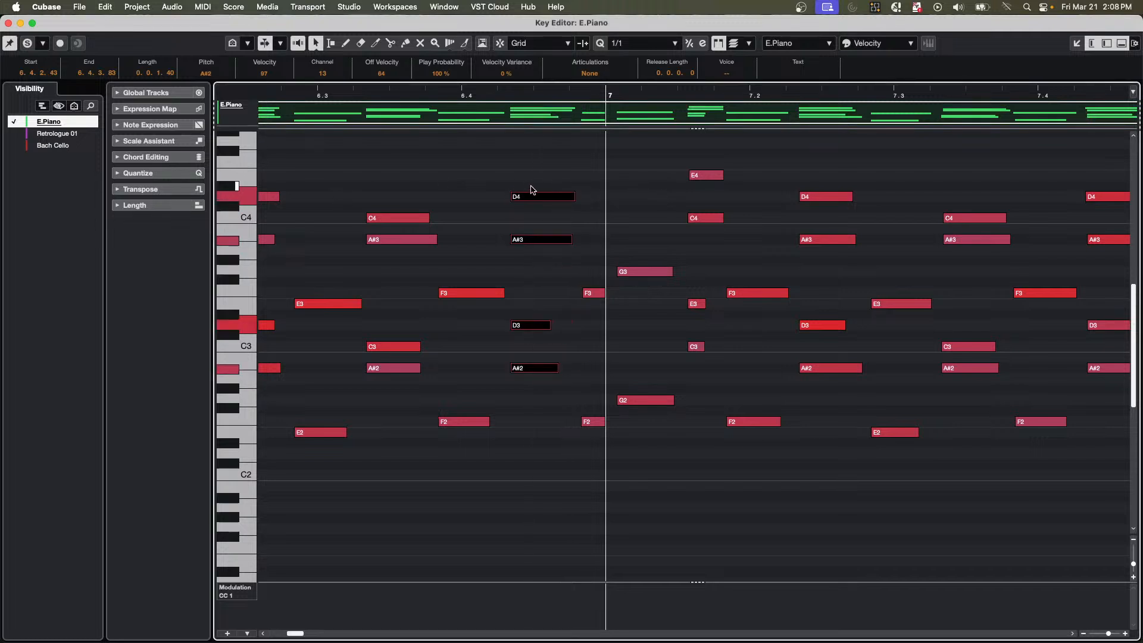
click(532, 157)
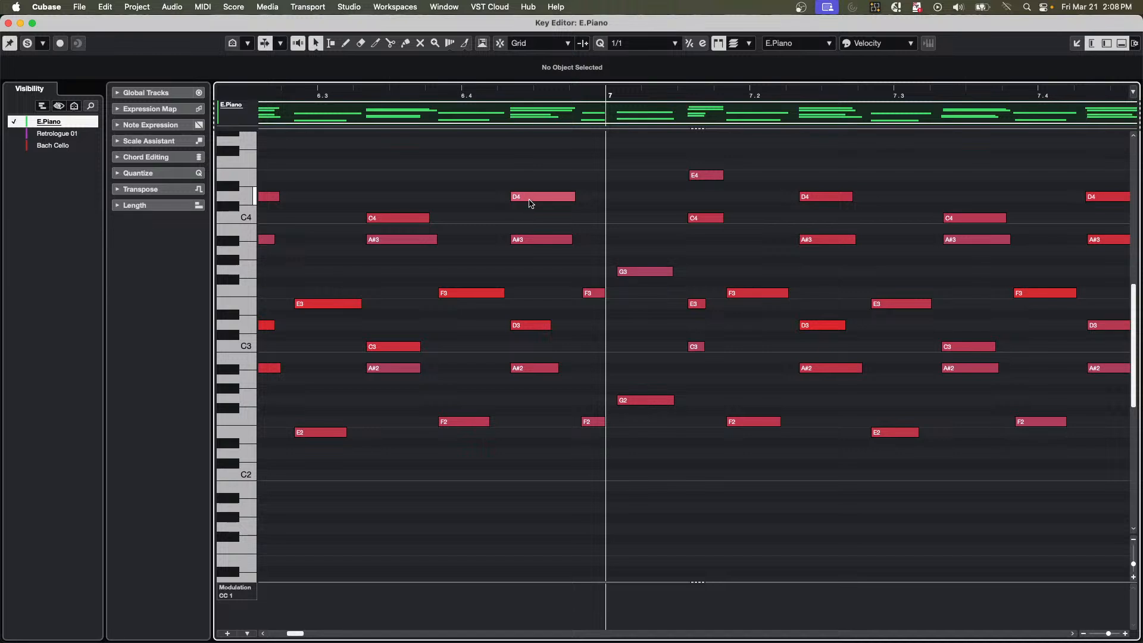
Try to shift the D4, A#3, D3 and A#2 notes on beat 6.4 individually without snapping, and undo the changes.
drag(527, 203, 554, 203)
click(535, 241)
drag(537, 246, 553, 245)
drag(531, 327, 564, 327)
click(538, 373)
drag(538, 373, 529, 375)
key(super+z)
key(super+z)
key(super+z)
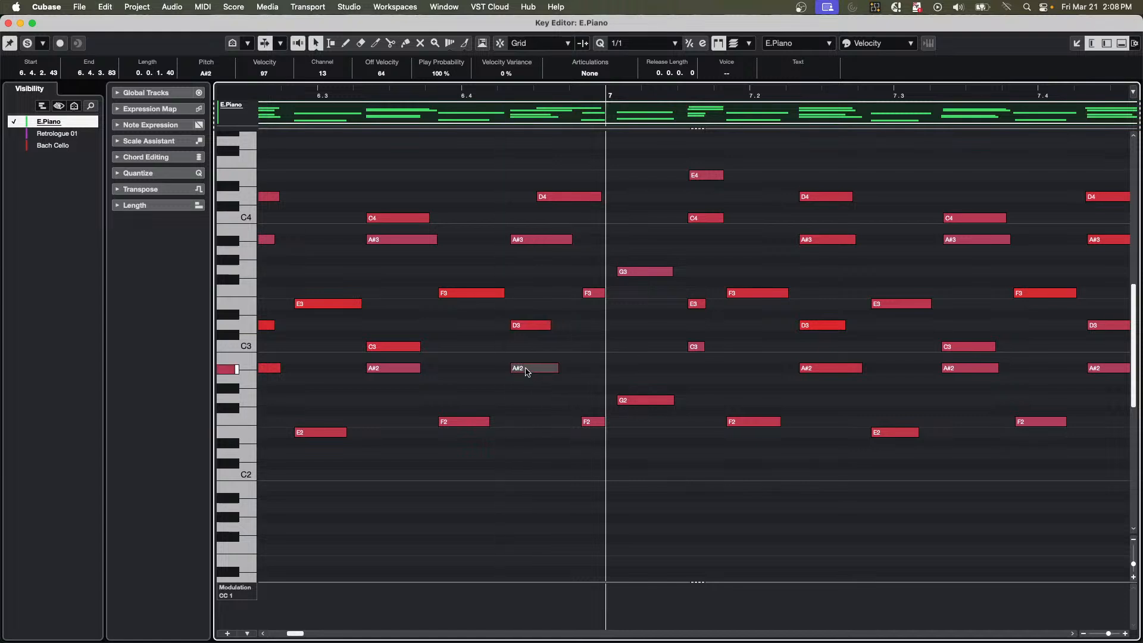
key(super+z)
Select all notes and try to shift them slightly later with the part enlarged, and undo the attempt.
drag(527, 398, 530, 169)
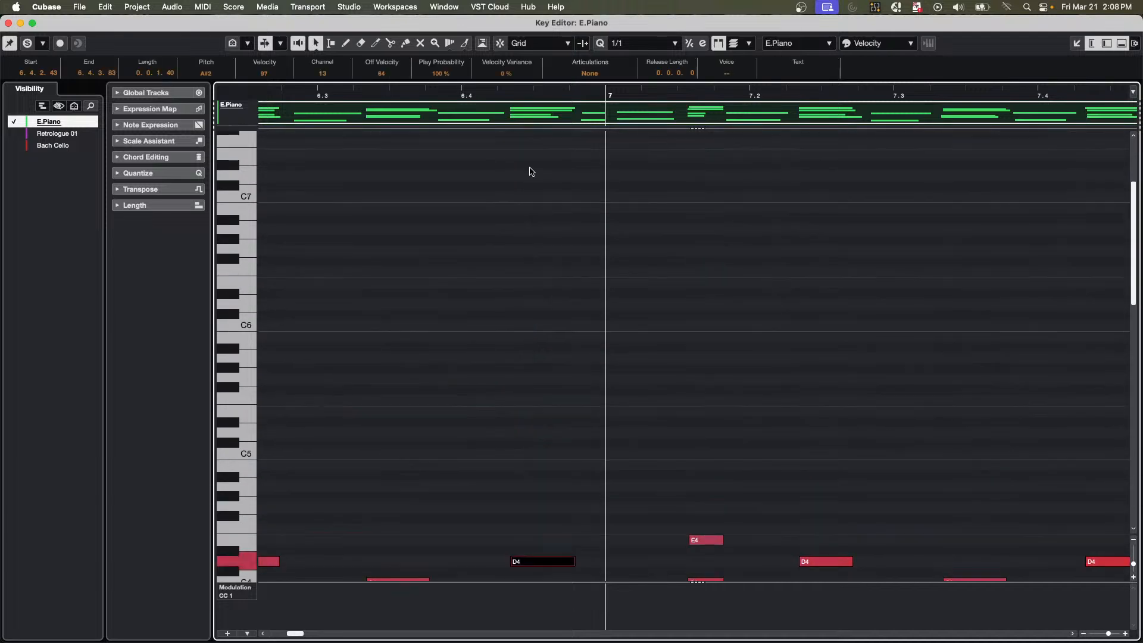
scroll(540, 292, down, 6)
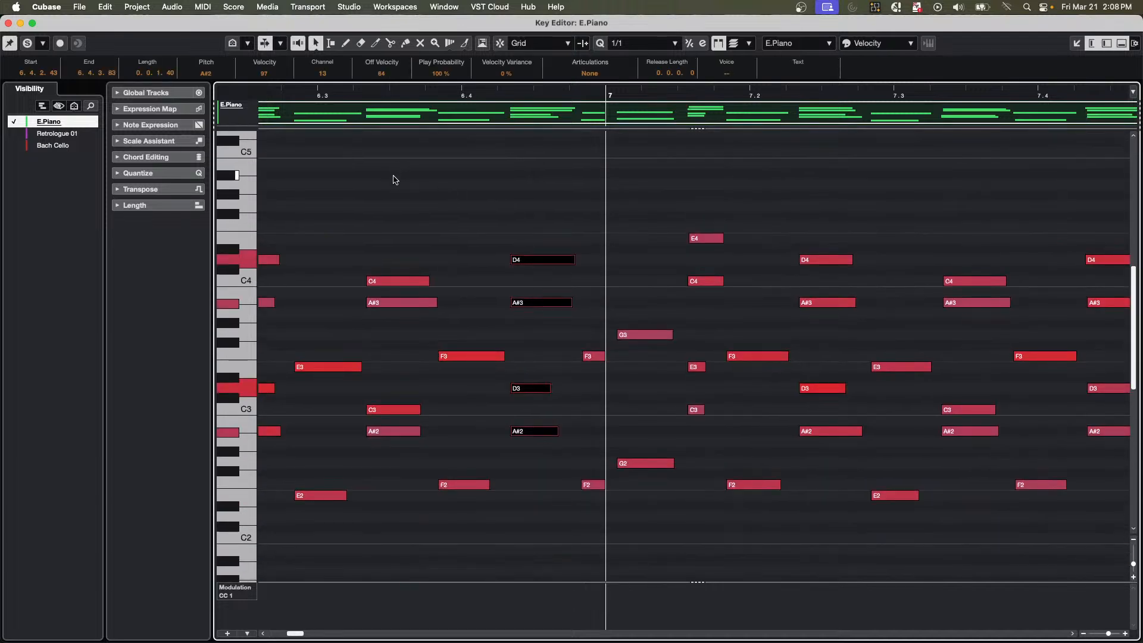
drag(393, 179, 909, 506)
key(super+a)
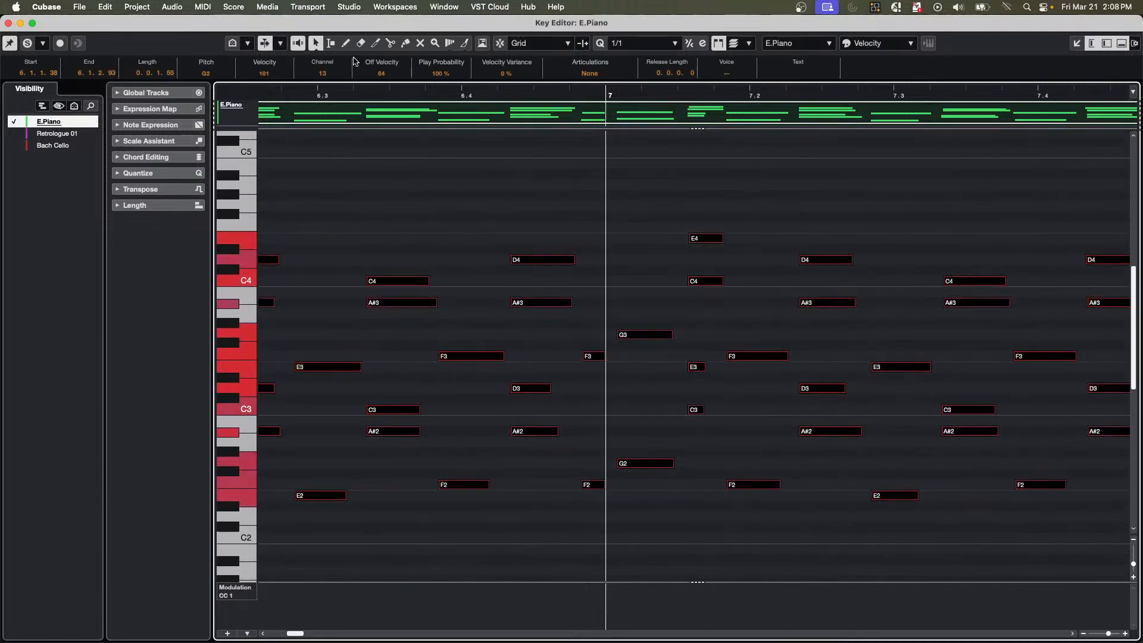
drag(541, 267, 552, 265)
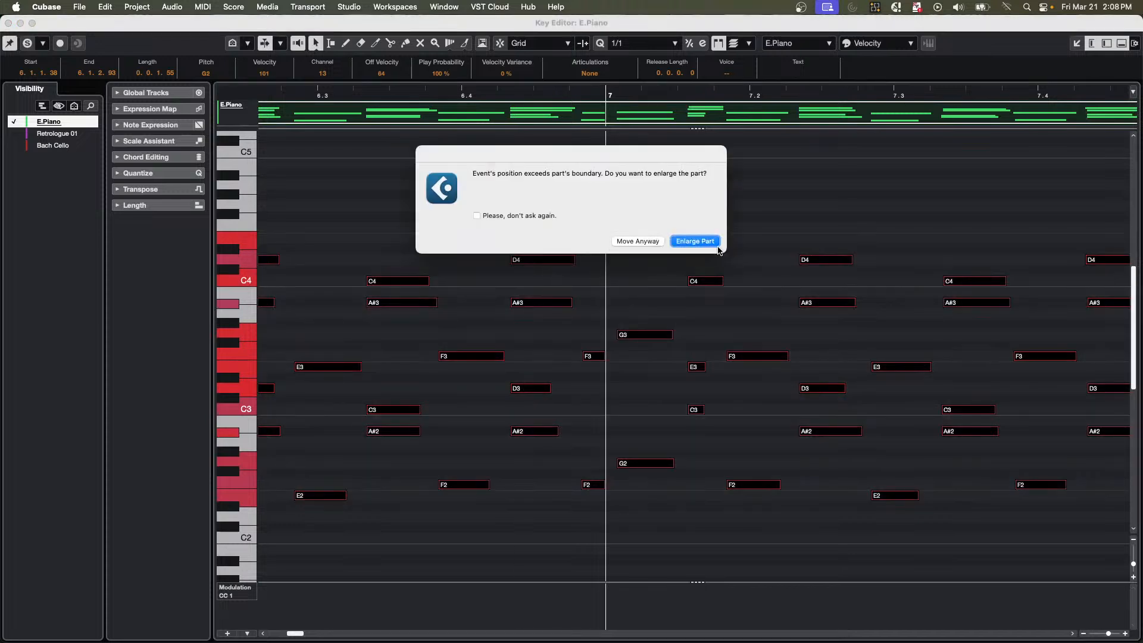
click(697, 241)
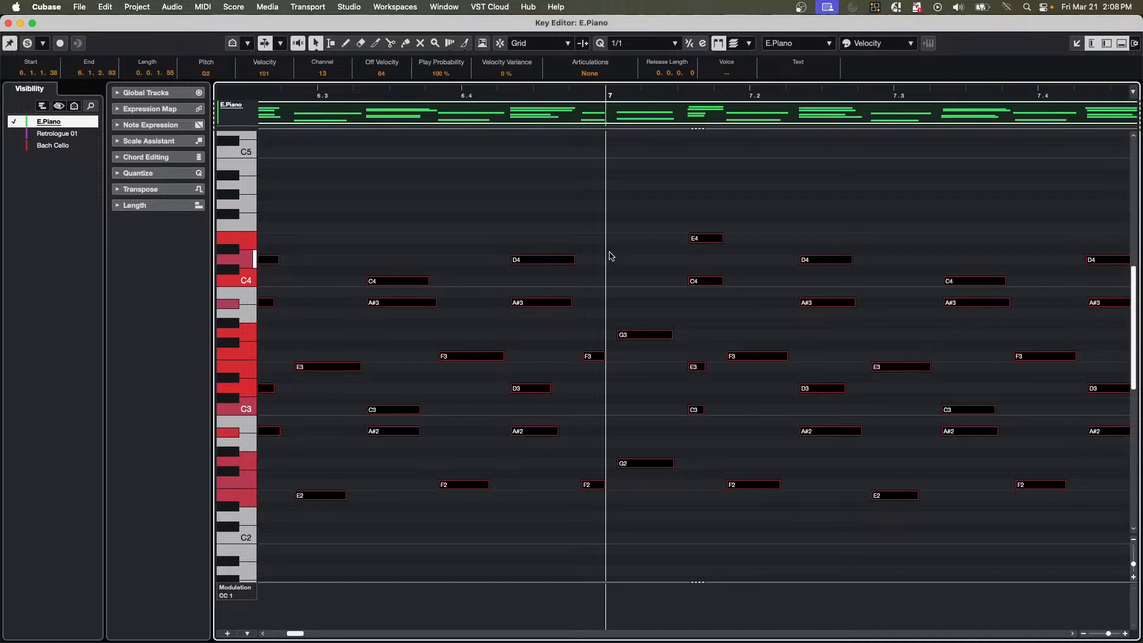
key(super+z)
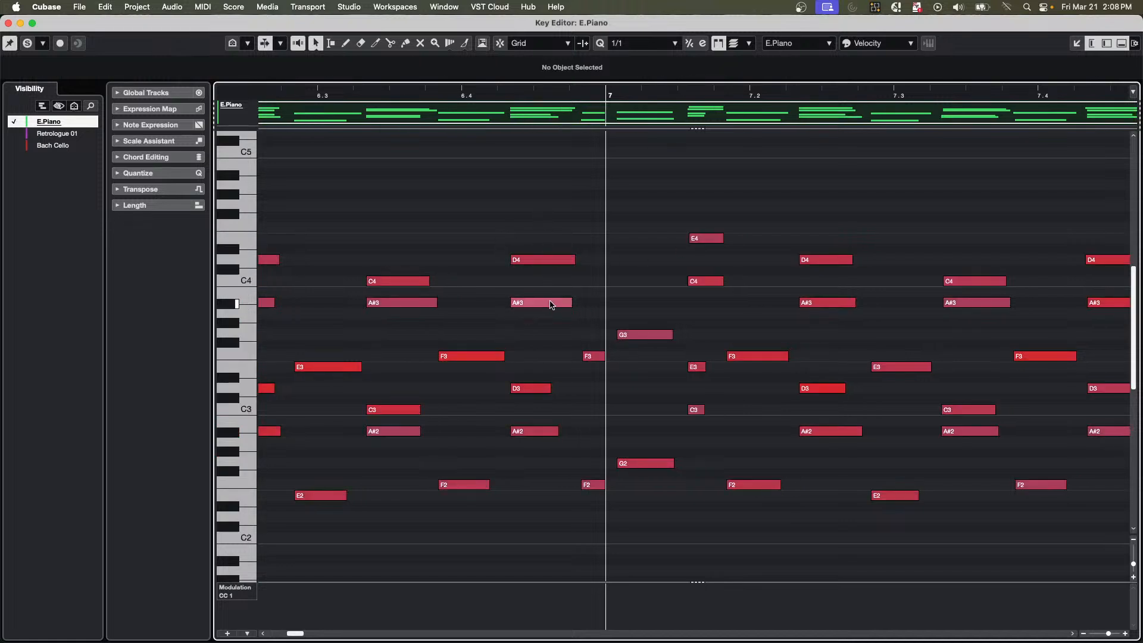
Move only the A#3 note on beat 6.4 later to 6.4.3.42, and undo the move.
mouse_move(550, 303)
mouse_down()
mouse_move(587, 302)
mouse_move(554, 309)
mouse_up()
key(super+z)
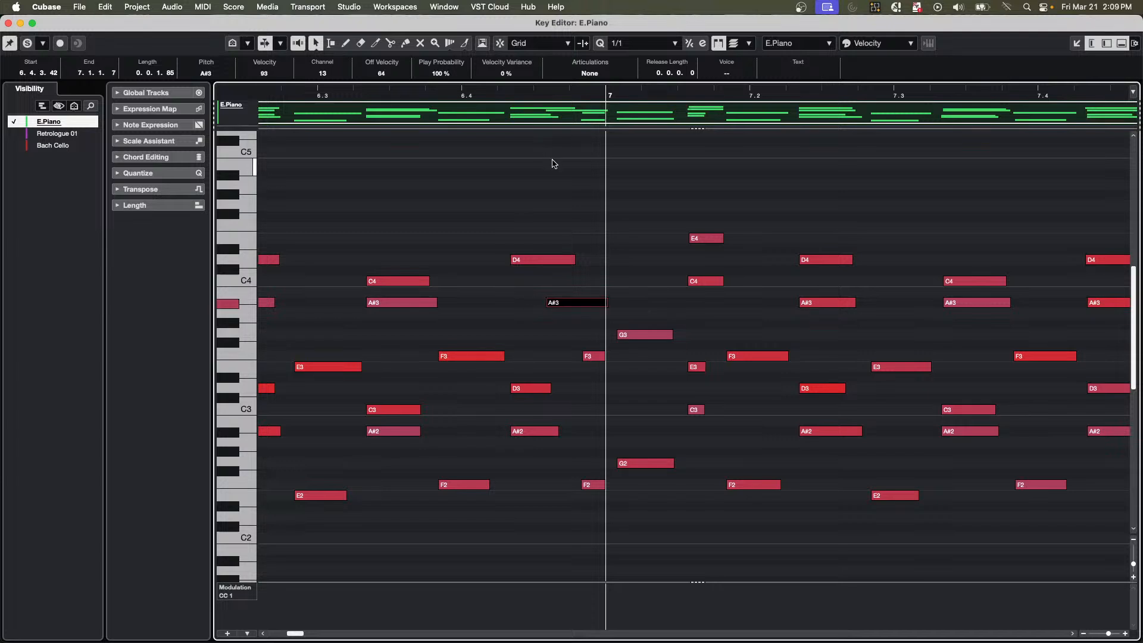
key(super+z)
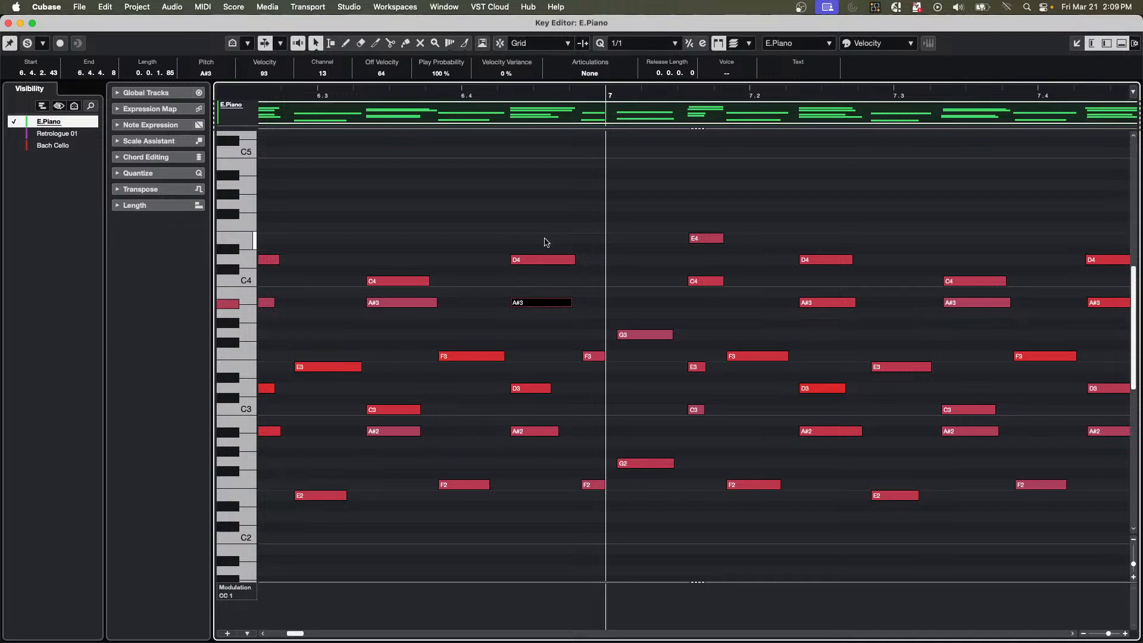
click(534, 339)
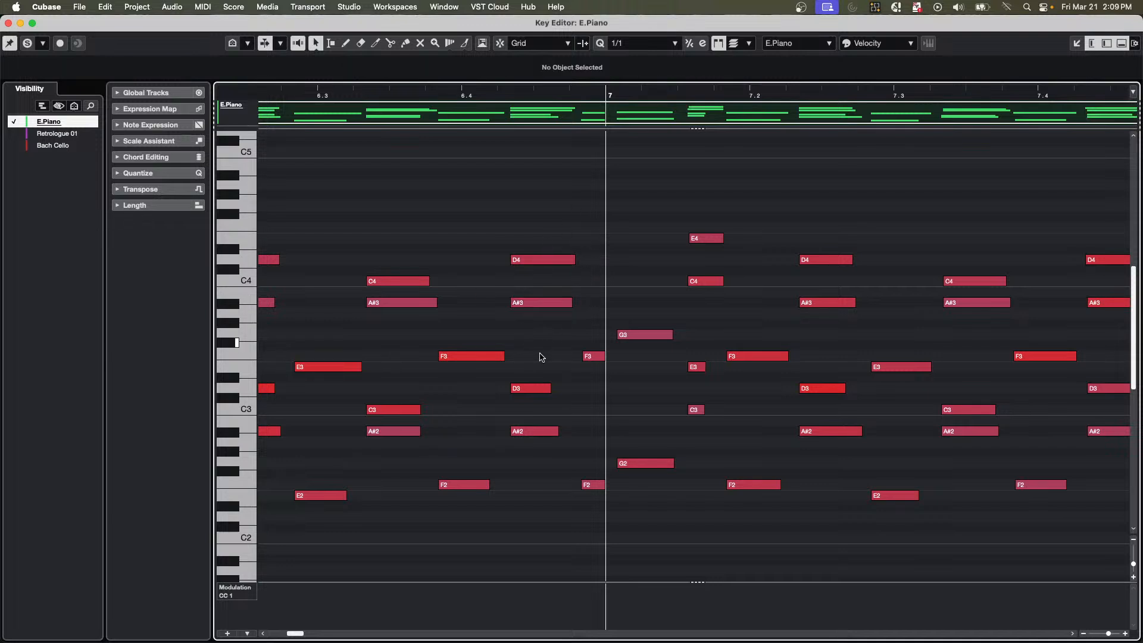
Move the D4 note on beat 6.4 slightly later to 6.4.2.49, and close the Key Editor window.
drag(543, 223, 544, 490)
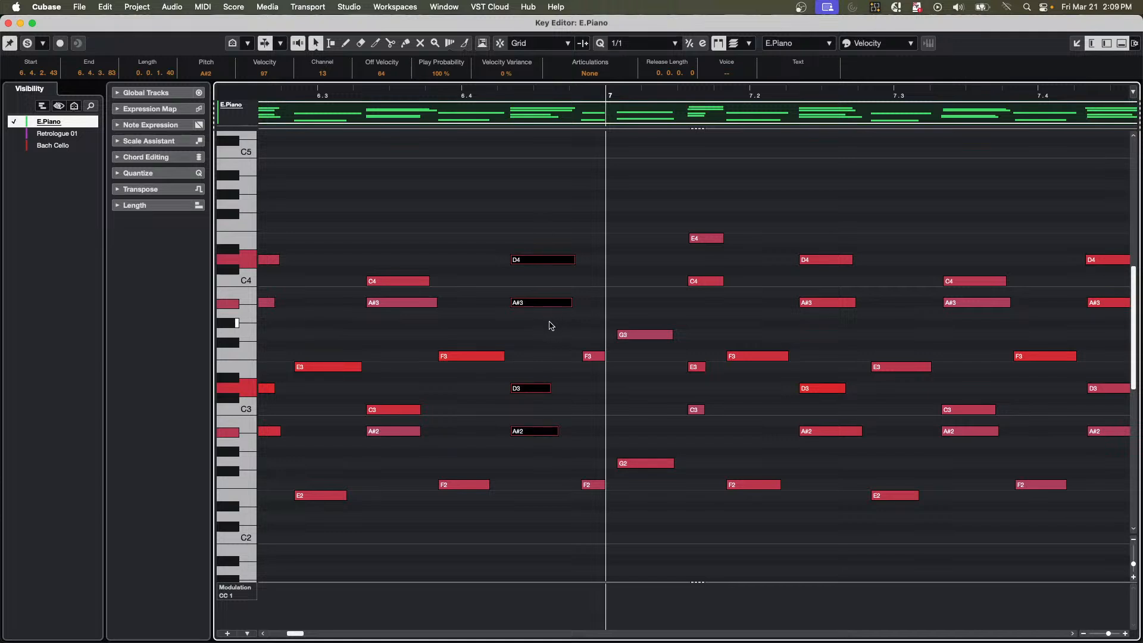
click(552, 326)
drag(539, 237, 568, 254)
click(626, 305)
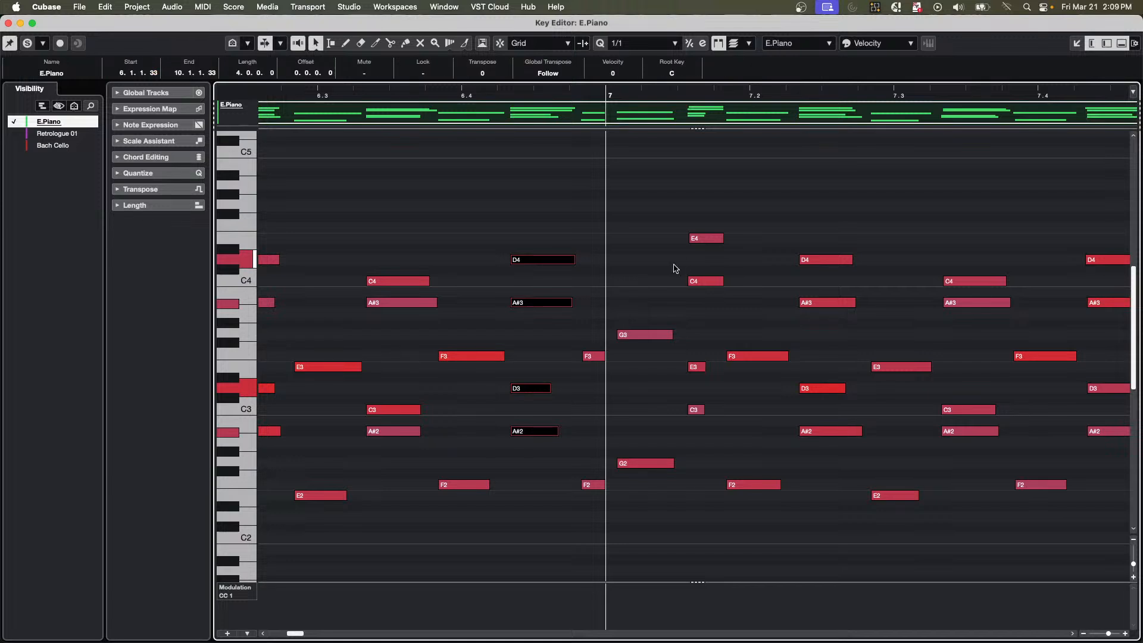
mouse_move(537, 262)
mouse_down()
mouse_move(560, 265)
mouse_move(523, 263)
mouse_move(540, 263)
mouse_up()
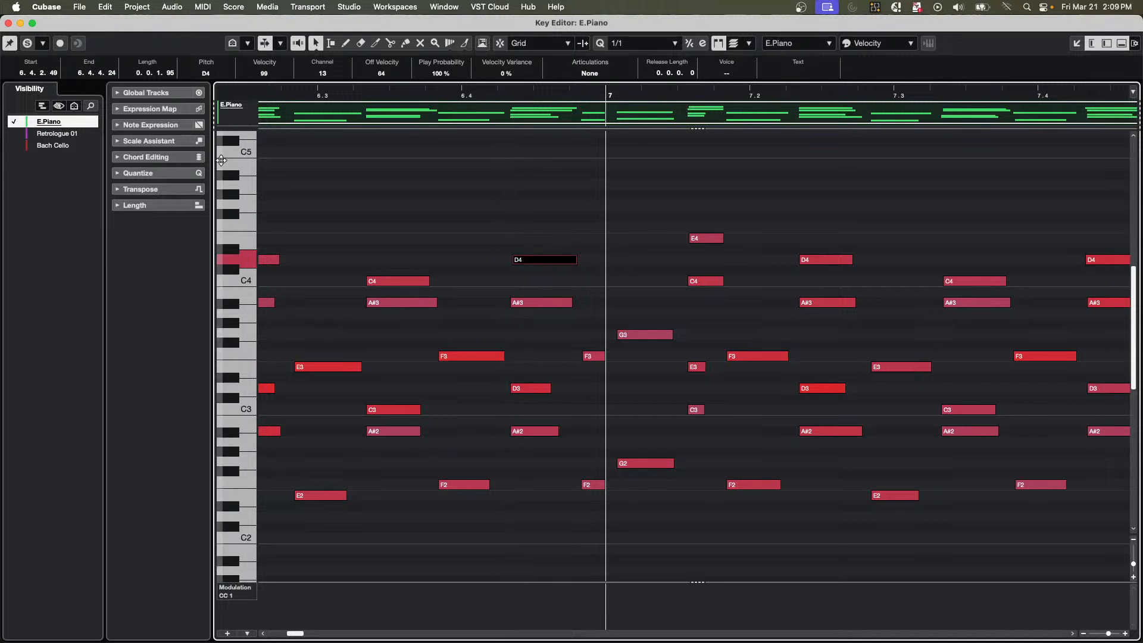
click(8, 24)
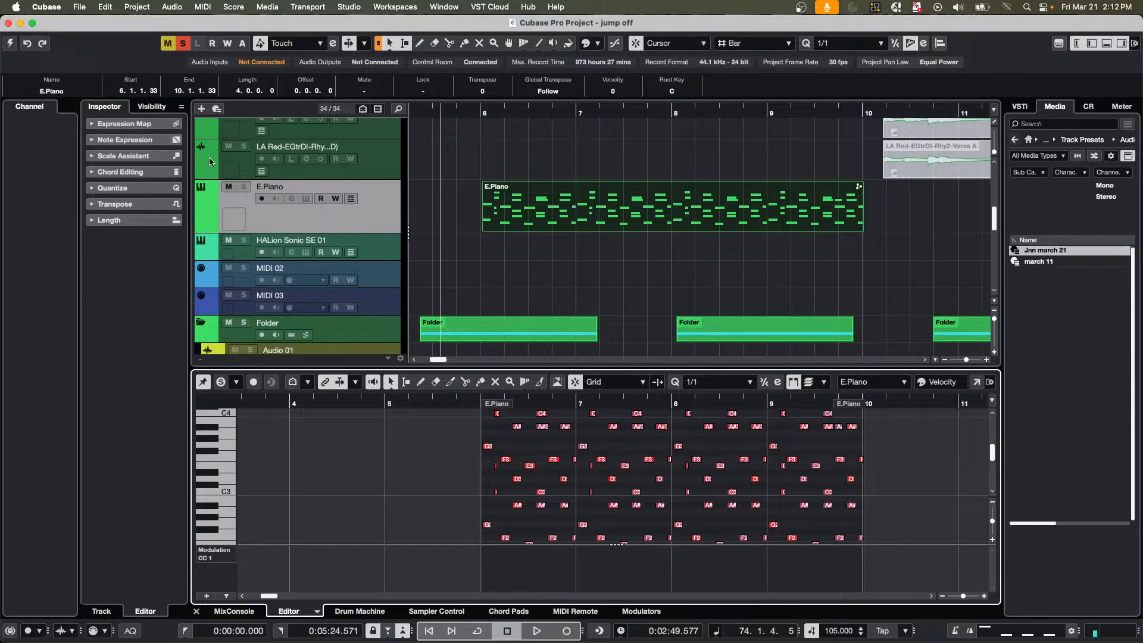
Activate the jump off project and open the urban ballads track's Groove Agent SE instrument fully in view.
scroll(352, 198, up, 5)
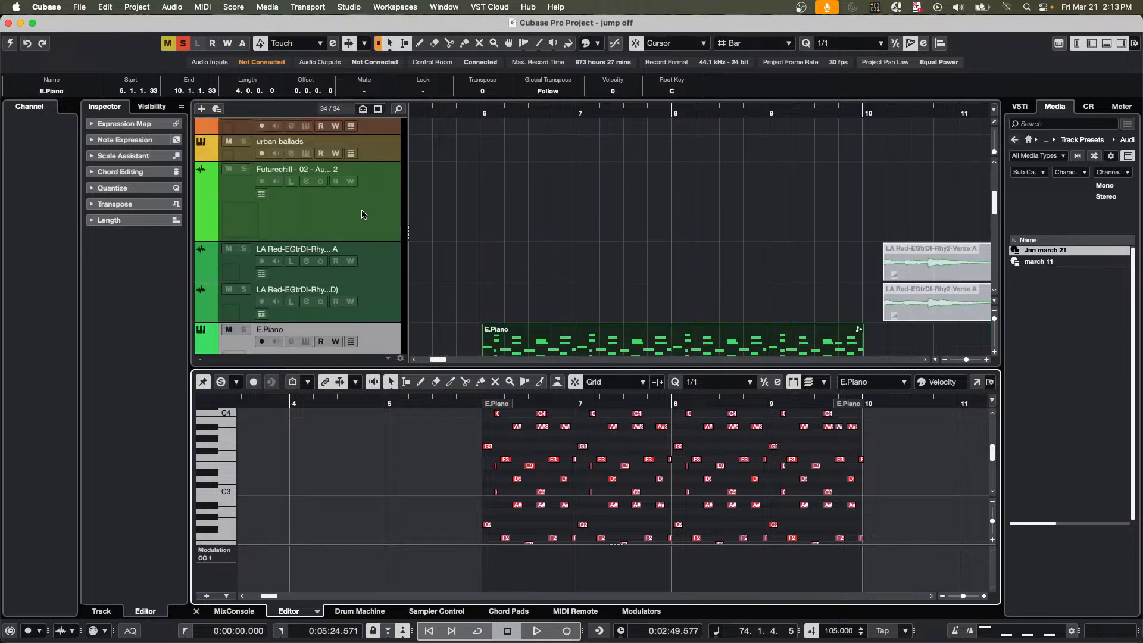
click(383, 149)
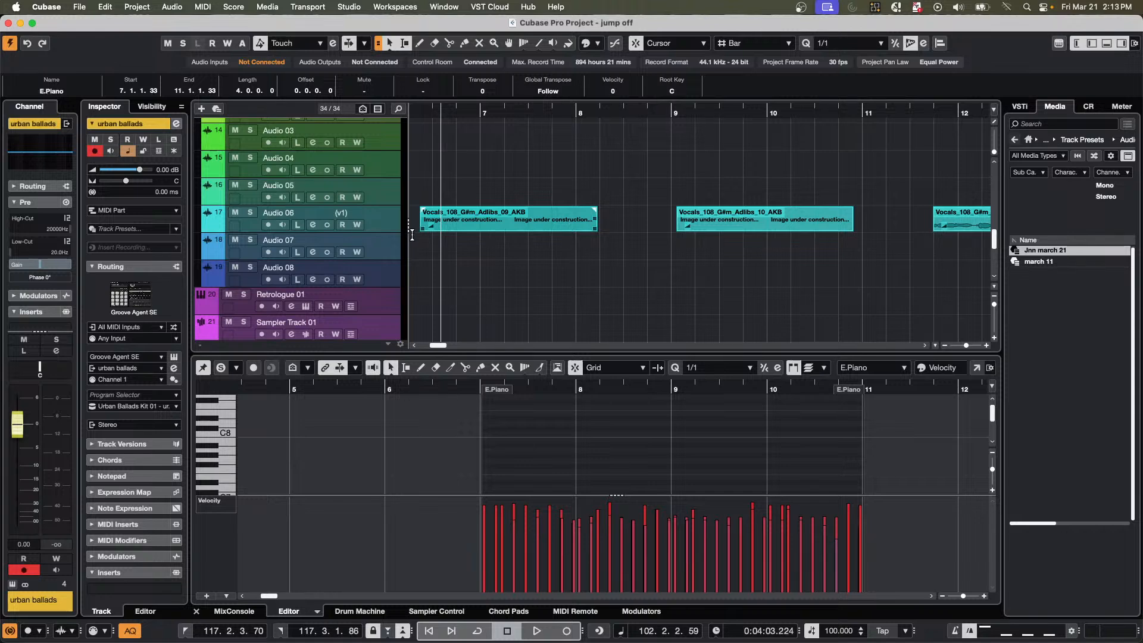
scroll(404, 248, up, 5)
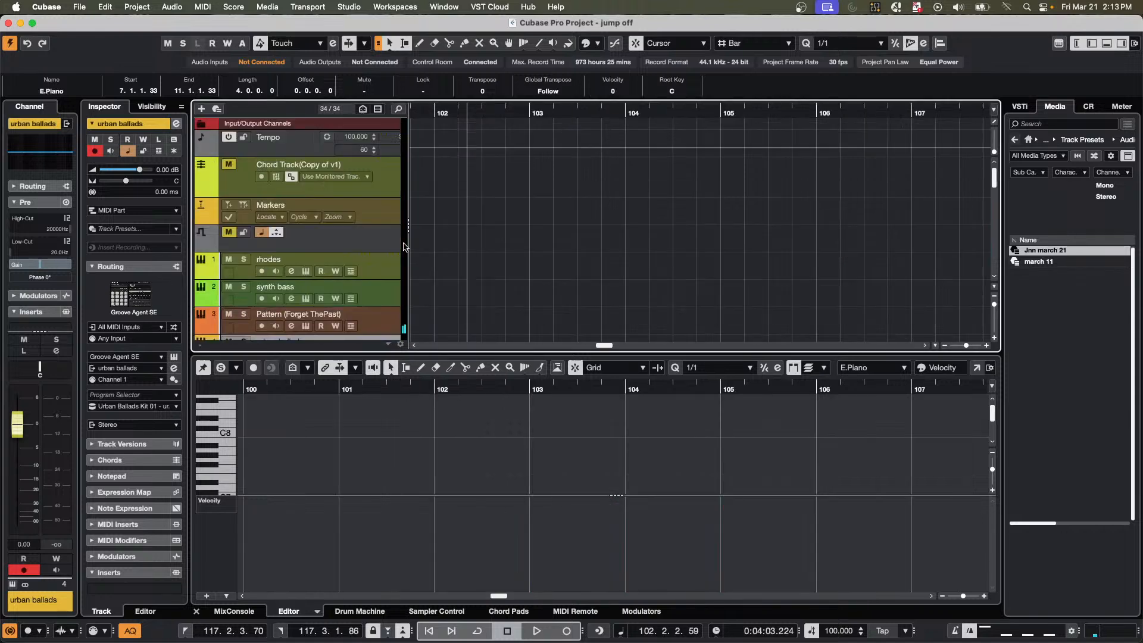
scroll(485, 242, down, 5)
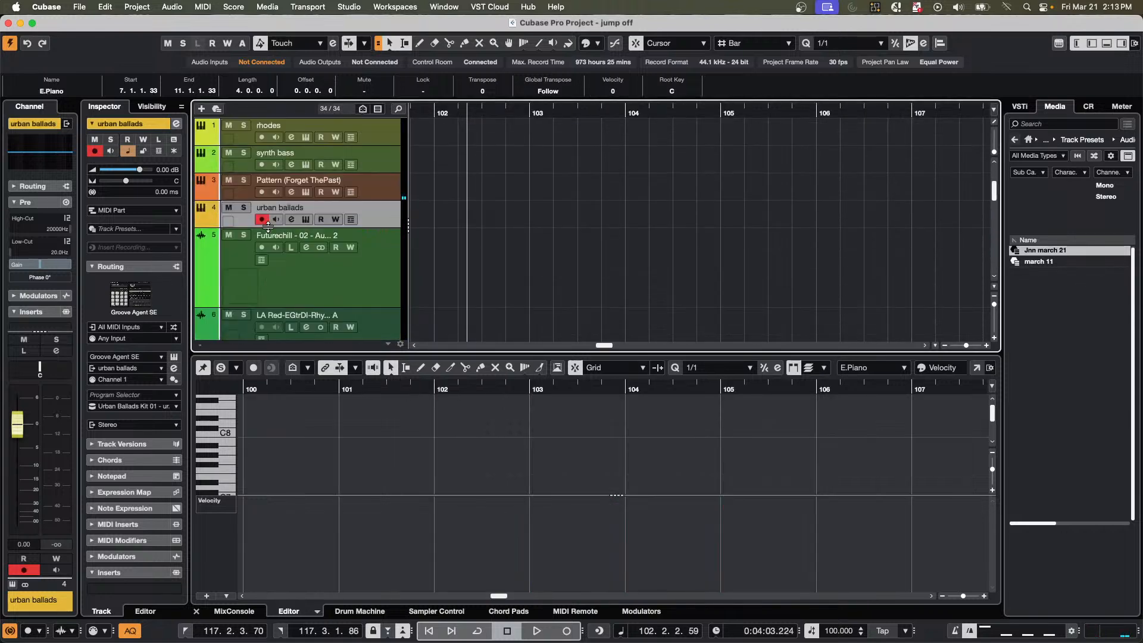
click(306, 220)
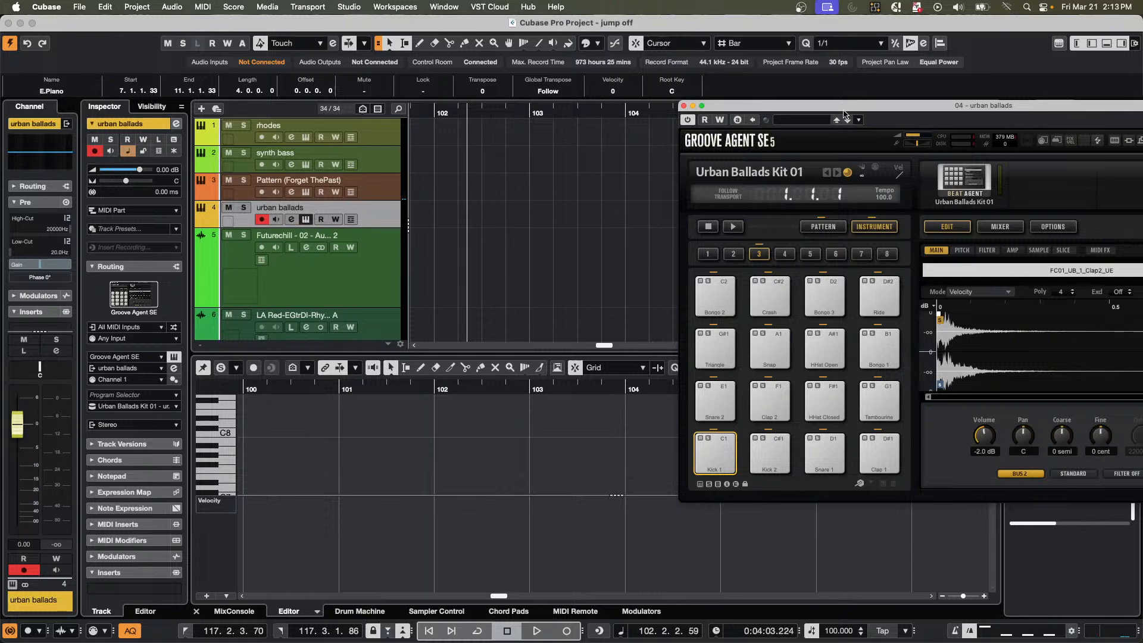
drag(844, 106, 490, 109)
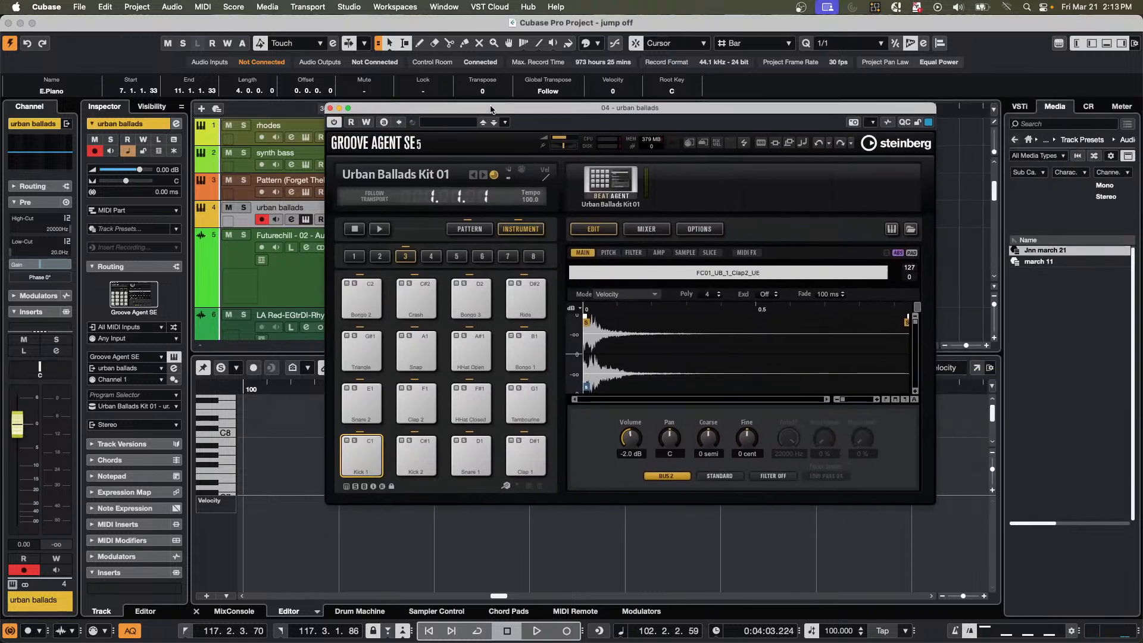
Cut Urban Ballads Kit 01 from the Beat Agent slot and open the kit browser for loading a replacement.
right_click(616, 188)
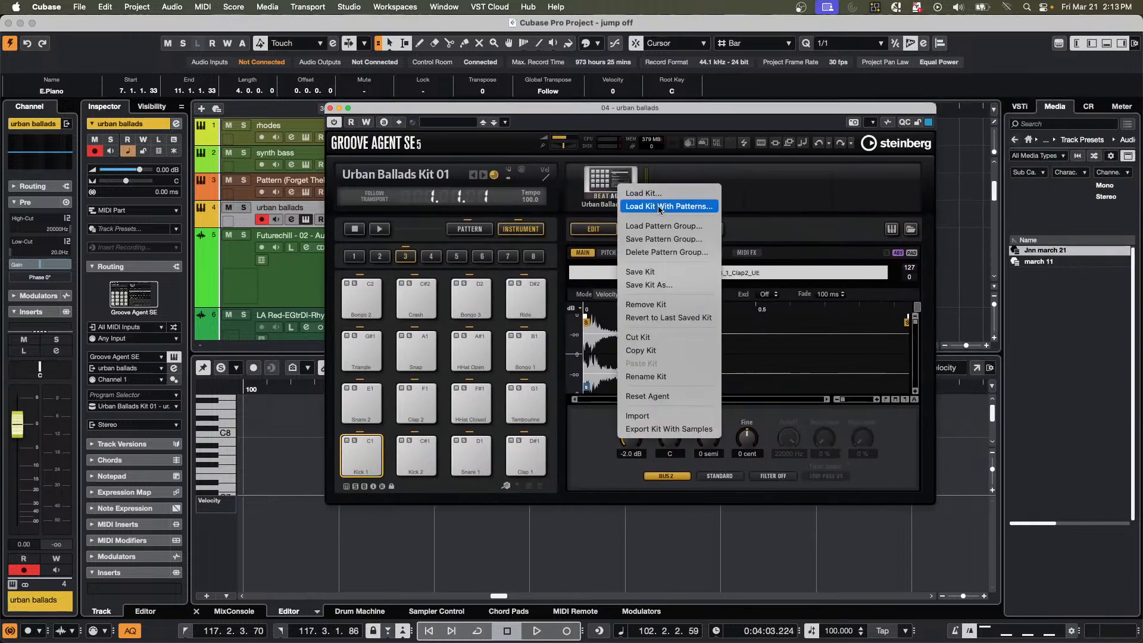
click(663, 341)
right_click(606, 181)
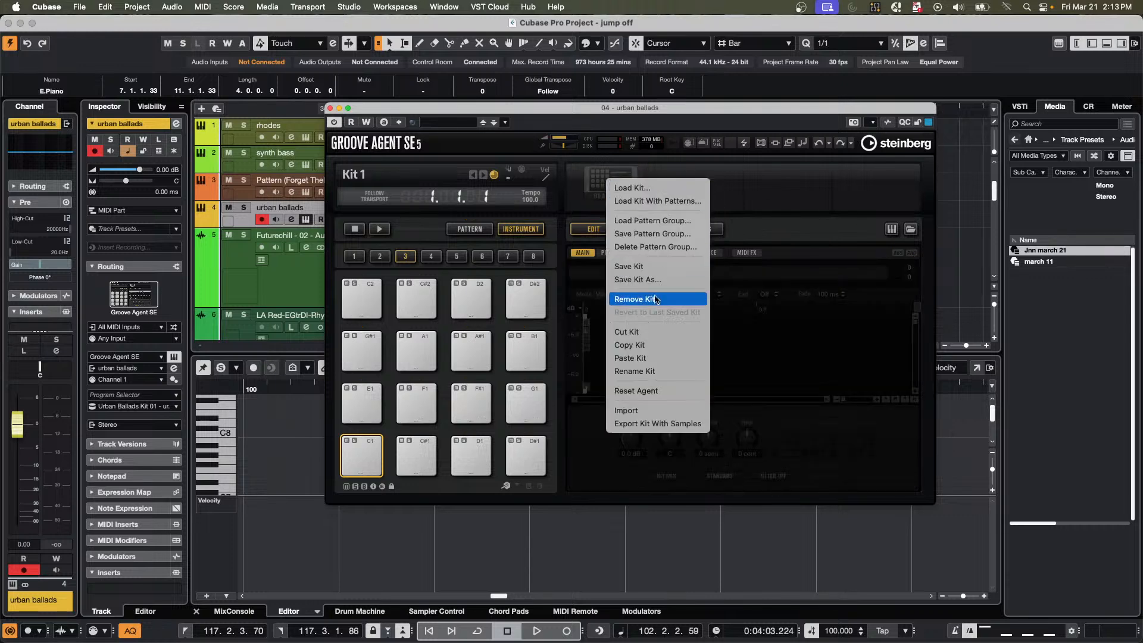
click(655, 191)
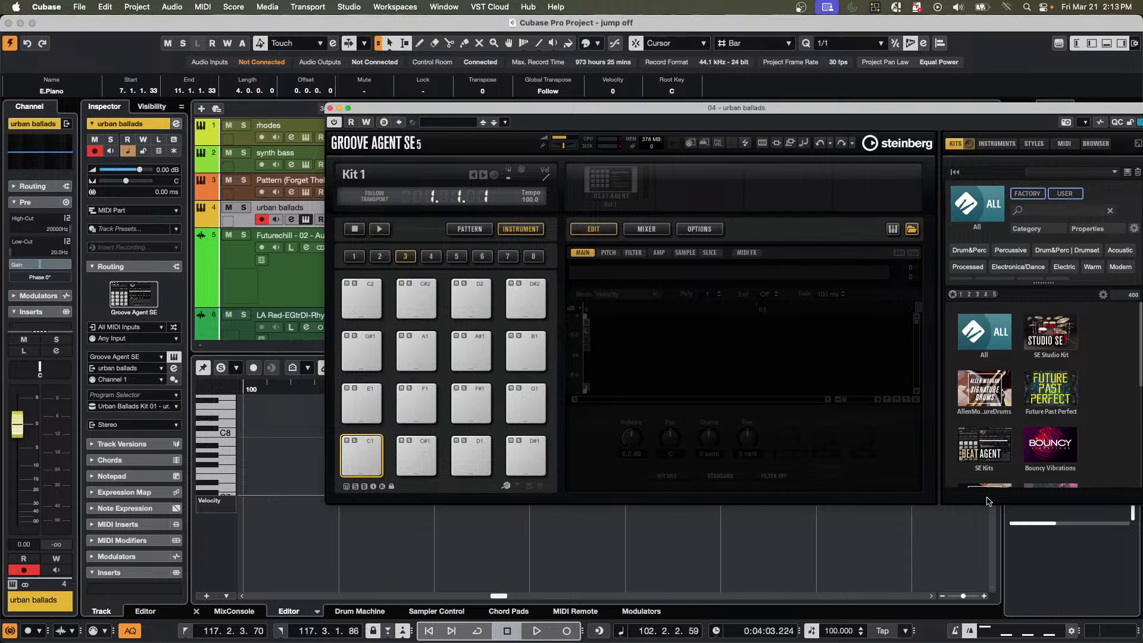
Load Chill Out Kit 01 from the SE Kits library, and replace it with Dance Kit 01.
click(986, 448)
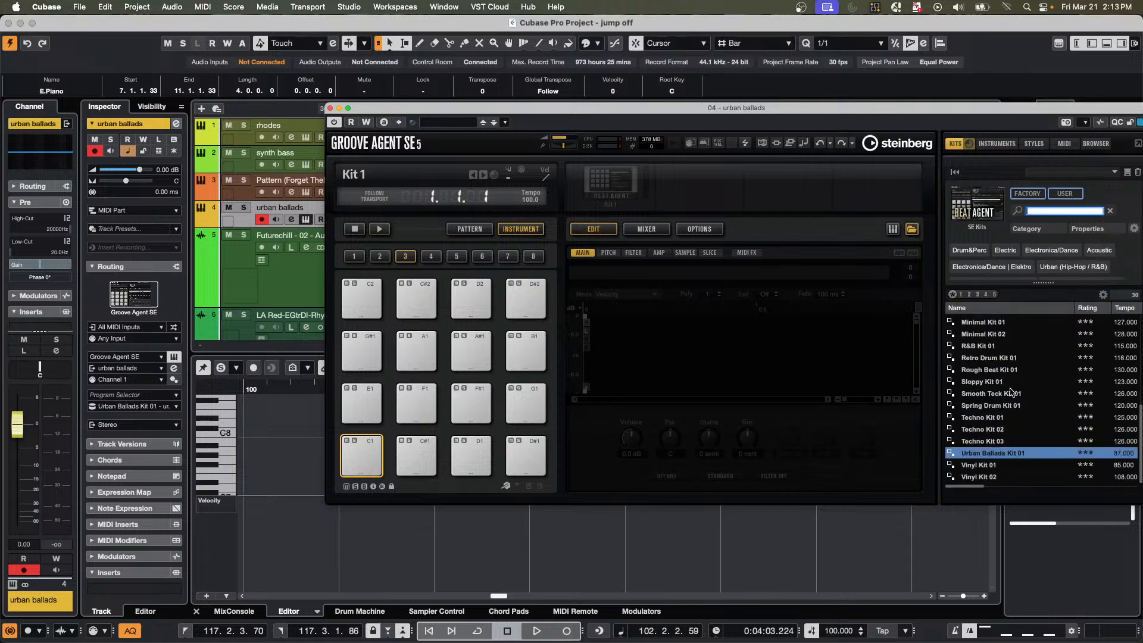
scroll(1010, 391, up, 5)
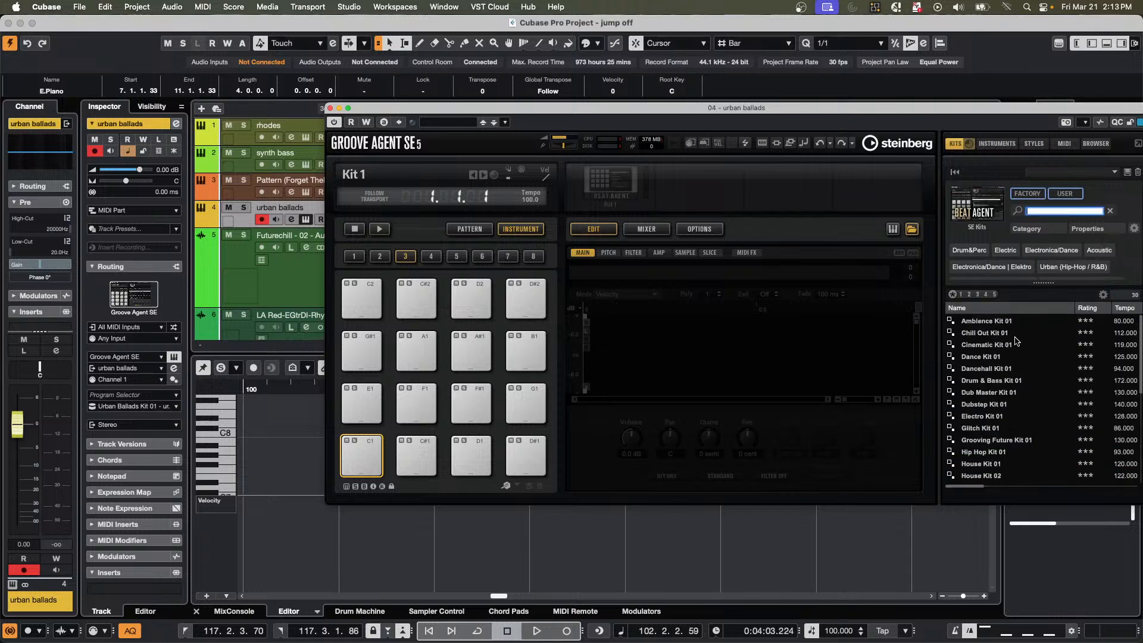
double_click(985, 334)
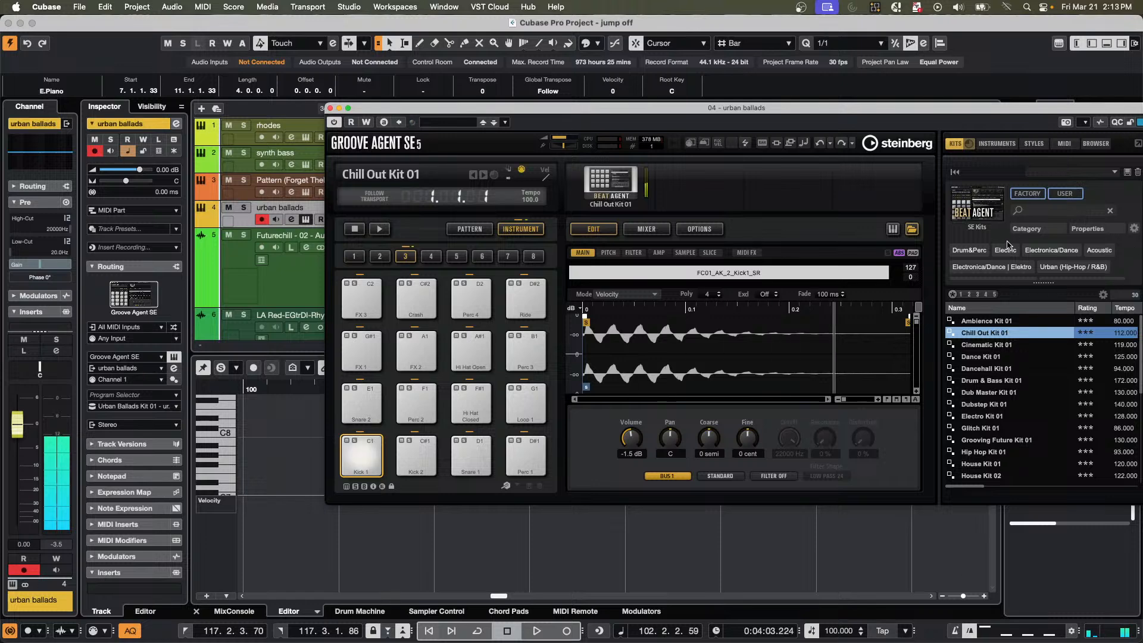
click(982, 346)
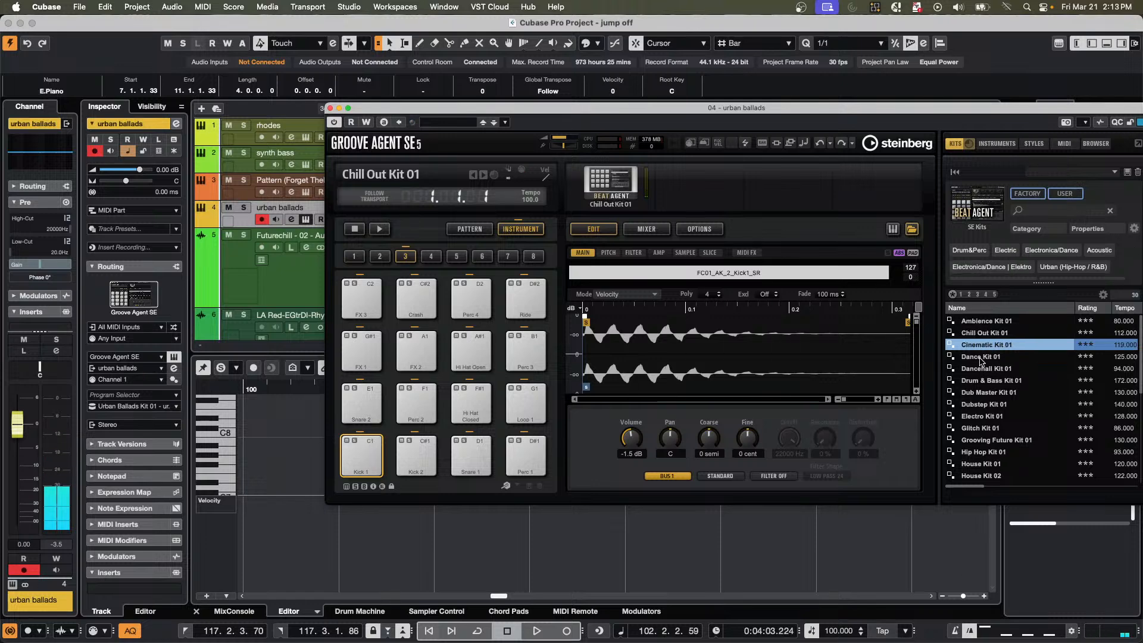
double_click(981, 359)
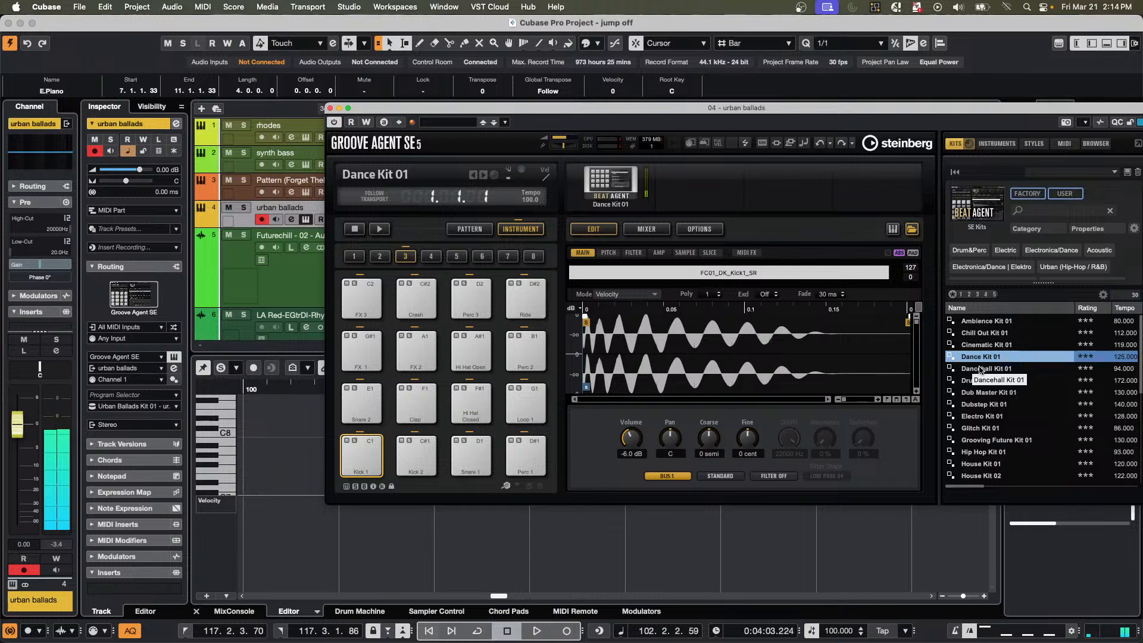
Load and audition the Dancehall, Drum & Bass, Dub Master, Dubstep and Electro 01 kits in turn, and go back to Dubstep Kit 01.
click(983, 370)
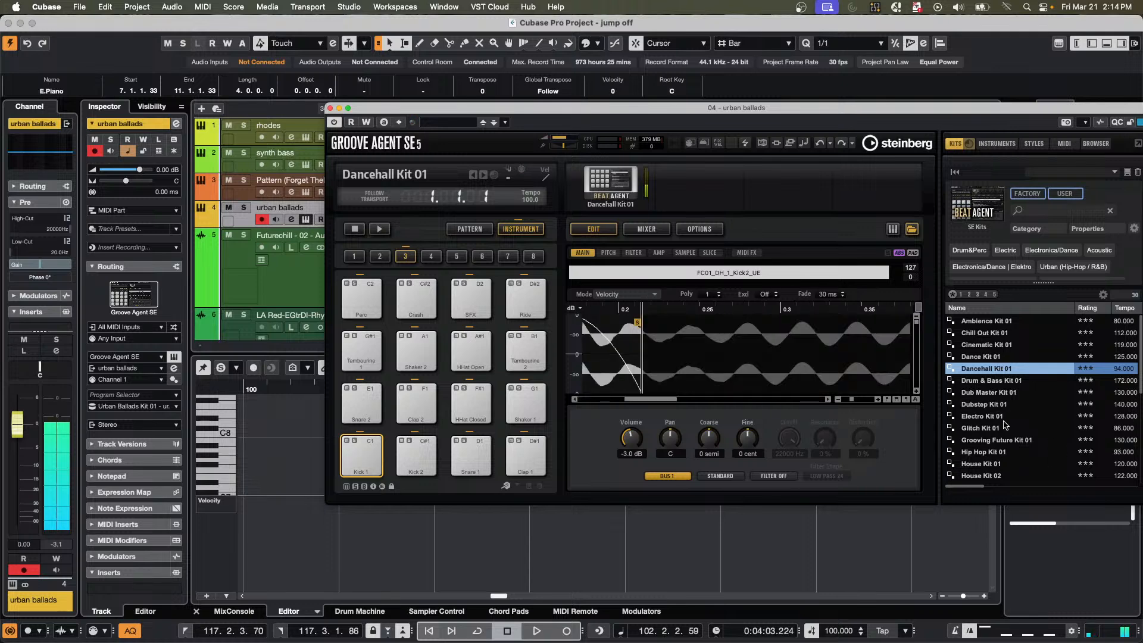
click(984, 380)
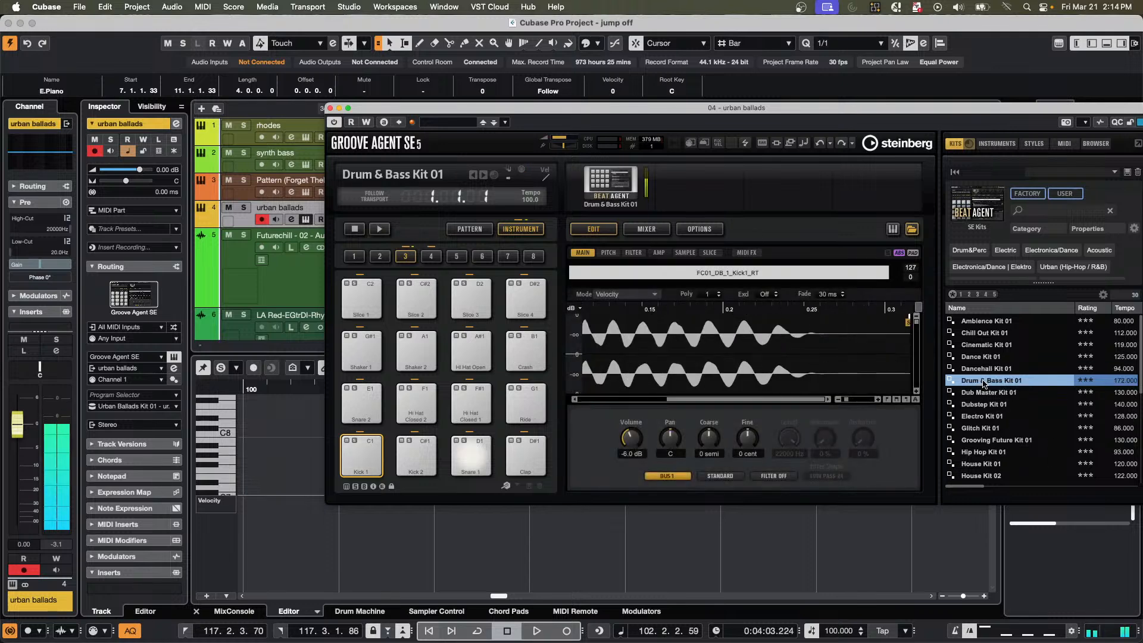
click(981, 394)
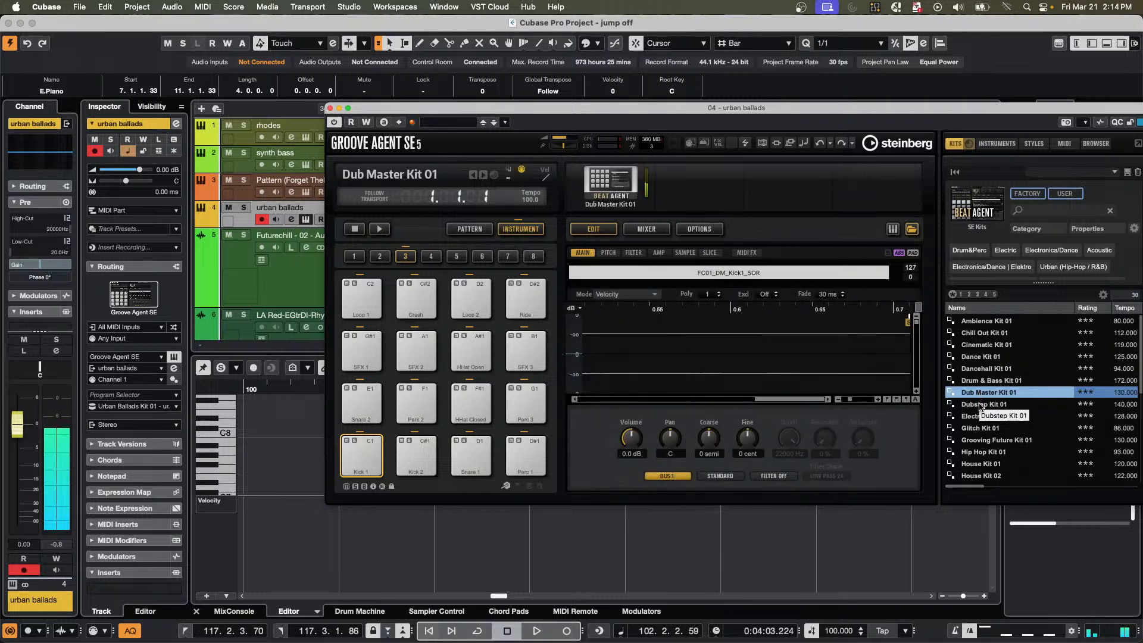
click(981, 406)
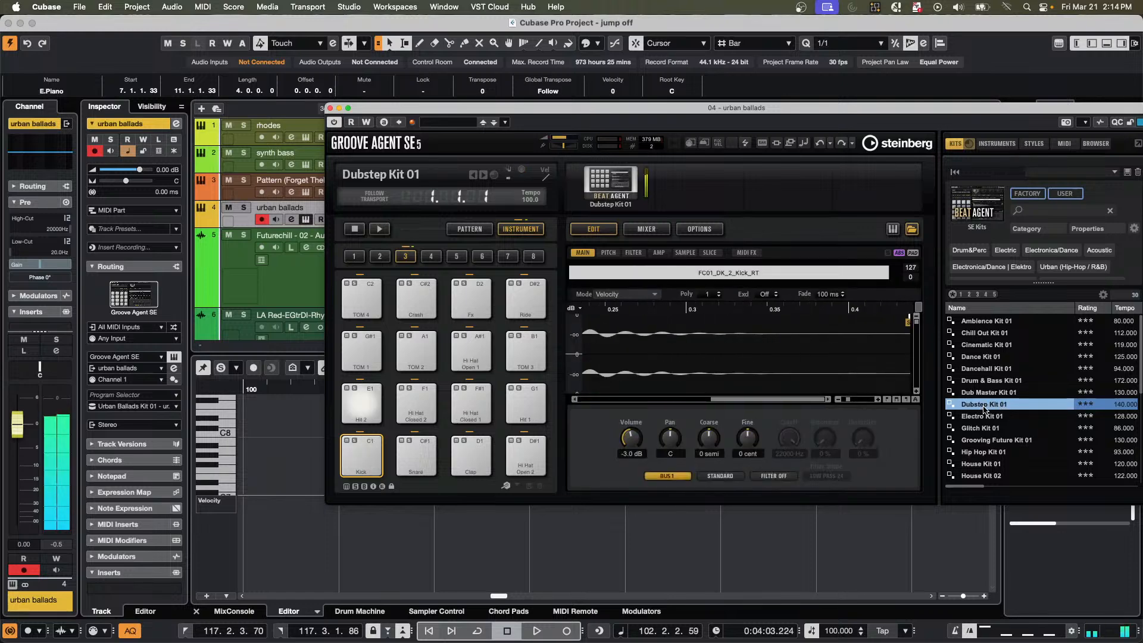
click(980, 419)
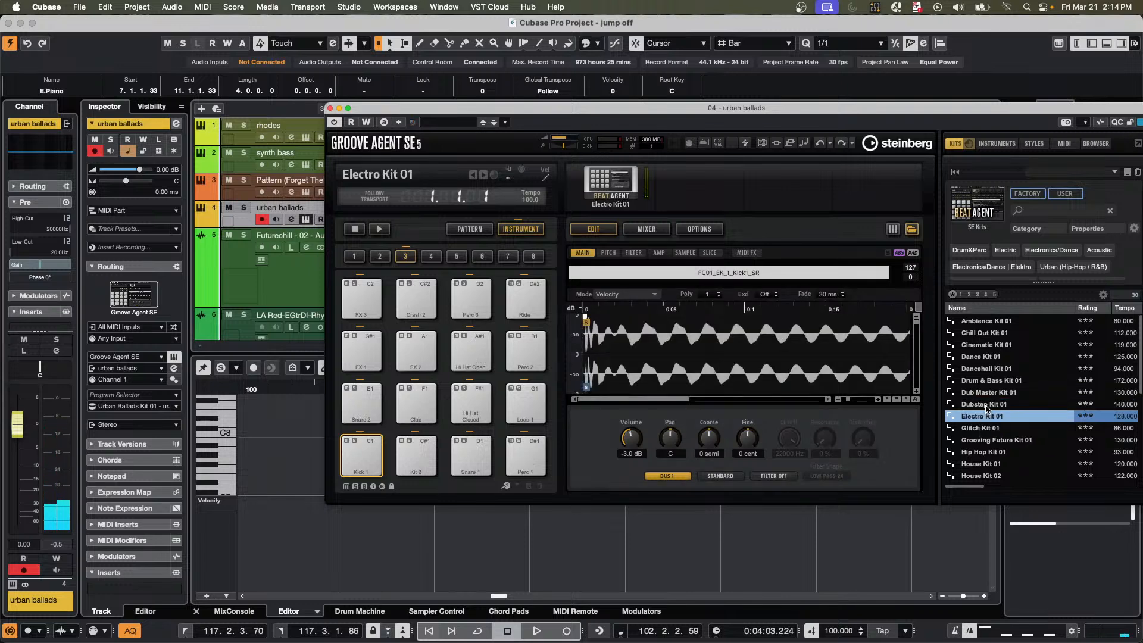
click(986, 406)
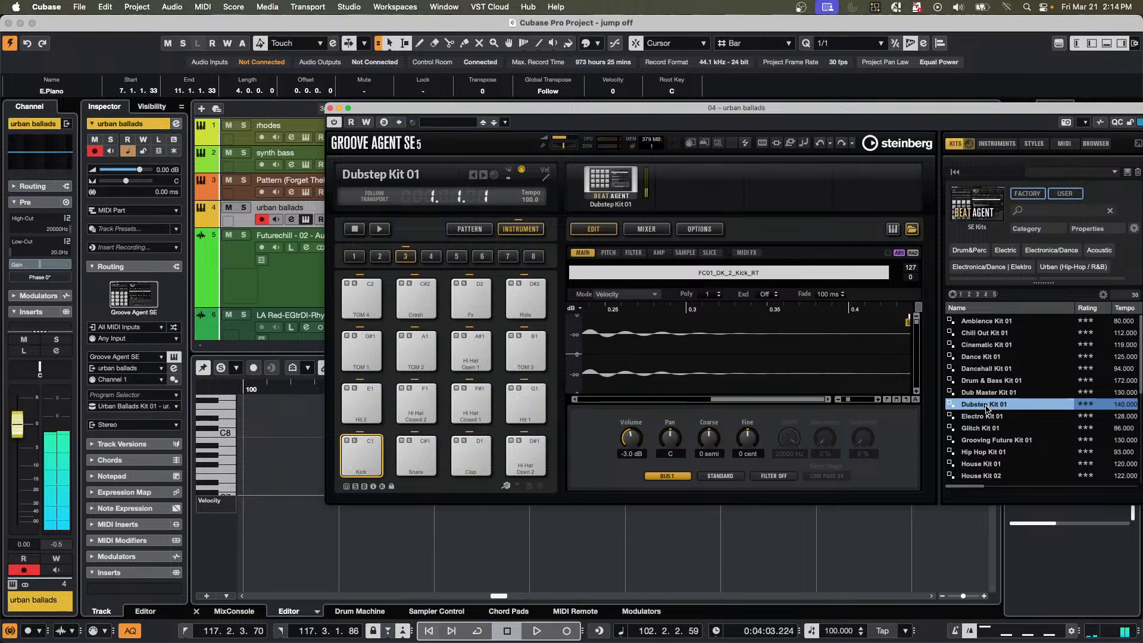
Load and audition Glitch Kit 01, Grooving Future Kit 01, House Kit 01, House Kit 02 and Indie Dance Kit 01 in turn.
click(969, 430)
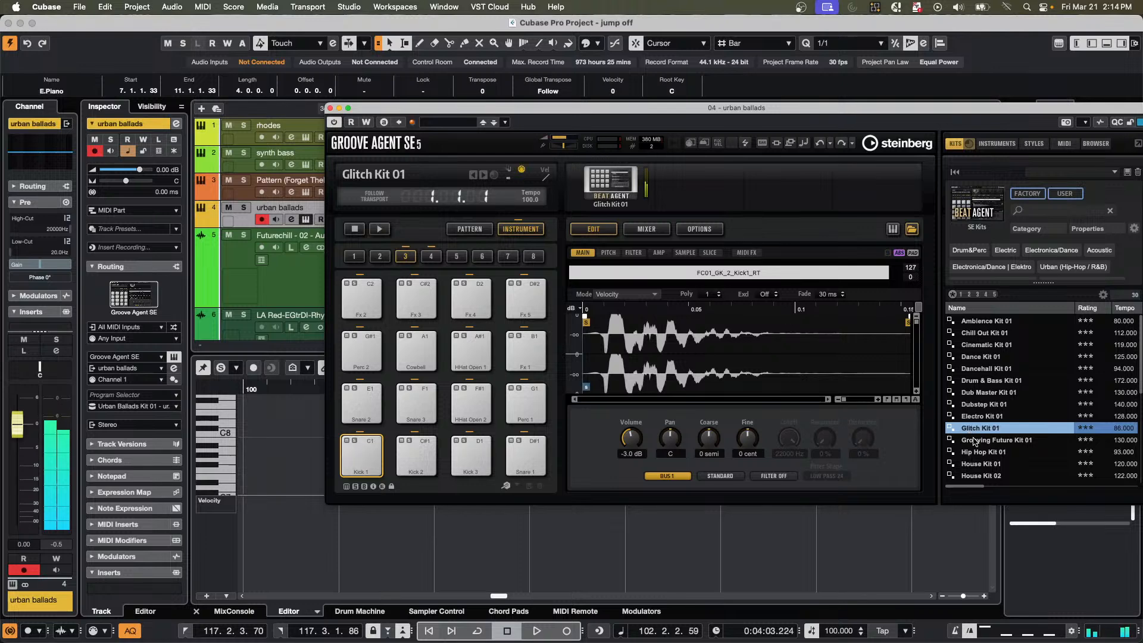
click(974, 442)
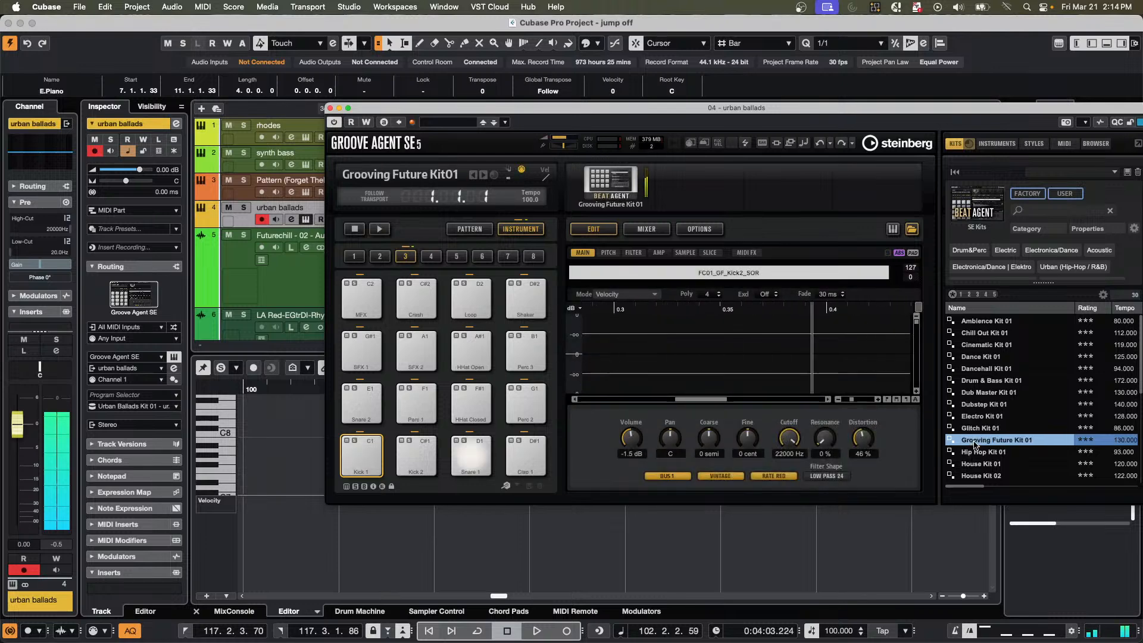
click(979, 466)
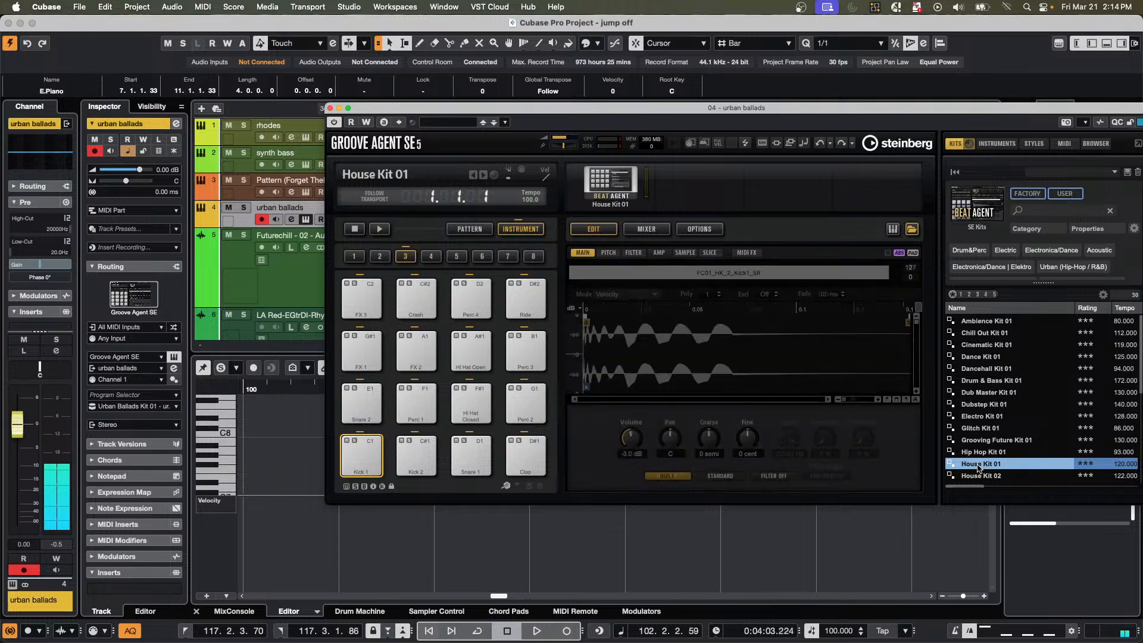
scroll(976, 454, down, 3)
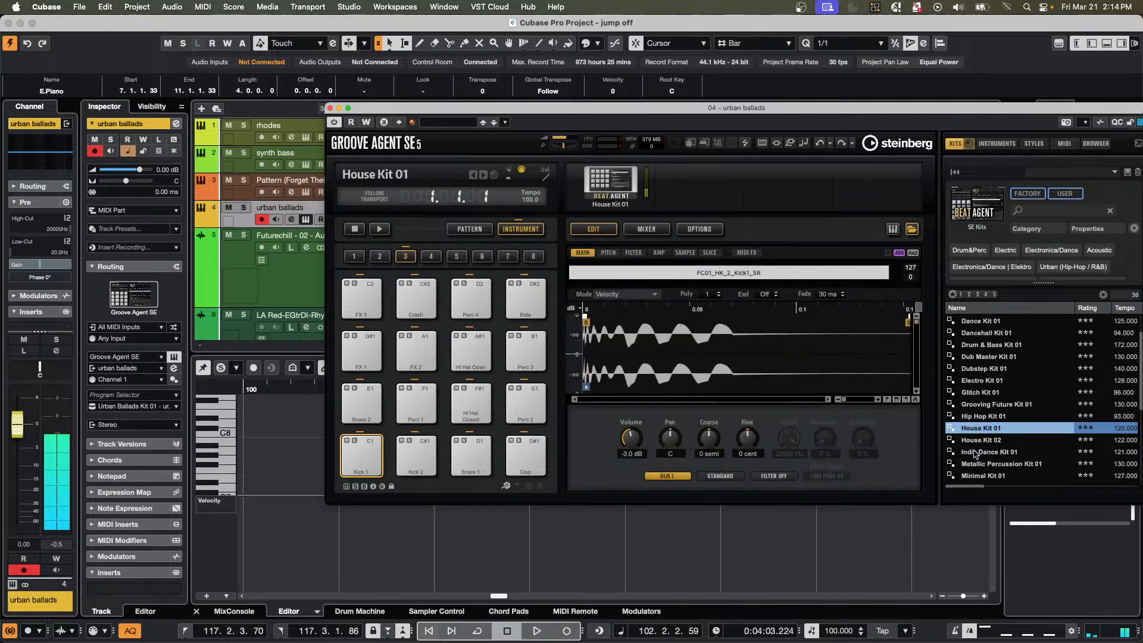
click(984, 441)
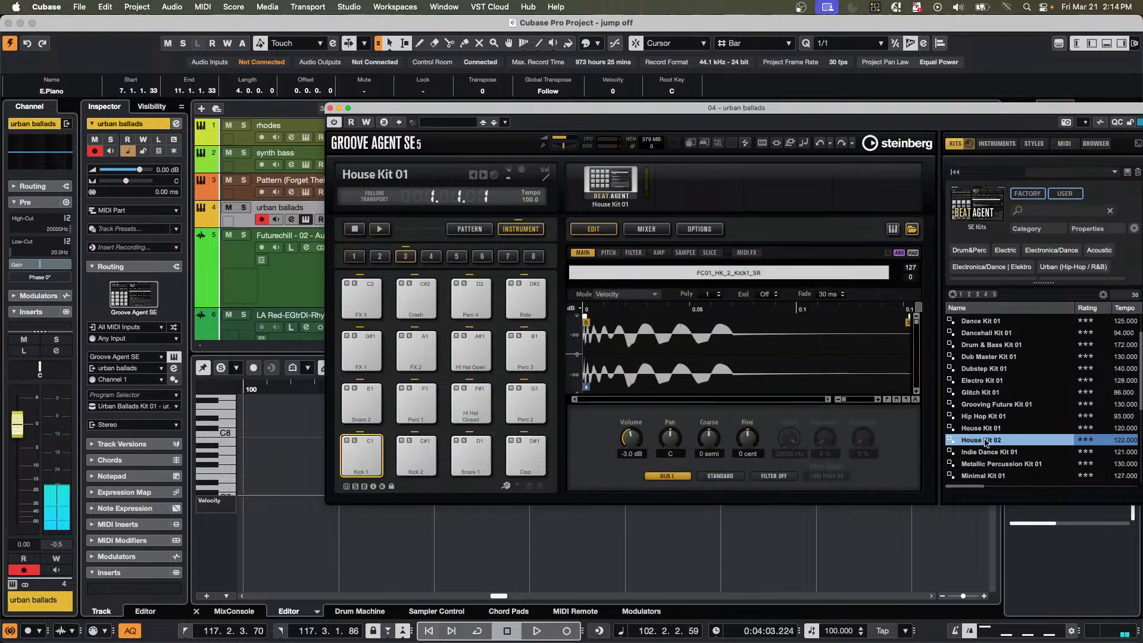
click(982, 454)
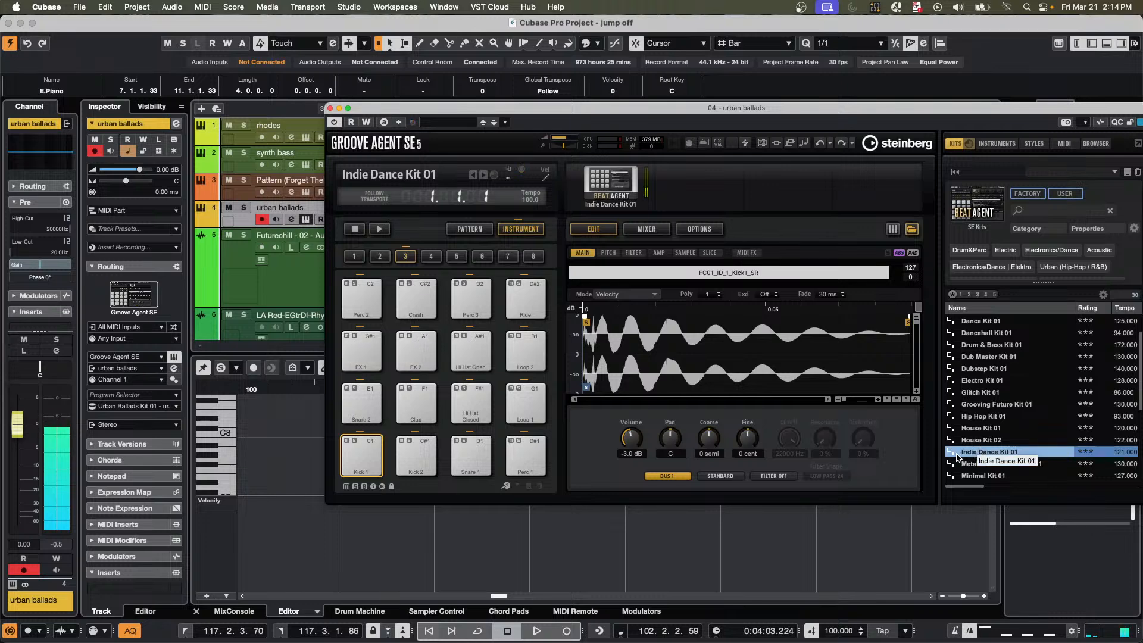
Load and audition the Metallic Percussion, Minimal, Retro Drum, Rough Beat, Sloppy and Smooth Teck 01 kits in turn.
click(989, 465)
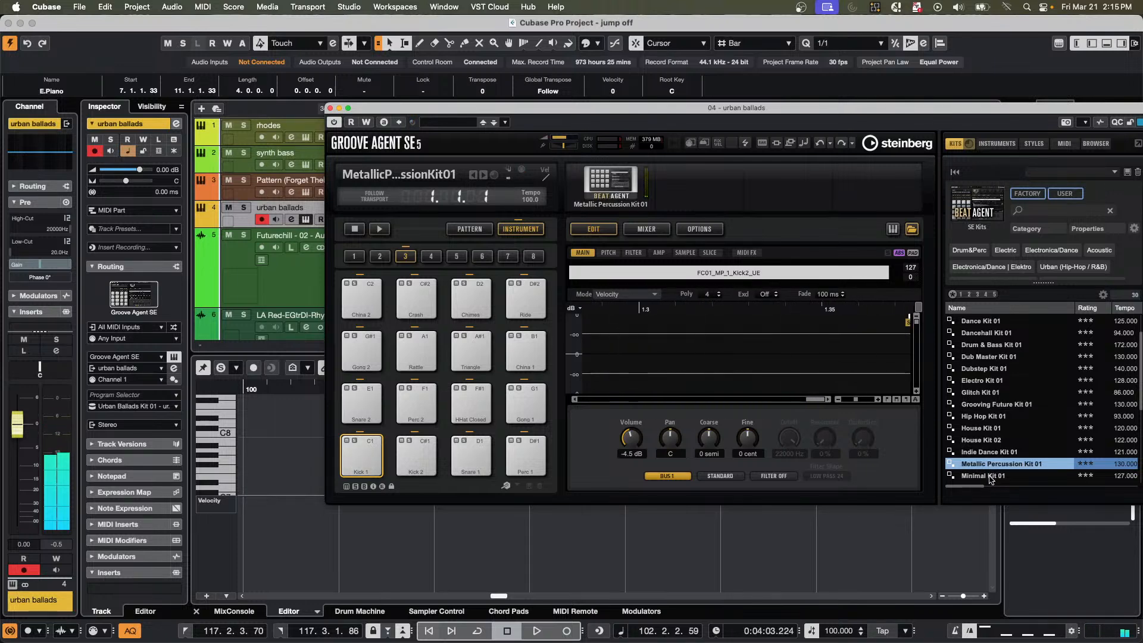
click(991, 477)
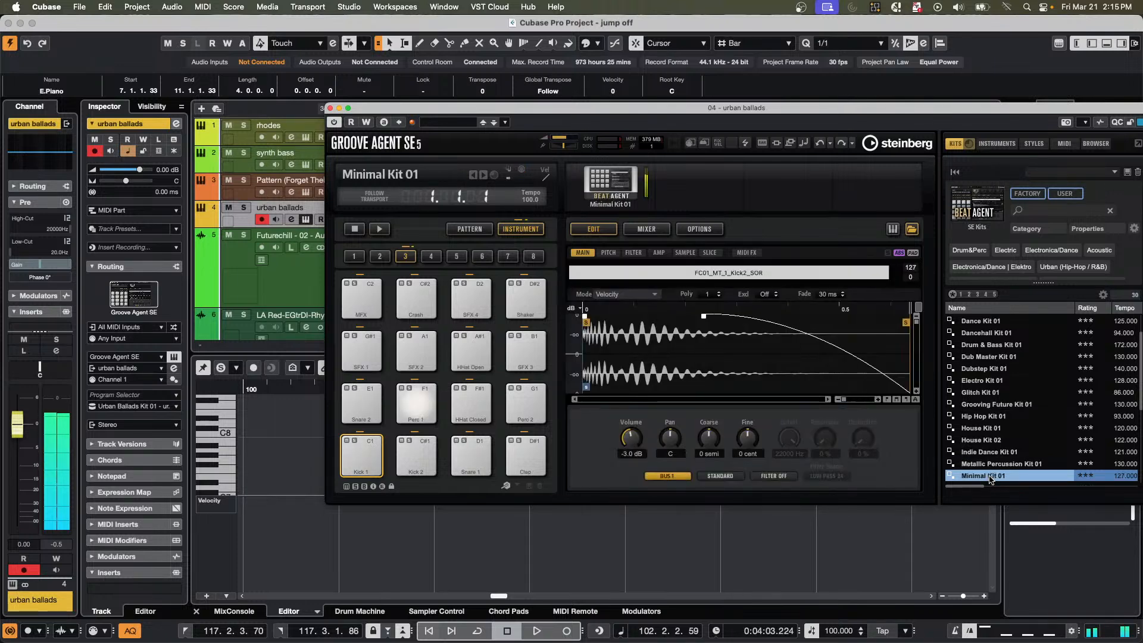
scroll(991, 465, down, 2)
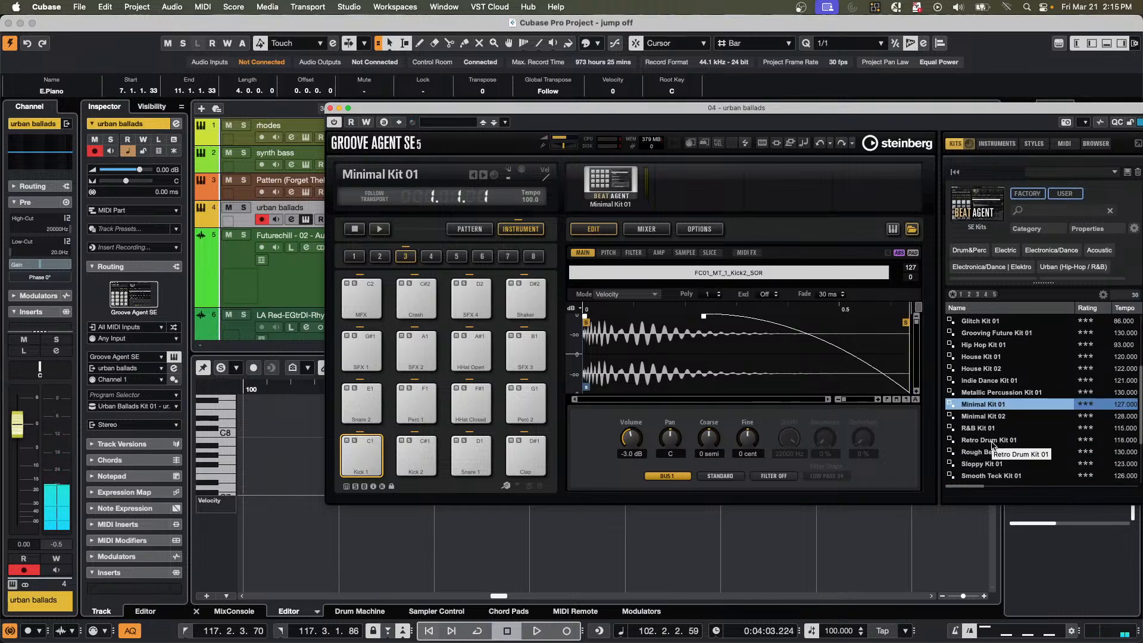
click(992, 441)
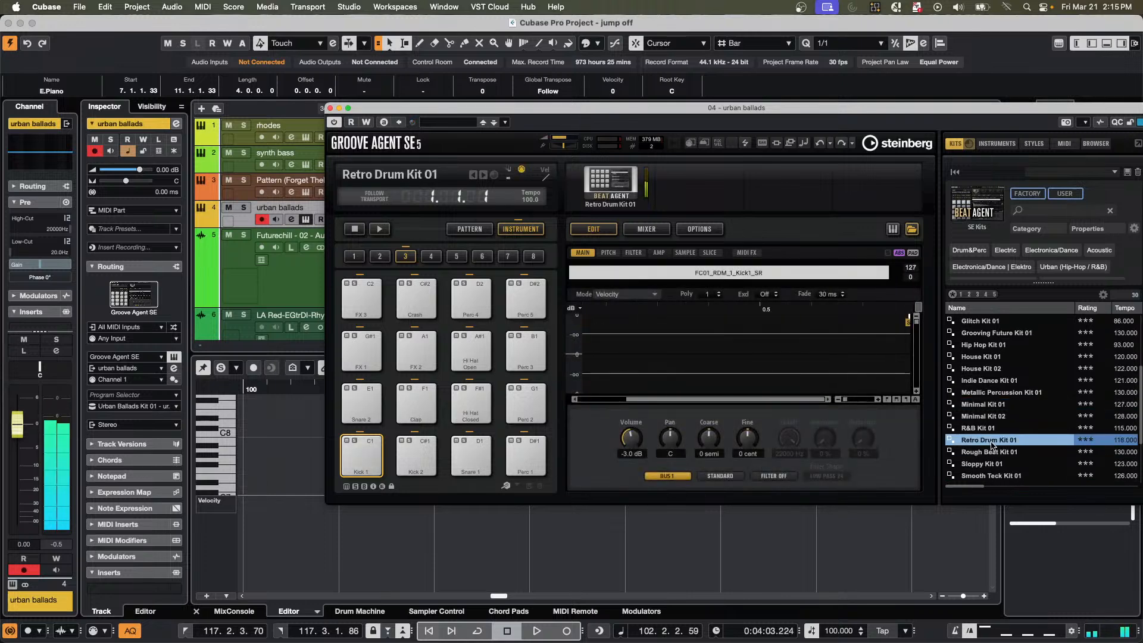
click(995, 452)
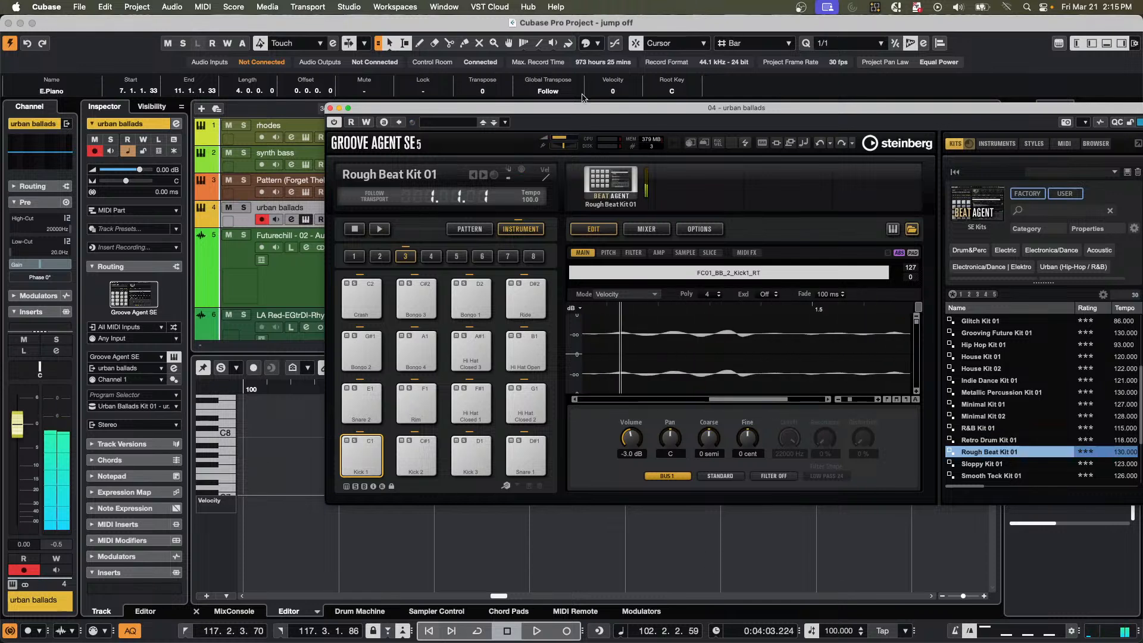
click(994, 465)
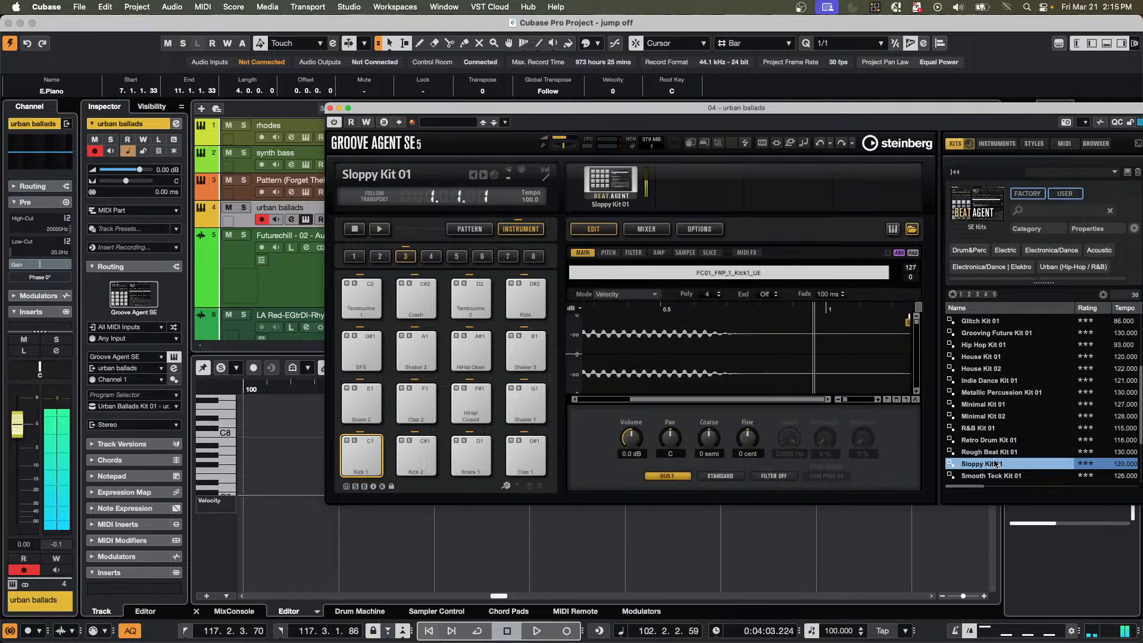
click(998, 477)
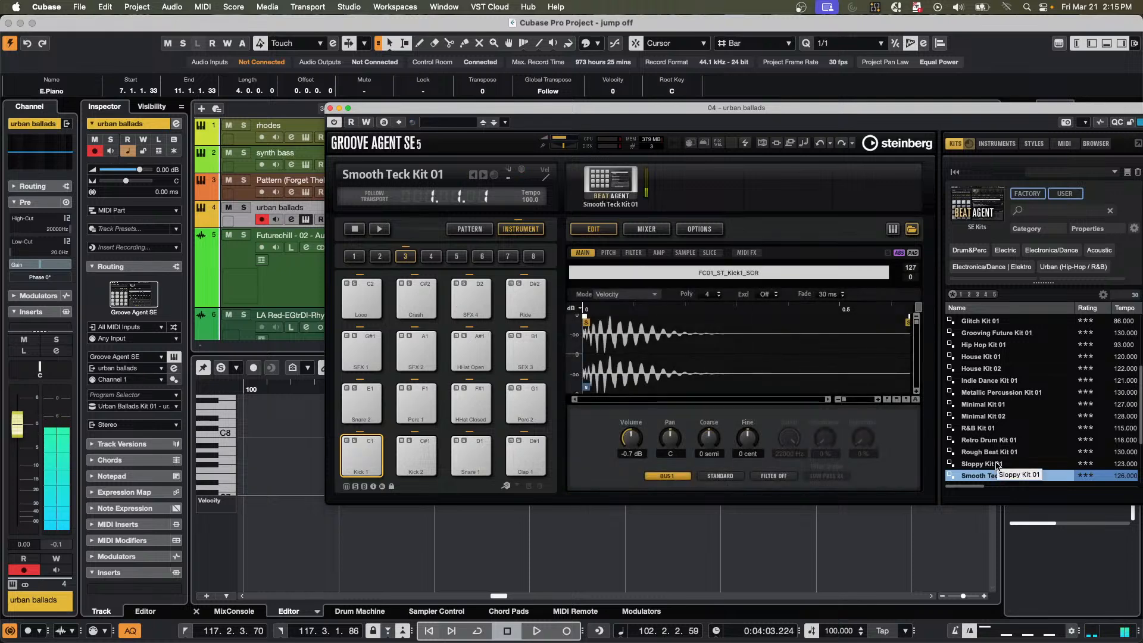
Try Spring Drum Kit 01 and Techno Kits 01, 02 and 03, and load Vinyl Kit 02 as the replacement kit.
scroll(974, 439, down, 3)
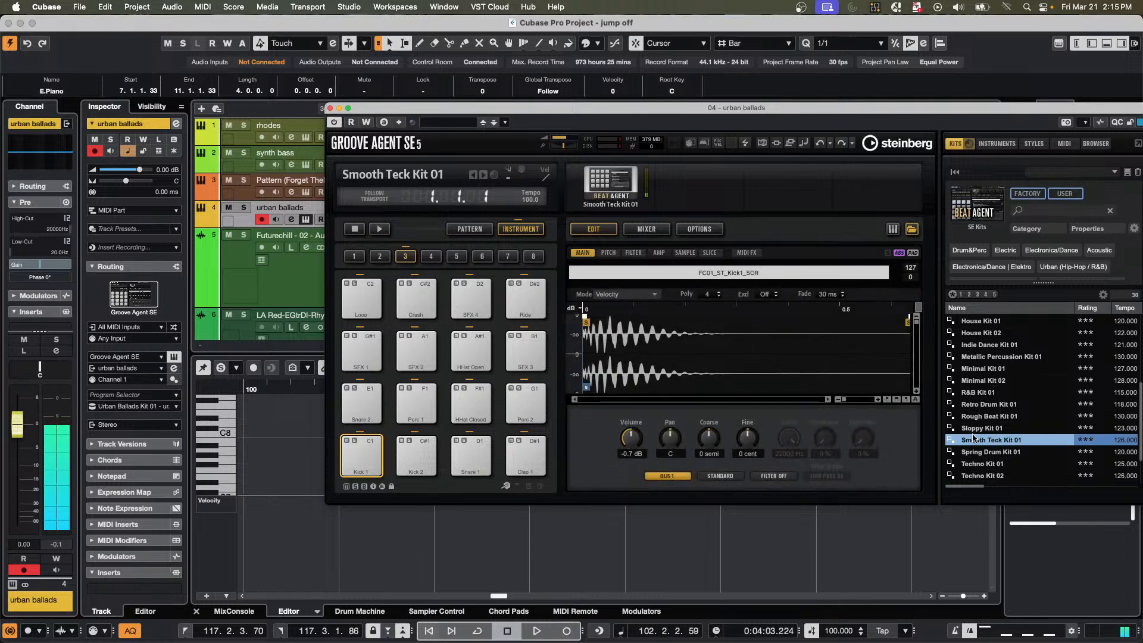
click(1004, 453)
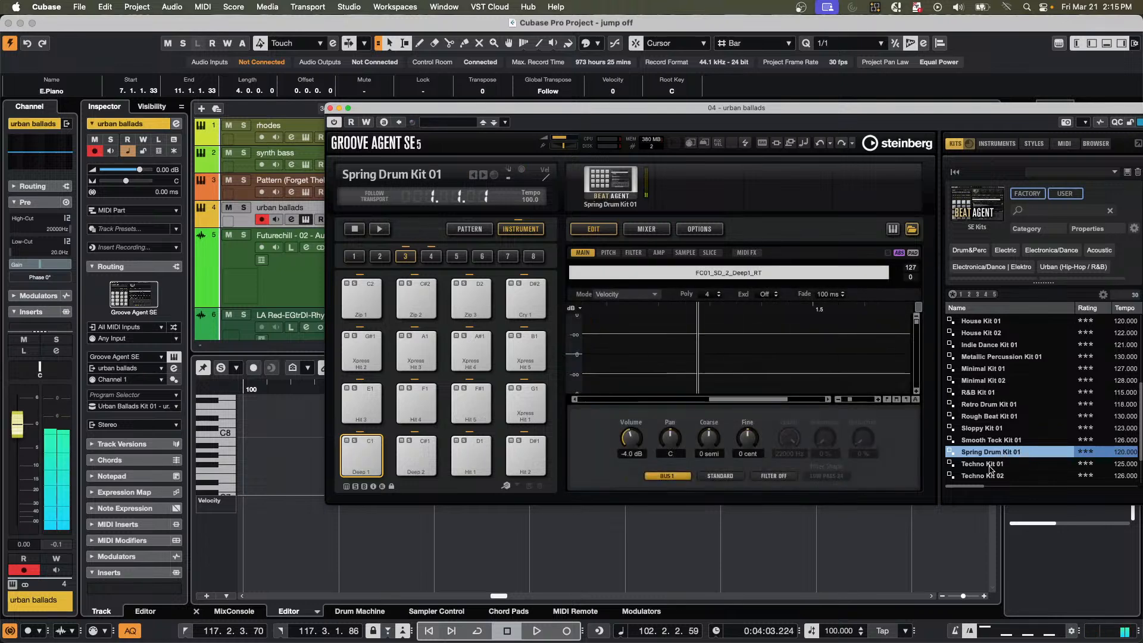
click(990, 464)
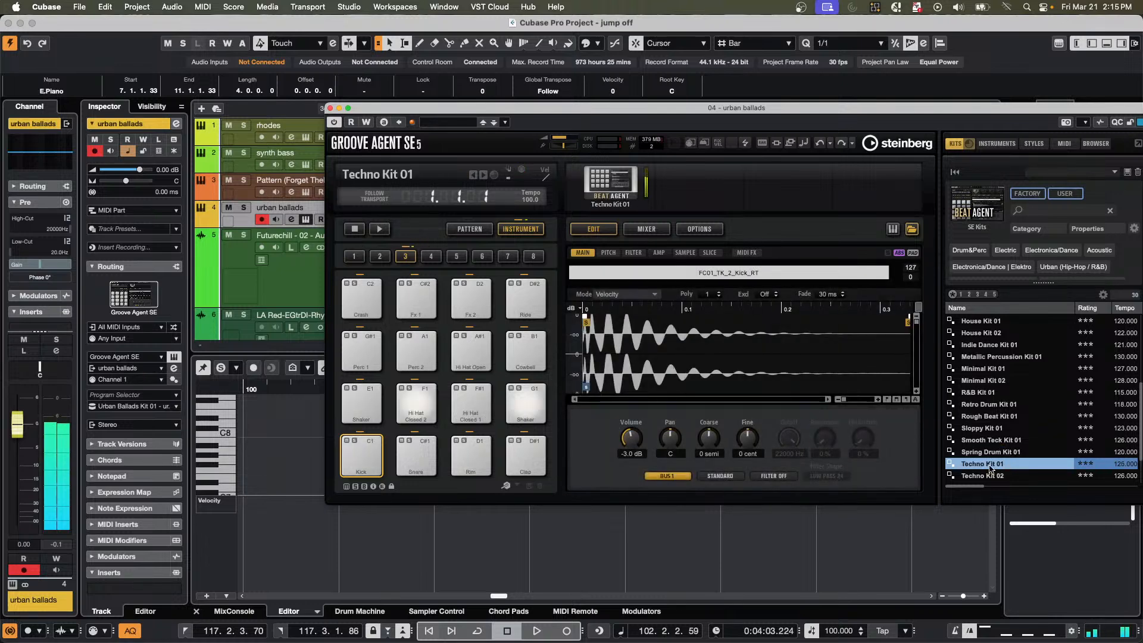
click(984, 475)
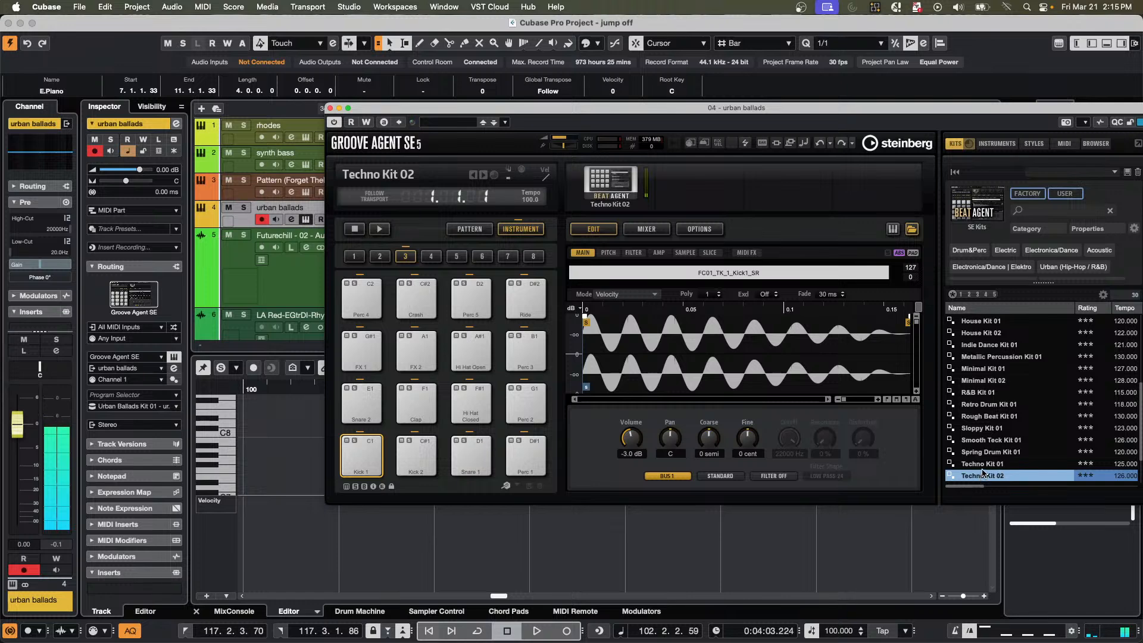
scroll(983, 472, down, 2)
click(991, 445)
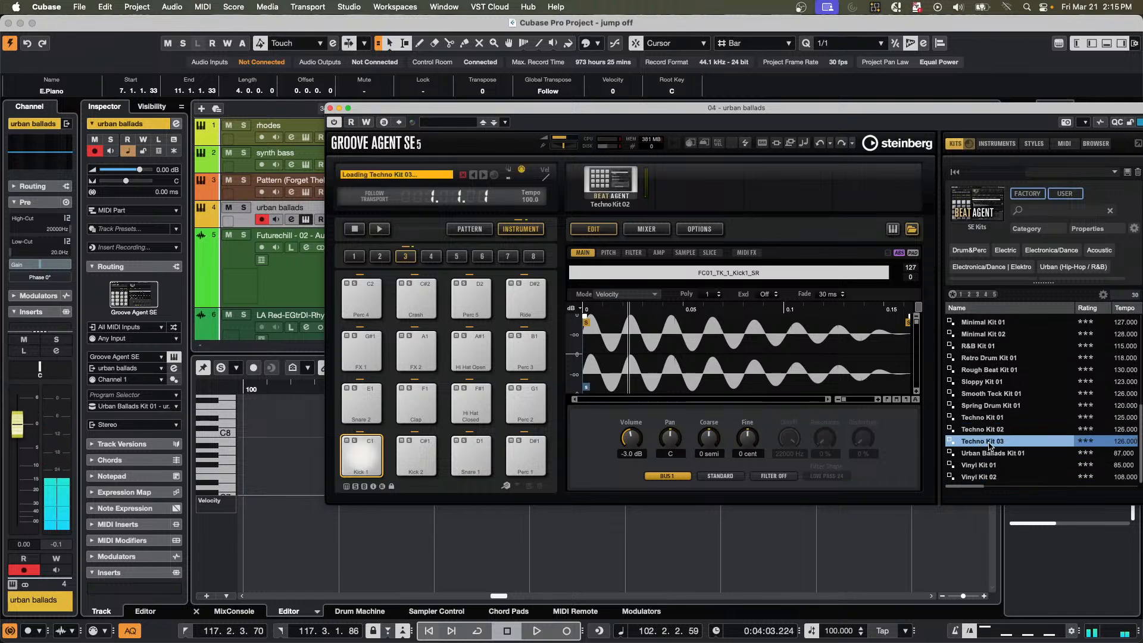
click(983, 475)
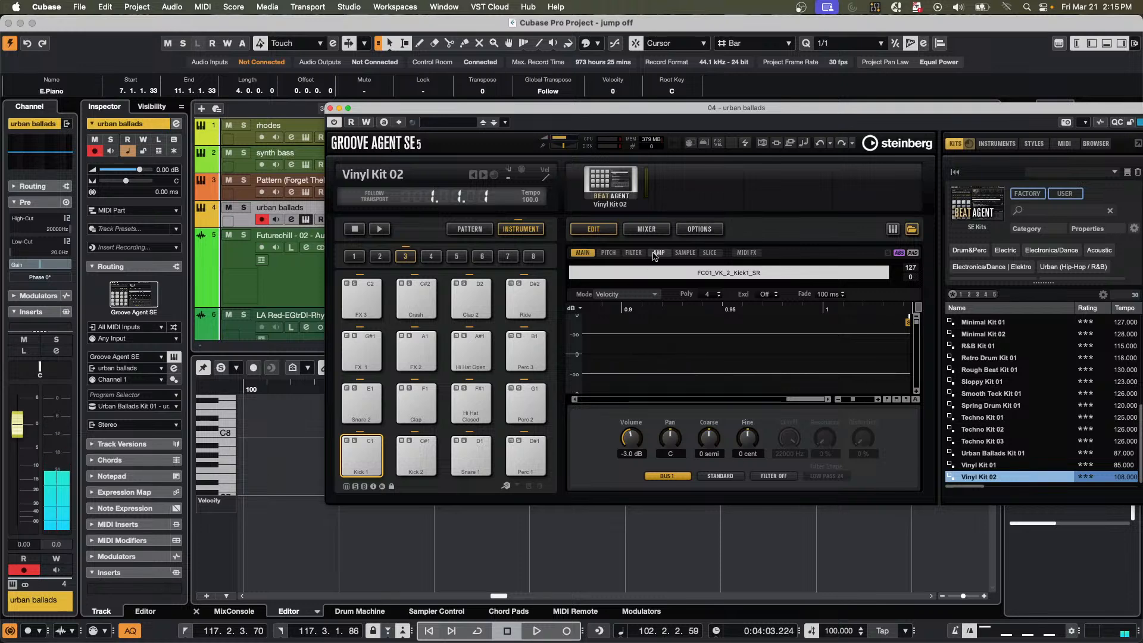
Insert the Reverb effect in the first slot of the Bus 1 agent channel in the Groove Agent mixer.
click(647, 231)
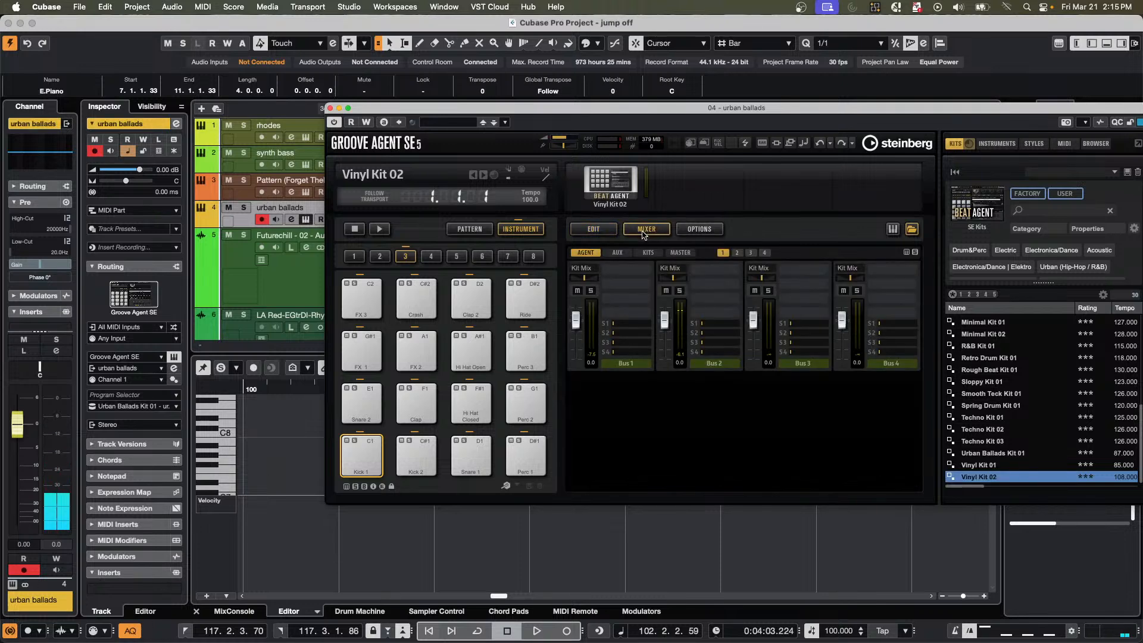
click(645, 270)
click(661, 322)
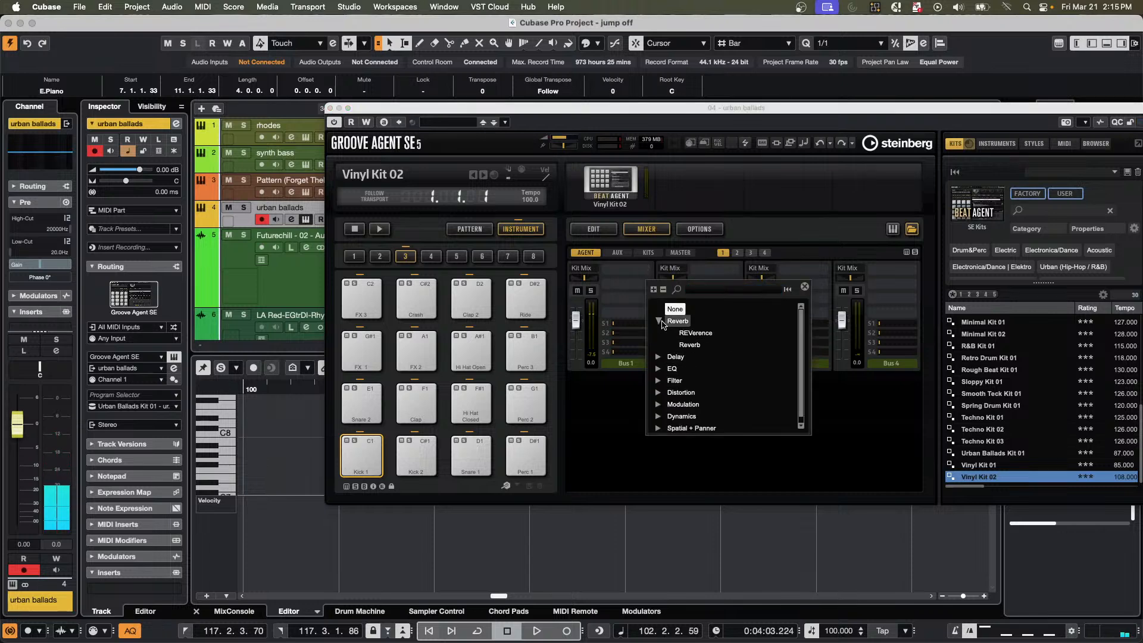
click(691, 346)
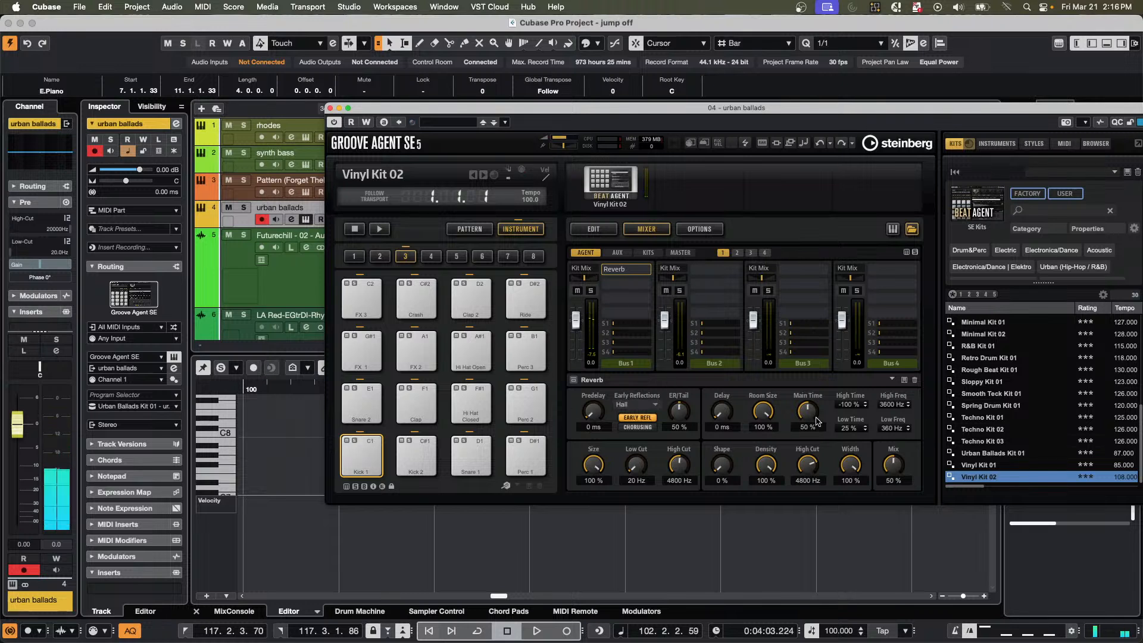
Set the Bus 1 reverb's Room Size to 89 % and its Main Time to 13 %.
drag(810, 419, 802, 441)
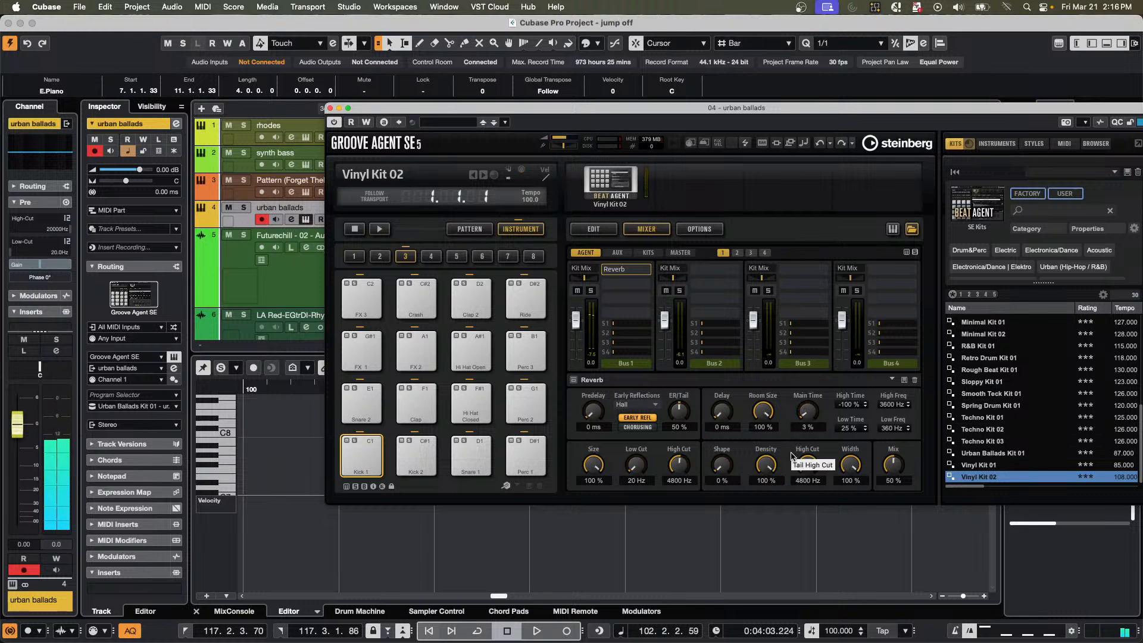
drag(762, 412, 763, 424)
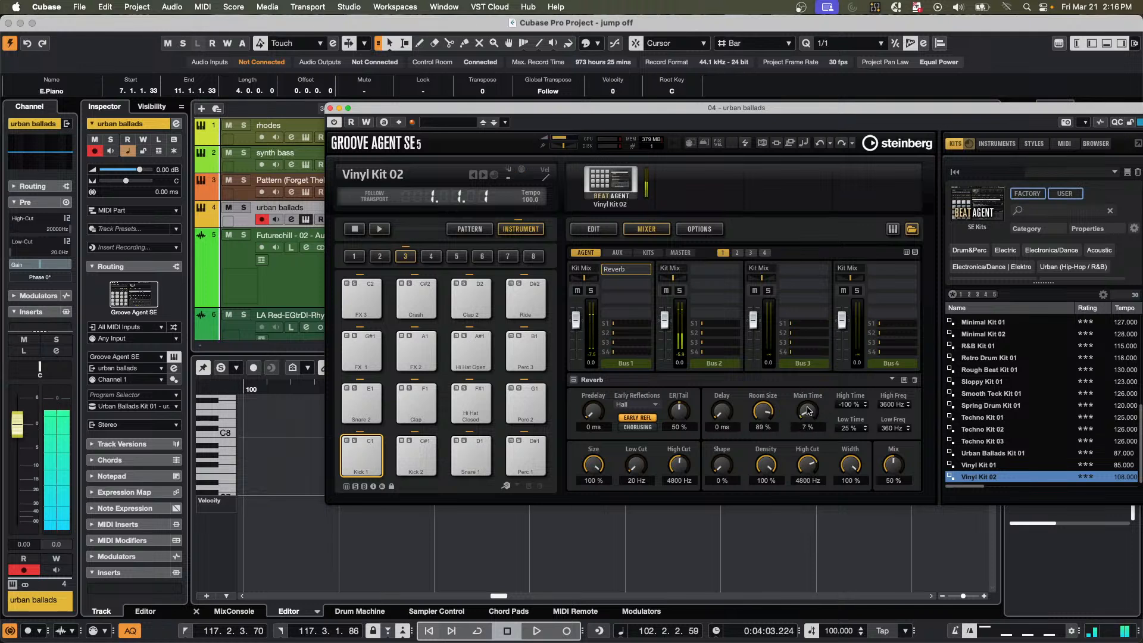
drag(805, 389, 793, 413)
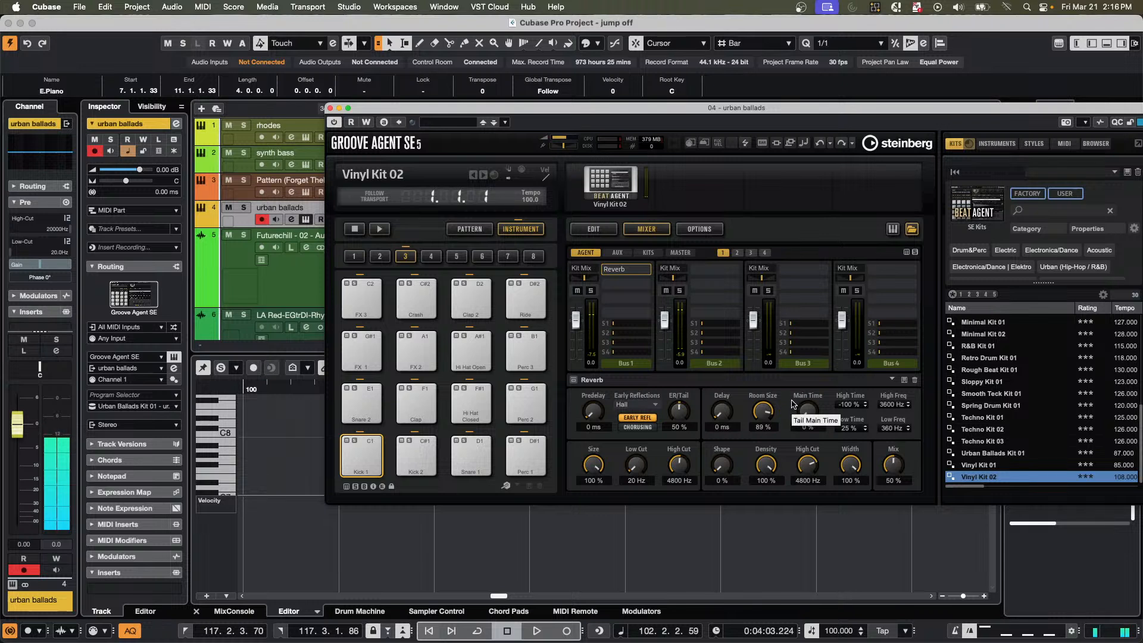
drag(808, 410, 804, 390)
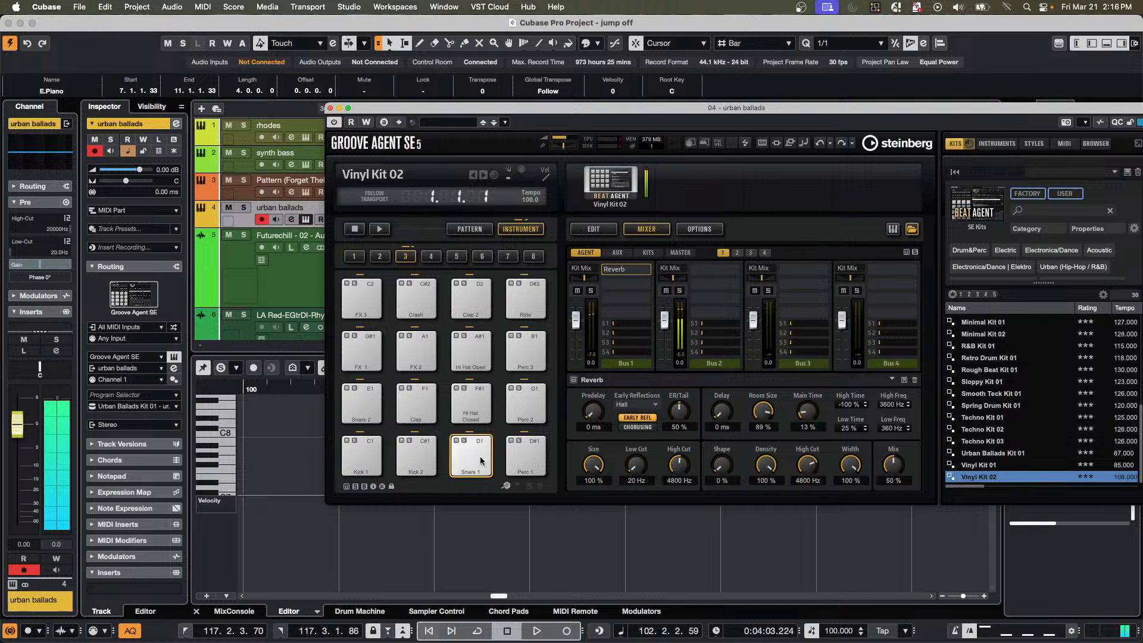
Raise the AUX 1 send of the Snare 1 pad to 0.0 in its Amp settings.
click(604, 229)
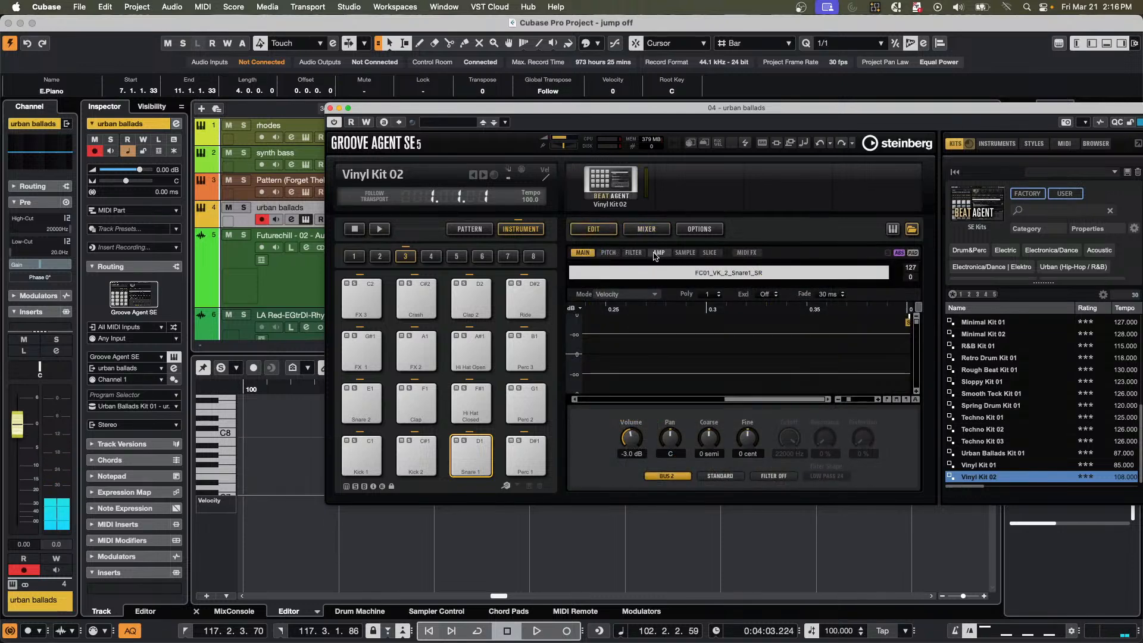
click(659, 253)
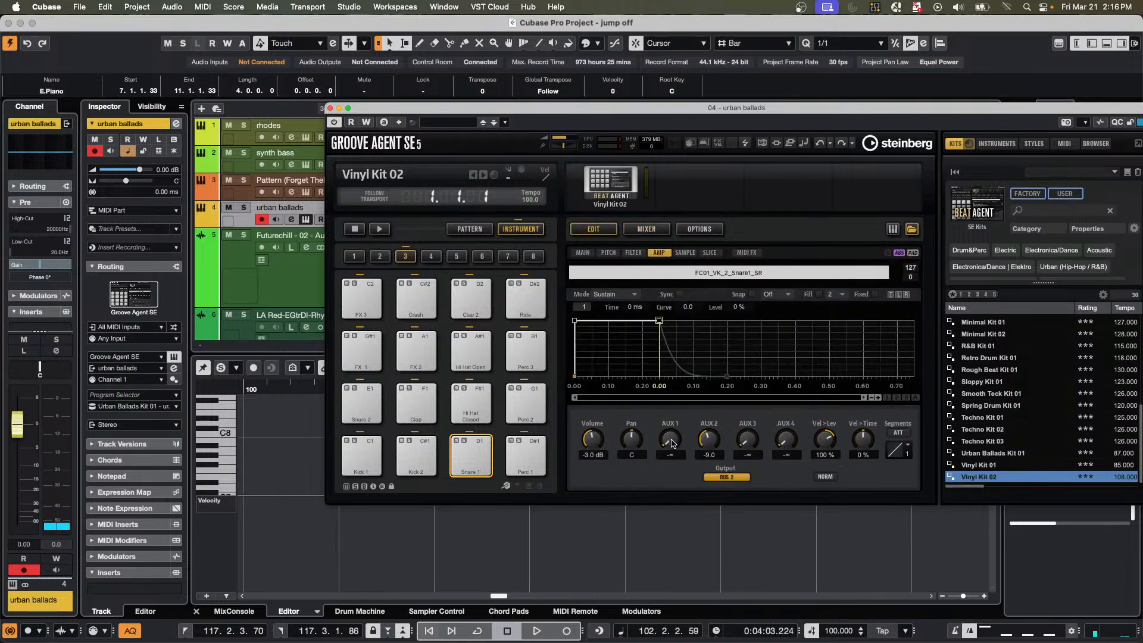
drag(671, 441, 679, 331)
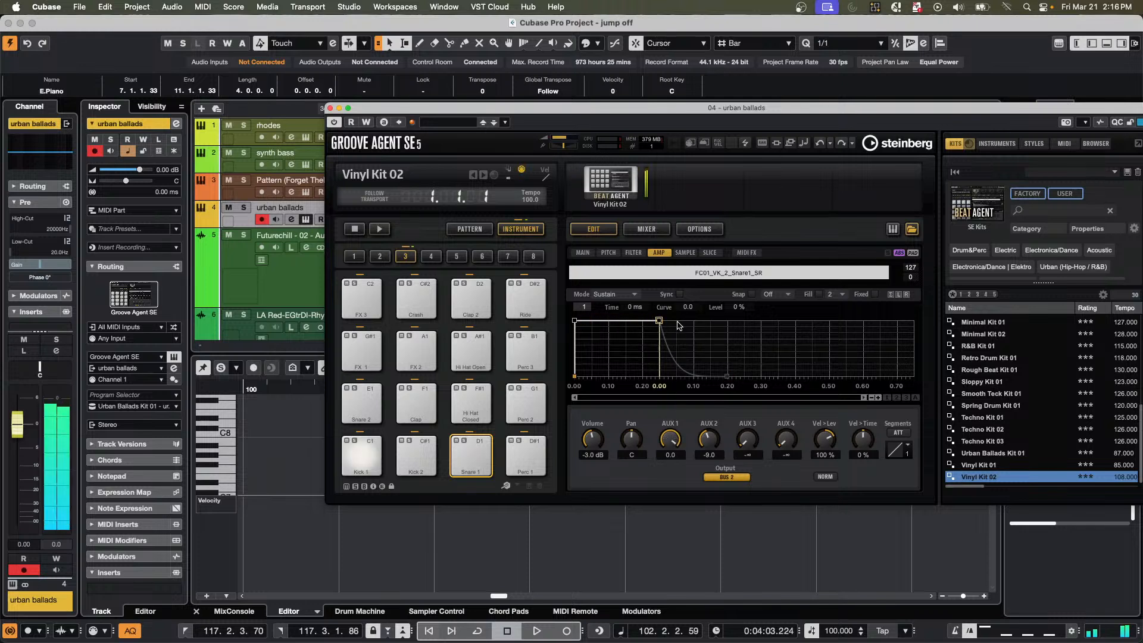
Raise the Clap pad's AUX 1 send to -6.2 and turn the Snare 1 pad's AUX 1 send down to its minimum.
click(356, 462)
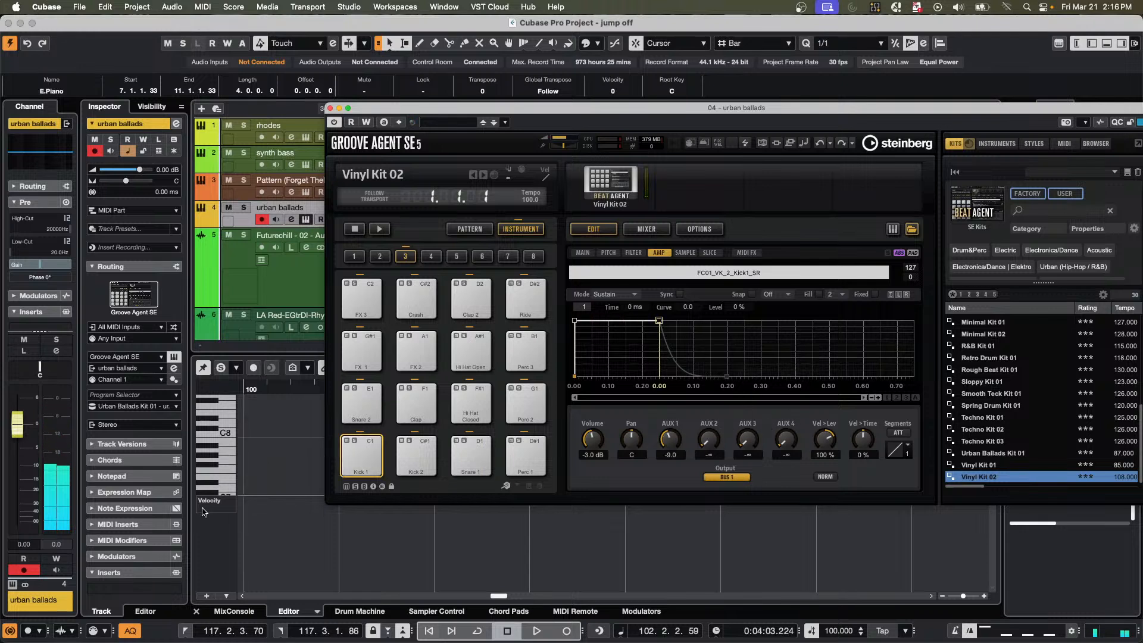
click(431, 405)
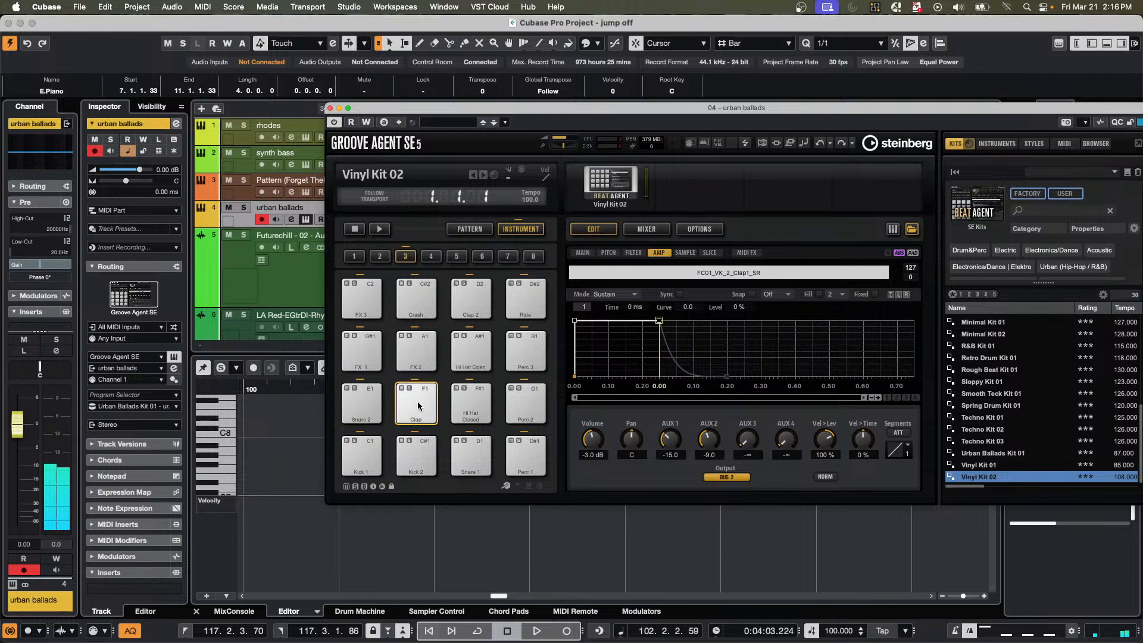
drag(686, 439, 673, 423)
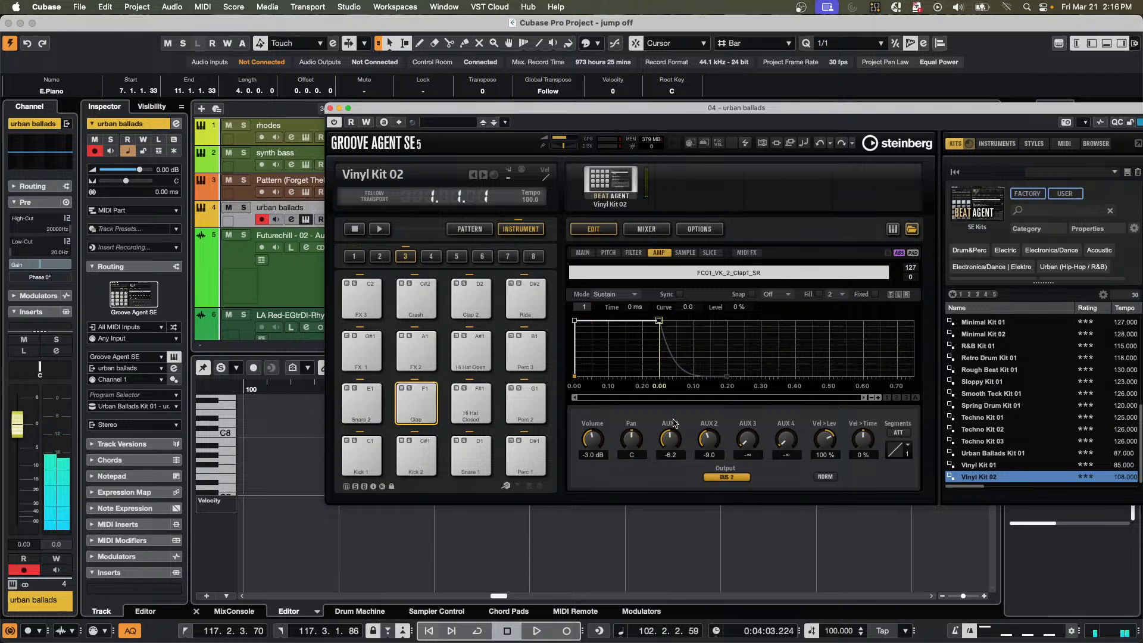
click(466, 452)
drag(677, 450, 670, 482)
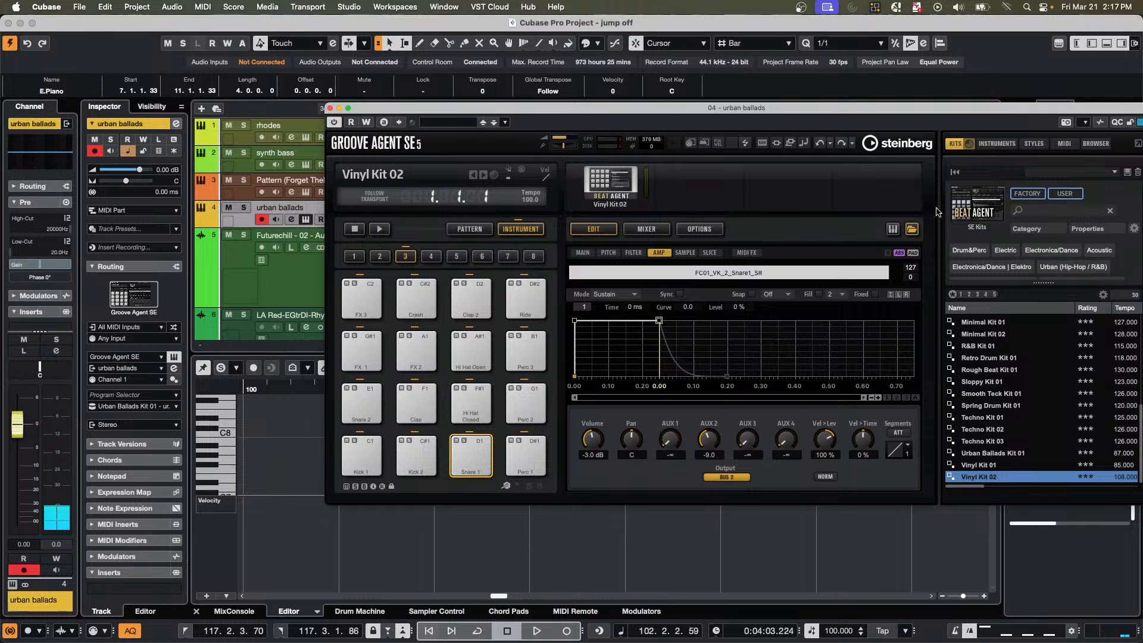
Load Ambient Kit 1 and then Electro Pop Kit 1 from the Allen Morgan Signature Drums library, and close Groove Agent SE.
click(977, 206)
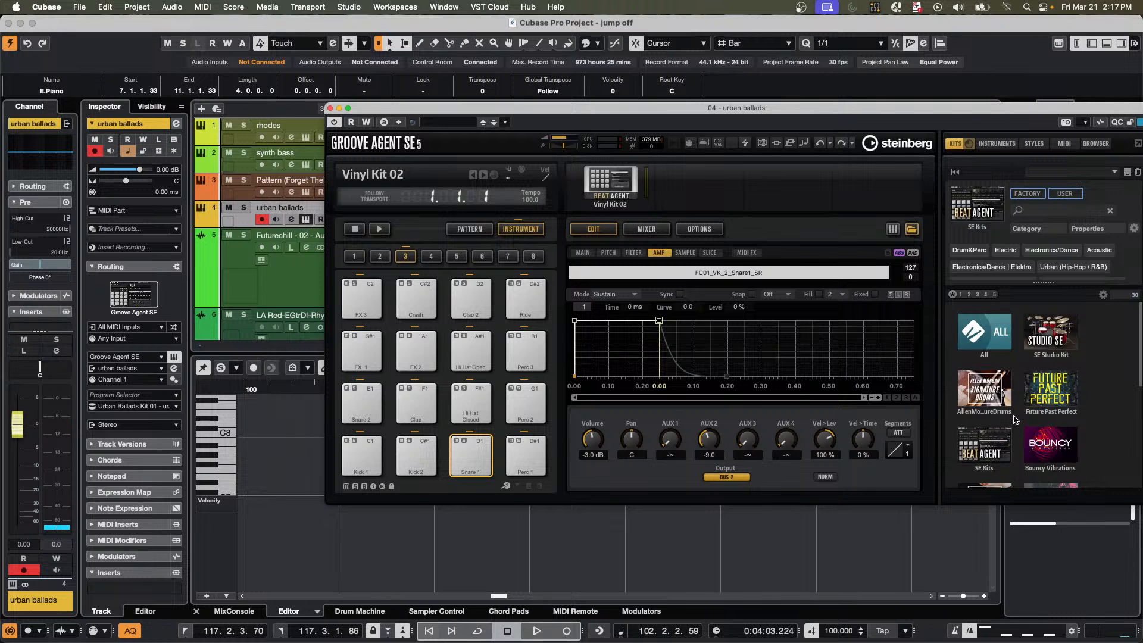
scroll(1015, 419, down, 4)
scroll(1015, 419, down, 2)
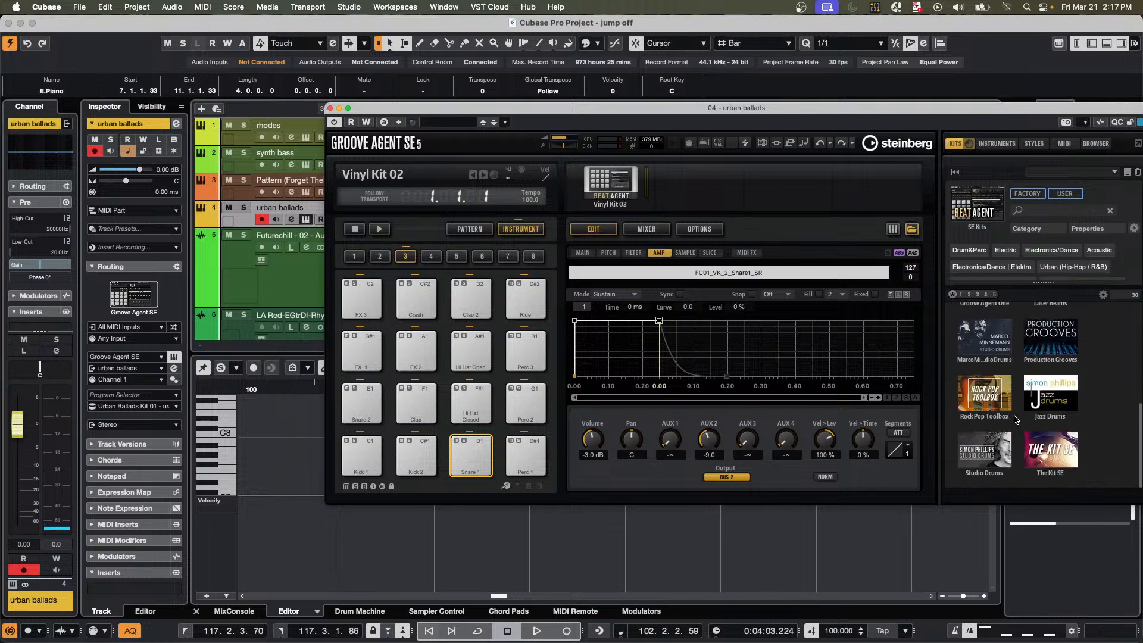
scroll(1016, 420, up, 1)
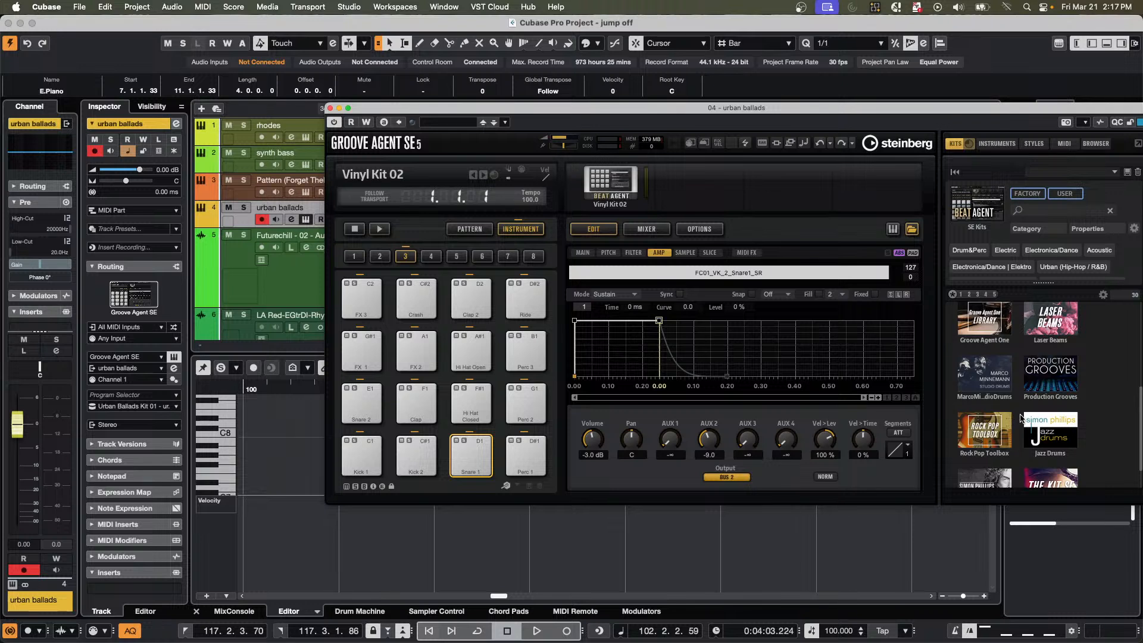
scroll(1021, 418, up, 2)
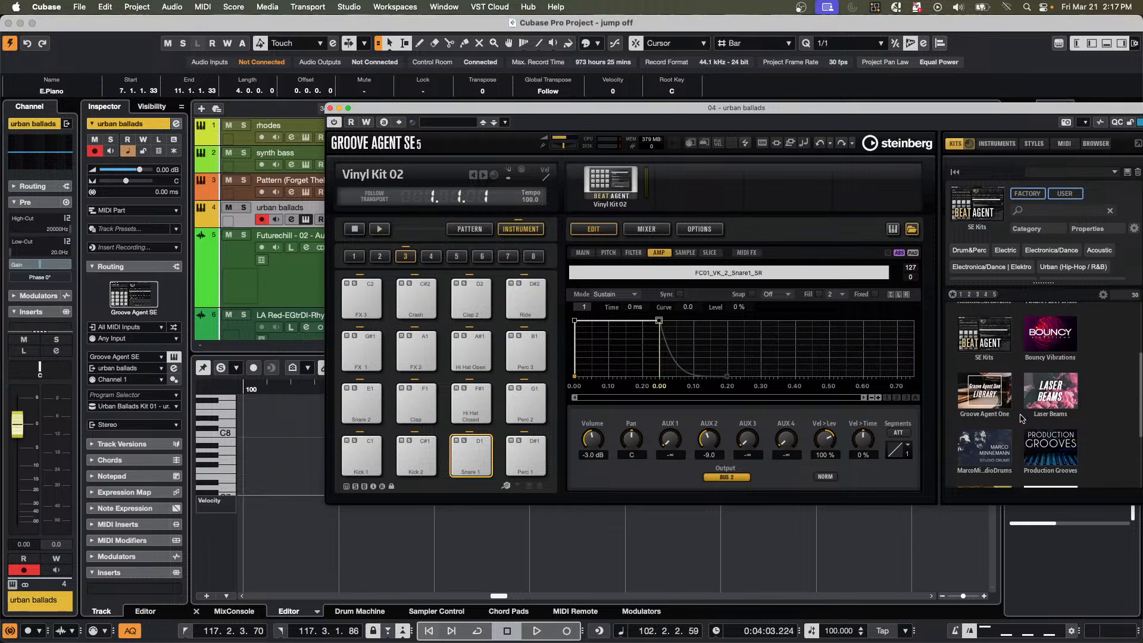
scroll(1021, 418, up, 1)
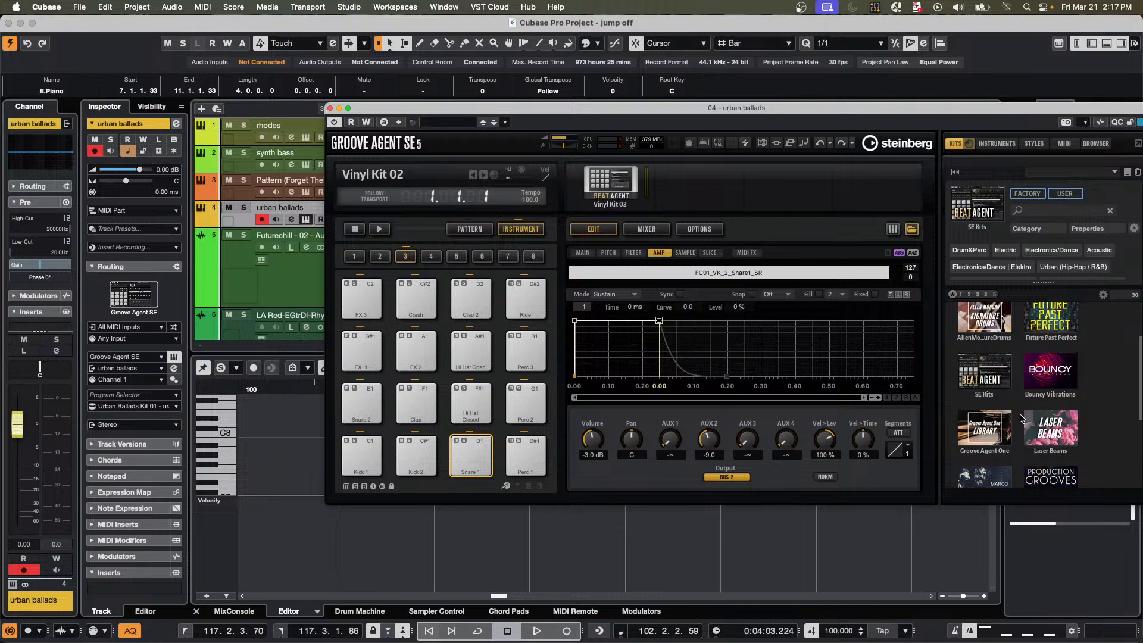
scroll(999, 398, up, 2)
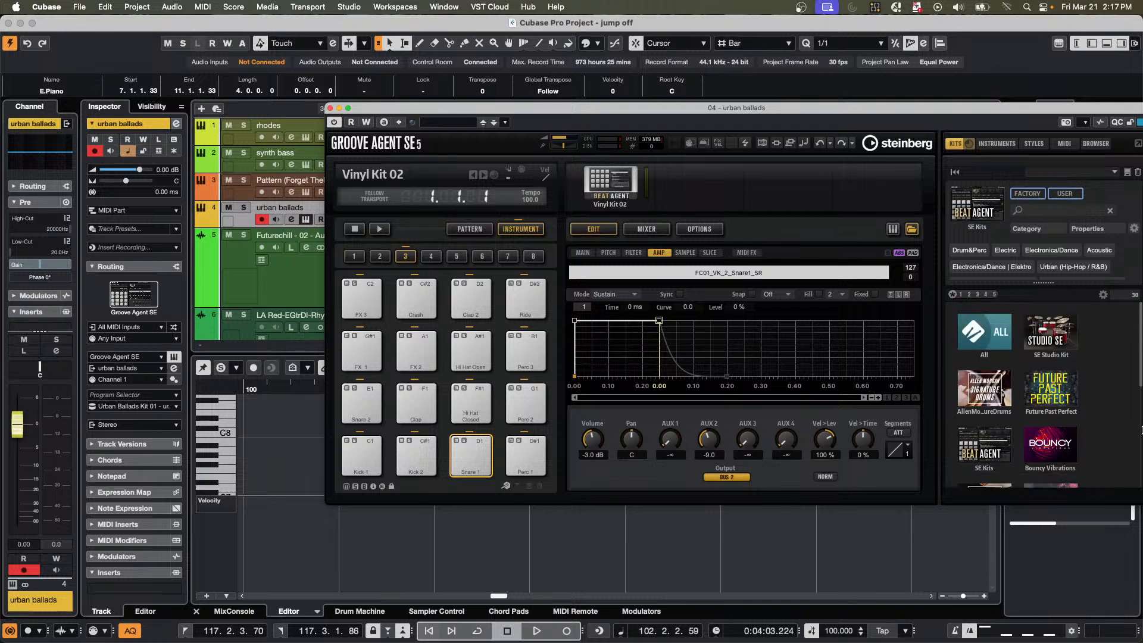
click(983, 391)
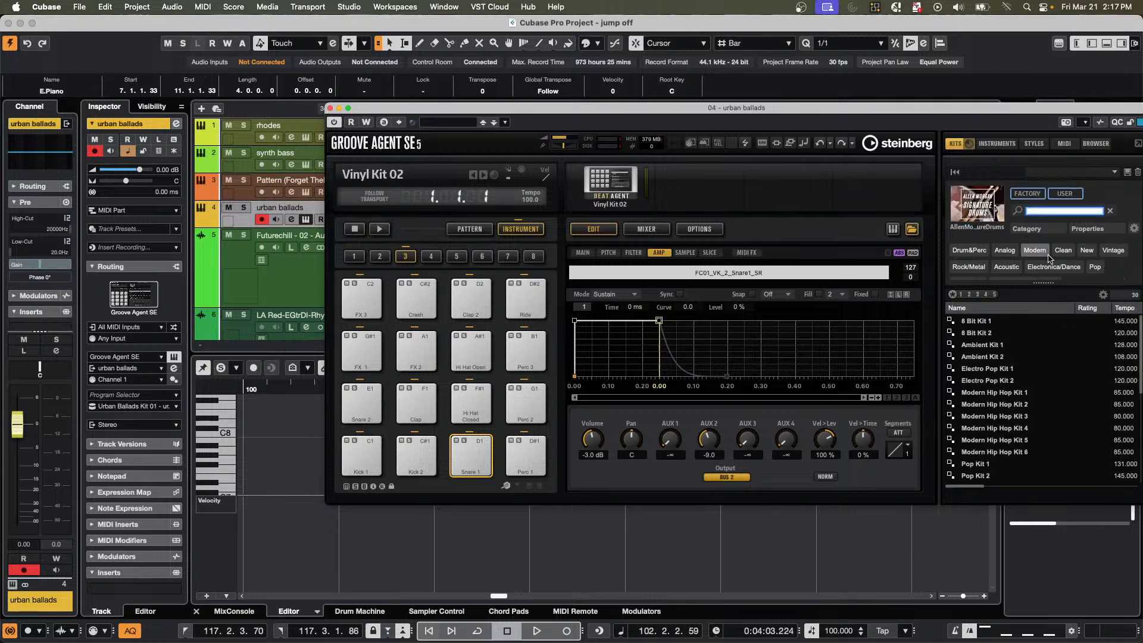
double_click(1000, 346)
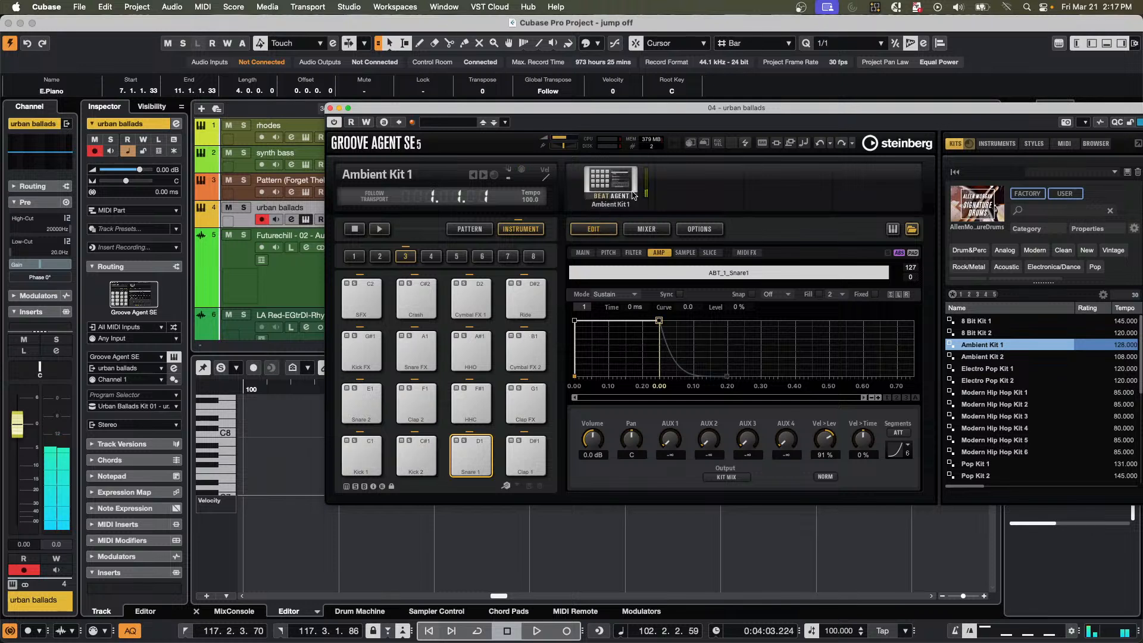
click(992, 372)
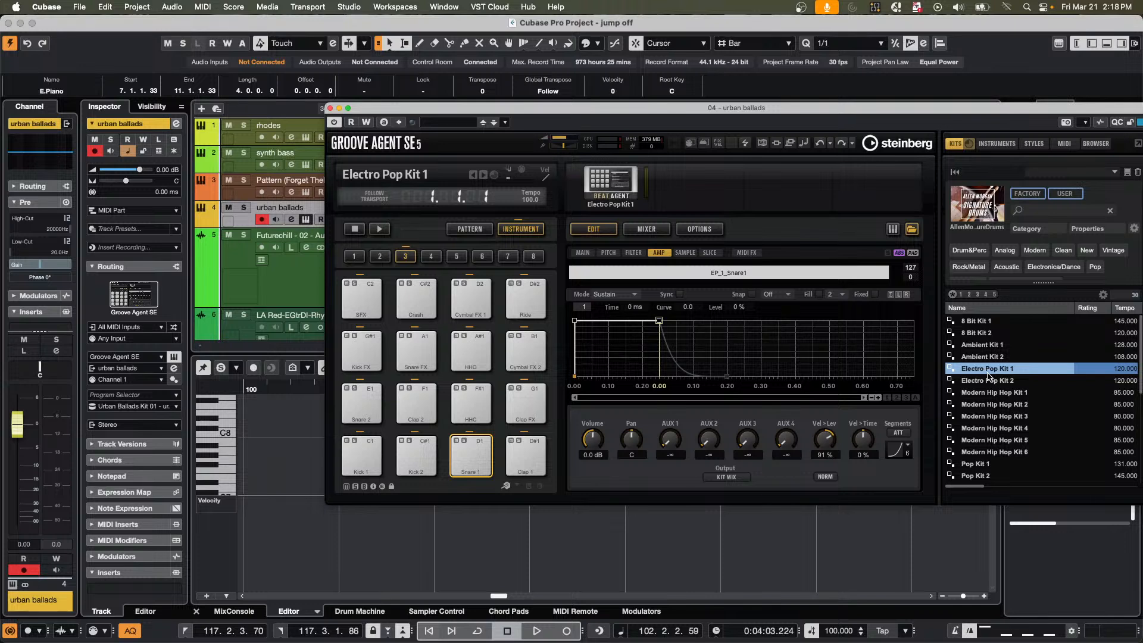
click(330, 108)
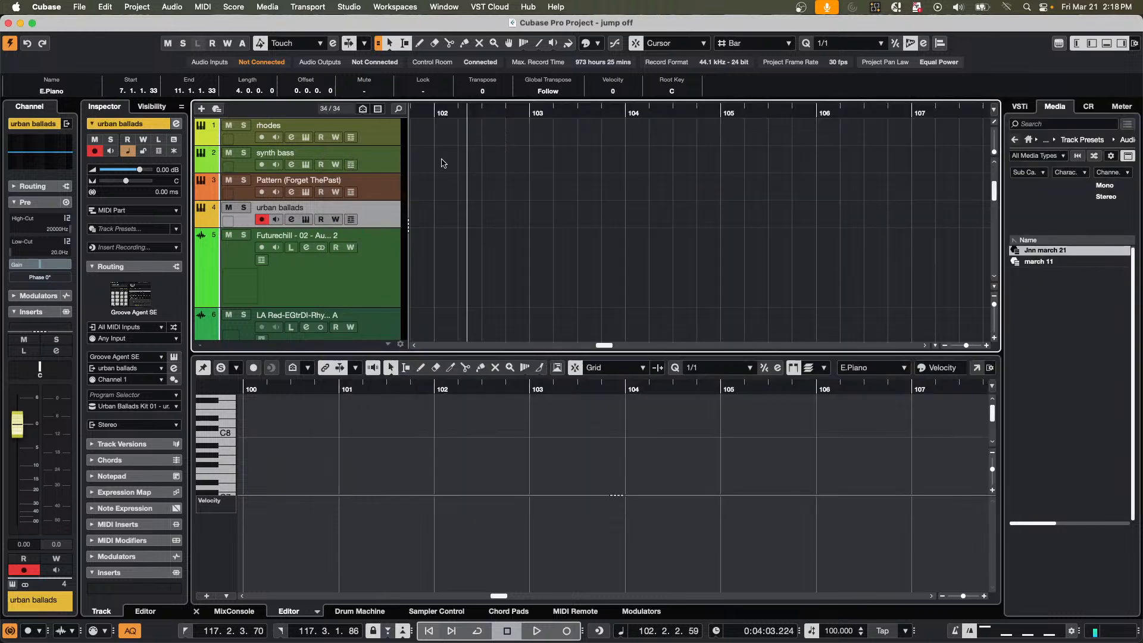
Create a one-bar part at bar 54 on the Pattern (Forget ThePast) track and open it in the Drum Editor.
click(384, 189)
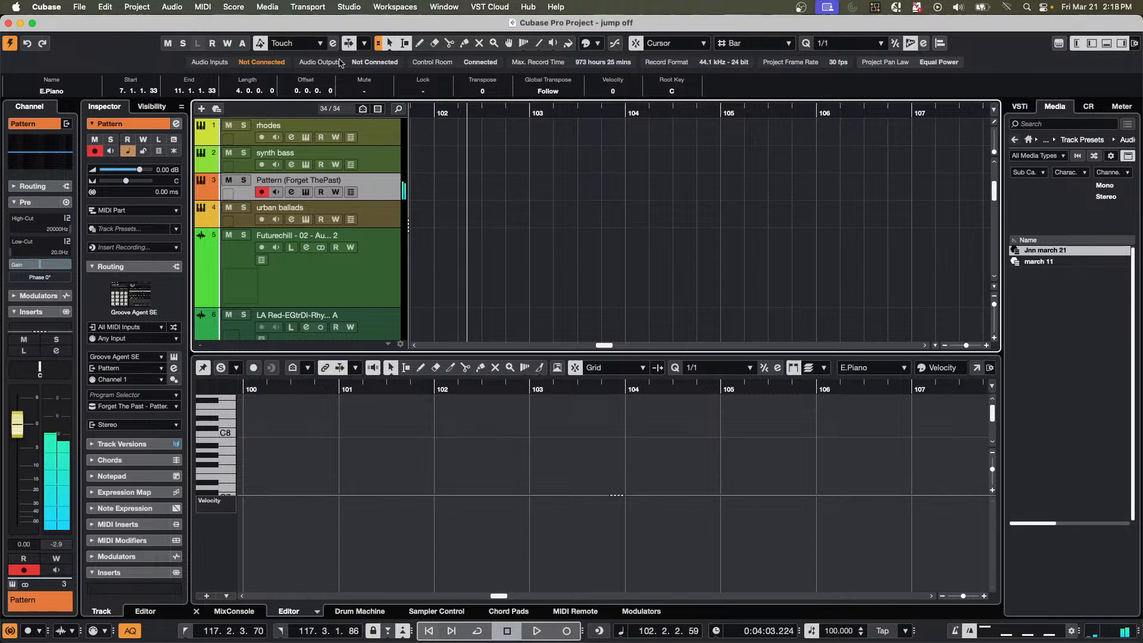
drag(424, 113, 309, 113)
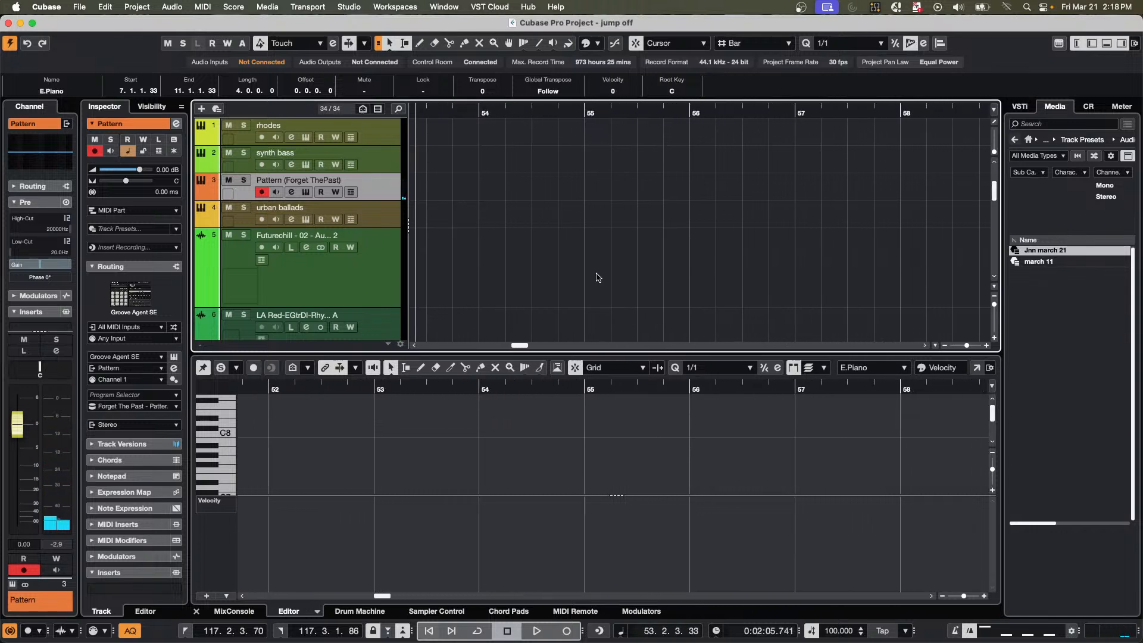
double_click(523, 194)
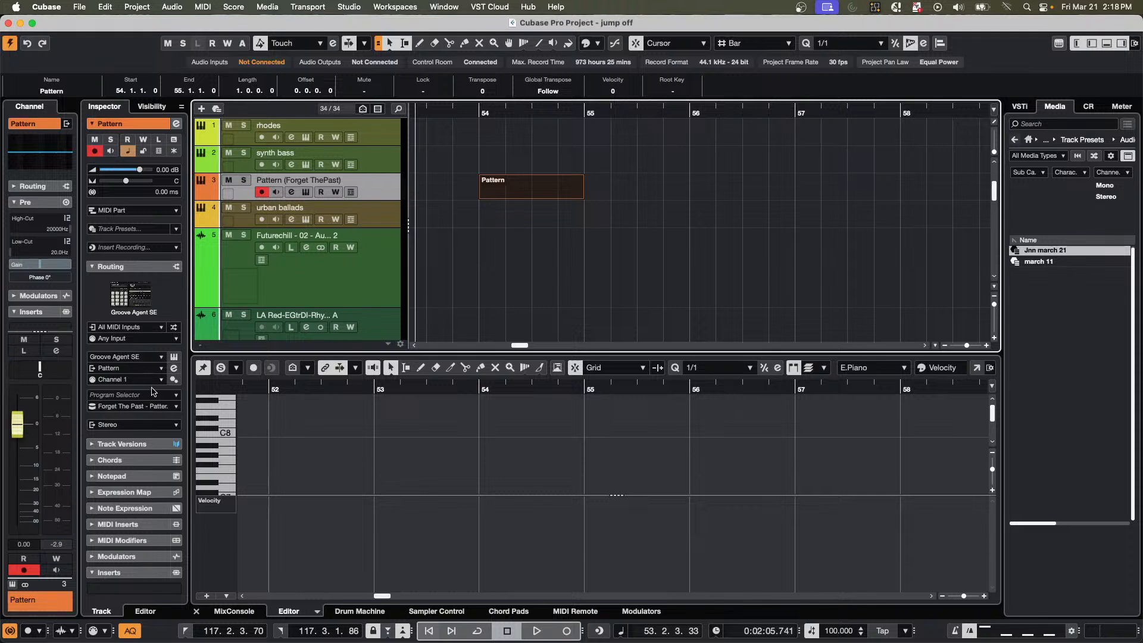
click(127, 410)
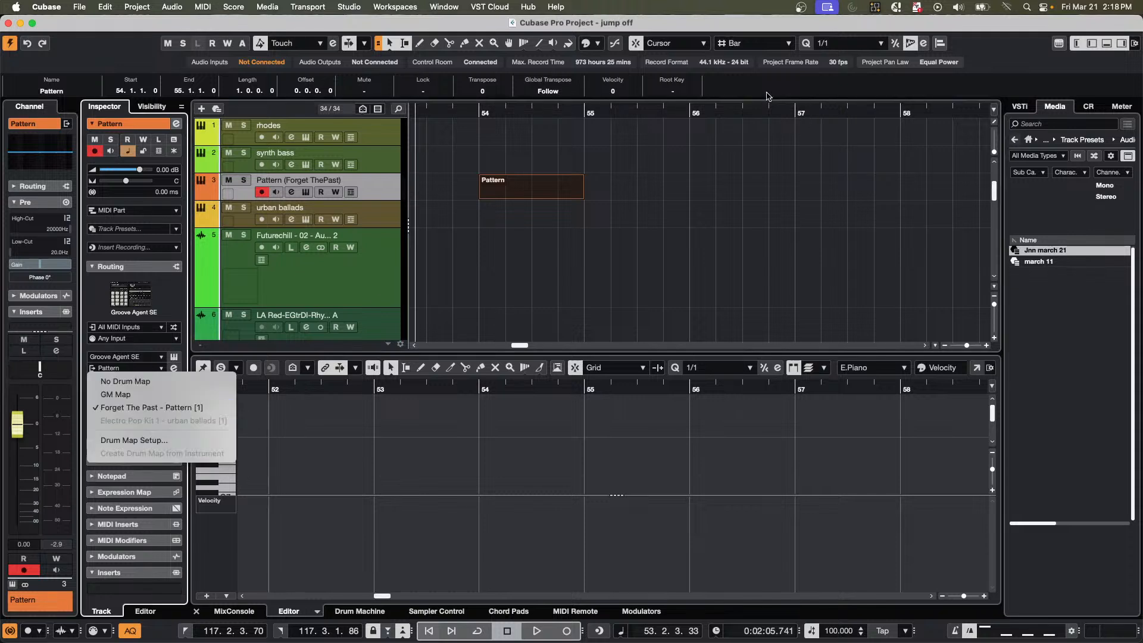
click(525, 195)
click(524, 195)
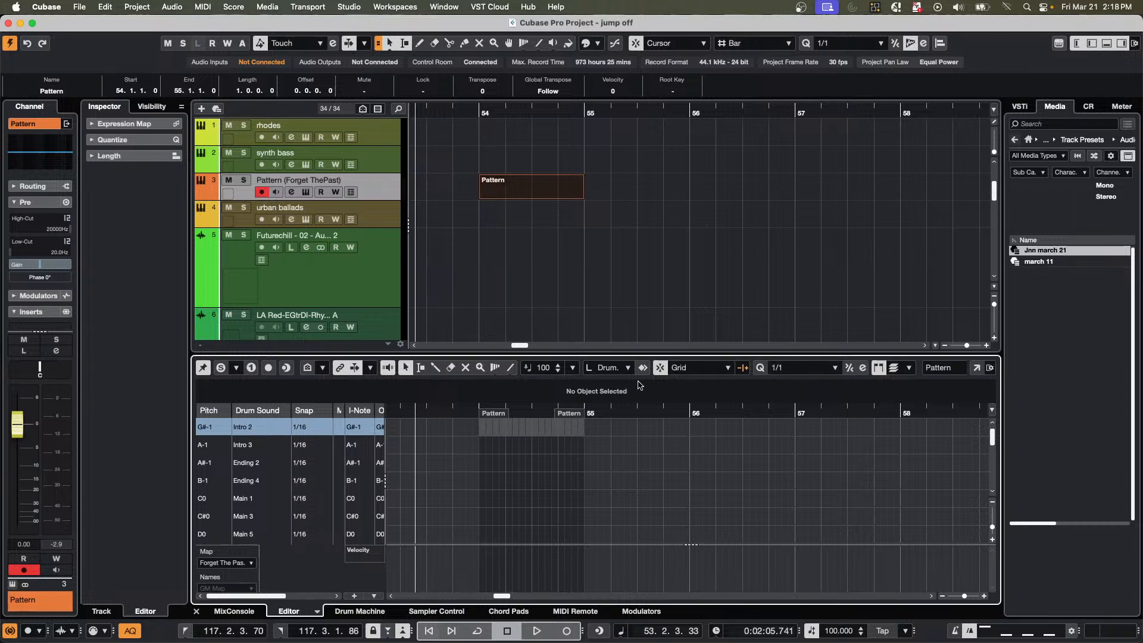
Set the quantize value to 1/4 Triplet and draw a single Kick hit at the start of bar 54.
click(784, 373)
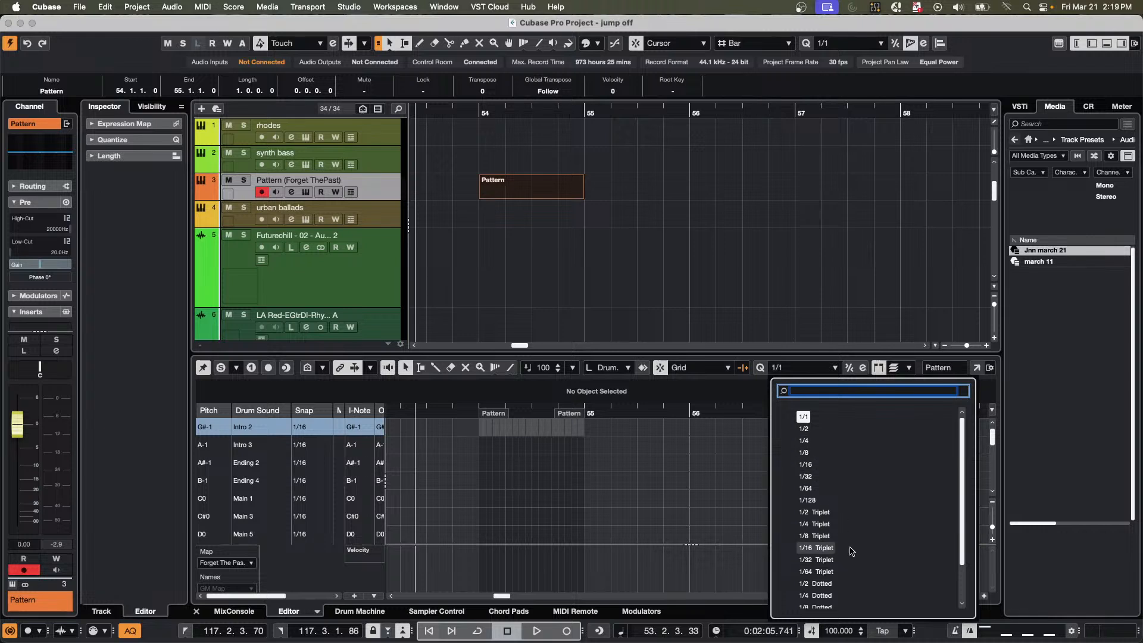
click(816, 524)
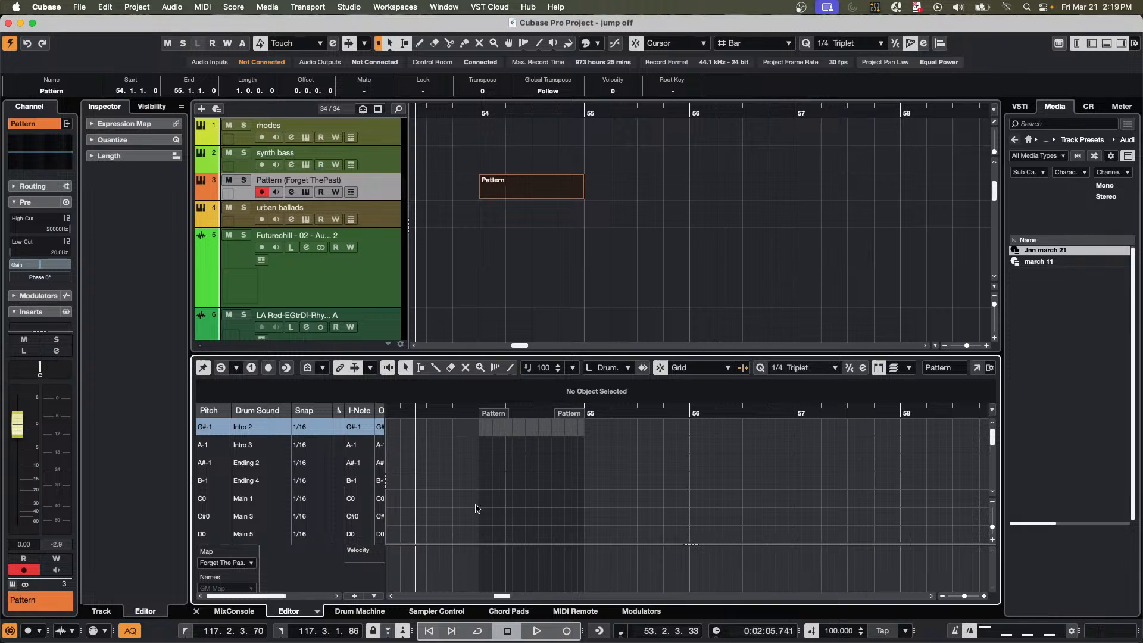
scroll(280, 488, down, 5)
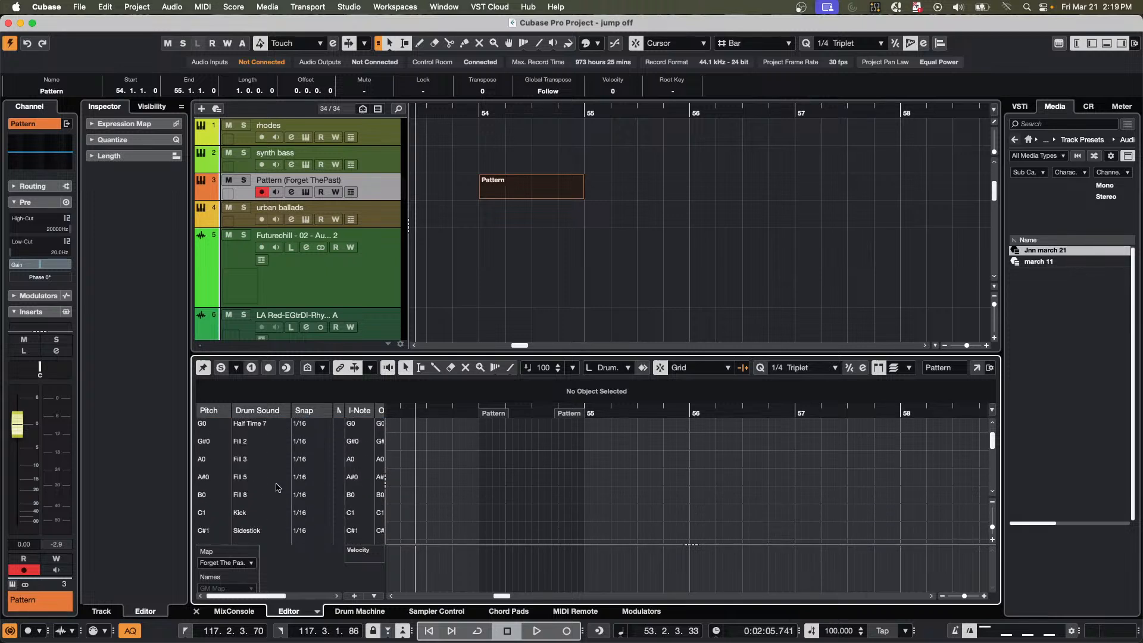
right_click(491, 471)
click(519, 472)
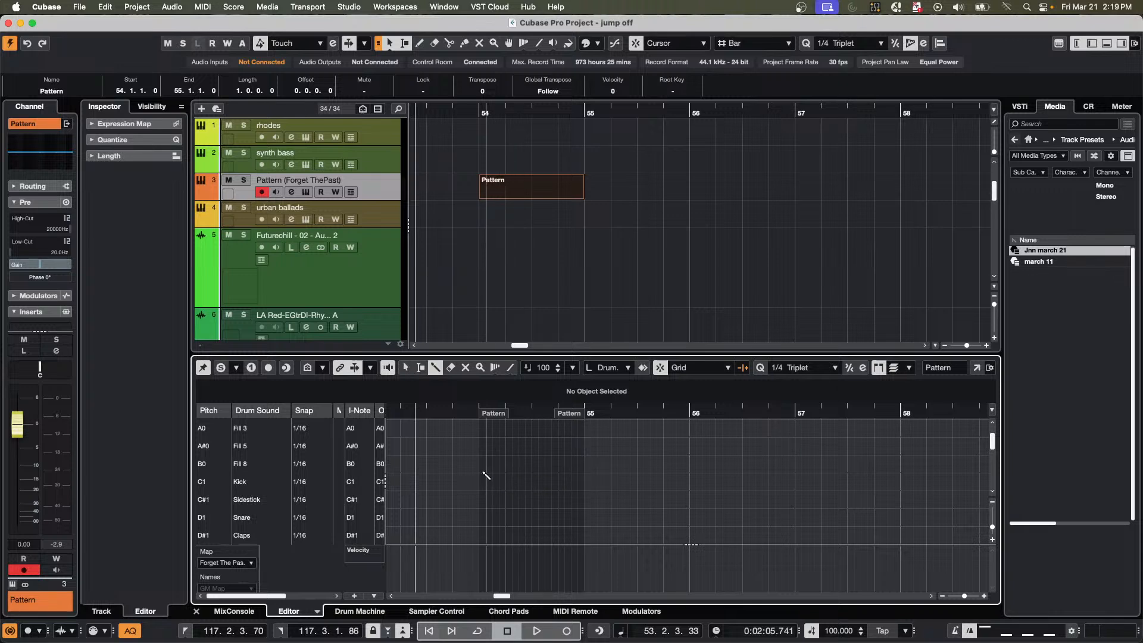
click(486, 481)
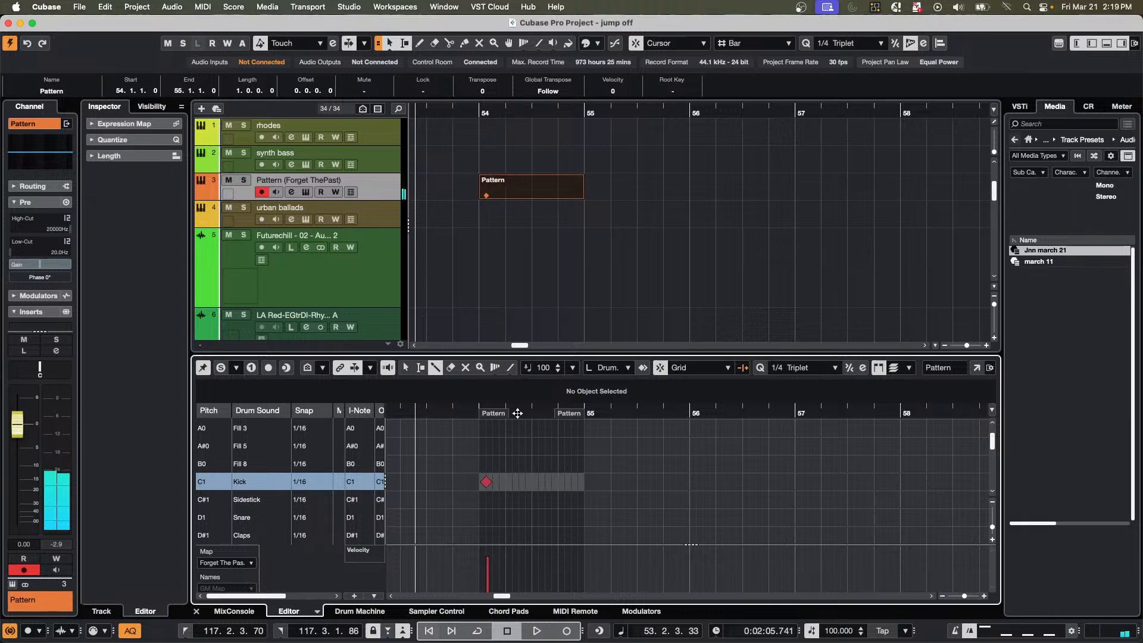
drag(518, 413, 479, 488)
click(489, 482)
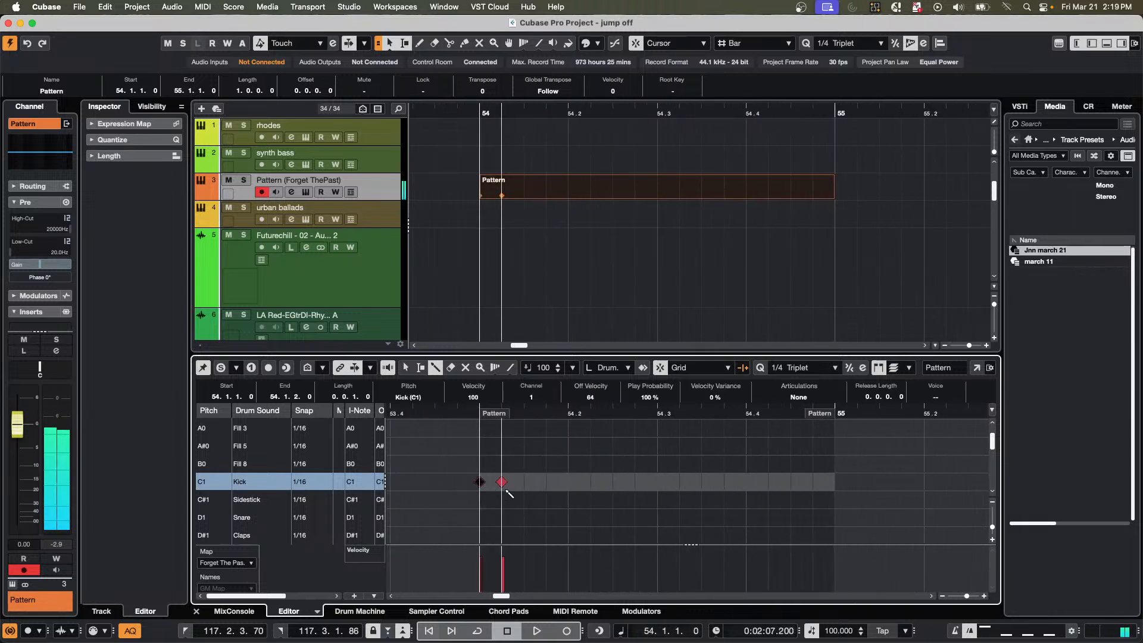
click(502, 482)
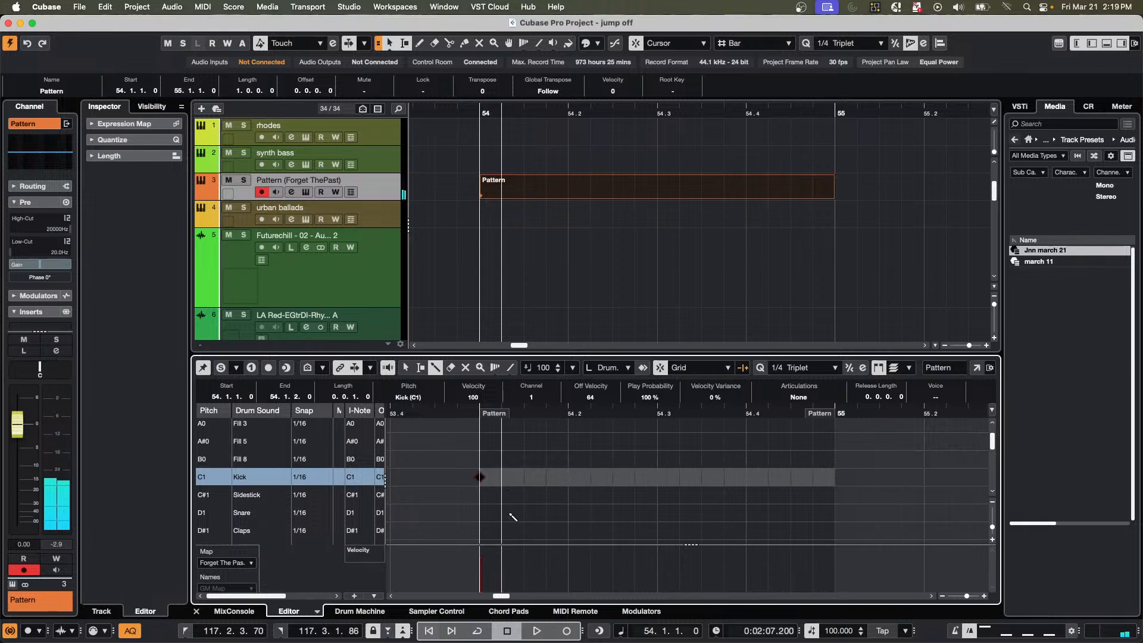
Add a Tom C hit on the third sixteenth of bar 54 and a Tom D hit on the fourth.
scroll(512, 509, down, 2)
scroll(515, 511, down, 1)
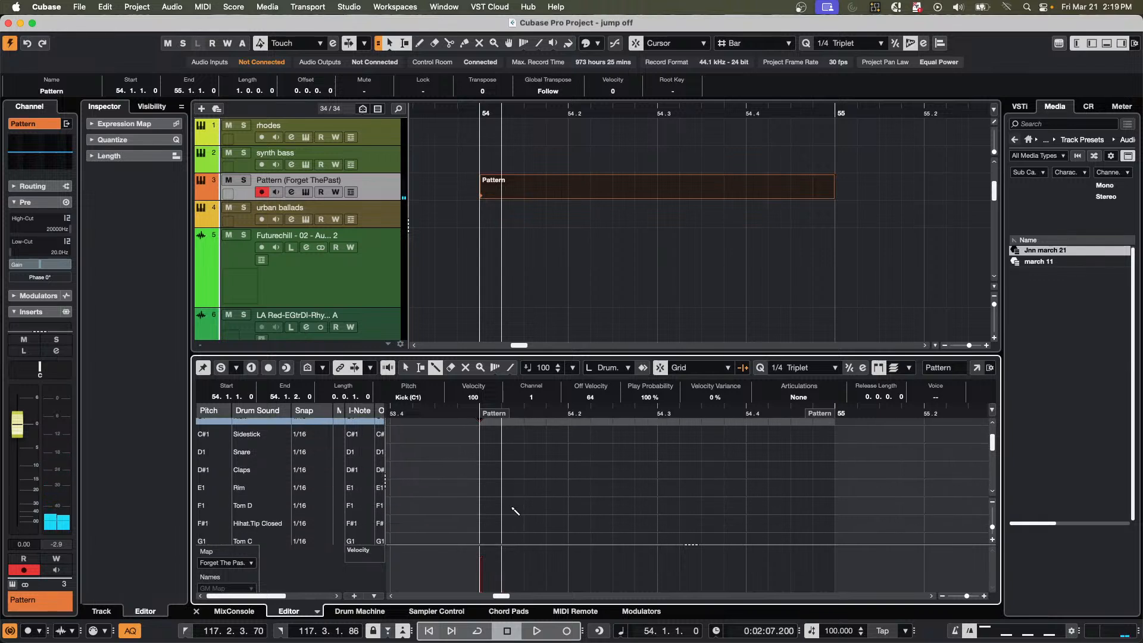
click(523, 539)
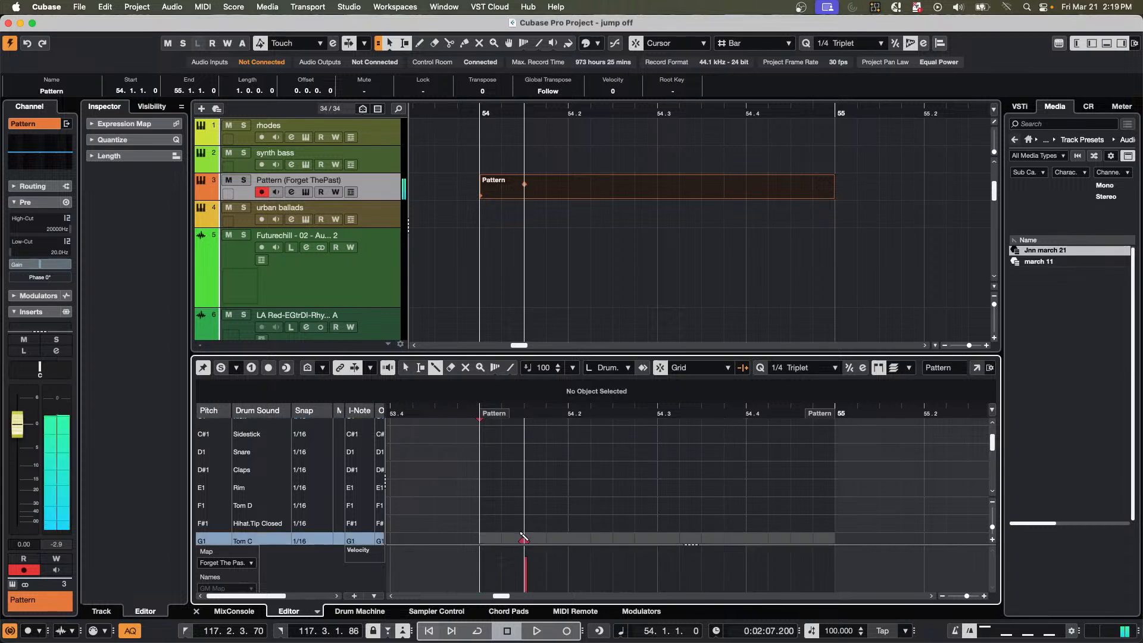
click(551, 488)
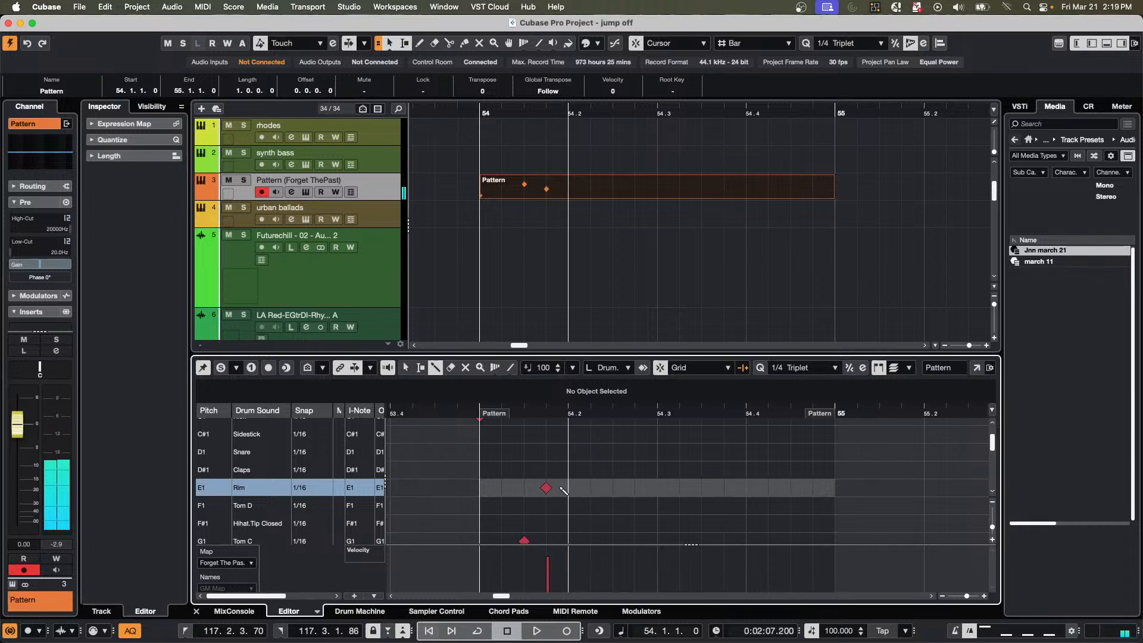
drag(546, 488, 547, 505)
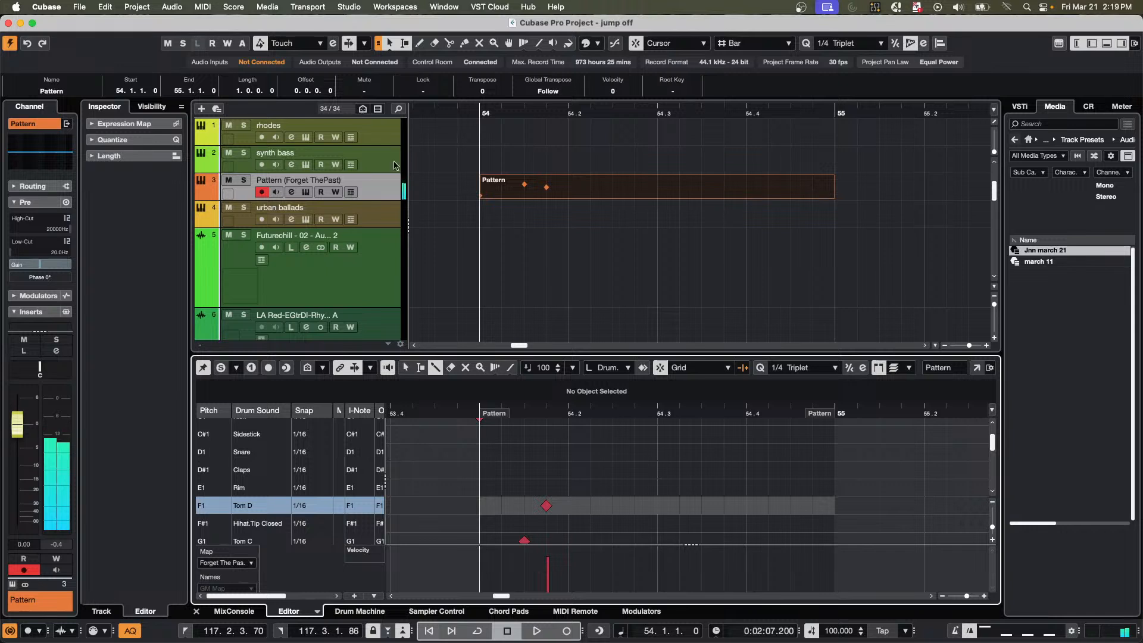
Solo the Pattern track and play back the drum part from just before bar 54.
drag(508, 112, 425, 109)
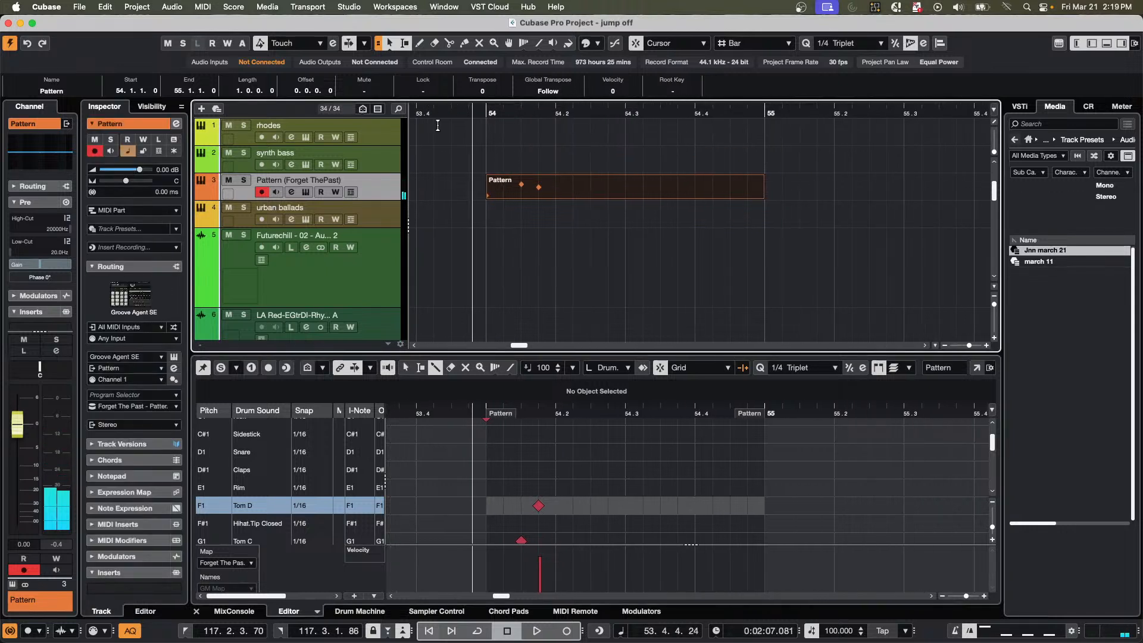
key(space)
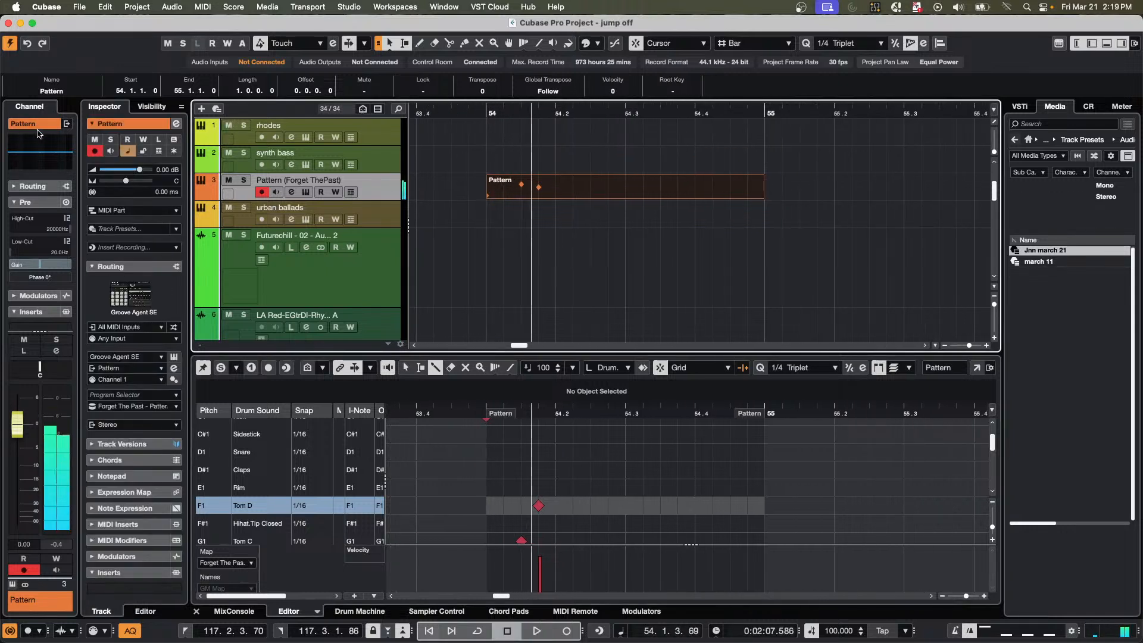
click(244, 180)
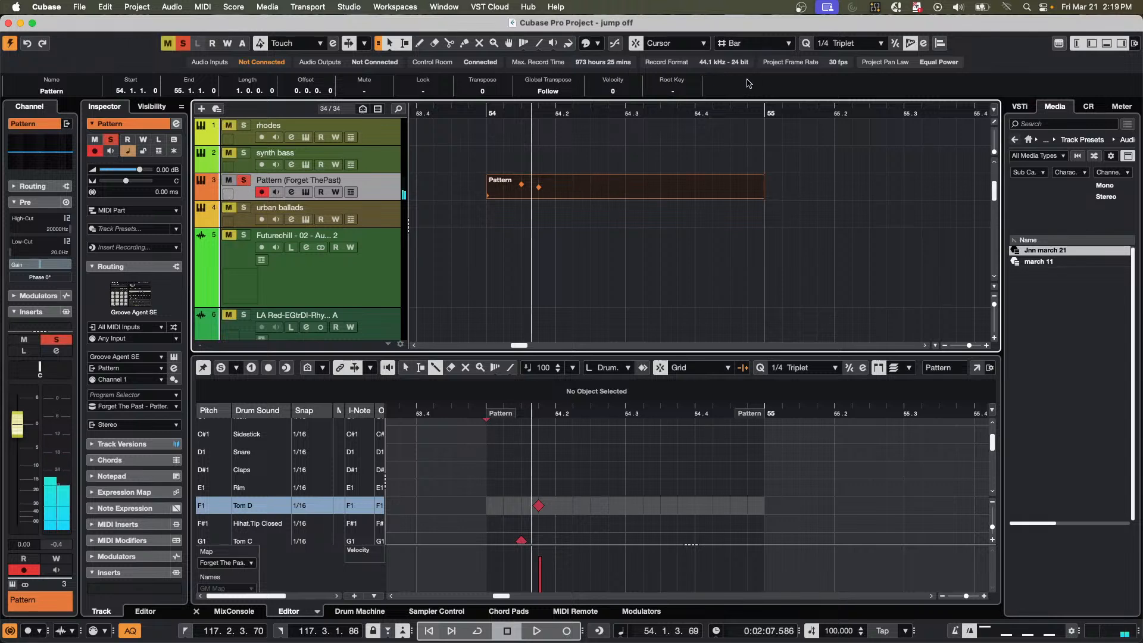
click(476, 111)
key(space)
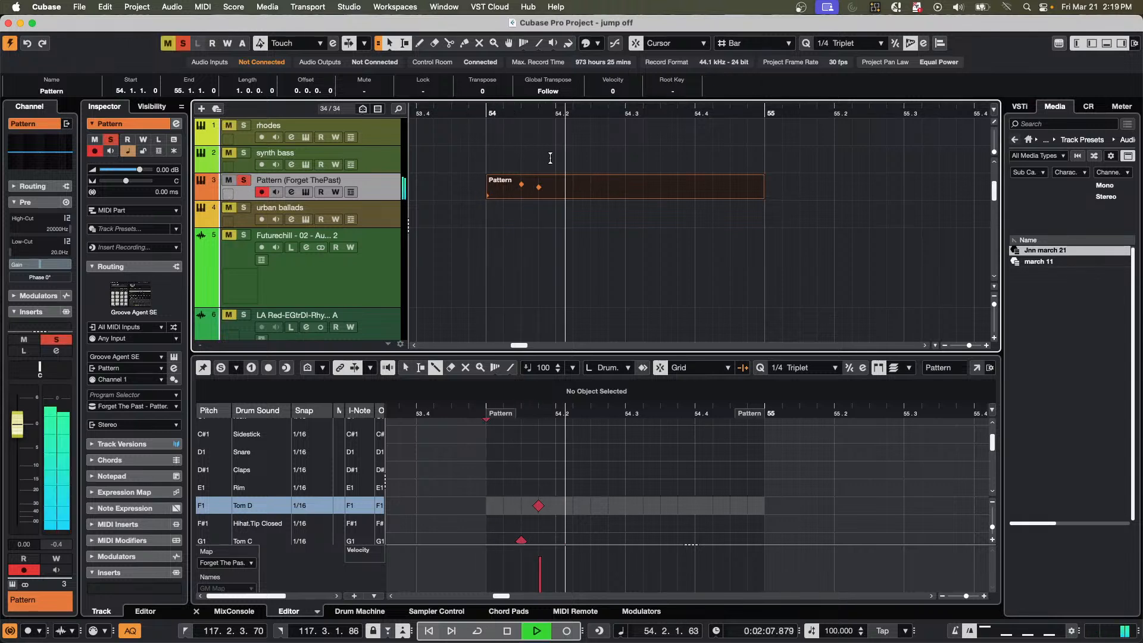
key(space)
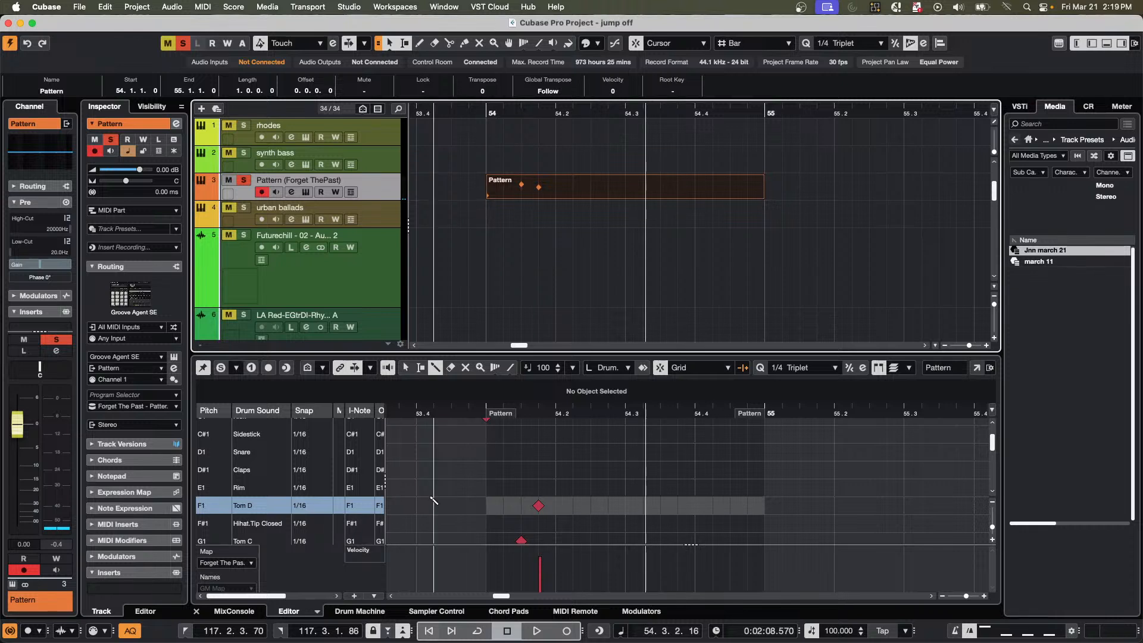
Set the drum map snap value of both Tom D and Hihat.Pedal to 1/4 Triplet.
click(312, 511)
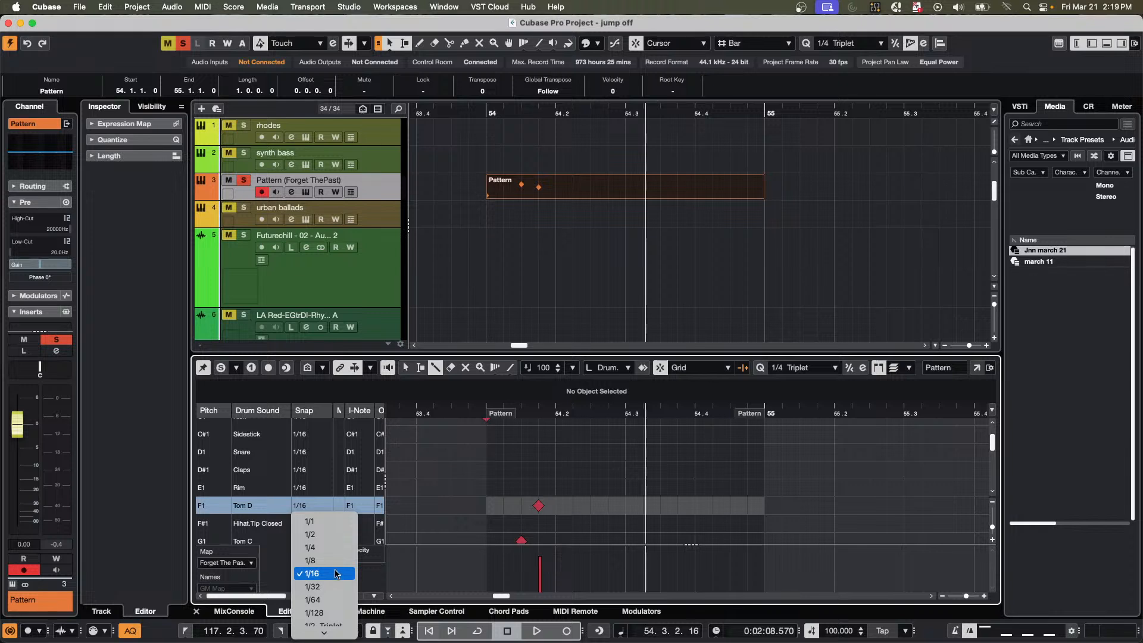
mouse_move(328, 632)
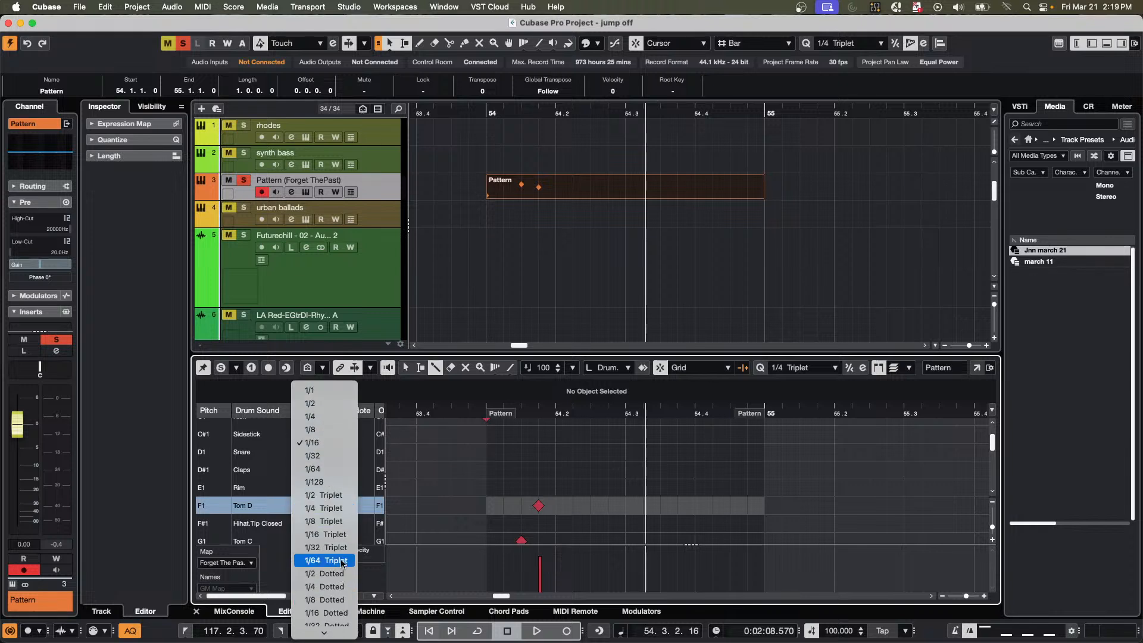
click(326, 508)
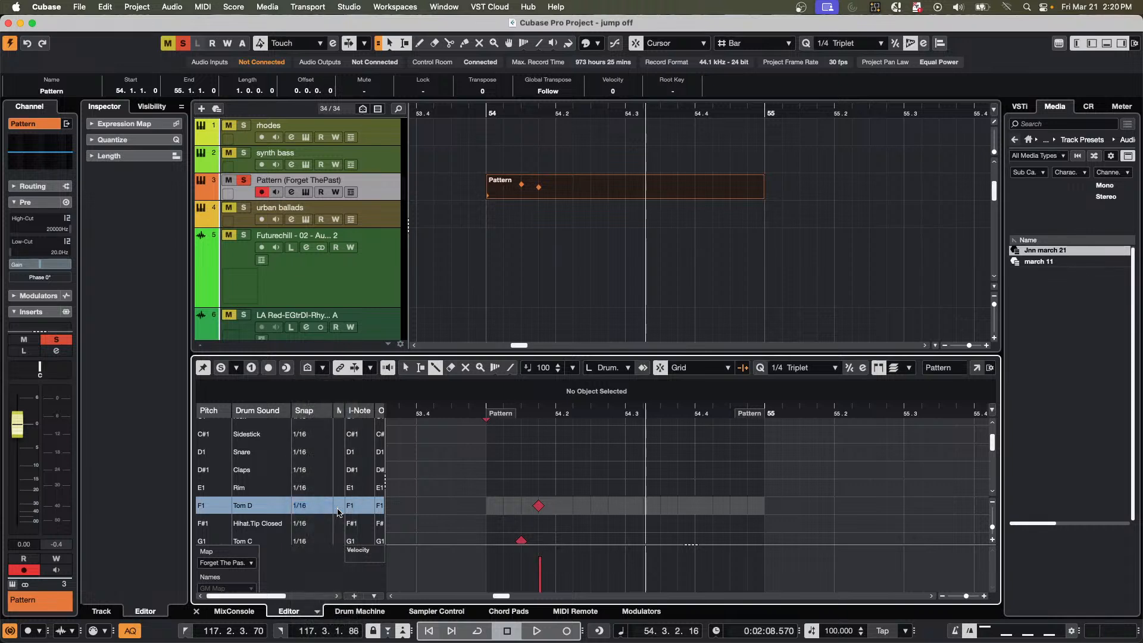
scroll(328, 510, down, 3)
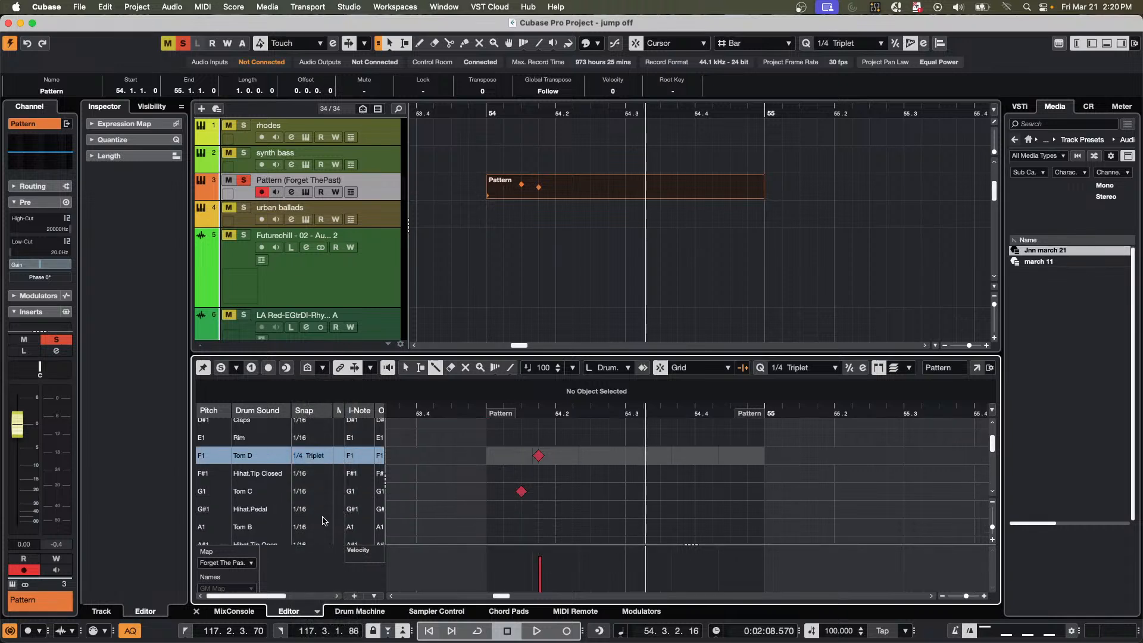
click(315, 516)
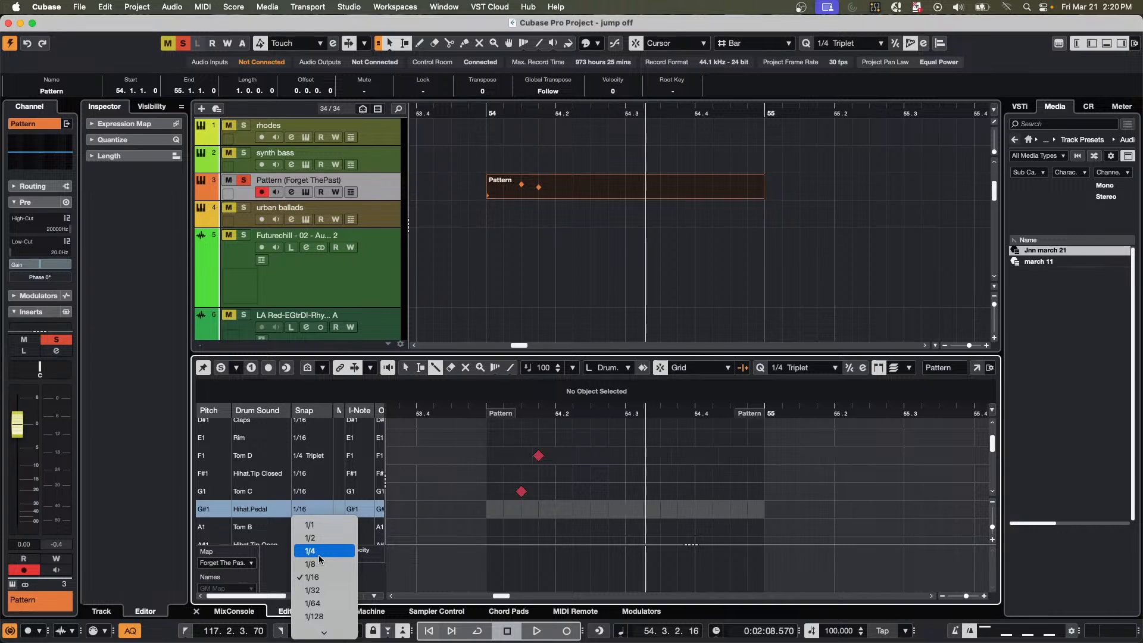
mouse_move(324, 632)
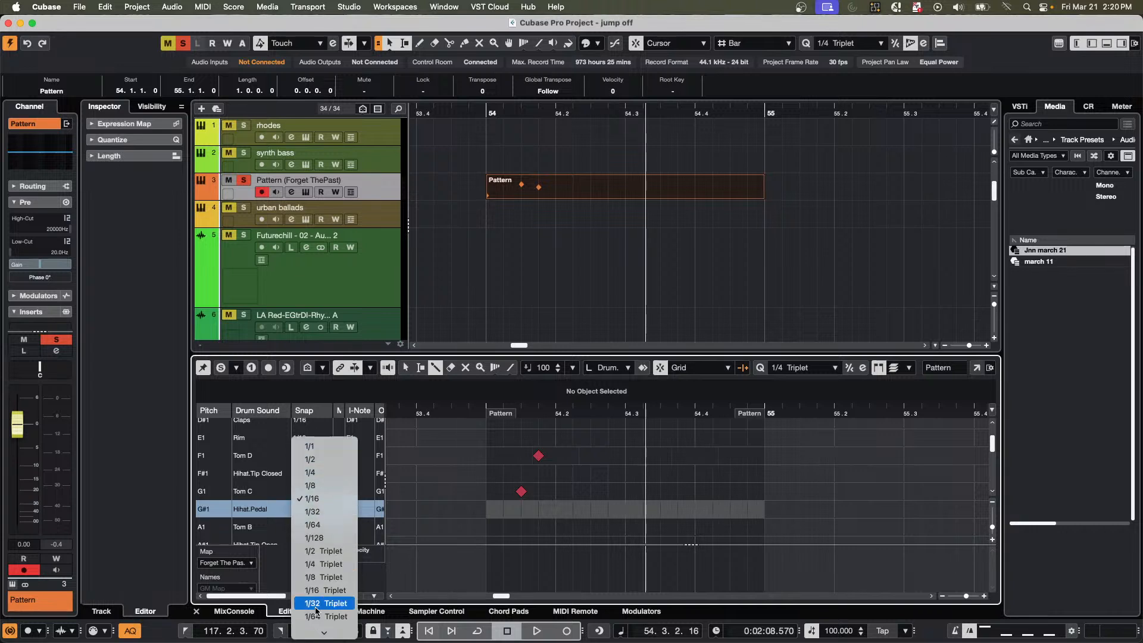
click(347, 560)
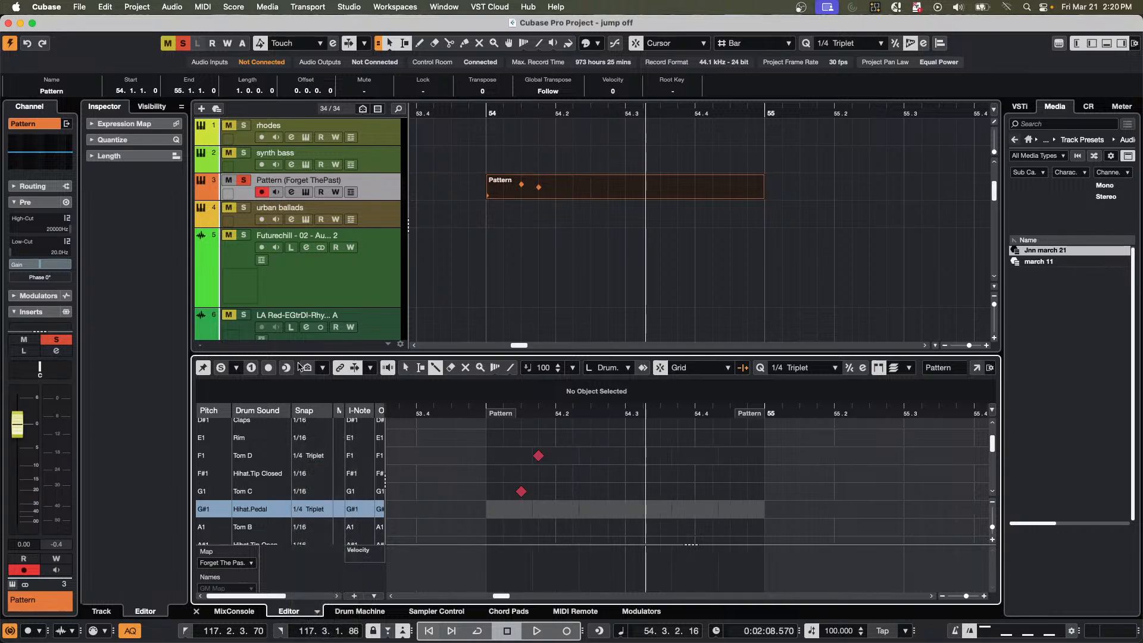
Check the Solo Editor Mode options and switch the drum list's visibility to Show Drum Sounds in use by Instrument.
click(237, 368)
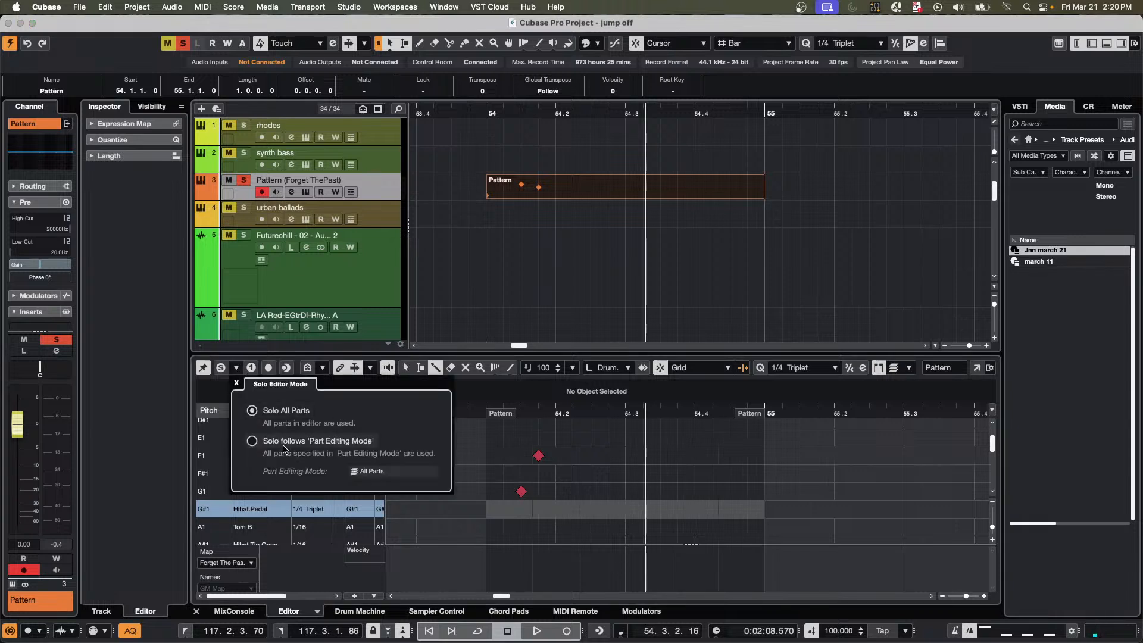
click(322, 369)
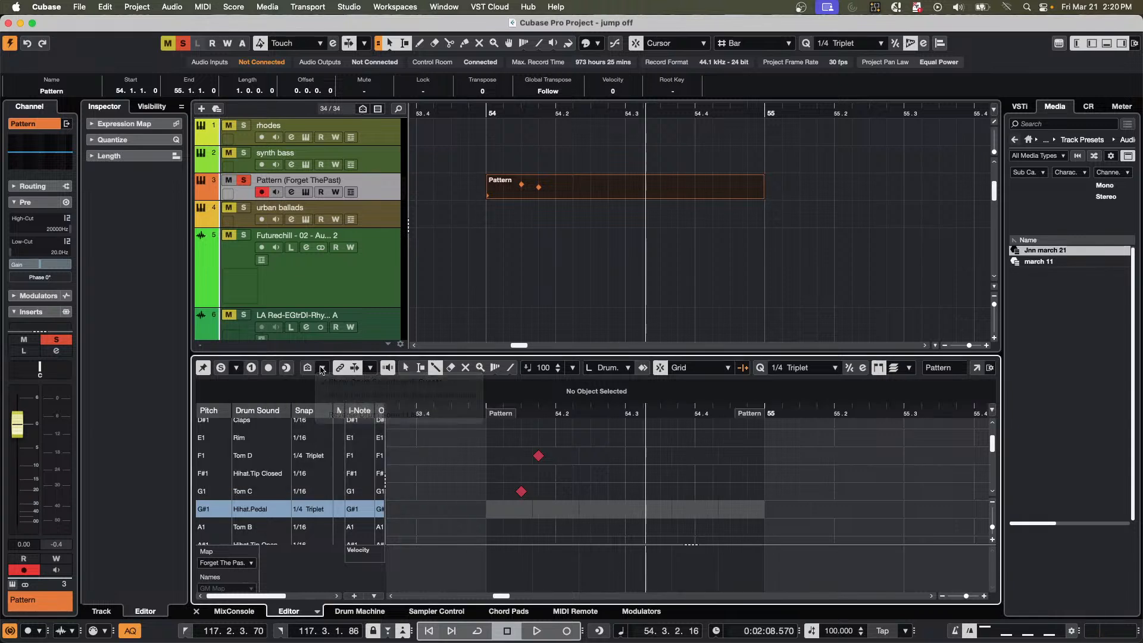
click(322, 369)
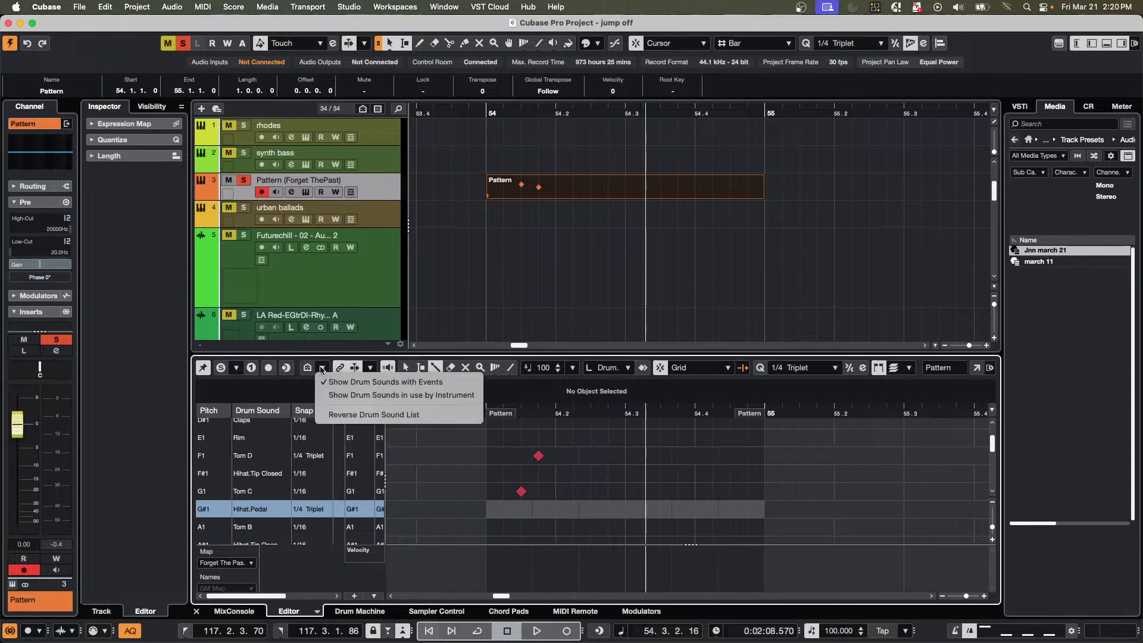
click(349, 396)
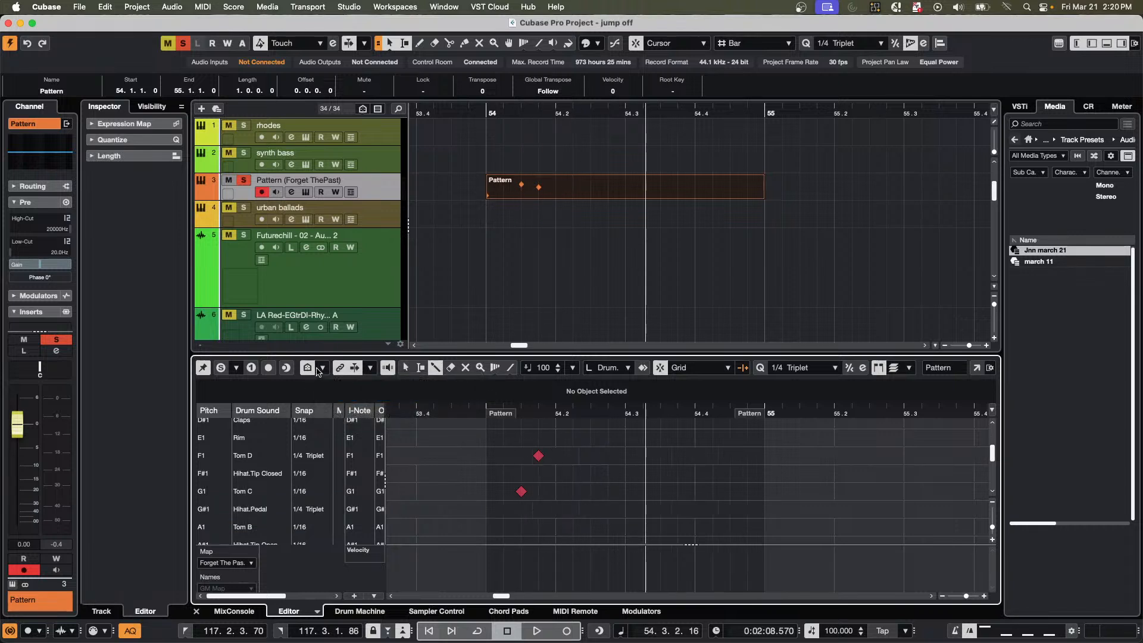
Switch to the Object Selection tool and audition the Tom C and Tom D hits in bar 54.
scroll(473, 438, up, 4)
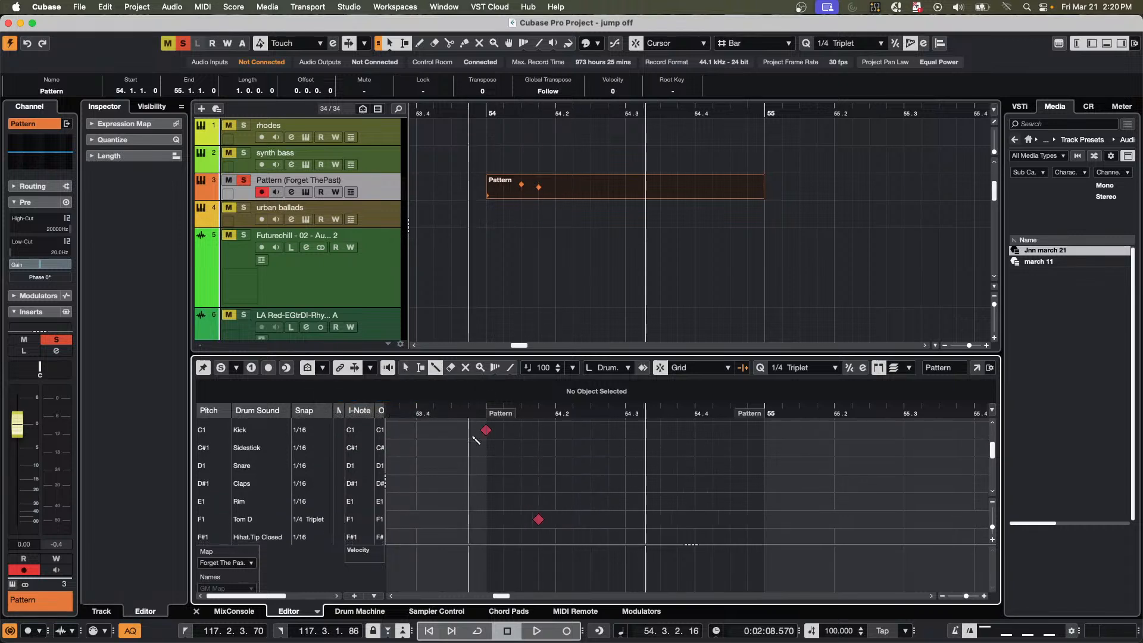
scroll(476, 440, down, 3)
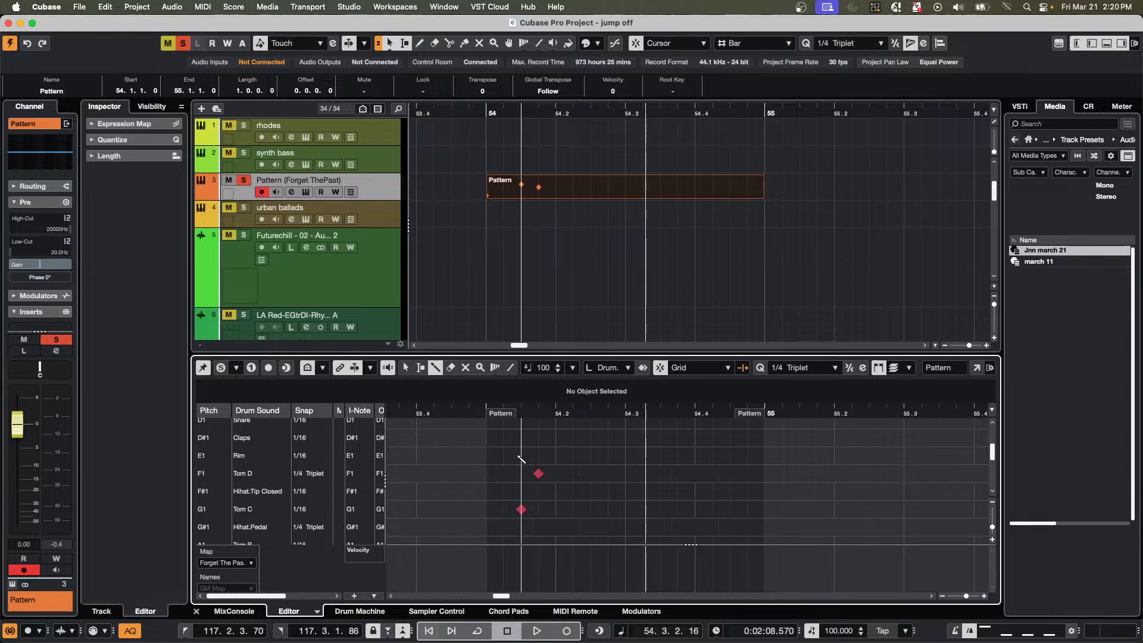
scroll(521, 460, up, 1)
right_click(547, 513)
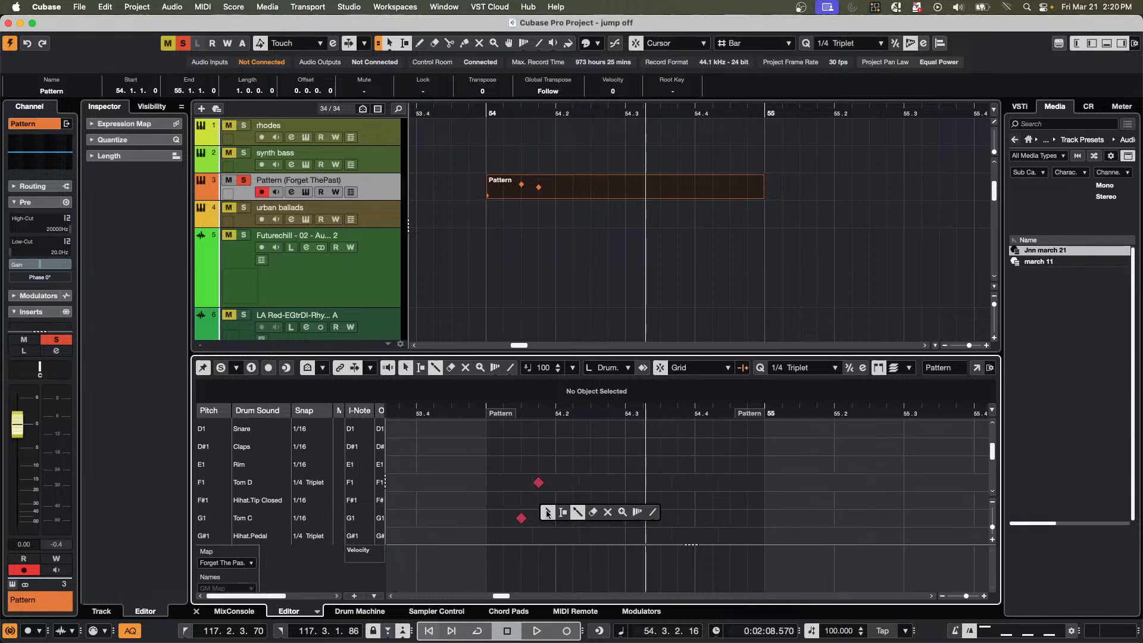
click(547, 513)
click(521, 519)
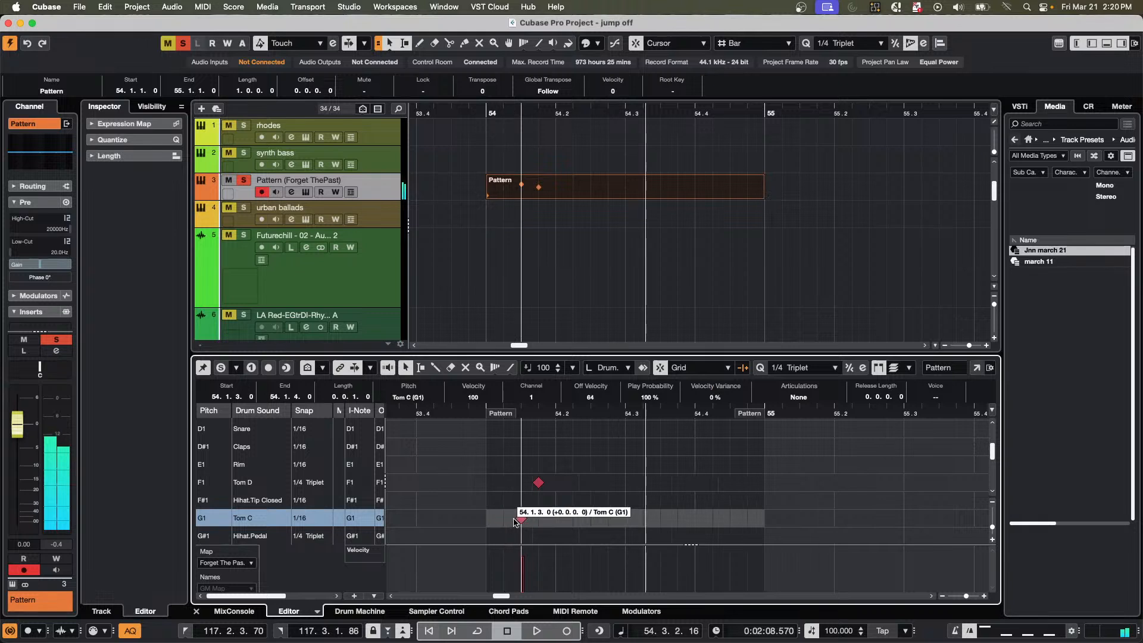
click(542, 482)
Play back the drum part from around the start of bar 54 and stop after its second beat.
scroll(512, 467, up, 1)
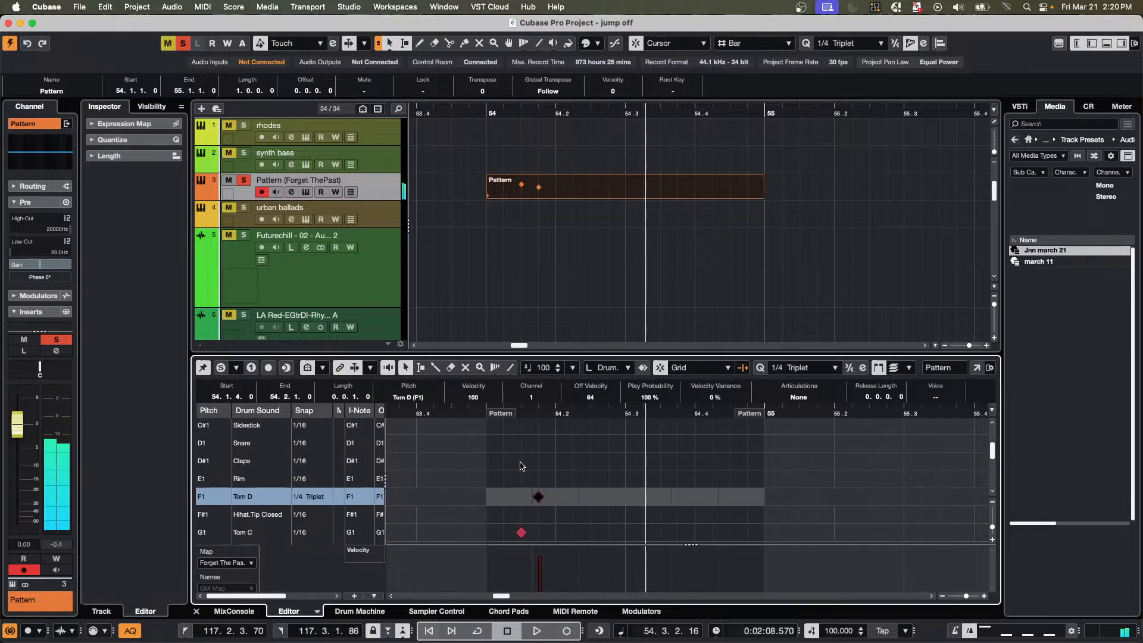
scroll(521, 466, up, 1)
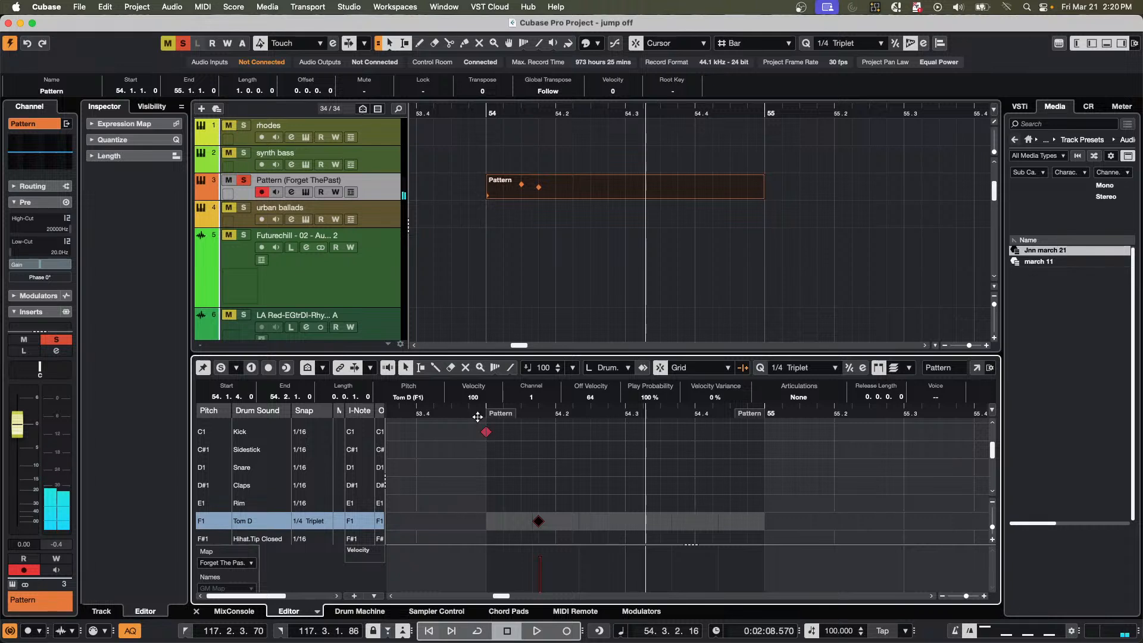
drag(478, 417, 499, 436)
key(space)
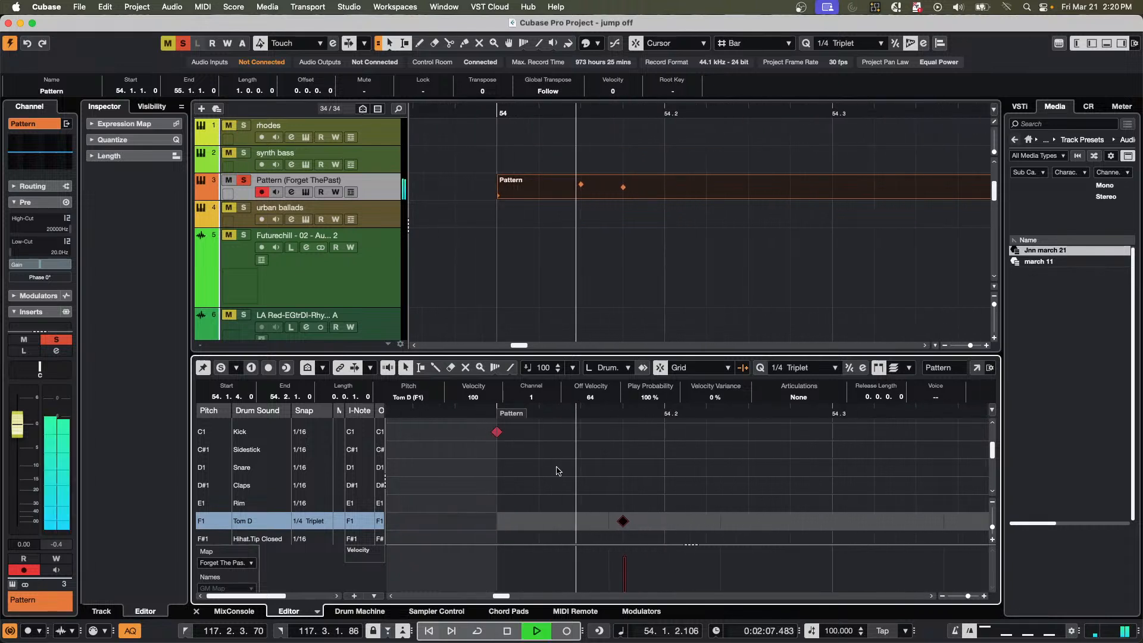
key(space)
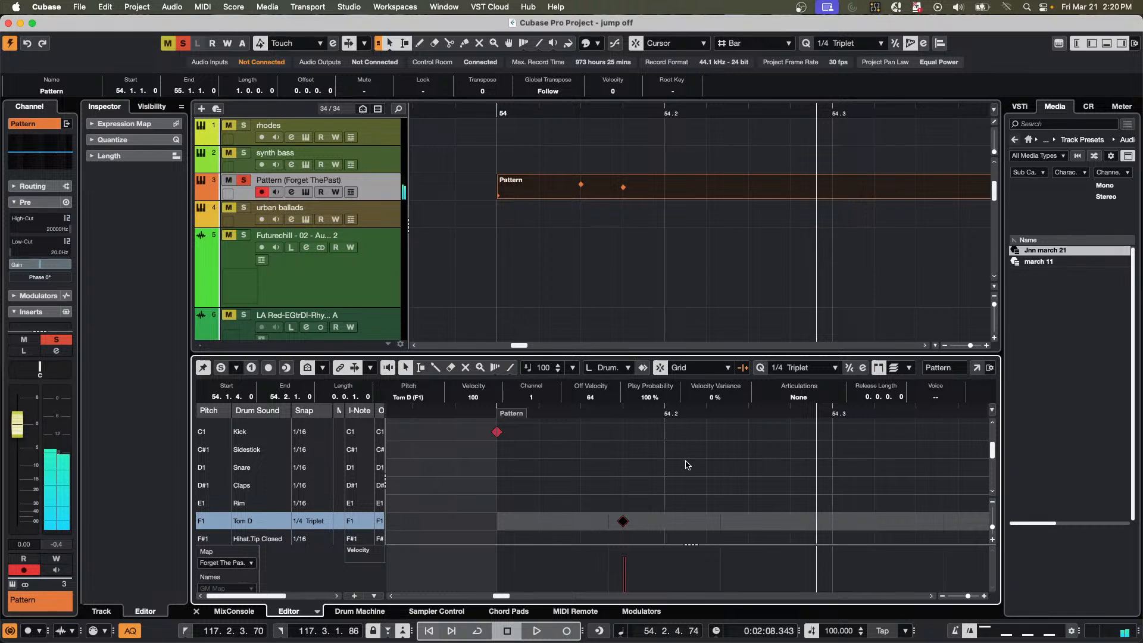
Erase the Pattern part at bar 54 from the Pattern (Forget ThePast) track.
right_click(589, 487)
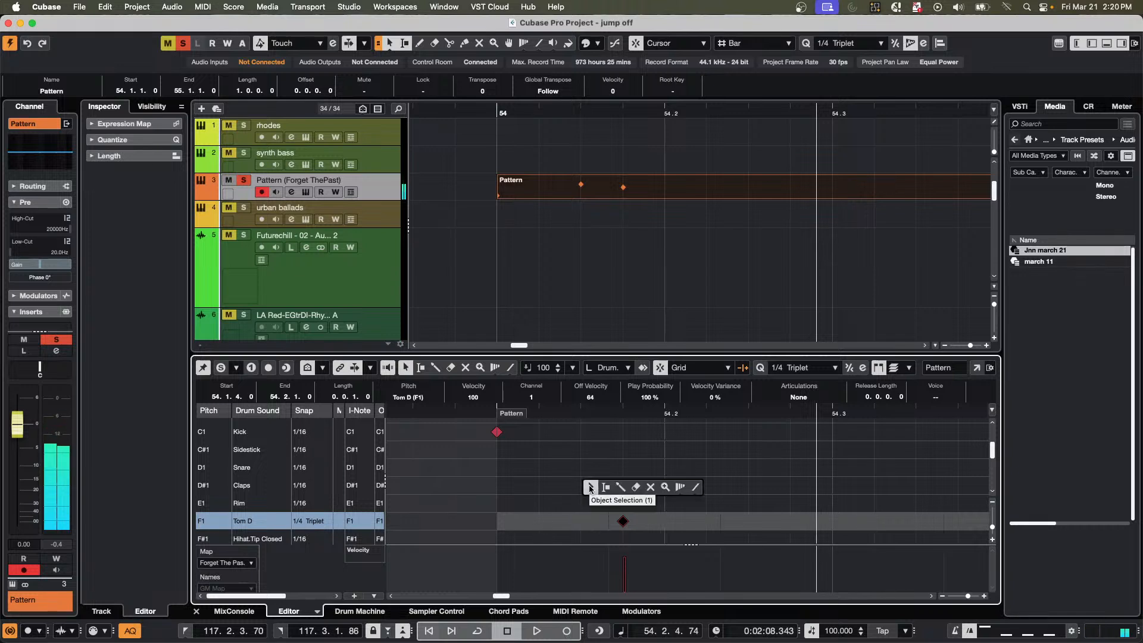
click(584, 219)
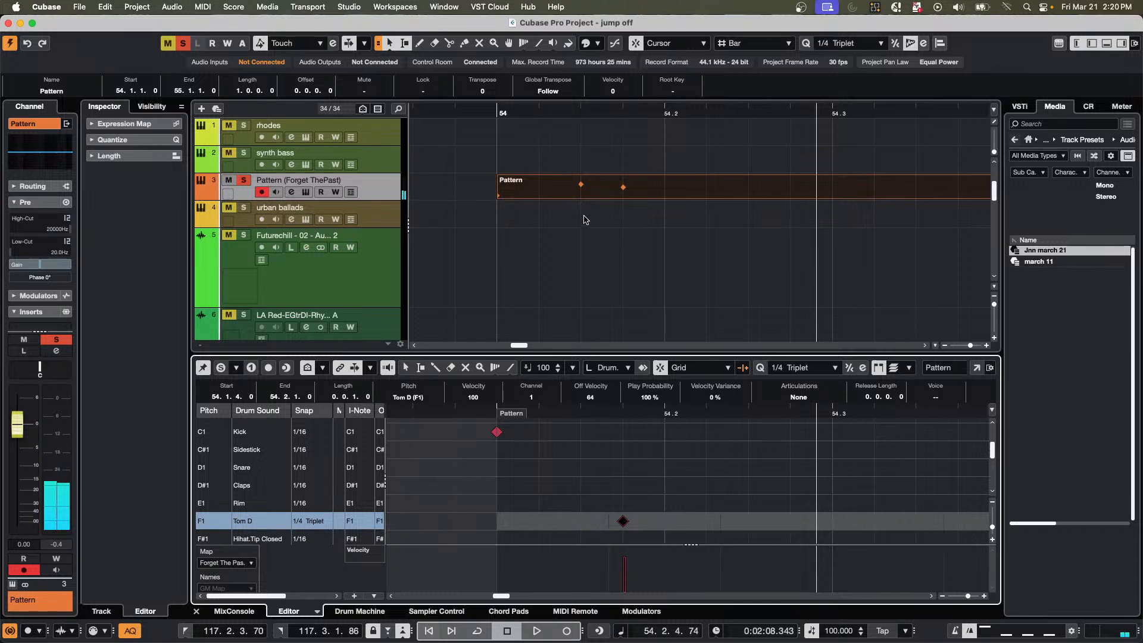
right_click(632, 222)
click(673, 221)
click(662, 191)
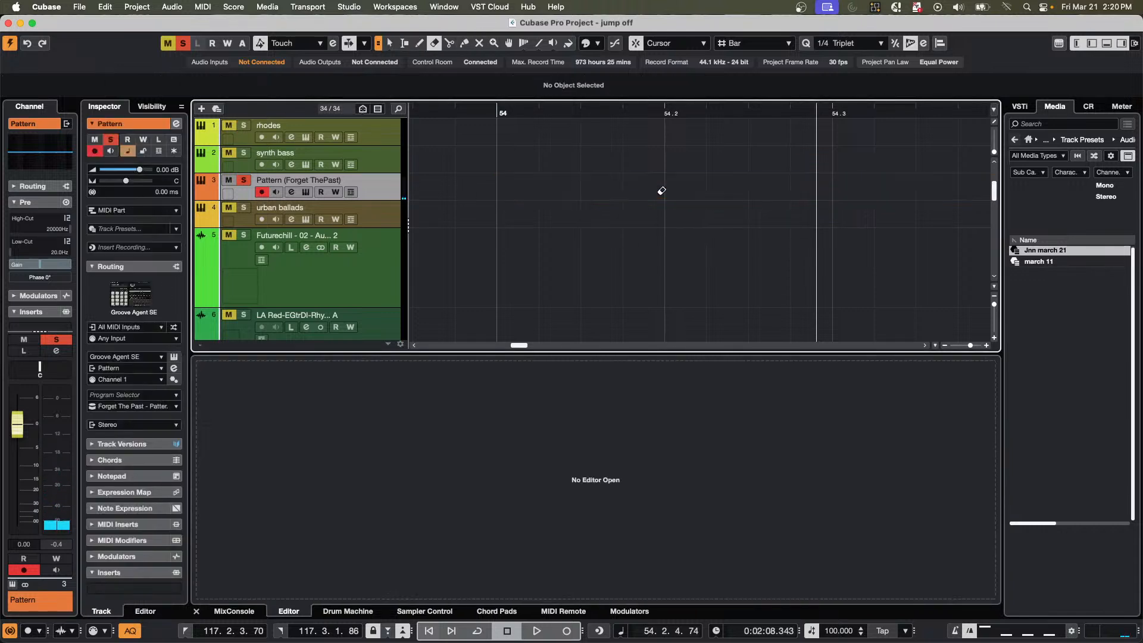
Place the project cursor at the start of bar 54 and start the transport on the emptied Pattern track.
click(497, 112)
key(KP_Multiply)
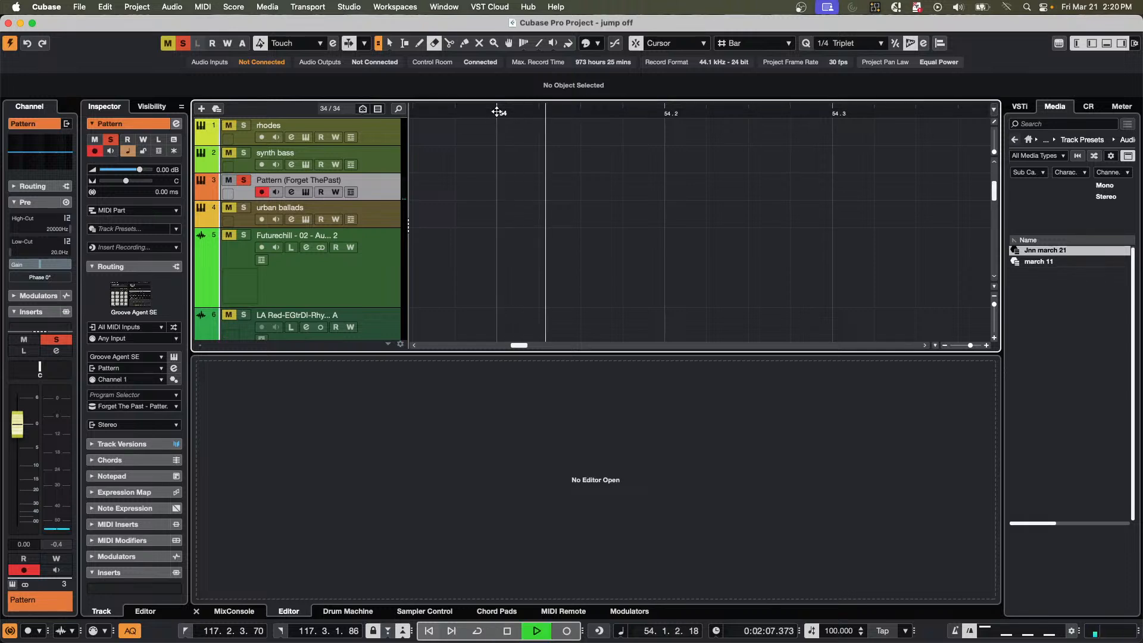
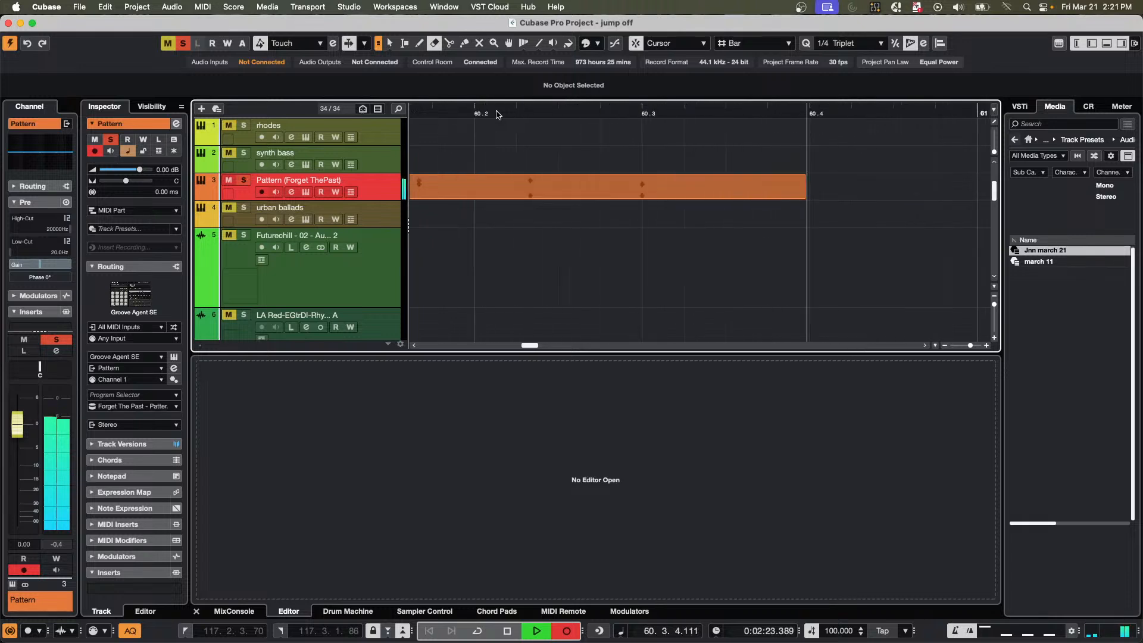
Stop recording, turn off Auto Quantize and delete the part just recorded on the Pattern track.
key(space)
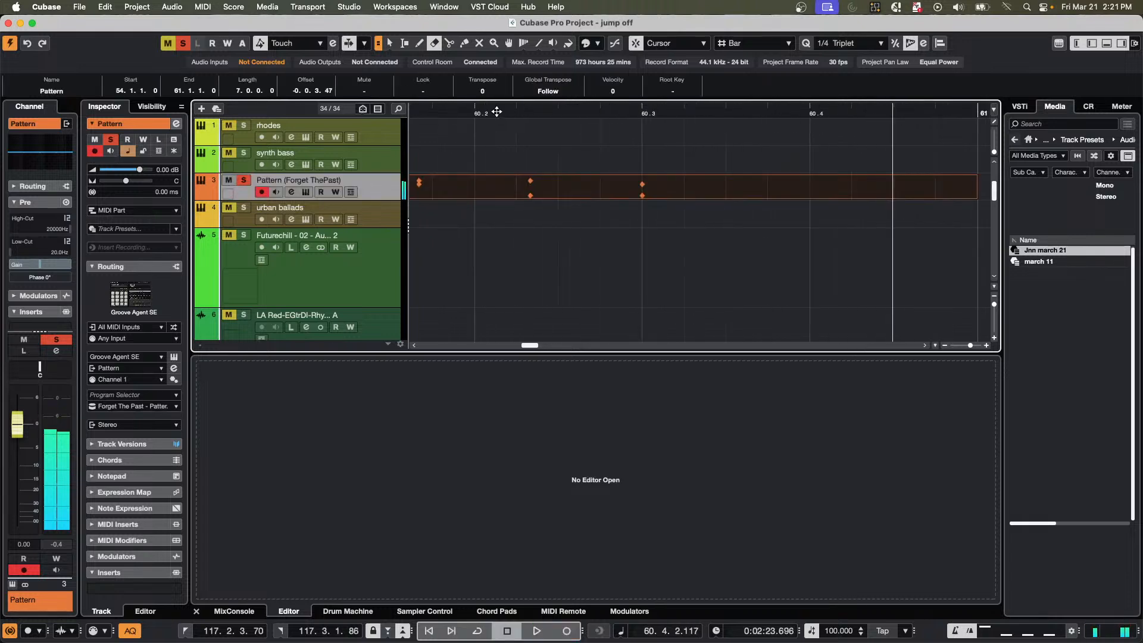
click(131, 632)
key(Delete)
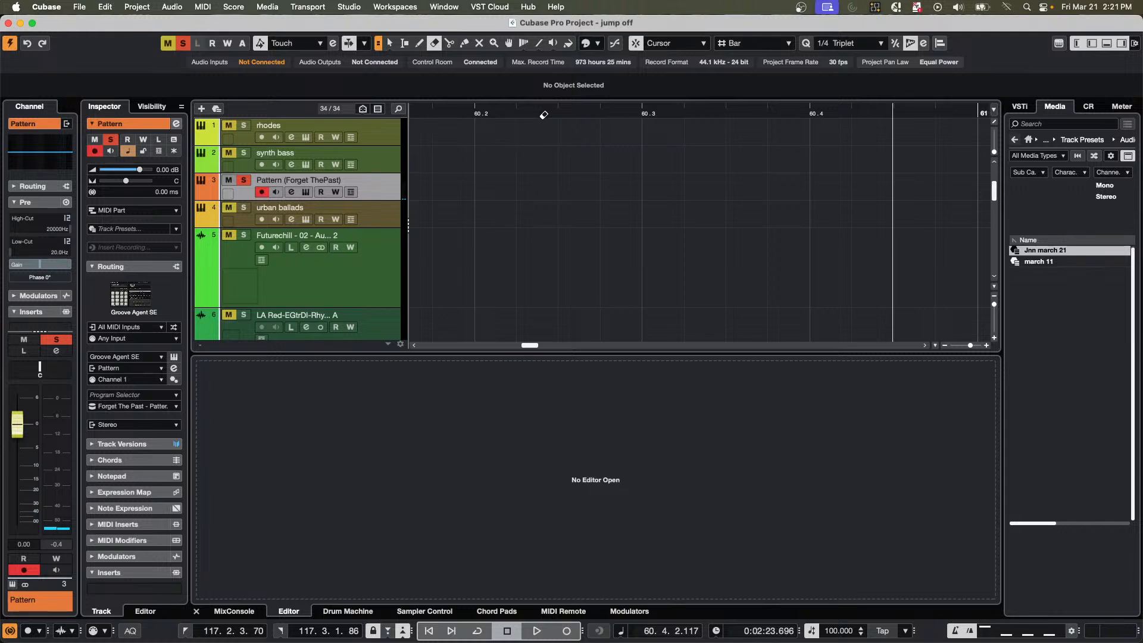
Record a new take of drum hits on the Pattern track from bar 60 and stop just after bar 65 begins.
key(g)
key(g)
key(g)
key(g)
key(g)
key(g)
key(g)
key(g)
key(g)
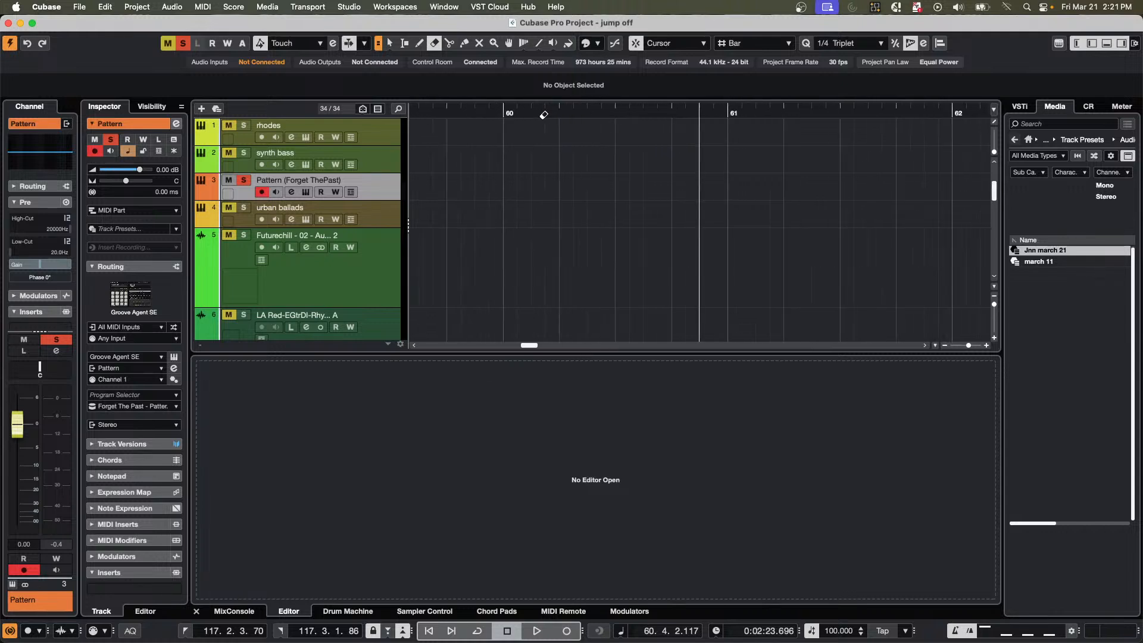
key(KP_Multiply)
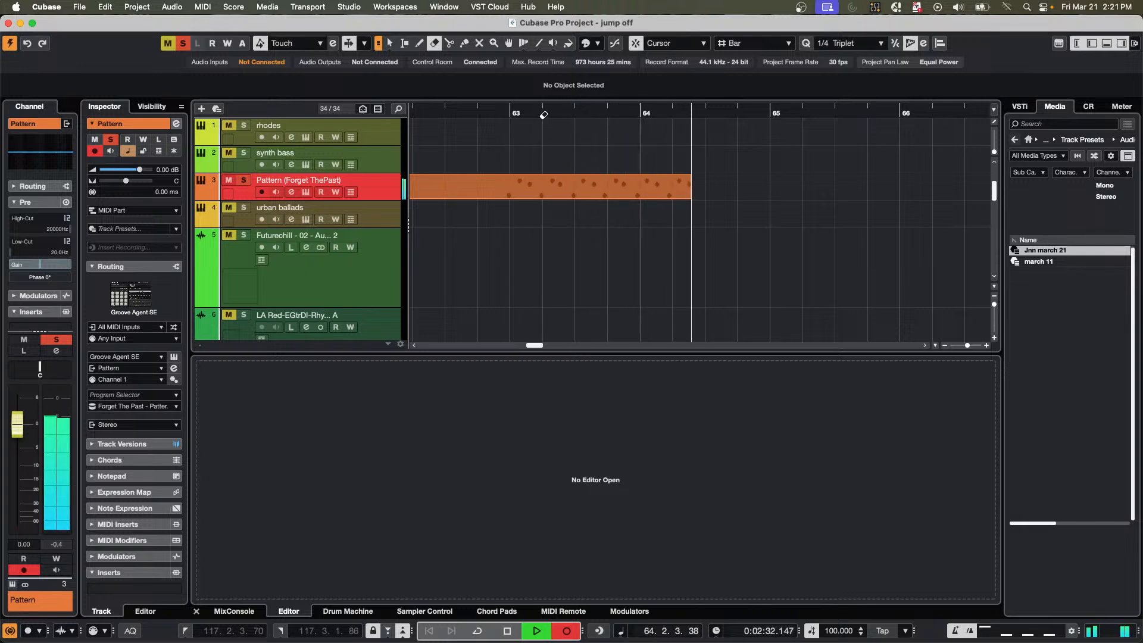
key(space)
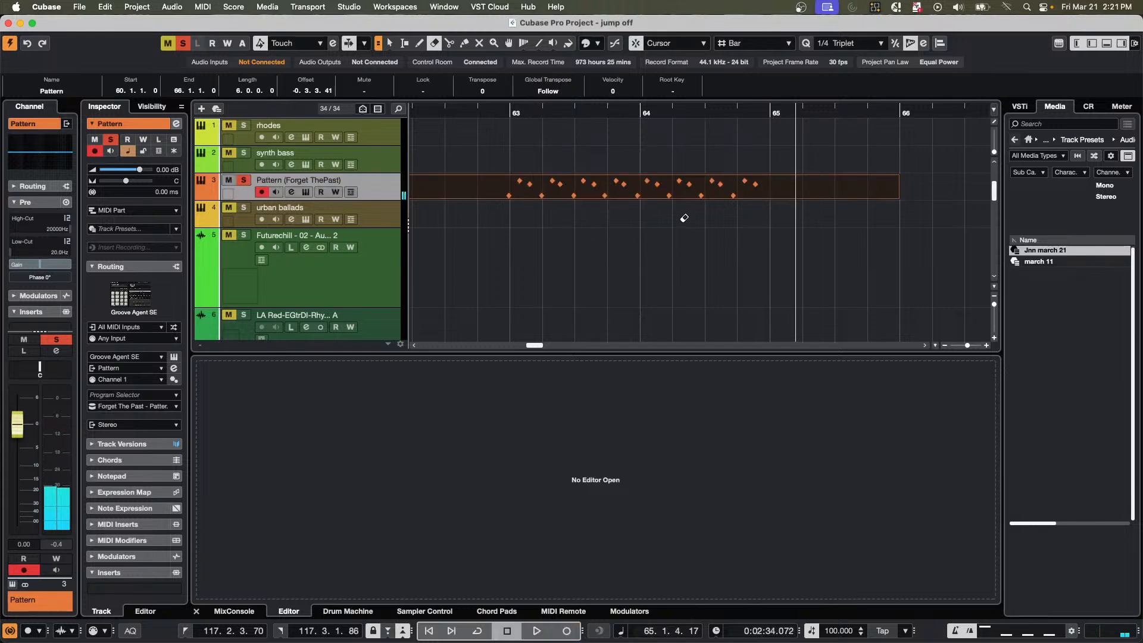
Split the recorded Pattern part near the starts of bars 65 and 63 with the Split tool.
right_click(752, 217)
click(811, 220)
right_click(812, 220)
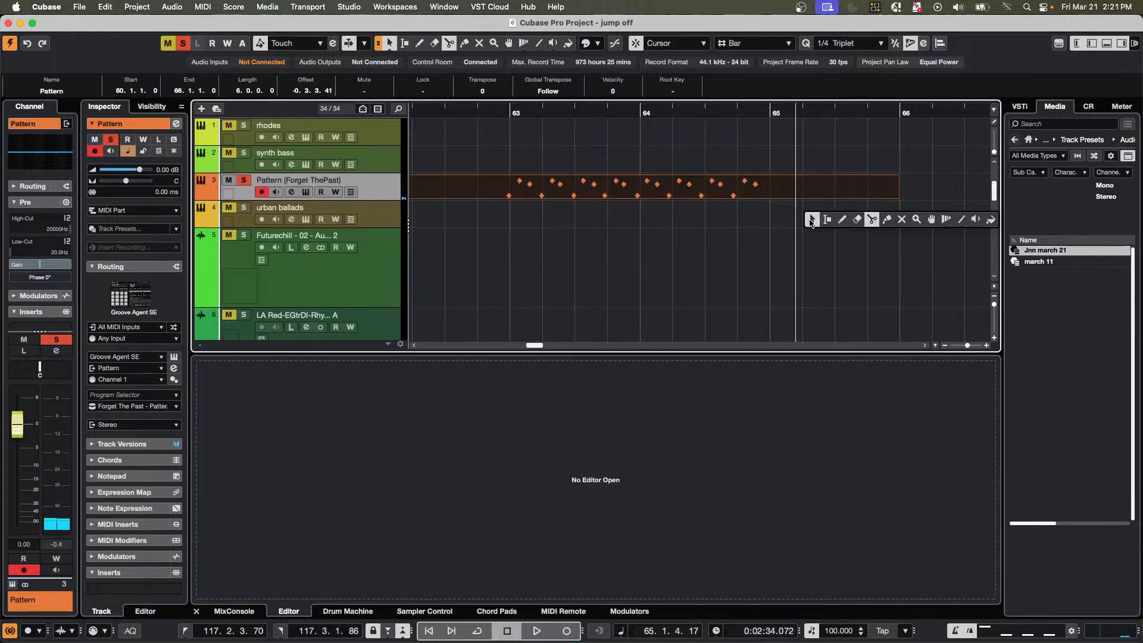
click(871, 220)
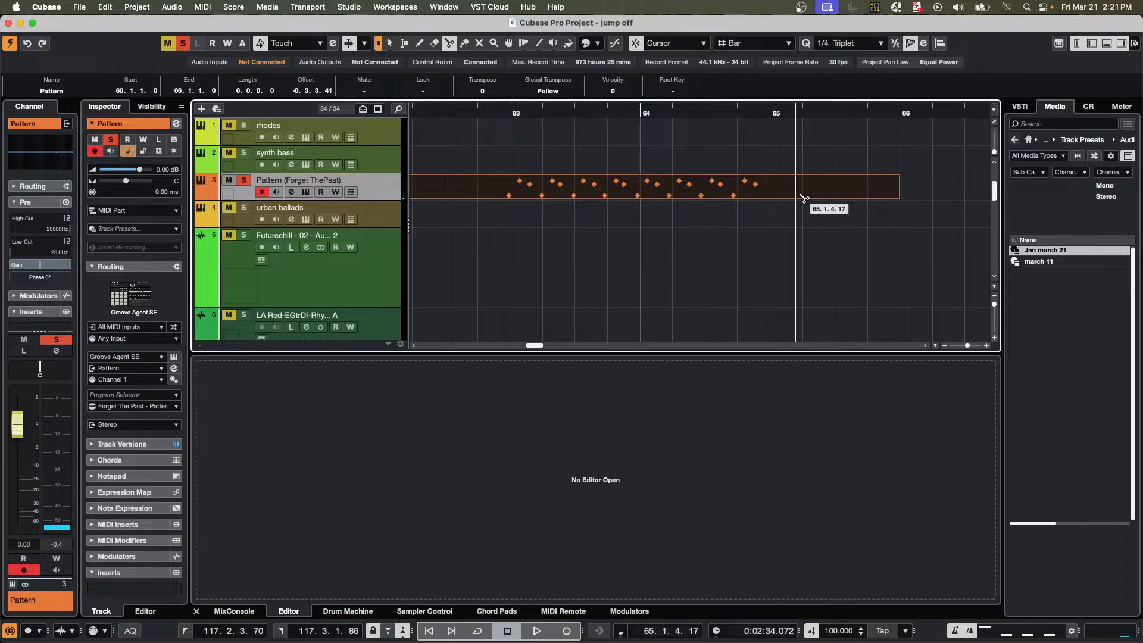
click(773, 190)
click(516, 188)
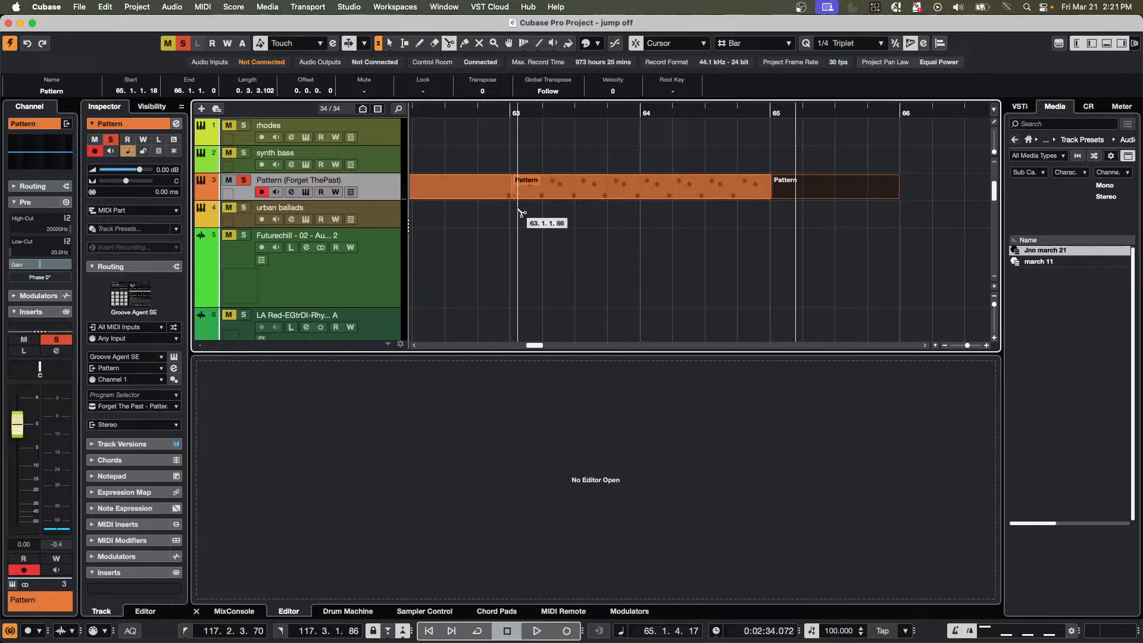
Erase the Pattern pieces before bar 63 and after bar 65, and select the remaining part with the Object Selection tool.
right_click(520, 213)
click(560, 213)
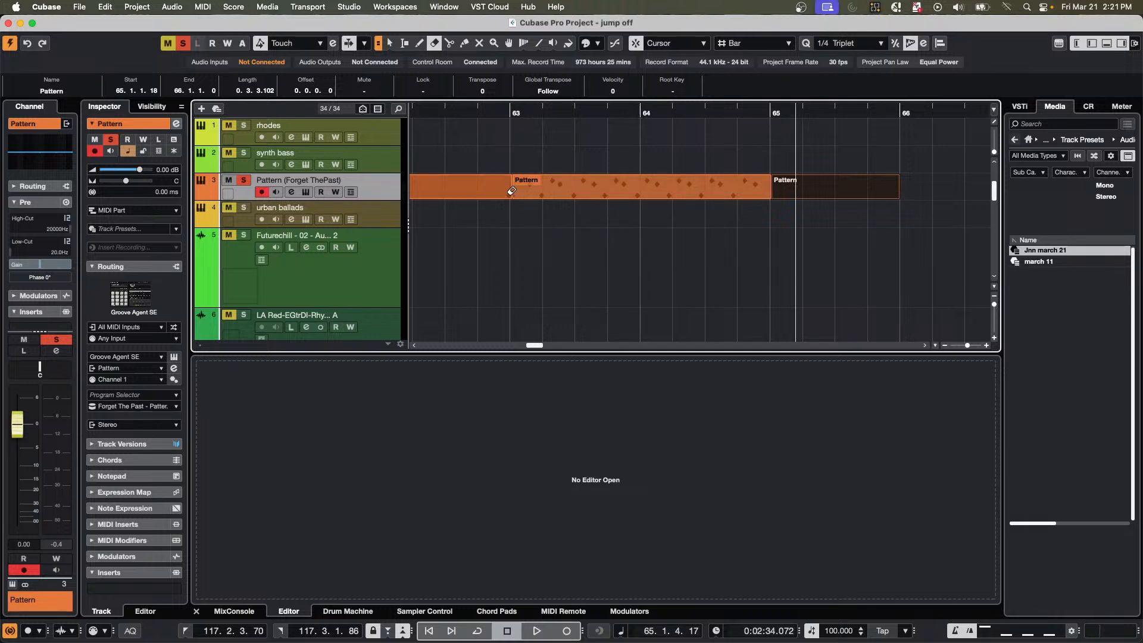
click(465, 185)
click(843, 193)
right_click(757, 230)
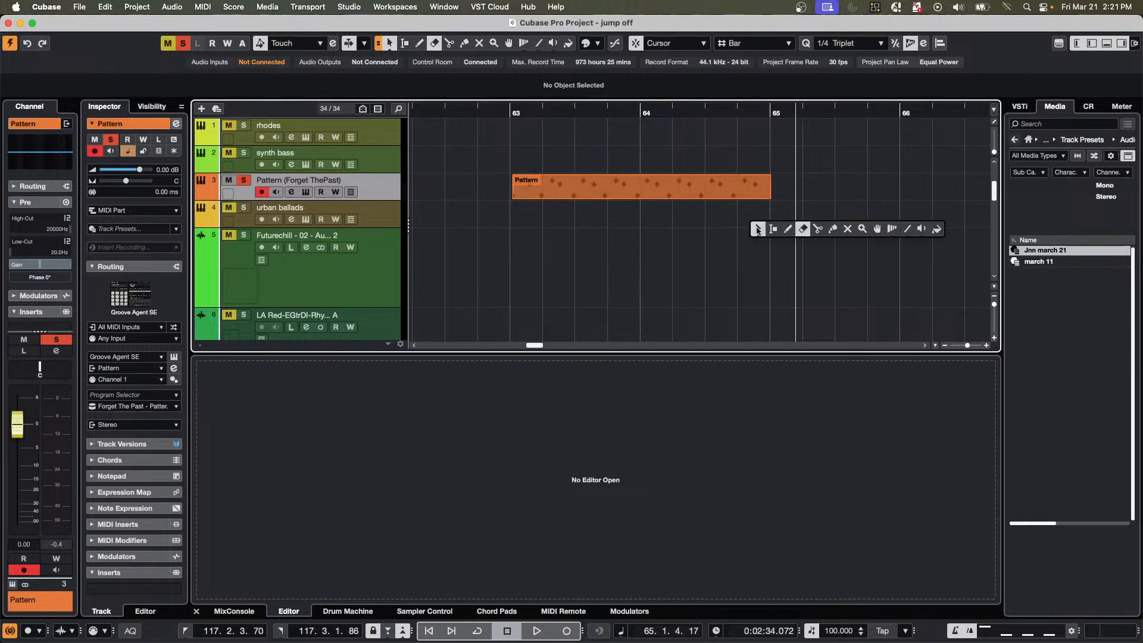
click(757, 230)
click(702, 195)
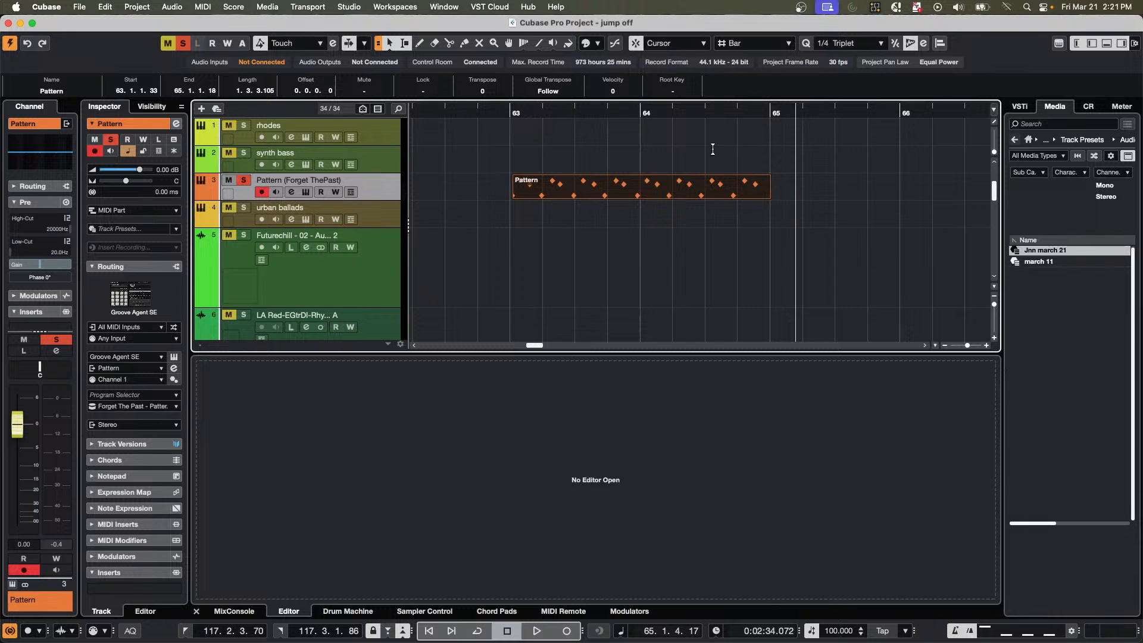
Try 1/4 Triplet quantize on the Pattern part in bars 63 and 64, audition it, and undo the quantize.
key(q)
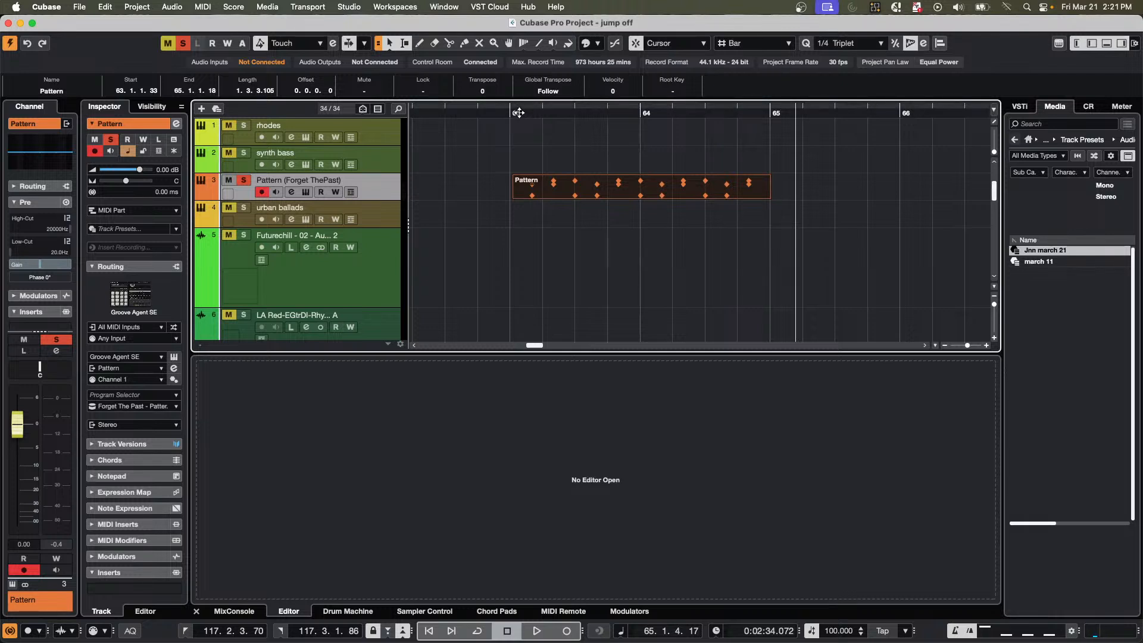
click(477, 113)
key(space)
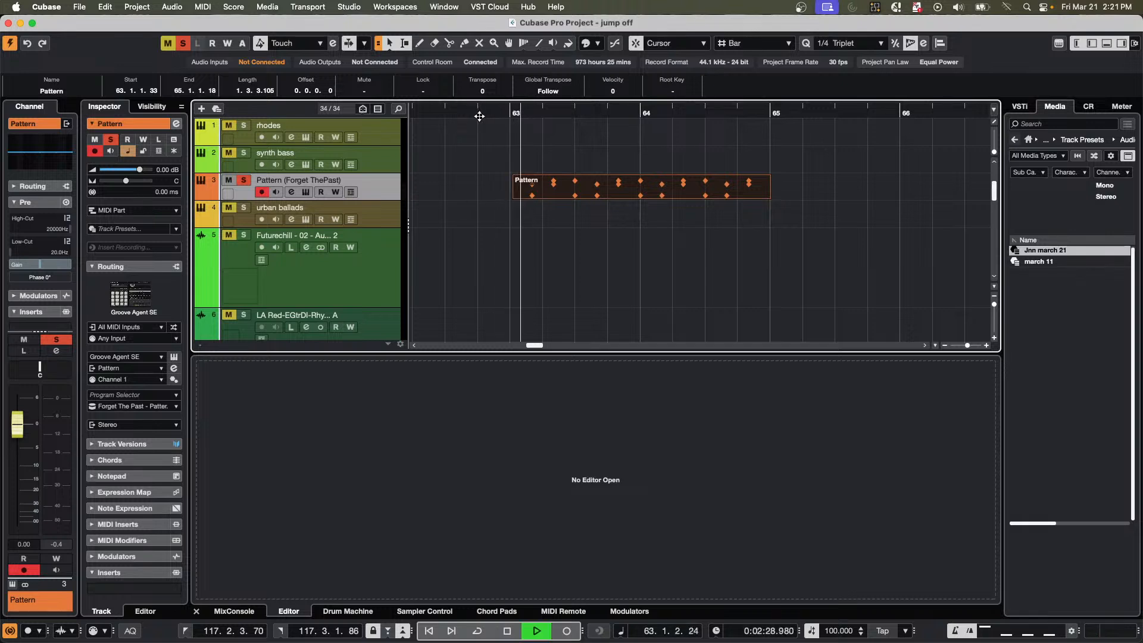
key(space)
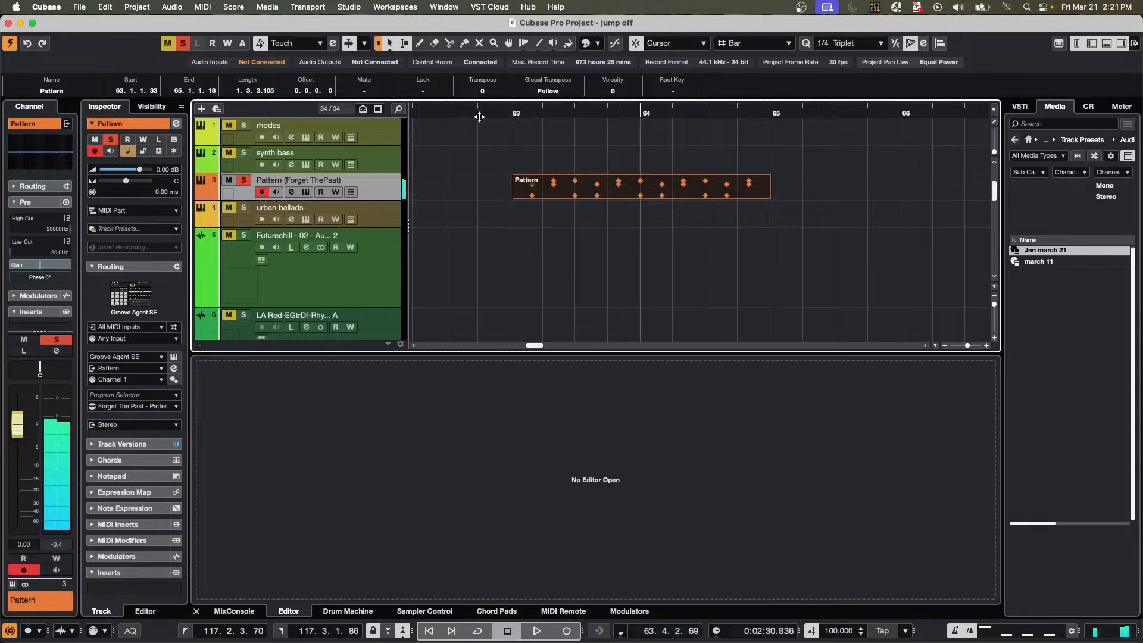
key(super+z)
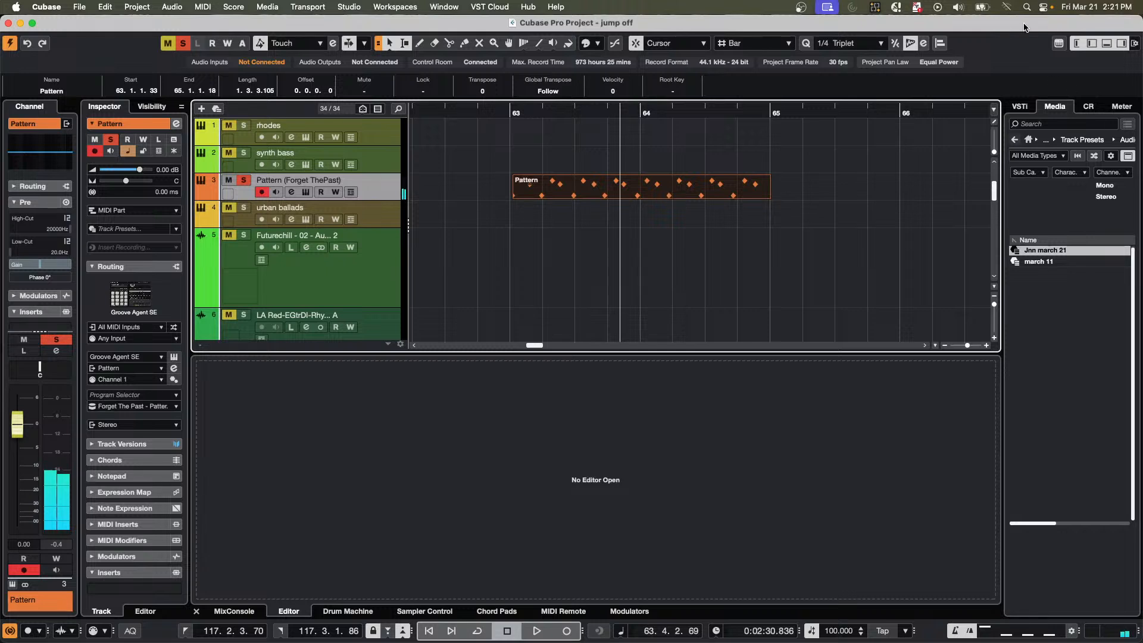
Set the quantize preset to 1/8 Triplet and quantize the selected Pattern part at bar 63.
click(846, 42)
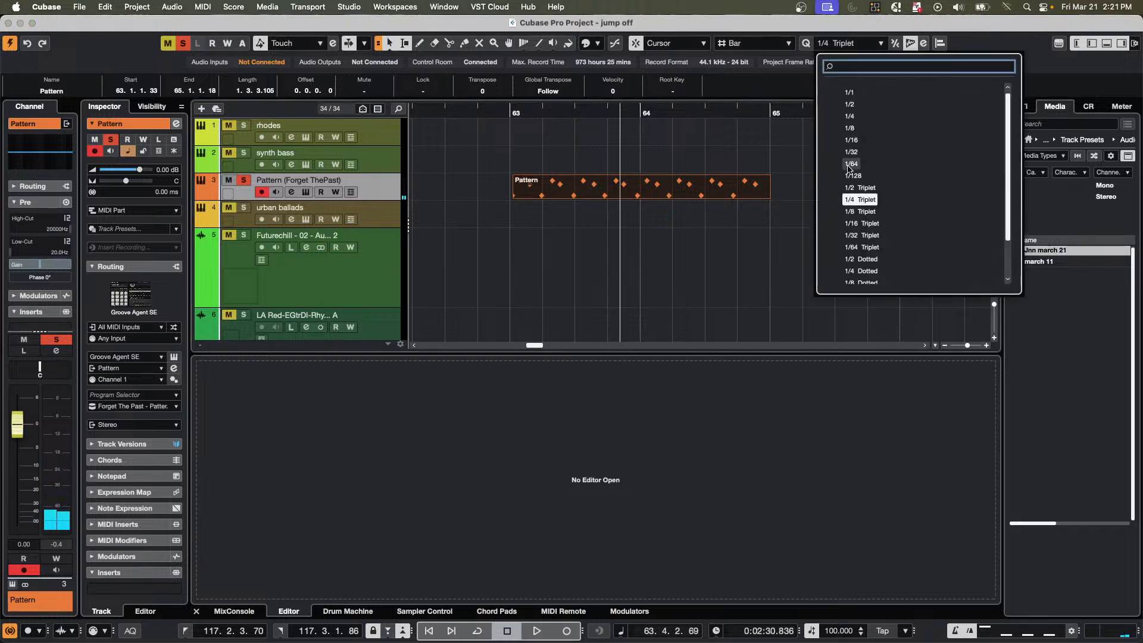
click(860, 212)
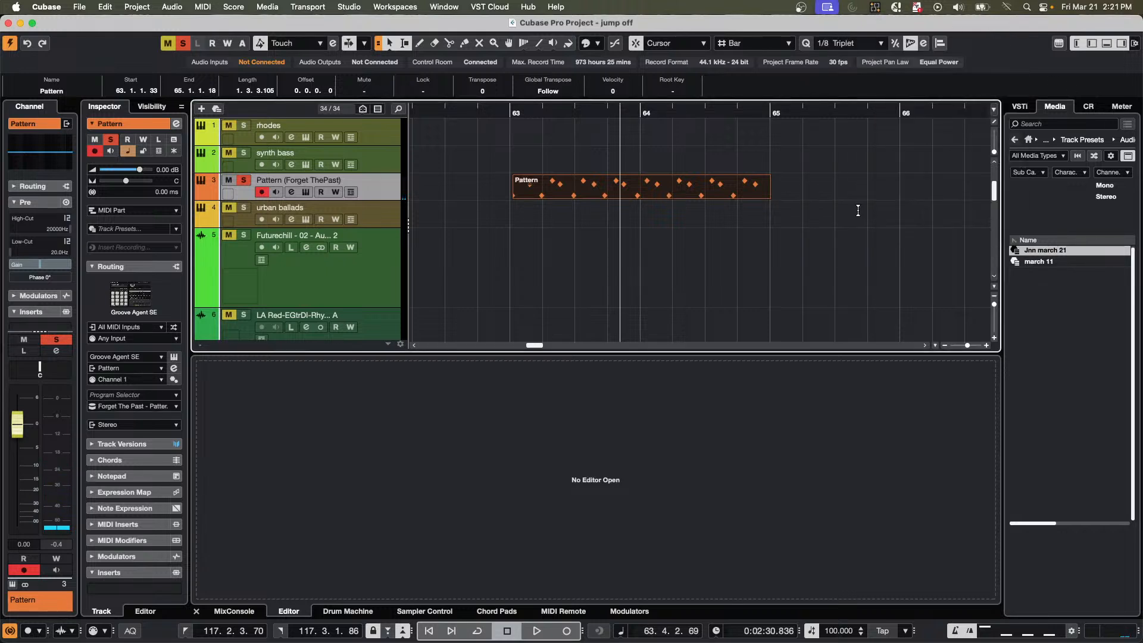
key(q)
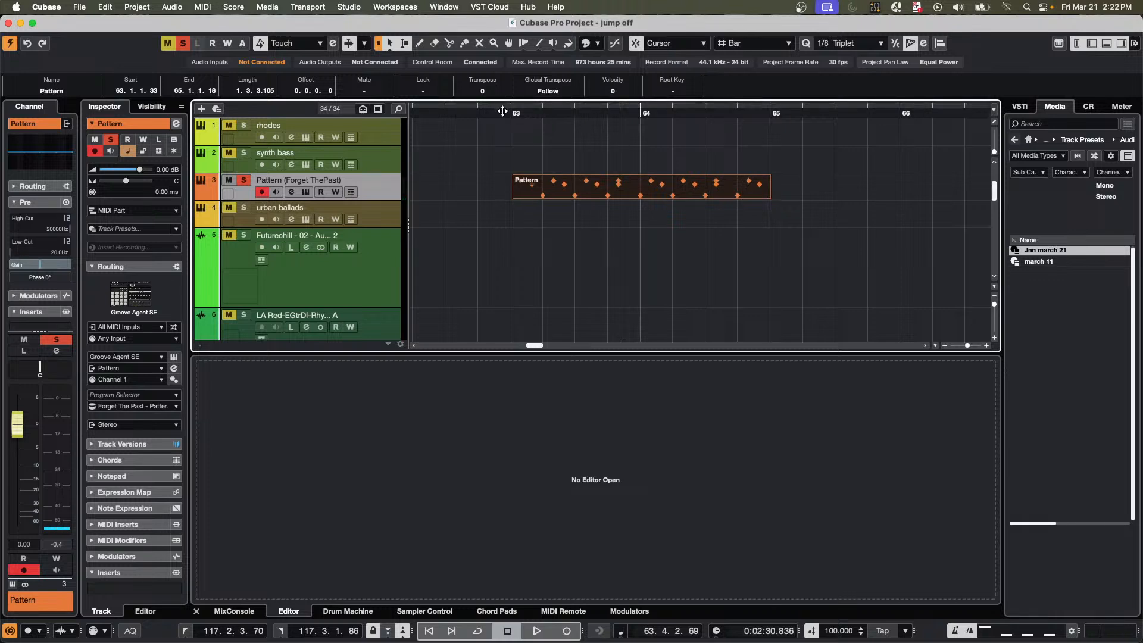
Play back the quantized Pattern part from just before bar 63 and stop just after bar 65 begins.
key(Home)
key(space)
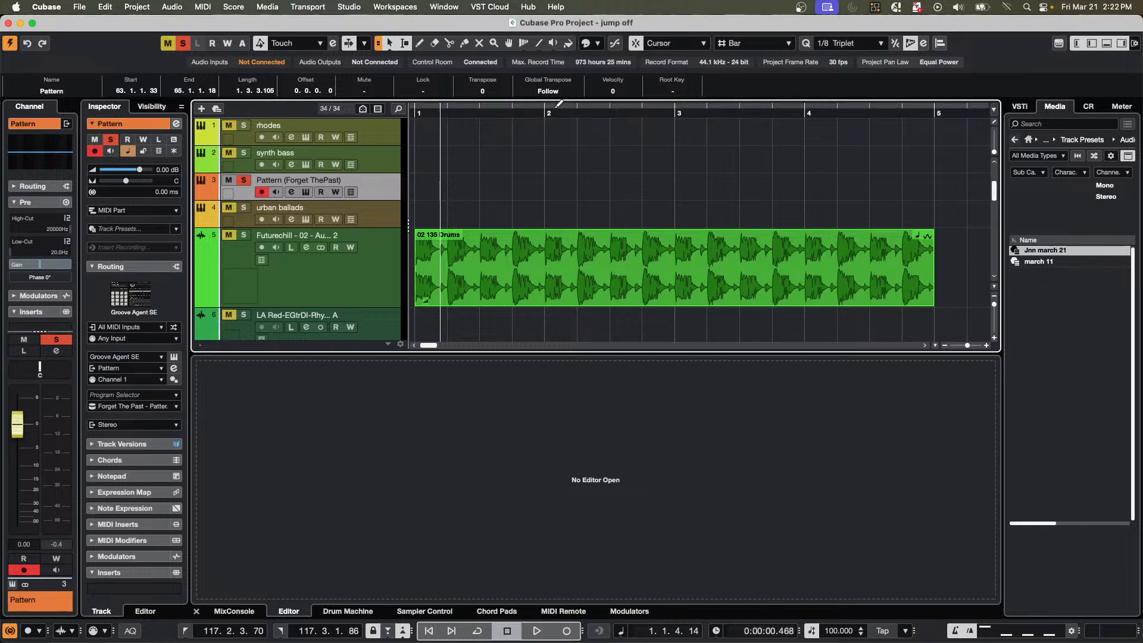
drag(556, 110, 556, 46)
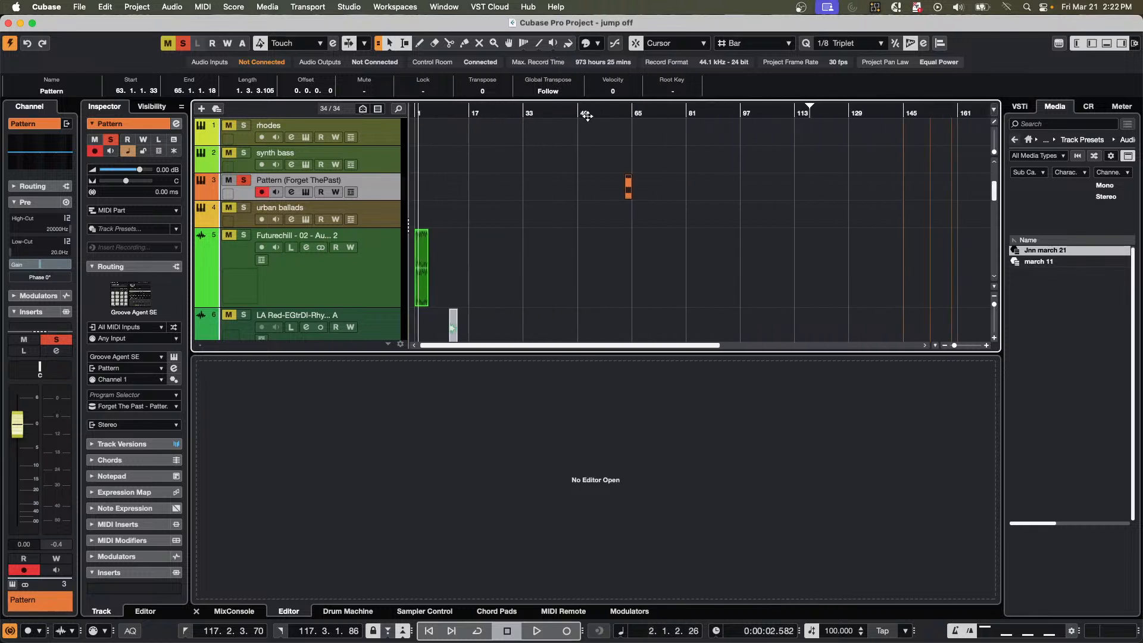
drag(628, 113, 618, 156)
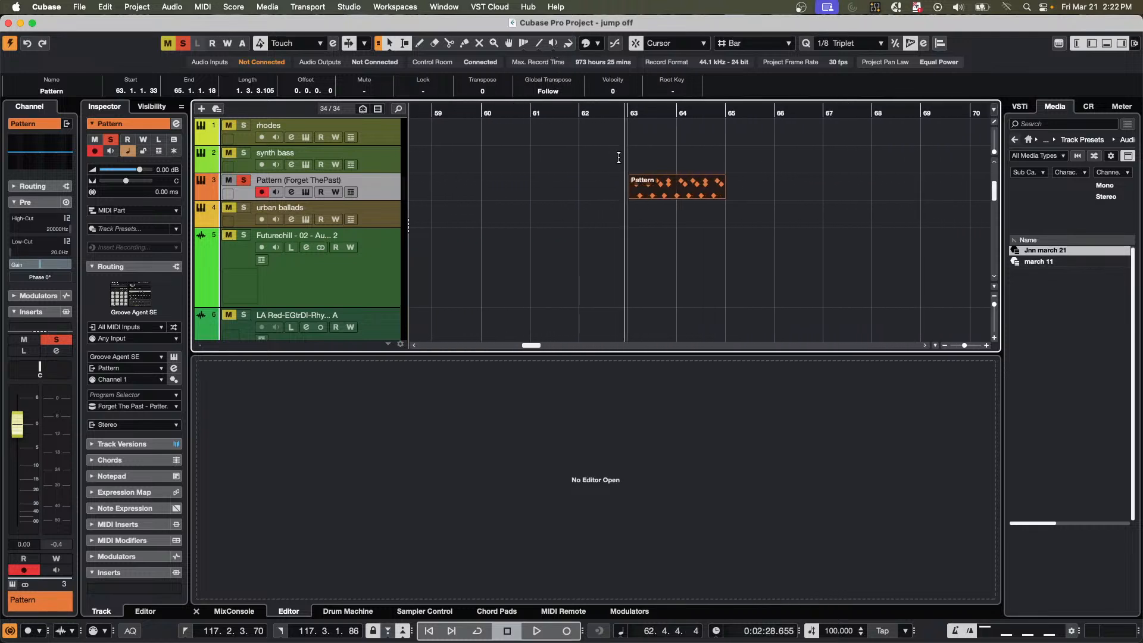
key(space)
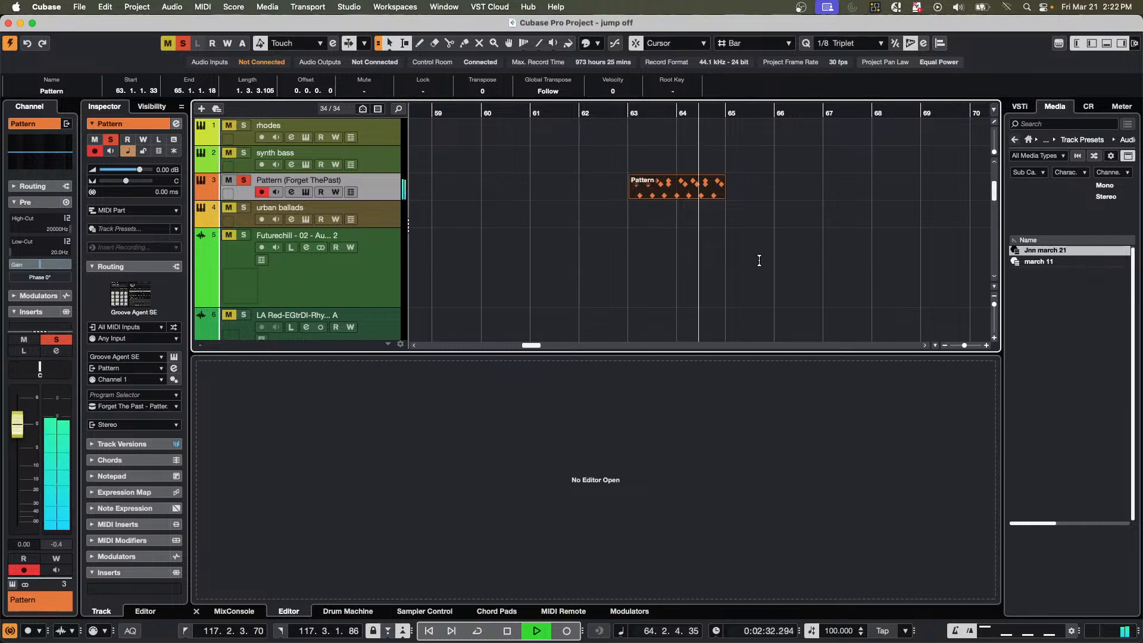
key(space)
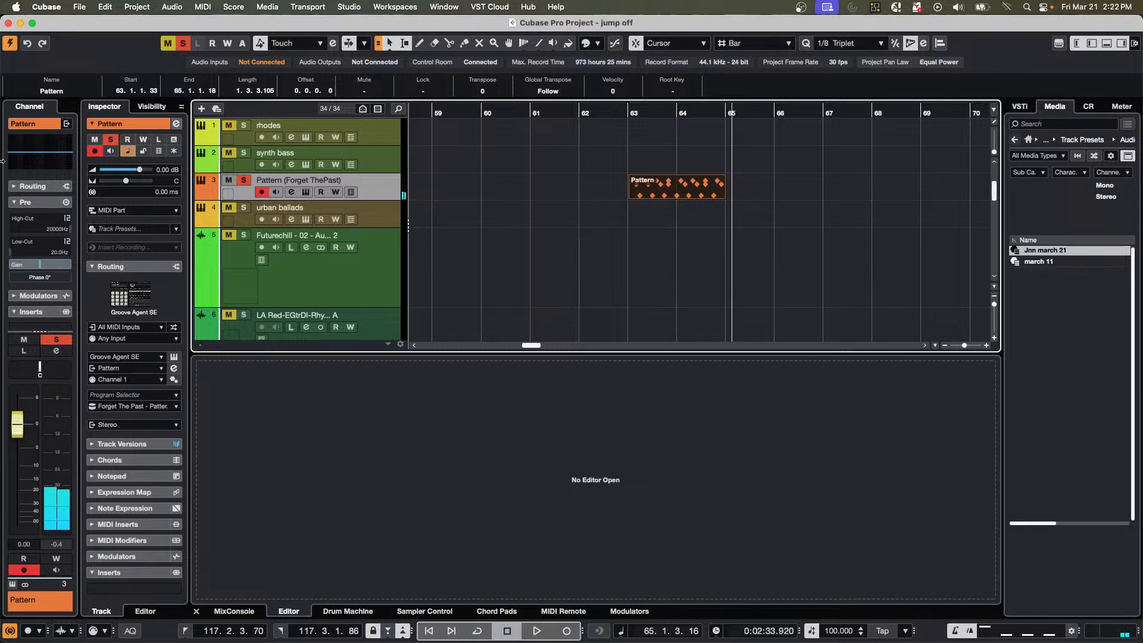
Replace both the Pattern track's bracketed label and its track name with "drum kit".
double_click(291, 180)
text(drum kit)
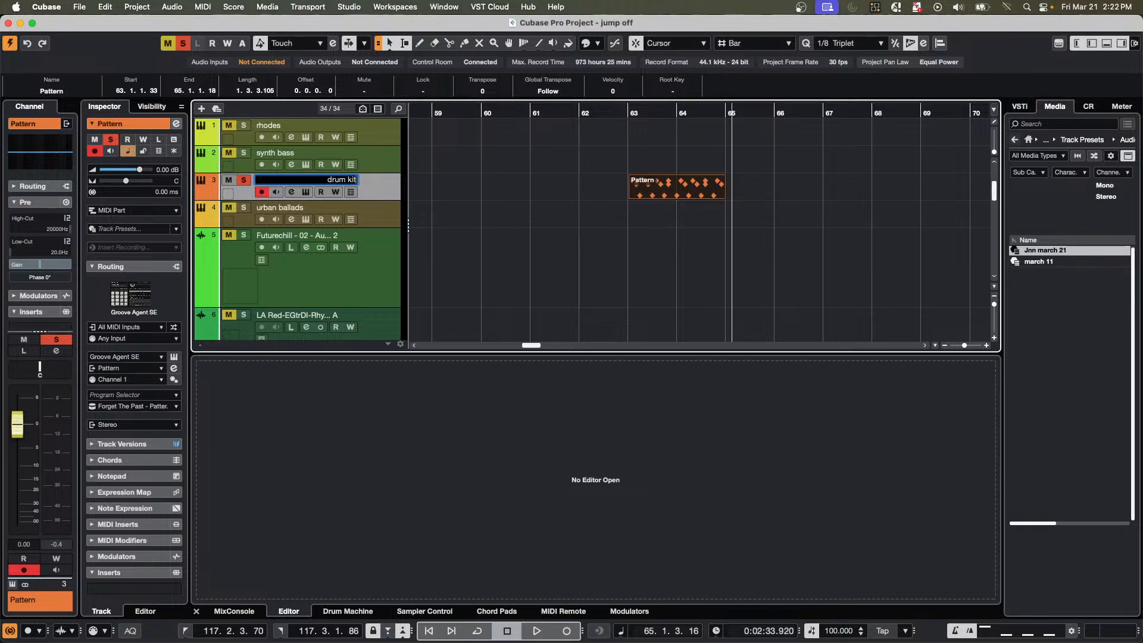
key(Return)
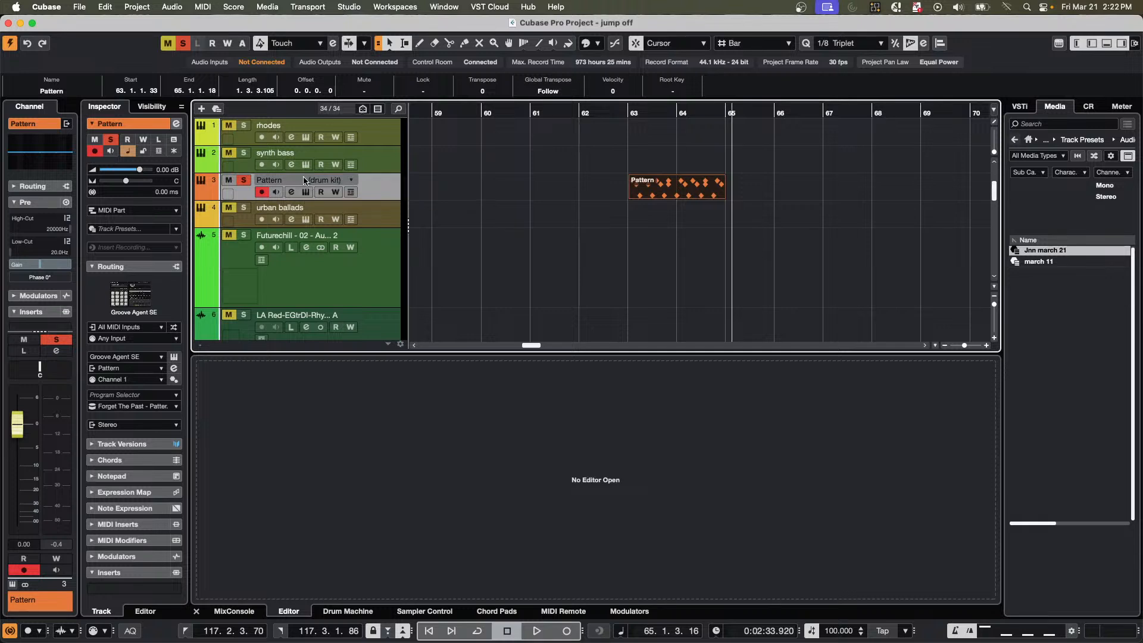
double_click(282, 180)
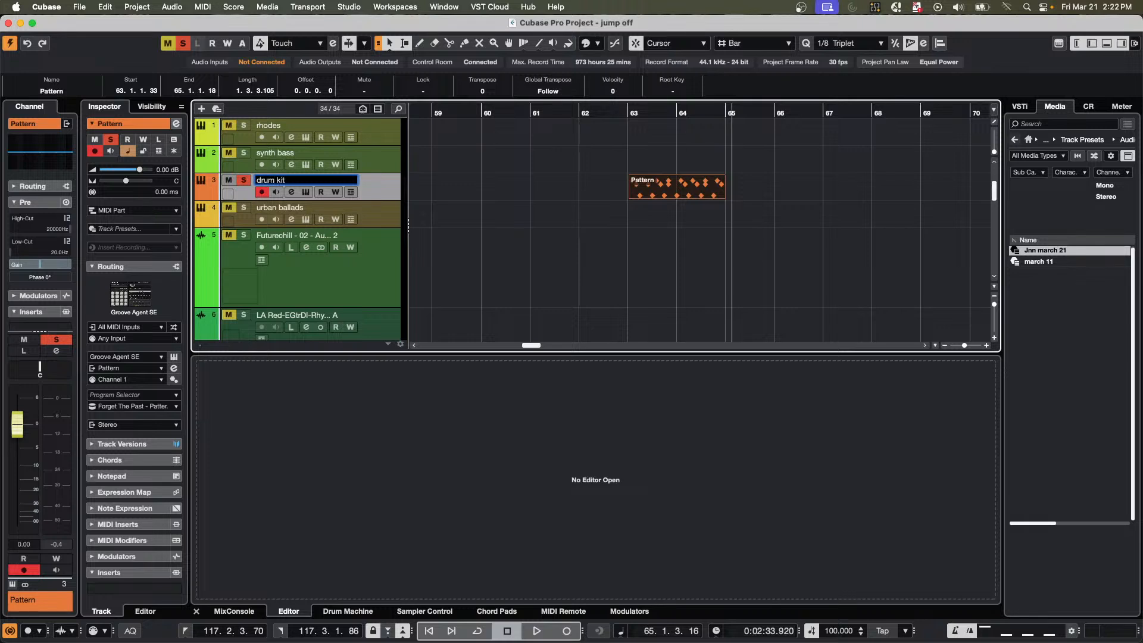
key(Return)
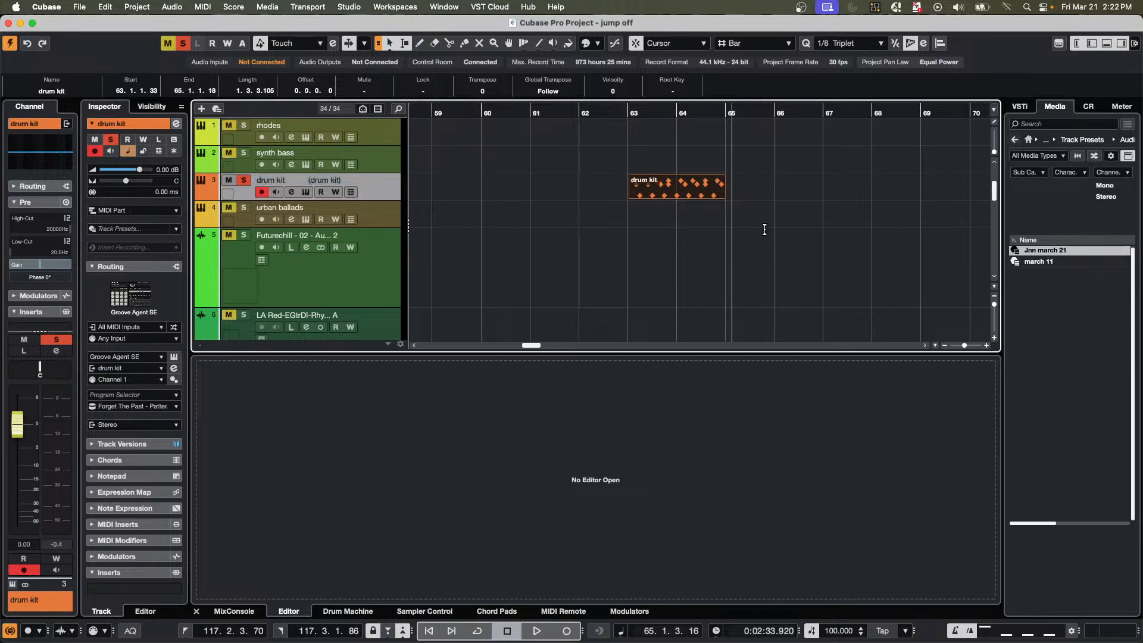
Open the drum kit part in the Score Editor, examine the first tom note in bar 63, and close the editor.
key(super+r)
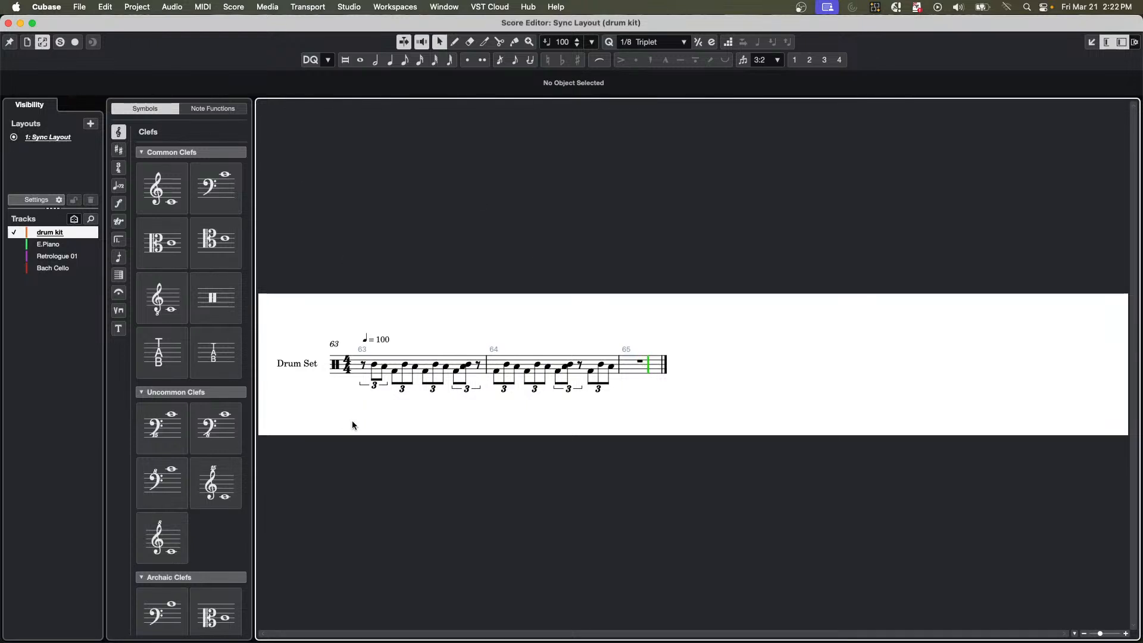
click(375, 365)
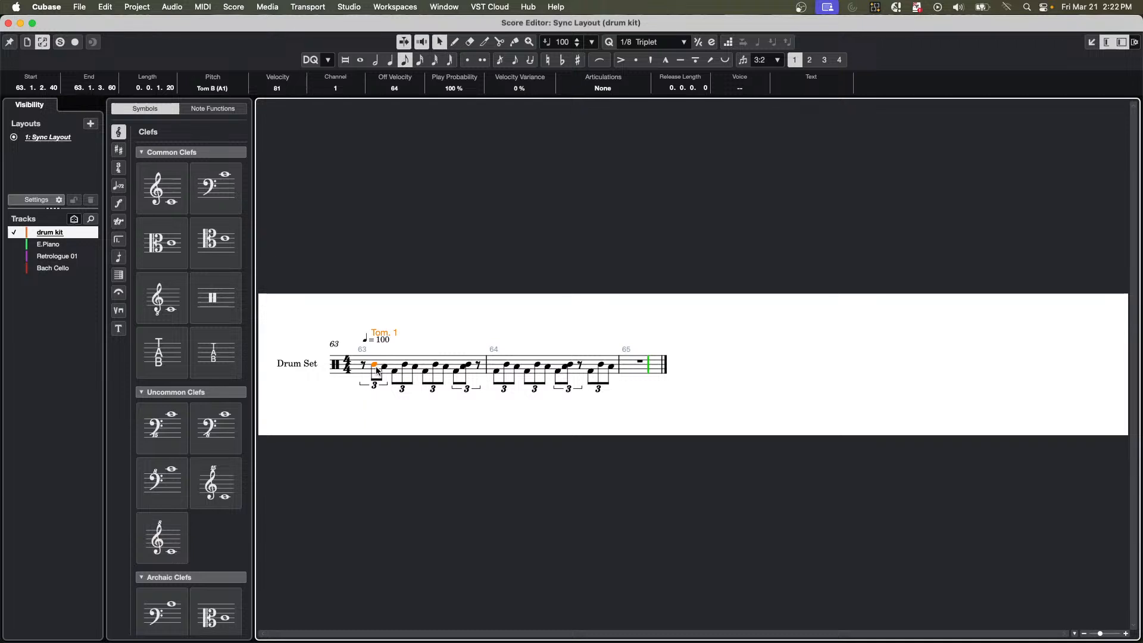
click(376, 371)
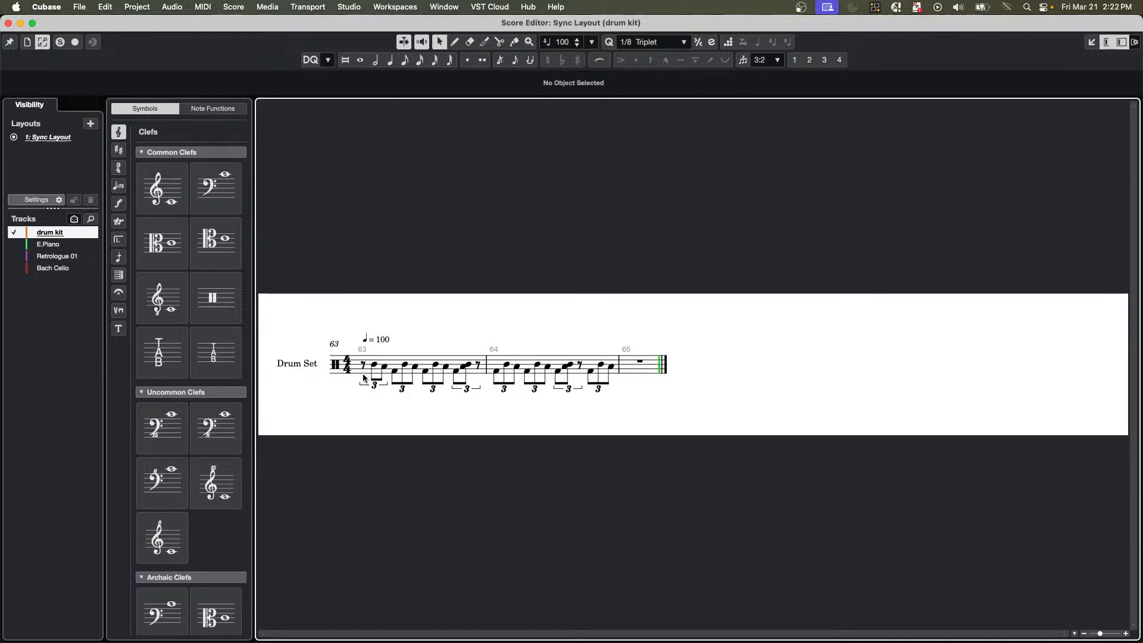
click(373, 369)
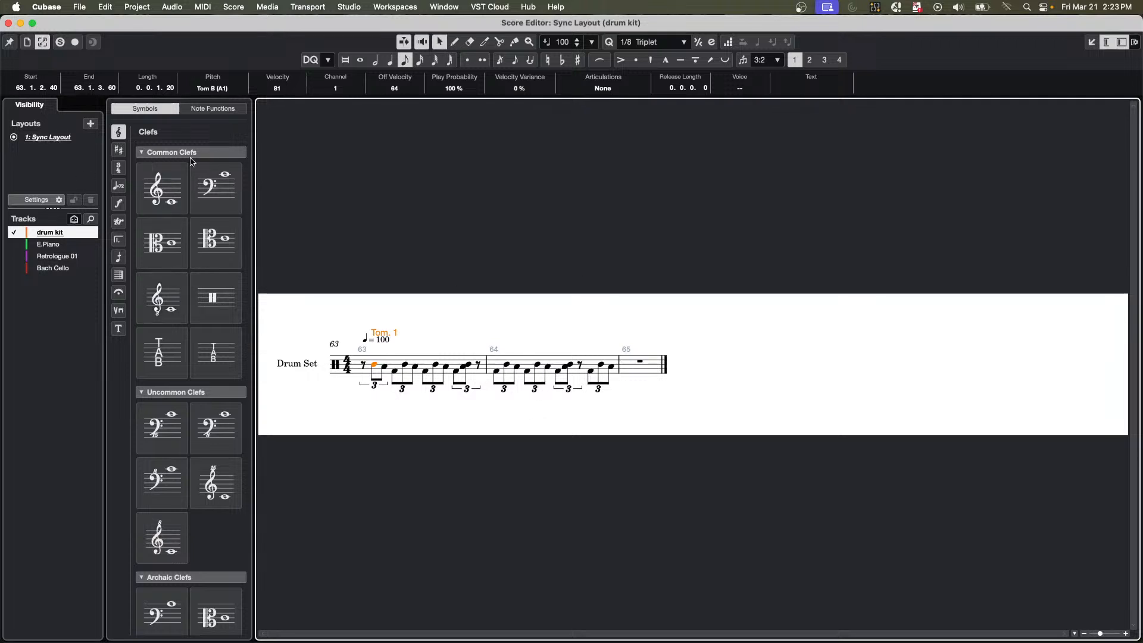
click(8, 23)
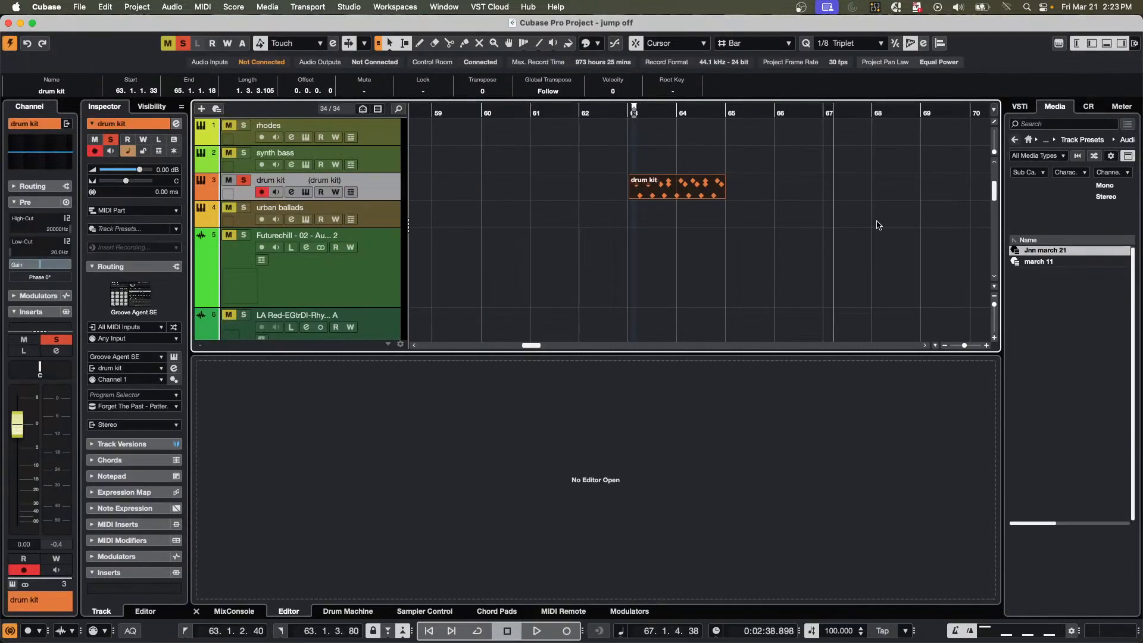
Open the drum kit part in the Drum Editor and select the kick note at the start of bar 63.
double_click(678, 197)
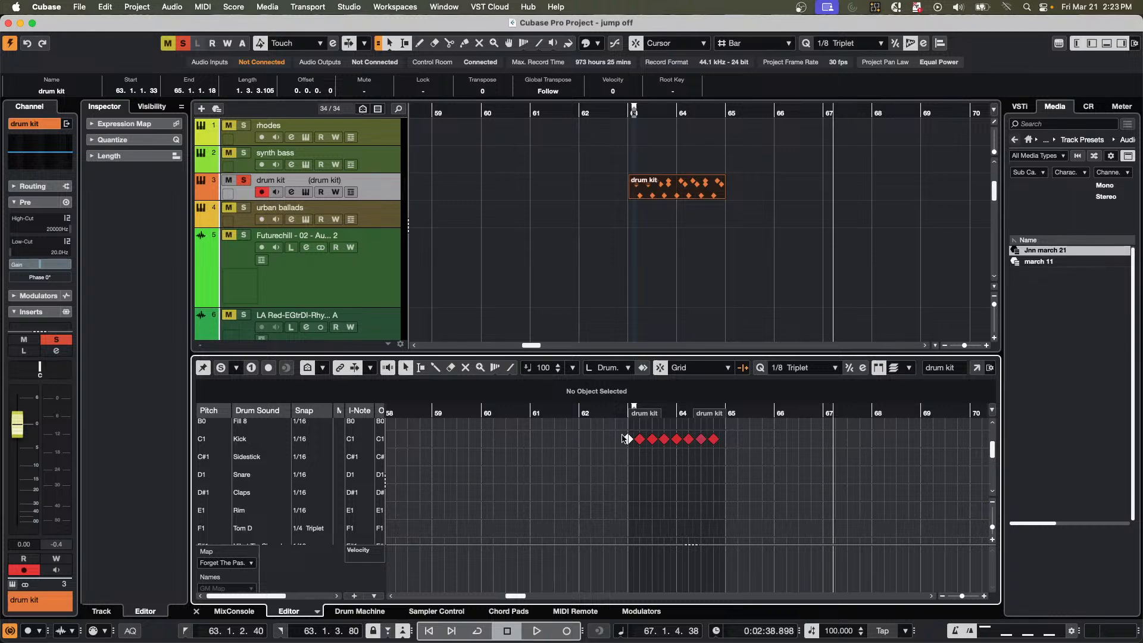
drag(624, 413, 624, 443)
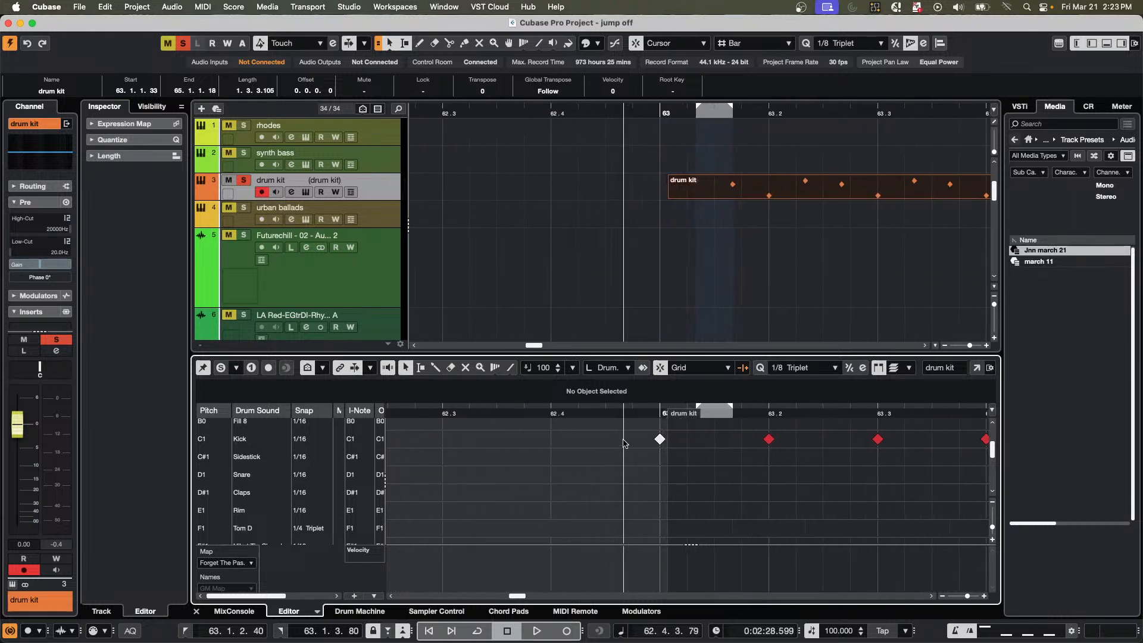
click(661, 440)
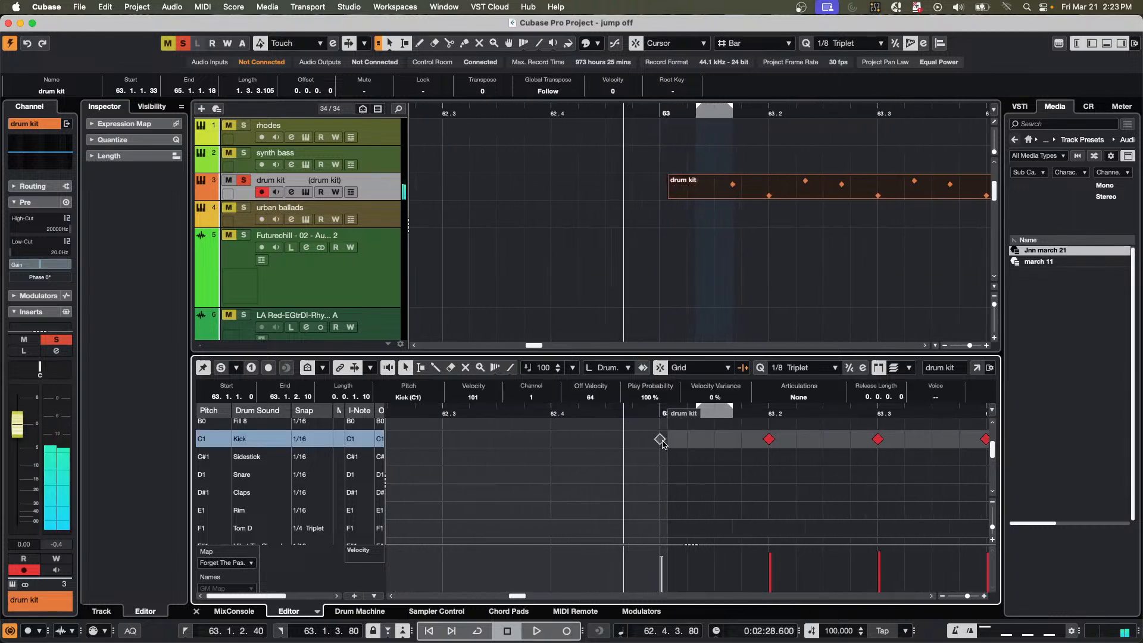
Extend the drum kit part's start back to the kick note at bar 63 and check the track's drum map options.
click(661, 441)
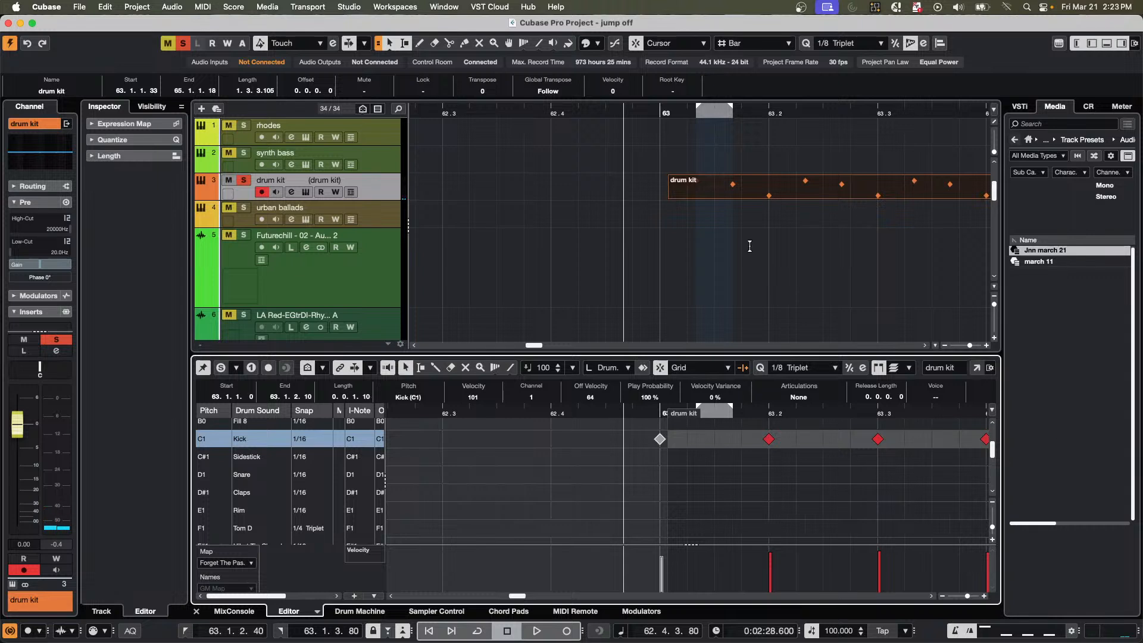
click(670, 196)
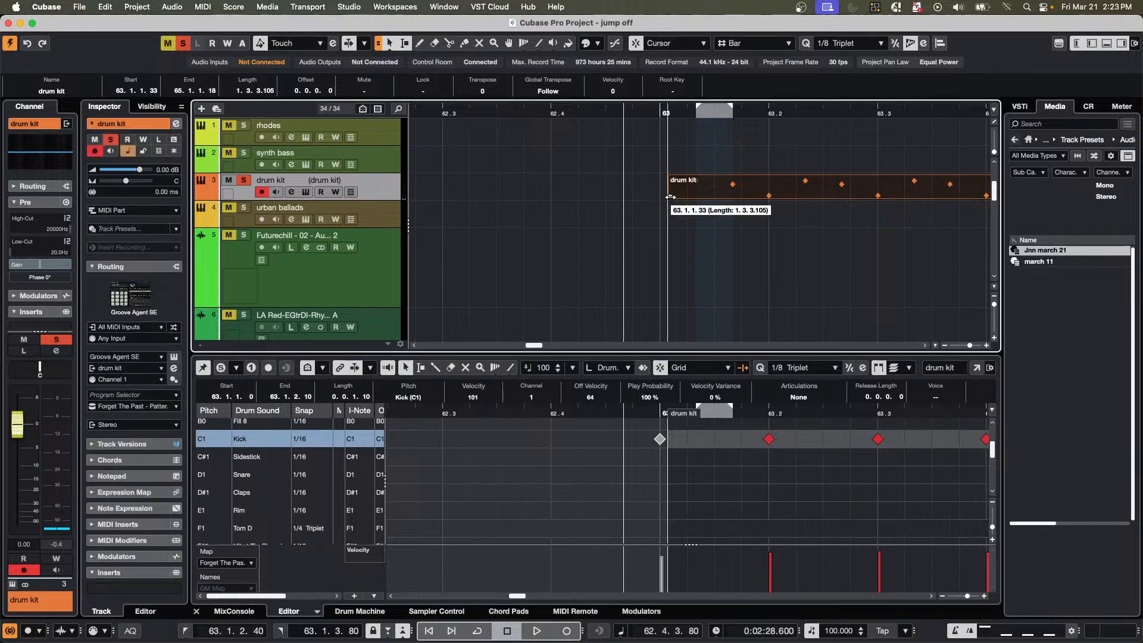
drag(670, 197, 661, 197)
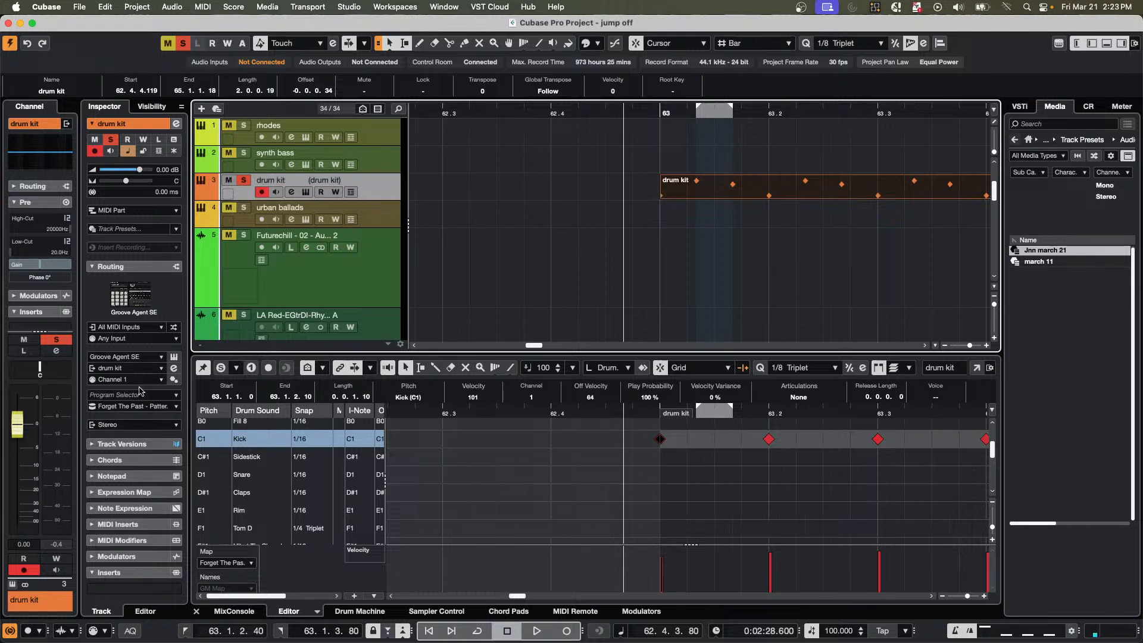
click(126, 407)
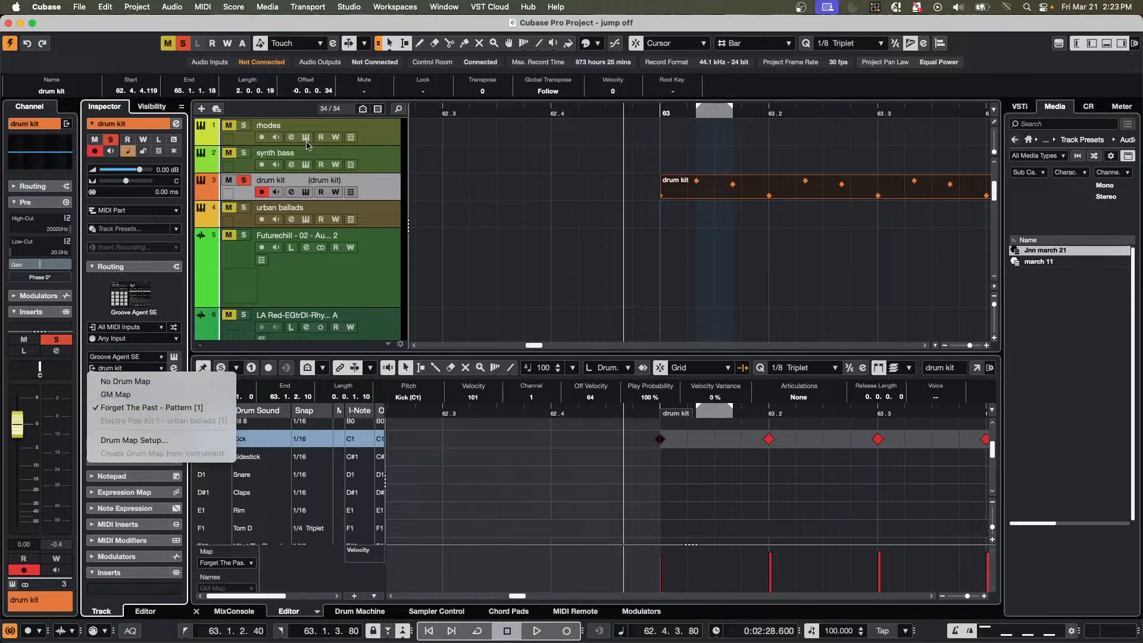
click(736, 186)
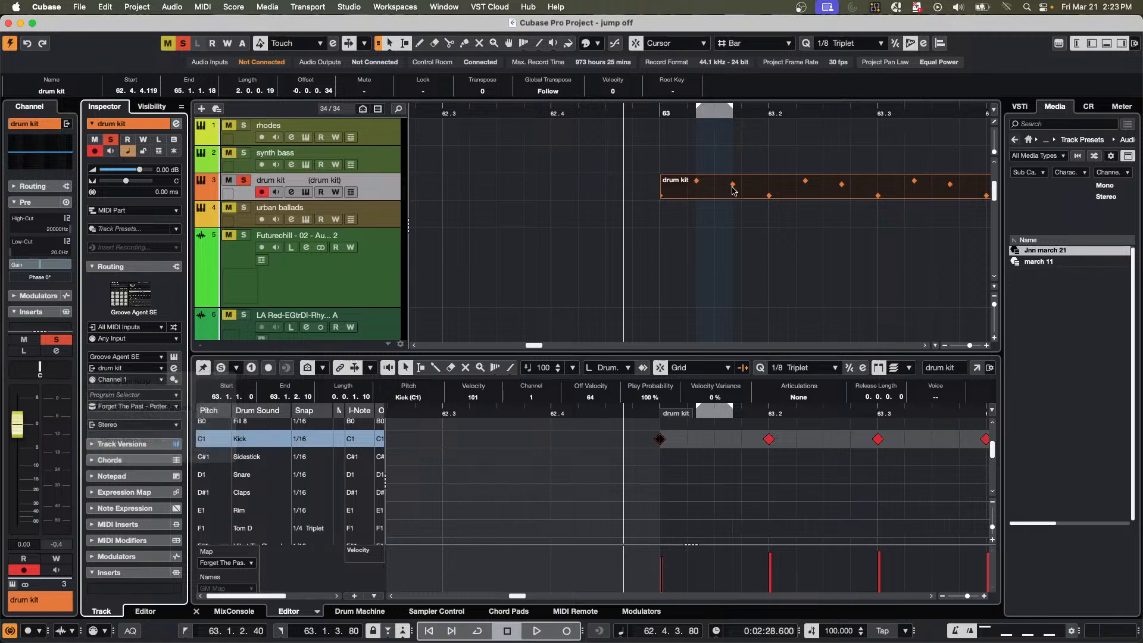
Open the drum kit part in the Score Editor and set the quantize preset to 1/8.
key(super+r)
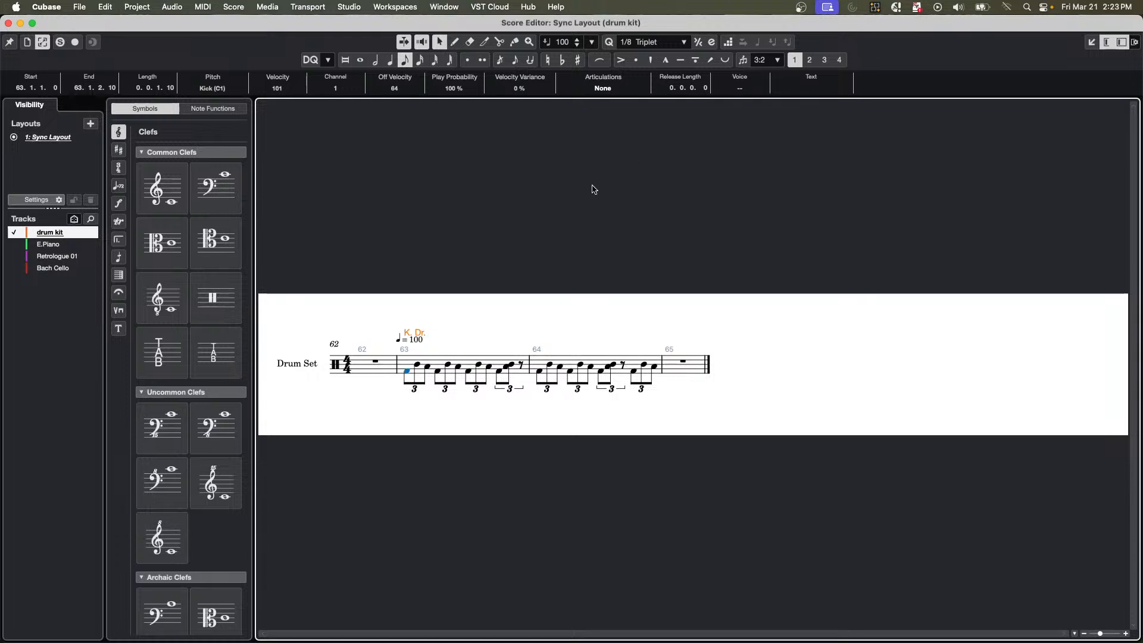
click(660, 41)
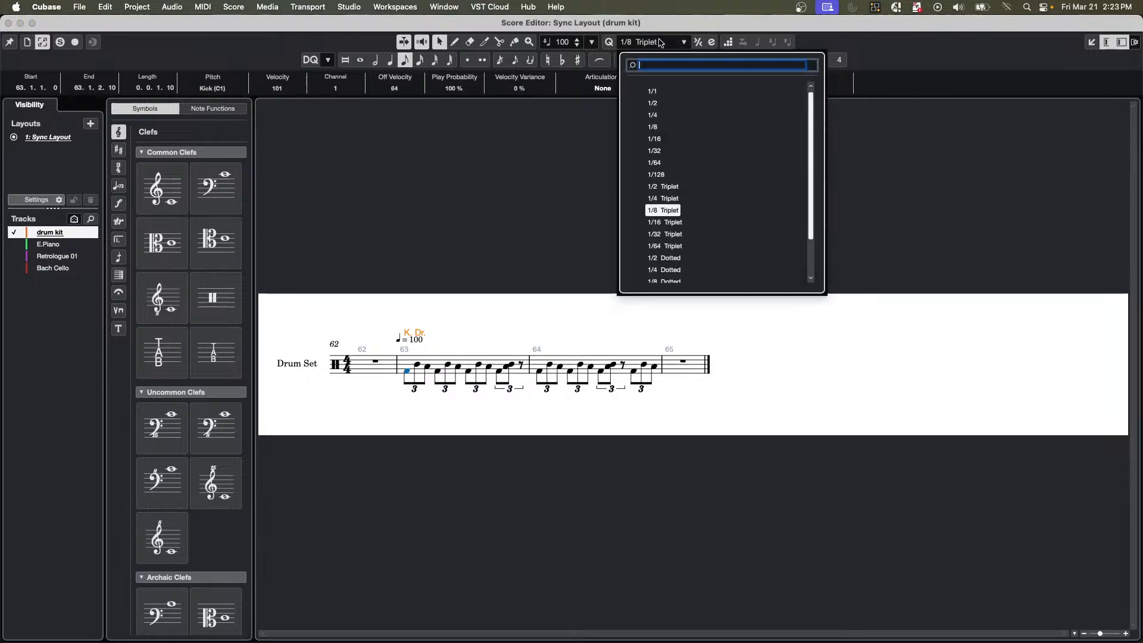
click(658, 128)
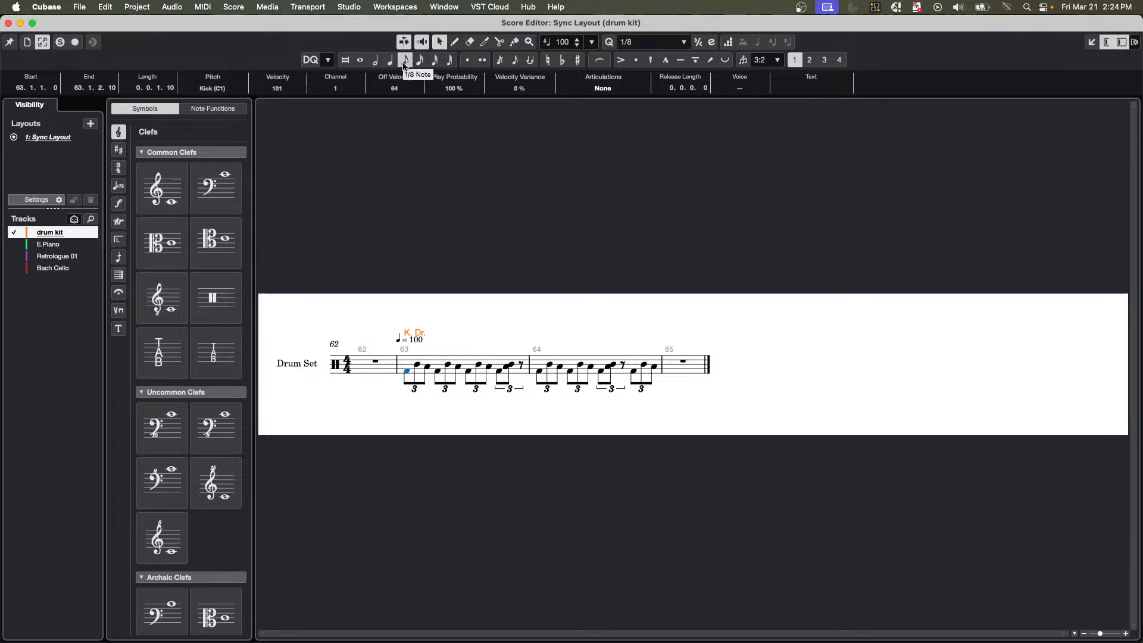
Try quantizing all notes of bar 63 to 1/8, undo the quantize, and clear the note selection.
click(408, 353)
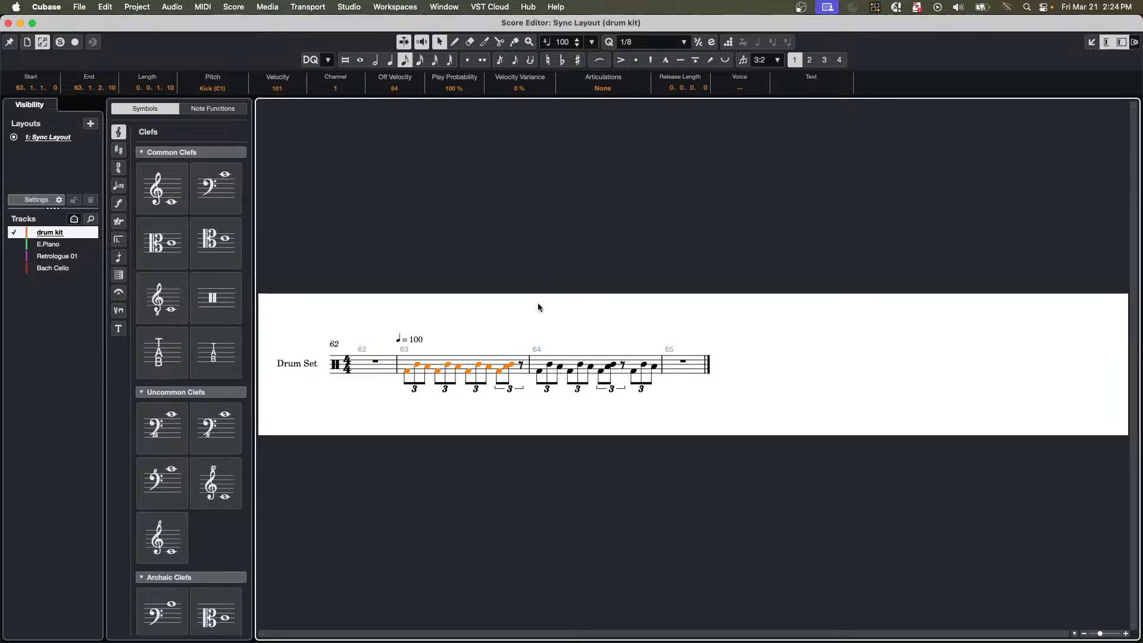
key(q)
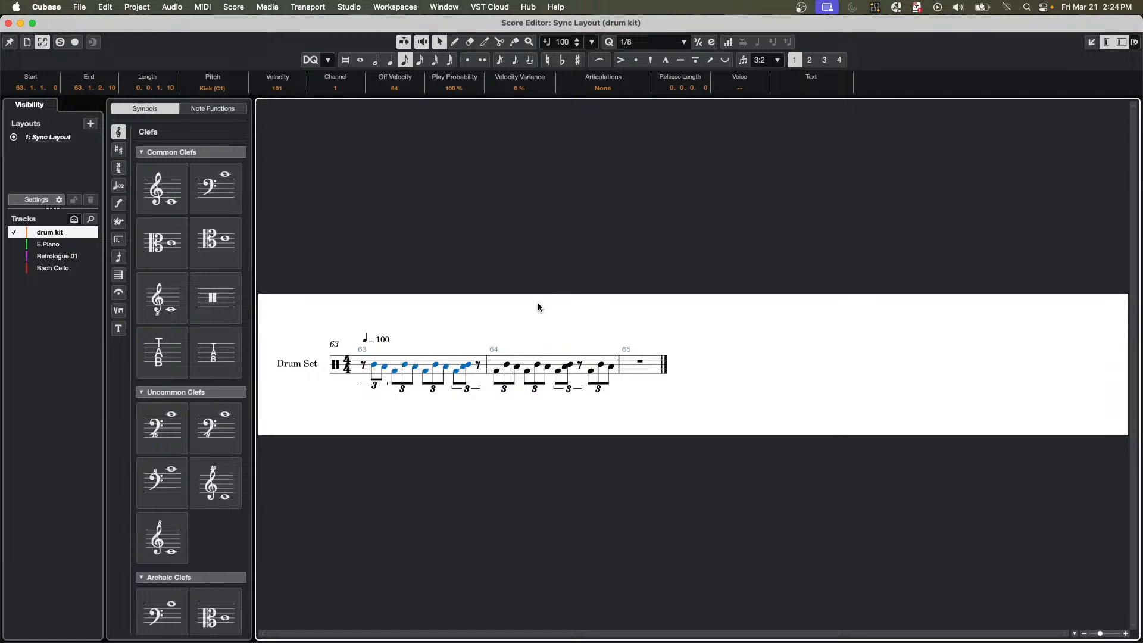
key(super+z)
click(427, 409)
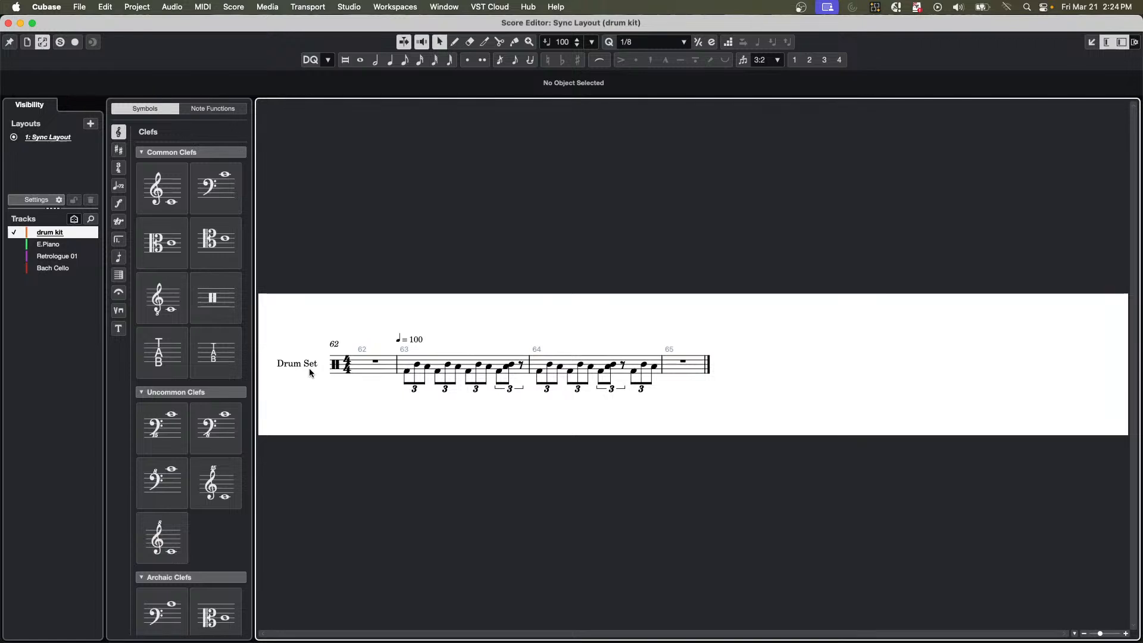
Review the drum kit's instrument settings for the score layout, including Presentation, Display Quantize and Interpretation, and close the dialog.
click(62, 202)
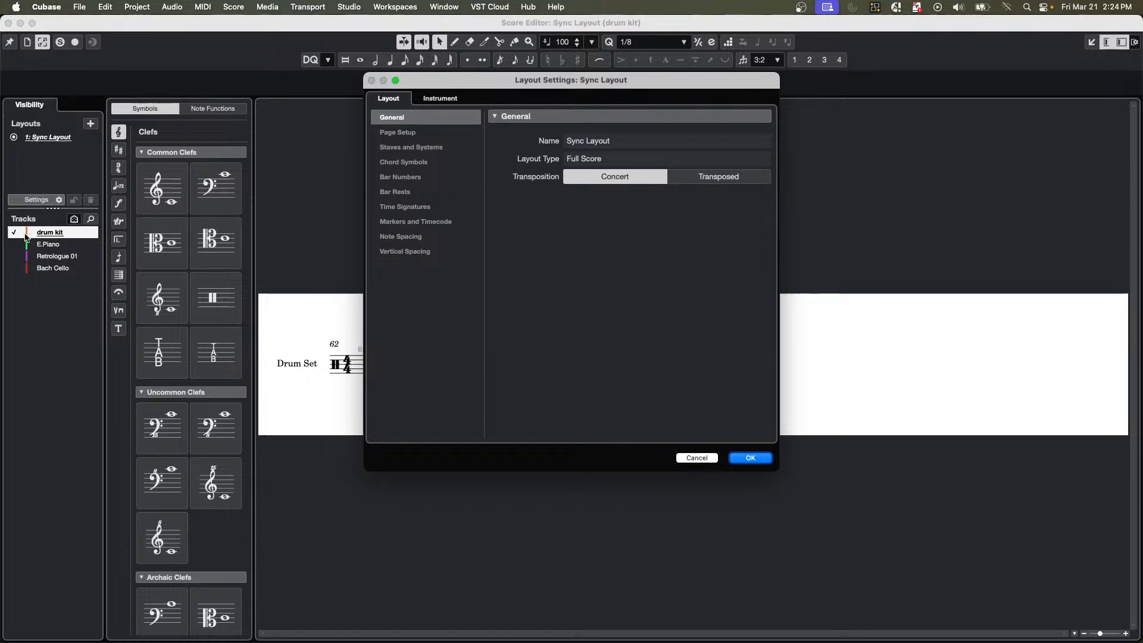
click(445, 100)
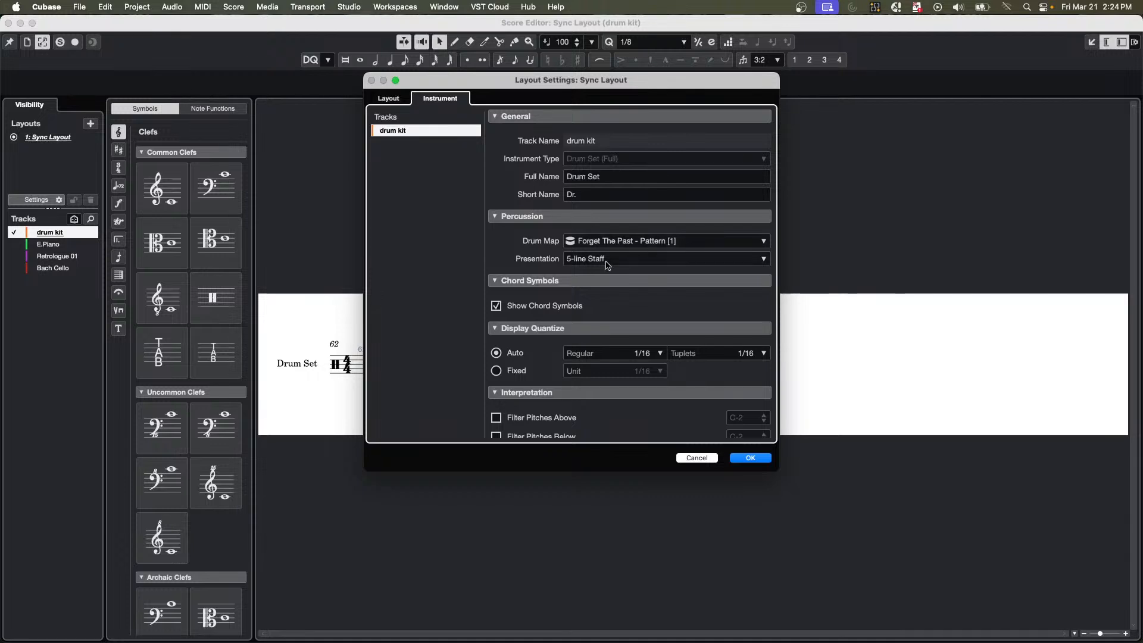
click(649, 258)
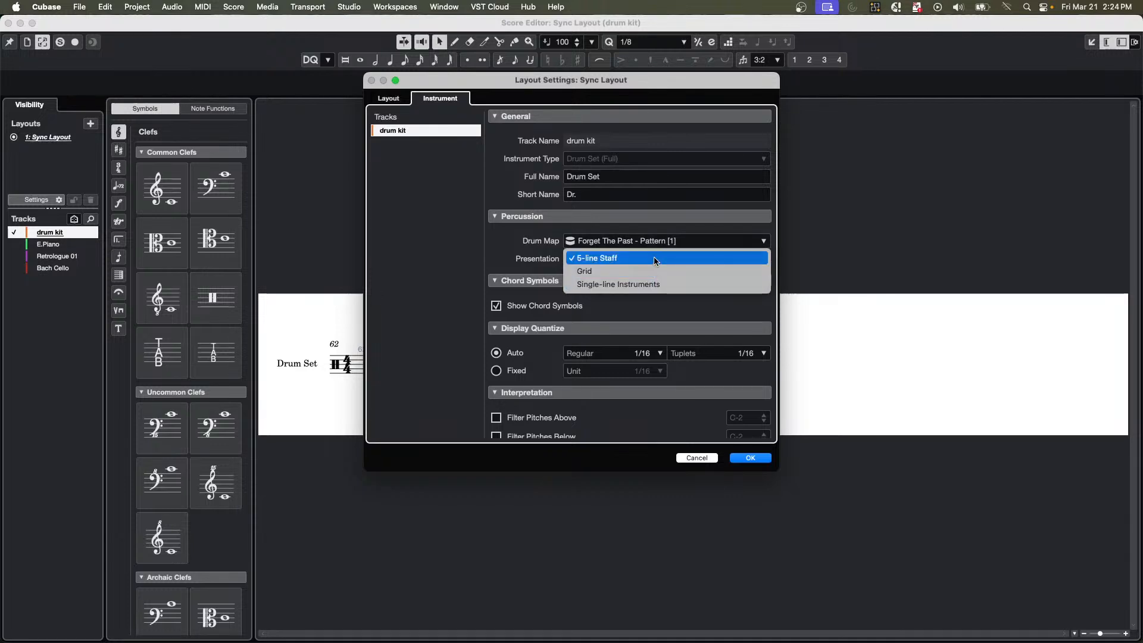
click(497, 239)
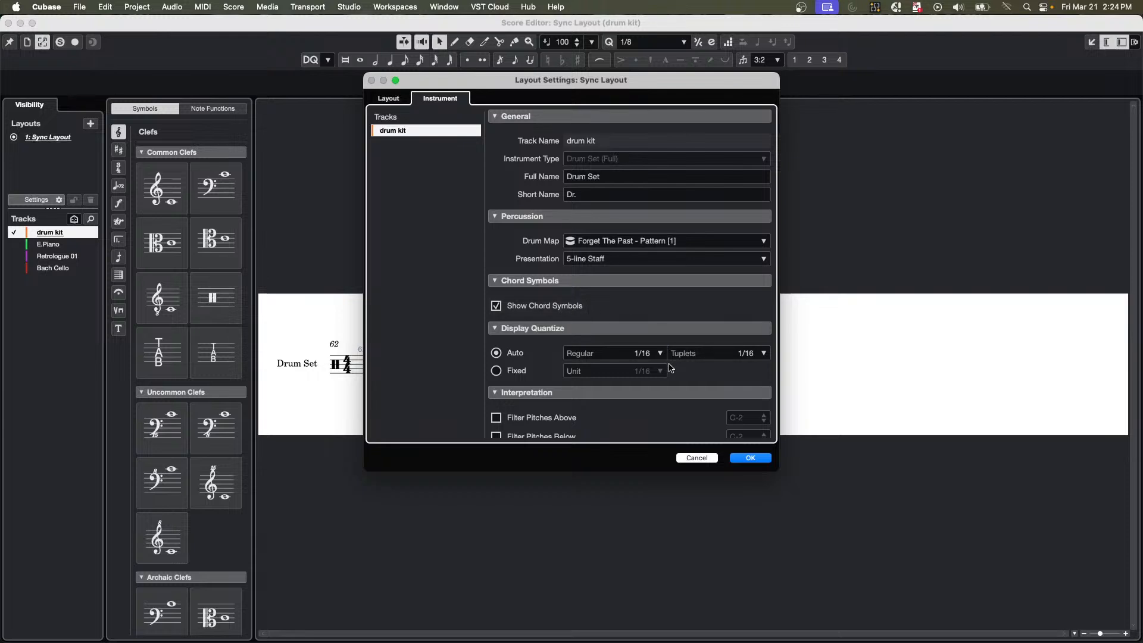
scroll(613, 386, down, 4)
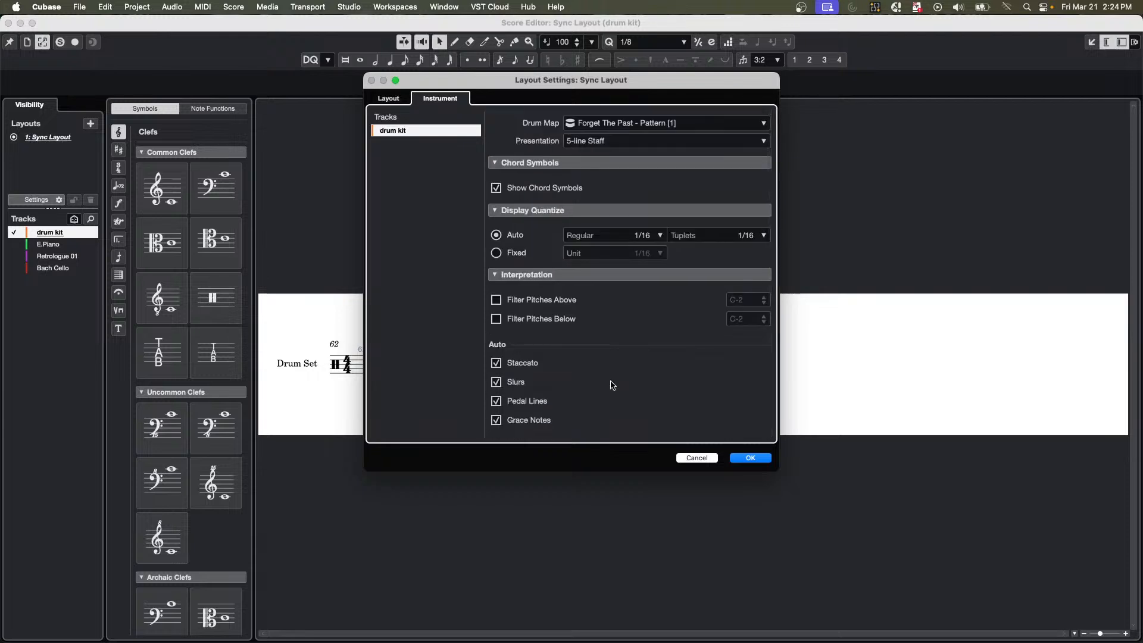
click(753, 458)
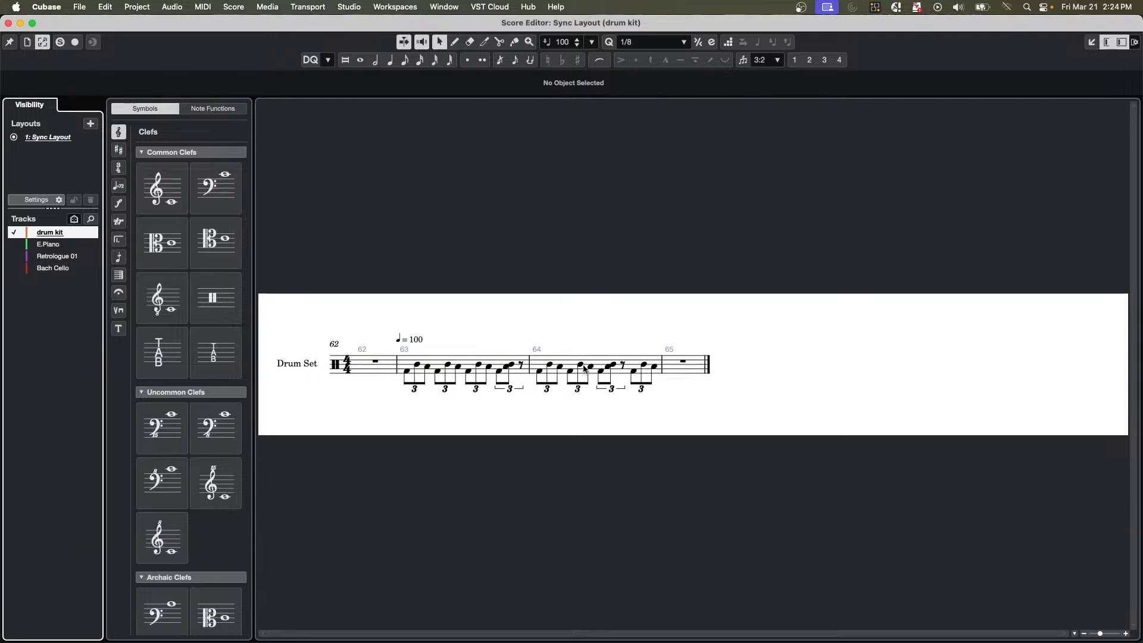
Select the kick and the two tom notes of bar 63's first triplet one by one to check their instrument names.
click(409, 374)
click(408, 374)
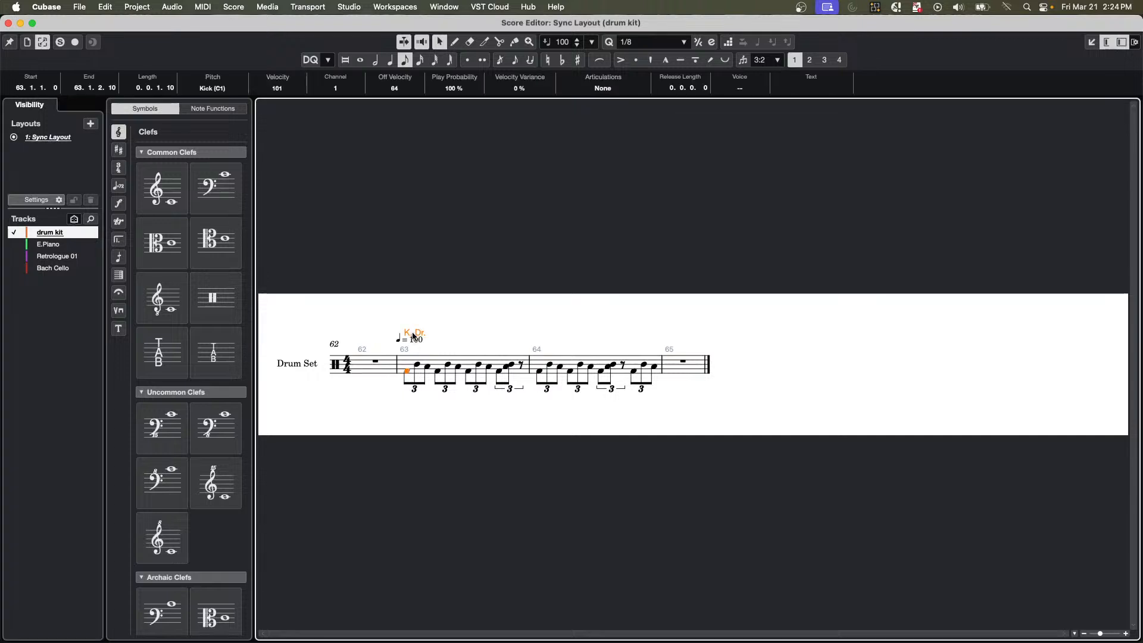
click(417, 365)
click(428, 368)
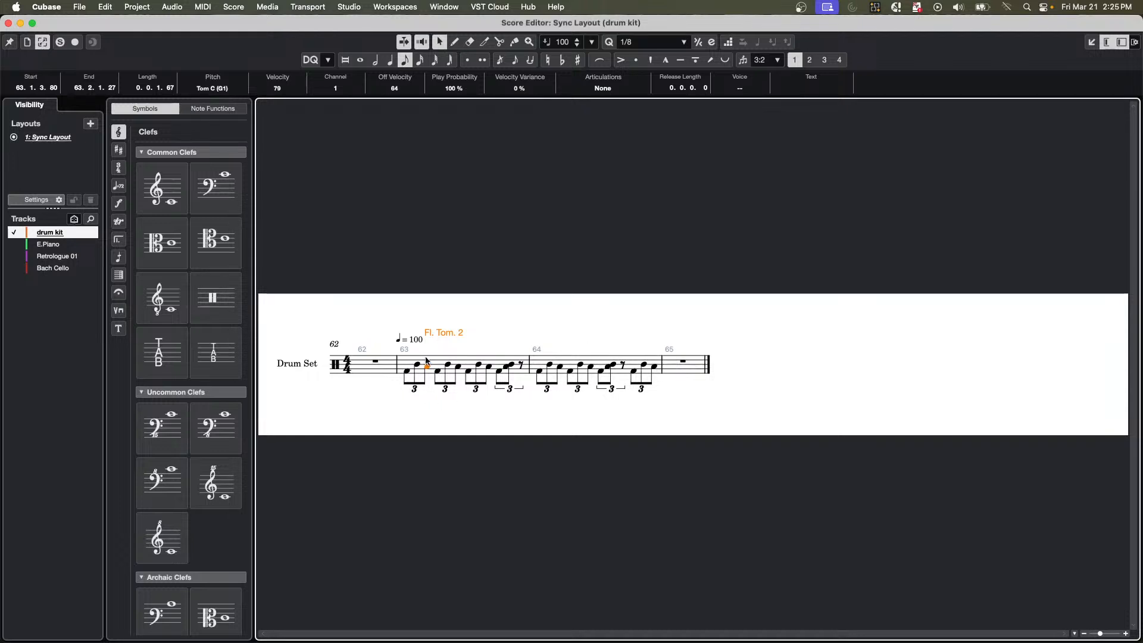
key(super+Tab)
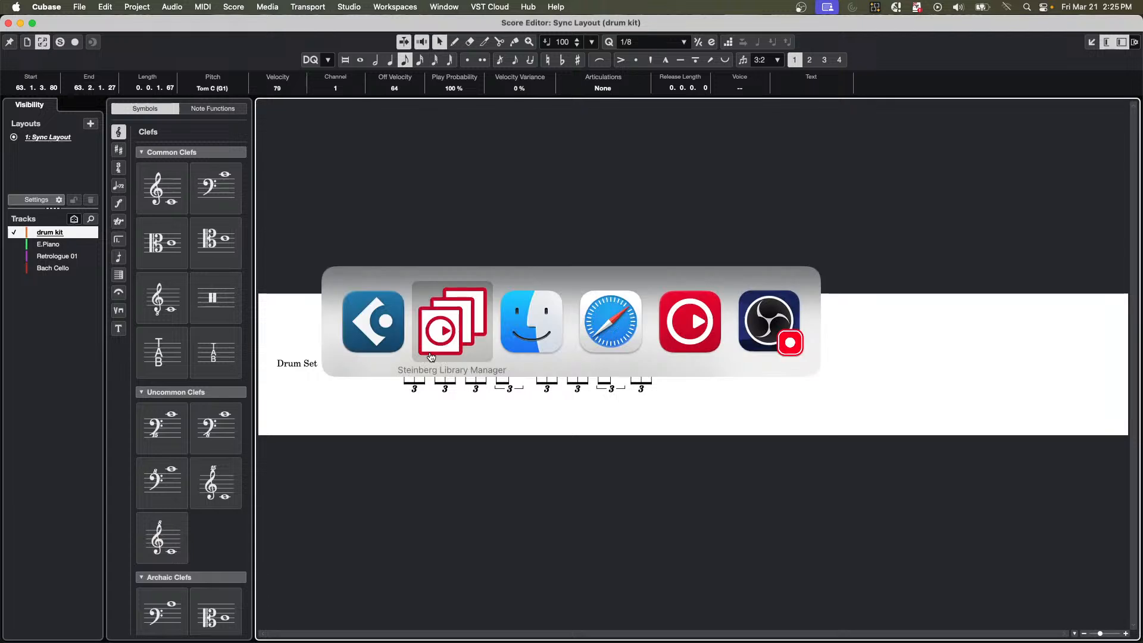
key(super+shift+Tab)
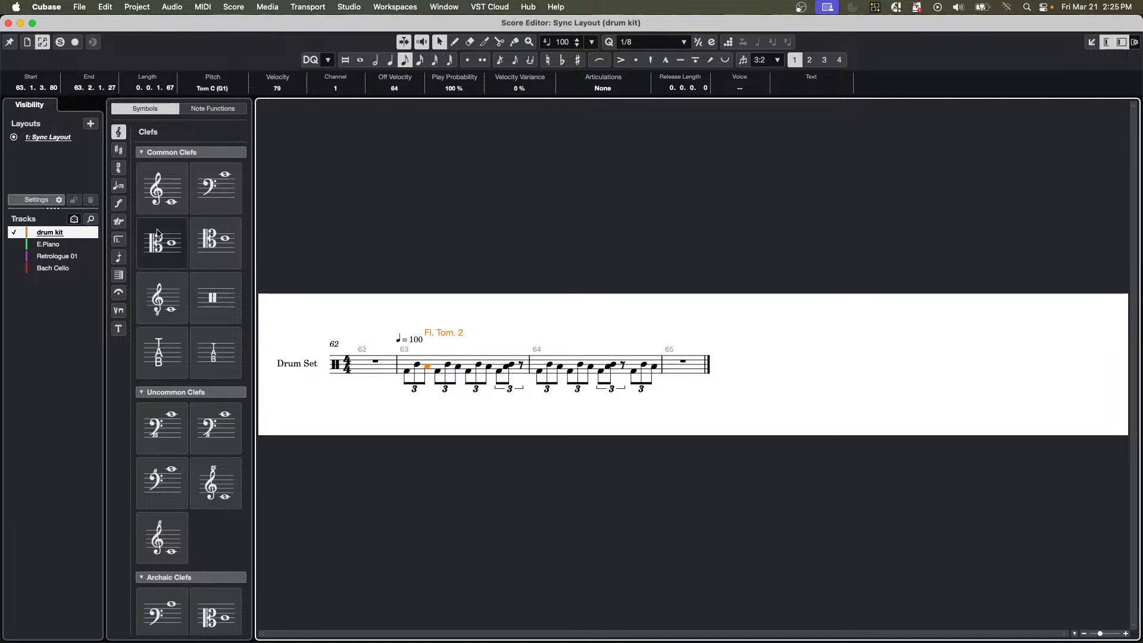
Recheck the drum map and presentation in the drum kit's layout instrument settings and close the Score Editor.
click(59, 201)
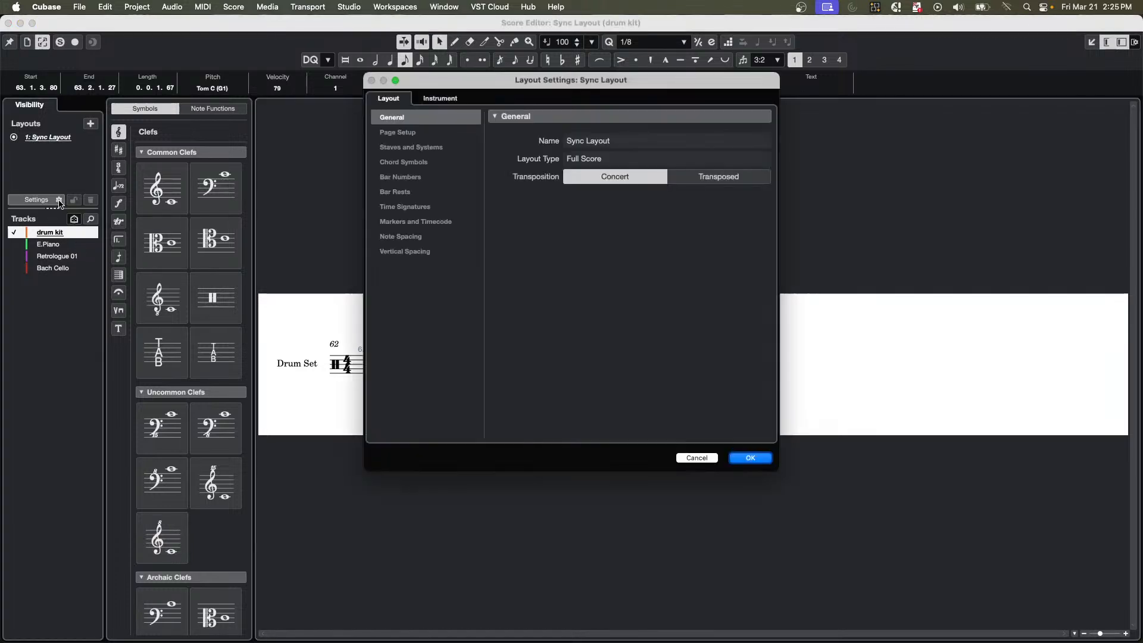
click(456, 104)
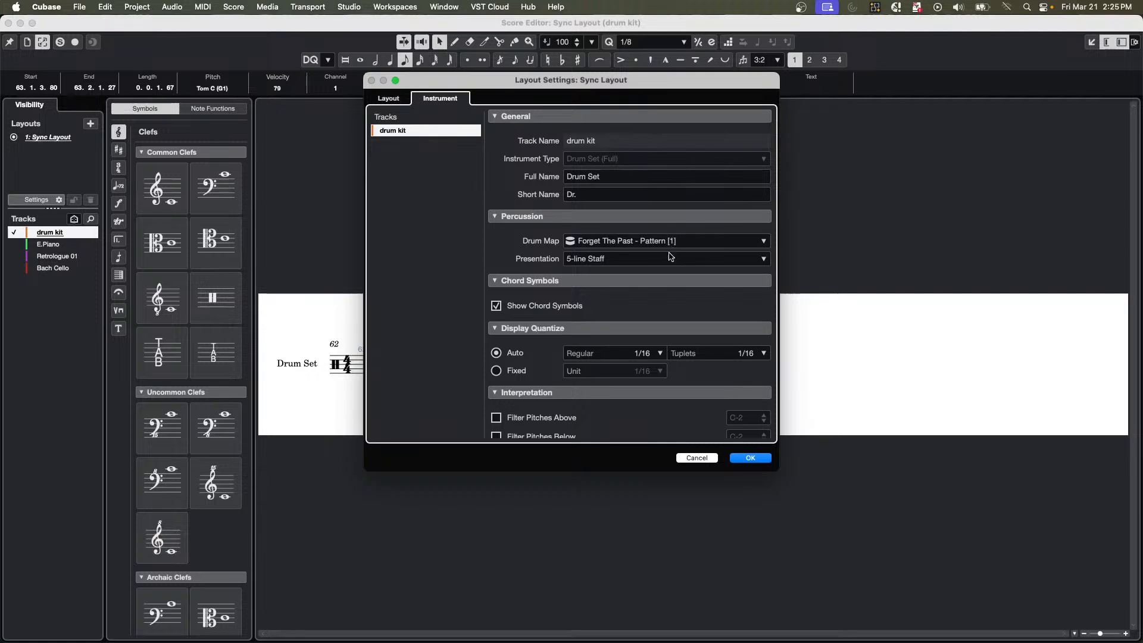
click(759, 459)
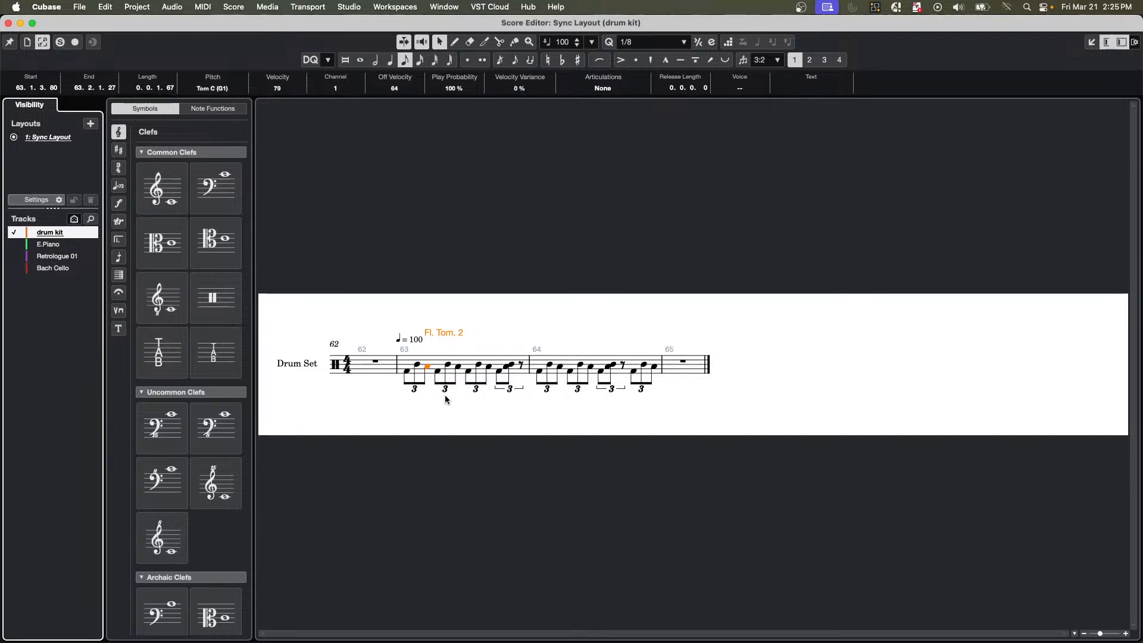
click(8, 23)
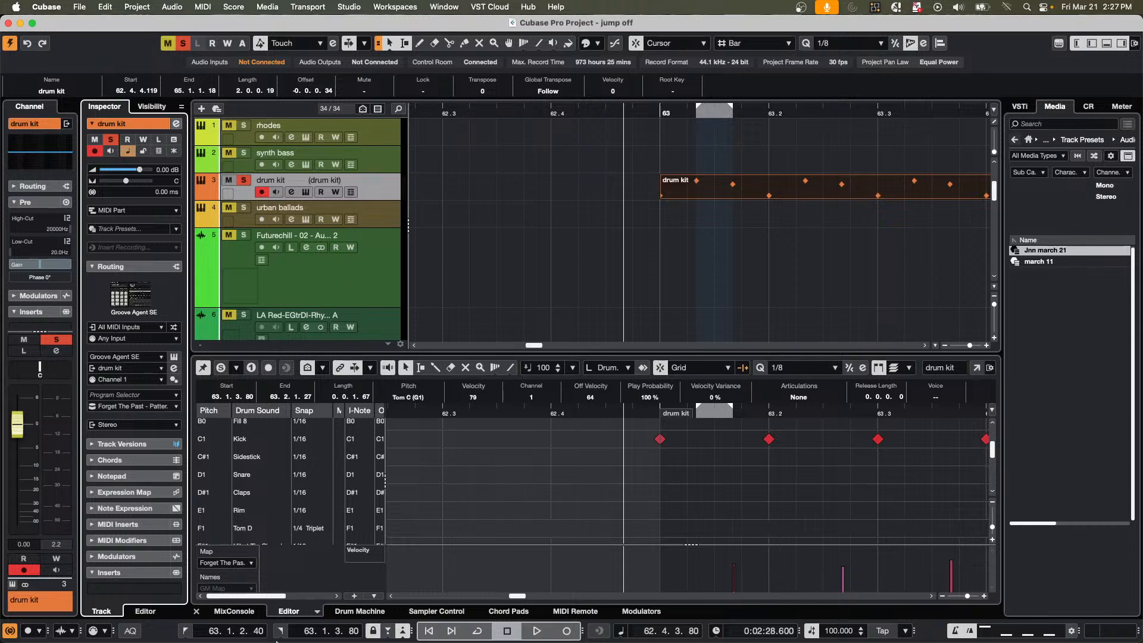
Show the MixConsole in the lower zone, select the E.Piano channel, and return to the Drum Editor.
click(234, 611)
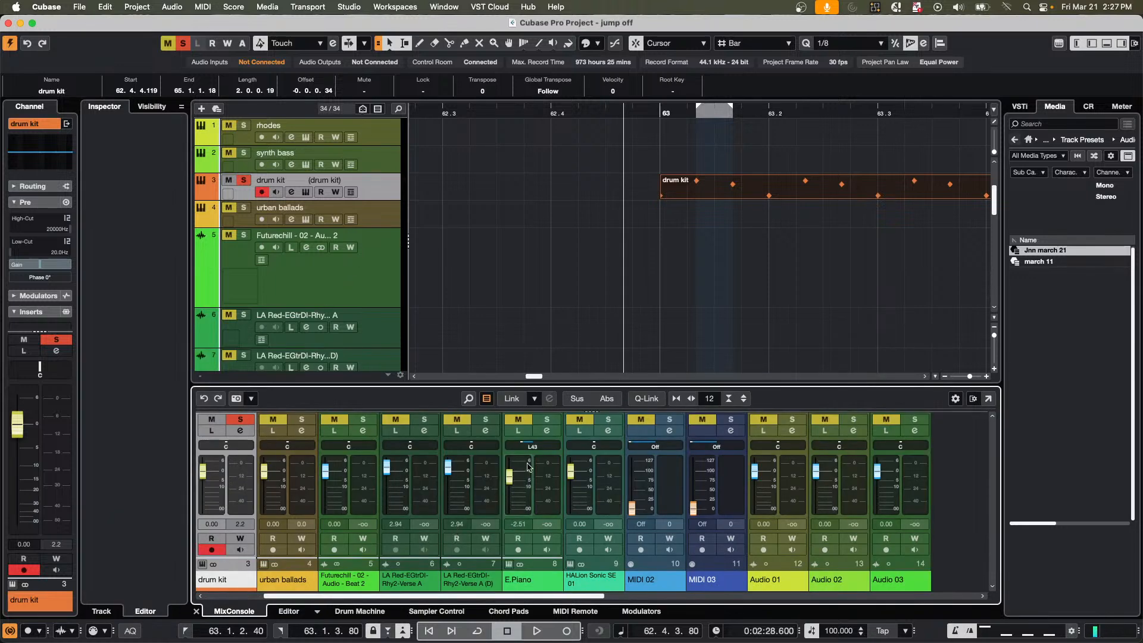
click(552, 475)
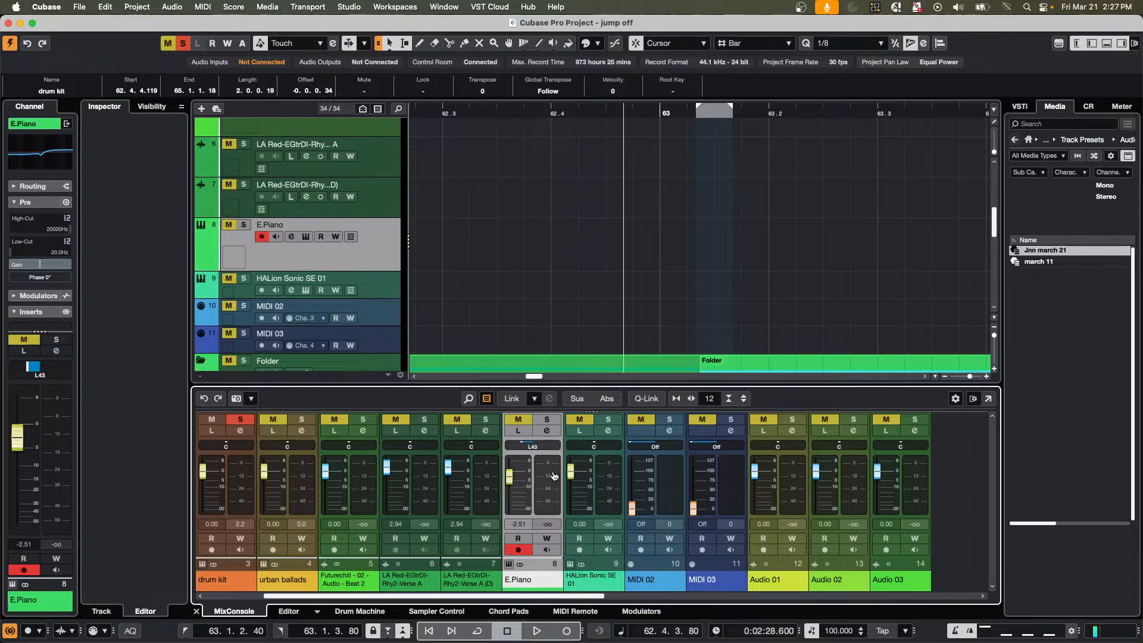
key(Return)
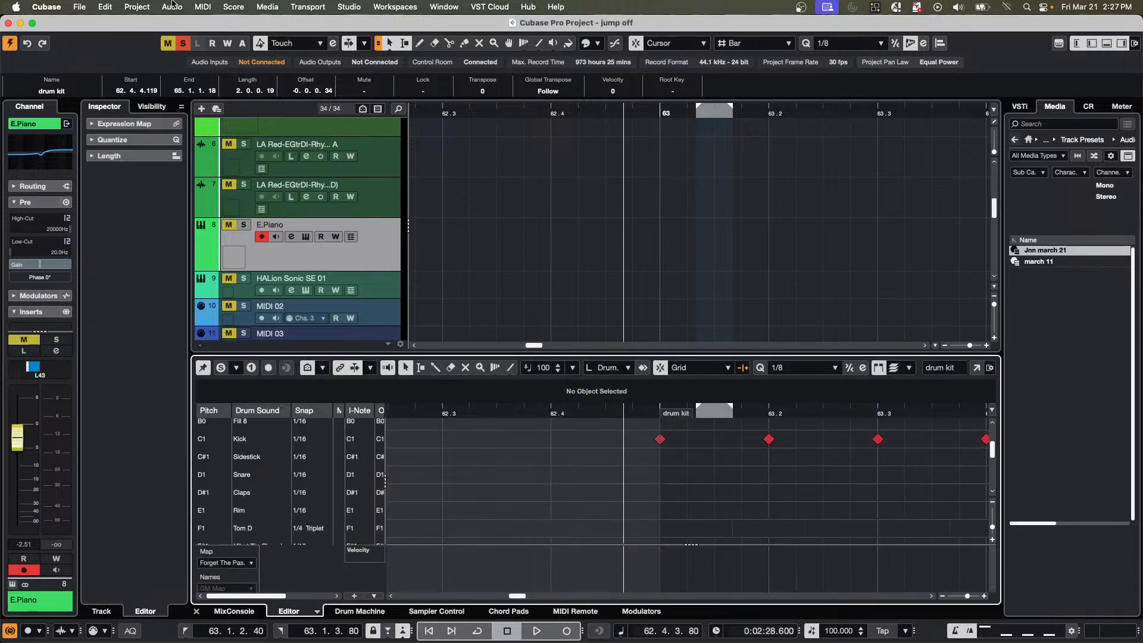
Find "edit channel settings" in the key commands, assign Command+Option+Shift+E to the Edit category's Edit Channel Settings, and close the dialog.
click(103, 7)
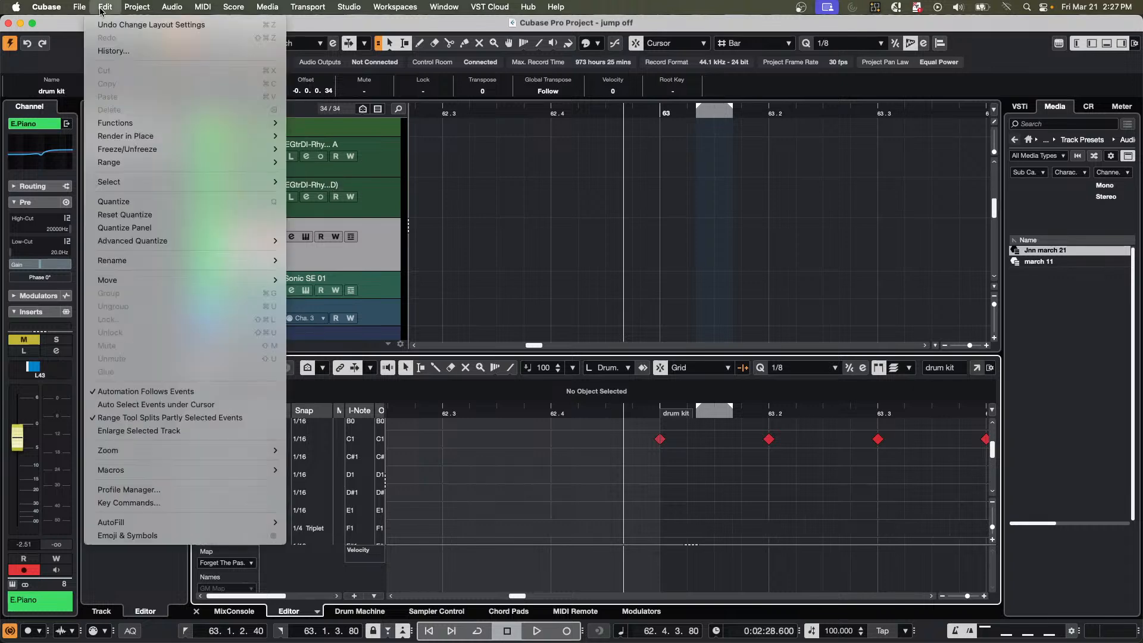
mouse_move(215, 448)
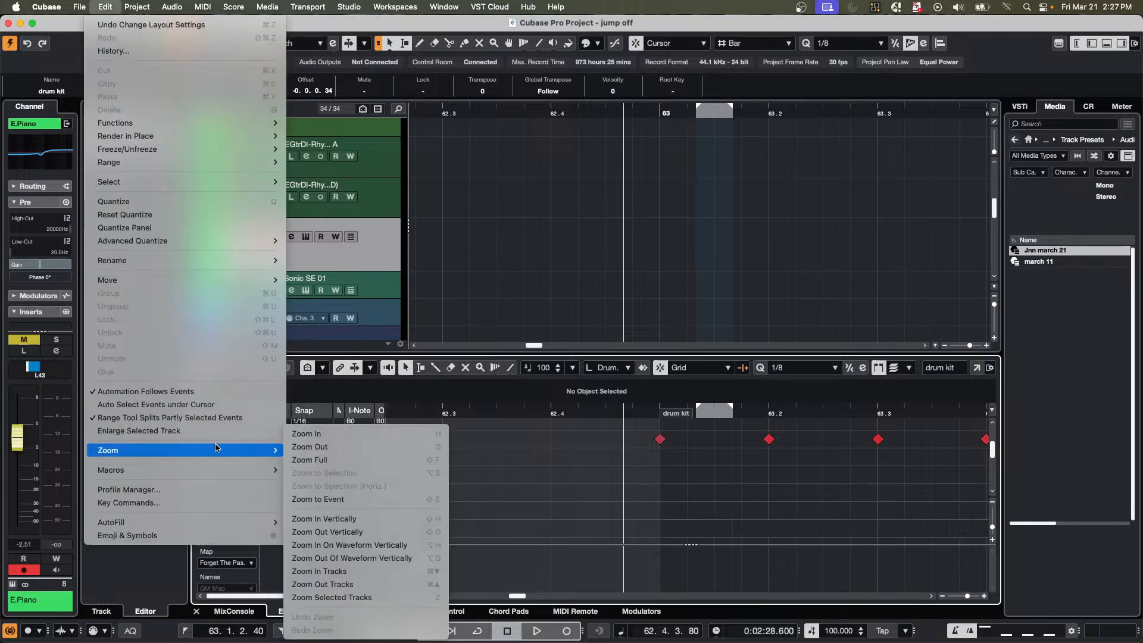
click(178, 504)
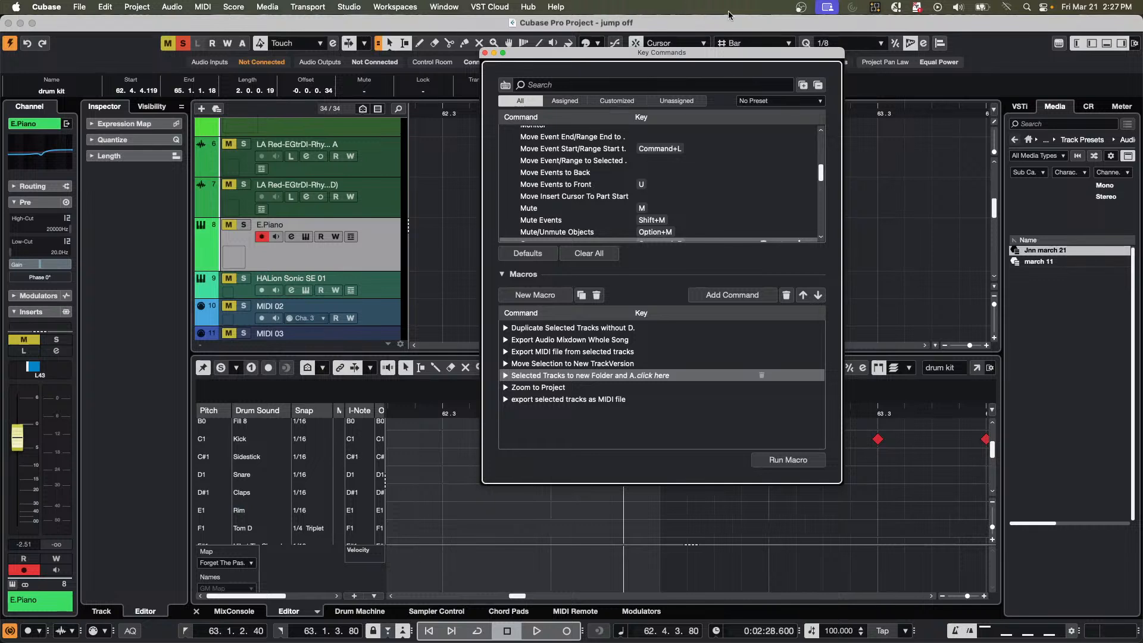
click(585, 81)
text(e)
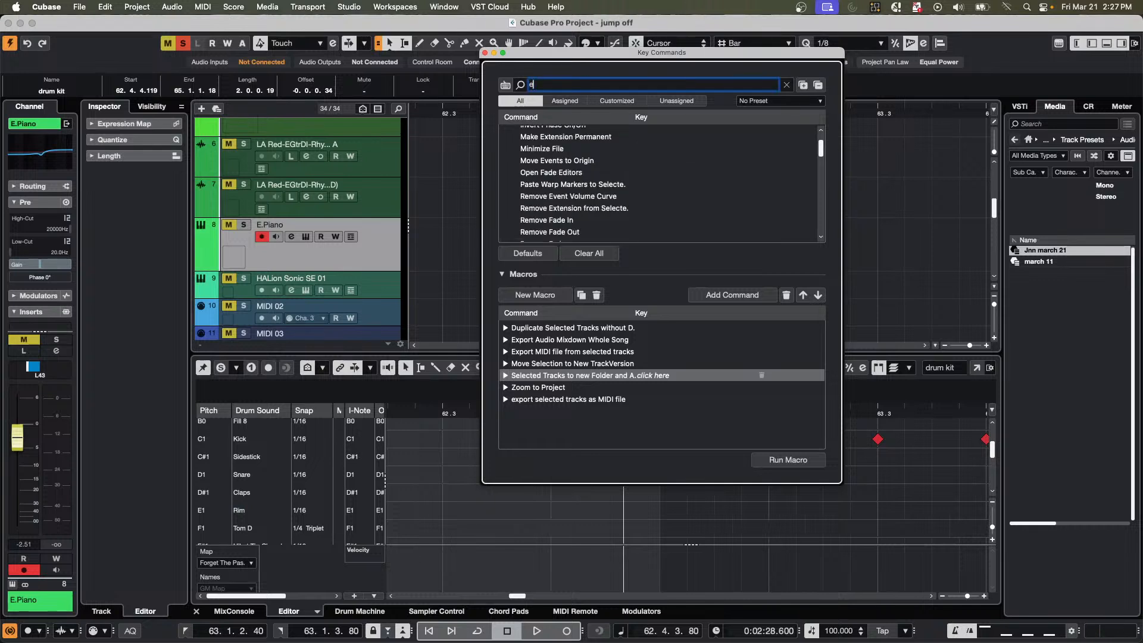
text(dit chann)
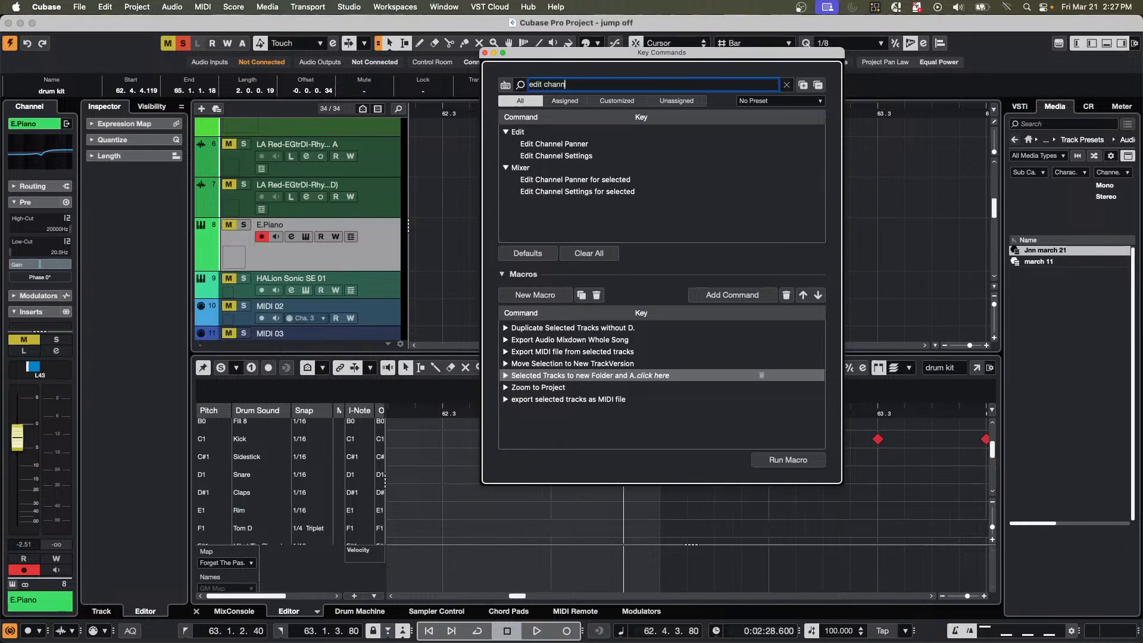
text(el settings)
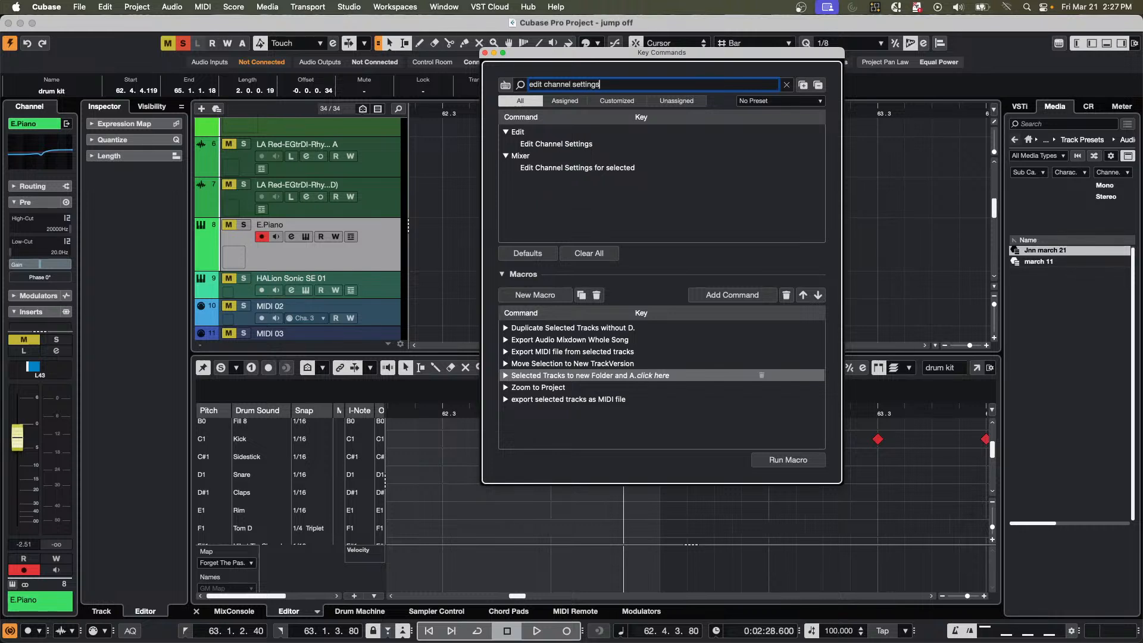
click(563, 144)
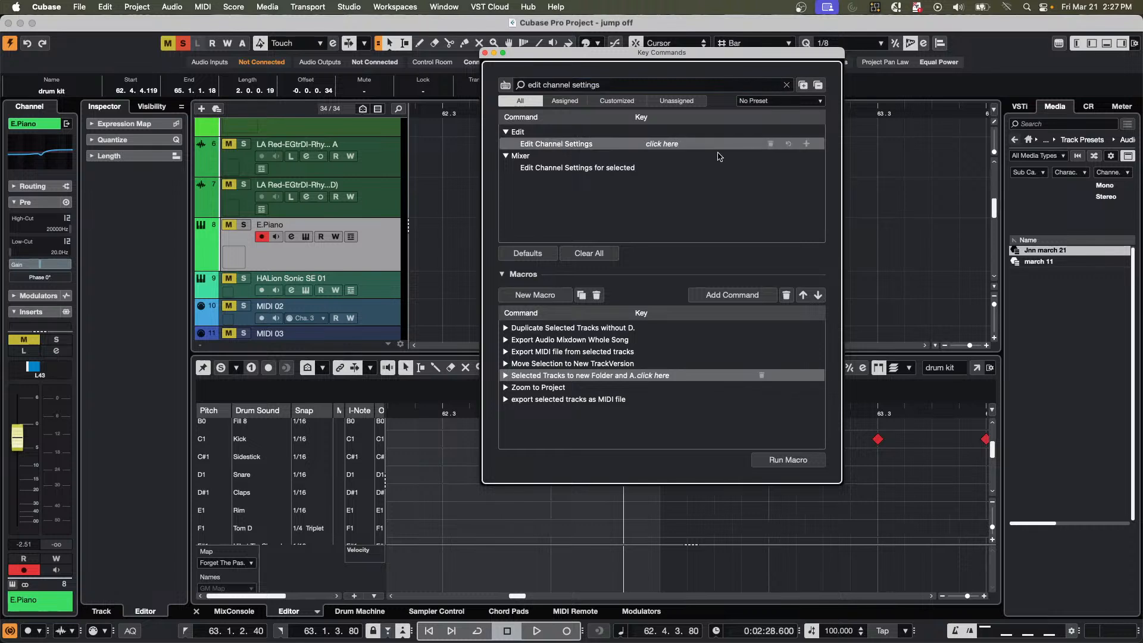
click(683, 144)
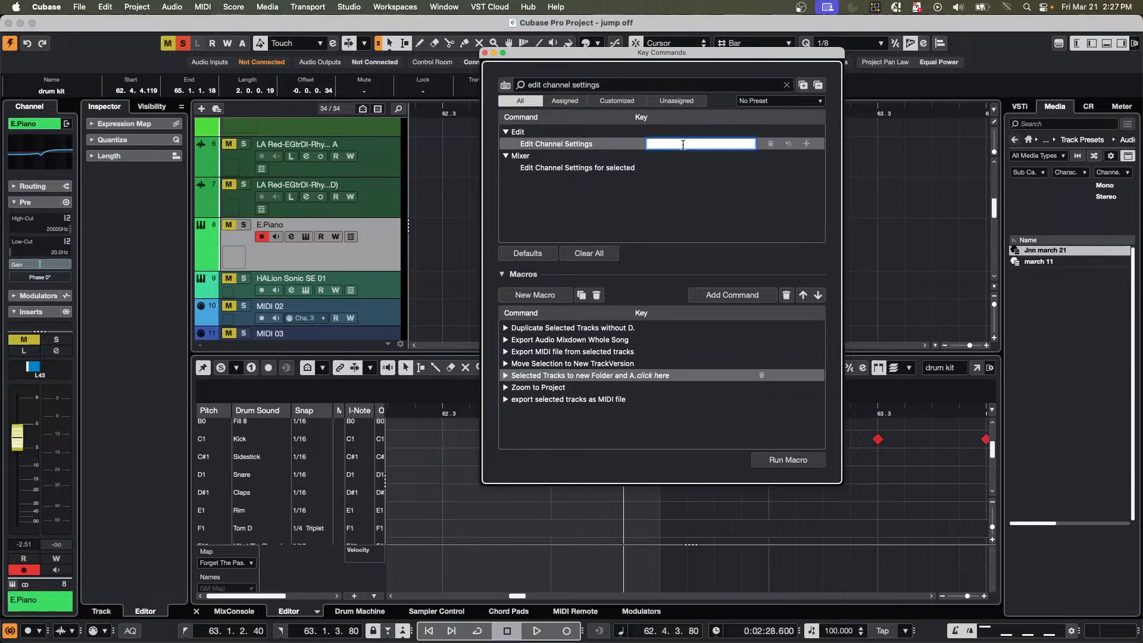
key(super+alt+shift+e)
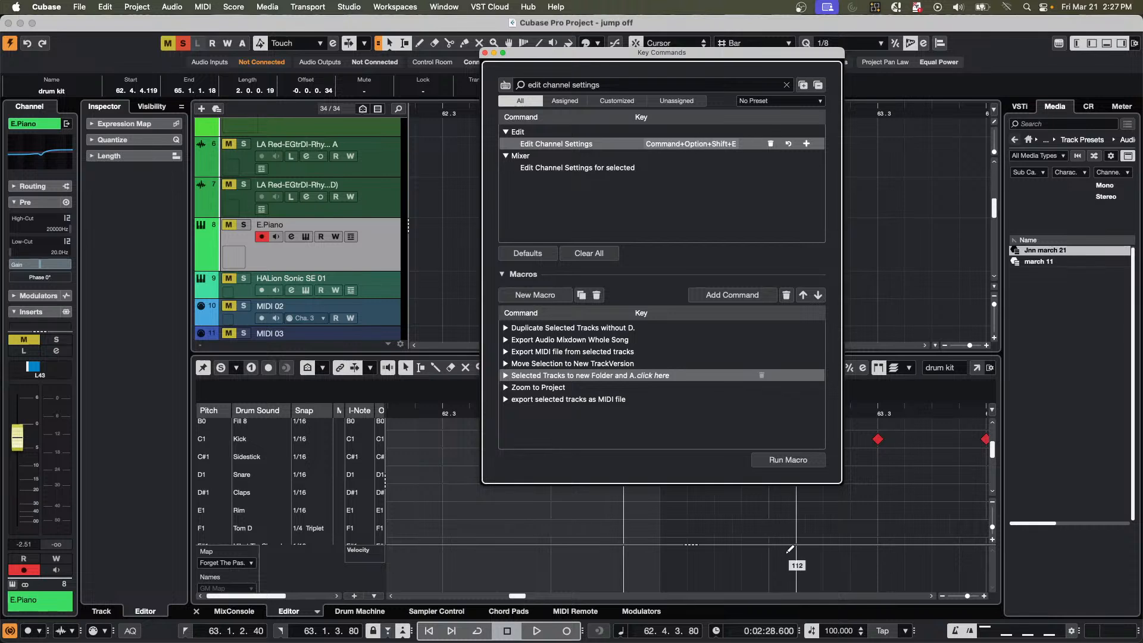
click(486, 53)
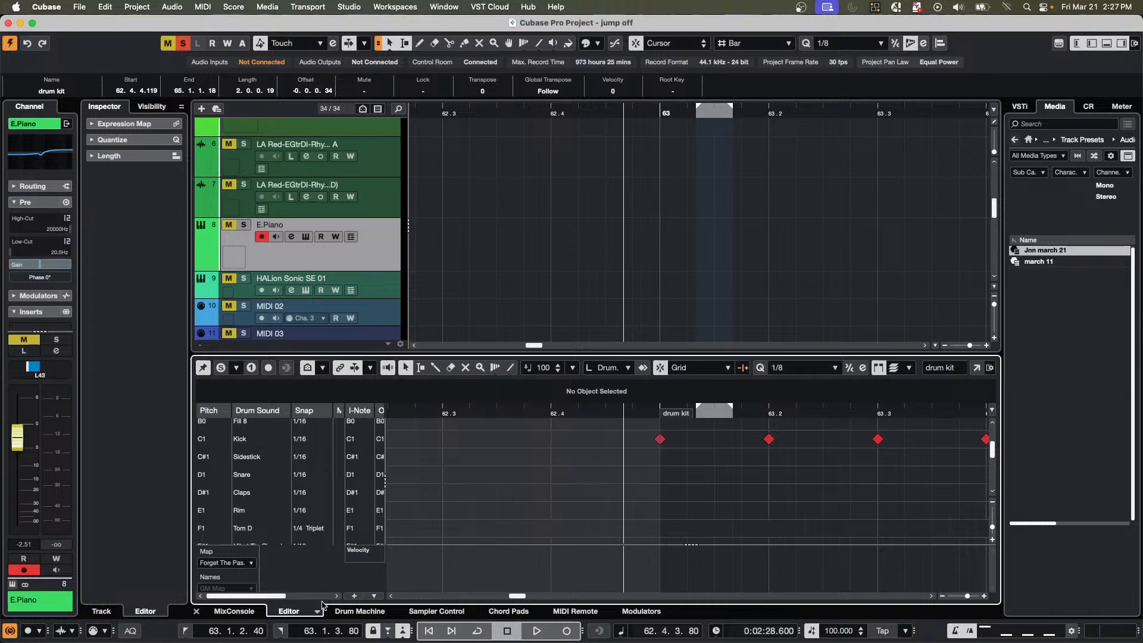
Show the MixConsole in the lower zone and open and close the E.Piano channel settings by key command.
click(232, 611)
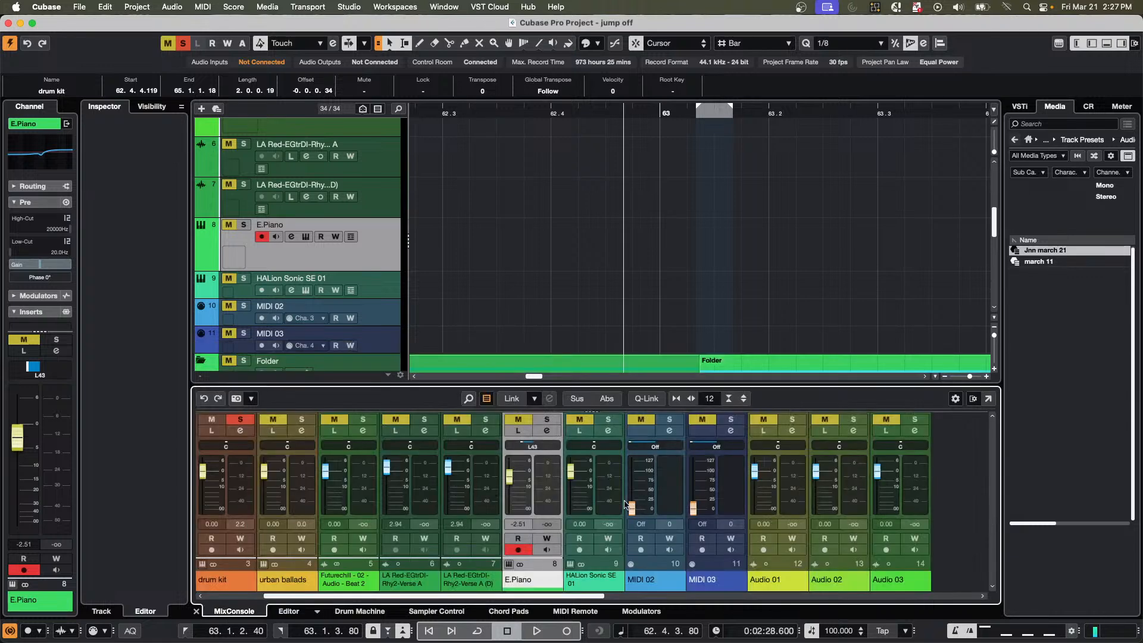
key(e)
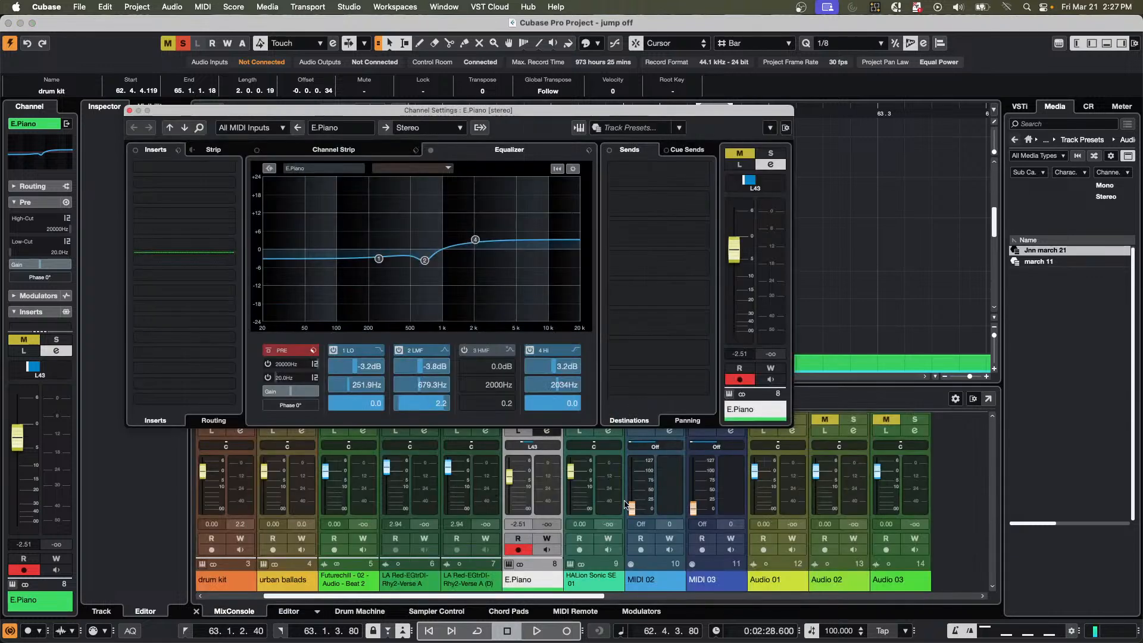
key(e)
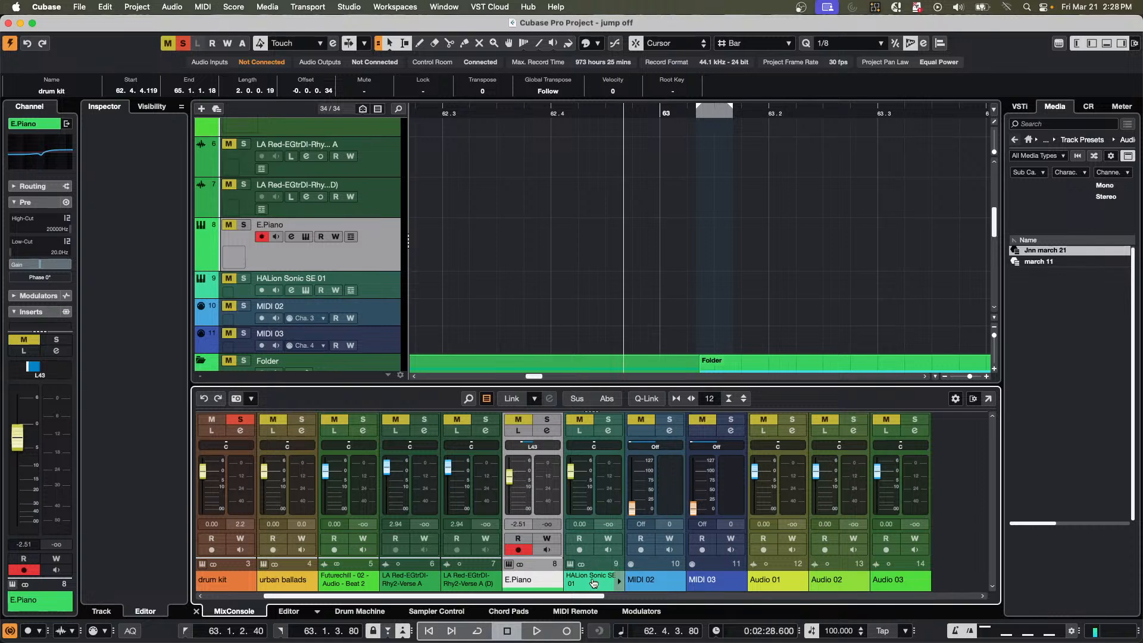
Select the Stereo output, 5 Forever Sorry and Nylon Guitar channels one after another in the MixConsole.
drag(590, 598, 1070, 596)
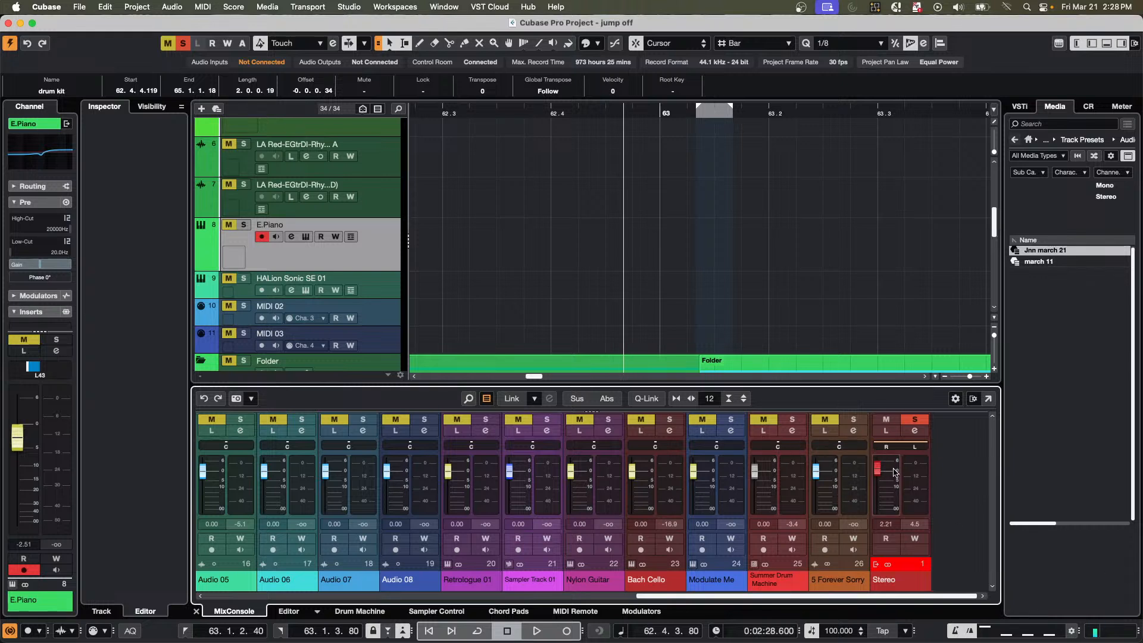
click(911, 479)
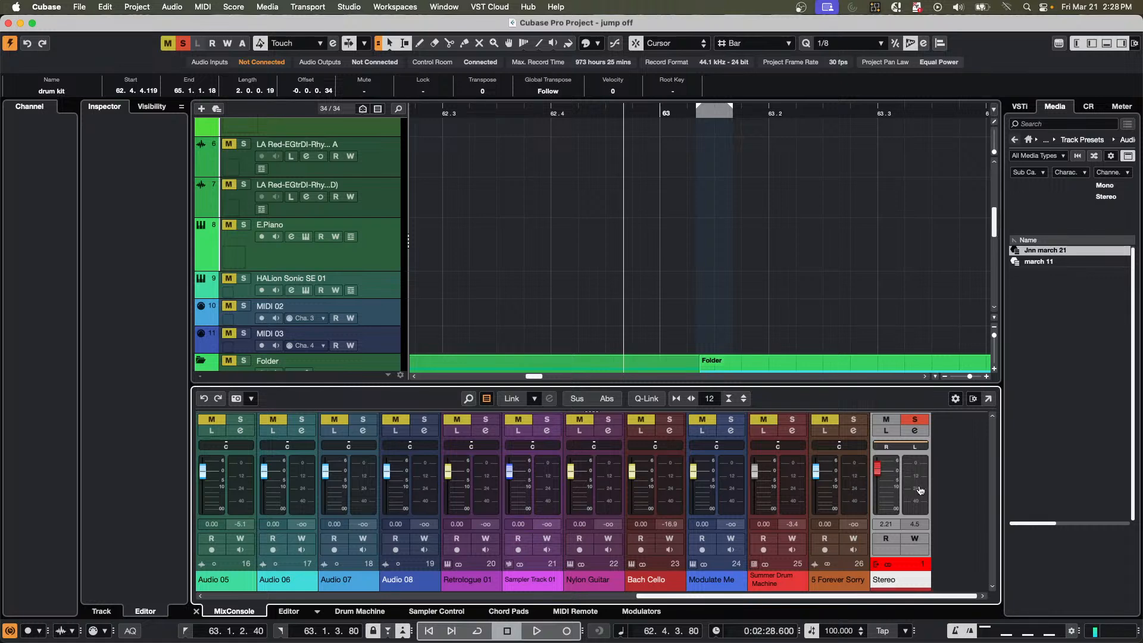
click(852, 488)
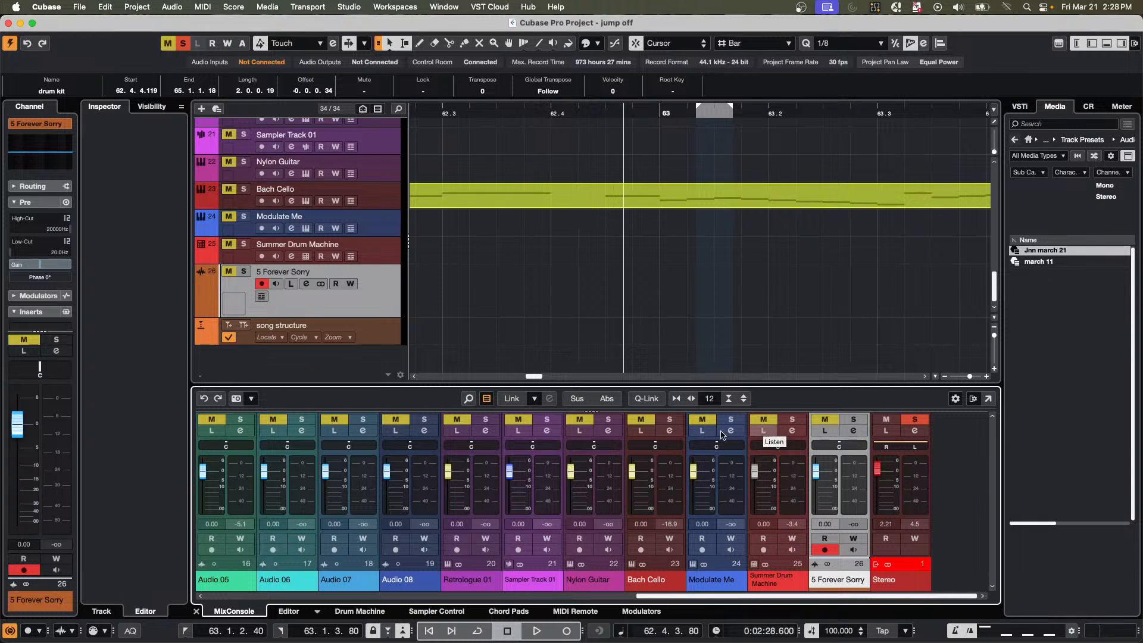
click(618, 486)
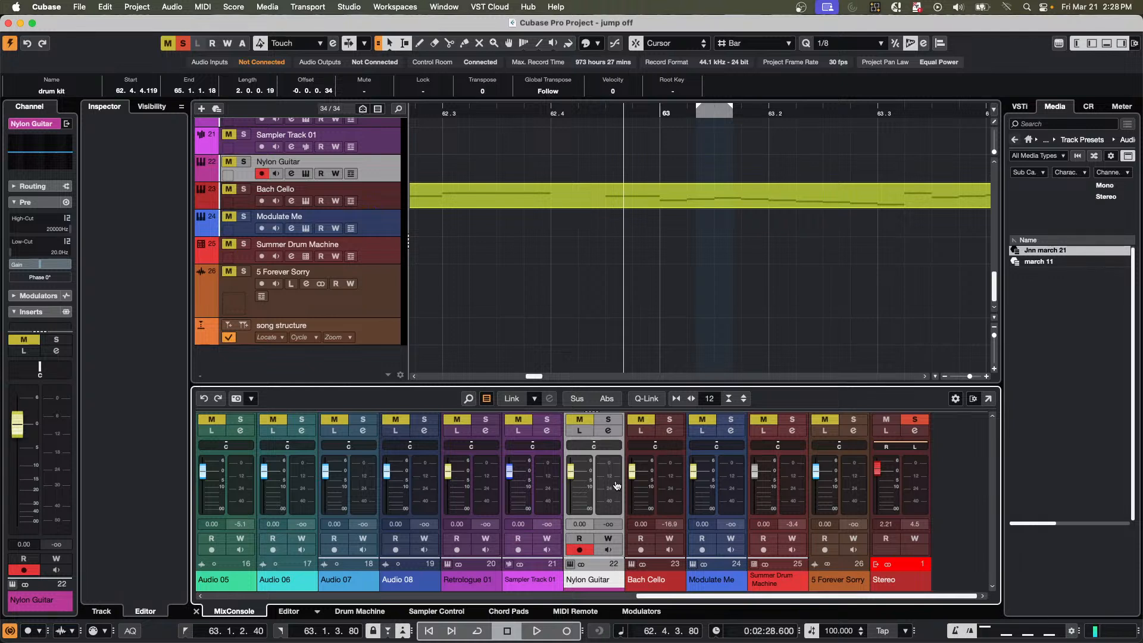
Look up which command uses Command+Option+Shift+E by searching the key commands by shortcut, and close the dialog.
click(79, 6)
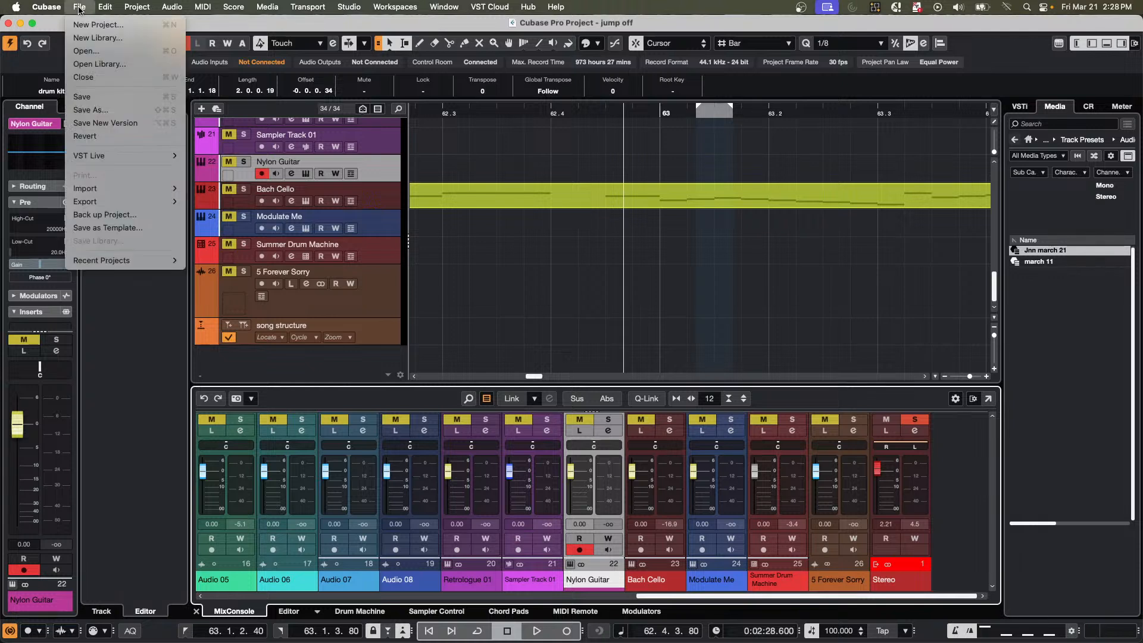
mouse_move(99, 5)
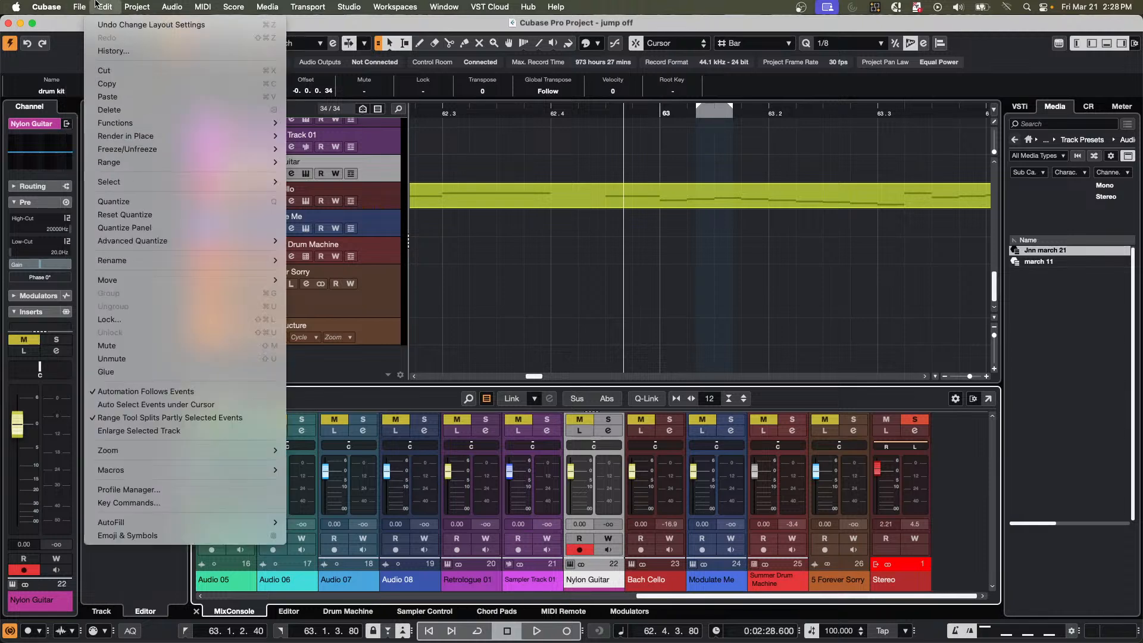
click(129, 503)
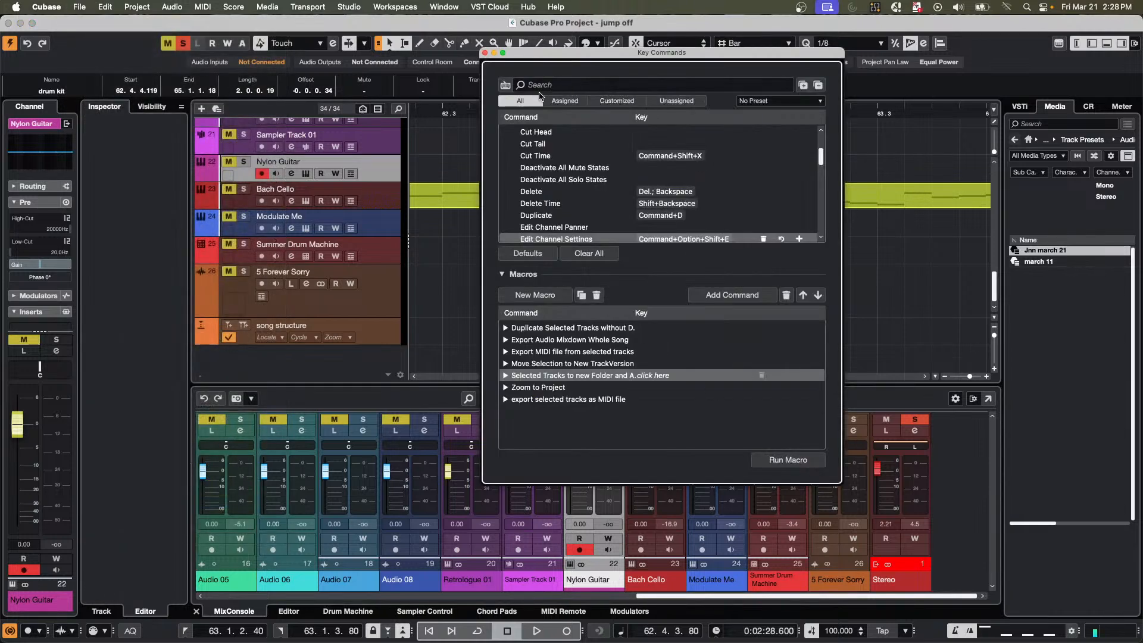
click(504, 87)
key(super+alt+shift)
key(super+alt+shift+e)
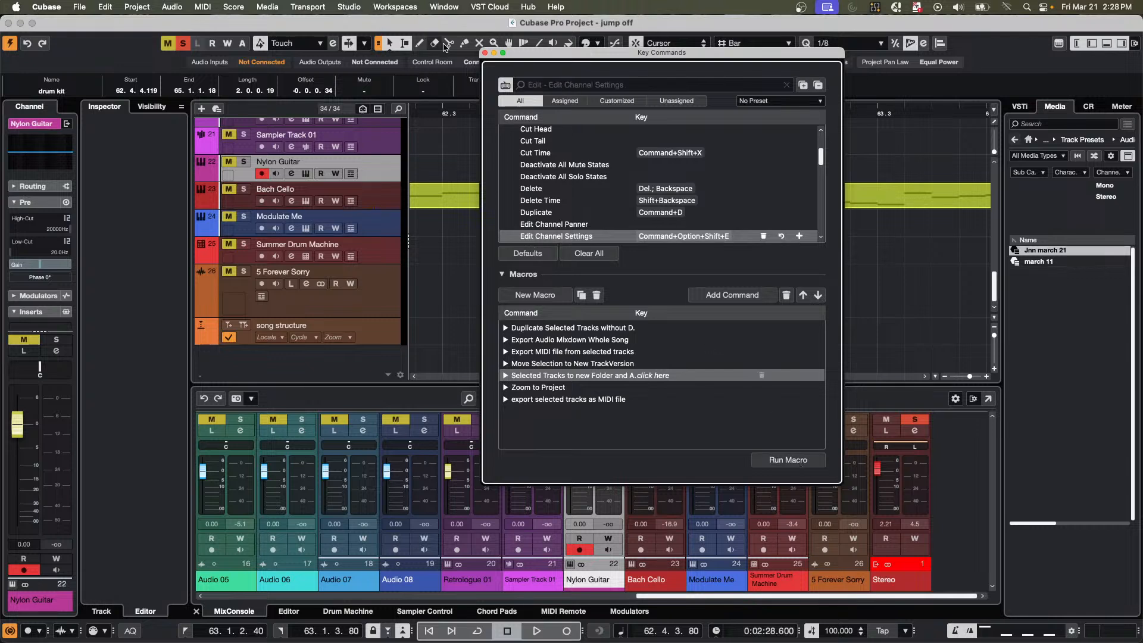
click(485, 53)
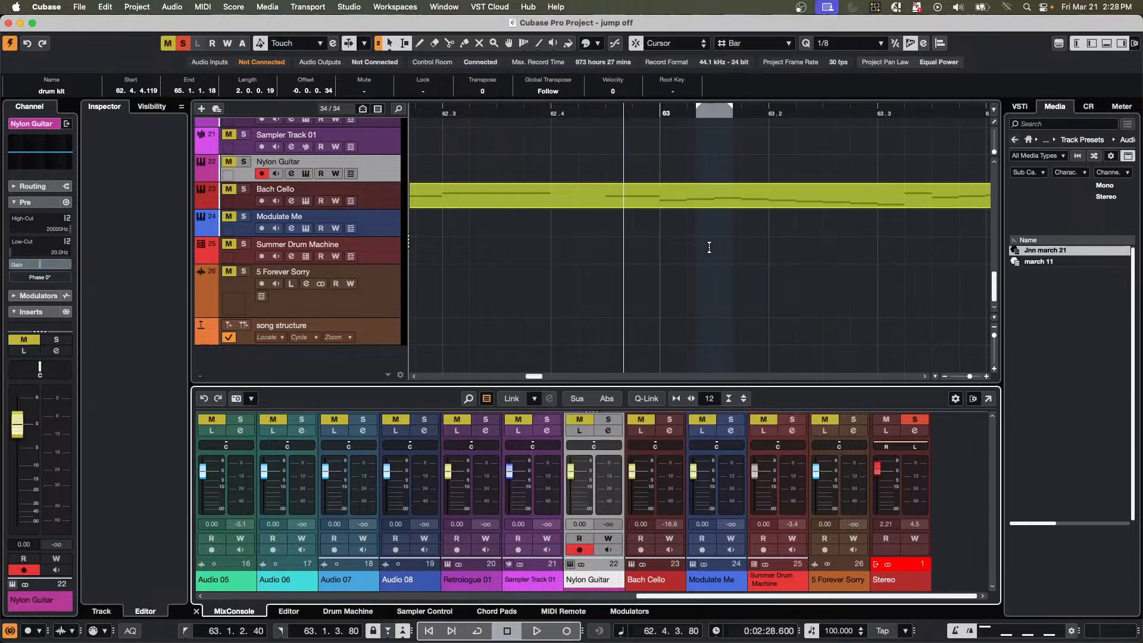
Select the Bach Cello track and open and close its channel settings by key command.
click(375, 200)
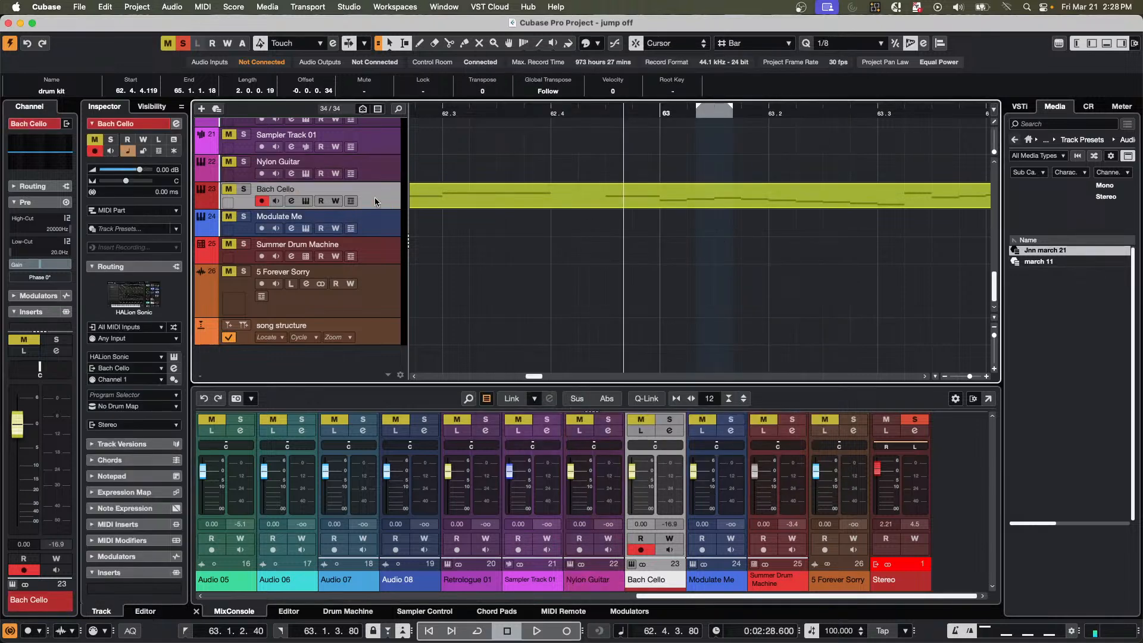
key(e)
key(e)
Switch the selection between the Stereo output and 5 Forever Sorry channels, and finish by selecting Audio 07 and the Audio 08 track.
click(918, 482)
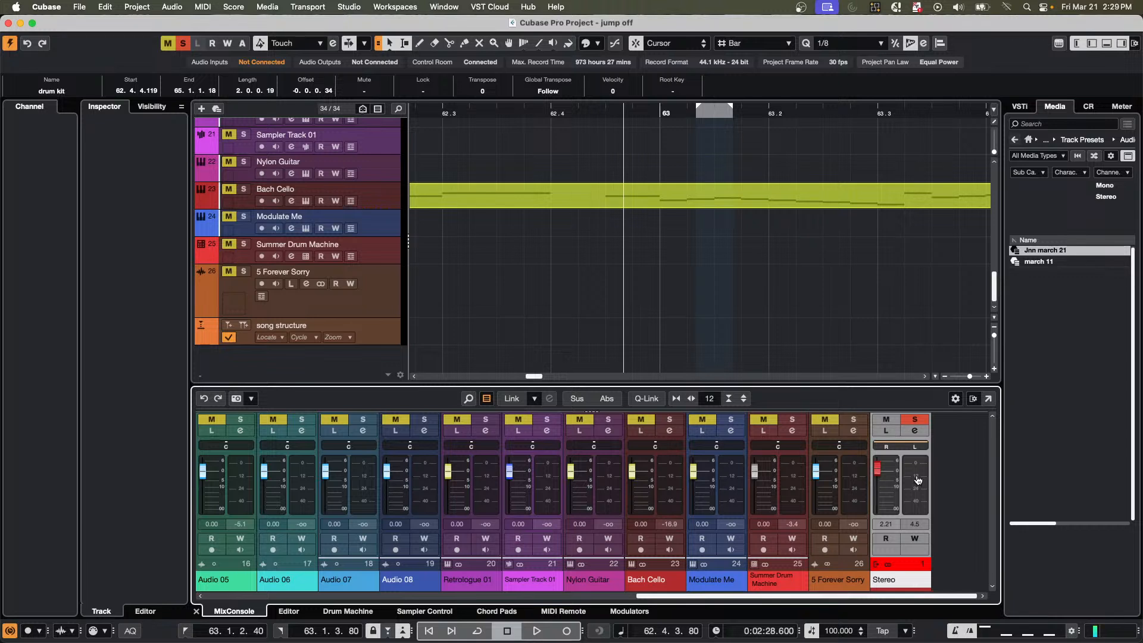
click(858, 484)
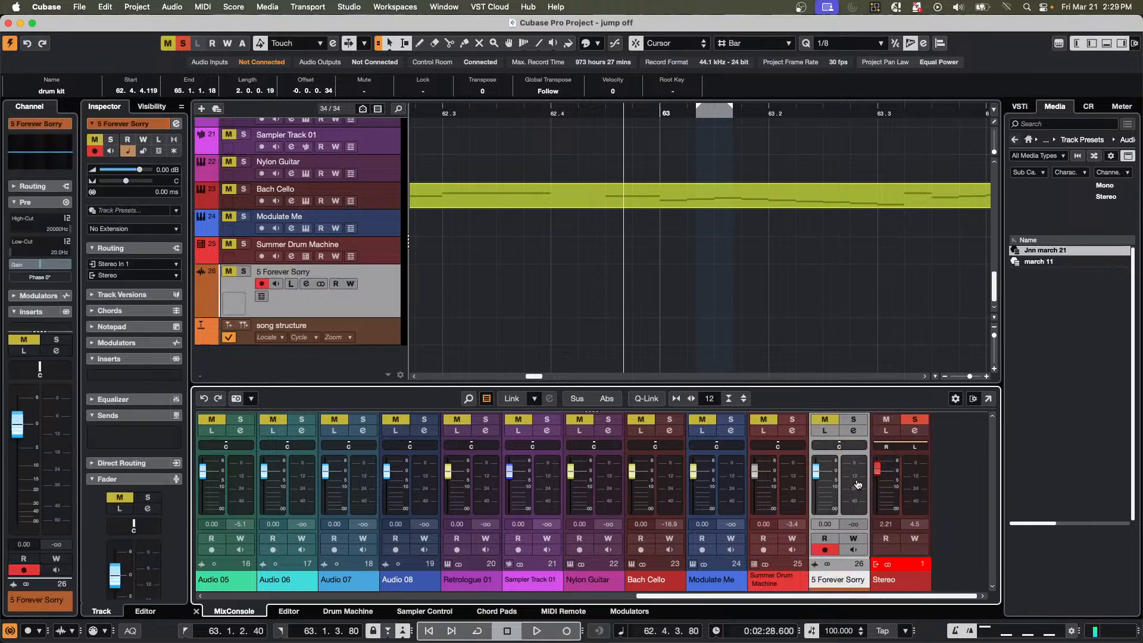
click(919, 483)
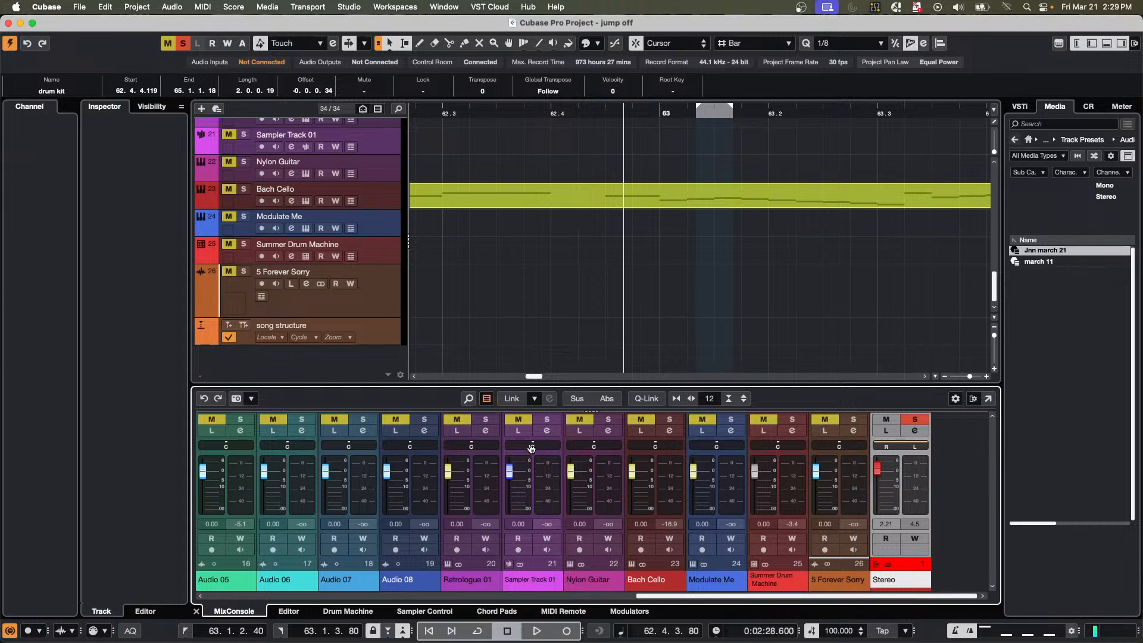
click(368, 484)
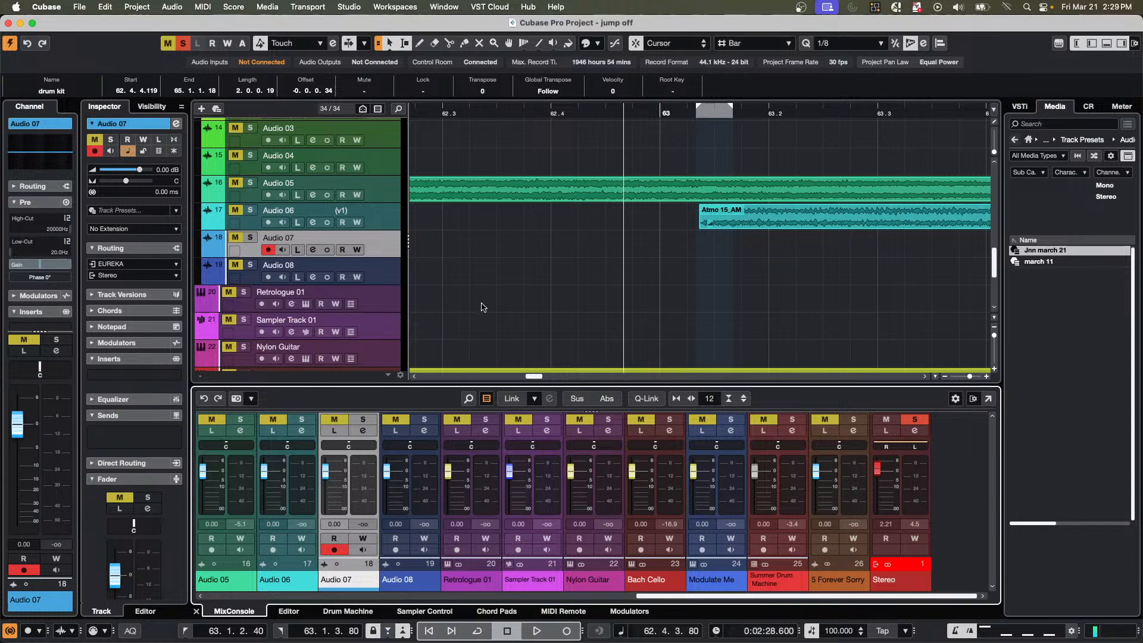
click(500, 270)
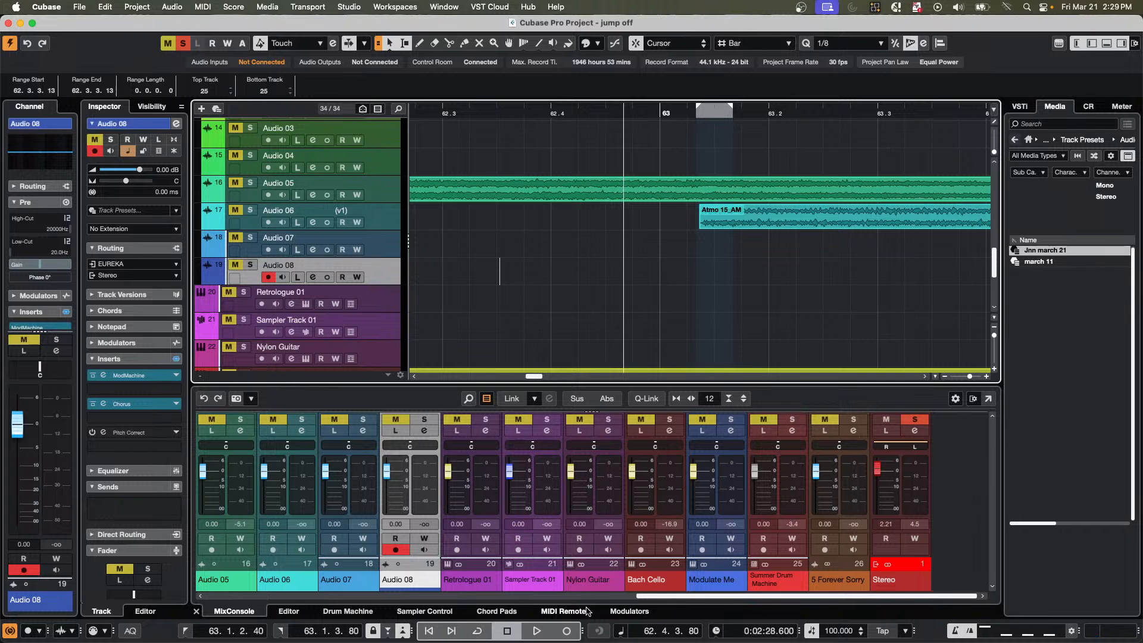
Show the Korg nanoKONTROL2 in the MIDI Remote and open the Mapping Assistant for the fourth strip's upper button.
click(564, 611)
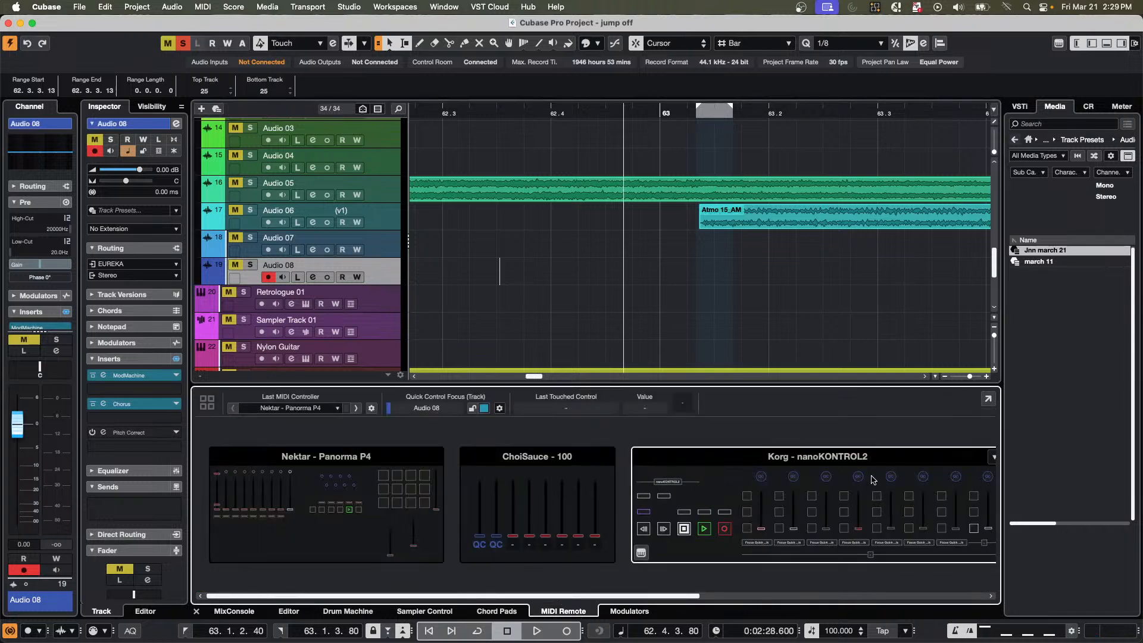
click(723, 466)
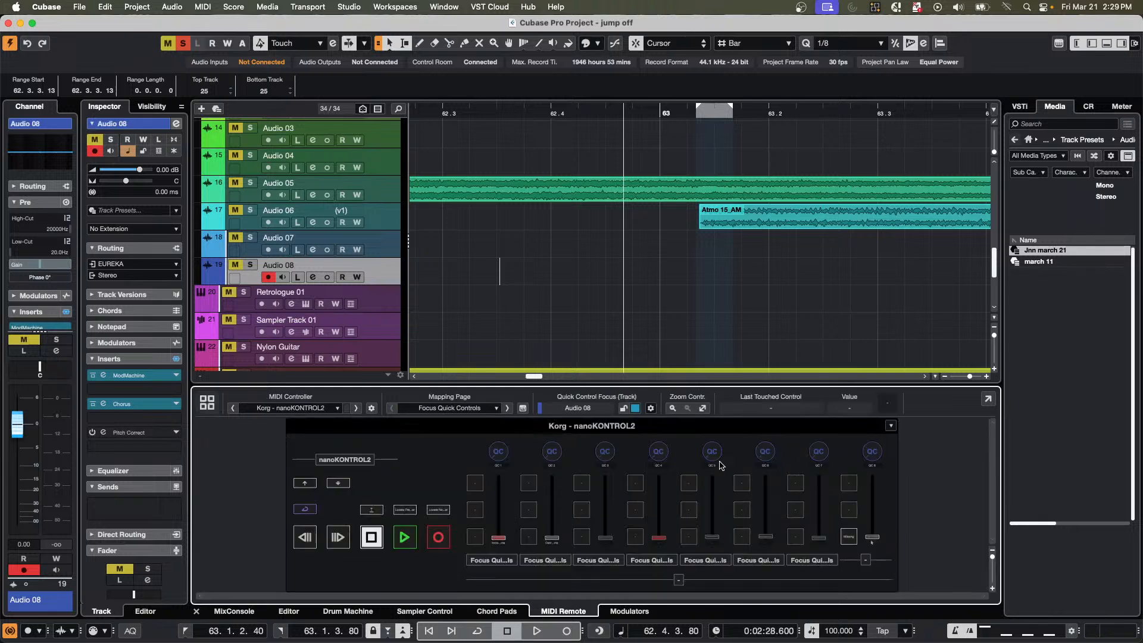
double_click(632, 484)
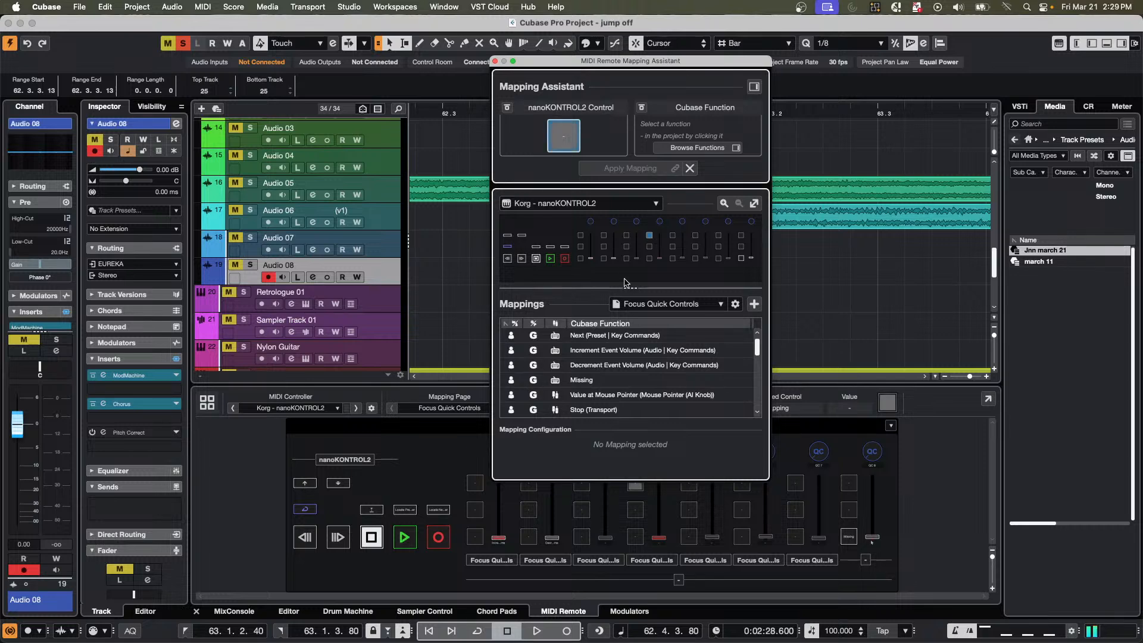
Show the Functions Browser in the Mapping Assistant and search it for "edit channel settings".
click(754, 87)
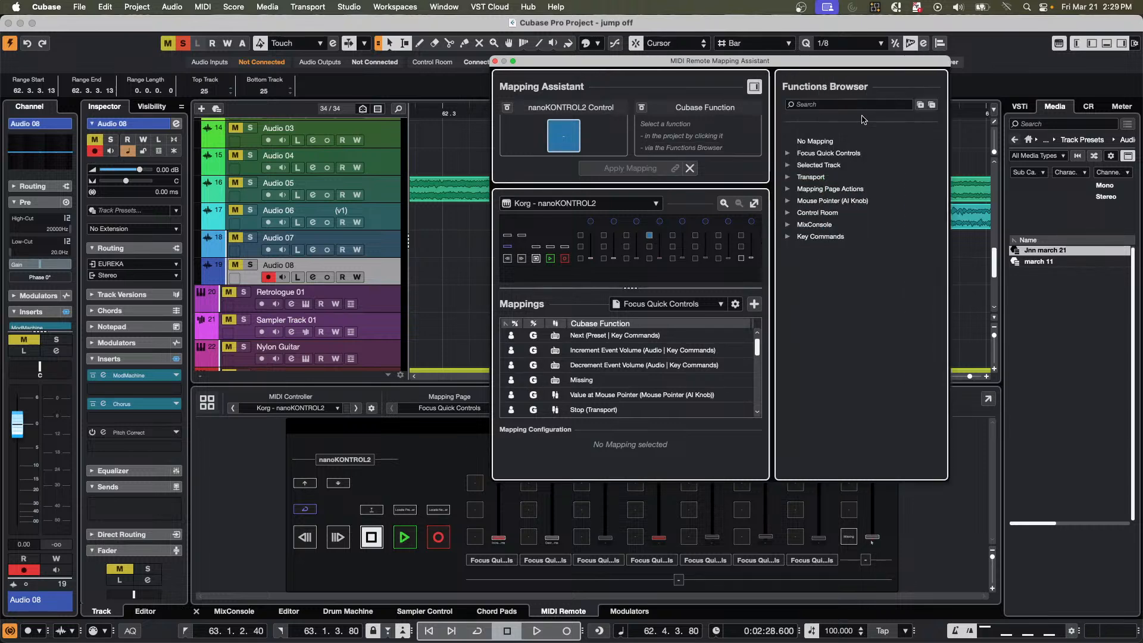
click(826, 104)
text(ed)
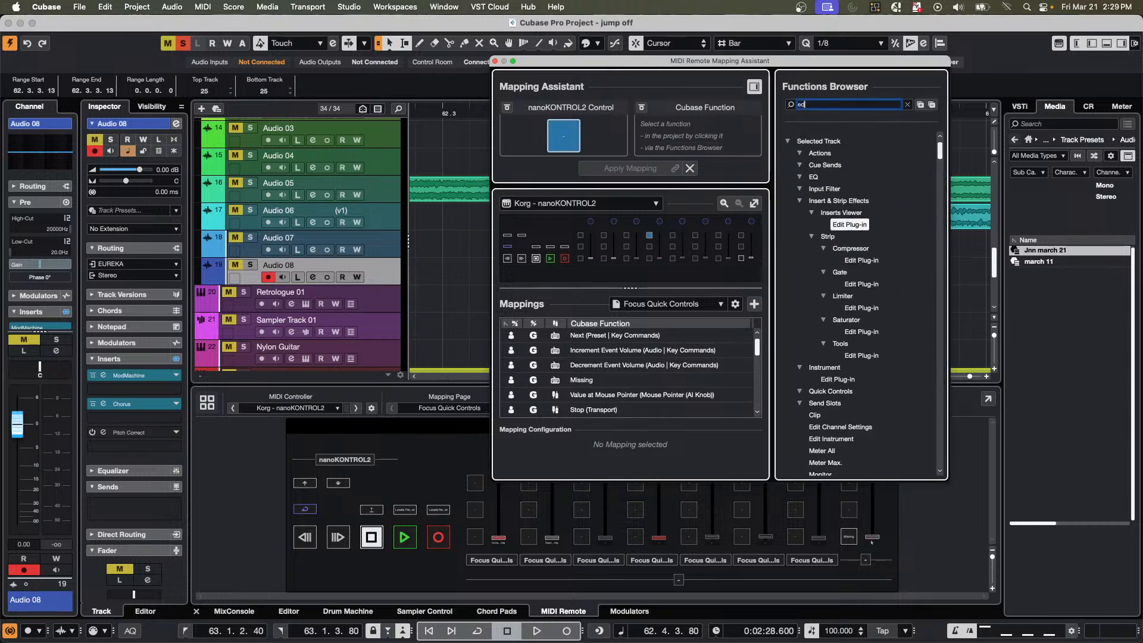
text(it chann)
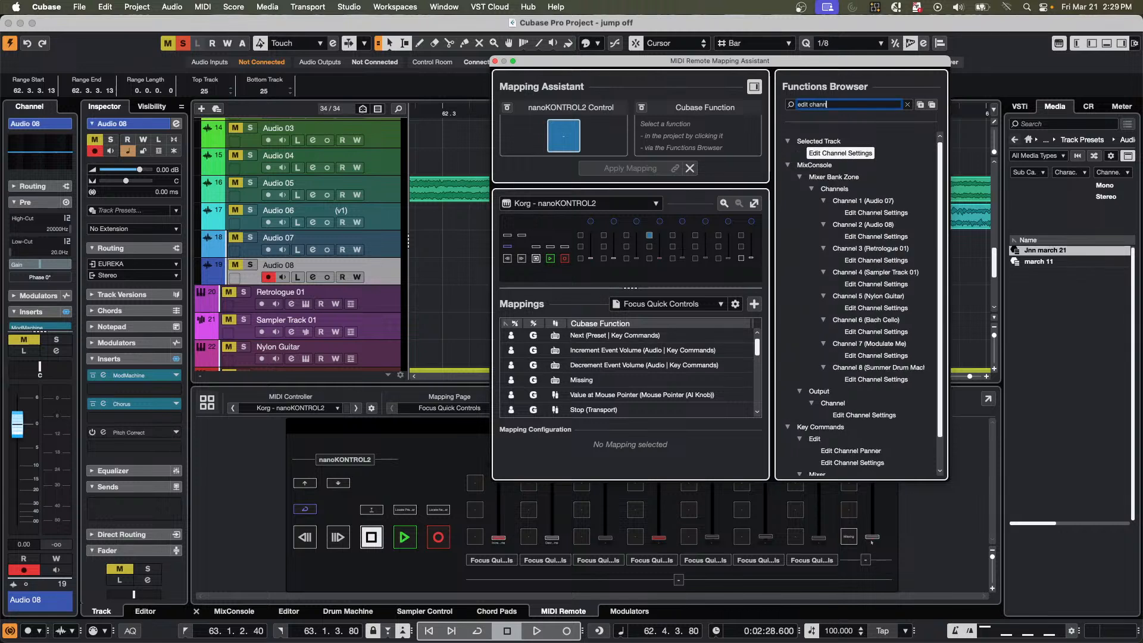
text(el settings)
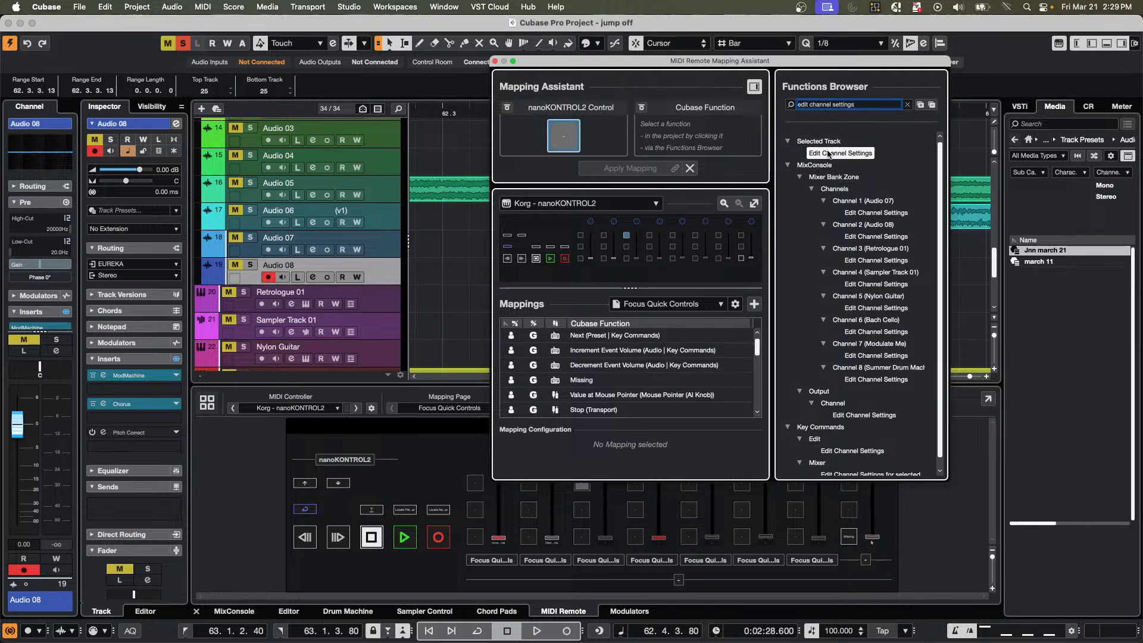
click(583, 205)
click(583, 203)
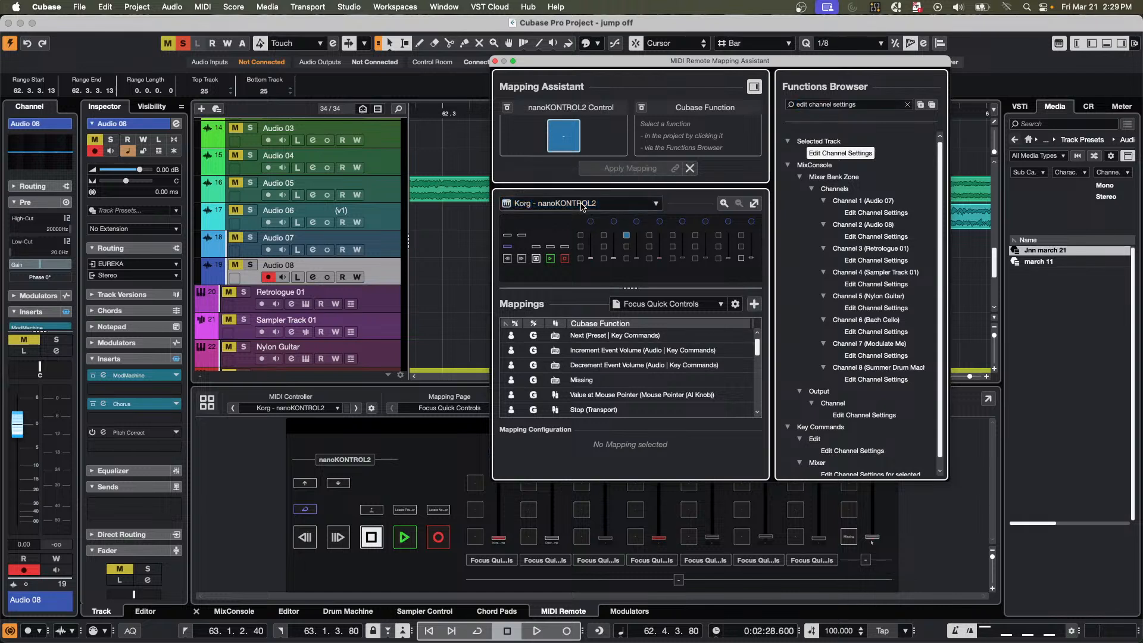
Switch the nanoKONTROL2 mapping page from Focus Quick Controls to CC.
click(390, 453)
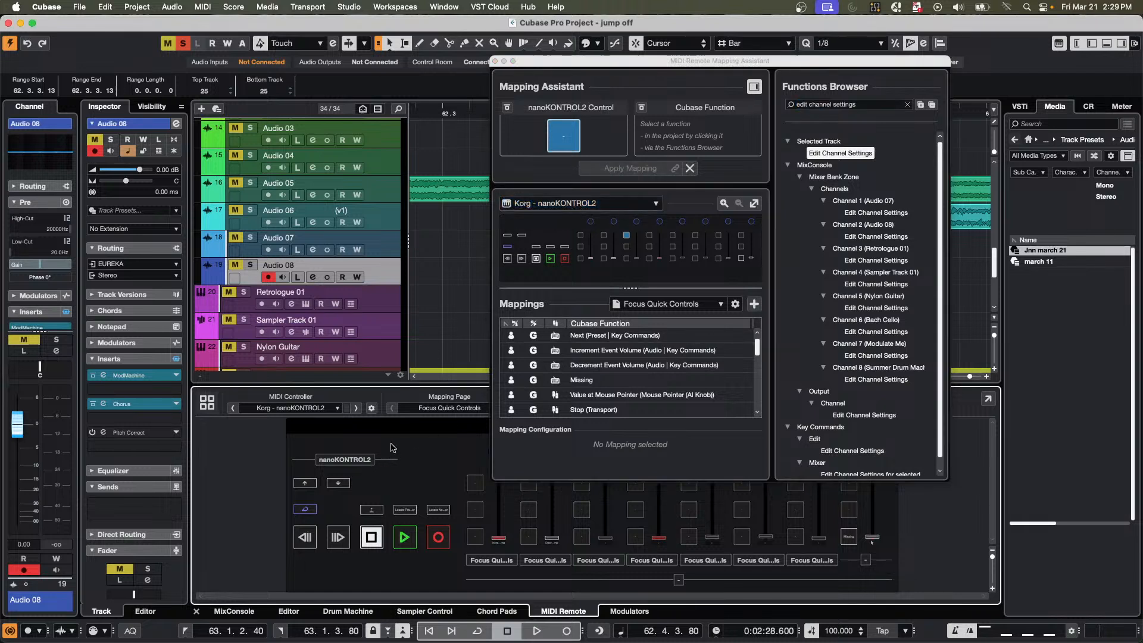
click(442, 411)
click(424, 463)
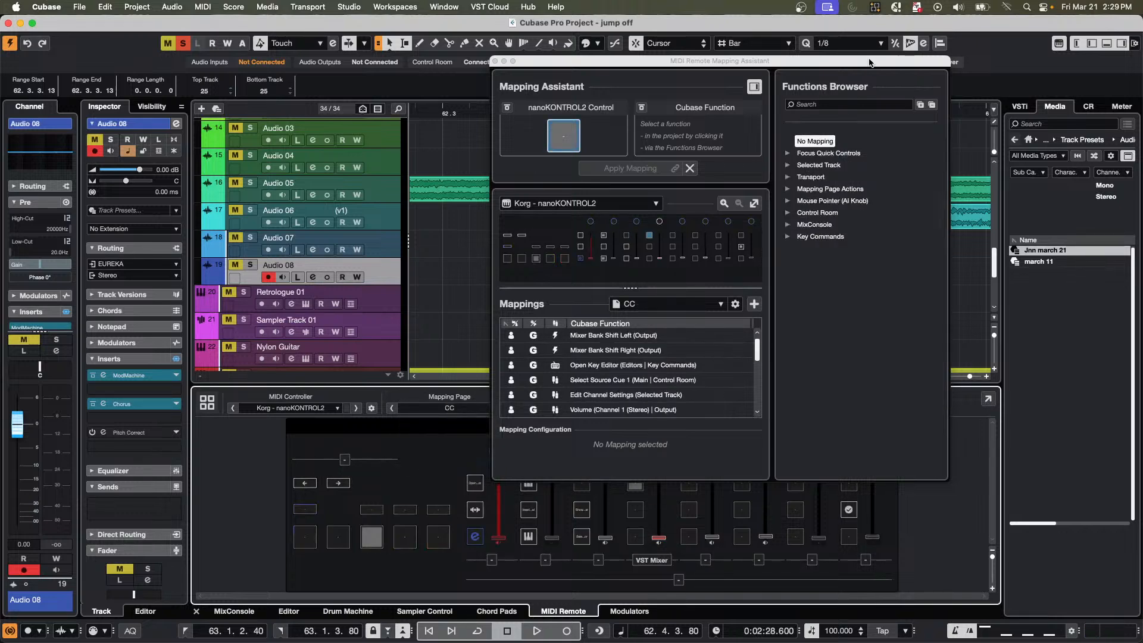
Search the functions for "edit channel setting", map the Selected Track's Edit Channel Settings to the fourth strip's upper button, and close the Mapping Assistant.
click(823, 106)
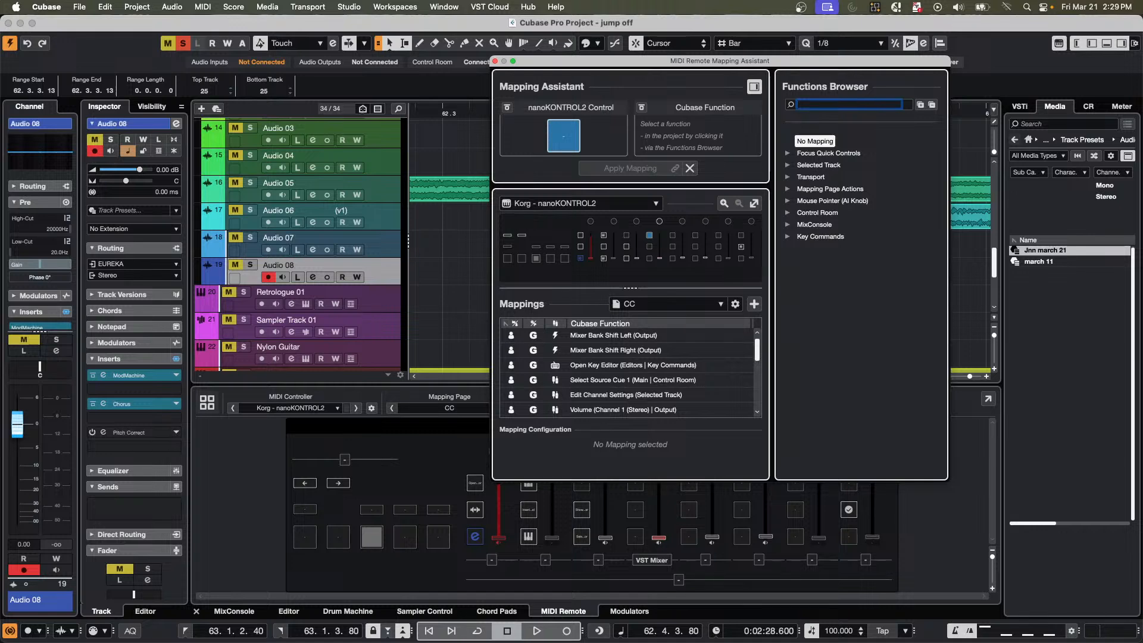
text(edit chan)
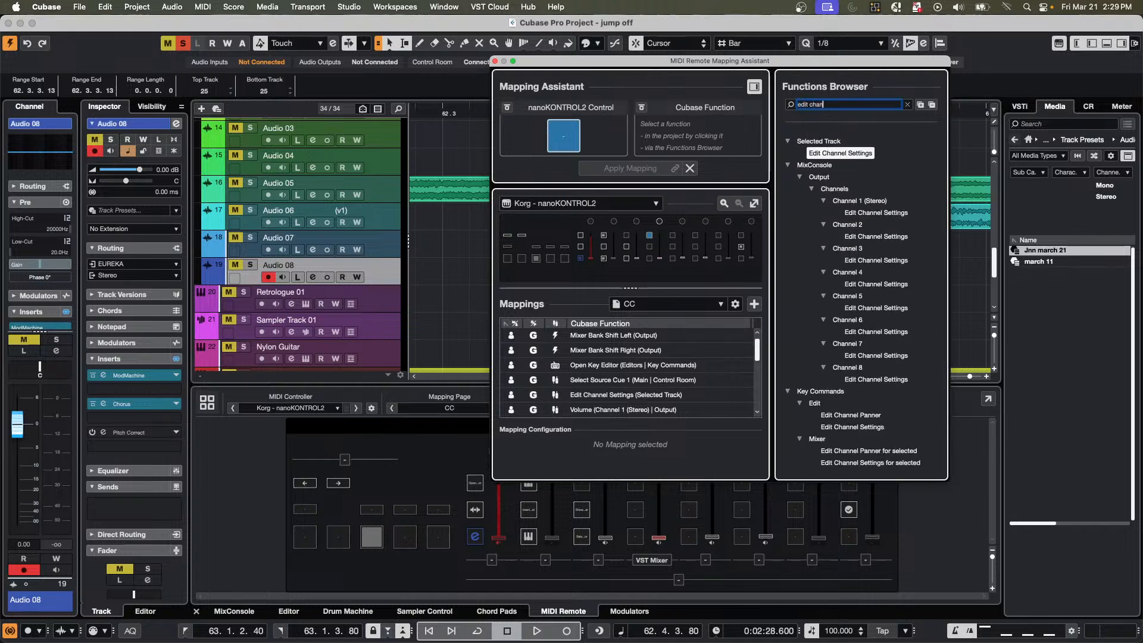
text(nel setting)
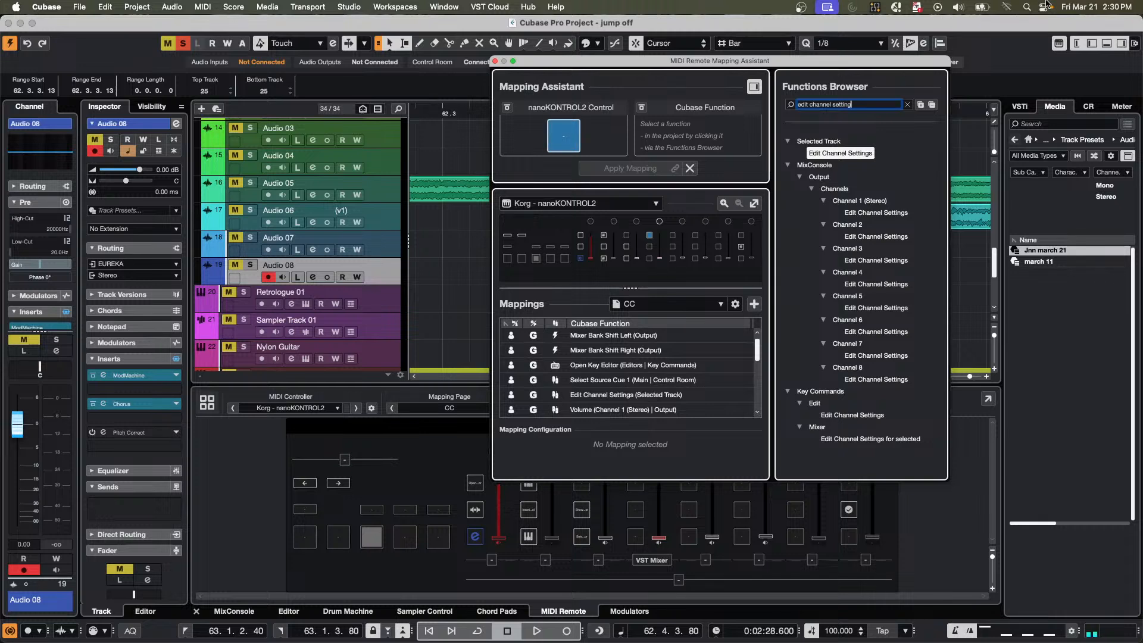
double_click(828, 156)
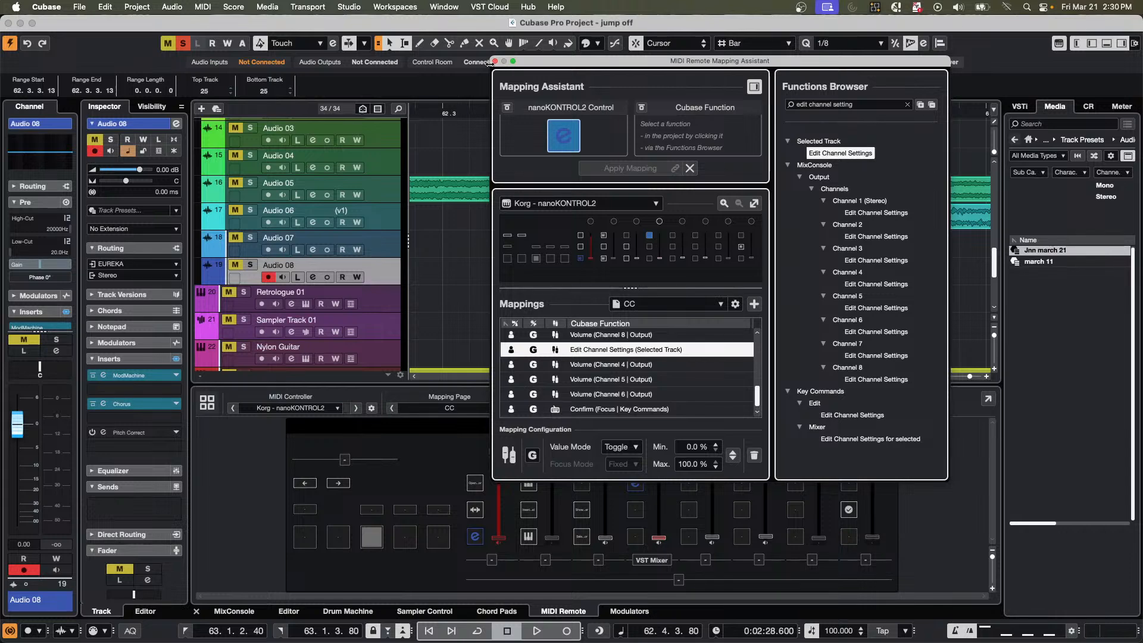
click(495, 61)
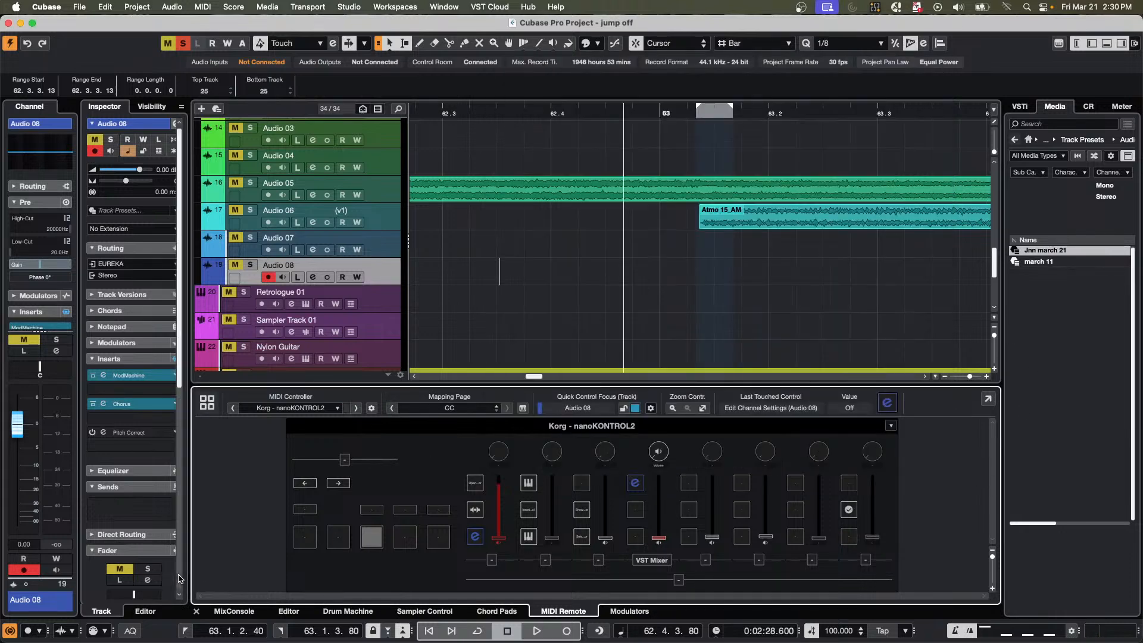
Show the MixConsole in the lower zone and select the Modulate Me channel followed by the Stereo output channel.
click(234, 611)
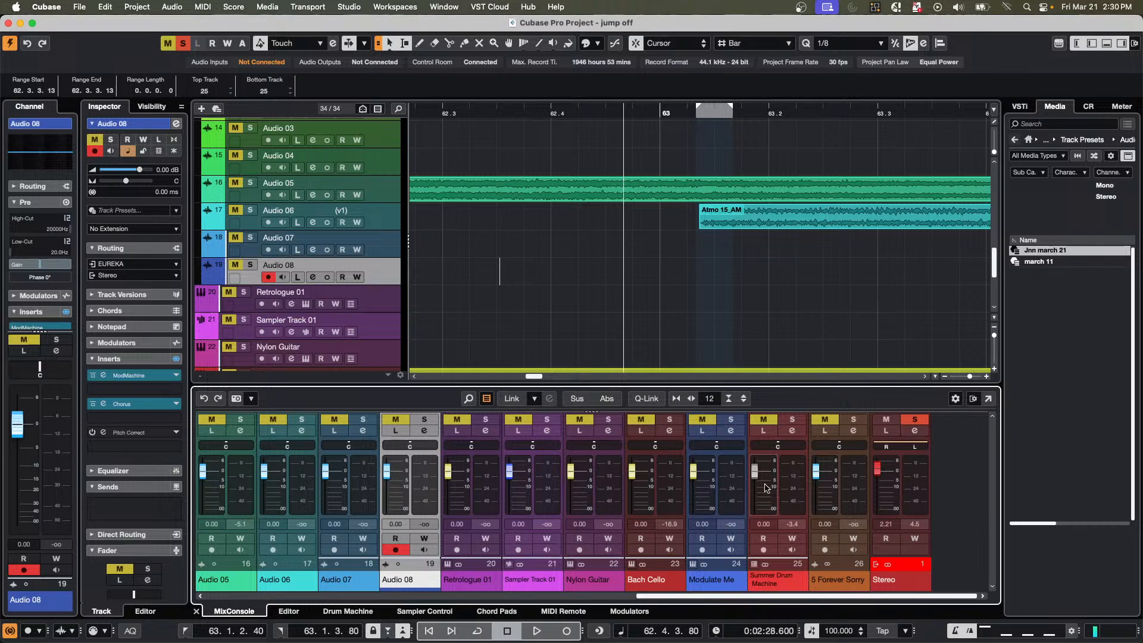
click(738, 487)
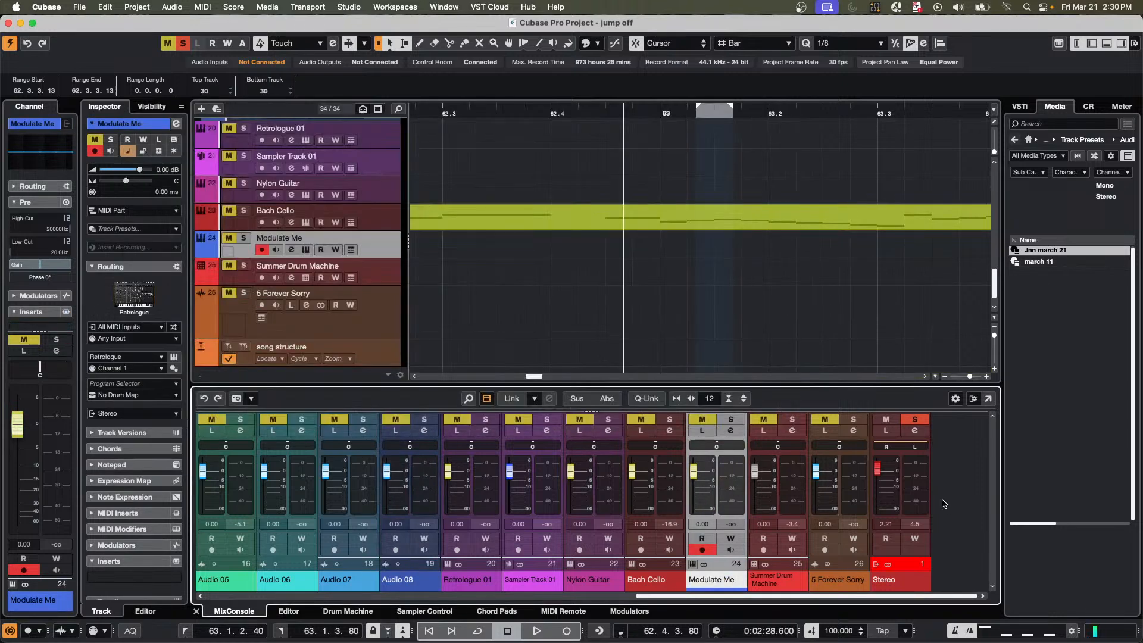
click(915, 498)
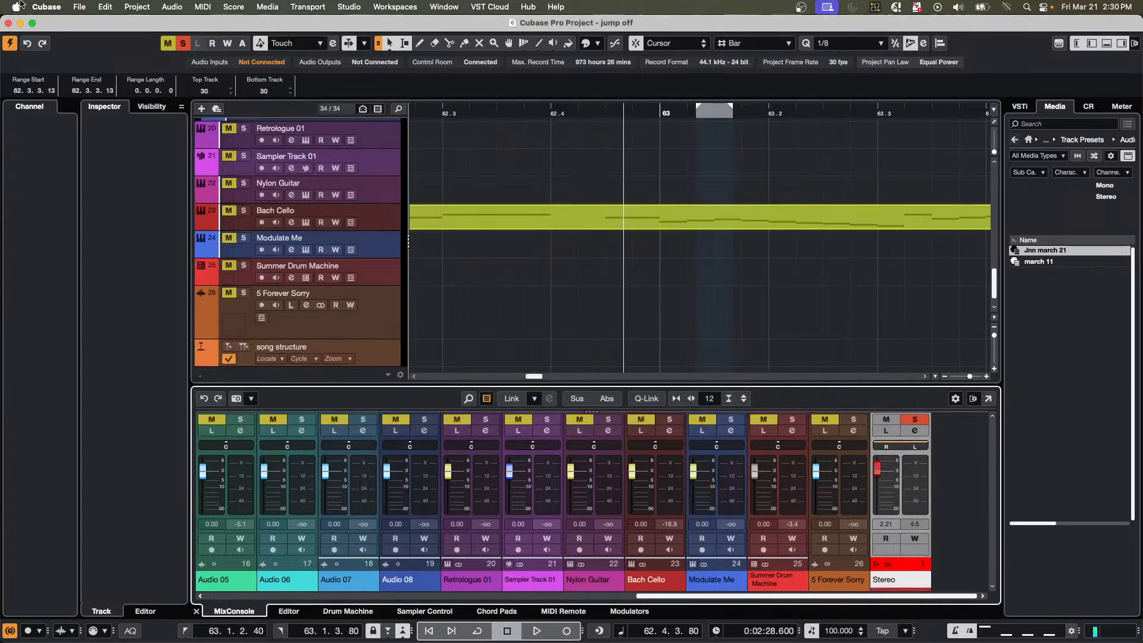
Enable Editor Content Follows Event Selection in the Editors preferences and apply the change.
click(37, 7)
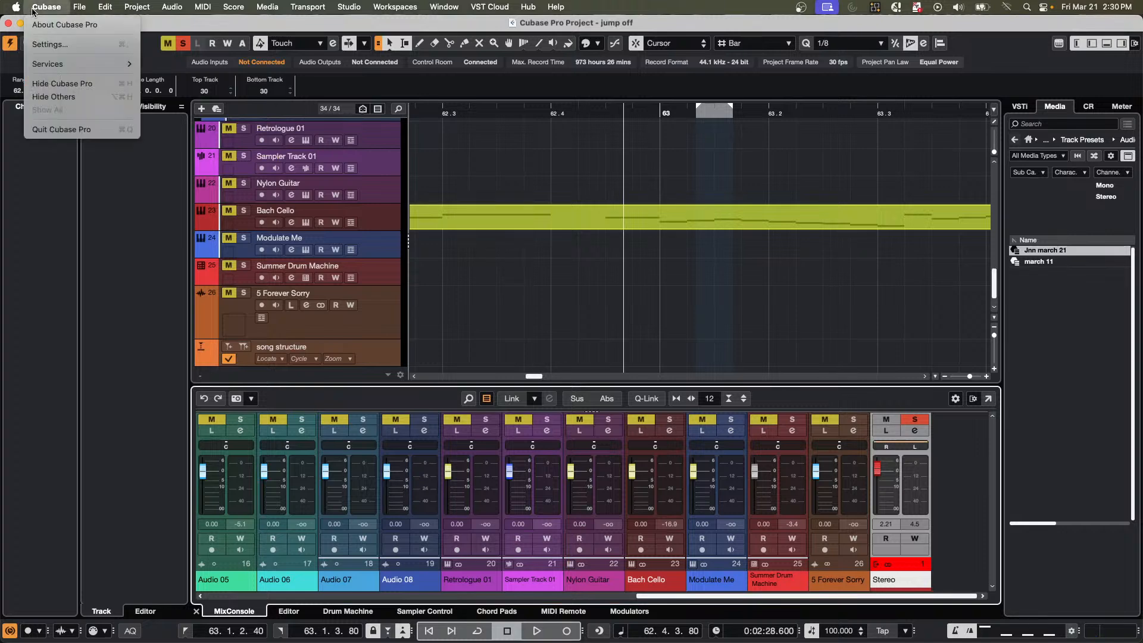
click(46, 45)
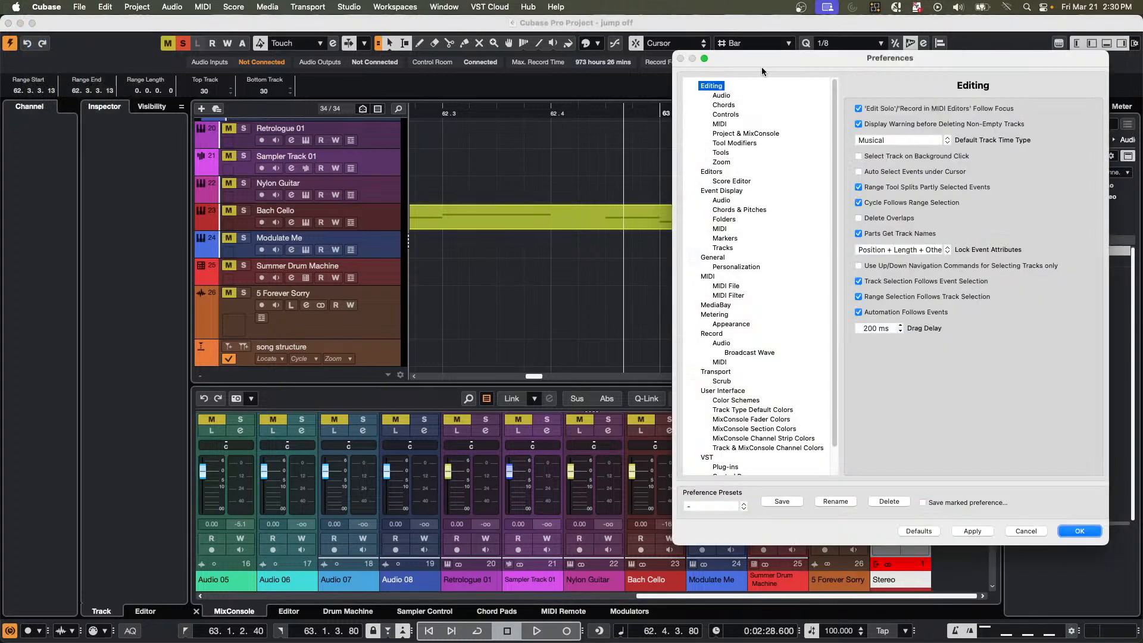
drag(765, 58, 318, 46)
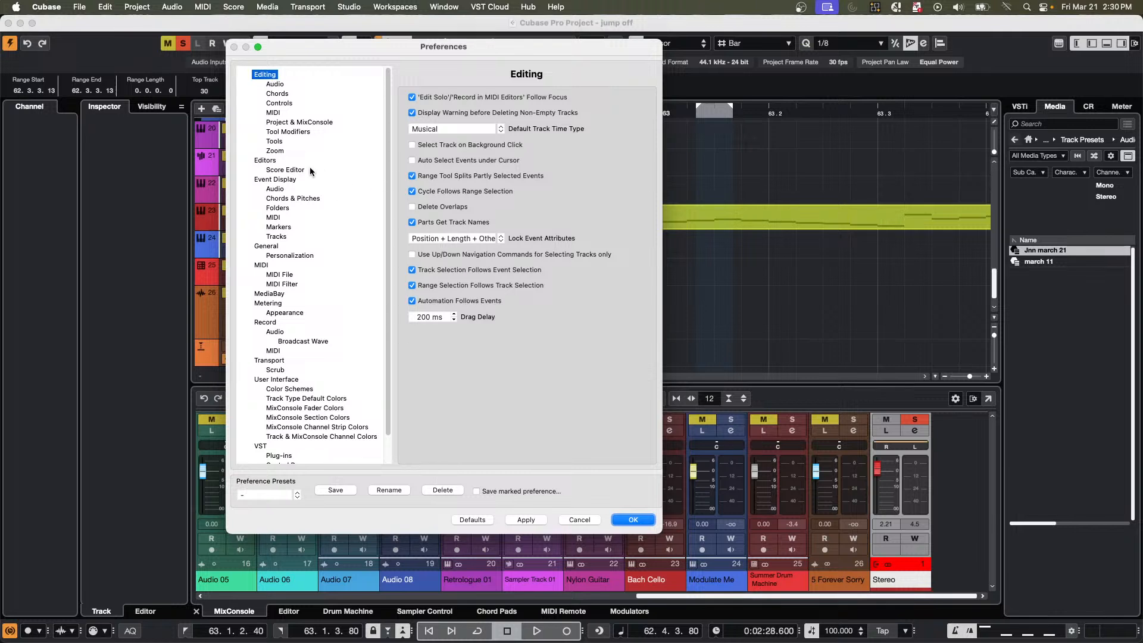
click(263, 161)
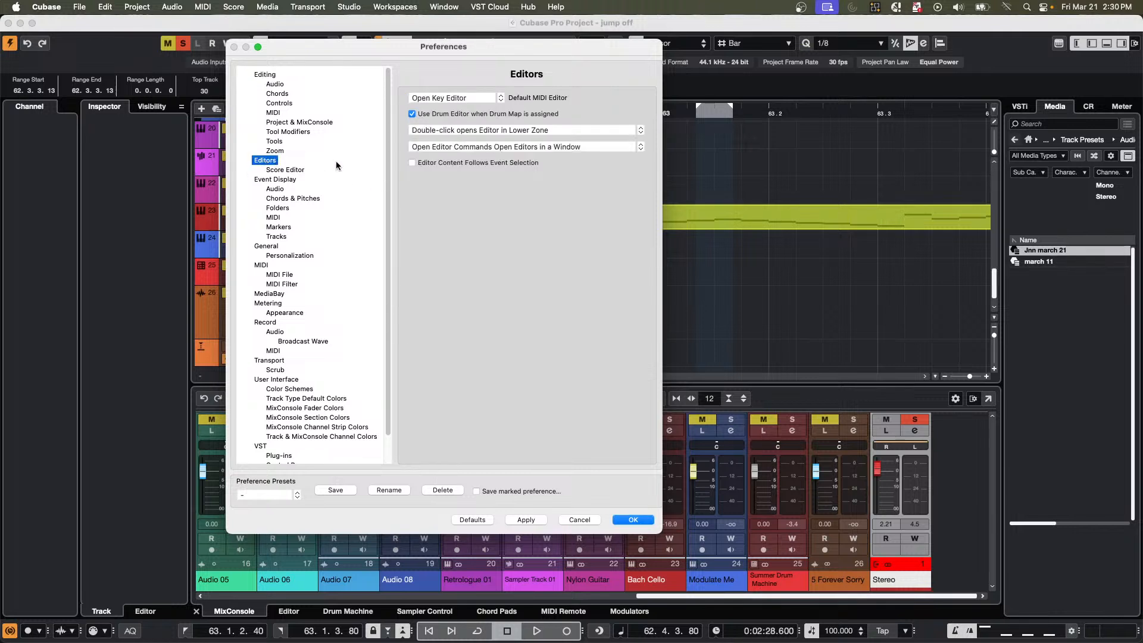
click(412, 163)
click(545, 520)
click(625, 521)
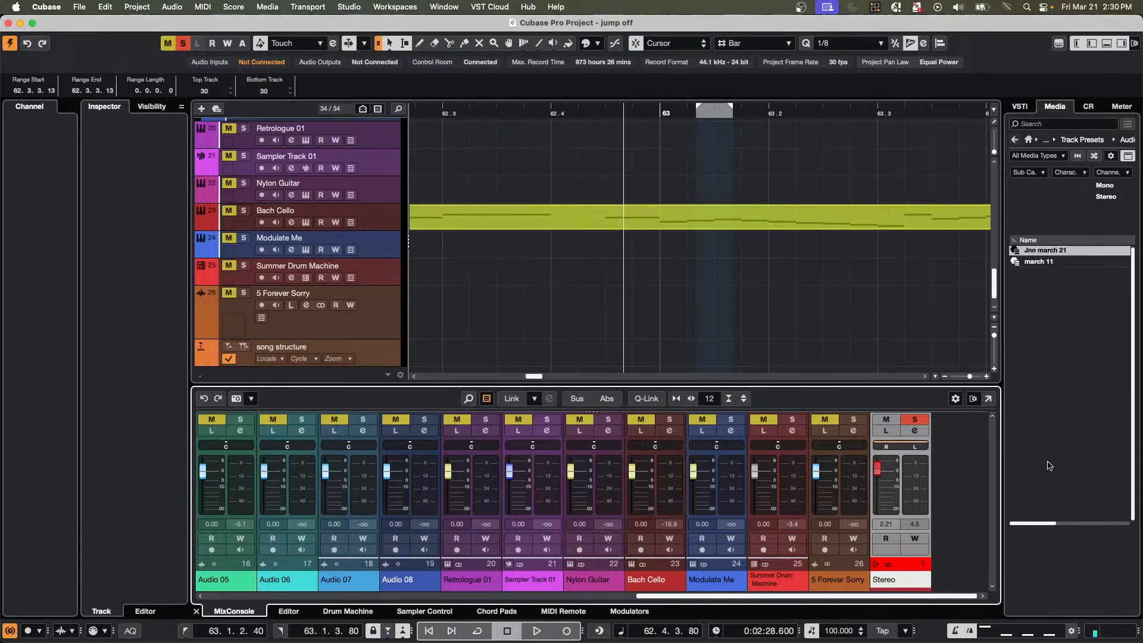
Select 5 Forever Sorry followed by the Stereo output in the MixConsole, and toggle the Stereo channel settings by key command.
click(857, 480)
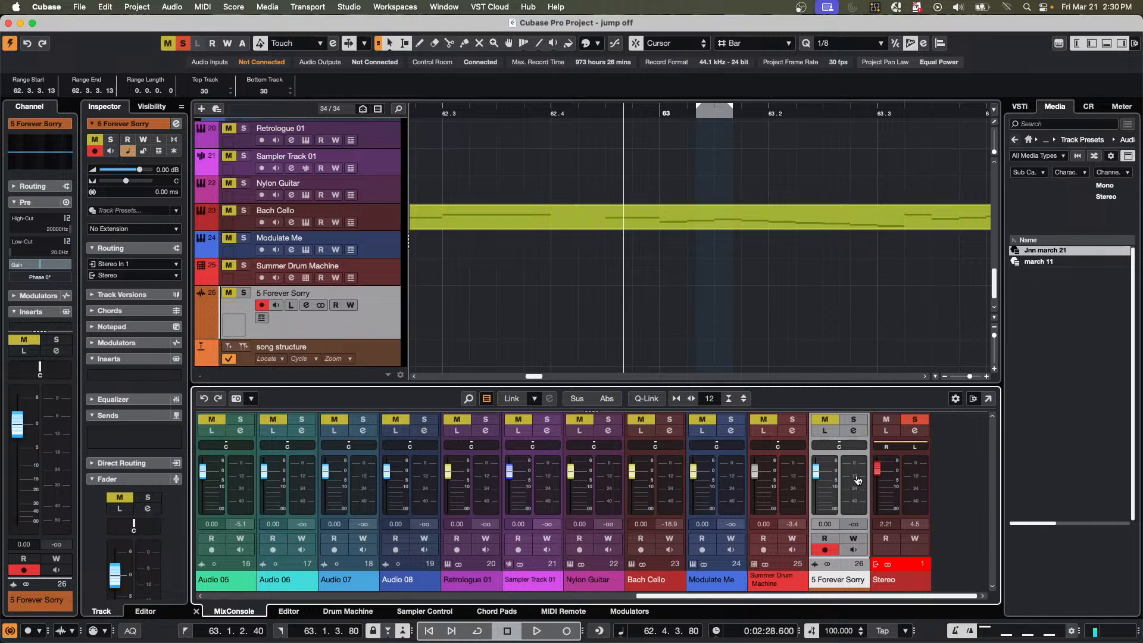
click(915, 484)
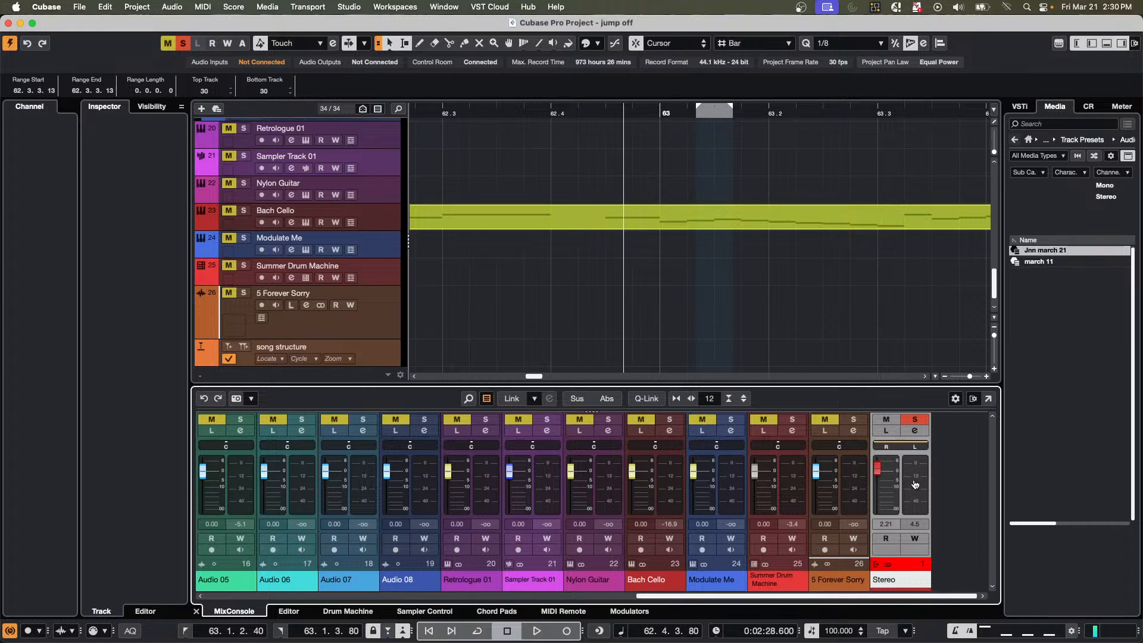
key(e)
key(e)
Toggle the channel settings of 5 Forever Sorry by key command, and do the same for the Stereo output, leaving the window closed.
key(e)
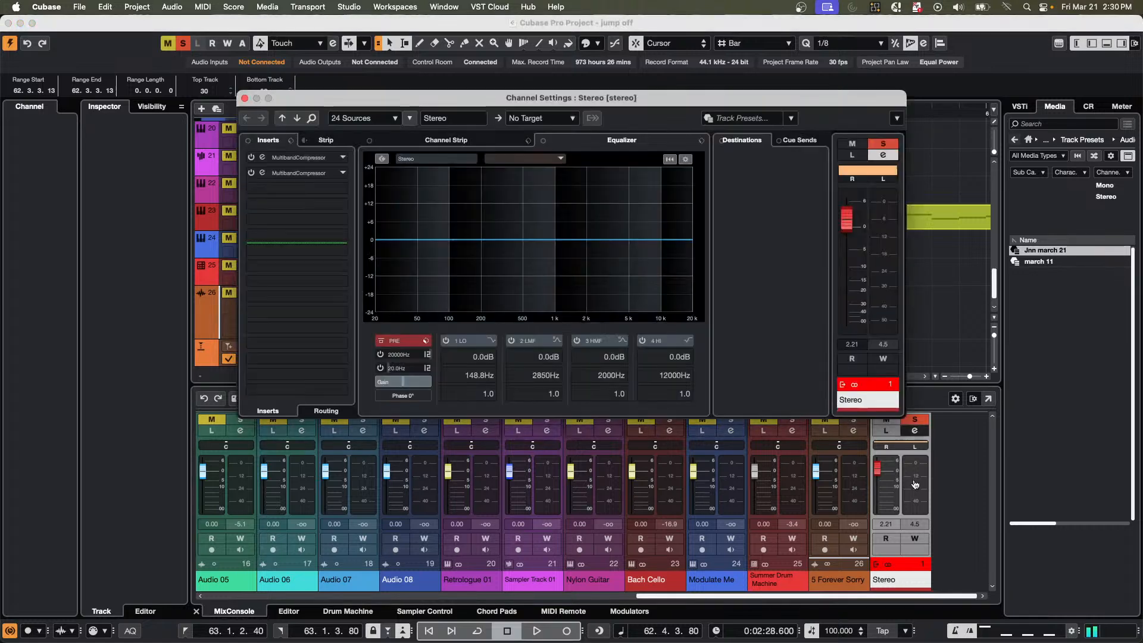
key(e)
click(851, 483)
key(e)
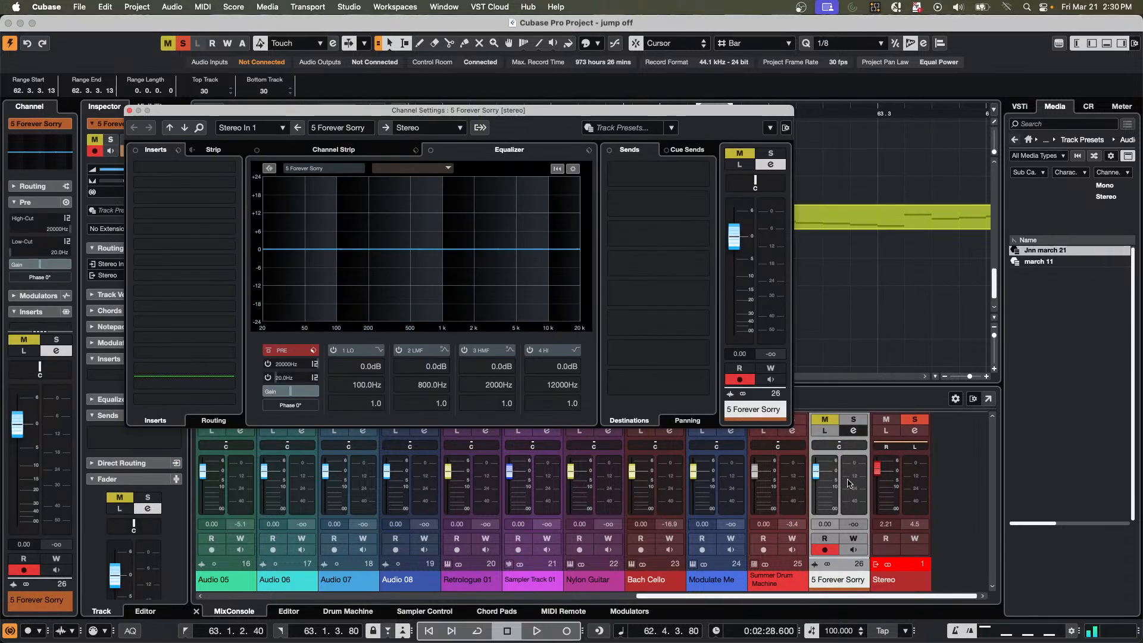
key(e)
key(e)
click(906, 482)
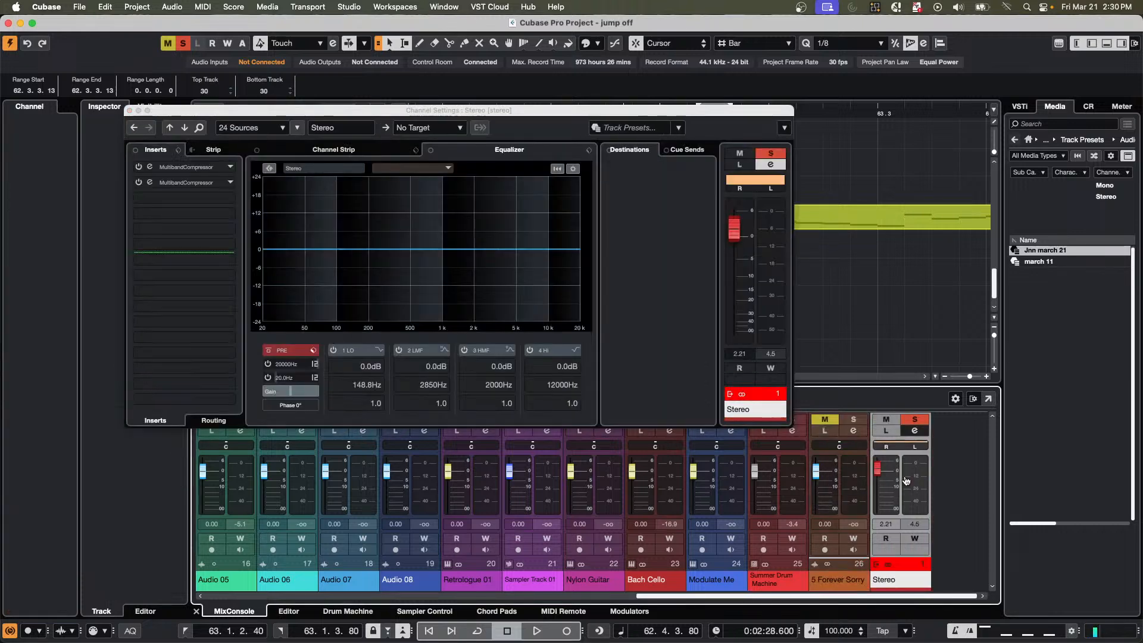
key(e)
key(e)
key(e)
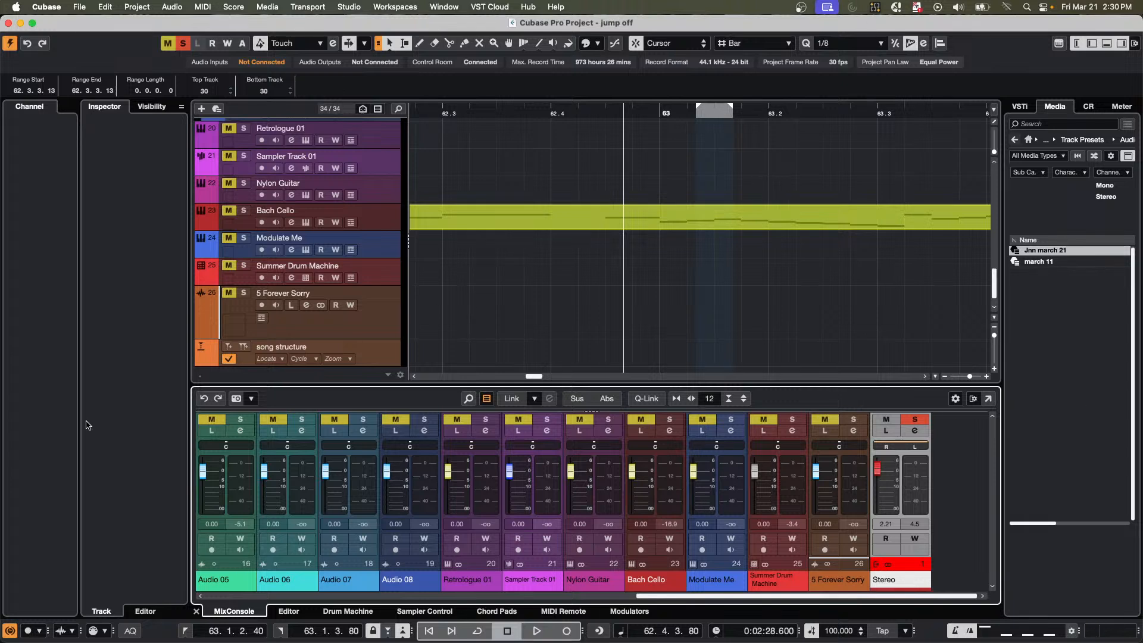
Expand the Input/Output Channels folder at the start of the track list and select its Stereo track.
scroll(384, 232, up, 15)
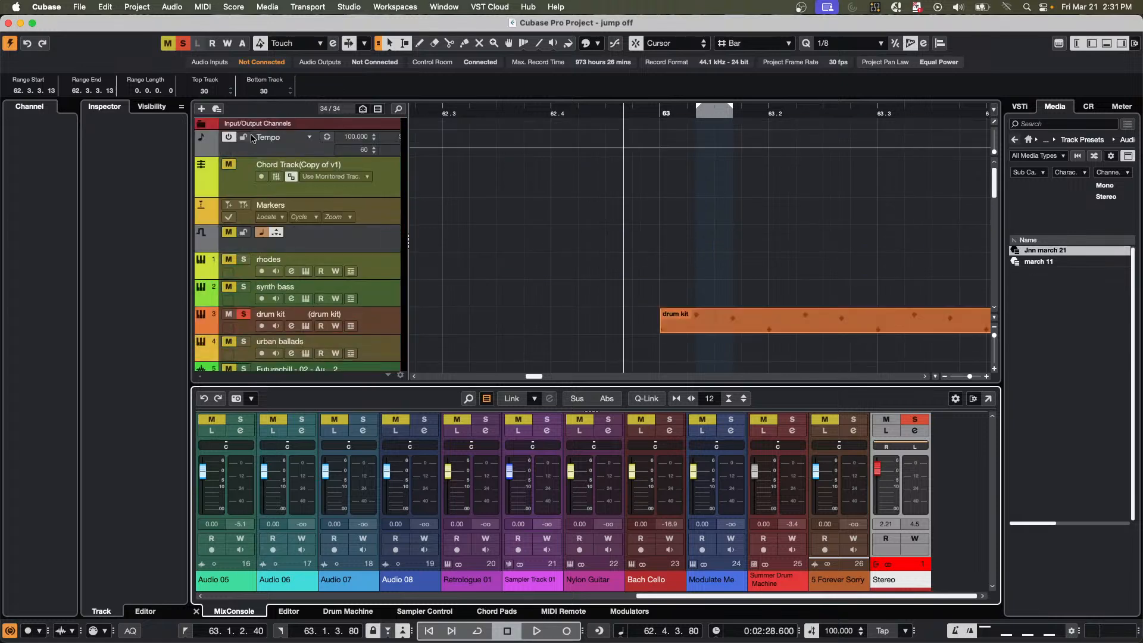
click(201, 123)
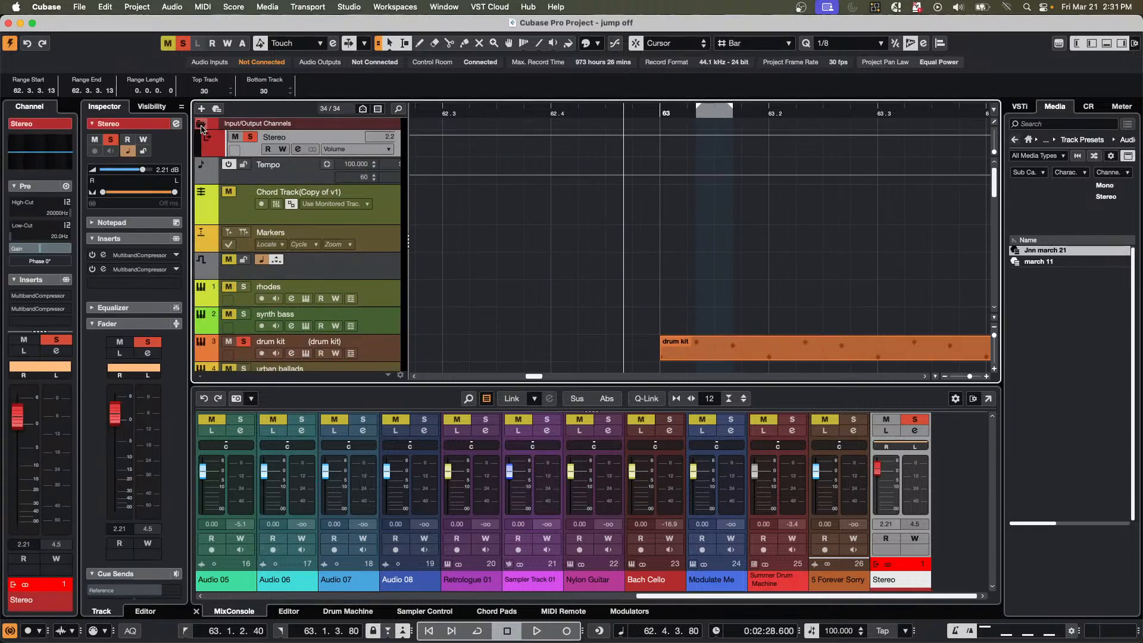
click(381, 150)
click(356, 151)
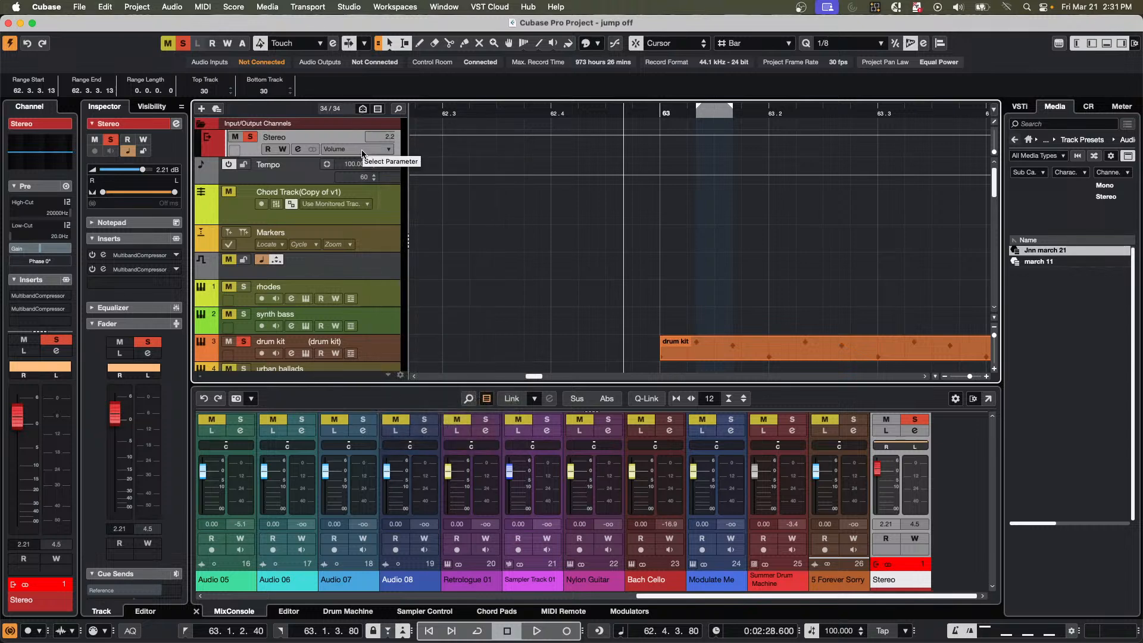
Open and close the channel settings of the Stereo track repeatedly by key command.
key(e)
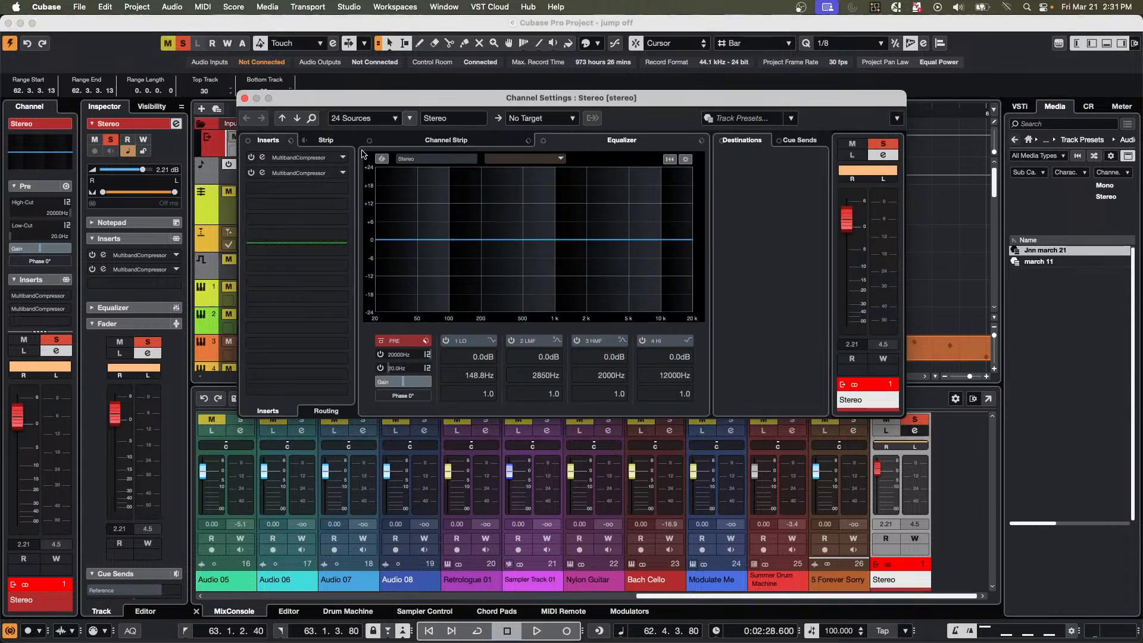
key(e)
key(e)
key(e)
key(e)
key(e)
key(e)
key(e)
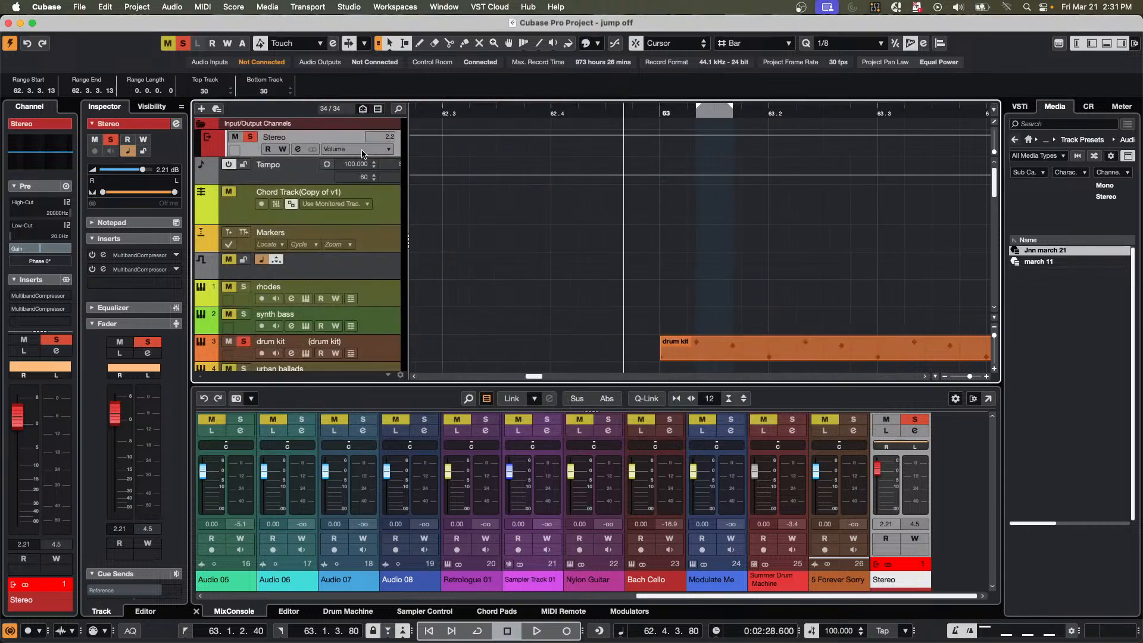
key(e)
key(e)
scroll(453, 307, down, 1)
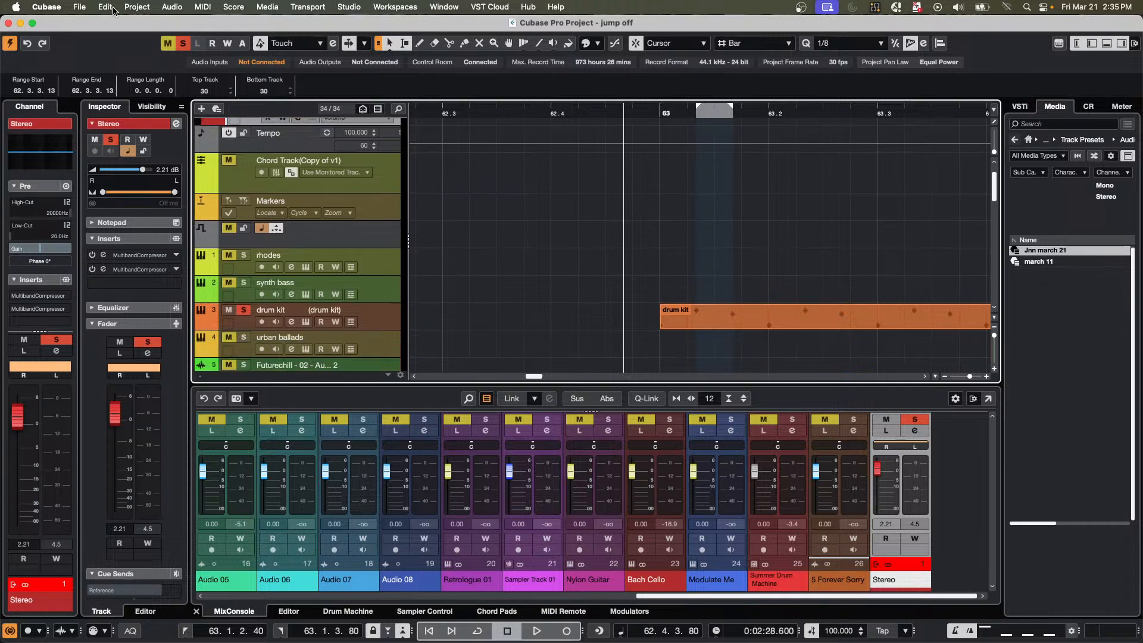
Open the recent project "be someone.cpr" and activate it.
click(83, 9)
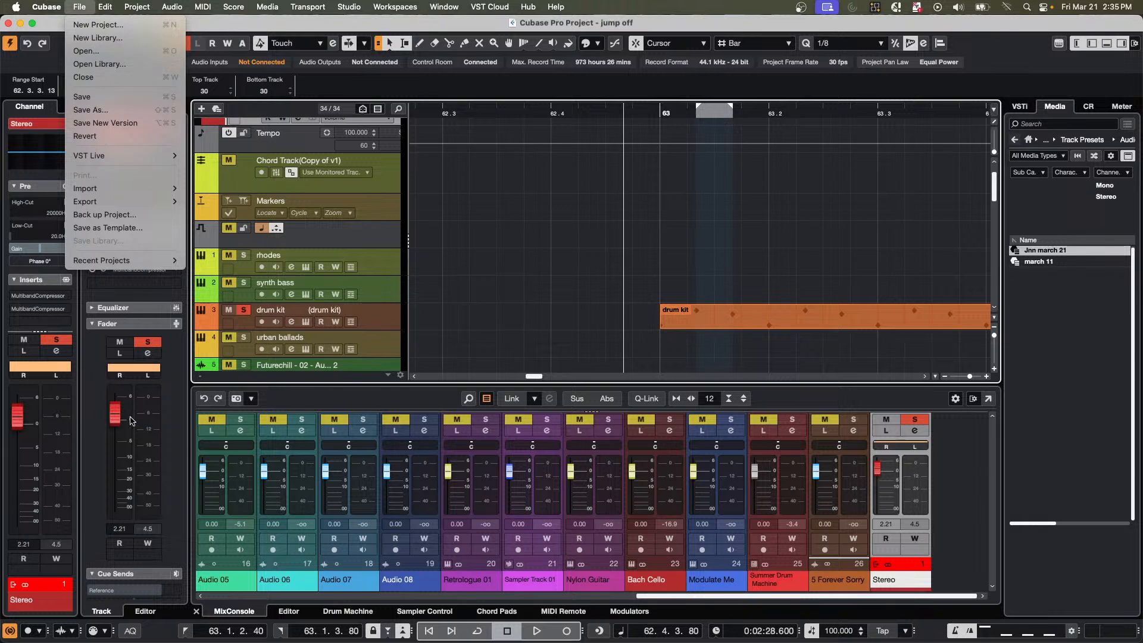
mouse_move(165, 202)
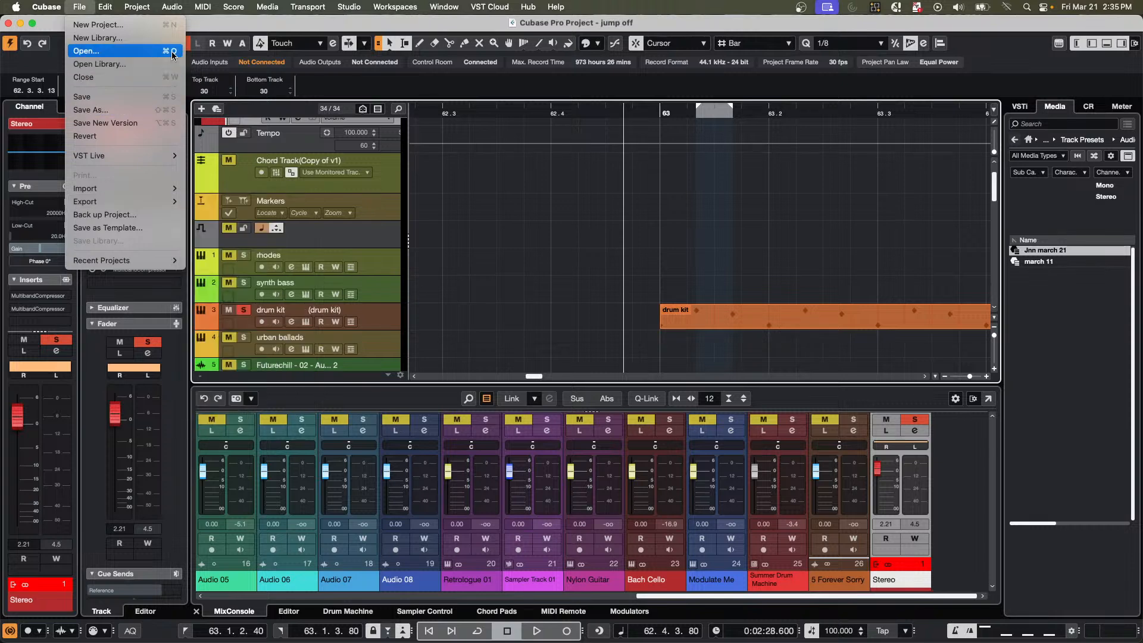
mouse_move(140, 261)
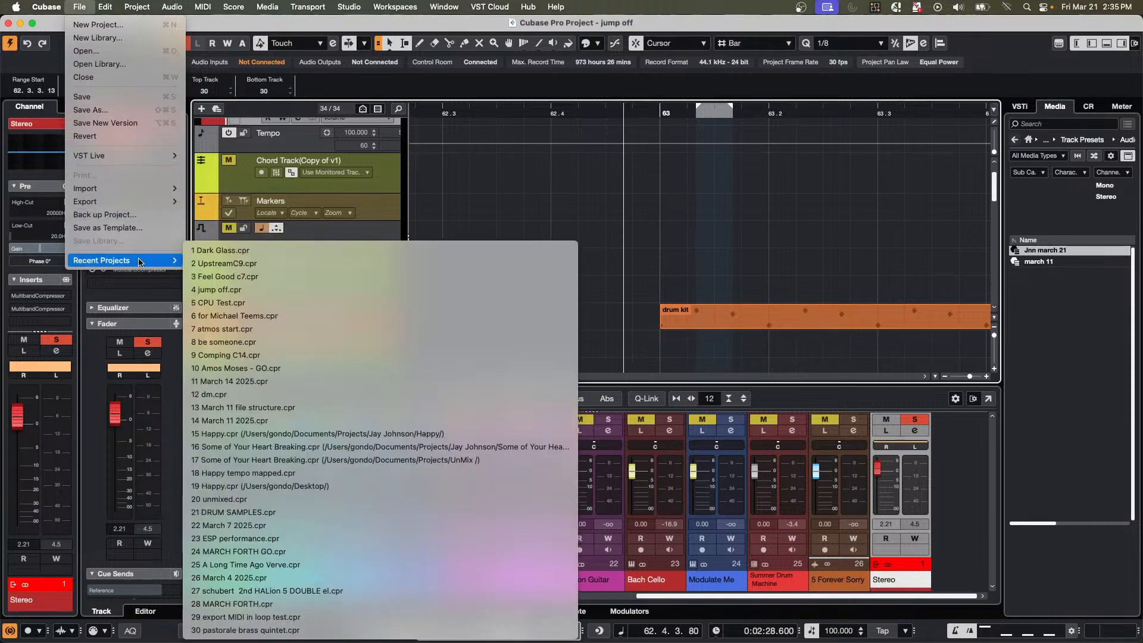
click(319, 342)
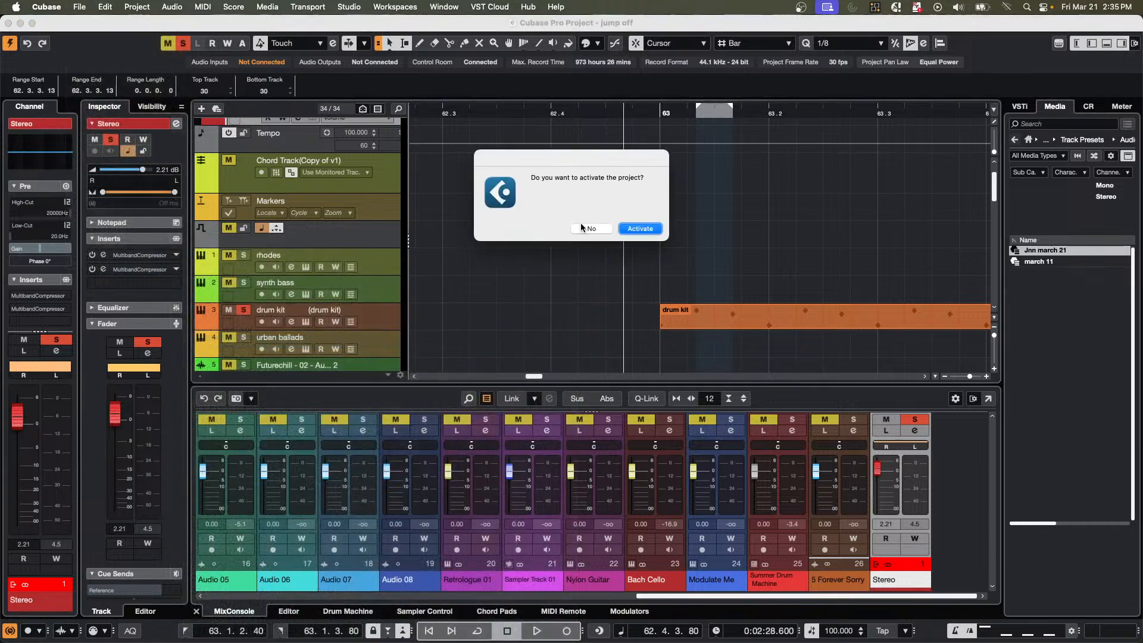
click(627, 229)
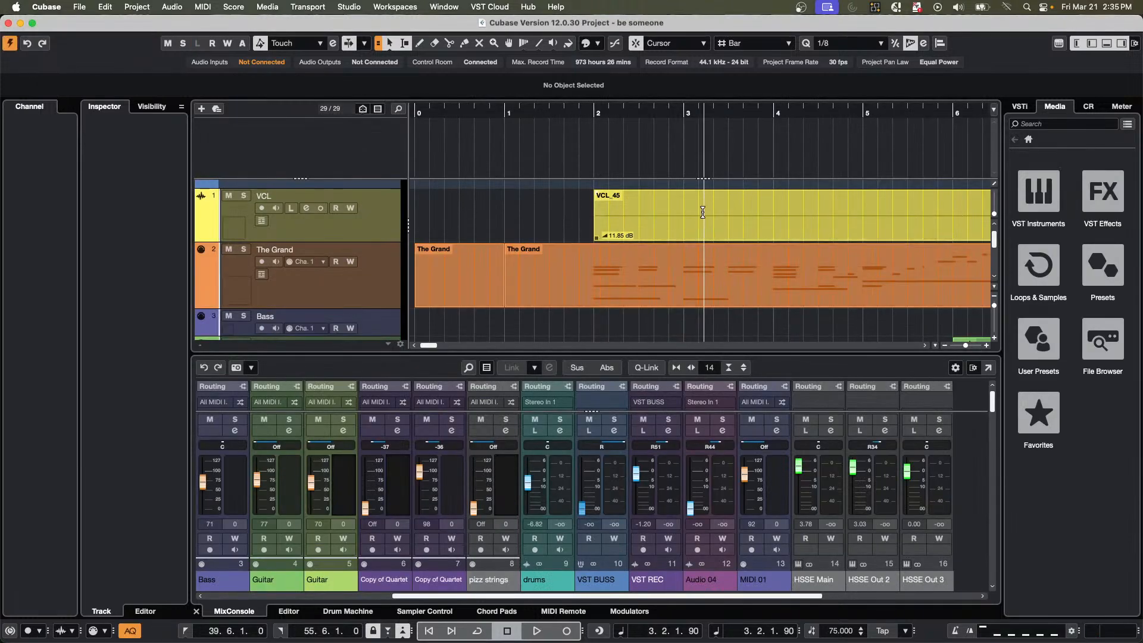
Select the longer The Grand MIDI part, place the project cursor just before bar 2, and start playback.
click(661, 301)
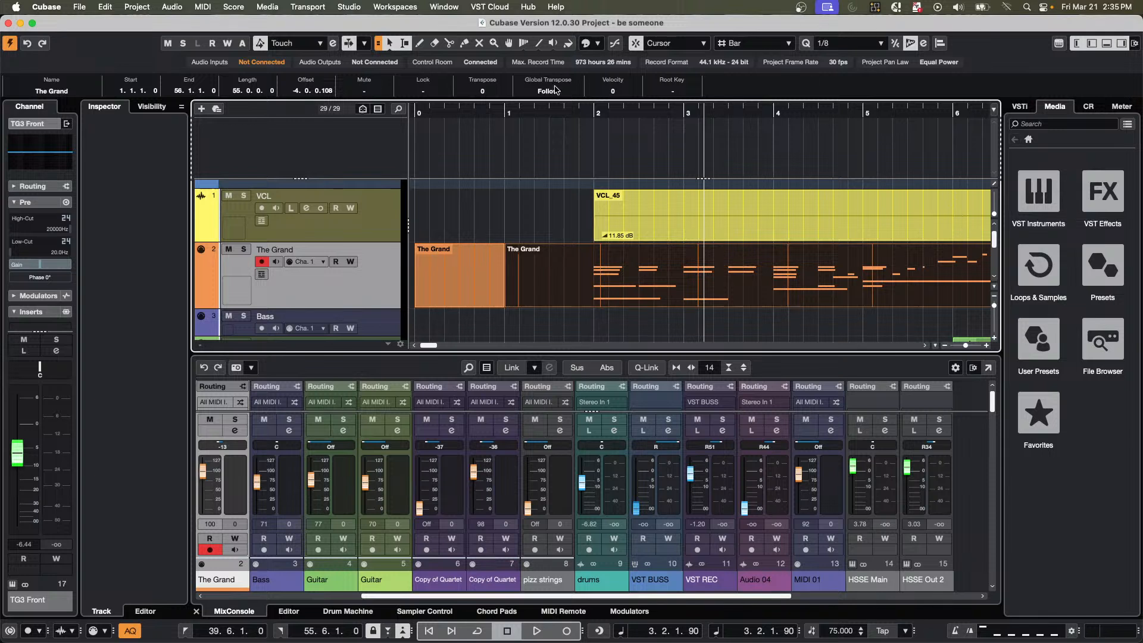
click(595, 110)
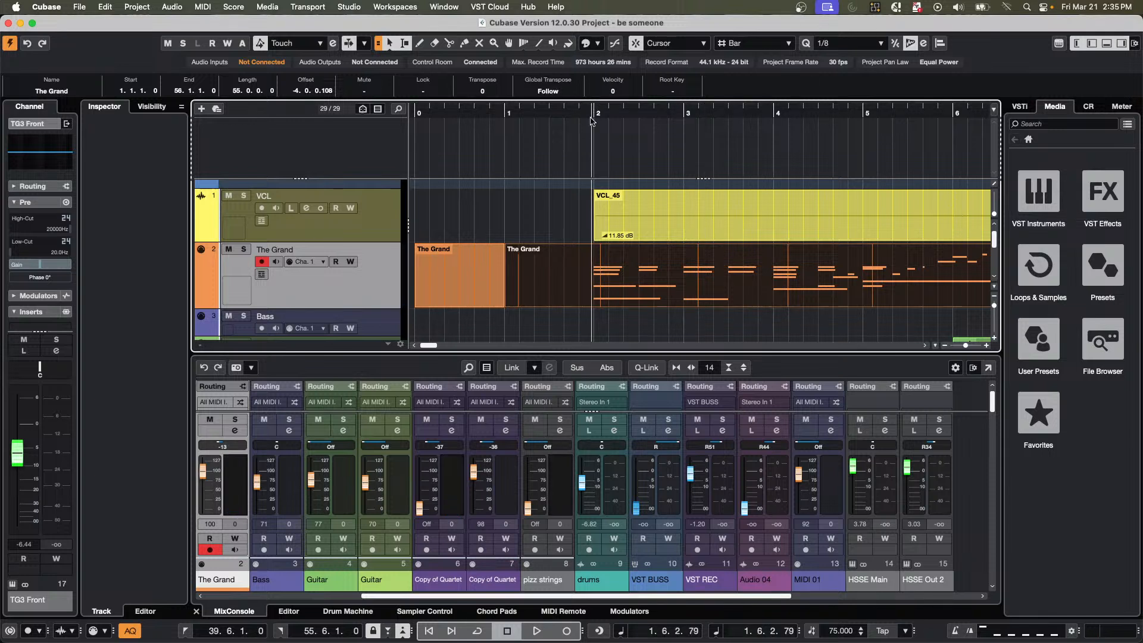
key(space)
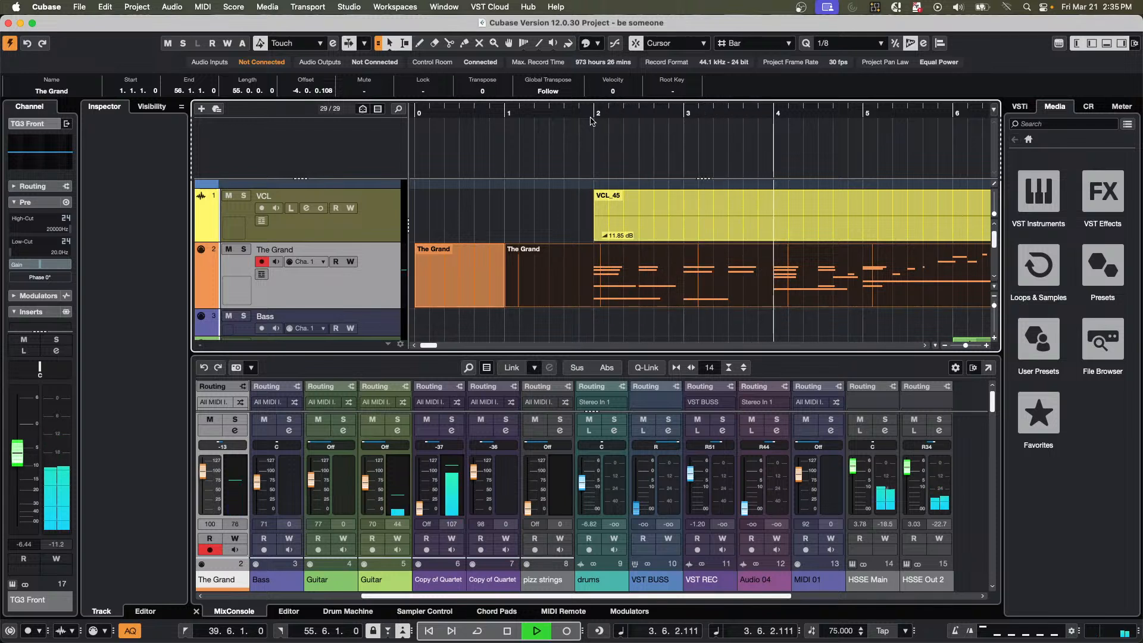
Stop playback and create chord events from the selected The Grand part, including bass notes, tensions, arpeggios and the sustain pedal.
key(g)
key(g)
key(g)
key(g)
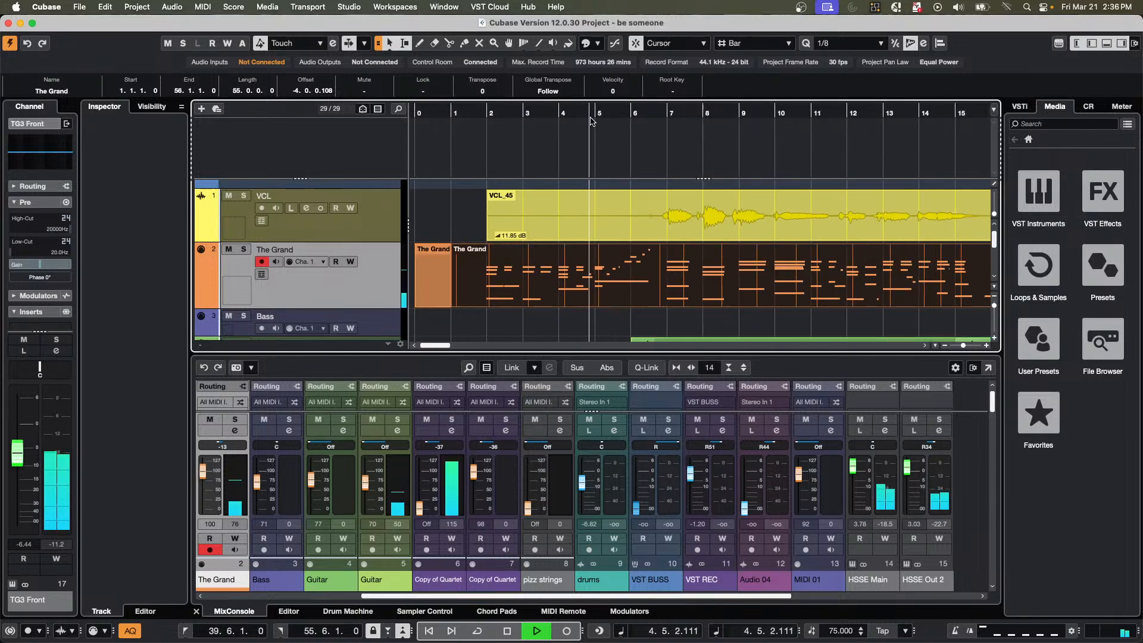
key(g)
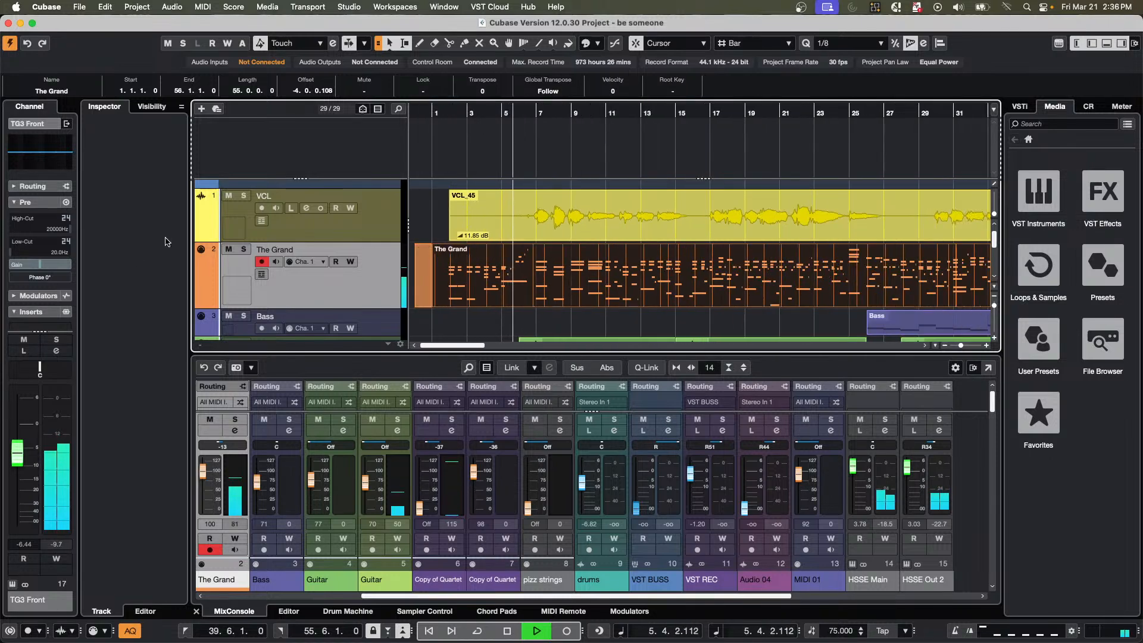
key(space)
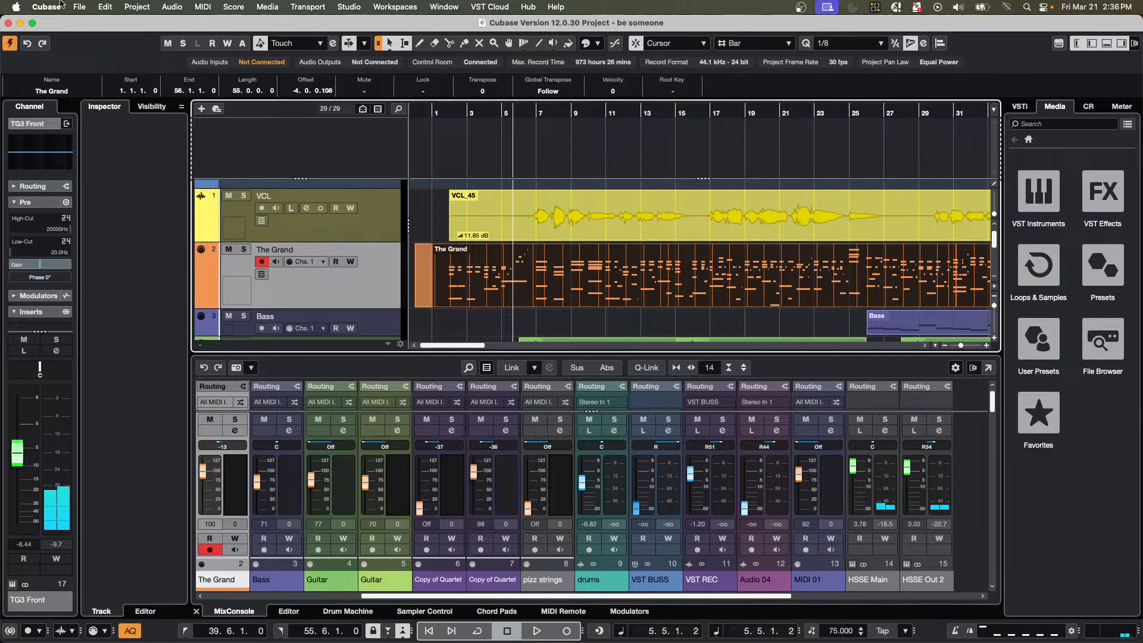
click(137, 7)
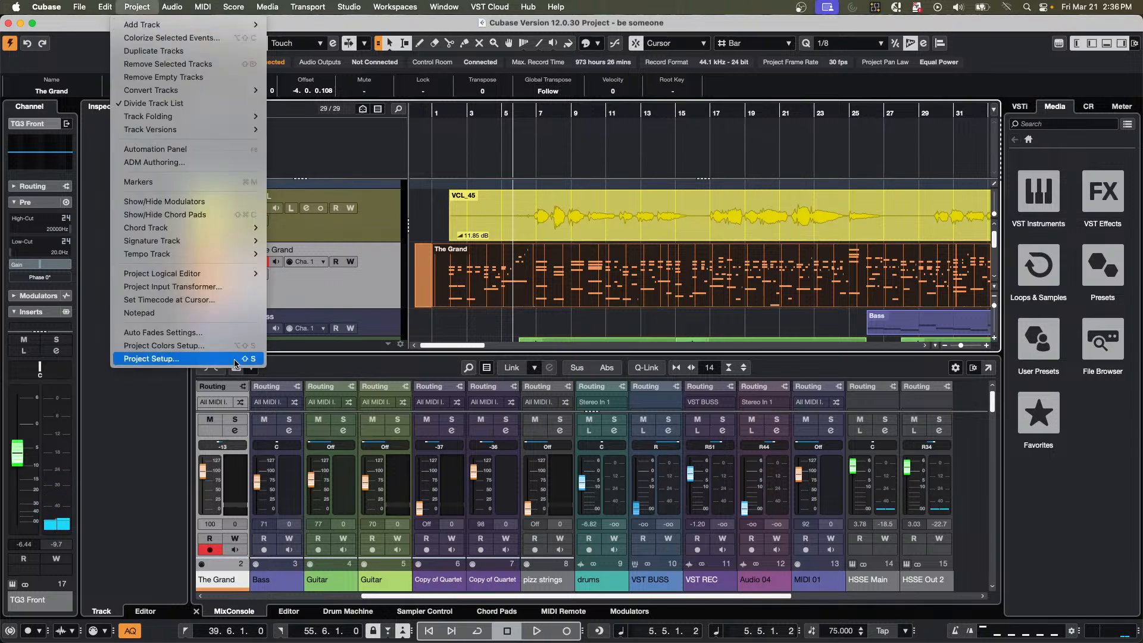
mouse_move(253, 227)
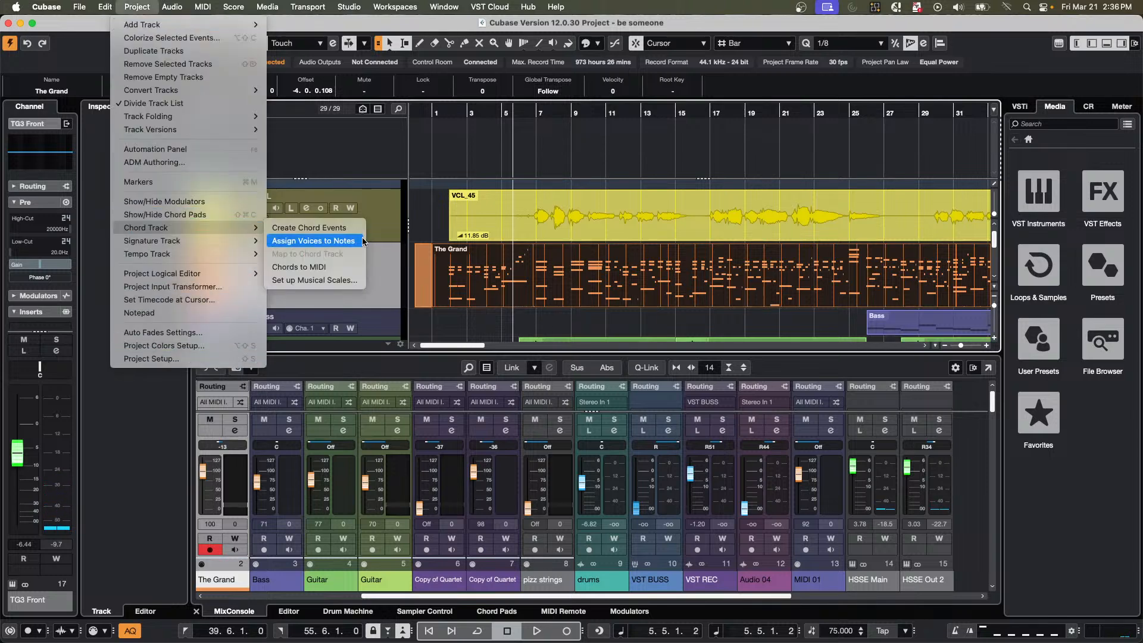
click(309, 228)
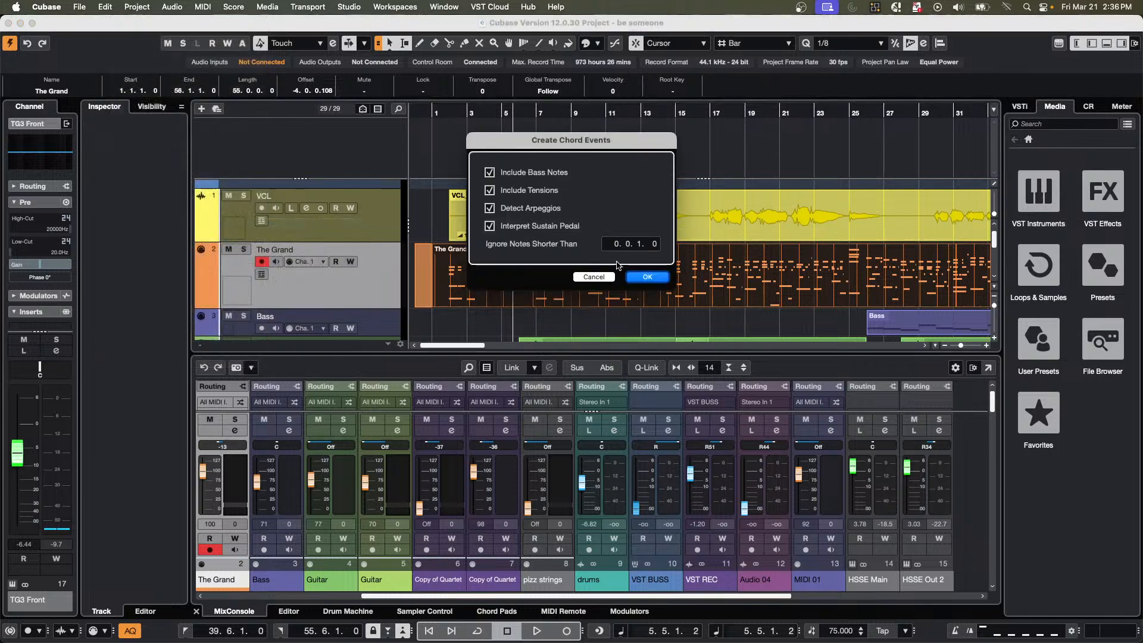
click(647, 277)
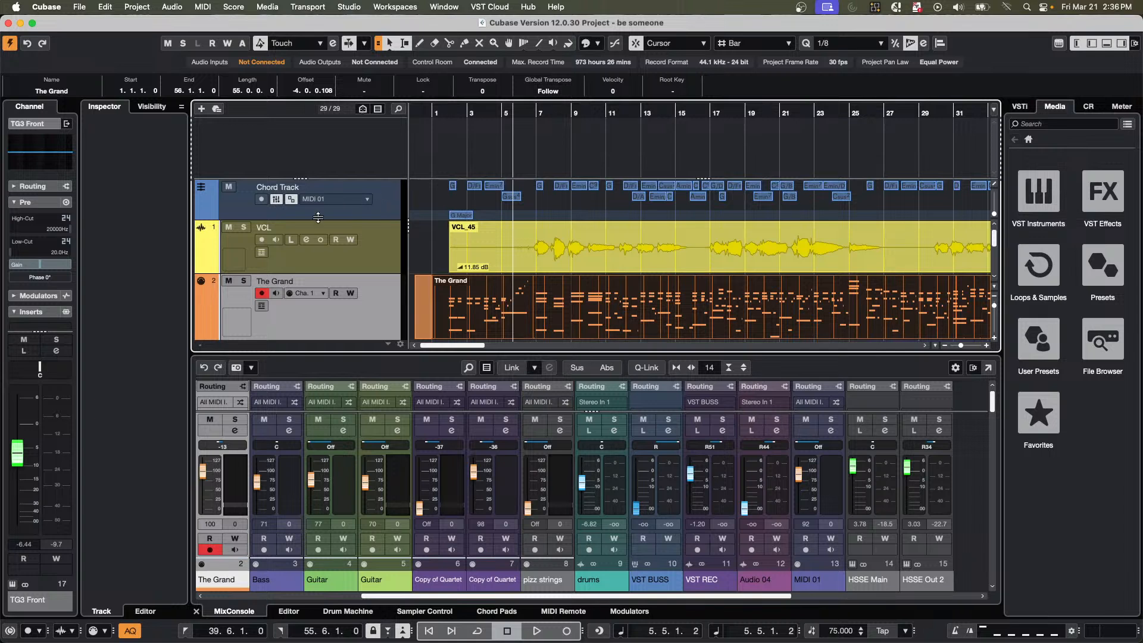
Add one MIDI track below The Grand track with the default input, output and channel settings.
scroll(574, 281, down, 2)
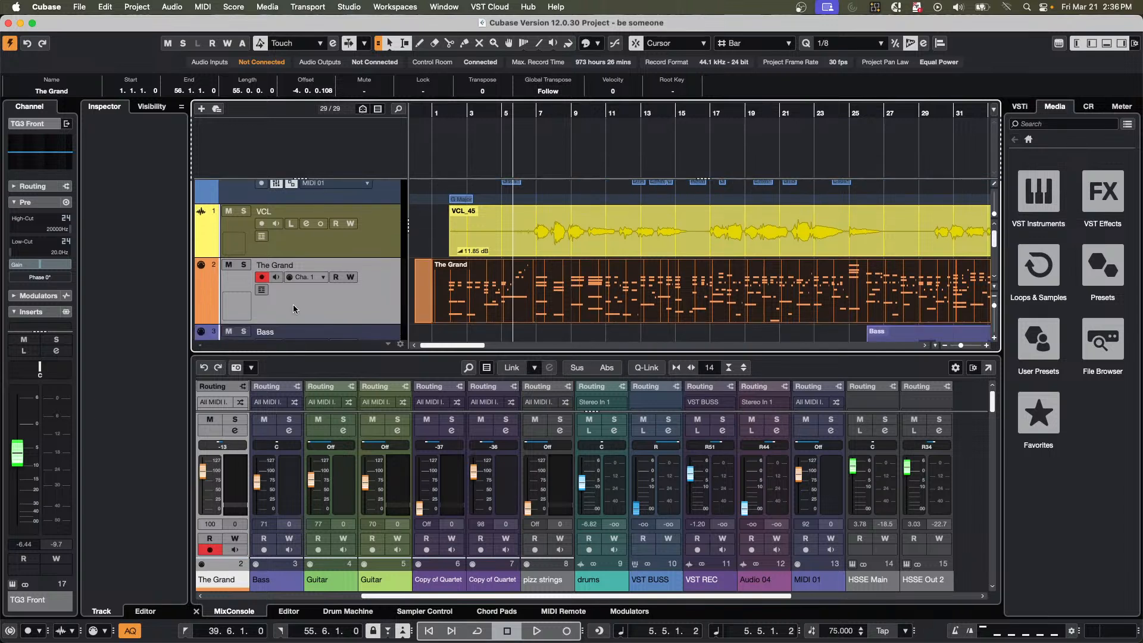
right_click(378, 307)
mouse_move(450, 310)
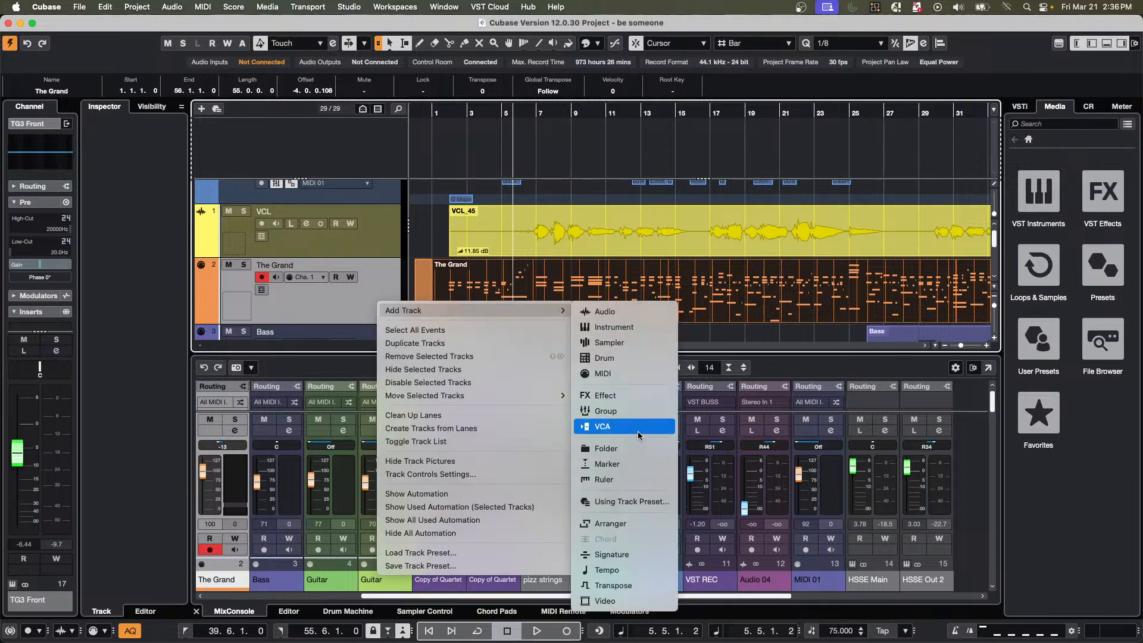
click(619, 373)
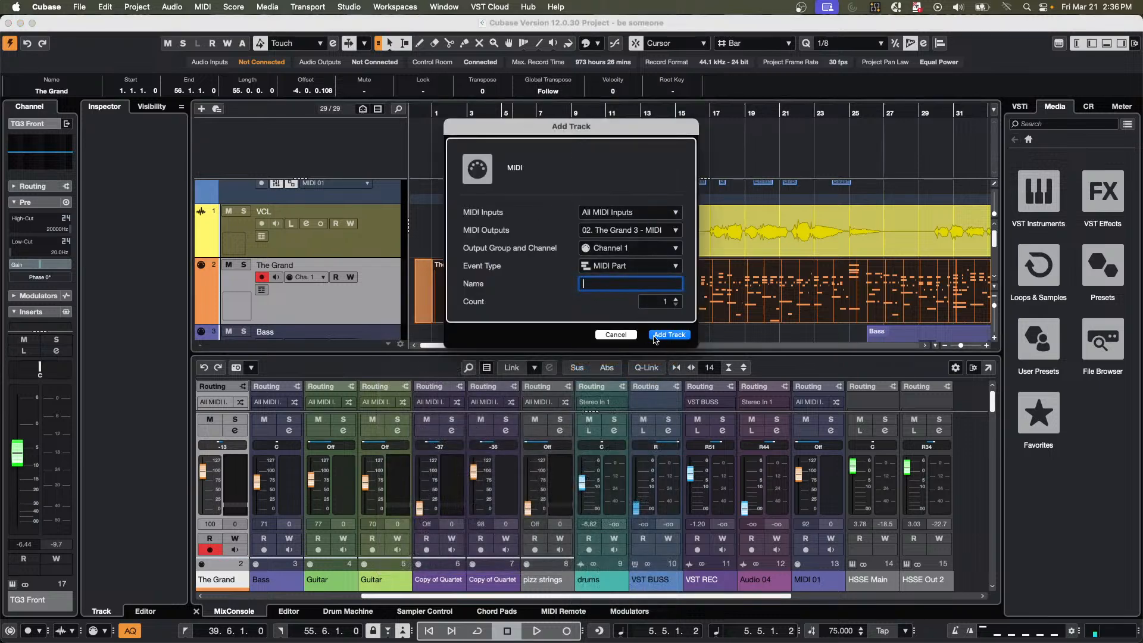
click(662, 336)
Set the locators to the longer The Grand part and create an empty part between them on the new MIDI track.
scroll(556, 238, down, 2)
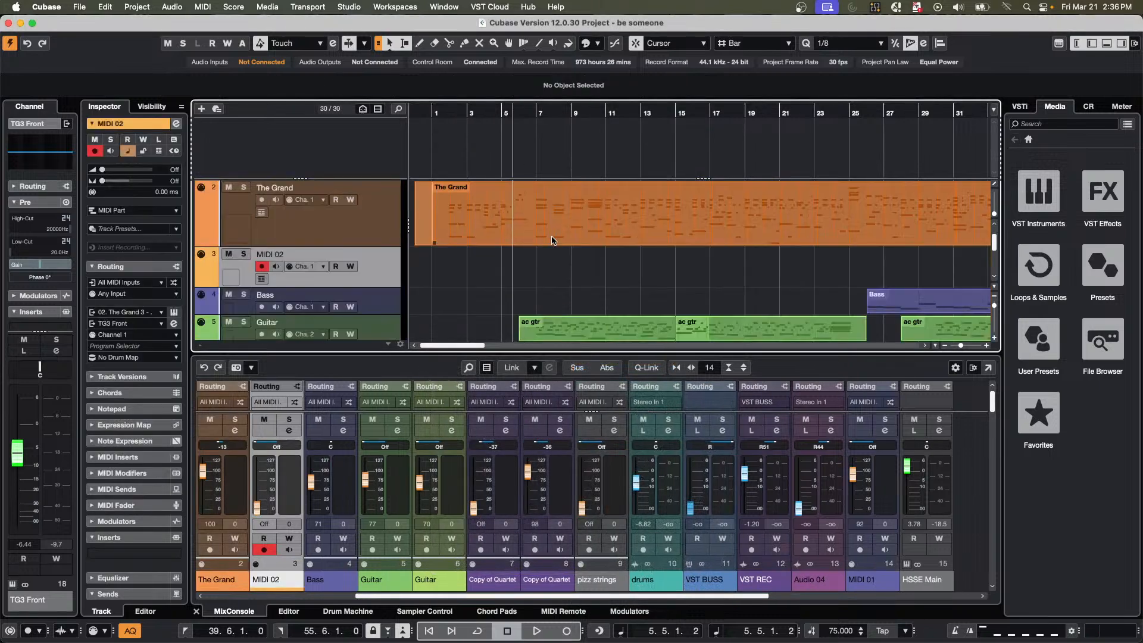
scroll(552, 240, up, 1)
click(553, 242)
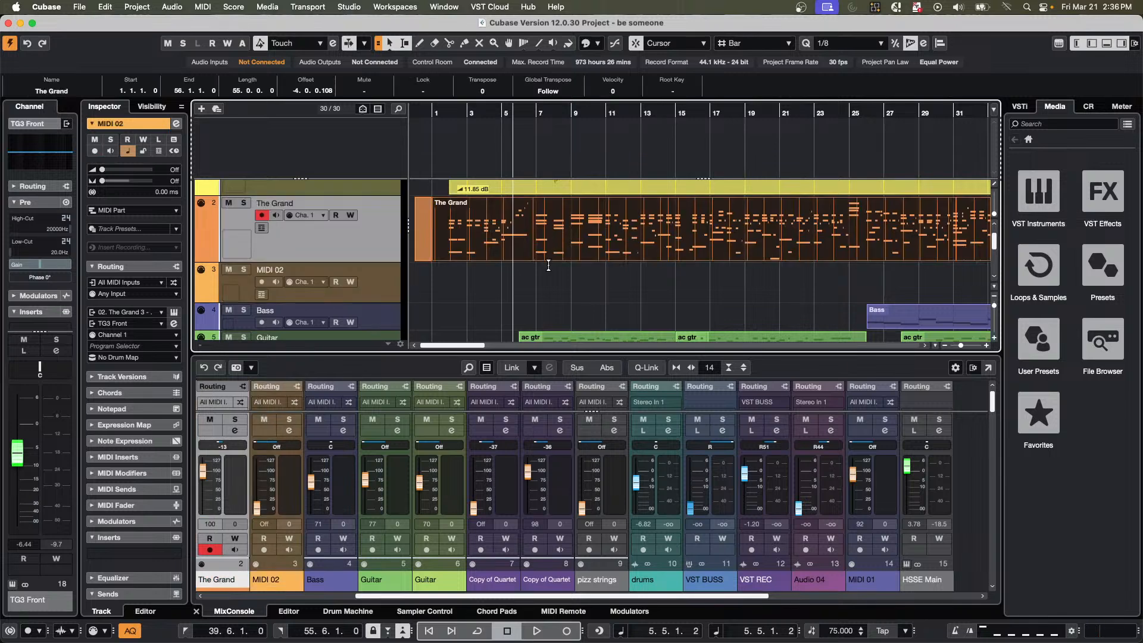
key(p)
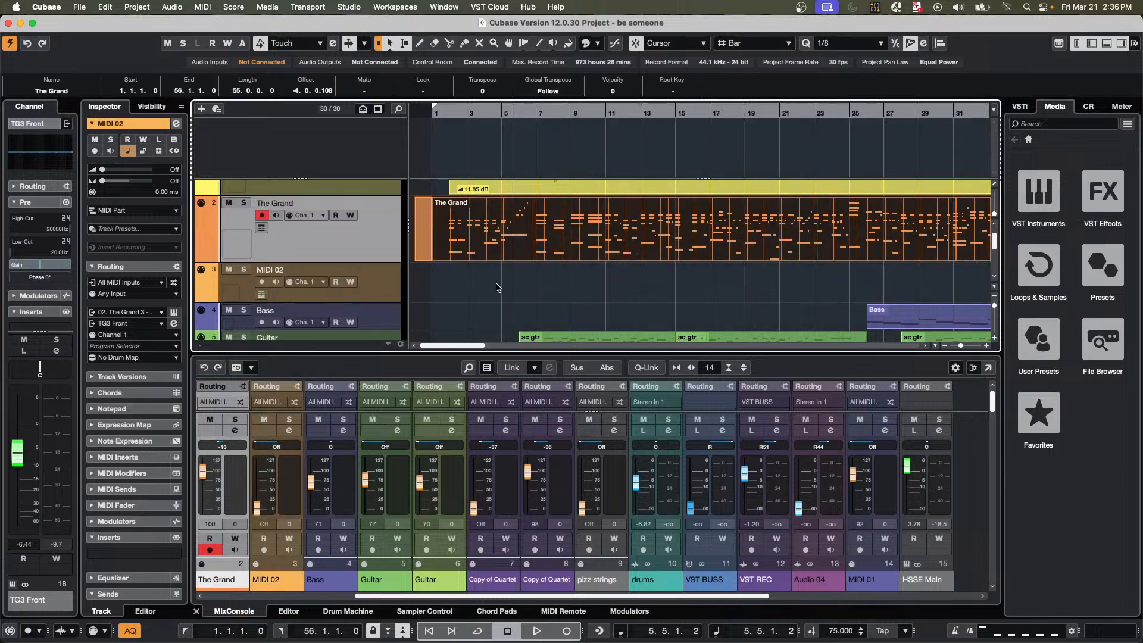
double_click(510, 299)
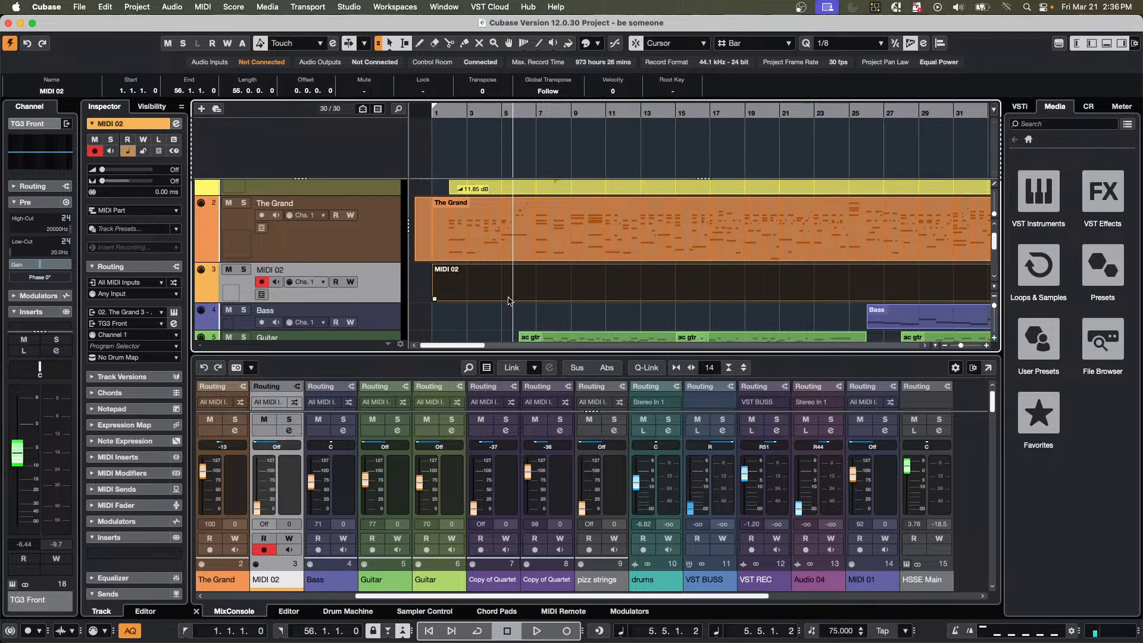
Check the empty part's chord symbols in the Score Editor, and rename its track as "Guitar lead sheet".
key(super+r)
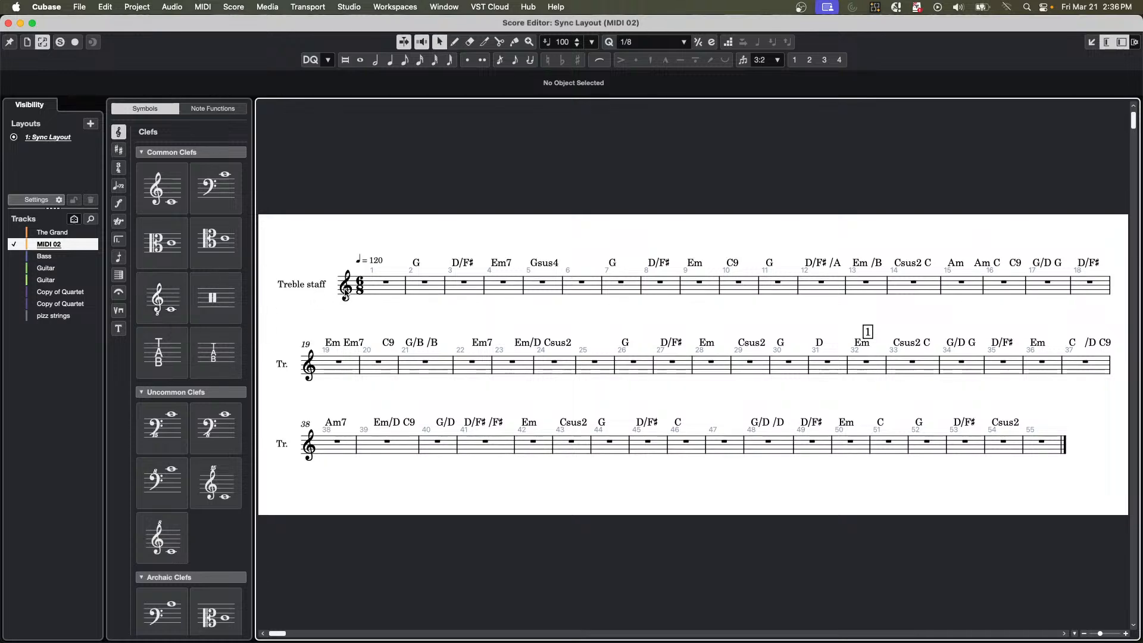
click(9, 23)
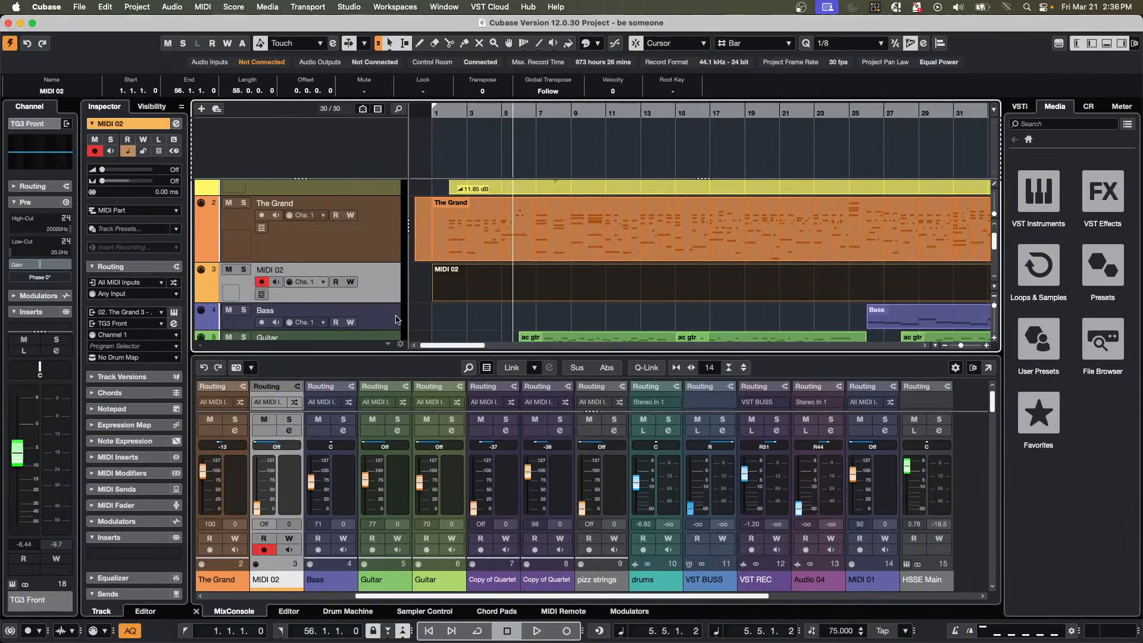
double_click(292, 271)
text(Guitar le)
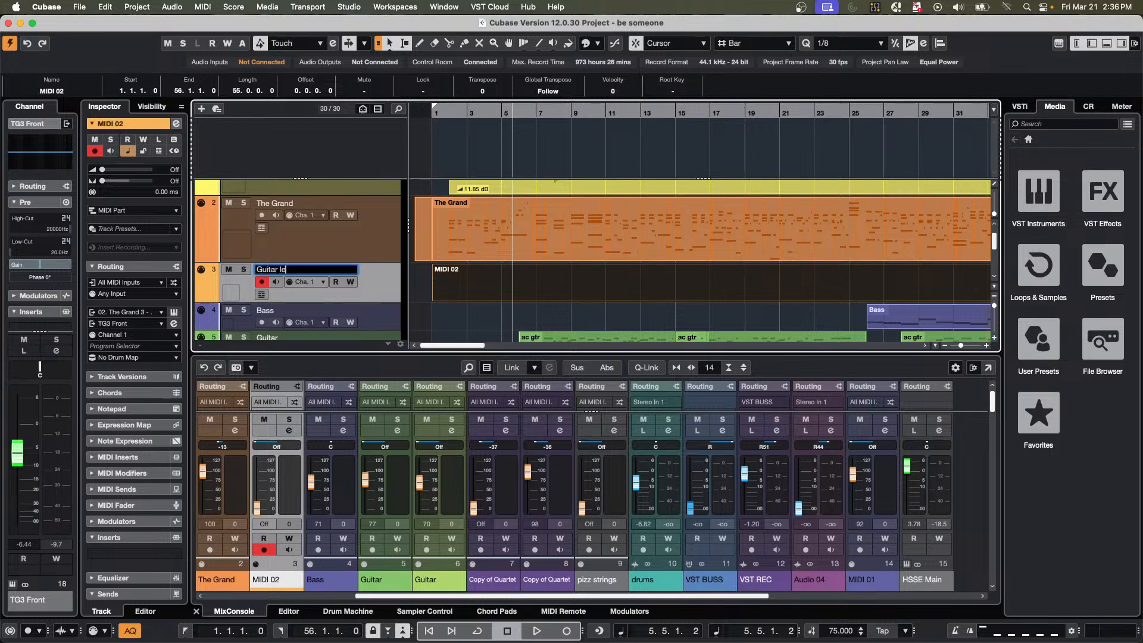
text(ad sheet)
key(Return)
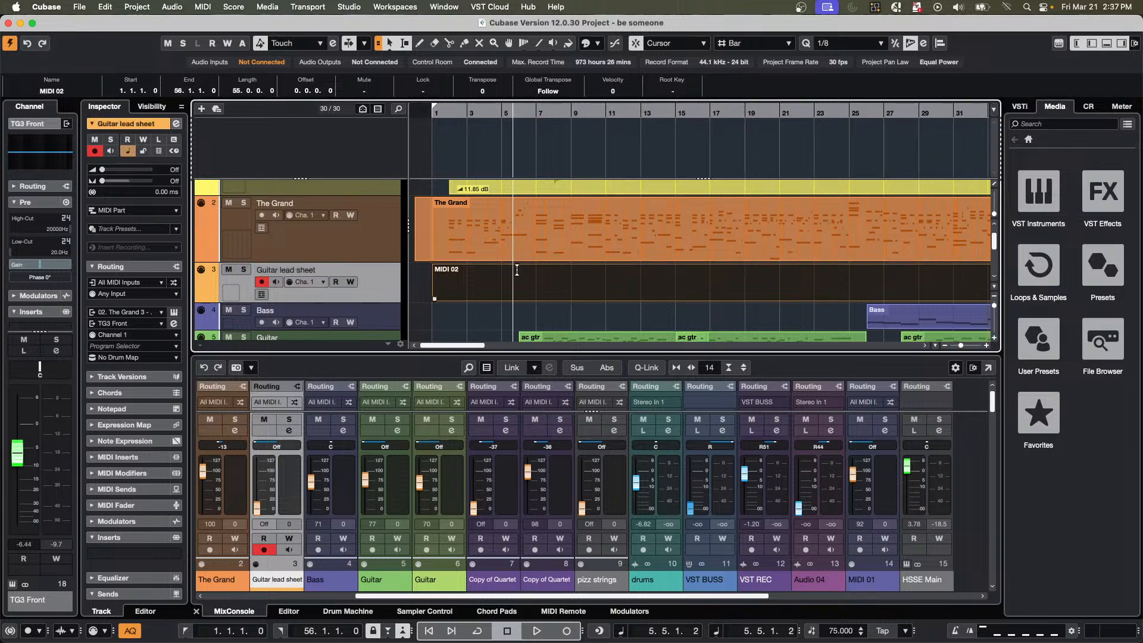
Open the empty part on the Guitar lead sheet track in the Score Editor.
double_click(497, 296)
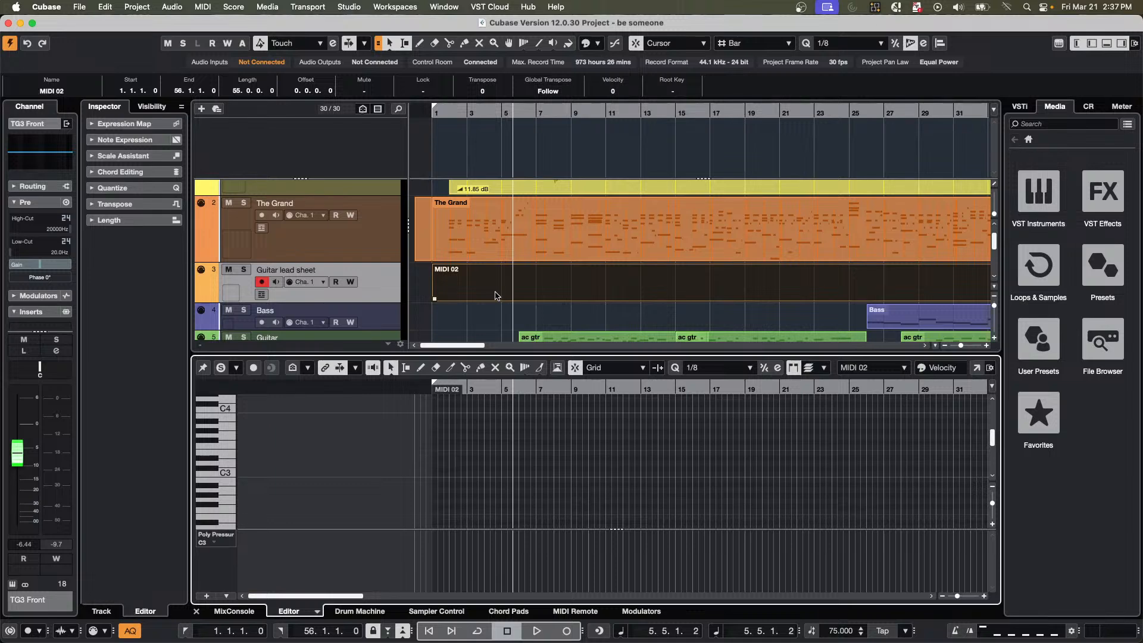
key(super+r)
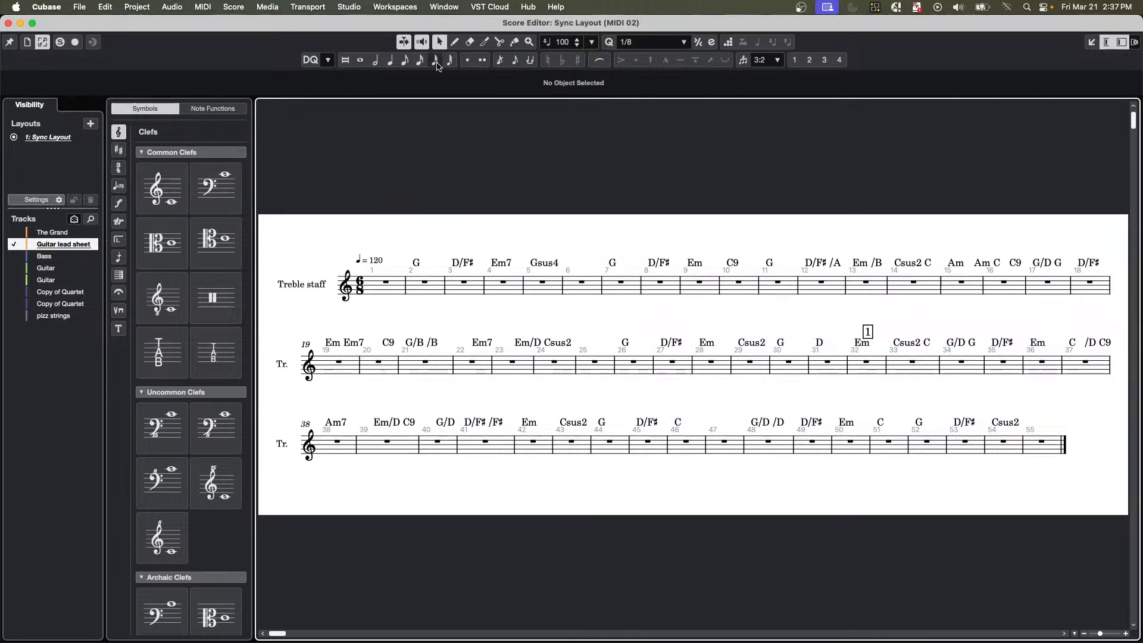
Try to enter a half note at the start of bar 1 with the Unslashed Grace Note option on.
click(390, 59)
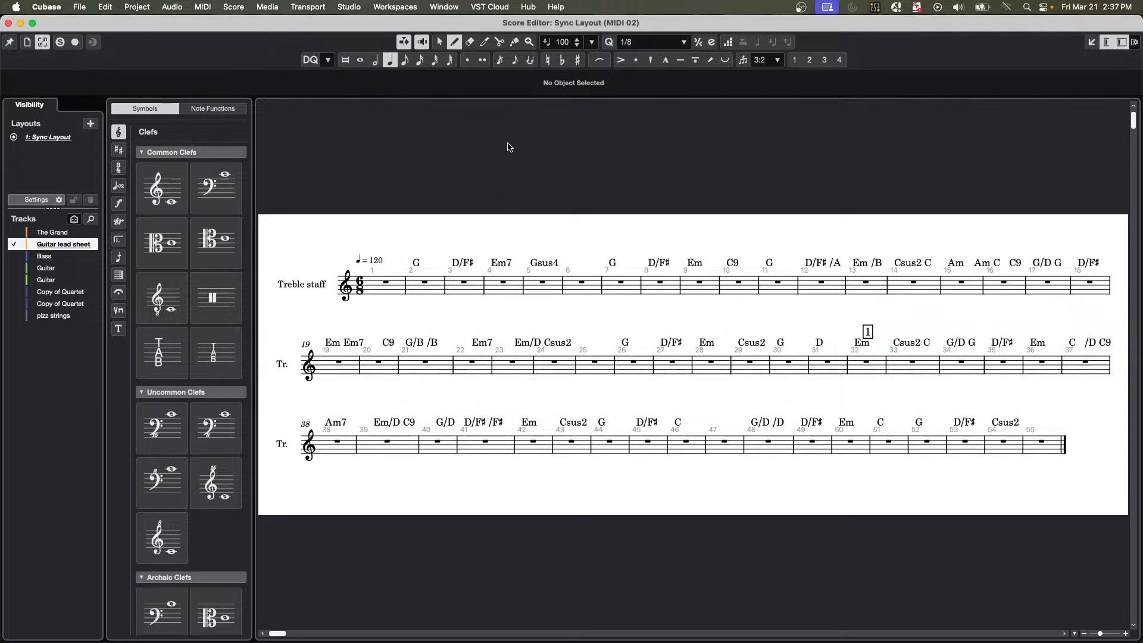
click(516, 64)
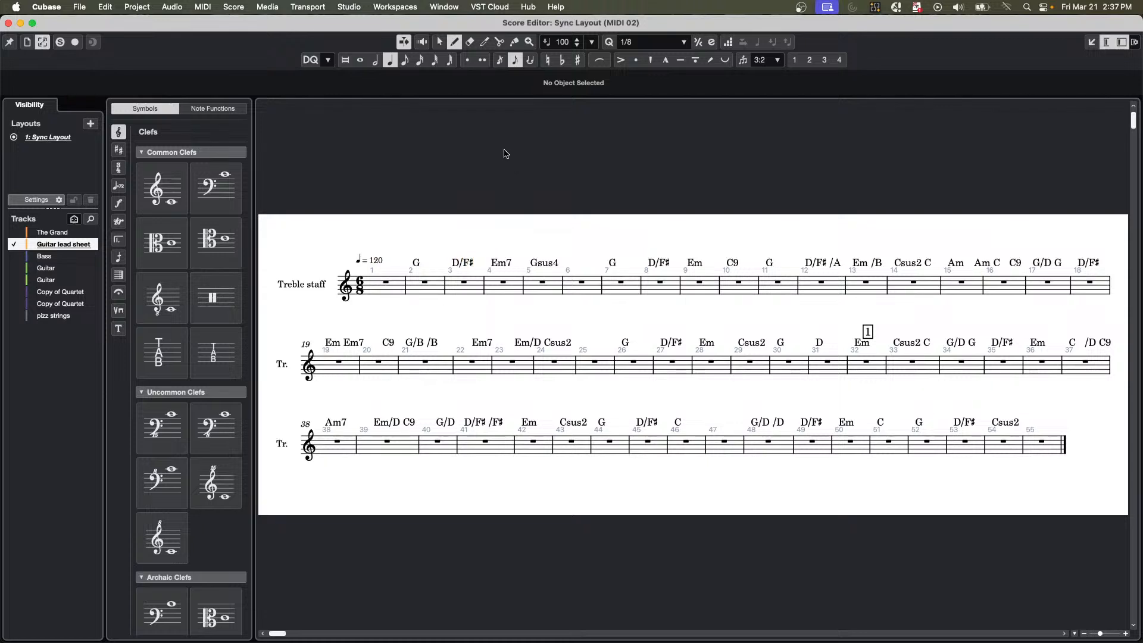
click(375, 60)
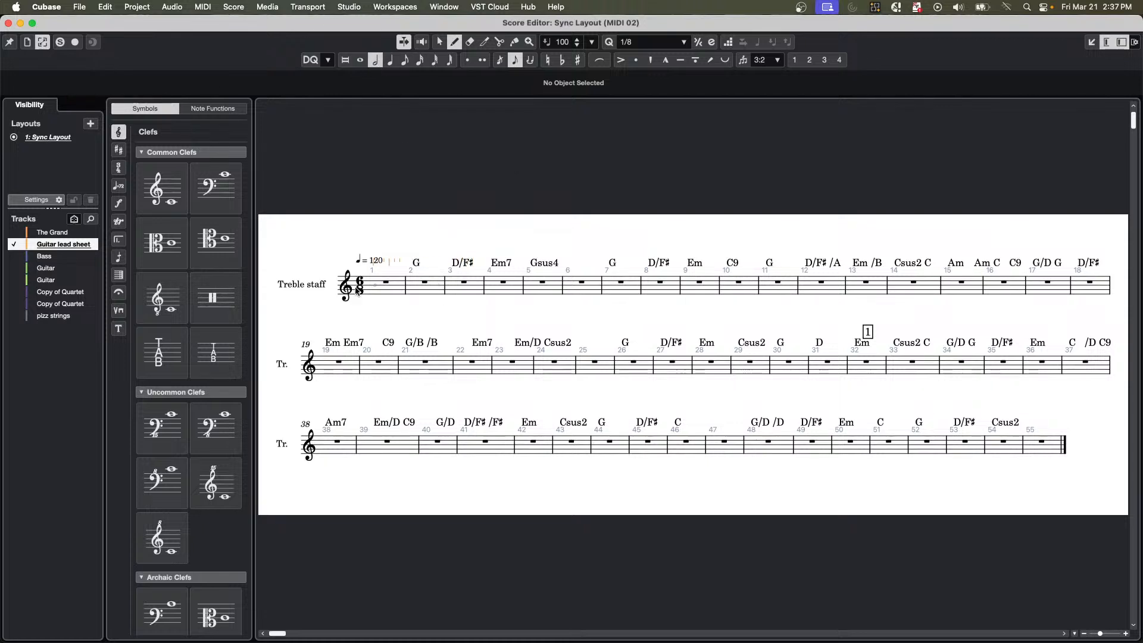
click(367, 298)
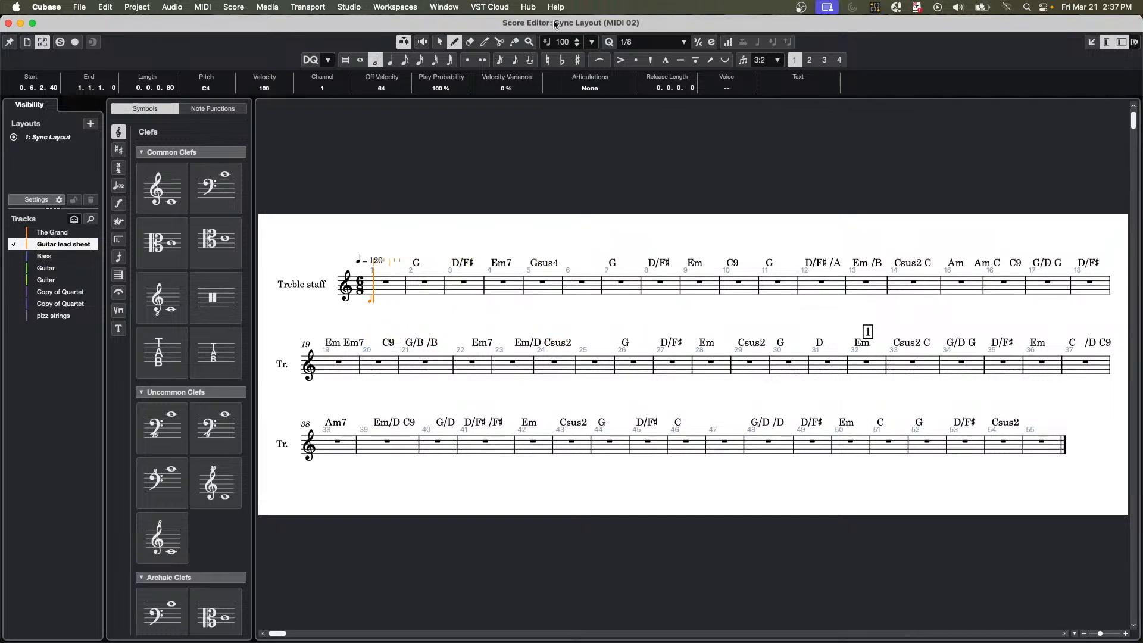
click(529, 42)
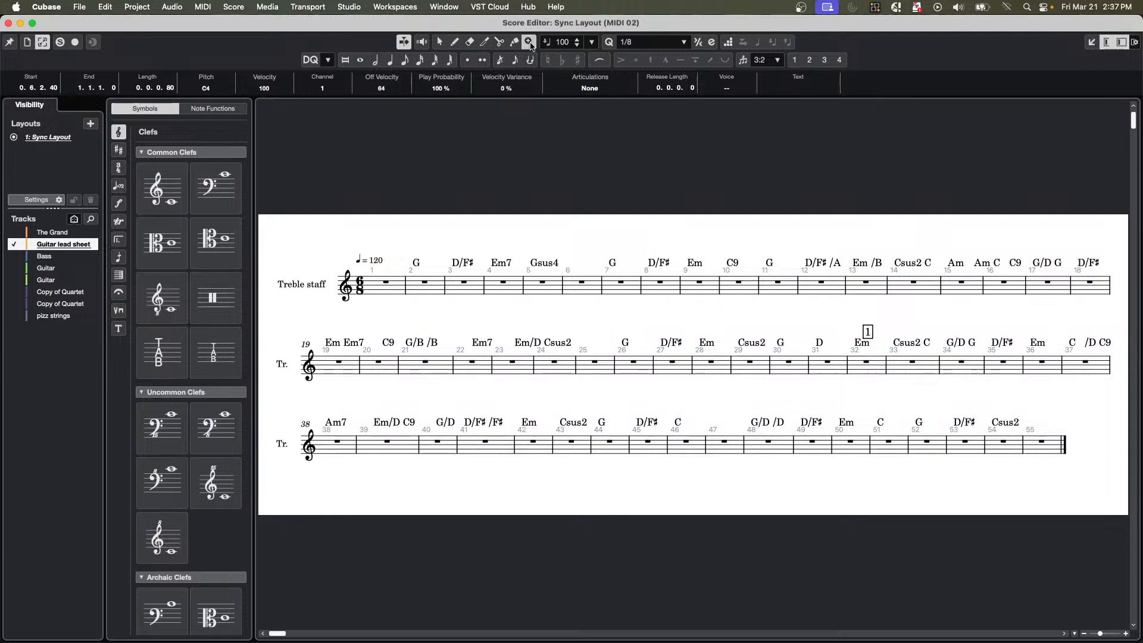
click(403, 260)
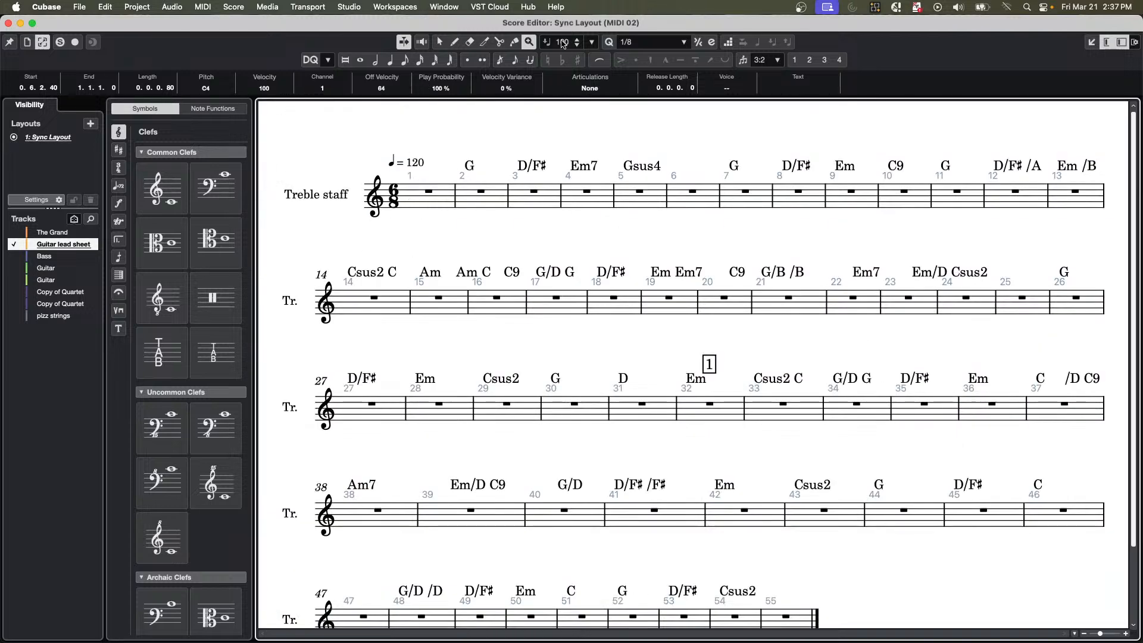
Try to enter half notes at the starts of bars 1 and 2 as grace notes, and undo the entry.
click(376, 60)
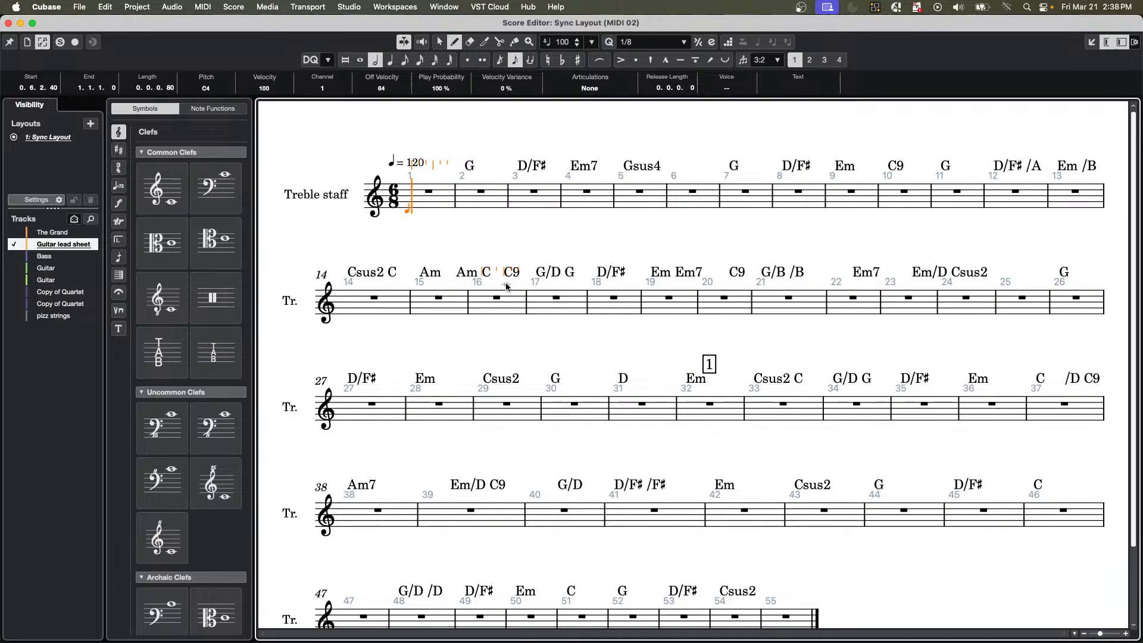
click(411, 212)
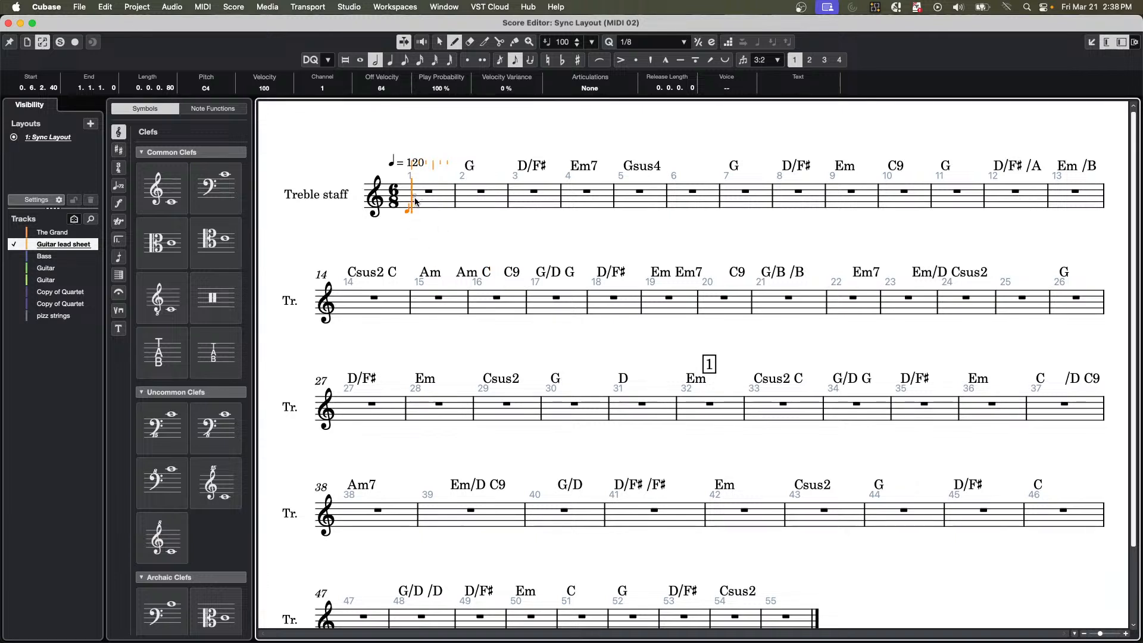
click(466, 197)
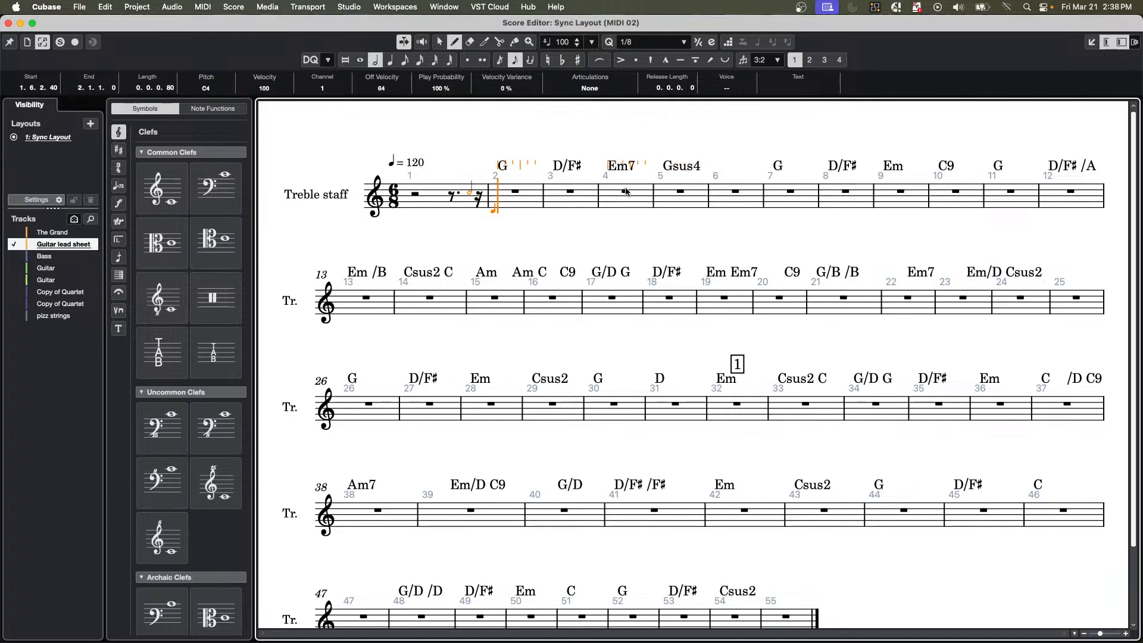
key(super+z)
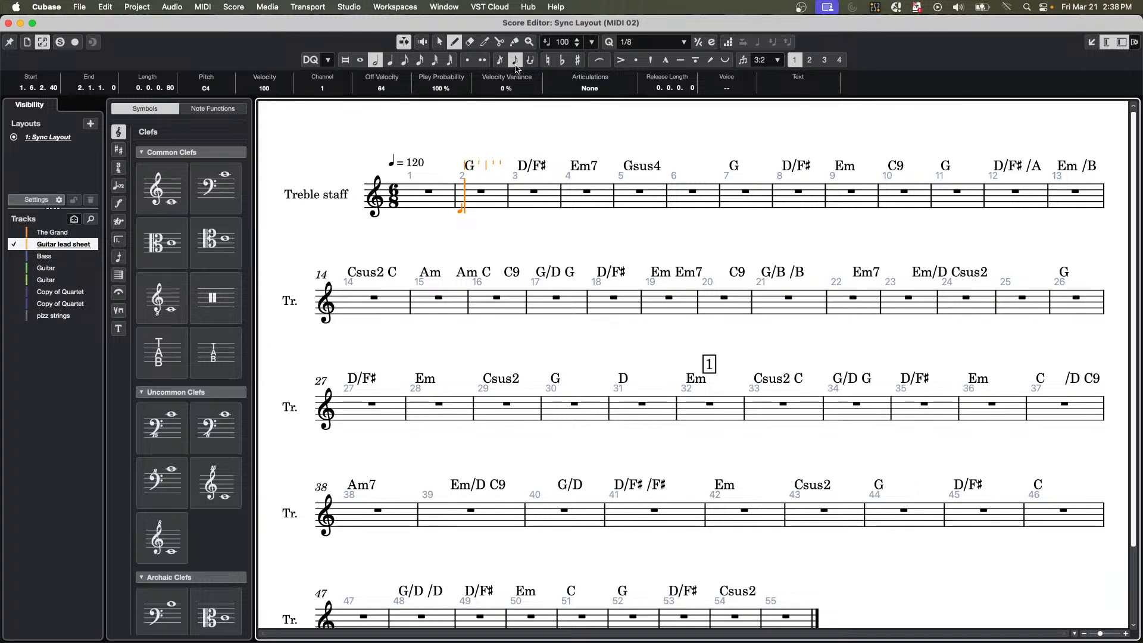
Try to enter a half note, an eighth note and a quarter note in bar 2, and undo the entries.
click(467, 195)
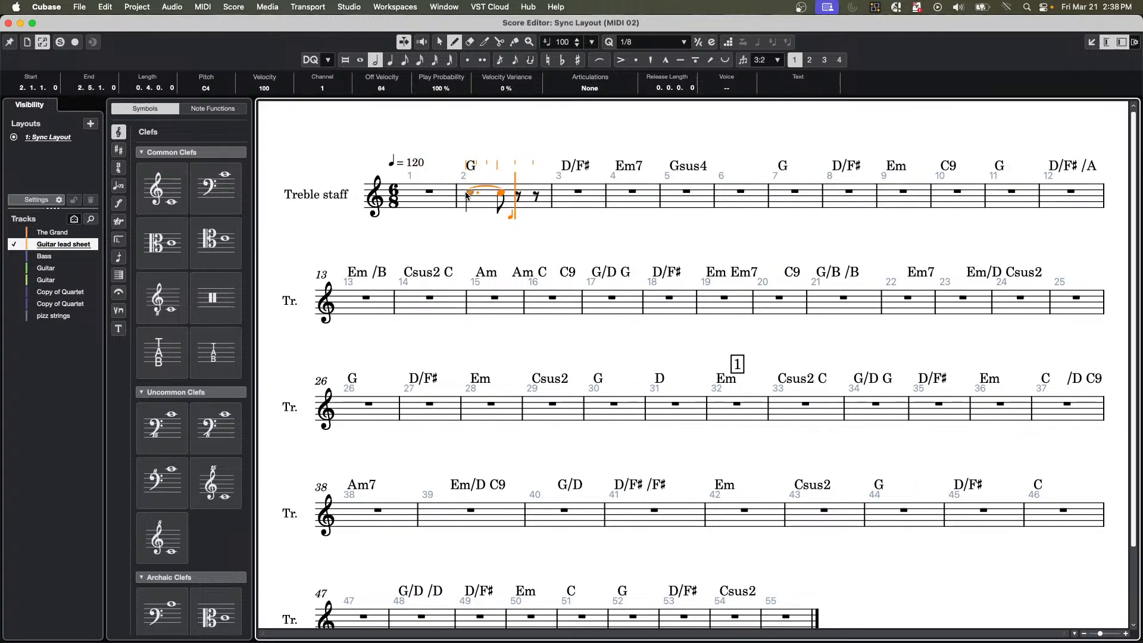
key(super+z)
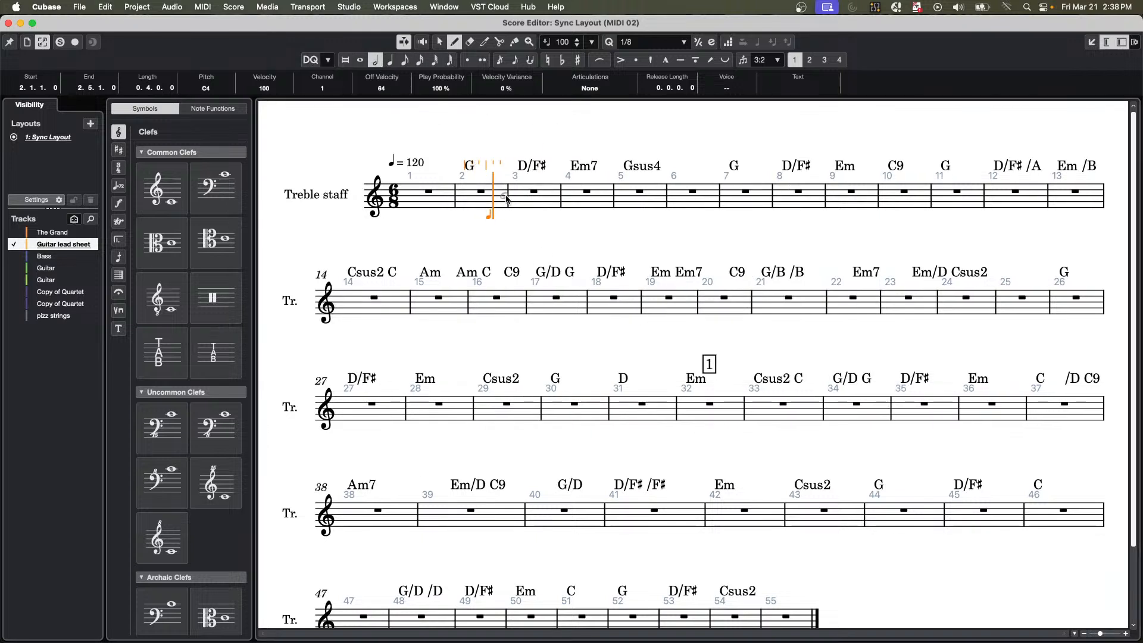
click(465, 203)
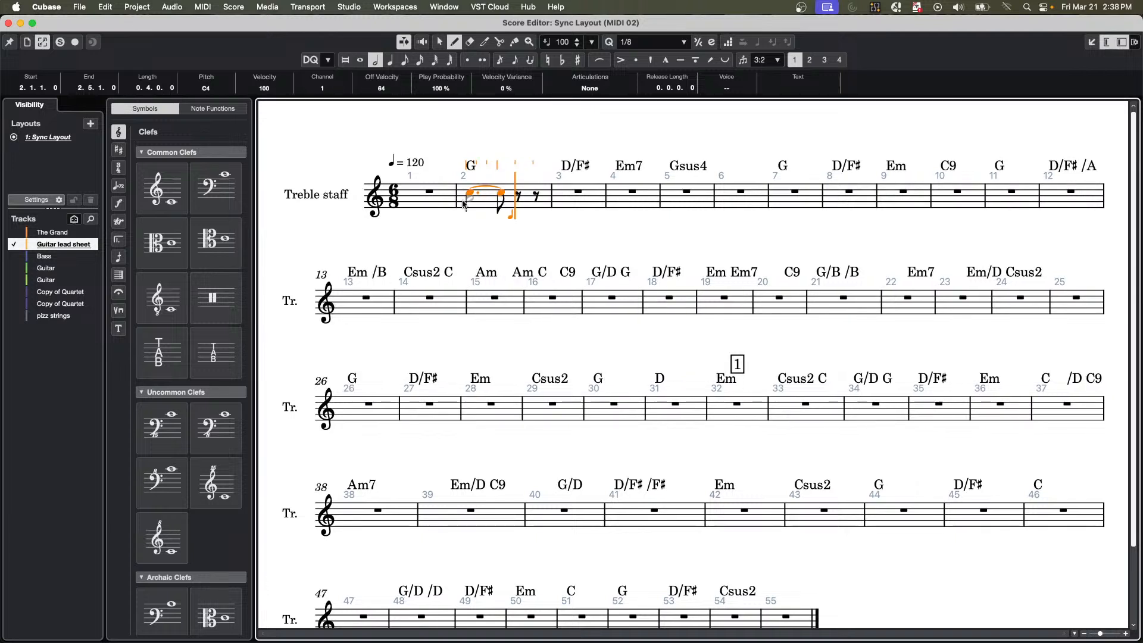
click(406, 60)
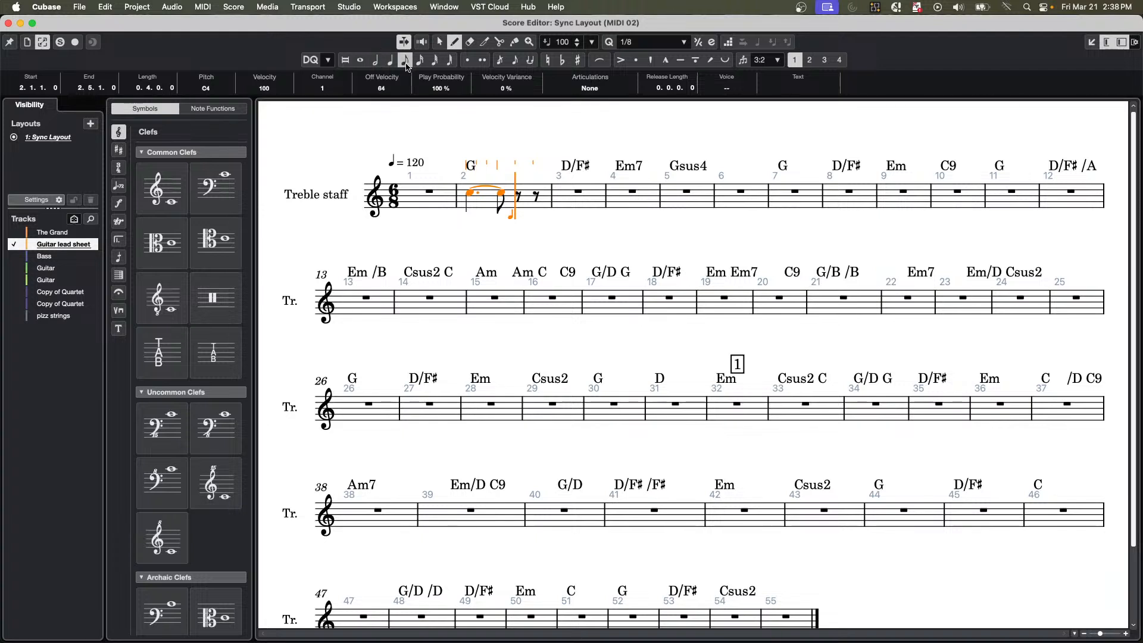
click(524, 194)
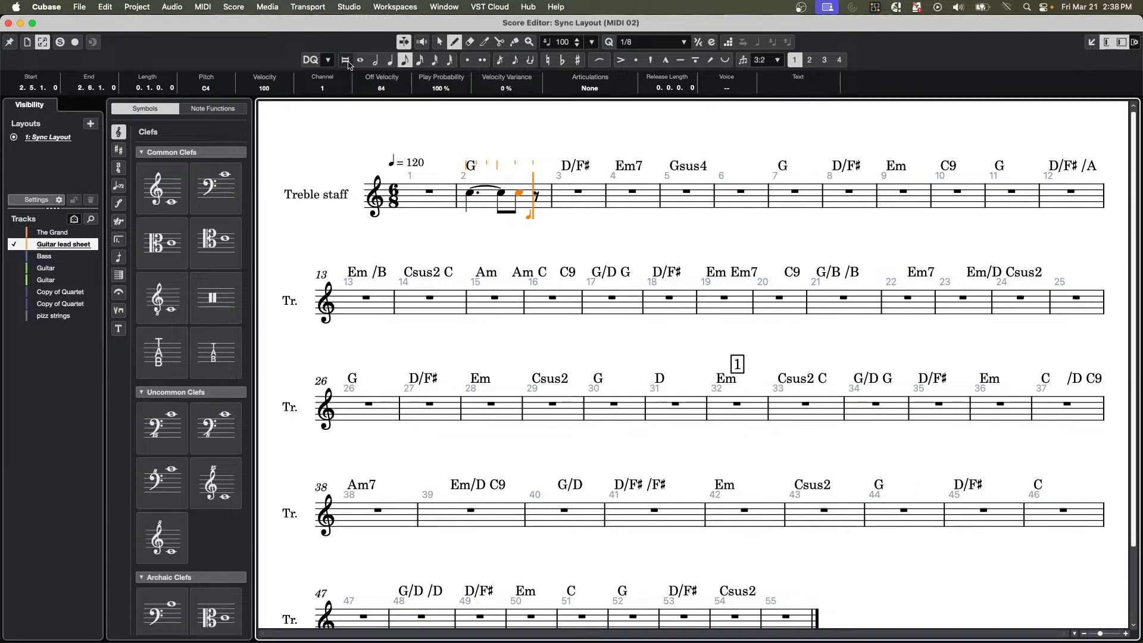
click(390, 61)
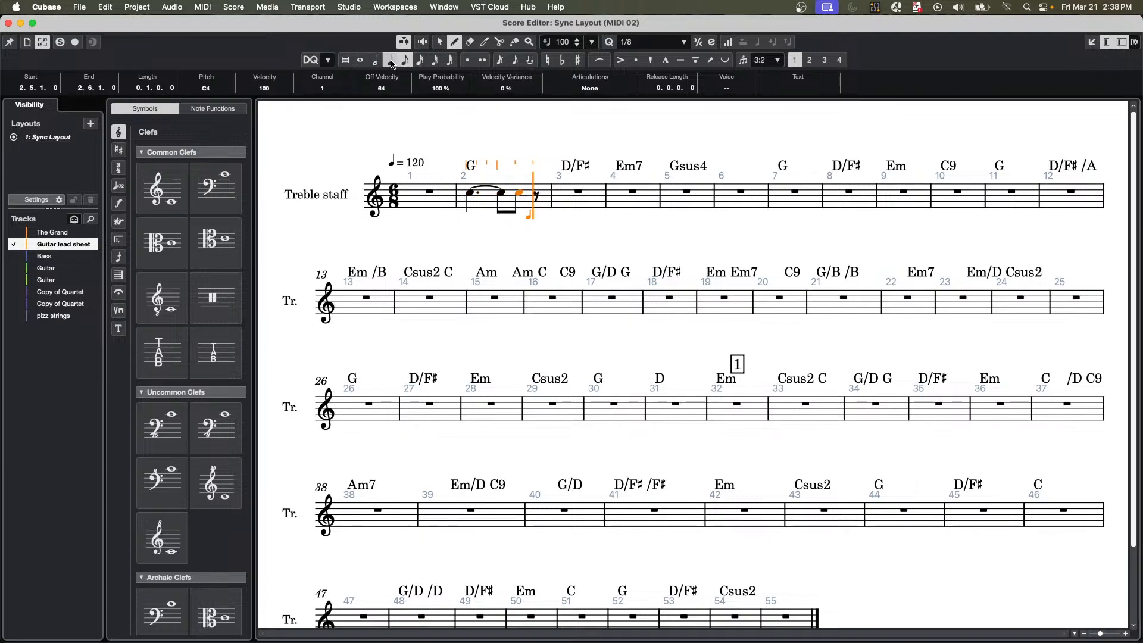
click(535, 196)
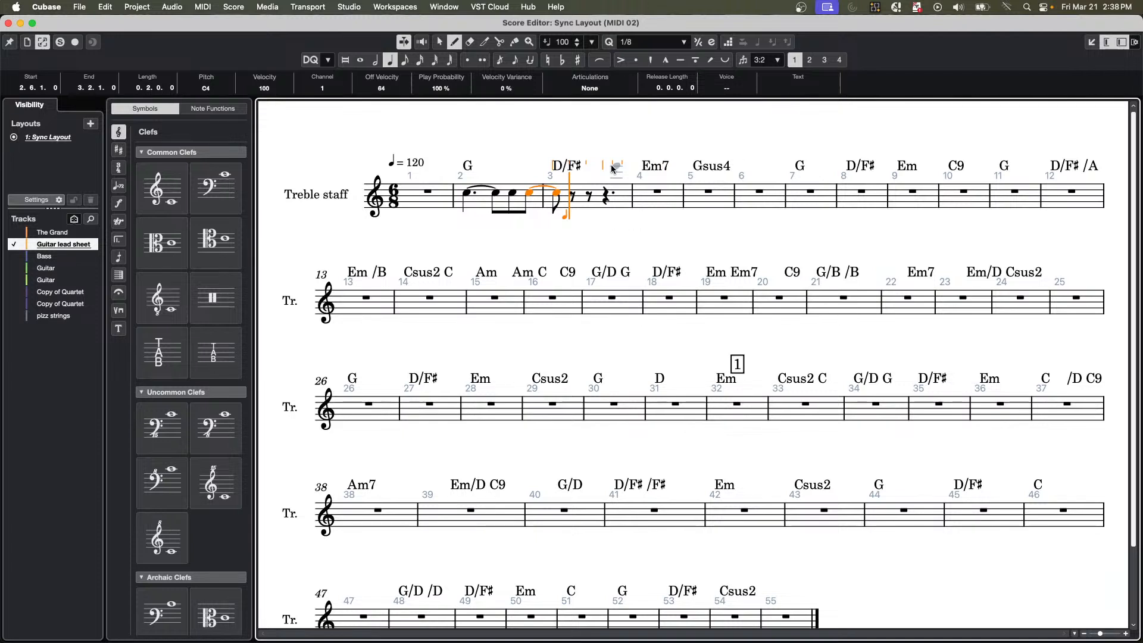
key(Delete)
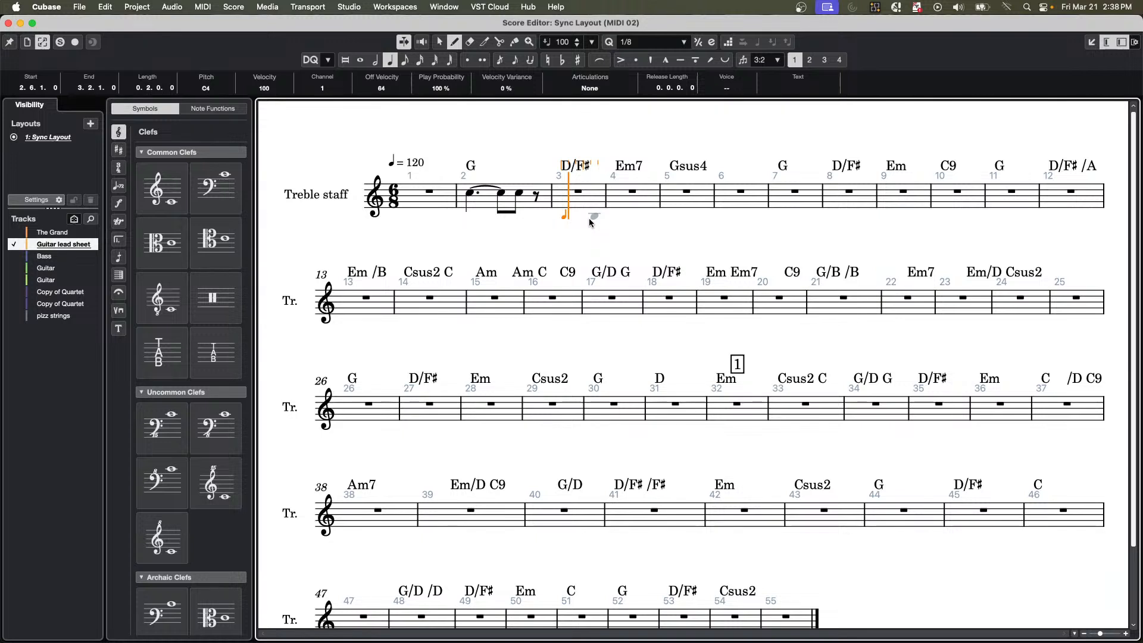
key(super+z)
key(super+z)
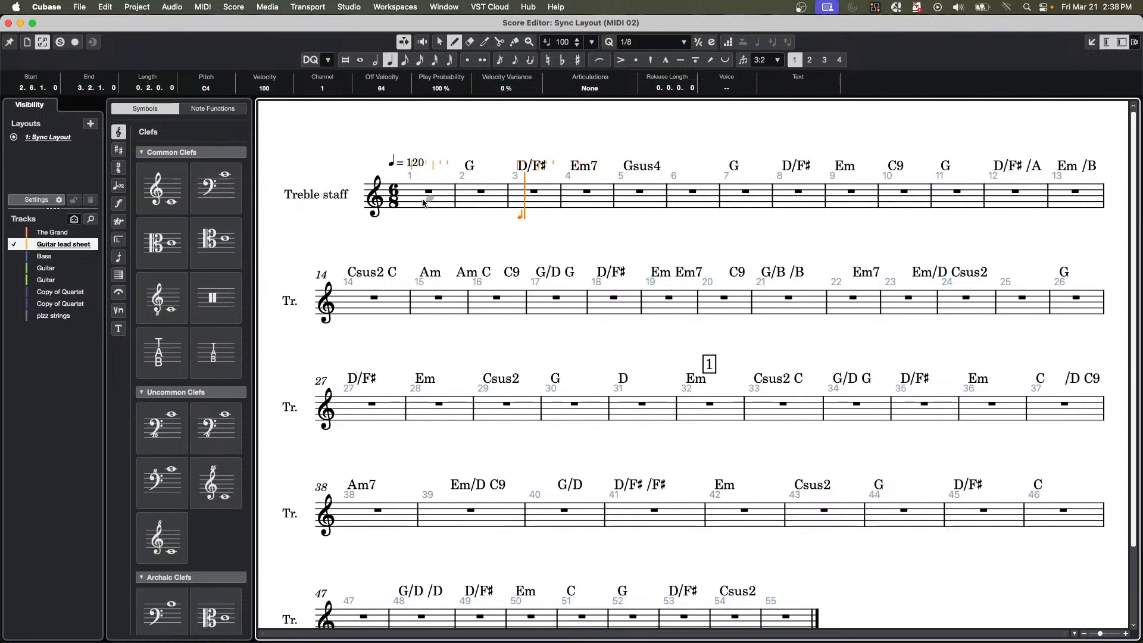
Try to enter two quarter notes from the start of bar 4, and undo them.
click(567, 195)
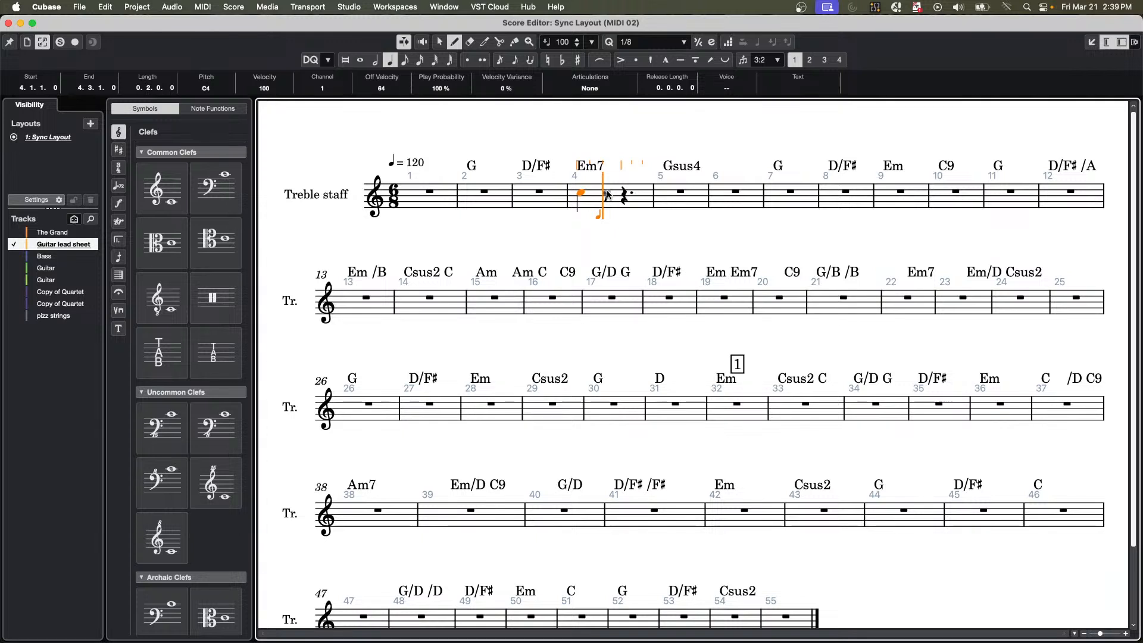
click(608, 195)
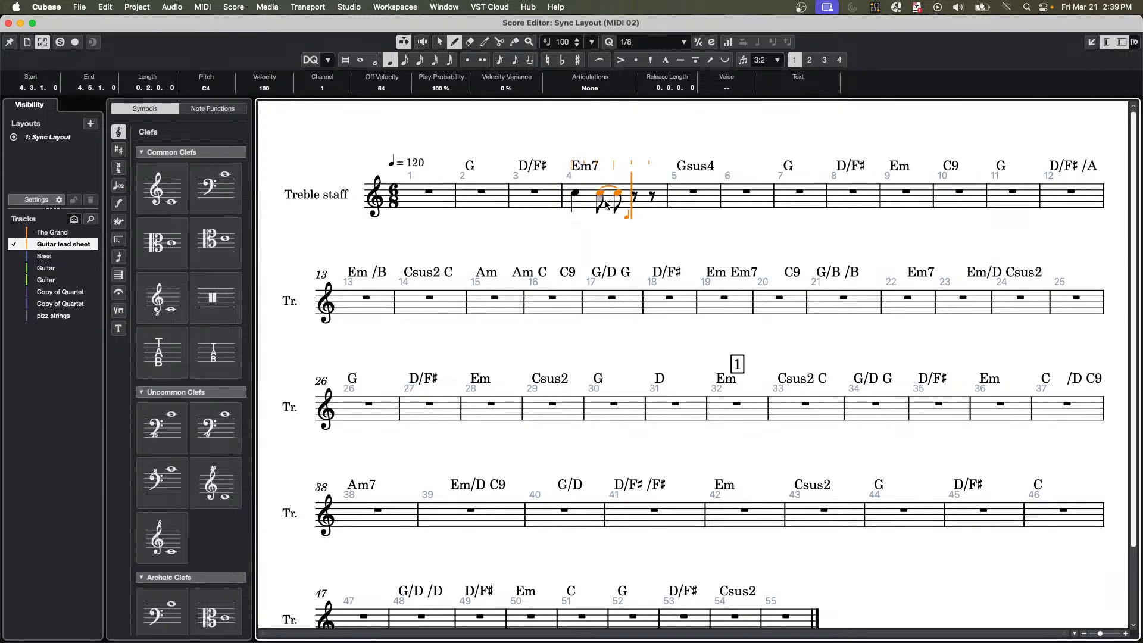
click(606, 204)
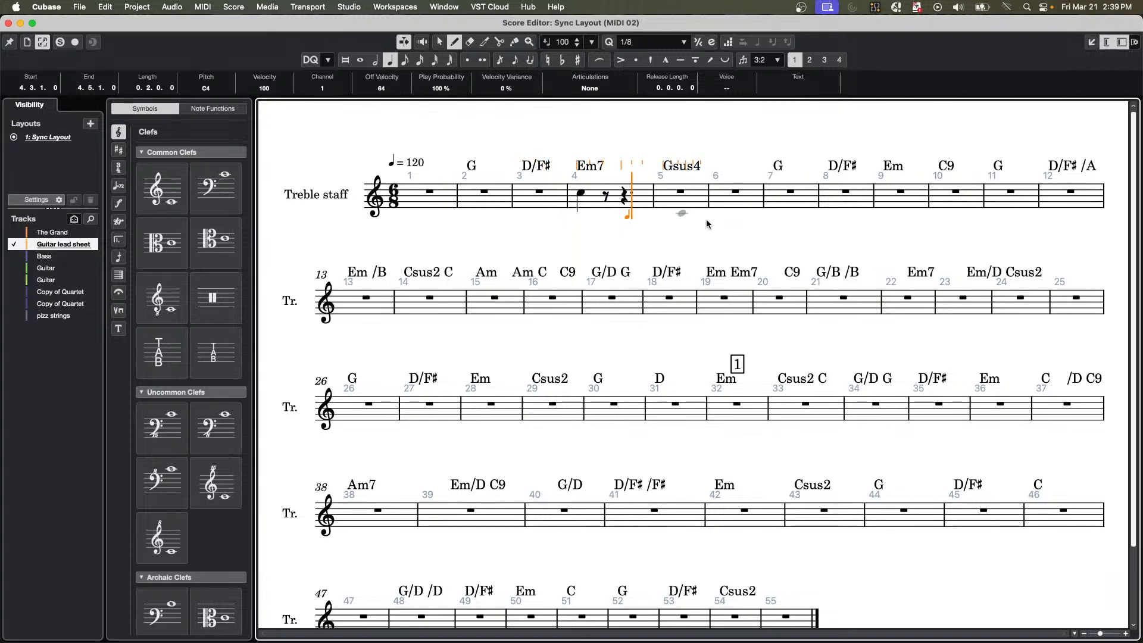
key(super+z)
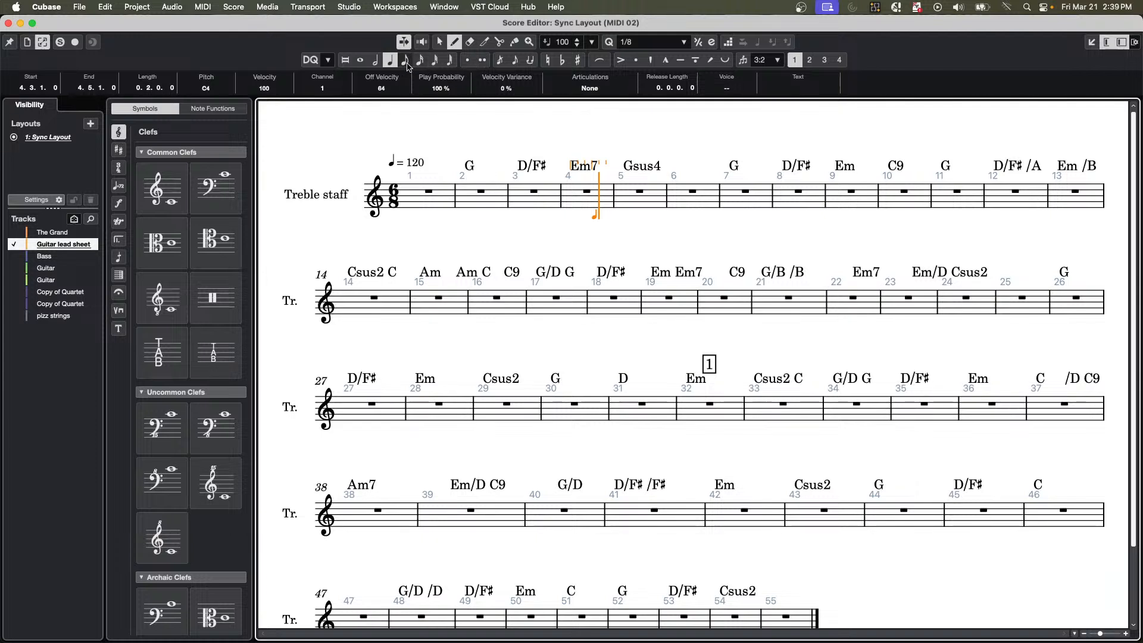
Fill bar 2 with a dotted quarter note followed by three eighth notes, all on C4.
click(467, 59)
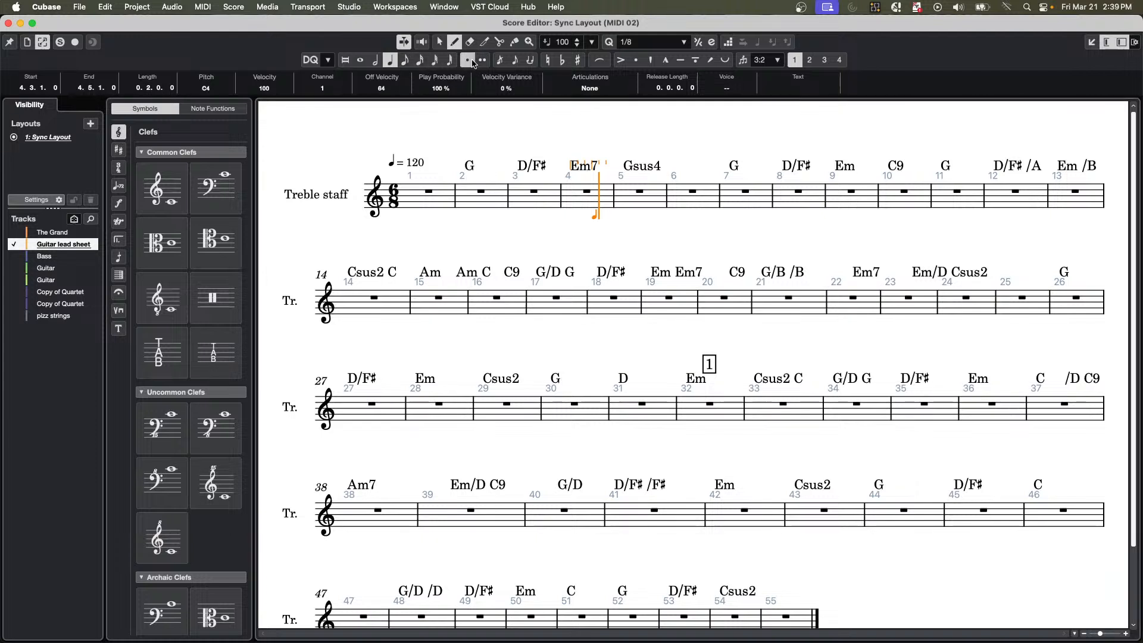
click(460, 195)
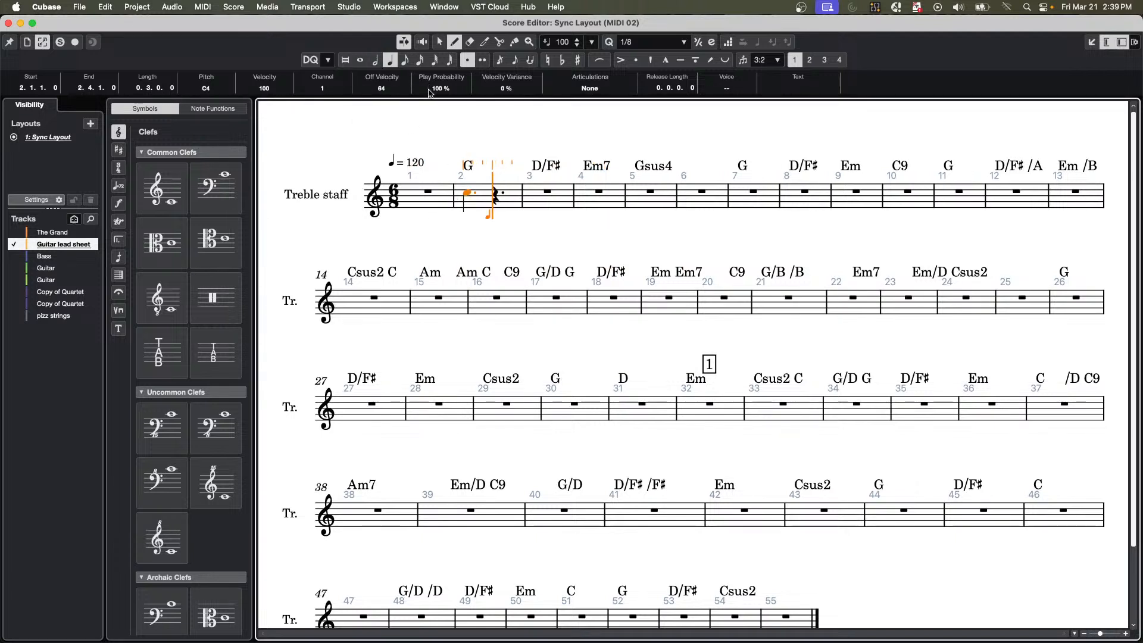
click(406, 60)
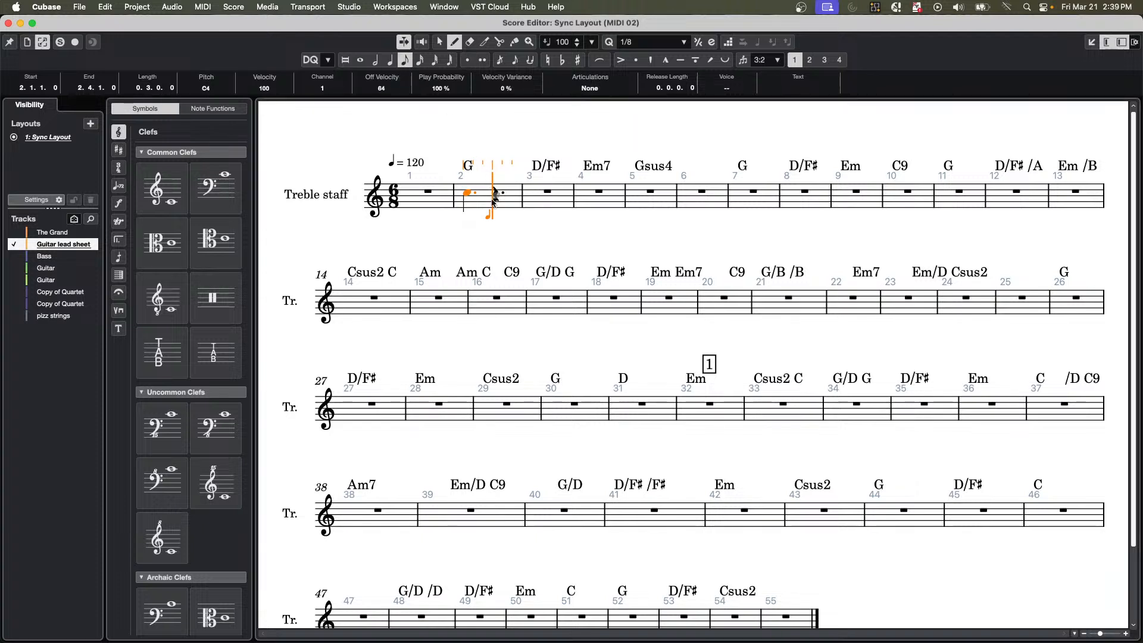
click(494, 194)
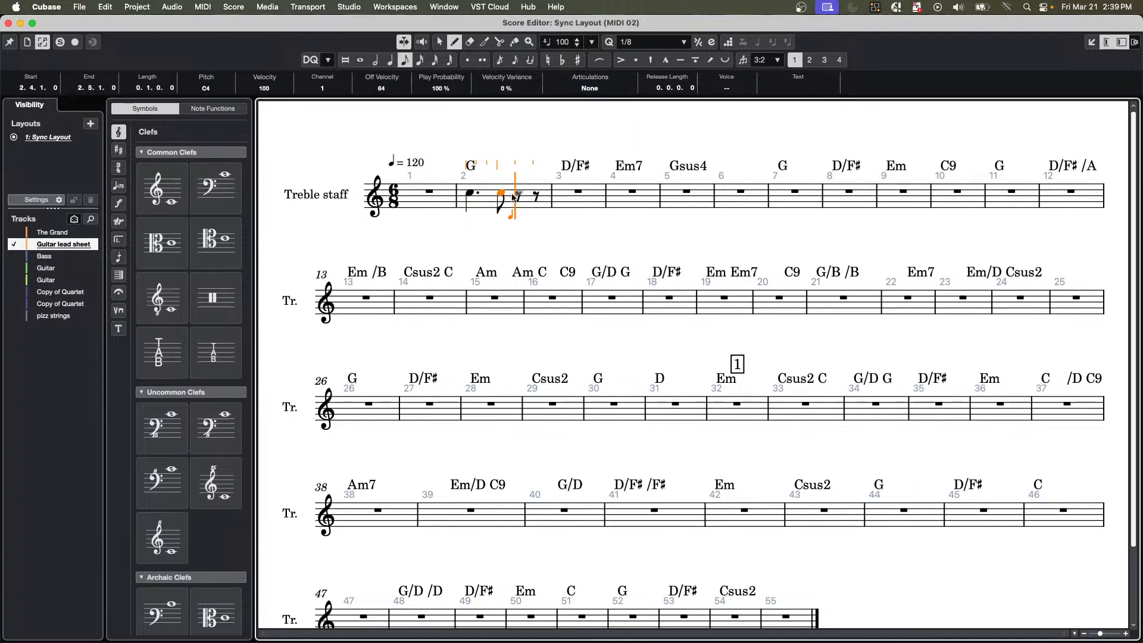
click(522, 194)
click(537, 193)
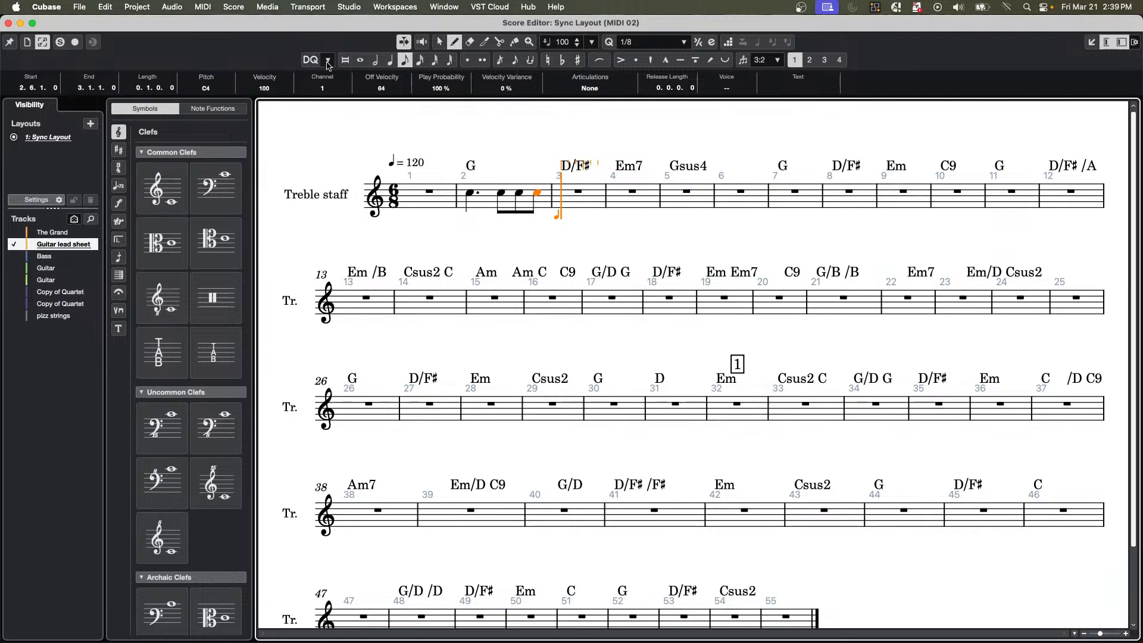
Select the dotted quarter note in bar 2, and examine the layout's instrument settings for voices, slashes, chord symbols, display quantize and interpretation.
click(439, 42)
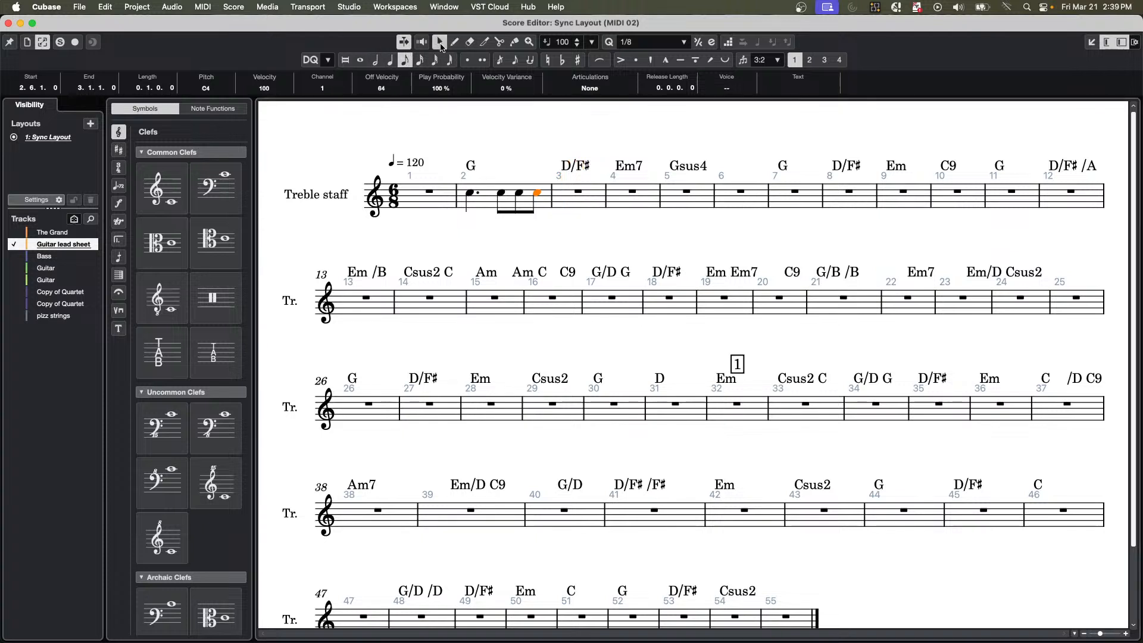
click(470, 193)
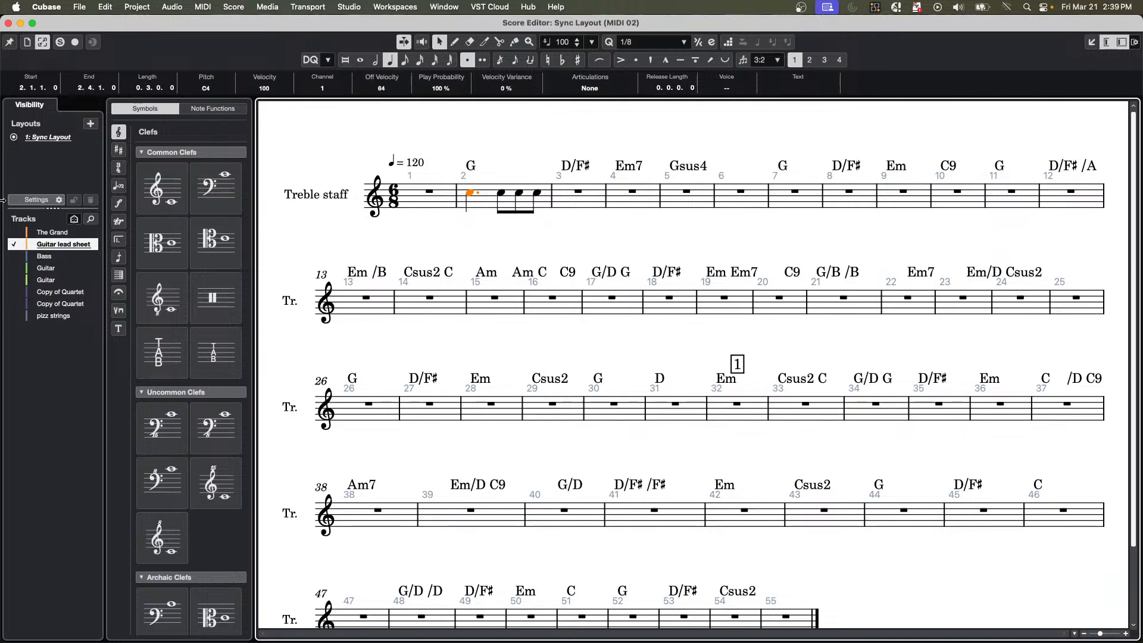
click(60, 200)
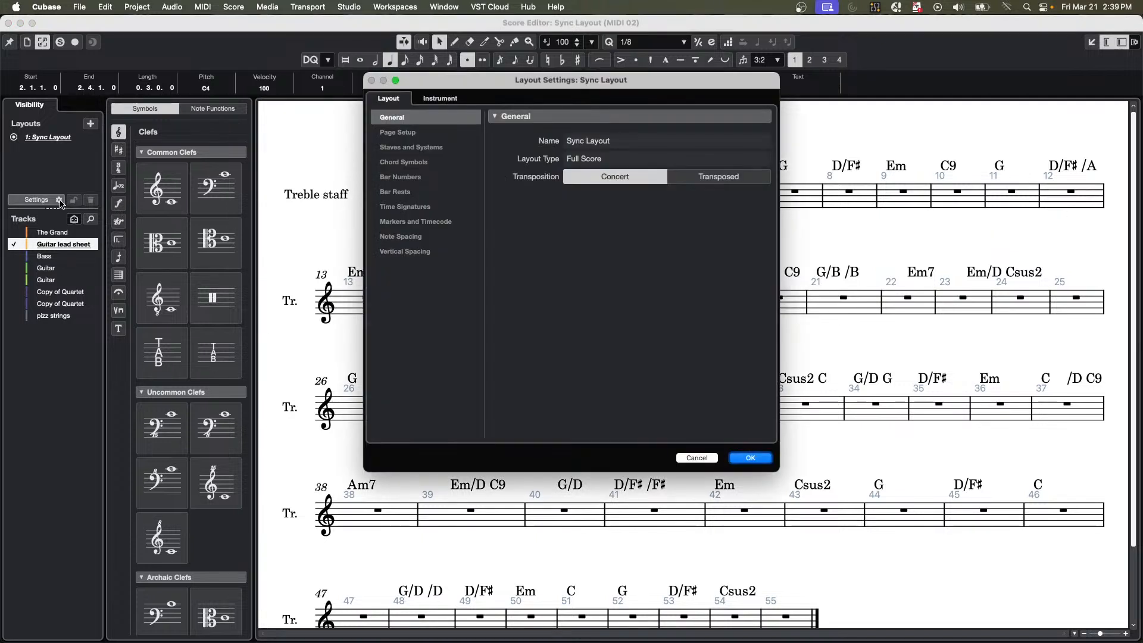
drag(450, 85, 600, 118)
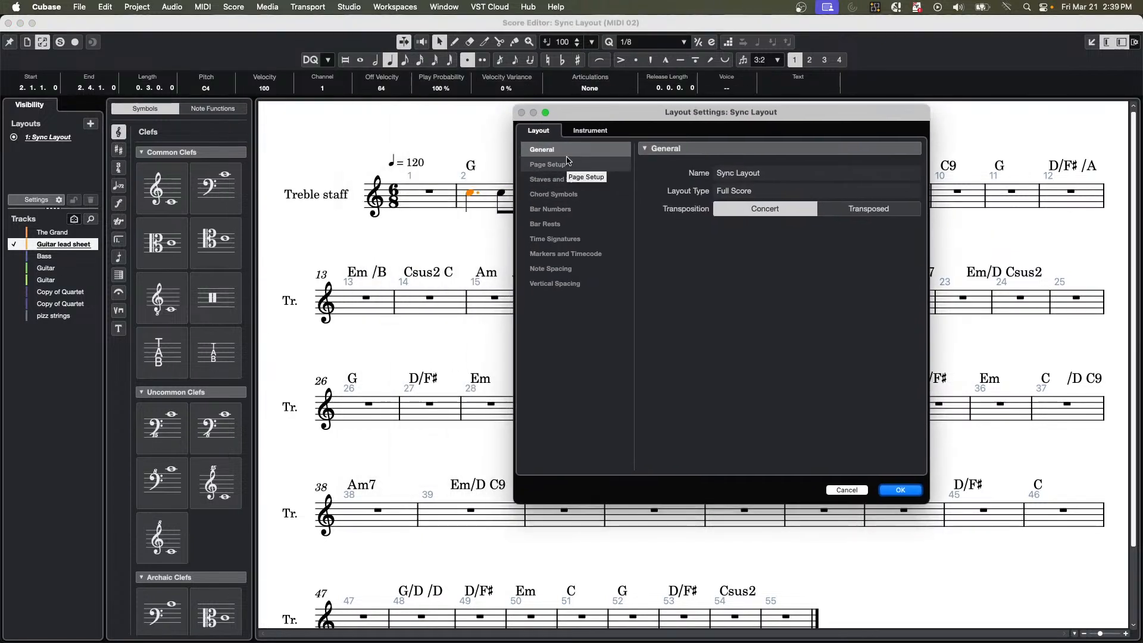
click(600, 132)
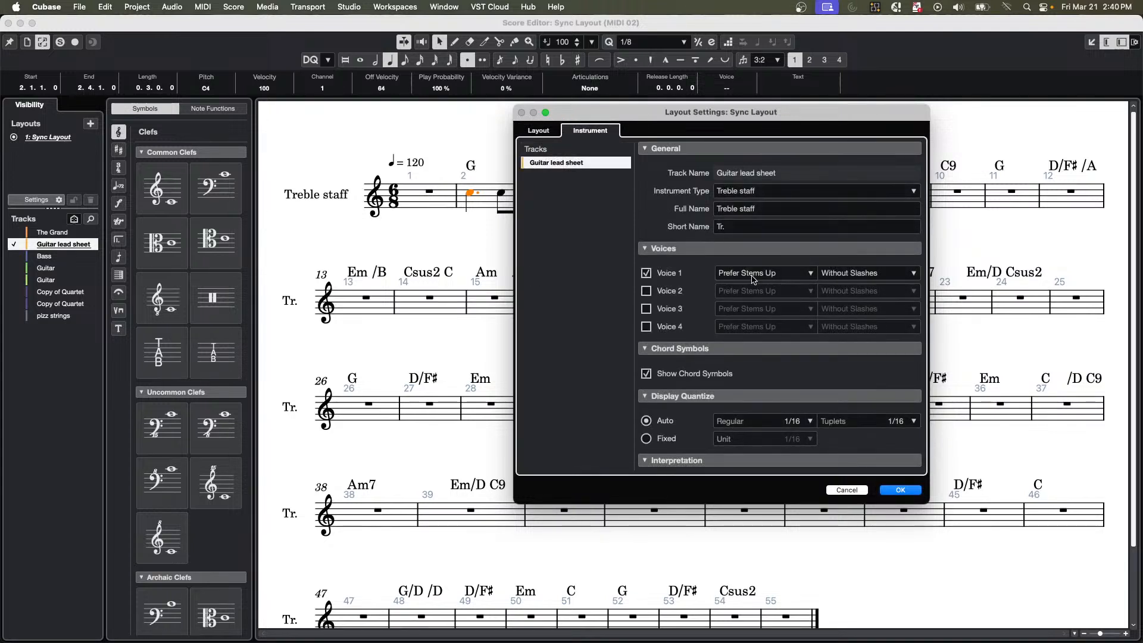
mouse_move(923, 316)
scroll(807, 362, down, 5)
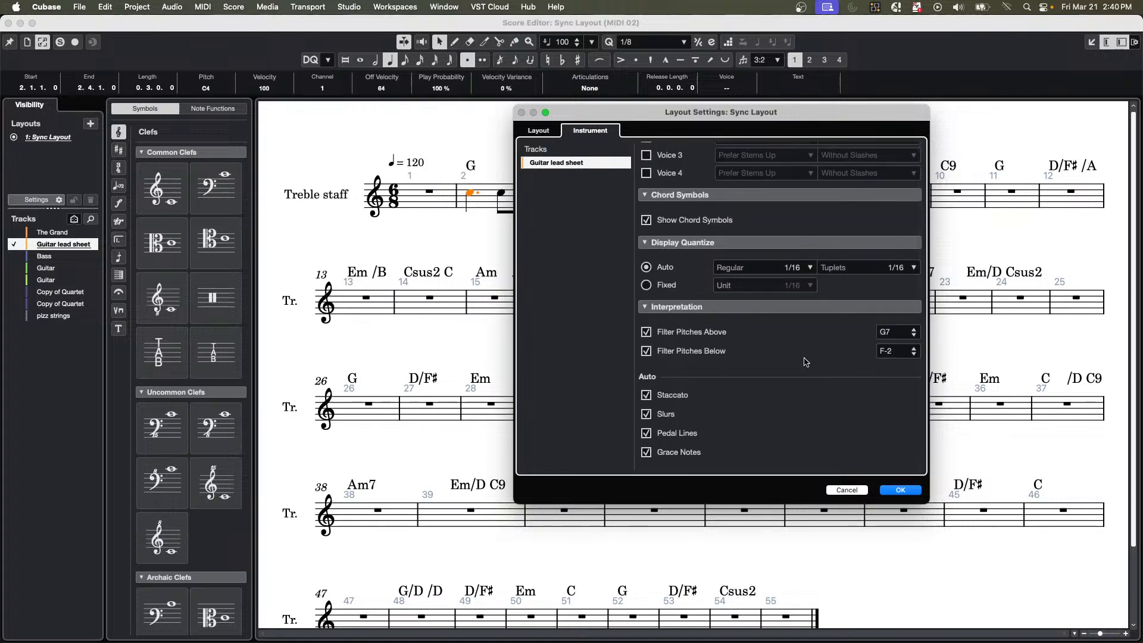
scroll(806, 361, up, 5)
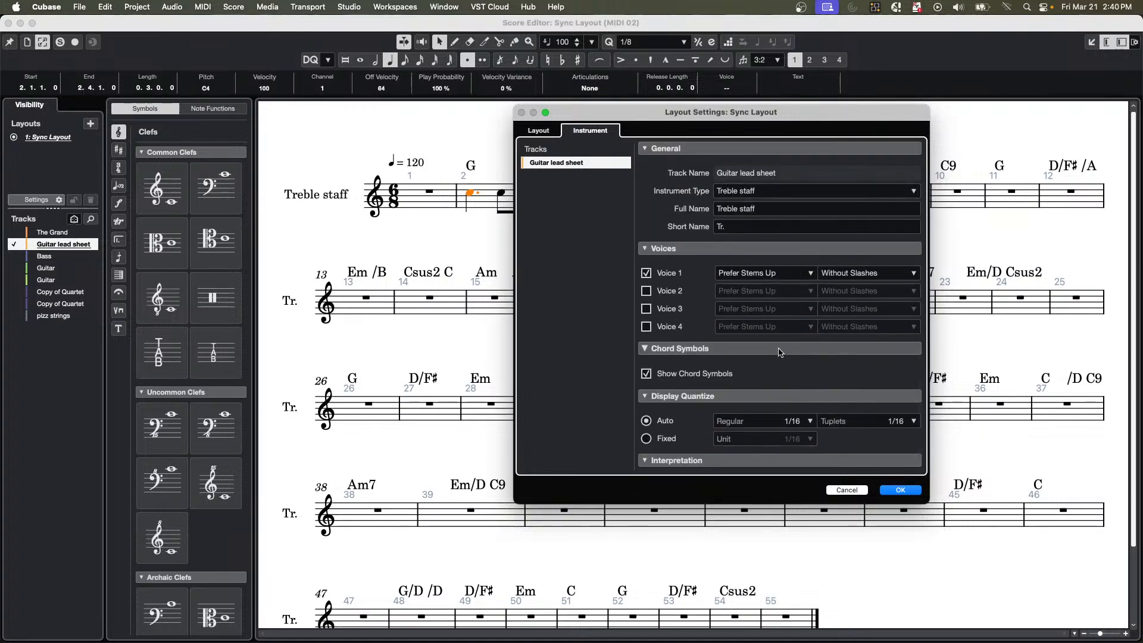
click(906, 490)
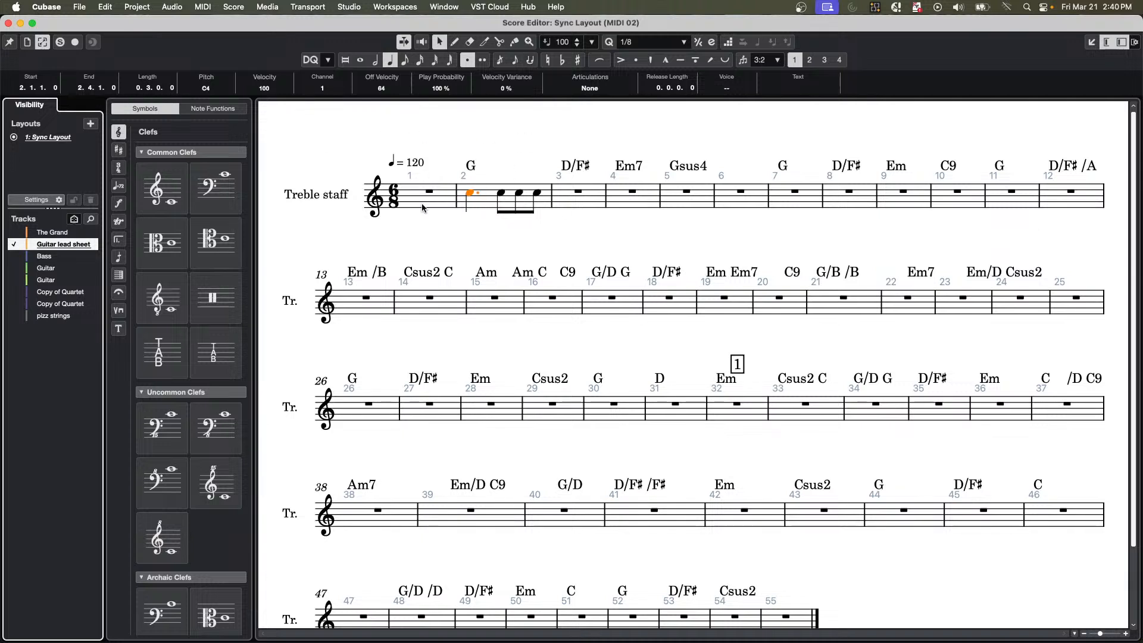
Select all four notes in bar 2, and examine the symbol categories, including text, playing techniques, repeat structures, dynamics, time signatures and key signatures.
shift+click(539, 193)
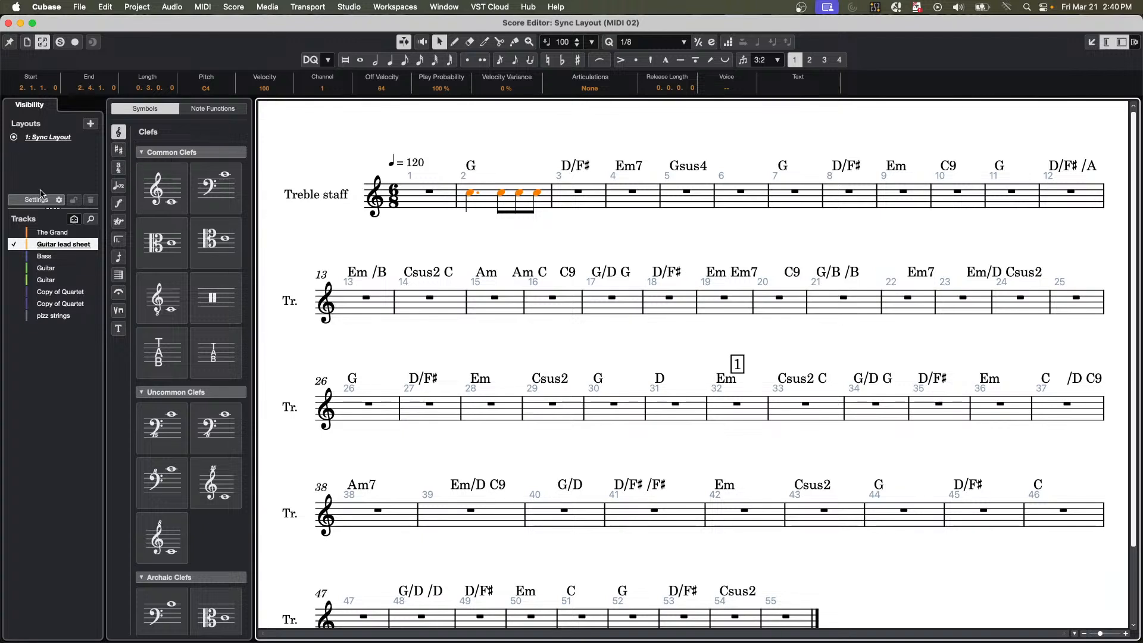
click(119, 329)
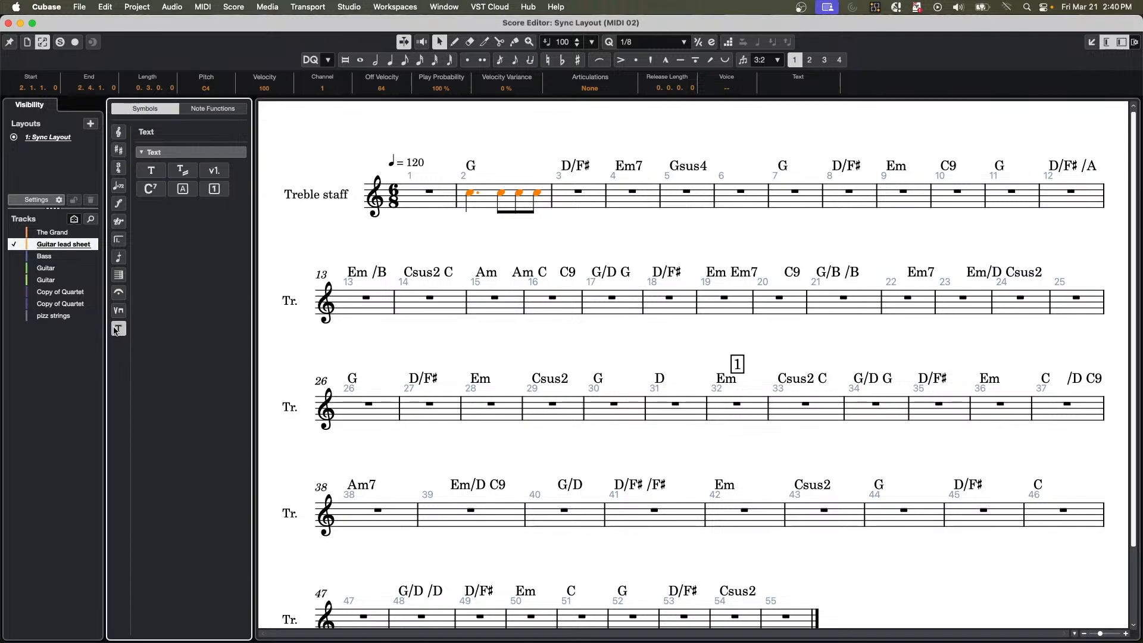
click(119, 312)
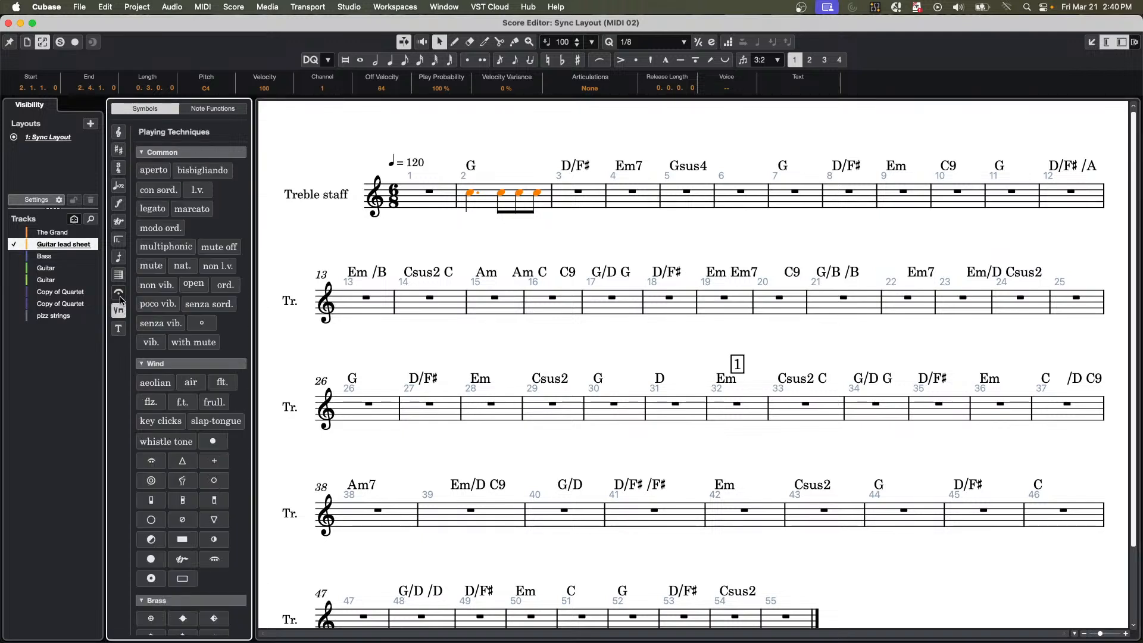
click(117, 290)
click(118, 262)
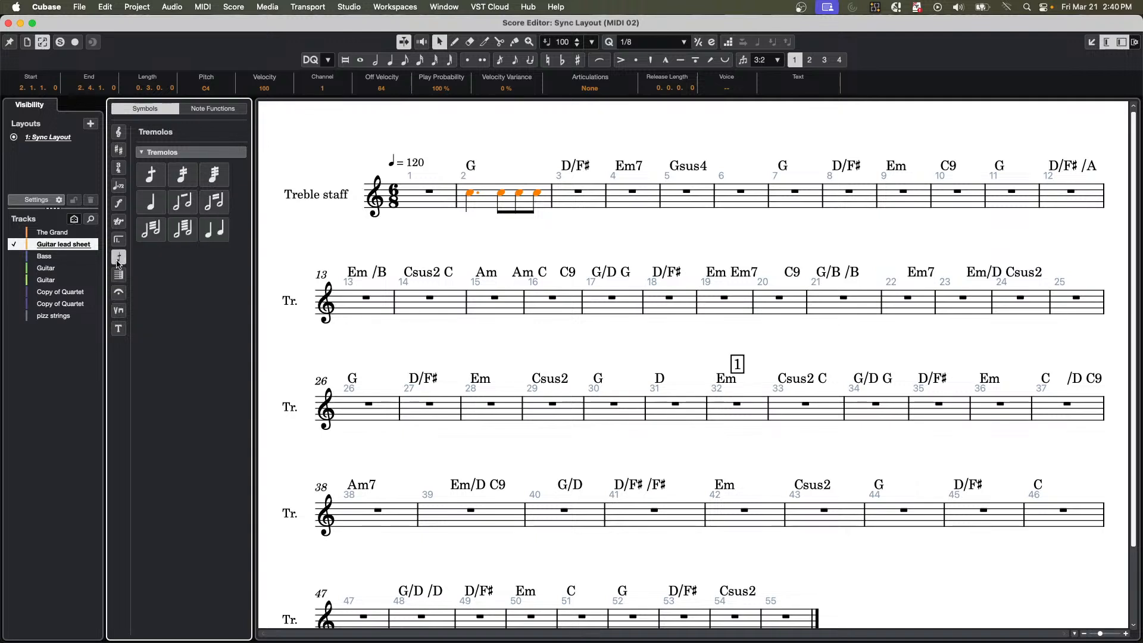
click(118, 240)
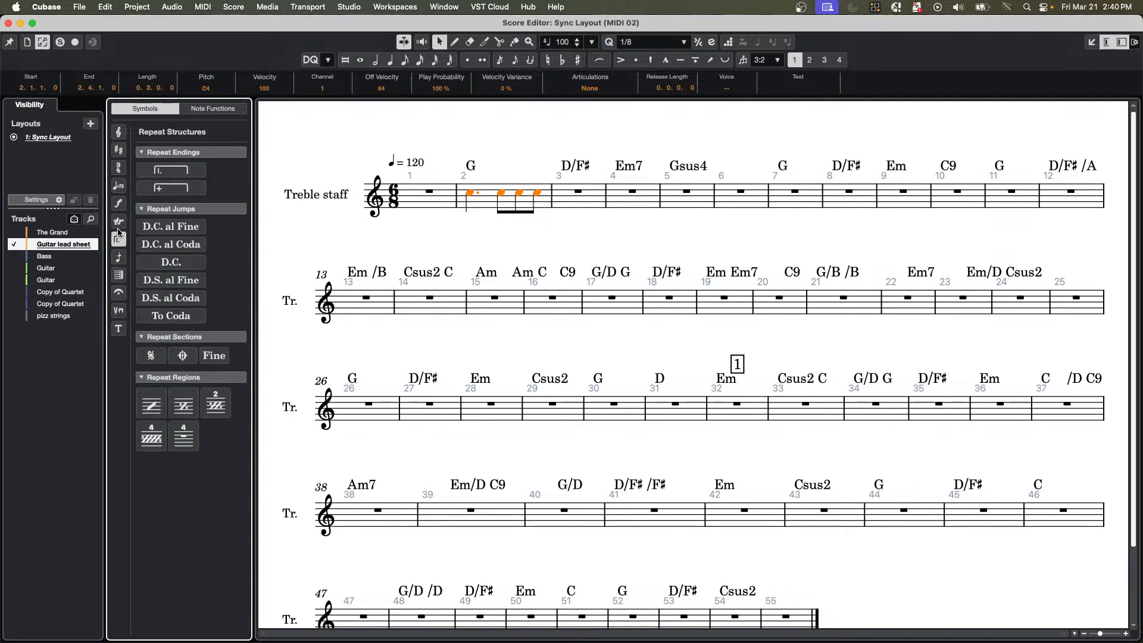
click(119, 223)
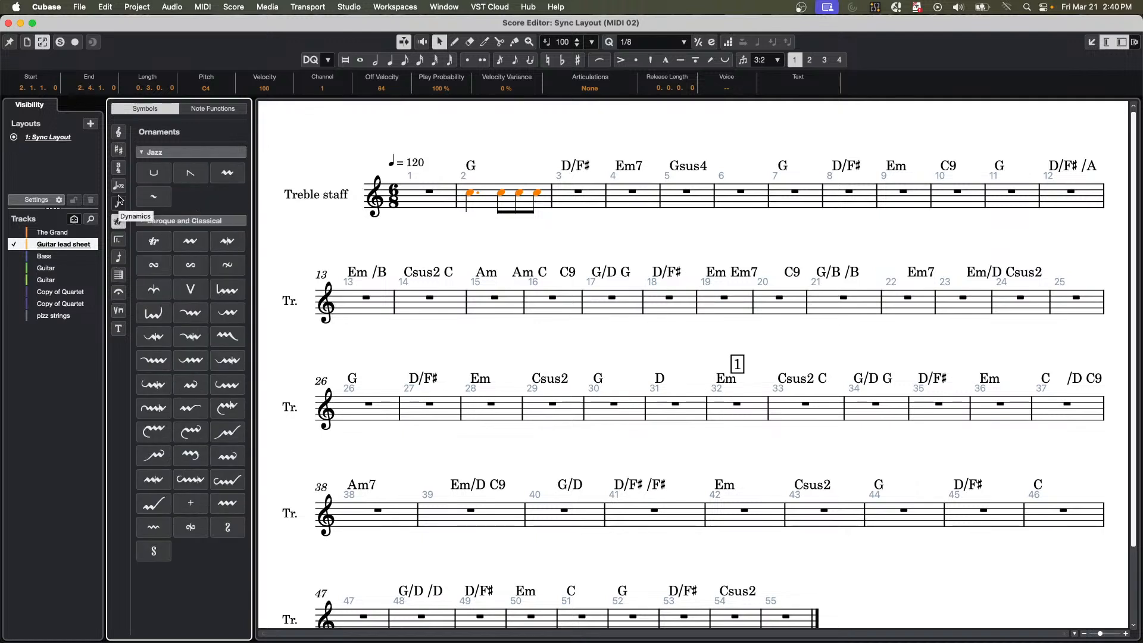
click(119, 203)
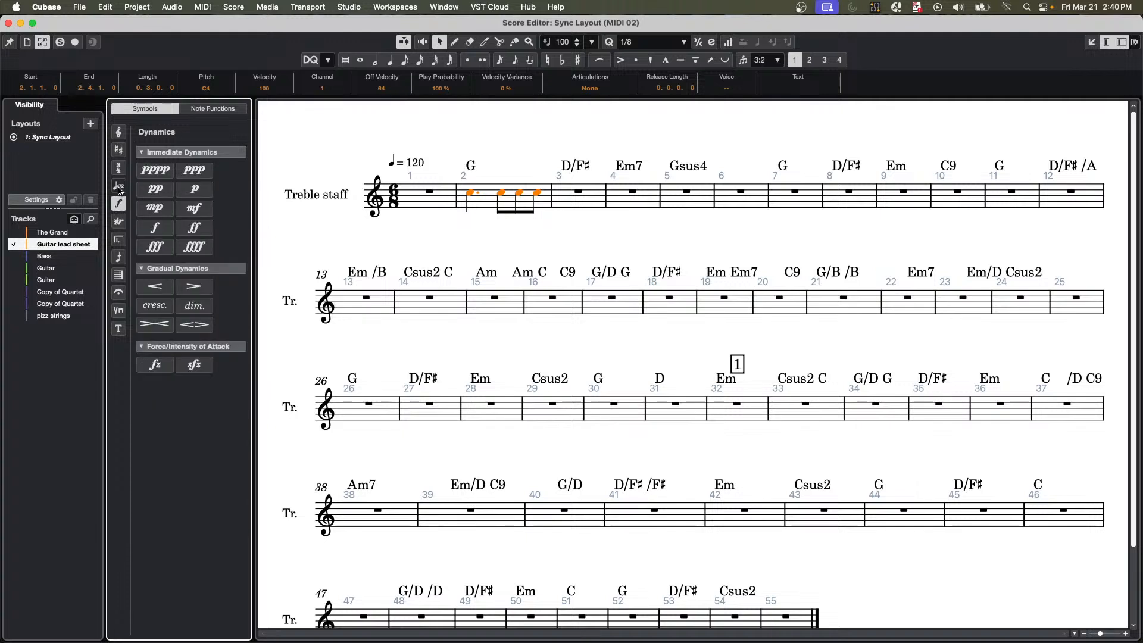
click(121, 165)
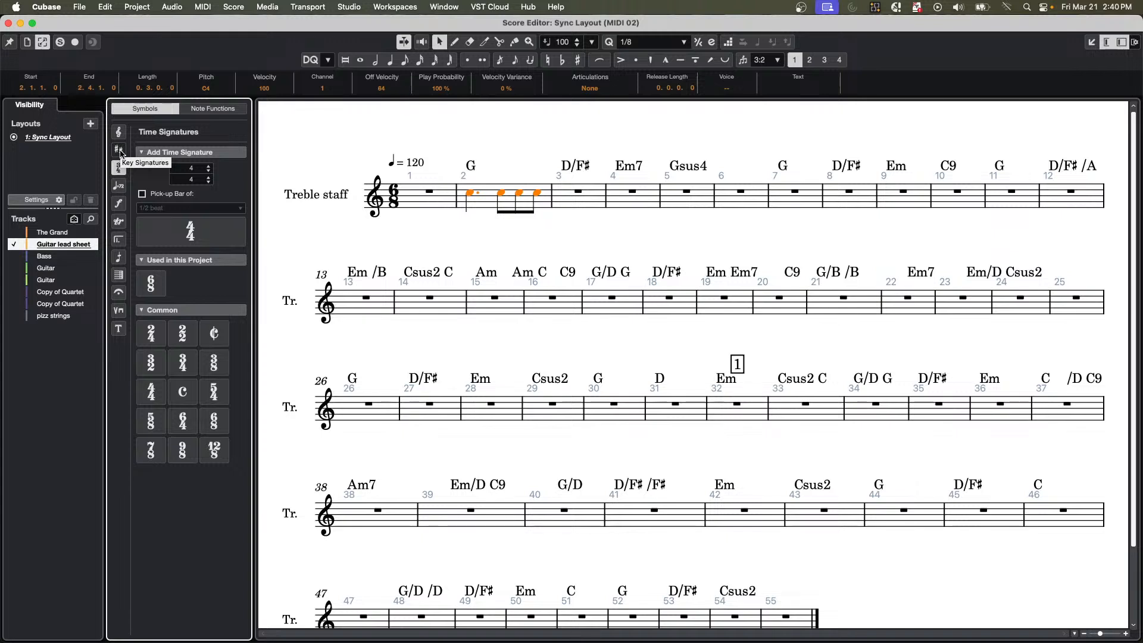
click(119, 151)
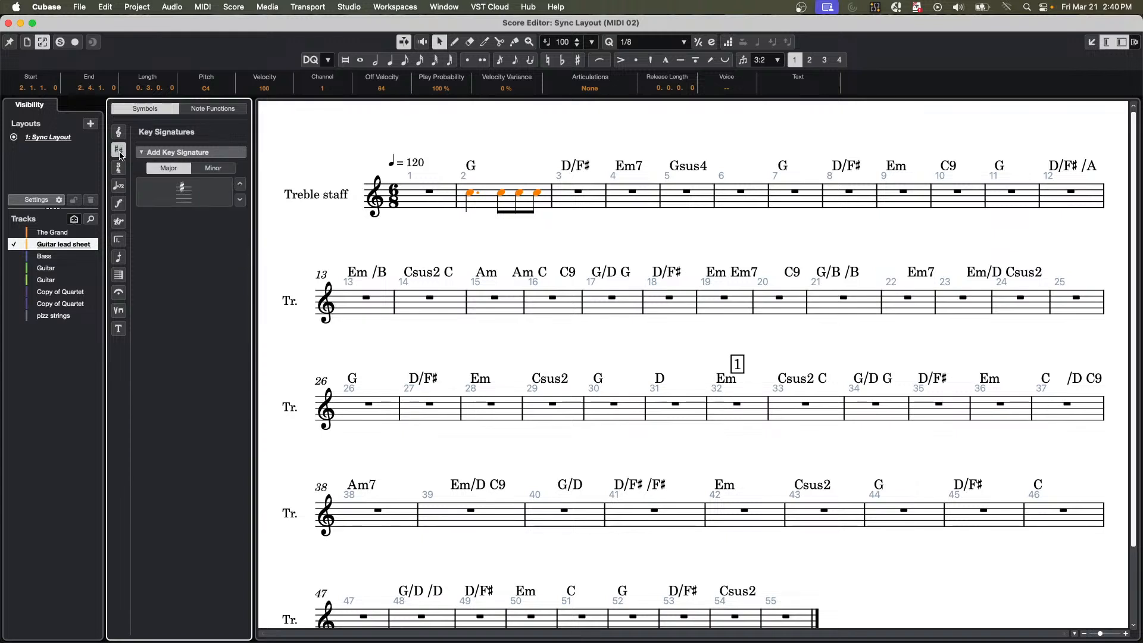
Examine the Transpose options among the note functions and the general settings of the Sync Layout.
click(212, 108)
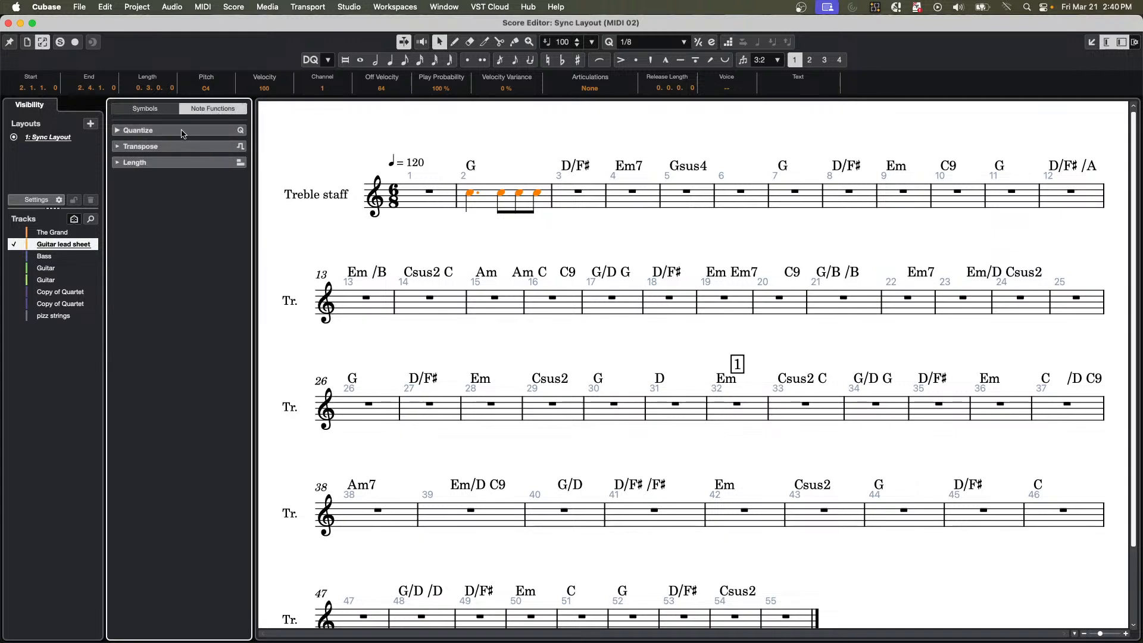
click(198, 148)
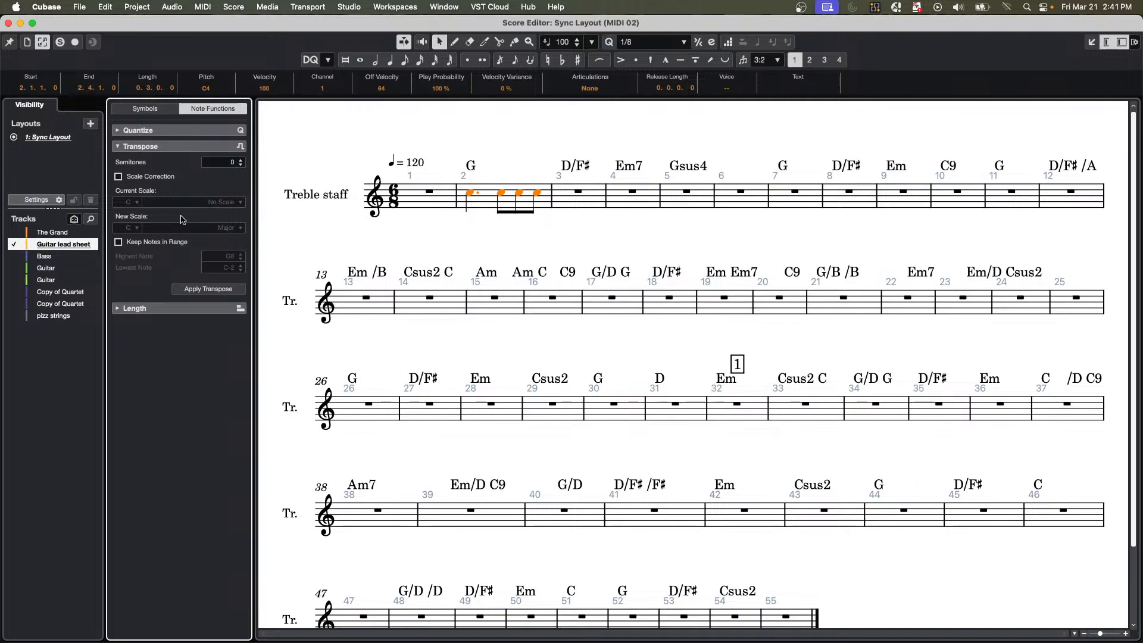
click(52, 202)
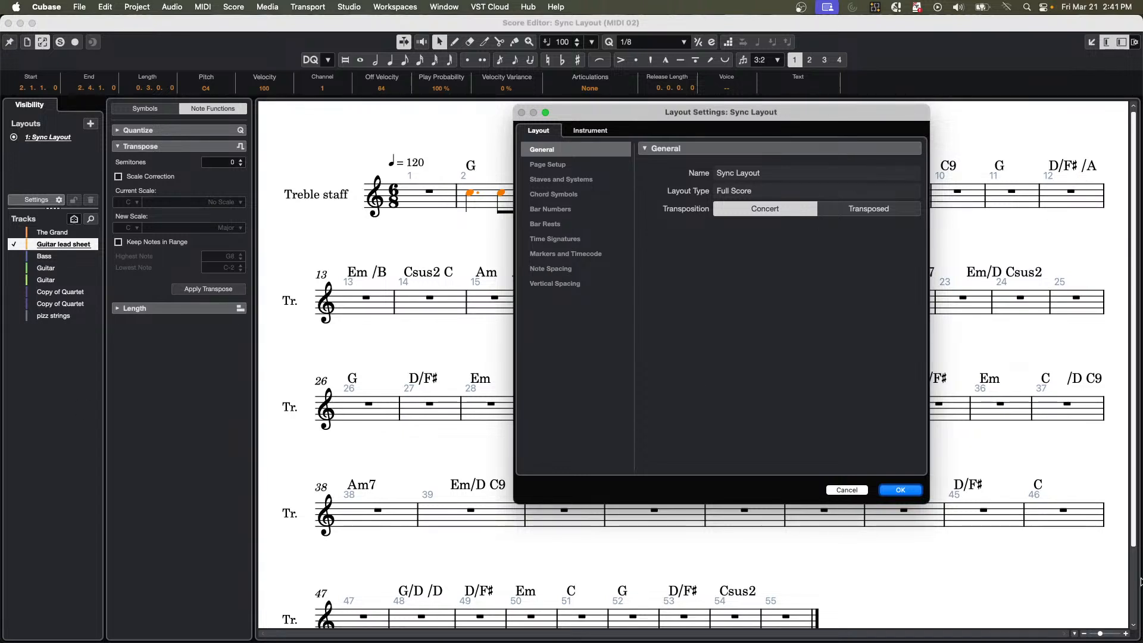
click(900, 490)
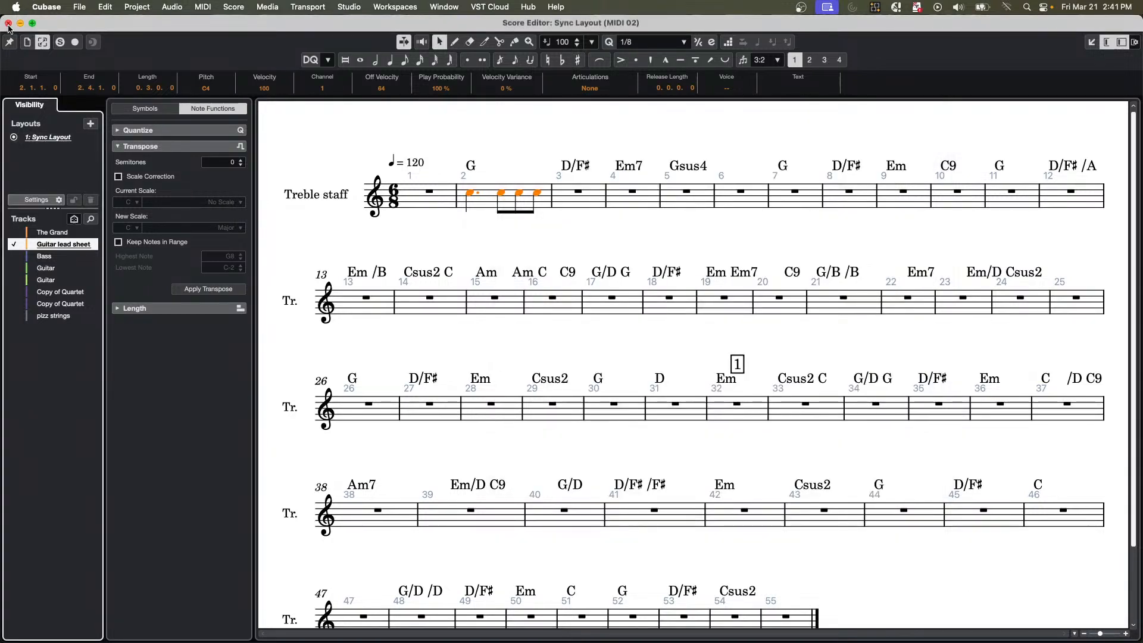
Change the Guitar lead sheet track's instrument type to the fretted instrument Jazz Guitar with standard guitar tuning.
click(58, 200)
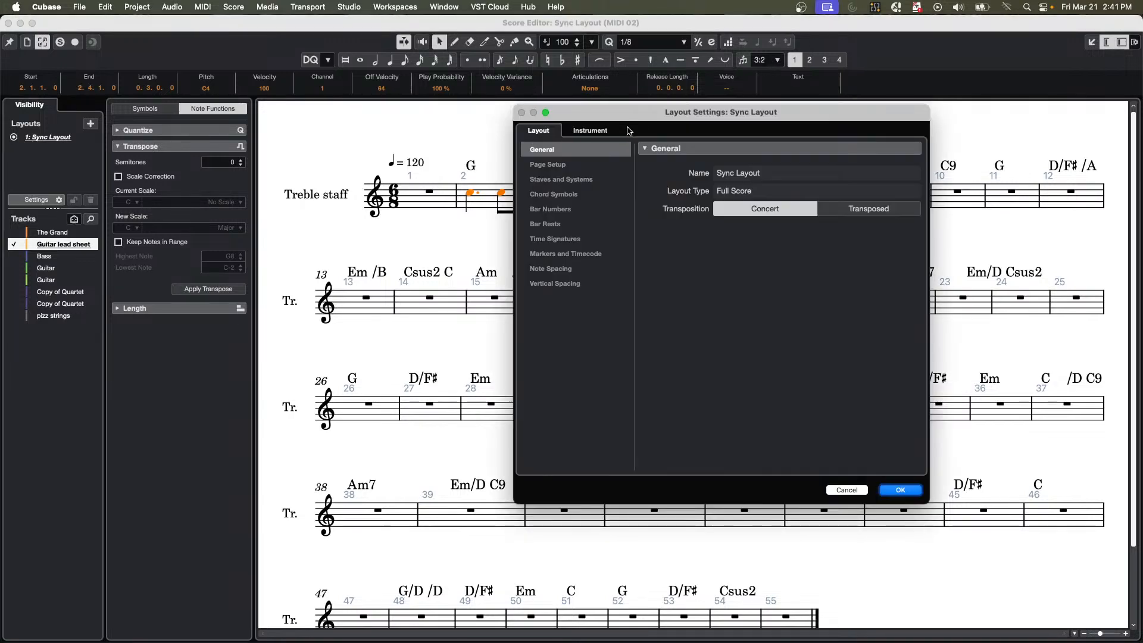
click(590, 130)
drag(681, 115, 543, 158)
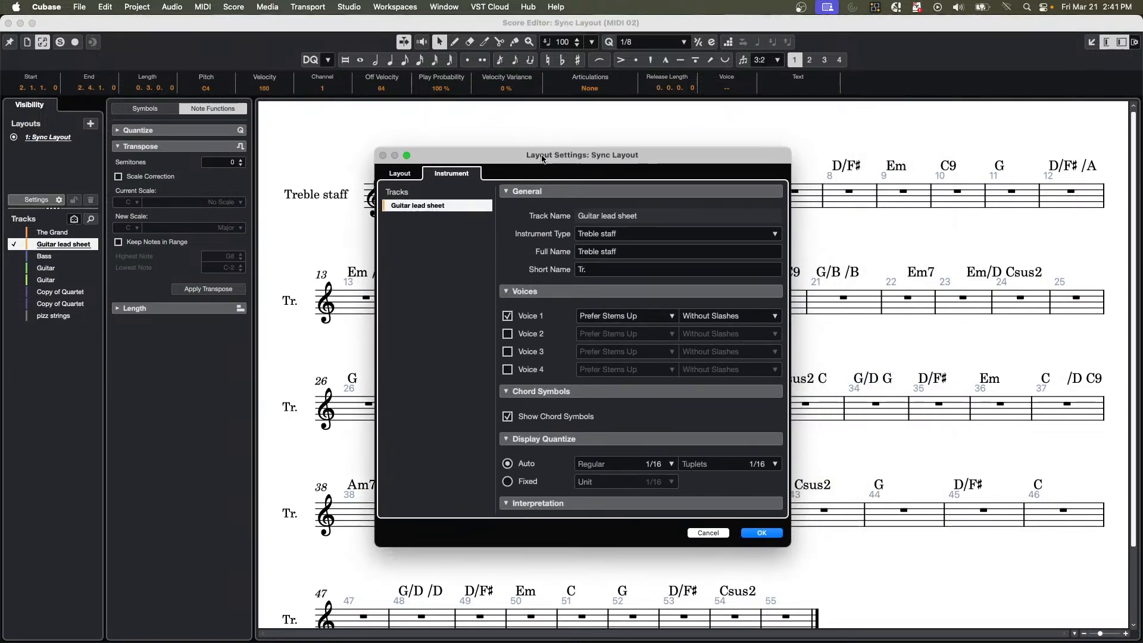
click(637, 232)
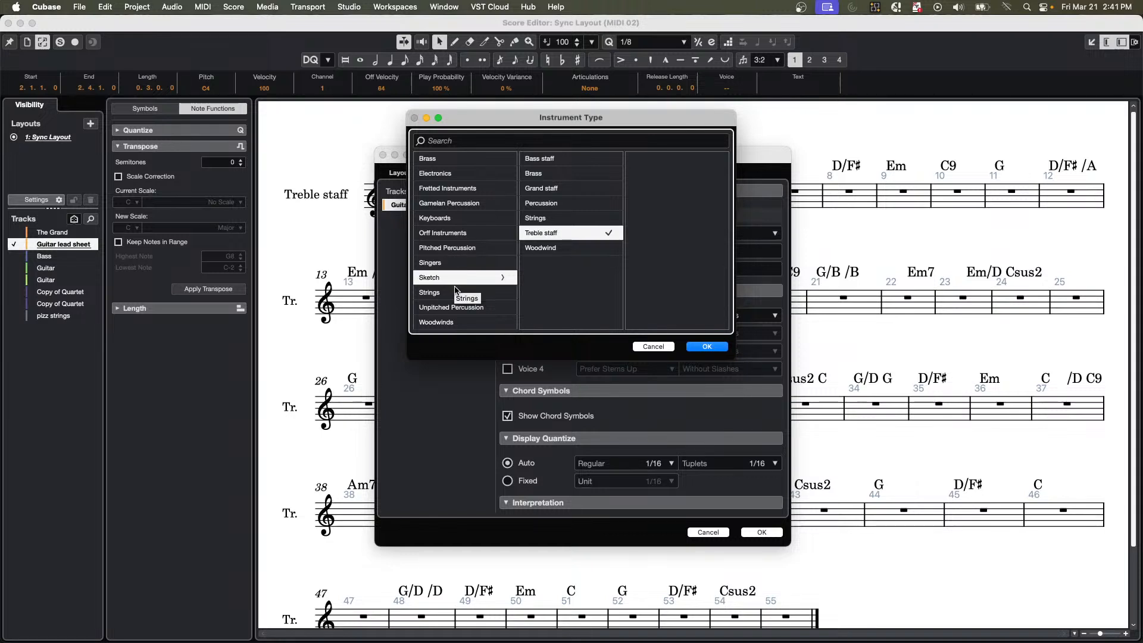
click(465, 188)
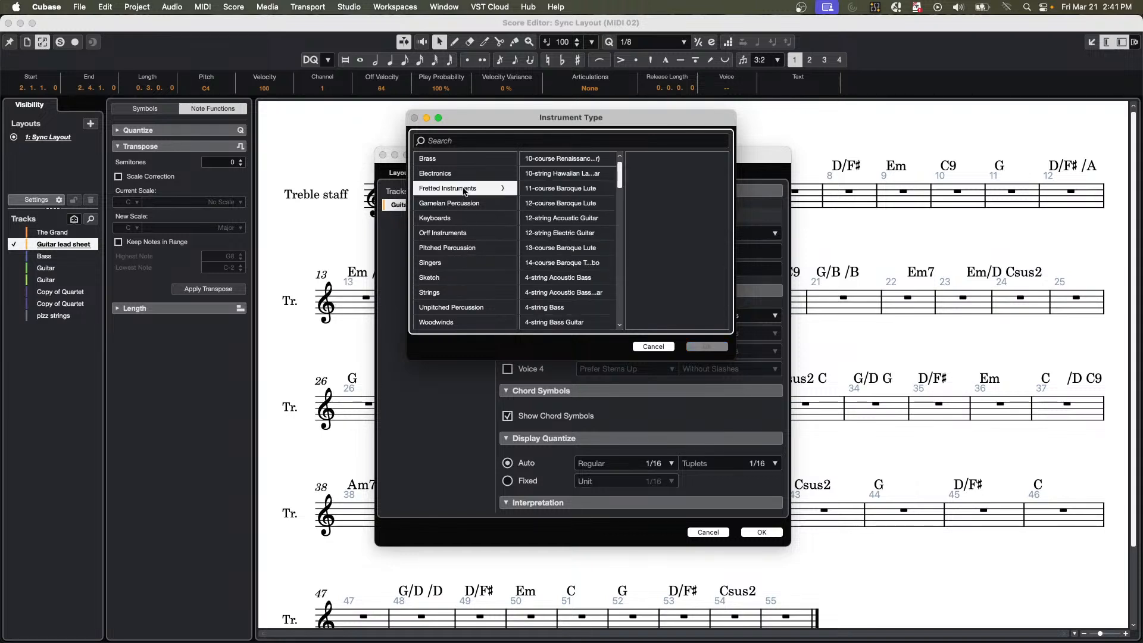
scroll(523, 322, down, 5)
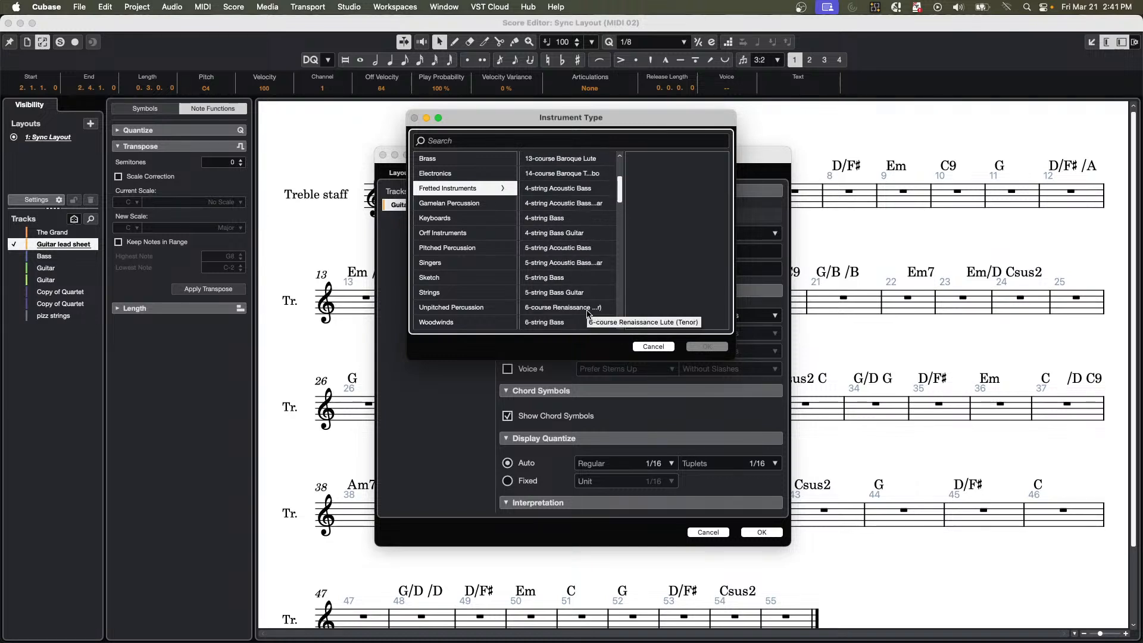
scroll(588, 283, down, 3)
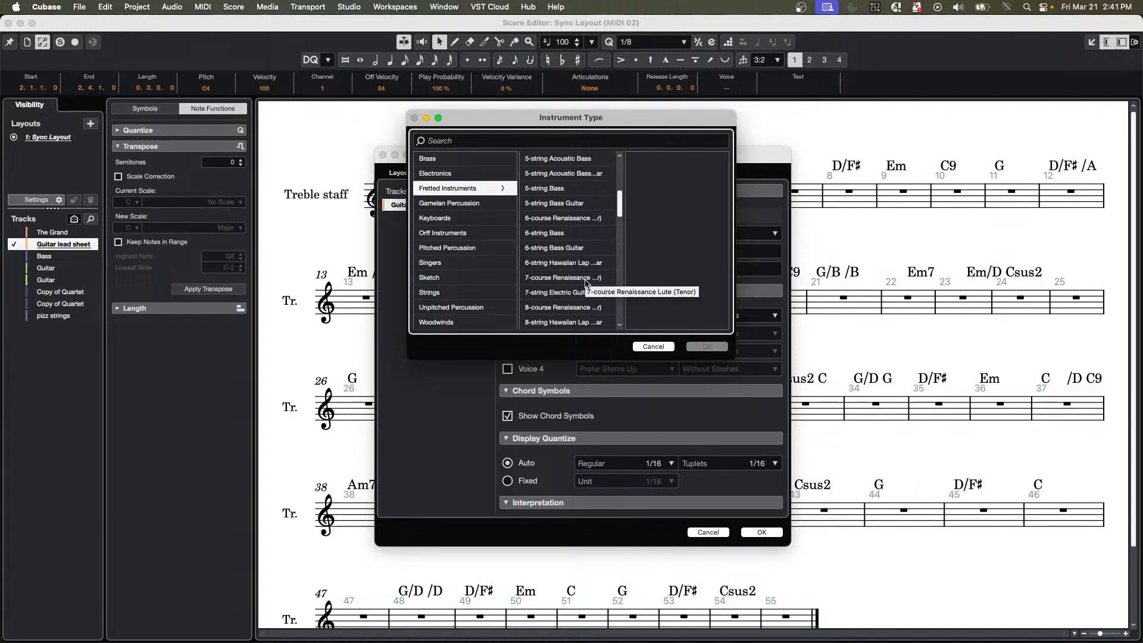
scroll(587, 282, up, 5)
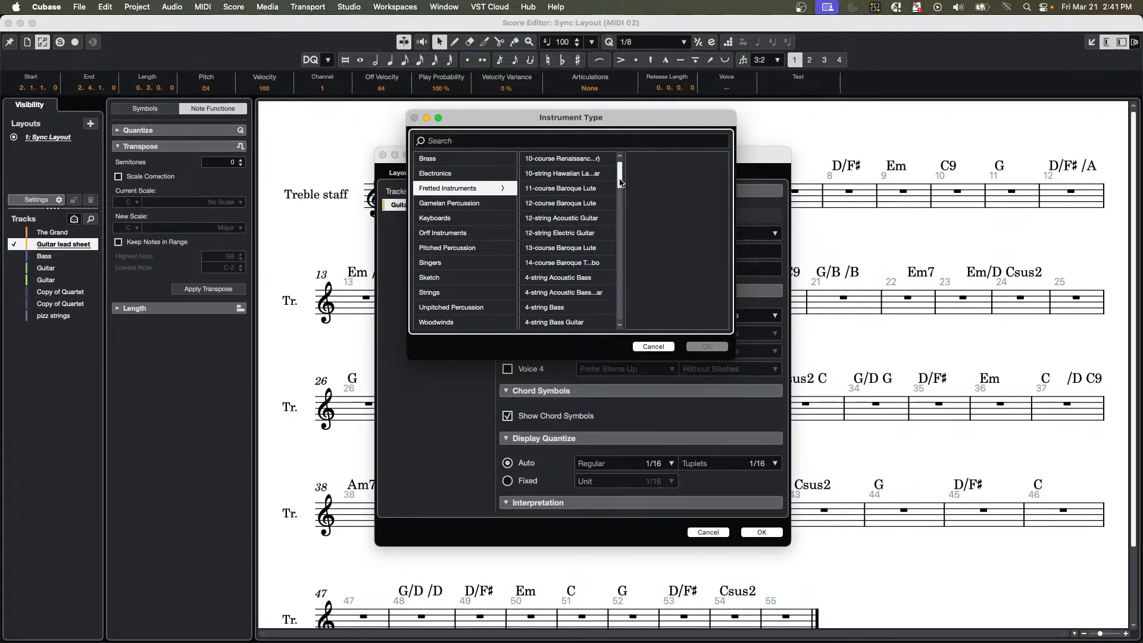
drag(623, 182, 626, 278)
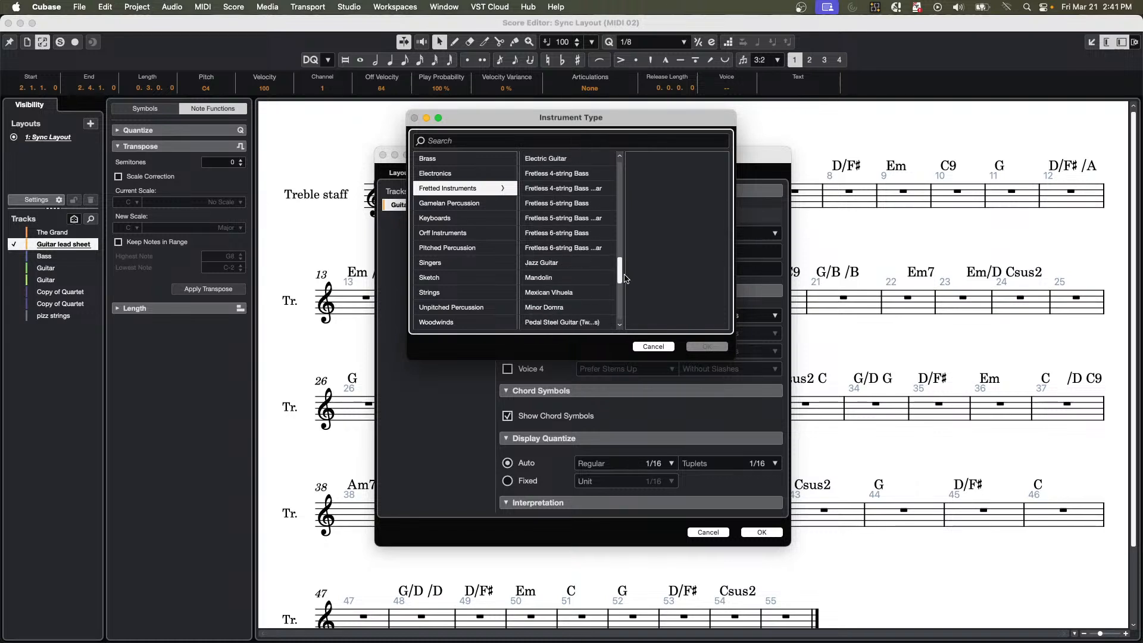
click(566, 268)
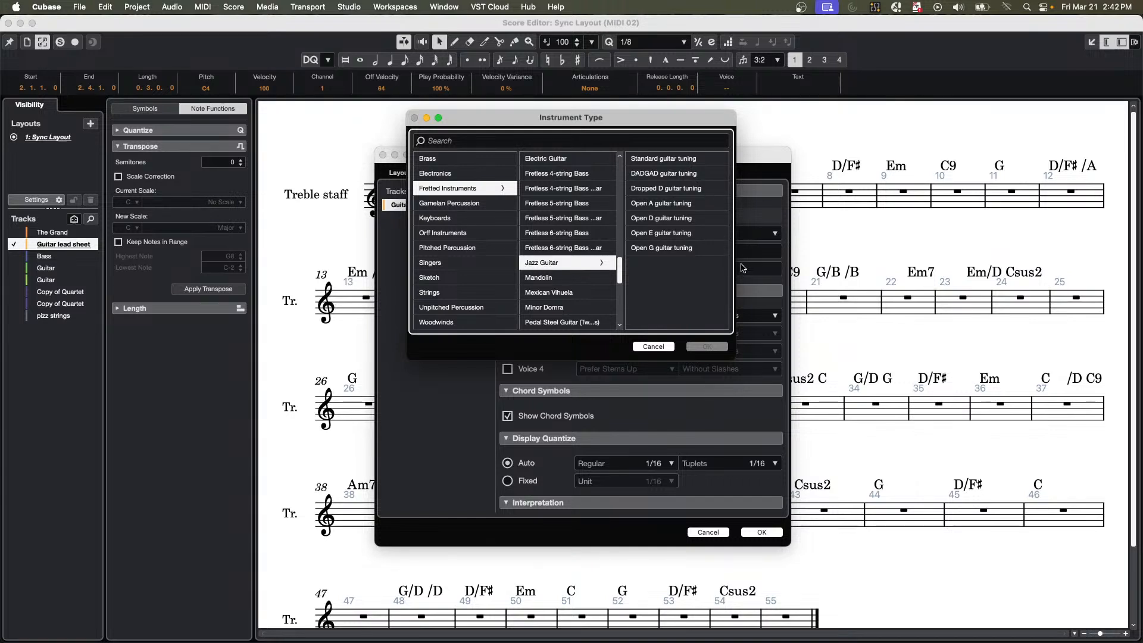
click(648, 160)
click(707, 347)
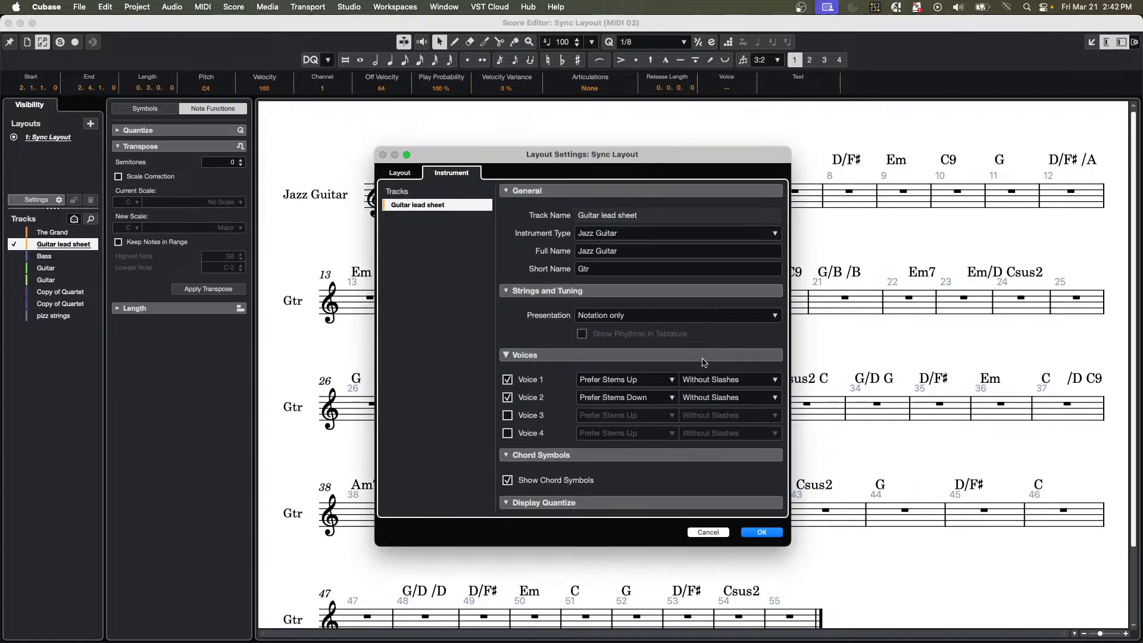
Set the Jazz Guitar's presentation to tablature only, with rhythms shown in the tablature.
click(632, 318)
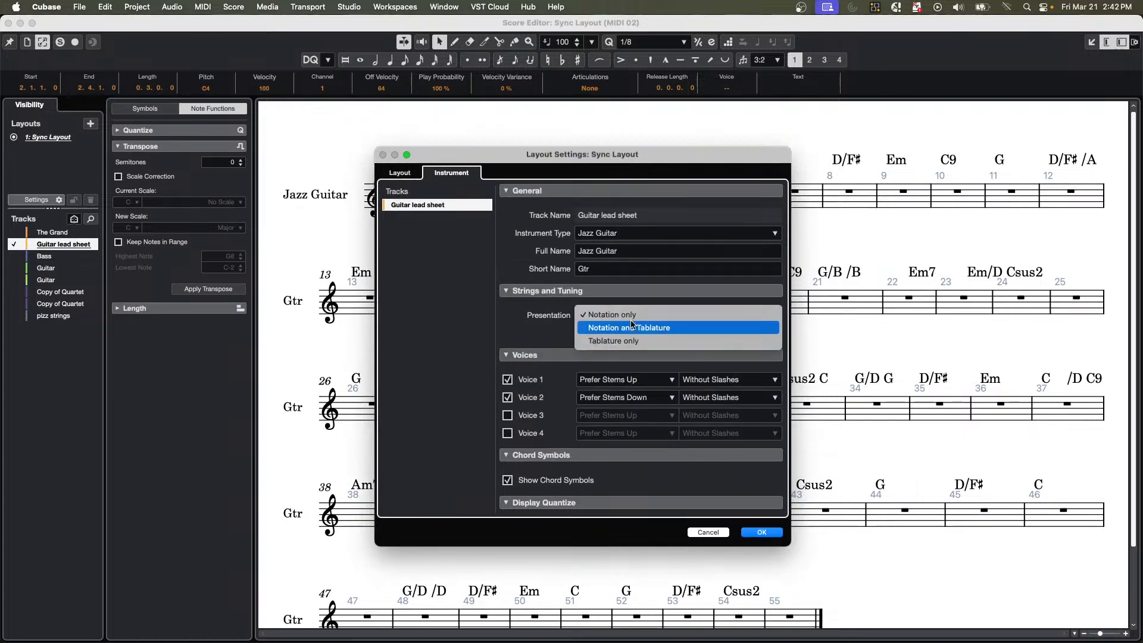
click(662, 345)
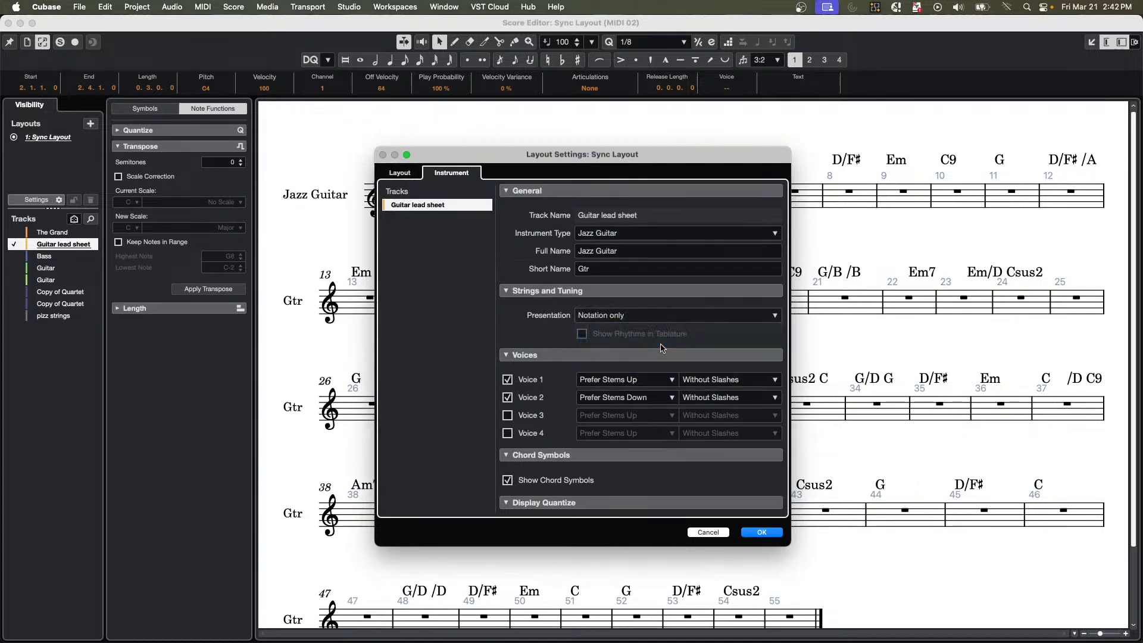
drag(456, 164, 680, 168)
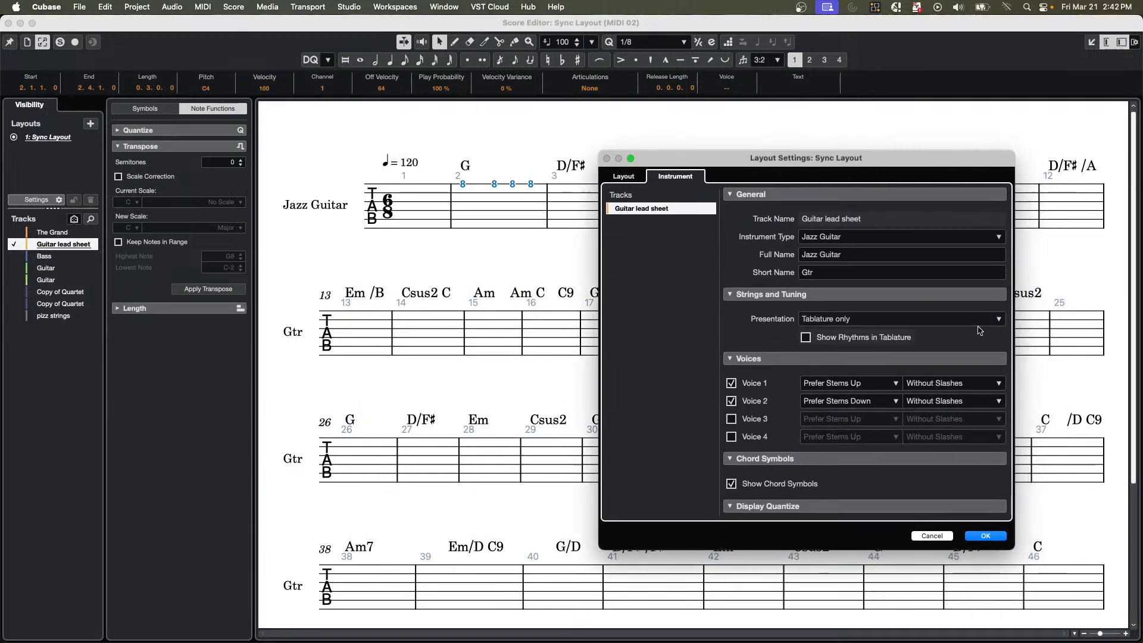
click(840, 319)
click(806, 339)
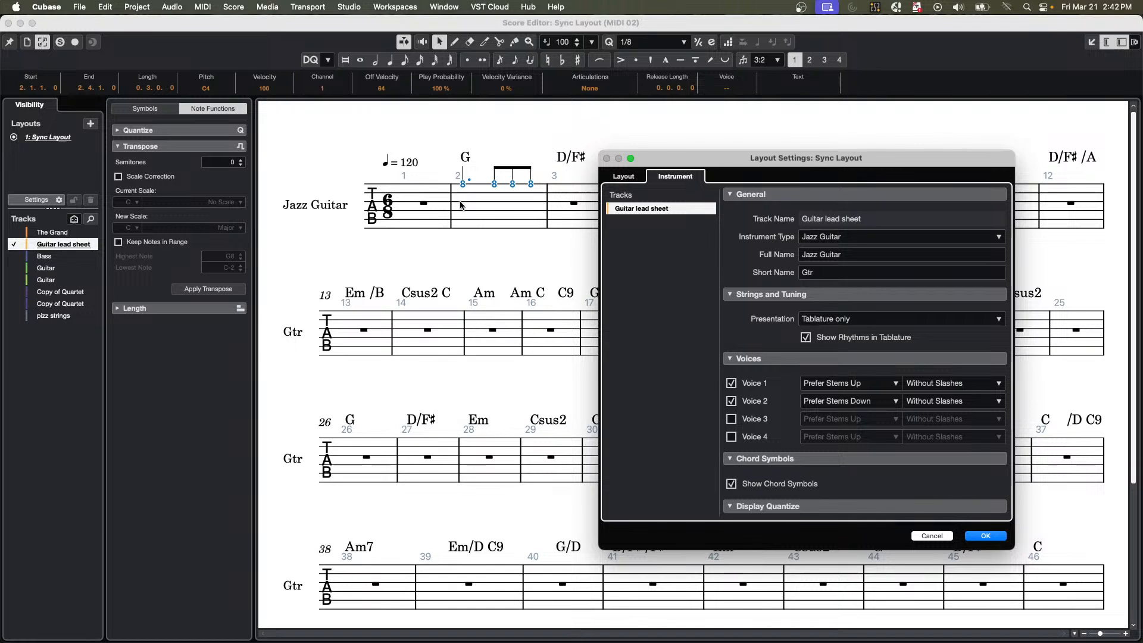
Review the display quantize and interpretation settings, then apply the layout settings and close the score editor.
click(991, 540)
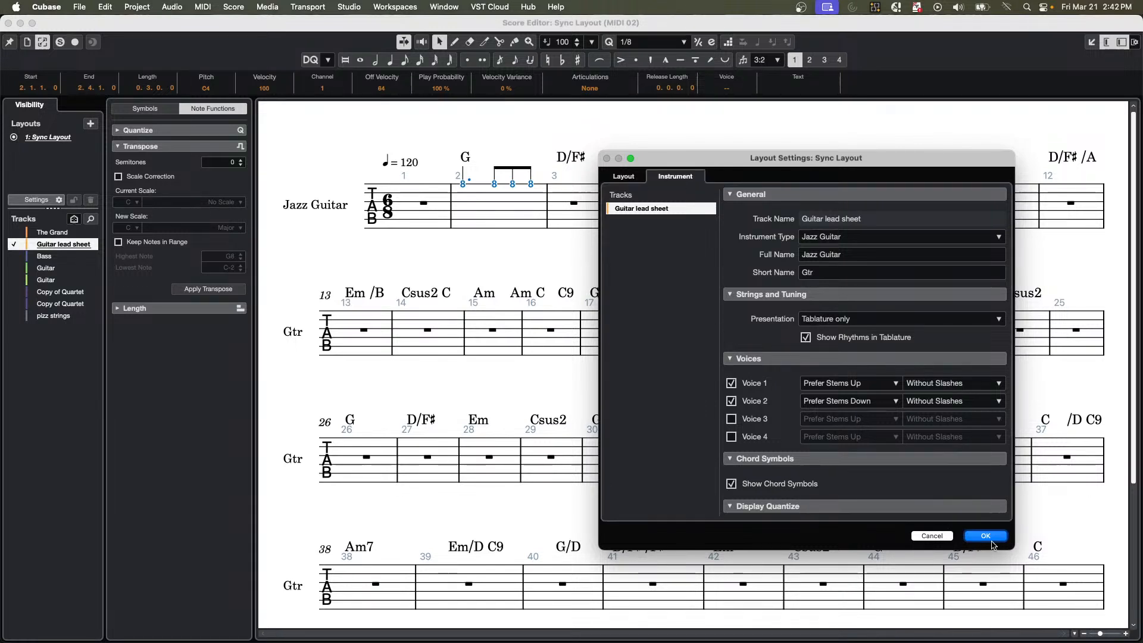
scroll(804, 417, down, 4)
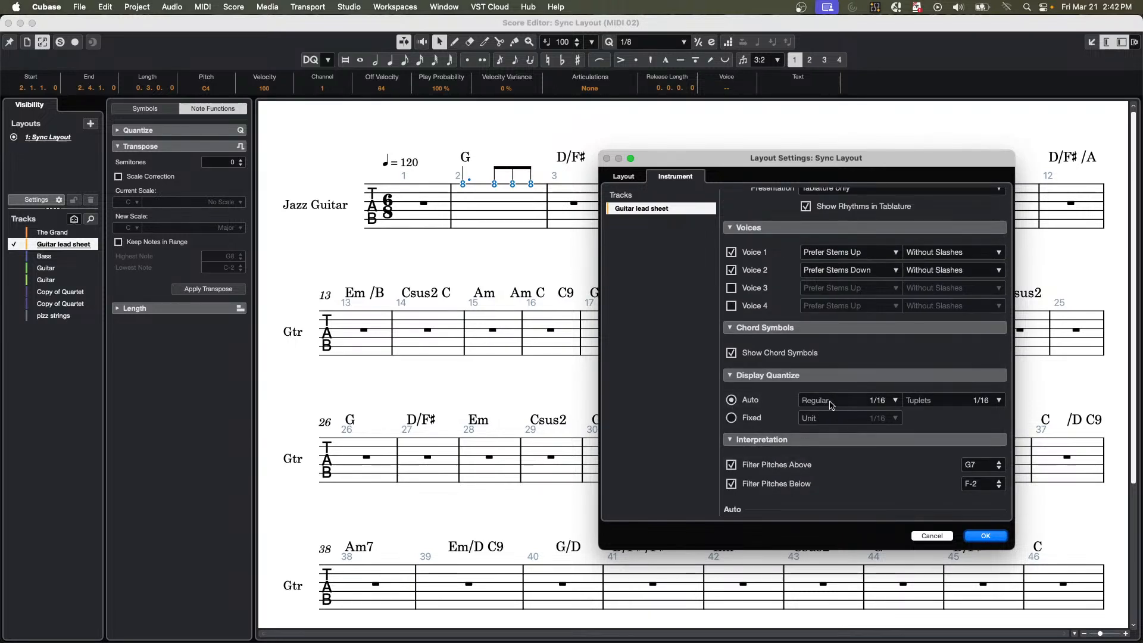
click(990, 544)
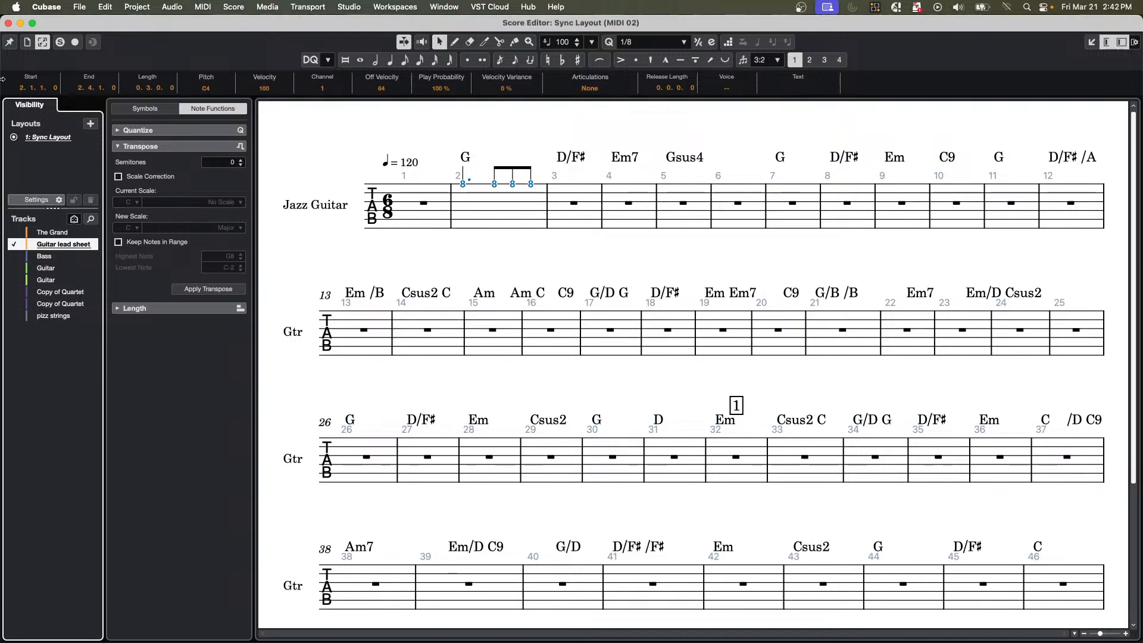
click(8, 23)
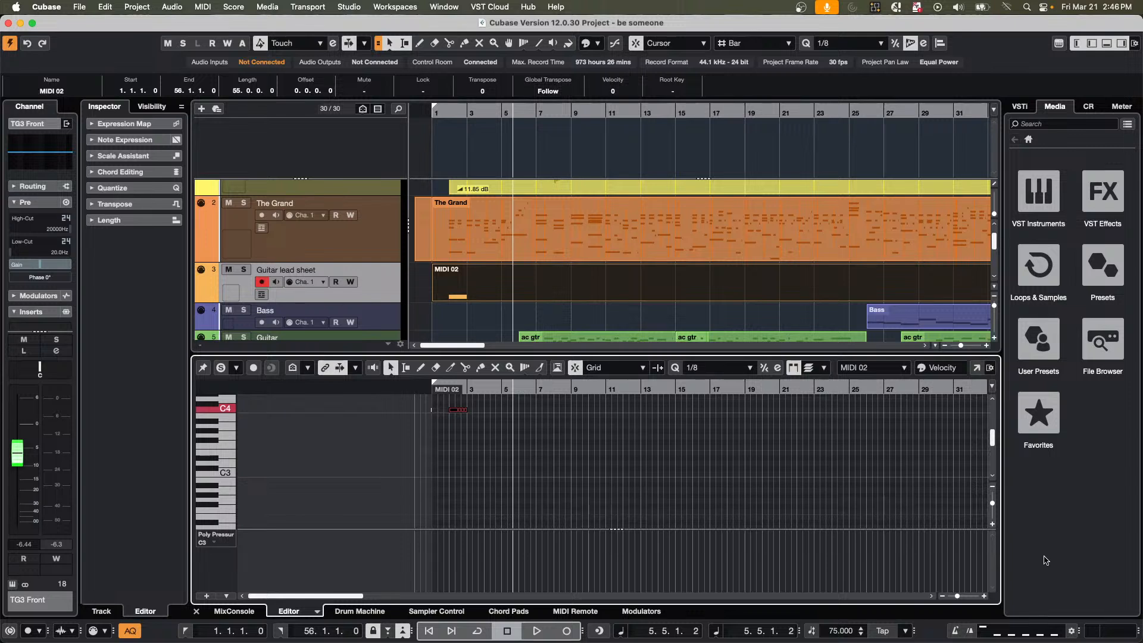
Open the recent project Amos Moses - GO.cpr and activate it.
click(79, 7)
mouse_move(146, 267)
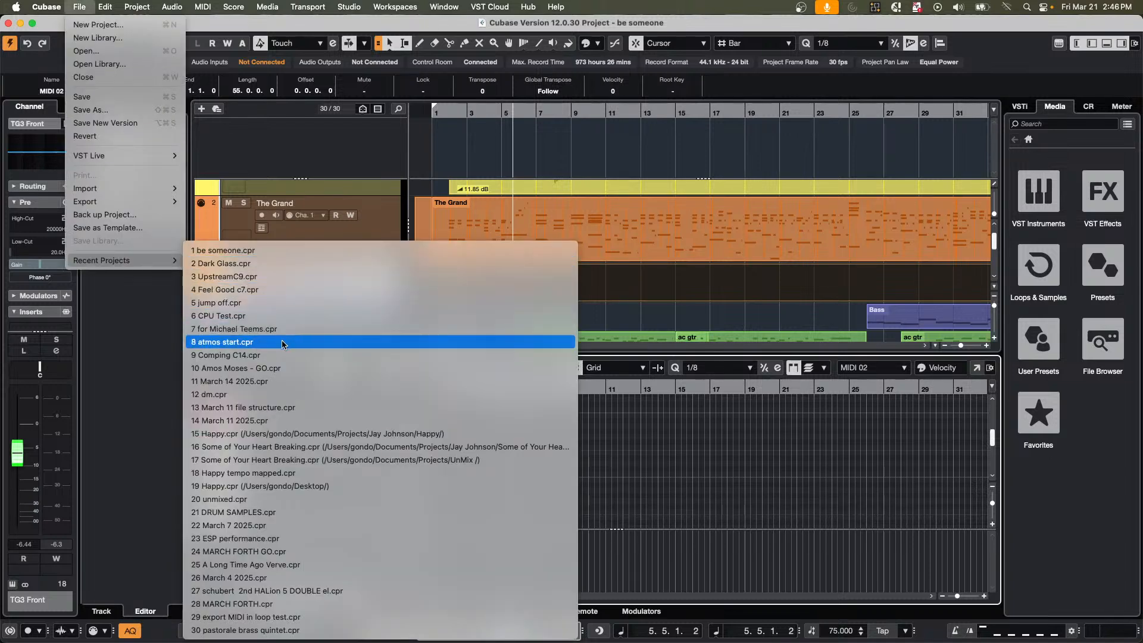
click(281, 368)
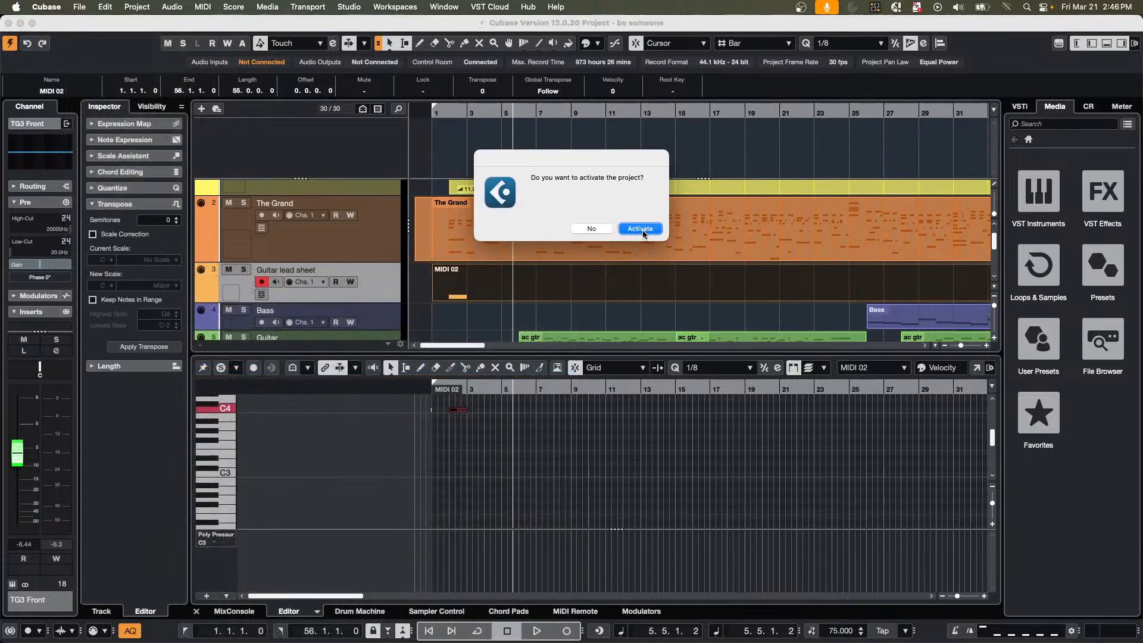
click(643, 233)
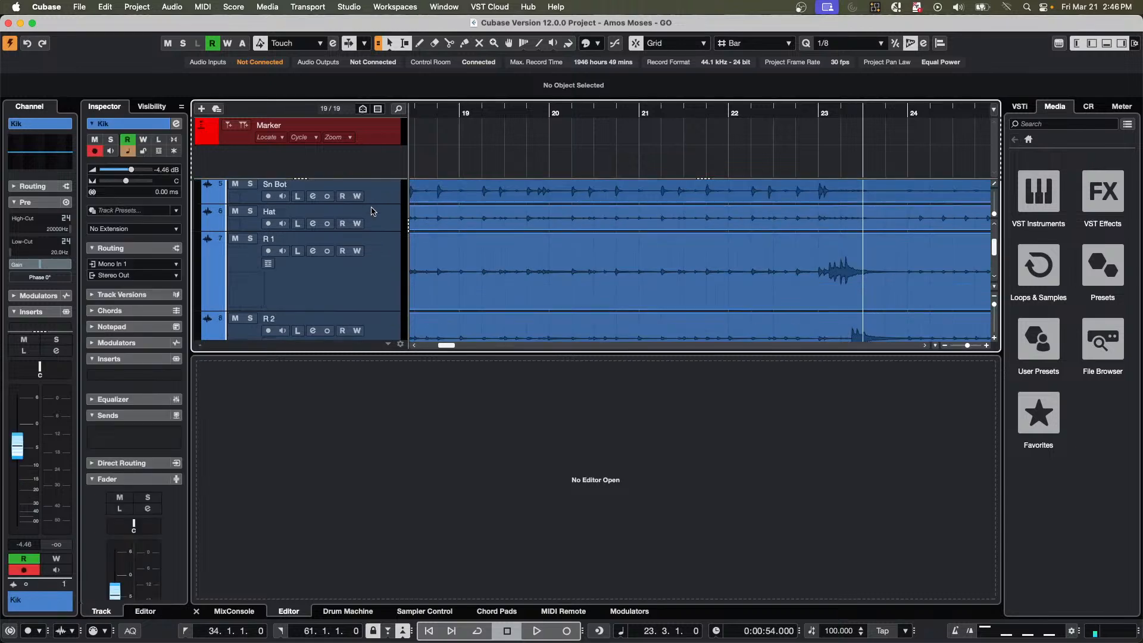
Select the drum tracks from Kik through OH R and add a group track to the selected tracks.
scroll(372, 211, down, 5)
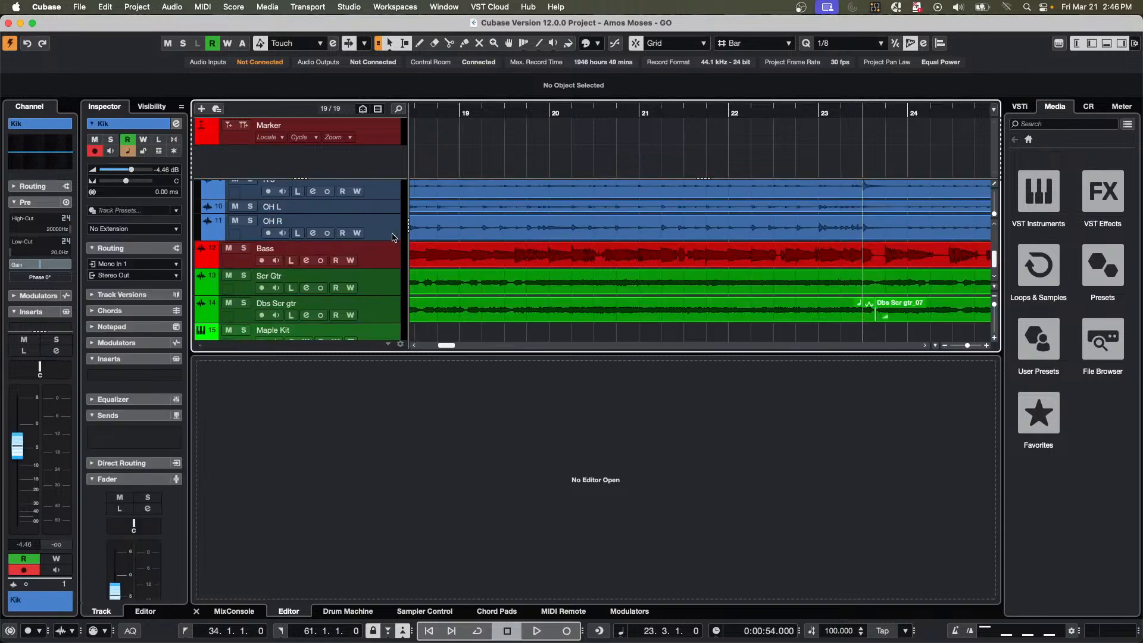
click(391, 236)
right_click(391, 235)
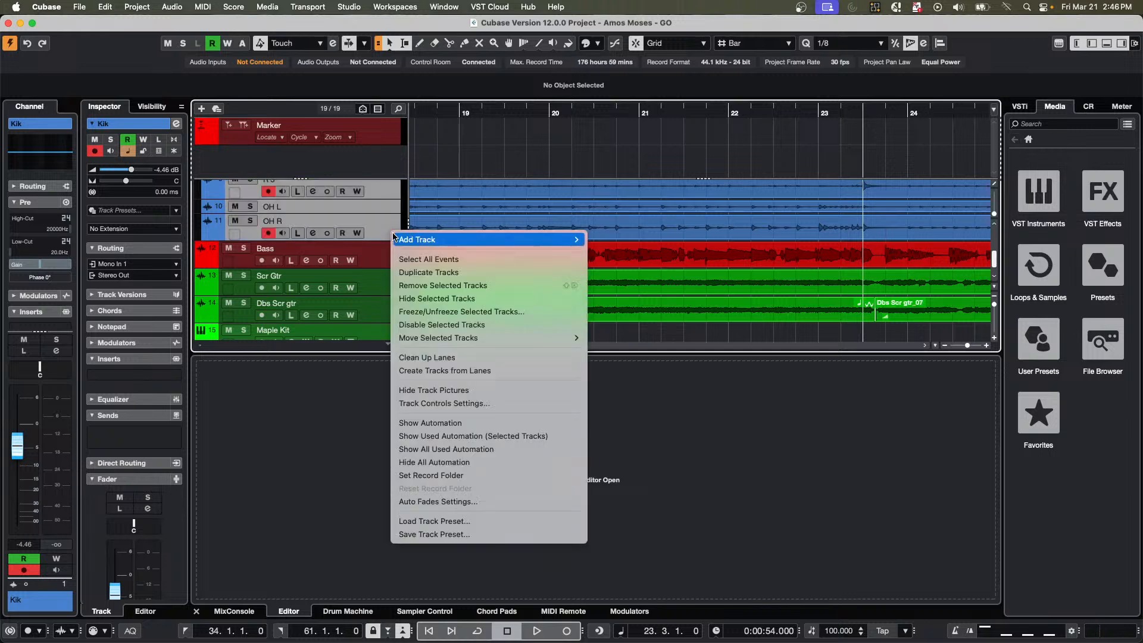
mouse_move(507, 240)
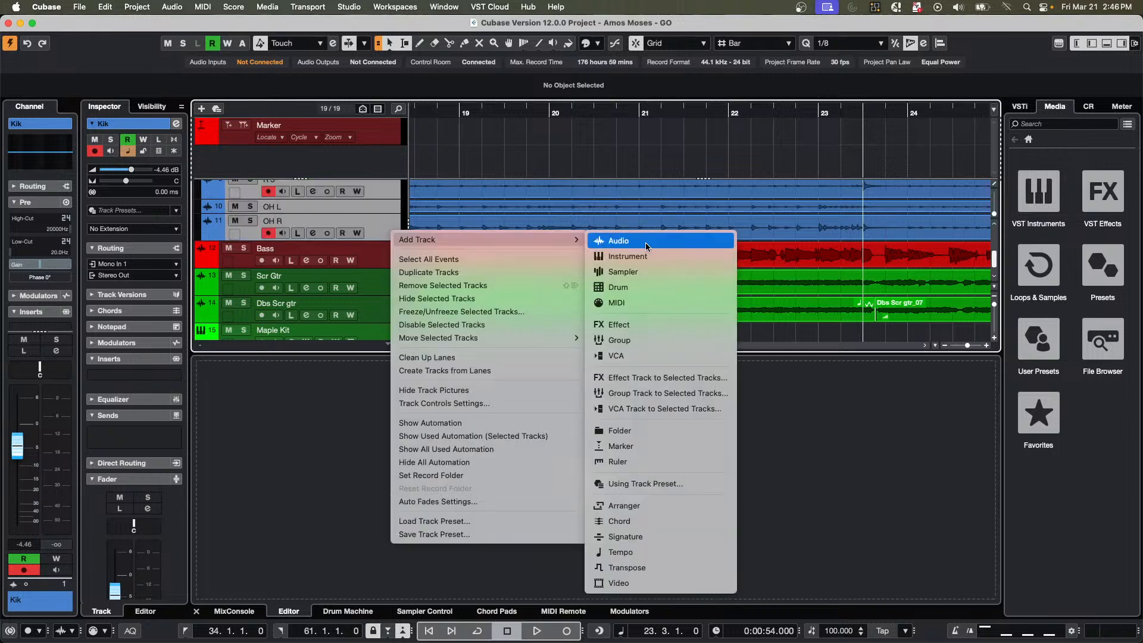
click(668, 394)
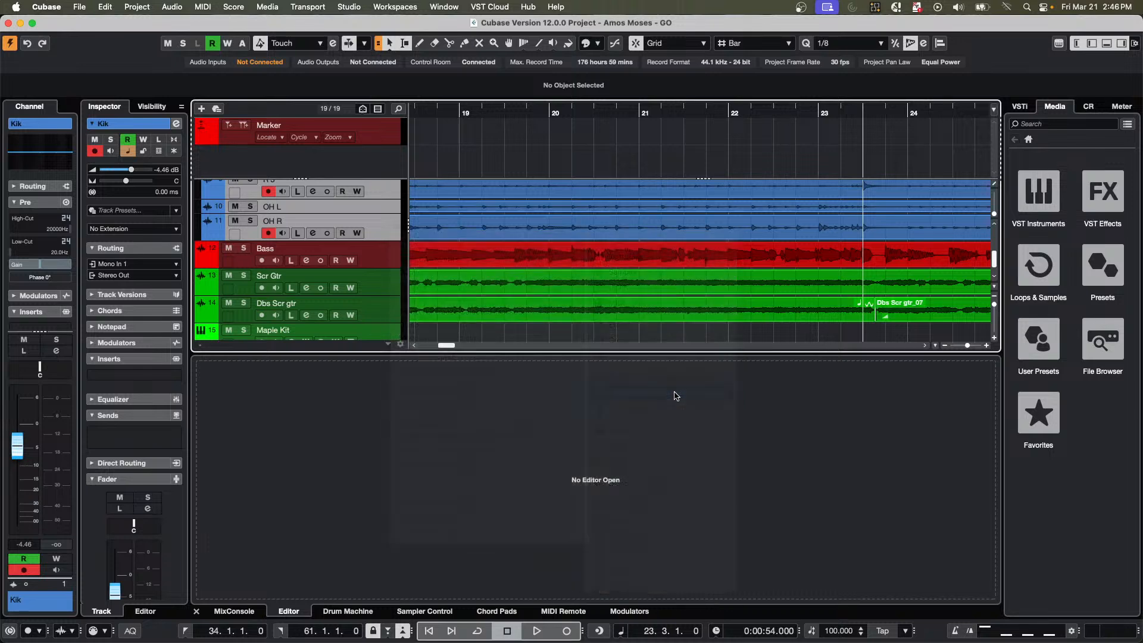
click(666, 302)
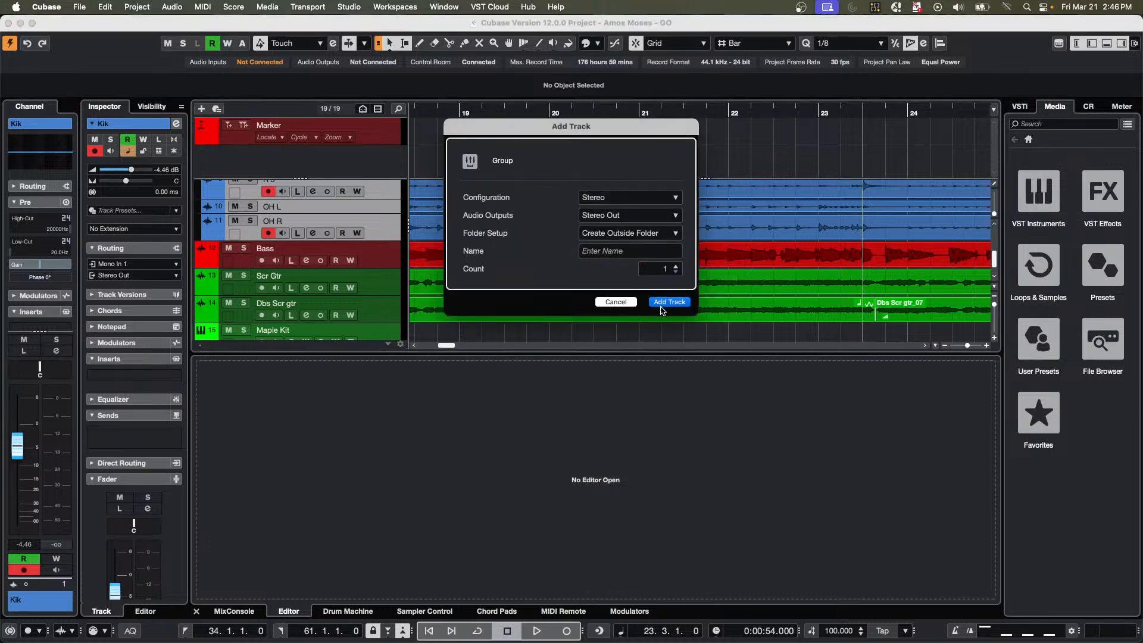
In the MixConsole, solo the Group 01 channel and raise its fader to about 2.77 dB during playback.
click(237, 611)
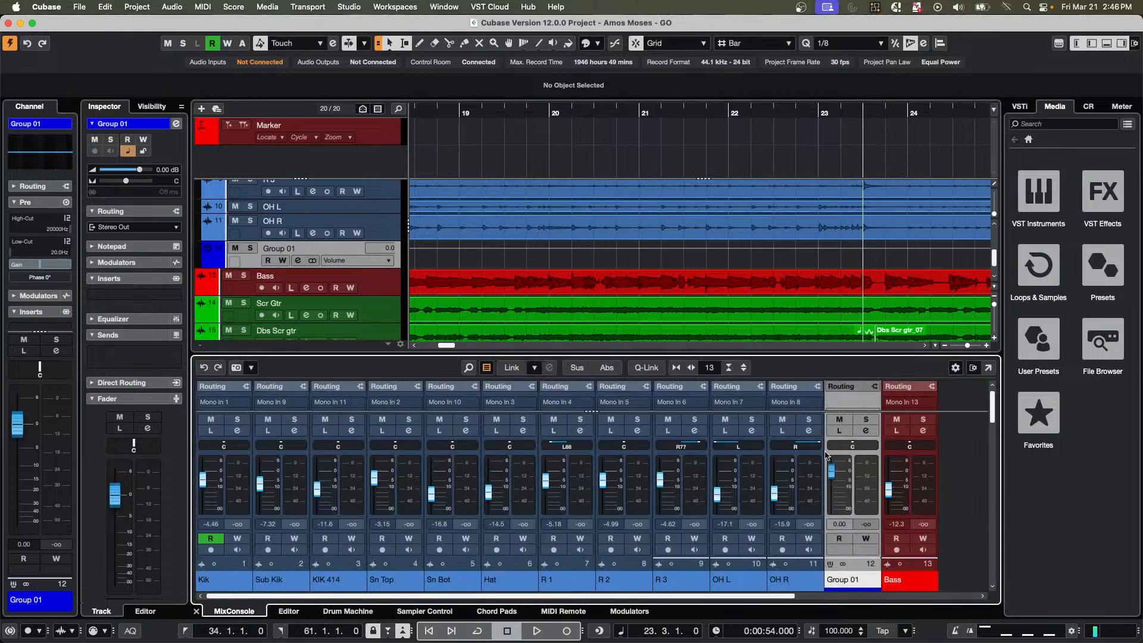
key(space)
mouse_move(832, 471)
mouse_down()
mouse_move(835, 503)
mouse_move(837, 474)
mouse_up()
click(868, 420)
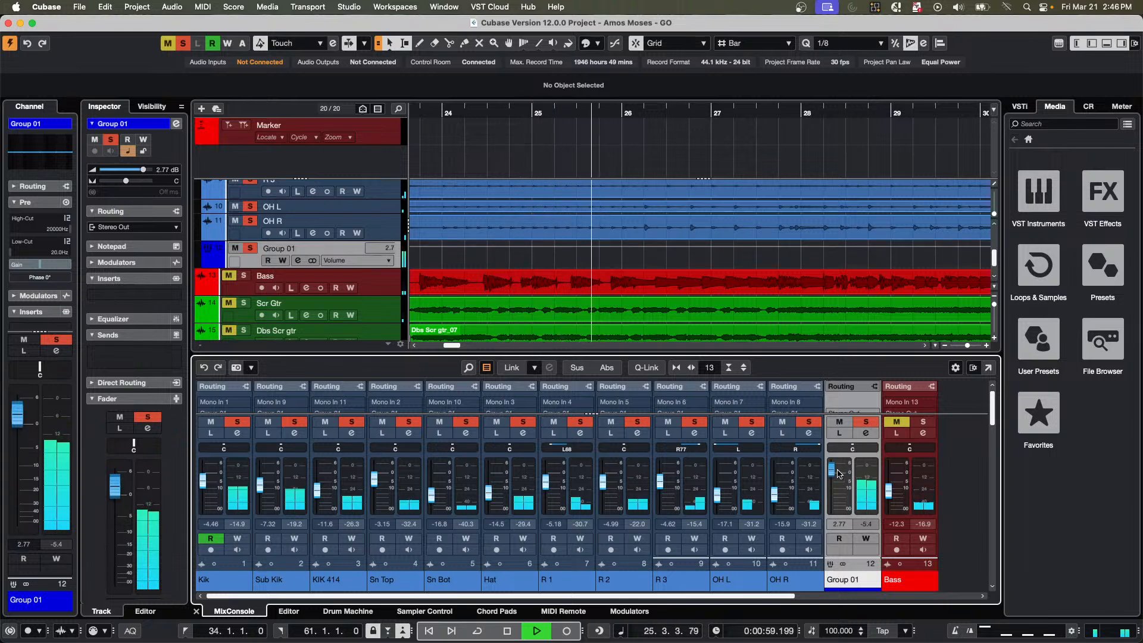
key(space)
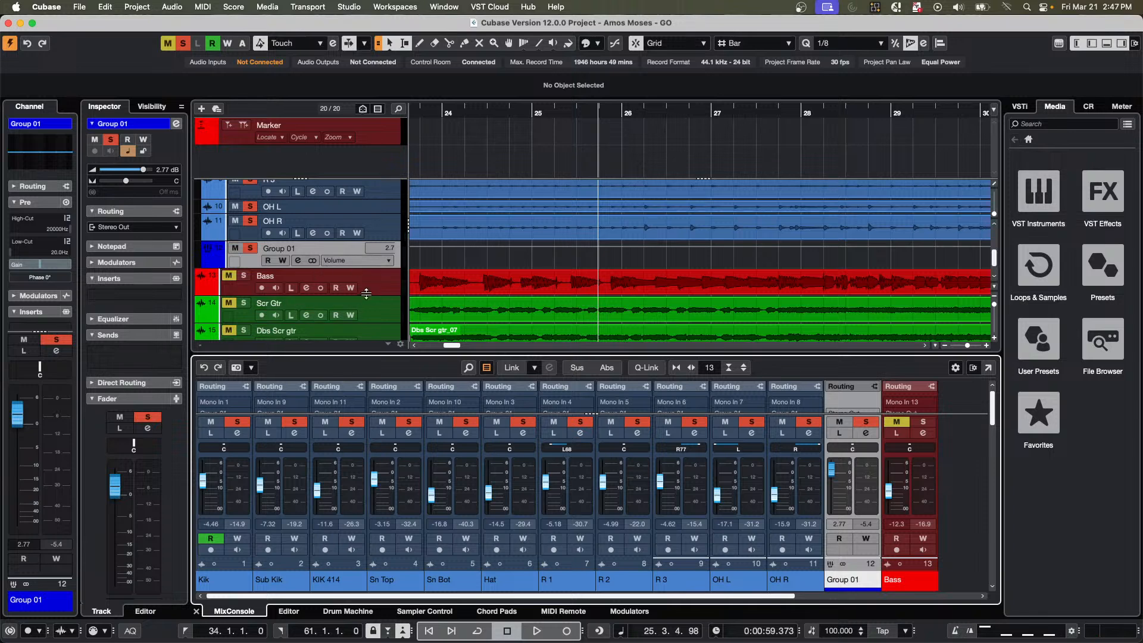
Add a stereo group track to the Bass track, created outside the folder and routed to Stereo Out, and solo the new group.
right_click(386, 292)
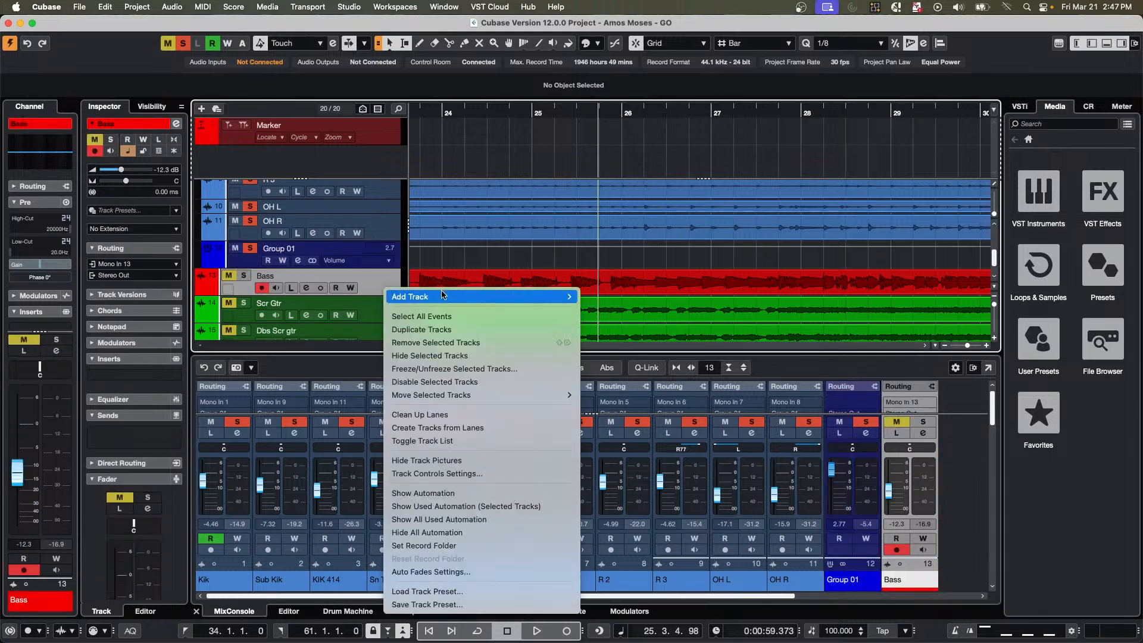
mouse_move(444, 296)
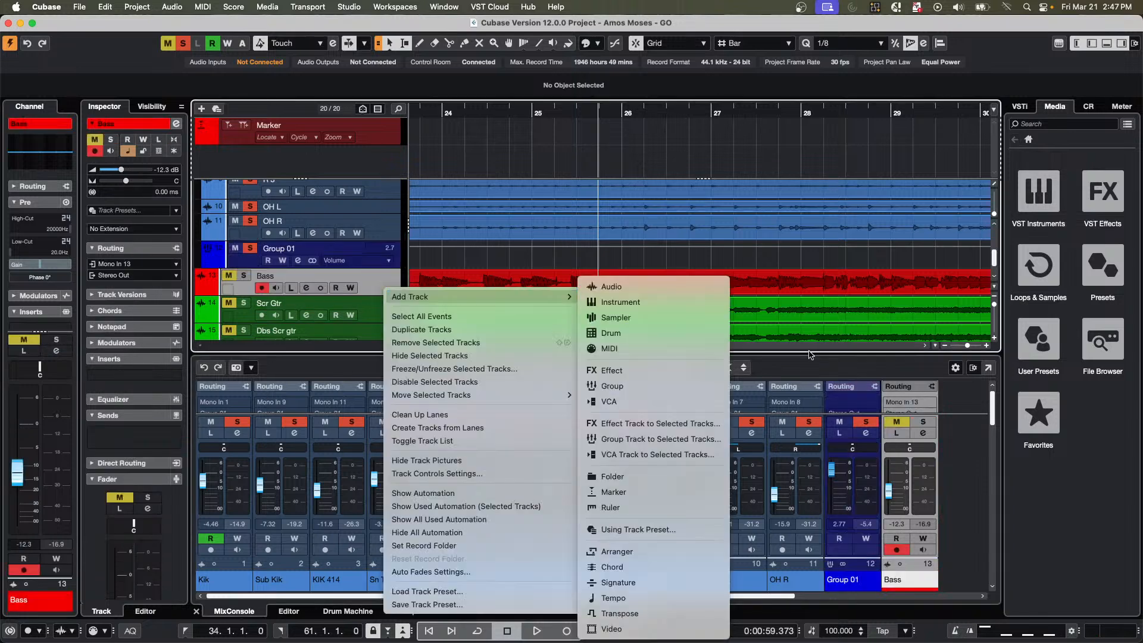
click(653, 441)
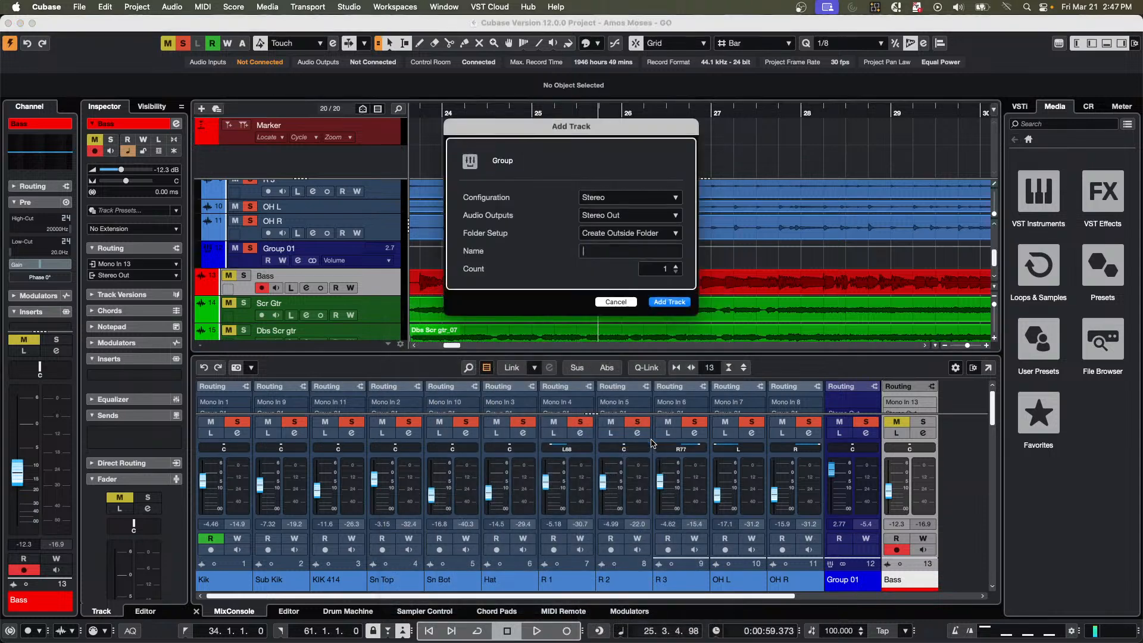
click(670, 302)
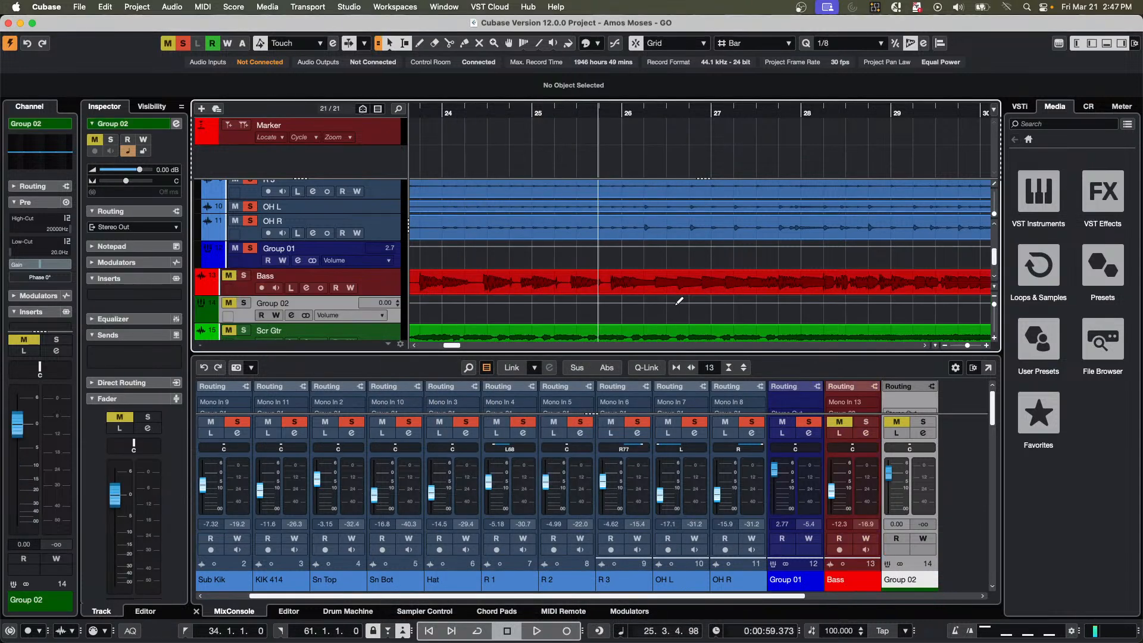
click(244, 303)
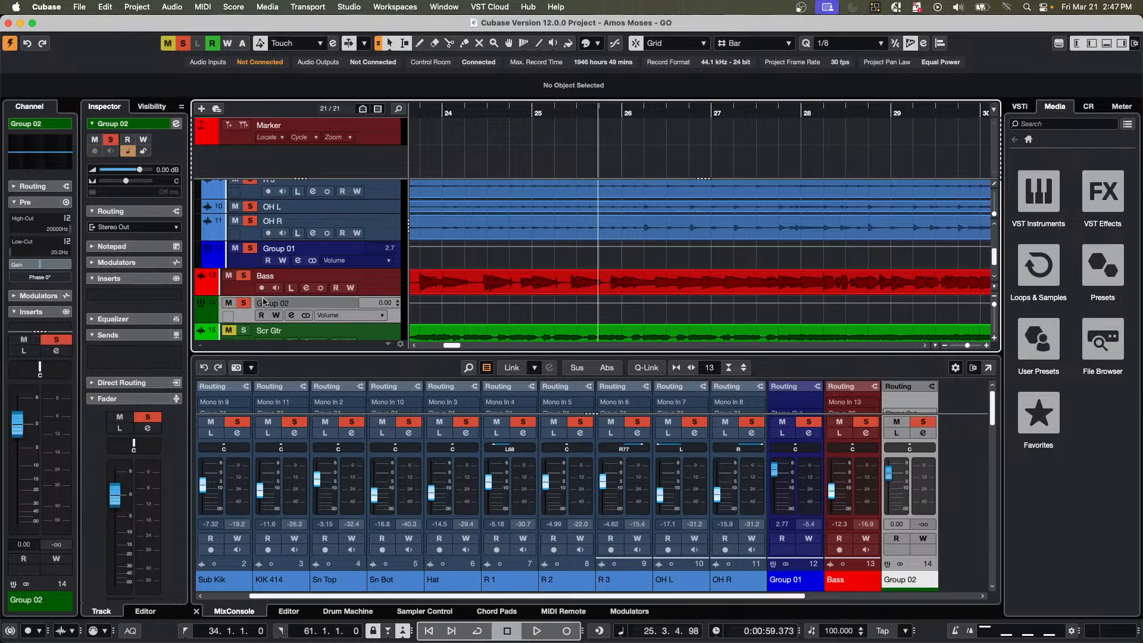
Add a send from the Bass track to Group 02, activate it and set its level to about -12.3 dB.
click(387, 284)
click(394, 320)
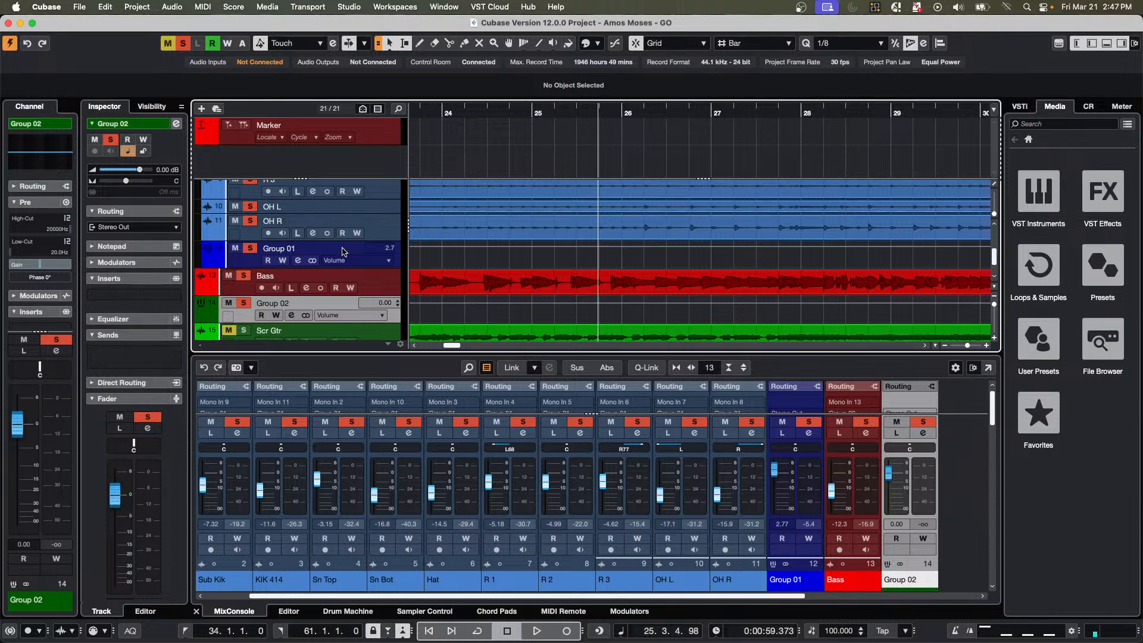
click(376, 284)
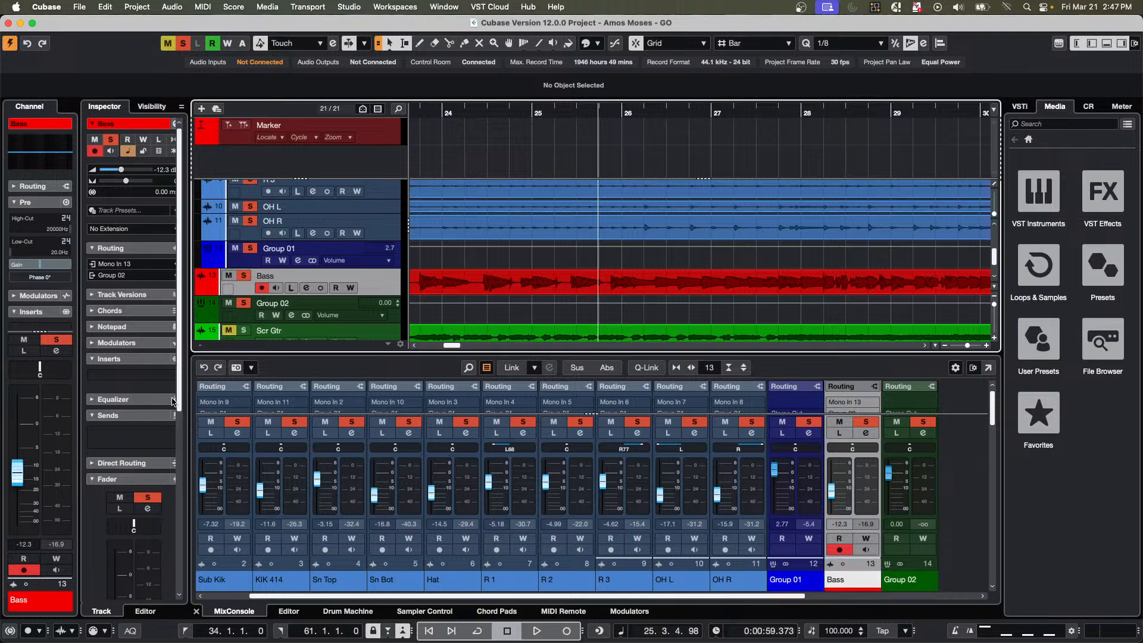
click(168, 435)
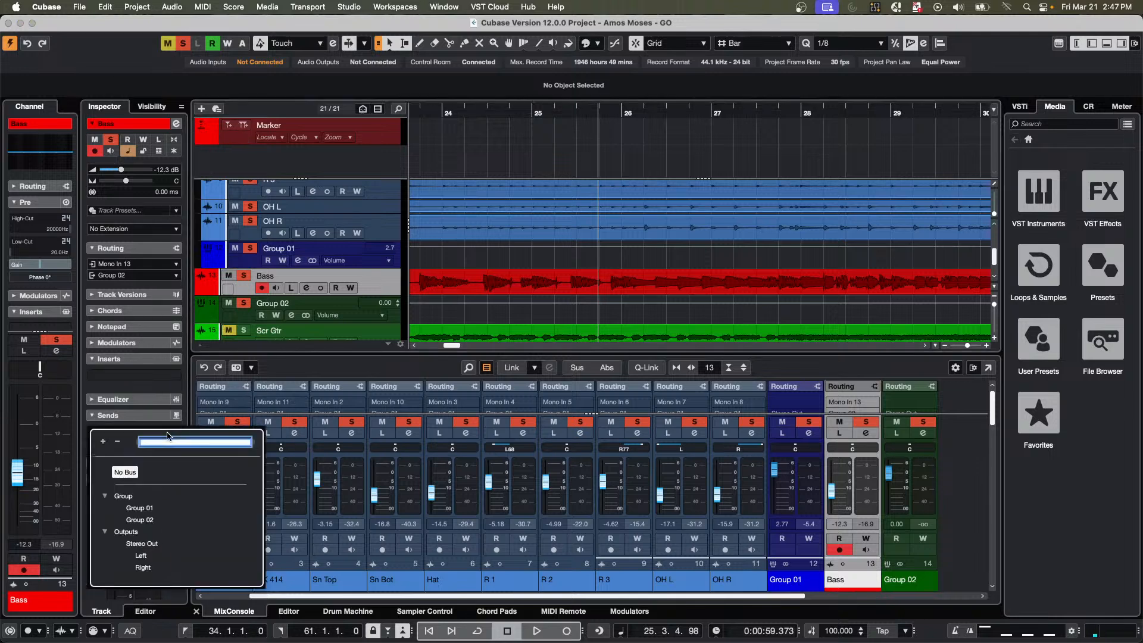
click(140, 520)
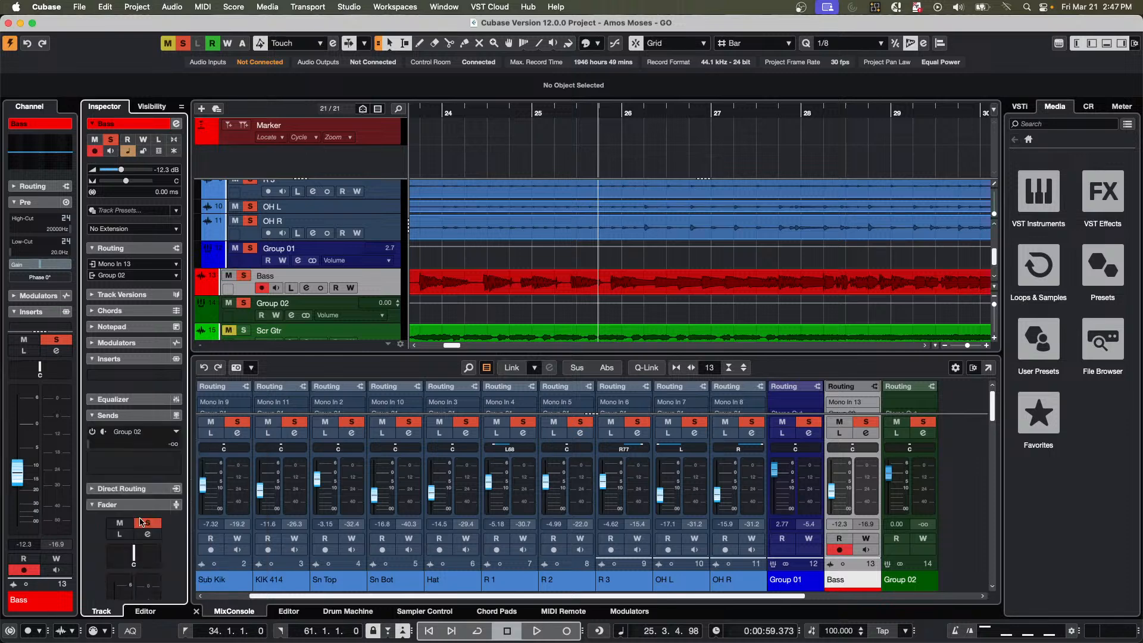
click(92, 431)
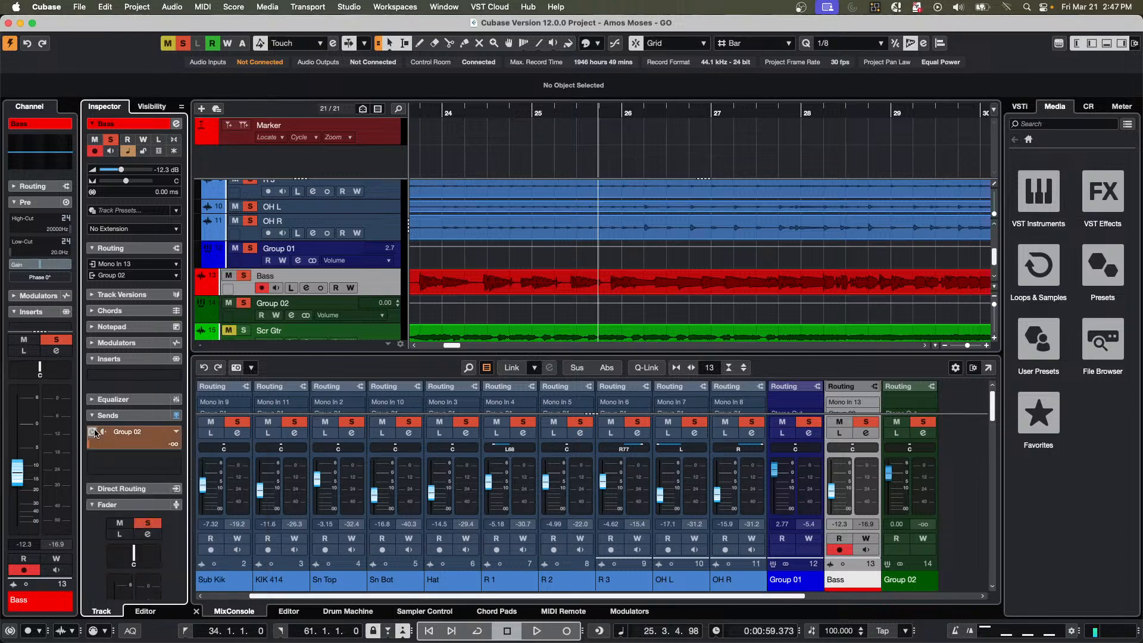
drag(97, 448, 159, 447)
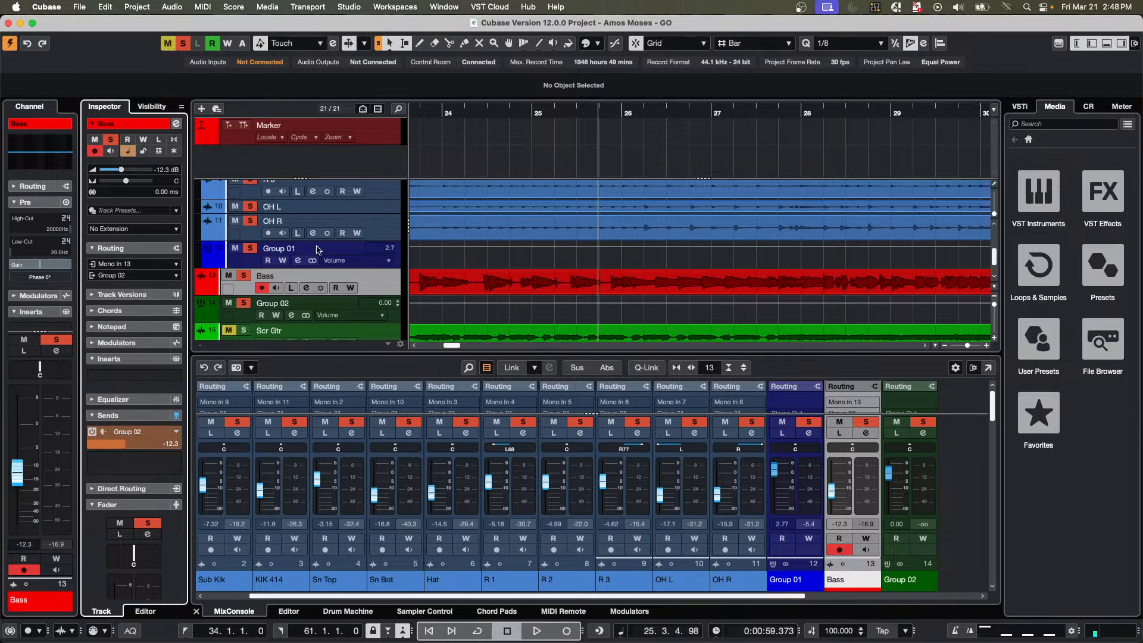
Add a send from Group 02 to Group 01, activate it and set its level to about -1.03 dB.
click(395, 321)
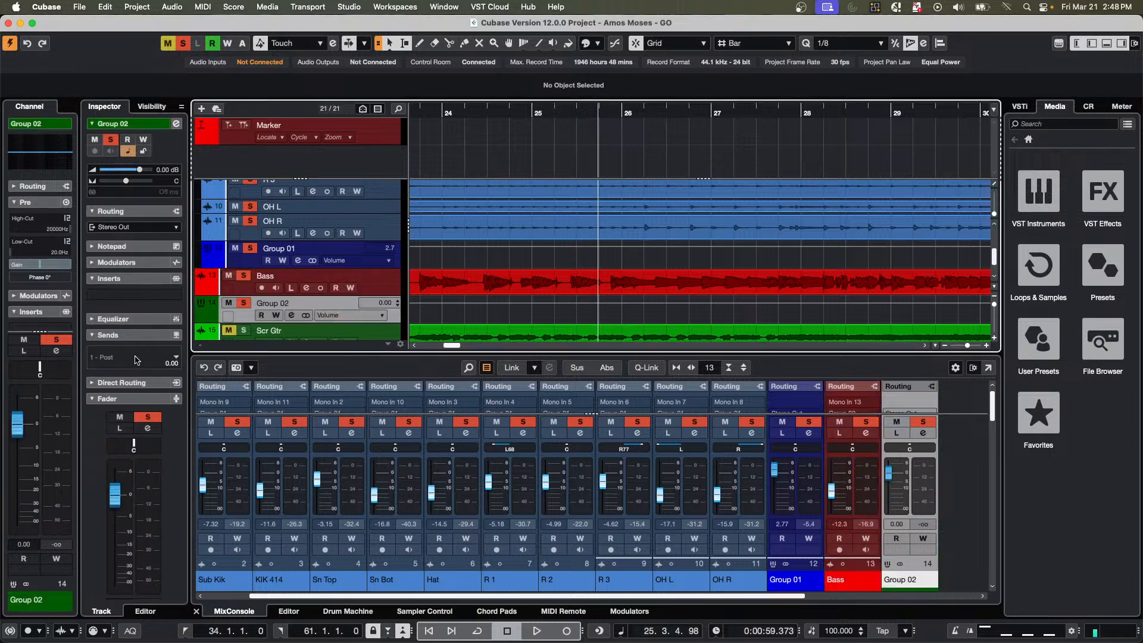
click(175, 357)
click(175, 358)
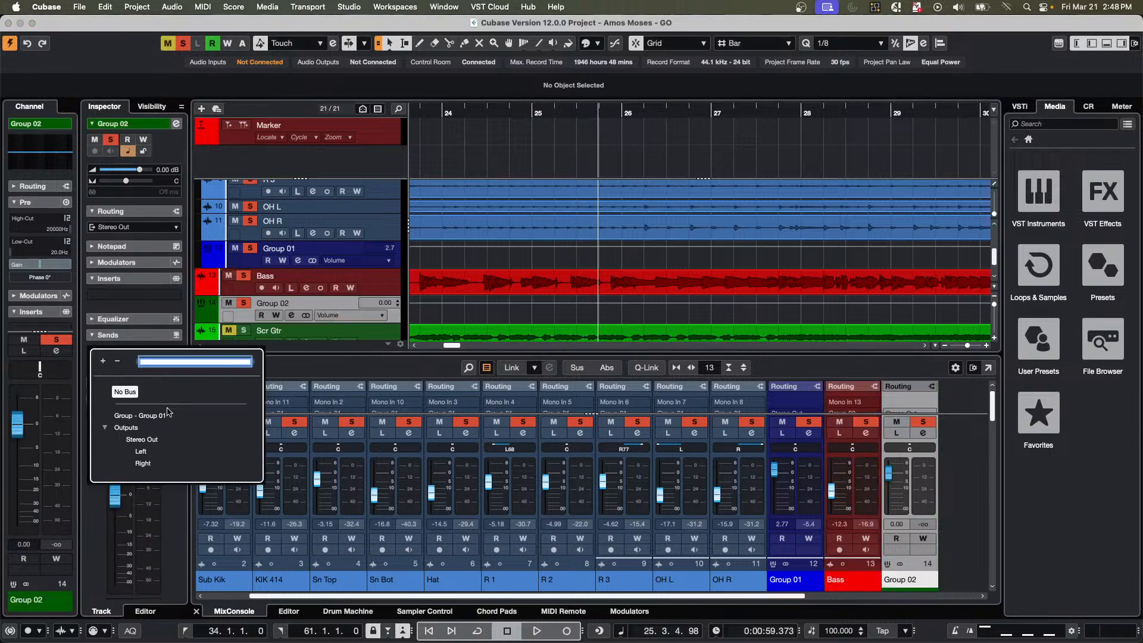
click(147, 417)
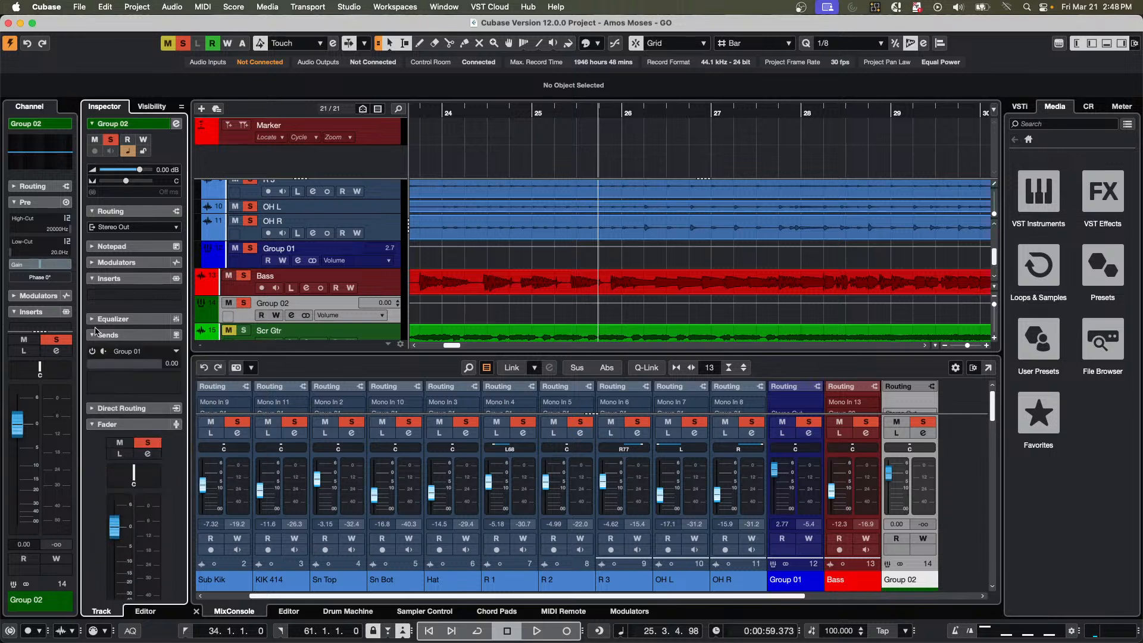
click(93, 352)
scroll(99, 365, down, 4)
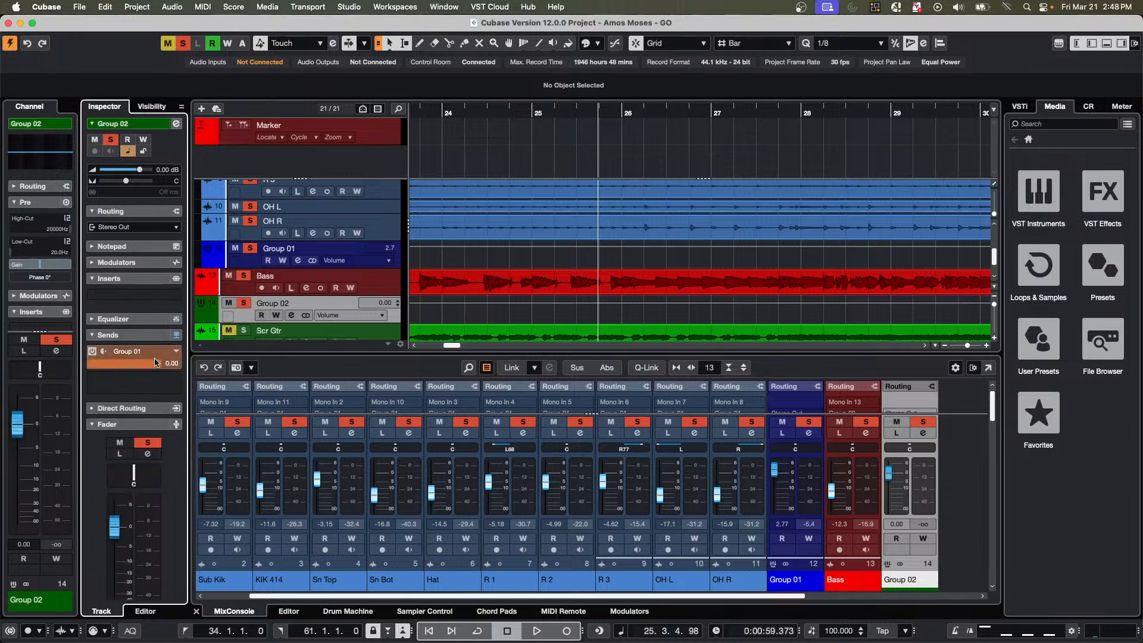
mouse_move(97, 368)
mouse_down()
mouse_move(41, 368)
mouse_move(123, 360)
mouse_move(108, 365)
mouse_up()
Open Group 02's channel settings, show the send panning and pan the Group 01 send to about R19.
click(175, 124)
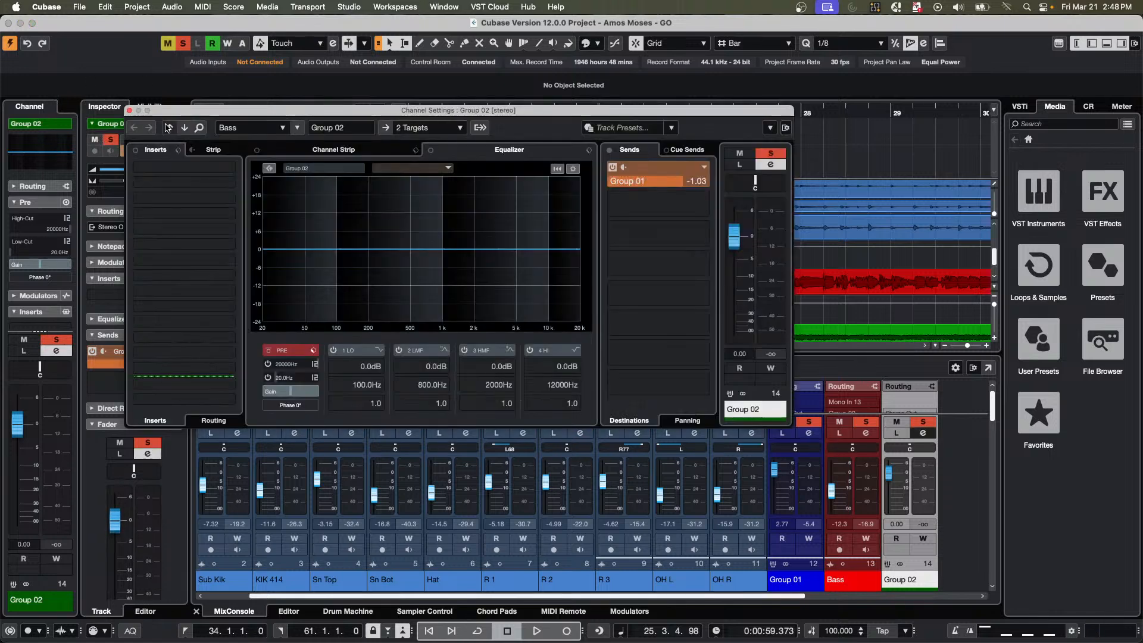
right_click(642, 182)
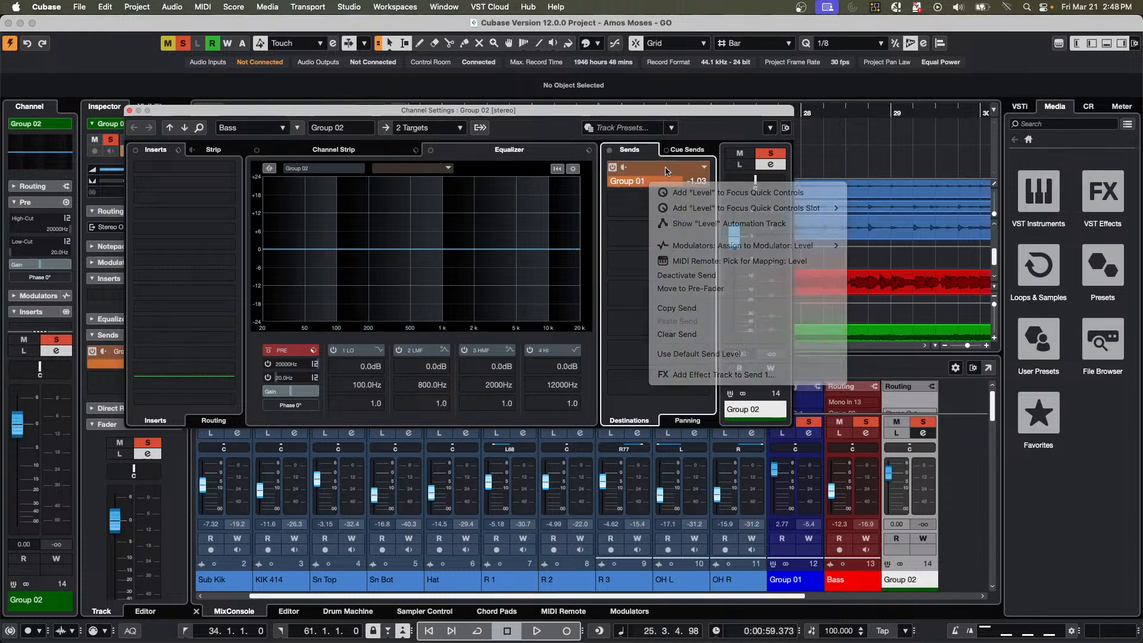
click(666, 171)
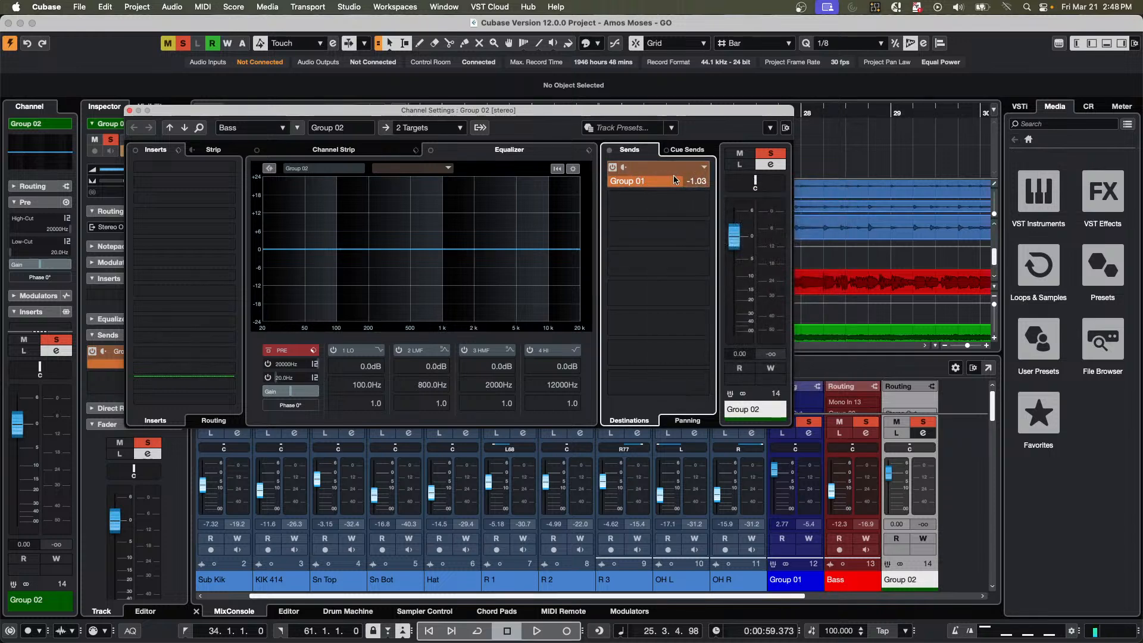
click(689, 420)
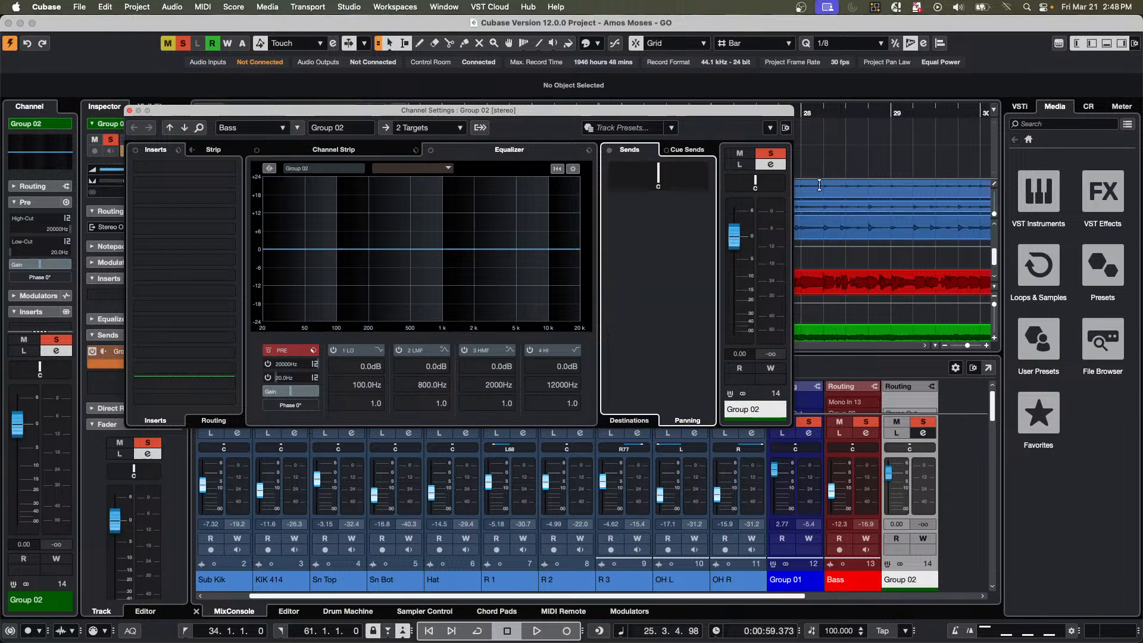
drag(655, 182, 668, 180)
Try the Stereo Combined Panner on the Group 01 send with a range of about L62 to R78.
right_click(674, 175)
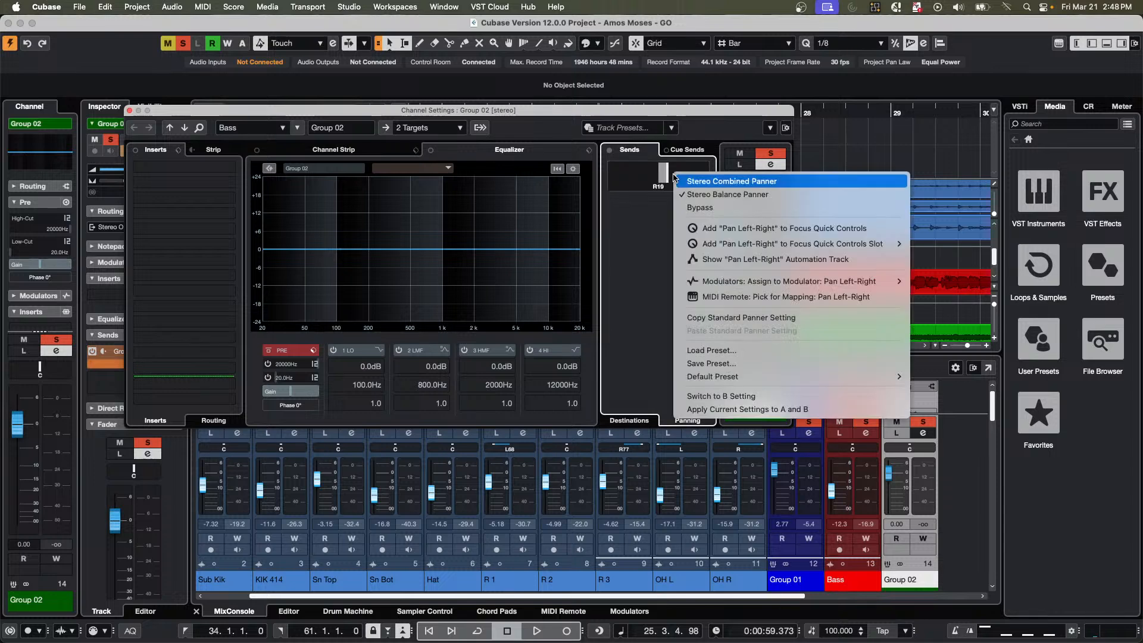
click(685, 181)
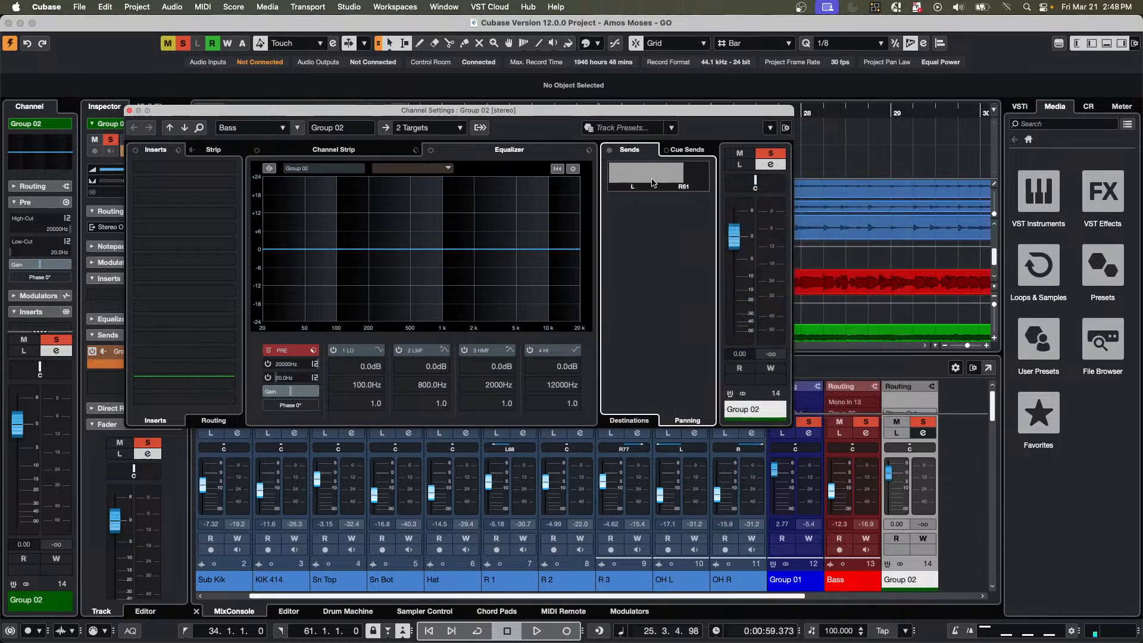
drag(652, 179, 684, 111)
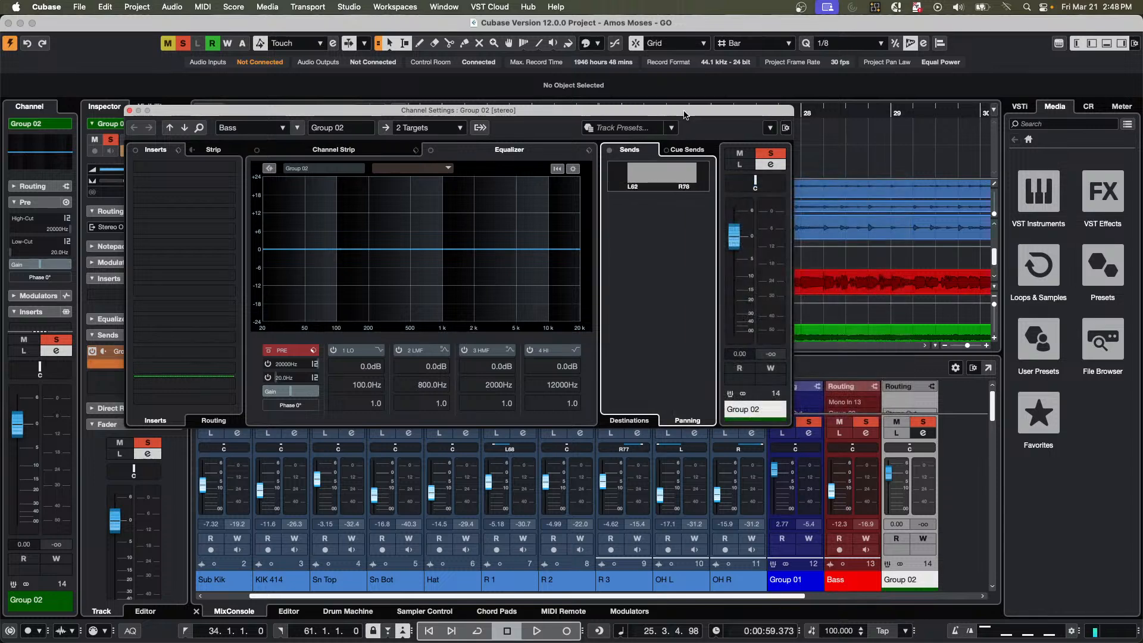
Try the Stereo Balance Panner on the Group 01 send and pan it to about R37.
right_click(659, 172)
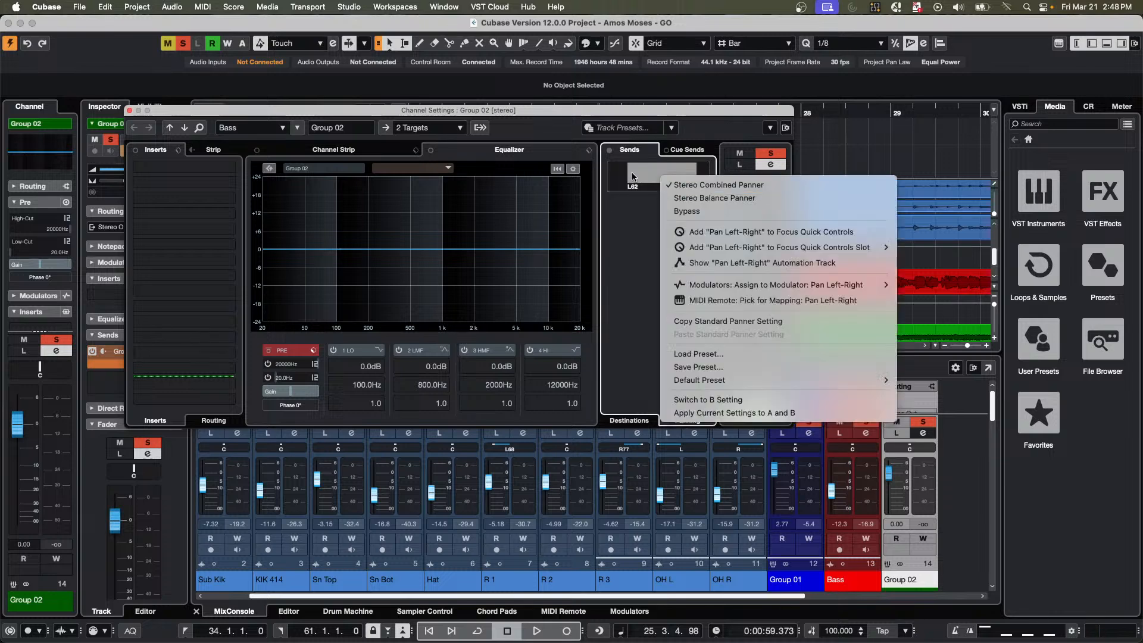
click(715, 197)
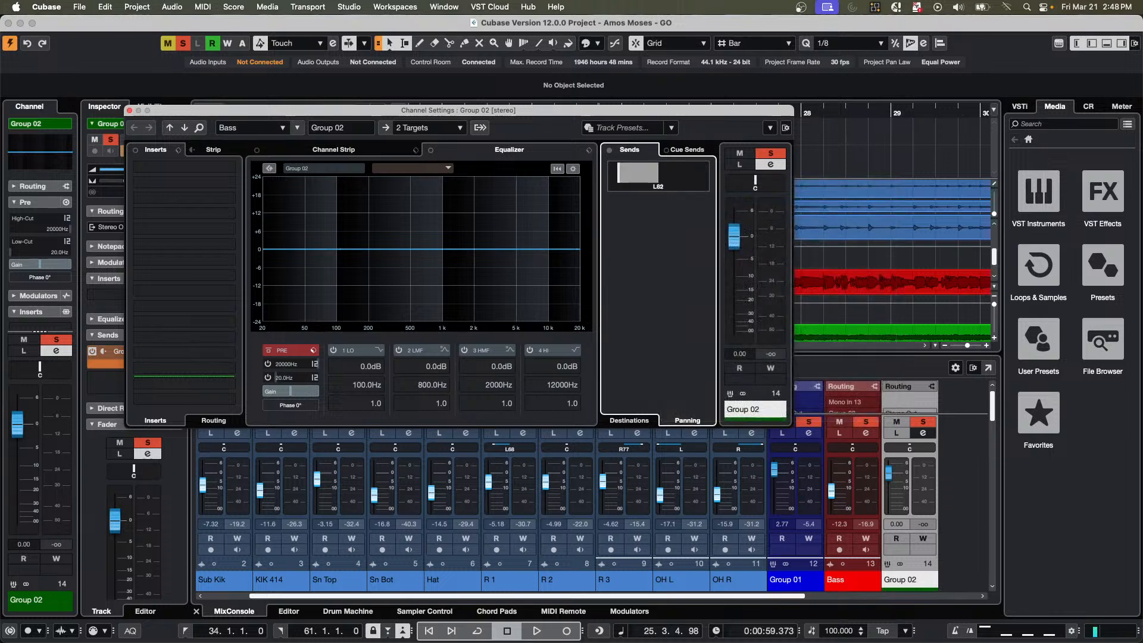
drag(618, 176, 678, 178)
right_click(664, 178)
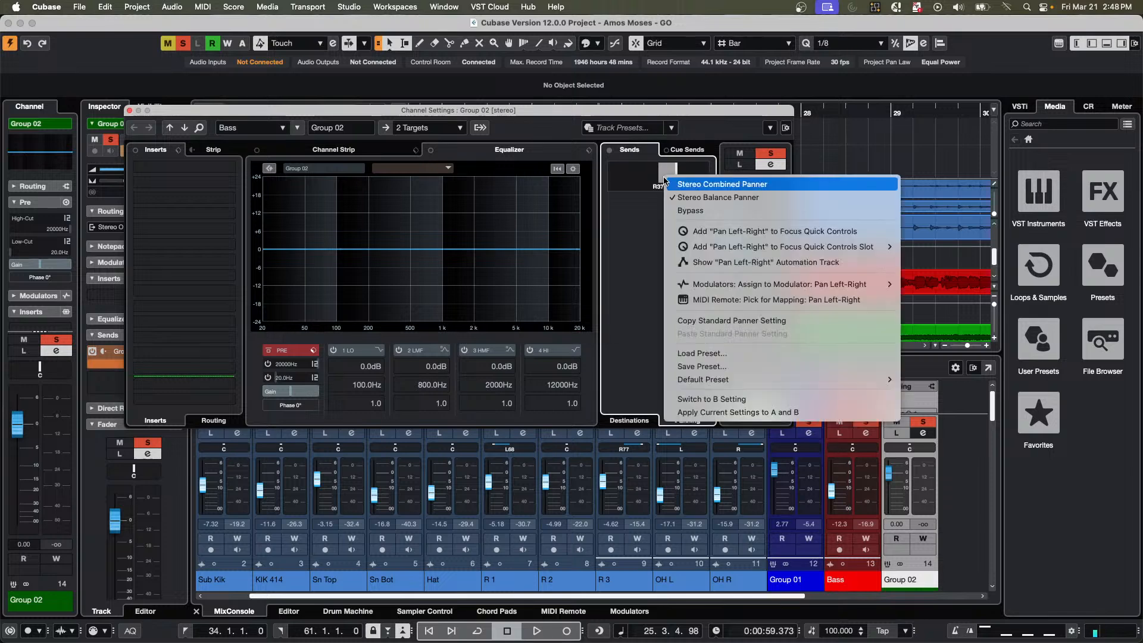
click(701, 197)
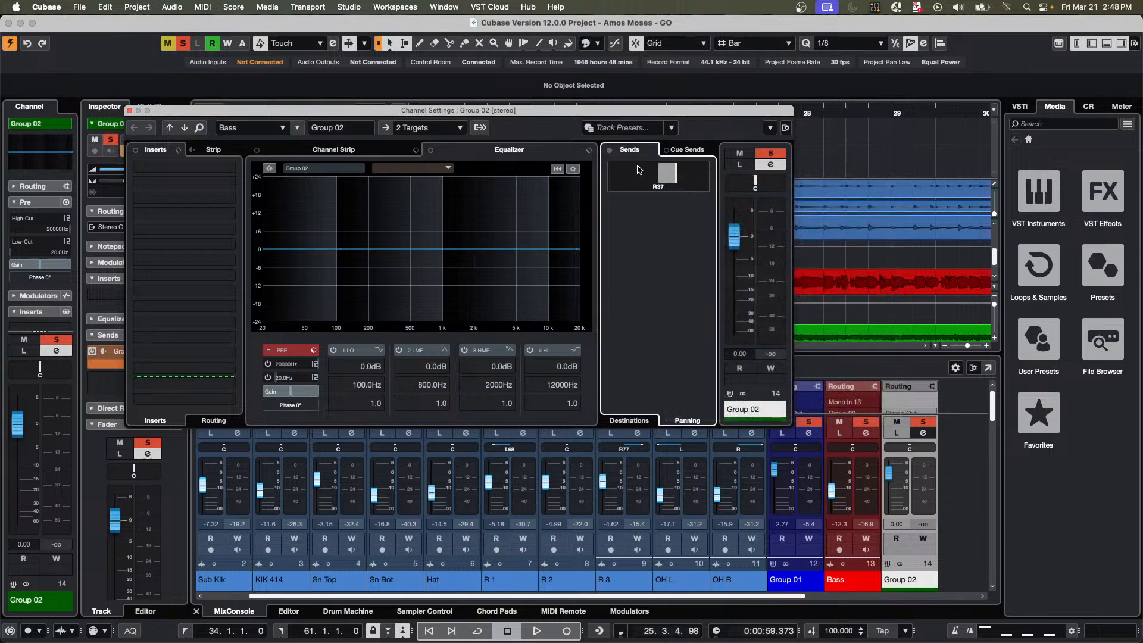
Switch the Group 01 send to the Stereo Combined Panner with a range of about L59 to R62 and close the channel settings.
right_click(639, 170)
click(673, 183)
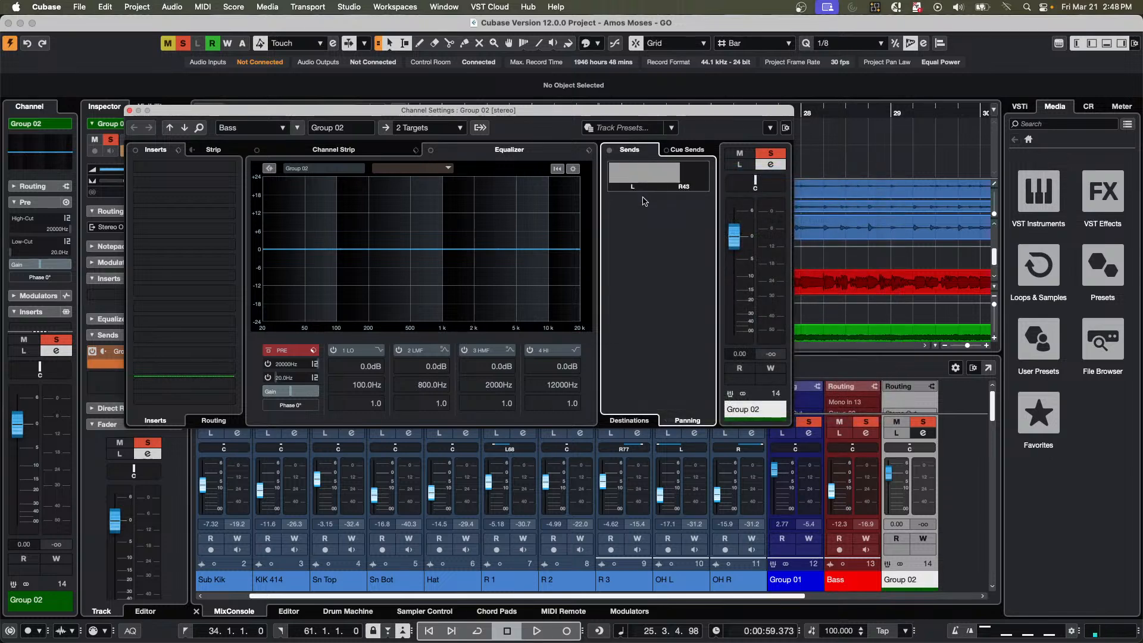
drag(643, 198, 668, 179)
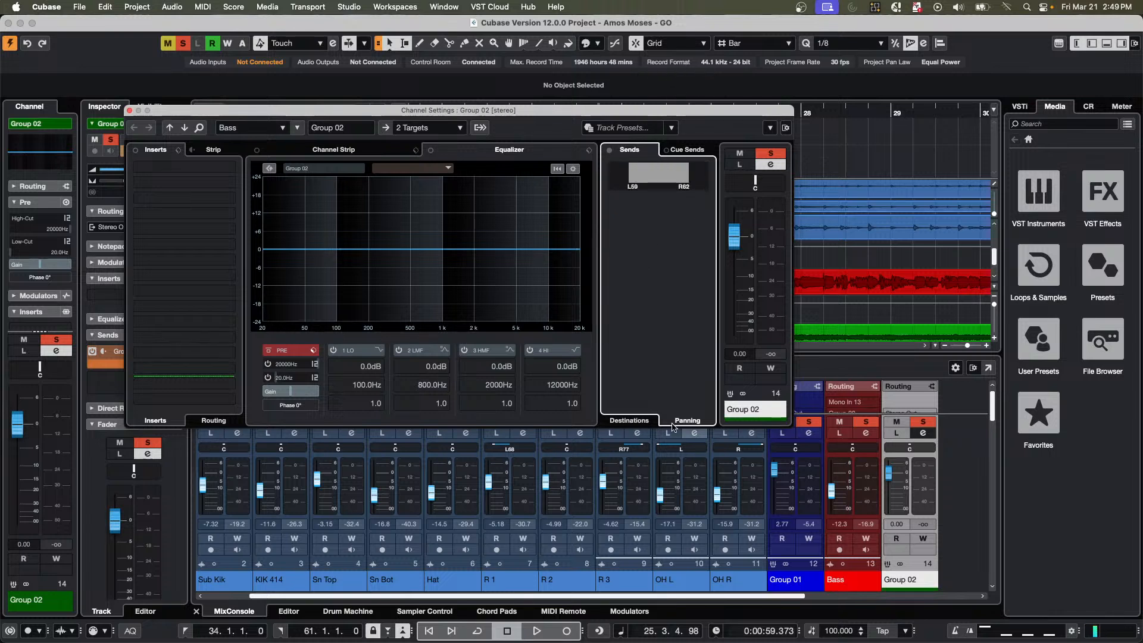
right_click(654, 176)
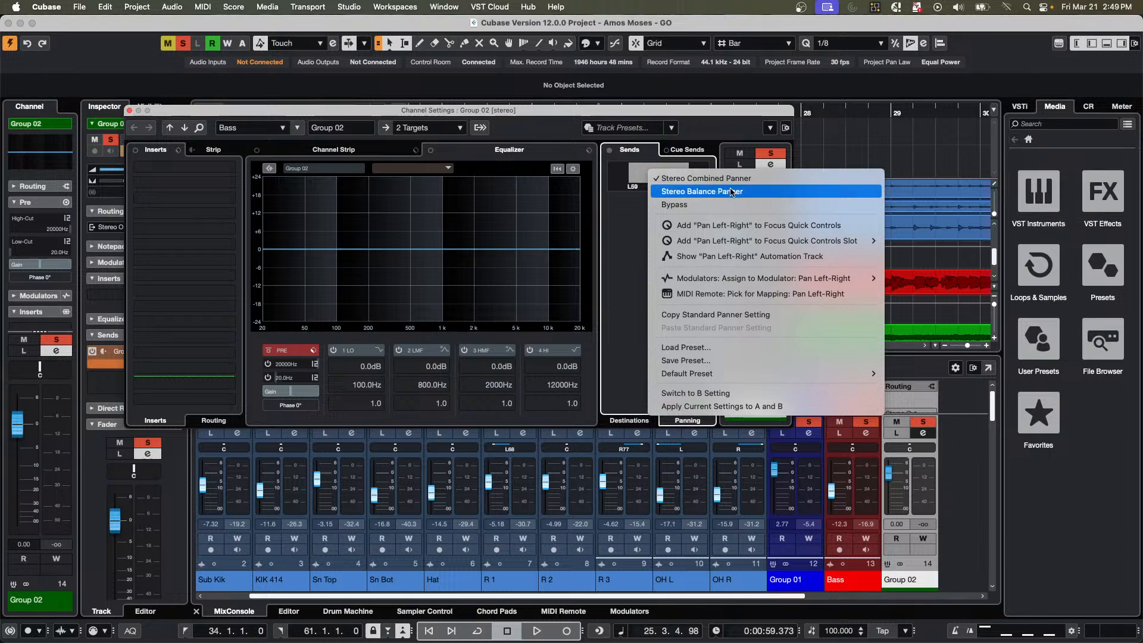
click(628, 114)
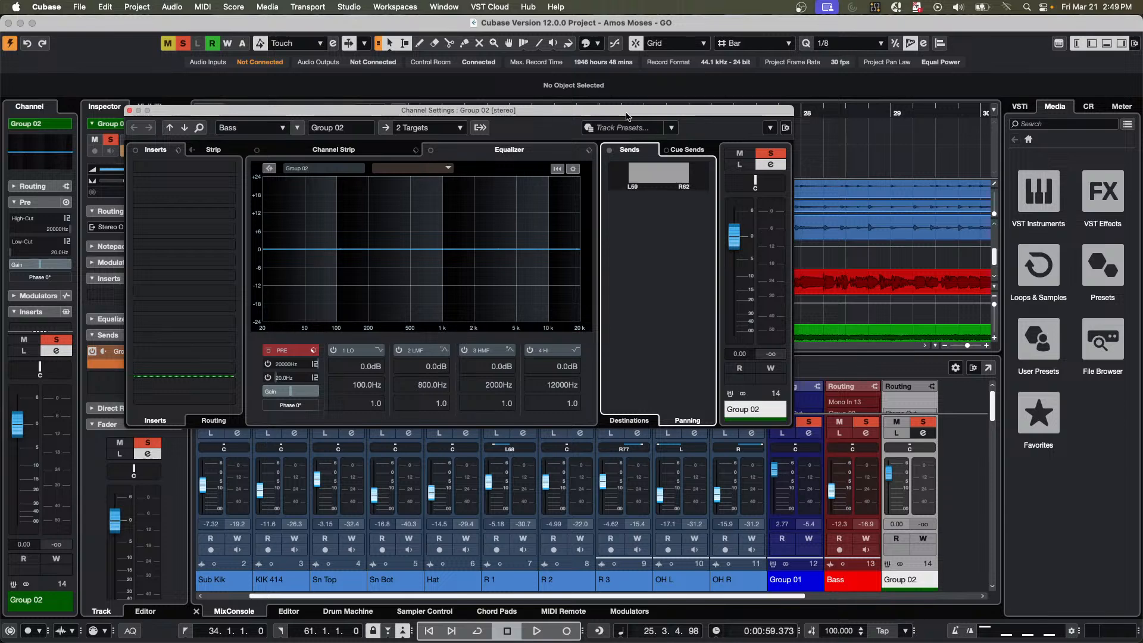
click(130, 112)
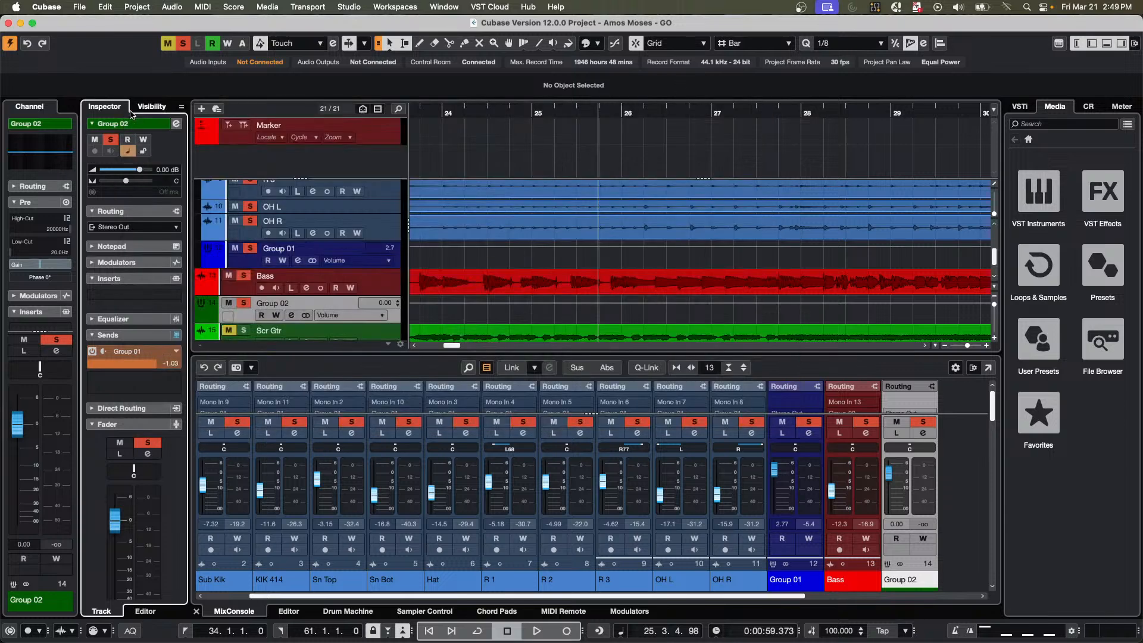
Add an instrument track below the Bass track with HALion Sonic as its instrument.
right_click(368, 295)
mouse_move(409, 297)
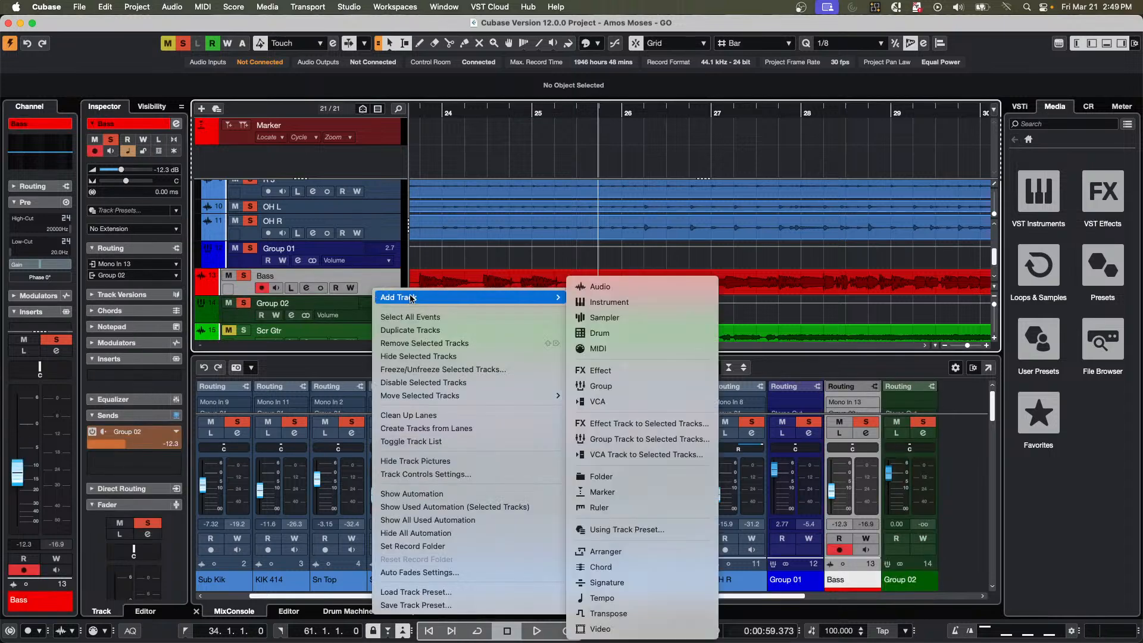
click(676, 303)
click(634, 216)
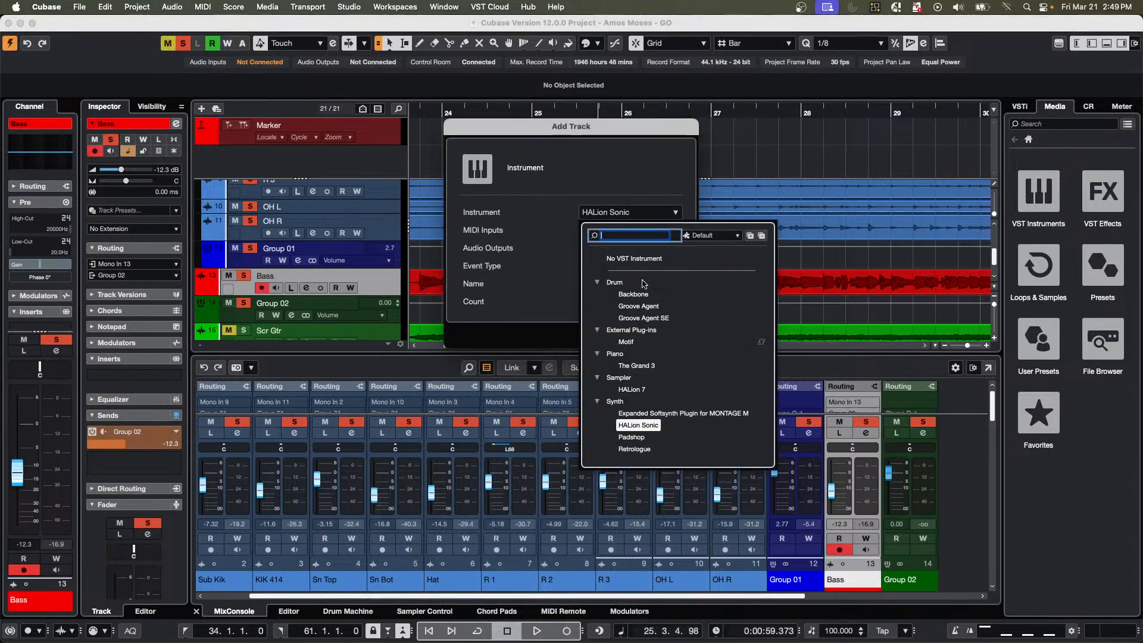
click(638, 425)
click(672, 338)
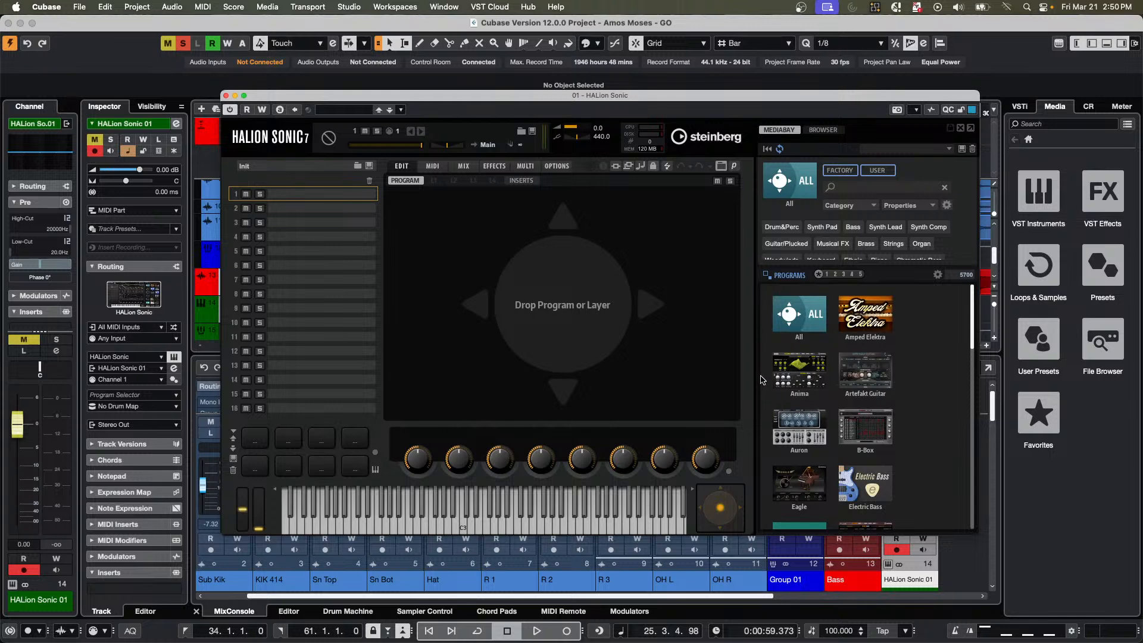
Load the 80s Rocker program from the Artefakt Guitar library into HALion Sonic, reposition the instrument window for viewing and close it.
click(865, 370)
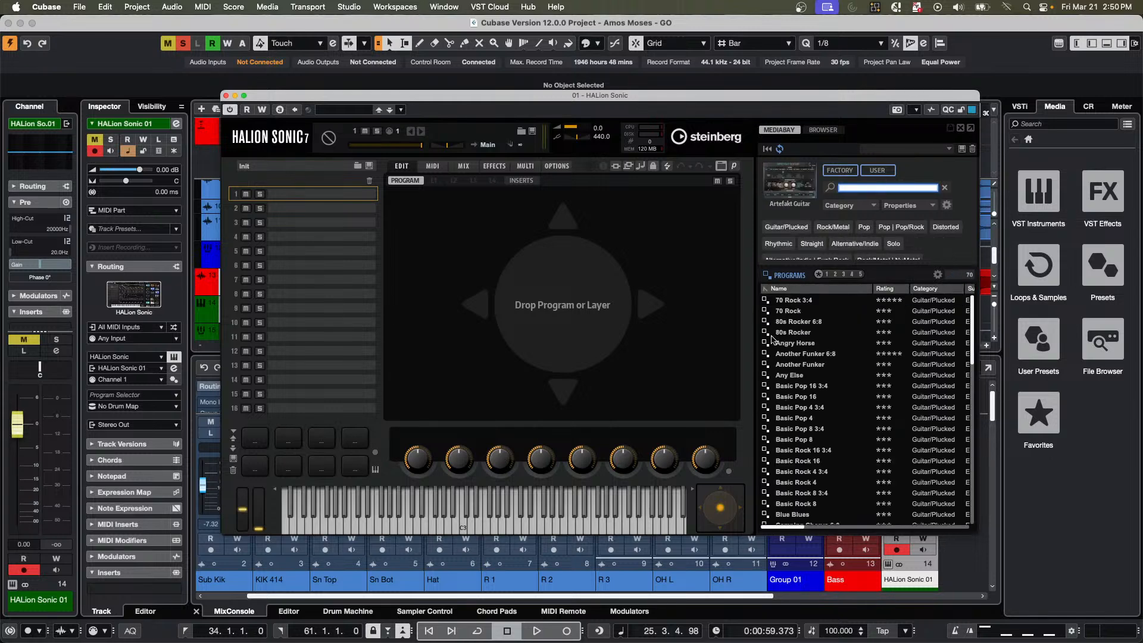
double_click(780, 334)
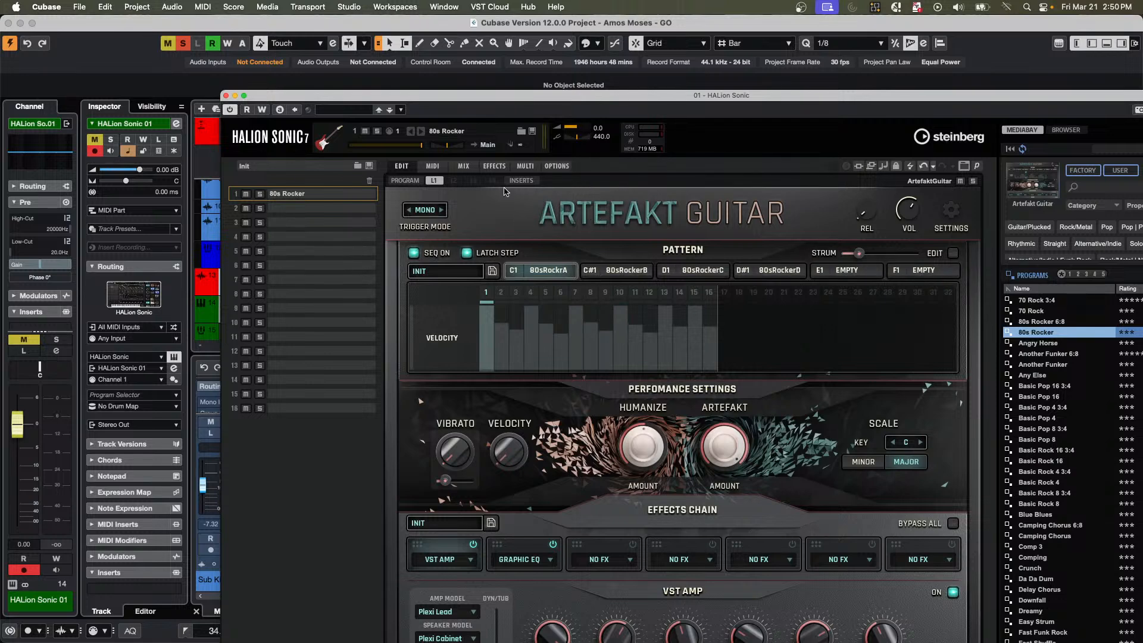
drag(643, 98, 601, 5)
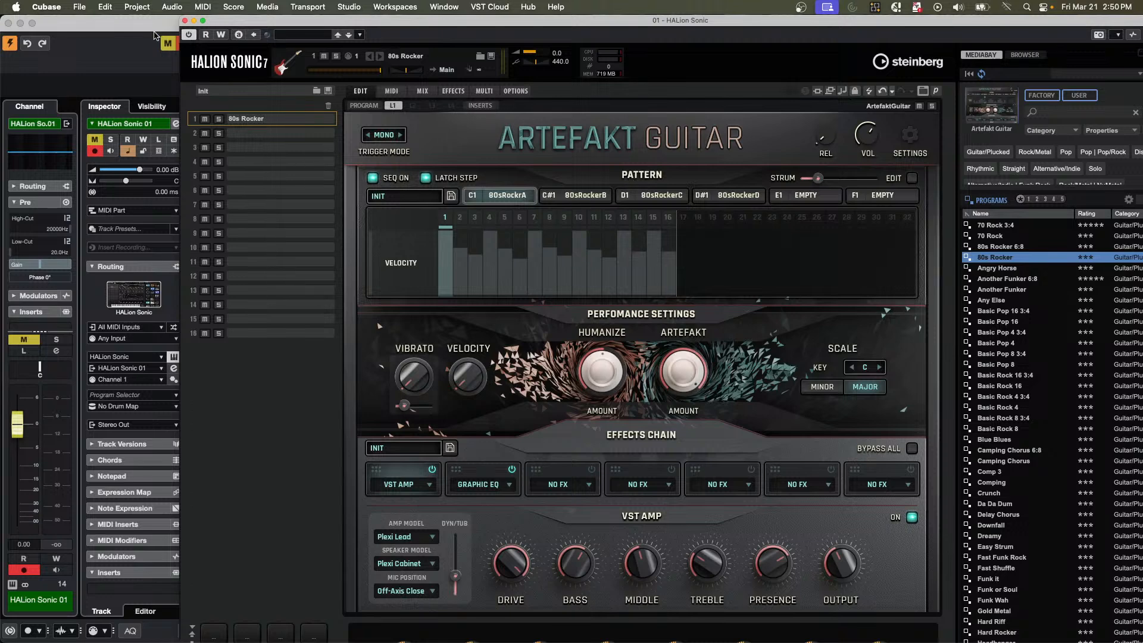
click(186, 21)
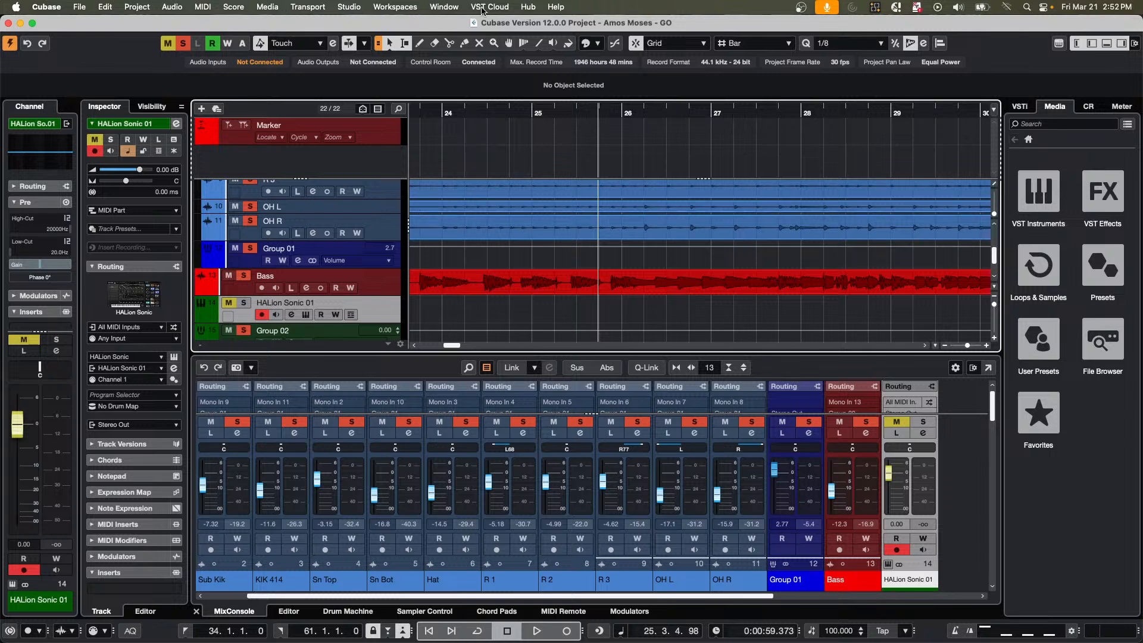
click(443, 7)
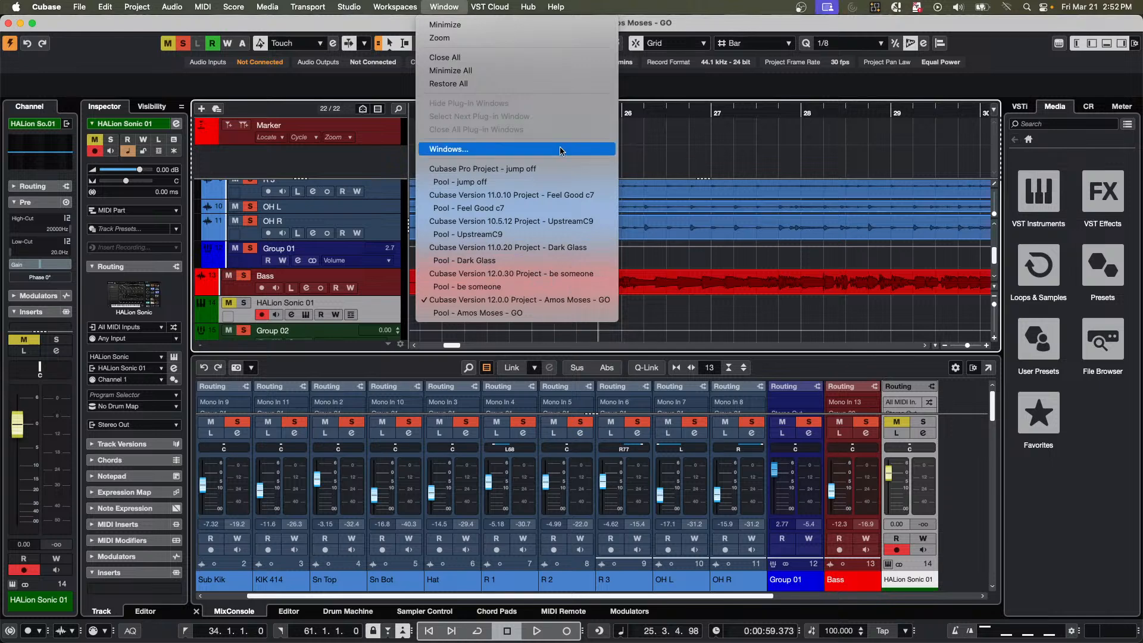
click(555, 179)
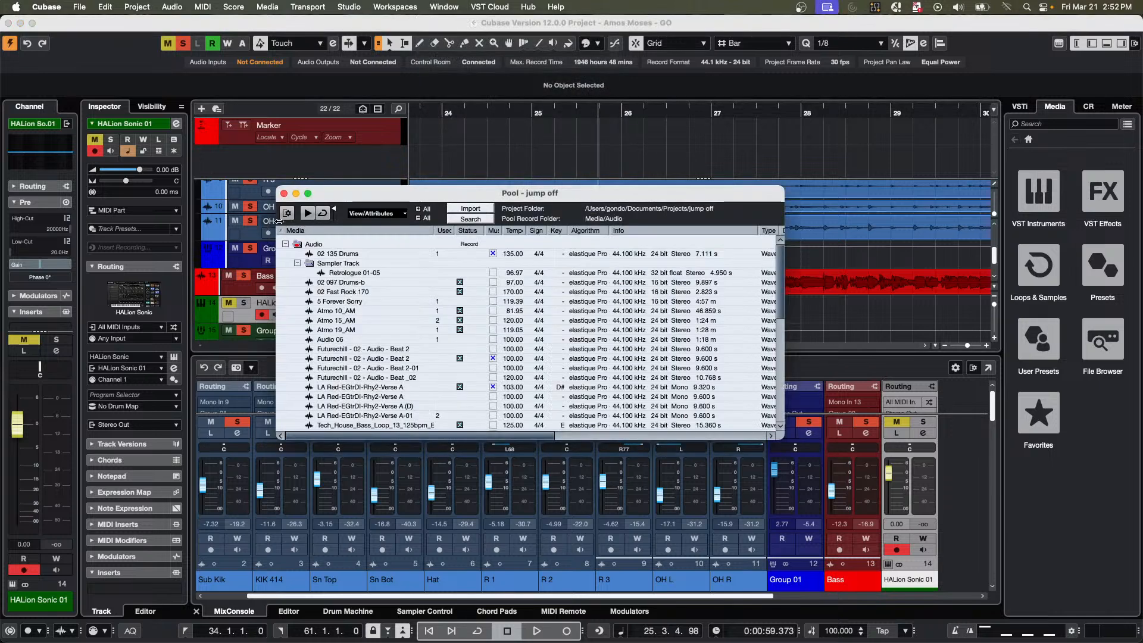
click(285, 193)
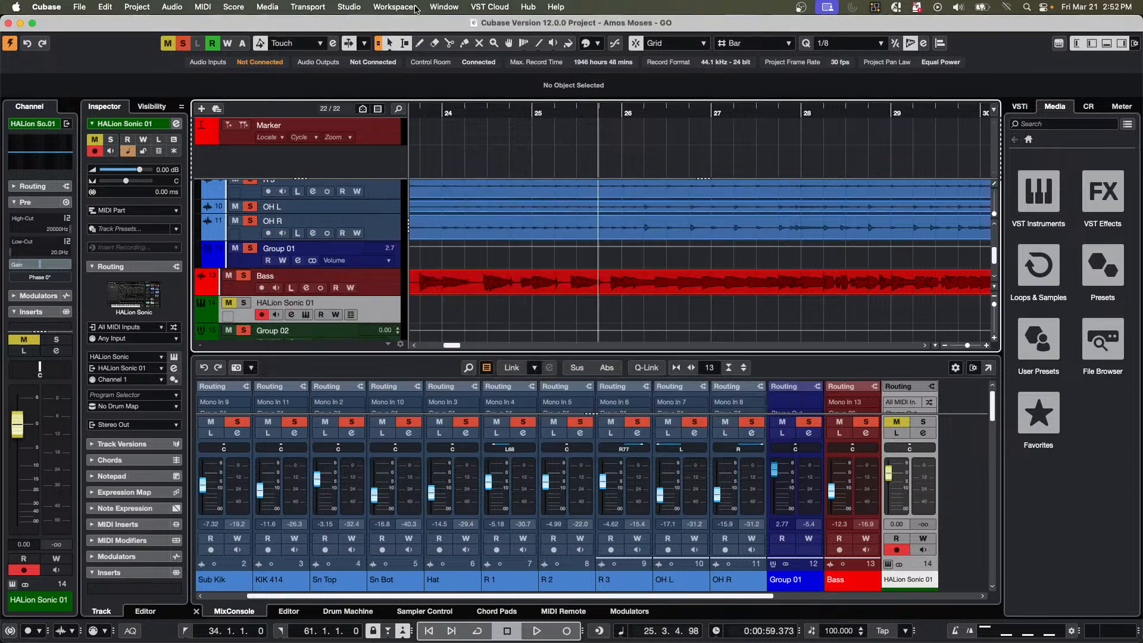
Switch to the jump off project and open the E.Piano part at bar 7 in a separate Key Editor window.
click(444, 6)
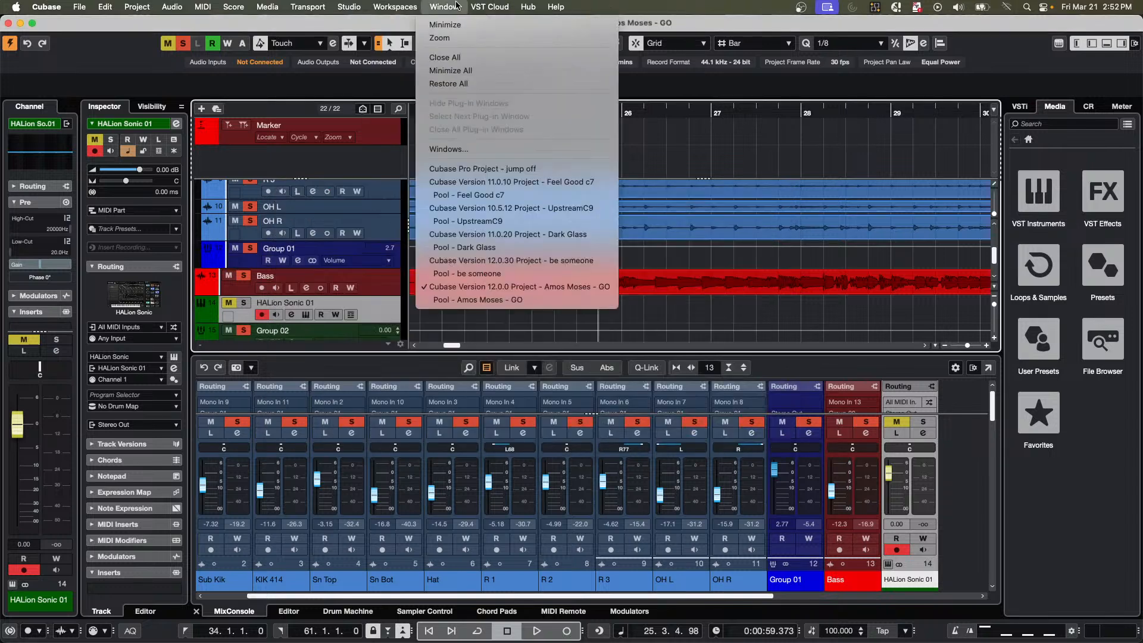
click(558, 168)
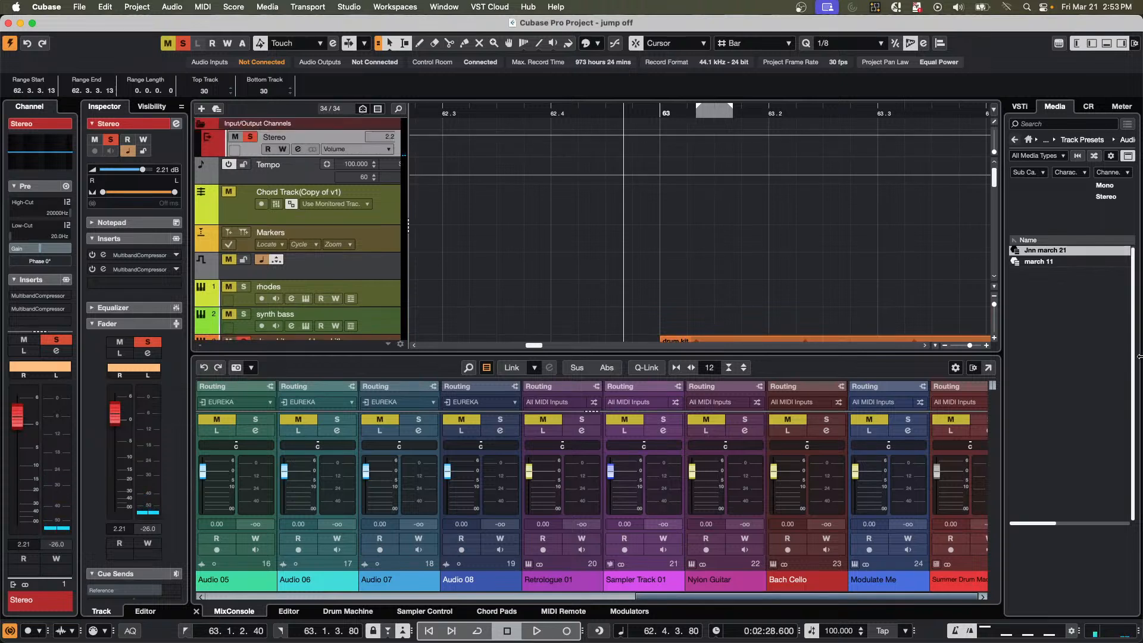
scroll(343, 154, down, 10)
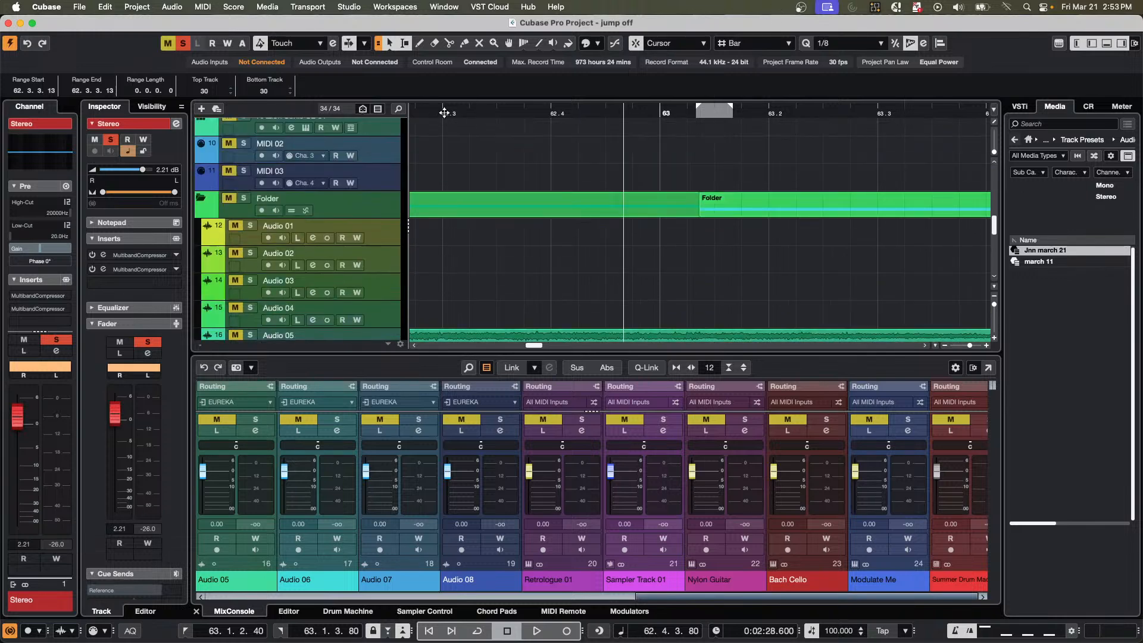
drag(445, 112, 477, 27)
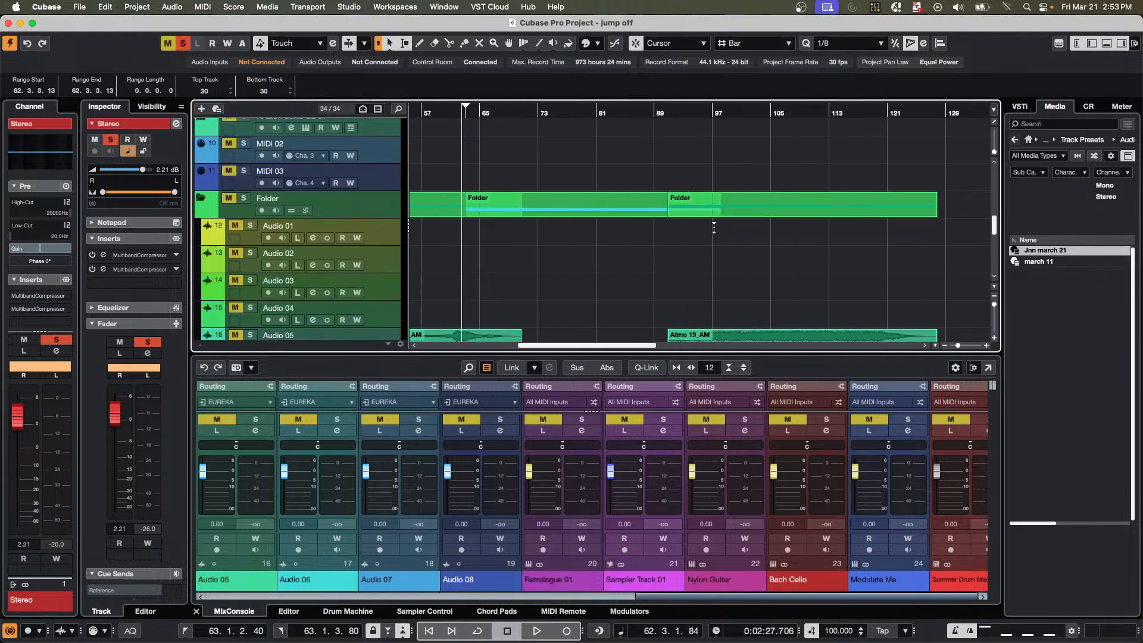
scroll(798, 292, up, 5)
scroll(794, 291, up, 2)
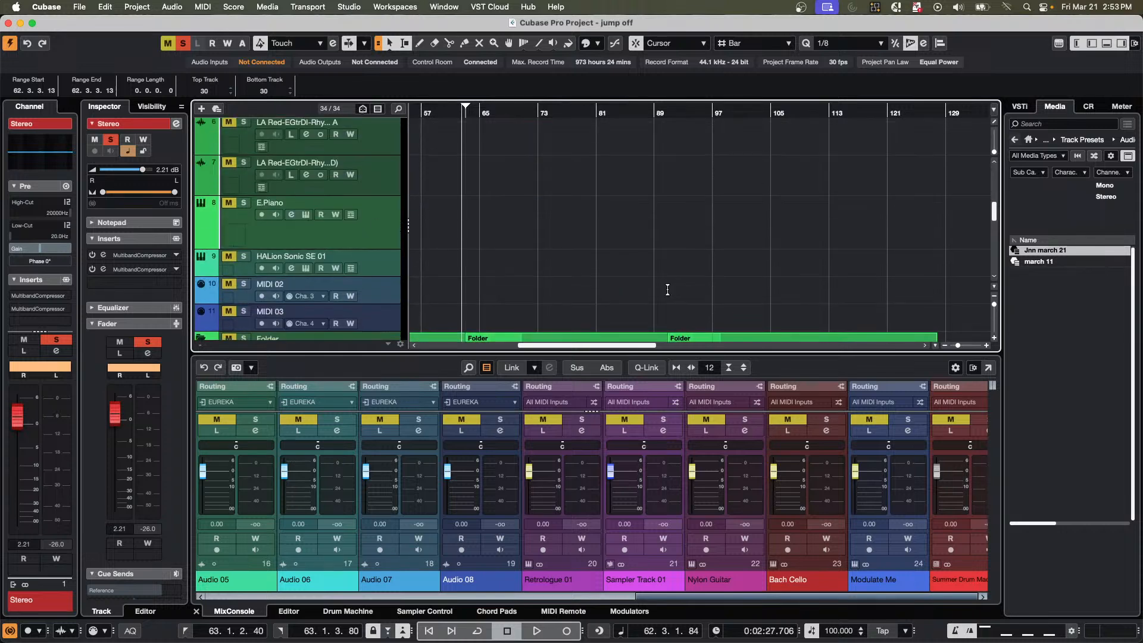
drag(513, 113, 434, 116)
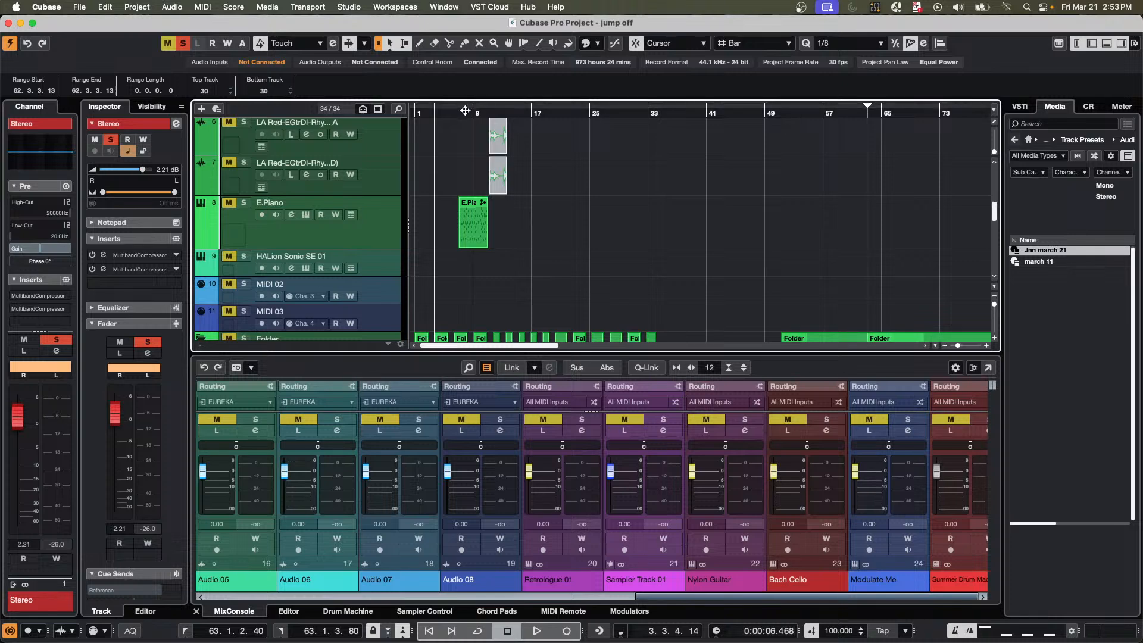
drag(460, 113, 457, 164)
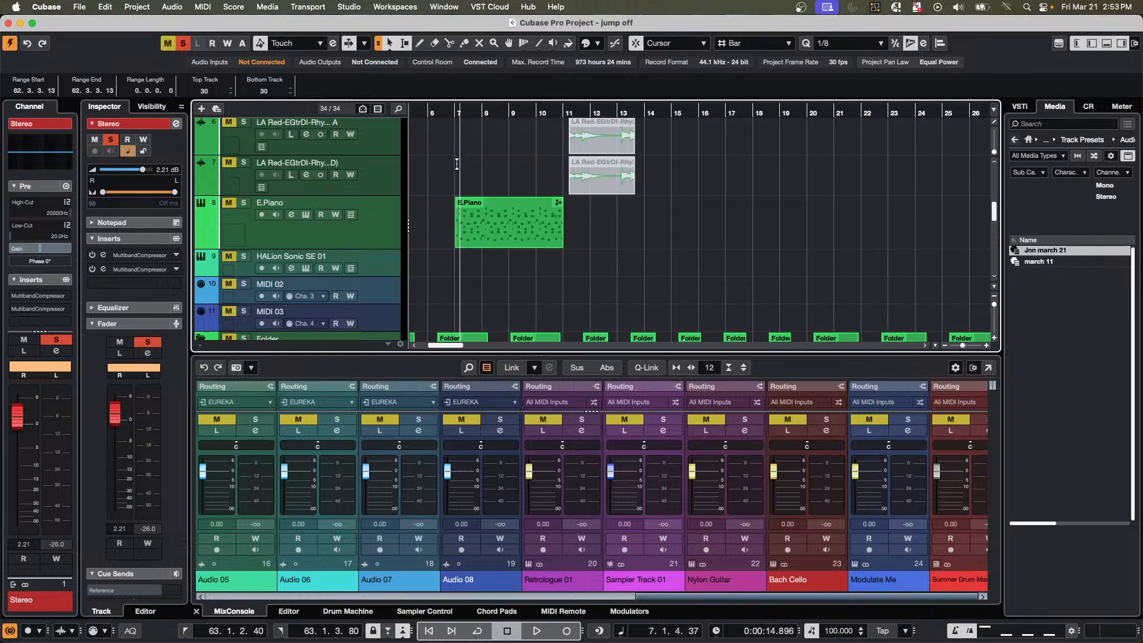
double_click(480, 232)
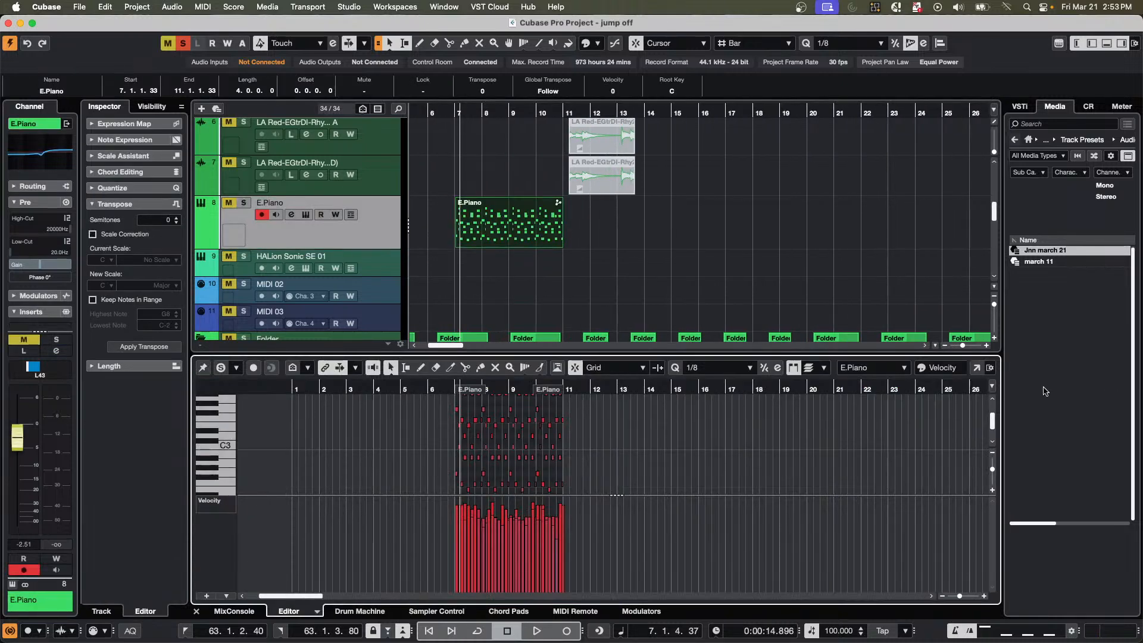
click(976, 369)
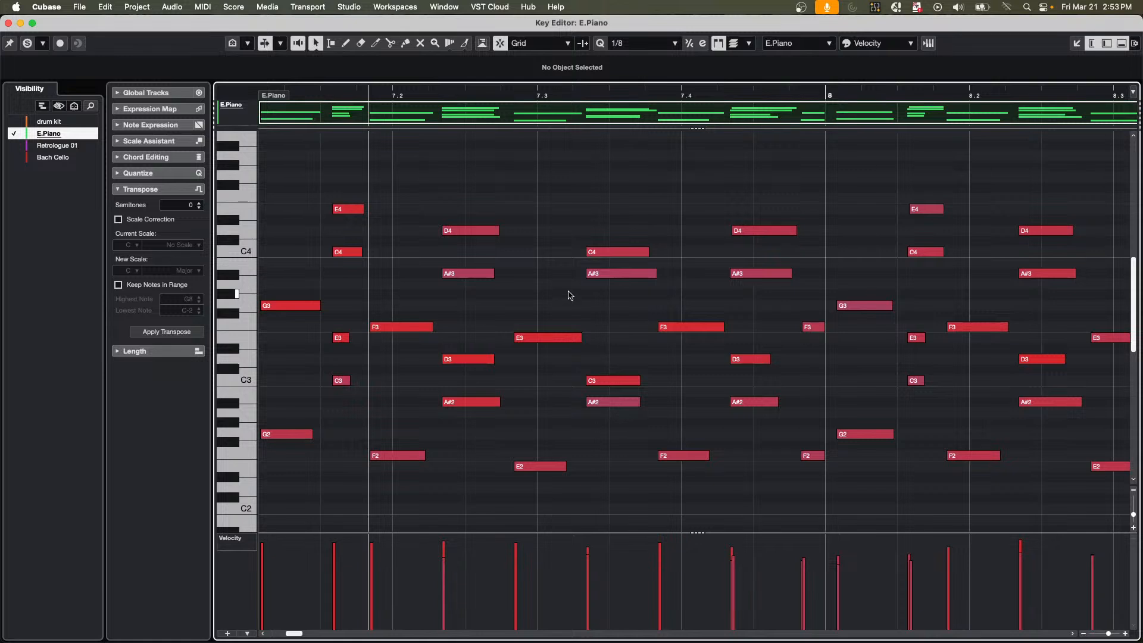
Try selecting the chord notes after beat 7.3 as objects, and the range from 7.3.1.0 to 7.4.3.0 with the Range Selection tool.
drag(609, 214, 709, 480)
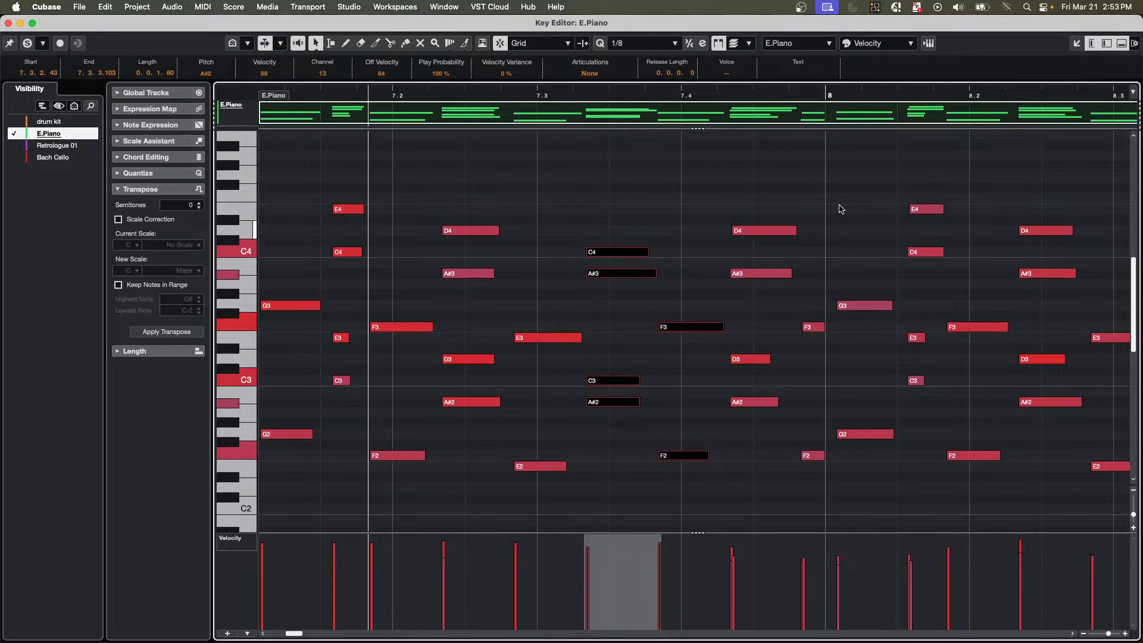
click(593, 208)
right_click(593, 208)
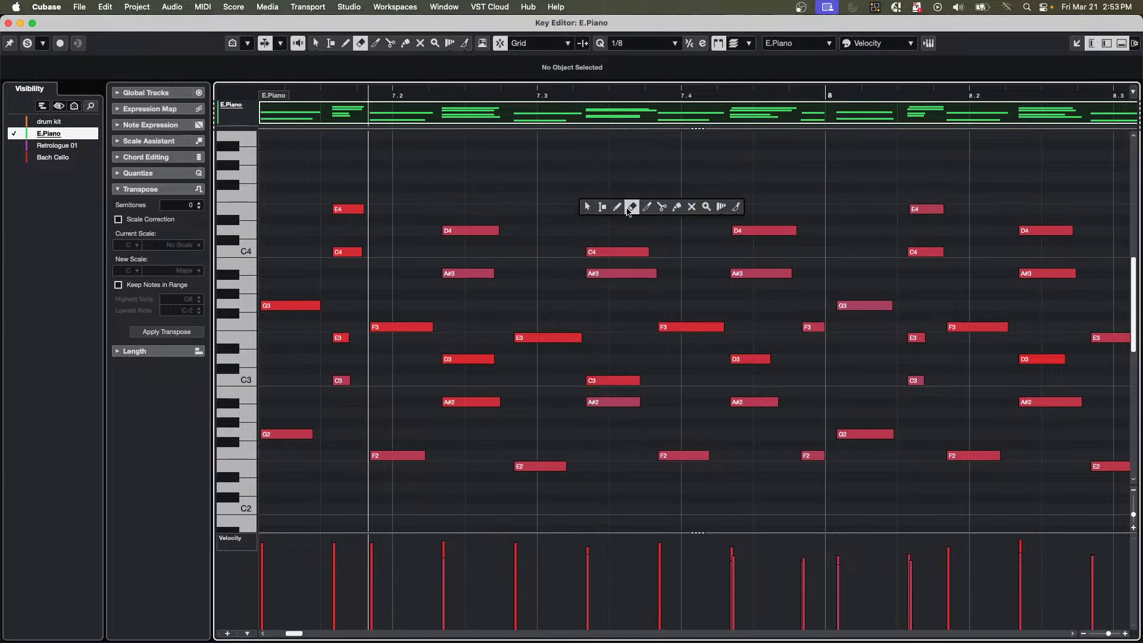
click(603, 208)
drag(586, 206, 766, 266)
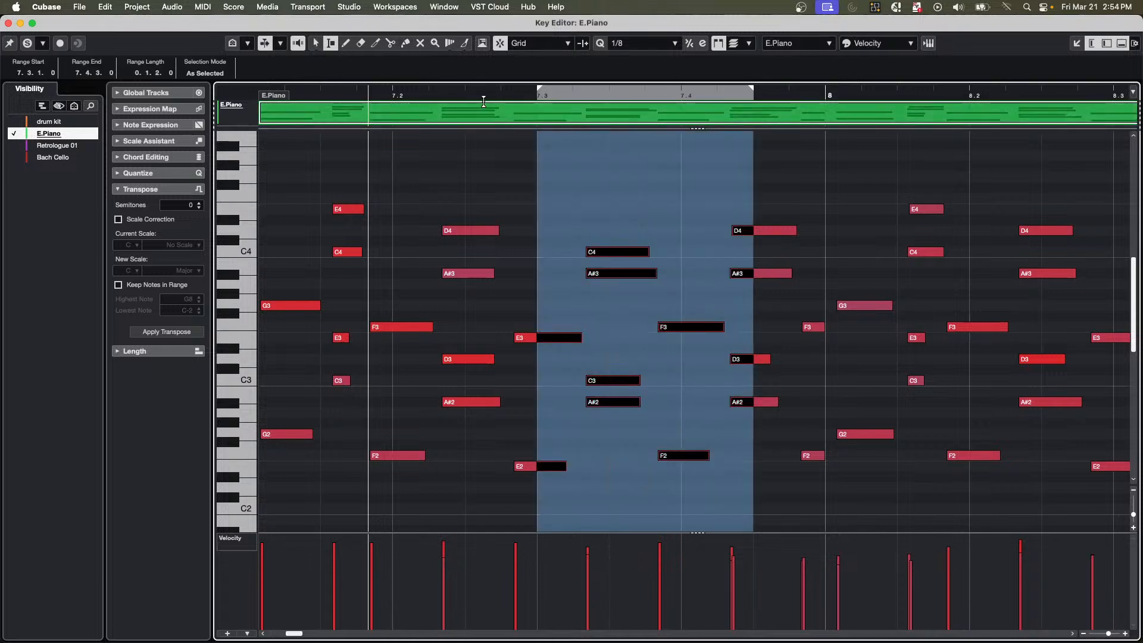
Return to object selection and extend the end of the E.Piano part to bar 13 in the Key Editor.
drag(489, 93, 489, 64)
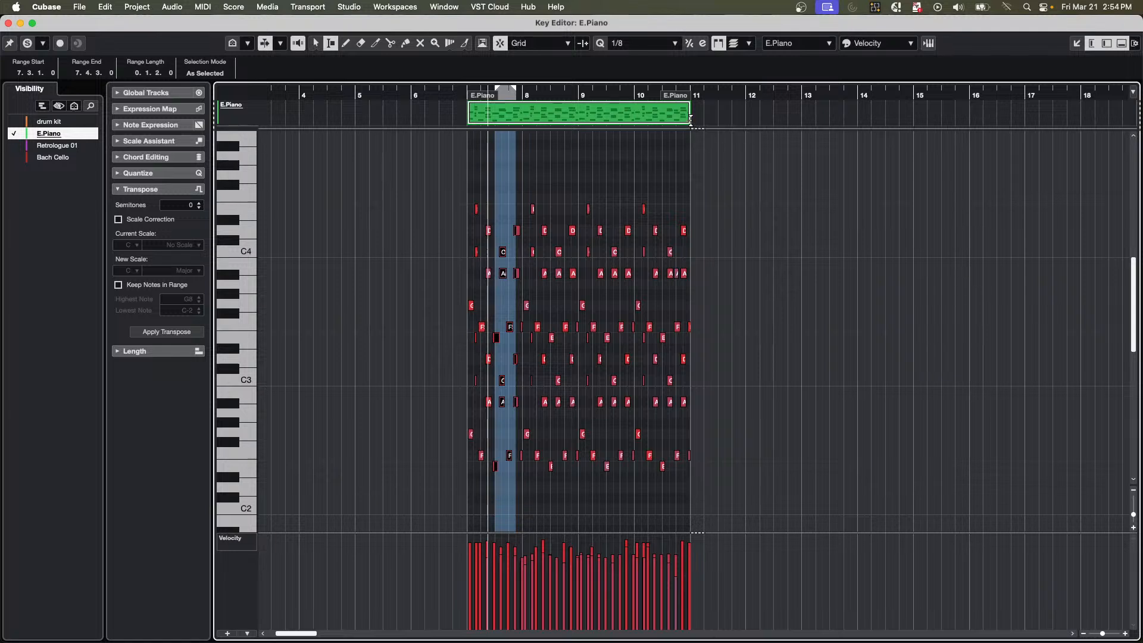
click(715, 118)
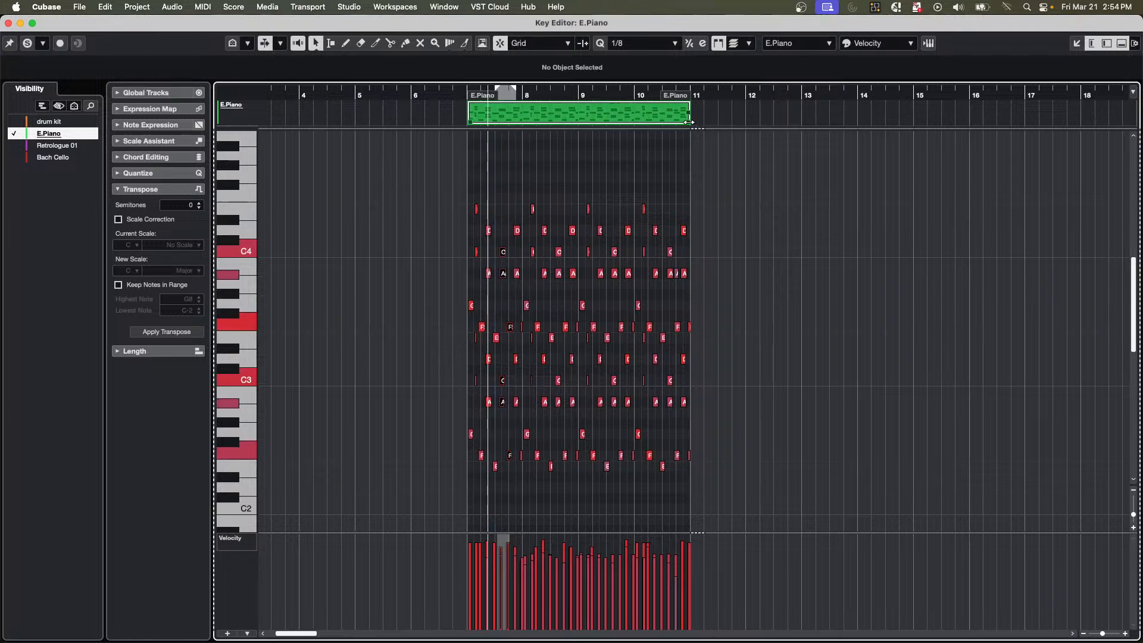
drag(690, 122, 802, 122)
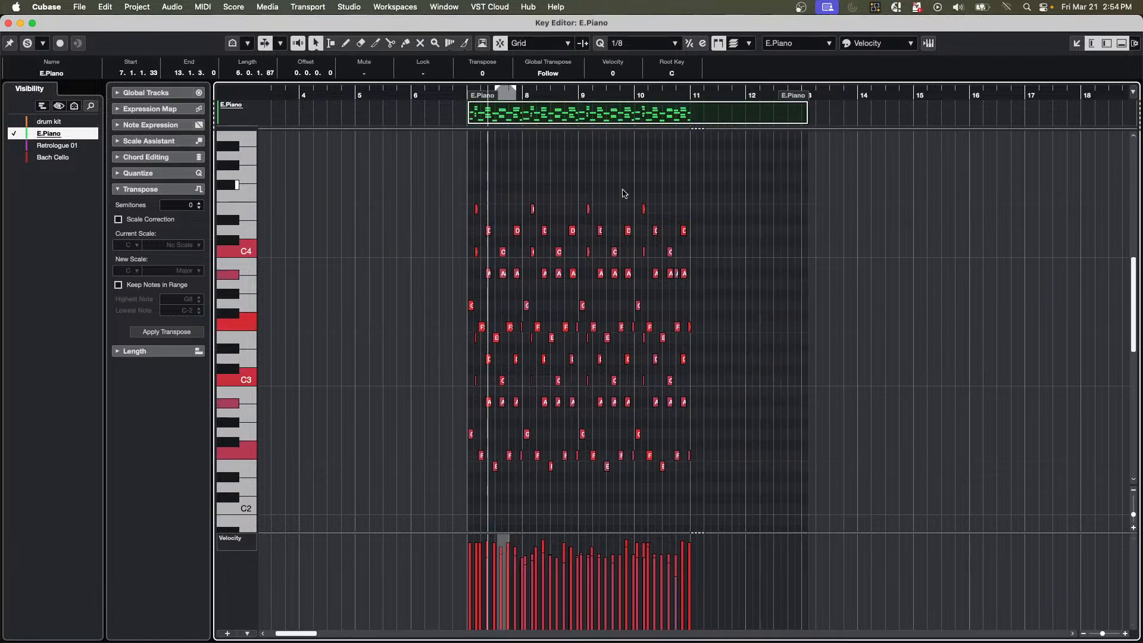
Select the upper notes between bars 9.3 and 10.3, and with the Range Selection tool the range from 10.2.1.0 to 10.4.1.0.
drag(624, 191, 676, 391)
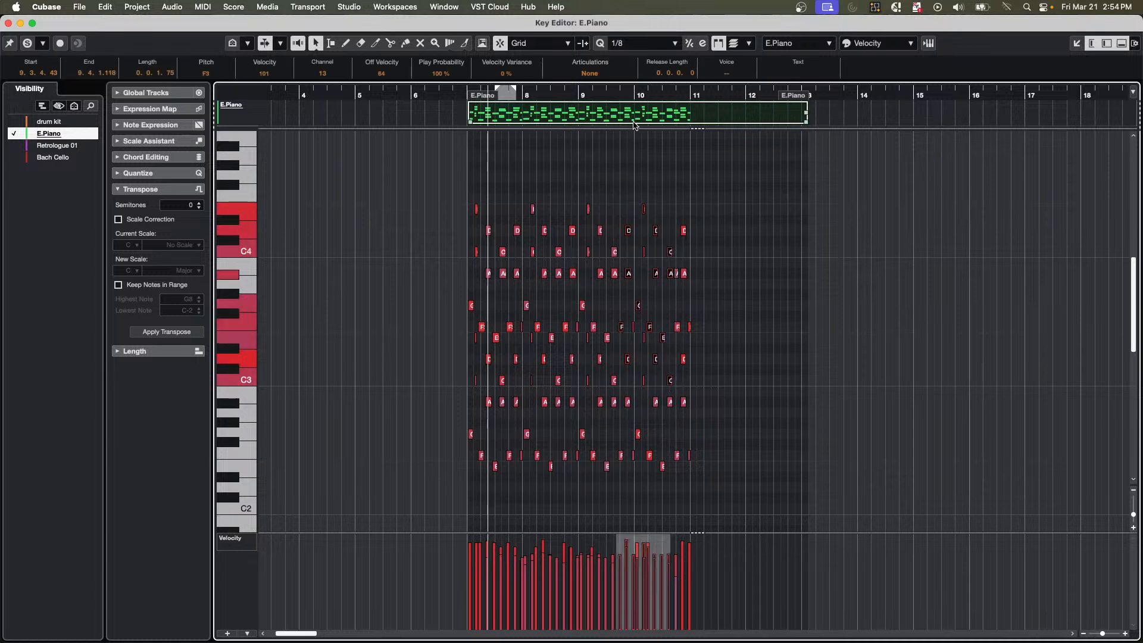
drag(632, 93, 632, 126)
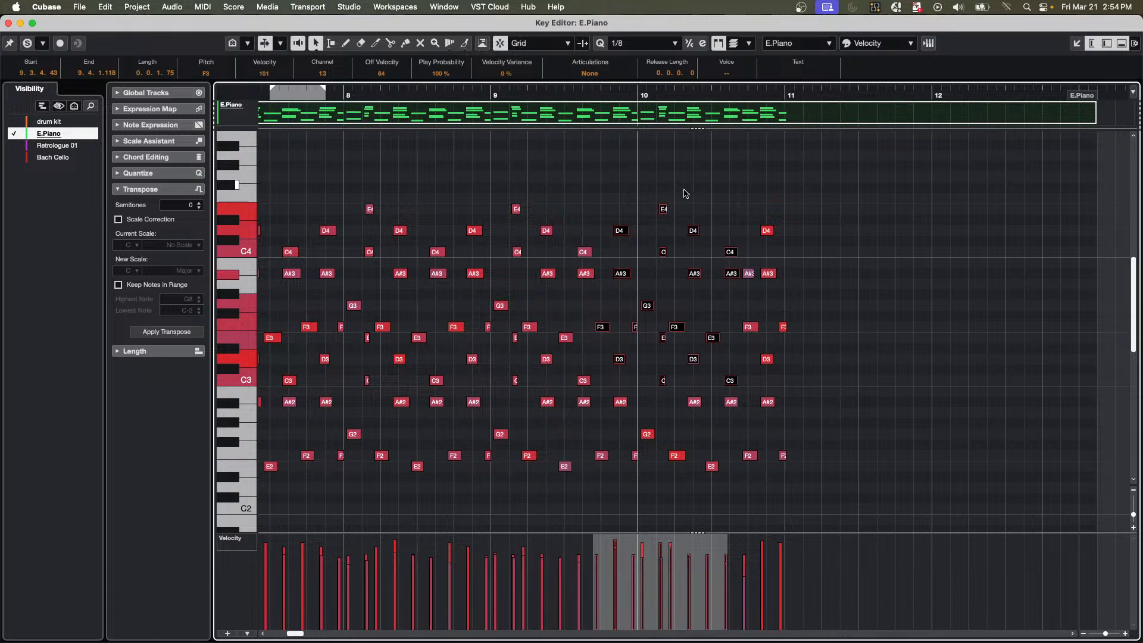
right_click(614, 202)
click(628, 200)
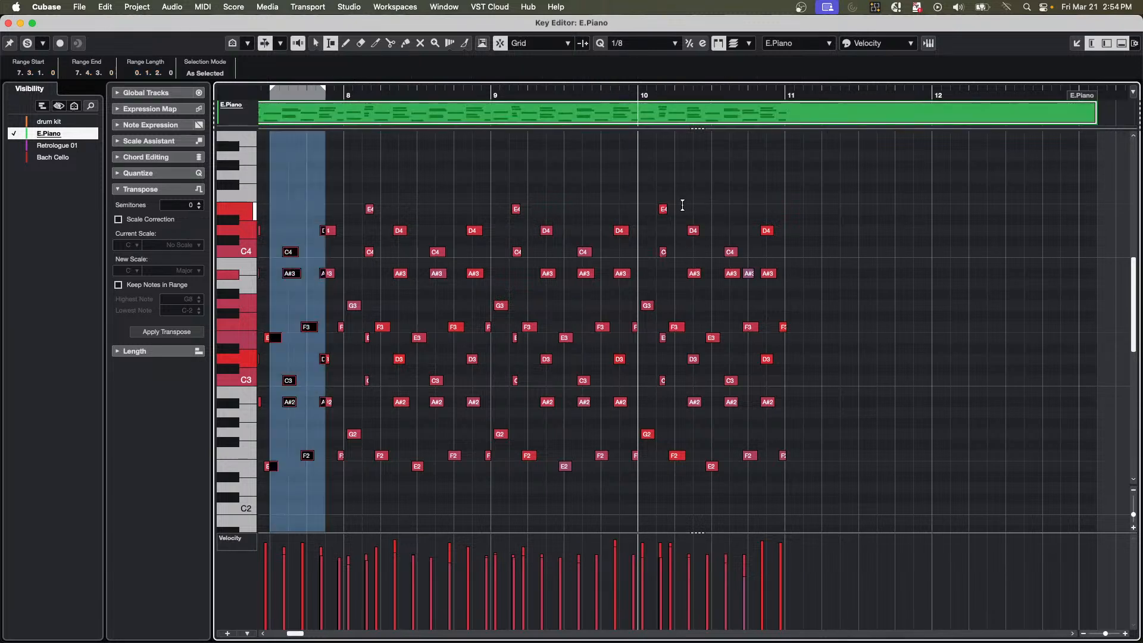
drag(678, 204, 748, 365)
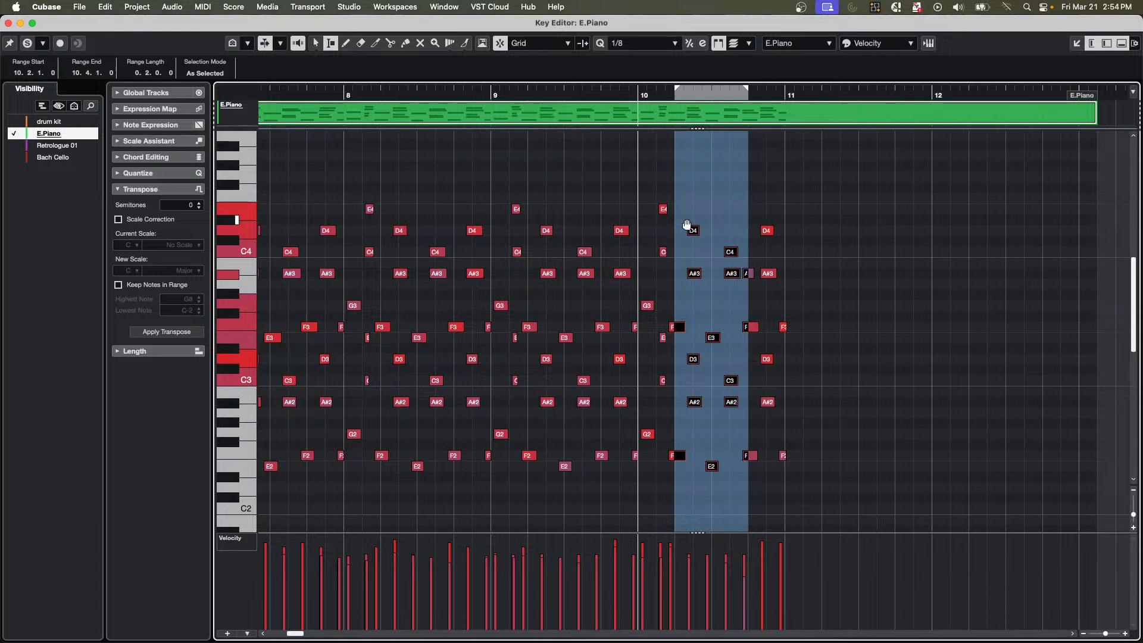
right_click(718, 182)
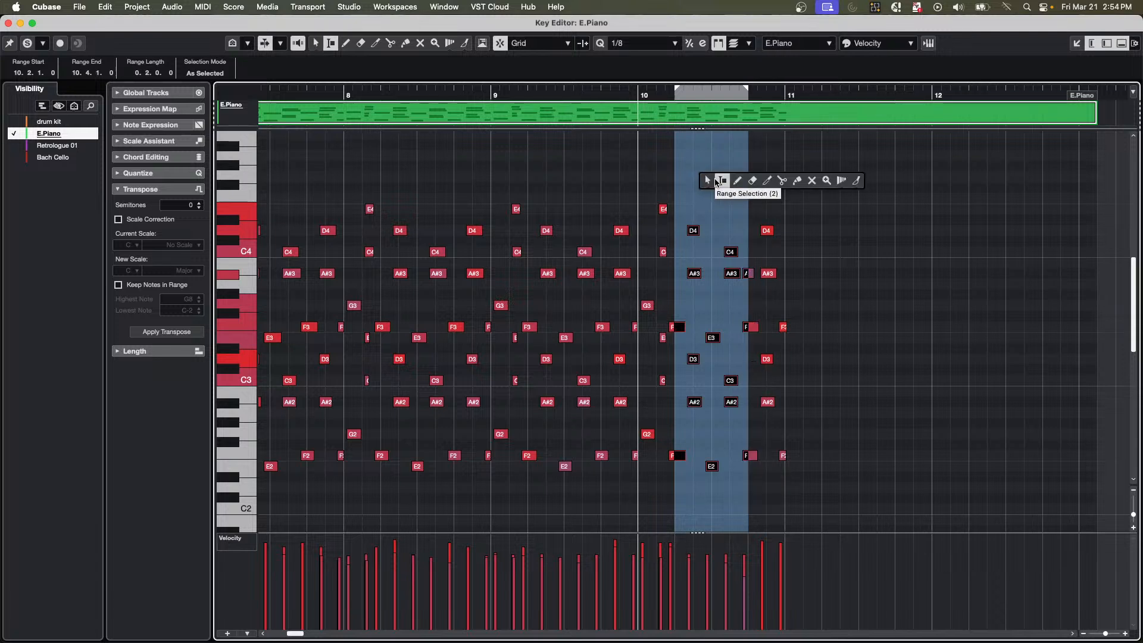
click(720, 181)
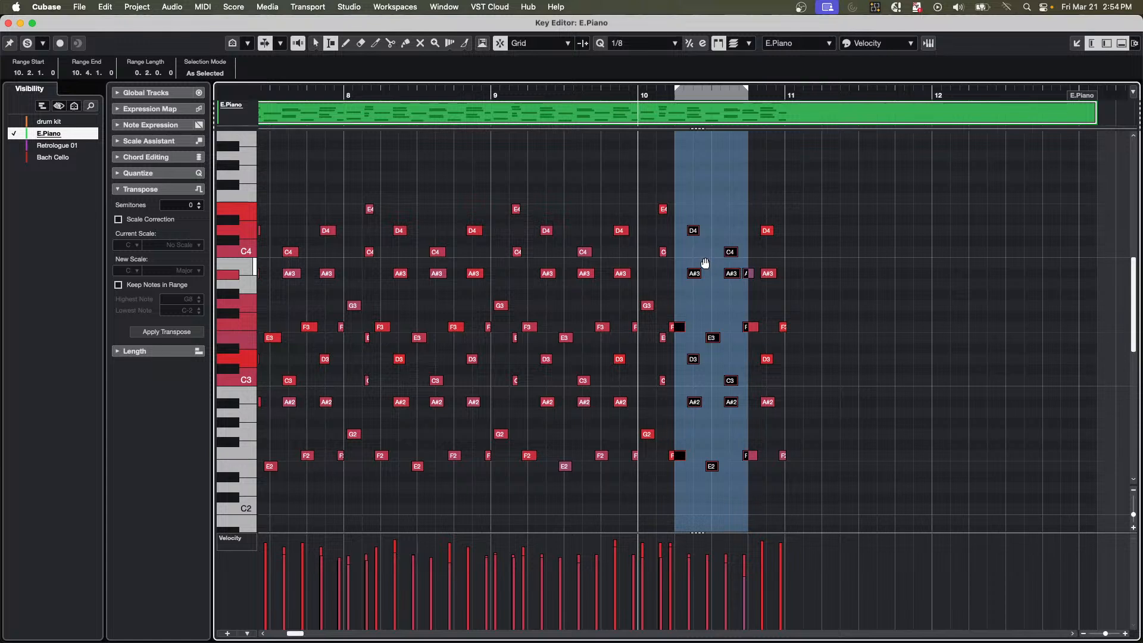
Try copying the selected note range to 11.1.3.0 and undo the copy.
drag(704, 265, 827, 266)
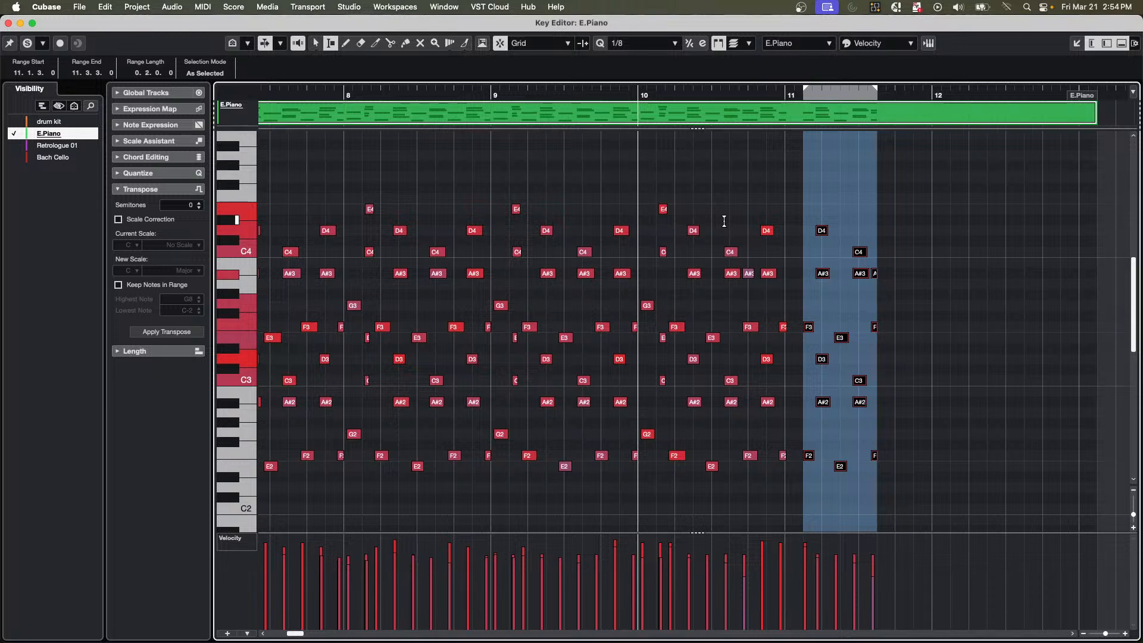
key(super+z)
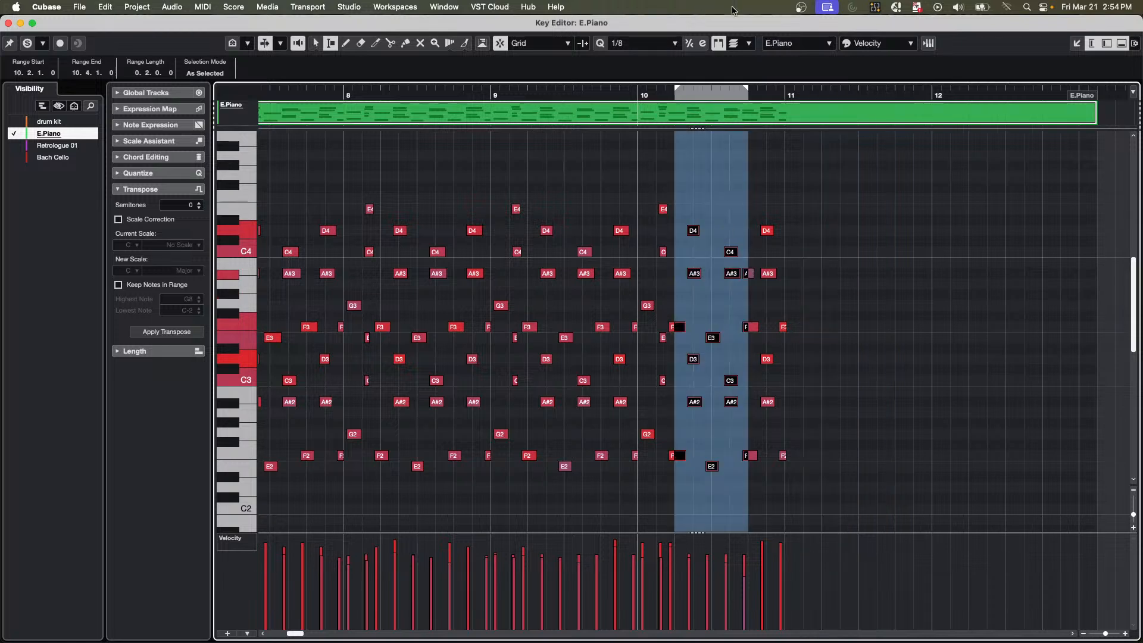
Copy the selected note range so that the copy spans 11.3.1.0 to 12.1.1.0 in the E.Piano part.
drag(743, 95, 744, 130)
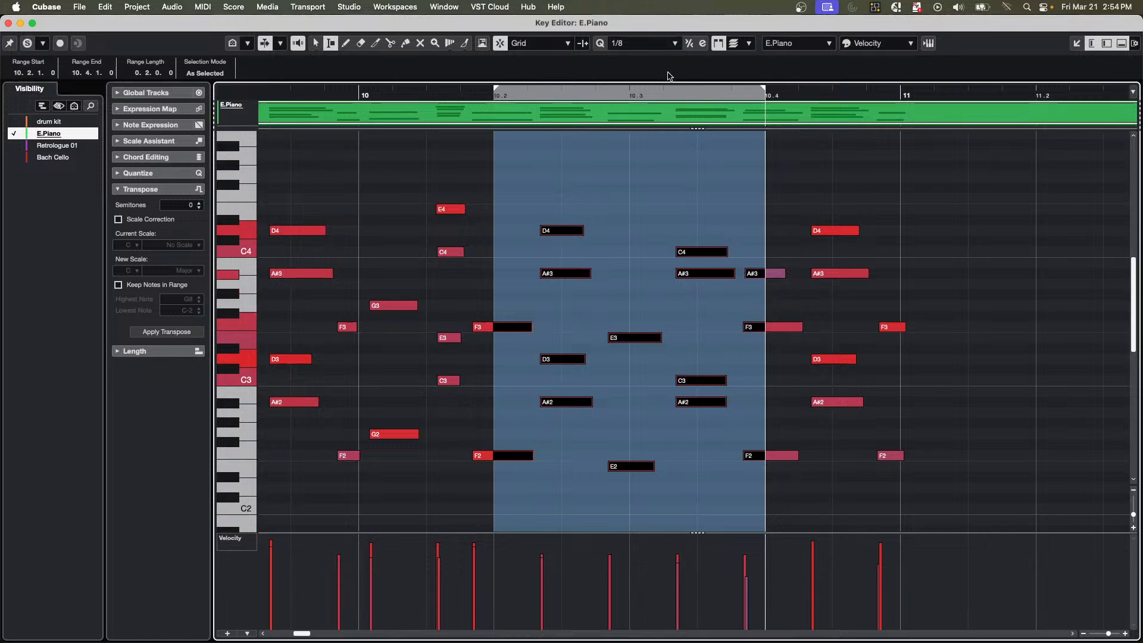
drag(663, 97, 643, 141)
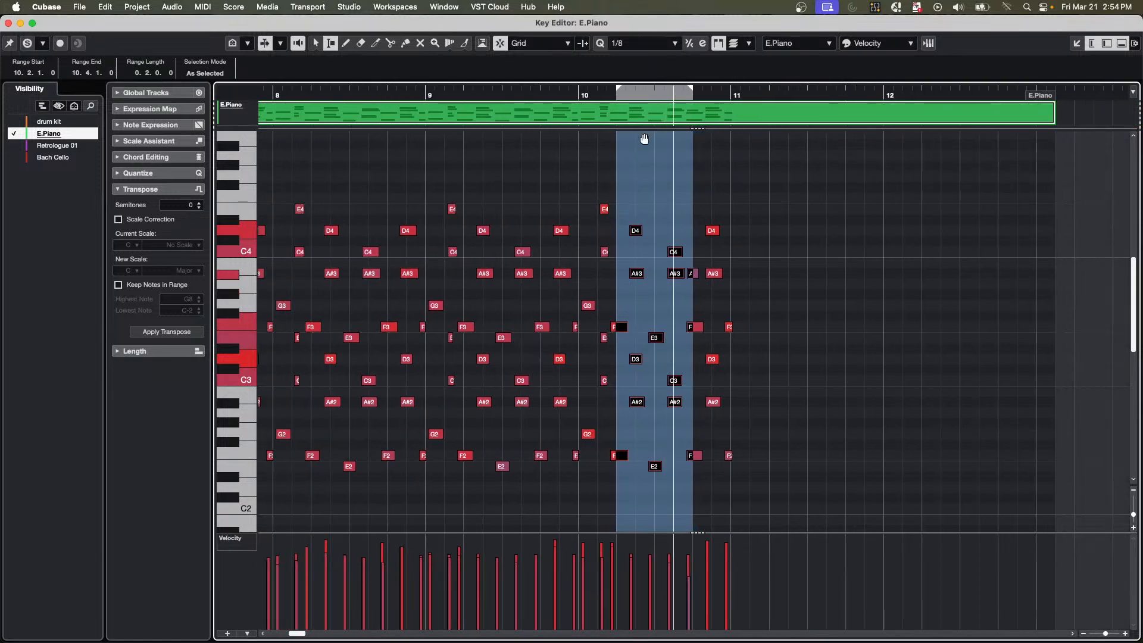
drag(635, 275, 836, 274)
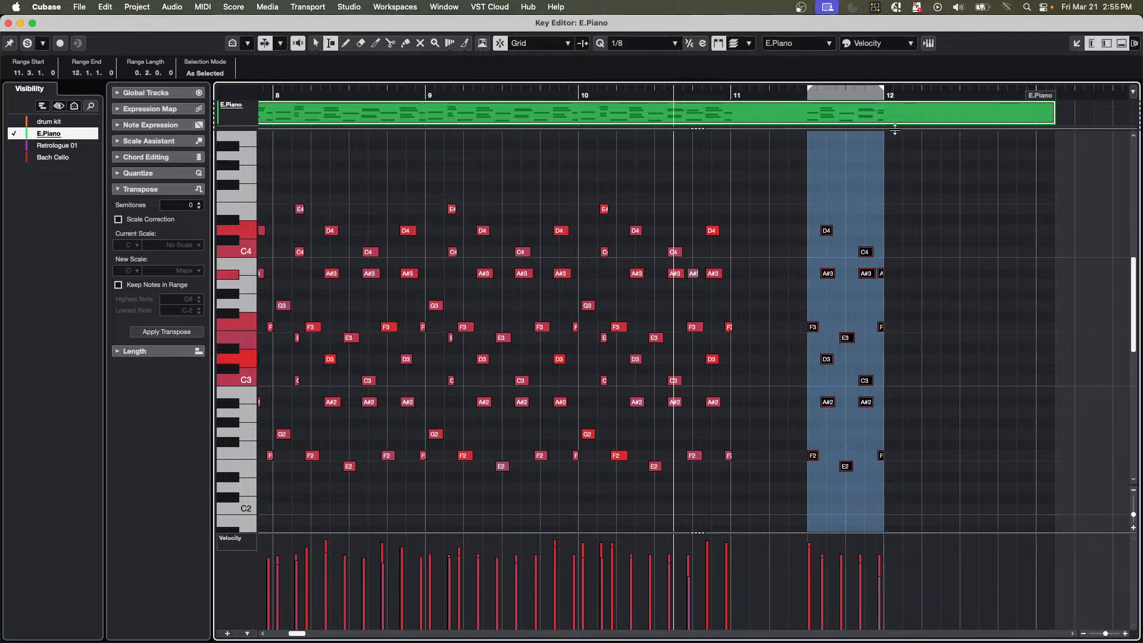
mouse_move(885, 96)
mouse_down()
mouse_move(884, 181)
mouse_move(884, 113)
mouse_up()
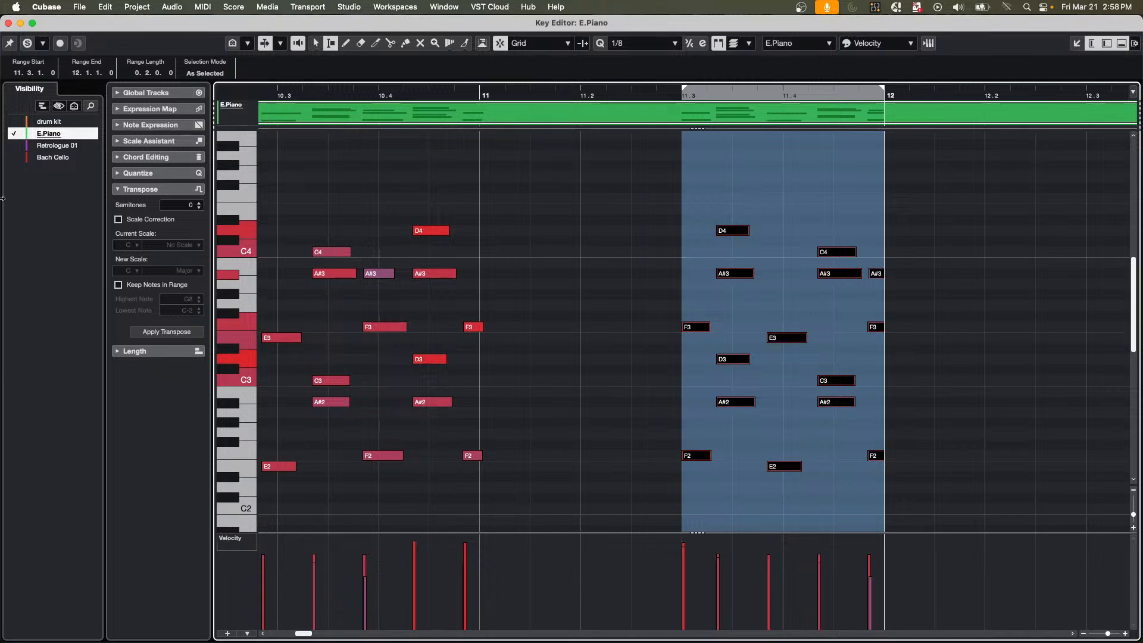
Close the separate Key Editor and open the MIDI Remote Mapping Assistant for the first knob of the Korg nanoKONTROL2.
click(8, 24)
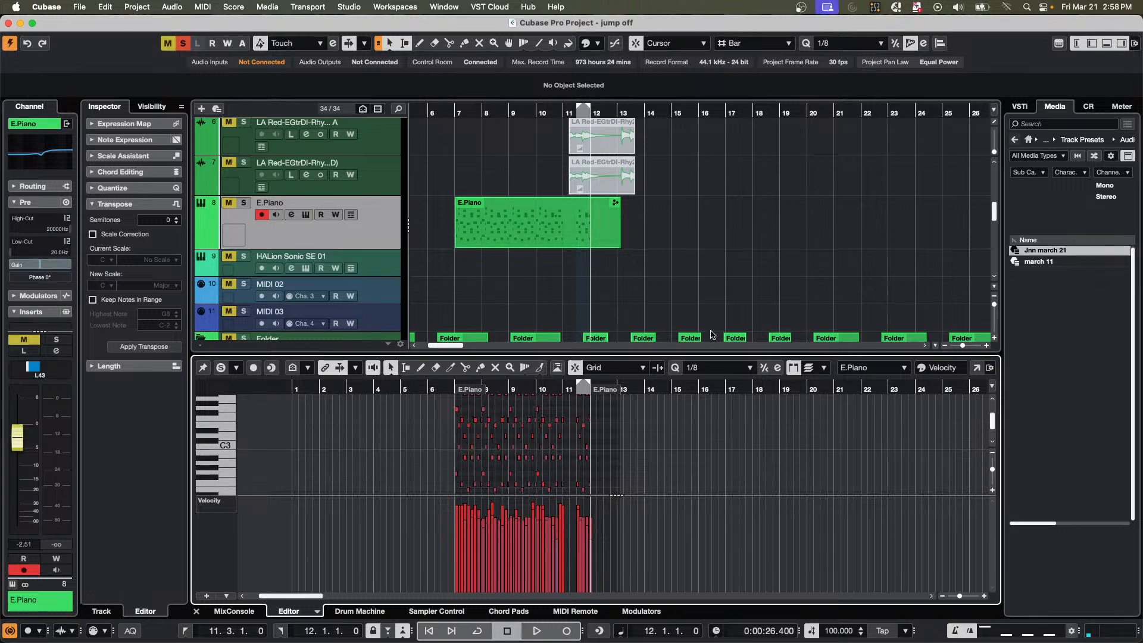
click(673, 238)
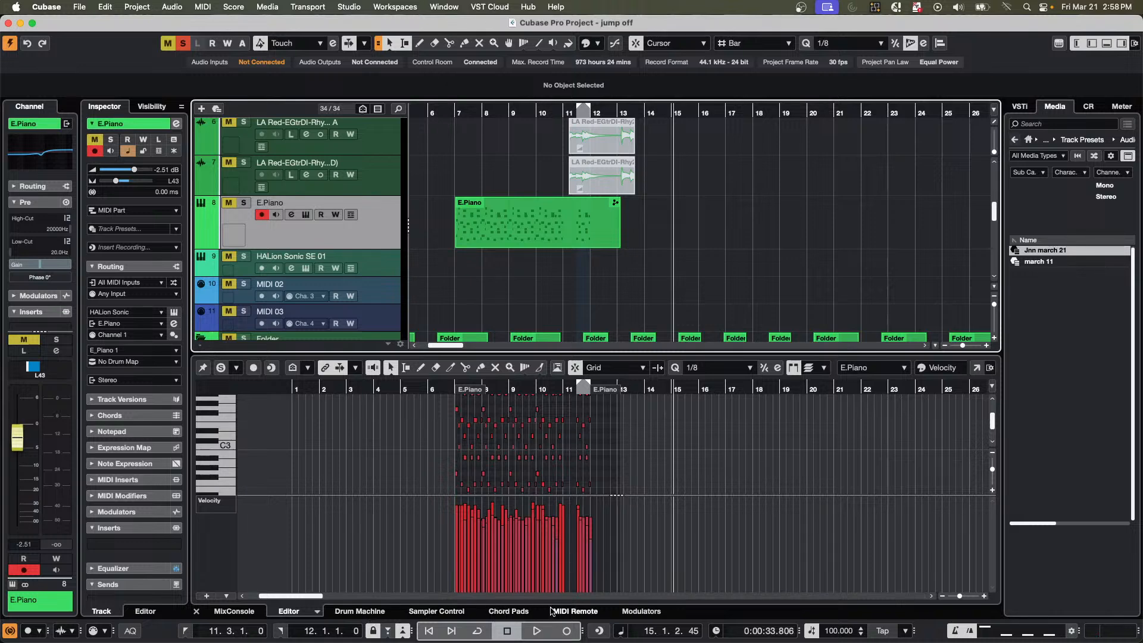
click(596, 610)
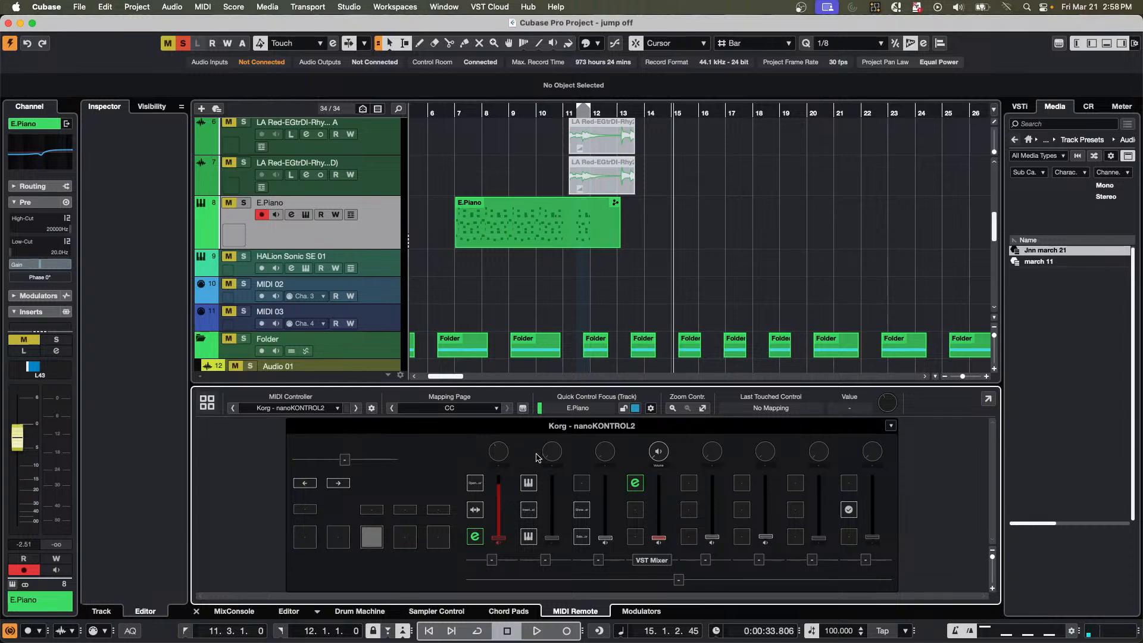
double_click(503, 455)
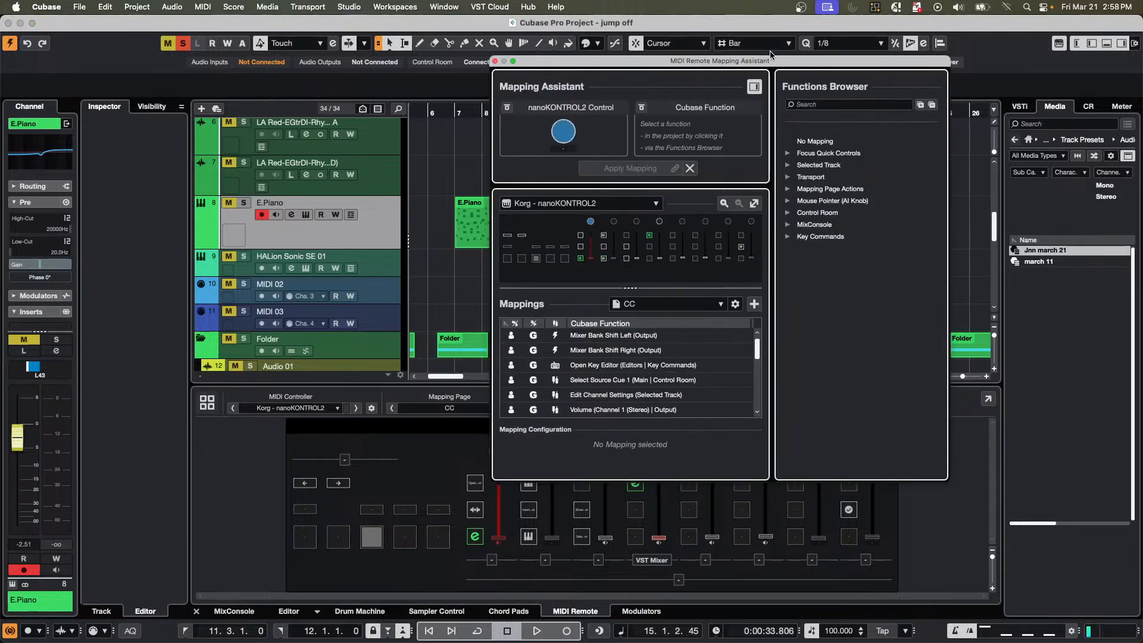
Search the Functions Browser for "jog" and "scrub" commands, and clear the search.
click(819, 106)
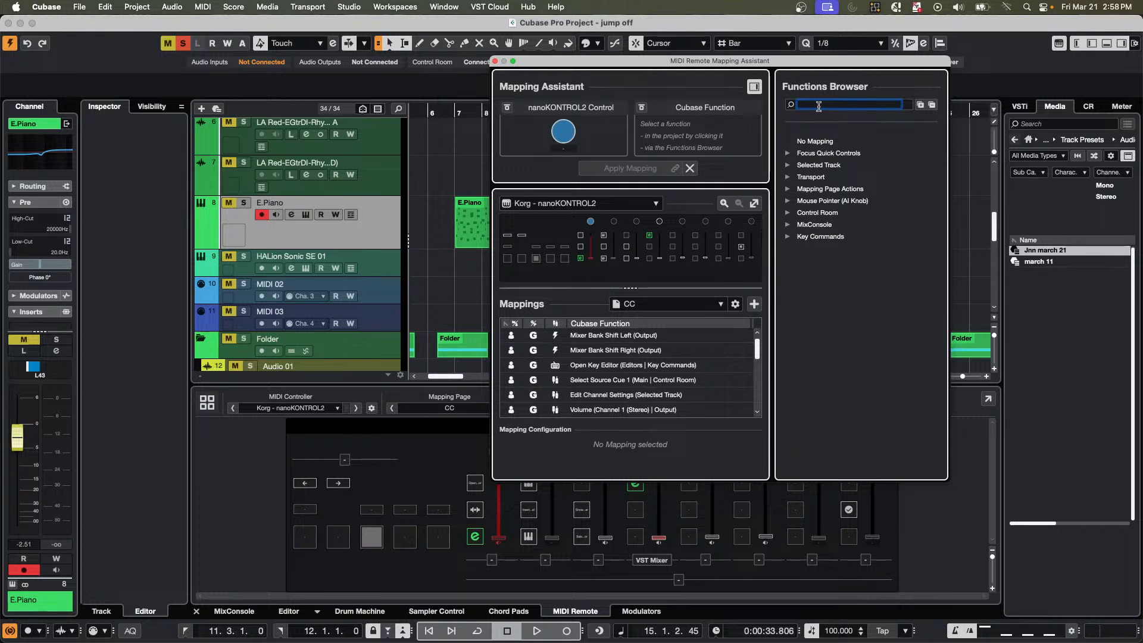
text(jog)
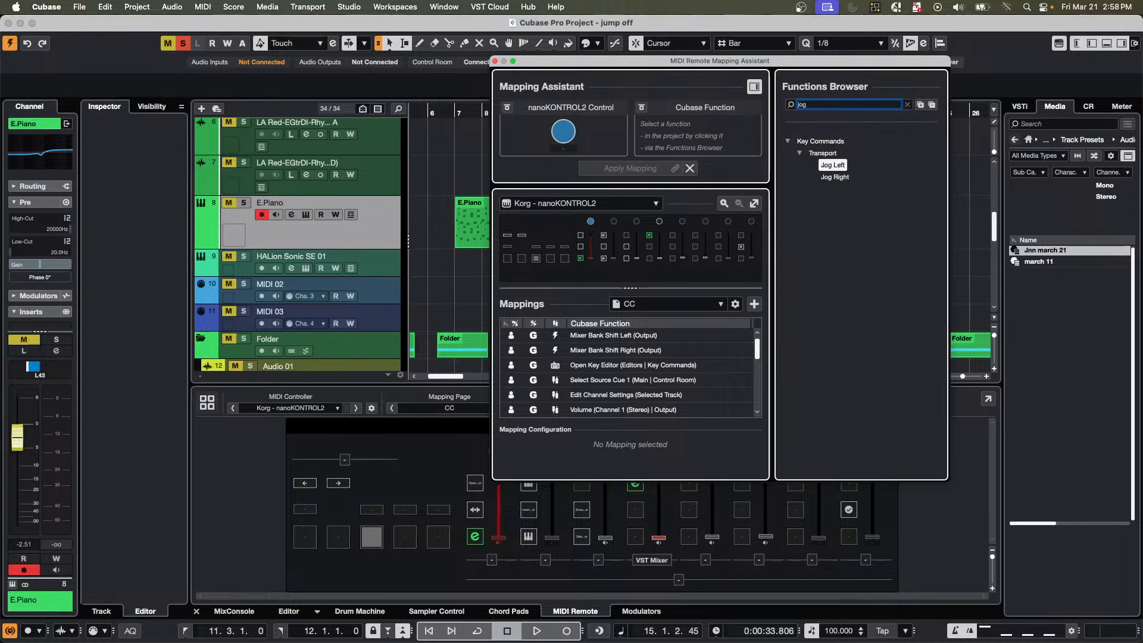
drag(817, 105, 772, 104)
text(scrub)
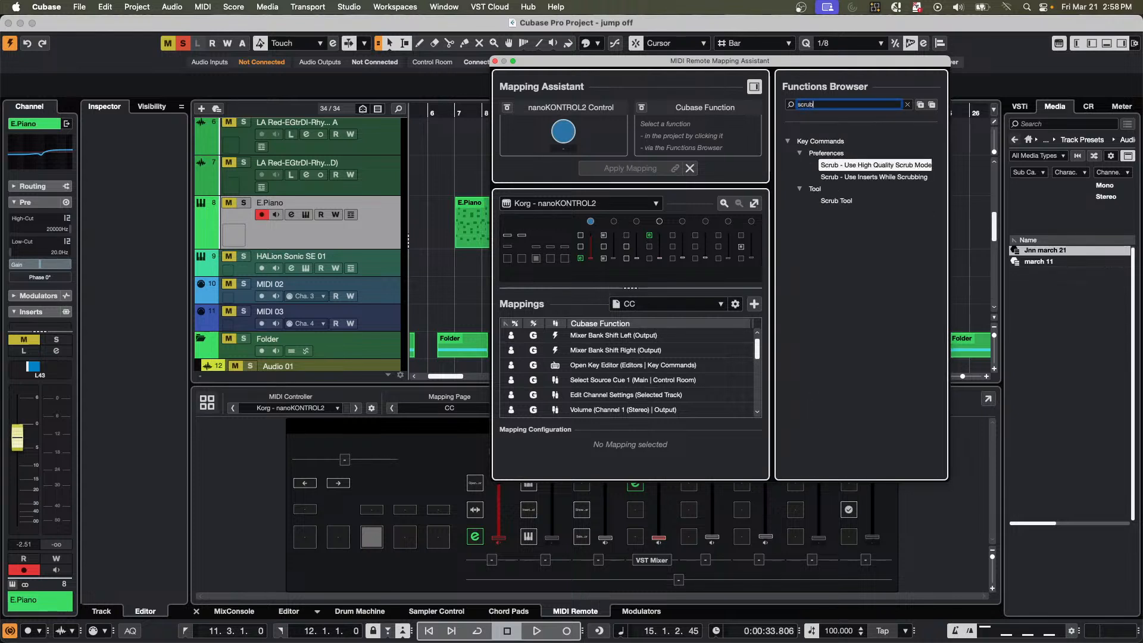
key(BackSpace)
key(BackSpace)
key(BackSpace)
key(BackSpace)
key(BackSpace)
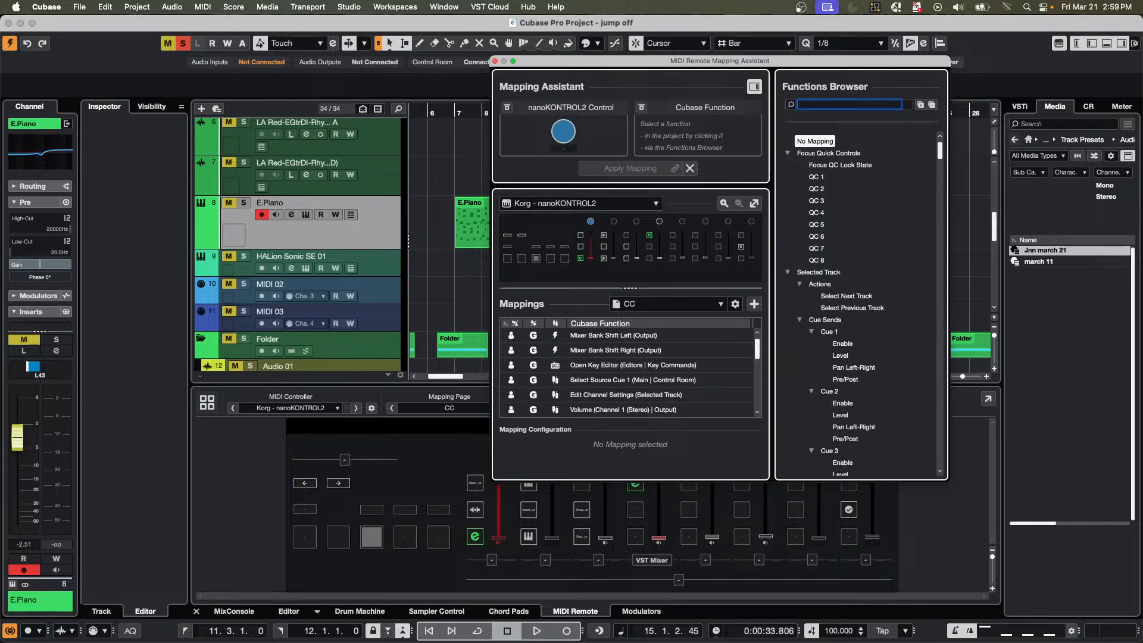
Find the "2x" functions and map Shuttle Play 2x to the first nanoKONTROL2 knob.
text(2x)
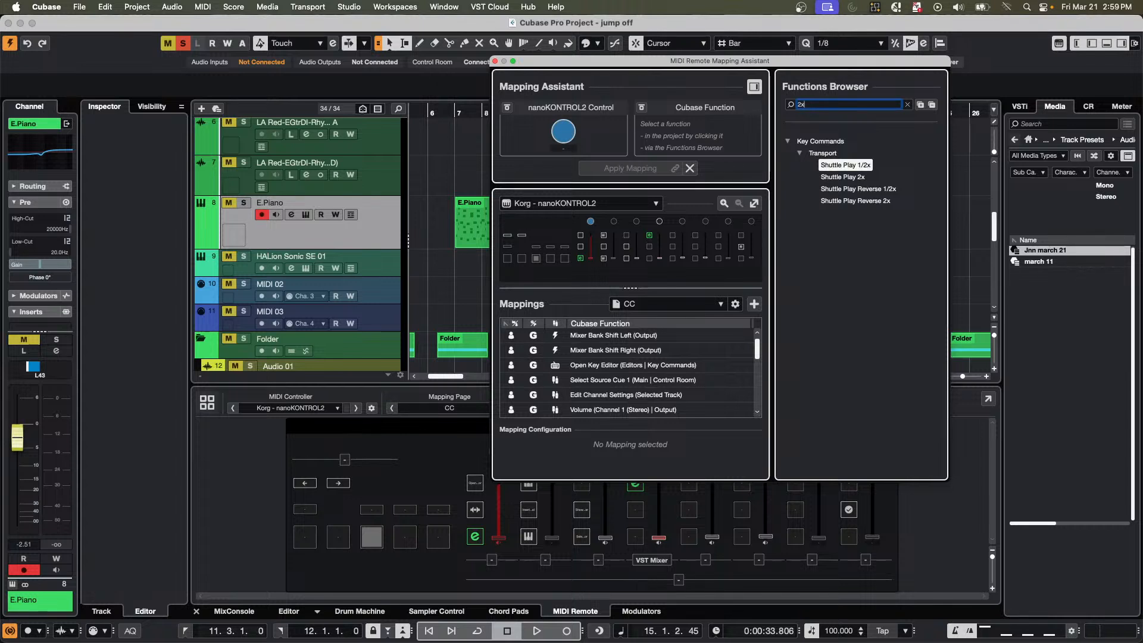
click(849, 179)
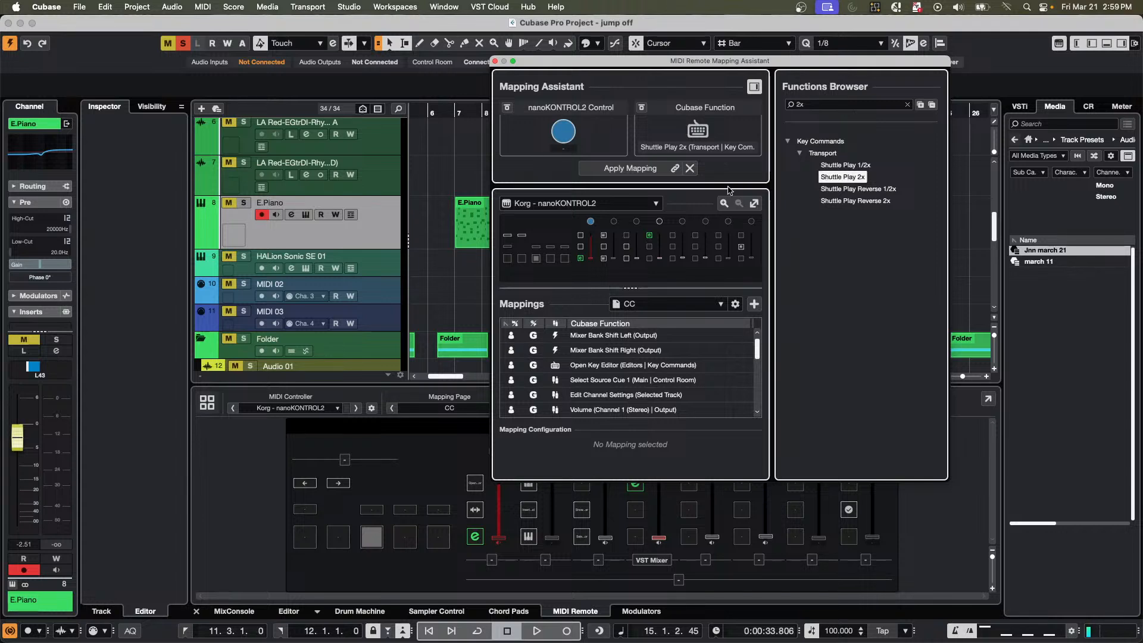
click(633, 169)
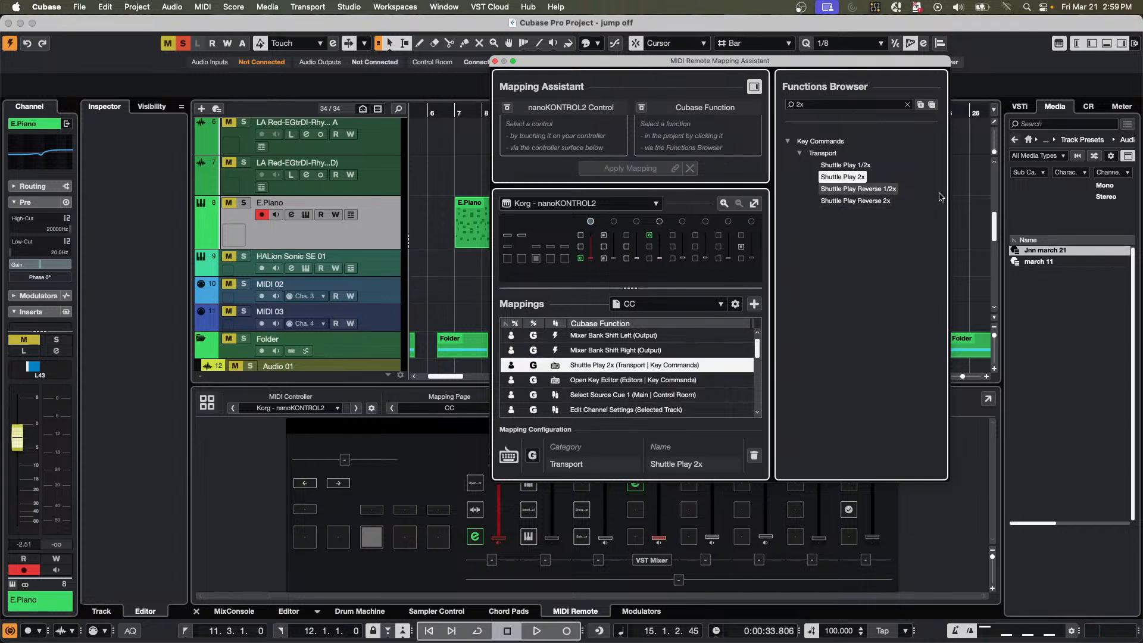
Map Shuttle Play Reverse 2x to the second nanoKONTROL2 knob and close the Mapping Assistant.
click(856, 201)
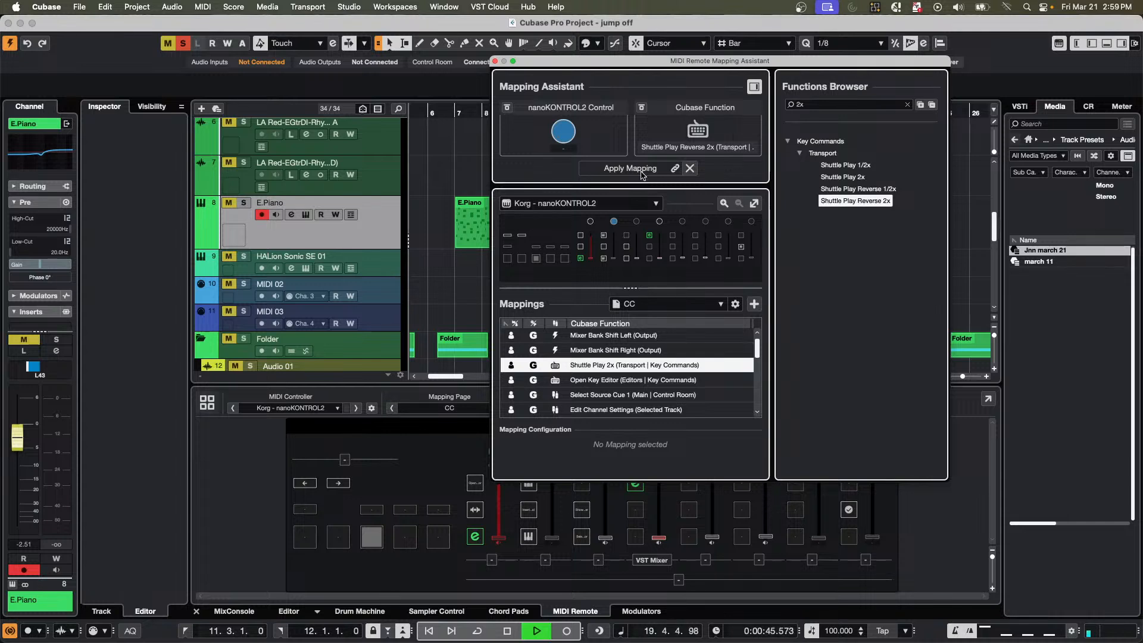
click(641, 173)
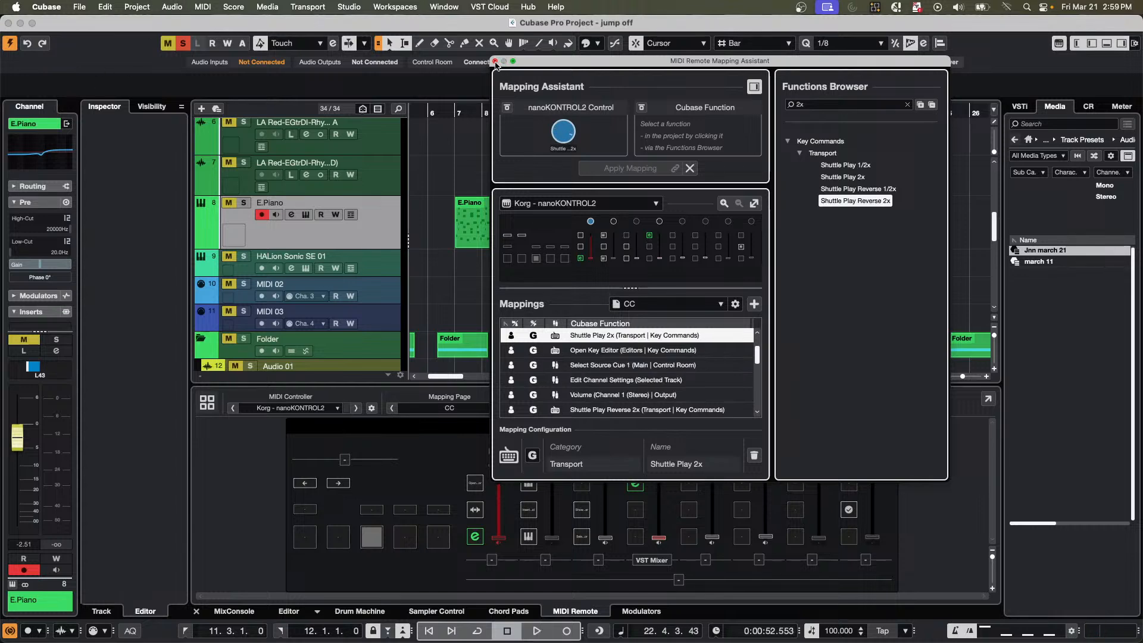
click(496, 62)
Move the project cursor back to about bar 2 and solo the Futurechill audio track.
scroll(497, 240, down, 2)
scroll(497, 240, up, 3)
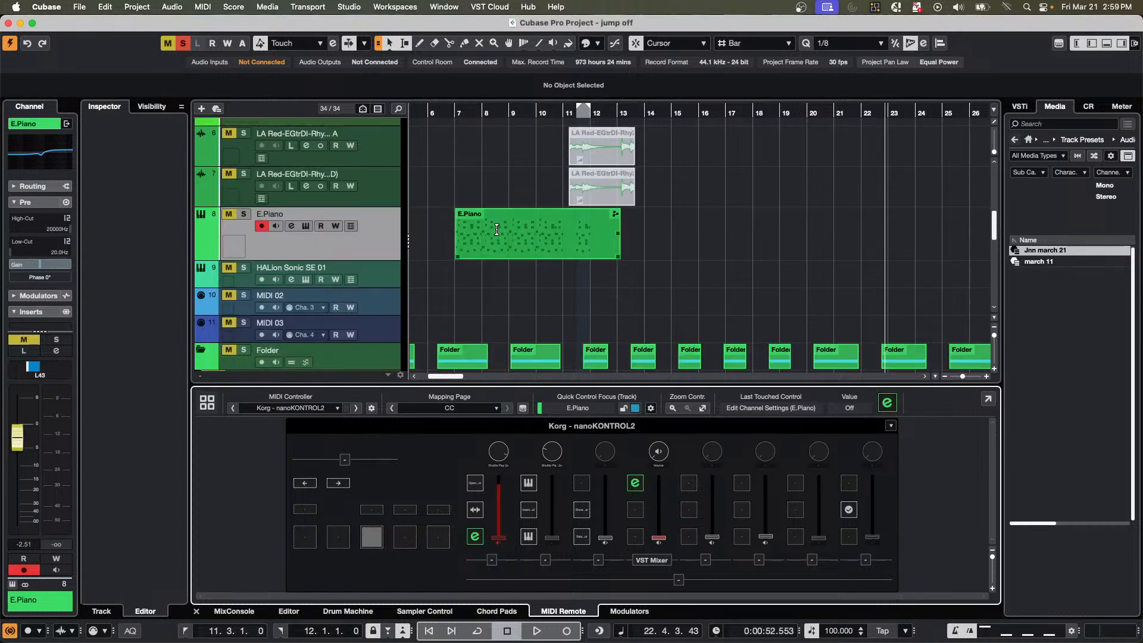
drag(471, 114, 107, 102)
scroll(427, 227, up, 3)
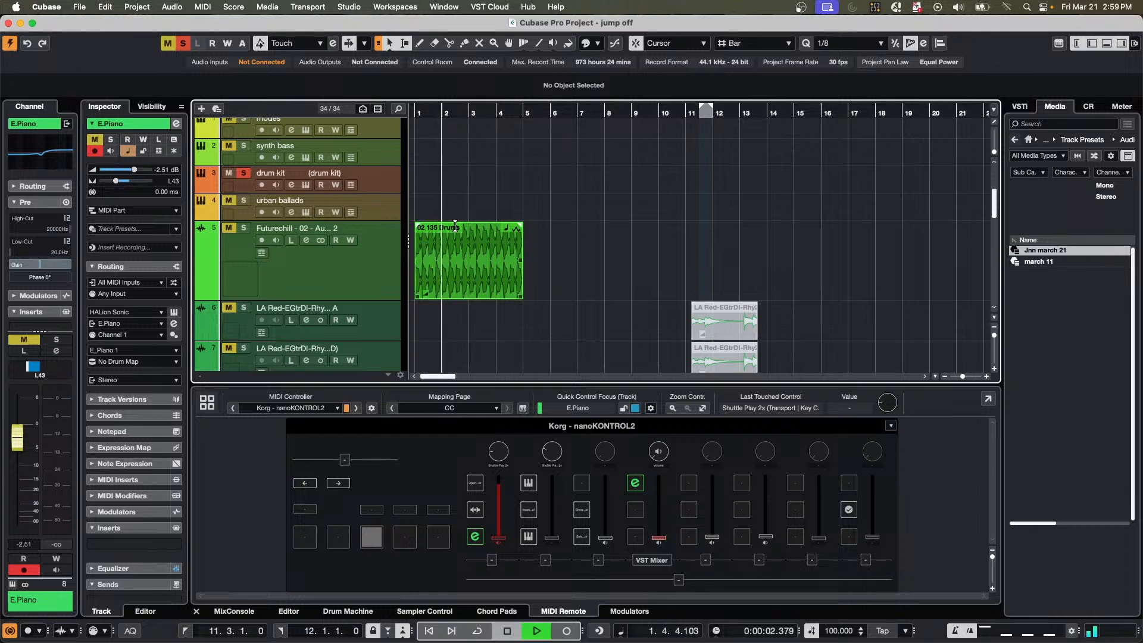
click(244, 227)
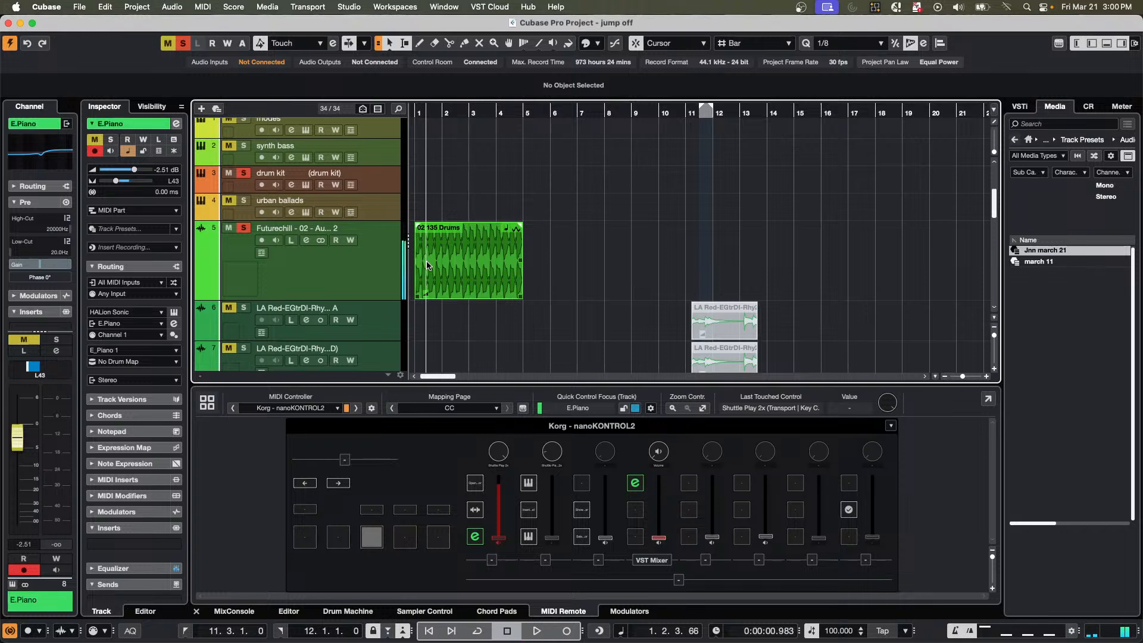
Search the Mapping Assistant's functions for "shuttle" to examine the available playback speeds, and close the assistant.
double_click(499, 454)
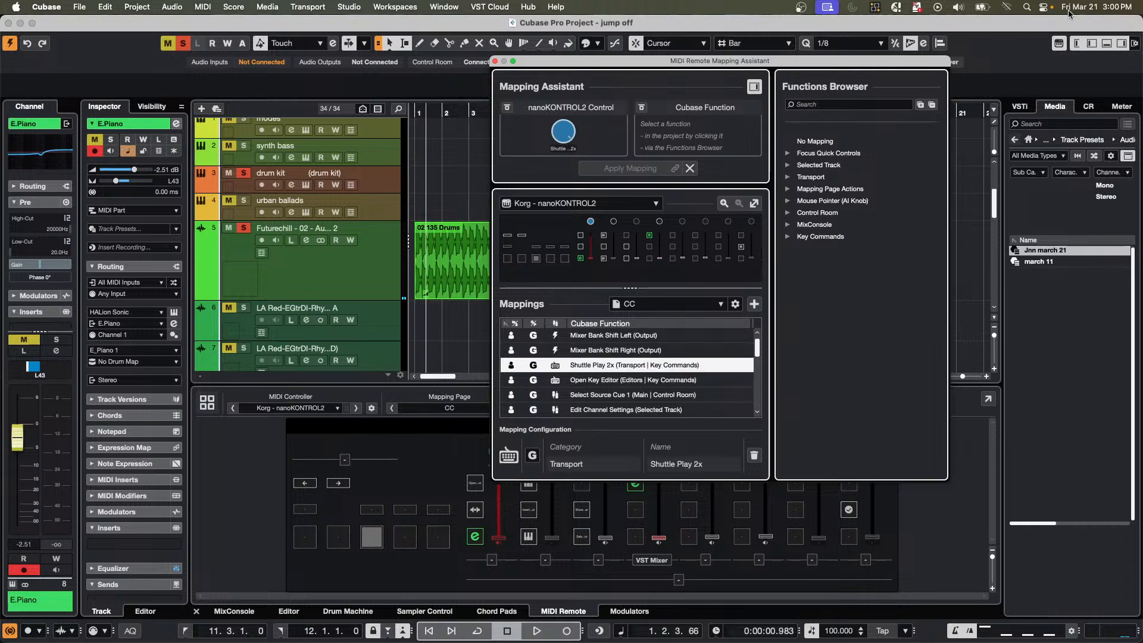
click(821, 105)
text(shutl)
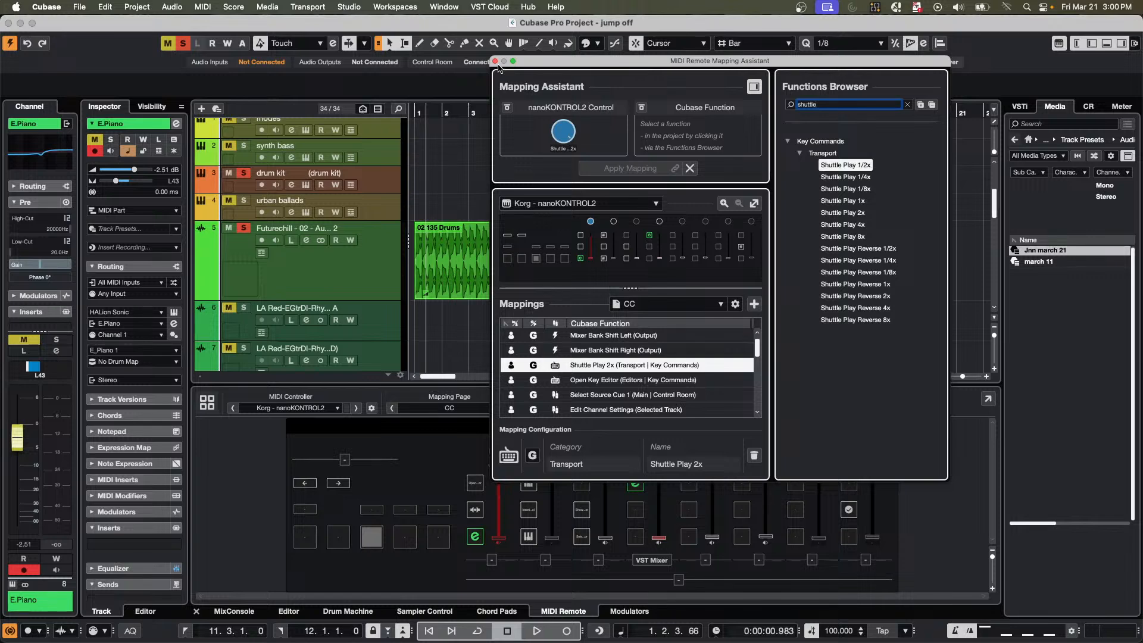
click(494, 61)
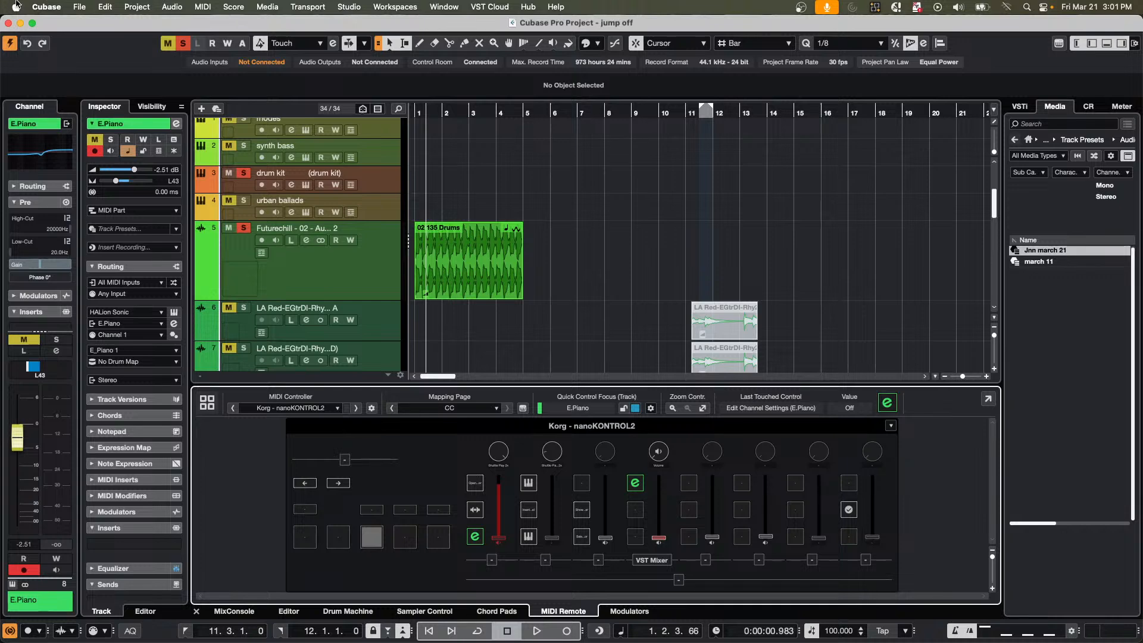
Create a new empty project and activate it.
click(99, 9)
mouse_move(79, 7)
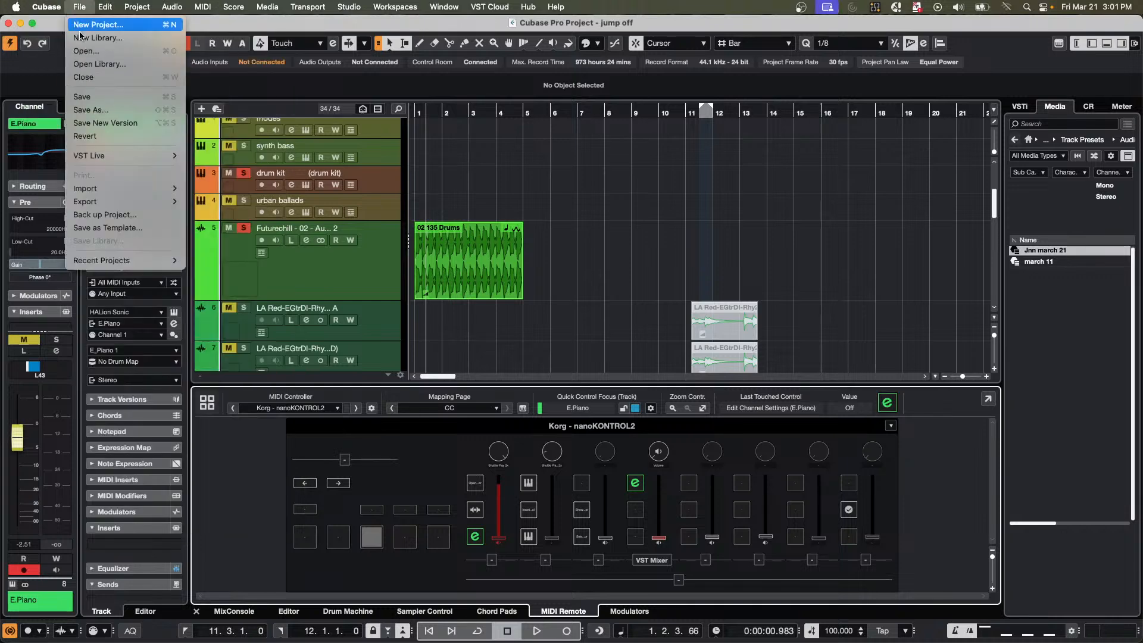
click(148, 26)
key(Return)
key(Return)
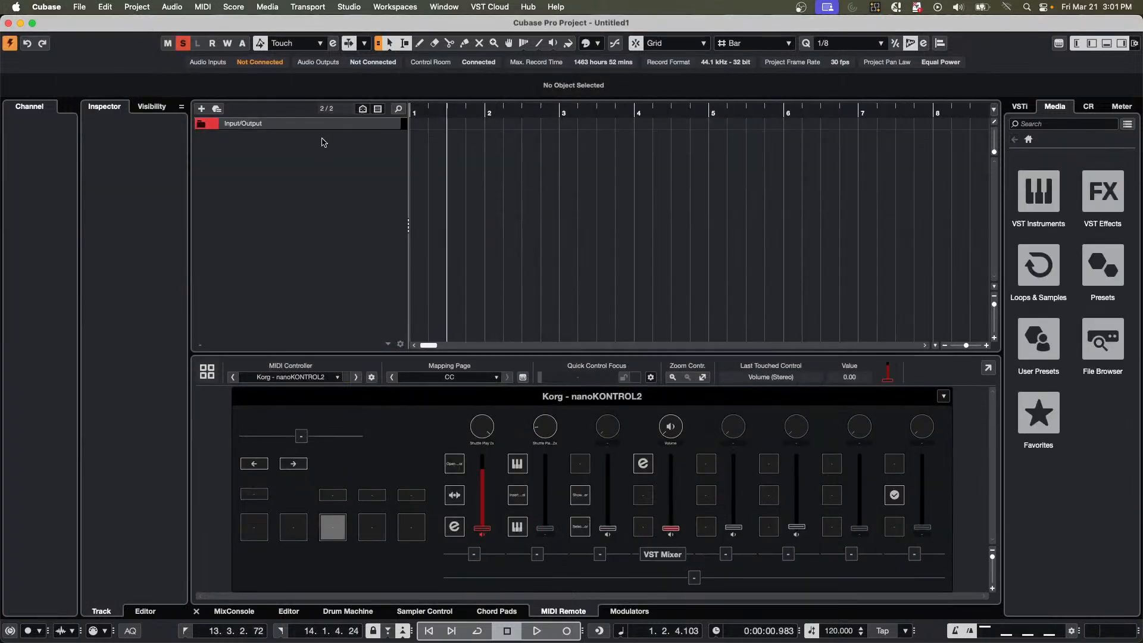
Add an instrument track that uses Groove Agent SE with a stereo audio output.
right_click(323, 142)
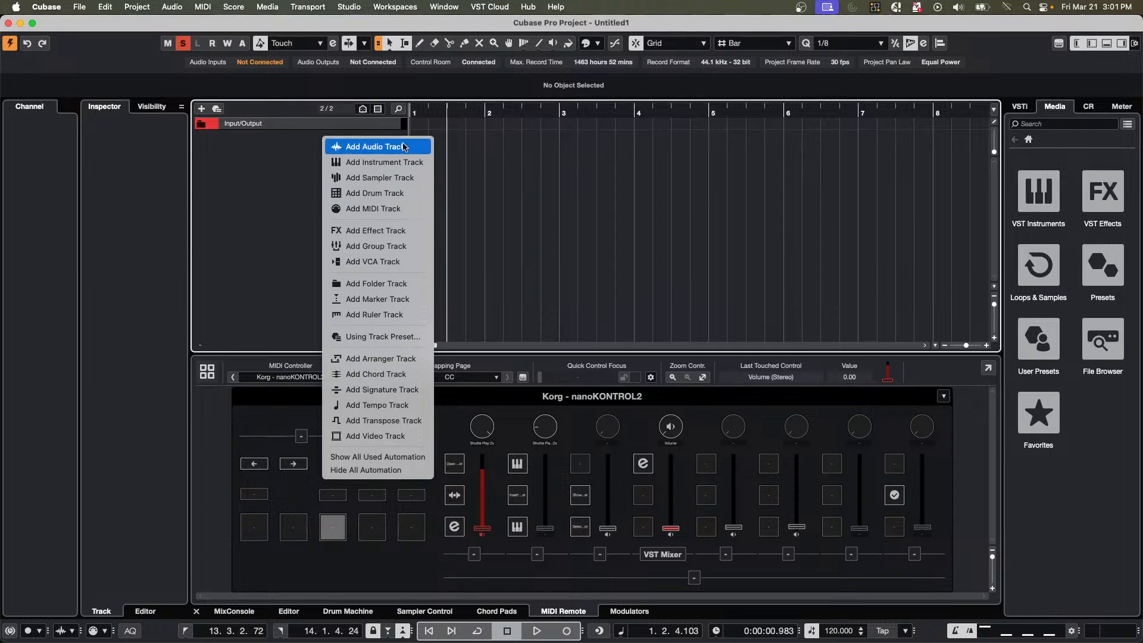
click(398, 163)
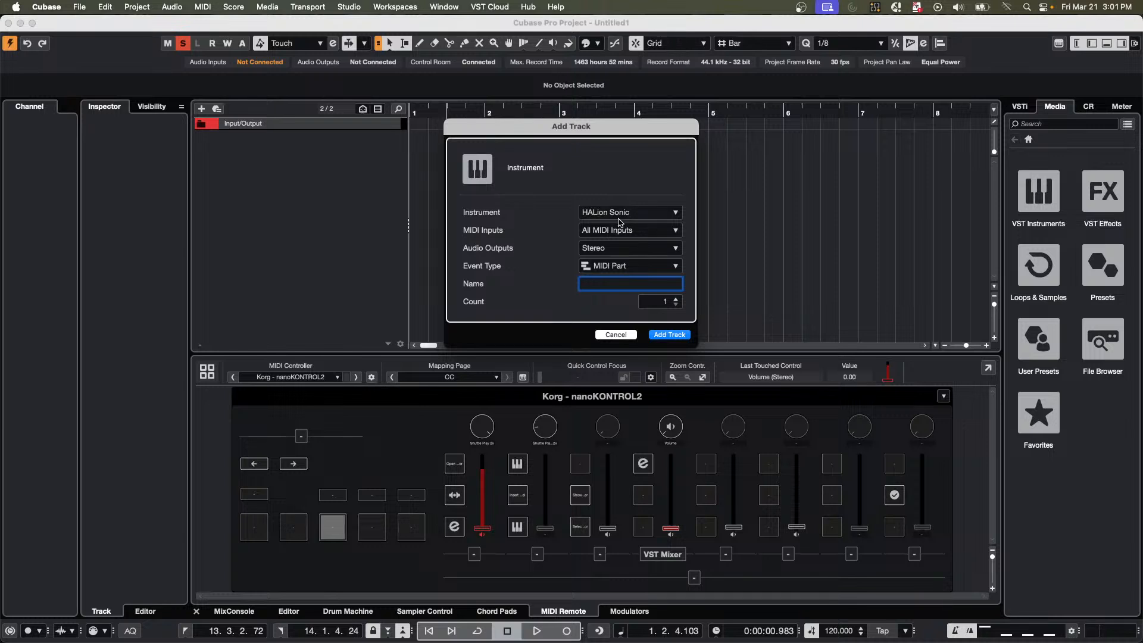
click(620, 213)
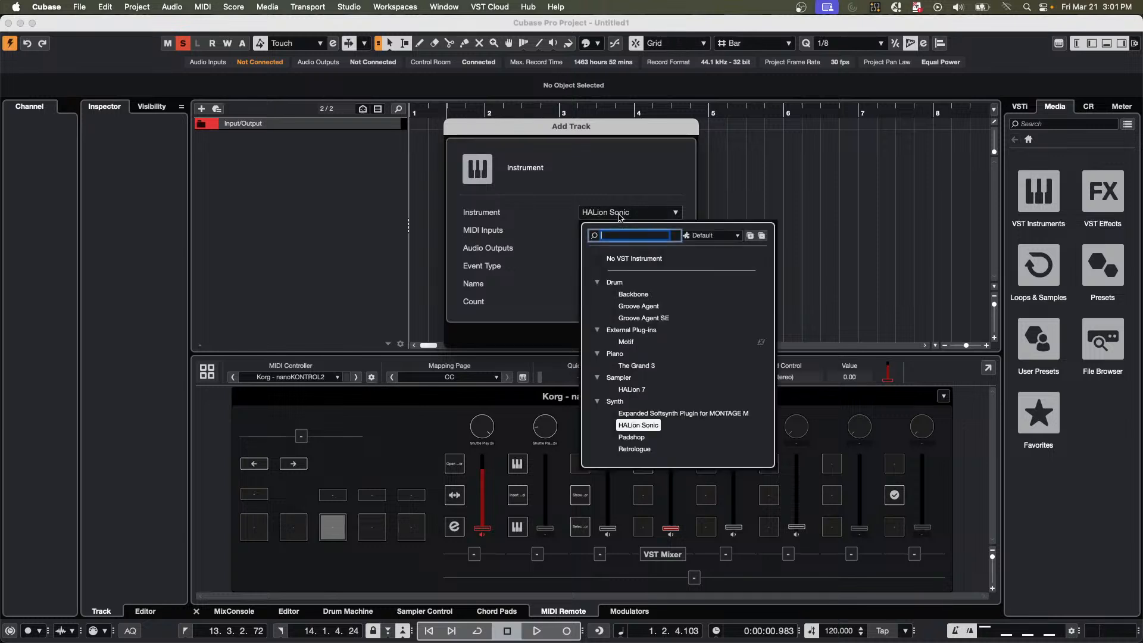
click(642, 319)
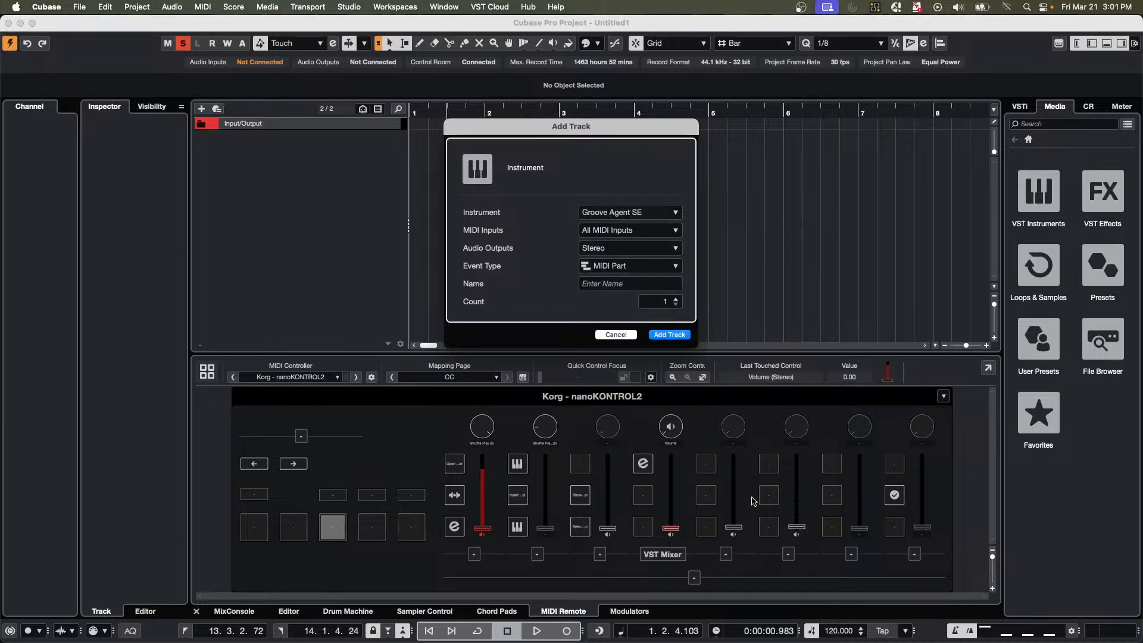
click(678, 335)
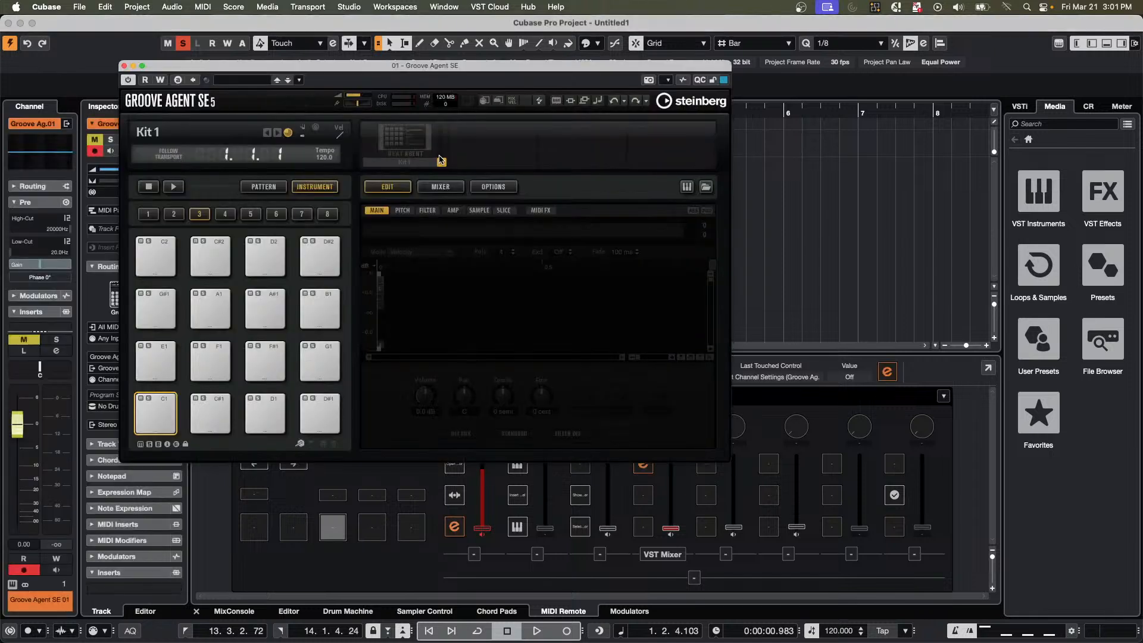
Load the Forget The Past kit with patterns from the SE Studio Kit library, and move the instrument window clear of the track list.
right_click(420, 140)
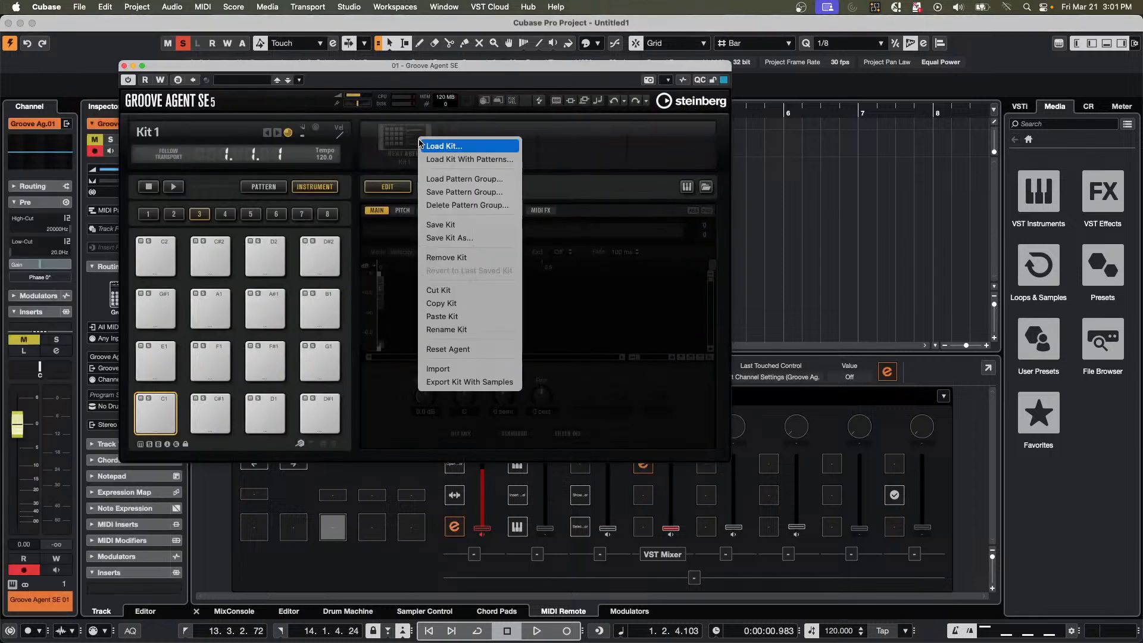
click(478, 160)
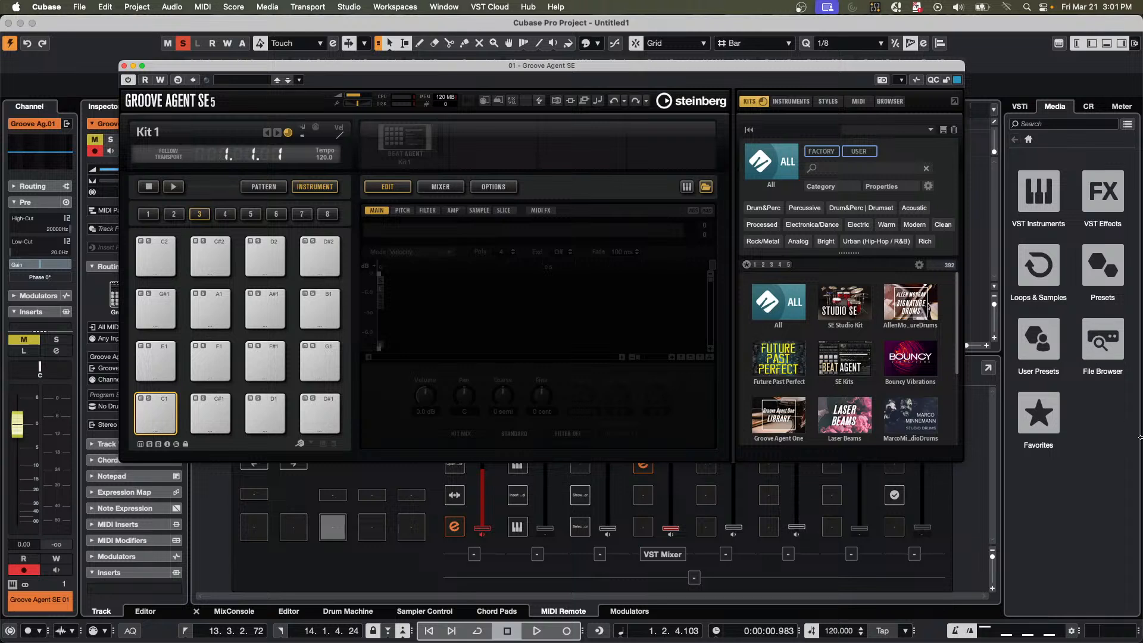
click(857, 304)
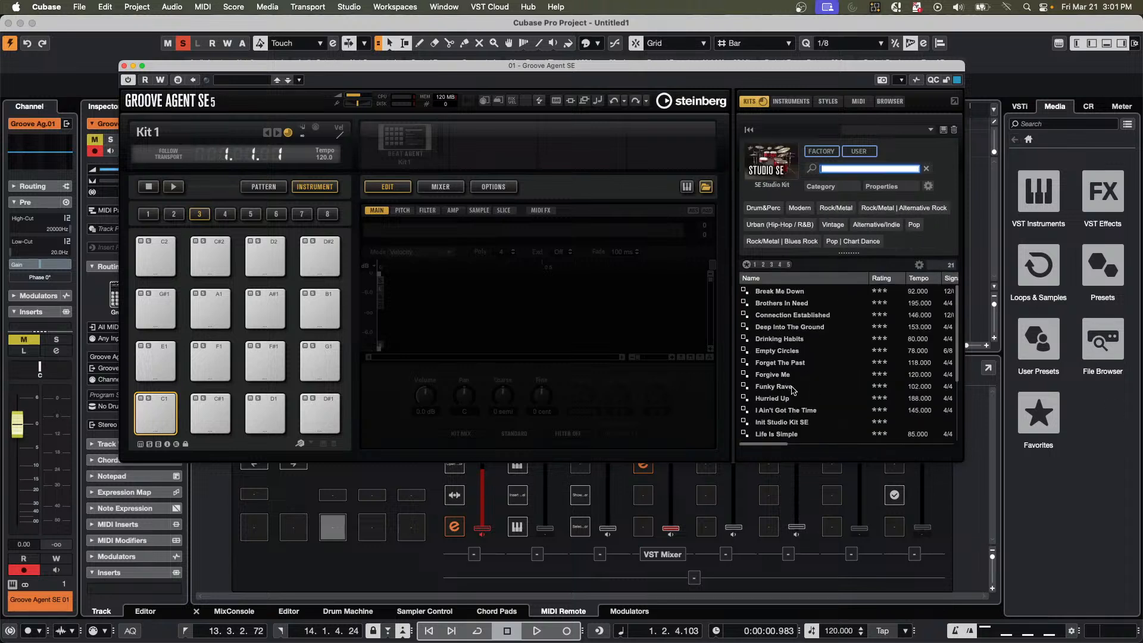
double_click(788, 364)
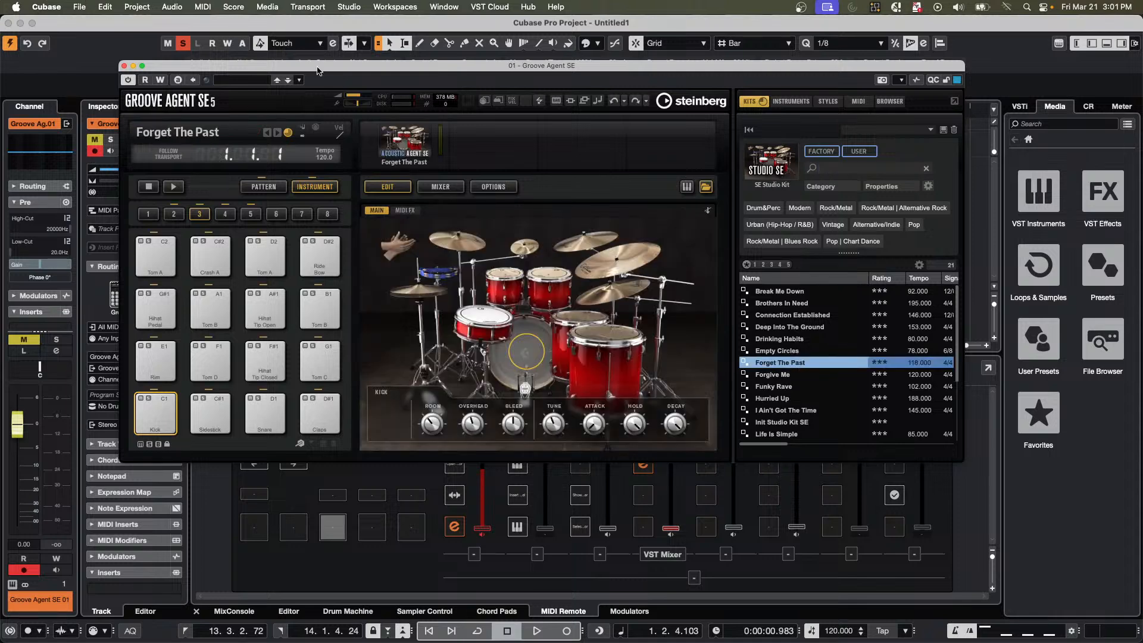
drag(316, 68, 709, 72)
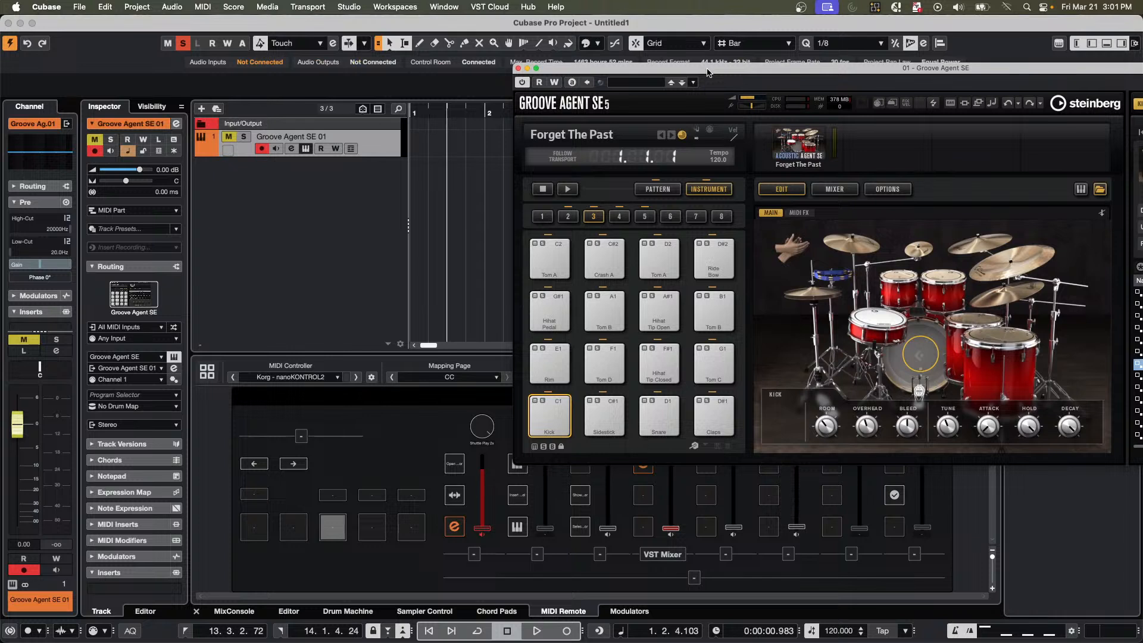
Solo the Groove Agent SE 01 track and audition the kit's kick and snare pads.
click(552, 417)
click(243, 136)
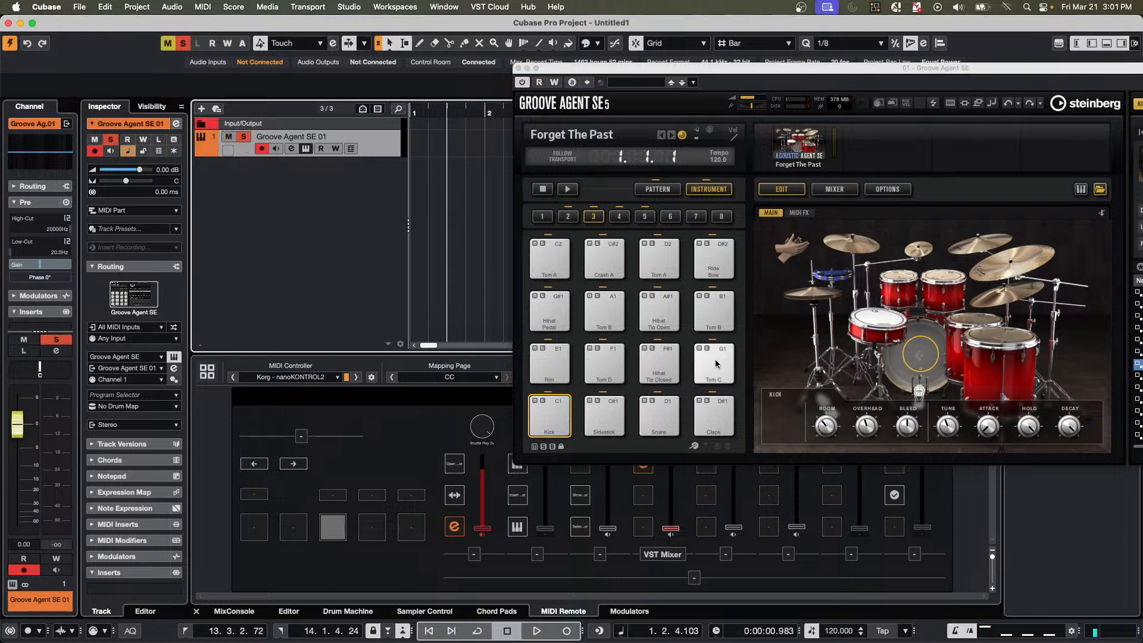
click(623, 427)
click(659, 416)
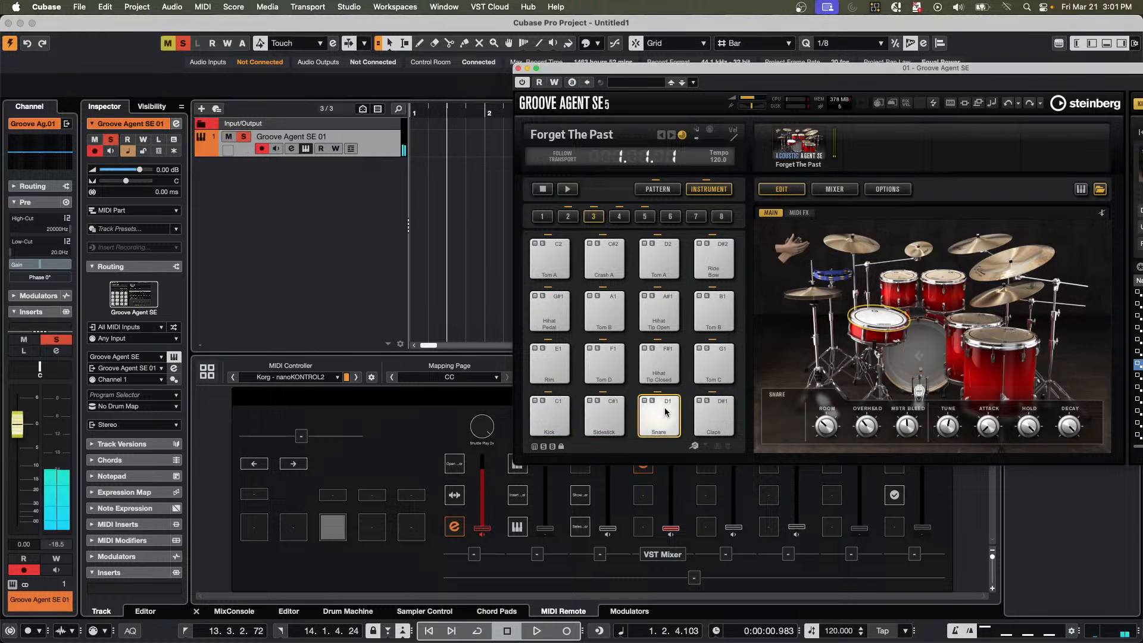
click(552, 418)
click(552, 418)
click(555, 415)
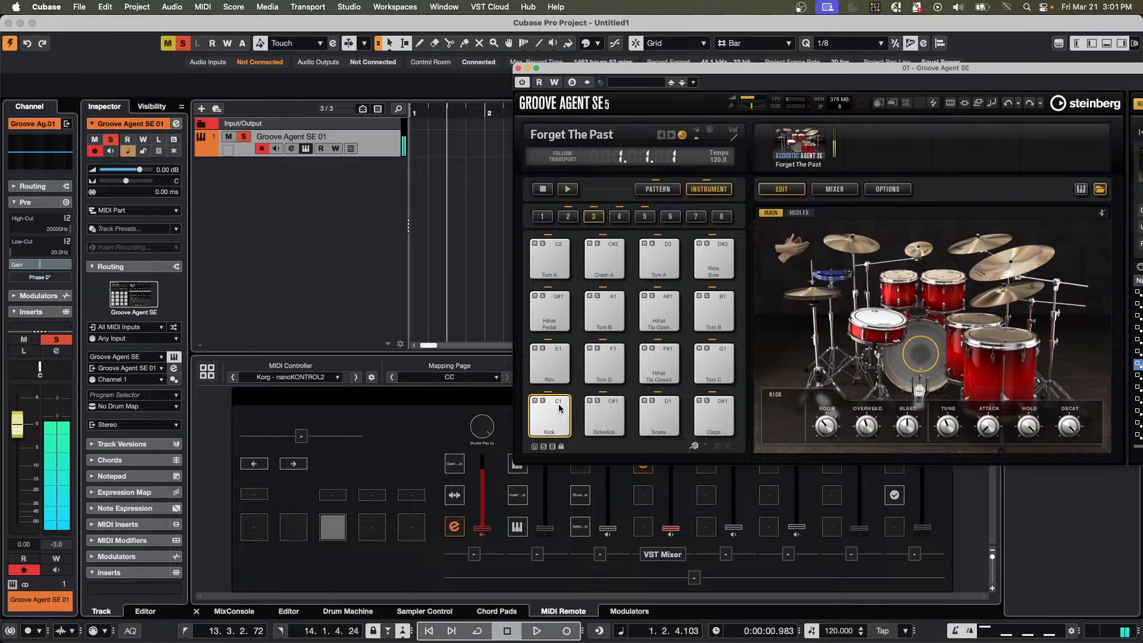
click(555, 415)
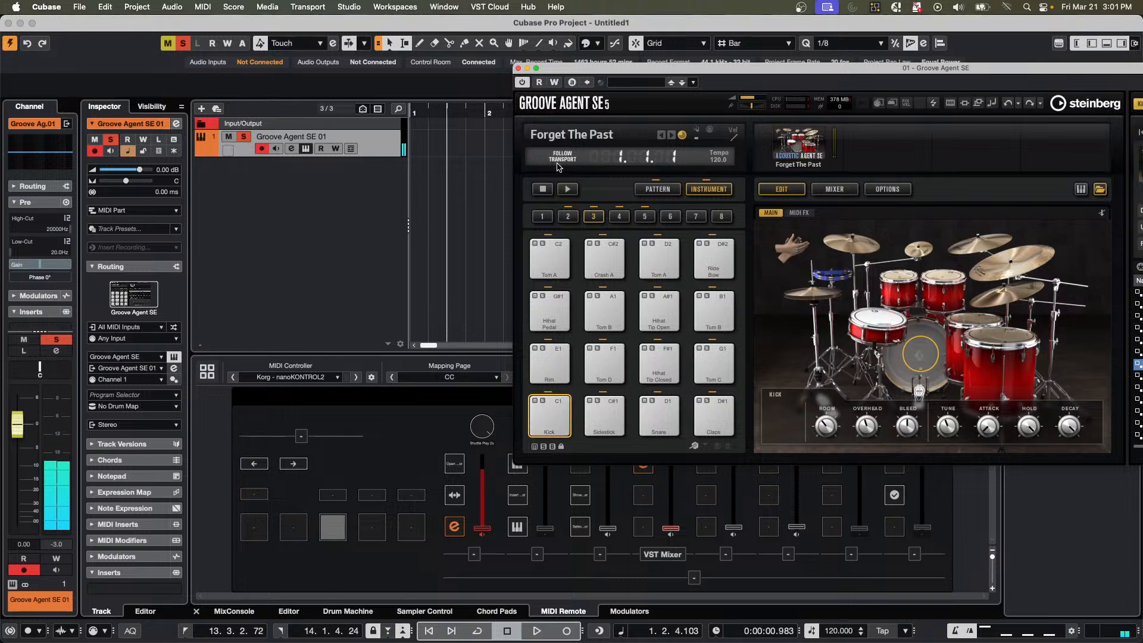
In Groove Agent SE's mixer, route the Kick channel to Out 2 and the Snare channel to Out 3.
click(834, 188)
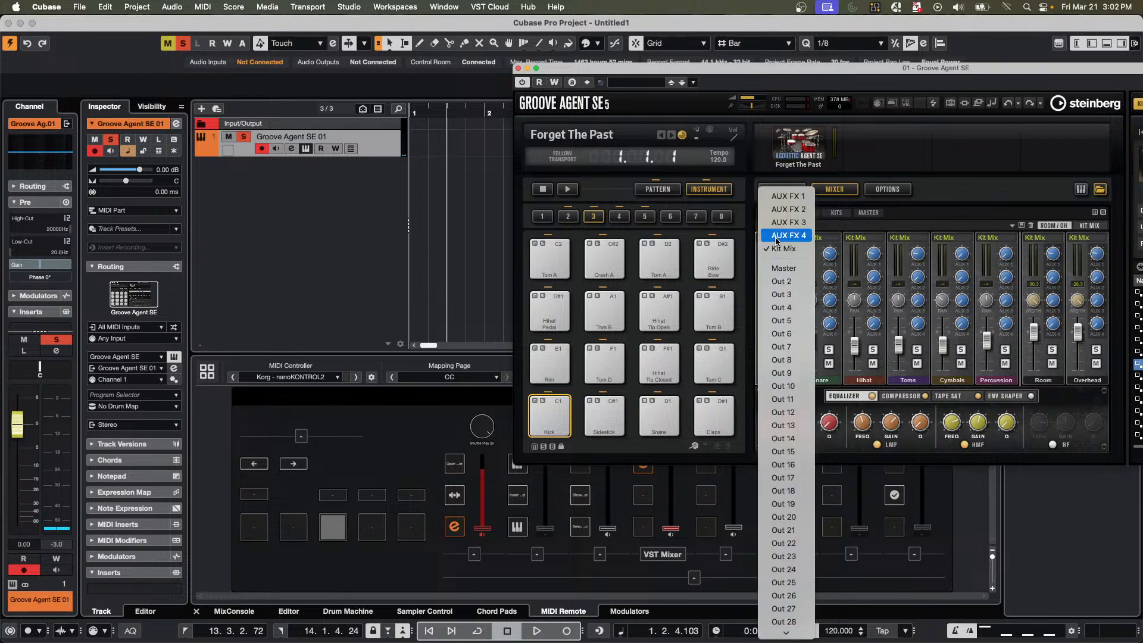
click(775, 239)
click(782, 282)
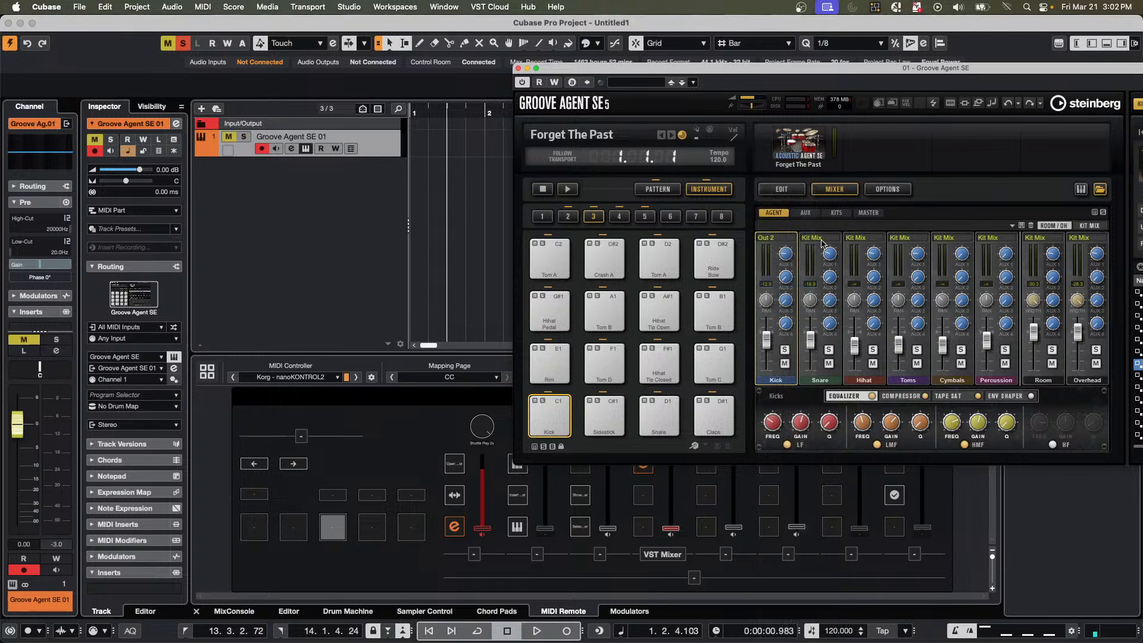
click(821, 238)
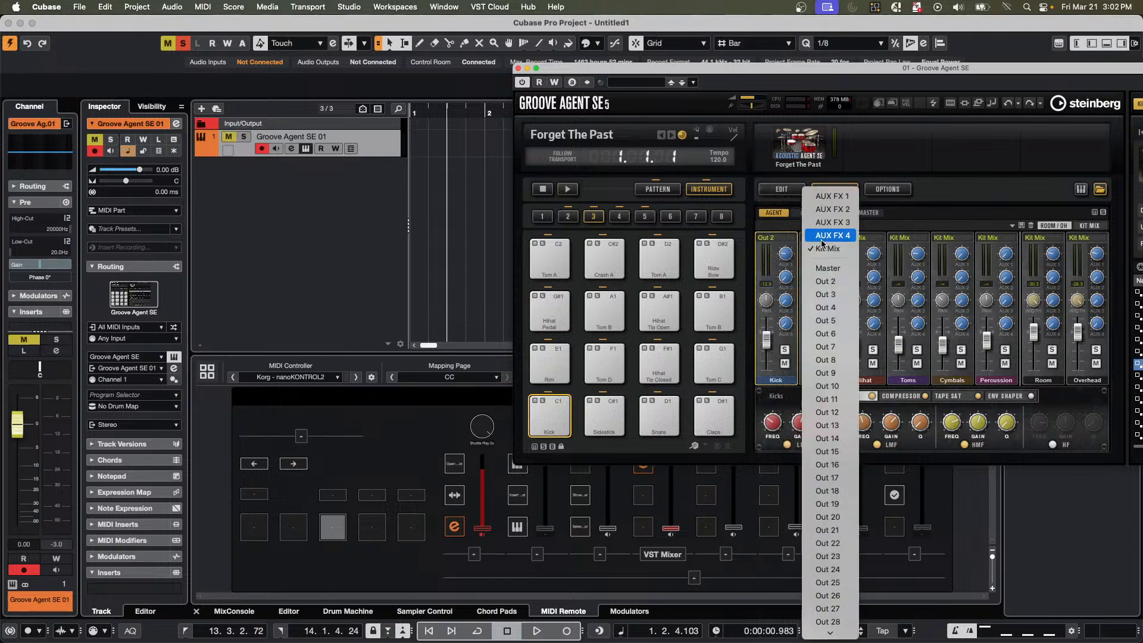
click(825, 294)
Route the Hihat channel to Out 4 and the Toms channel to Out 5.
click(872, 239)
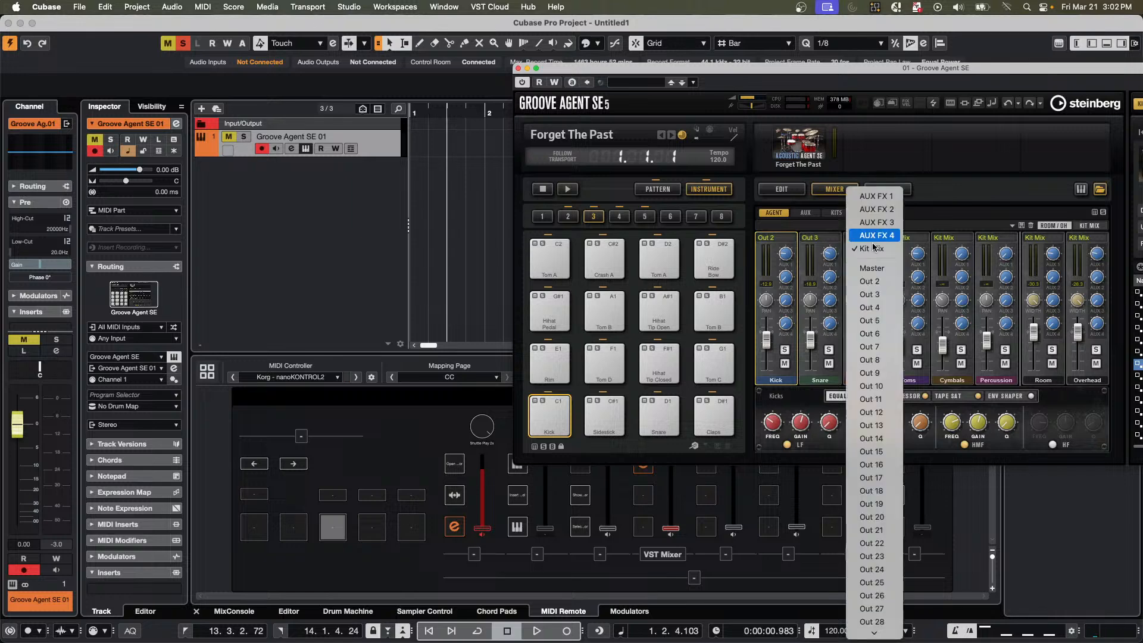
click(889, 309)
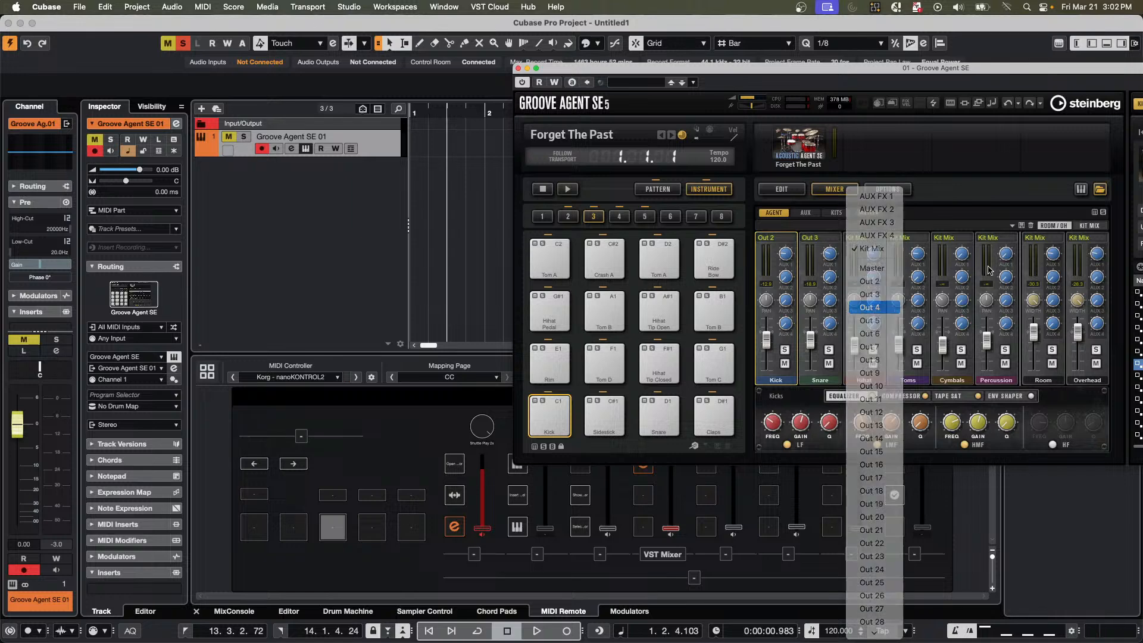
click(912, 239)
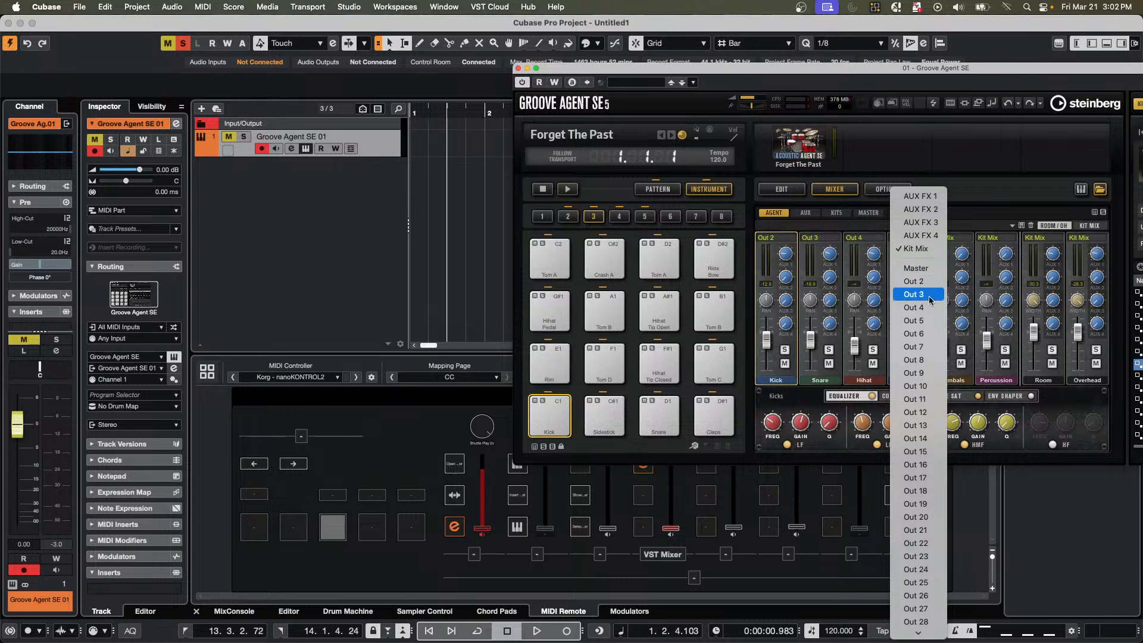
click(933, 324)
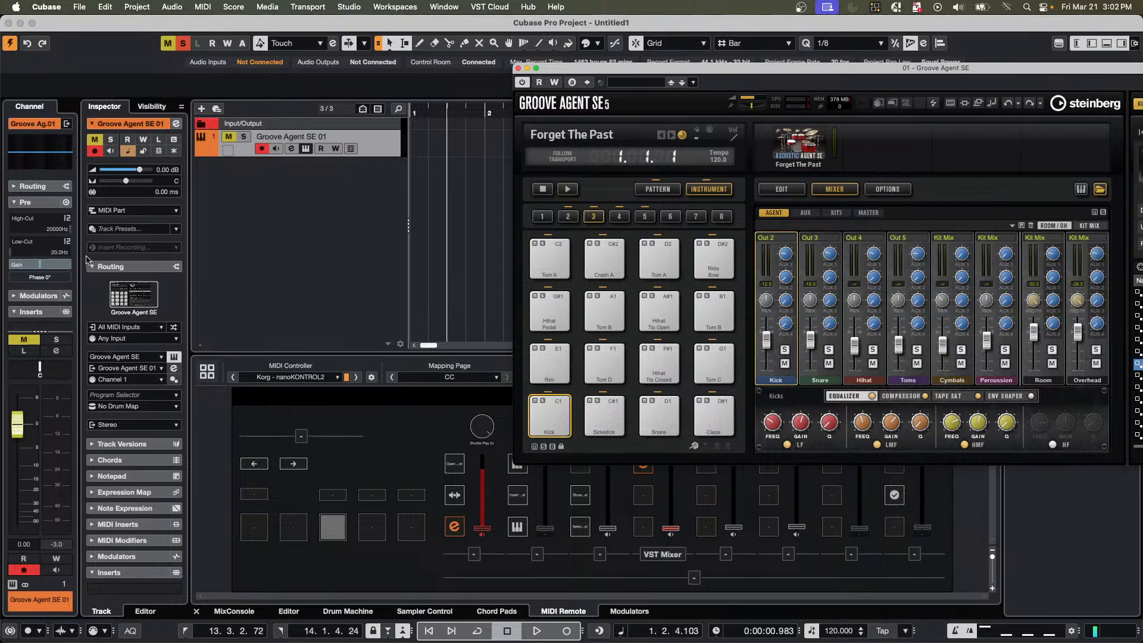
Reveal the output channels beneath the Groove Agent SE 01 track and collapse them again.
click(228, 137)
click(200, 152)
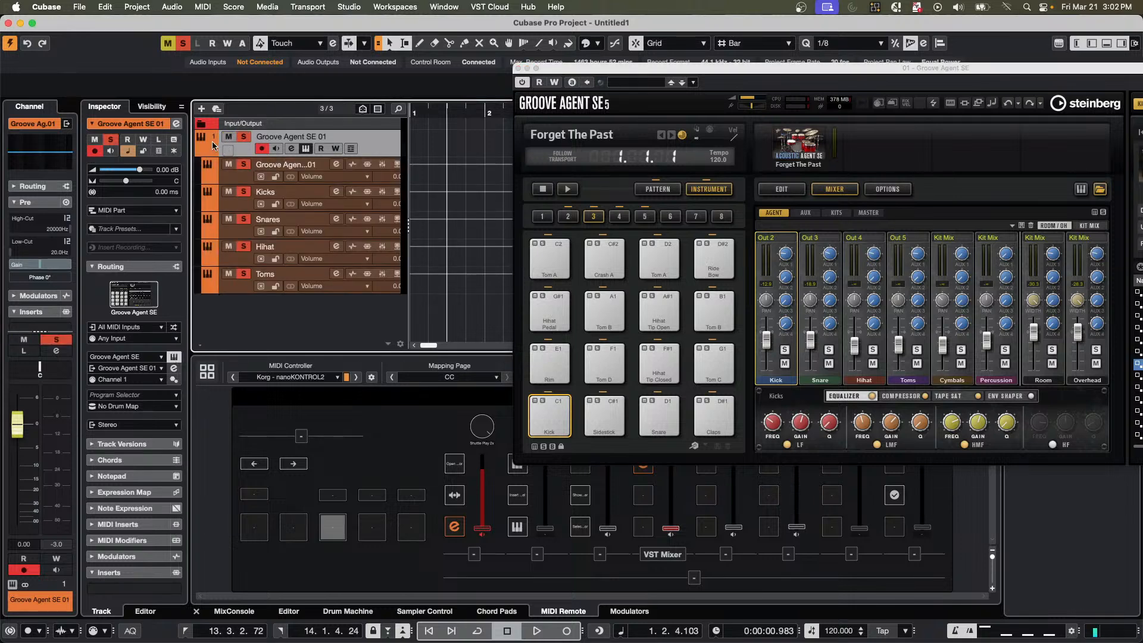
click(200, 152)
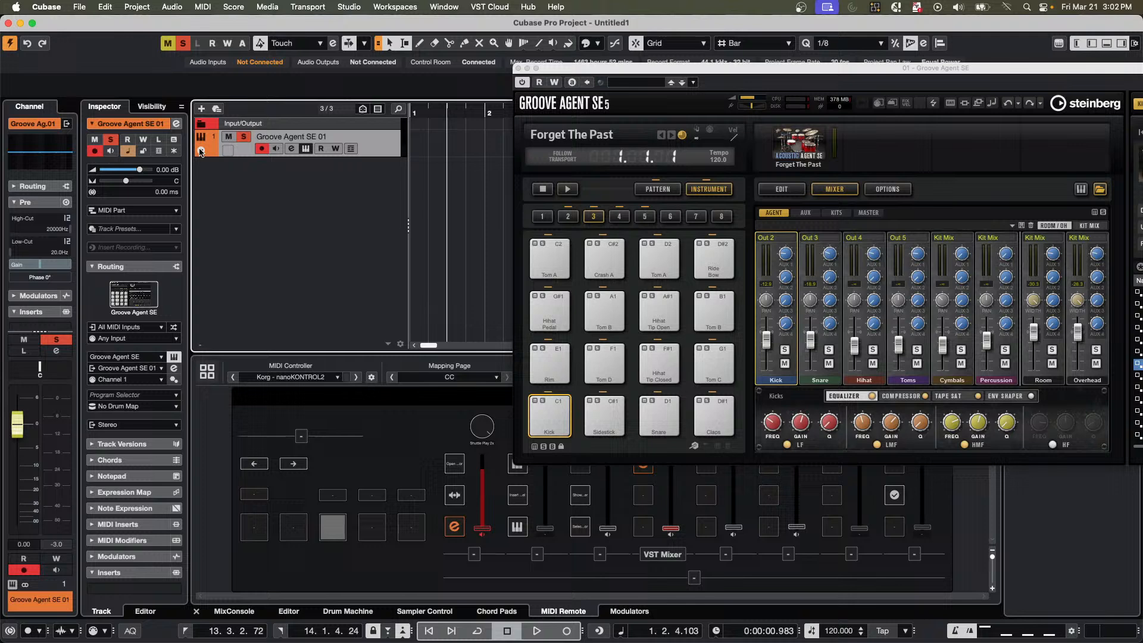
Add five stereo audio tracks that take the Kicks output of Groove Agent SE as their audio input.
right_click(241, 191)
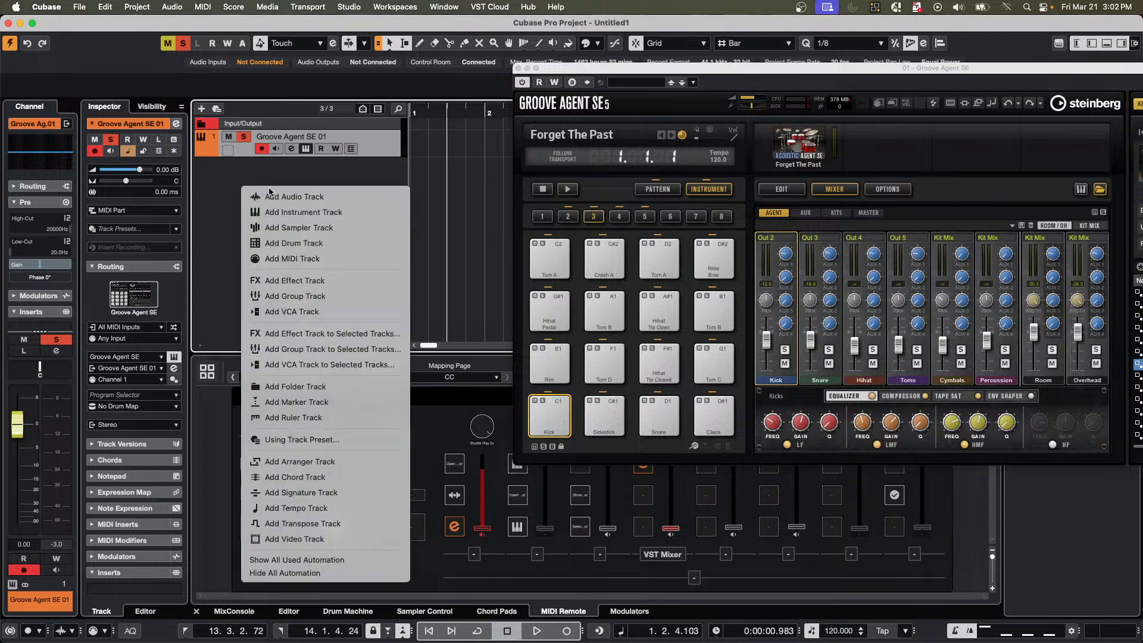
click(365, 198)
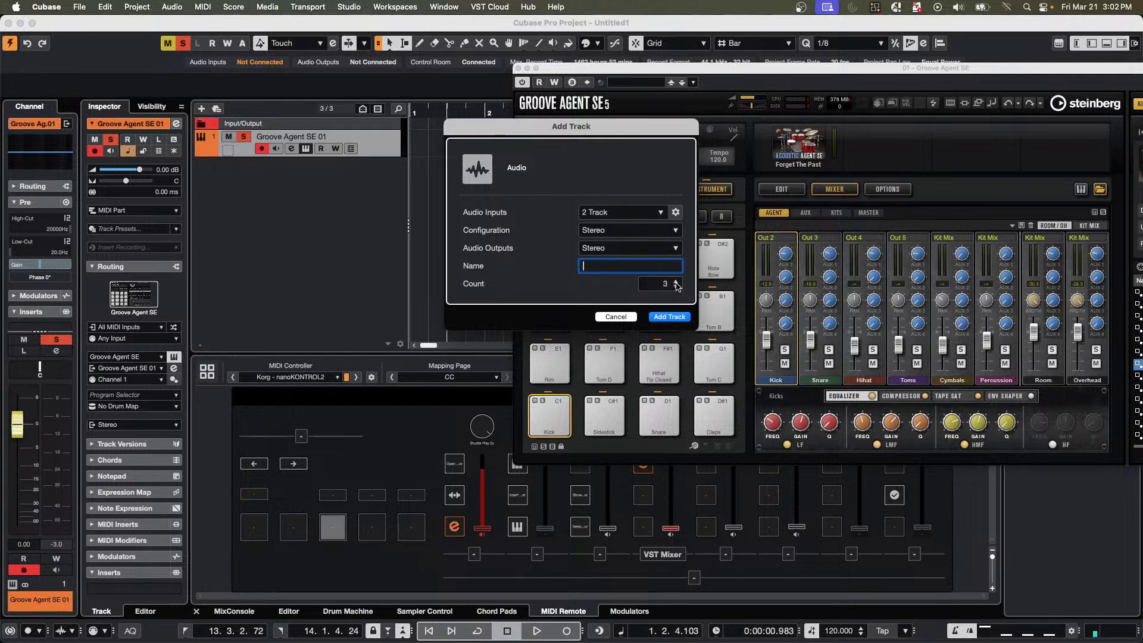
click(614, 212)
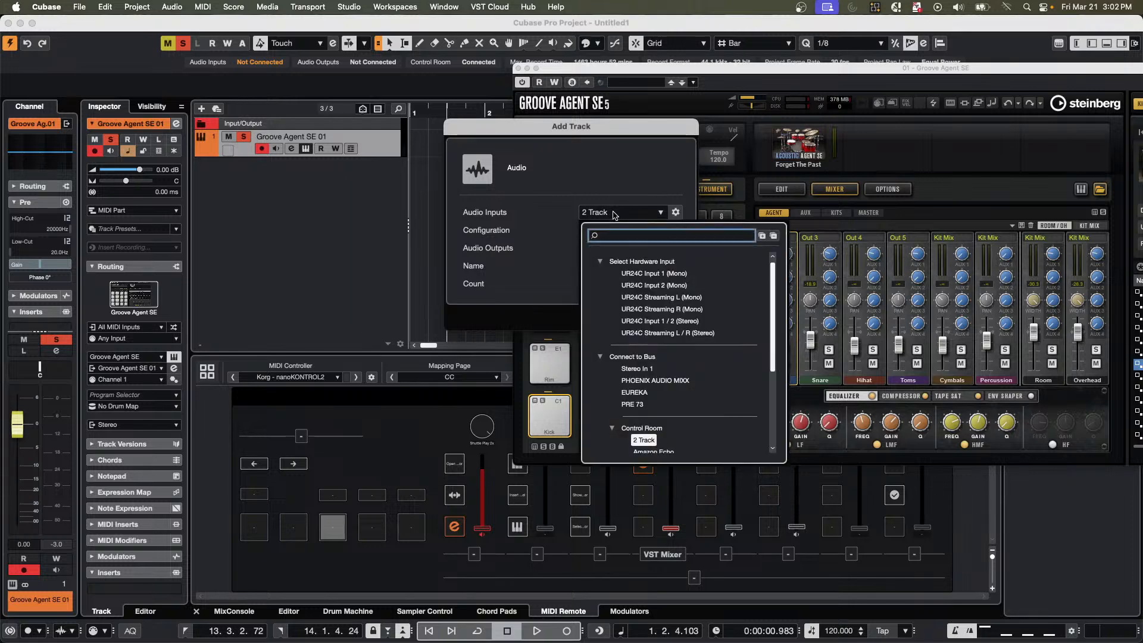
scroll(655, 372, down, 5)
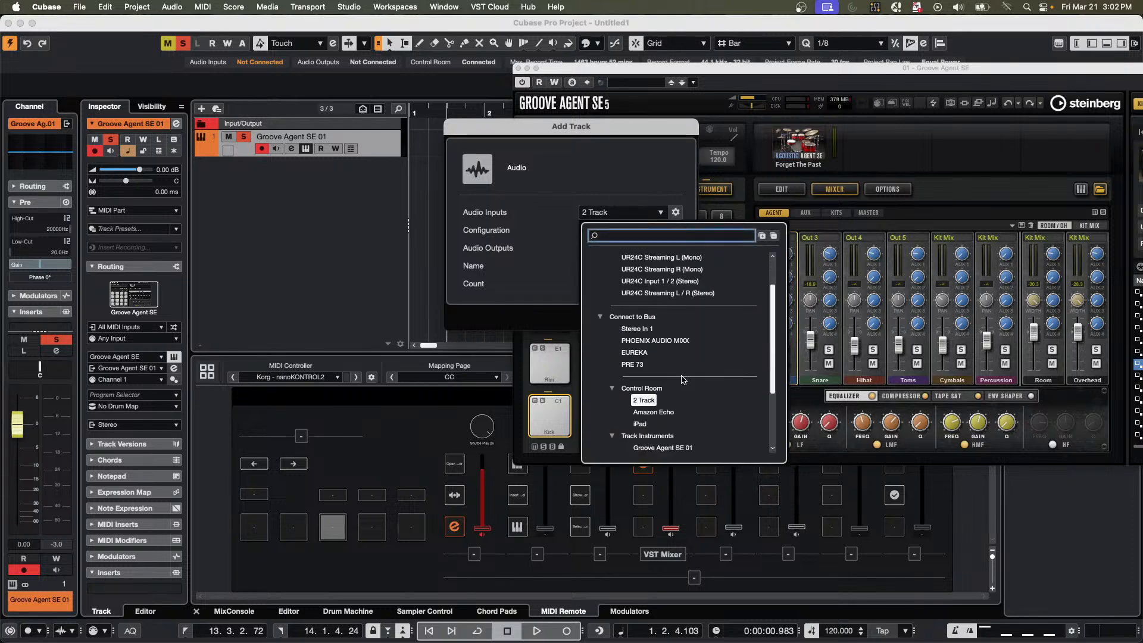
scroll(683, 381, down, 1)
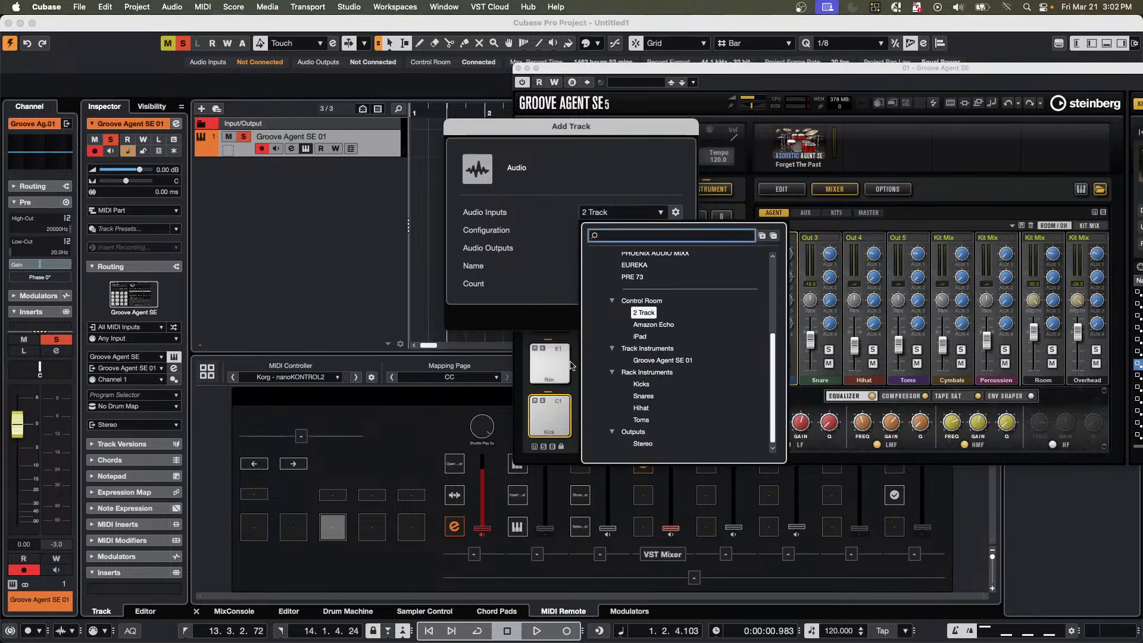
click(642, 386)
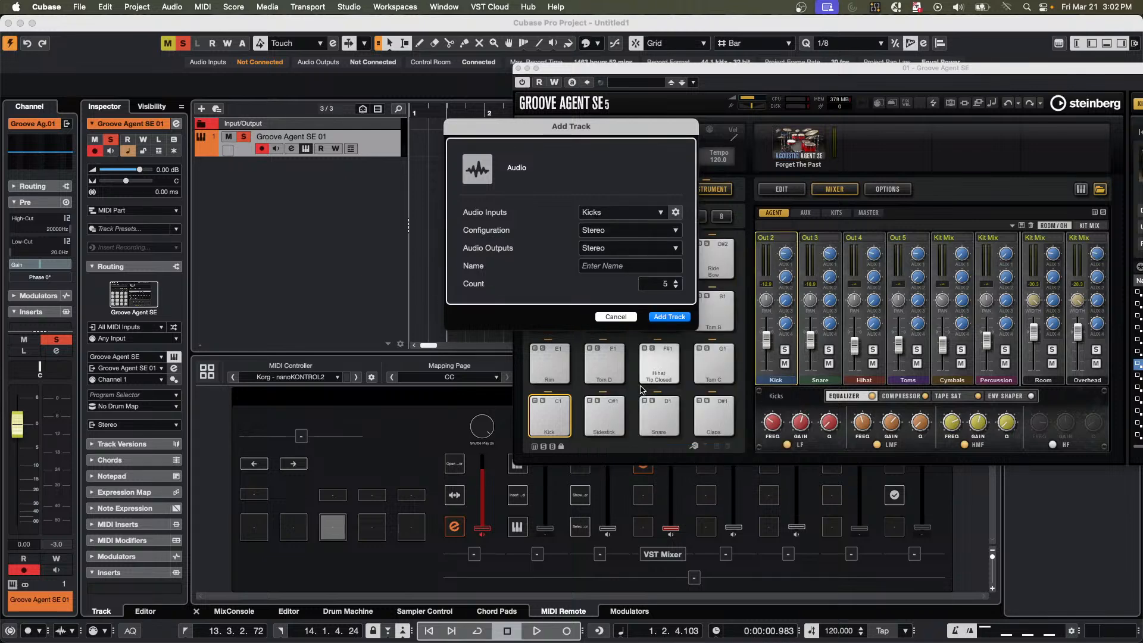
click(669, 317)
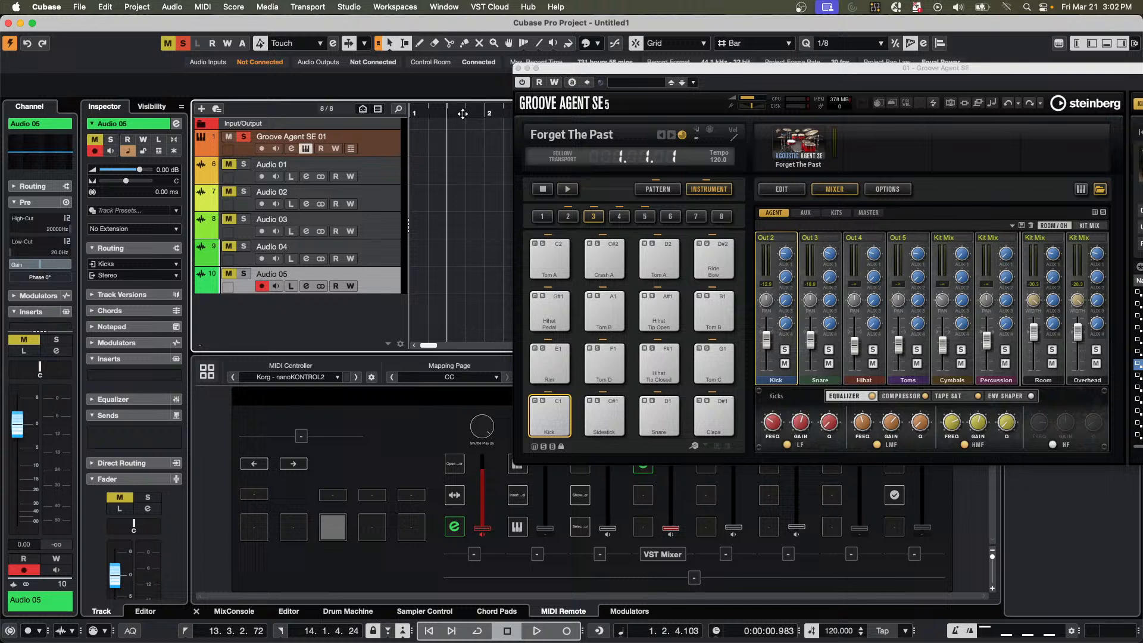
Deactivate all solo states and set the audio input of the Audio 02 track to Snares.
click(387, 179)
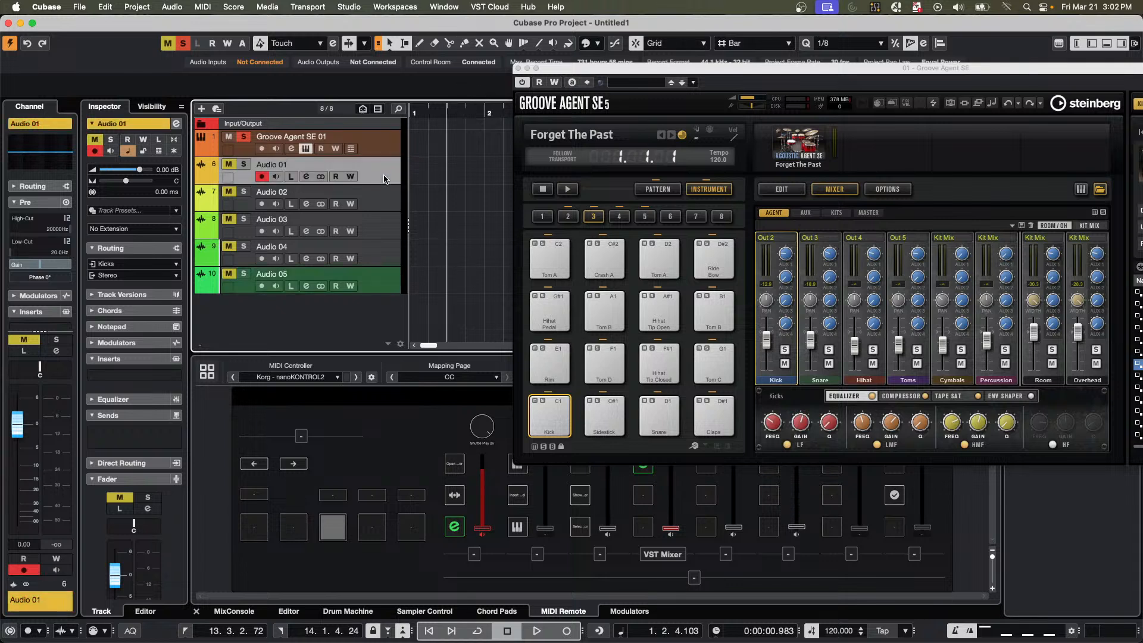
click(183, 43)
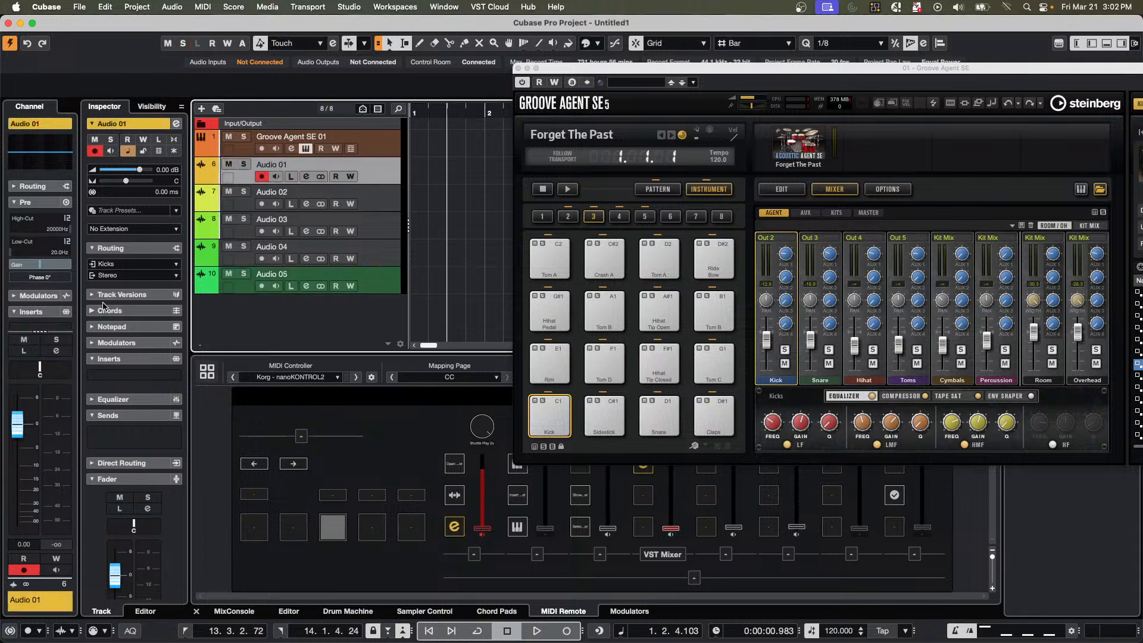
click(385, 208)
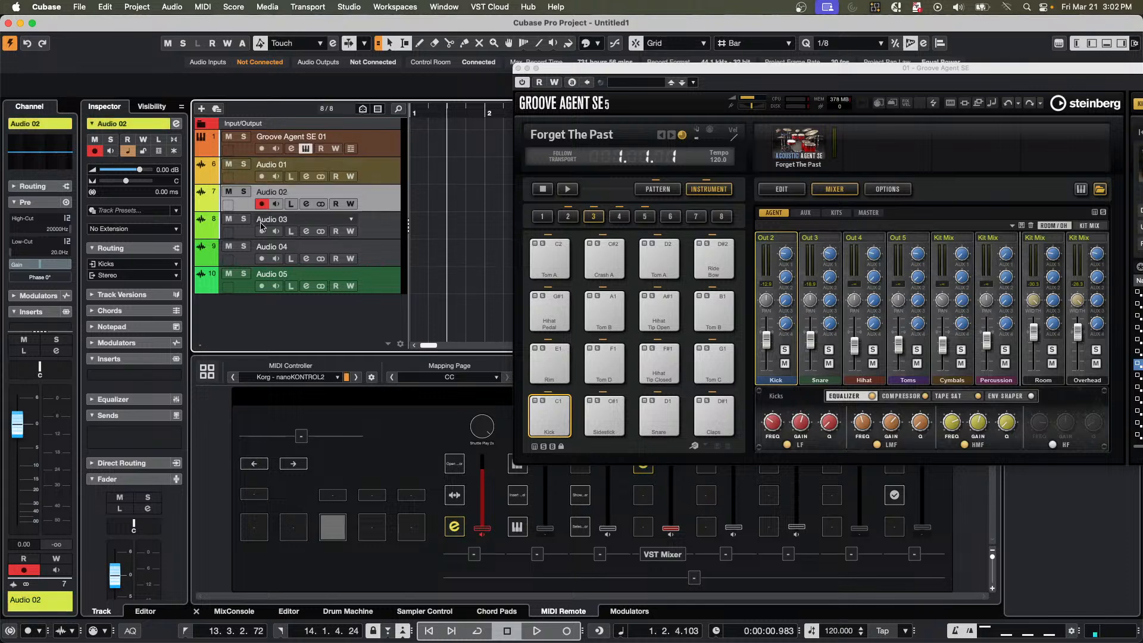
click(131, 264)
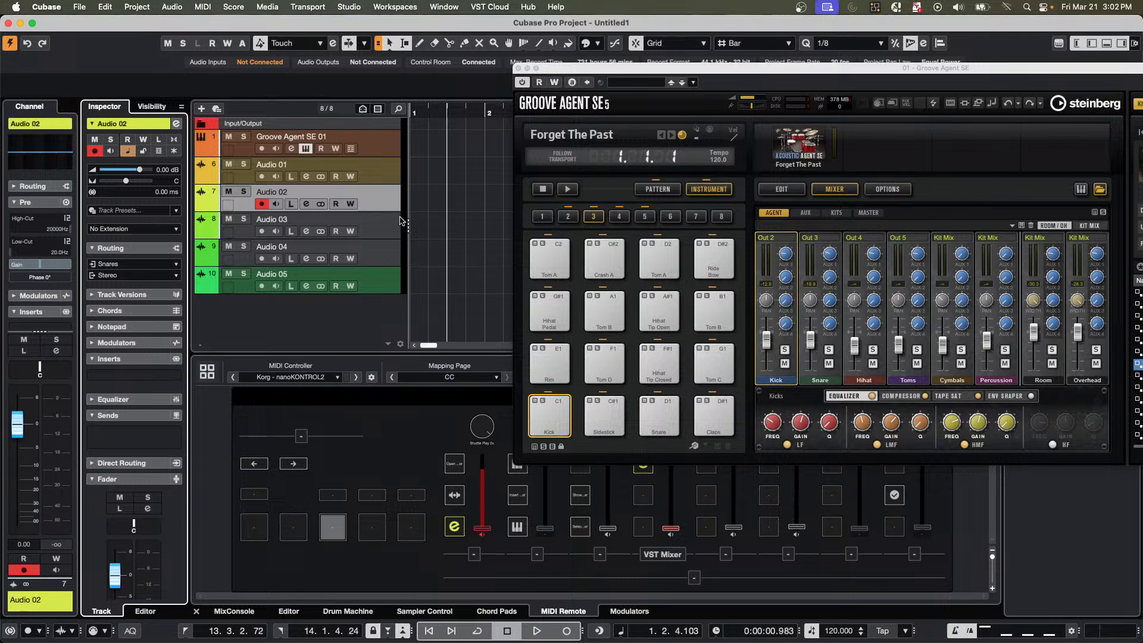
Set the audio input of the Audio 03 track to Hihat and that of the Audio 04 track to Toms.
click(375, 227)
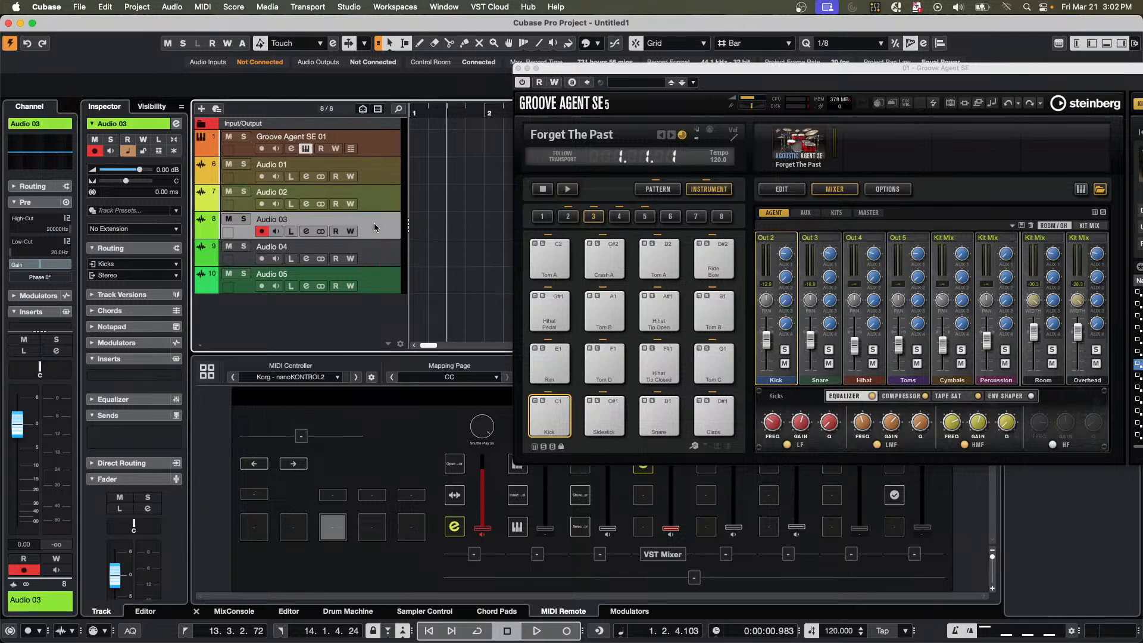
click(121, 264)
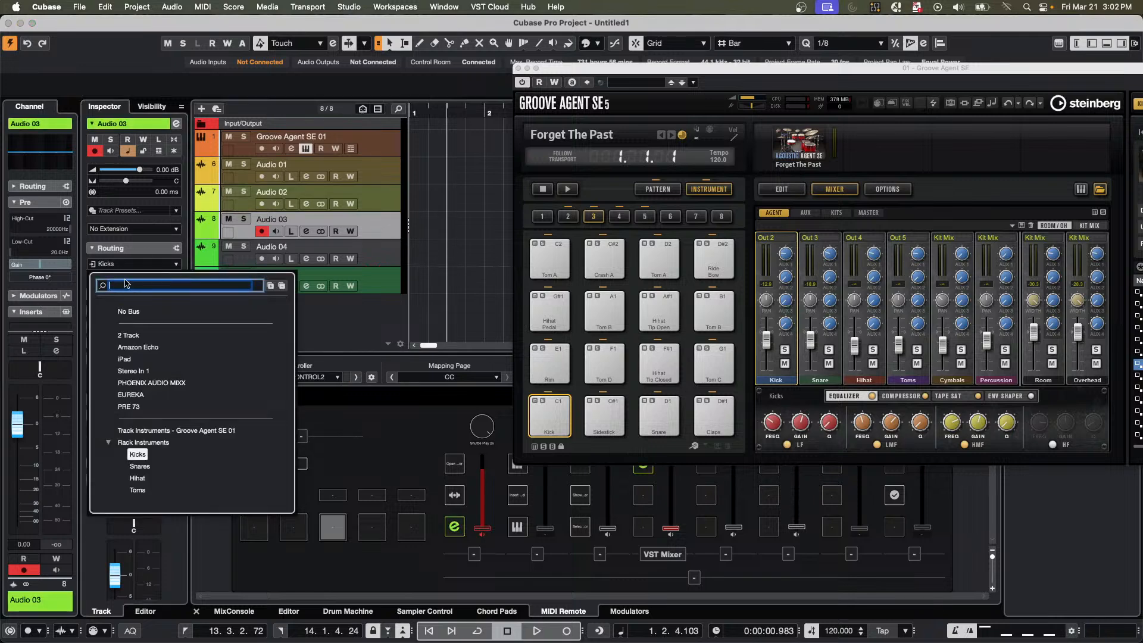
click(138, 479)
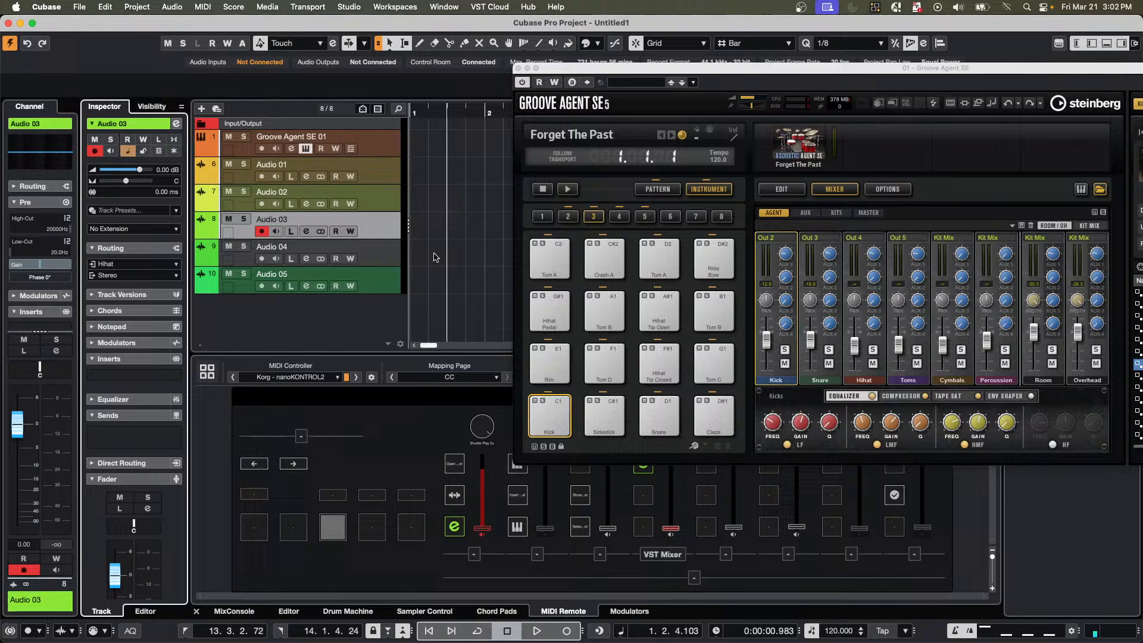
click(387, 255)
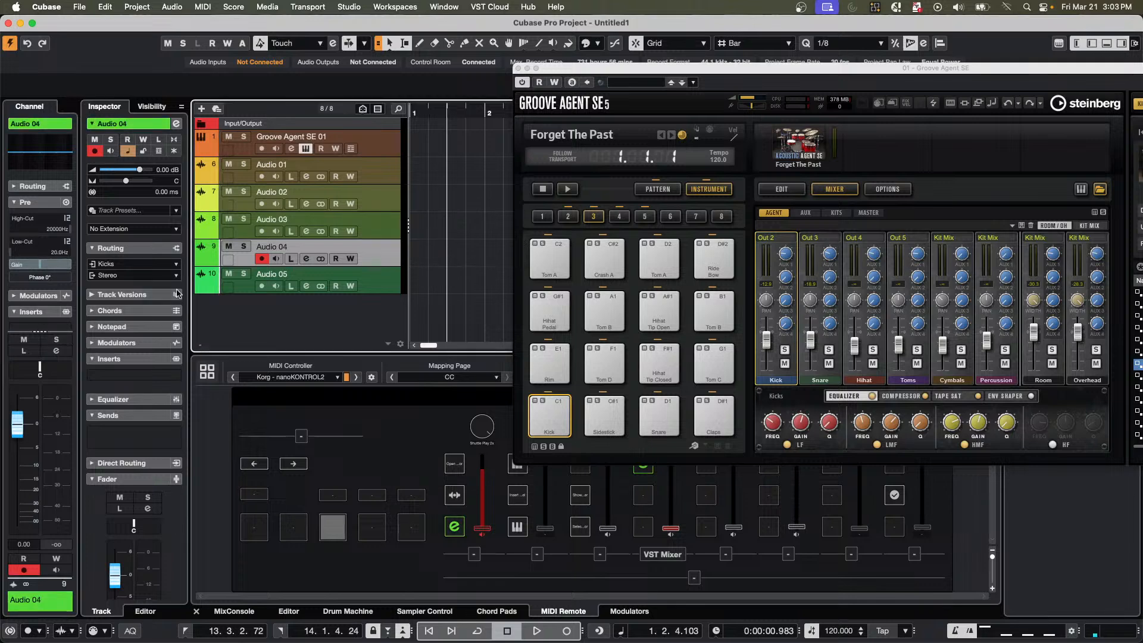
click(136, 265)
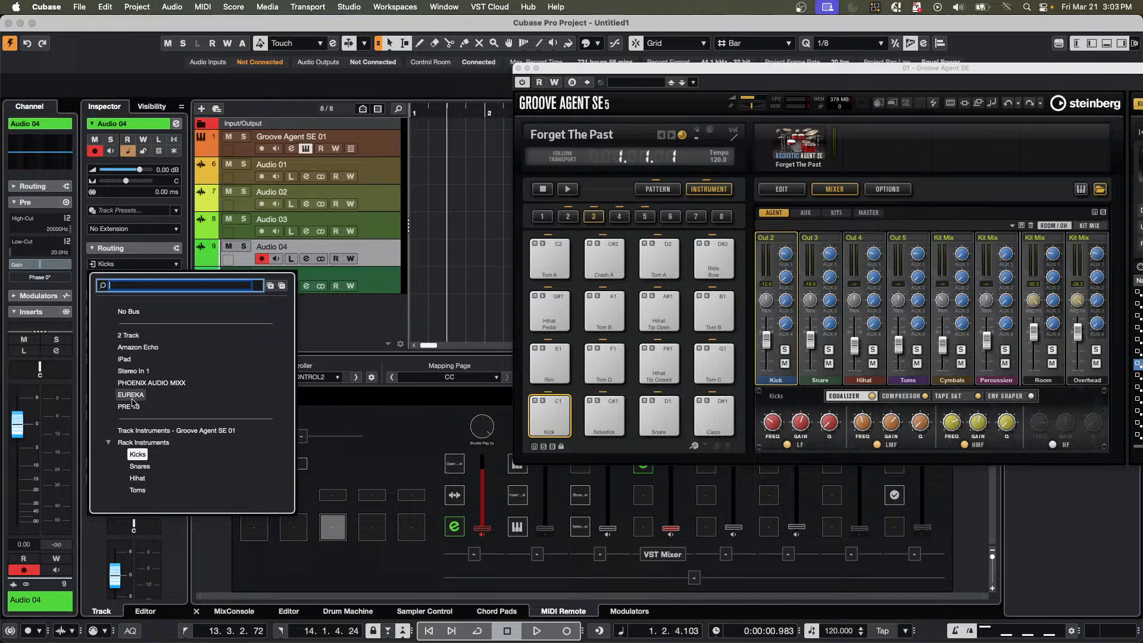
click(137, 490)
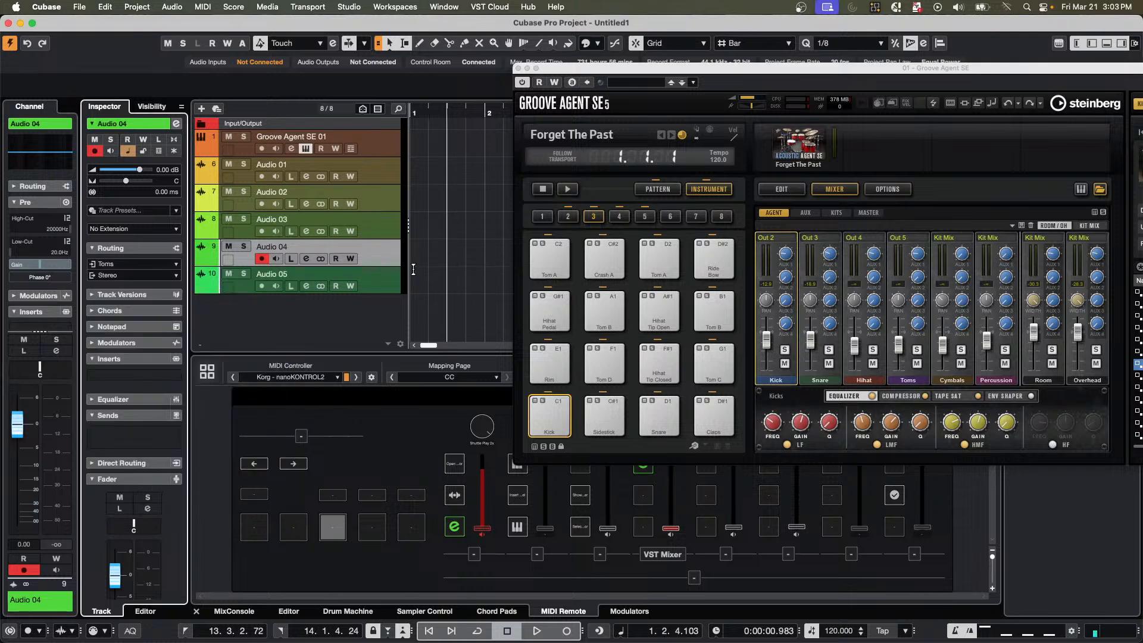
Set the audio input of the Audio 05 track to Groove Agent SE 01.
click(383, 290)
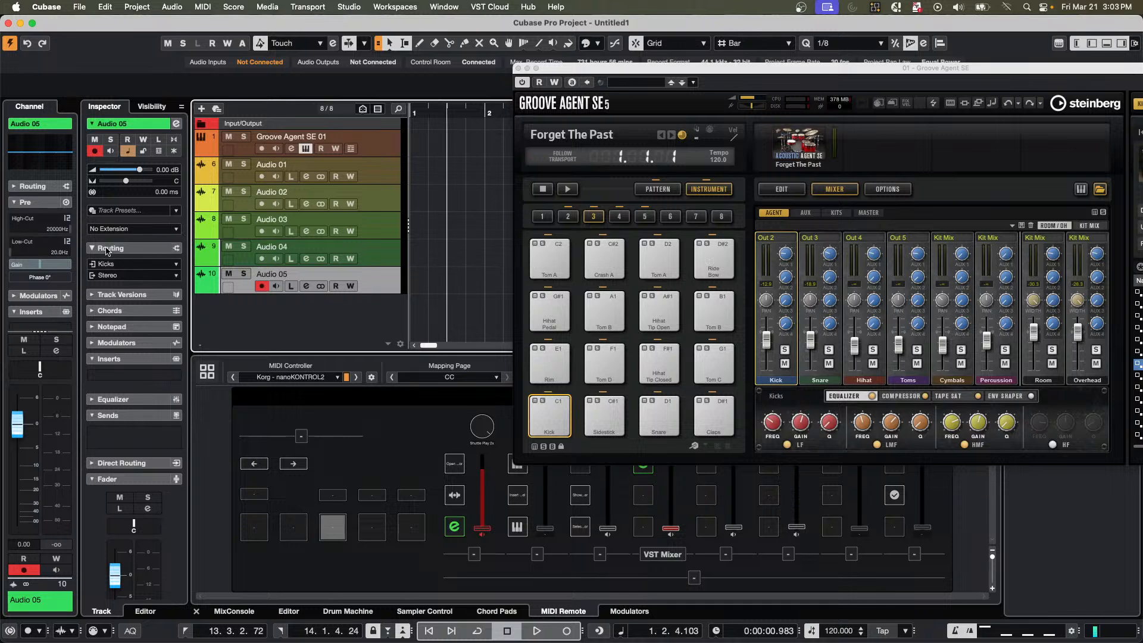
click(122, 266)
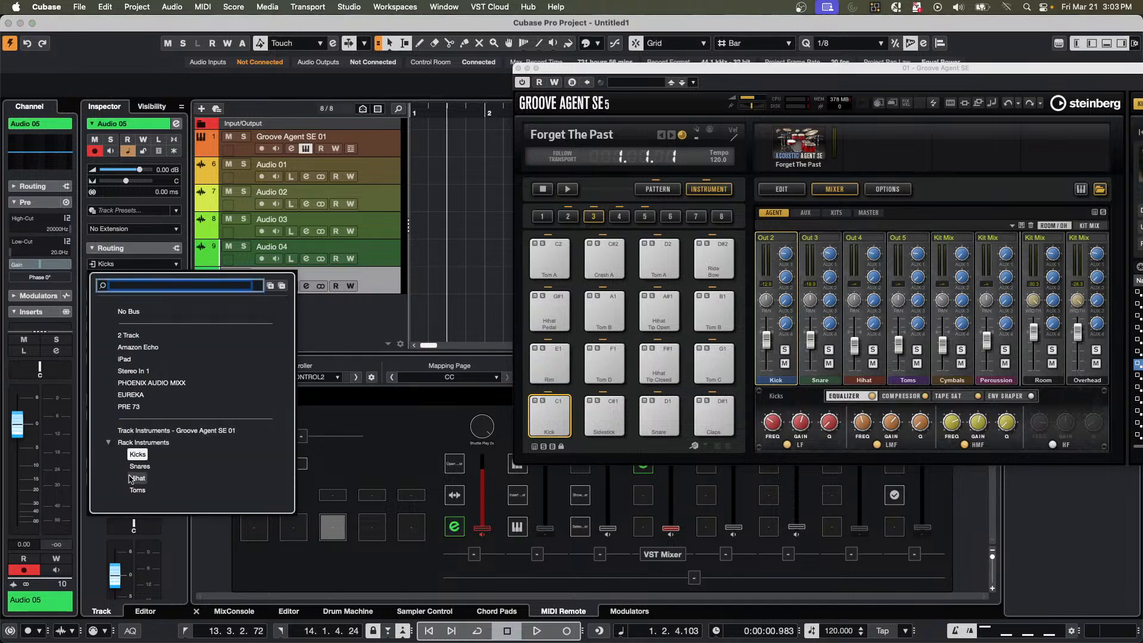
click(167, 430)
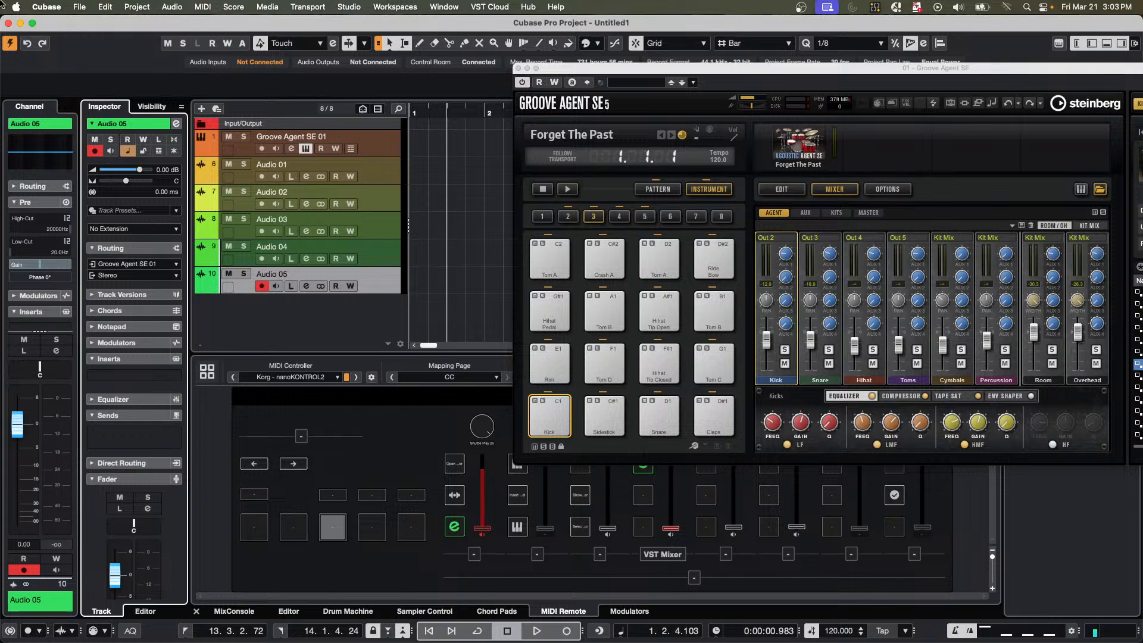
Record-enable the Audio 01, Audio 02, Audio 03 and Audio 04 tracks.
click(262, 259)
click(262, 231)
click(262, 204)
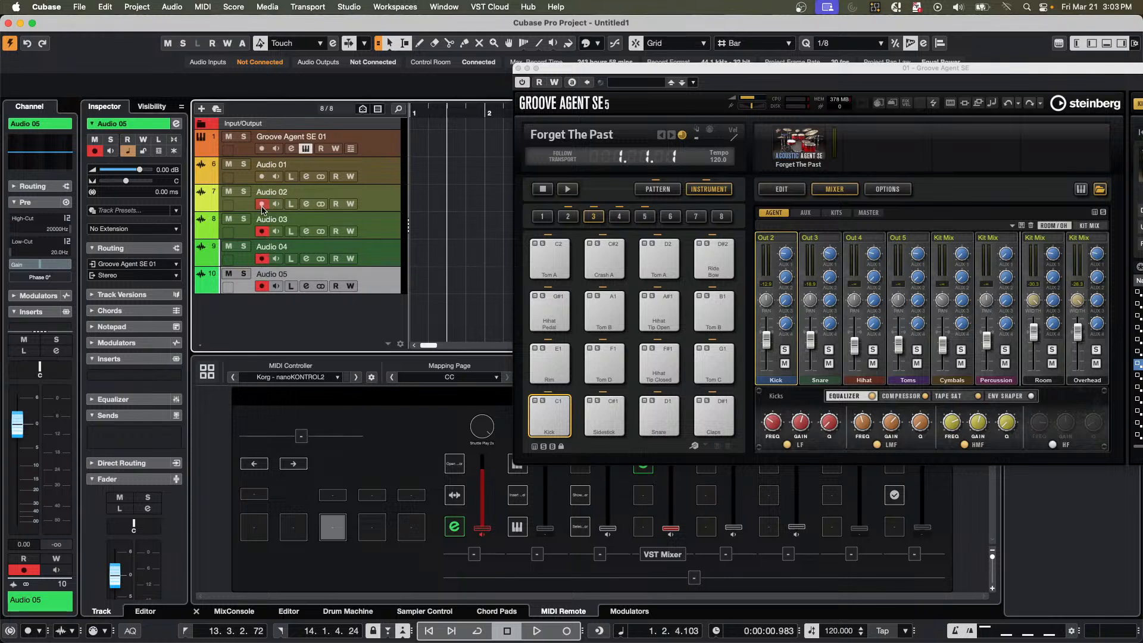
click(263, 176)
Show Groove Agent SE's pattern pads and record a take on the audio tracks, arming the Groove Agent SE 01 track during recording.
click(658, 189)
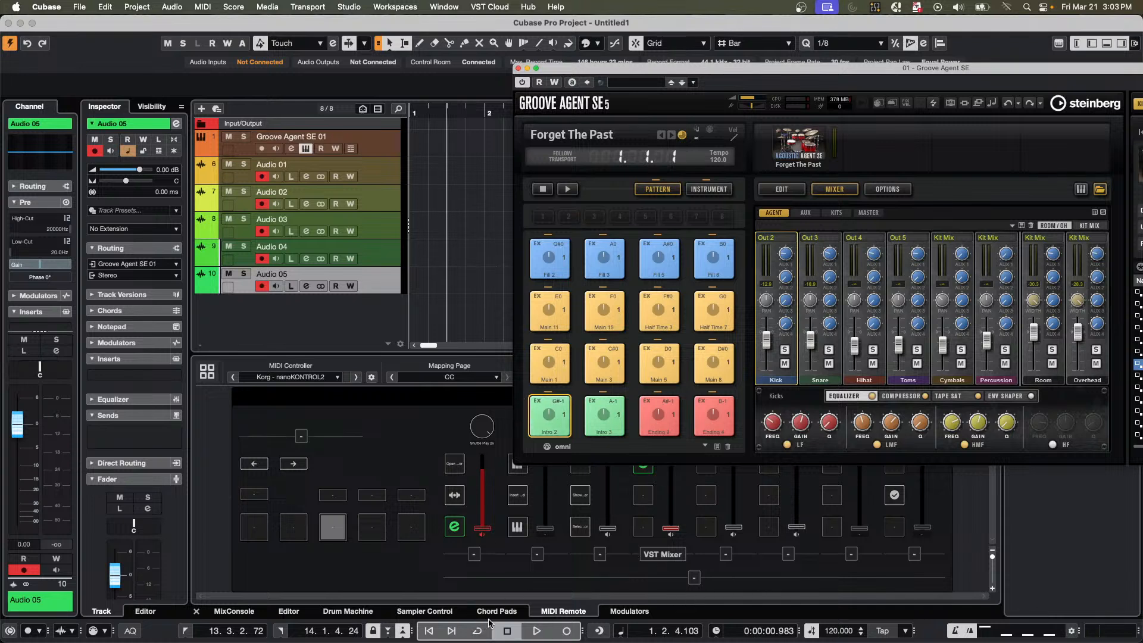
click(536, 630)
click(566, 631)
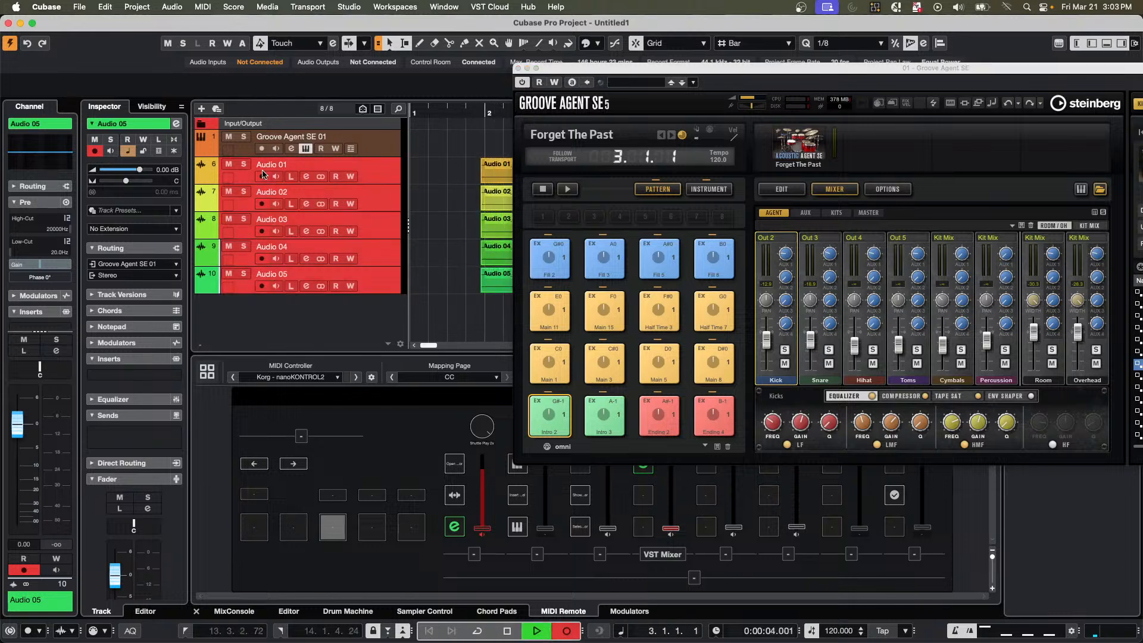
click(262, 149)
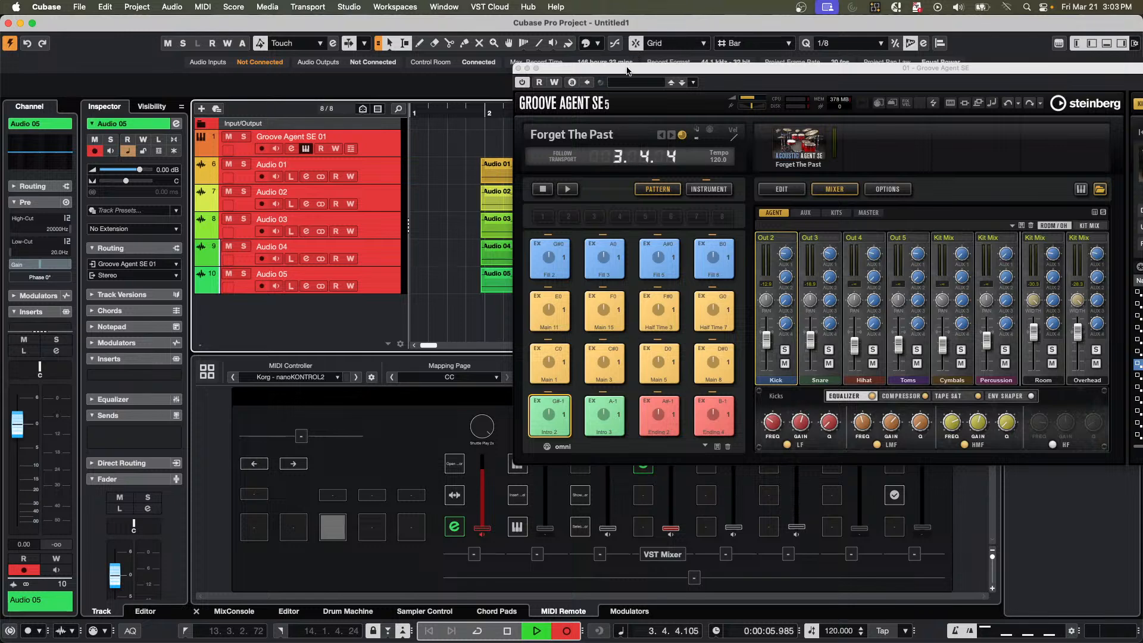
drag(627, 70, 962, 186)
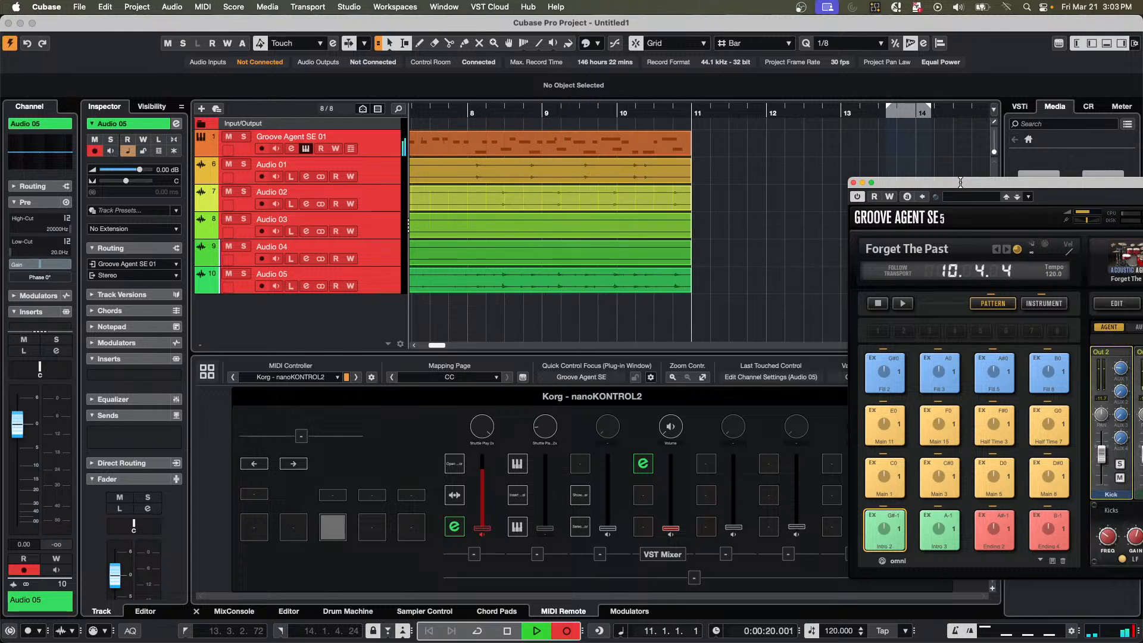
key(space)
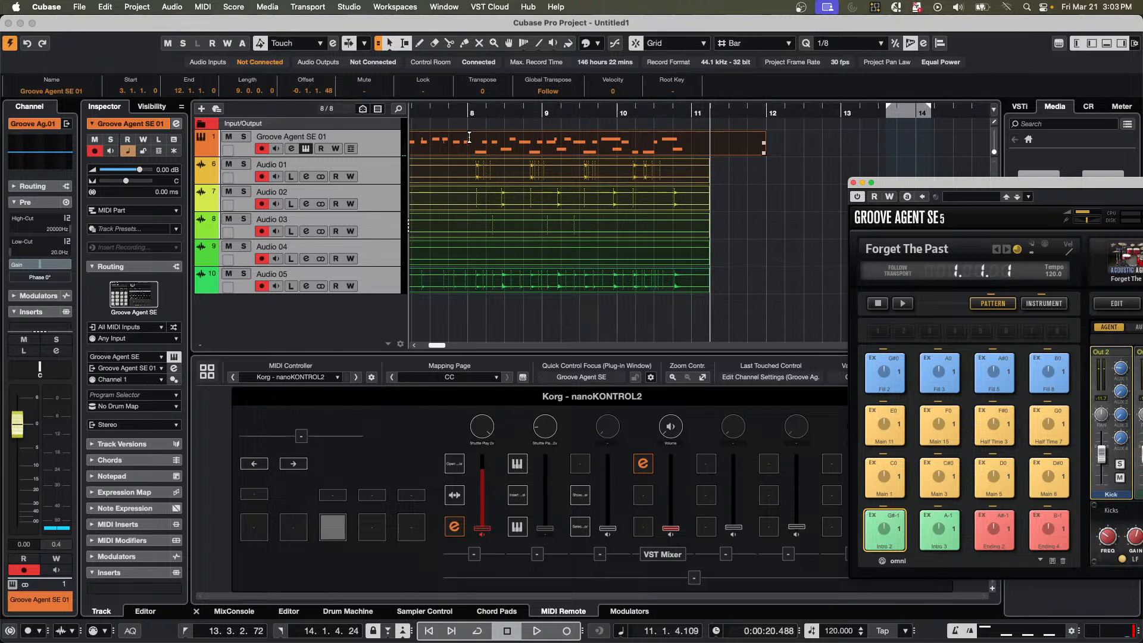
Place the project cursor at bar 13 and set the Groove Agent SE 01 track's MIDI input to 01. Groove Agent SE - MIDI Out.
click(841, 110)
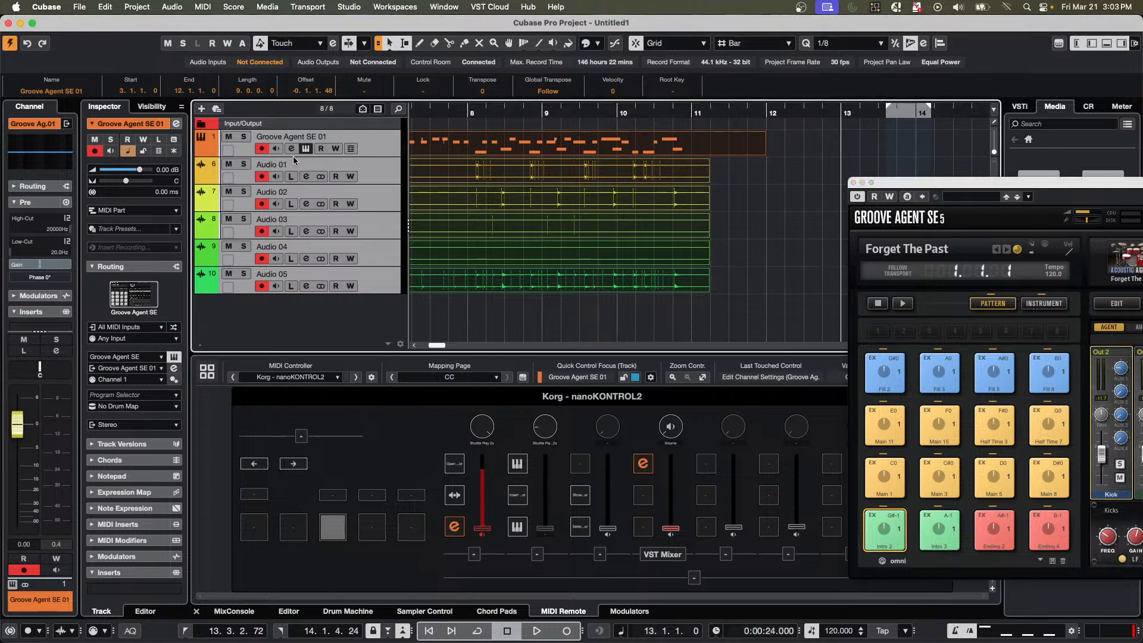
click(131, 338)
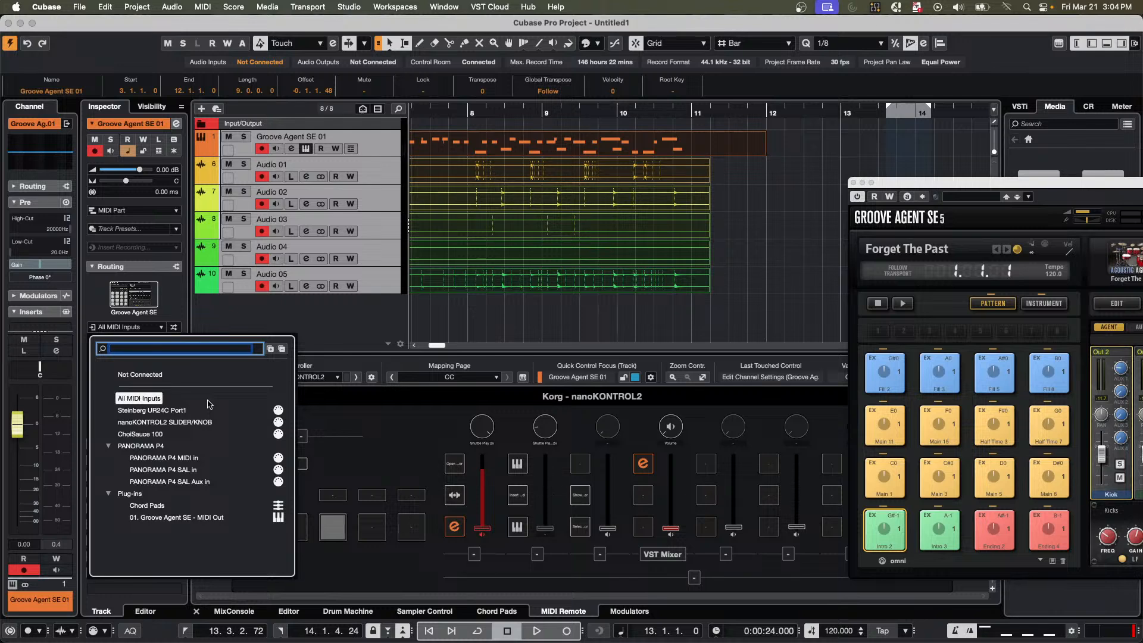
click(171, 520)
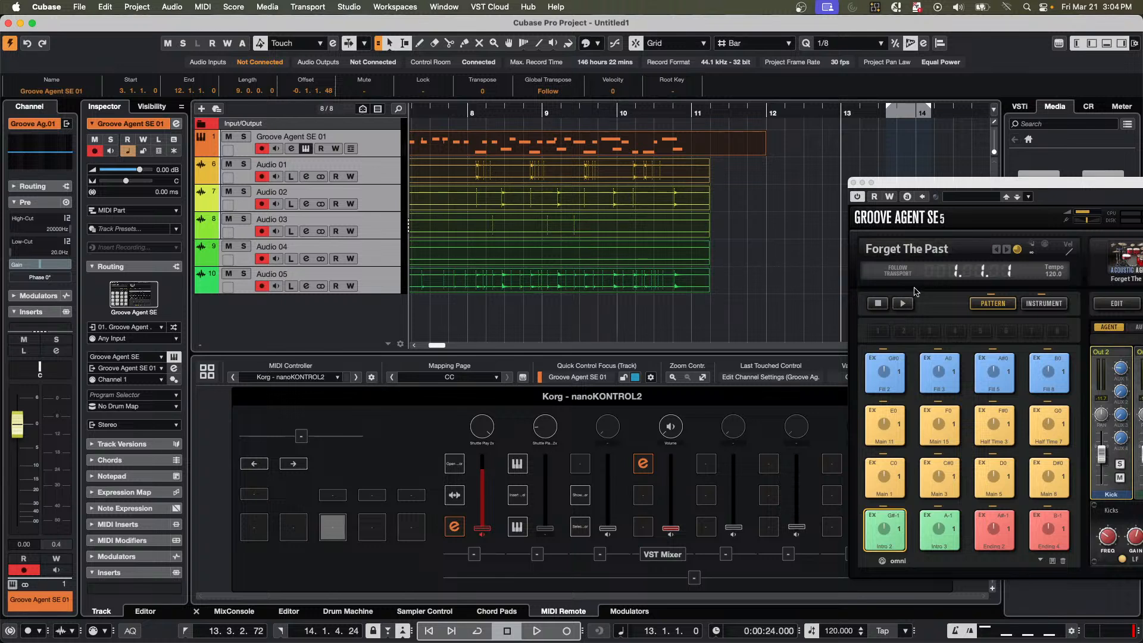
Start pattern playback in Groove Agent SE and record it on all armed tracks from bar 13.
click(903, 303)
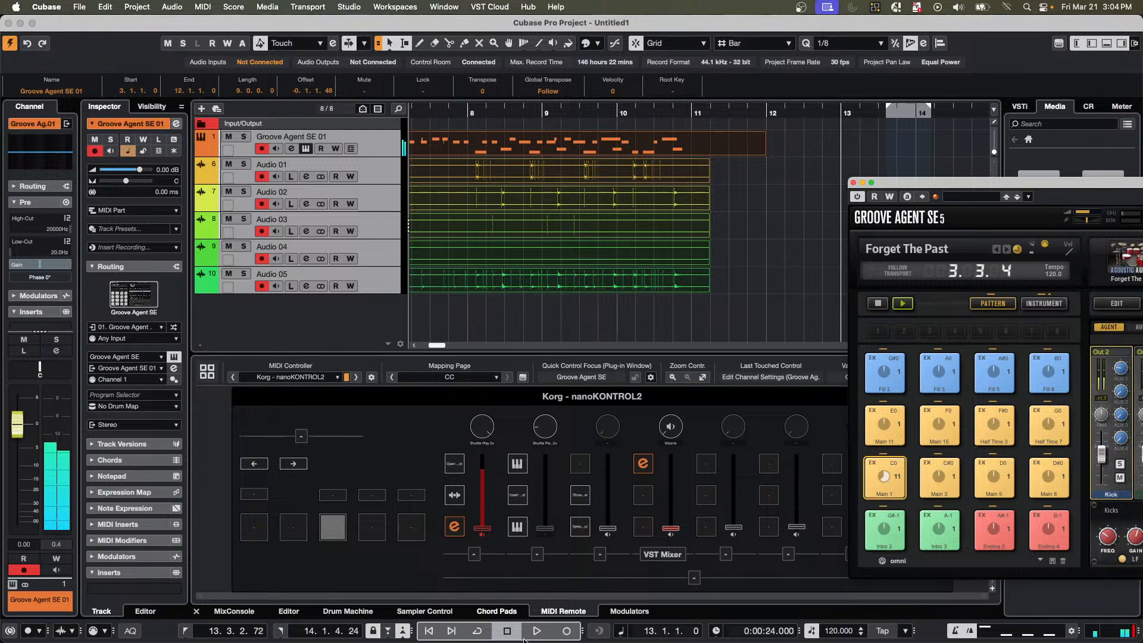
click(566, 630)
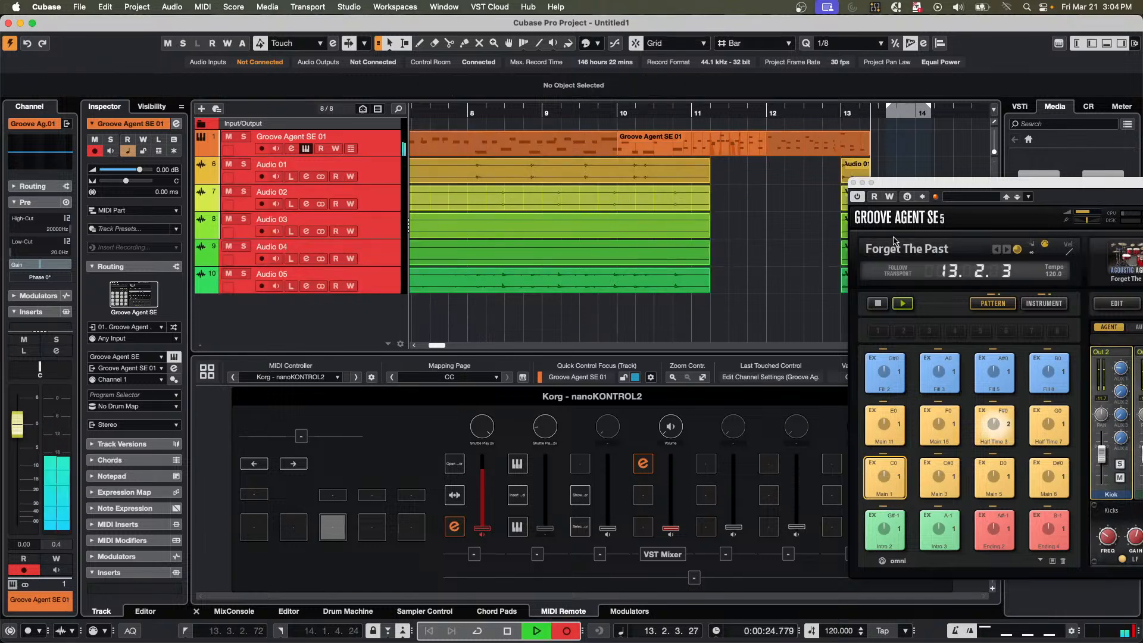
drag(915, 202, 172, 301)
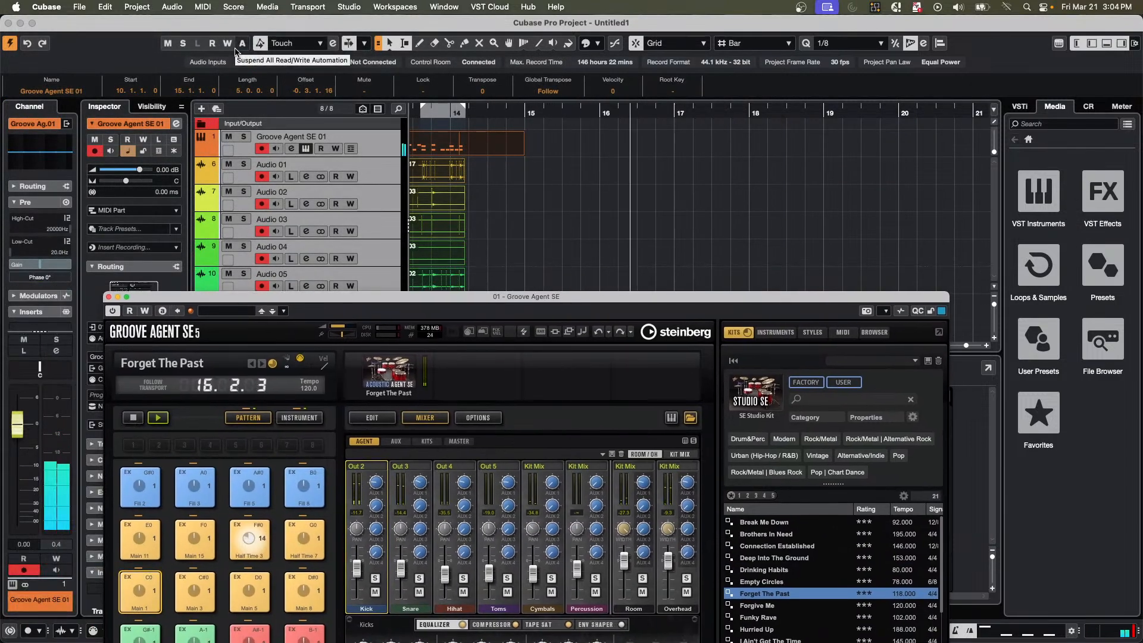
Record another take on all armed tracks up to about bar 25, and stop both recording and Groove Agent SE's pattern playback.
key(KP_Multiply)
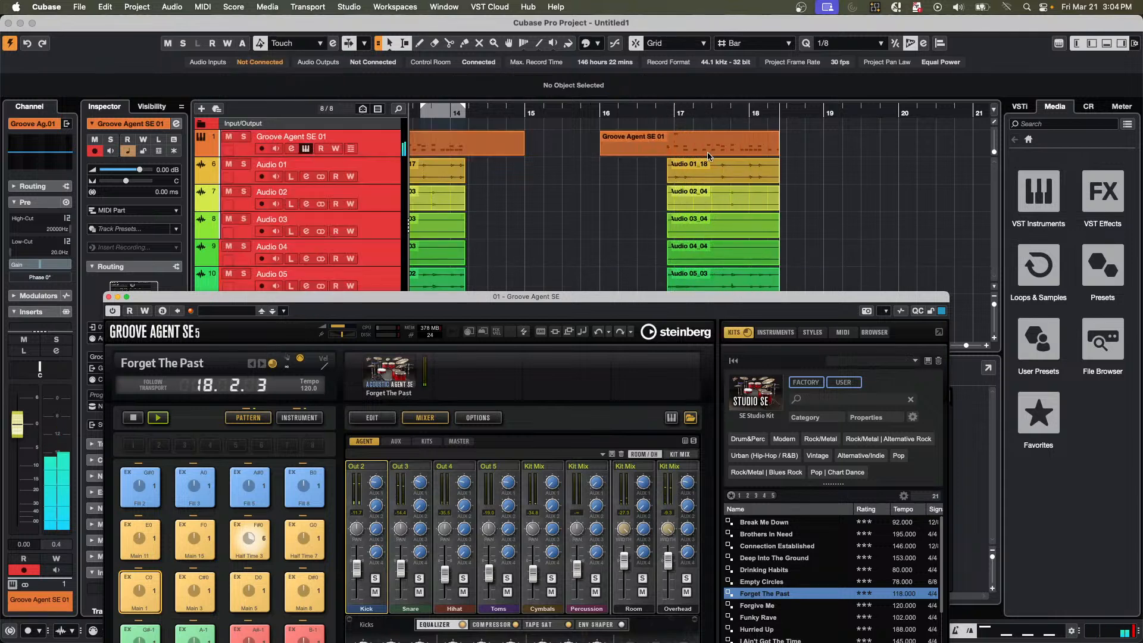
drag(798, 299, 874, 443)
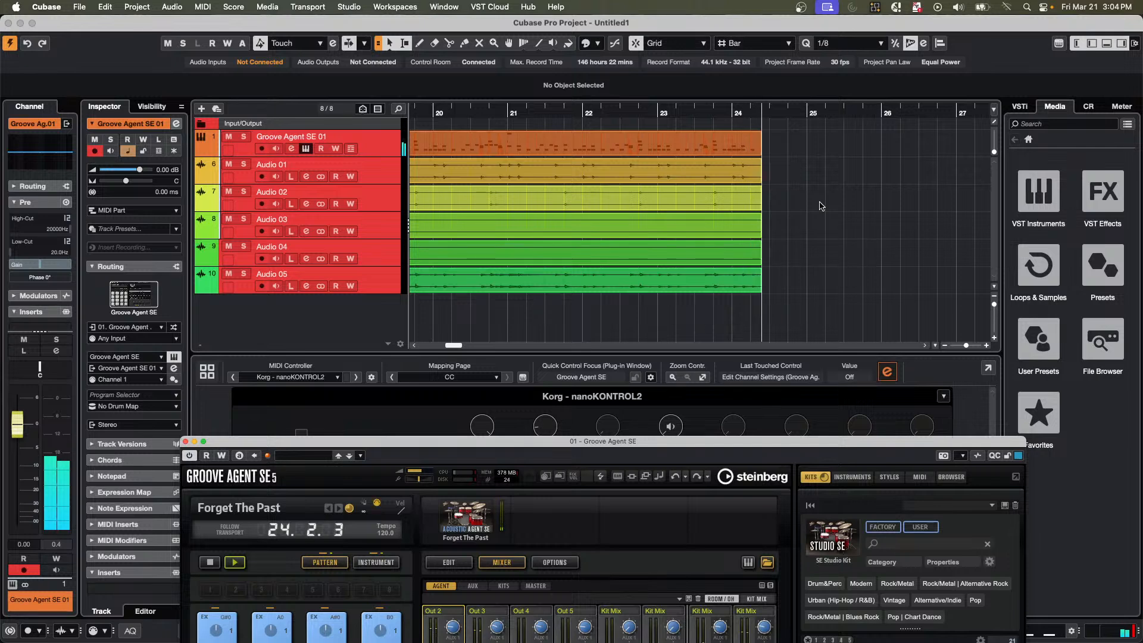
key(space)
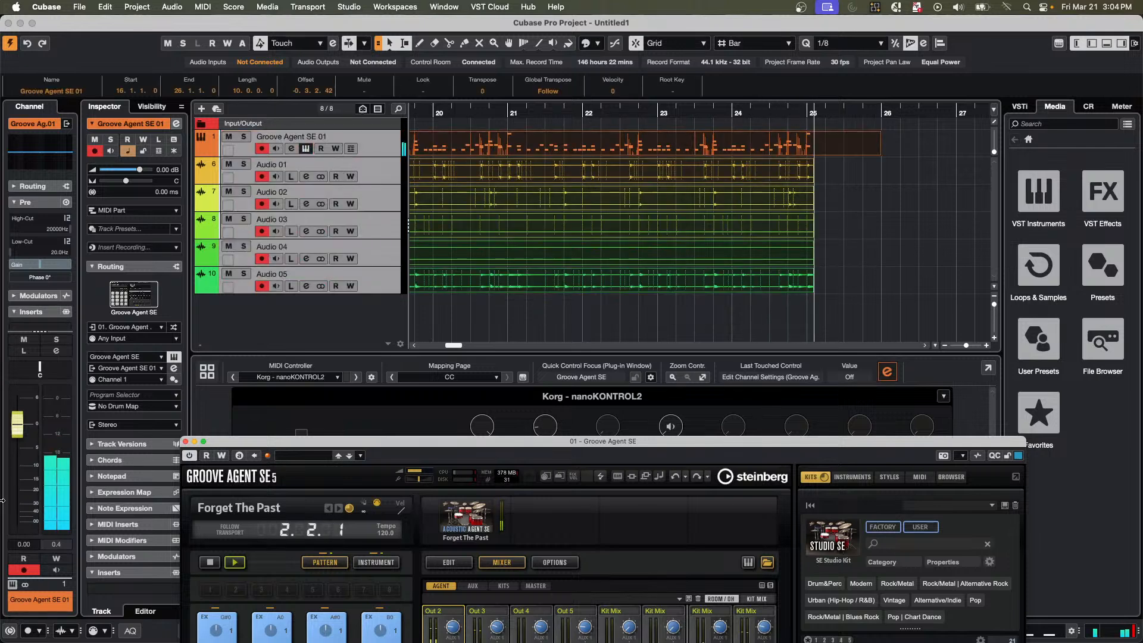
click(209, 562)
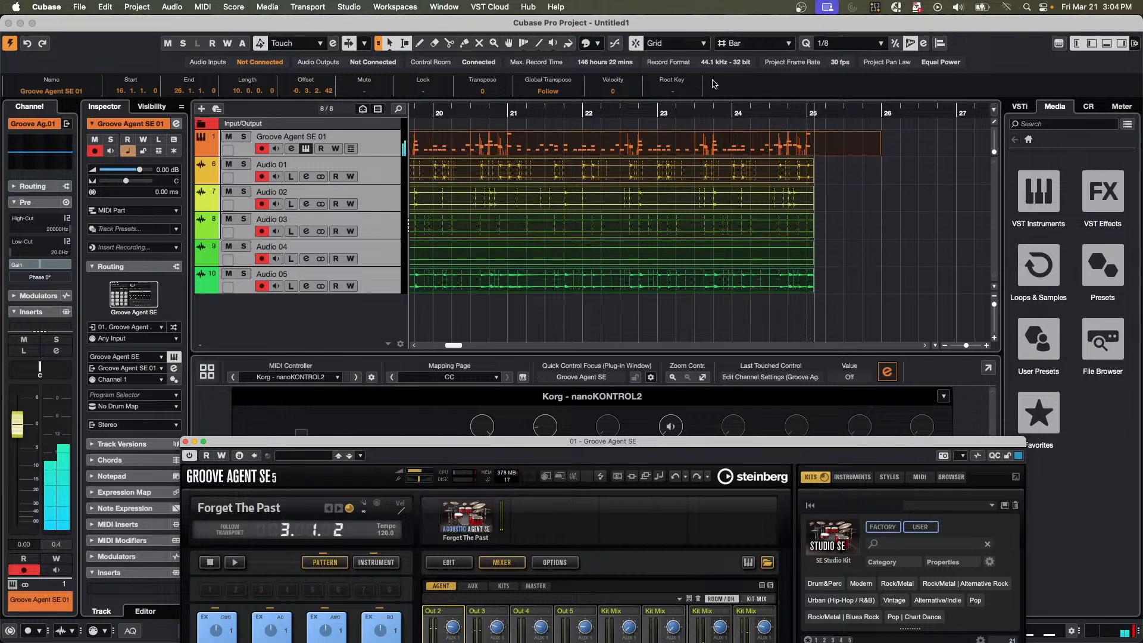
Audition the recorded events on Audio 01, Audio 02, Audio 03, Audio 05 and the Groove Agent SE 01 track with the Play tool.
right_click(576, 170)
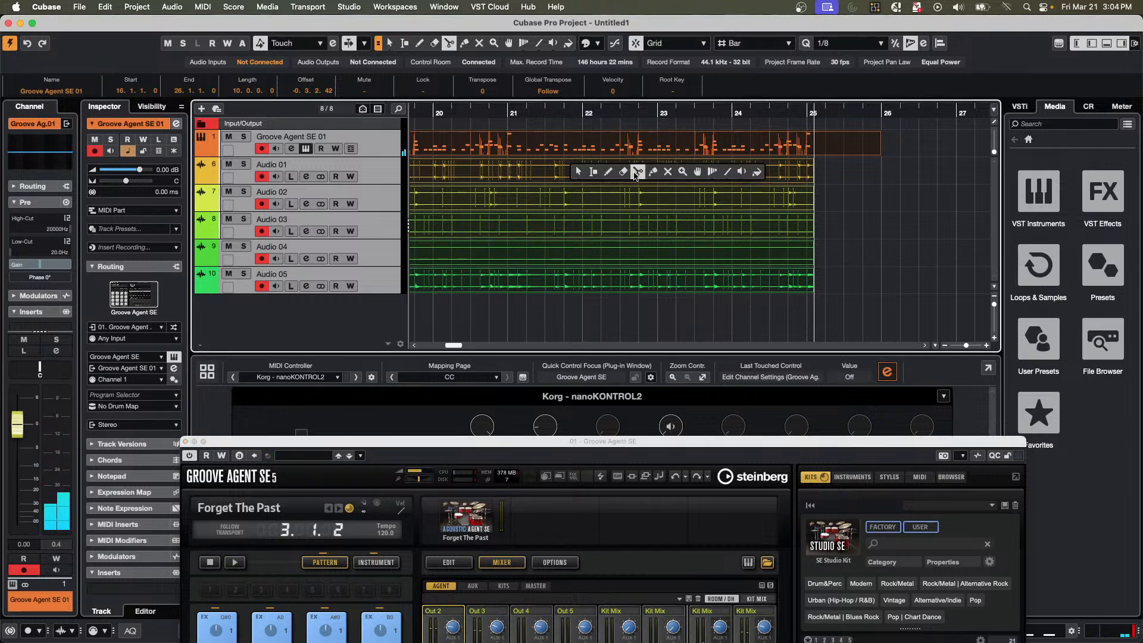
click(743, 172)
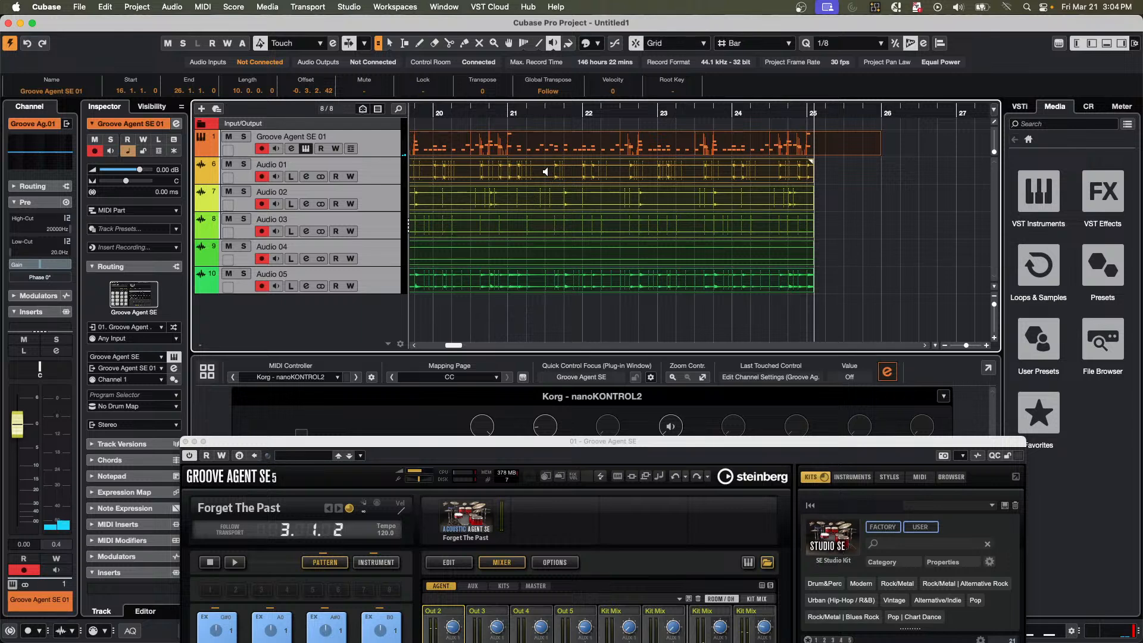
click(545, 171)
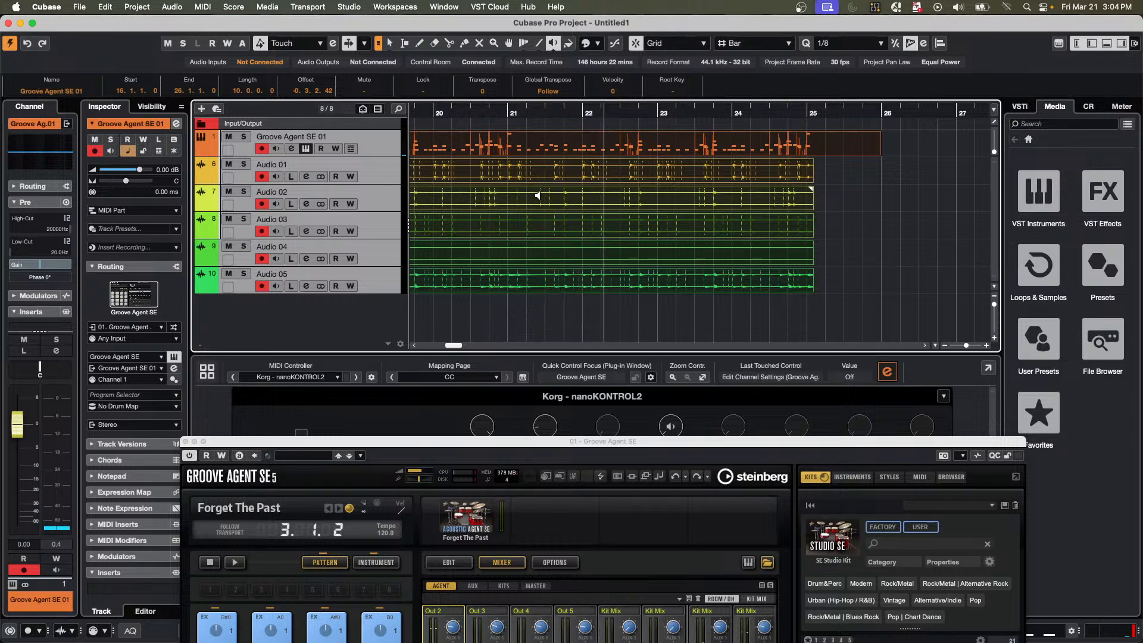
click(538, 195)
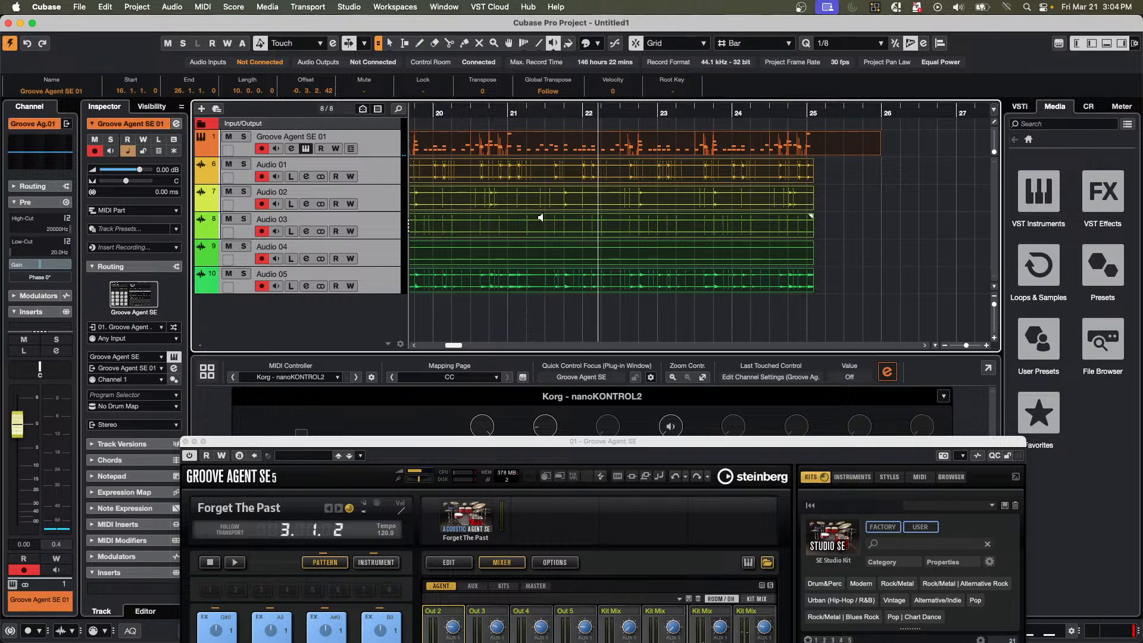
click(540, 218)
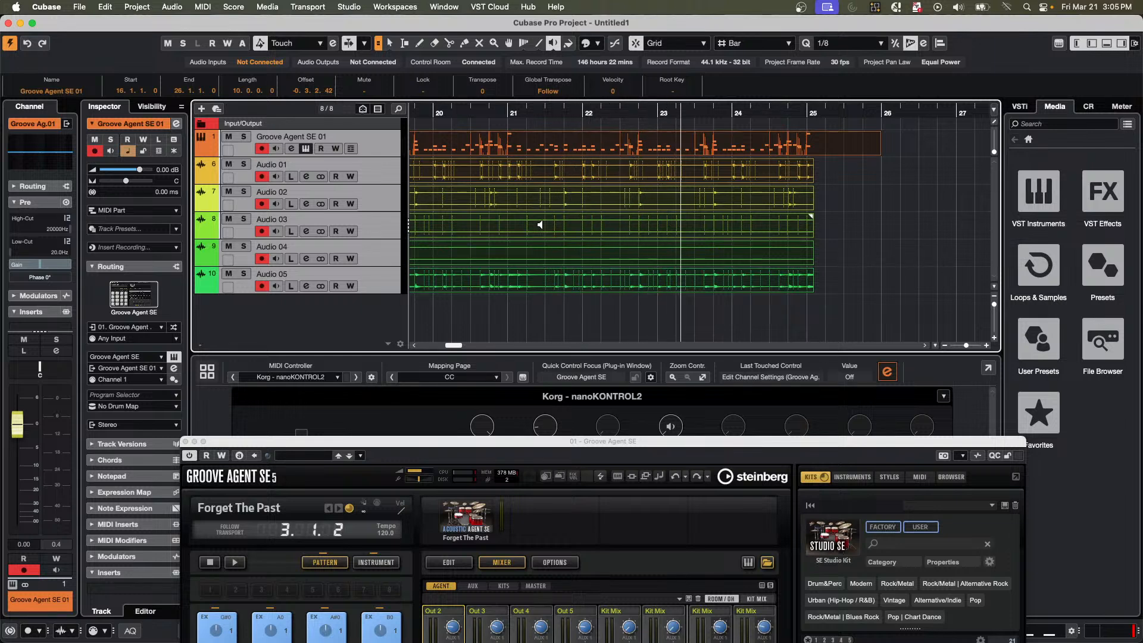
click(530, 285)
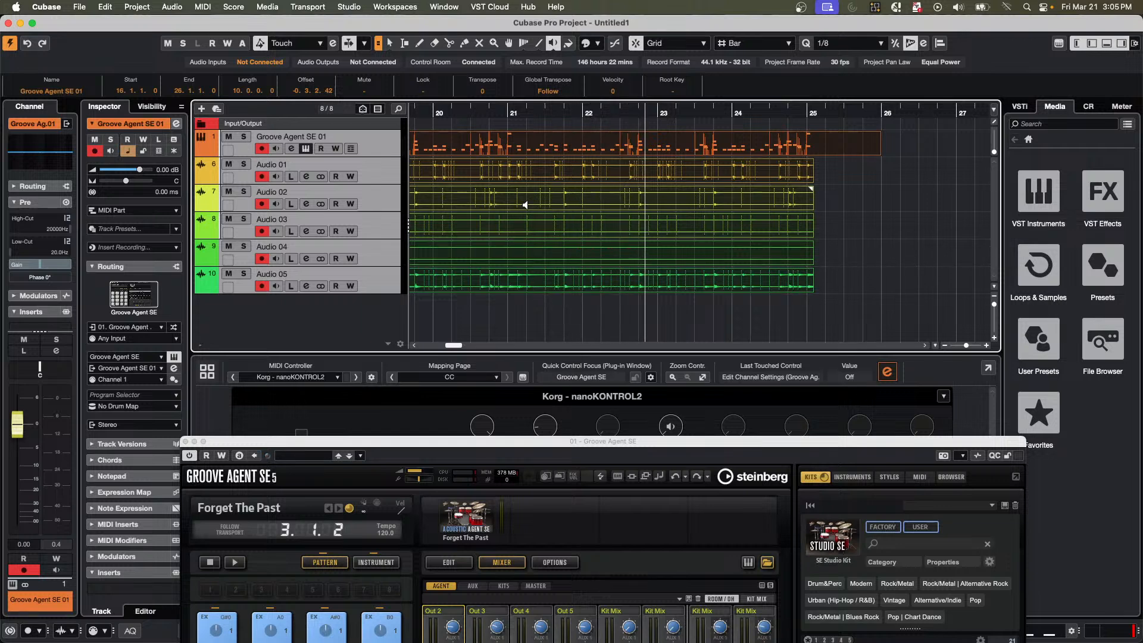
click(515, 172)
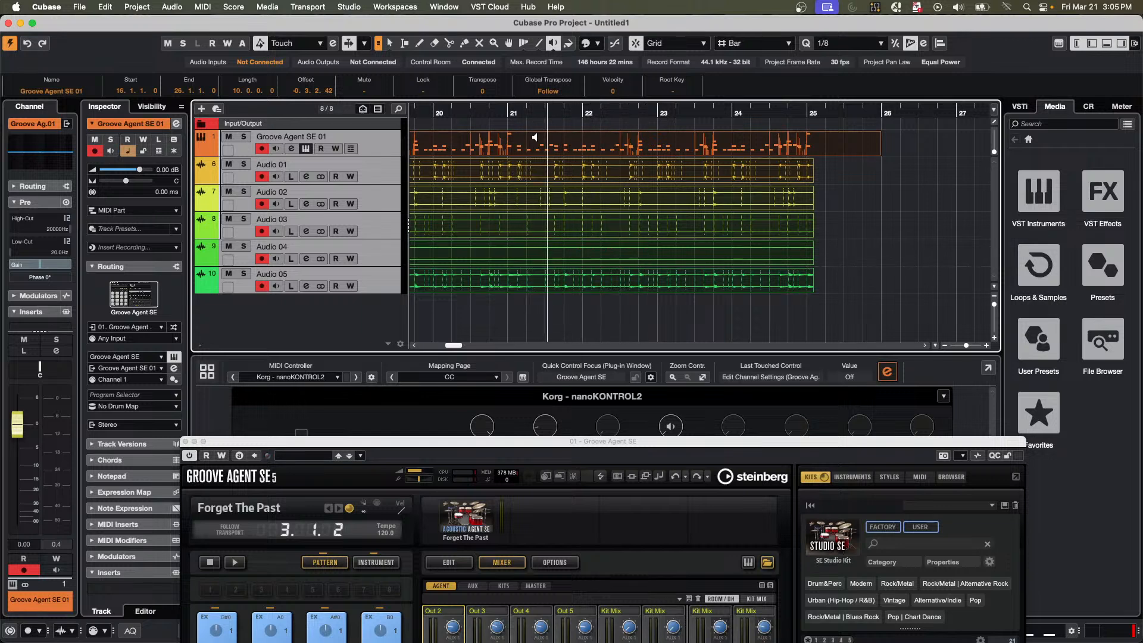
click(512, 143)
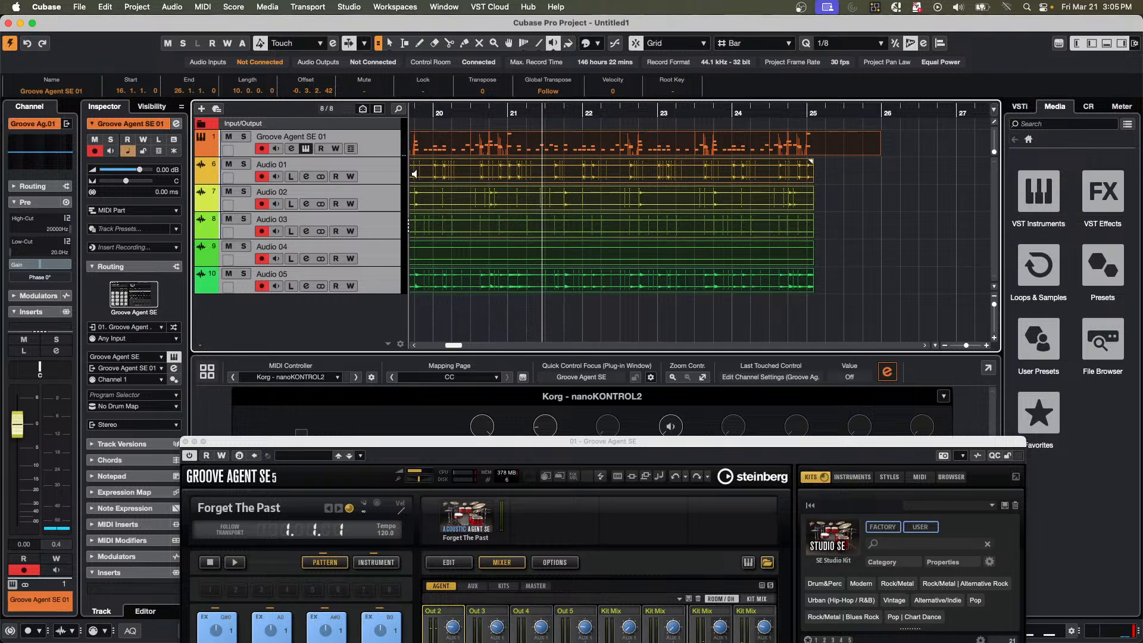
Review the MIDI input choices of the Groove Agent SE 01 track and the input routing of the Audio 01 track.
click(148, 329)
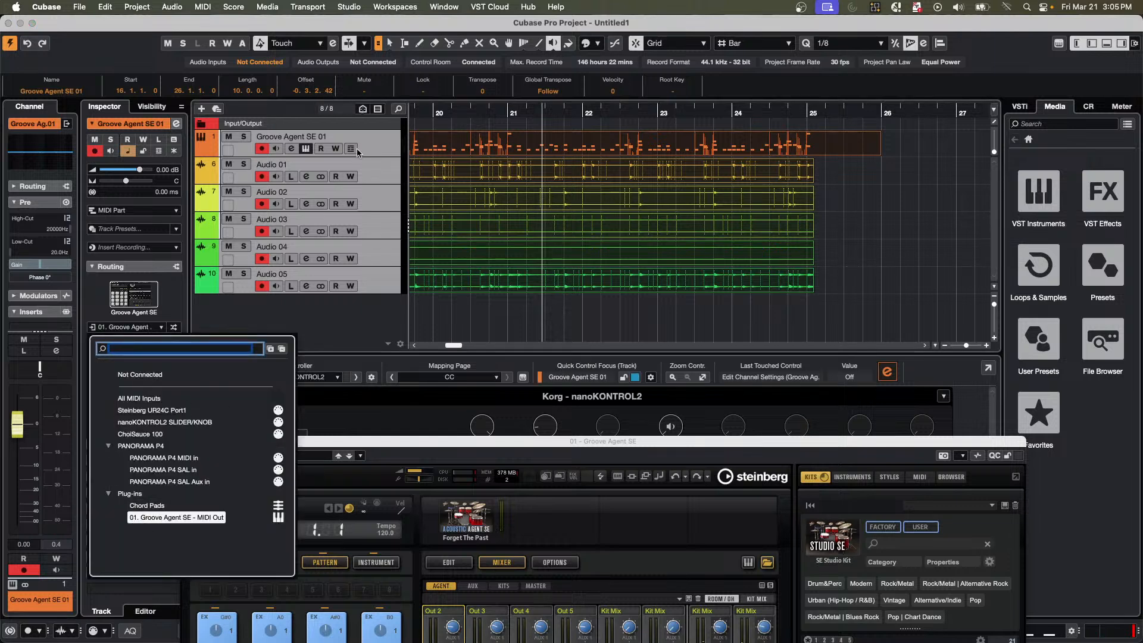
click(385, 158)
click(378, 177)
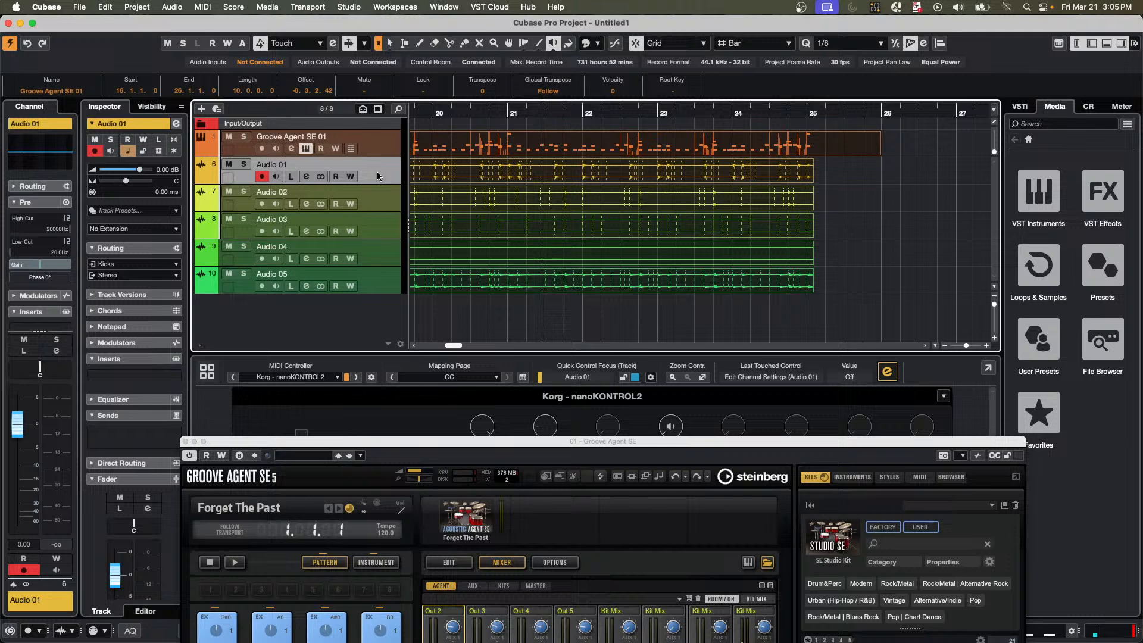
Check the available input sources for the Audio 01 track without changing its routing.
click(121, 265)
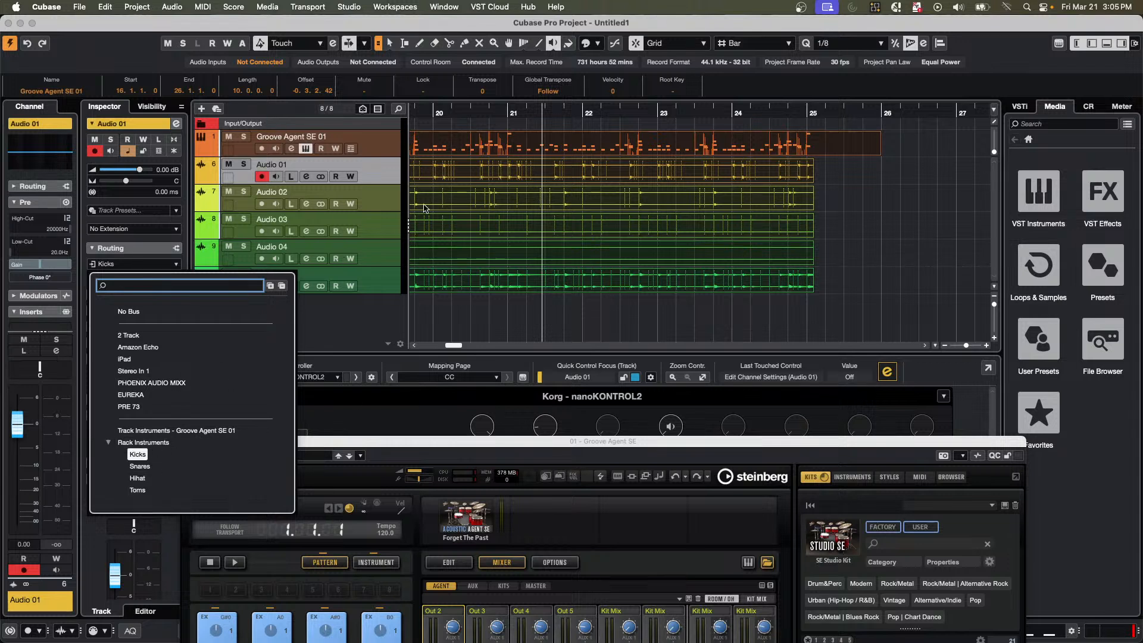
click(531, 320)
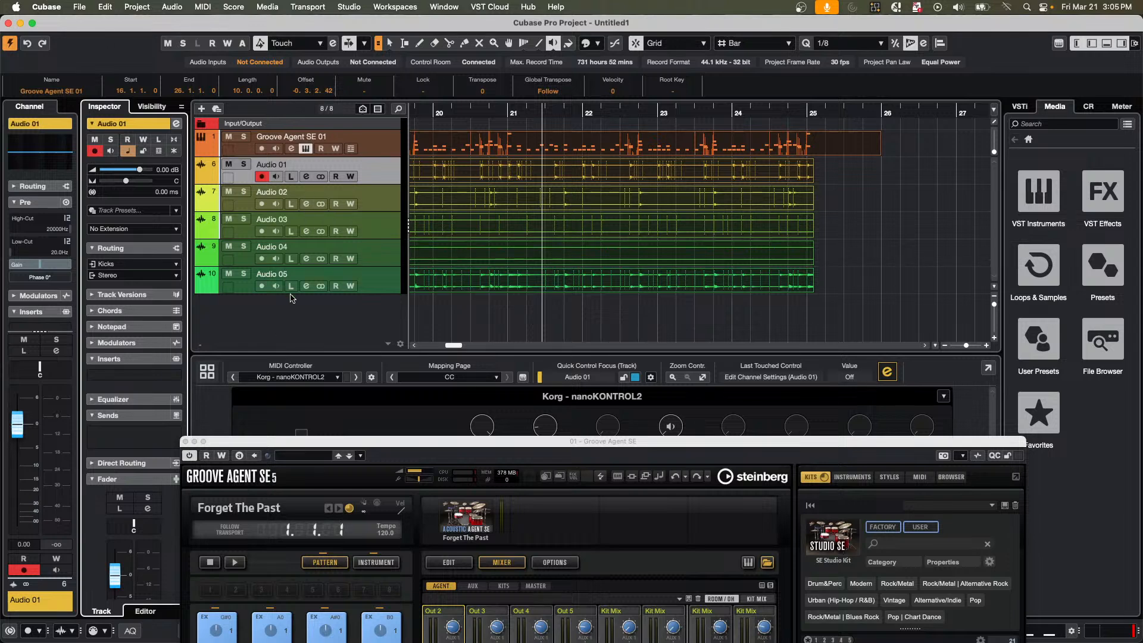
Add an instrument track that uses Groove Agent, with All MIDI Inputs and Stereo output.
right_click(287, 331)
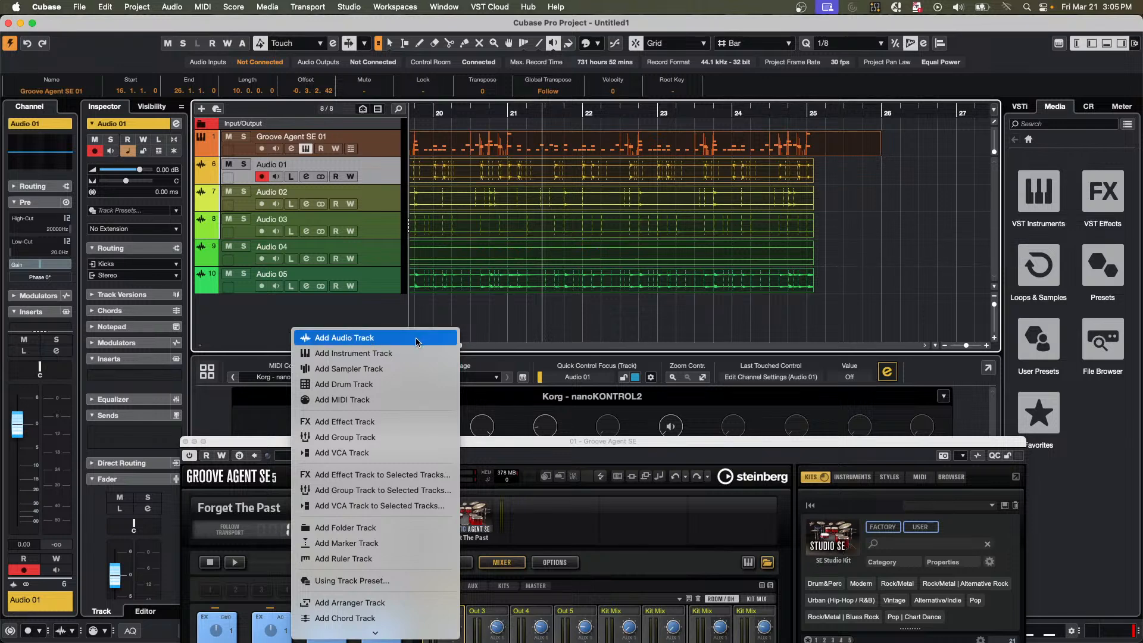
click(401, 354)
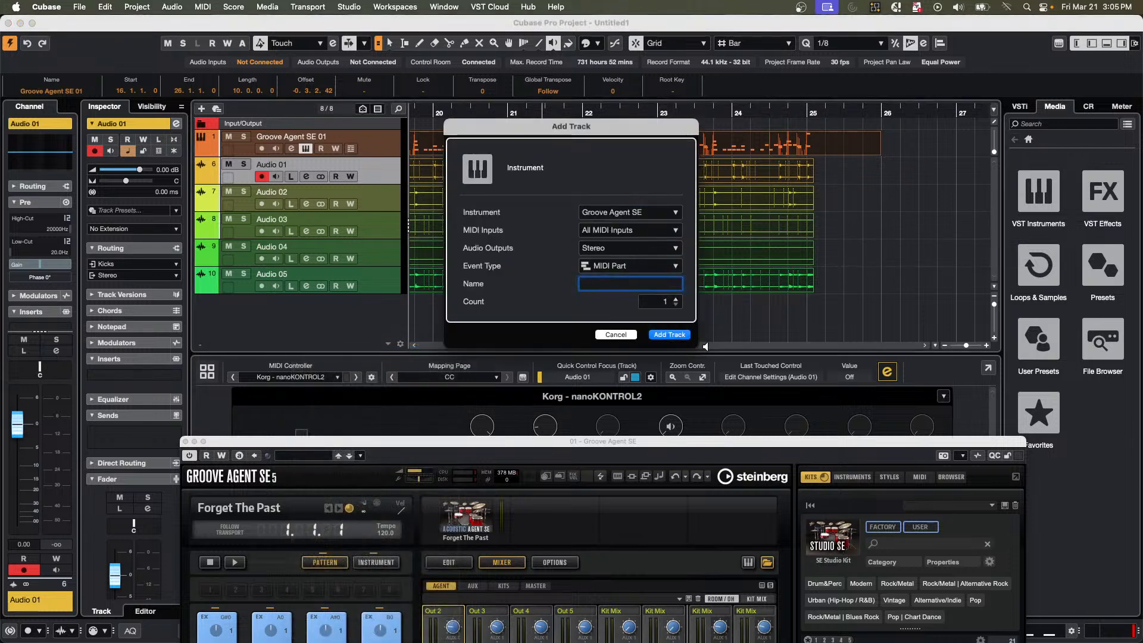
click(649, 215)
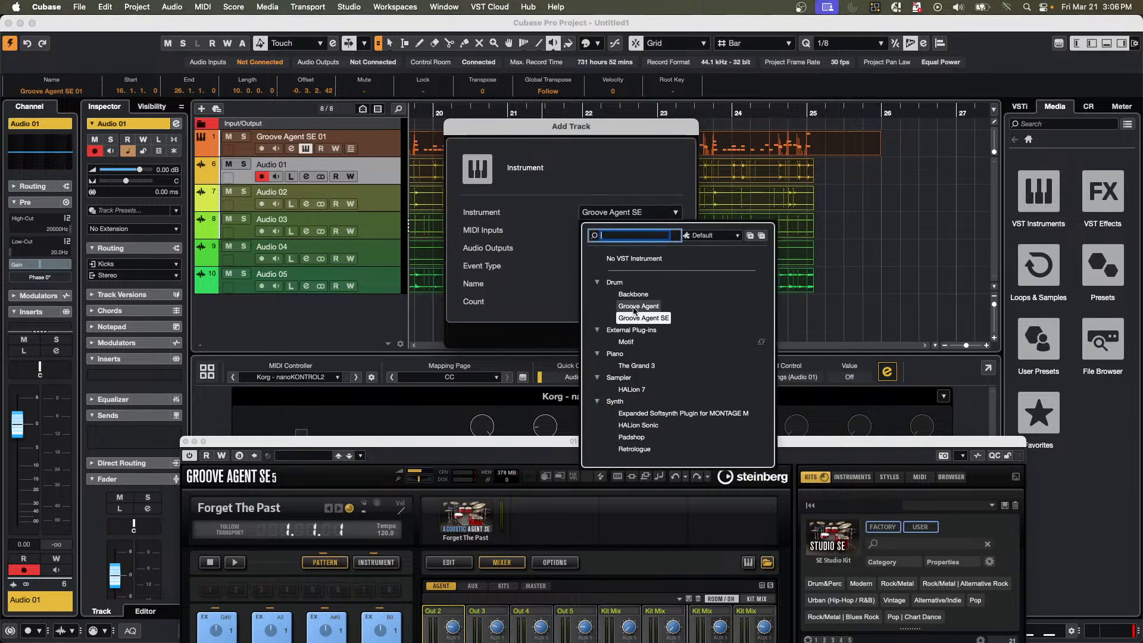
click(639, 306)
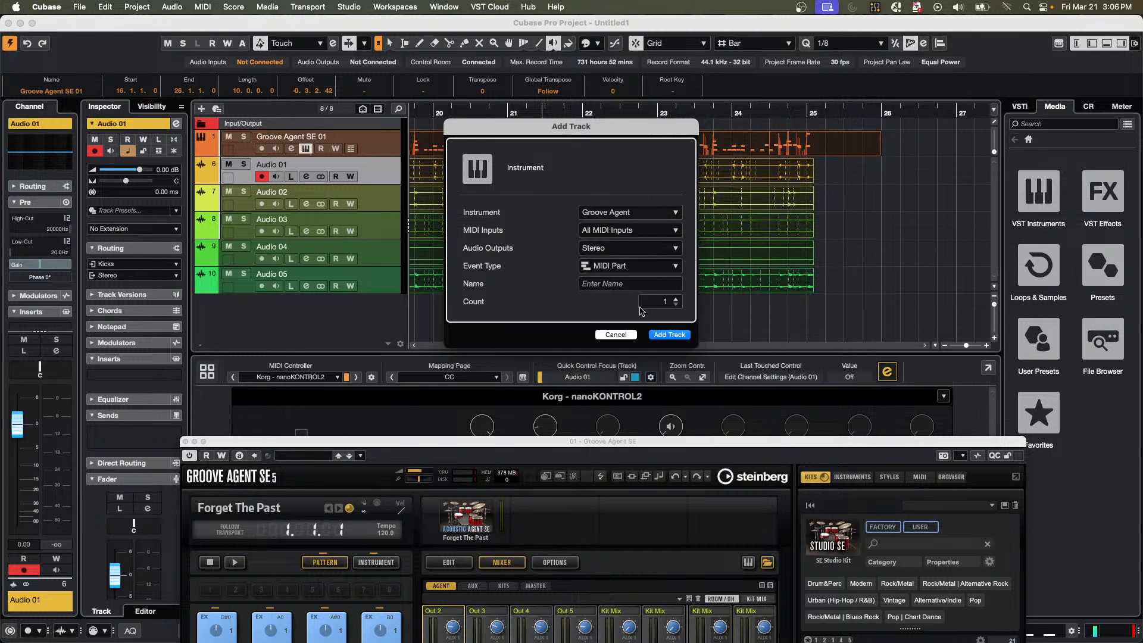
click(669, 334)
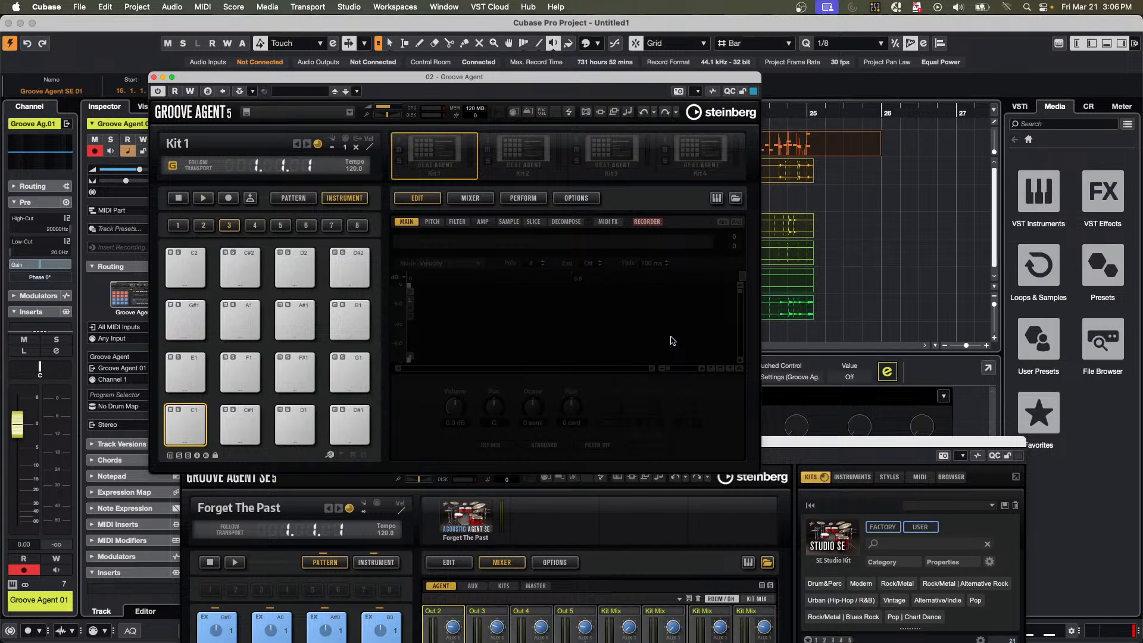
Load the I Ain't Got The Time kit with its patterns into the first kit slot of Groove Agent.
right_click(427, 160)
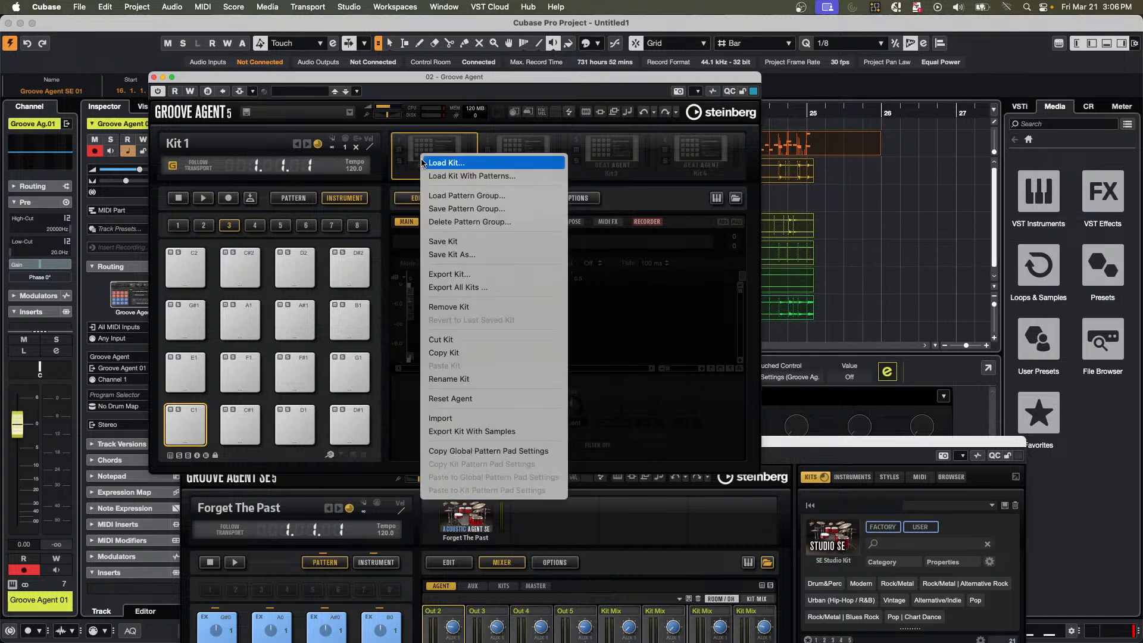
click(528, 176)
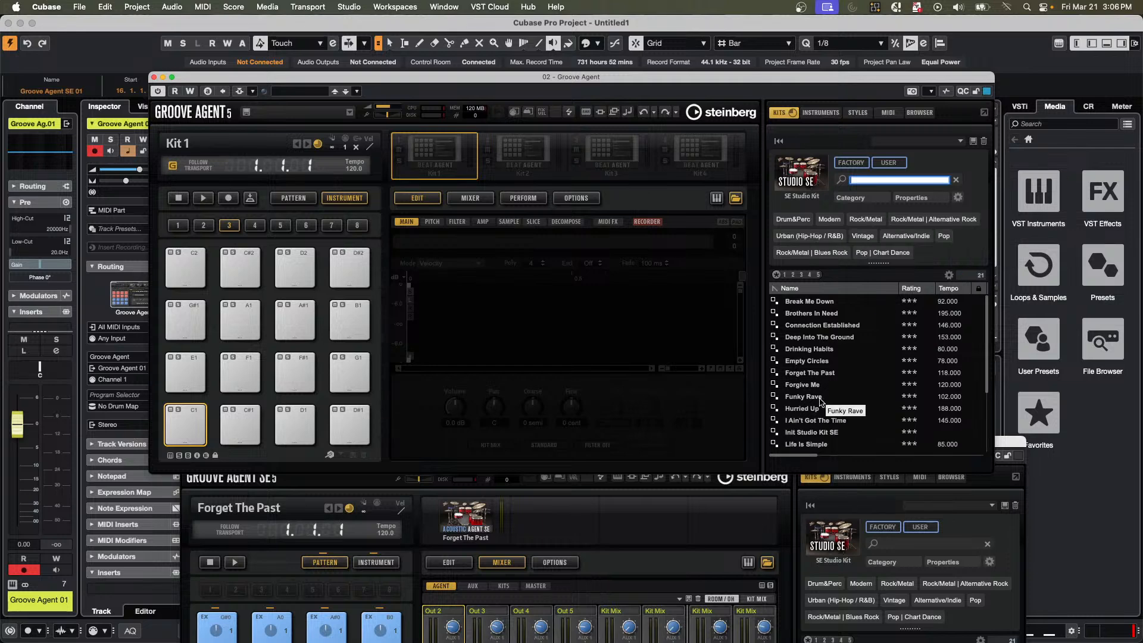
double_click(842, 422)
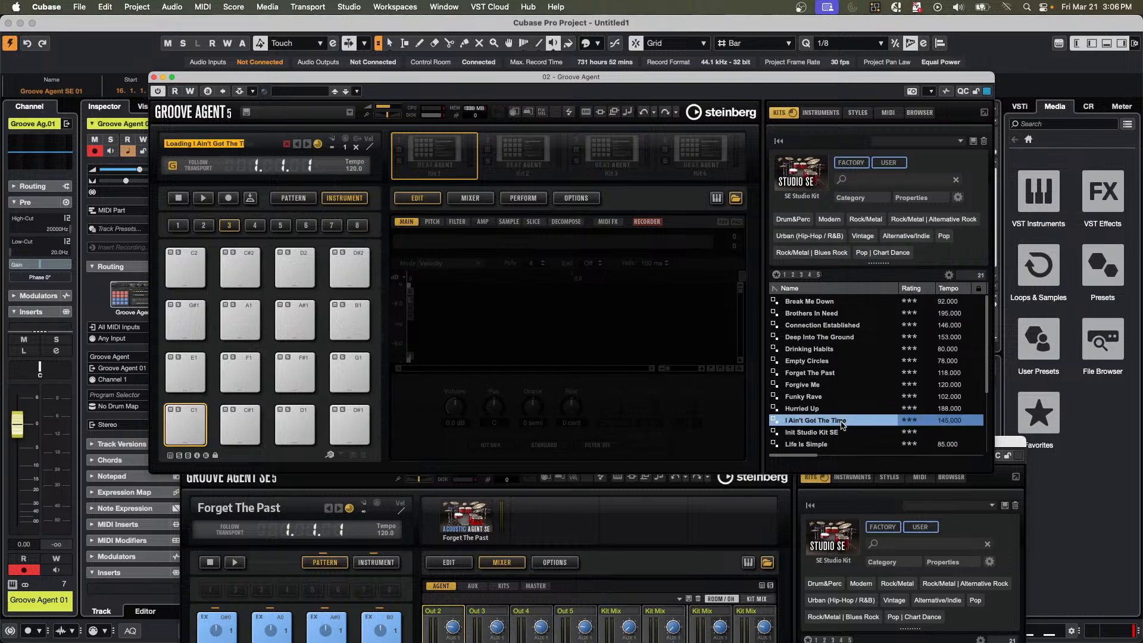
Start Groove Agent's playback, trigger the Main 4 pattern, and set its complexity to 10 and its intensity to about 86.
click(202, 198)
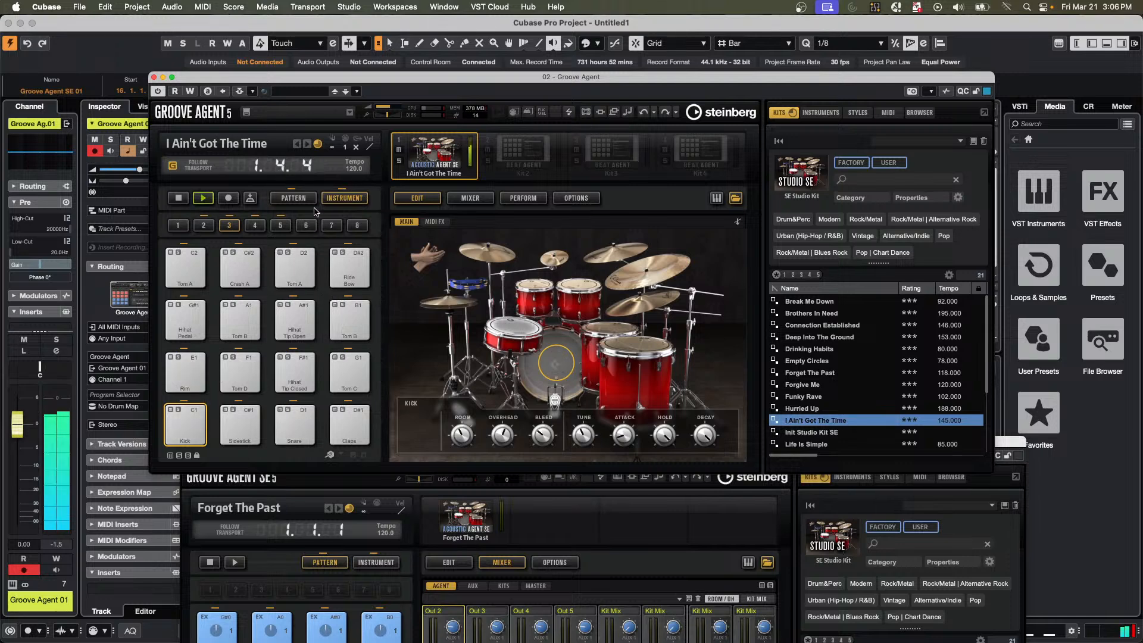
click(287, 201)
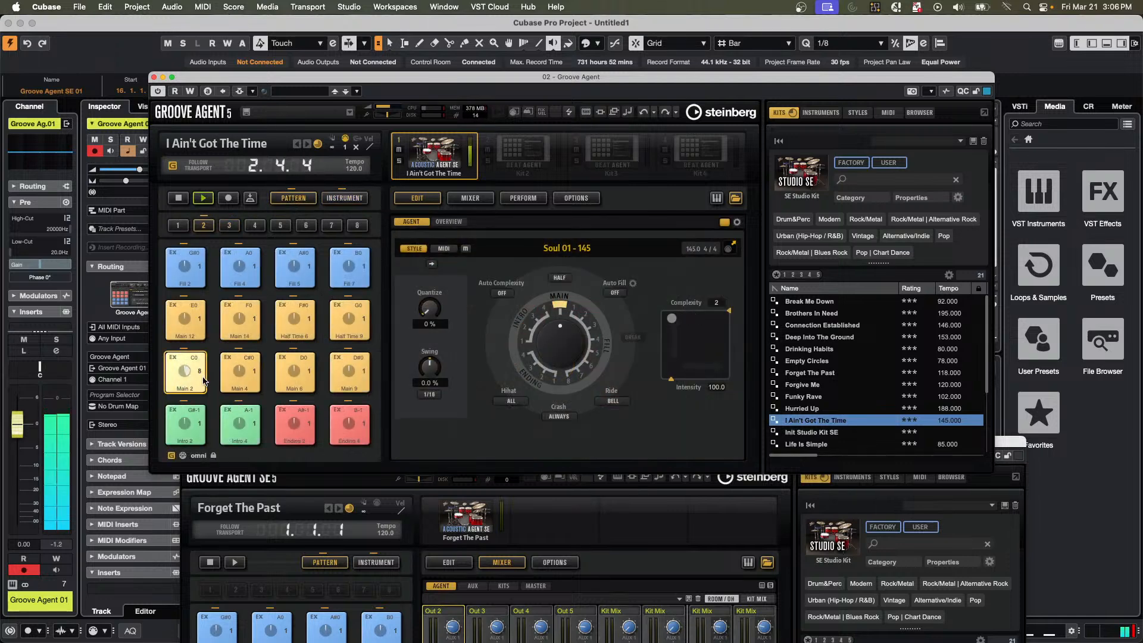
click(241, 375)
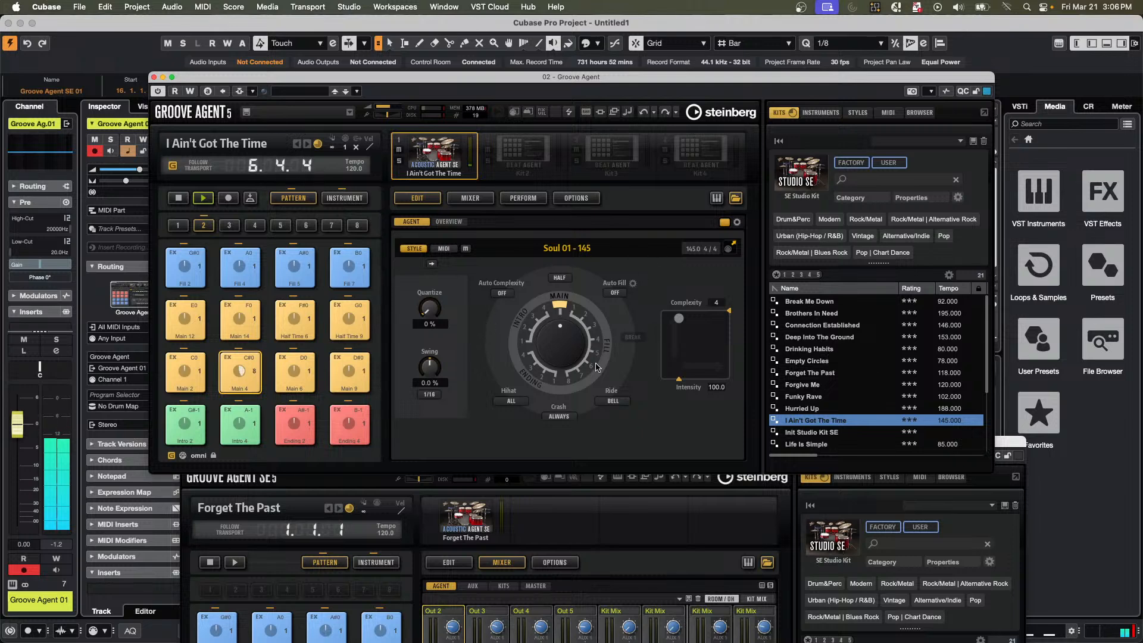
drag(679, 318, 699, 317)
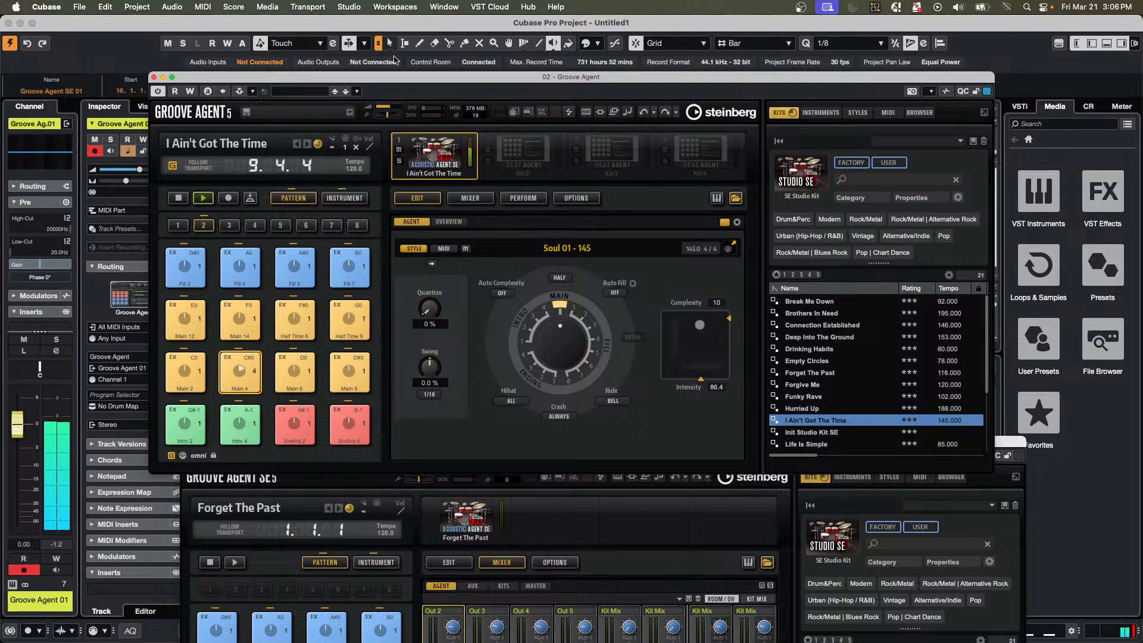
Load the Coconut Flavored kit with patterns from the Laser Beams library into the second kit slot, overwriting the global pattern pad settings.
right_click(503, 145)
click(568, 165)
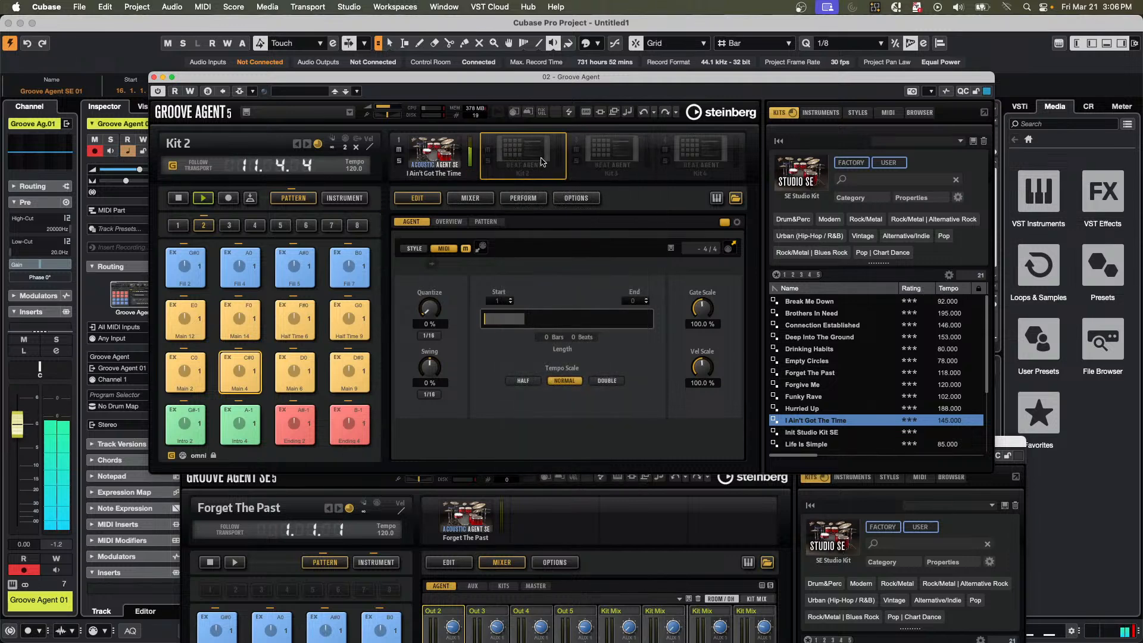
click(803, 167)
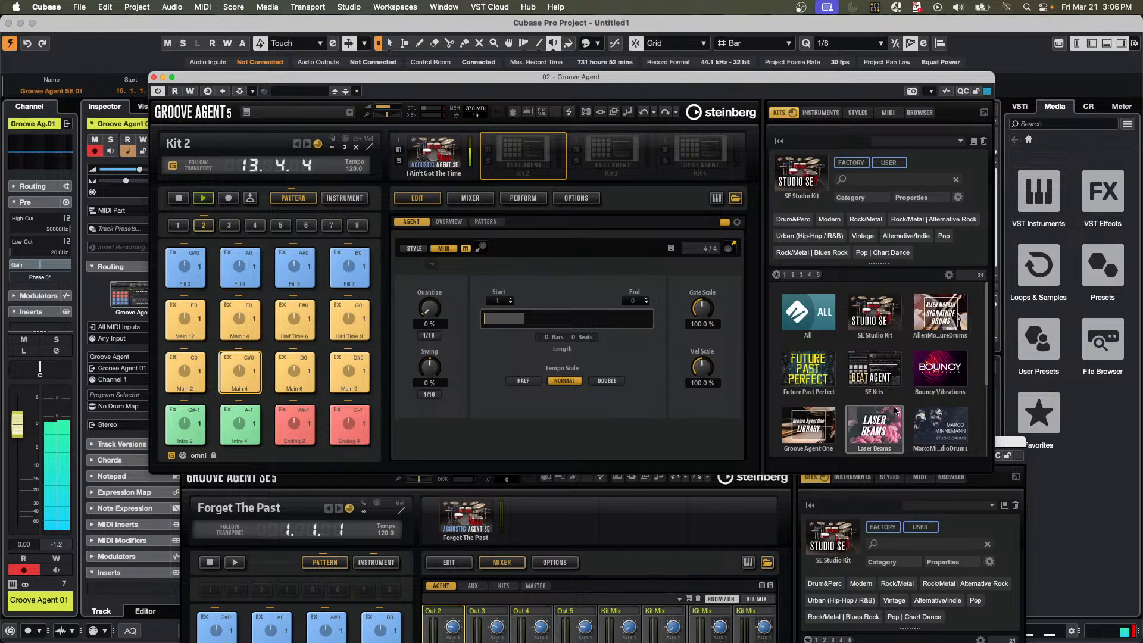
scroll(894, 414, down, 3)
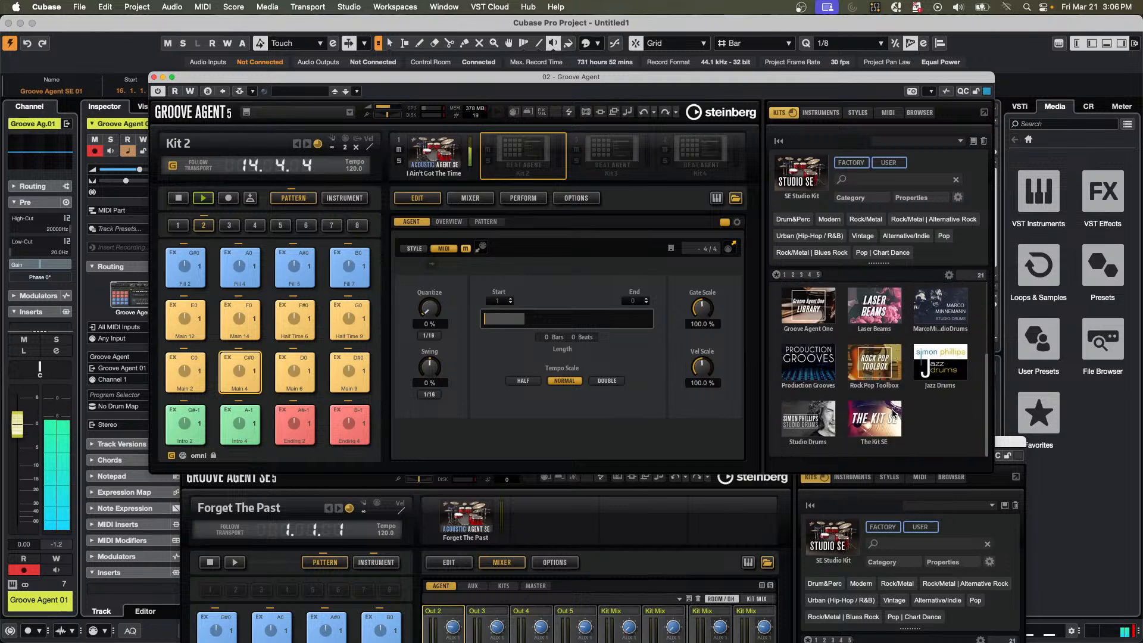
scroll(929, 415, up, 2)
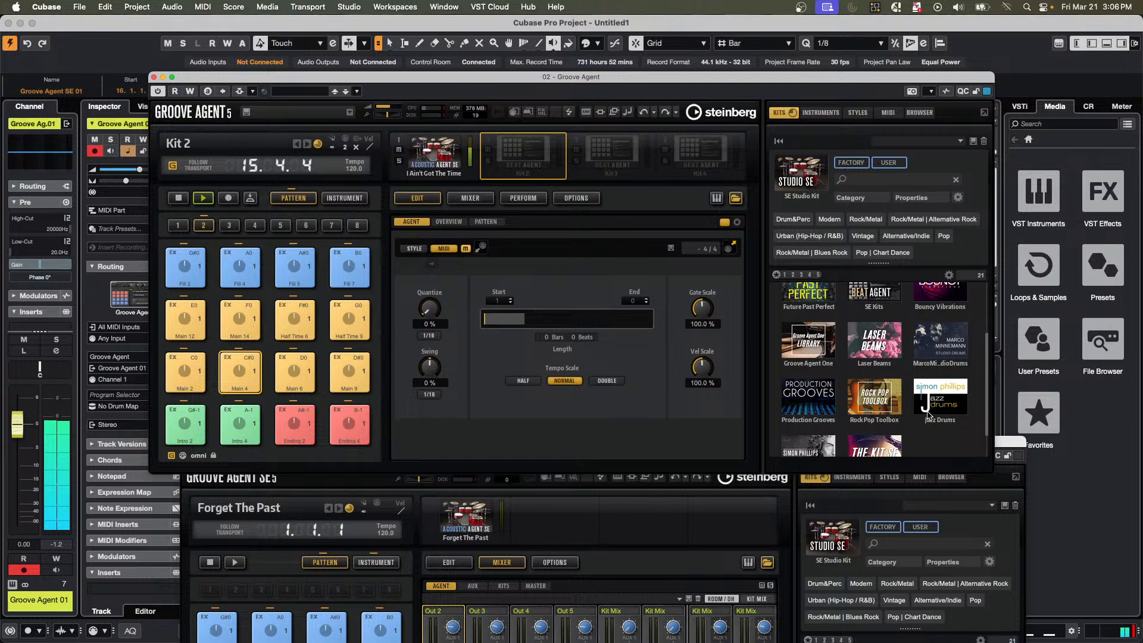
scroll(929, 415, up, 1)
scroll(927, 415, up, 2)
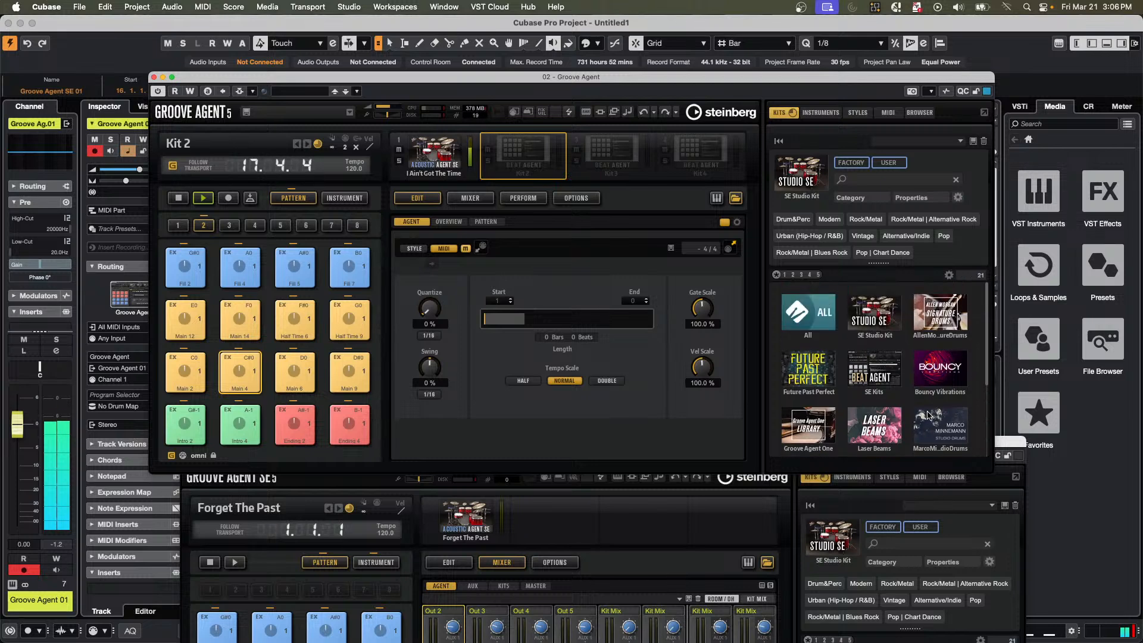
scroll(928, 415, down, 1)
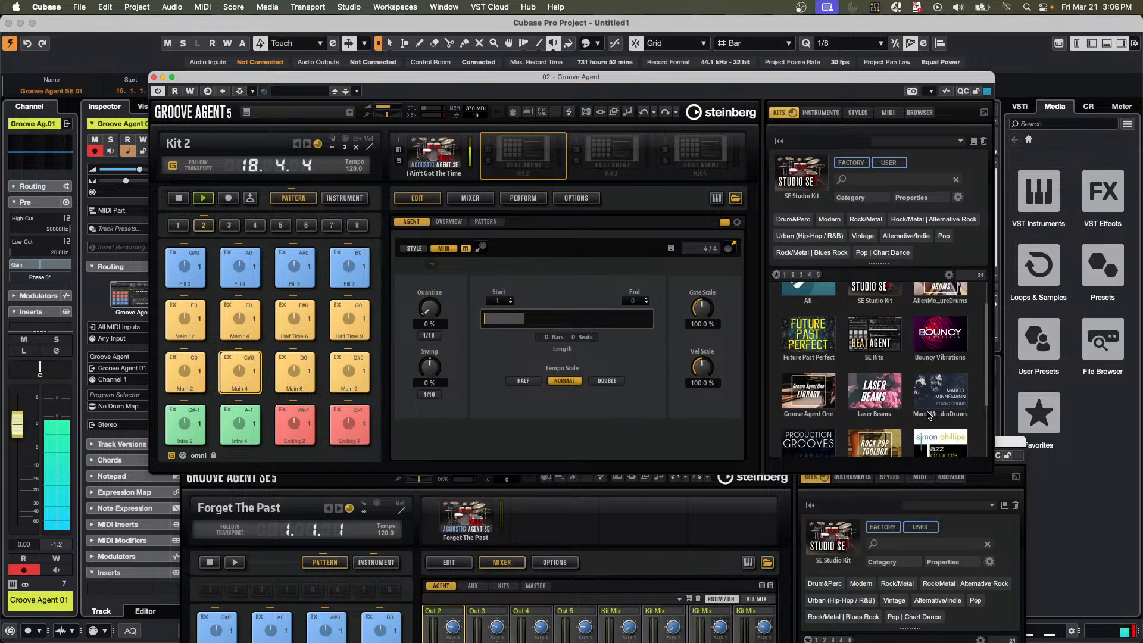
scroll(929, 415, down, 1)
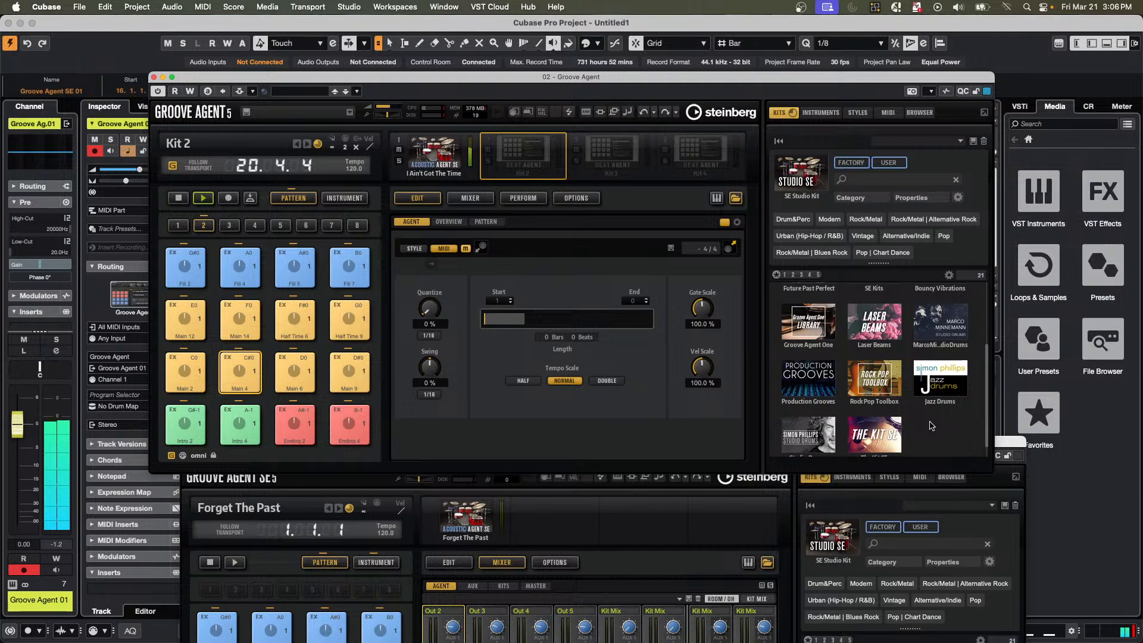
scroll(932, 425, up, 1)
scroll(932, 426, up, 1)
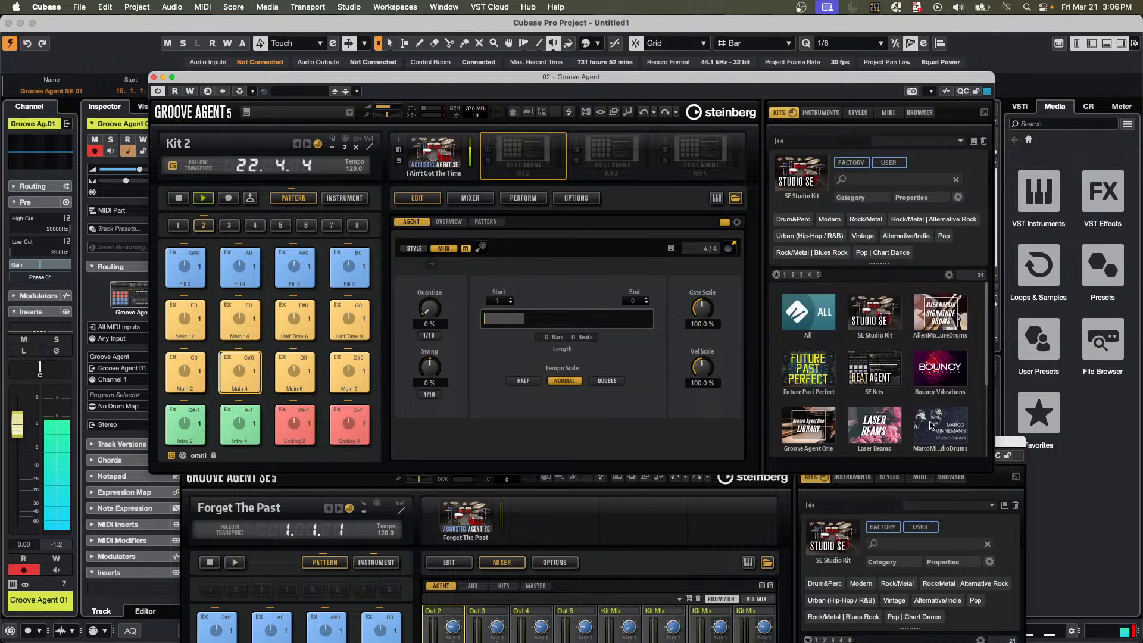
scroll(931, 425, down, 1)
scroll(932, 425, down, 2)
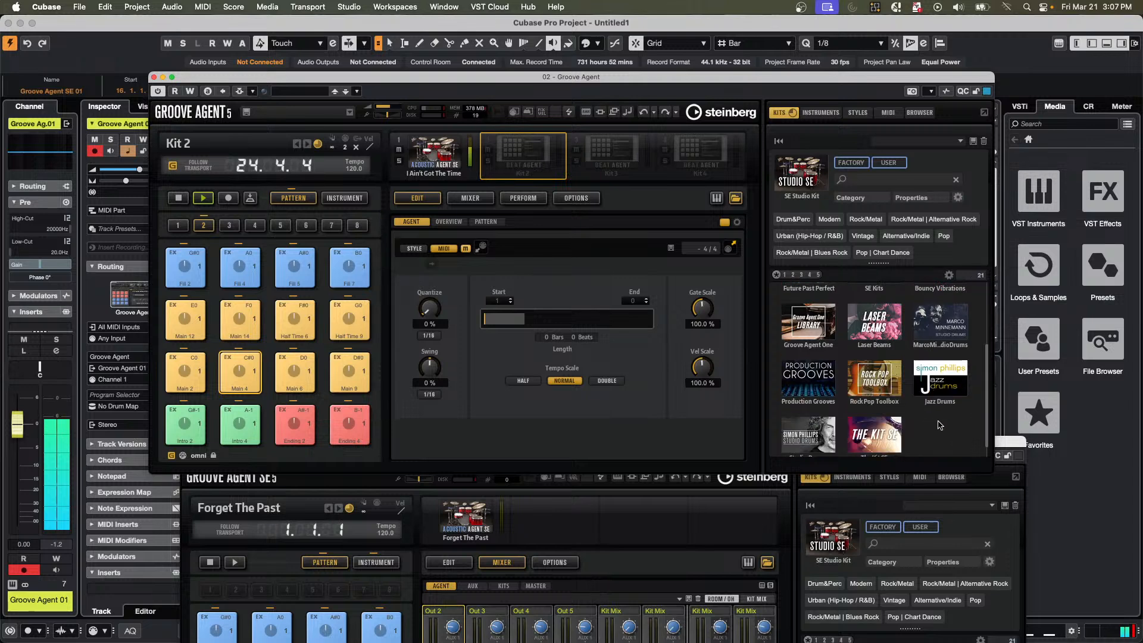
scroll(939, 425, up, 3)
scroll(939, 425, down, 2)
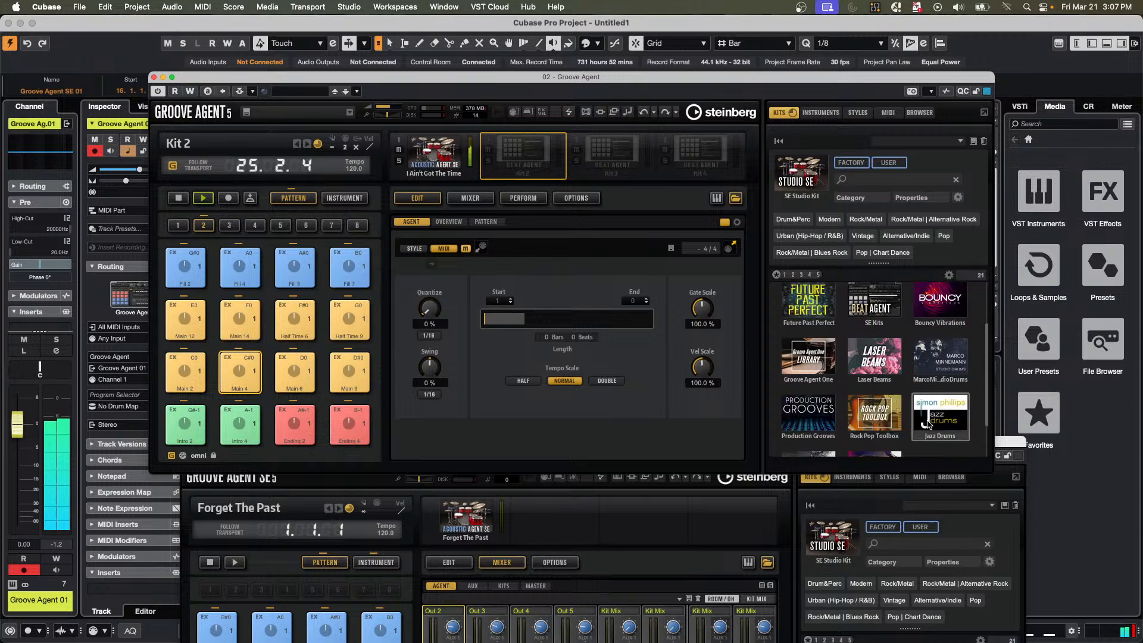
click(873, 357)
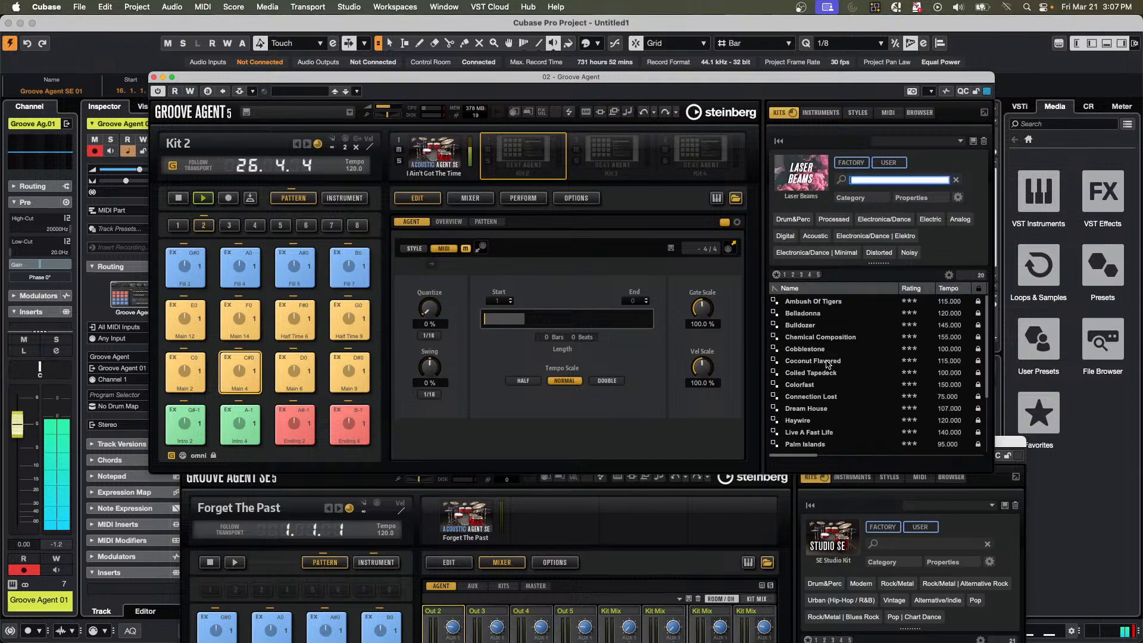
double_click(828, 362)
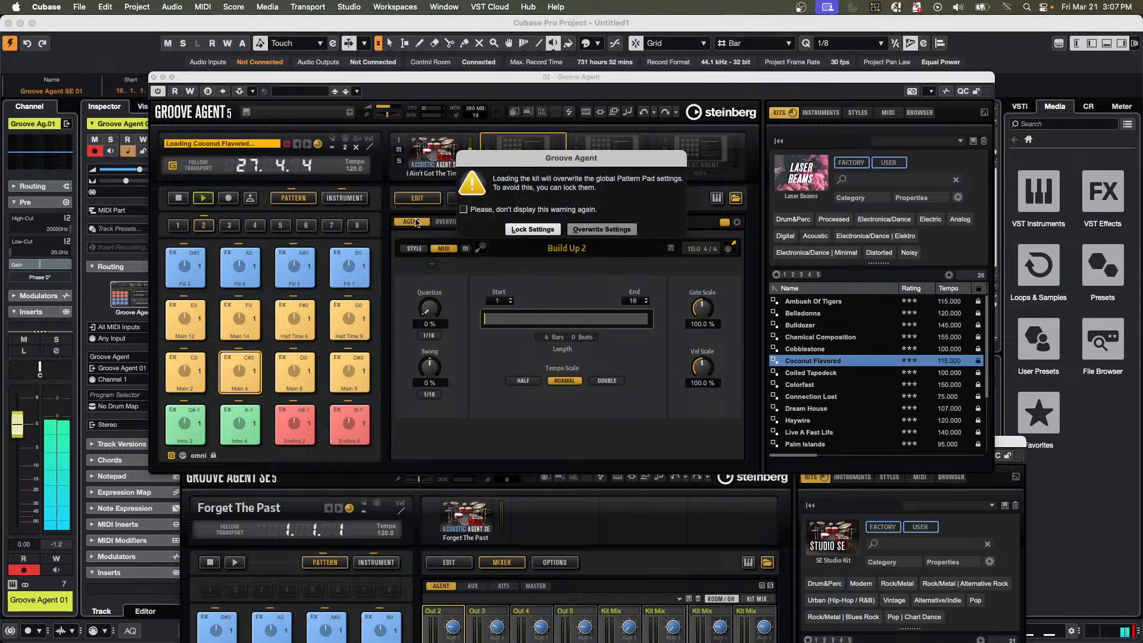
click(602, 229)
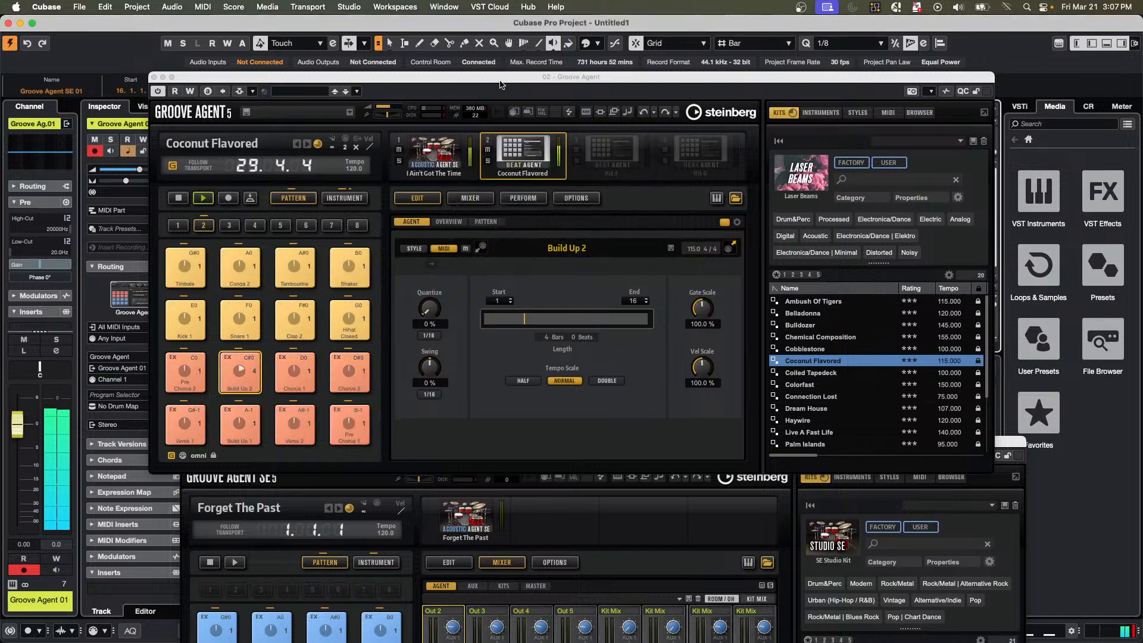
Move the Groove Agent window off the track list, play the project briefly, stop all playback, and place the project cursor beyond the recorded events.
drag(501, 85, 1001, 111)
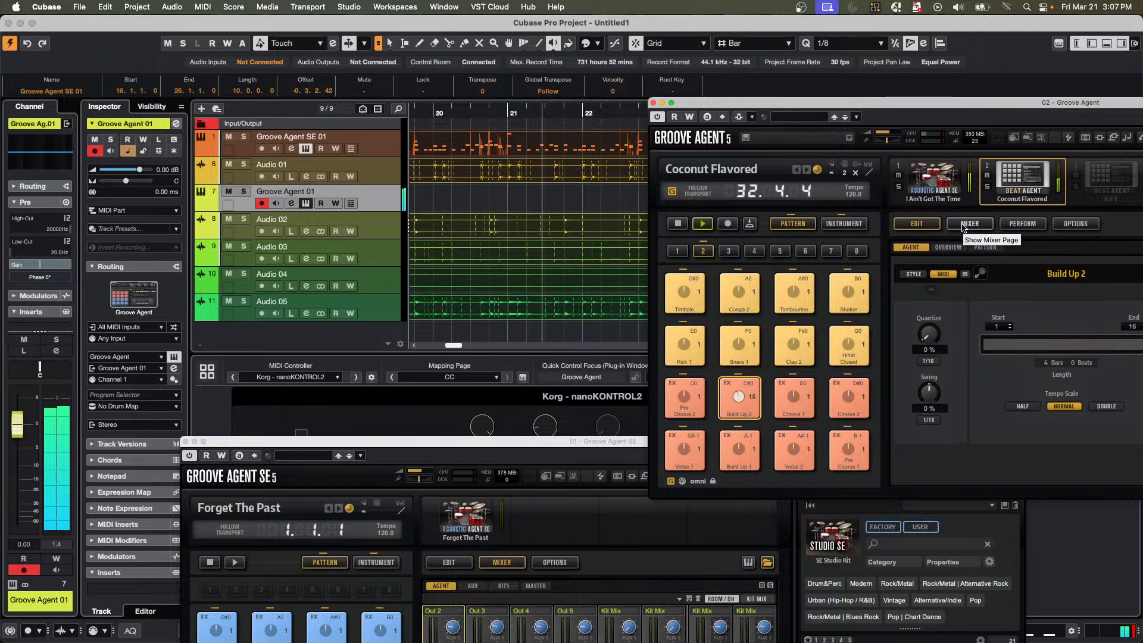
click(381, 198)
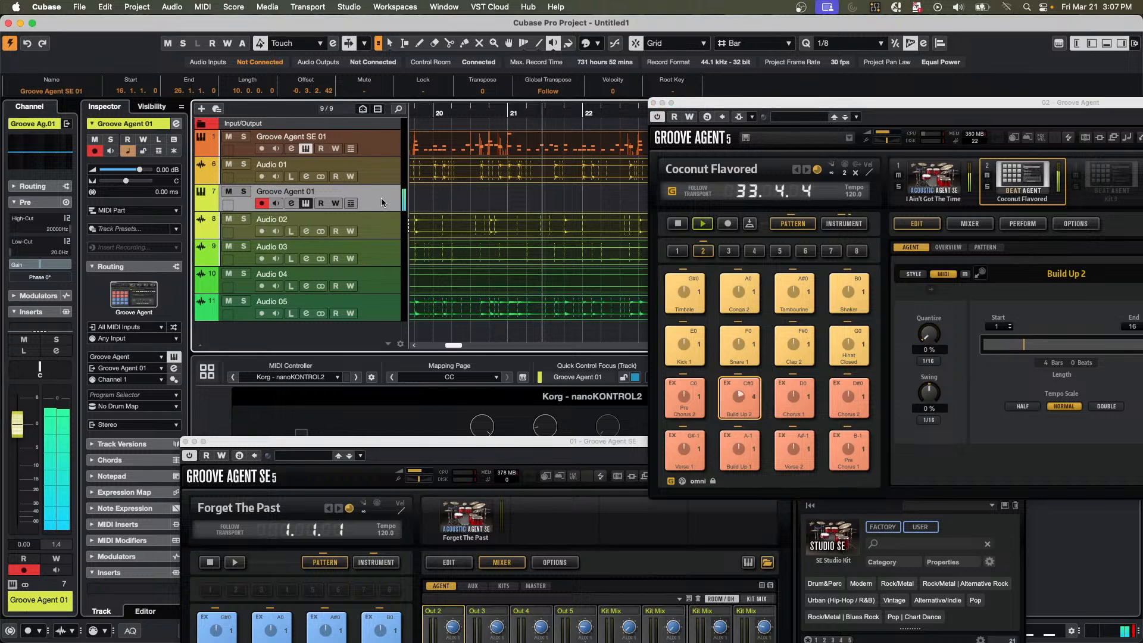
key(space)
key(space)
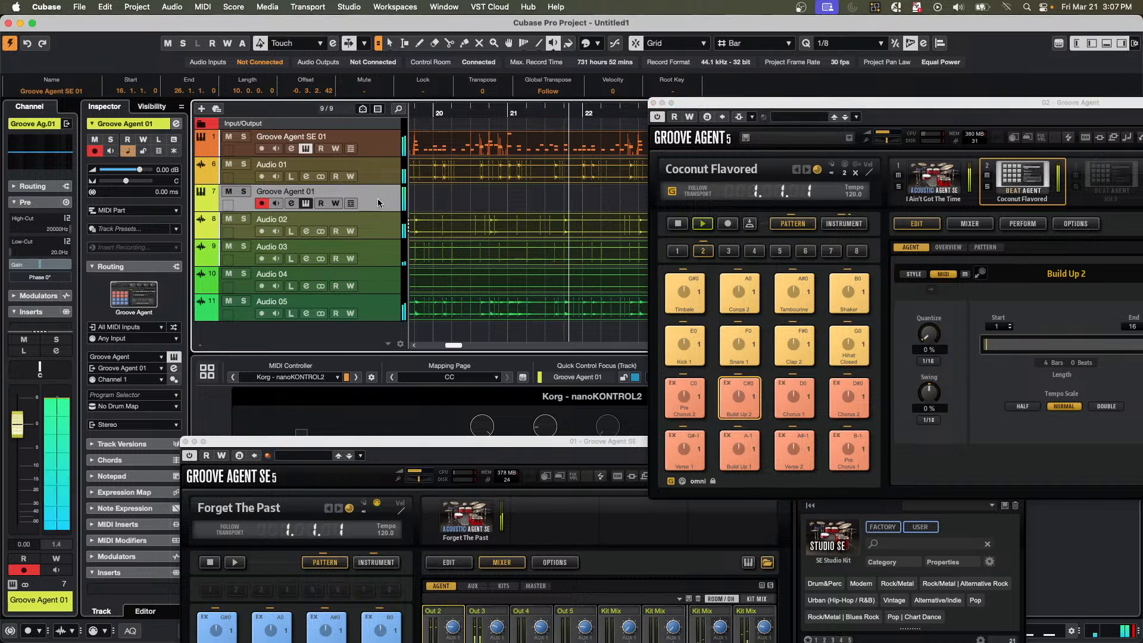
click(690, 203)
click(690, 201)
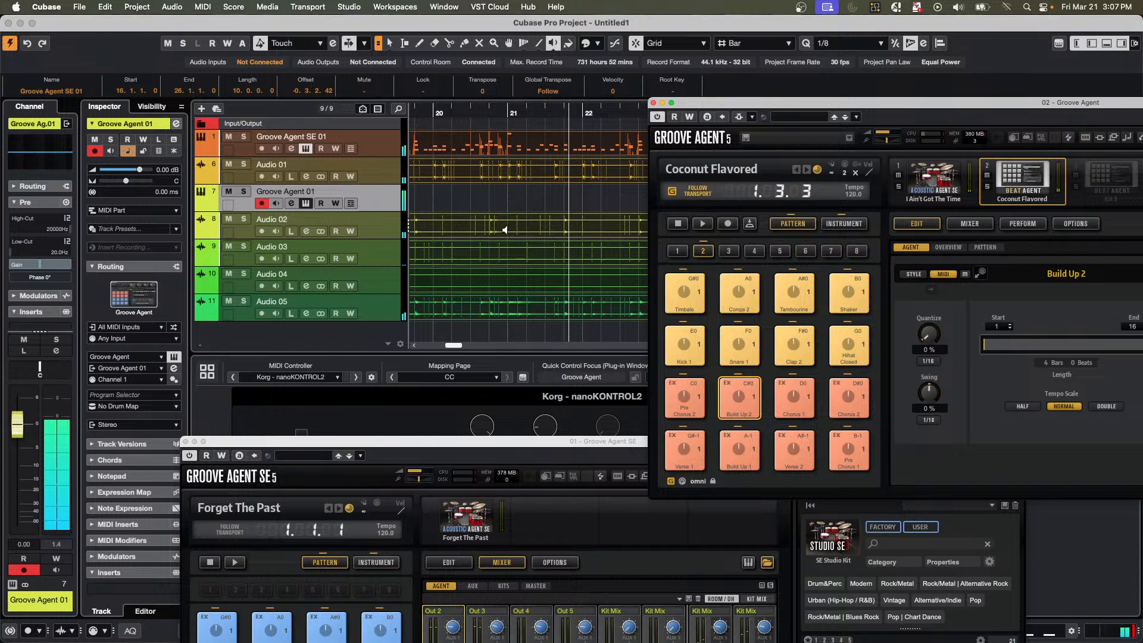
drag(469, 119, 591, 64)
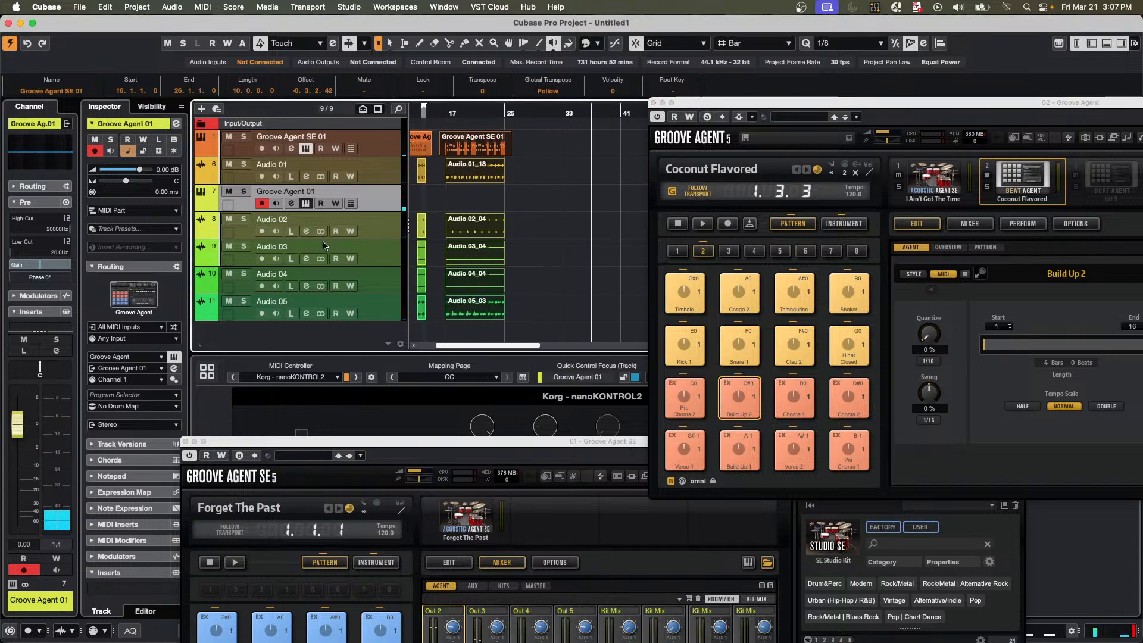
Add a MIDI track below Groove Agent 01 with its input from Groove Agent - Kit 2 and its output to Groove Agent on Channel 1.
right_click(362, 197)
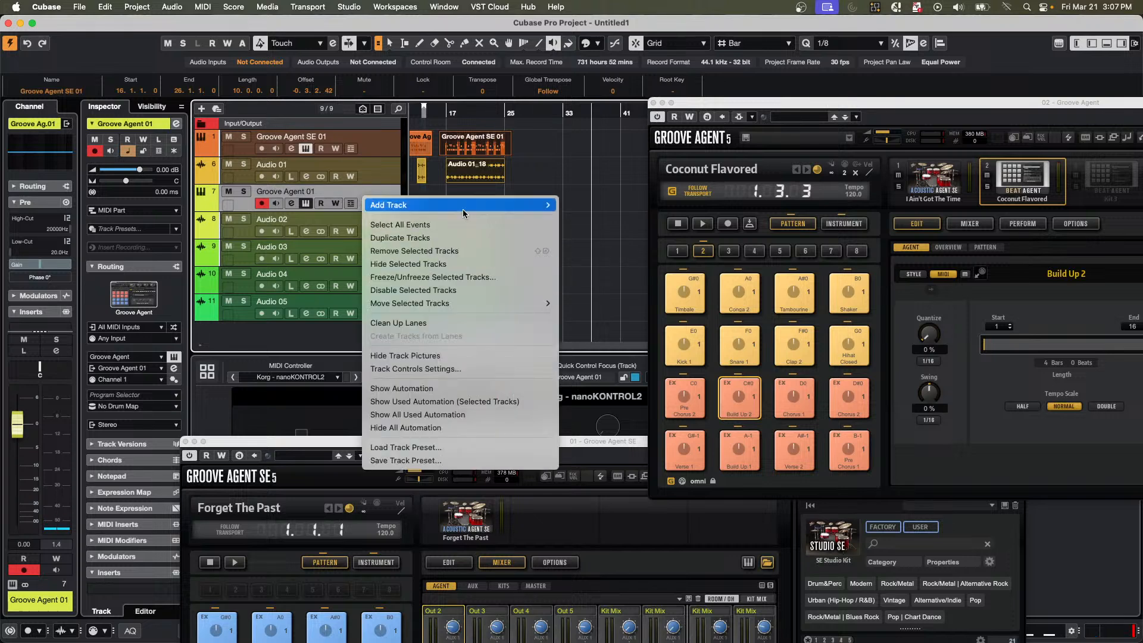
mouse_move(463, 204)
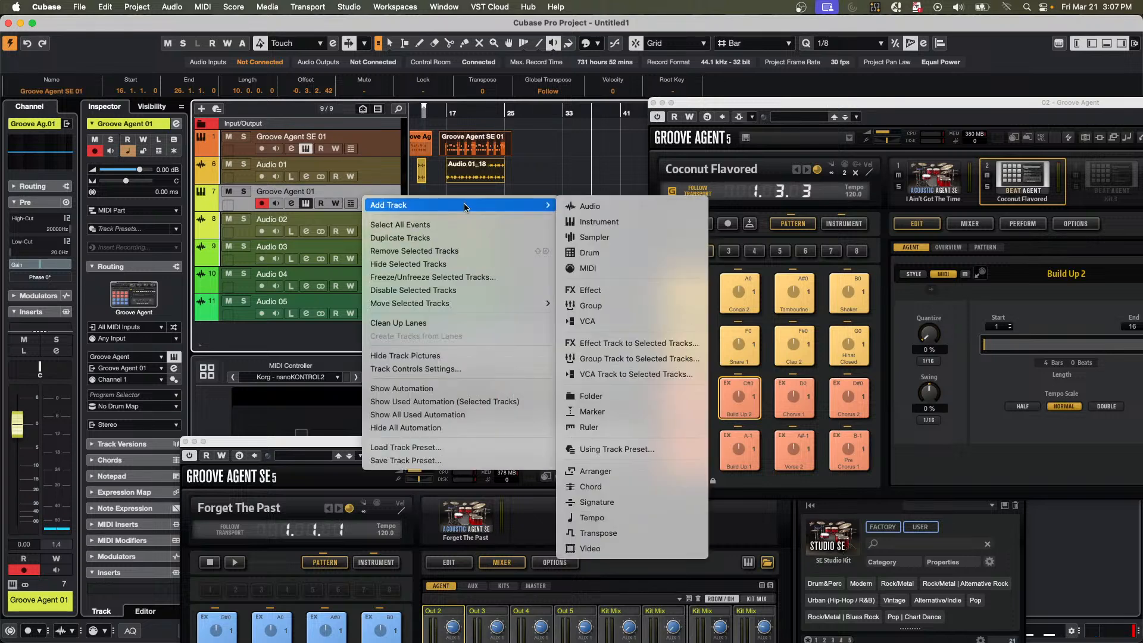
click(622, 267)
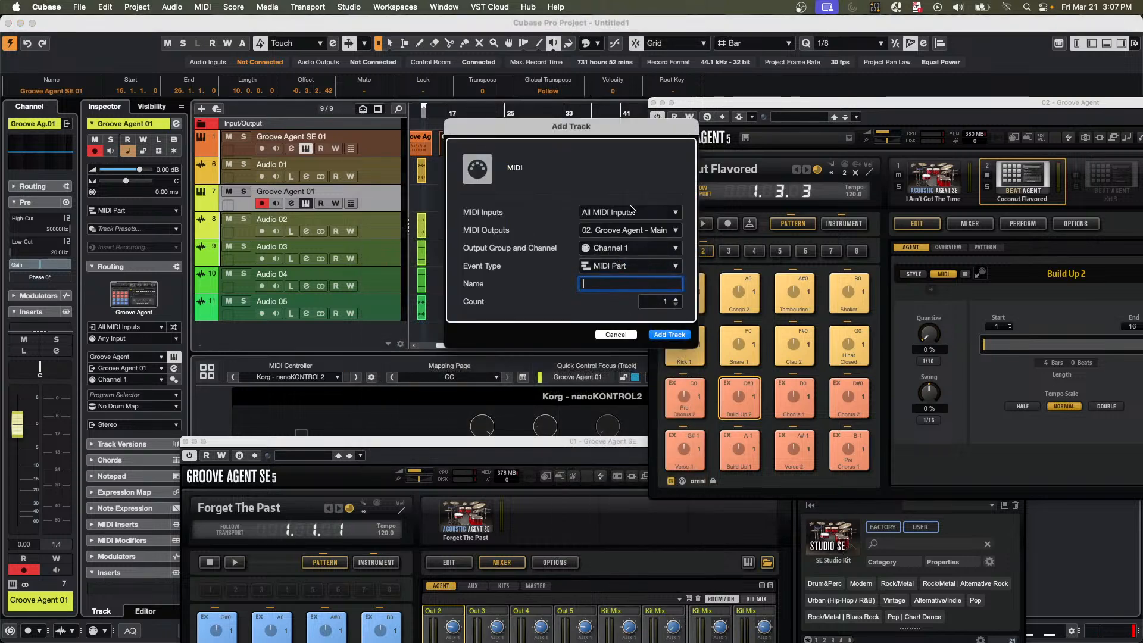
click(632, 210)
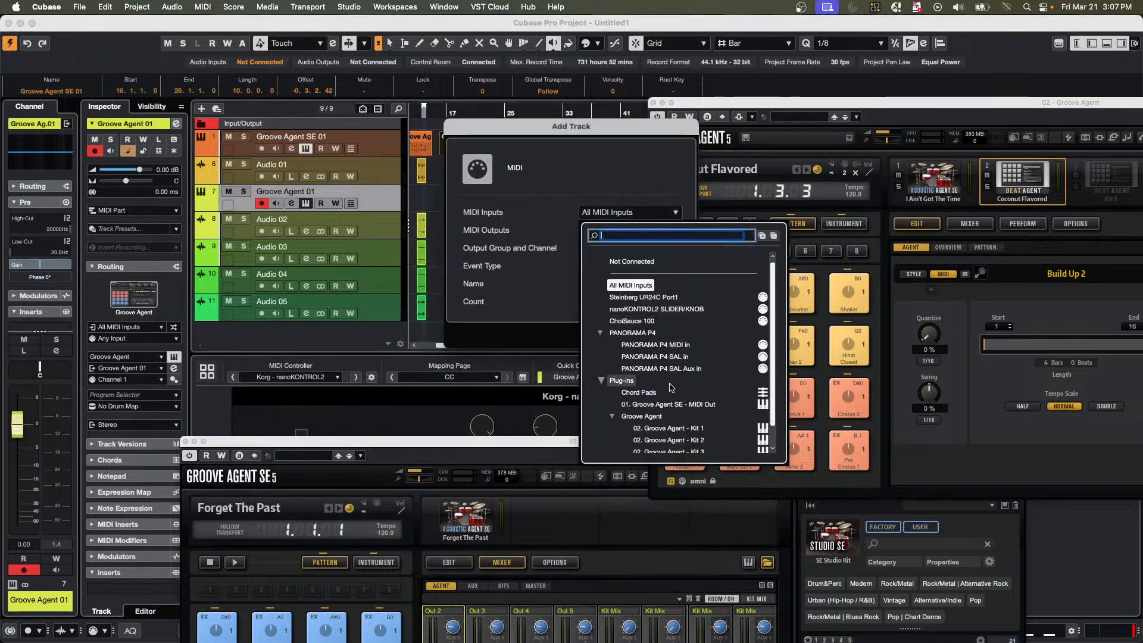
scroll(672, 387, down, 1)
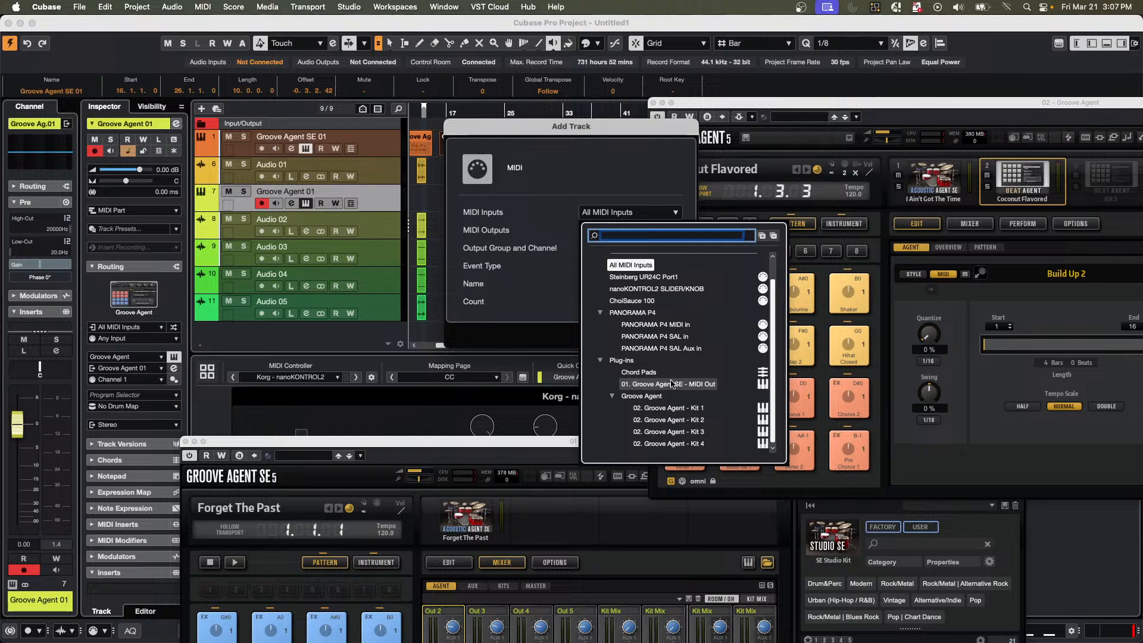
click(695, 422)
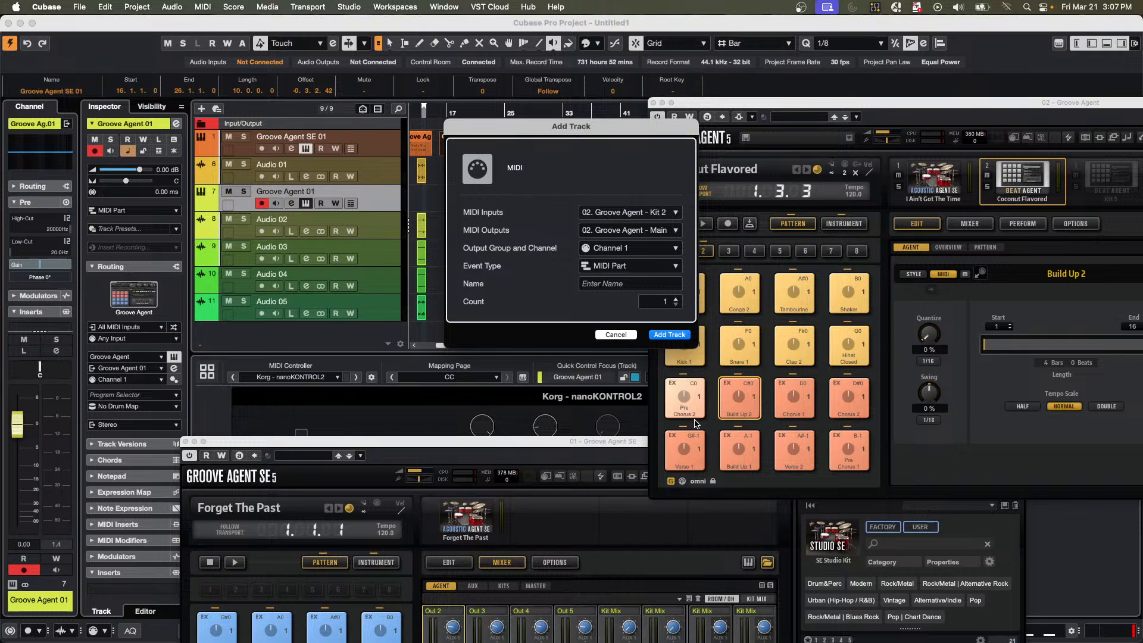
click(651, 214)
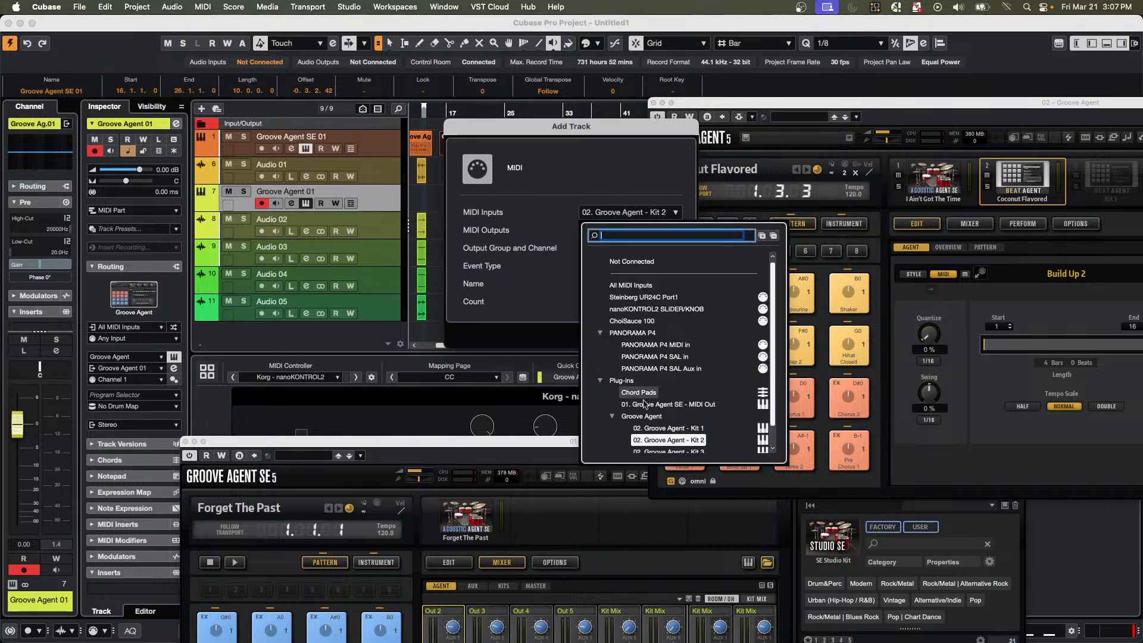
click(662, 434)
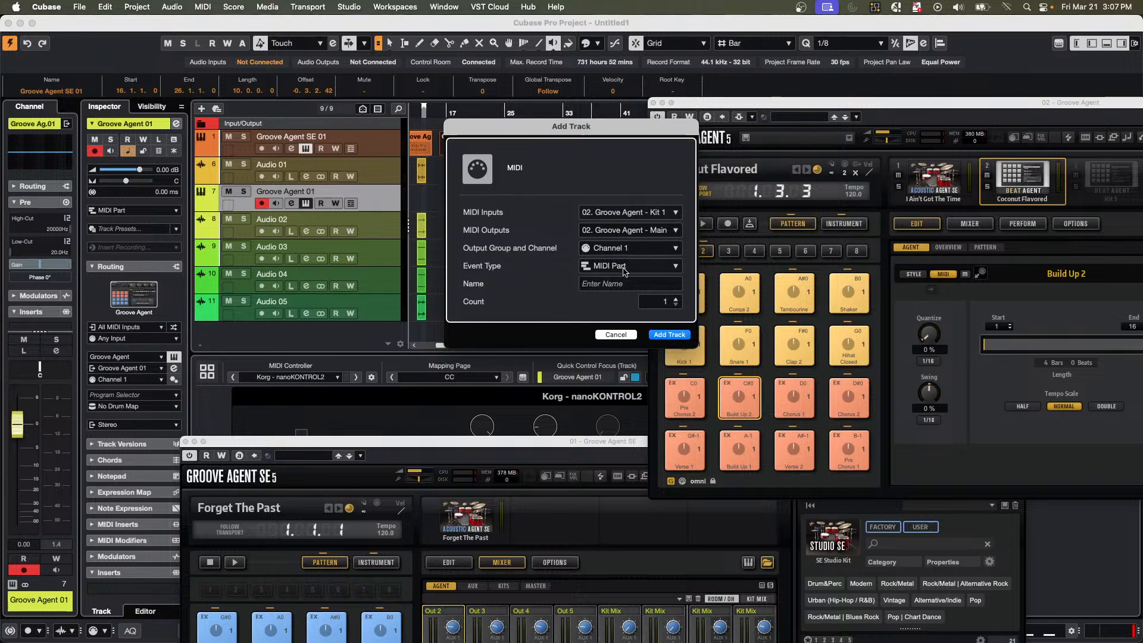
click(650, 218)
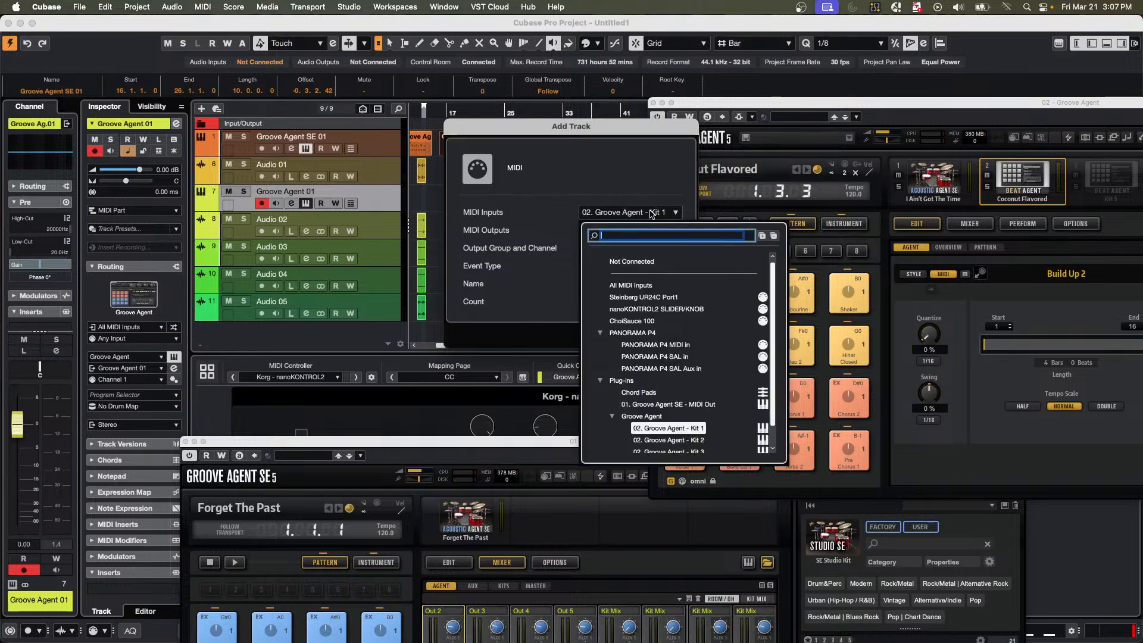
click(679, 444)
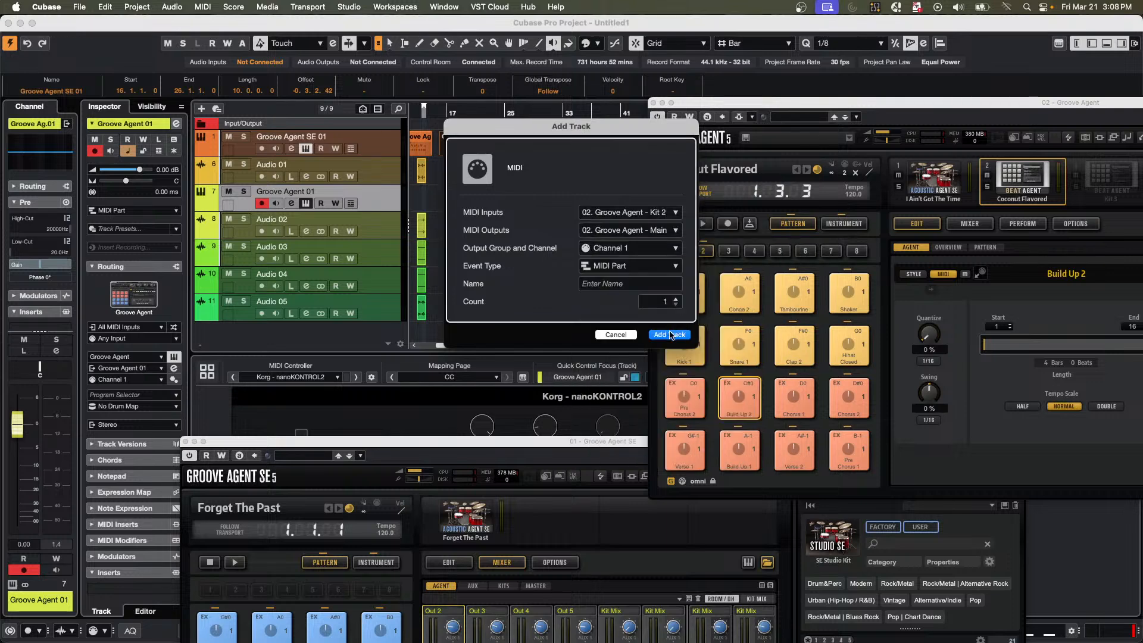
click(670, 335)
Set the Groove Agent 01 track's MIDI input to Groove Agent - Kit 1.
click(382, 197)
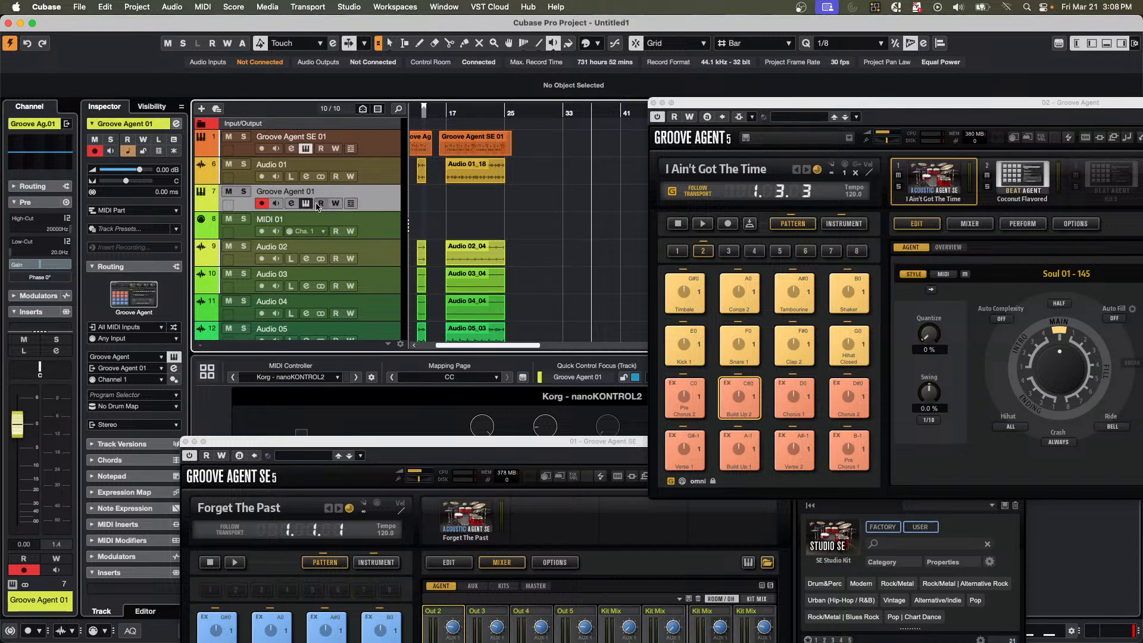
click(291, 204)
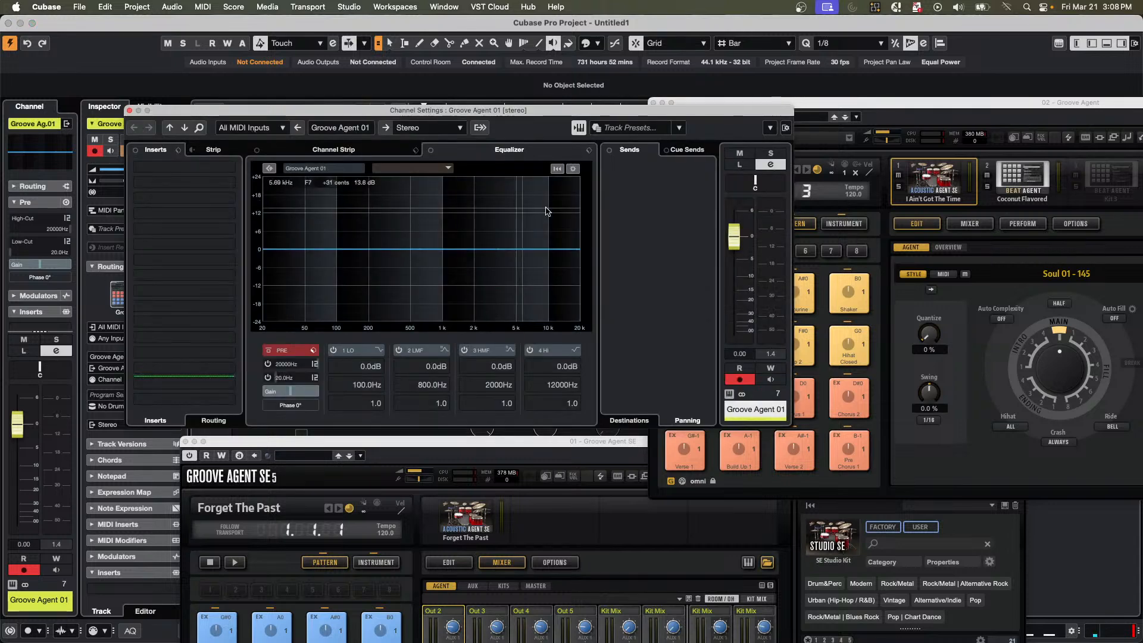
click(130, 110)
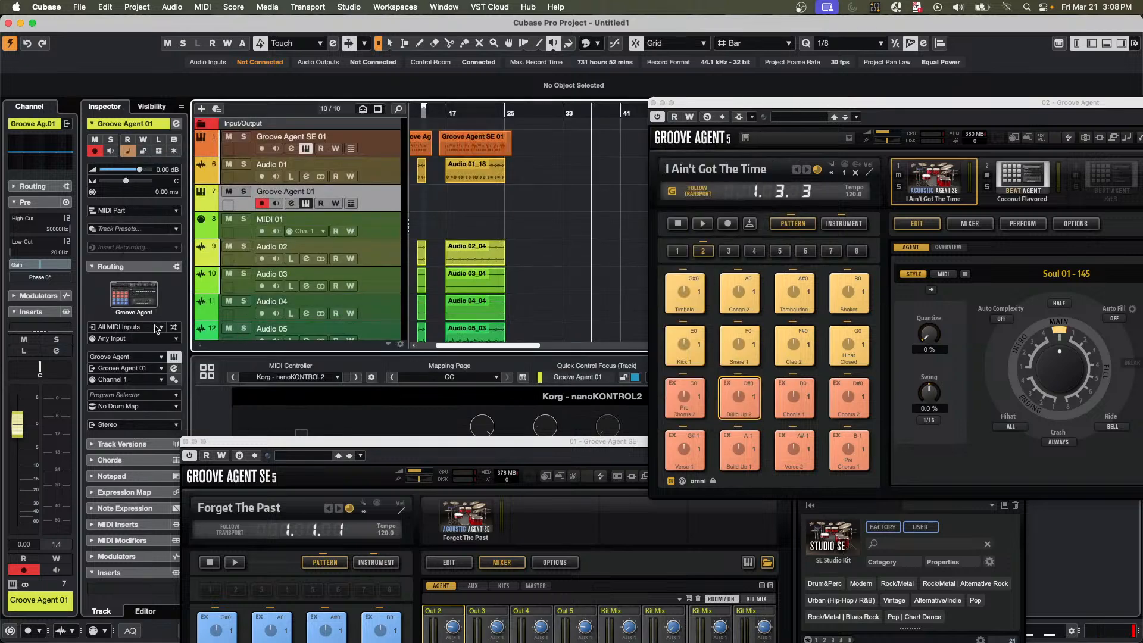
click(126, 329)
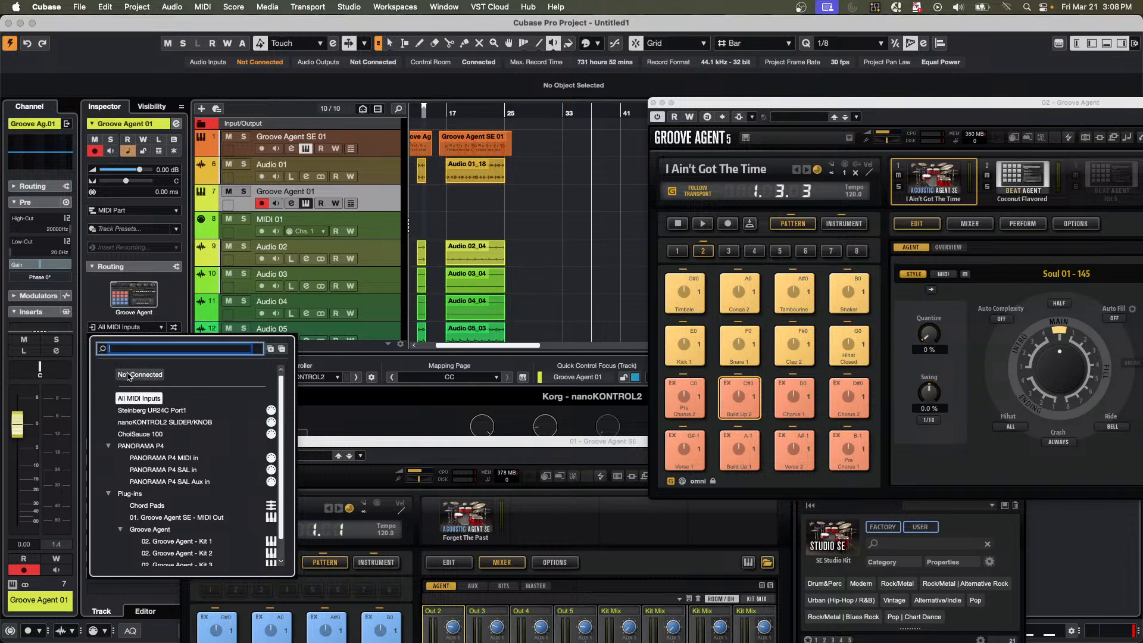
click(164, 543)
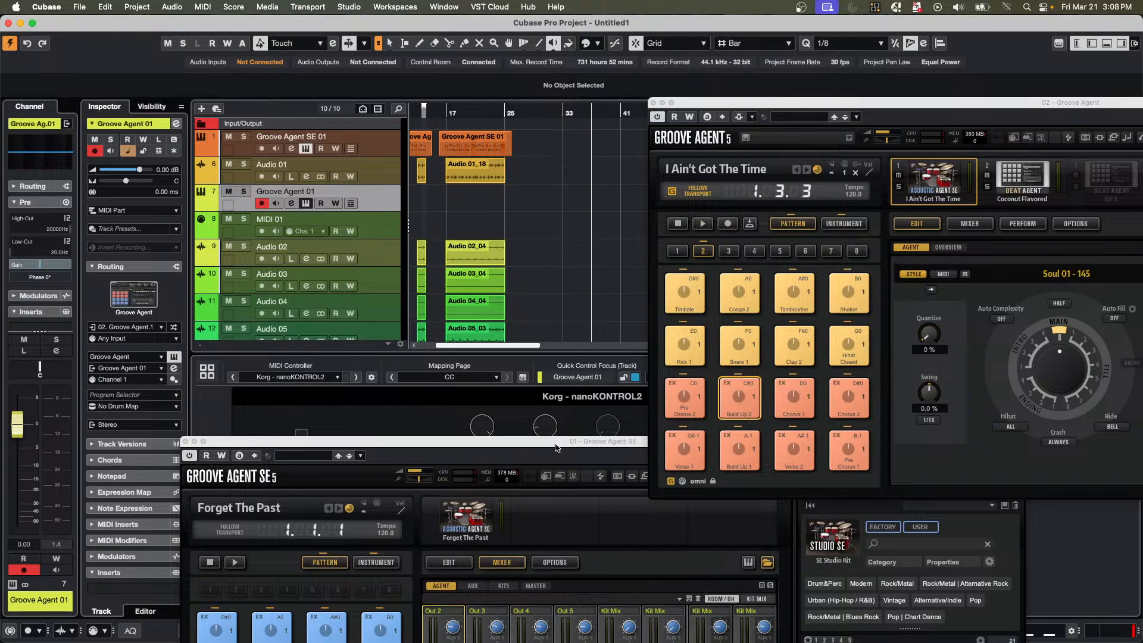
Close the Groove Agent SE and Groove Agent plug-in windows to clear the project view.
drag(556, 448, 500, 259)
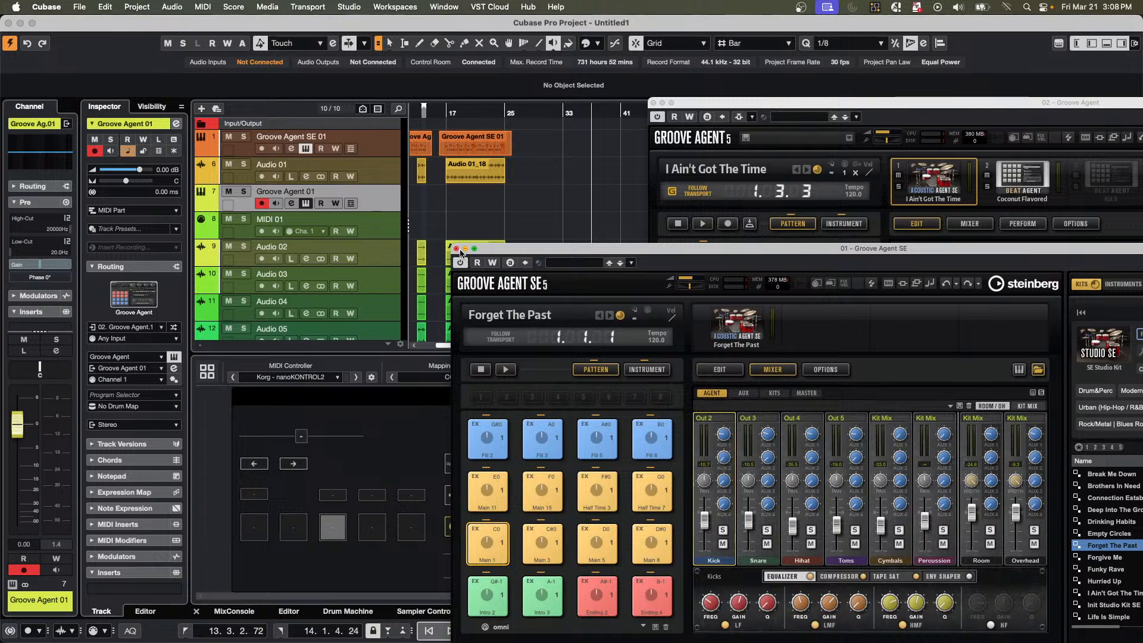
click(457, 249)
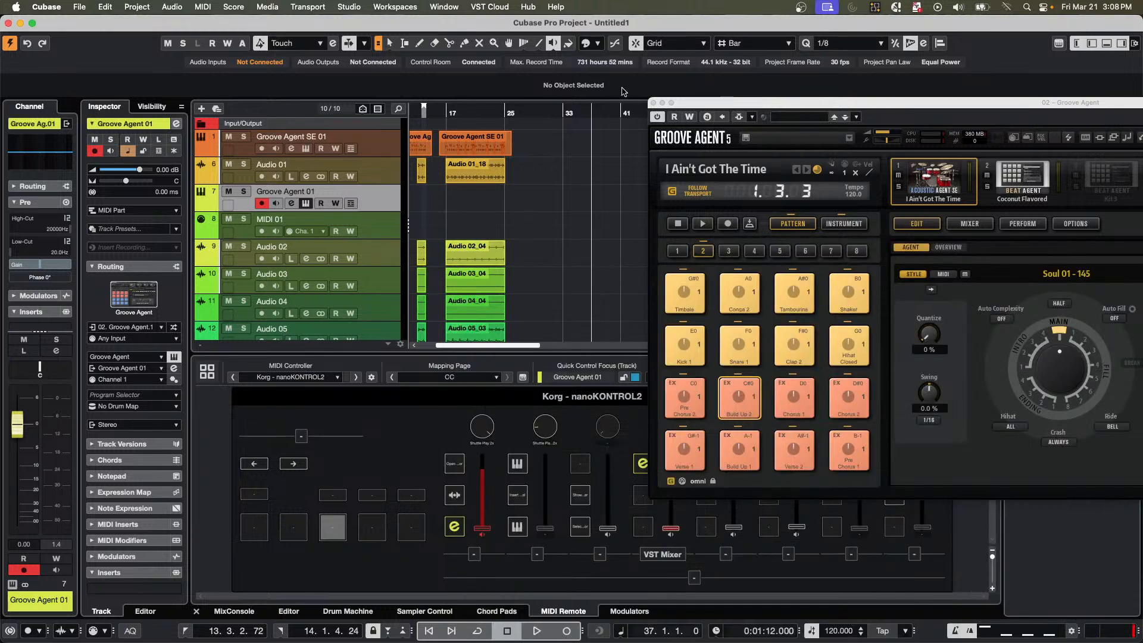
click(653, 103)
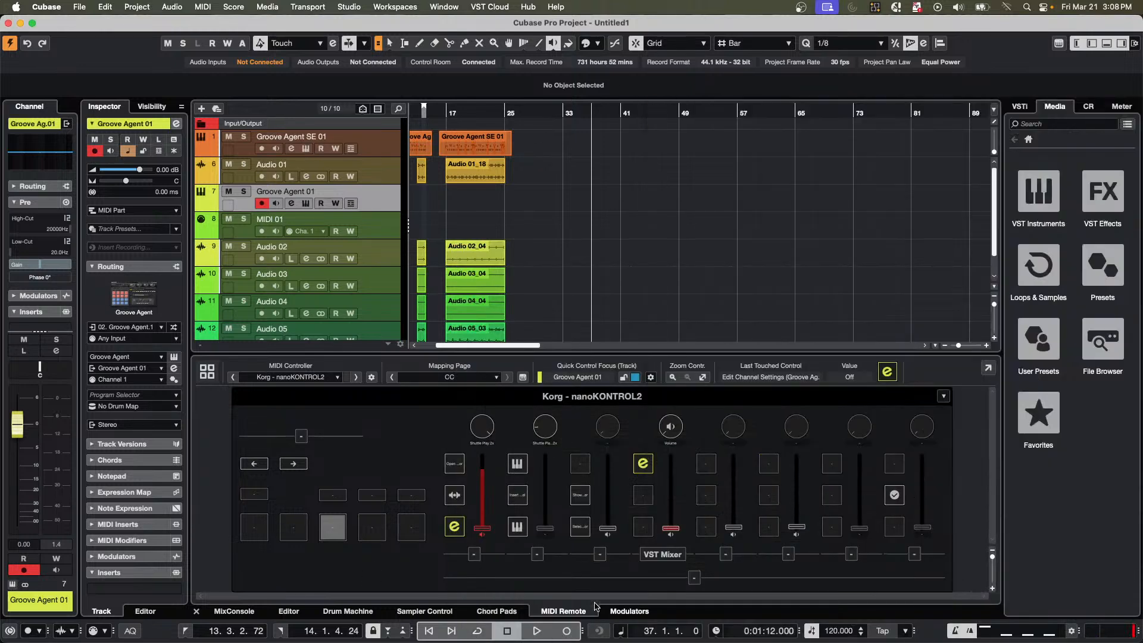
Record-enable the MIDI 01 track alongside Groove Agent 01 and start recording both tracks.
click(537, 631)
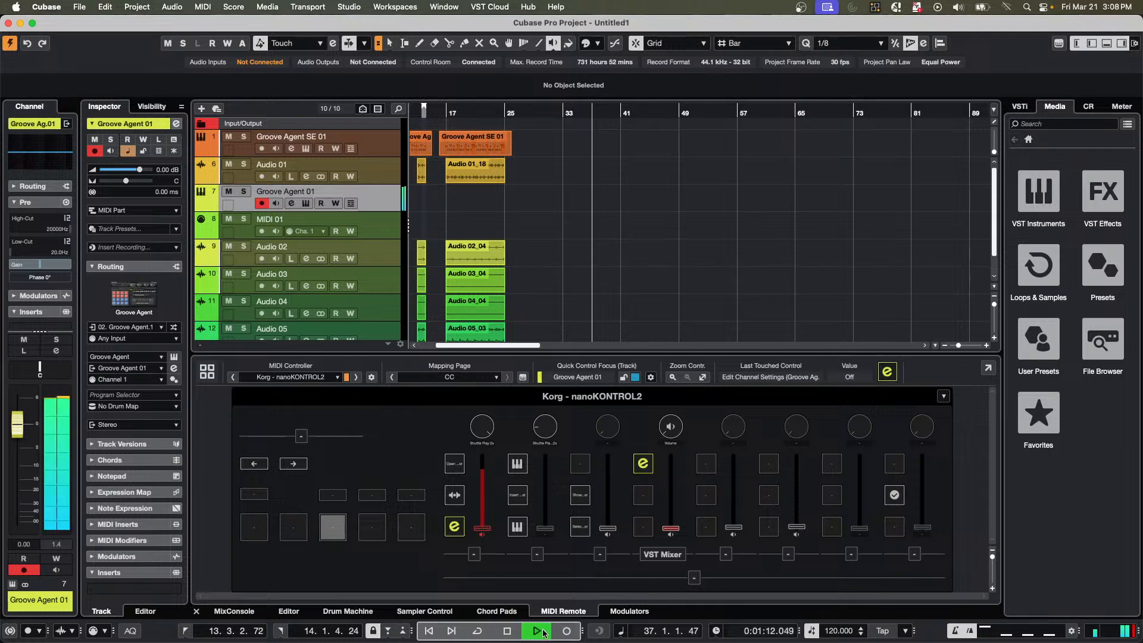
click(262, 232)
key(space)
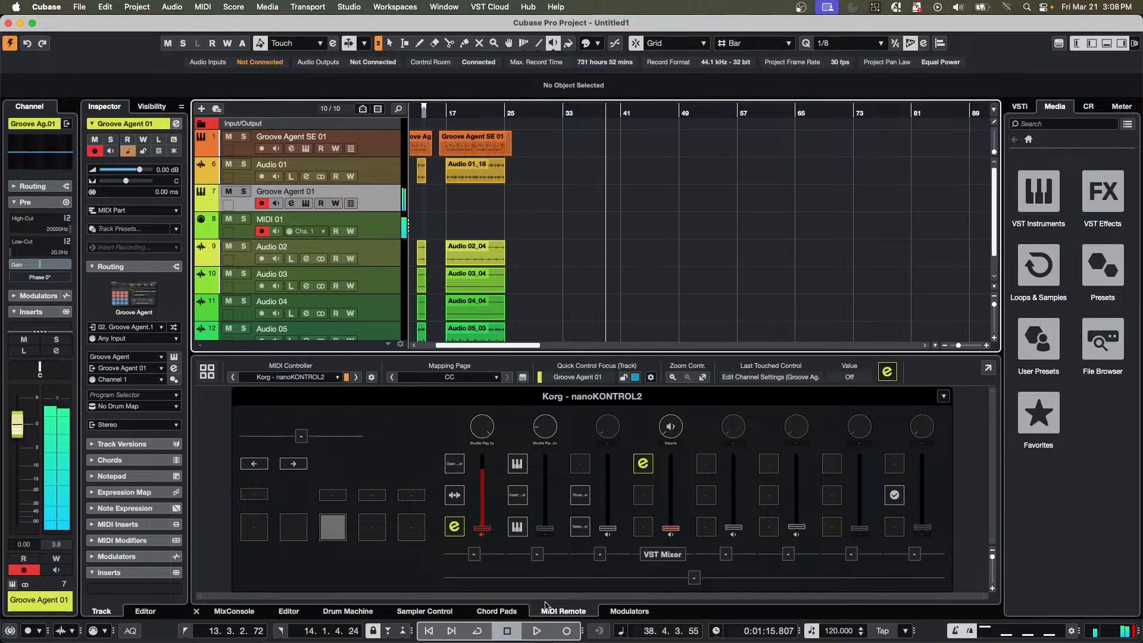
click(566, 631)
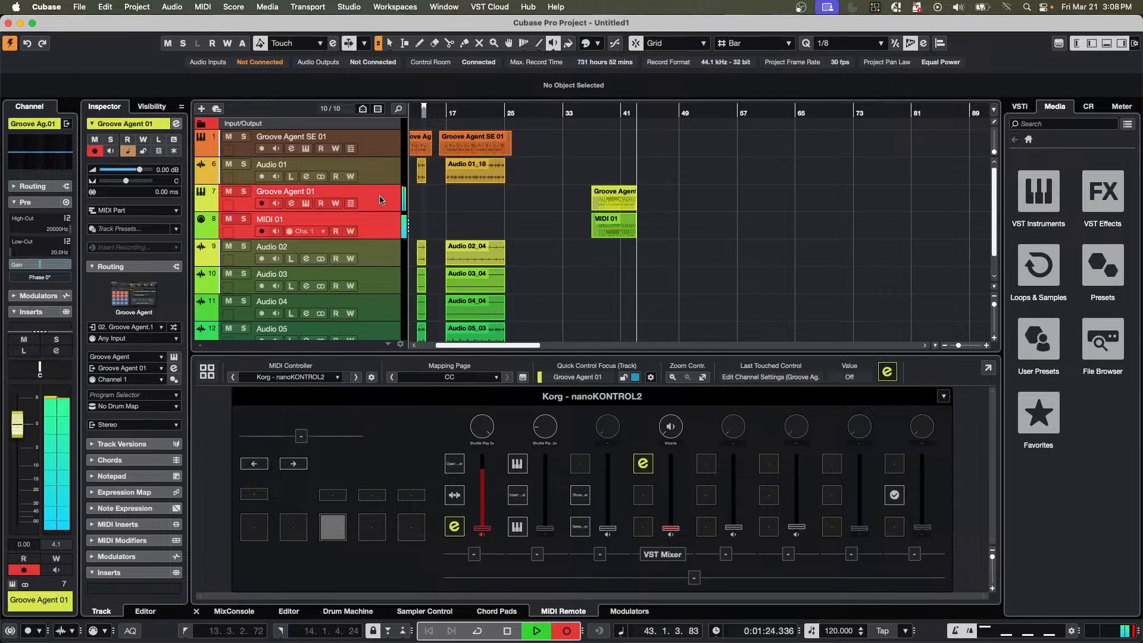
While recording, select MIDI 01, re-arm Groove Agent 01, and set MIDI 01's output channel to Channel 2.
click(388, 231)
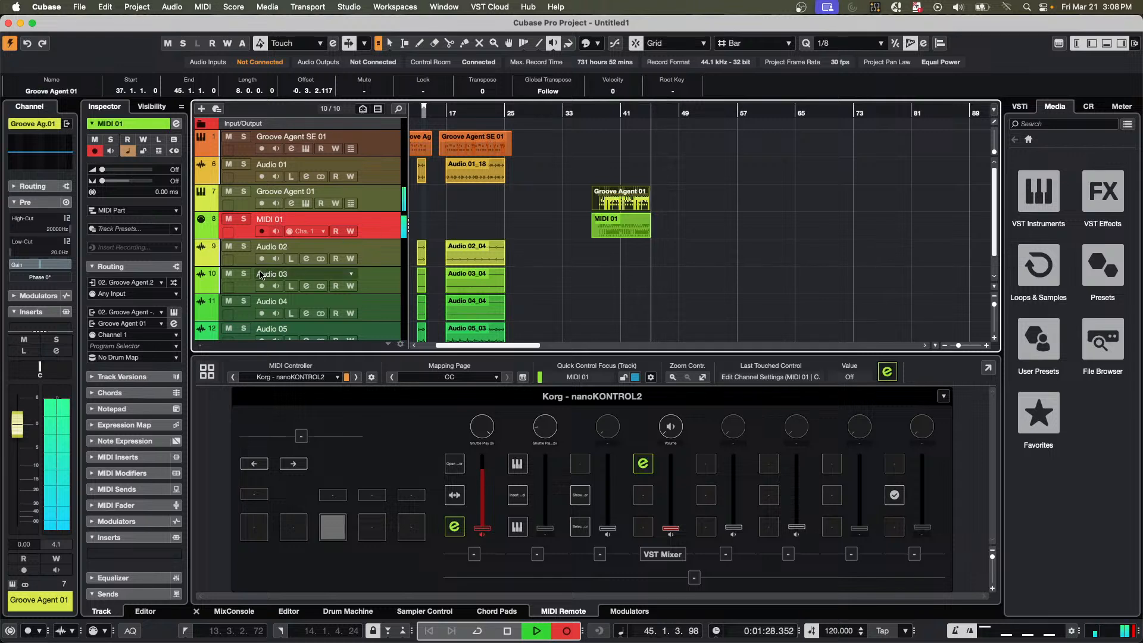
click(261, 203)
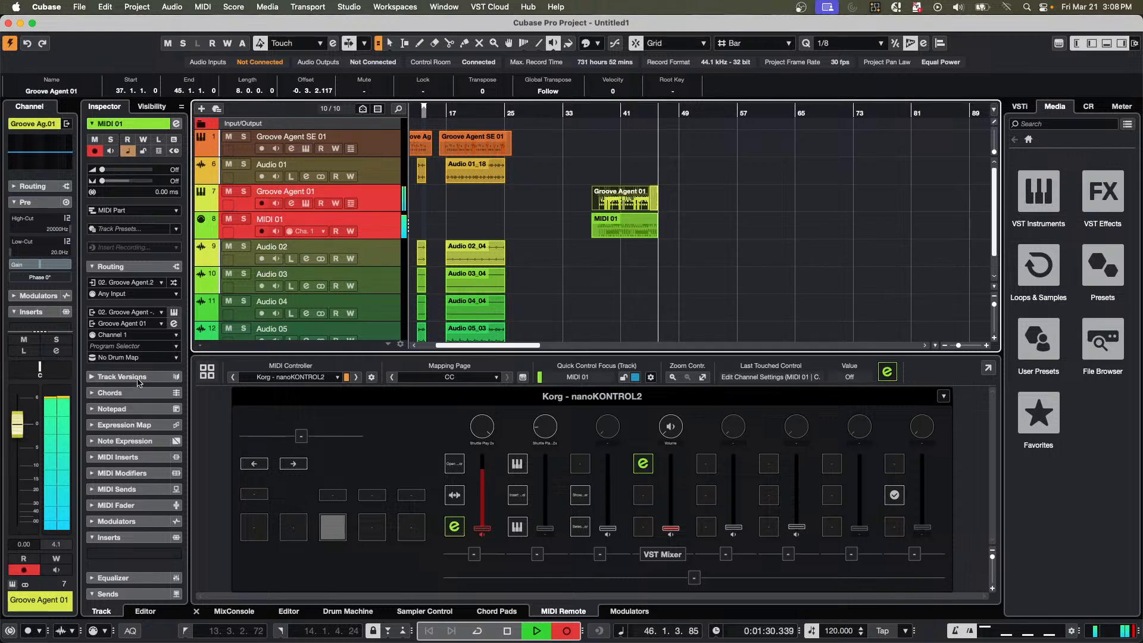
click(123, 335)
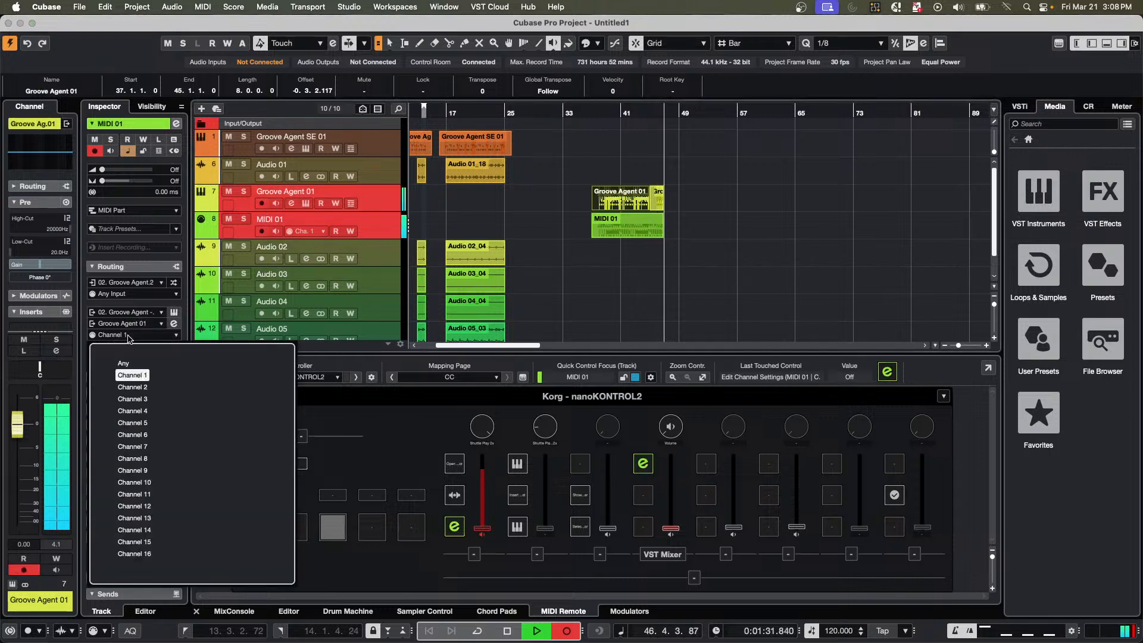
click(141, 393)
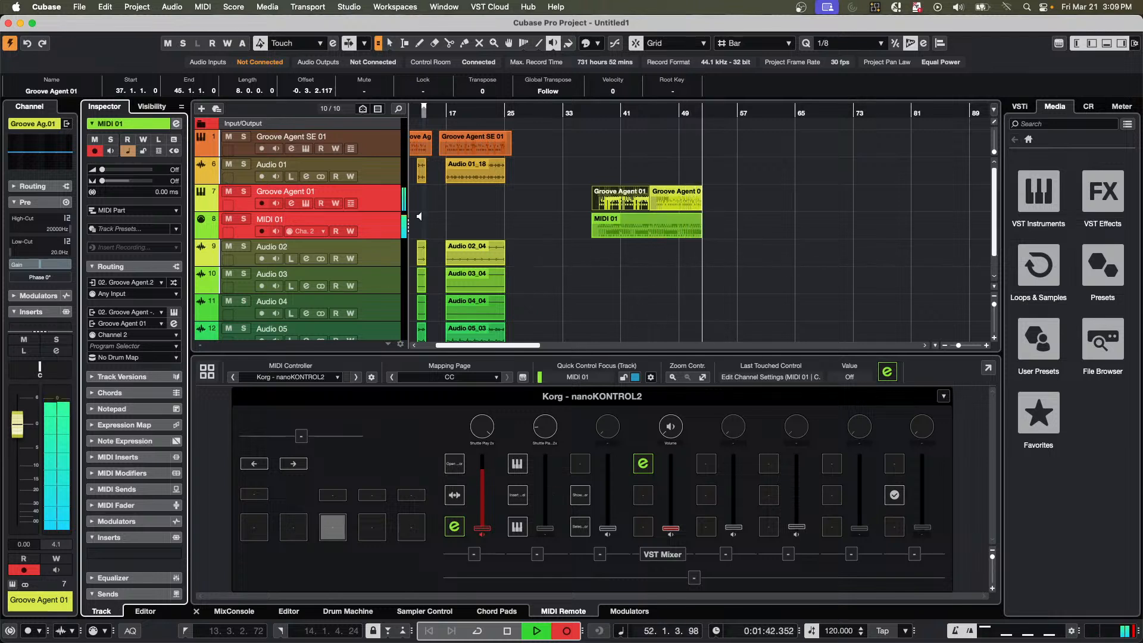
Open the Groove Agent window from its track, move it off the recorded parts, and stop the recording.
click(305, 203)
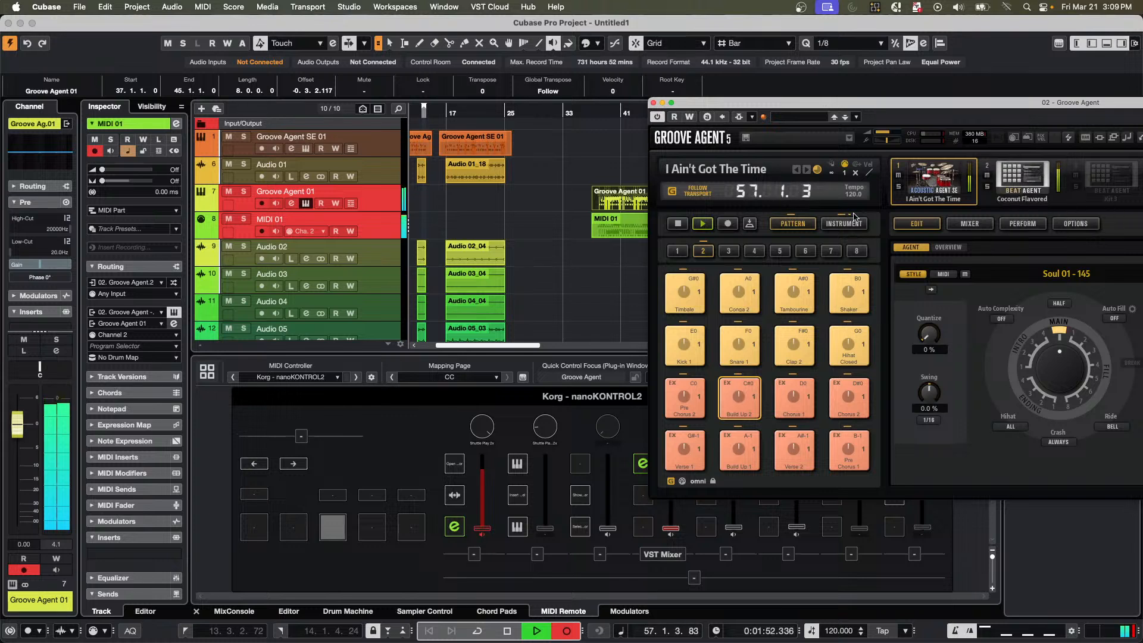
drag(720, 109, 910, 220)
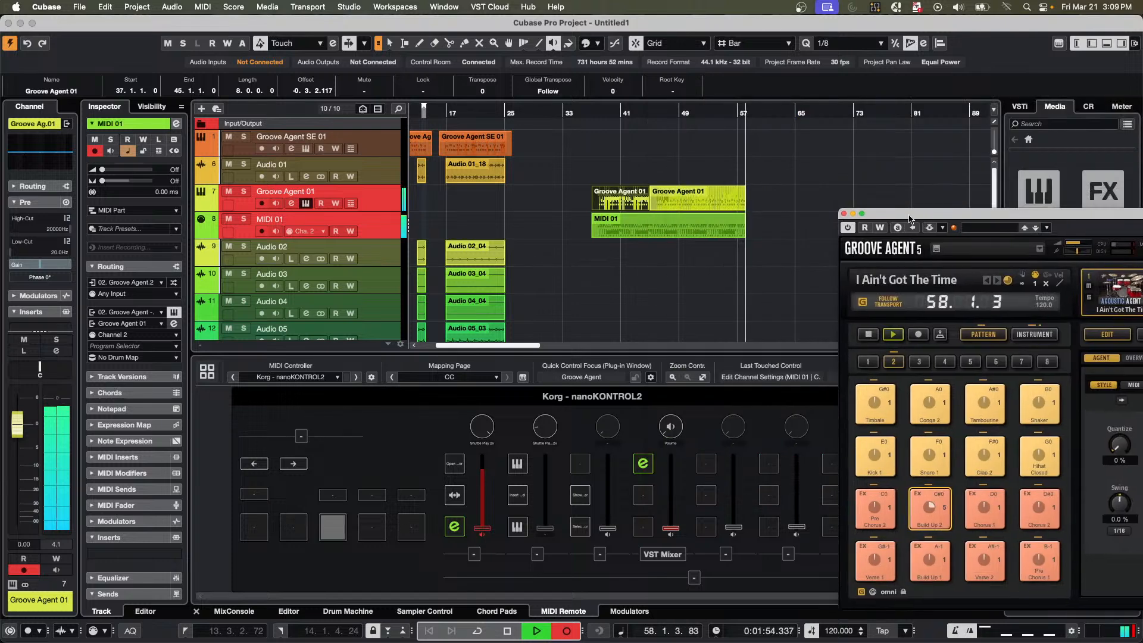
key(space)
Zoom in on the recorded parts with the cursor at bar 53 and enlarge the Groove Agent 01 and MIDI 01 tracks.
drag(706, 114, 699, 165)
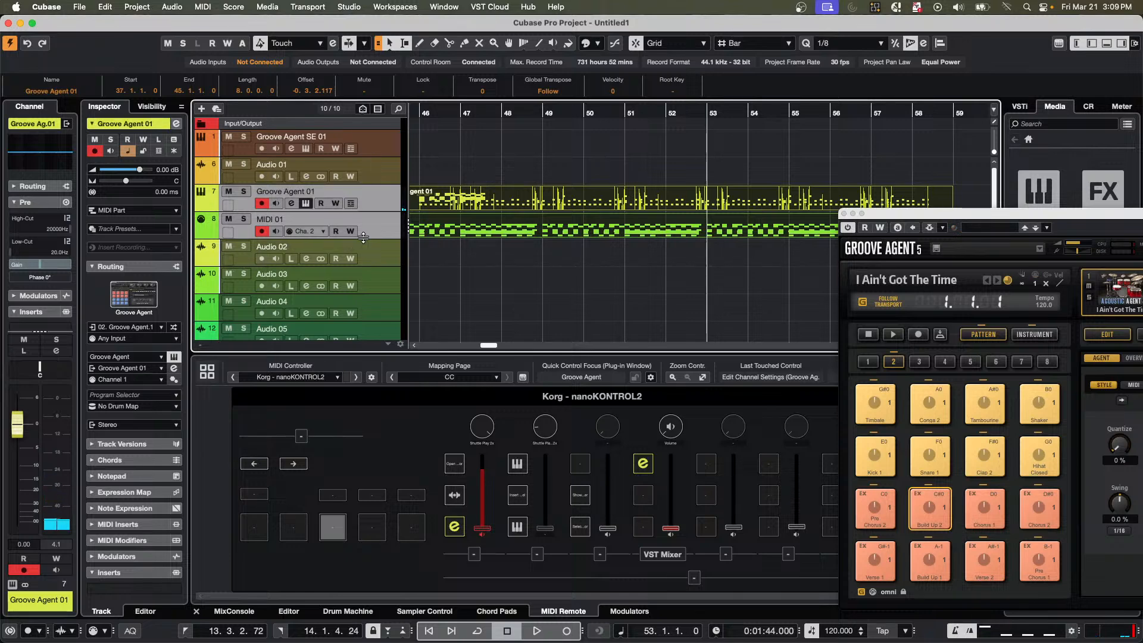
mouse_move(363, 237)
mouse_down()
mouse_move(364, 299)
mouse_move(372, 254)
mouse_up()
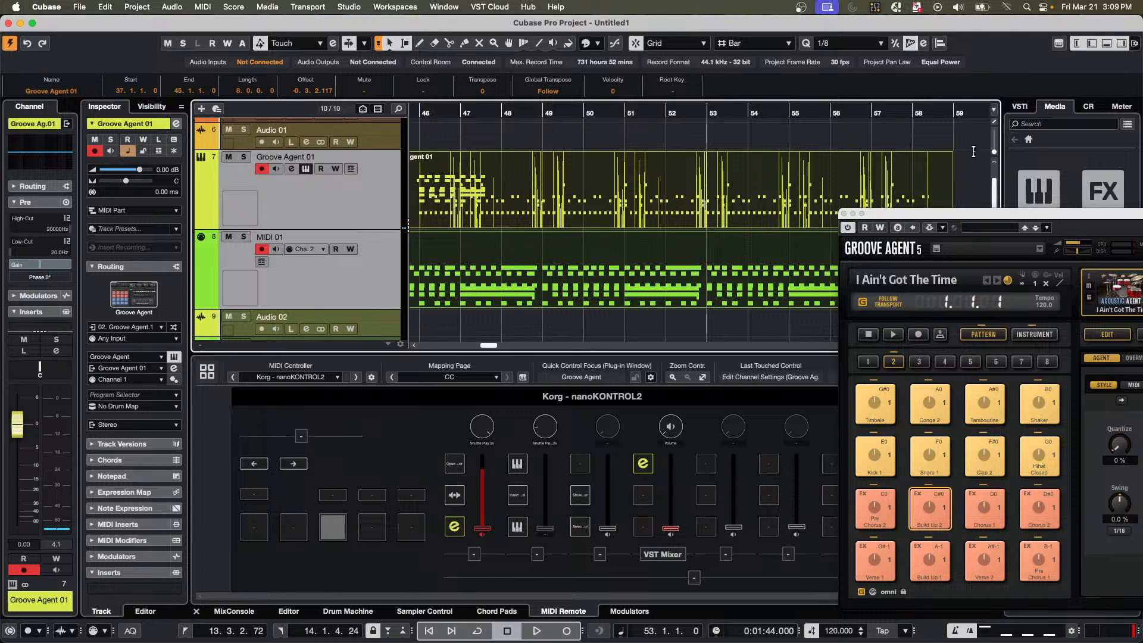
drag(994, 216, 744, 135)
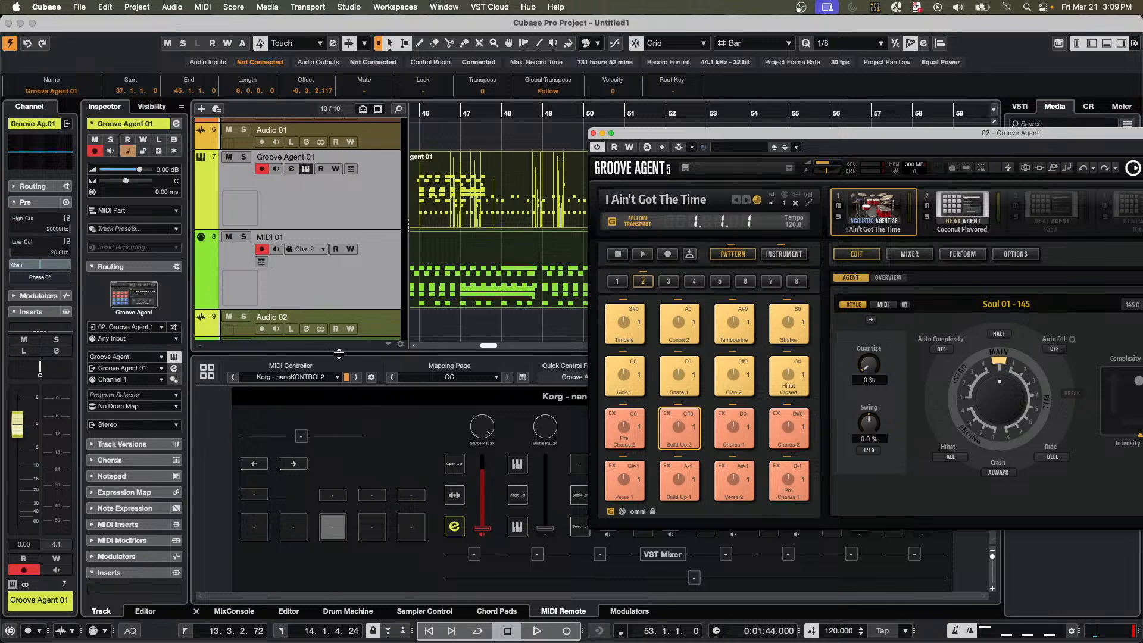
Review the MIDI input choices of the MIDI 01 track, and reselect the Groove Agent 01 track.
click(247, 277)
click(146, 294)
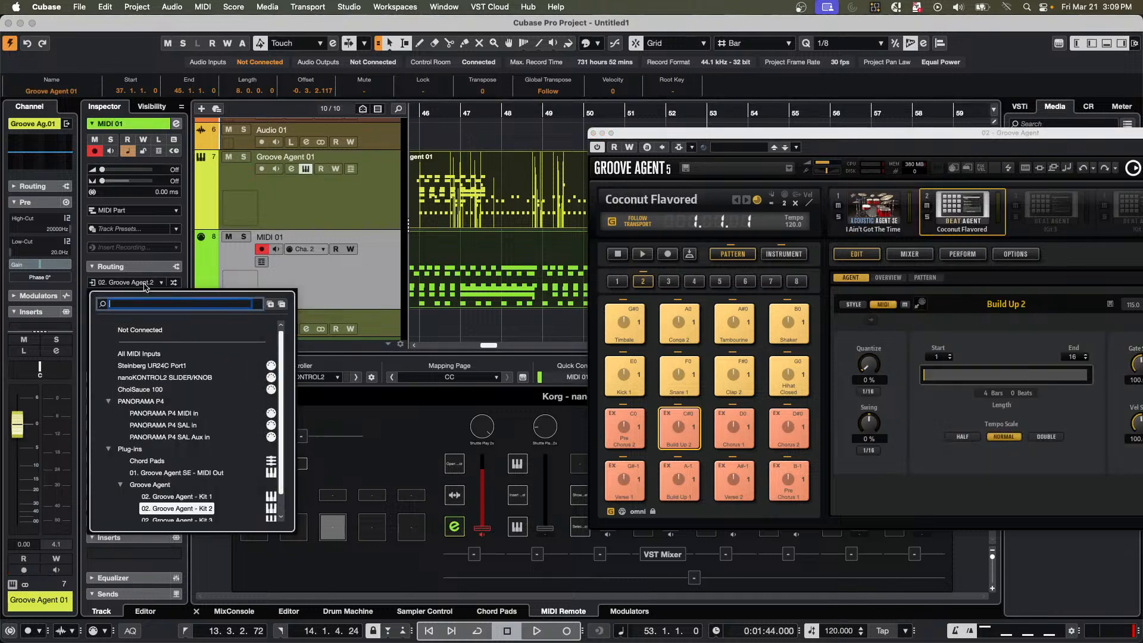
scroll(163, 504, down, 2)
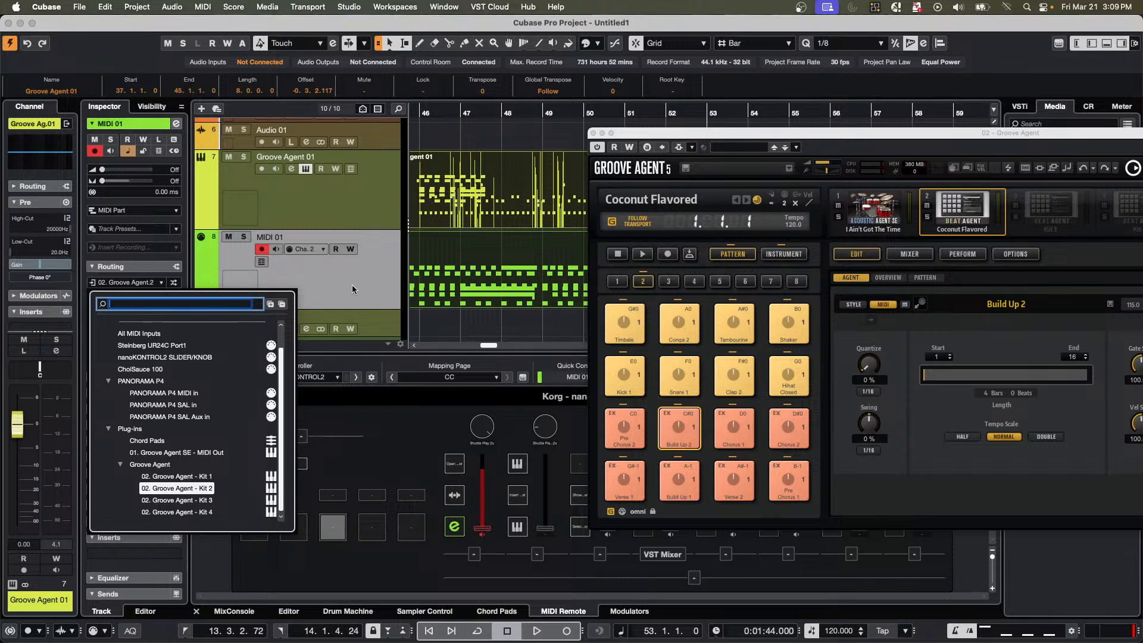
click(375, 211)
click(375, 211)
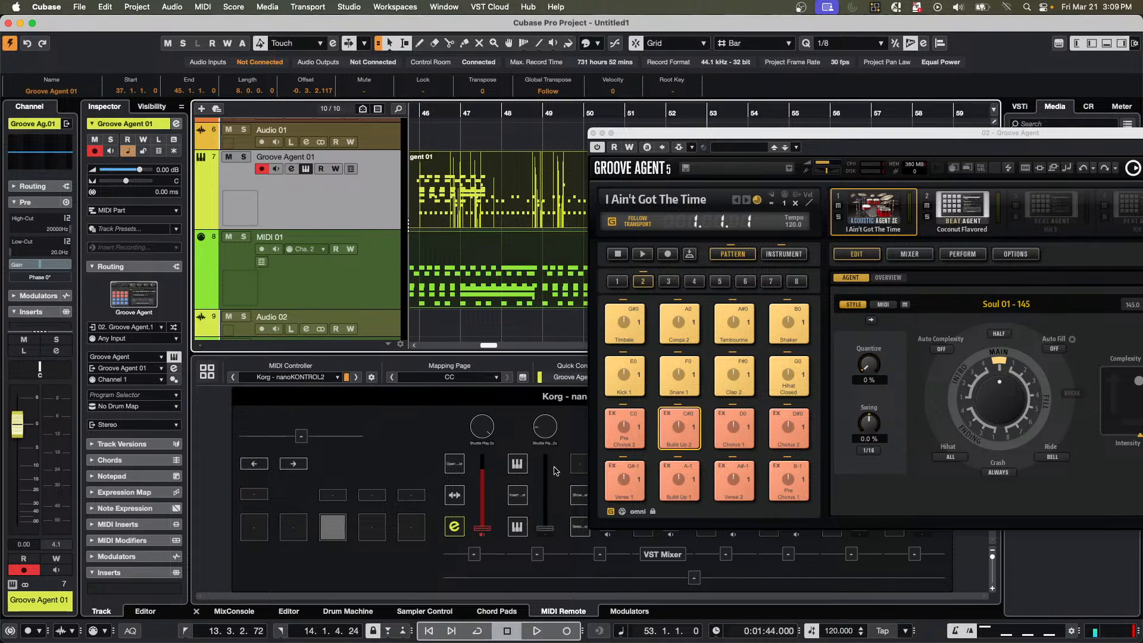
Solo the Groove Agent 01 track and move the Groove Agent window clear of the recorded parts.
click(243, 158)
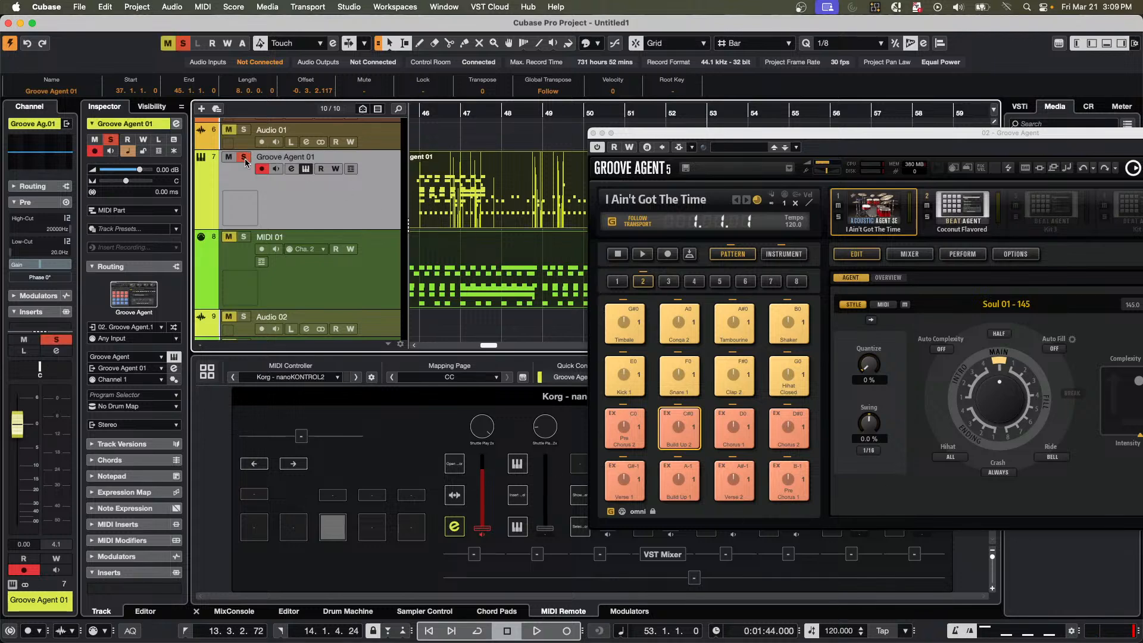
drag(779, 139, 792, 309)
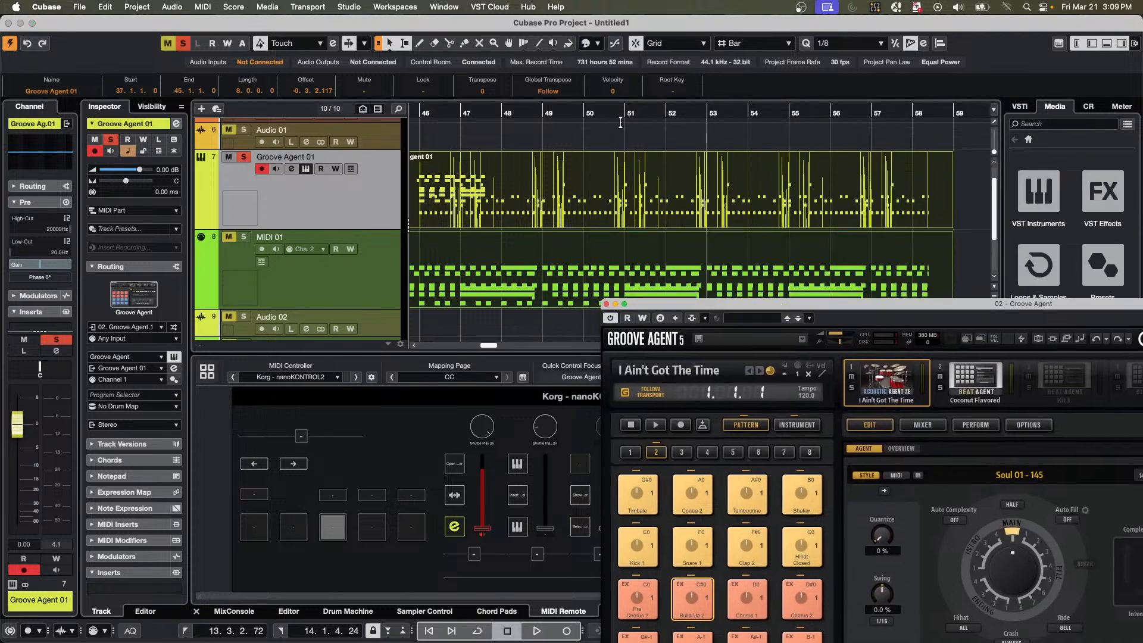
Play the recorded parts from the cursor, mute the Groove Agent 01 track and turn off its solo.
key(space)
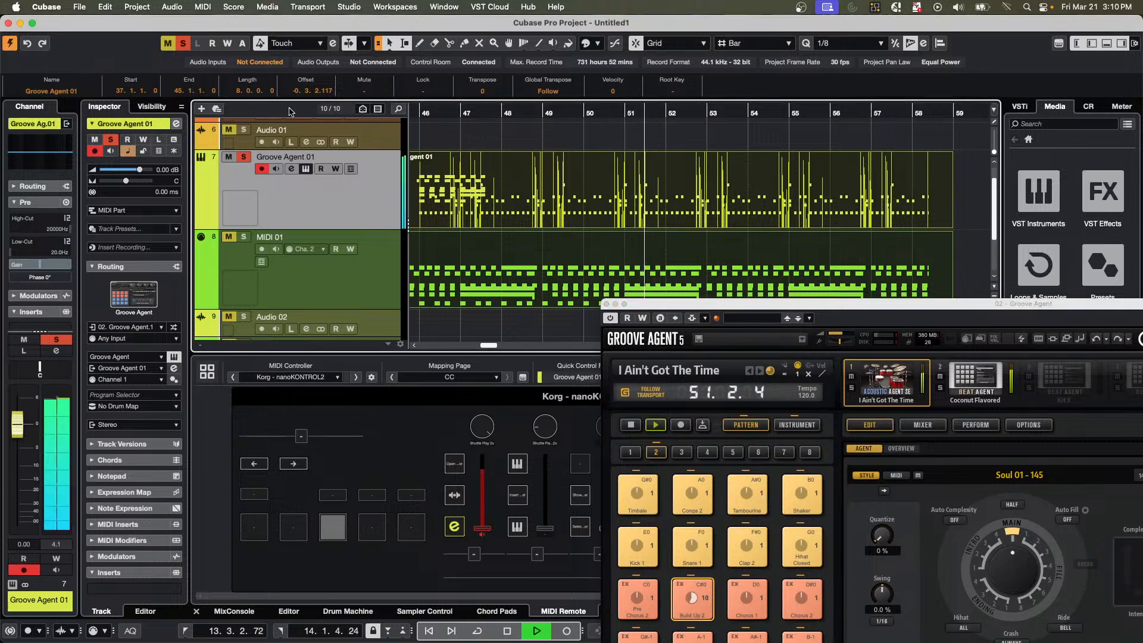
click(229, 157)
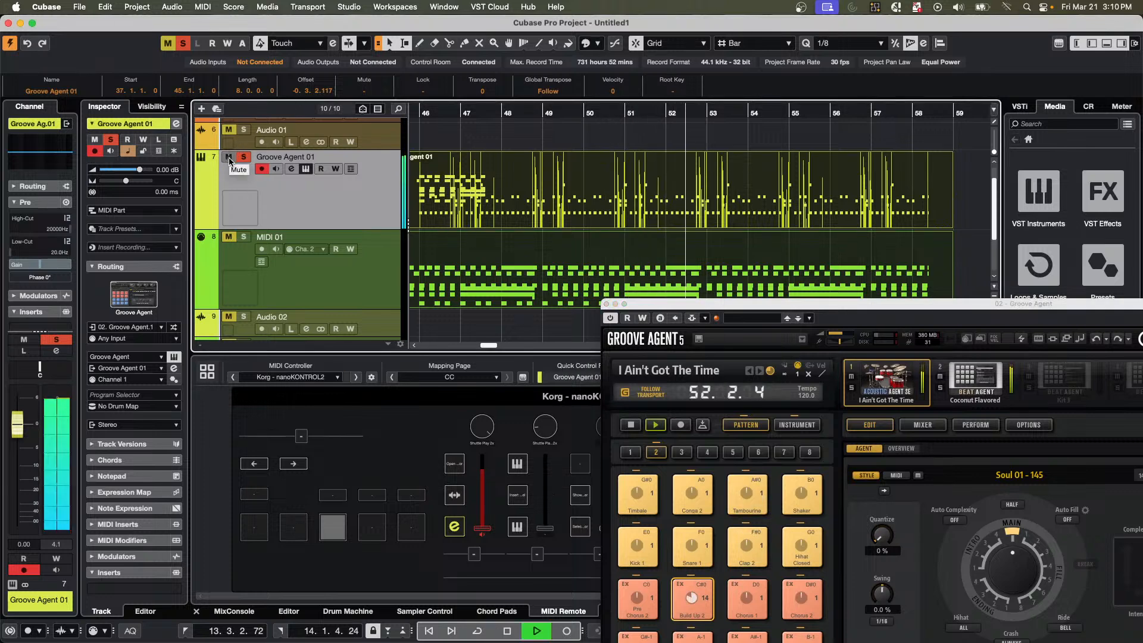
click(244, 158)
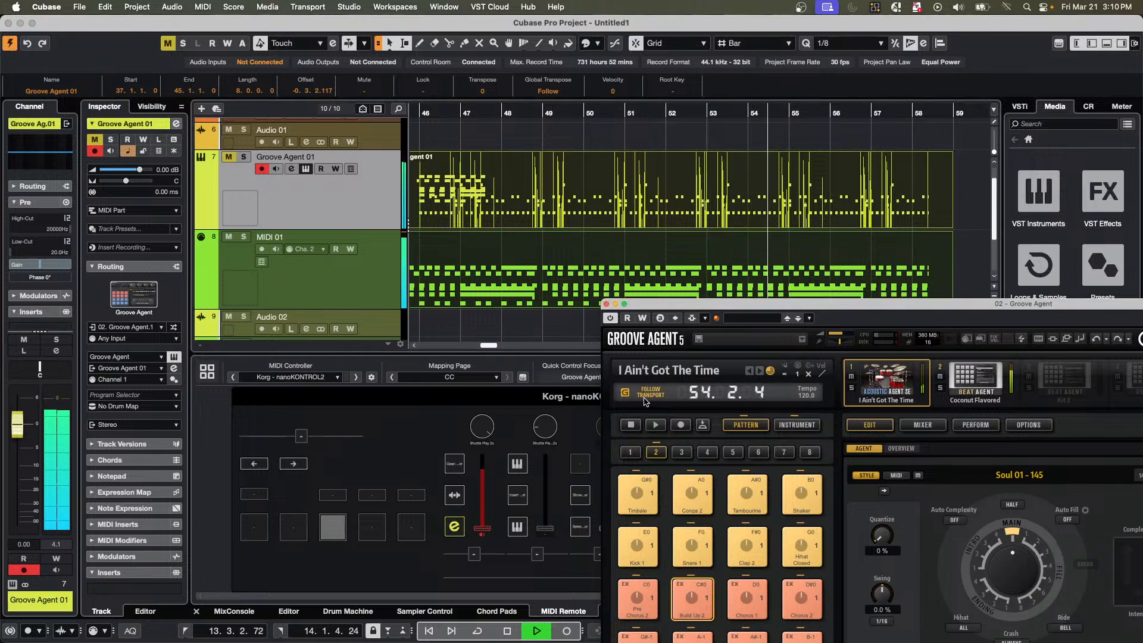
click(646, 396)
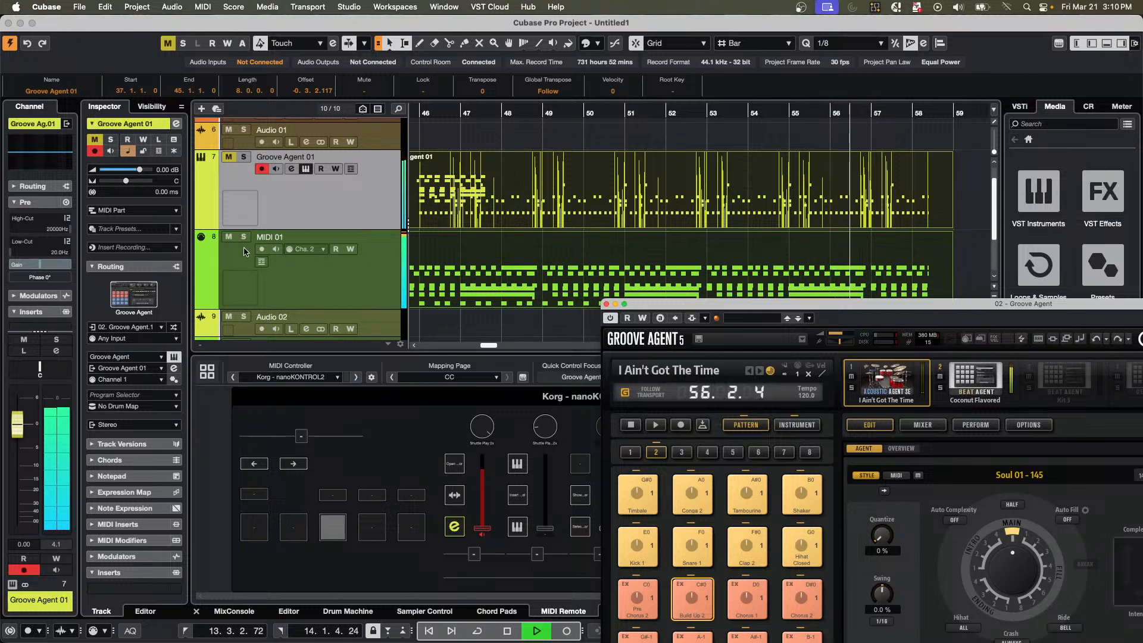
Replay from bar 50 with Groove Agent 01 unmuted and it and MIDI 01 soloed, then stop and bring the Groove Agent window back into full view.
click(589, 114)
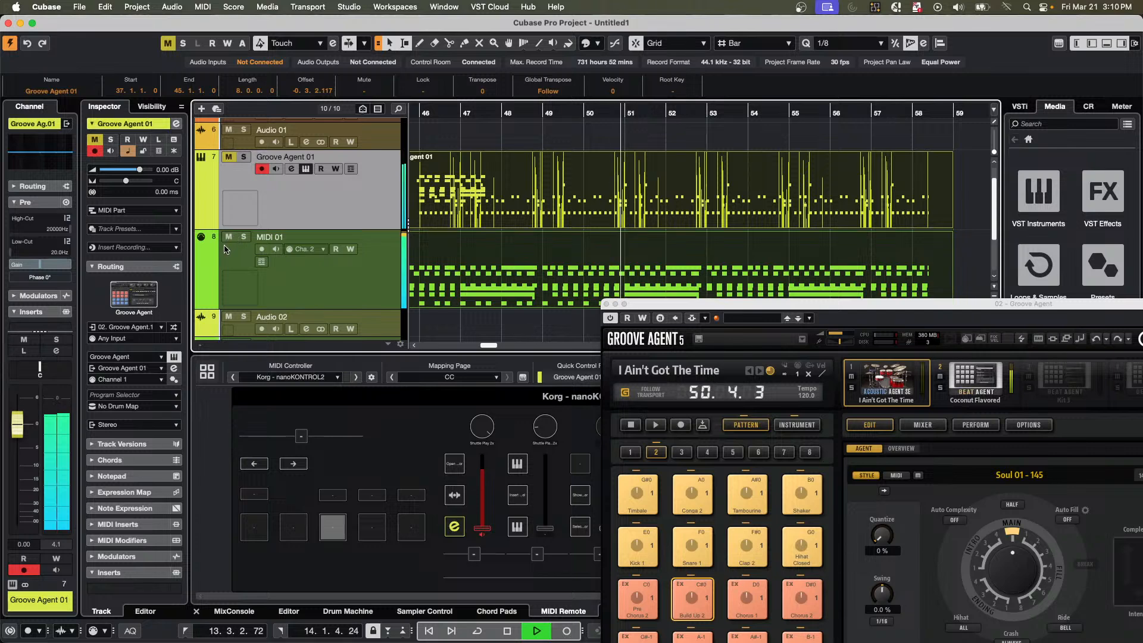
click(228, 157)
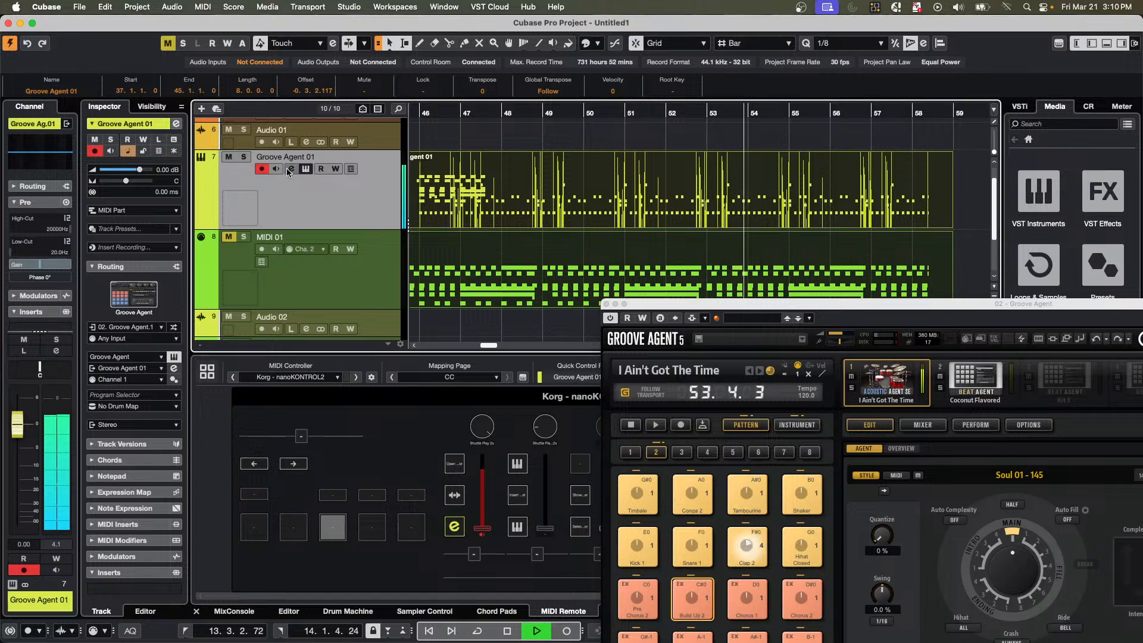
click(244, 237)
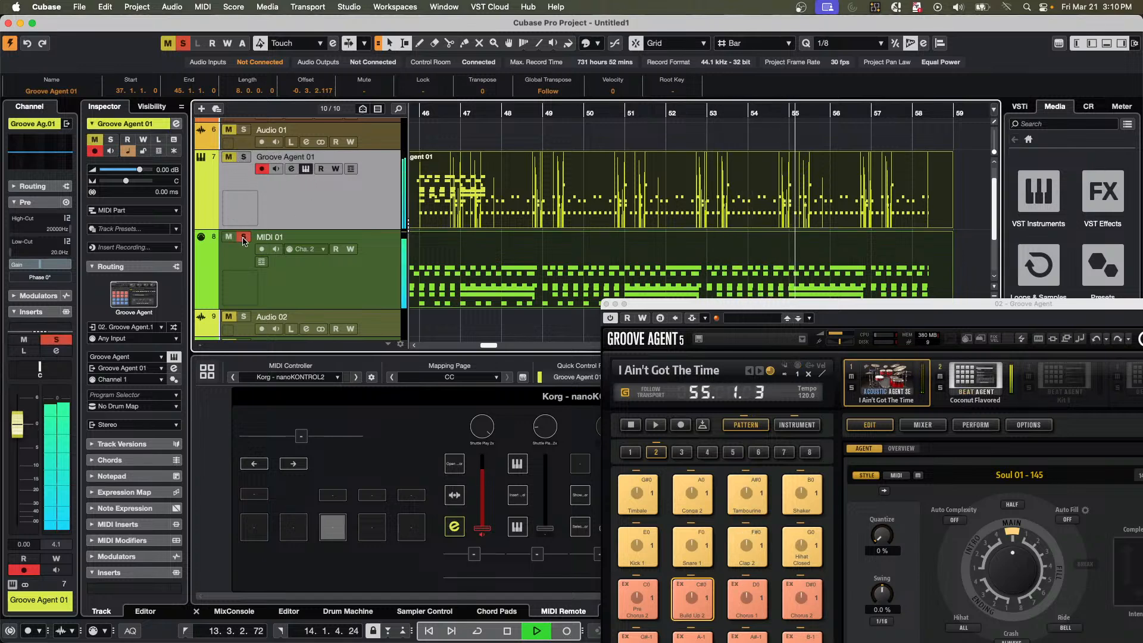
click(244, 158)
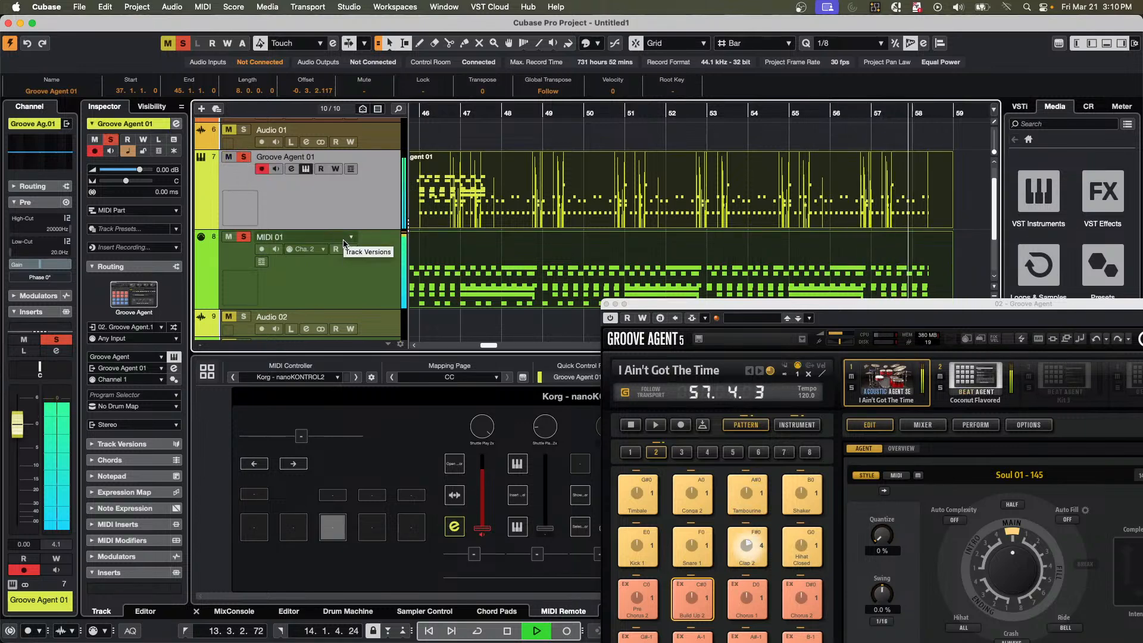
key(space)
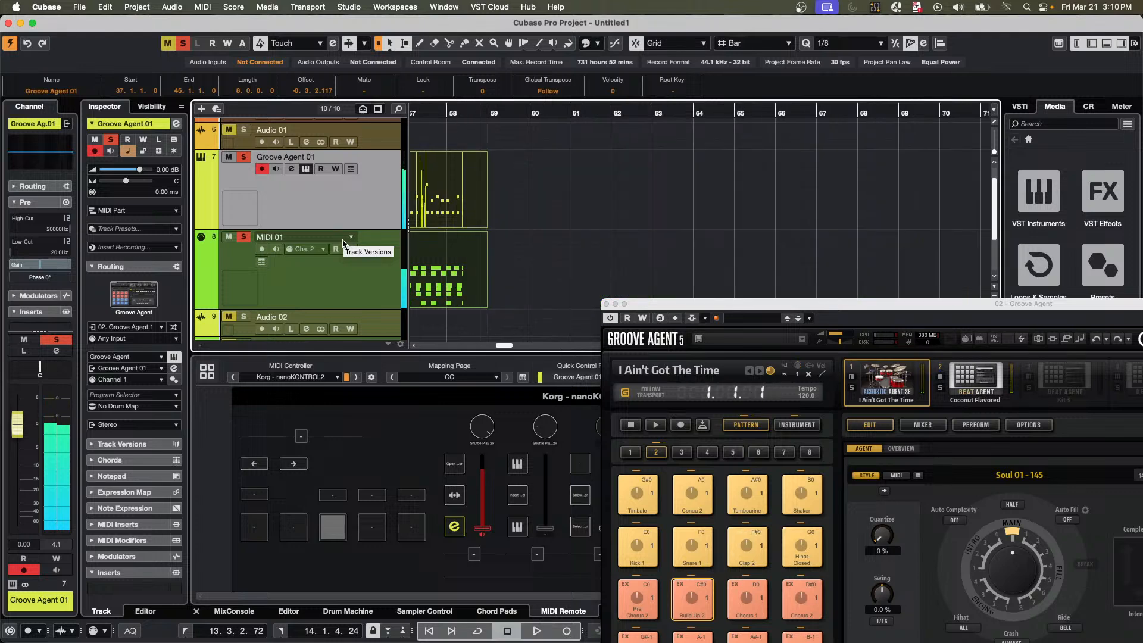
drag(747, 308, 527, 99)
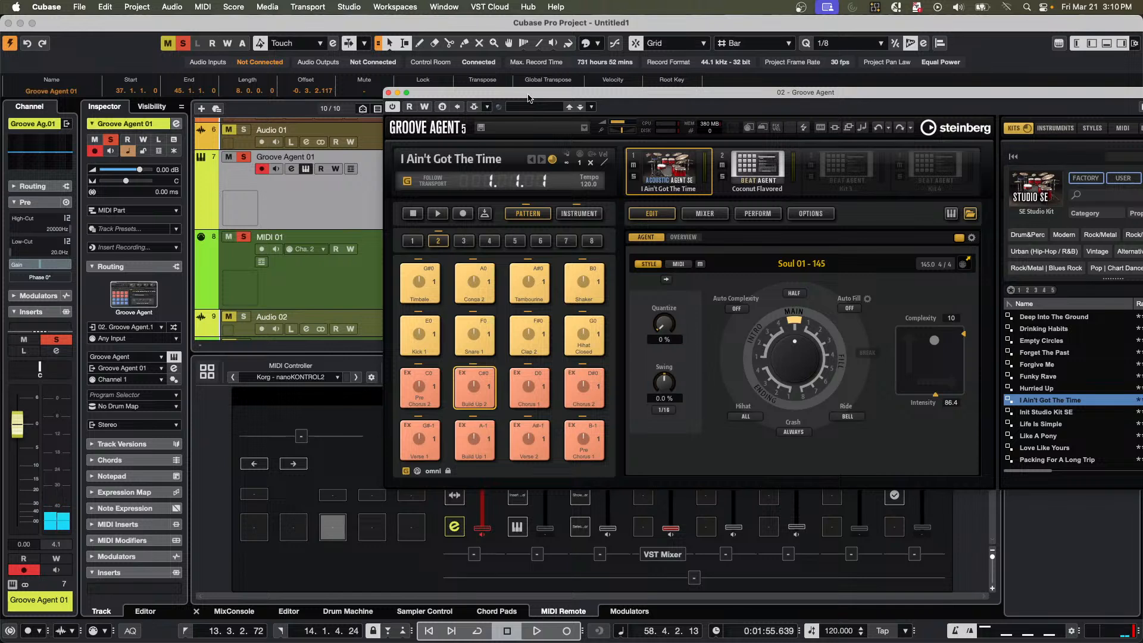
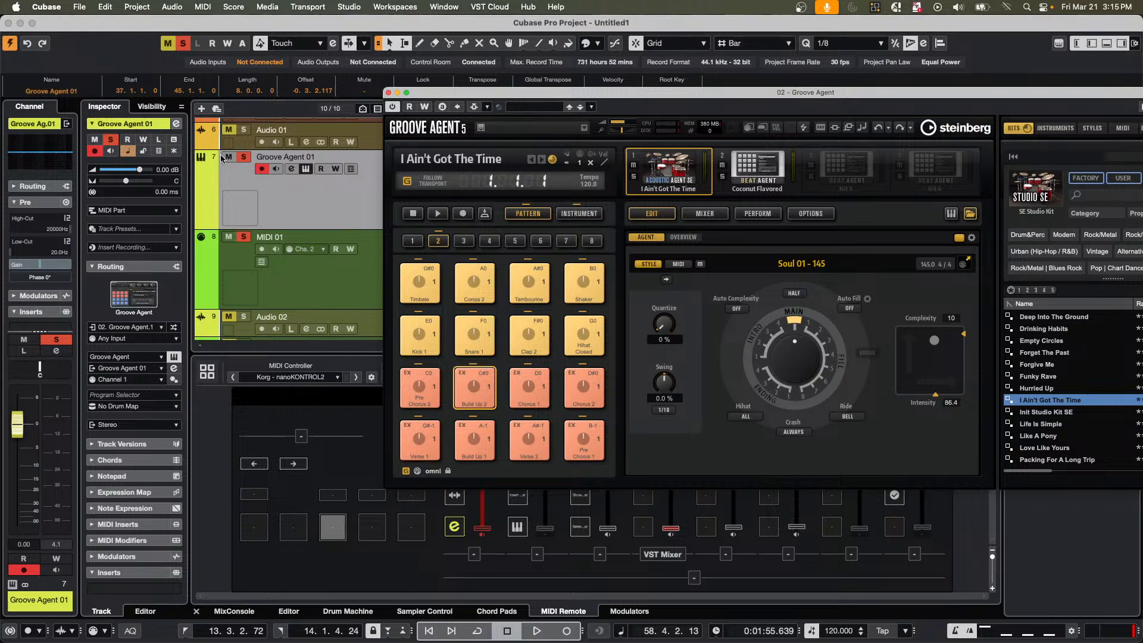
Move the Groove Agent window aside and add a stereo group named Guitar Vus in Audio Connections.
drag(492, 92, 993, 262)
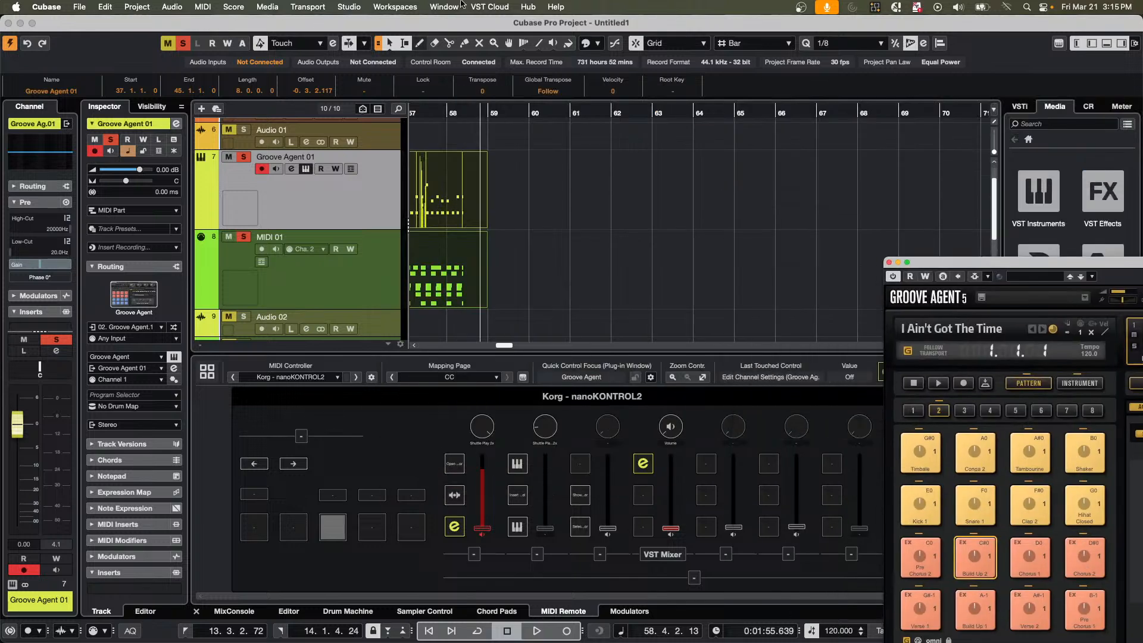
click(349, 6)
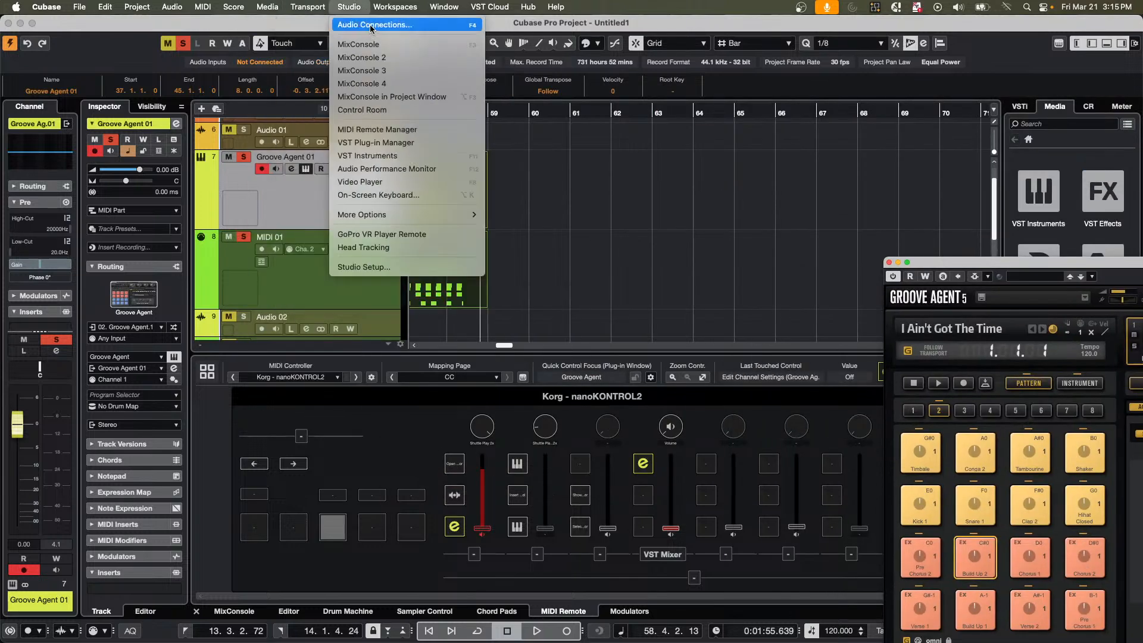
click(371, 26)
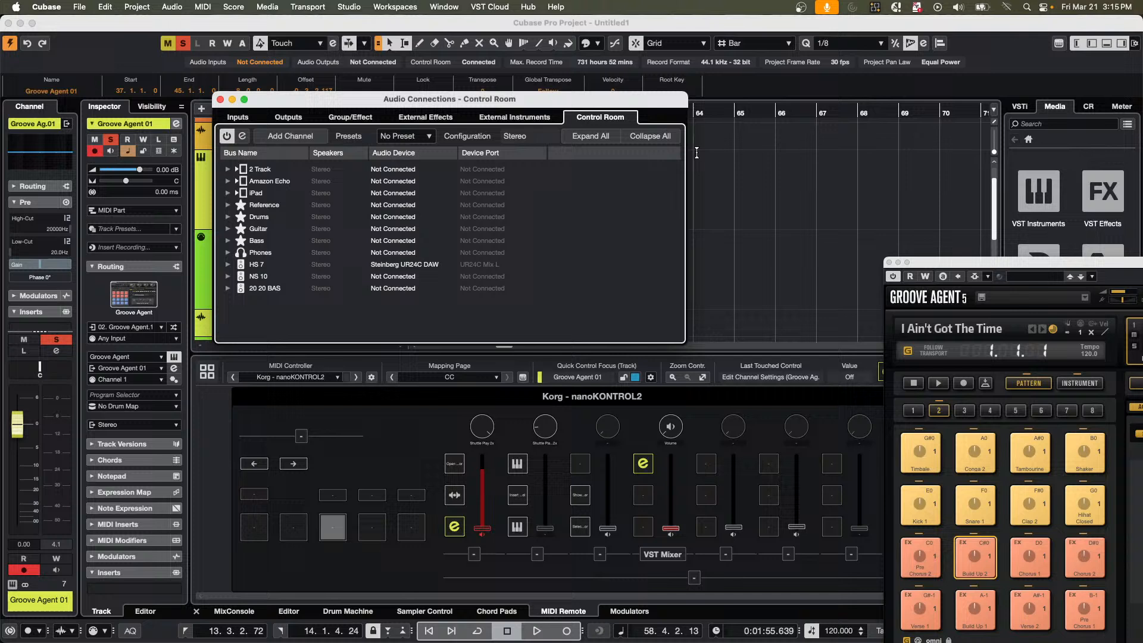
click(359, 119)
click(271, 137)
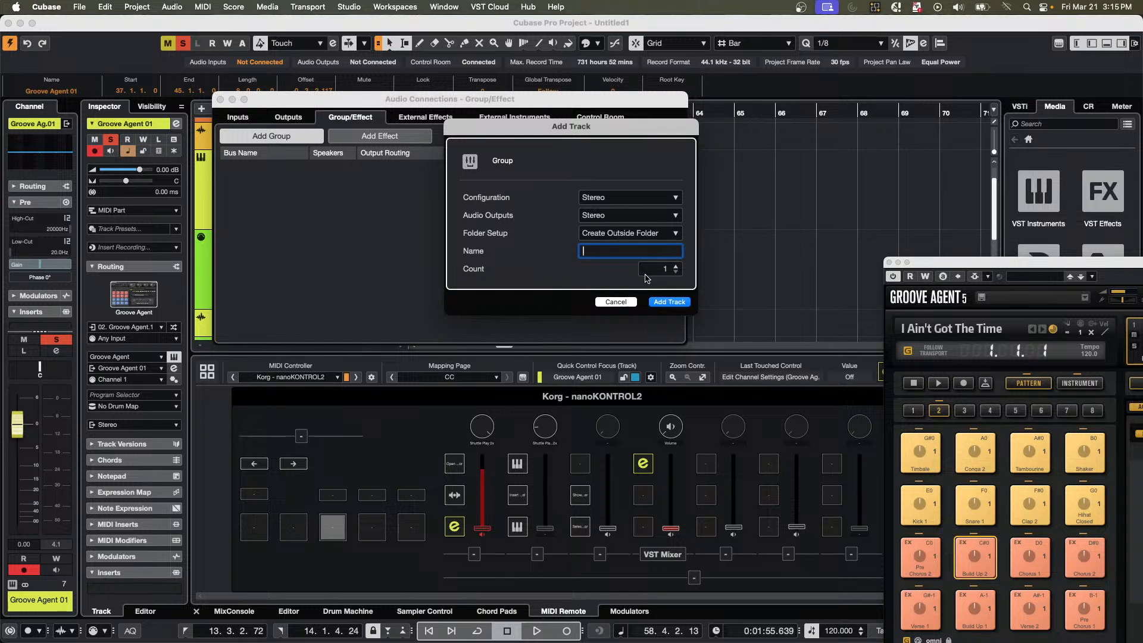
text(Guitar Vus)
key(Return)
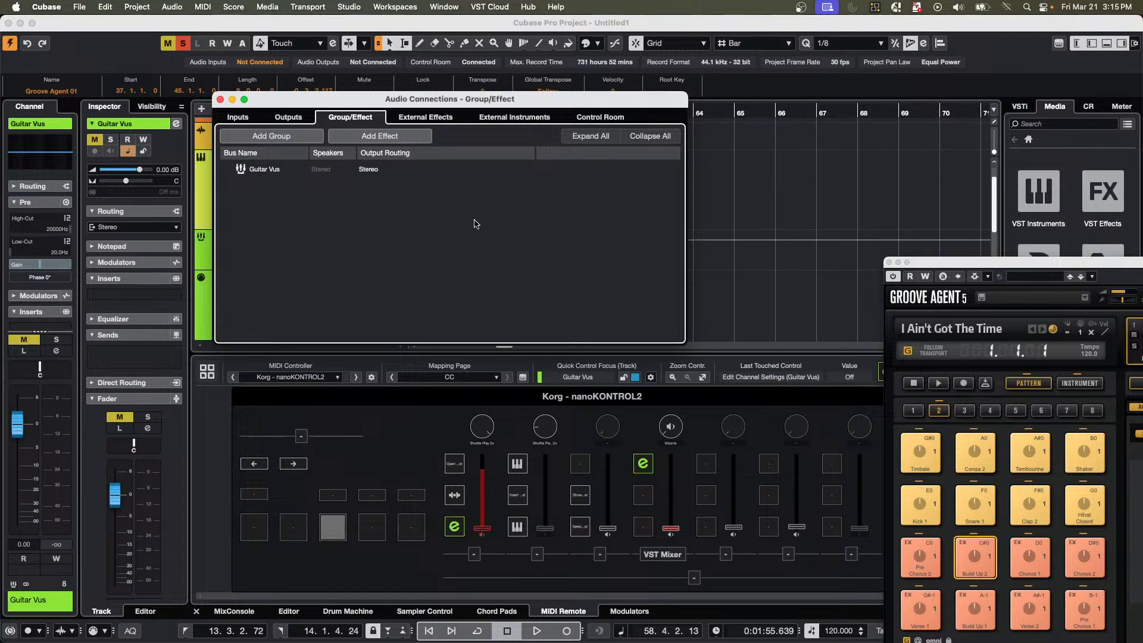
Review the output routing choices of the Guitar Vus group.
click(369, 172)
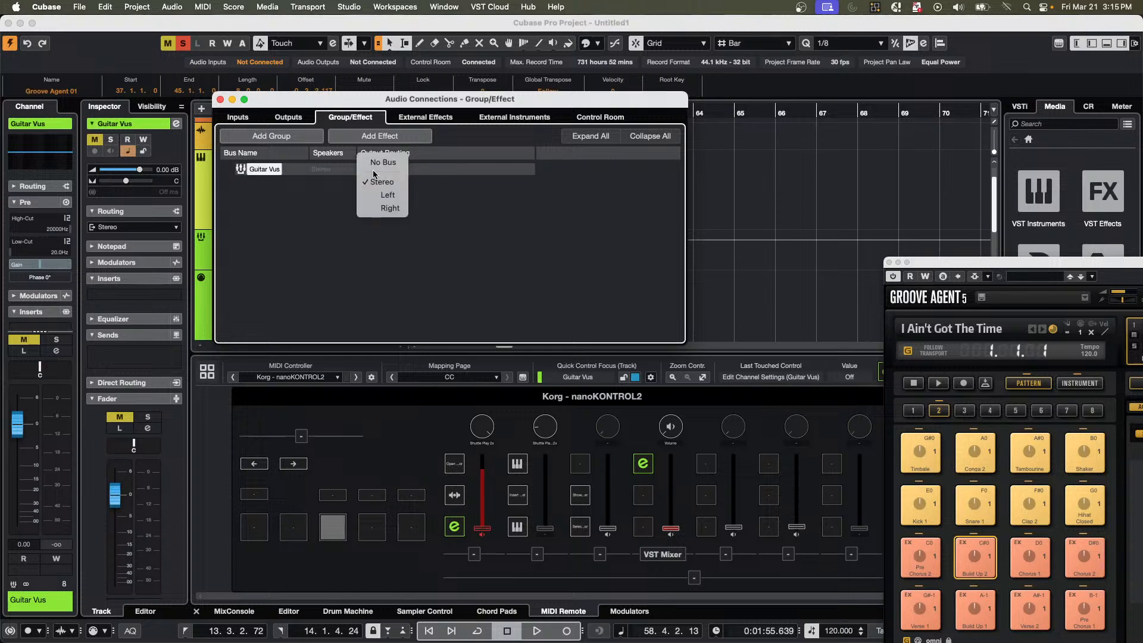
click(458, 210)
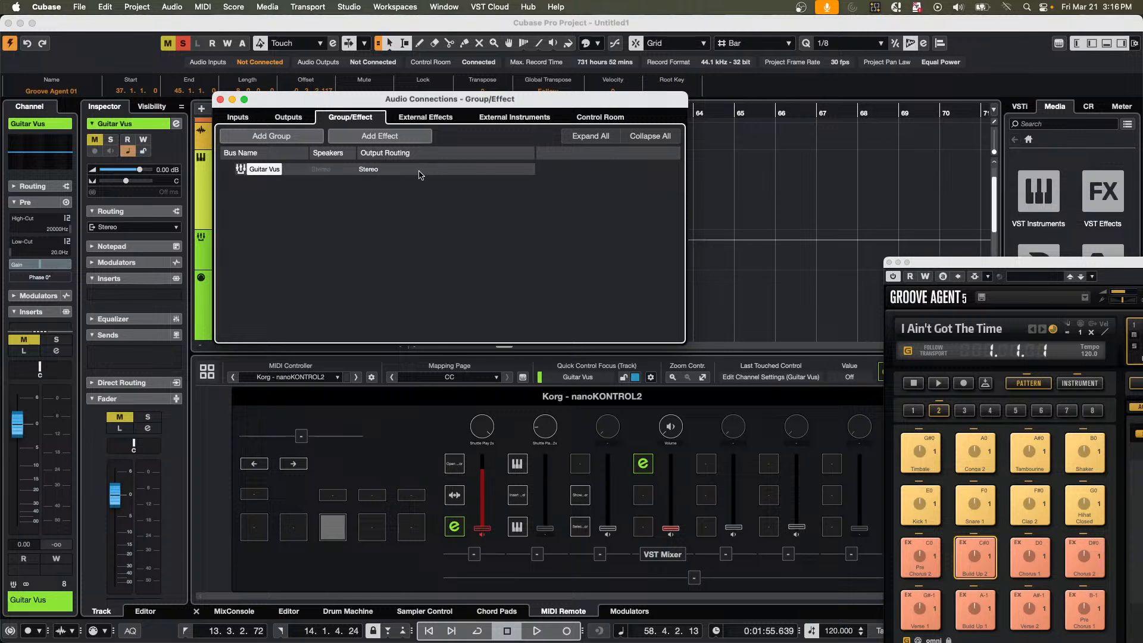
click(383, 170)
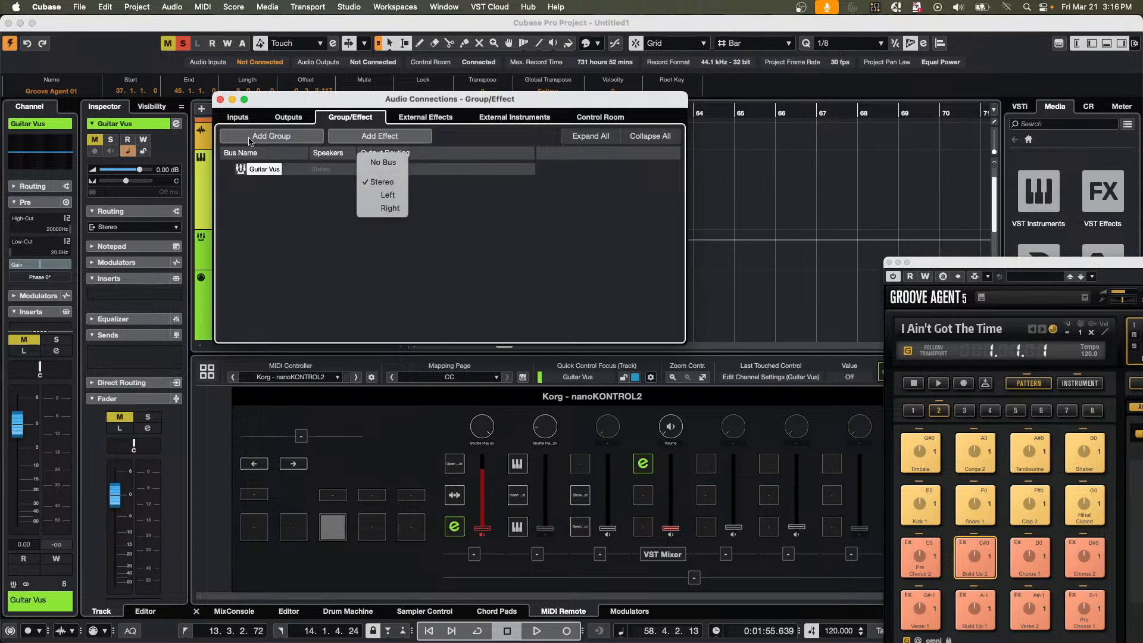
Add a stereo output bus to the project's audio outputs.
click(289, 119)
click(289, 118)
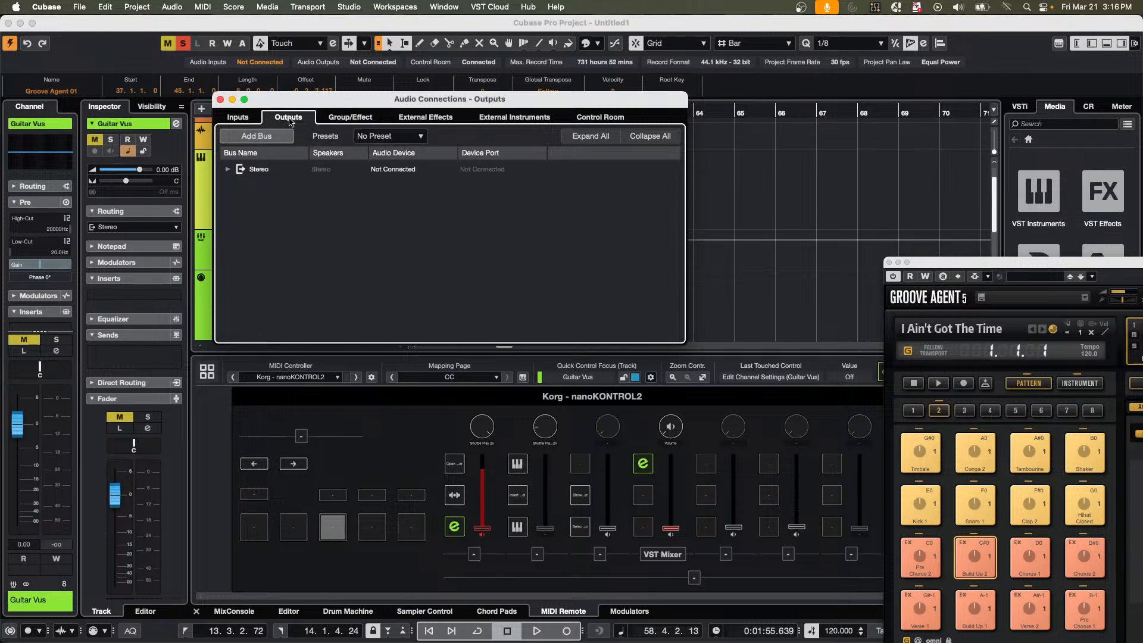
right_click(252, 196)
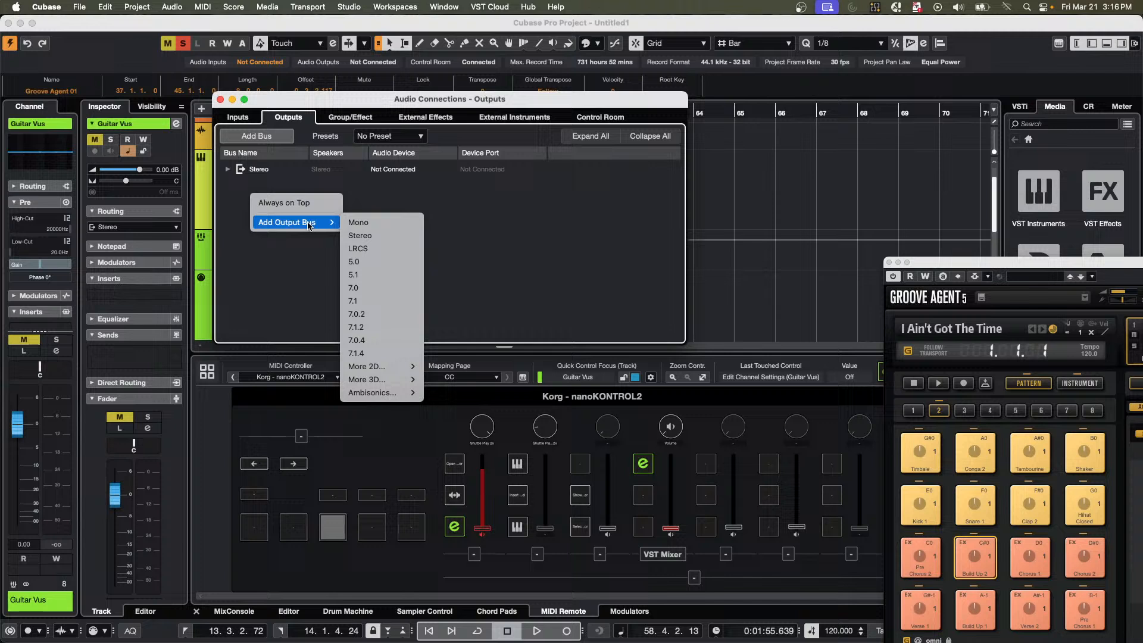
click(387, 236)
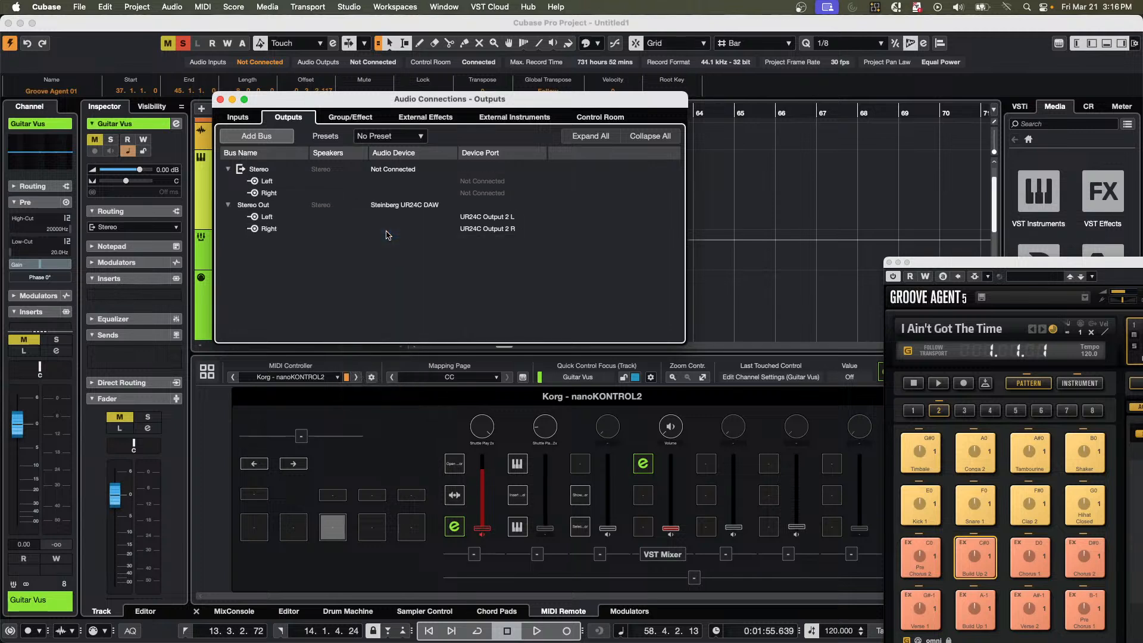
Rename the new Stereo Out bus as All instruments.
click(432, 205)
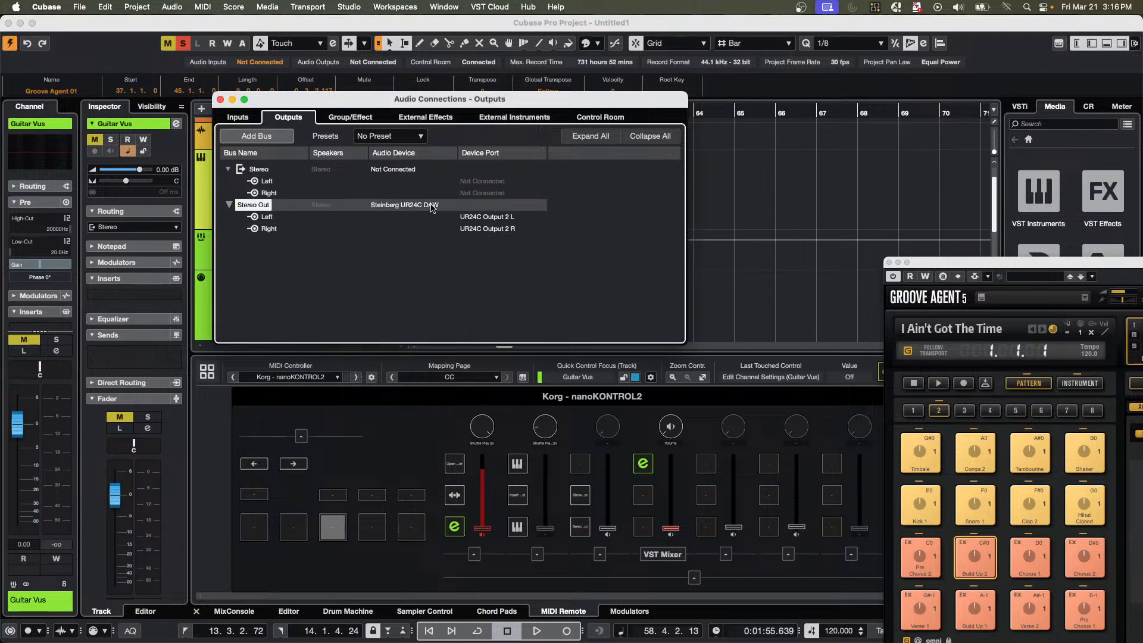
click(251, 206)
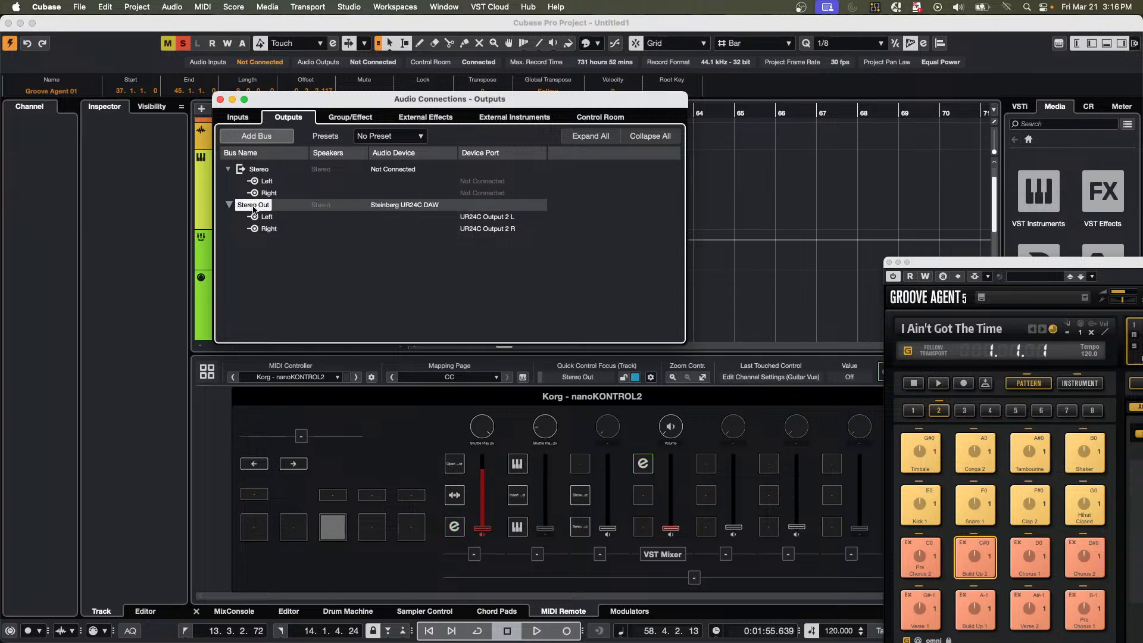
double_click(283, 204)
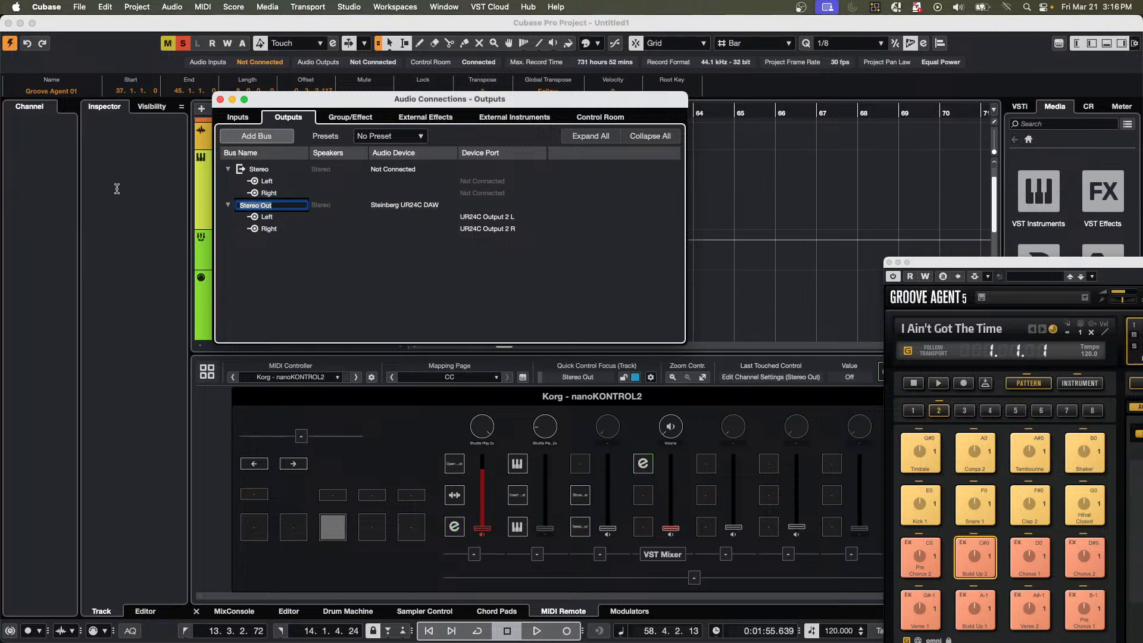
text(All instruments)
key(Return)
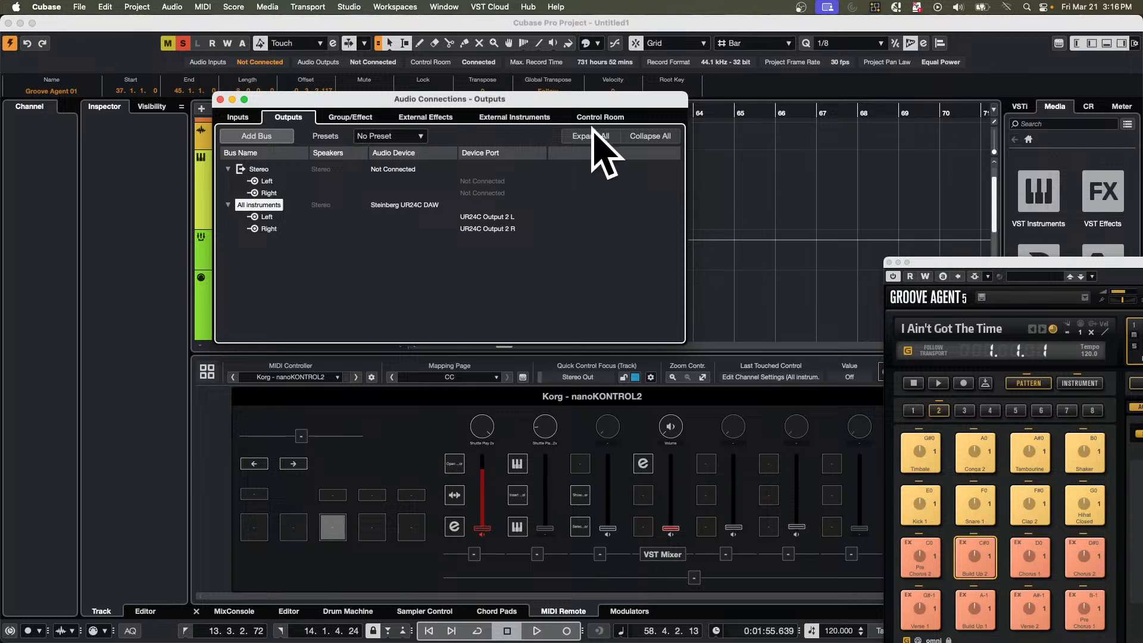
Route the output of the Guitar Vus group to the All instruments bus.
click(424, 117)
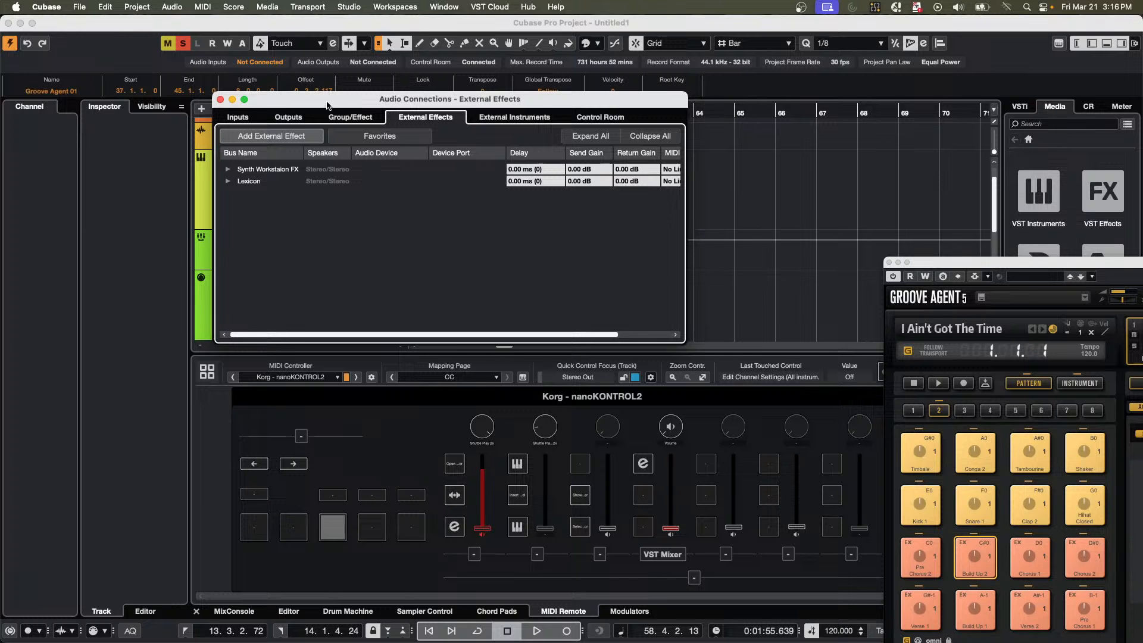
click(353, 118)
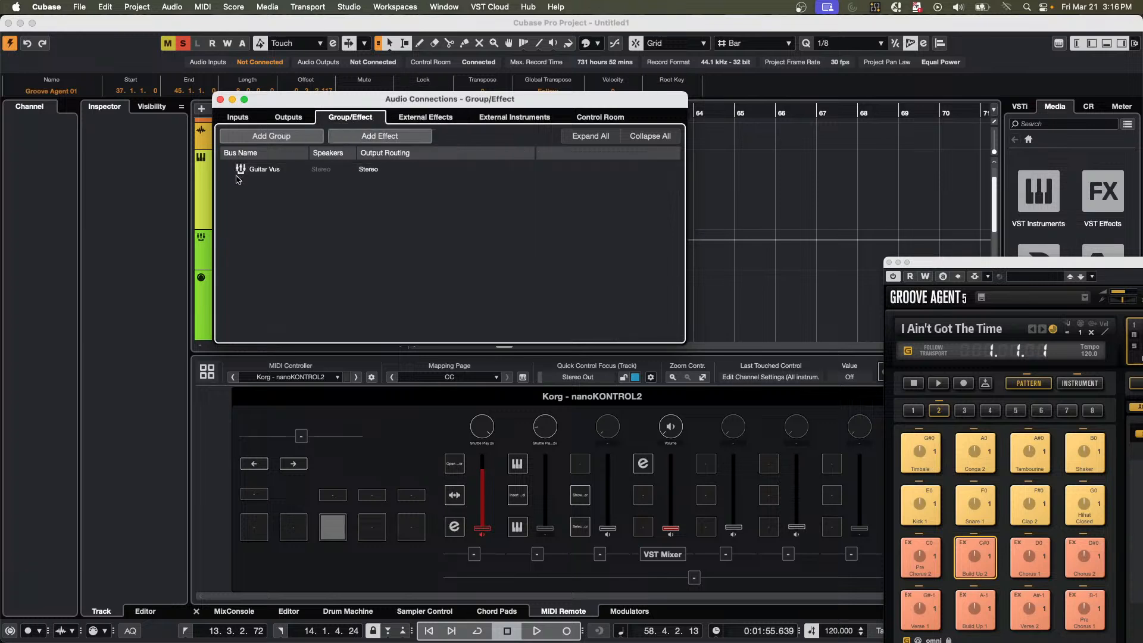
click(397, 179)
click(372, 169)
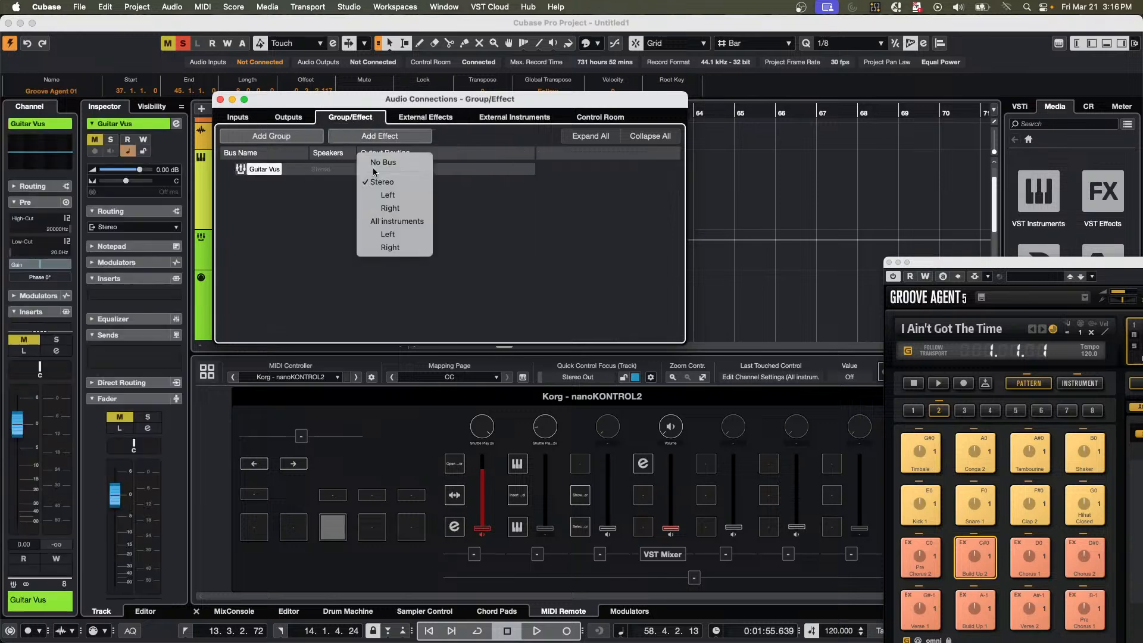
click(394, 221)
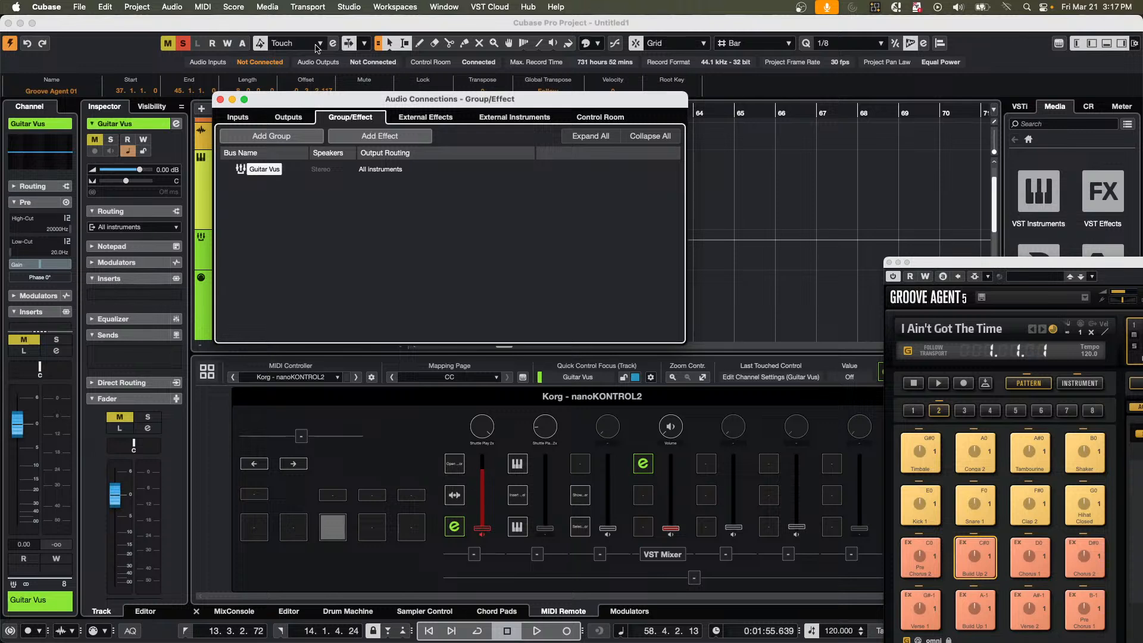
Add a second stereo group, leaving its name empty and its output set to Stereo.
click(432, 117)
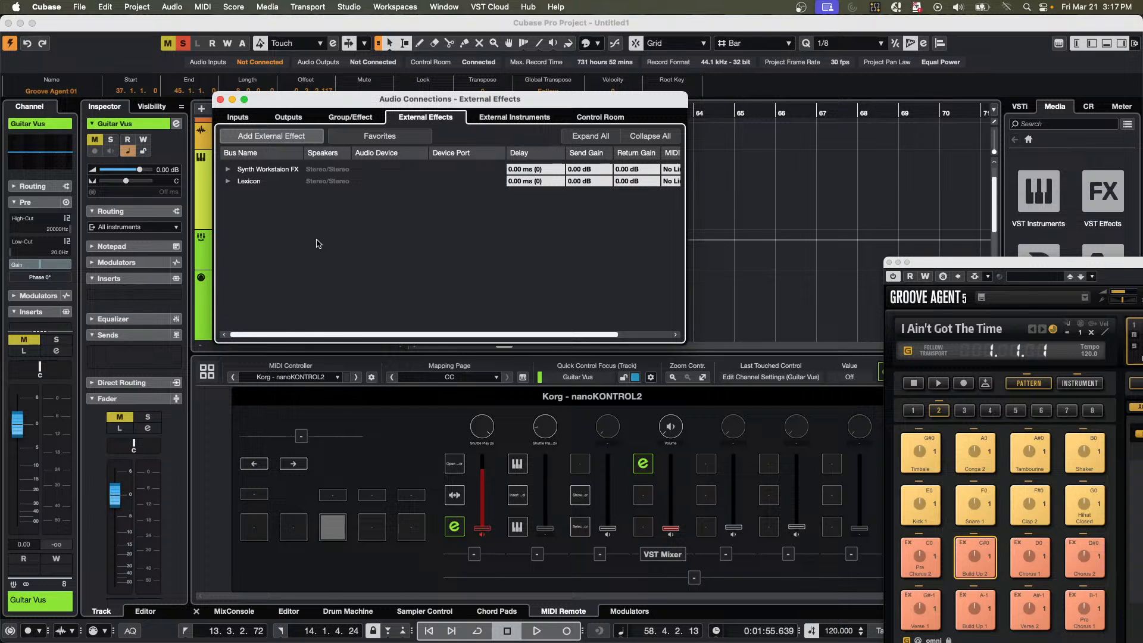
click(350, 118)
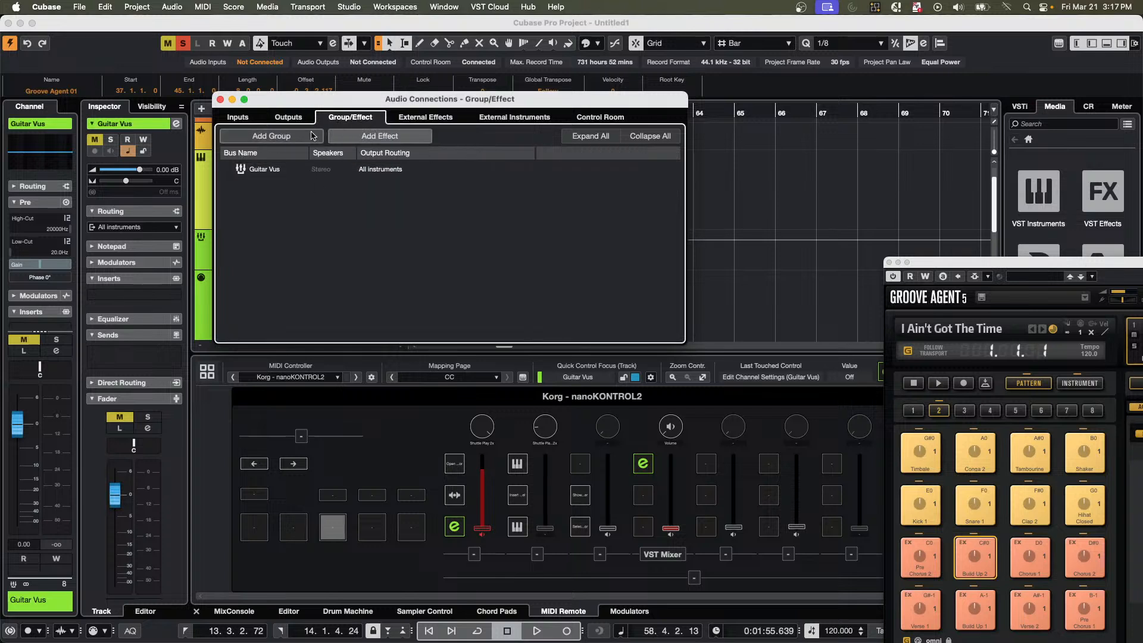
click(298, 139)
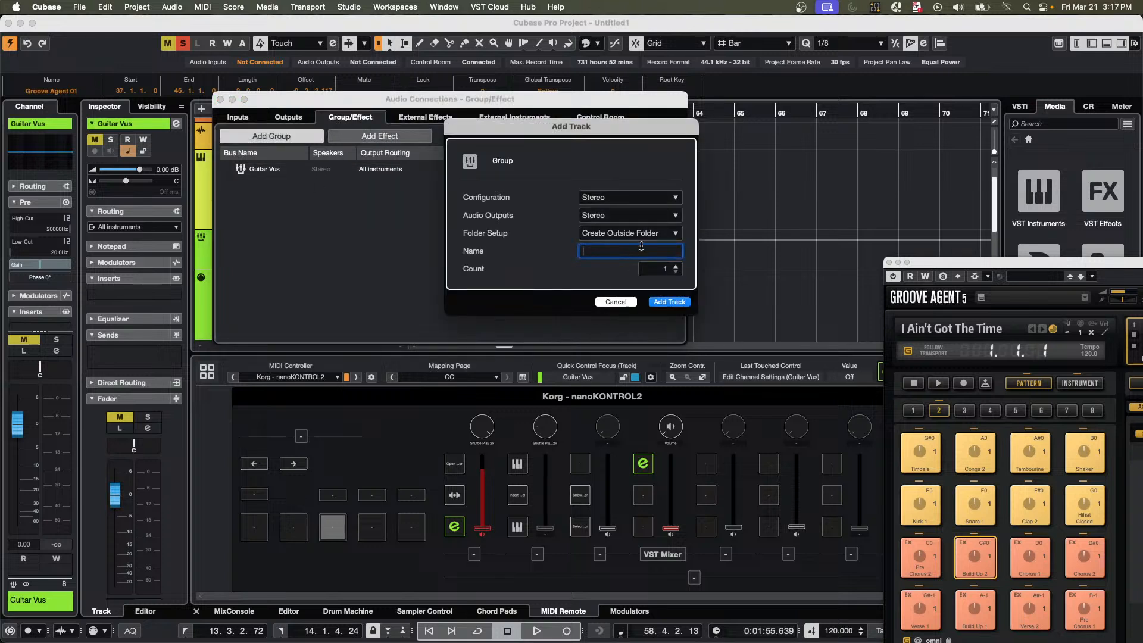
click(681, 304)
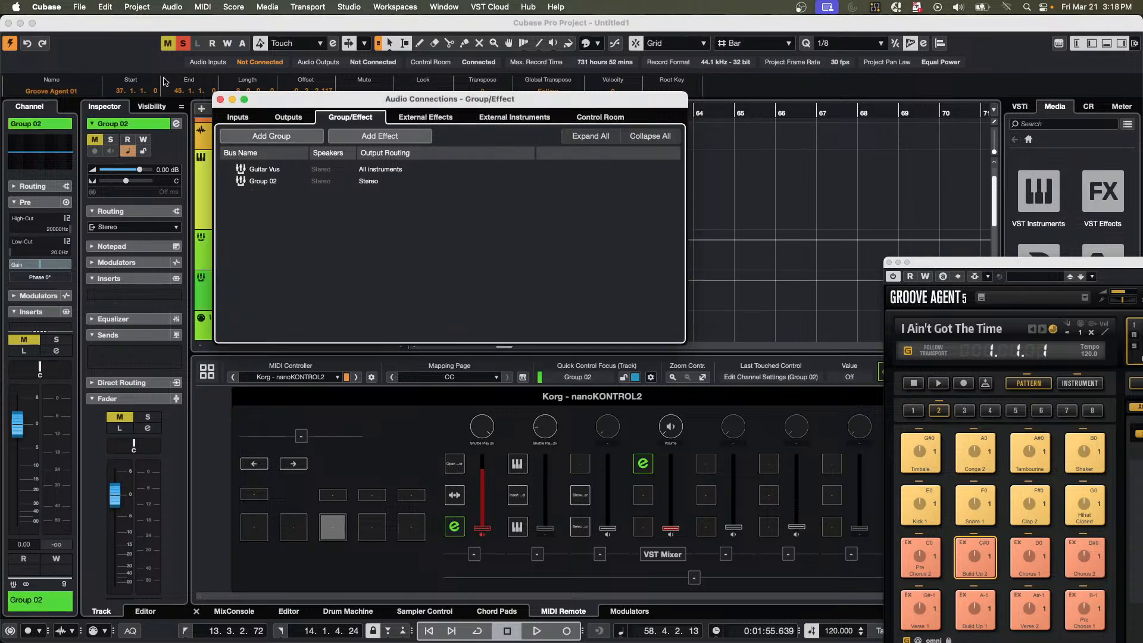
Route the output of the Group 02 bus to the Guitar Vus group.
click(262, 181)
click(262, 181)
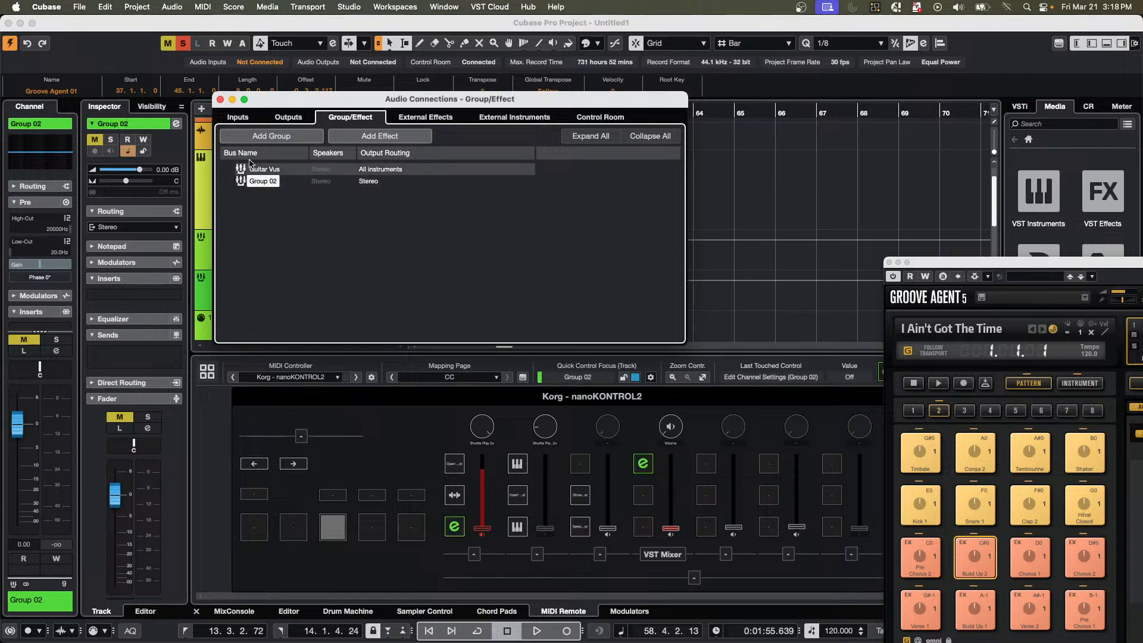
click(255, 169)
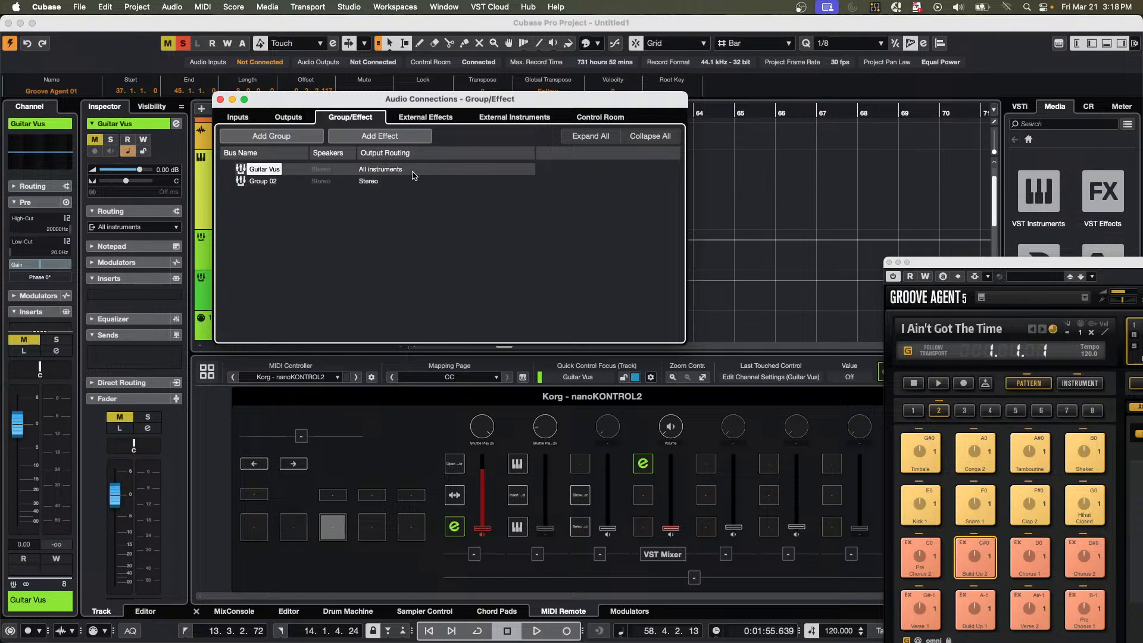
click(384, 181)
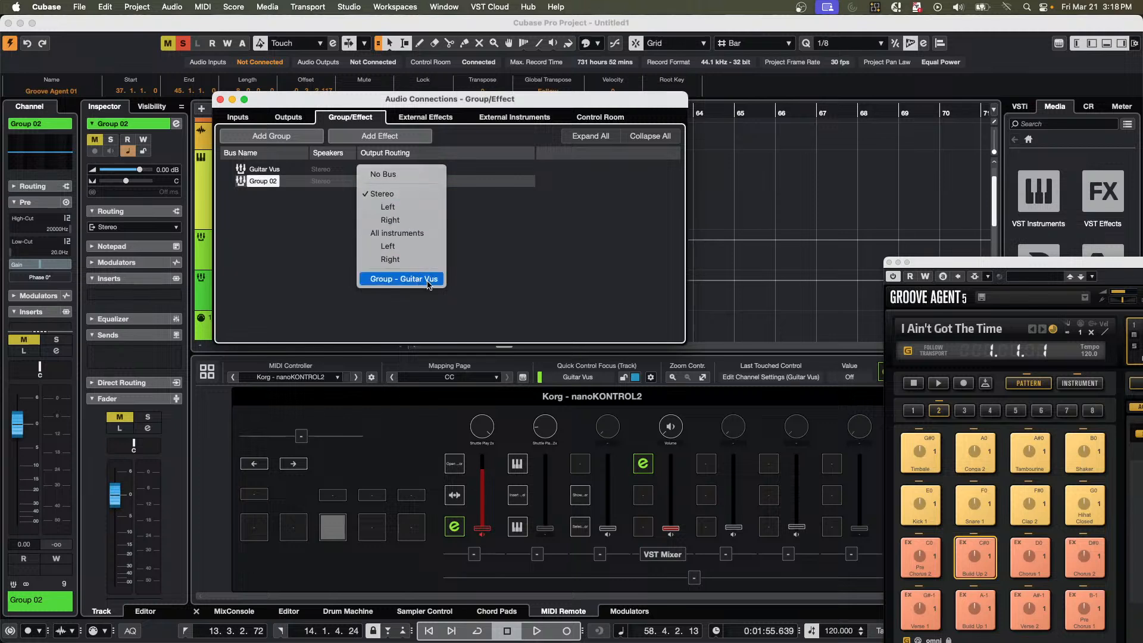
click(428, 280)
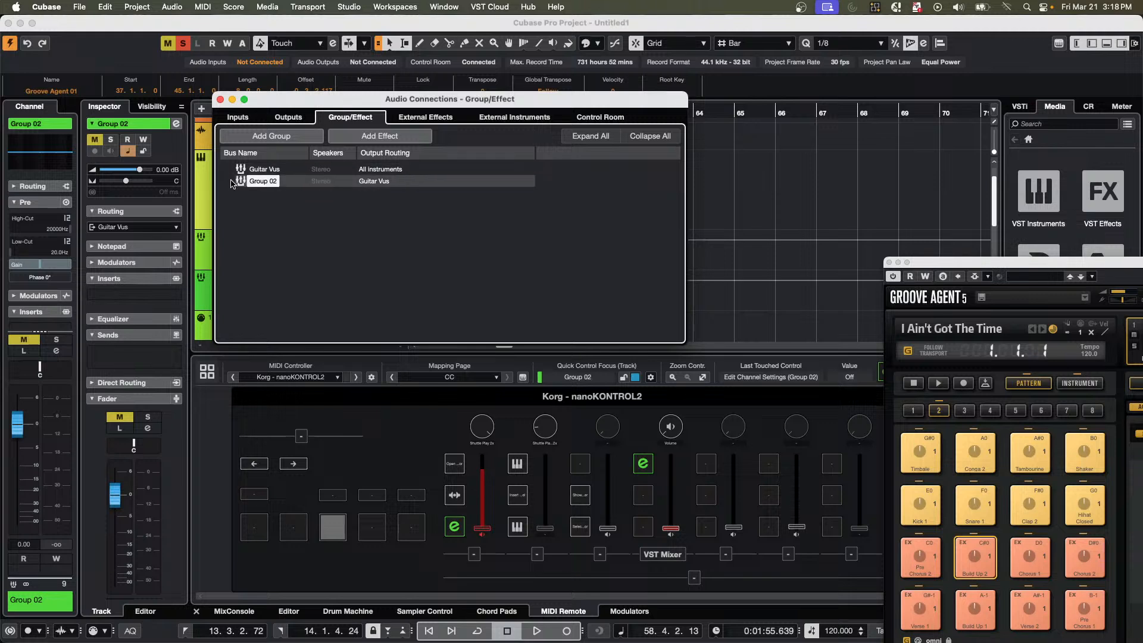
Expand and collapse the All instruments output bus to examine its channels.
click(289, 116)
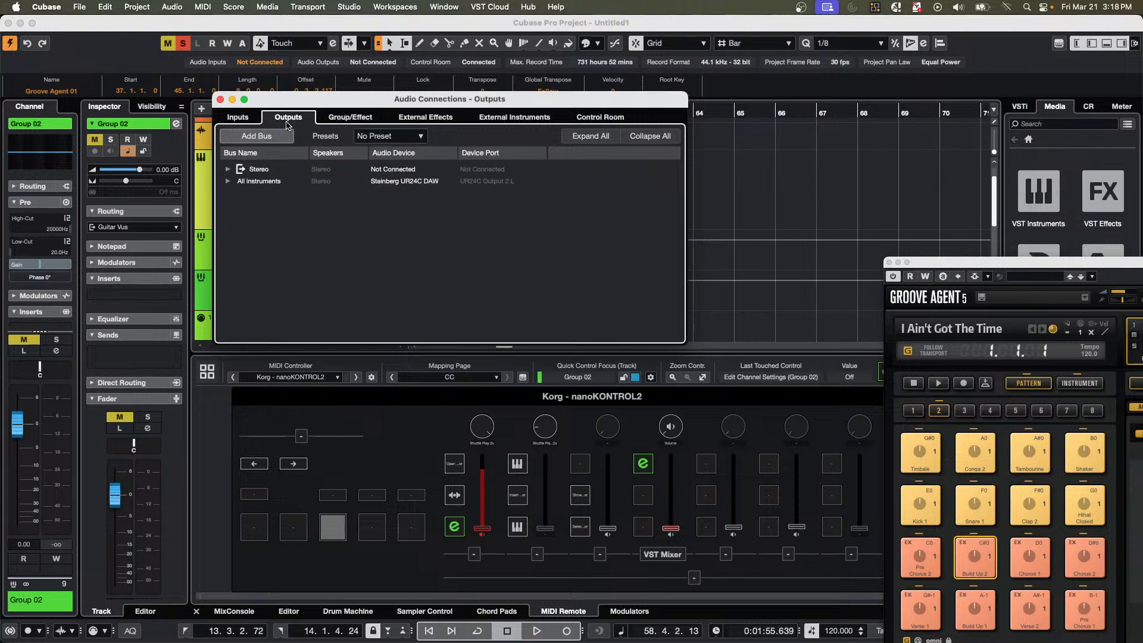
click(228, 181)
click(228, 181)
click(227, 182)
click(227, 181)
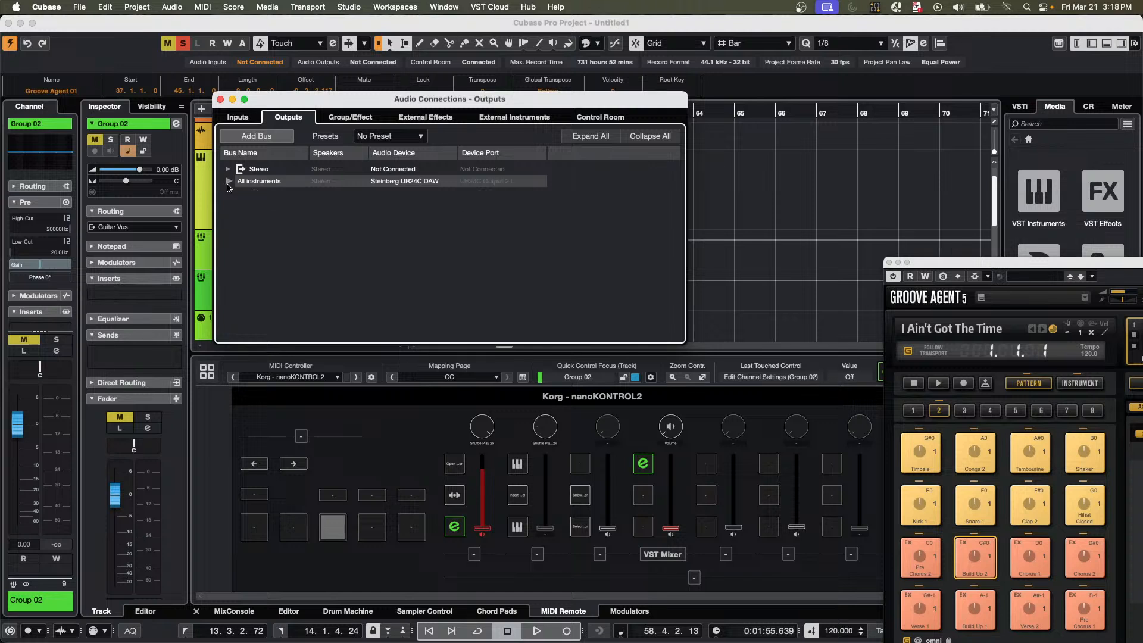
click(228, 182)
click(227, 181)
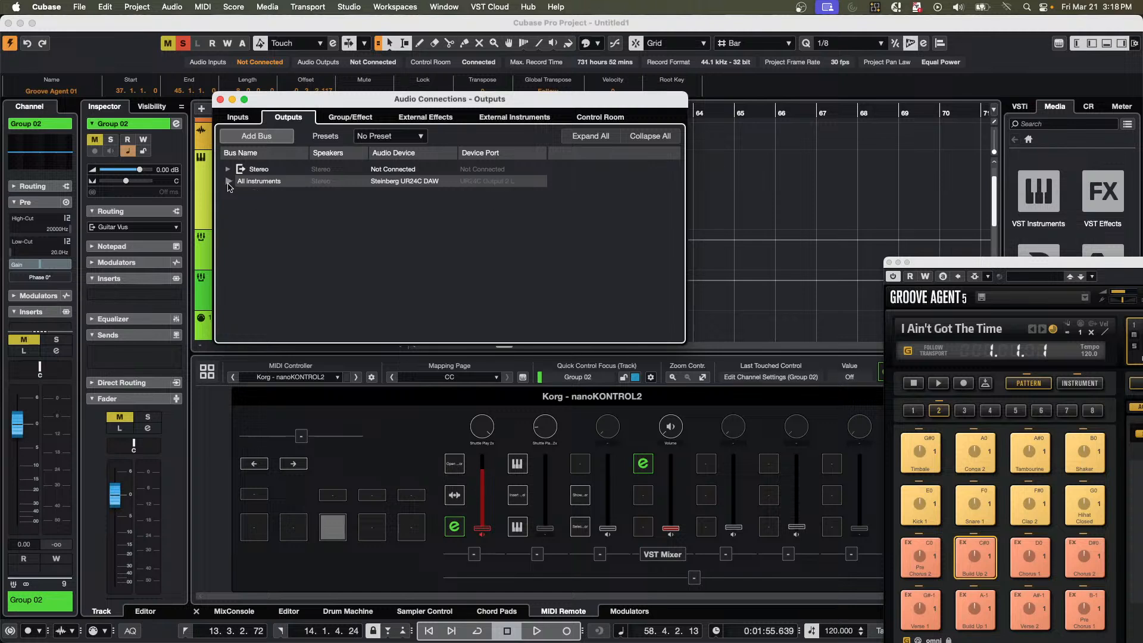
Select Group 02 among the group buses, and check the device ports of the All instruments output bus's left and right channels.
click(420, 117)
click(366, 118)
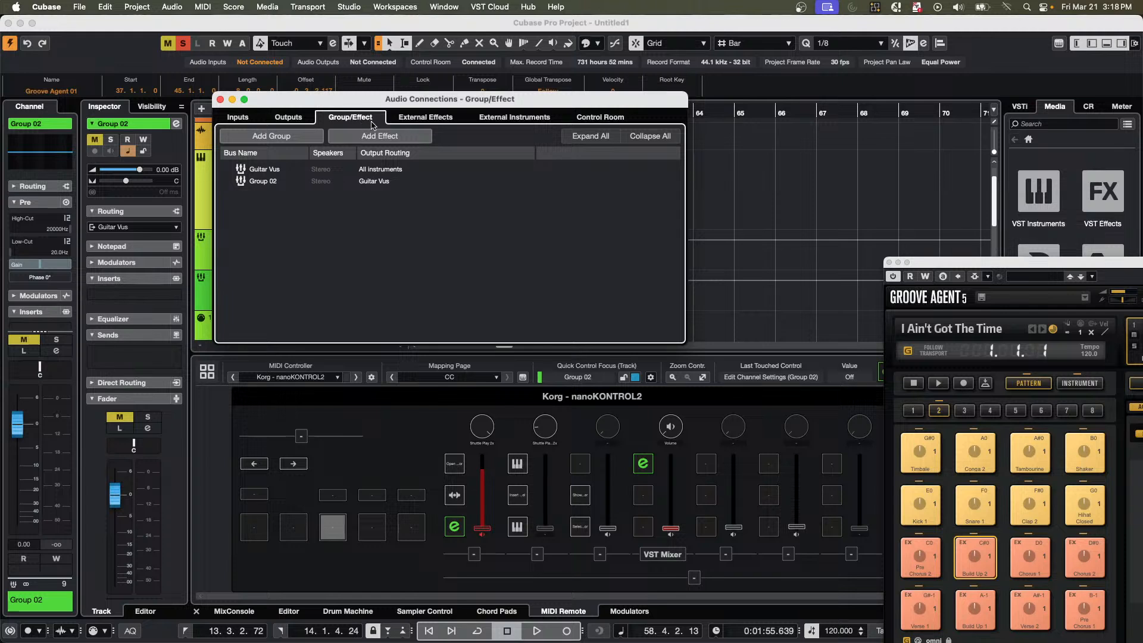
click(271, 181)
click(271, 181)
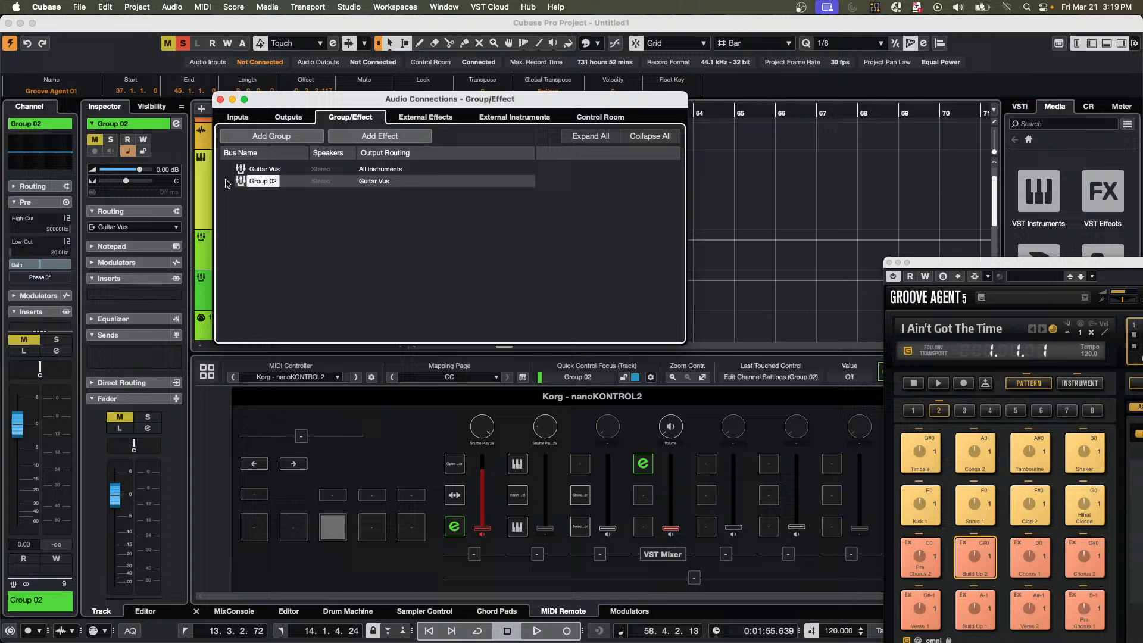
click(284, 118)
click(230, 181)
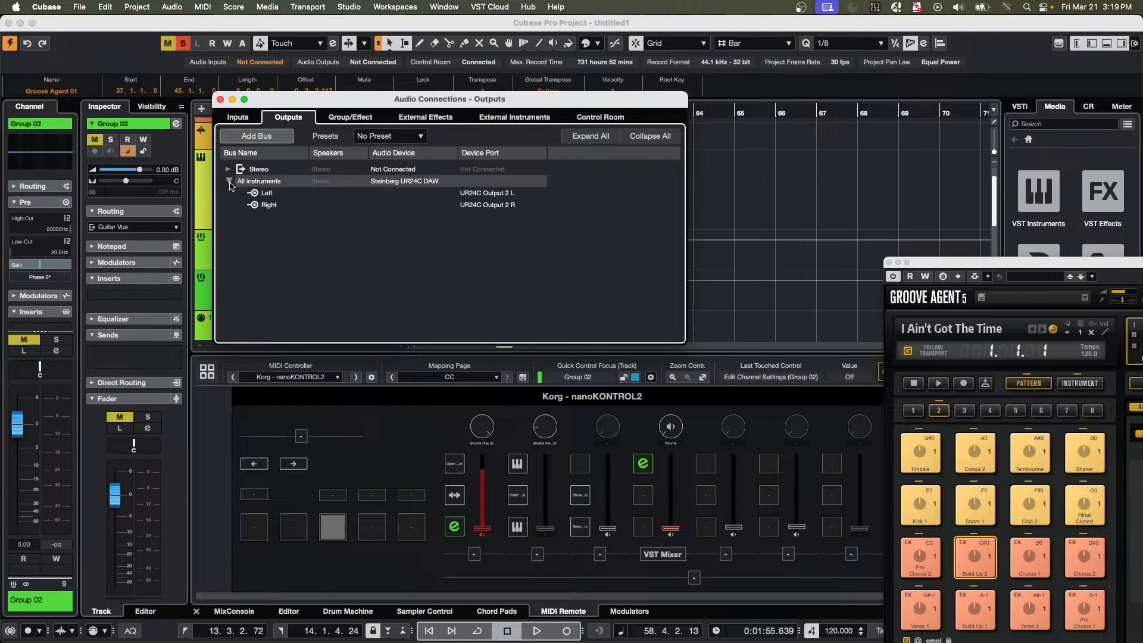
click(230, 181)
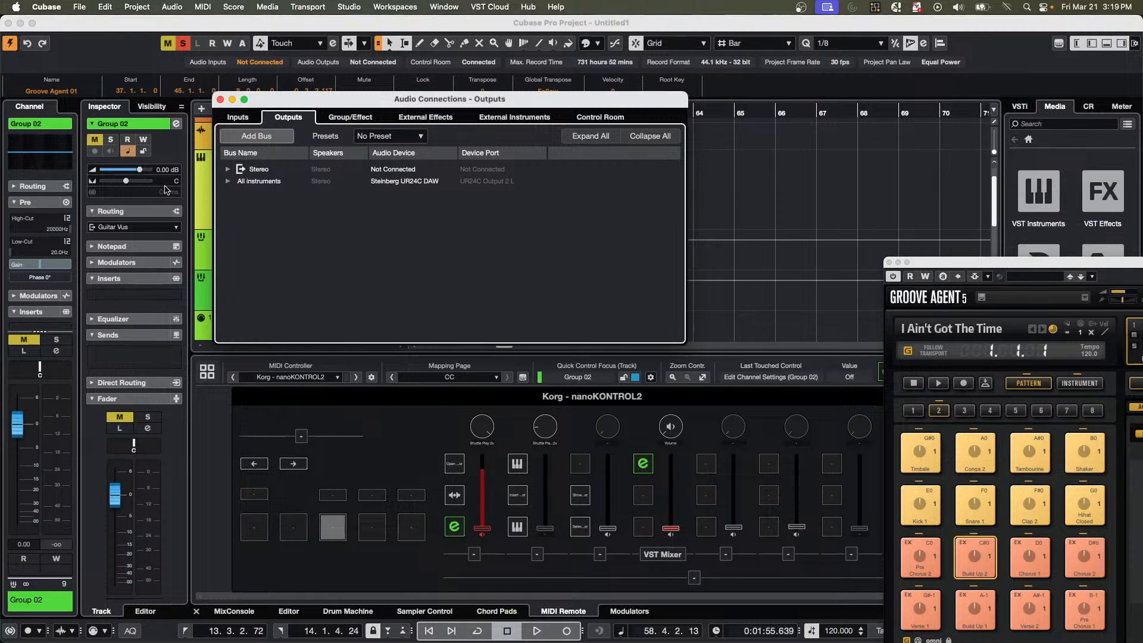
Add all mono child busses to the Group 02 bus, and collapse and expand it to check them.
click(333, 118)
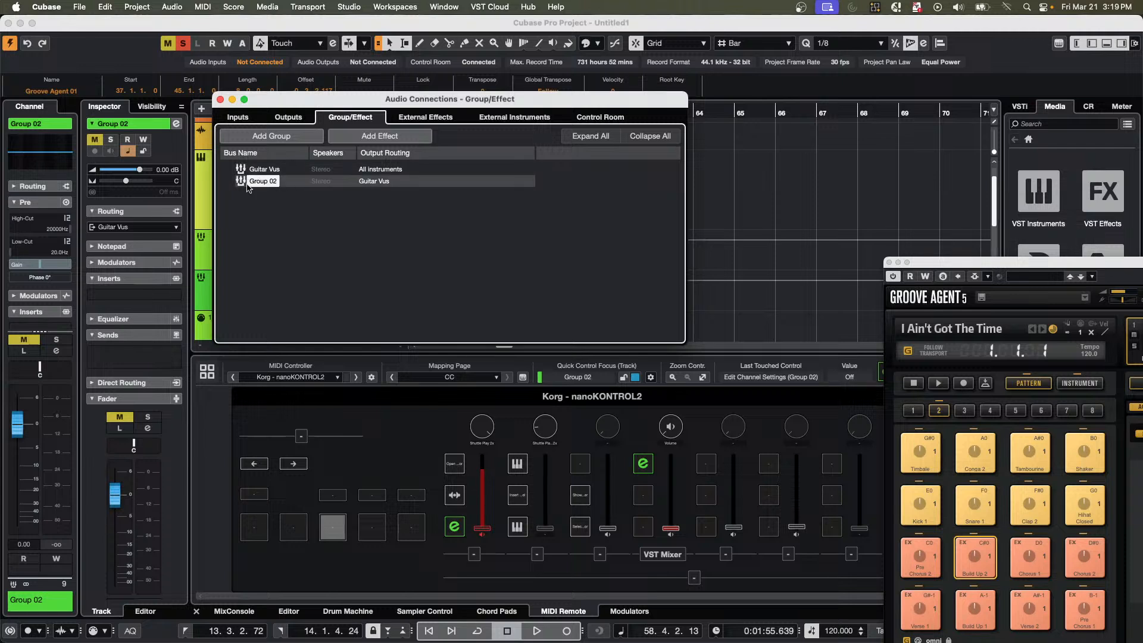
right_click(247, 185)
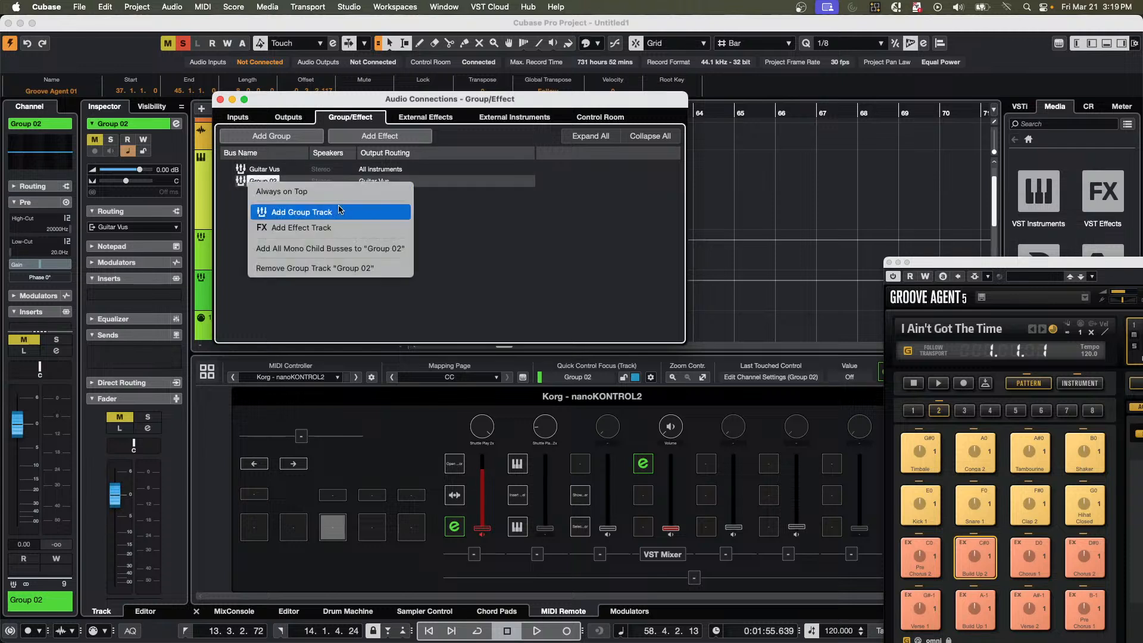
click(388, 249)
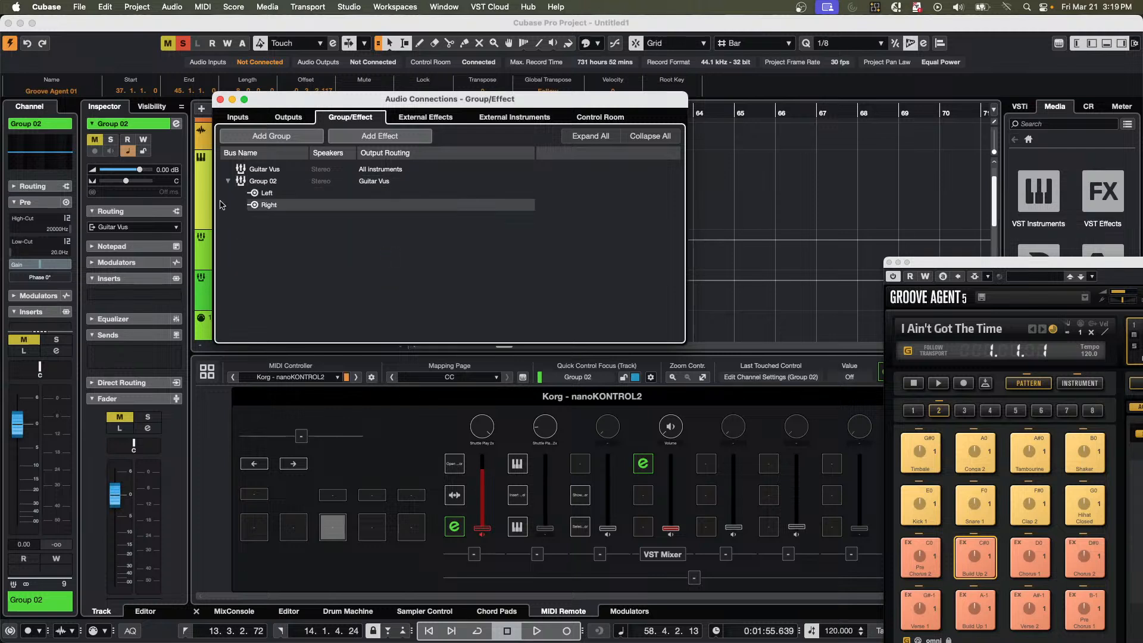
click(228, 181)
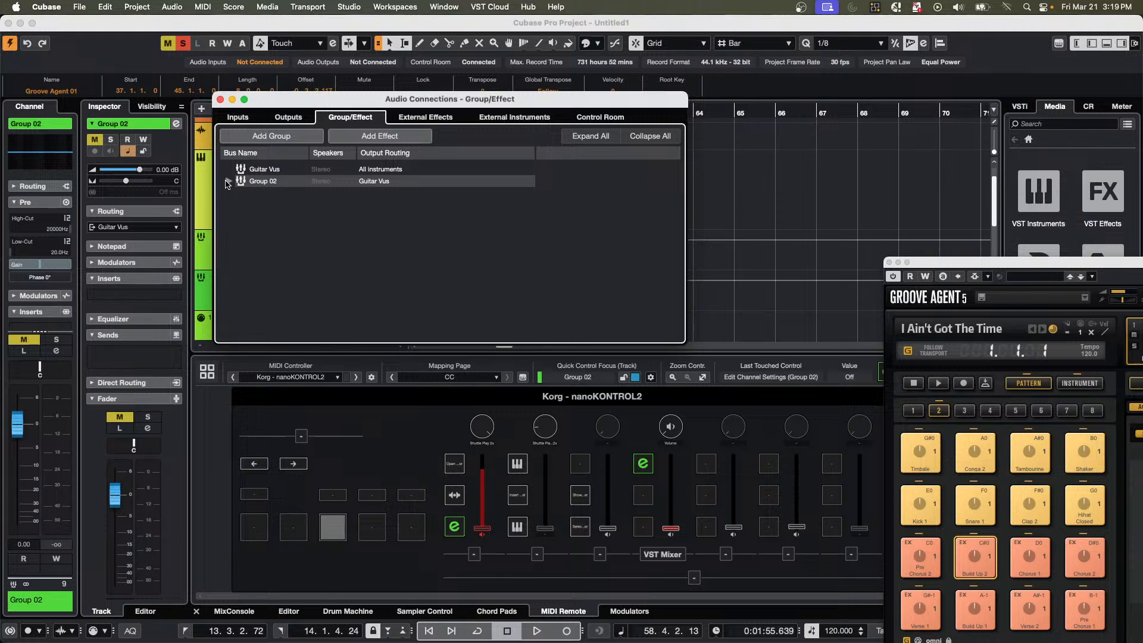
click(229, 181)
click(228, 181)
double_click(259, 181)
right_click(258, 183)
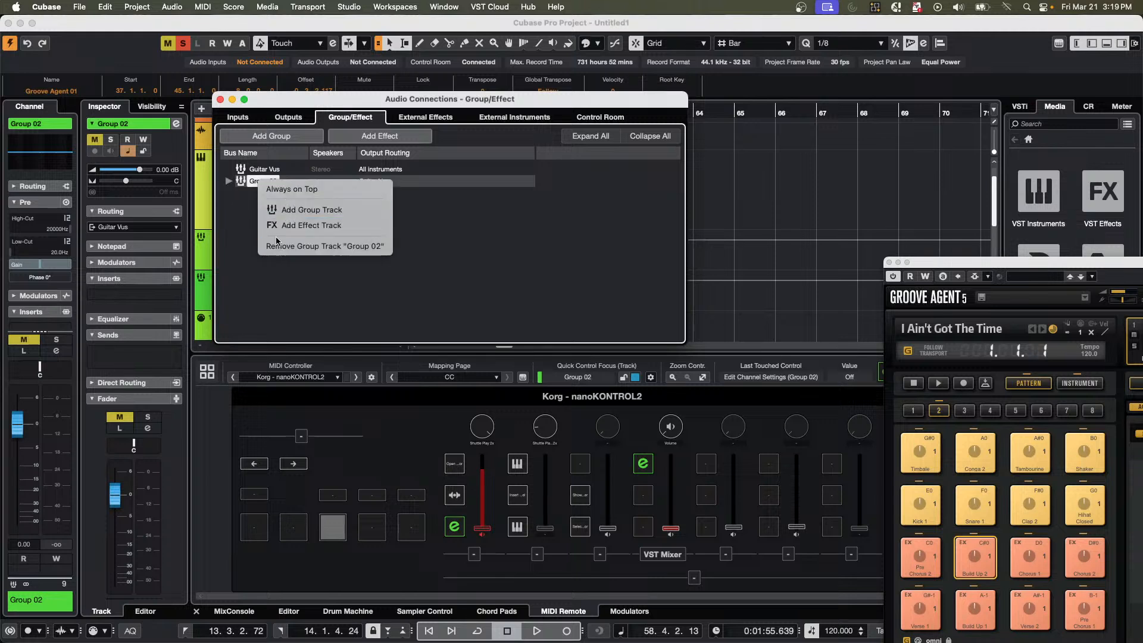
click(241, 213)
Add all mono child busses to the Guitar Vus group.
click(258, 172)
right_click(258, 173)
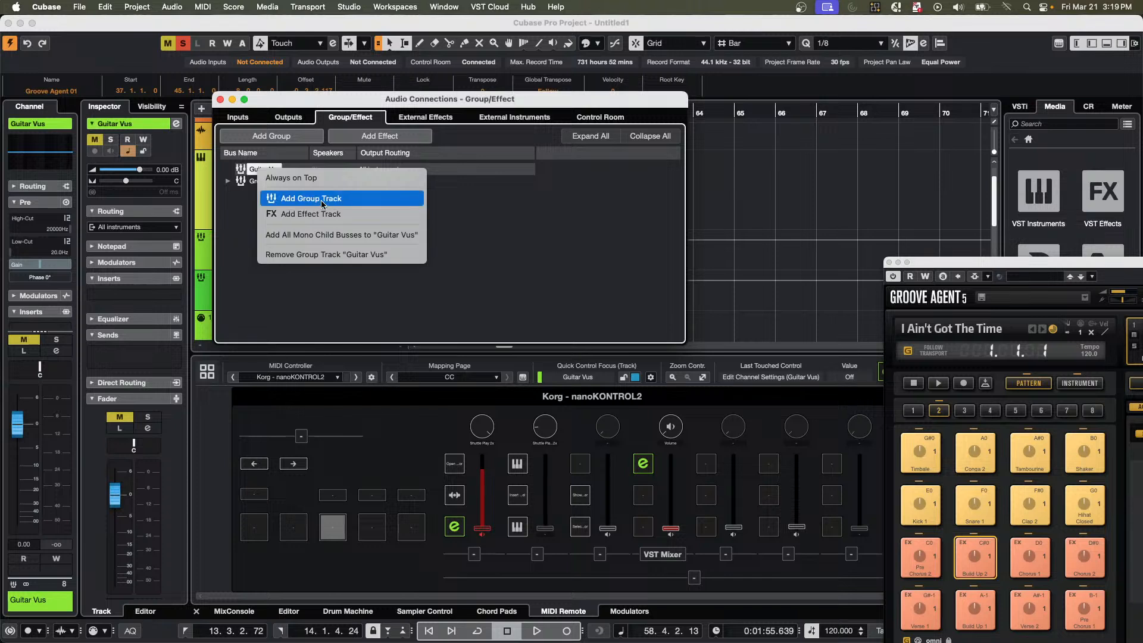
click(325, 236)
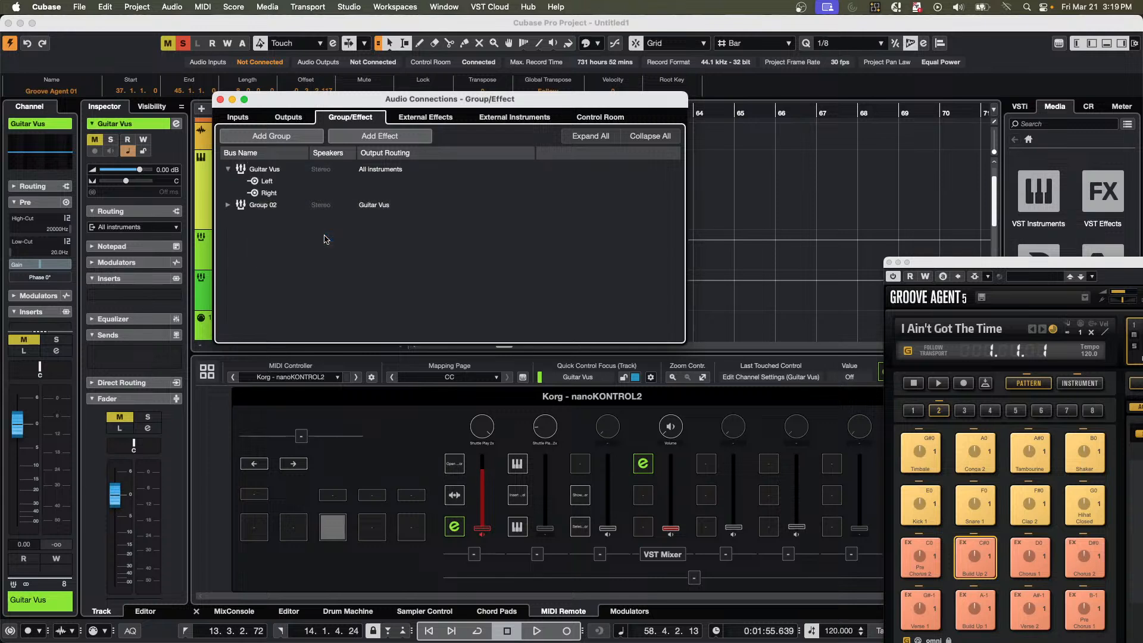
Remove the Guitar Vus group track, deleting the bus even though the project uses it.
click(256, 169)
right_click(254, 169)
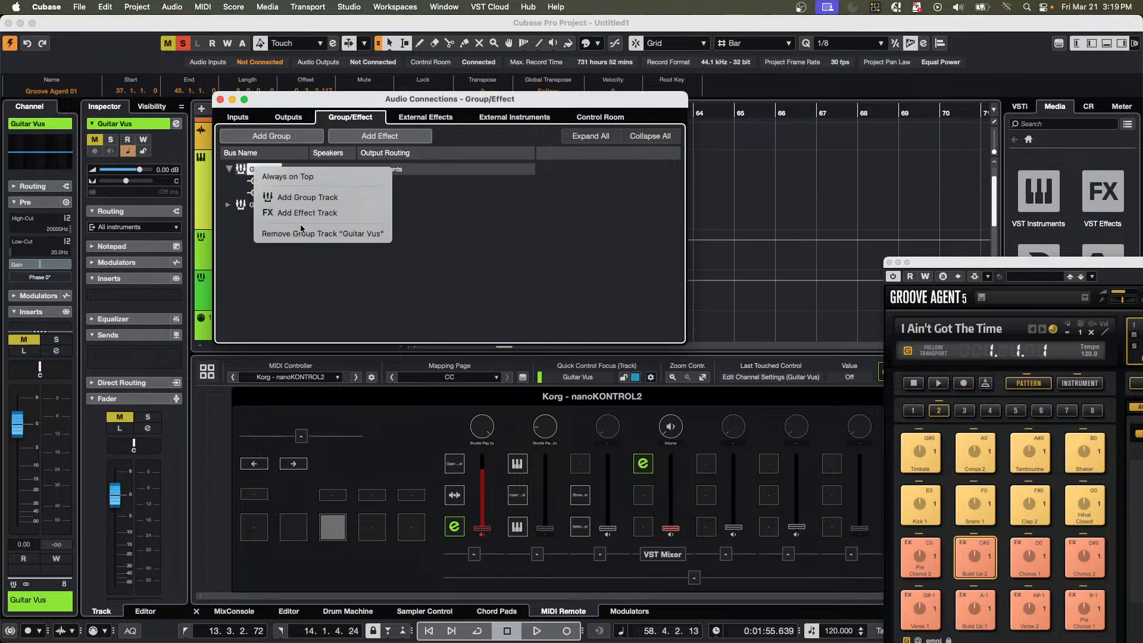
click(342, 237)
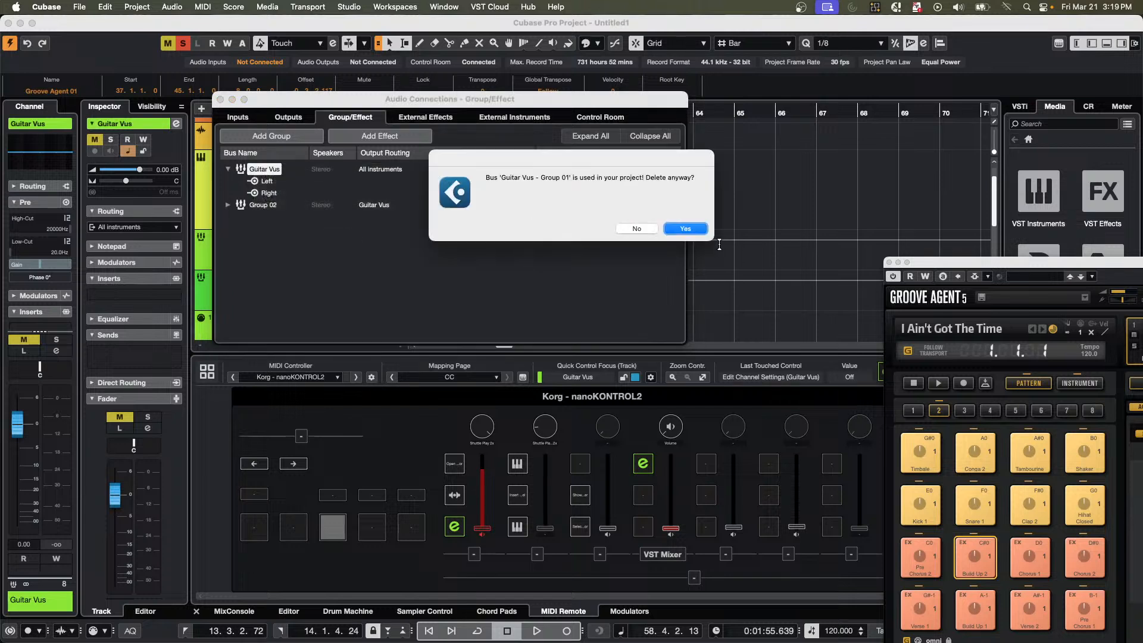
click(685, 229)
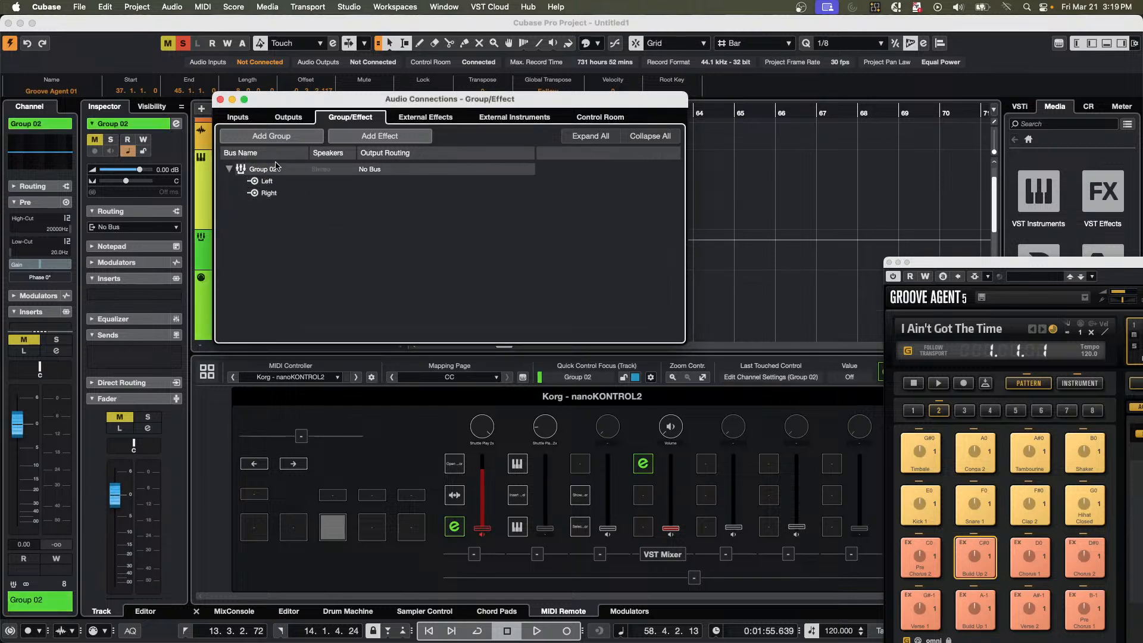
Add a new unnamed stereo group with its audio output set to All instruments.
click(276, 138)
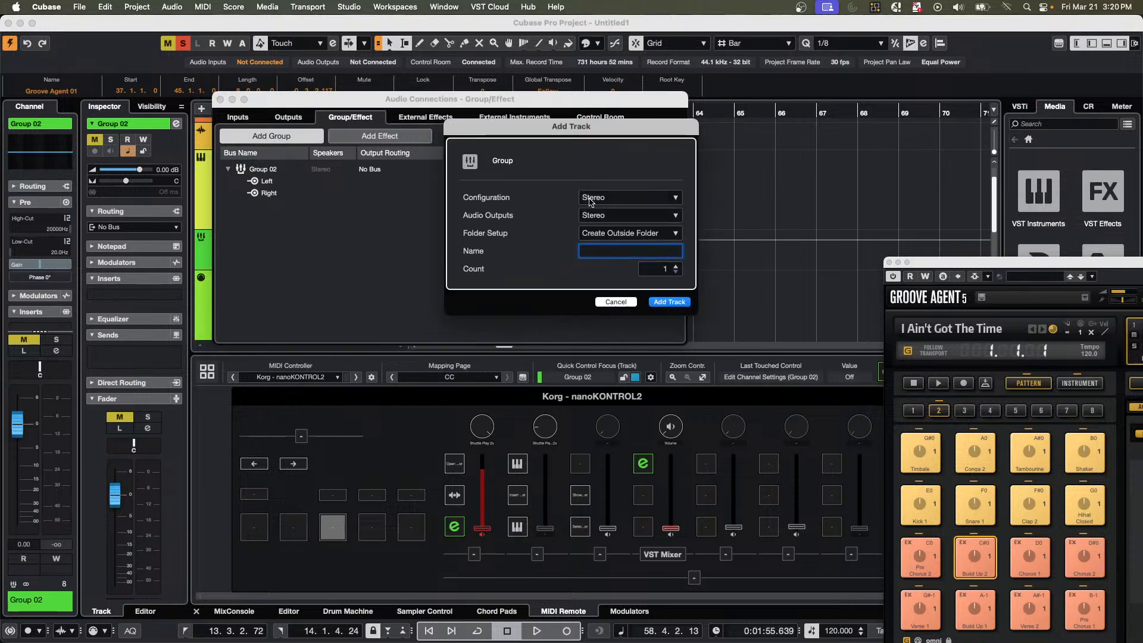
click(612, 217)
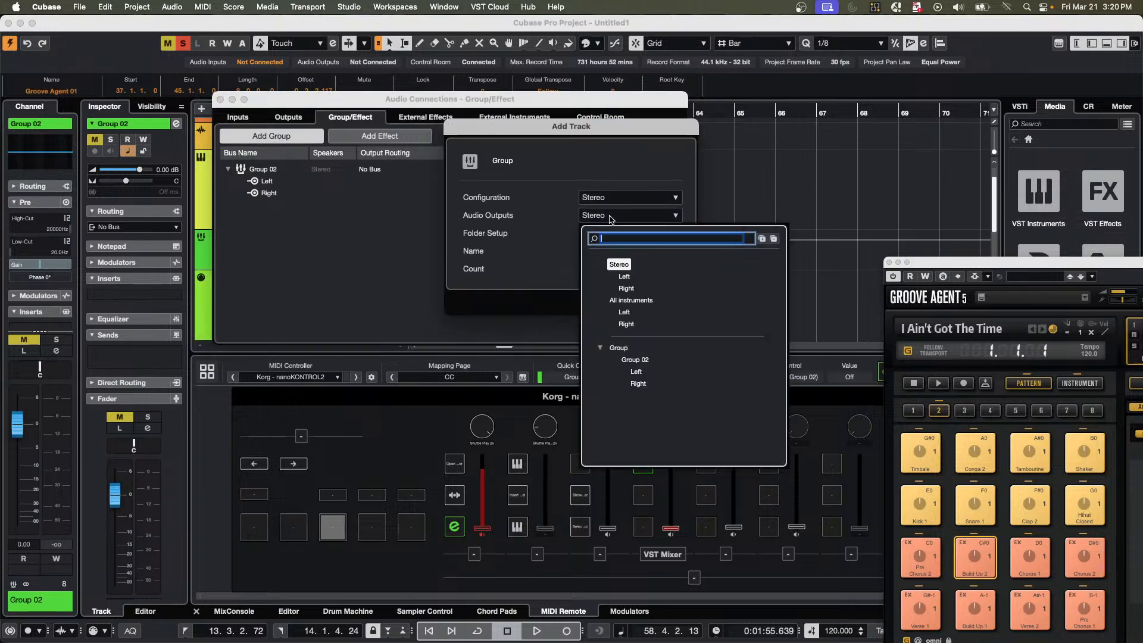
click(632, 301)
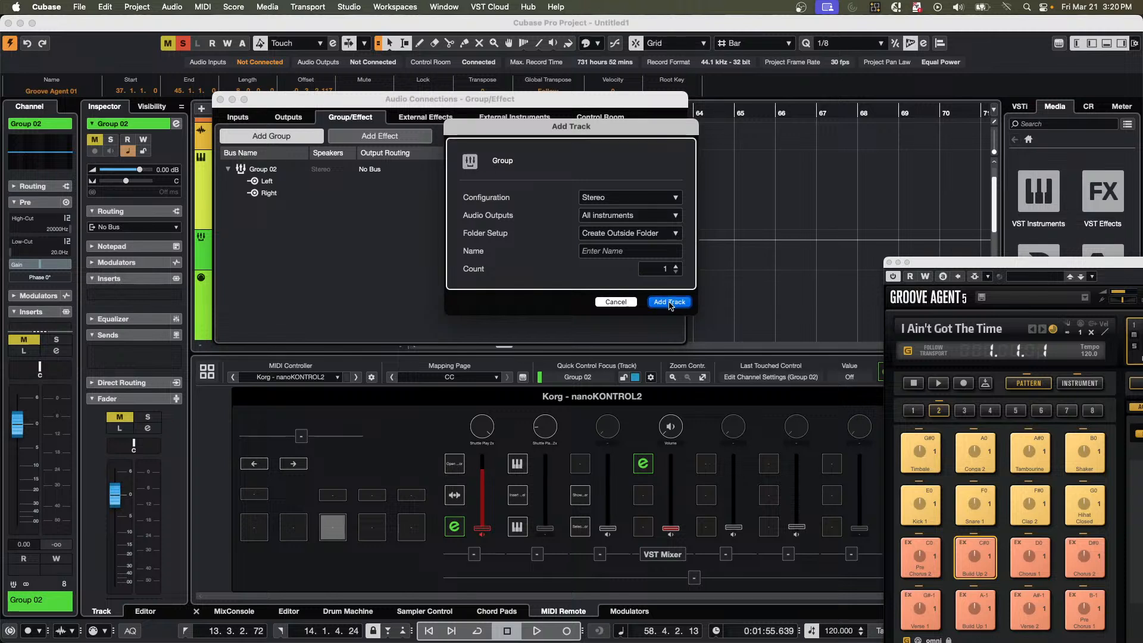
click(669, 303)
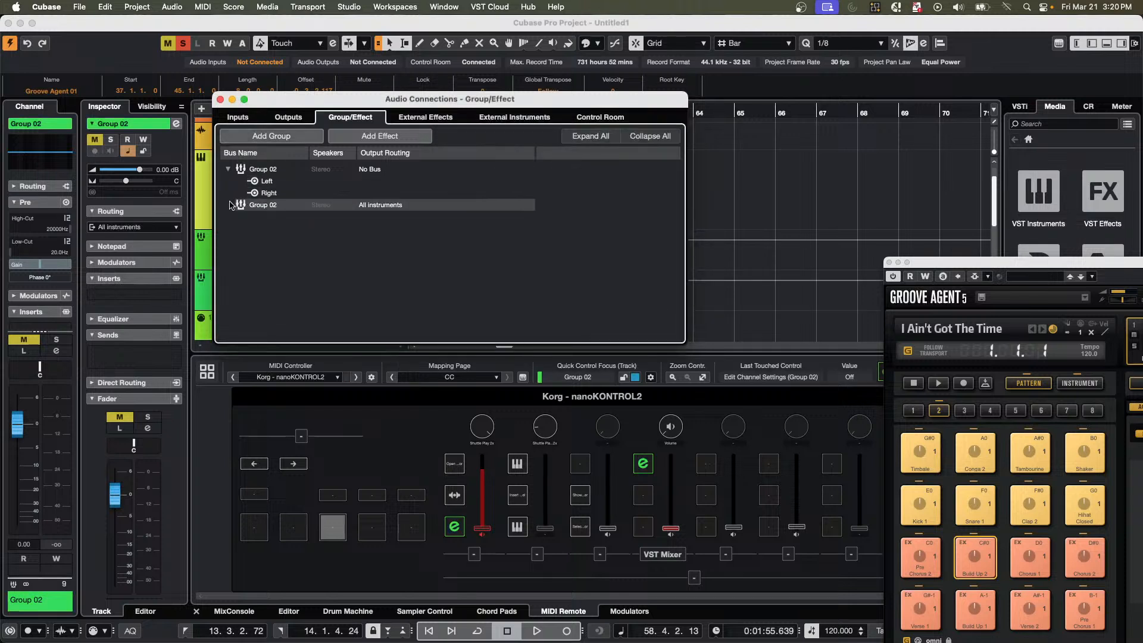
Add all mono child busses to the Group 02 bus routed to All instruments.
double_click(262, 171)
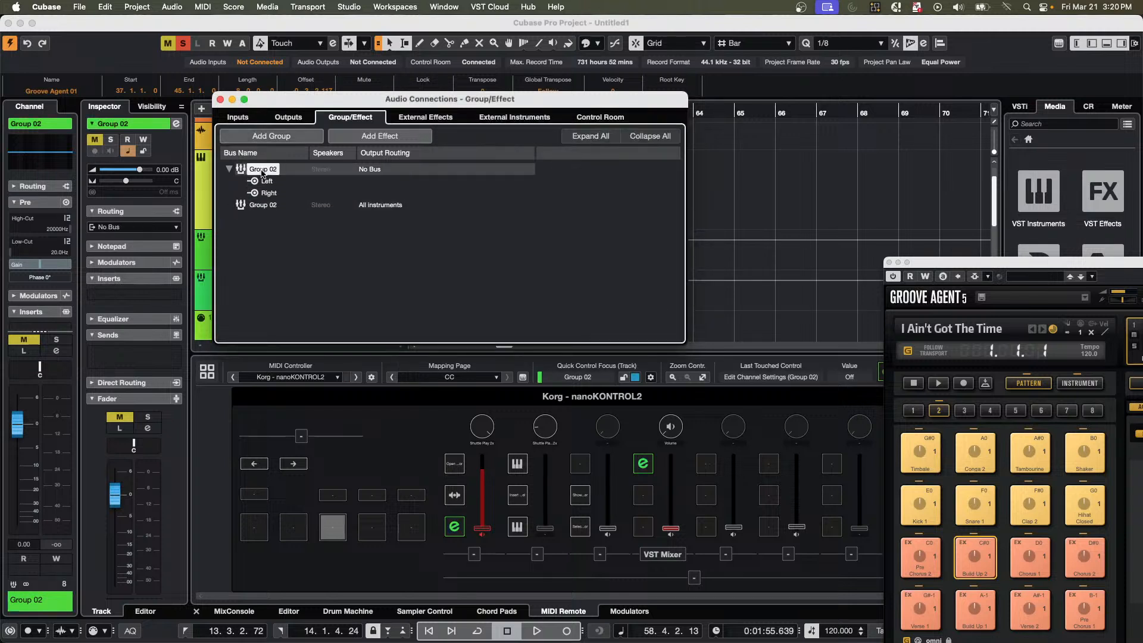
right_click(262, 172)
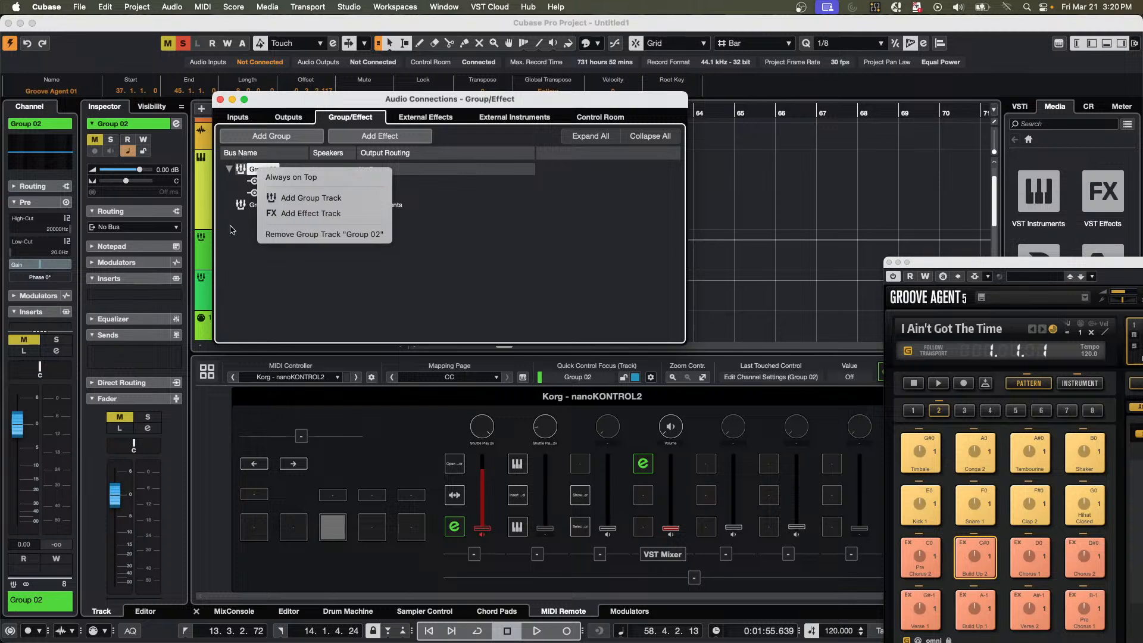
click(238, 206)
right_click(257, 218)
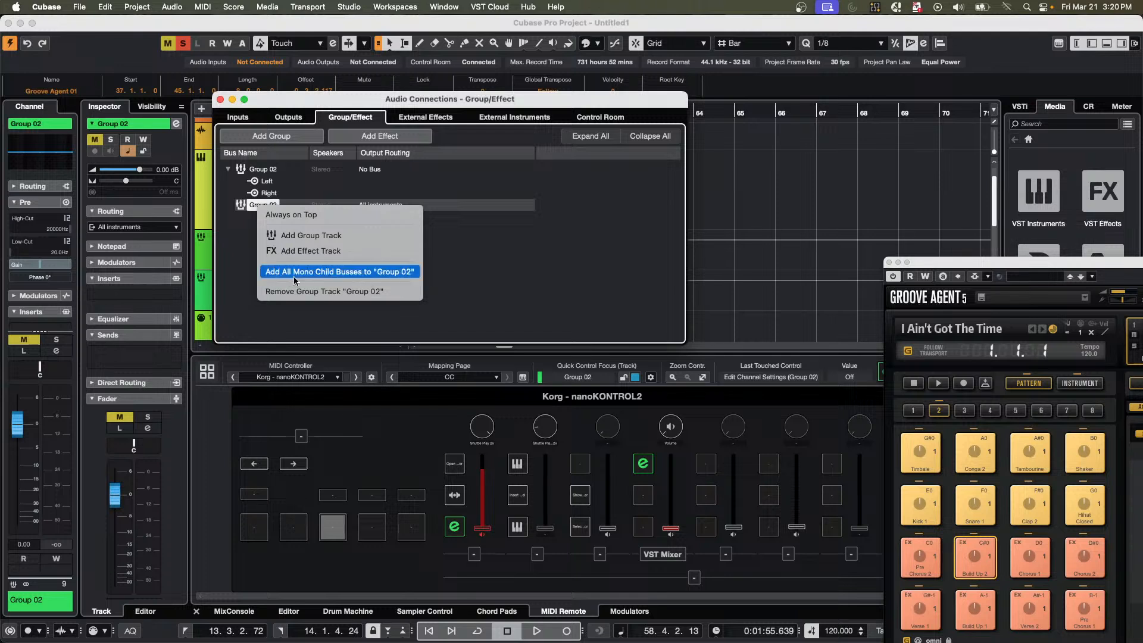
click(380, 276)
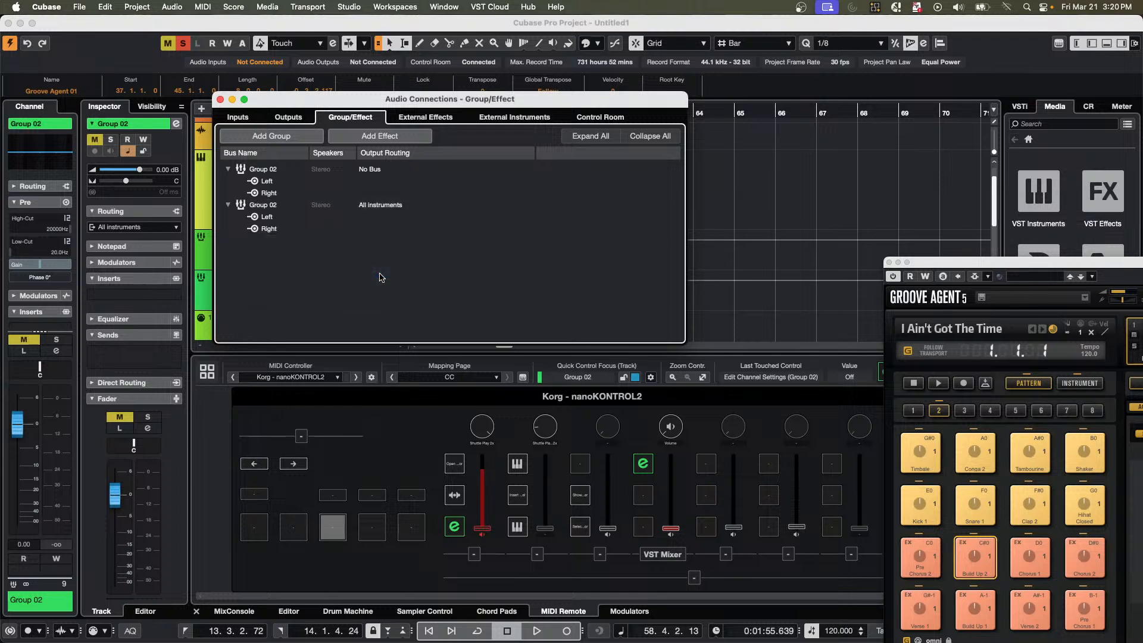
Remove the Left and Right child busses from the Group 02 bus routed to All instruments.
right_click(260, 207)
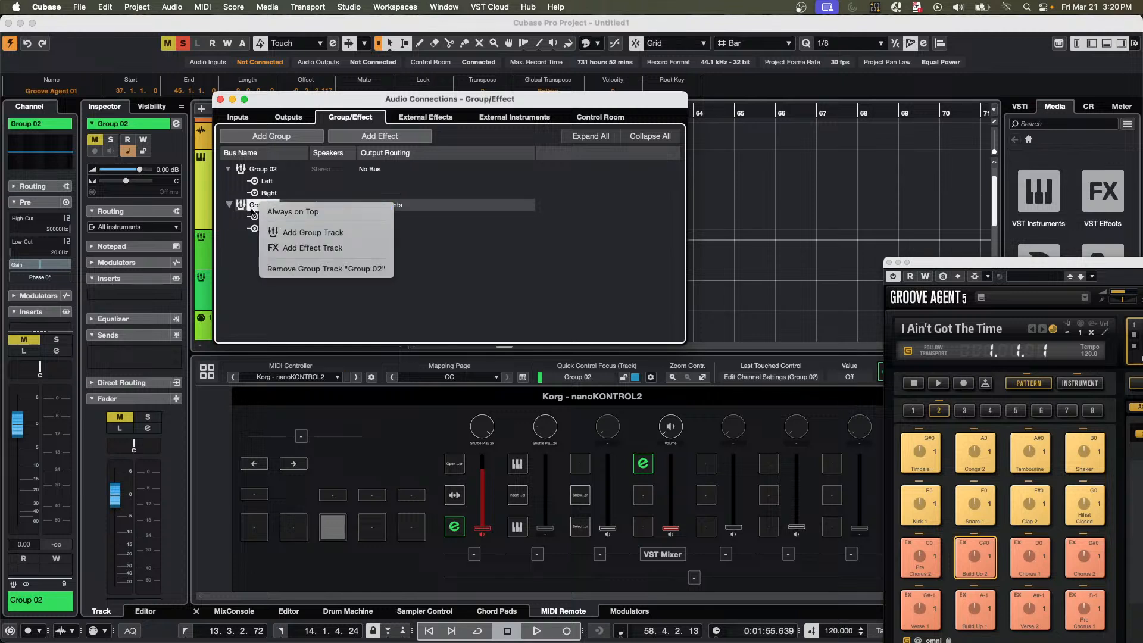
click(230, 225)
click(264, 220)
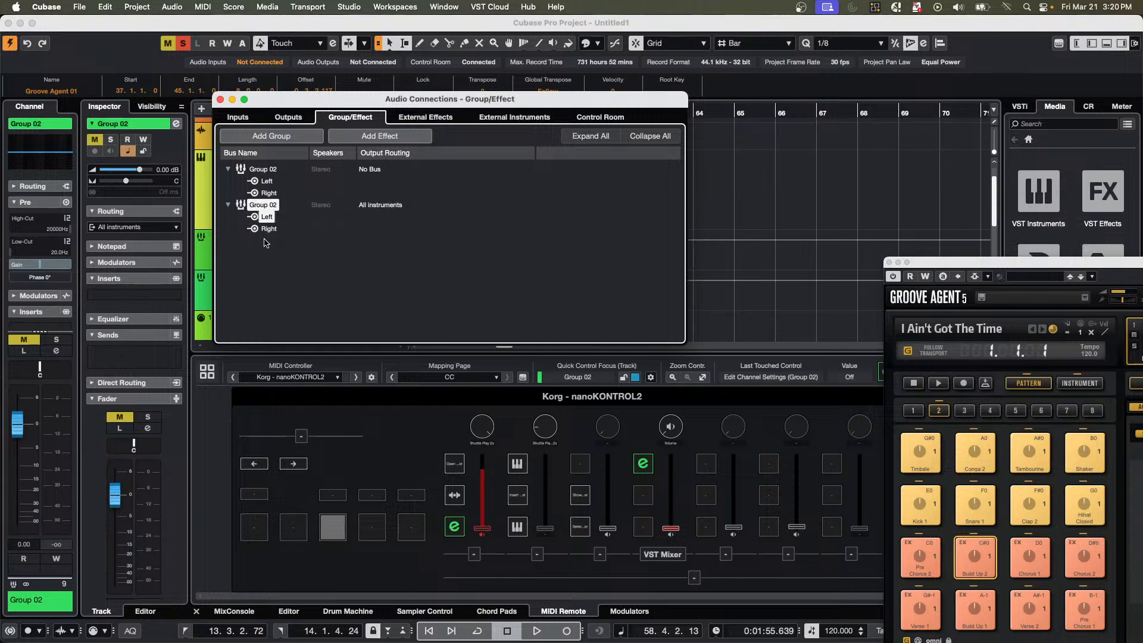
key(Down)
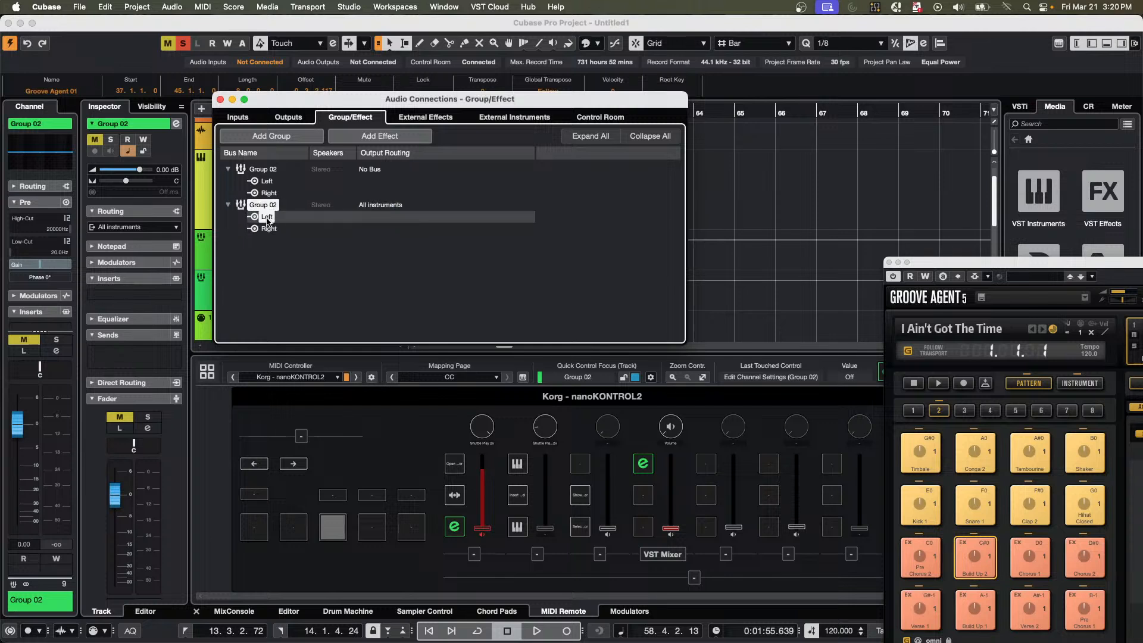
right_click(265, 222)
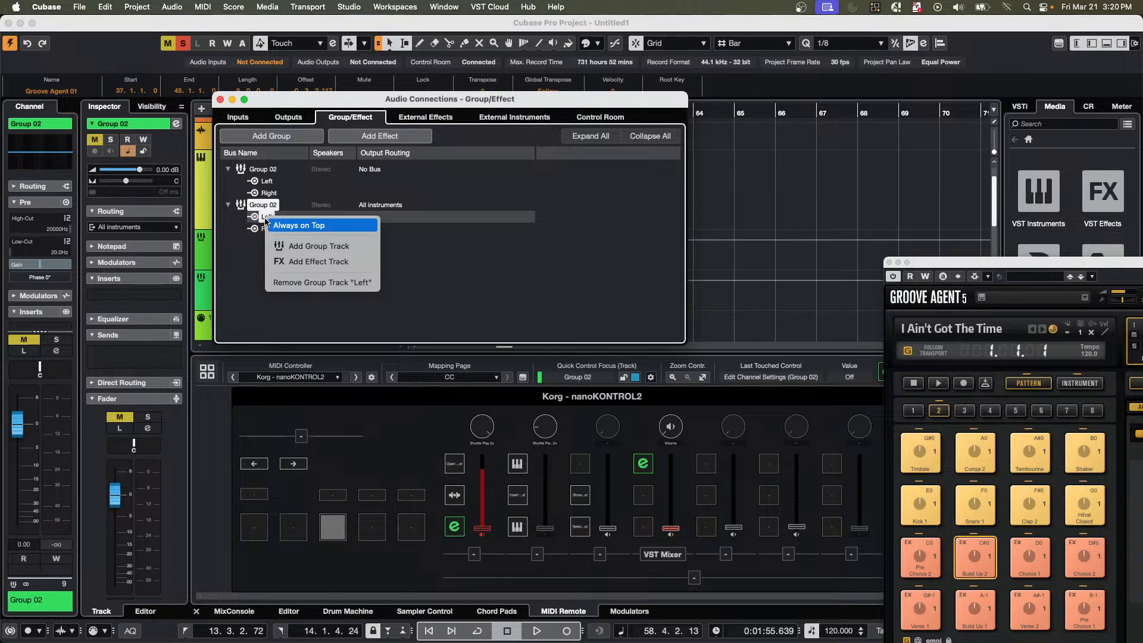
click(305, 286)
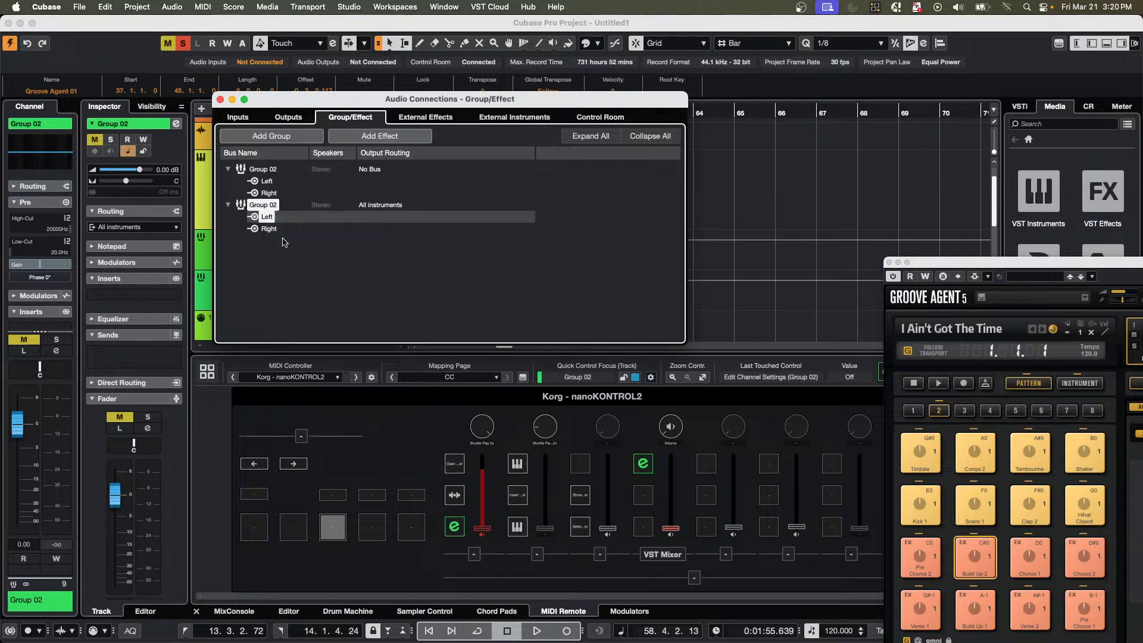
right_click(266, 217)
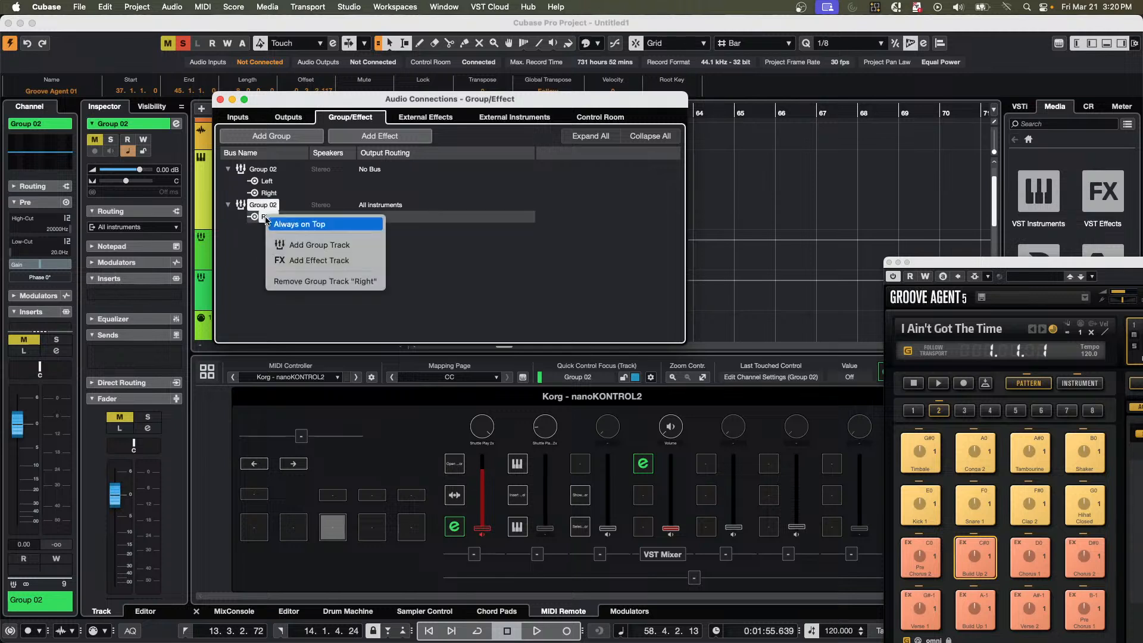
click(295, 283)
click(258, 205)
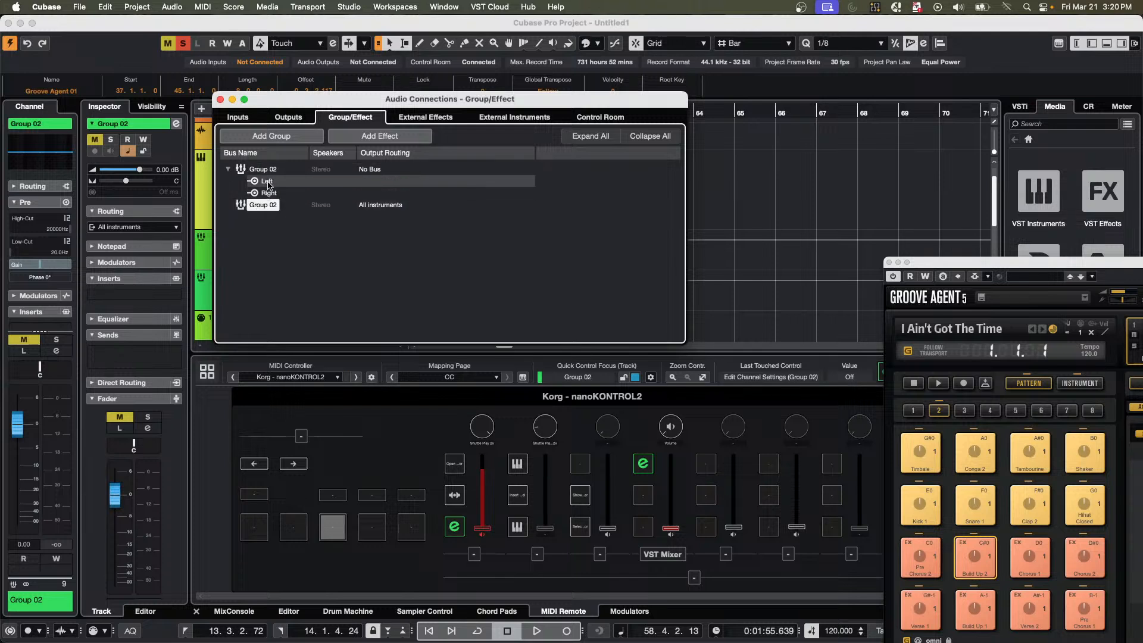
Remove the Left and Right child busses from the Group 02 bus routed to No Bus.
click(266, 182)
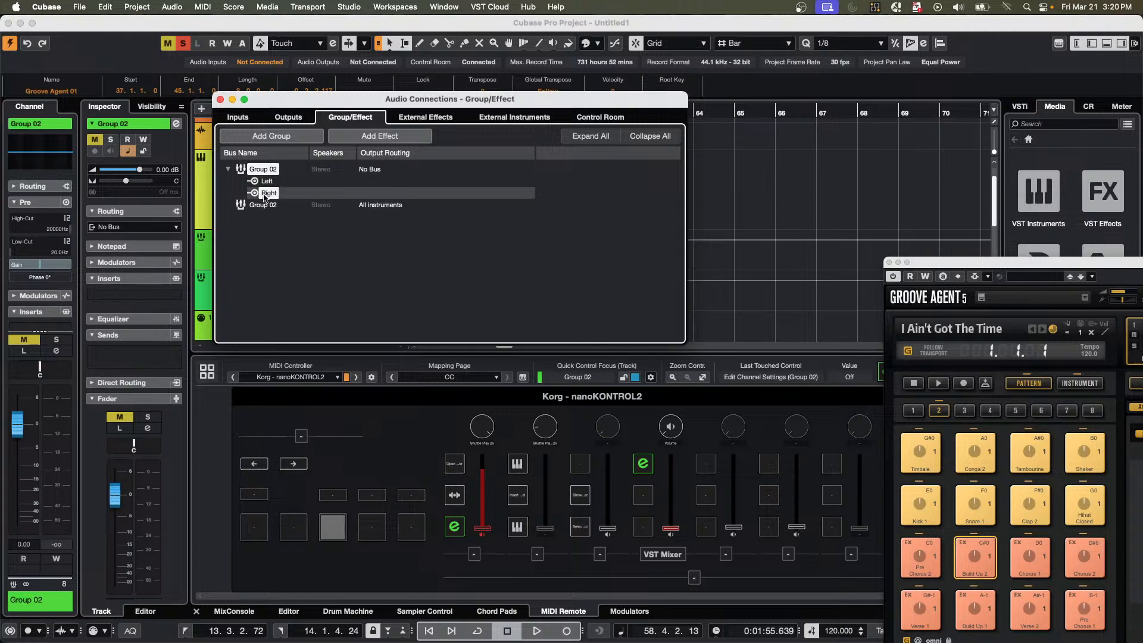
double_click(266, 194)
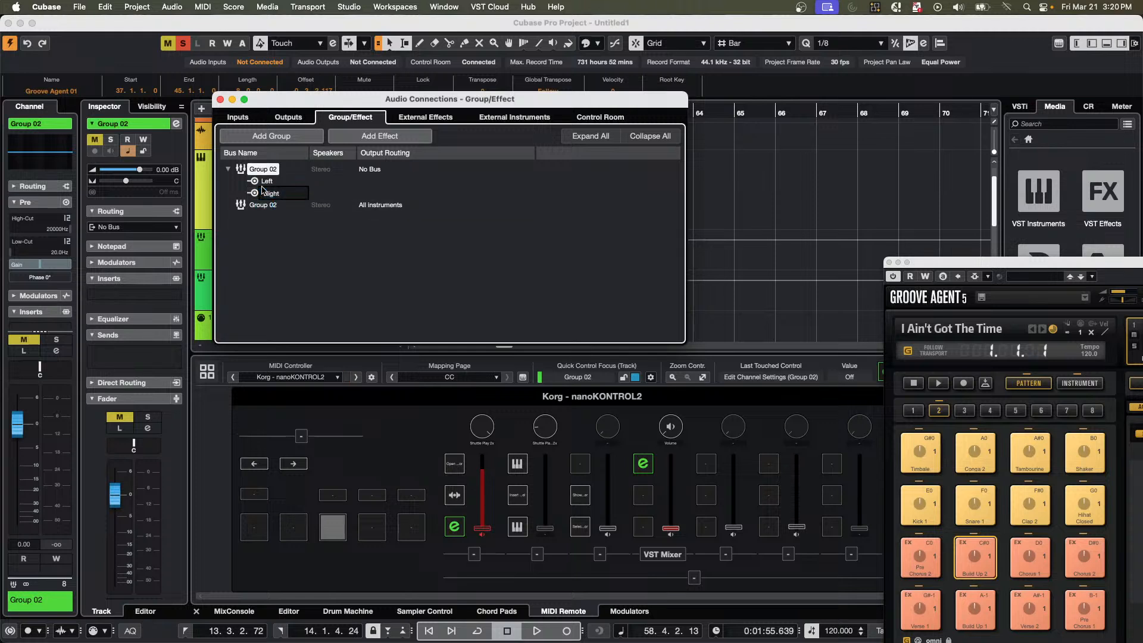
click(262, 182)
right_click(263, 184)
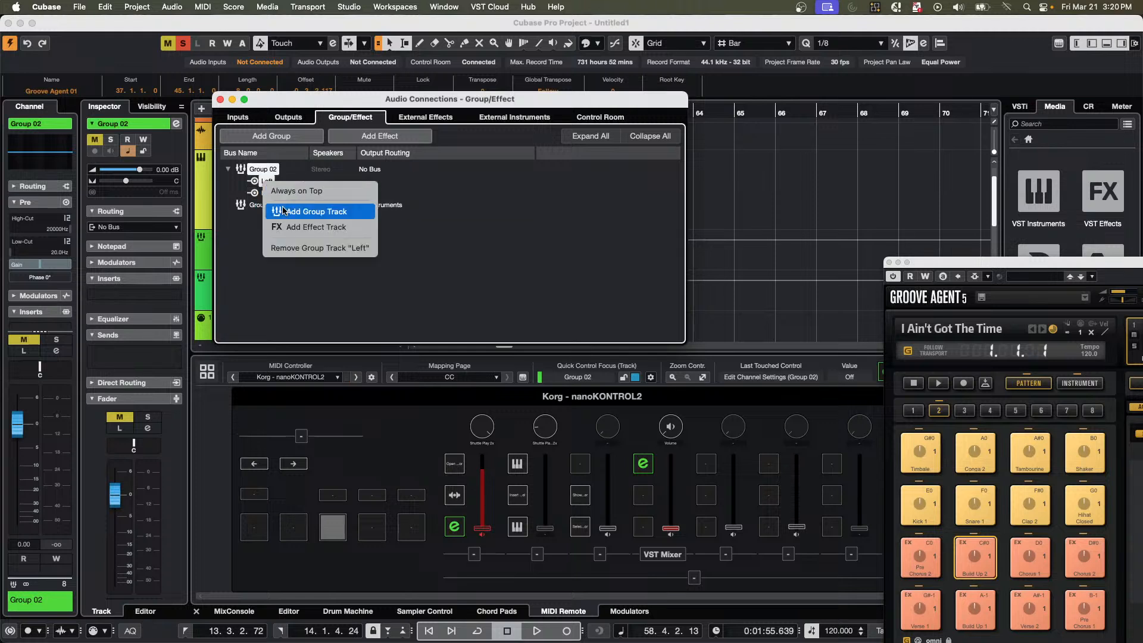
click(292, 249)
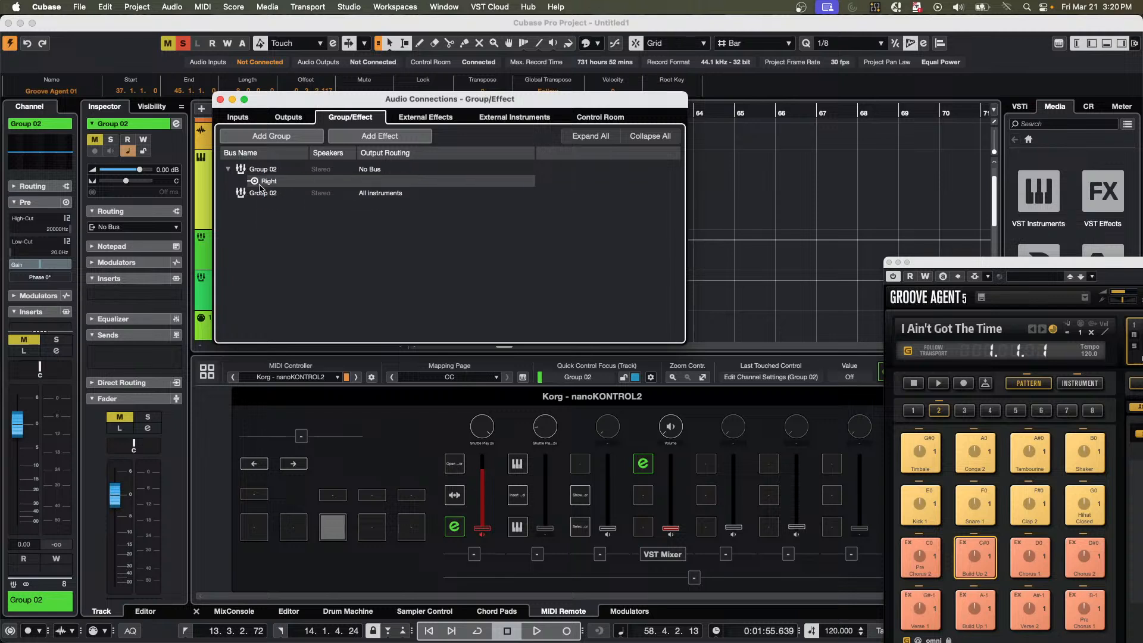
right_click(262, 181)
click(303, 246)
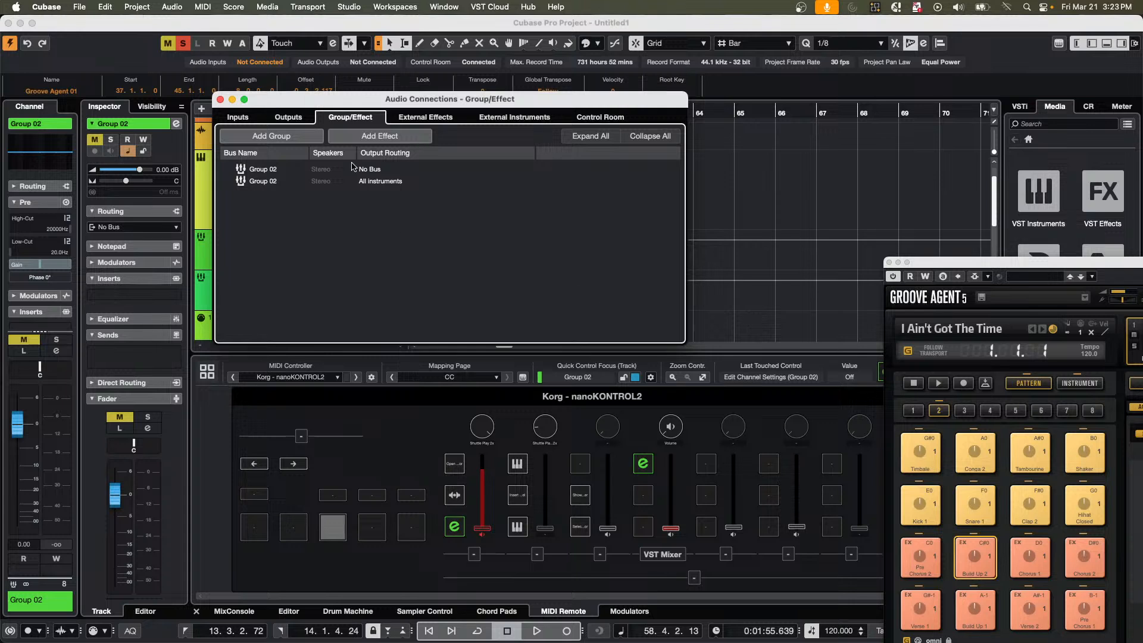
Close Audio Connections, then open and activate the recent project A Long Time Ago Verve.cpr.
click(220, 99)
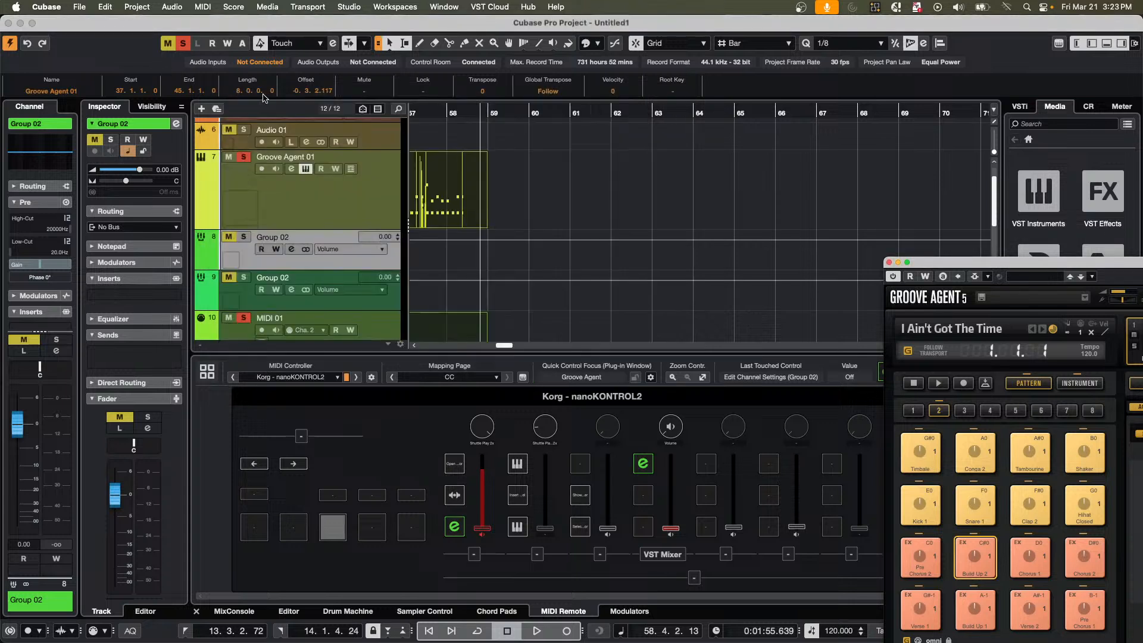
click(85, 11)
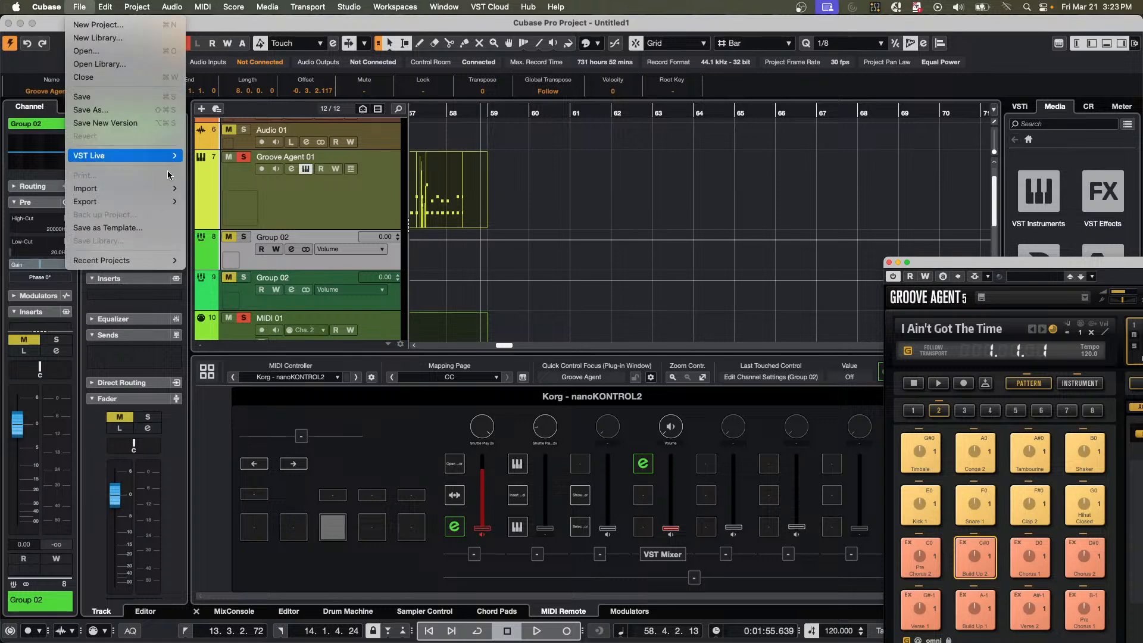
mouse_move(151, 262)
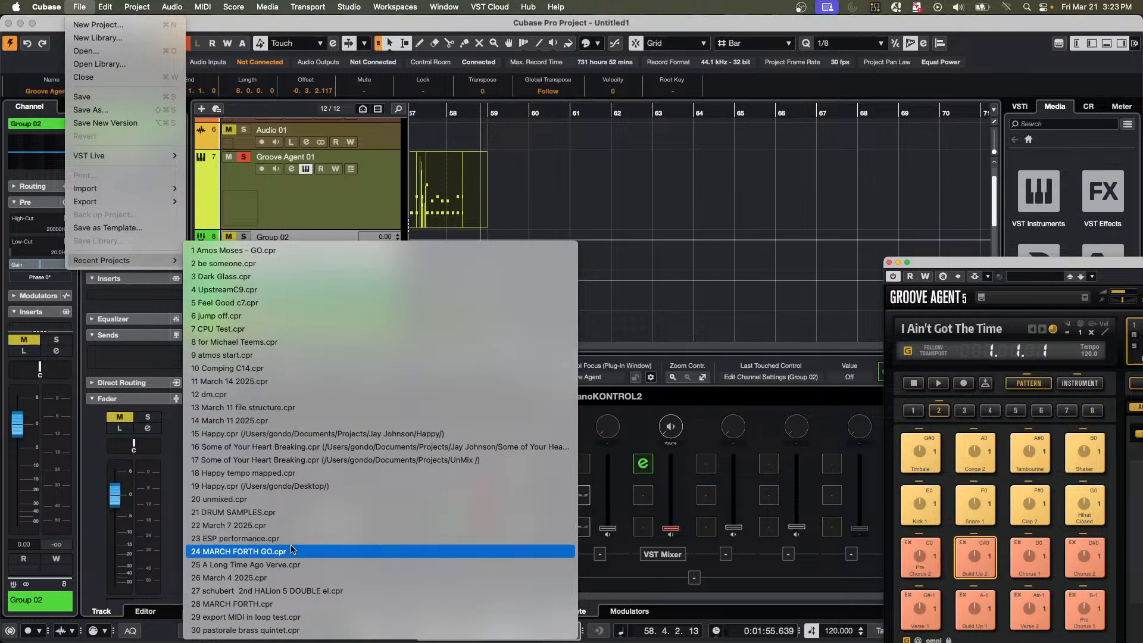
click(296, 564)
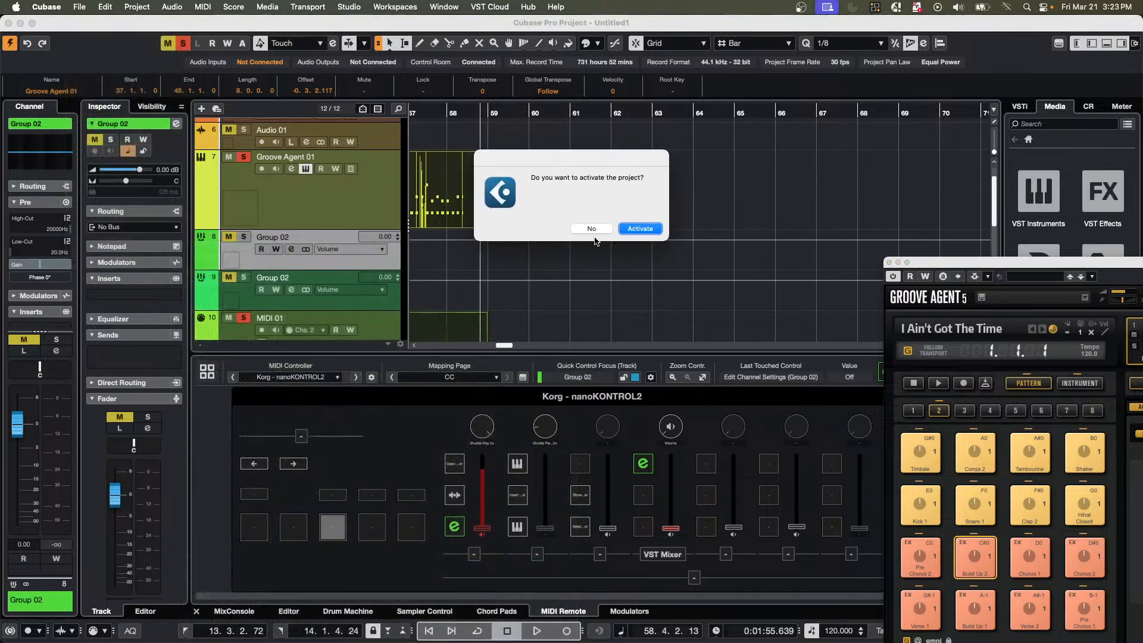
click(642, 229)
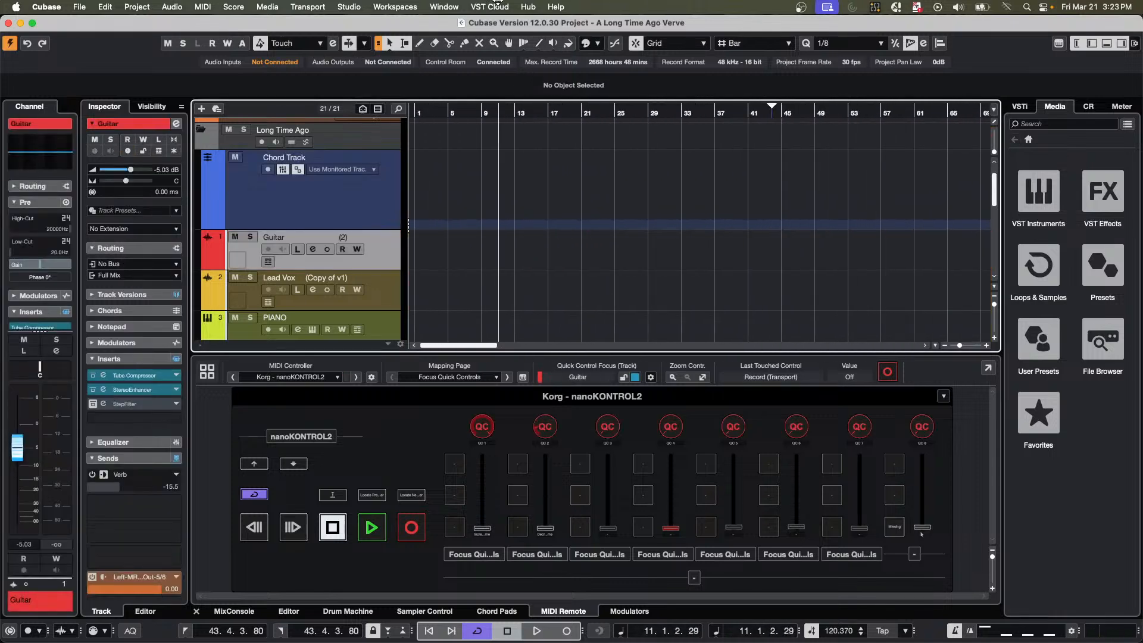
Solo the Guitar track and play the song from bar 103.
drag(542, 117, 715, 167)
drag(420, 115, 406, 213)
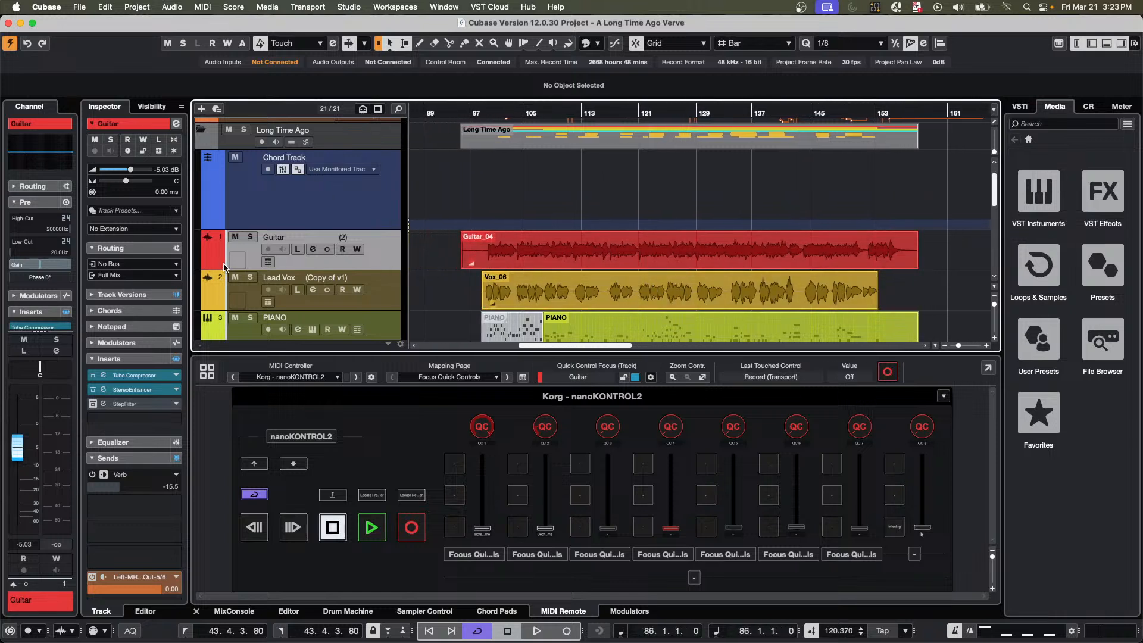
click(251, 239)
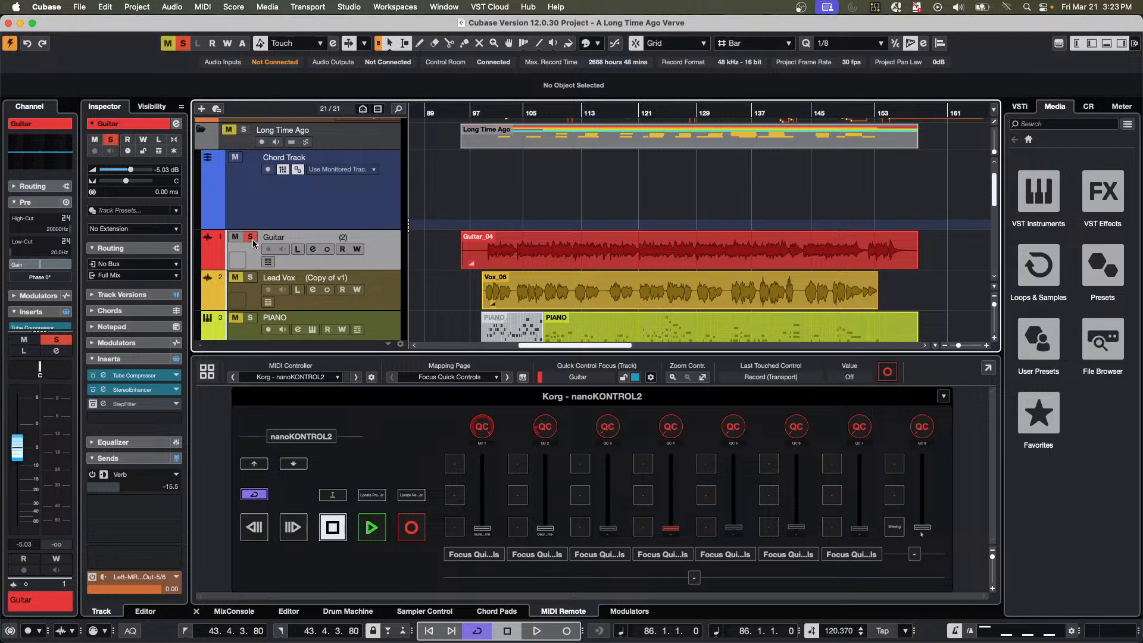
click(509, 113)
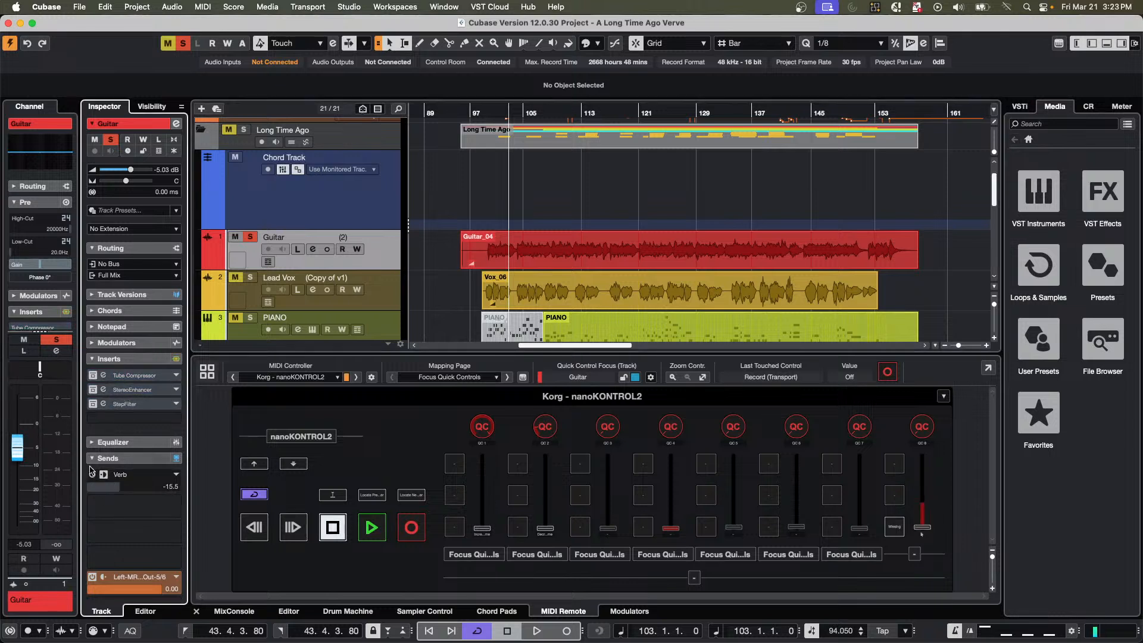
key(space)
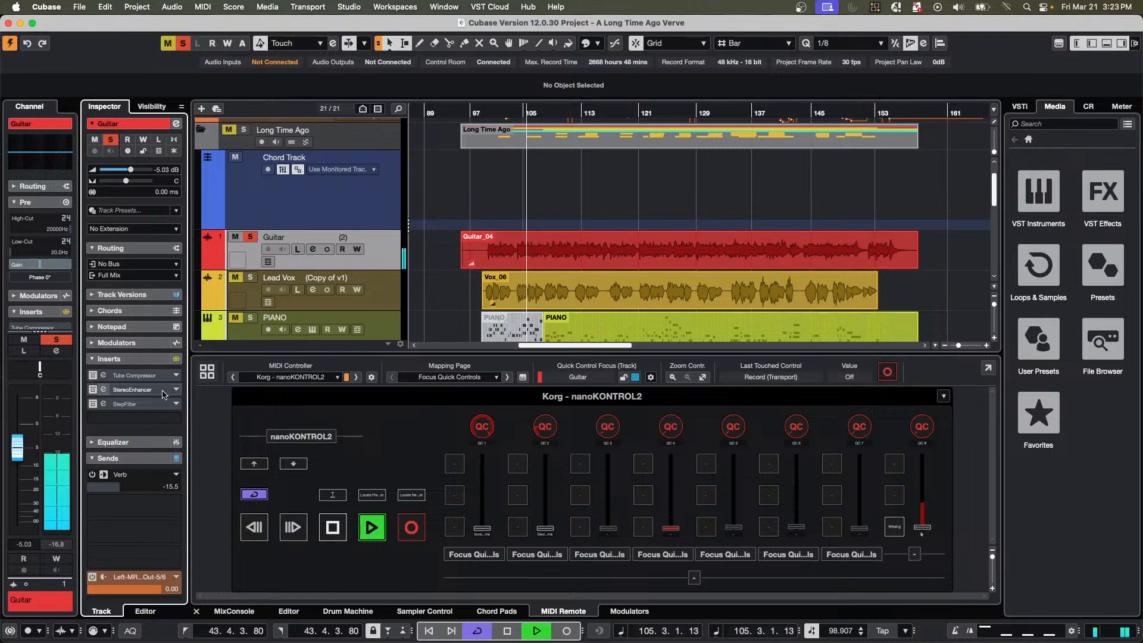
Add REVerence to the Guitar track's fourth insert slot, set its mix to 62 %, and move its window clear of the track list.
click(167, 420)
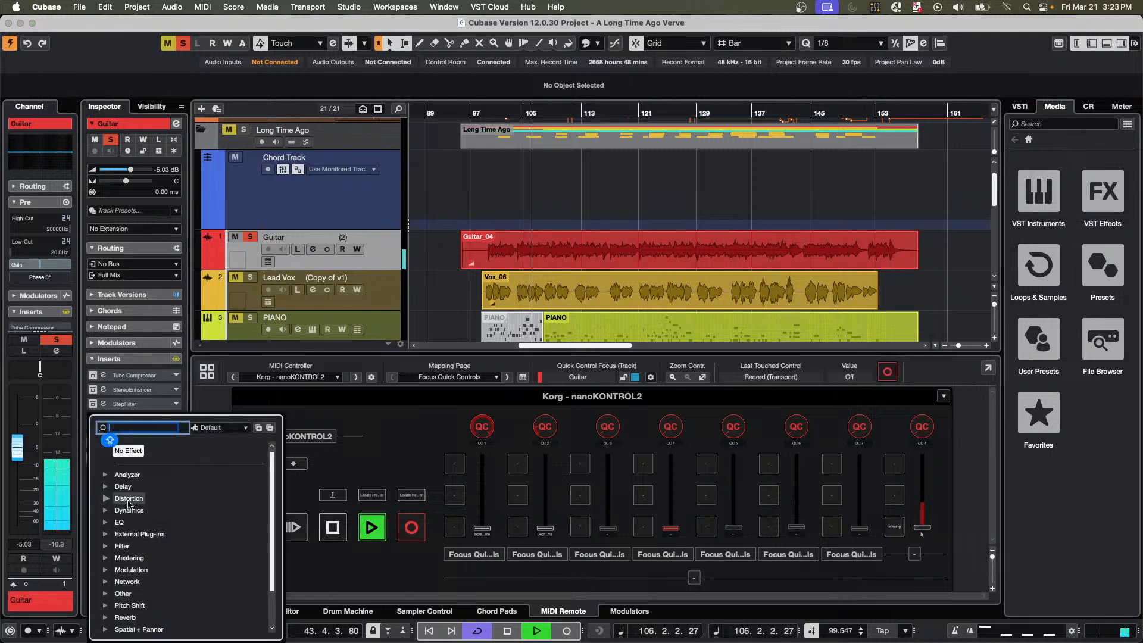
scroll(136, 598, down, 3)
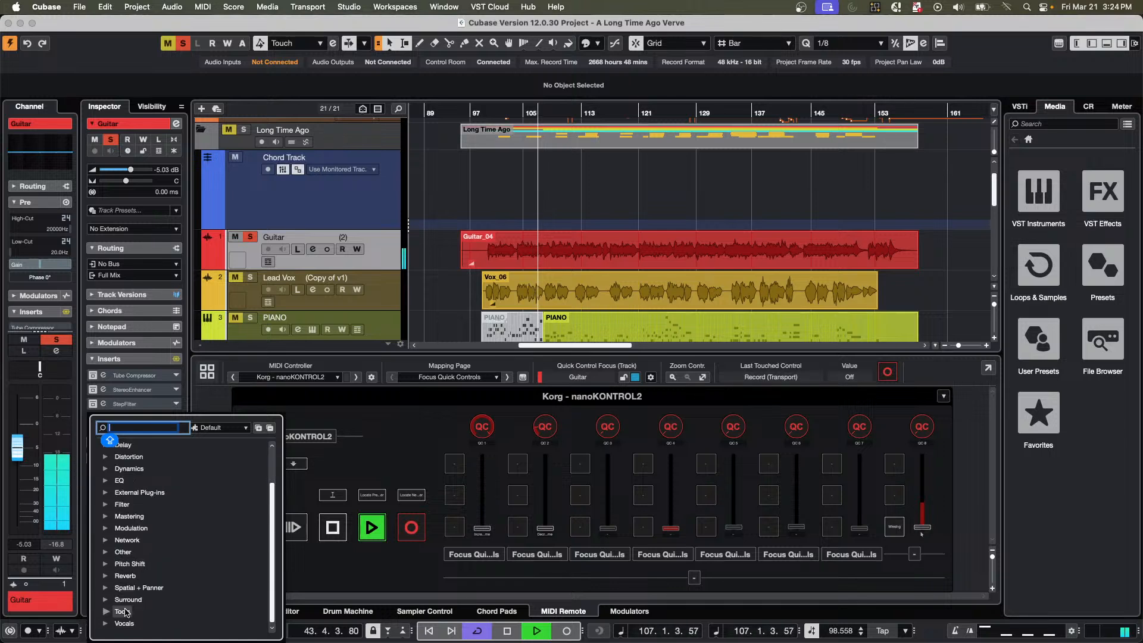
click(107, 577)
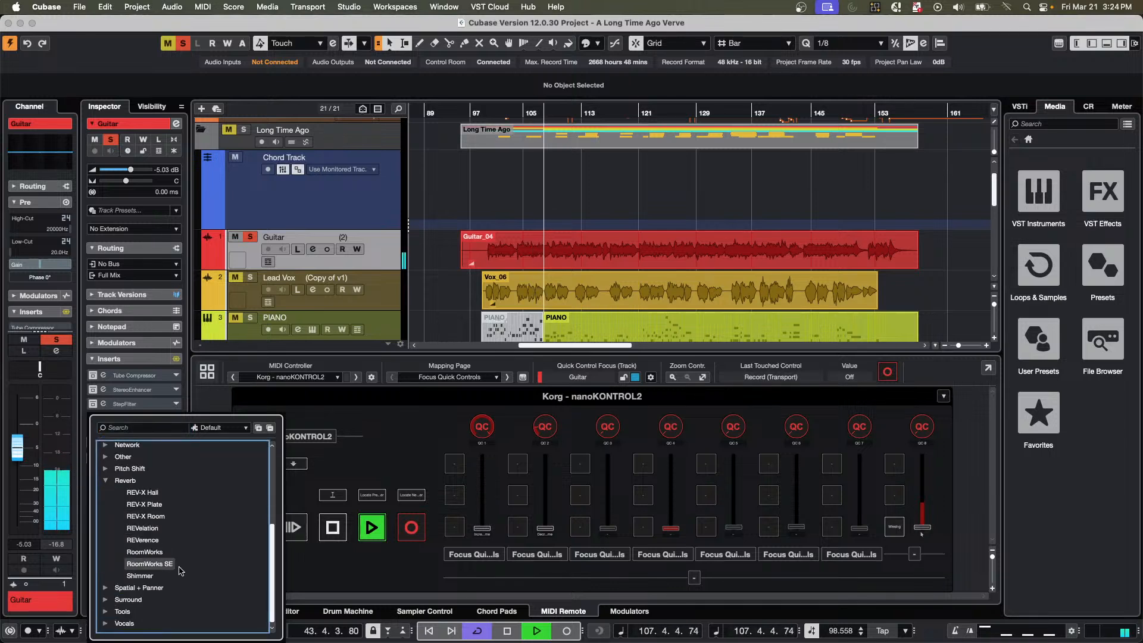
click(143, 540)
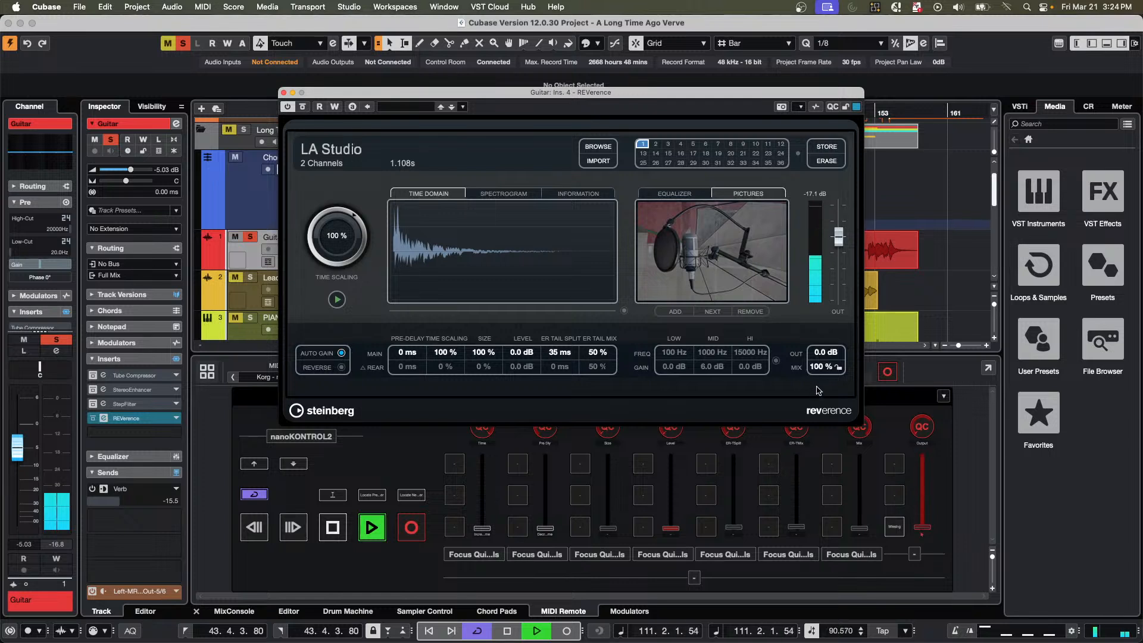
drag(827, 369, 828, 440)
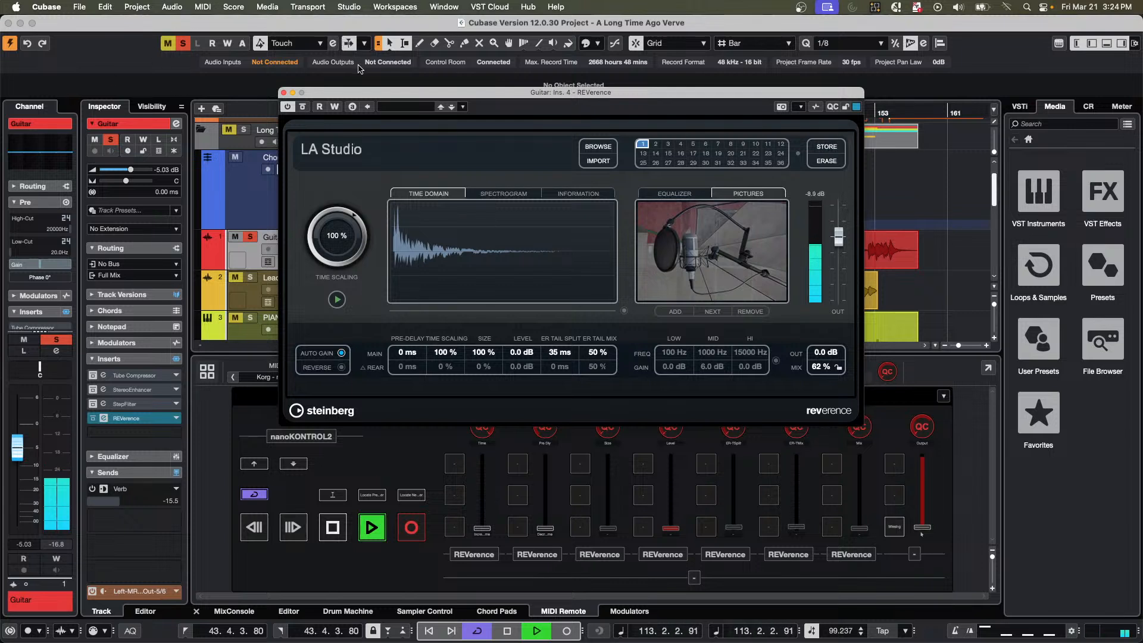
drag(363, 97, 602, 95)
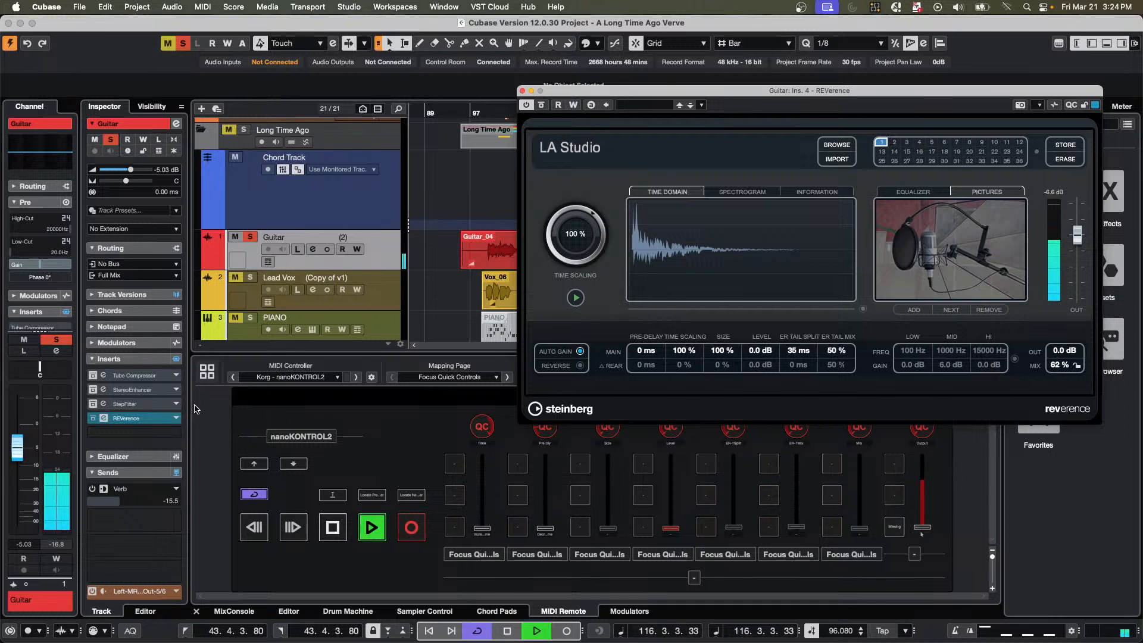
Replay the Guitar track from bar 99 and switch its channel configuration to stereo.
key(space)
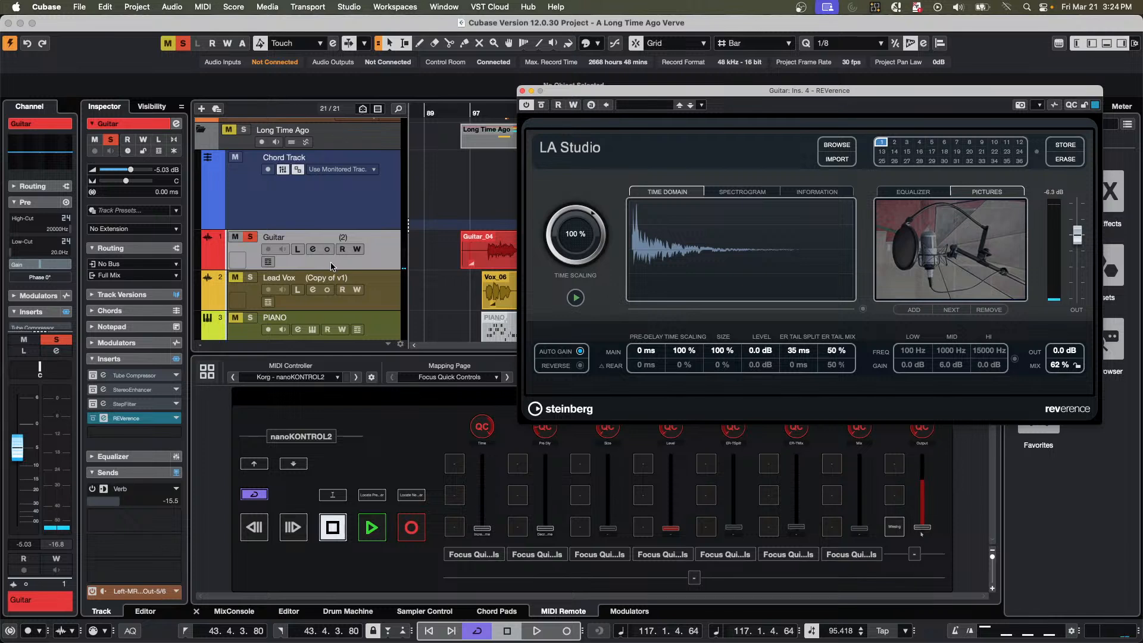
click(480, 112)
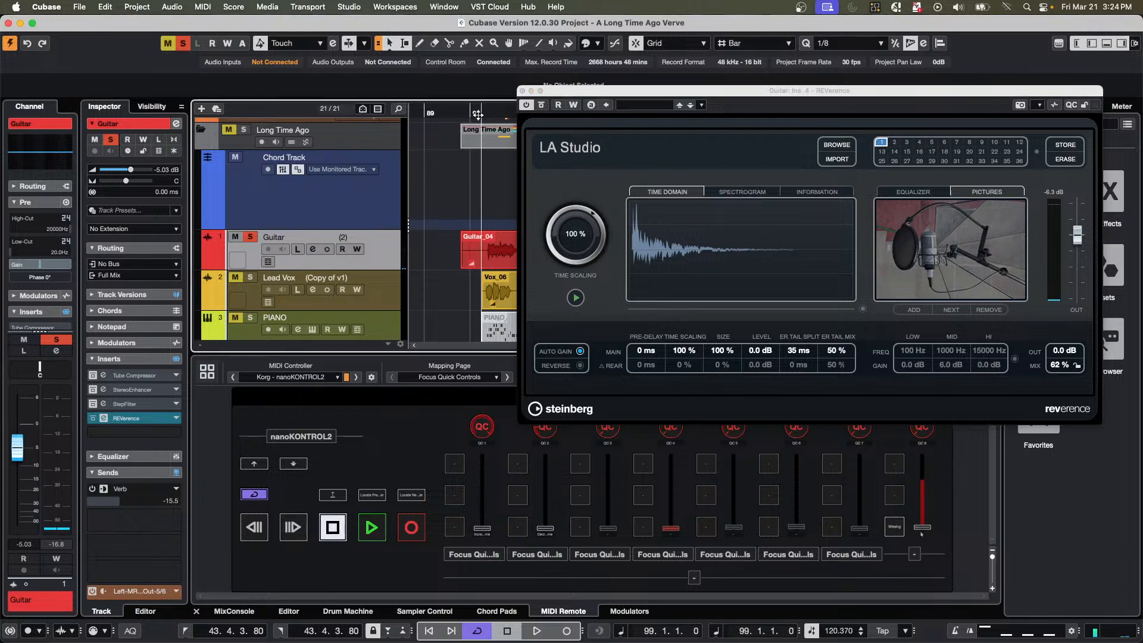
key(space)
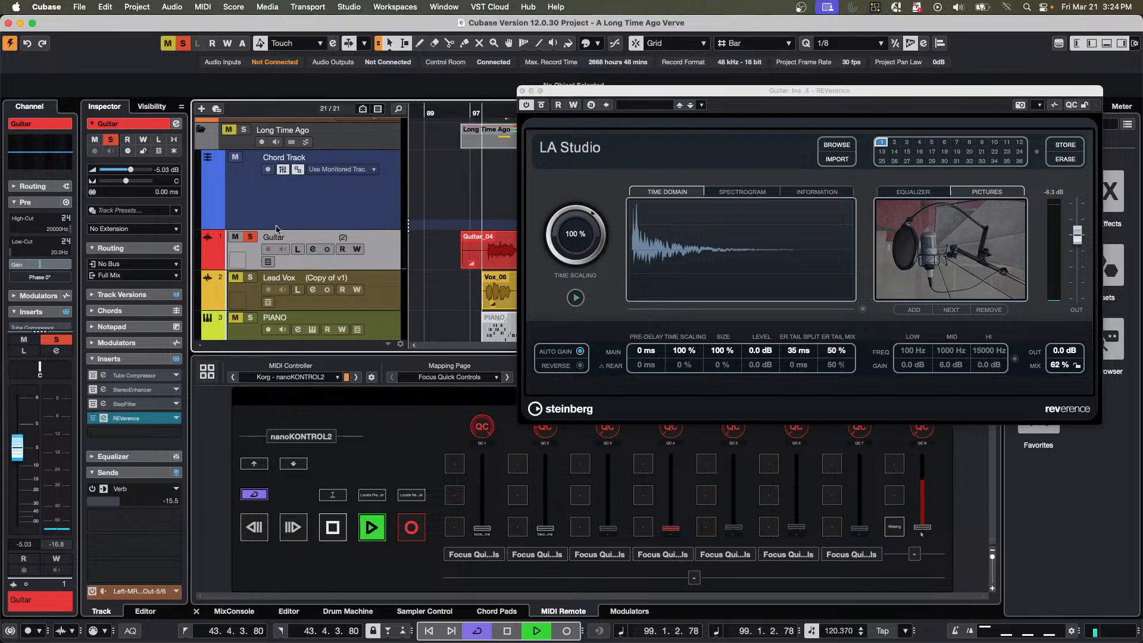
click(327, 251)
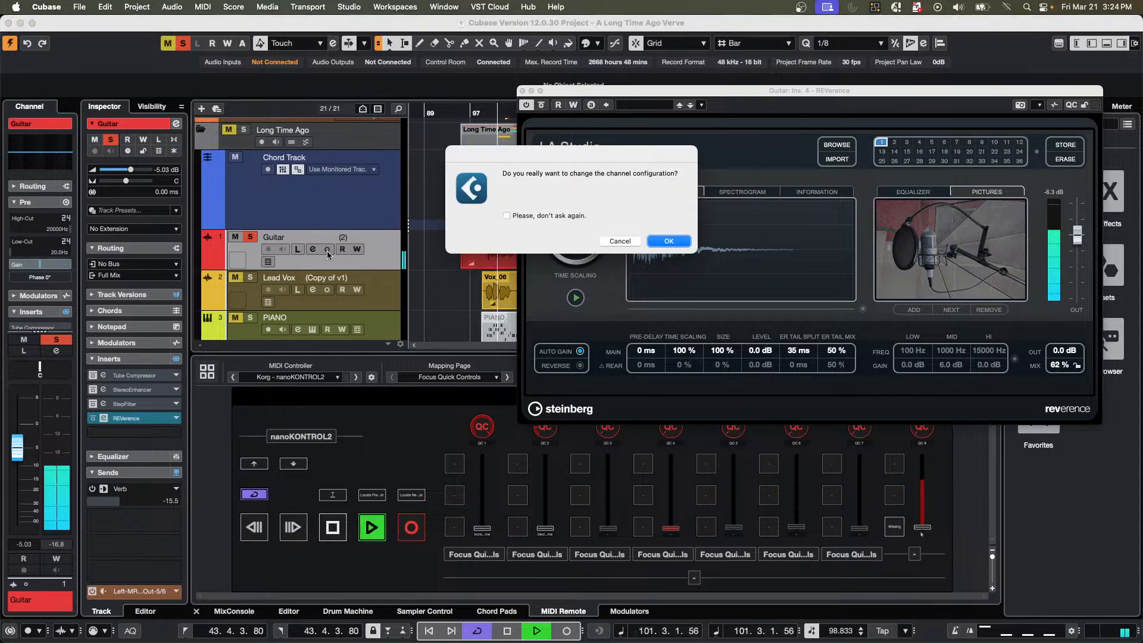
click(670, 242)
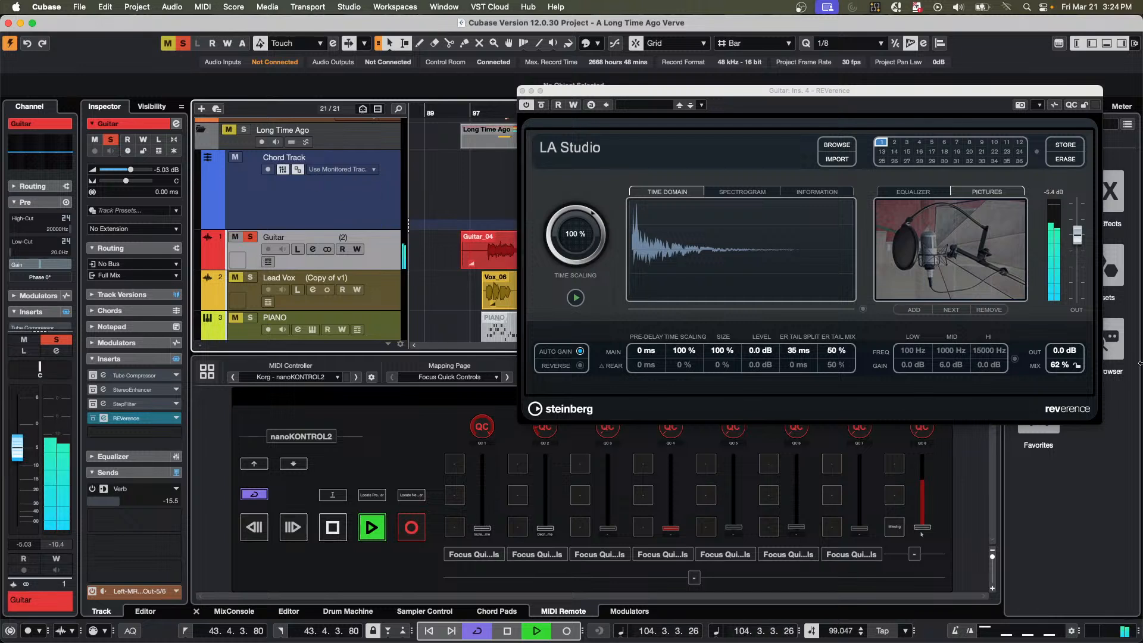
Lower REVerence's output to -6.0 dB, and toggle the Guitar channel to mono and back to stereo for comparison.
drag(1083, 244, 1083, 262)
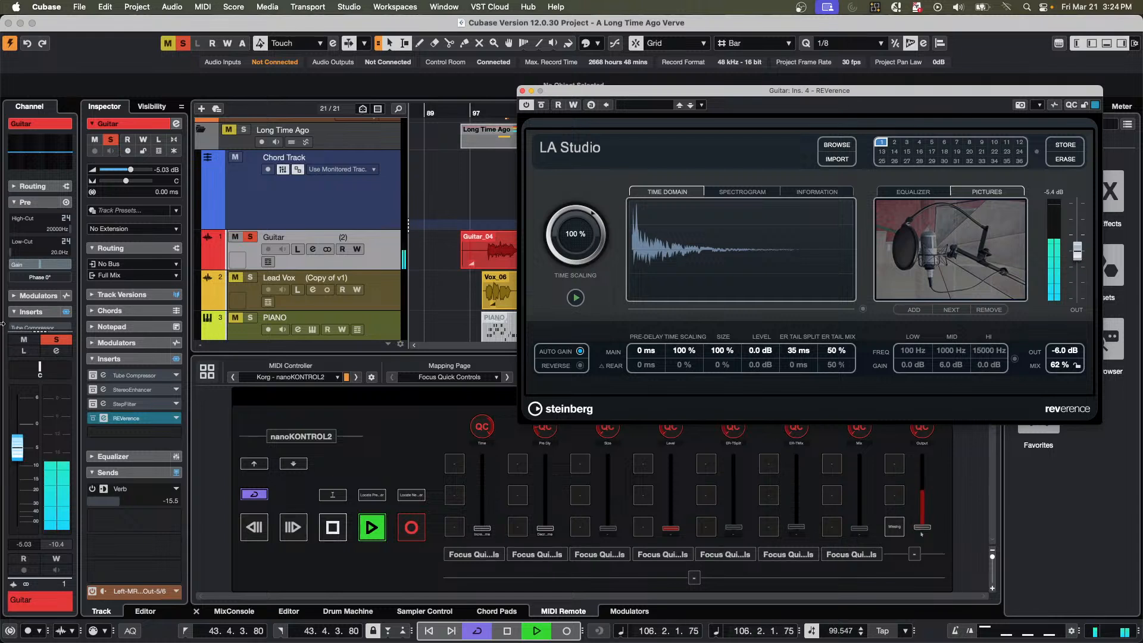
click(328, 250)
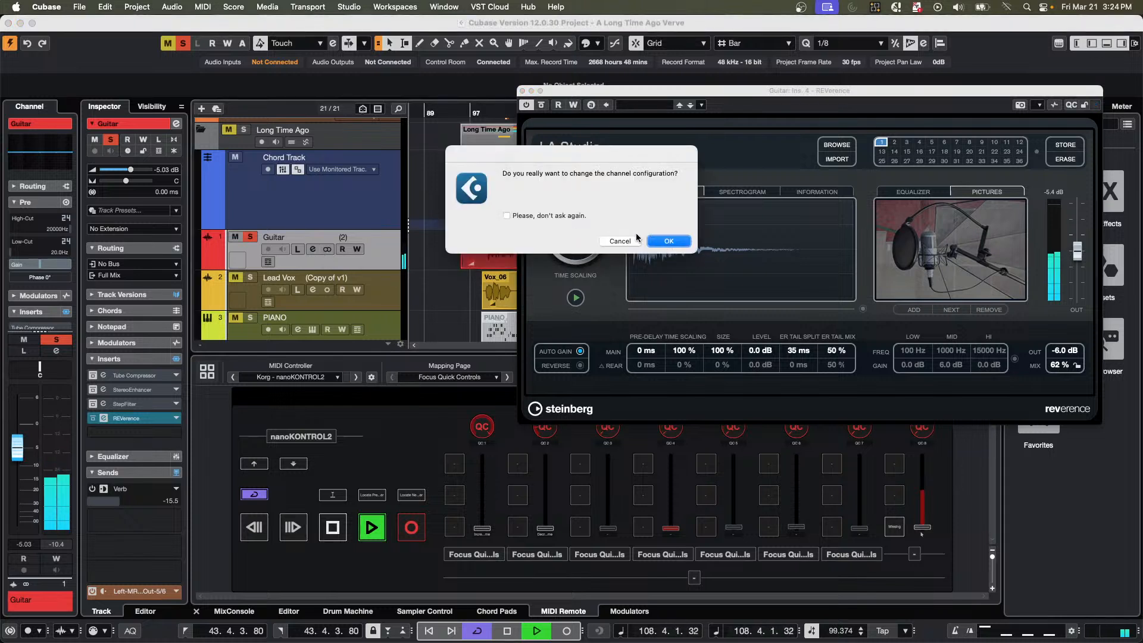
click(669, 242)
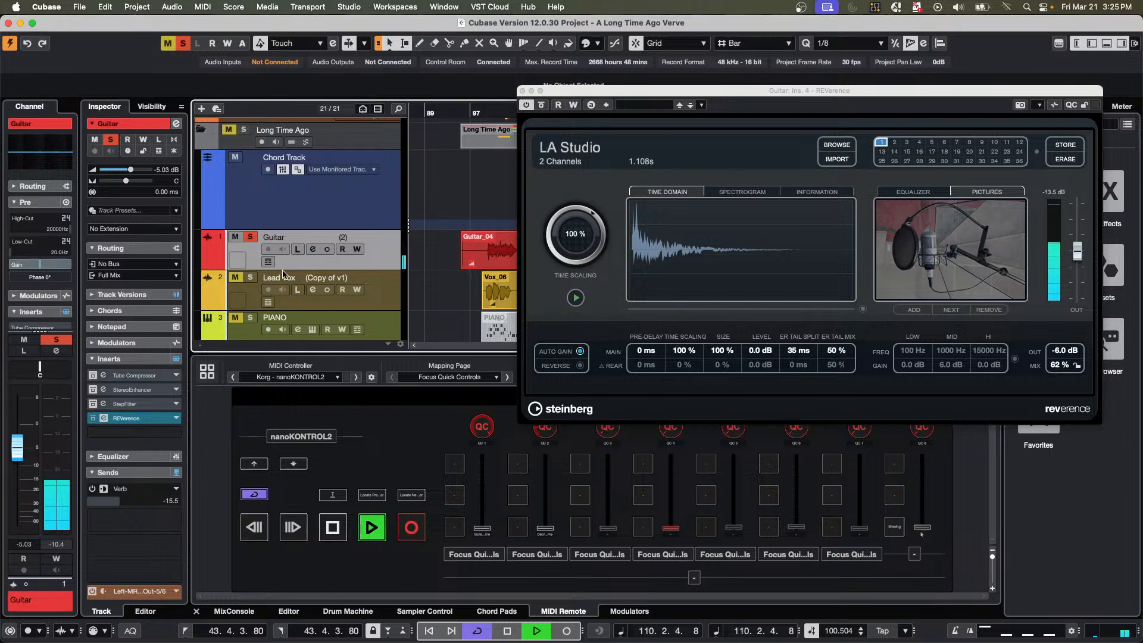
click(331, 256)
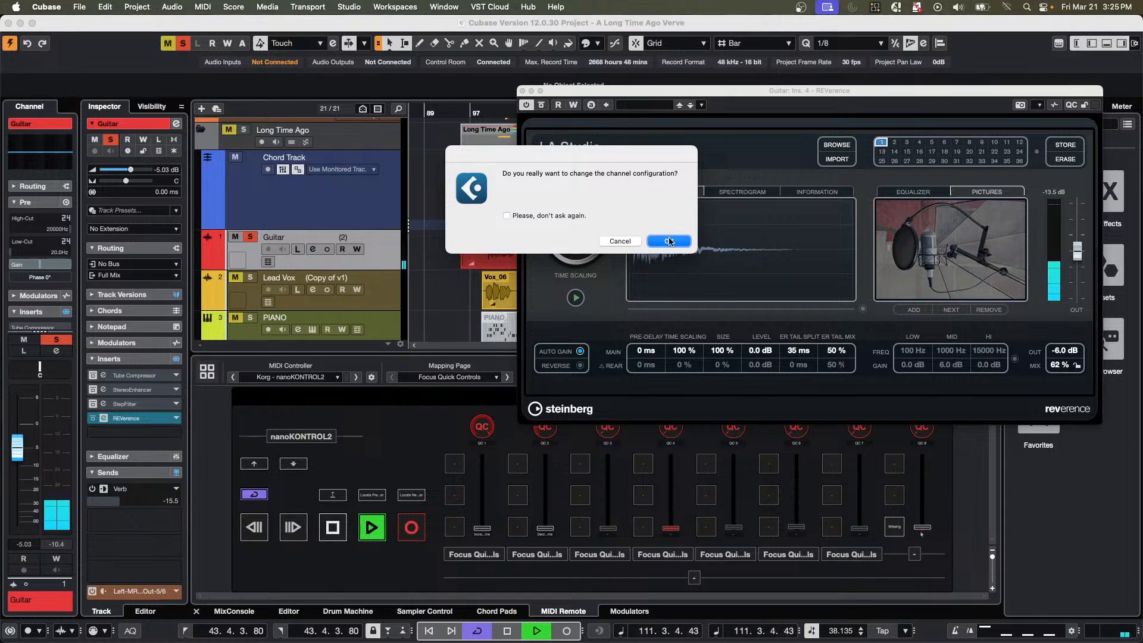
click(667, 240)
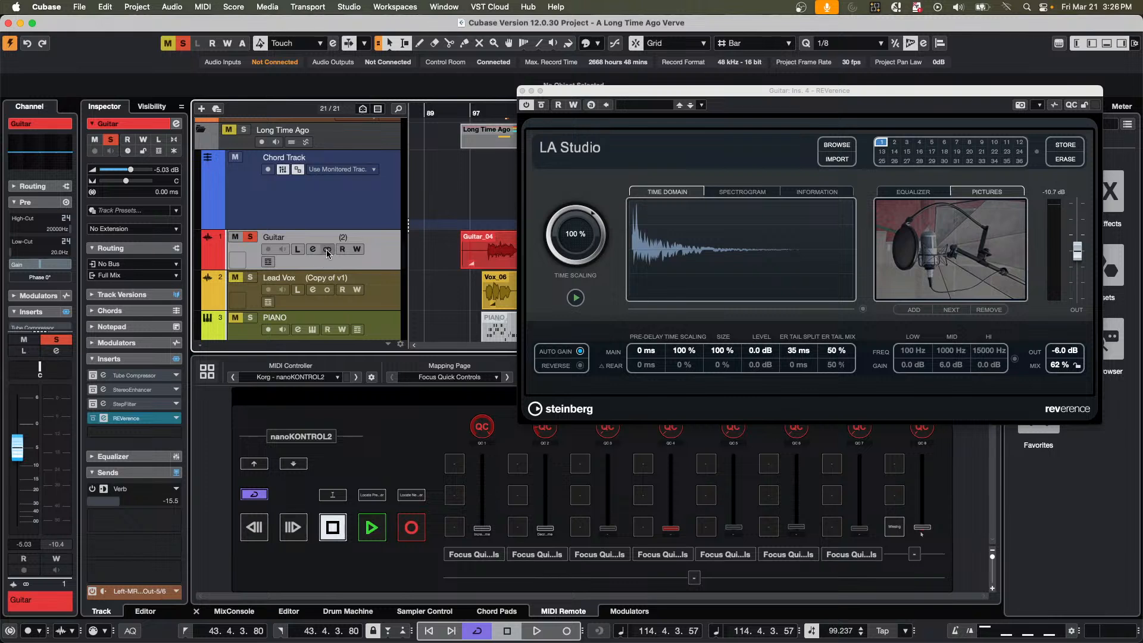
Switch the Guitar channel configuration back to mono and close REVerence.
click(327, 250)
click(658, 241)
click(523, 91)
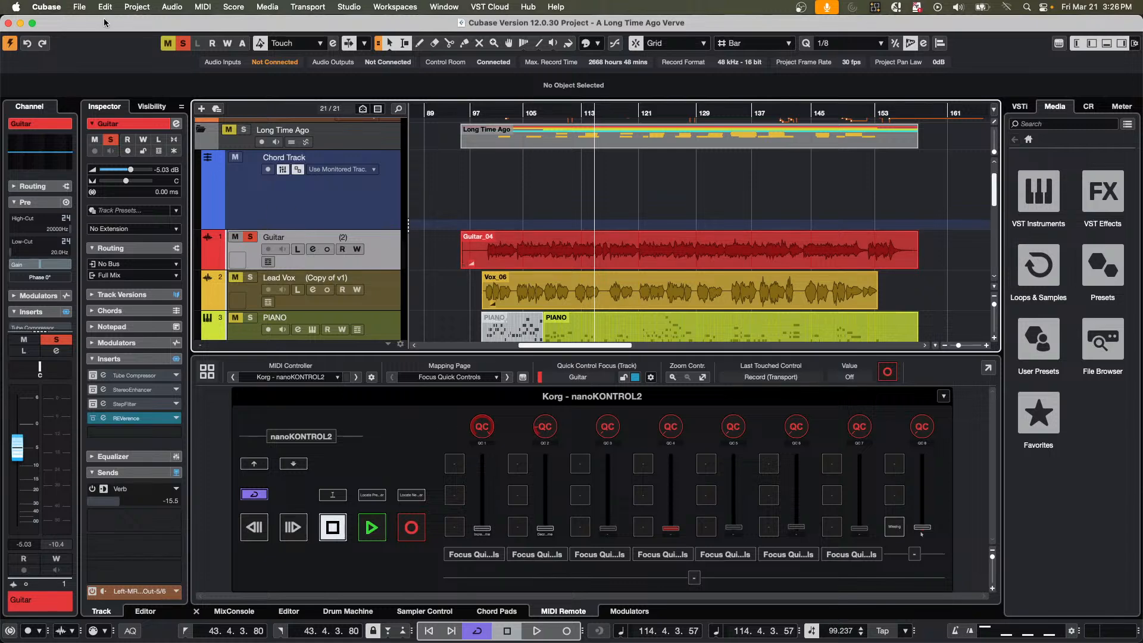
Open the recent project jump off.cpr.
click(79, 7)
mouse_move(137, 260)
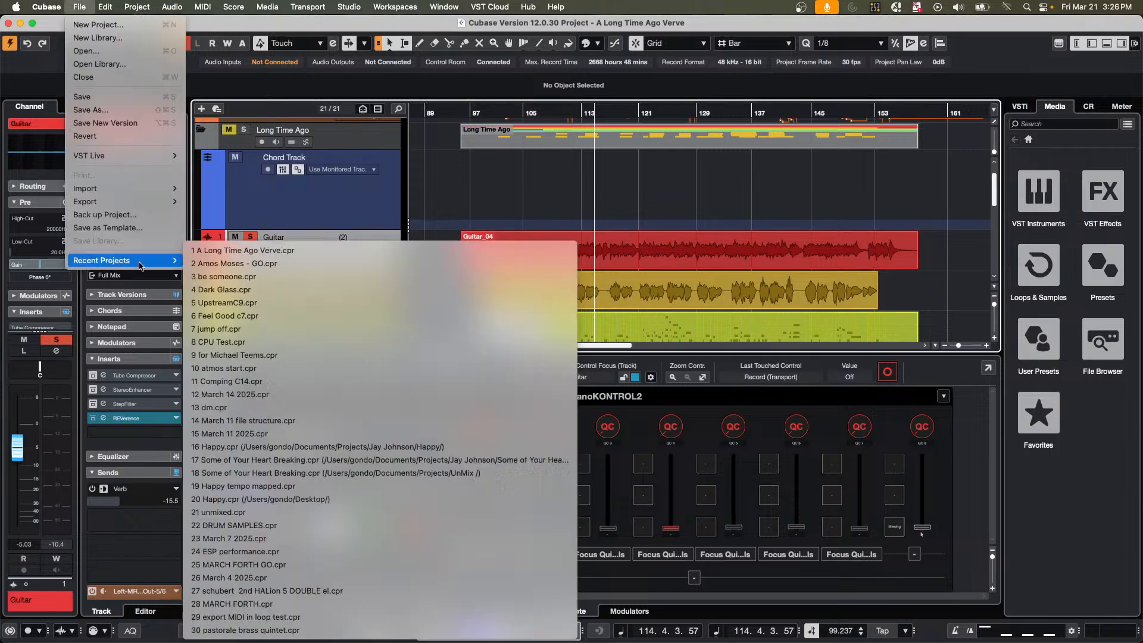
click(335, 329)
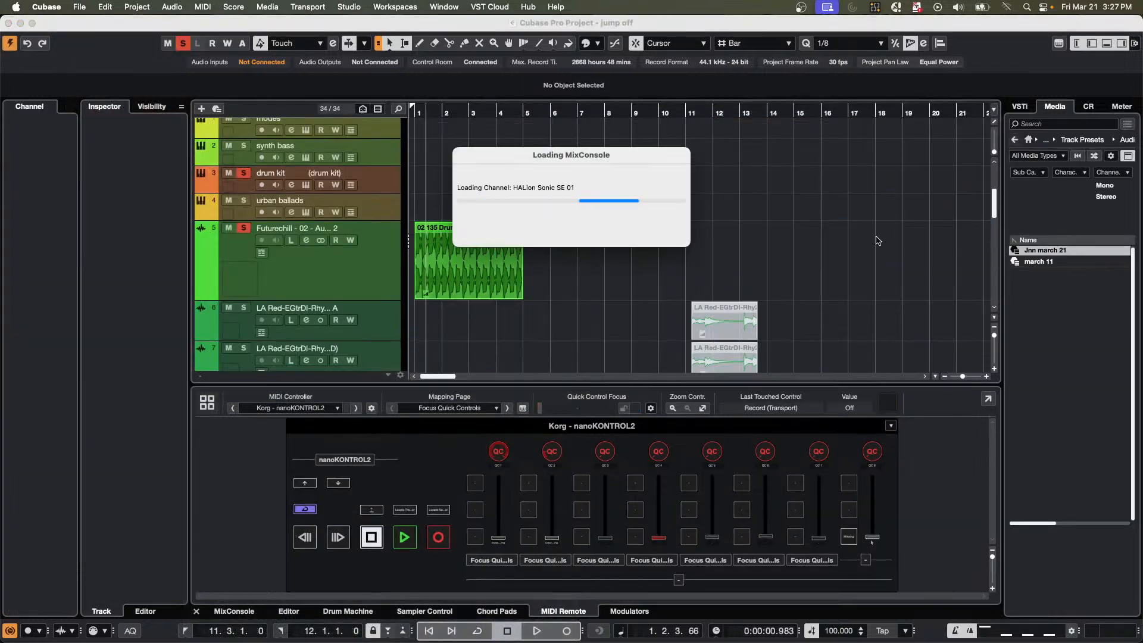
Deactivate all solo states in the jump off project.
scroll(475, 214, down, 10)
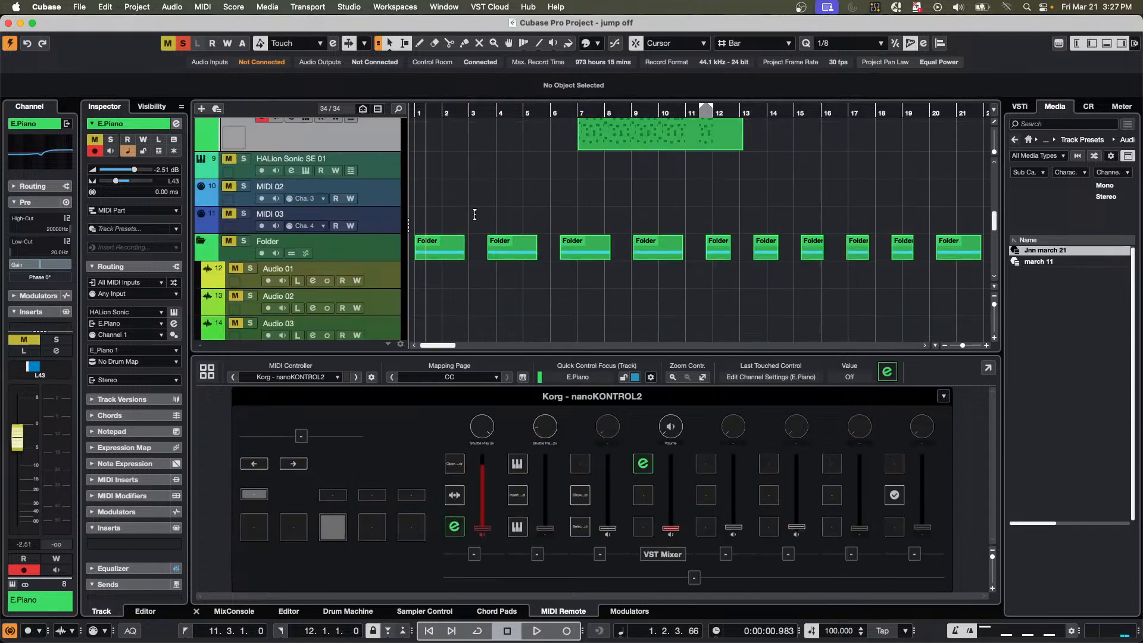
scroll(475, 214, down, 3)
scroll(471, 221, down, 7)
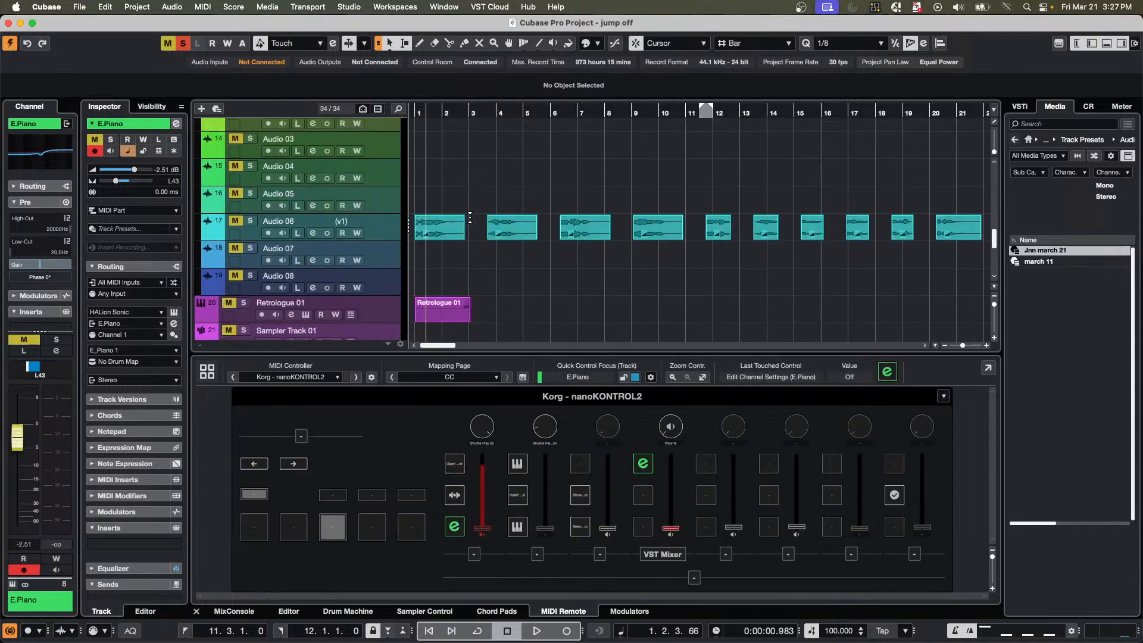
click(184, 42)
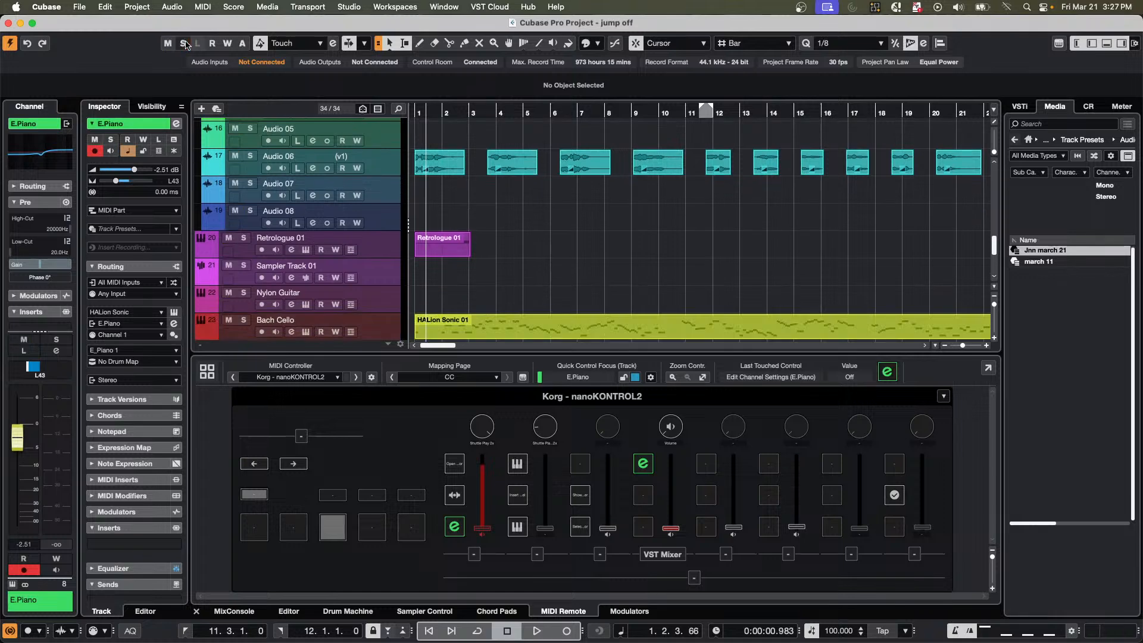
Select the Modulate Me track and set the Control Room's main level to -10.9 dB.
scroll(350, 283, down, 3)
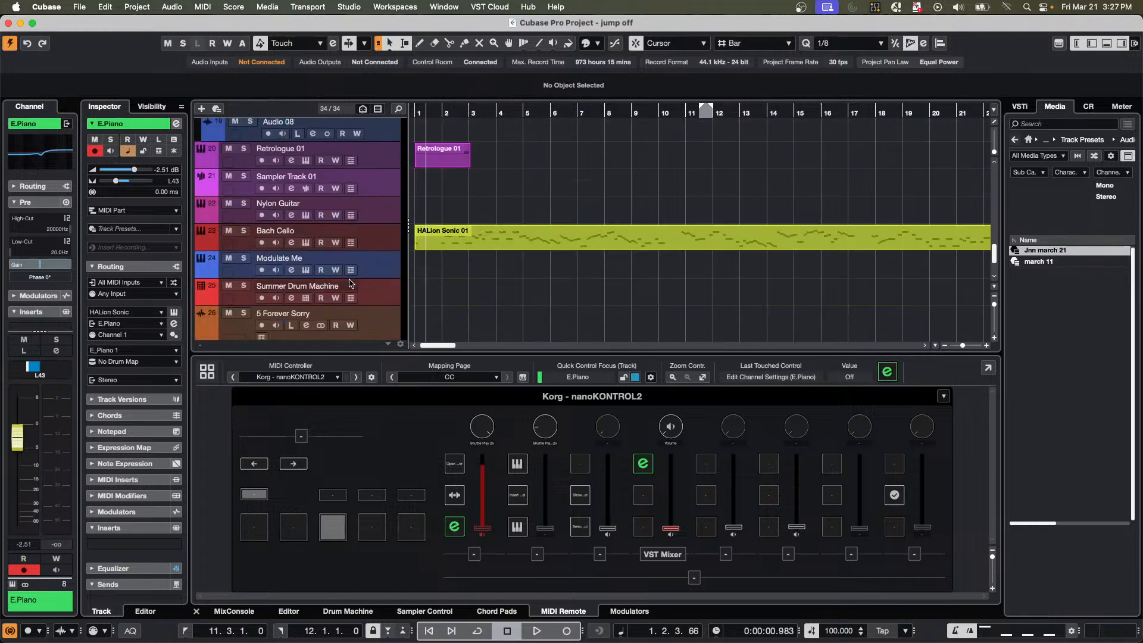
click(372, 270)
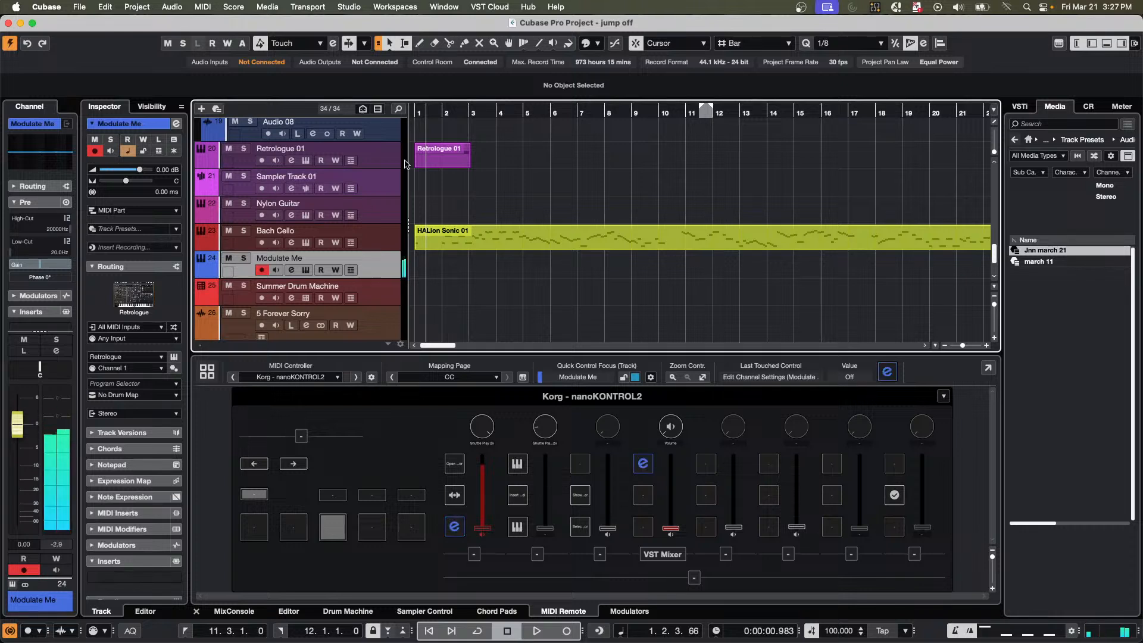
click(1088, 106)
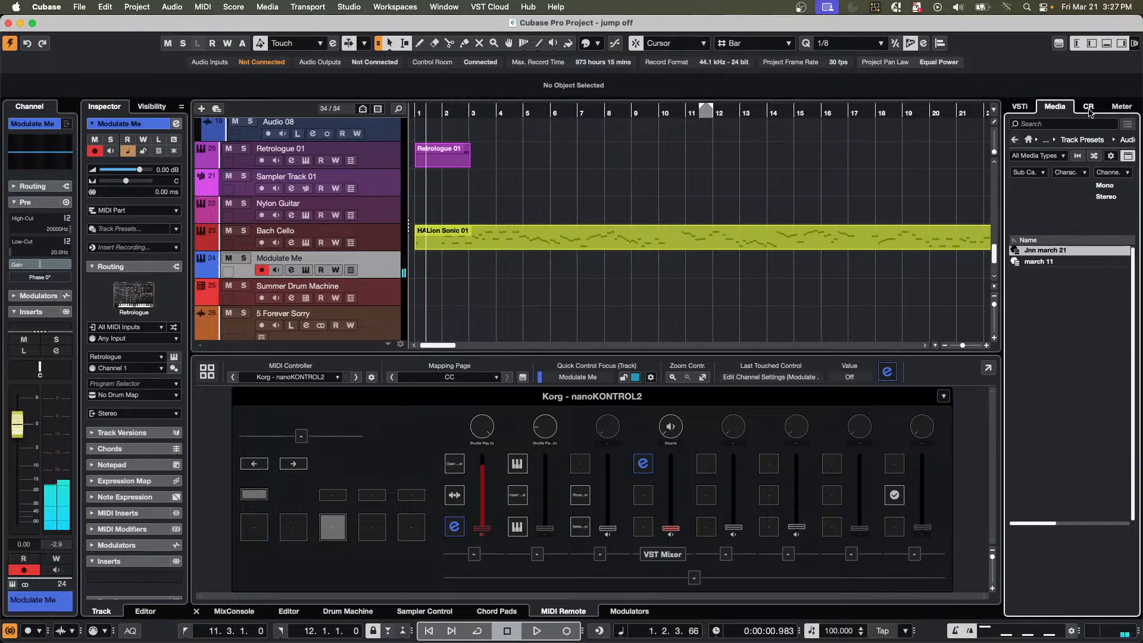
drag(1072, 467, 1071, 470)
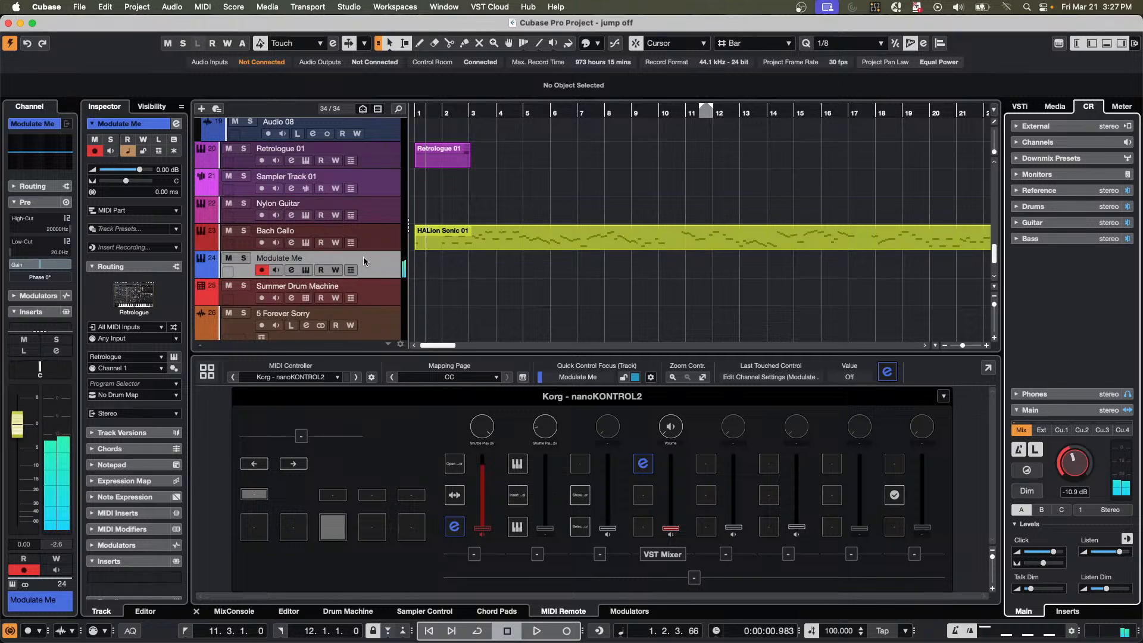
Select the Summer Drum Machine track and show its modulators.
click(381, 300)
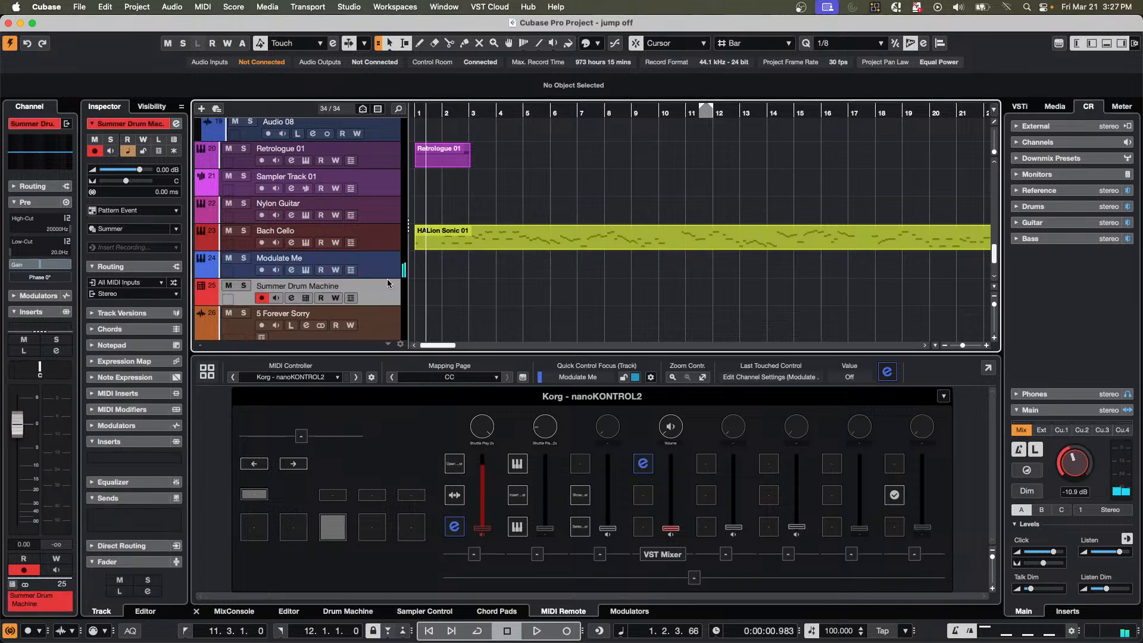
click(631, 611)
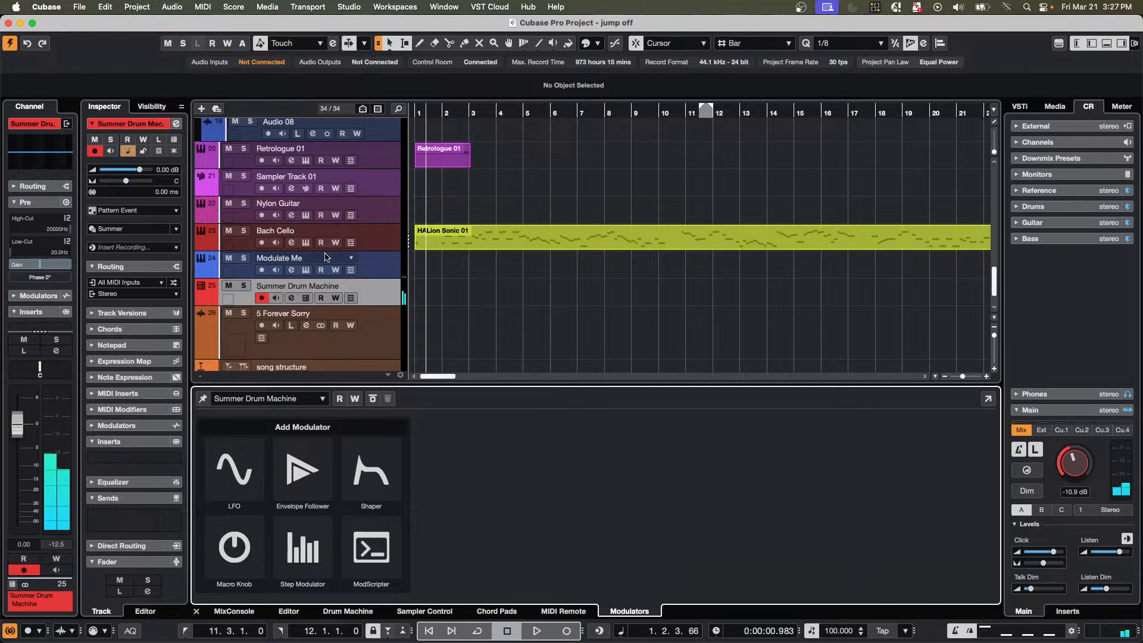
View the Summer Drum Machine track's channel settings and close them.
click(386, 296)
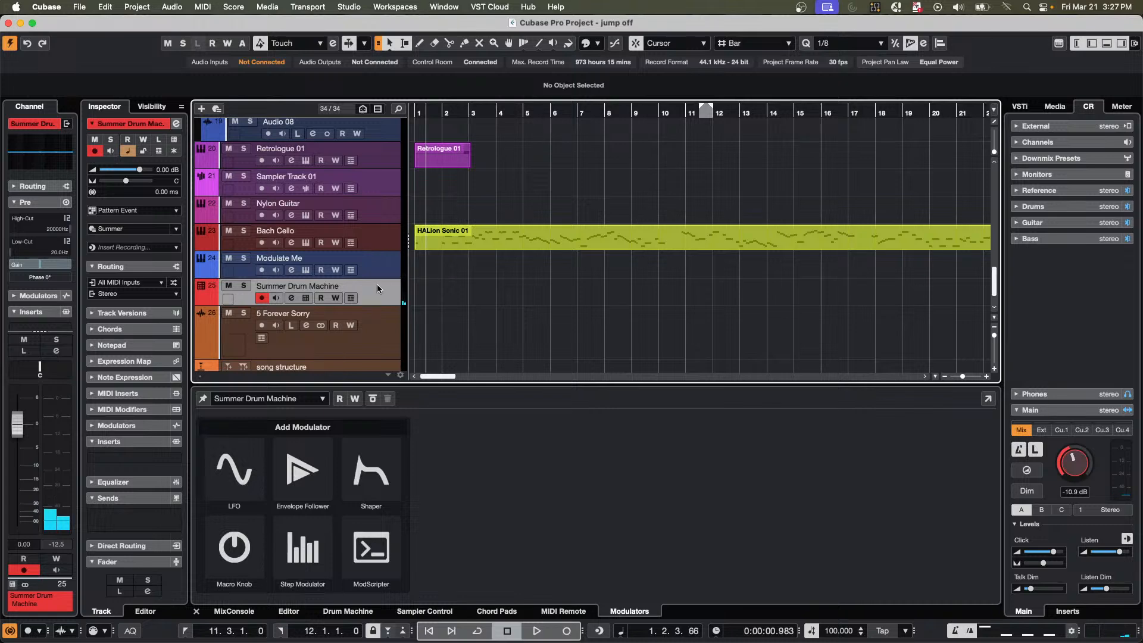
click(292, 299)
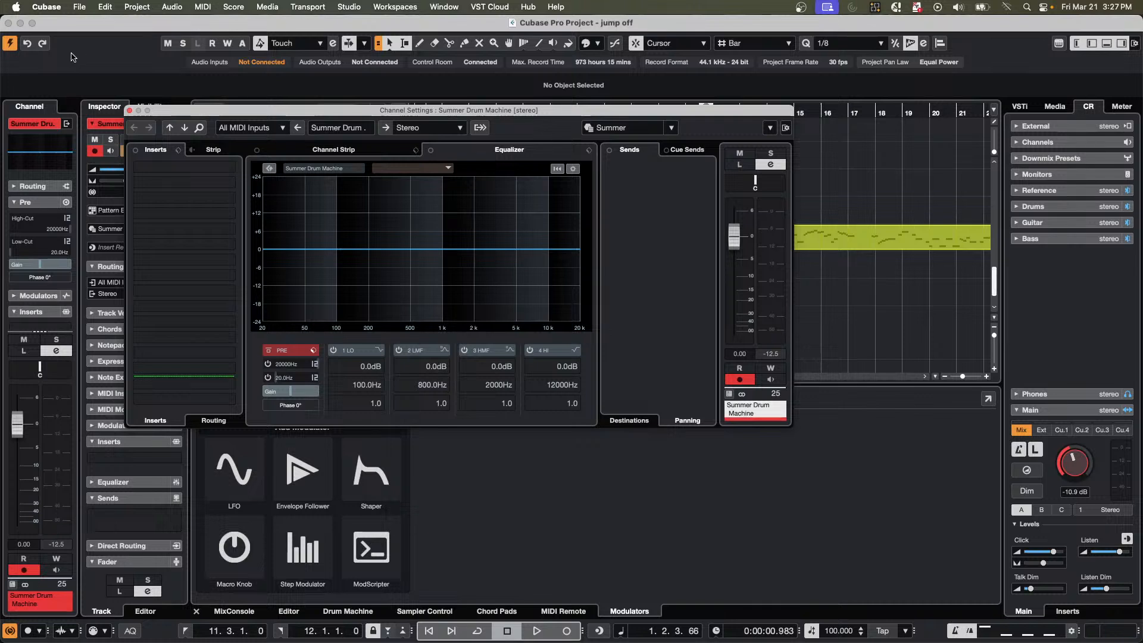
click(129, 111)
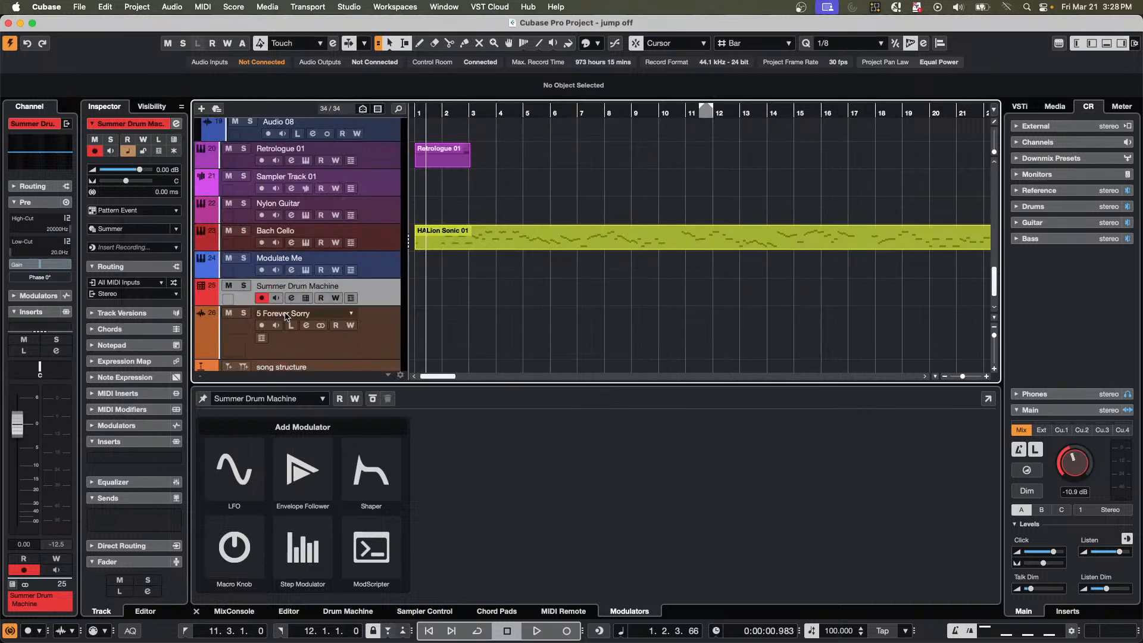
View the Summer Drum Machine track's drum editor, and add an LFO modulator to the Modulate Me track.
click(306, 298)
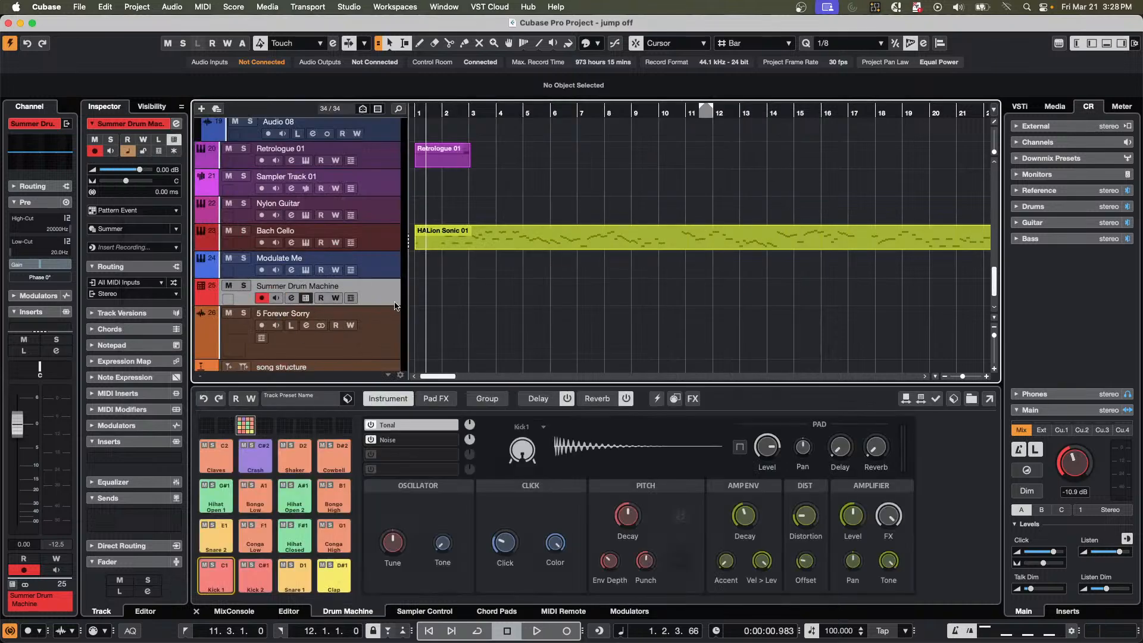
click(387, 273)
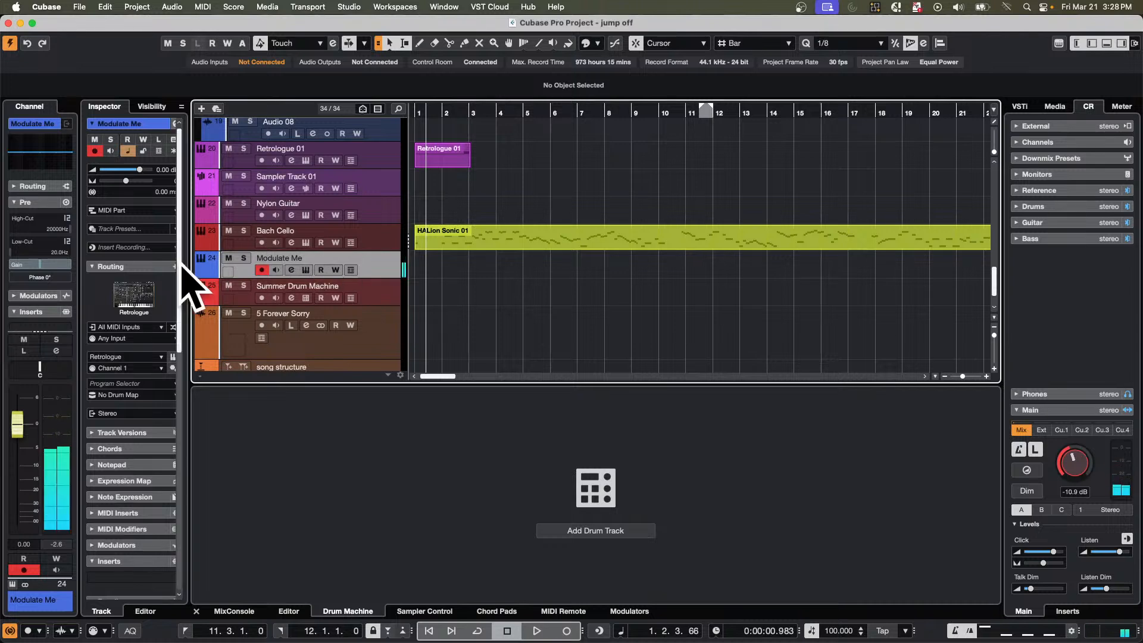
click(627, 614)
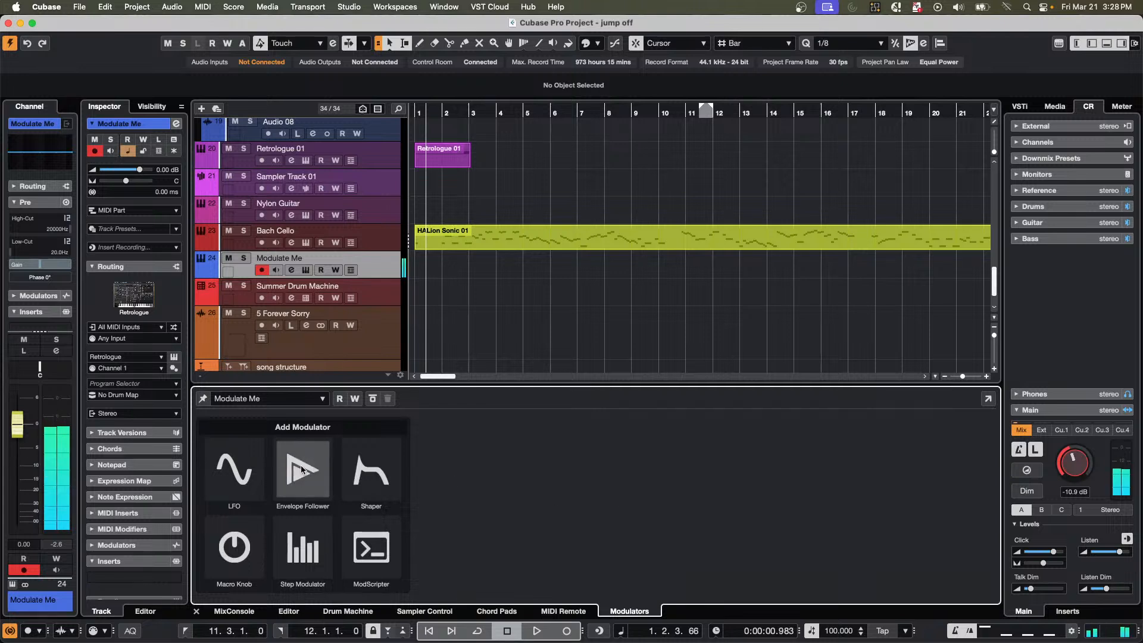
click(237, 477)
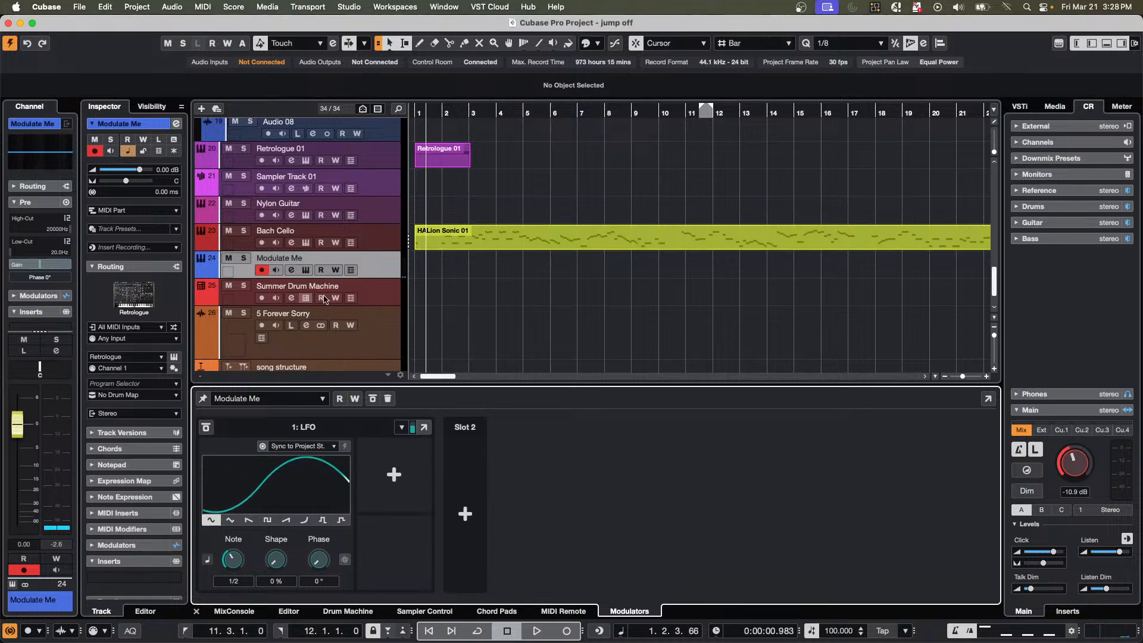
Open the Modulate Me track's Retrologue instrument and assign its Filter Cutoff to the LFO in modulator slot 1.
click(306, 270)
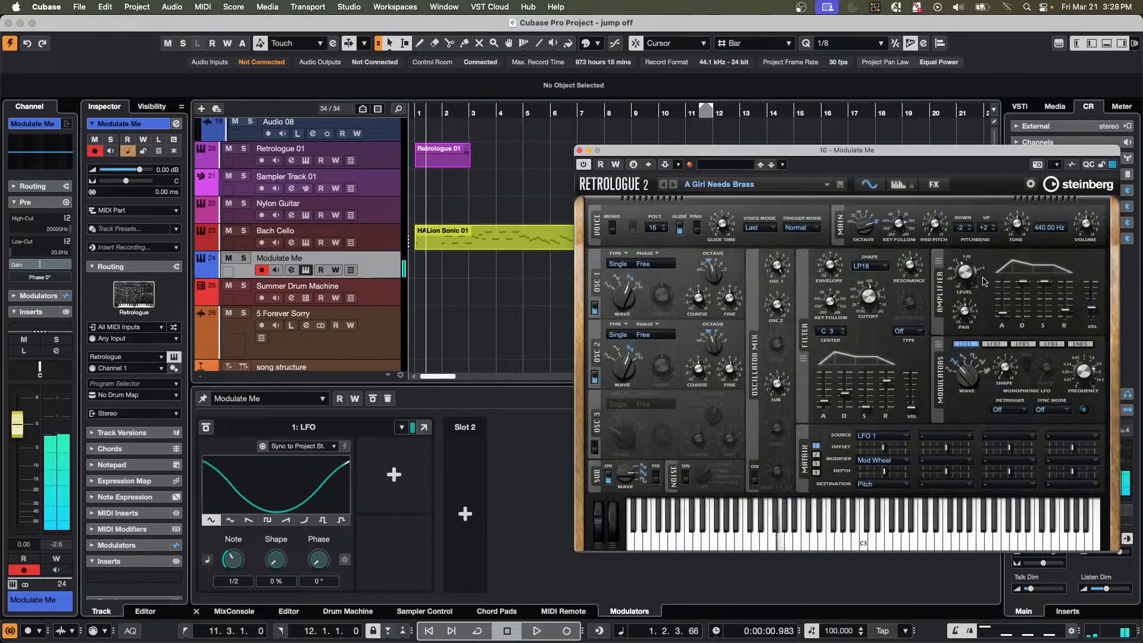
right_click(869, 296)
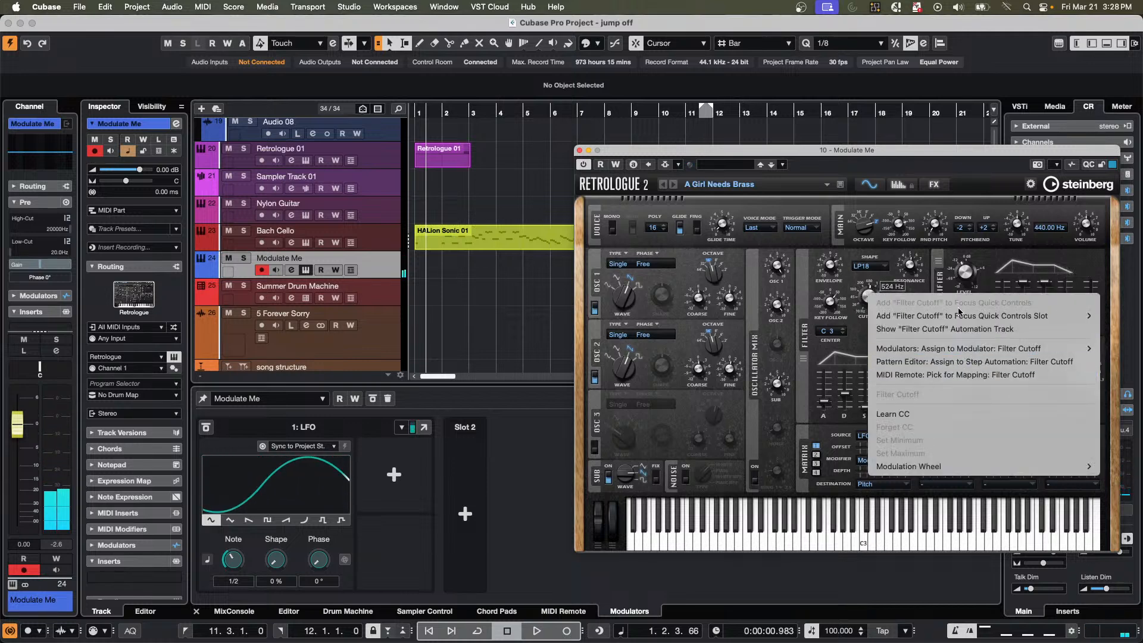
mouse_move(963, 351)
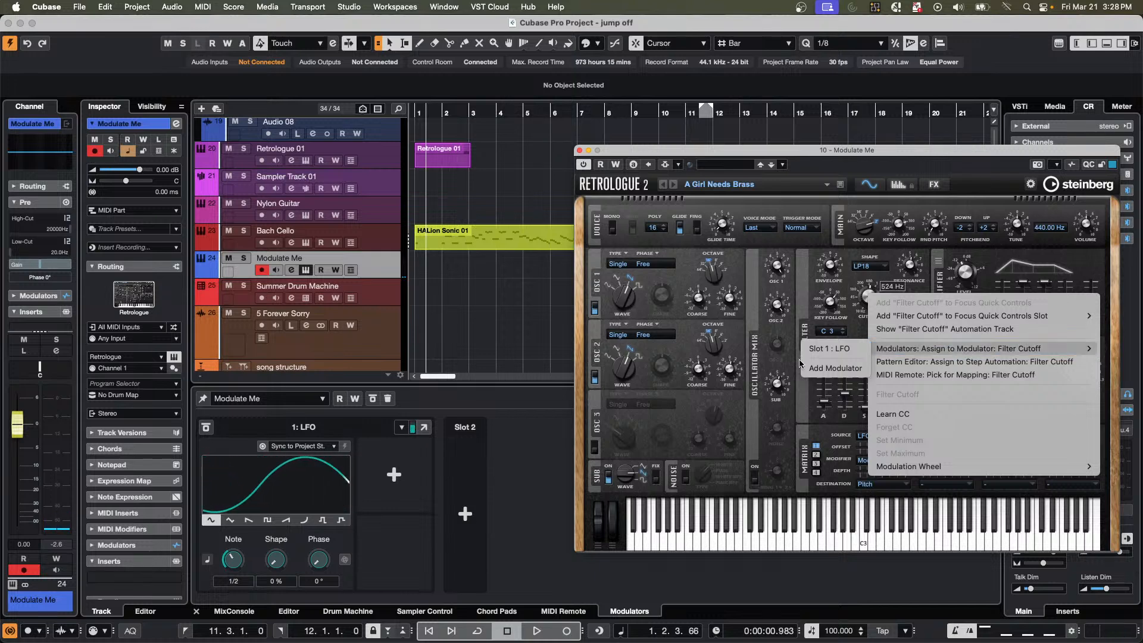
click(835, 349)
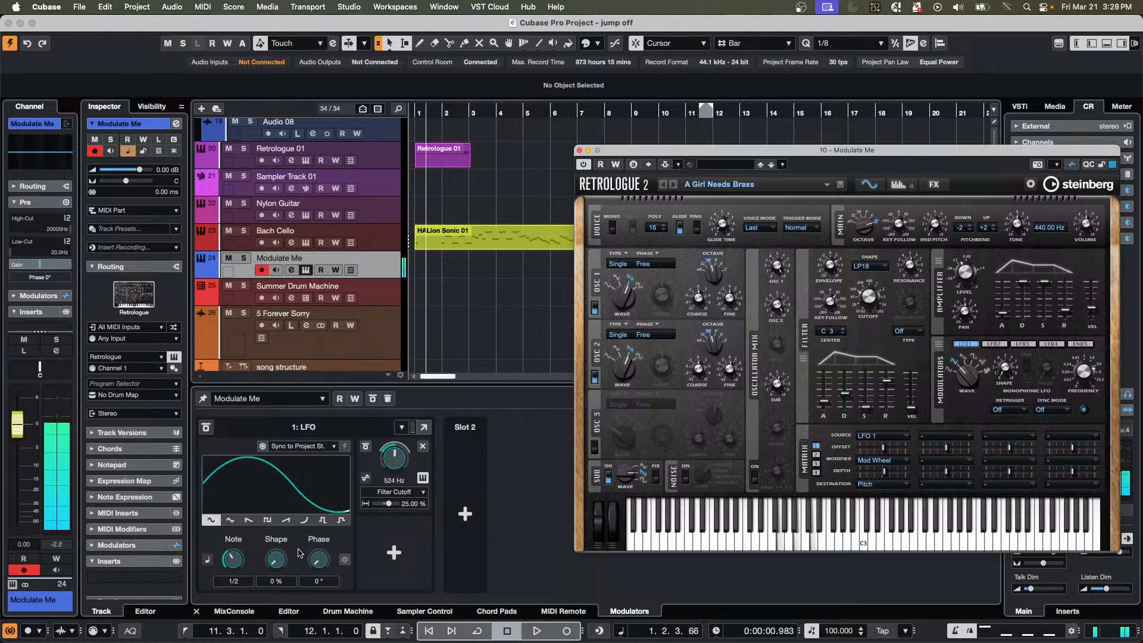
Set the LFO to a falling sawtooth waveform with a note rate of 1/8.
click(249, 520)
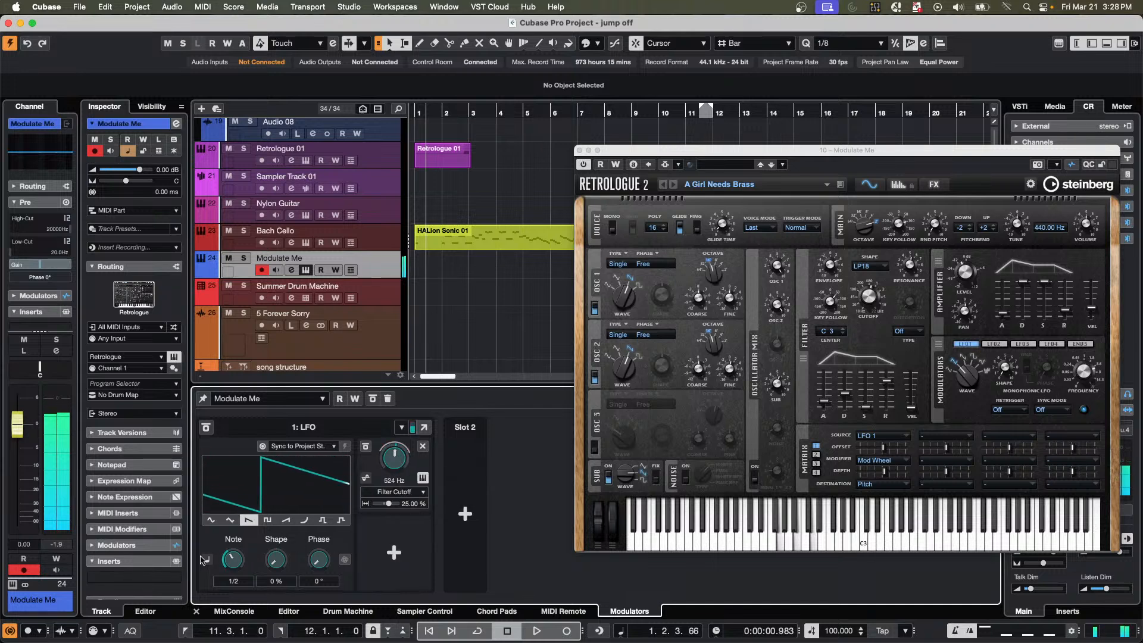
drag(244, 561, 243, 549)
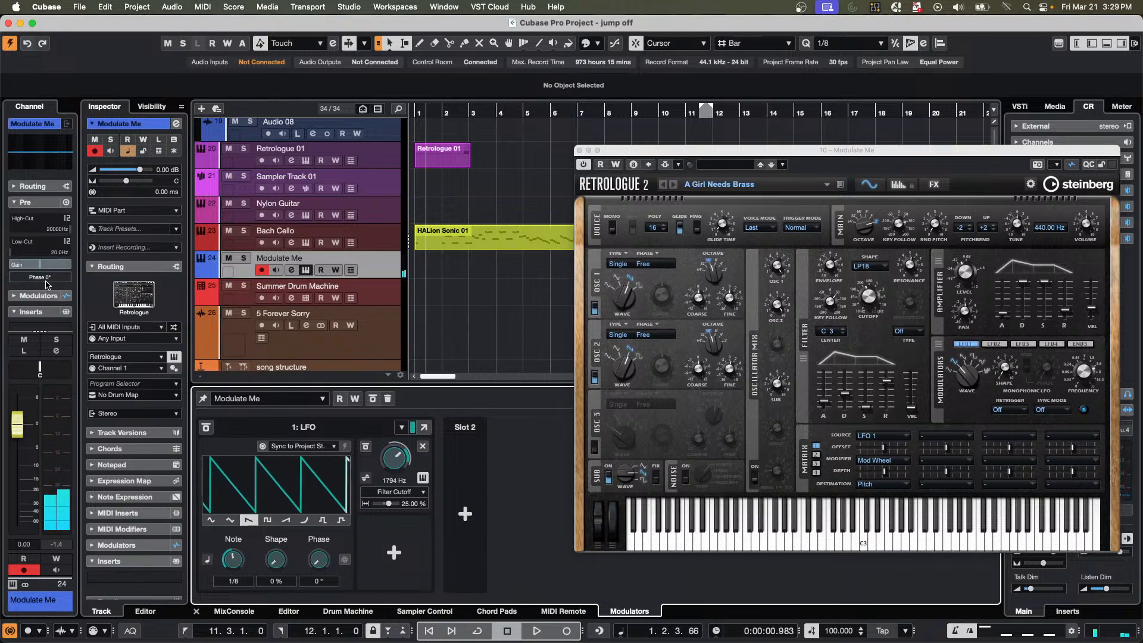
Load the Volume effect from the Tools category into the Modulate Me channel's first insert slot.
scroll(47, 287, down, 5)
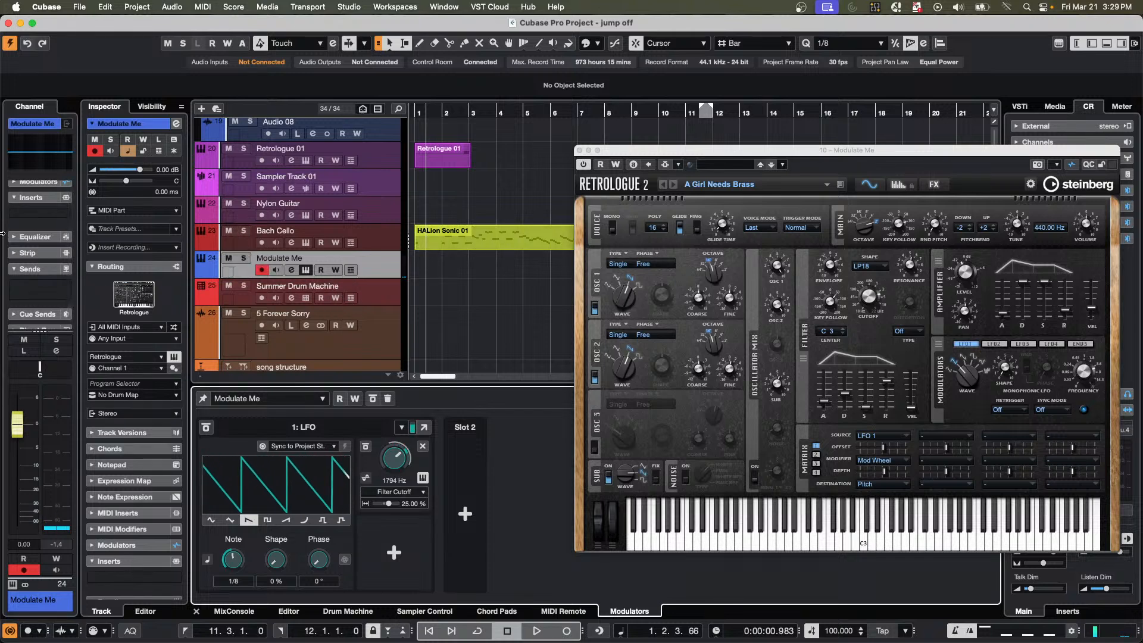
click(34, 213)
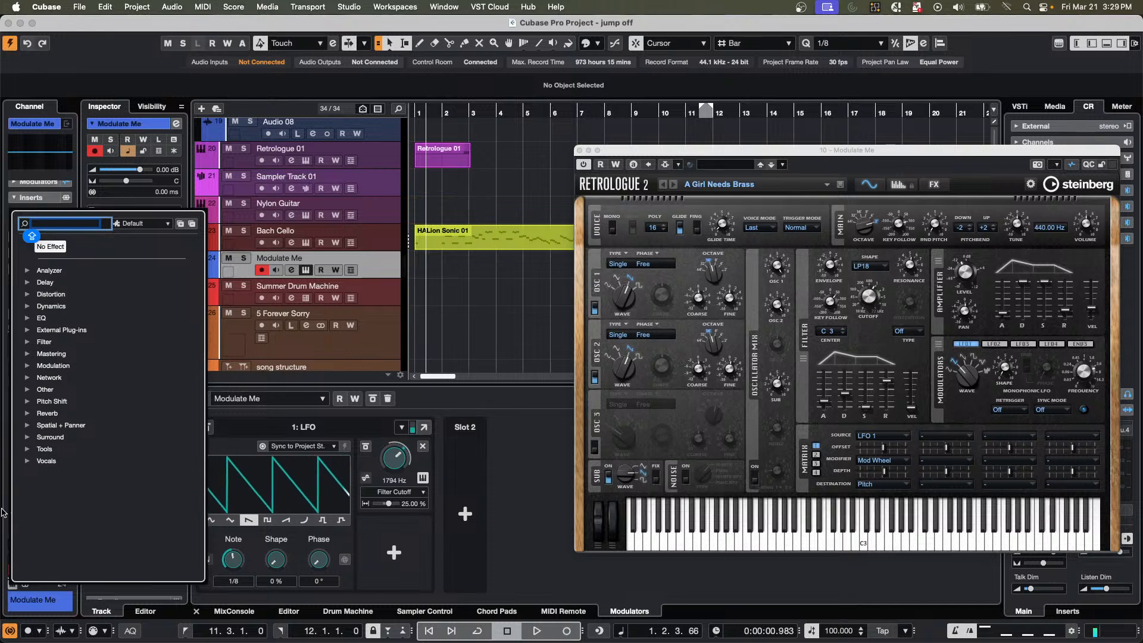
click(27, 450)
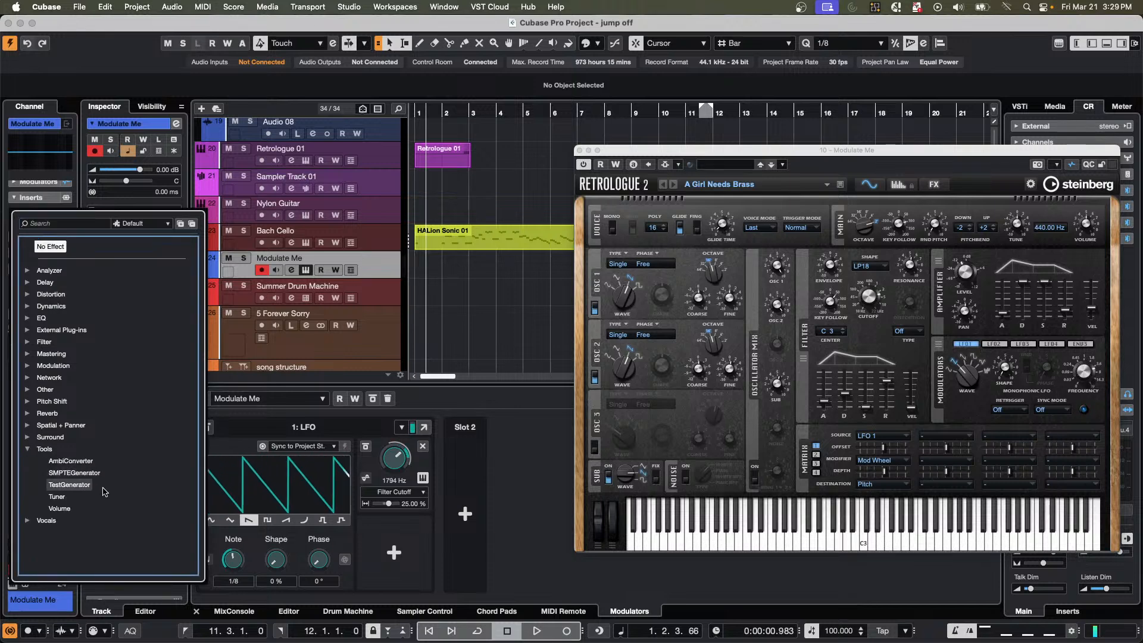
click(60, 508)
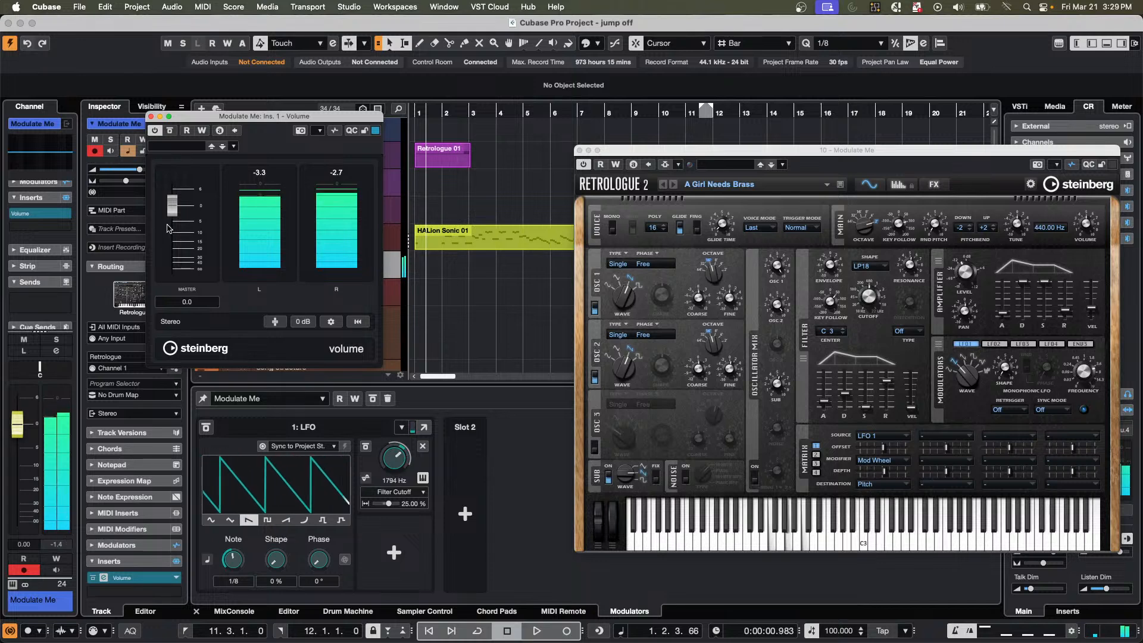
Add a Shaper modulator in slot 2 and give it a U-shaped curve with its middle point lowered.
click(470, 521)
click(470, 521)
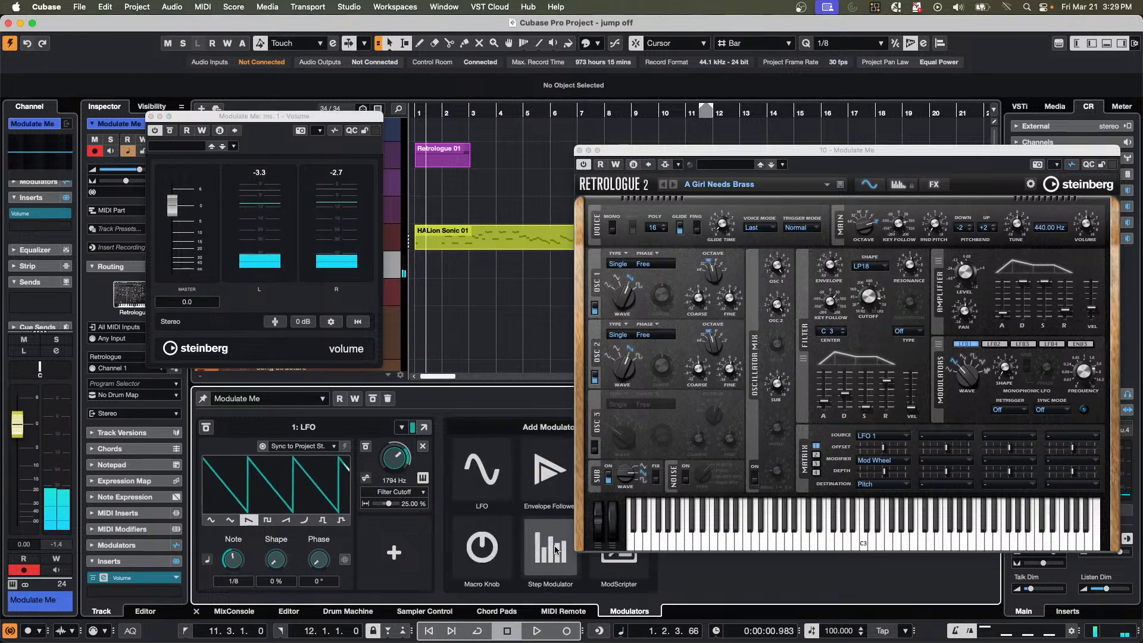
drag(683, 155, 1014, 141)
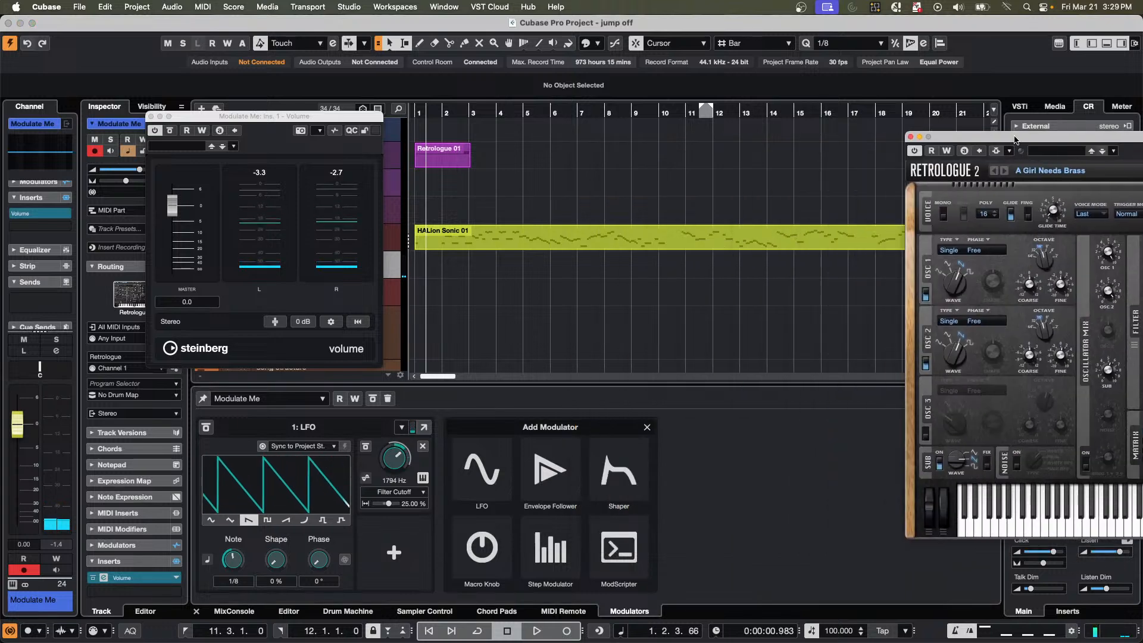
click(601, 473)
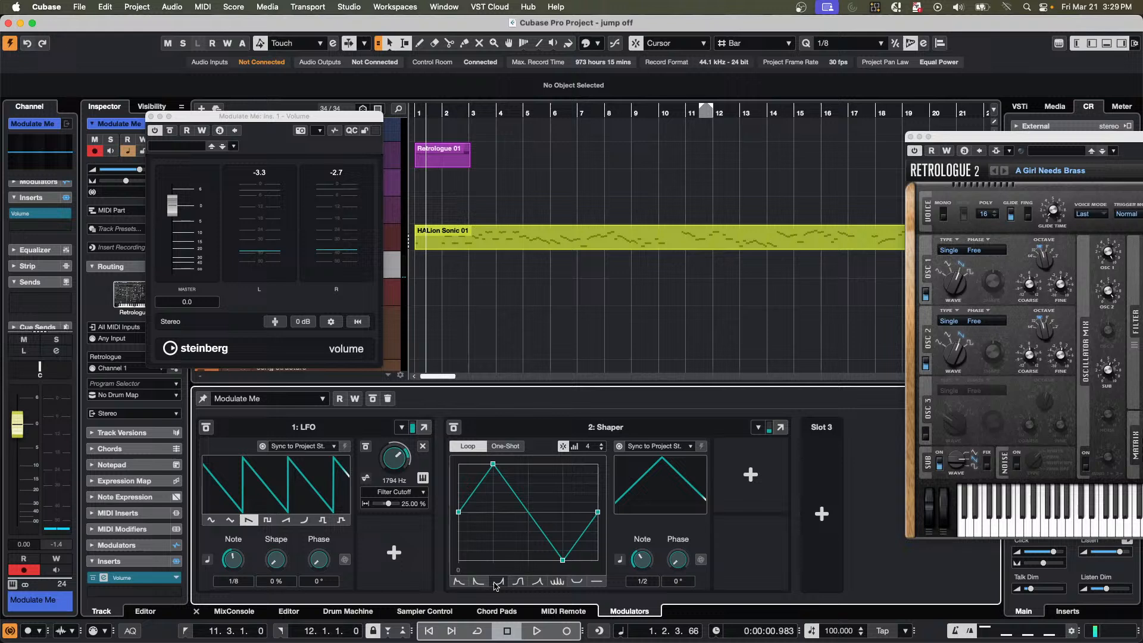
click(577, 582)
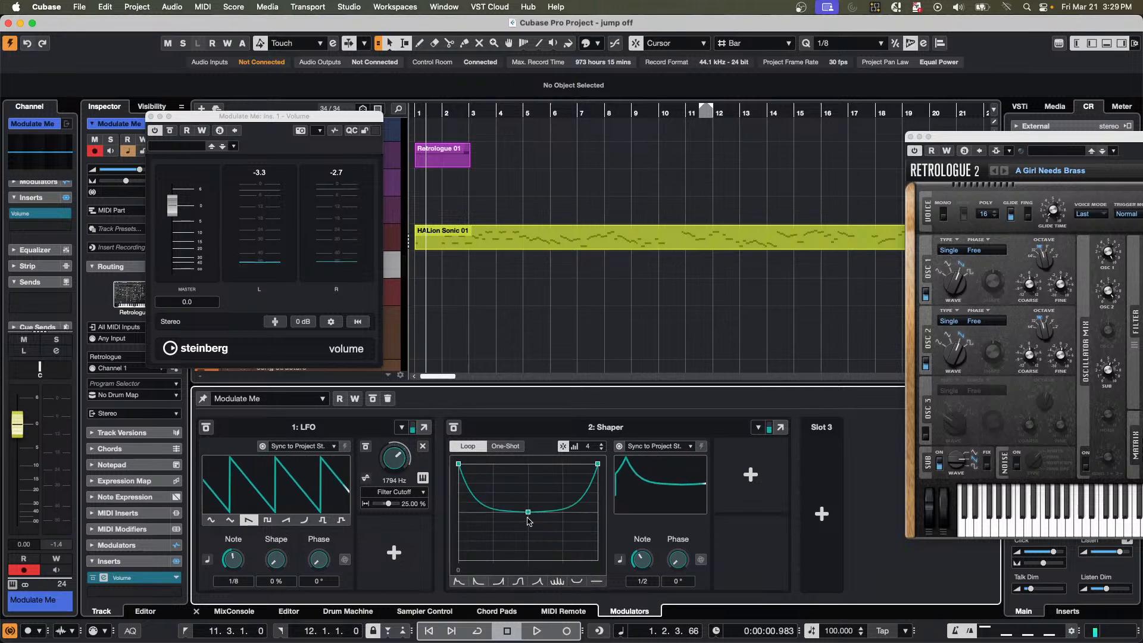
drag(529, 512, 528, 538)
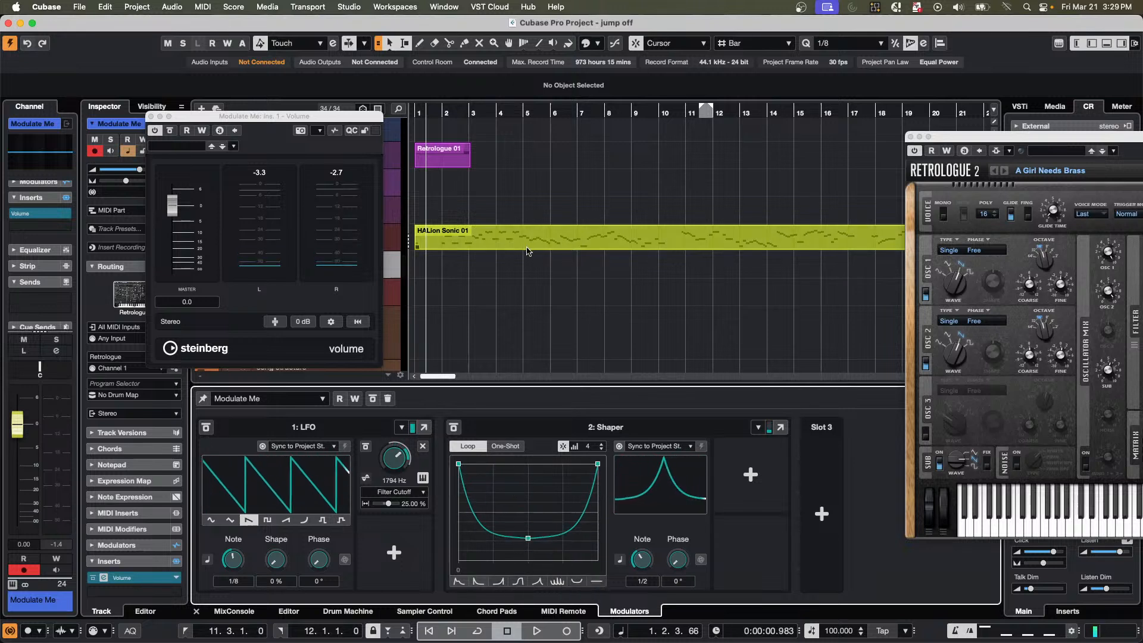
Connect the Shaper to the Volume effect's gain by using Learn and moving the effect's master fader.
click(768, 492)
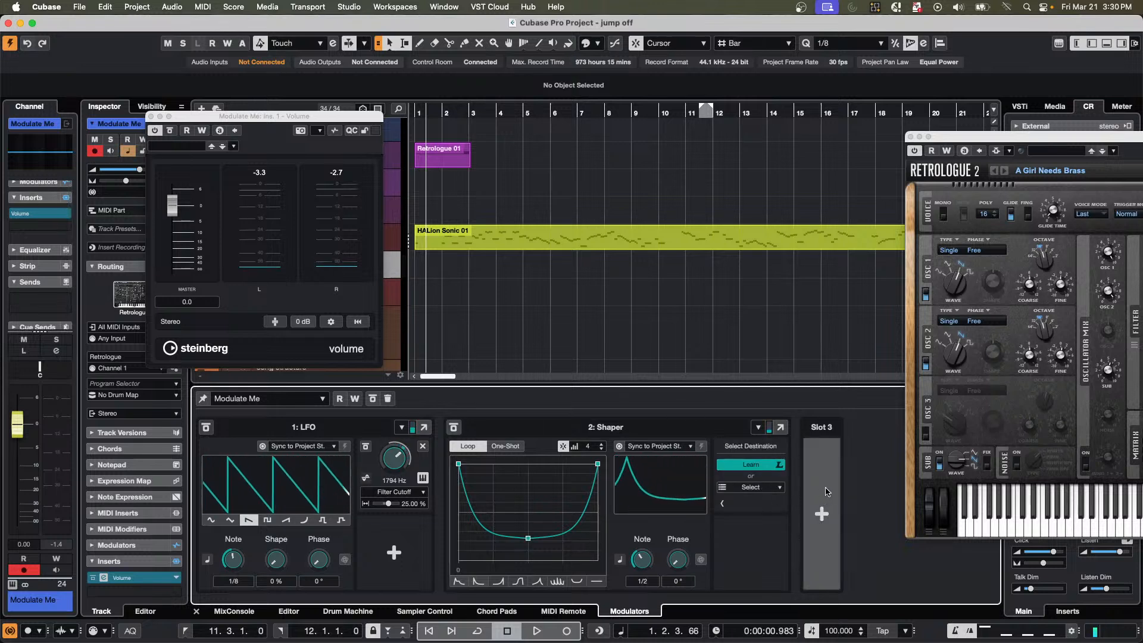
click(174, 212)
drag(174, 212, 188, 257)
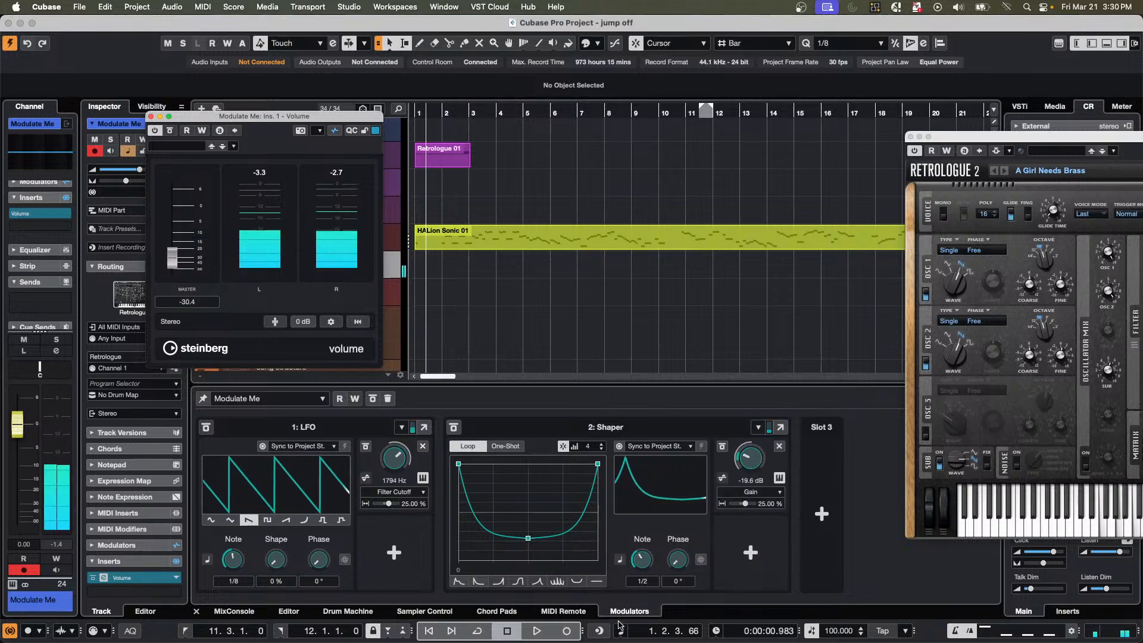
Vary the Shaper's note rate through 1/8 and 1/4, ending at 1/2, and set its connected Gain to -2.5 dB.
click(639, 561)
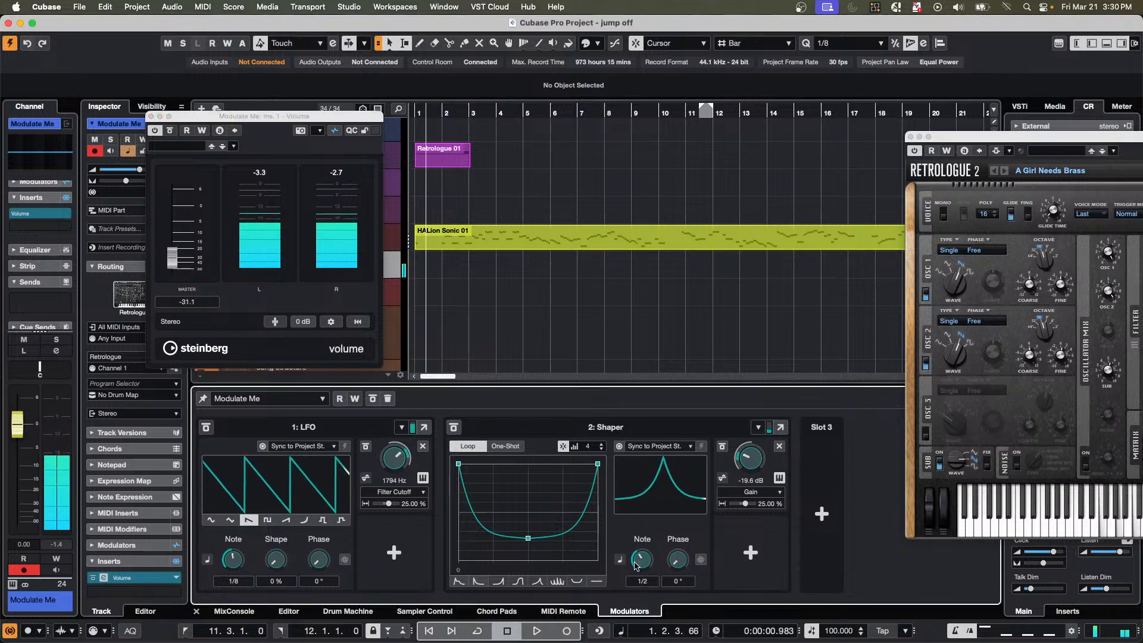
drag(638, 561, 644, 545)
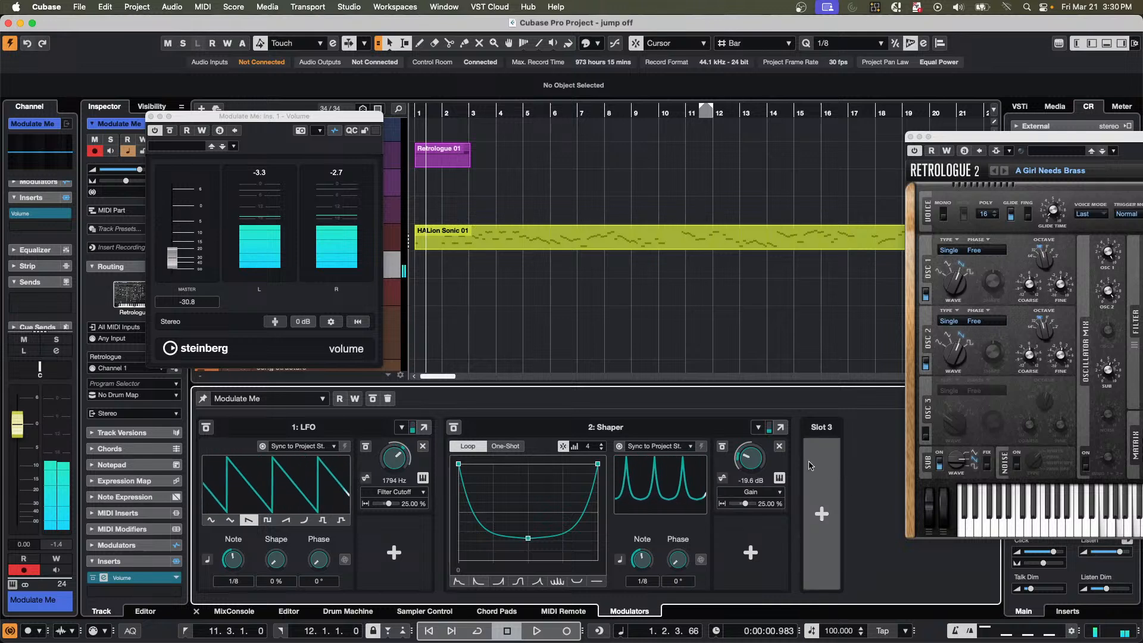
drag(751, 458, 757, 446)
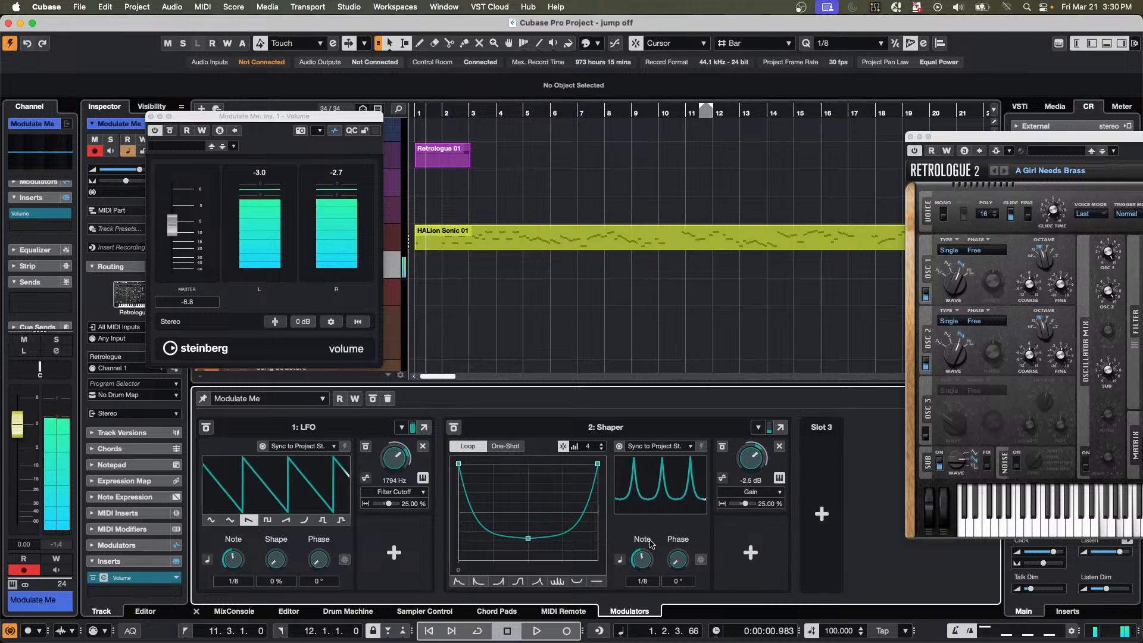
drag(639, 560, 637, 564)
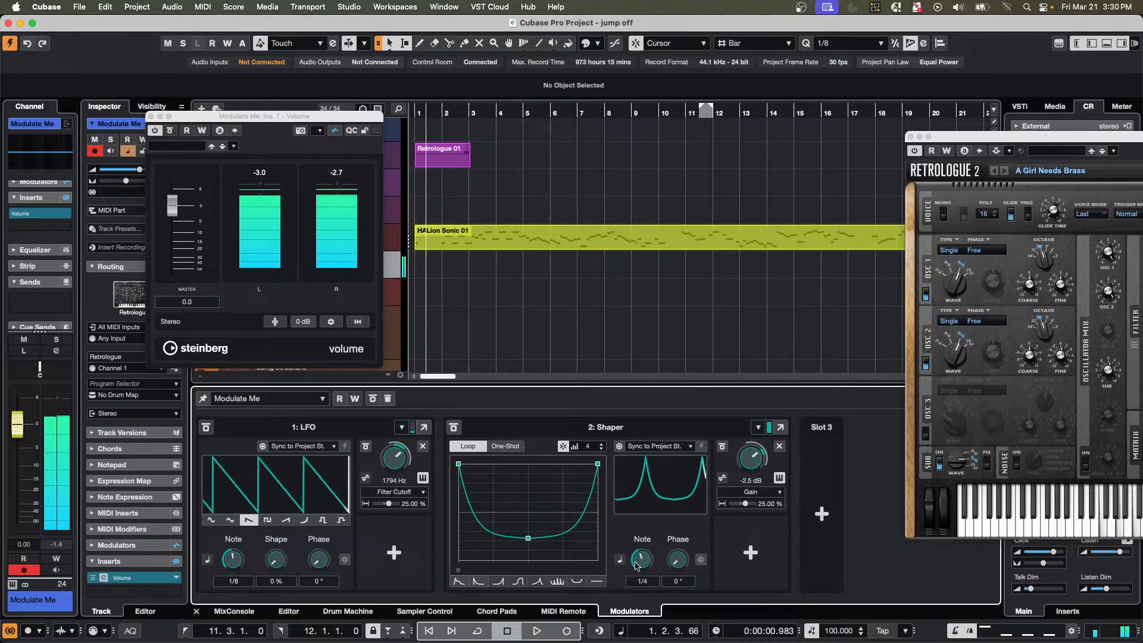
drag(635, 563, 643, 540)
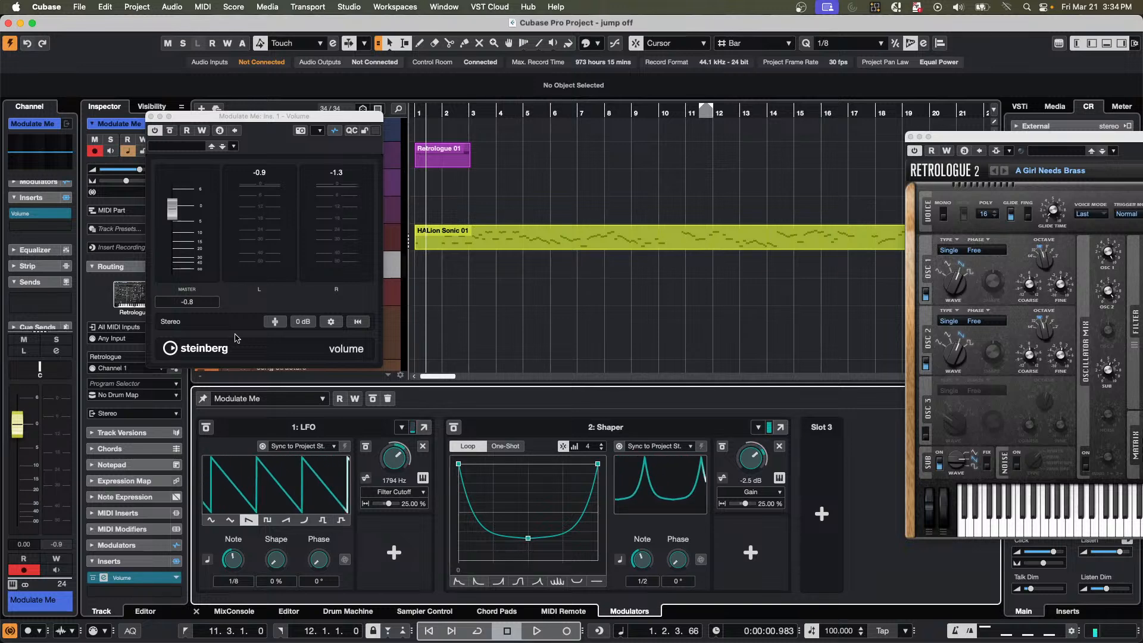
Close the Volume effect window and add a stereo Groove Agent instrument track below Retrologue 01.
key(super+t)
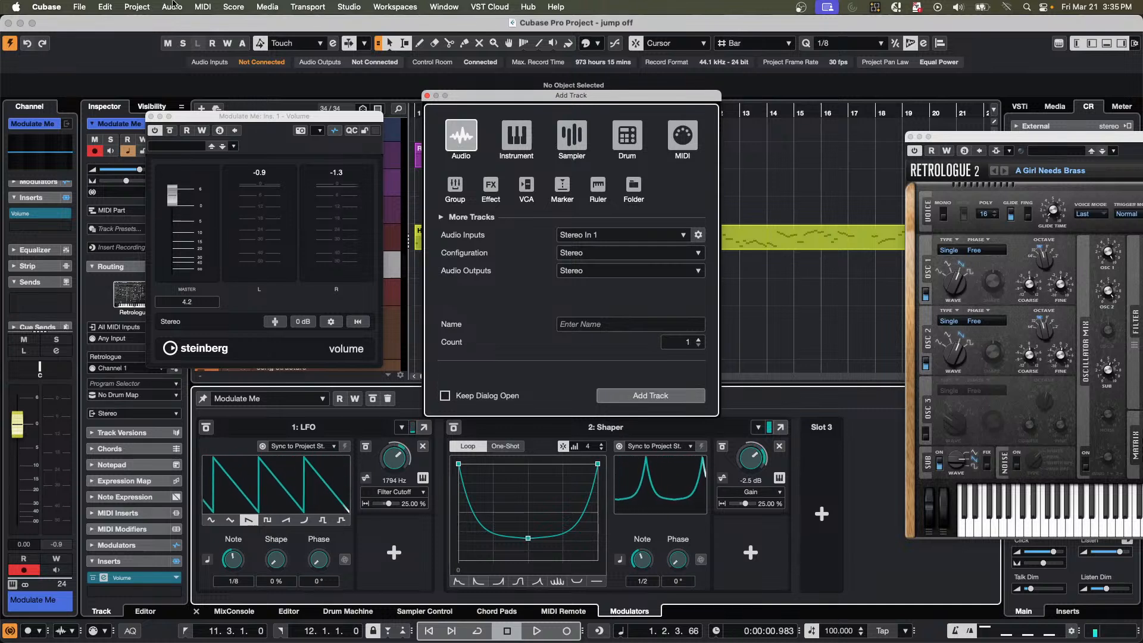
click(427, 96)
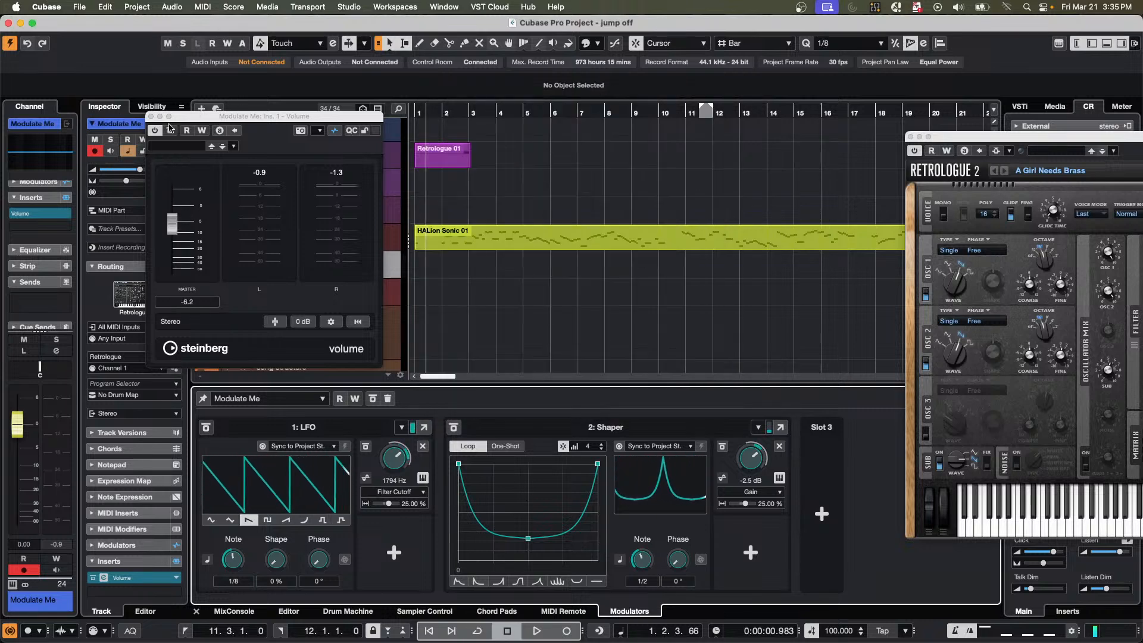
click(151, 117)
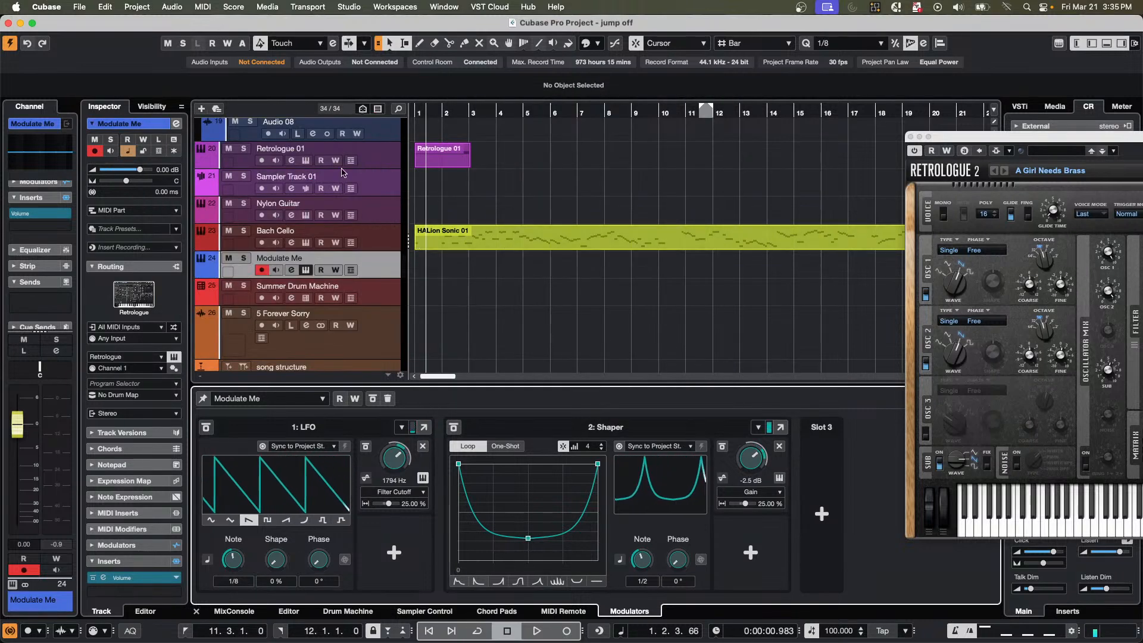
right_click(388, 167)
mouse_move(474, 177)
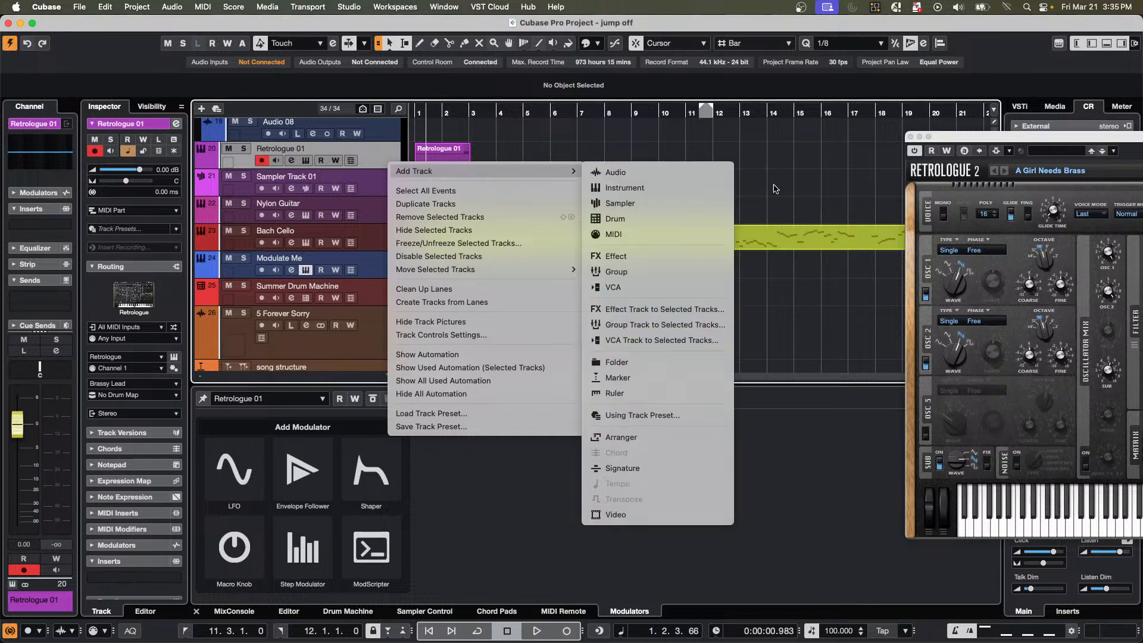
click(679, 189)
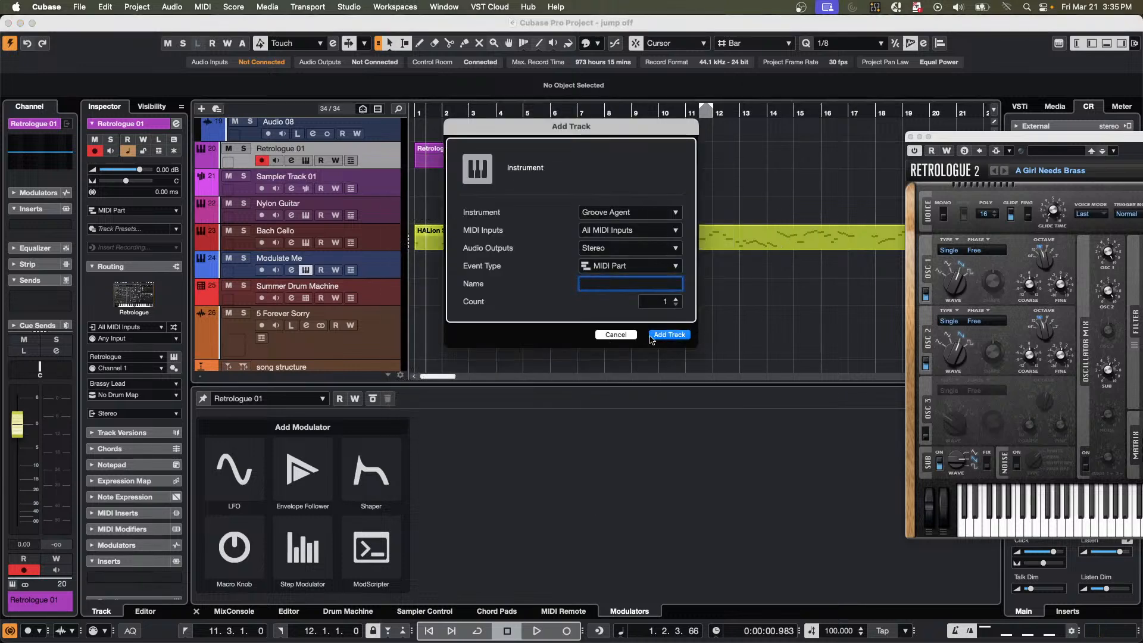
click(682, 336)
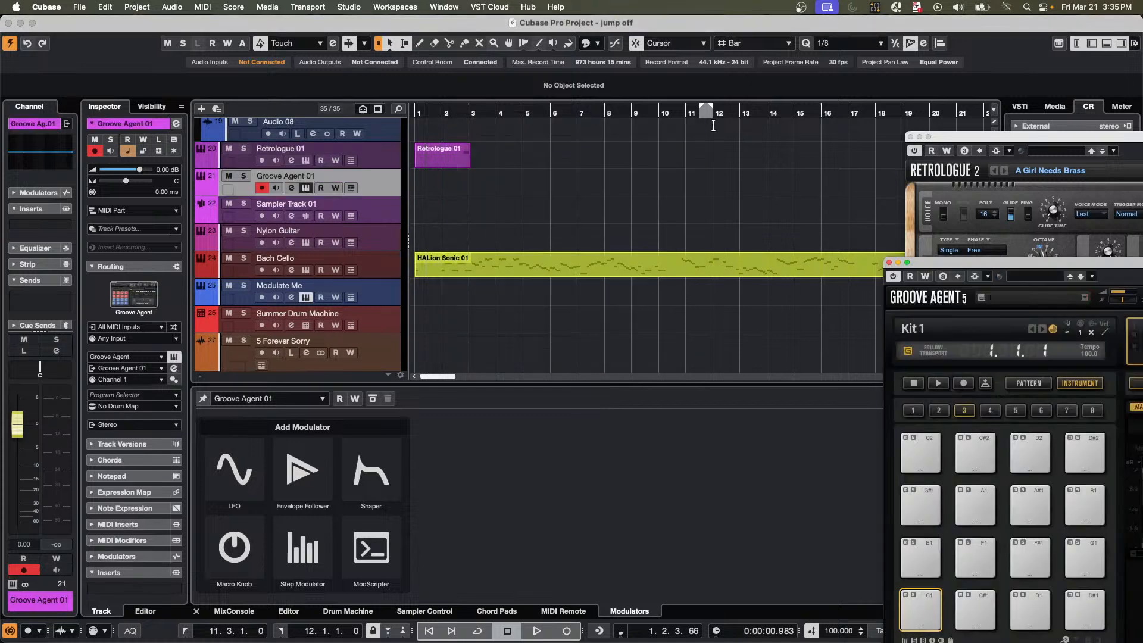
Close and reopen the Groove Agent 01 instrument window, and reposition it so the whole interface is in view.
click(305, 188)
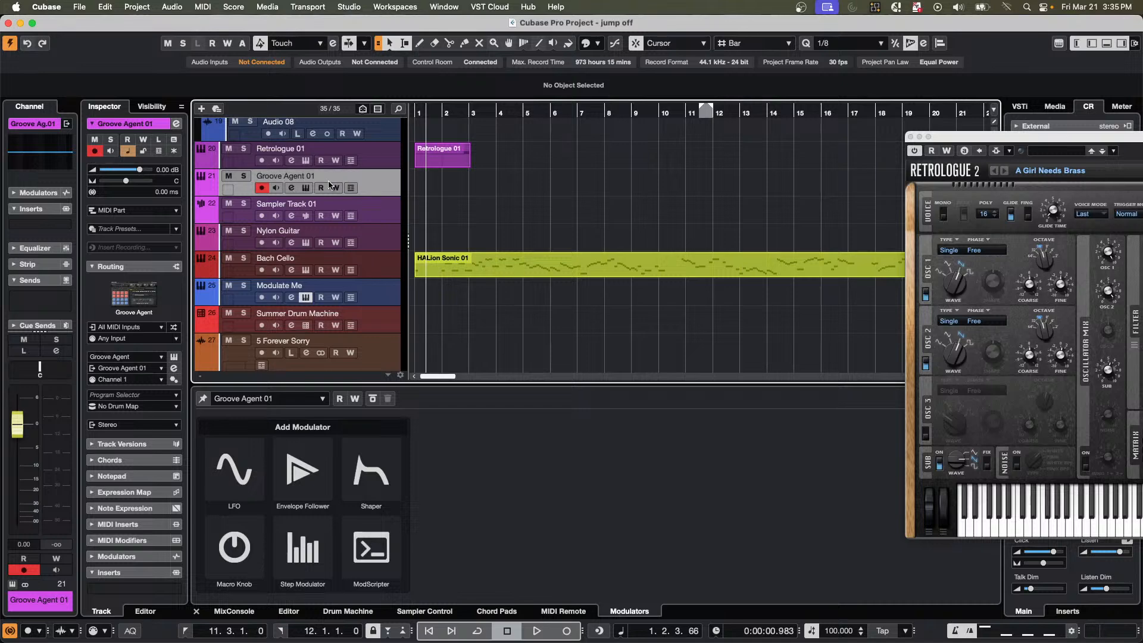
click(306, 189)
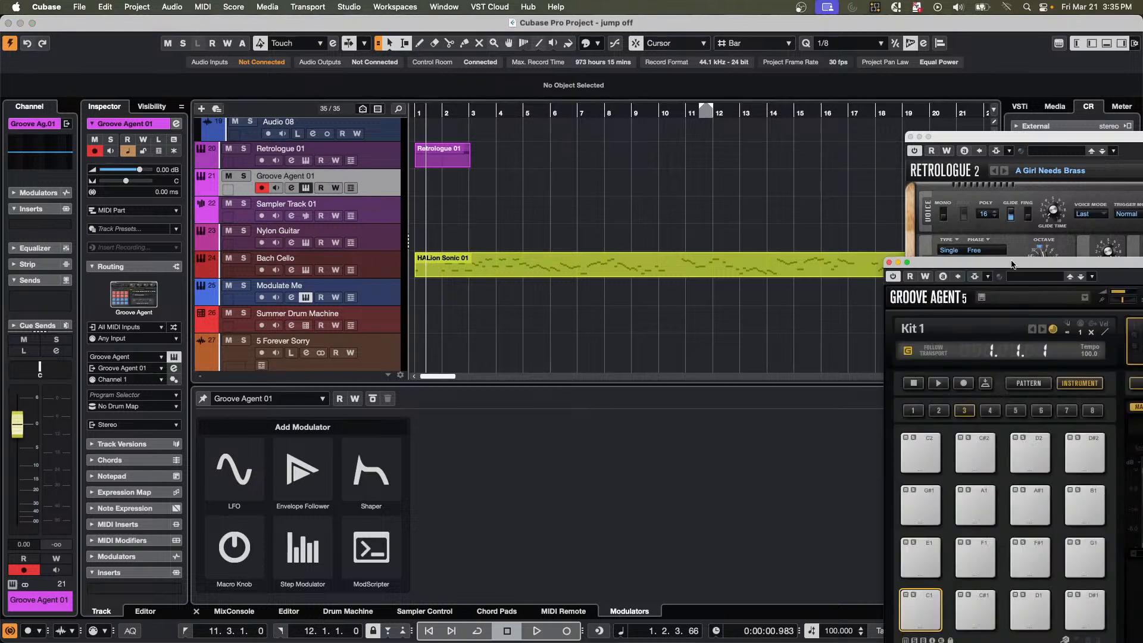
drag(1010, 263, 342, 38)
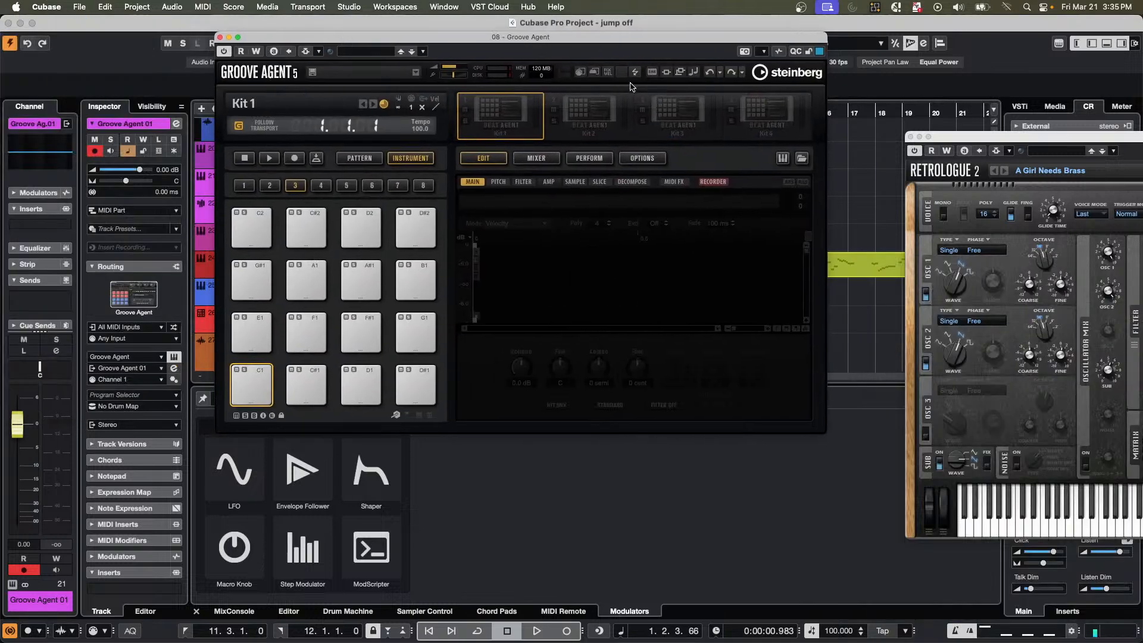
Open Groove Agent's load panel, view the destination folder chooser in its file browser, and cancel it.
click(802, 158)
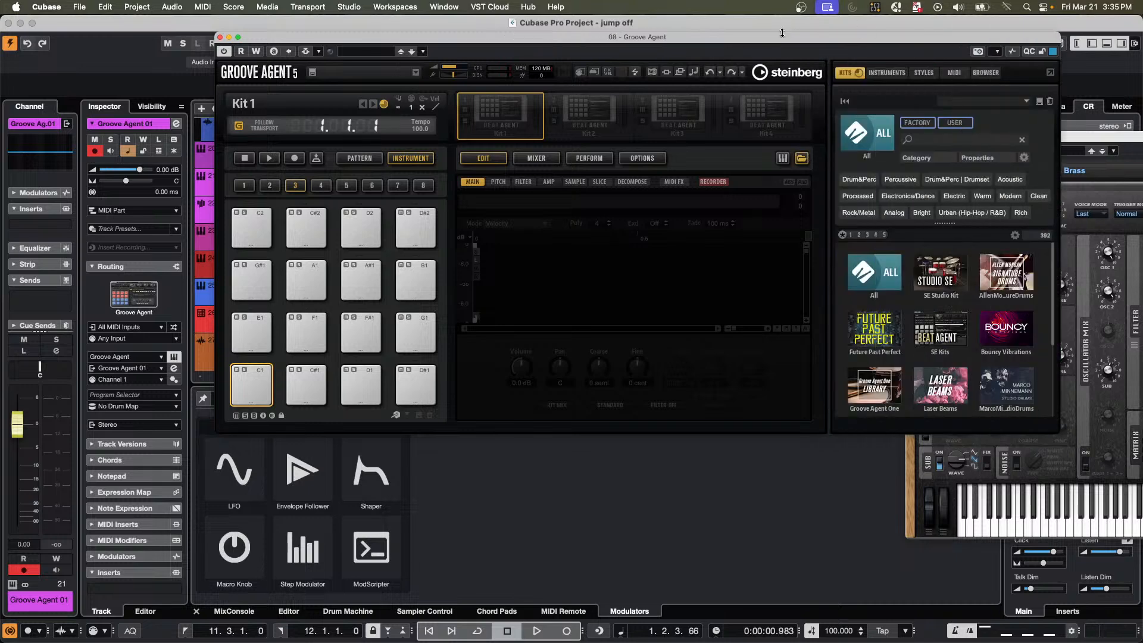
drag(784, 37, 656, 40)
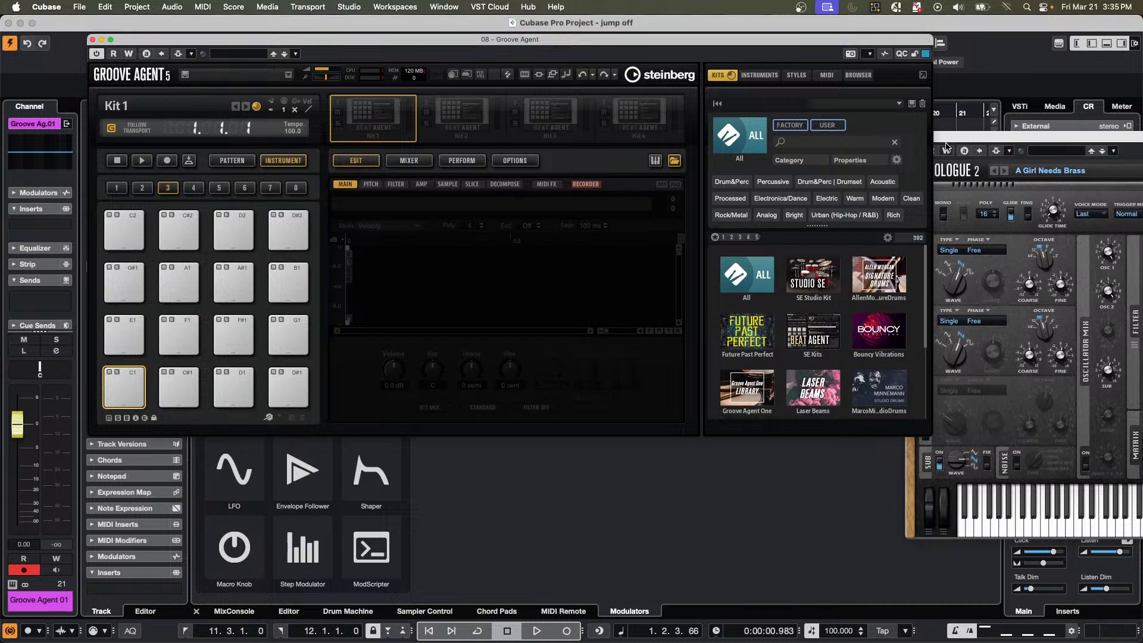
click(858, 75)
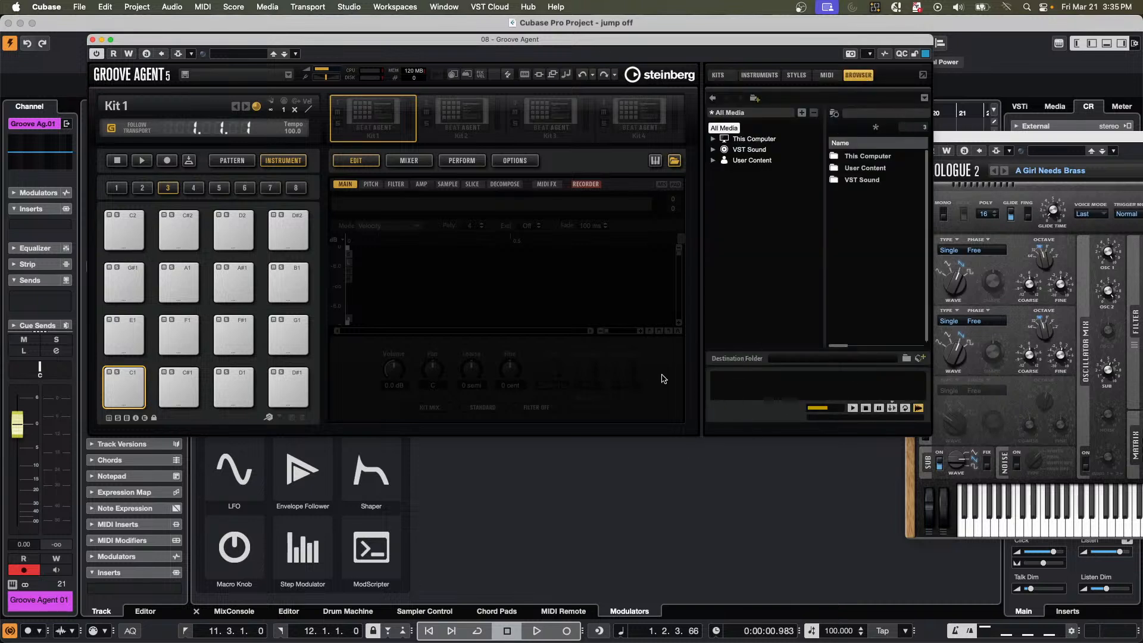
click(906, 359)
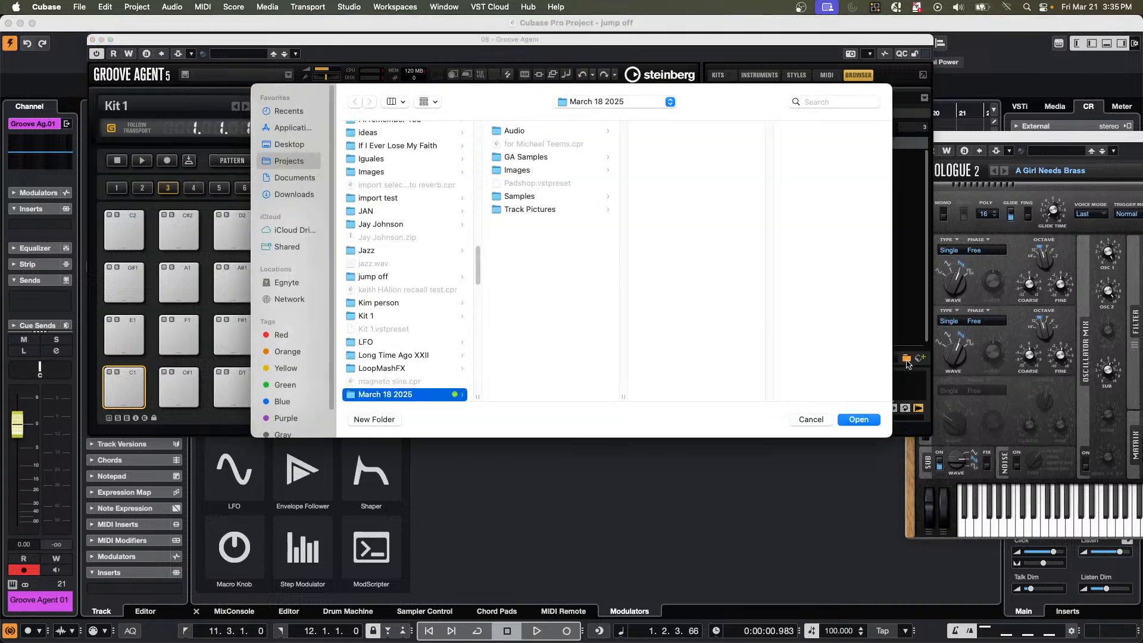
click(813, 420)
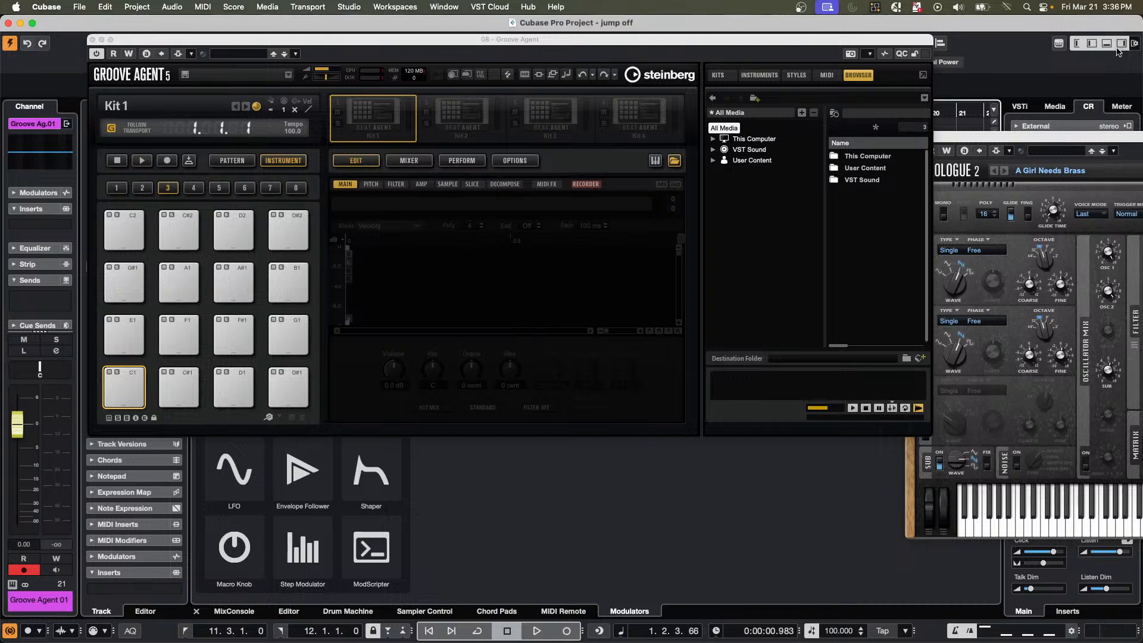
Search all of Groove Agent's kits for "Ham" and select Hamburg Calling in the results.
click(718, 75)
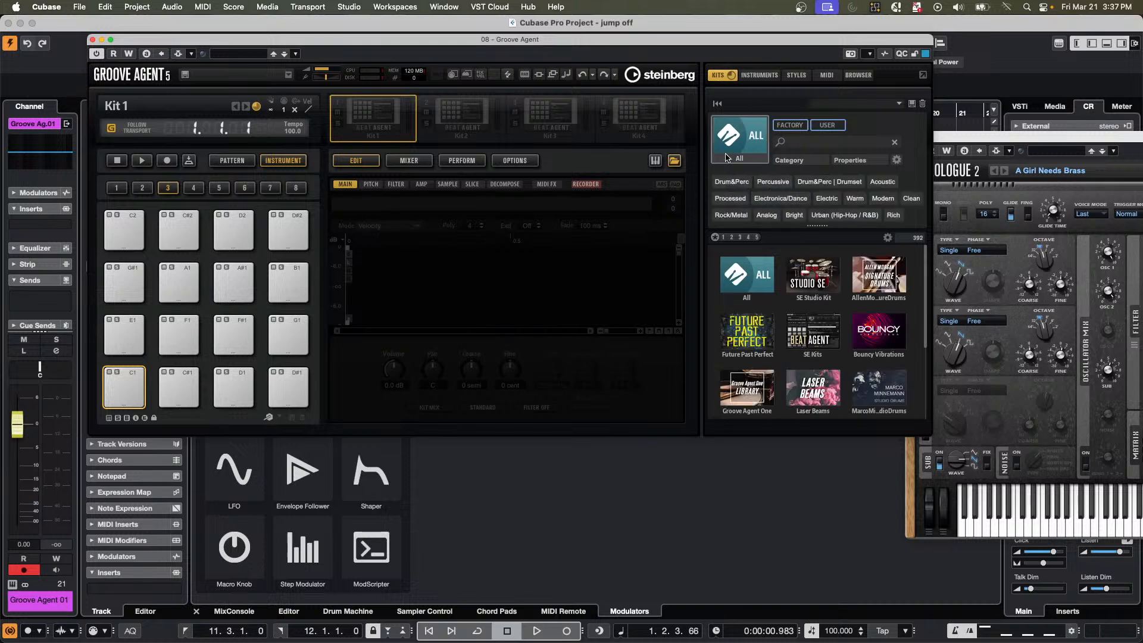
click(728, 154)
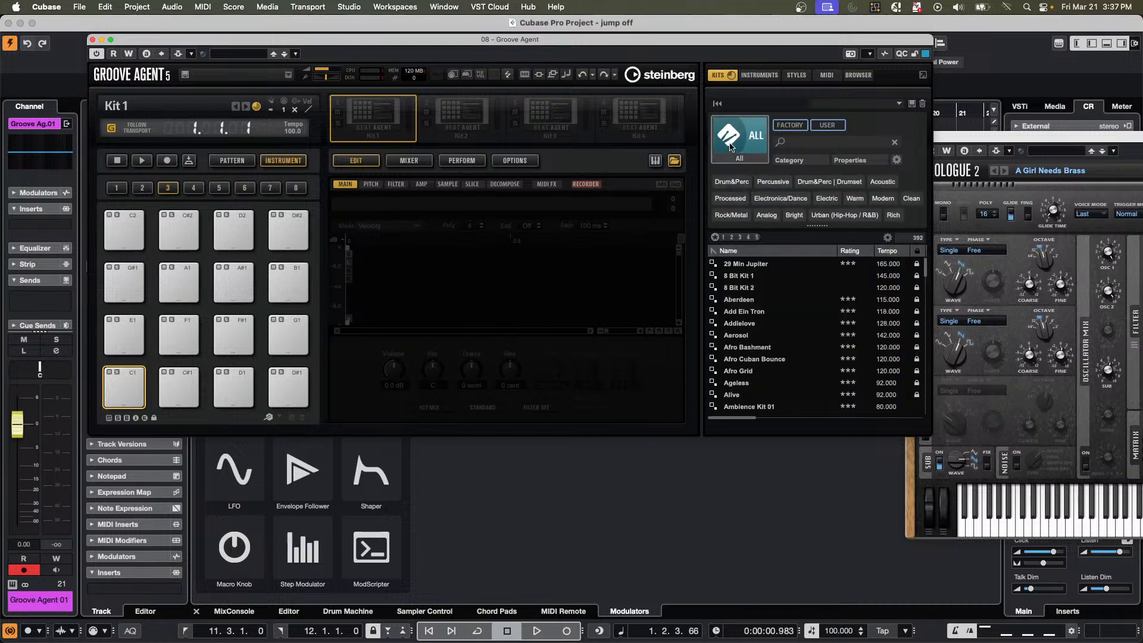
click(801, 142)
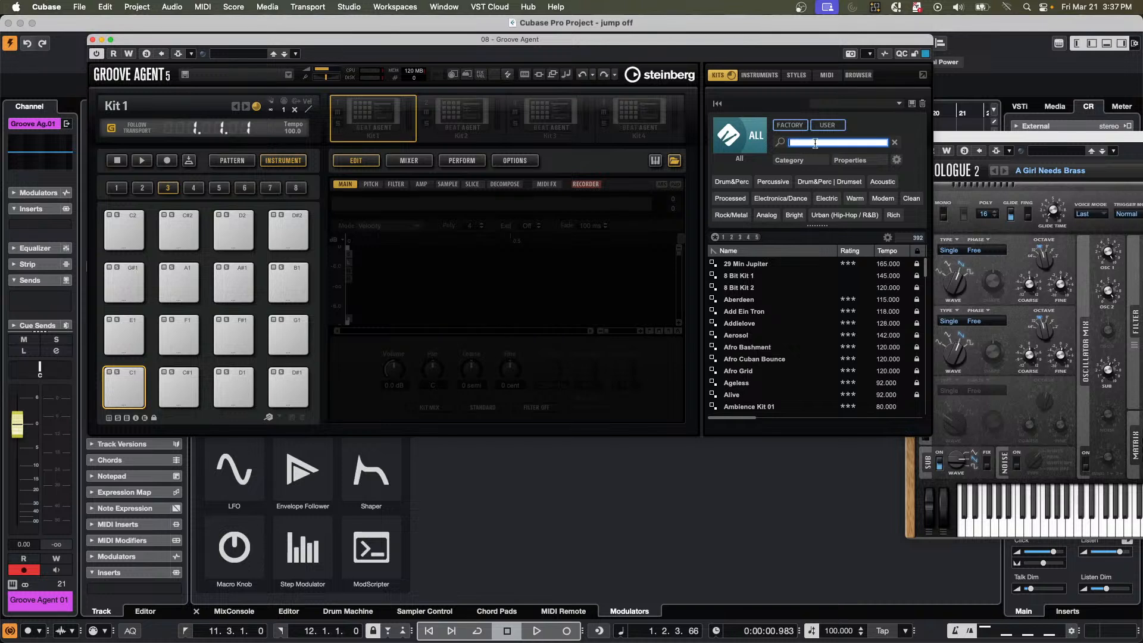
text(Mar)
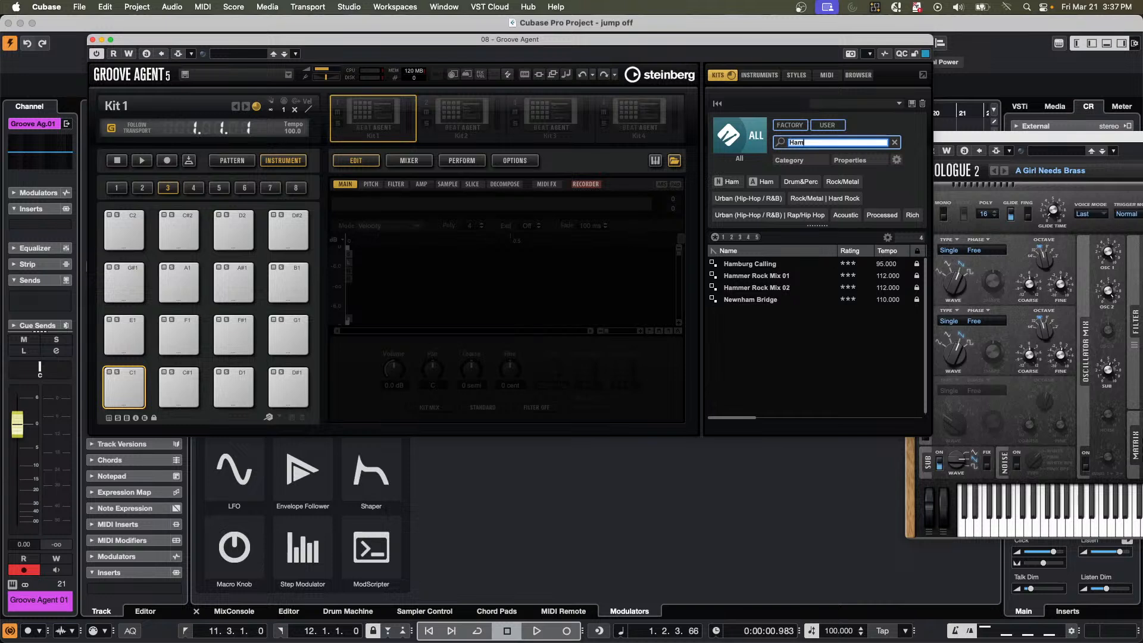
click(752, 266)
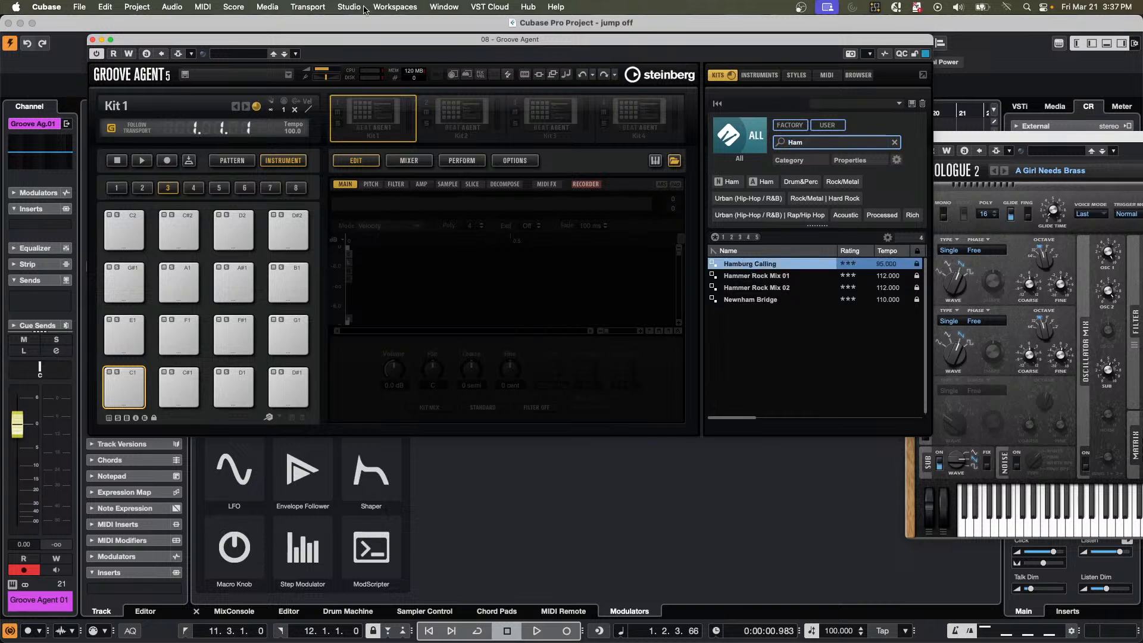
Move the Groove Agent window aside and add a Groove Agent SE instrument track below Groove Agent 01.
drag(199, 45, 965, 154)
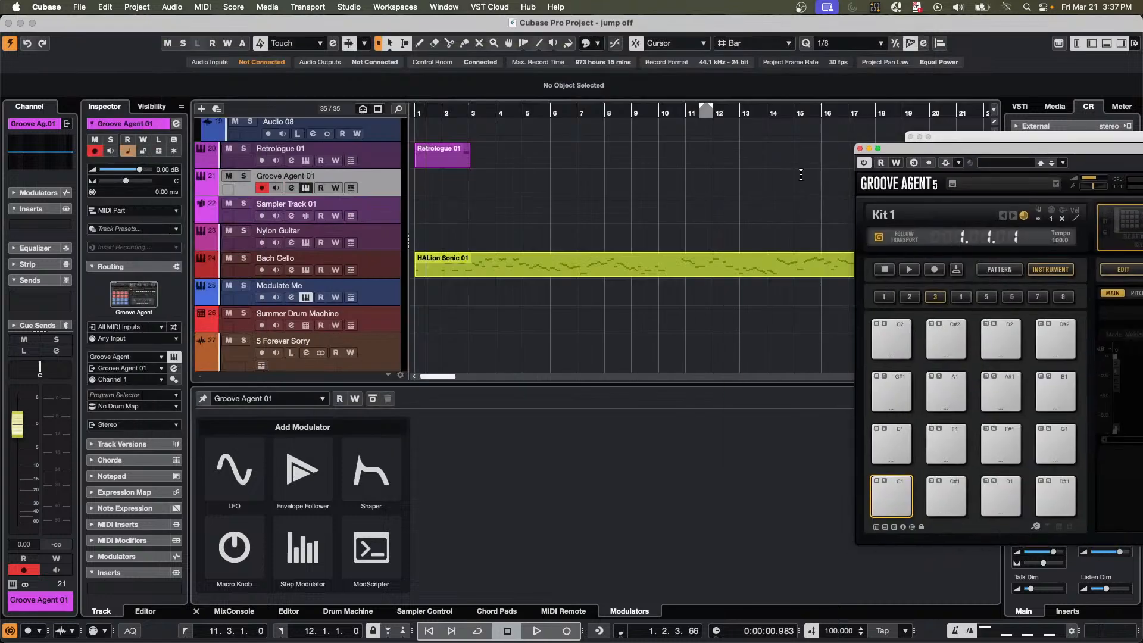
right_click(372, 183)
mouse_move(405, 186)
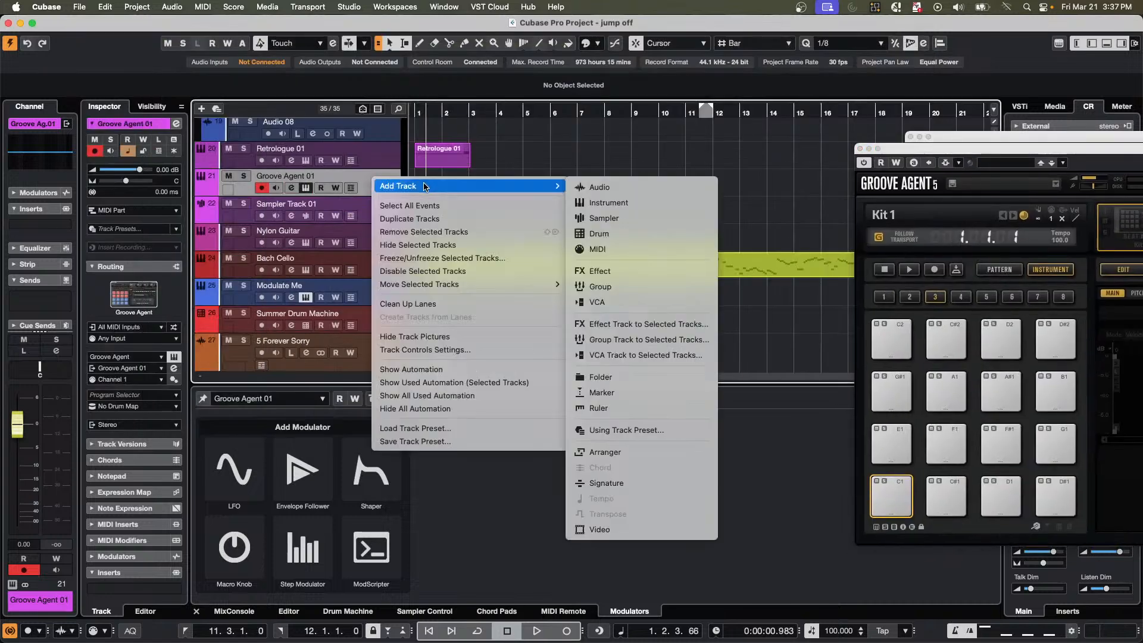
click(686, 203)
click(613, 213)
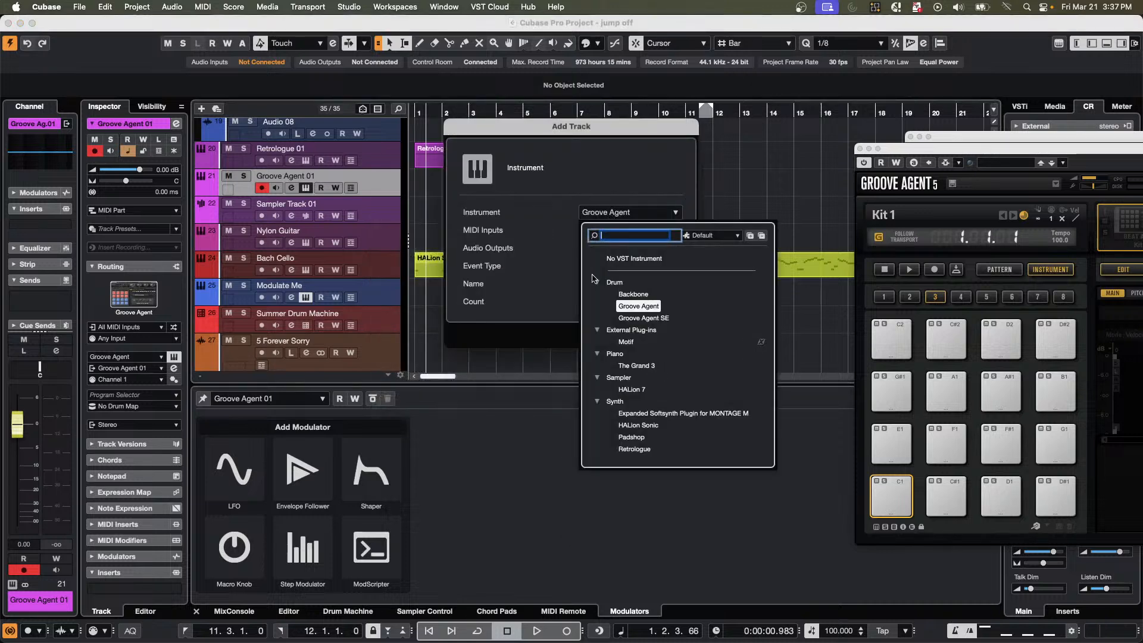
click(632, 319)
click(669, 334)
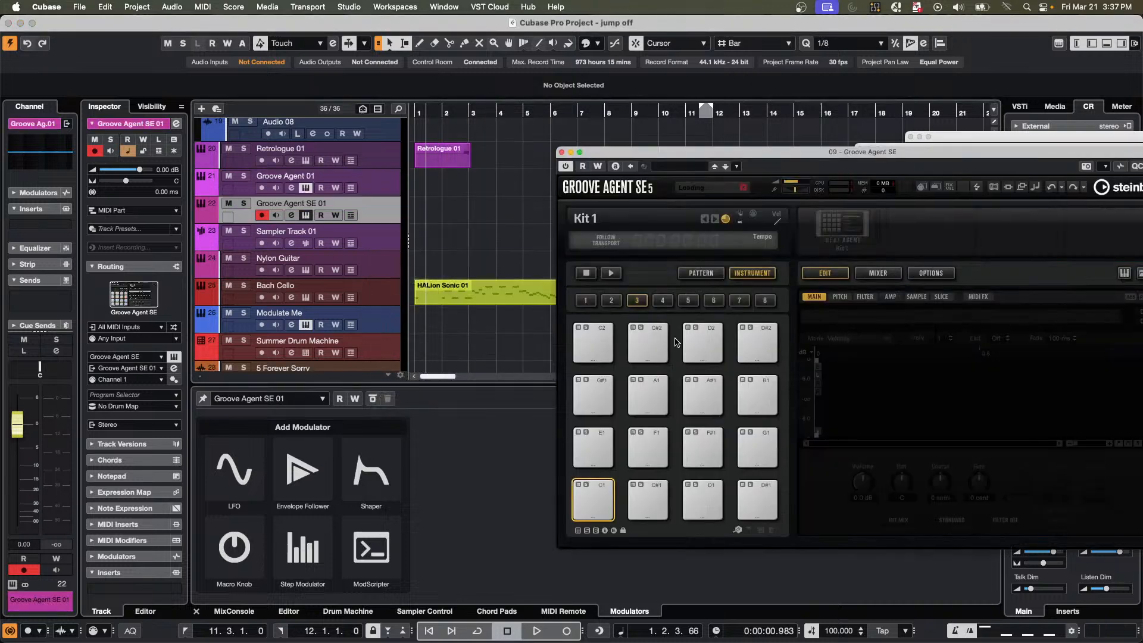
Load the Hamburg Calling kit from Production Grooves into Groove Agent SE's kit slot by searching for "hamburg".
drag(791, 160, 428, 128)
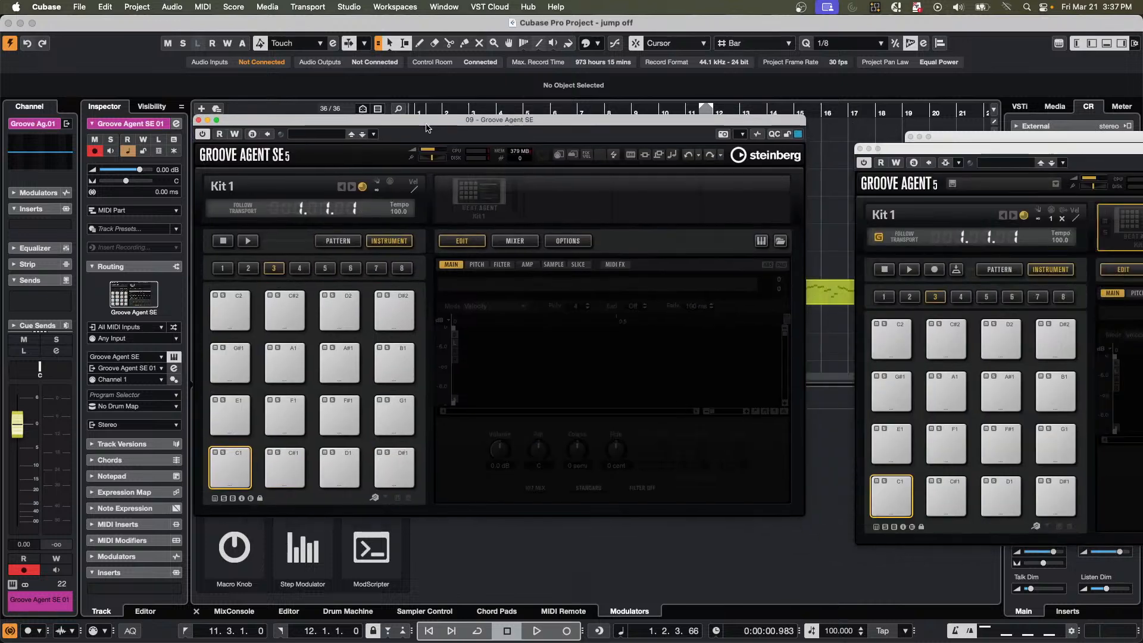
right_click(486, 197)
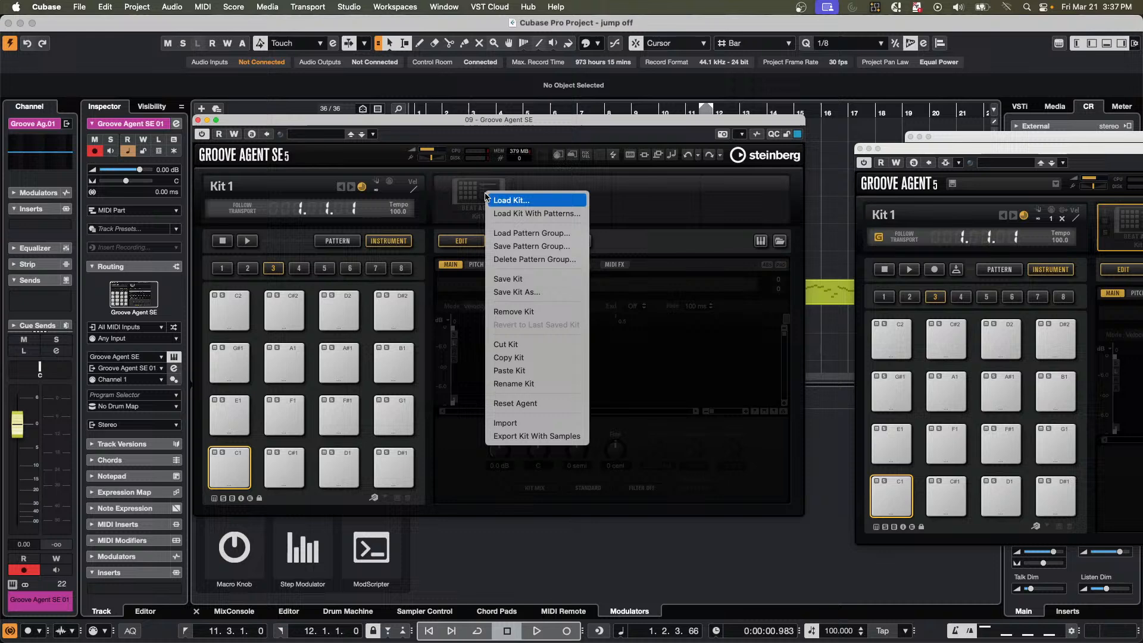
click(516, 200)
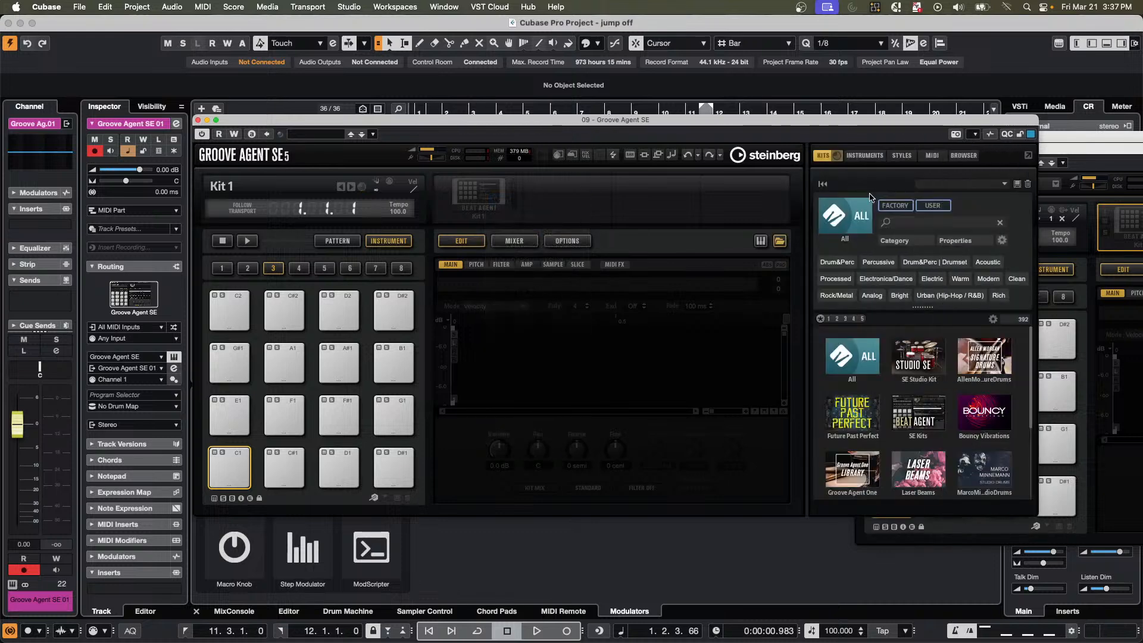
click(922, 223)
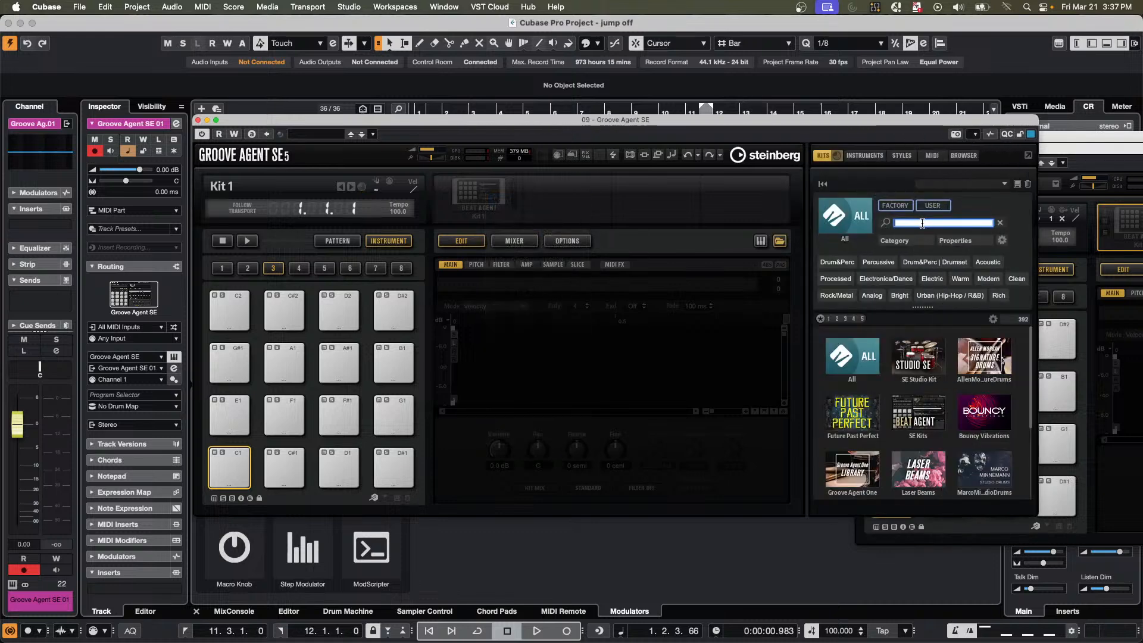
text(hamb)
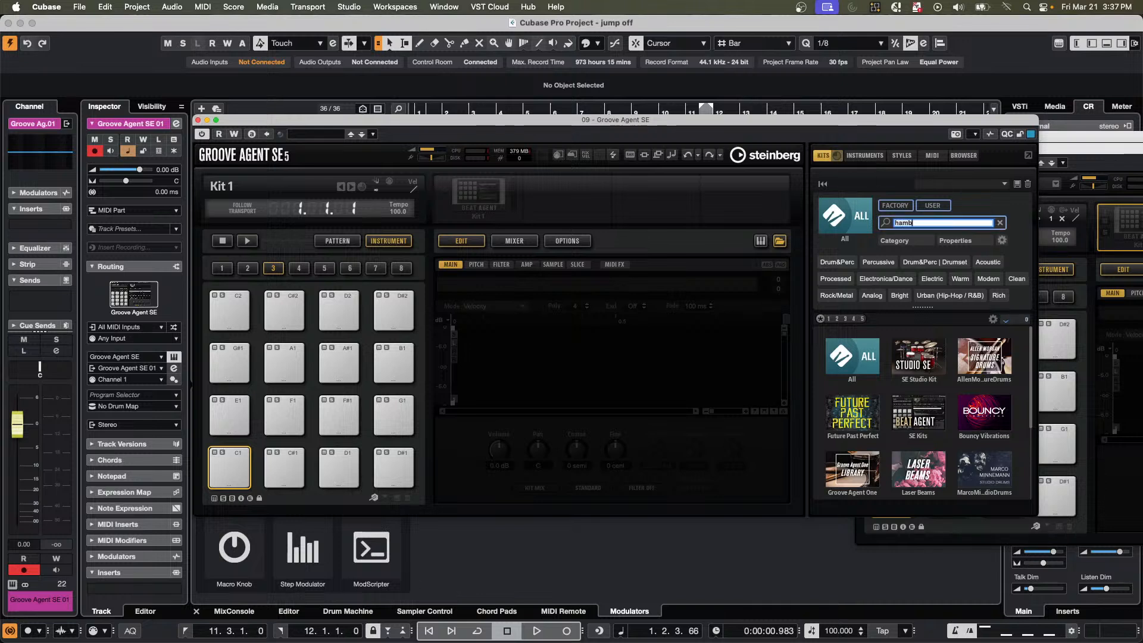
text(urg)
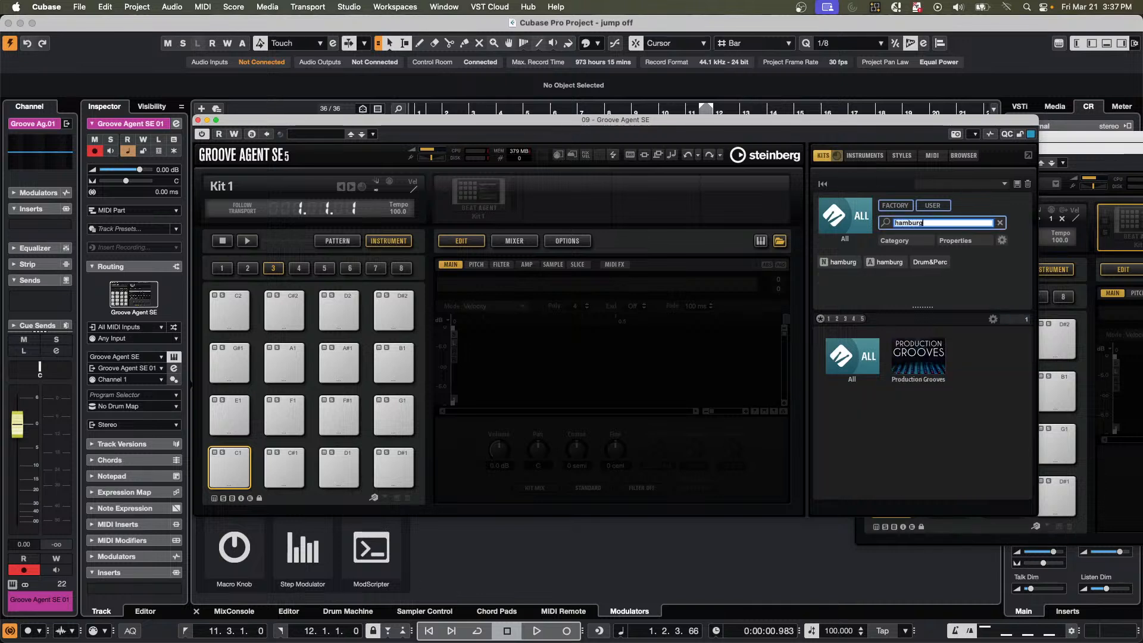
click(920, 361)
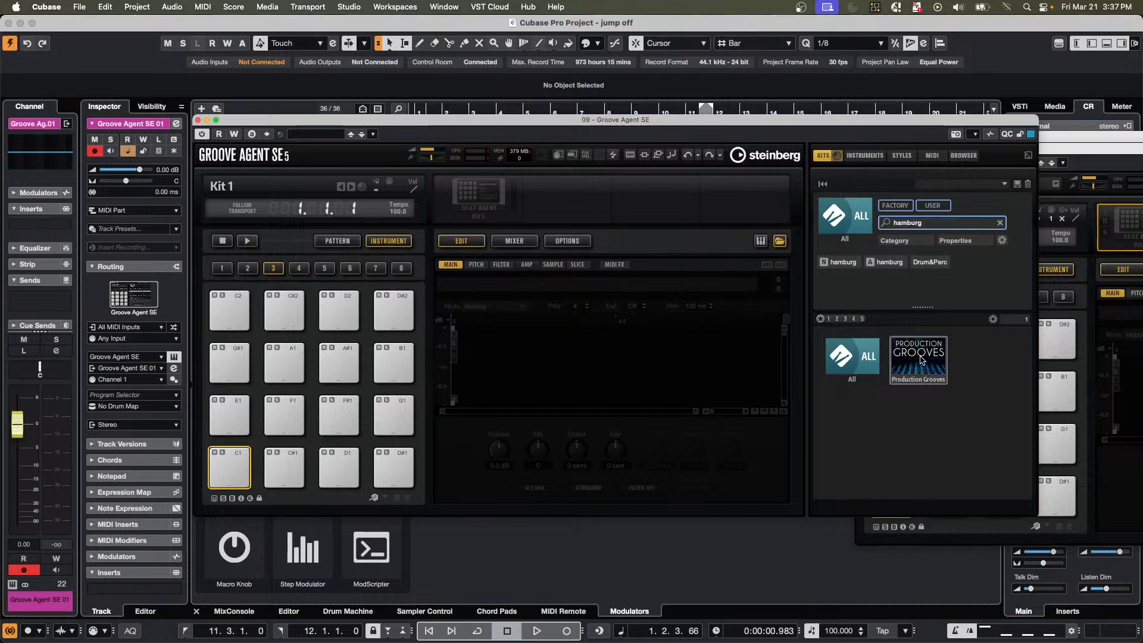
double_click(858, 345)
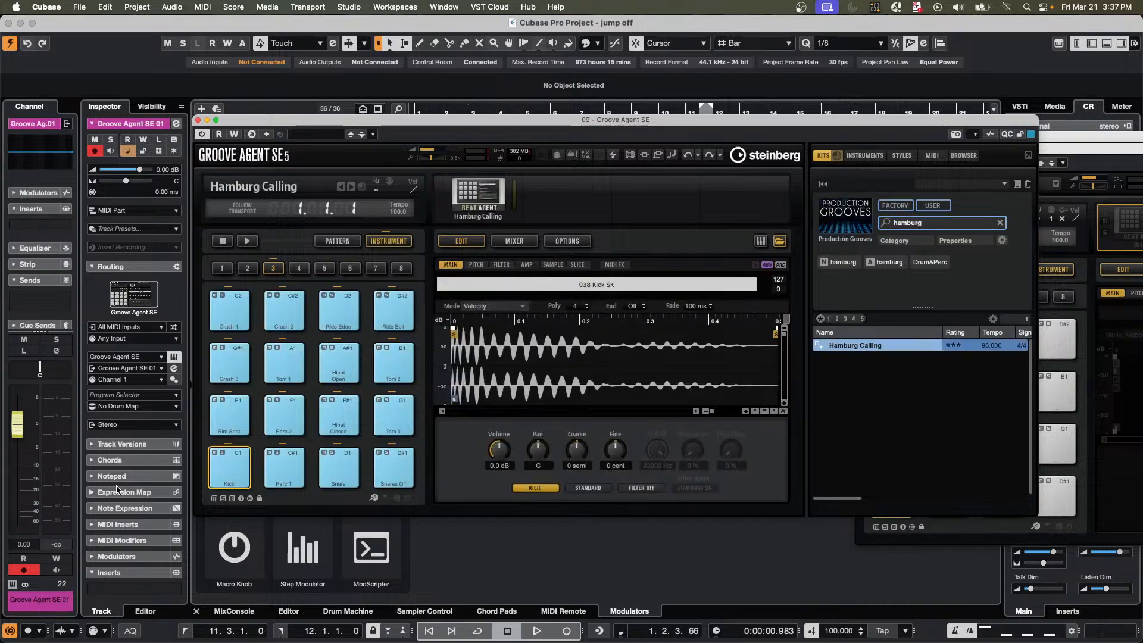
Audition the Hamburg Calling pads Kick, Rim Shot, Perc 2, Hihat Closed, Tom 3 and Snares Off.
click(236, 472)
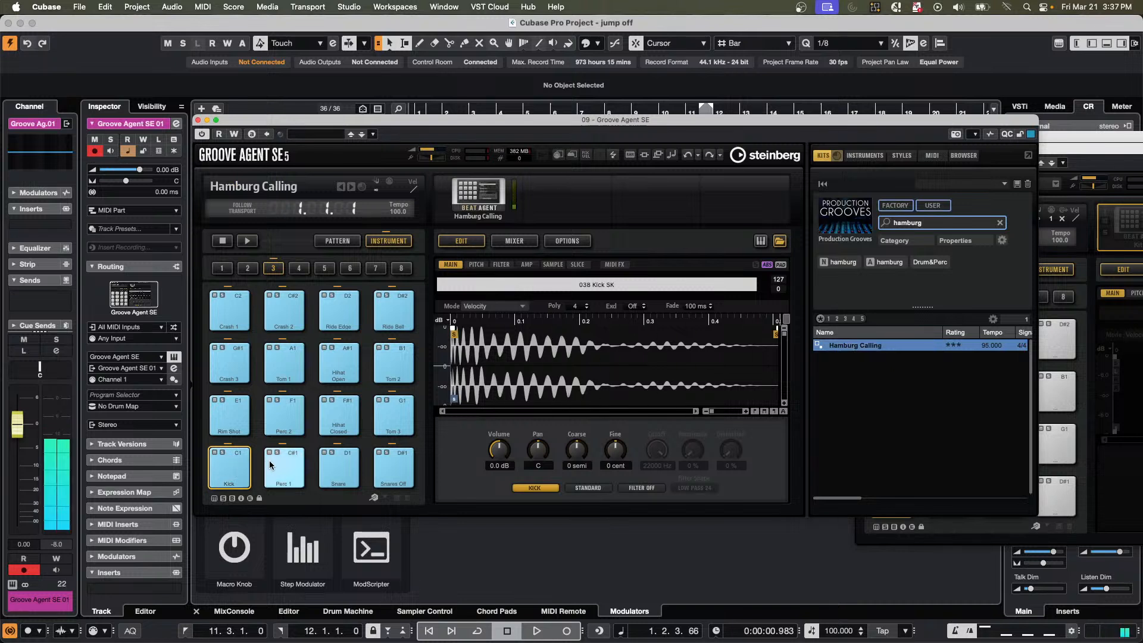
click(235, 414)
click(272, 416)
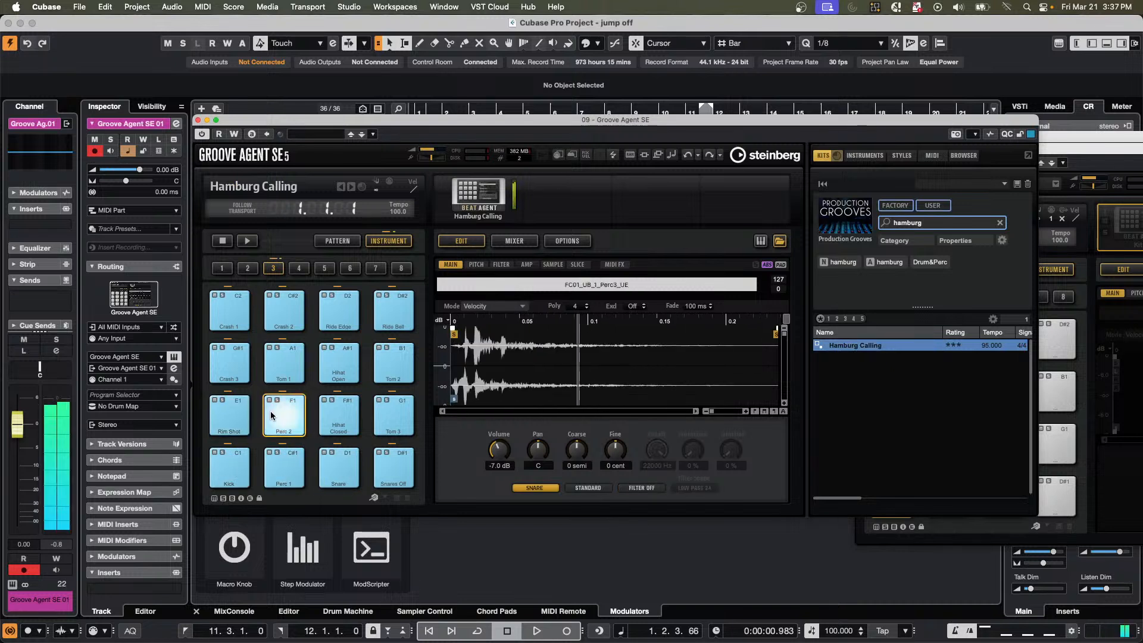
click(353, 424)
click(393, 417)
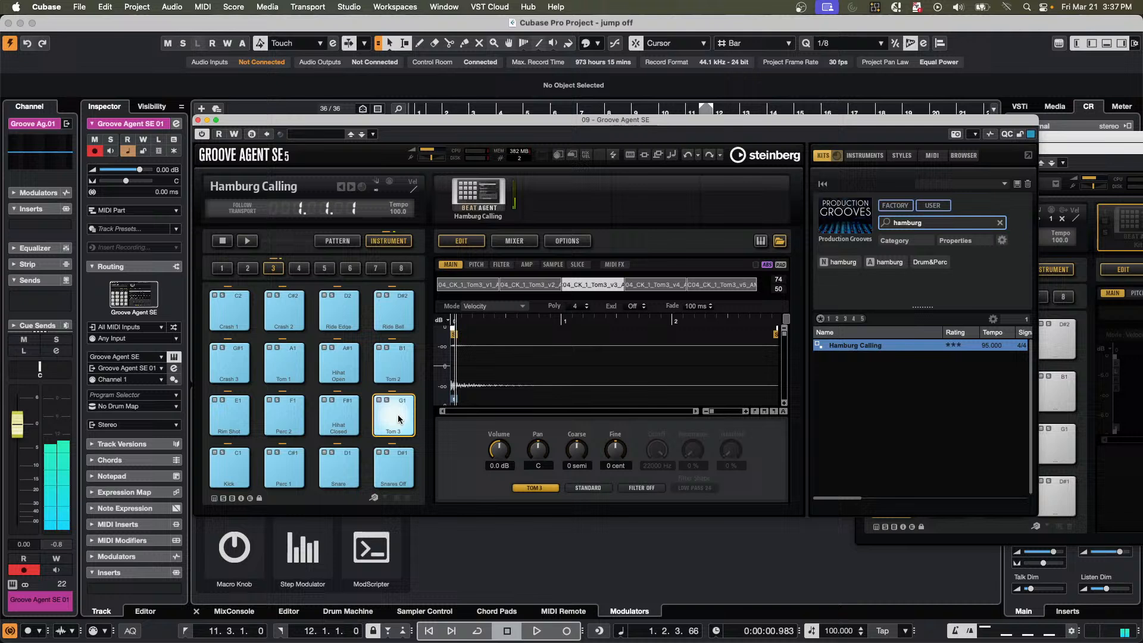
click(395, 459)
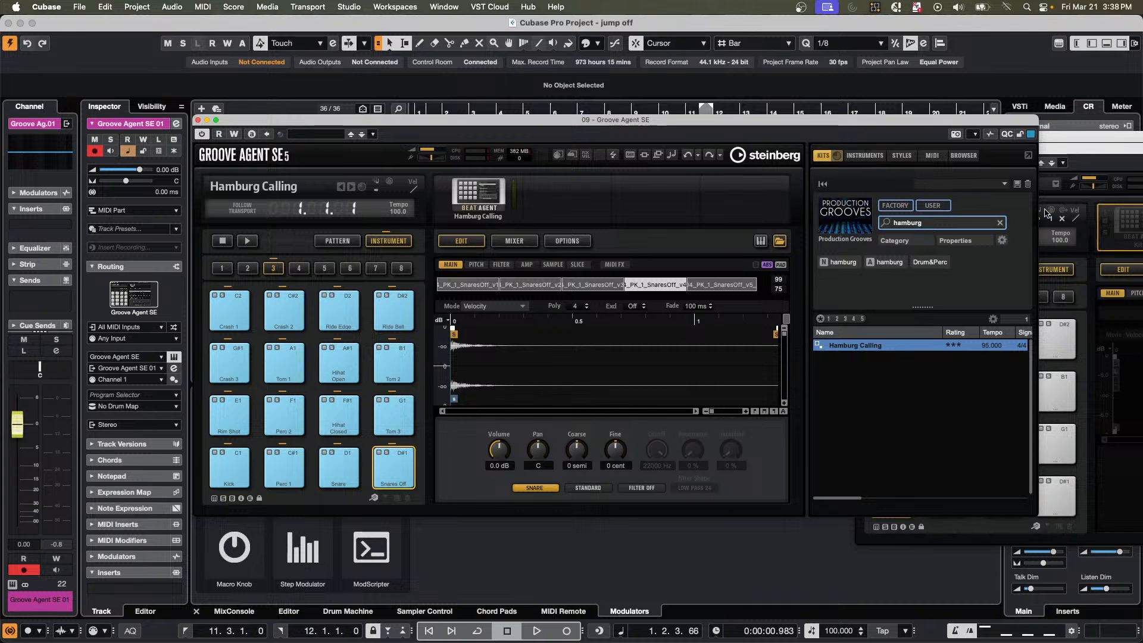
Reposition the Groove Agent SE window and examine the attribute columns of the Hamburg Calling kit.
click(948, 223)
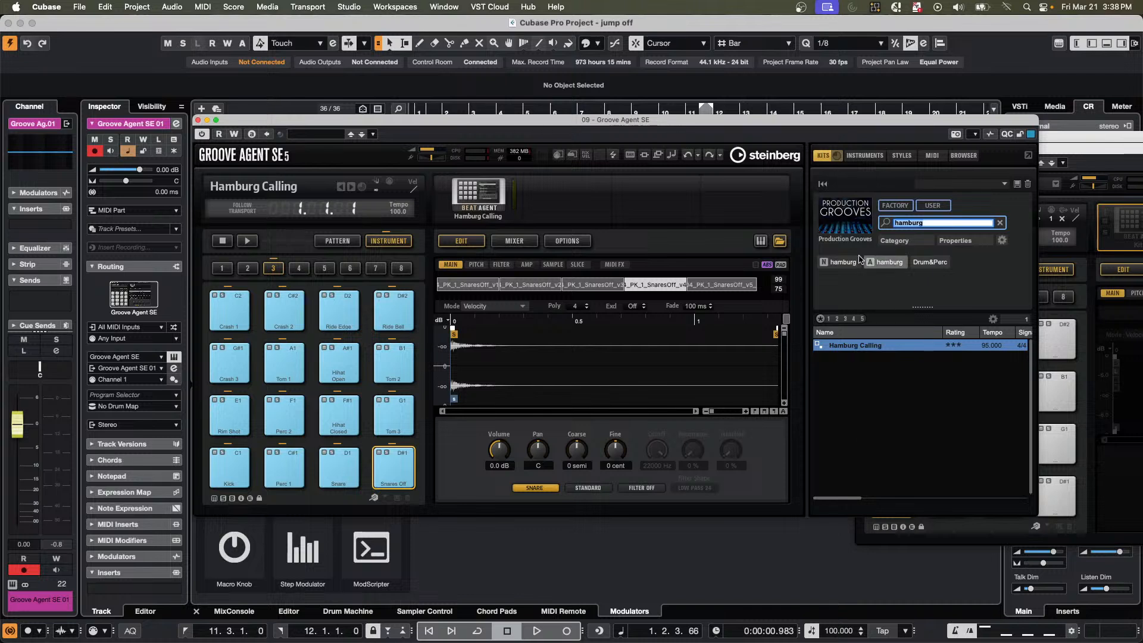
drag(723, 123, 574, 84)
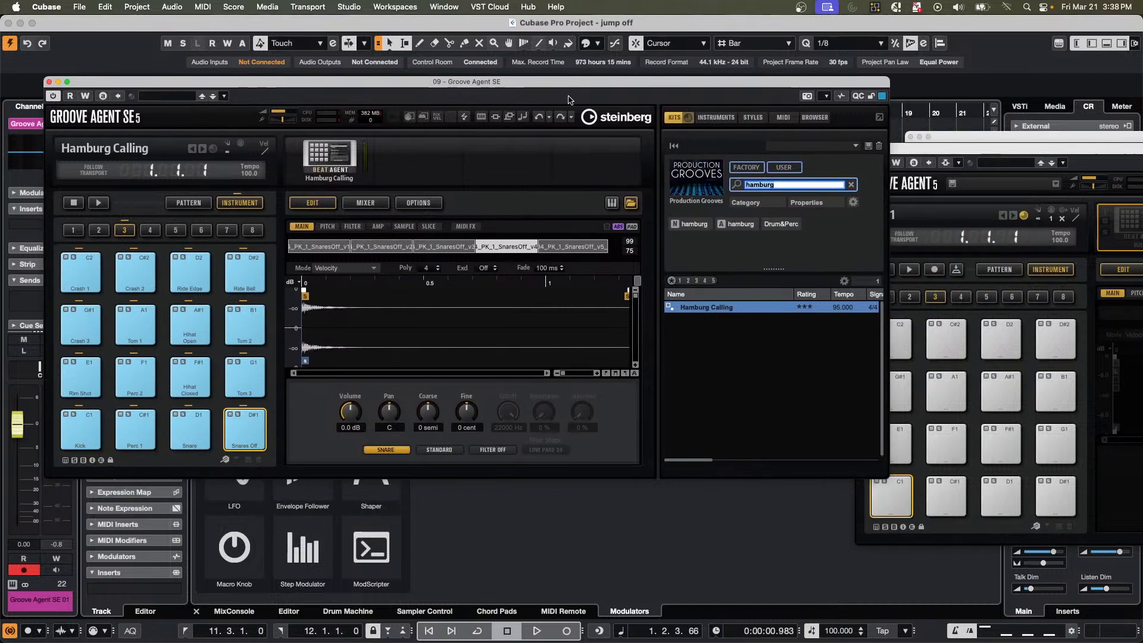
click(705, 462)
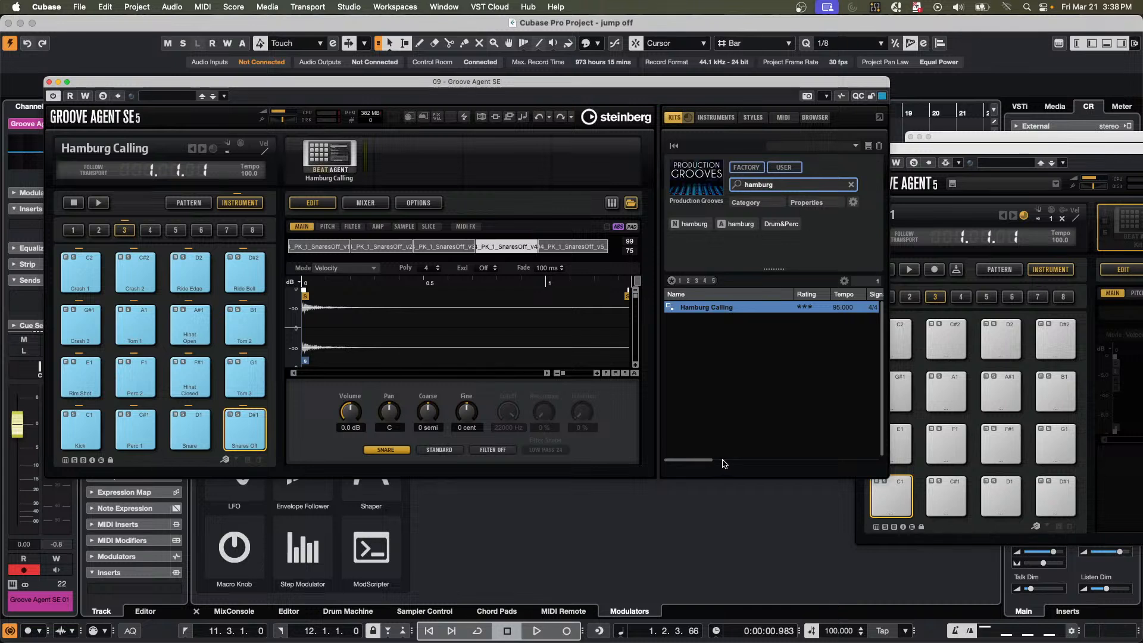
scroll(724, 464, right, 3)
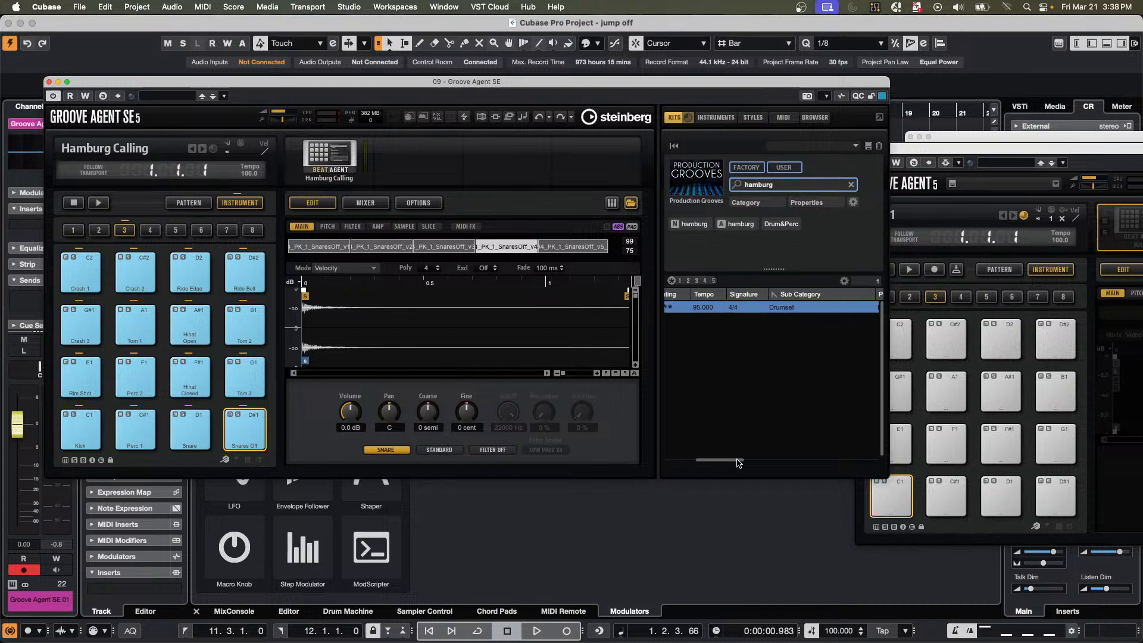
mouse_move(728, 463)
mouse_down()
mouse_move(889, 464)
mouse_move(609, 464)
mouse_up()
Search the Production Grooves kits for "urban", and clear the search.
click(788, 188)
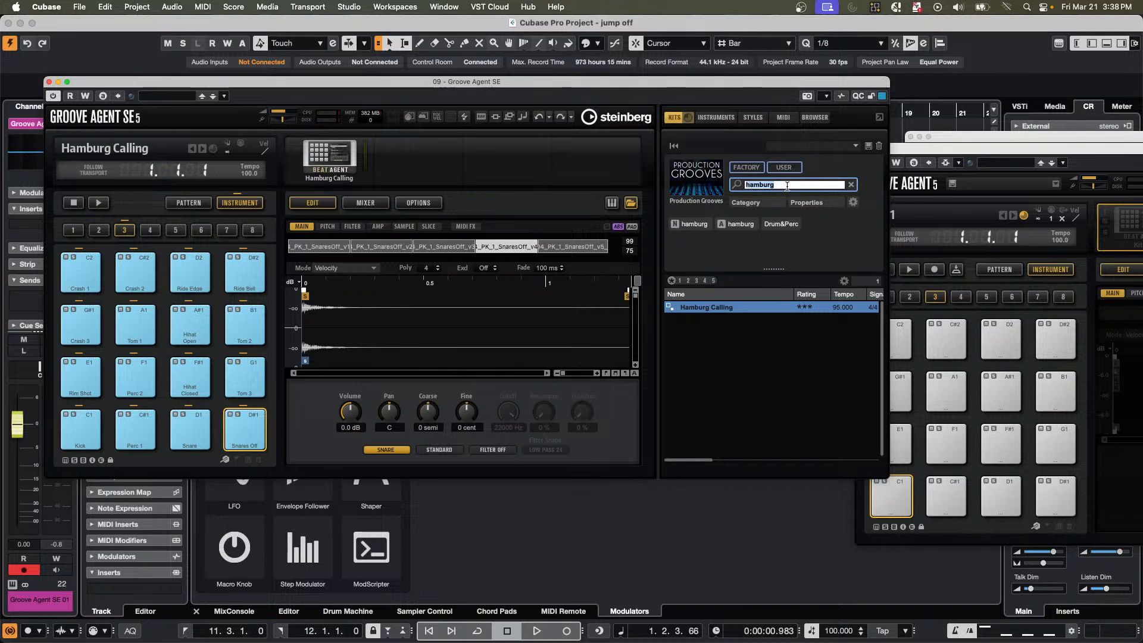
text(urban)
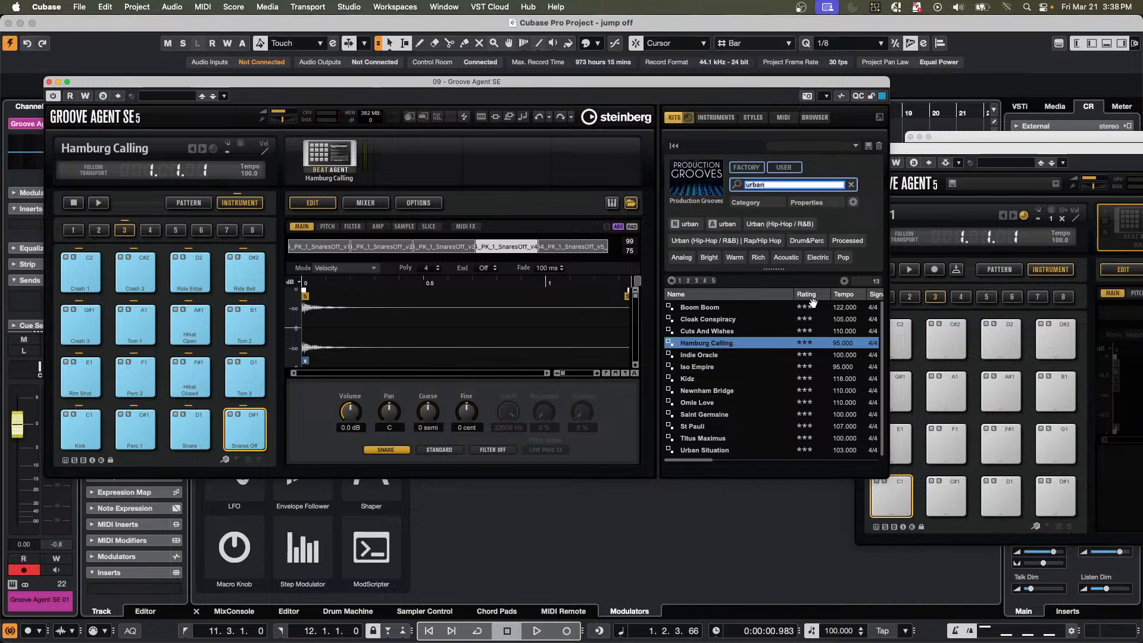
key(BackSpace)
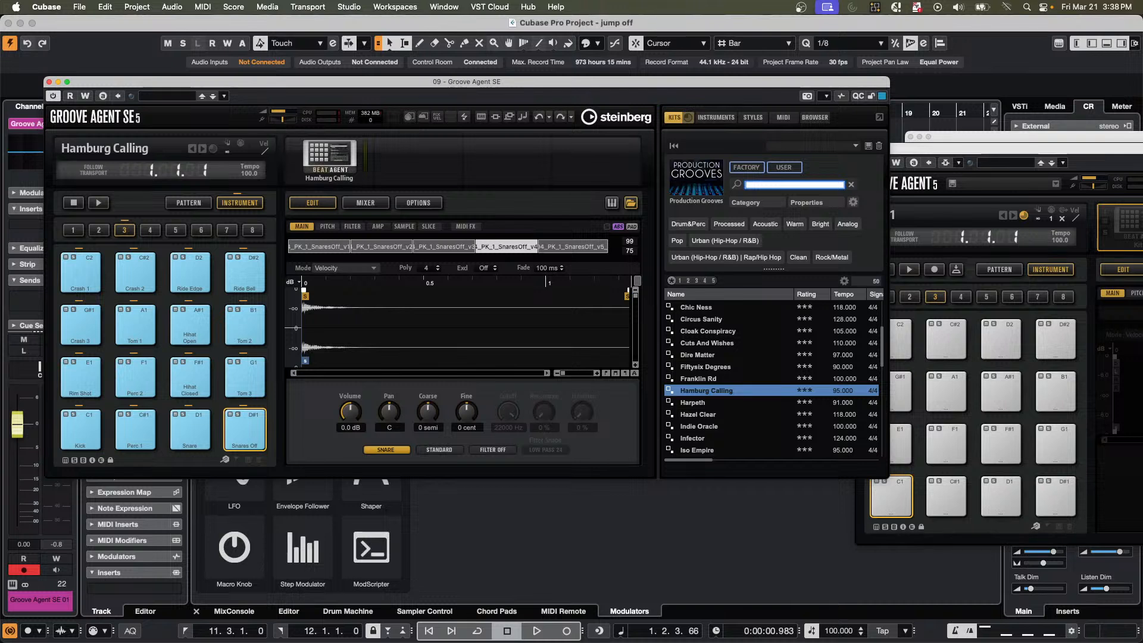
Switch the kit browser's content set from Production Grooves to All.
click(703, 177)
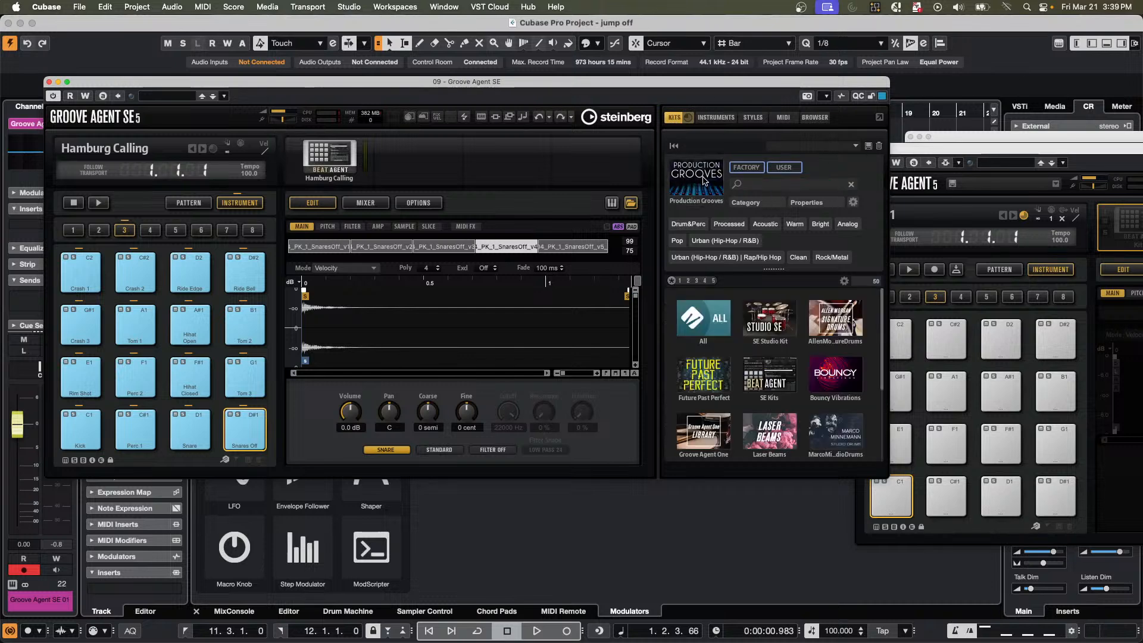
click(703, 179)
click(706, 182)
click(717, 318)
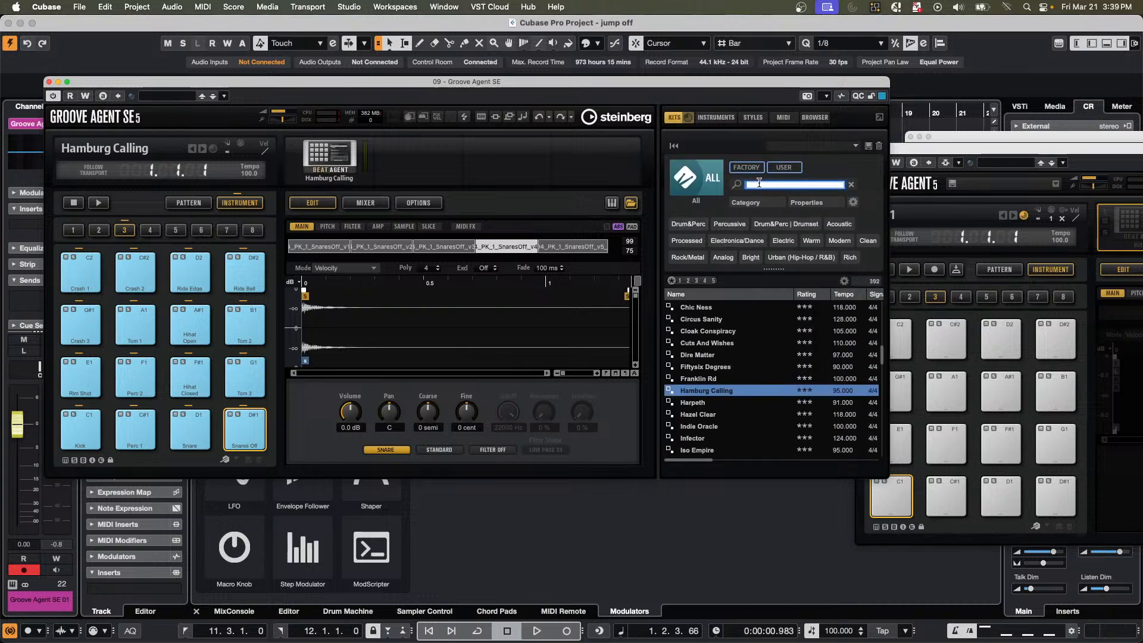
Search all kits for "urban", clear the search, and search for "urban" again.
text(urban)
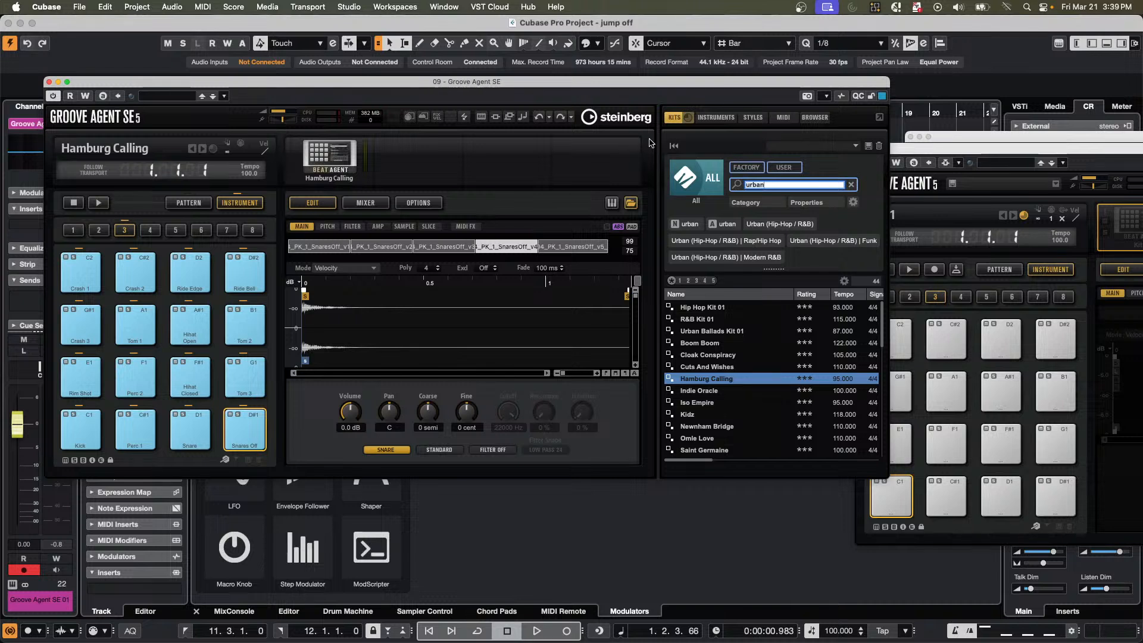
key(BackSpace)
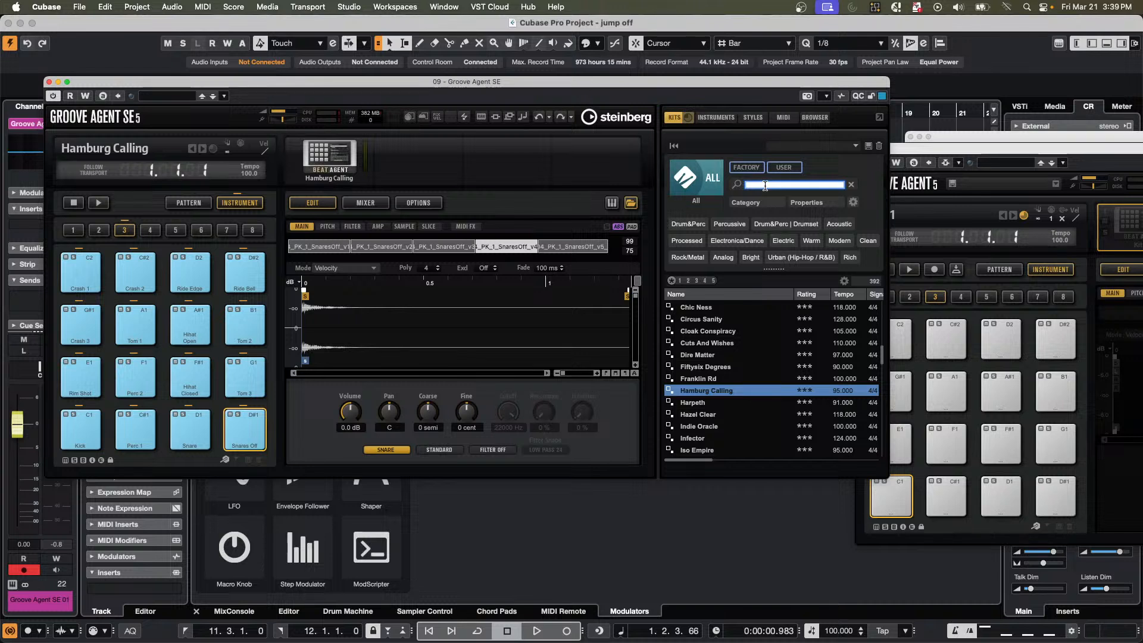
text(urban)
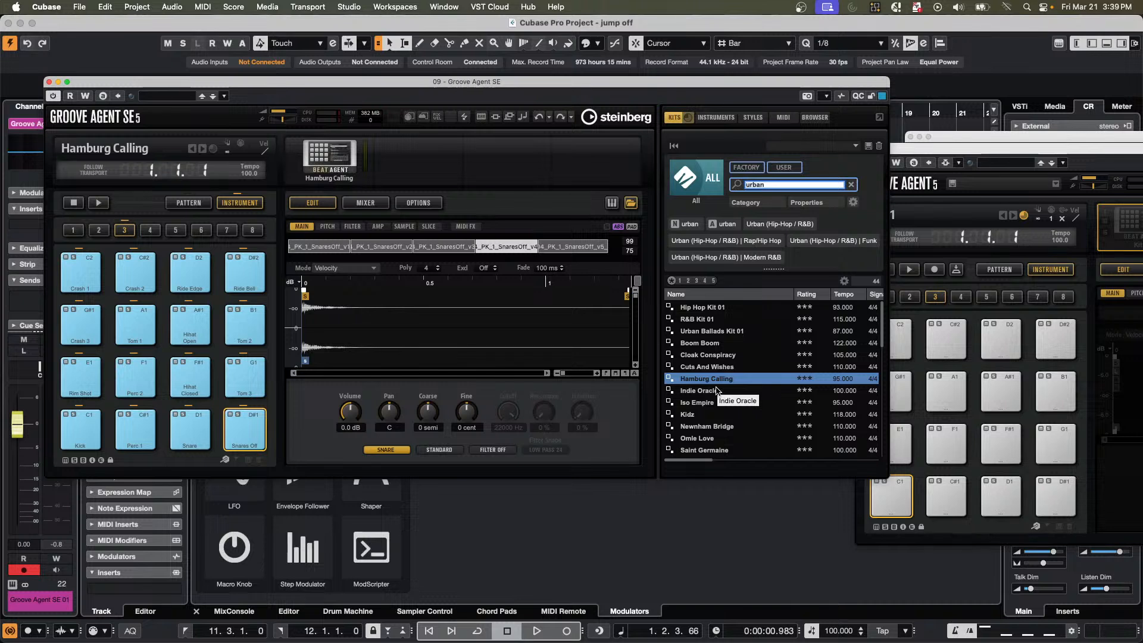
Close the open Groove Agent, Retrologue and Groove Agent SE instrument windows.
click(924, 154)
click(859, 148)
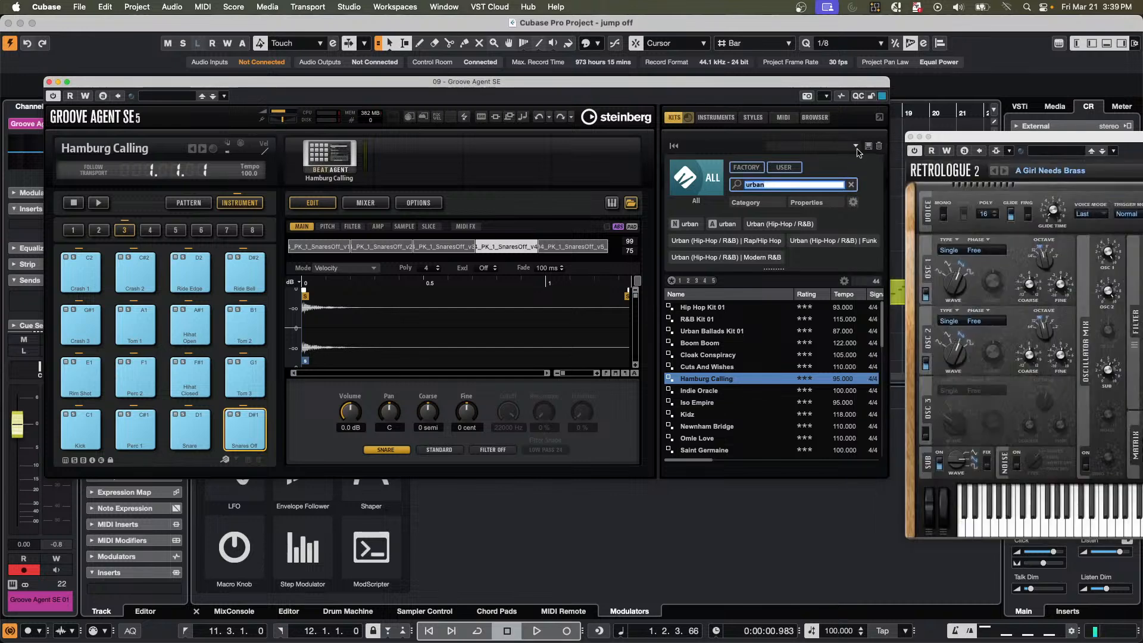
click(910, 136)
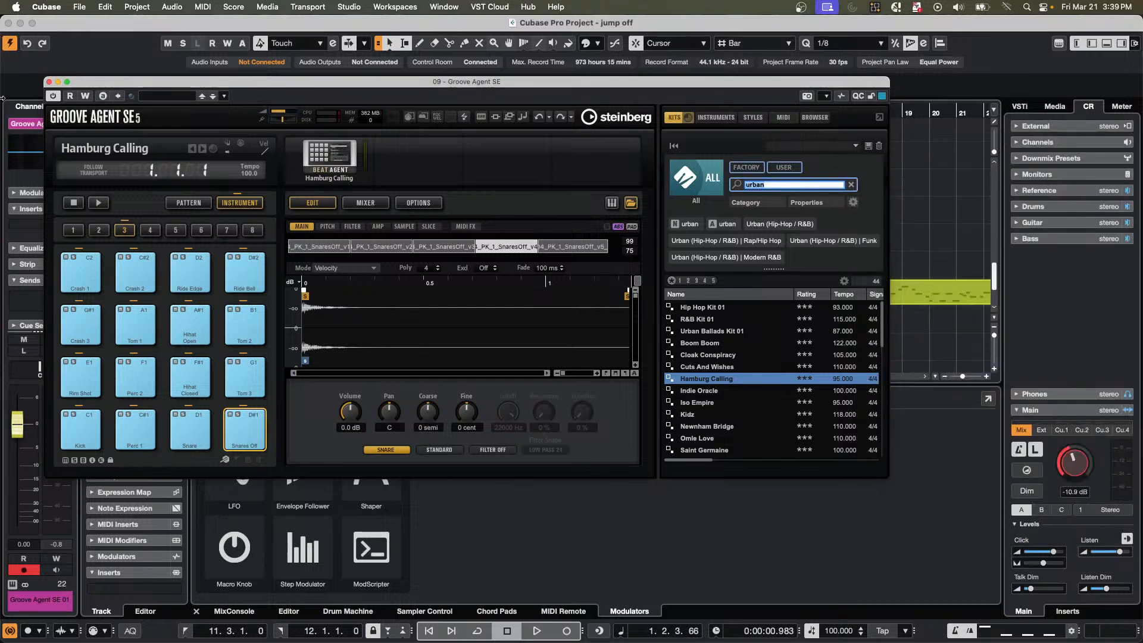
click(50, 83)
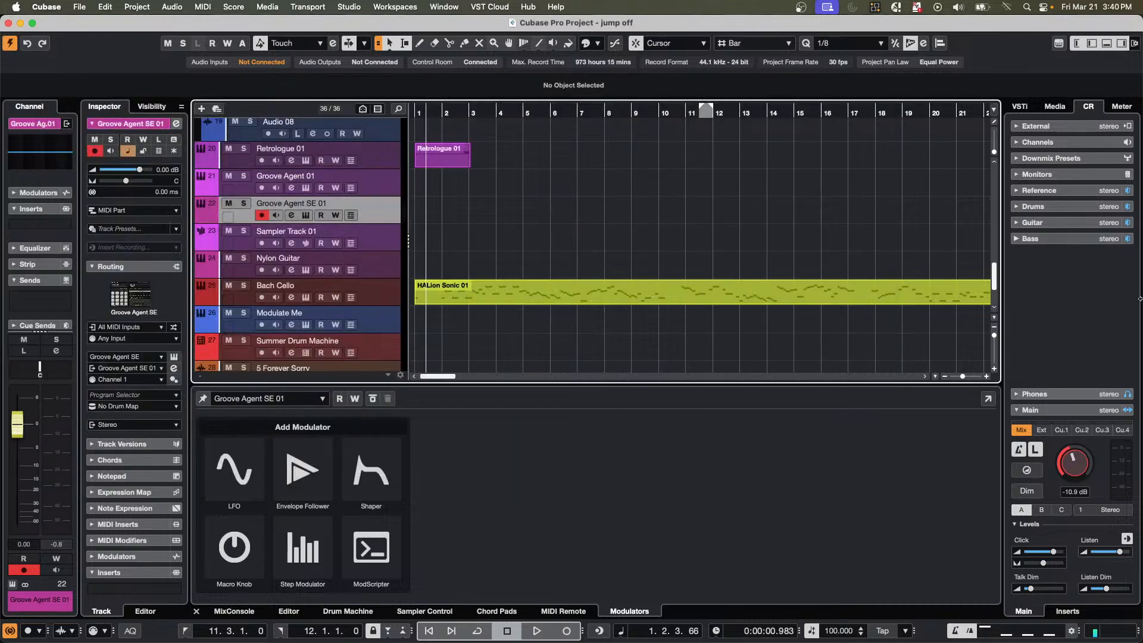
Browse the media library's VST instruments to the Production Grooves content set of Groove Agent SE.
click(1061, 116)
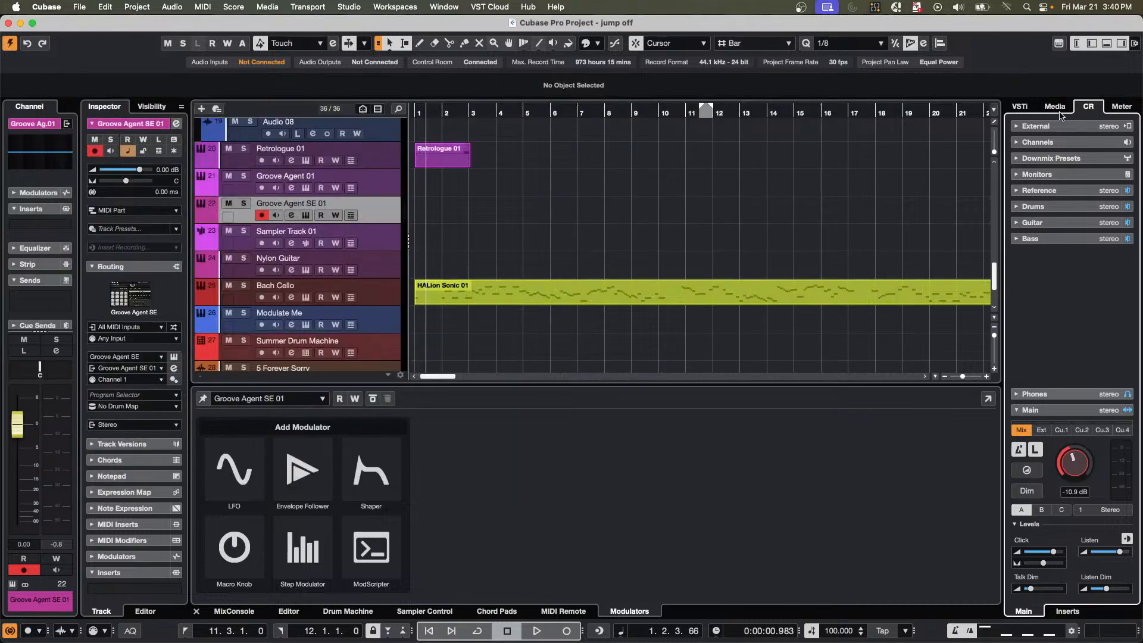
click(1055, 108)
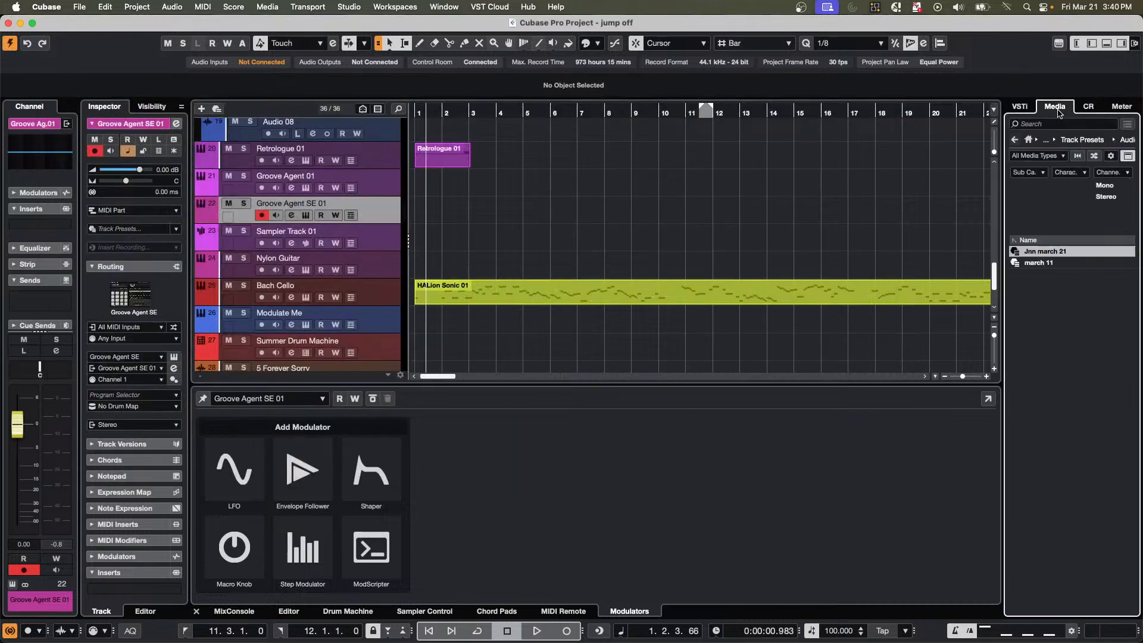
click(1028, 139)
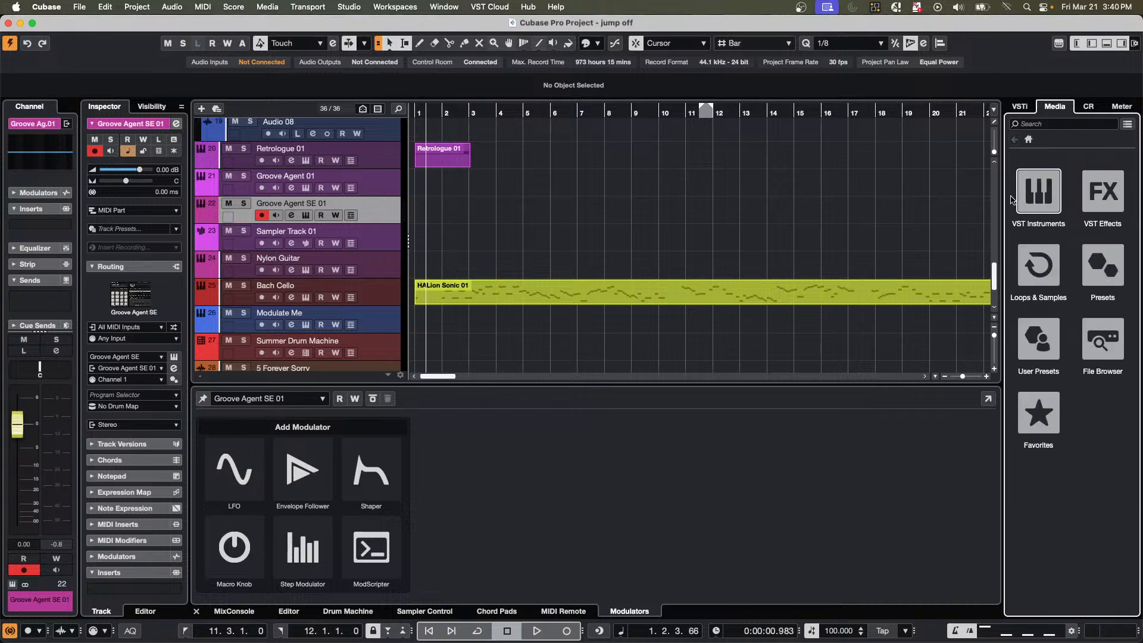
click(1024, 197)
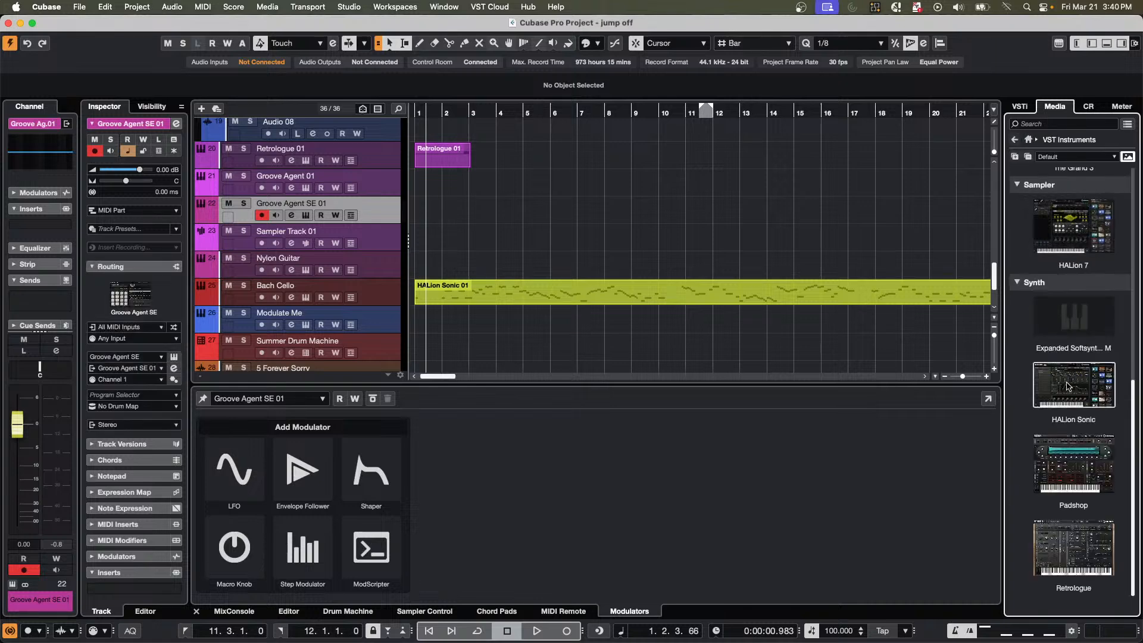
scroll(1069, 381, up, 5)
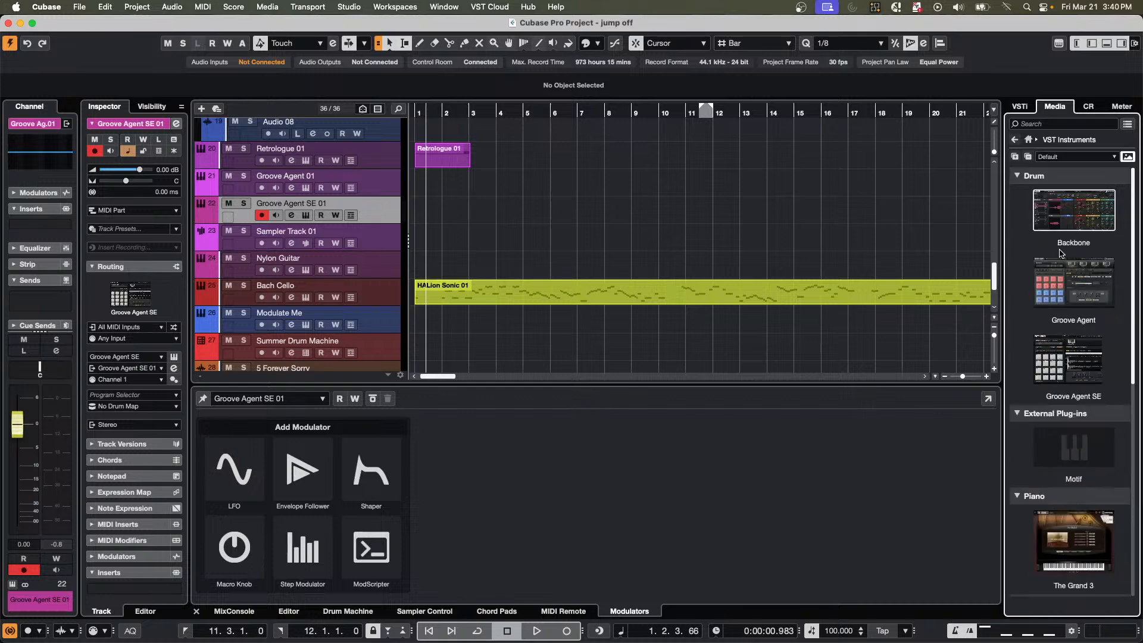
click(1071, 364)
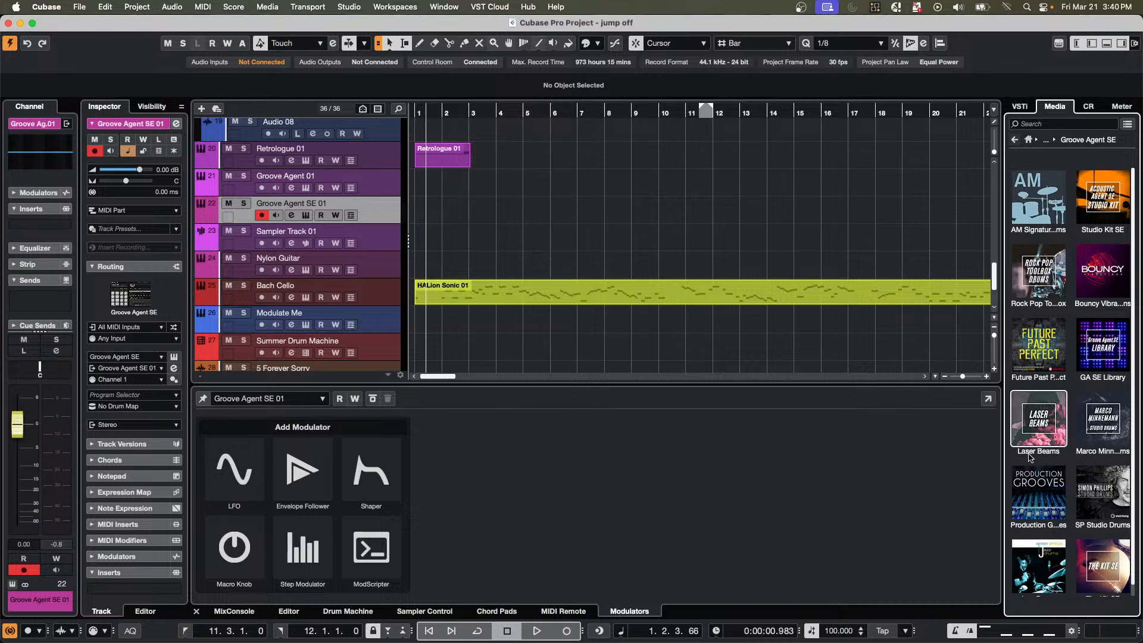
click(1033, 506)
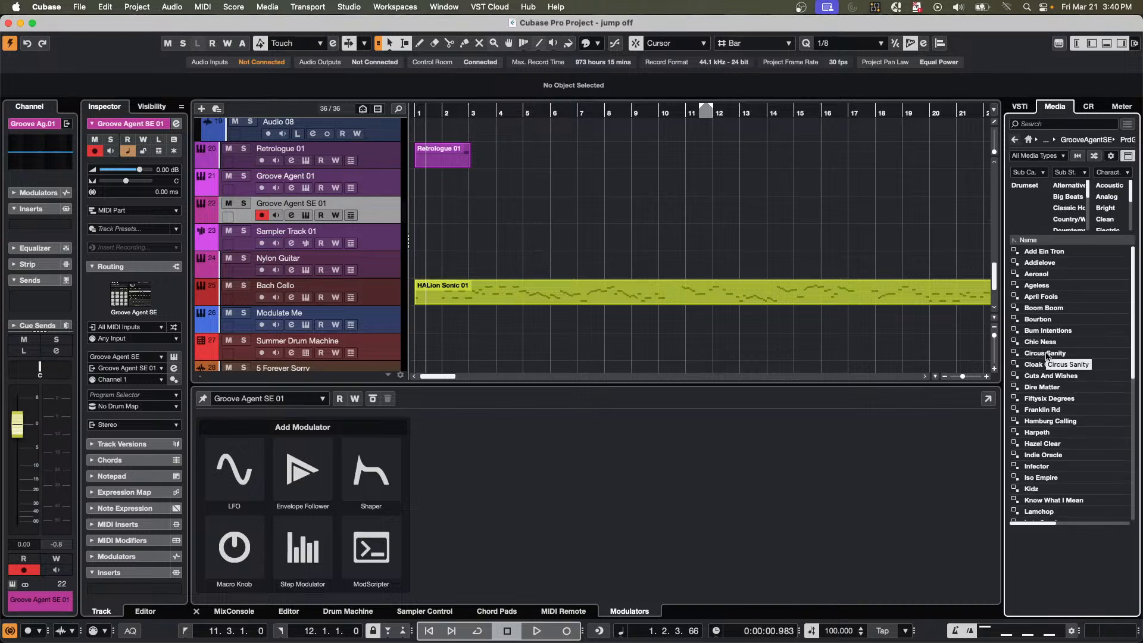
Add an instrument track from the Hamburg Calling preset and open its instrument window.
click(1075, 423)
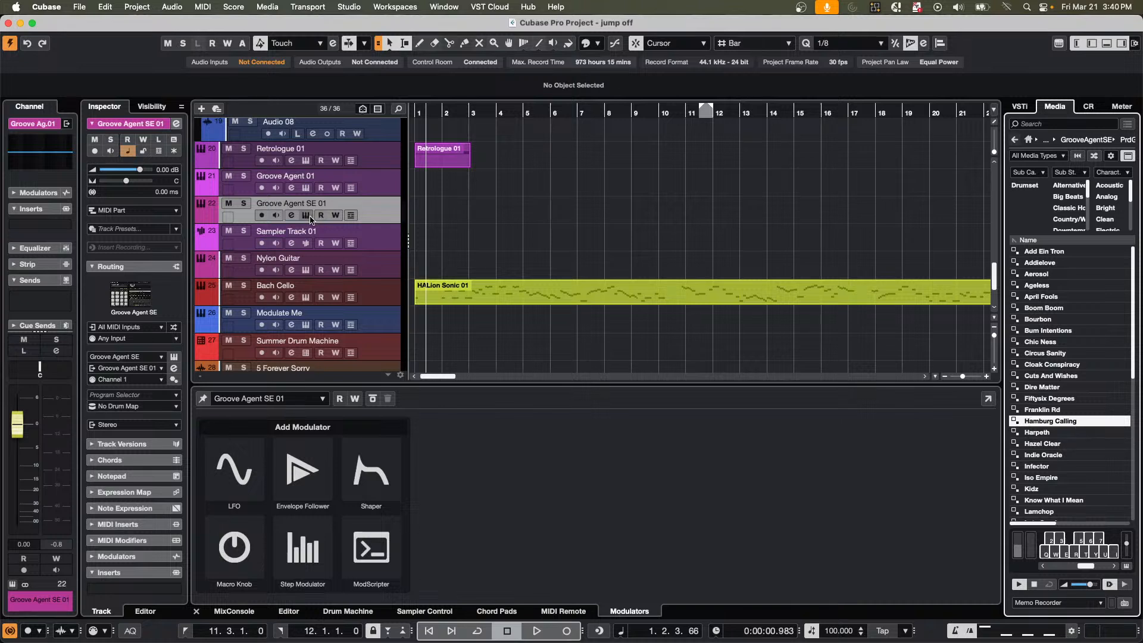
double_click(1037, 421)
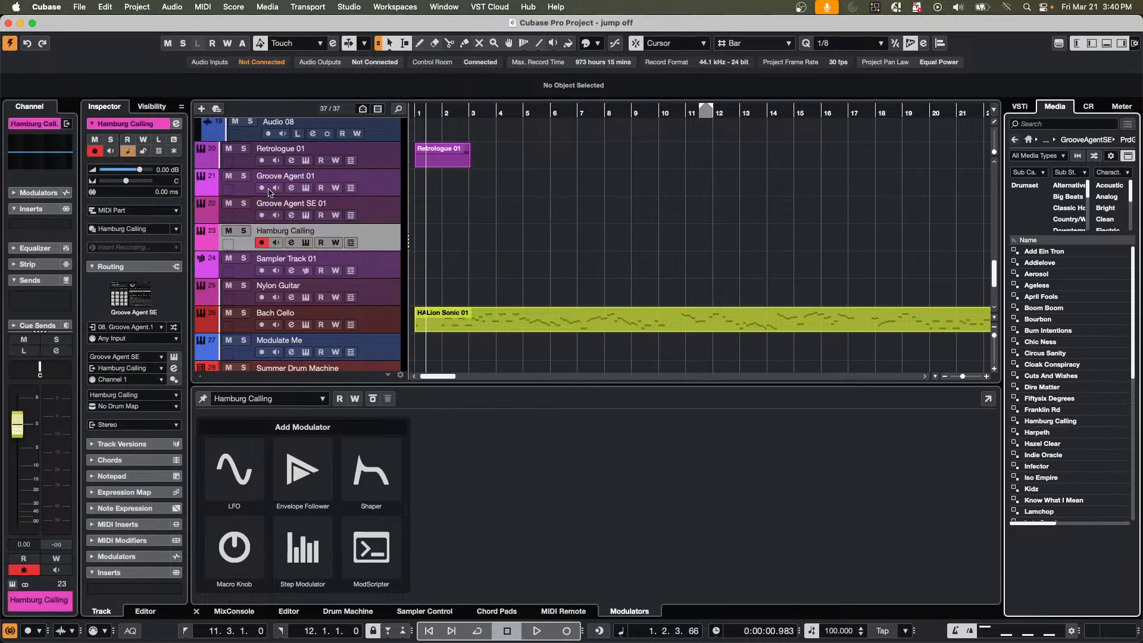
click(306, 243)
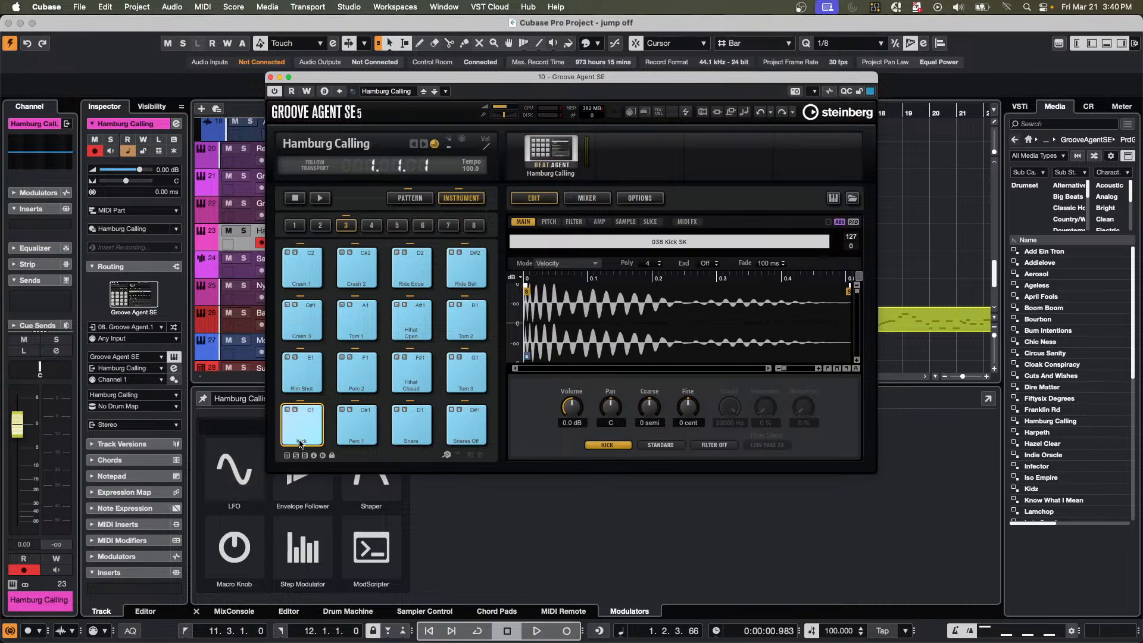
Set the Hamburg Calling track's MIDI input to All MIDI Inputs.
click(141, 329)
scroll(152, 396, up, 3)
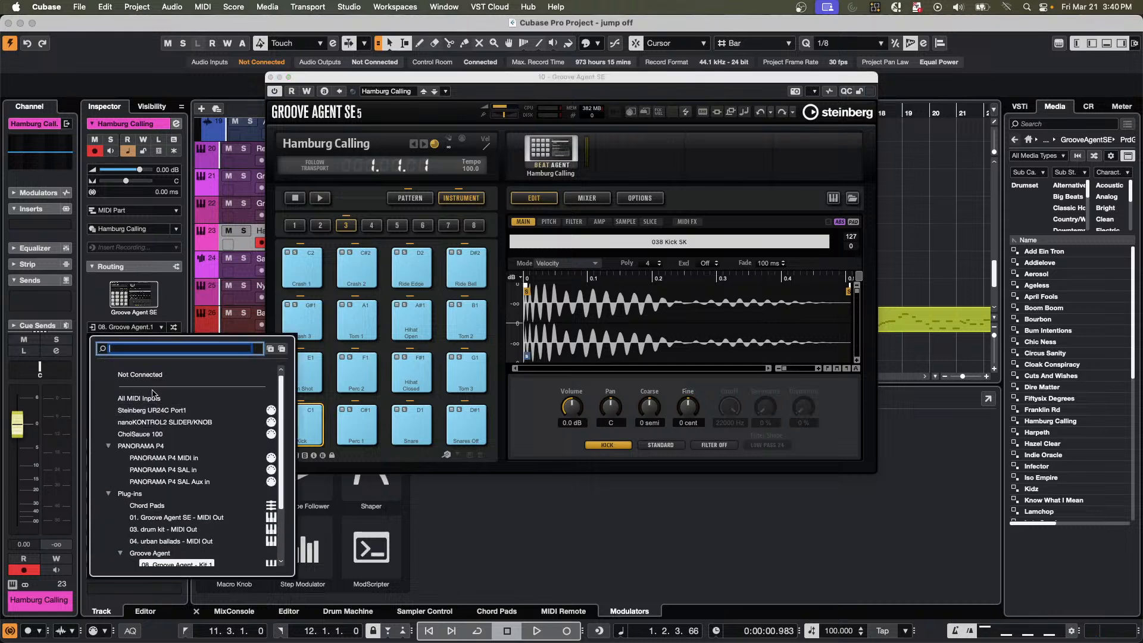
click(134, 397)
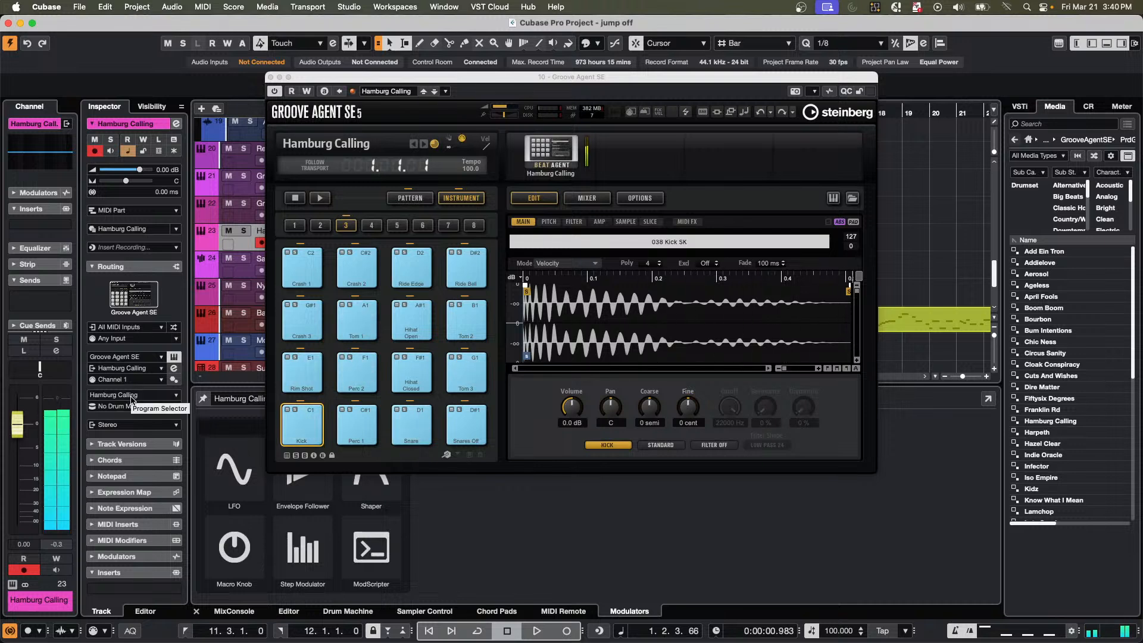
Show the On-Screen Keyboard, shift its octave range down, and play the kit with its Q and W notes.
key(alt+k)
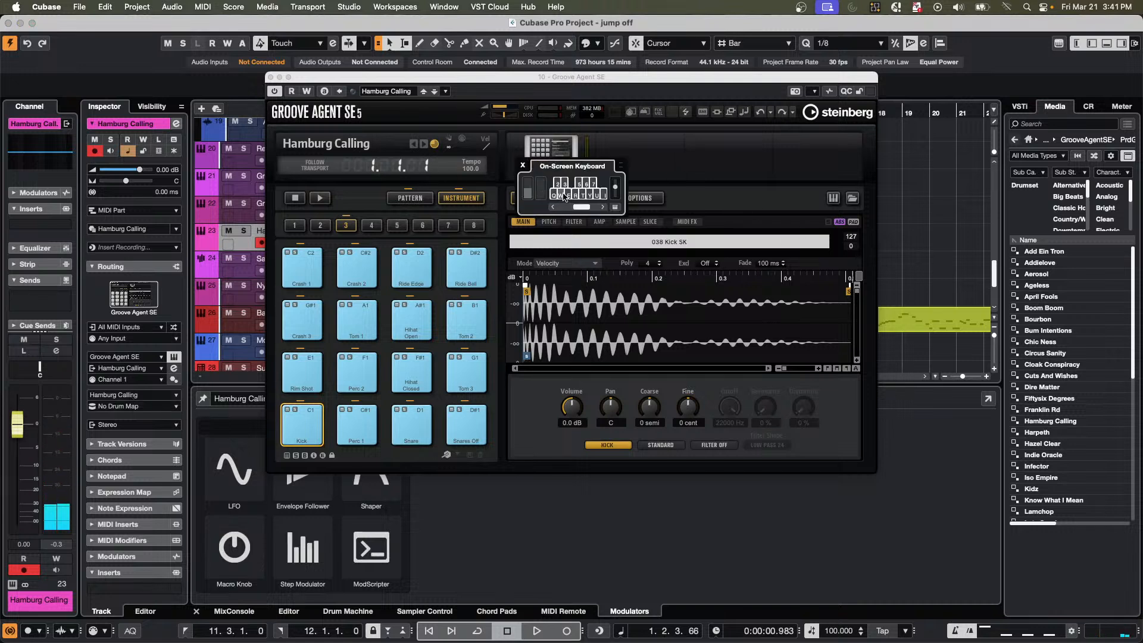
drag(580, 209, 573, 209)
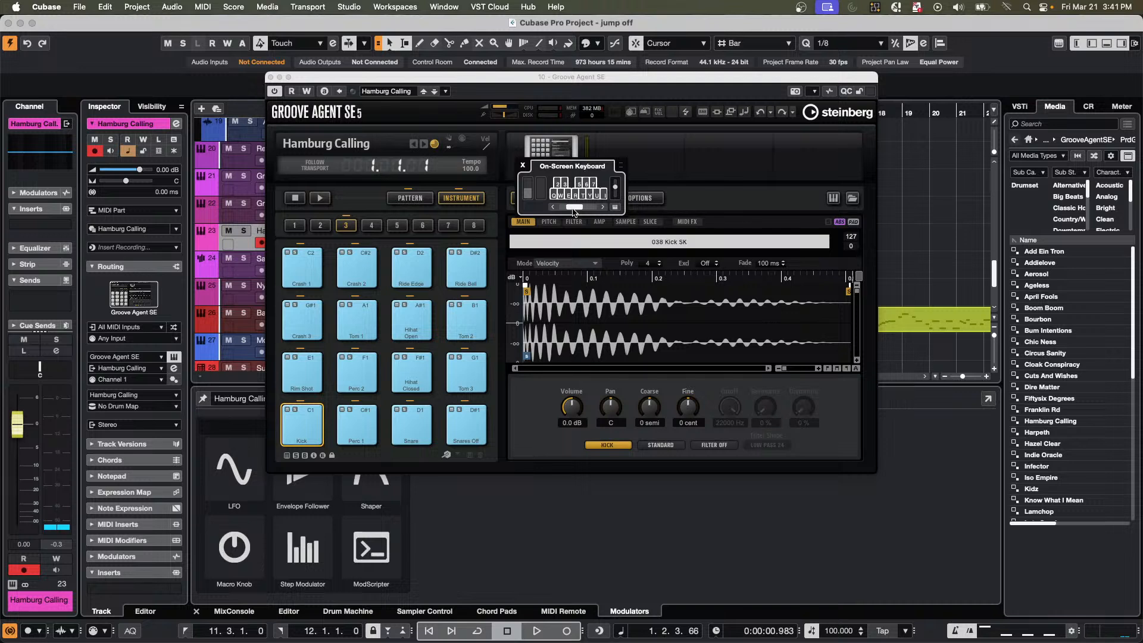
key(w)
key(q)
key(q)
key(q)
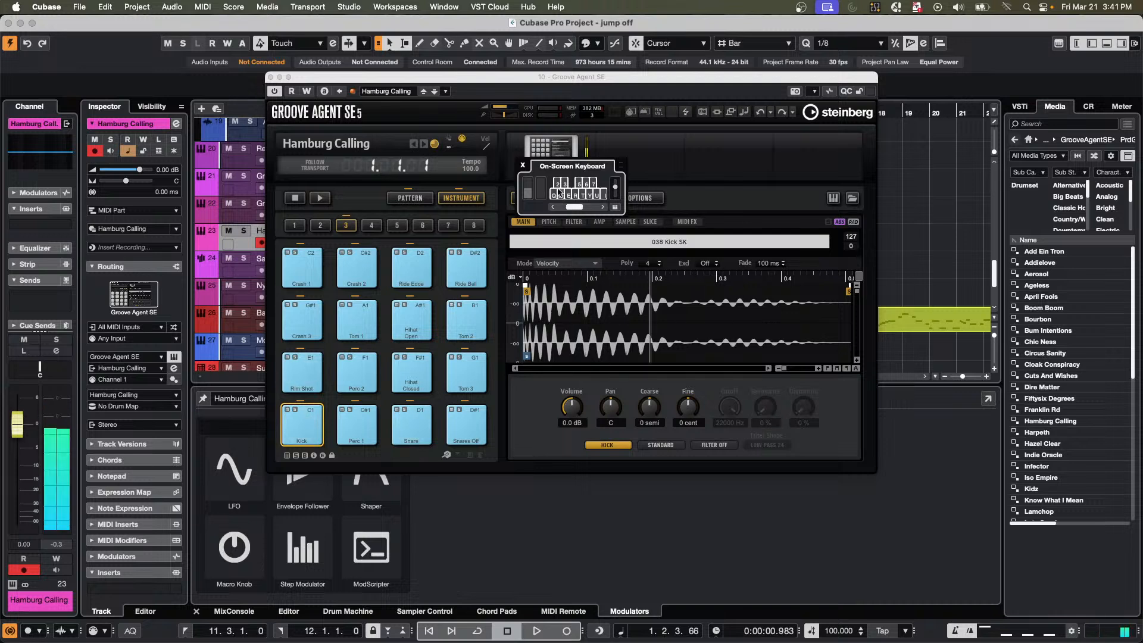
key(w)
Enlarge the On-Screen Keyboard, play the kit across its white and black keys from Q to I, and close it.
drag(622, 214, 969, 279)
click(576, 244)
click(603, 200)
click(630, 244)
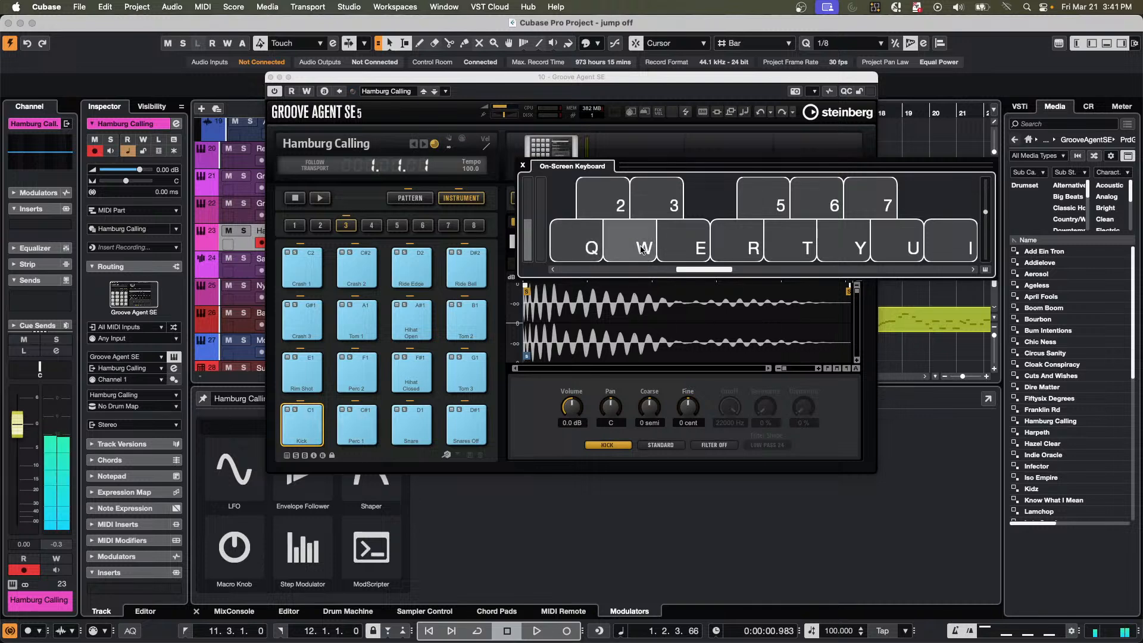
click(657, 204)
click(685, 244)
click(739, 244)
click(790, 244)
click(764, 200)
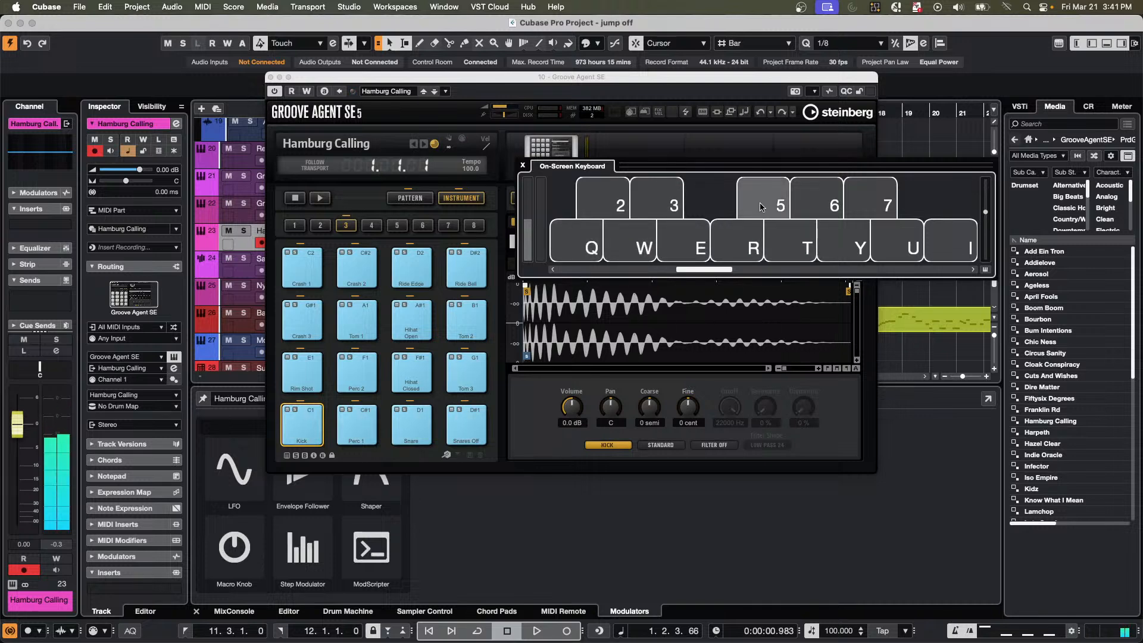
click(801, 207)
click(845, 244)
click(898, 245)
click(951, 244)
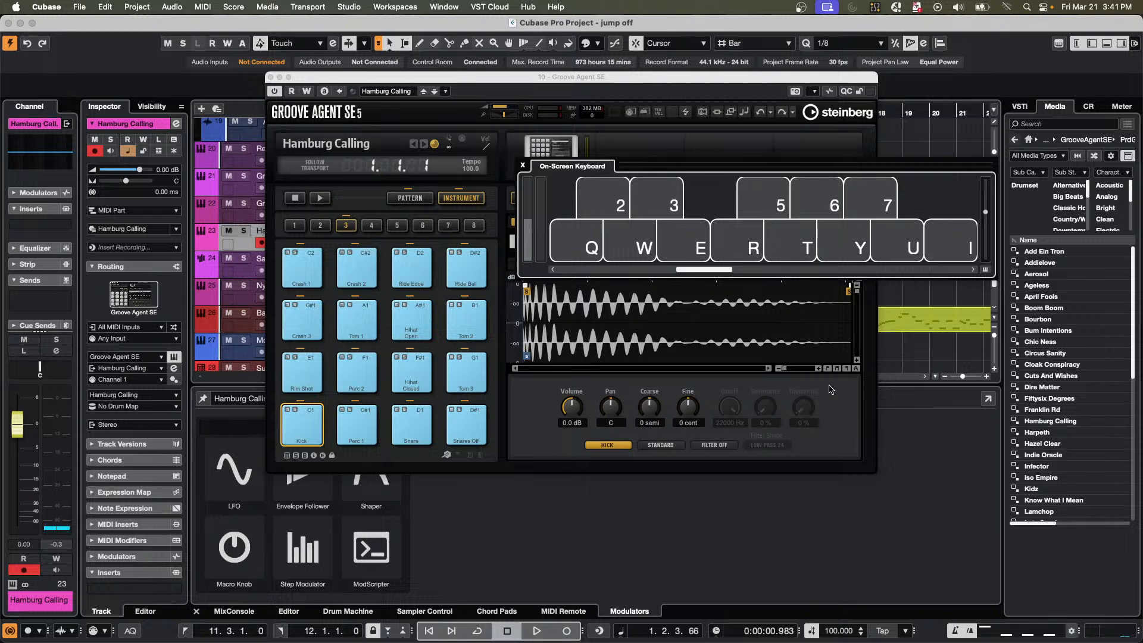
click(523, 166)
Show Groove Agent SE's built-in keyboard and sweep across its lower and middle octaves.
click(833, 197)
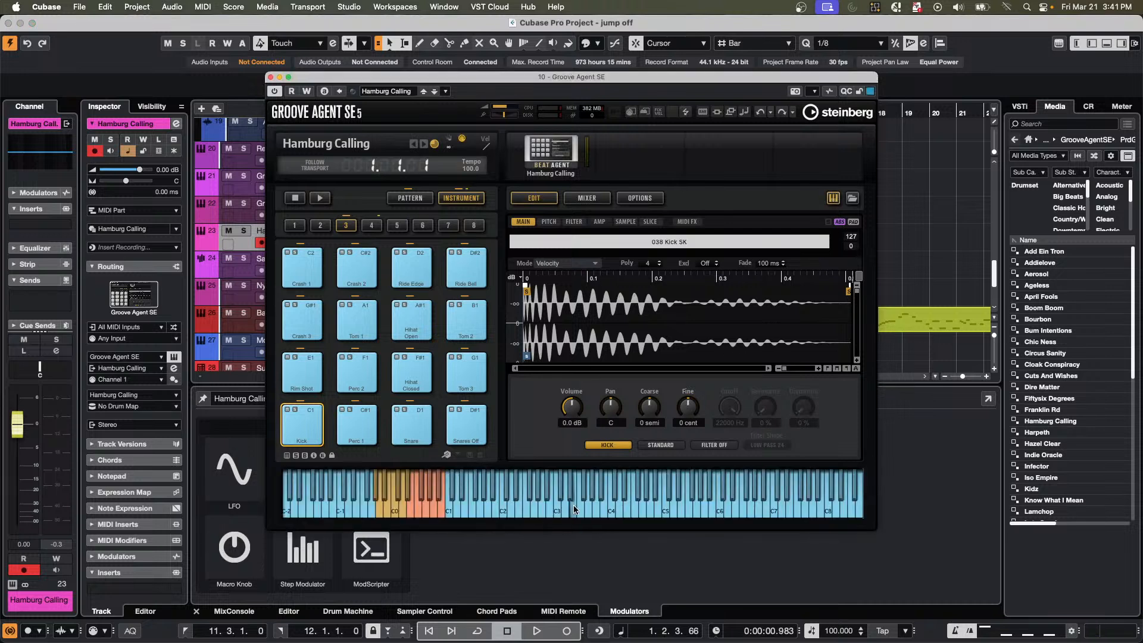
drag(573, 510, 392, 511)
drag(590, 515, 451, 514)
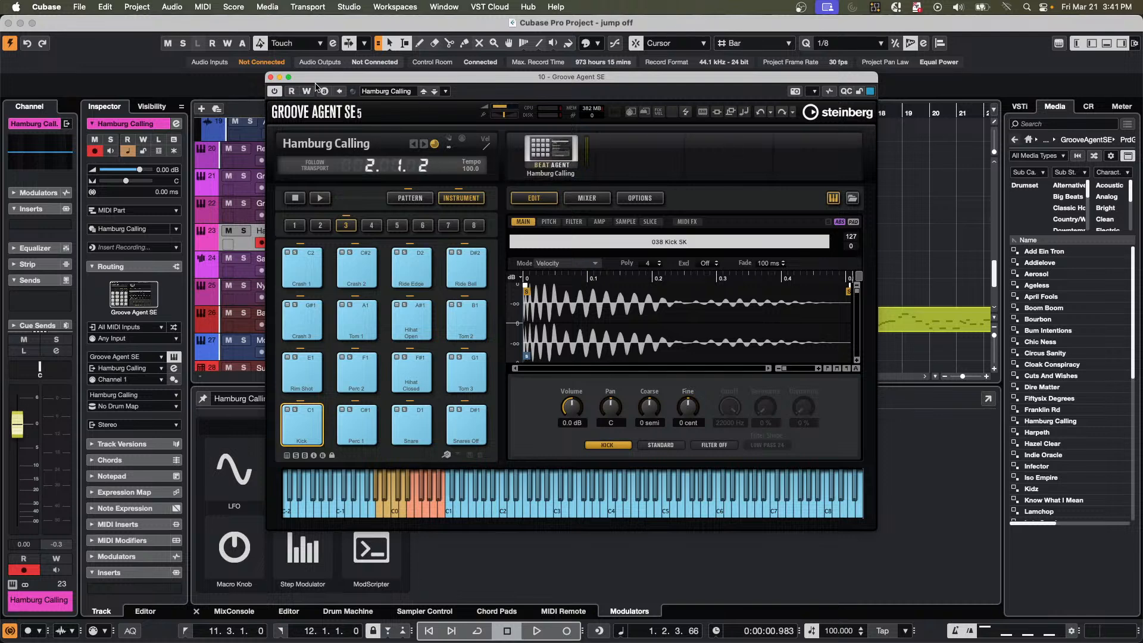
Move the Groove Agent SE window aside and create a drum map from the instrument for the Hamburg Calling track.
drag(340, 80, 758, 118)
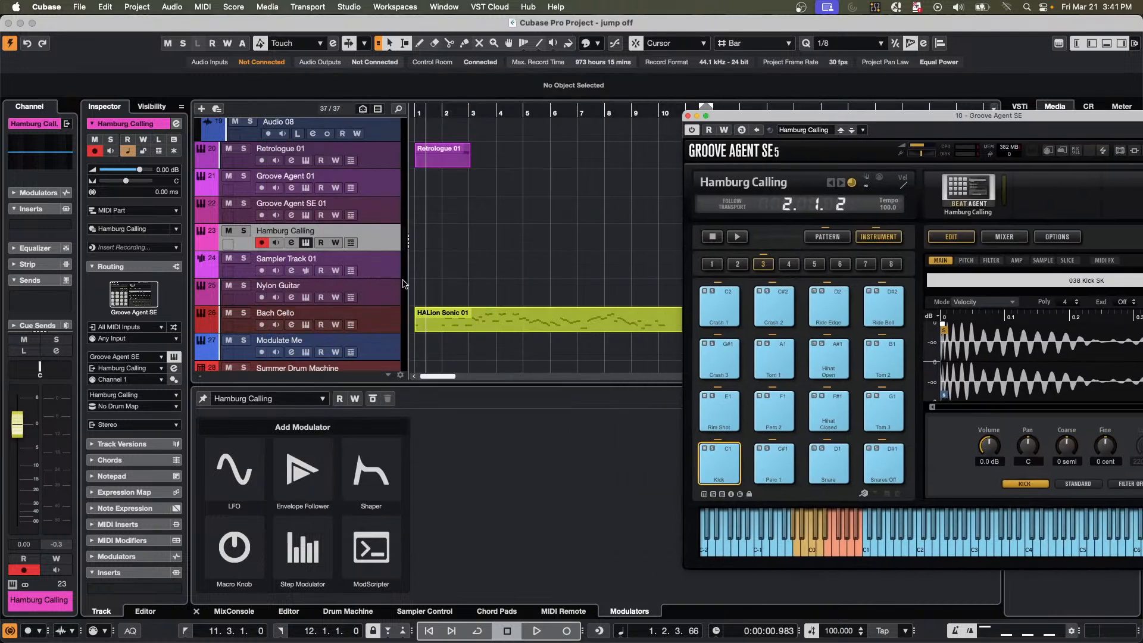
right_click(369, 238)
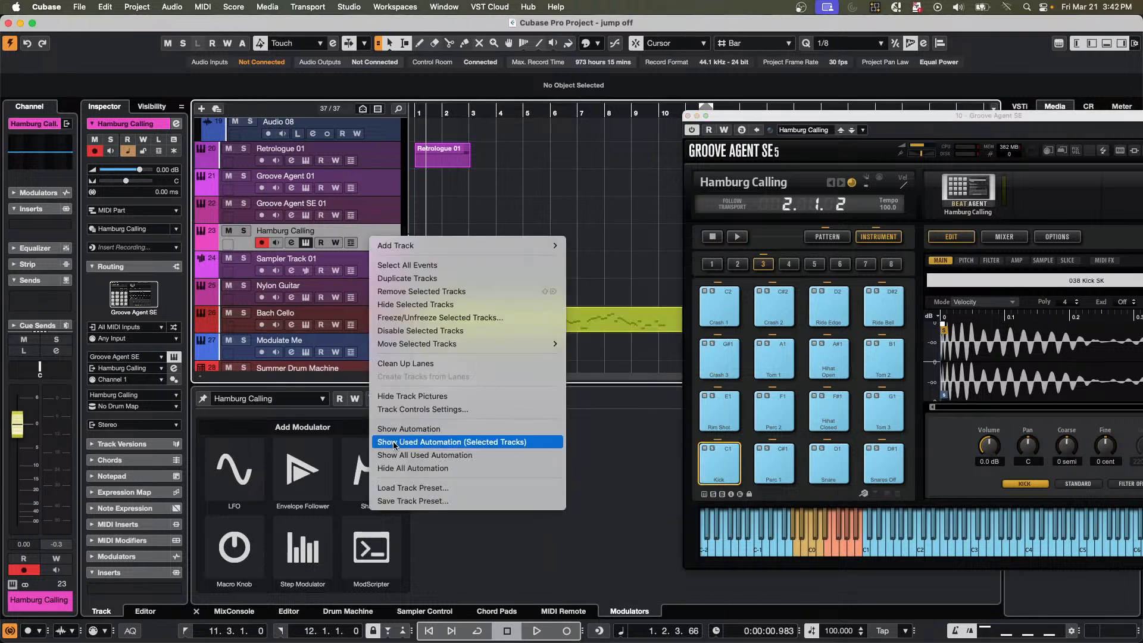
mouse_move(425, 249)
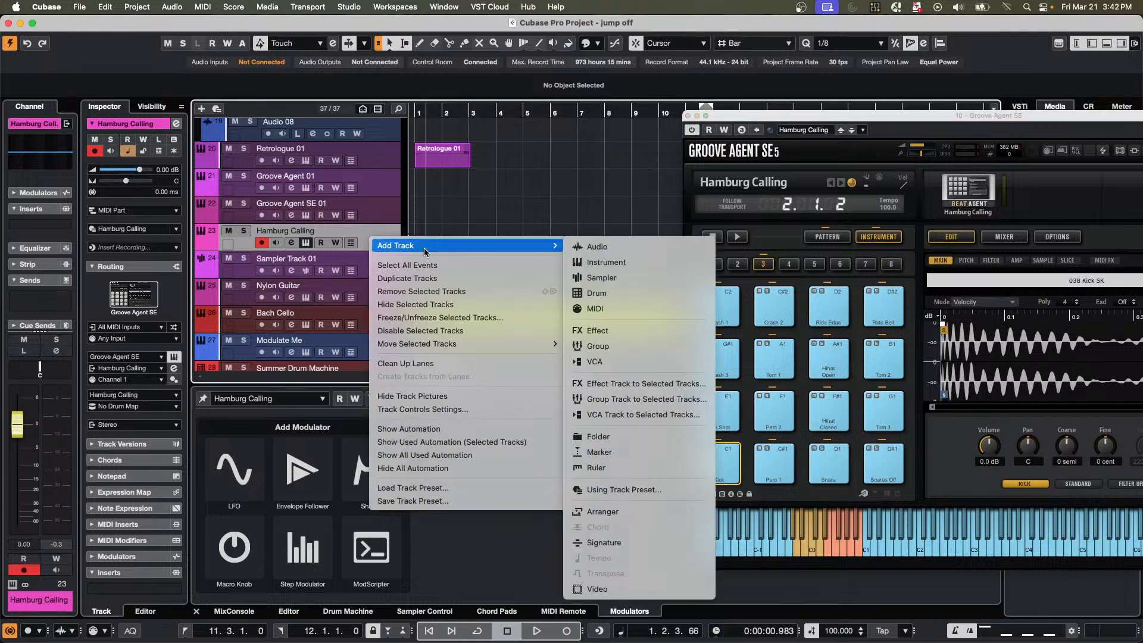
click(136, 409)
click(137, 408)
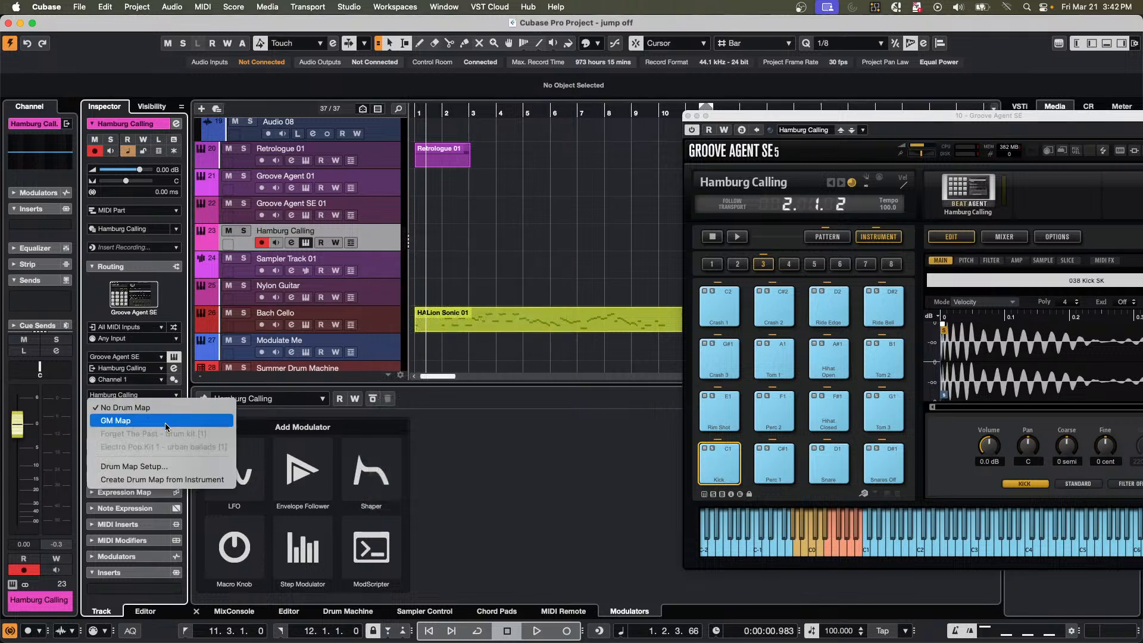
click(158, 479)
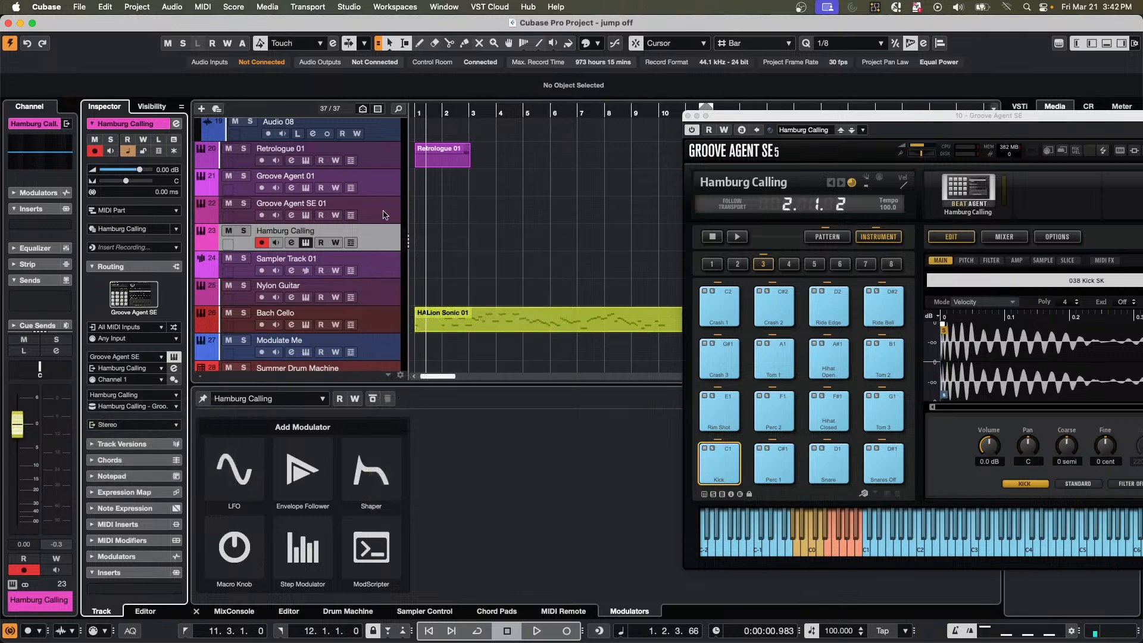
Create a one-bar MIDI part at bar 2 on the Hamburg Calling track and open it in the drum editor.
double_click(449, 244)
double_click(450, 244)
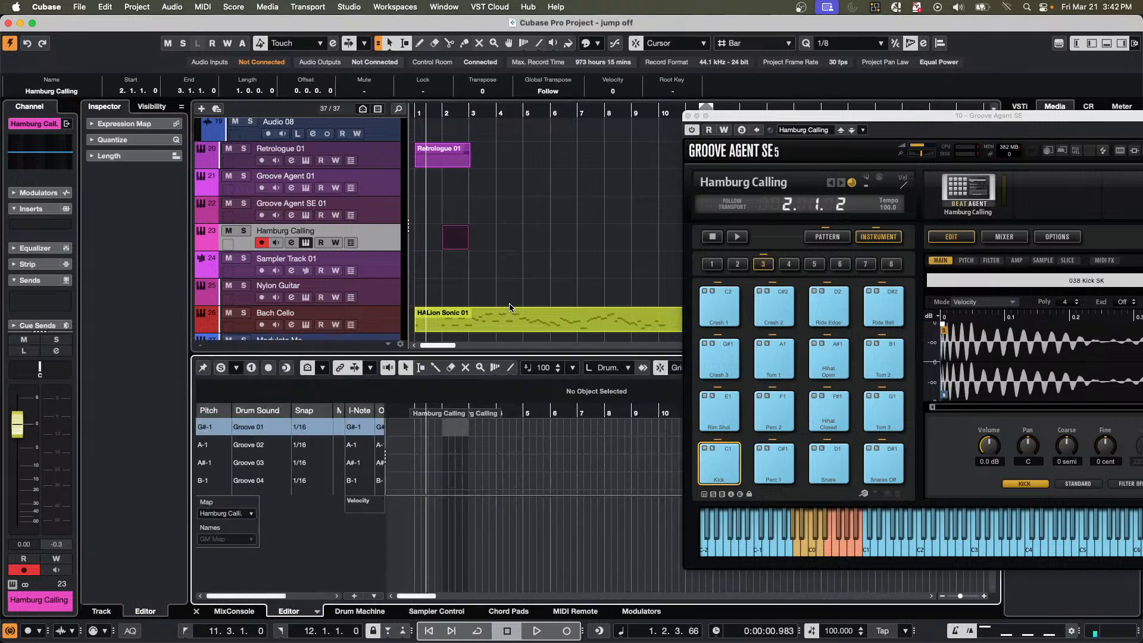
click(449, 249)
Solo the Hamburg Calling track, set the locators to its part at bar 2, and start looped playback of it.
click(243, 231)
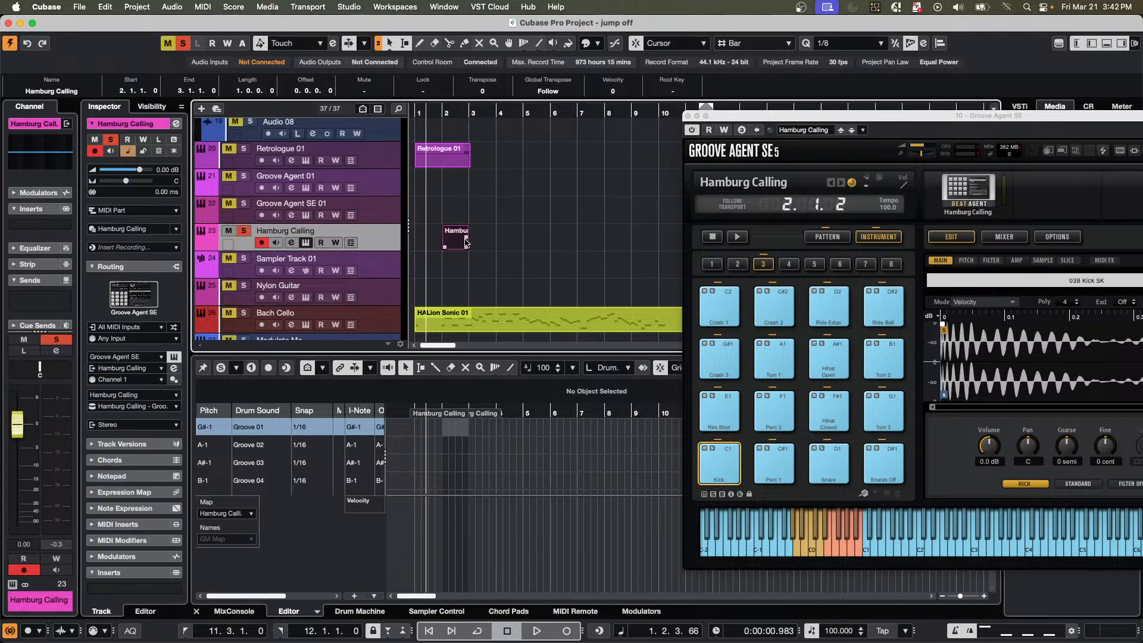
key(p)
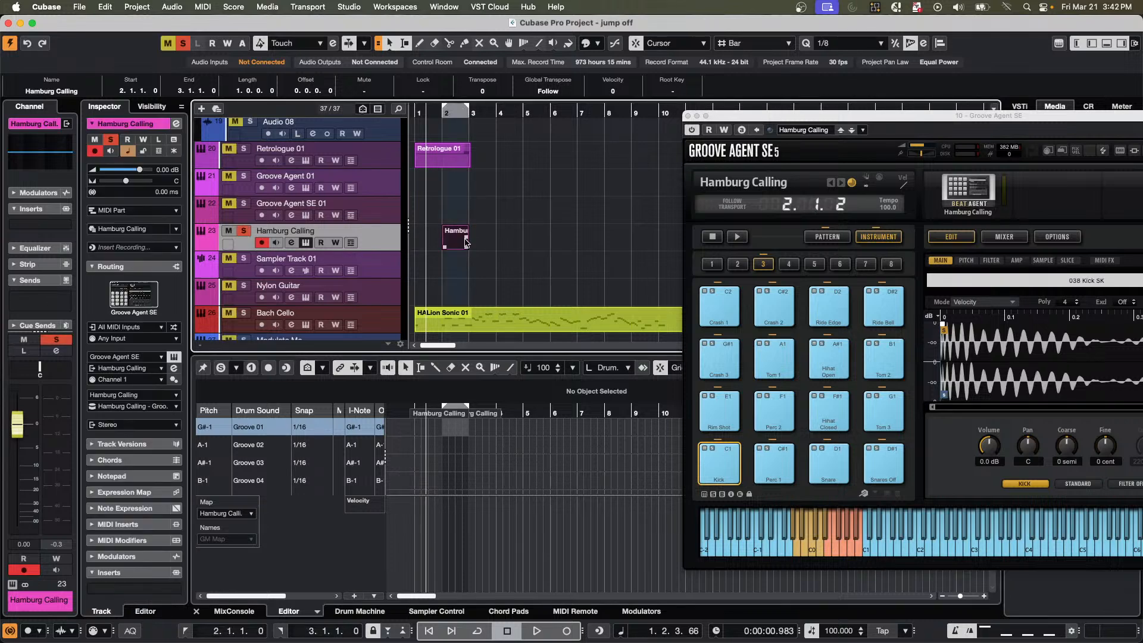
key(shift+g)
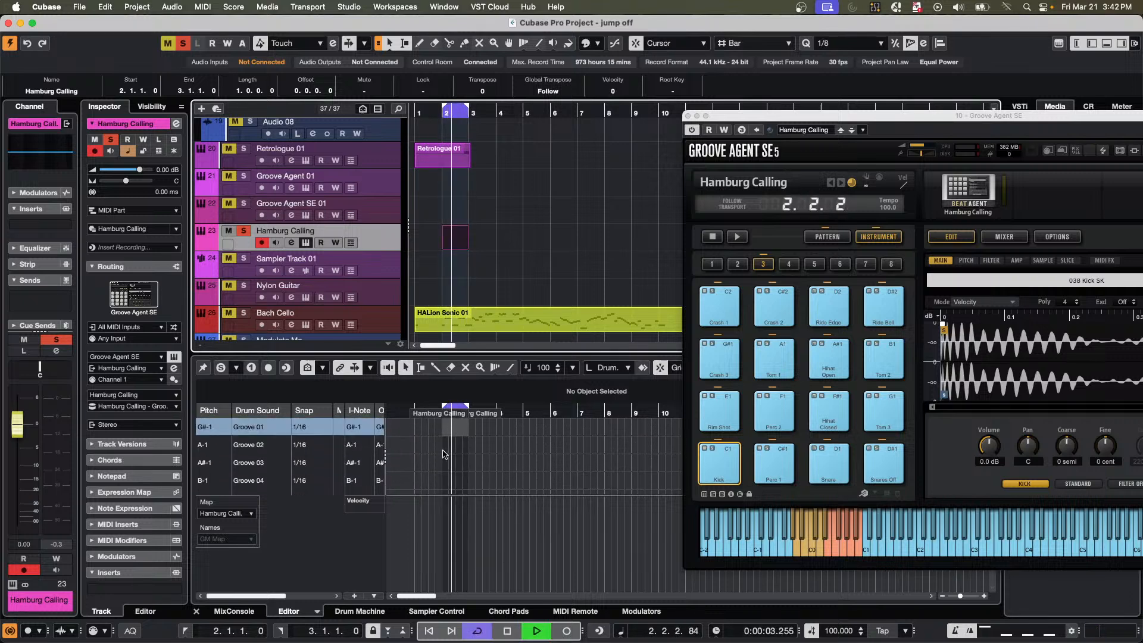
With the Drumstick tool, enter kick hits at 2.1.2 and 2.2.4 and snare hits at 2.2.1 and 2.4.1 in the Hamburg Calling part.
scroll(443, 454, down, 5)
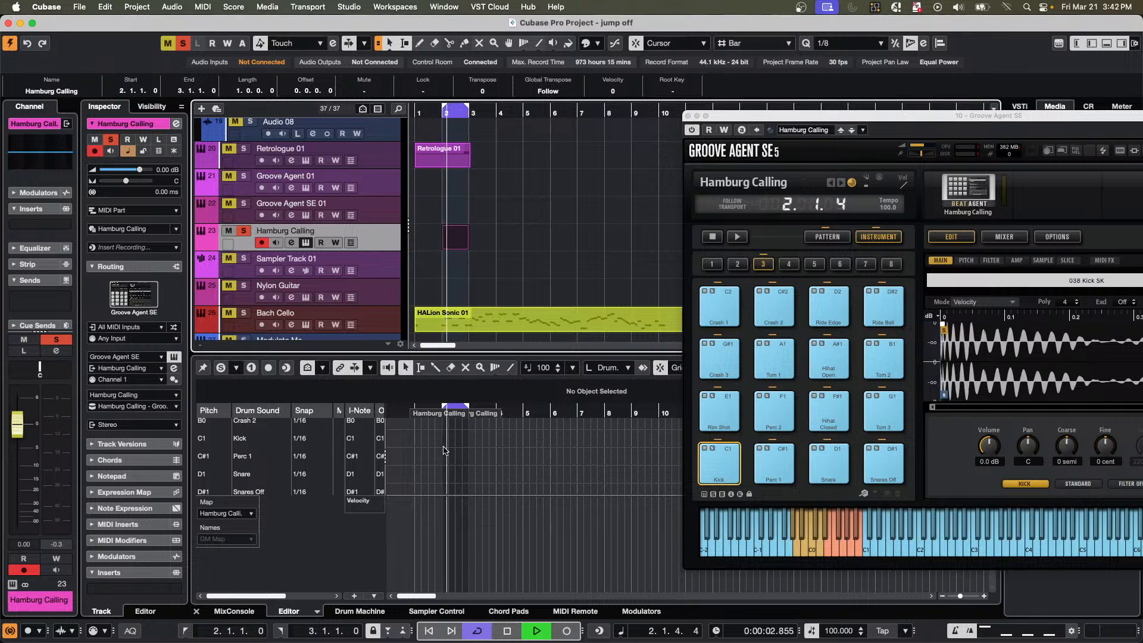
key(h)
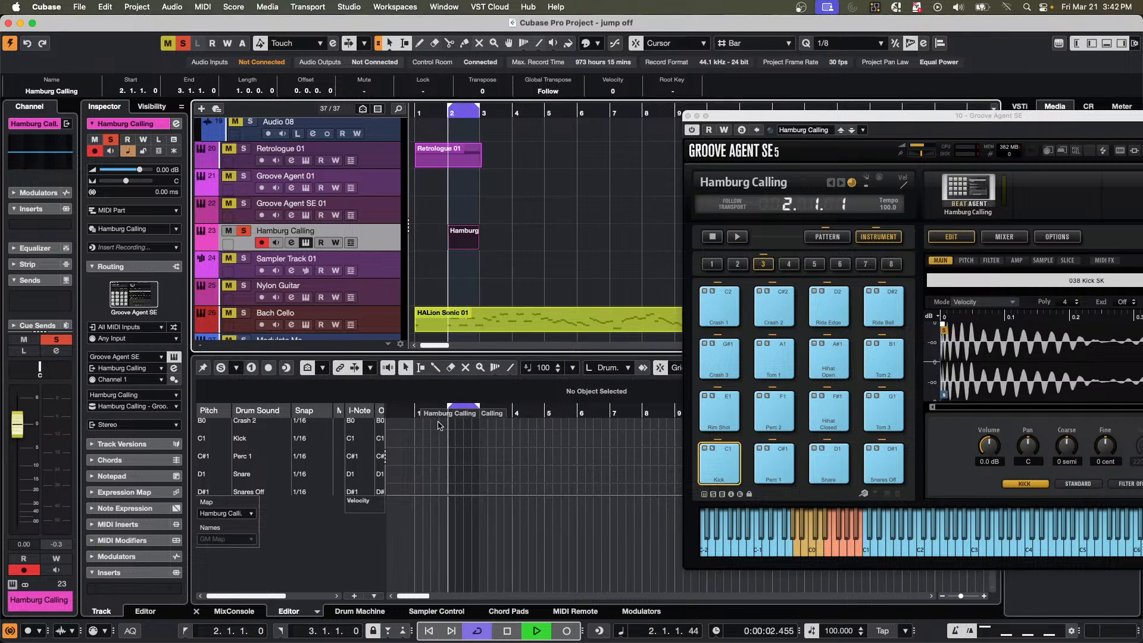
key(h)
key(h)
key(h)
key(h)
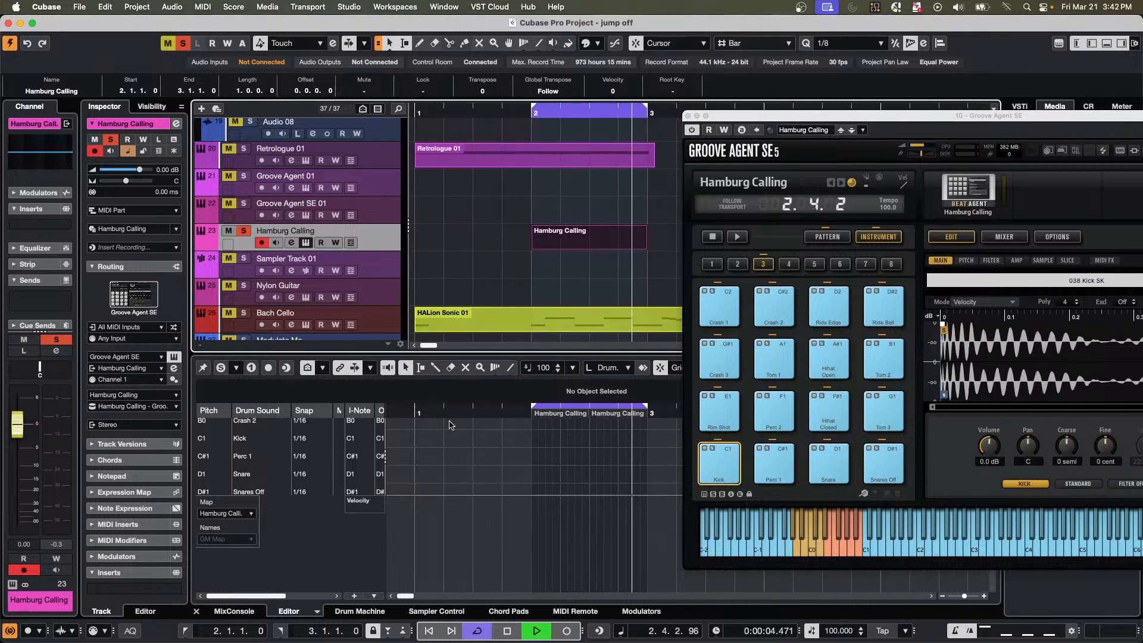
right_click(542, 445)
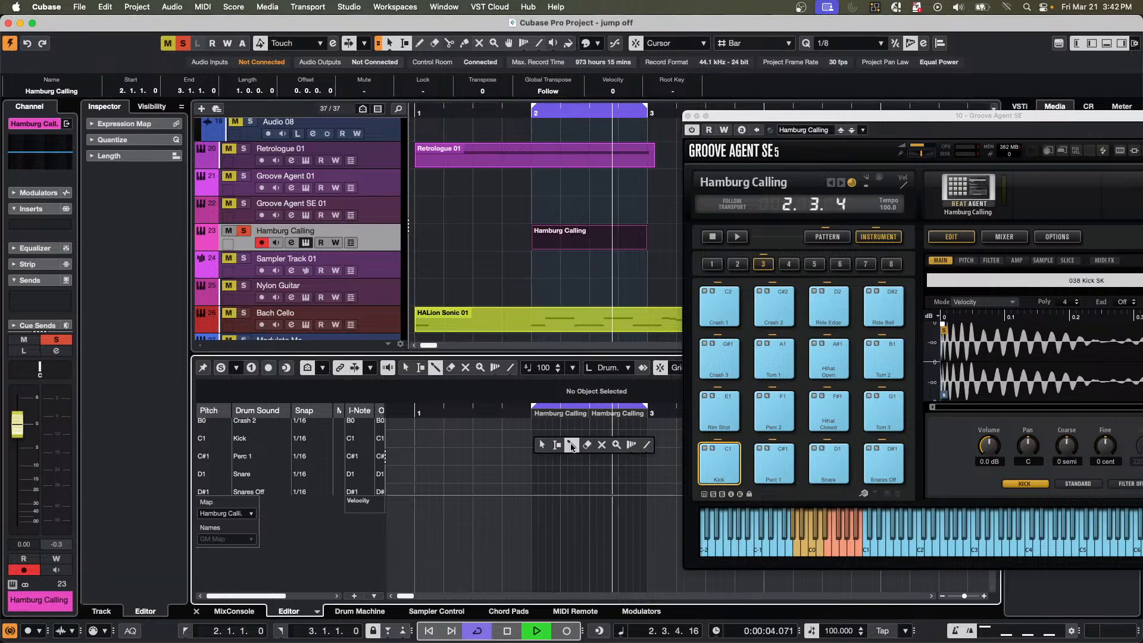
click(572, 447)
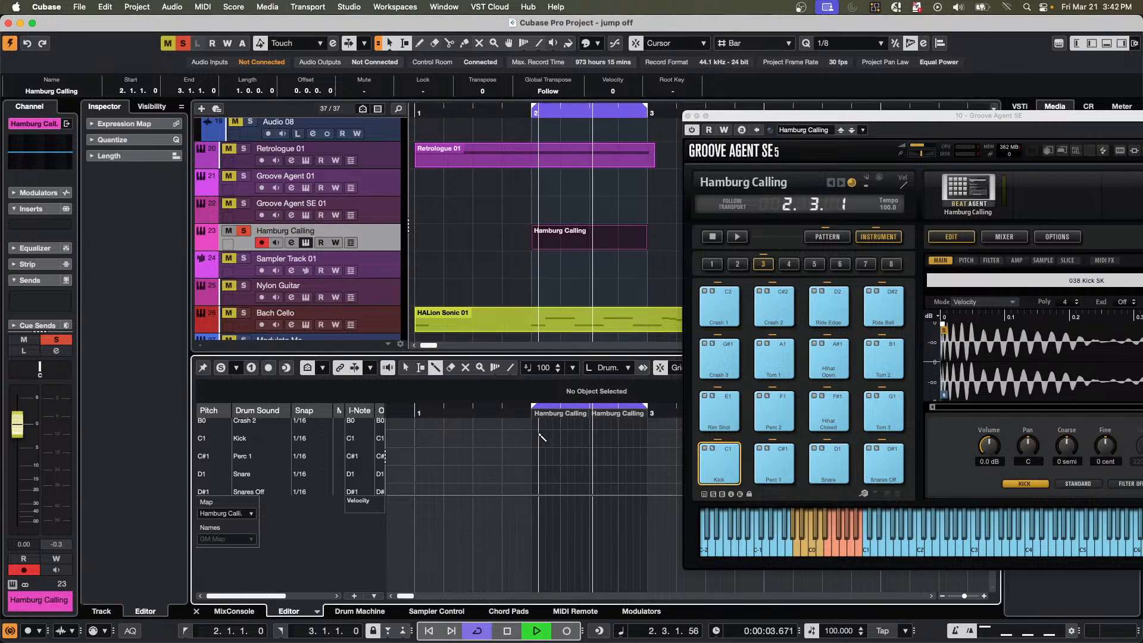
click(539, 438)
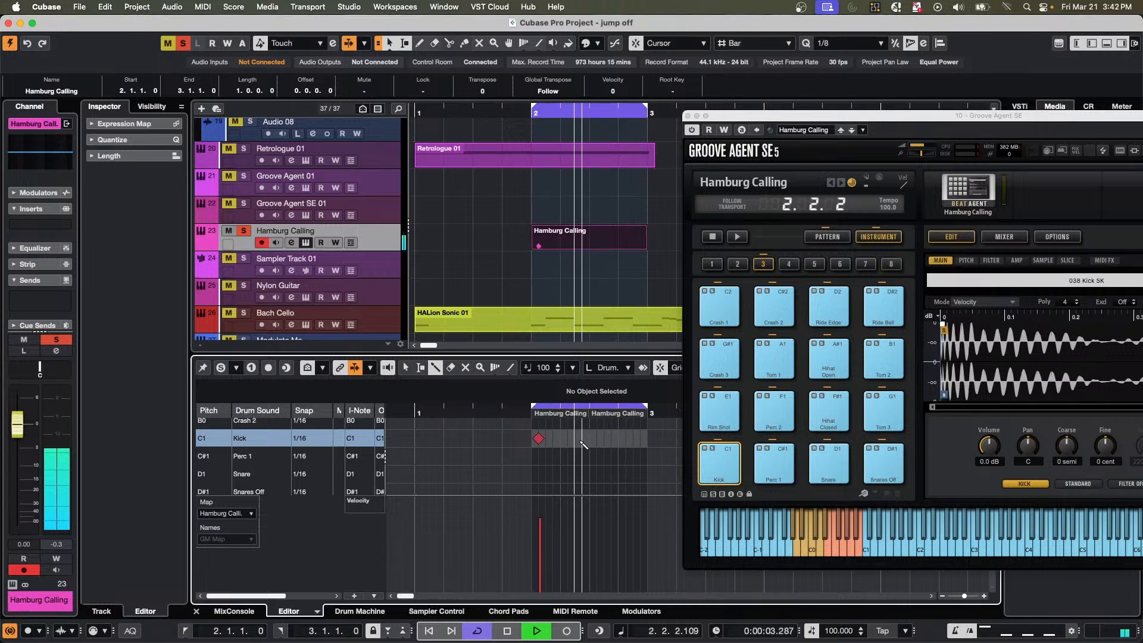
click(583, 439)
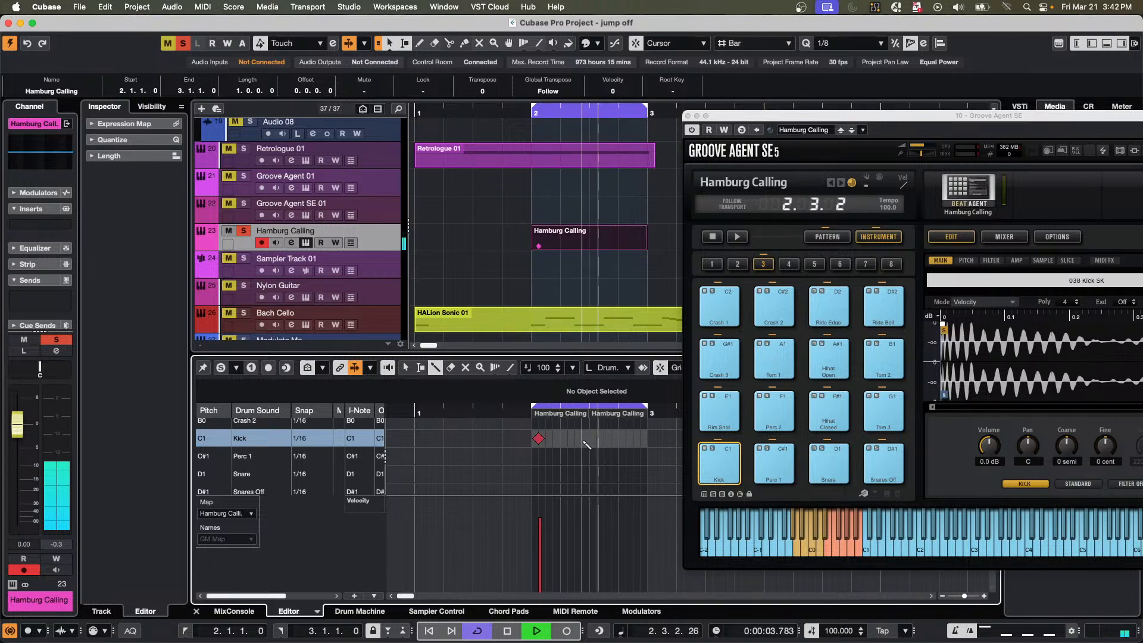
click(561, 474)
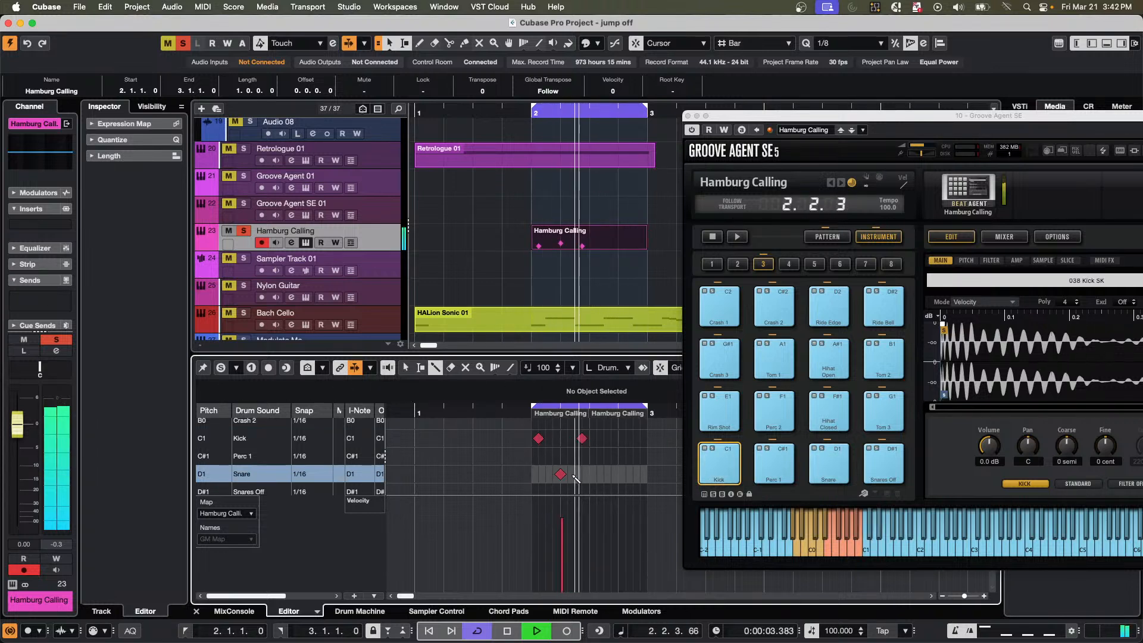
click(619, 475)
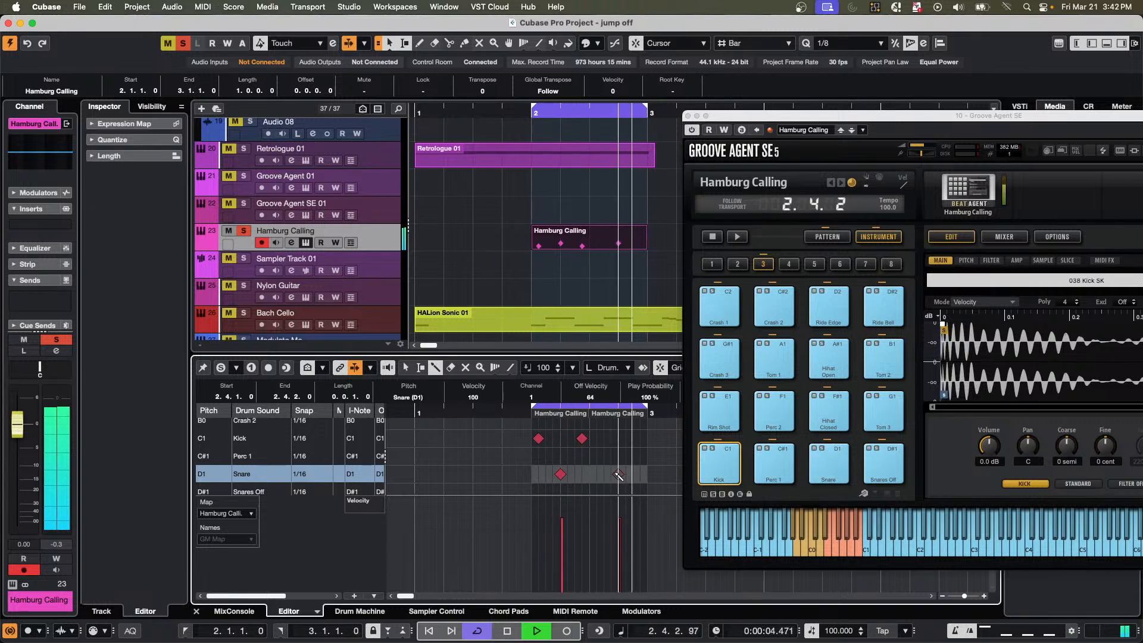
Remove the kick hit at 2.1.2 and enter one on the downbeat at 2.1.1 instead.
click(539, 439)
click(538, 439)
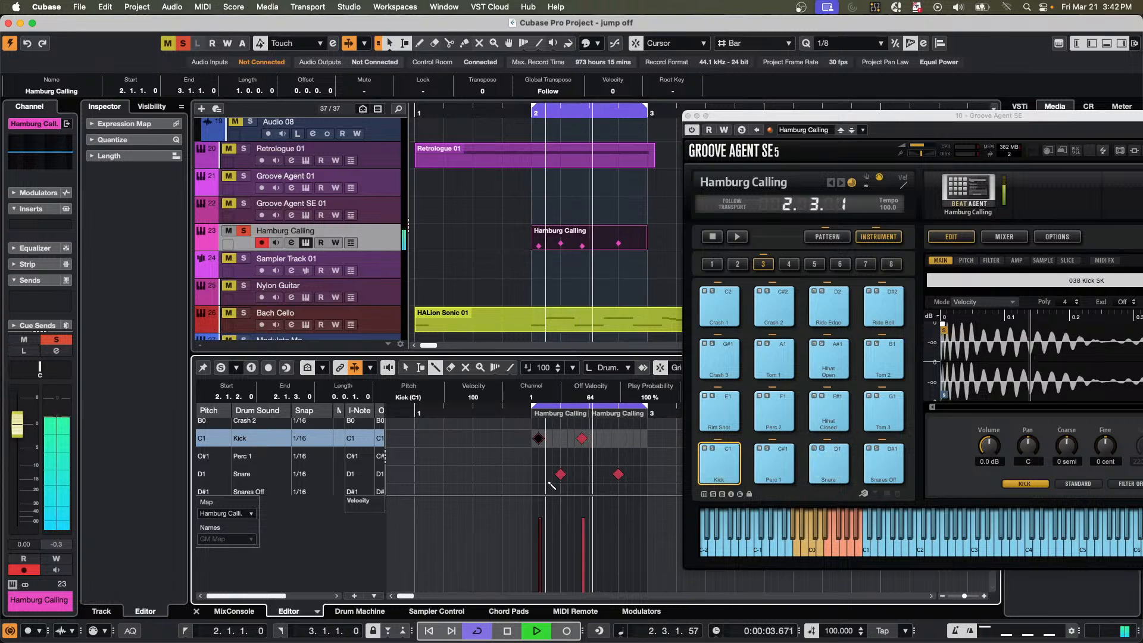
click(538, 439)
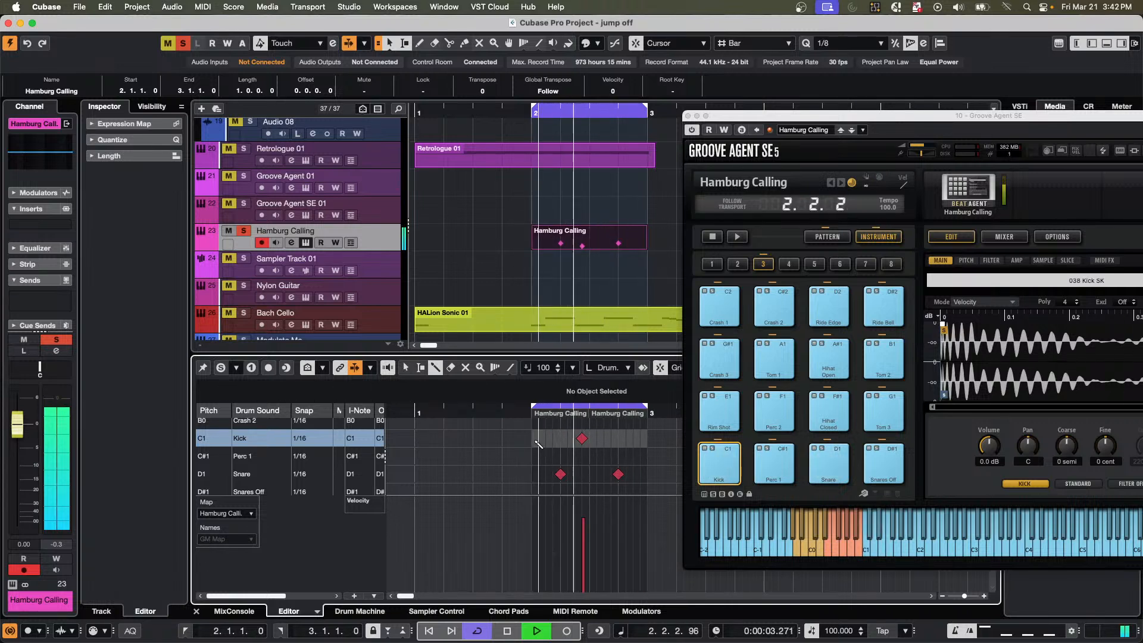
click(536, 439)
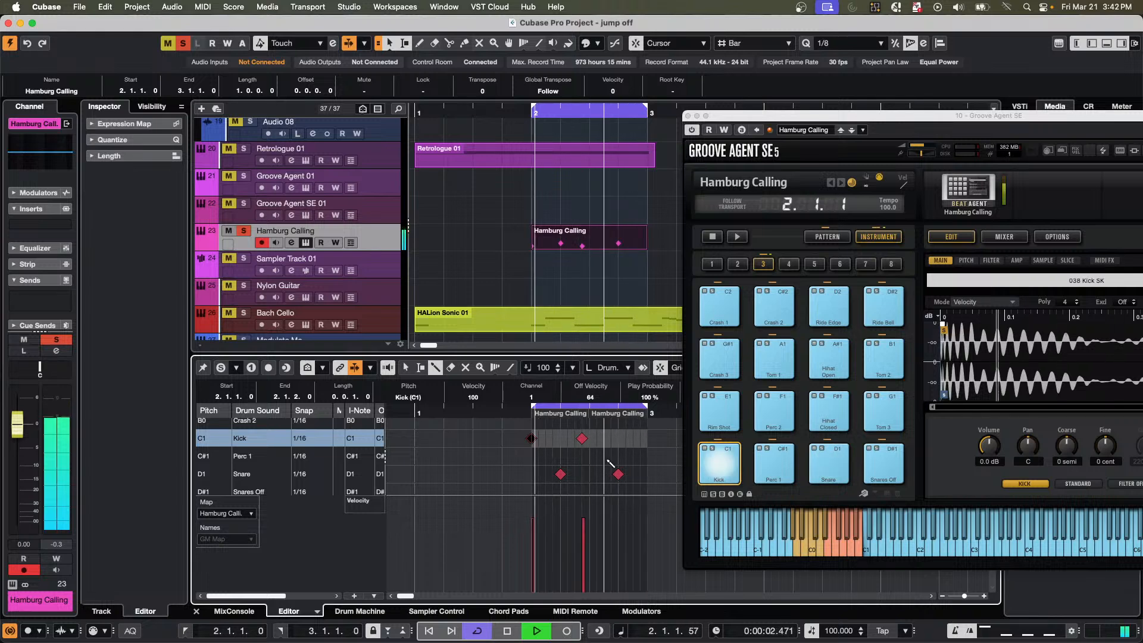
Draw a continuous run of sixteenth-note Hihat Closed hits from 2.1.2 through 3.1.1.
scroll(608, 464, down, 2)
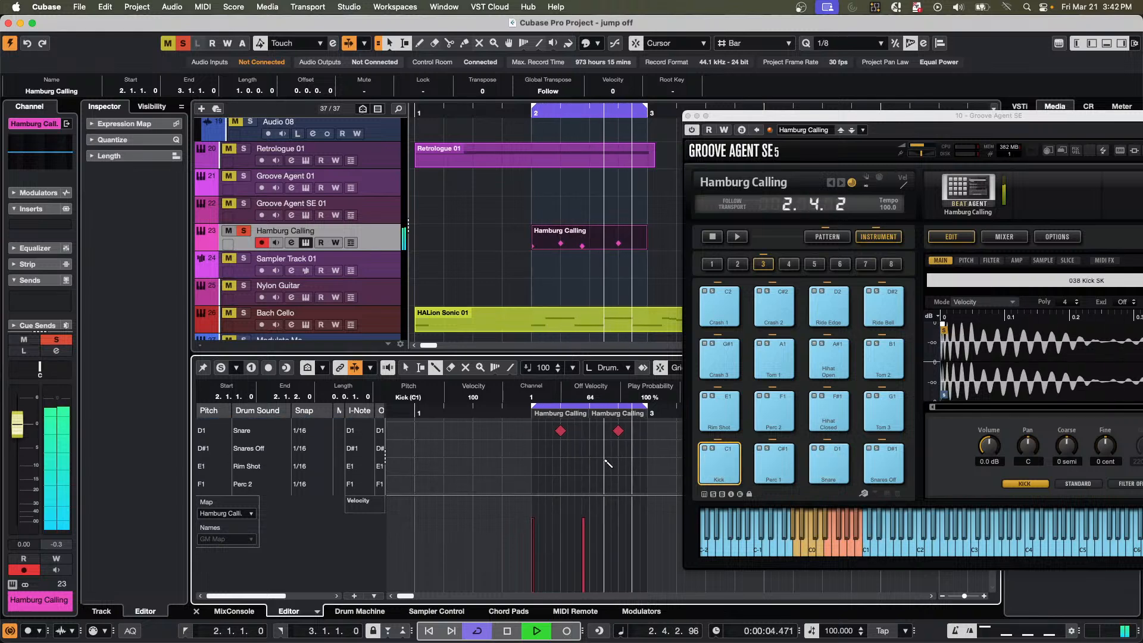
scroll(609, 463, down, 1)
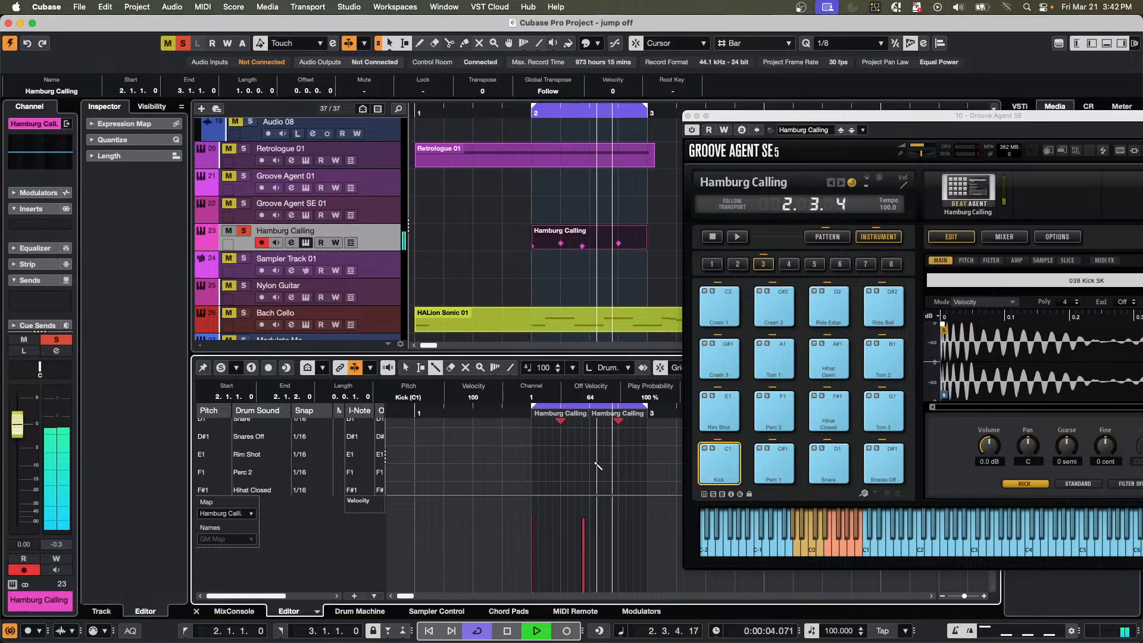
drag(538, 488, 647, 488)
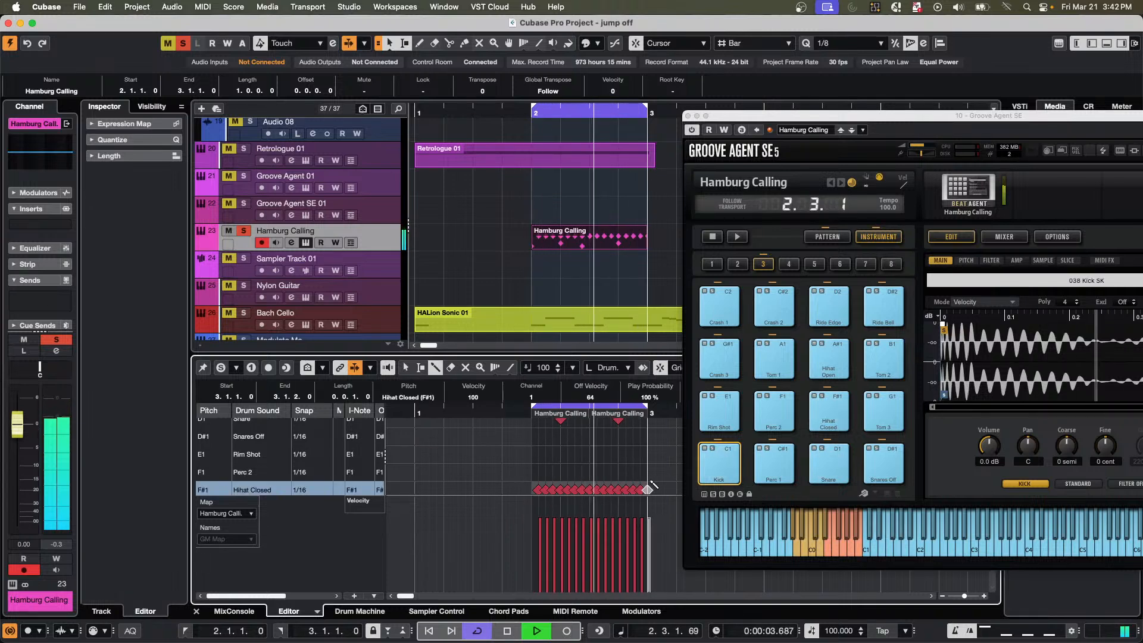
Lower the velocities of several scattered Hihat Closed hits, setting the last one before bar 3 to about 59.
drag(549, 543, 619, 545)
click(642, 547)
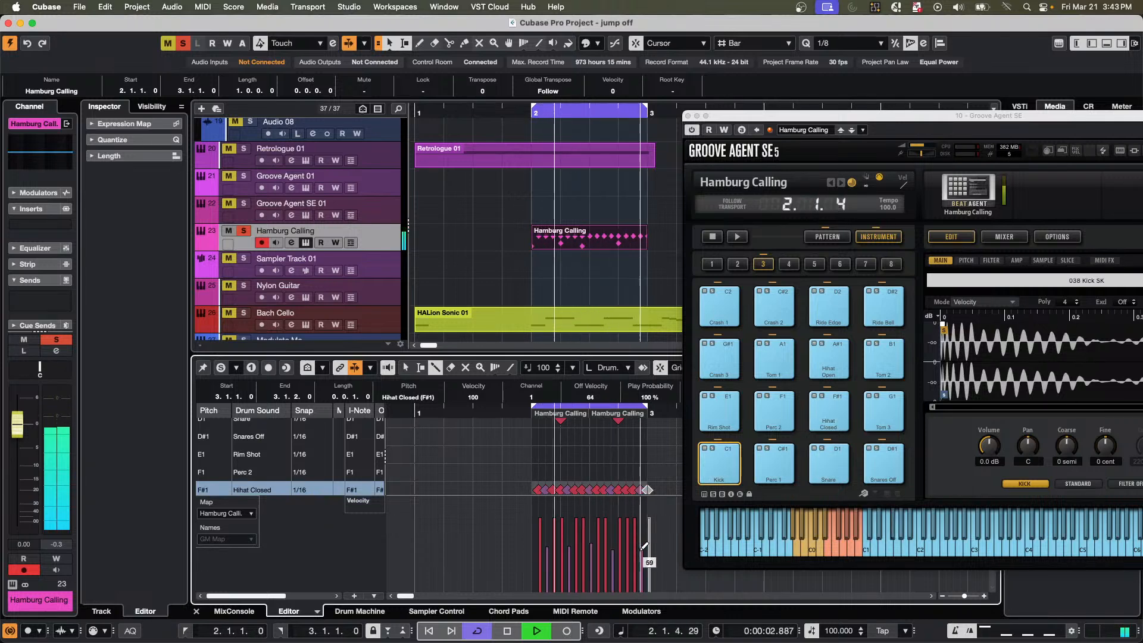
click(635, 558)
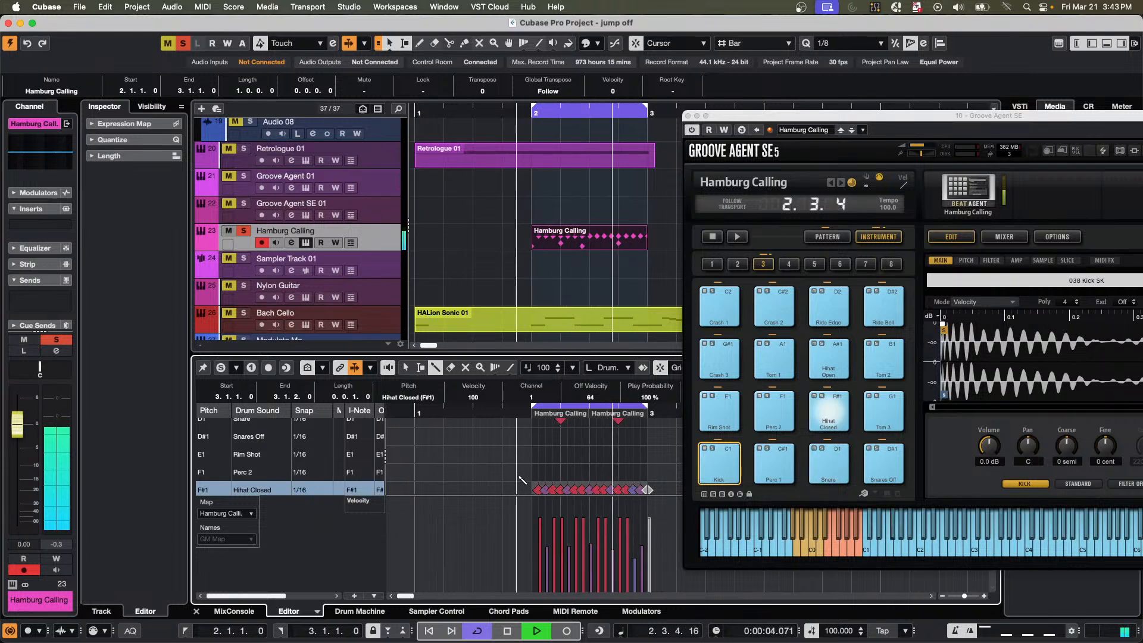
Stop playback and move the Groove Agent SE window back into full view over the project.
key(space)
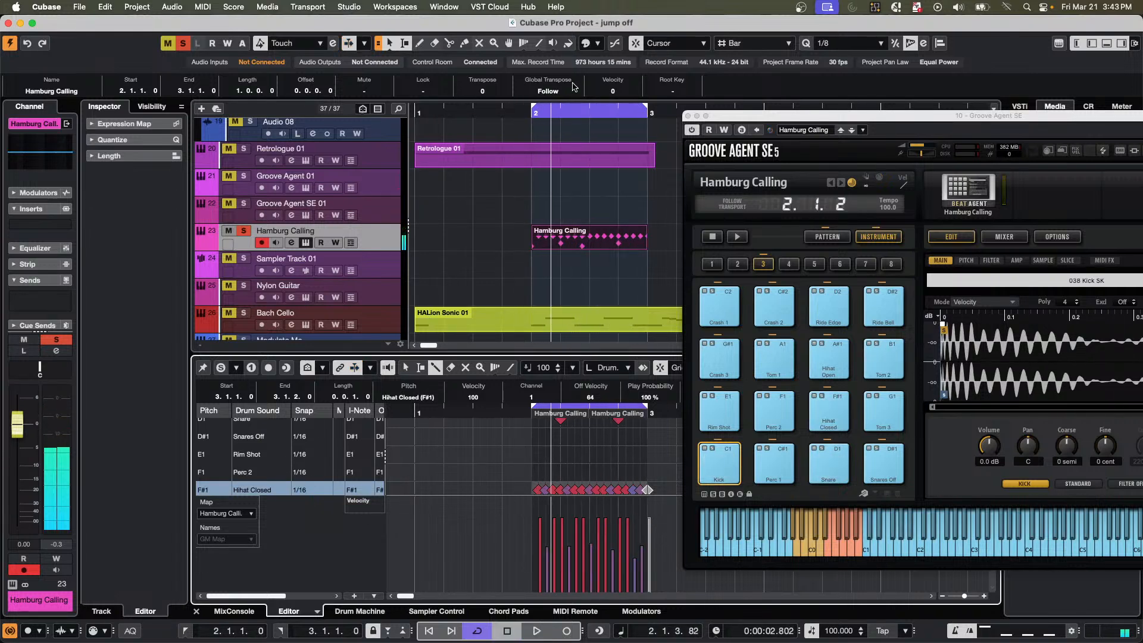
drag(762, 119, 428, 69)
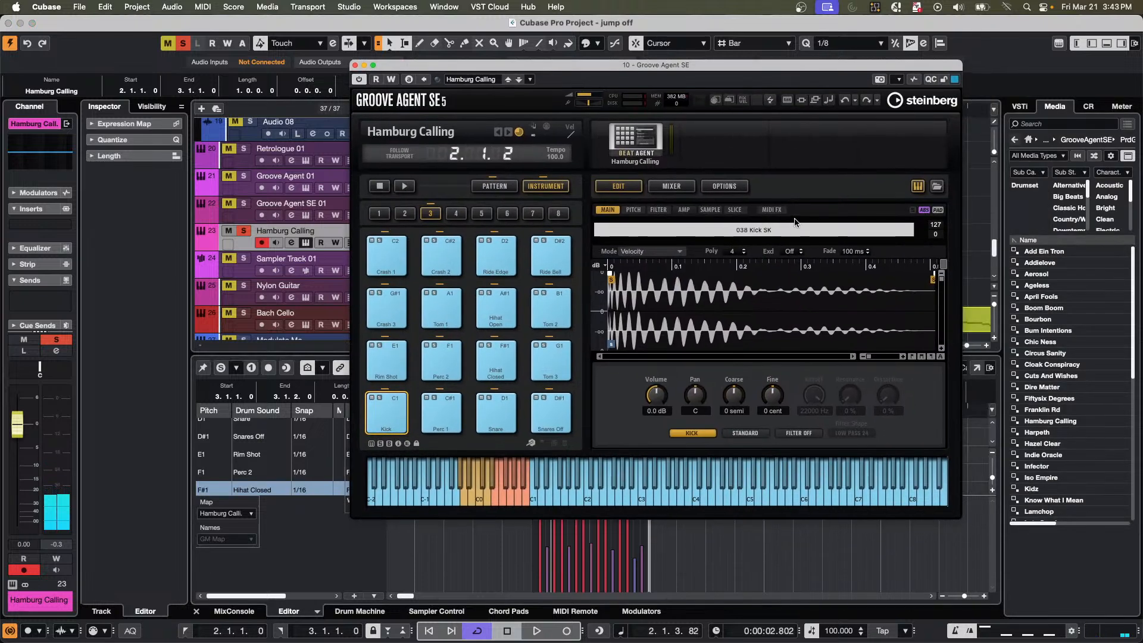
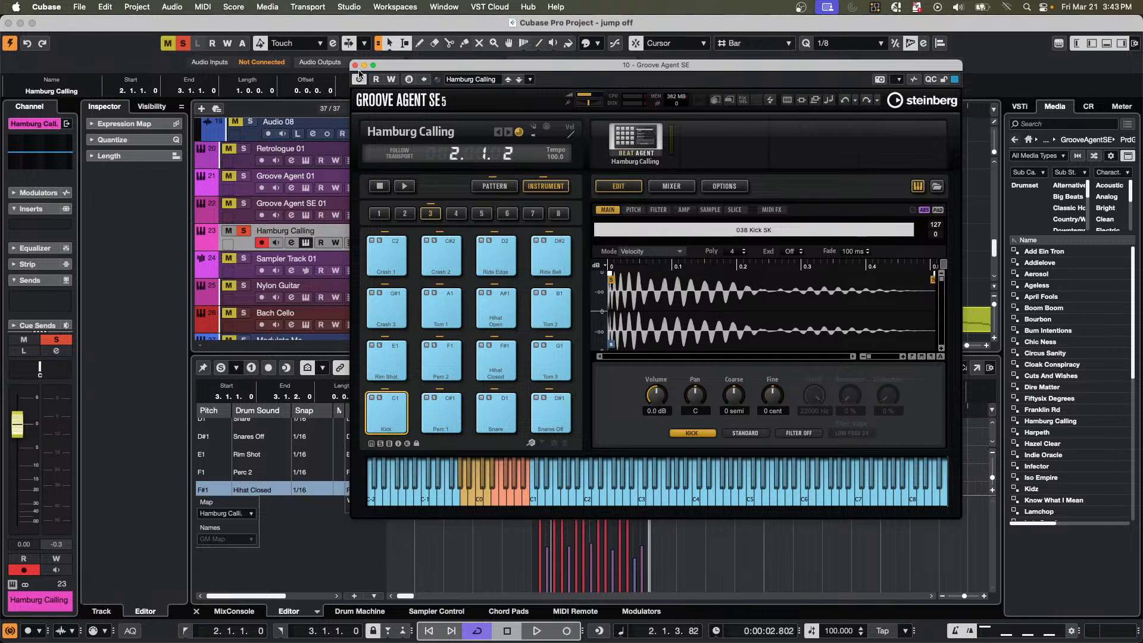
Close the Groove Agent SE window and create a new empty project in the March 18 2025 folder.
click(356, 66)
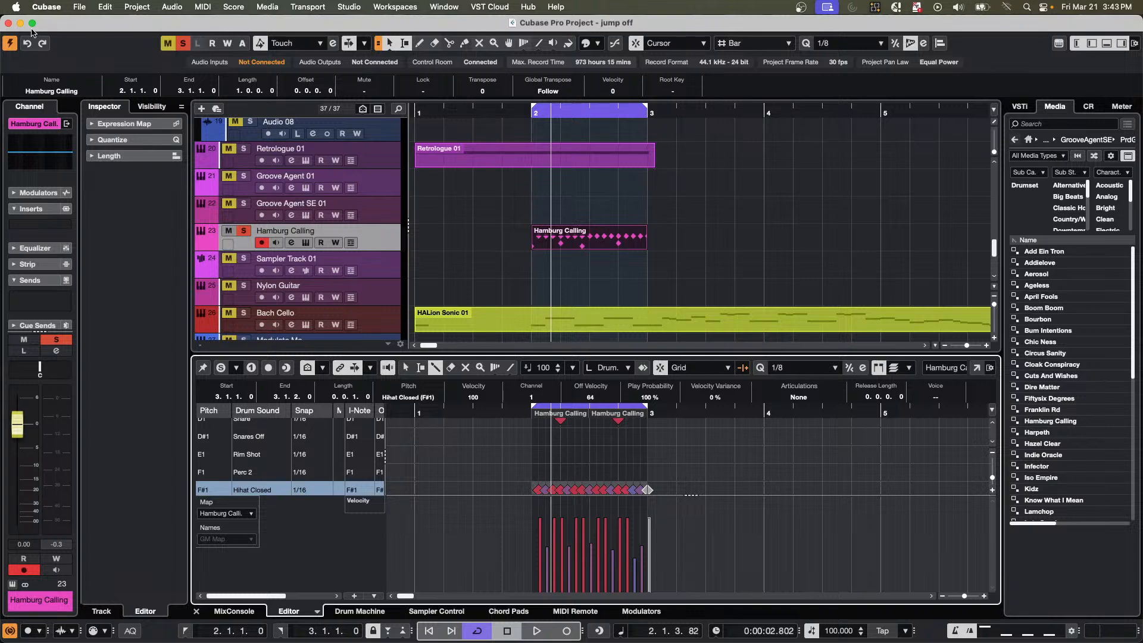
click(79, 7)
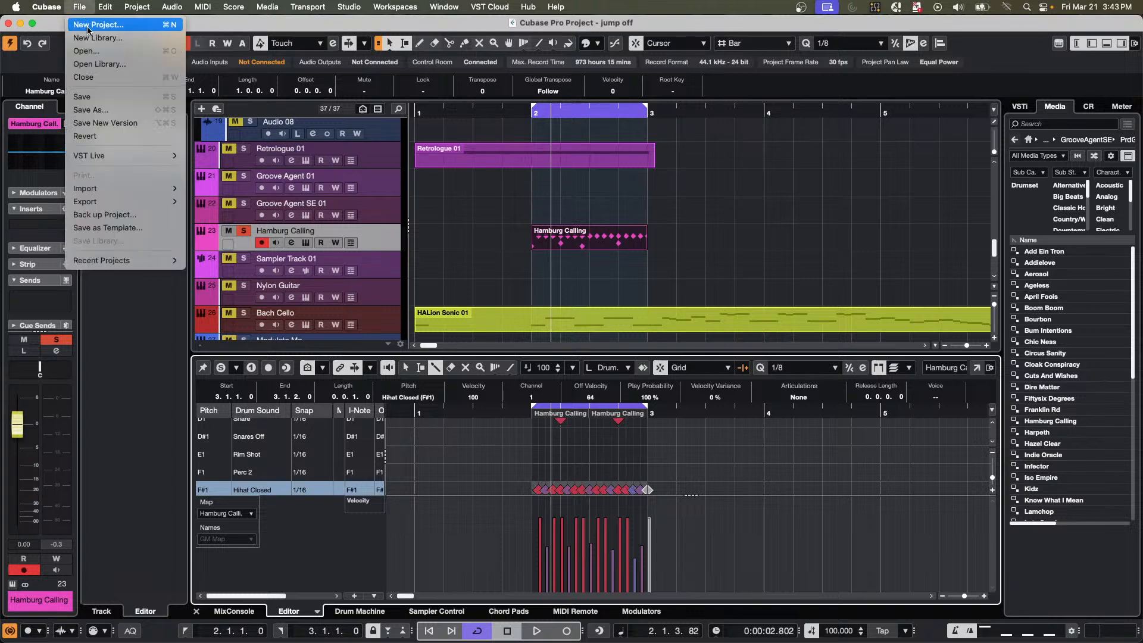
click(87, 21)
key(Return)
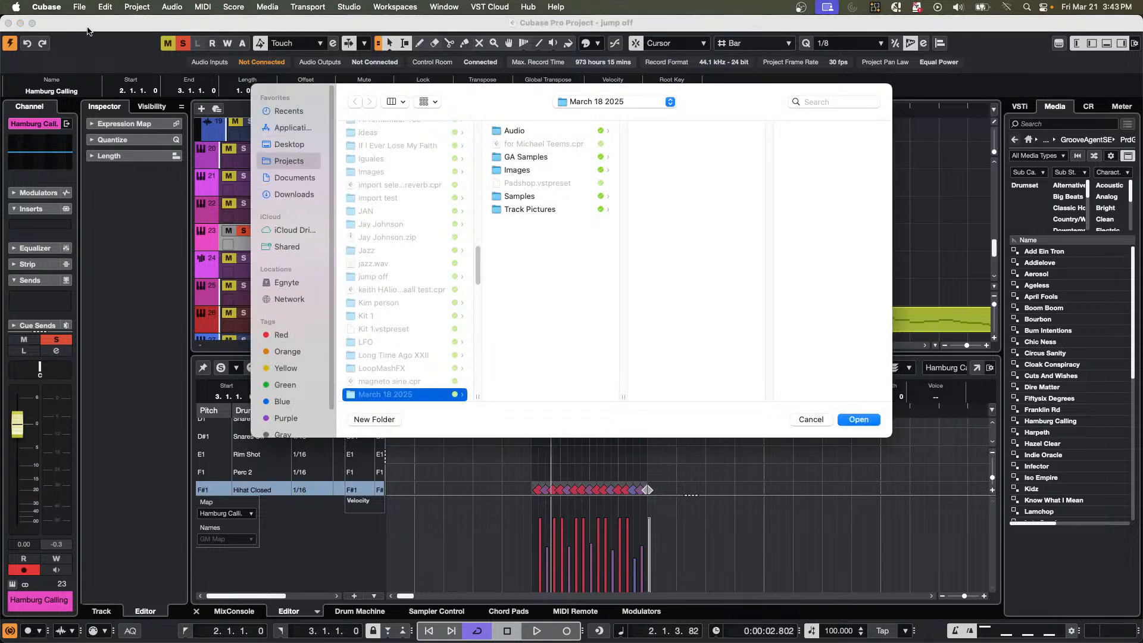
key(Return)
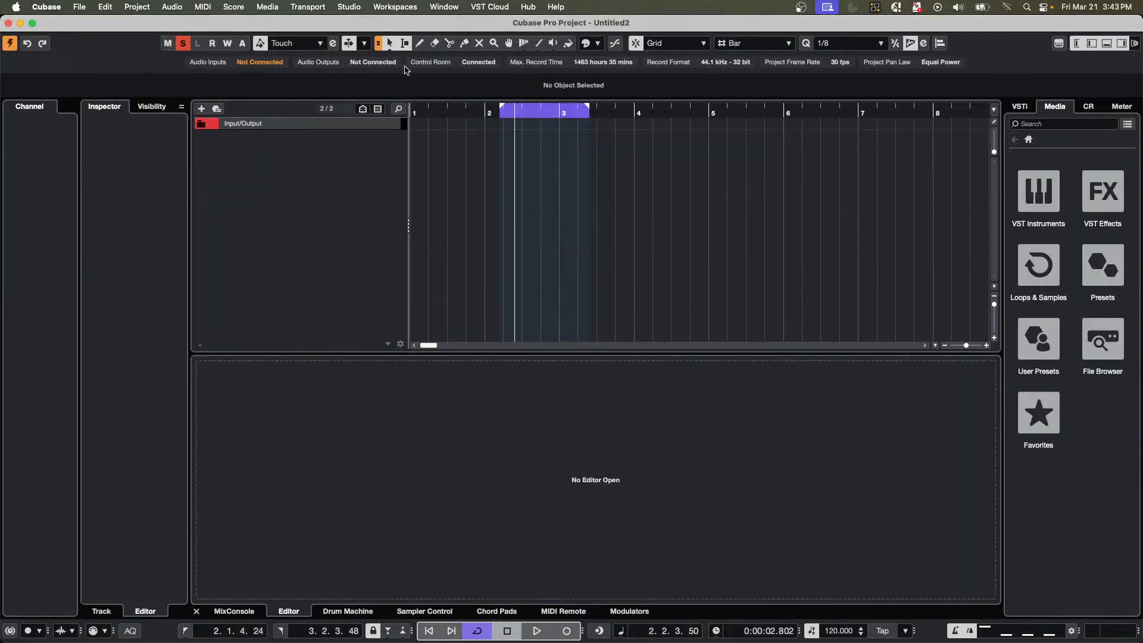
Set the locators to span 2.1.1 to 3.1.1 and add a HALion Sonic instrument track.
drag(587, 108, 569, 114)
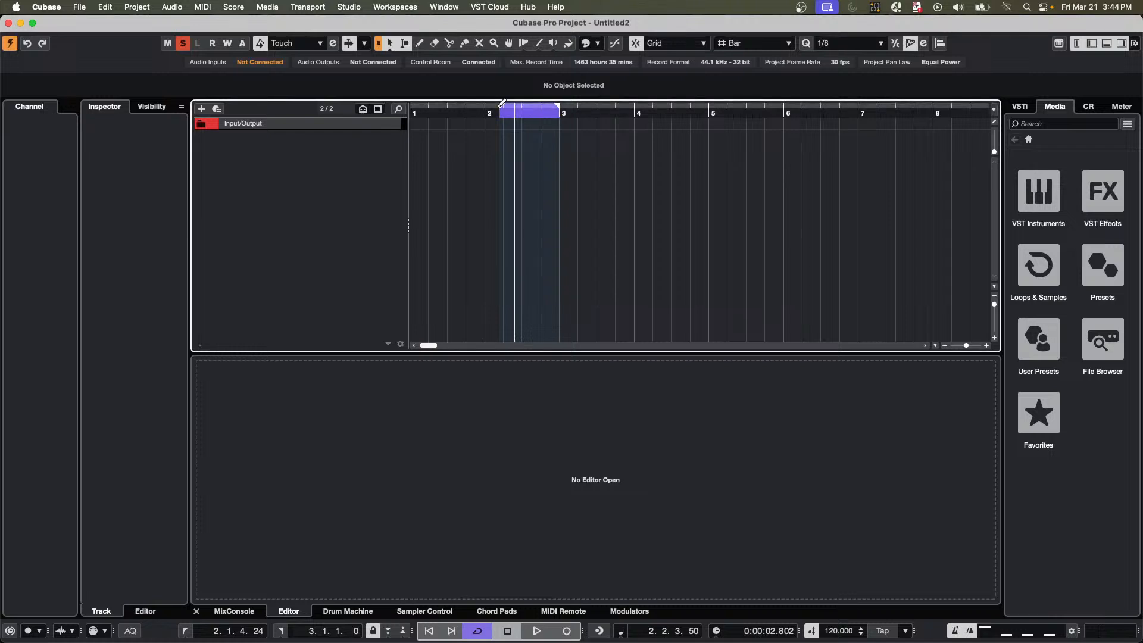
drag(502, 103, 487, 108)
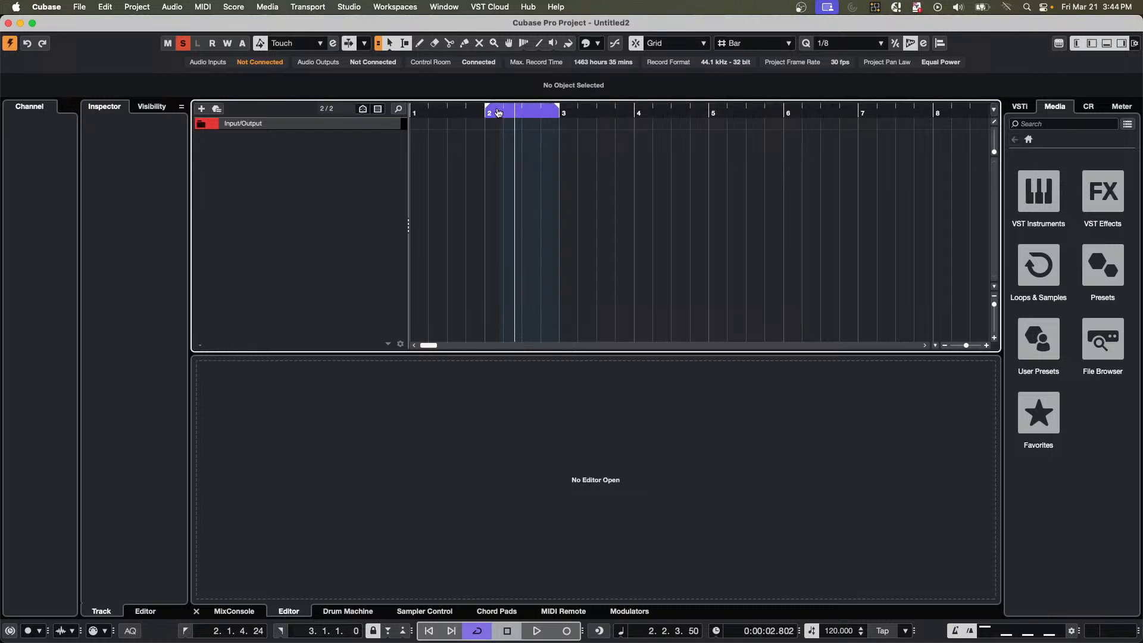
right_click(277, 146)
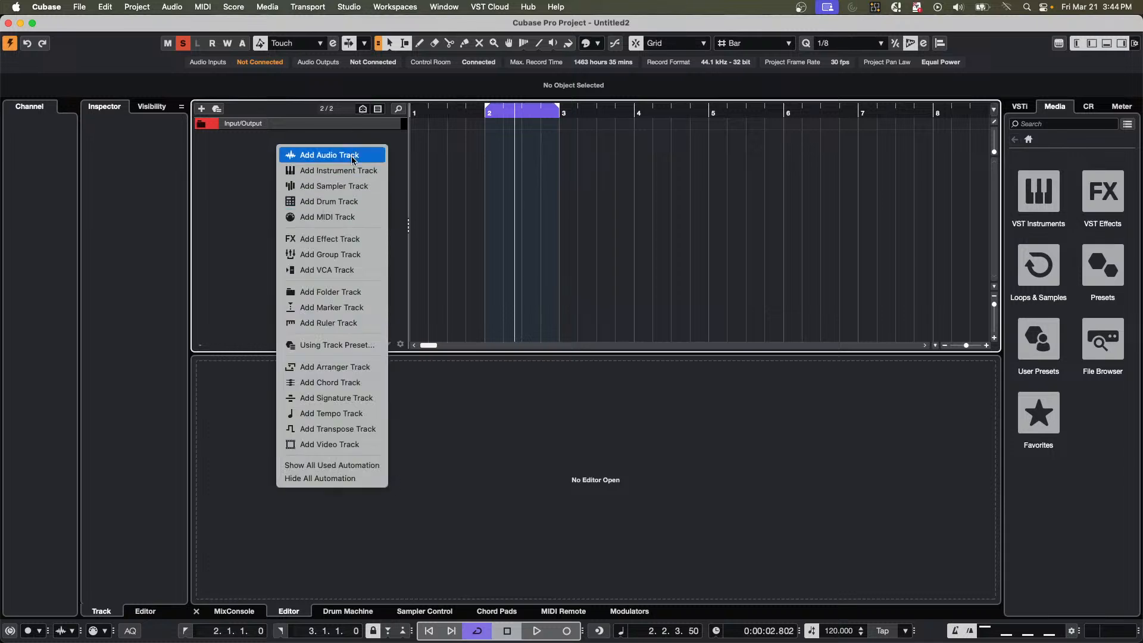
click(354, 171)
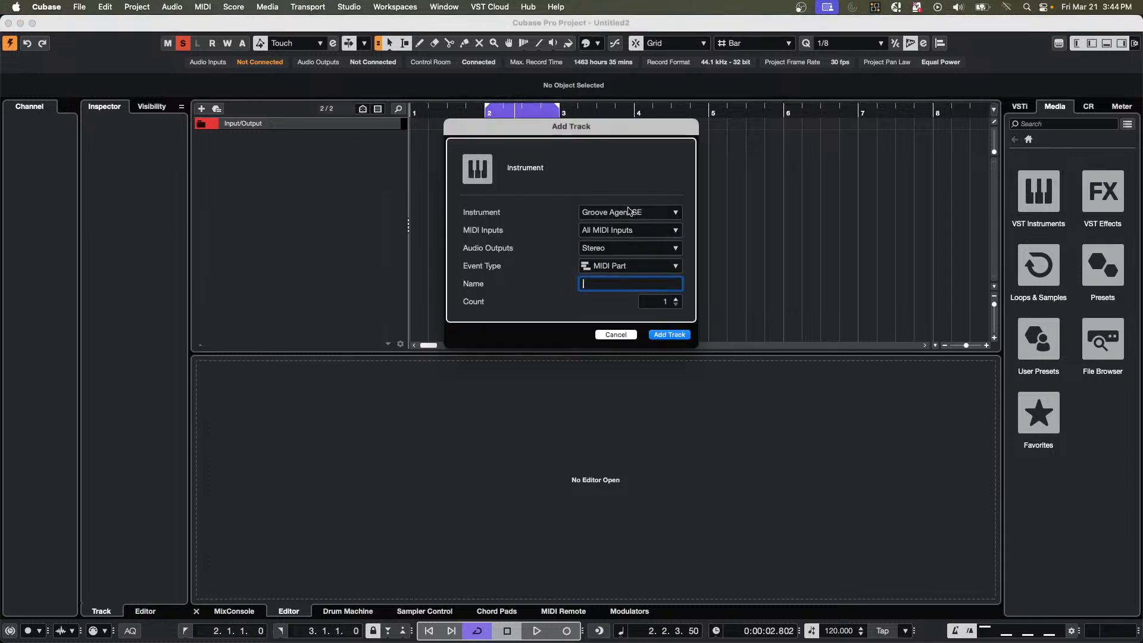
click(629, 212)
click(658, 428)
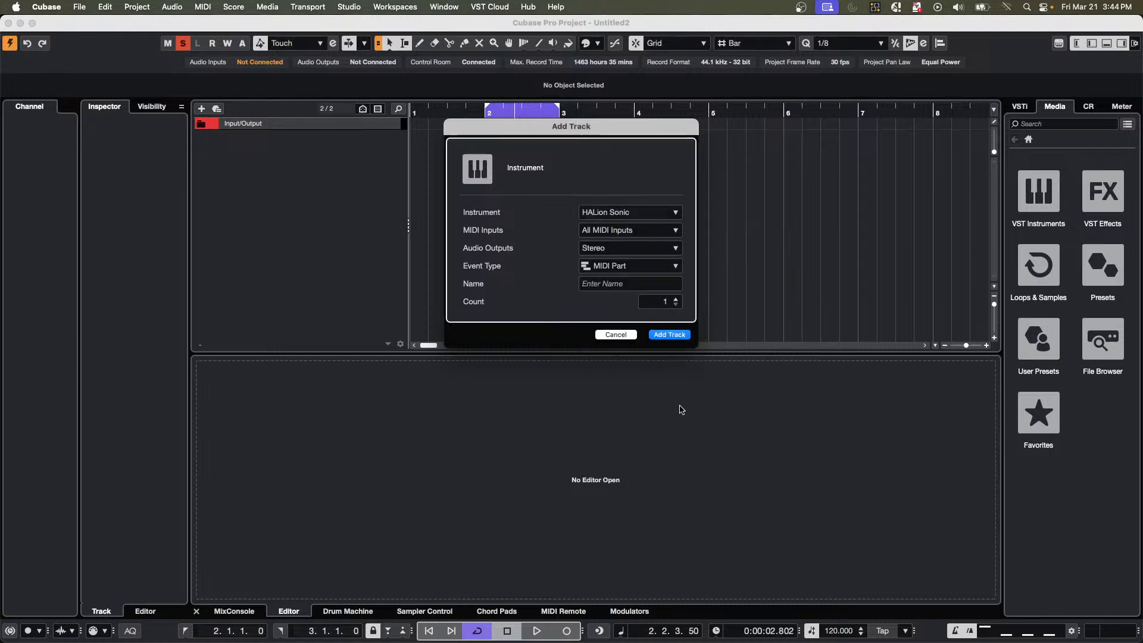
click(669, 334)
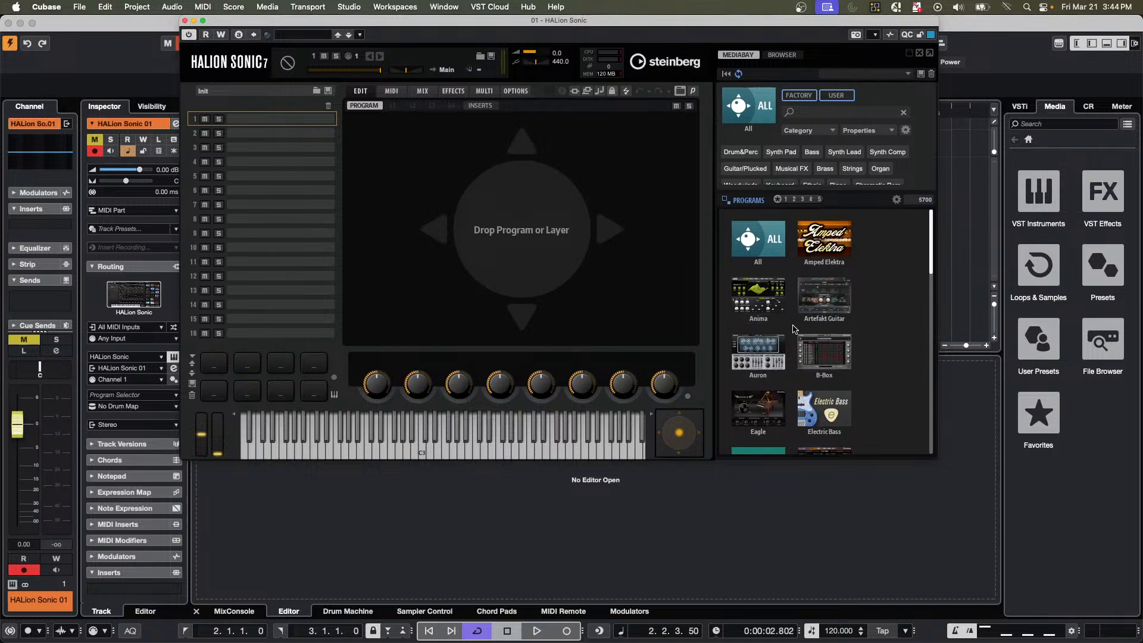
Load the Love Songs program from the Studio Strings library and solo the HALion Sonic 01 track.
scroll(794, 329, down, 5)
scroll(794, 329, down, 9)
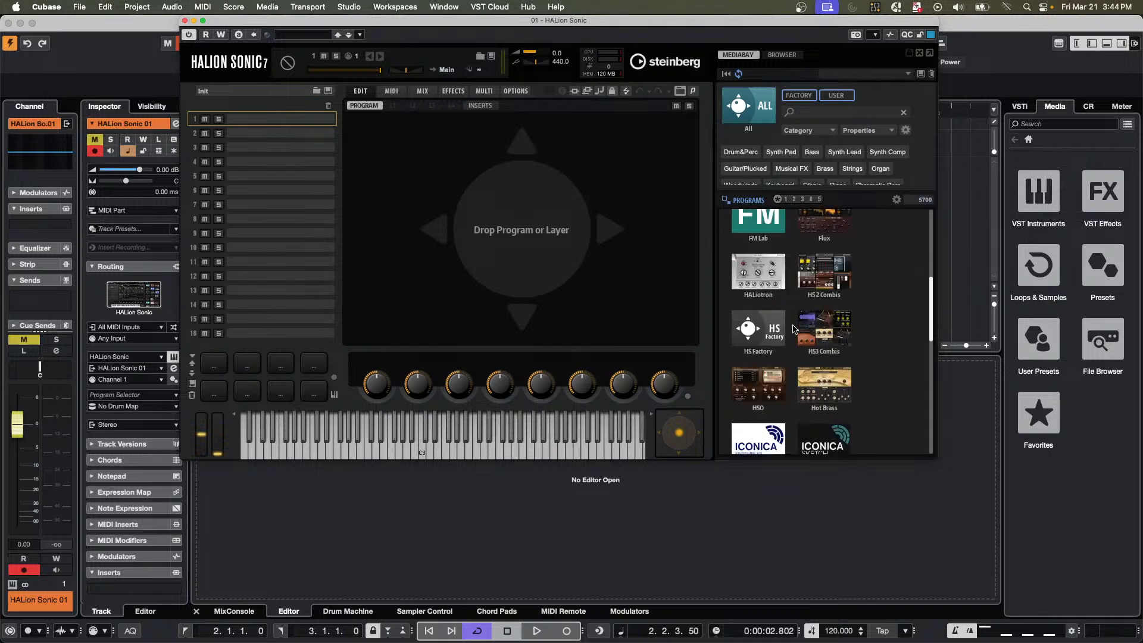
scroll(792, 330, down, 10)
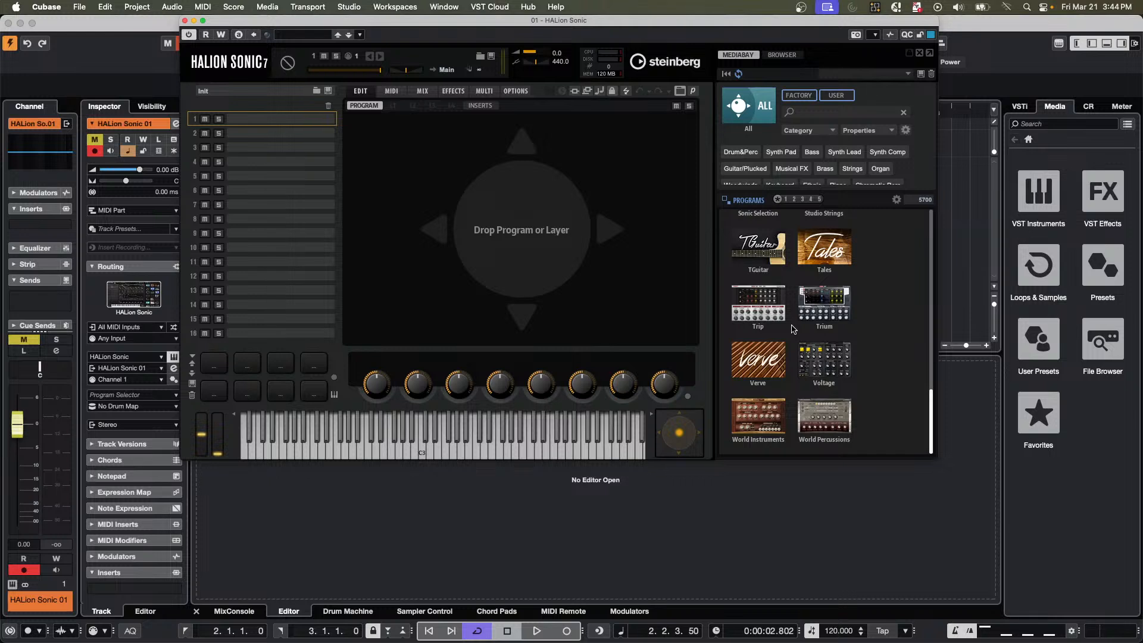
scroll(793, 329, up, 3)
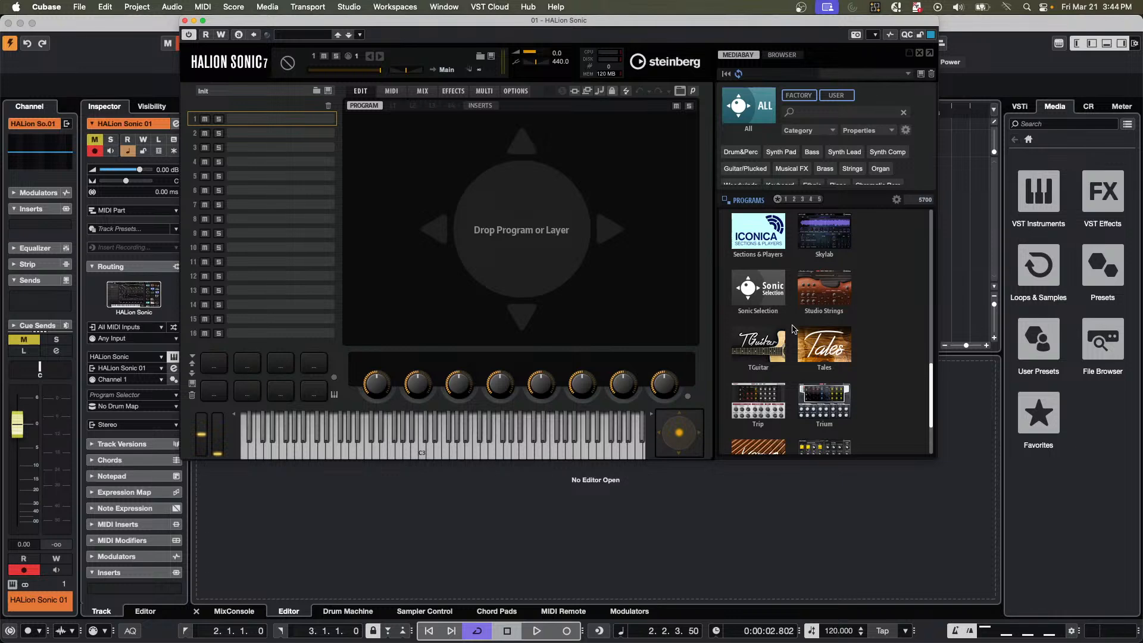
click(832, 292)
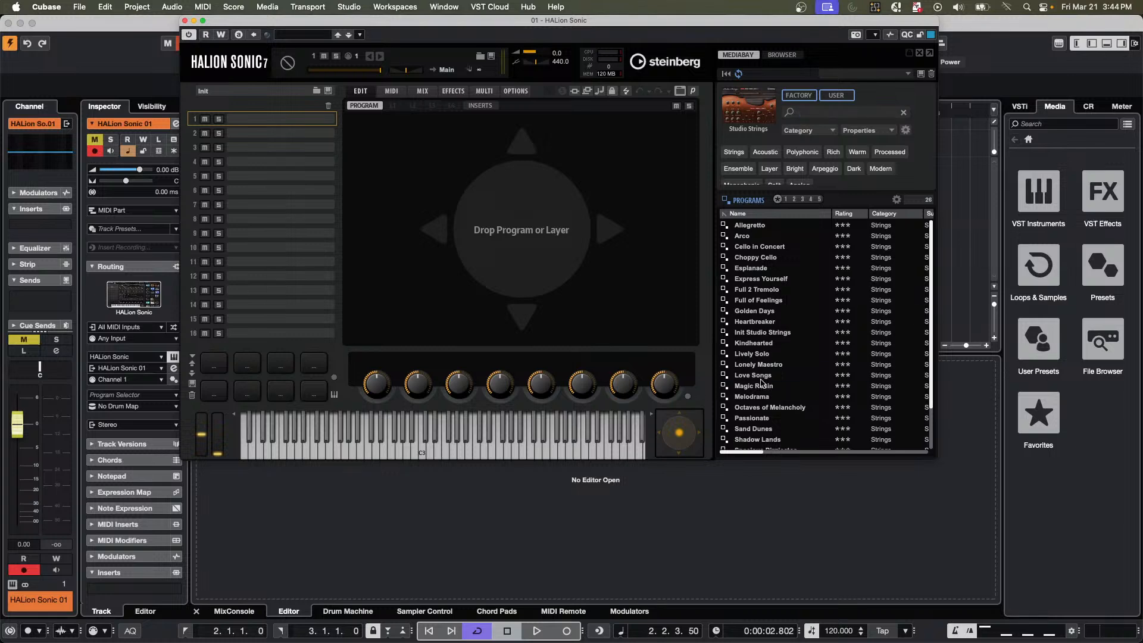
double_click(822, 375)
drag(458, 444, 534, 452)
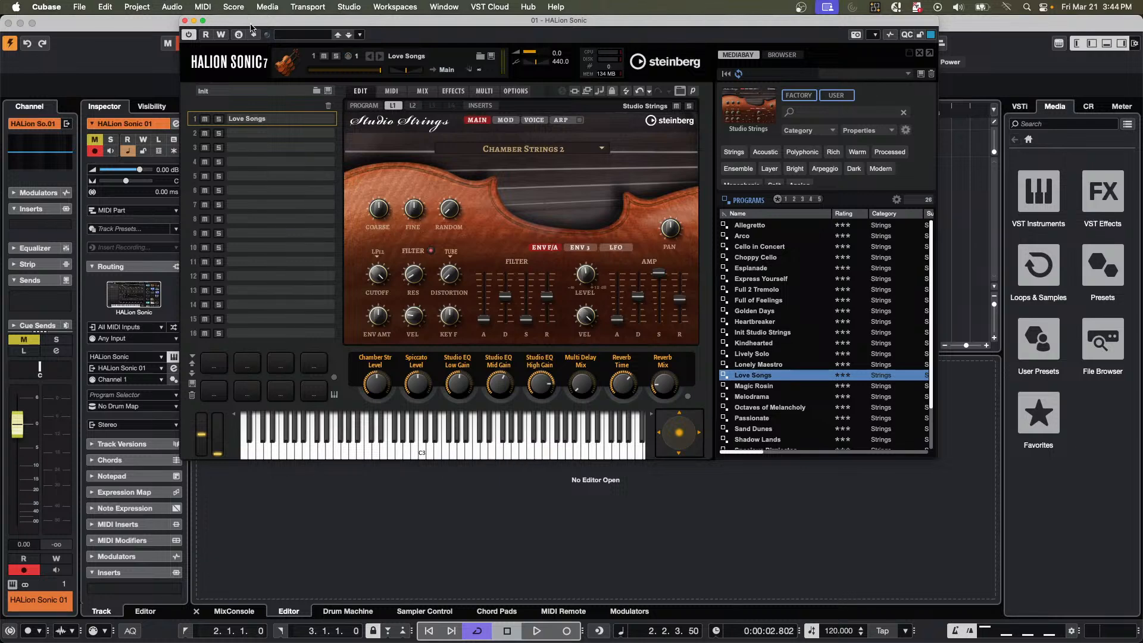
drag(257, 26, 397, 45)
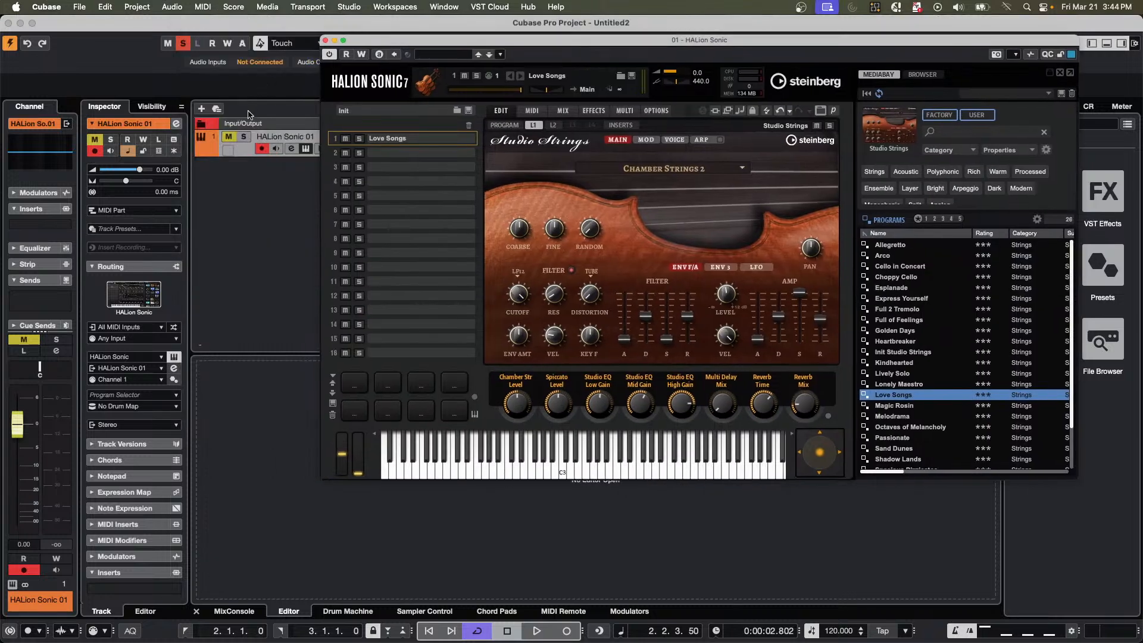
click(227, 137)
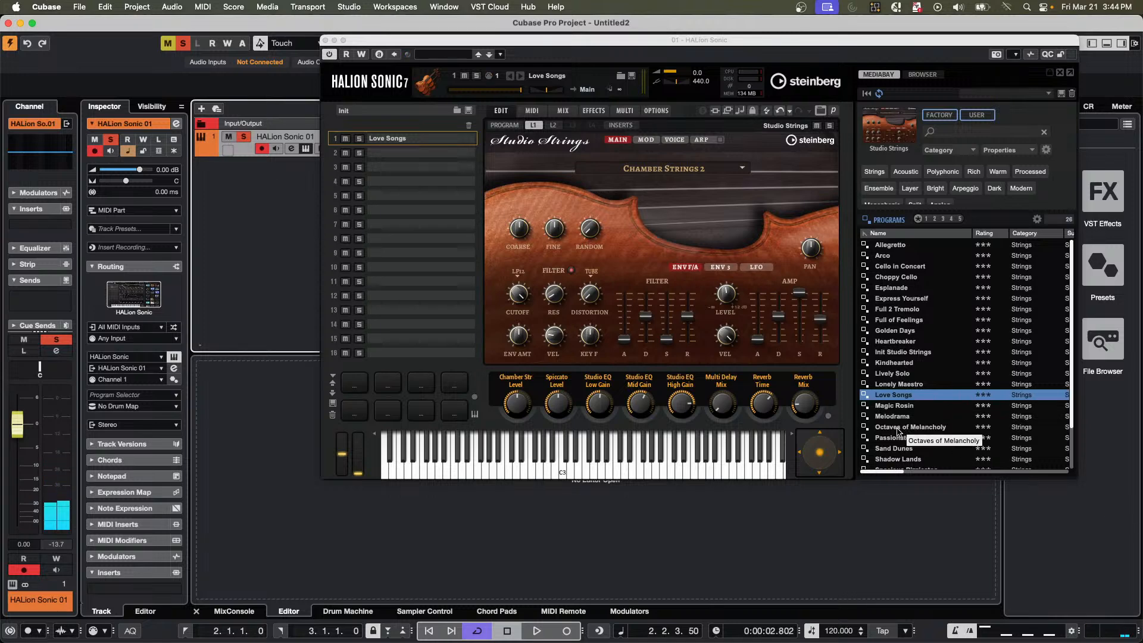
Audition the Shadow Lands program and replace it with Init Studio Strings.
scroll(901, 432, down, 3)
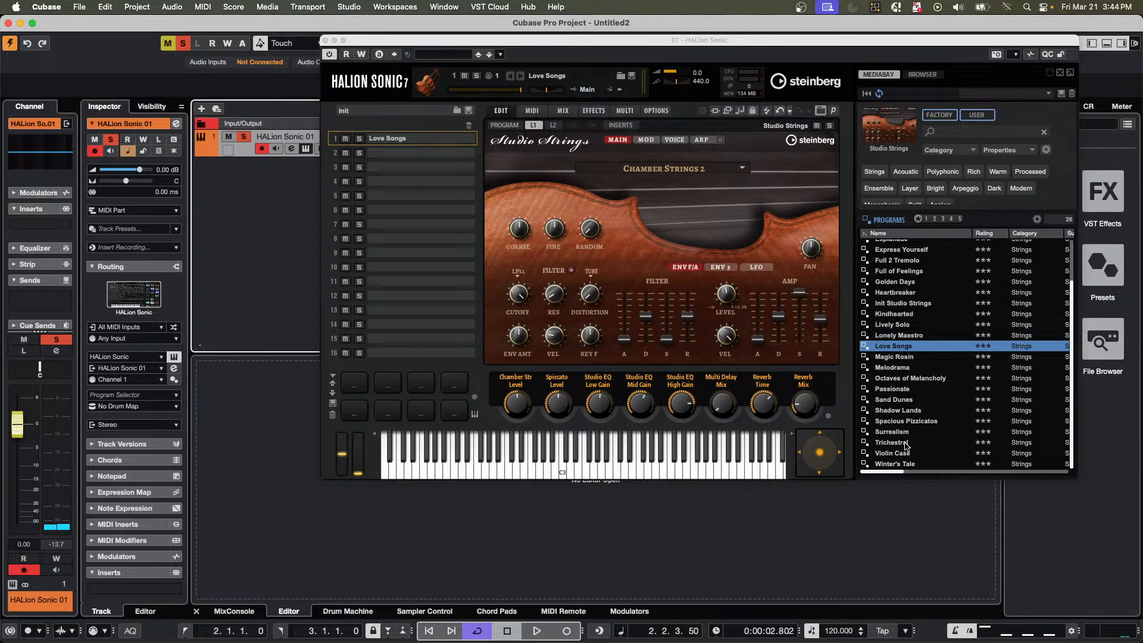
double_click(904, 411)
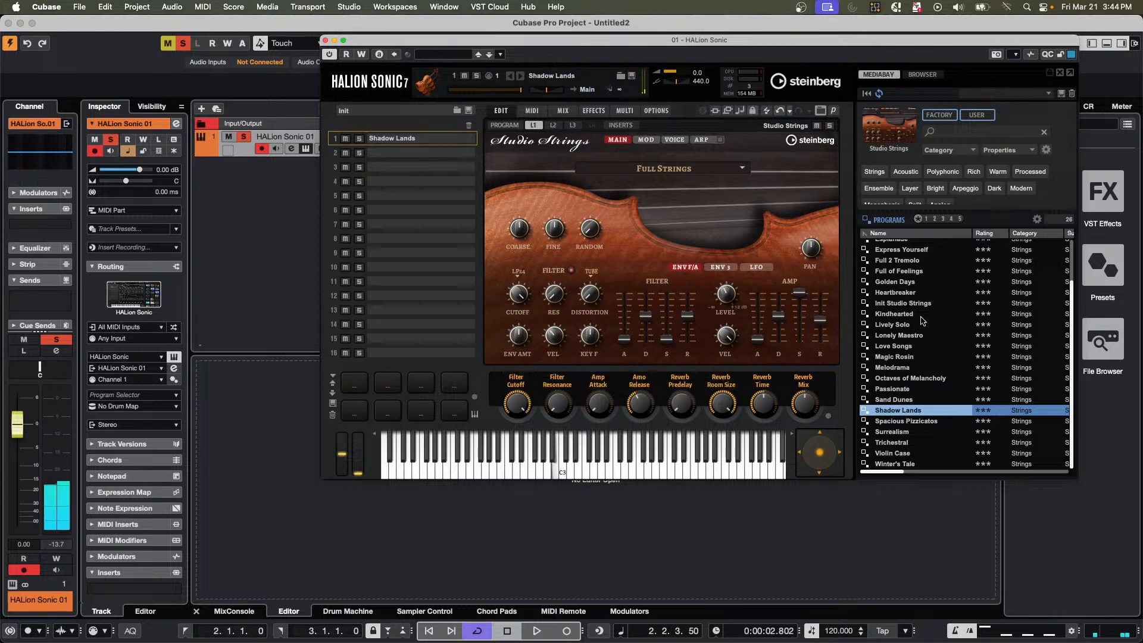
double_click(892, 304)
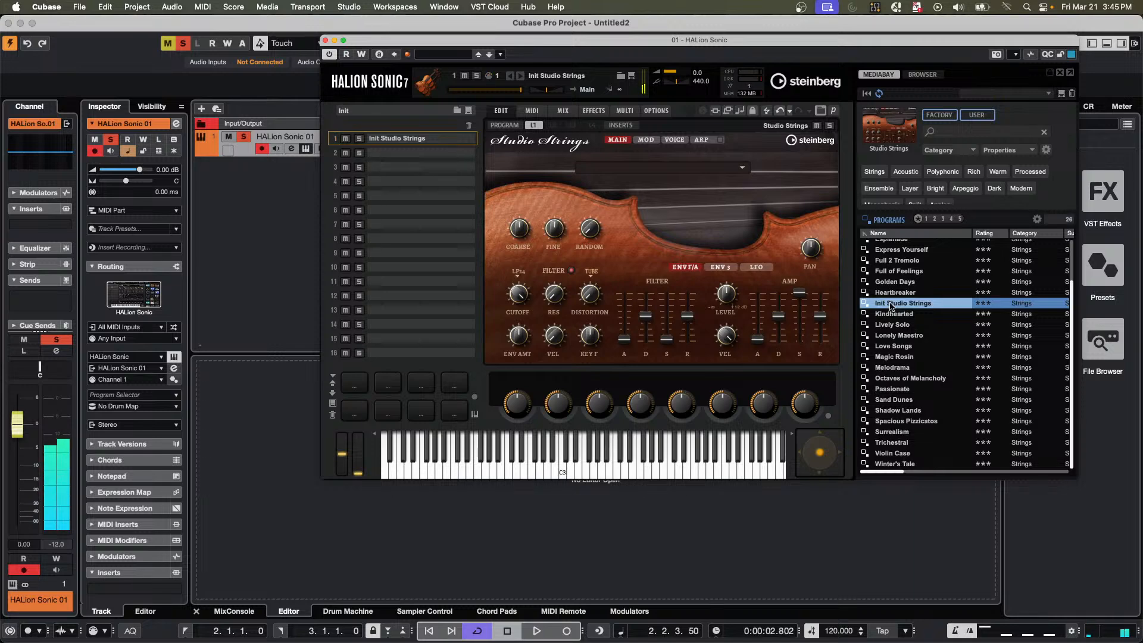
Create a MIDI part at bar 2 on the HALion Sonic 01 track and extend it to 4.1.1.
drag(387, 40, 627, 167)
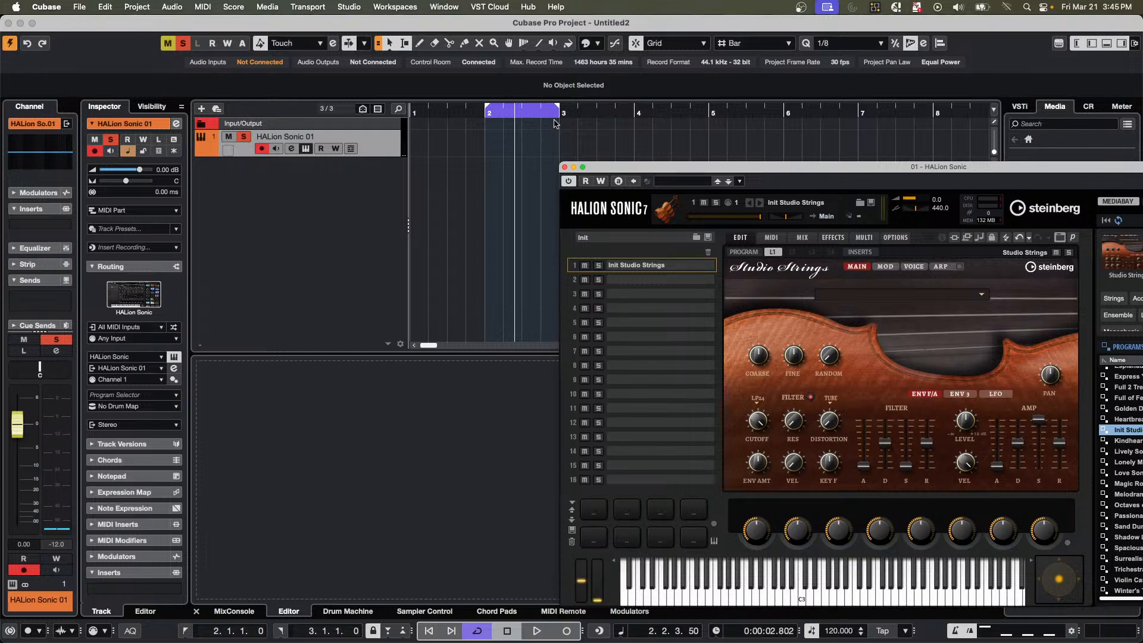
double_click(527, 149)
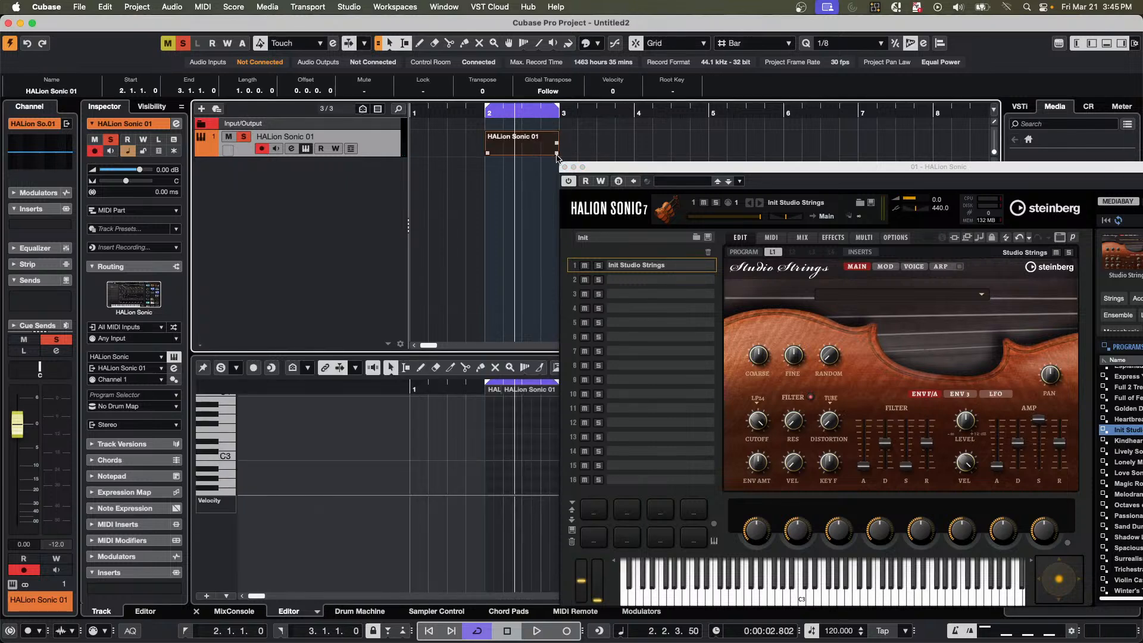
drag(556, 153, 633, 153)
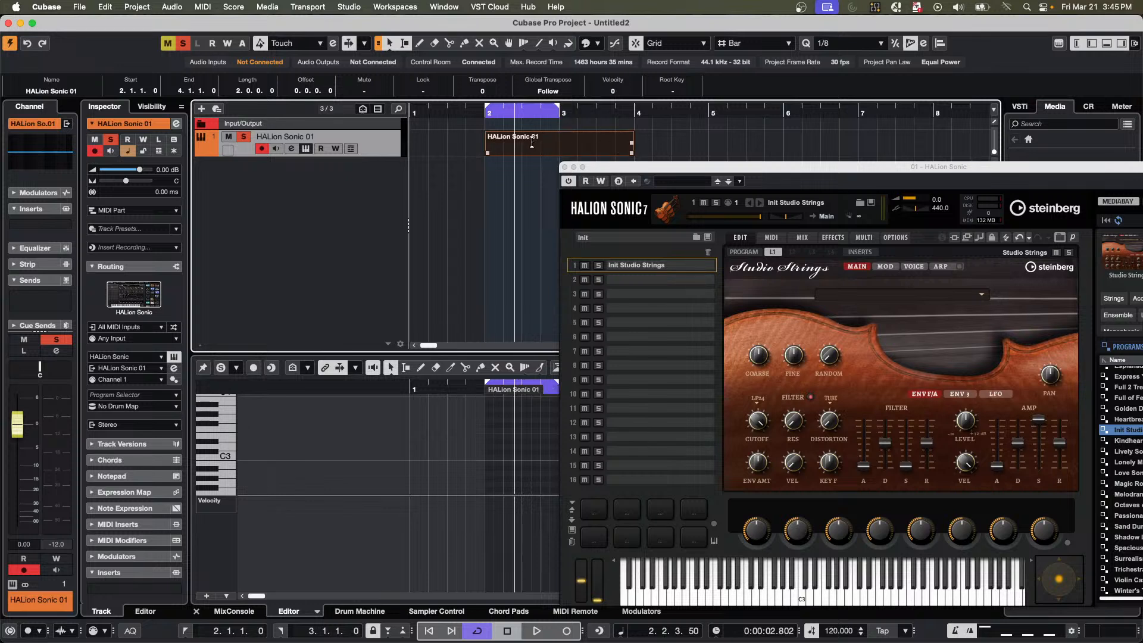
Close the HALion Sonic window and open the two-bar part in a separate full-size Key Editor window.
click(519, 112)
click(520, 109)
click(526, 152)
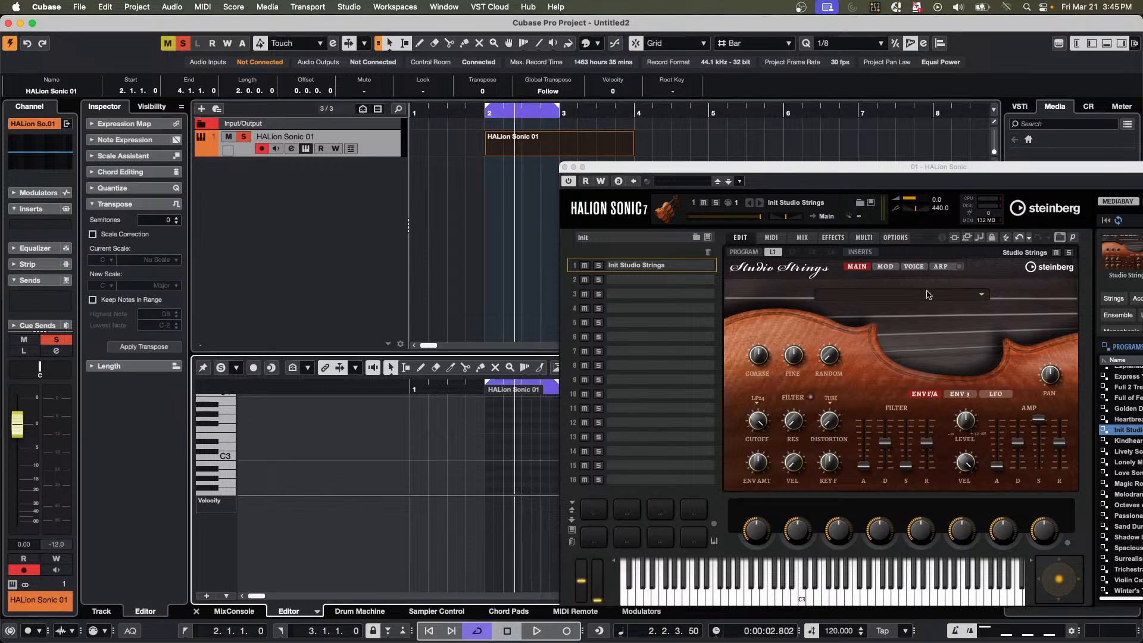
click(565, 168)
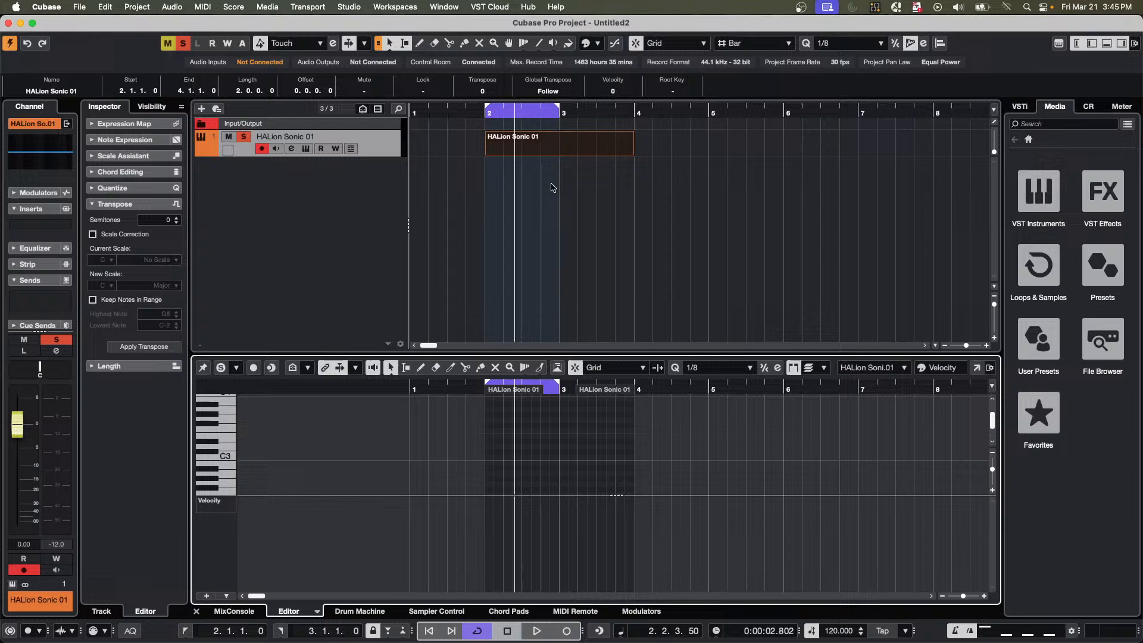
click(976, 367)
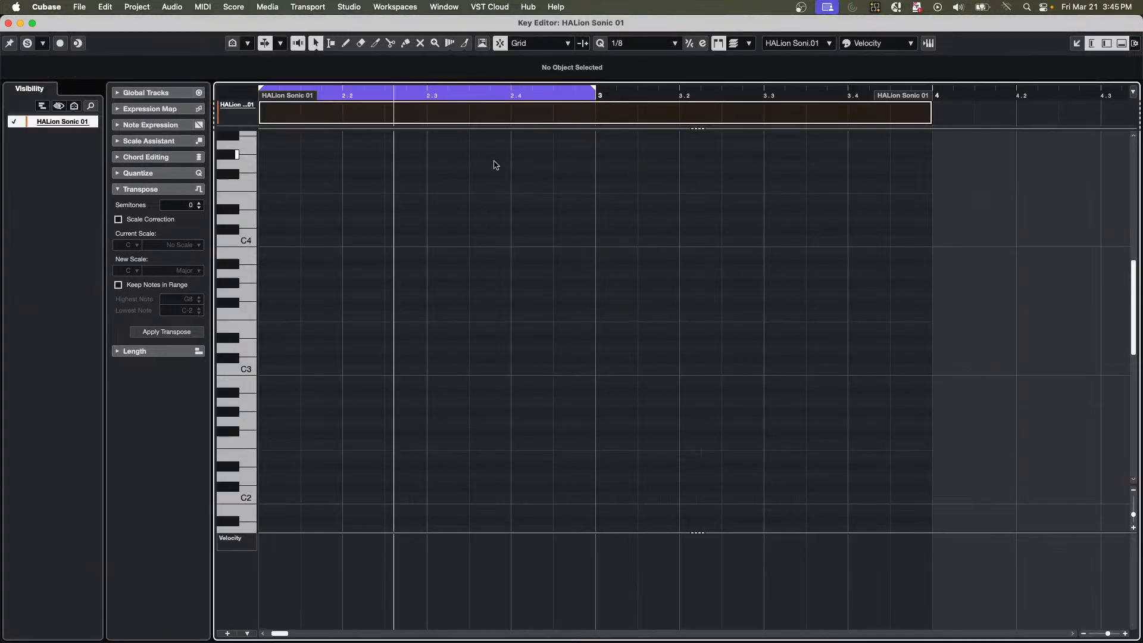
Draw a C4 note from 3.1.1 to 3.4.3 and raise its velocity to 127.
right_click(611, 227)
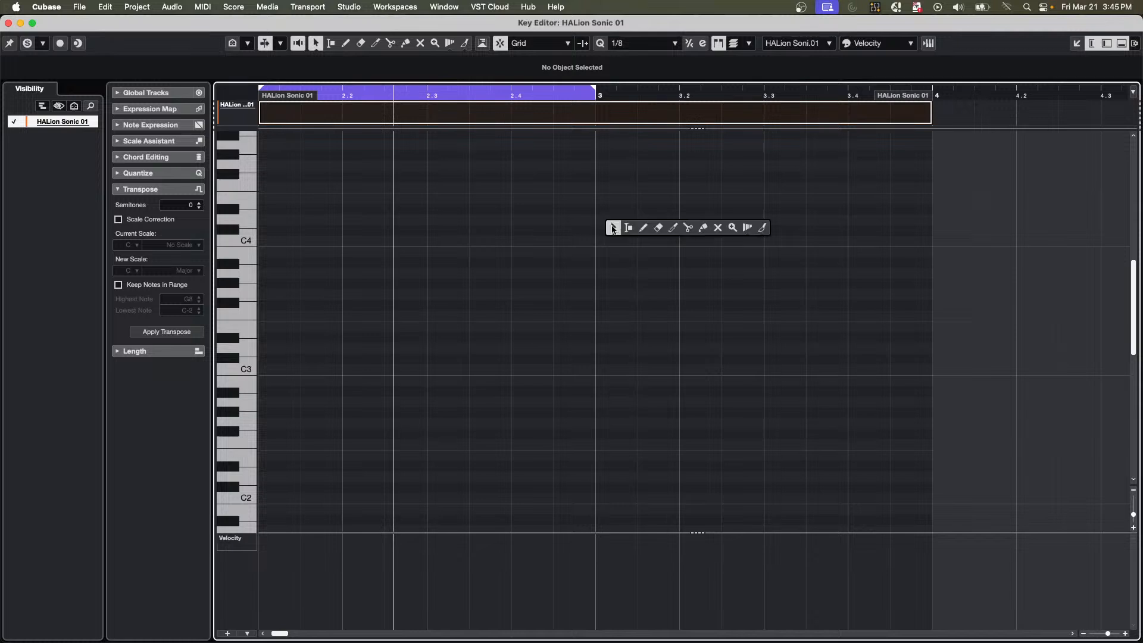
click(645, 231)
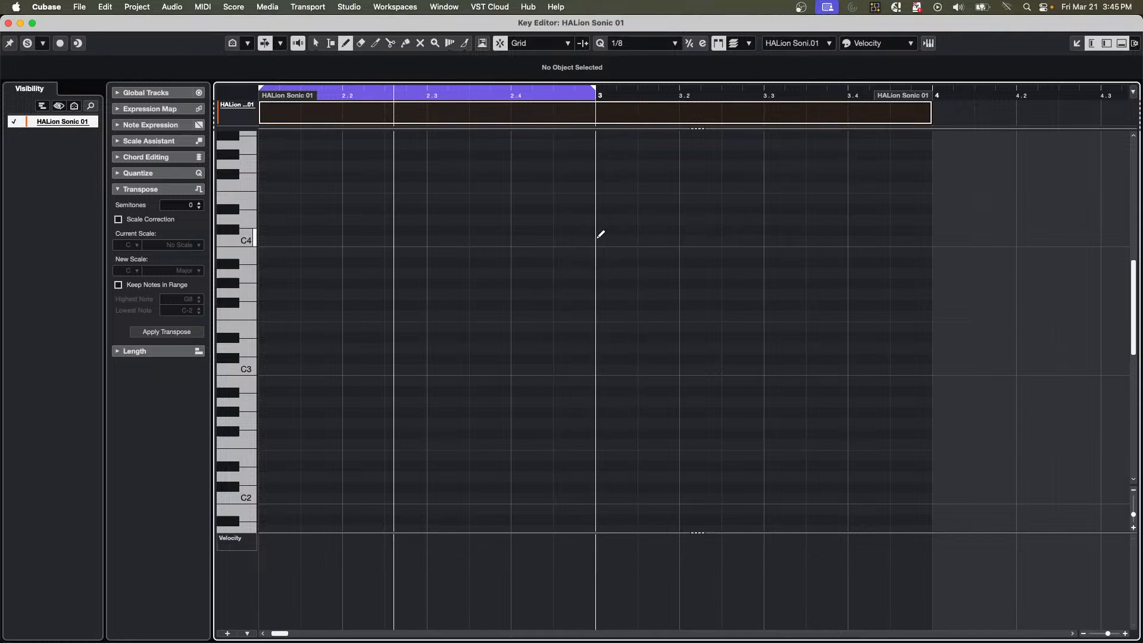
drag(599, 238, 891, 227)
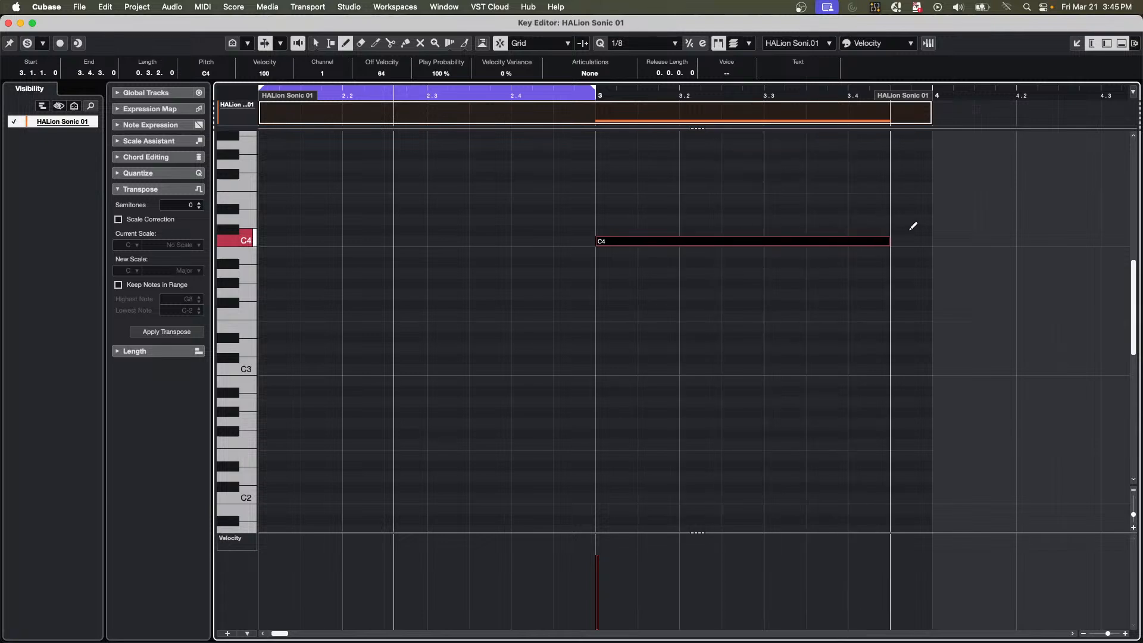
click(598, 539)
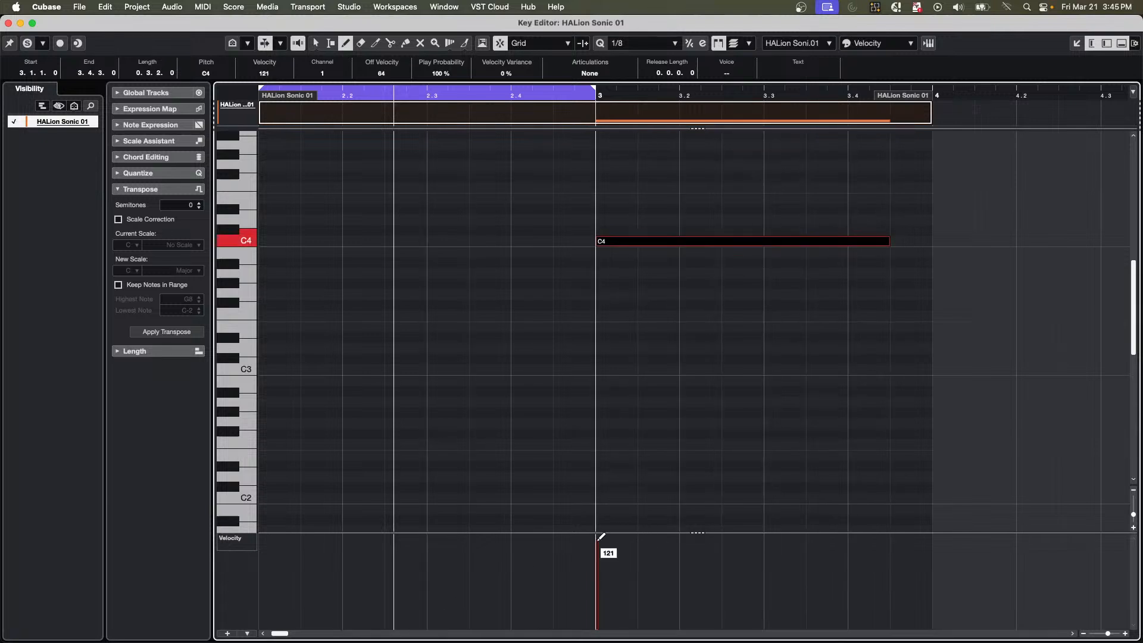
drag(599, 538, 601, 520)
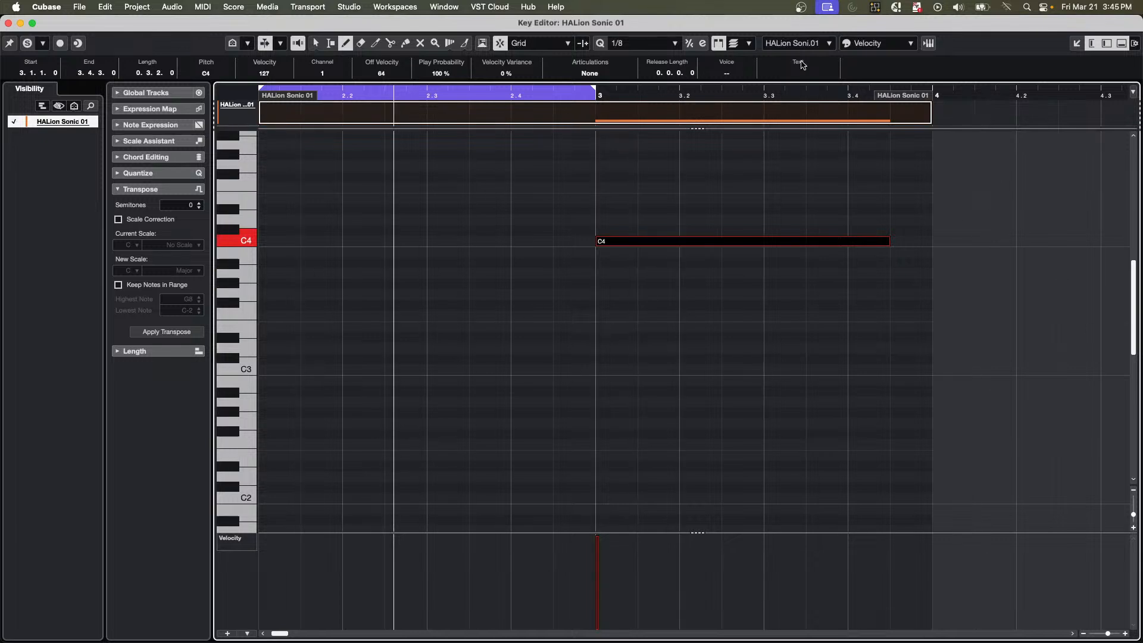
Add the Step/MIDI Input controls to the Key Editor toolbar.
right_click(986, 45)
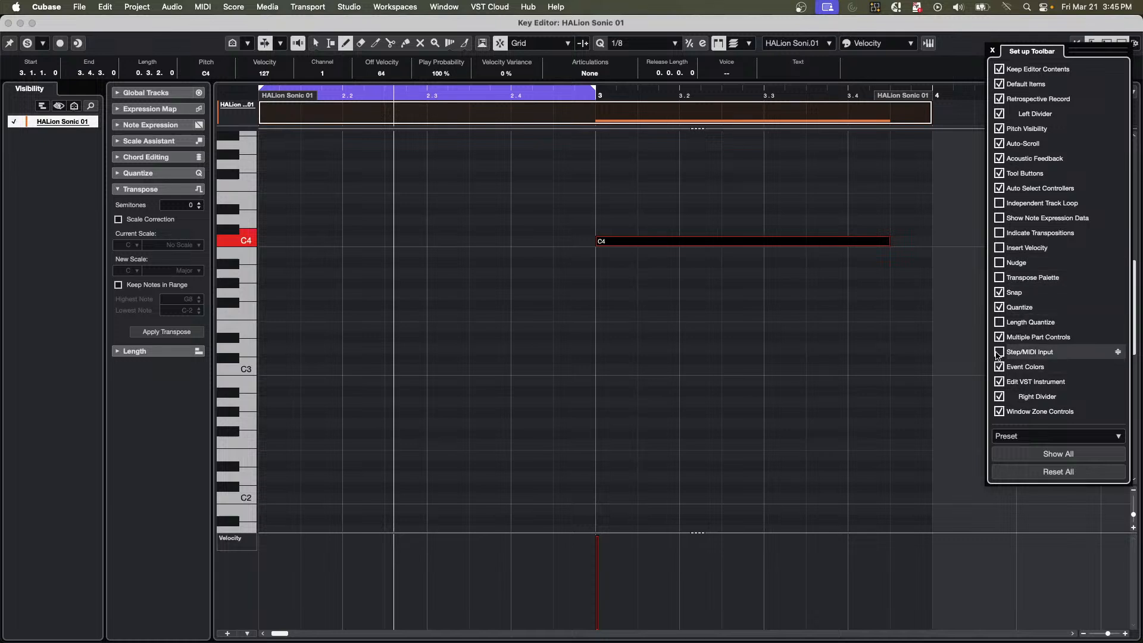
click(999, 352)
click(917, 72)
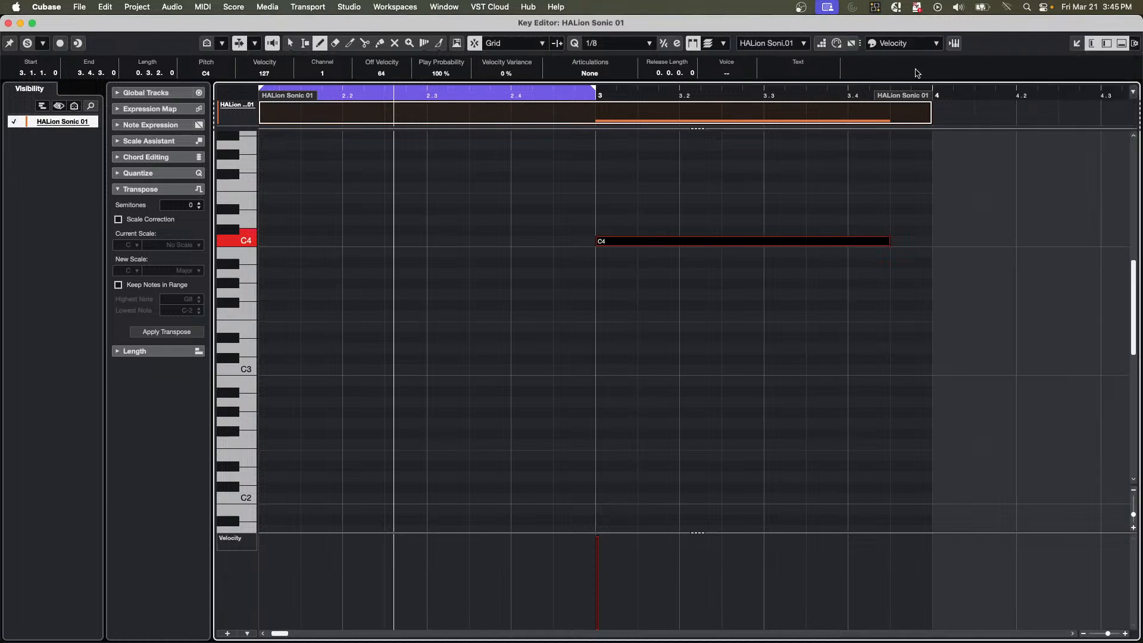
Check the available quantize presets and open the Quantize Panel.
click(643, 45)
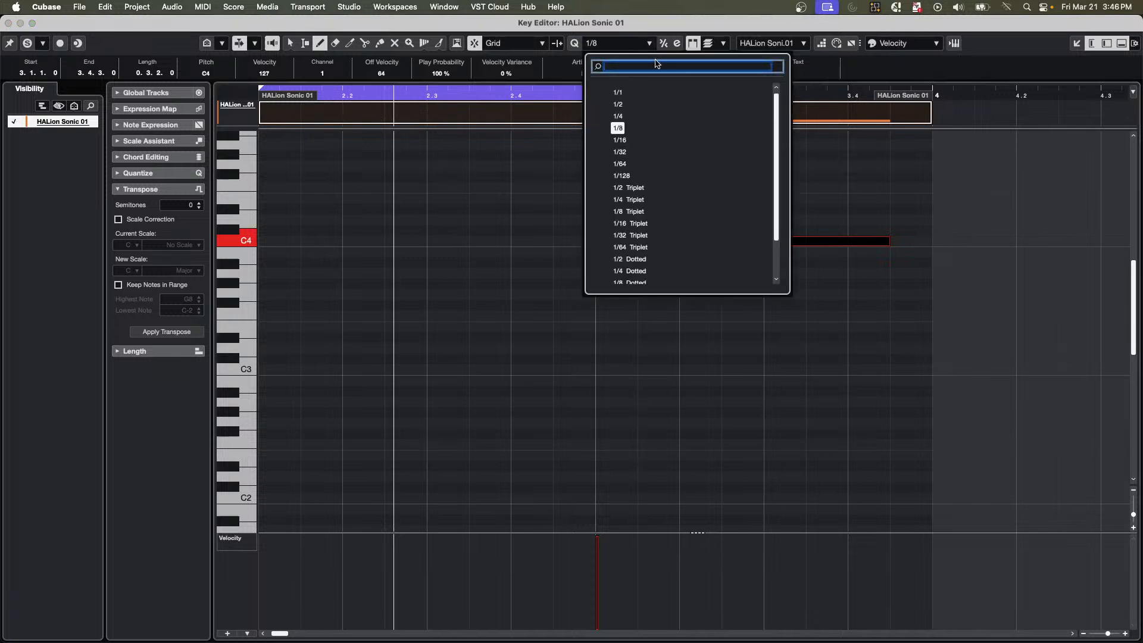
click(556, 66)
click(678, 46)
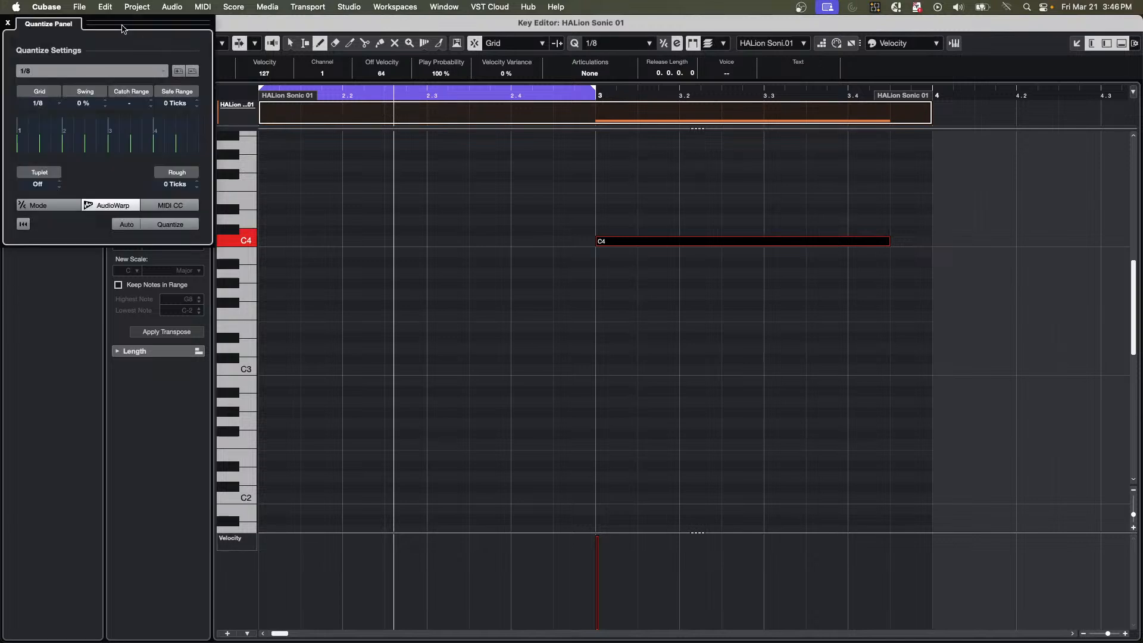
Move the Quantize Panel clear of the side settings and set the 1/8 grid's Tuplet value to 13.
drag(124, 29, 975, 144)
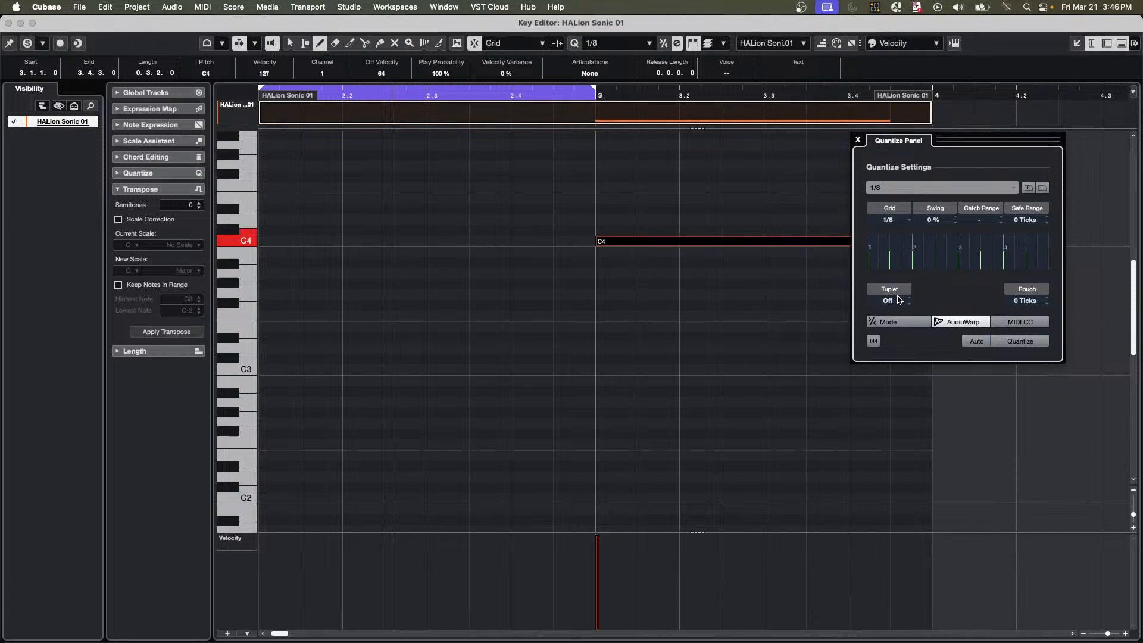
scroll(899, 303, up, 1)
scroll(897, 305, up, 8)
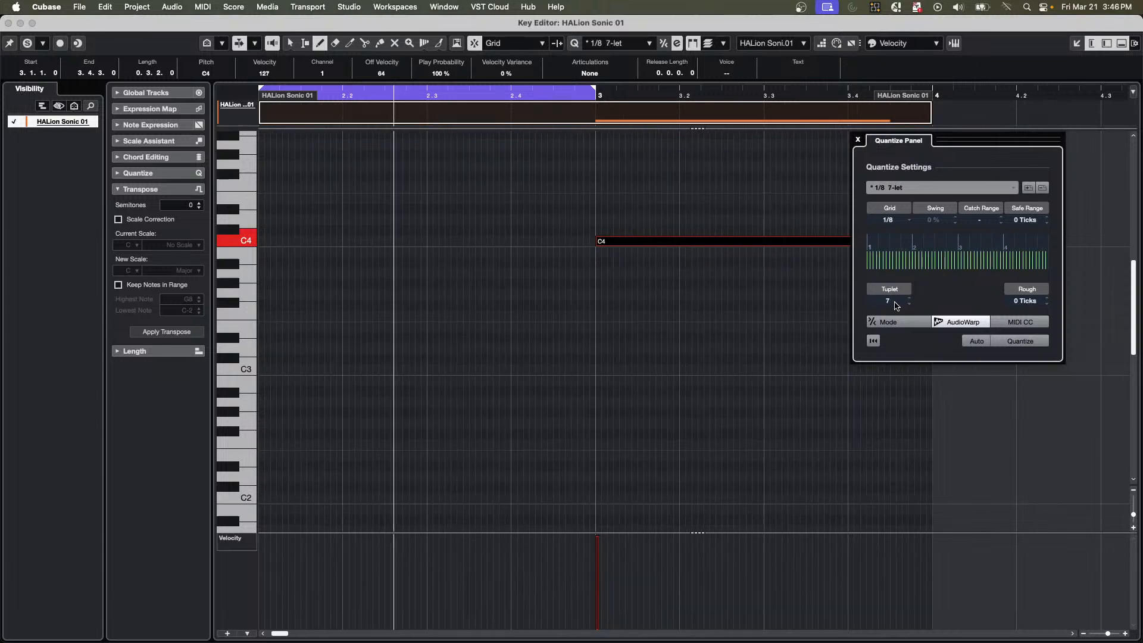
scroll(897, 306, up, 1)
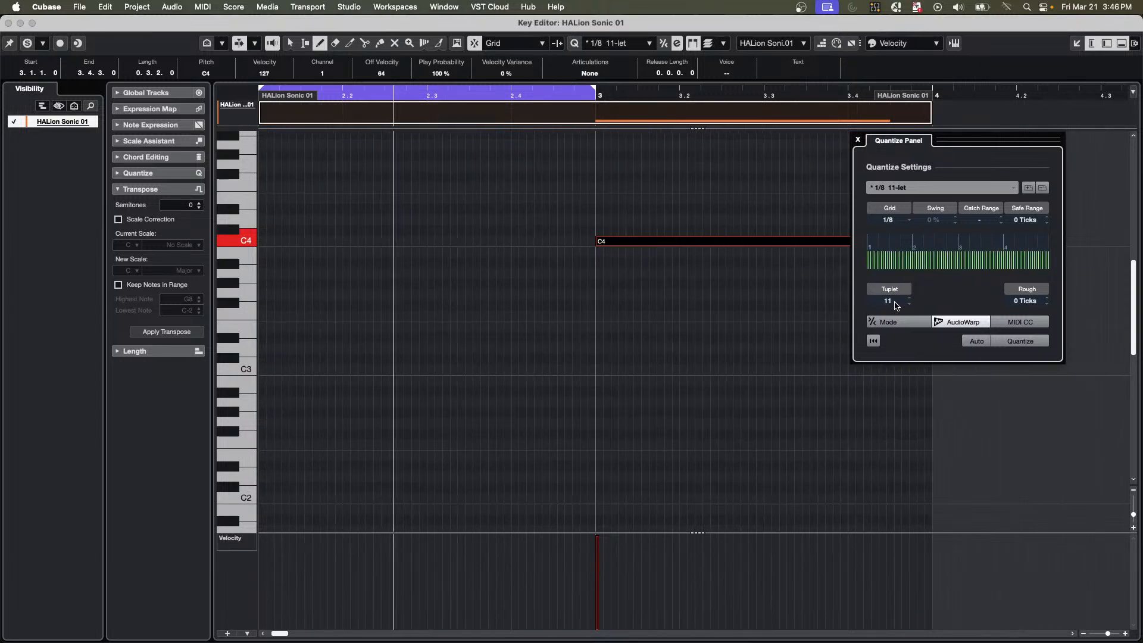
scroll(896, 306, up, 2)
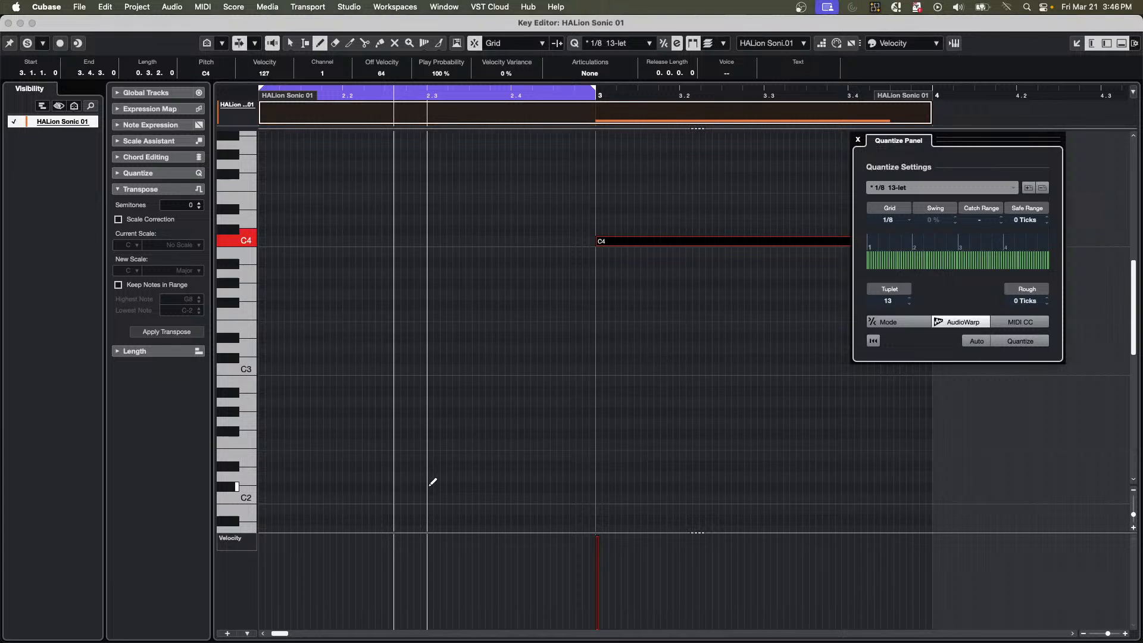
Draw a rising run of short 13-let notes from C#2 at 2.3 up to D3 near 2.4.
drag(431, 486, 450, 447)
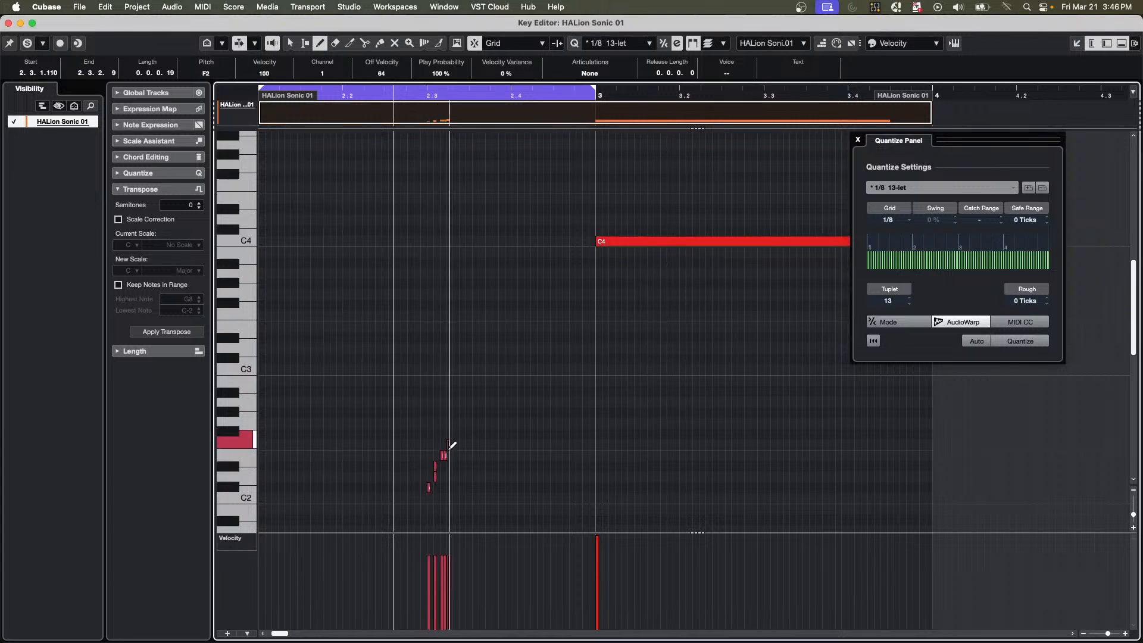
click(457, 6)
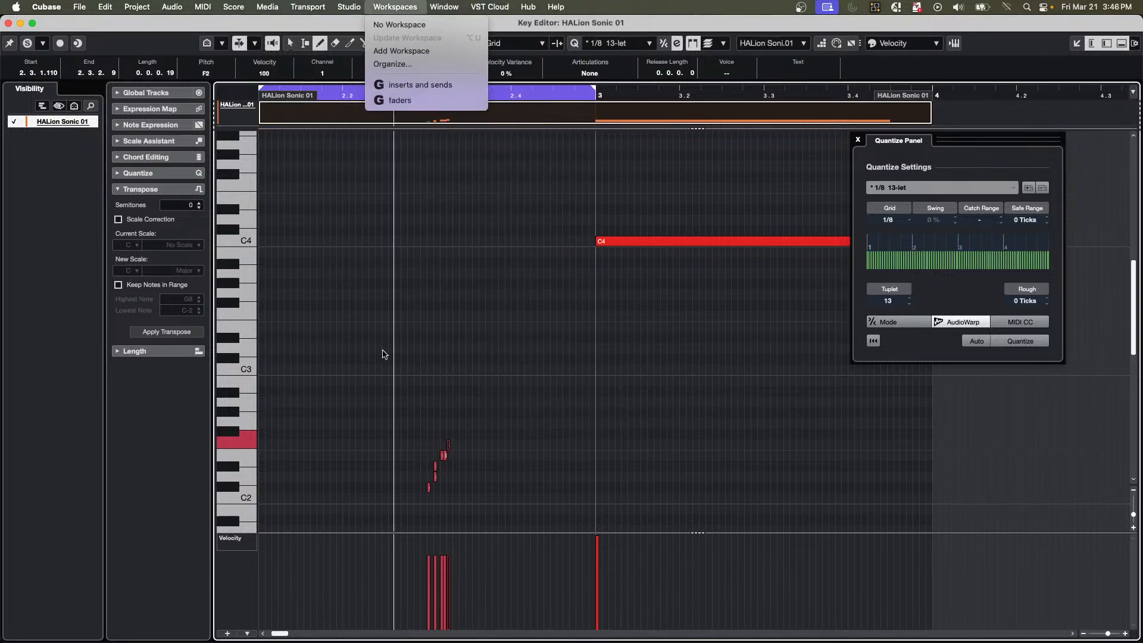
click(383, 353)
click(457, 422)
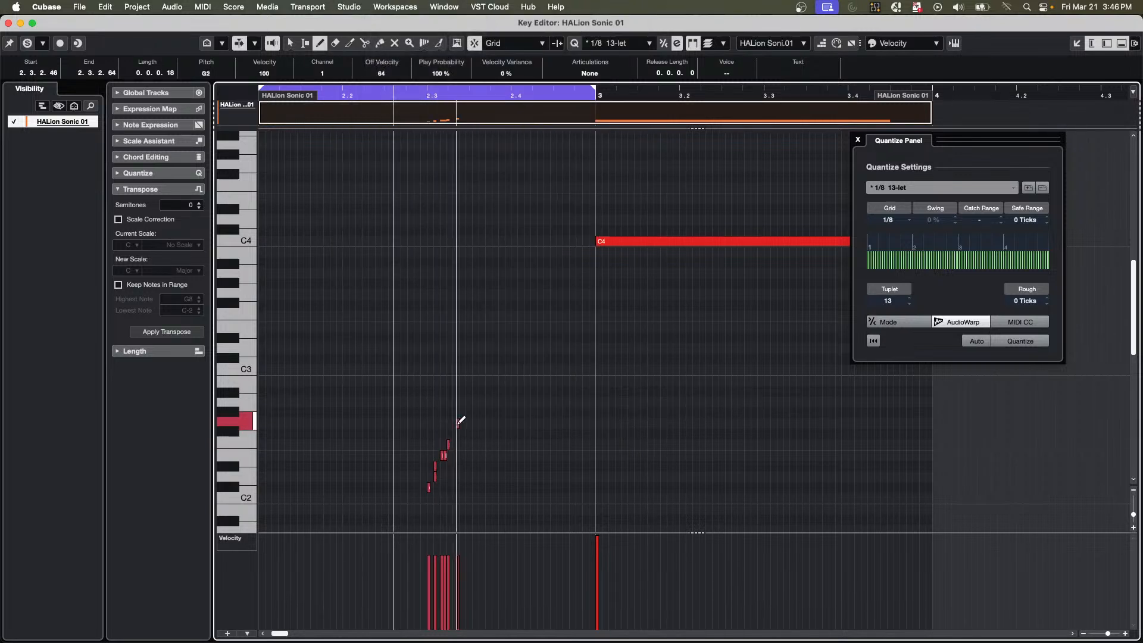
mouse_move(458, 422)
mouse_down()
mouse_move(499, 370)
mouse_move(518, 373)
mouse_move(527, 348)
mouse_up()
click(500, 413)
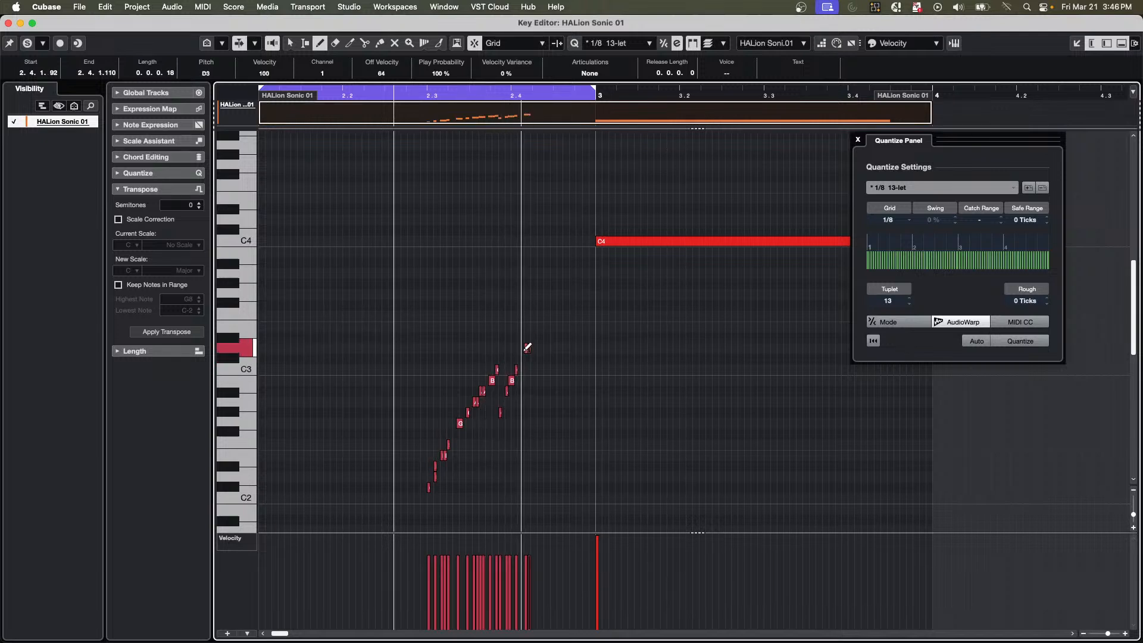
Continue the run of short notes upward with small dips, ending on C4 just before bar 3.
click(536, 295)
click(542, 337)
click(543, 327)
click(549, 316)
click(553, 305)
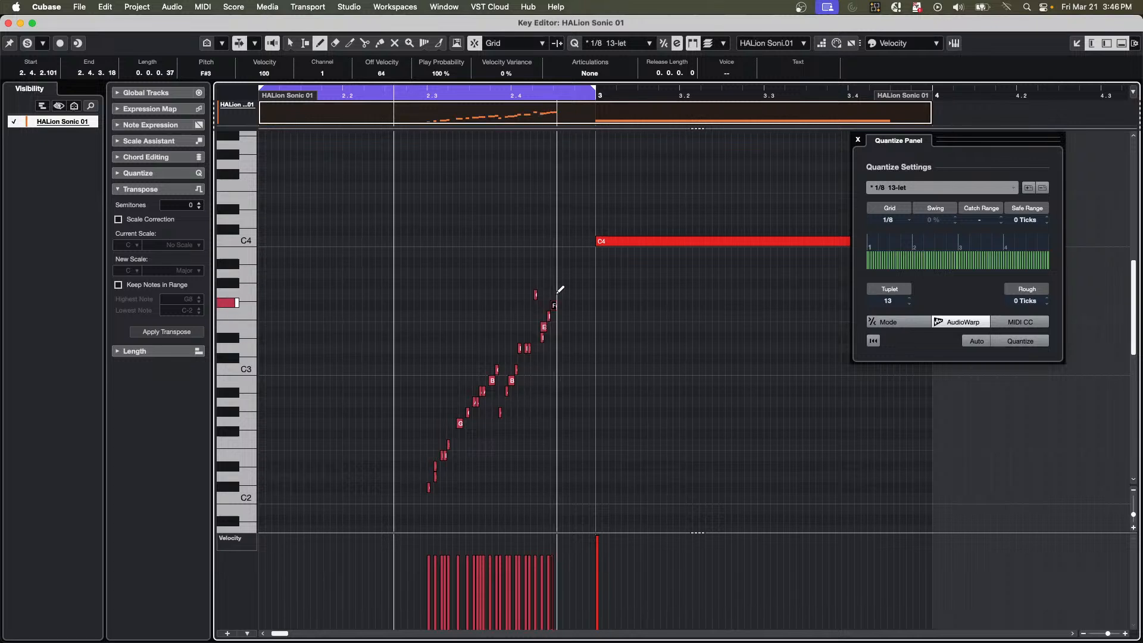
click(558, 284)
click(562, 316)
click(563, 295)
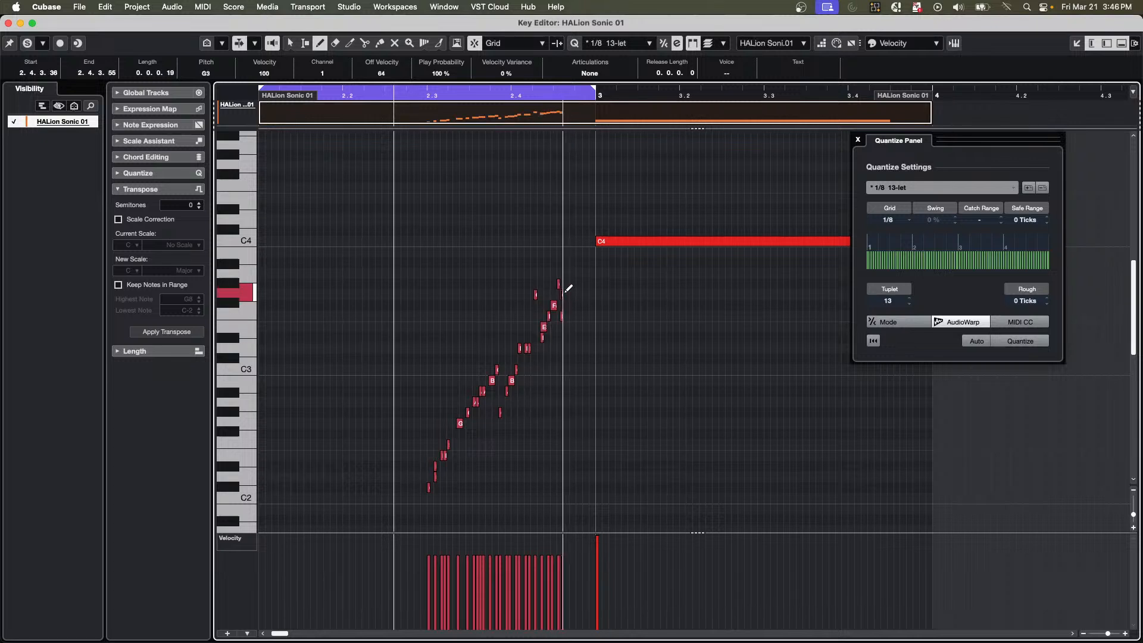
click(565, 295)
click(568, 273)
click(573, 263)
click(577, 263)
click(581, 251)
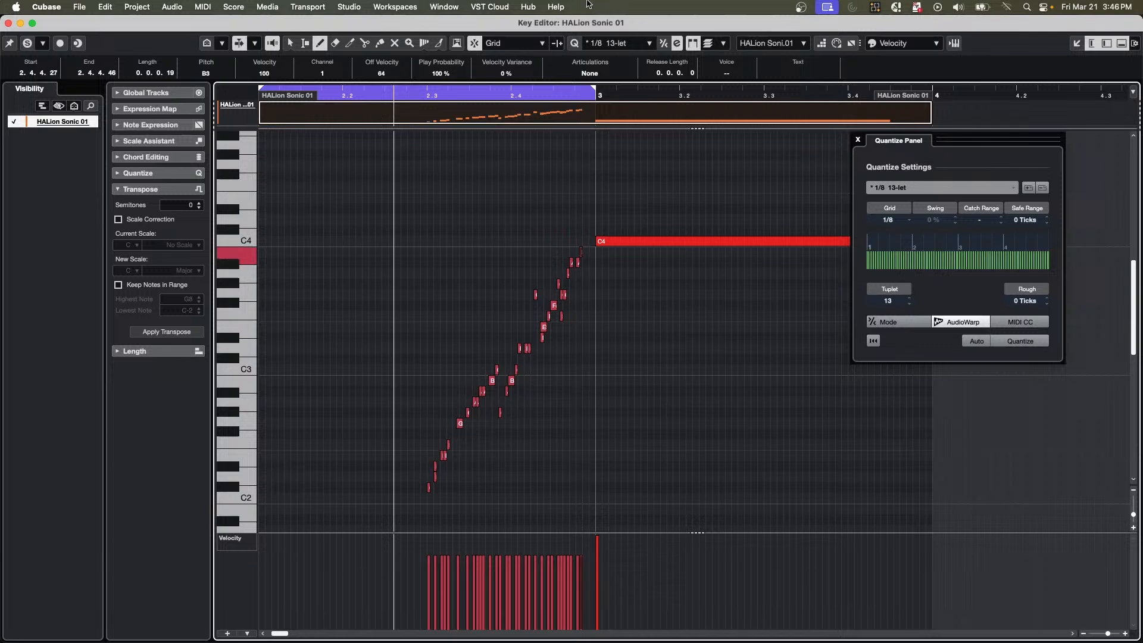
click(589, 241)
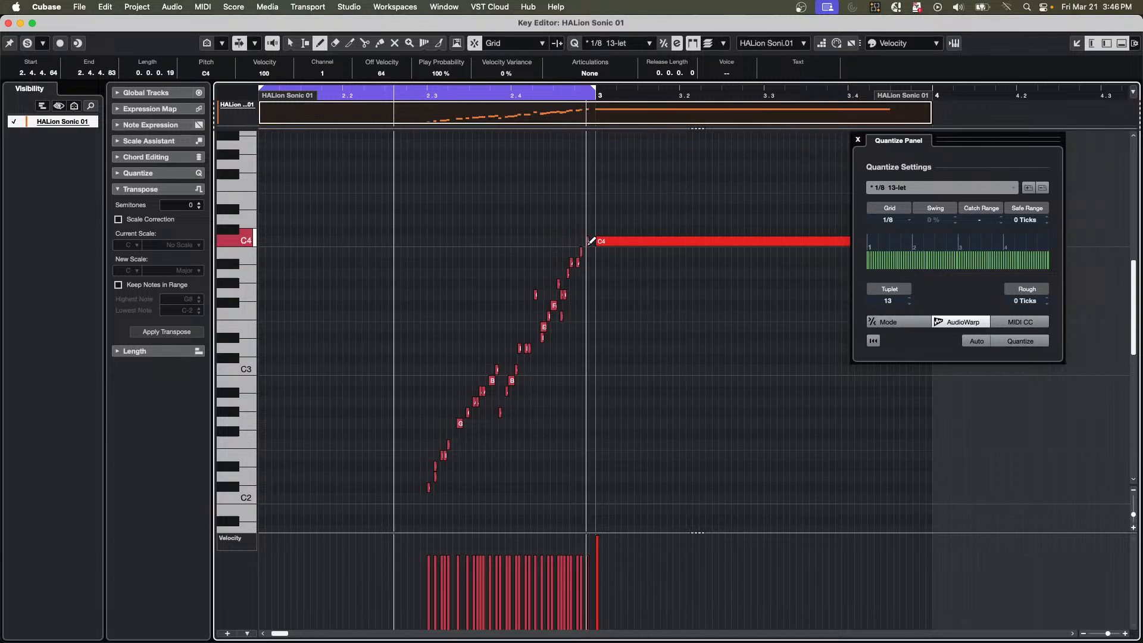
click(595, 240)
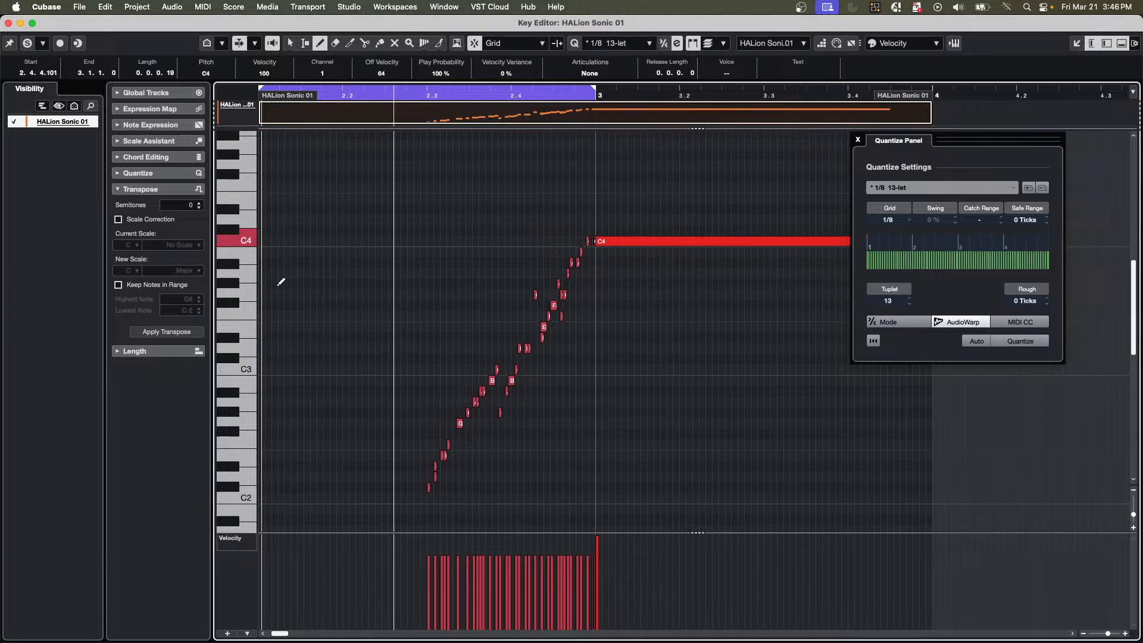
Select all the short notes of the ascending run and enable Scale Correction for Transpose.
right_click(356, 239)
click(356, 238)
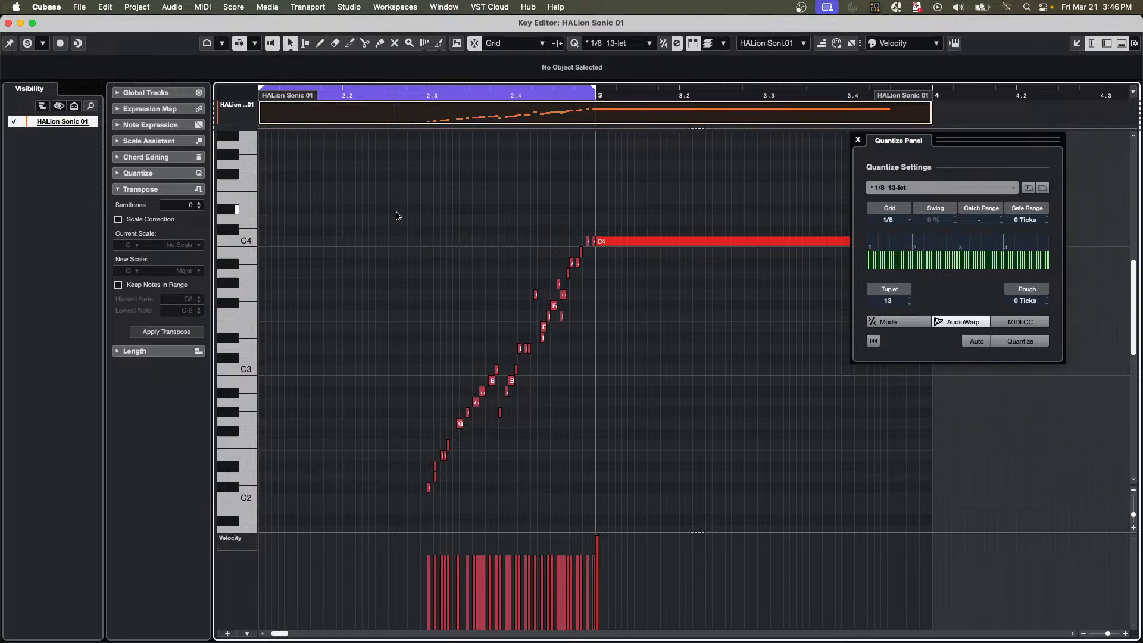
drag(399, 212, 595, 520)
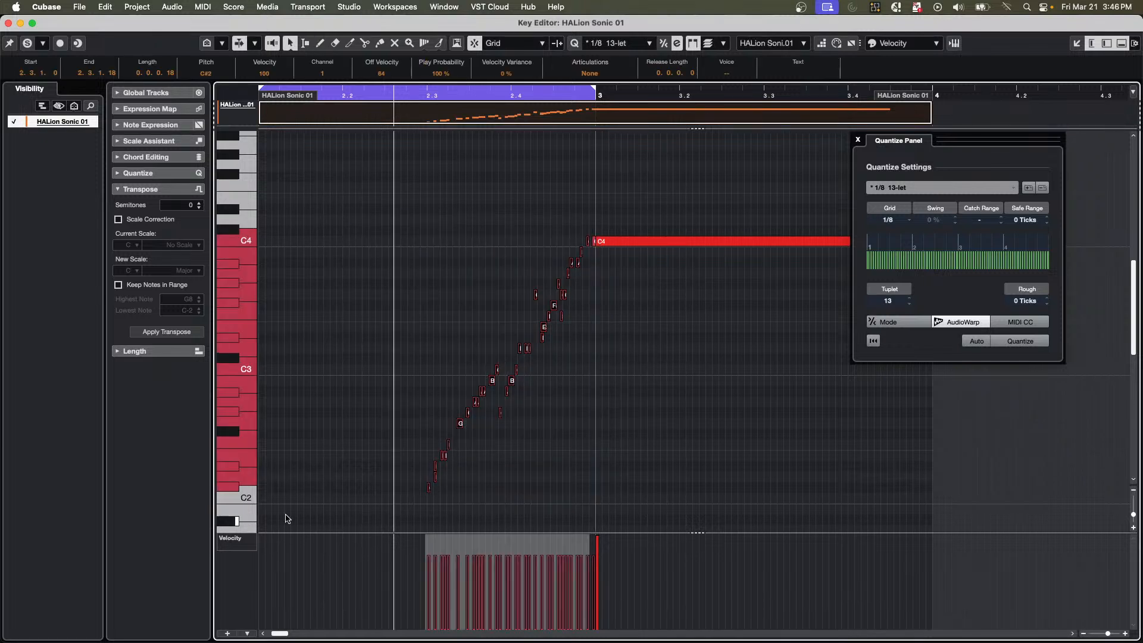
click(118, 219)
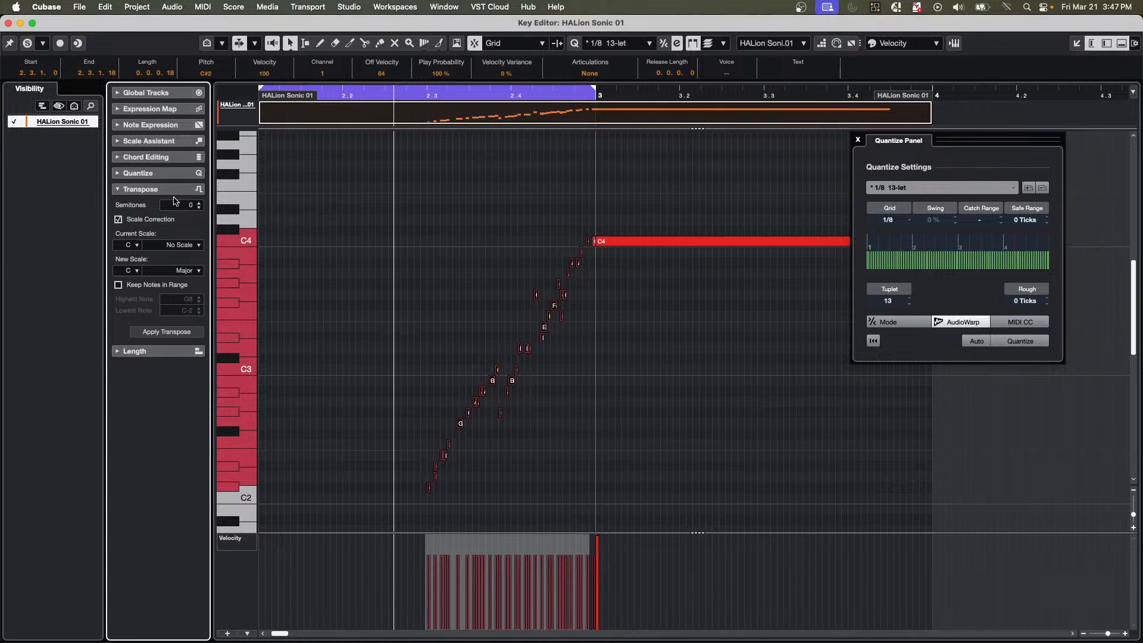
Quantize the selected notes' pitches to the C Major editor scale and their timing to the 1/8 13-let grid.
click(167, 142)
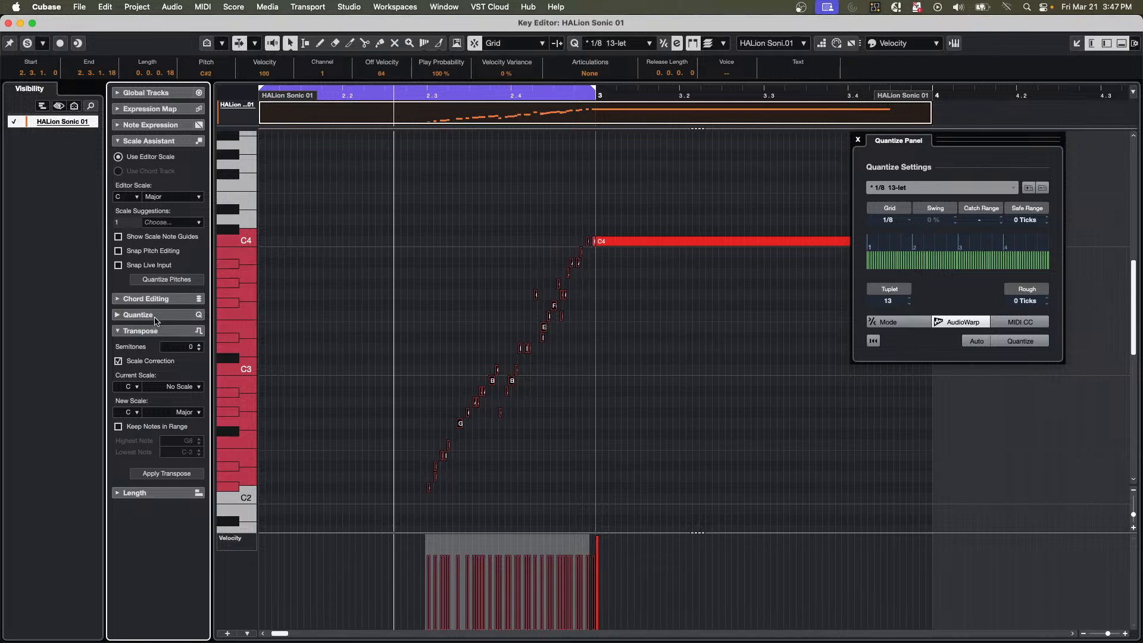
click(166, 280)
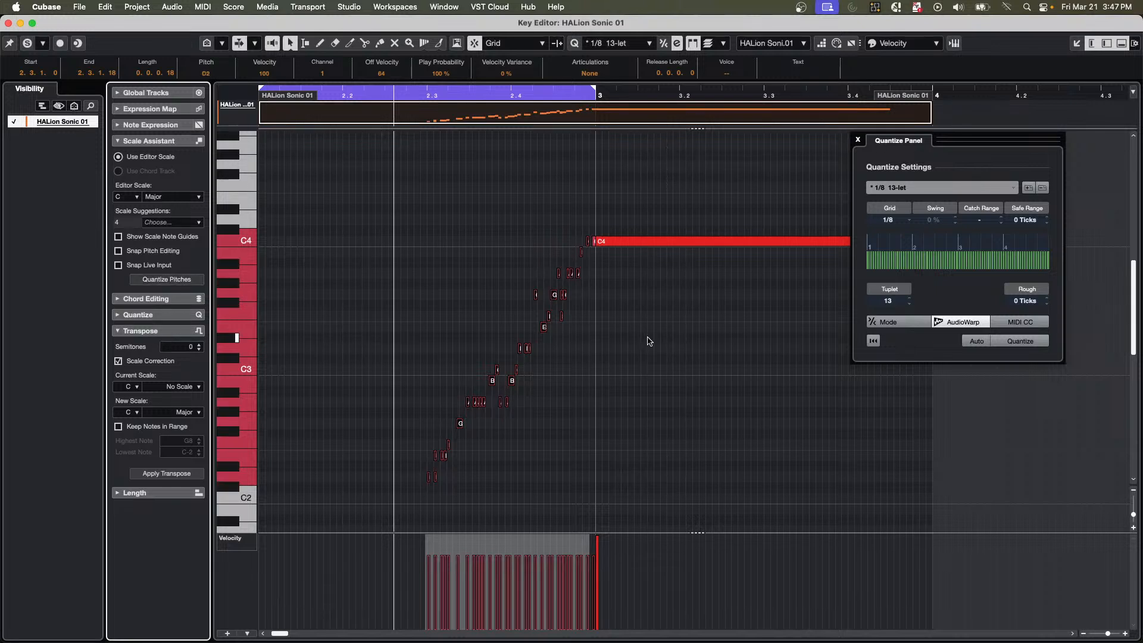
click(1015, 342)
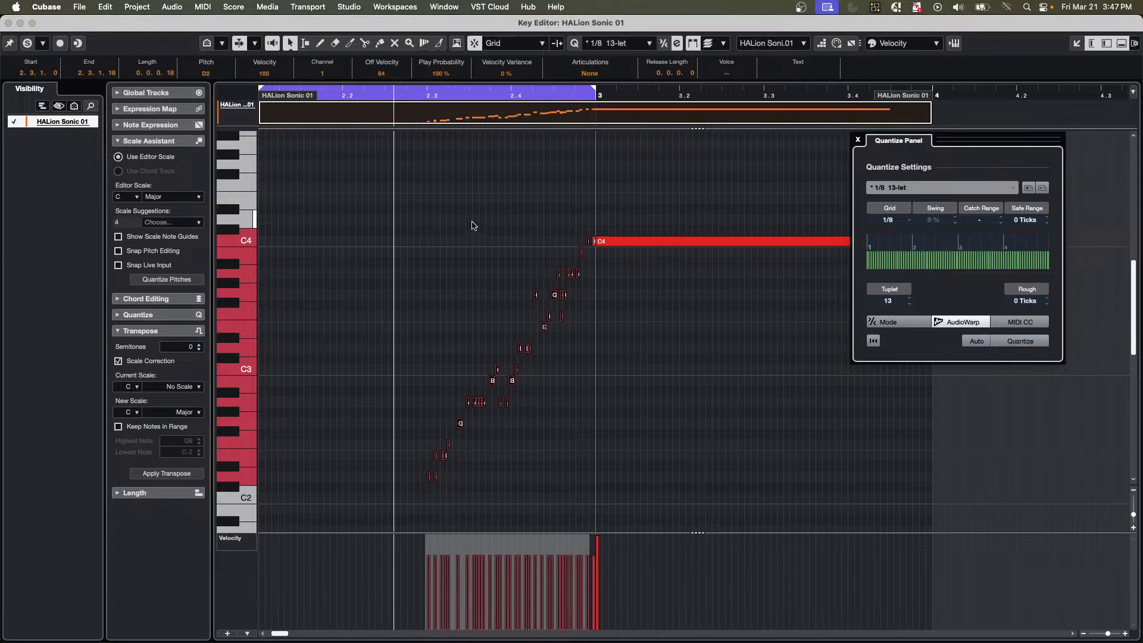
Play the run from 2.2 and extend the cycle range's end to bar 4.
click(375, 93)
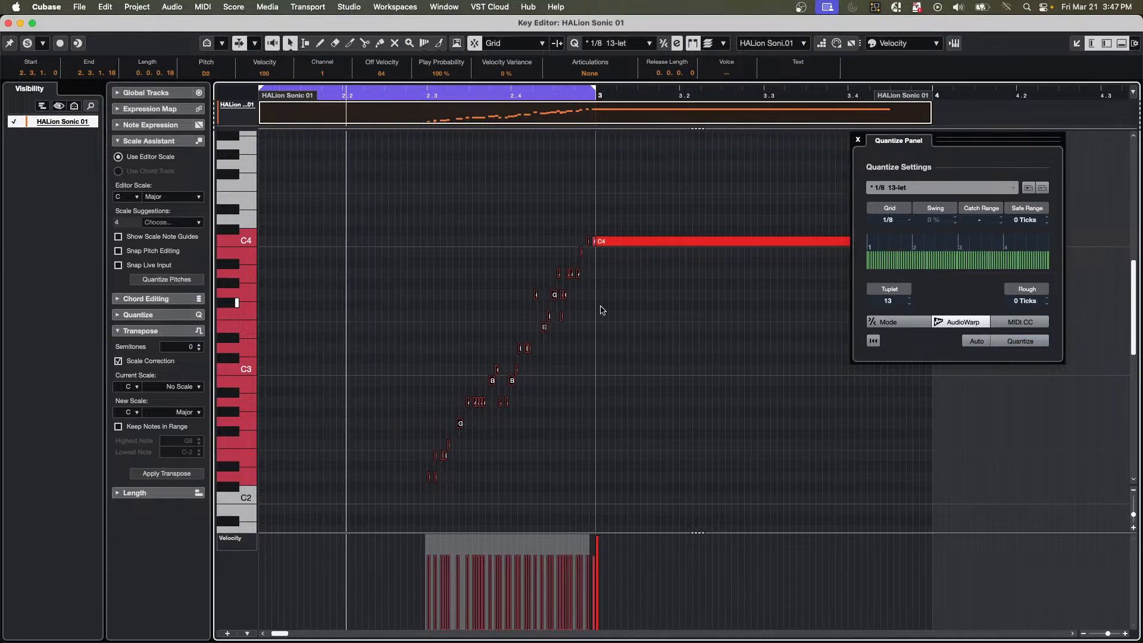
key(space)
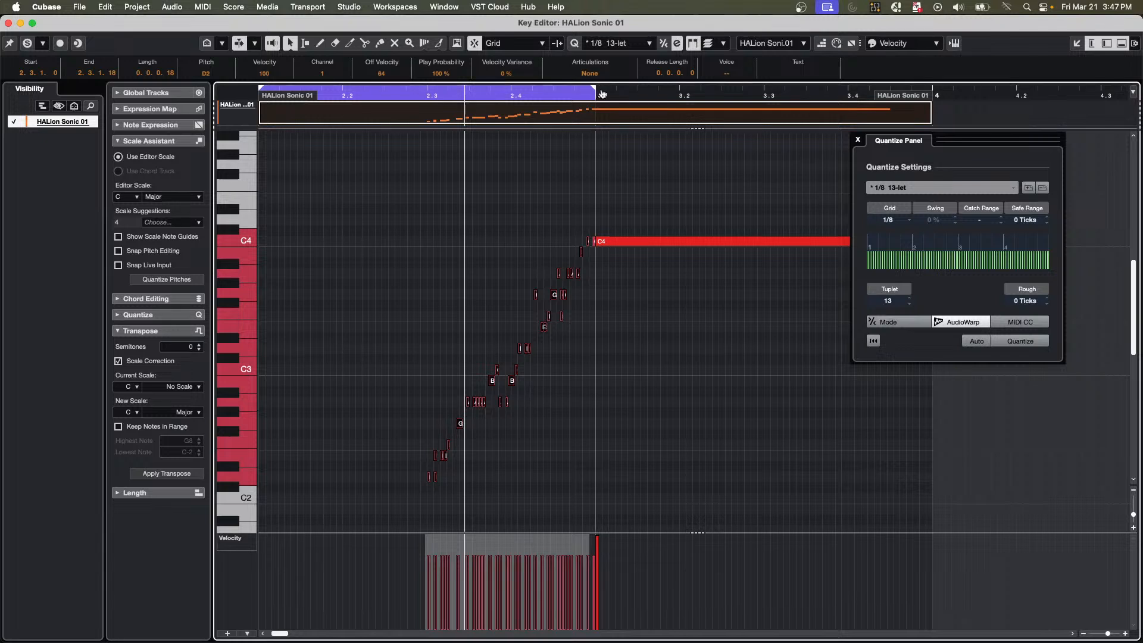
drag(594, 92, 934, 125)
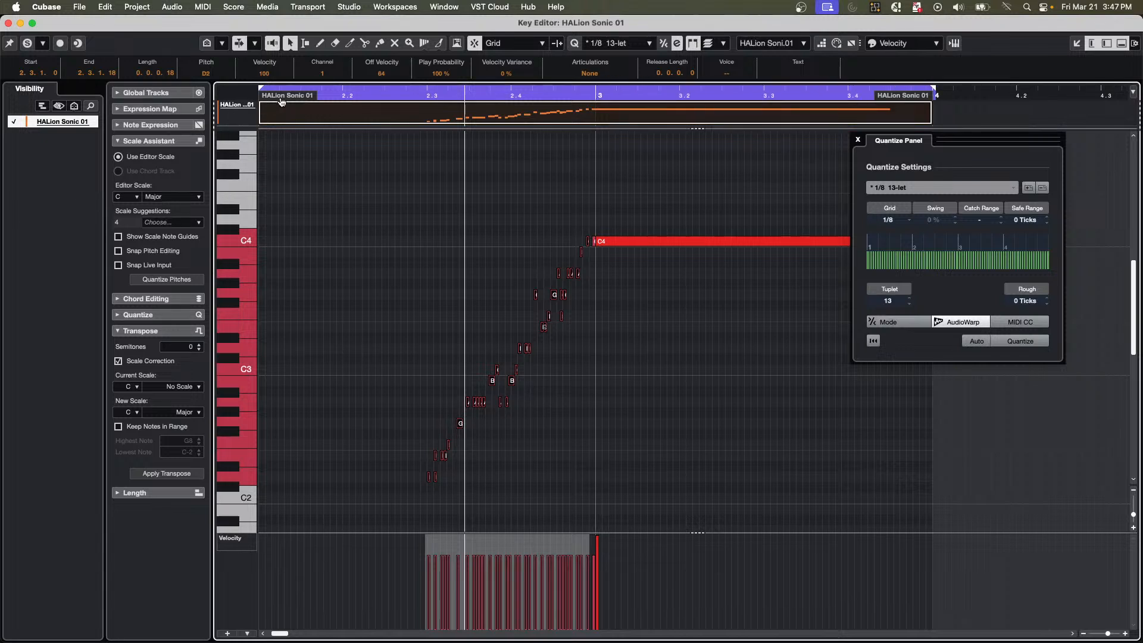
drag(281, 100, 322, 99)
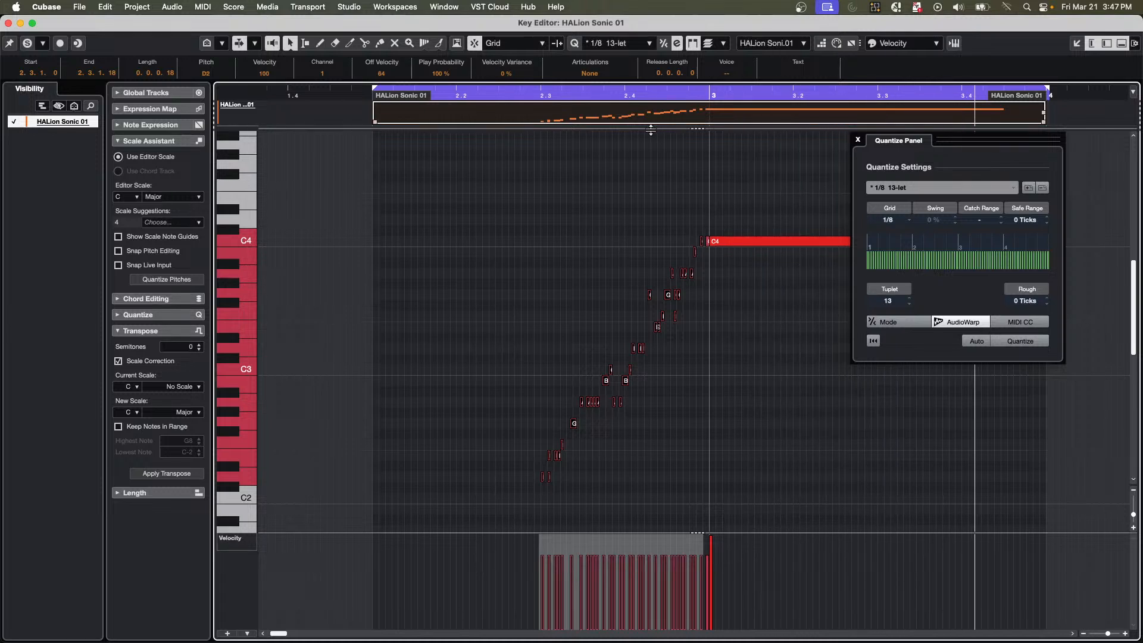
Draw a sustained C#5 note from the start of bar 3 to the end of the part.
drag(446, 97, 441, 69)
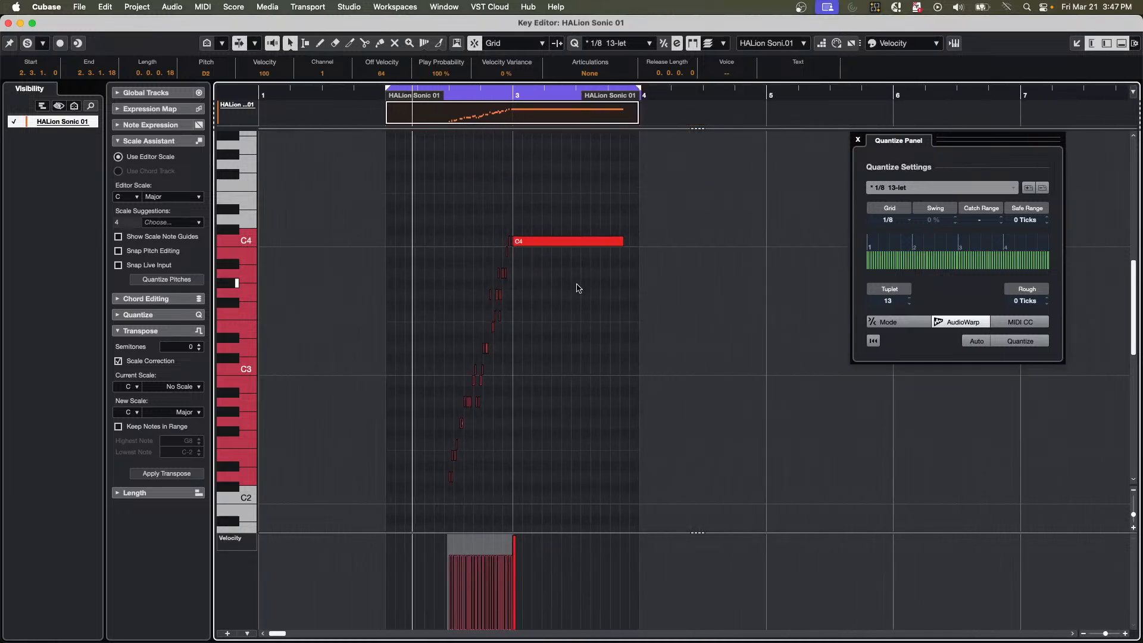
scroll(577, 288, up, 4)
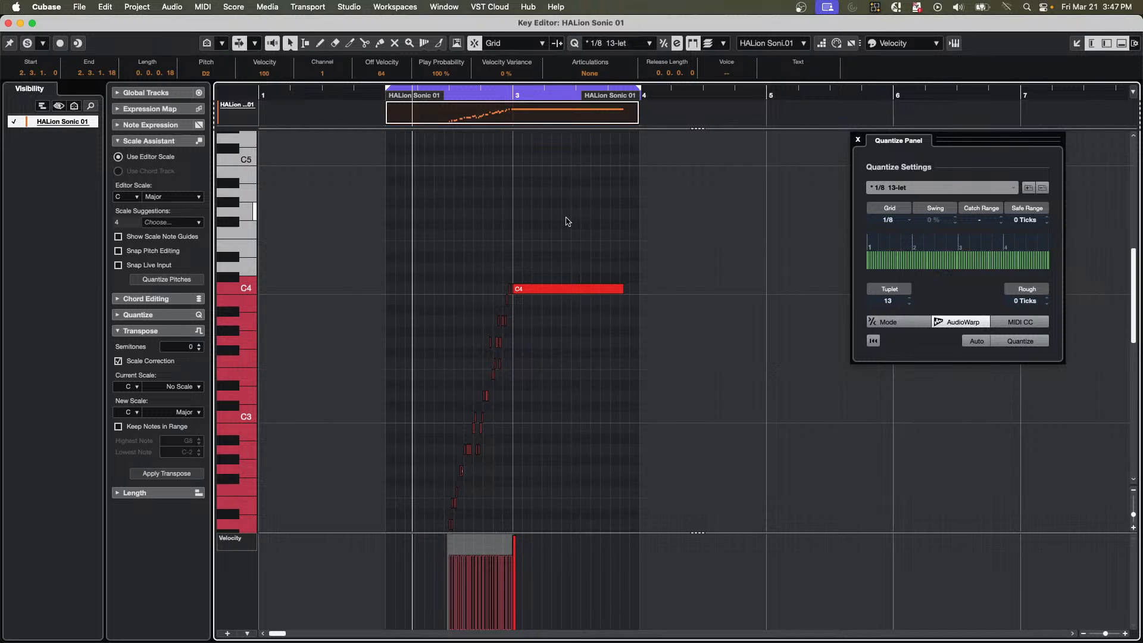
scroll(567, 220, up, 1)
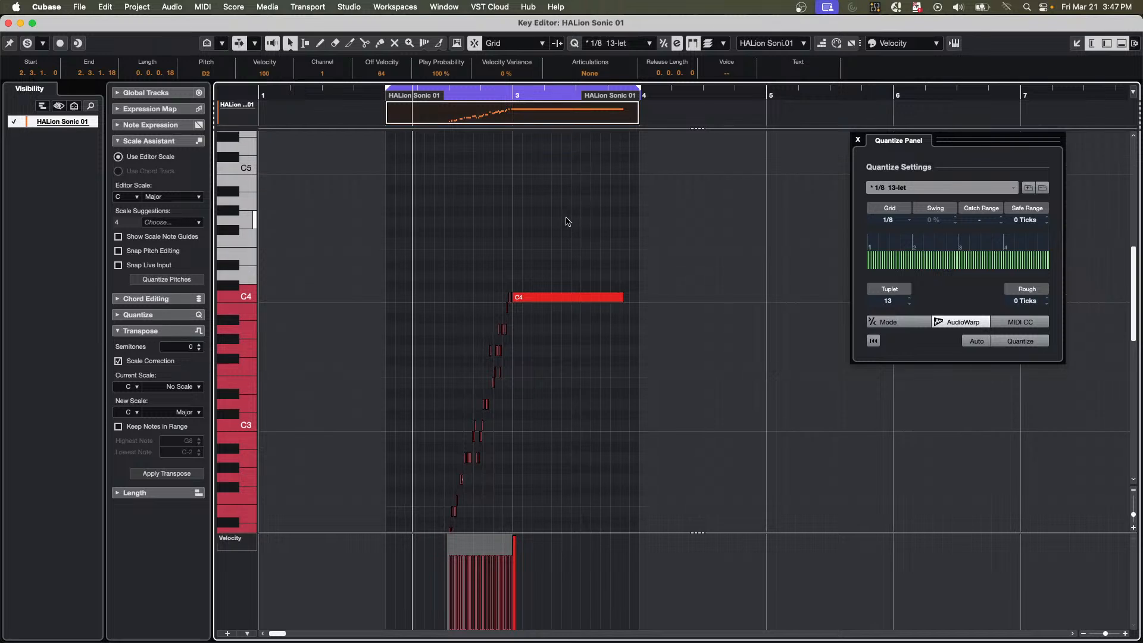
right_click(567, 182)
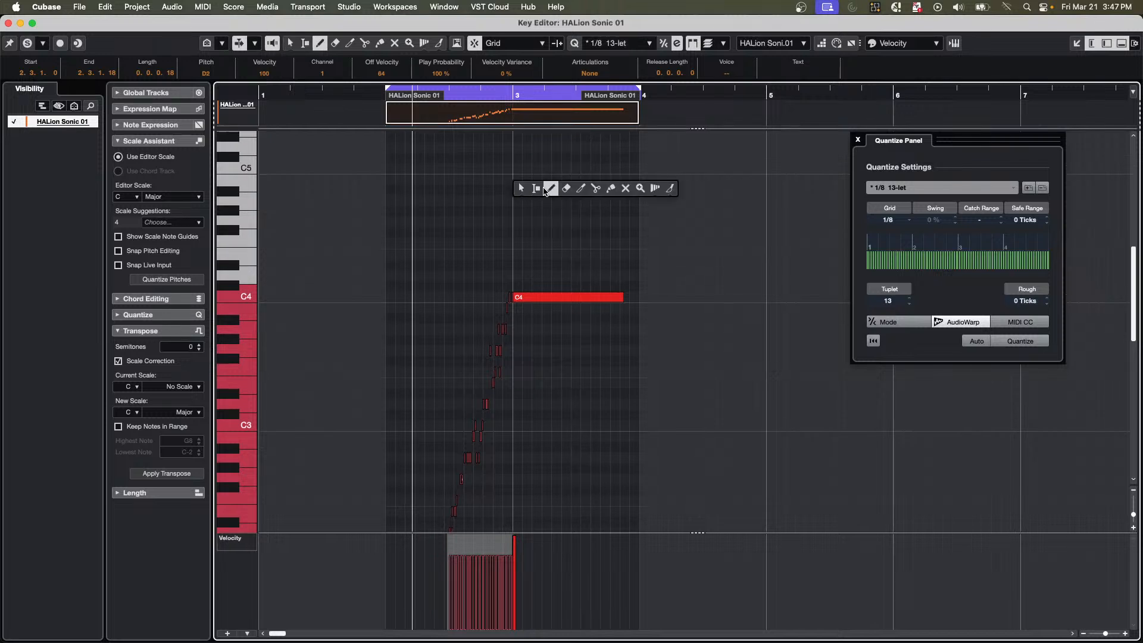
click(544, 190)
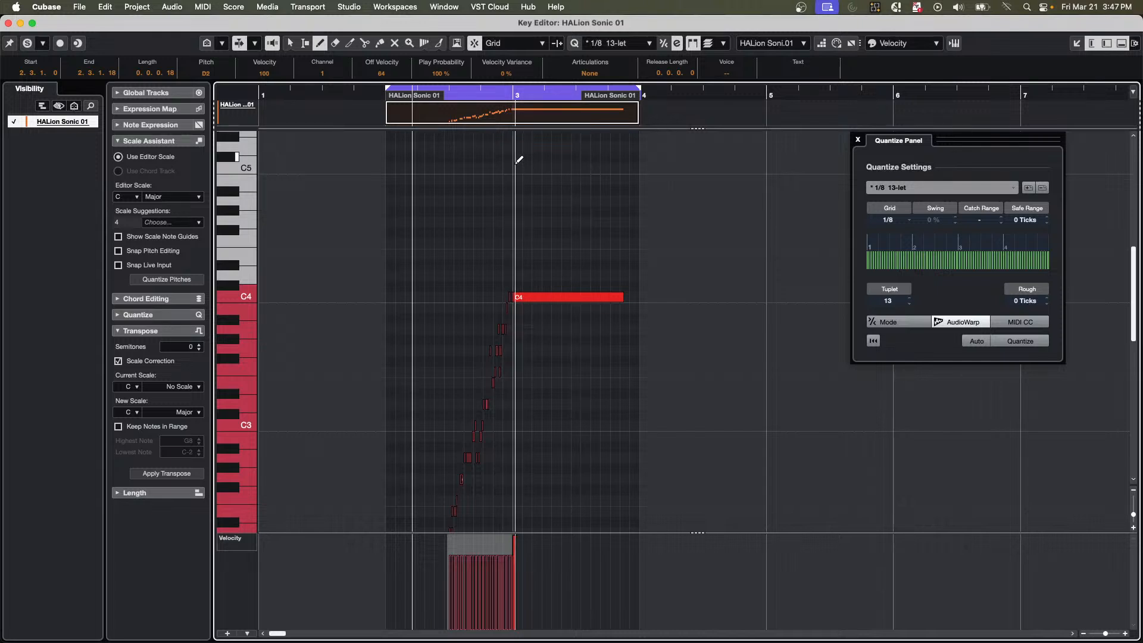
drag(517, 159, 652, 160)
Move the sustained high note to C5 starting at 2.4.4.83, enlarging the part to fit it.
key(1)
drag(536, 161, 531, 159)
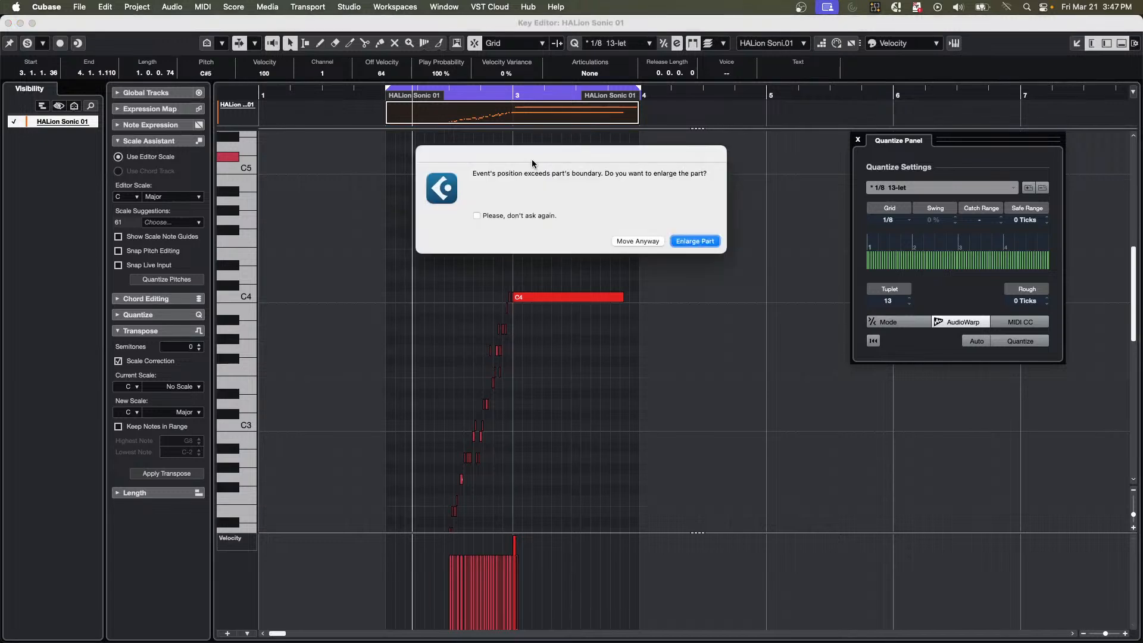
click(696, 241)
drag(536, 159, 539, 171)
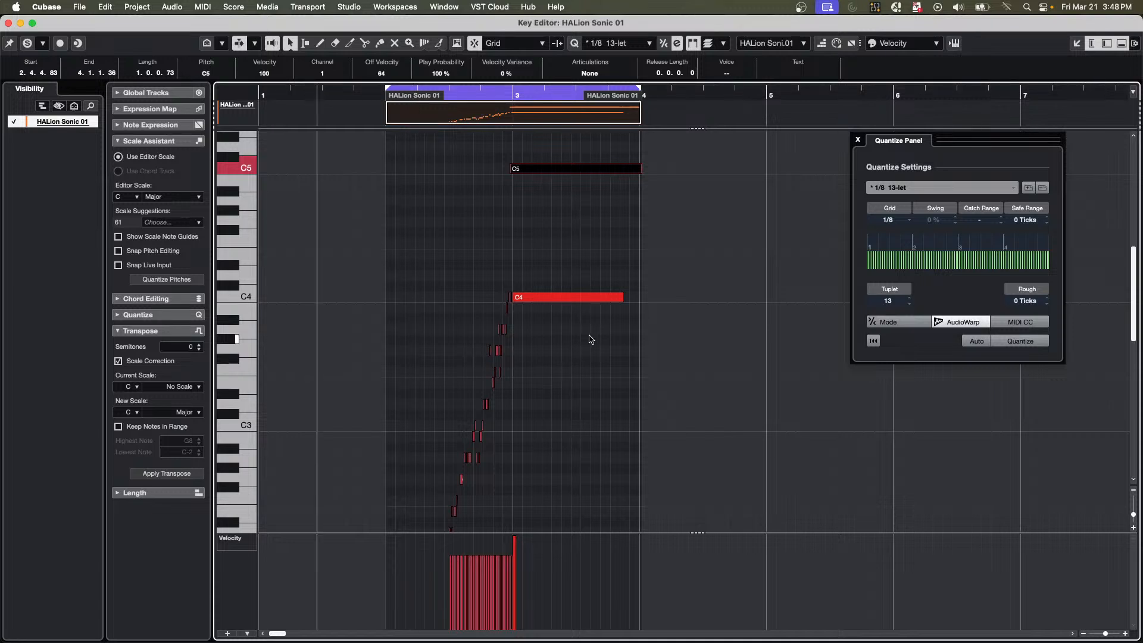
Play back the passage and select all the short notes of the ascending run.
key(space)
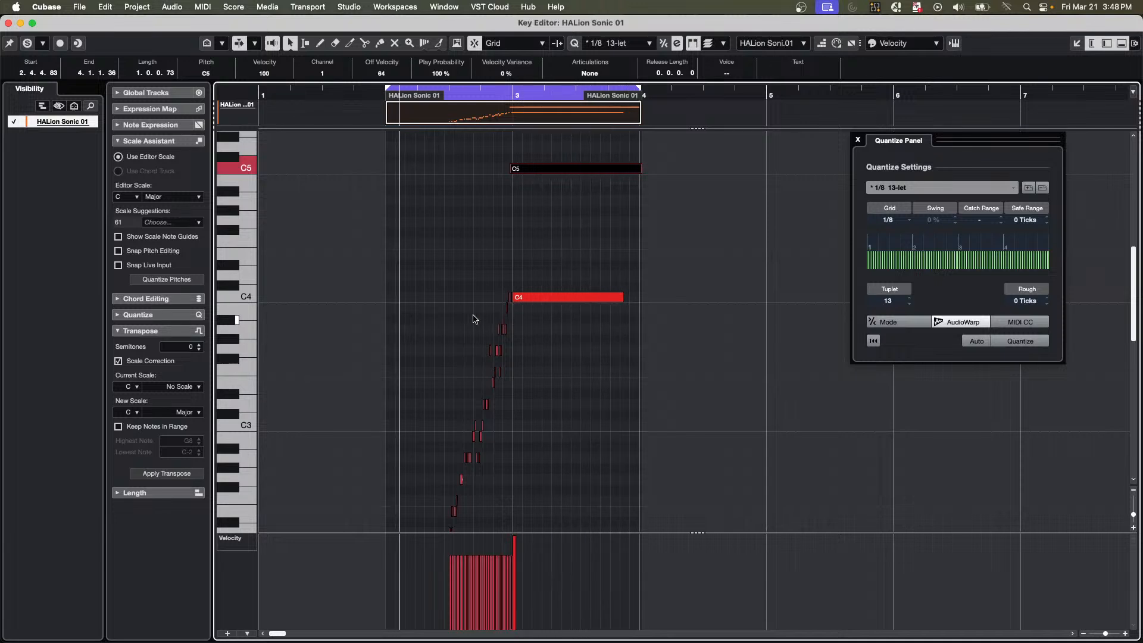
scroll(475, 319, down, 5)
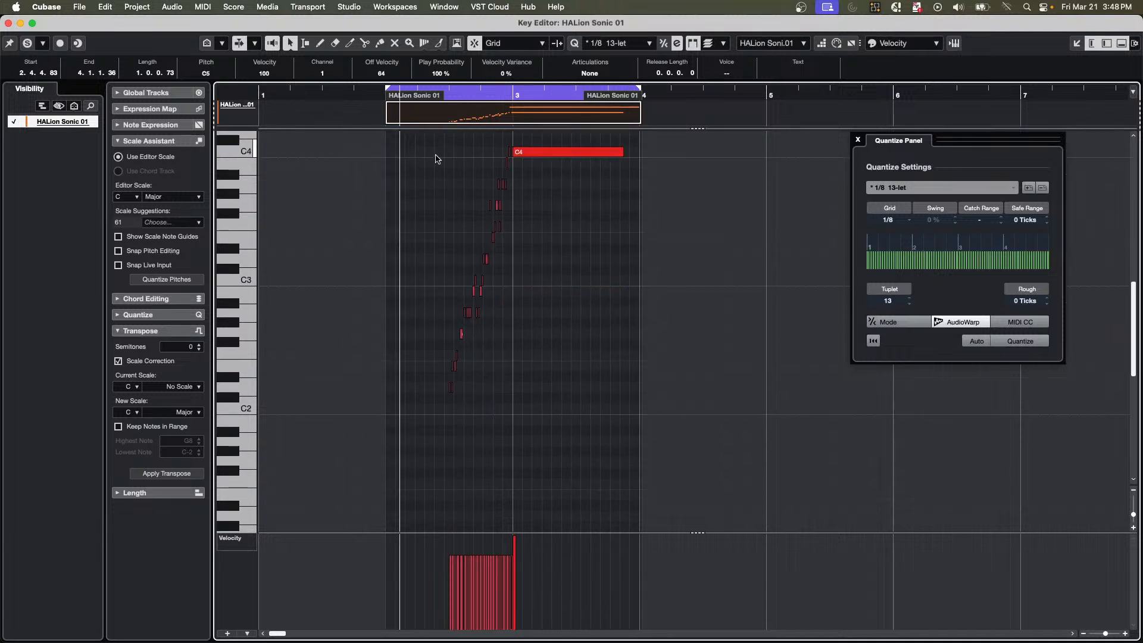
scroll(431, 253, up, 1)
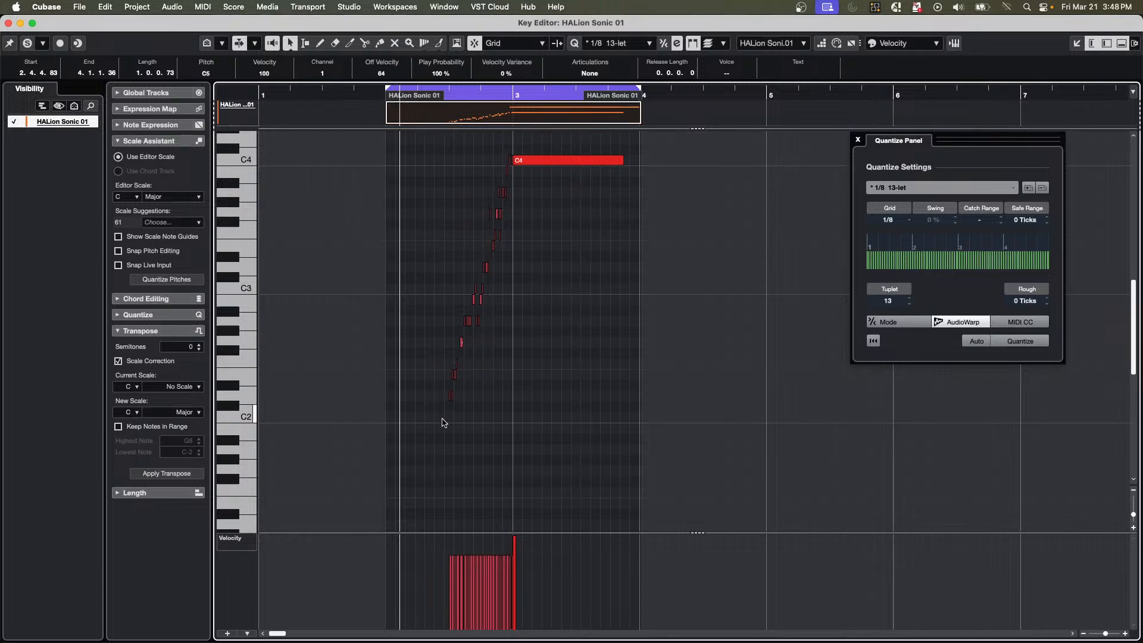
drag(445, 417, 509, 153)
scroll(439, 369, up, 3)
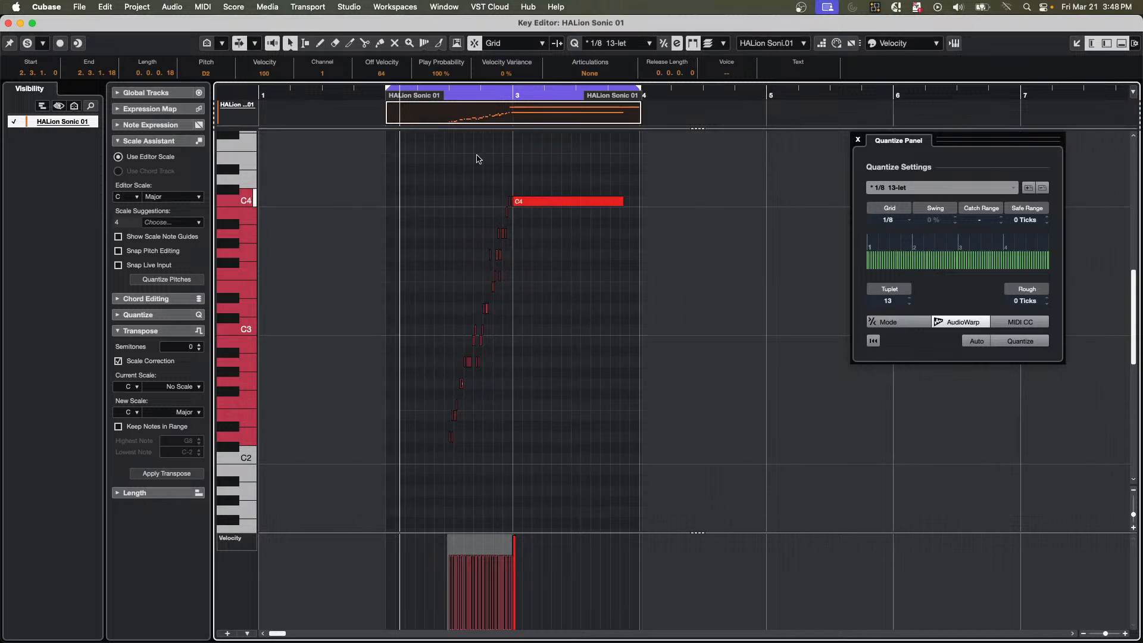
drag(441, 96, 439, 149)
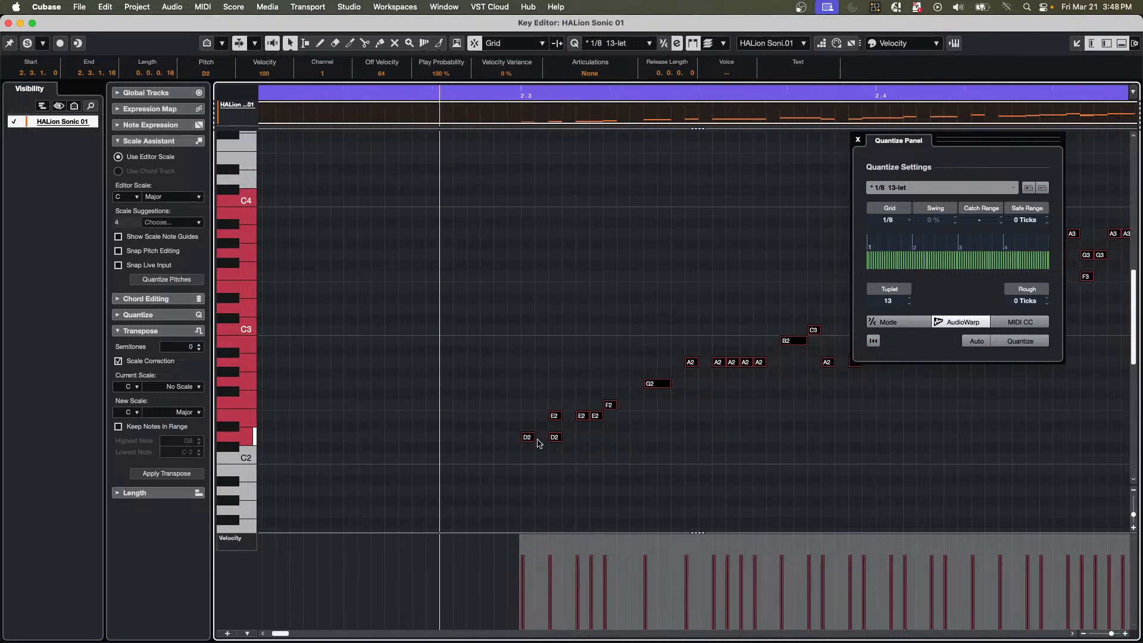
Duplicate all the notes of the part one octave higher, keeping the originals in place.
click(541, 440)
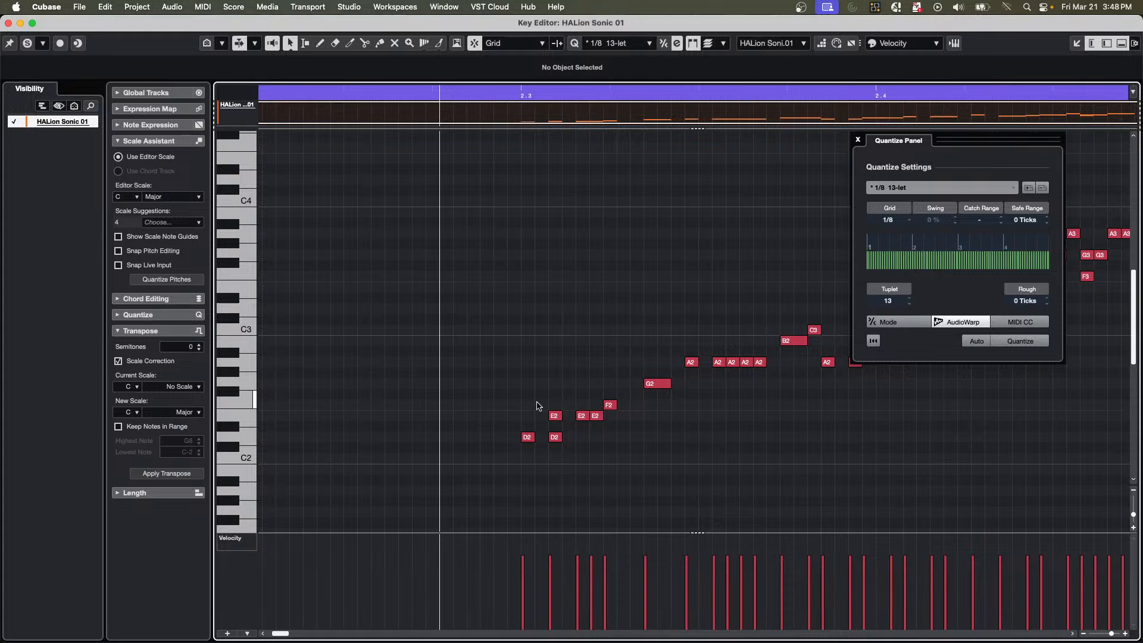
key(super+z)
key(super+a)
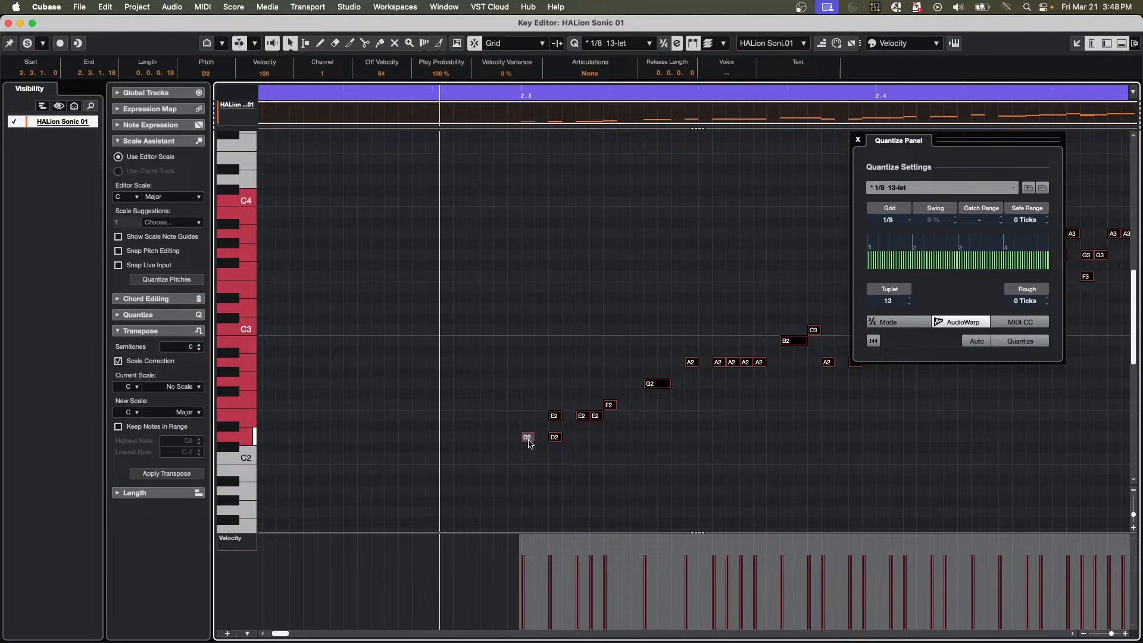
drag(529, 444, 528, 309)
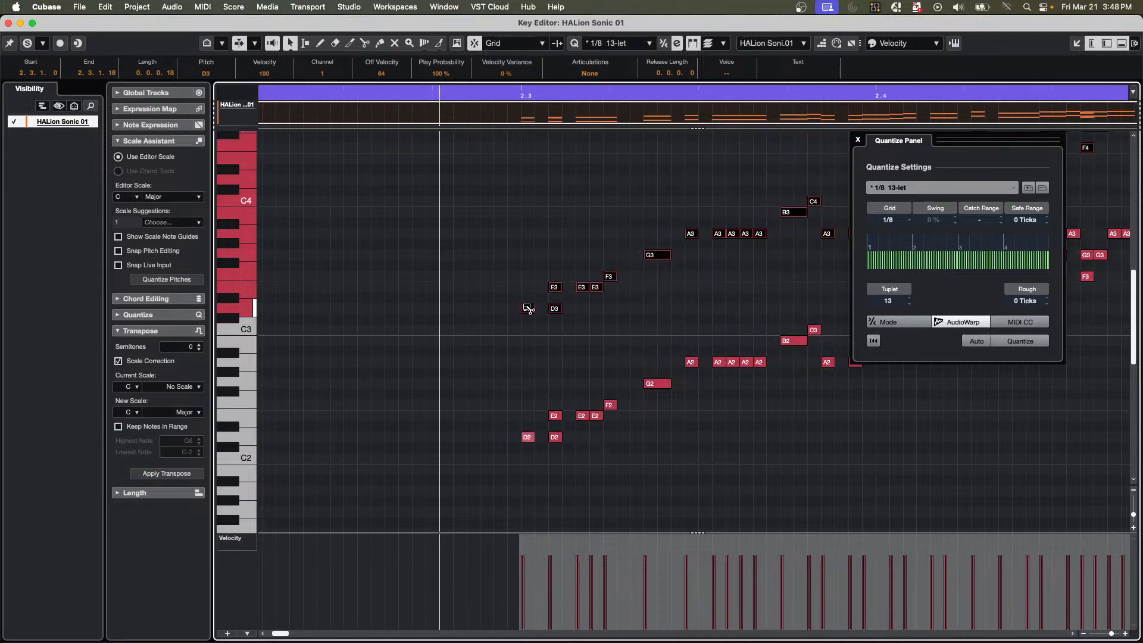
Play back the octave-doubled passage, erase the stray sustained C#5 note and return the playhead near the start of bar 2.
drag(471, 94, 466, 72)
scroll(915, 403, up, 3)
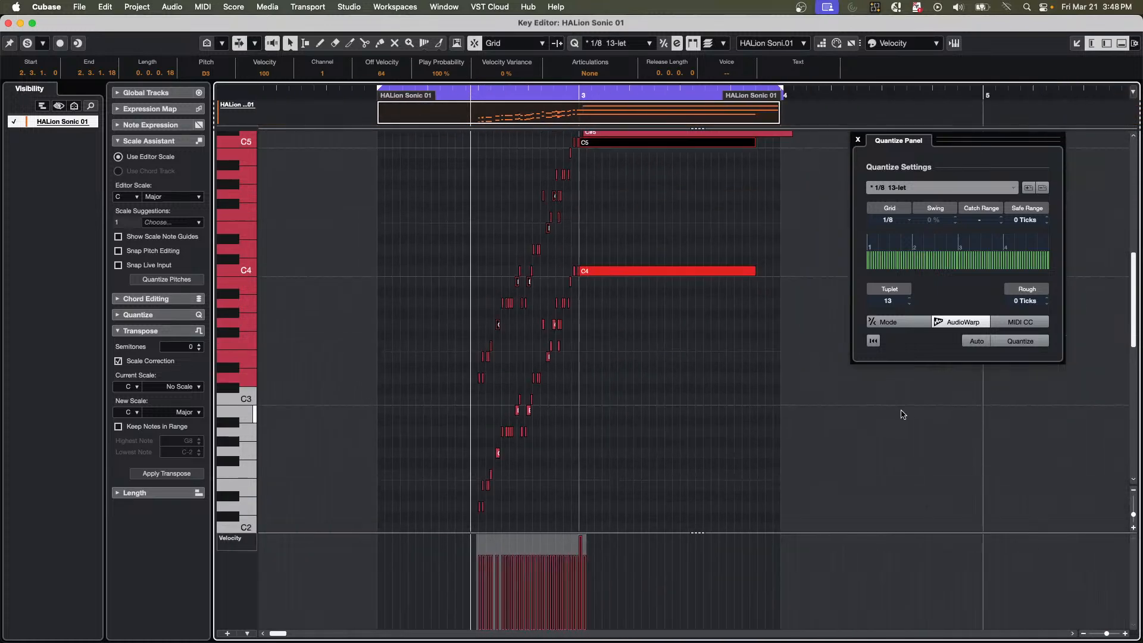
key(space)
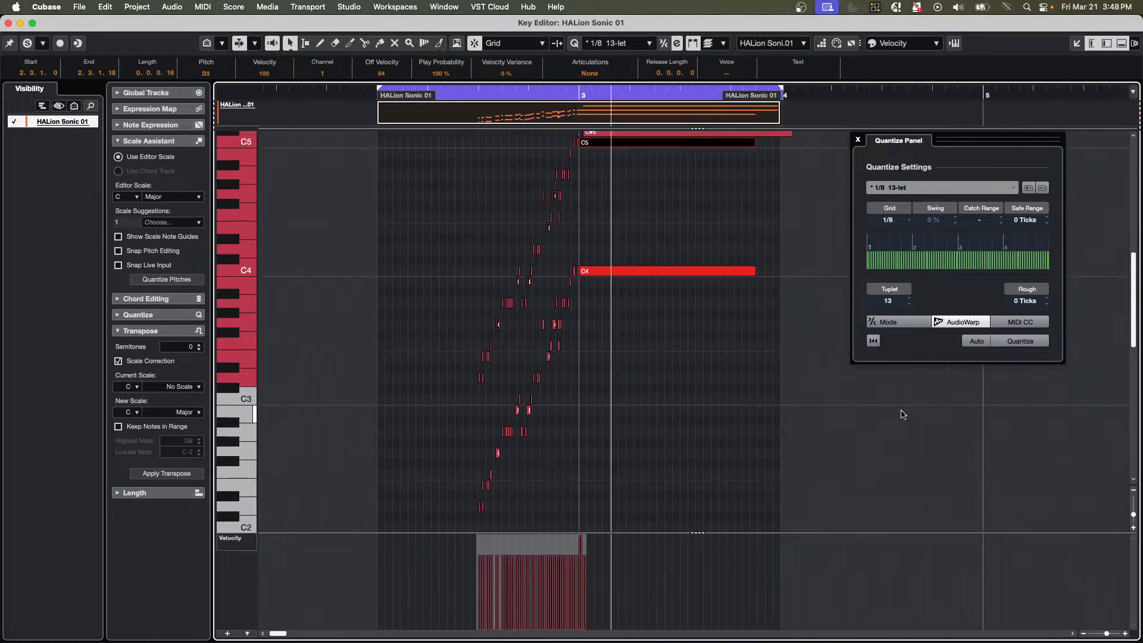
right_click(607, 168)
click(655, 169)
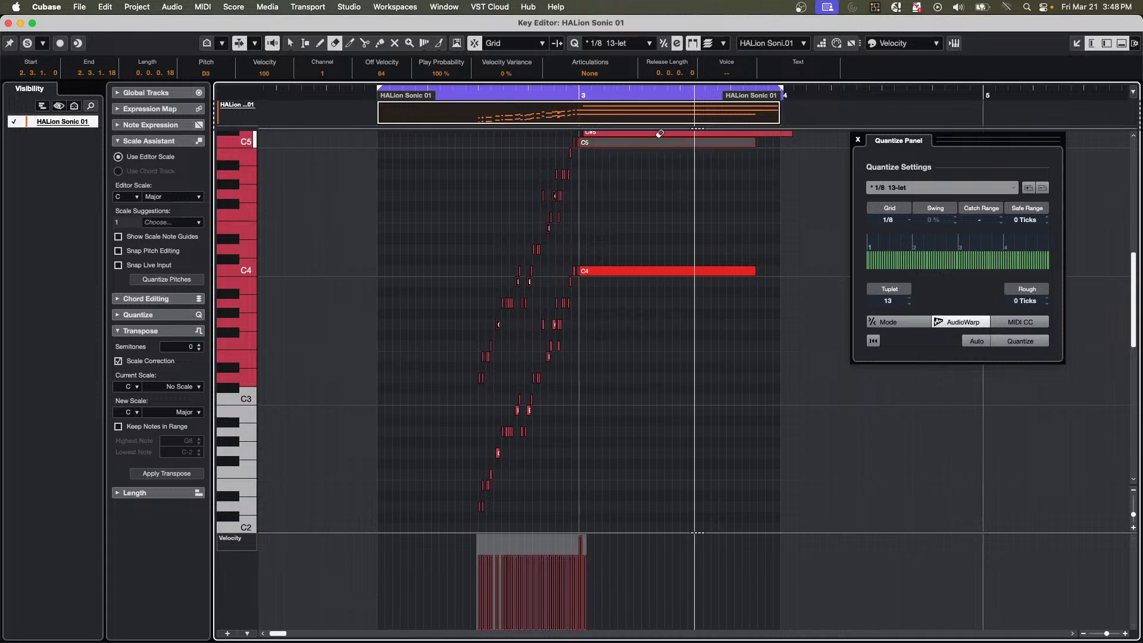
click(657, 132)
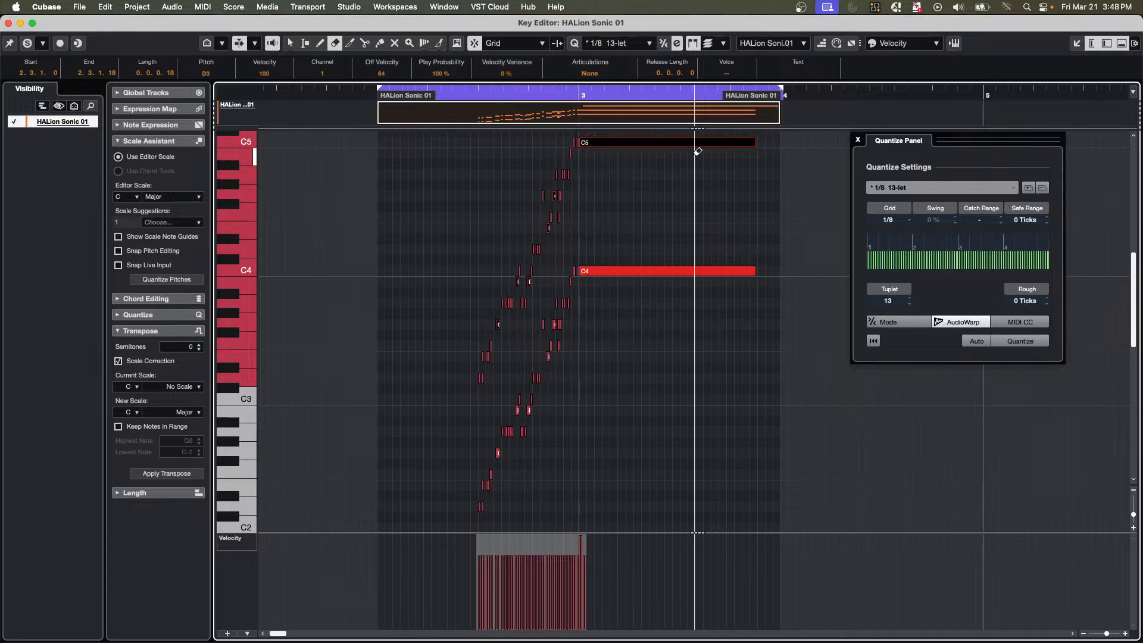
click(430, 92)
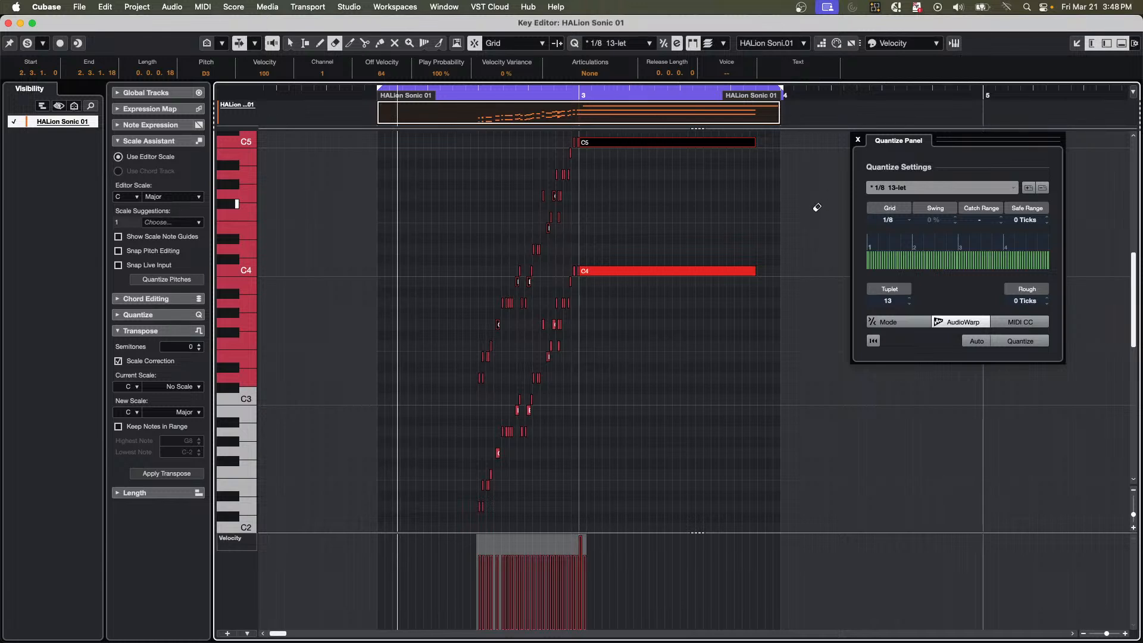
Erase only the stray sustained C#6 note, undoing the deletion that takes the other selected notes with it.
scroll(816, 208, up, 8)
click(628, 260)
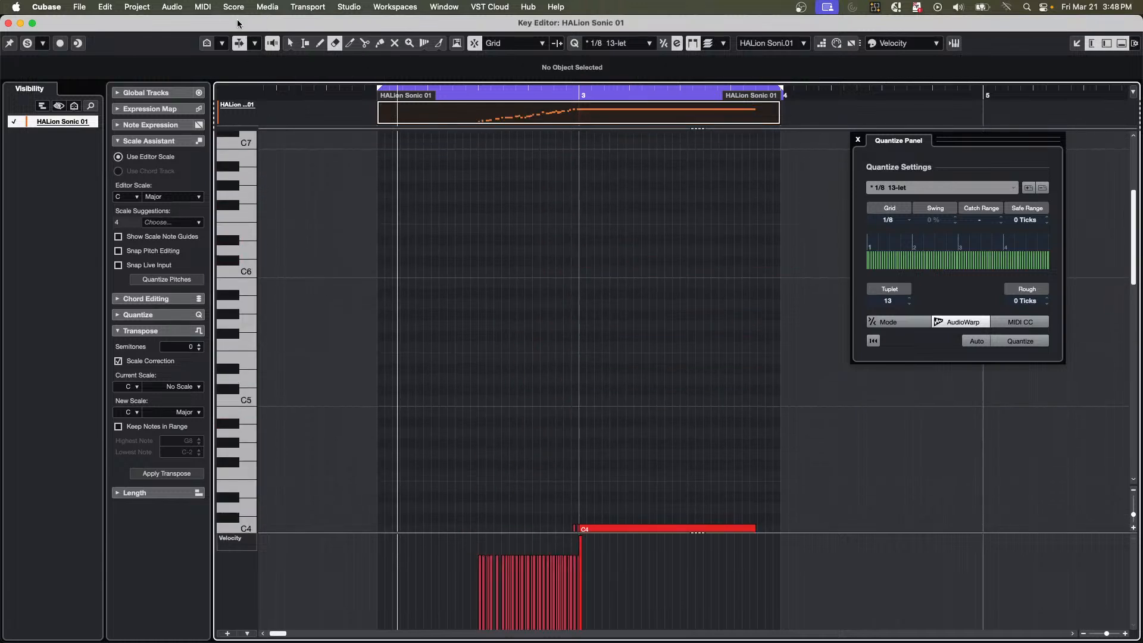
key(super+z)
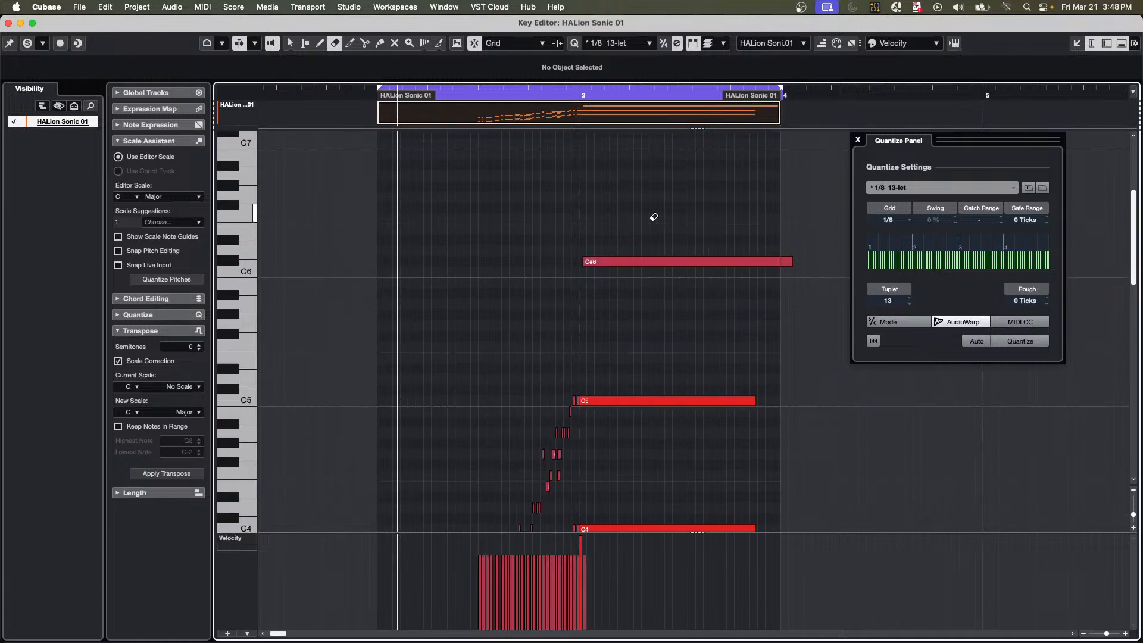
click(646, 262)
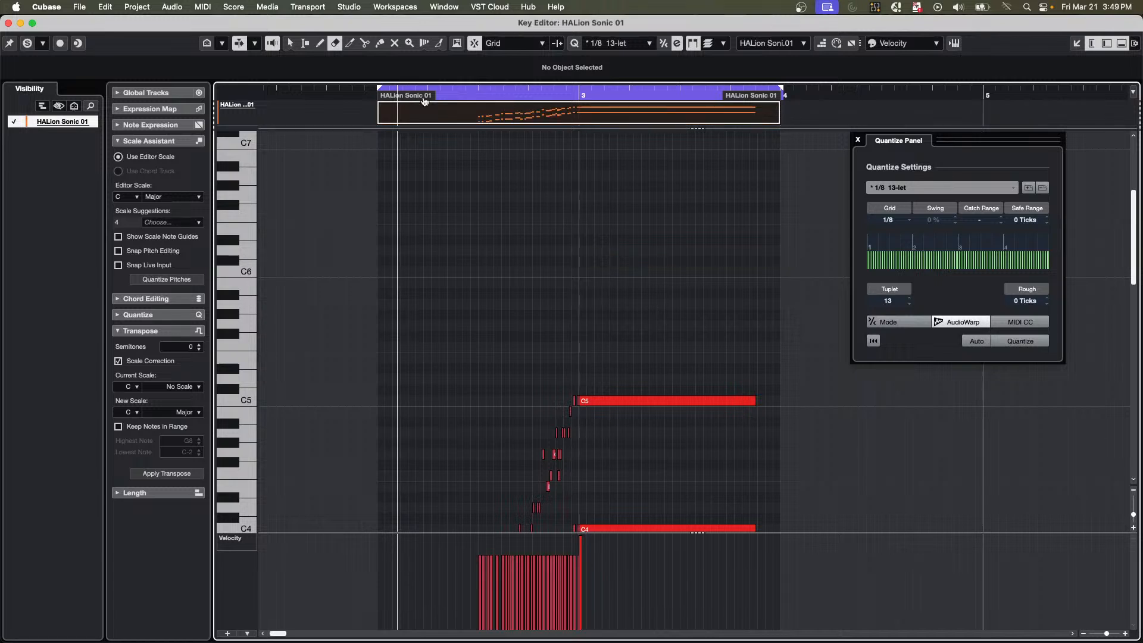
Play back the octave-doubled run with its sustained C4 and C5 notes.
scroll(434, 197, down, 7)
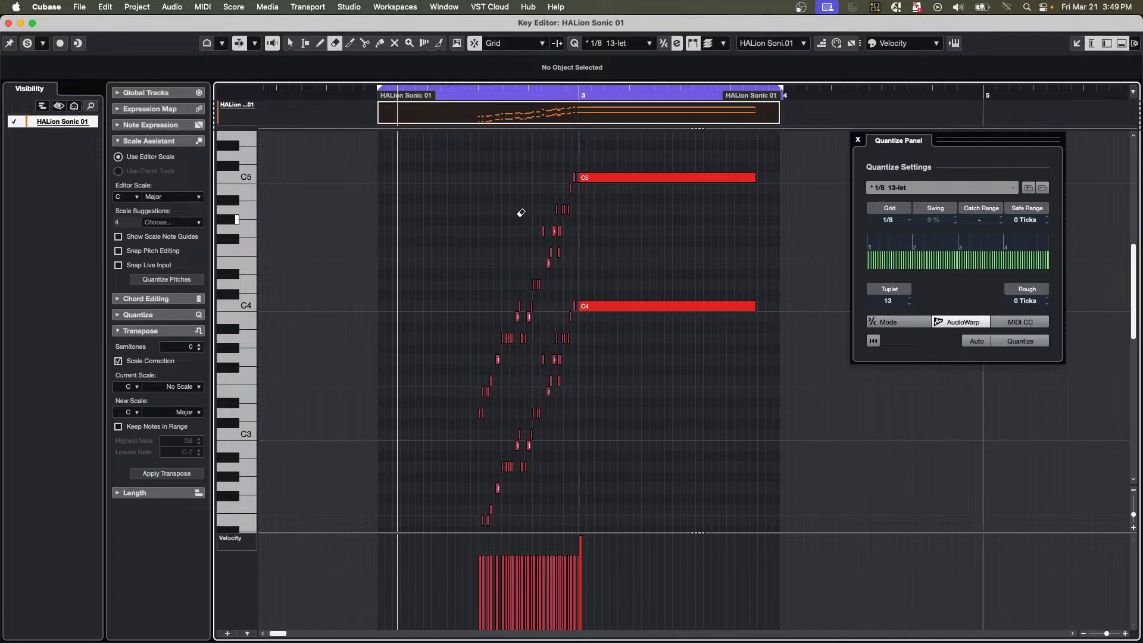
drag(468, 99, 396, 118)
key(space)
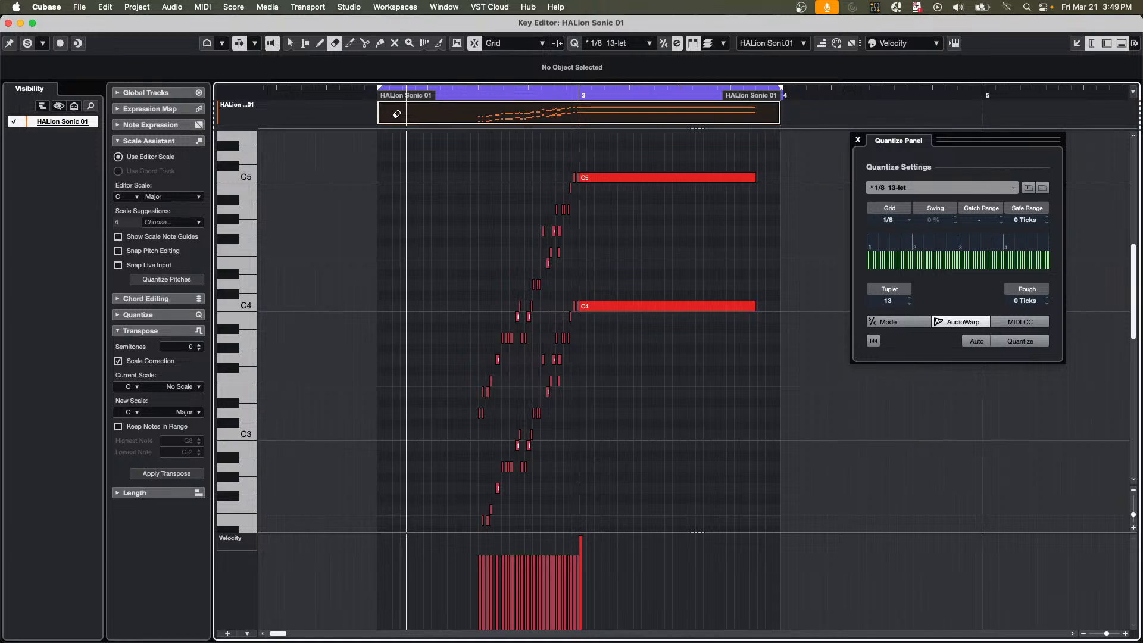
Close the Key Editor and open the recent project jump off.cpr.
click(8, 23)
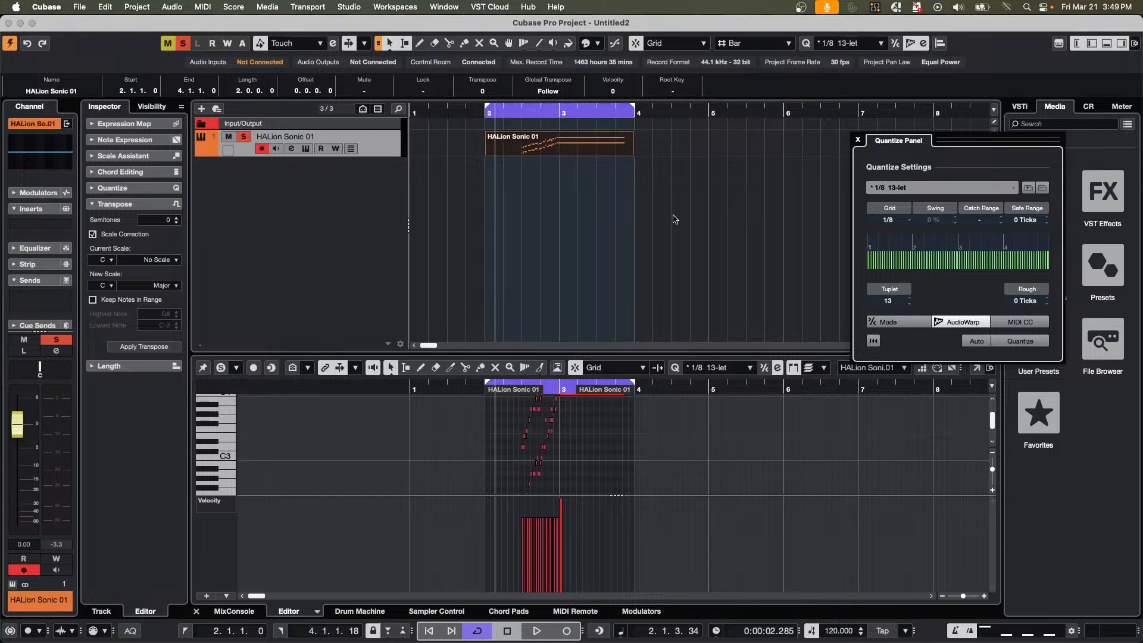
click(79, 7)
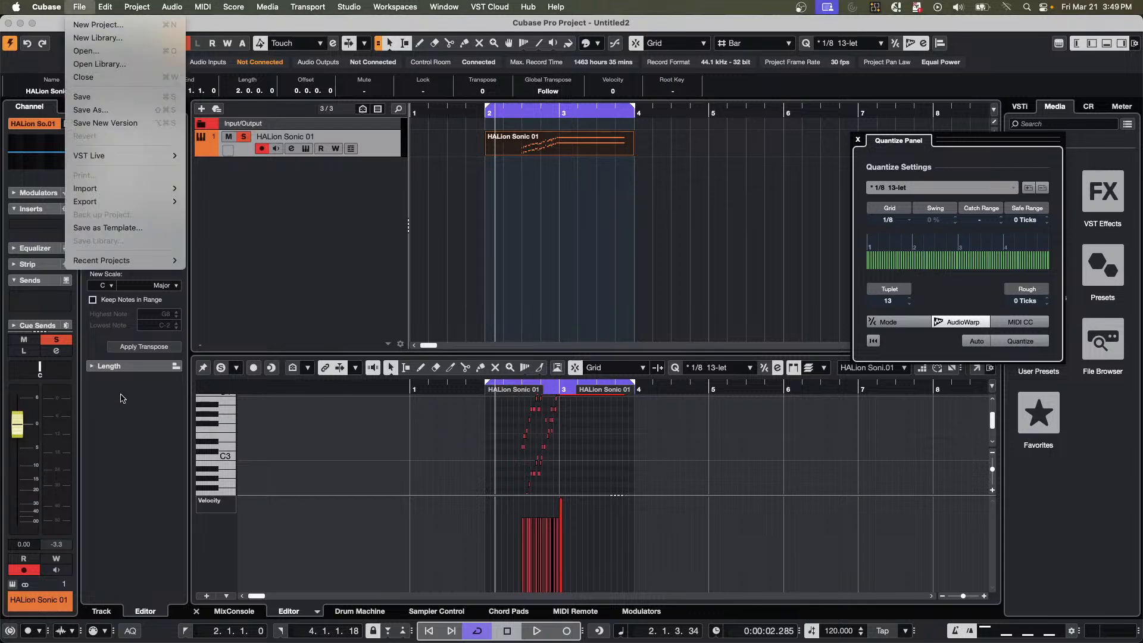
mouse_move(156, 261)
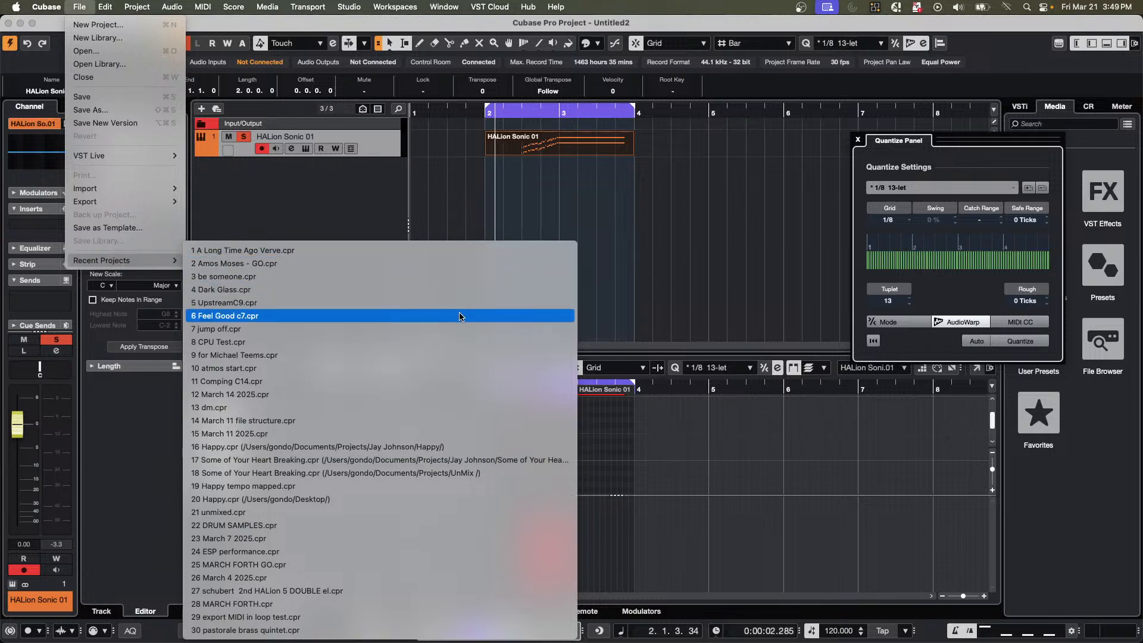
click(459, 331)
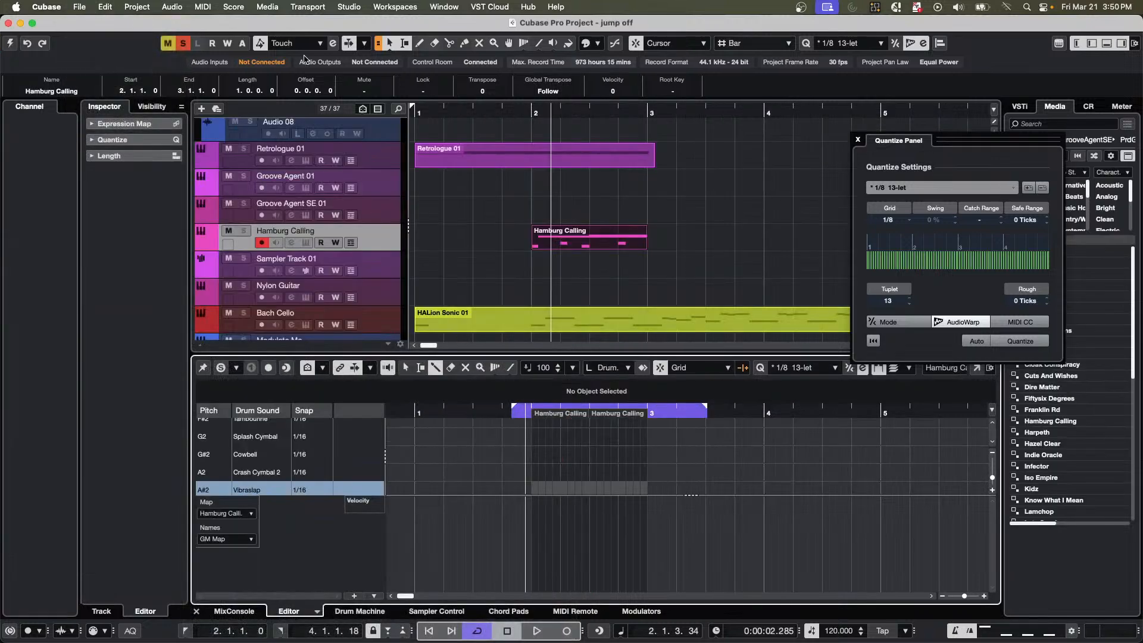
Close the Quantize Panel and place the playhead near the start of the 5 Forever Sorry audio event around bar 145.
click(858, 141)
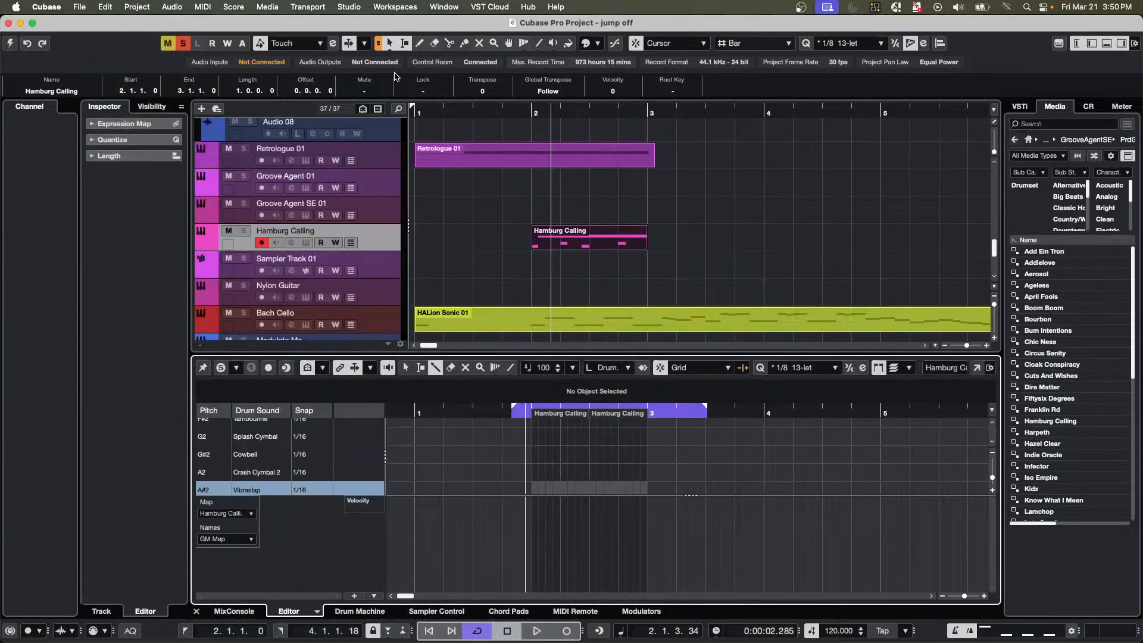
drag(467, 113, 486, 45)
scroll(839, 233, down, 4)
scroll(839, 233, down, 2)
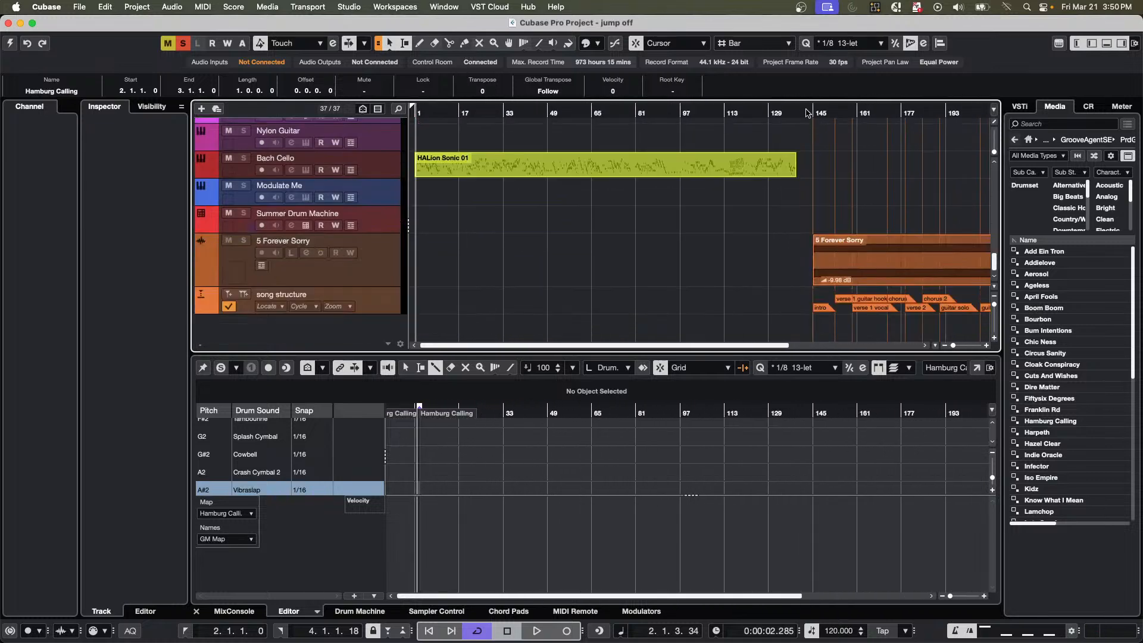
click(816, 114)
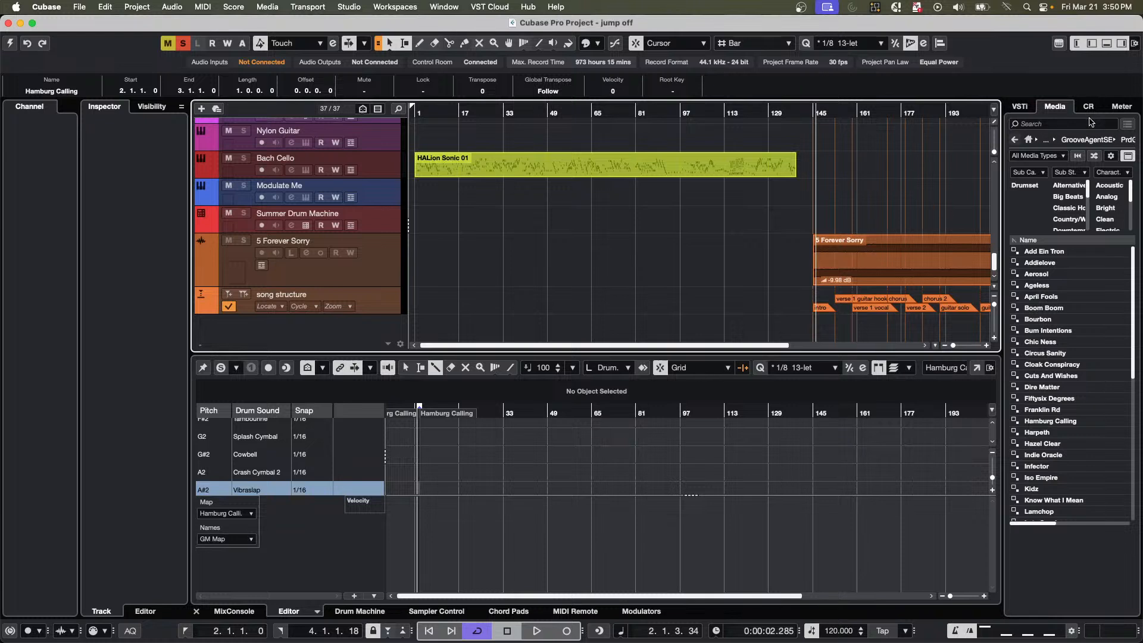
Activate the jump off project and set the playhead just before the 5 Forever Sorry event, at about bar 143.
click(1088, 107)
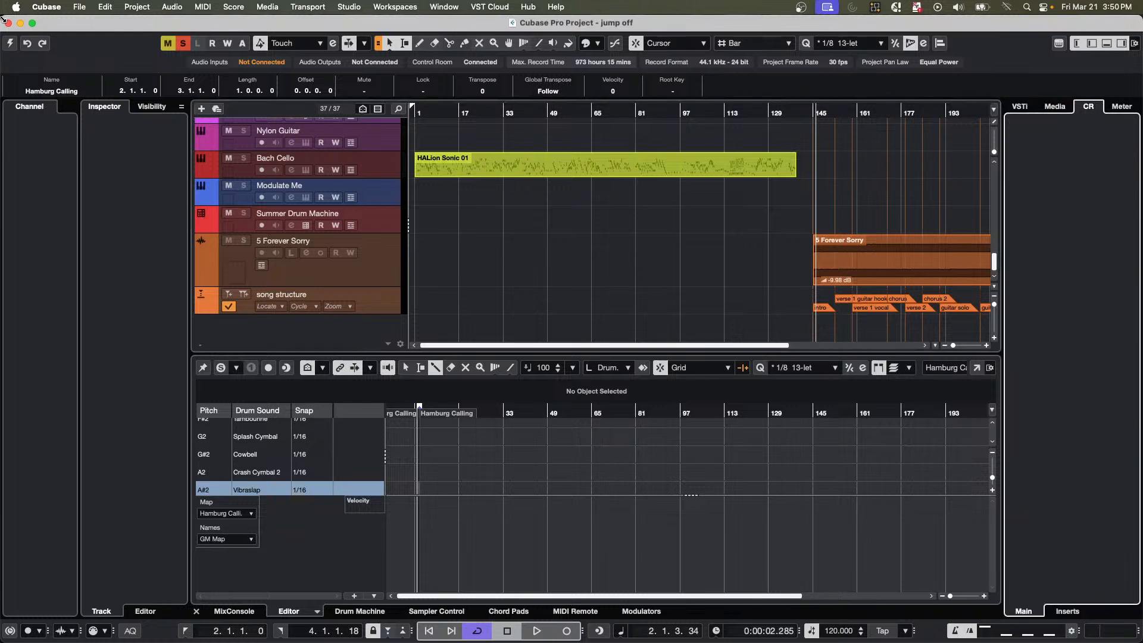
click(10, 44)
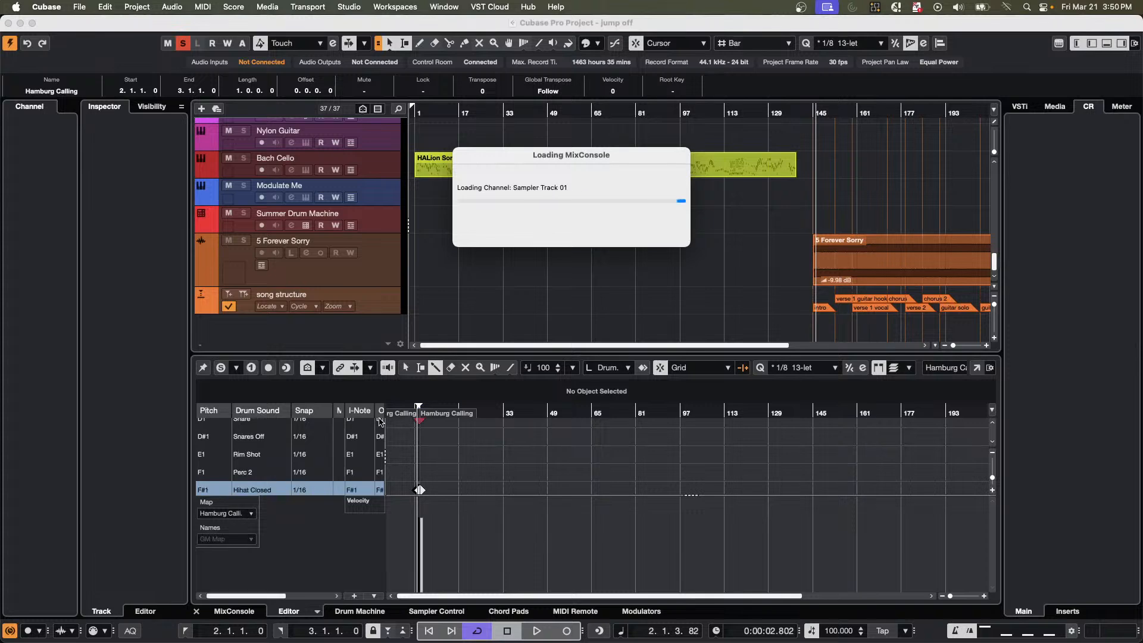
scroll(918, 260, down, 5)
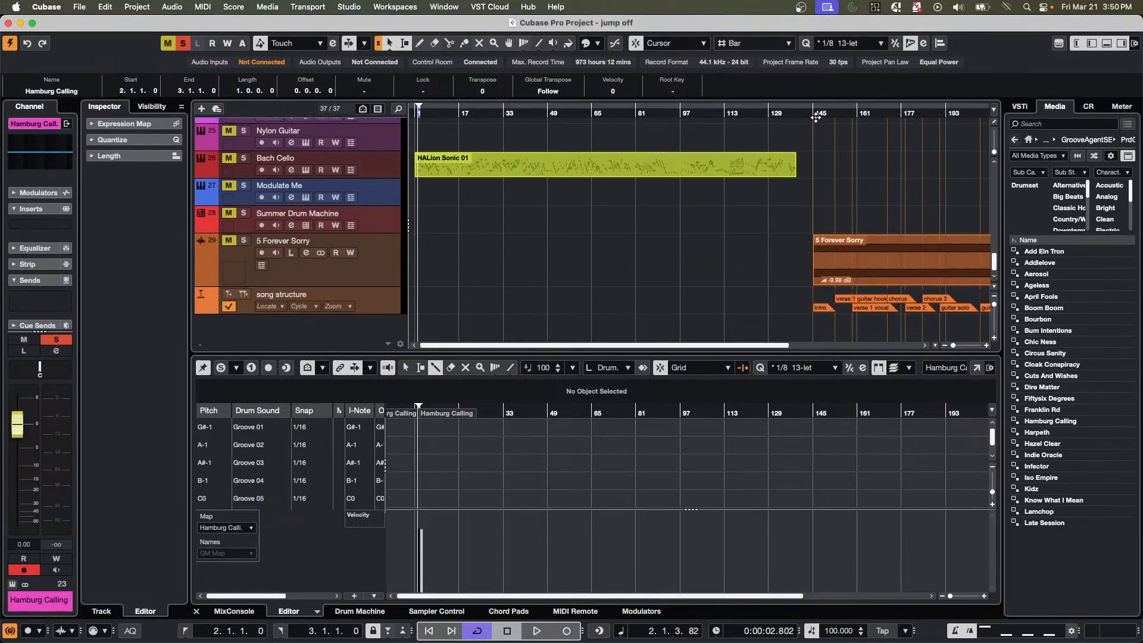
click(827, 106)
drag(828, 105, 806, 94)
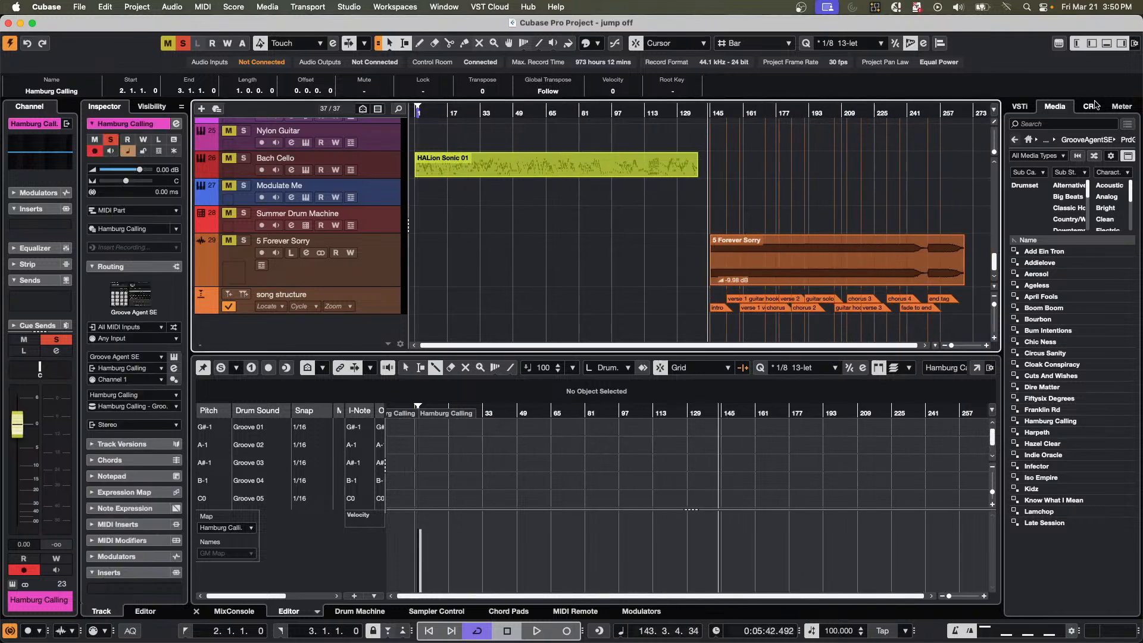
Set the Control Room main level to -10.1 dB, and solo and unmute the 5 Forever Sorry track.
click(1089, 106)
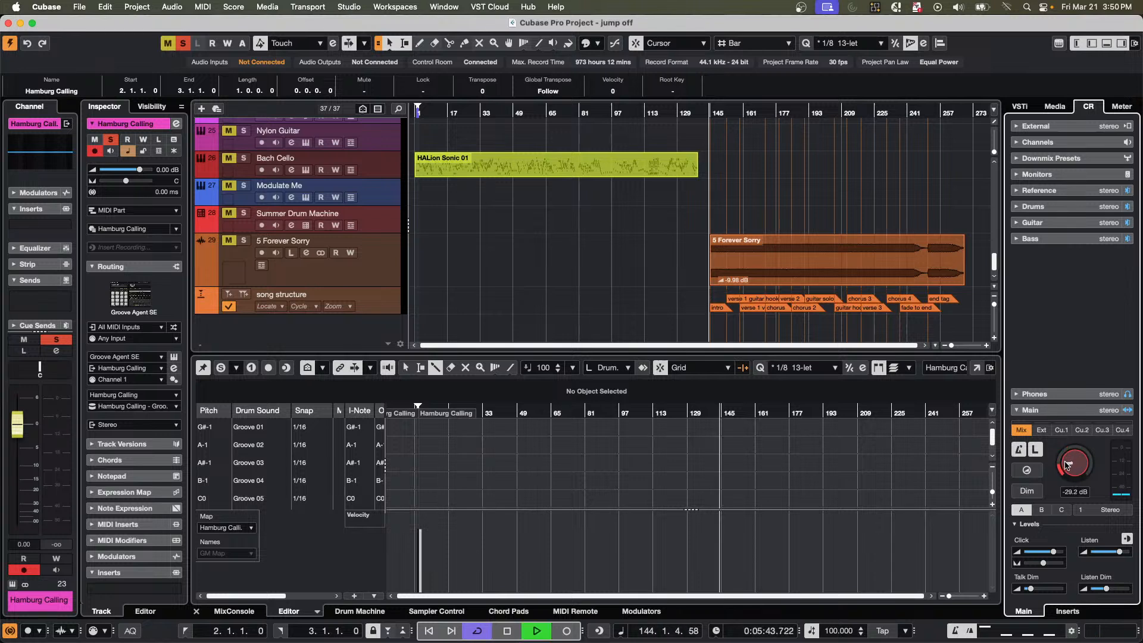
drag(1074, 469, 1074, 429)
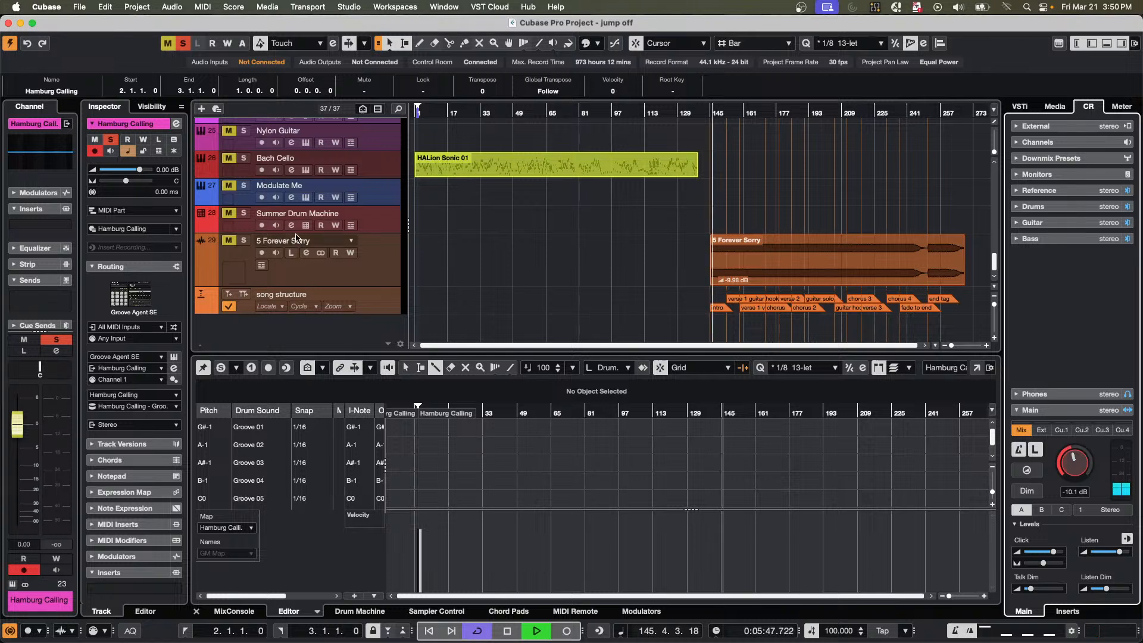
click(244, 240)
click(229, 240)
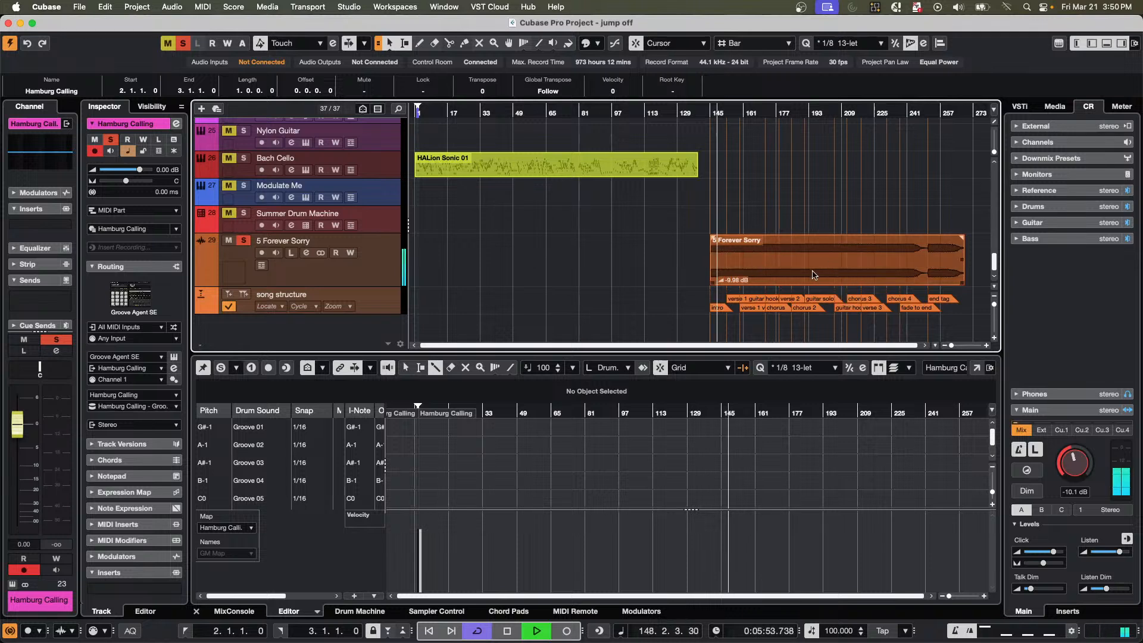
click(814, 275)
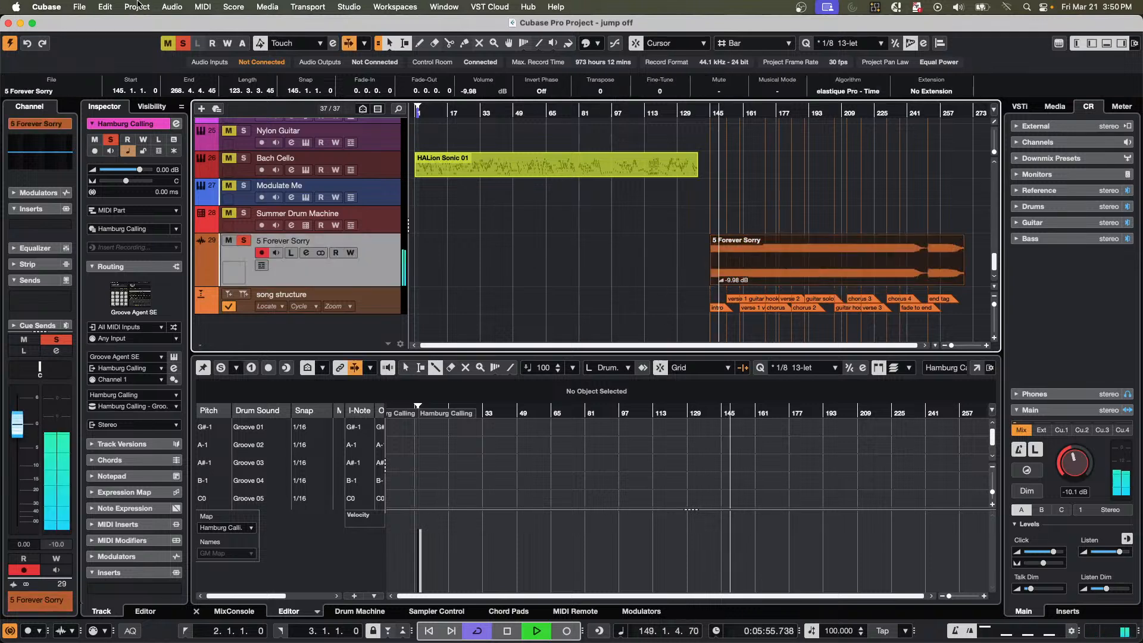
click(137, 6)
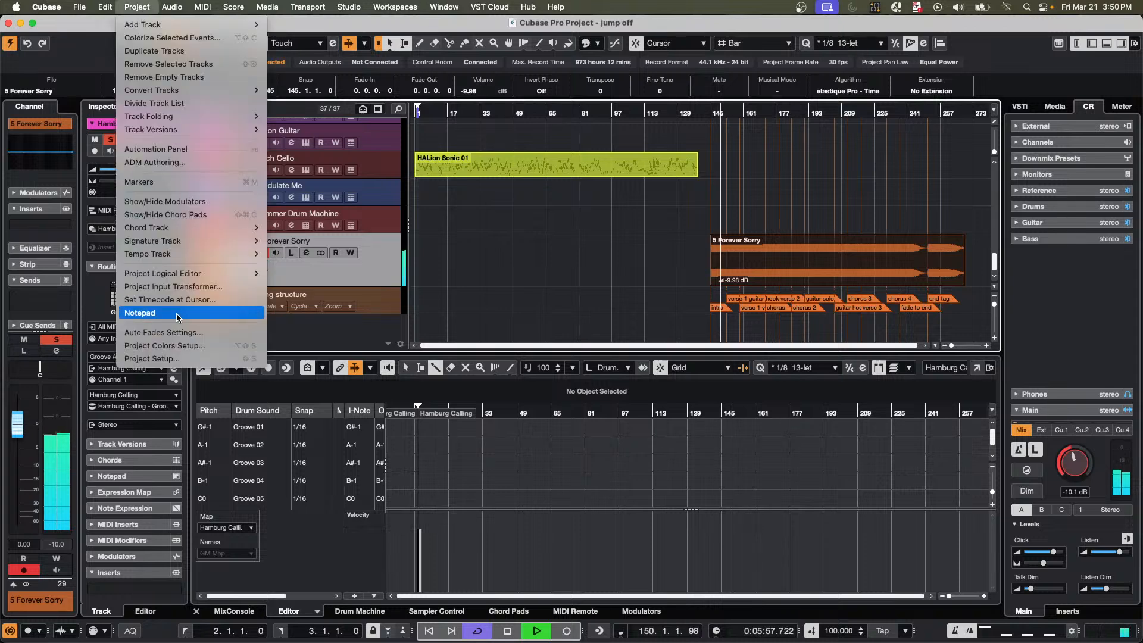
mouse_move(191, 231)
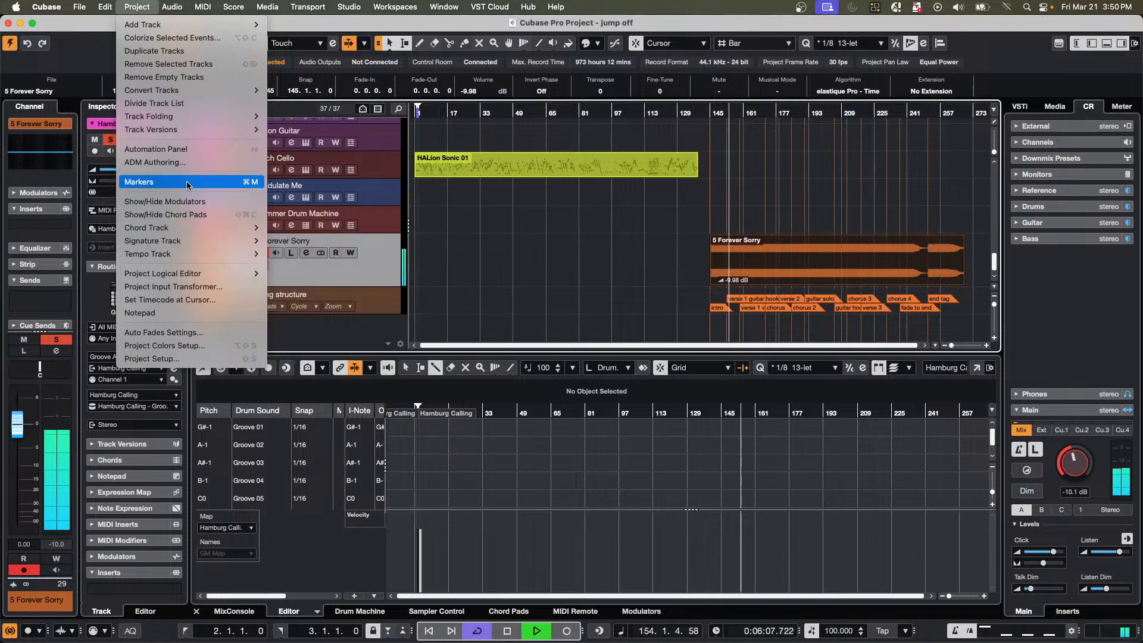
mouse_move(176, 134)
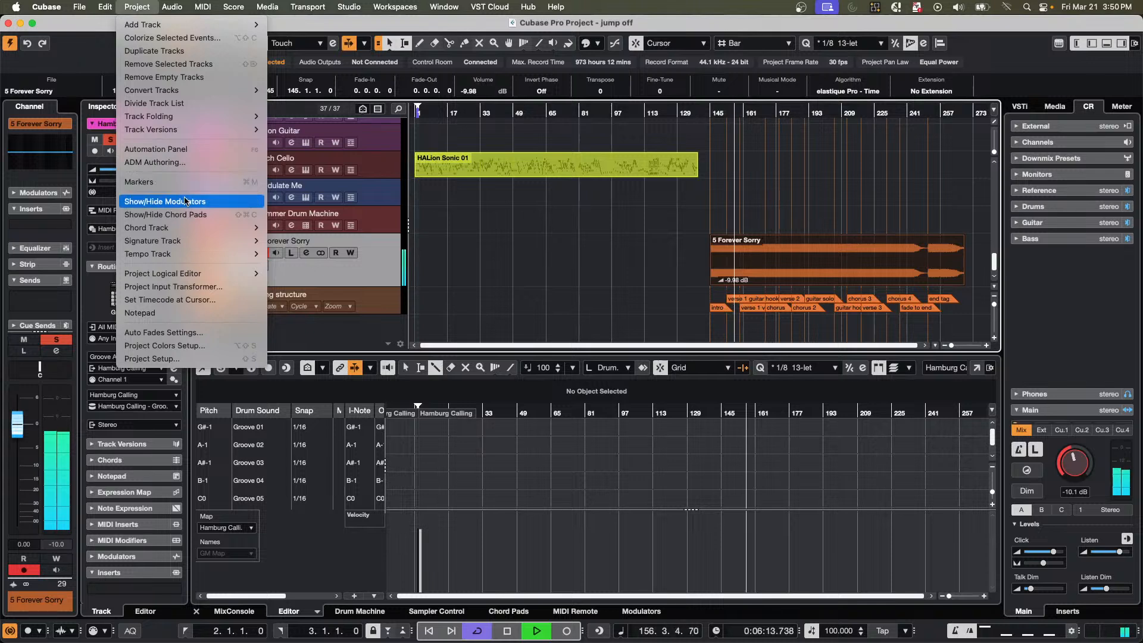
click(517, 236)
Stop playback, select the 5 Forever Sorry audio event, and analyze it with Tempo Detection.
key(space)
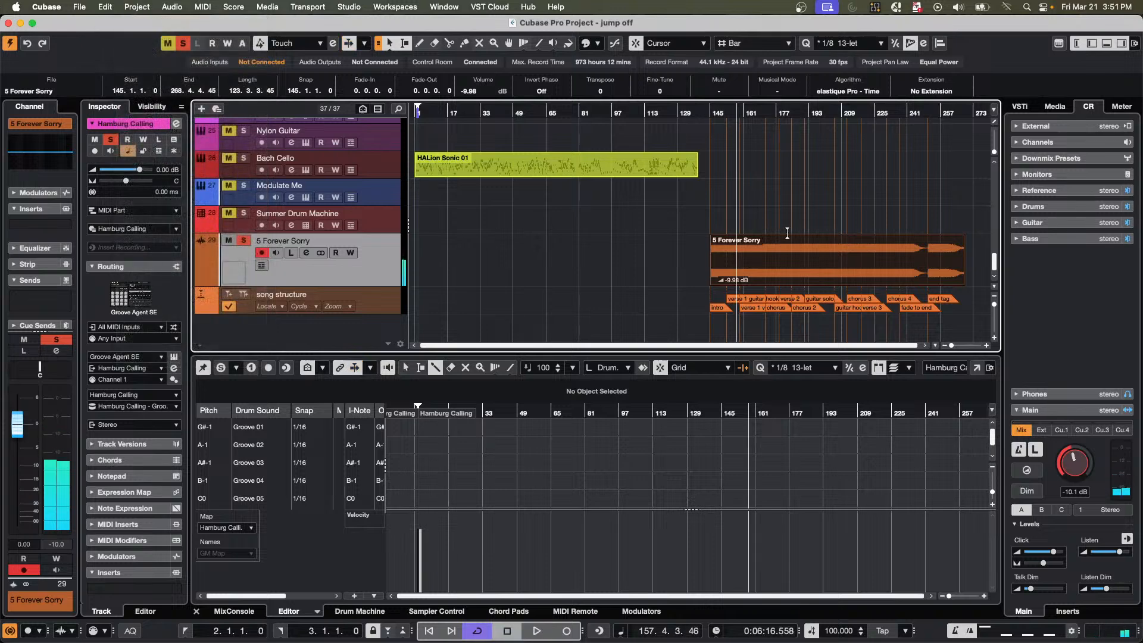
click(624, 310)
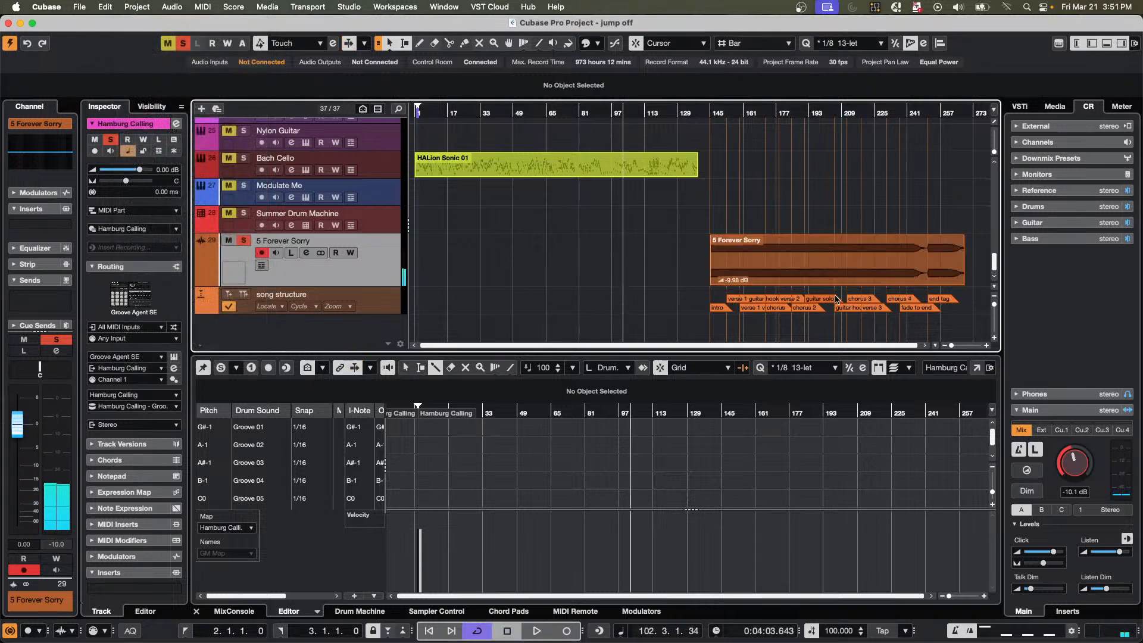
click(757, 285)
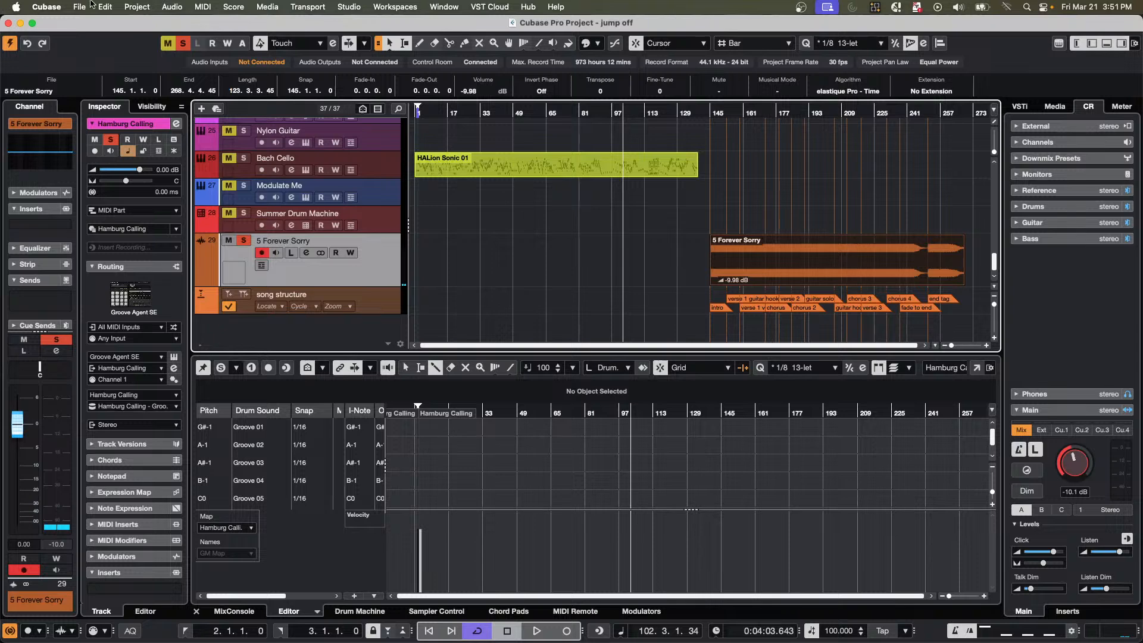
click(137, 7)
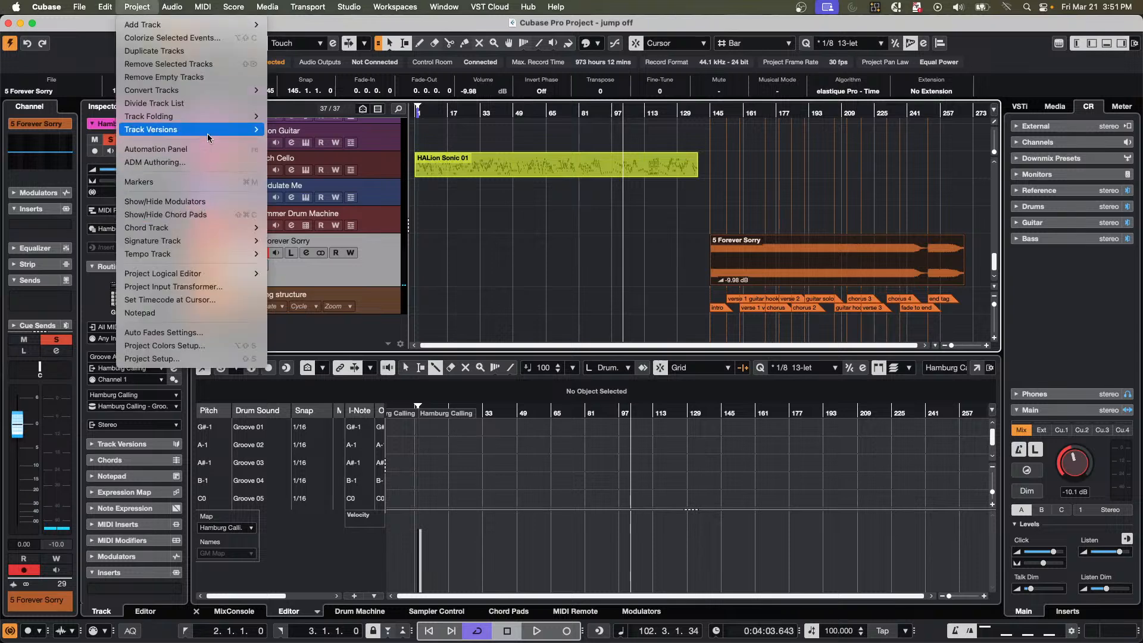
mouse_move(212, 118)
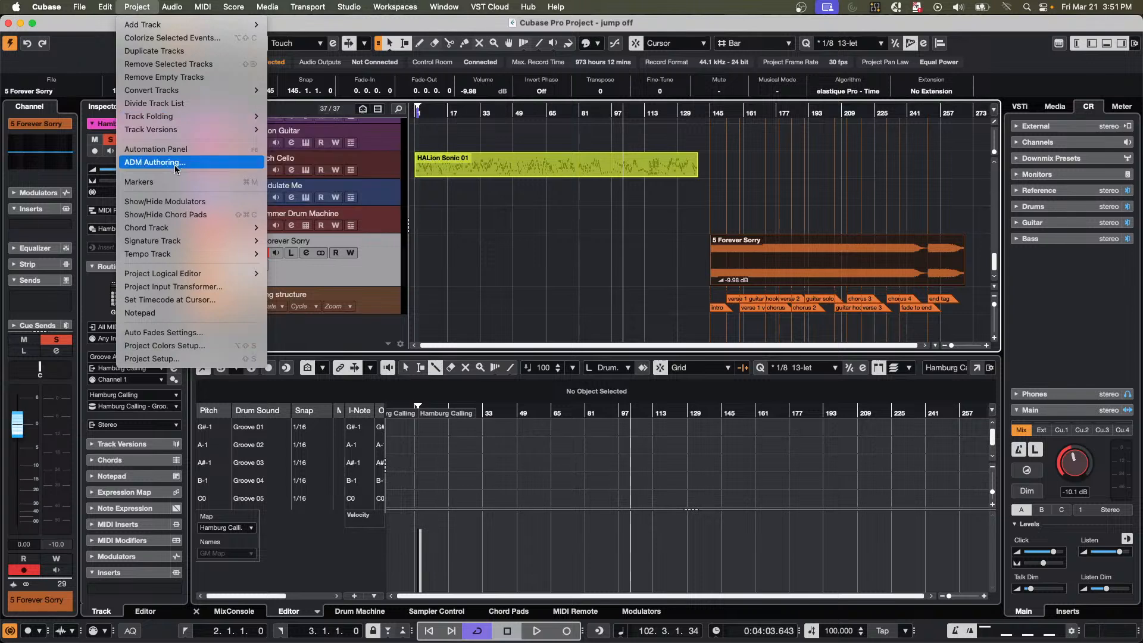
mouse_move(188, 95)
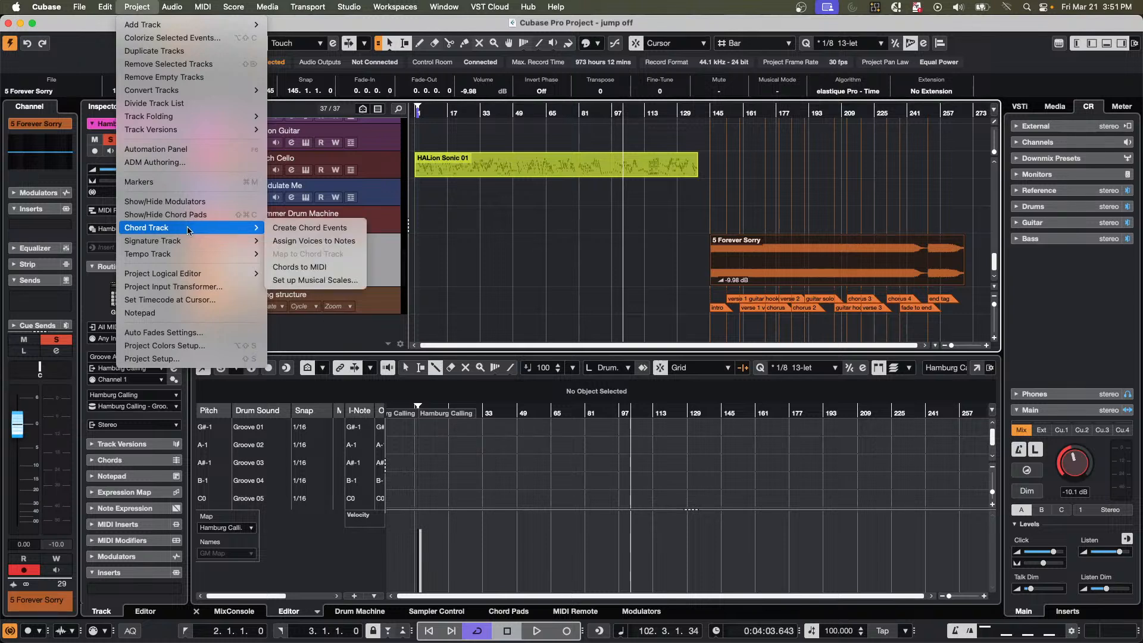
mouse_move(192, 274)
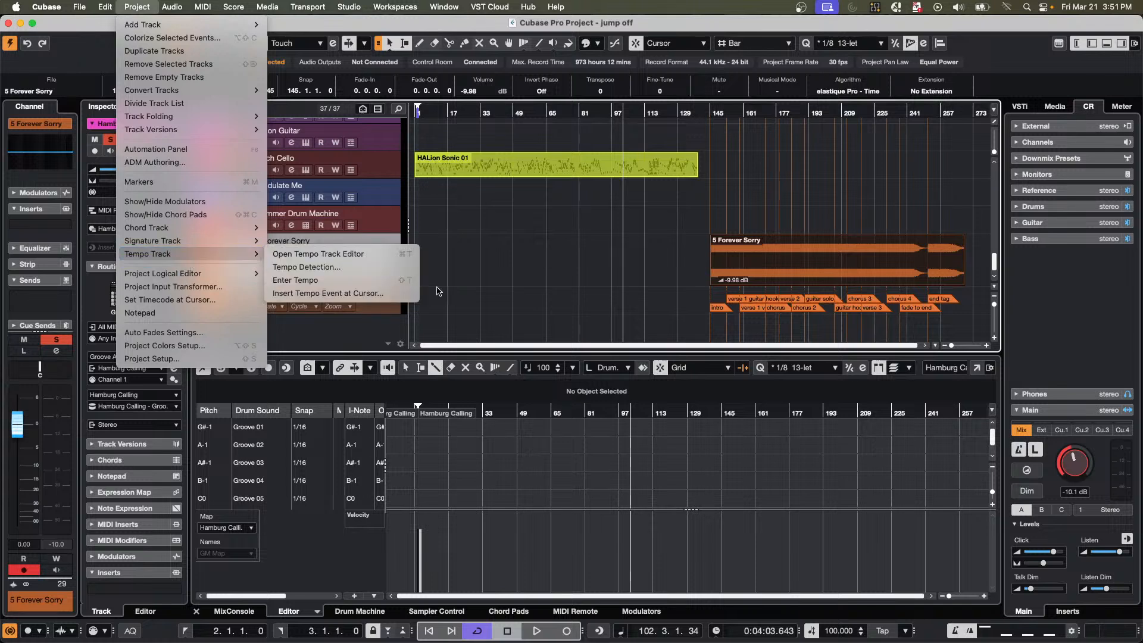
click(342, 269)
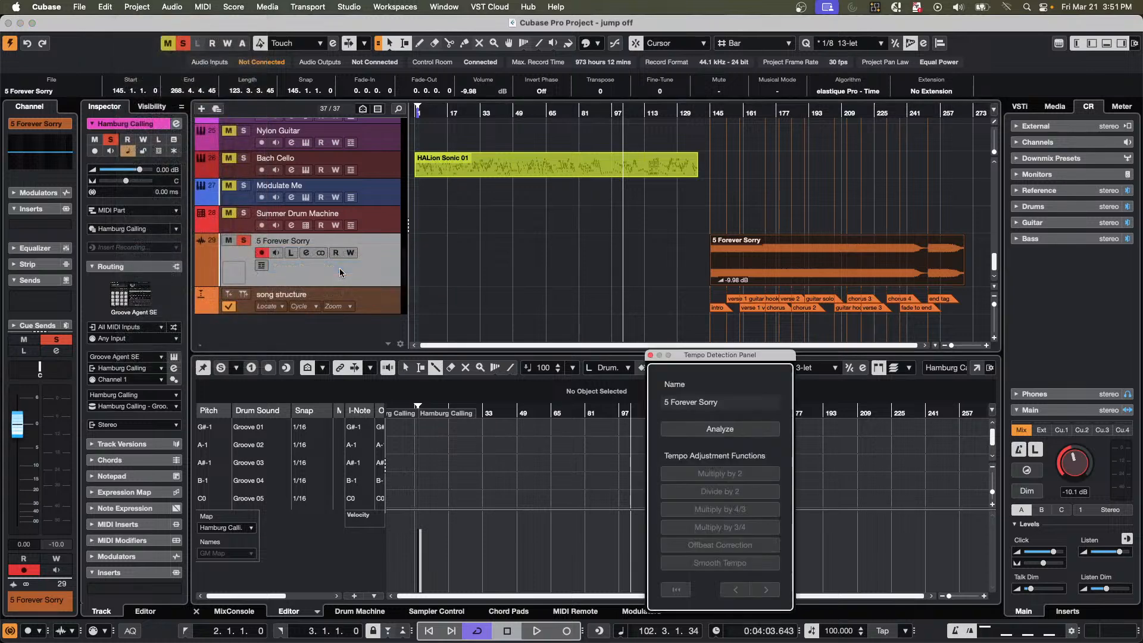
click(749, 429)
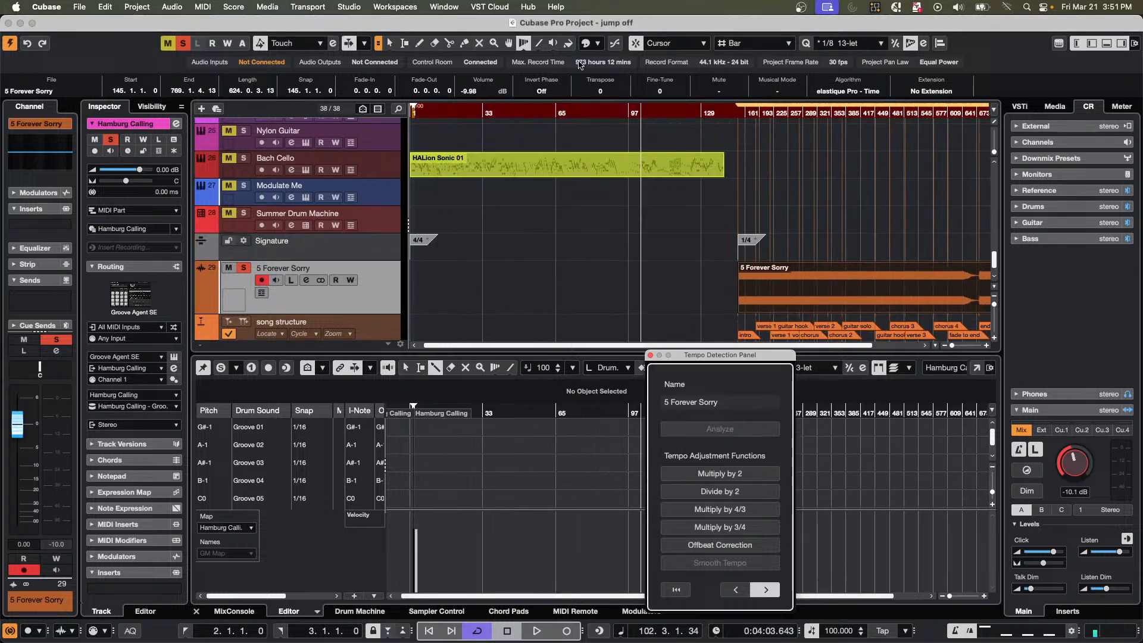
Play the analyzed song from around bar 145 and lower the Hamburg Calling track's volume to -9.22 dB.
drag(739, 113, 697, 170)
key(space)
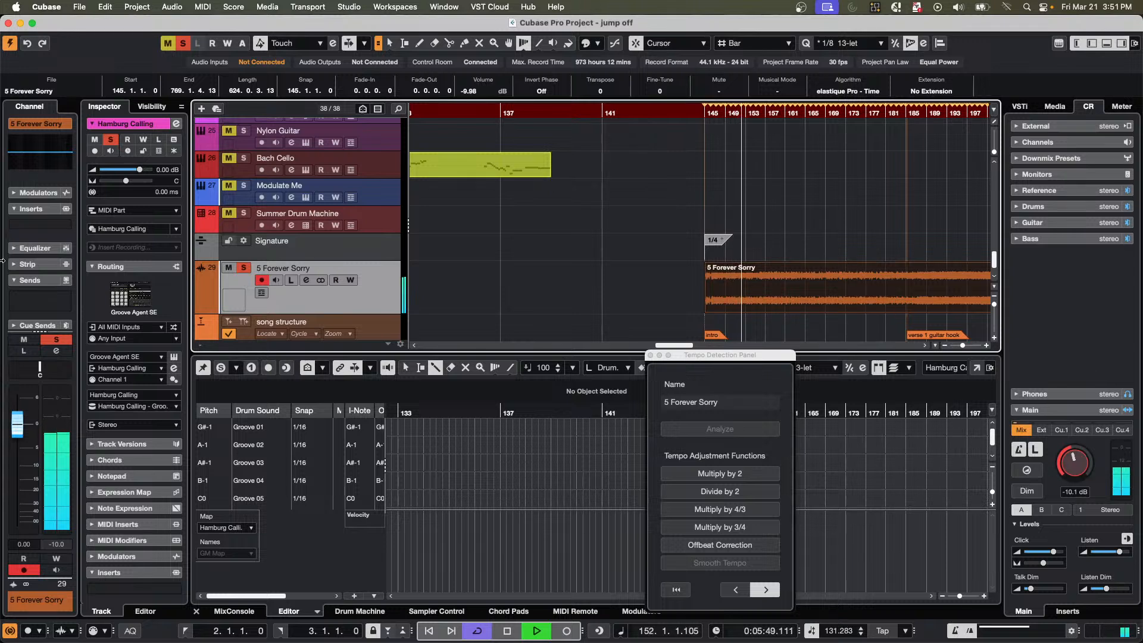
mouse_move(138, 170)
mouse_down()
mouse_move(112, 172)
mouse_move(137, 172)
mouse_up()
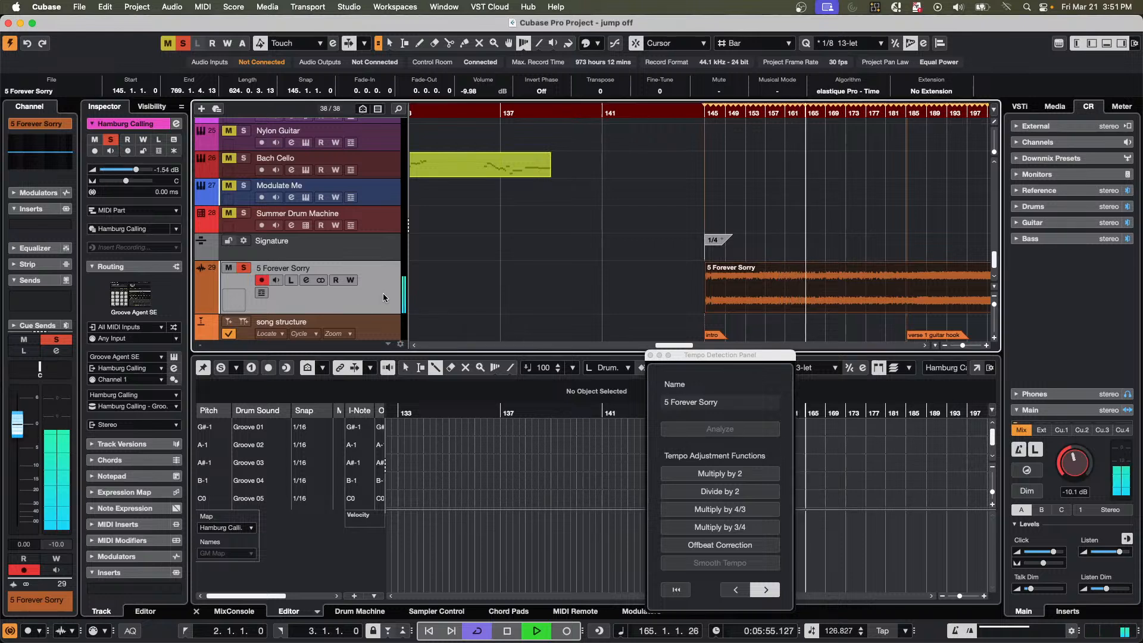
mouse_move(137, 170)
mouse_down()
mouse_move(111, 170)
mouse_move(124, 171)
mouse_up()
key(space)
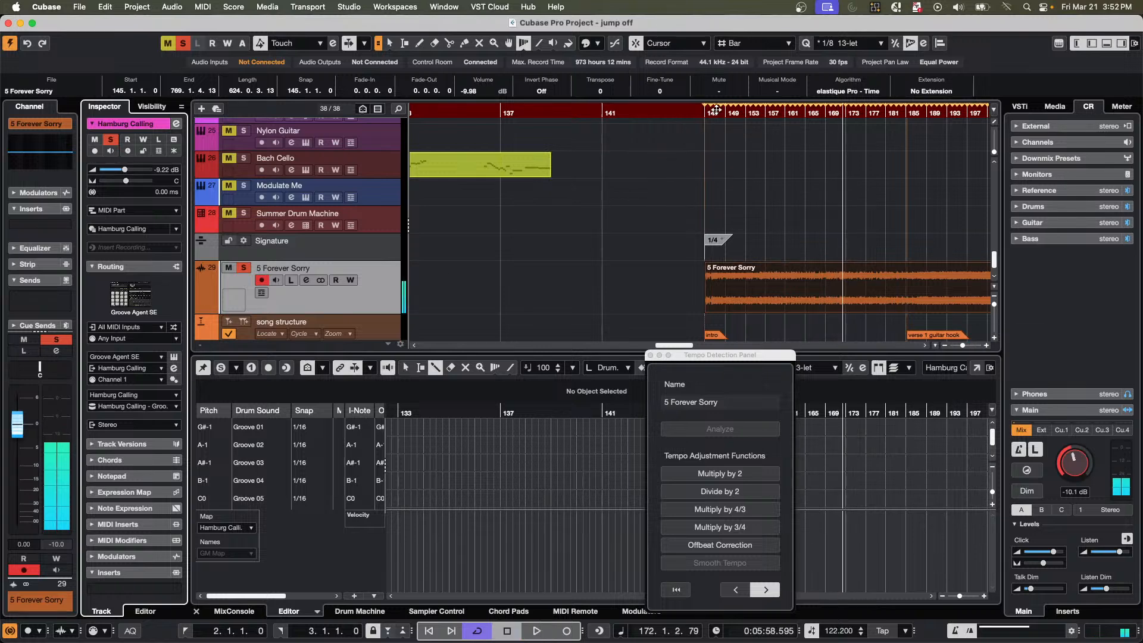
Audition the start of the 5 Forever Sorry event and try a 4/4 signature event at bar 146 with the Draw tool.
drag(702, 110, 702, 152)
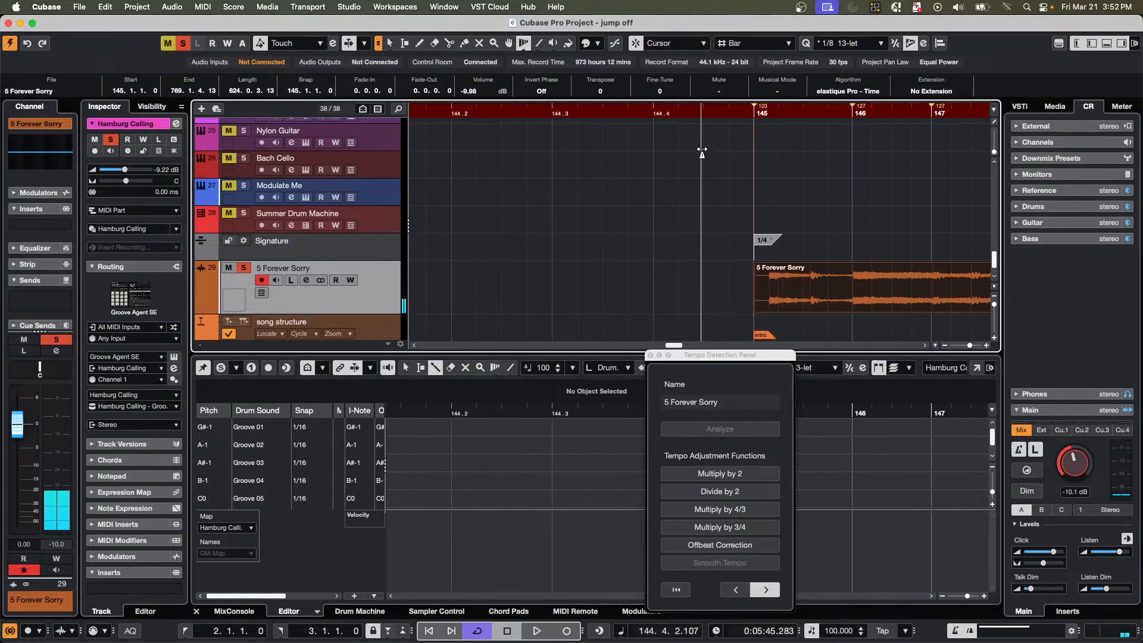
key(space)
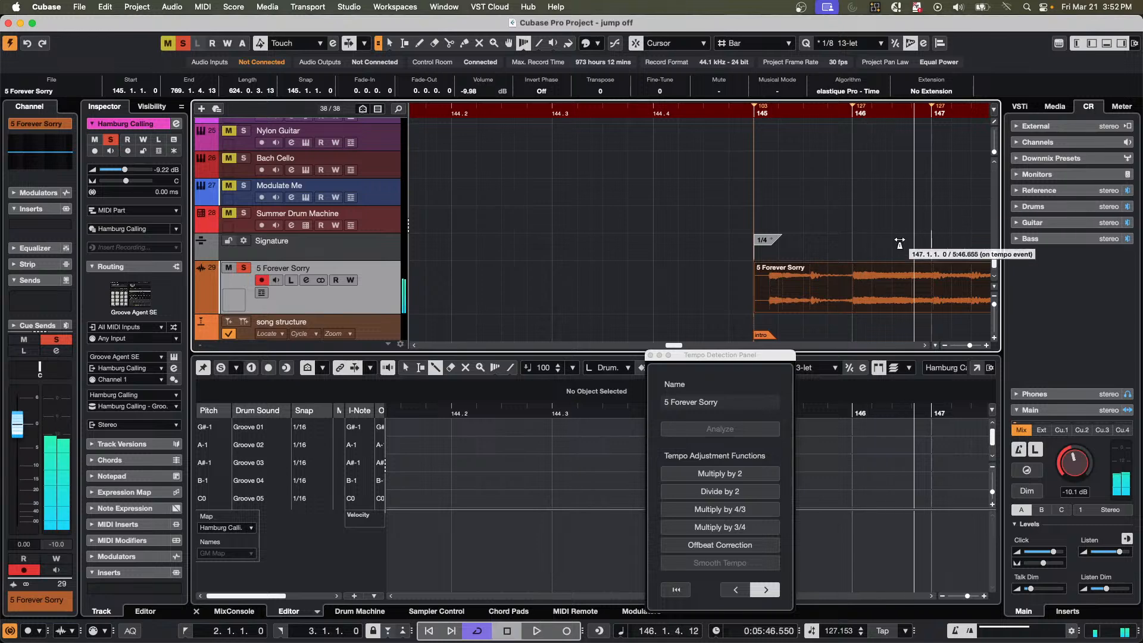
right_click(899, 243)
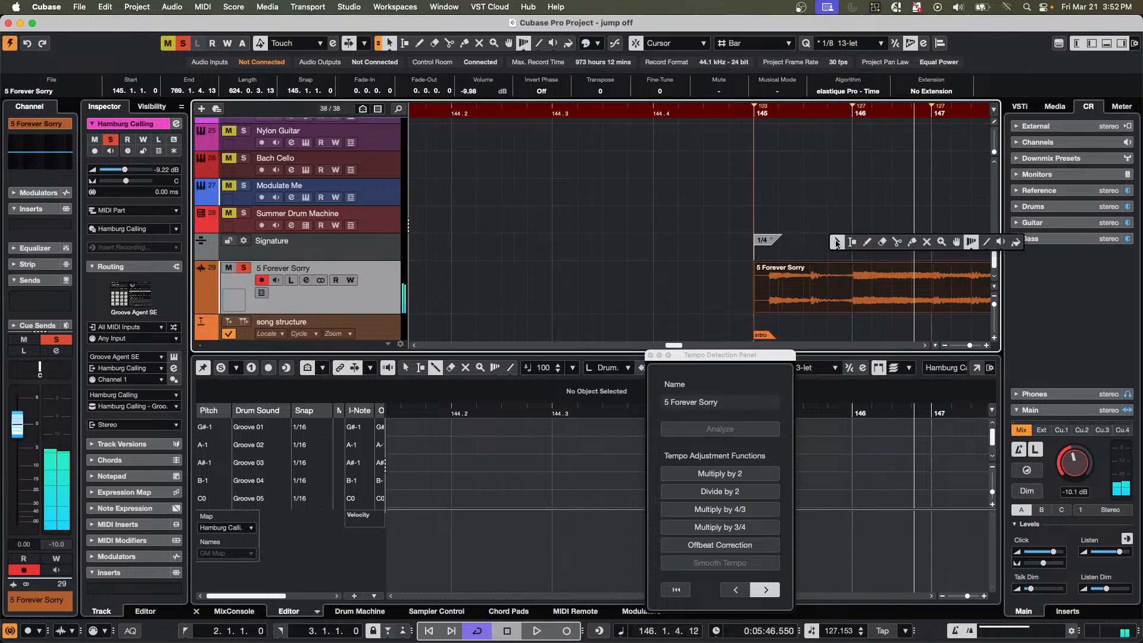
click(869, 243)
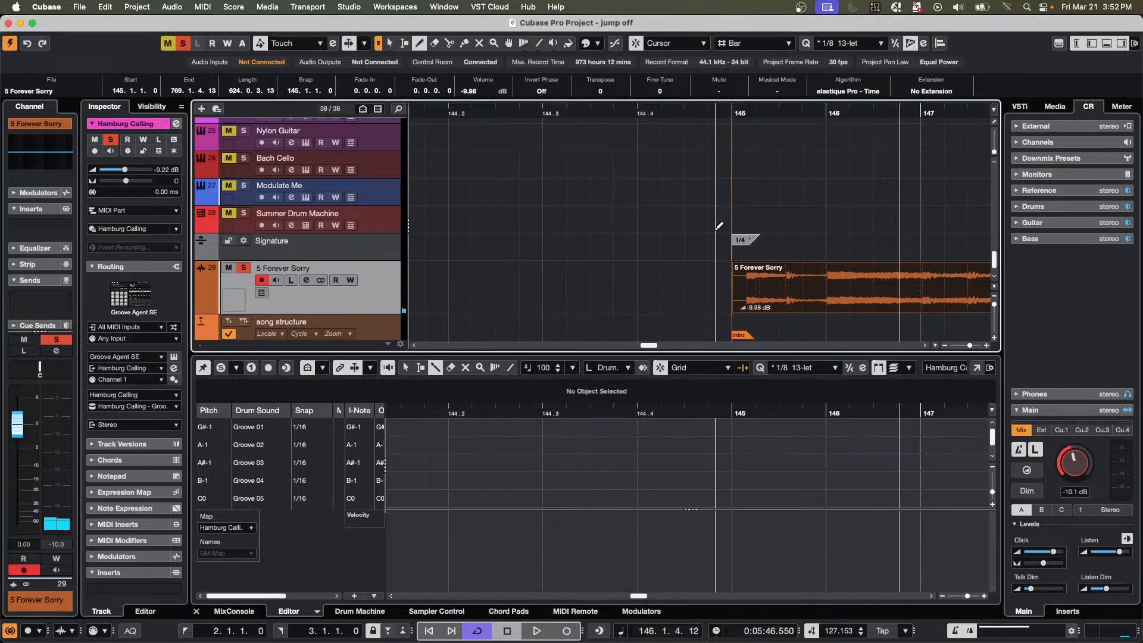
click(716, 228)
click(828, 249)
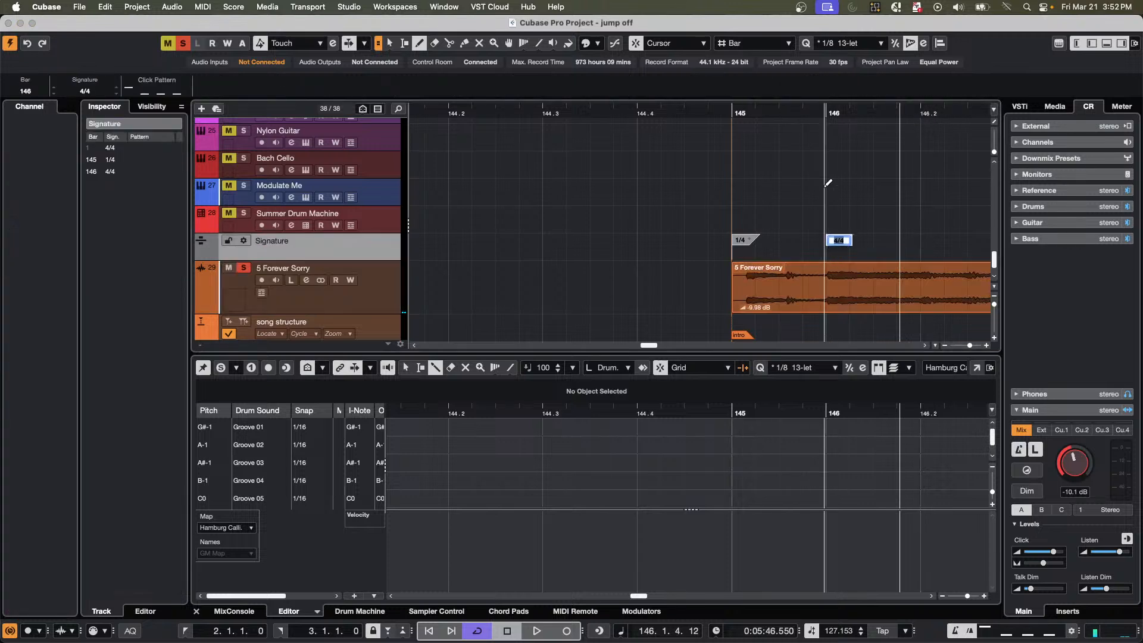
Check the bar 146 signature change against the tempo curve during playback, and undo it.
drag(815, 110, 803, 84)
scroll(858, 220, down, 1)
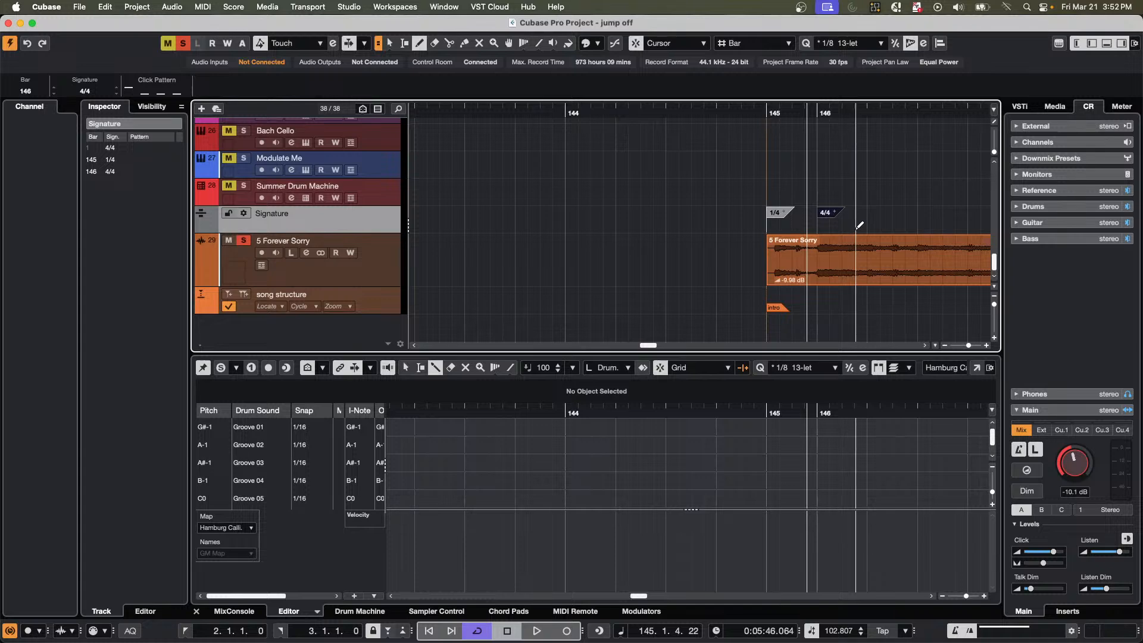
scroll(859, 225, up, 15)
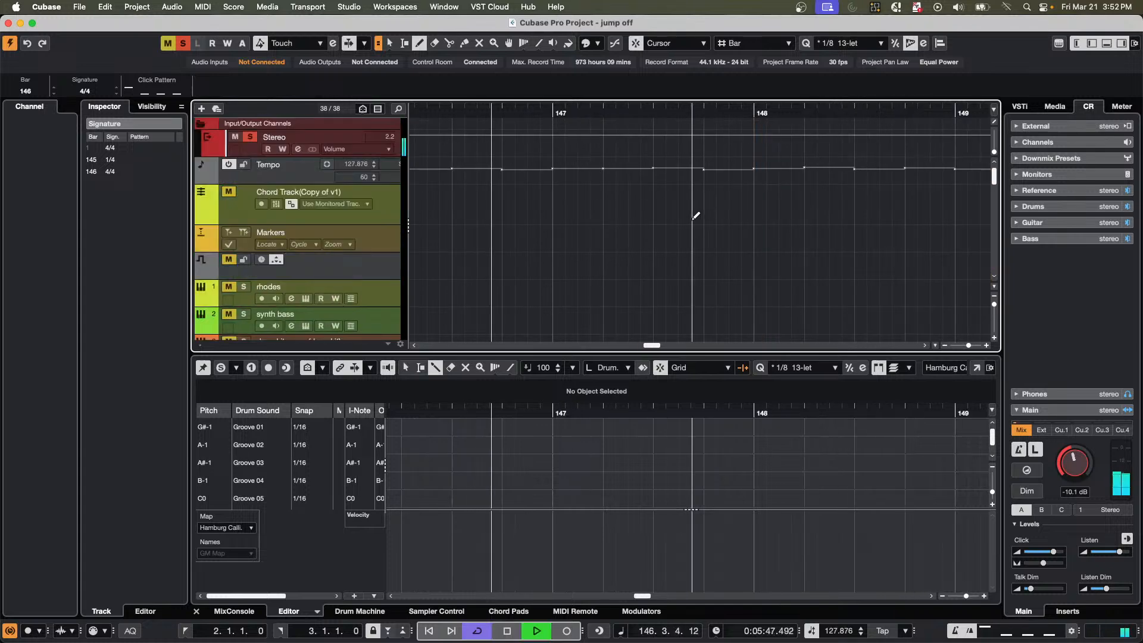
key(space)
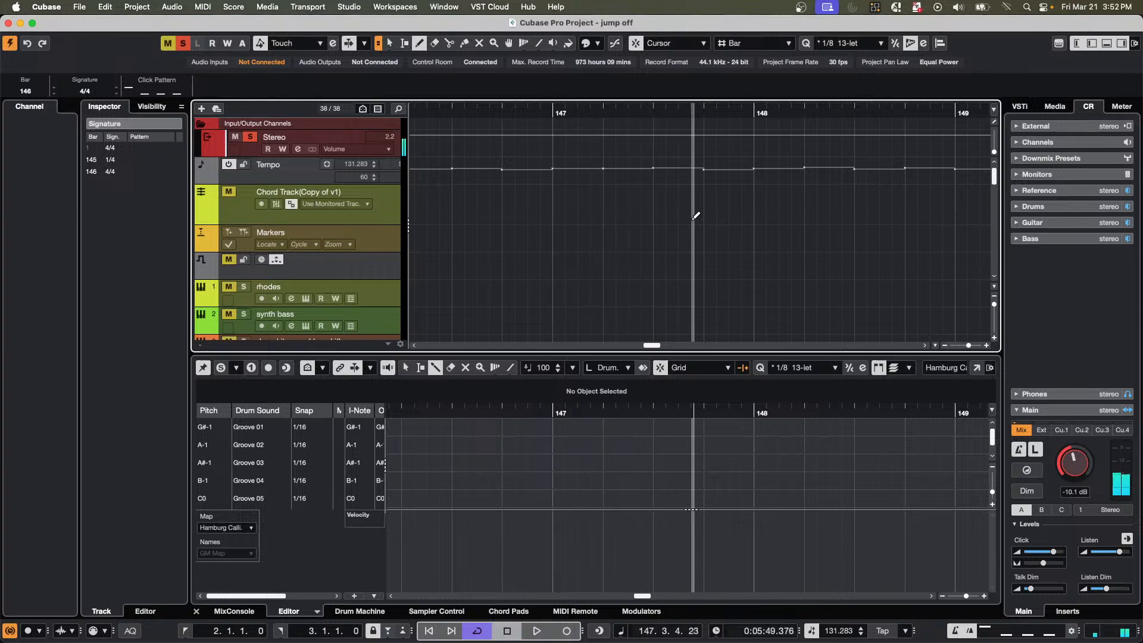
key(super+z)
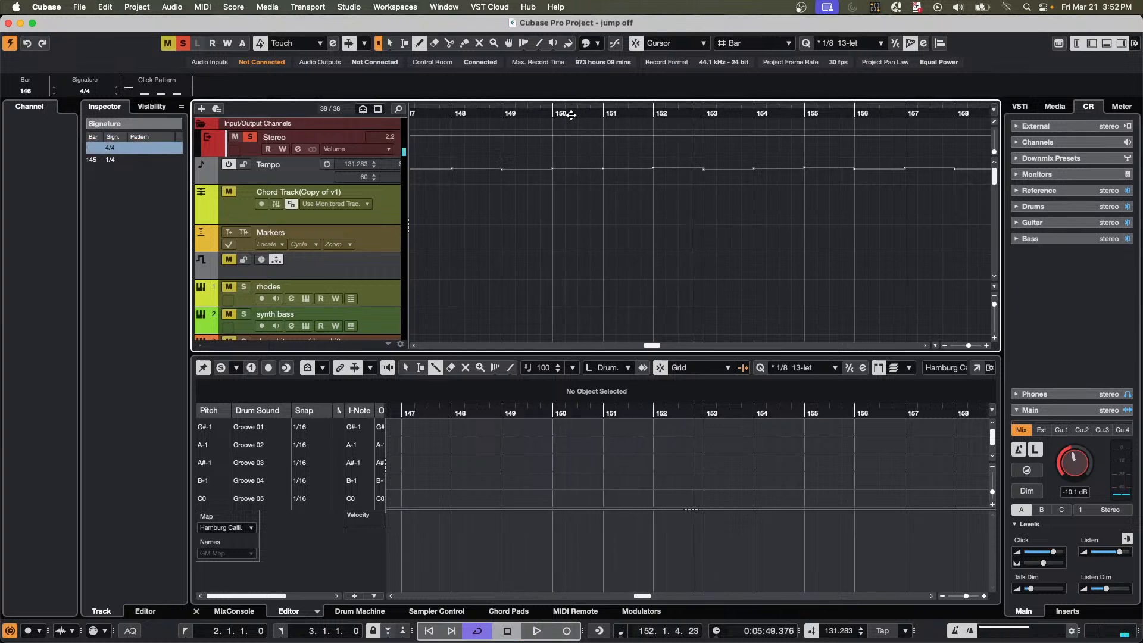
Play the song from bar 145 and stop at about bar 149 to locate the downbeat.
drag(571, 113, 486, 71)
key(space)
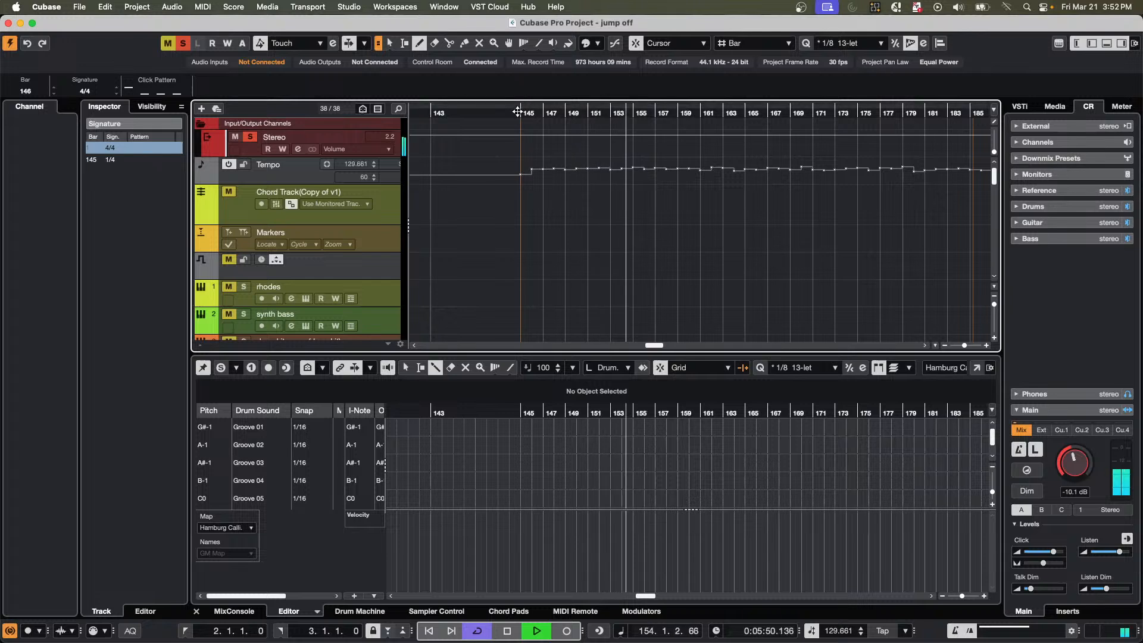
click(522, 112)
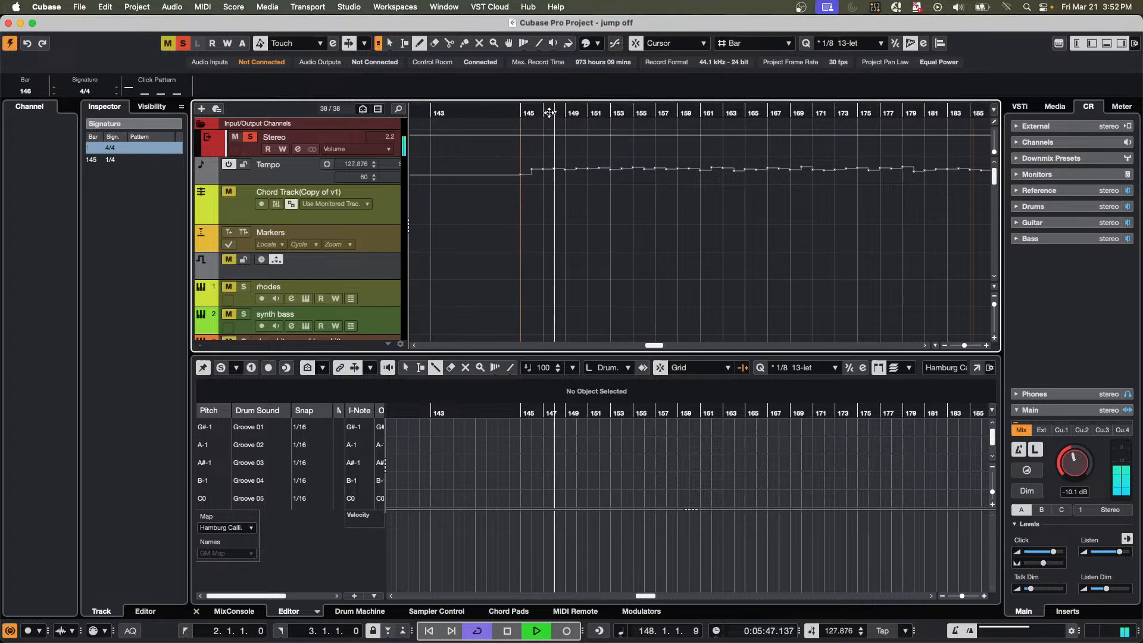
key(space)
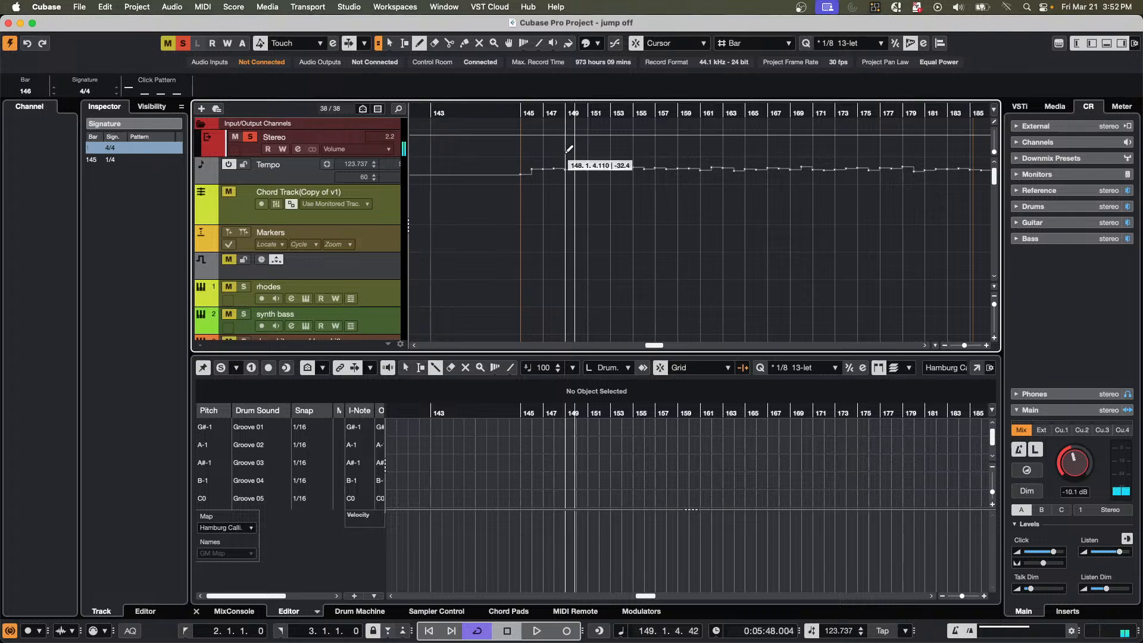
Add a 4/4 signature event at bar 149 on the Signature track and play the passage across the change.
click(568, 152)
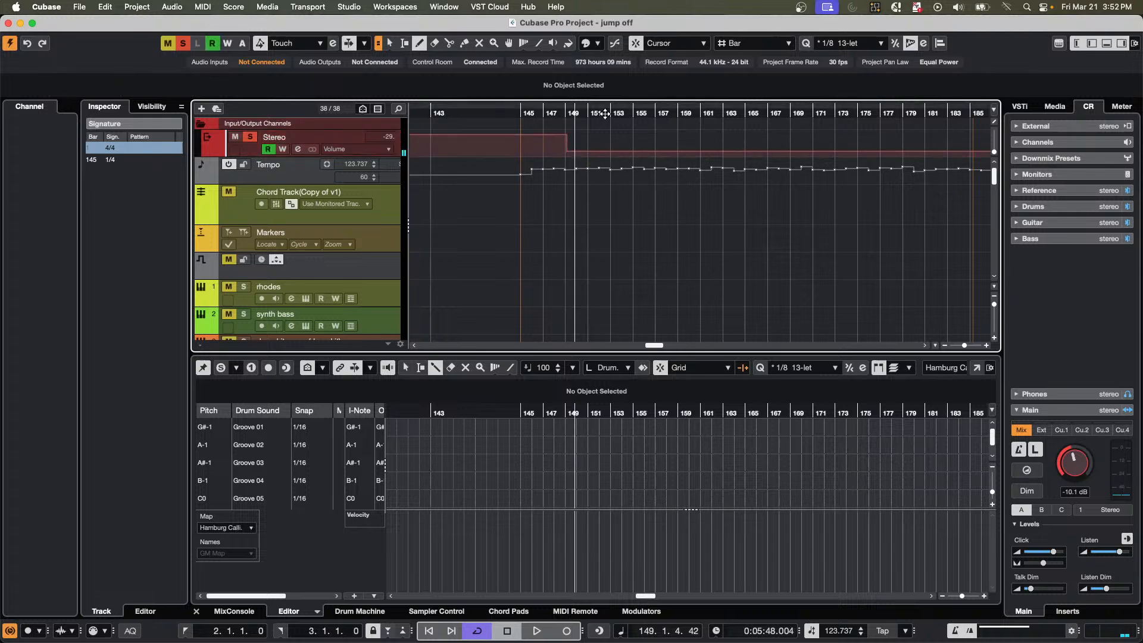
scroll(585, 238, down, 10)
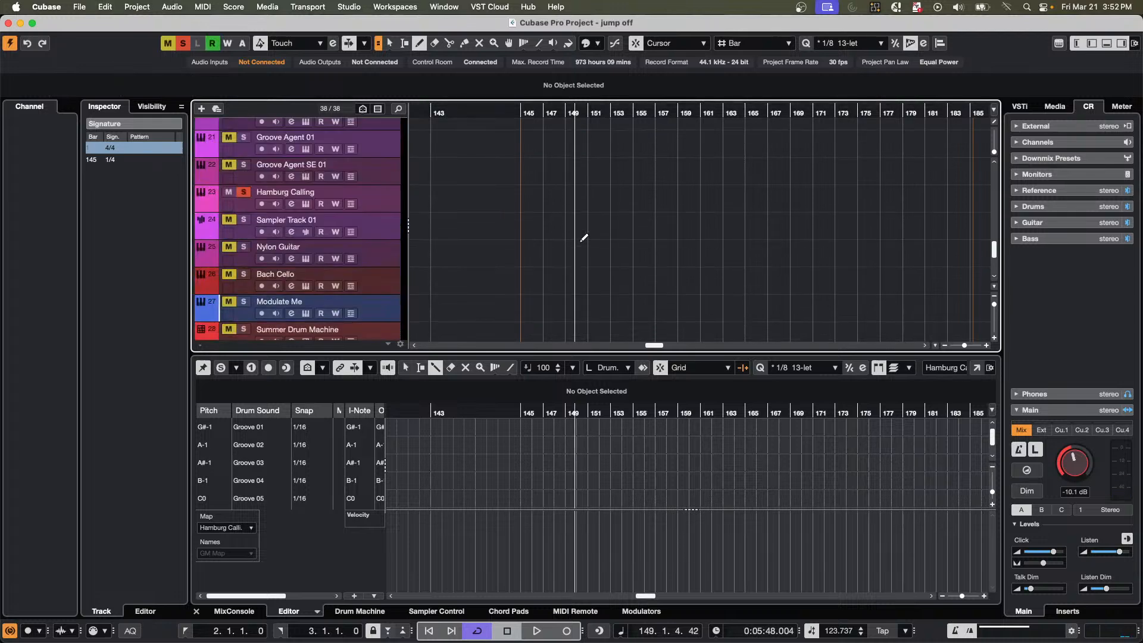
scroll(584, 238, down, 4)
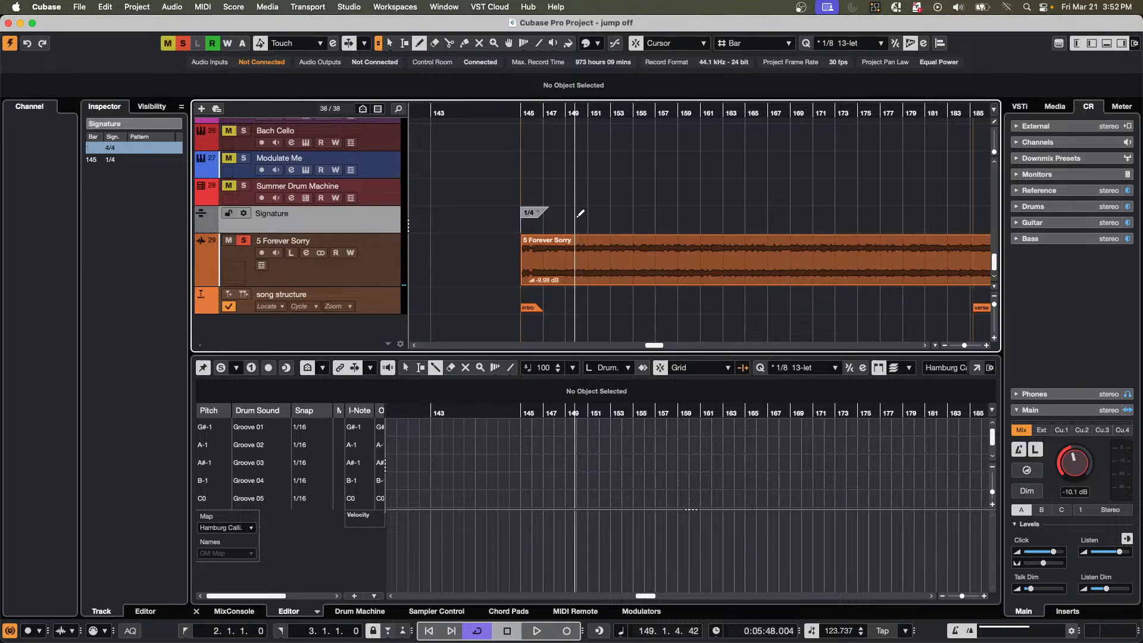
click(578, 216)
drag(588, 115, 555, 115)
key(space)
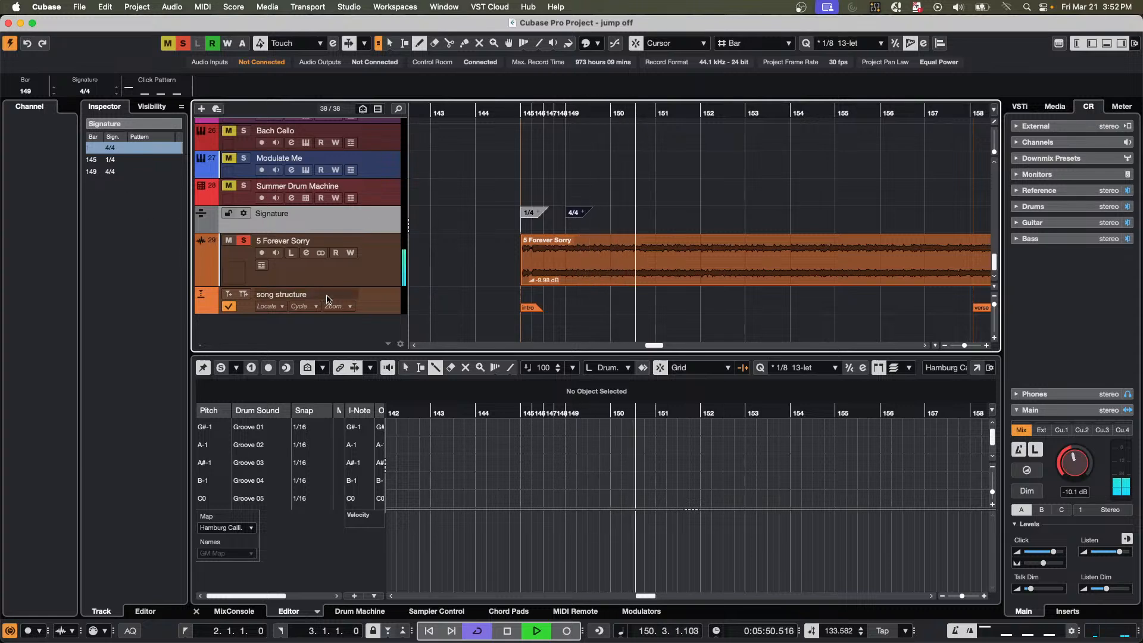
Set the 5 Forever Sorry track's volume to 2.87 dB, disable its record enable, and stop playback.
key(Down)
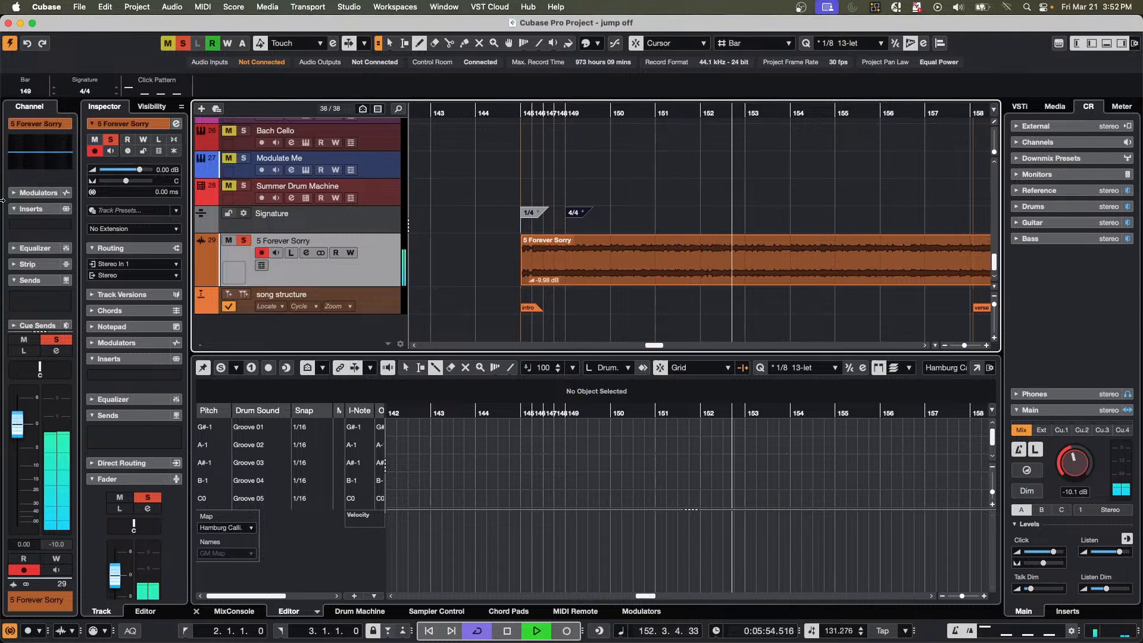
drag(141, 171, 144, 171)
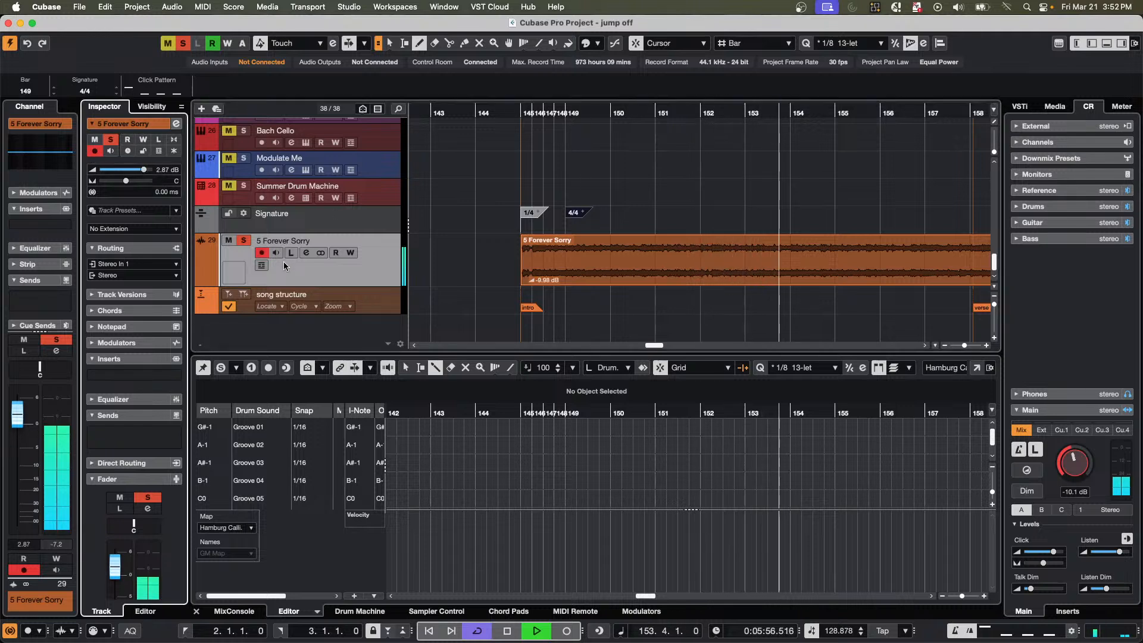
click(261, 253)
key(space)
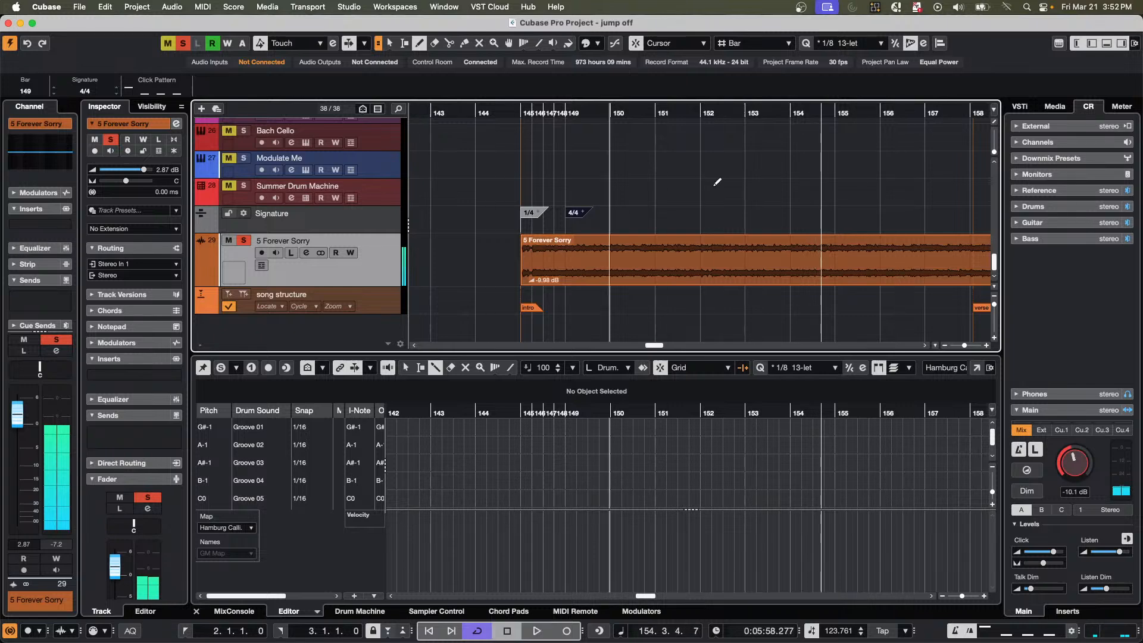
Select the 5 Forever Sorry event with the Object Selection tool and show the MixConsole in the lower zone.
key(1)
click(604, 268)
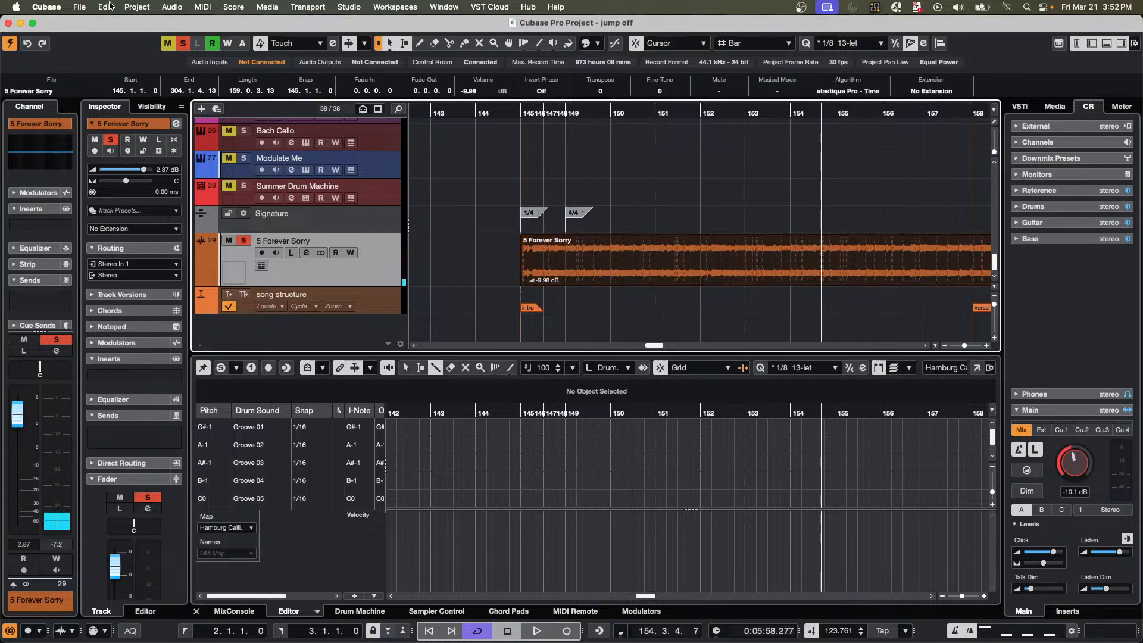
click(107, 9)
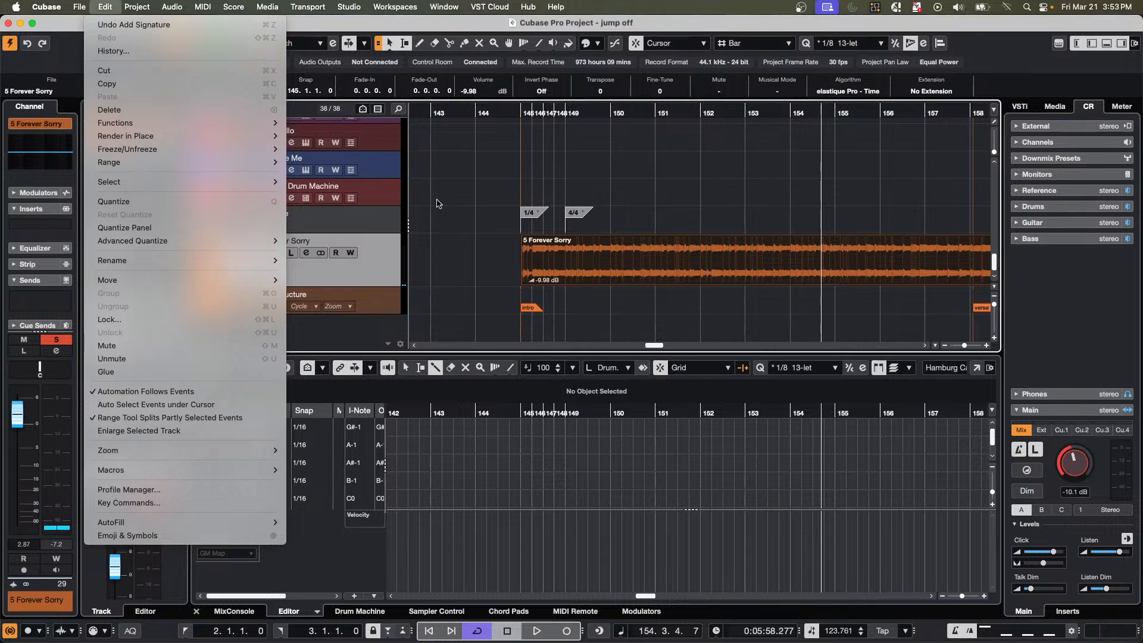
click(486, 209)
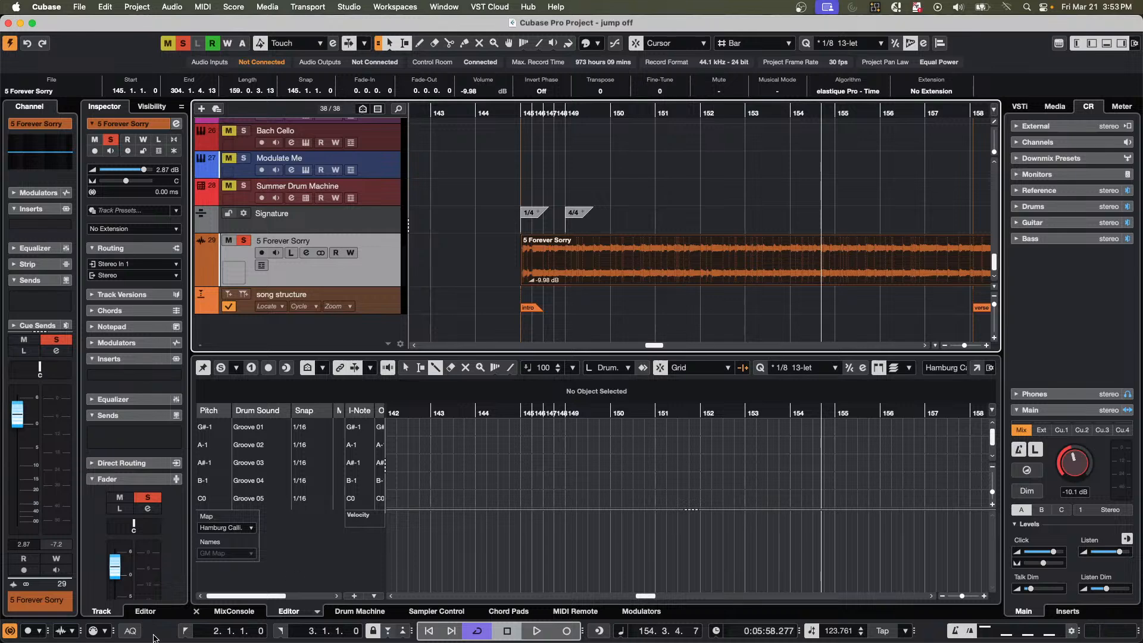
click(234, 612)
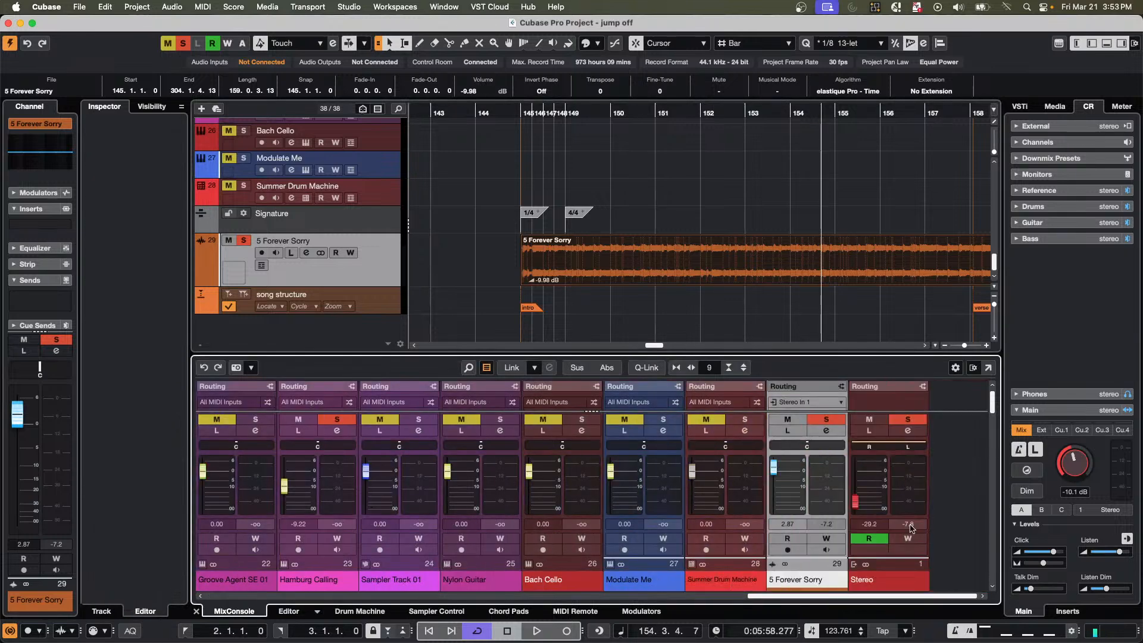
Raise the Stereo output channel's level to -0.81 dB and play the song briefly to check it.
drag(855, 502, 858, 476)
key(space)
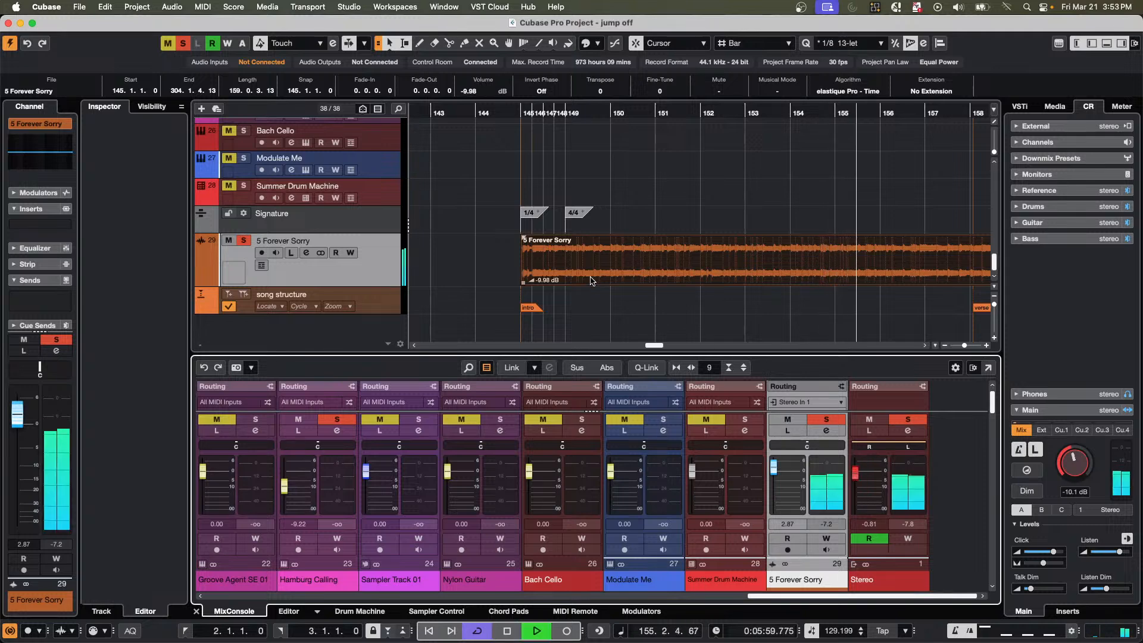
key(space)
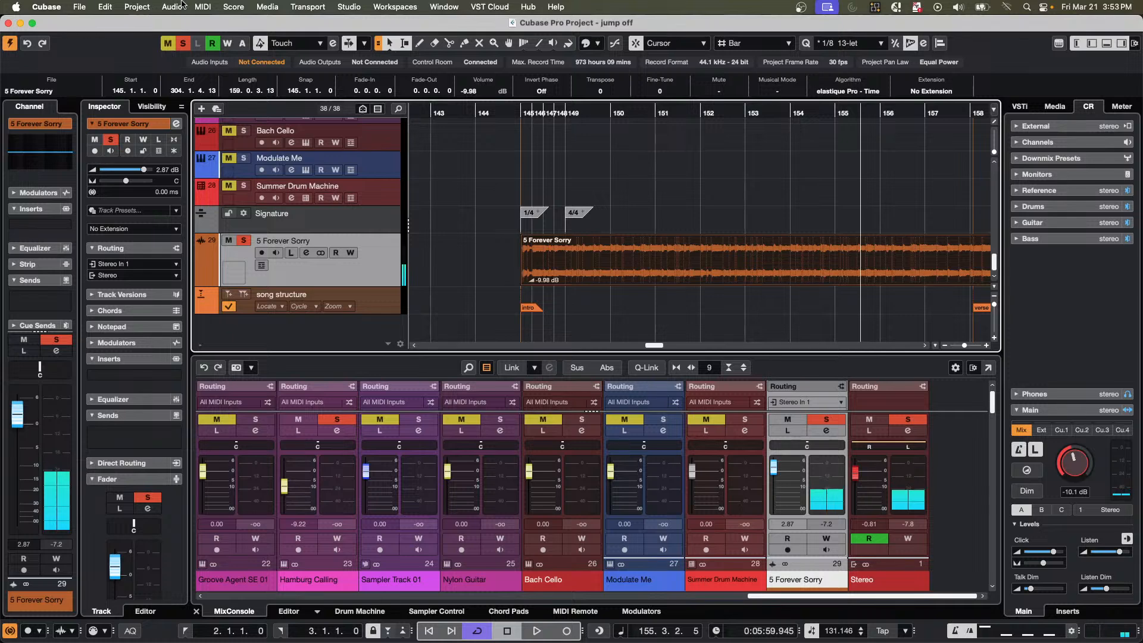
Set the 5 Forever Sorry event's definition from tempo, saved in the project only, with all tracks set to musical time base.
click(172, 6)
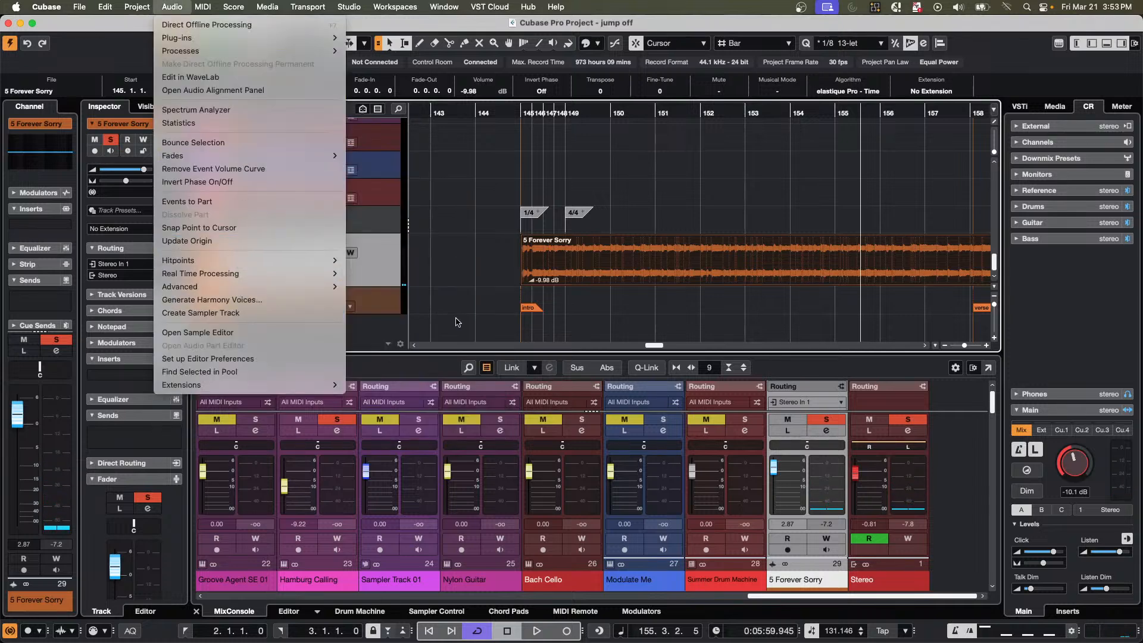
mouse_move(336, 290)
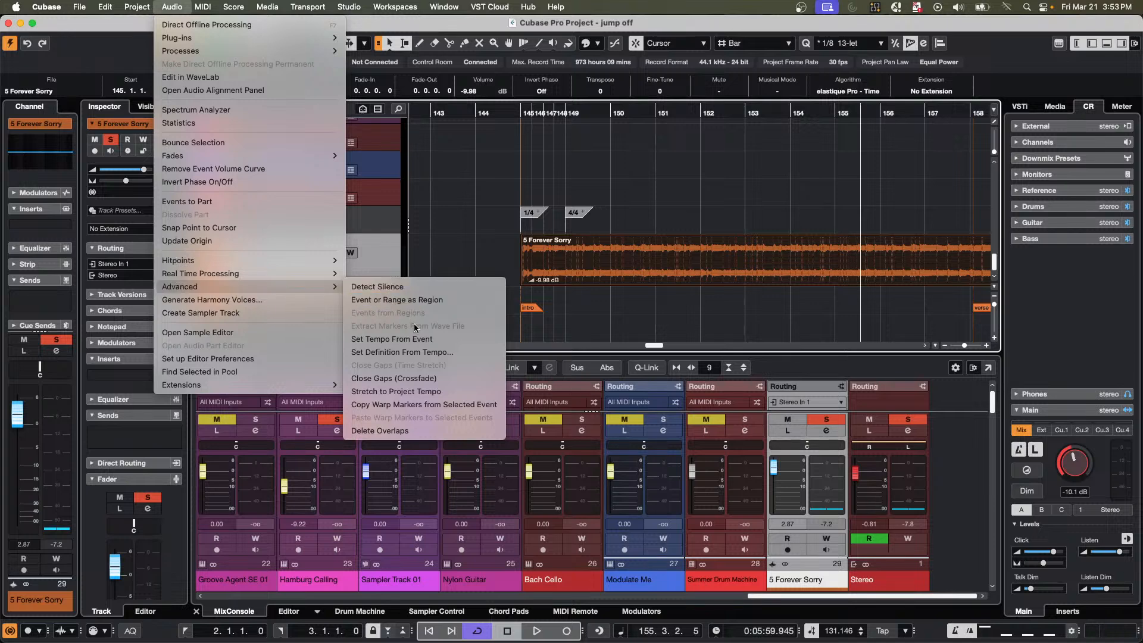
click(405, 352)
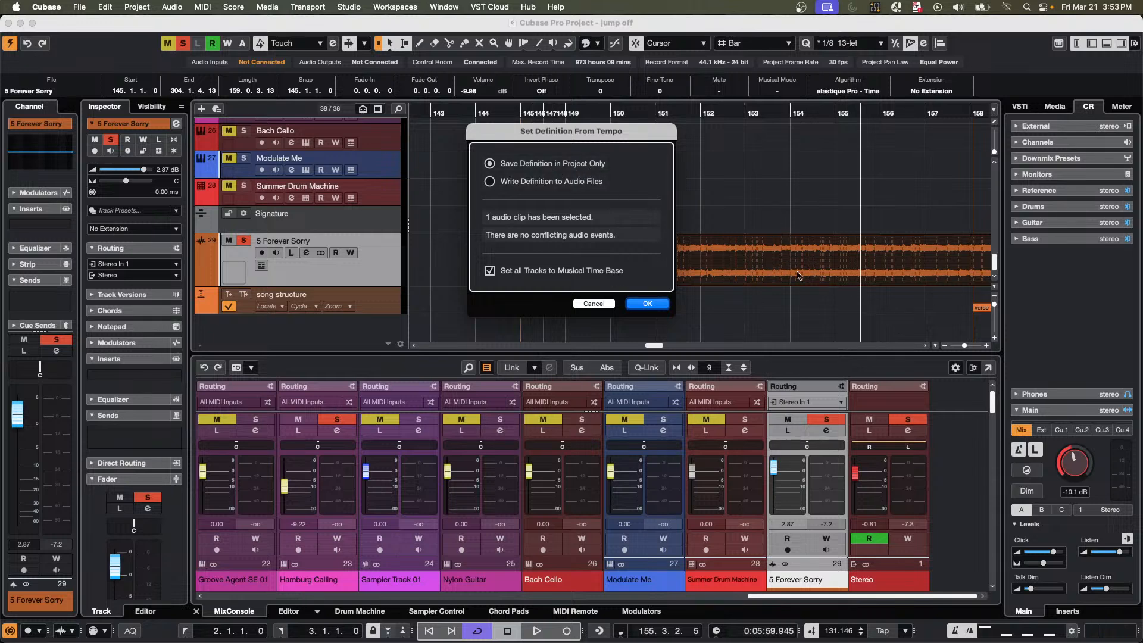
click(490, 182)
click(491, 165)
click(646, 305)
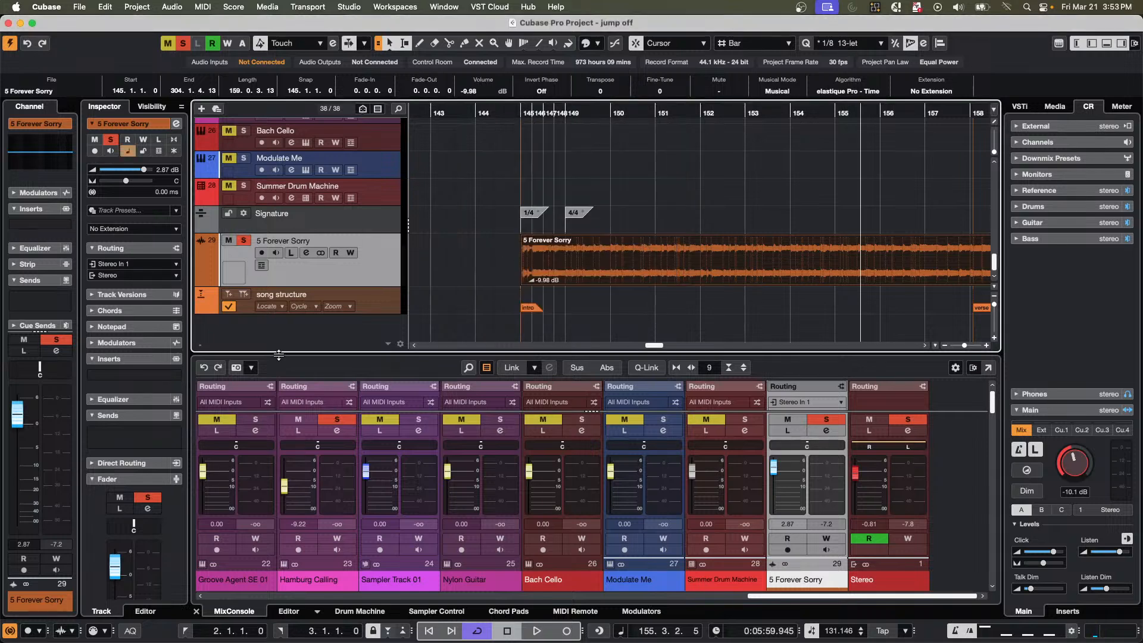
Enlarge the Tempo track's height and show its tempo points across the length of the song.
scroll(676, 209, up, 5)
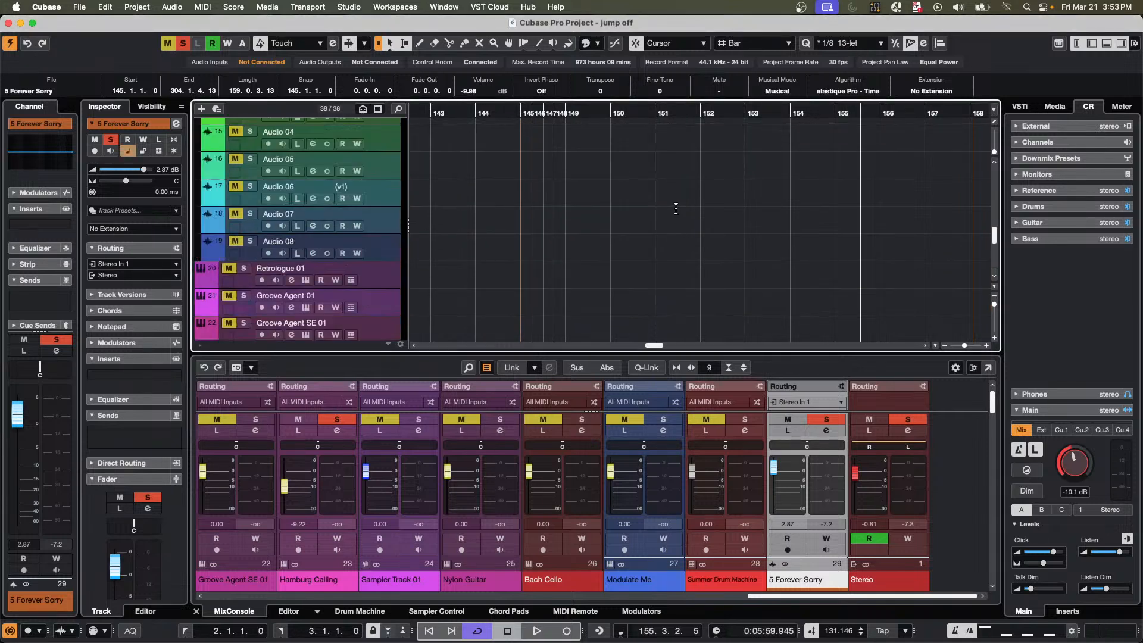
scroll(676, 209, up, 10)
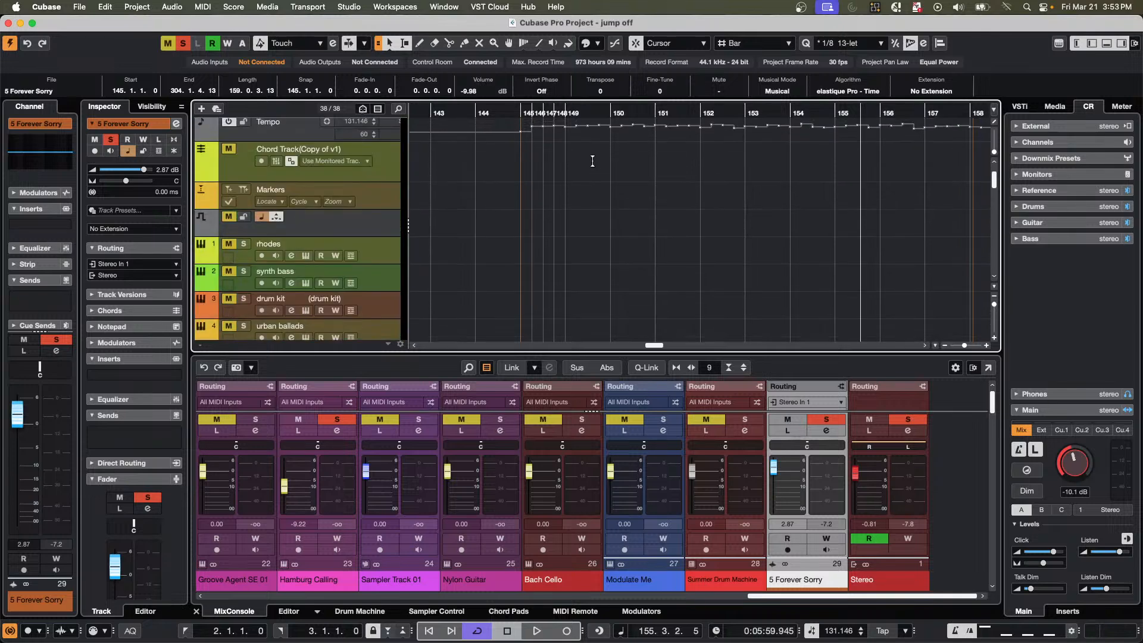
scroll(592, 161, up, 2)
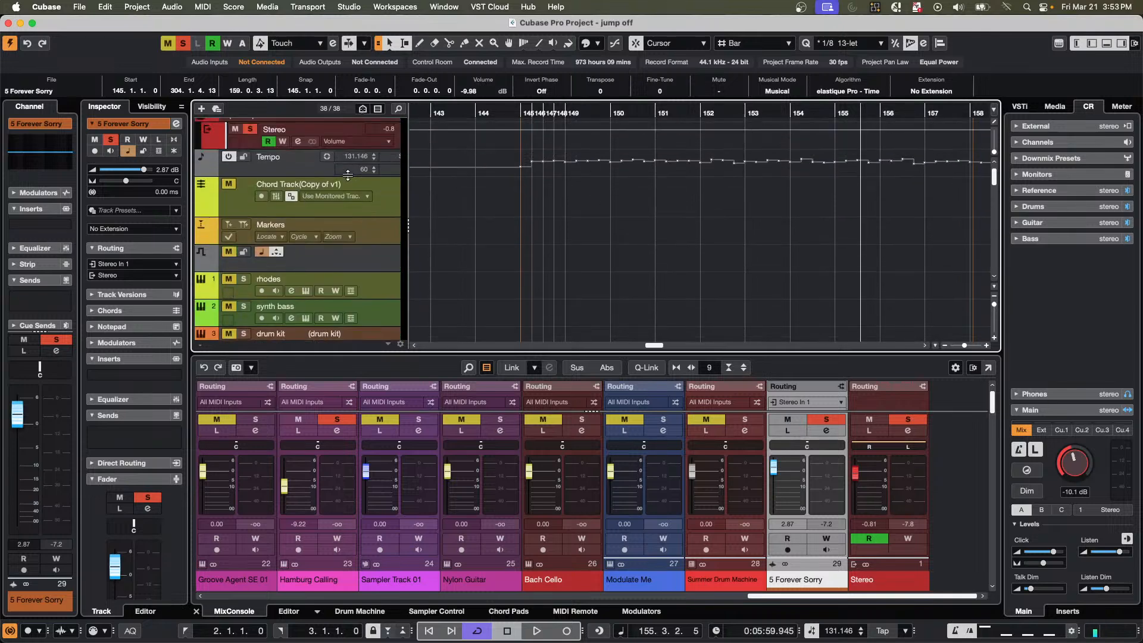
drag(348, 175, 352, 268)
click(601, 112)
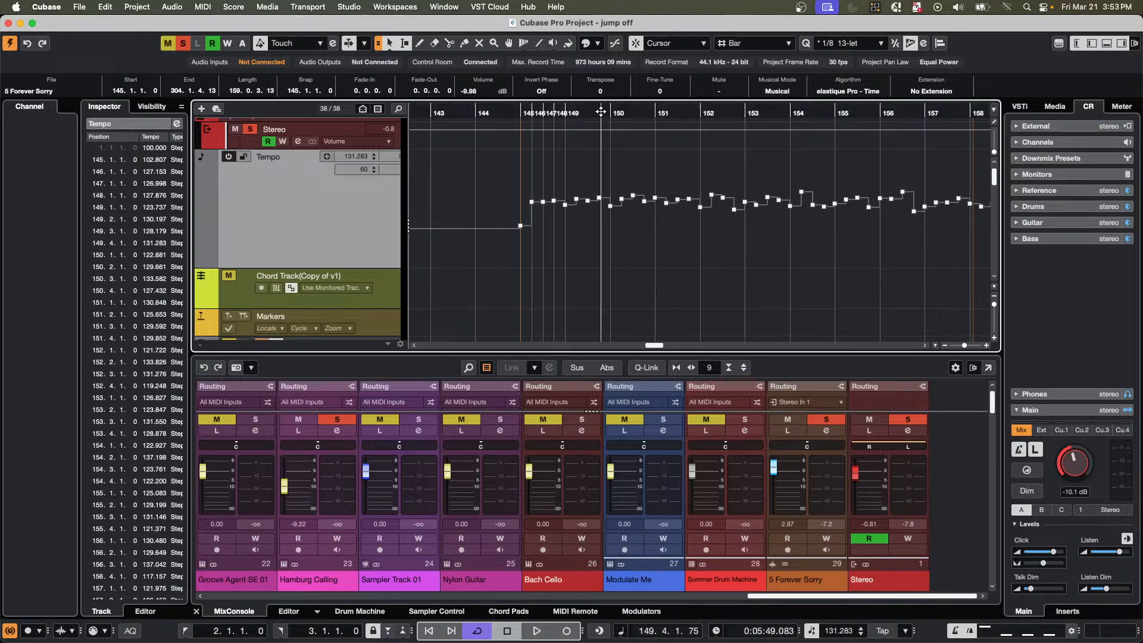
drag(600, 111, 612, 101)
Select the tempo points from about bar 152 to bar 170 with the Range Selection tool and tilt them into a gradual tempo increase.
right_click(627, 181)
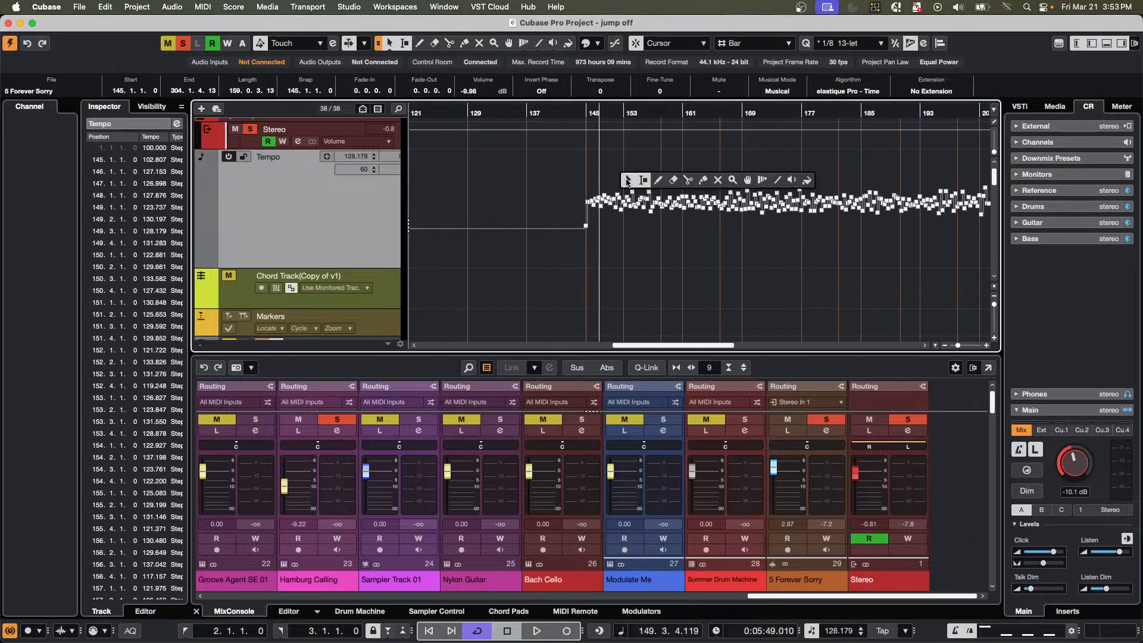
click(644, 180)
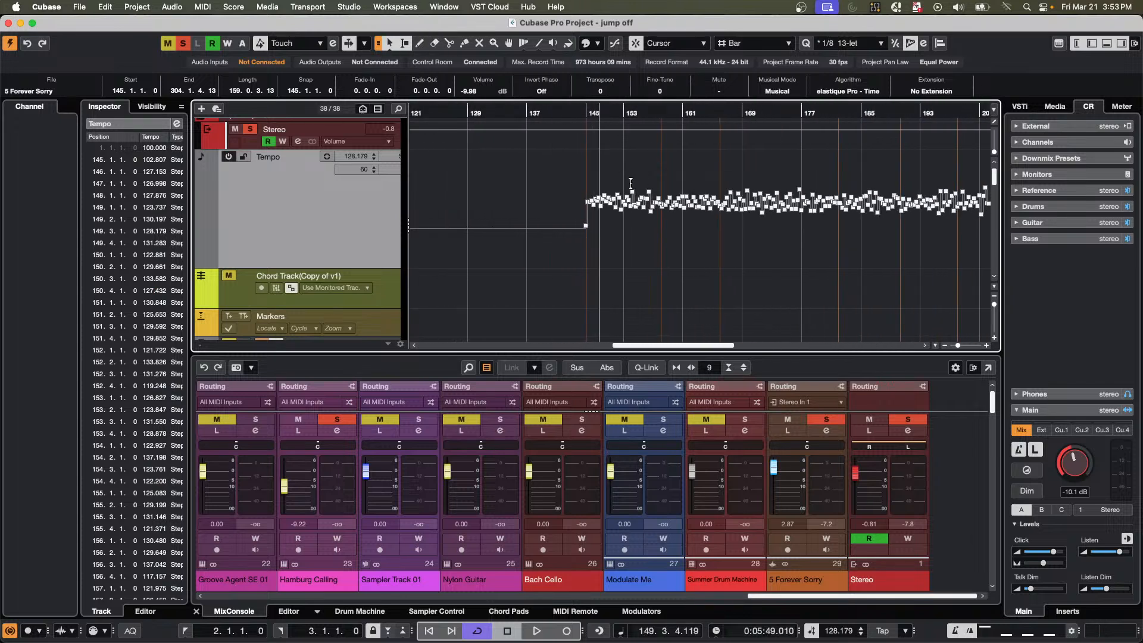
drag(631, 184, 732, 213)
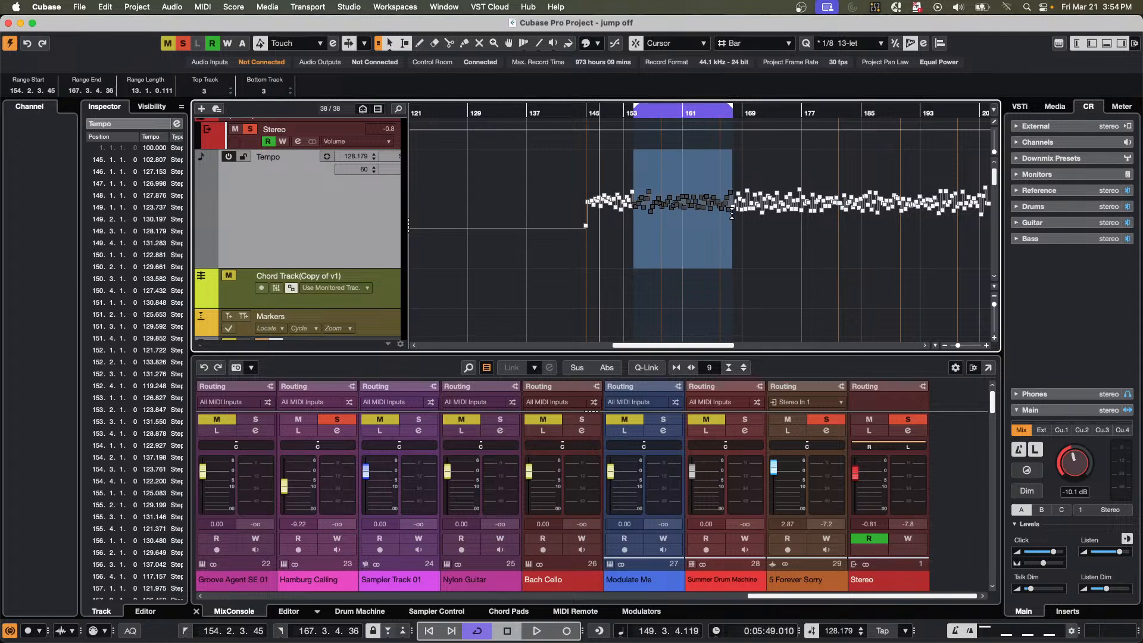
click(591, 226)
drag(622, 228, 751, 128)
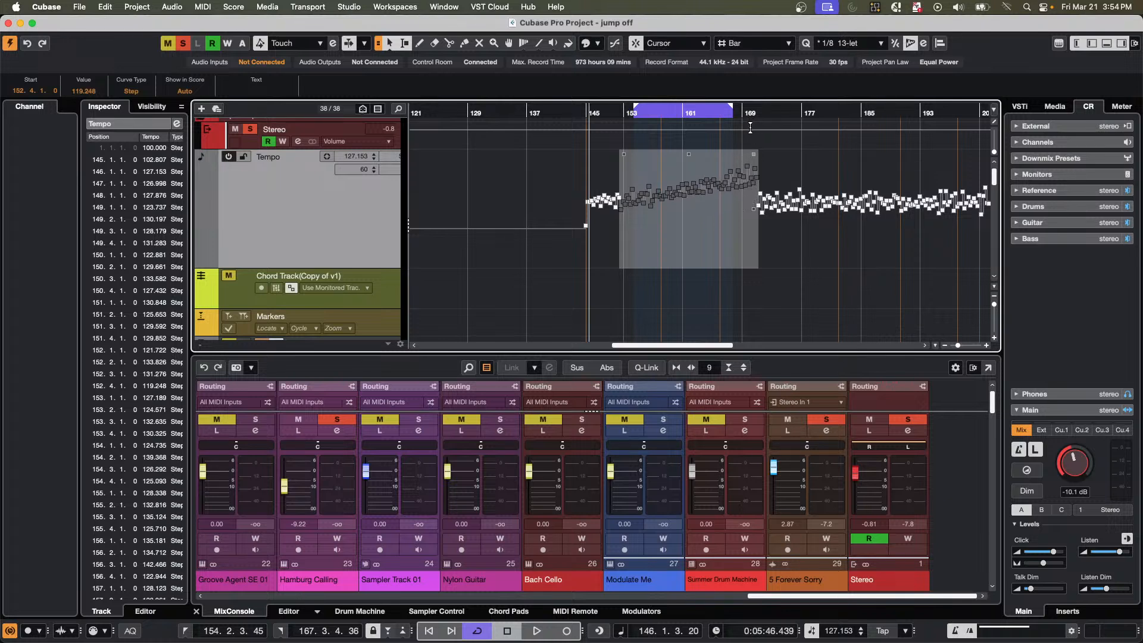
Play the song from about bar 155 and from about bar 162 to hear the tempo increase, and stop playback.
click(639, 113)
key(space)
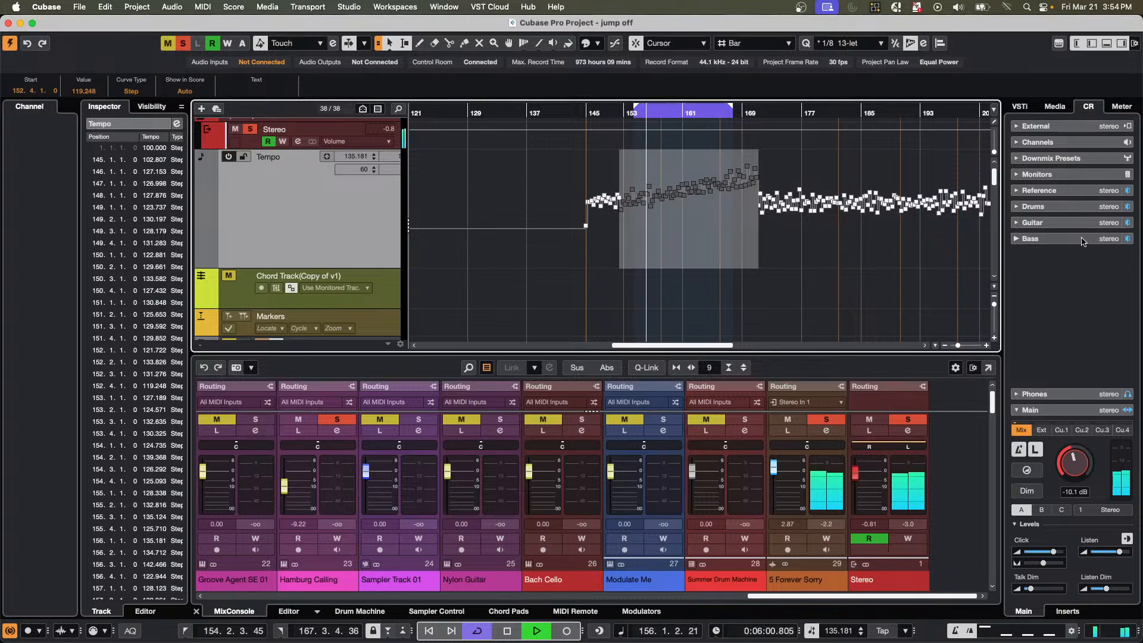
click(696, 112)
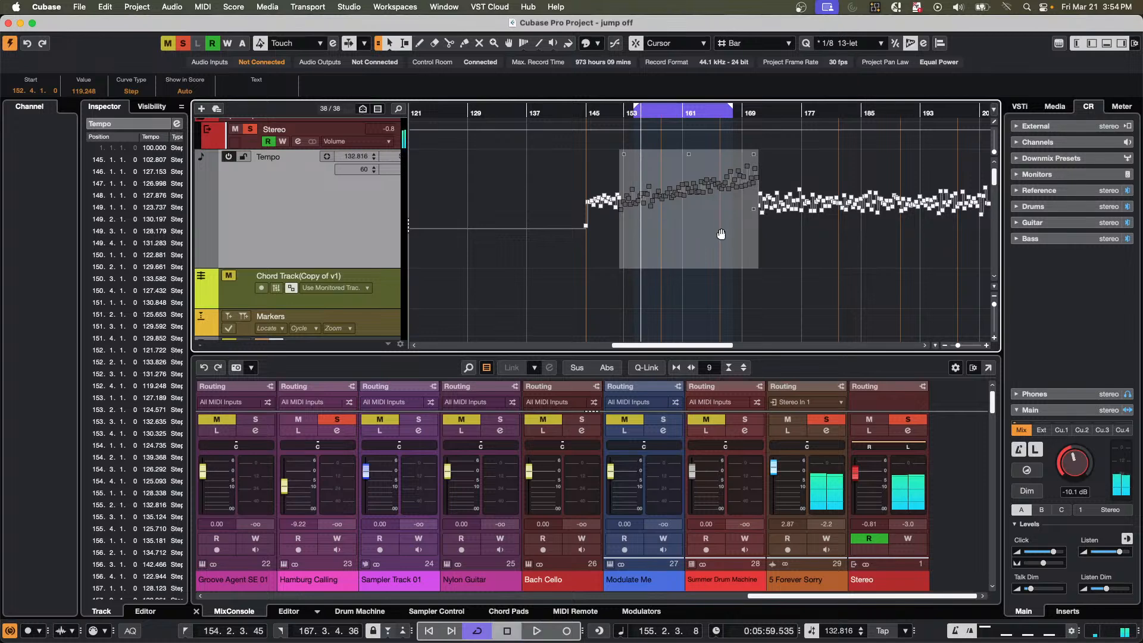
key(space)
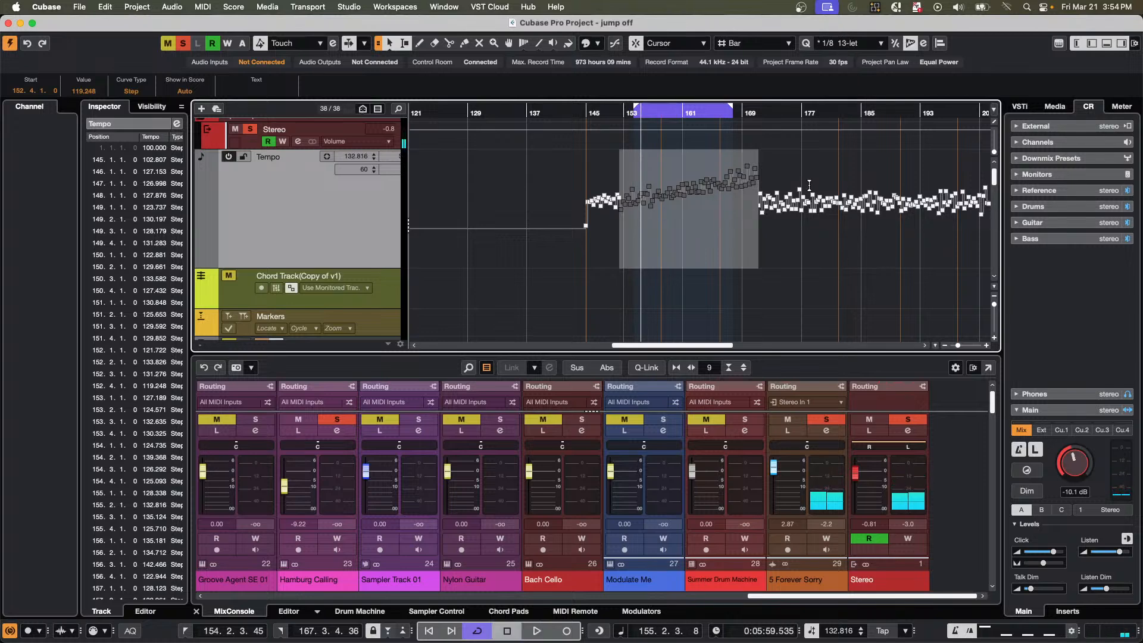
Open the 5 Forever Sorry event in the Sample Editor and show its Process functions.
scroll(307, 212, down, 10)
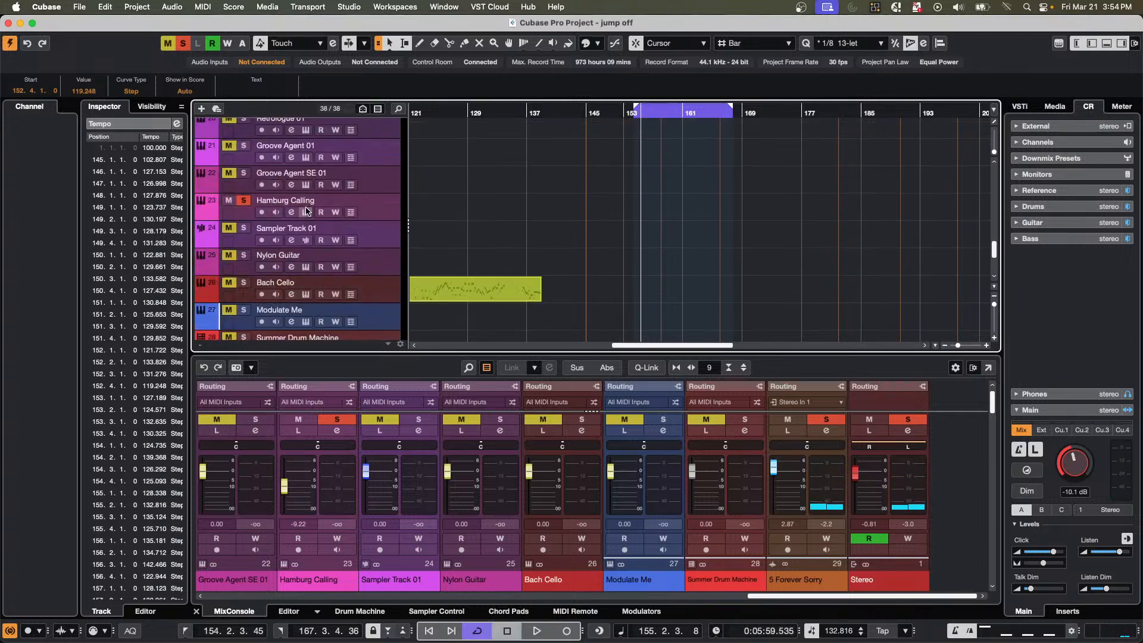
click(367, 272)
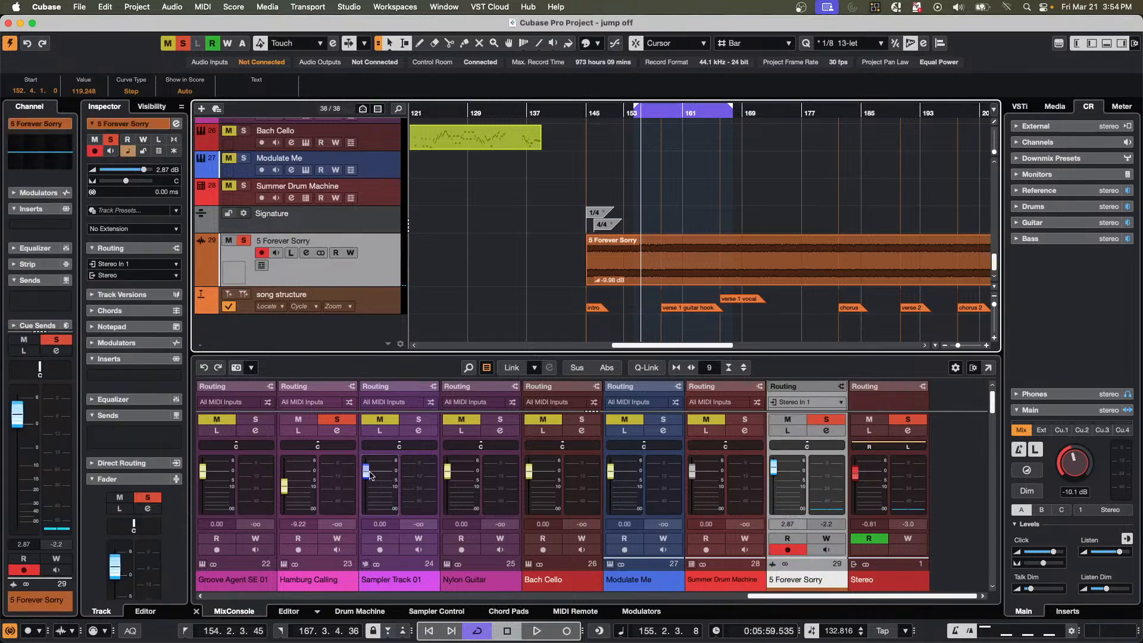
double_click(676, 282)
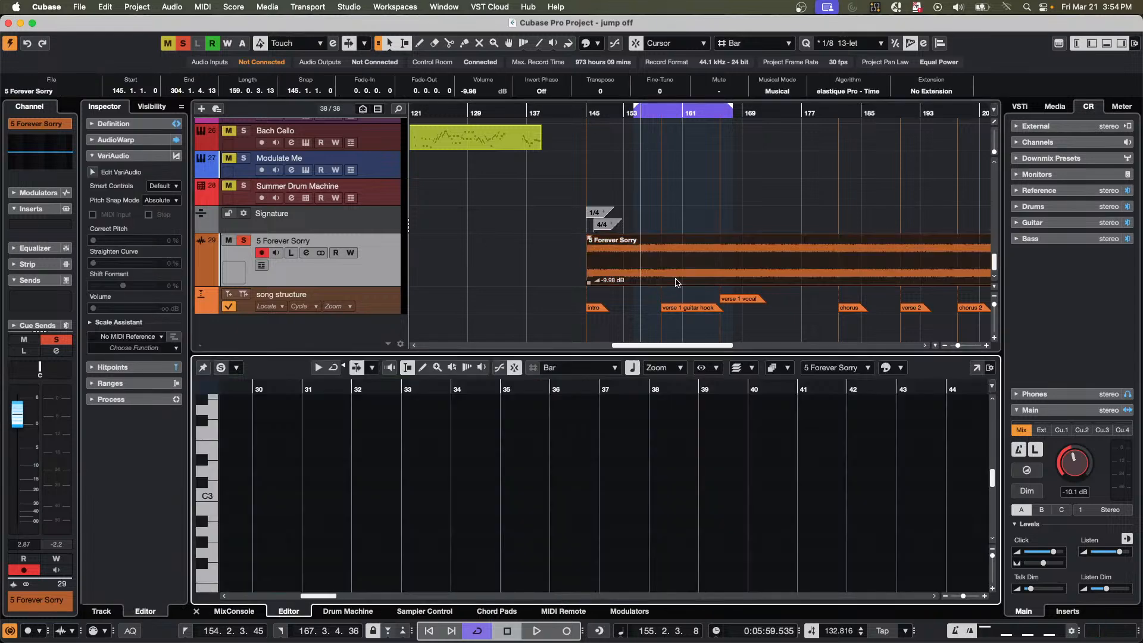
click(152, 400)
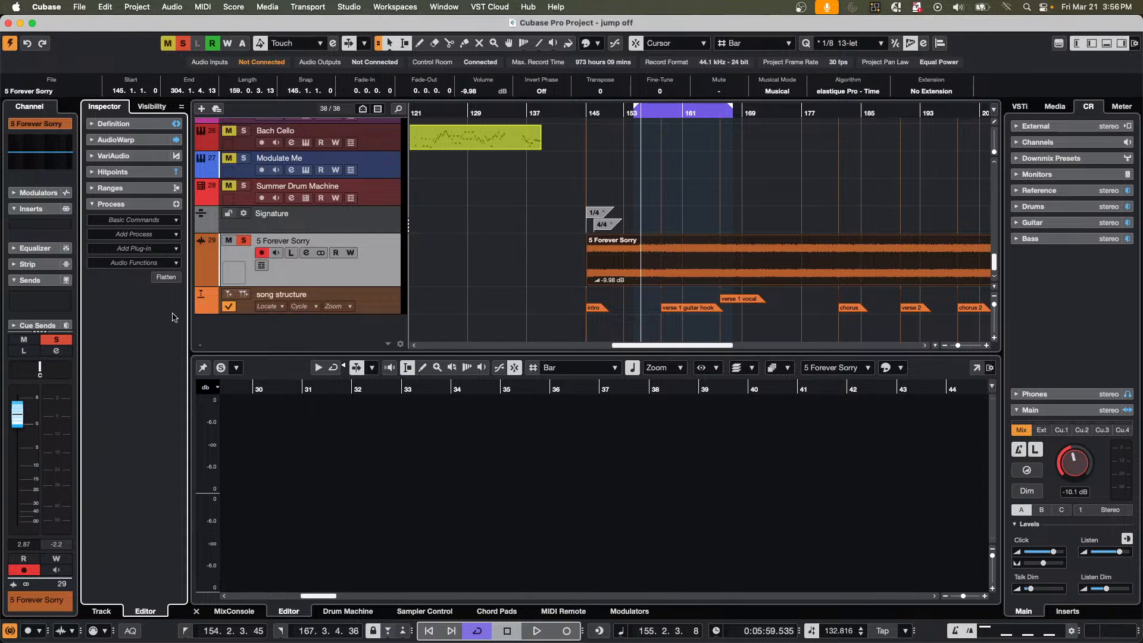
Create a new empty project in the March 18 2025 folder.
click(79, 7)
click(89, 25)
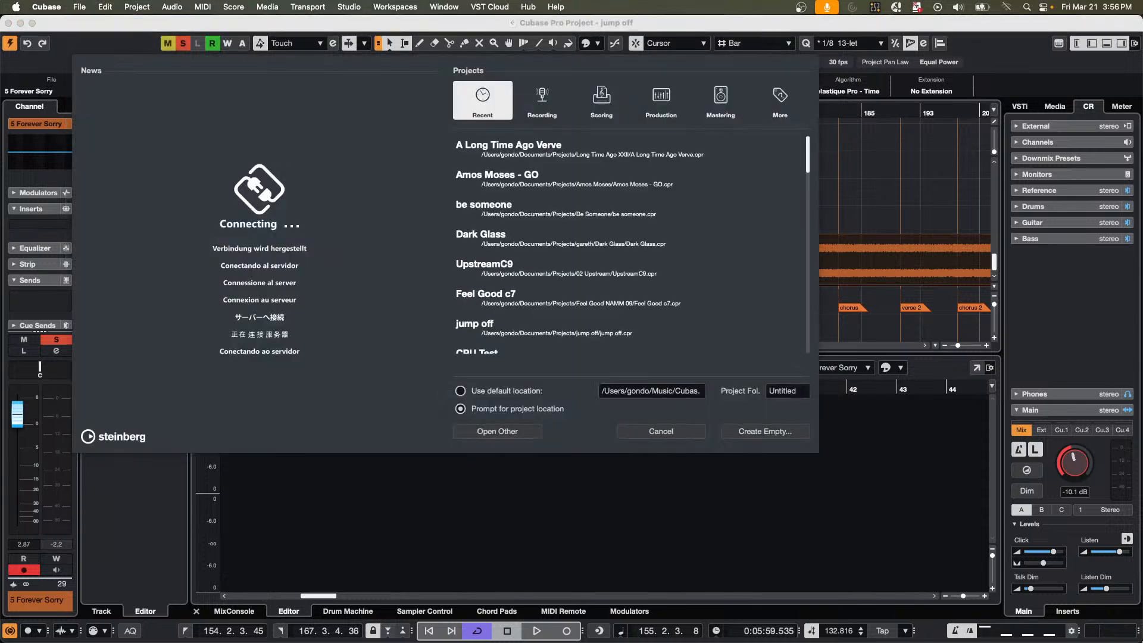
click(759, 432)
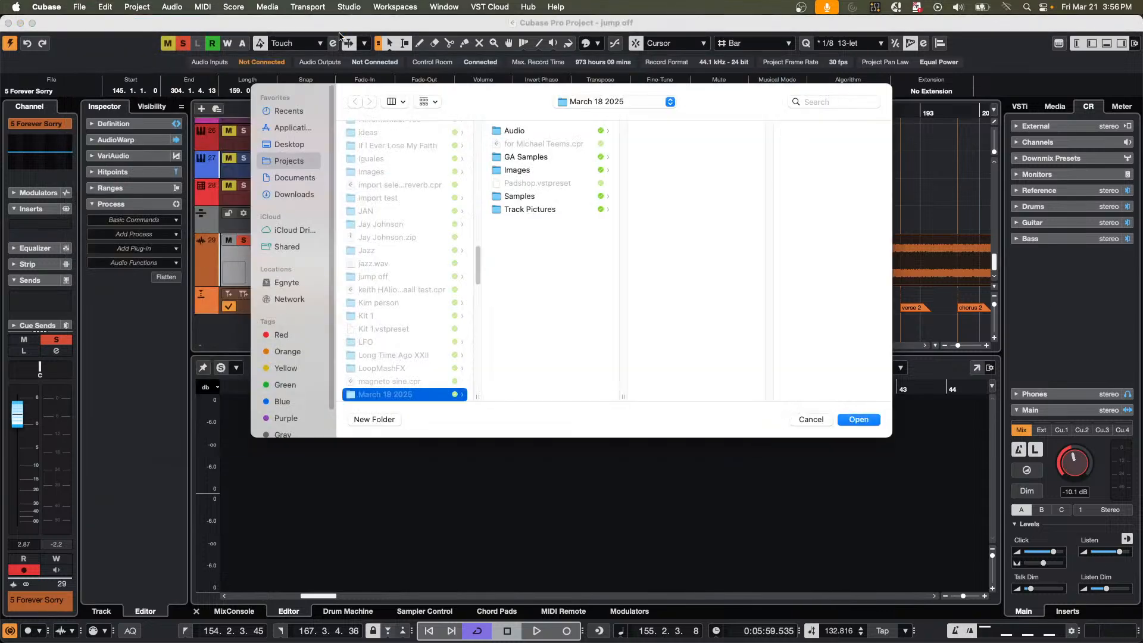
click(871, 417)
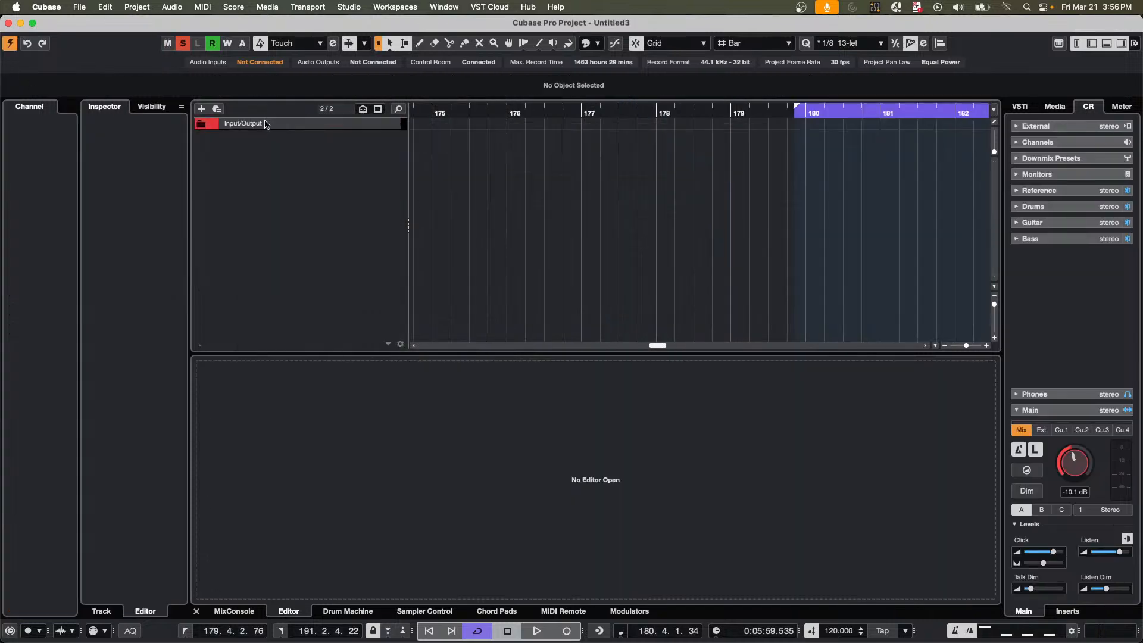
Add three HALion Sonic instrument tracks with MIDI Part as event type and deactivate all solo states.
right_click(299, 138)
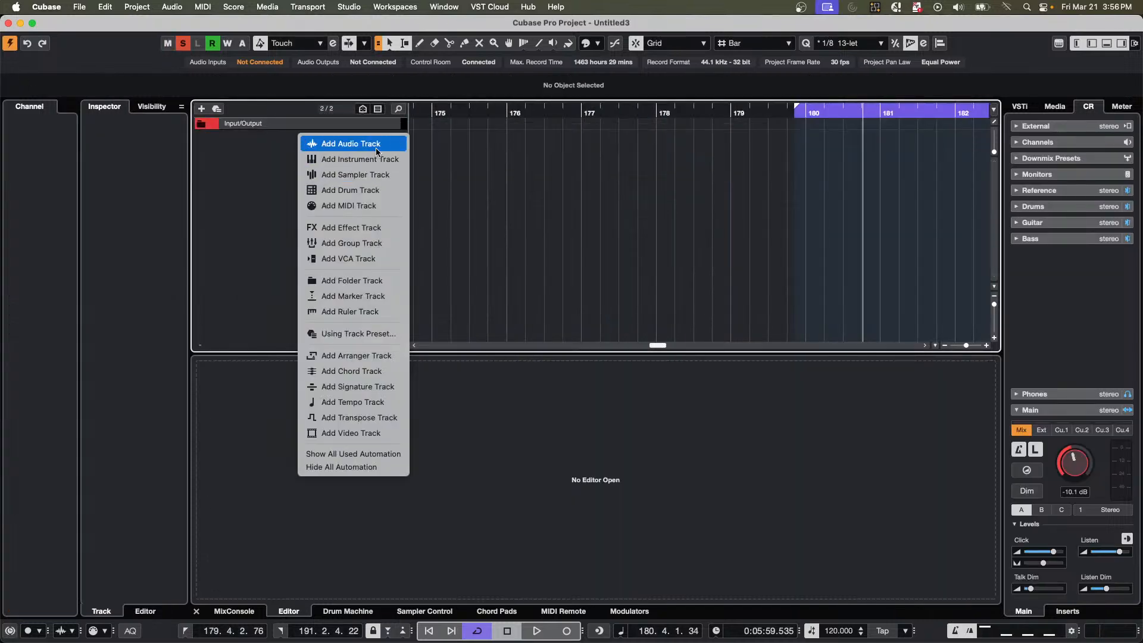
click(370, 160)
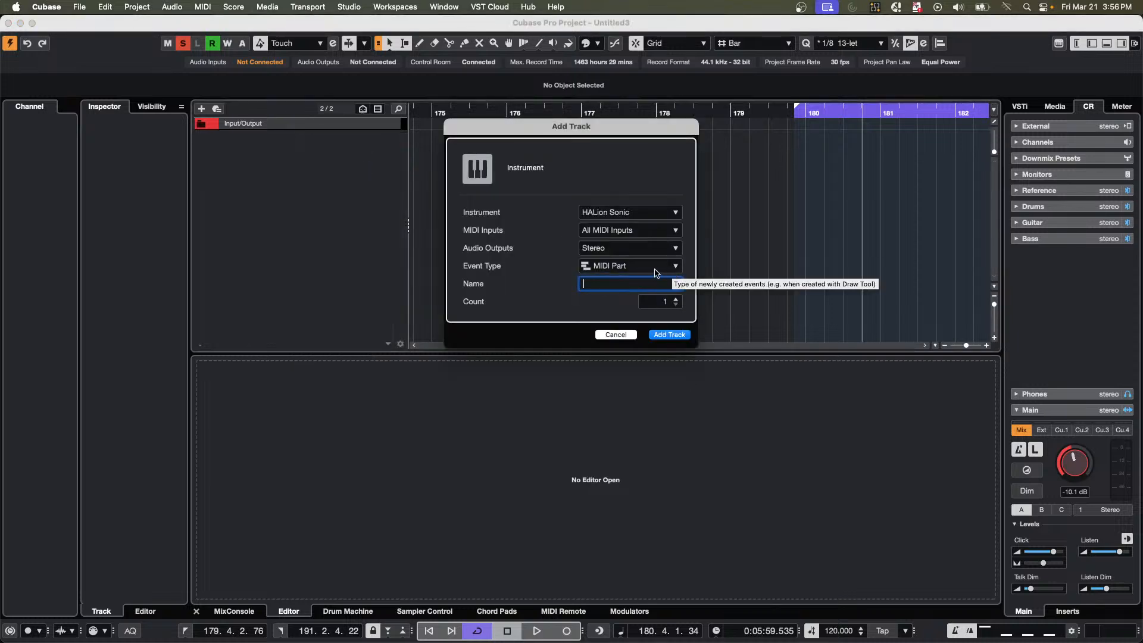
click(675, 299)
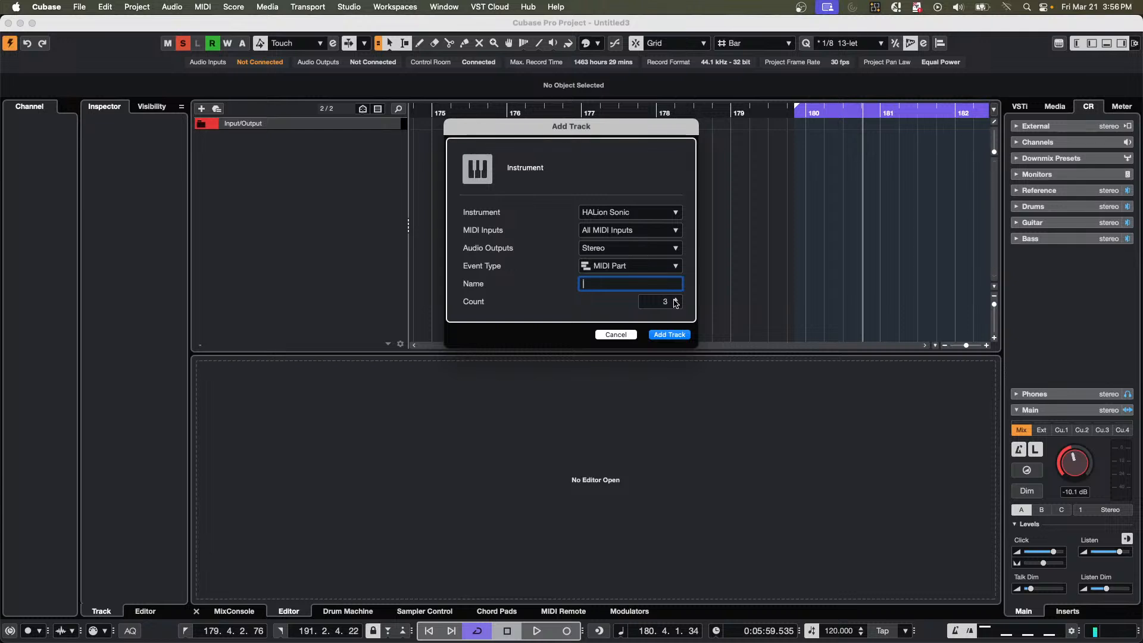
click(672, 335)
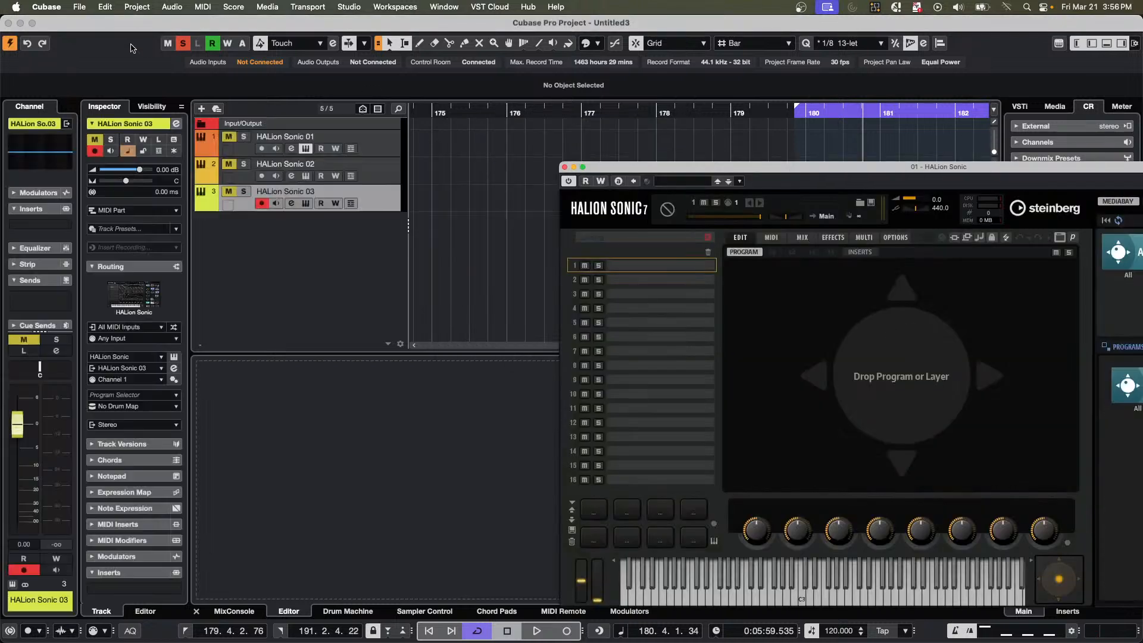
click(387, 150)
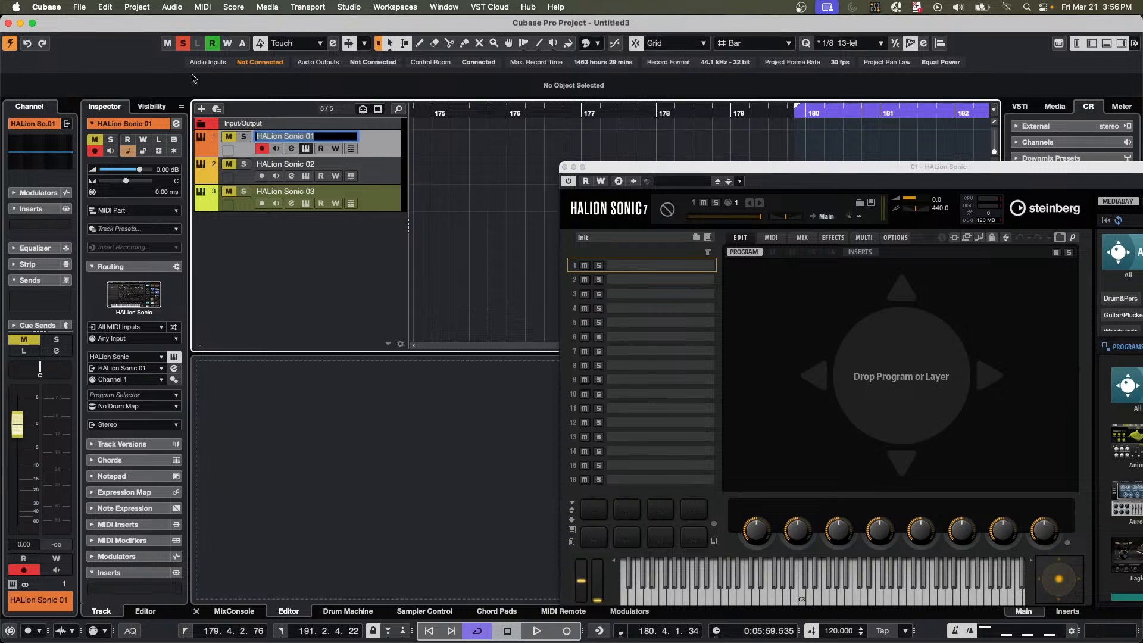
click(179, 47)
Rename the three HALion Sonic tracks kick, snare and hat, and select all three together.
double_click(295, 137)
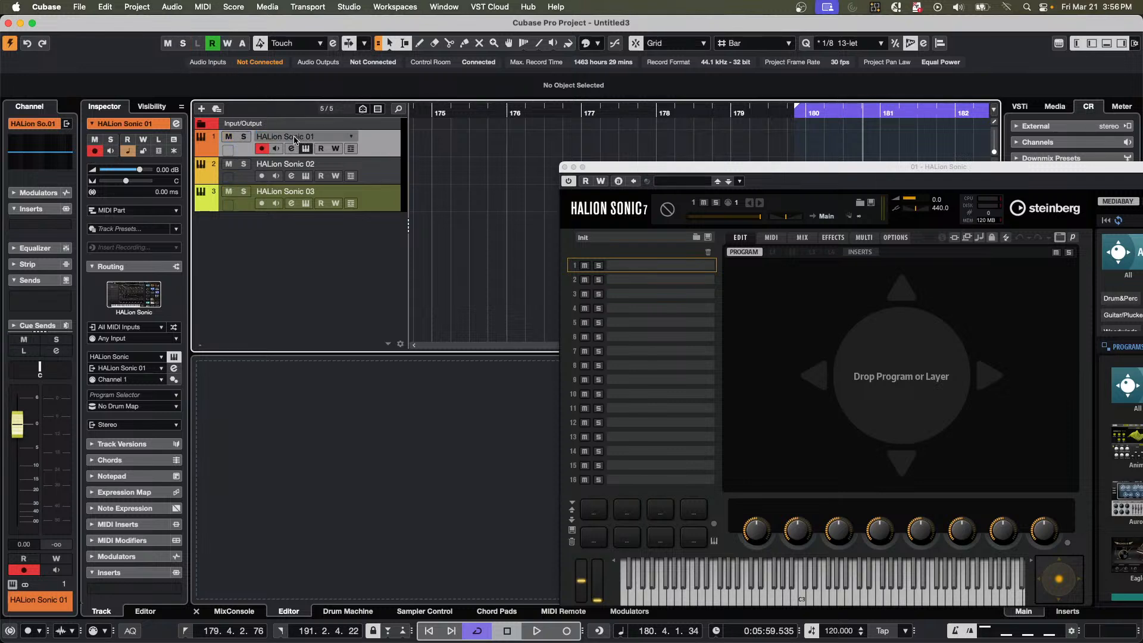
text(kick)
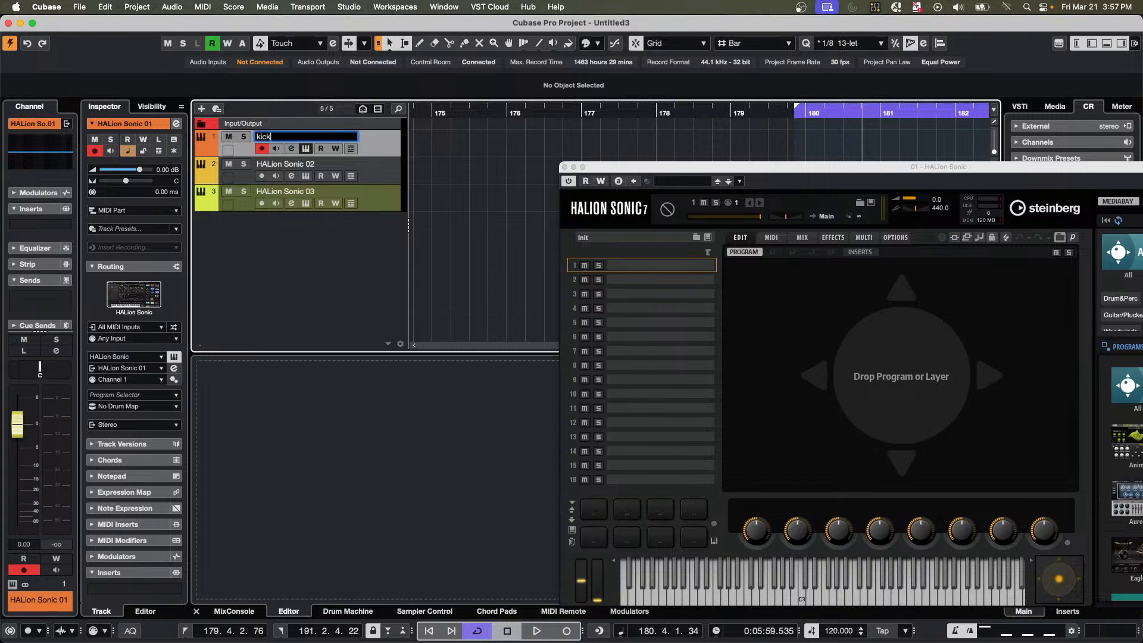
key(Tab)
text(s)
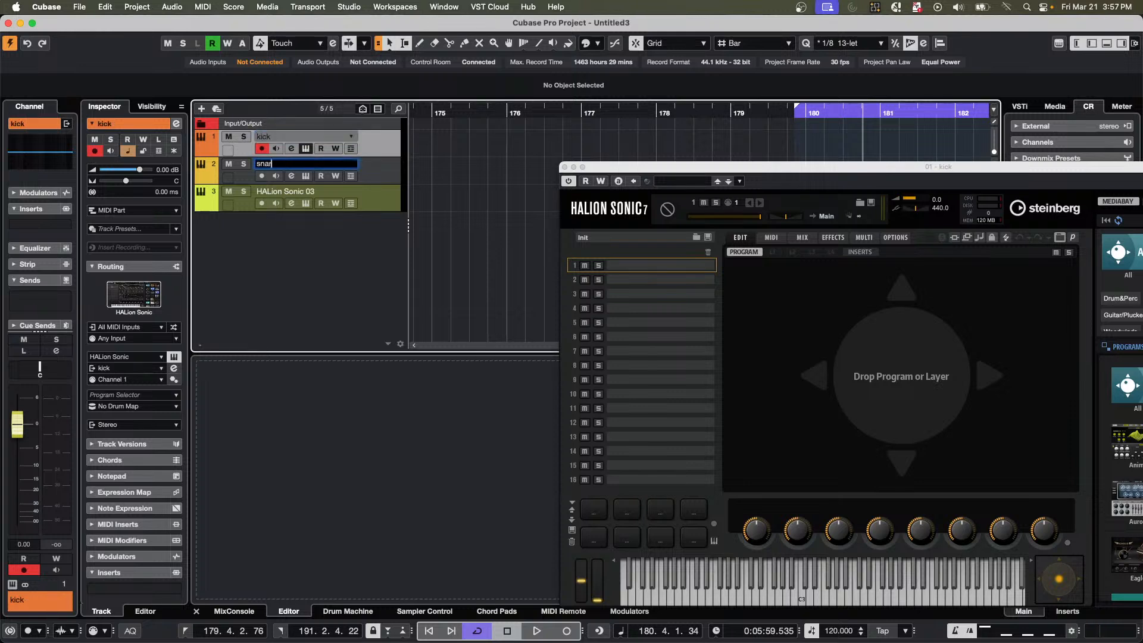
key(Tab)
text(ha)
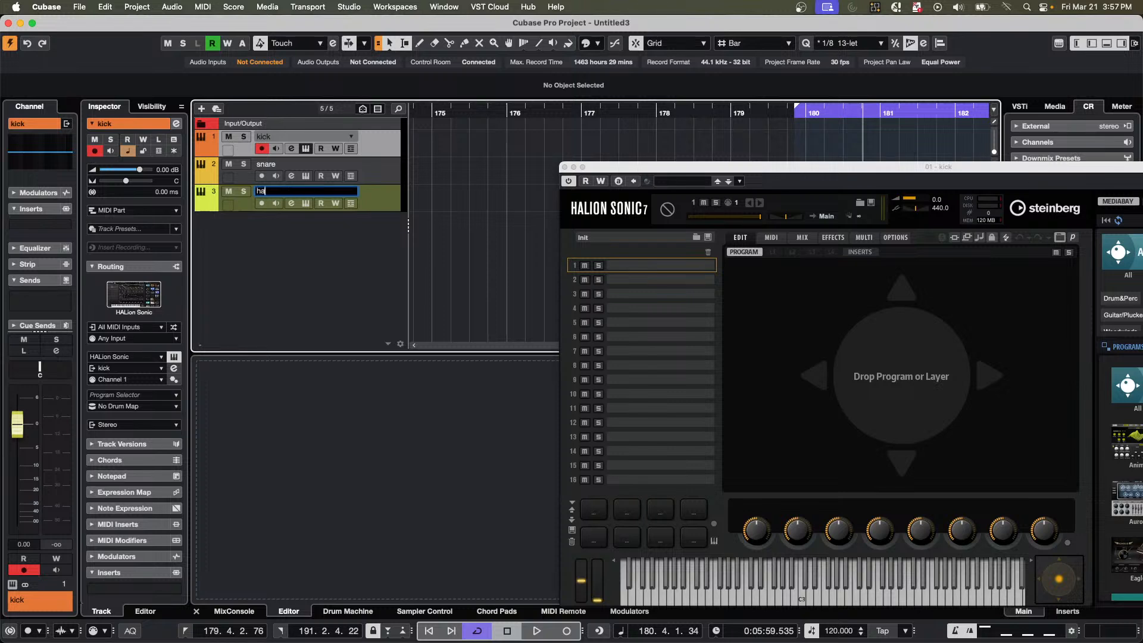
key(Return)
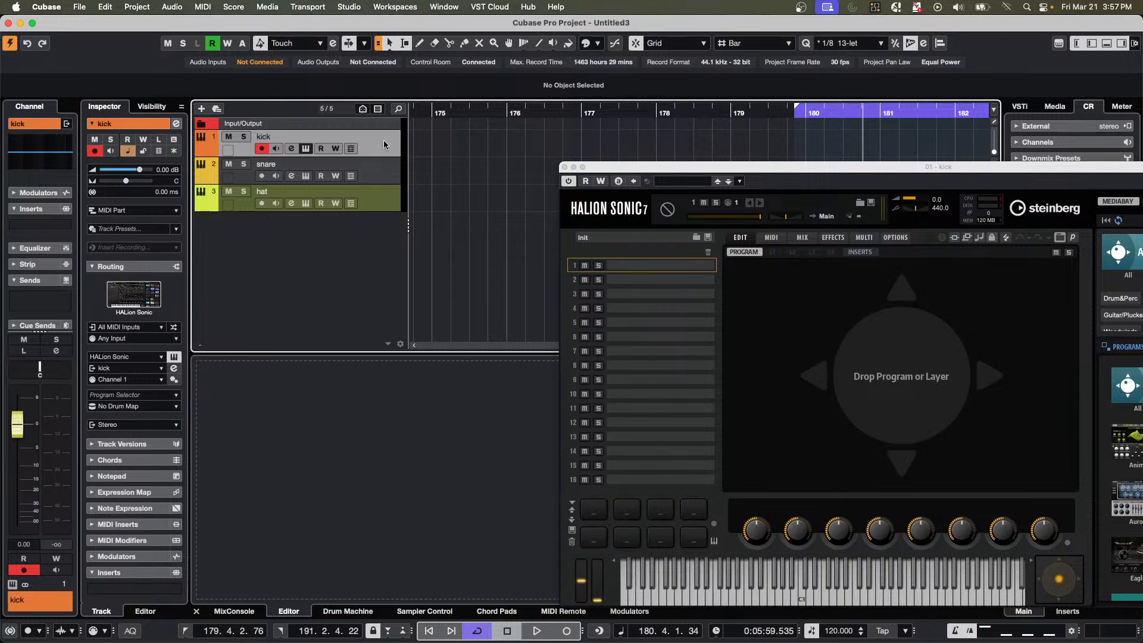
shift+click(382, 206)
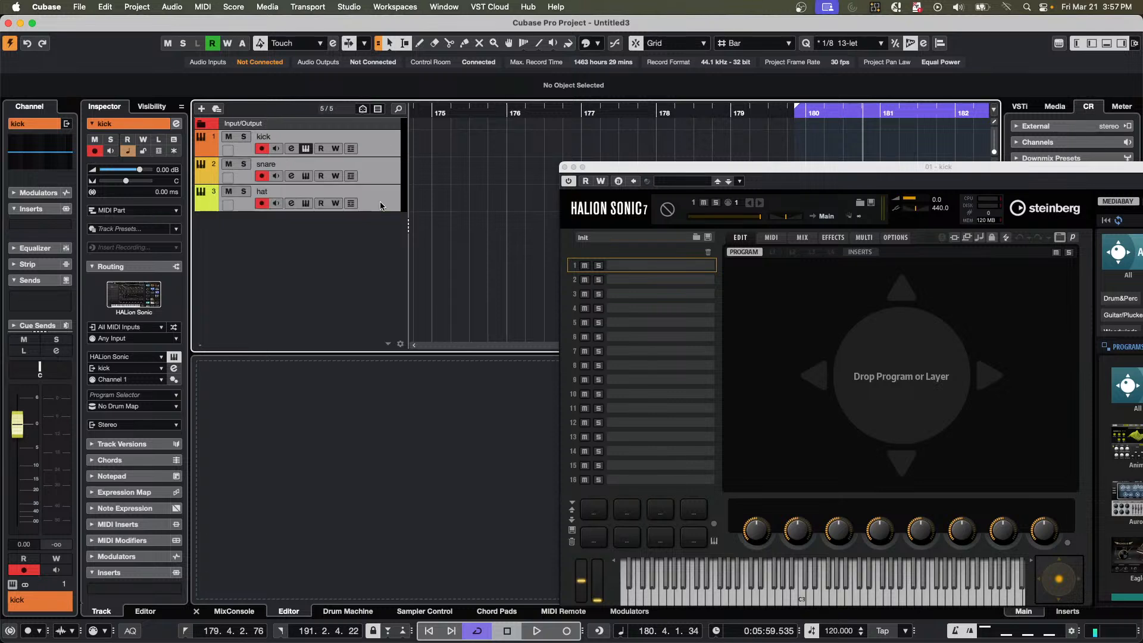
Add one Groove Agent SE instrument track with Stereo output and MIDI Part as event type.
right_click(331, 239)
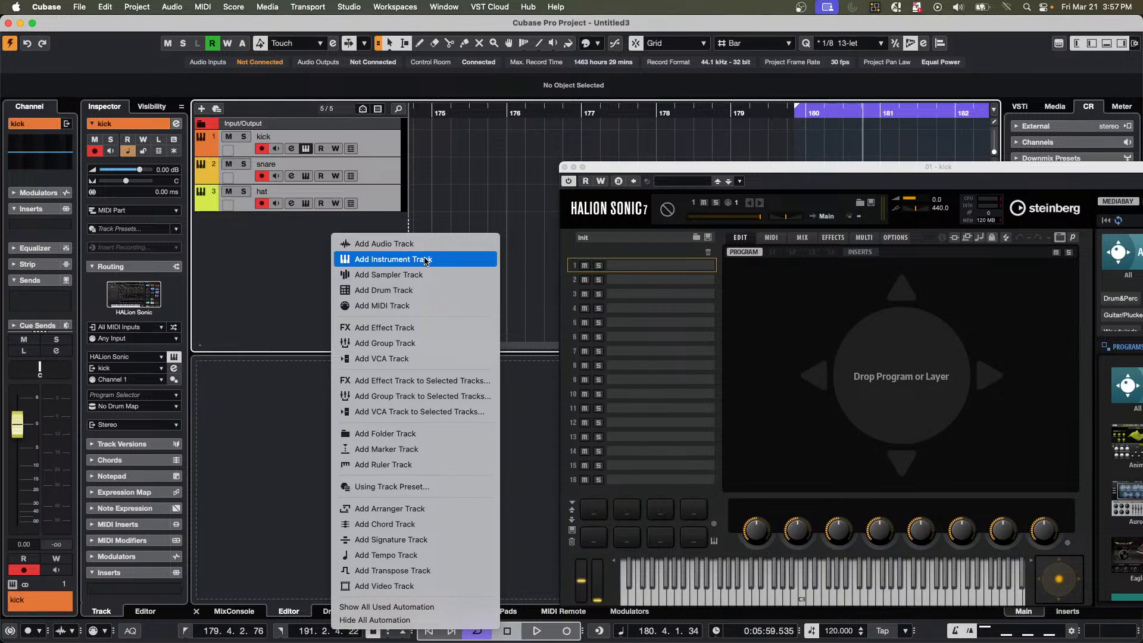
click(427, 260)
click(630, 213)
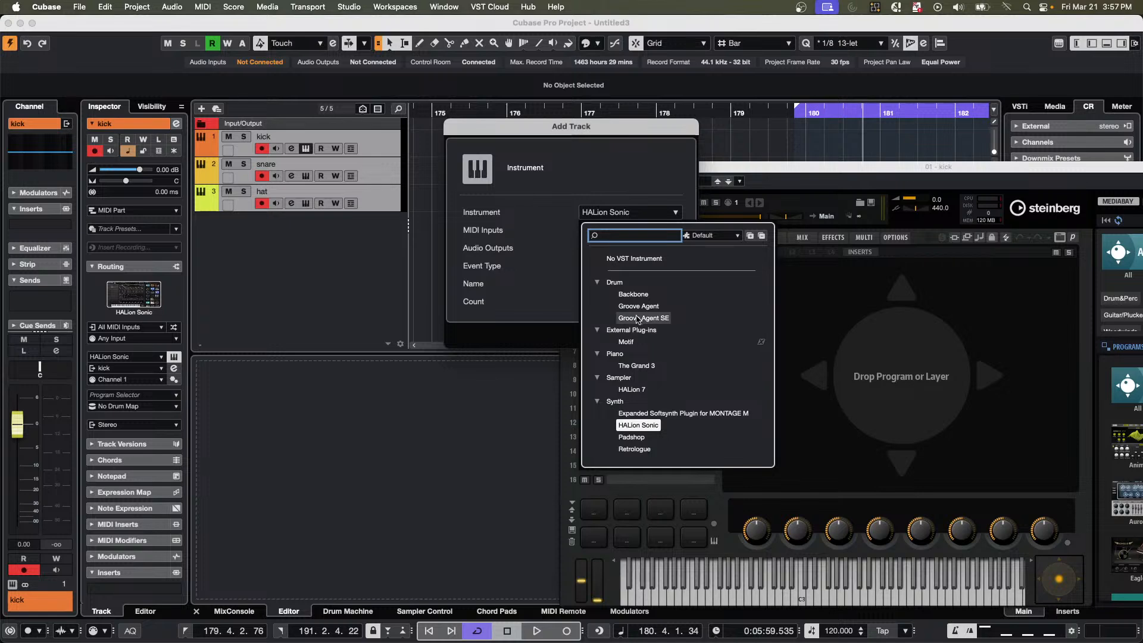
click(666, 319)
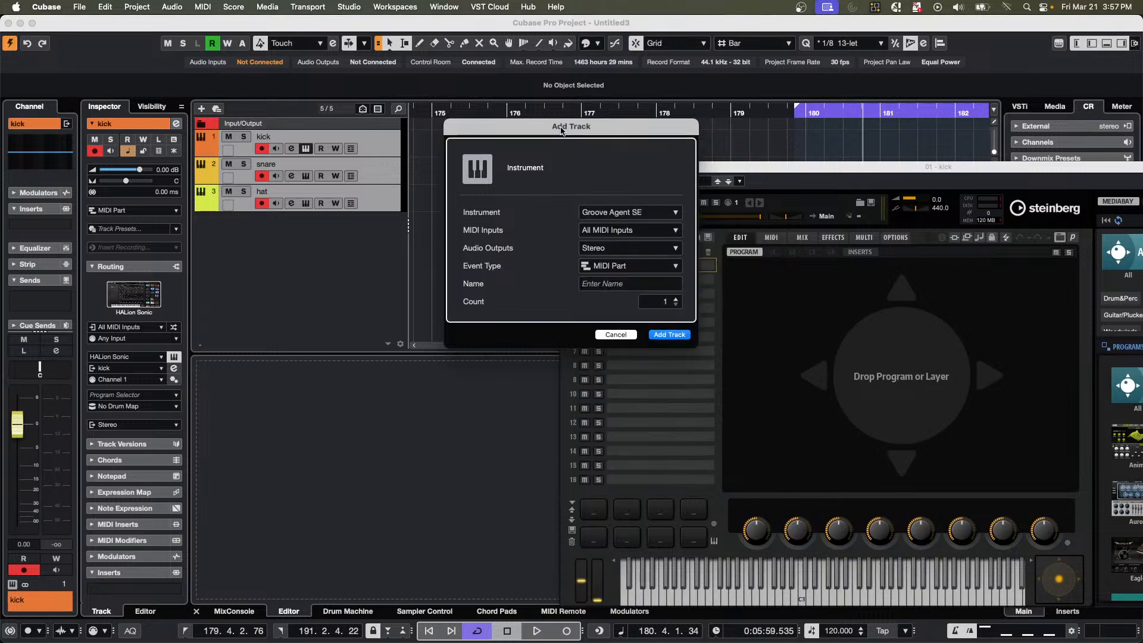
click(670, 334)
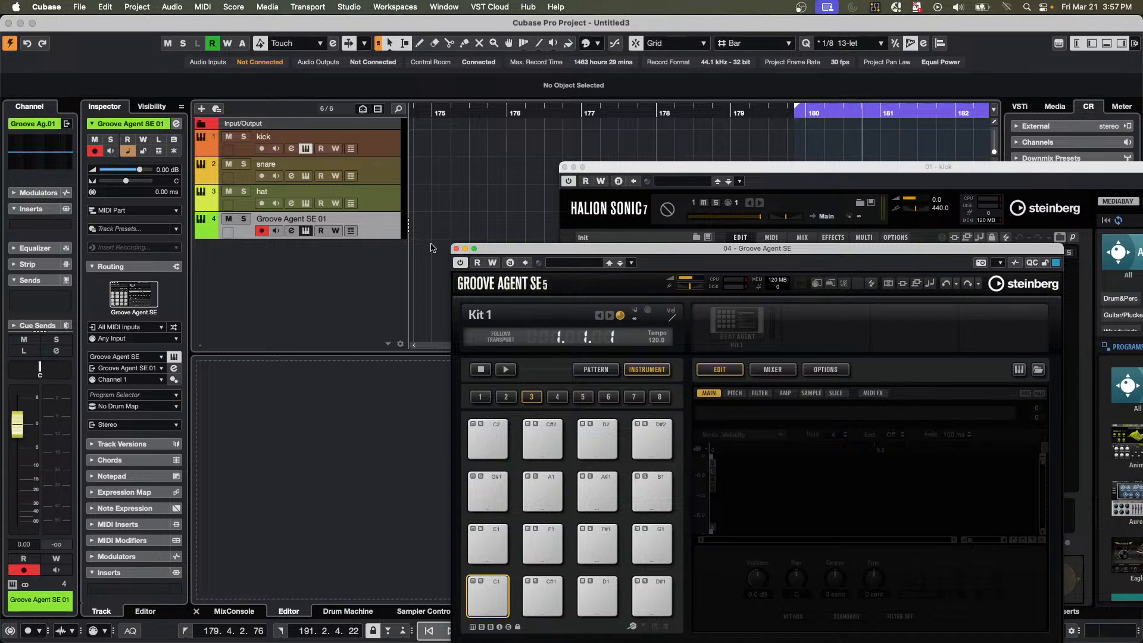
Search the Groove Agent SE kits for "maple", load Maple Kit CD and audition the Kick 1 pad.
right_click(745, 326)
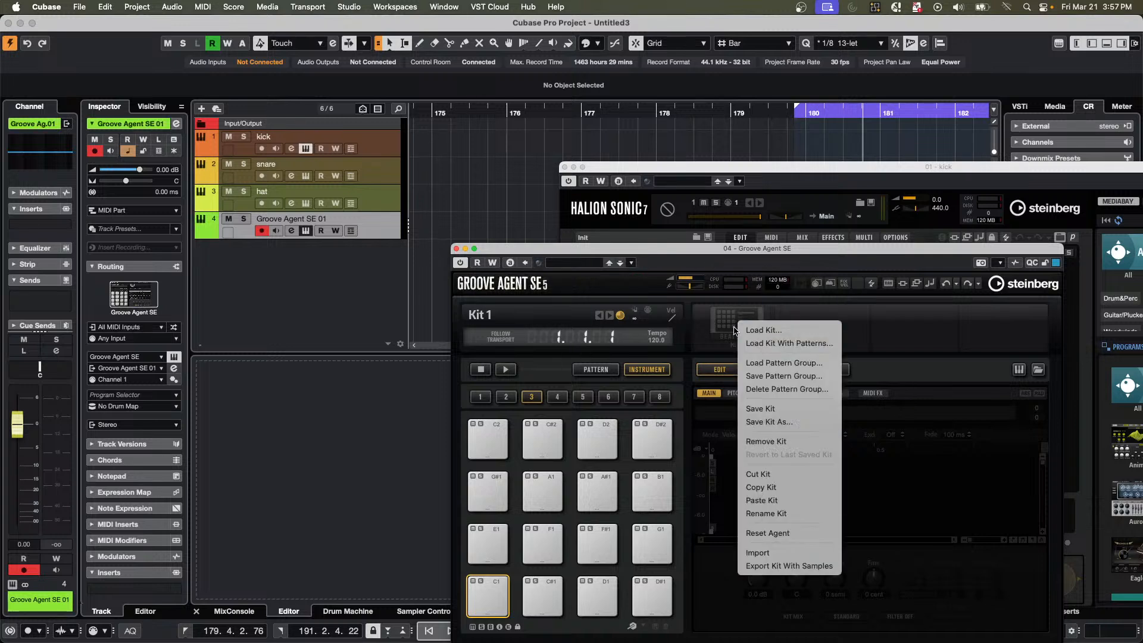
click(768, 343)
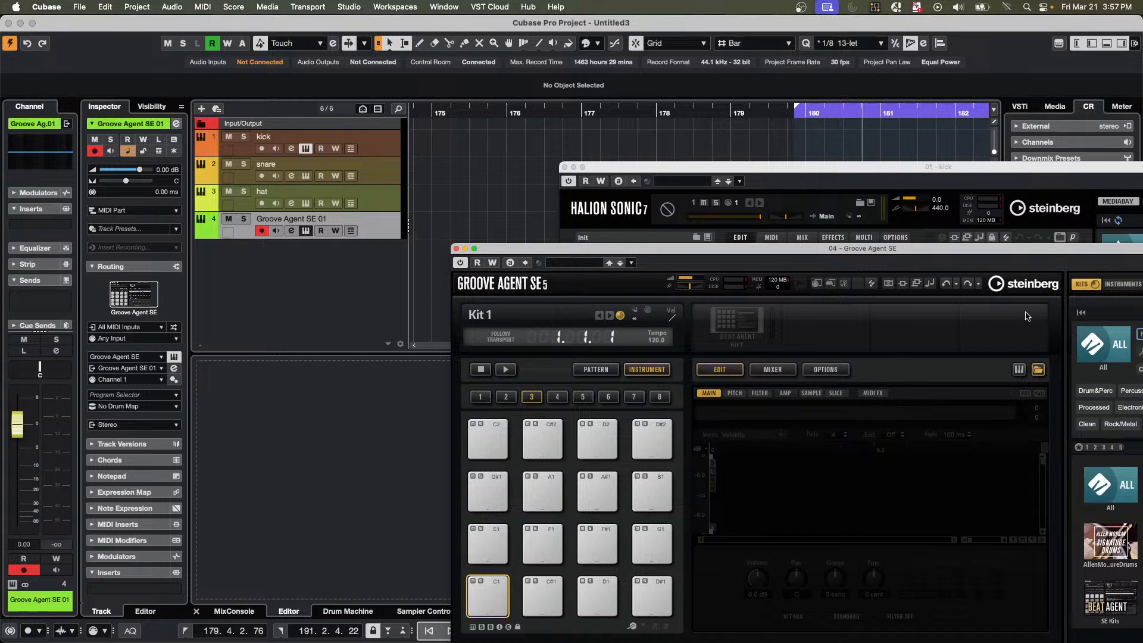
double_click(970, 249)
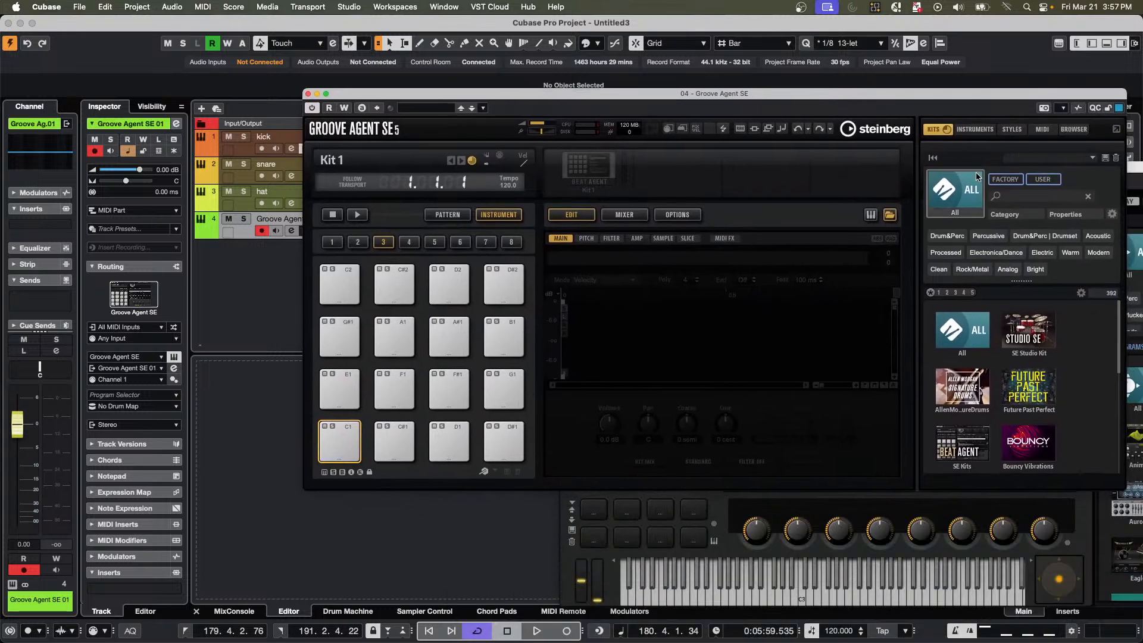
click(1023, 197)
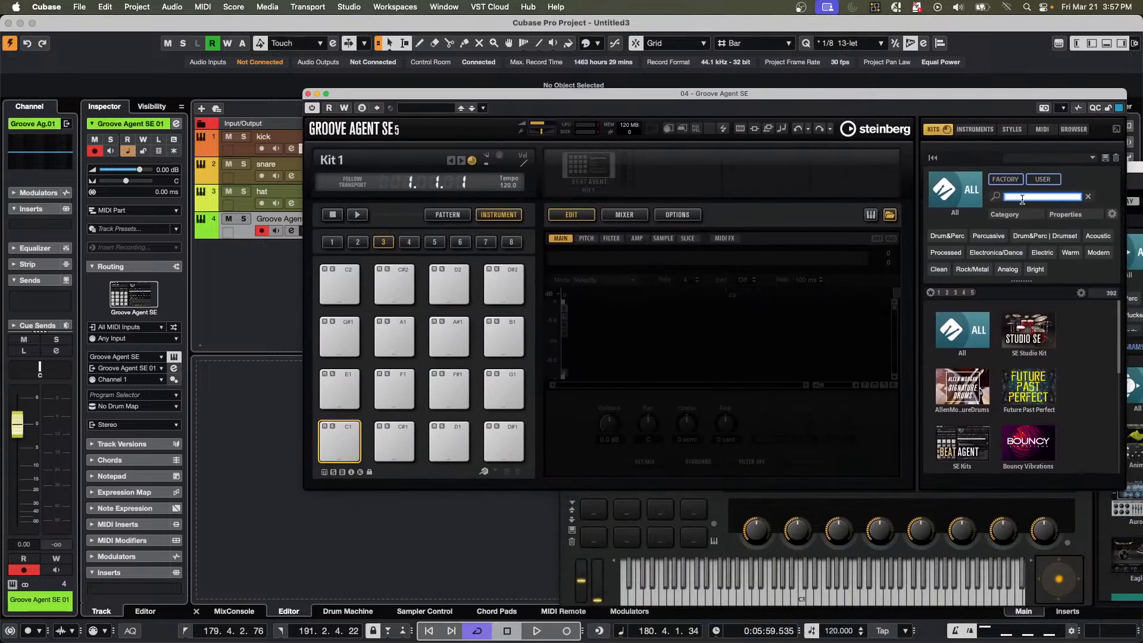
text(maple)
key(Return)
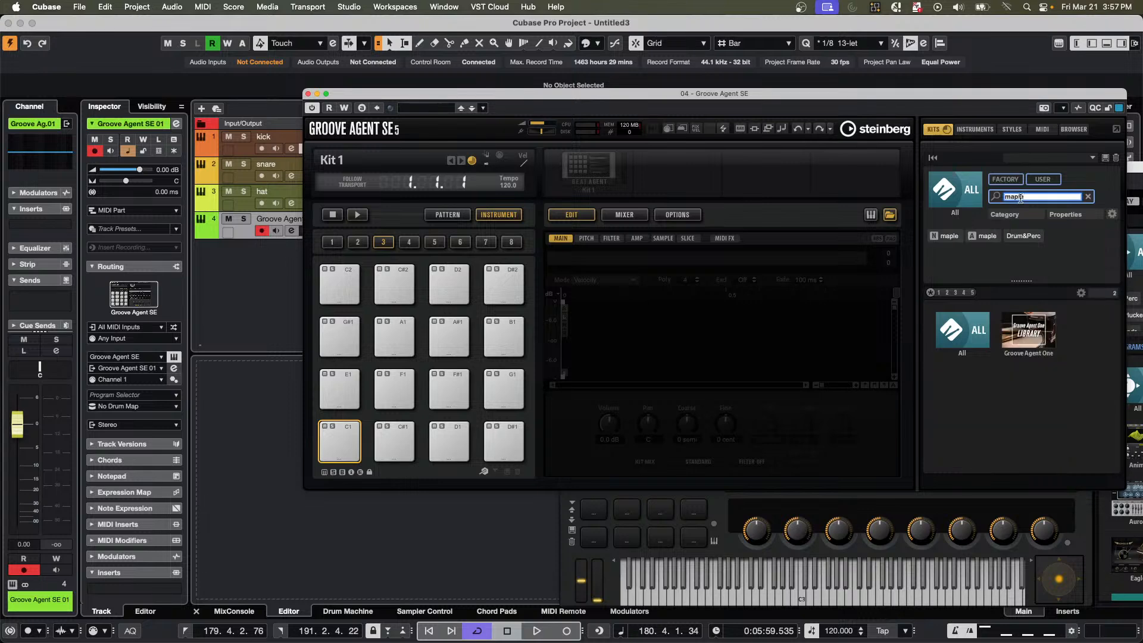
click(1029, 334)
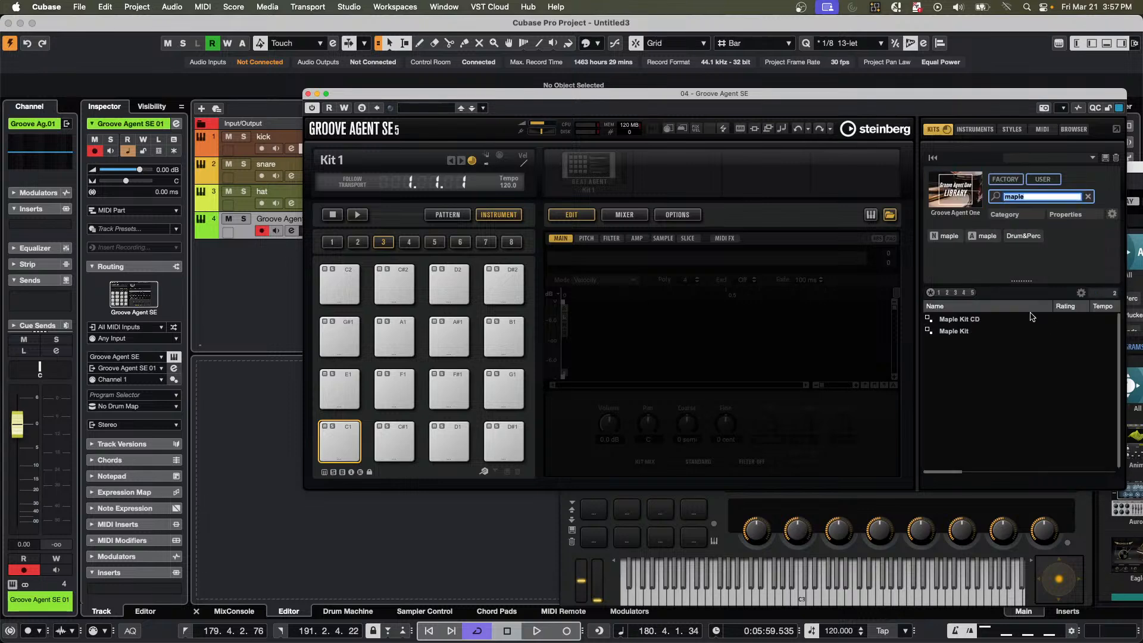
double_click(956, 320)
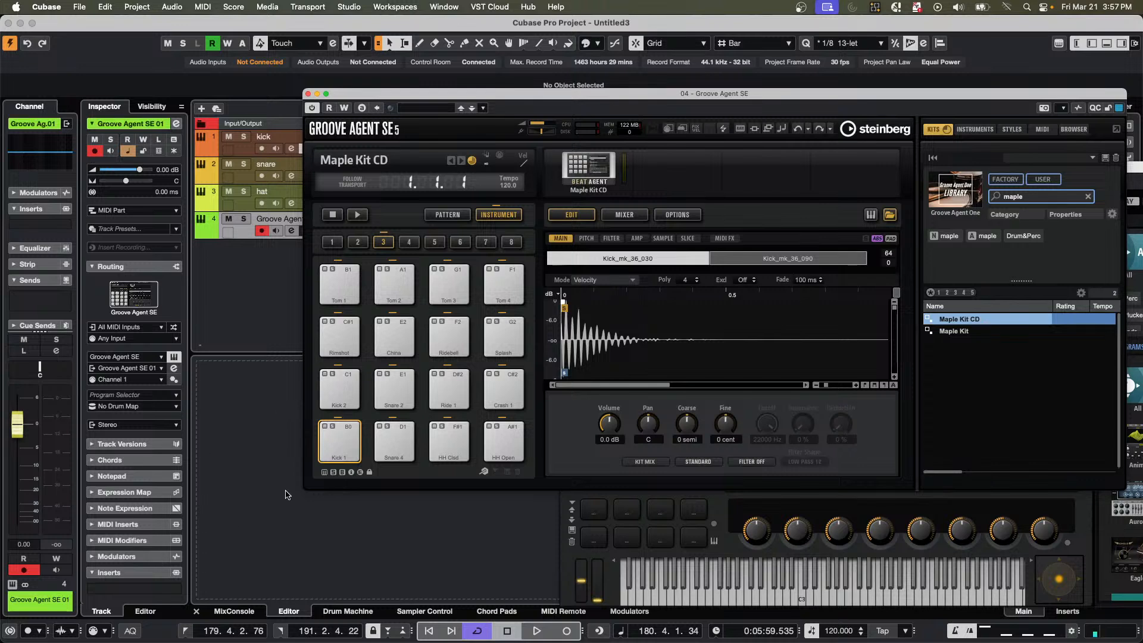
click(349, 436)
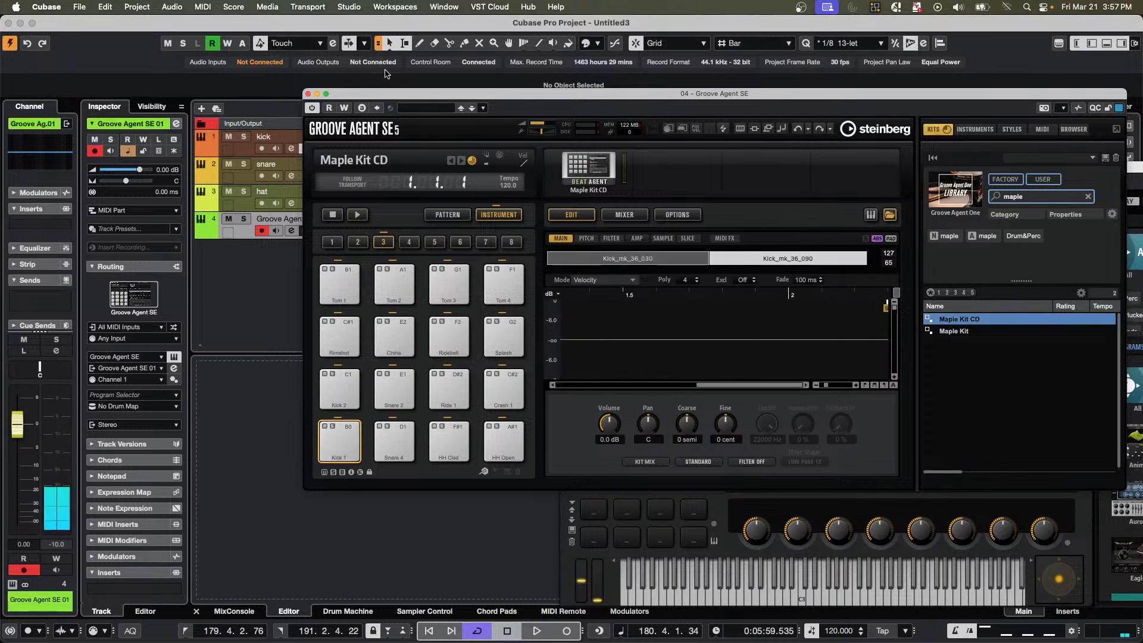
Move the Groove Agent SE window aside and create a one-bar MIDI part at bar 1 on the kick track.
drag(415, 93, 815, 158)
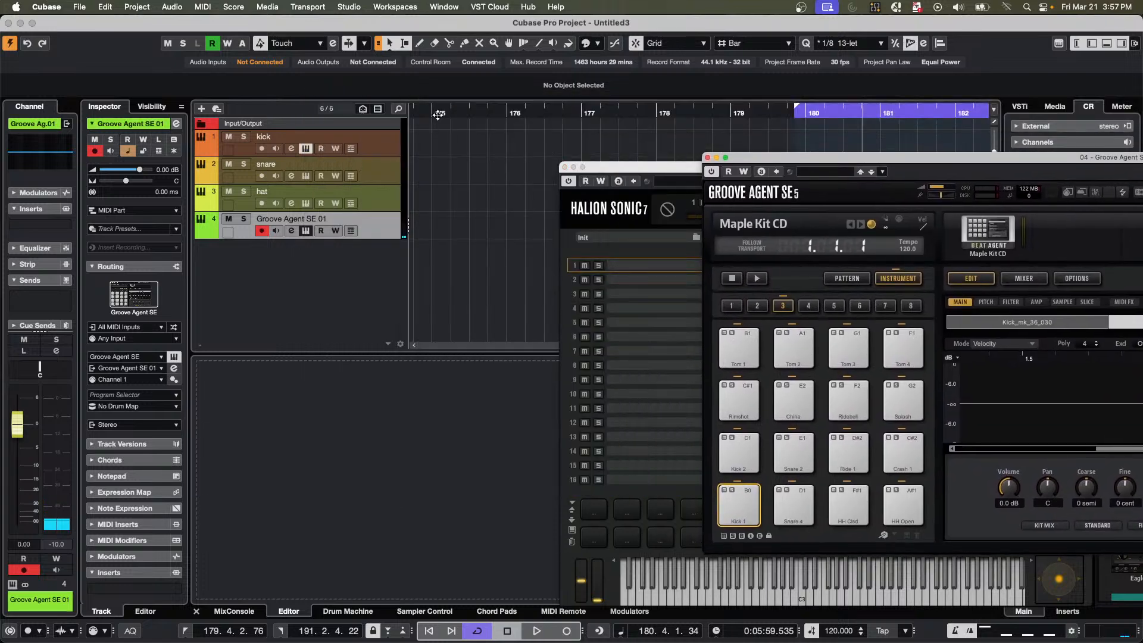
drag(439, 112, 48, 112)
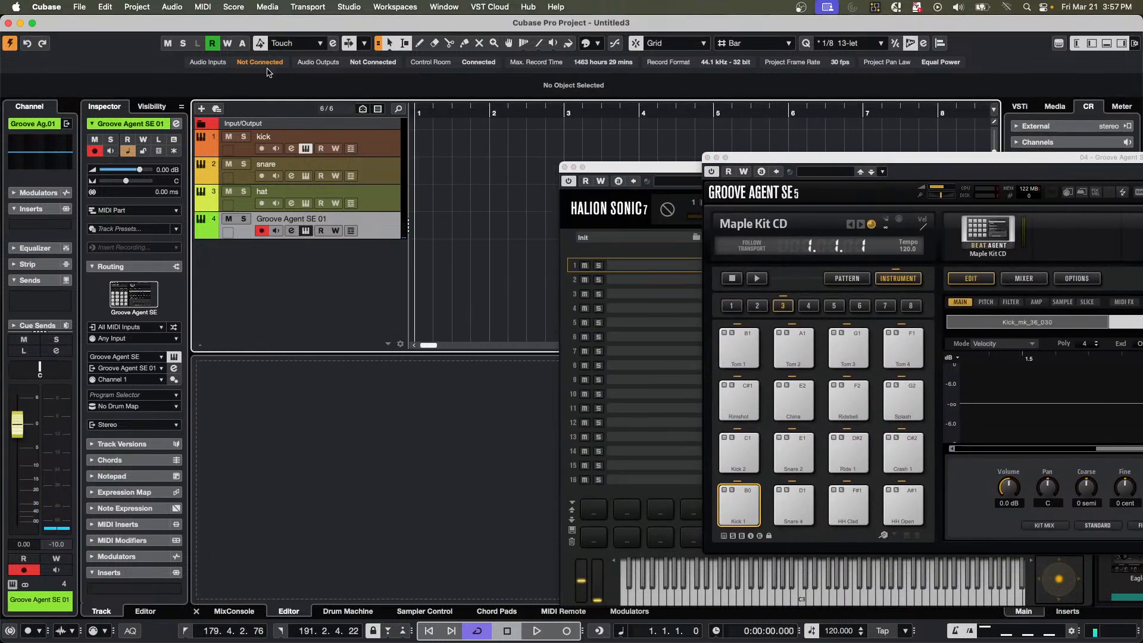
double_click(439, 150)
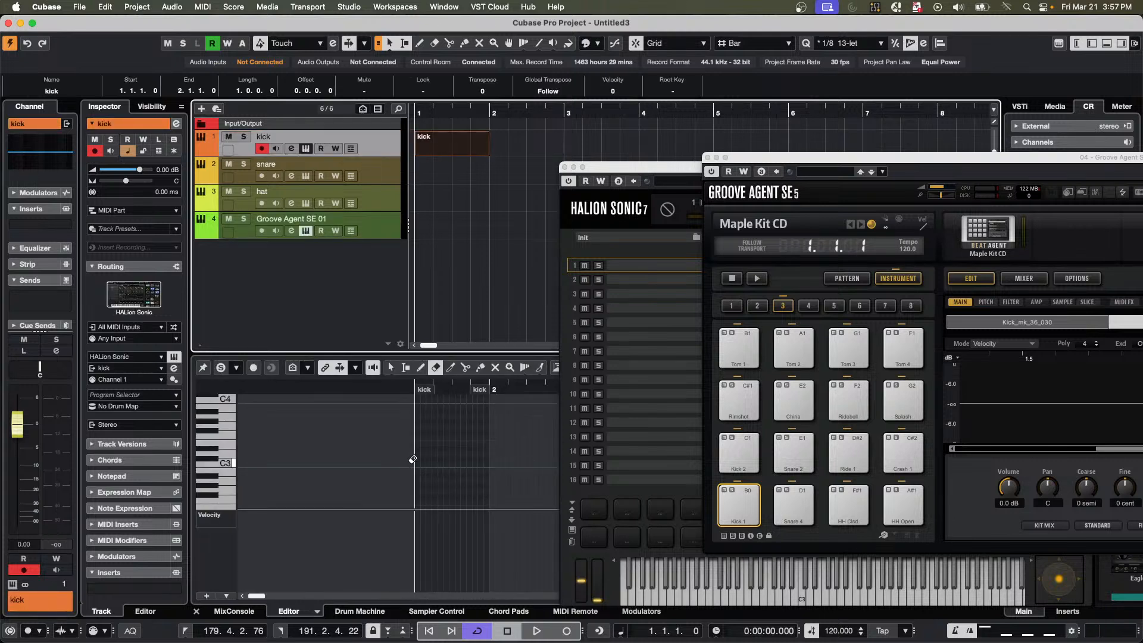
Draw a C1 note near the start of the kick part in the Key Editor.
scroll(430, 448, down, 5)
scroll(434, 446, down, 3)
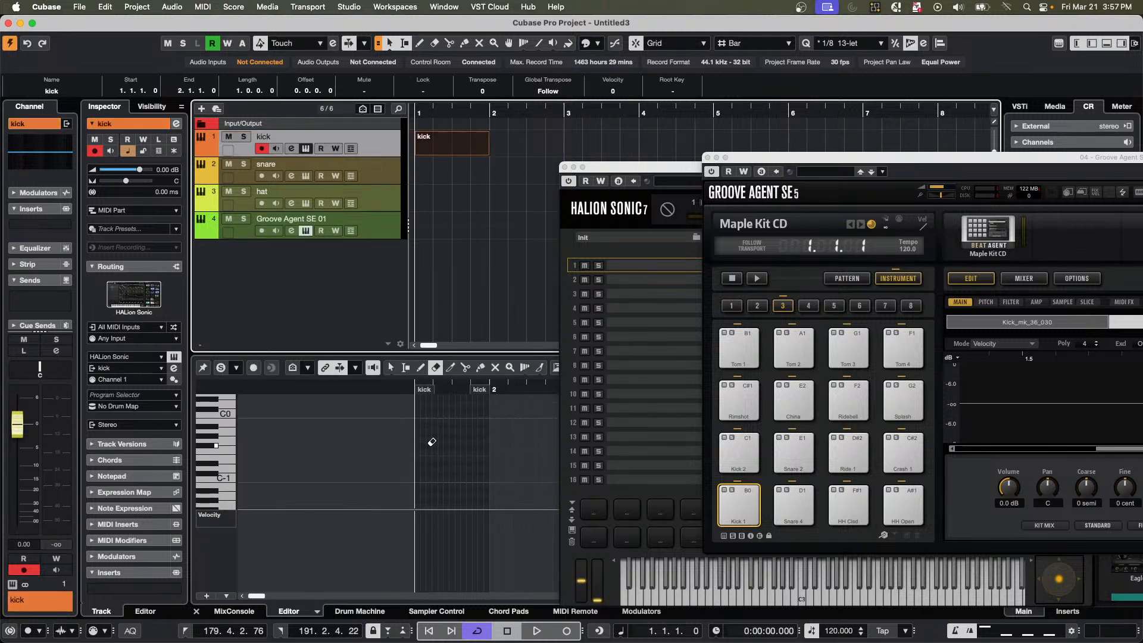
scroll(445, 430, up, 3)
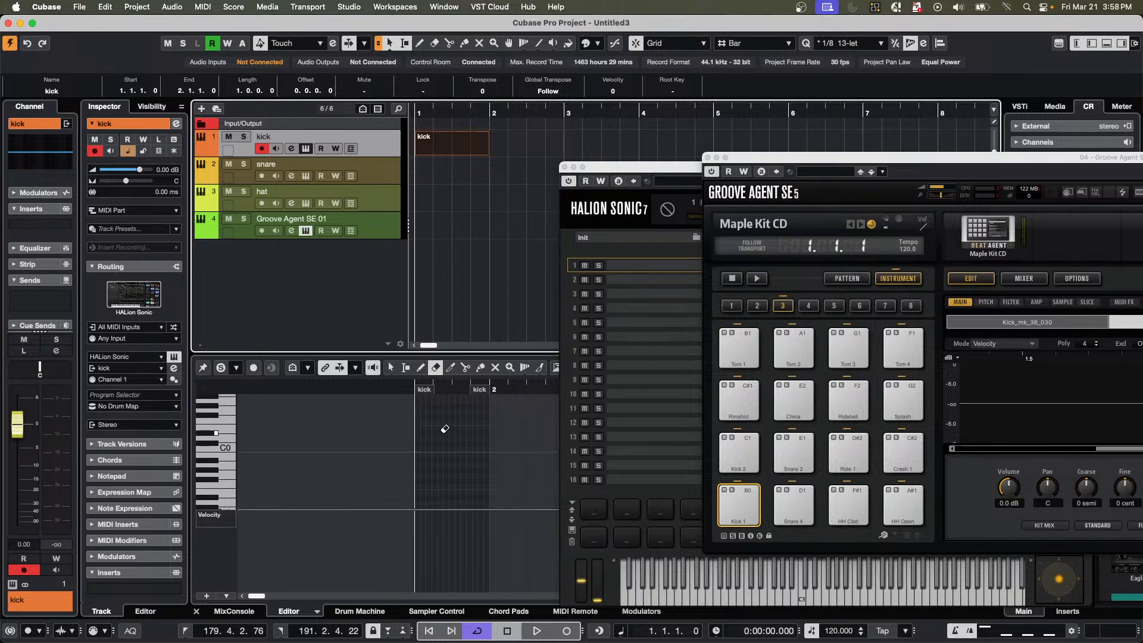
right_click(449, 465)
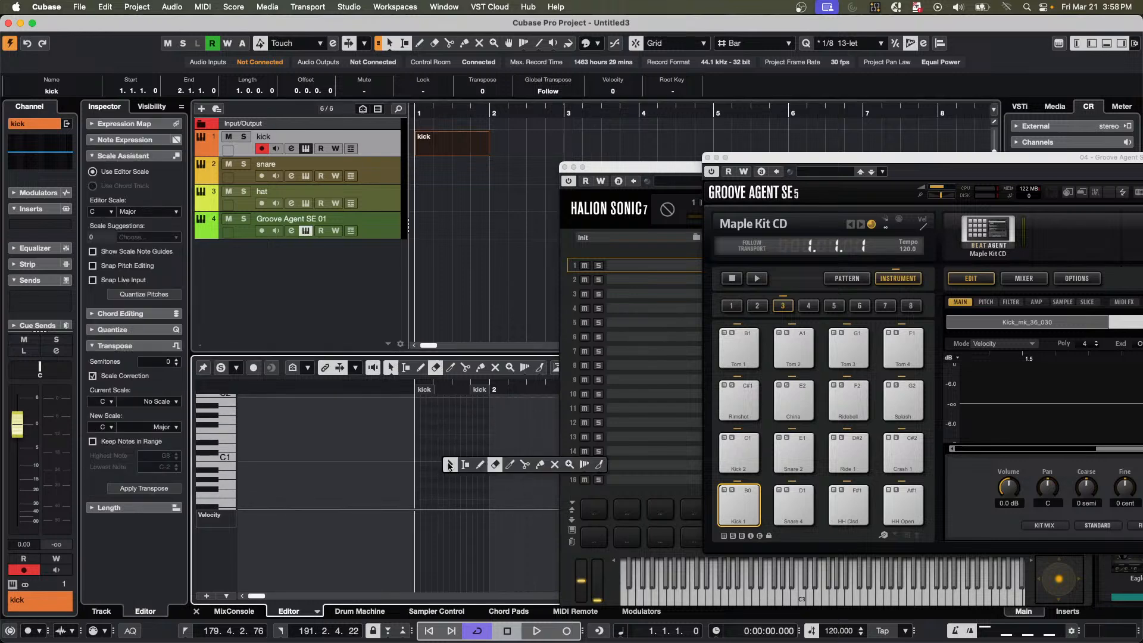
click(480, 464)
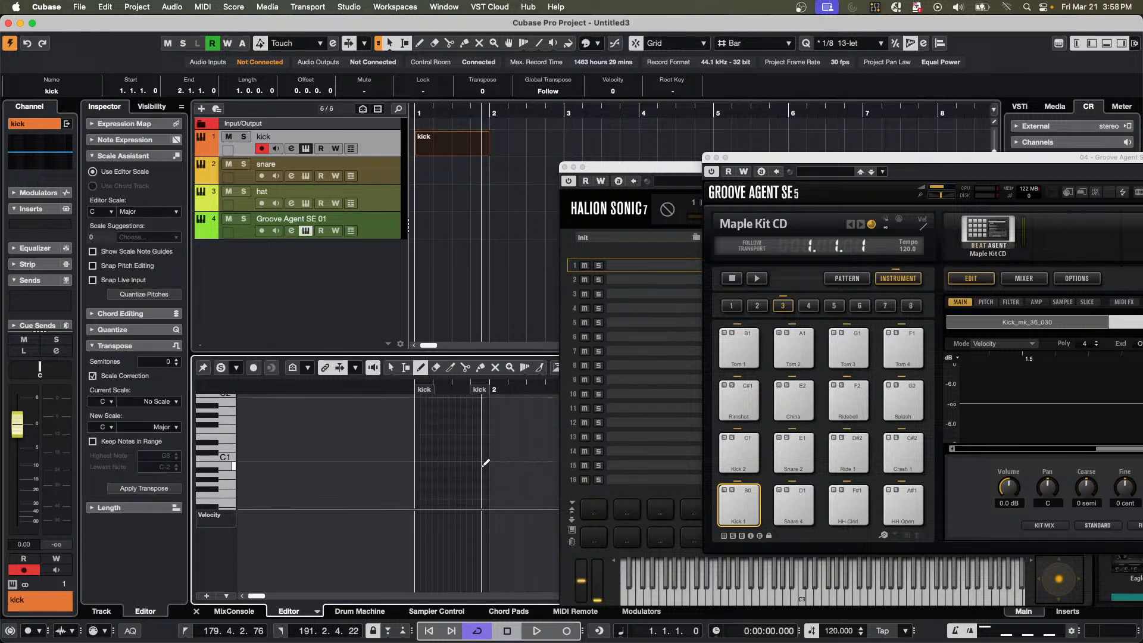
click(424, 457)
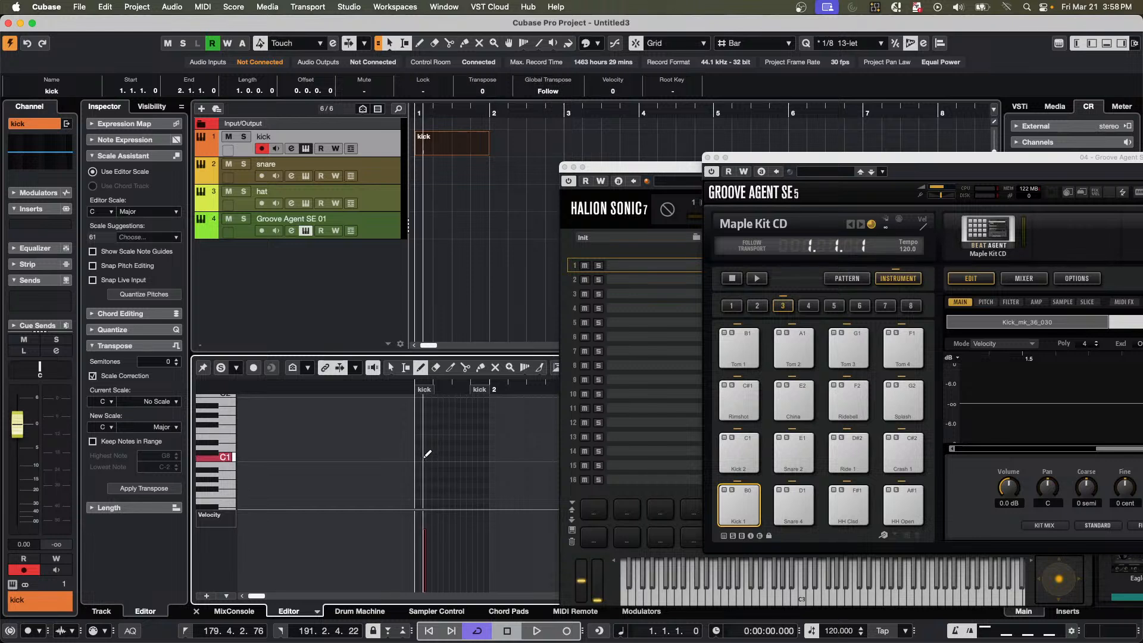
drag(453, 389, 393, 418)
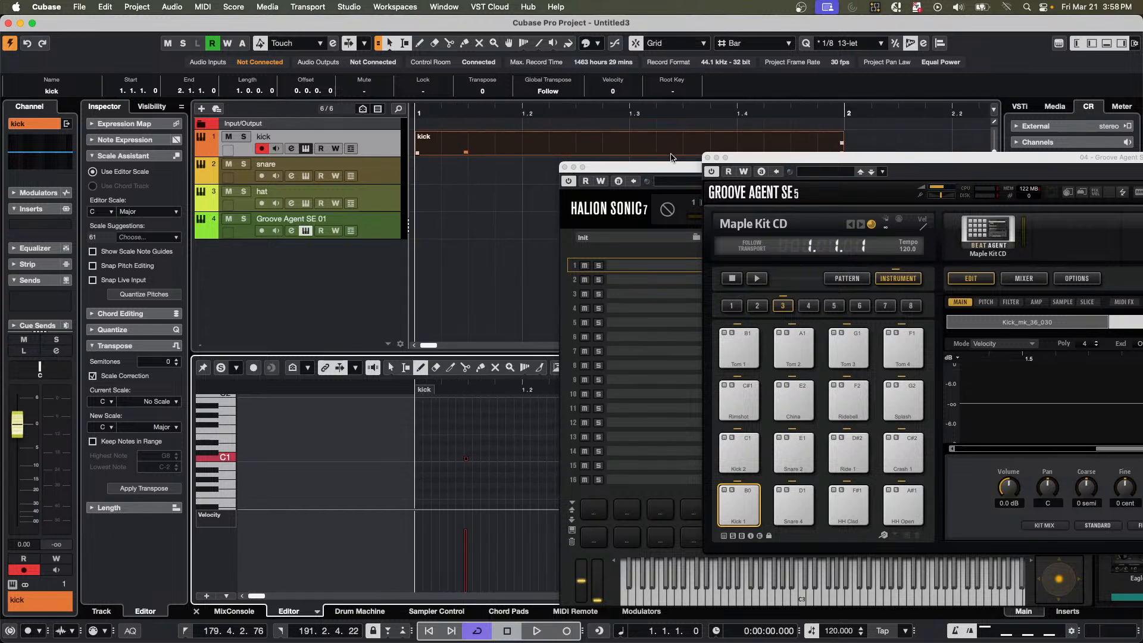
Undo the C1 note drawn in the kick part.
click(708, 161)
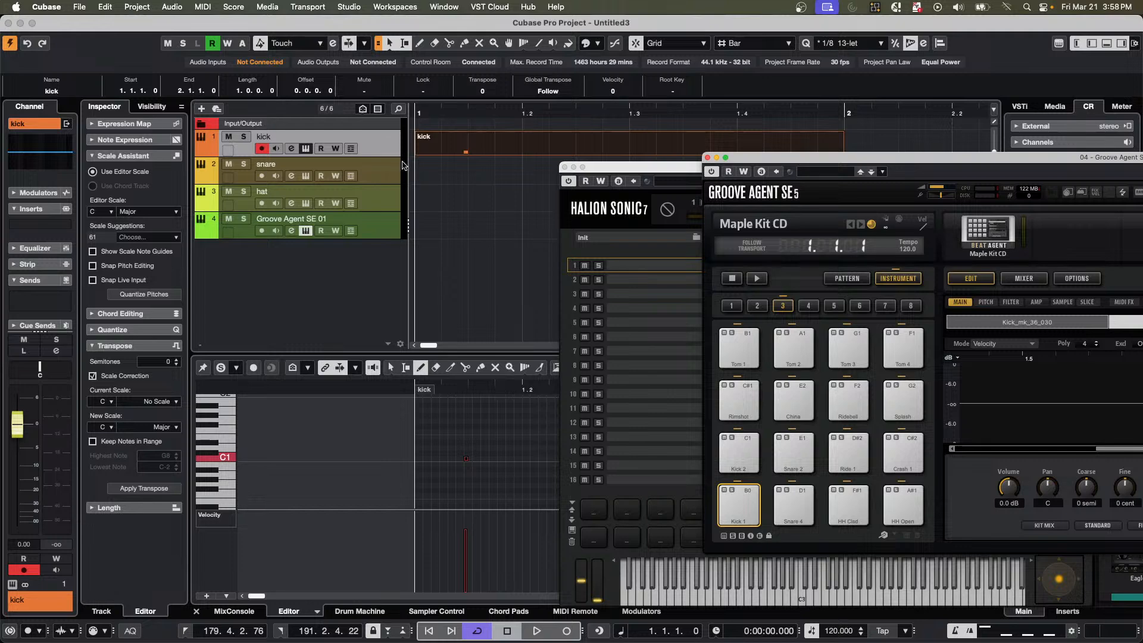
click(456, 159)
key(5)
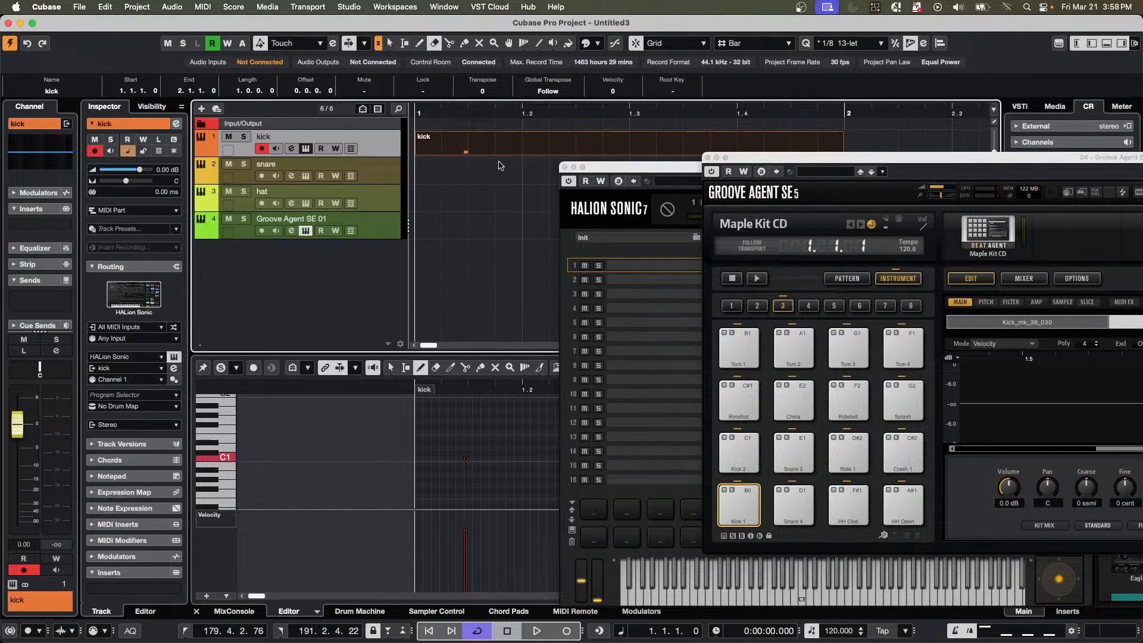
click(498, 149)
key(1)
key(super+z)
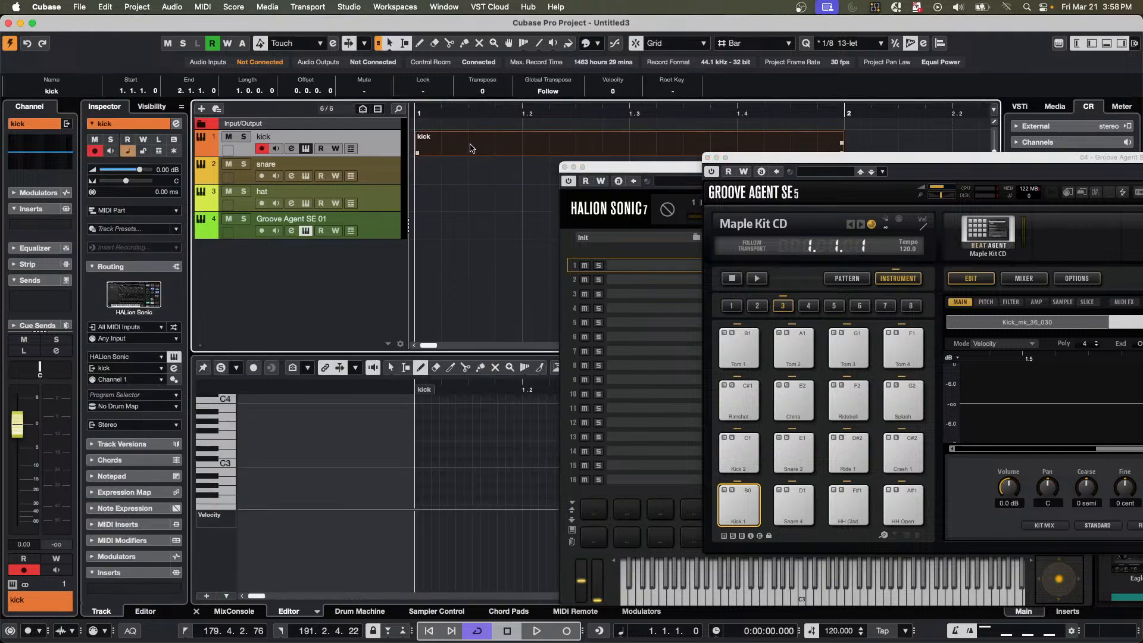
Create one-bar MIDI parts at bar 1 on the snare and hat tracks.
double_click(464, 181)
double_click(459, 198)
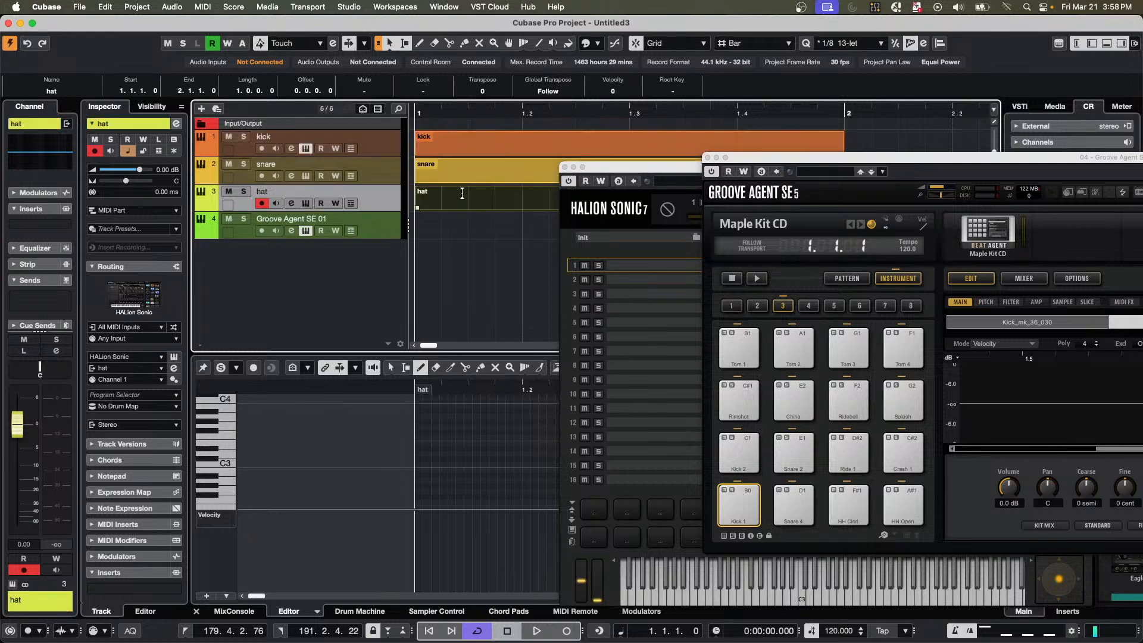
Show the kick part in the Drum Editor and close the Groove Agent SE and HALion Sonic windows.
click(463, 154)
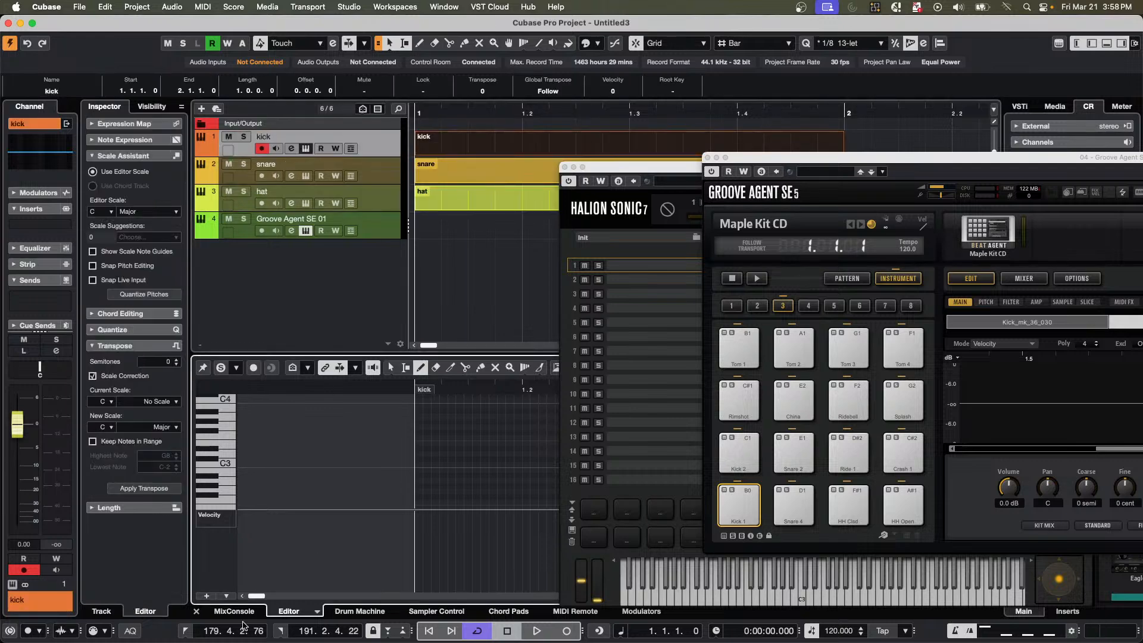
click(317, 611)
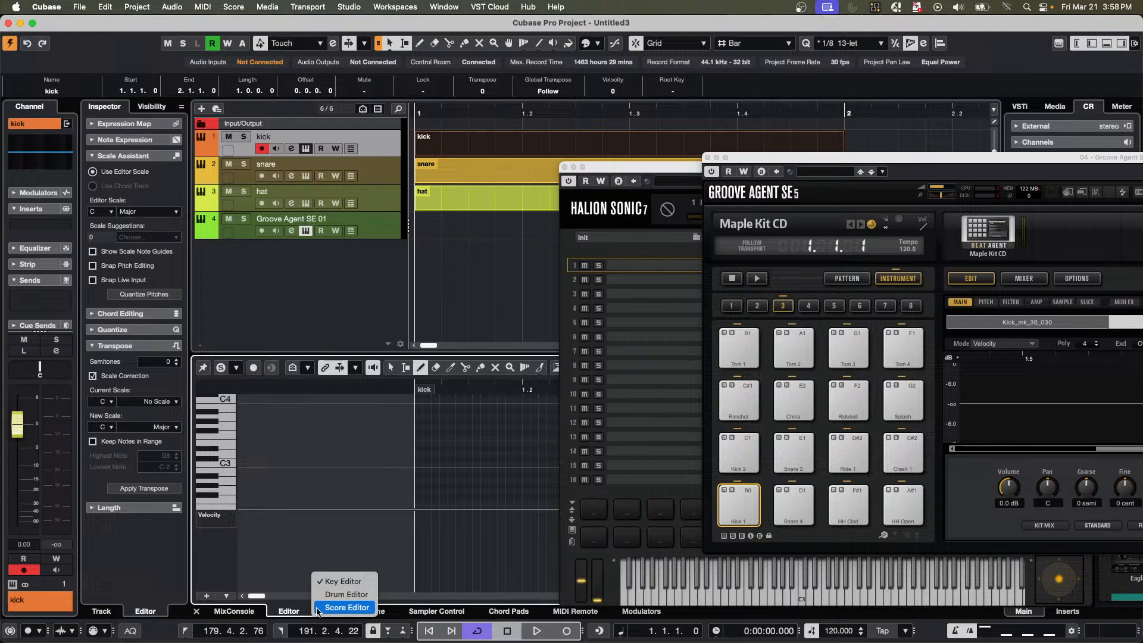
click(346, 595)
scroll(438, 438, down, 2)
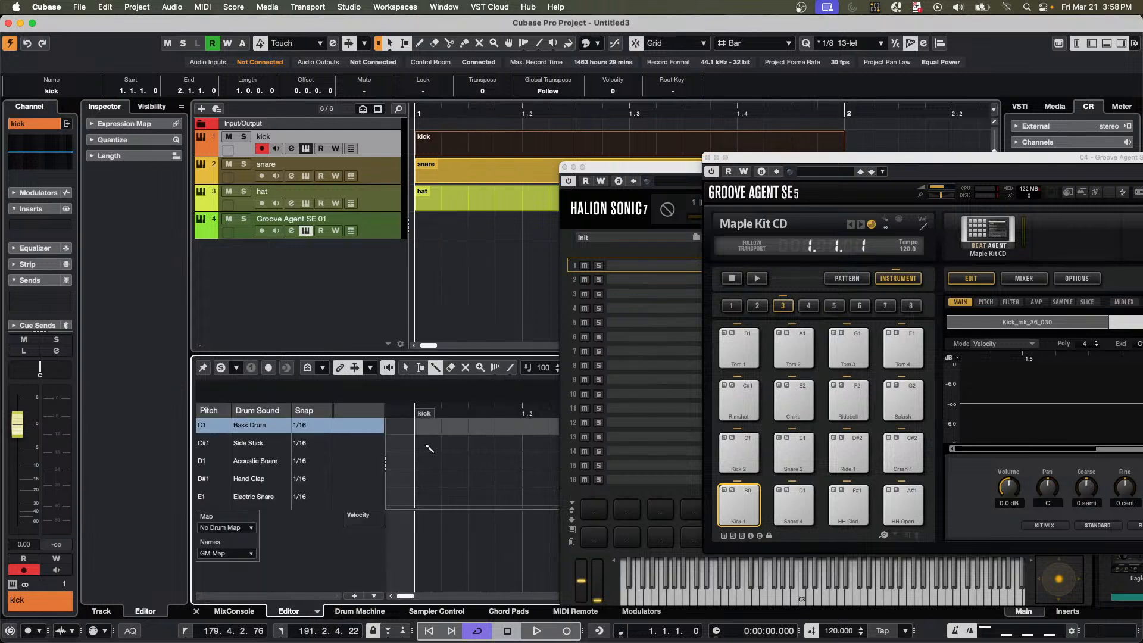
scroll(430, 448, up, 2)
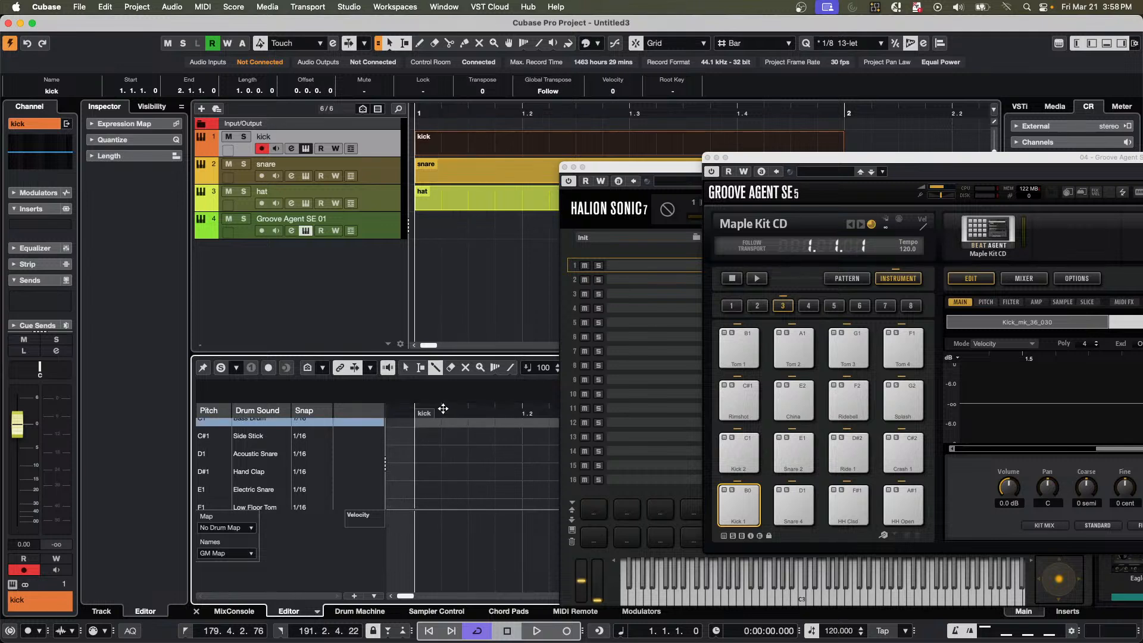
drag(442, 409, 430, 386)
click(708, 158)
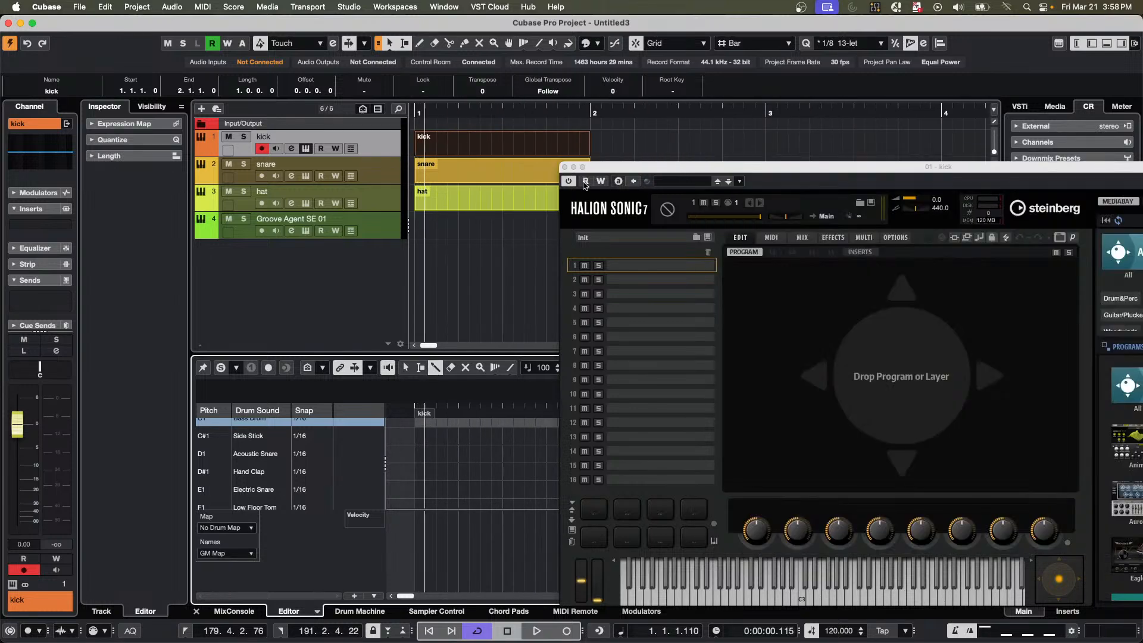
click(565, 167)
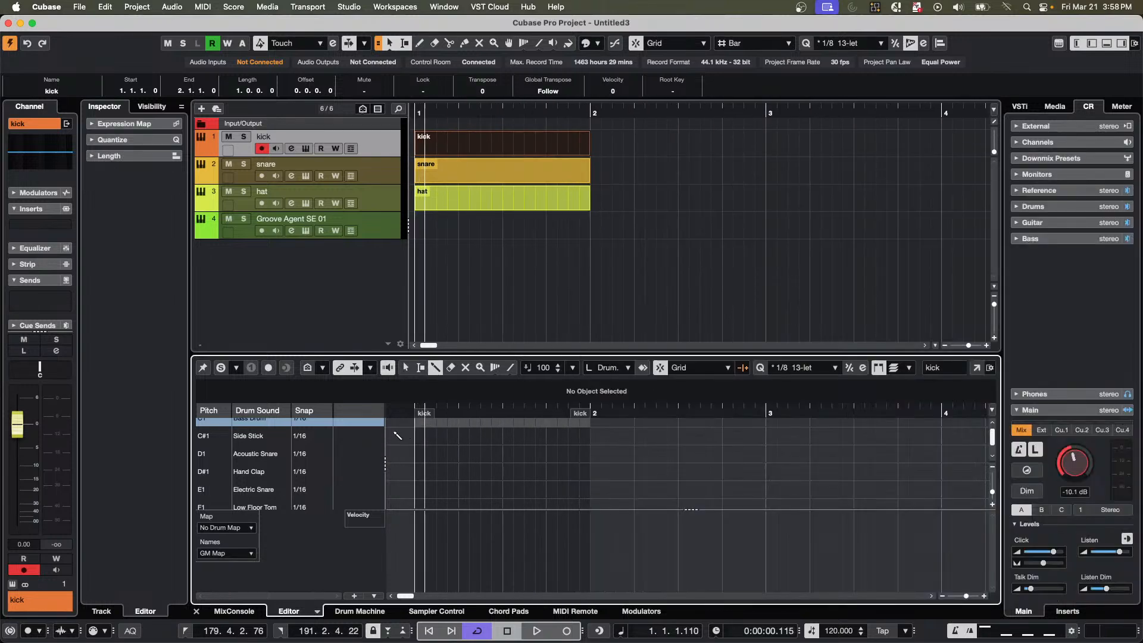
Enter C1 Bass Drum notes on beats 1 and 3 of the kick part.
scroll(430, 466, up, 1)
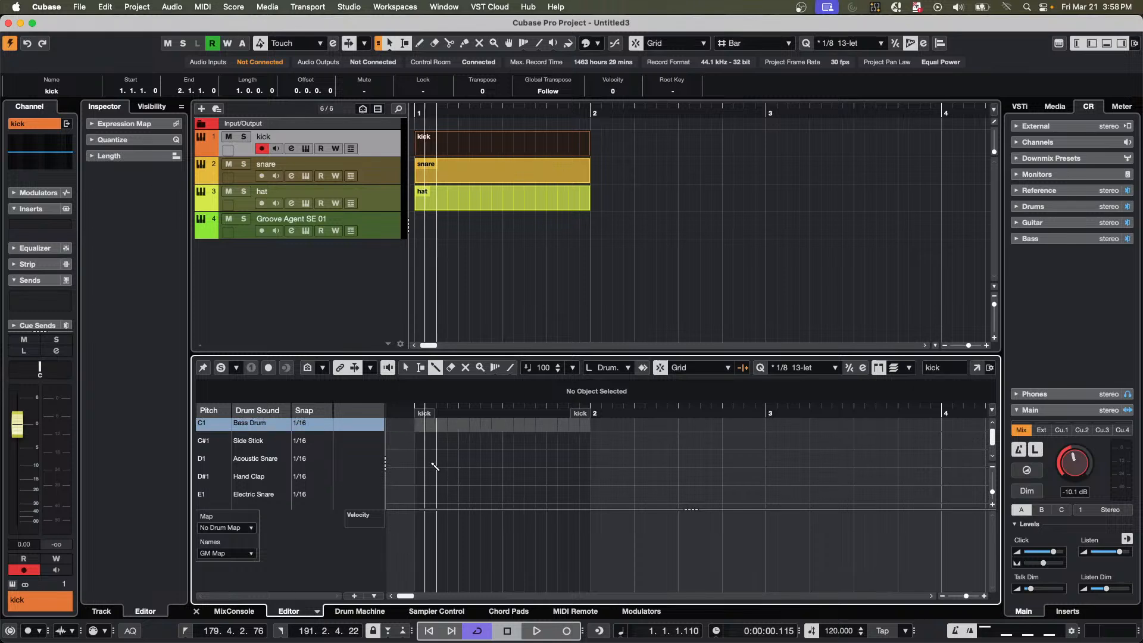
click(415, 427)
click(503, 427)
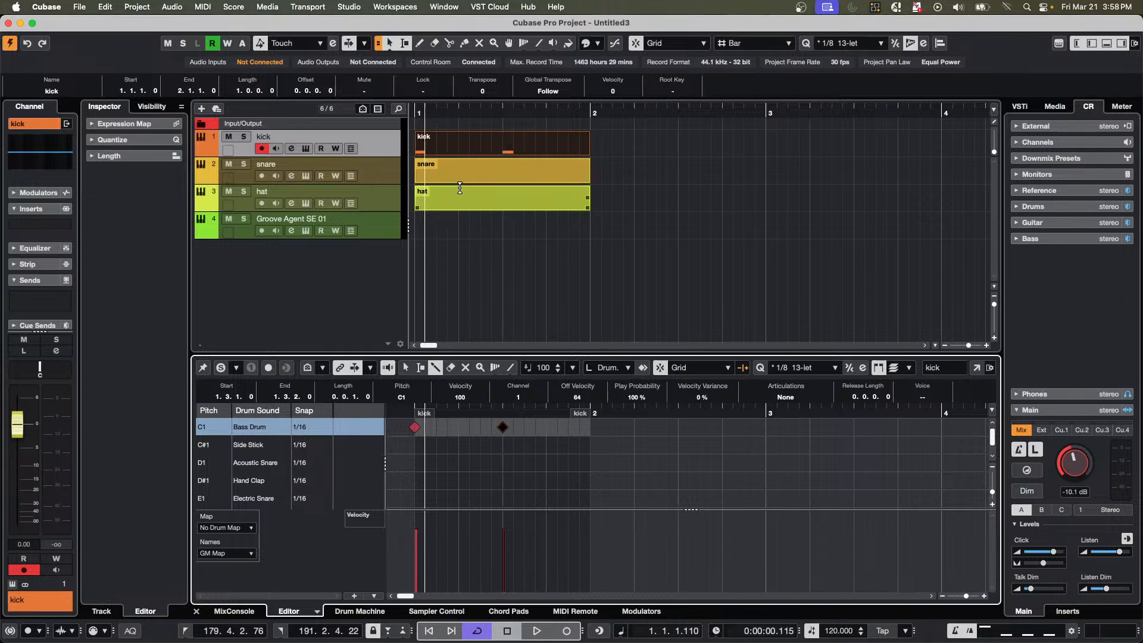
Show the snare part in the Drum Editor and enter D1 Acoustic Snare notes on beats 2 and 4.
click(486, 177)
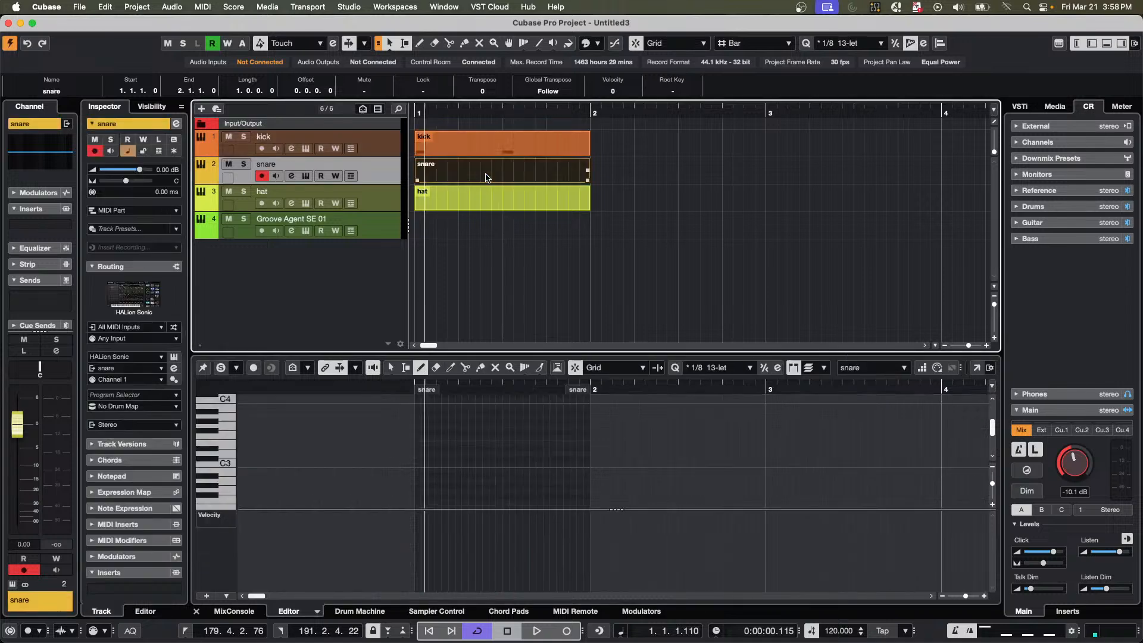
click(317, 613)
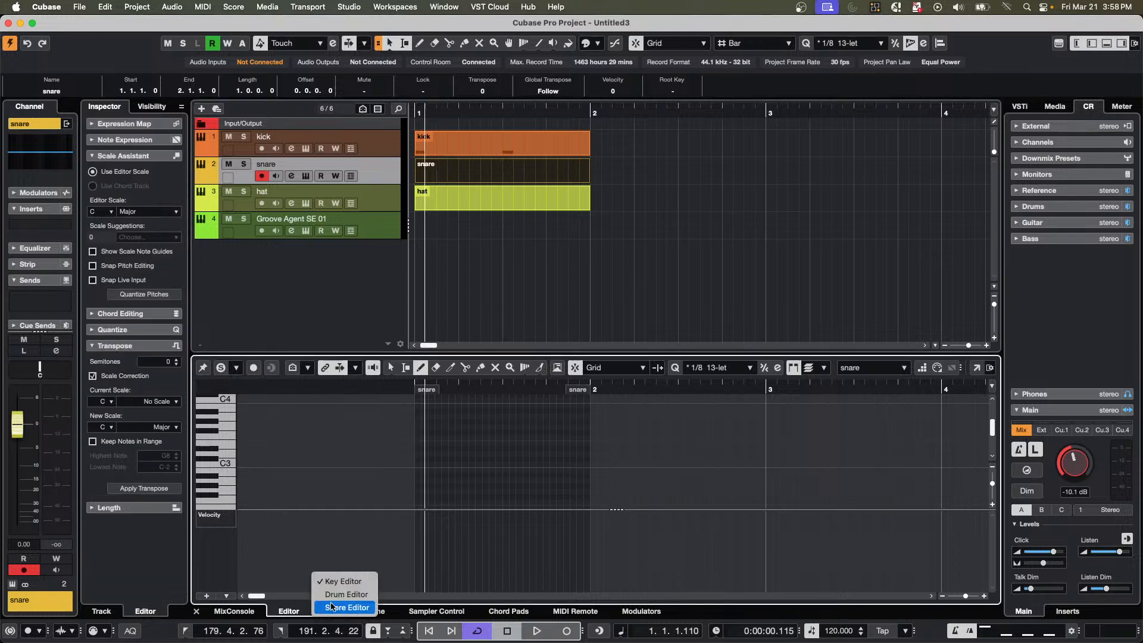
click(346, 595)
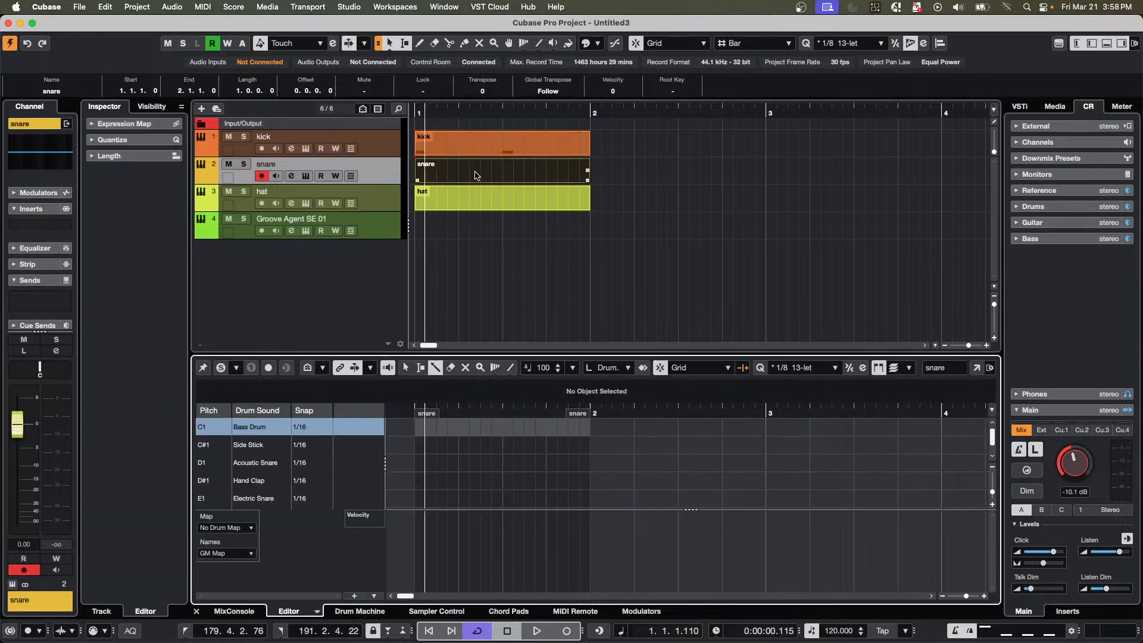
click(458, 463)
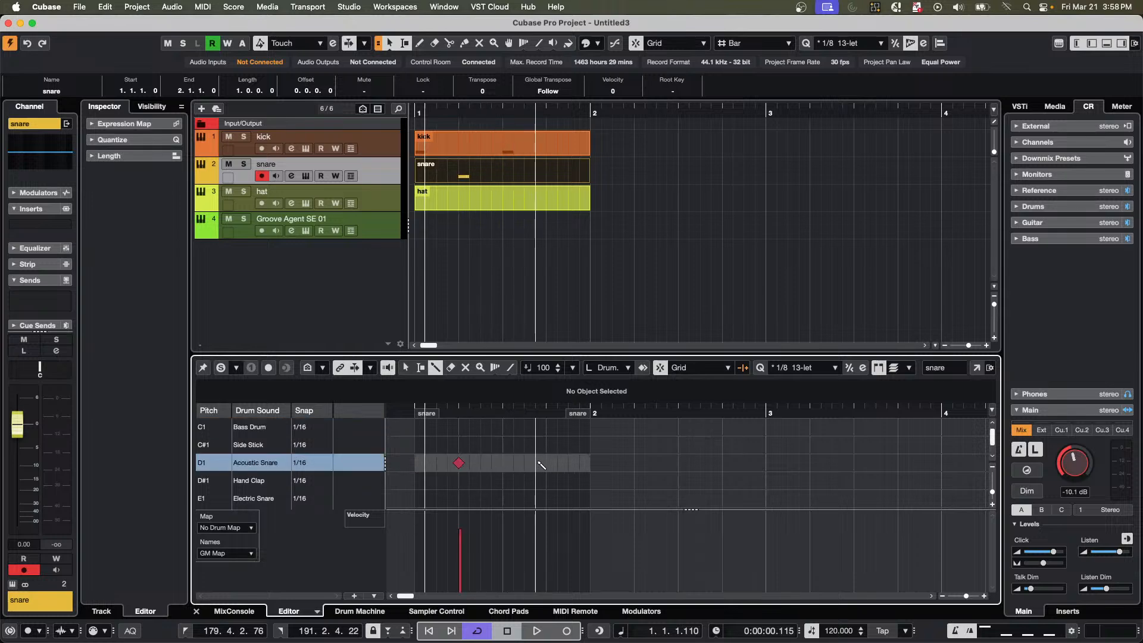
click(546, 463)
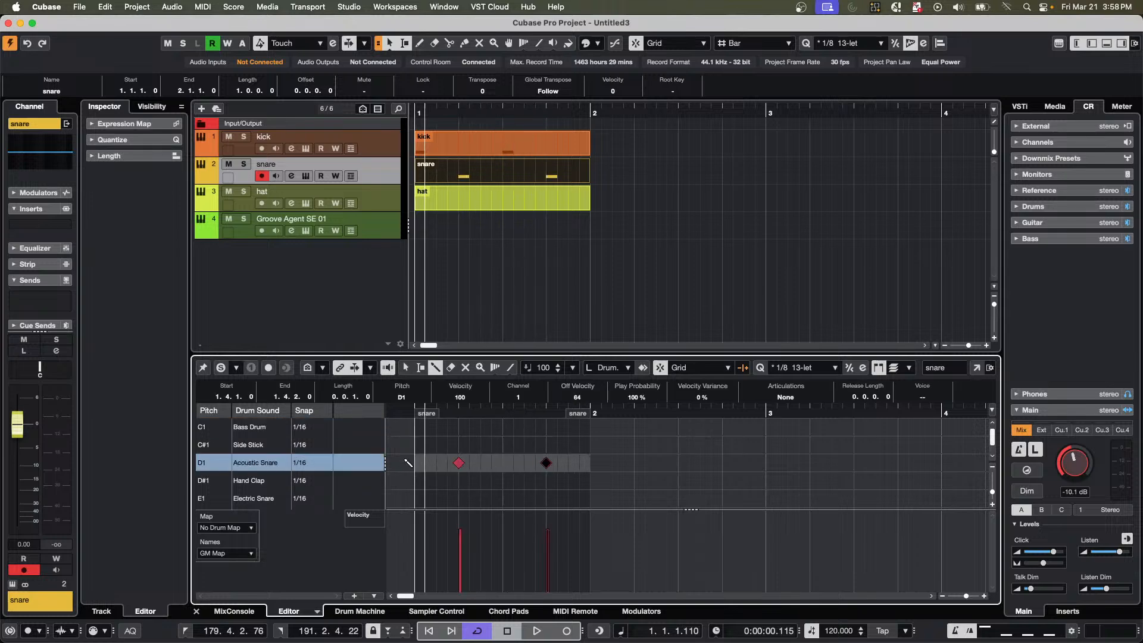
Show the hat part in the Drum Editor and paint F#1 Closed Hi-Hat eighth notes from bar 1 through the start of bar 2.
click(485, 207)
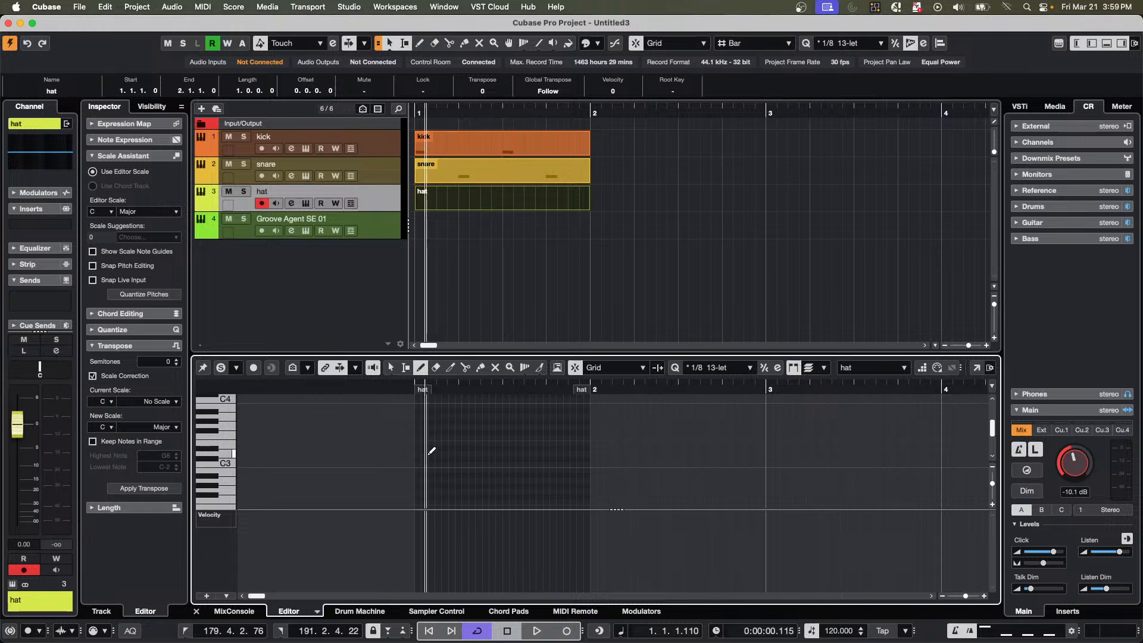
click(317, 611)
click(338, 595)
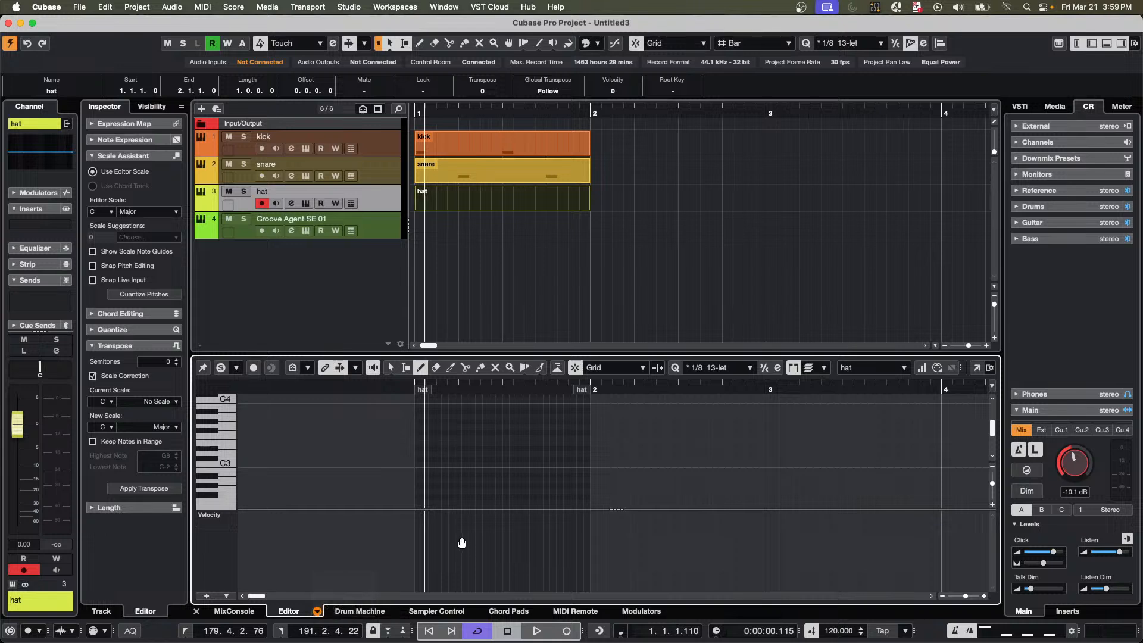
scroll(430, 451, down, 2)
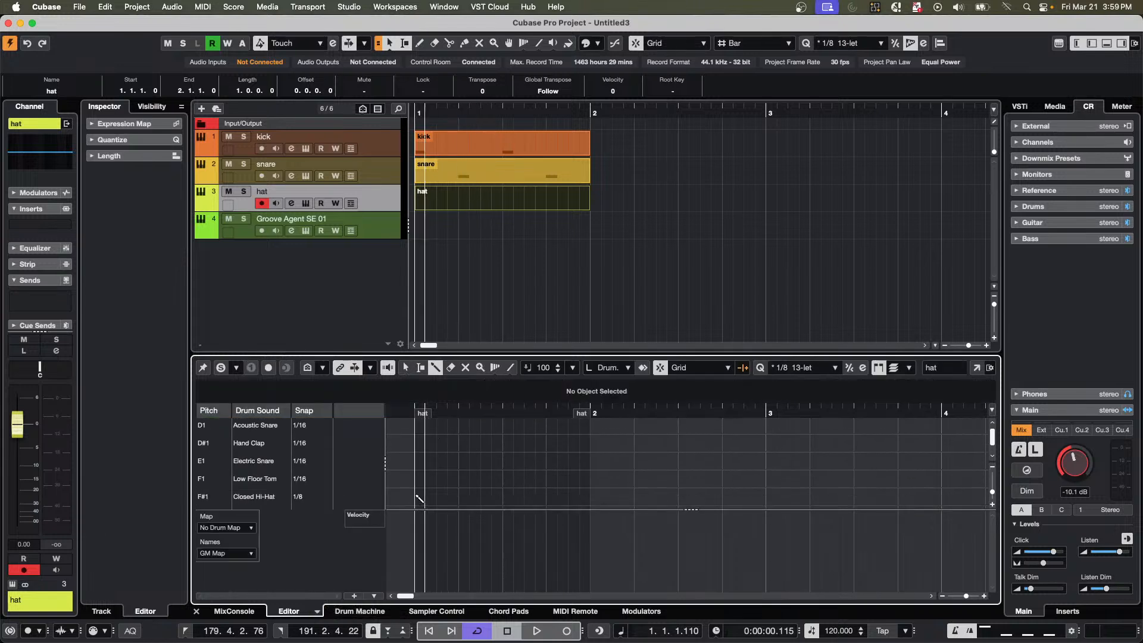
drag(419, 498, 589, 499)
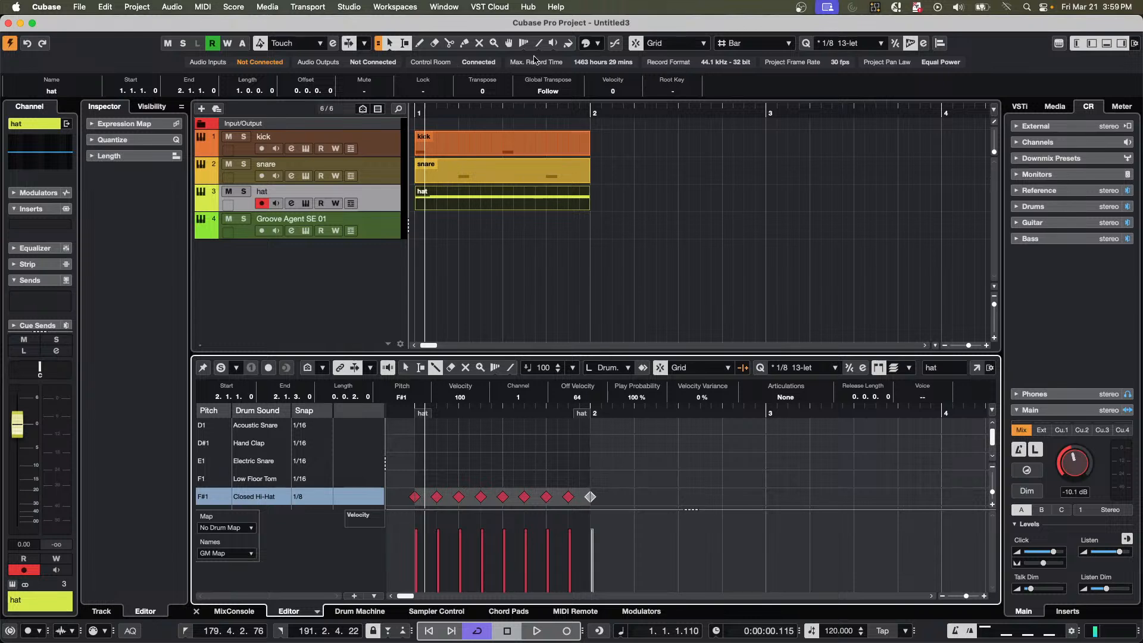
Select the kick, snare and hat tracks with kick as the lead track and change its instrument to Groove Agent SE.
click(495, 233)
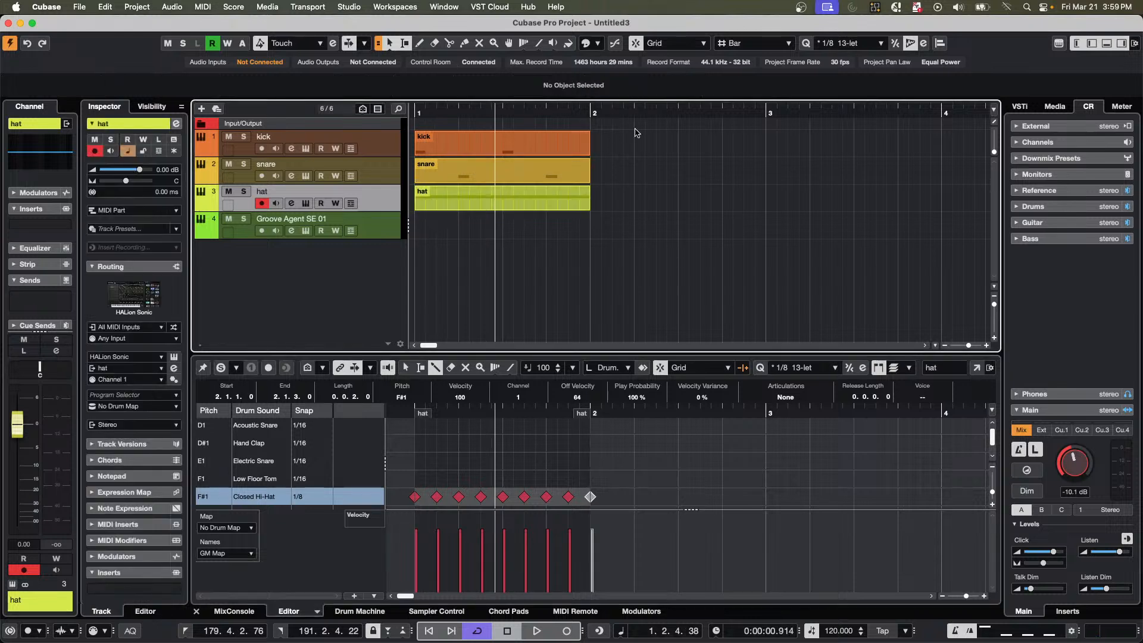
drag(612, 149, 536, 206)
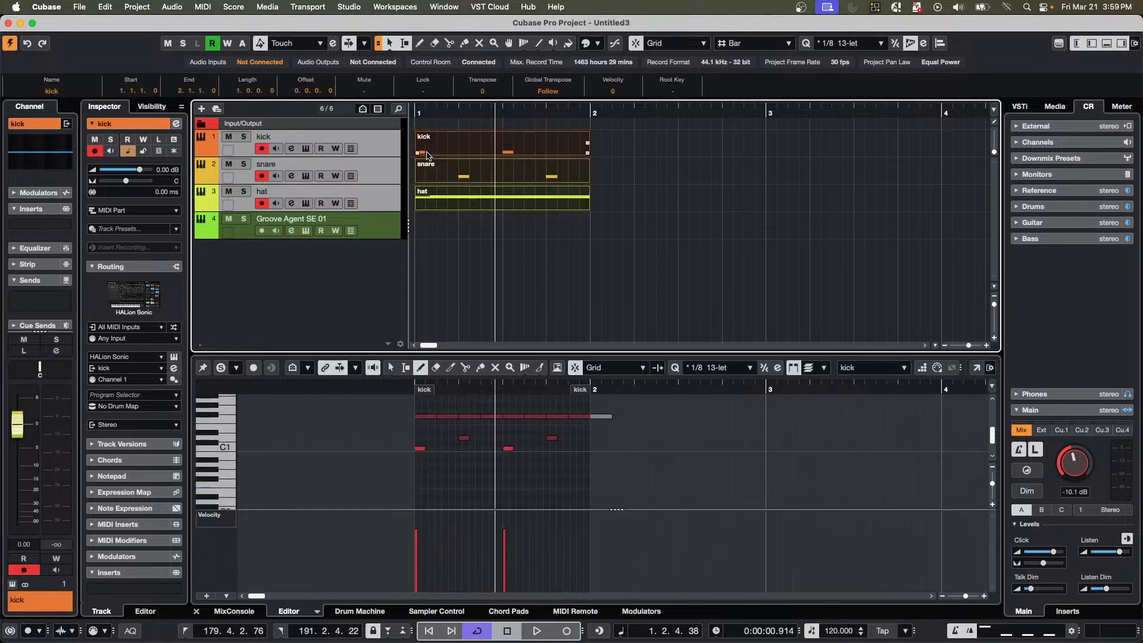
click(386, 234)
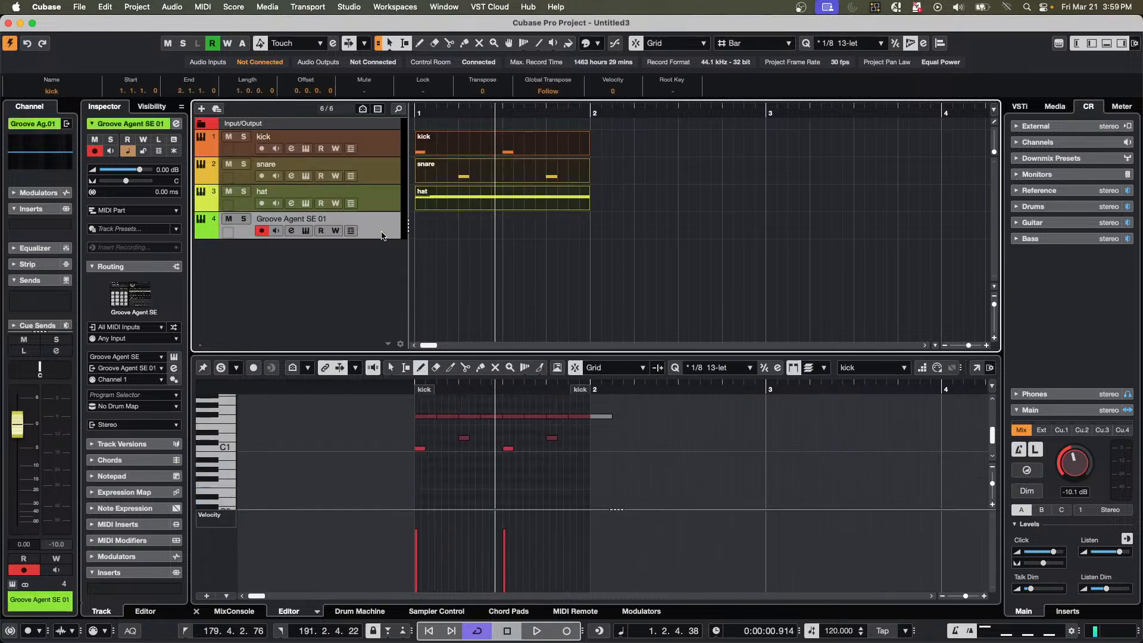
click(374, 150)
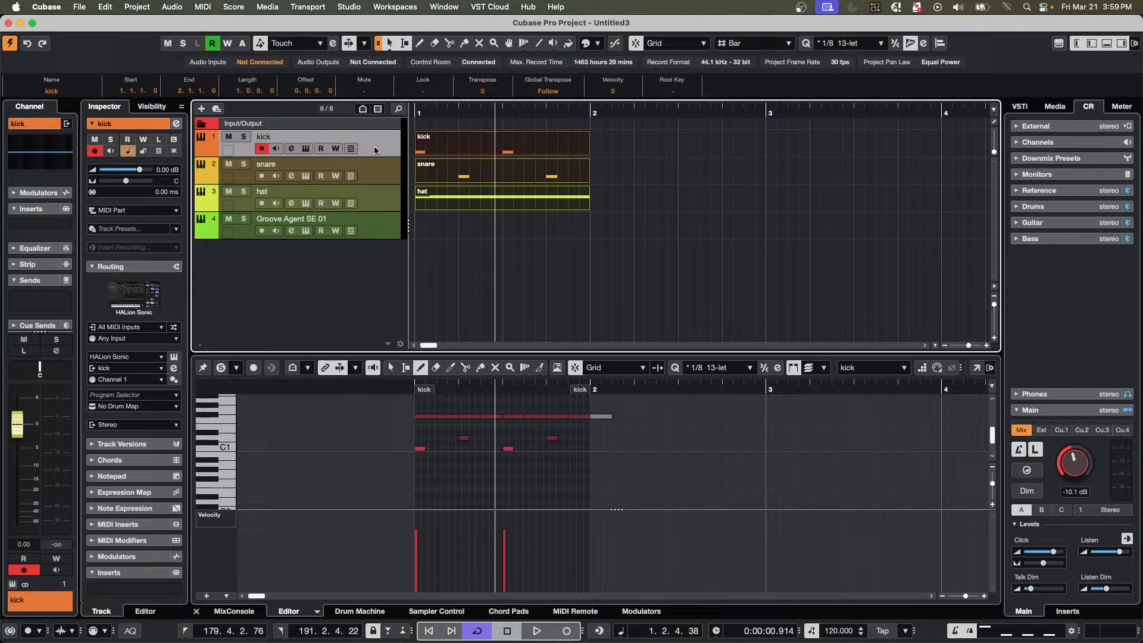
shift+click(383, 203)
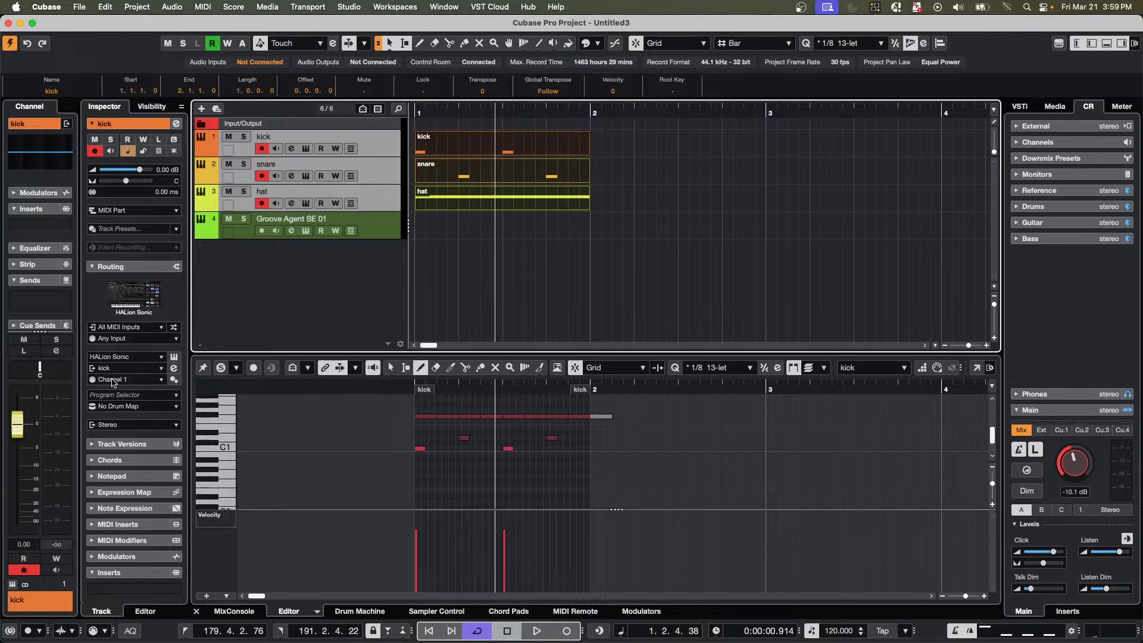
click(142, 358)
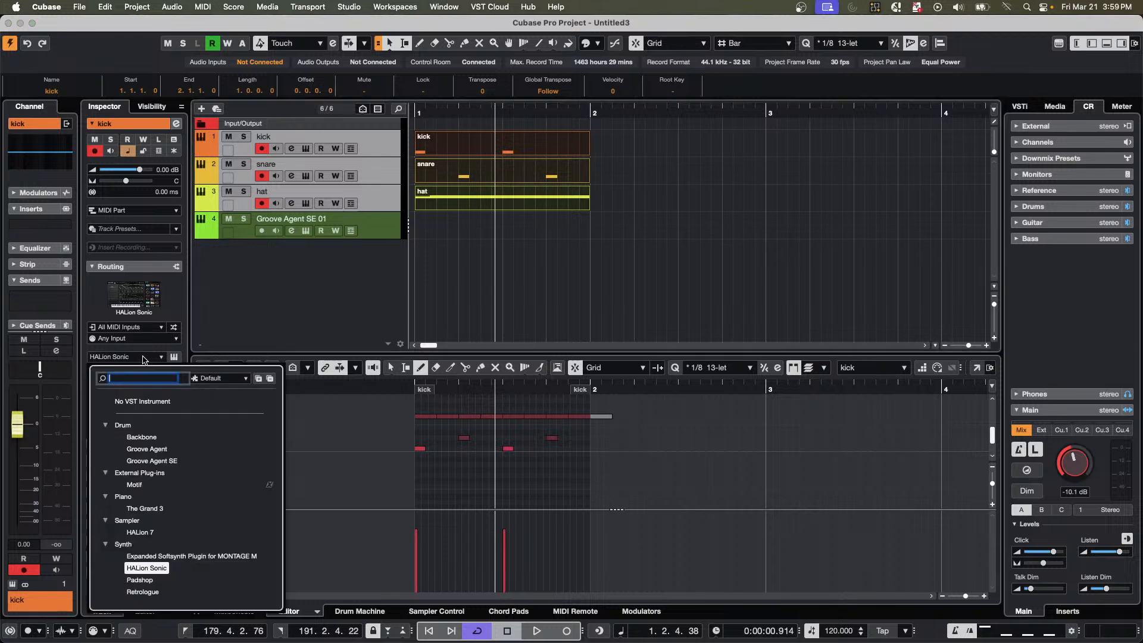
click(153, 460)
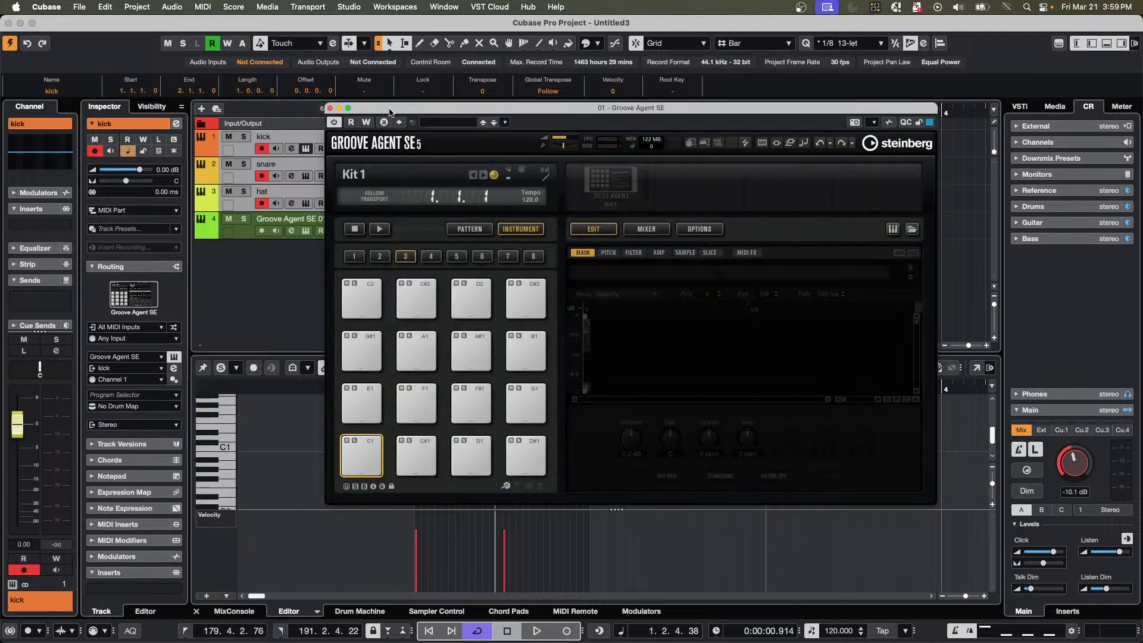
Search the Groove Agent SE kits for maple, load Maple Kit, and move the plug-in window clear of the track list.
click(613, 189)
click(638, 202)
click(1051, 210)
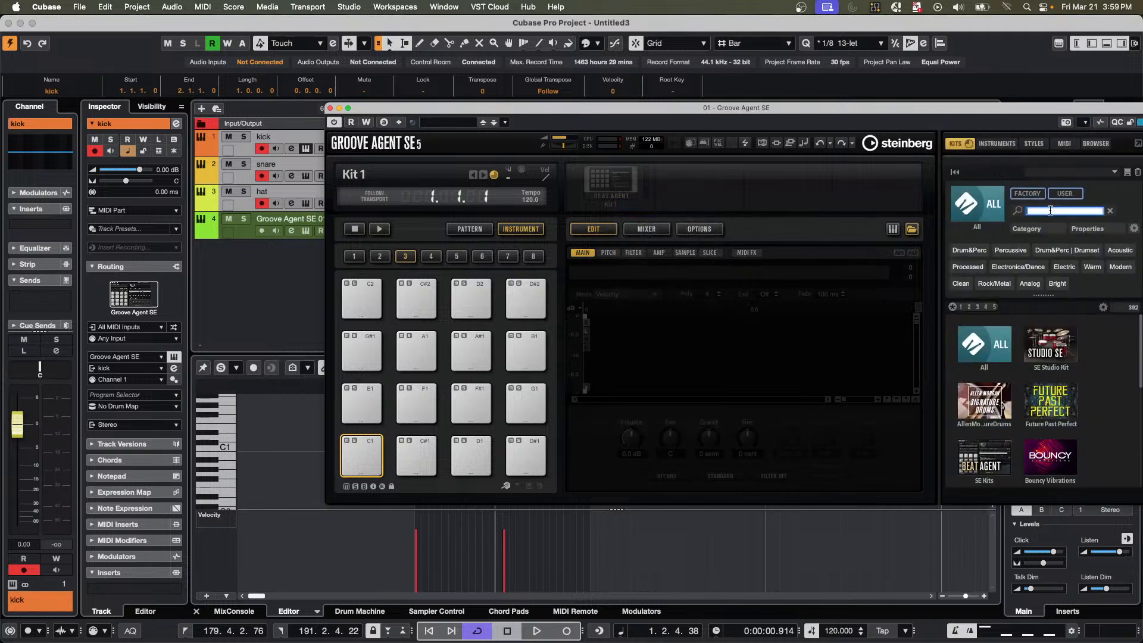
text(maple)
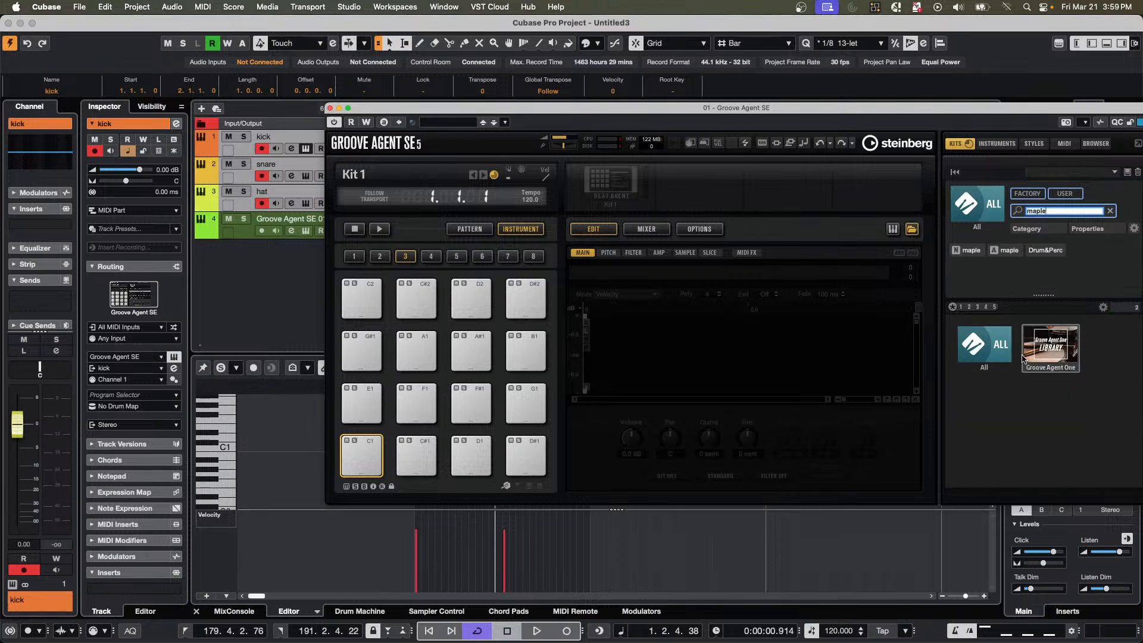
click(1044, 349)
click(983, 347)
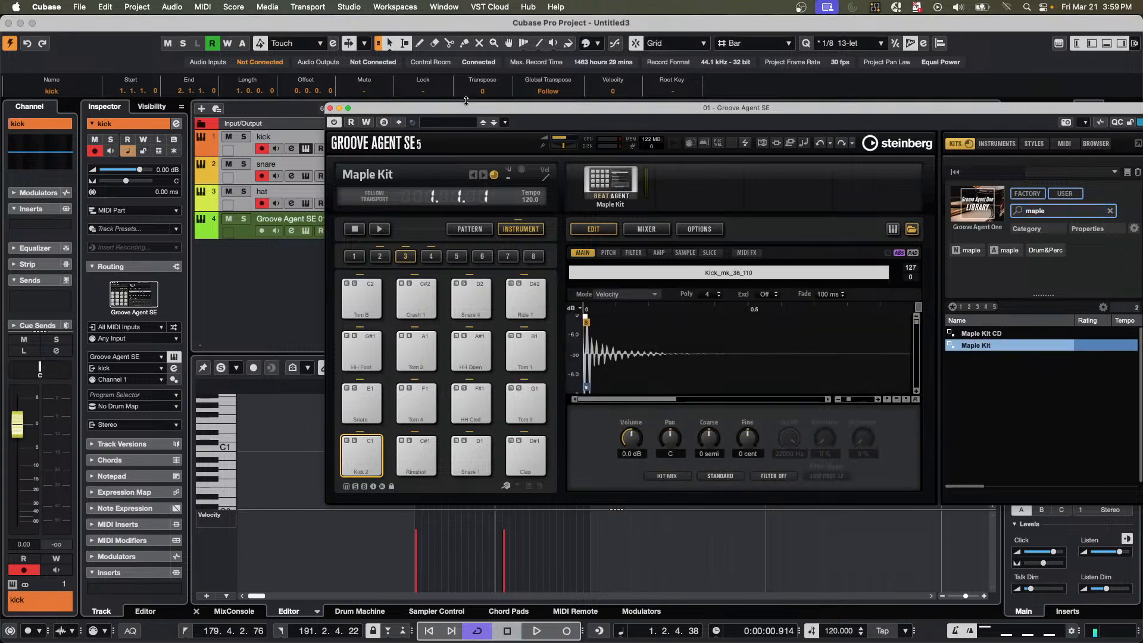
drag(463, 115, 694, 190)
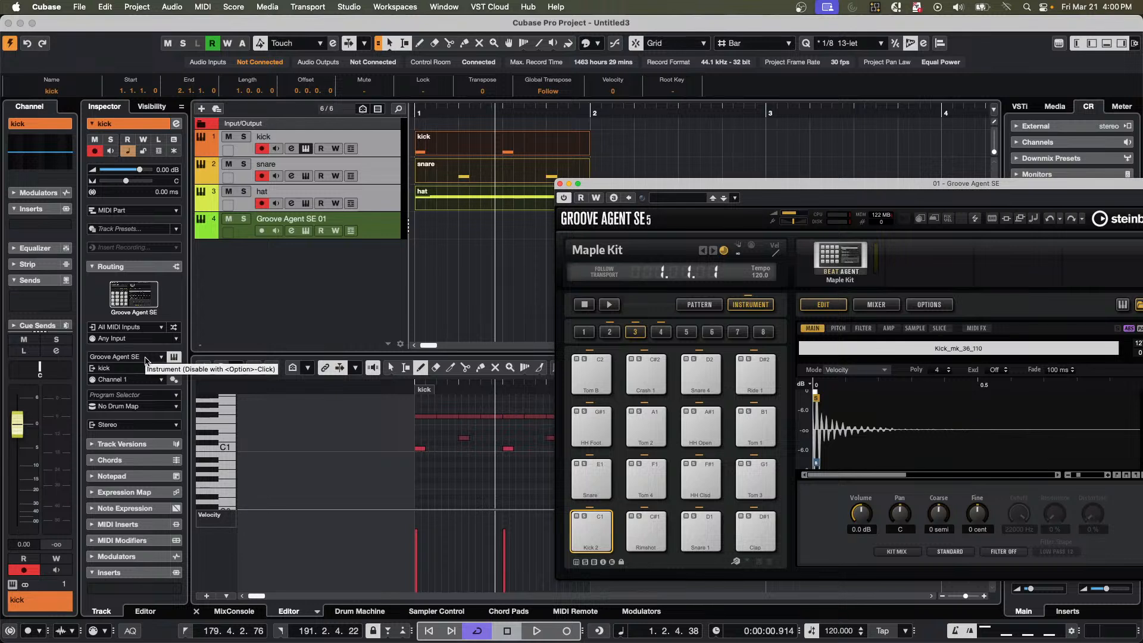
Play back the drum parts and reselect the kick, snare and hat tracks together.
key(space)
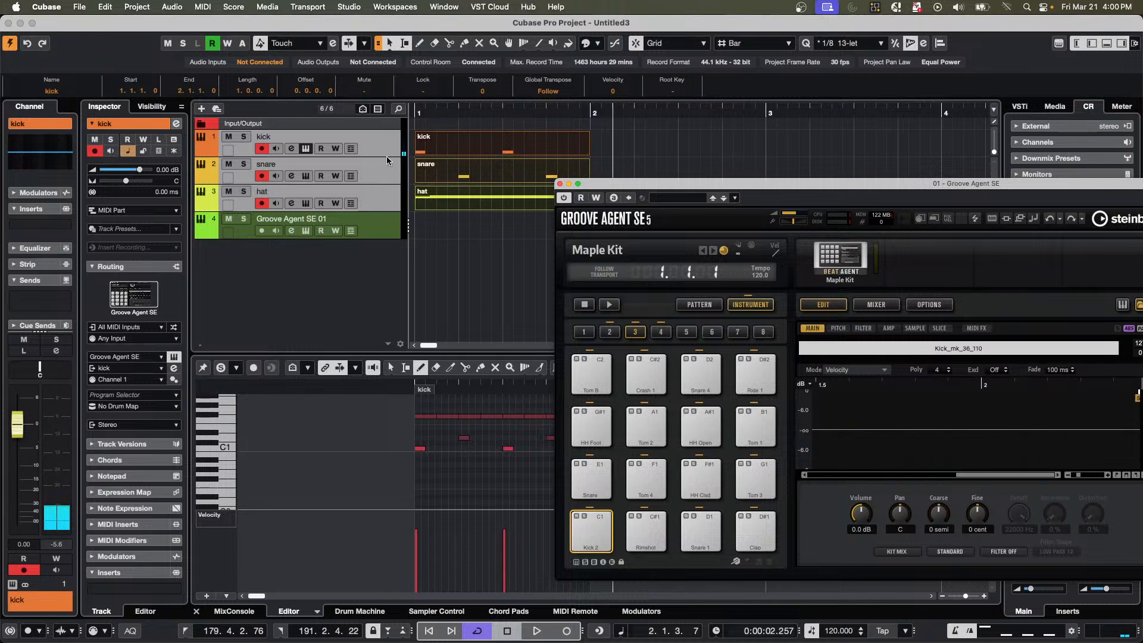
shift+click(371, 173)
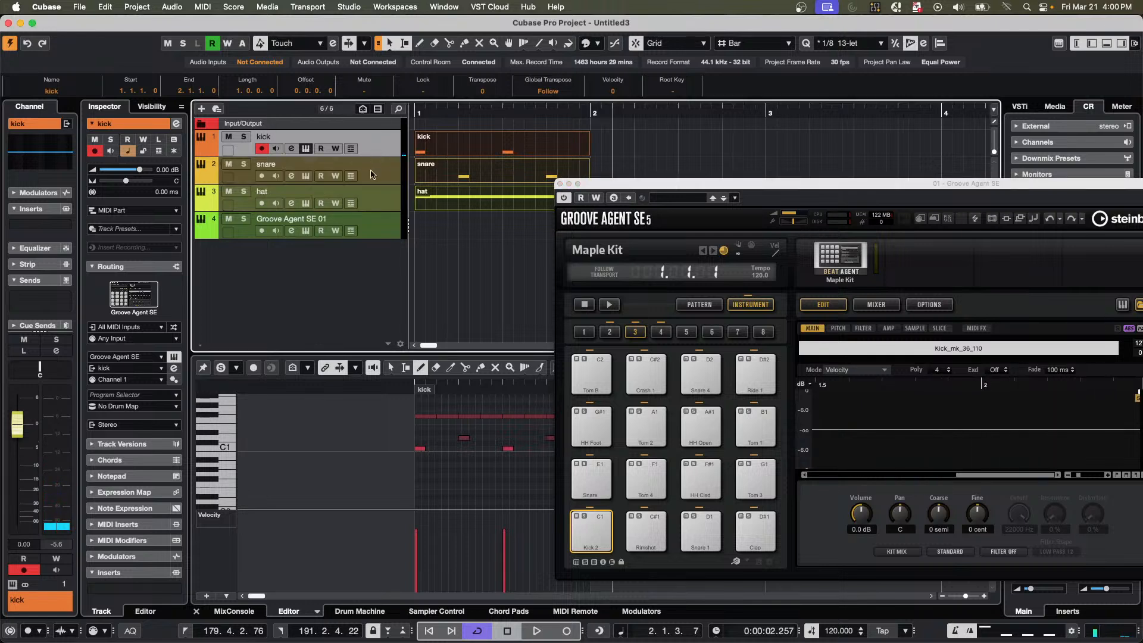
shift+click(387, 208)
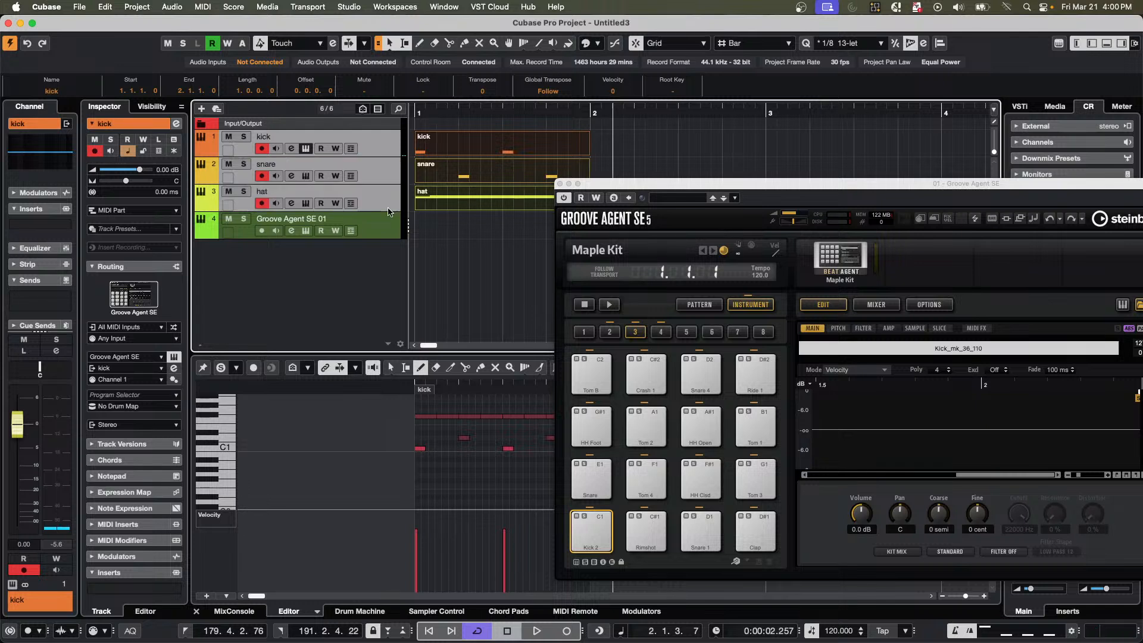
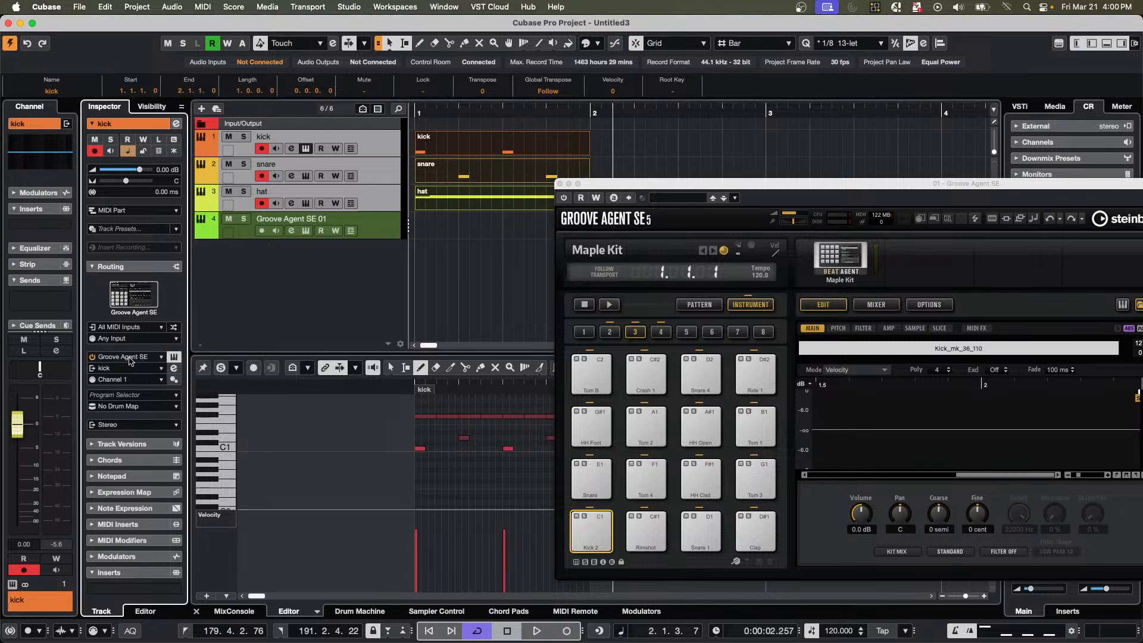
click(162, 359)
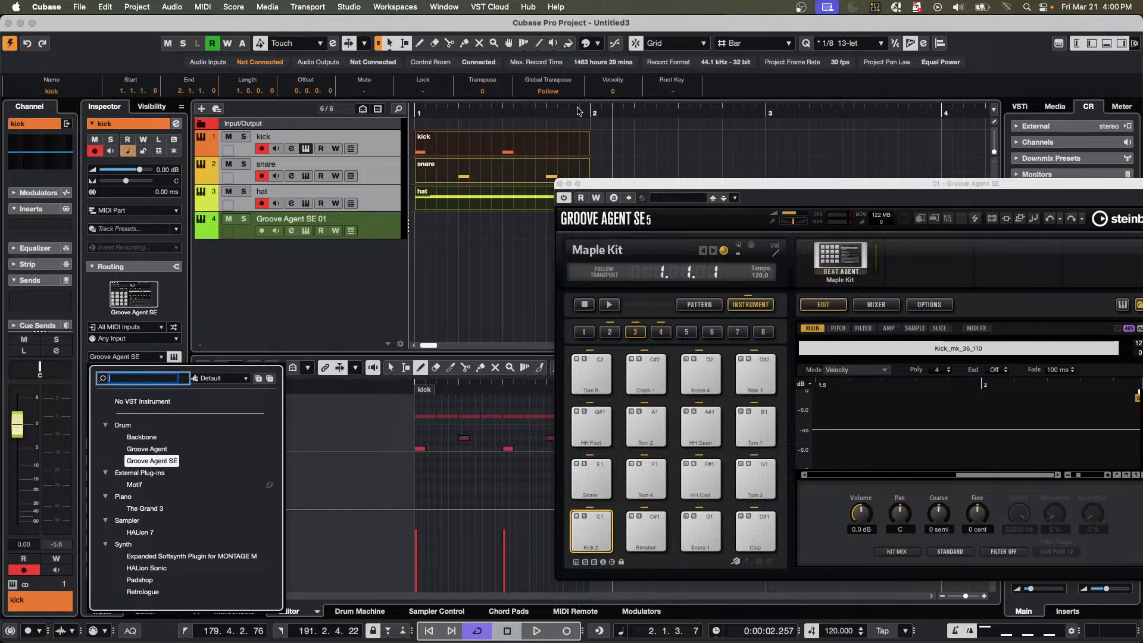
click(379, 232)
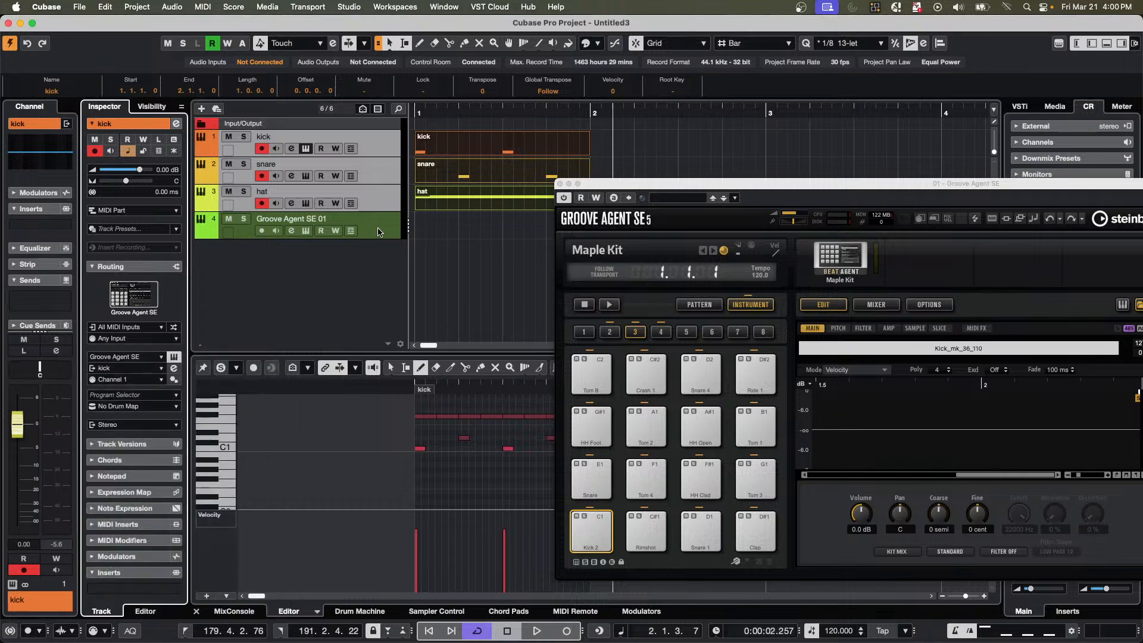
click(378, 231)
right_click(379, 232)
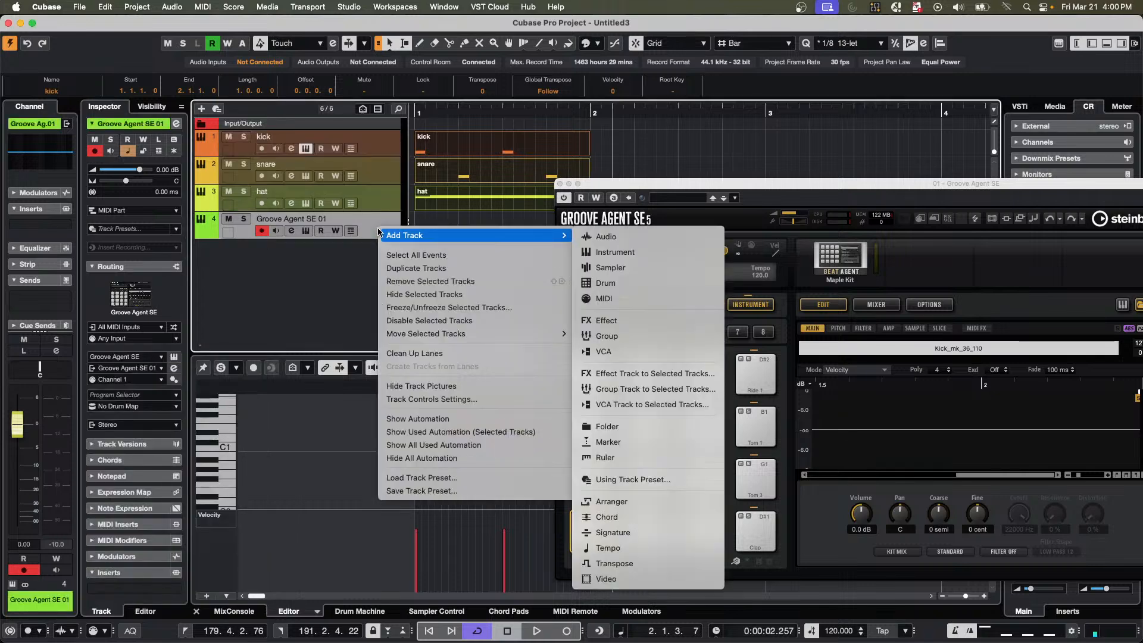
click(420, 256)
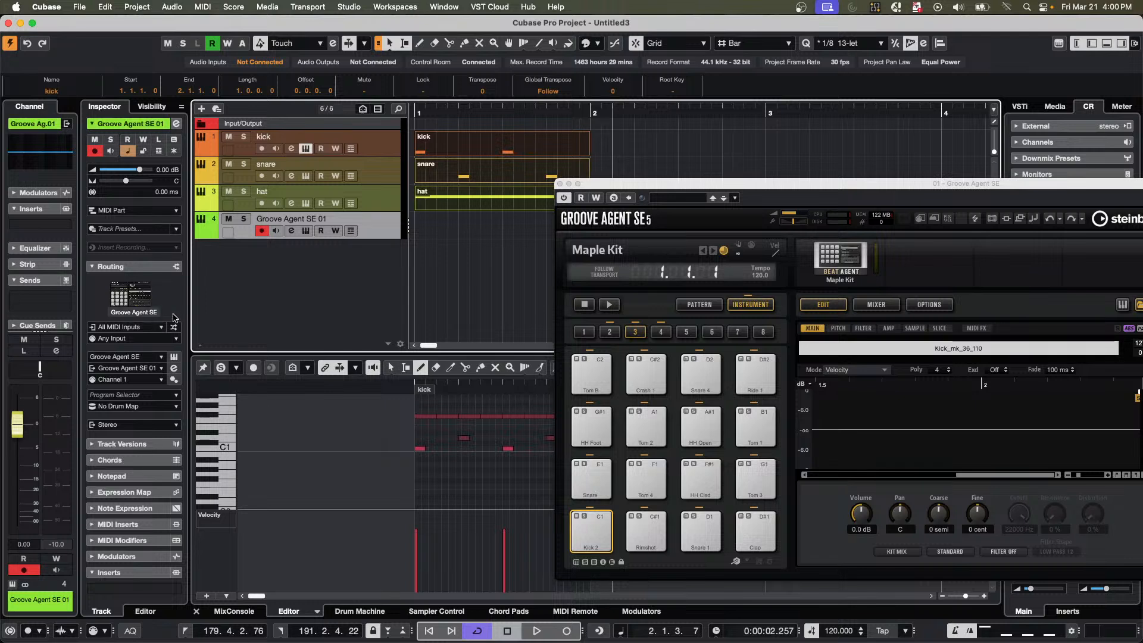
Reselect the kick, snare and hat tracks, reload Groove Agent SE as their instrument, and move the plug-in window clear of the track list.
click(393, 154)
shift+click(378, 199)
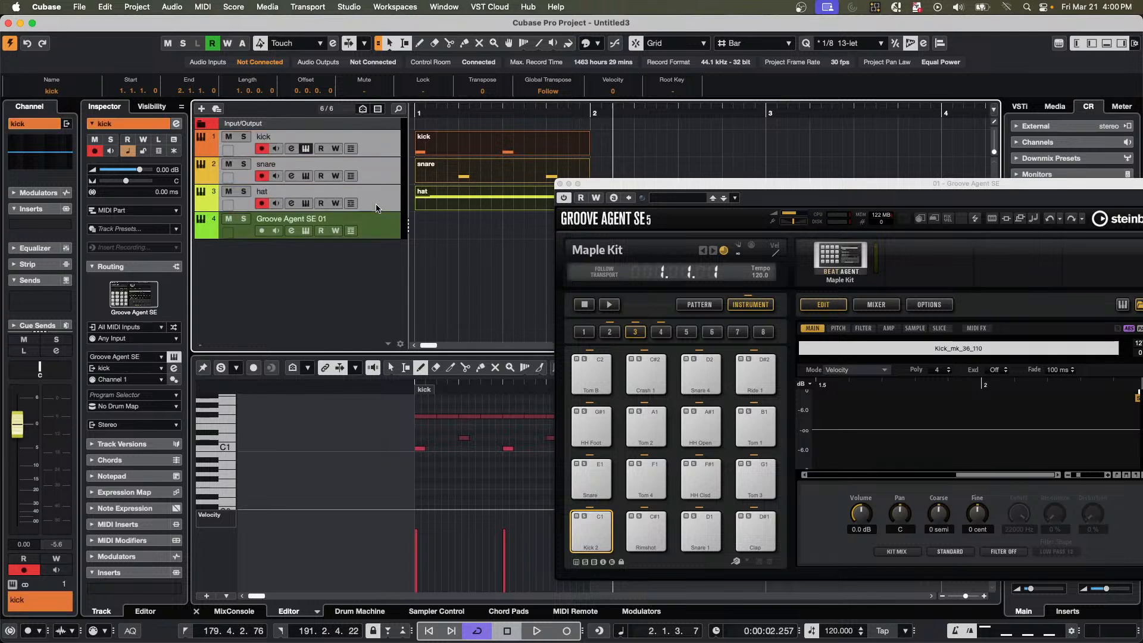
click(160, 358)
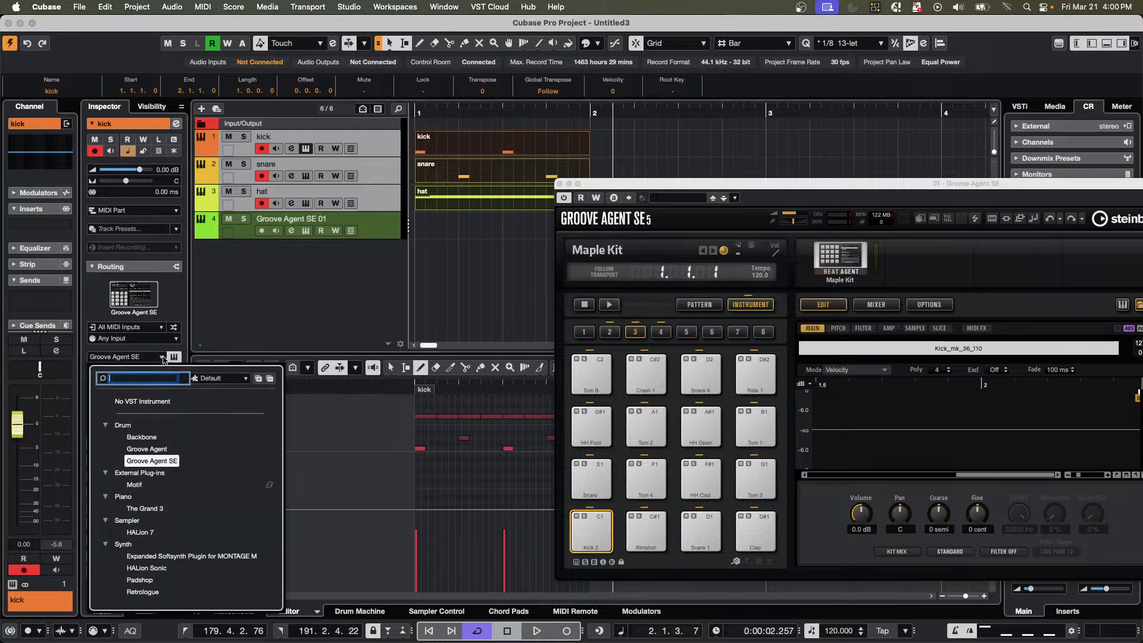
click(156, 462)
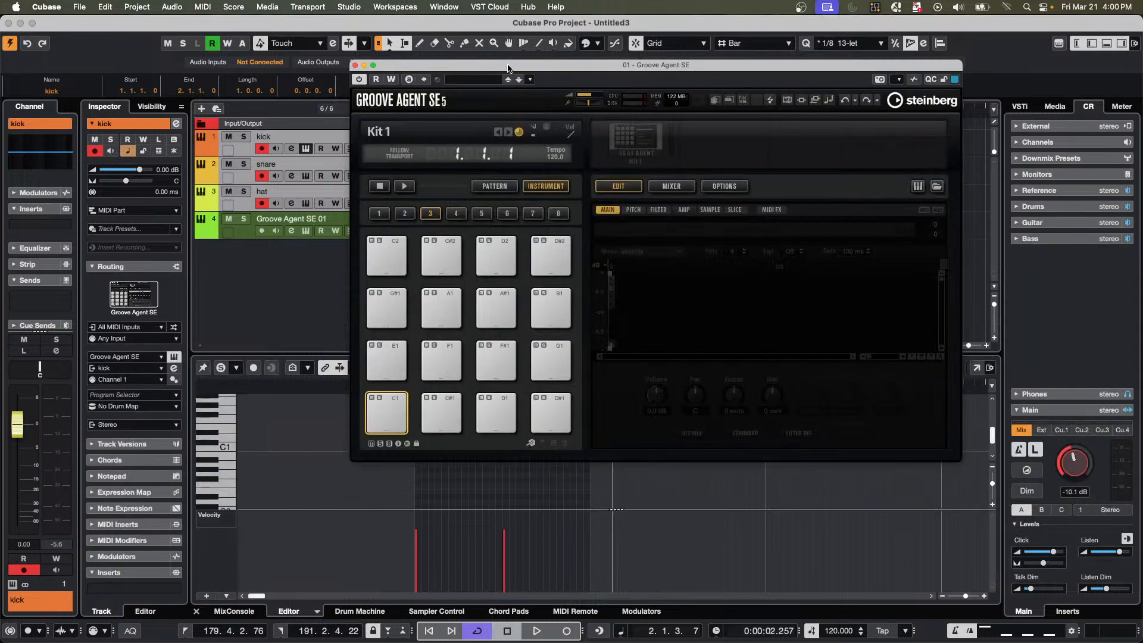
drag(515, 66, 791, 101)
Select only the kick track, play back the drum parts, and return the cursor to bar 1.
click(376, 143)
key(space)
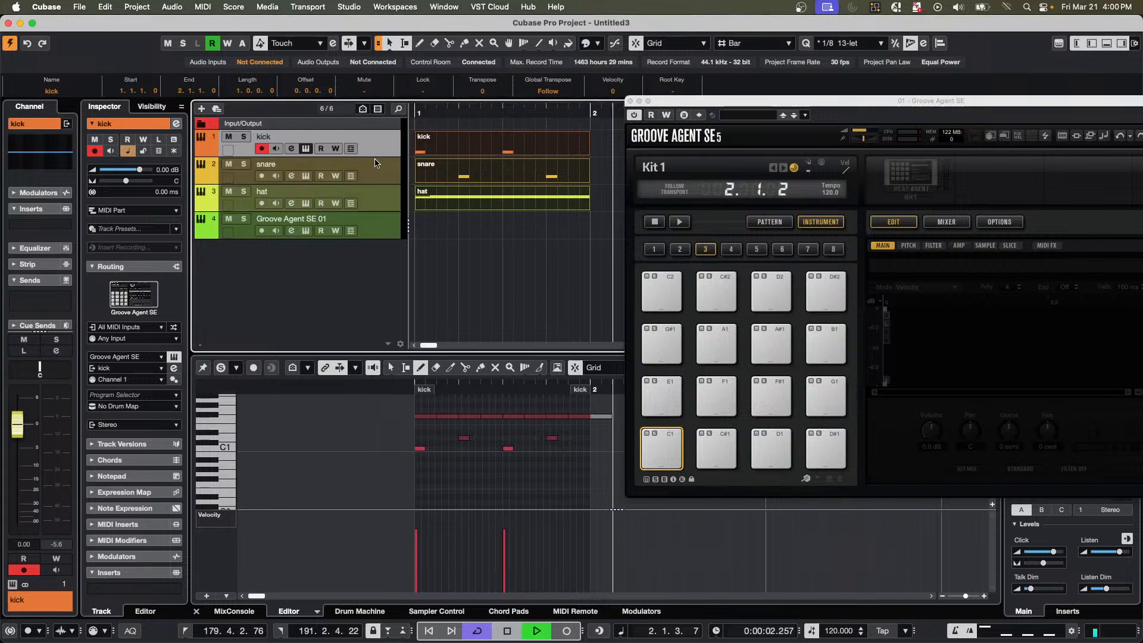
drag(458, 113, 291, 113)
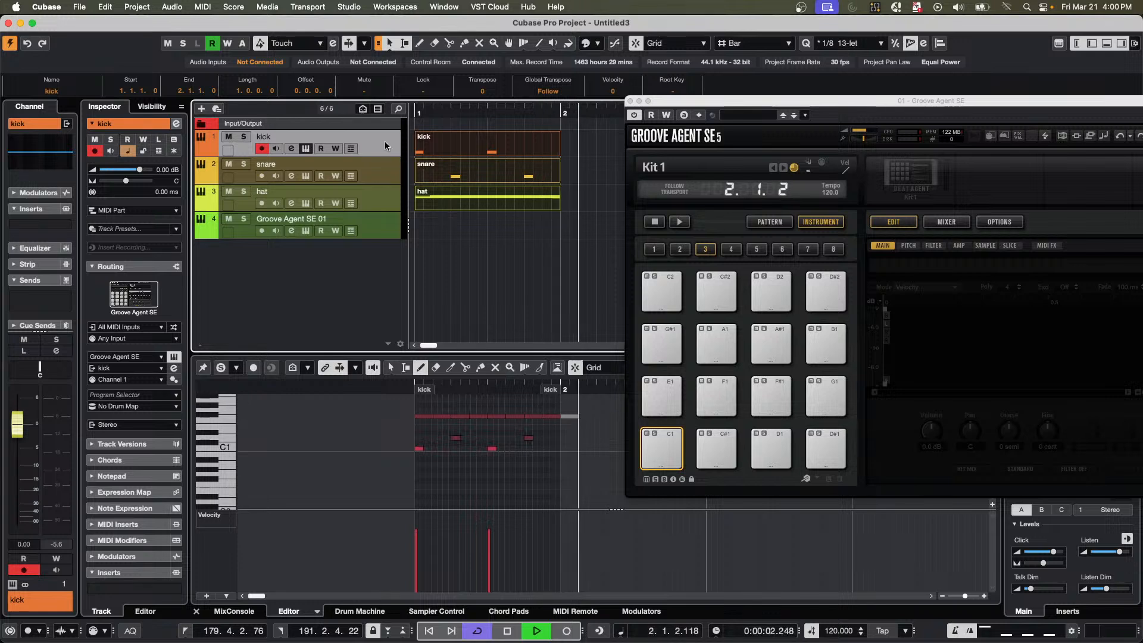
key(space)
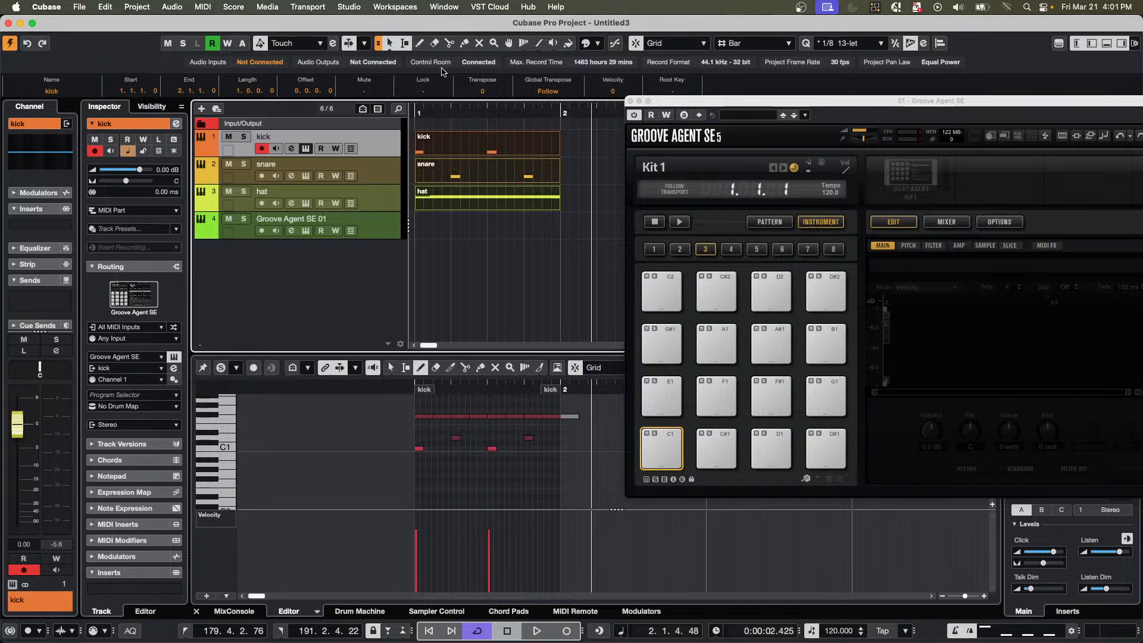
drag(435, 113, 368, 113)
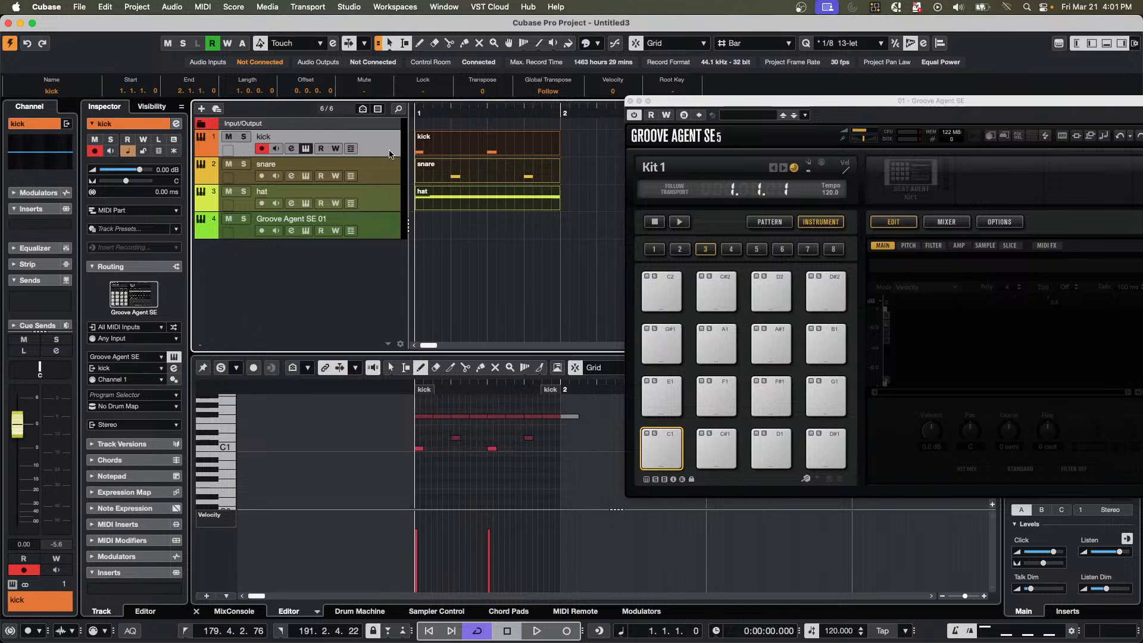
Load the Forgive Me kit from SE Studio Kit into the kick's Groove Agent SE and play back the pattern.
right_click(907, 178)
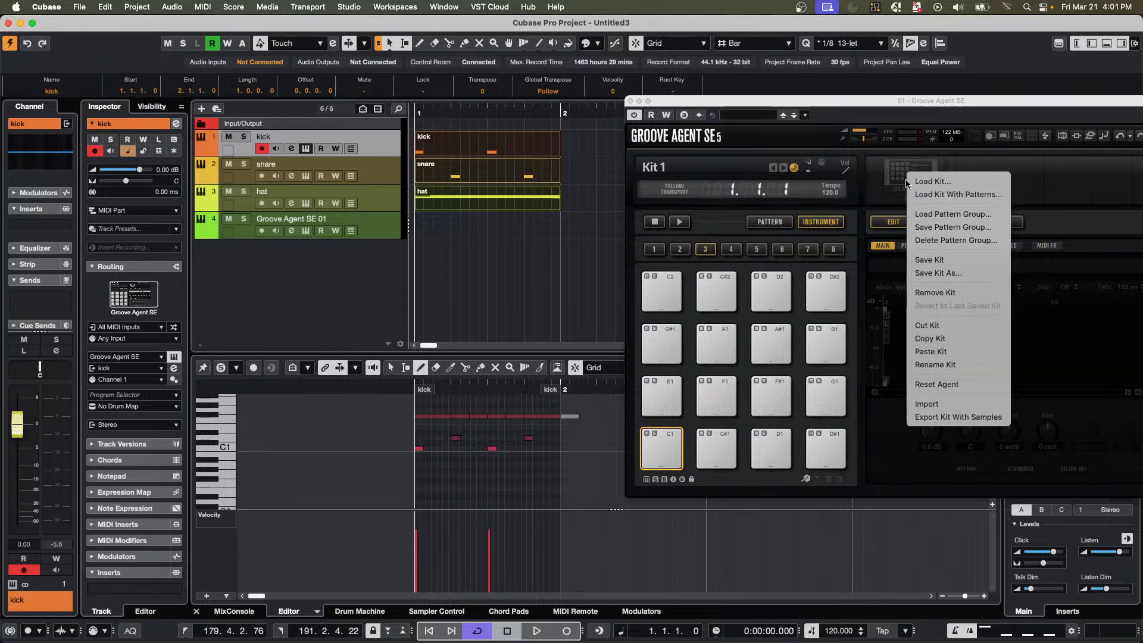
click(944, 191)
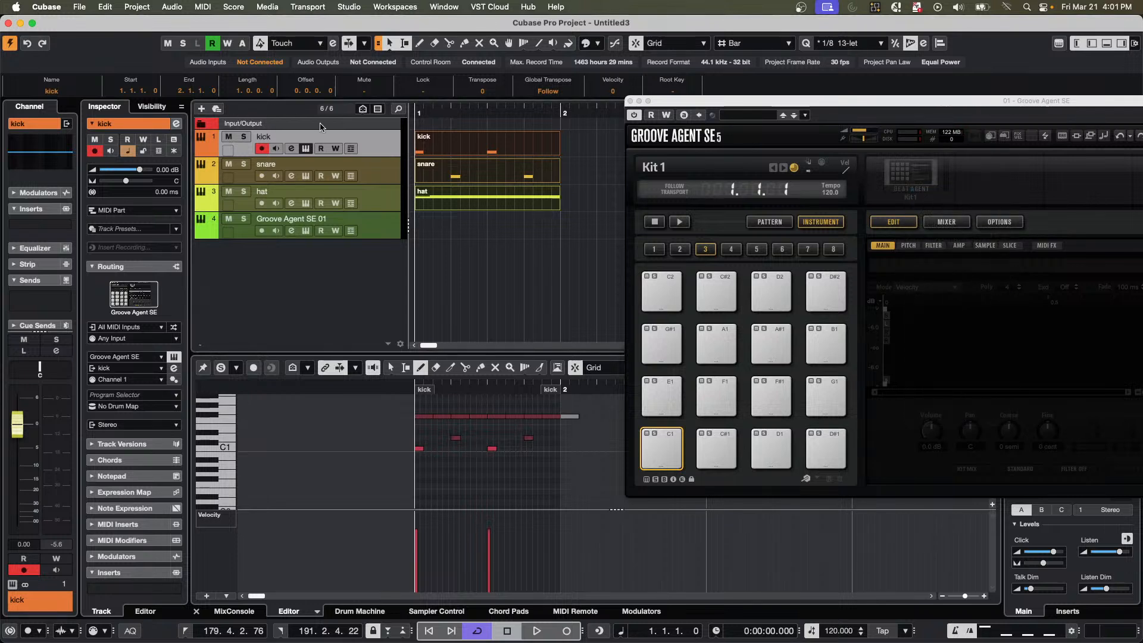
drag(887, 102, 463, 155)
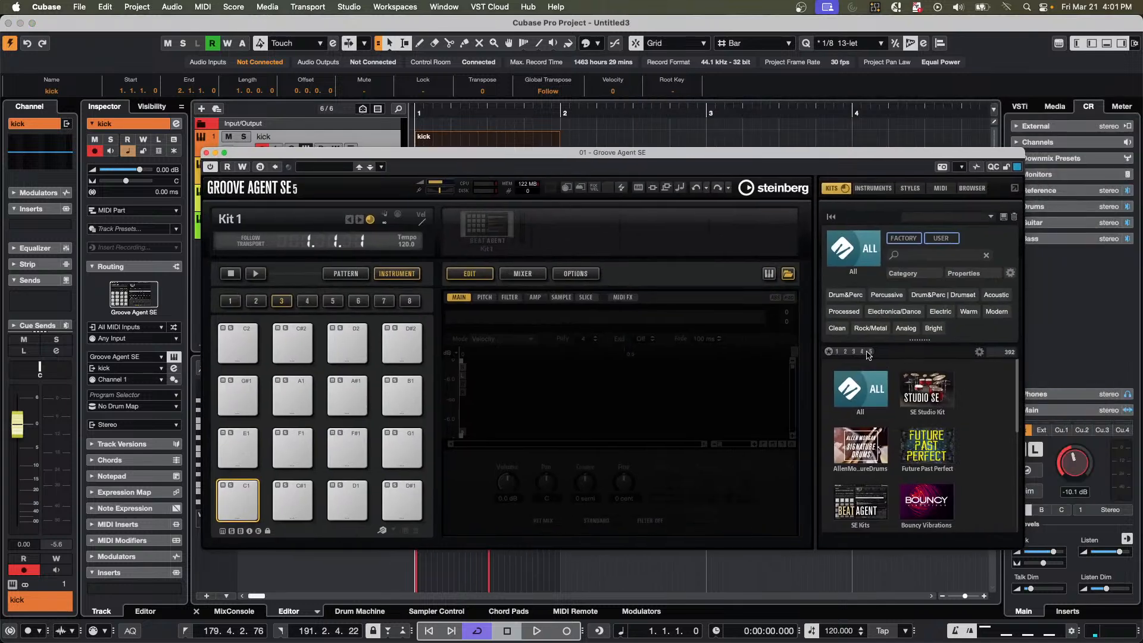
click(935, 396)
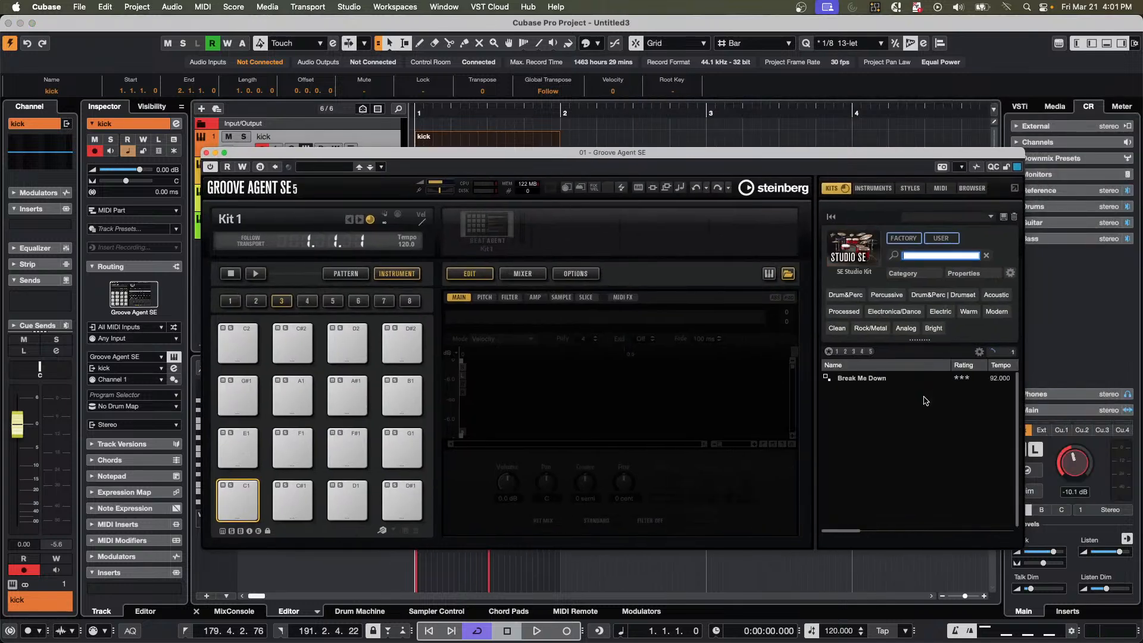
double_click(857, 463)
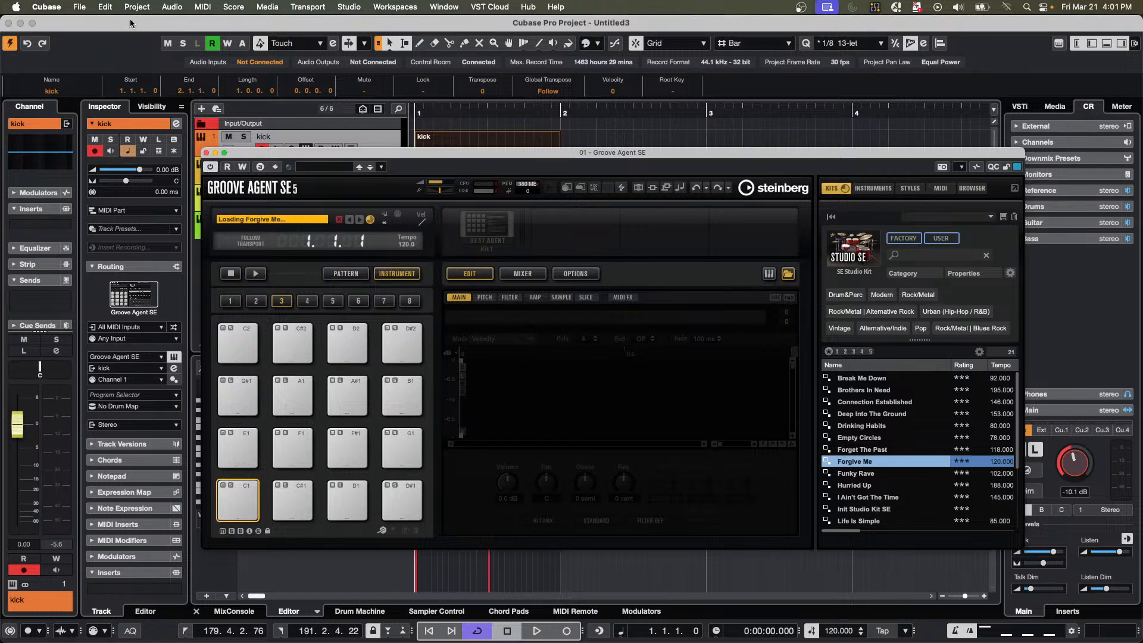
drag(309, 154, 680, 271)
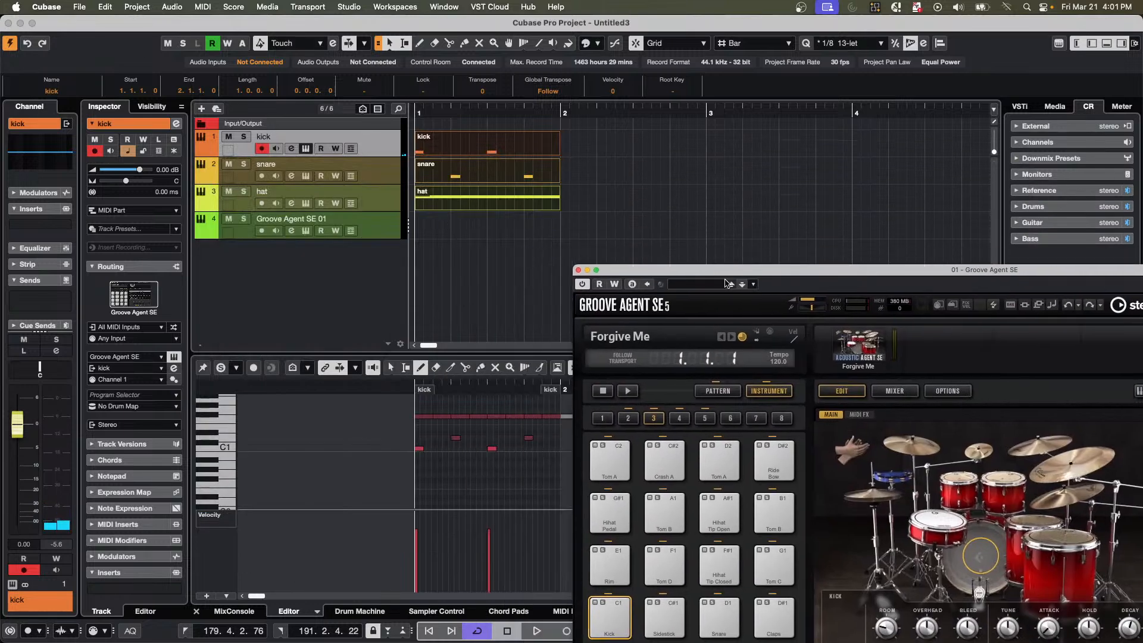
key(space)
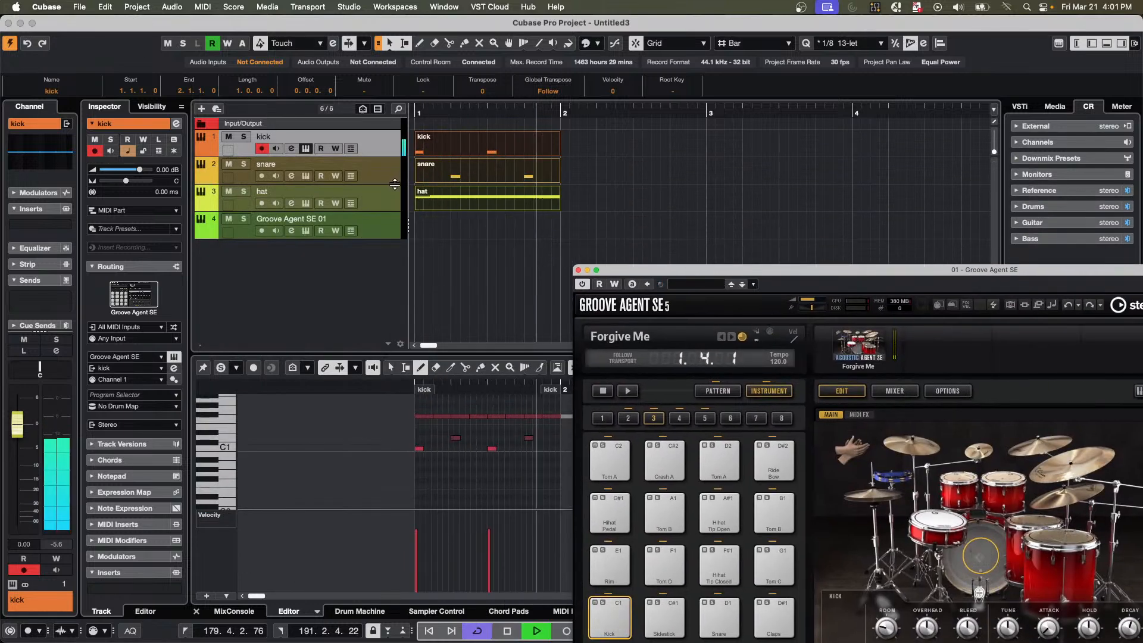
key(space)
Reload Groove Agent SE as the instrument of the snare track and close its plug-in window.
click(382, 182)
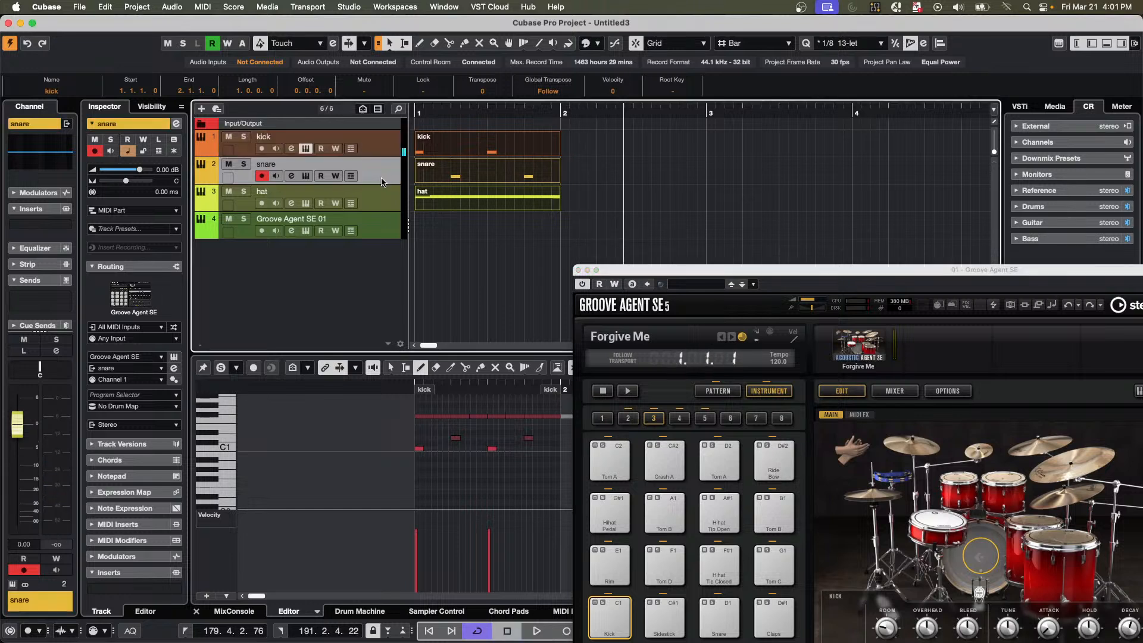
click(136, 358)
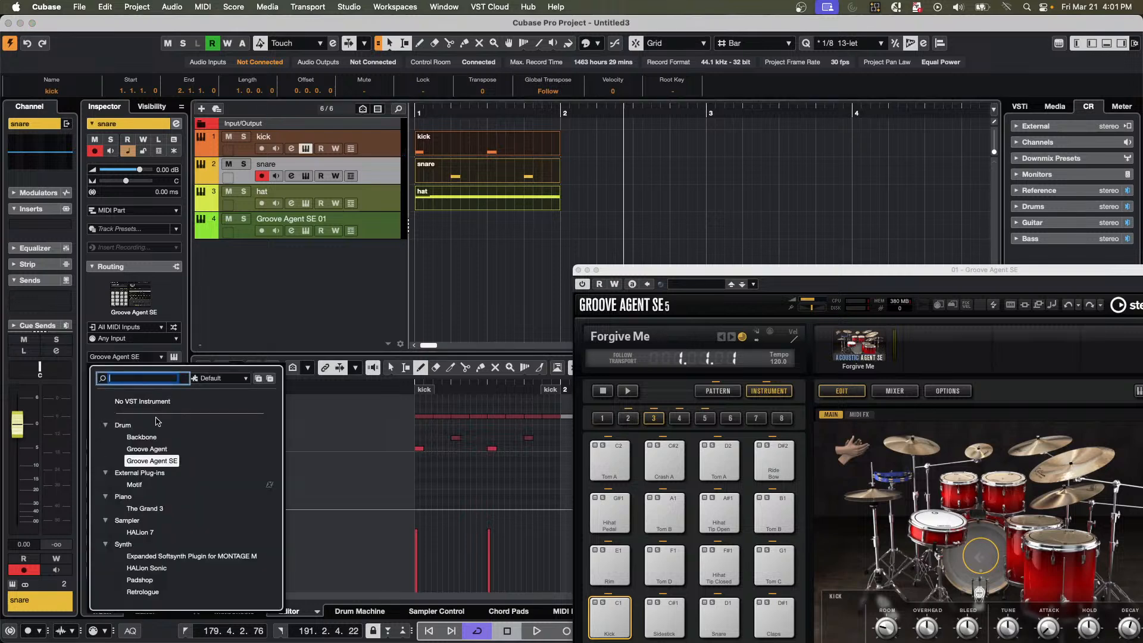
click(153, 461)
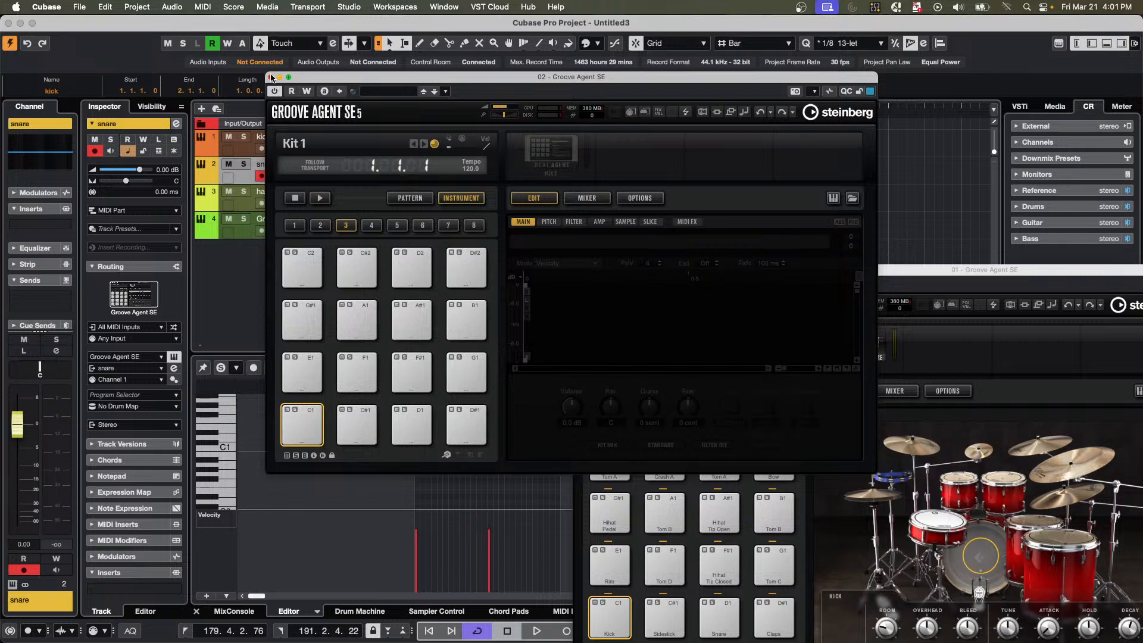
click(271, 77)
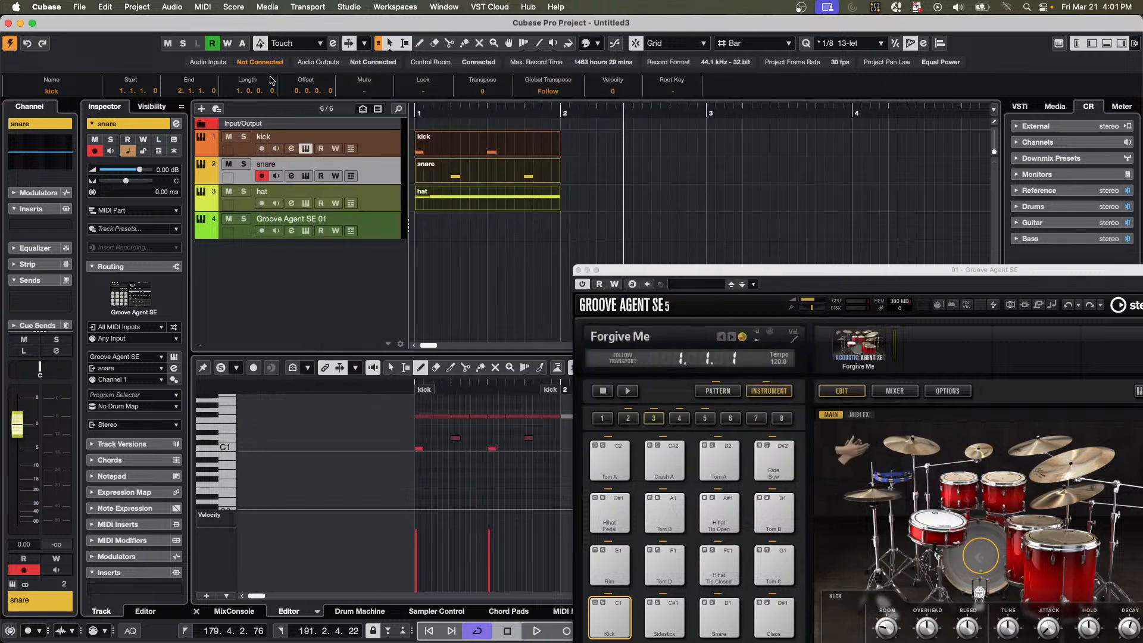
Select the Groove Agent SE 01 track, show the media library, and close the Forgive Me kit's plug-in window.
click(390, 152)
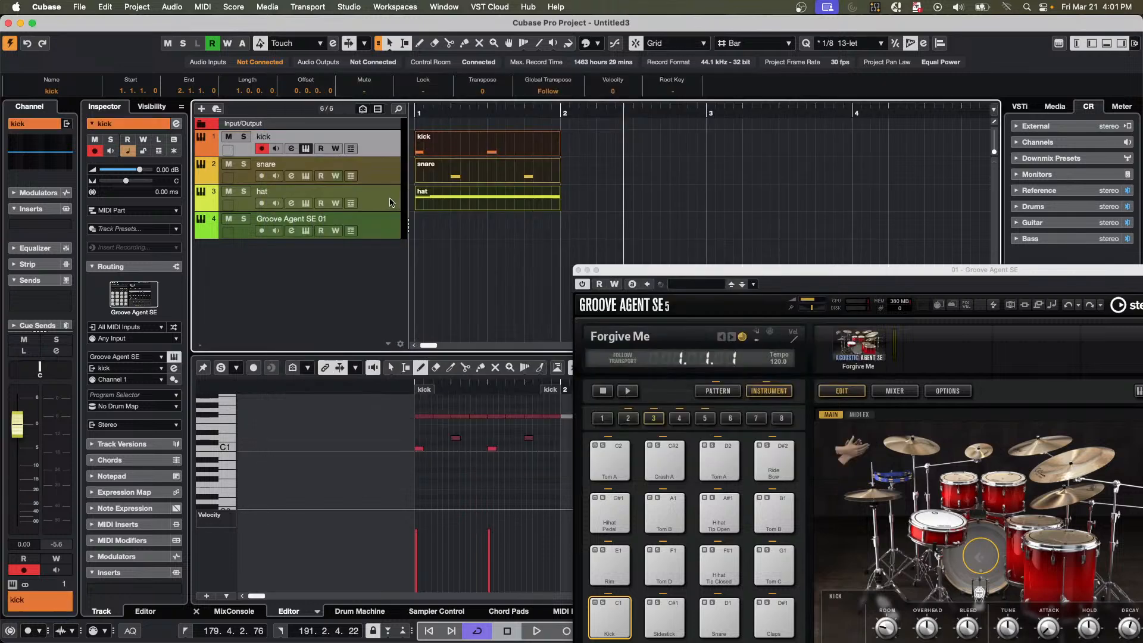
click(391, 237)
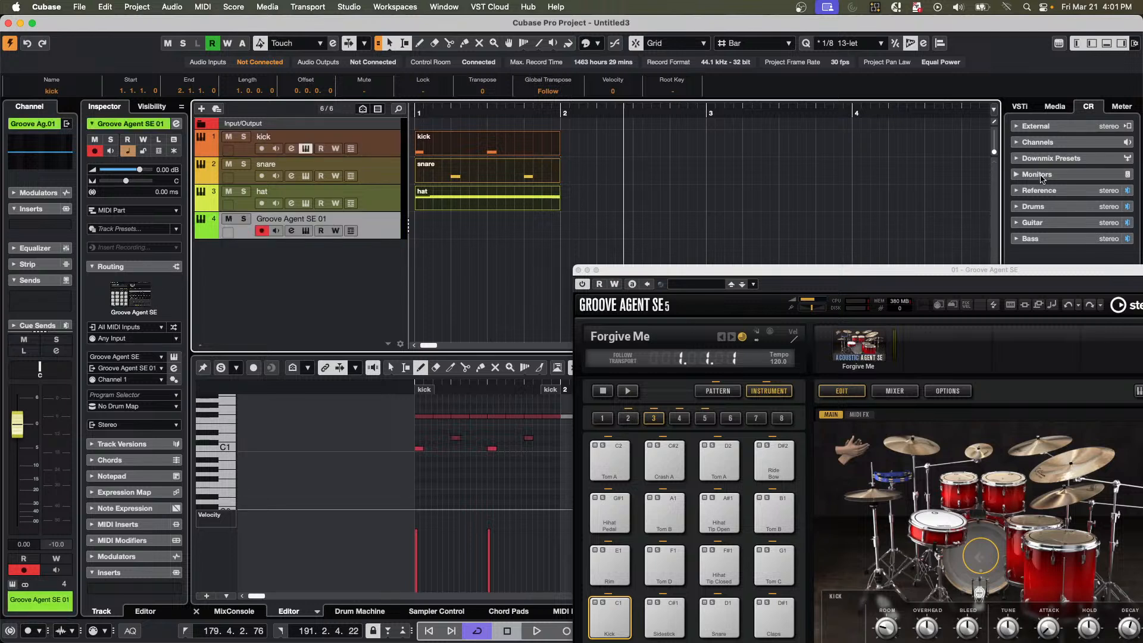
click(1057, 109)
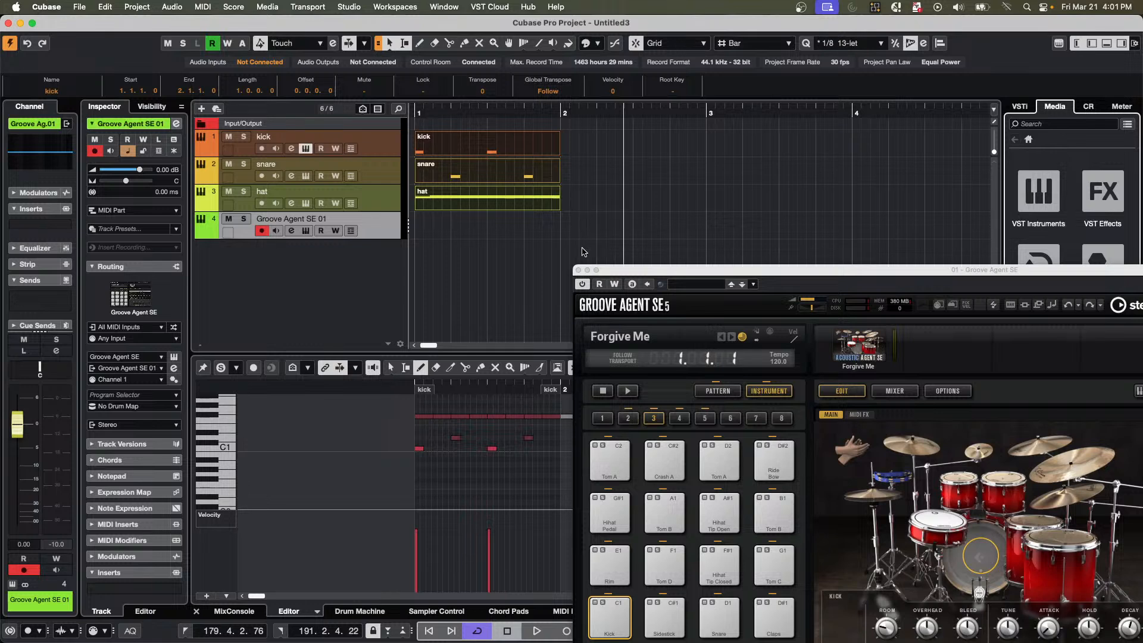
click(577, 269)
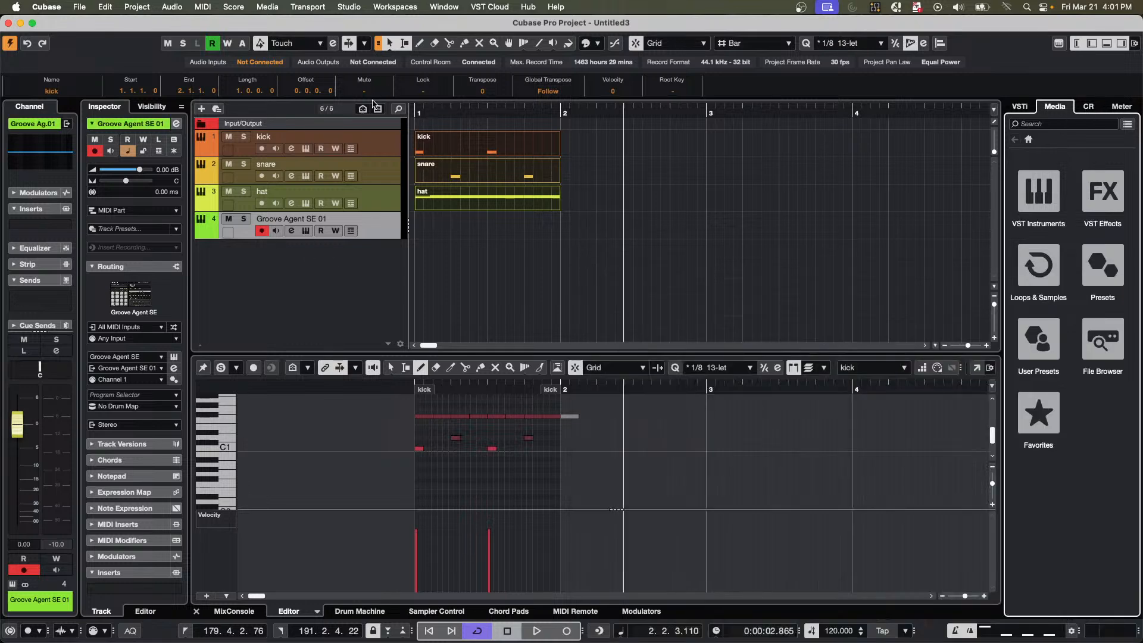
Set the locators around the parts in bar 1, play the loop, and show the rack of loaded VST instruments.
key(p)
key(space)
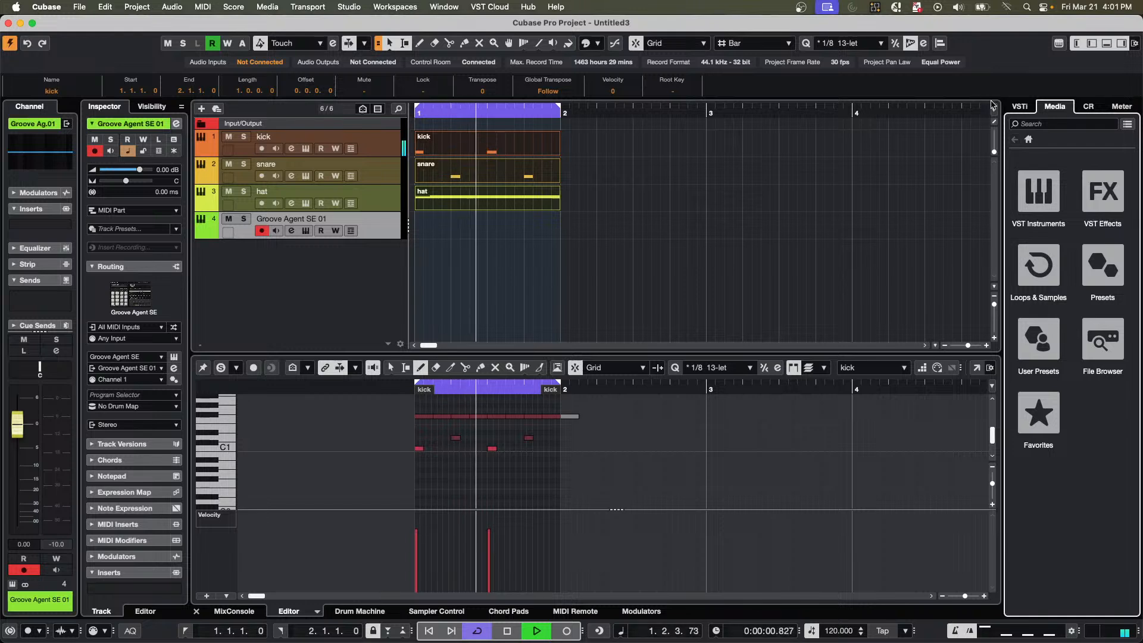
click(1020, 107)
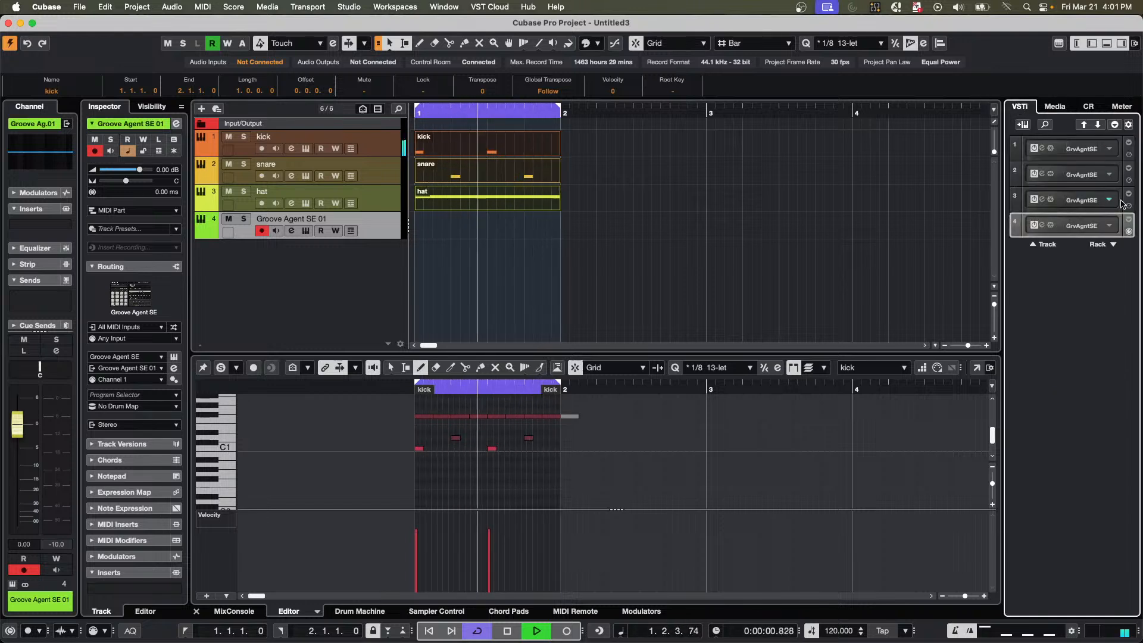
key(space)
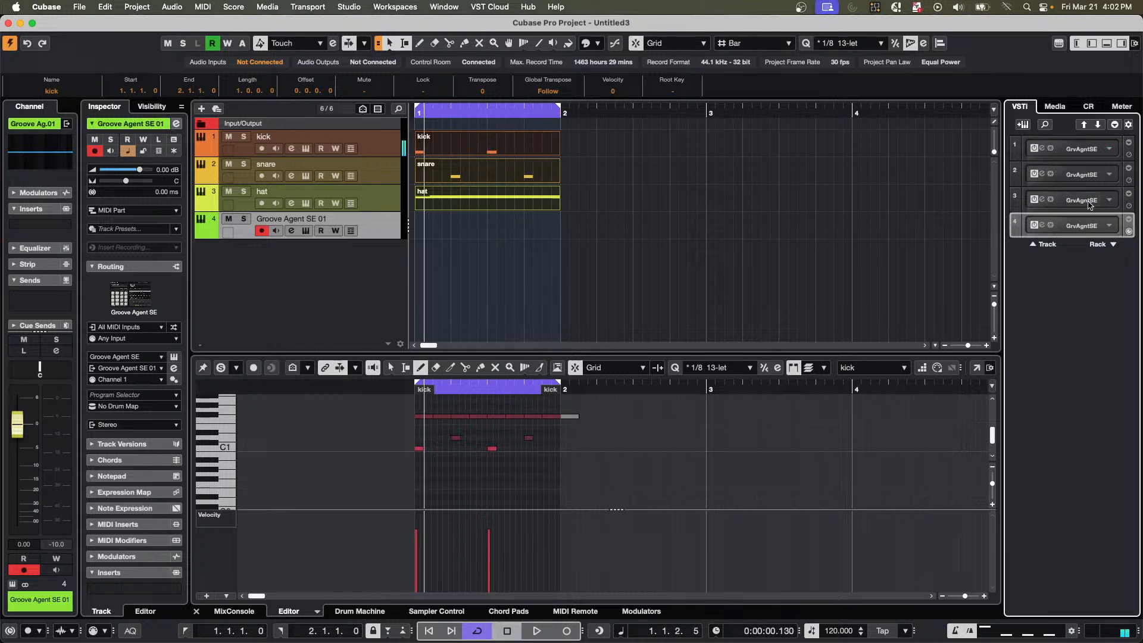
Set all four Groove Agent SE slots in the instrument rack to No VST Instrument.
click(1094, 153)
click(988, 197)
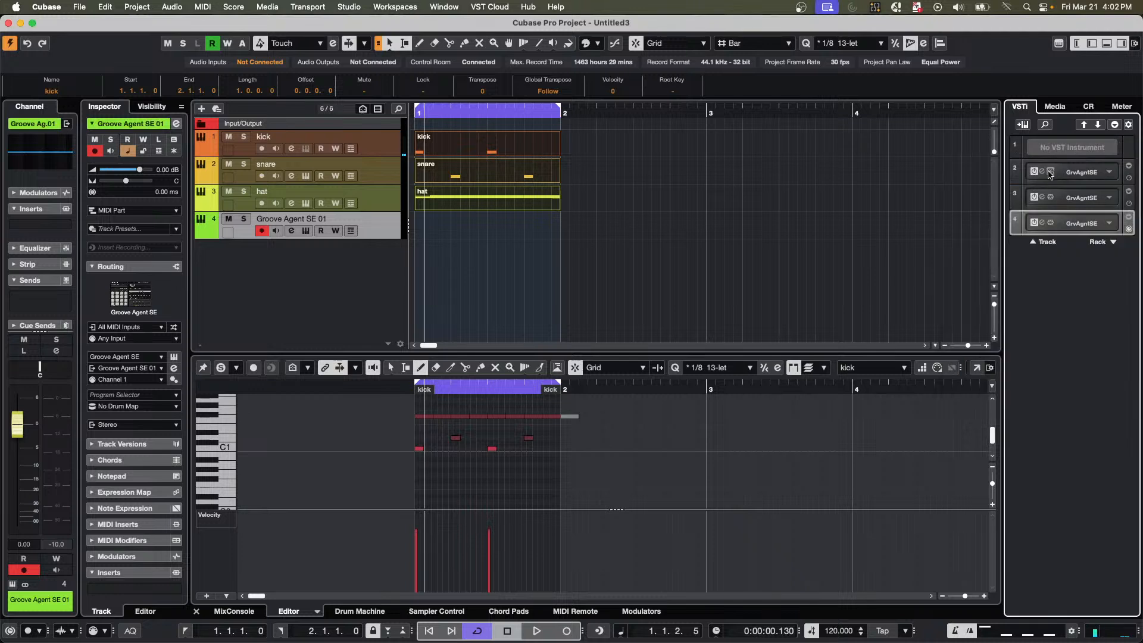
click(1082, 173)
click(989, 195)
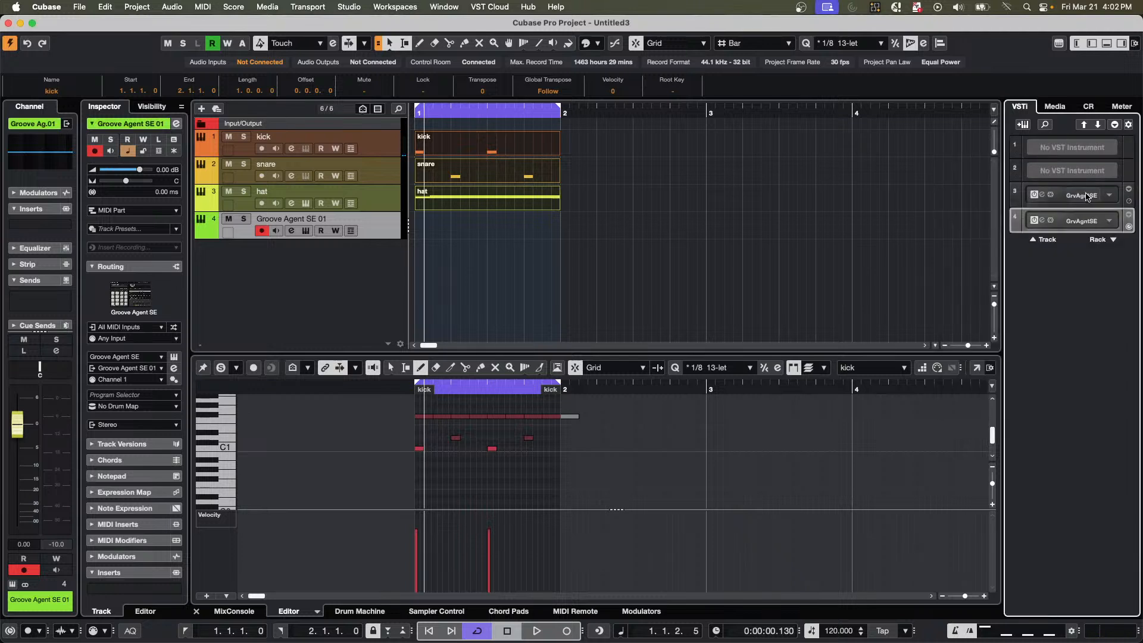
click(1082, 197)
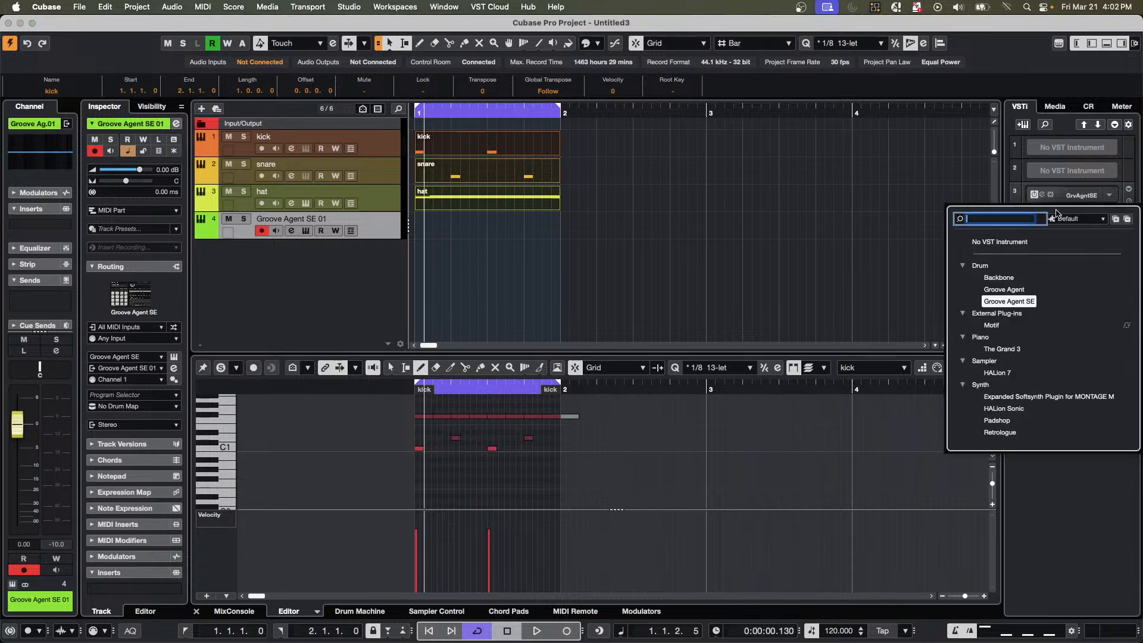
click(988, 245)
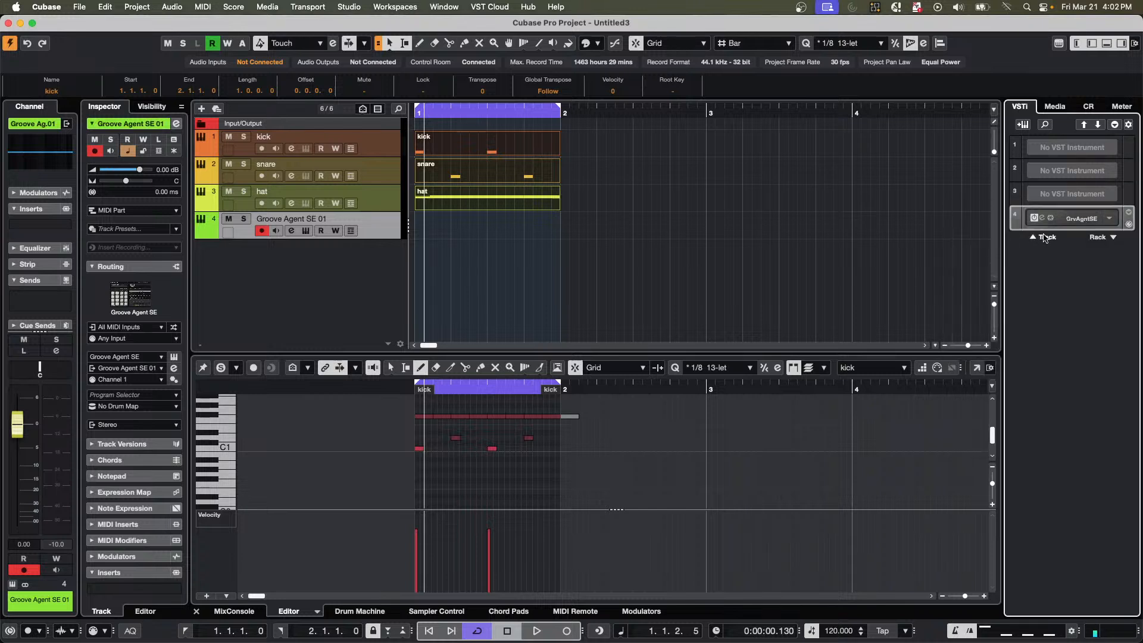
click(1087, 222)
click(1087, 223)
click(1085, 223)
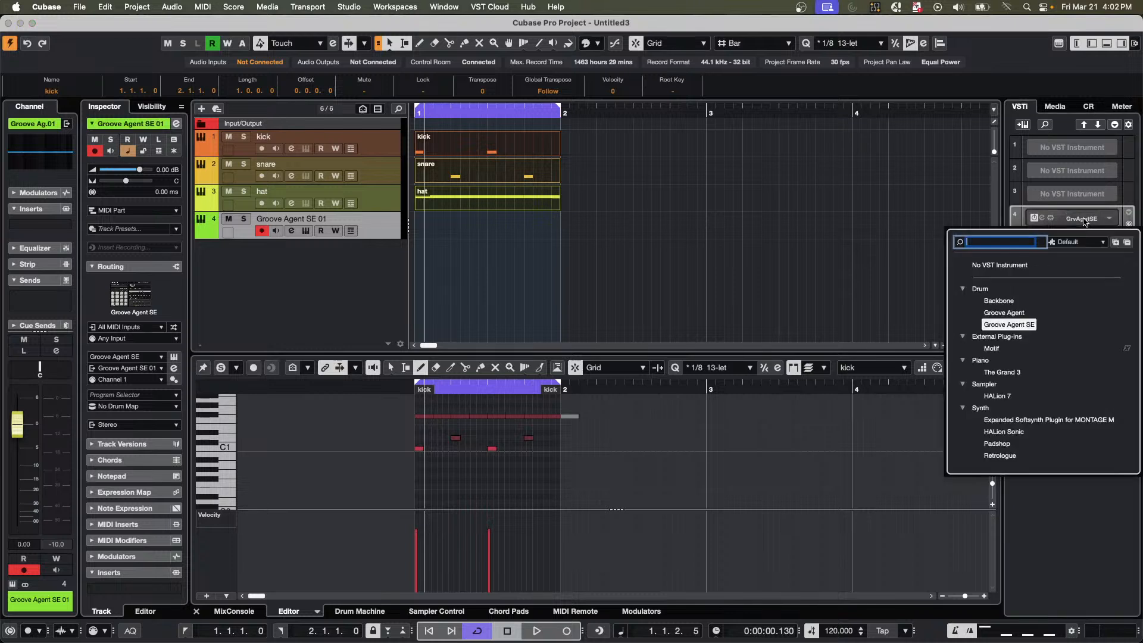
click(999, 265)
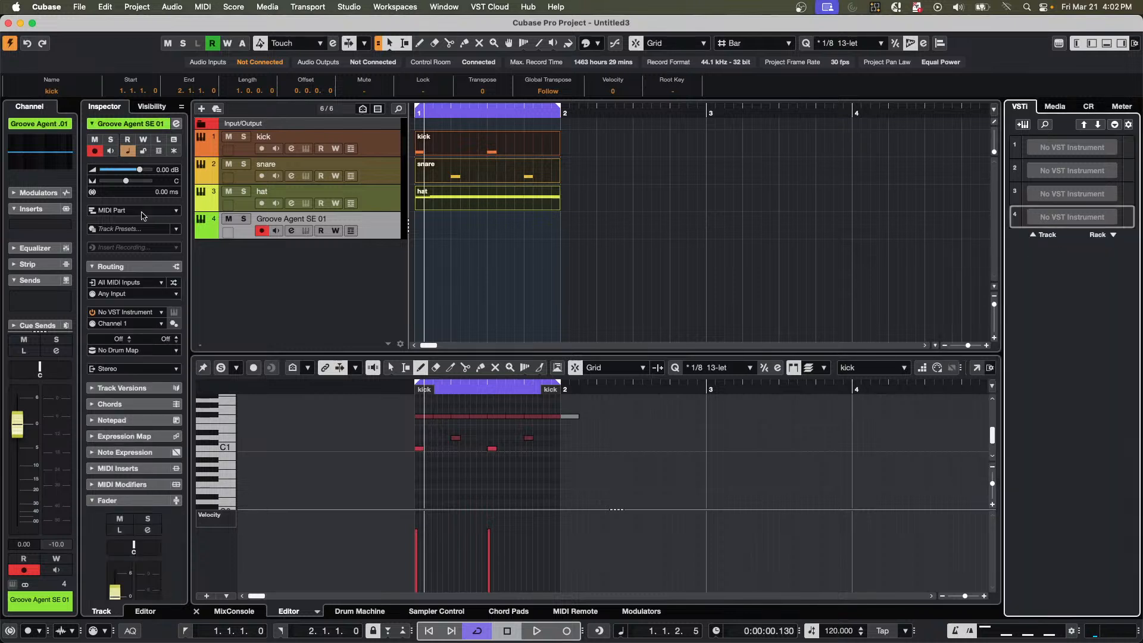
Play and stop the drum loop with the Groove Agent SE 01 track selected and all instrument slots empty.
click(376, 235)
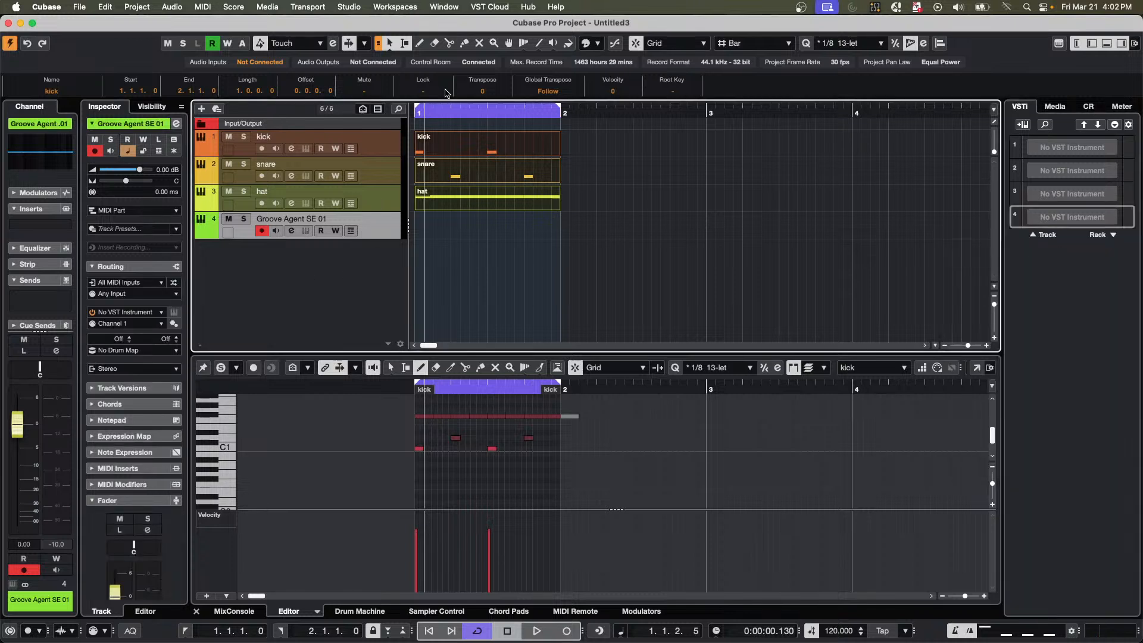
key(space)
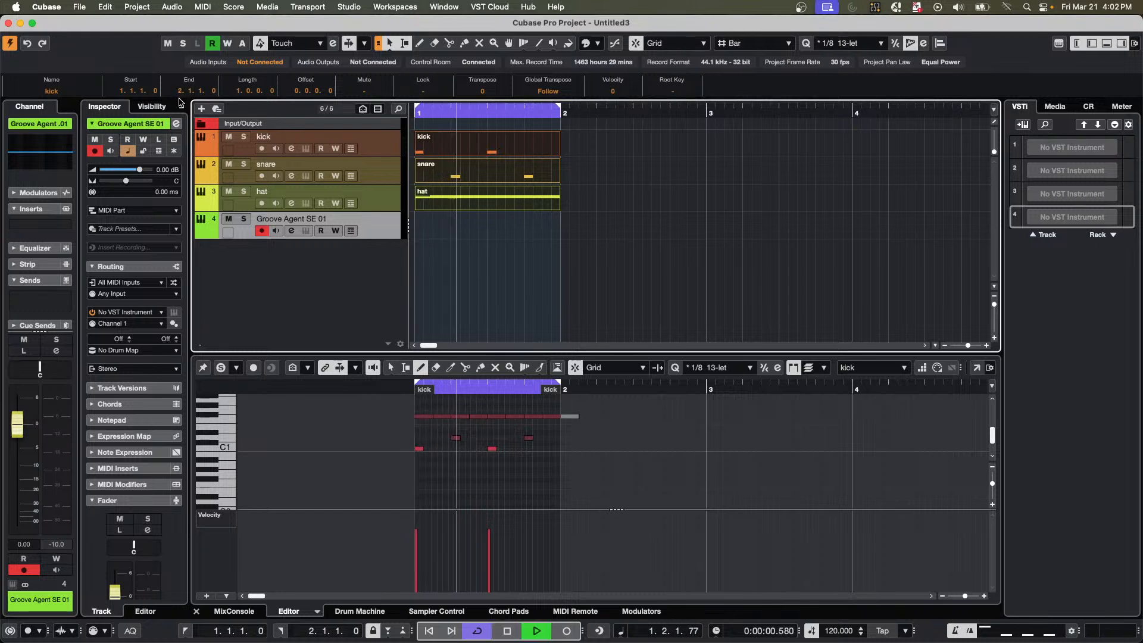
key(space)
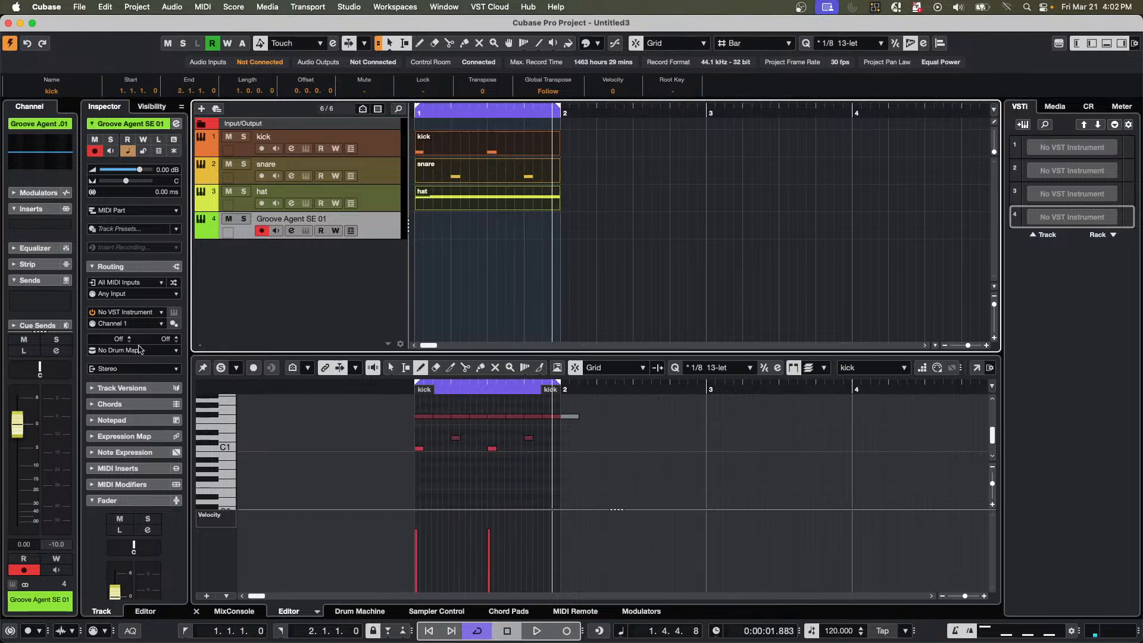
Load The Grand 3 as the instrument of the Groove Agent SE 01 track, close its plug-in window, and play the loop.
click(136, 312)
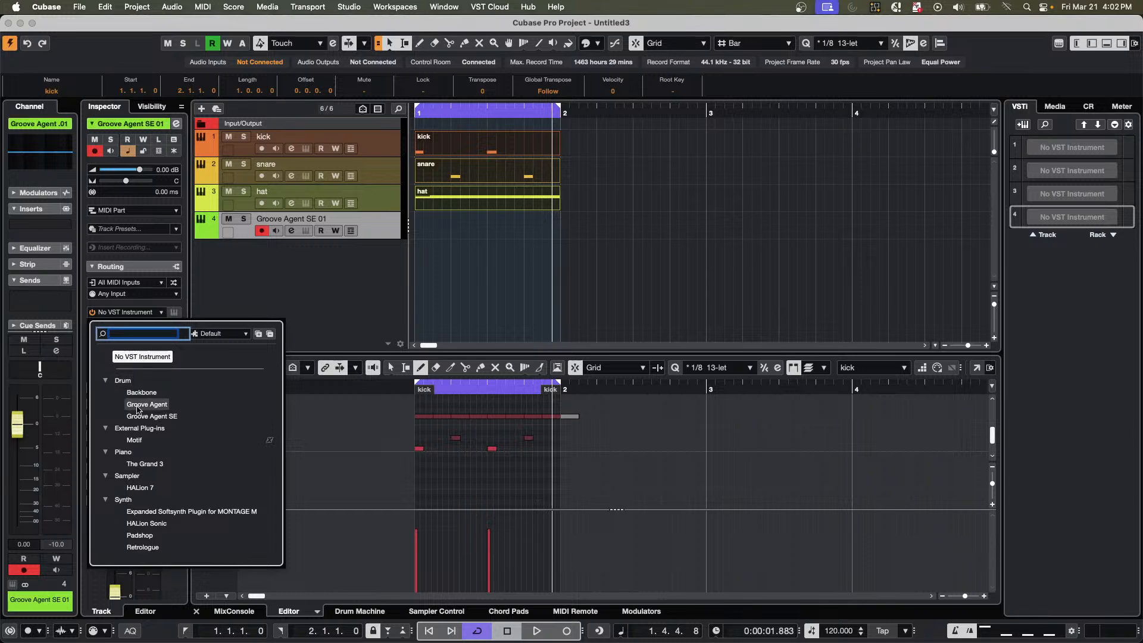
click(142, 464)
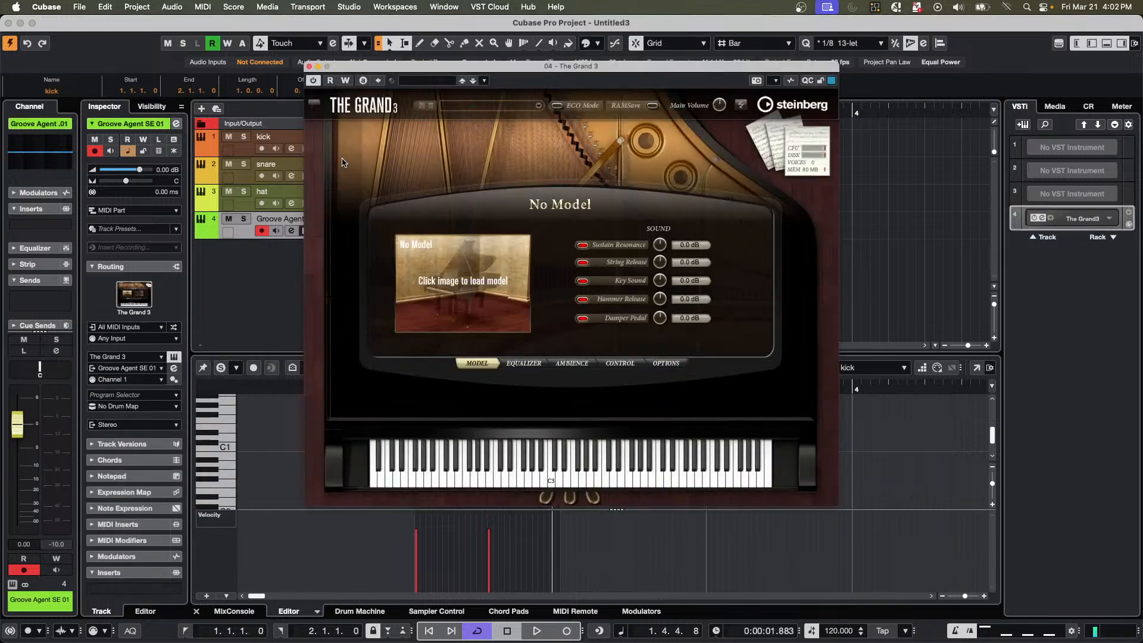
click(309, 67)
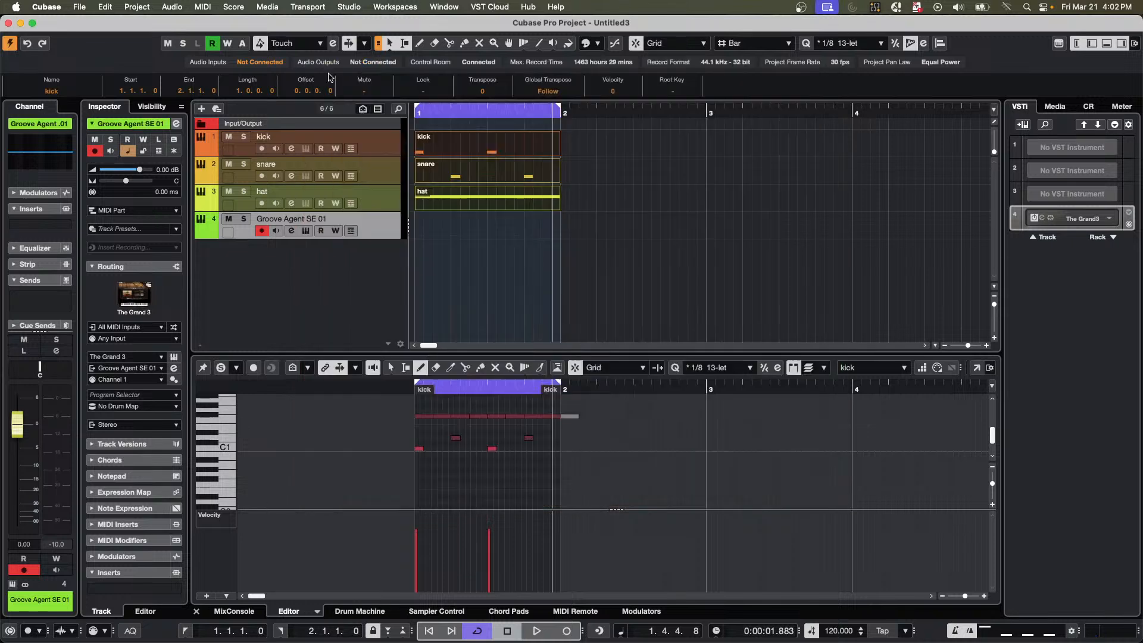
key(space)
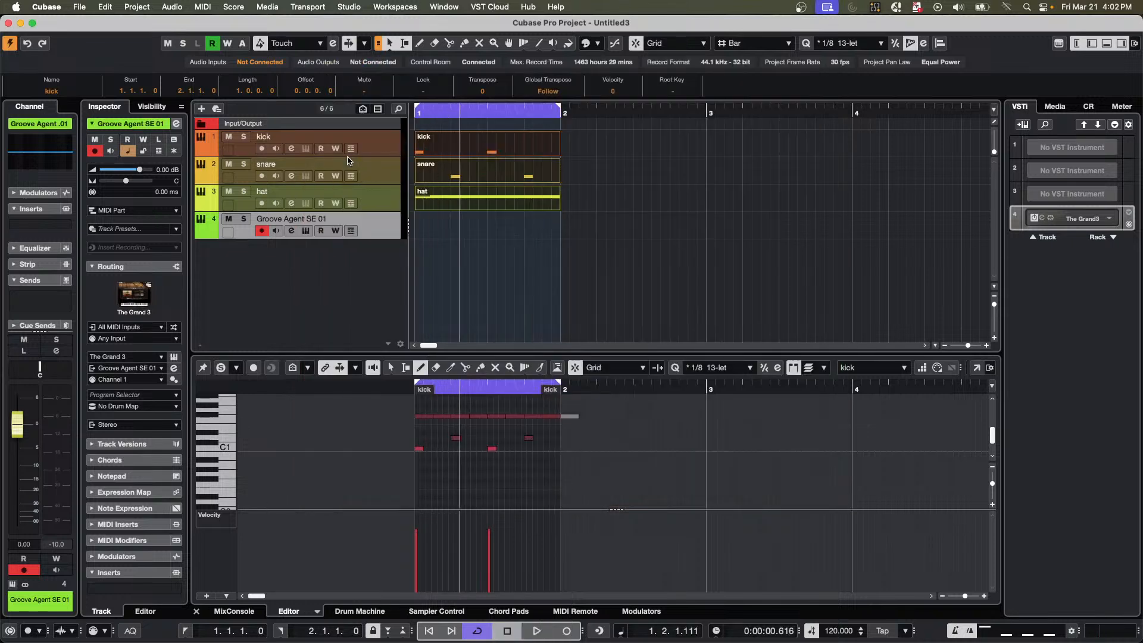
Undo the last edit and select the kick, snare and hat tracks together.
key(super+z)
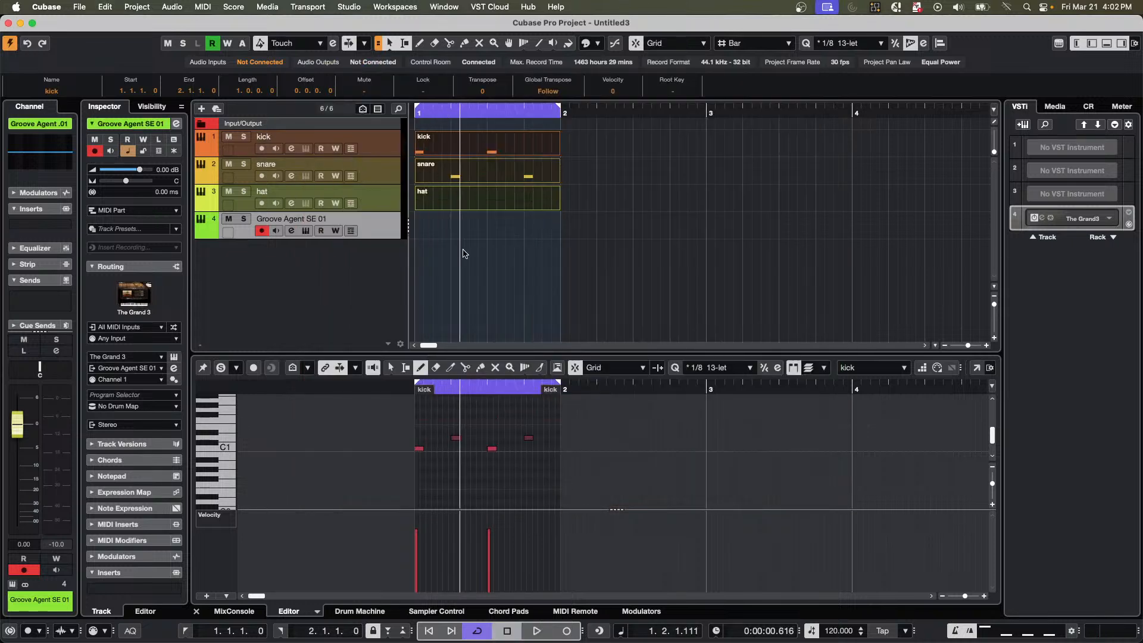
click(387, 155)
shift+click(383, 205)
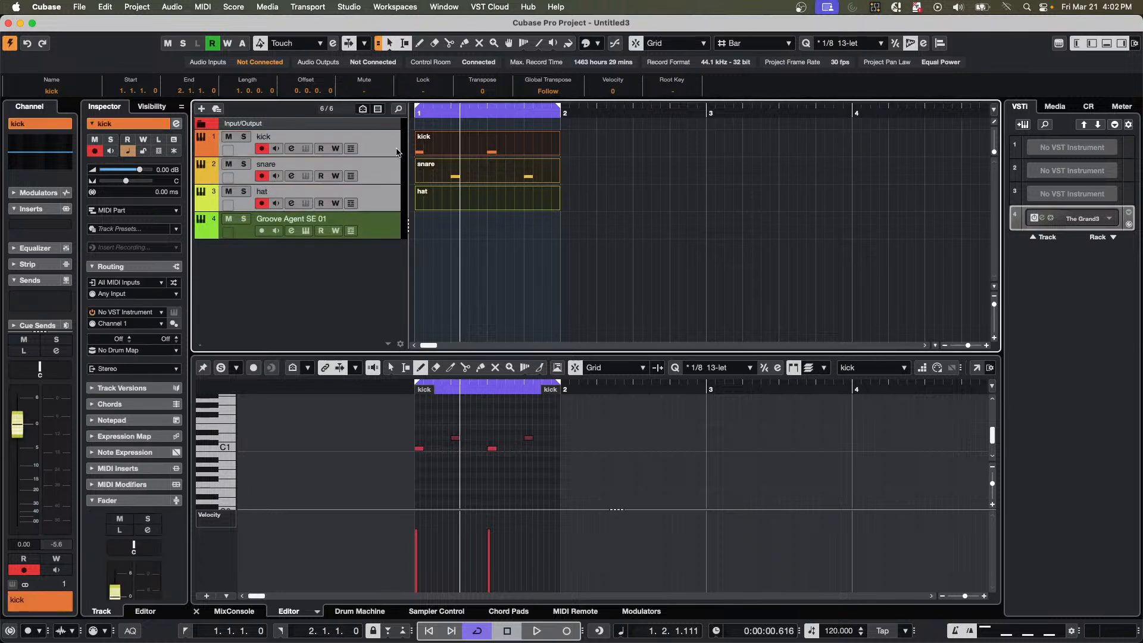
click(372, 226)
right_click(371, 223)
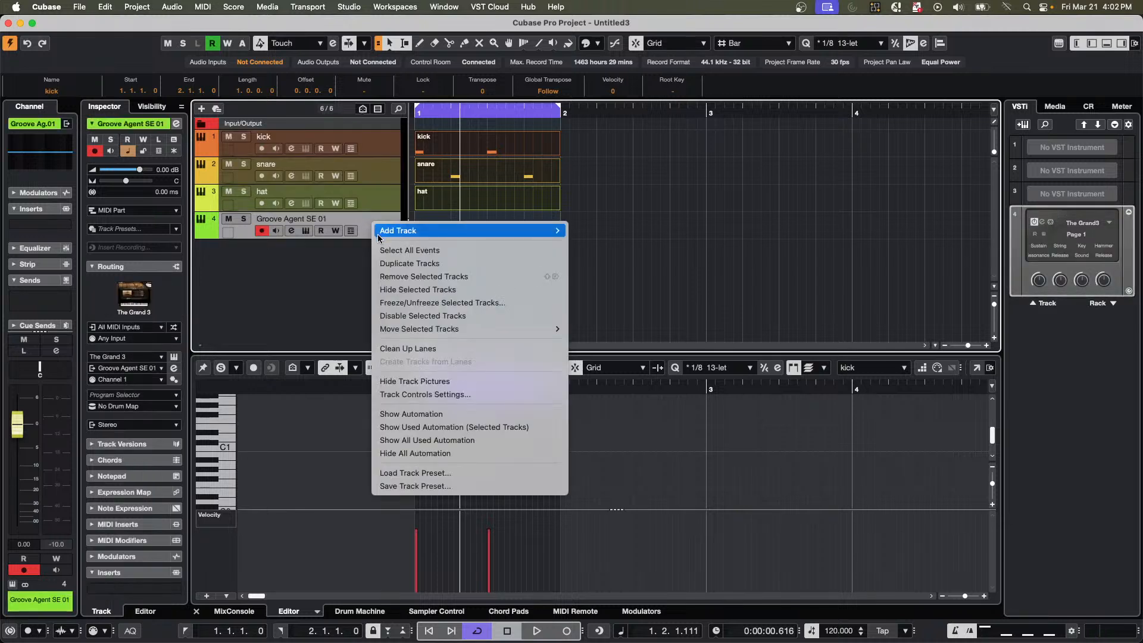
click(406, 253)
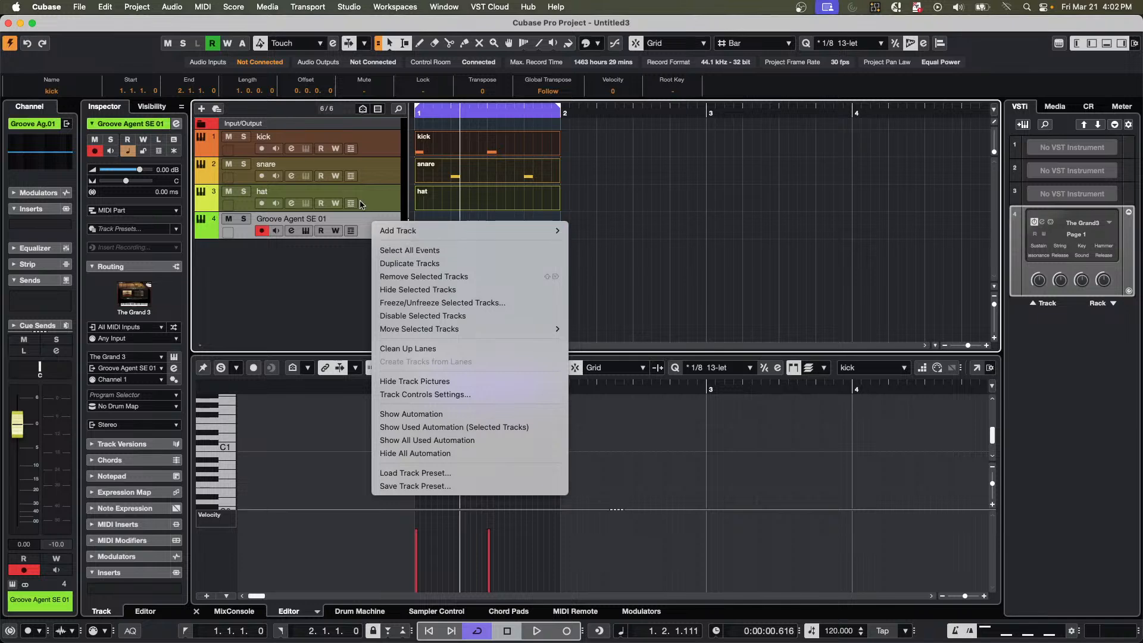
click(386, 150)
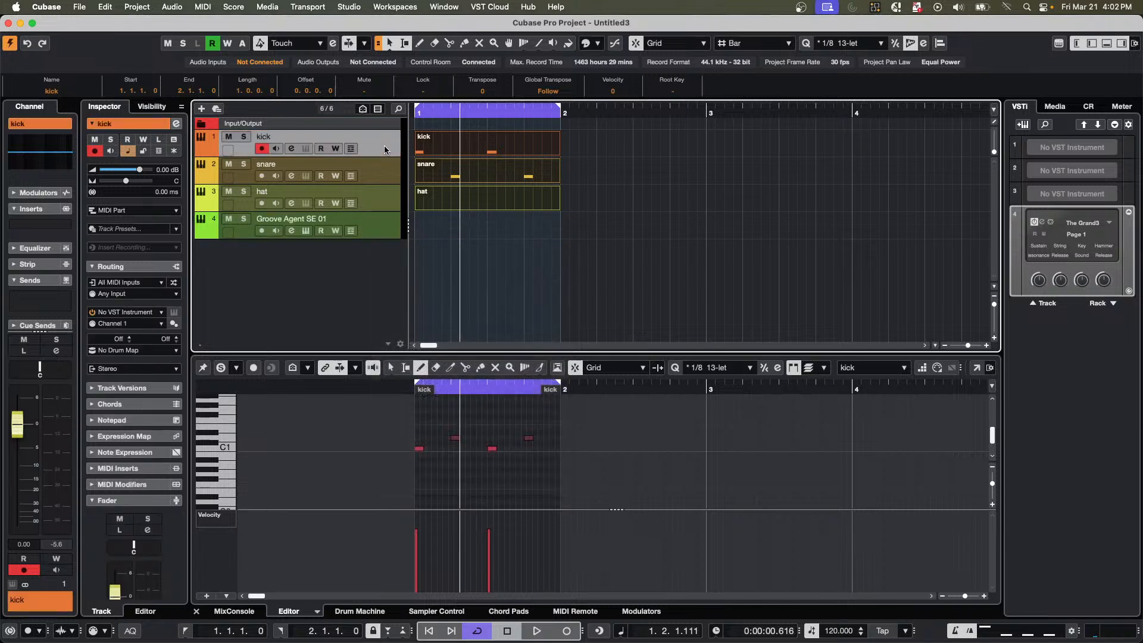
View The Grand 3's plug-in window and the routing of the Groove Agent SE 01 track, and close the window.
click(305, 232)
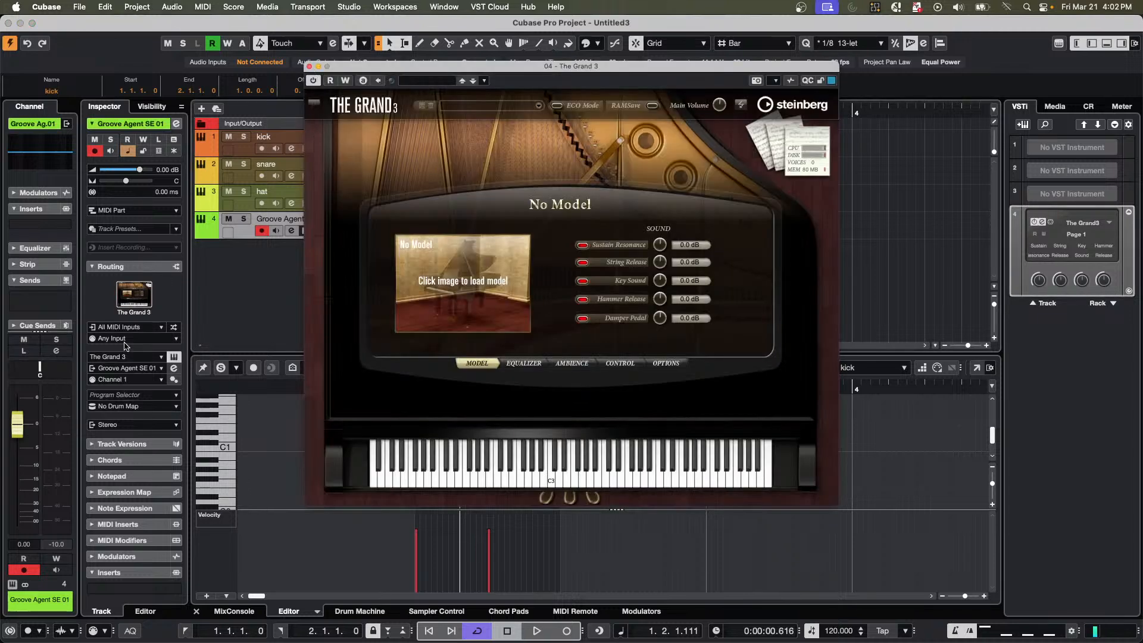
click(147, 327)
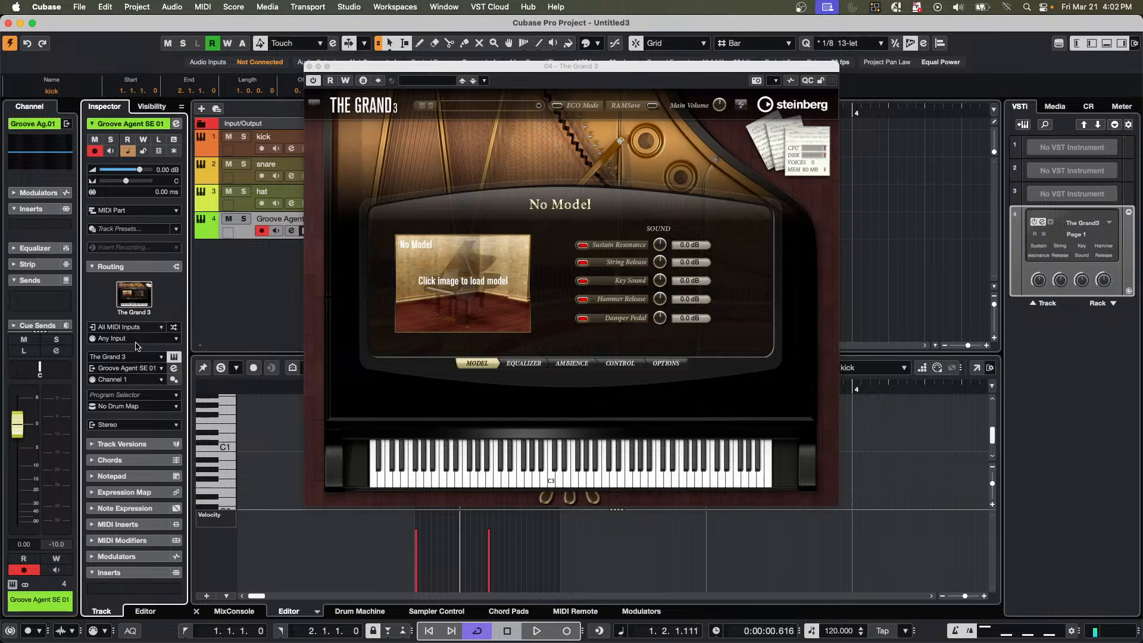
click(310, 67)
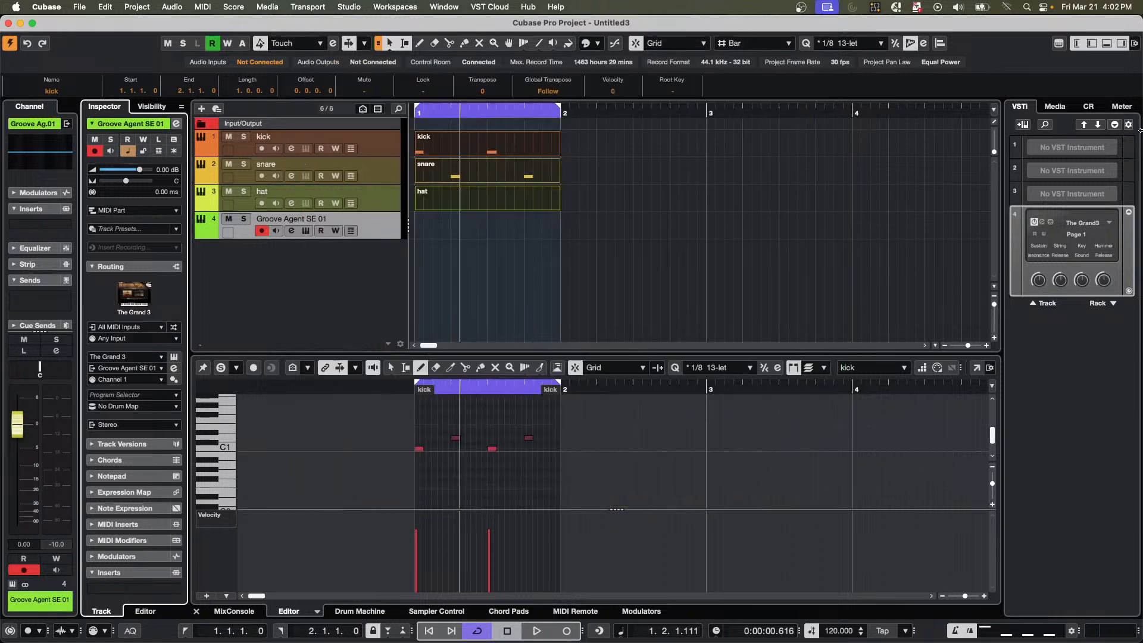
Set slot 4 of the instrument rack to No VST Instrument and remove the Groove Agent SE 01 track.
click(1080, 225)
click(1080, 224)
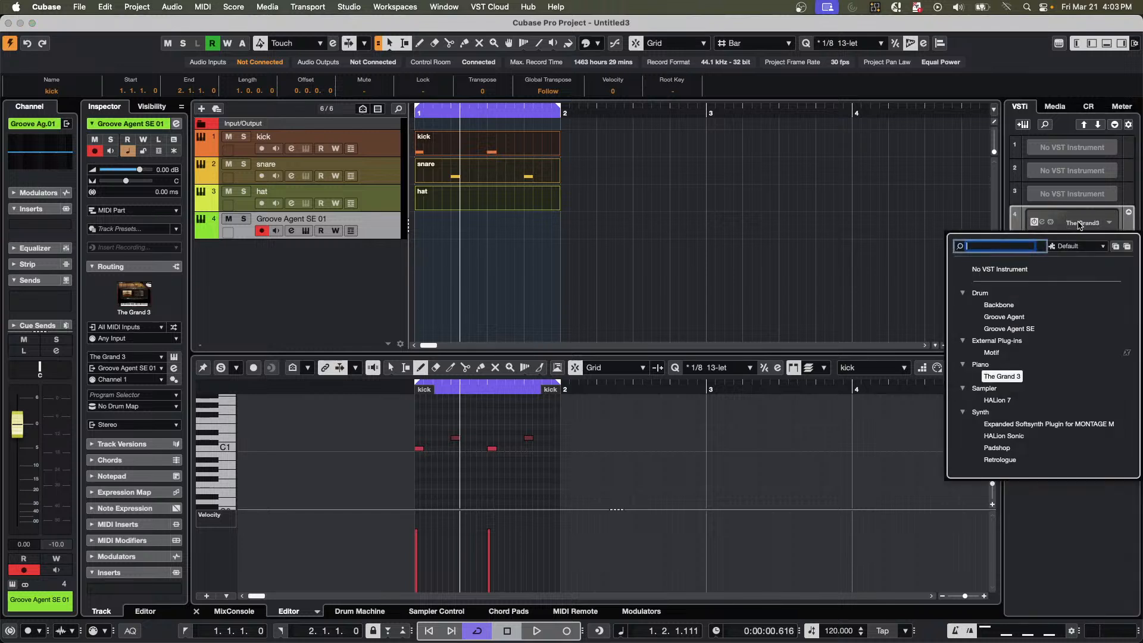
click(992, 265)
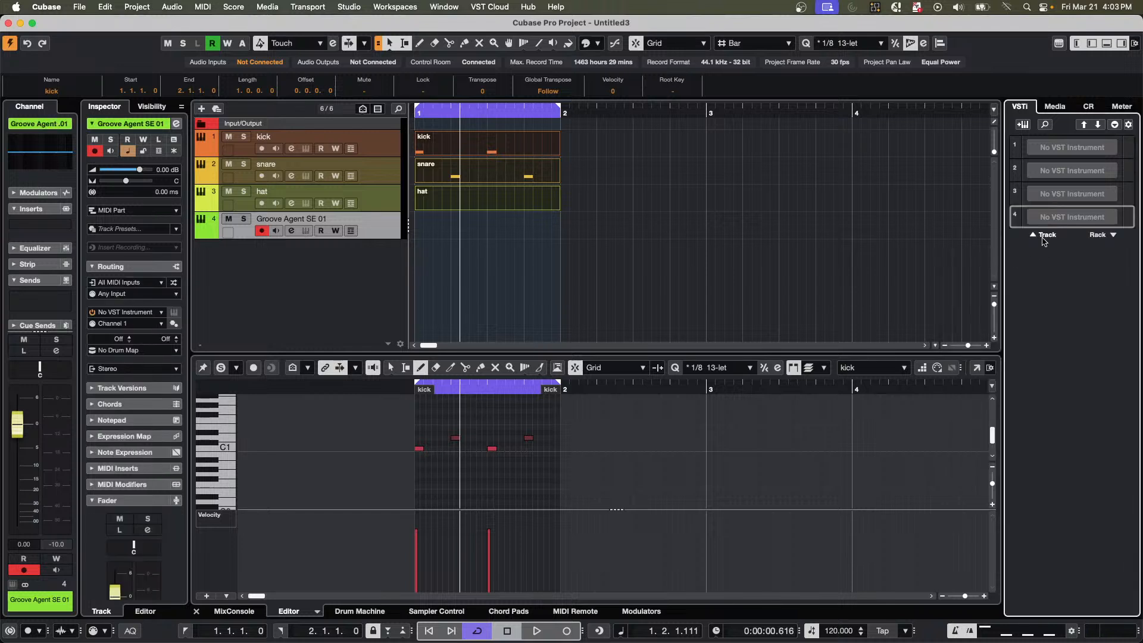
right_click(384, 220)
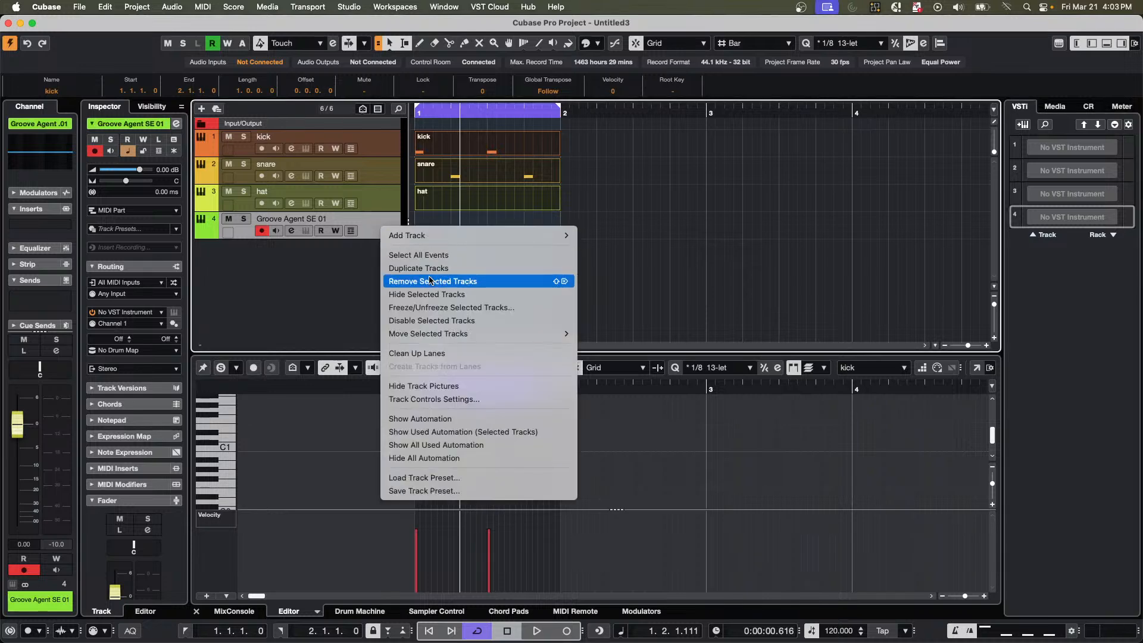
click(433, 281)
Add one instrument track with Groove Agent SE below the hat track and move its plug-in window fully into view.
right_click(370, 242)
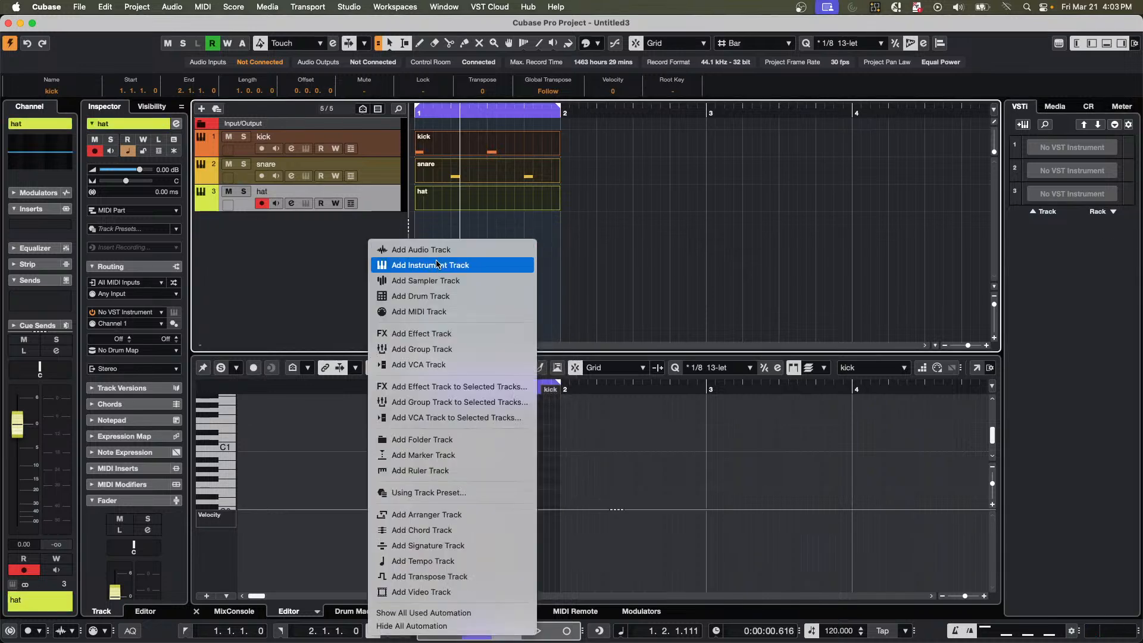
click(440, 266)
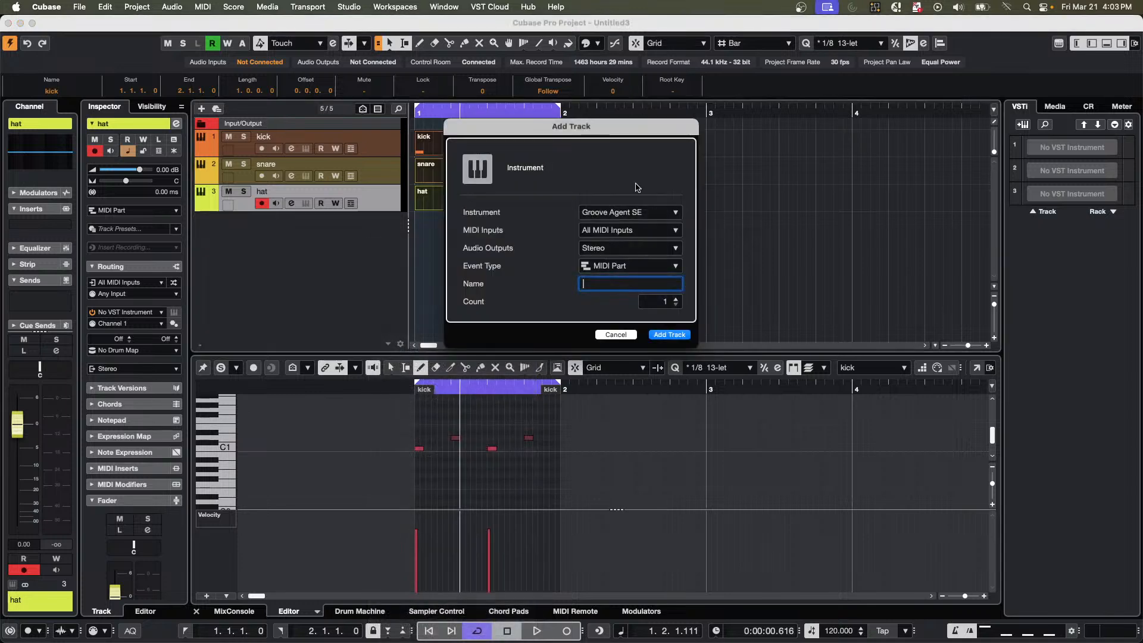
click(669, 335)
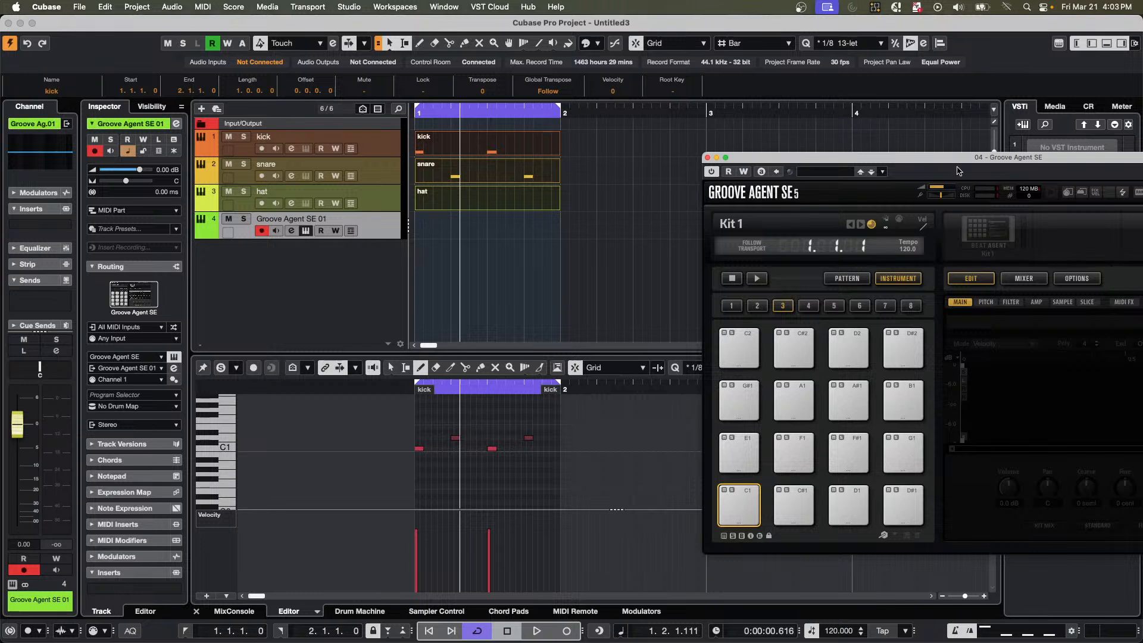
drag(955, 164, 667, 162)
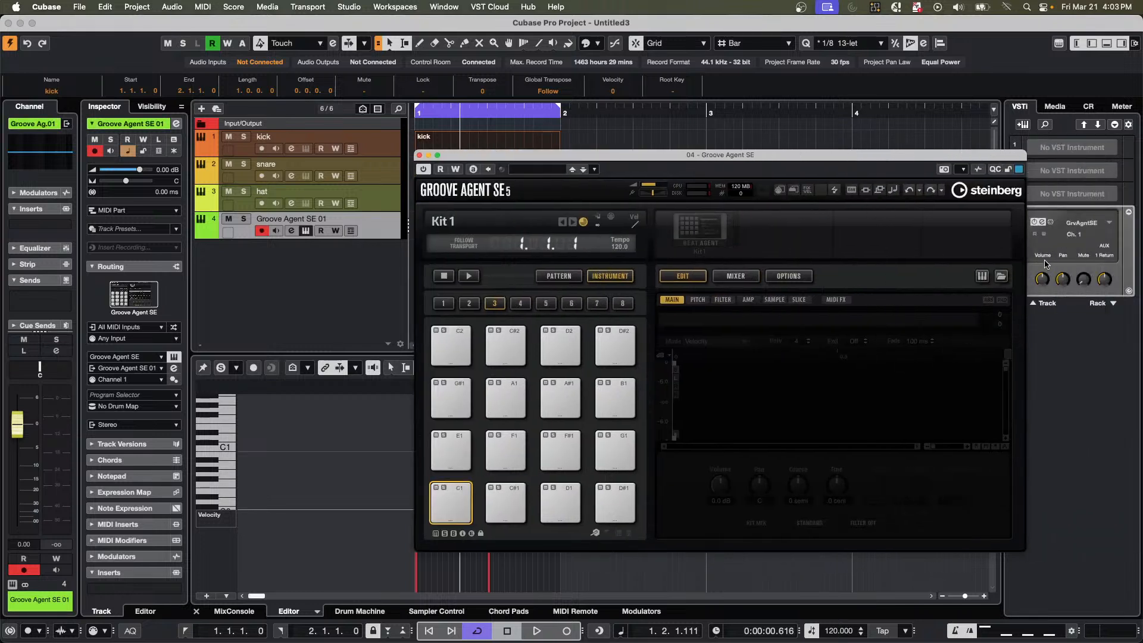
Search the Groove Agent SE kit library for "maple" and load Maple Kit CD from the Groove Agent One library.
click(708, 237)
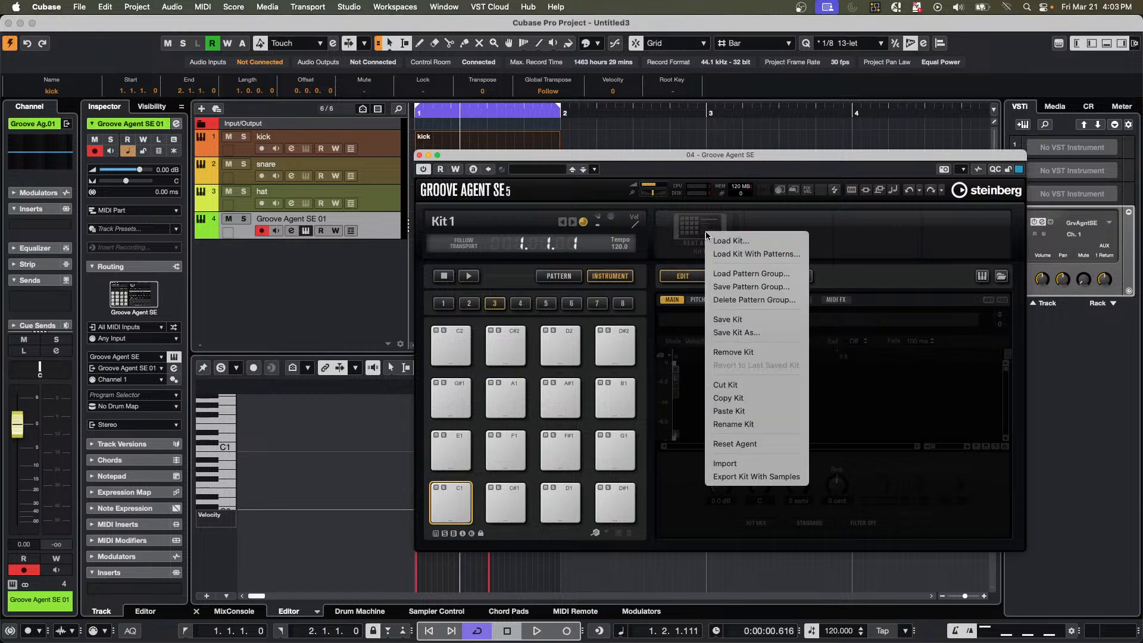
click(710, 238)
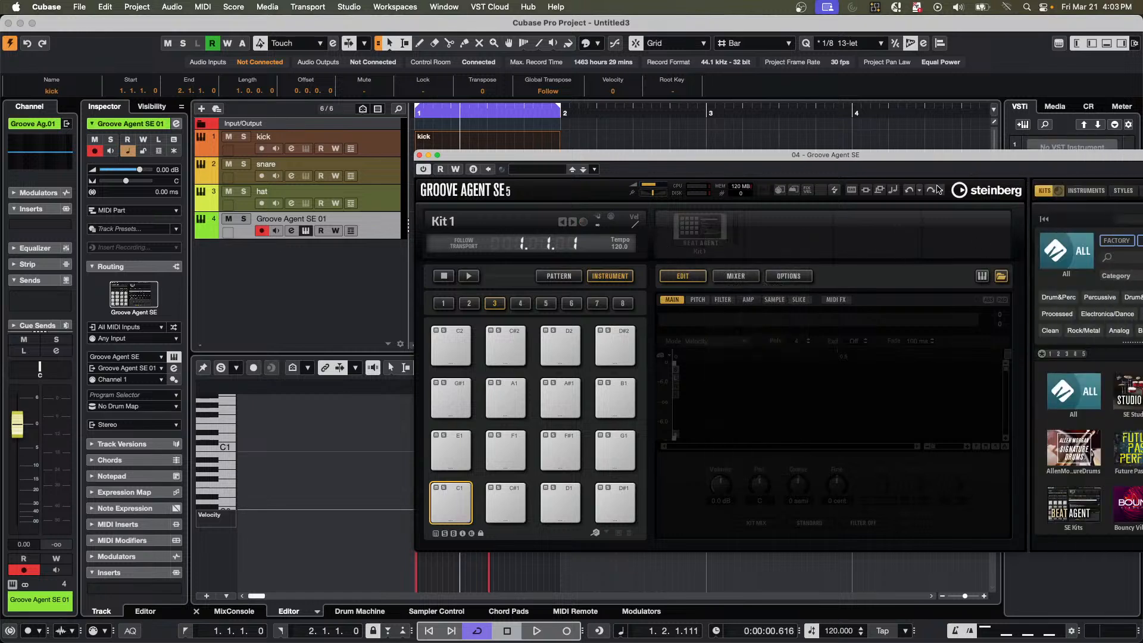
drag(928, 156, 750, 154)
click(950, 258)
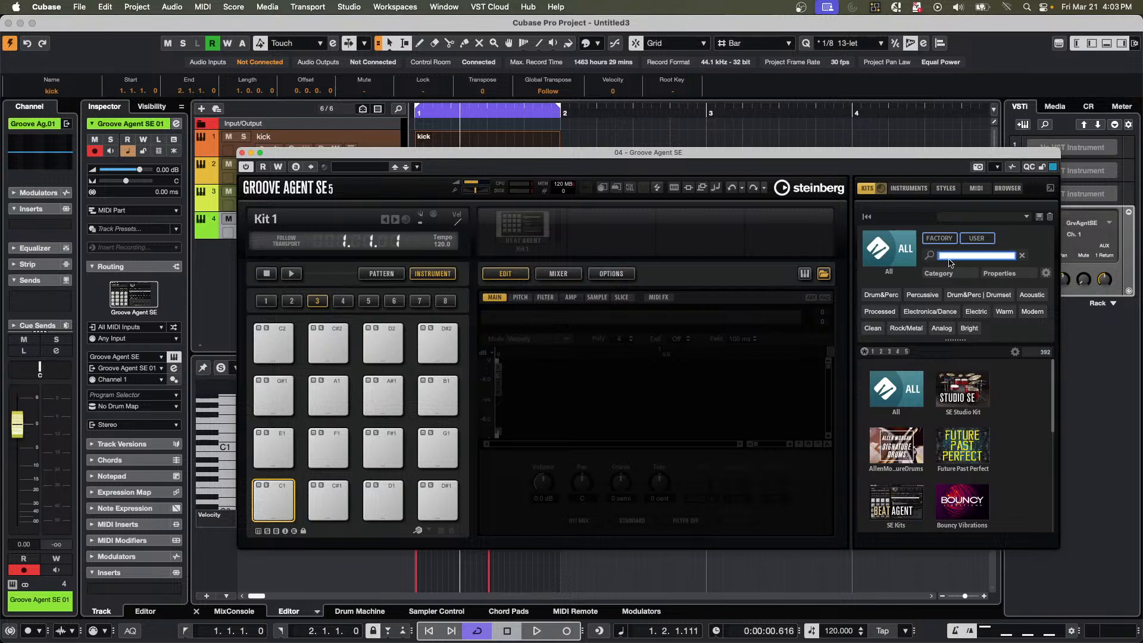
text(maple)
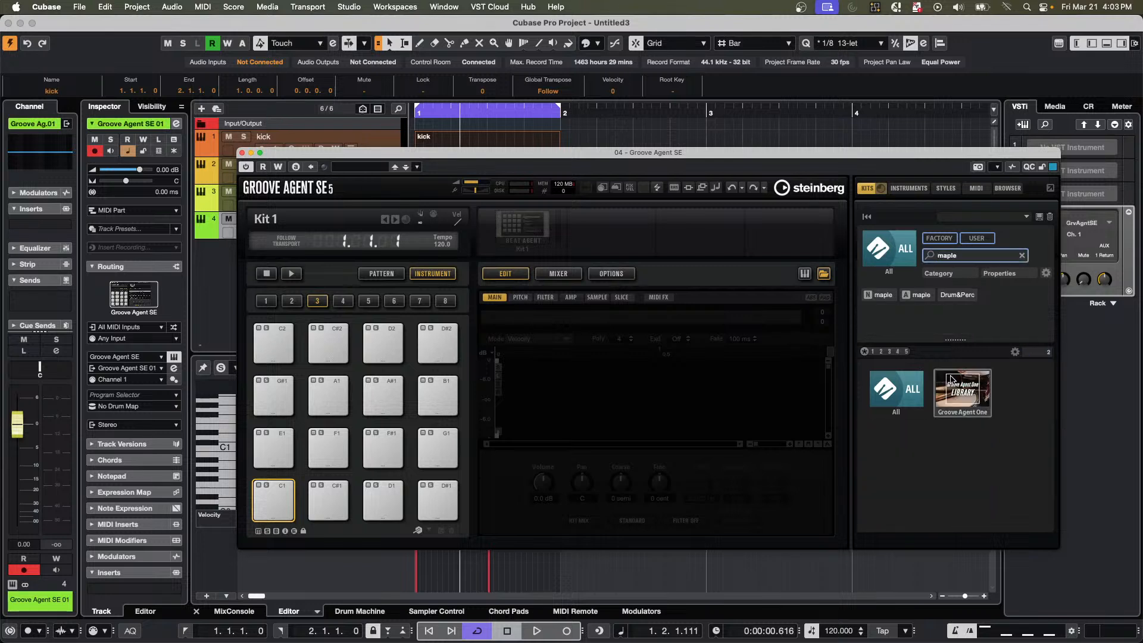
click(953, 380)
double_click(893, 378)
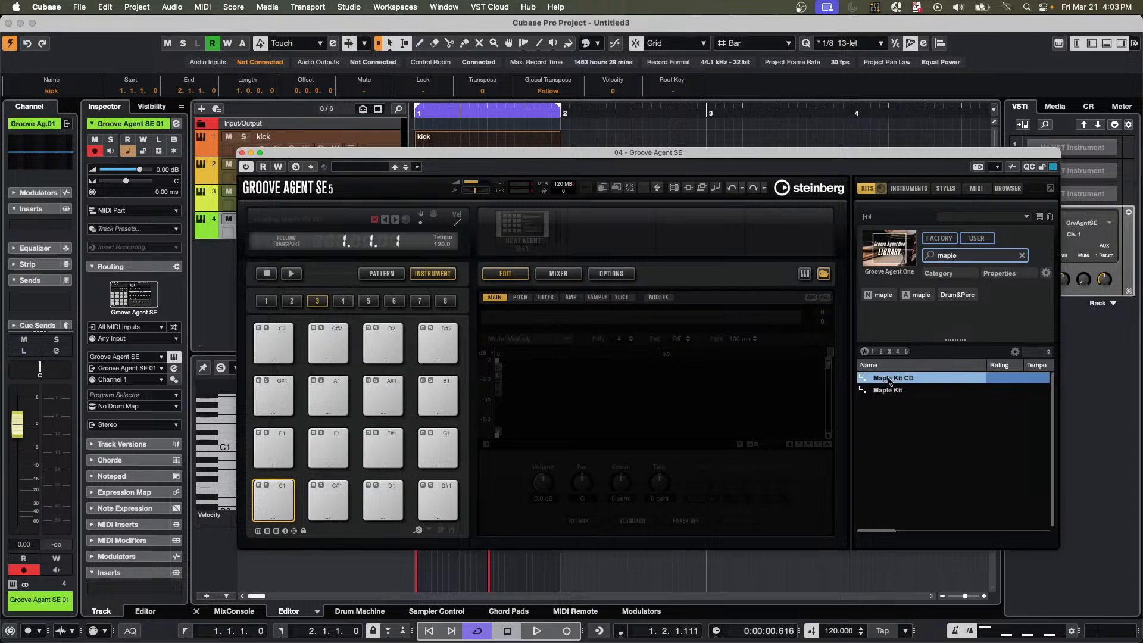
Move the Groove Agent SE window clear of the tracks, play the loop, select the kick track, and stop playback.
drag(369, 158, 812, 213)
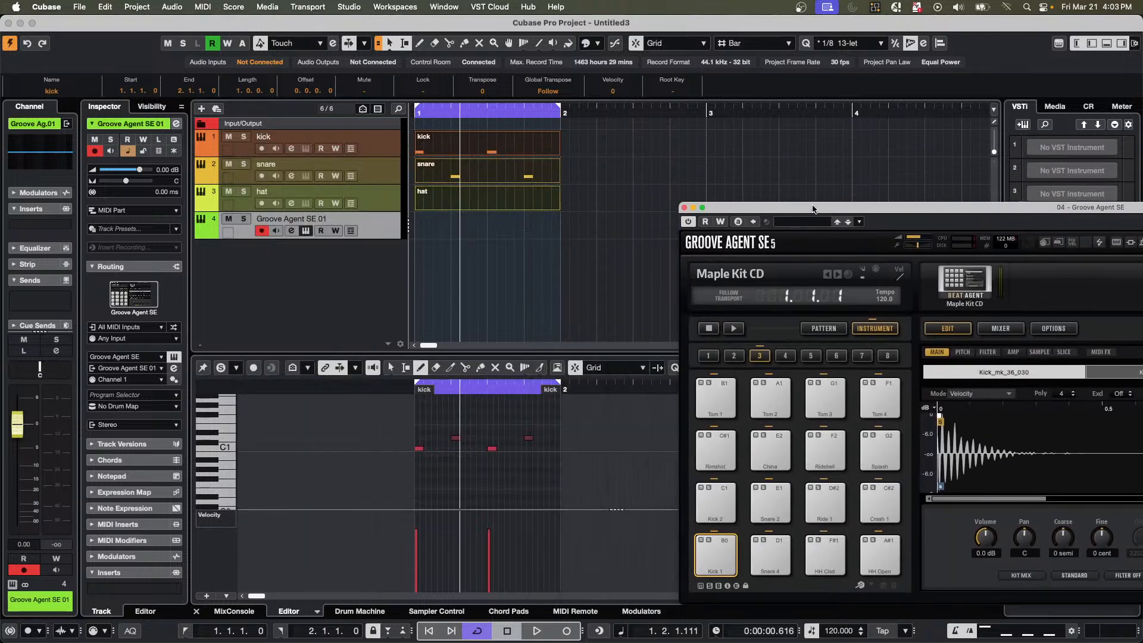
key(space)
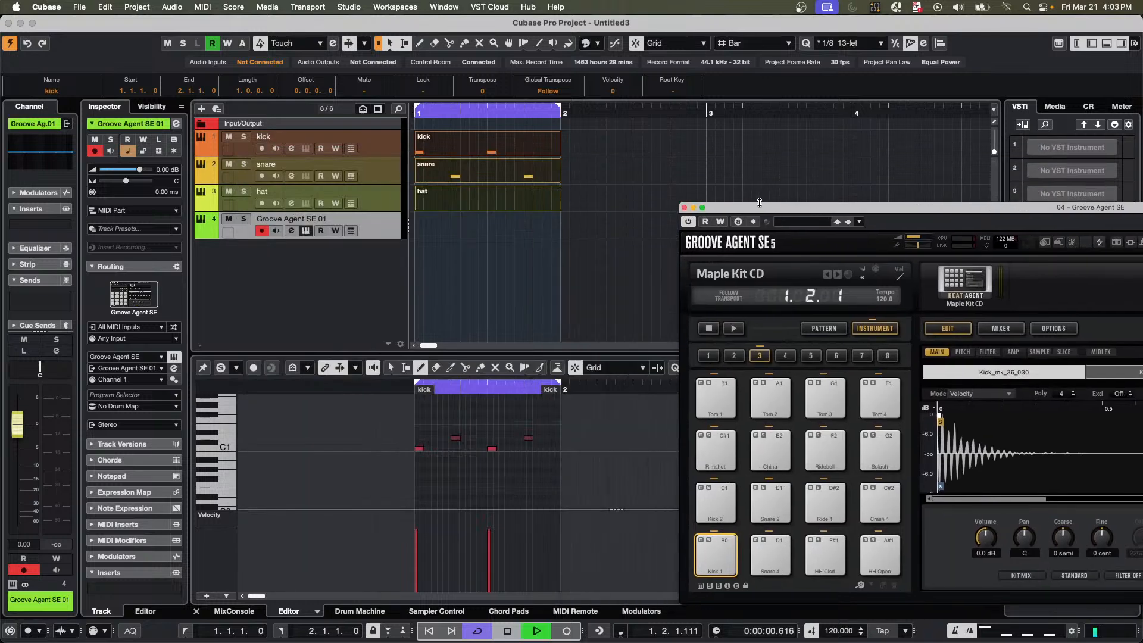
click(385, 149)
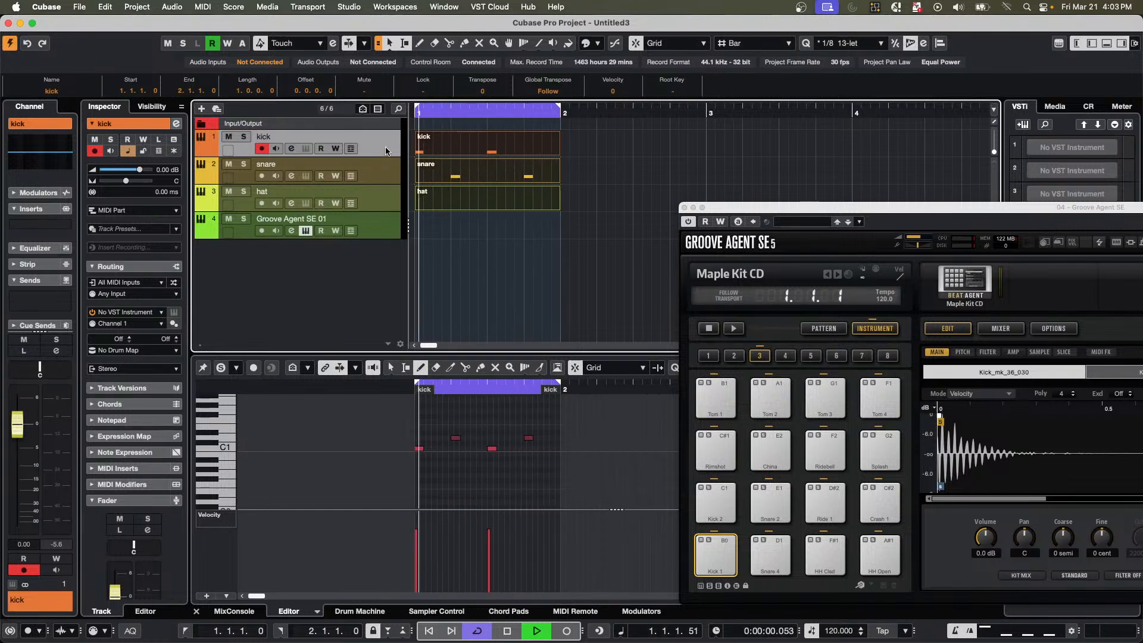
key(space)
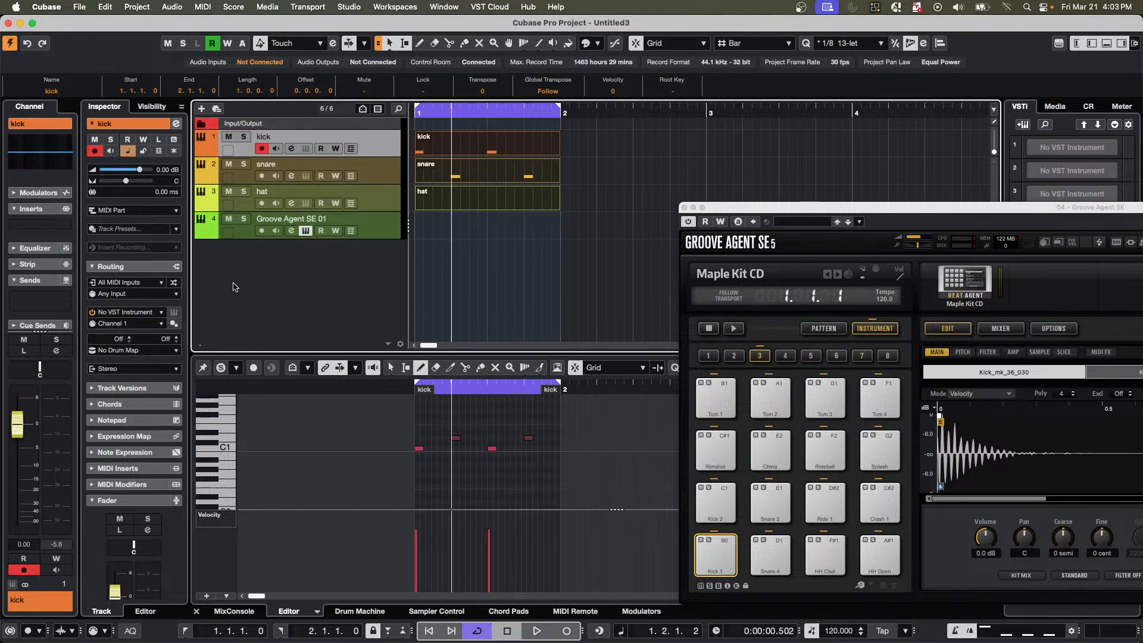
Examine the instruments offered for the kick track, leave it at No VST Instrument, and deselect all parts.
click(160, 313)
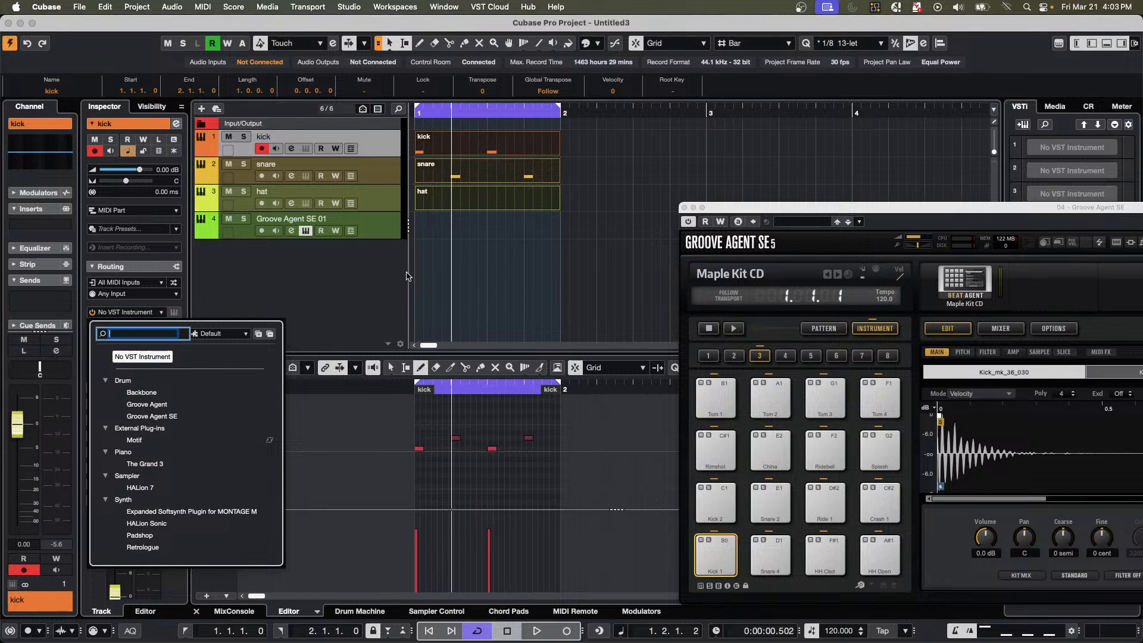
click(482, 210)
click(482, 209)
click(488, 234)
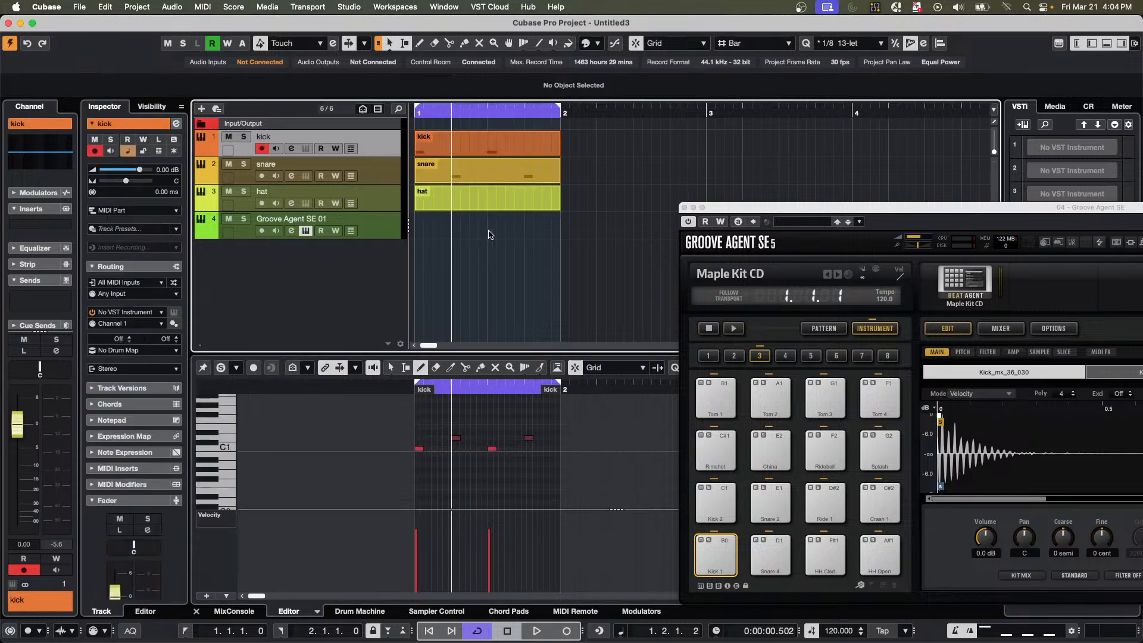
Select the hat part, draw one long note between C1 and C2 across most of it, and briefly play it back.
click(492, 206)
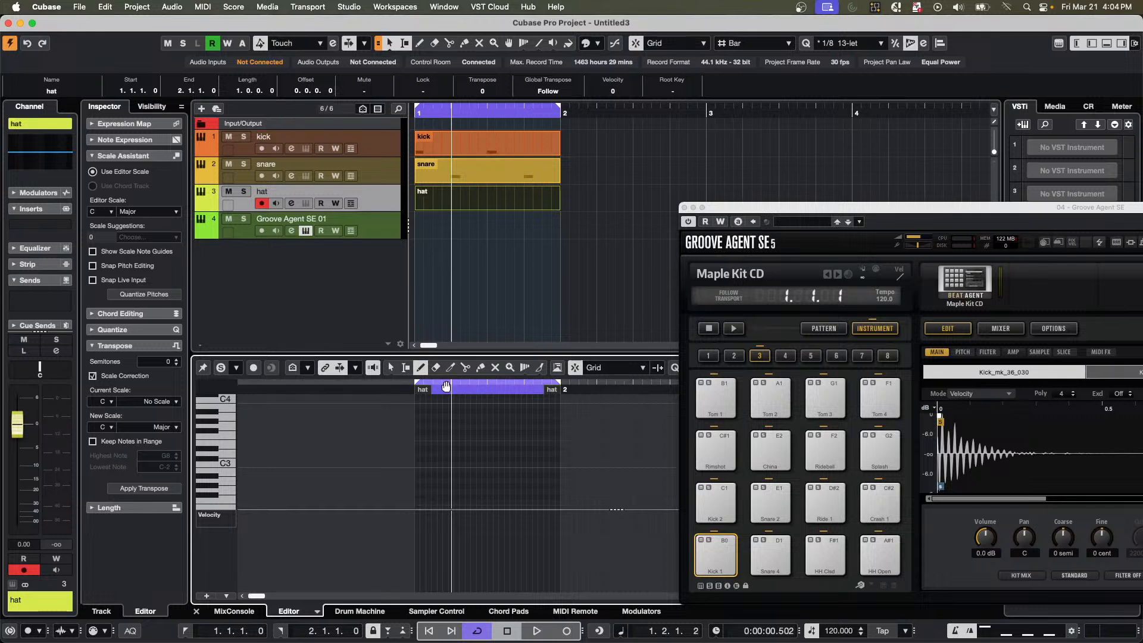
scroll(458, 449, down, 8)
scroll(461, 451, up, 3)
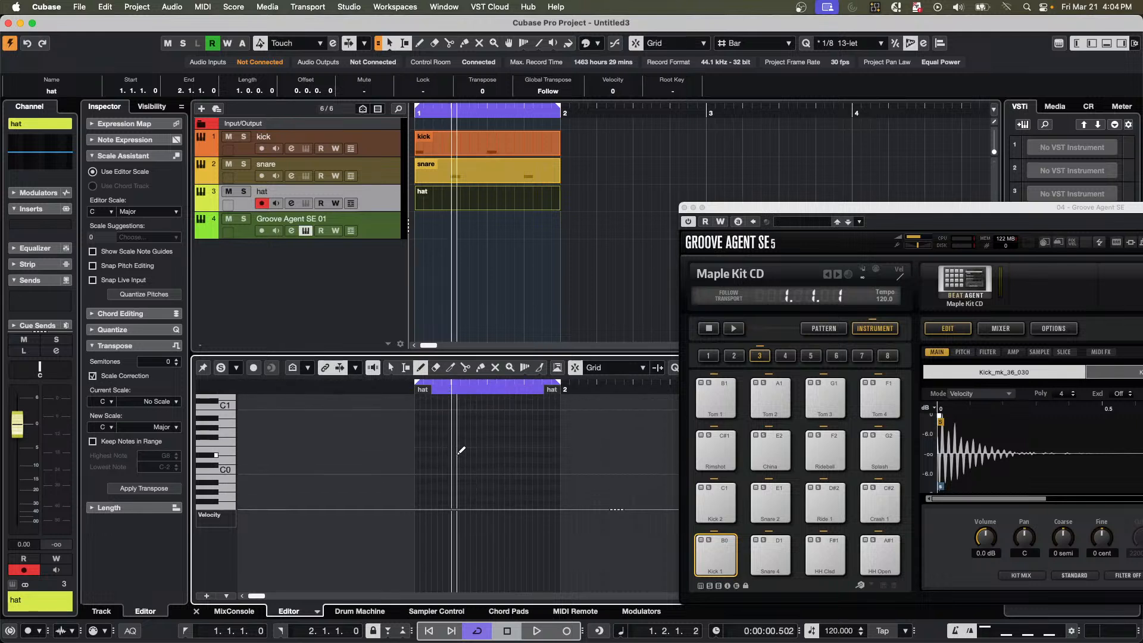
scroll(461, 451, up, 2)
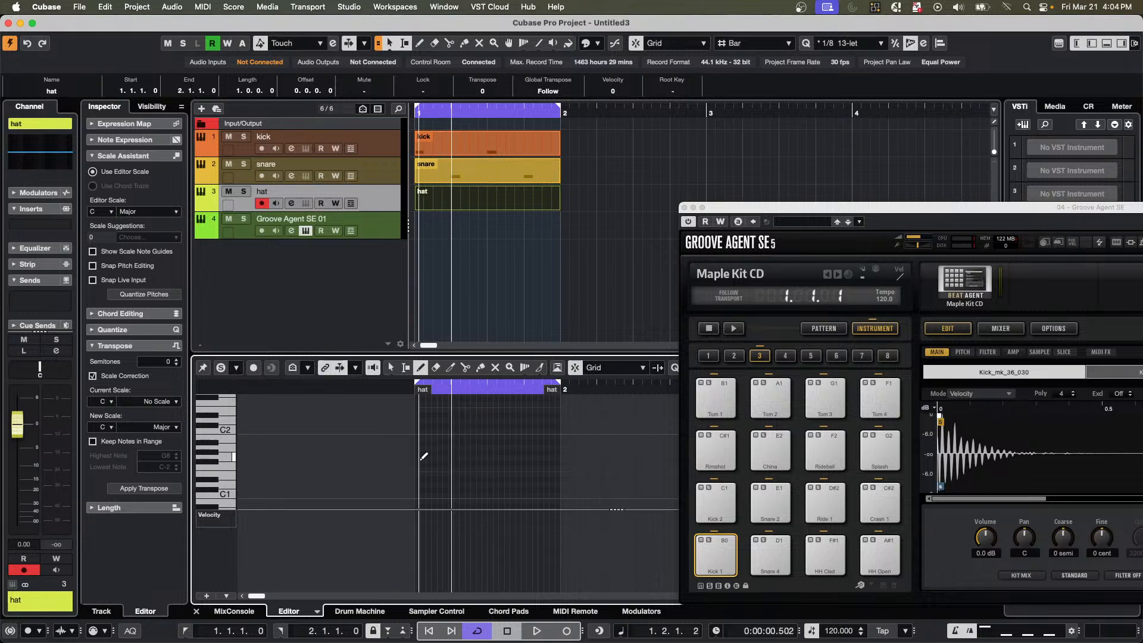
drag(422, 462, 549, 463)
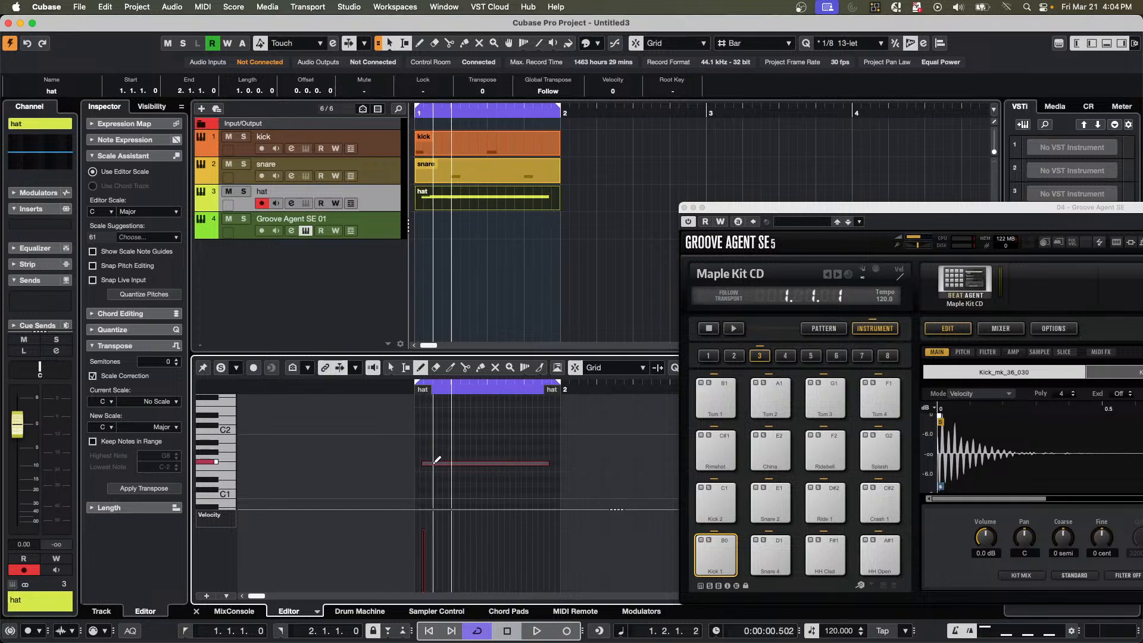
key(space)
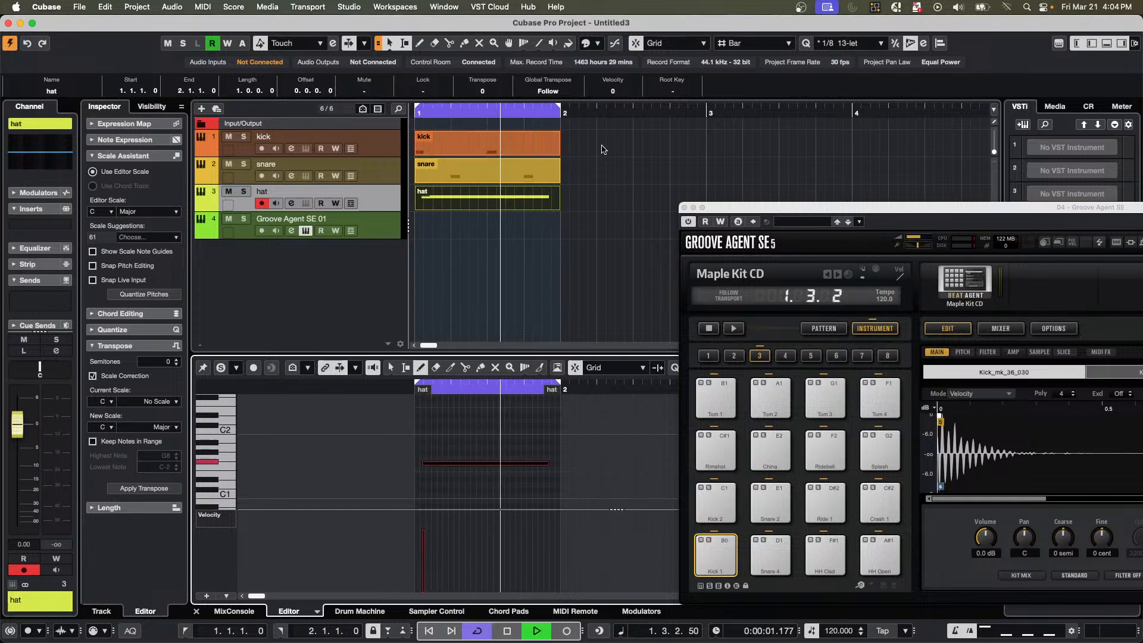
key(space)
Select the kick, snare and hat tracks together and close the Groove Agent SE window.
click(377, 144)
shift+click(380, 199)
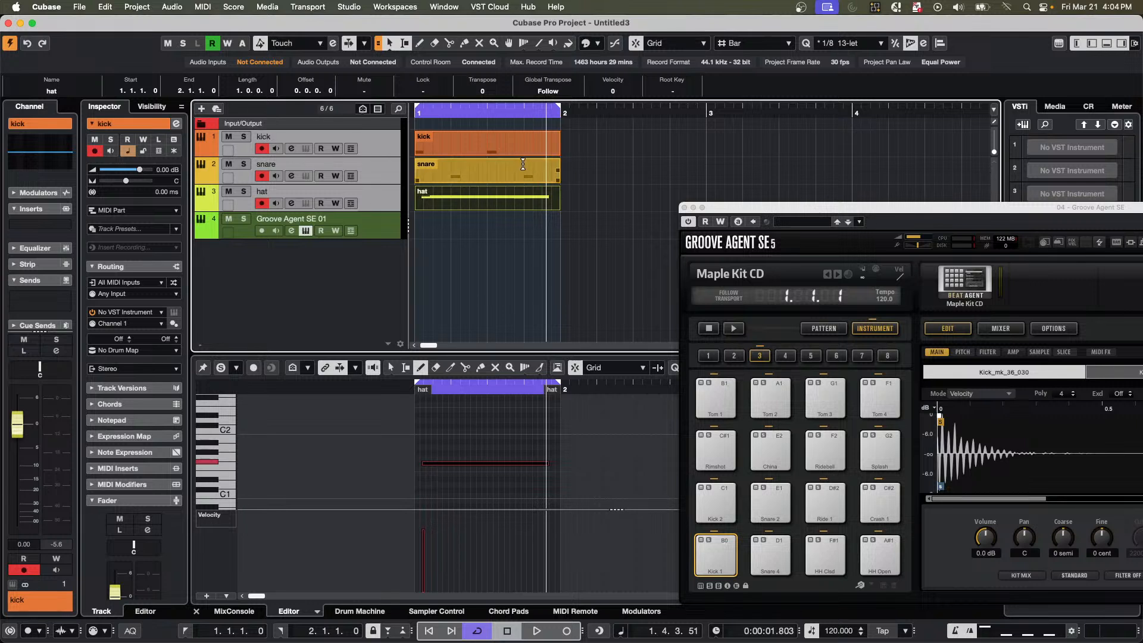
drag(878, 213, 911, 228)
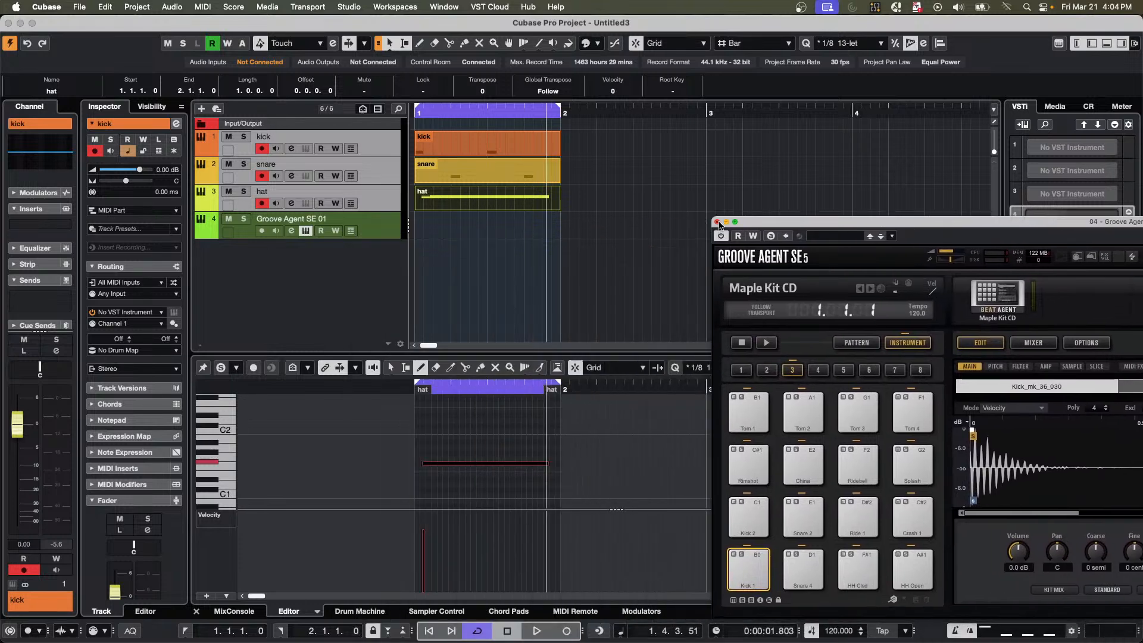
click(717, 223)
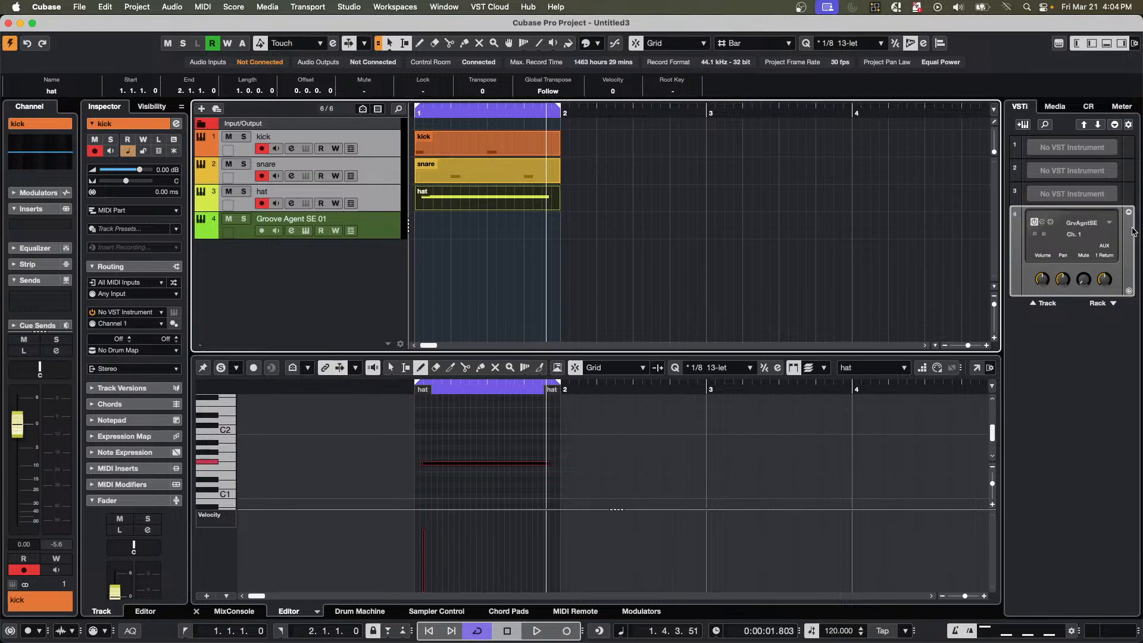
Assign Groove Agent SE as the instrument for the selected kick, snare and hat tracks, and move its window clear of the track list.
click(426, 178)
click(149, 314)
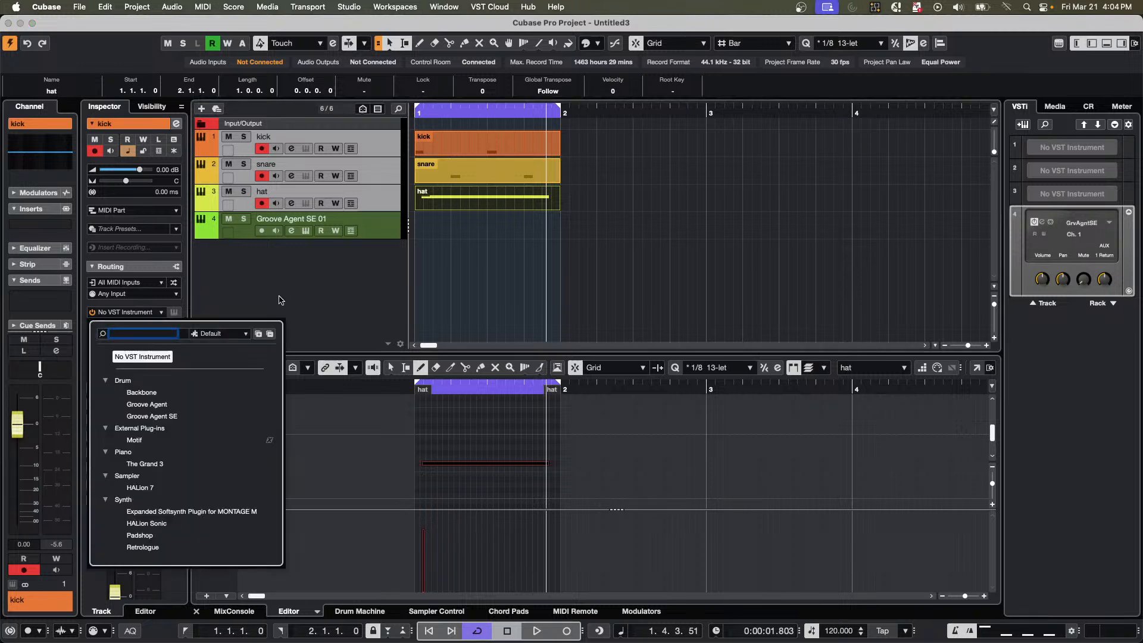
key(Escape)
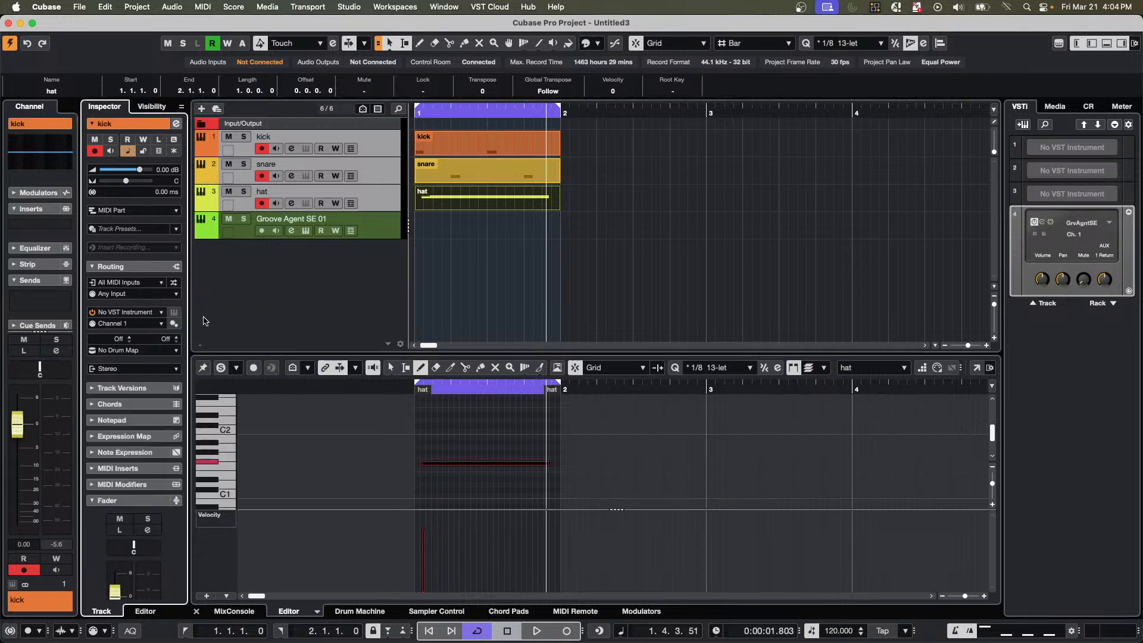
click(149, 314)
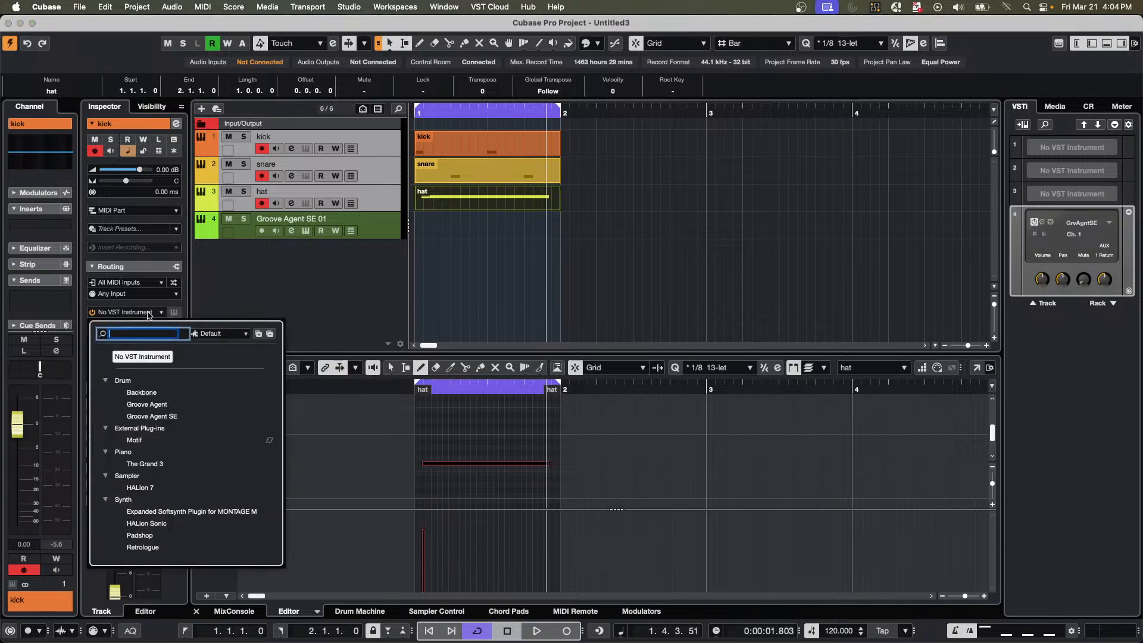
click(161, 418)
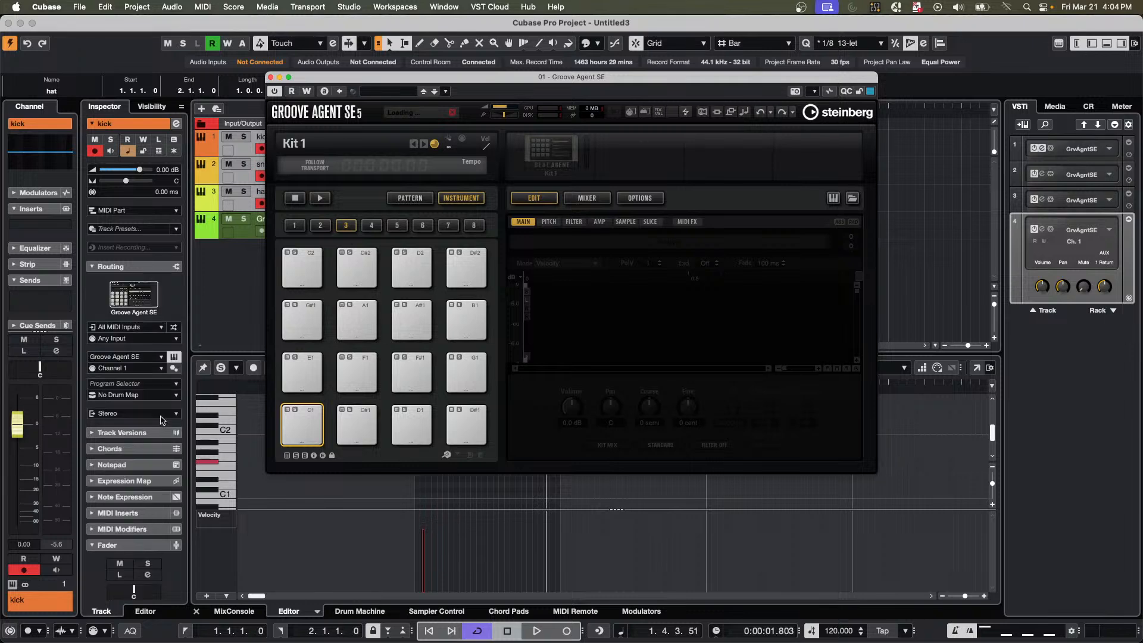
drag(424, 79, 730, 242)
Check the kick and hat tracks' instrument assignments, opening and closing the hat track's own Groove Agent SE window.
click(384, 144)
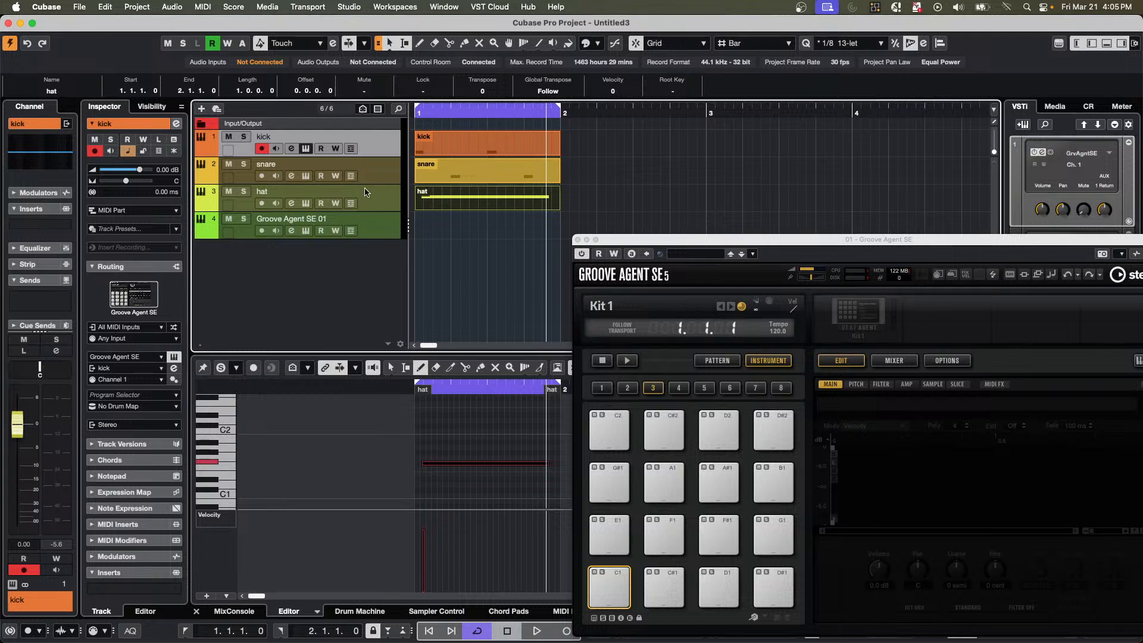
click(380, 207)
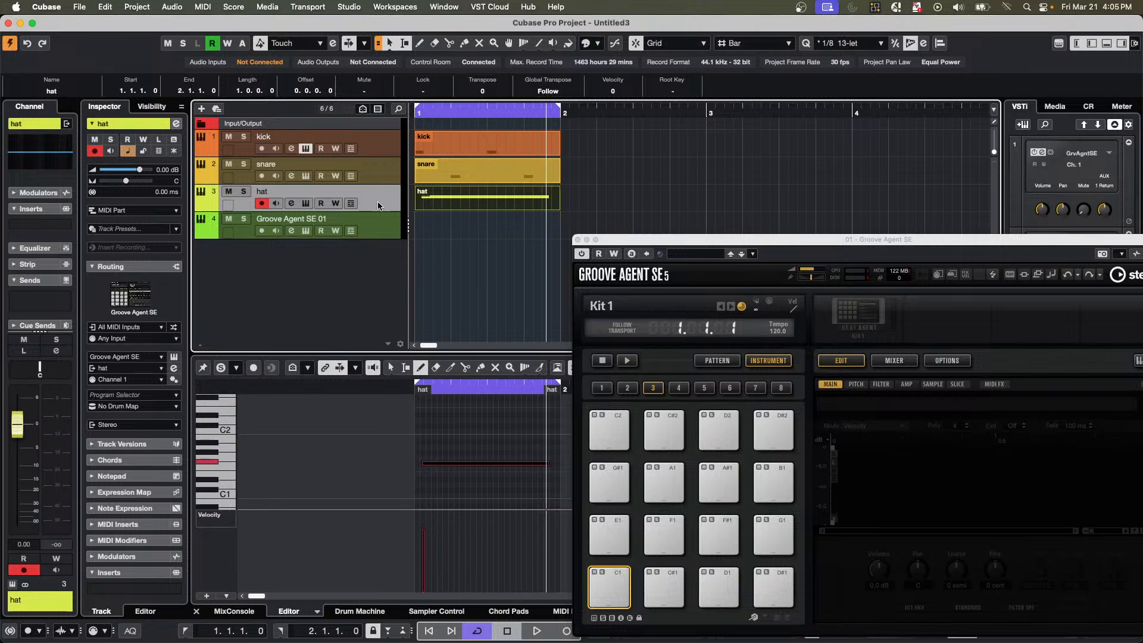
click(174, 357)
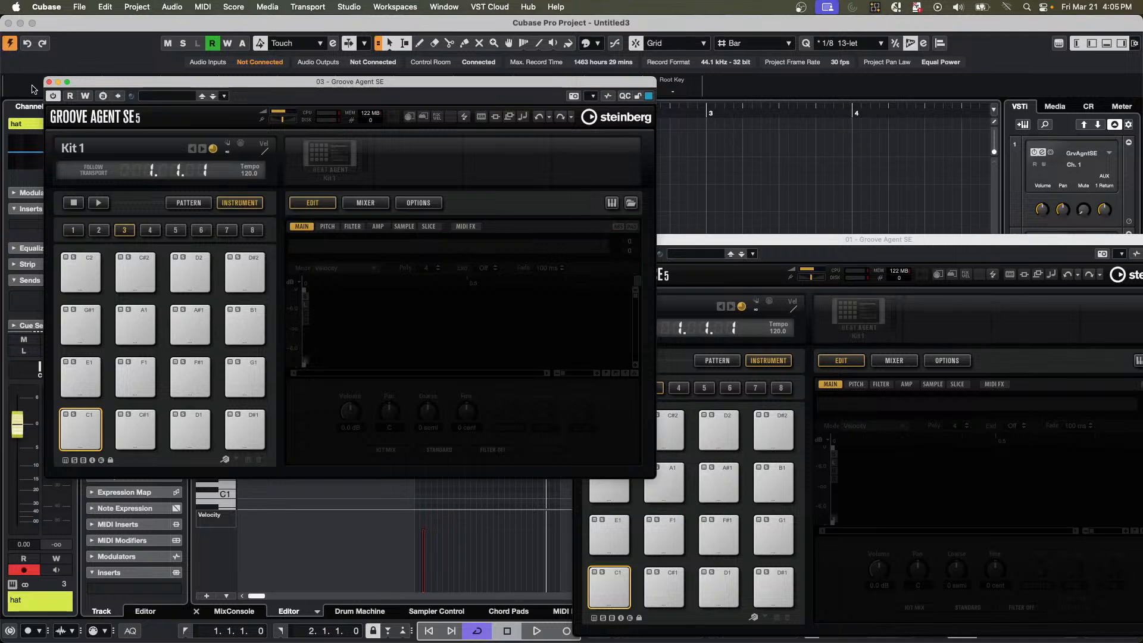
click(56, 83)
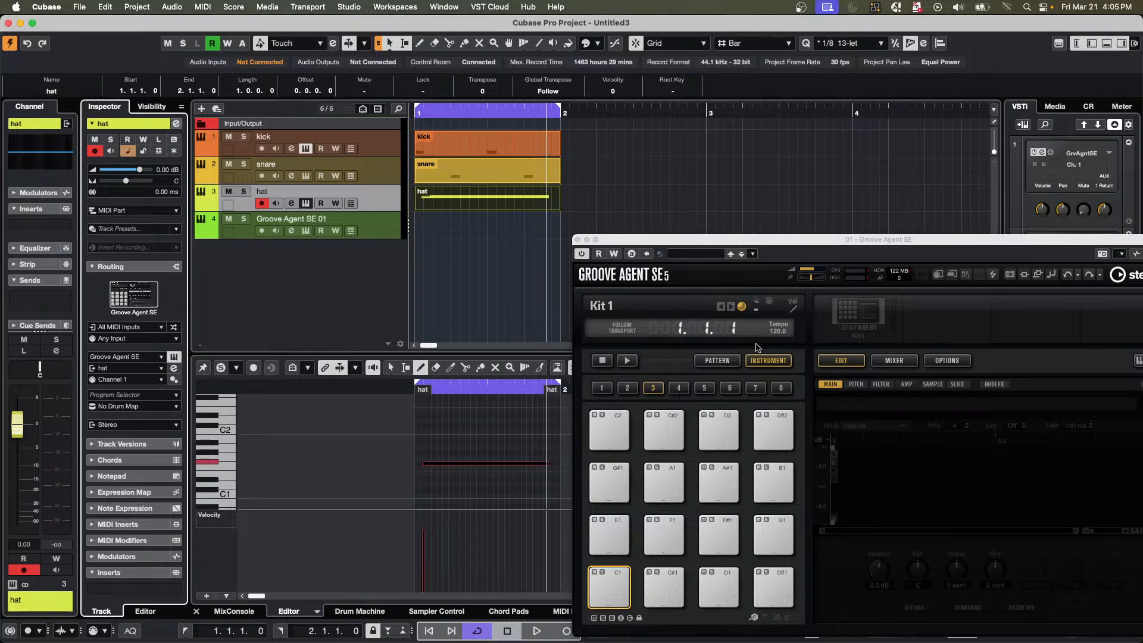
Reselect the kick, snare and hat tracks and close the kick track's Groove Agent SE window.
click(389, 146)
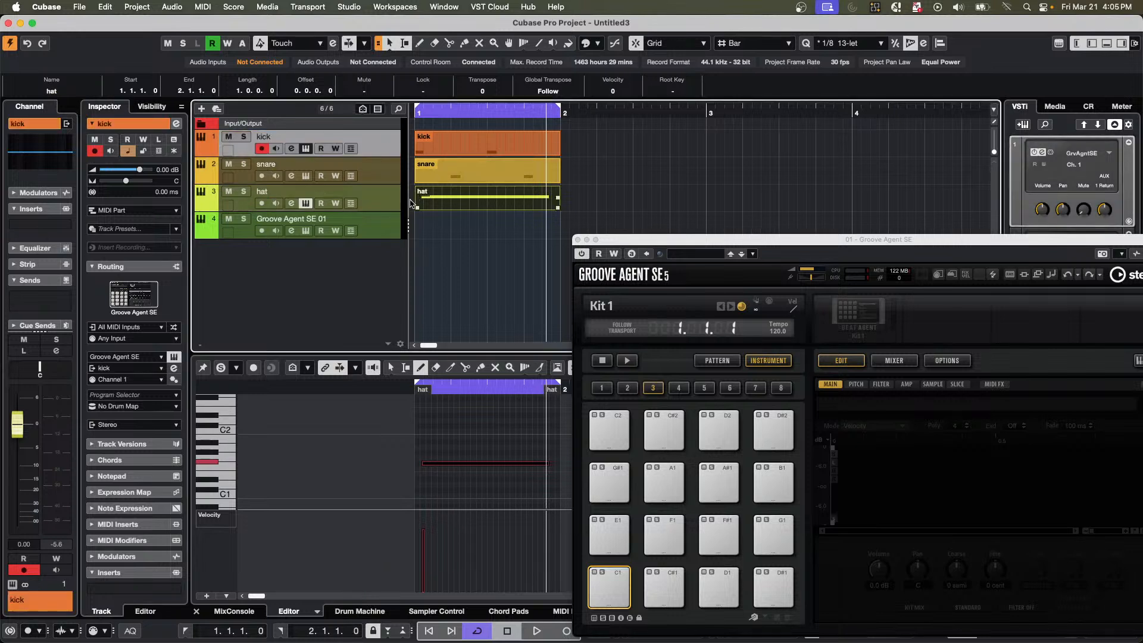
shift+click(386, 206)
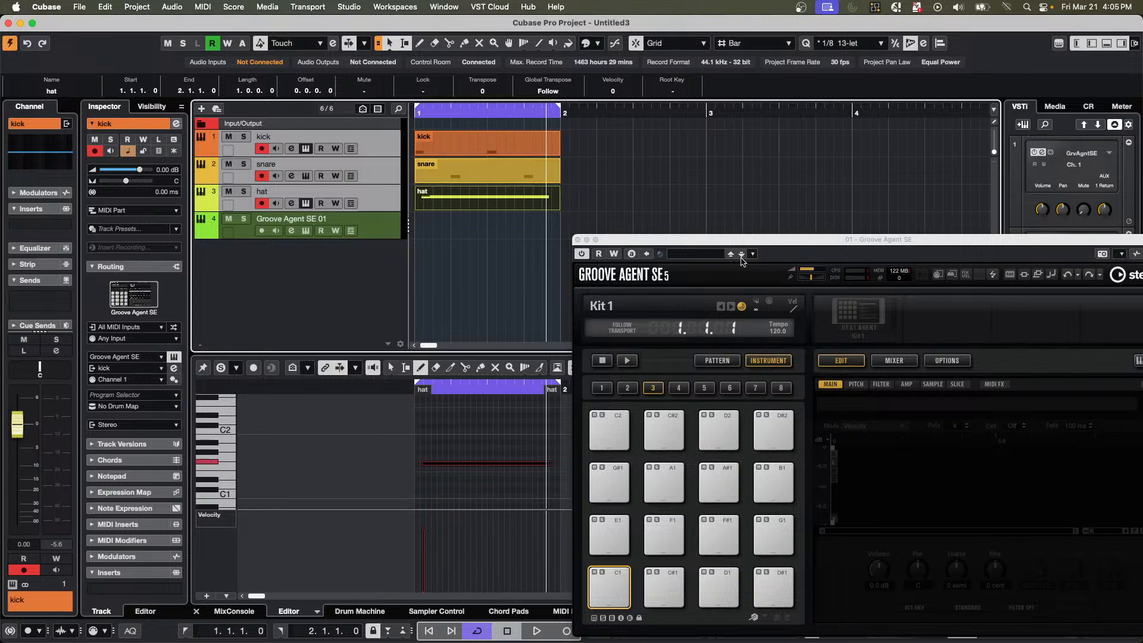
click(693, 243)
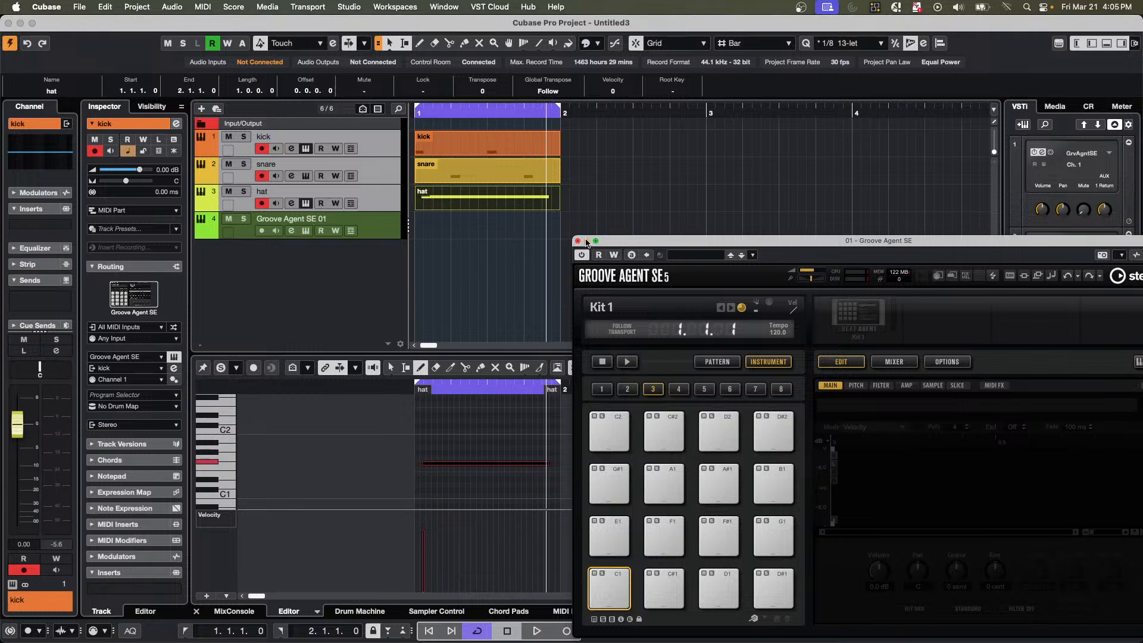
click(577, 241)
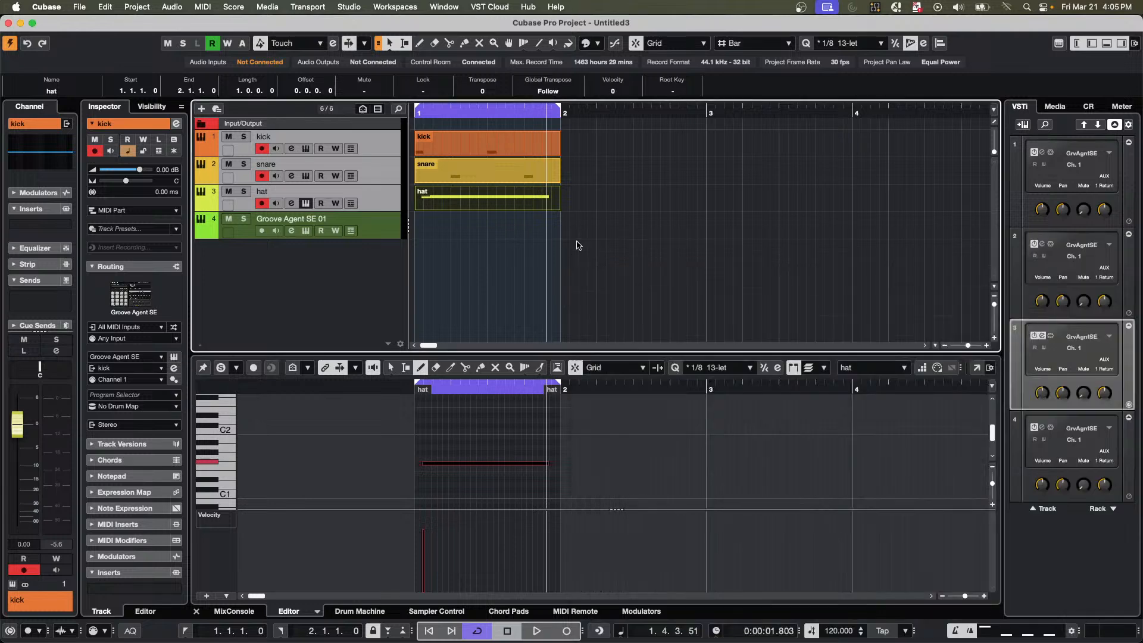
Add one track instrument from the VSTi rack, using Groove Agent with All MIDI Inputs and Stereo output.
right_click(1081, 565)
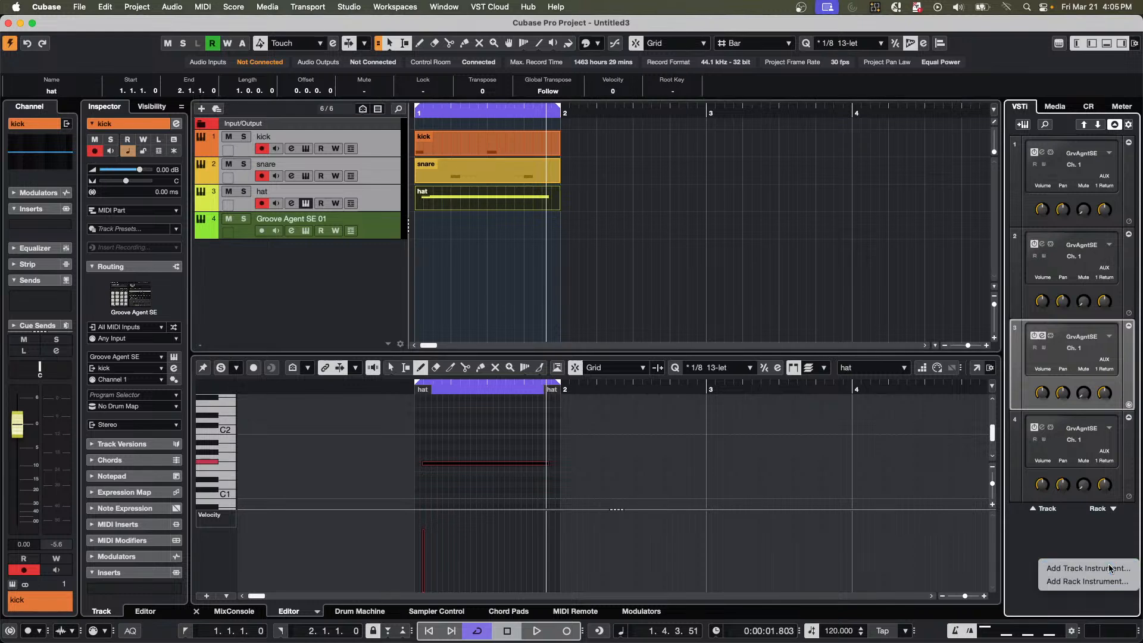
click(1088, 568)
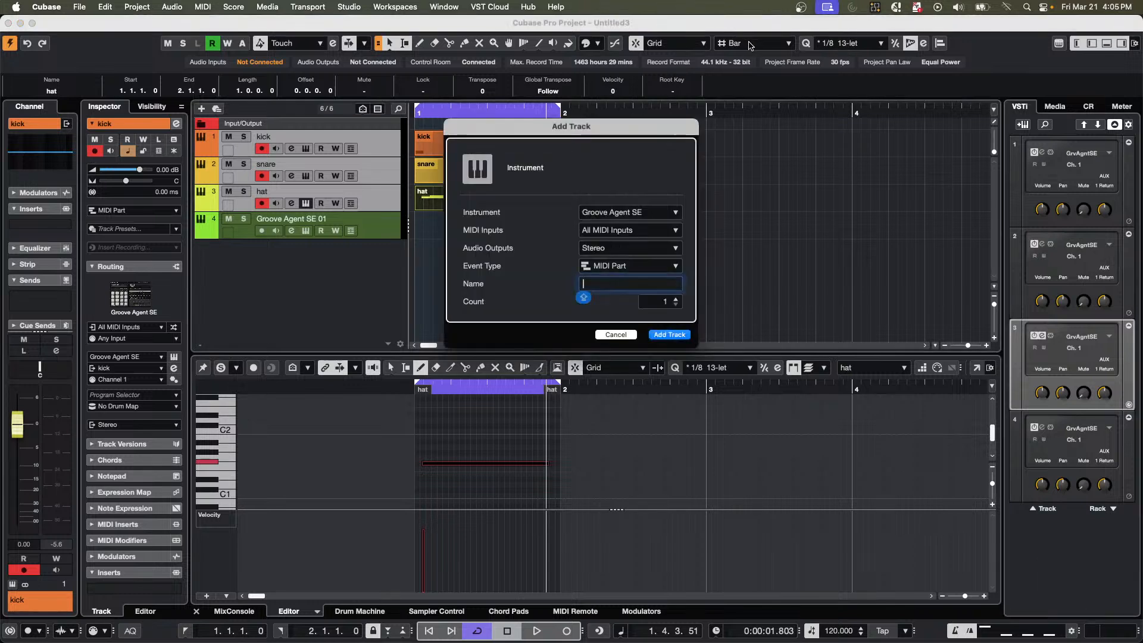
click(629, 213)
click(637, 307)
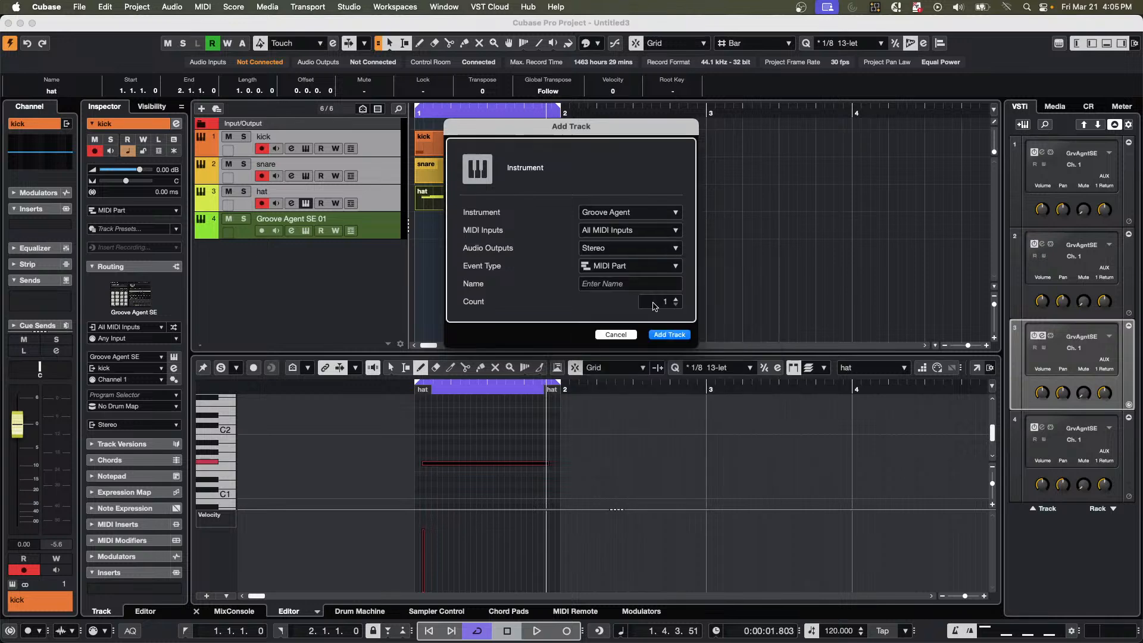
click(670, 334)
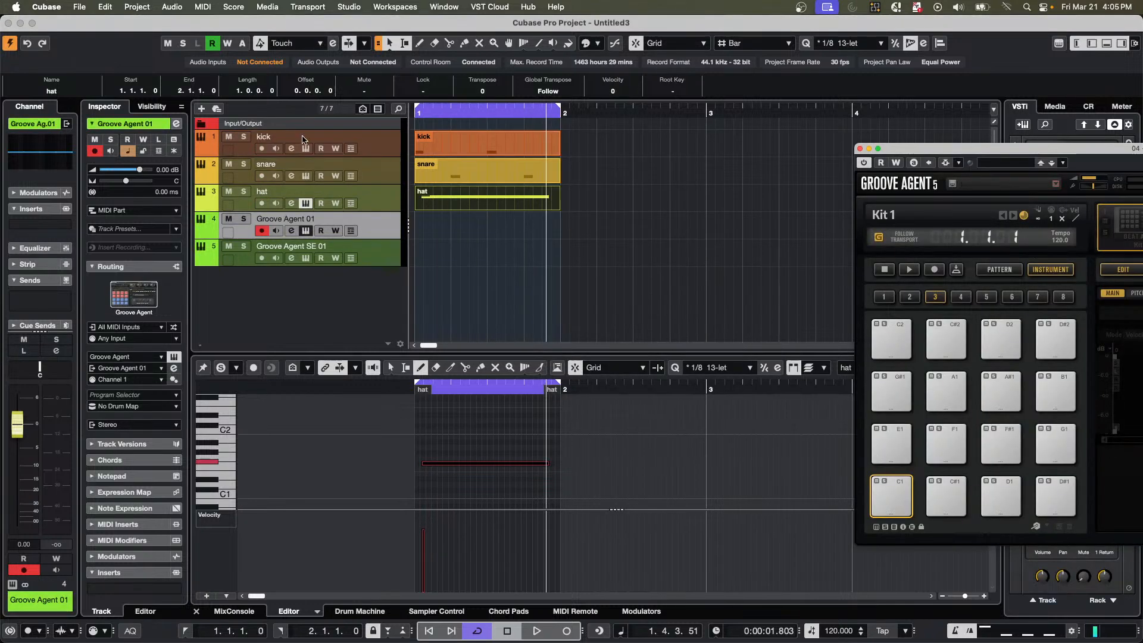
Select the kick, snare and hat tracks, open the Project Logical Editor, and move its window clear of the tracks.
click(384, 143)
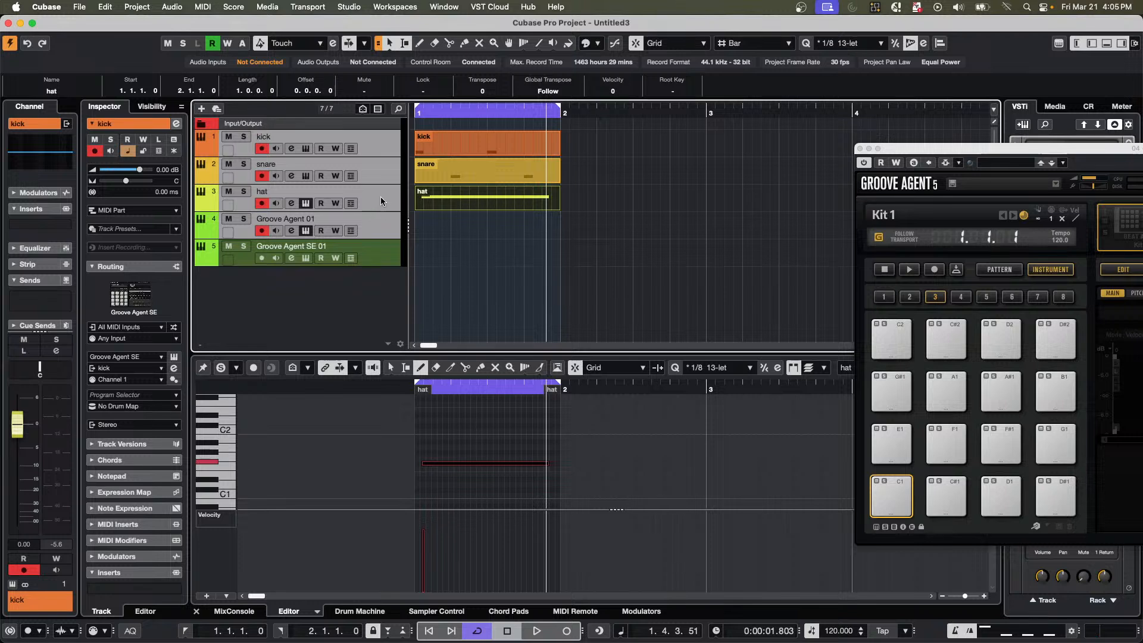
click(381, 197)
shift+click(379, 143)
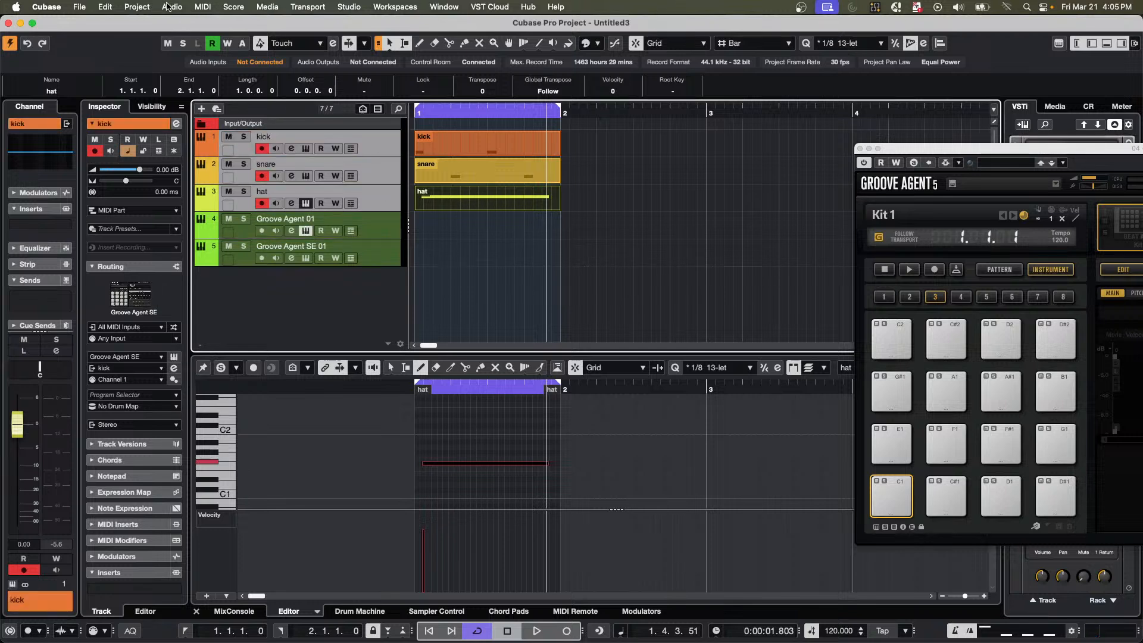
click(145, 7)
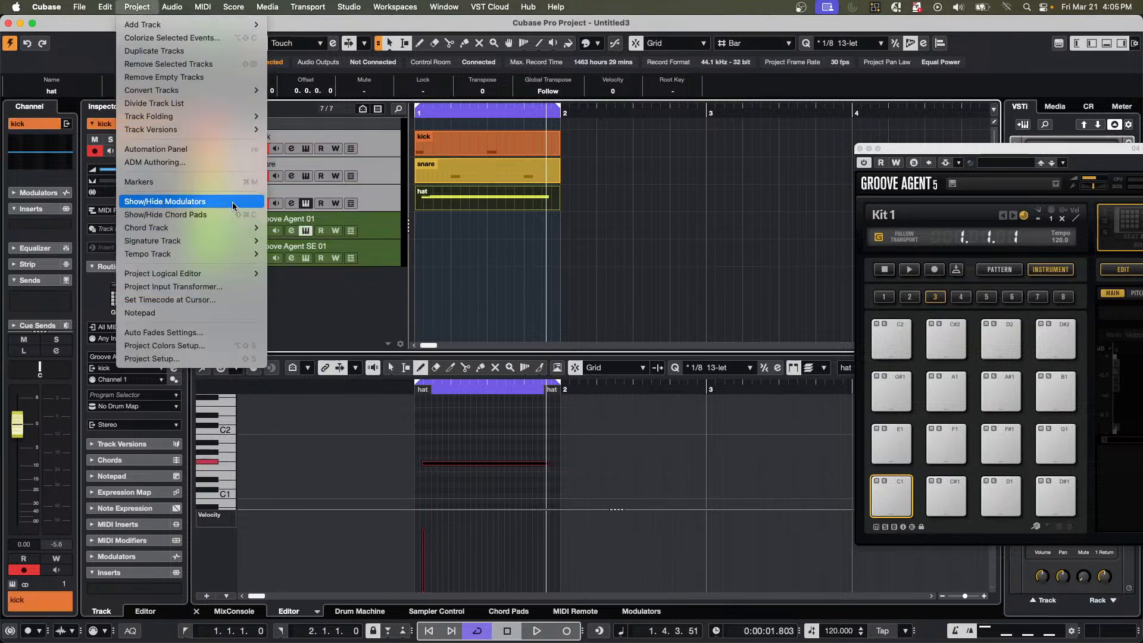
mouse_move(234, 275)
click(286, 273)
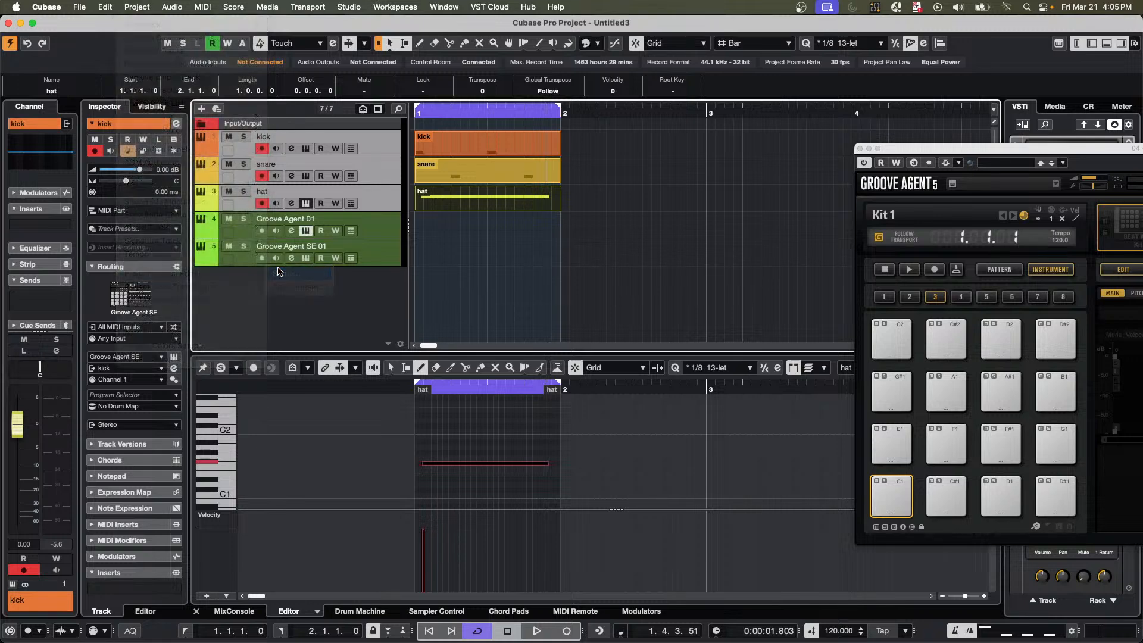
drag(465, 238, 1039, 123)
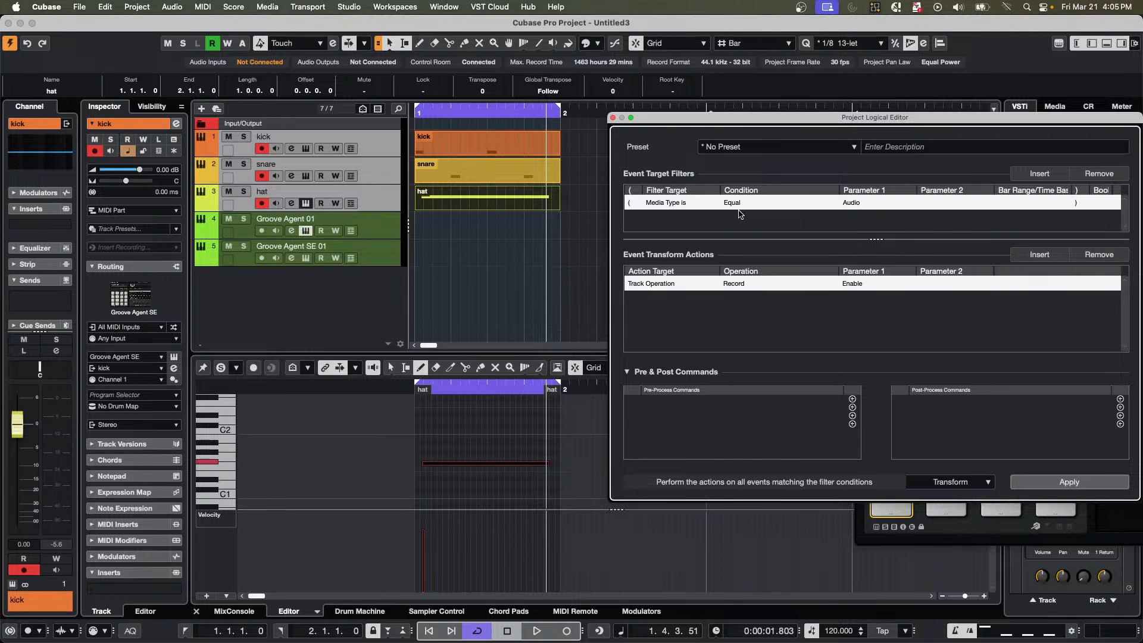
Set the first event target filter to Container Type is Equal Track.
click(671, 203)
click(675, 229)
click(860, 204)
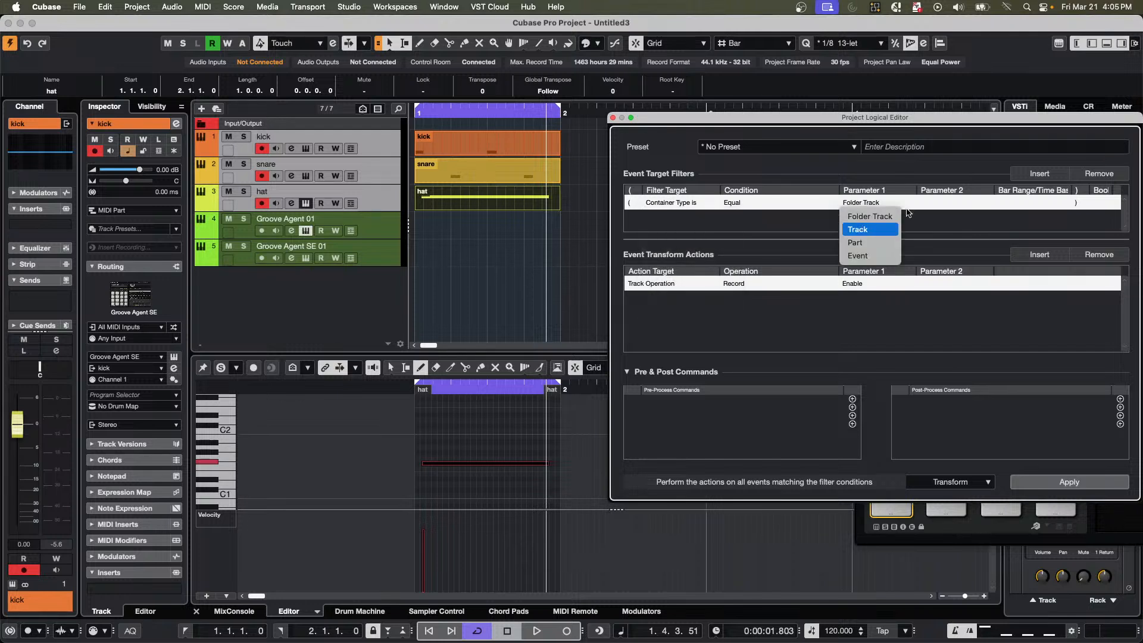
click(866, 229)
Insert a second event target filter set to Property, Property Is Set, Is Selected.
click(1040, 174)
click(679, 217)
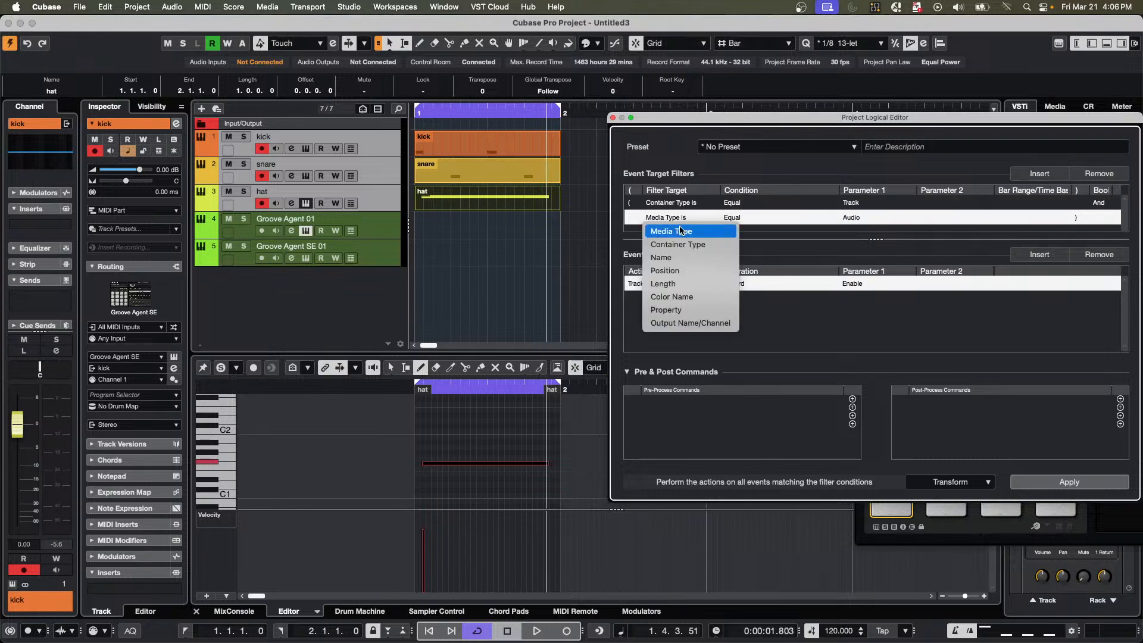
click(741, 231)
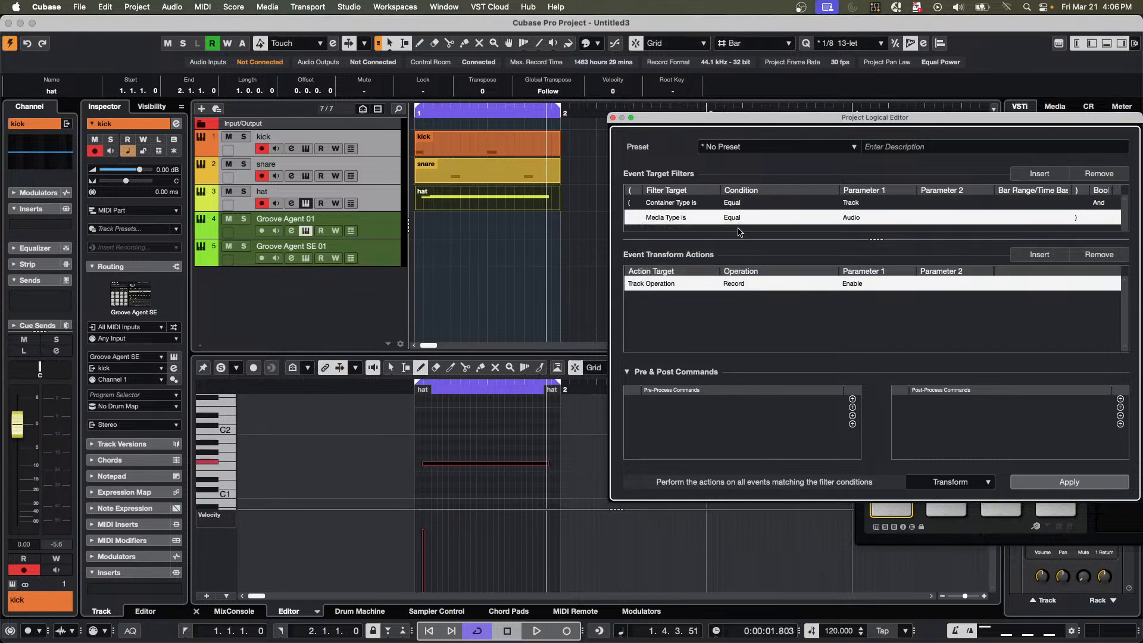
click(738, 218)
click(752, 228)
click(860, 219)
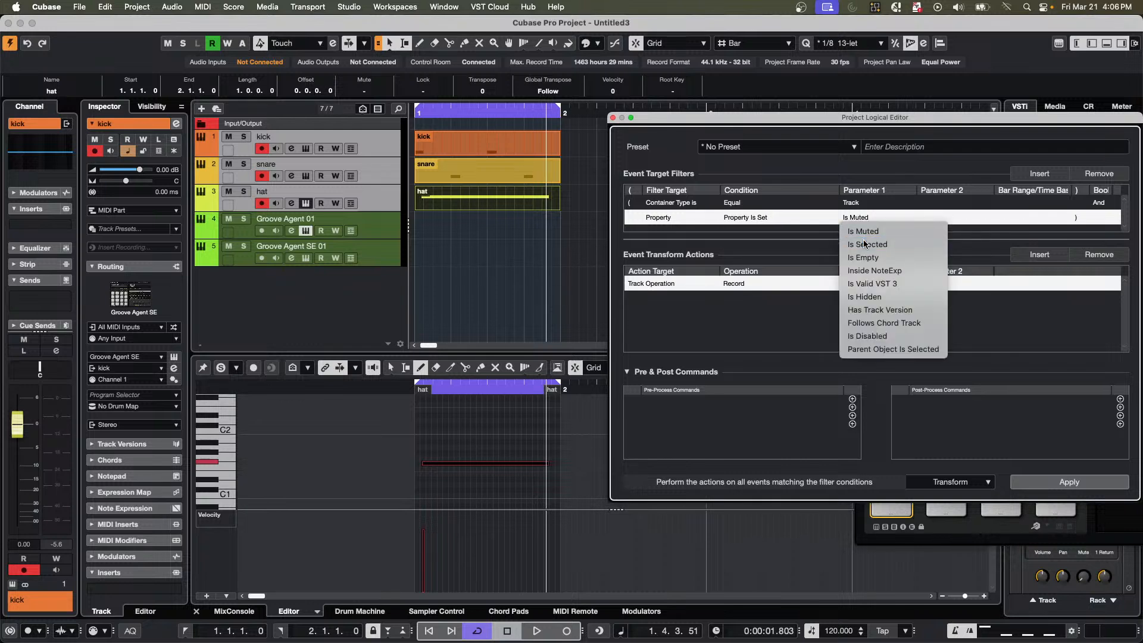
click(860, 234)
Set the transform action to Track Operation, Connect Output, 04. Groove Agent - Main, and apply it to the selected tracks.
click(646, 284)
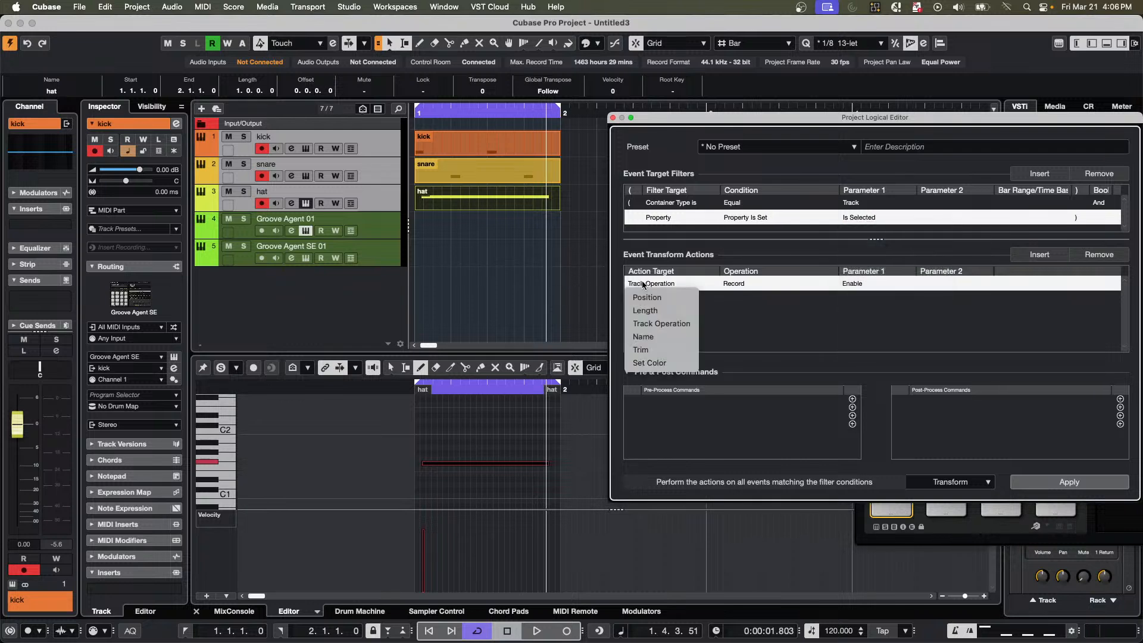
click(677, 326)
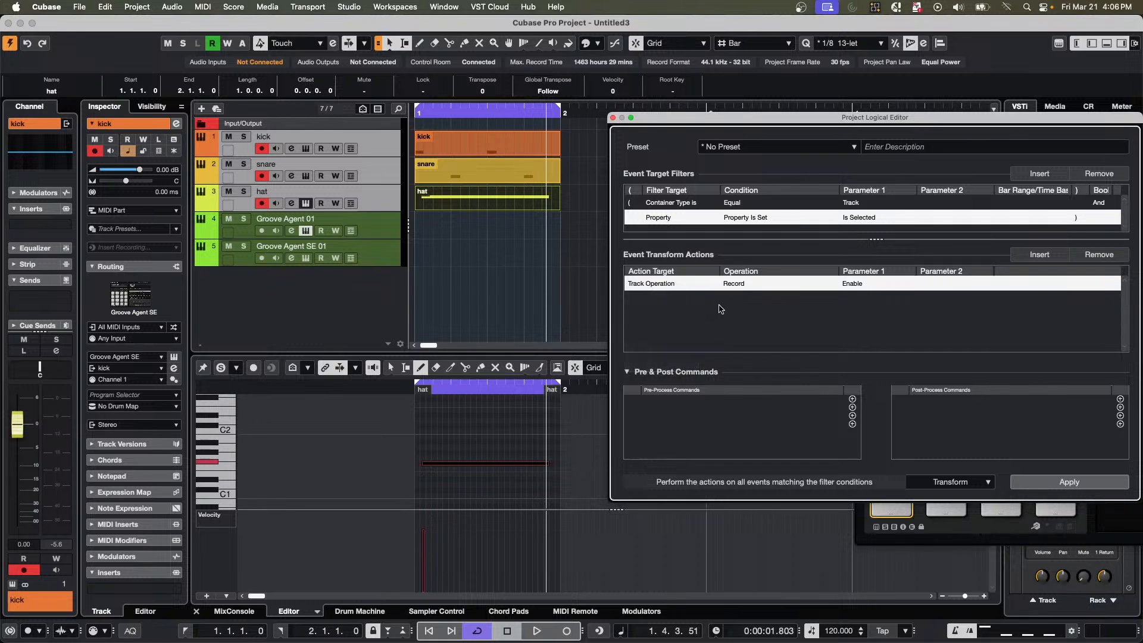
click(746, 282)
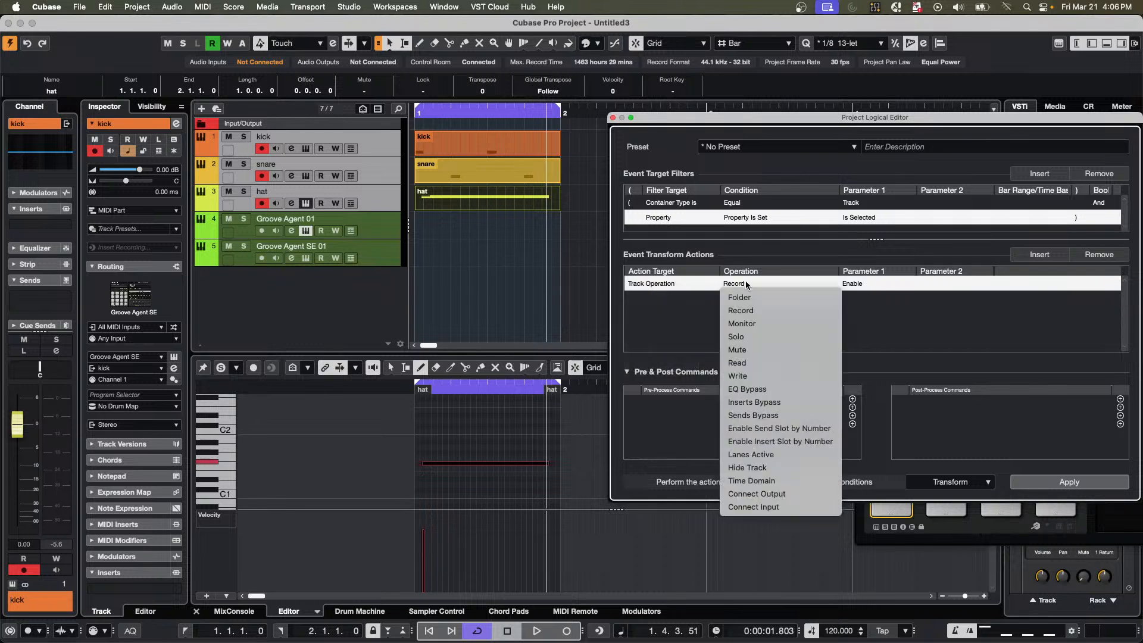
click(815, 495)
click(863, 284)
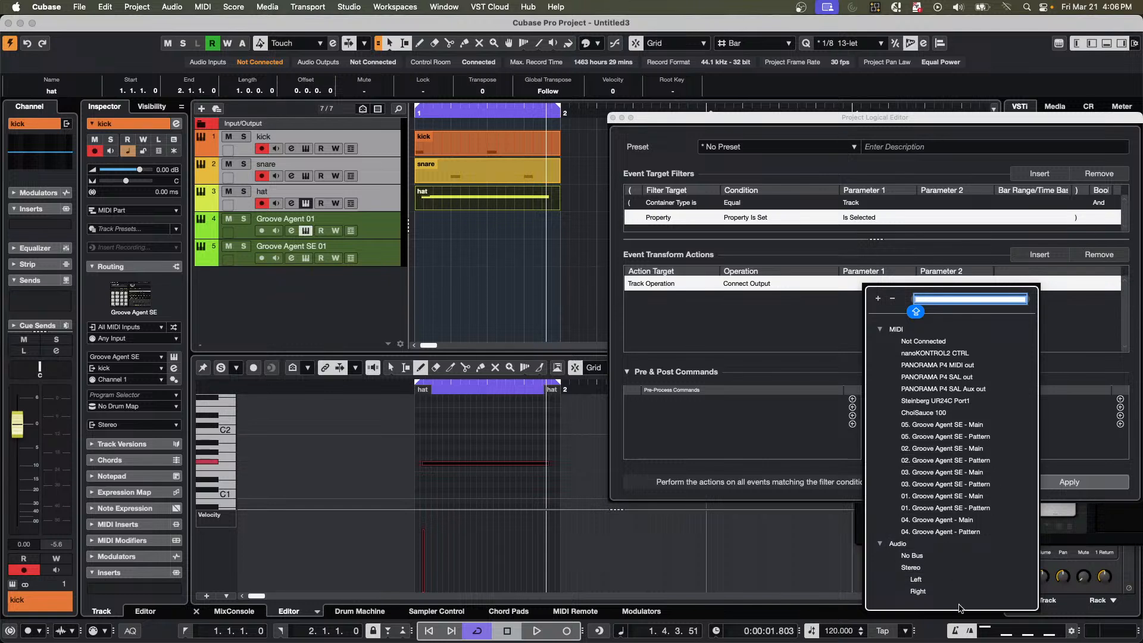
click(939, 521)
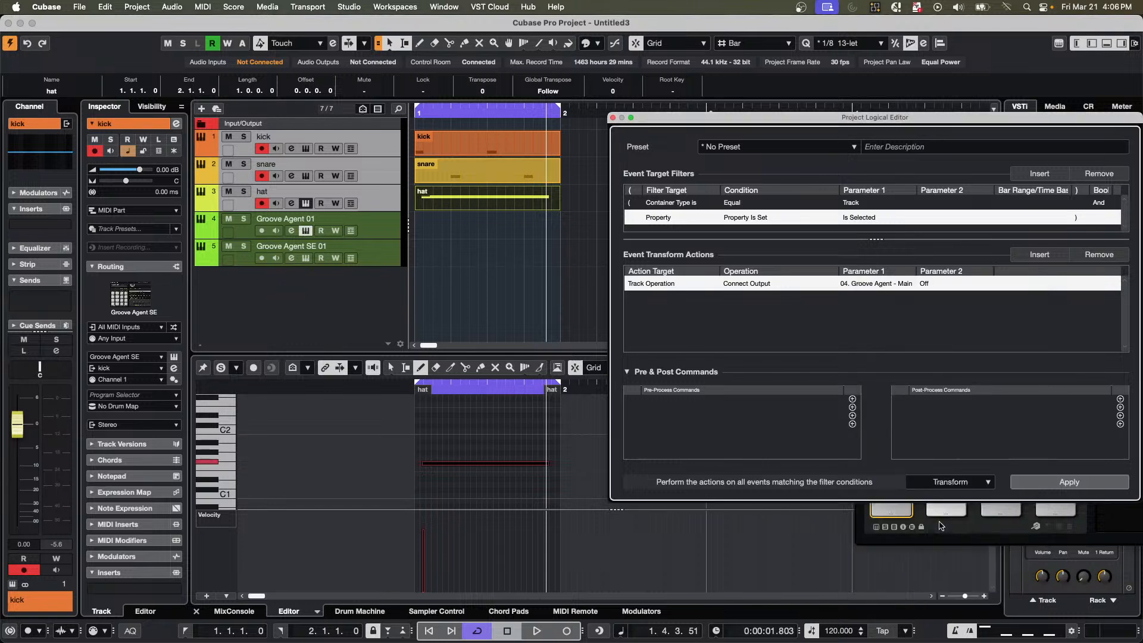
click(1061, 483)
Check the kick track's assigned instrument, and close the Project Logical Editor and all open instrument windows.
click(375, 149)
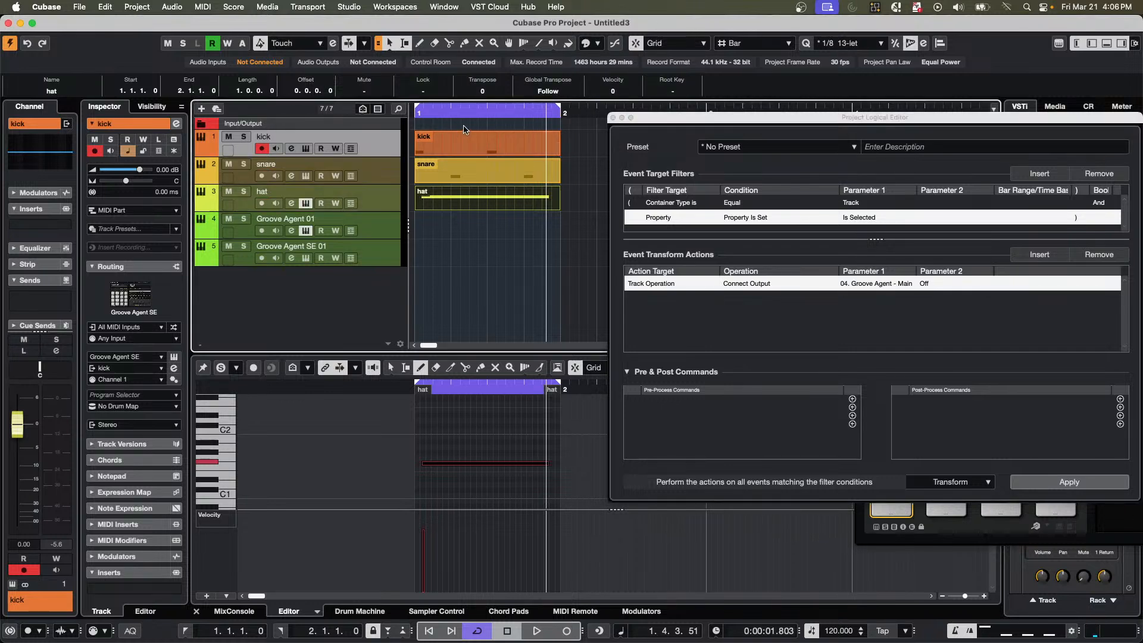
key(Home)
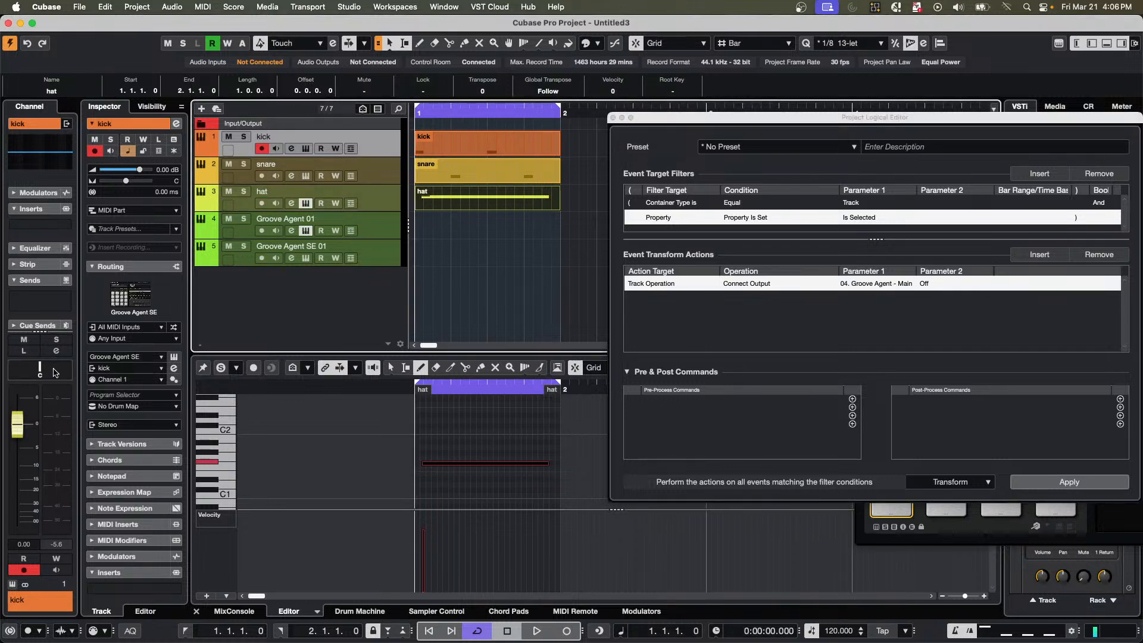
click(174, 358)
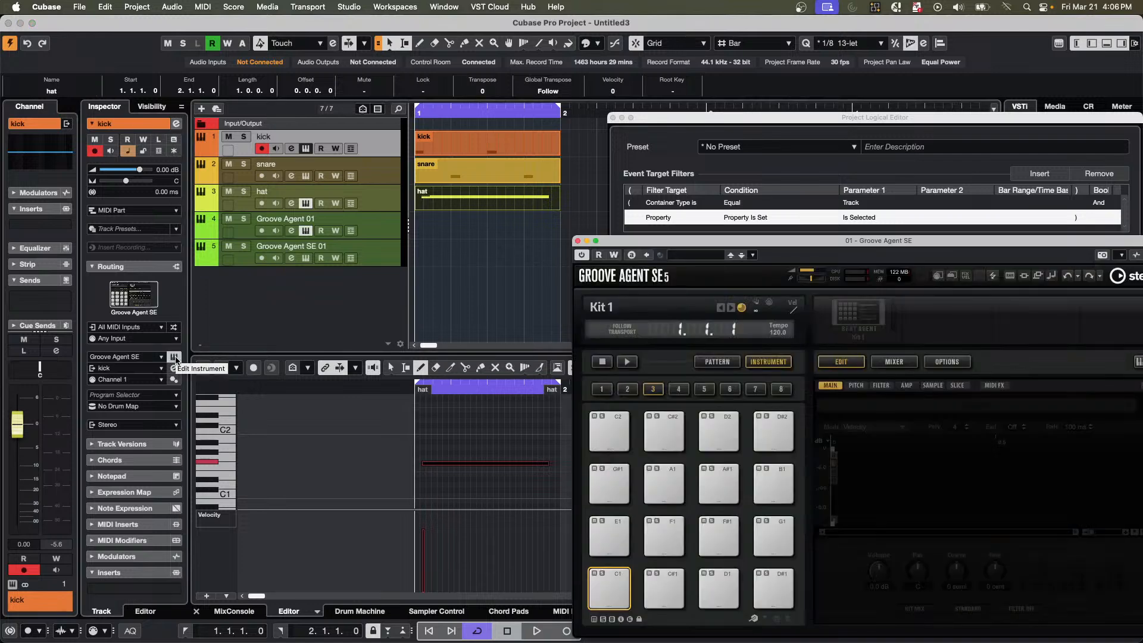
click(175, 358)
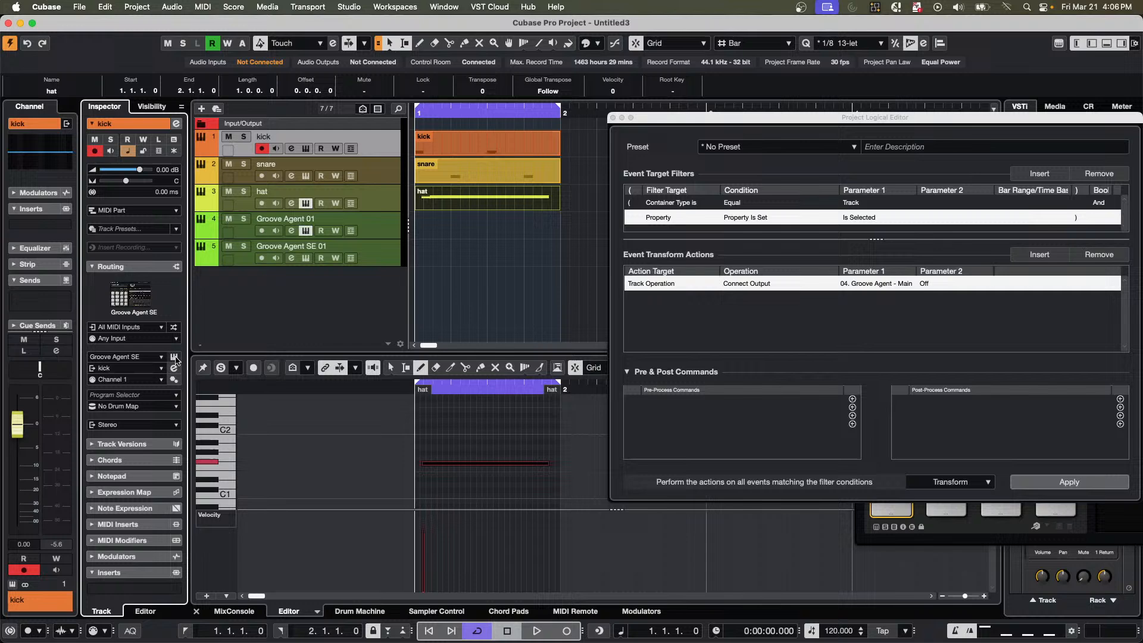
click(613, 118)
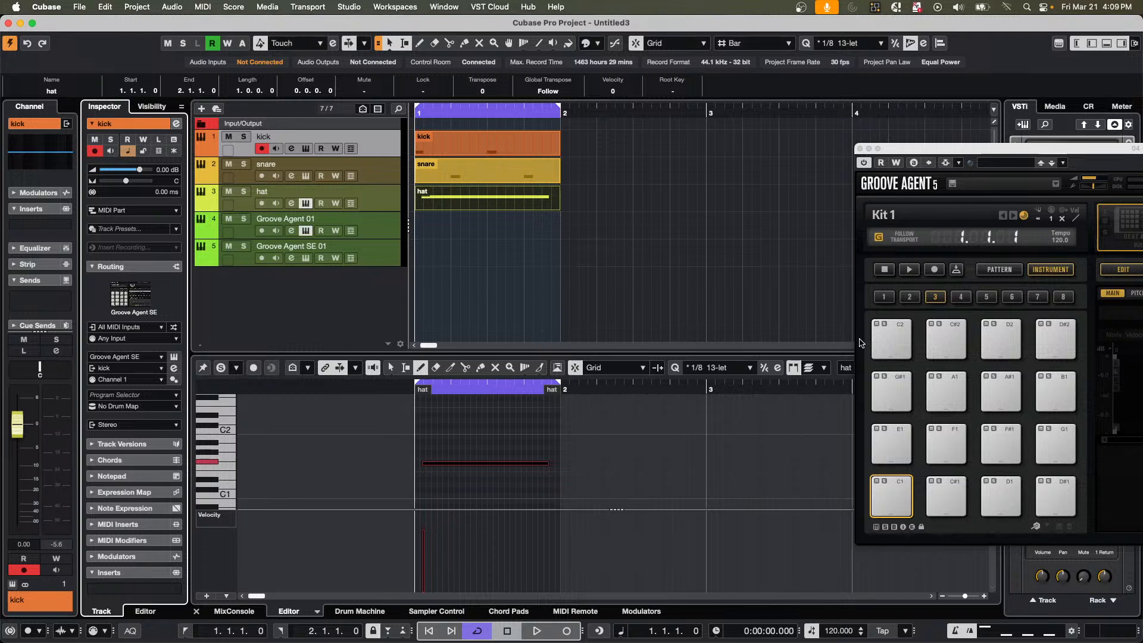
click(860, 148)
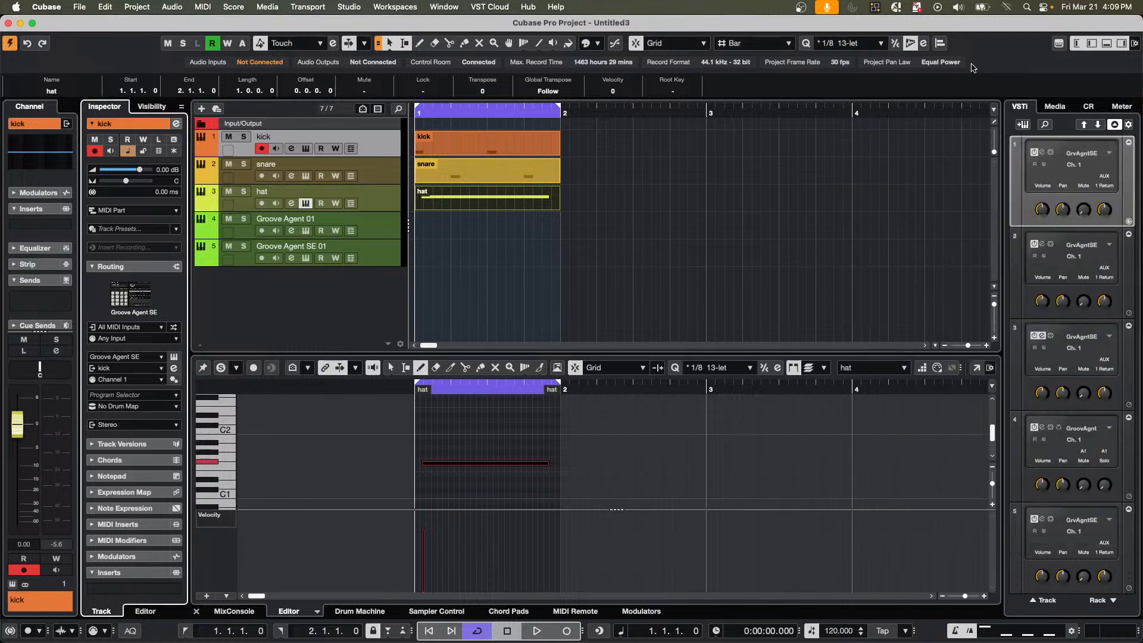
Browse the VST Instruments media to the preset list of a Groove Agent content set.
click(1055, 108)
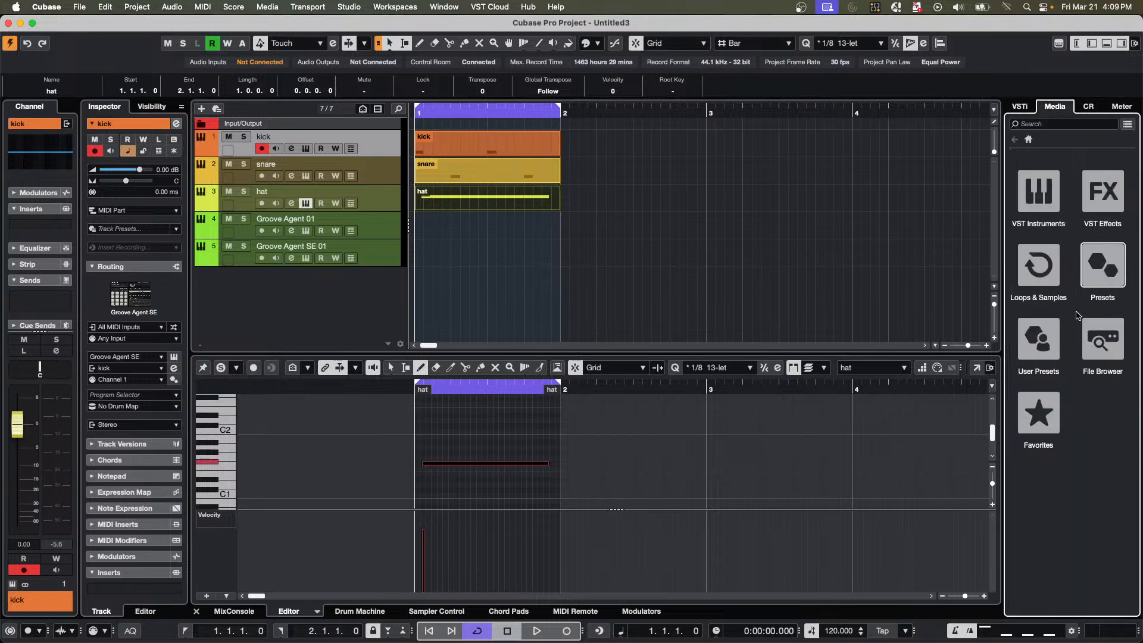
click(1048, 206)
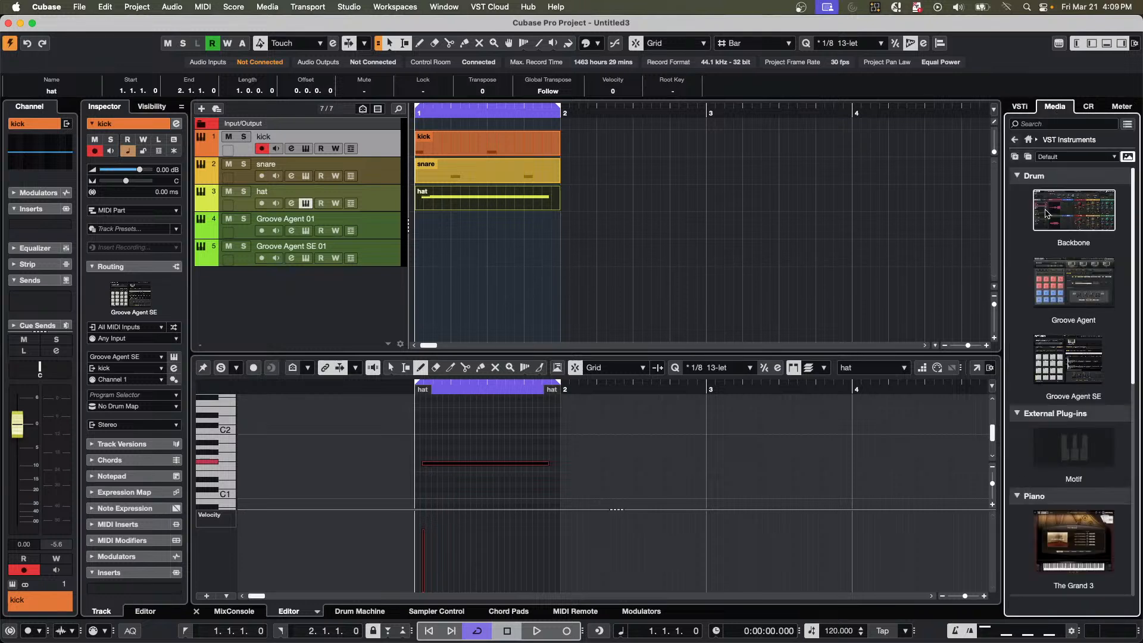
click(1066, 299)
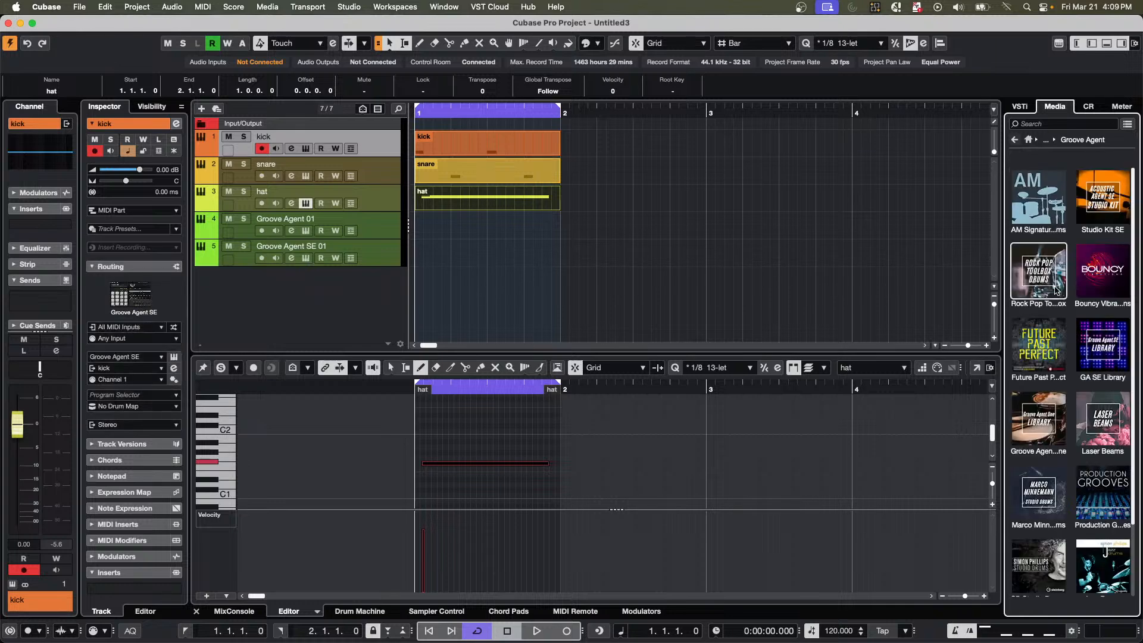
click(1056, 290)
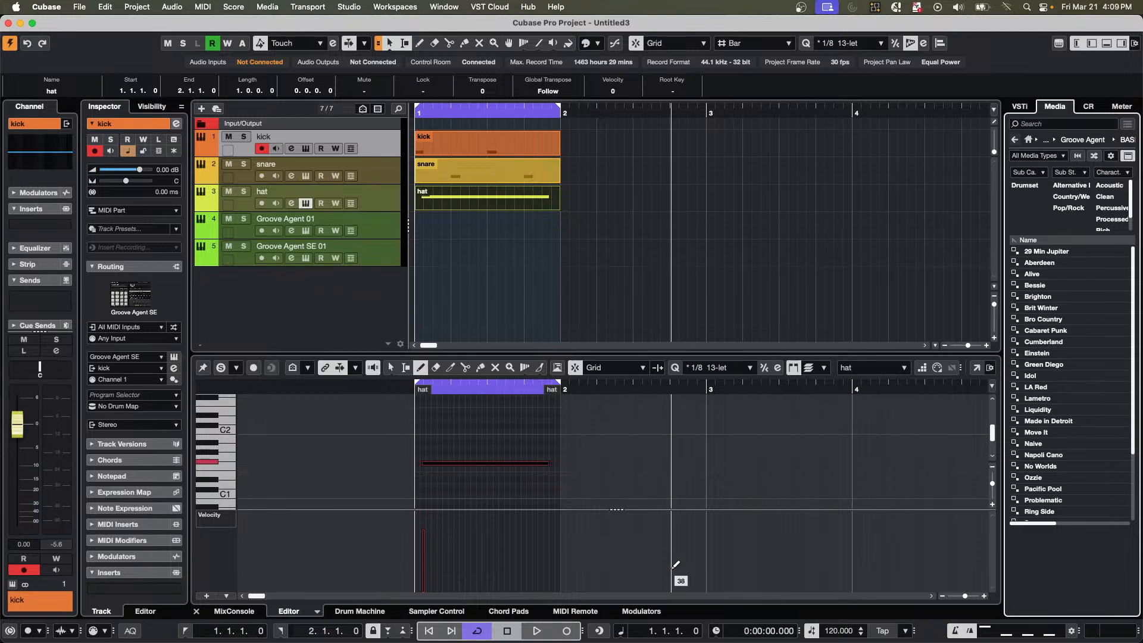
Switch to Steinberg Activation Manager, review the activation status of the listed products, and close it.
mouse_move(480, 642)
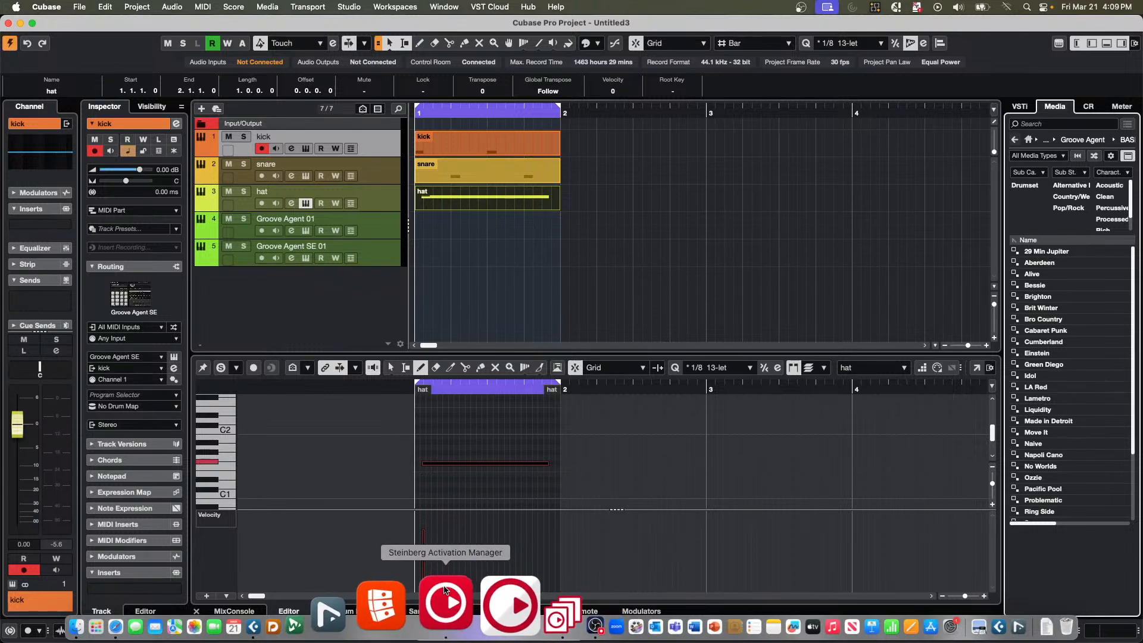
click(444, 590)
scroll(616, 261, up, 10)
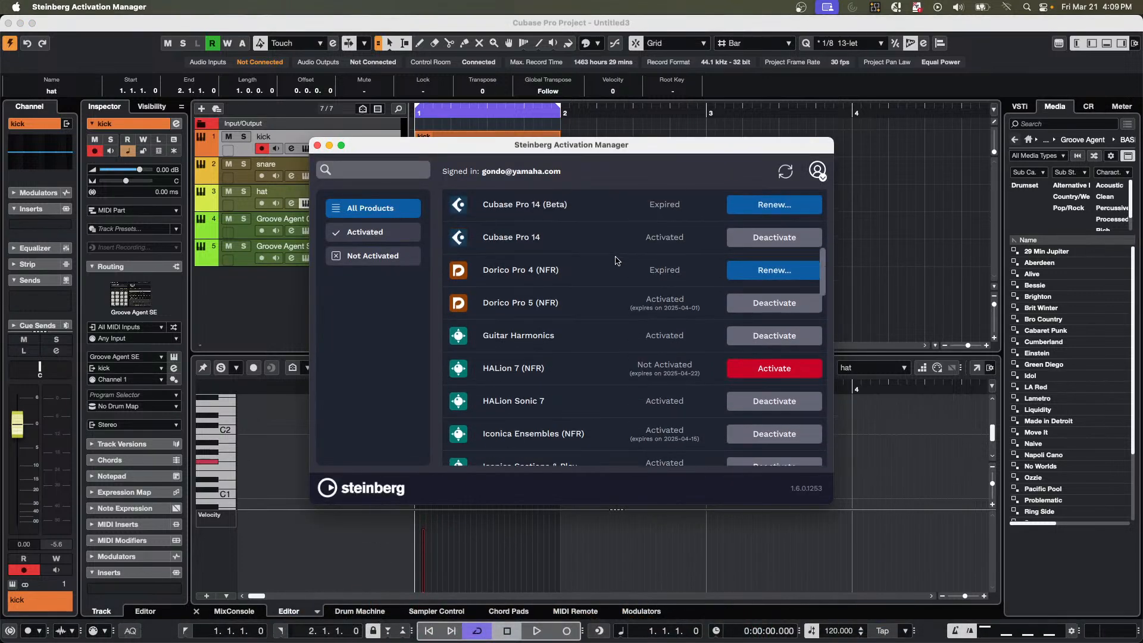
scroll(616, 260, up, 4)
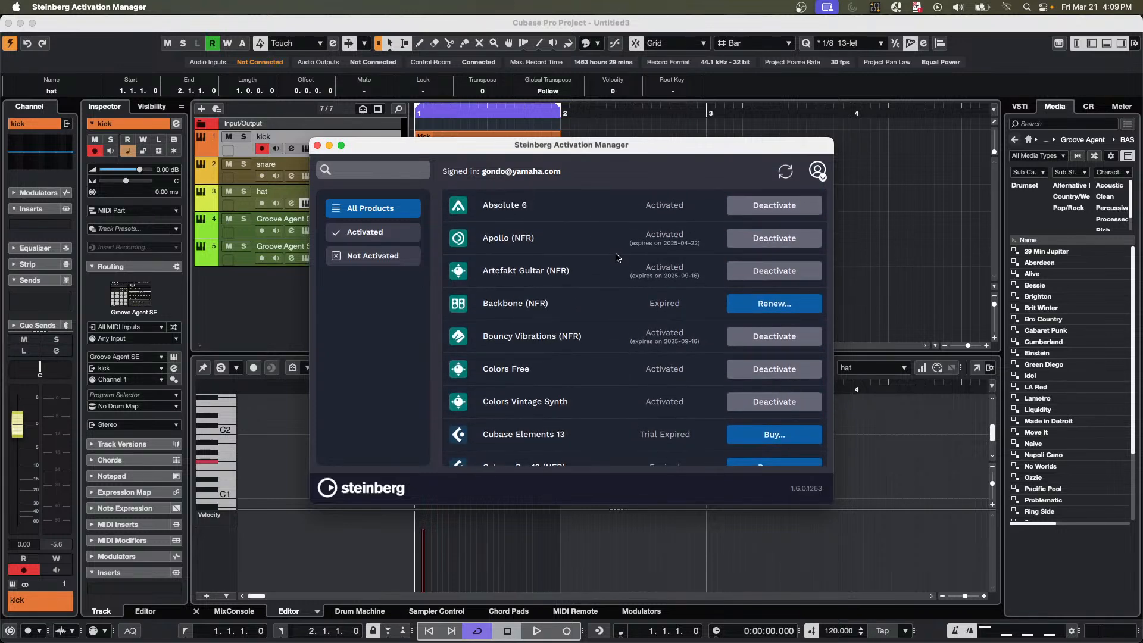
scroll(617, 258, down, 3)
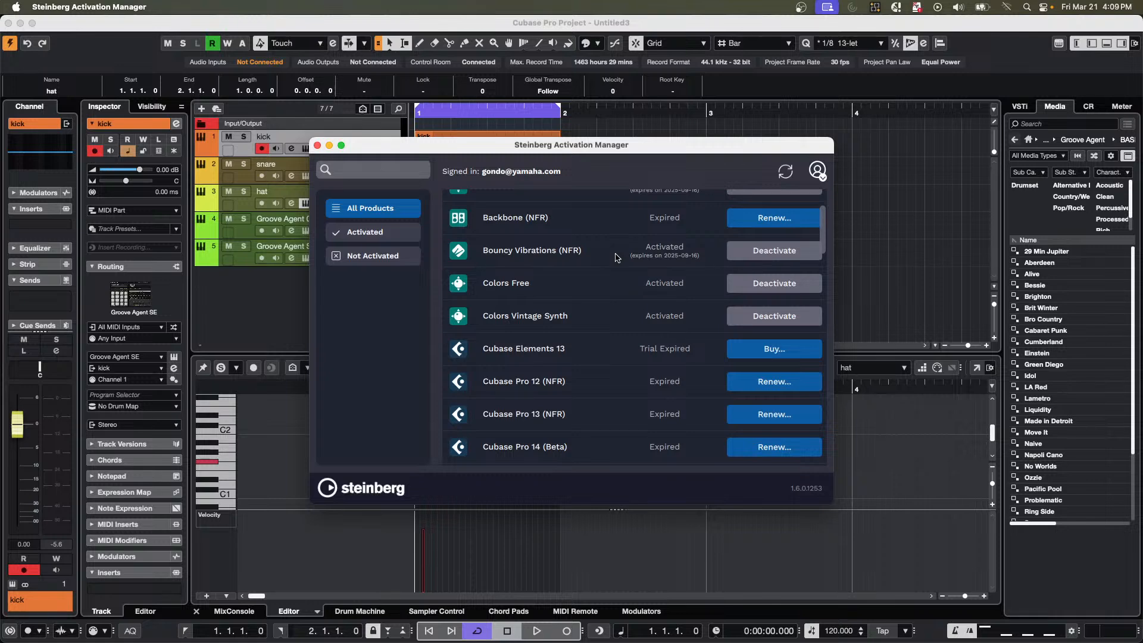
scroll(616, 257, down, 1)
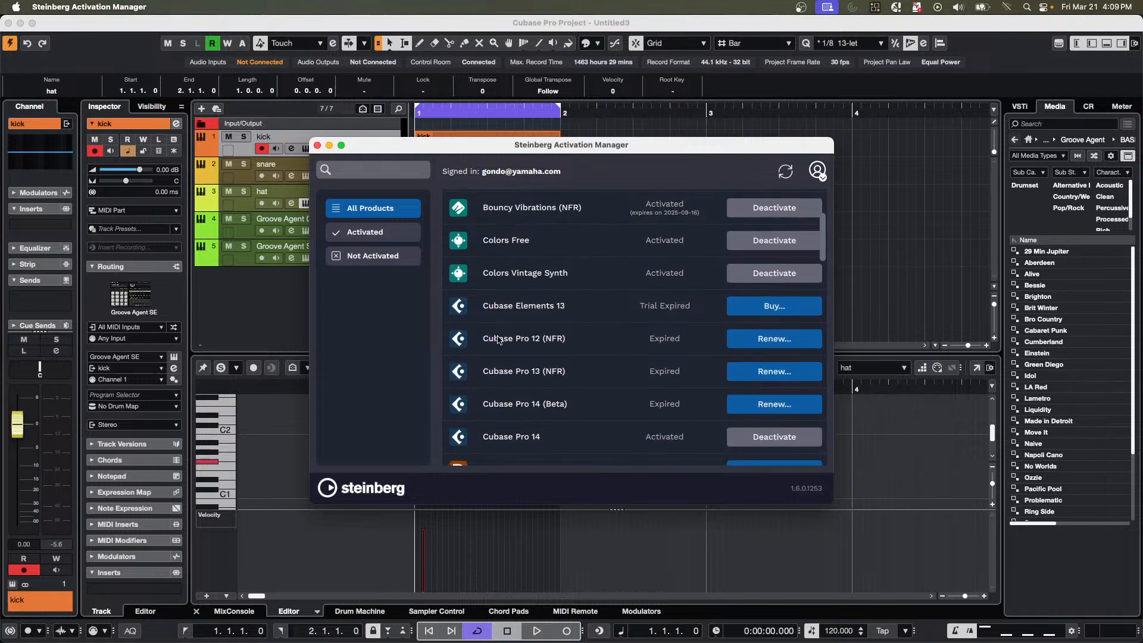
scroll(495, 344, up, 5)
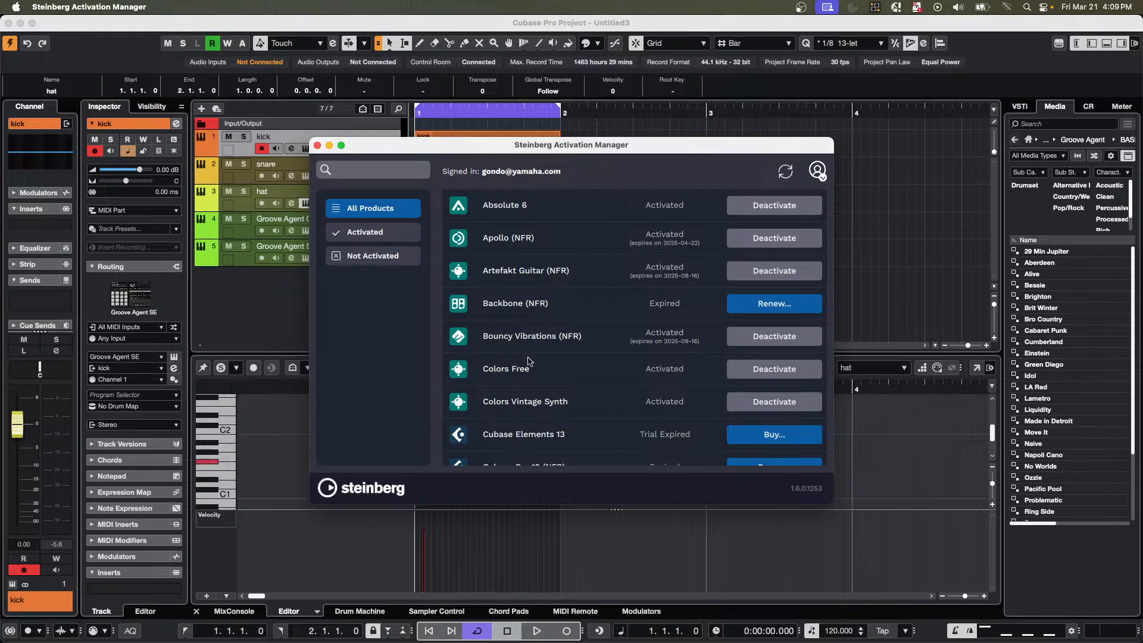
click(318, 145)
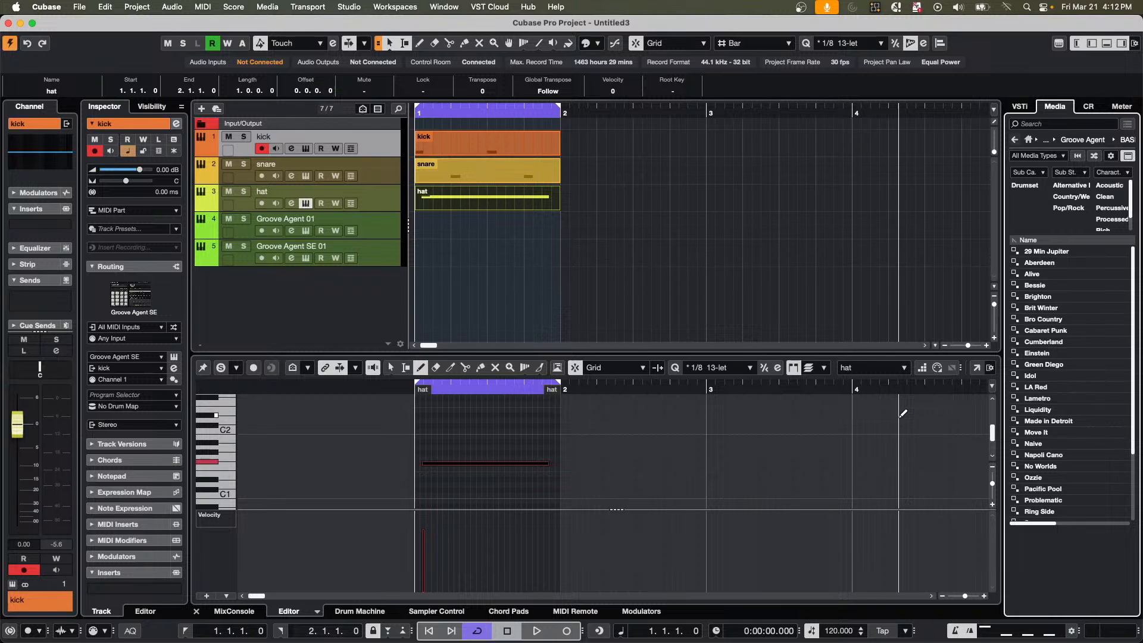
Undo the project's edits until all instrument tracks and MIDI parts are removed.
key(super+z)
key(super+z)
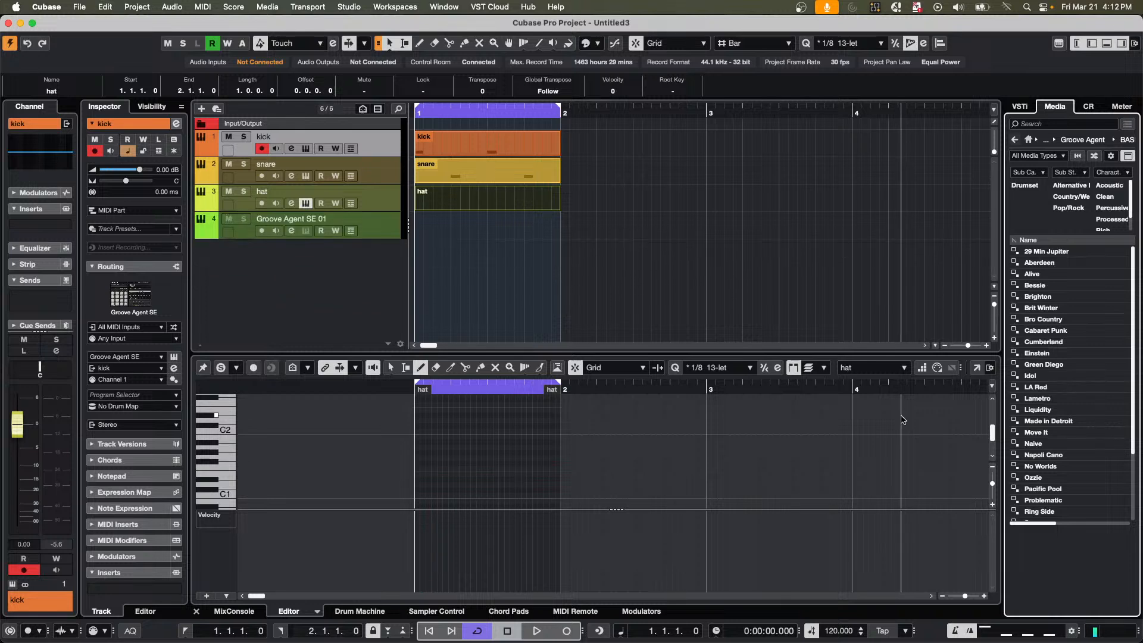
key(super+z)
key(super+z)
key(super+z)
key(super+z)
key(super+z)
key(super+z)
key(super+z)
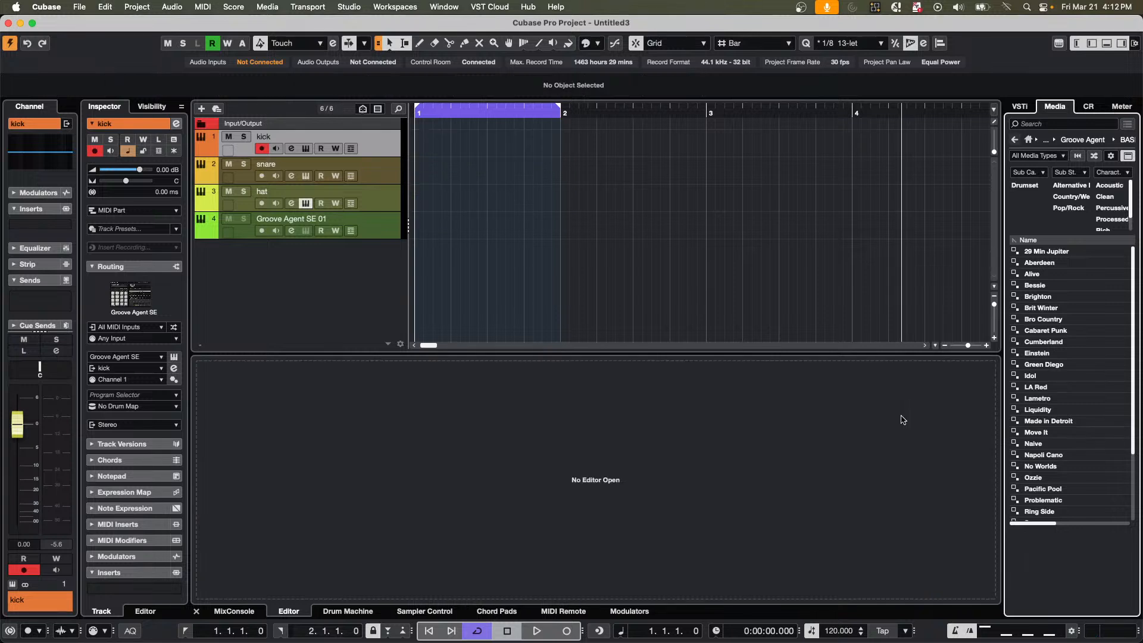
key(super+z)
key(super+z)
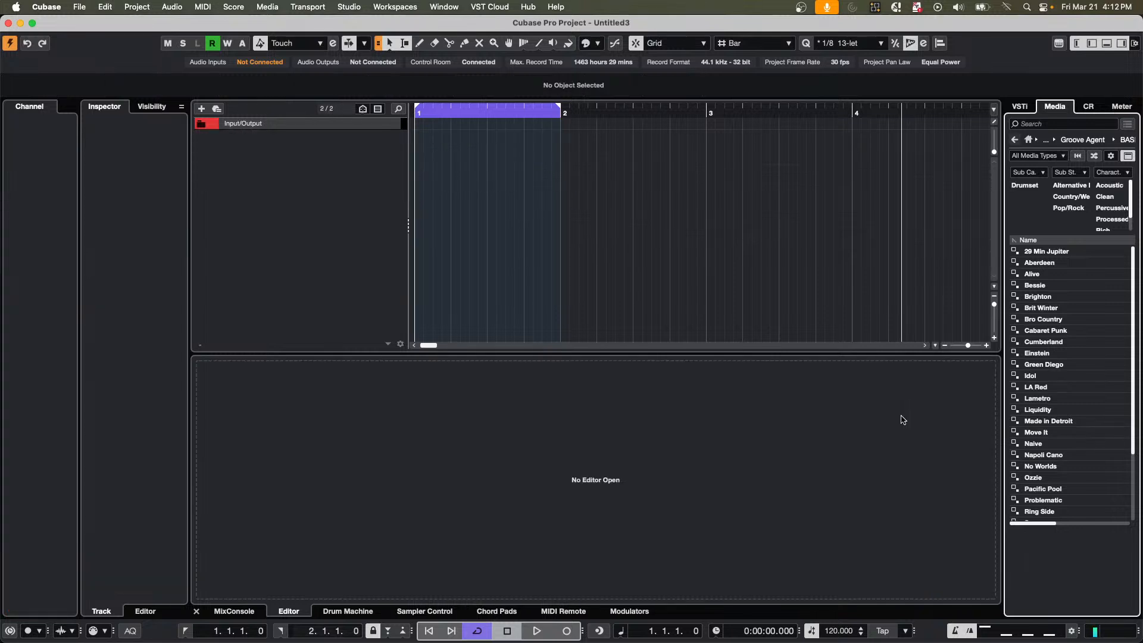
Add a MIDI track, shrink its height to a single thin row, and add four more MIDI tracks below it.
double_click(284, 142)
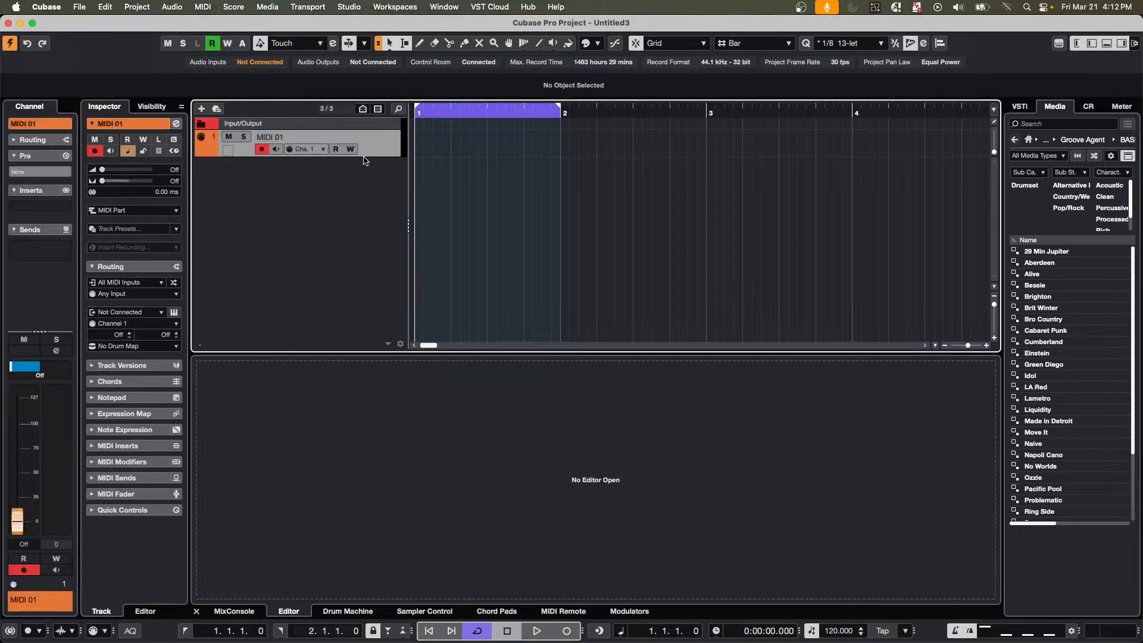
drag(365, 157, 369, 127)
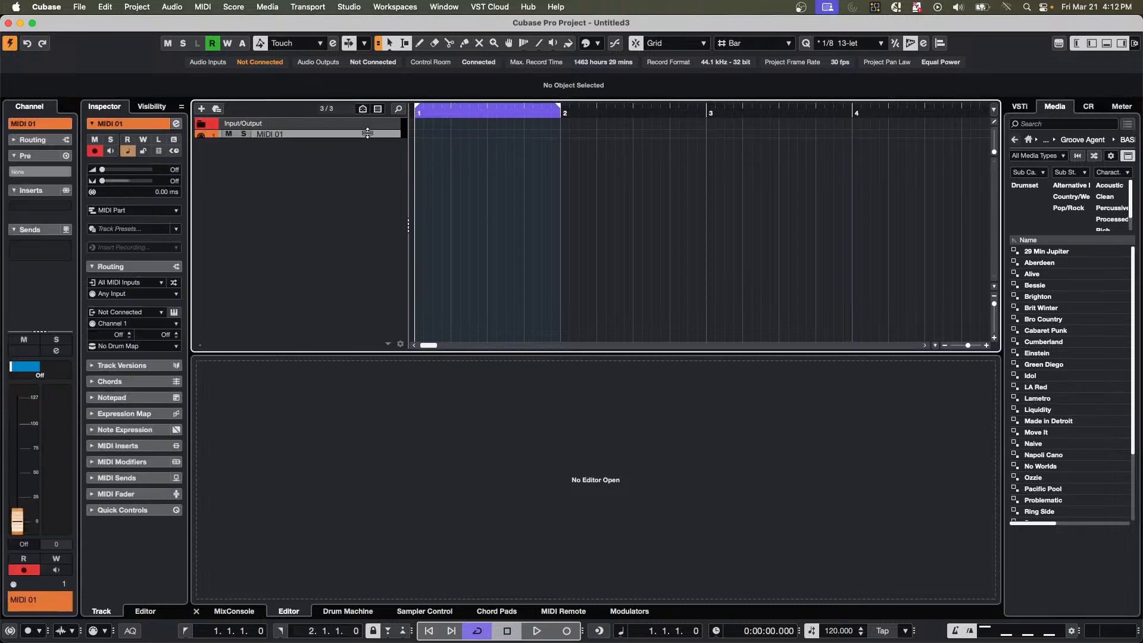
double_click(354, 157)
double_click(349, 170)
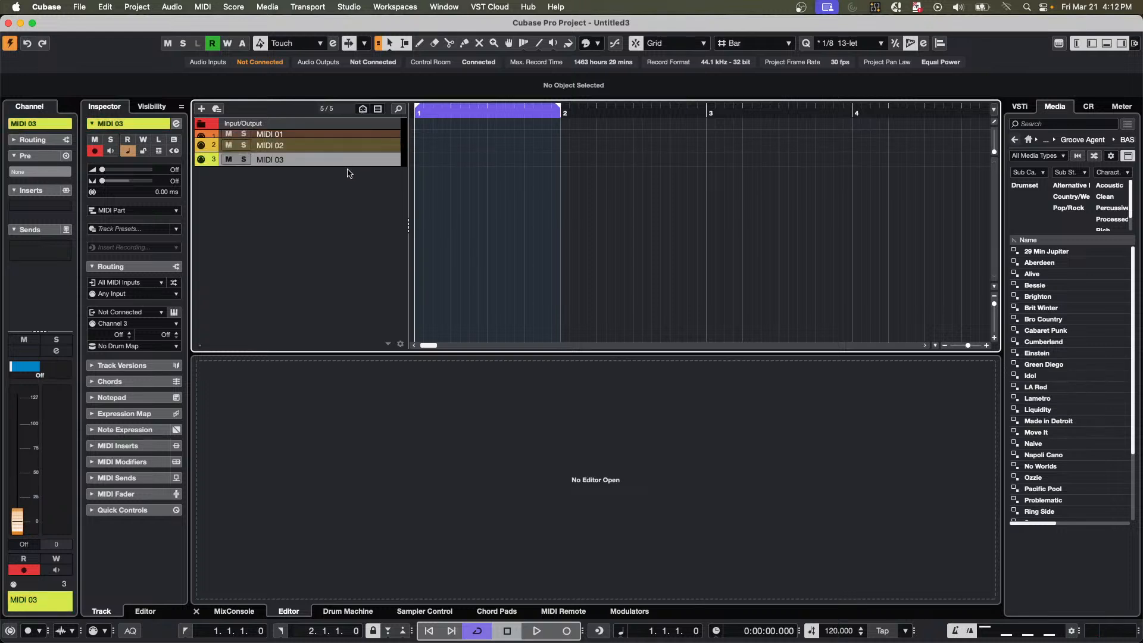
double_click(346, 196)
double_click(337, 207)
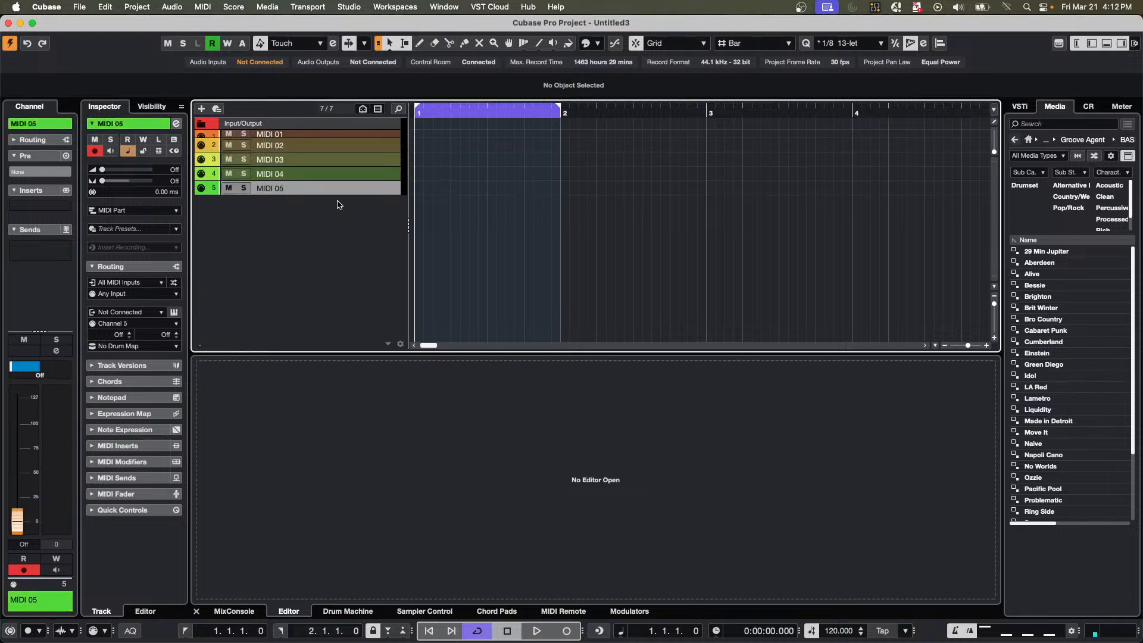
Undo the addition of the MIDI tracks, including the one with reduced height.
key(super+z)
key(super+z)
key(super+z)
key(super+z)
key(super+z)
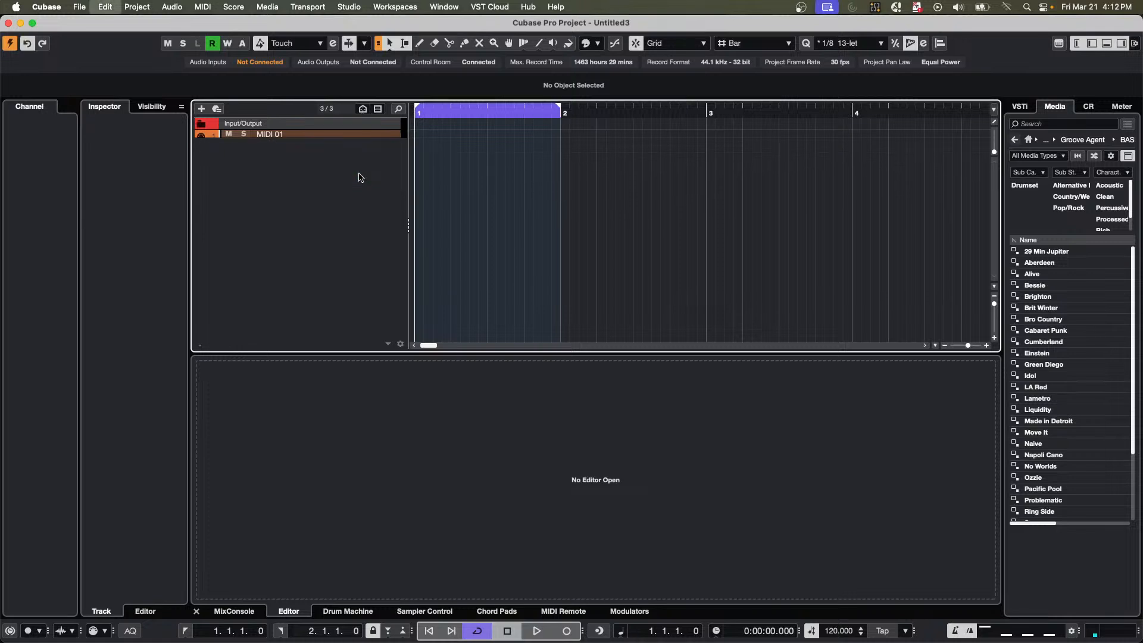
Add four MIDI tracks at default height, followed by one audio track.
double_click(323, 141)
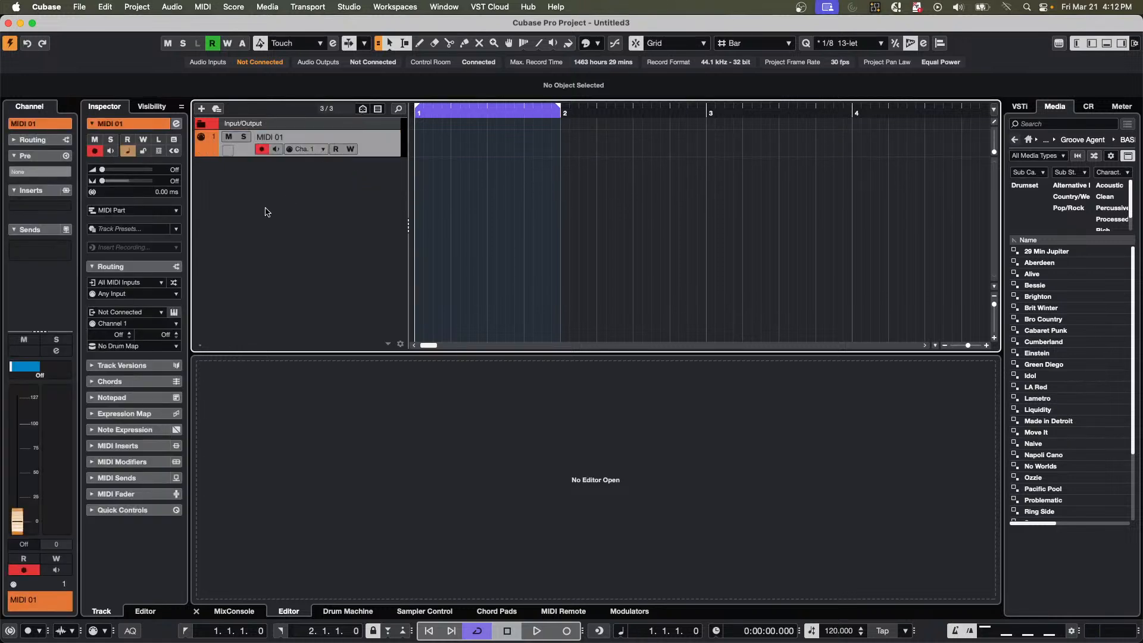
double_click(286, 205)
double_click(287, 228)
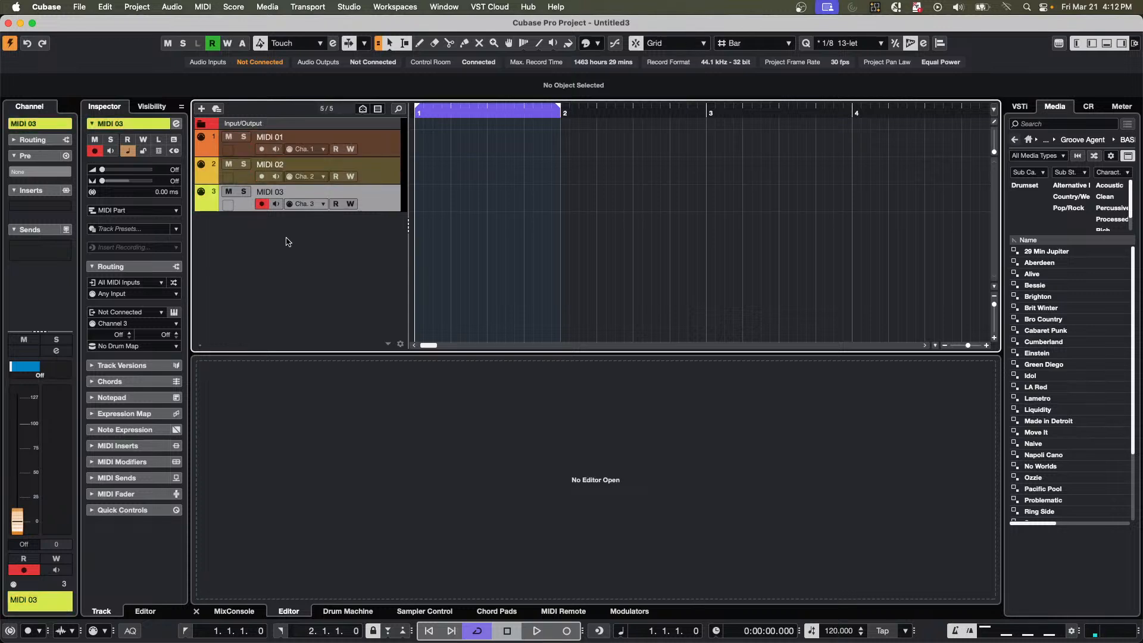
double_click(287, 242)
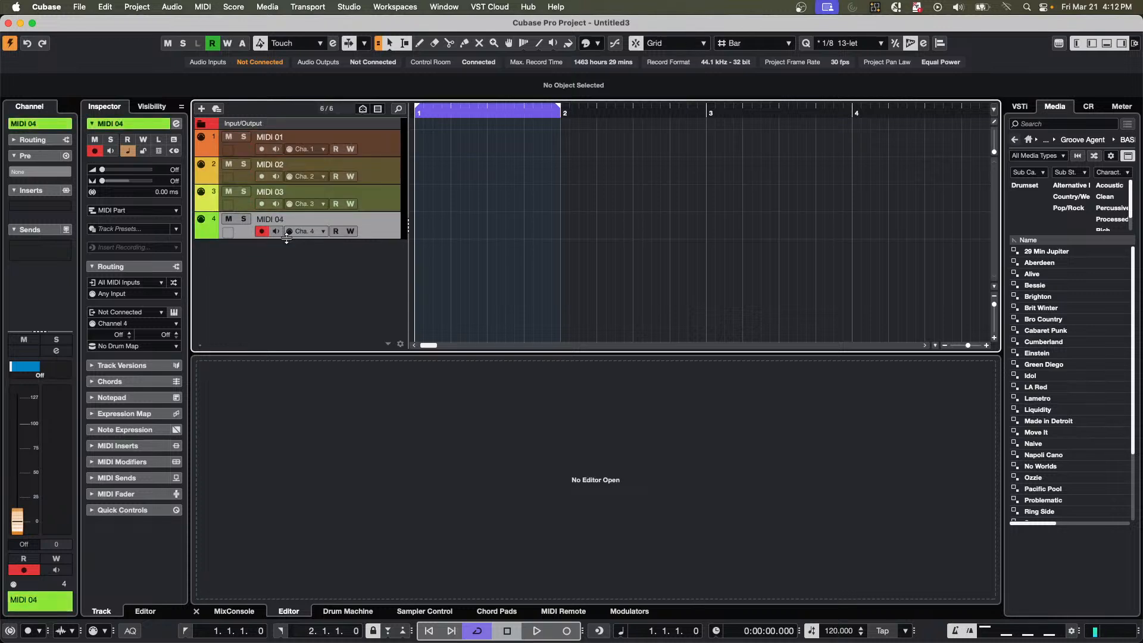
click(201, 108)
click(655, 396)
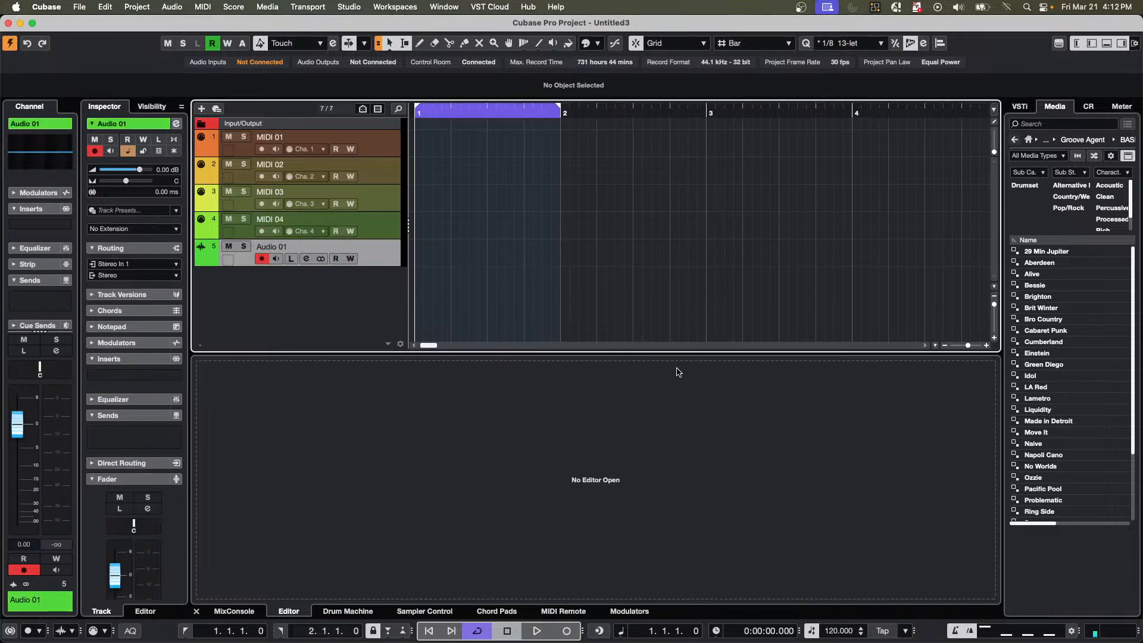
Undo the added audio track and MIDI tracks back to the first MIDI track.
key(super+z)
key(super+z)
key(super+z)
key(super+z)
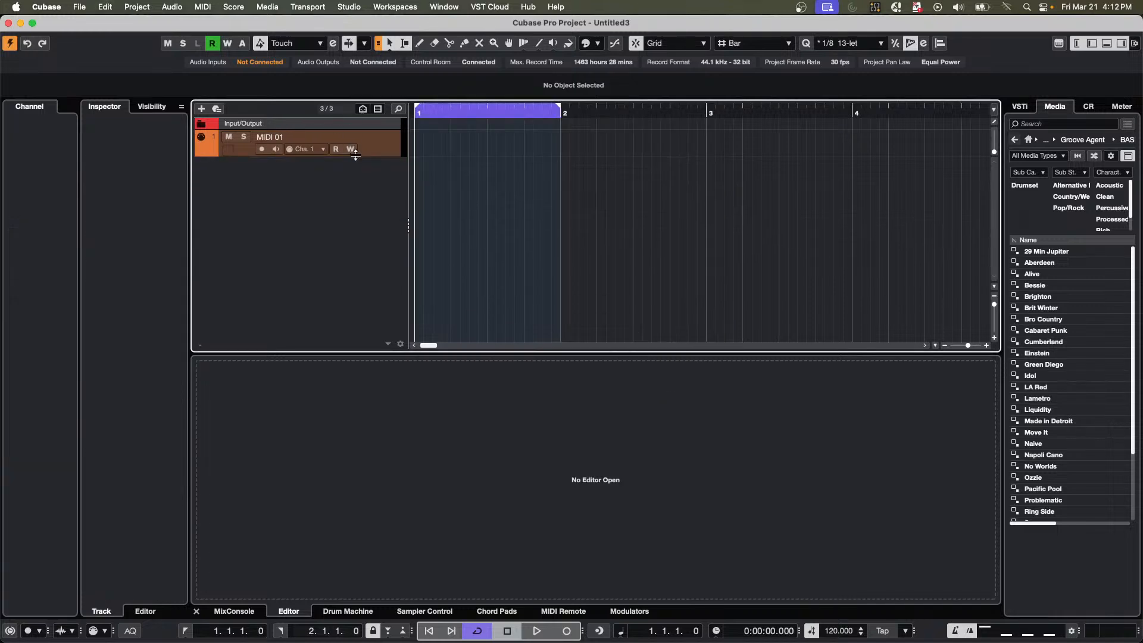
Make the first MIDI track taller, add two MIDI tracks below it, and remove the third track.
drag(356, 155, 352, 197)
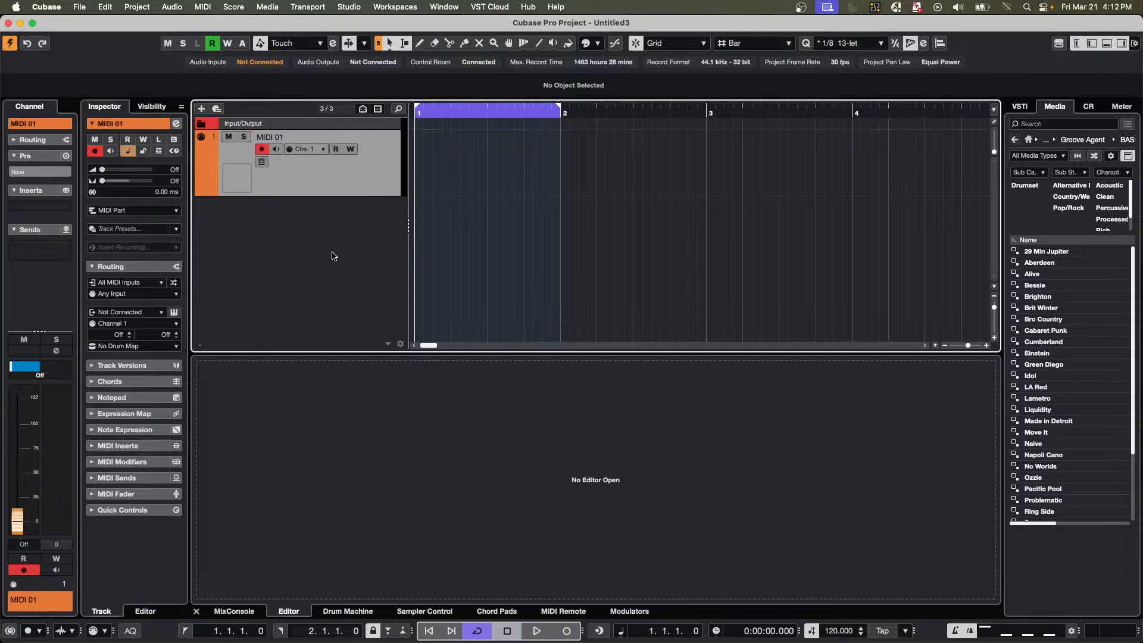
key(super+shift+z)
key(super+shift+z)
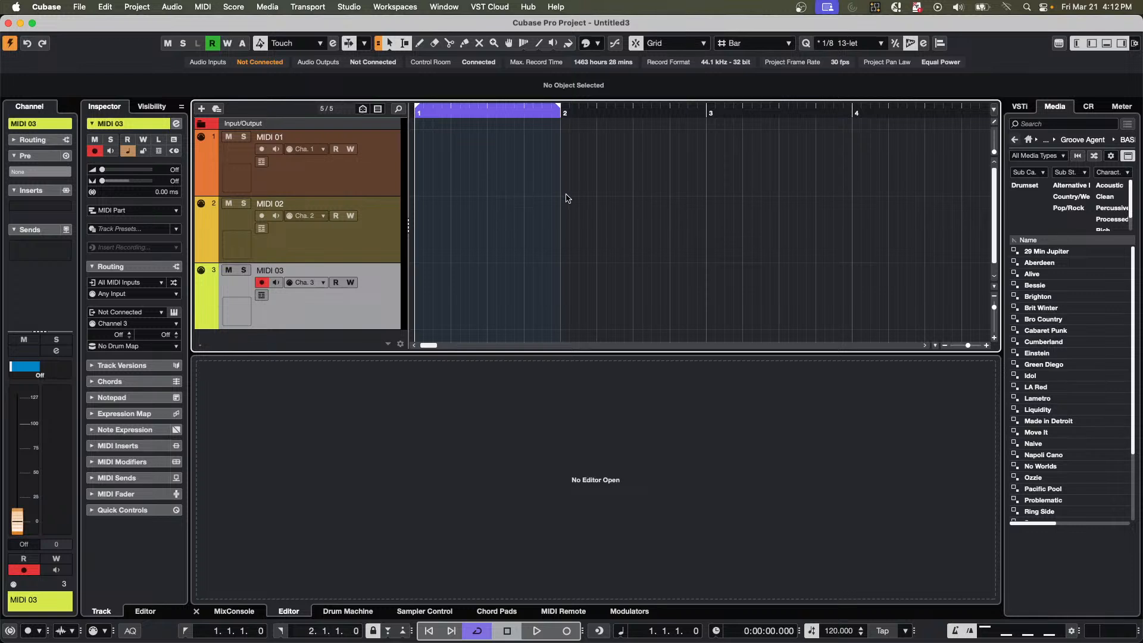
key(Delete)
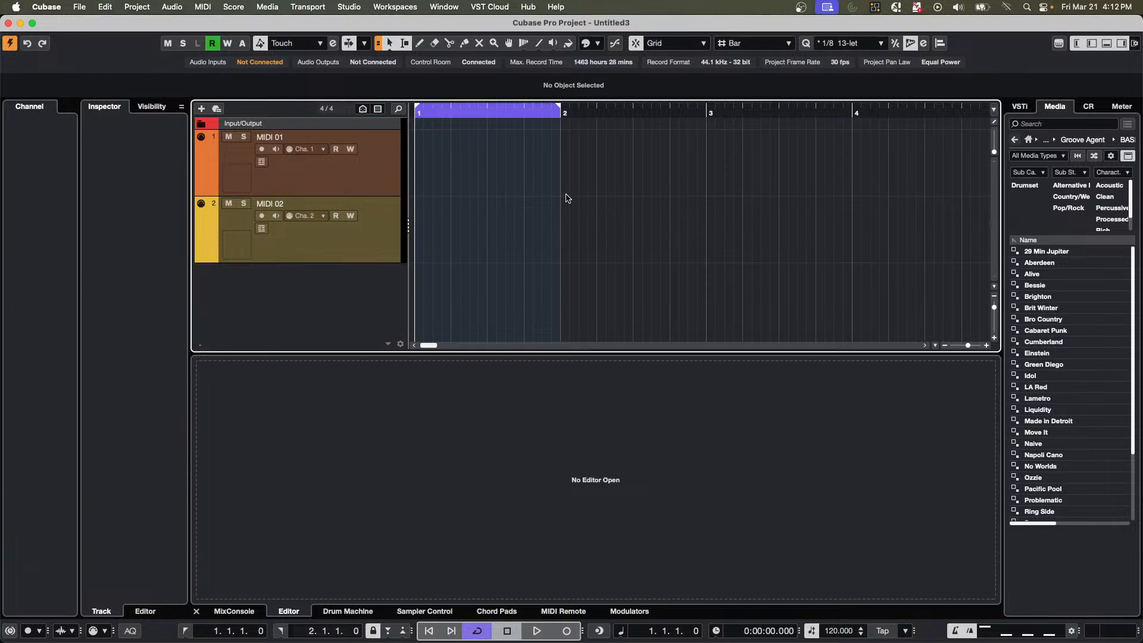
Enable Enlarge Selected Track and add a third MIDI track below MIDI 02.
click(149, 9)
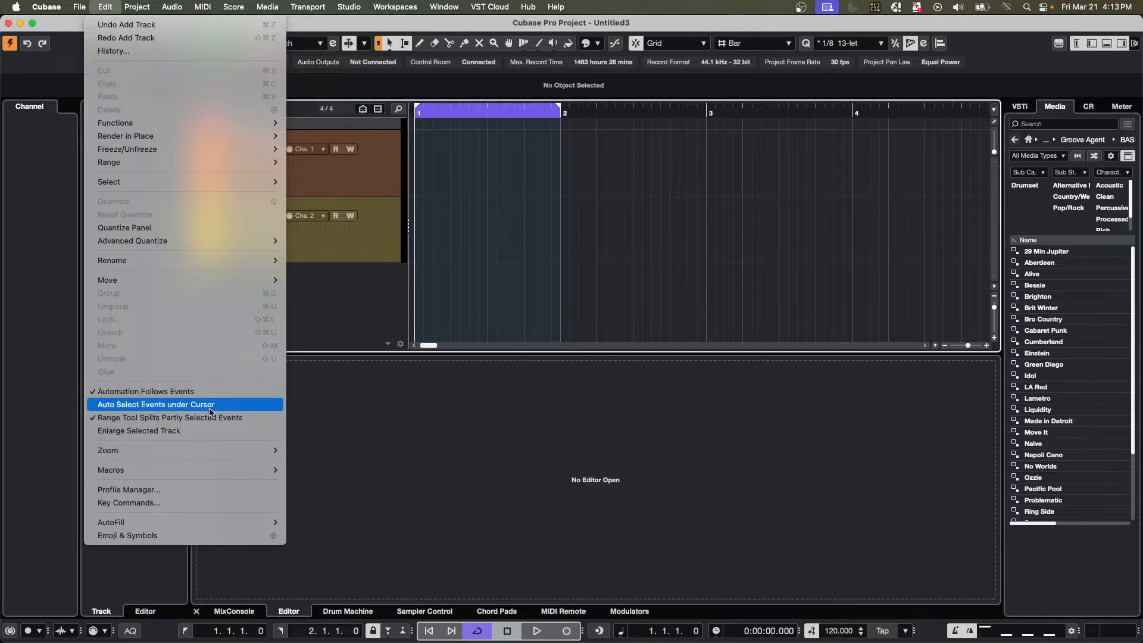
click(178, 431)
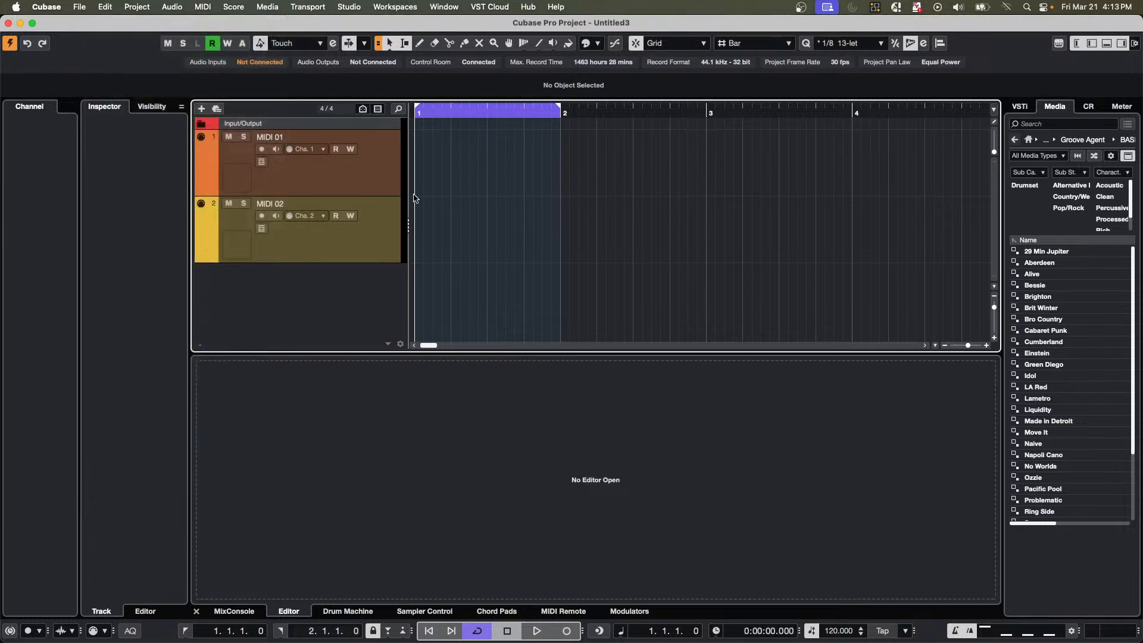
double_click(320, 296)
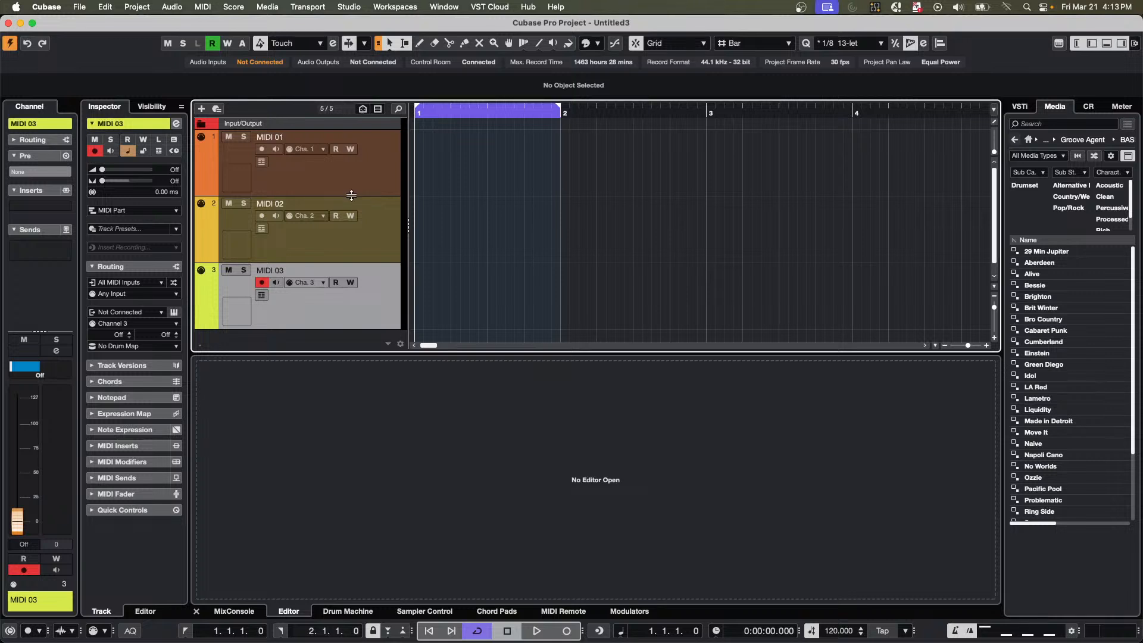
Reduce the selected heights of MIDI 01, MIDI 02 and MIDI 03 one after another.
drag(351, 195, 352, 157)
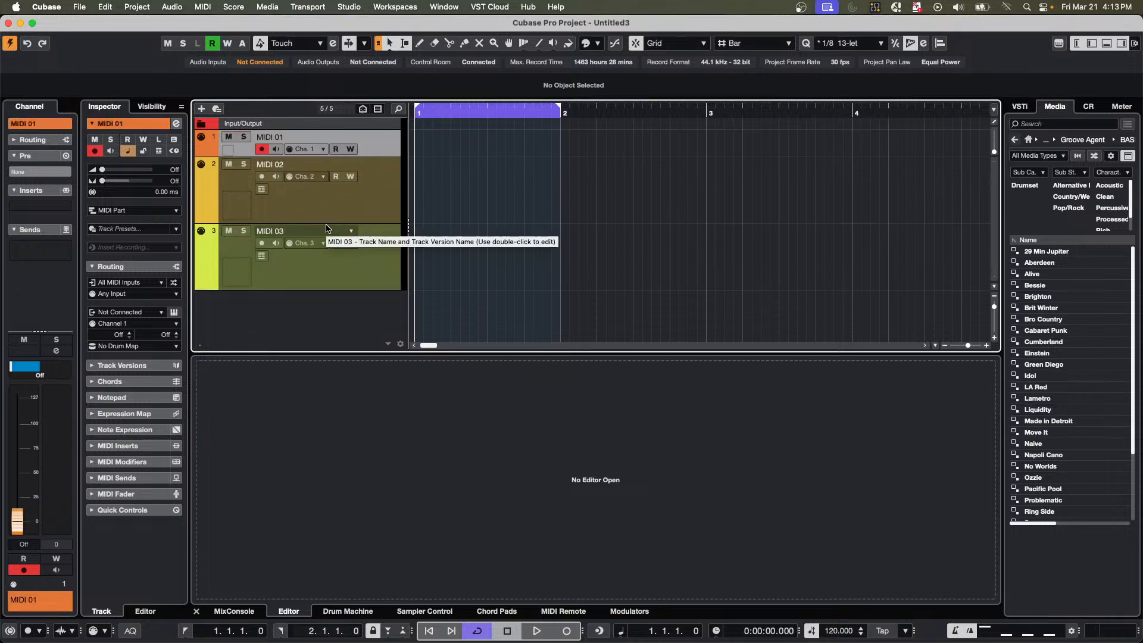
drag(327, 223, 332, 177)
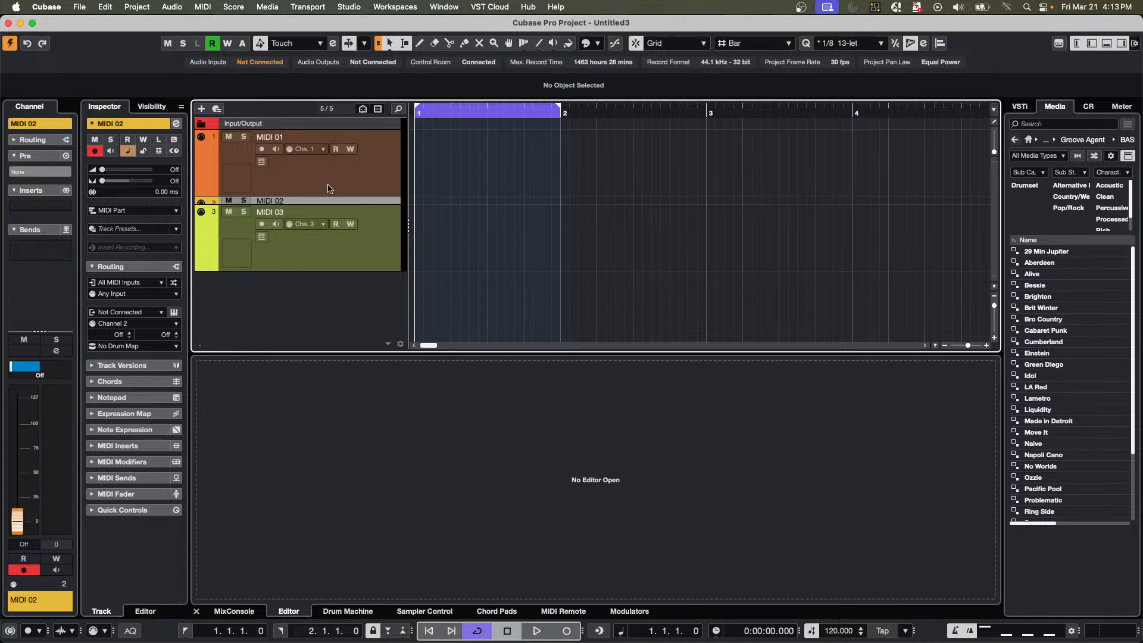
drag(340, 269, 344, 226)
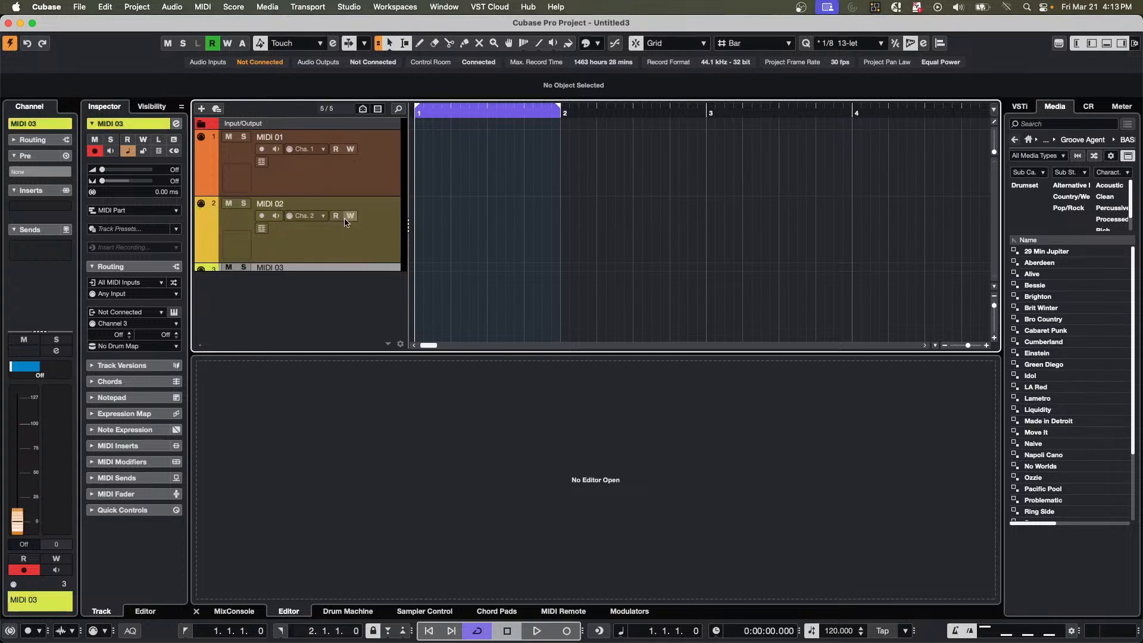
Add a fourth MIDI track and select the tracks in turn to compare their selected and unselected heights.
double_click(339, 285)
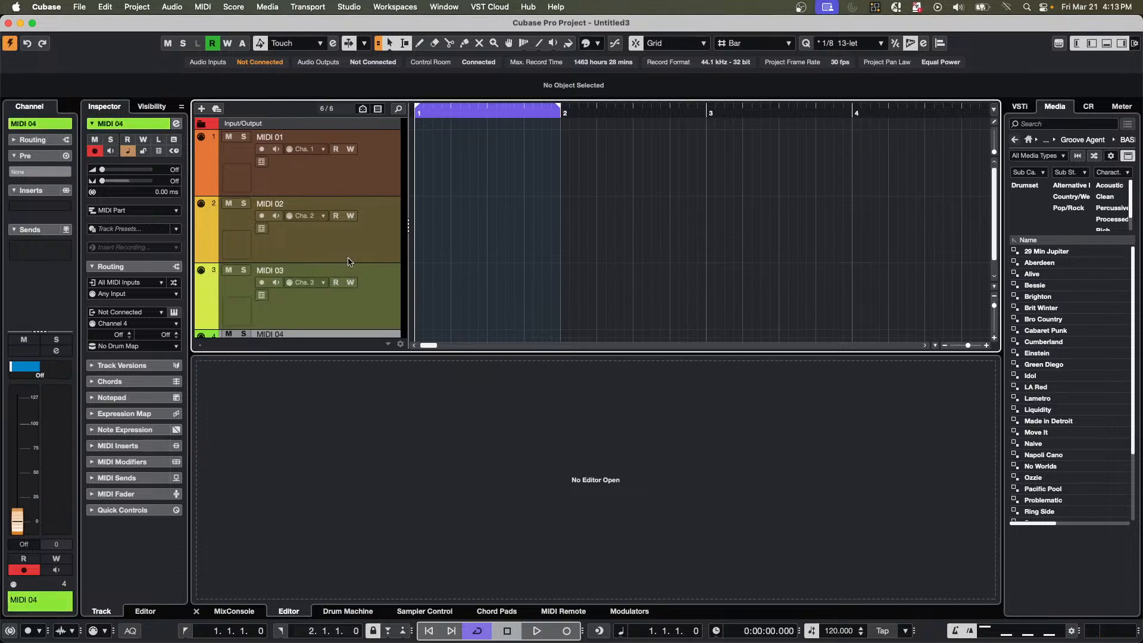
scroll(350, 262, down, 1)
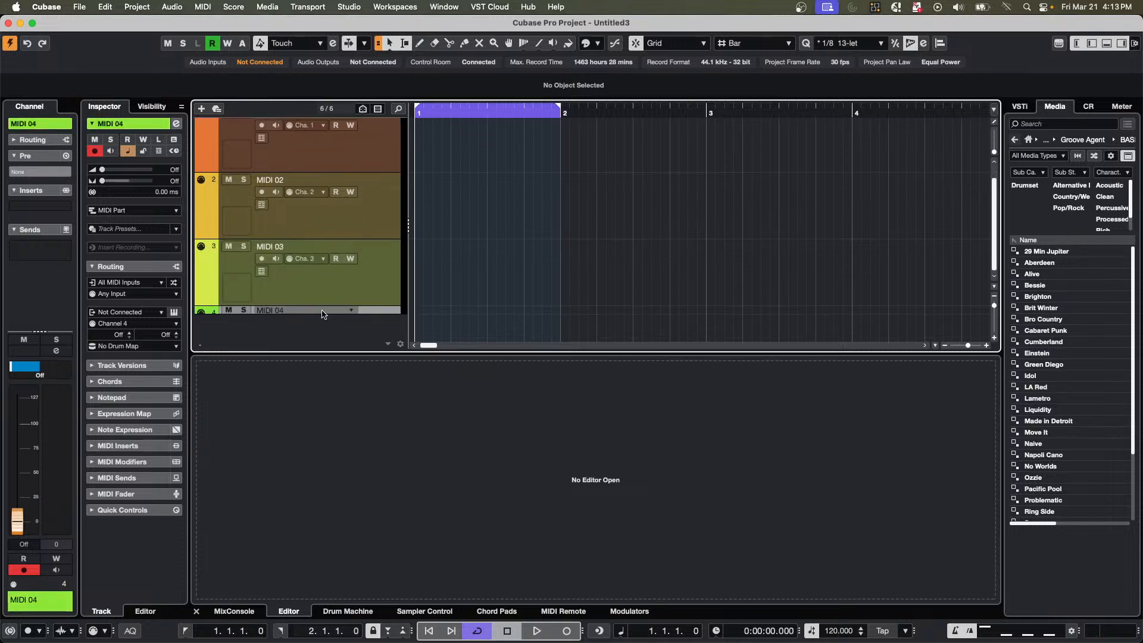
click(377, 291)
click(377, 250)
click(371, 174)
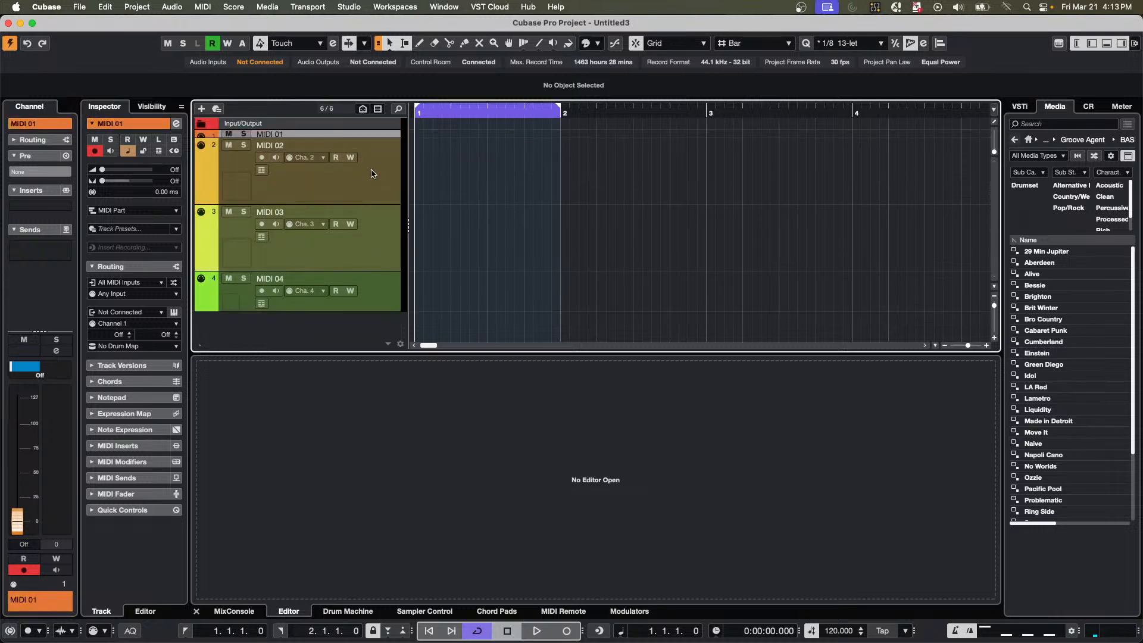
click(386, 162)
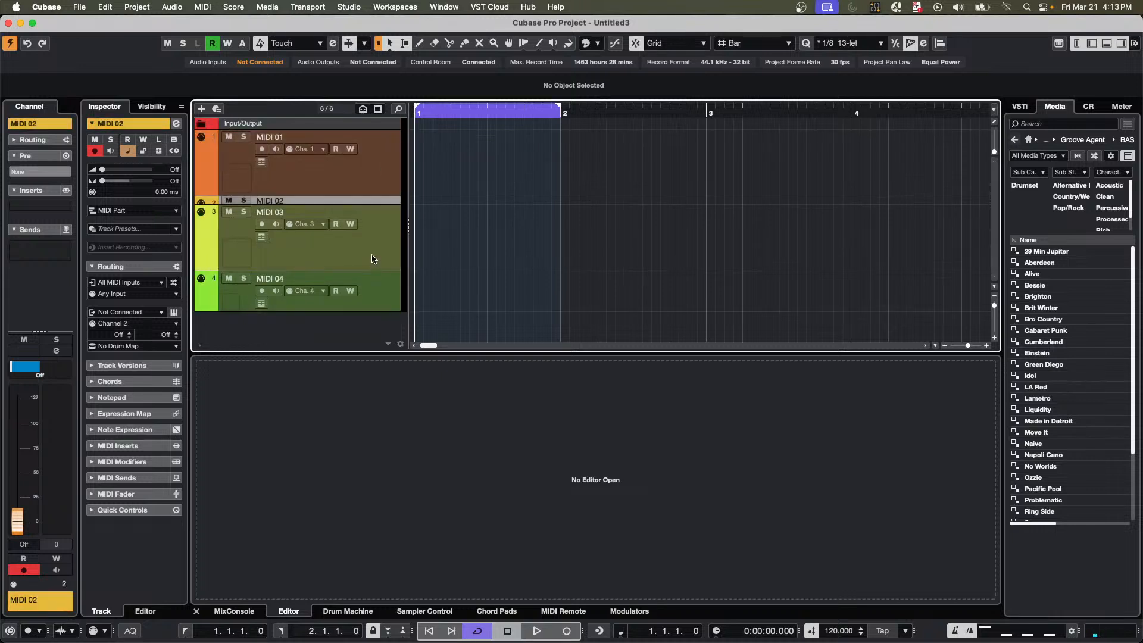
click(374, 258)
click(380, 243)
Increase the selected height of MIDI 02 to two rows, then select different tracks in turn, ending on MIDI 02.
drag(377, 204, 368, 225)
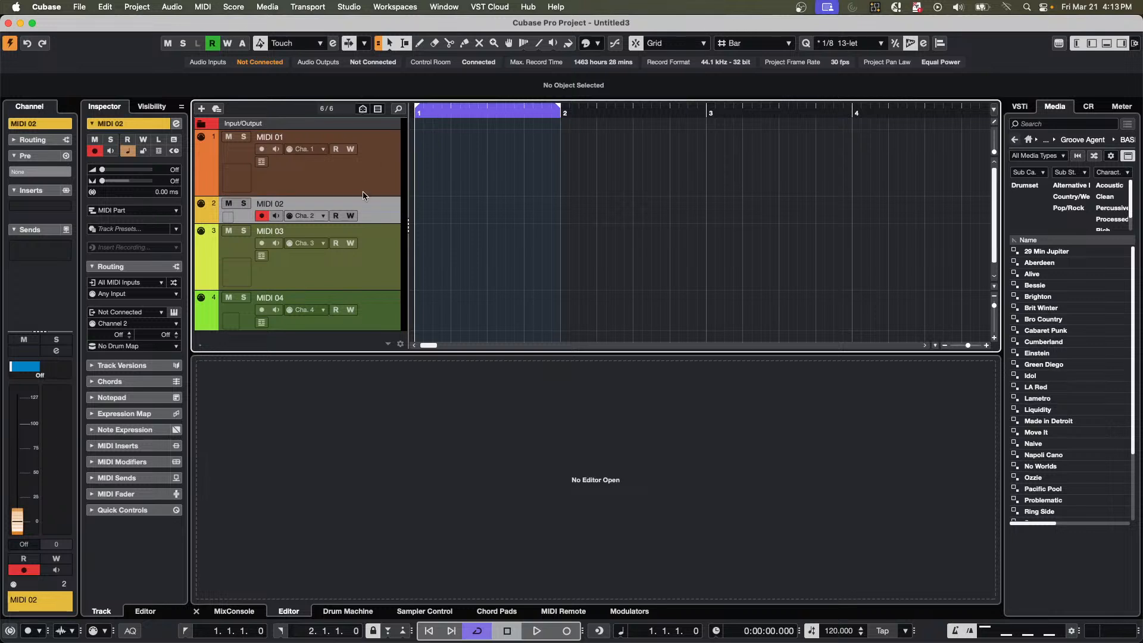
click(381, 255)
click(379, 210)
click(376, 169)
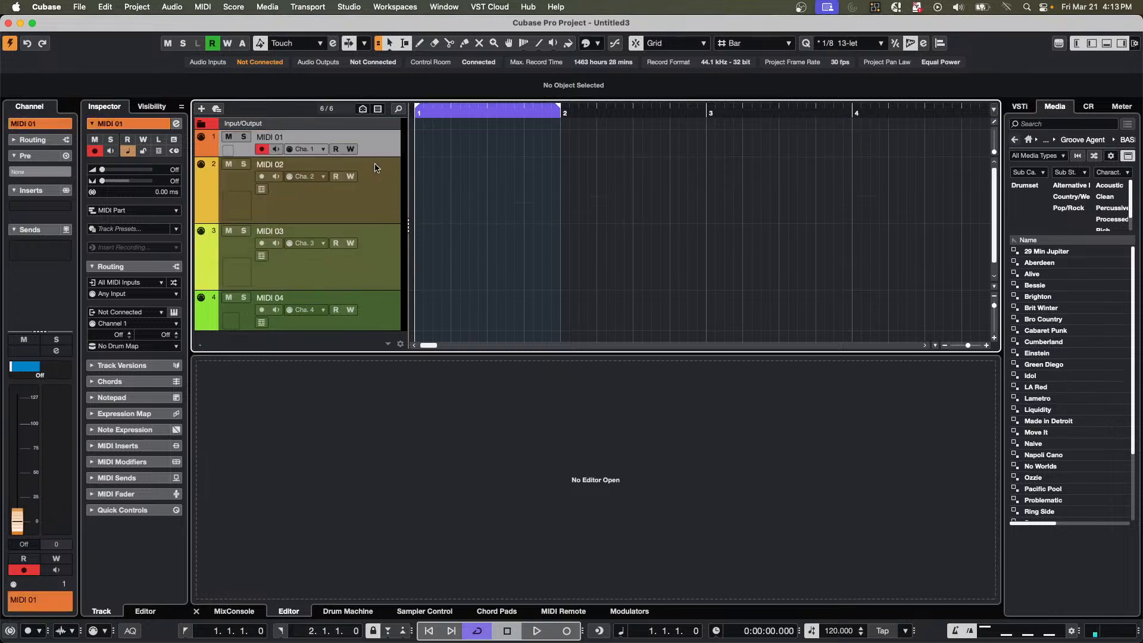
click(370, 204)
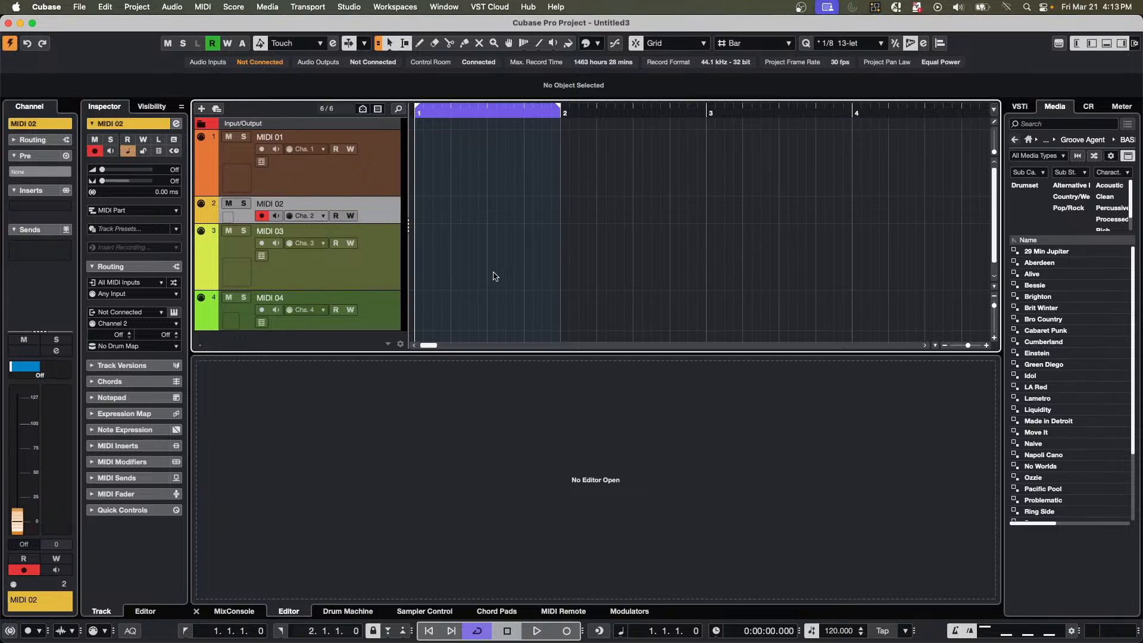
Zoom the track list vertically out and in with MIDI 02 selected to compare how the track heights scale.
key(shift+g)
key(shift+g)
key(shift+g)
key(shift+g)
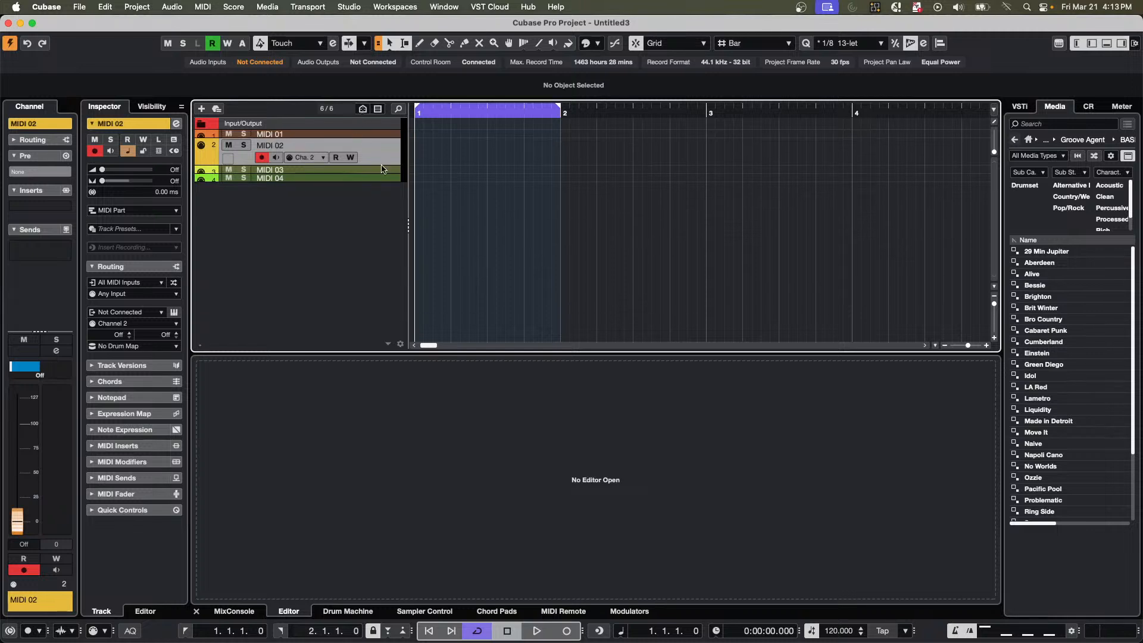
key(shift+g)
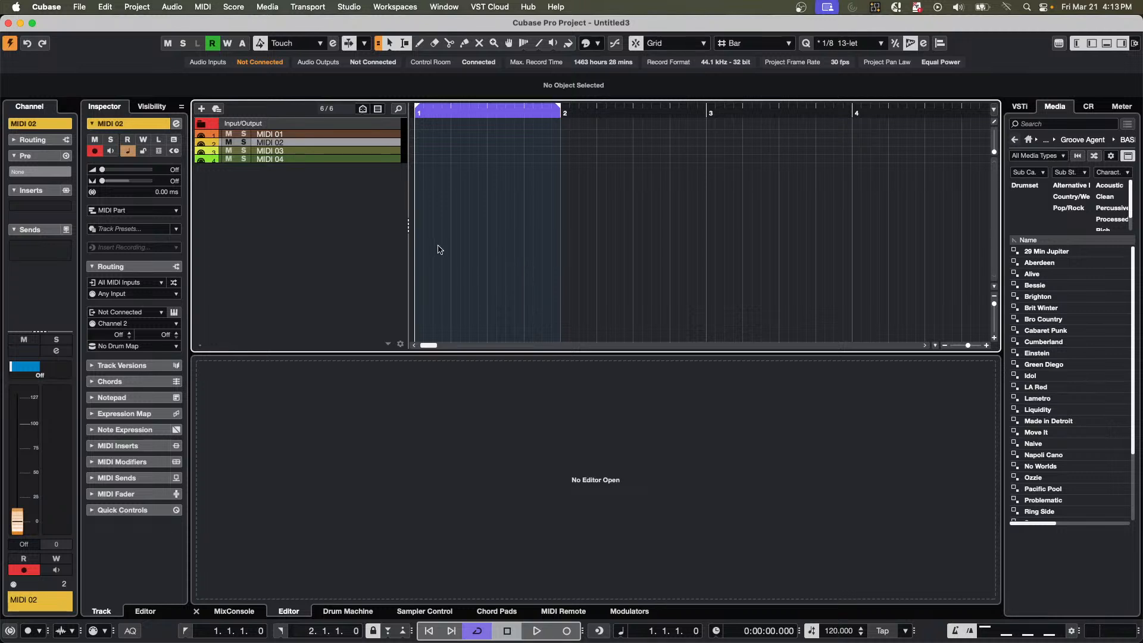
key(shift+h)
key(shift+h)
key(shift+g)
key(shift+g)
key(shift+h)
key(shift+h)
key(shift+h)
key(shift+g)
key(shift+g)
key(shift+g)
key(shift+h)
key(shift+h)
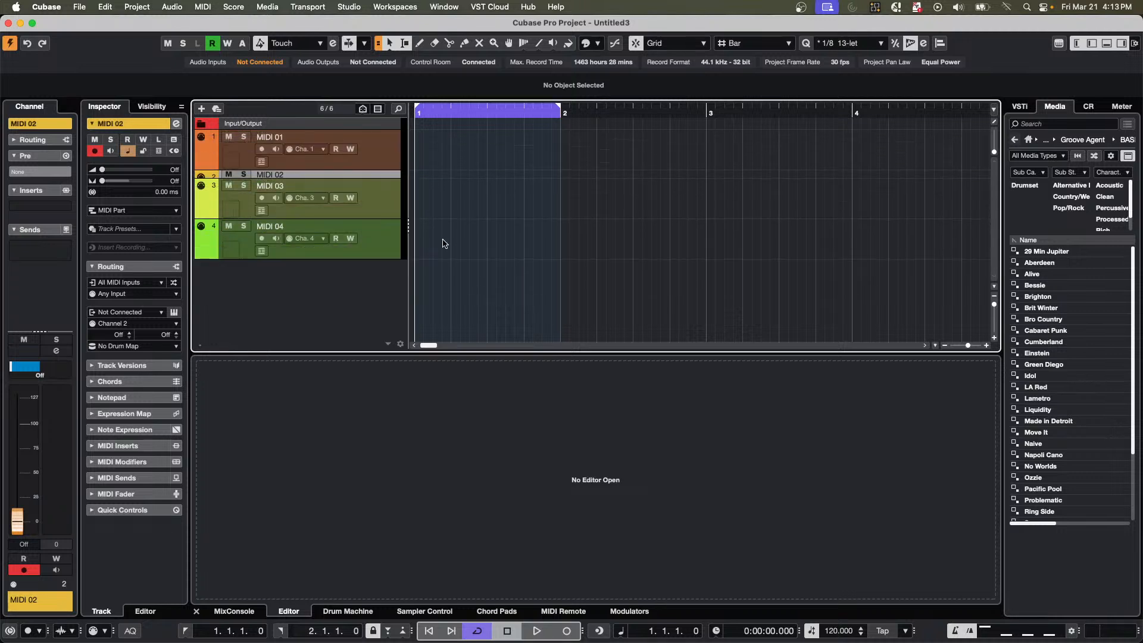
key(shift+g)
key(shift+h)
Disable Enlarge Selected Track and repeatedly zoom all four MIDI tracks vertically out and in.
click(107, 7)
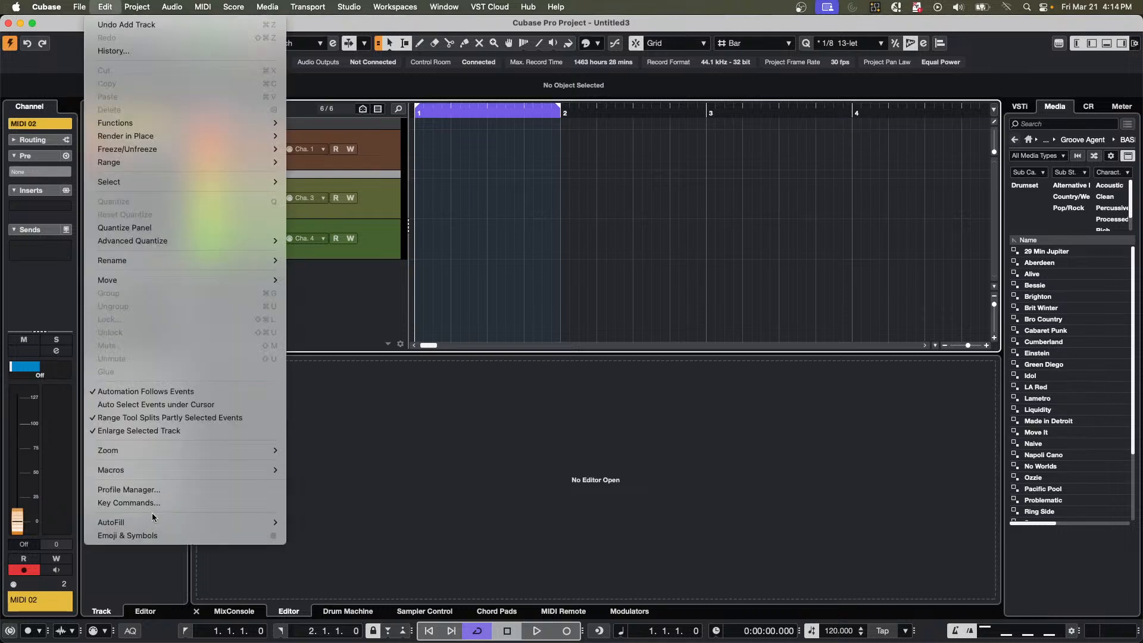
click(189, 432)
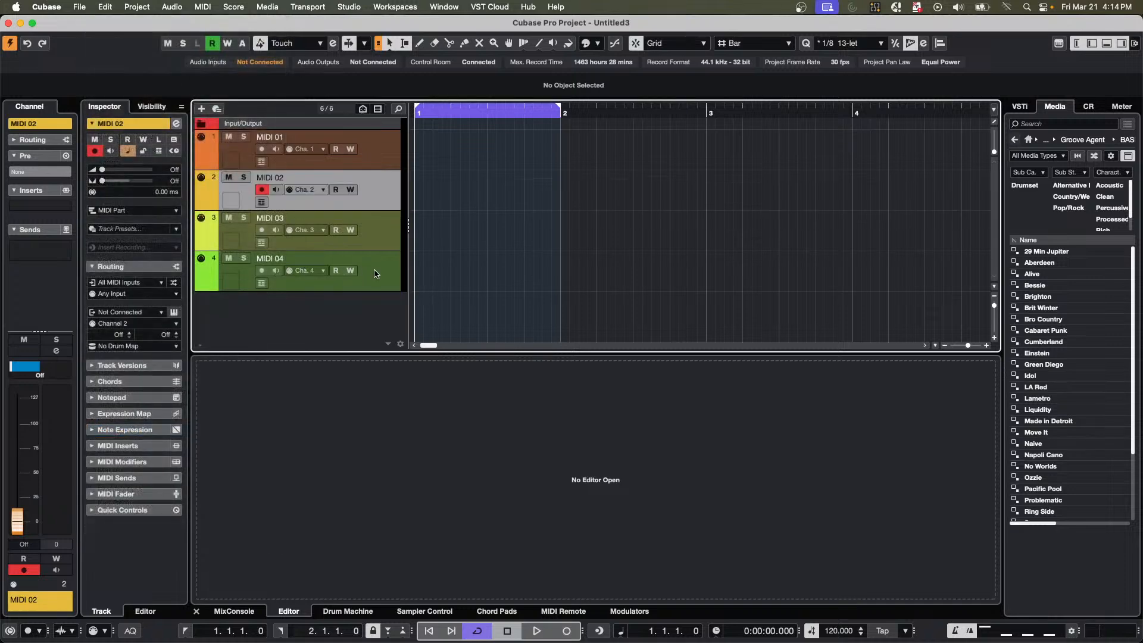
scroll(501, 274, down, 4)
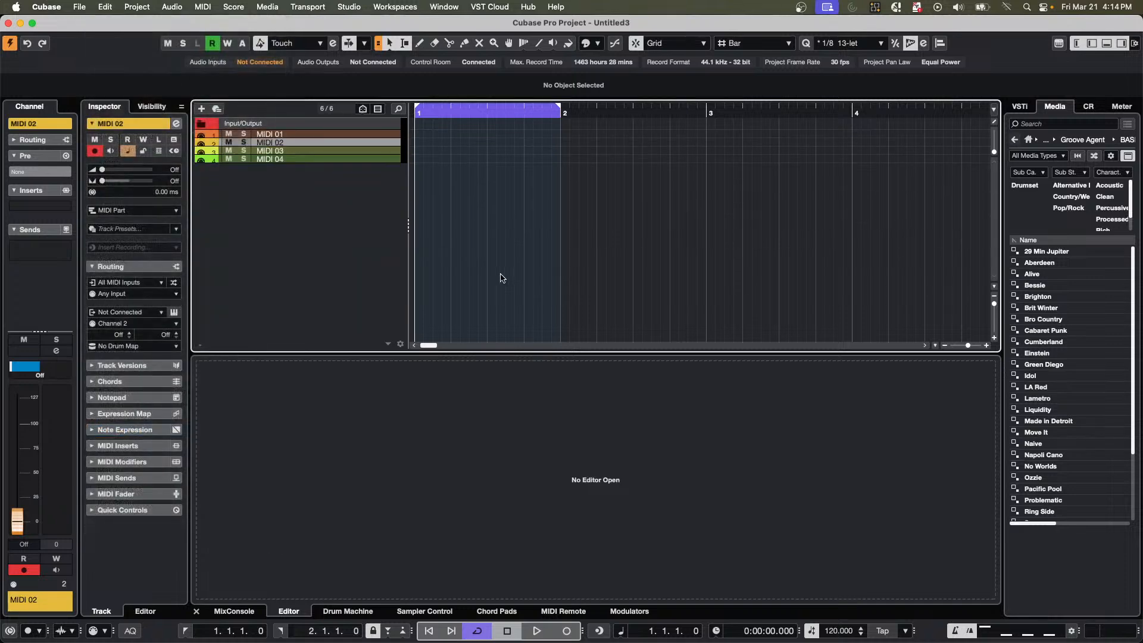
scroll(501, 275, up, 5)
scroll(501, 274, down, 5)
scroll(537, 270, up, 3)
scroll(537, 274, down, 4)
scroll(535, 274, up, 4)
scroll(535, 271, up, 3)
scroll(536, 268, down, 3)
scroll(536, 265, up, 4)
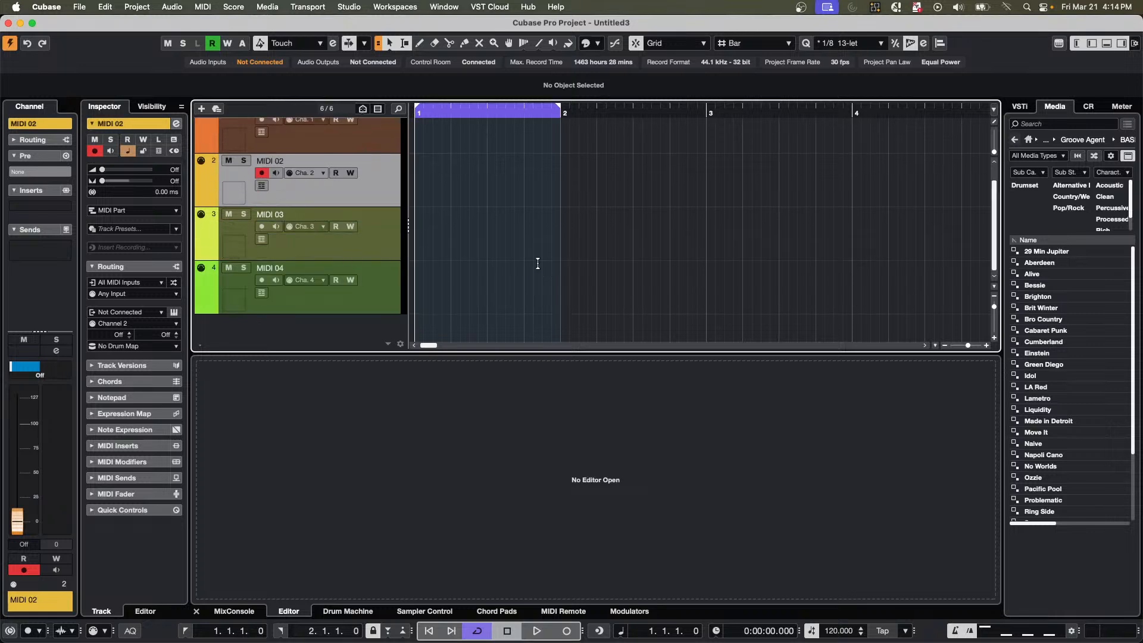
scroll(538, 261, down, 4)
scroll(540, 264, up, 4)
scroll(538, 262, down, 5)
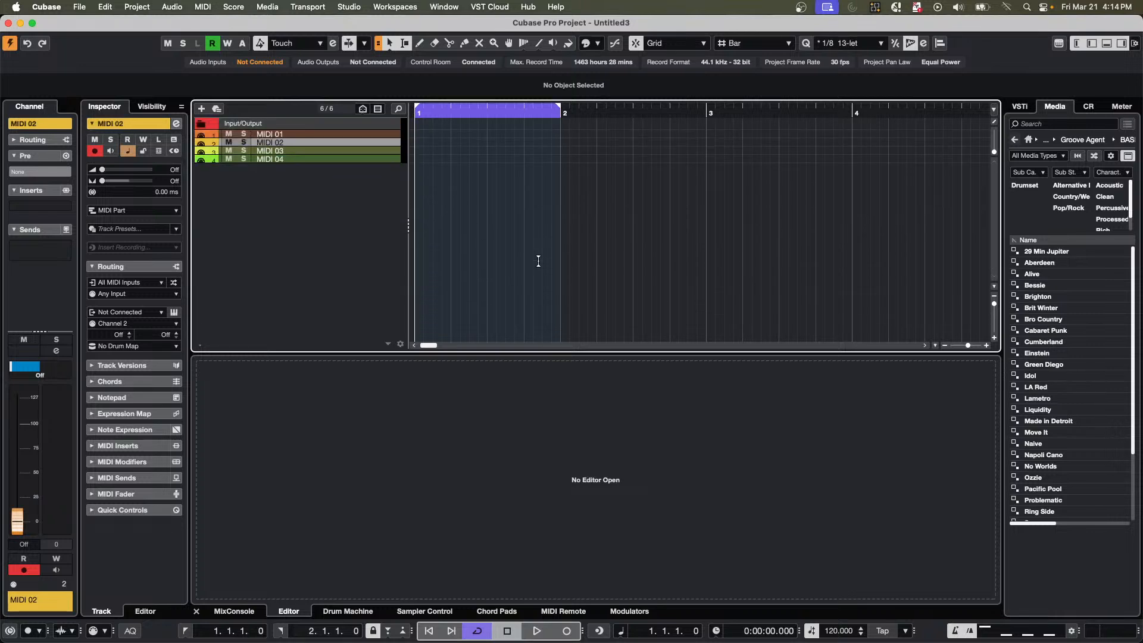
scroll(540, 265, up, 1)
scroll(540, 265, up, 2)
scroll(540, 265, down, 2)
scroll(539, 264, up, 4)
scroll(538, 263, down, 4)
scroll(538, 263, up, 2)
scroll(538, 263, down, 3)
scroll(539, 268, up, 3)
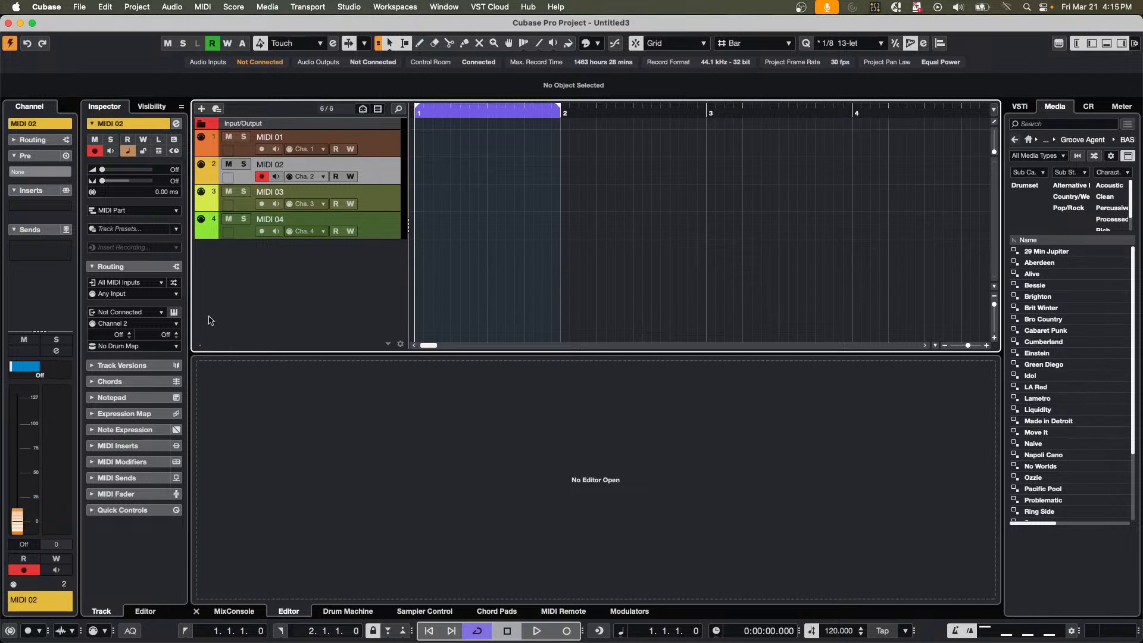
Undo the addition of all four MIDI tracks, back to only the Input/Output folder.
key(super+z)
key(super+z)
key(super+z)
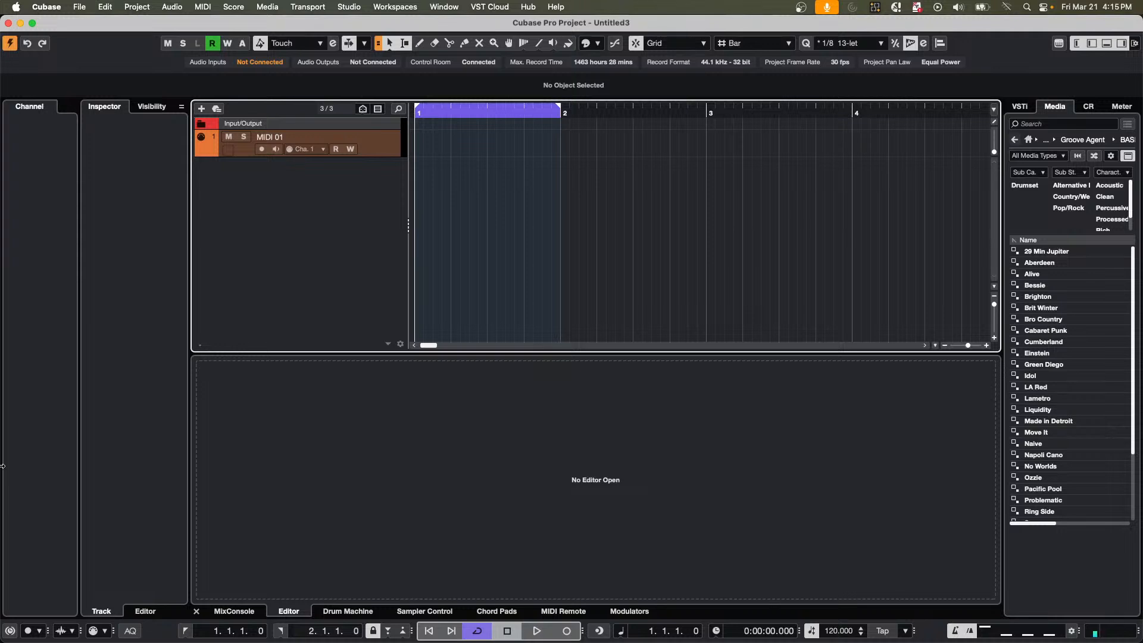
key(super+z)
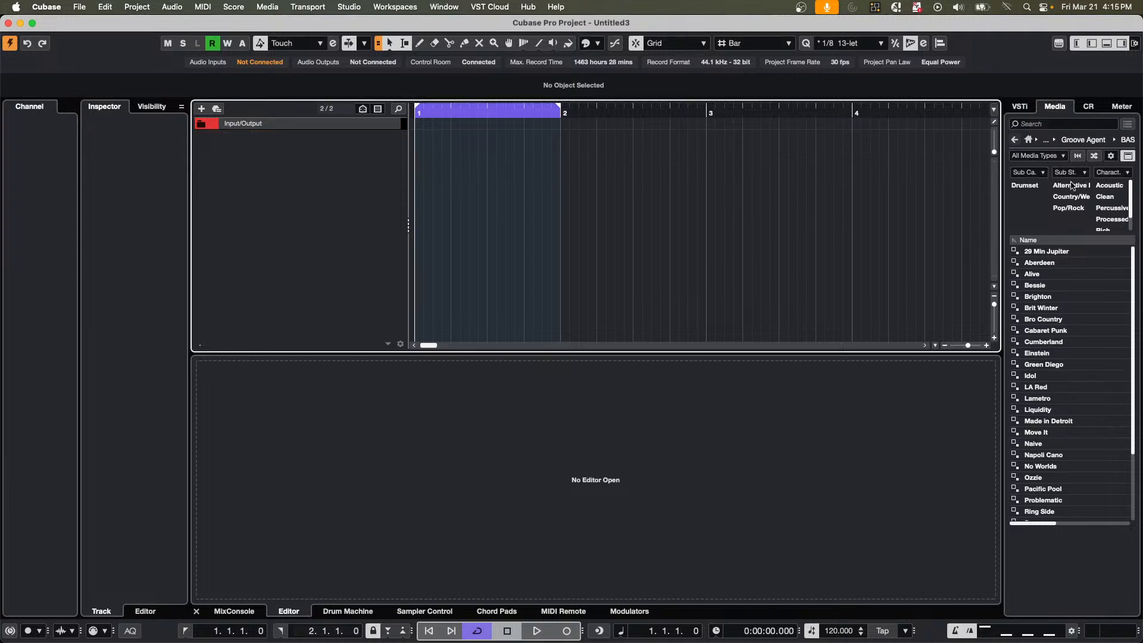
Browse the Loops & Samples libraries from the media home page and open the Future Past Perfect content.
click(1031, 142)
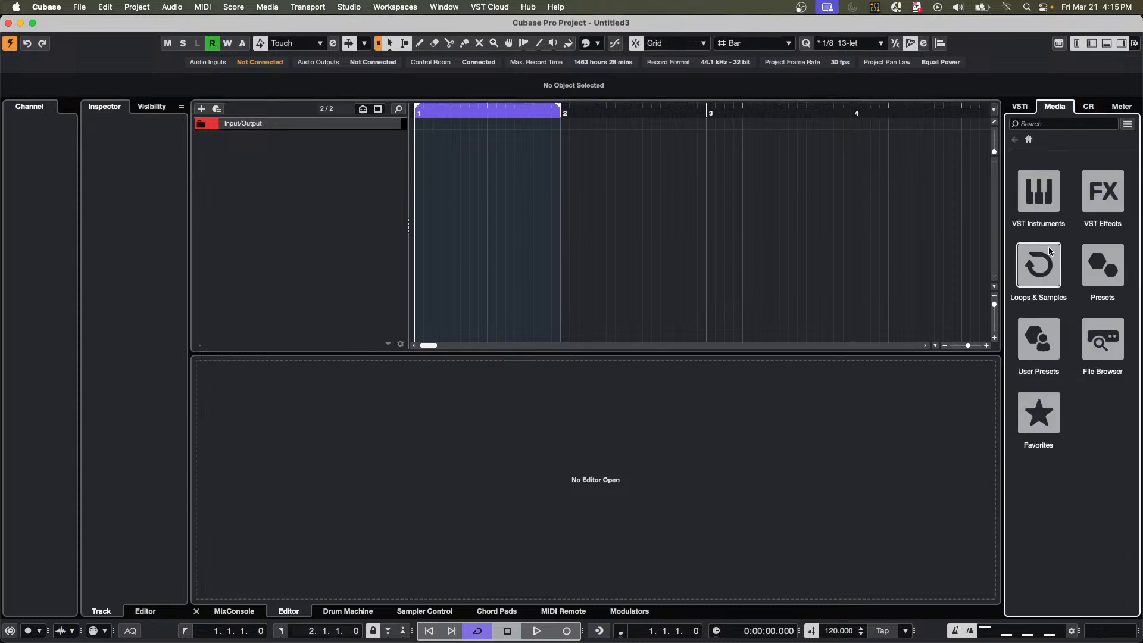
click(1050, 274)
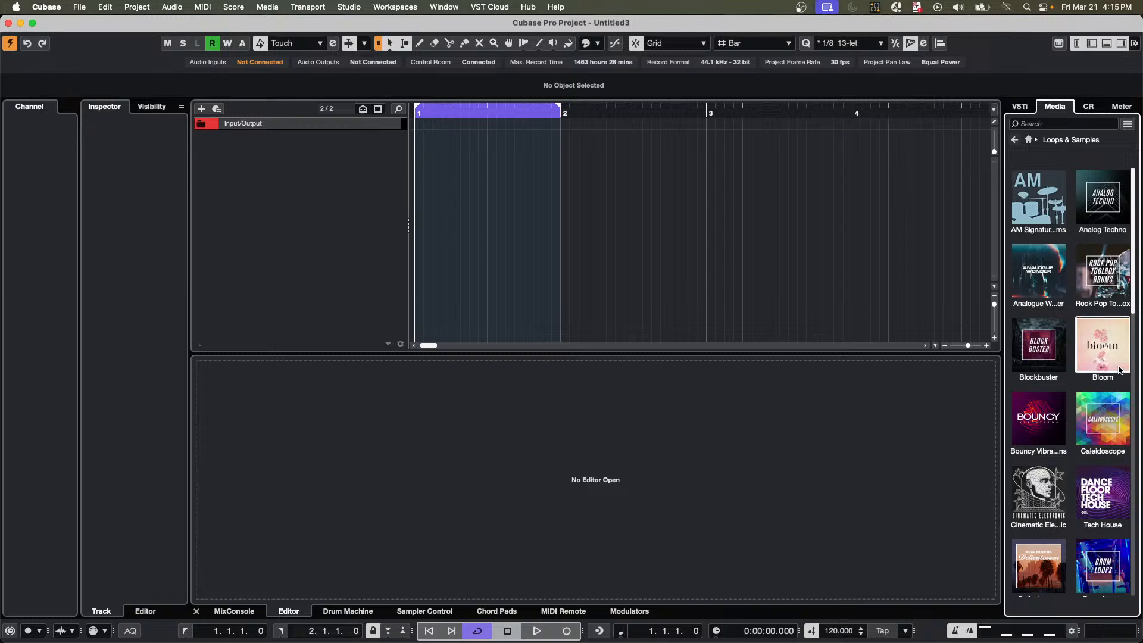
scroll(1051, 349, down, 10)
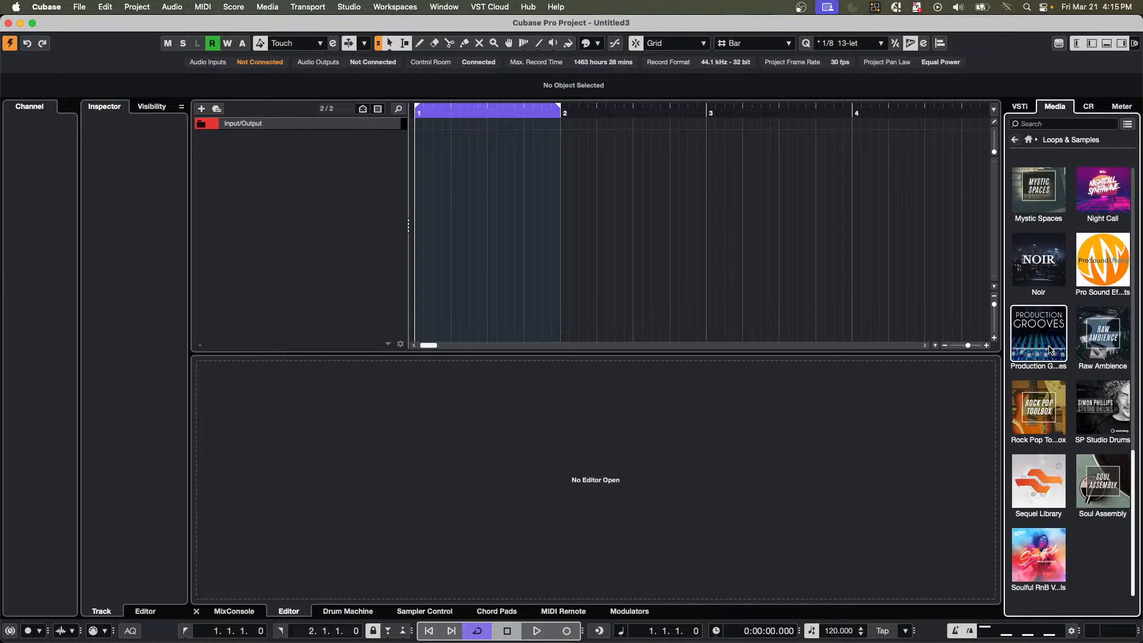
scroll(1051, 349, up, 2)
scroll(1046, 372, up, 4)
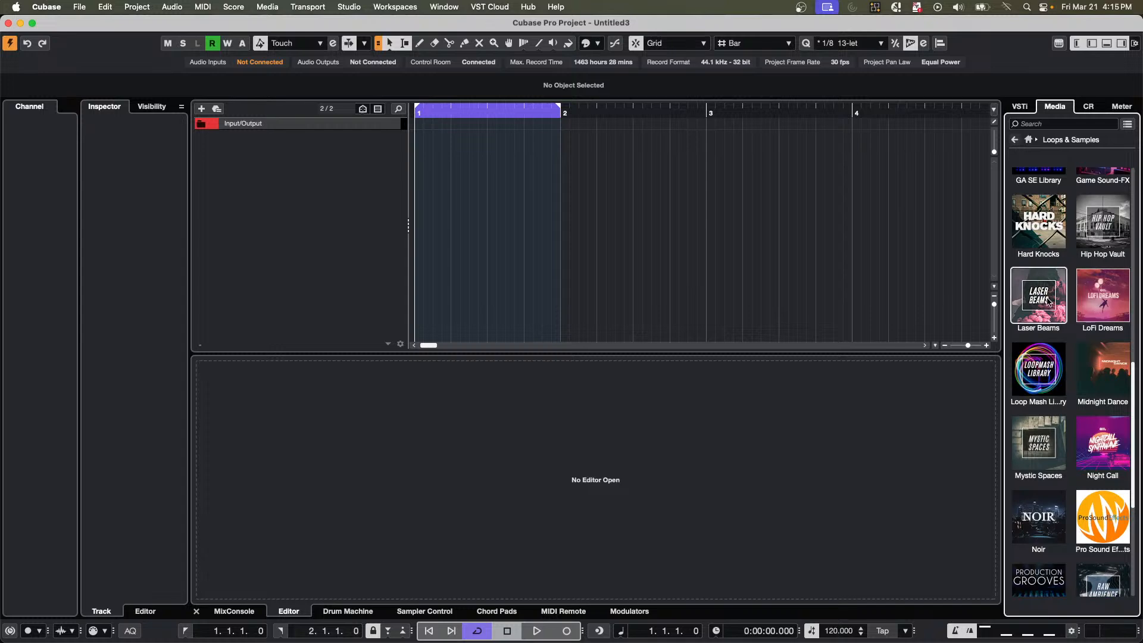
scroll(1048, 302, up, 4)
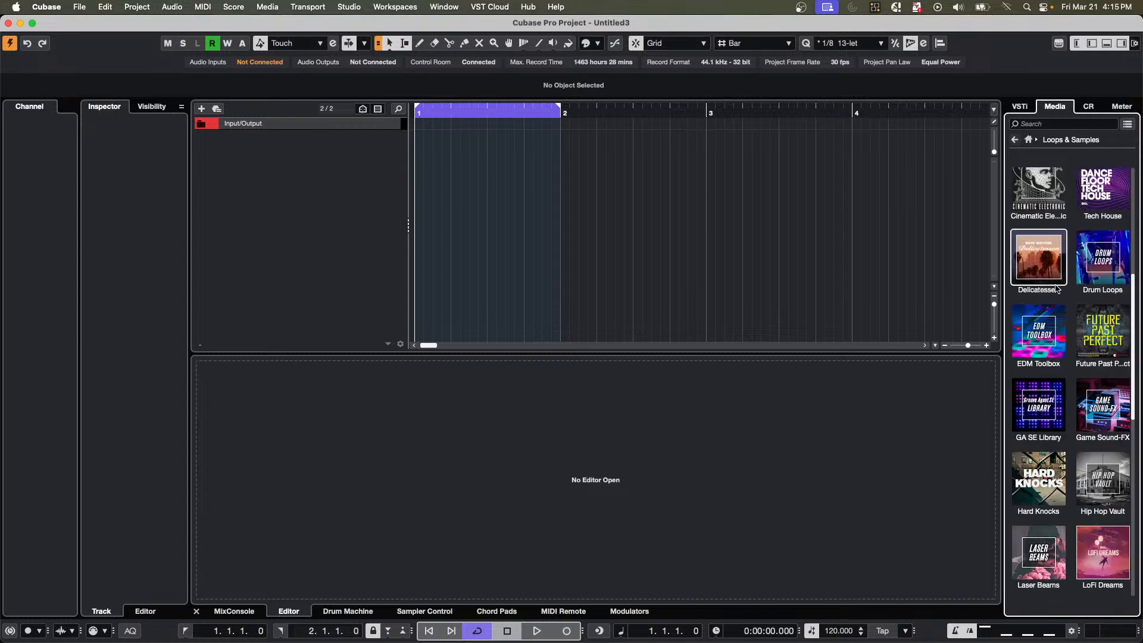
scroll(1055, 292, up, 2)
scroll(1057, 290, up, 2)
scroll(1057, 288, up, 4)
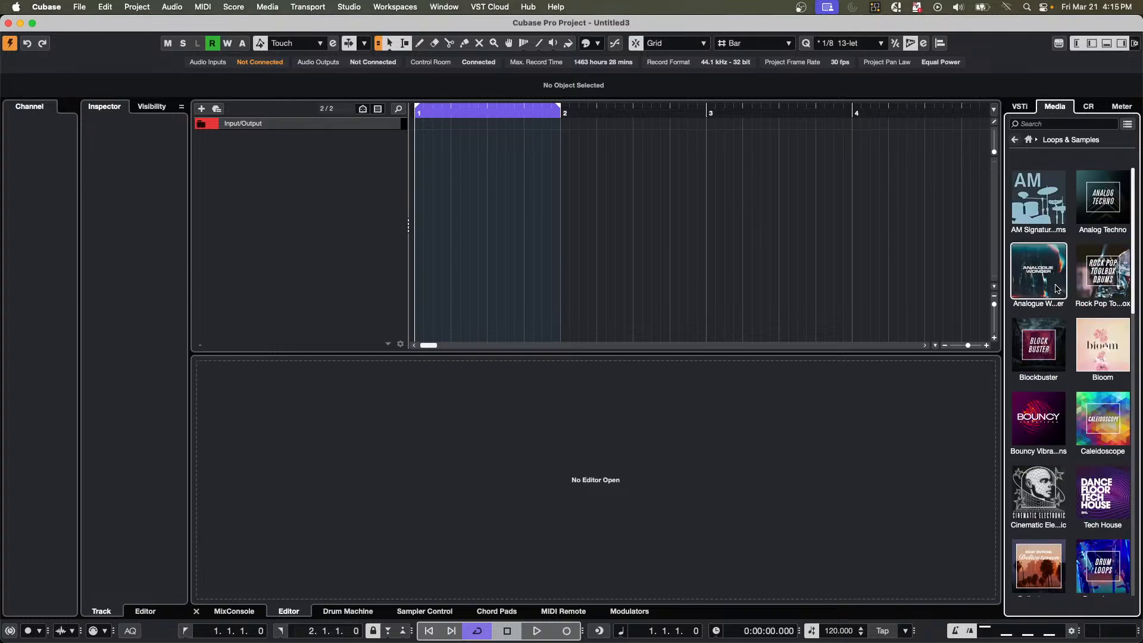
scroll(1072, 304, down, 3)
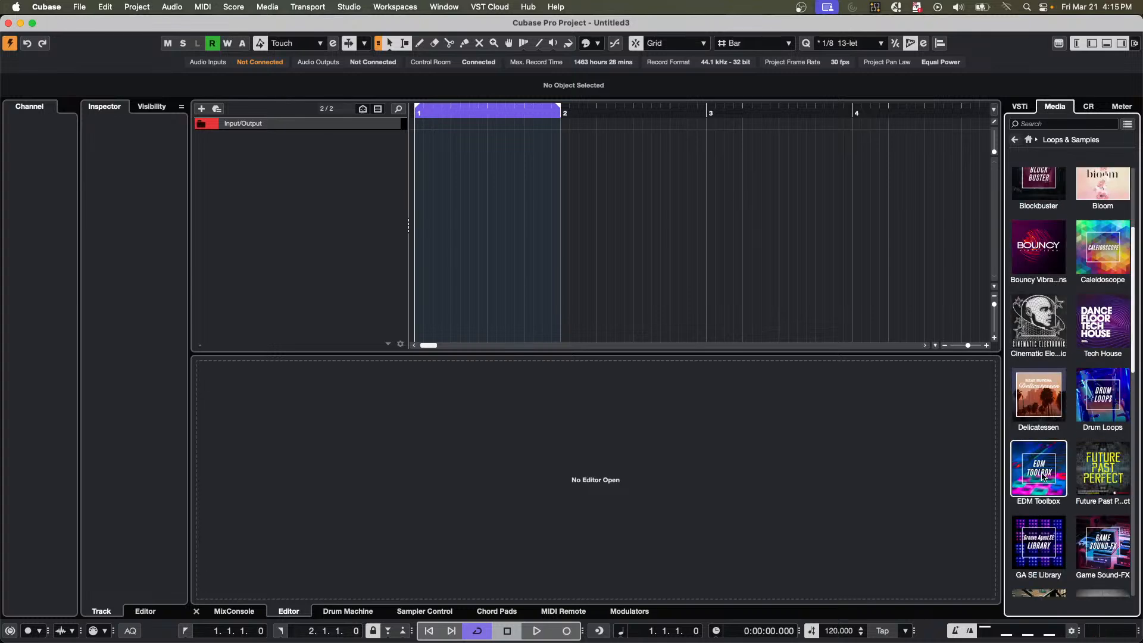
click(1097, 475)
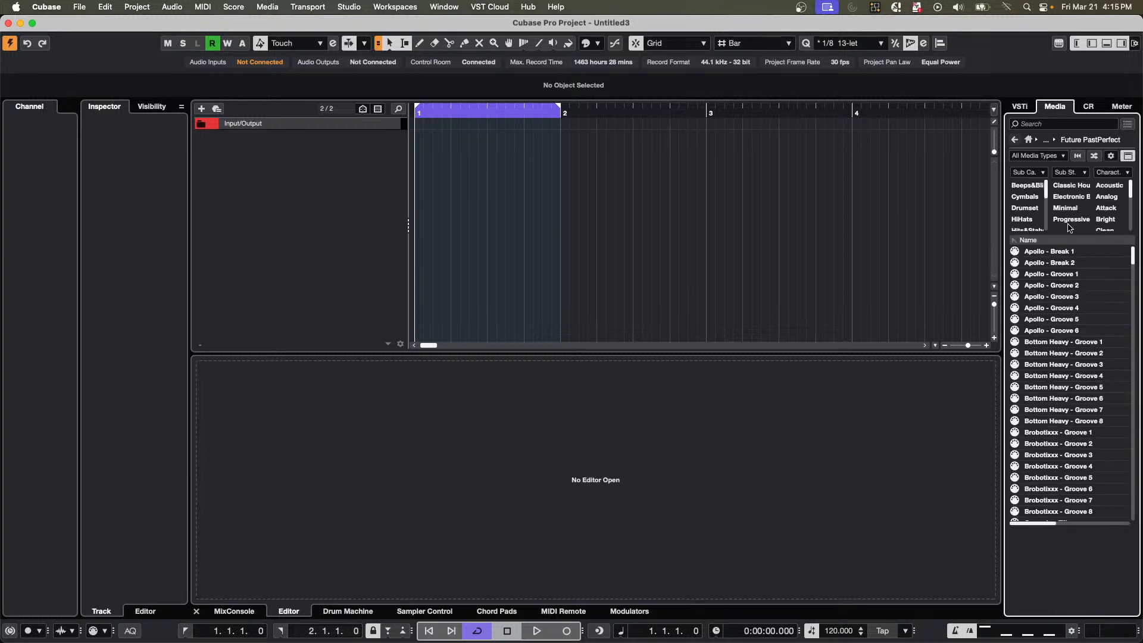
Filter the Future PastPerfect content by Drumset, and return to the Loops & Samples libraries to look through them.
click(1025, 208)
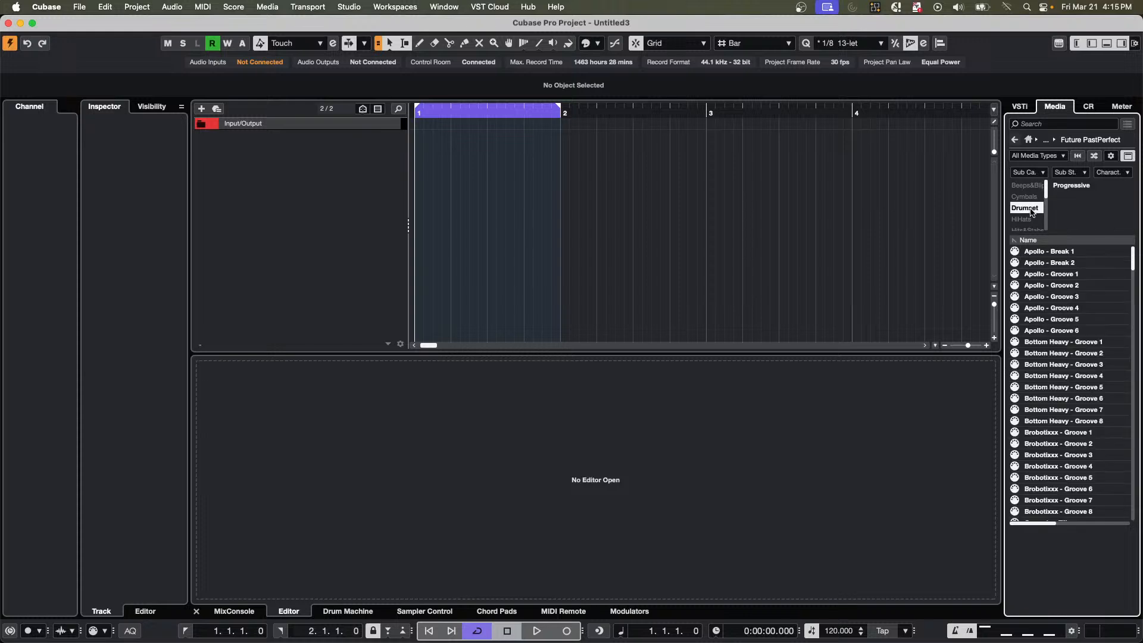
click(1015, 139)
scroll(1033, 423, down, 5)
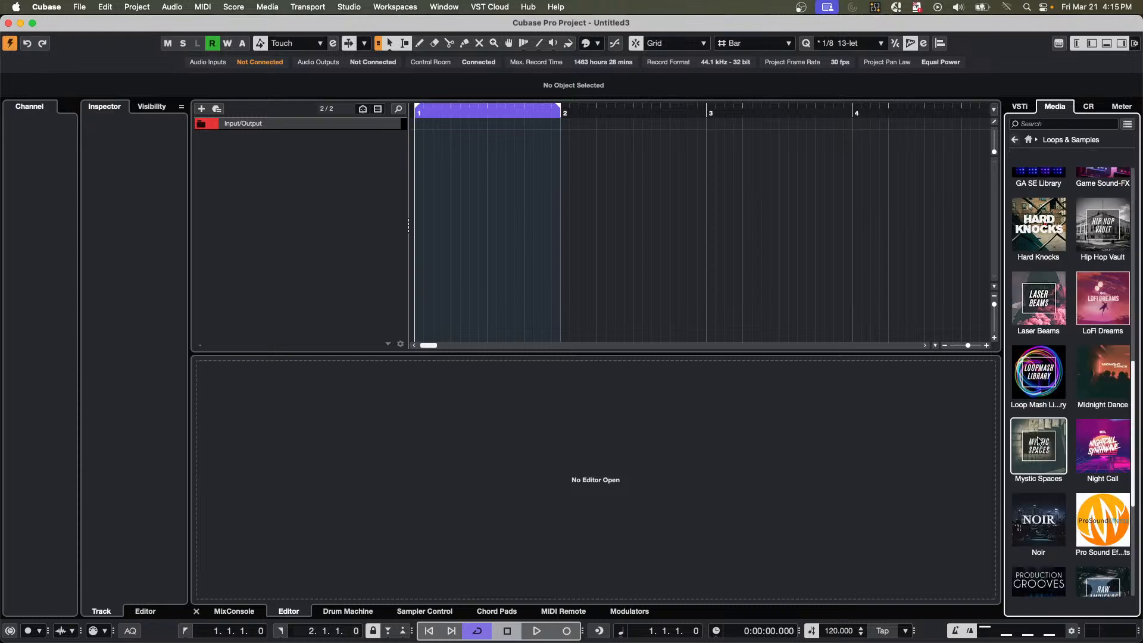
scroll(1036, 435, down, 4)
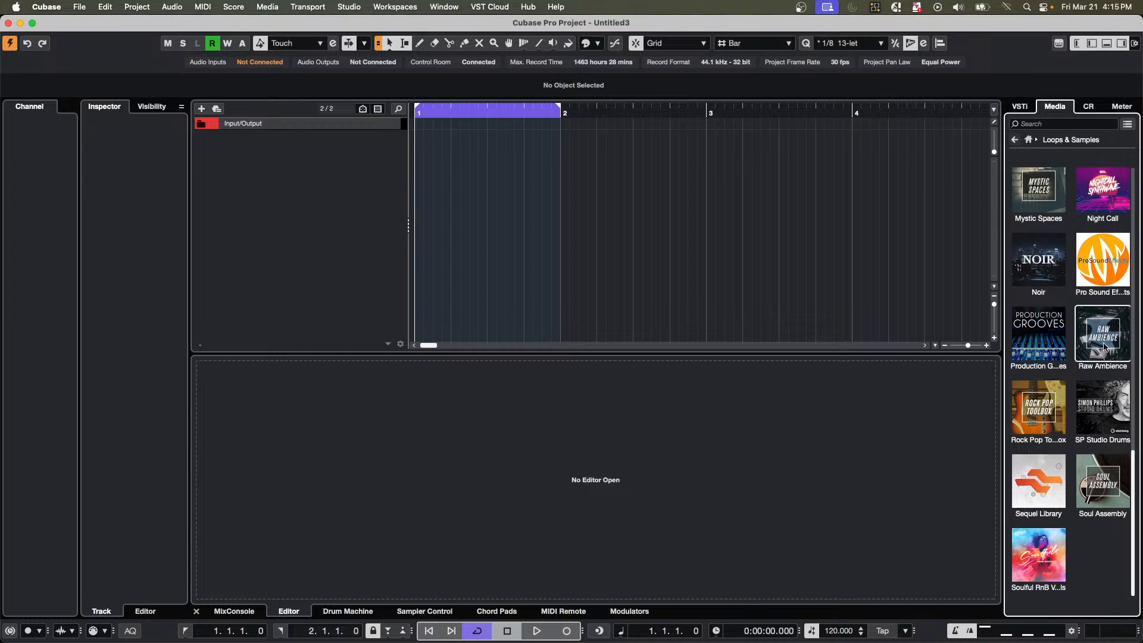
scroll(1103, 368, up, 3)
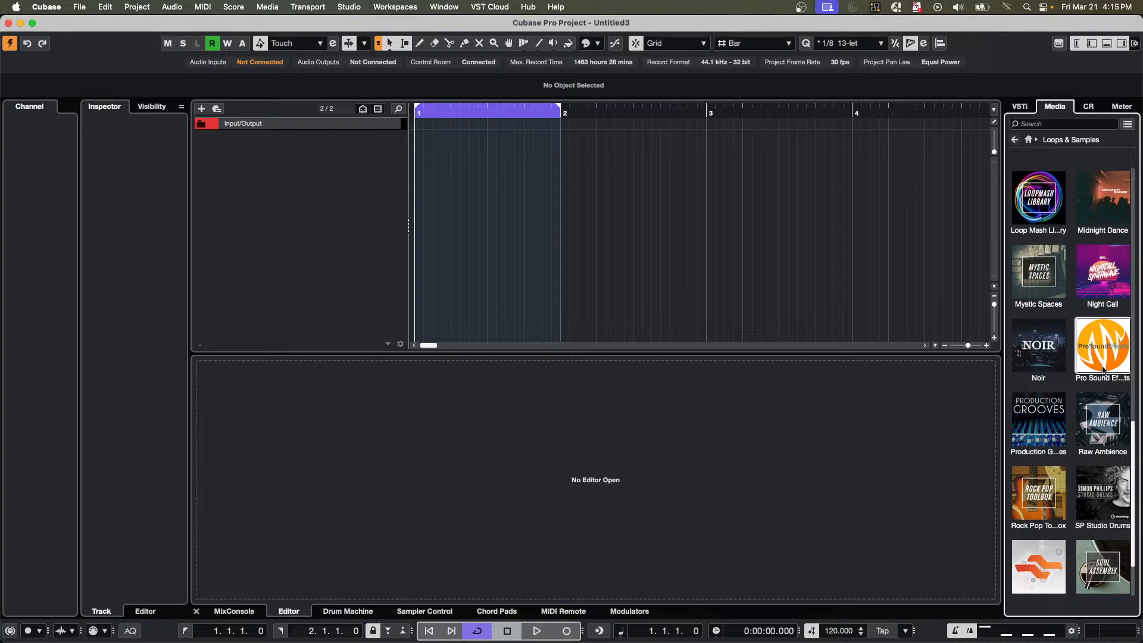
scroll(1103, 370, up, 6)
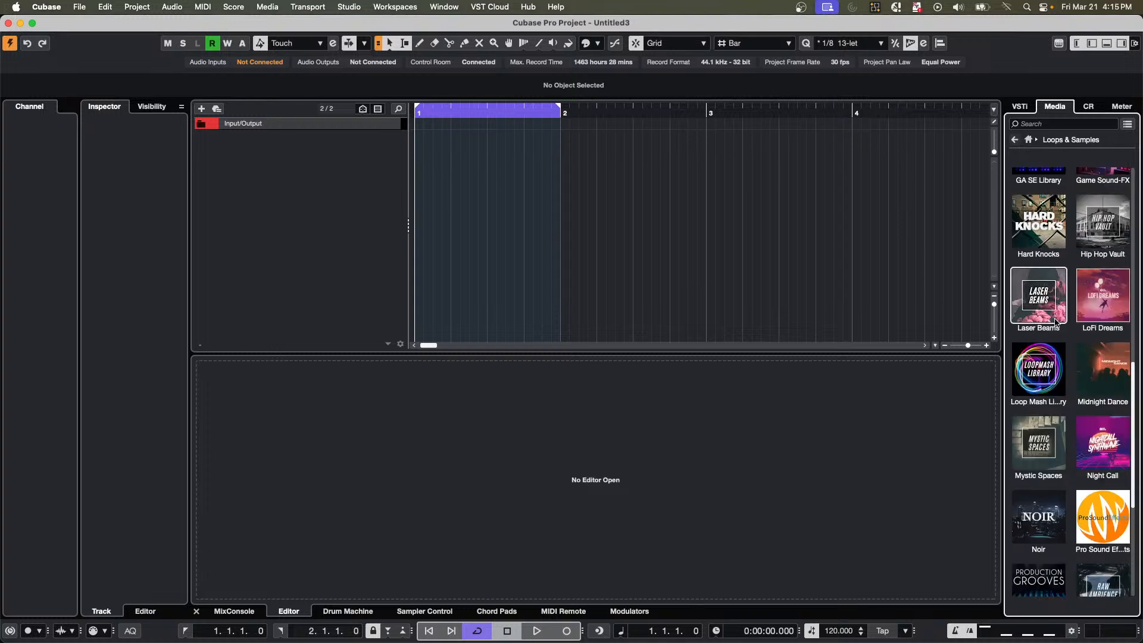
Open the Loop Mash Library, clear its Drumset filter and preview the 01 drums-01 and 01 drums loops.
click(1046, 367)
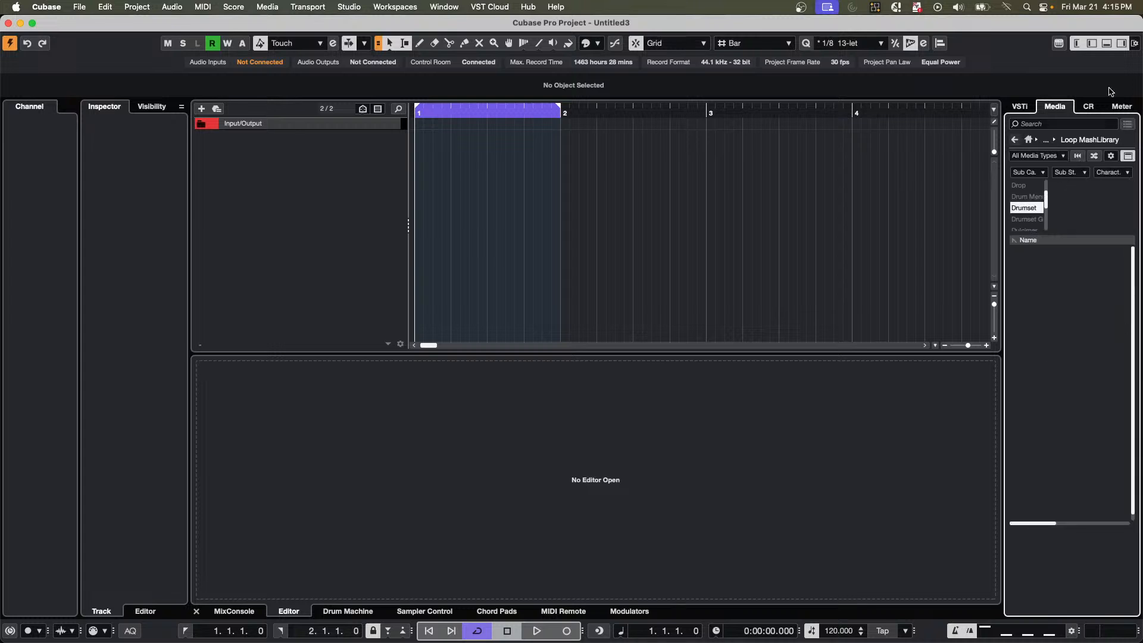
click(1032, 208)
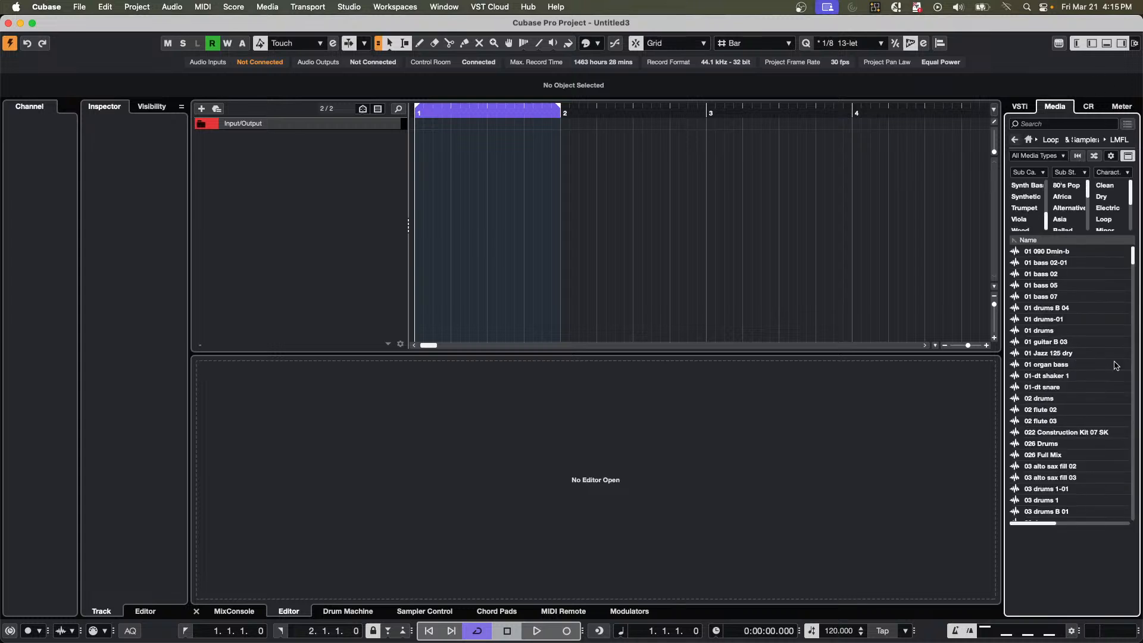
click(1050, 320)
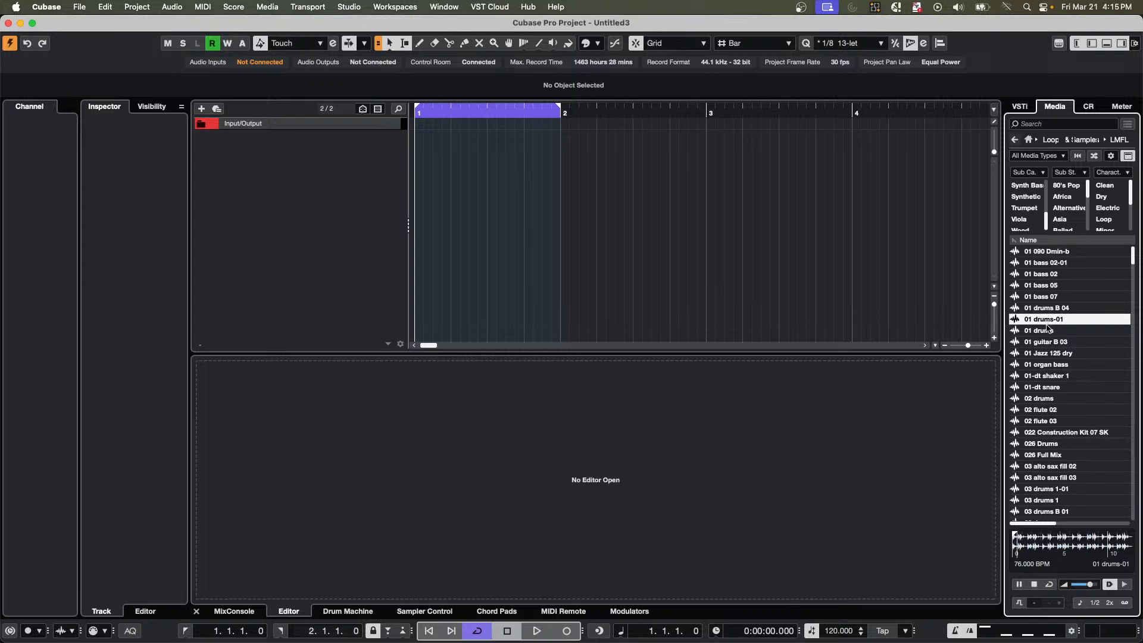
click(1049, 333)
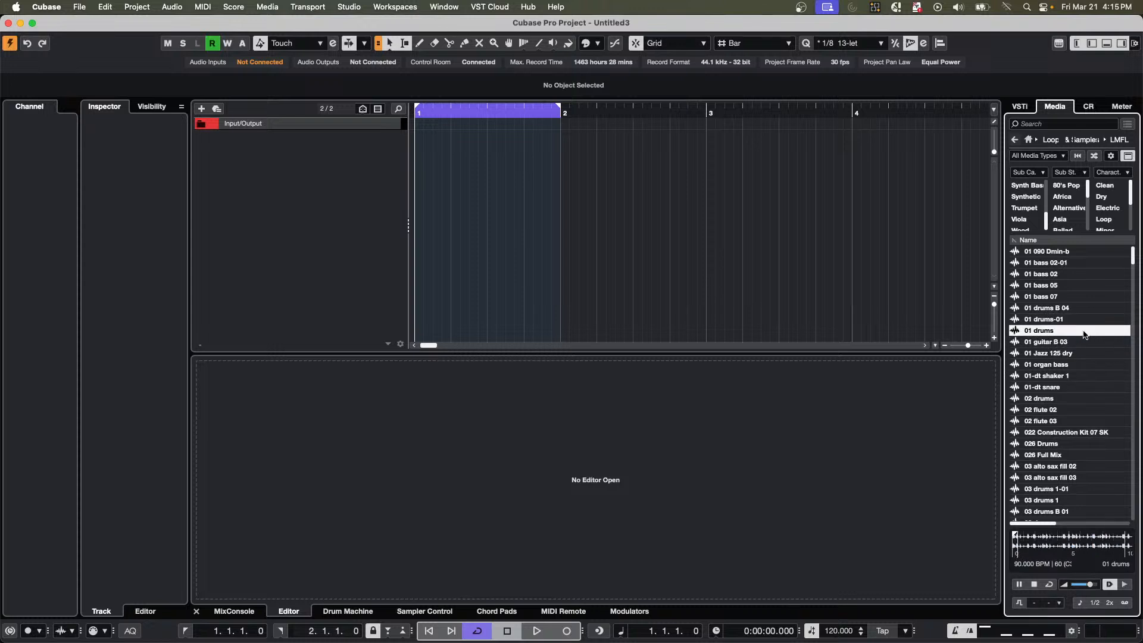
Import the 01 drums loop onto a new audio track at bar 1 and play it with the locators set to the event.
drag(1041, 335, 341, 153)
drag(491, 114, 489, 46)
click(472, 151)
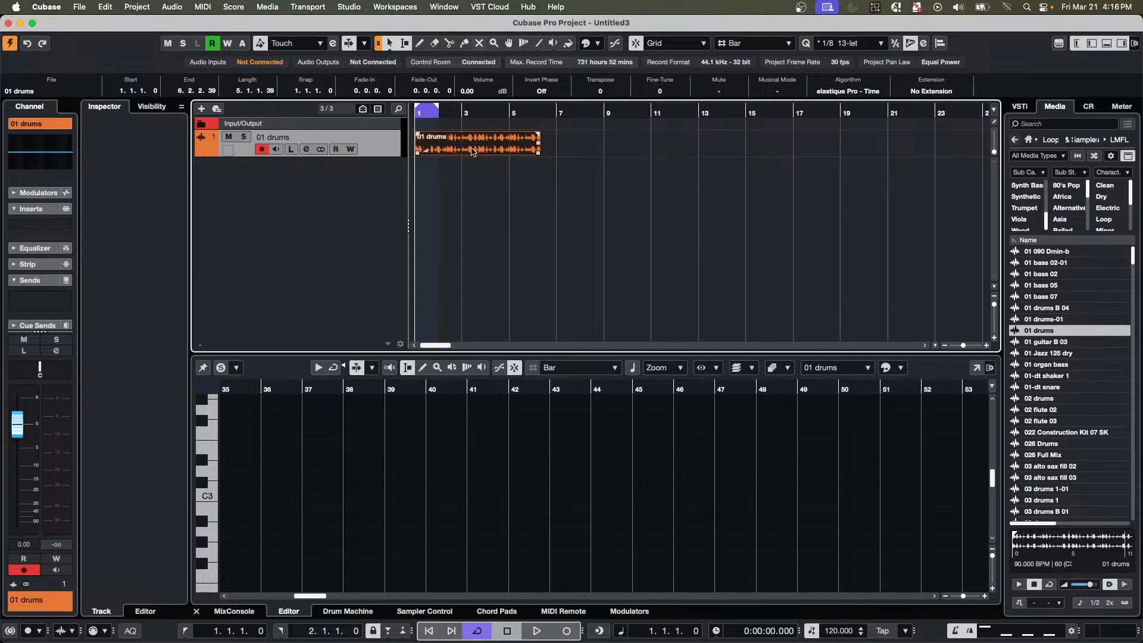
key(p)
key(space)
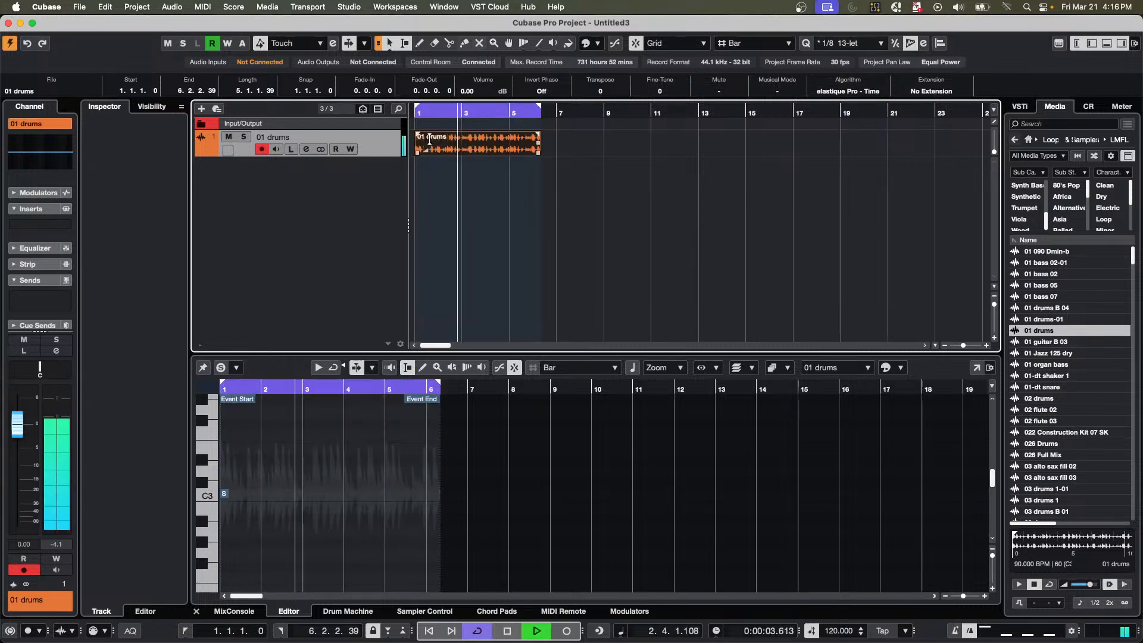
Add an unnamed stereo group track to the selected 01 drums track, created outside a folder.
right_click(362, 172)
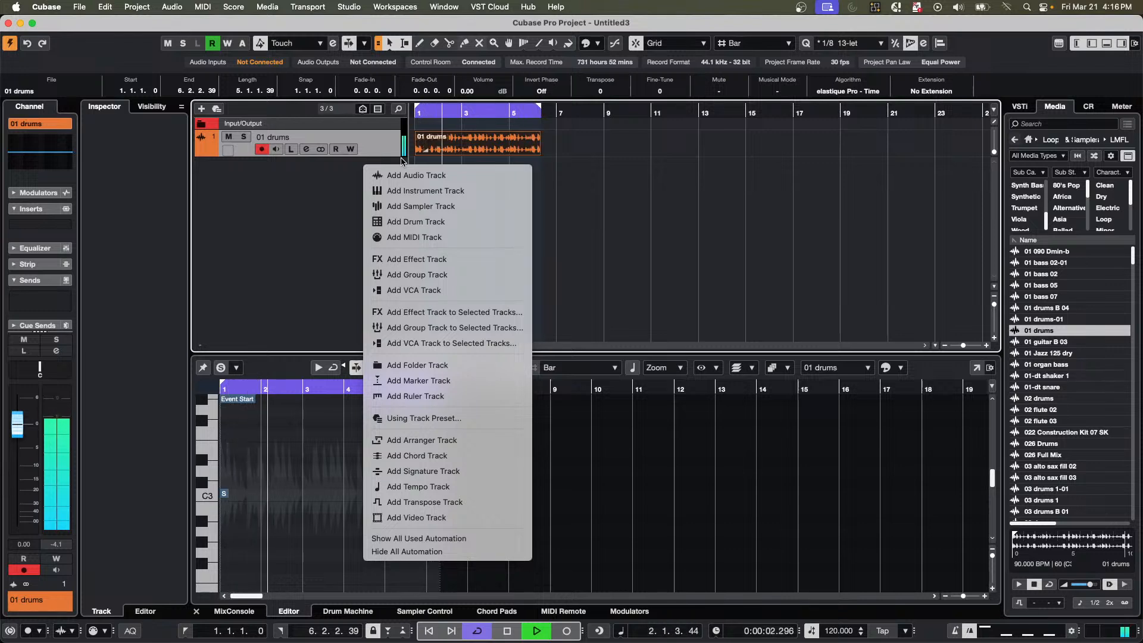
click(319, 179)
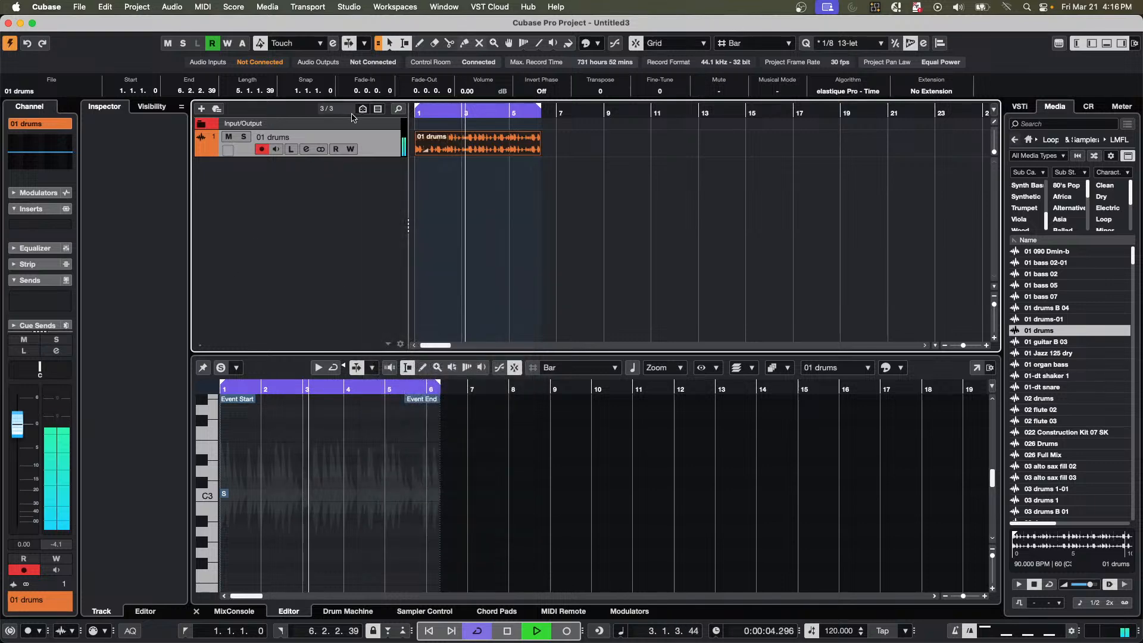
right_click(321, 168)
right_click(382, 149)
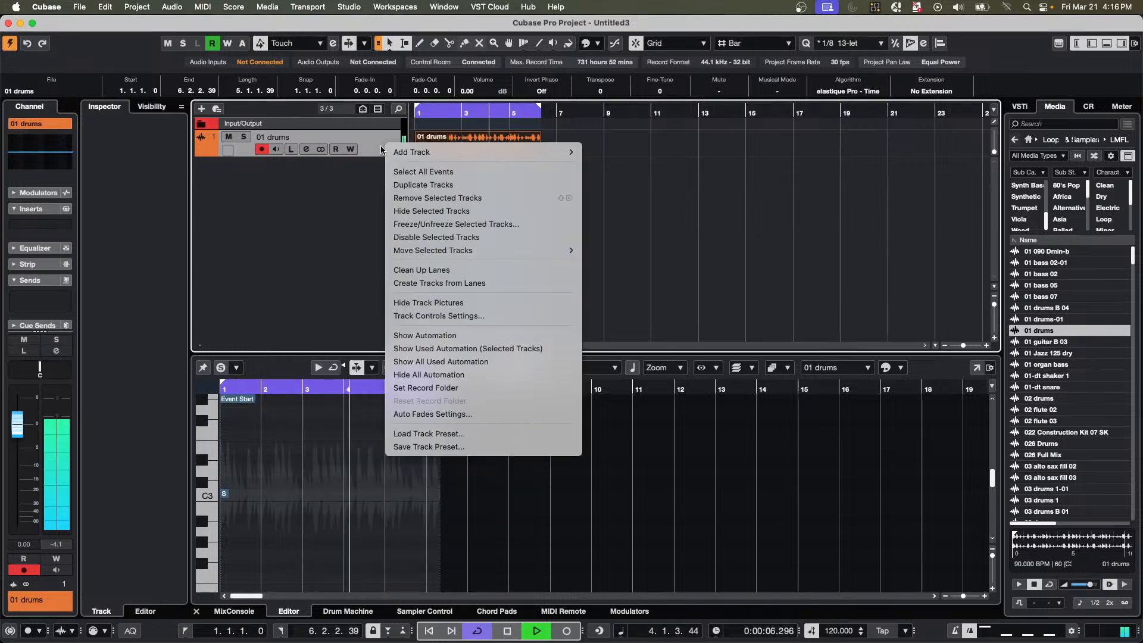
mouse_move(453, 153)
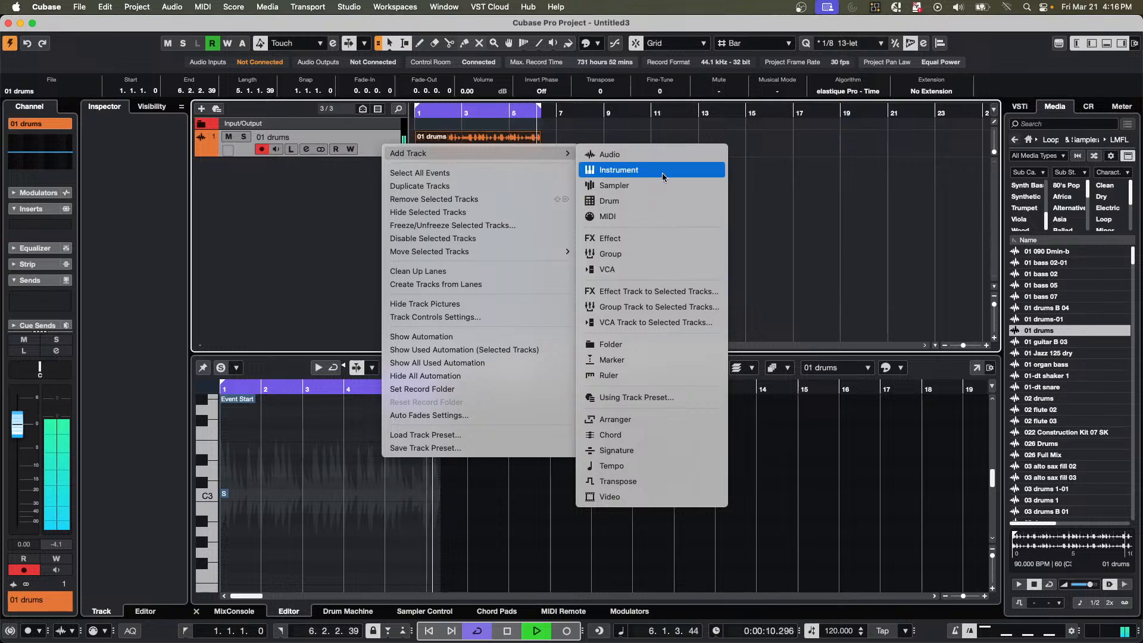
click(666, 306)
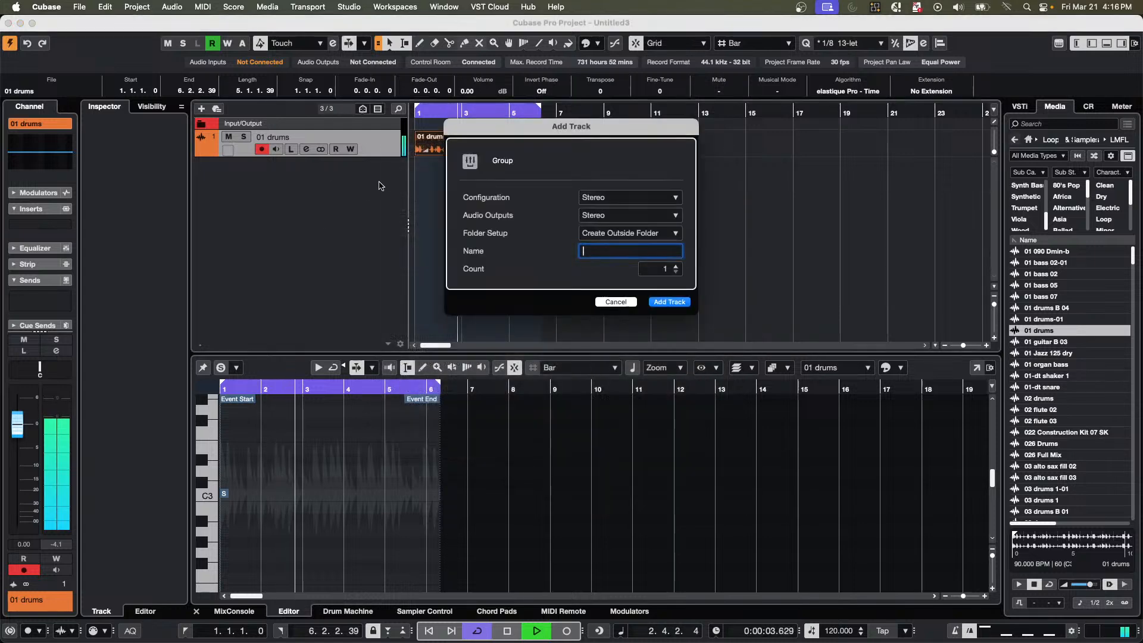
click(671, 302)
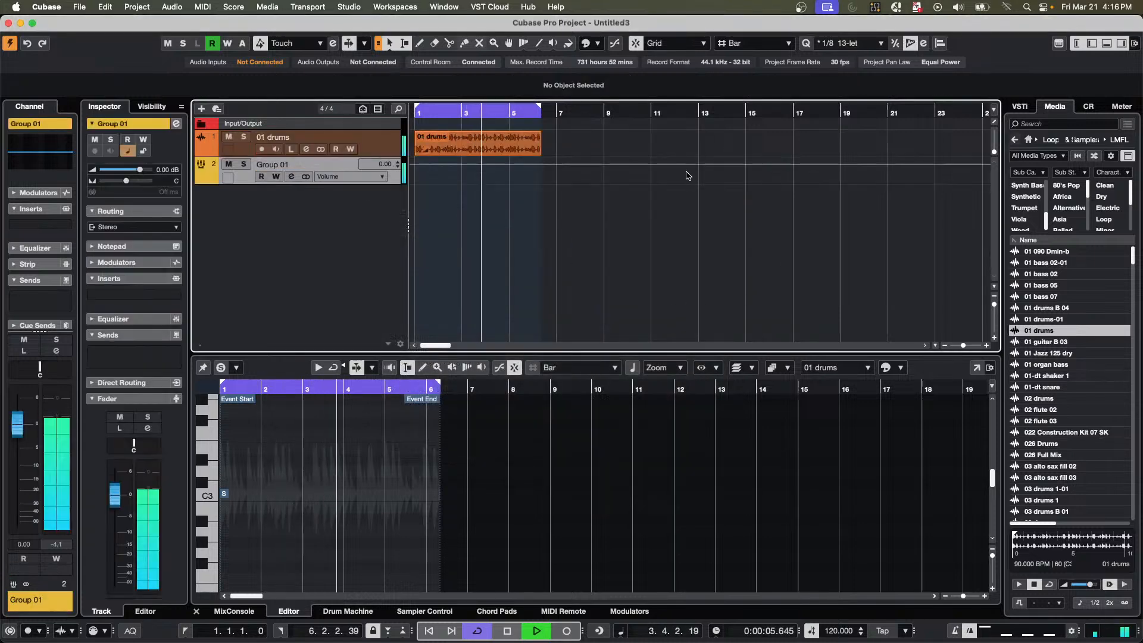
Add a separate stereo group track named Summing Group, created outside a folder.
right_click(261, 220)
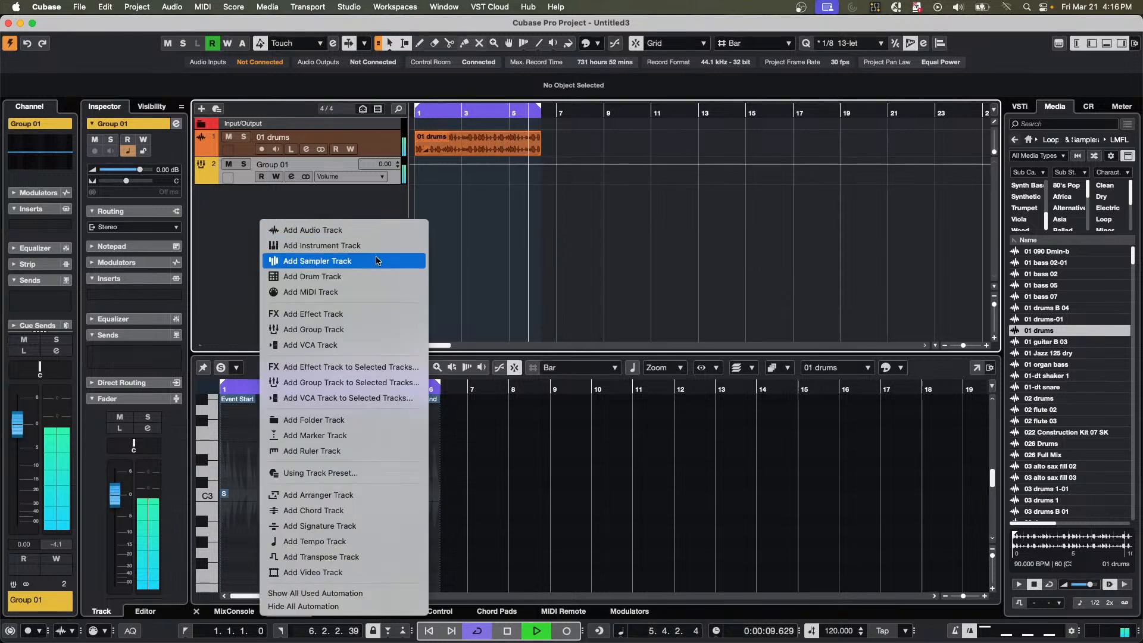
click(383, 330)
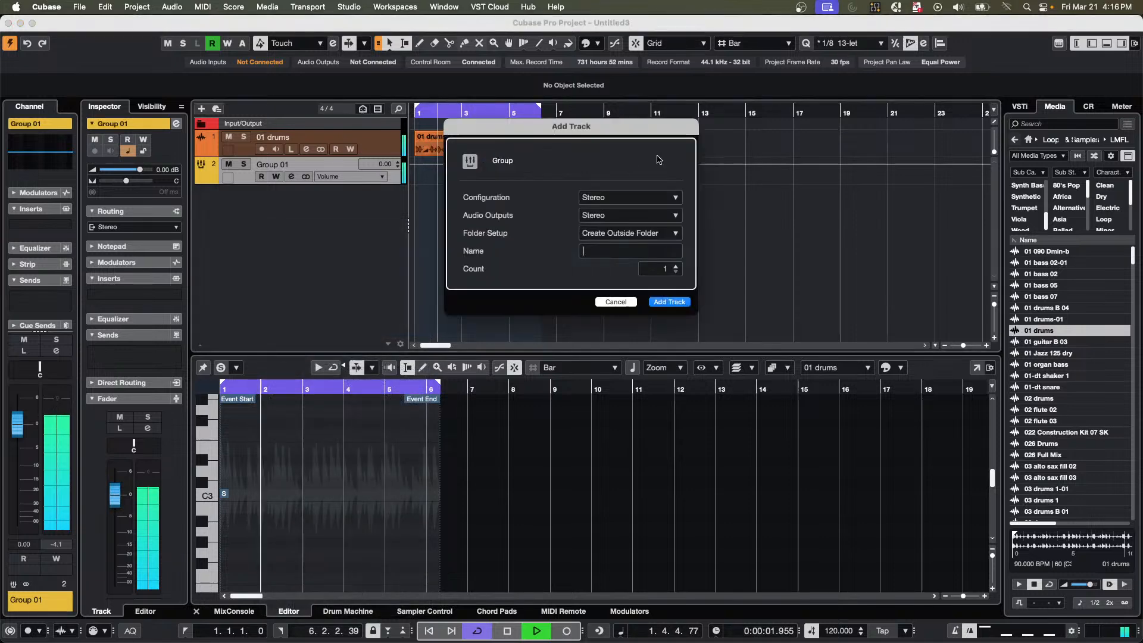
click(627, 198)
click(618, 258)
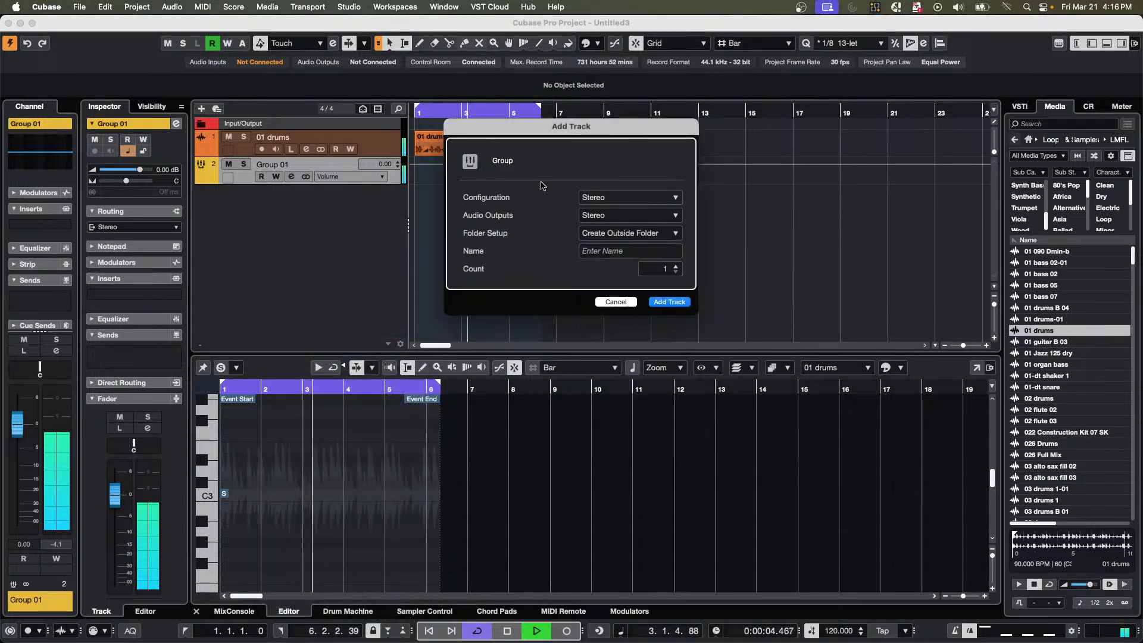
click(618, 250)
text(S)
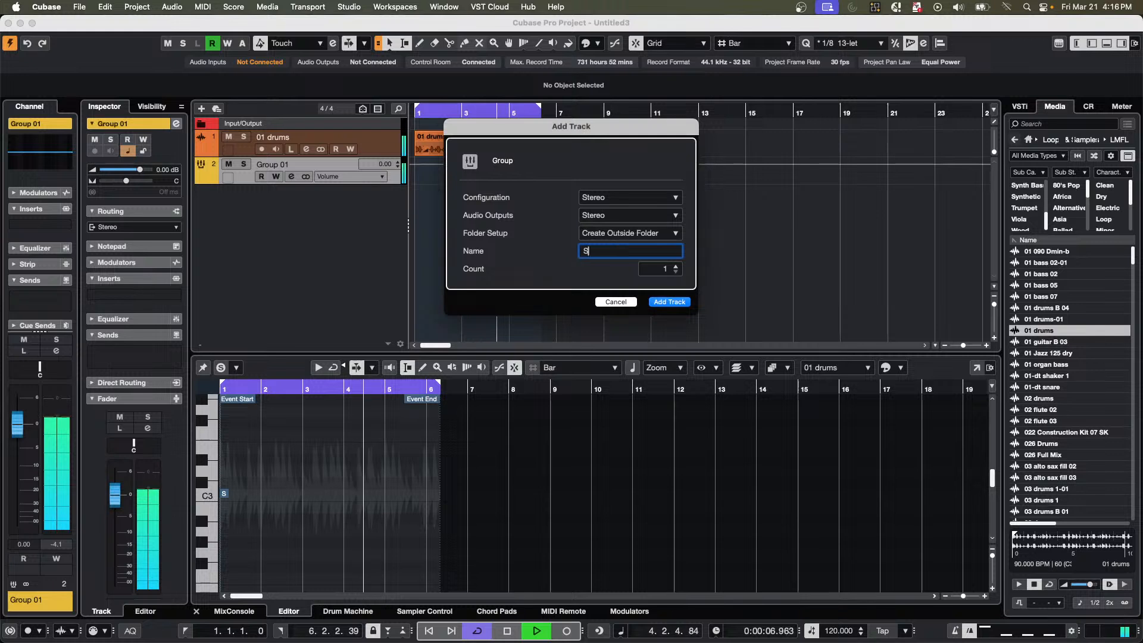
text(umming G)
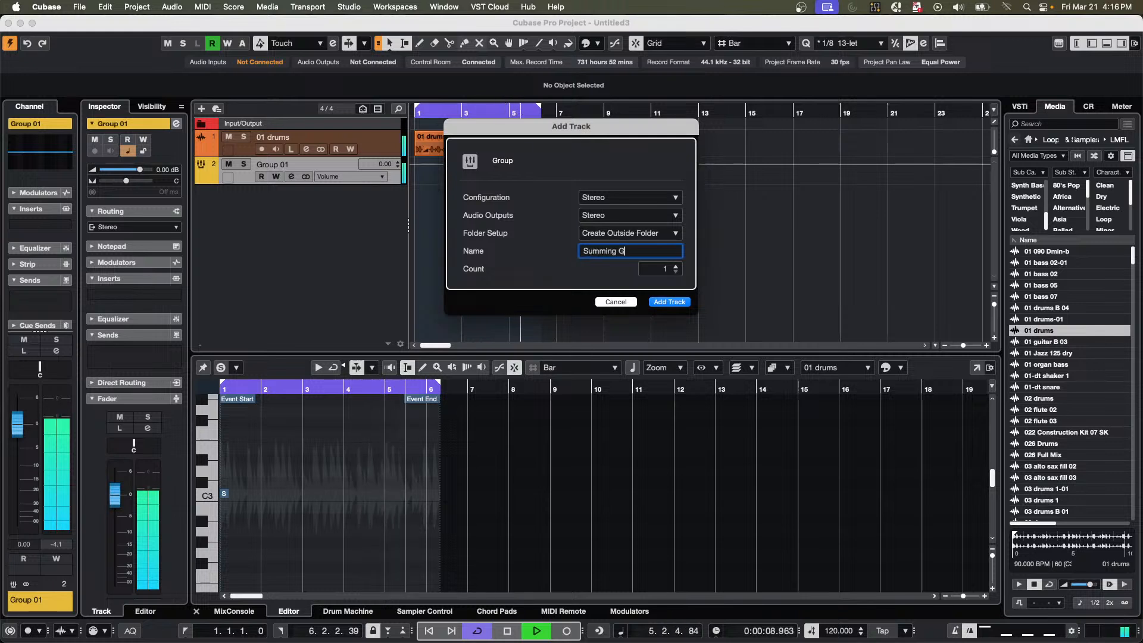
text(roup)
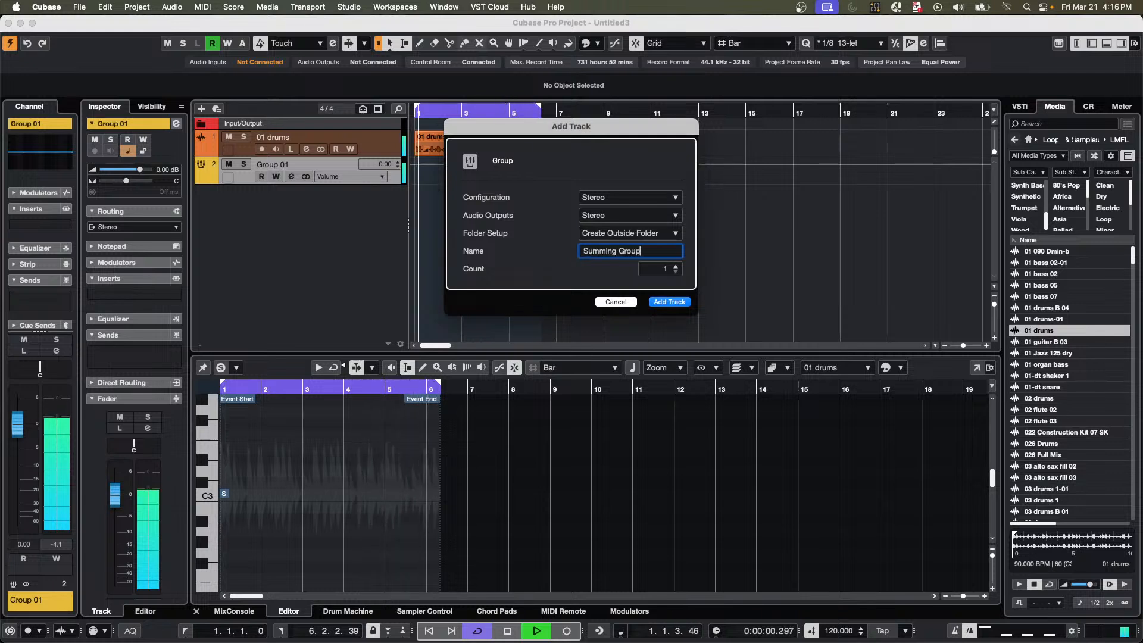
key(Return)
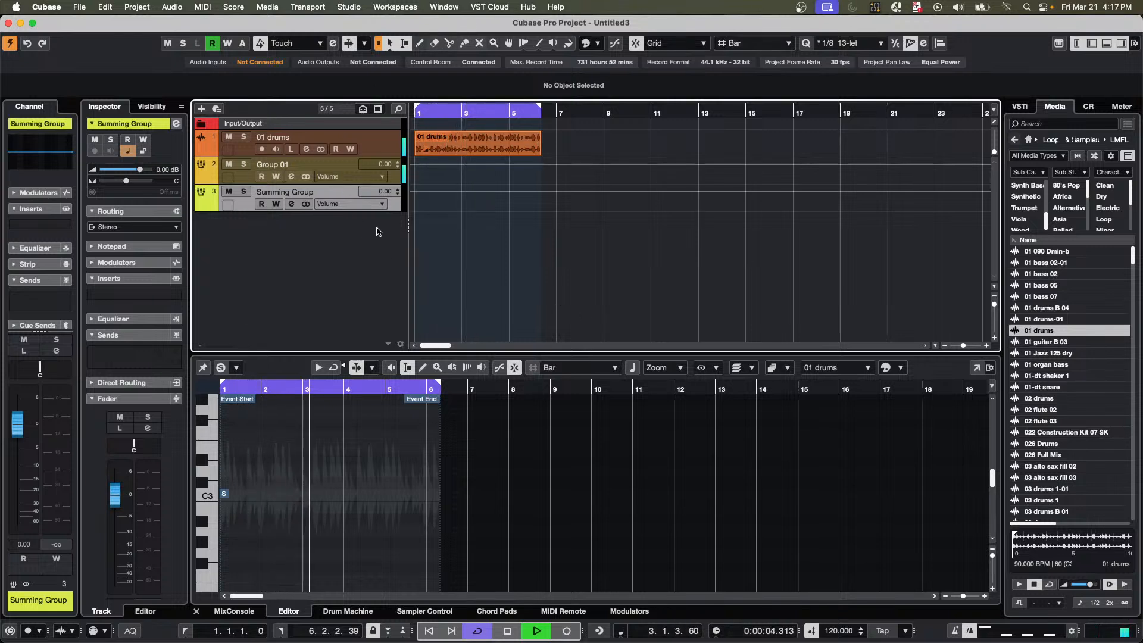
Add a stereo effect track with the REVelation reverb, created inside a folder.
right_click(345, 243)
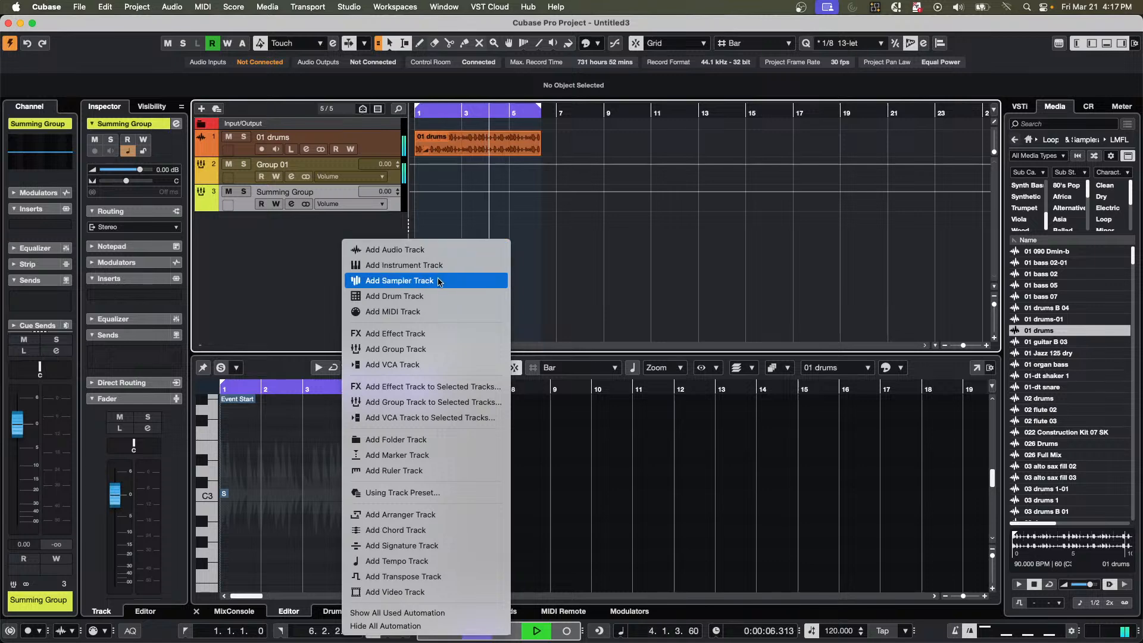
click(418, 334)
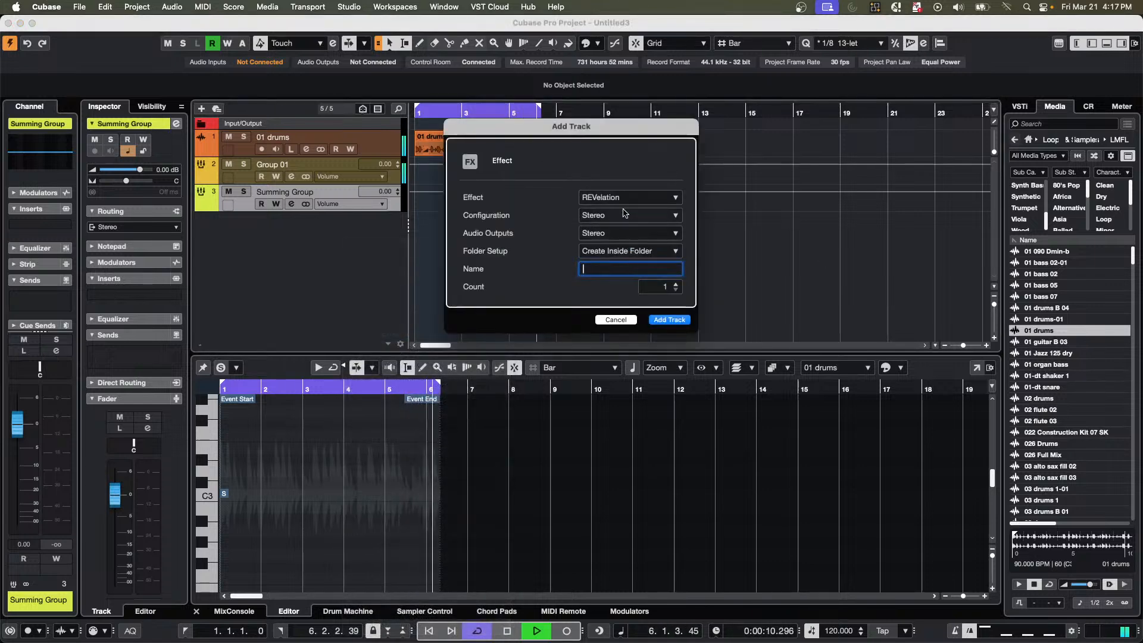
click(670, 319)
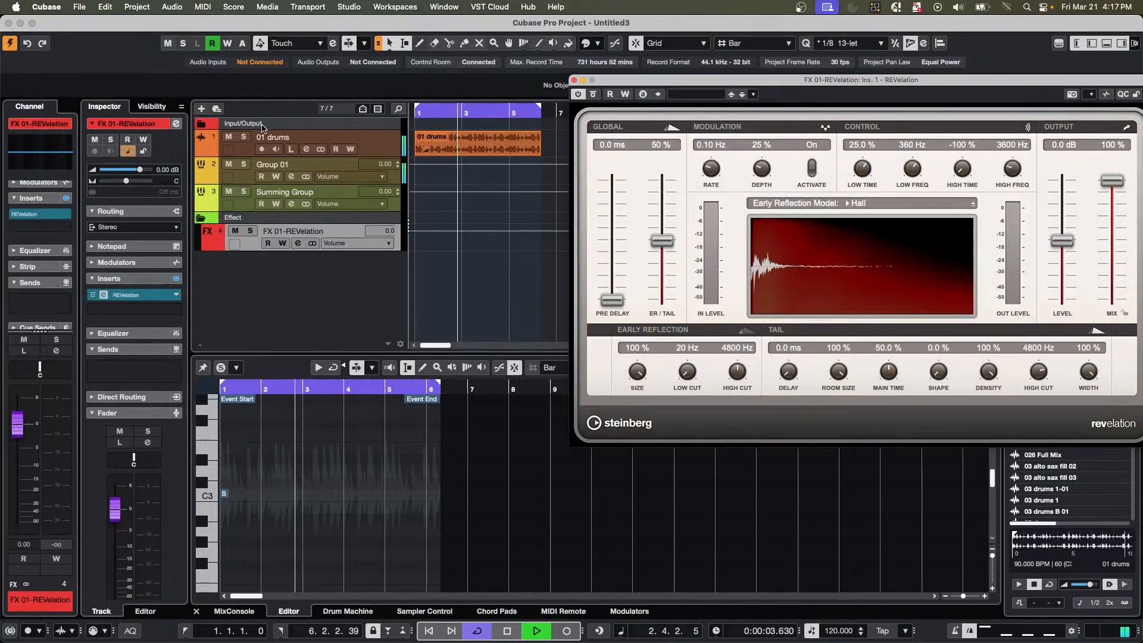
Add an active send from Group 01 to FX 01-REVelation and set its level to -18.2 dB.
click(243, 183)
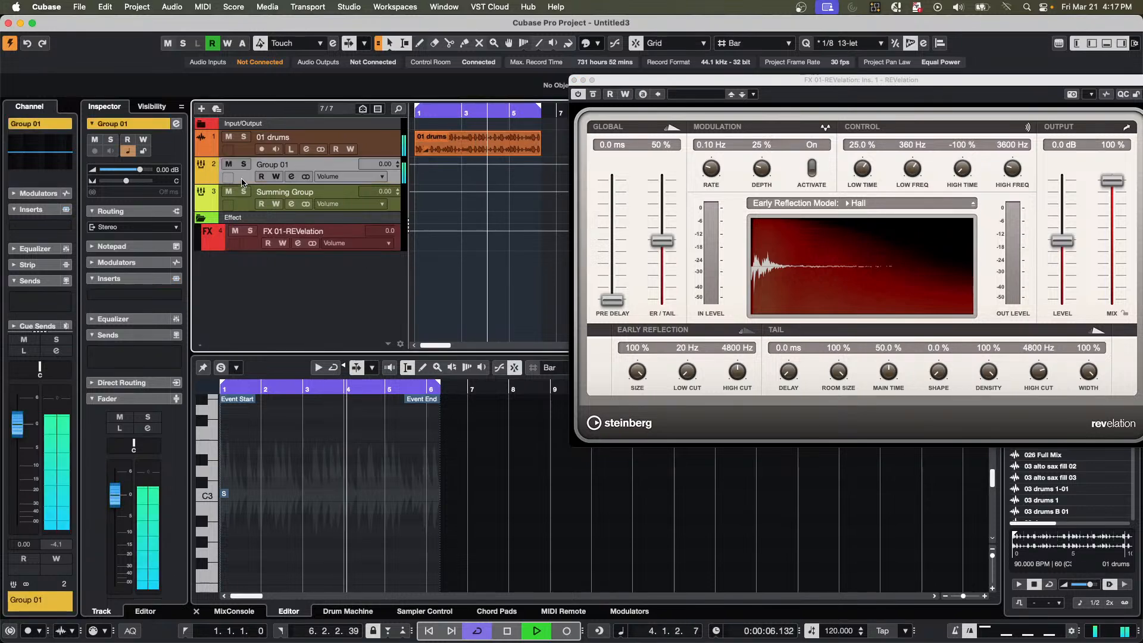
click(291, 177)
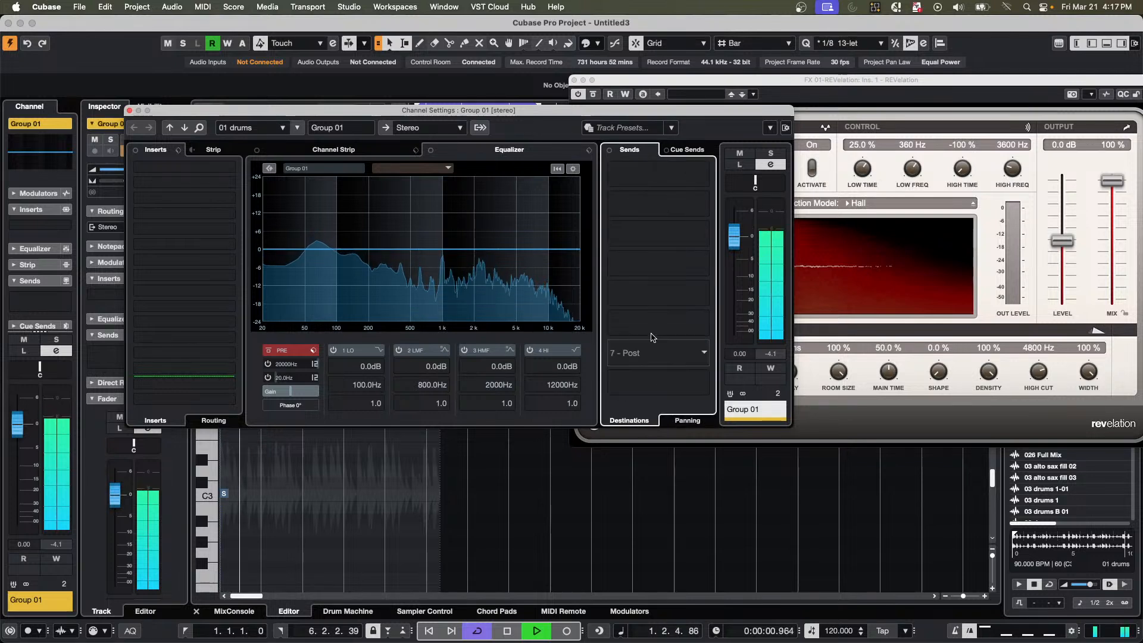
click(655, 174)
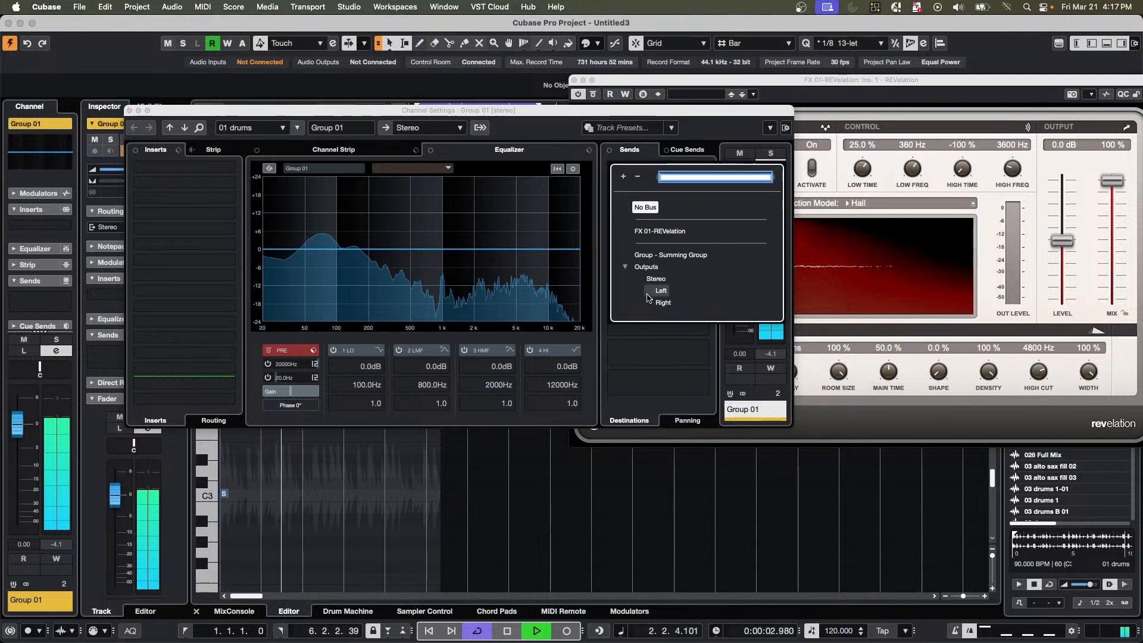
click(671, 236)
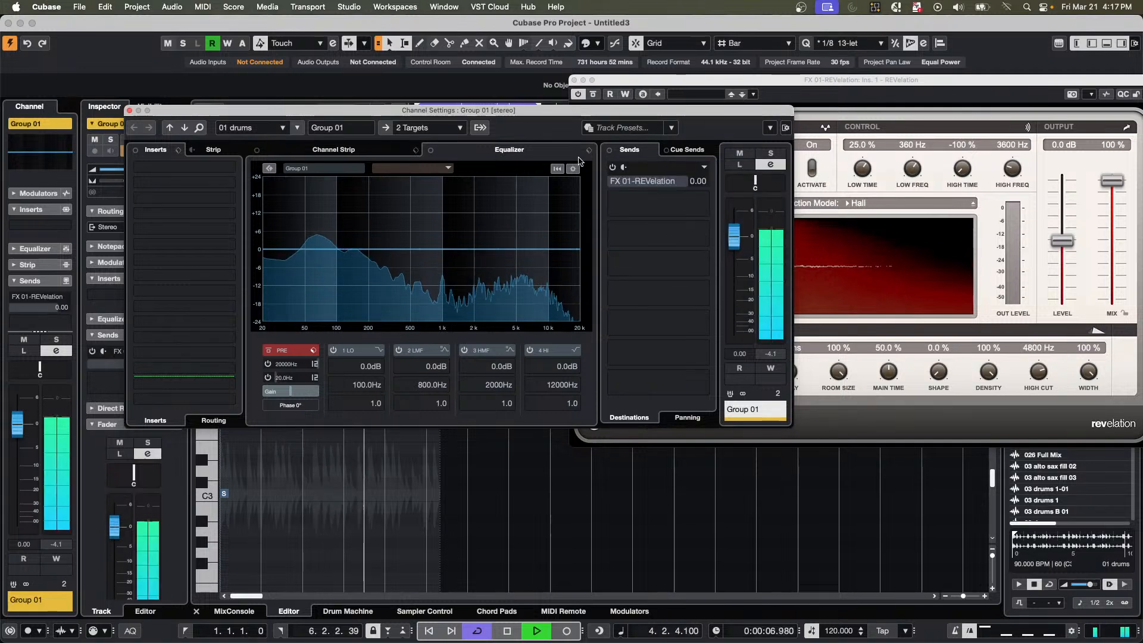
click(612, 167)
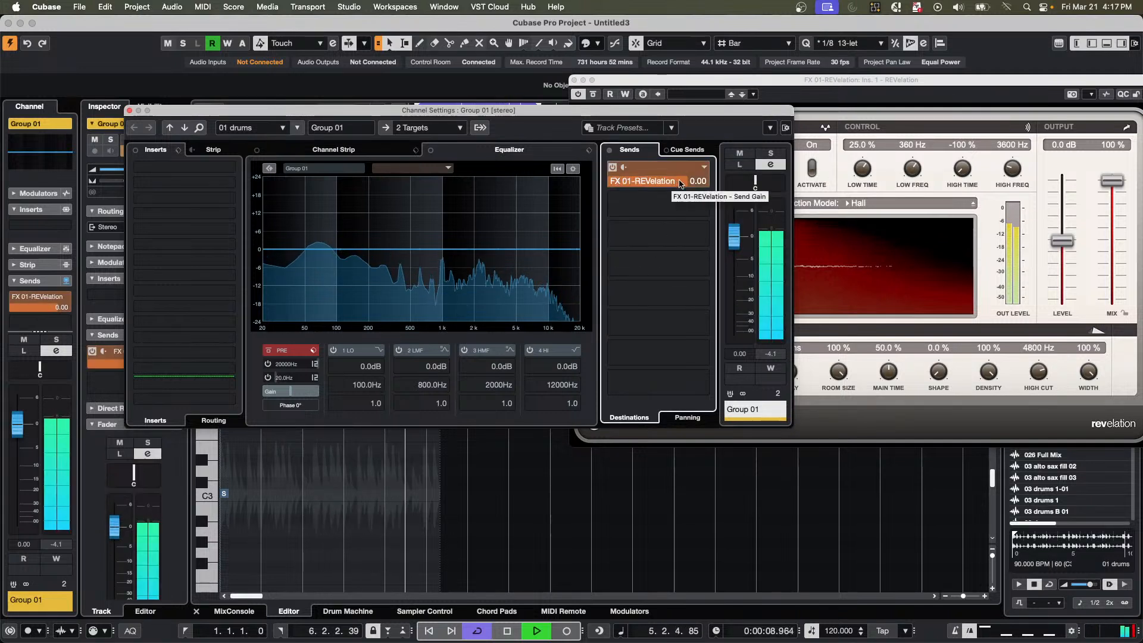
drag(679, 184, 643, 181)
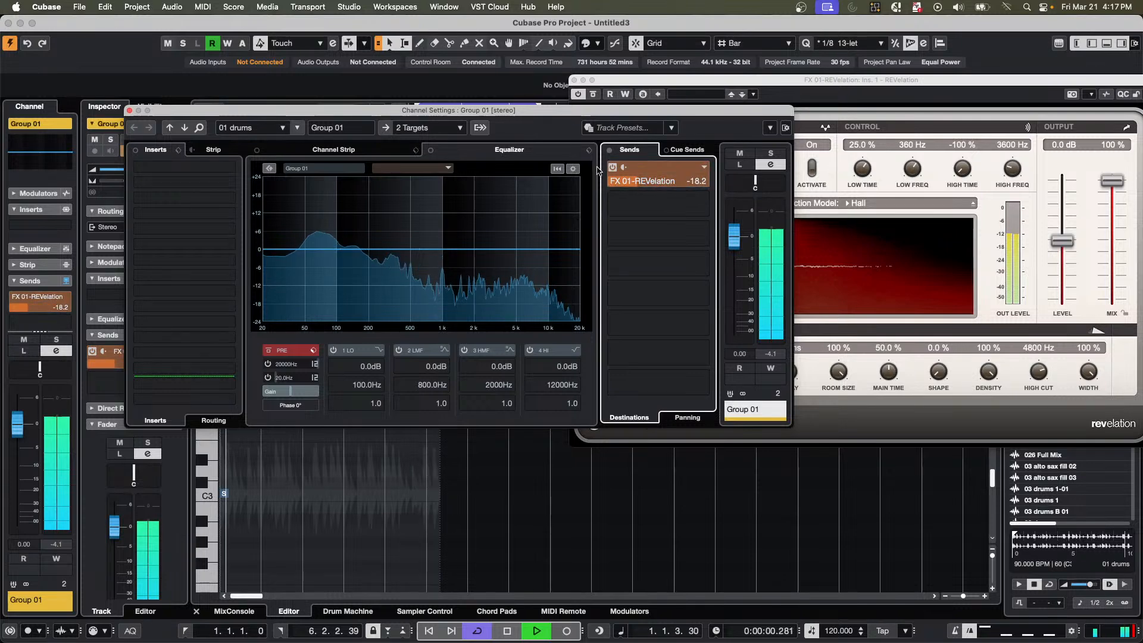
Move the Channel Settings window aside and route the FX 01-REVelation track's output to Summing Group.
drag(590, 110, 1074, 218)
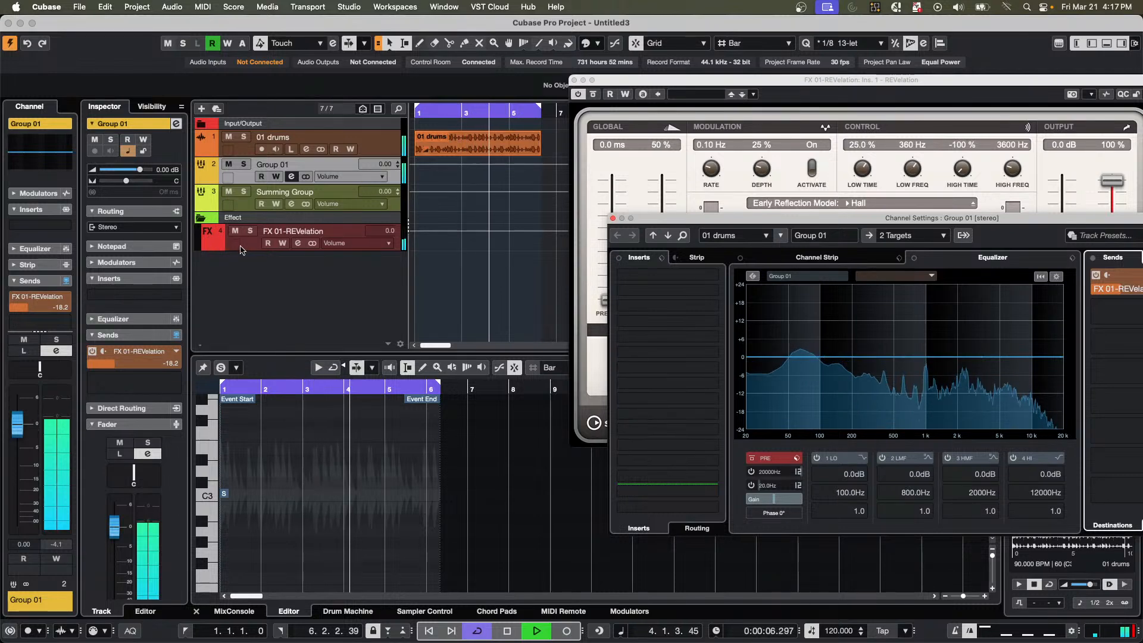
click(243, 246)
click(102, 226)
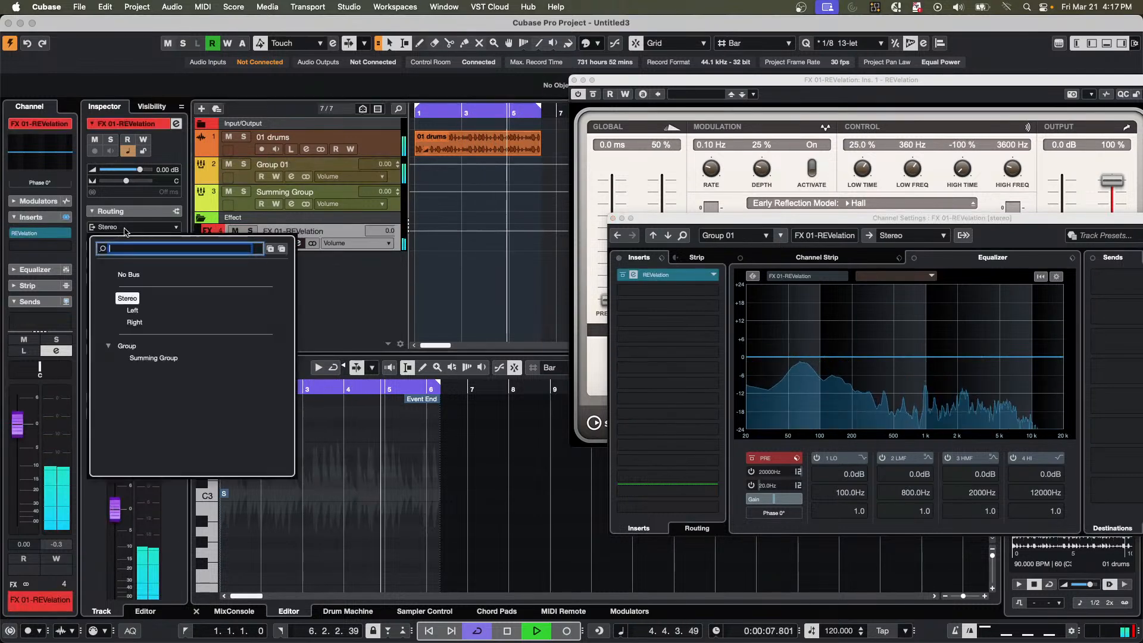
click(156, 358)
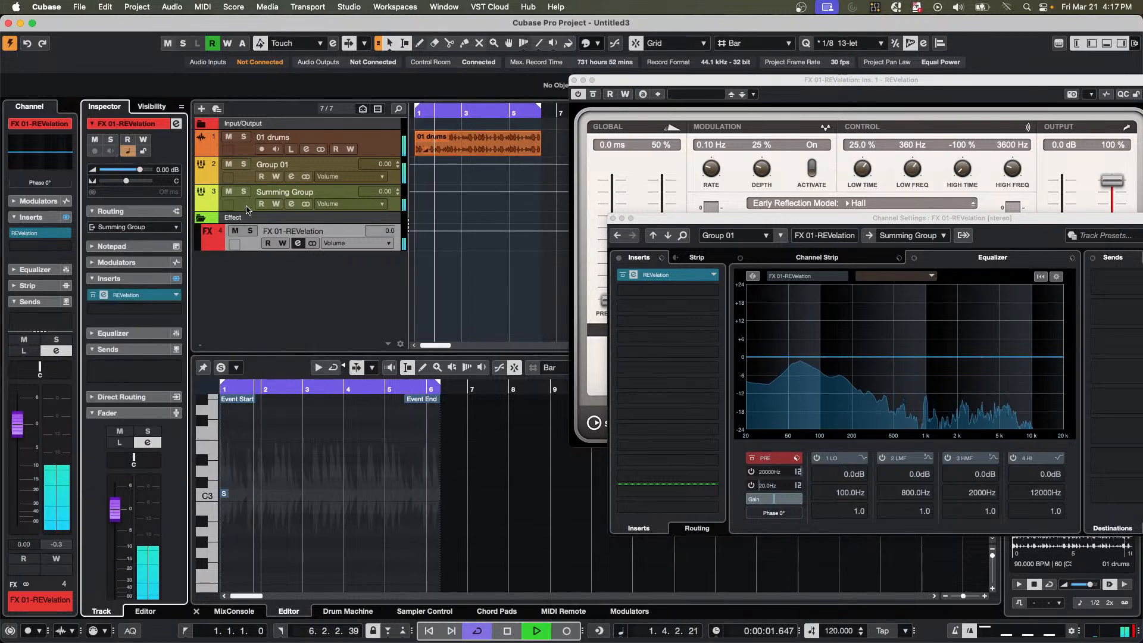
Route the Group 01 track's output to Summing Group.
click(292, 177)
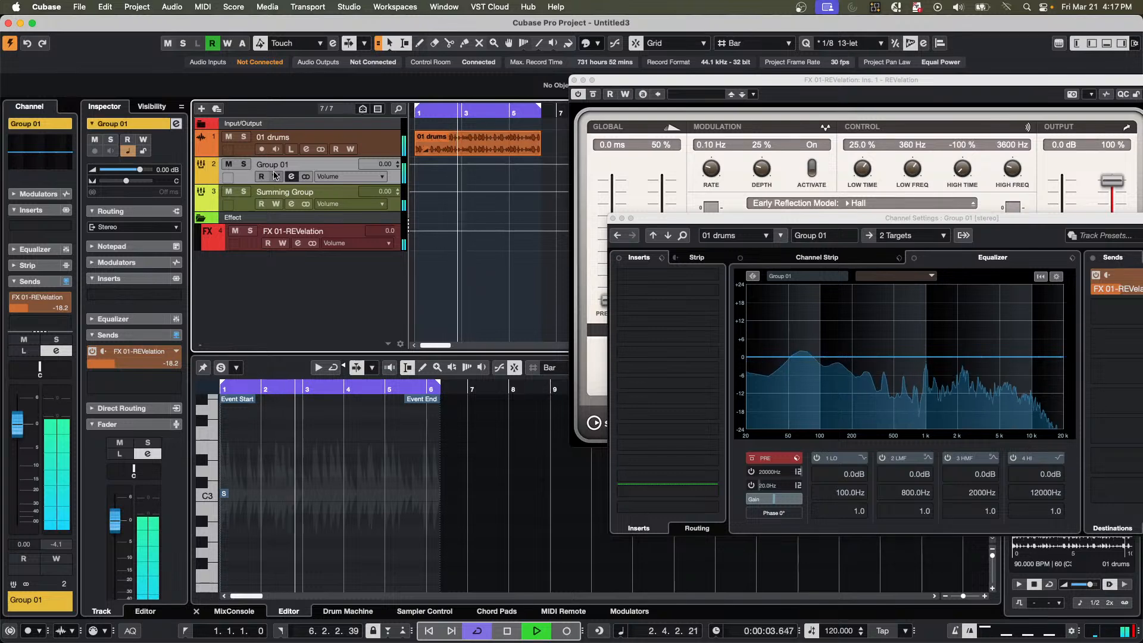
click(292, 177)
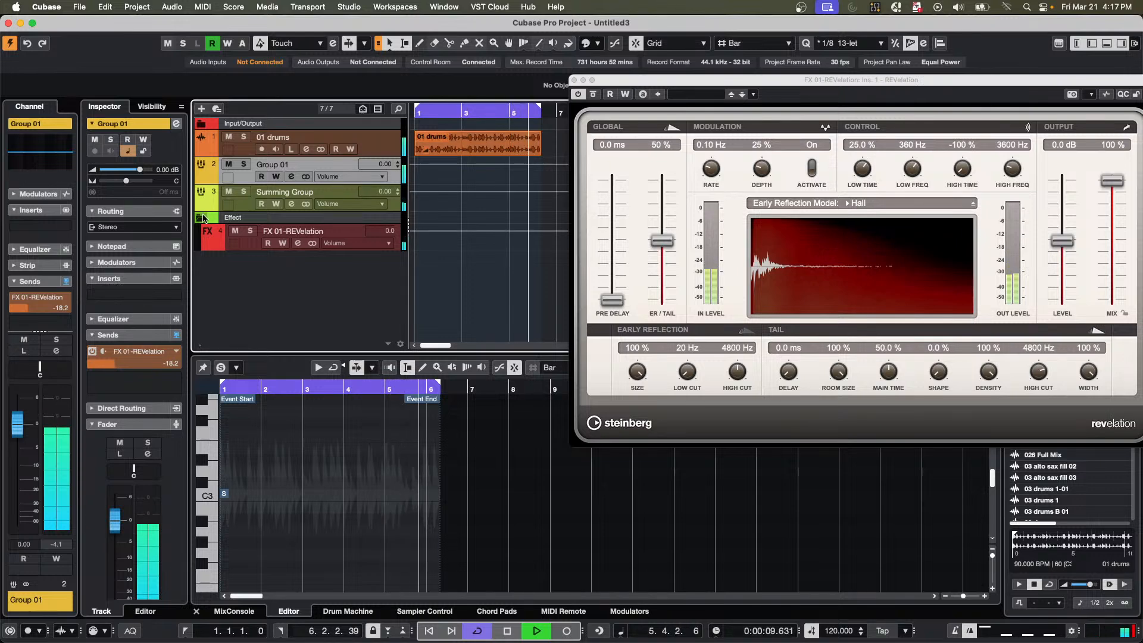
click(166, 226)
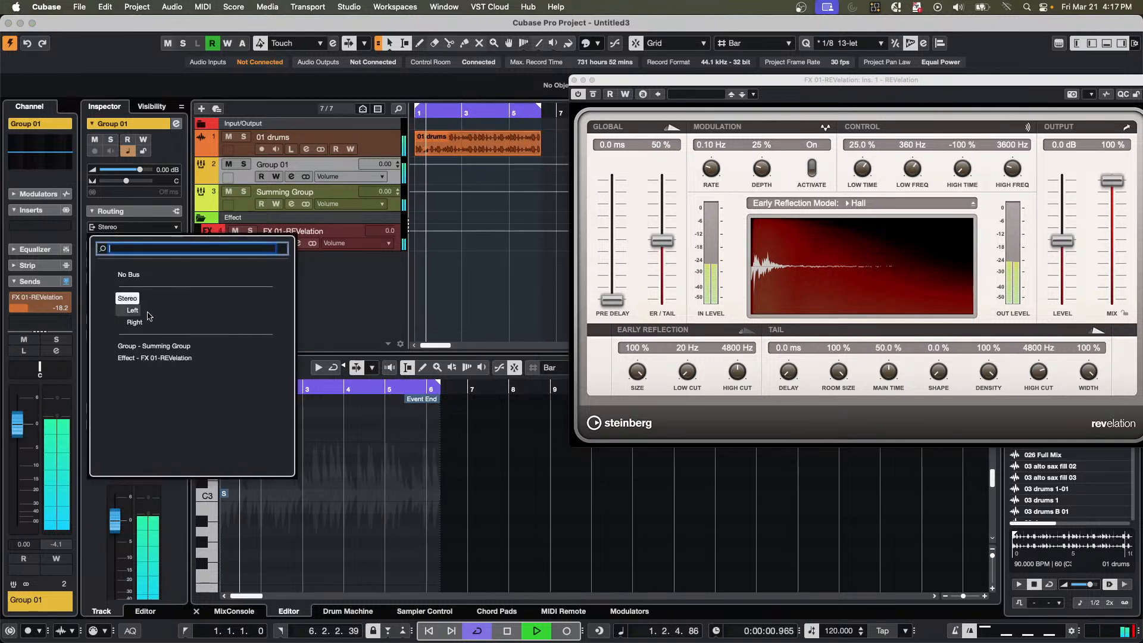
click(153, 346)
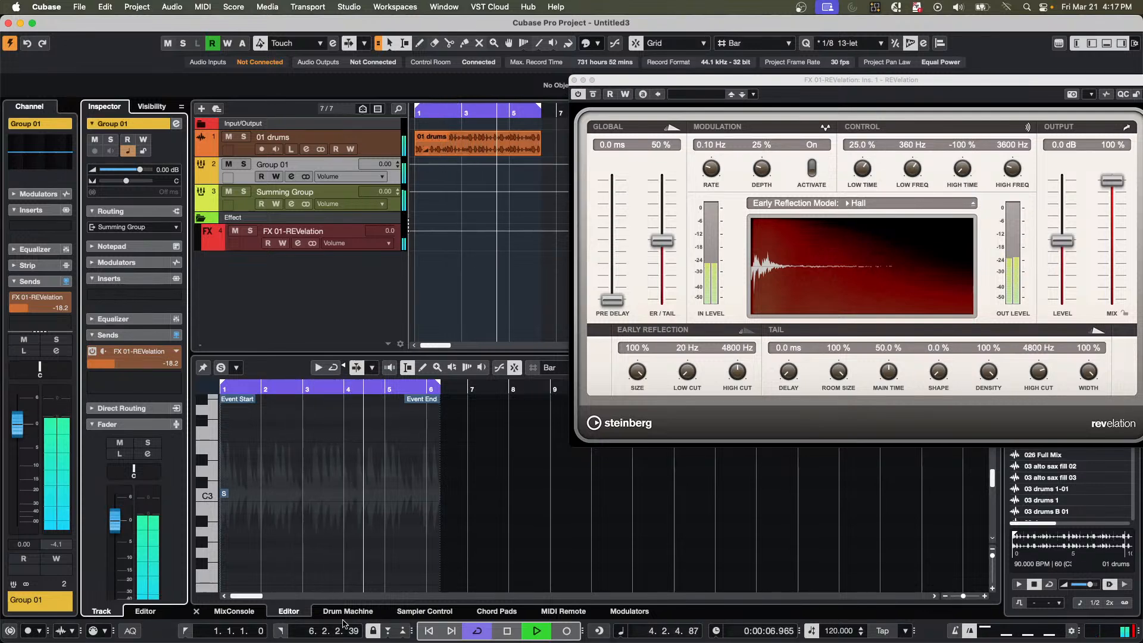
Close the REVelation editor and show the MixConsole in the lower zone, enlarged enough to reveal routing, inserts and sends.
click(237, 610)
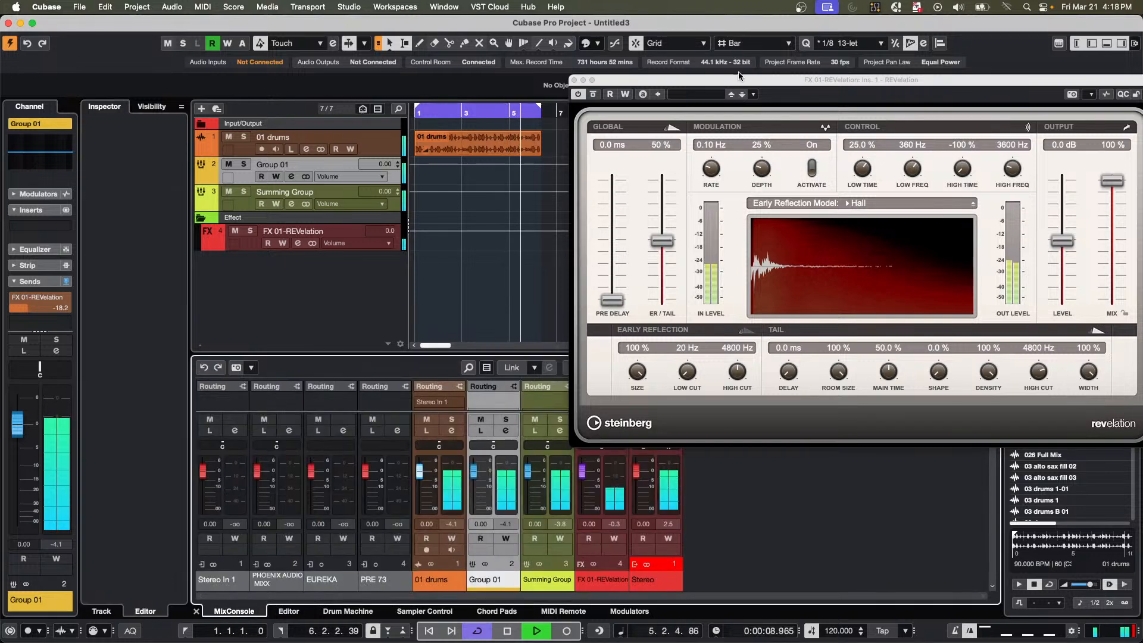
click(573, 80)
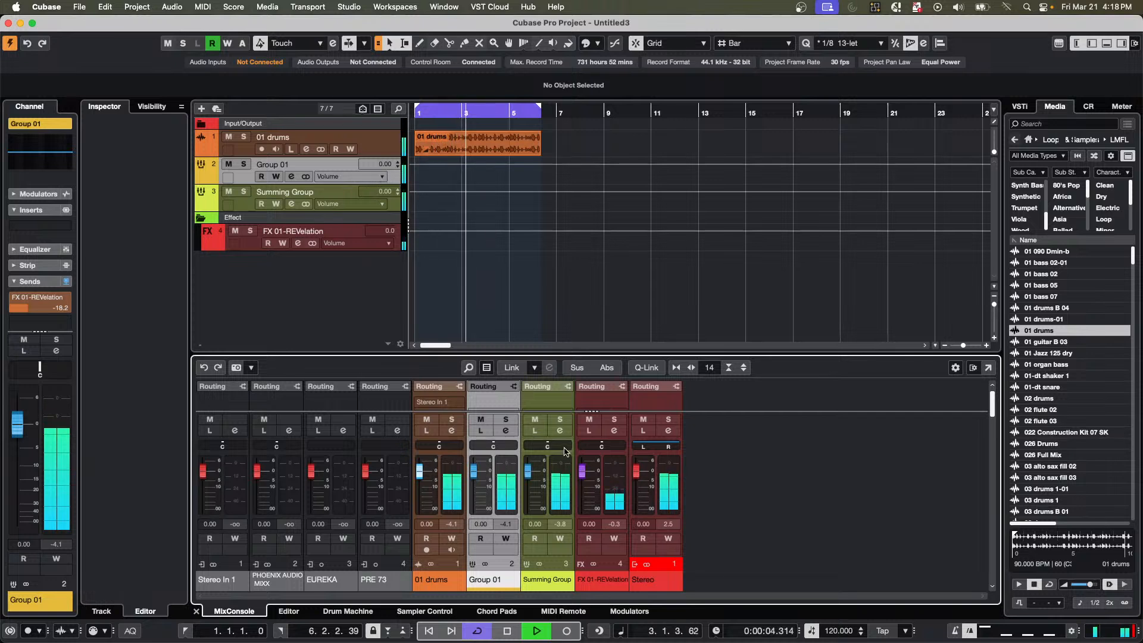
click(528, 6)
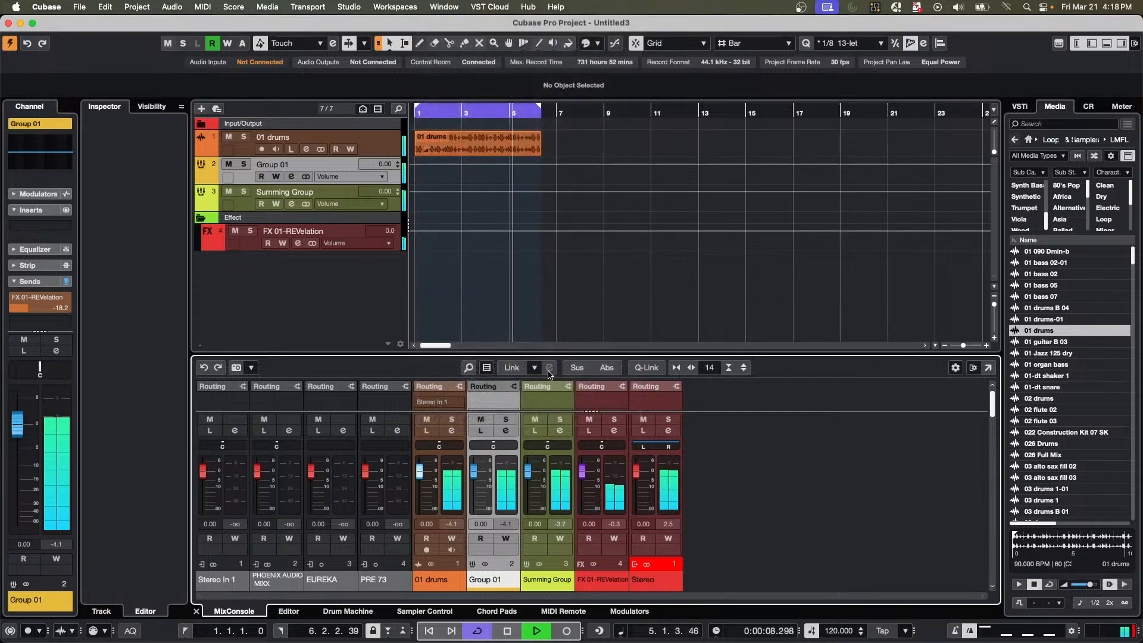
drag(547, 354, 564, 274)
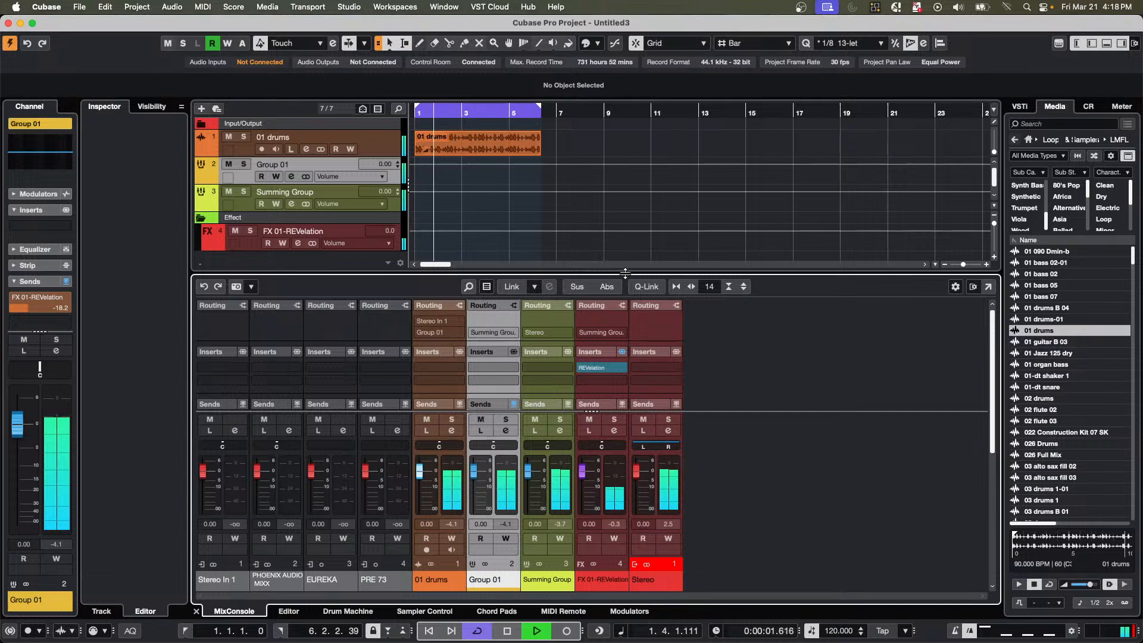
drag(627, 278, 636, 258)
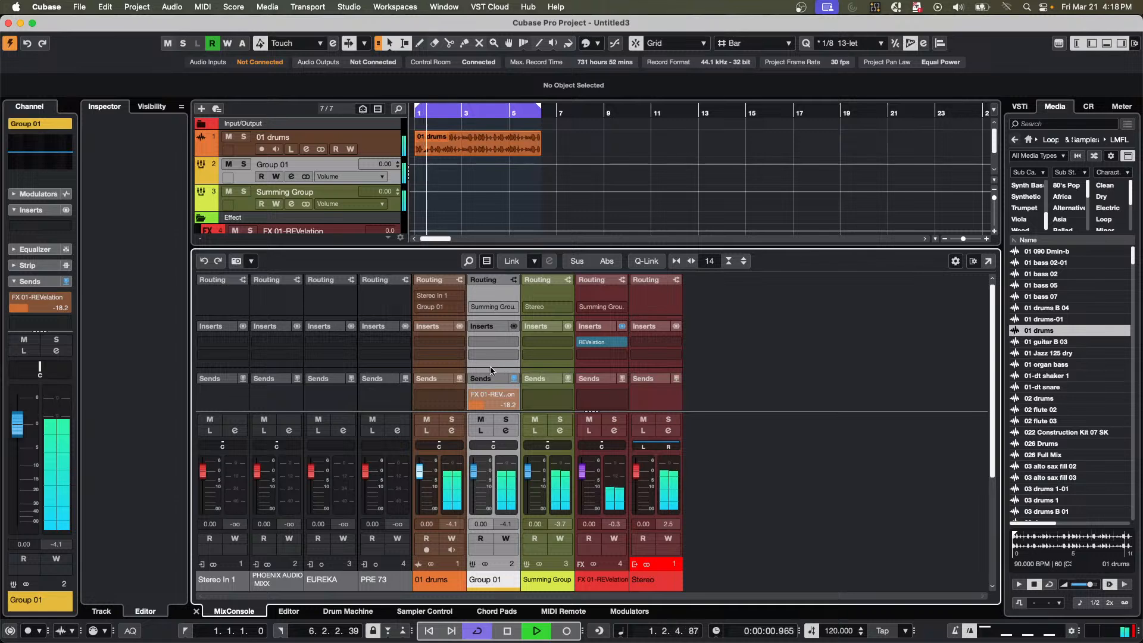
Add a stereo audio track named summing capture, with Summing Group as its input and Stereo as its output.
scroll(530, 185, down, 2)
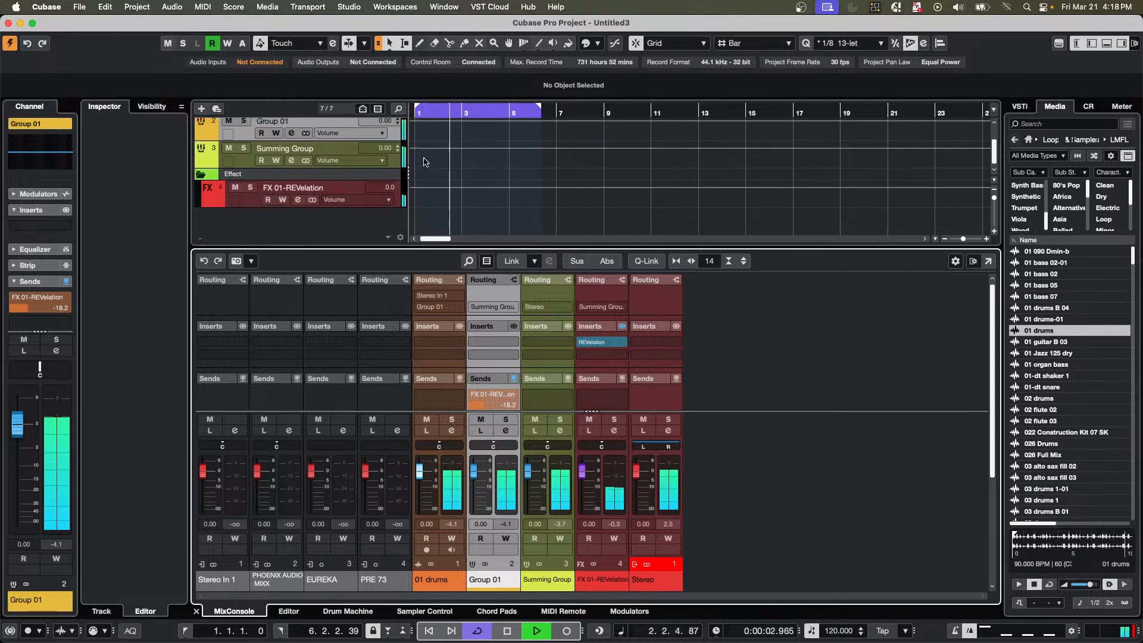
right_click(350, 232)
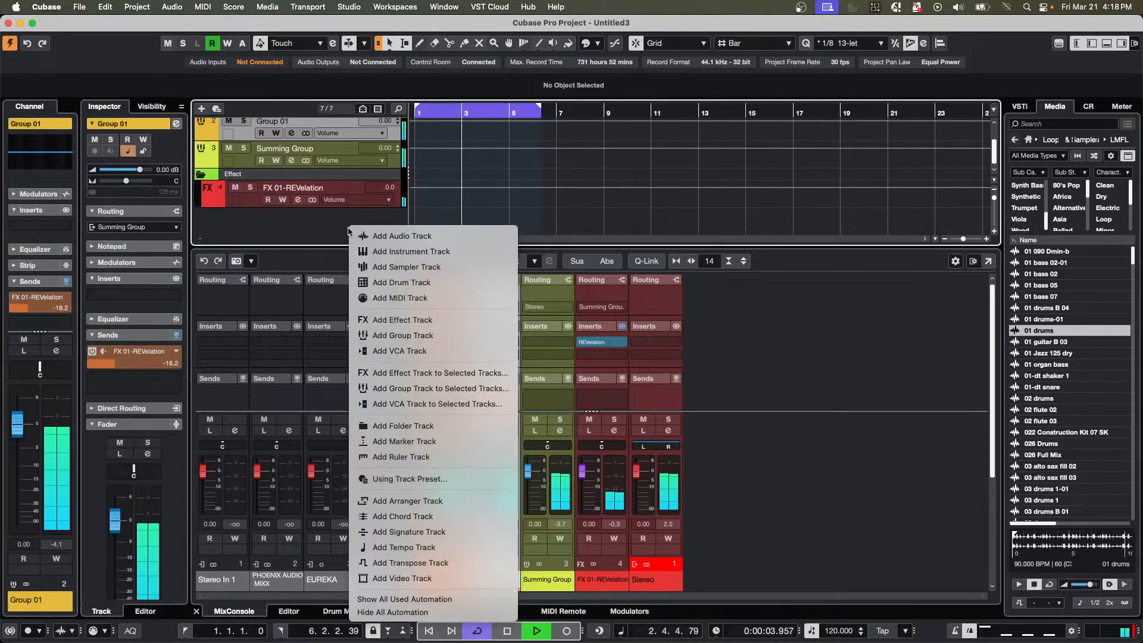
click(462, 237)
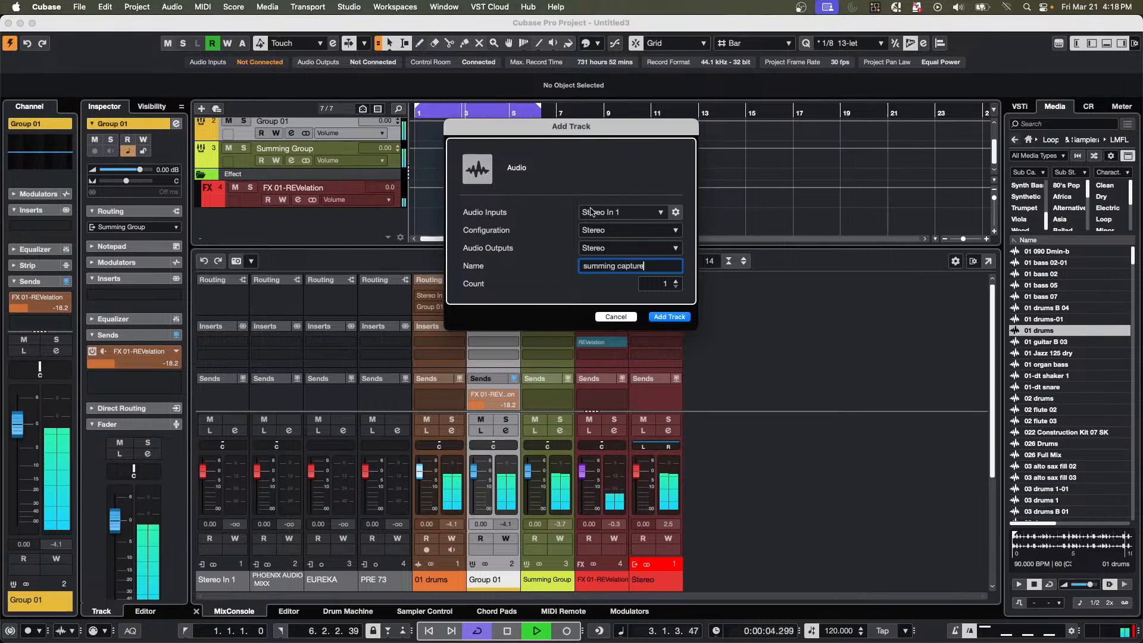
click(627, 215)
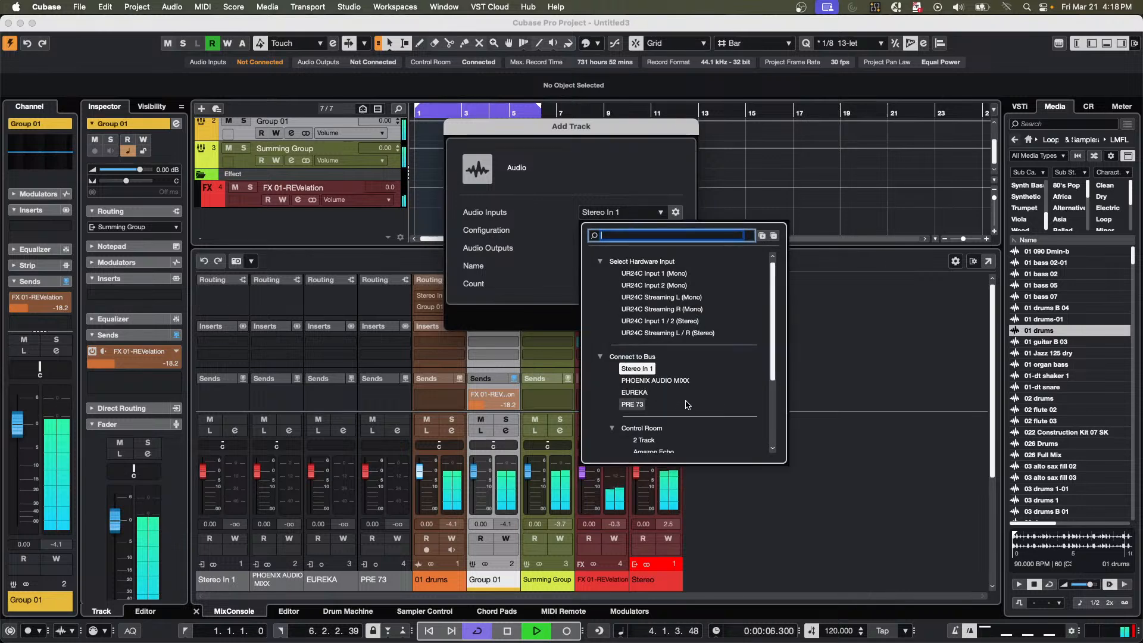
scroll(679, 399, down, 3)
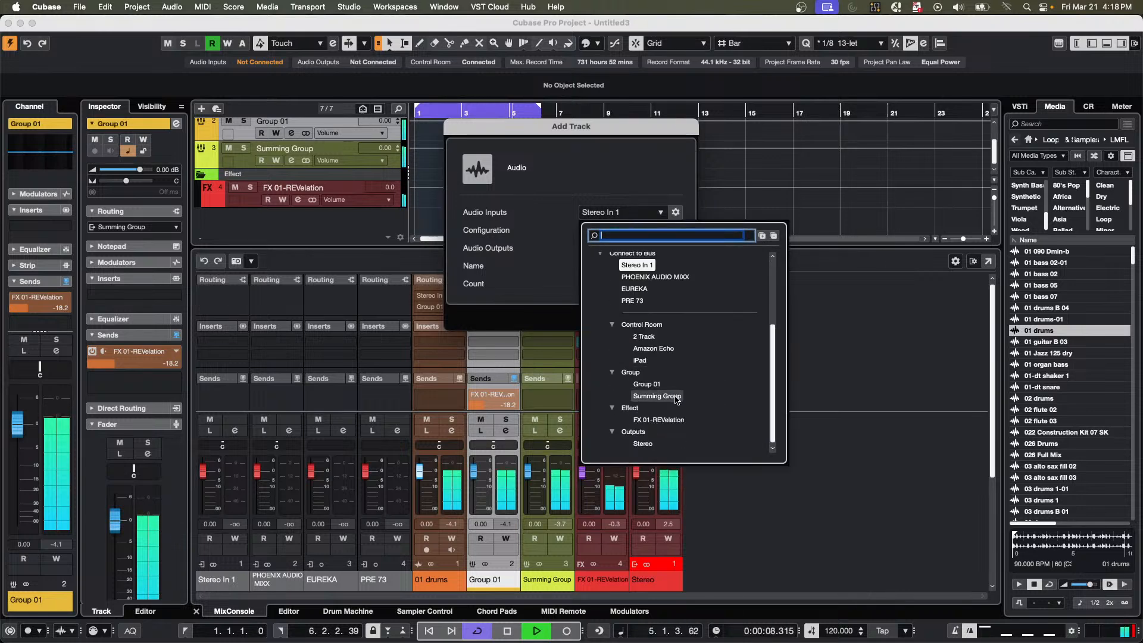
click(677, 397)
click(657, 315)
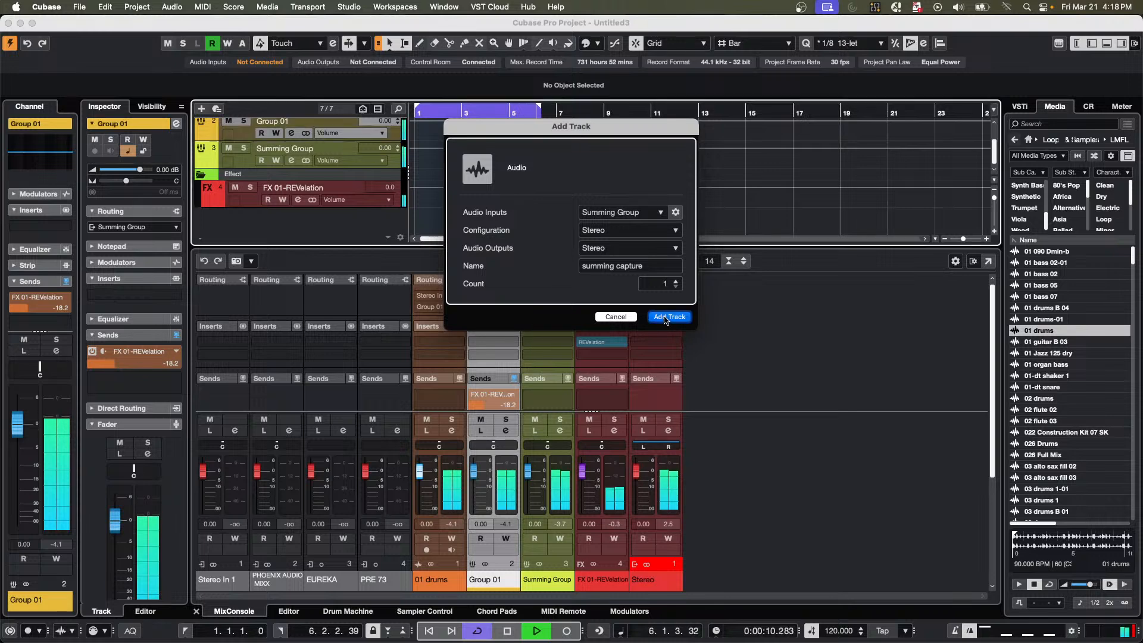
Stop playback, return to the project start and turn off cycle mode.
key(space)
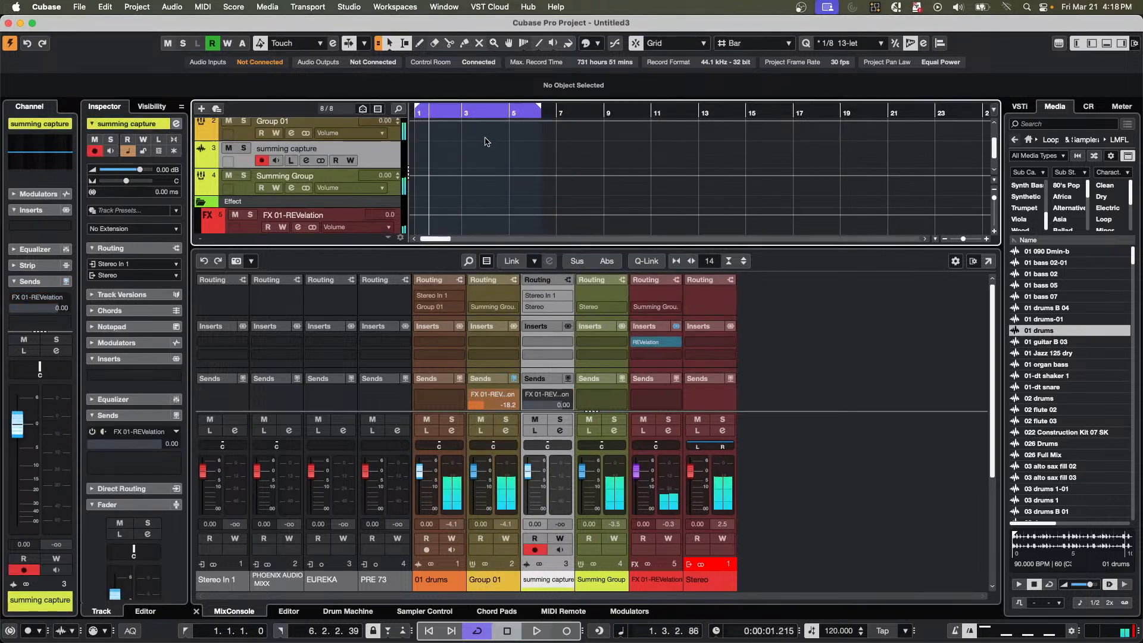
scroll(484, 141, down, 1)
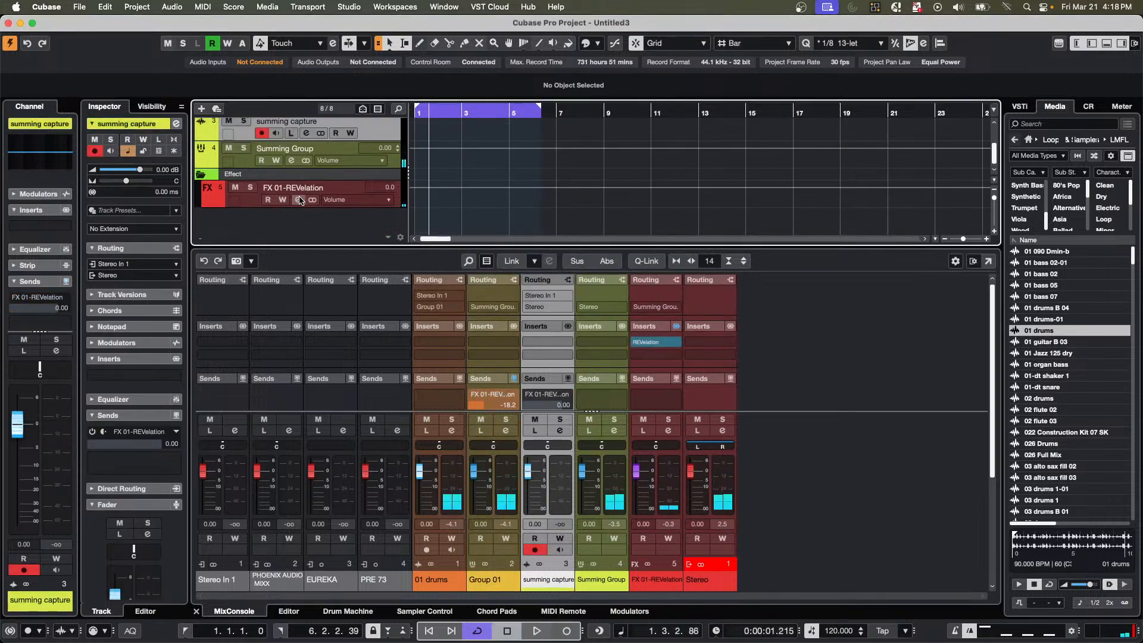
scroll(351, 143, up, 1)
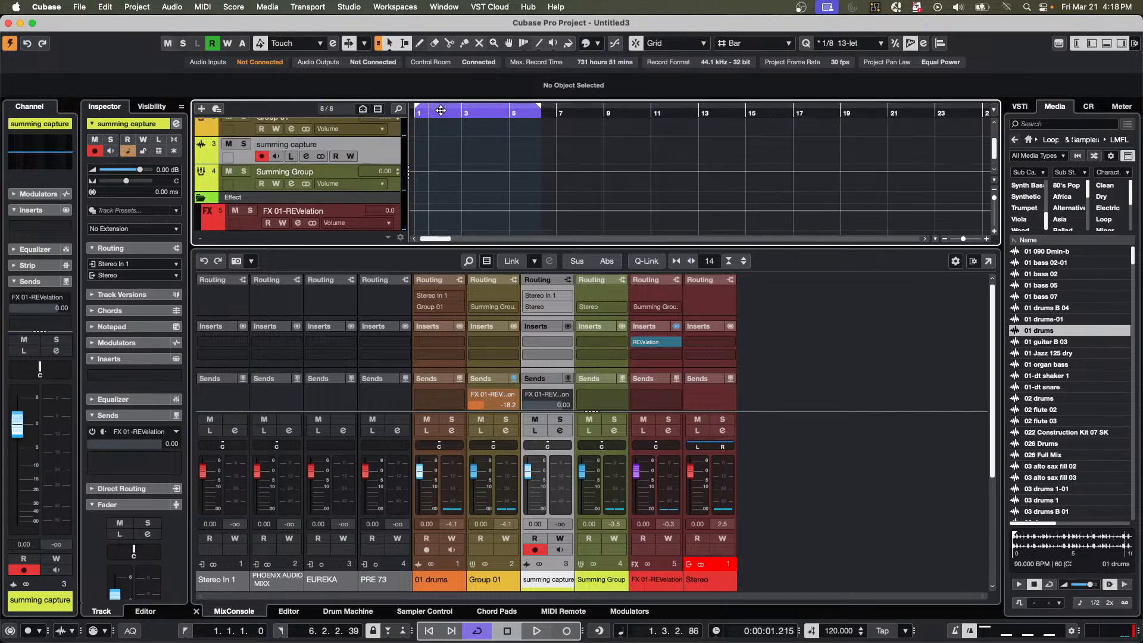
key(Home)
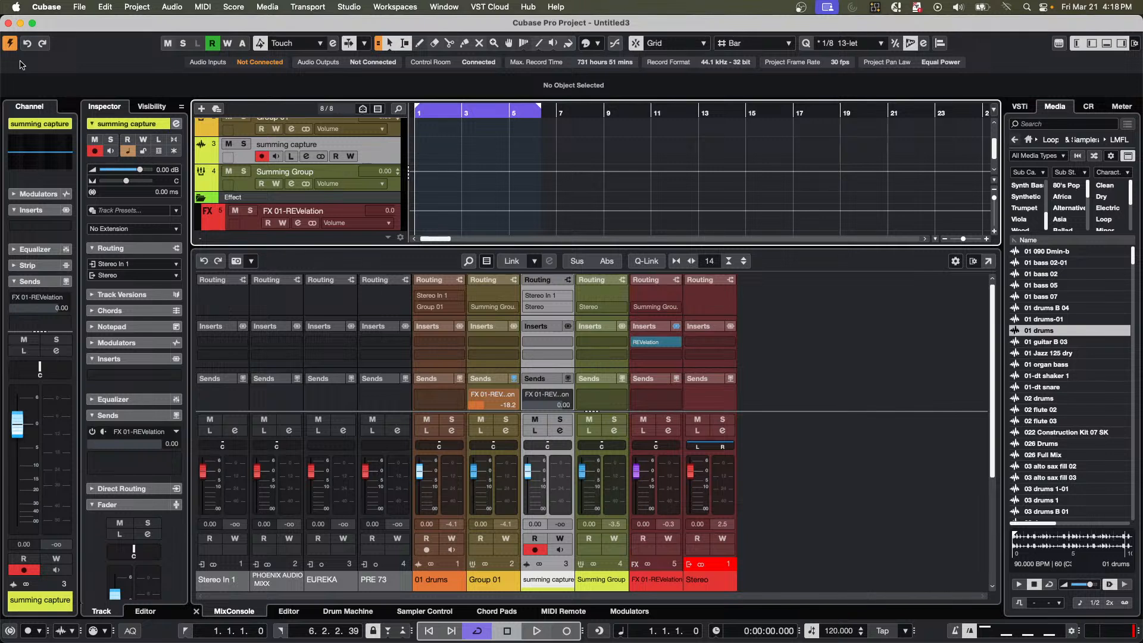
key(slash)
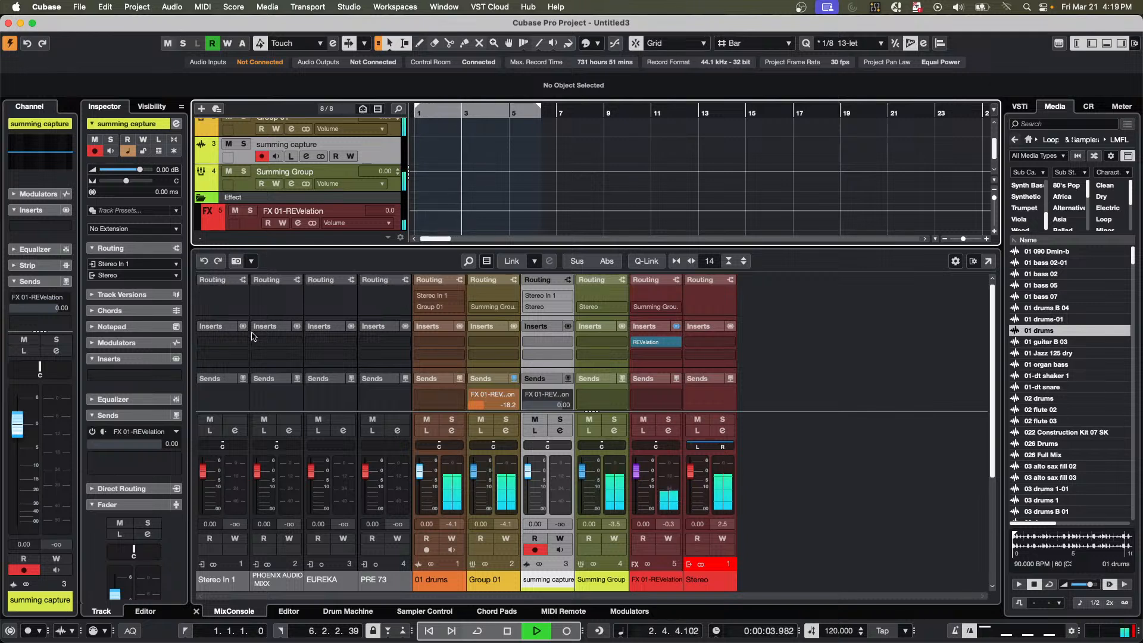
Record a pass onto the summing capture track from bar 1 to about bar 6.
key(space)
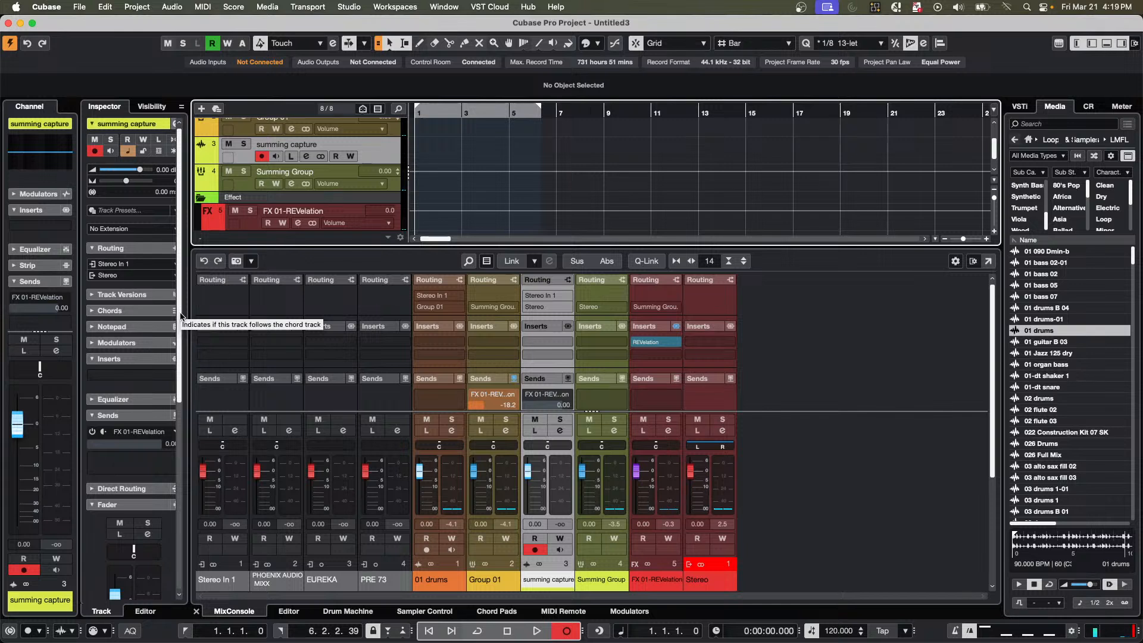
key(space)
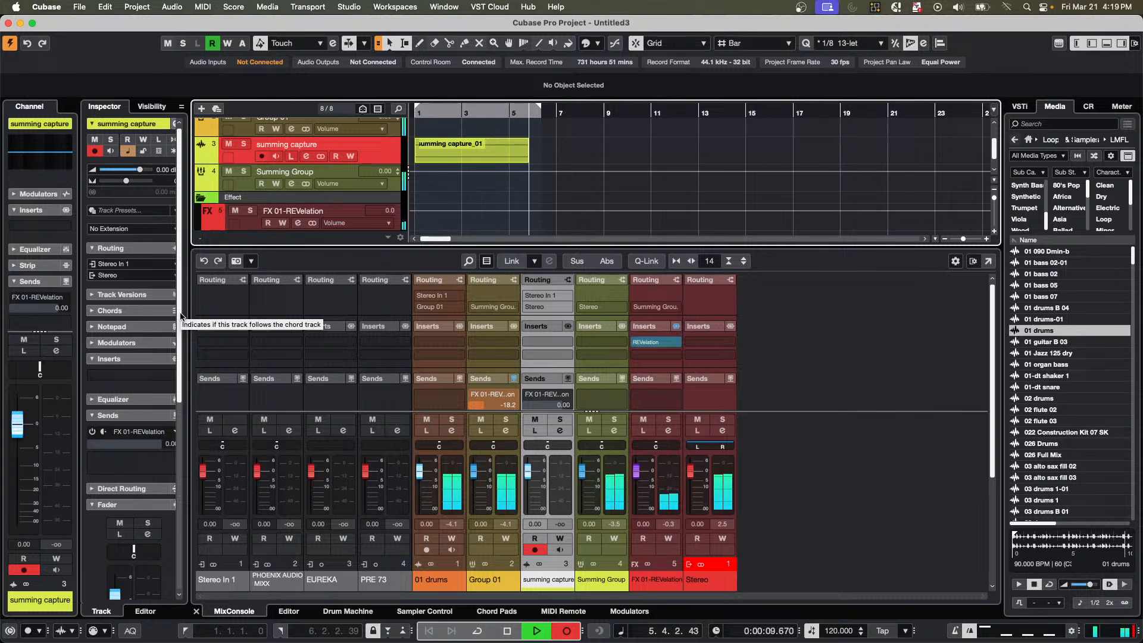
key(space)
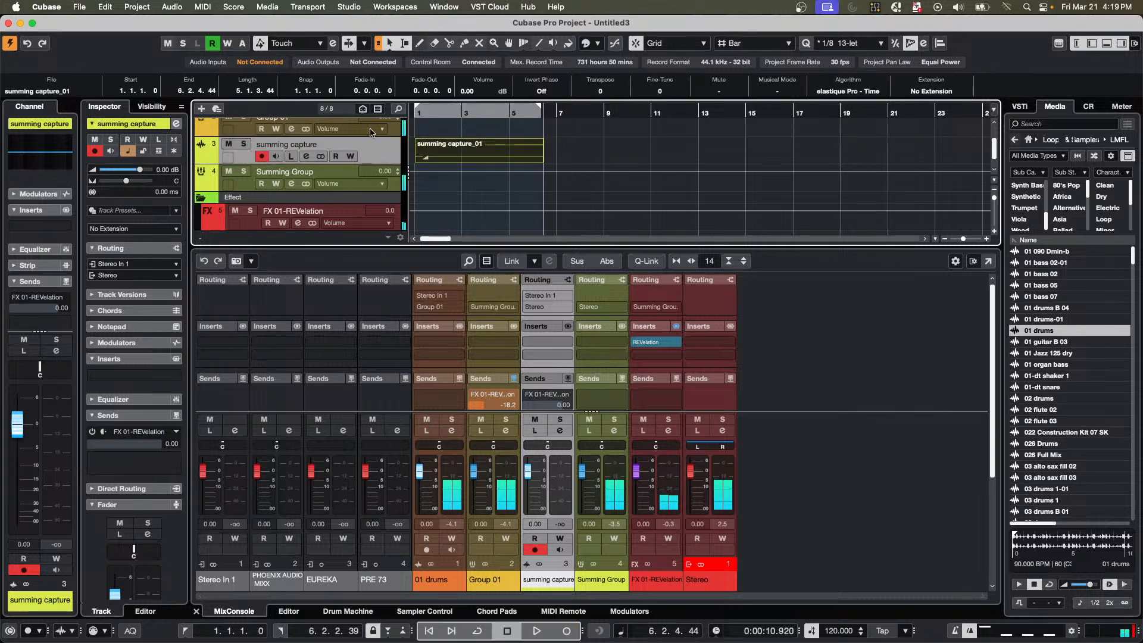
Check the input sources offered for the summing capture track and erase its recorded event.
drag(357, 169, 357, 177)
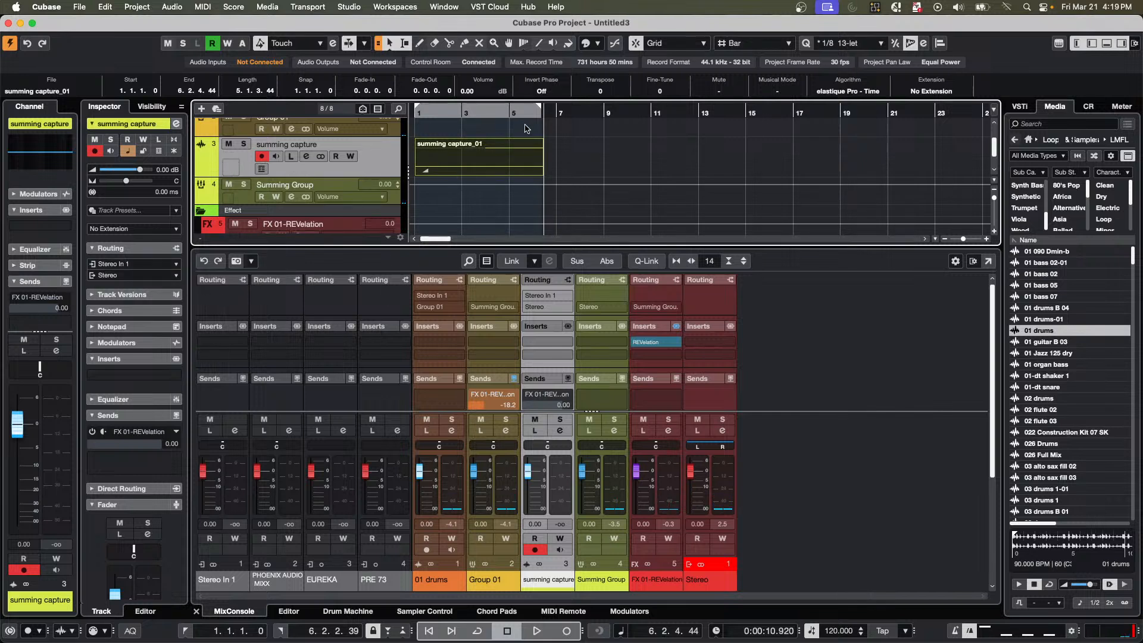
click(144, 264)
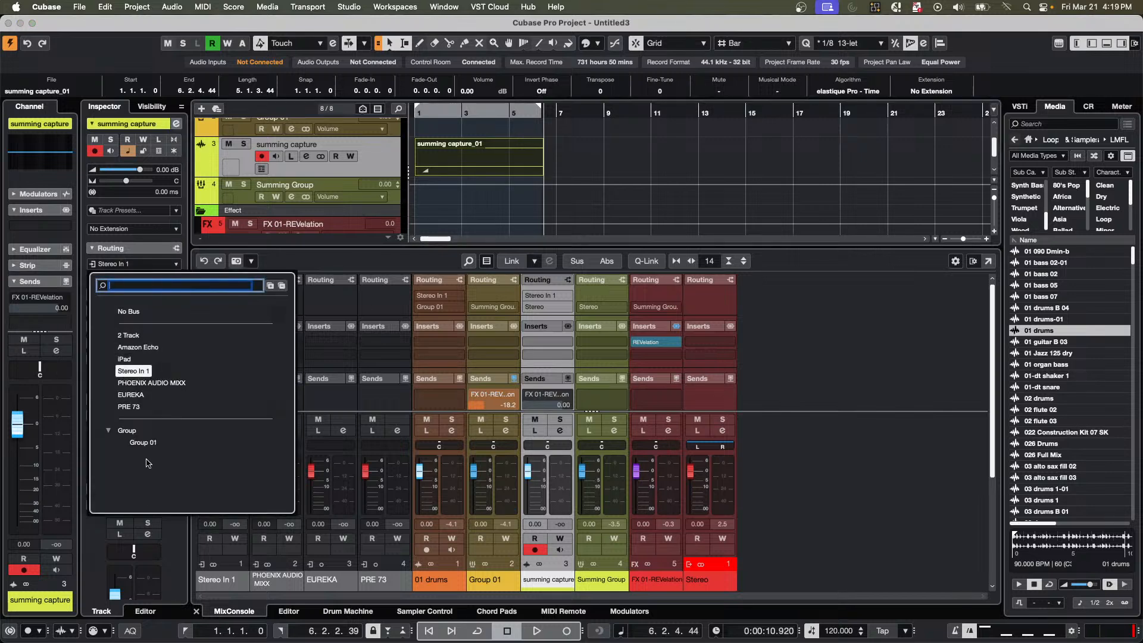
click(379, 169)
key(5)
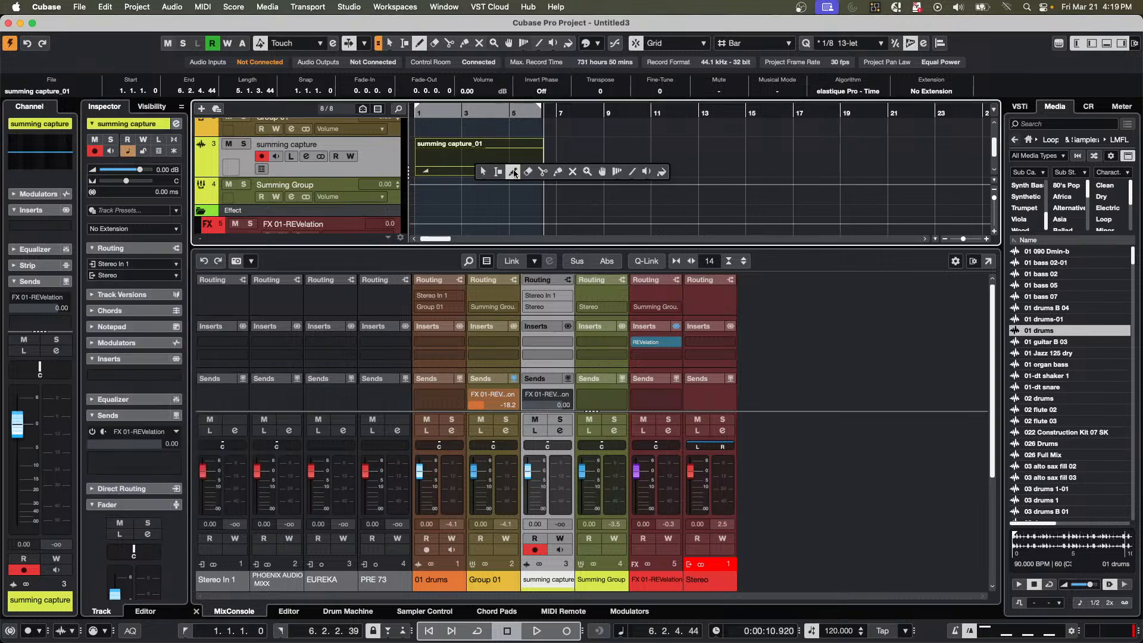
click(532, 167)
Play the project and add an unnamed stereo audio track below FX 01-REVelation, with Summing Group as input and Stereo as output.
scroll(309, 208, down, 2)
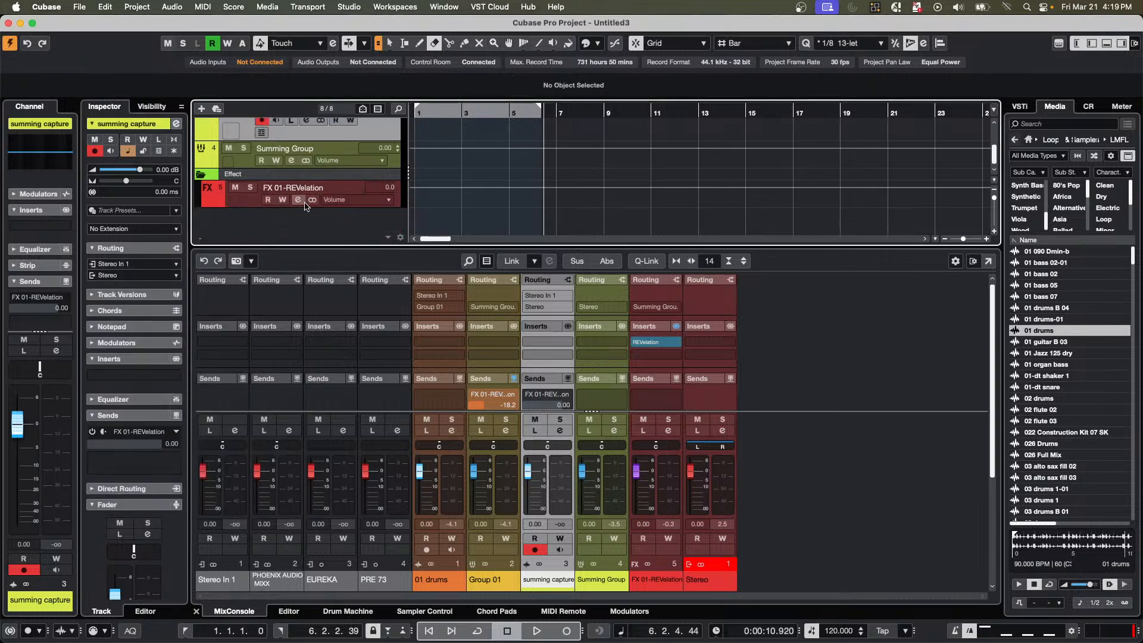
key(space)
click(430, 115)
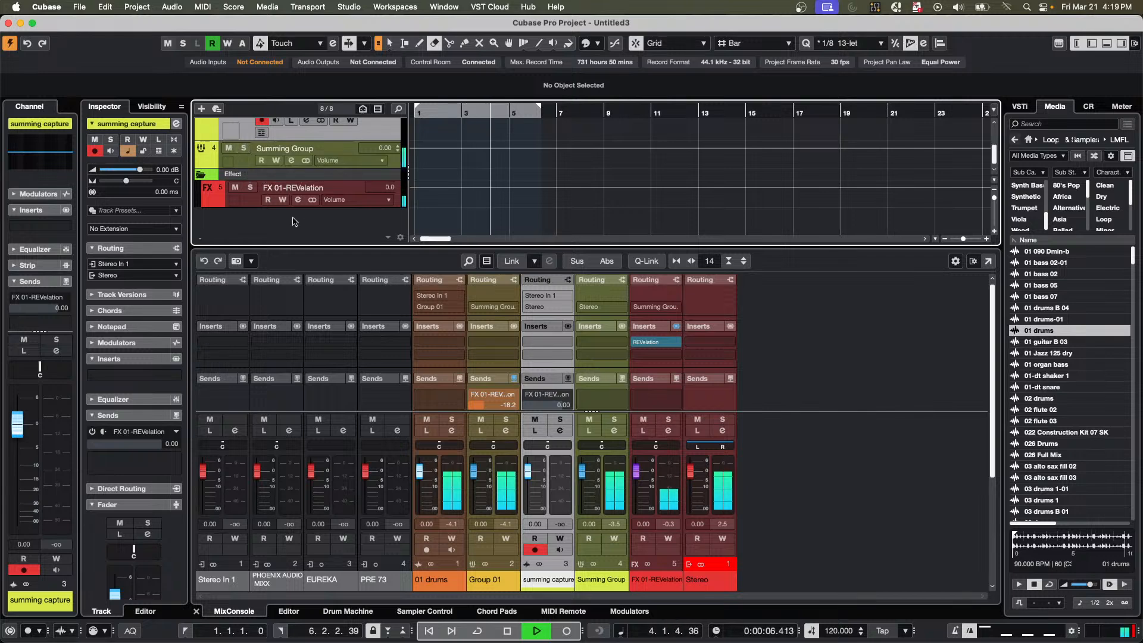
click(221, 204)
right_click(237, 203)
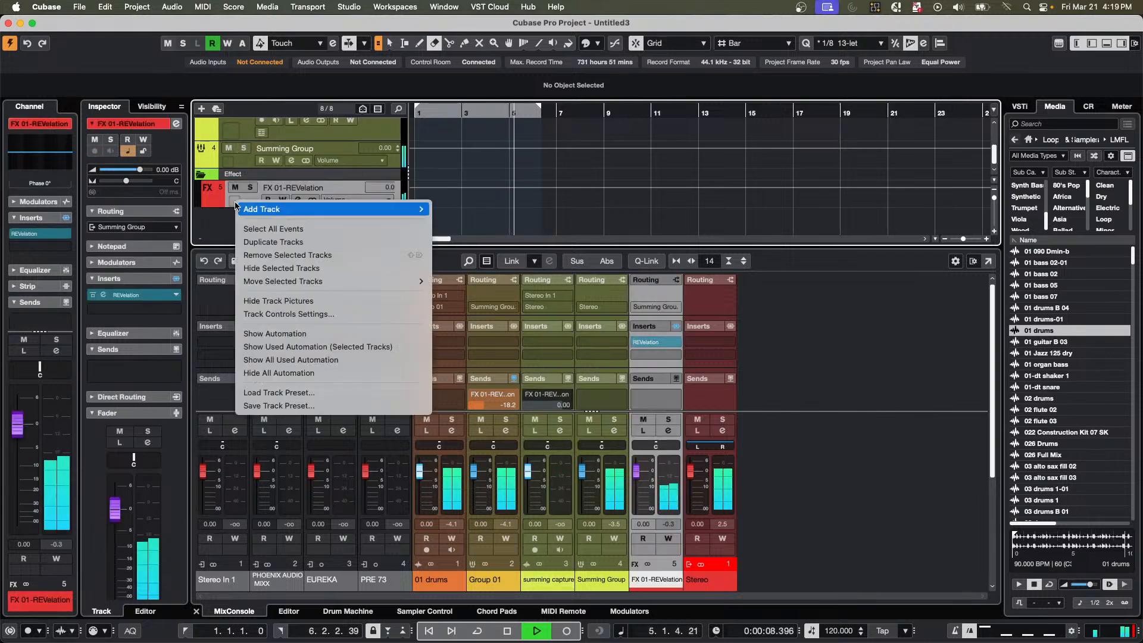
mouse_move(387, 209)
click(483, 219)
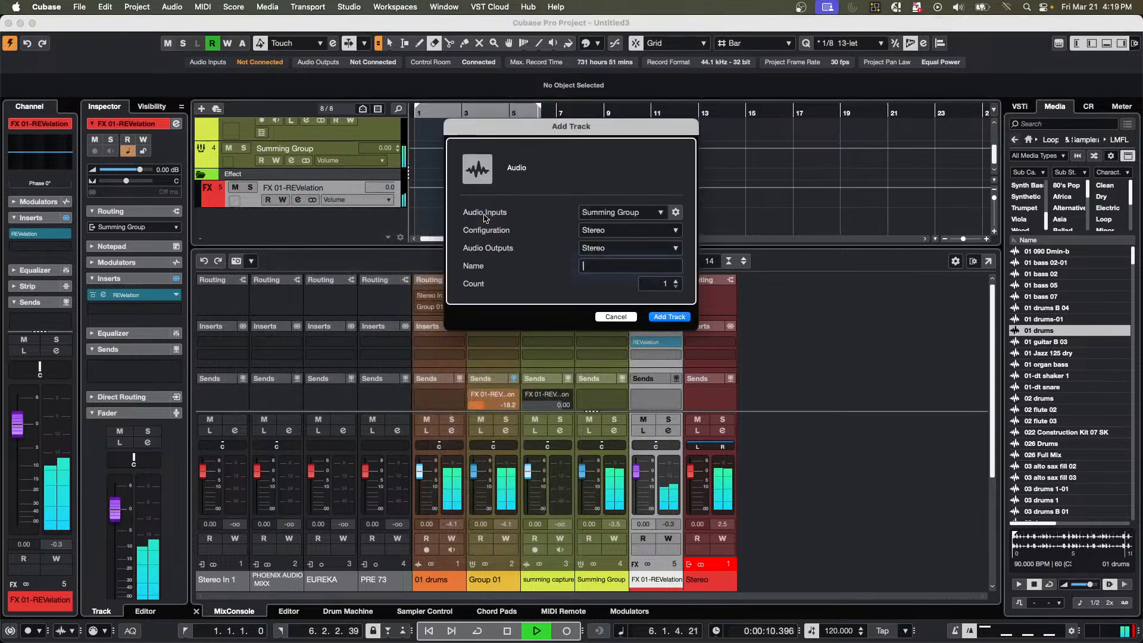
click(667, 317)
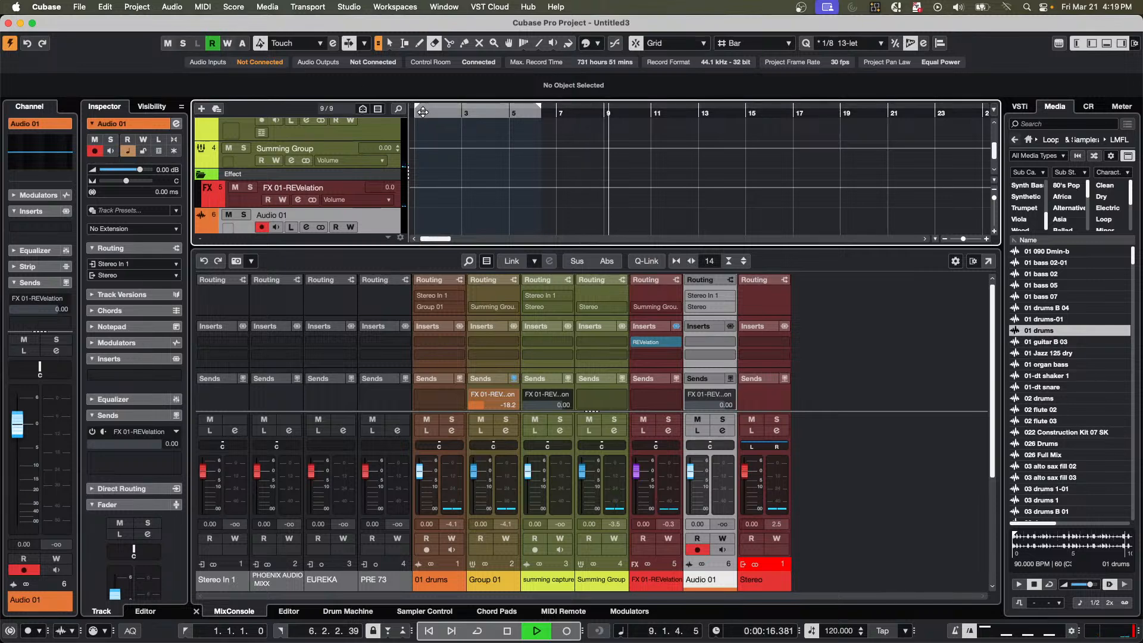
Stop playback and examine the input sources available to the new audio track and the tracks above it.
key(space)
click(134, 266)
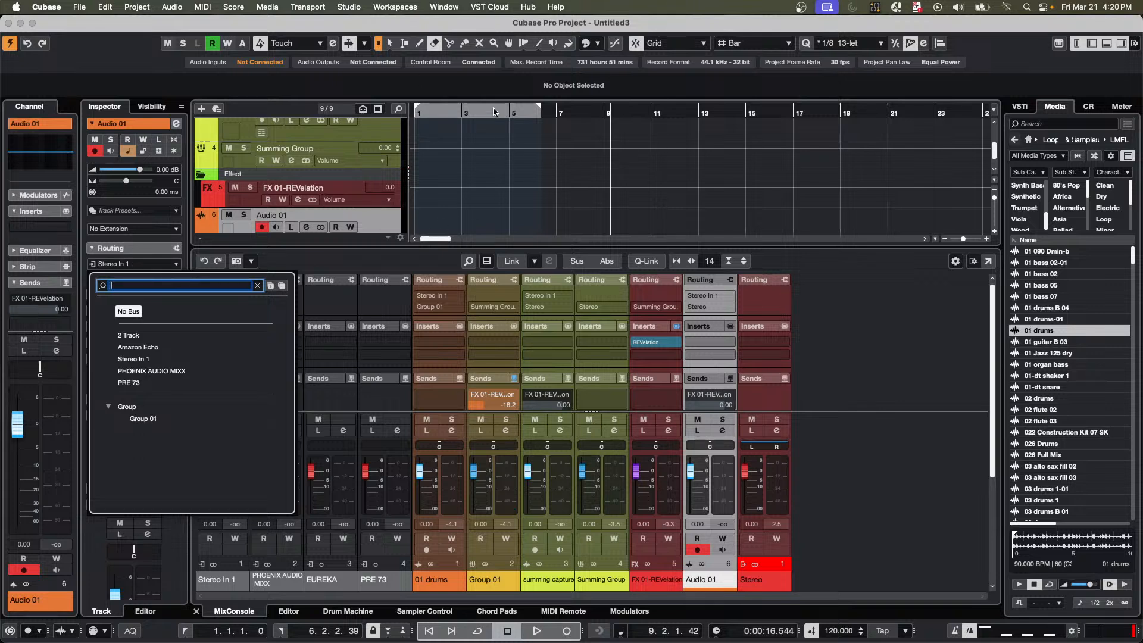
click(454, 116)
scroll(453, 193, up, 3)
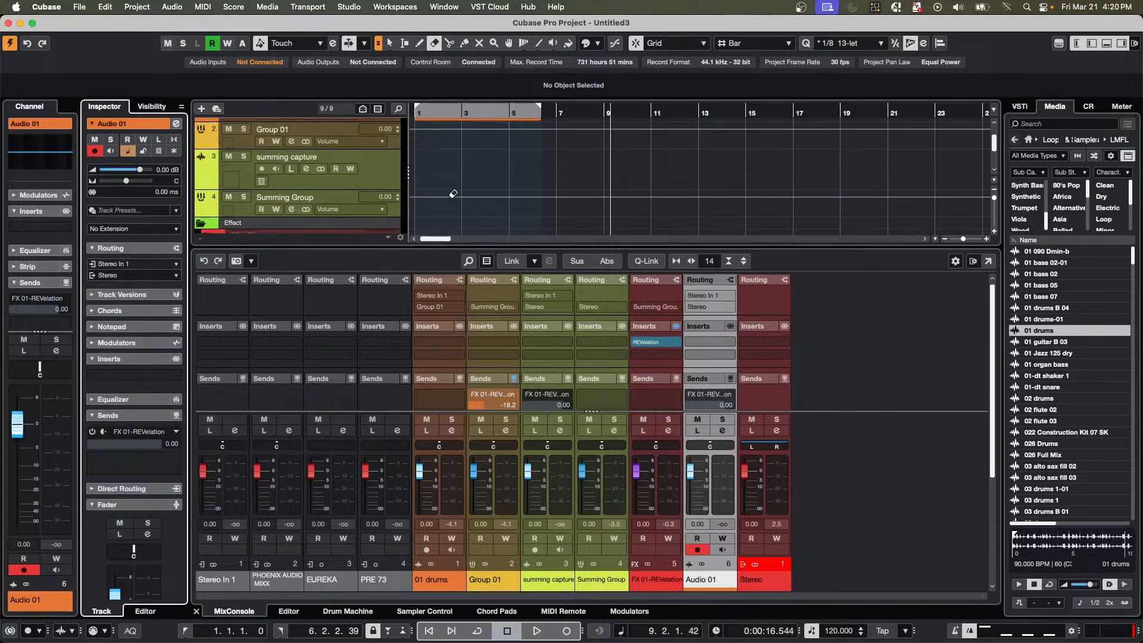
scroll(454, 194, up, 2)
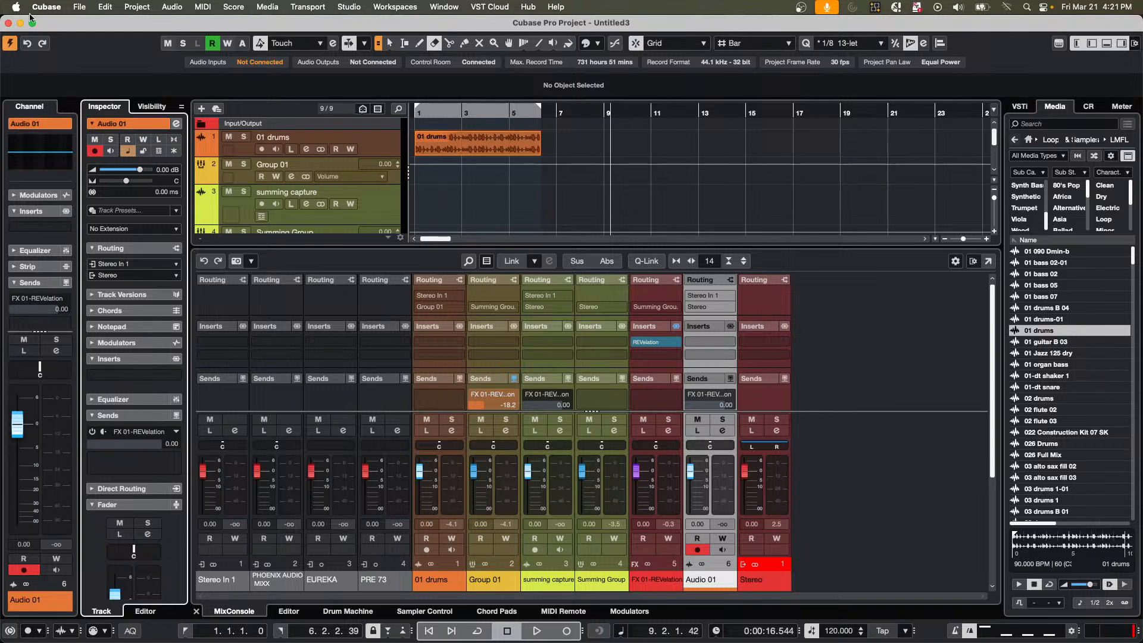
Open the project file Midi Quantize Demo.cpr from the Projects folder and activate it.
click(80, 7)
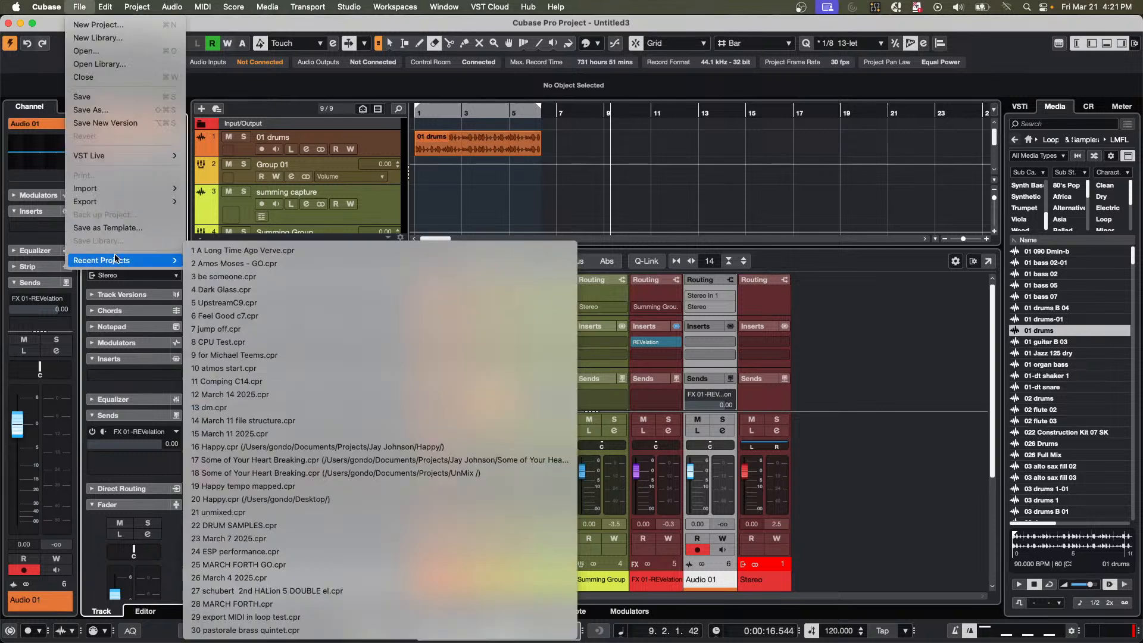
click(89, 51)
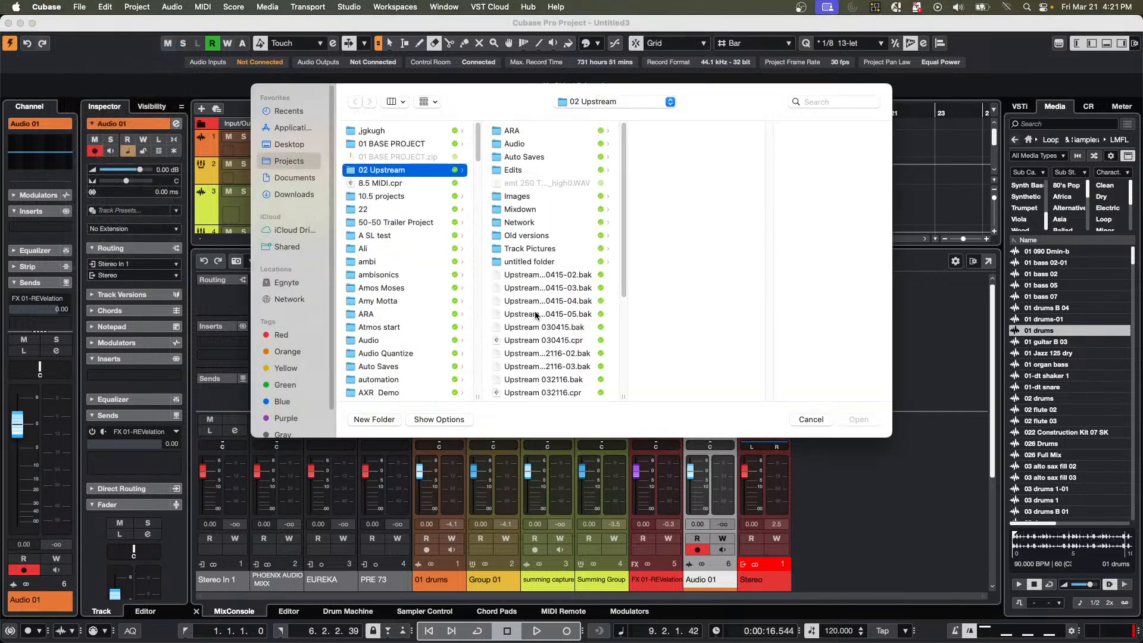
scroll(535, 314, down, 3)
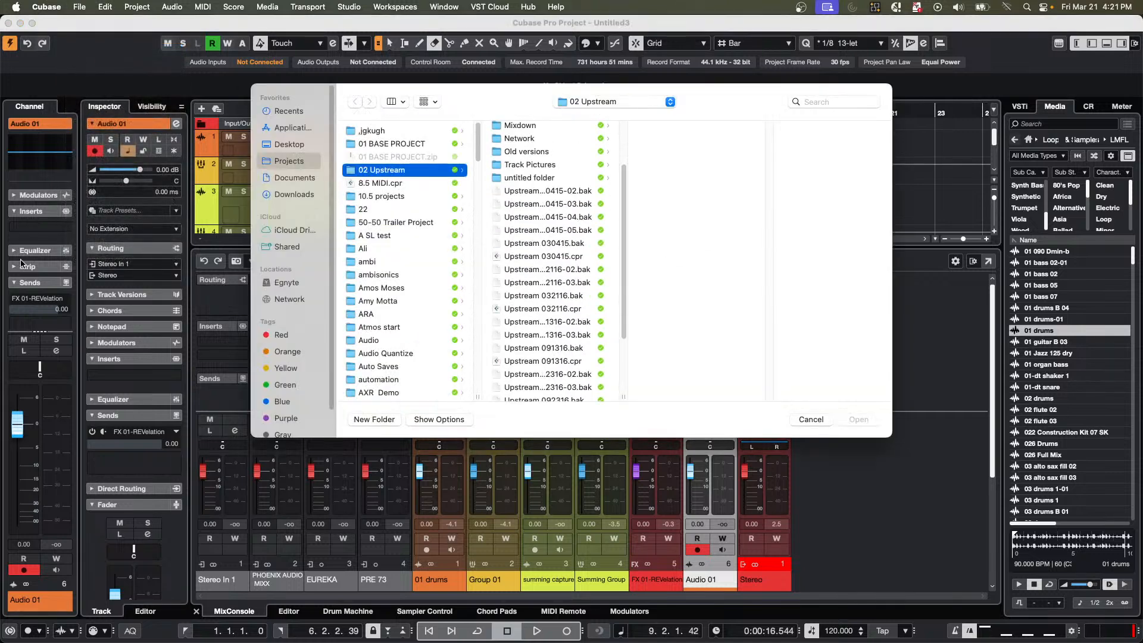
scroll(485, 188, up, 2)
scroll(372, 200, down, 10)
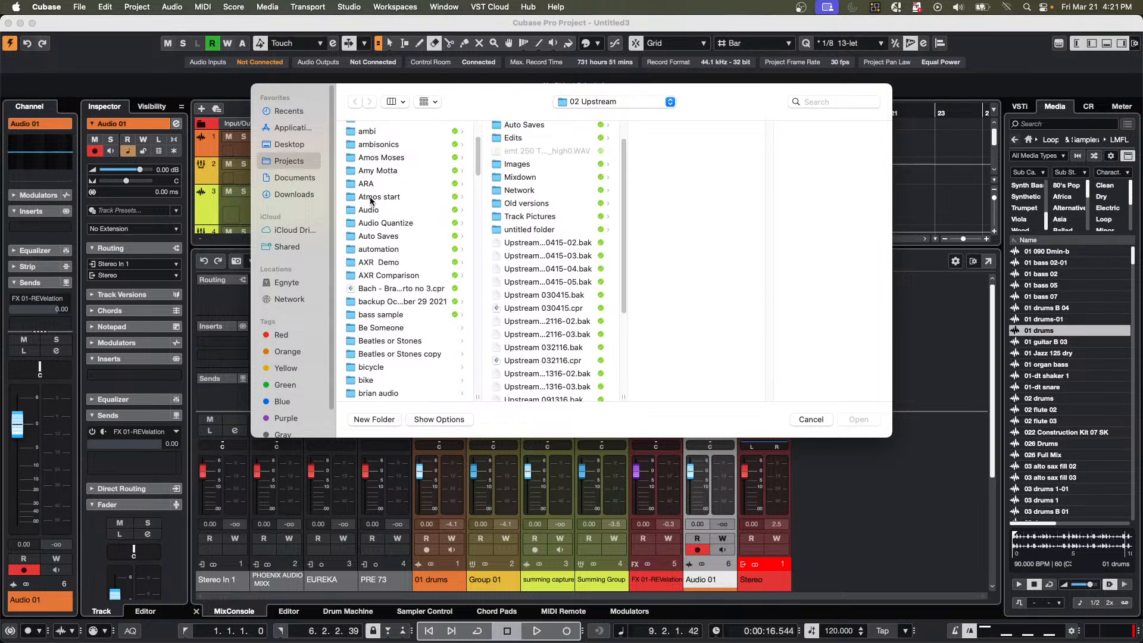
scroll(371, 202, down, 5)
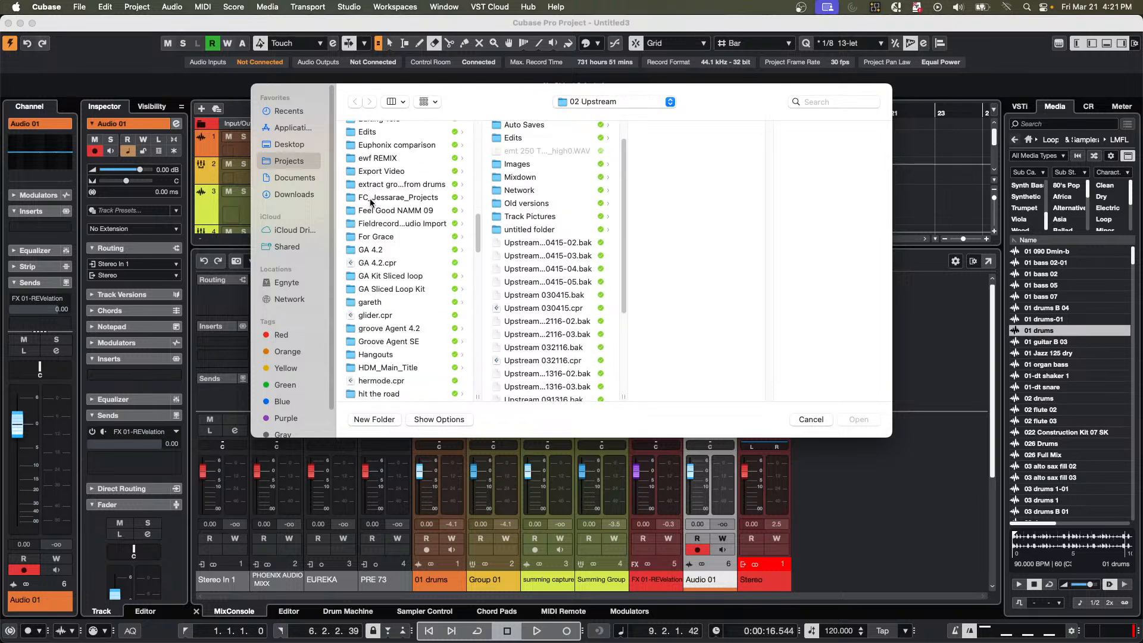
scroll(370, 200, down, 5)
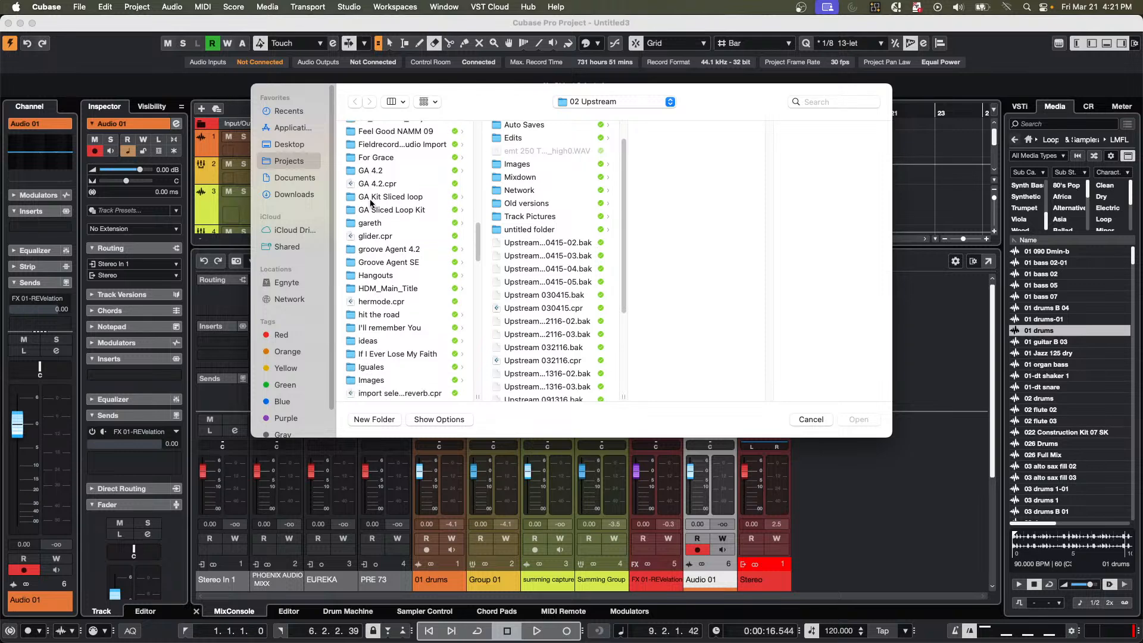
scroll(371, 201, down, 10)
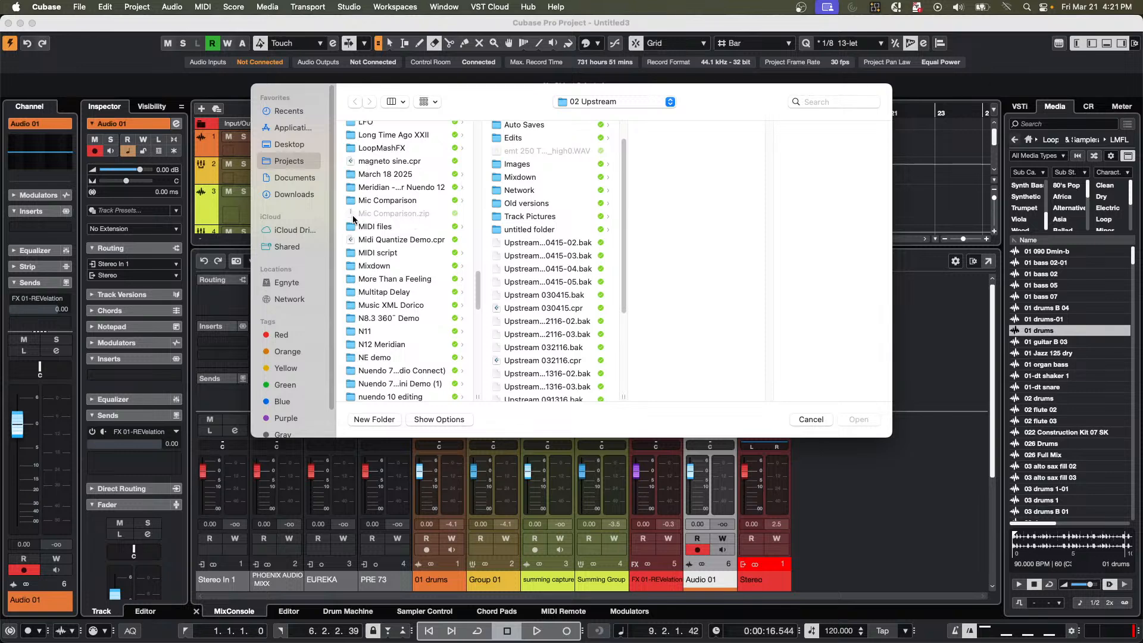
click(406, 242)
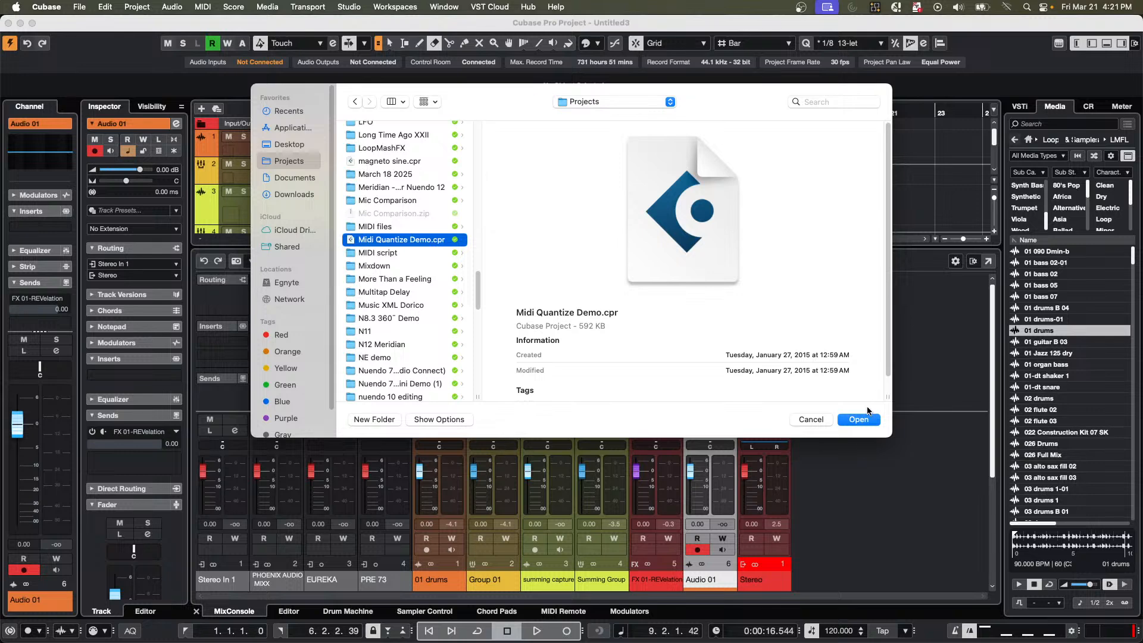
click(859, 420)
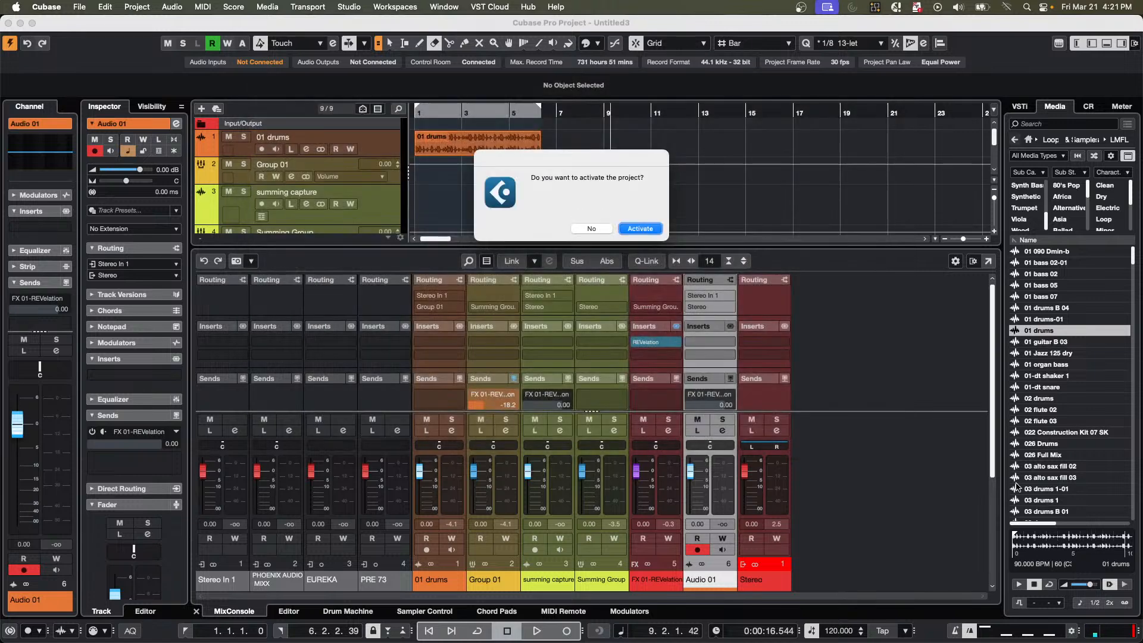
key(Return)
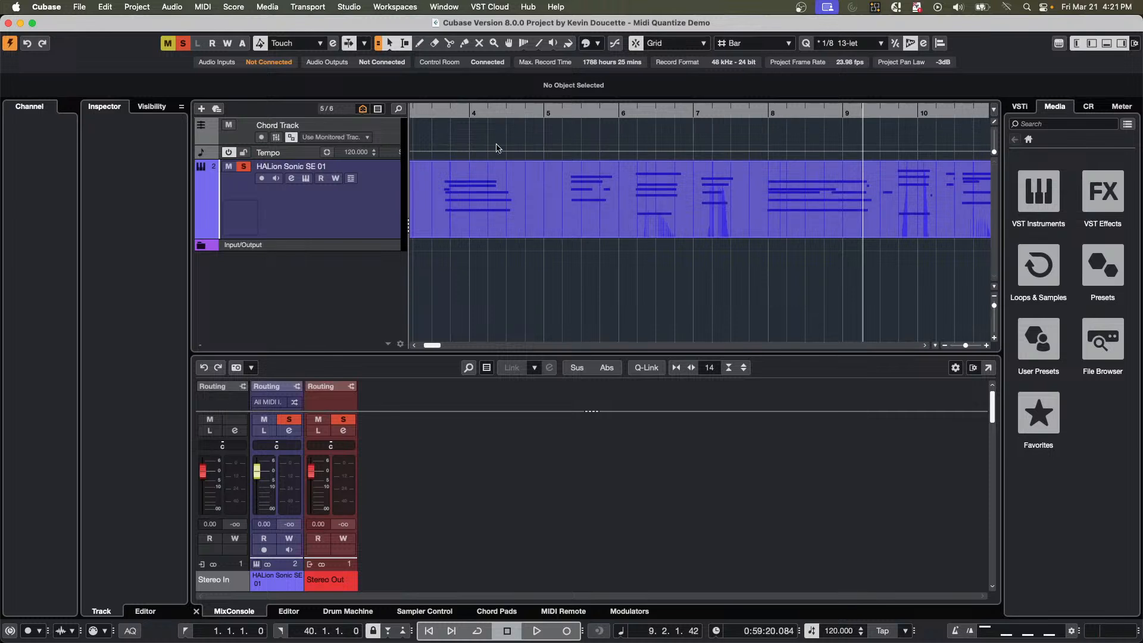
Play the project from bar 1 while clearing all solo and mute states, and stop playback.
drag(519, 110, 234, 66)
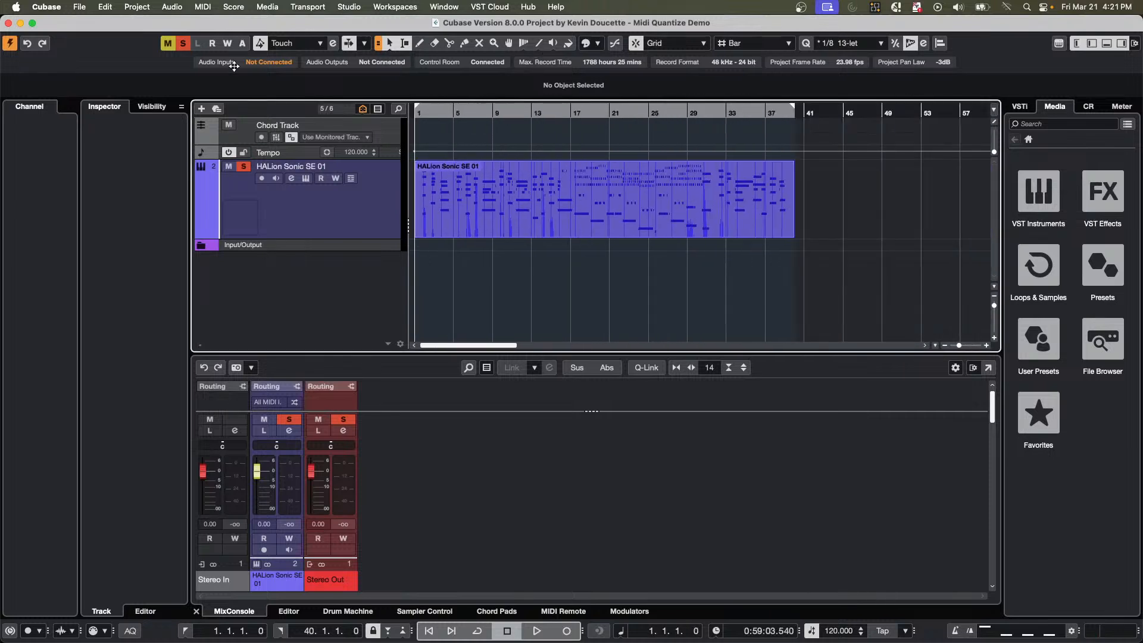
key(space)
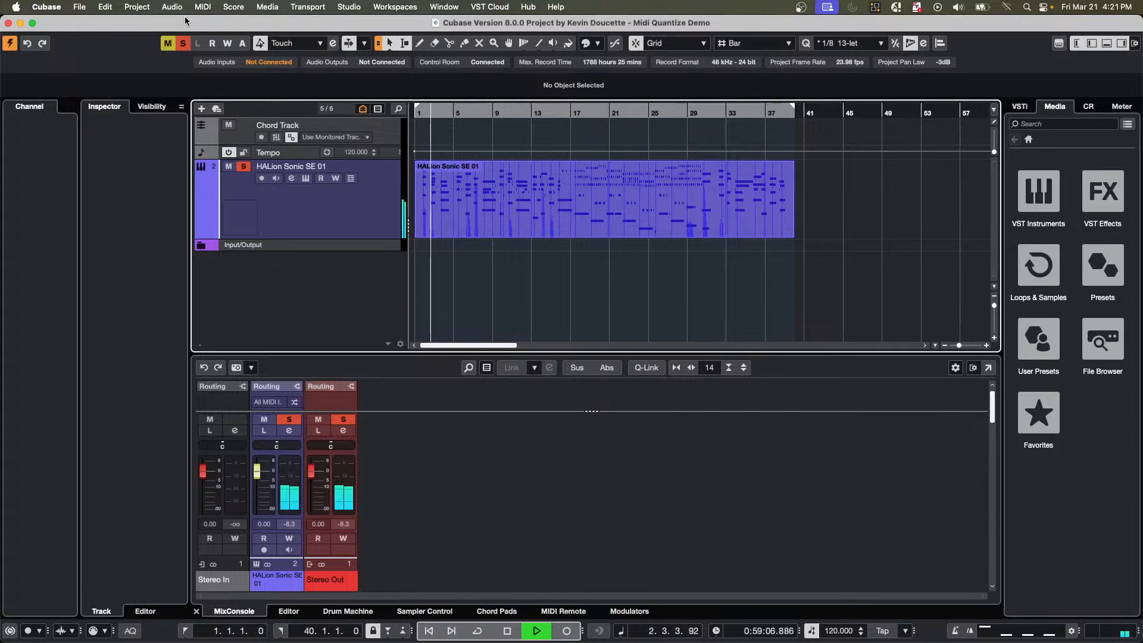
click(184, 43)
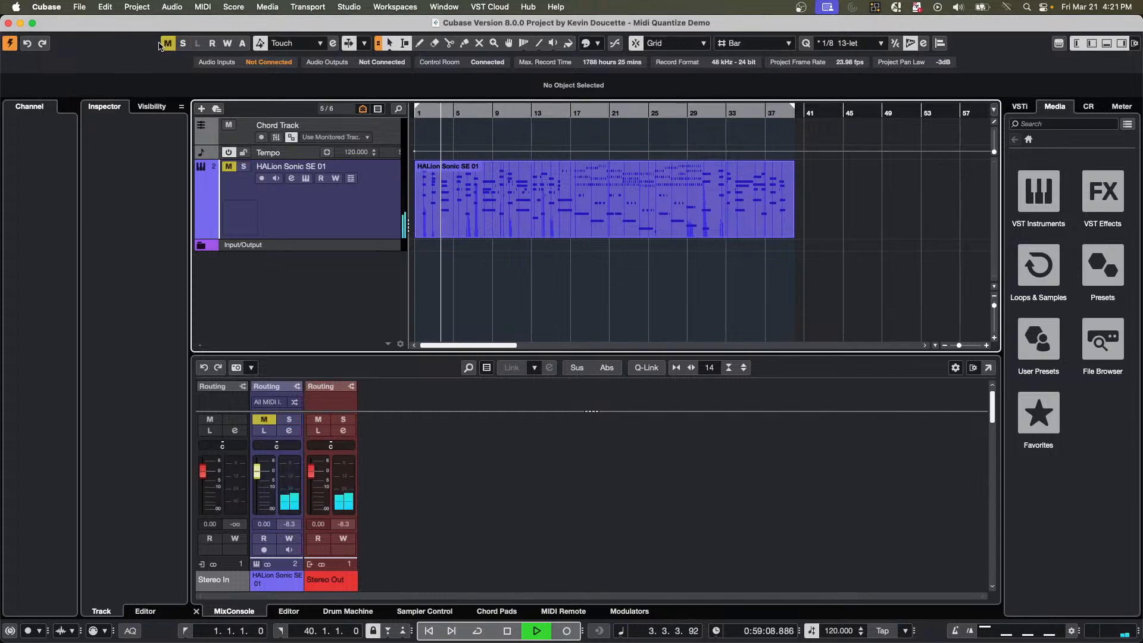
click(166, 43)
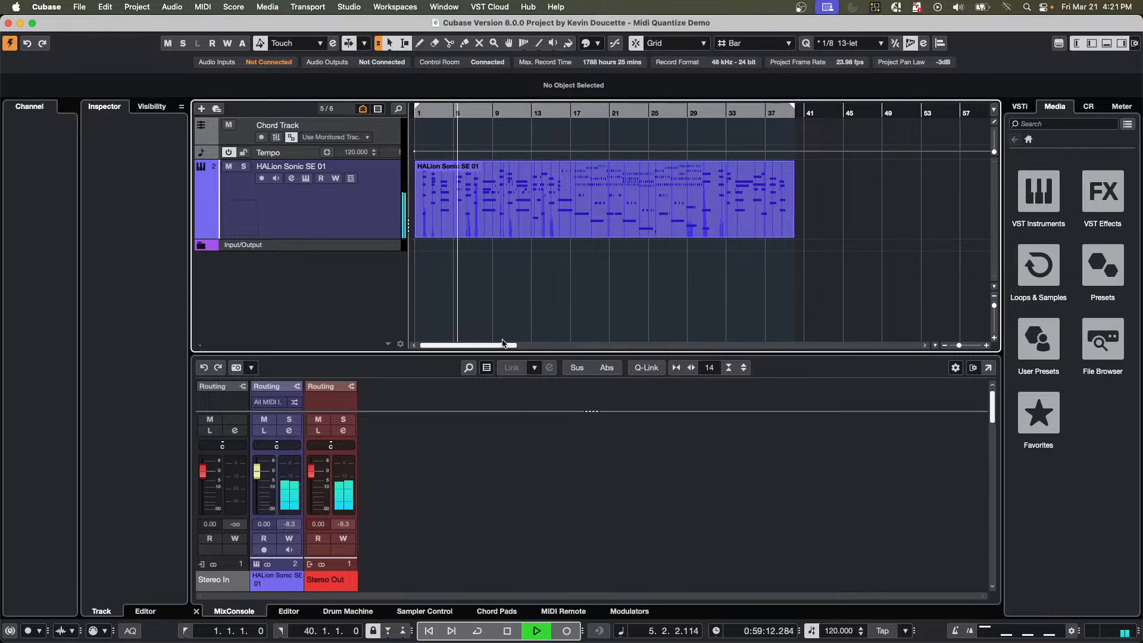
key(space)
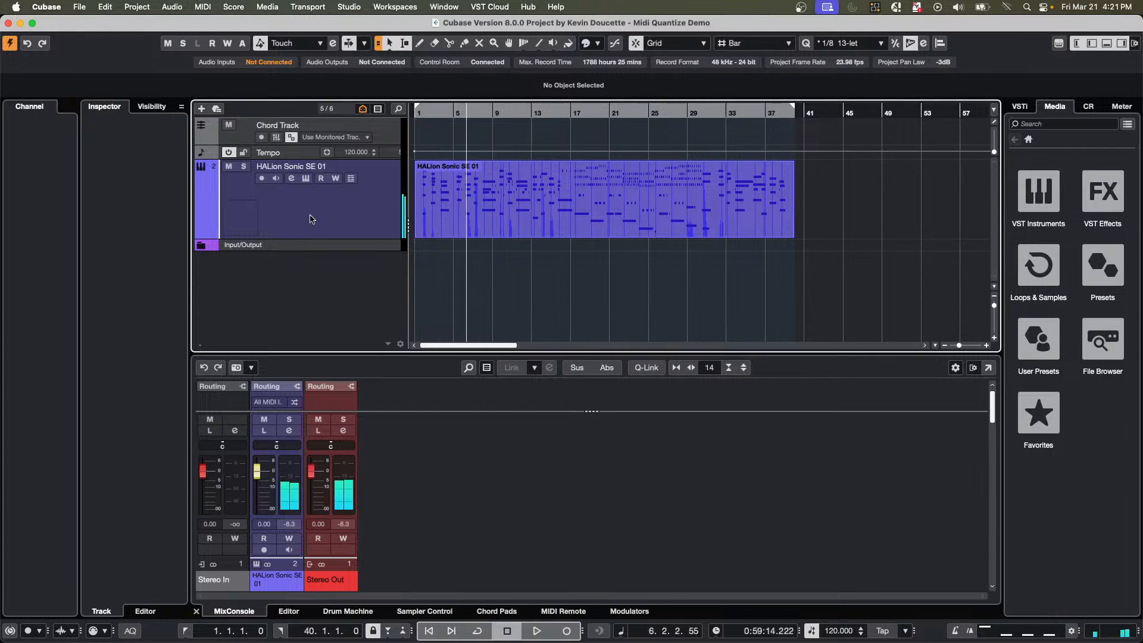
Select the HALion Sonic SE 01 track and deactivate its Chord Pads.
click(327, 226)
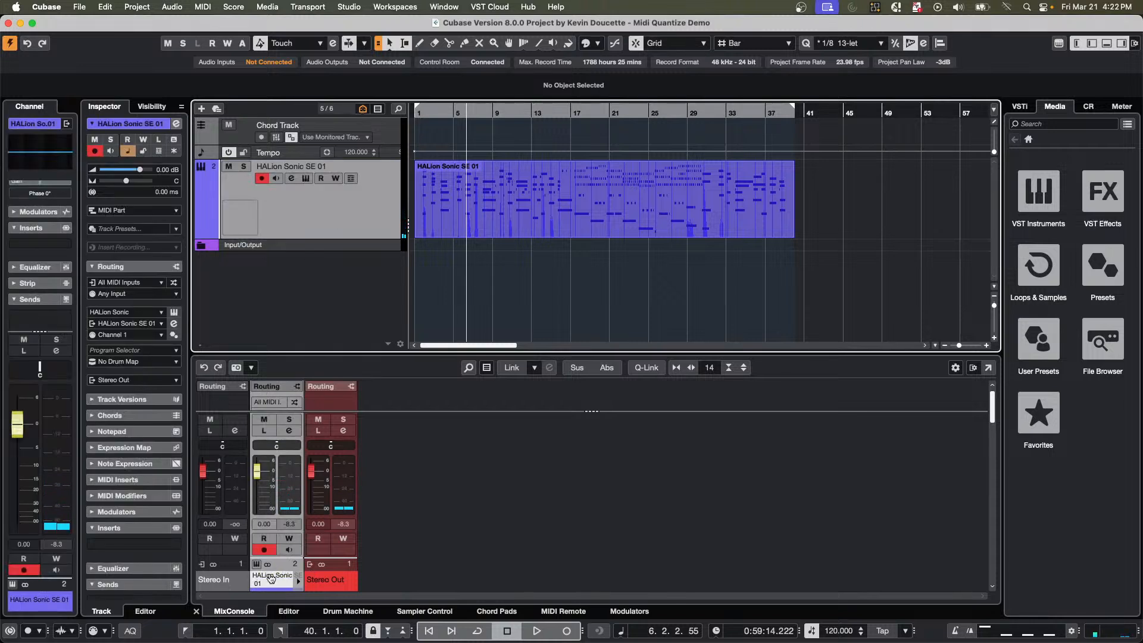
click(497, 612)
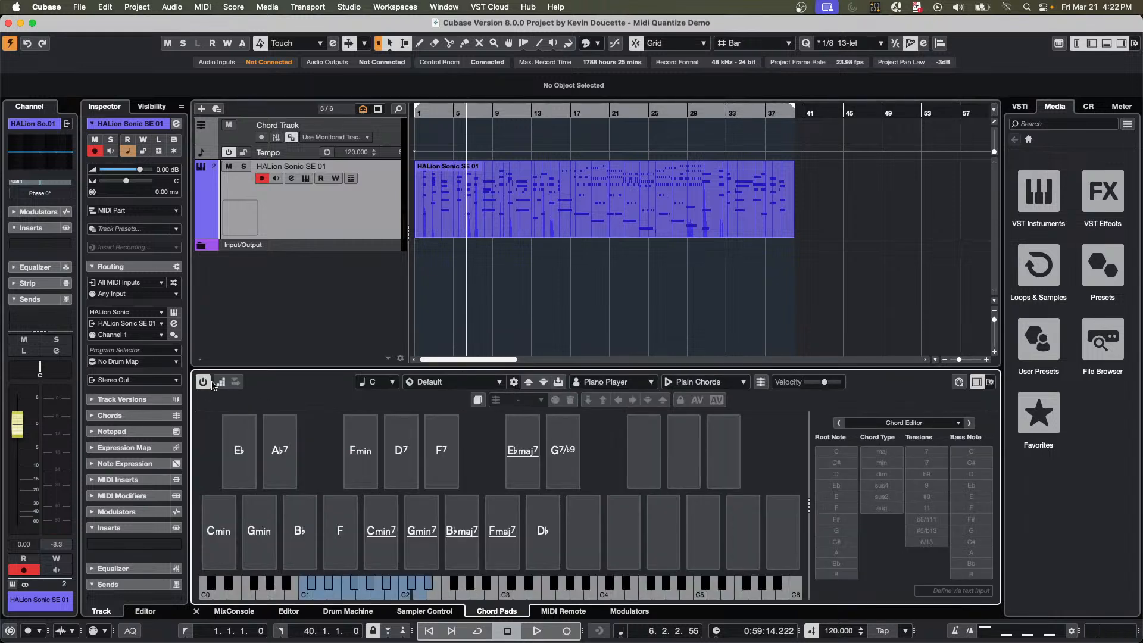
Play from bar 2, open the HALion Sonic SE 01 part in the Key Editor, and stop playback.
click(433, 115)
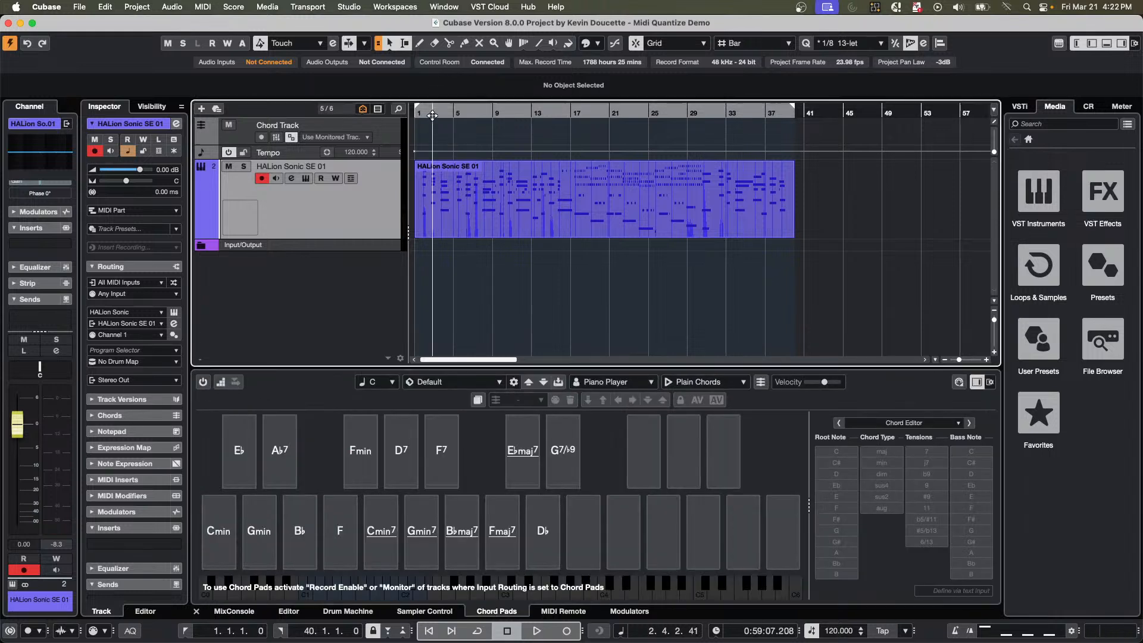
key(space)
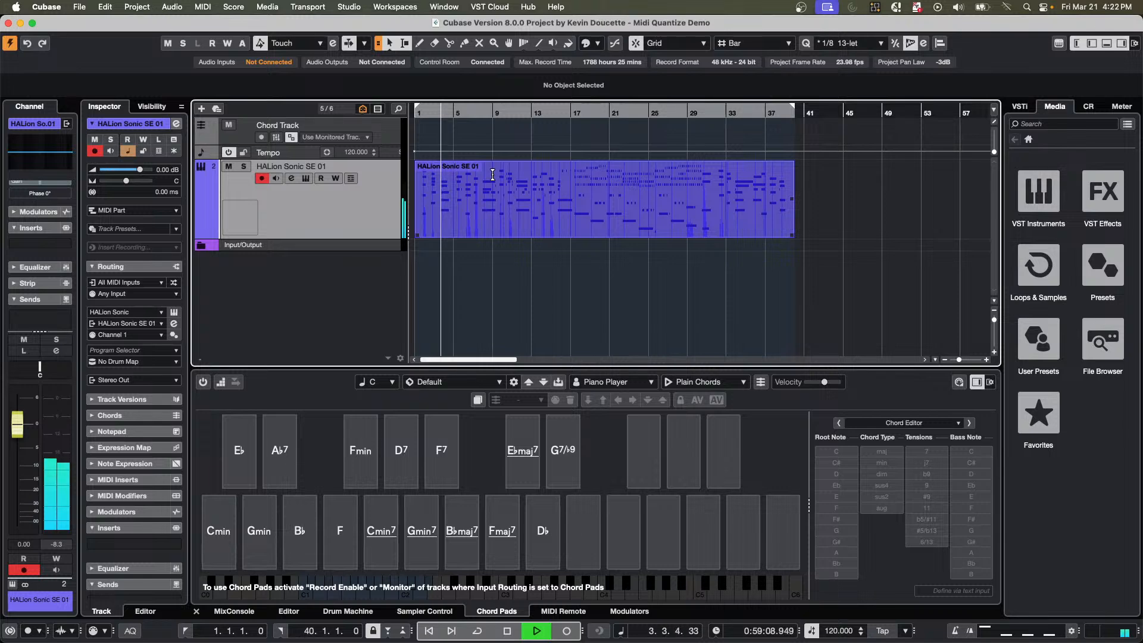
double_click(486, 212)
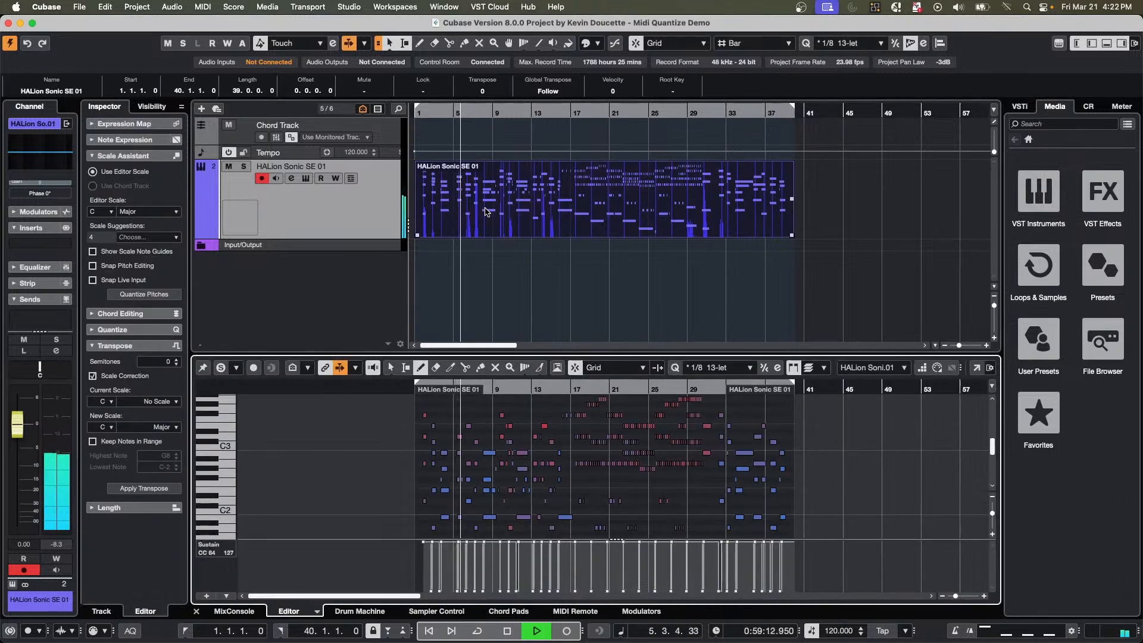
key(space)
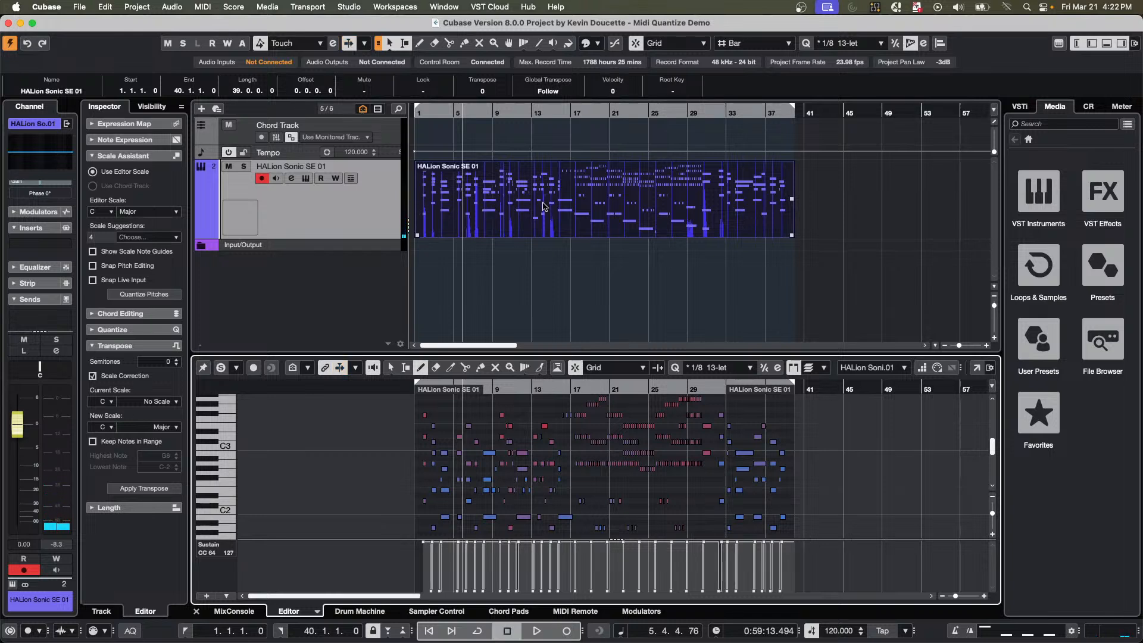
Play the part from bar 1 and examine the timing of its first notes in the Key Editor.
click(525, 231)
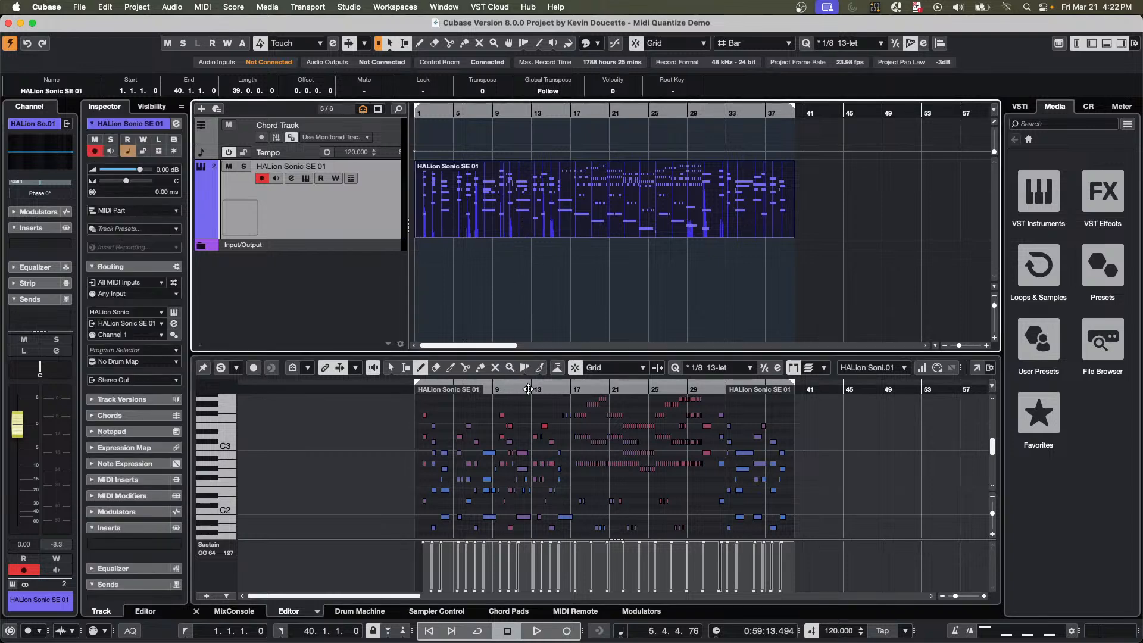
drag(529, 389, 396, 398)
key(h)
key(h)
key(h)
key(h)
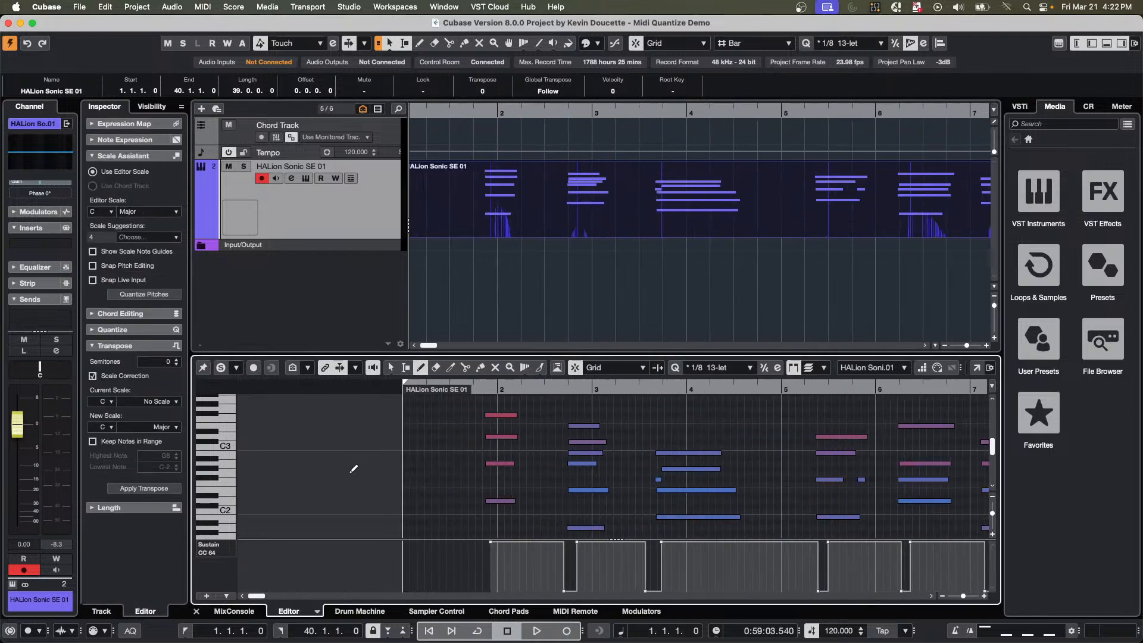
key(space)
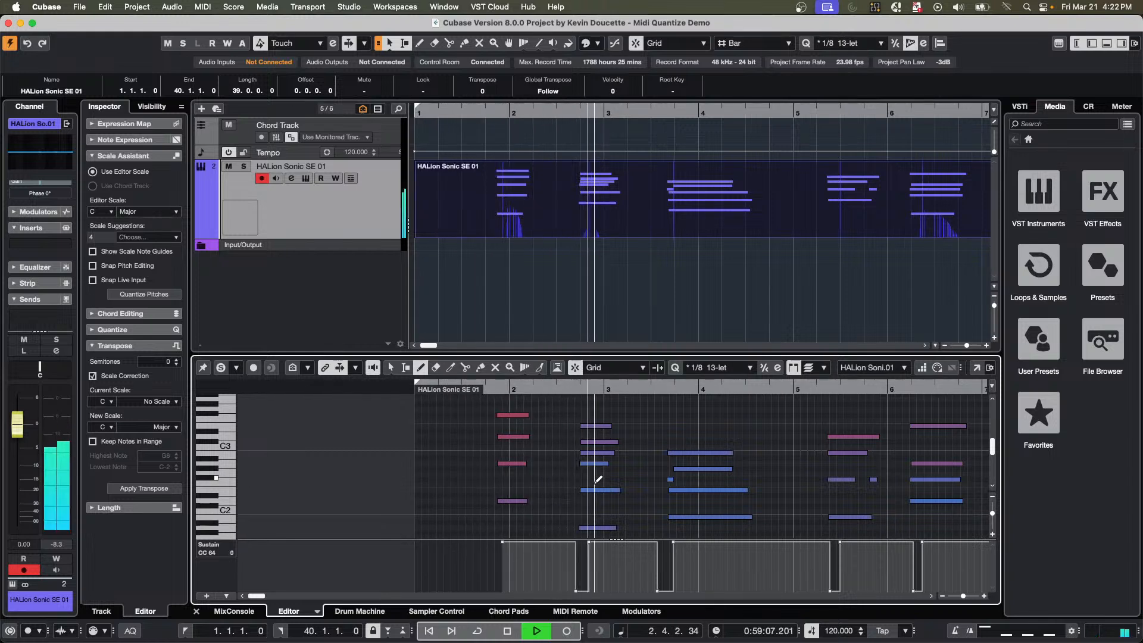
scroll(596, 476, down, 5)
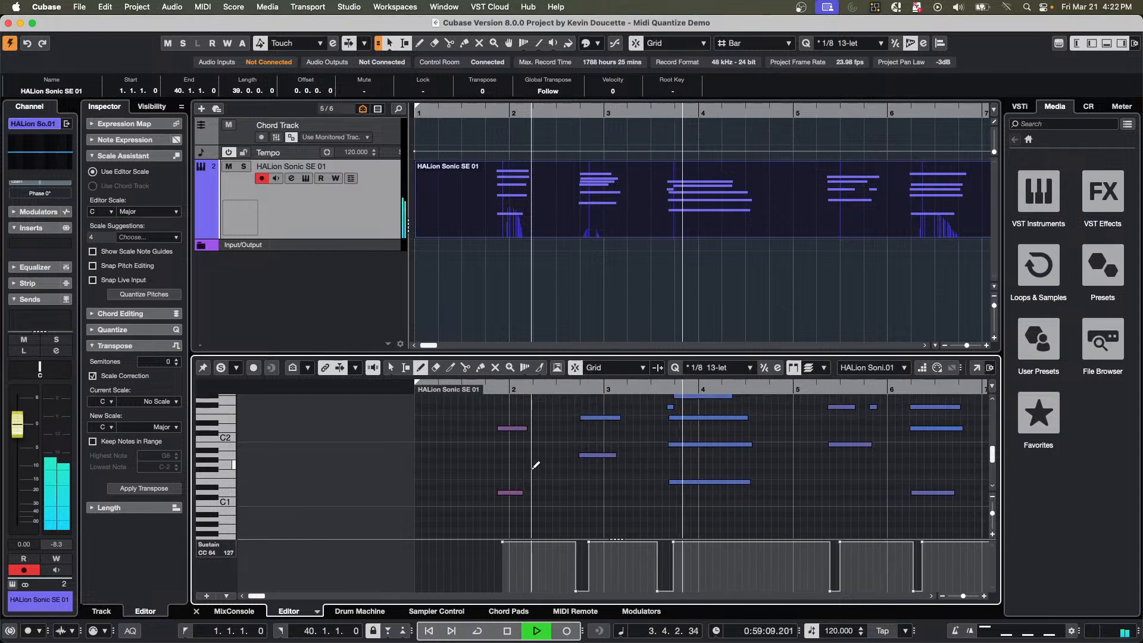
key(space)
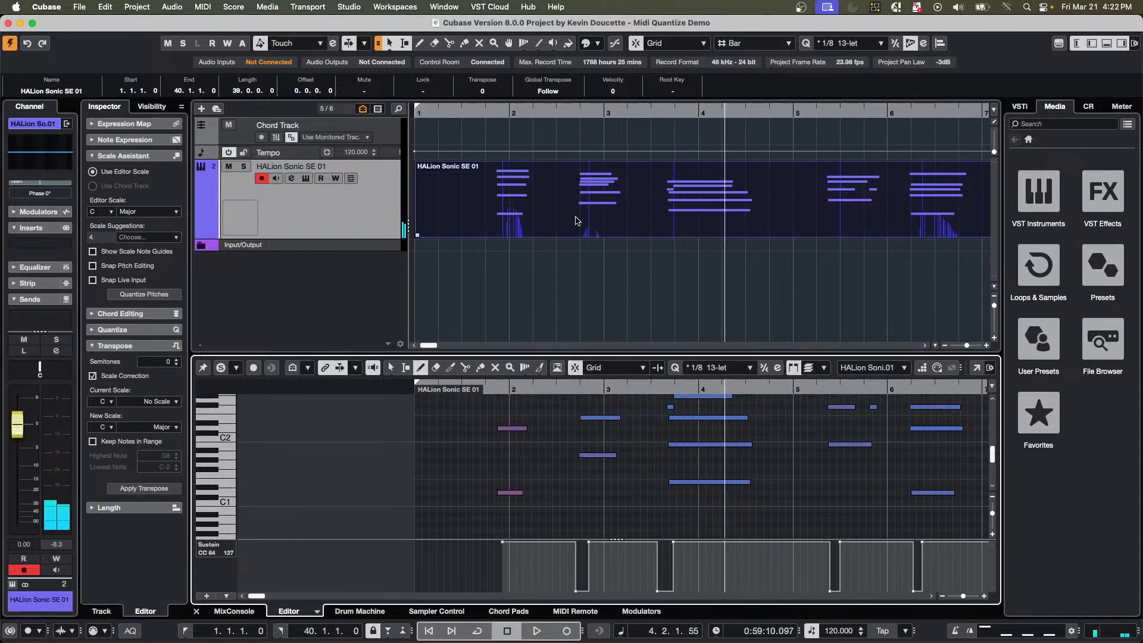
Expand the MIDI Inserts section for the HALion Sonic SE 01 track.
click(524, 218)
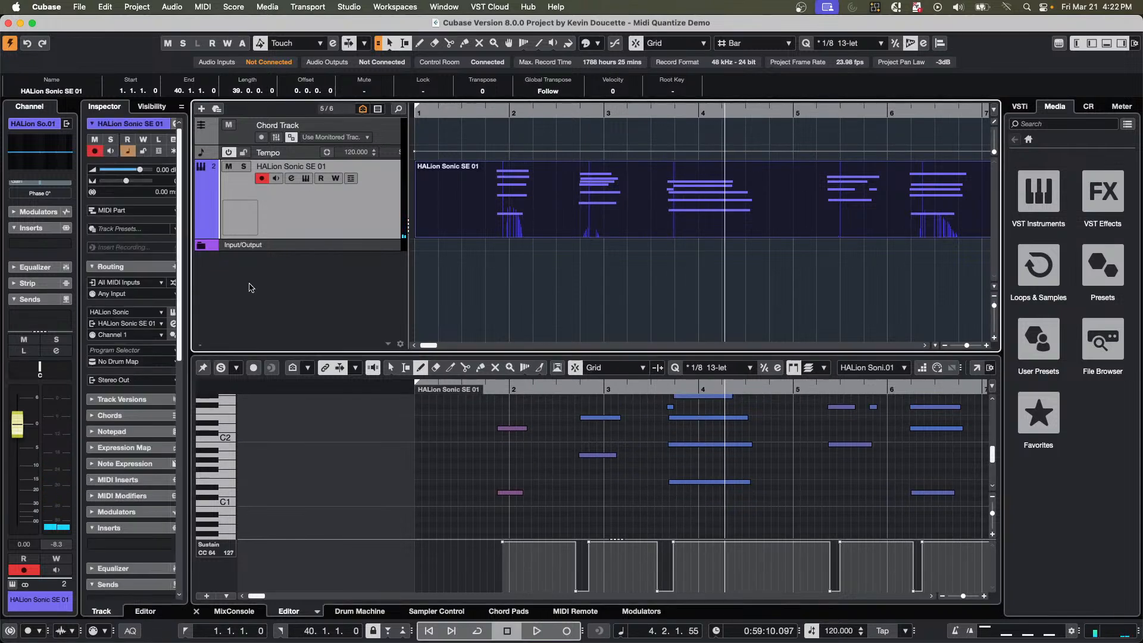
scroll(117, 484, down, 3)
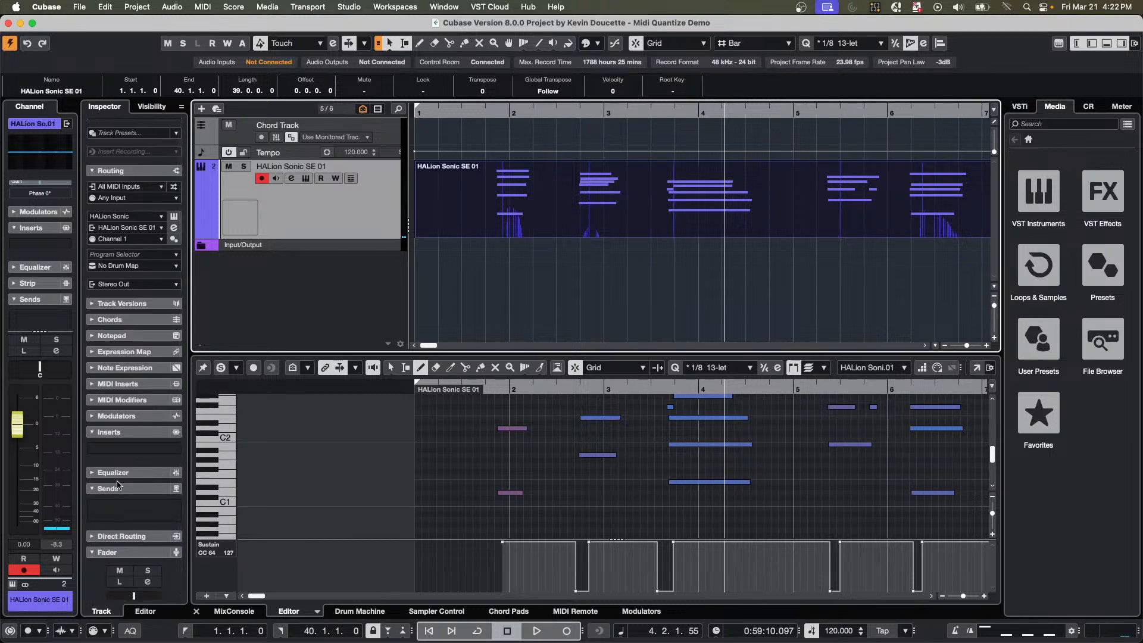
click(118, 384)
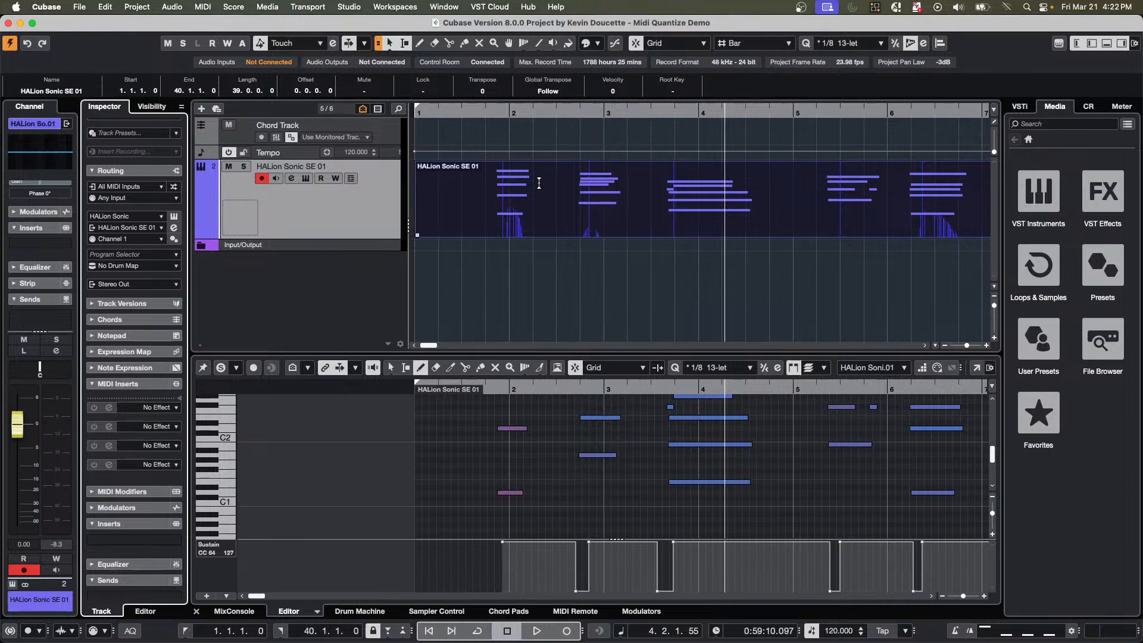
Return the cursor to the project start and move the HALion Sonic SE 01 part to bar 72.
drag(459, 111, 460, 61)
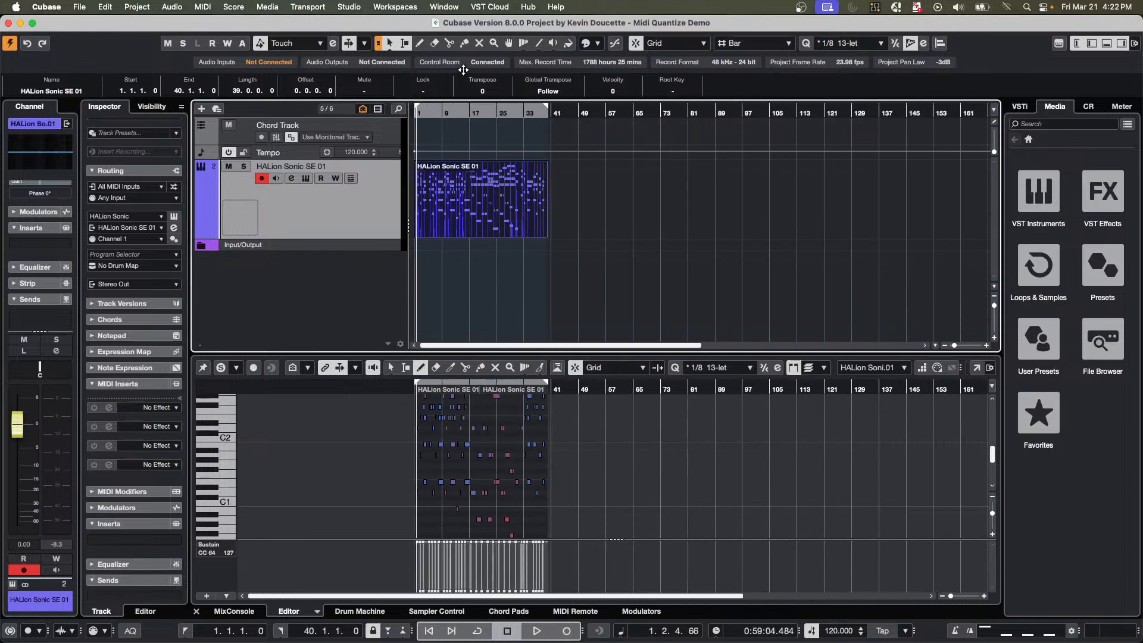
key(comma)
drag(733, 215, 731, 216)
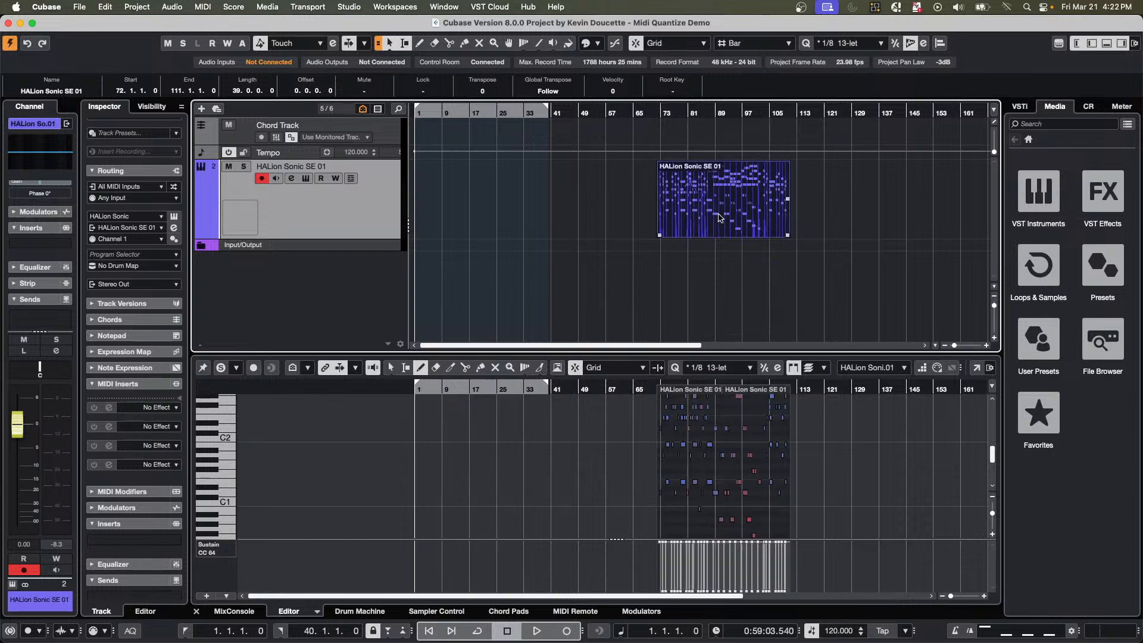
Play the moved part from bar 72 and examine its notes against the bar grid.
click(655, 113)
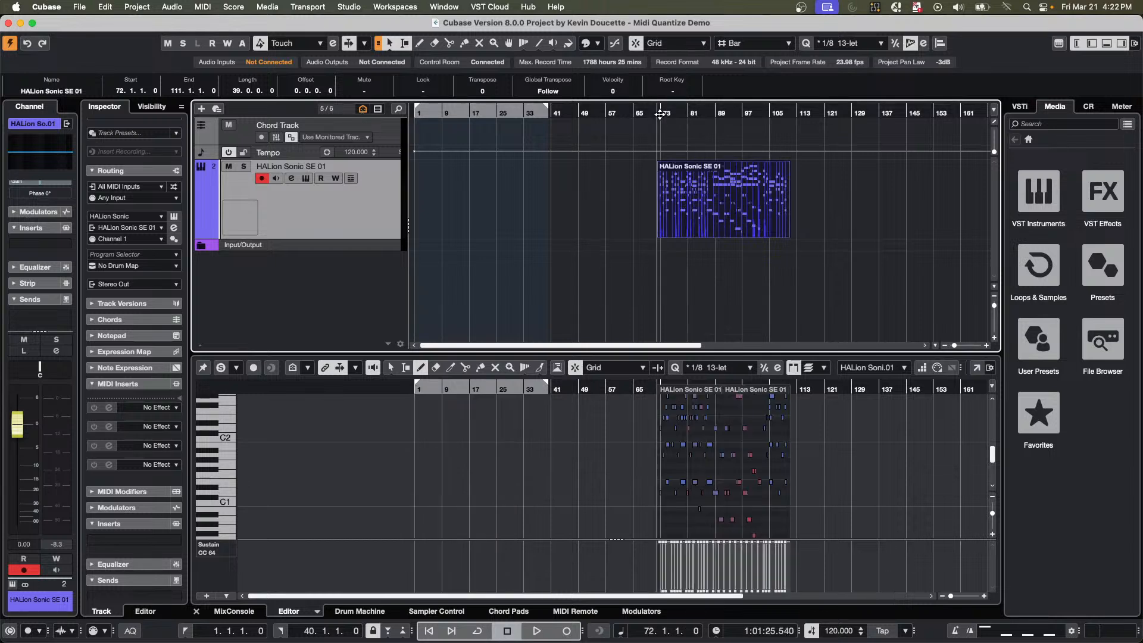
key(space)
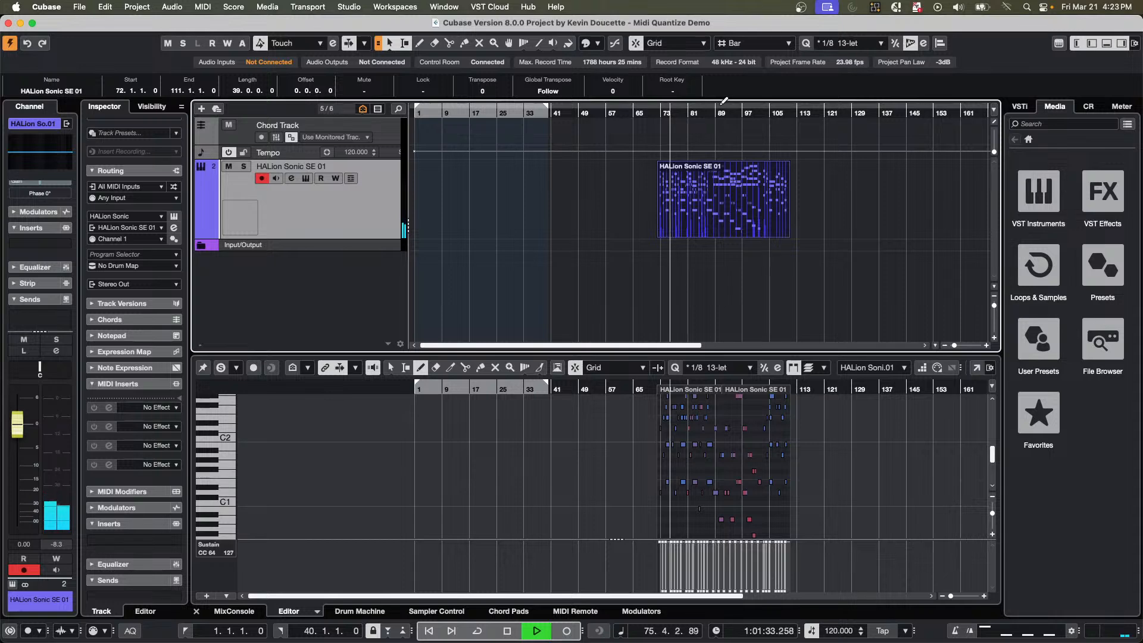
key(h)
key(h)
key(h)
key(h)
key(h)
key(h)
key(h)
key(h)
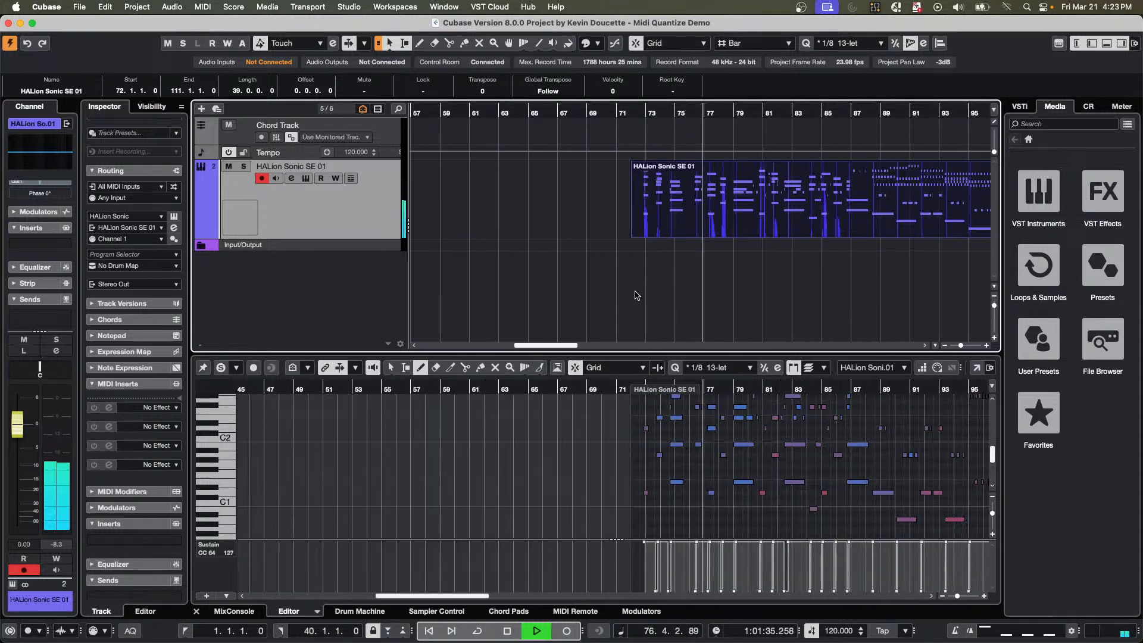
key(h)
key(h)
key(h)
key(h)
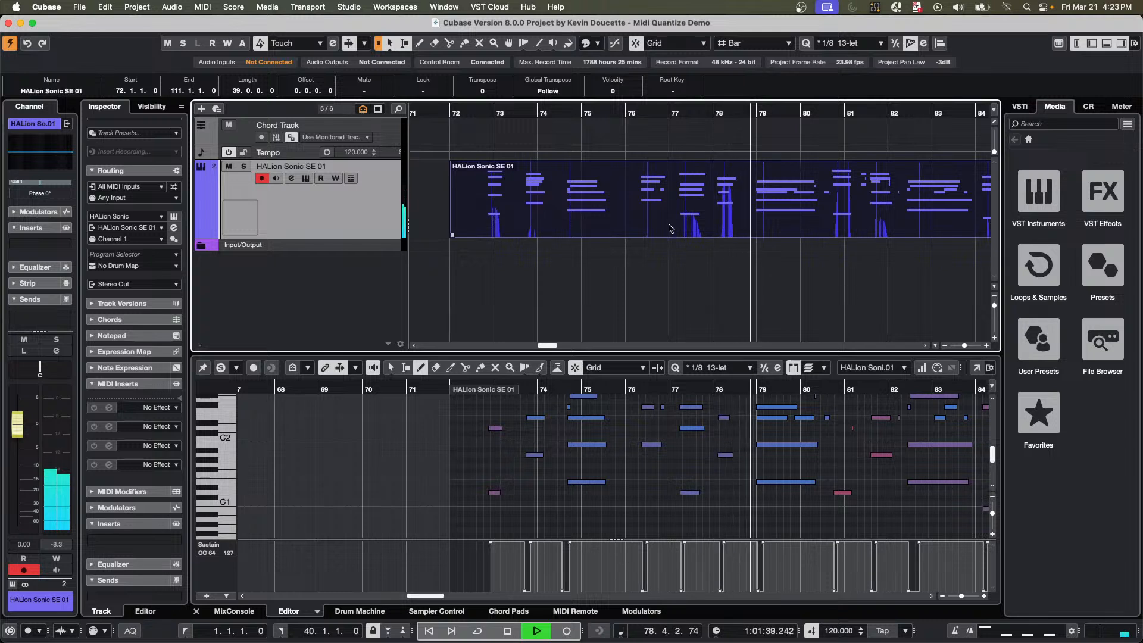
Stop playback and replay the HALion Sonic SE 01 part from just after bar 72 to check its timing.
key(space)
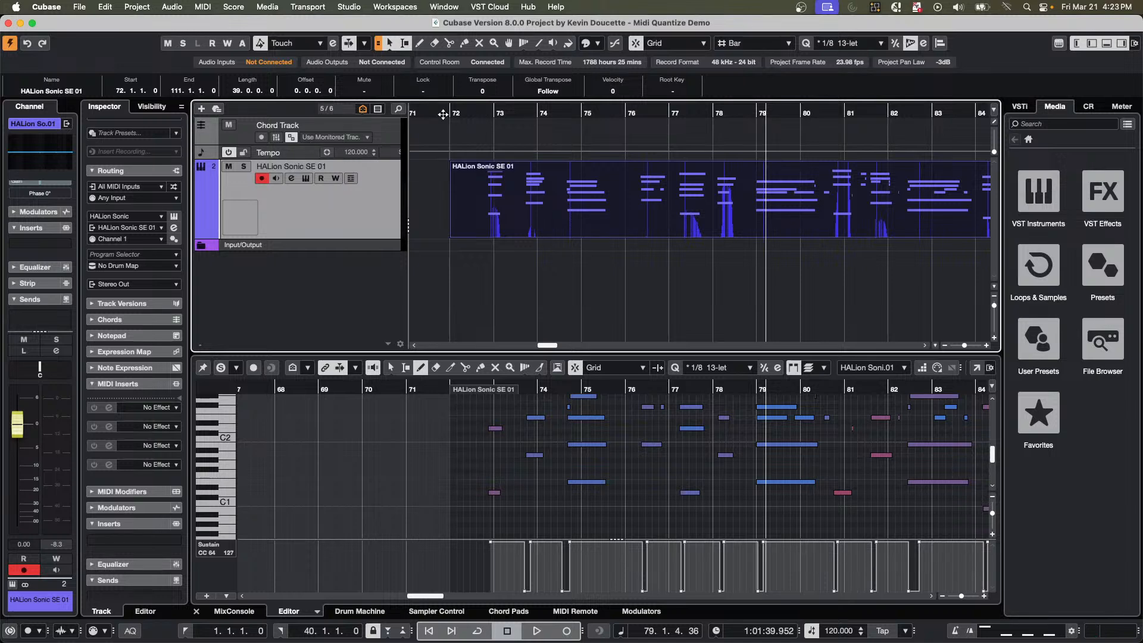
drag(443, 115, 227, 36)
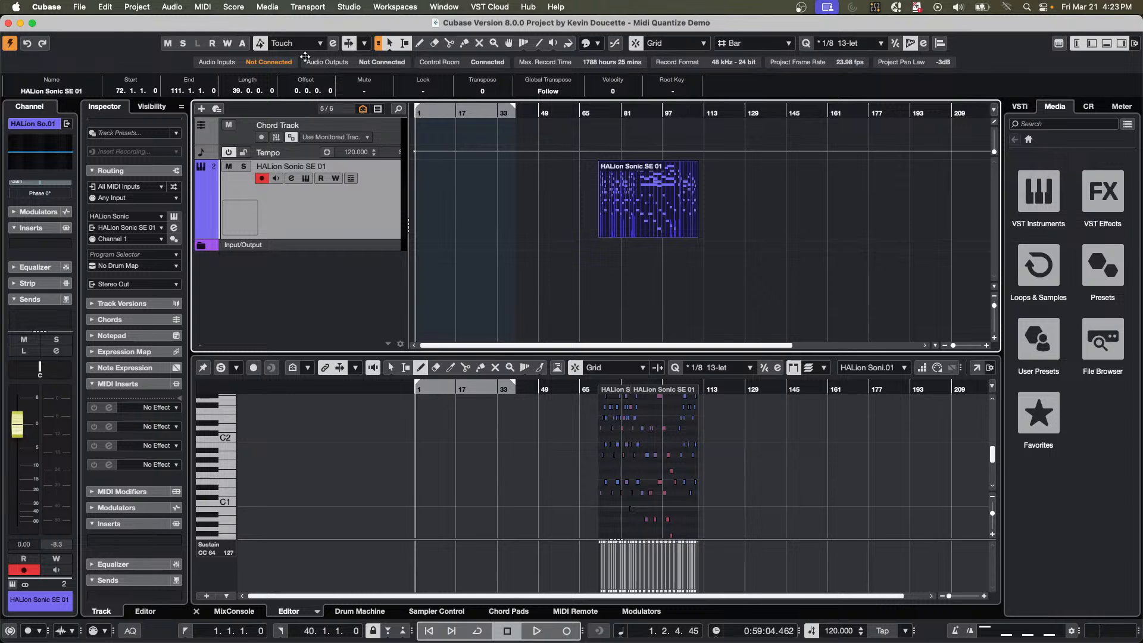
drag(305, 57, 518, 185)
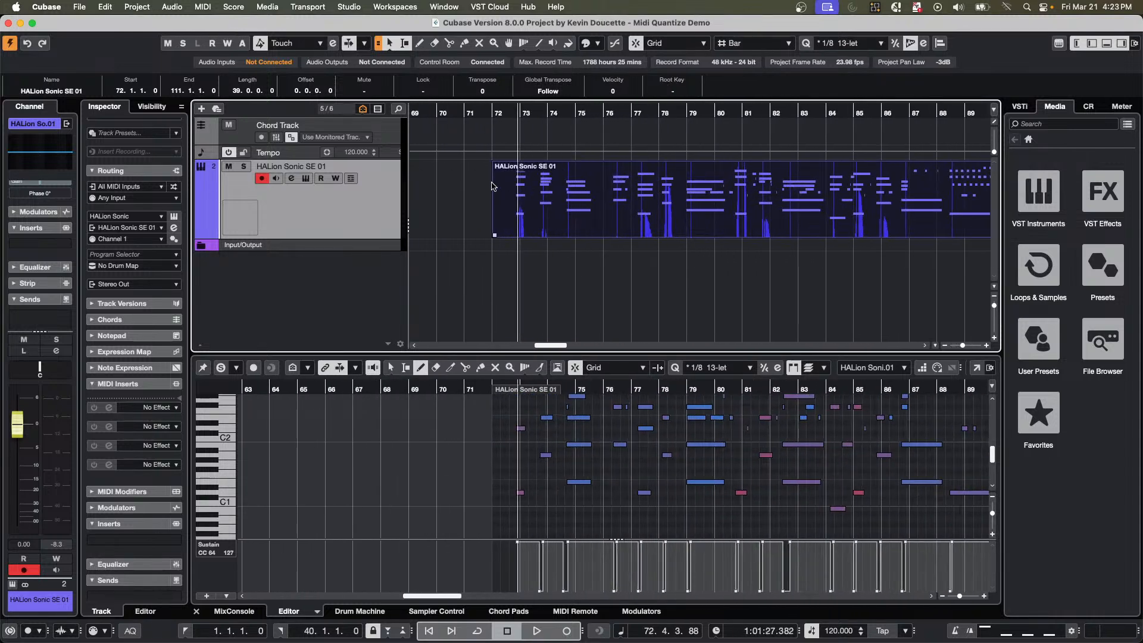
click(492, 186)
key(space)
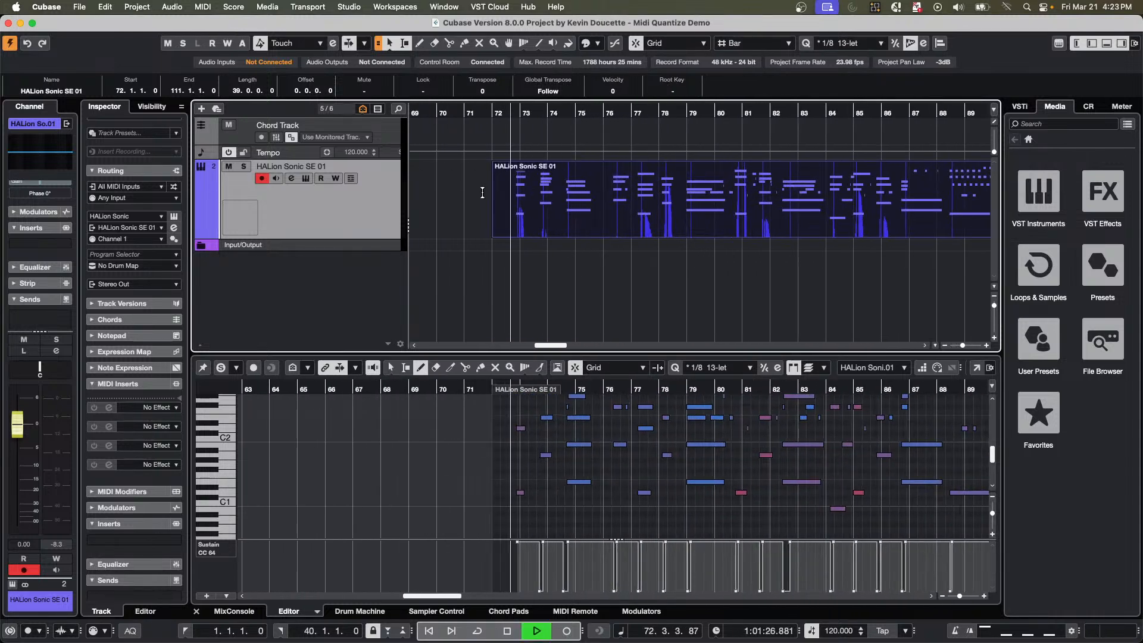
click(137, 6)
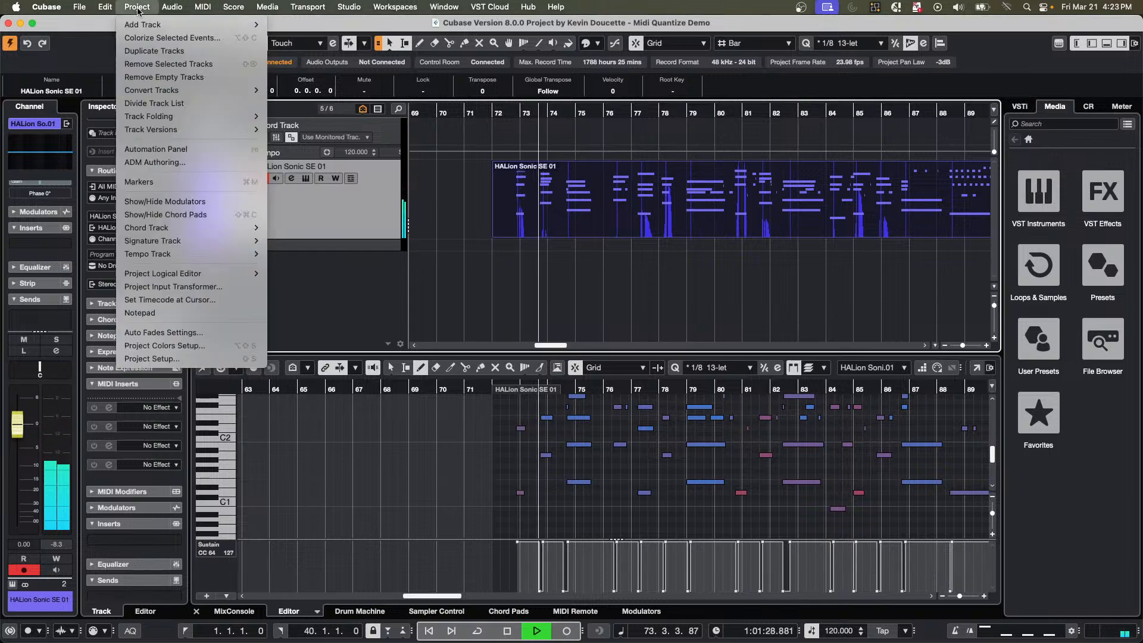
mouse_move(250, 254)
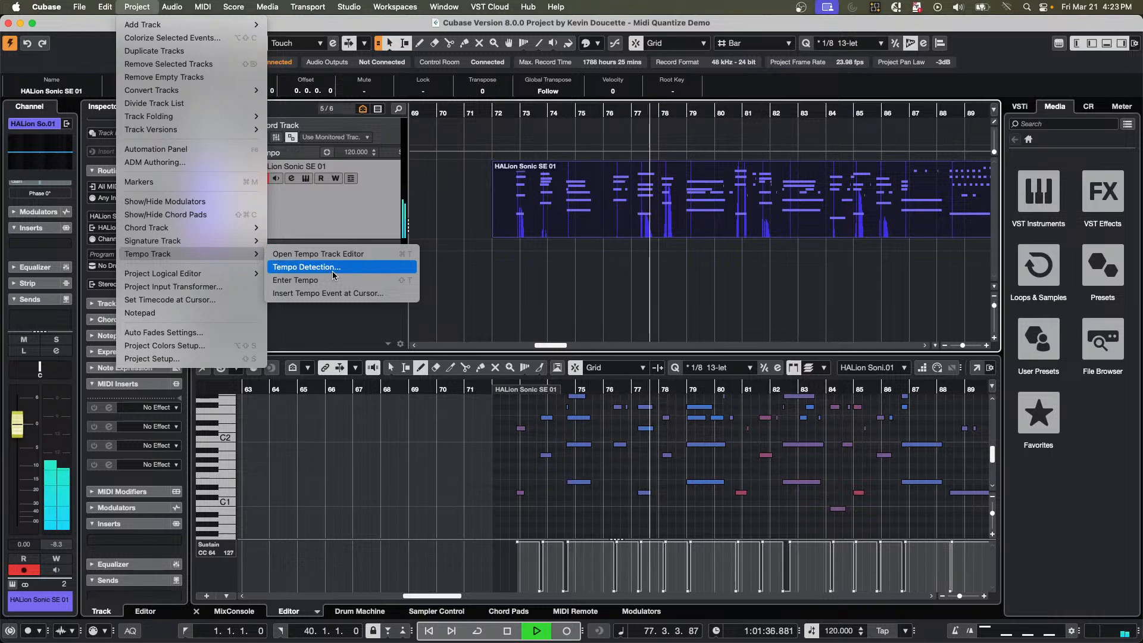
click(359, 210)
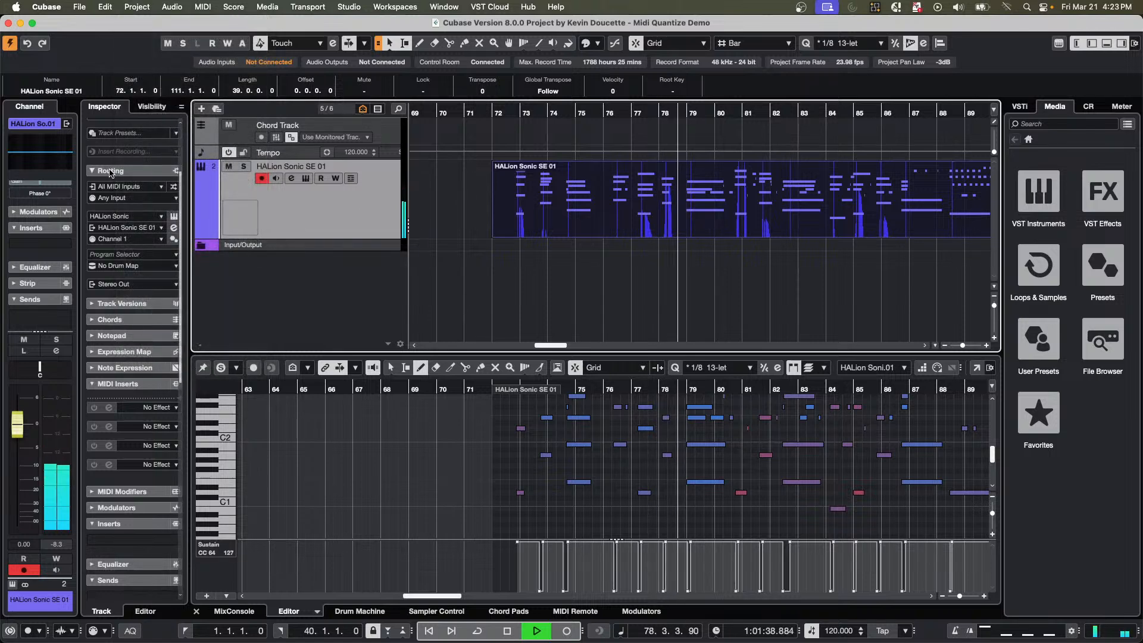
Lock the HALion Sonic SE 01 track and turn on the metronome click.
scroll(110, 172, up, 3)
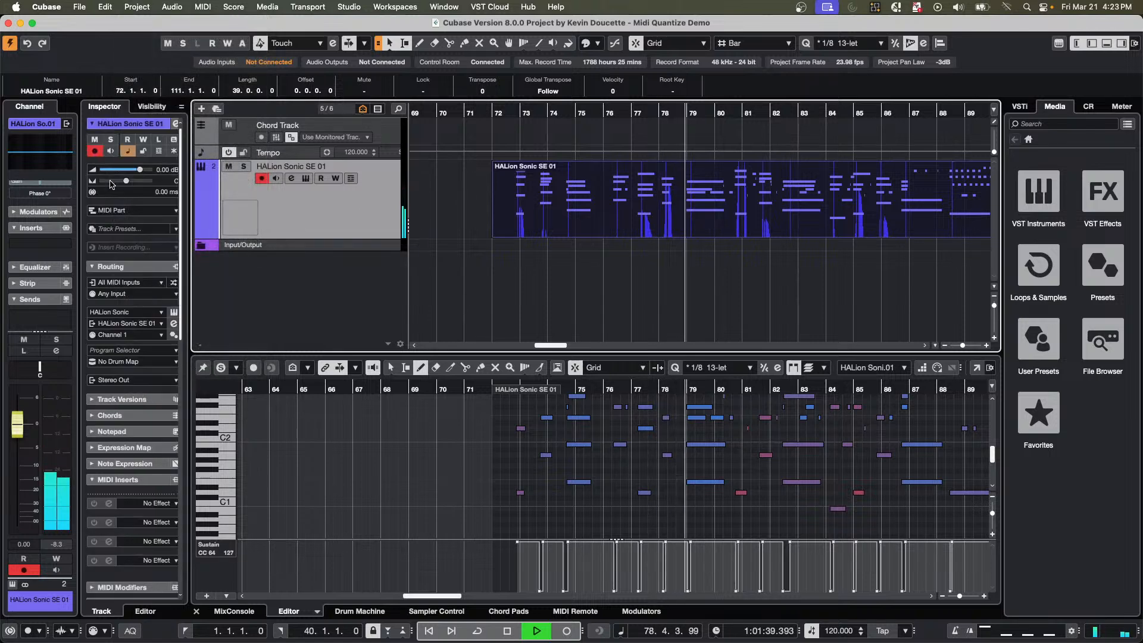
click(144, 152)
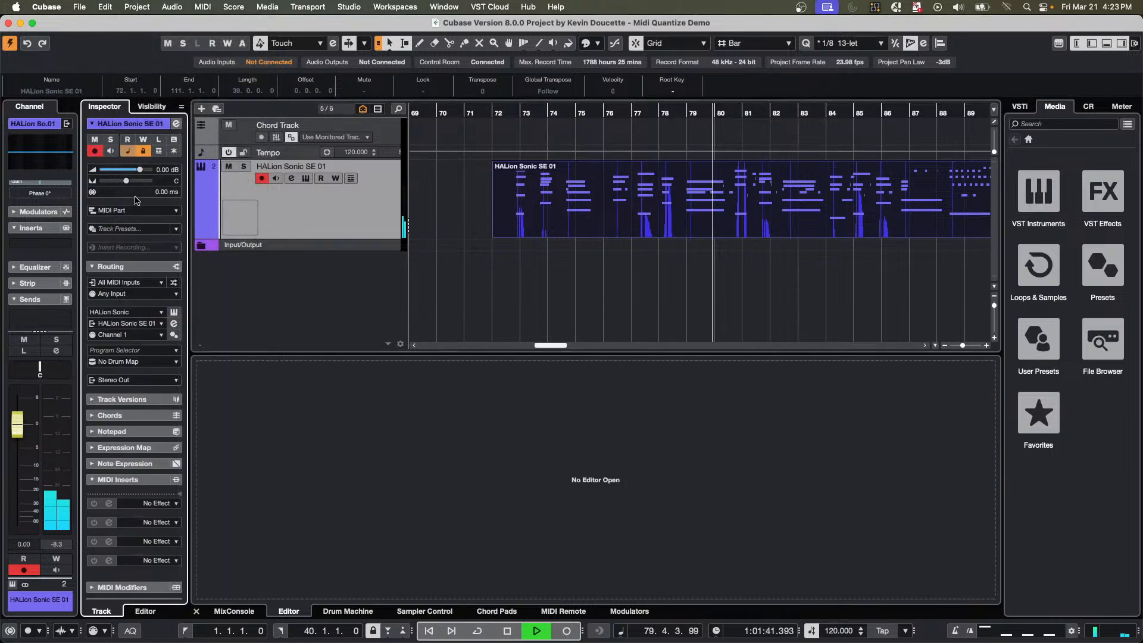
click(648, 221)
key(c)
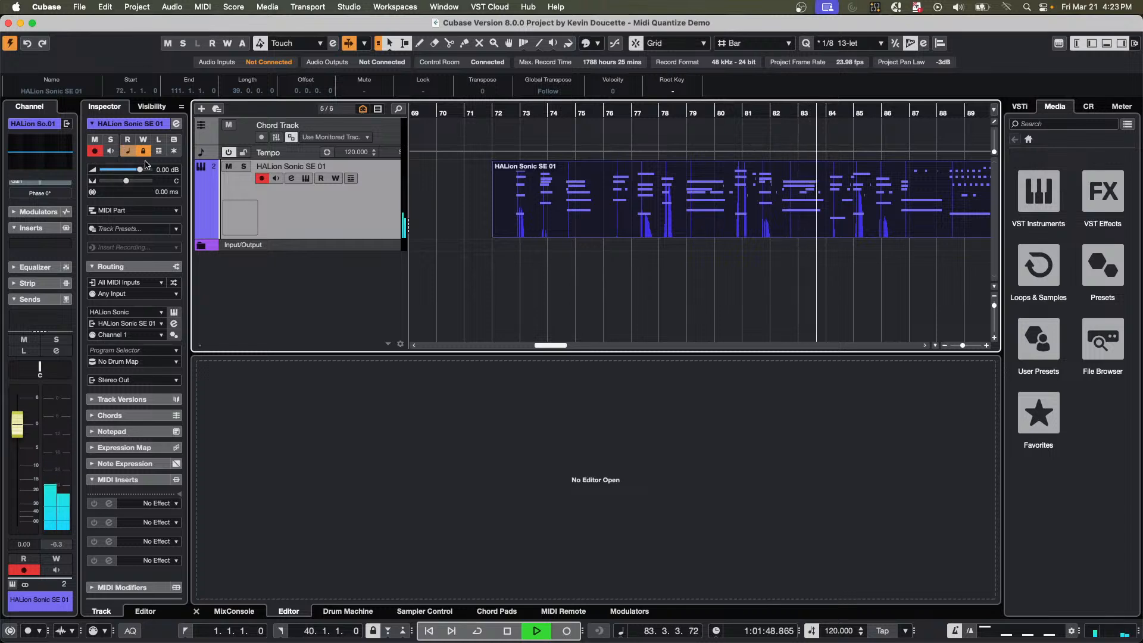
Analyze the HALion Sonic SE 01 part with Tempo Detection and stop playback.
click(137, 7)
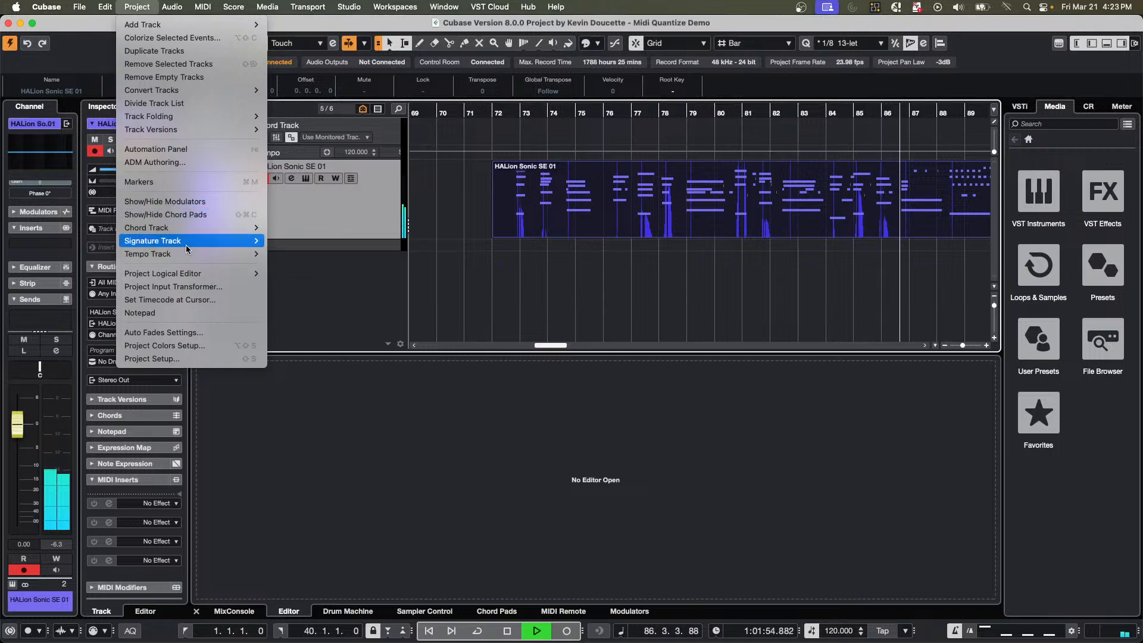
mouse_move(190, 254)
click(304, 268)
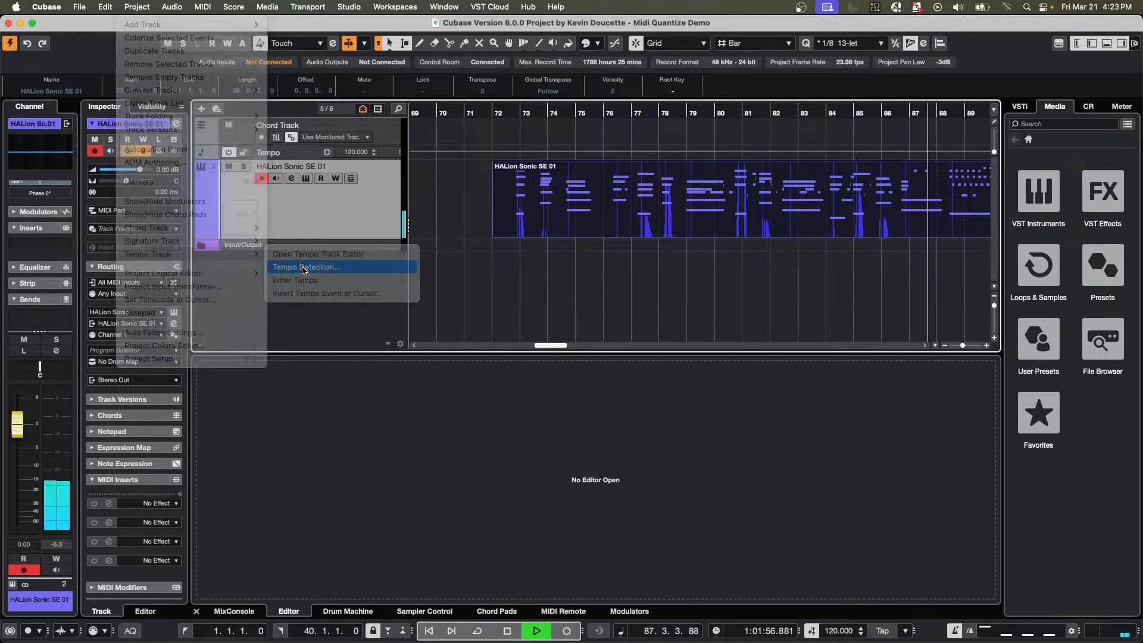
click(714, 428)
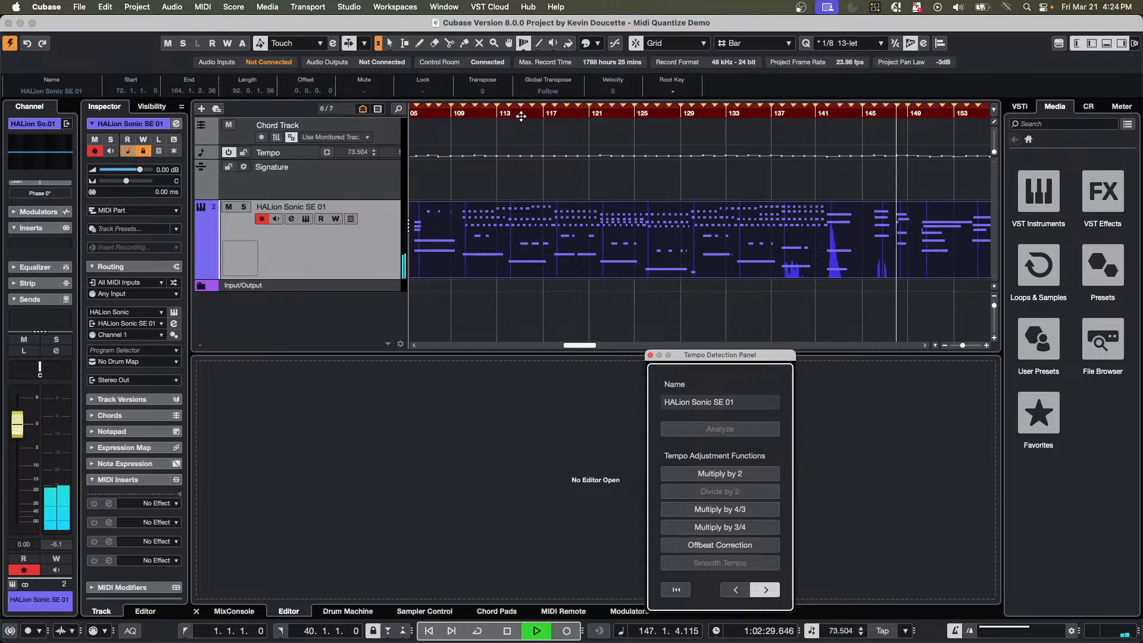
key(space)
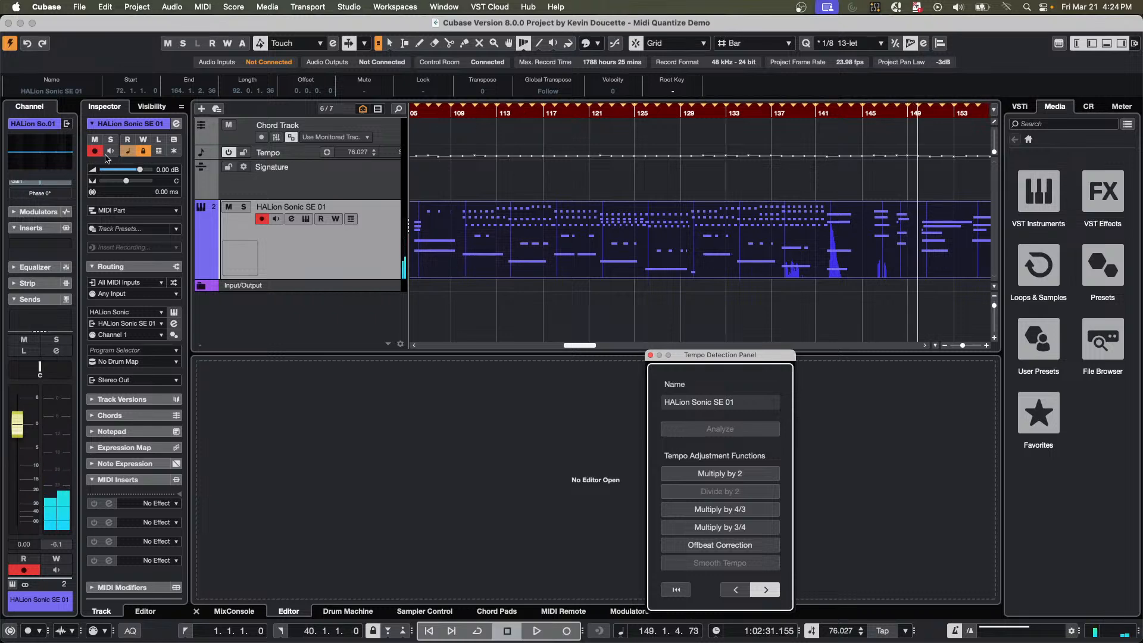
Unlock the HALion Sonic SE 01 track and move the project cursor back to about bar 78.
click(143, 152)
drag(506, 112, 516, 93)
drag(449, 112, 451, 172)
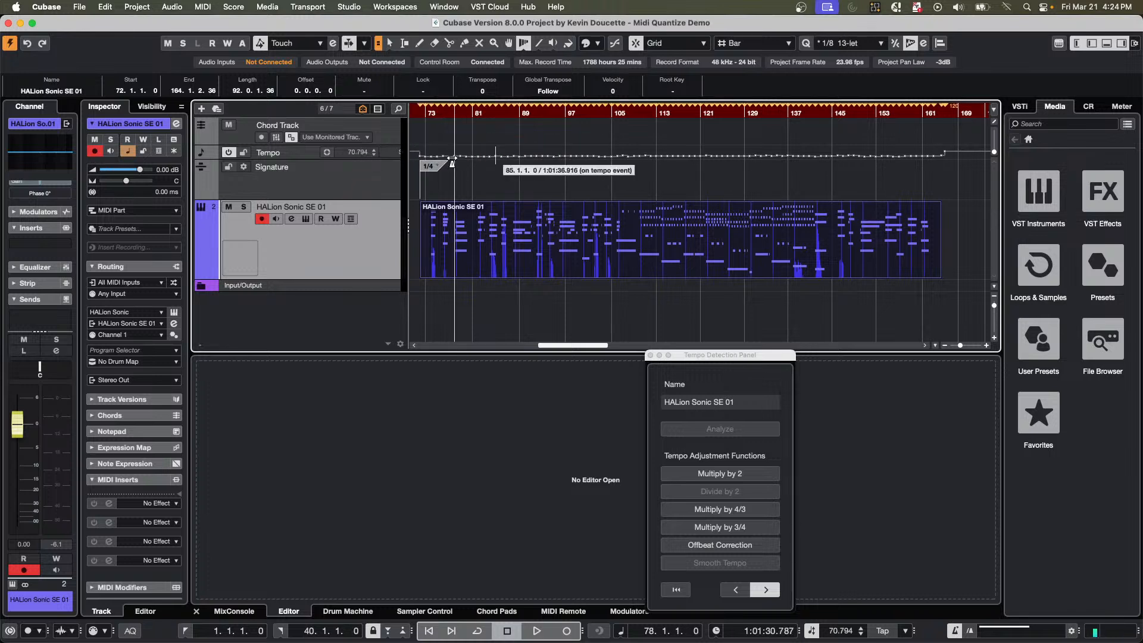
Deactivate the tempo track, start playback at the fixed tempo and close the Tempo Detection Panel.
click(228, 154)
key(space)
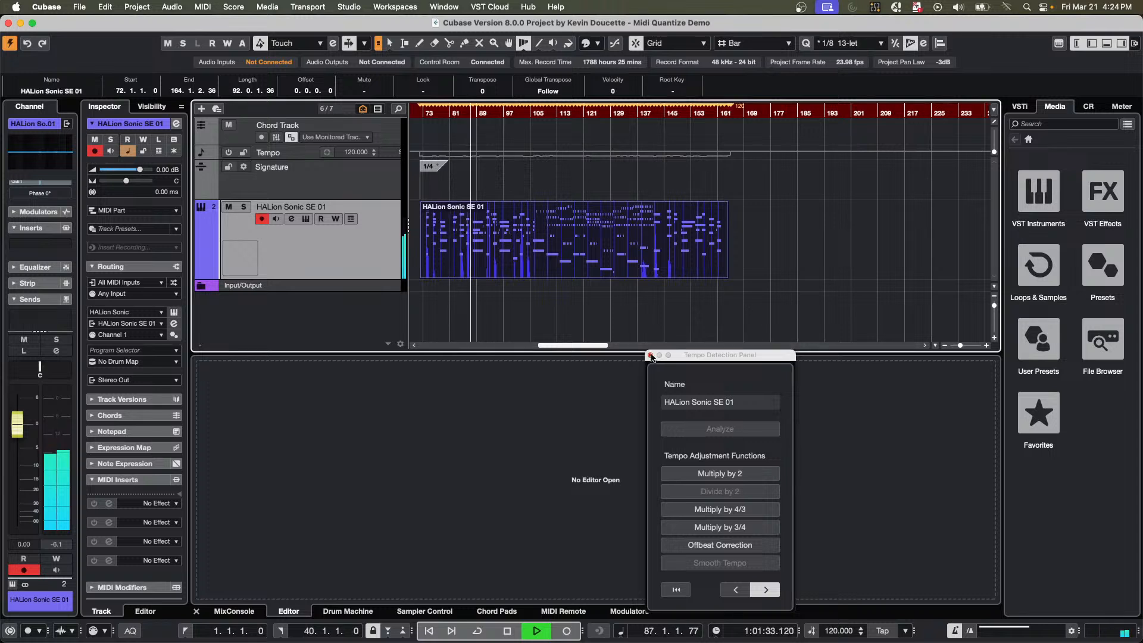
click(651, 356)
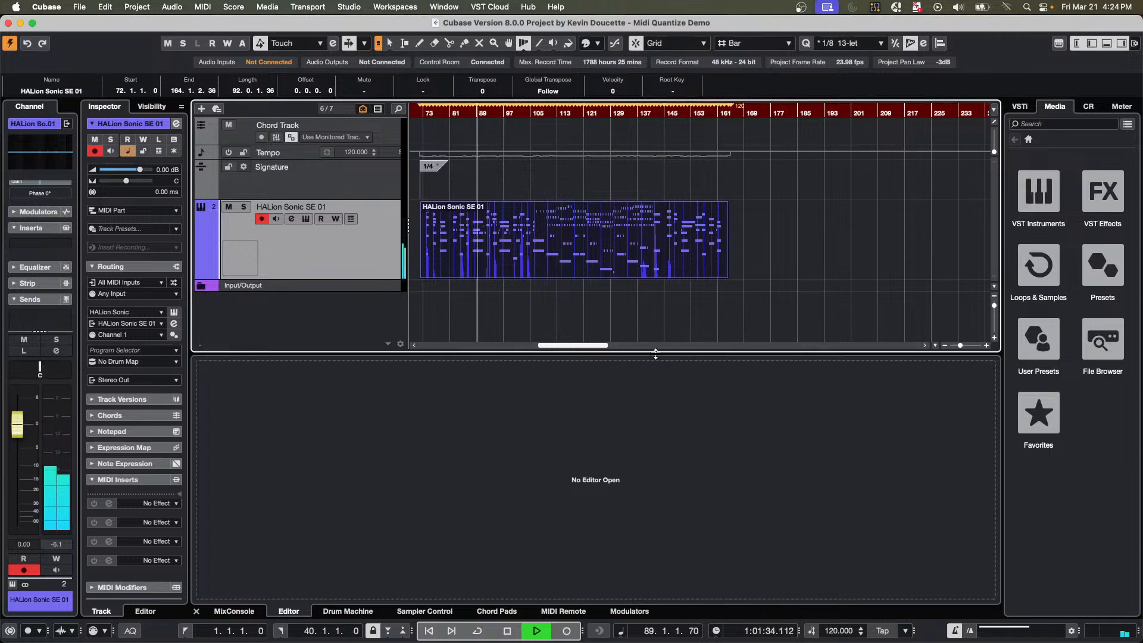
Set the fixed project tempo to 140 BPM while the part plays.
double_click(837, 631)
text(14)
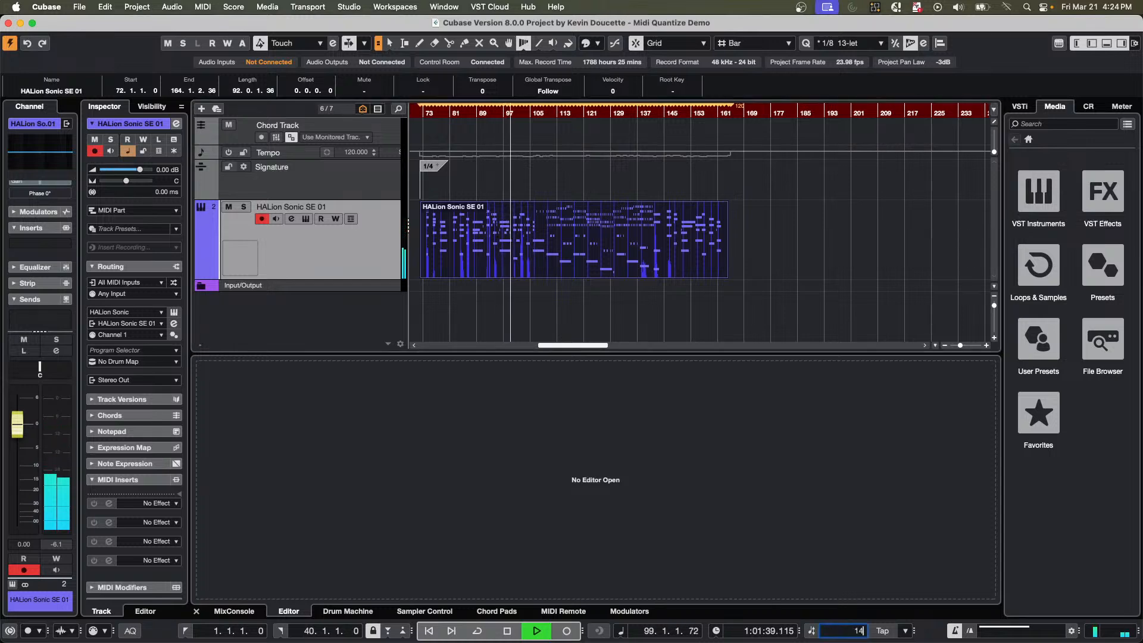
text(0)
key(Return)
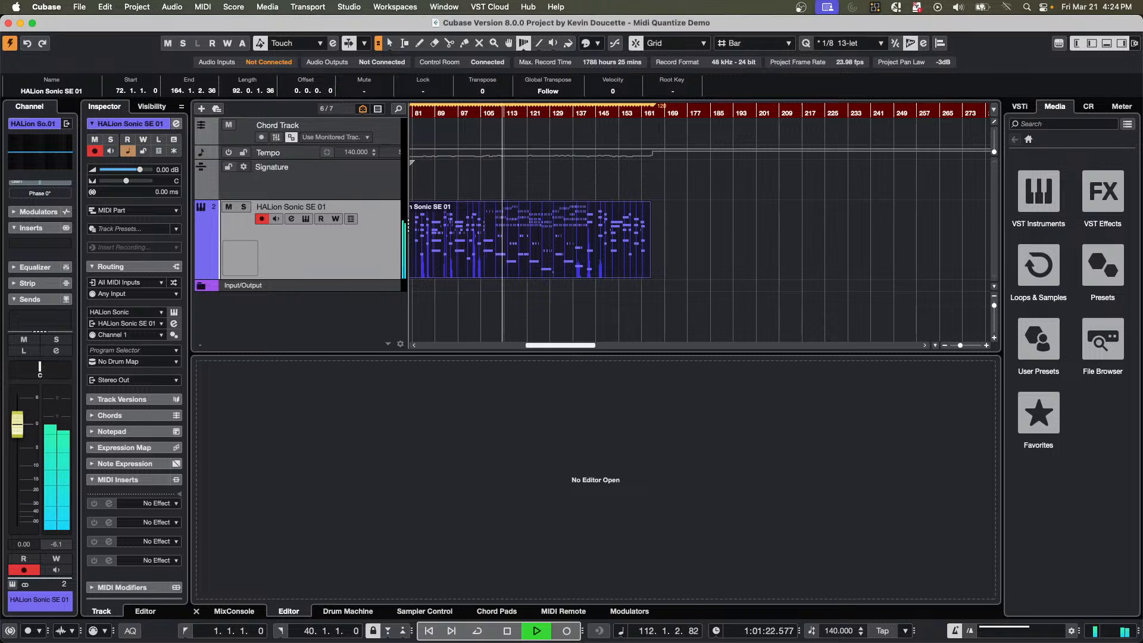
Set the fixed project tempo to 100 BPM, lowering it further to 73 and 58 BPM during playback.
click(844, 633)
text(100)
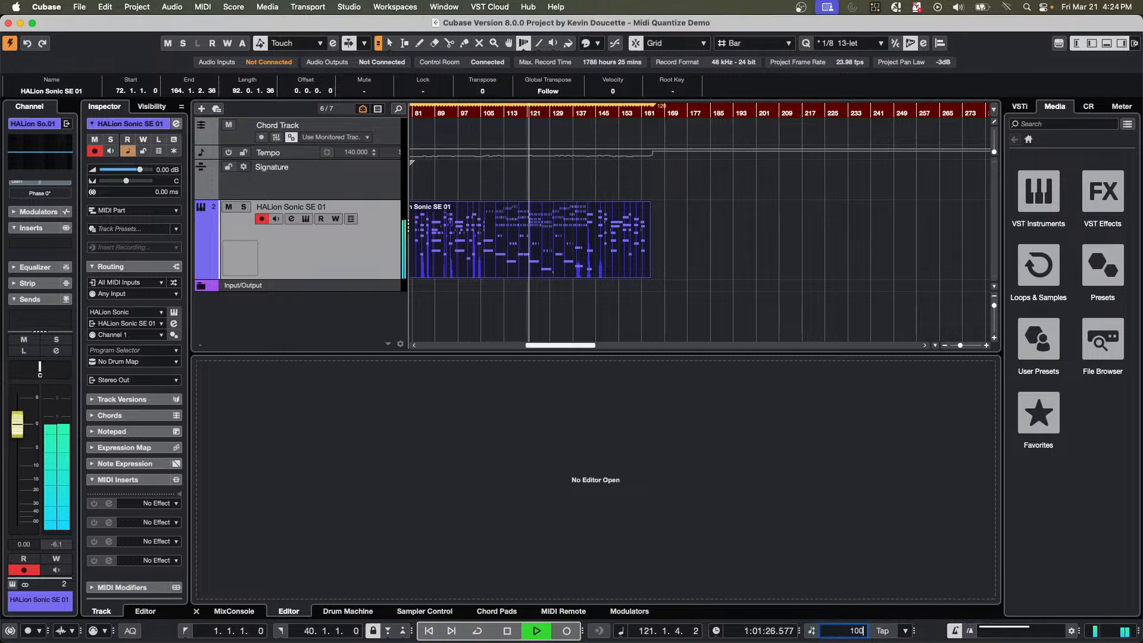
key(Return)
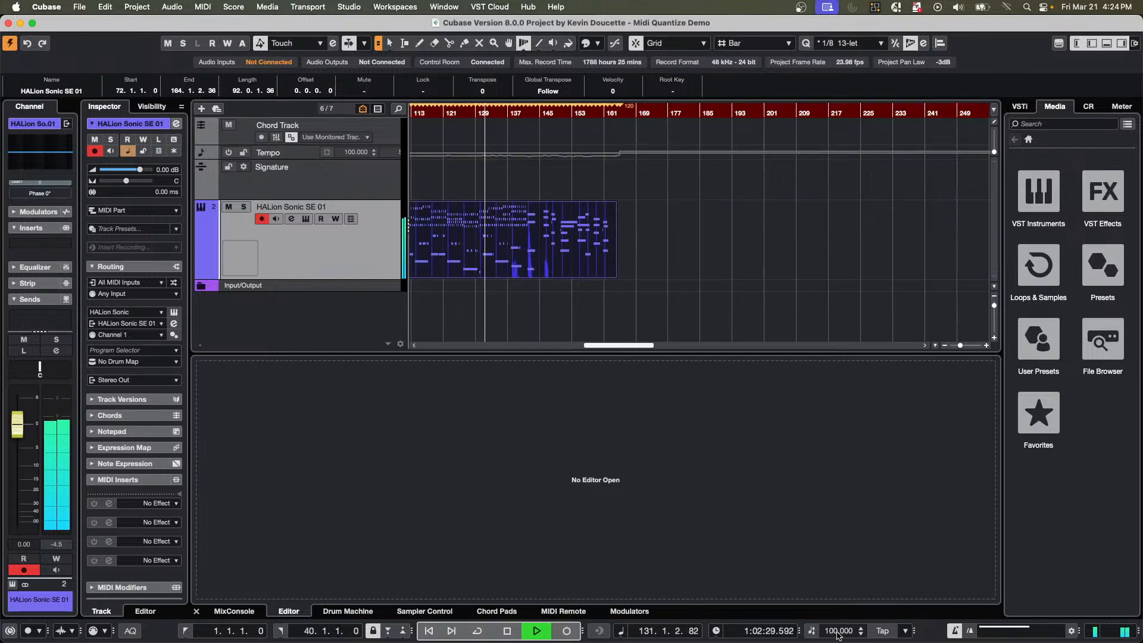
scroll(839, 635, down, 20)
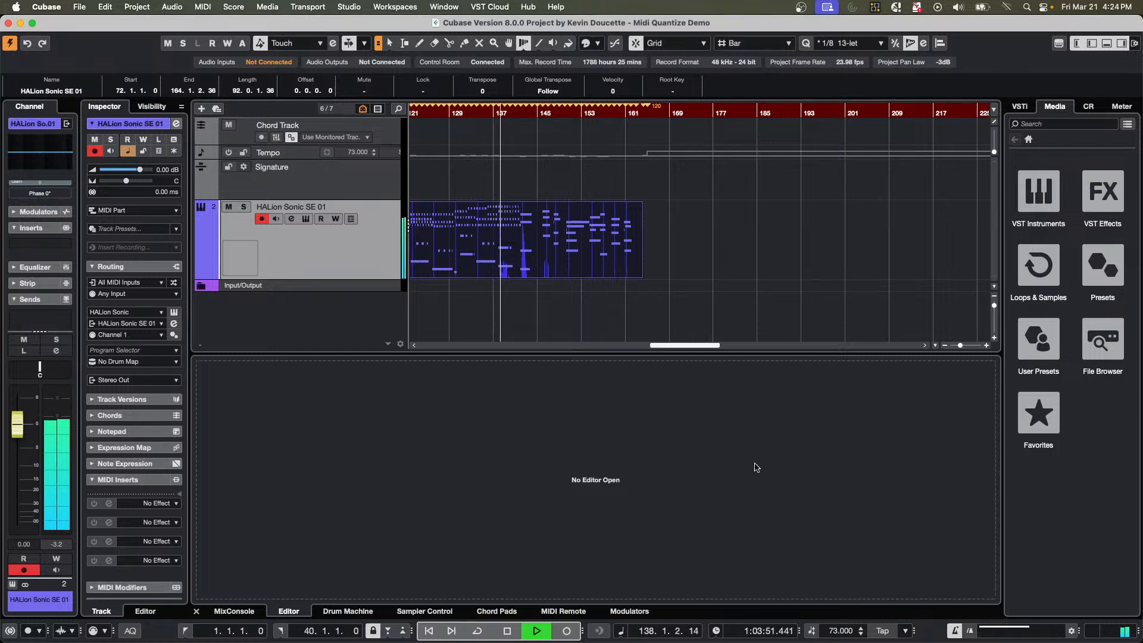
scroll(832, 633, down, 15)
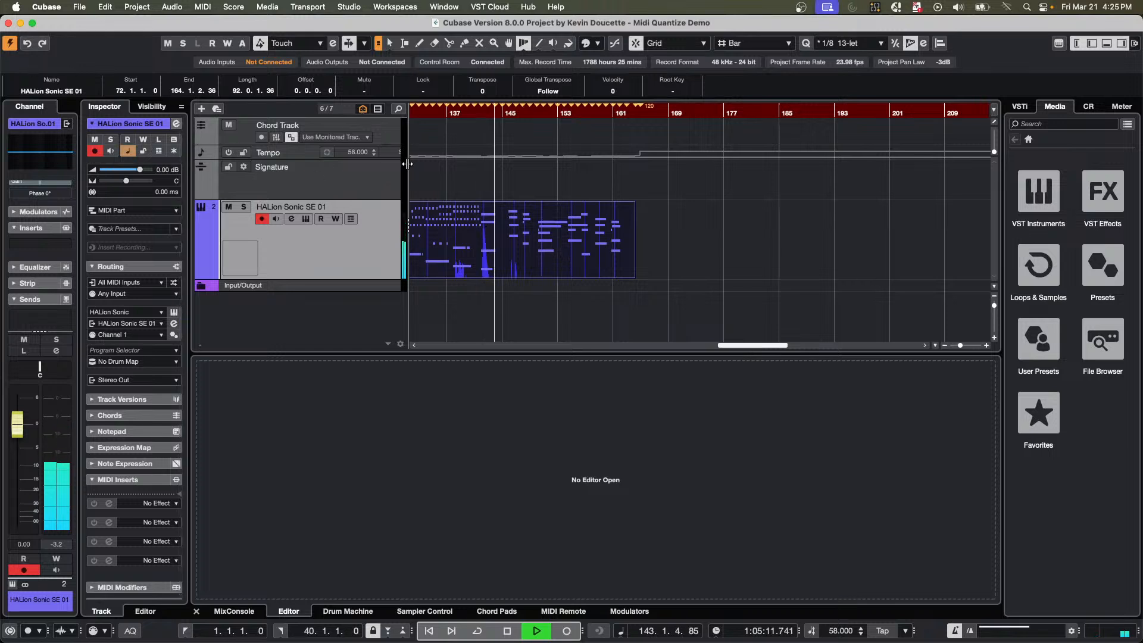
Widen the track list, enlarge the Tempo track's height and stop playback.
drag(407, 168, 469, 168)
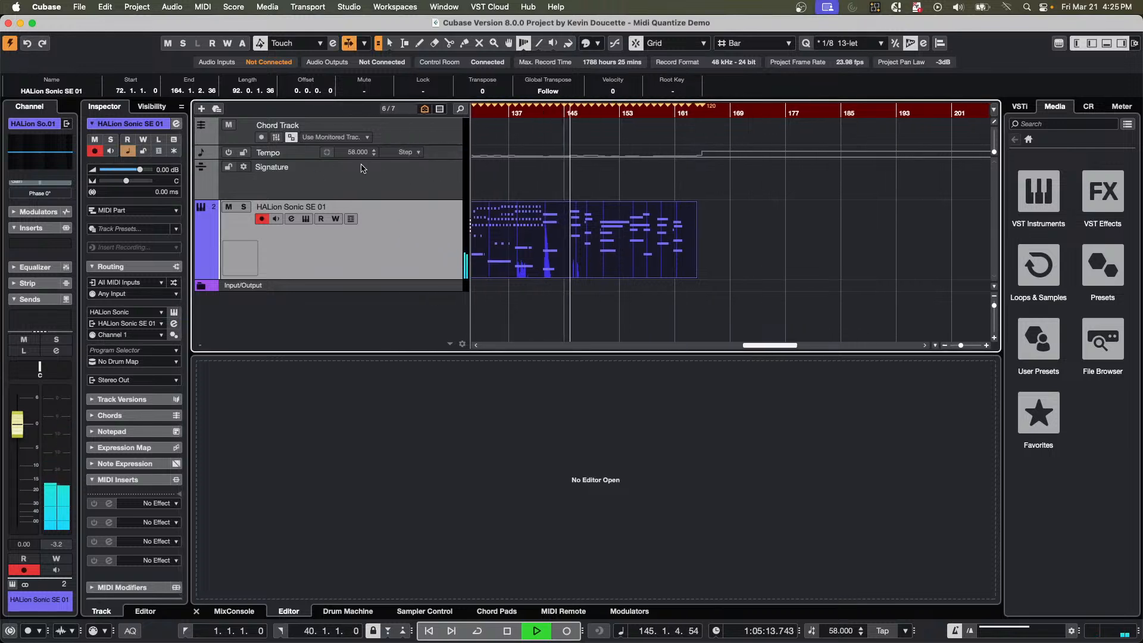
drag(315, 161, 315, 199)
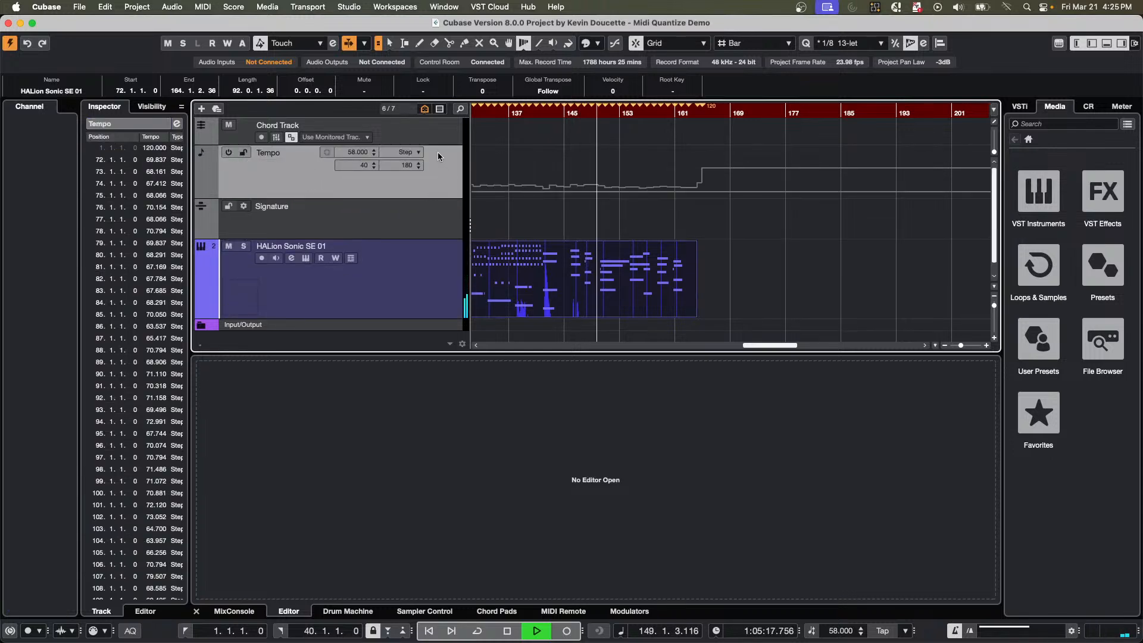
key(space)
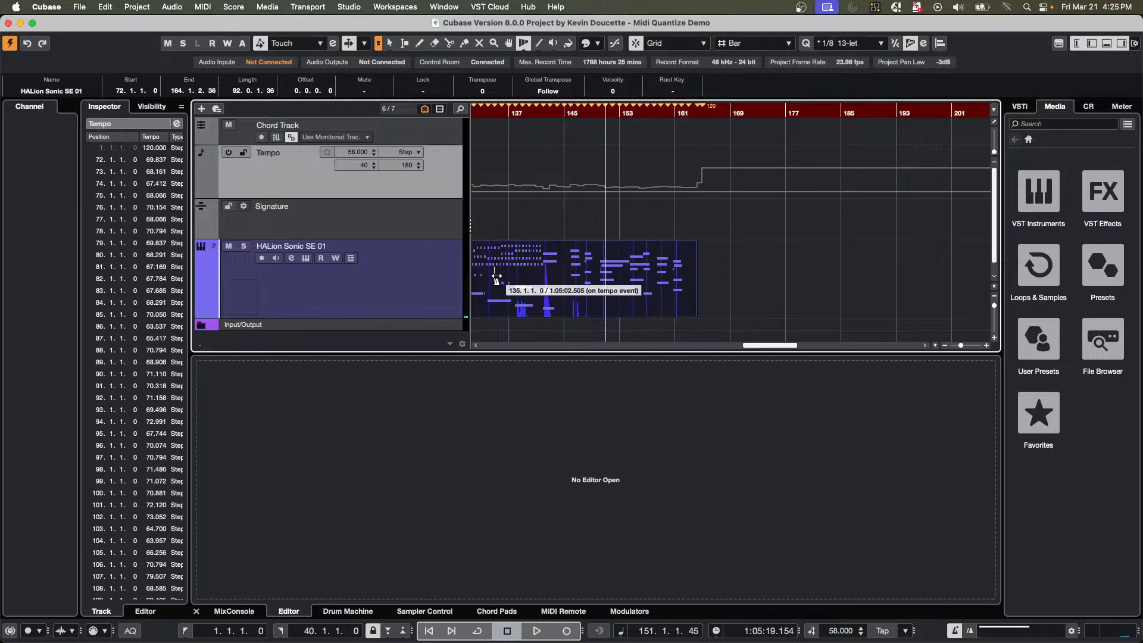
Try to edit the detected tempo events in the ruler between bars 137 and 145 with the Time Warp tool.
click(528, 116)
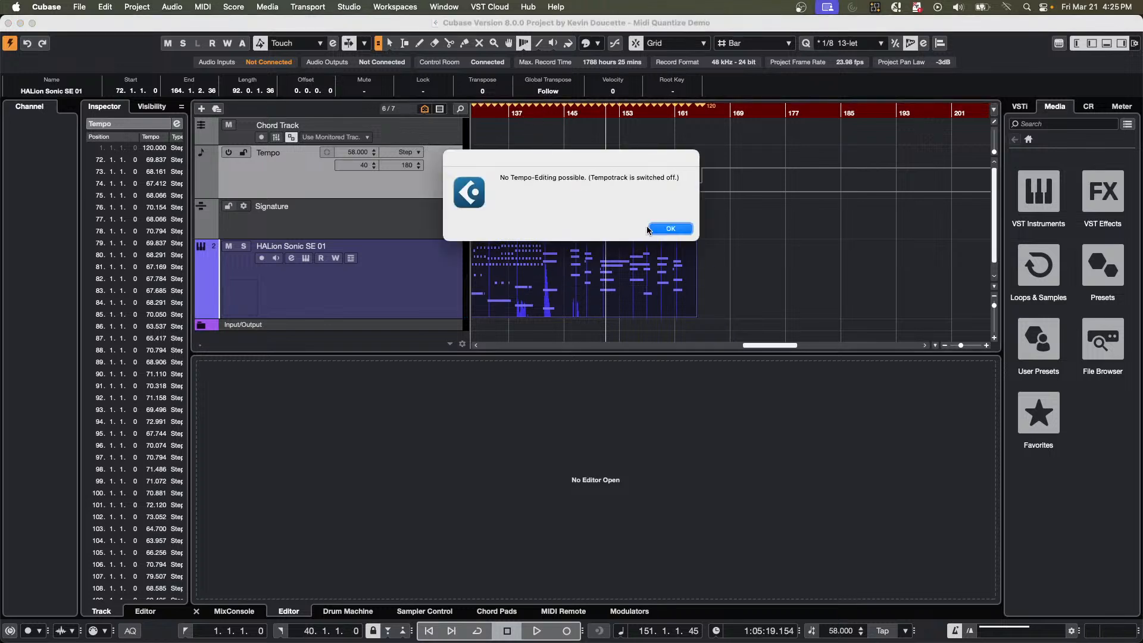
click(670, 230)
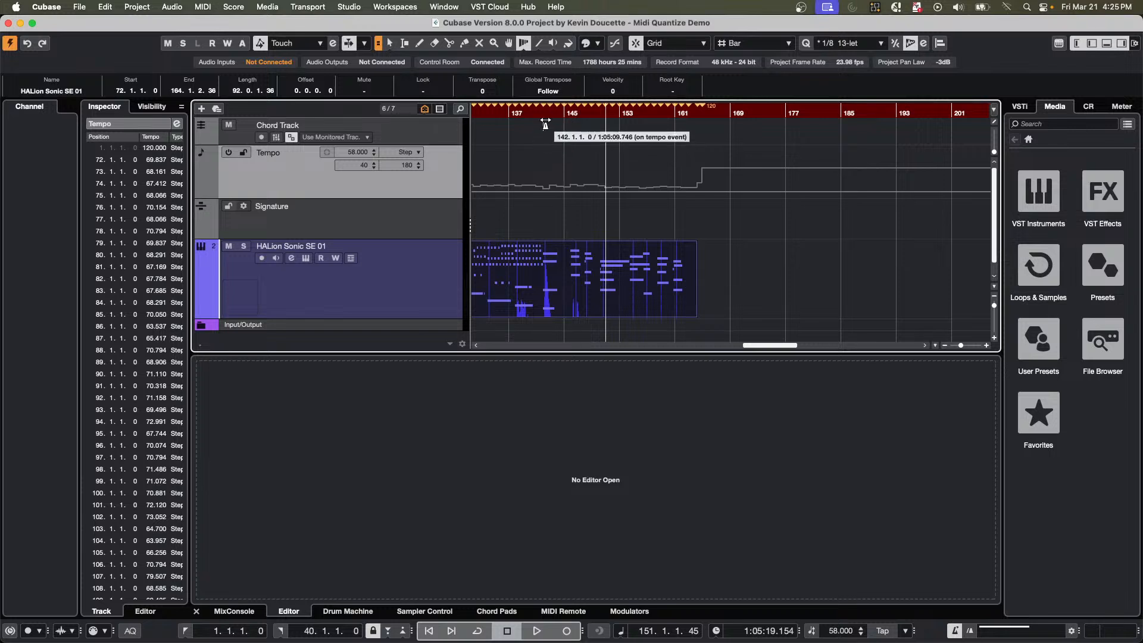
click(554, 105)
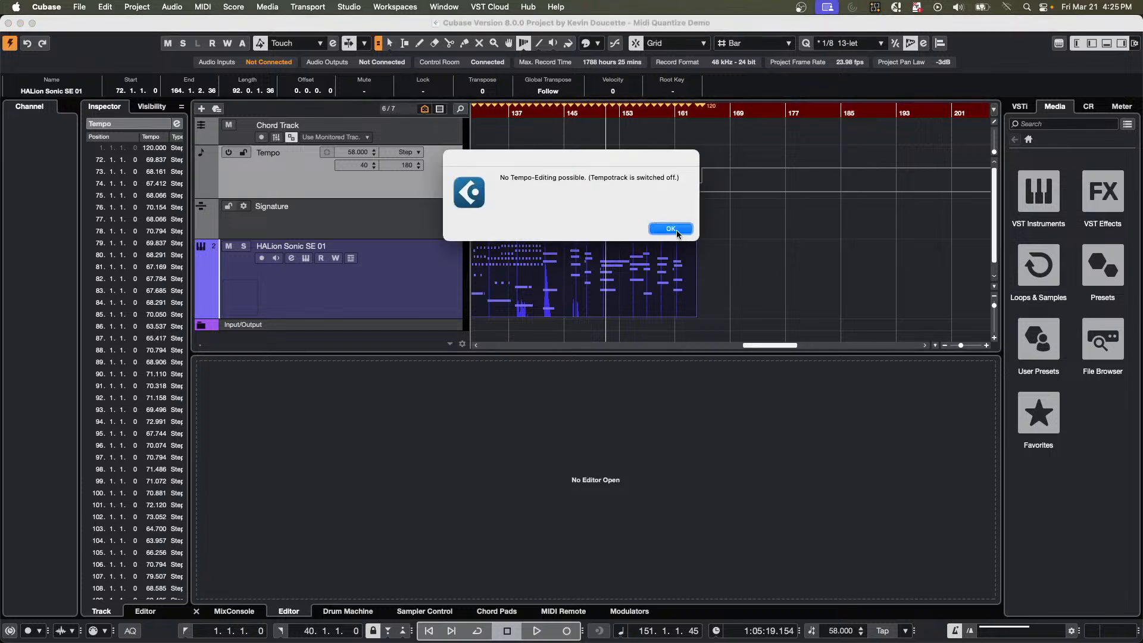
click(671, 229)
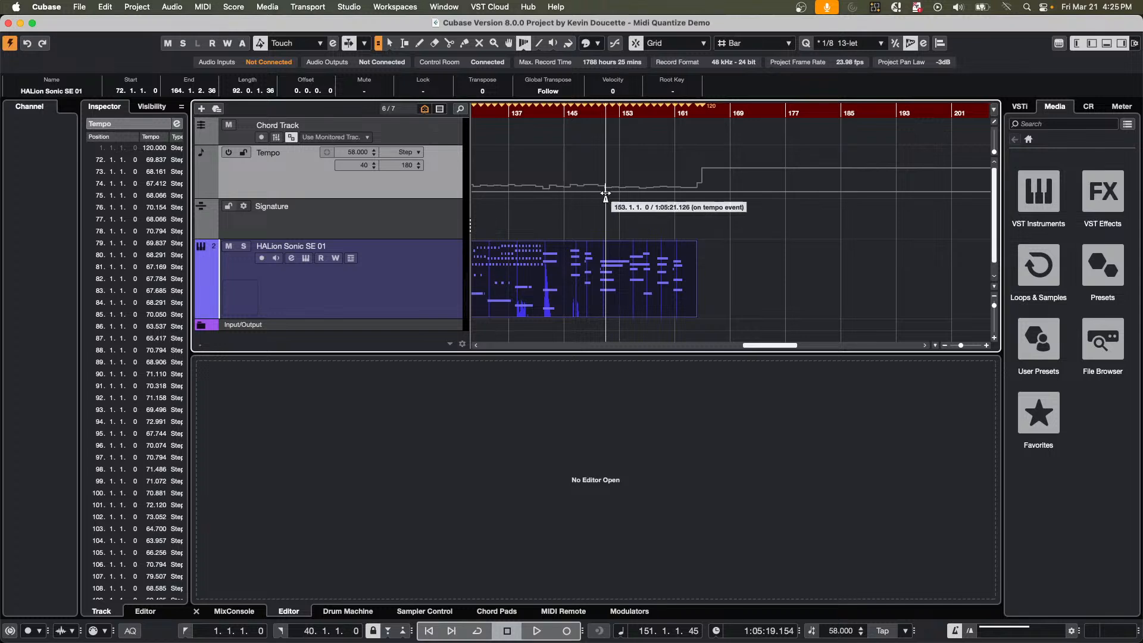
Revert the project to its previously saved version, using the Projects folder, and play the part from bar 1.
click(83, 8)
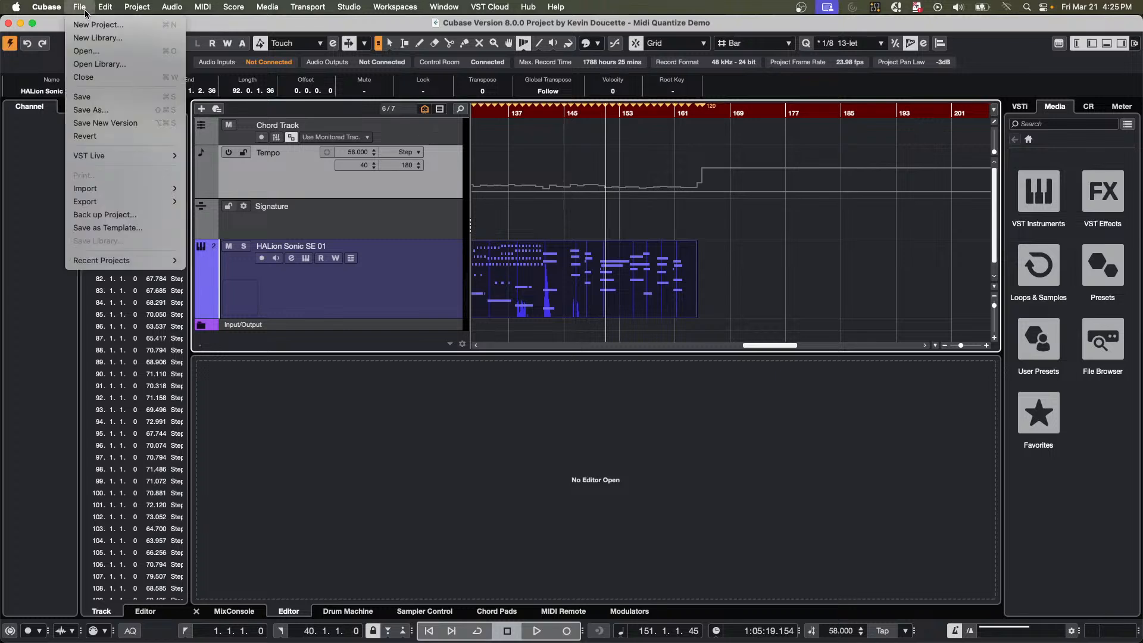
click(131, 142)
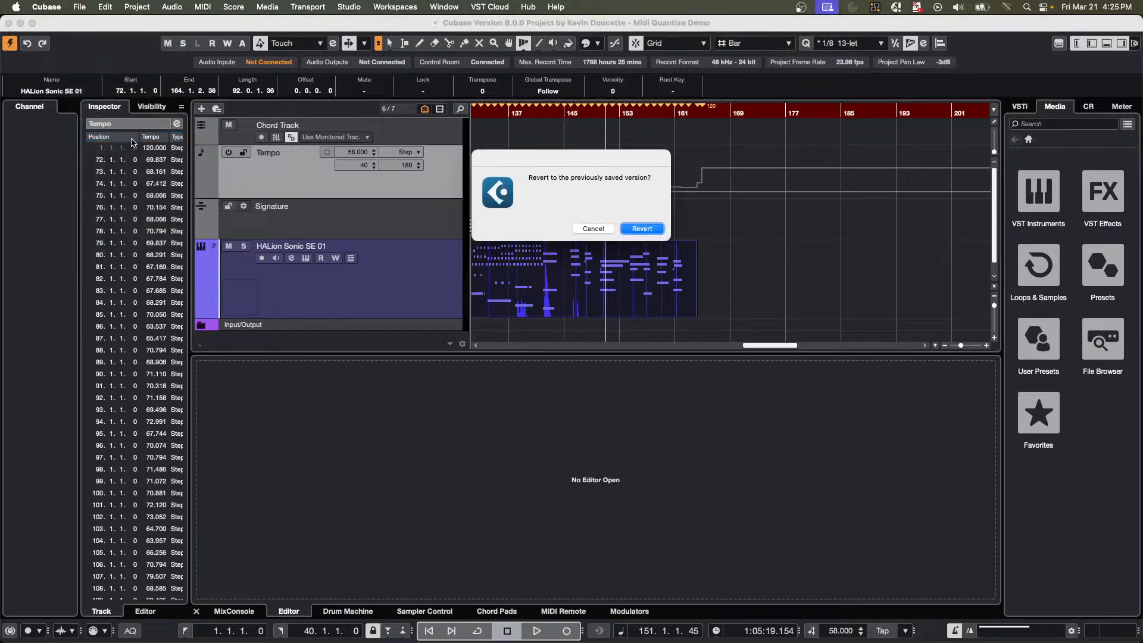
click(642, 229)
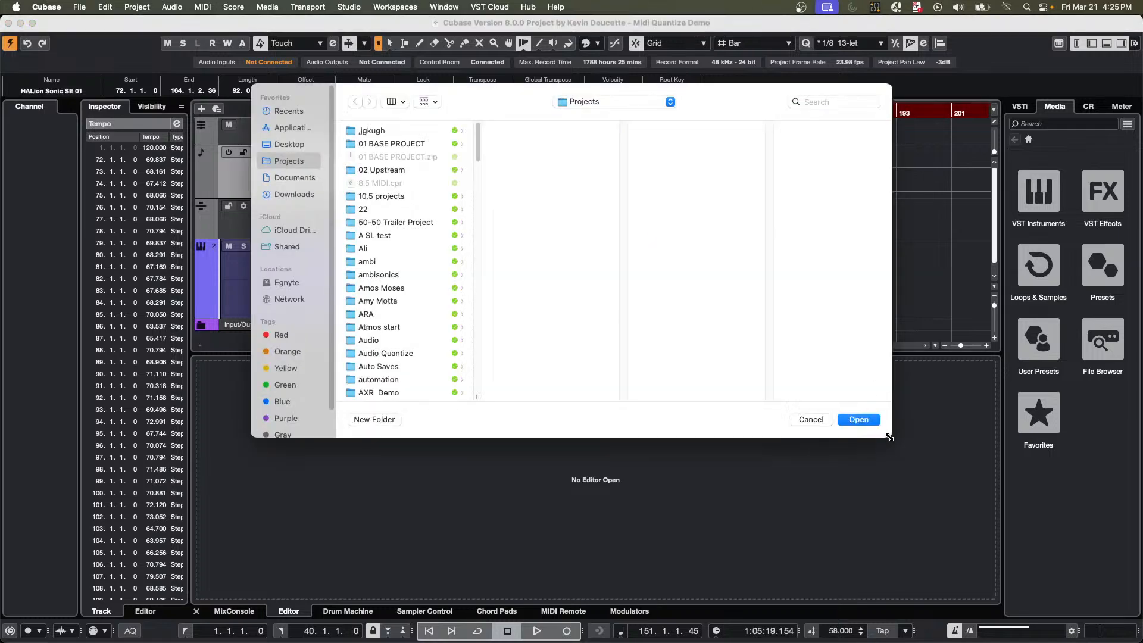
click(866, 423)
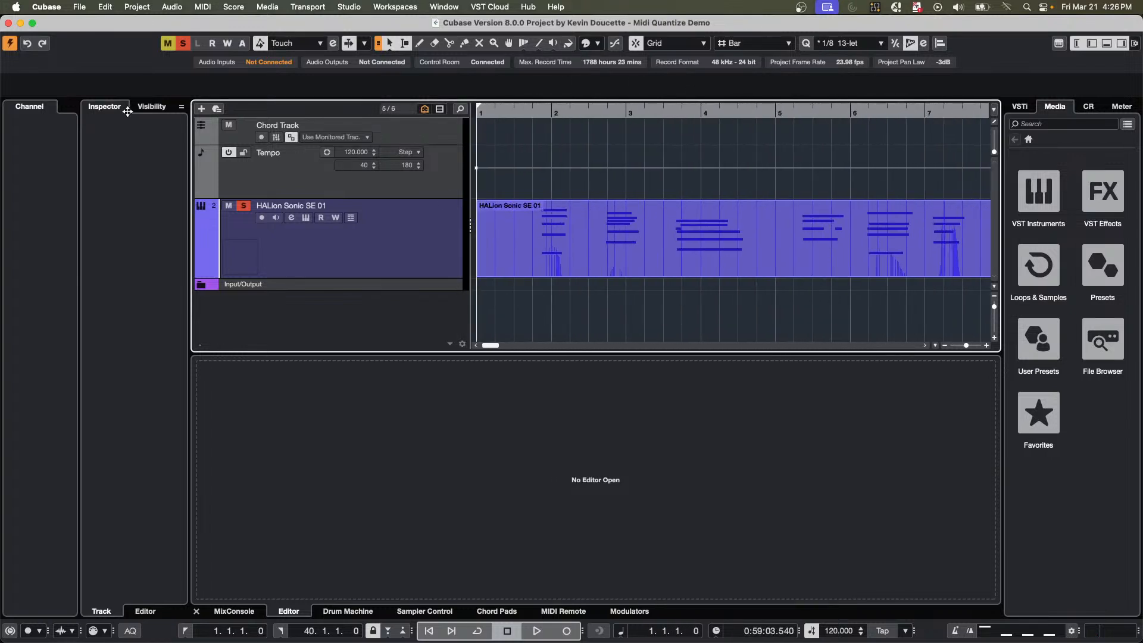
key(space)
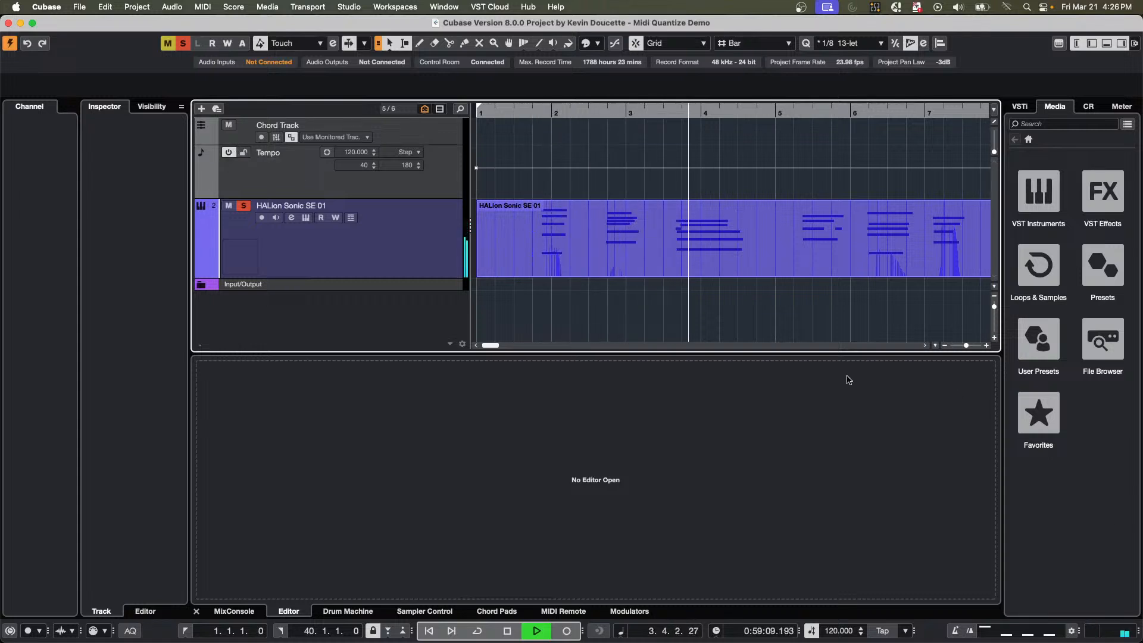
Stop playback, open the Sequel Library in Loops & Samples and preview the 68Mod - Verse A - FingerBass loop.
key(space)
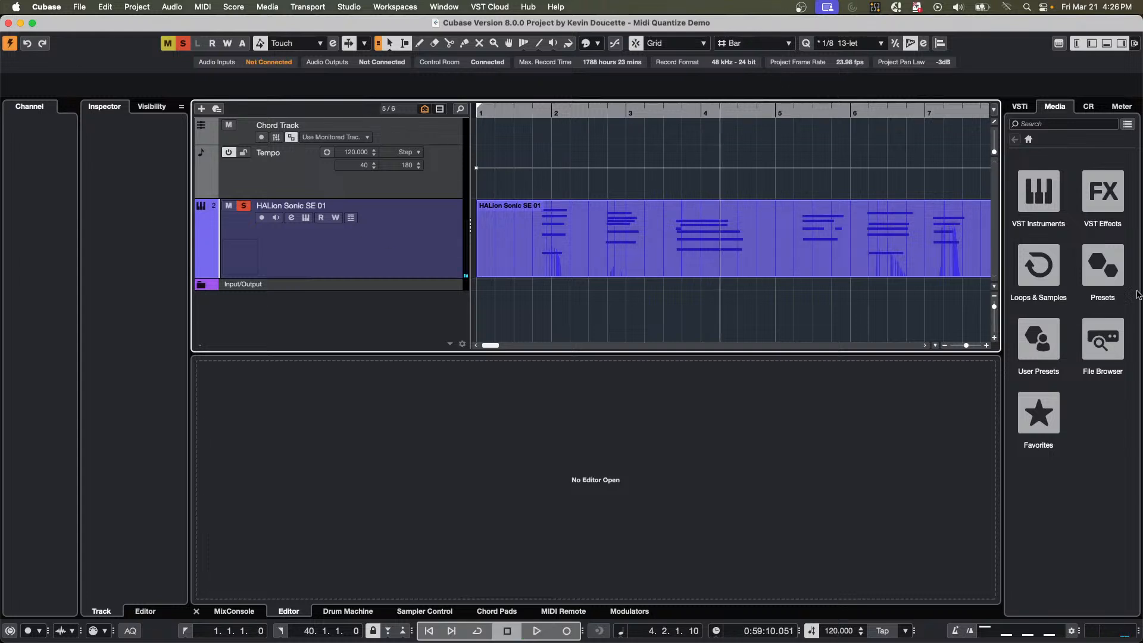
click(1037, 274)
scroll(1039, 416, down, 5)
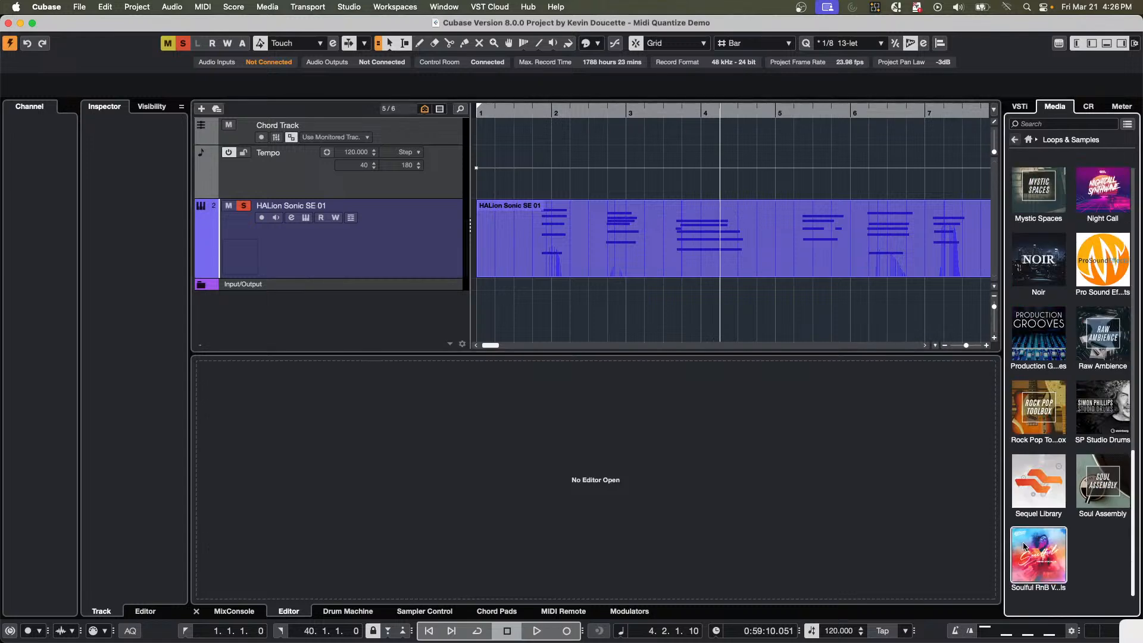
click(1039, 481)
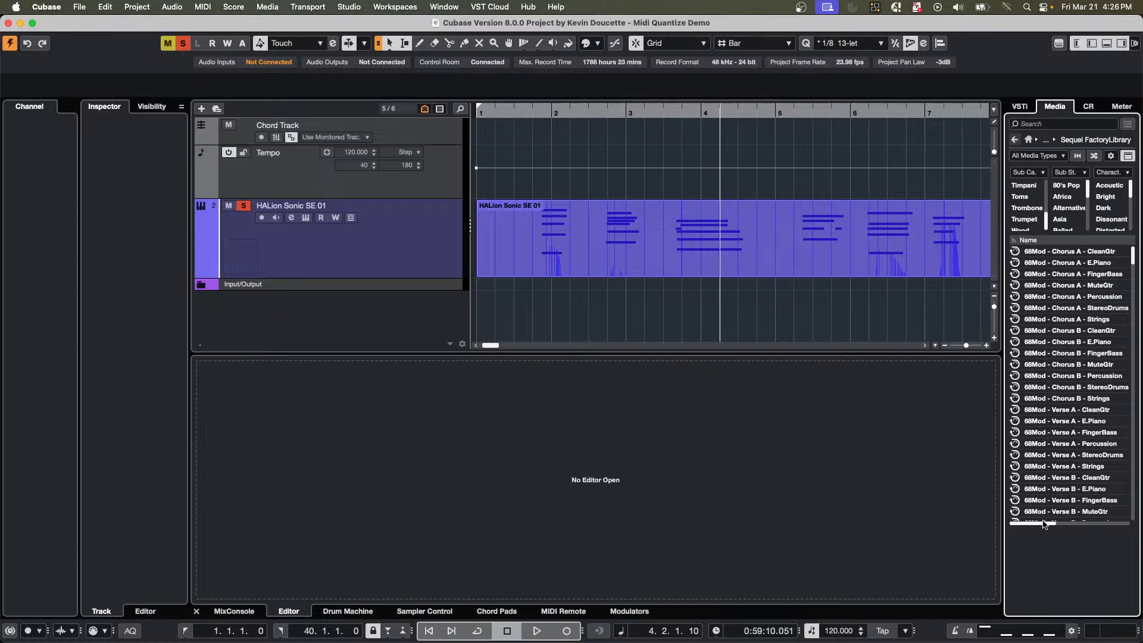
click(1055, 433)
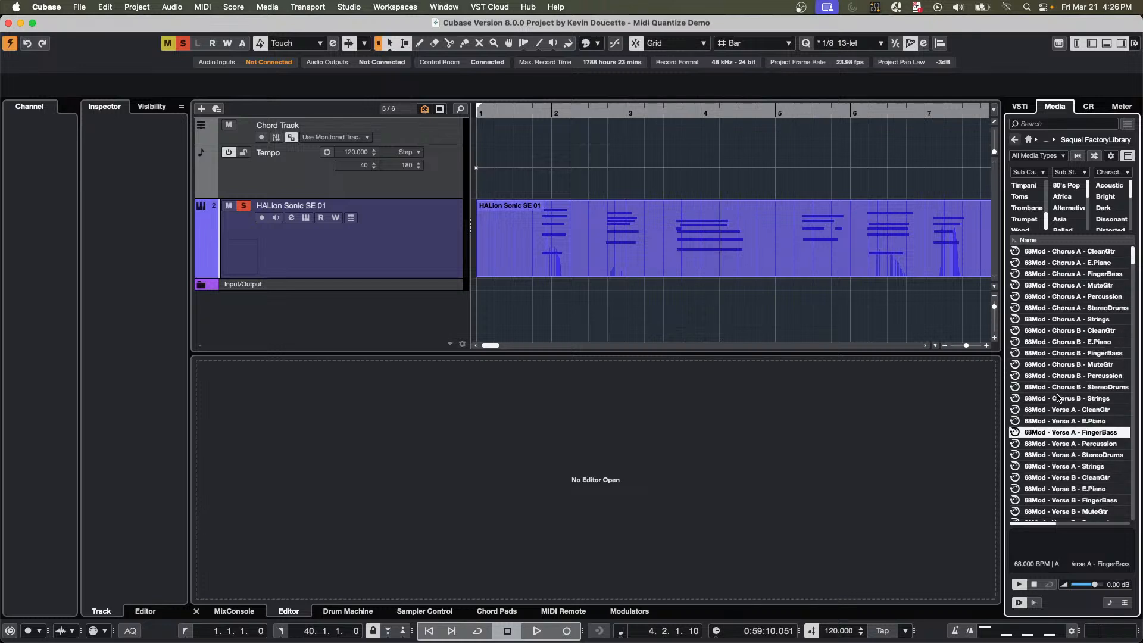
Filter the Sequel library's loops by the Beats sub category.
scroll(1032, 212, up, 3)
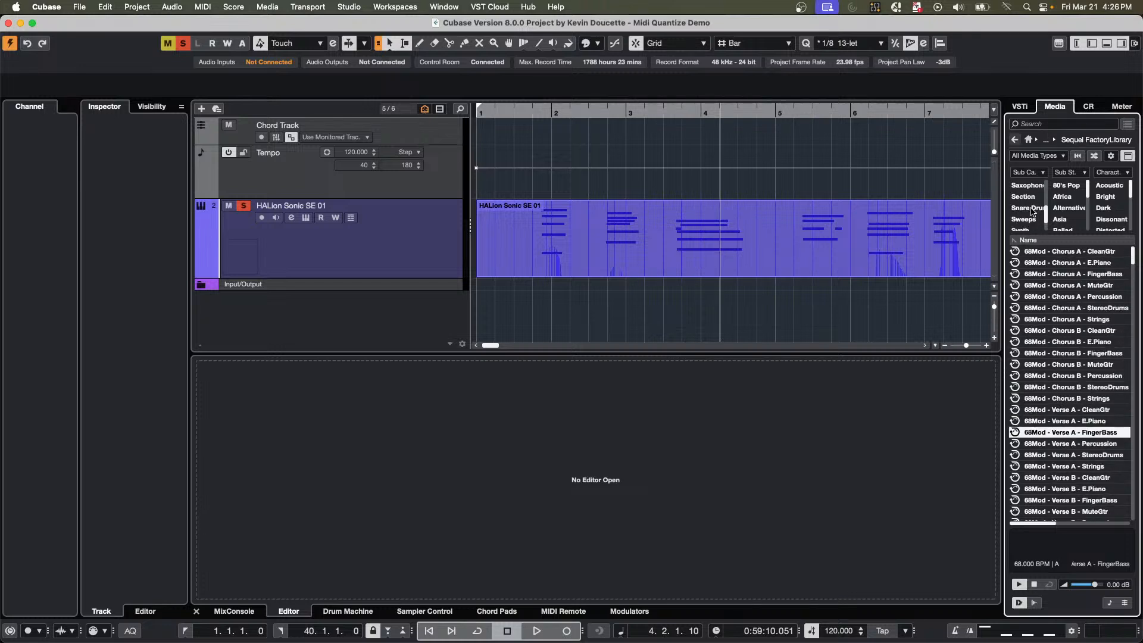
scroll(1032, 212, up, 5)
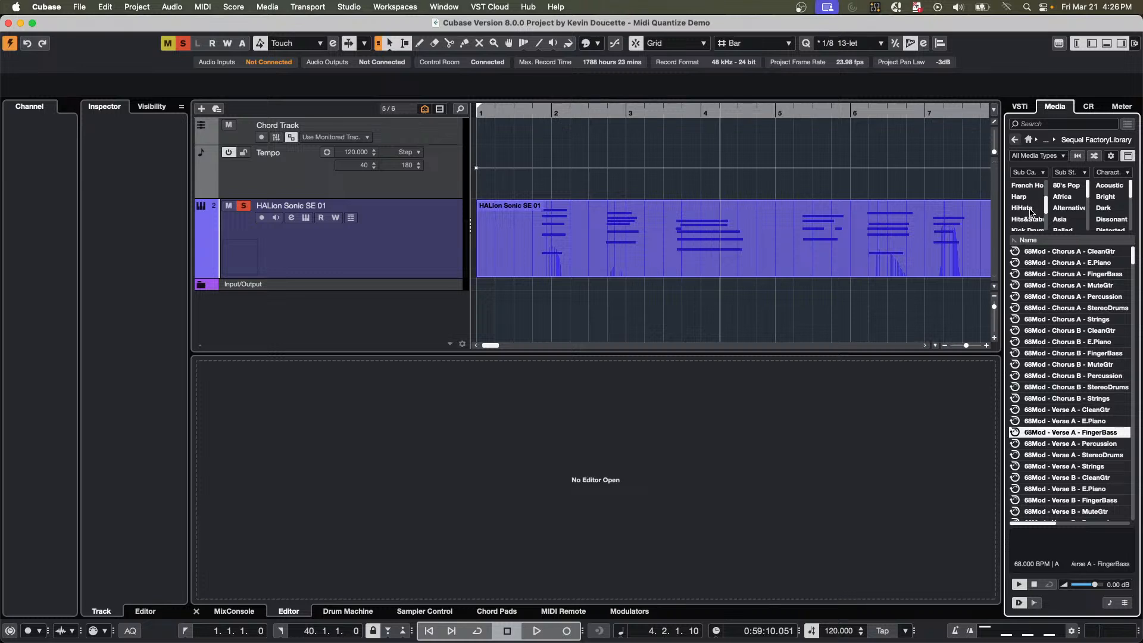
scroll(1032, 212, up, 3)
scroll(1032, 212, up, 3)
scroll(1032, 220, down, 1)
scroll(1032, 220, up, 1)
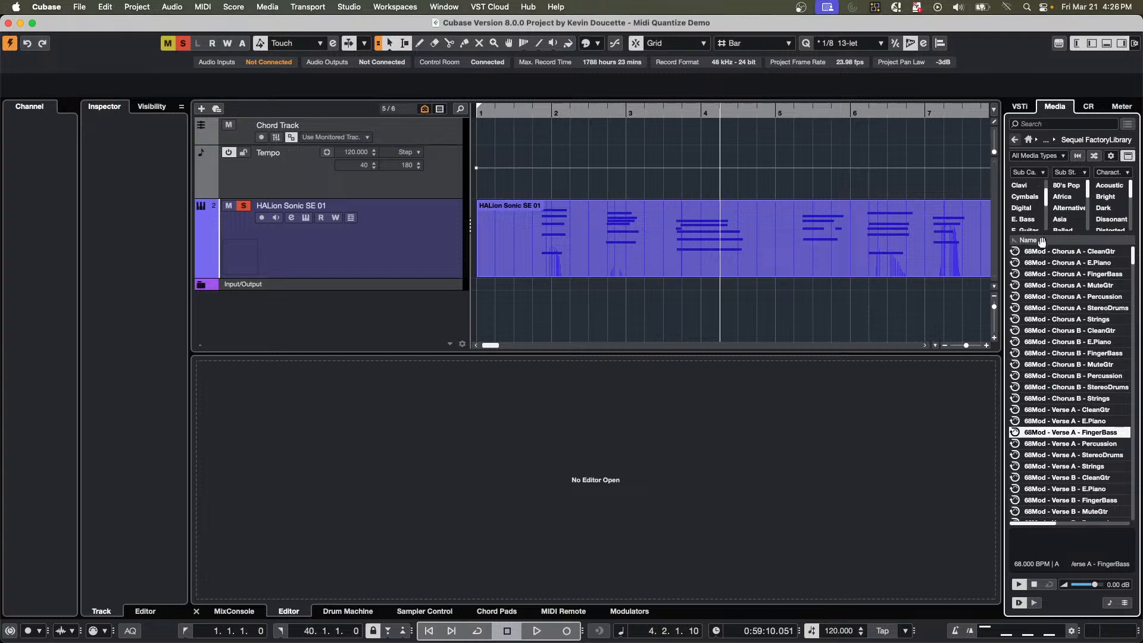
click(1042, 124)
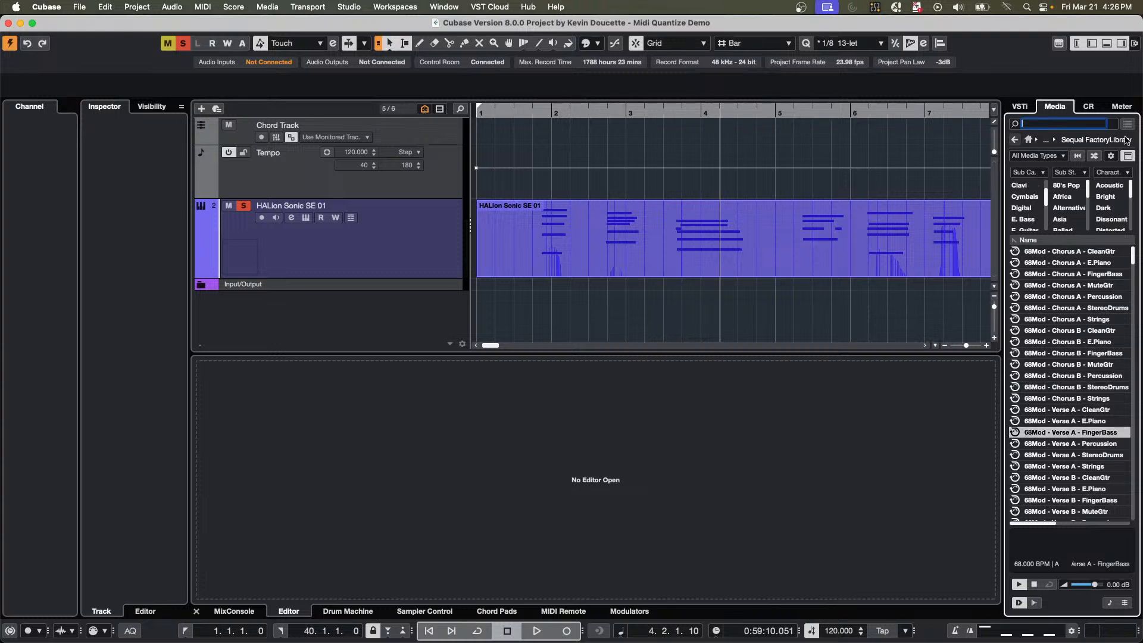
scroll(1035, 212, down, 2)
scroll(1031, 218, up, 3)
scroll(1030, 218, down, 2)
scroll(1057, 310, down, 5)
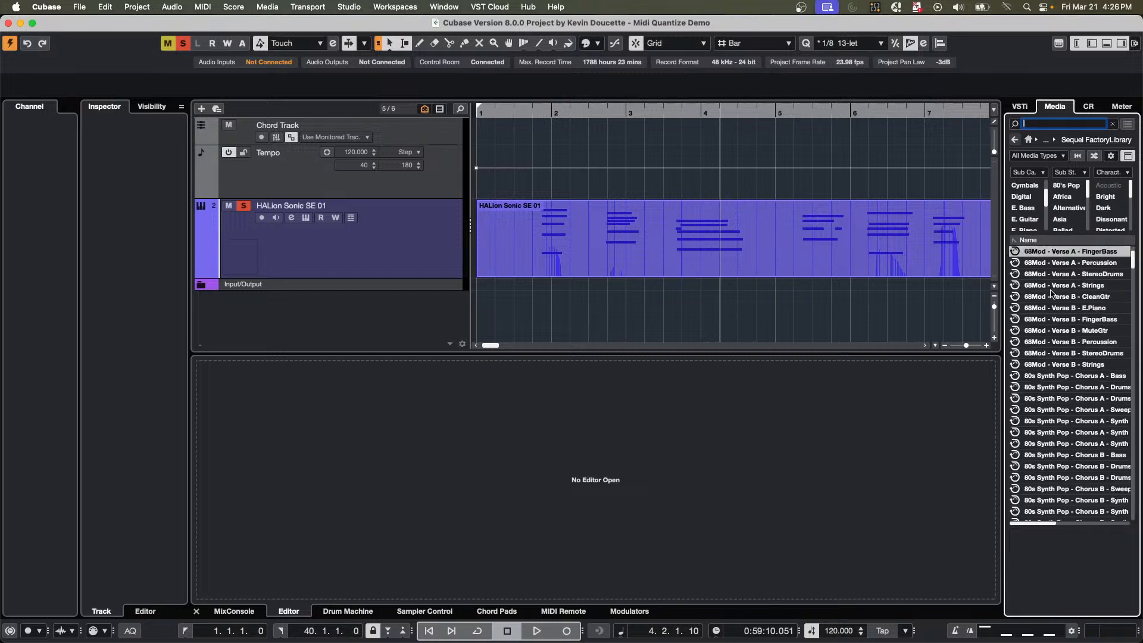
scroll(1057, 310, up, 5)
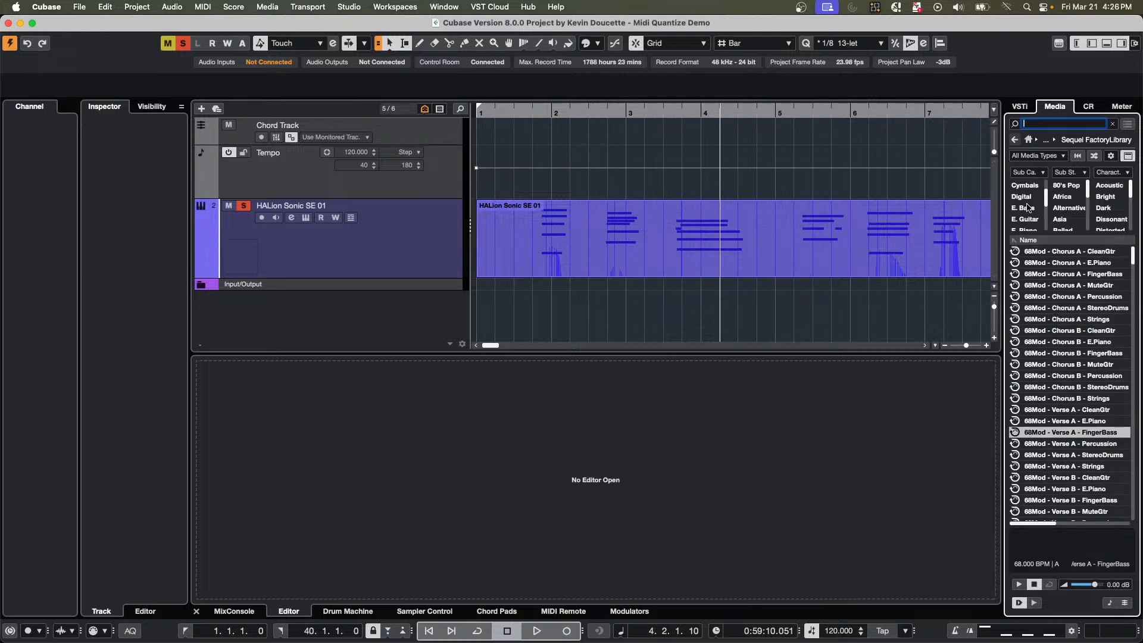
scroll(1027, 207, up, 5)
scroll(1029, 201, up, 1)
click(1029, 219)
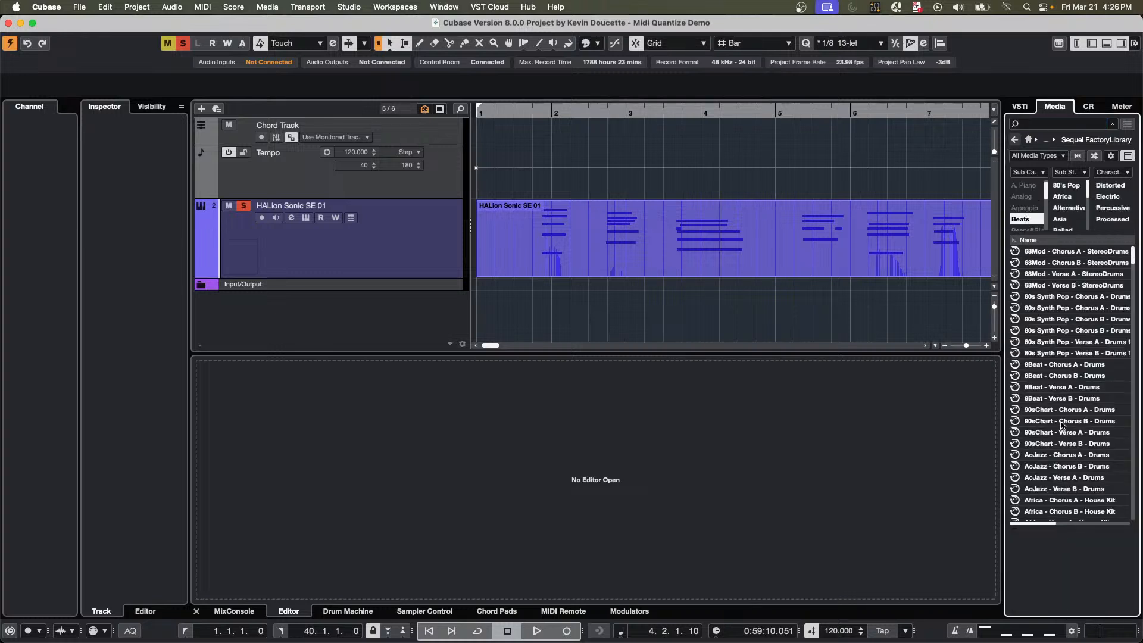
Preview the 90sChart - Chorus B - Drums loop and add it at bar 1 on a new track below the HALion Sonic track.
click(1059, 422)
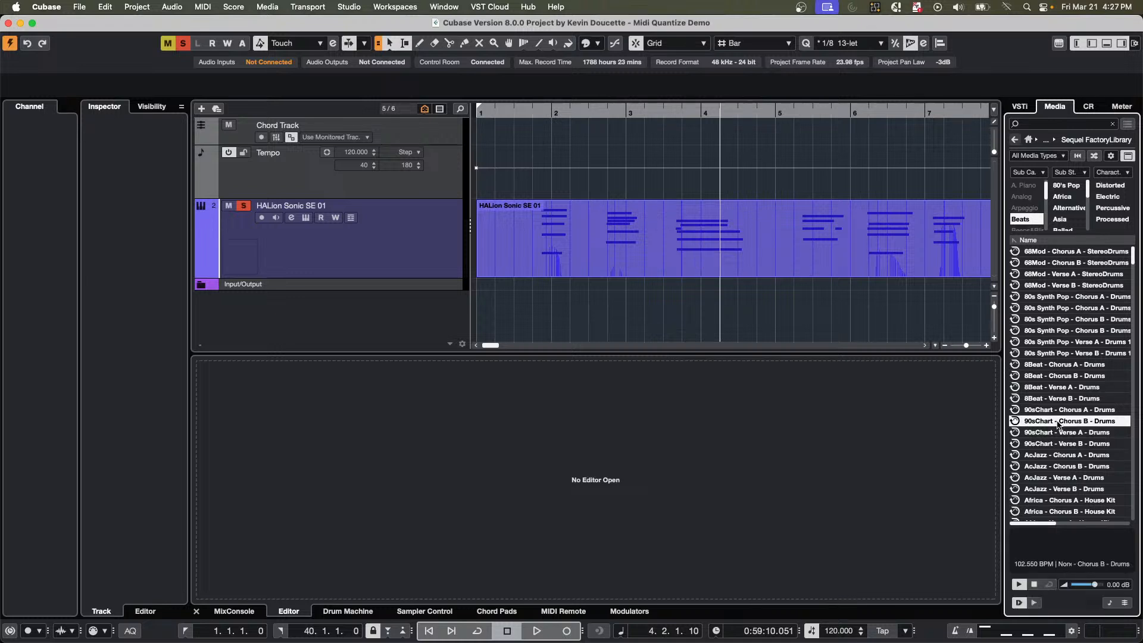
drag(1060, 424, 492, 310)
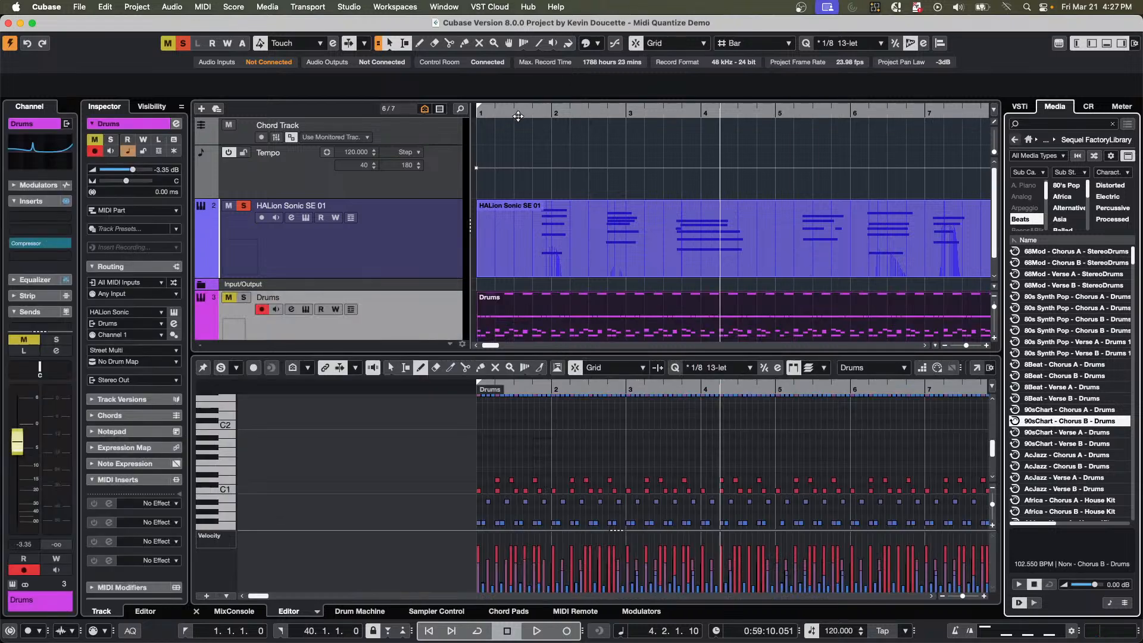
drag(518, 116, 506, 72)
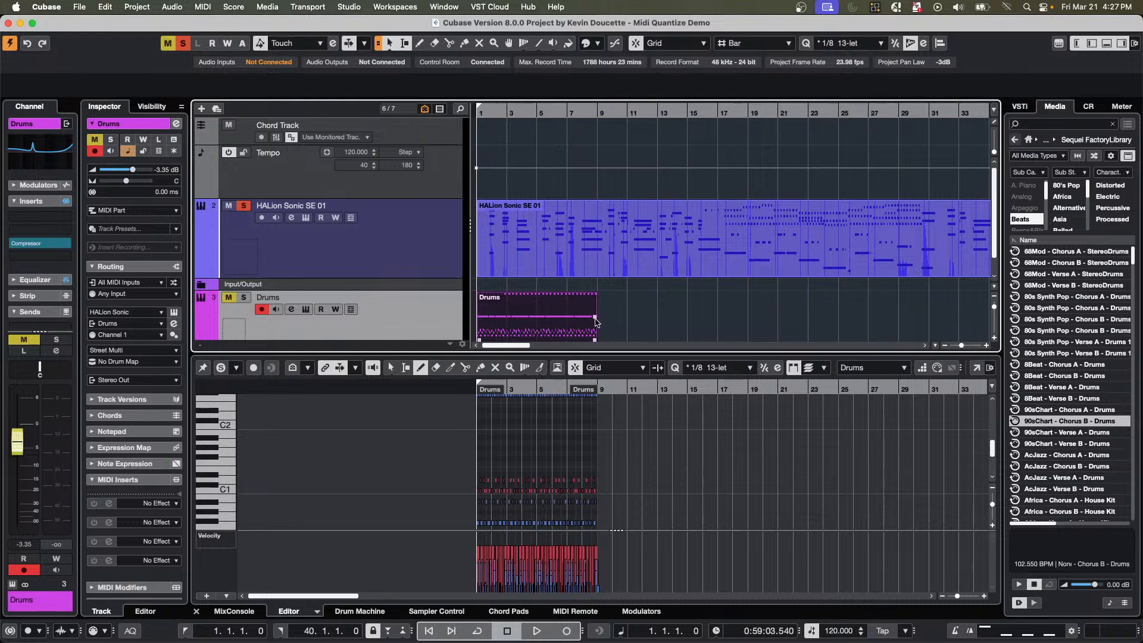
Duplicate the Drums part twice so that the beat runs from bar 1 to bar 25.
drag(595, 322, 542, 273)
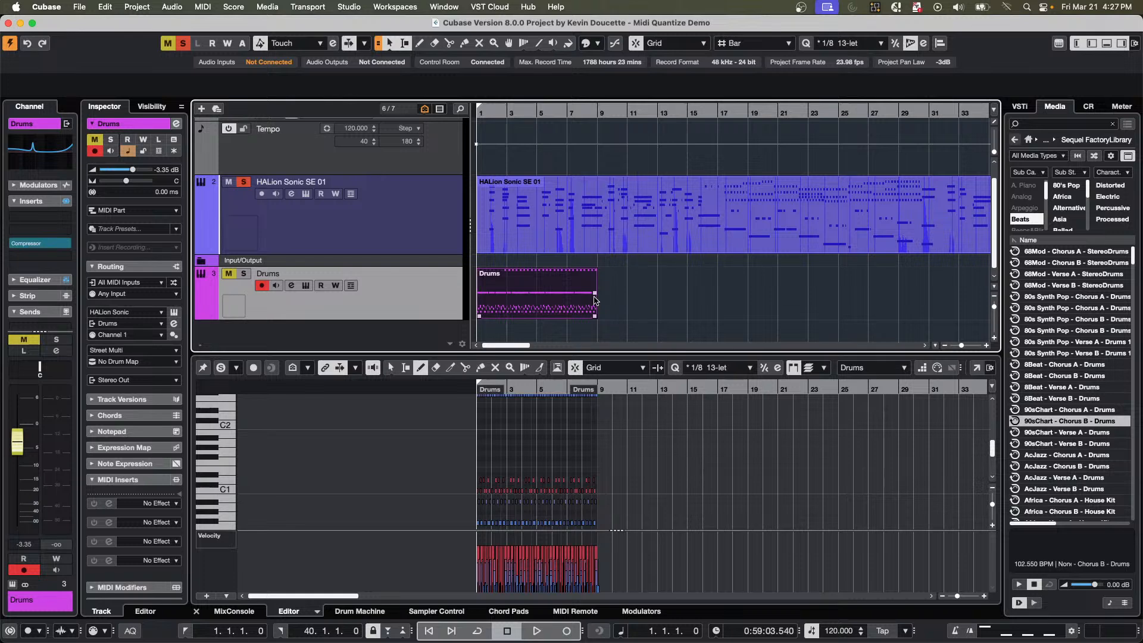
click(596, 292)
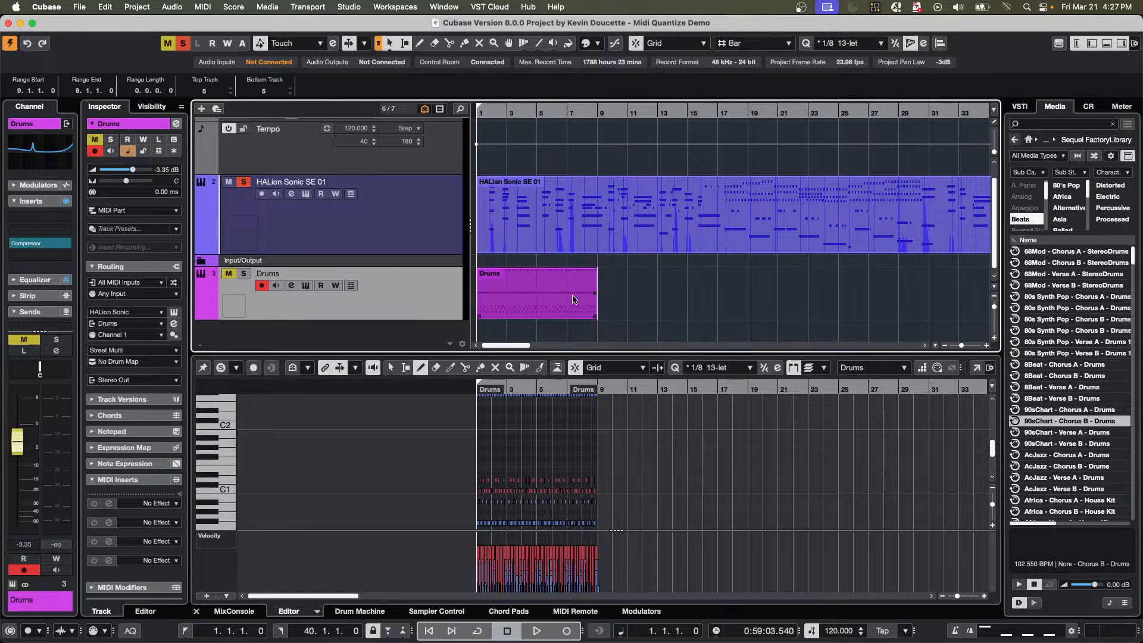
click(573, 300)
key(super+d)
key(super+d)
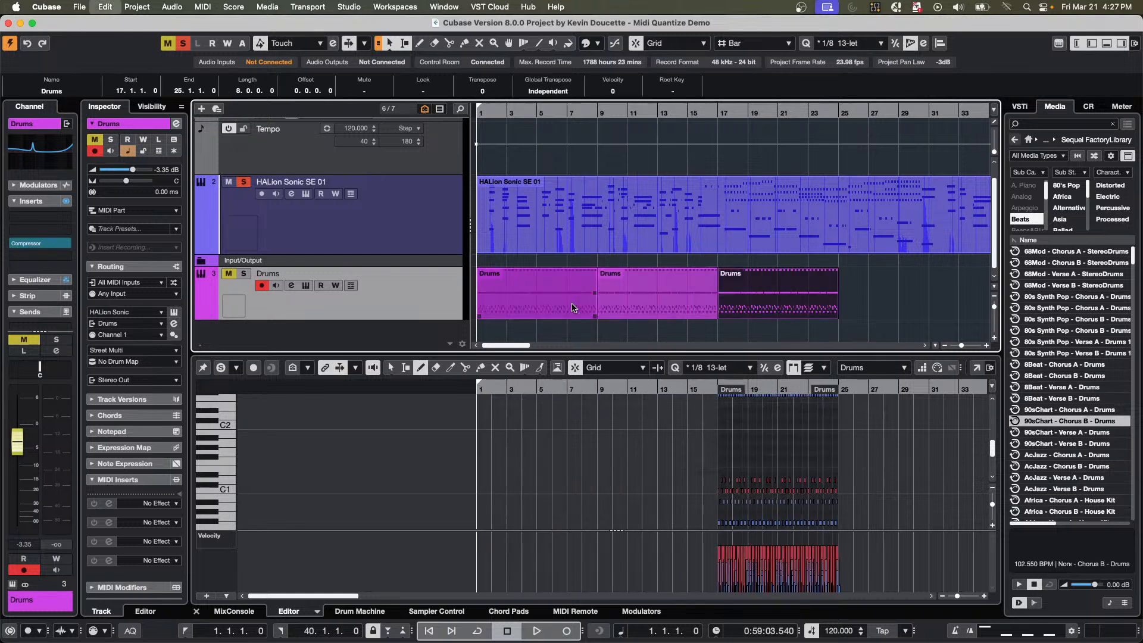
Play the project from bar 1 with the Drums track unmuted and soloed alongside the HALion Sonic track, then stop playback.
drag(523, 112, 394, 136)
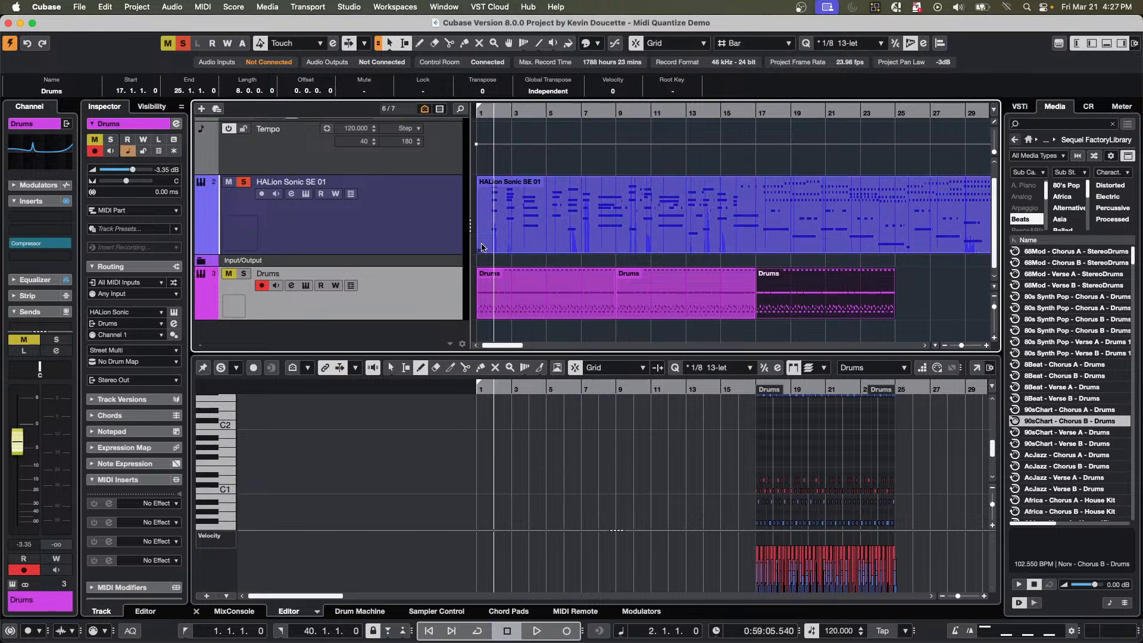
drag(510, 112, 474, 102)
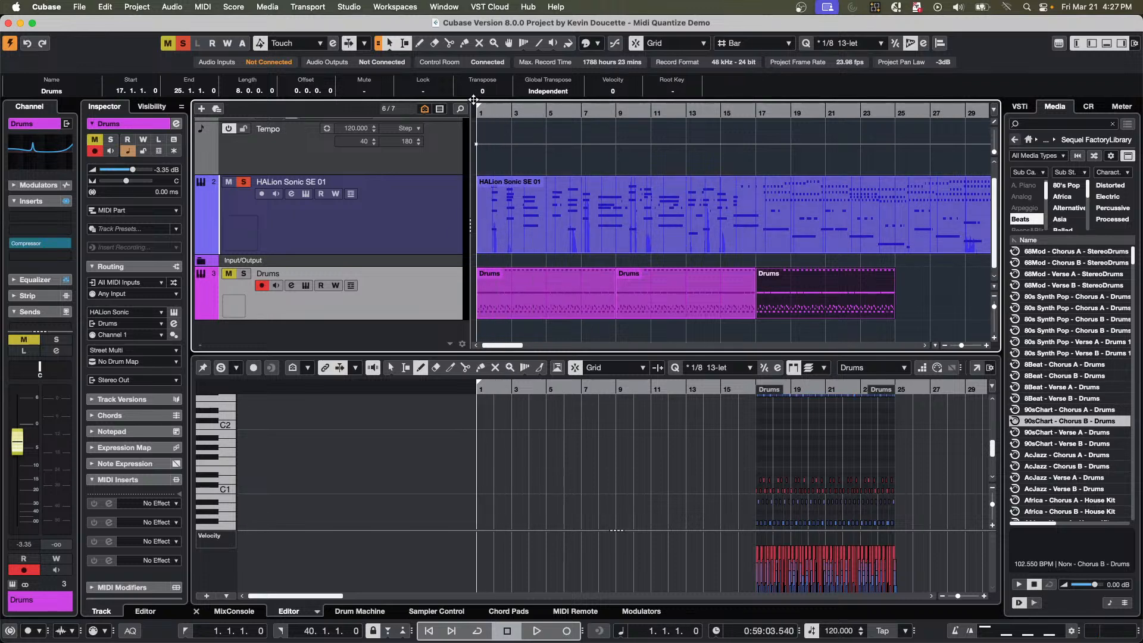
key(space)
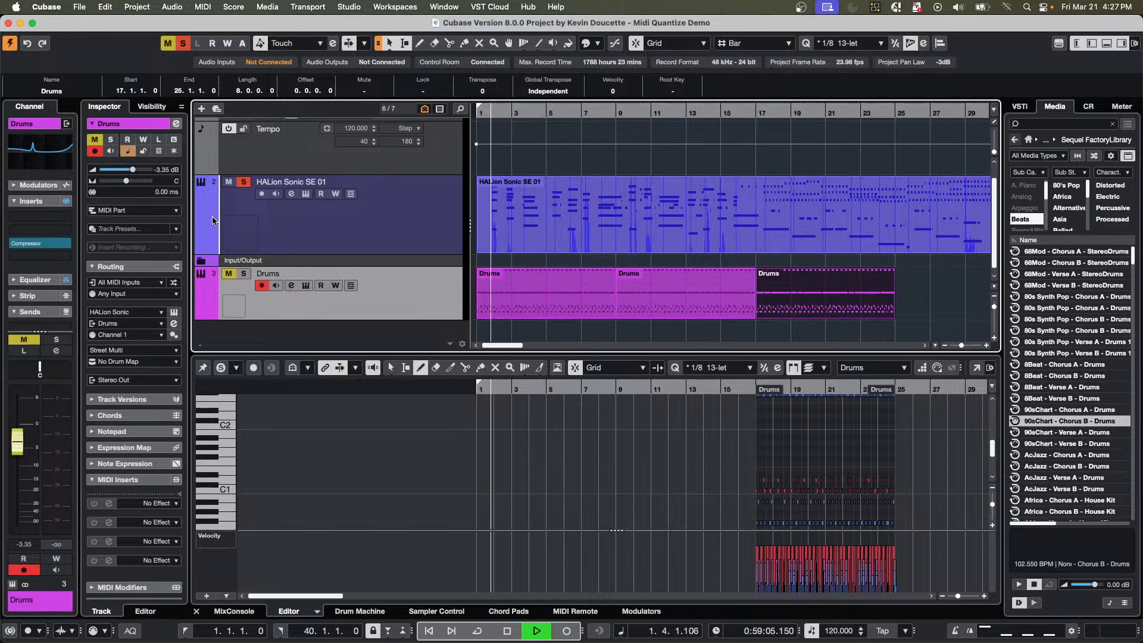
click(228, 273)
click(243, 273)
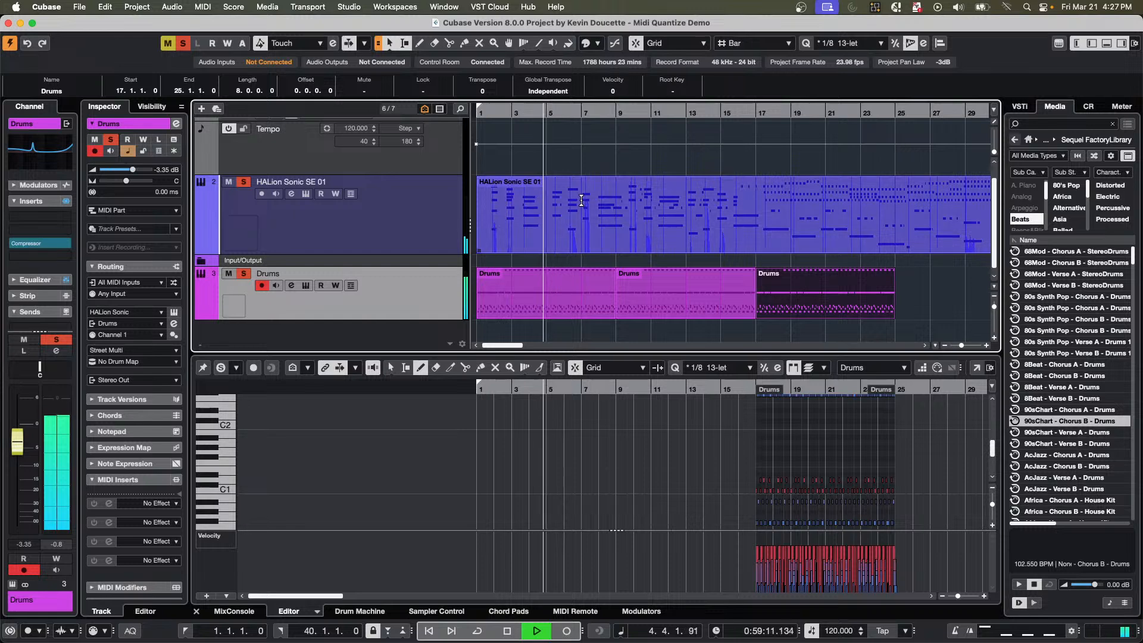
key(space)
Select the HALion Sonic SE 01 part and open the Logical Editor setup for it.
click(636, 222)
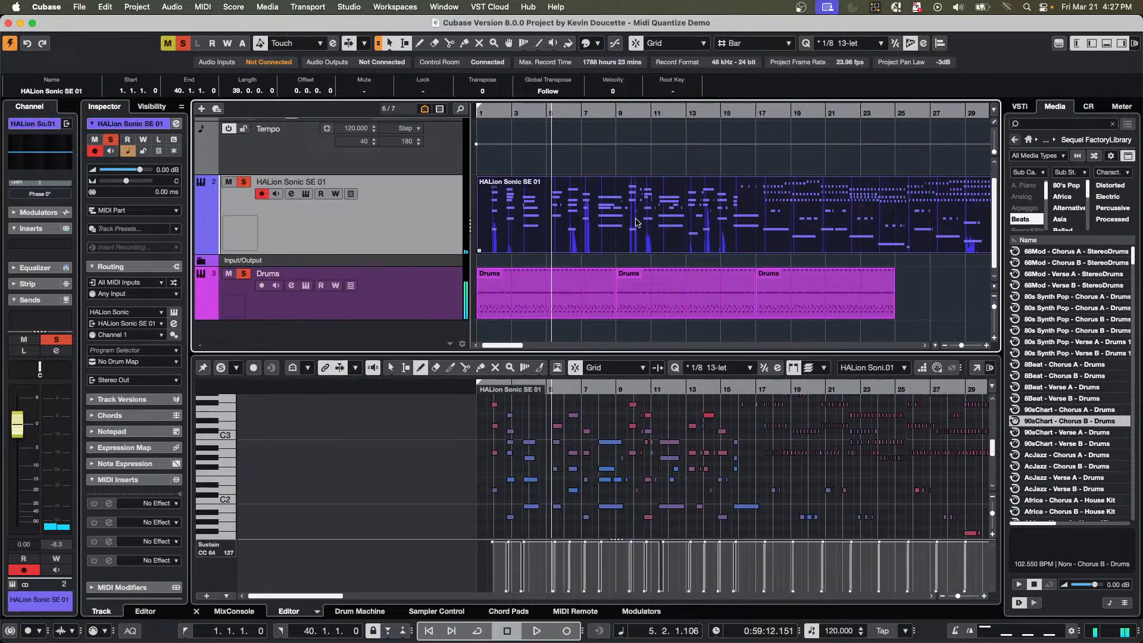
click(235, 11)
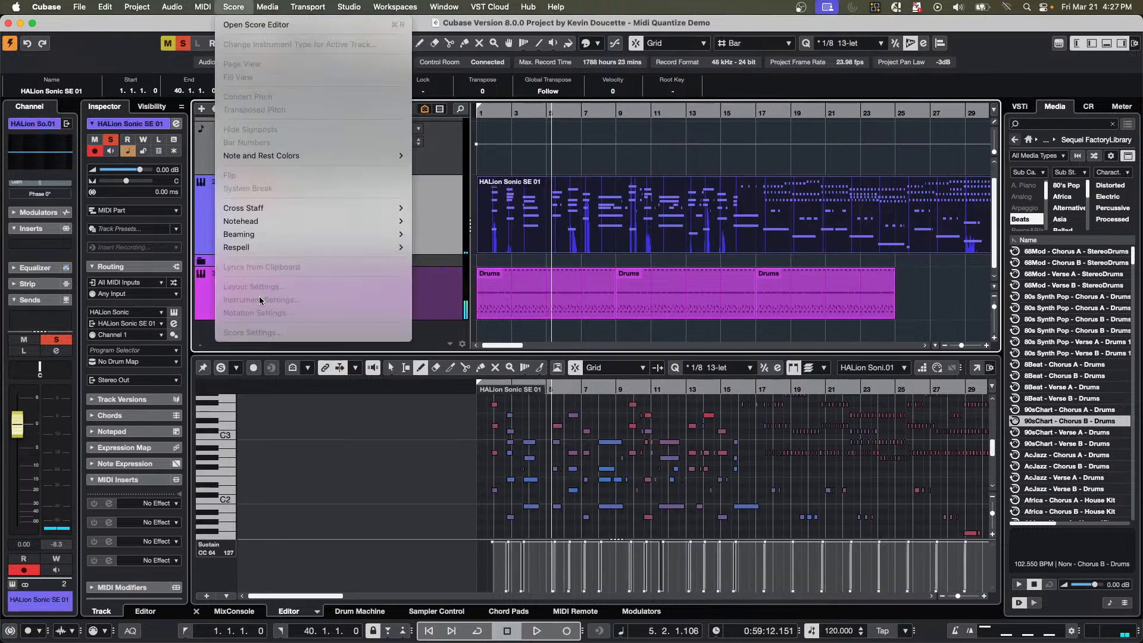
mouse_move(197, 7)
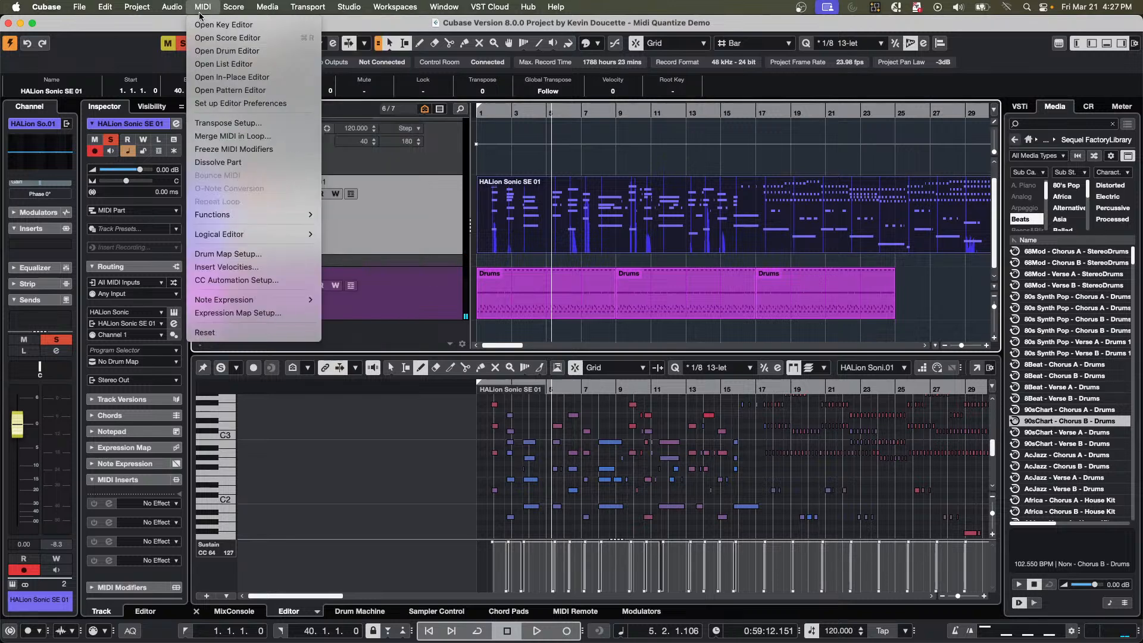
mouse_move(253, 234)
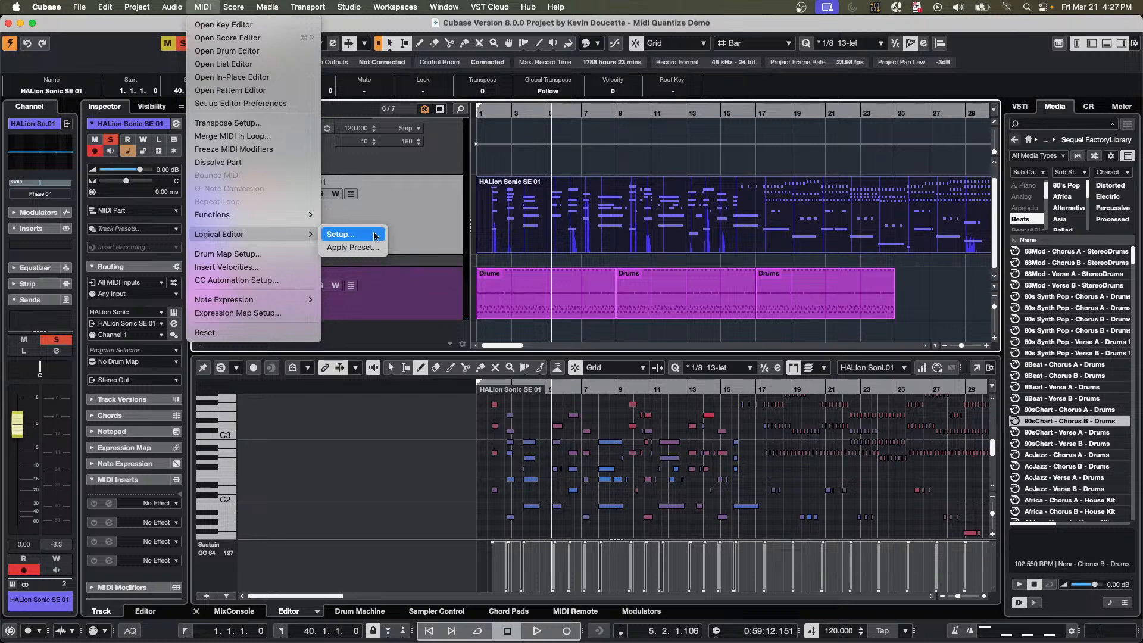
click(341, 234)
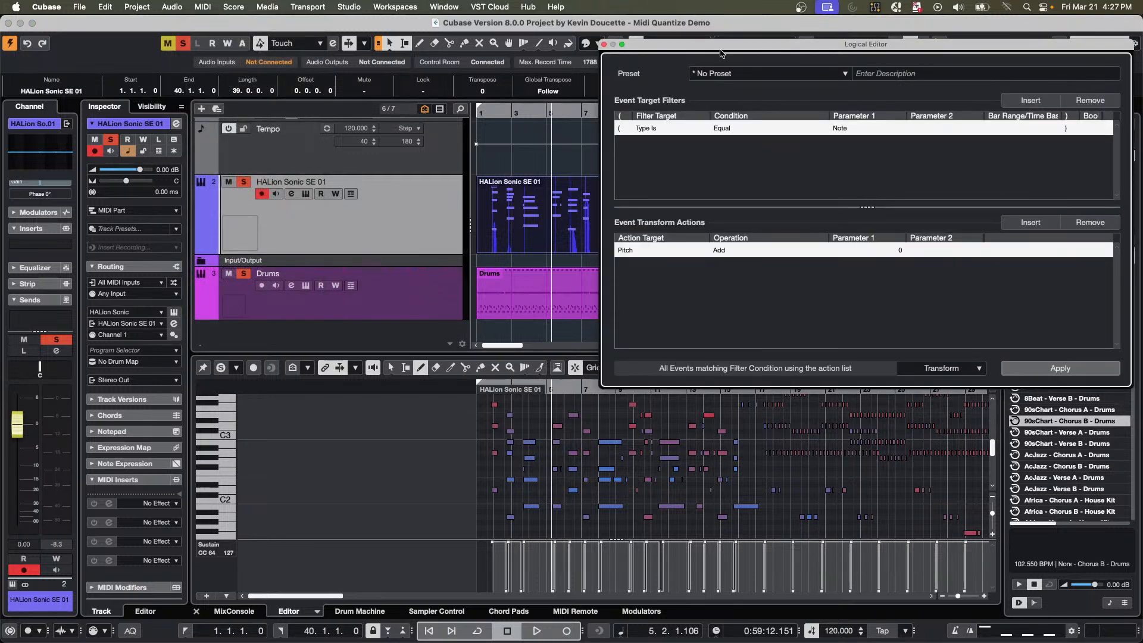
drag(721, 51, 502, 78)
Search the Logical Editor presets for "double", load double tempo from standard set 1 and move the dialog clear of the project's first bars.
click(501, 98)
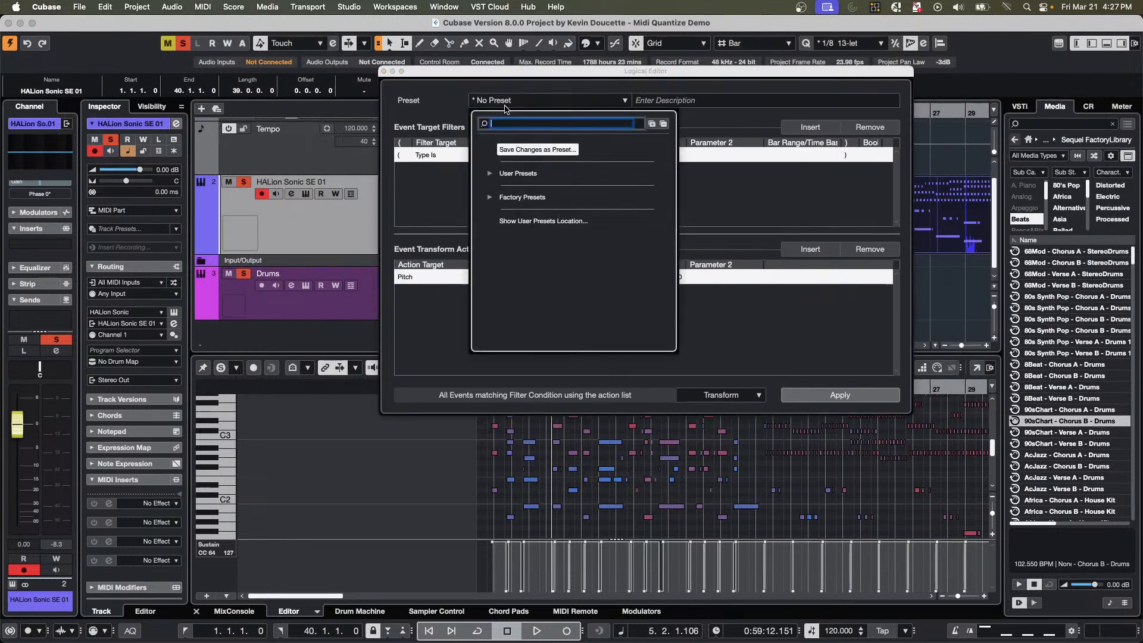
click(490, 197)
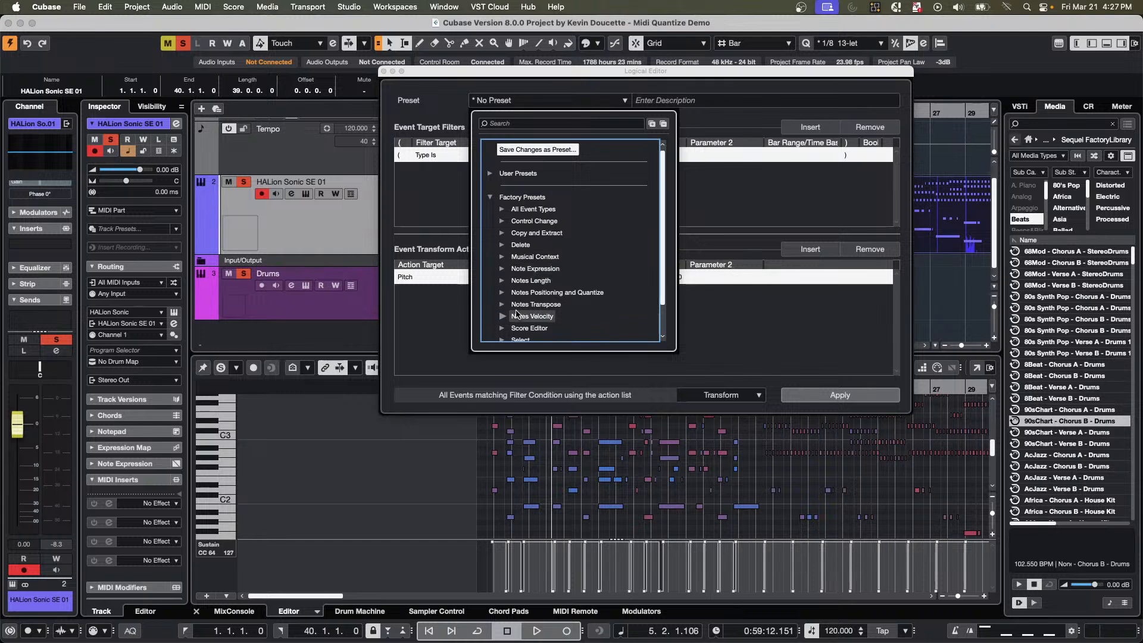
click(502, 292)
scroll(568, 252, down, 3)
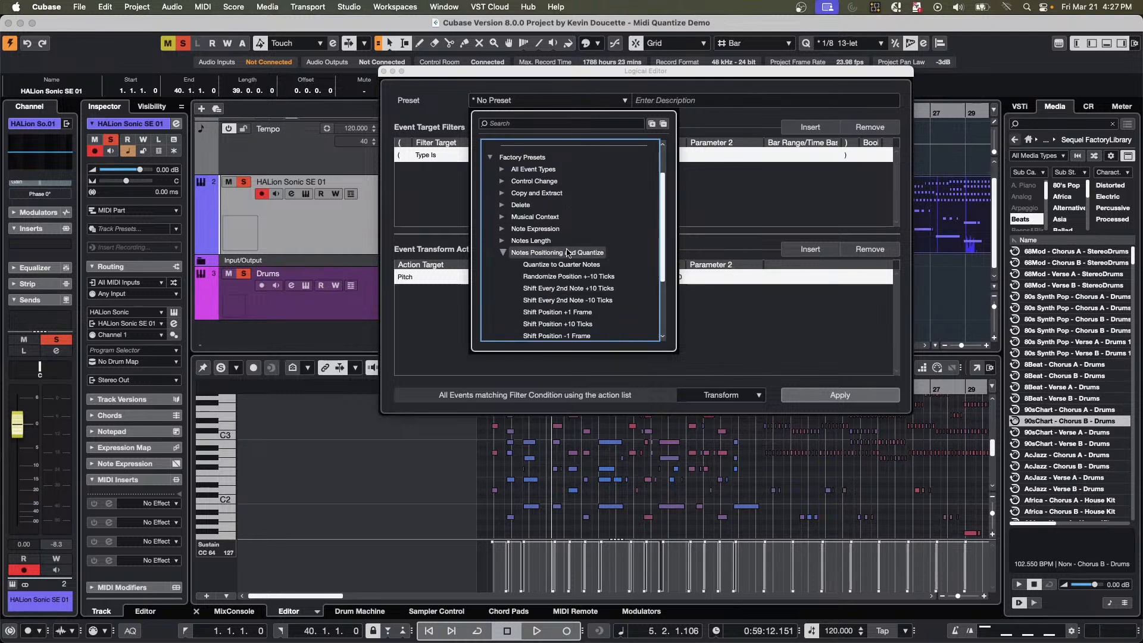
scroll(567, 252, down, 3)
click(537, 122)
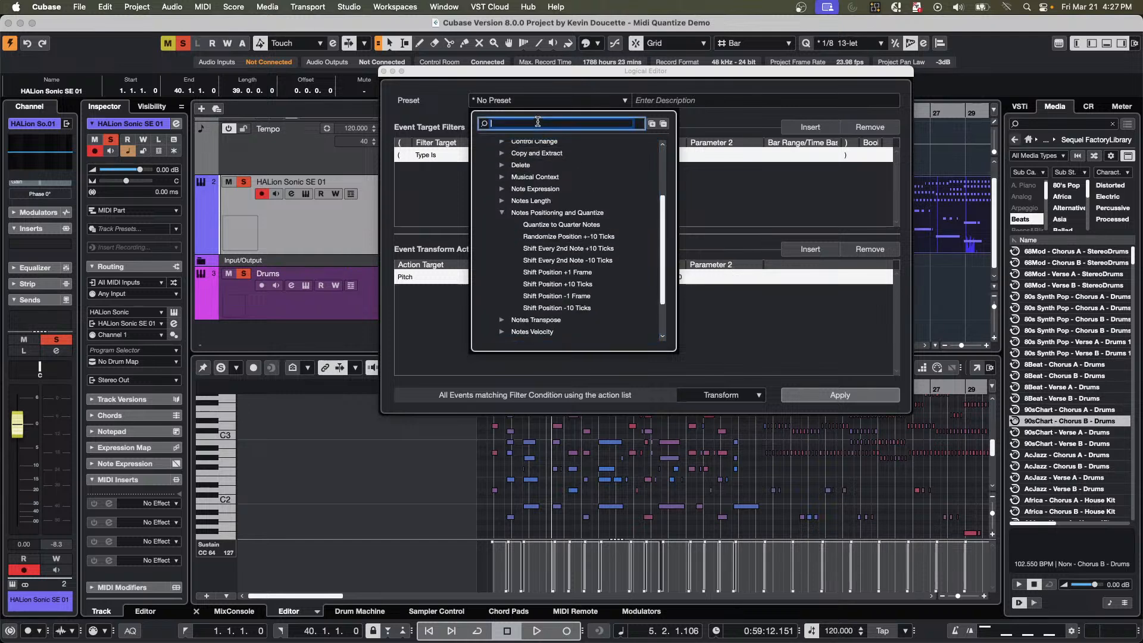
text(2)
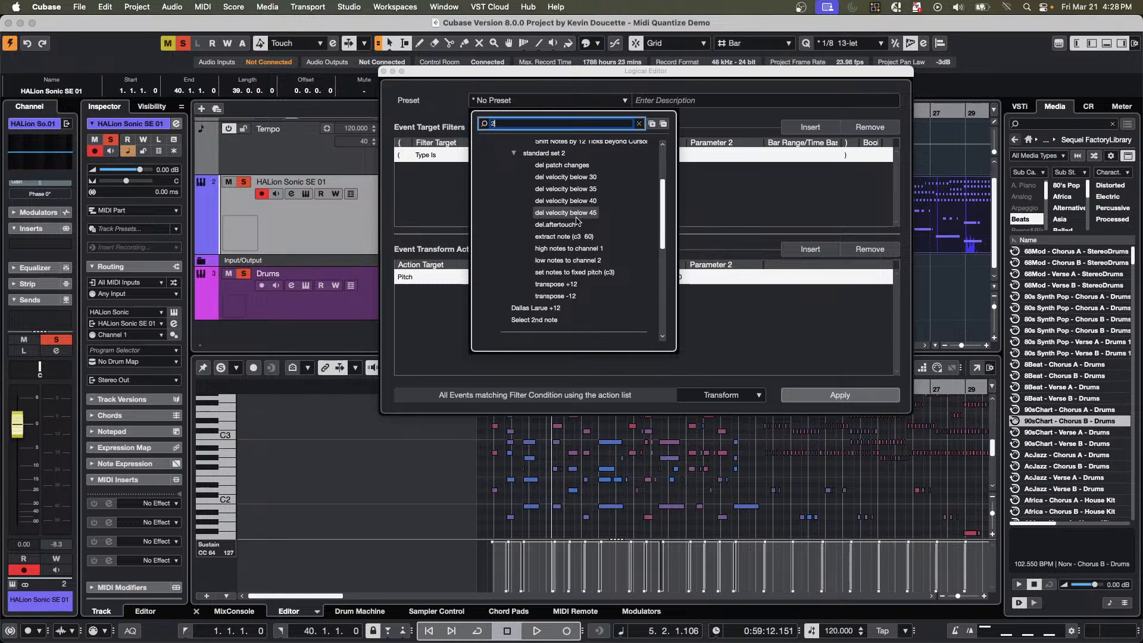
scroll(576, 222, up, 3)
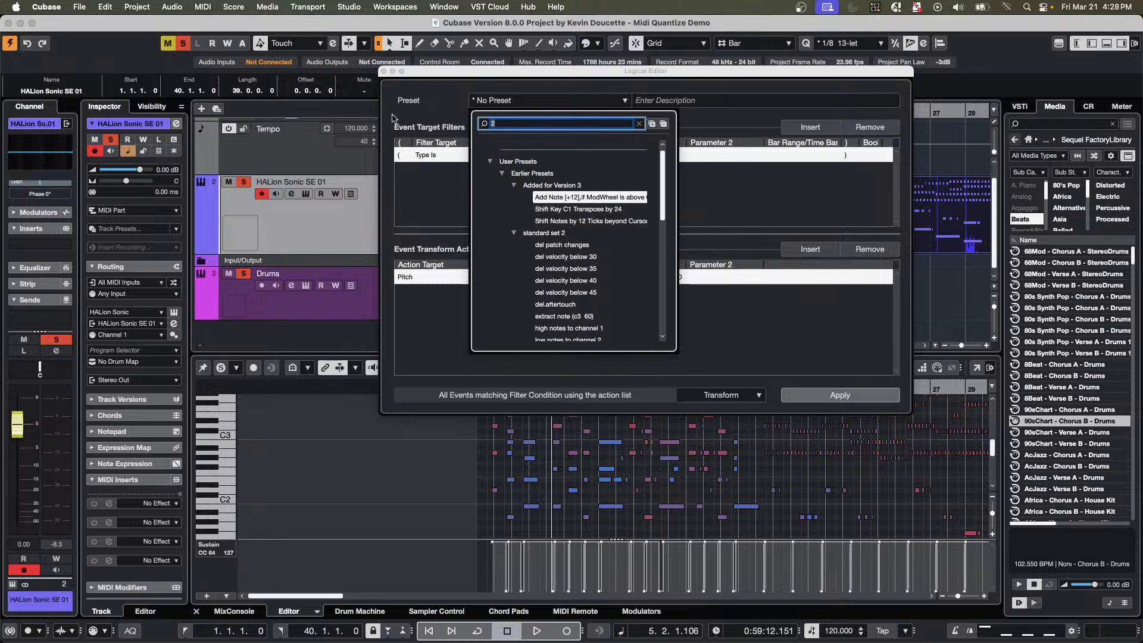
text(double)
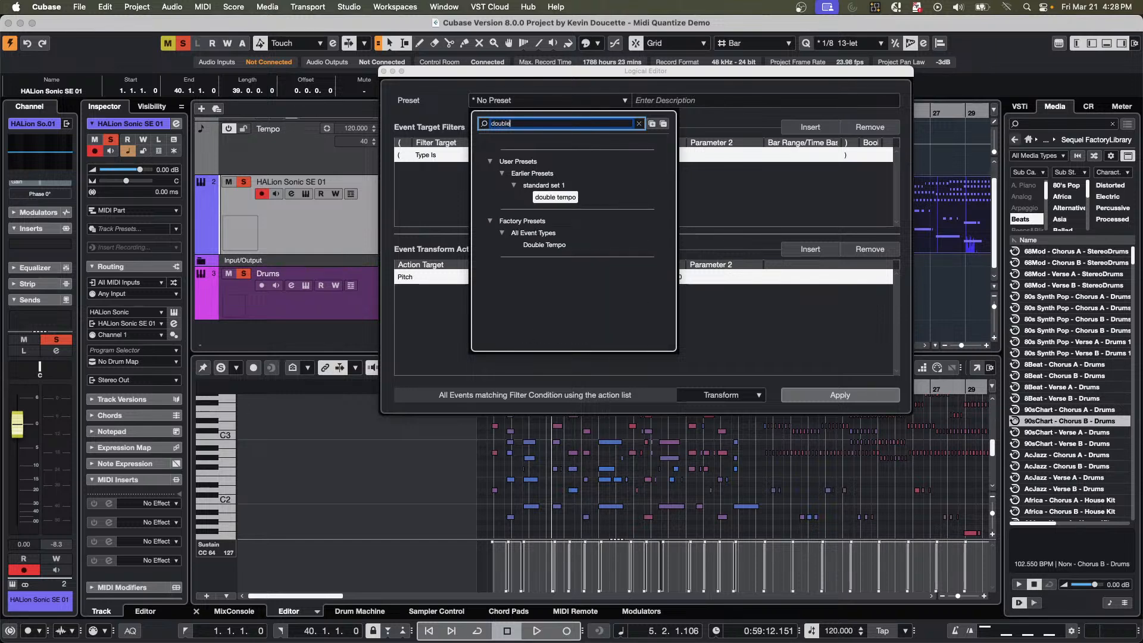
click(557, 199)
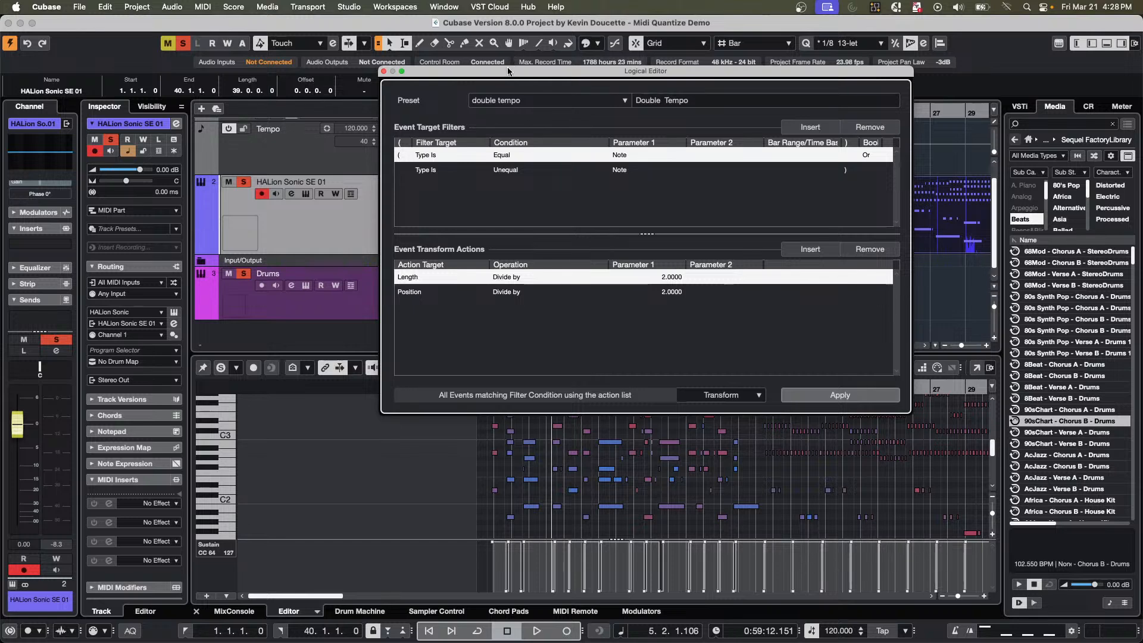
drag(508, 71, 702, 202)
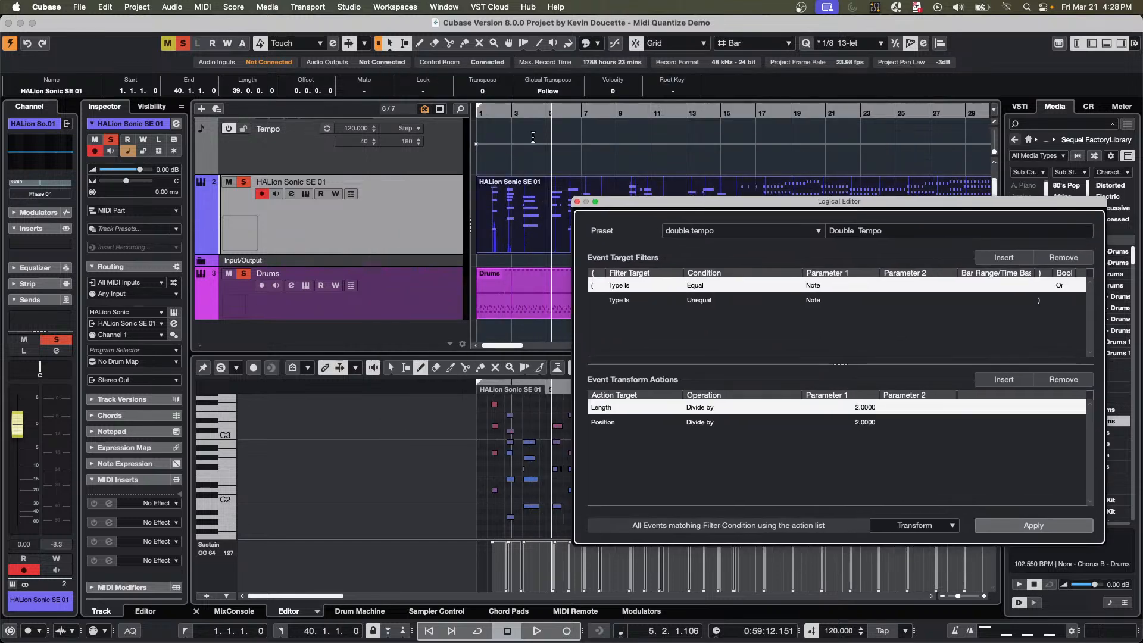
Play the project from bar 1, apply the double tempo transformation to the HALion Sonic SE 01 part, undo it and stop playback.
click(491, 114)
key(space)
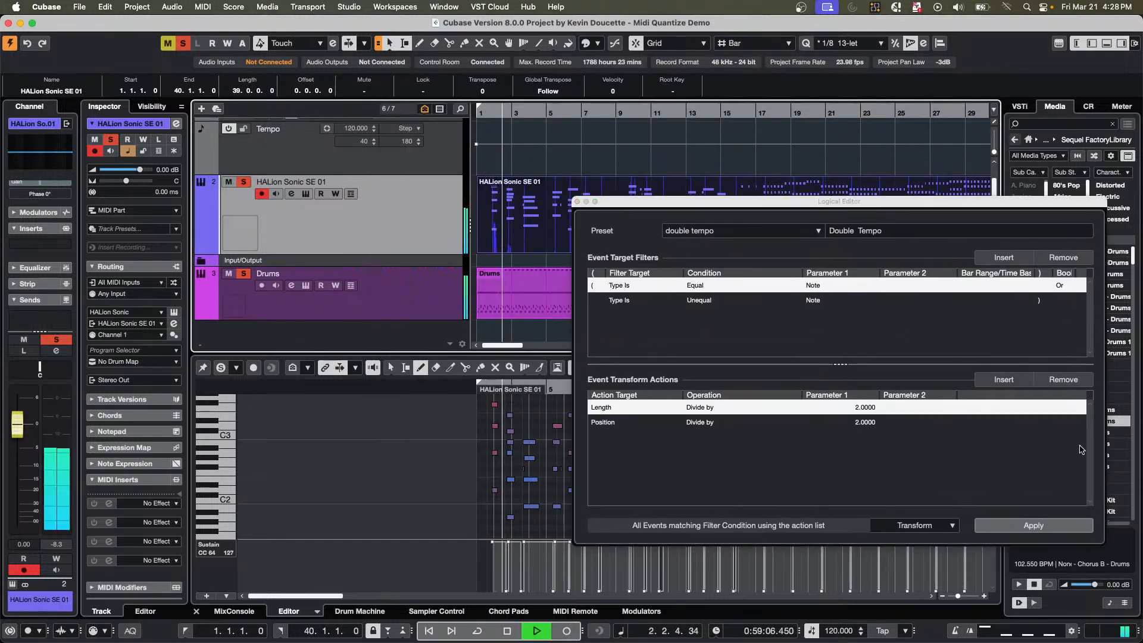
click(1036, 528)
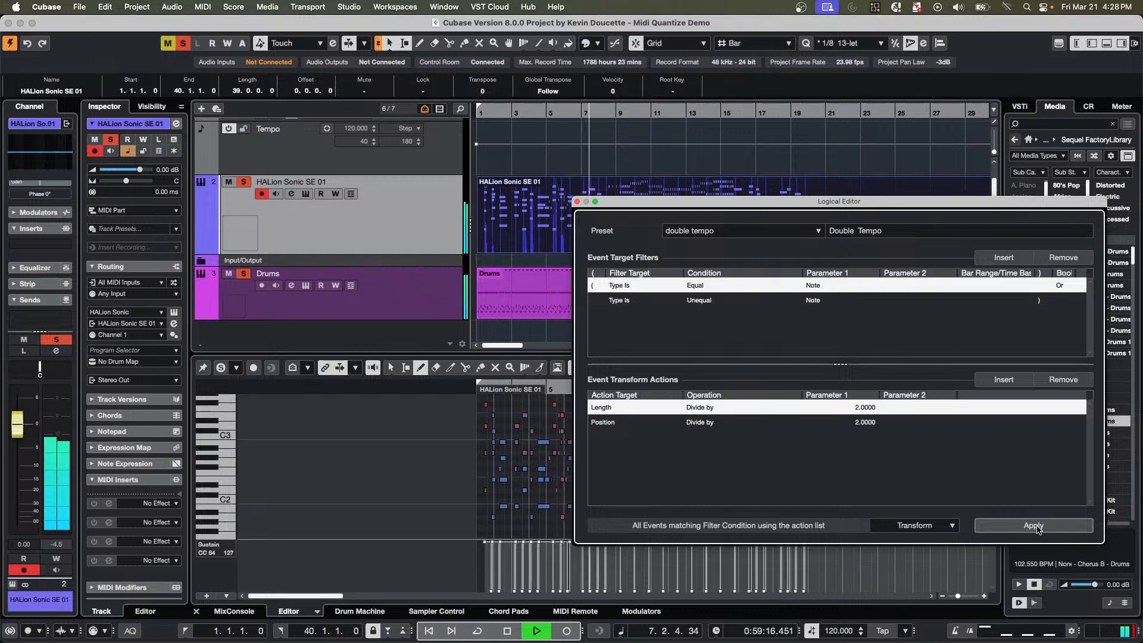
key(super+z)
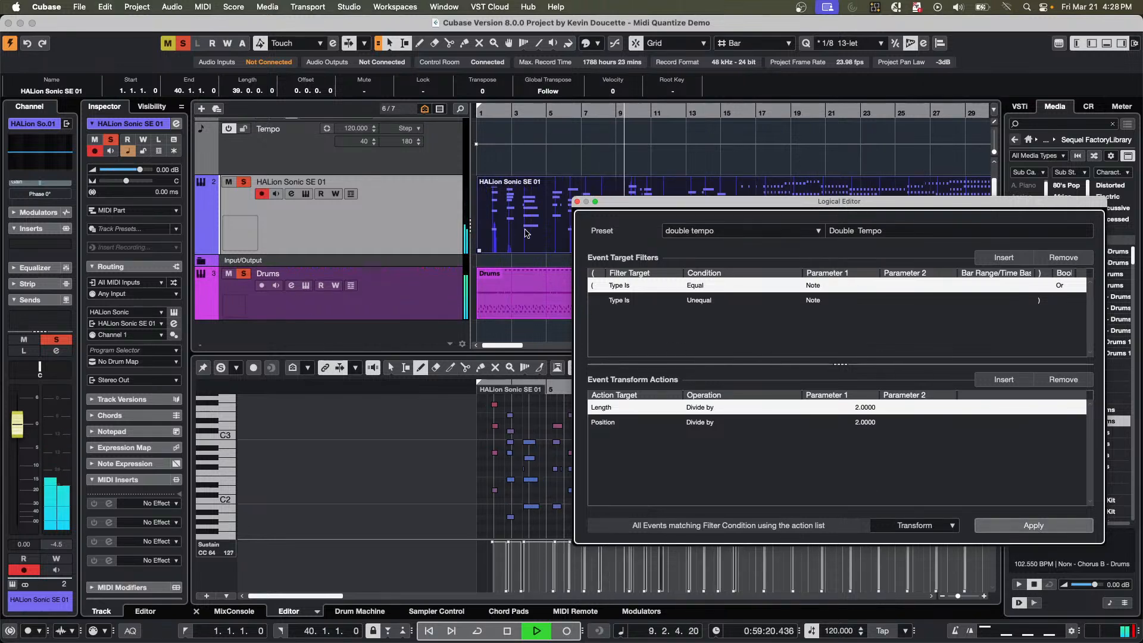
key(space)
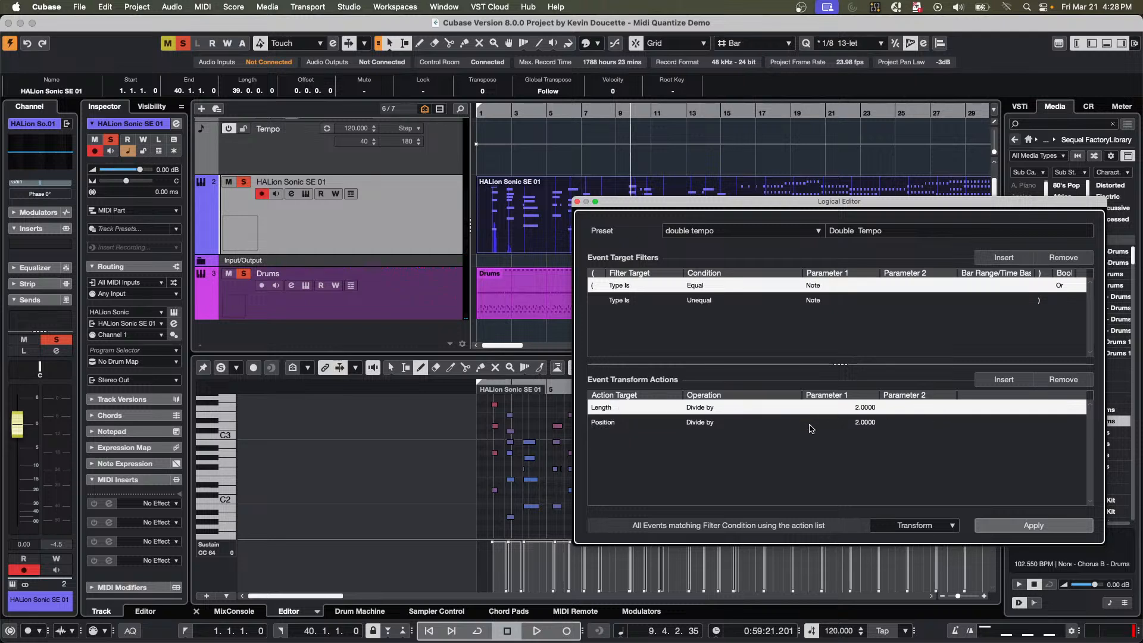
During playback, raise the HALion Sonic SE 01 track volume to 6.02 dB, compare the part with and without double tempo, and leave double tempo applied.
click(508, 113)
key(space)
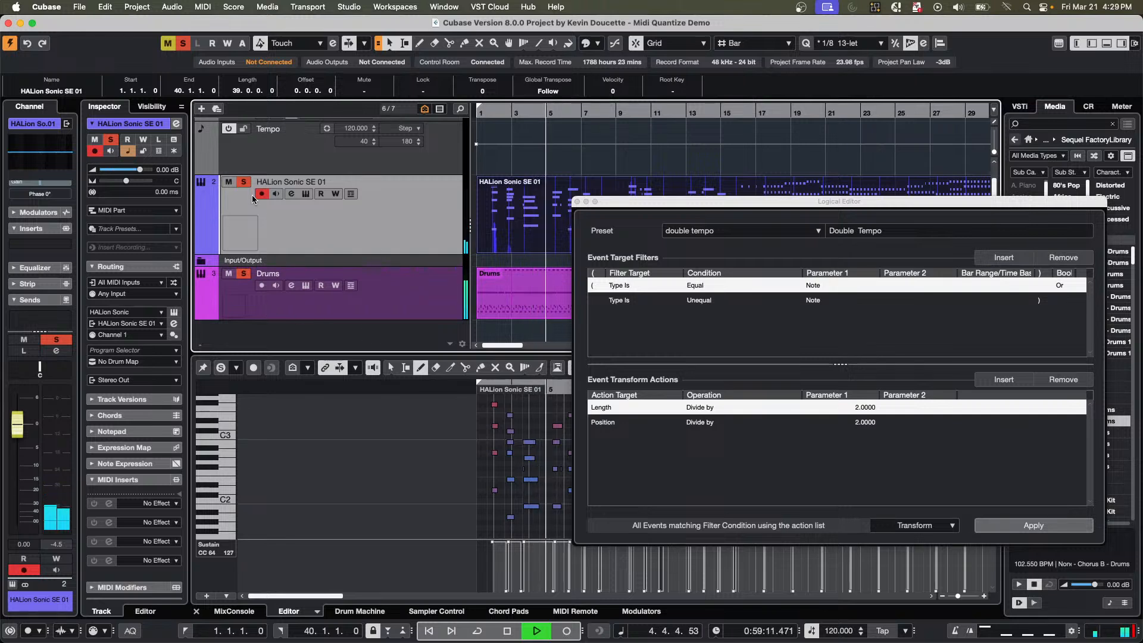
drag(143, 173, 156, 172)
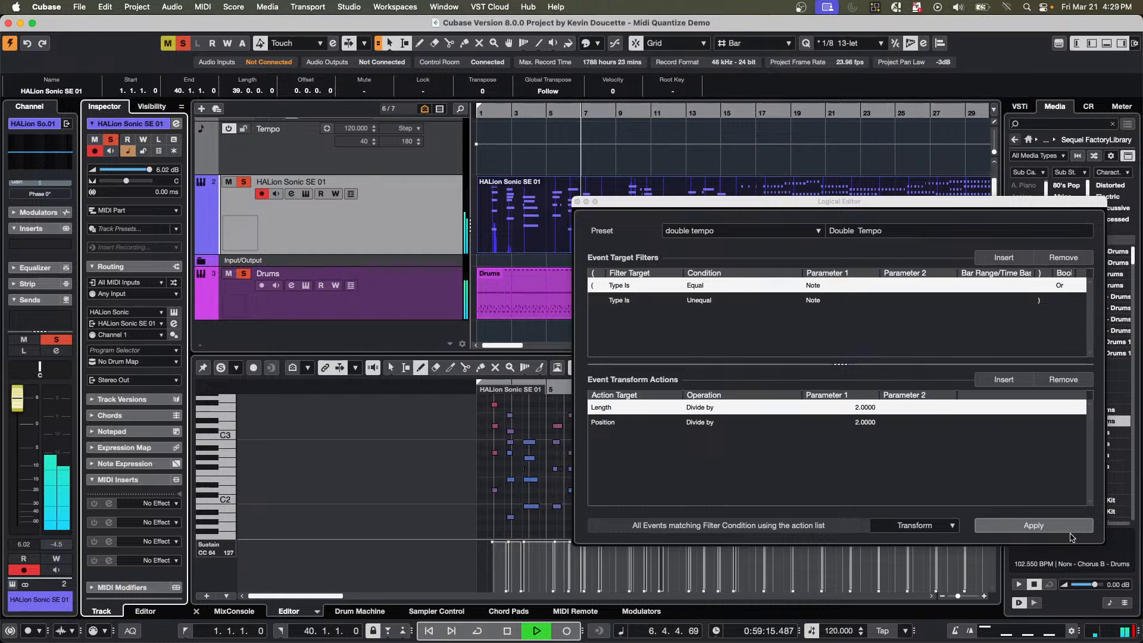
click(1039, 527)
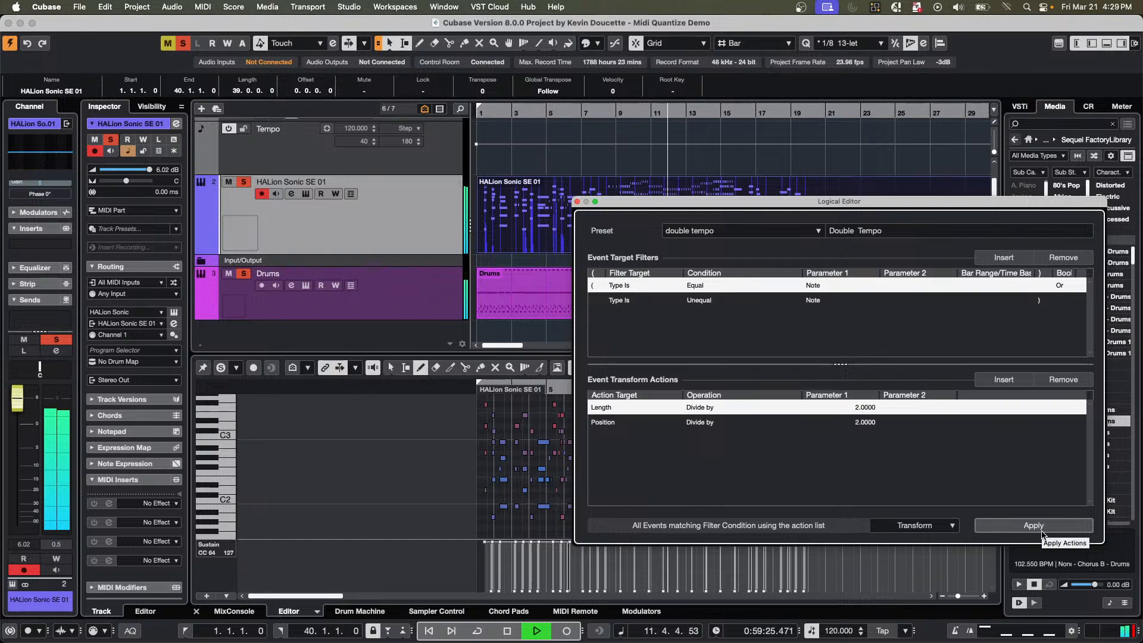
click(1042, 531)
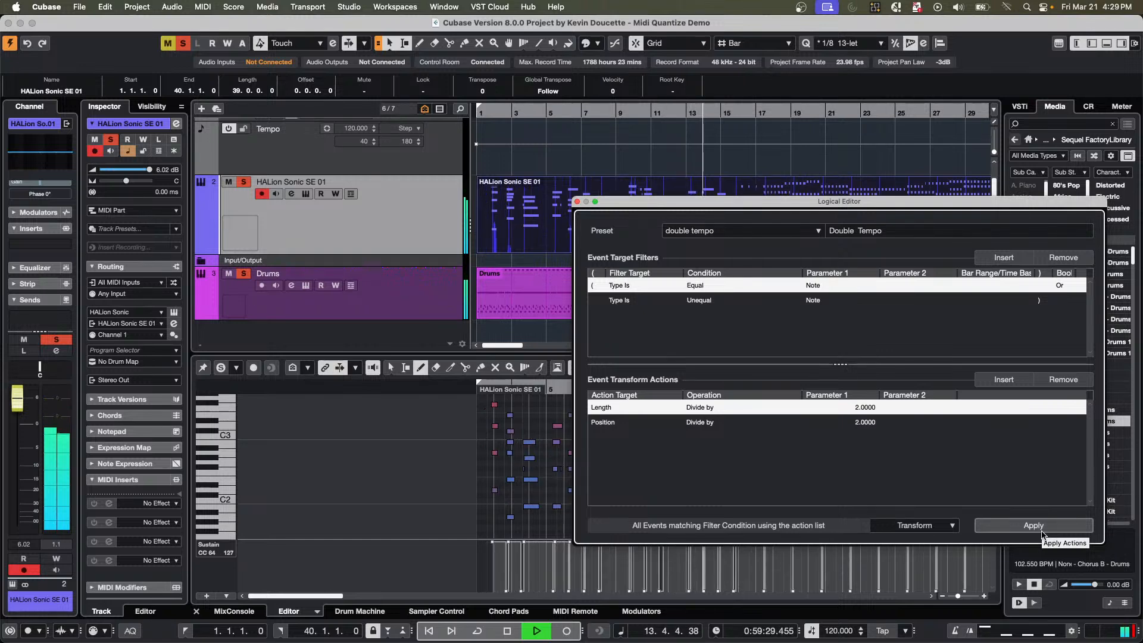
click(1042, 531)
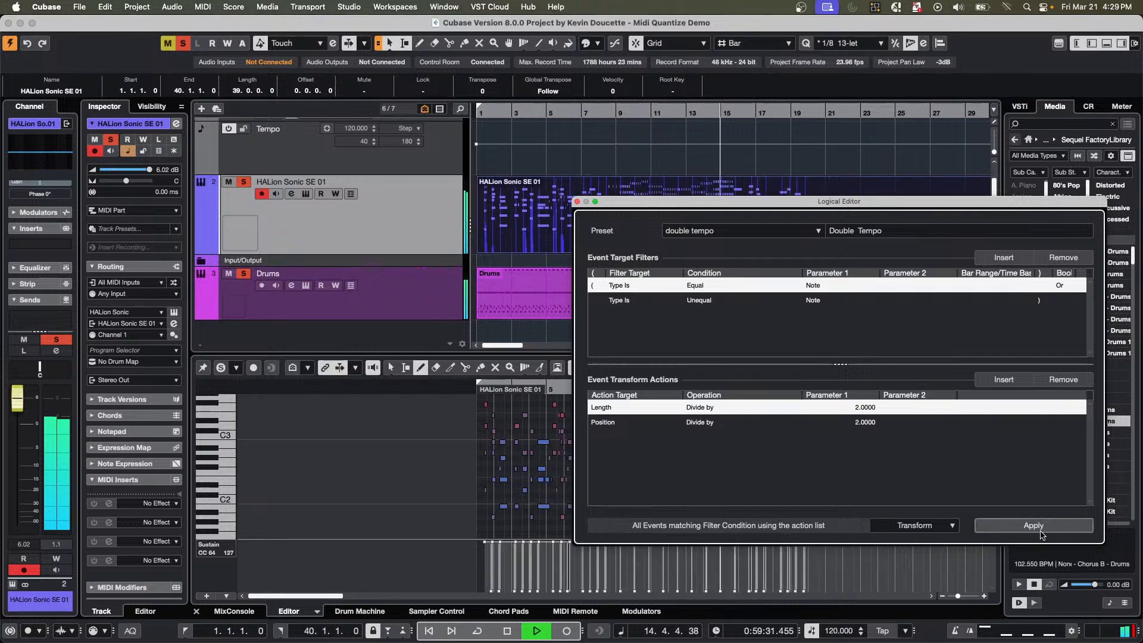
key(space)
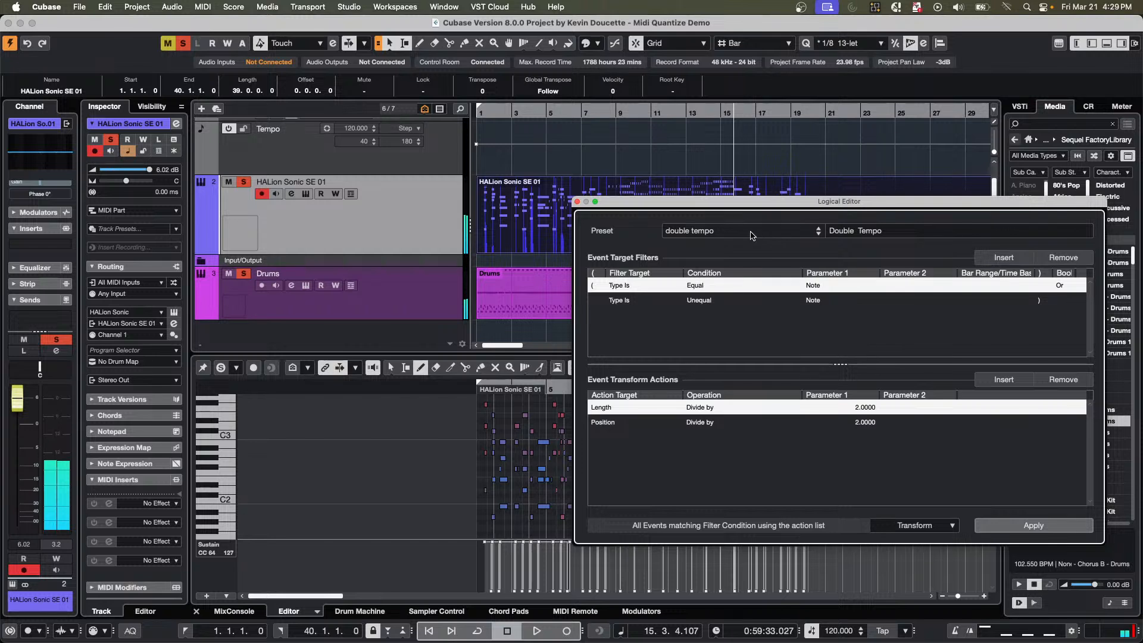
Create a new project in the March 18 2025 folder, with the Logical Editor moved up out of the way.
drag(755, 205, 693, 131)
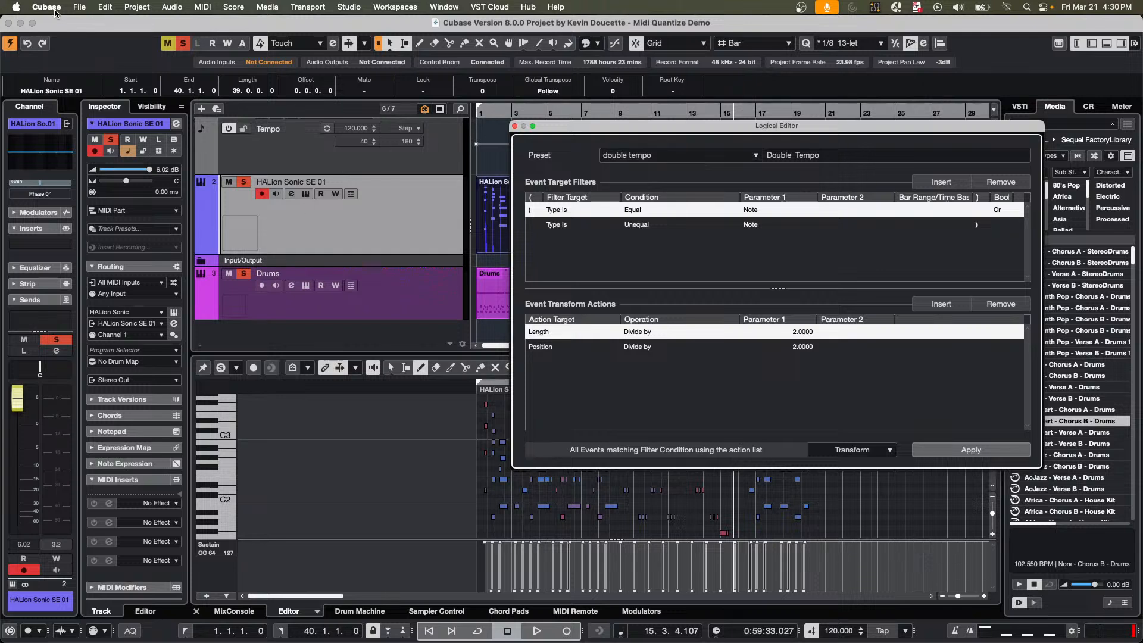
click(79, 6)
click(100, 25)
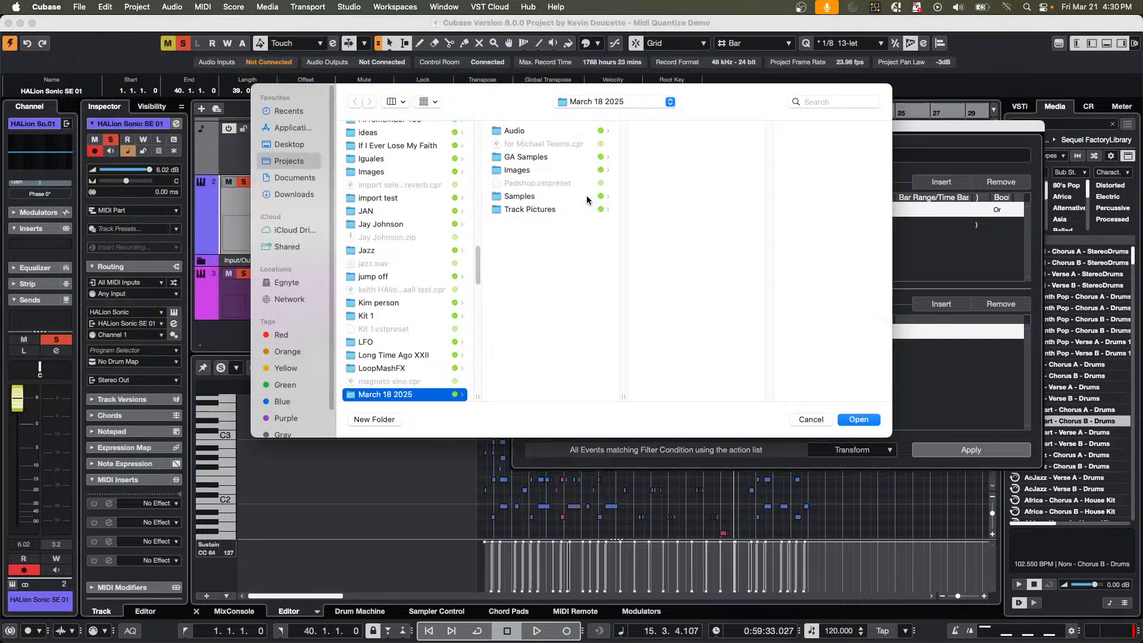
key(Return)
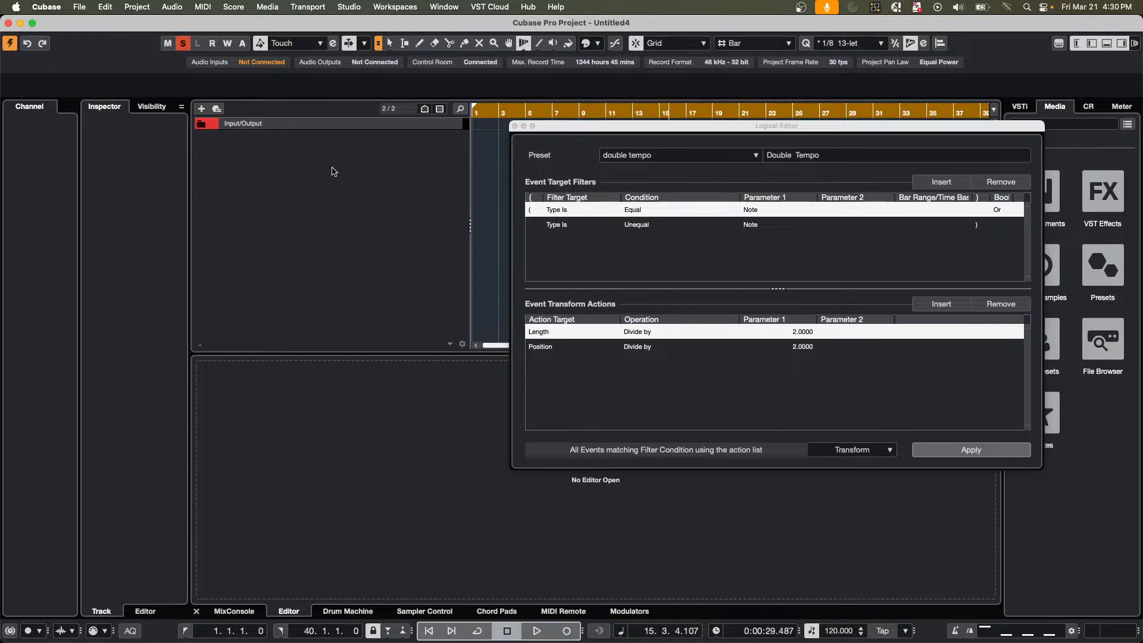
Add a HALion Sonic instrument track routed to Stereo Out, and close the instrument window and the Logical Editor.
right_click(329, 173)
click(369, 191)
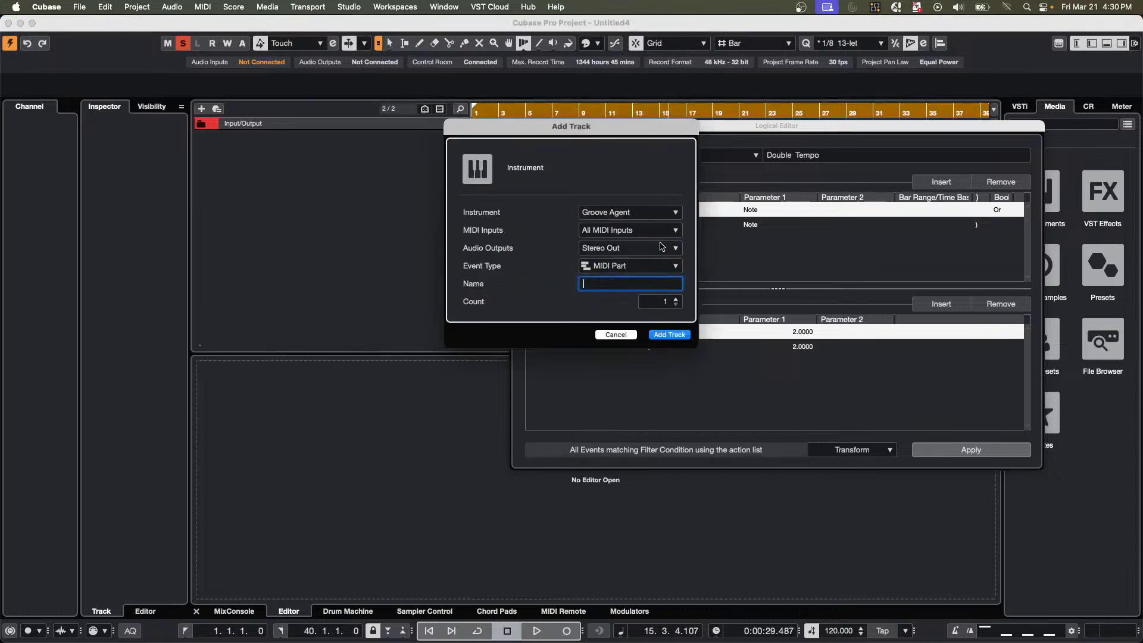
click(595, 211)
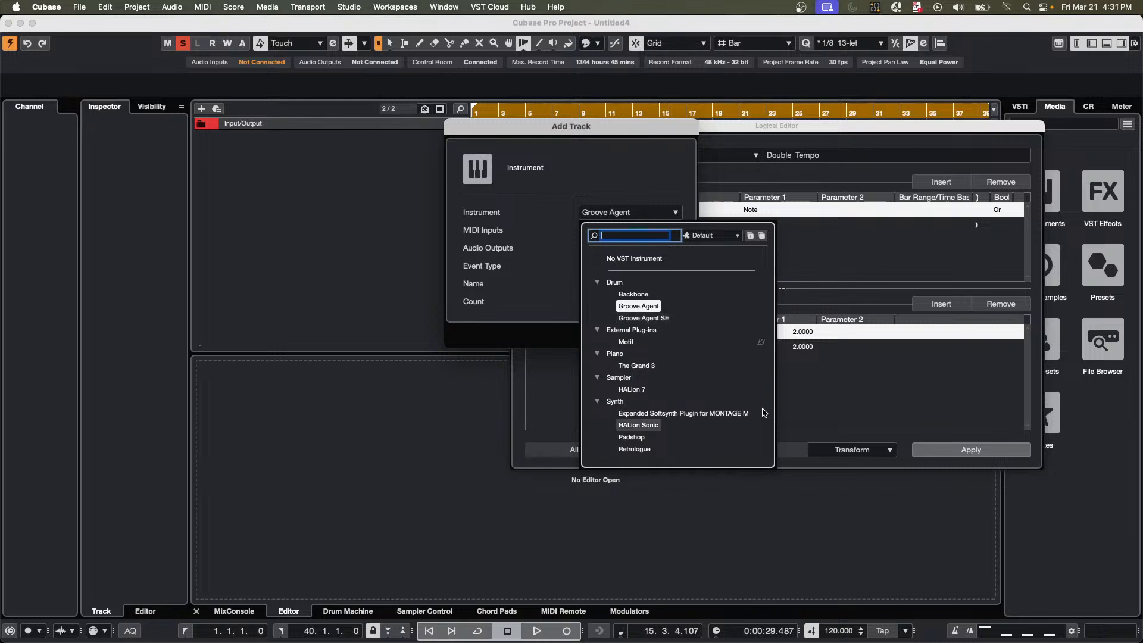
click(638, 425)
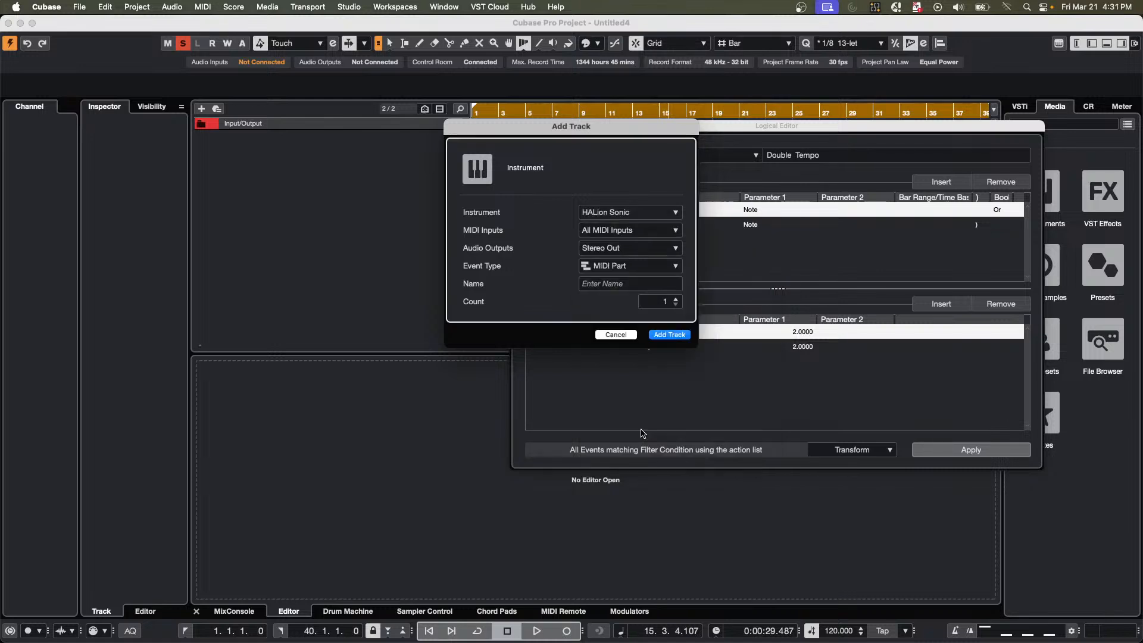
click(669, 334)
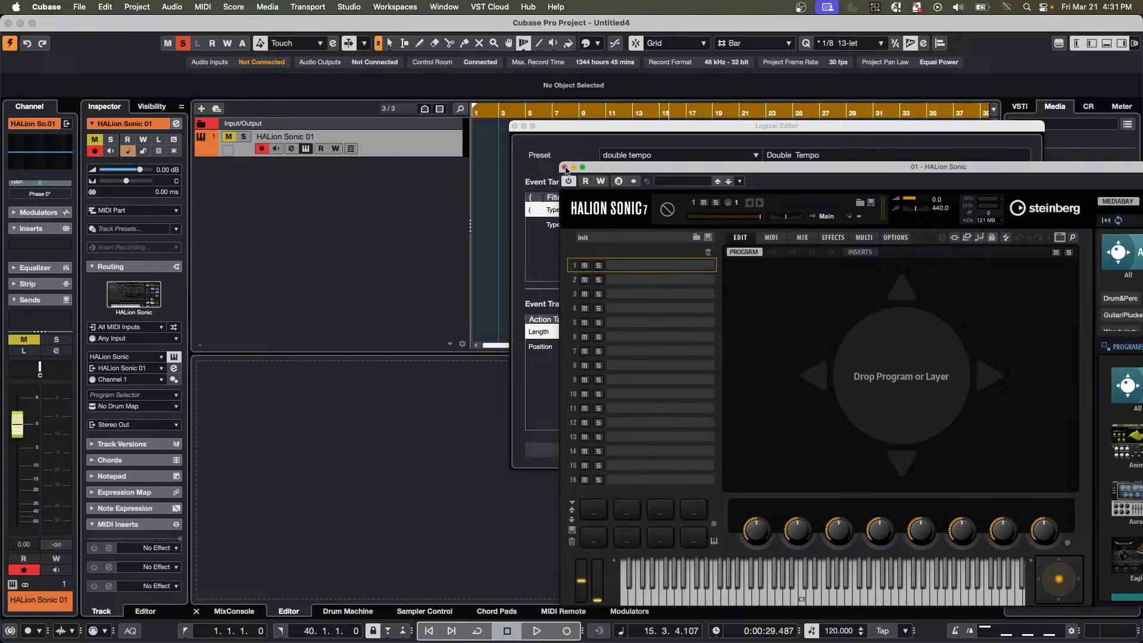
click(566, 167)
click(516, 126)
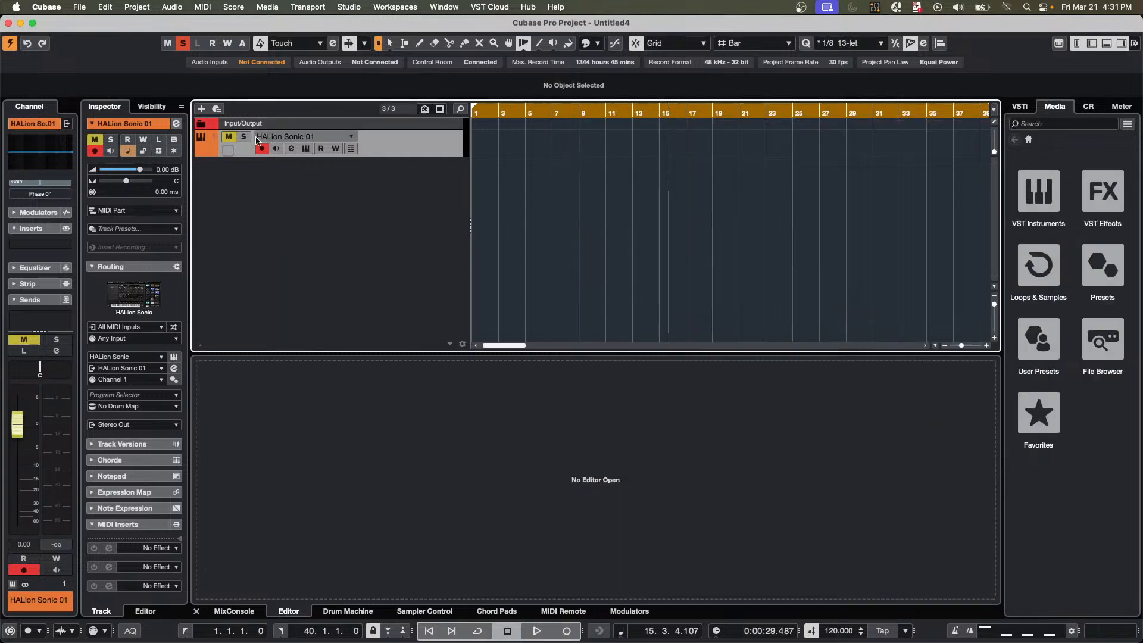
Search HALion Sonic's programs for "One Finger" and load One Finger Fast Strumming 6 String from HS Factory.
click(306, 148)
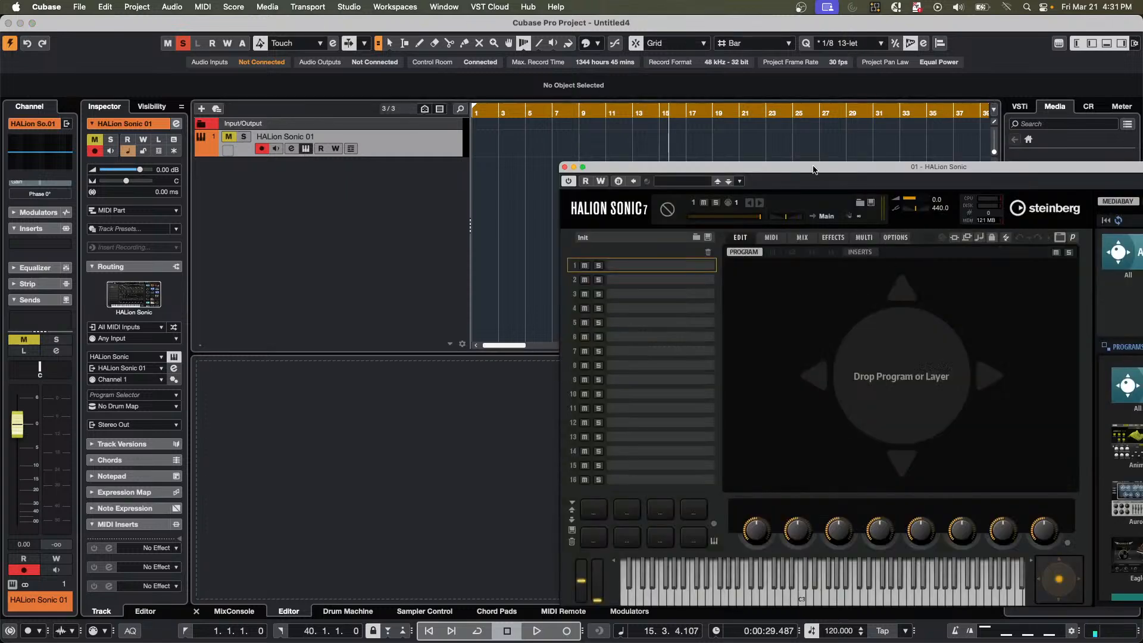
double_click(814, 168)
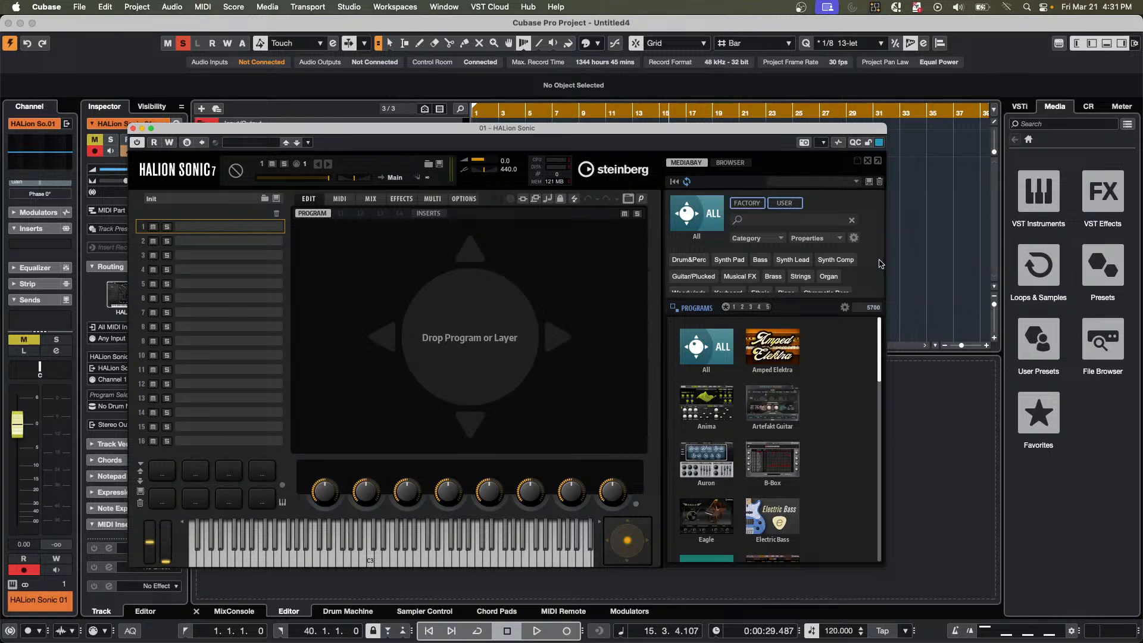
click(755, 221)
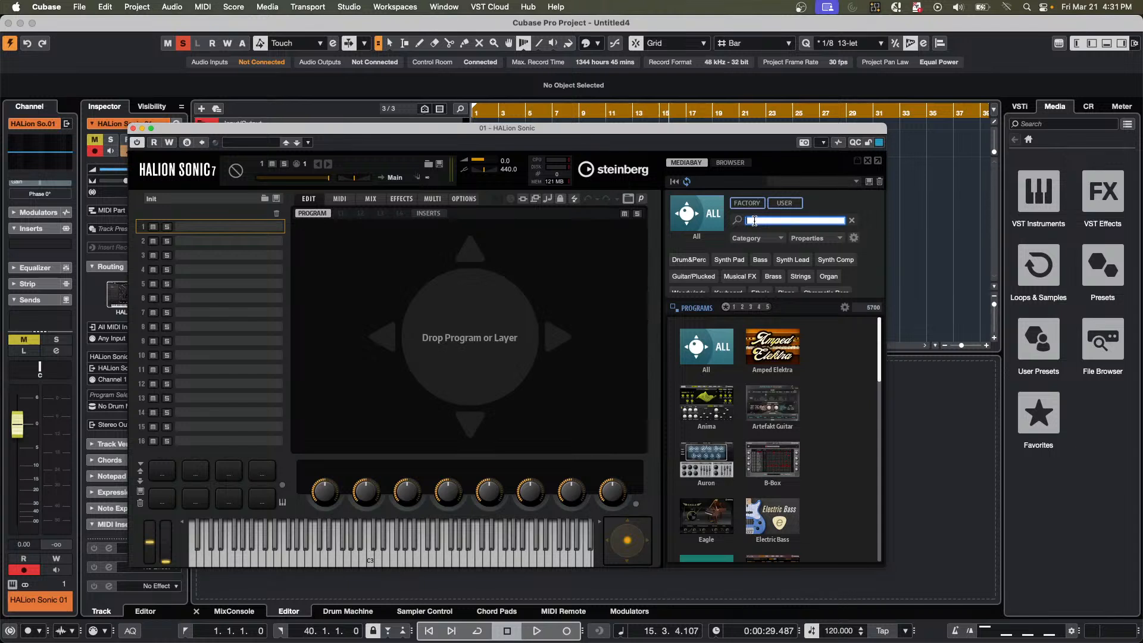
text(One)
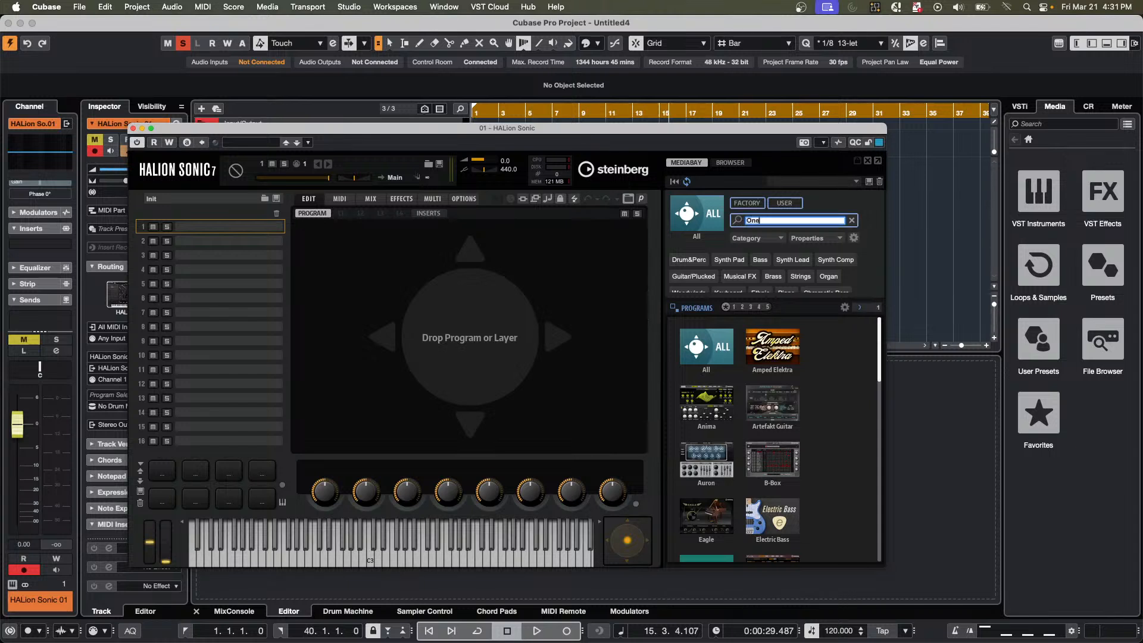
text( Finger)
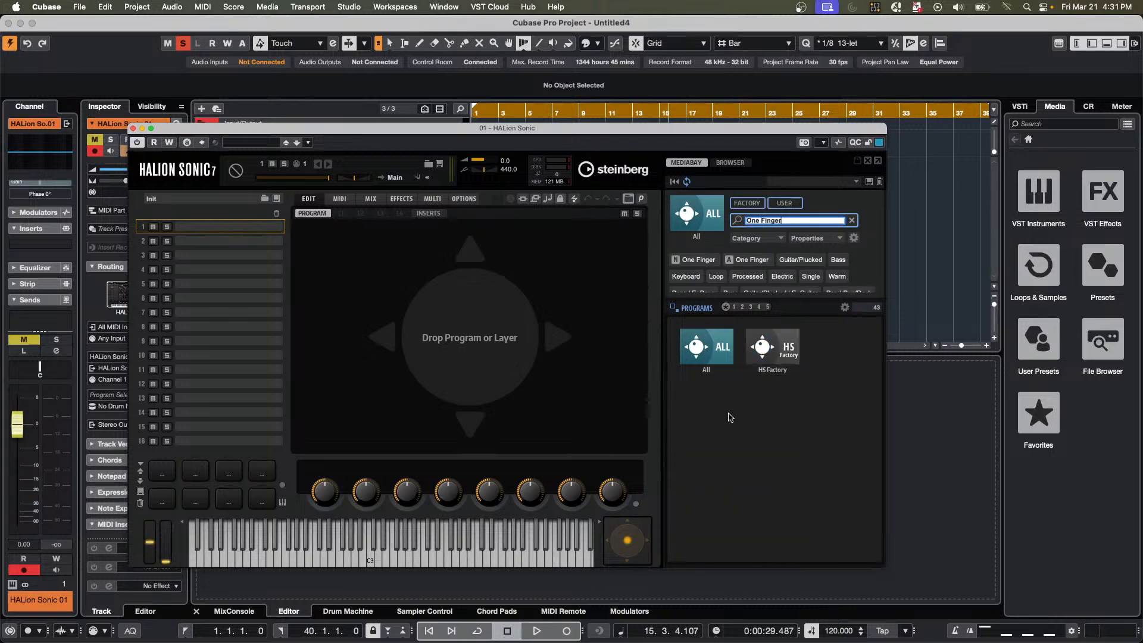
click(774, 350)
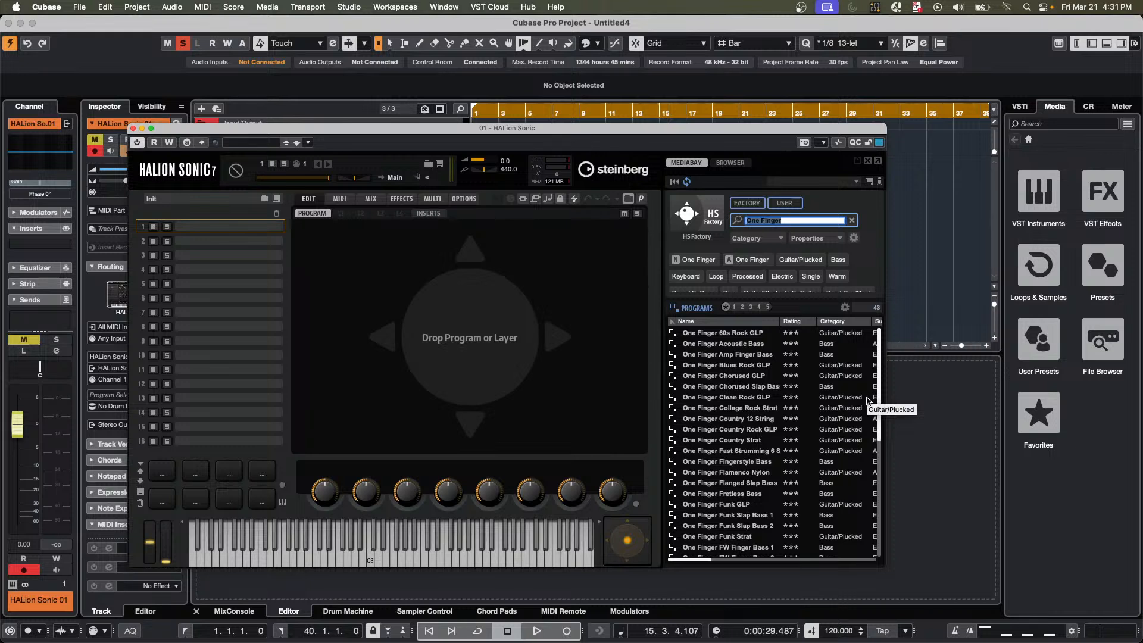
click(742, 455)
double_click(742, 452)
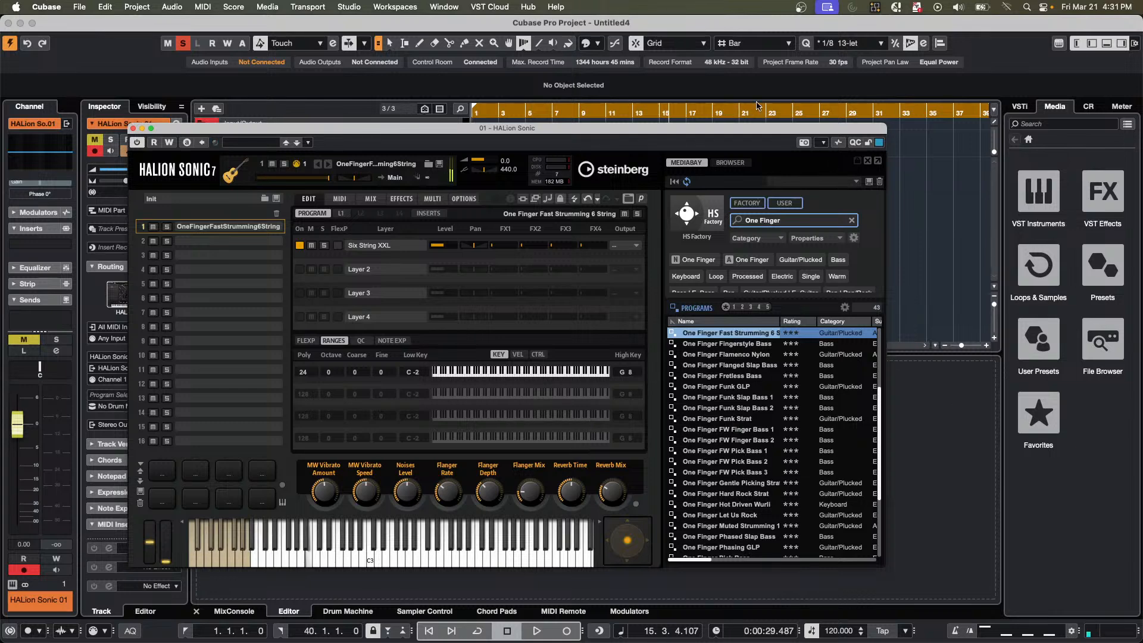
Deactivate all solo states in the project and show the FlexPhraser settings of the loaded strumming program.
click(183, 43)
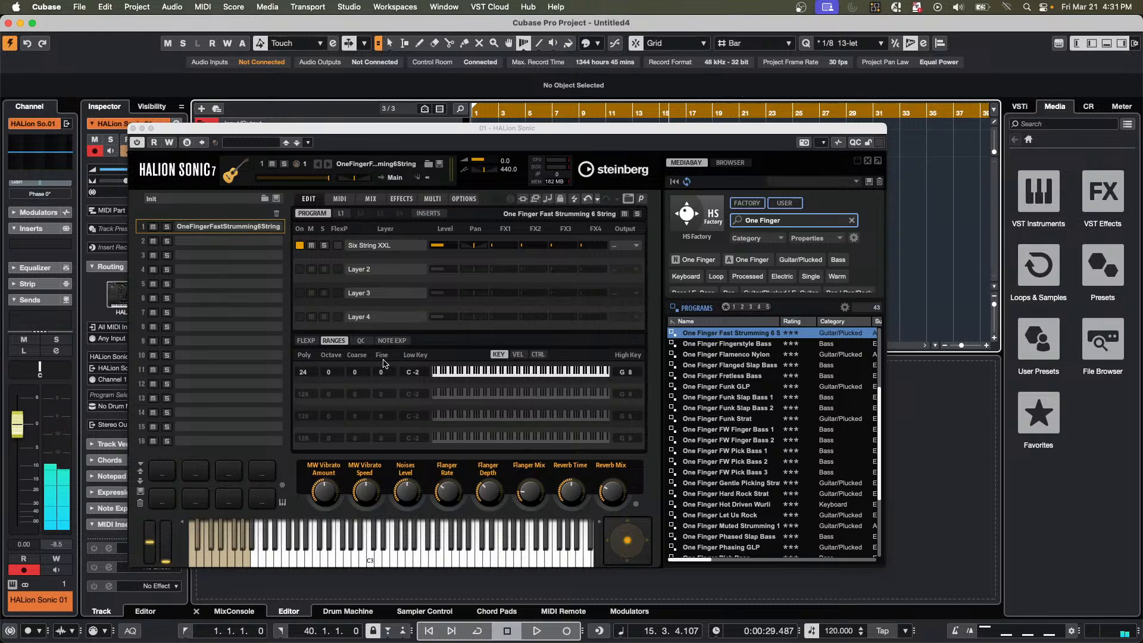
click(344, 229)
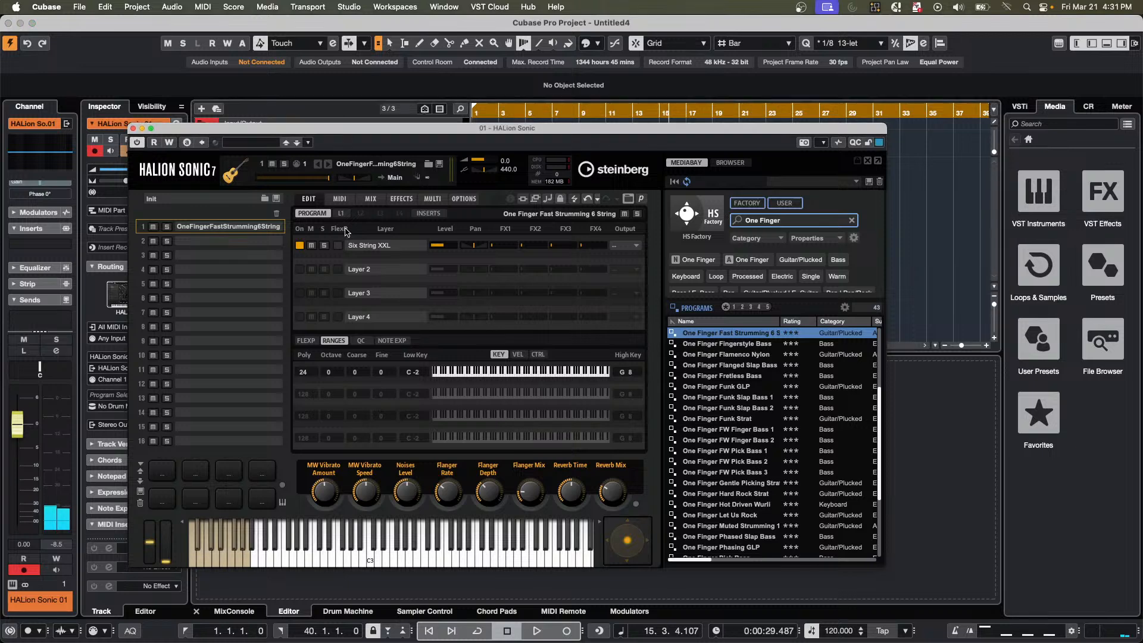
click(306, 340)
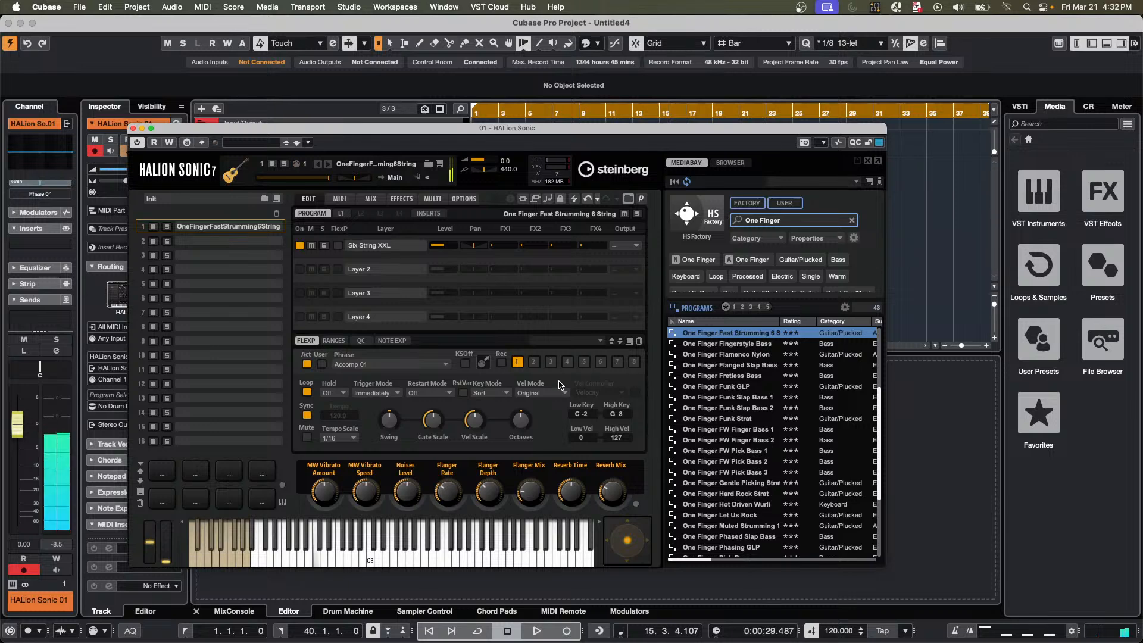
Try a FlexPhraser tempo scale of 1/8 on the strumming phrase and return it to 1/16.
click(353, 439)
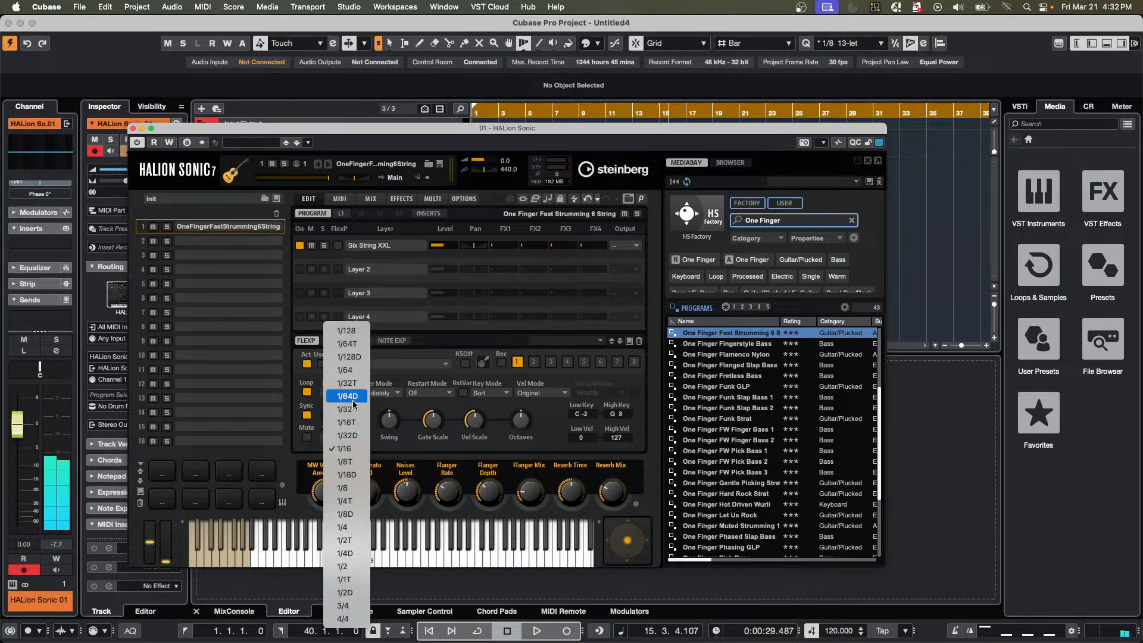
click(355, 488)
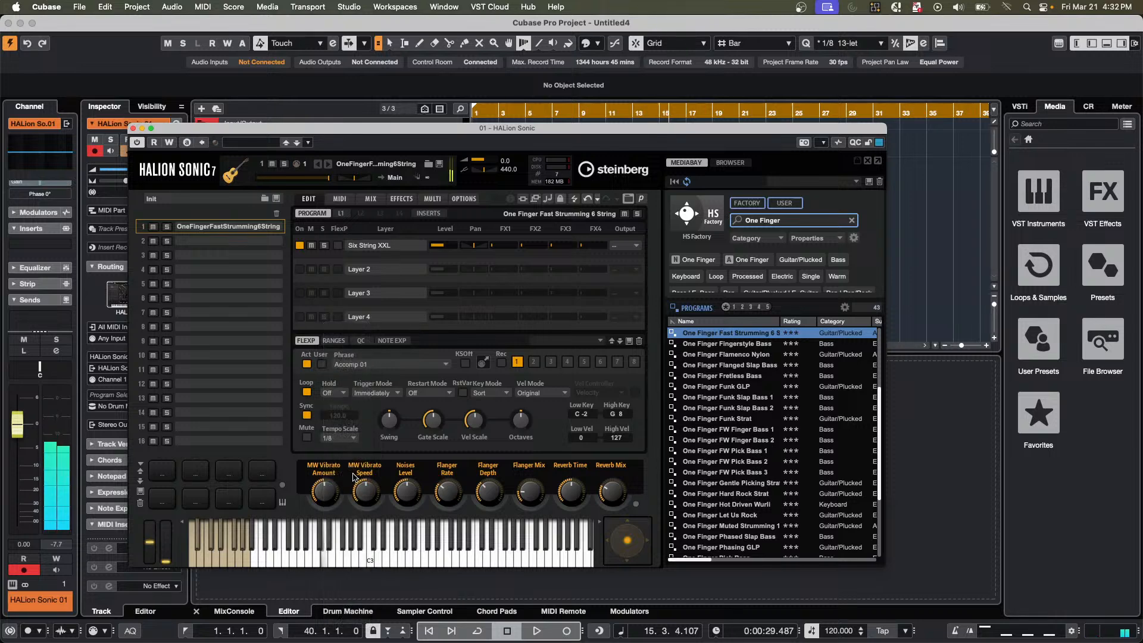
click(354, 439)
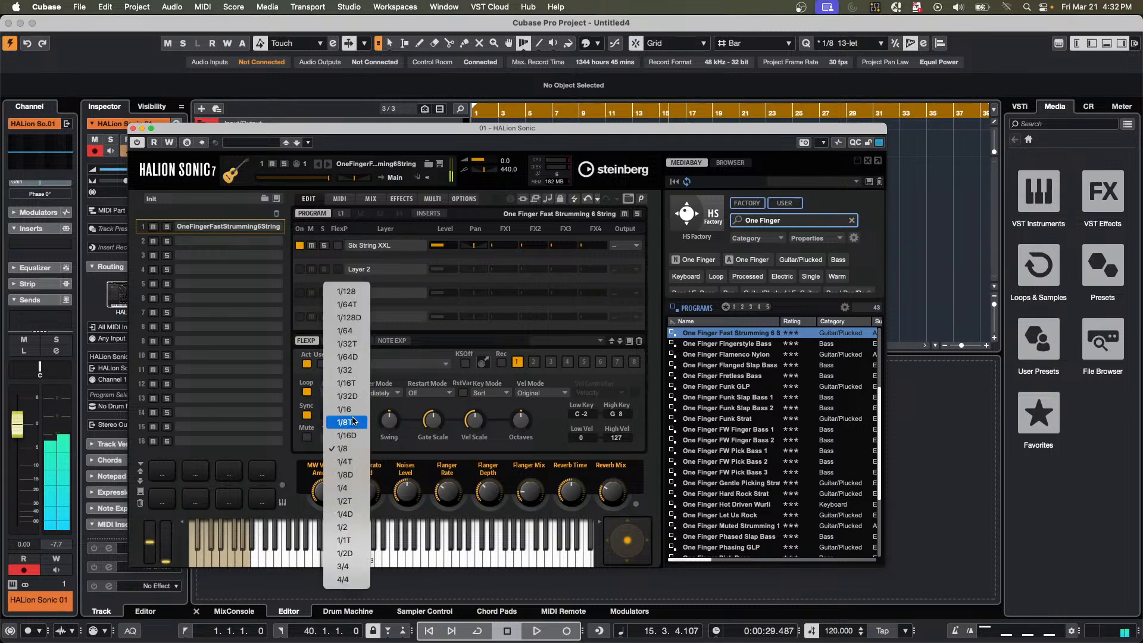
click(345, 410)
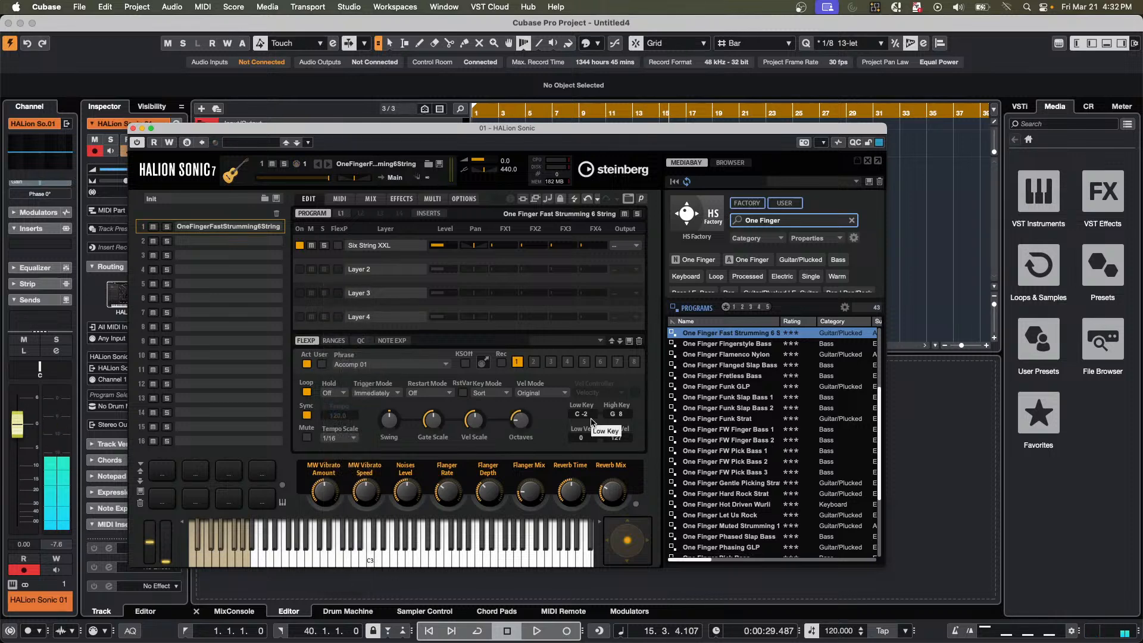
Raise the strumming phrase's FlexPhraser swing to 88 and set its tempo scale to 1/8.
mouse_move(389, 425)
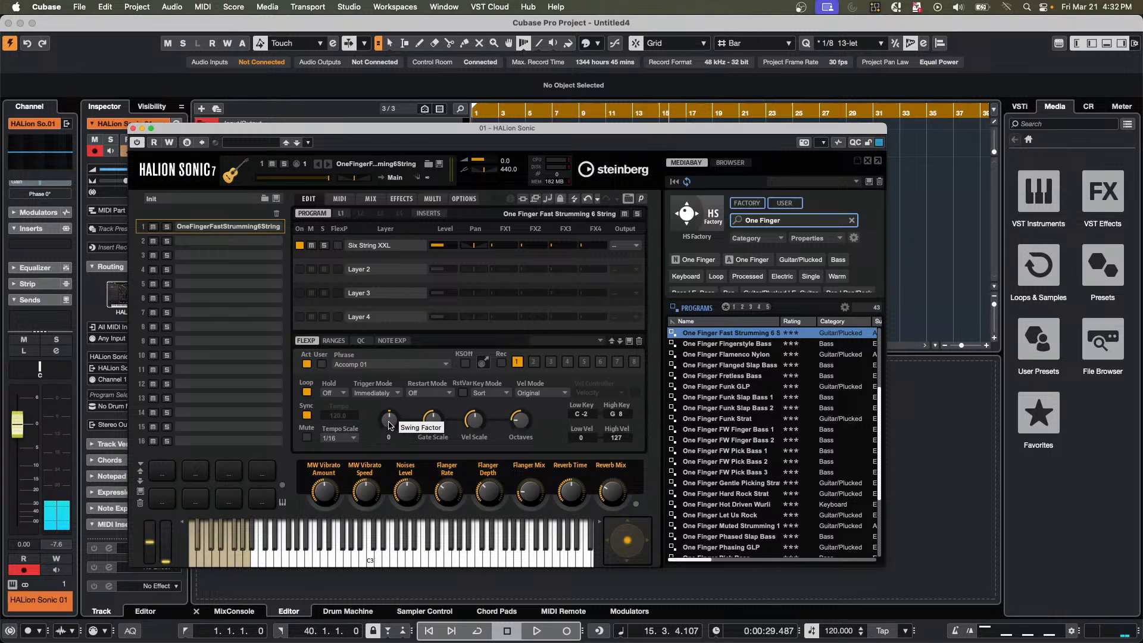
drag(388, 424, 390, 398)
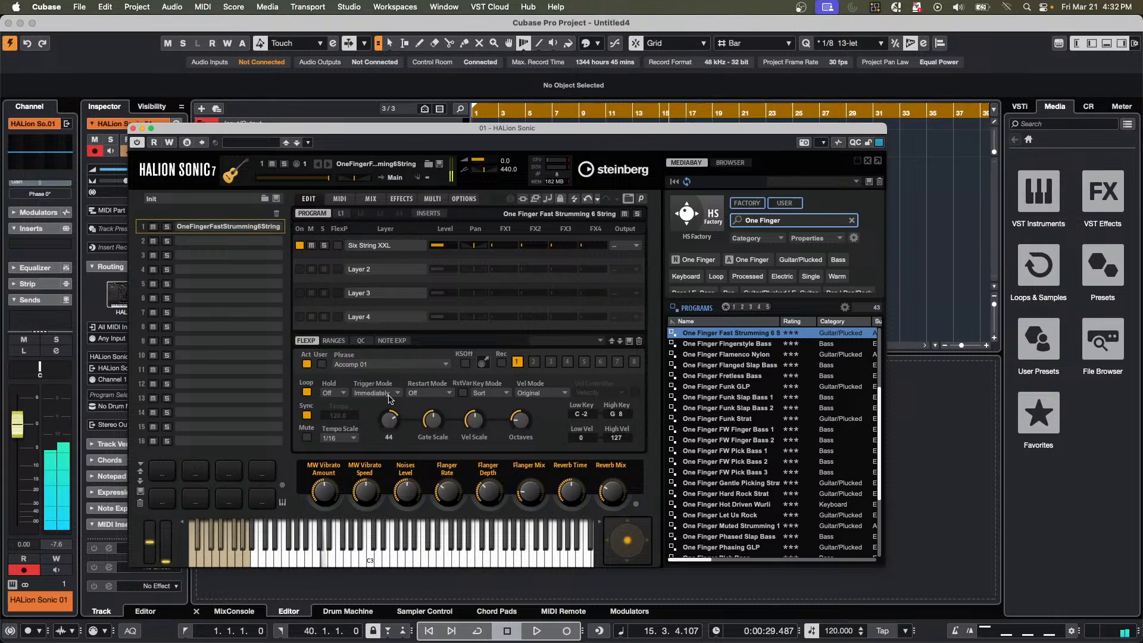
click(339, 5)
click(341, 439)
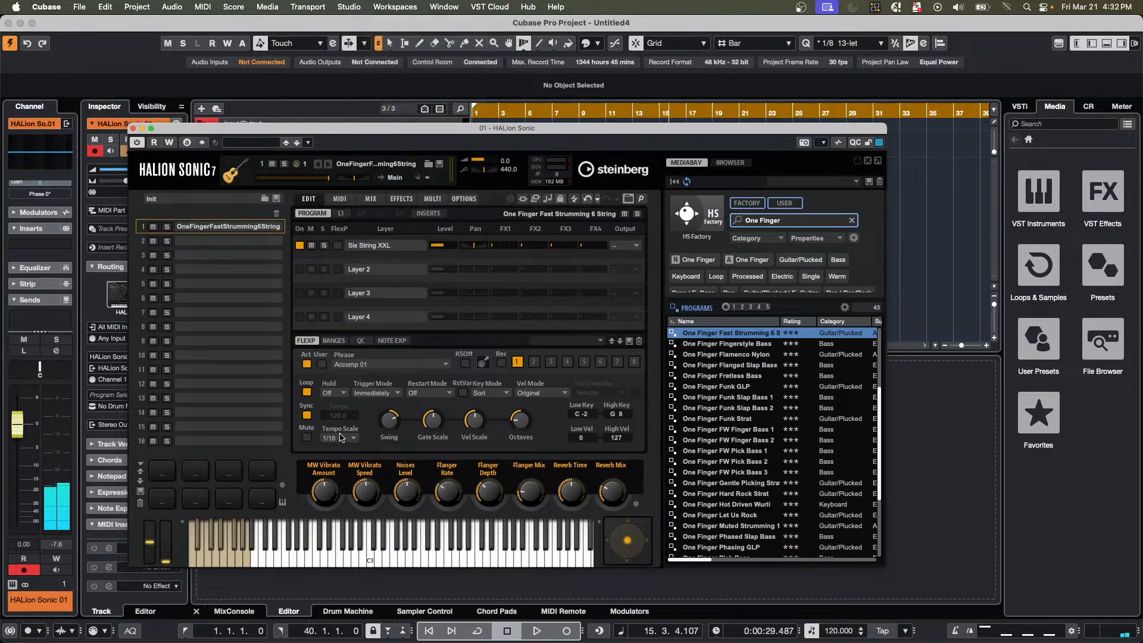
click(343, 439)
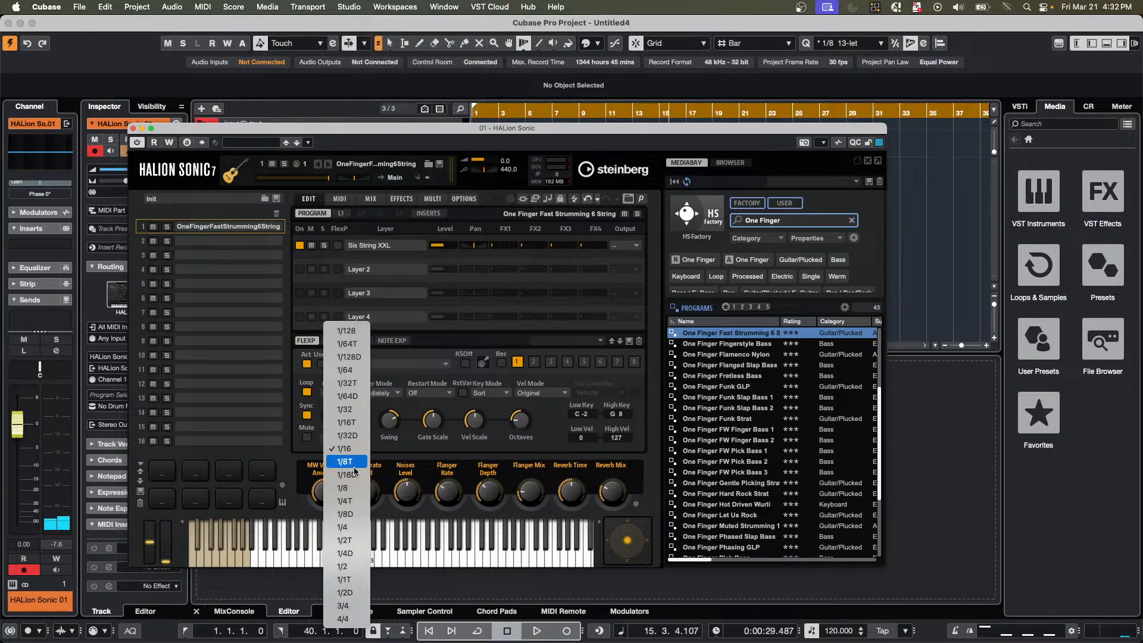
click(355, 487)
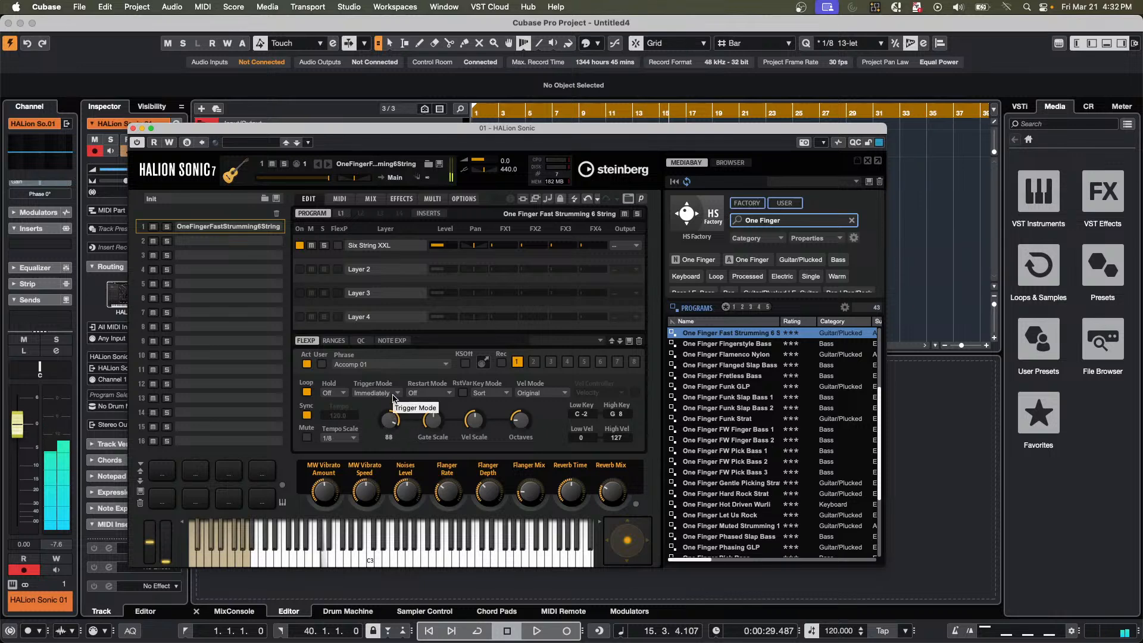
Try negative and positive swing amounts up to 100 on the strumming phrase, and return the swing to its centre.
drag(394, 398, 387, 463)
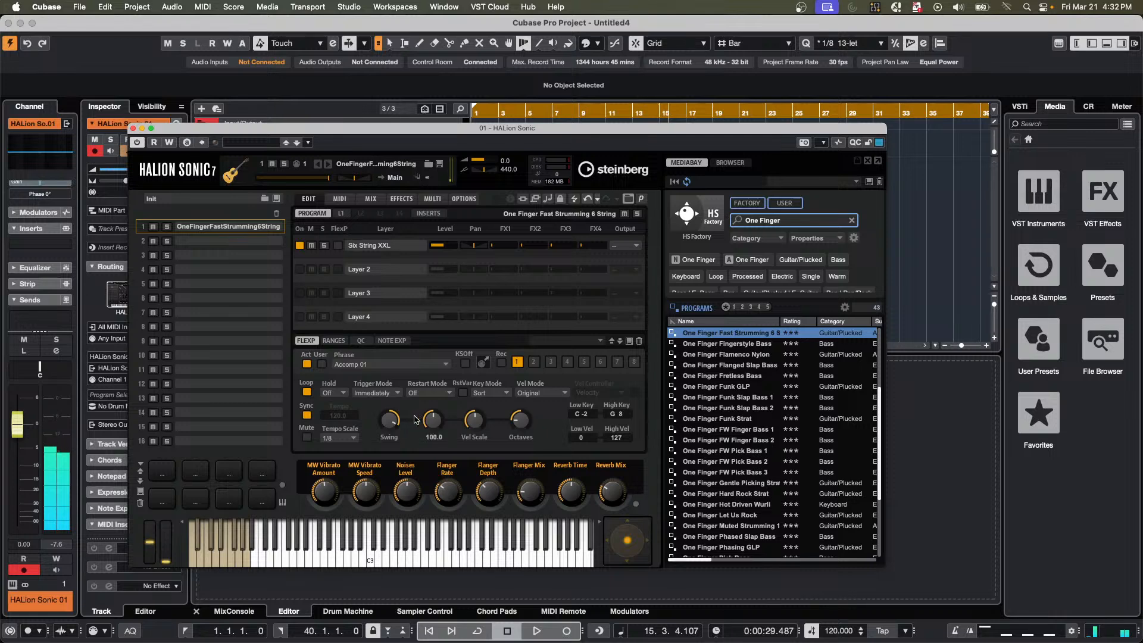
drag(389, 458, 388, 566)
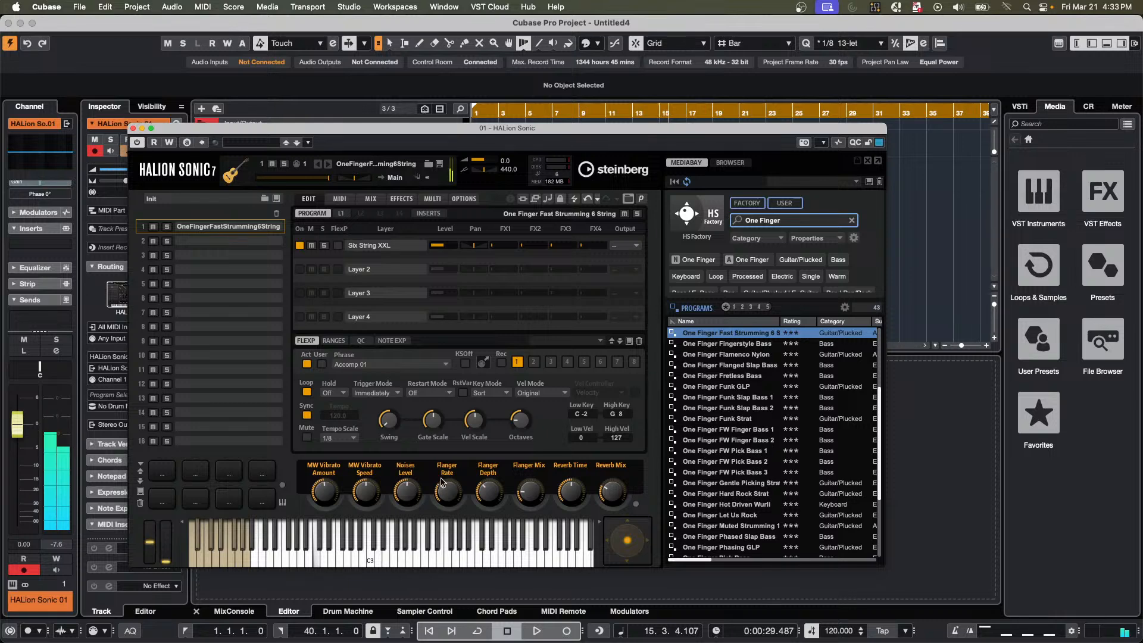
drag(393, 406, 399, 348)
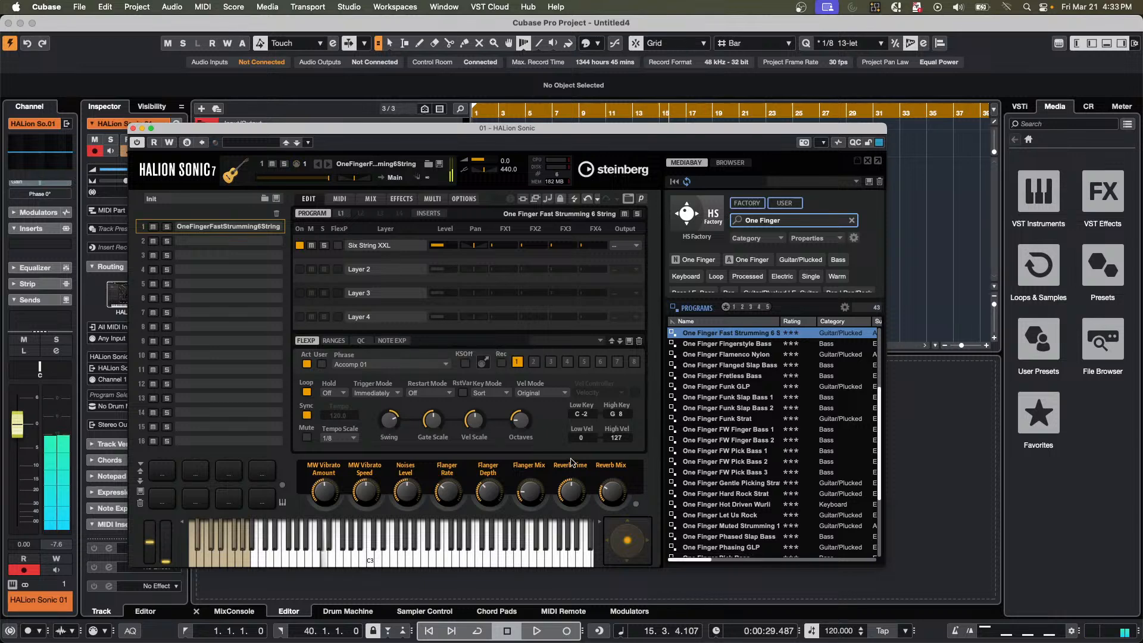
drag(390, 423, 390, 446)
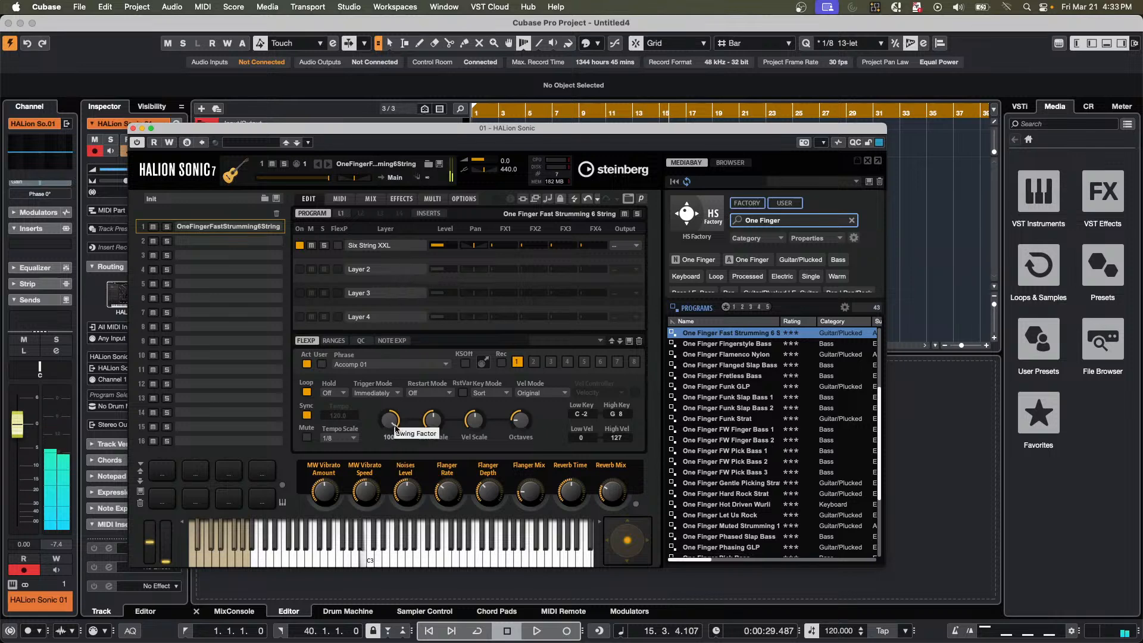
drag(392, 420, 391, 489)
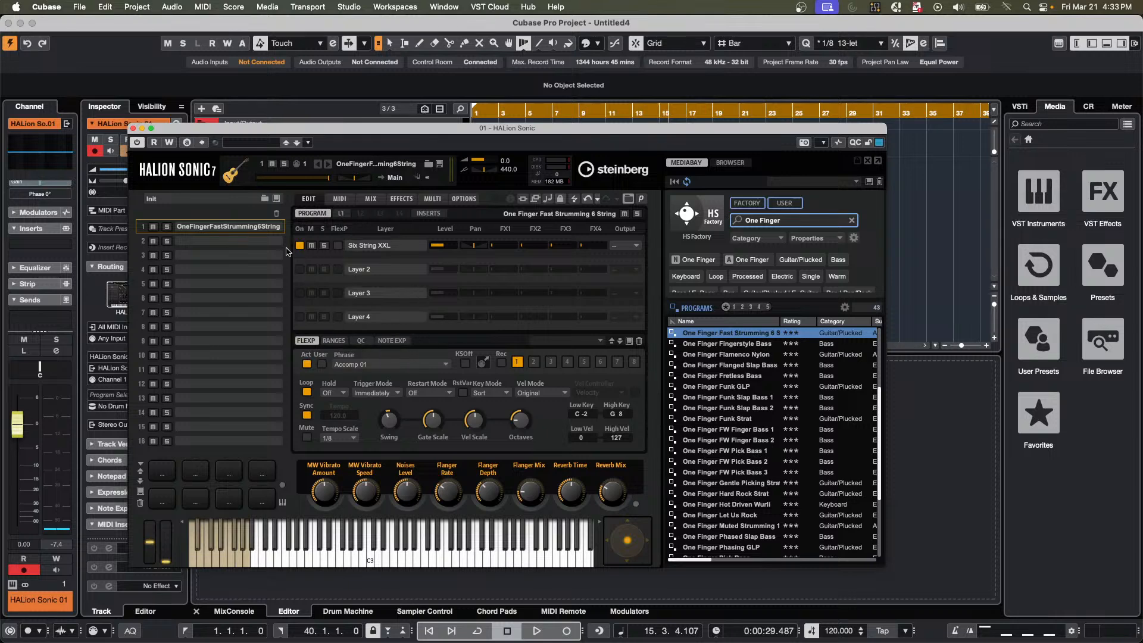
click(332, 342)
click(305, 341)
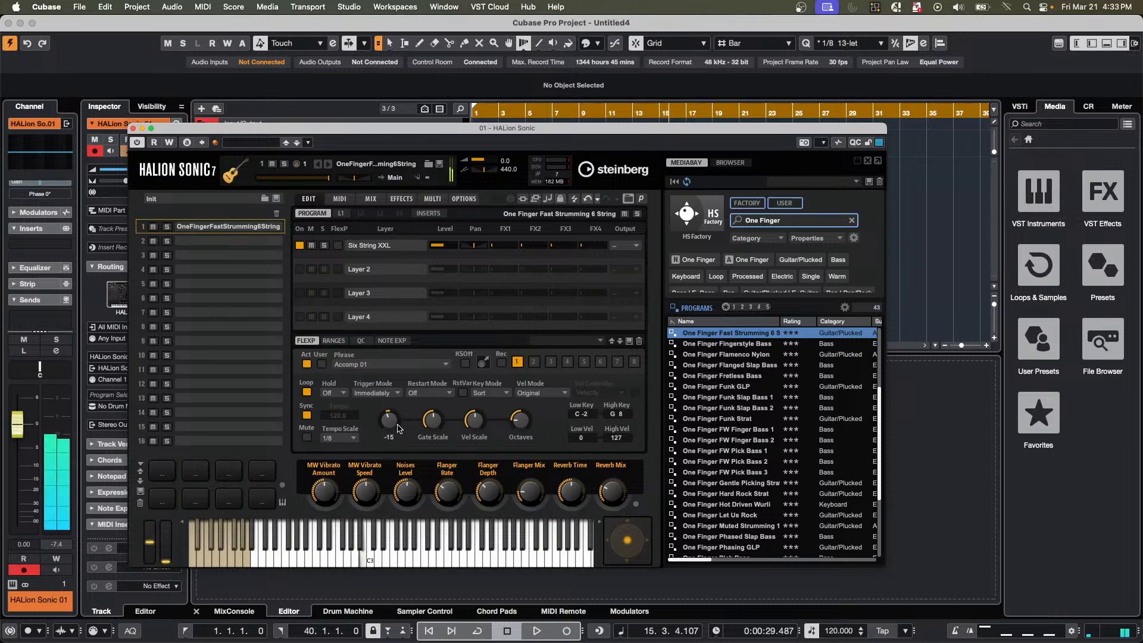
mouse_move(395, 420)
mouse_down()
mouse_move(392, 354)
mouse_move(384, 485)
mouse_move(384, 405)
mouse_up()
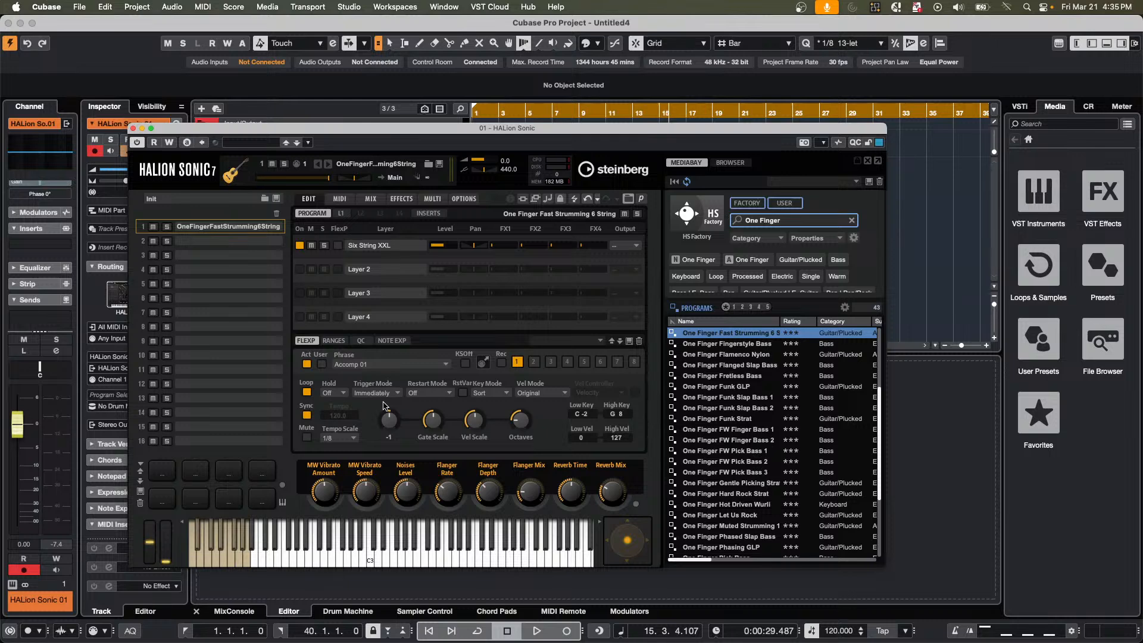
Close the HALion Sonic window, reopen it from its track, and reposition it to uncover the track names.
click(133, 129)
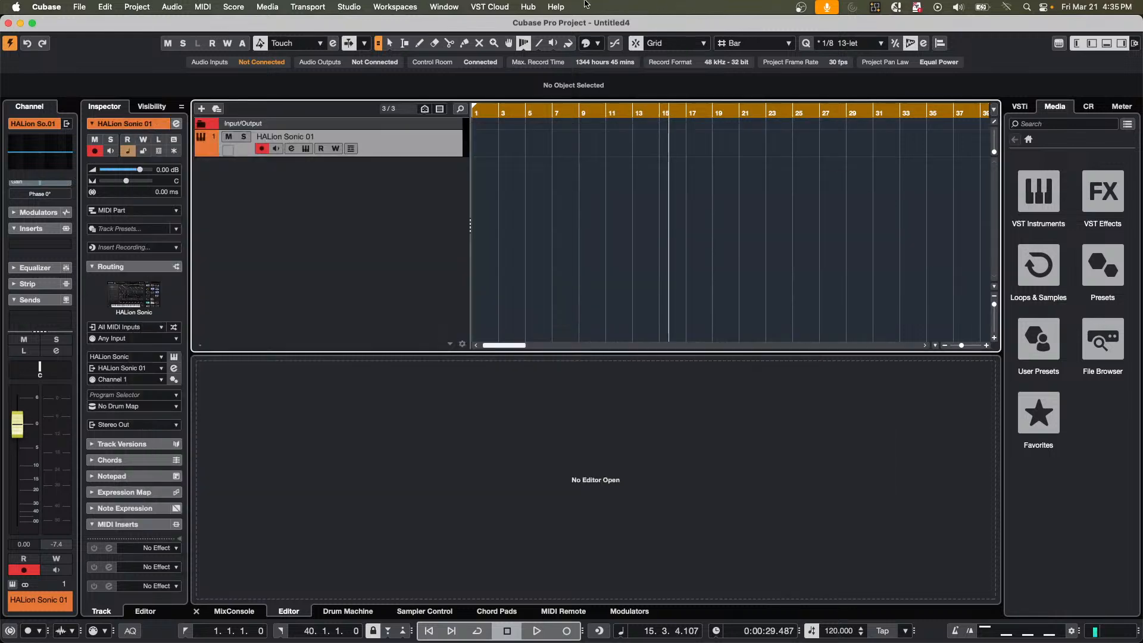
click(411, 9)
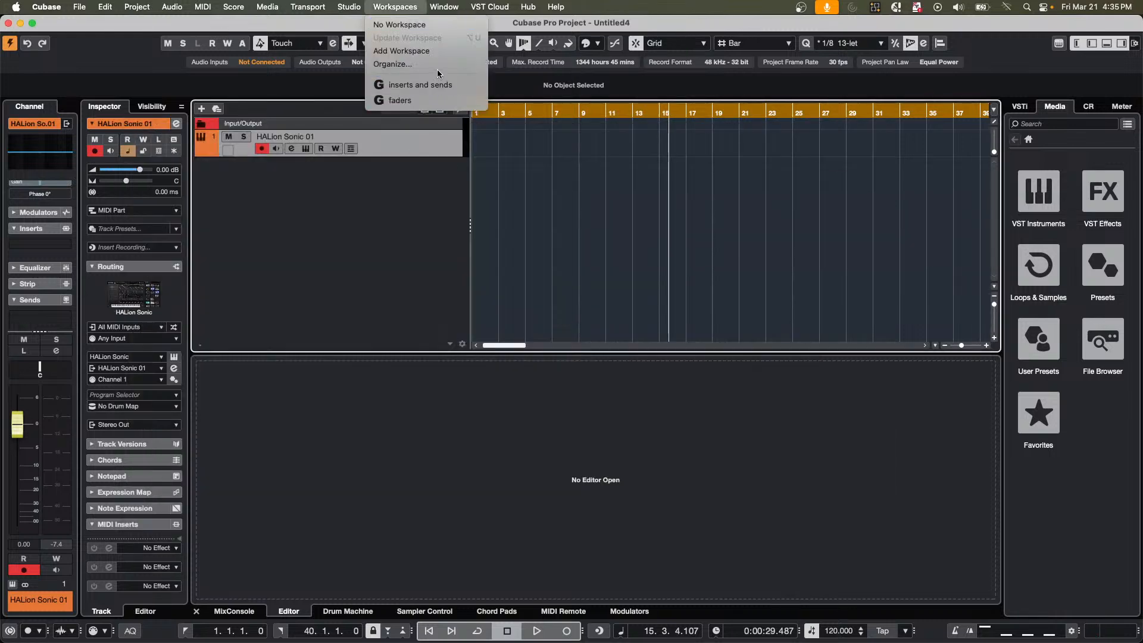
click(744, 237)
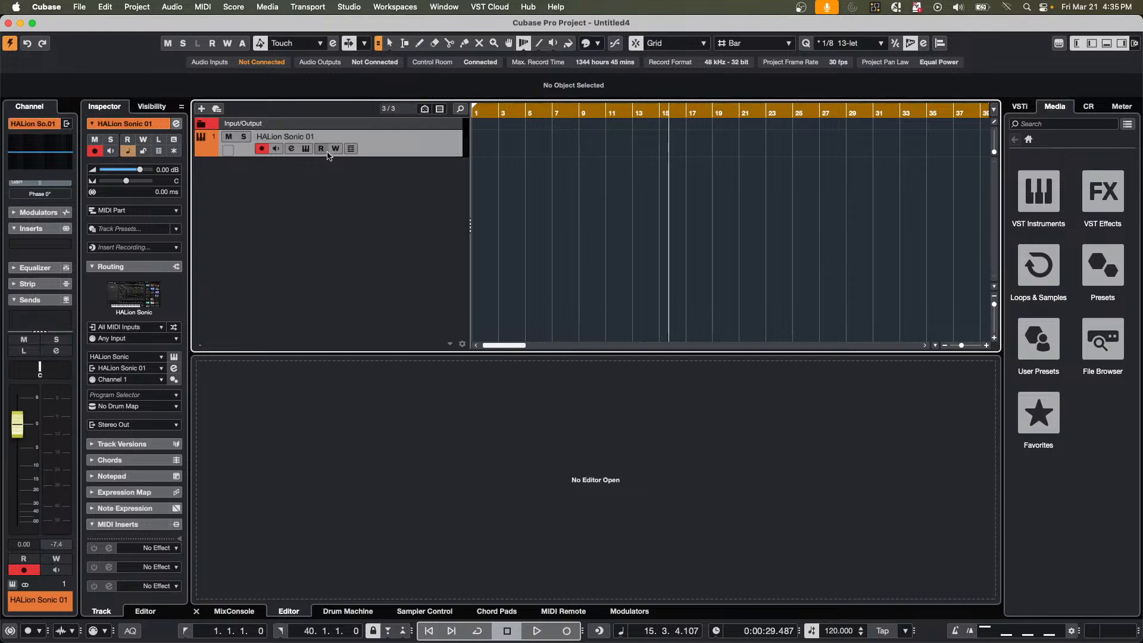
click(307, 149)
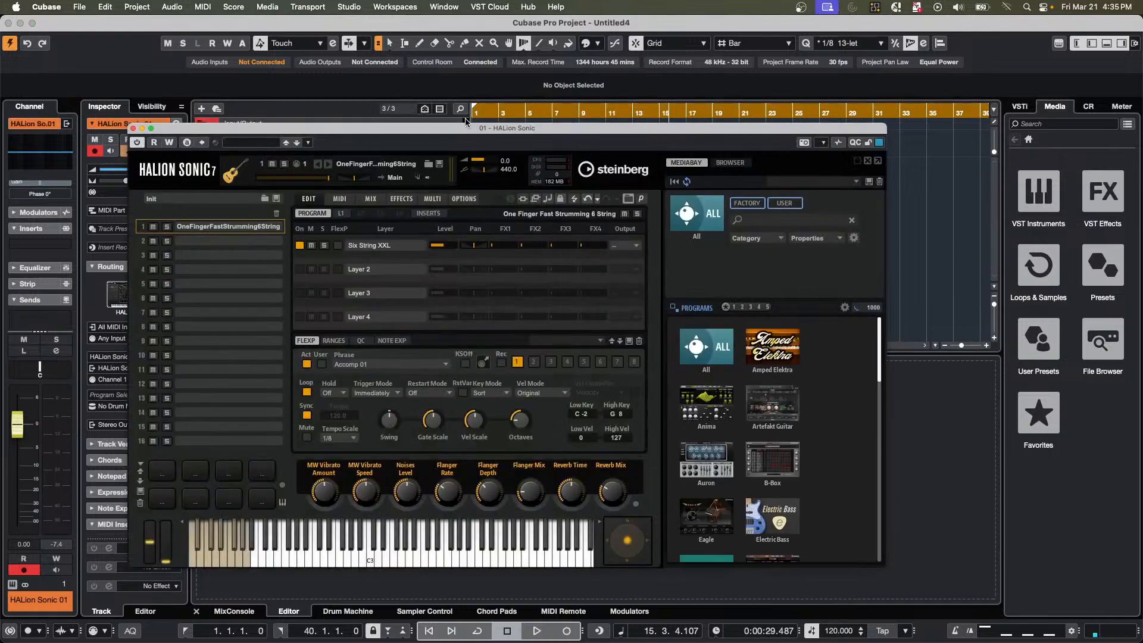
drag(483, 128, 713, 41)
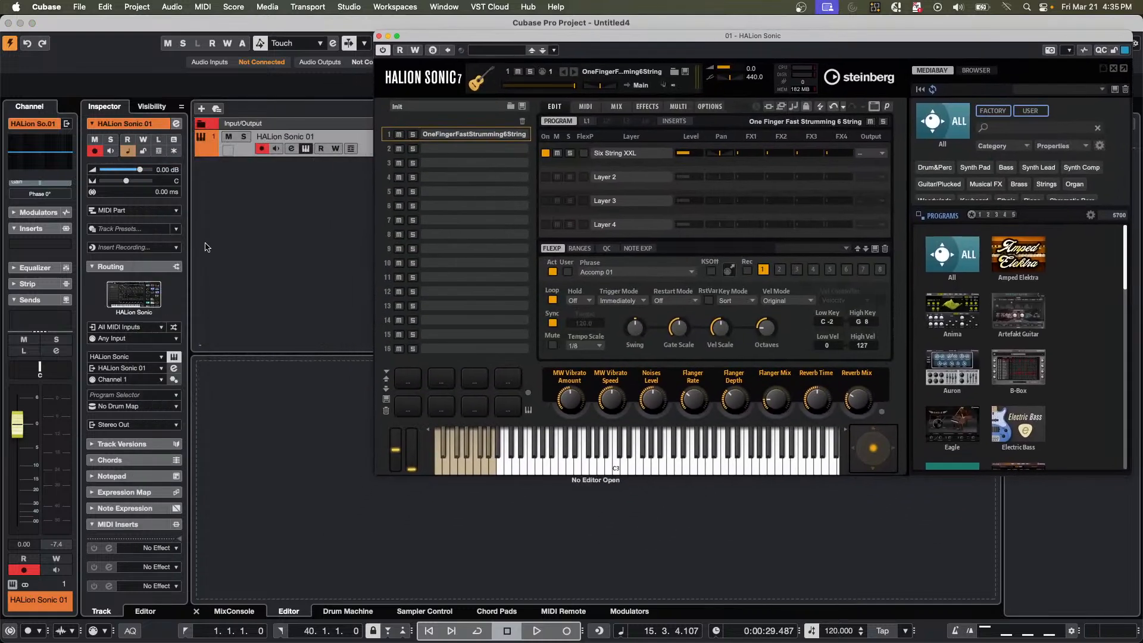
Add a Groove Agent SE instrument track routed to Stereo Out, and arrange its window below and left of HALion Sonic's, with HALion Sonic in front.
click(286, 197)
right_click(286, 197)
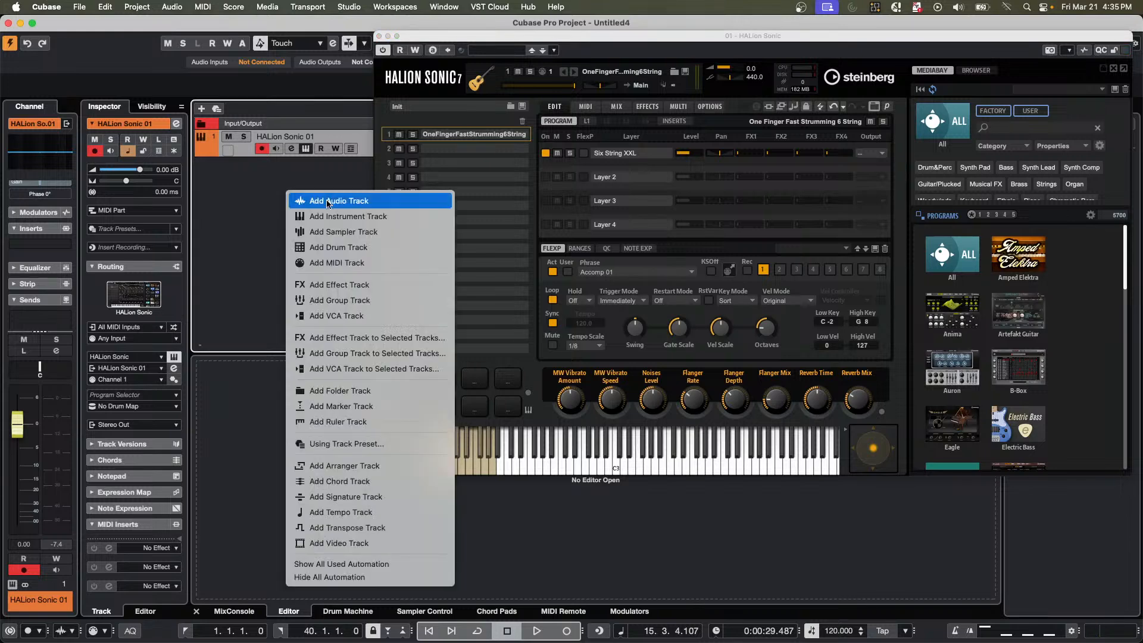
click(416, 219)
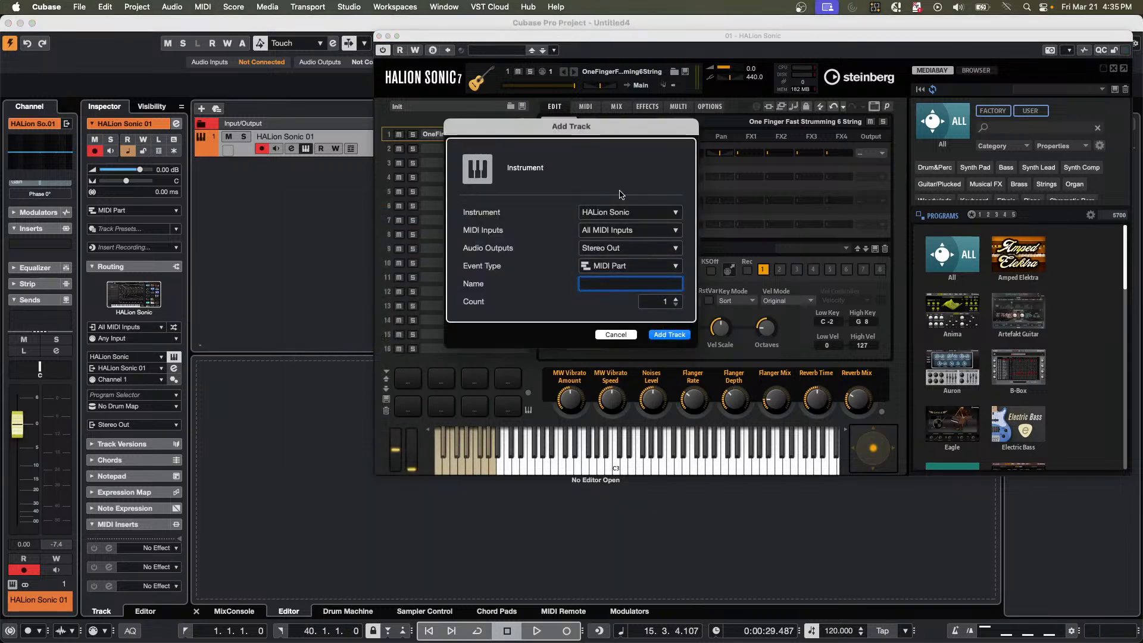
click(620, 213)
click(627, 319)
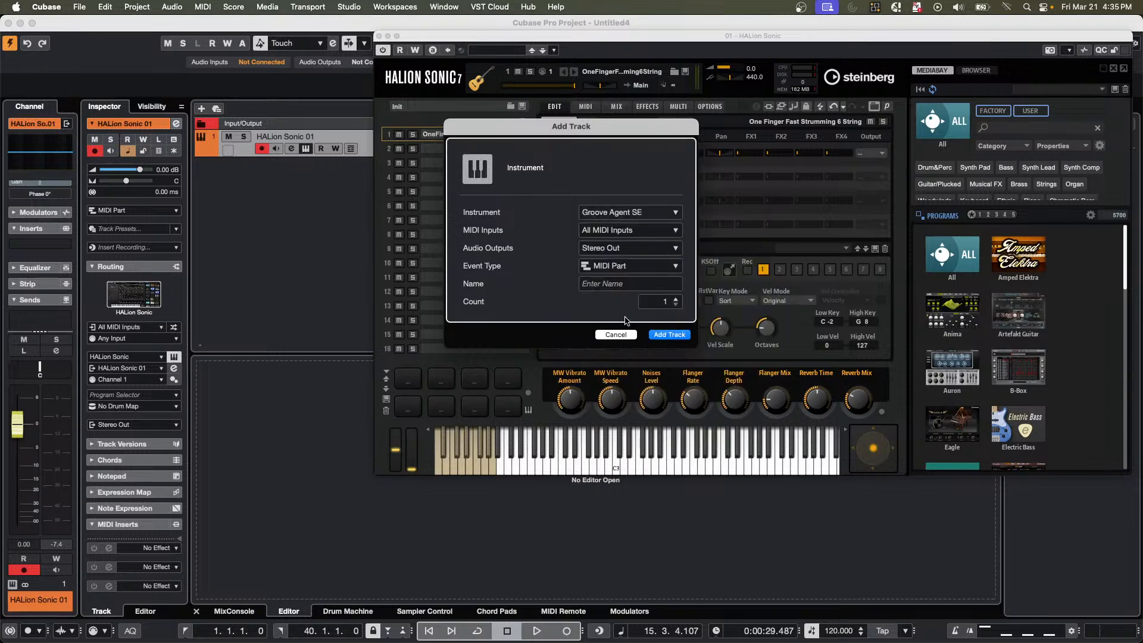
click(669, 335)
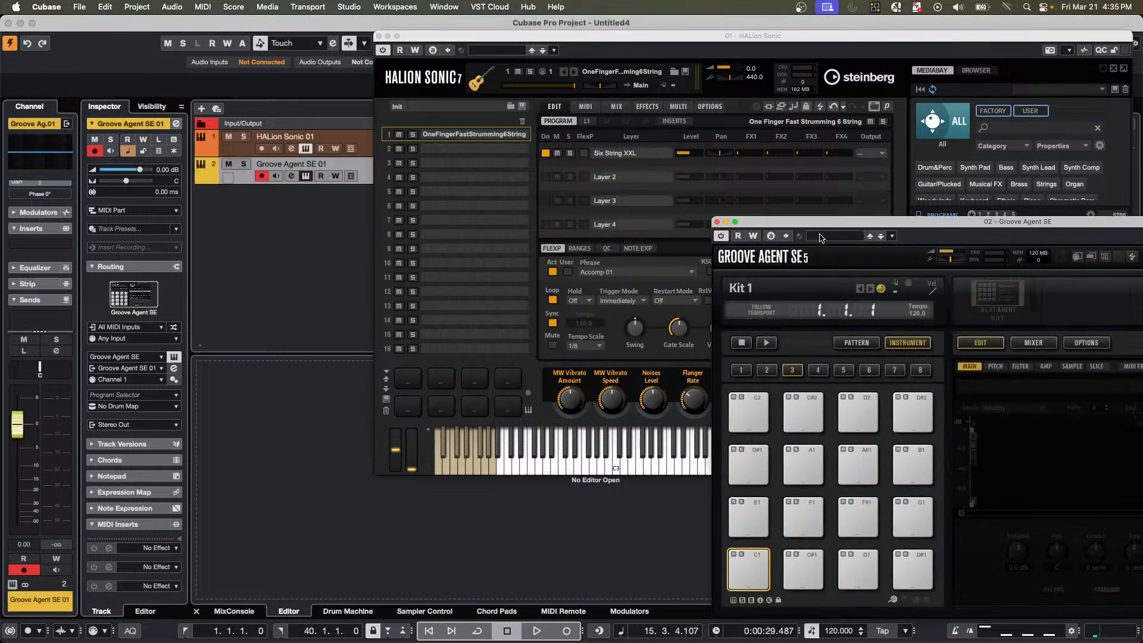
drag(822, 237, 111, 220)
click(568, 37)
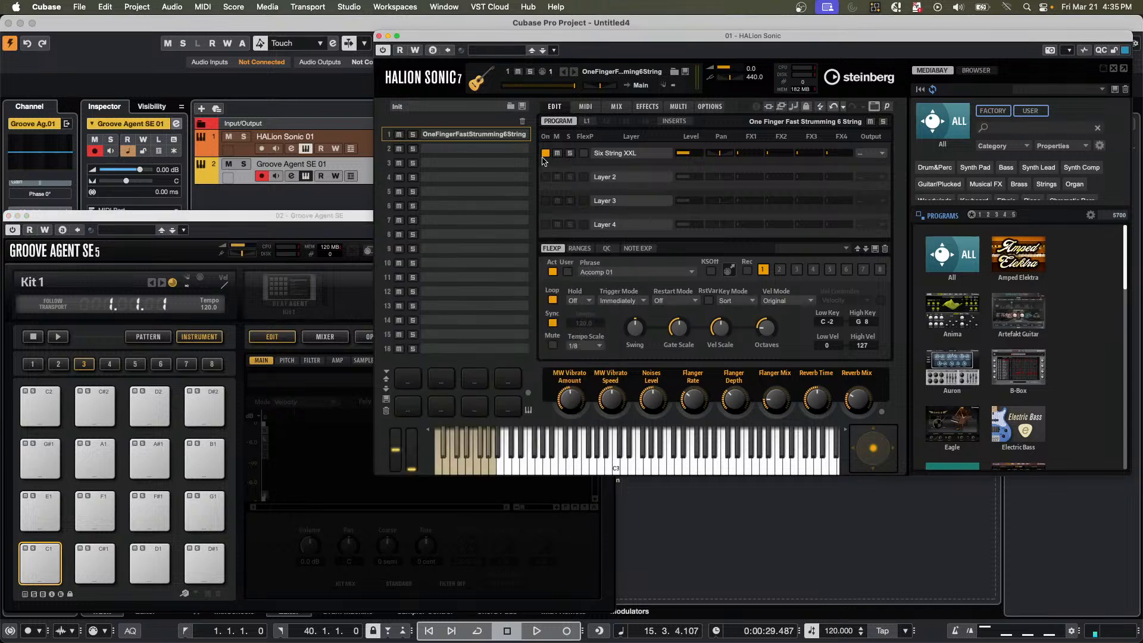
Save the current window arrangement as a project workspace named VSTi.
click(392, 7)
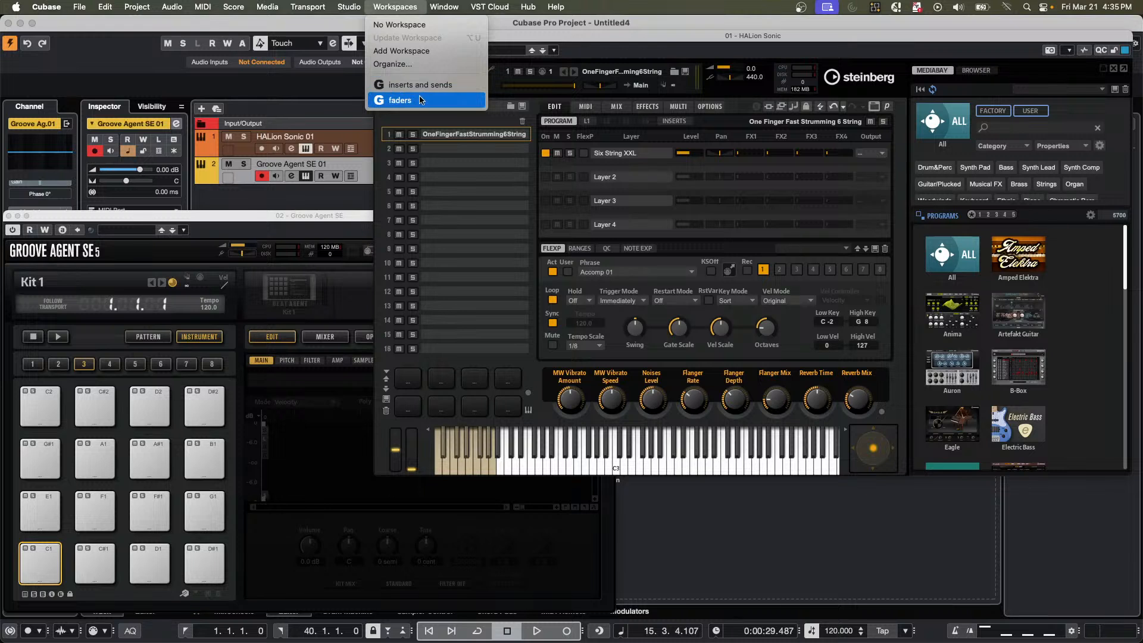
click(430, 50)
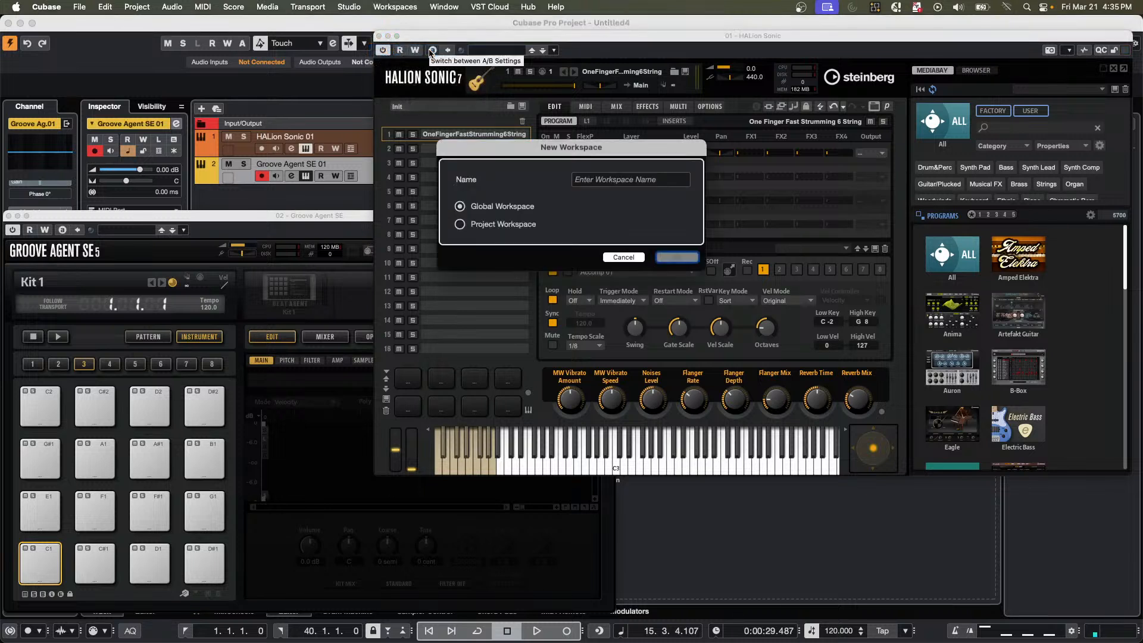
click(460, 224)
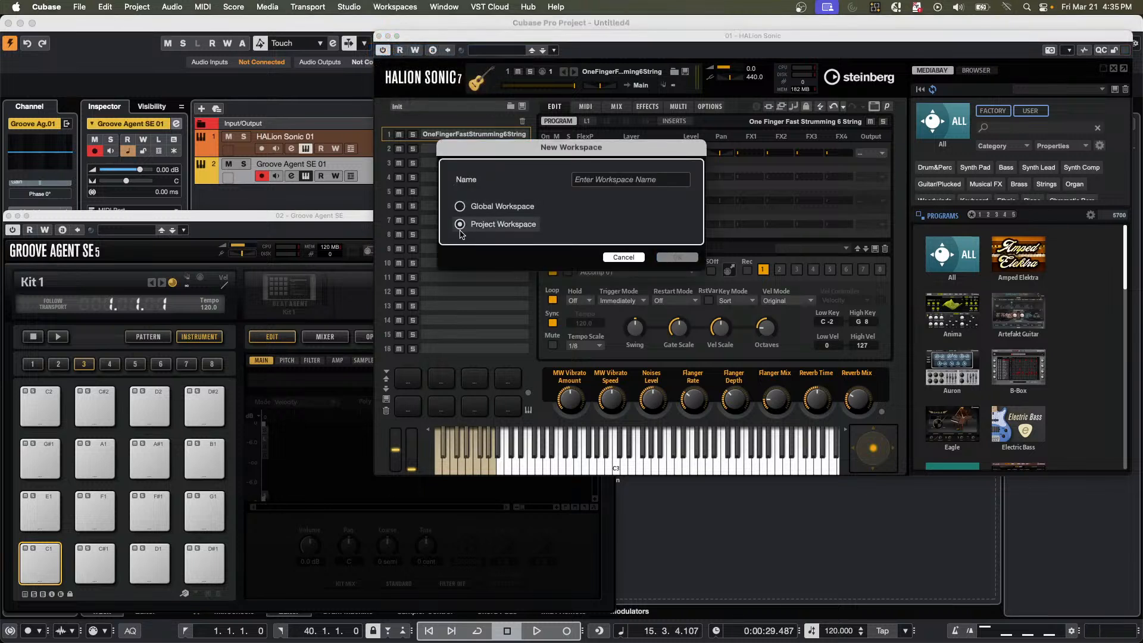
click(600, 185)
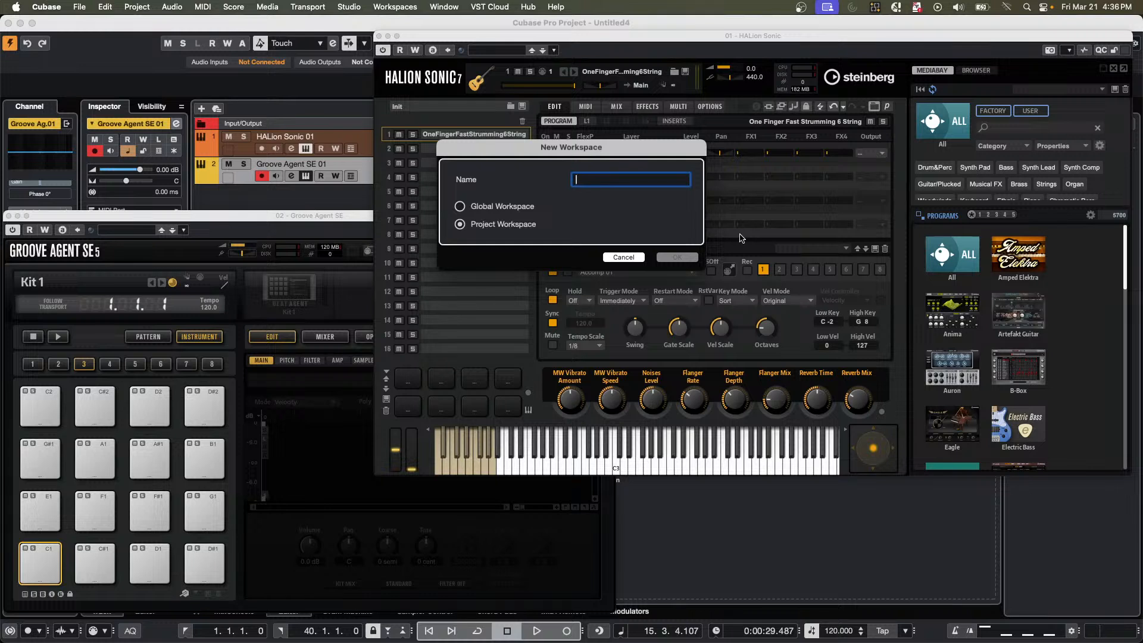
text(VSTi)
key(Return)
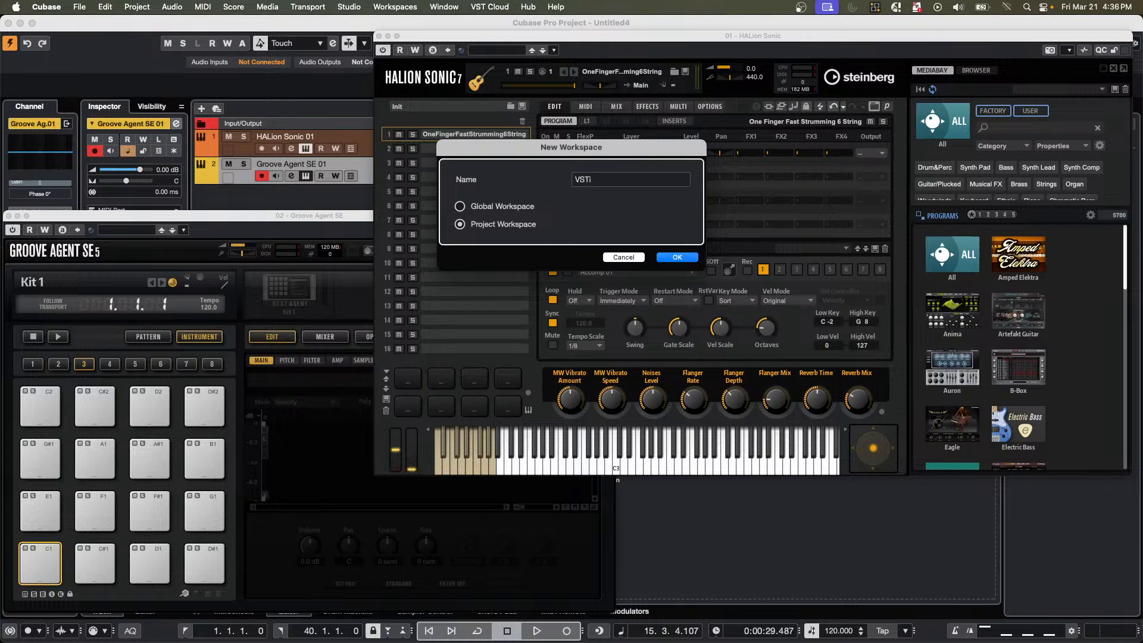
click(679, 257)
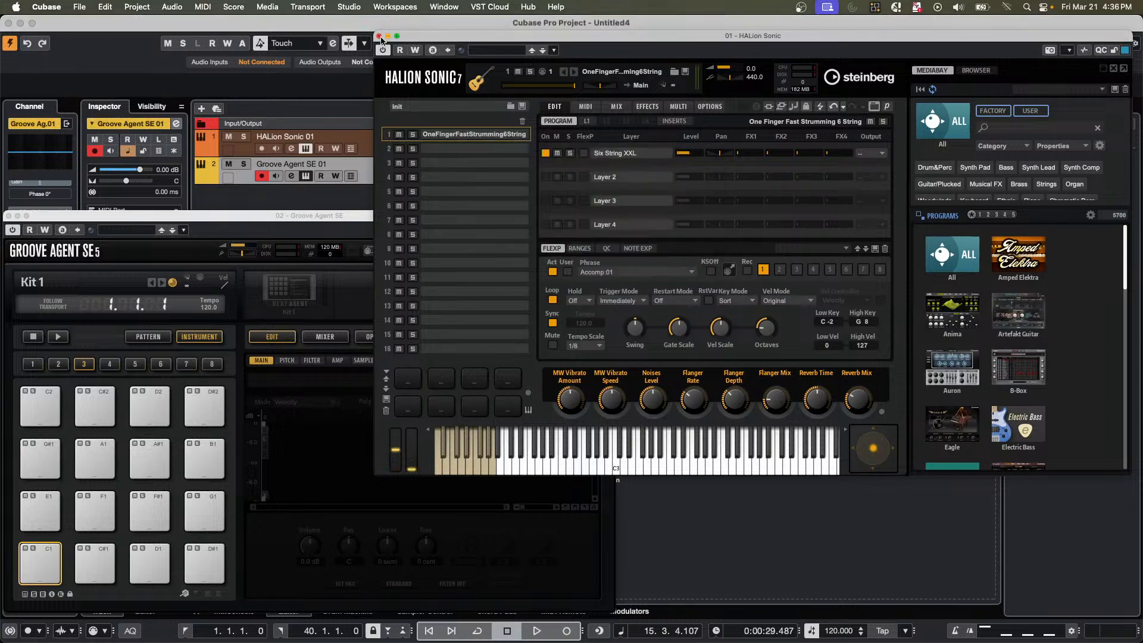
Close the HALion Sonic and Groove Agent SE windows, and recall the VSTi workspace.
click(380, 36)
drag(290, 221, 492, 206)
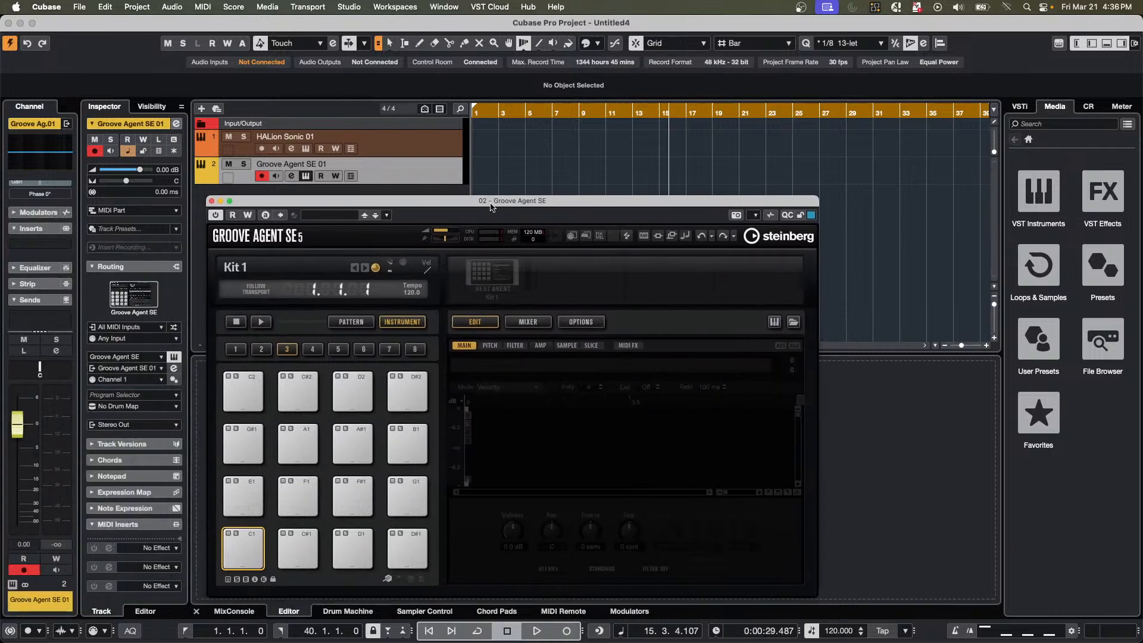
click(211, 201)
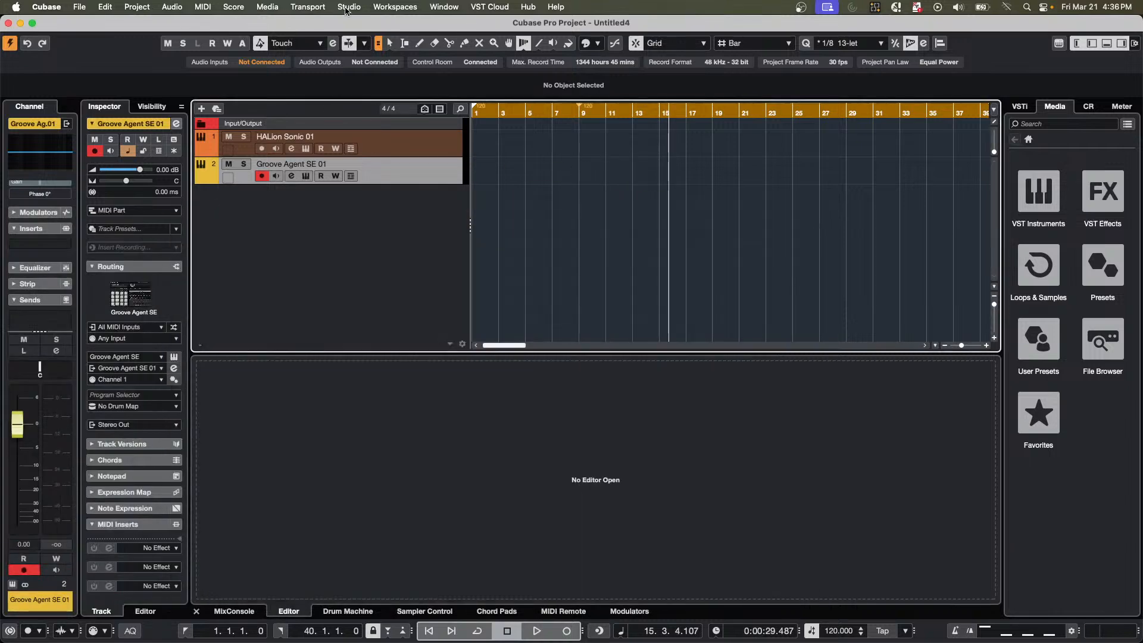
click(396, 7)
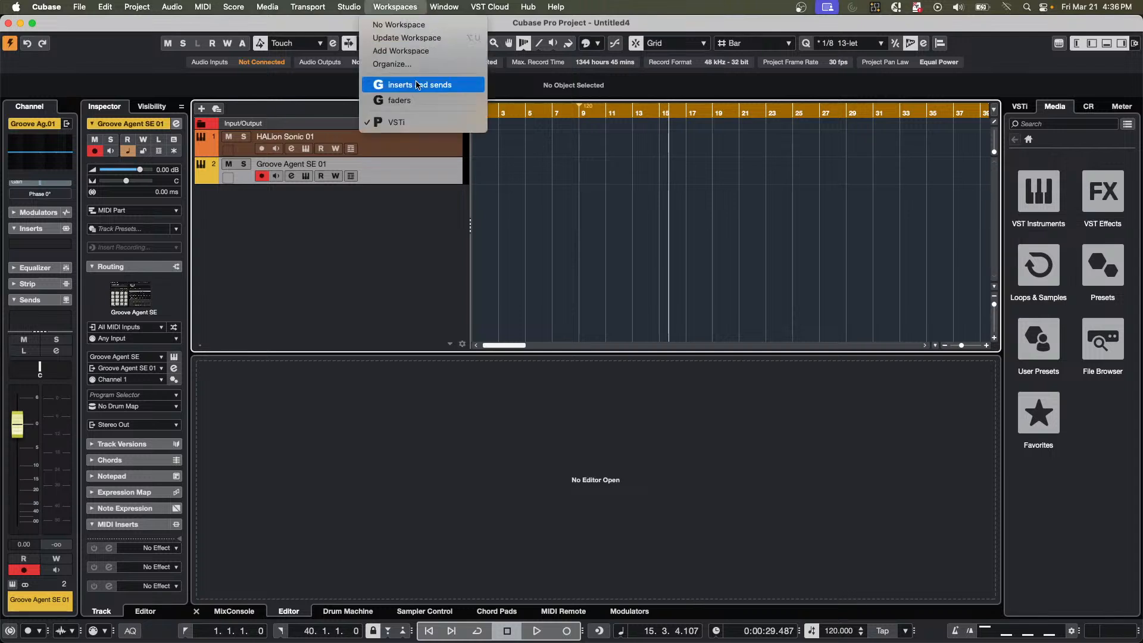
click(419, 123)
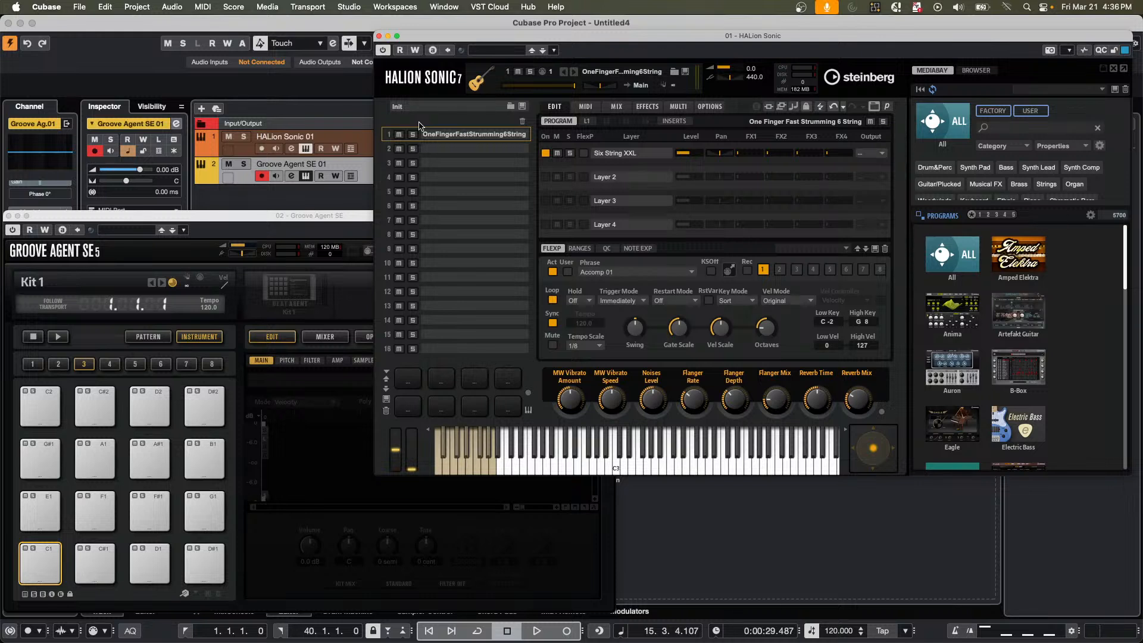
Close both recalled instrument windows and open the choice of track types to add to the project.
click(379, 37)
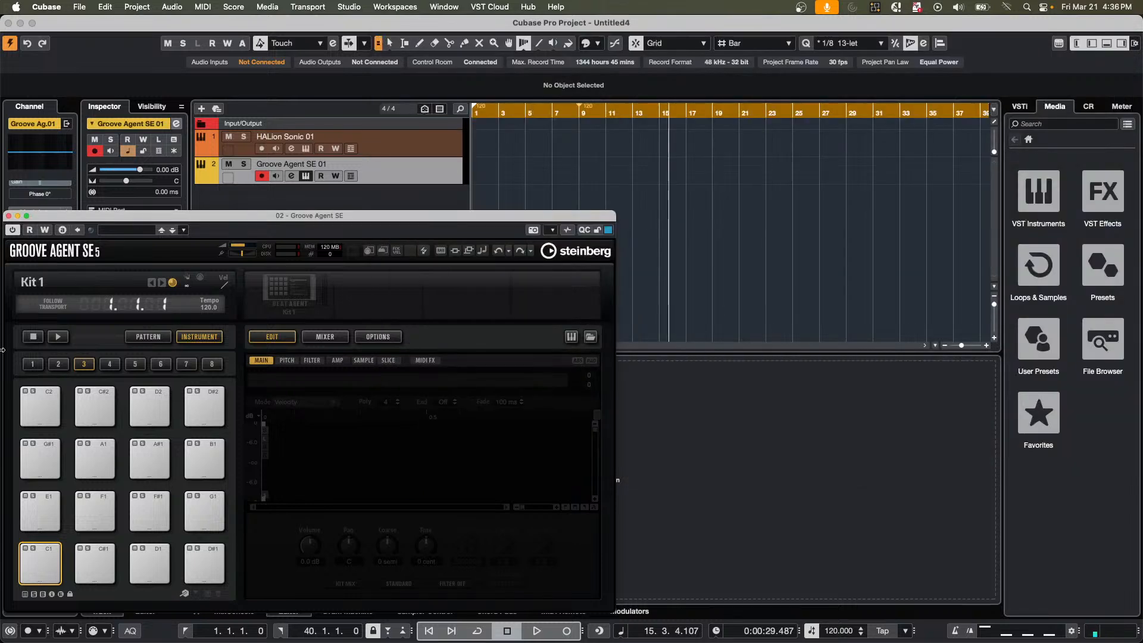
click(8, 216)
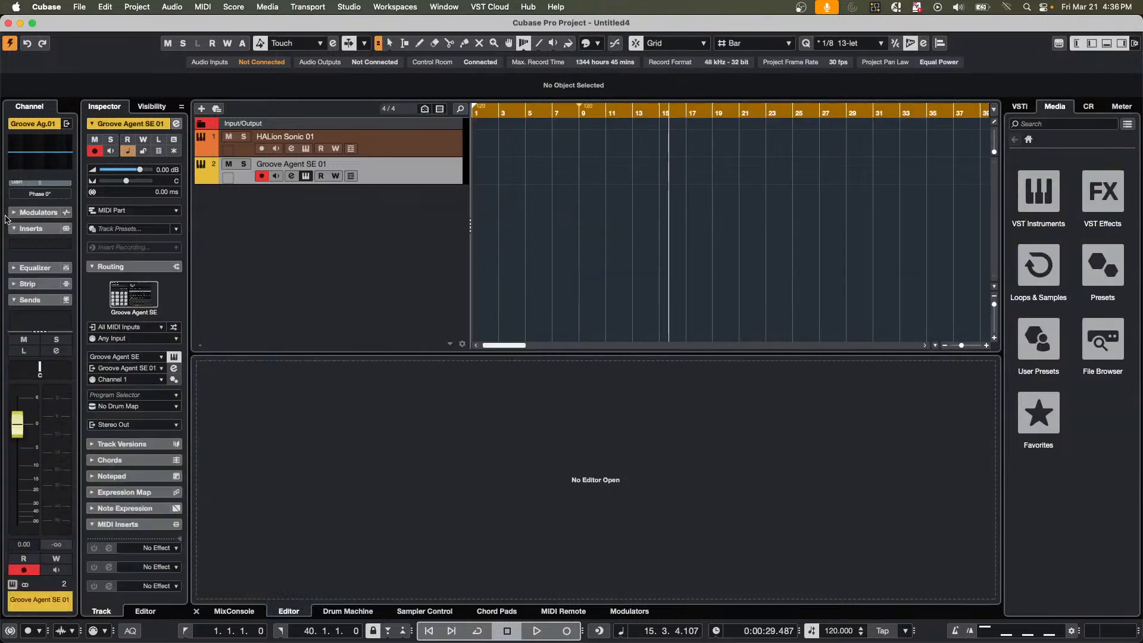
right_click(287, 204)
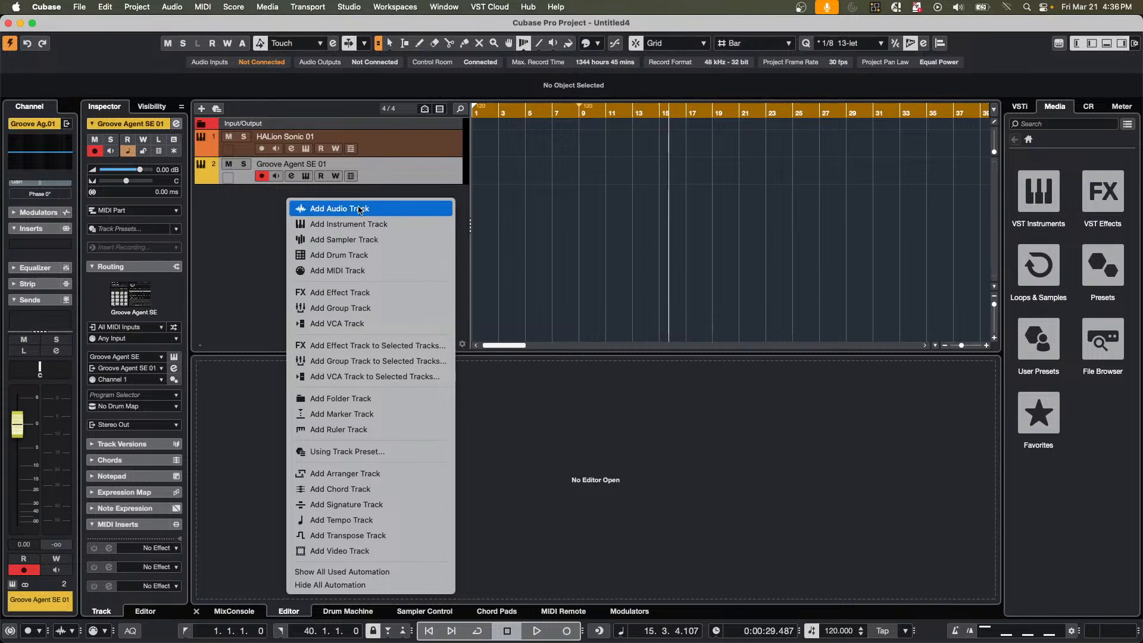
Import the We Are Steinberg MP4 video file with its audio from the Export Video folder, and mute its audio track.
click(81, 8)
click(80, 8)
mouse_move(107, 188)
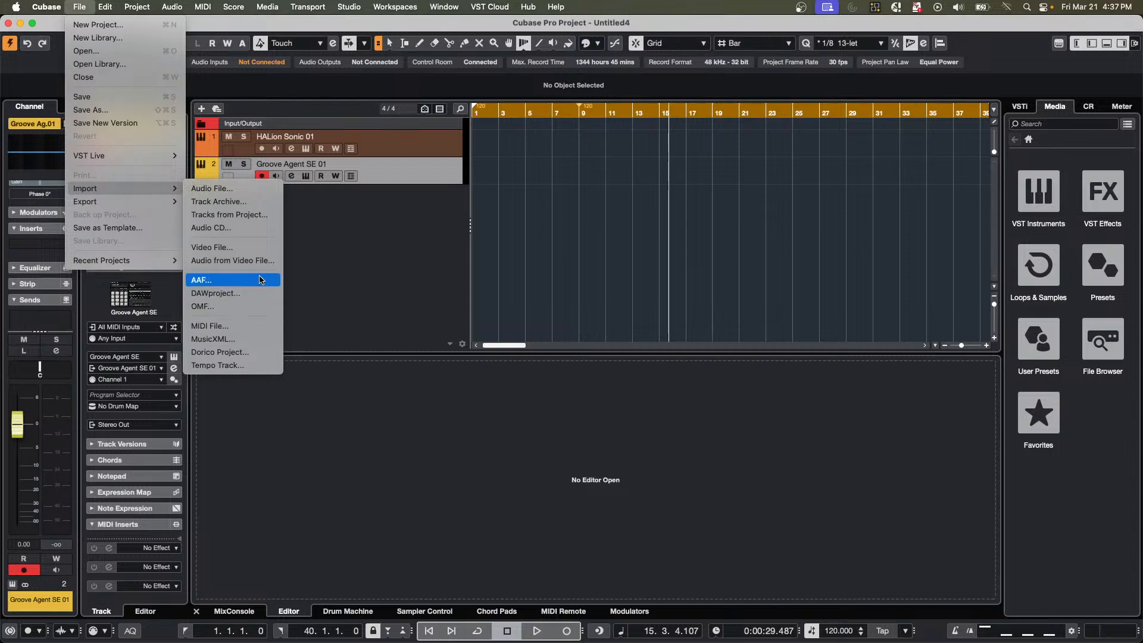
click(263, 253)
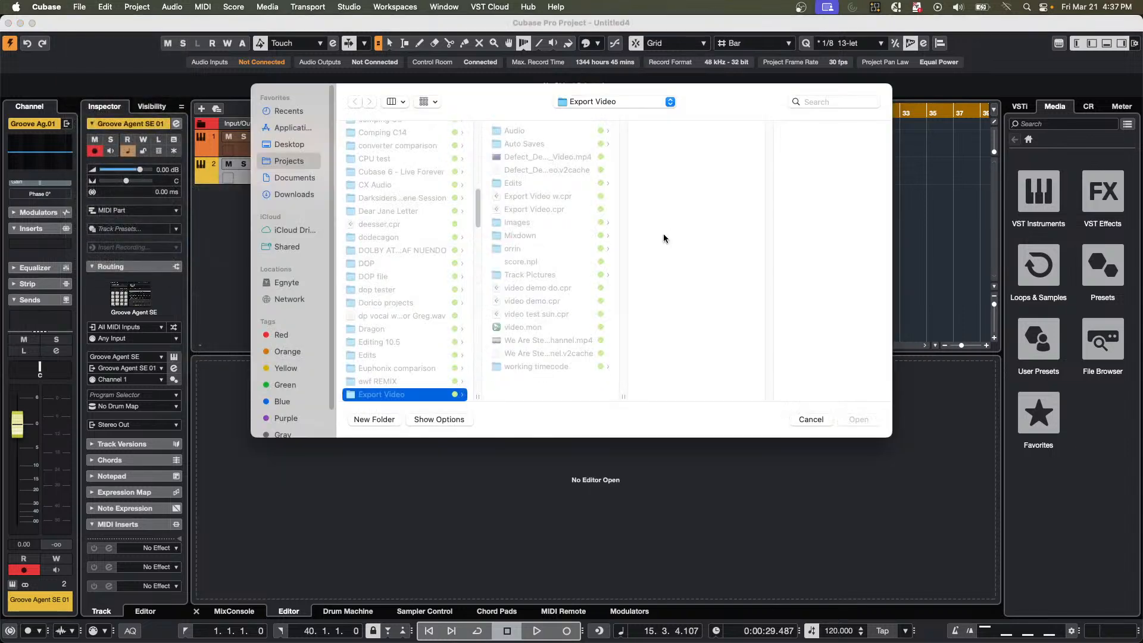
double_click(558, 344)
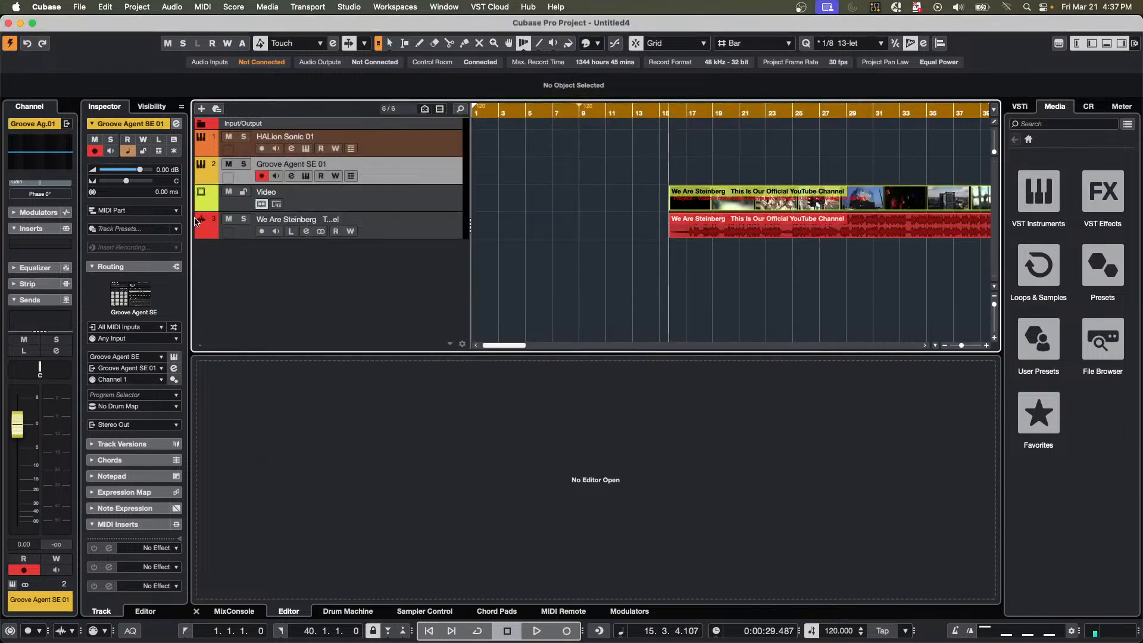
click(229, 220)
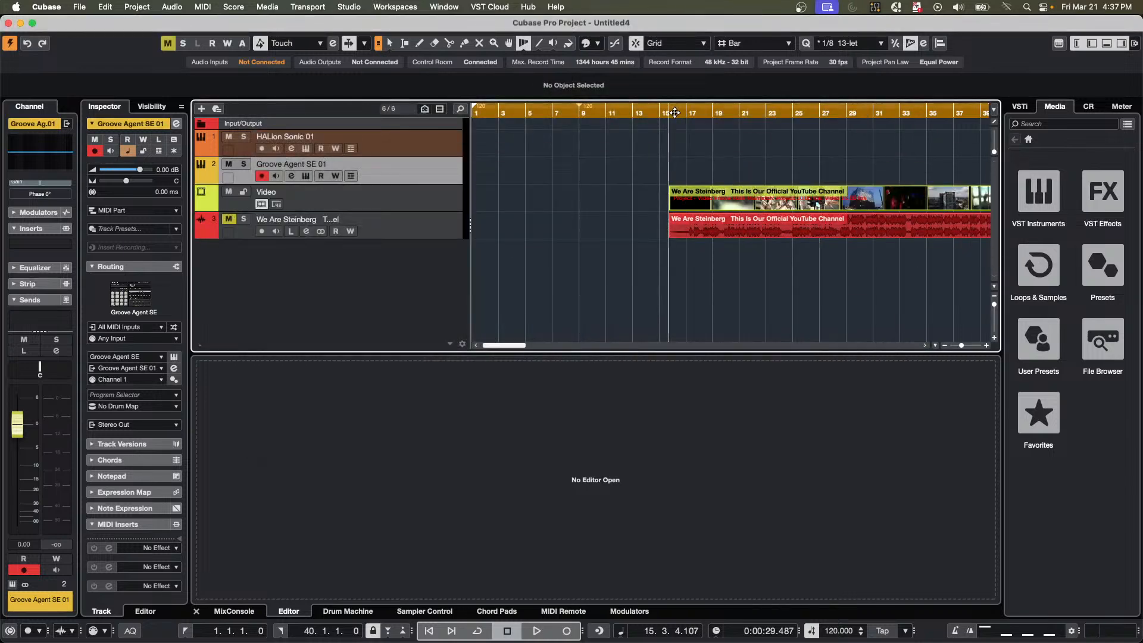
Start playback from the beginning of the video event at bar 16, and unmute the video's audio track.
drag(676, 111, 677, 86)
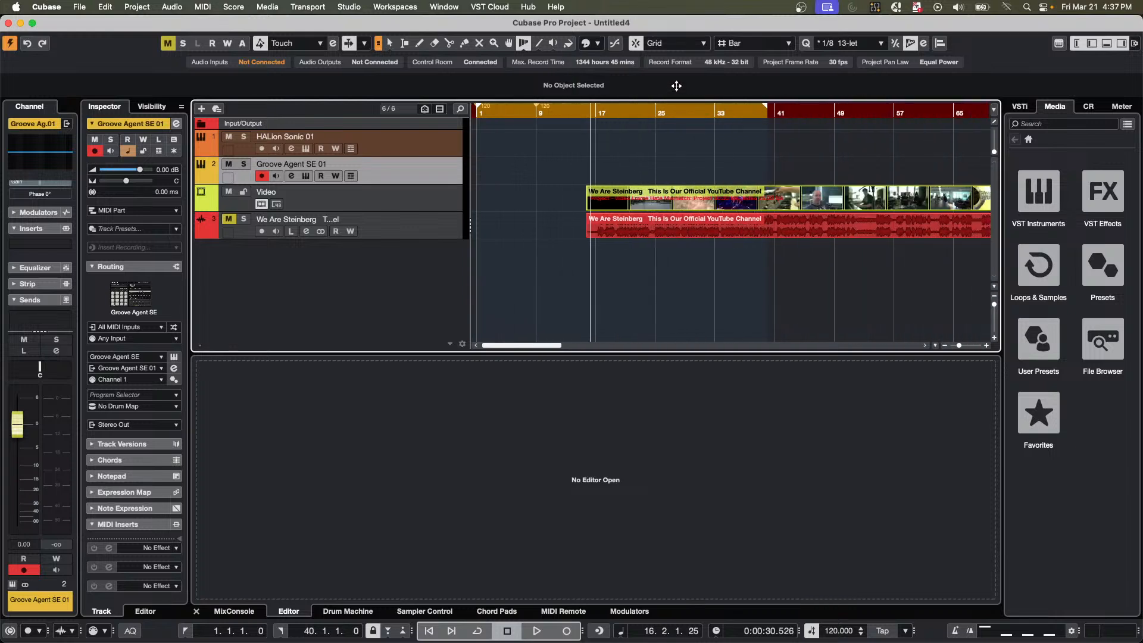
right_click(384, 255)
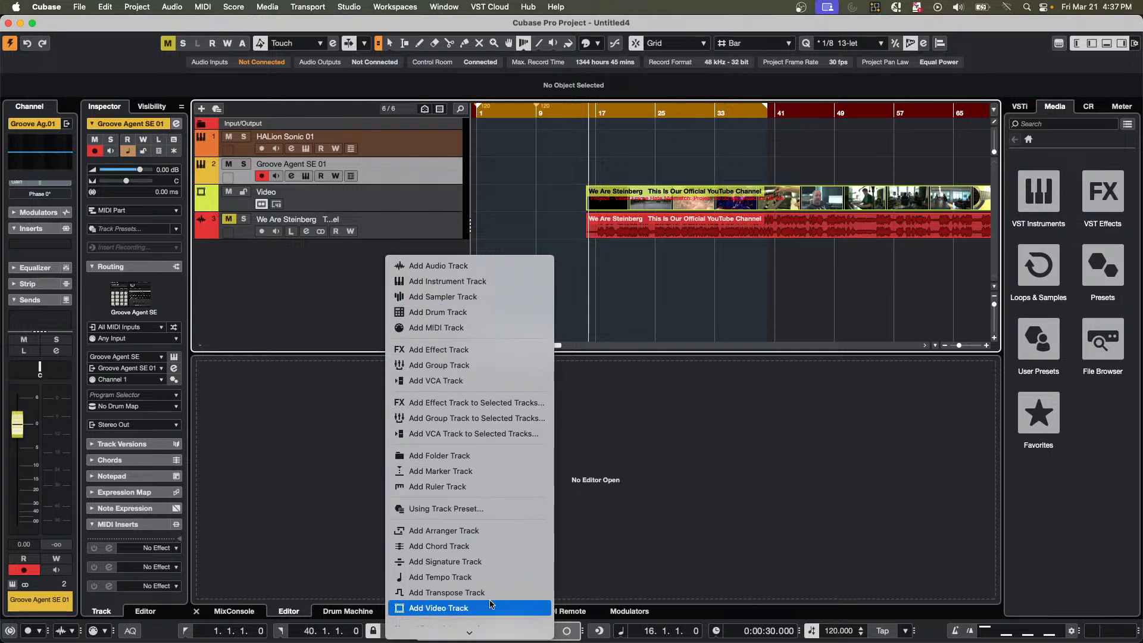
click(658, 301)
key(space)
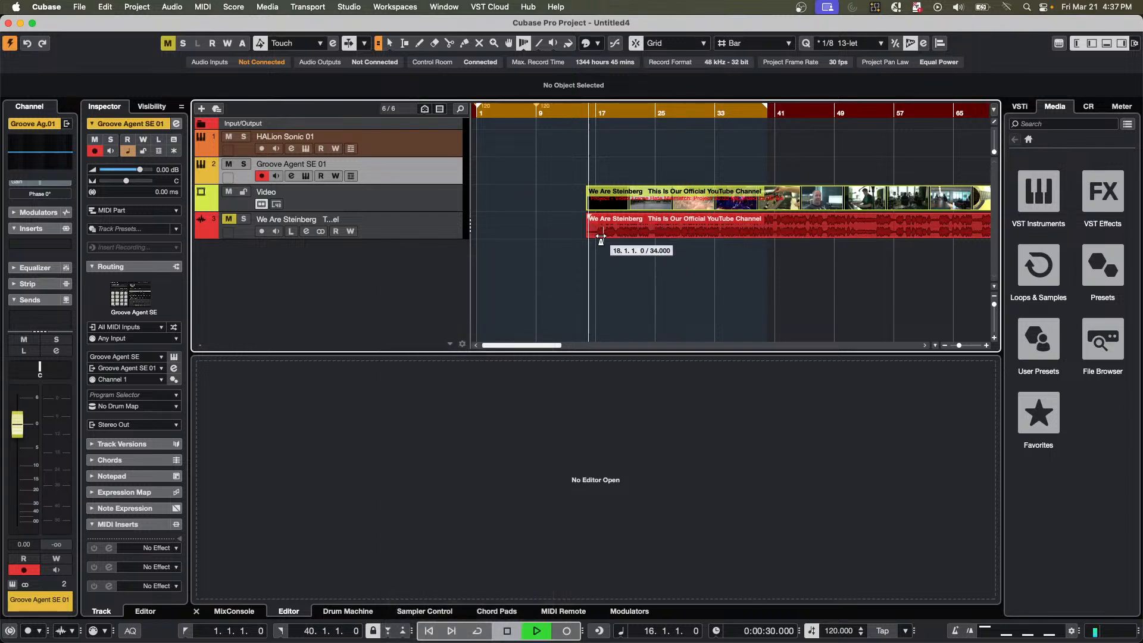
click(229, 219)
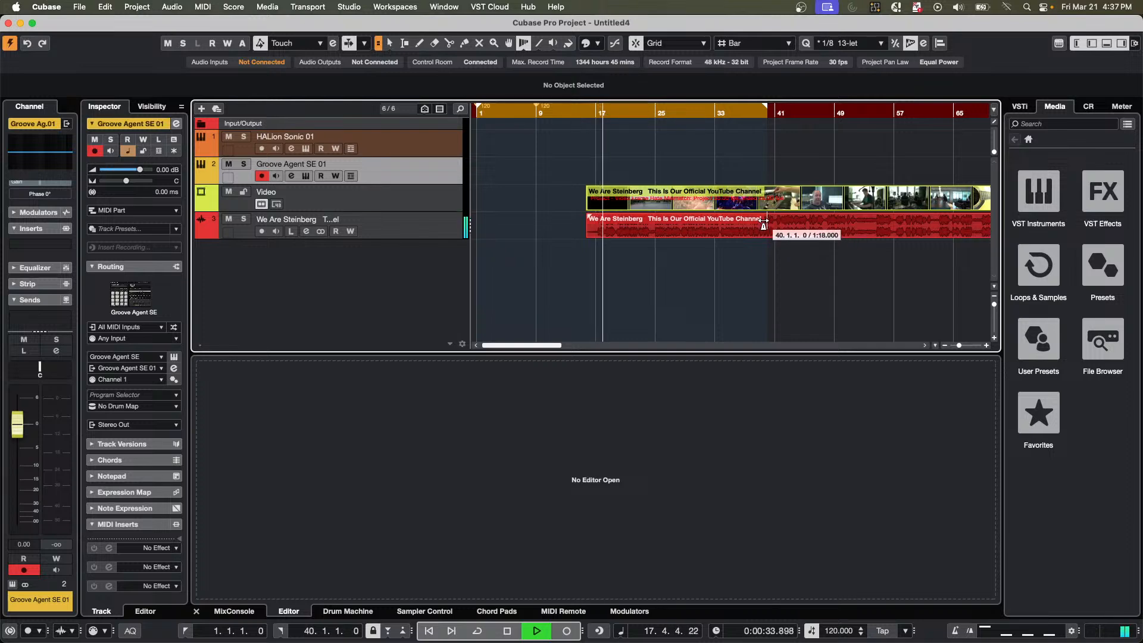
Show the Video Player during playback, hide it and show it again, and stop playback.
key(F8)
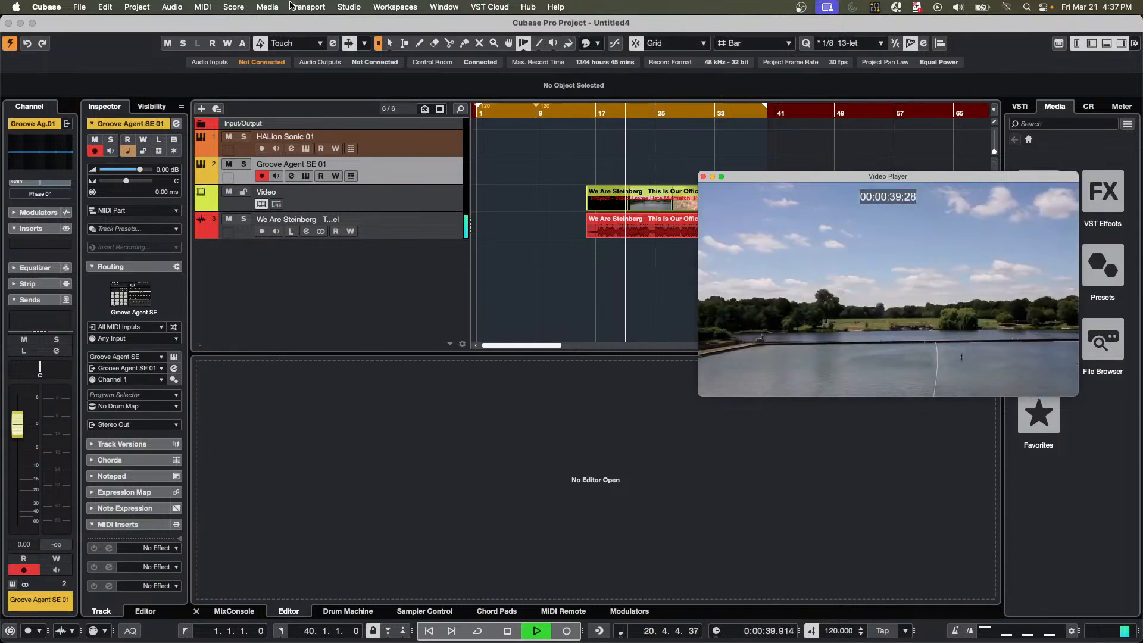
click(349, 7)
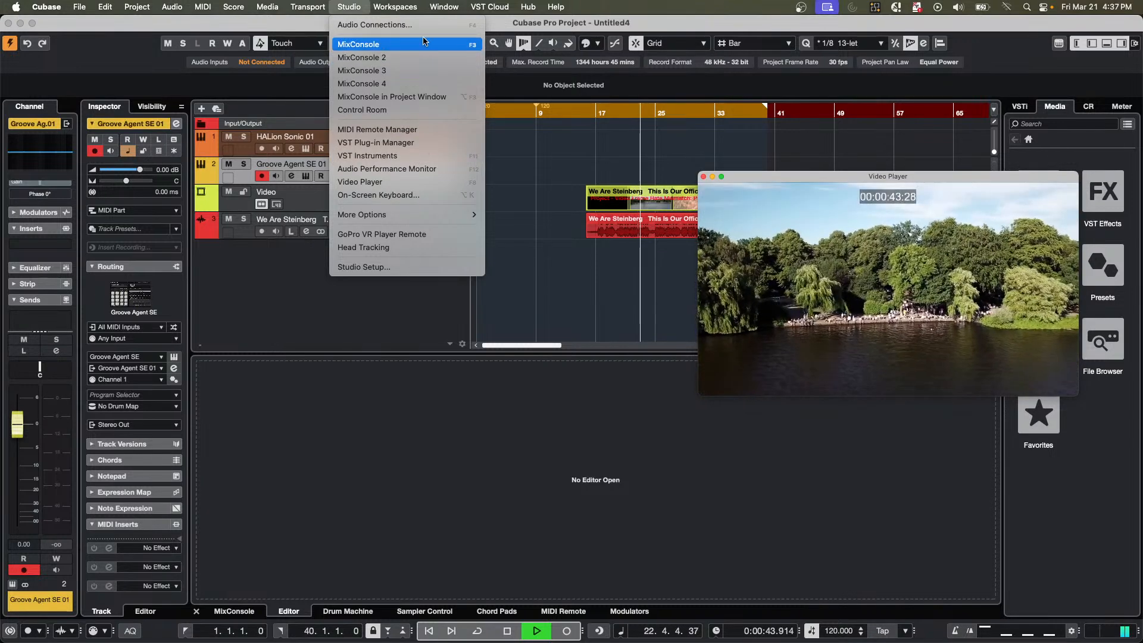
click(407, 186)
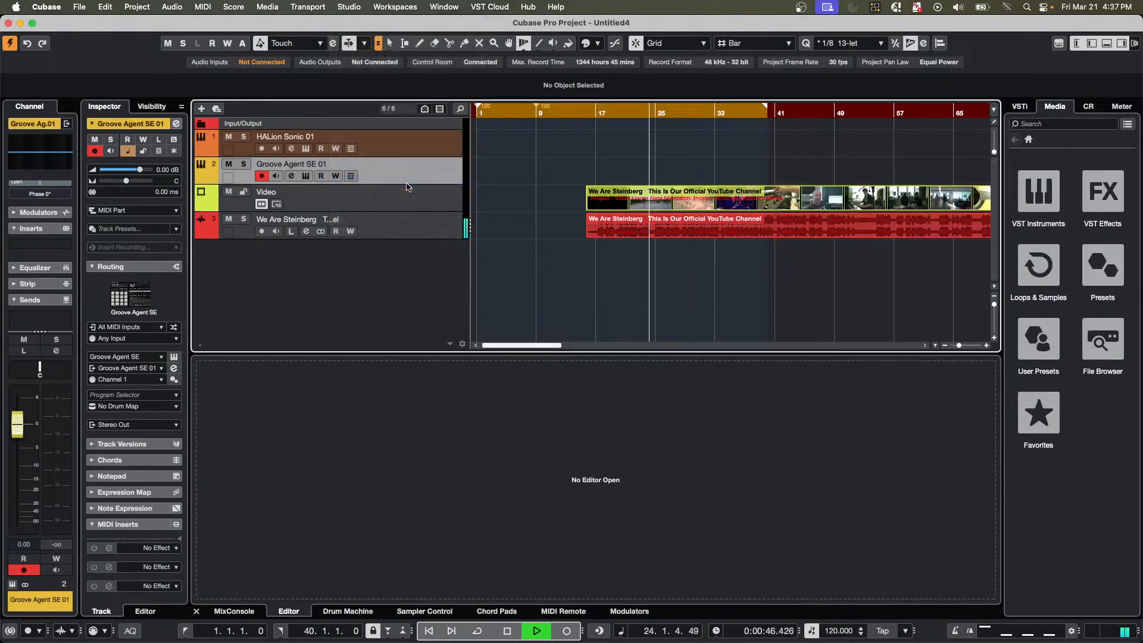
click(335, 11)
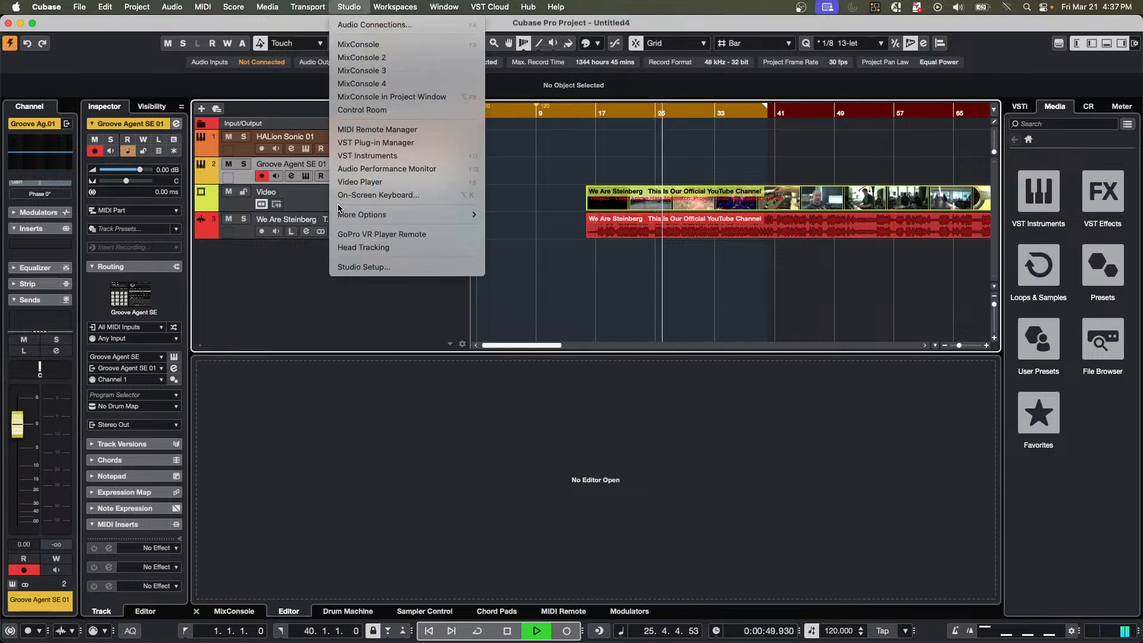
click(358, 182)
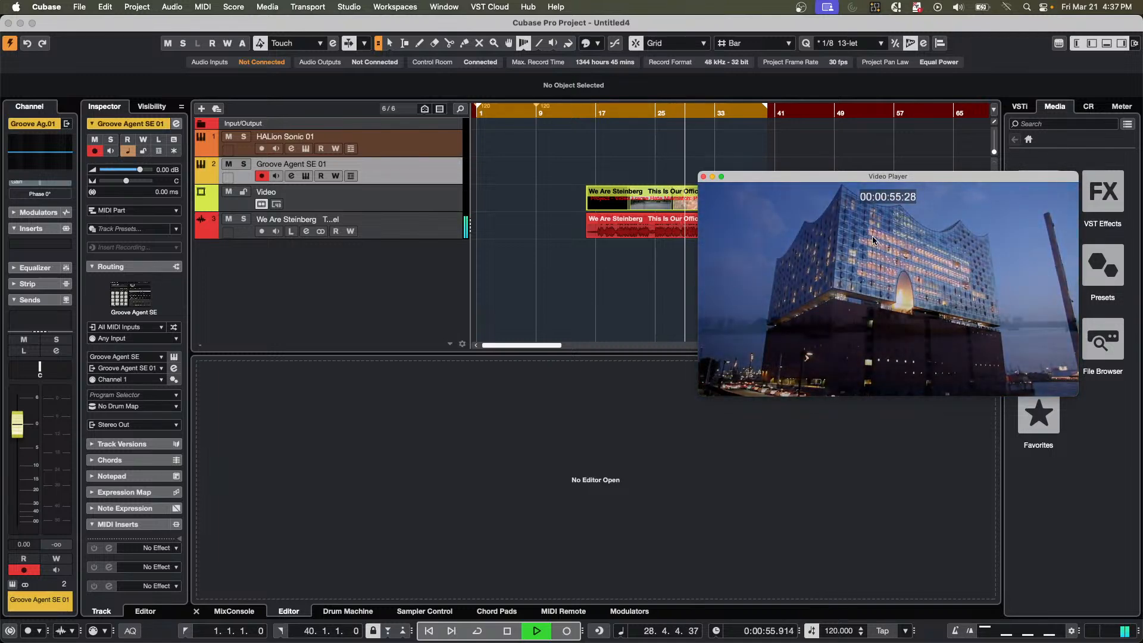
key(space)
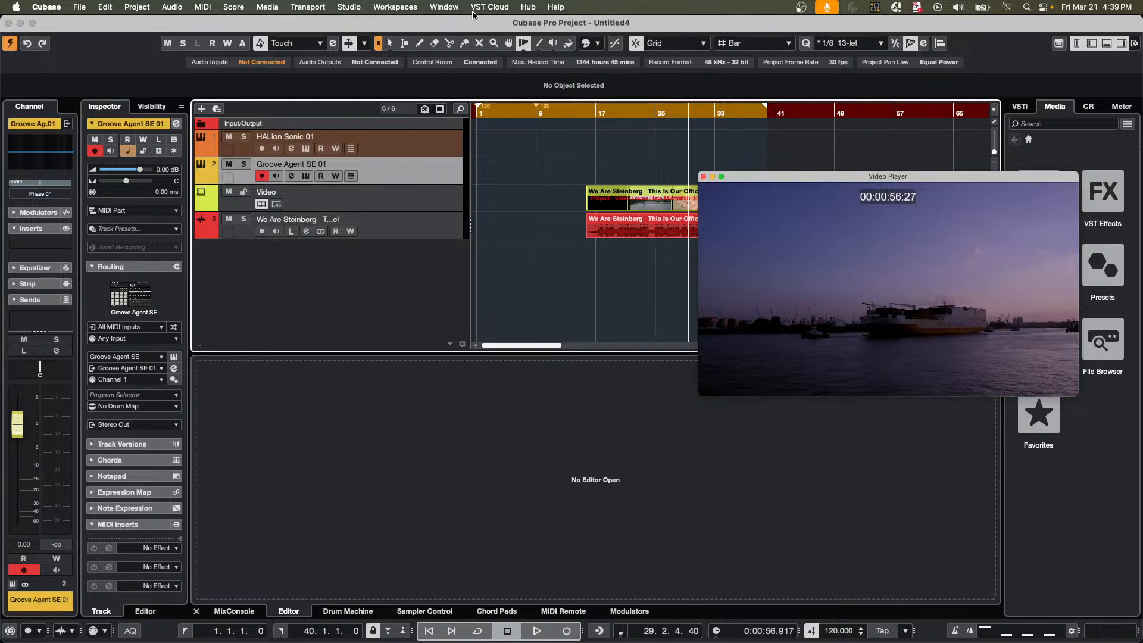
Switch to the open project A Long Time Ago Verve and activate it.
click(444, 7)
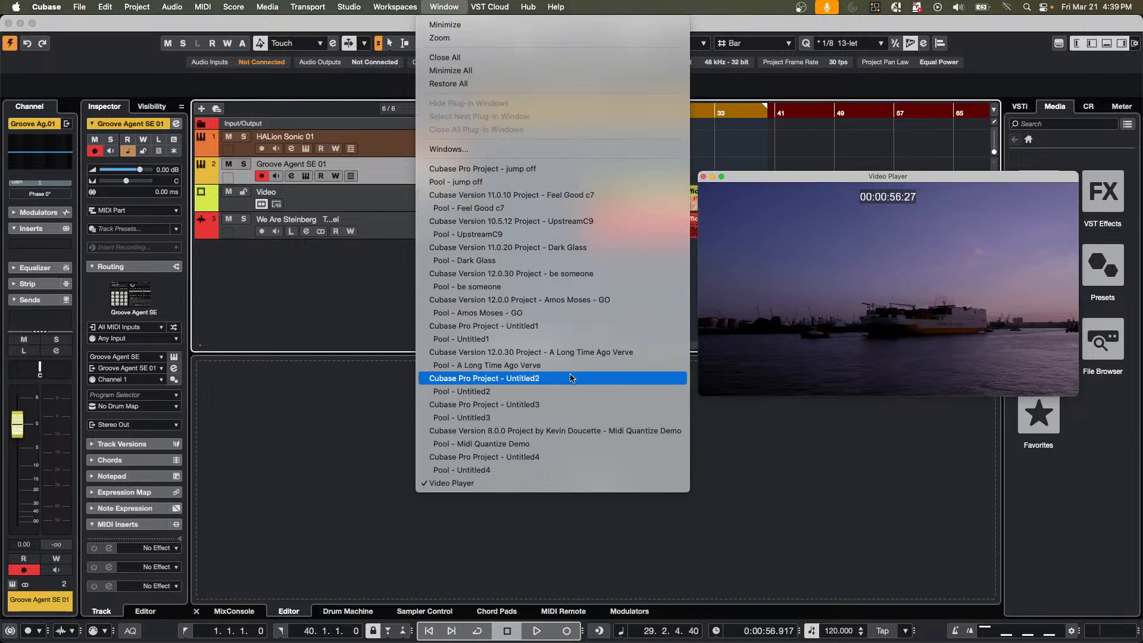
click(572, 353)
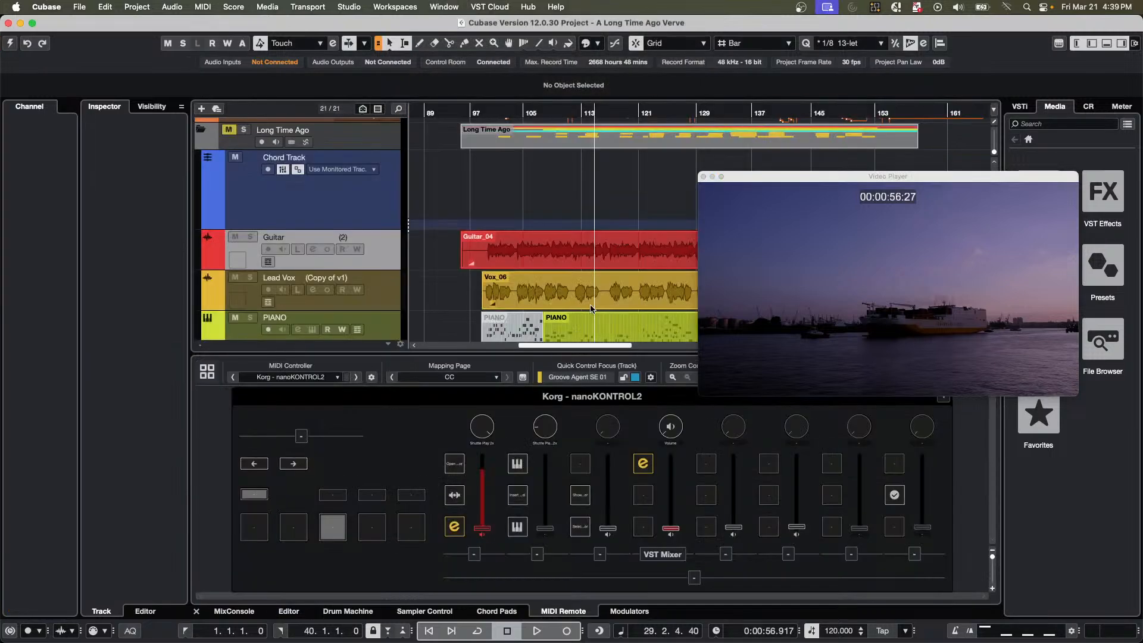
click(10, 44)
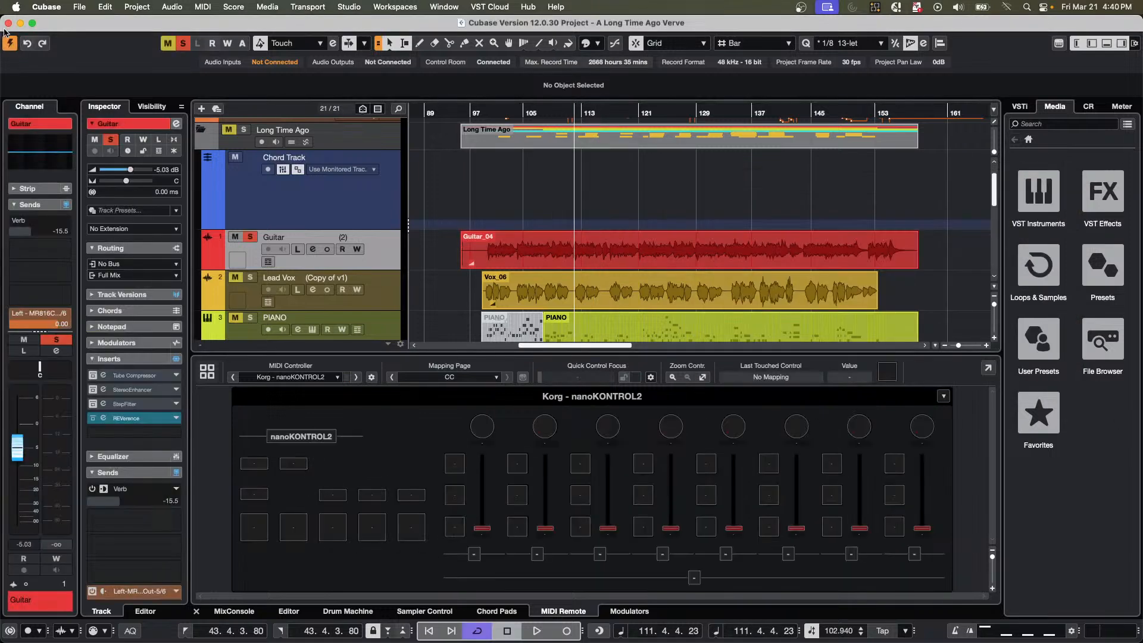
Revert the A Long Time Ago Verve project to its last saved version.
click(82, 9)
mouse_move(143, 206)
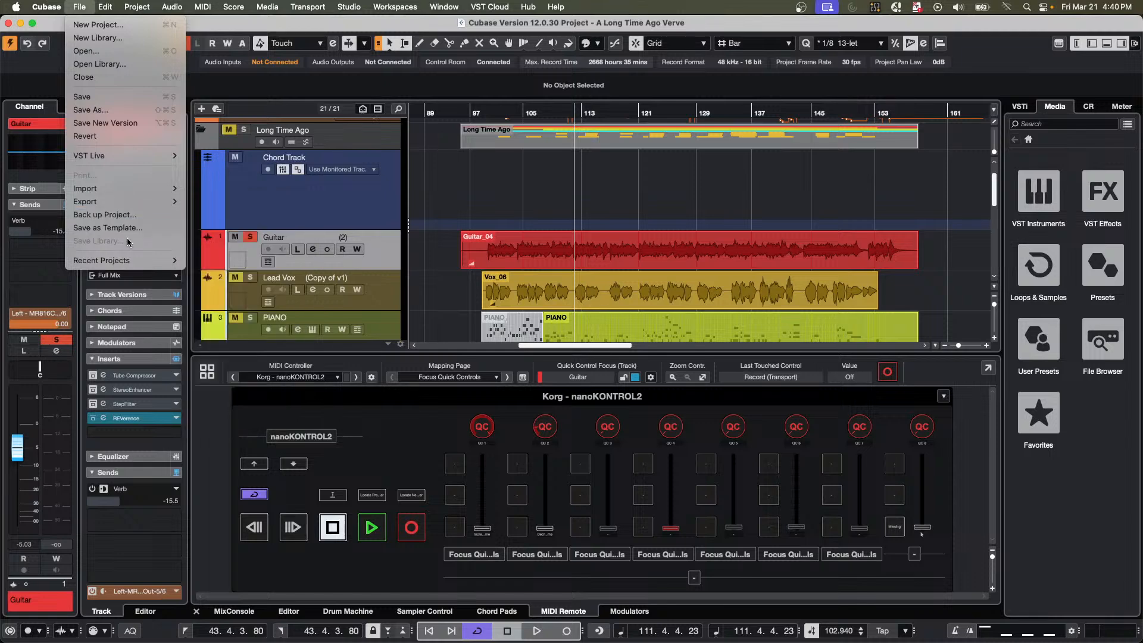
click(107, 136)
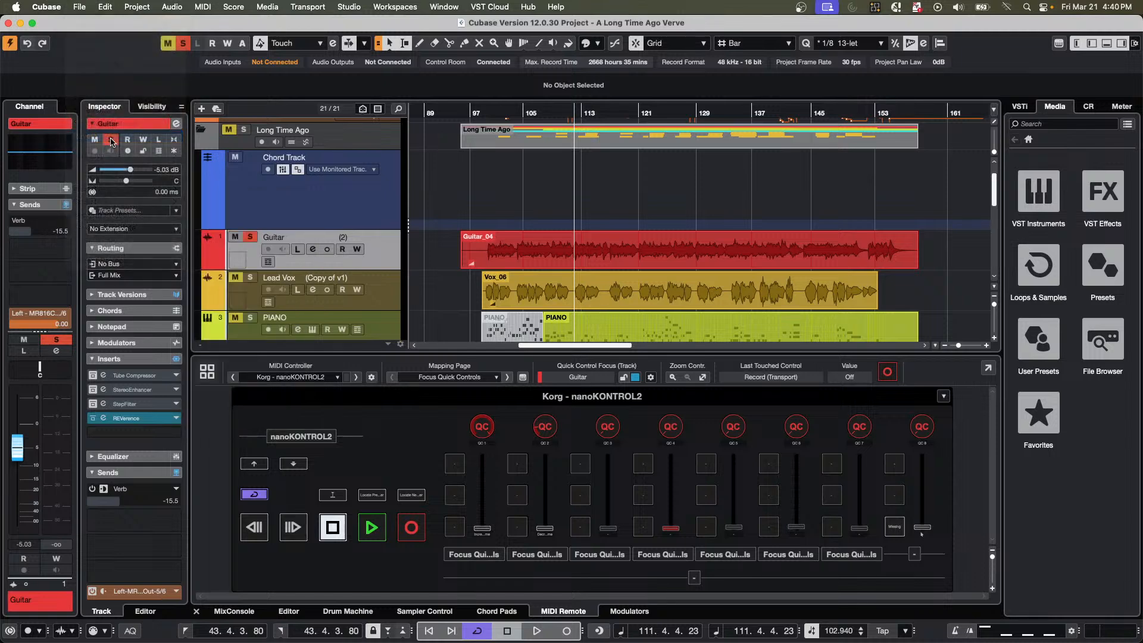
key(Return)
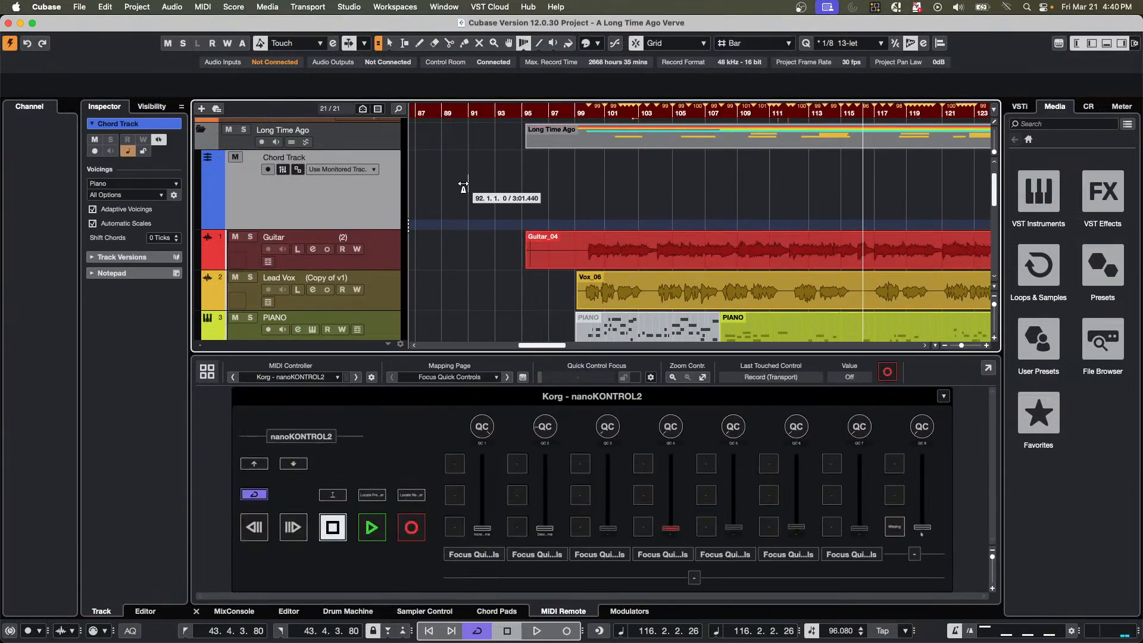
Shrink the Chord Track's height and start playback from just before the Lead Vox event begins.
drag(352, 229, 349, 179)
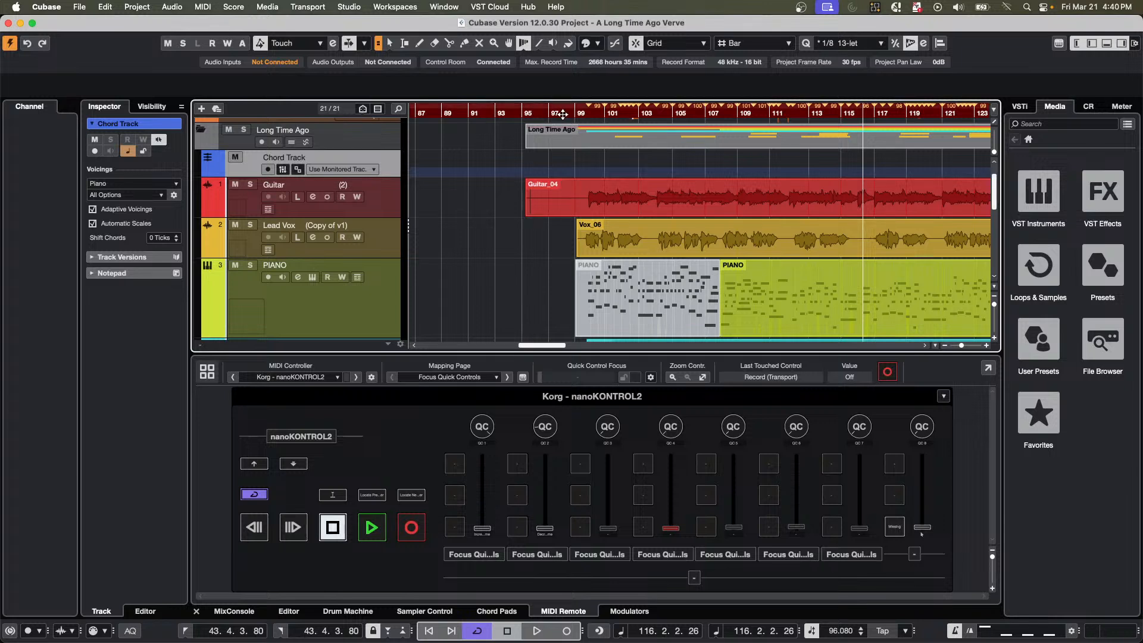
click(554, 117)
key(space)
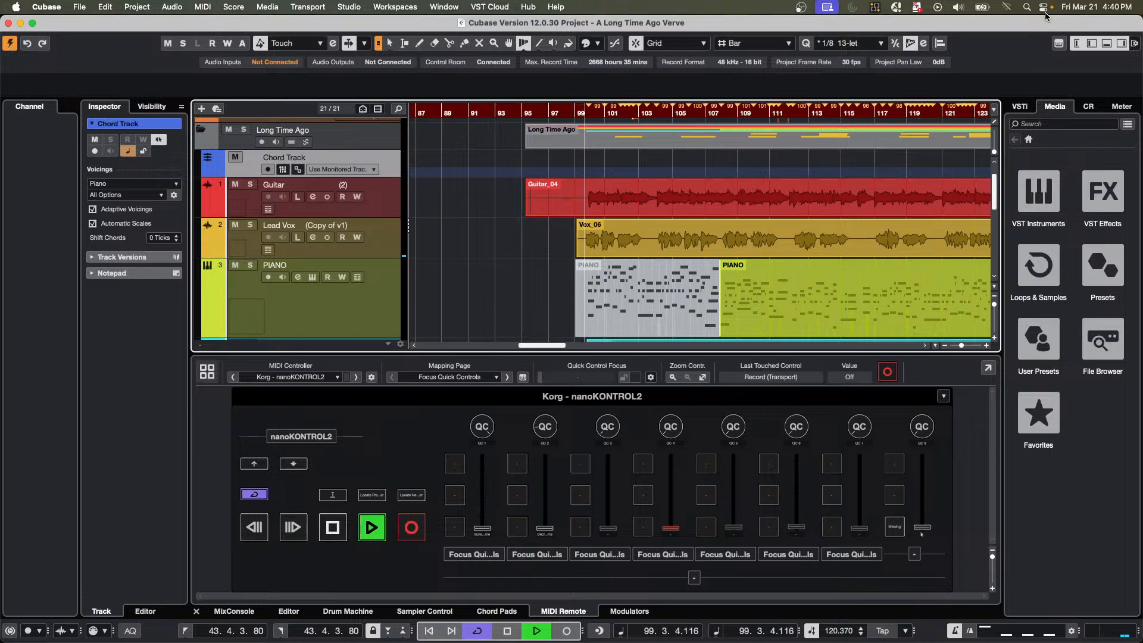
Set the grid type to Adapt to Zoom, and enable Listen on the Lead Vox and Whisper Vox tracks.
scroll(771, 45, down, 3)
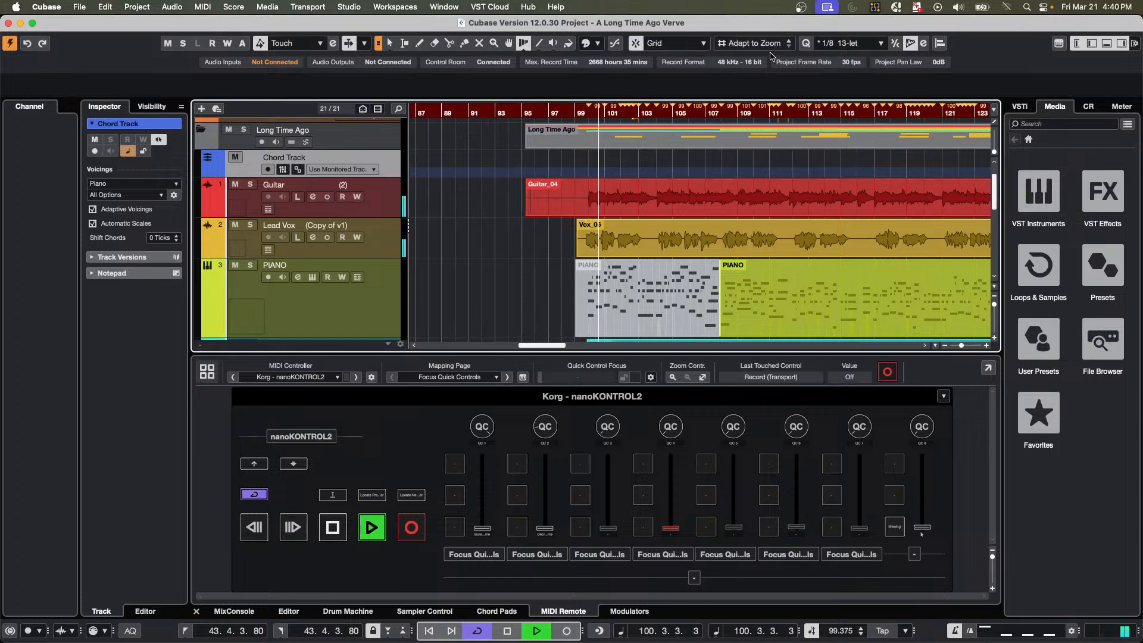
scroll(832, 221, down, 5)
scroll(832, 221, down, 5)
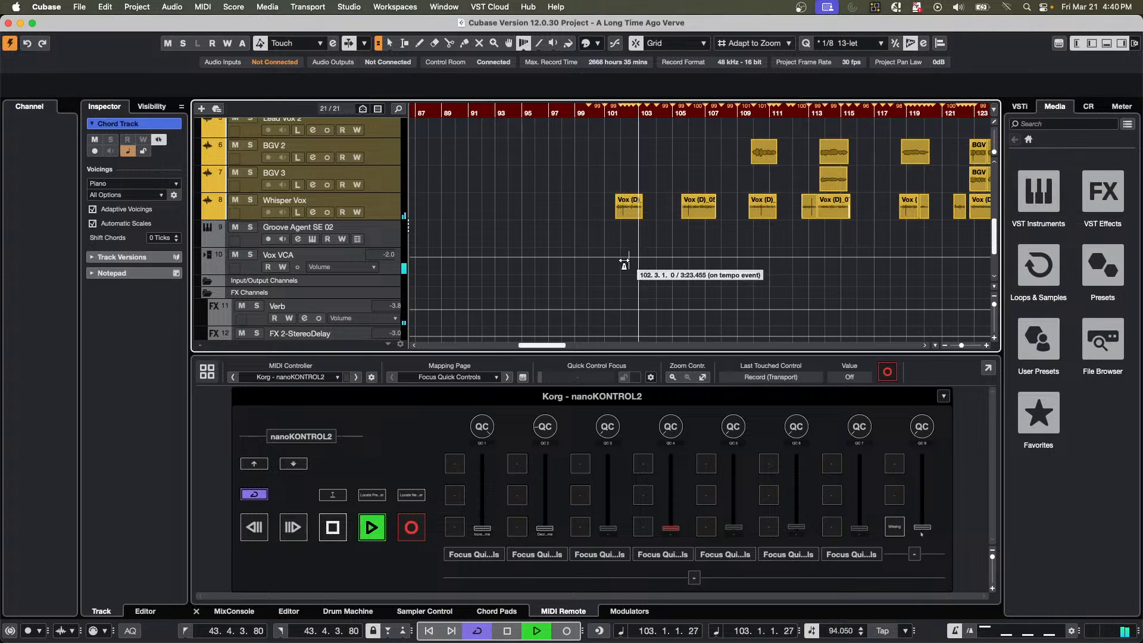
scroll(556, 259, up, 4)
scroll(546, 262, up, 1)
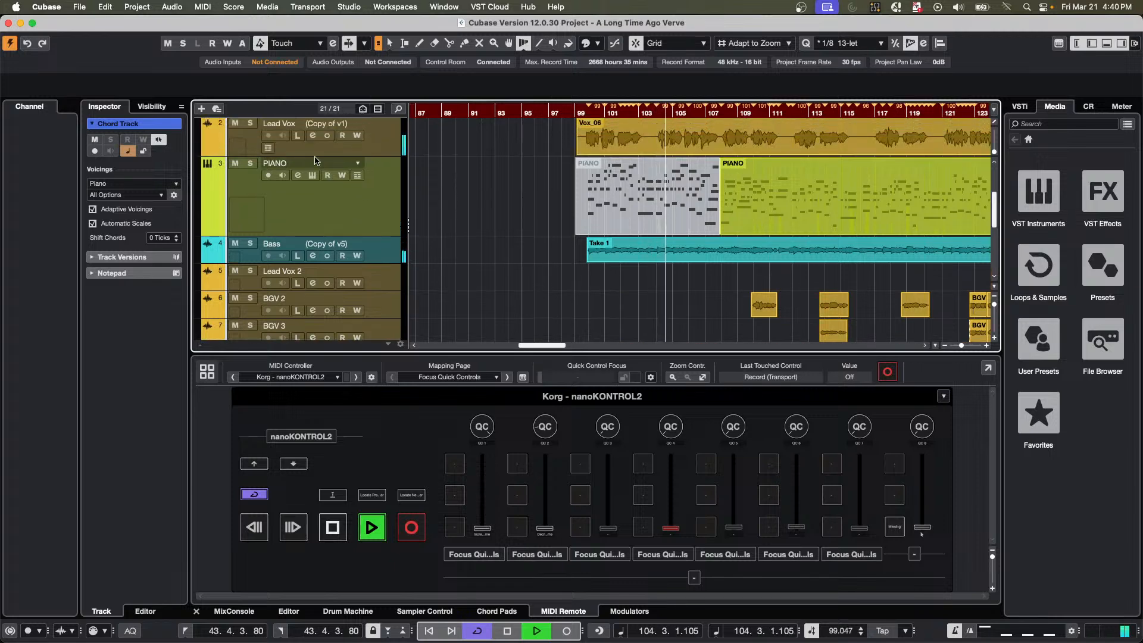
click(297, 135)
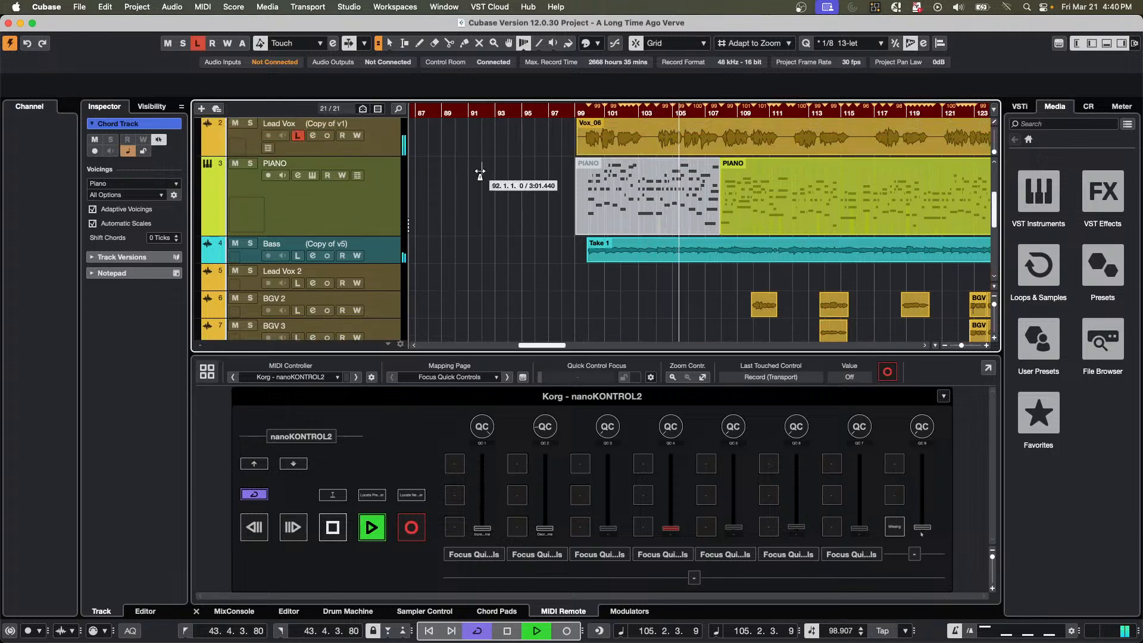
scroll(500, 188, down, 7)
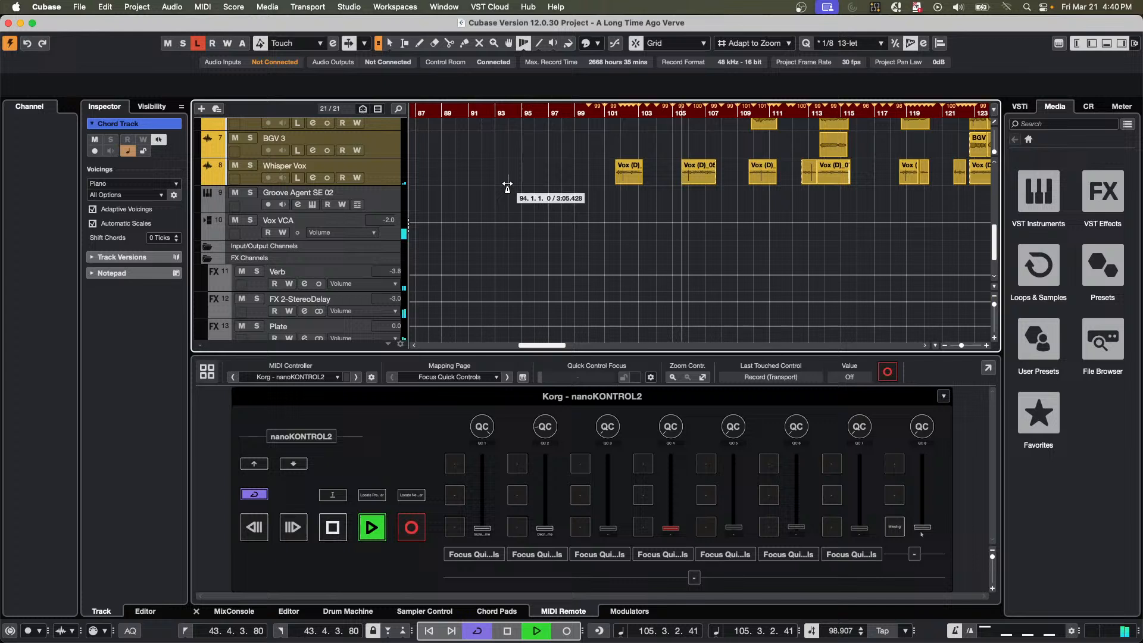
click(299, 178)
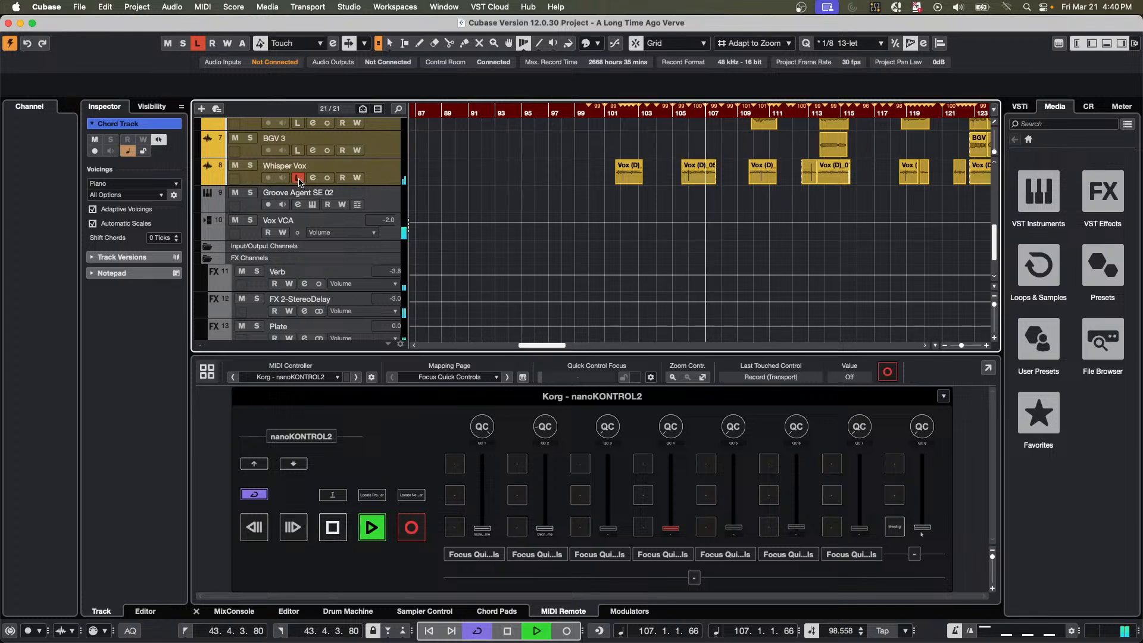
Solo the Whisper Vox and Lead Vox tracks during playback, and stop playback after listening to them.
click(250, 166)
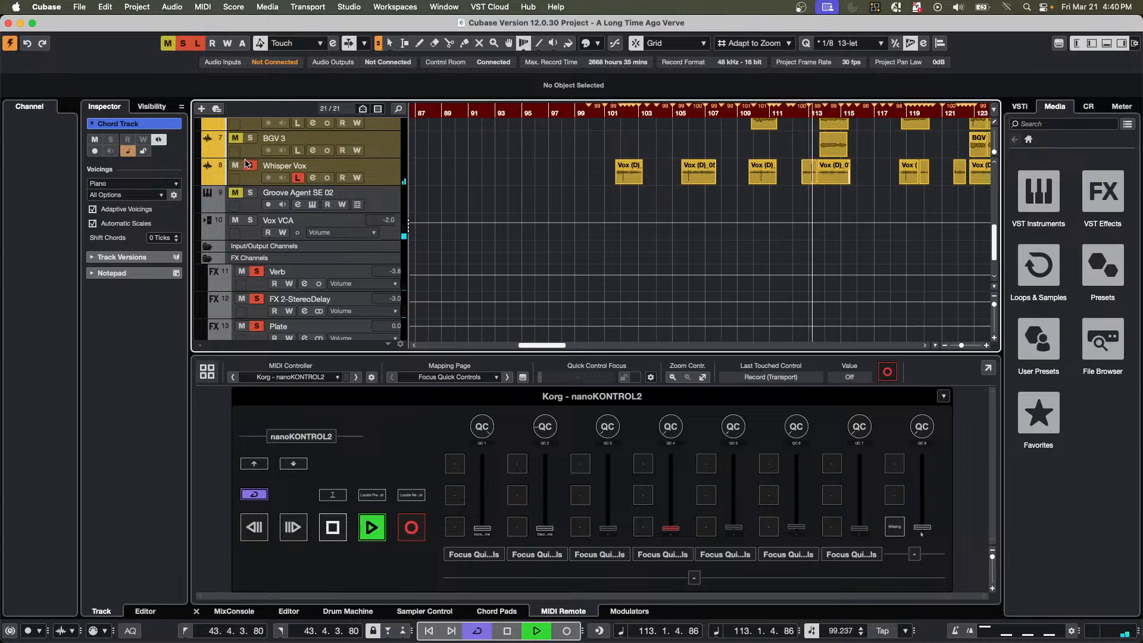
scroll(246, 164, up, 5)
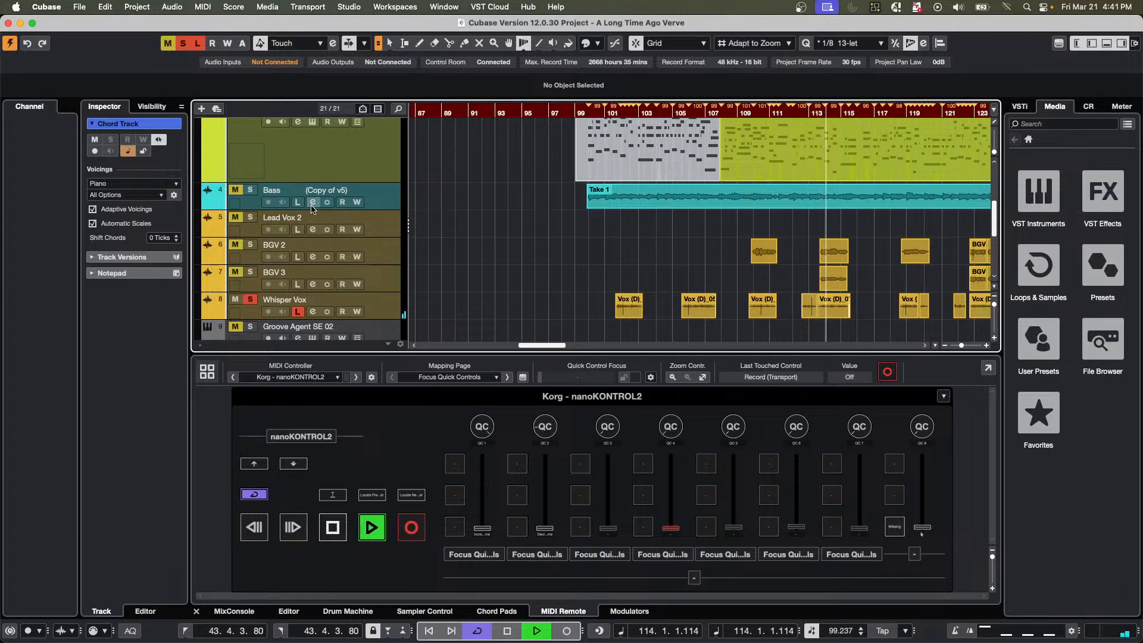
scroll(311, 207, up, 3)
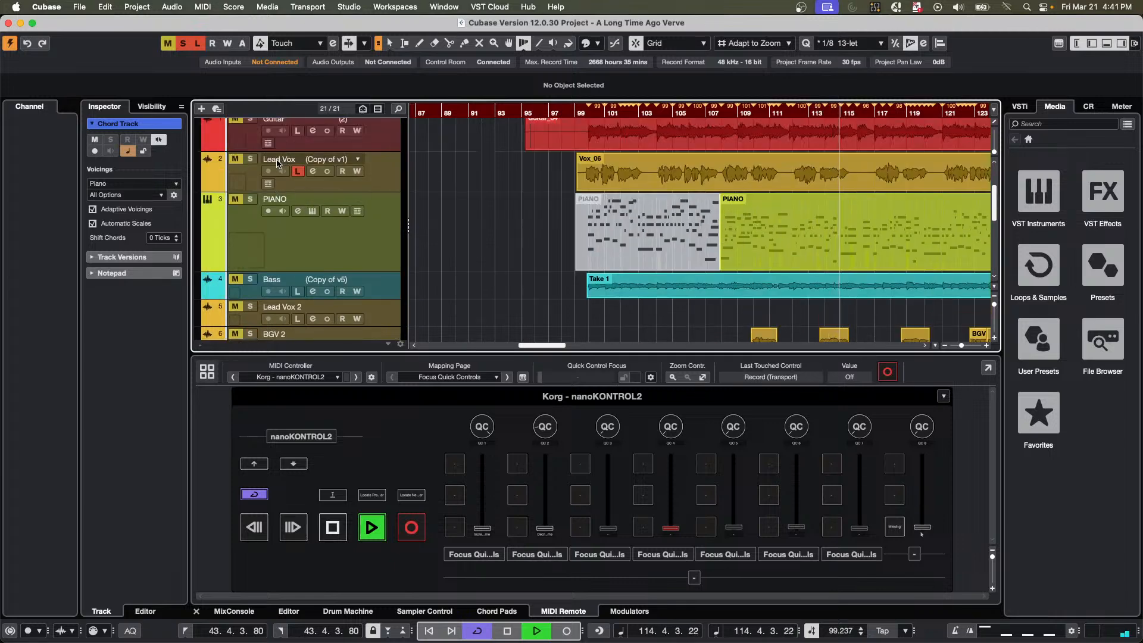
click(250, 159)
scroll(693, 169, down, 1)
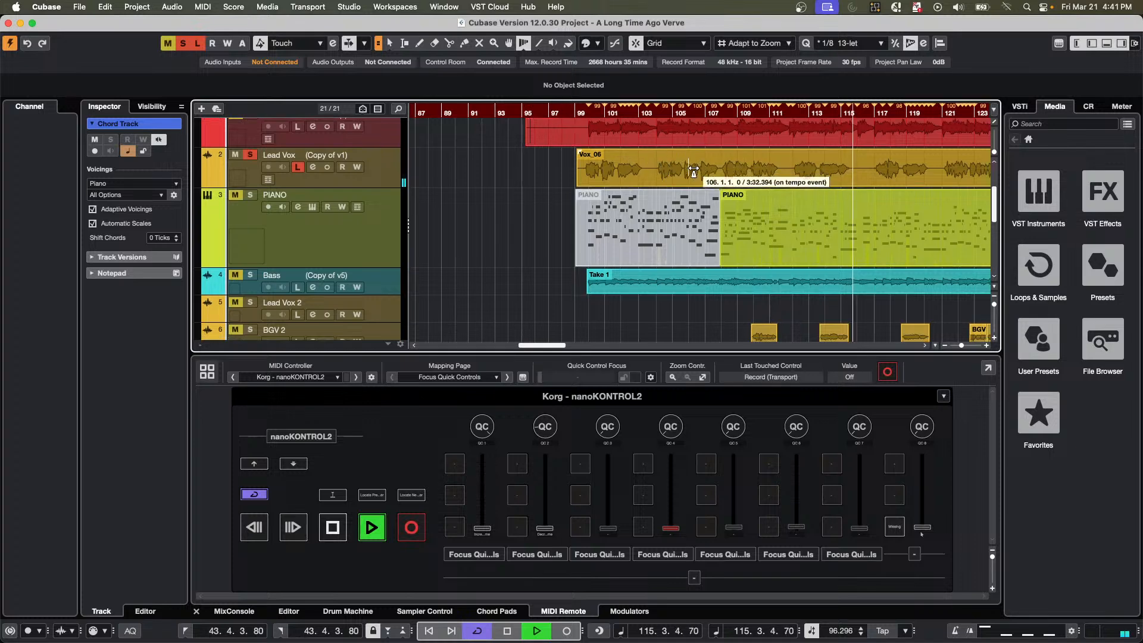
scroll(694, 170, down, 5)
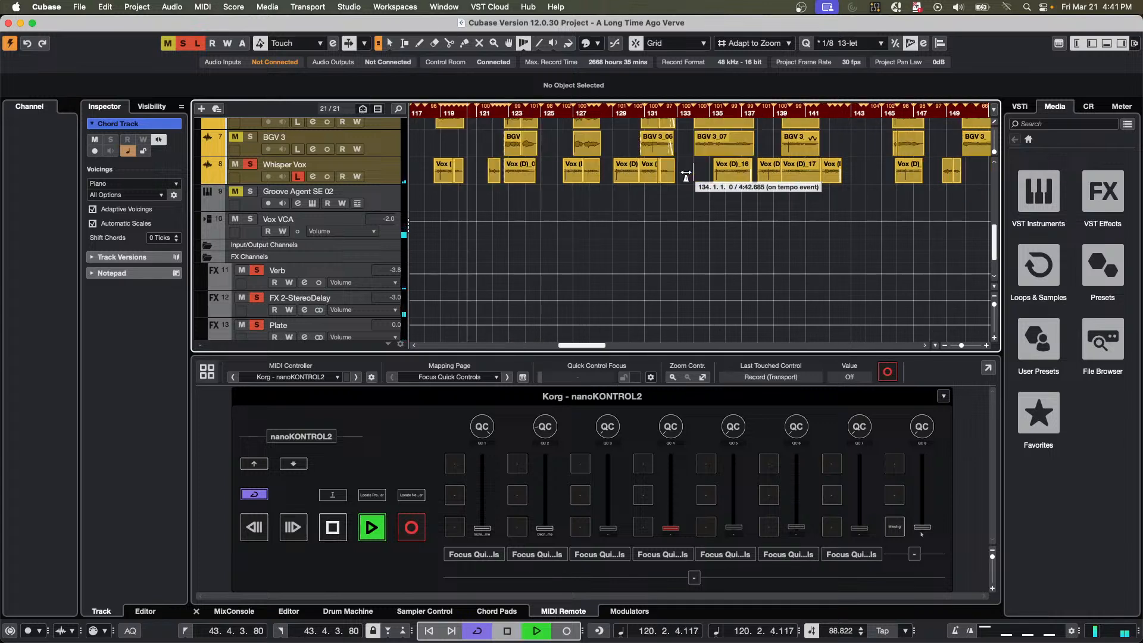
key(space)
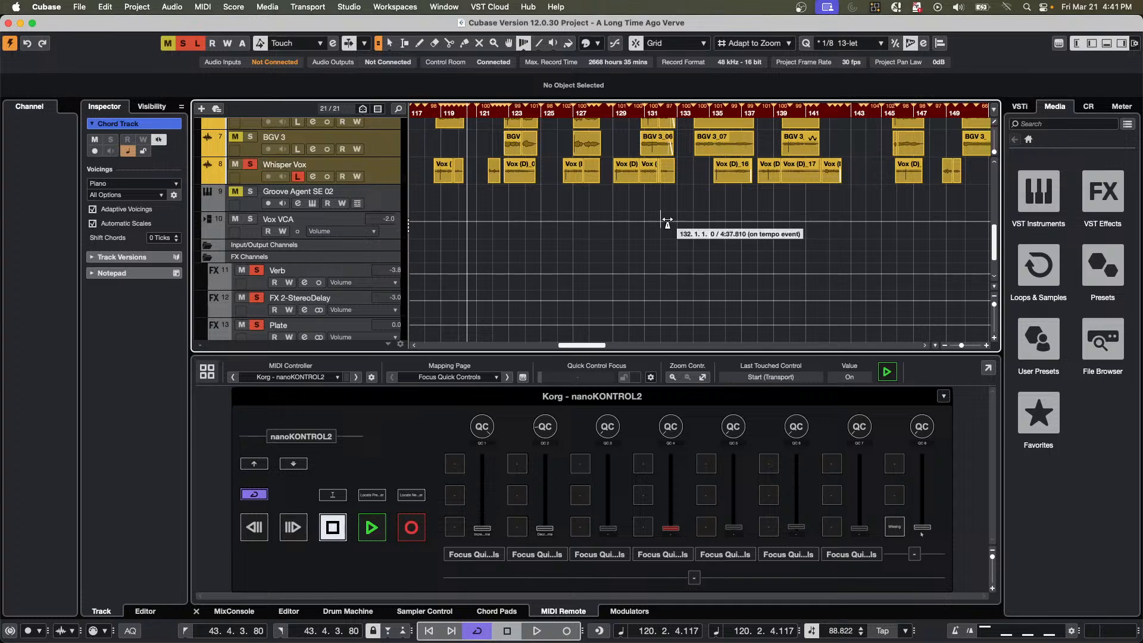
scroll(580, 219, up, 6)
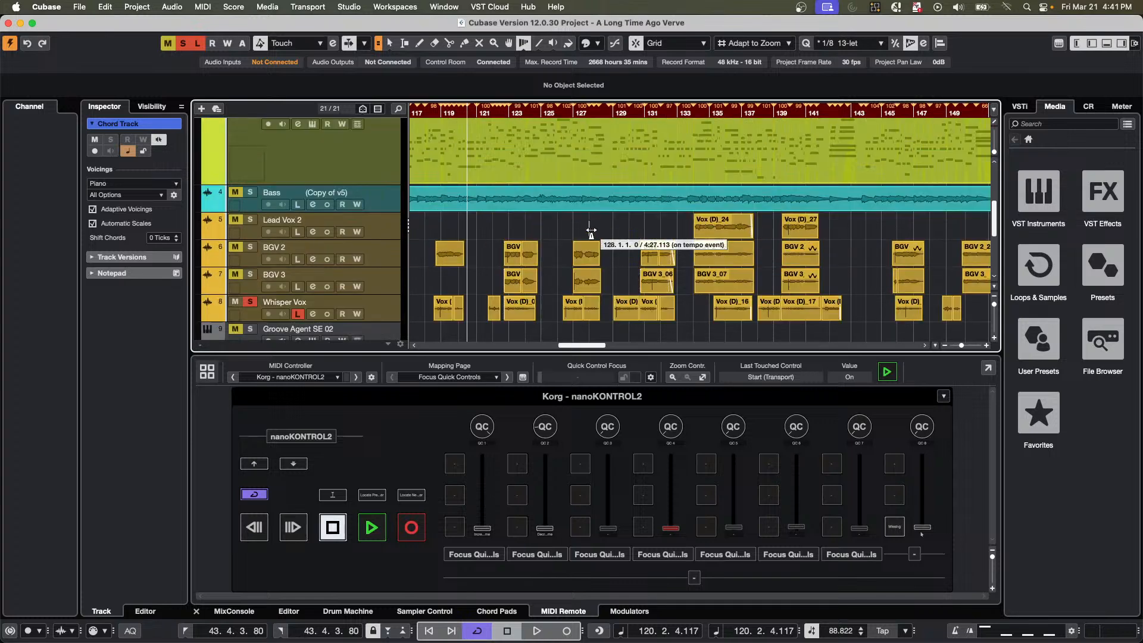
Start playback, unsolo the Lead Vox track, and deactivate all remaining solo and mute states.
scroll(591, 234, up, 2)
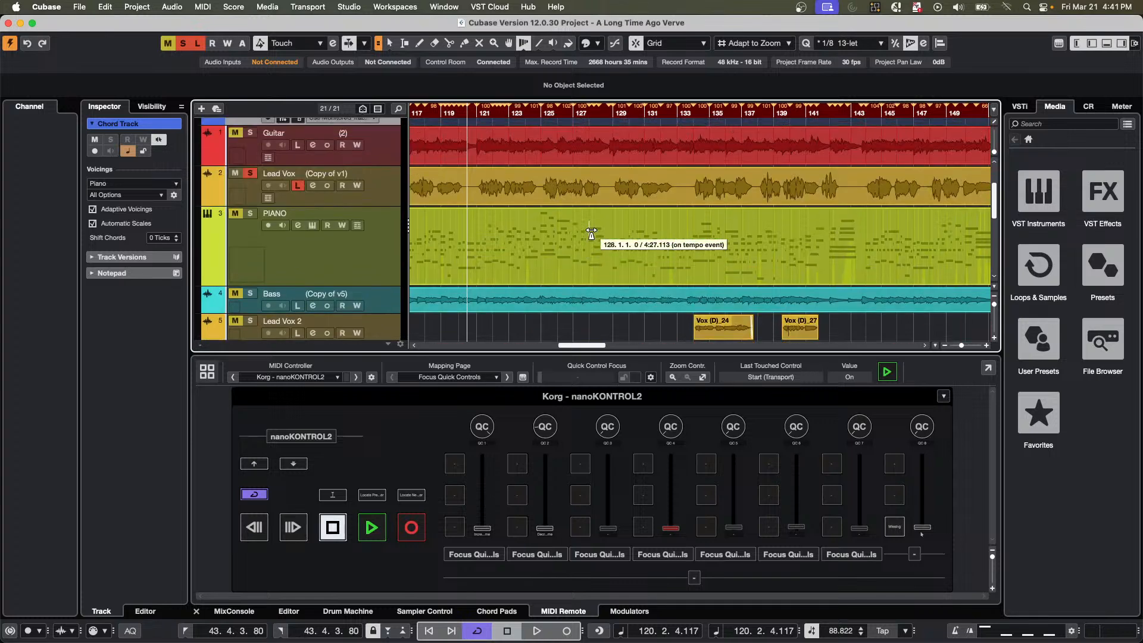
key(space)
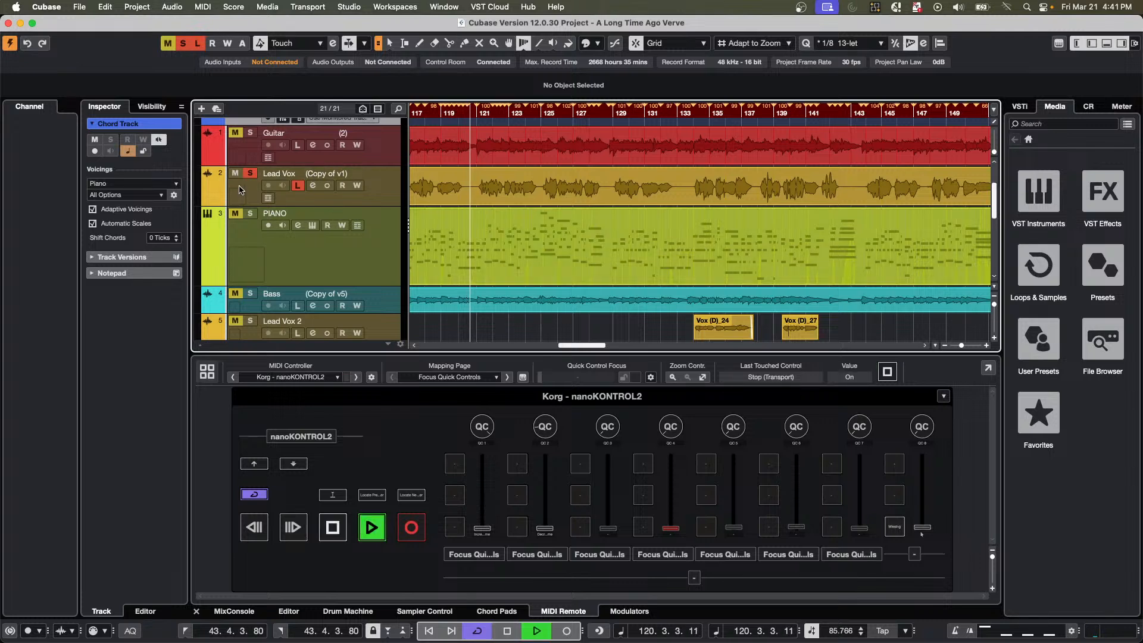
click(250, 176)
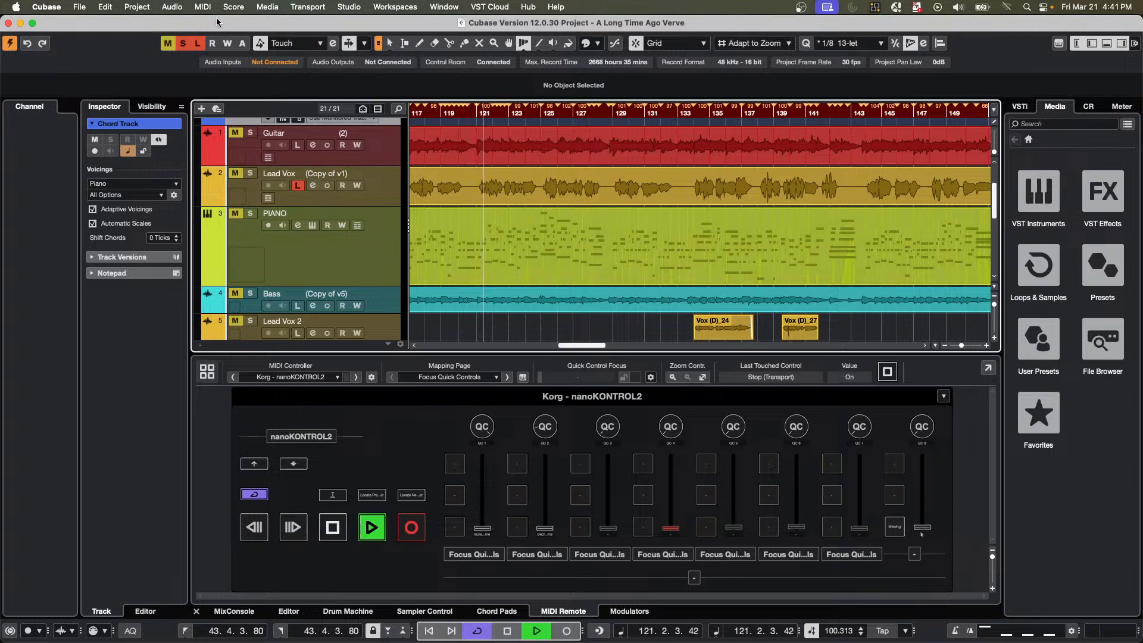
click(183, 43)
click(167, 43)
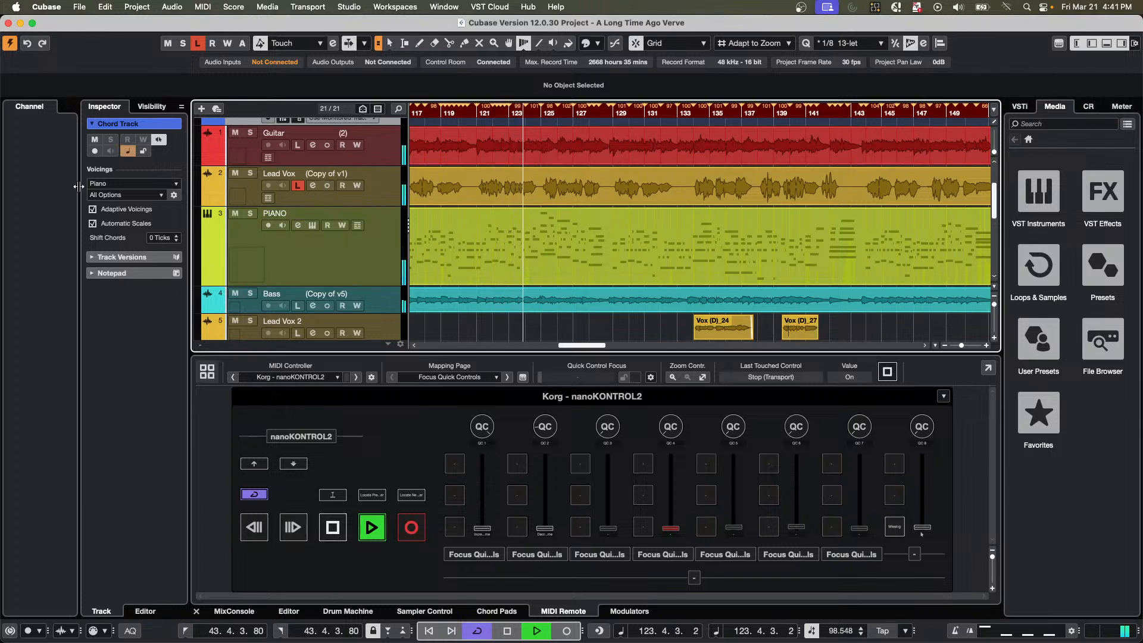
Open the Lead Vox channel settings, show the Control Room, and turn off Listen for Lead Vox.
click(312, 185)
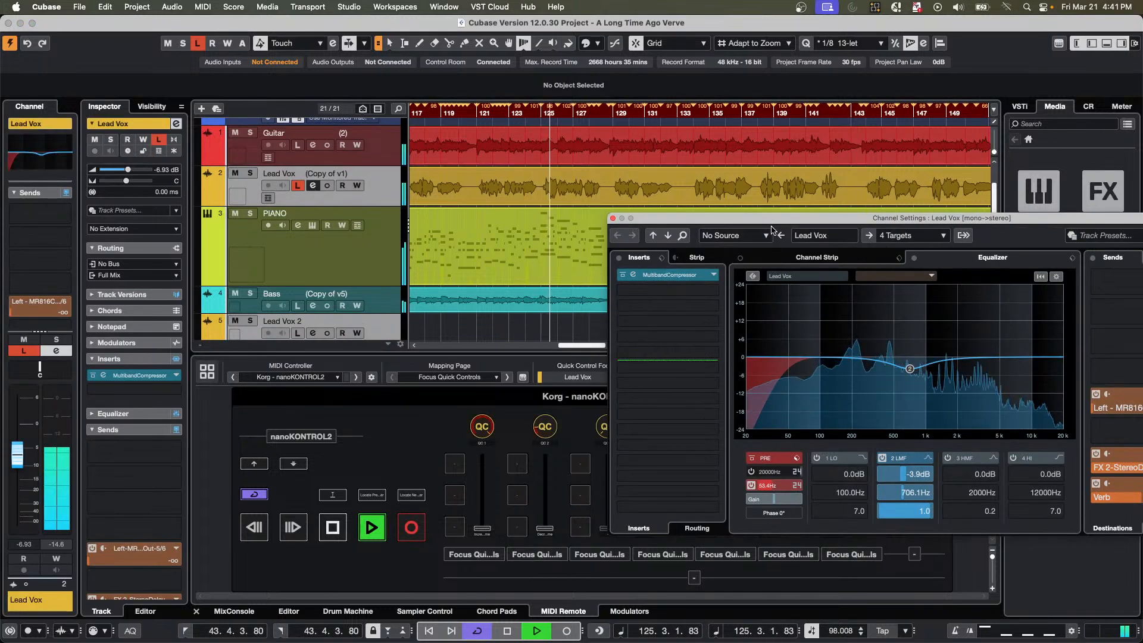
drag(775, 219, 416, 21)
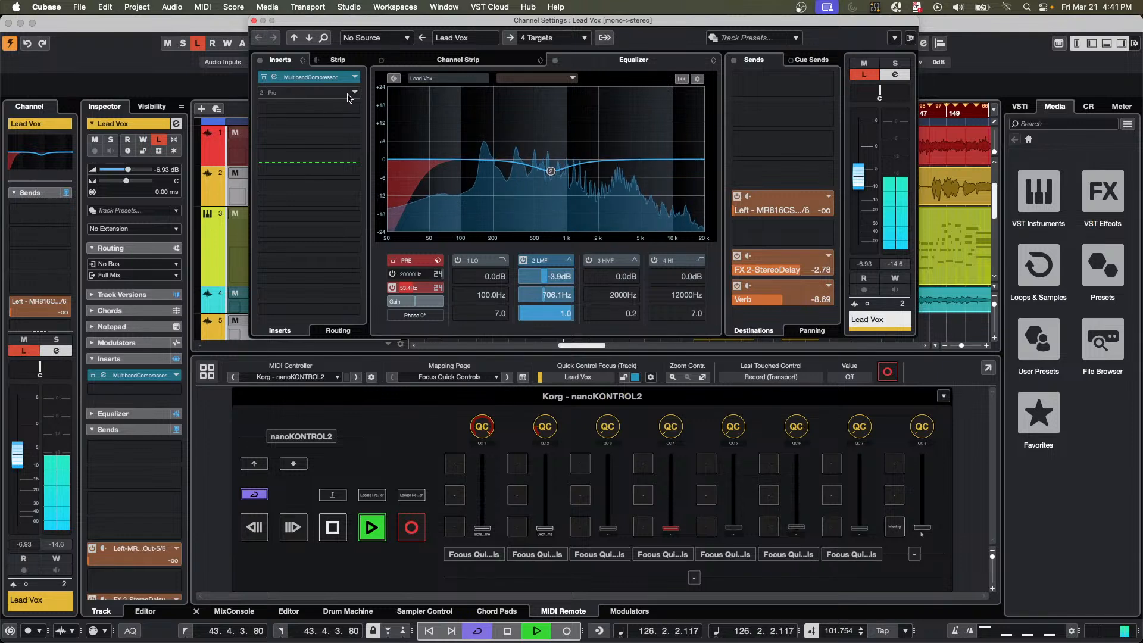
click(1090, 108)
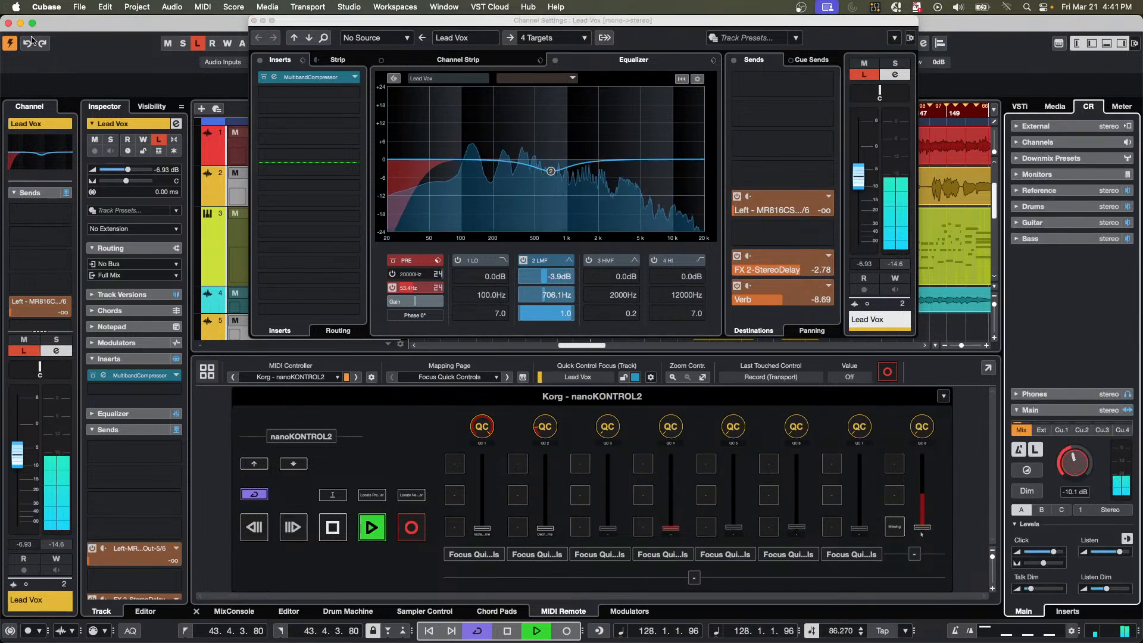
click(159, 141)
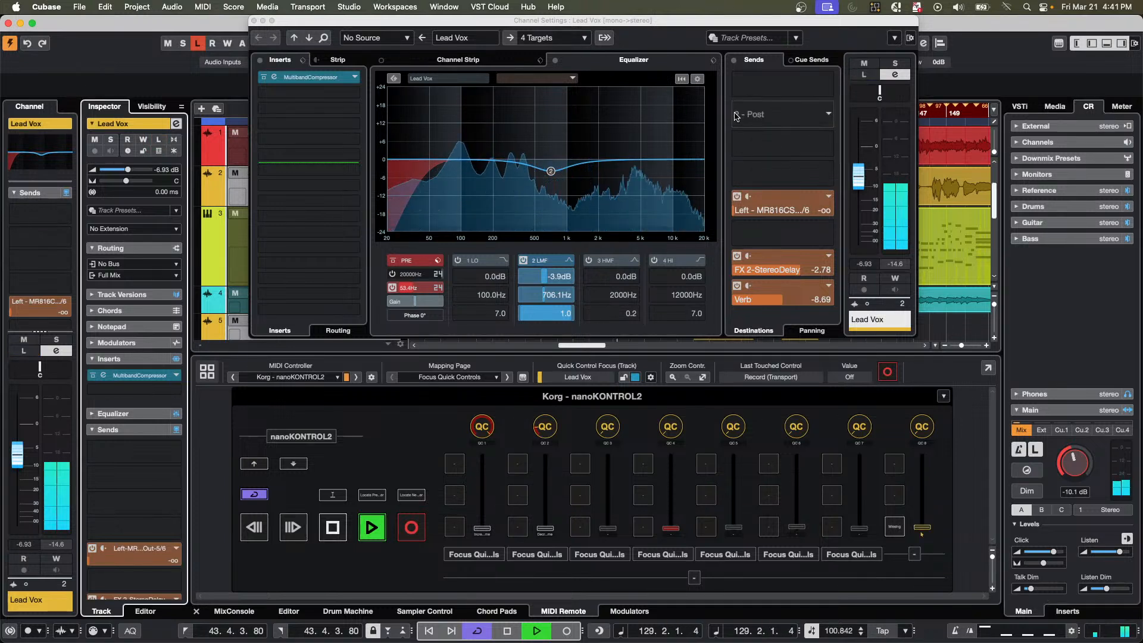
Raise the Control Room main level to -1.49 dB, and stop playback.
drag(370, 28, 613, 124)
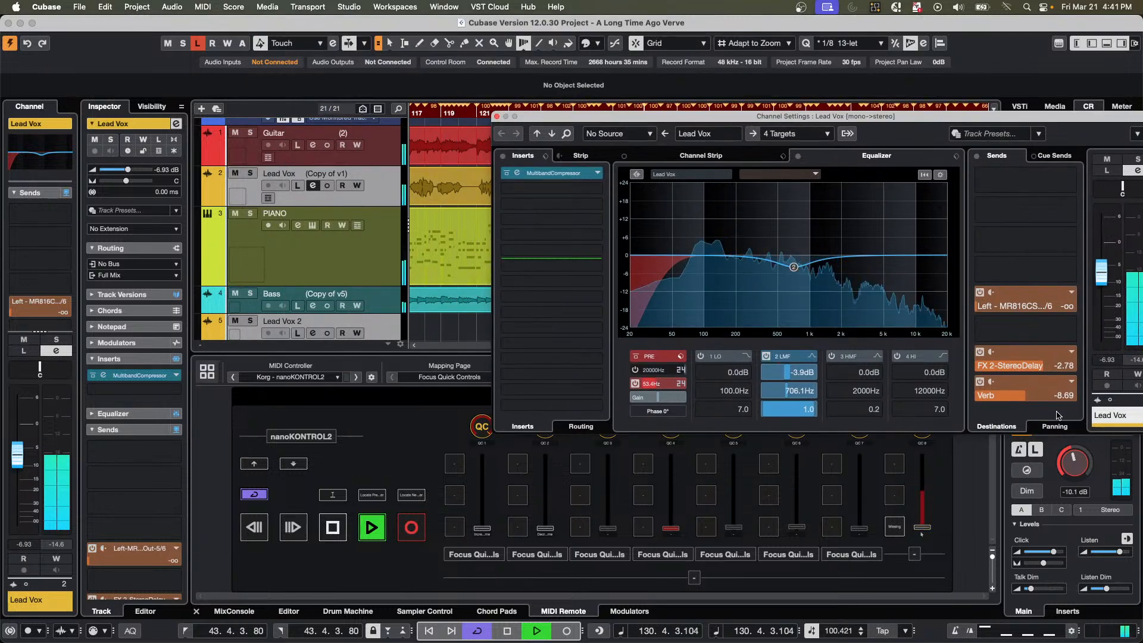
drag(1074, 461, 1083, 450)
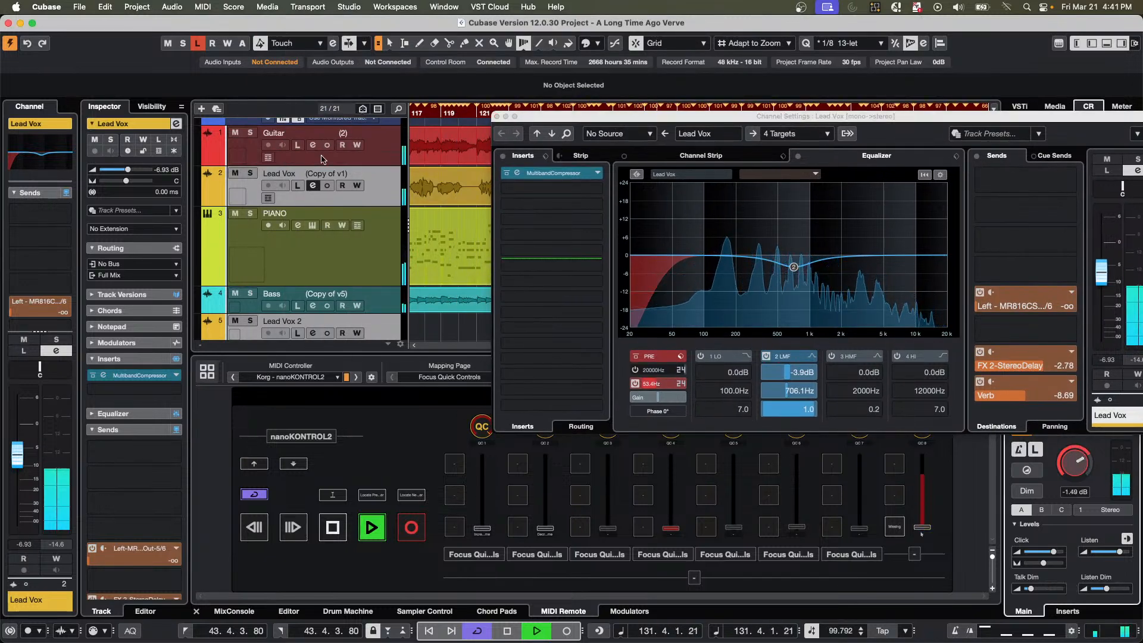
key(space)
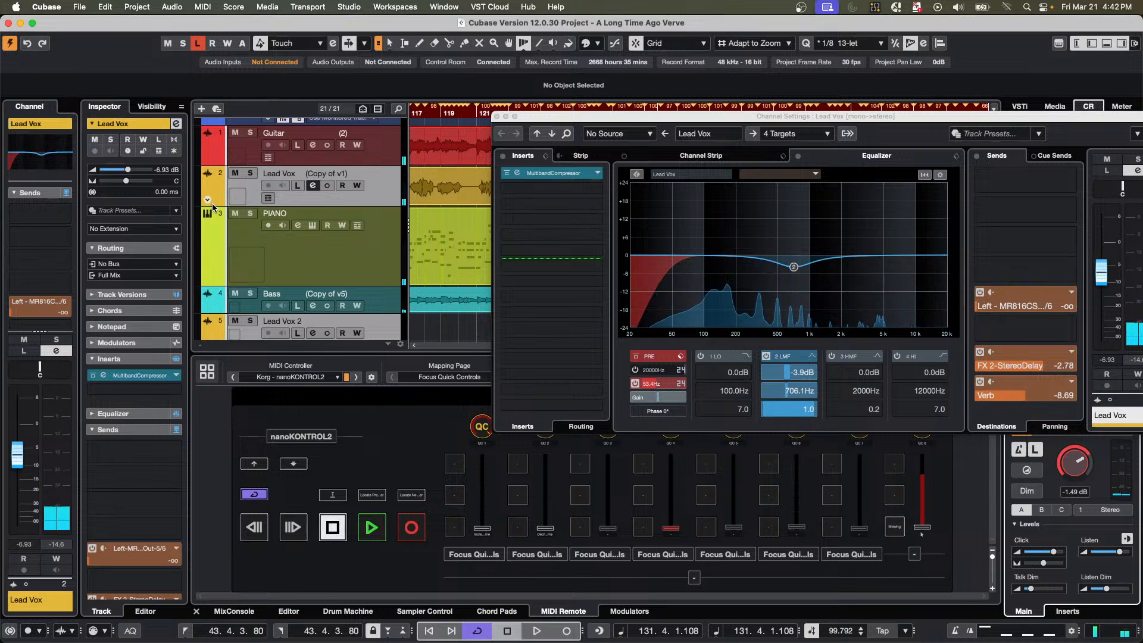
Solo the Lead Vox track and play it from an earlier position in the song.
click(250, 173)
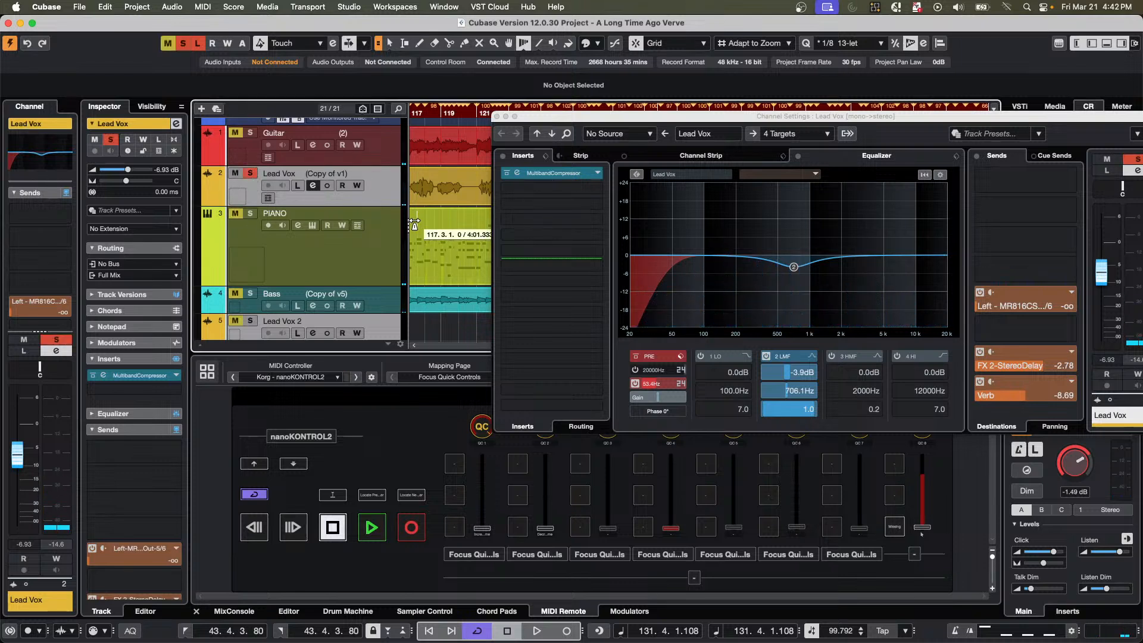
key(space)
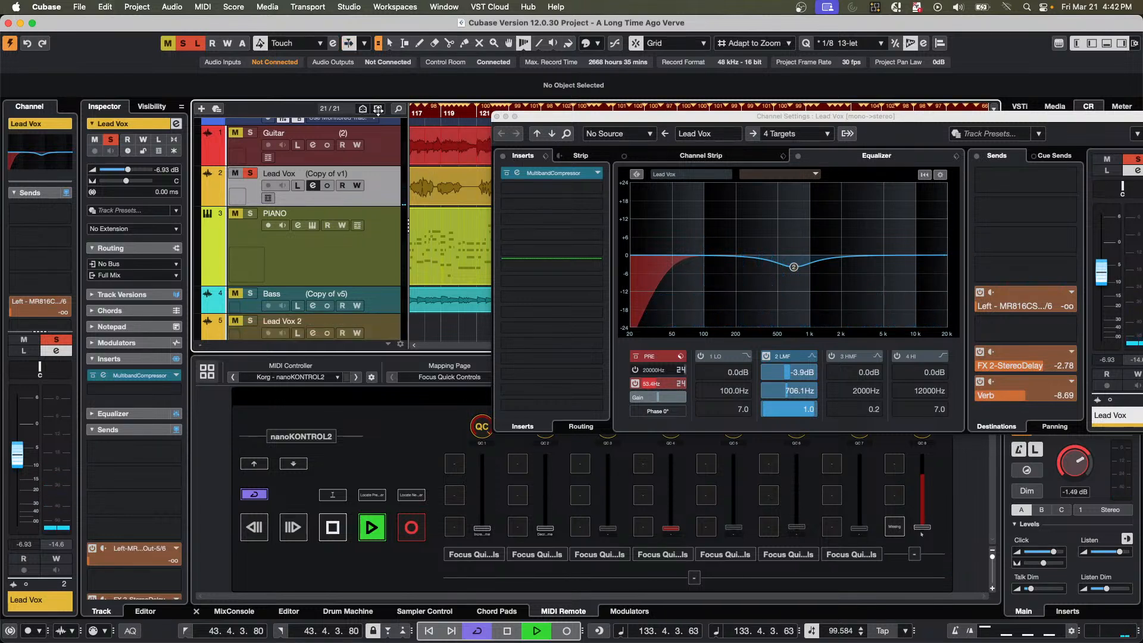
drag(439, 112, 641, 124)
click(711, 109)
Add the Cloner modulation effect to the Lead Vox insert slot below MultibandCompressor.
click(486, 196)
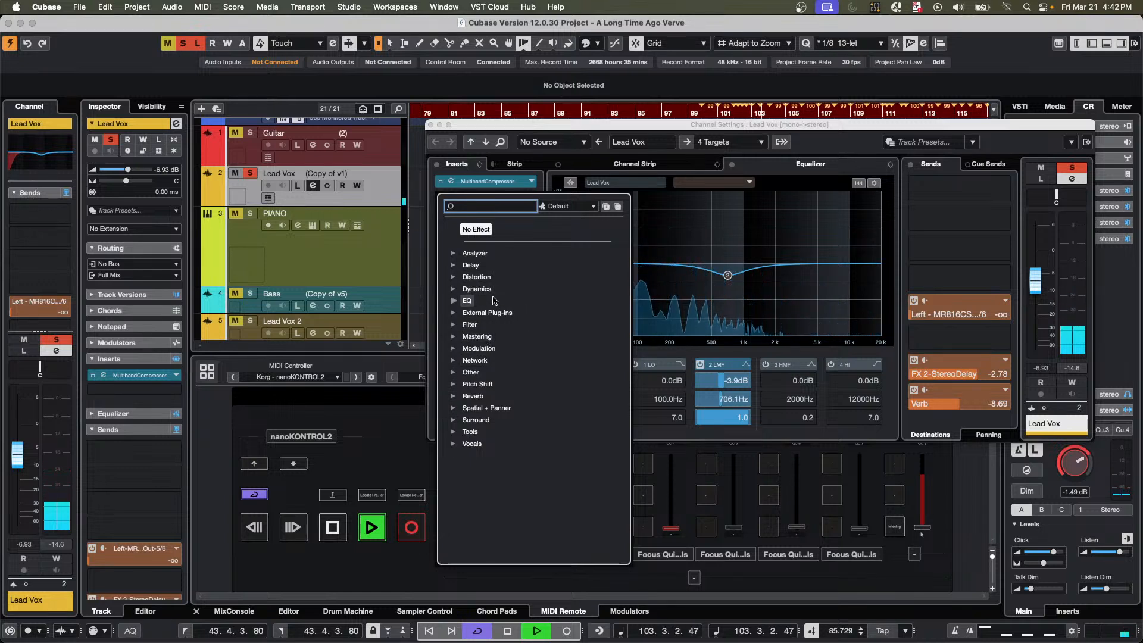
click(454, 348)
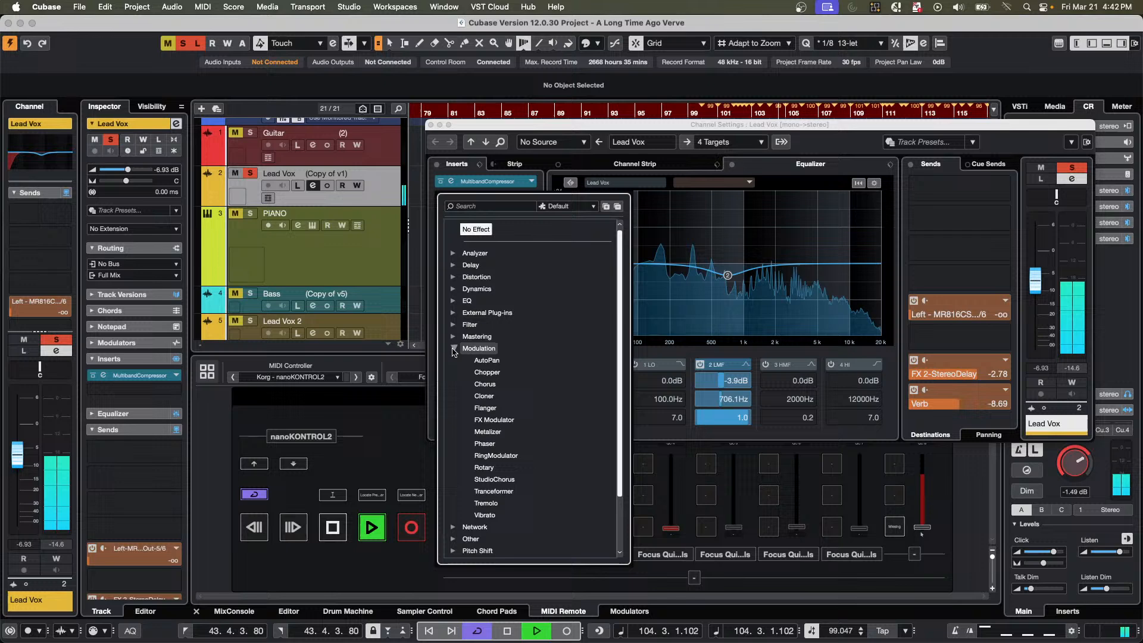
click(482, 397)
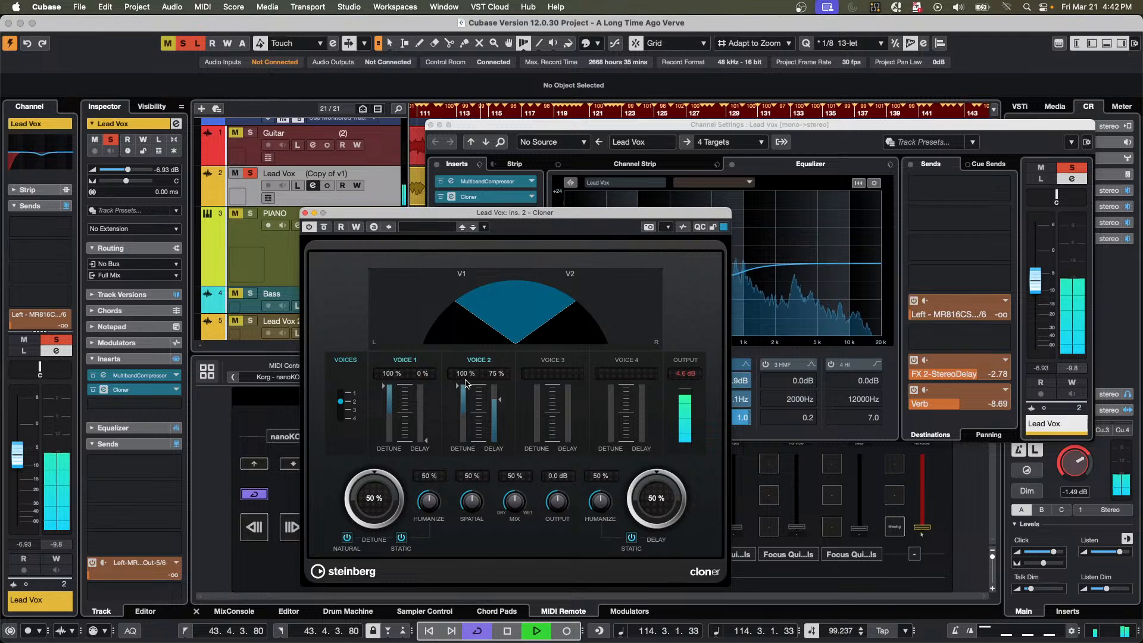
Reduce Cloner to one voice, and sweep Voice 1's detune down and back up to 100% while listening.
drag(340, 402, 346, 386)
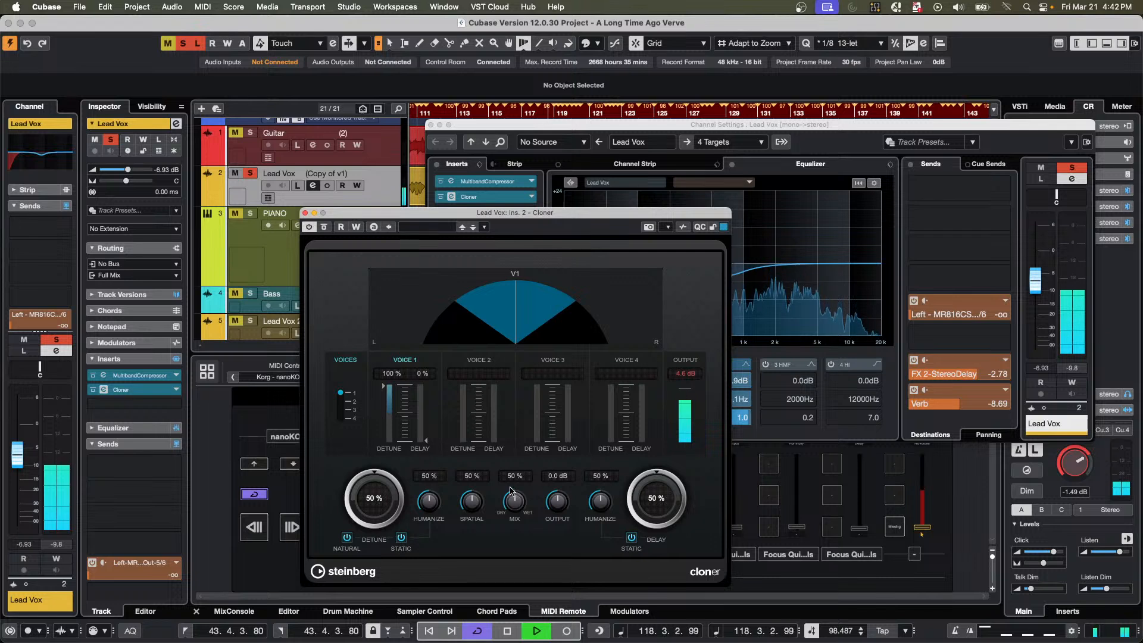
drag(397, 393, 383, 457)
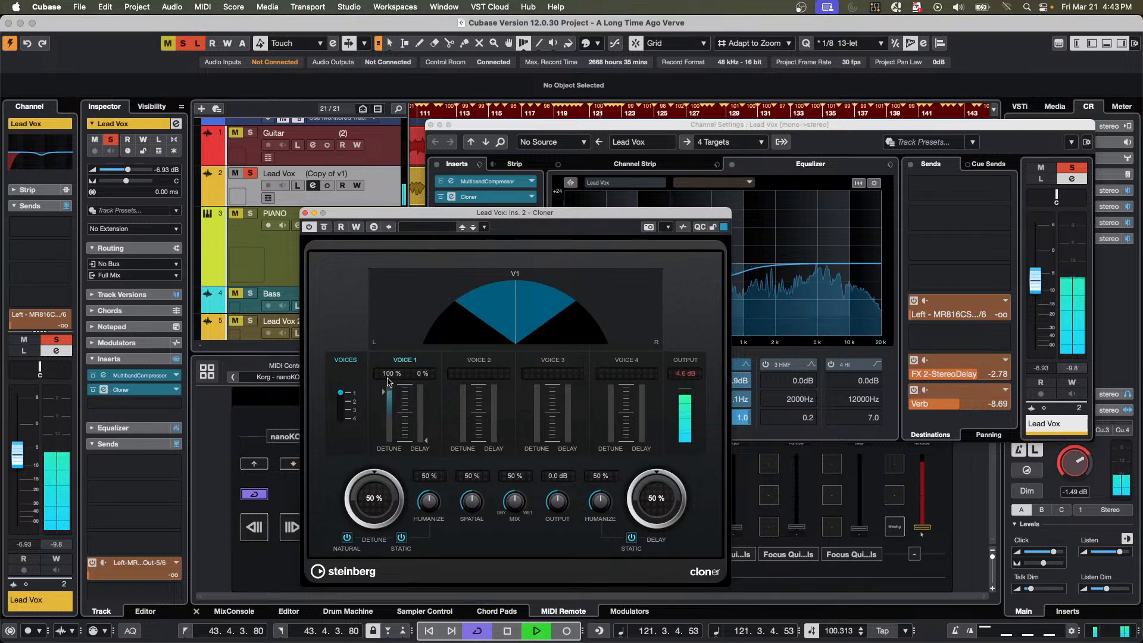
drag(383, 457, 388, 350)
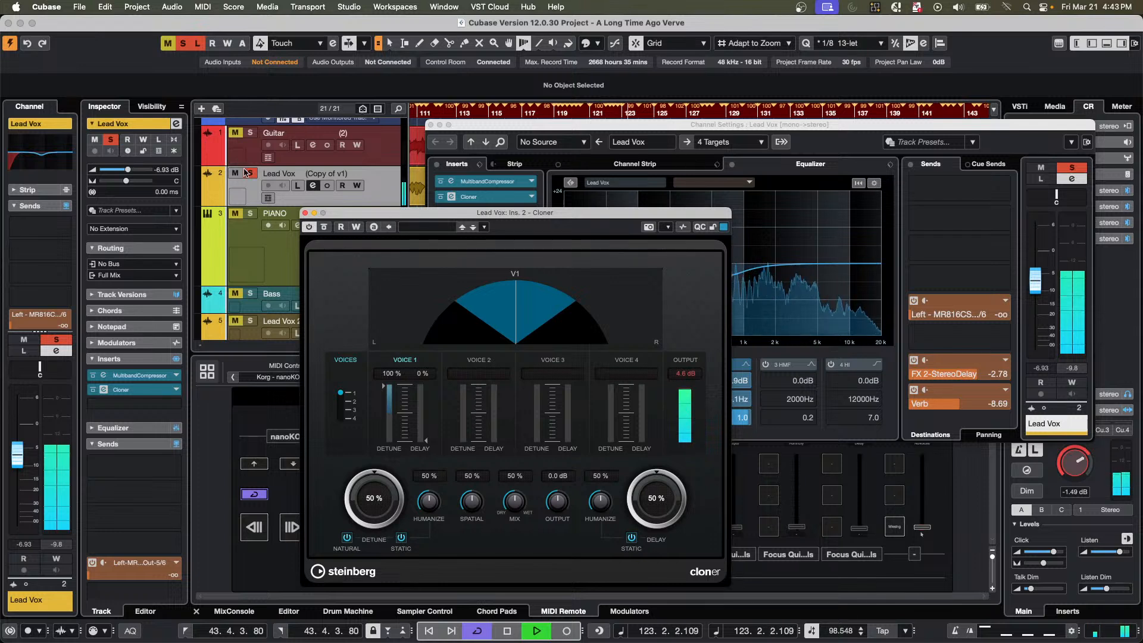
Unsolo Lead Vox, stop playback after listening in the mix, and close the Cloner and channel settings windows.
click(110, 140)
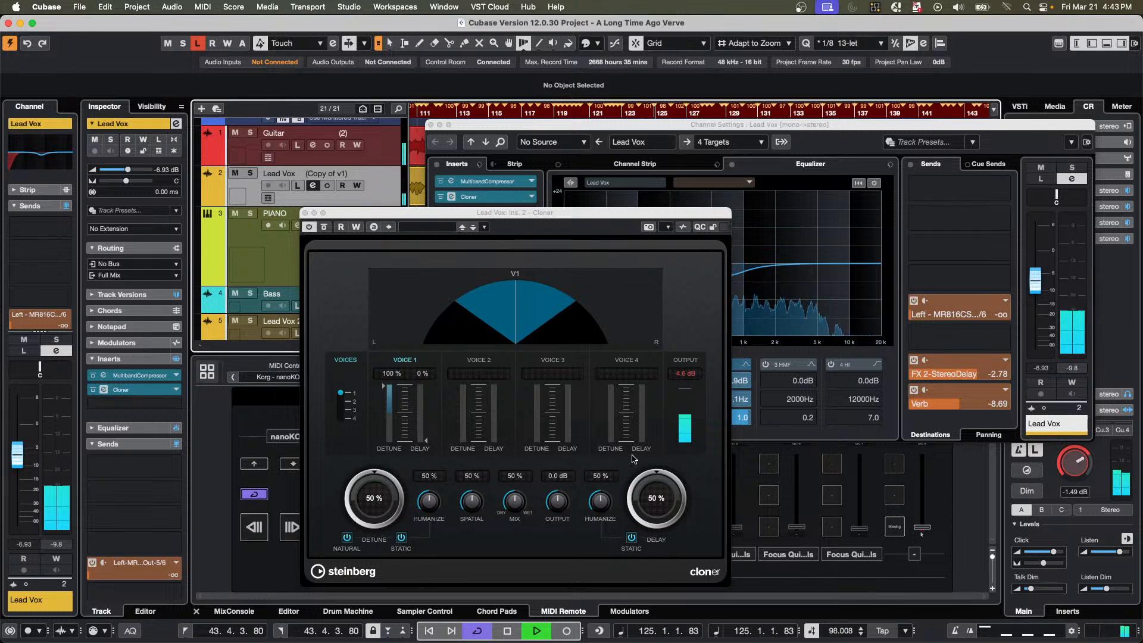
key(space)
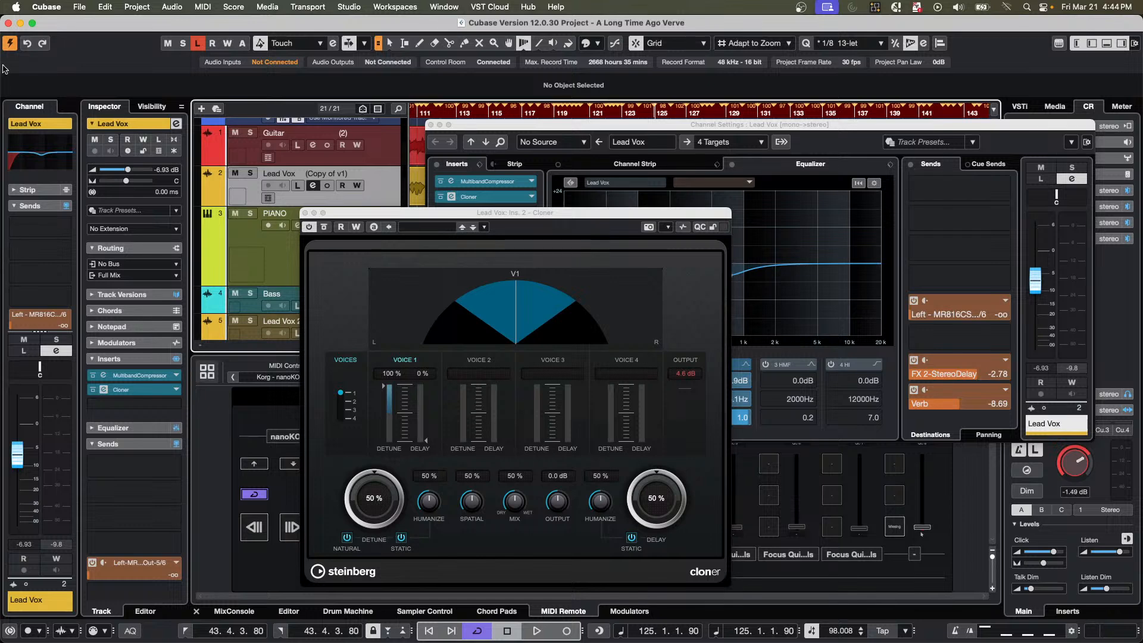
click(305, 212)
click(430, 125)
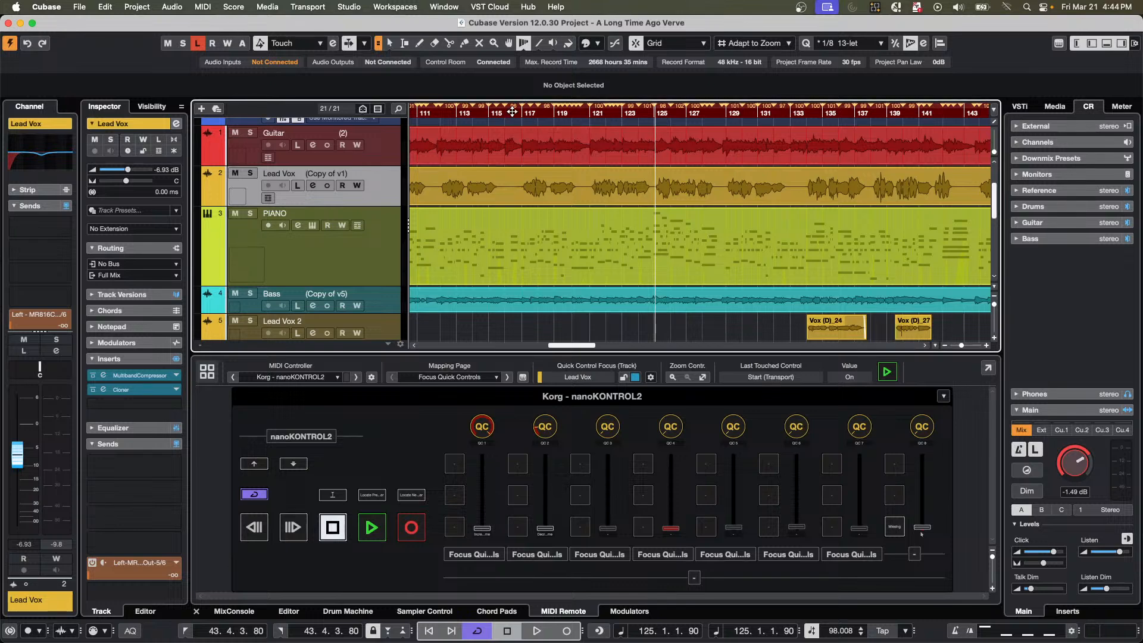
Normalize the Guitar_04 event to a maximum peak level of -50 dB, and close Direct Offline Processing.
drag(520, 112, 525, 66)
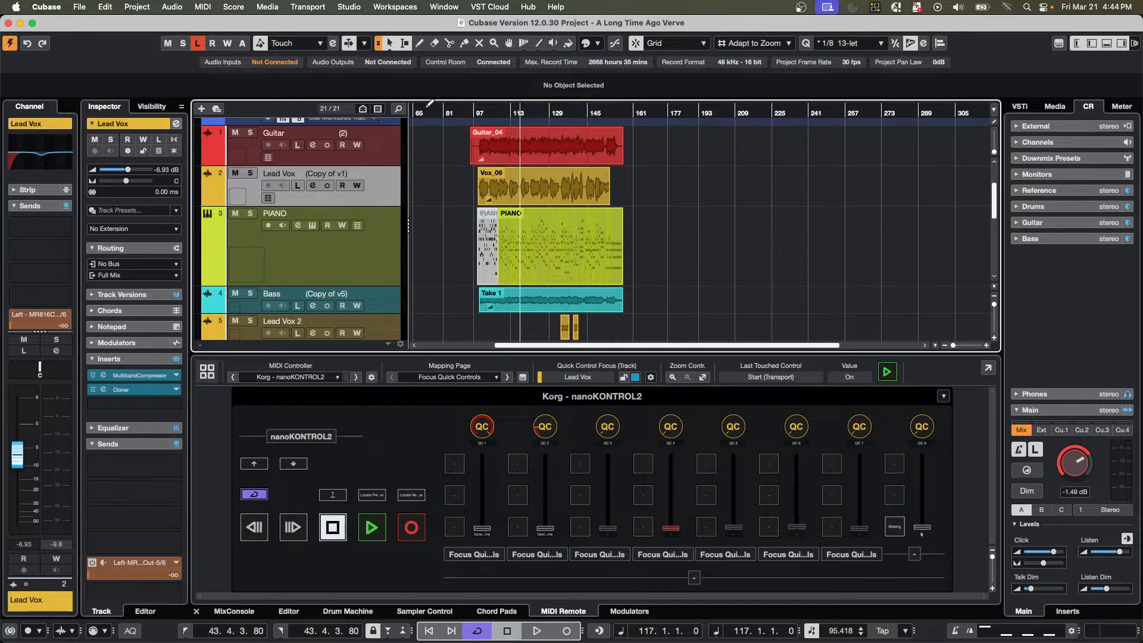
click(580, 156)
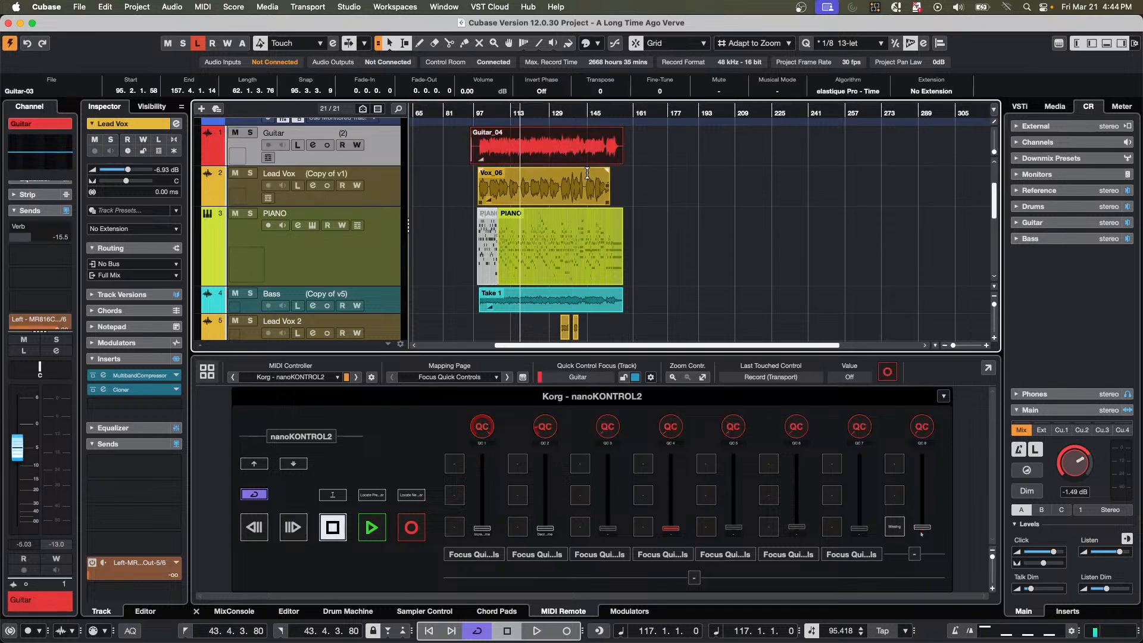
click(172, 7)
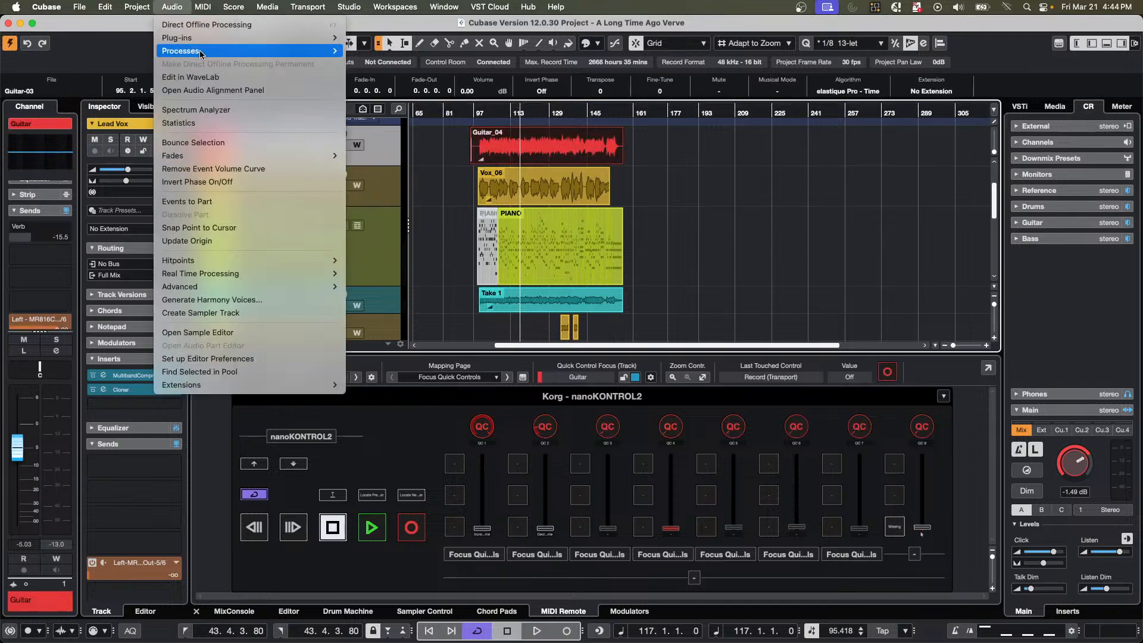
mouse_move(202, 53)
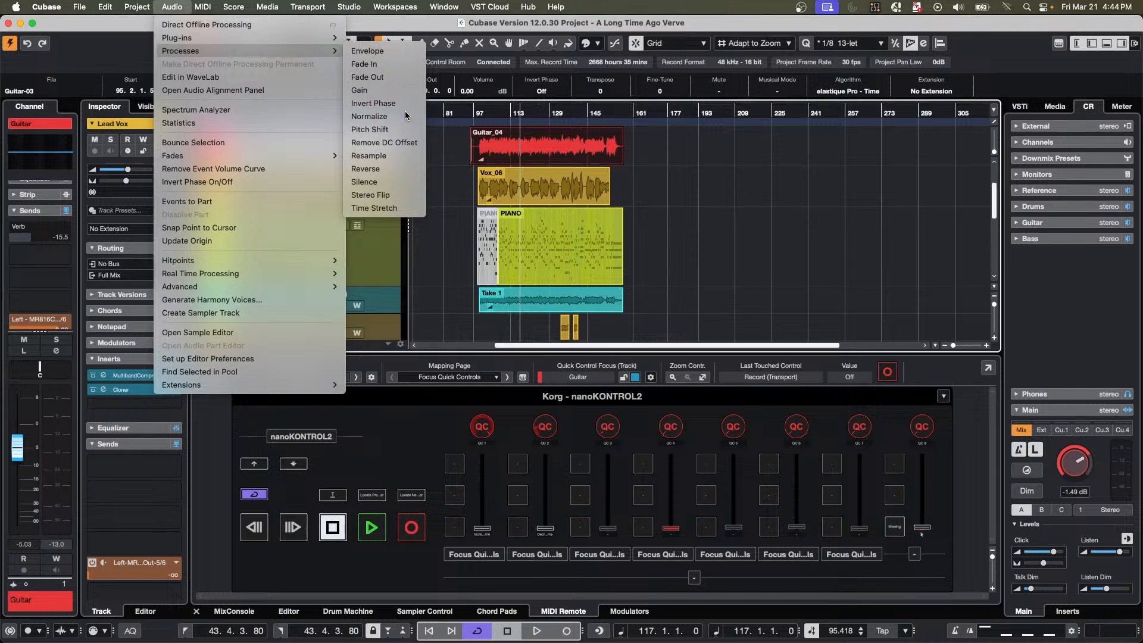
click(381, 116)
drag(563, 111, 649, 305)
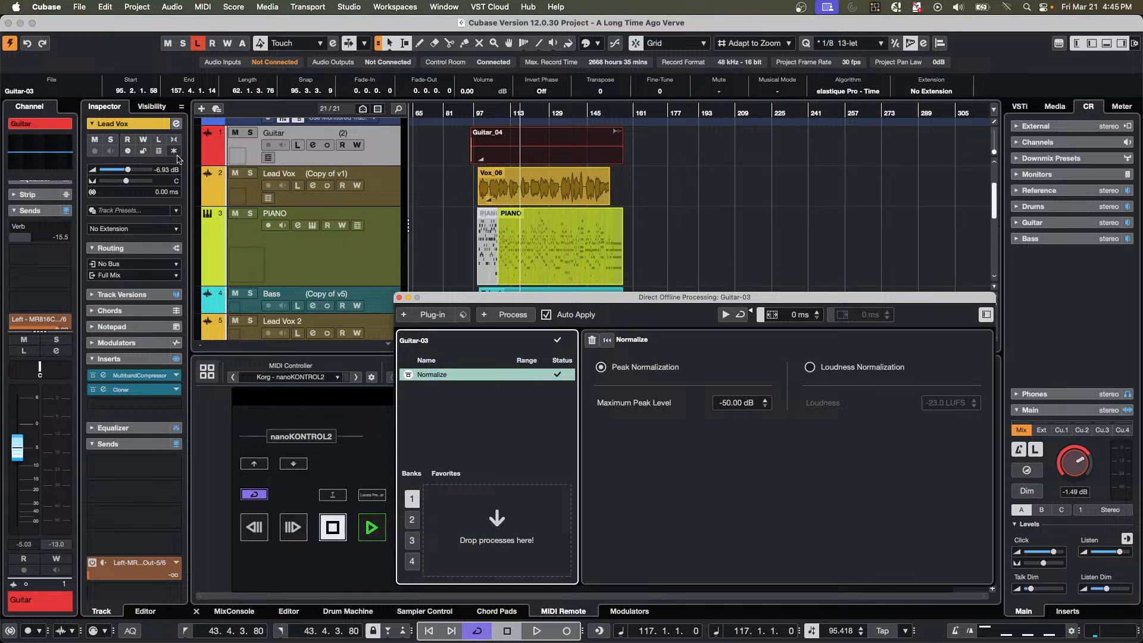
click(399, 297)
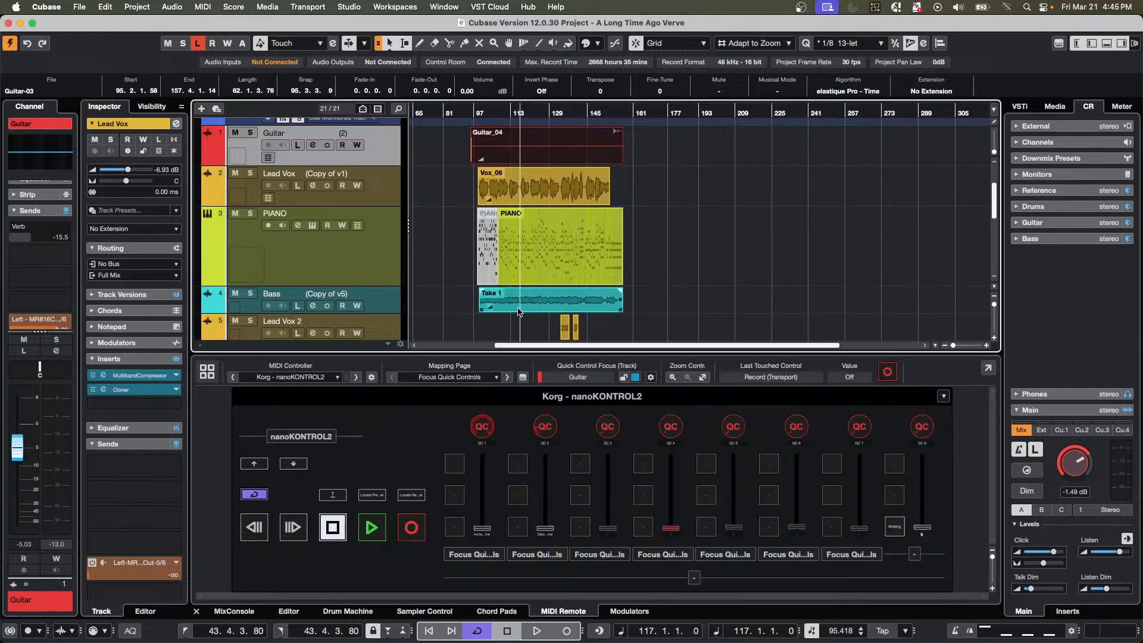
click(936, 346)
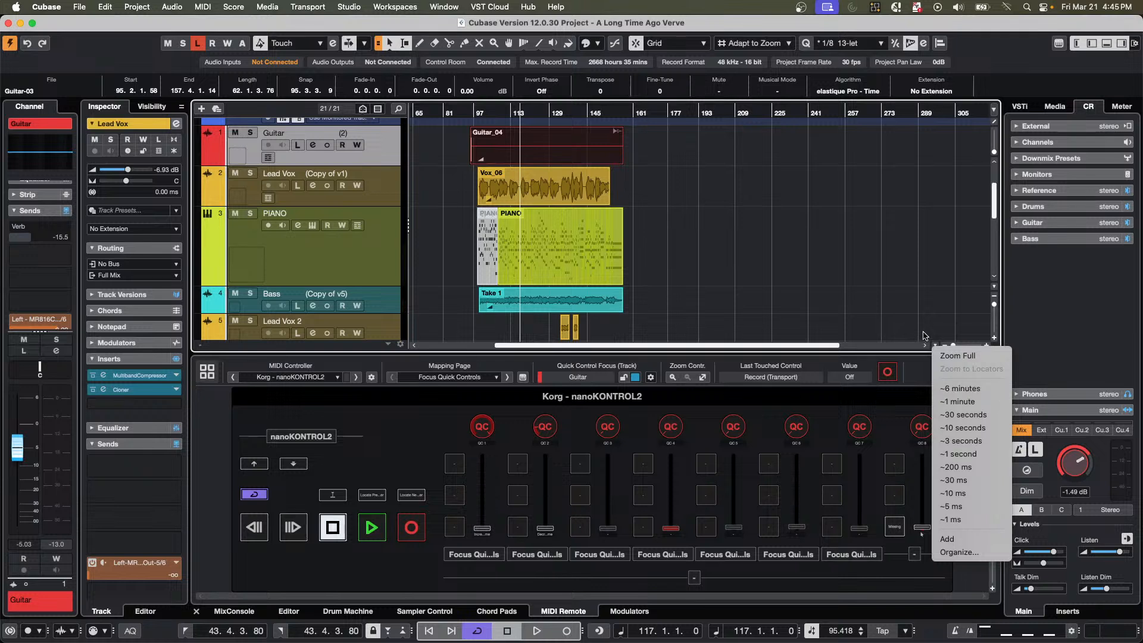
click(910, 301)
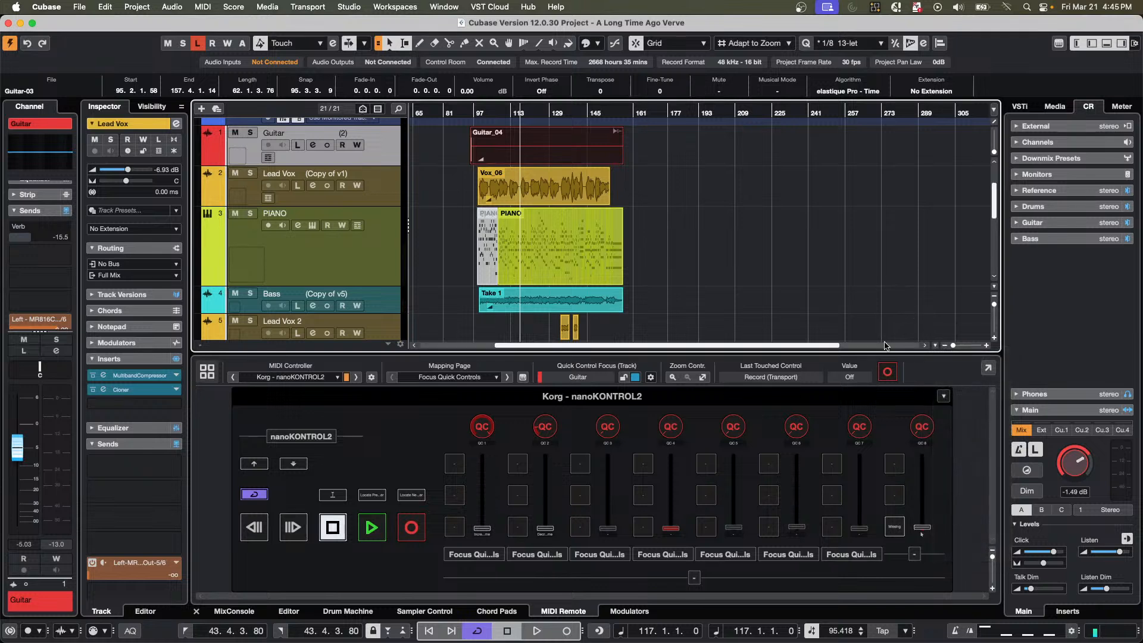
click(936, 345)
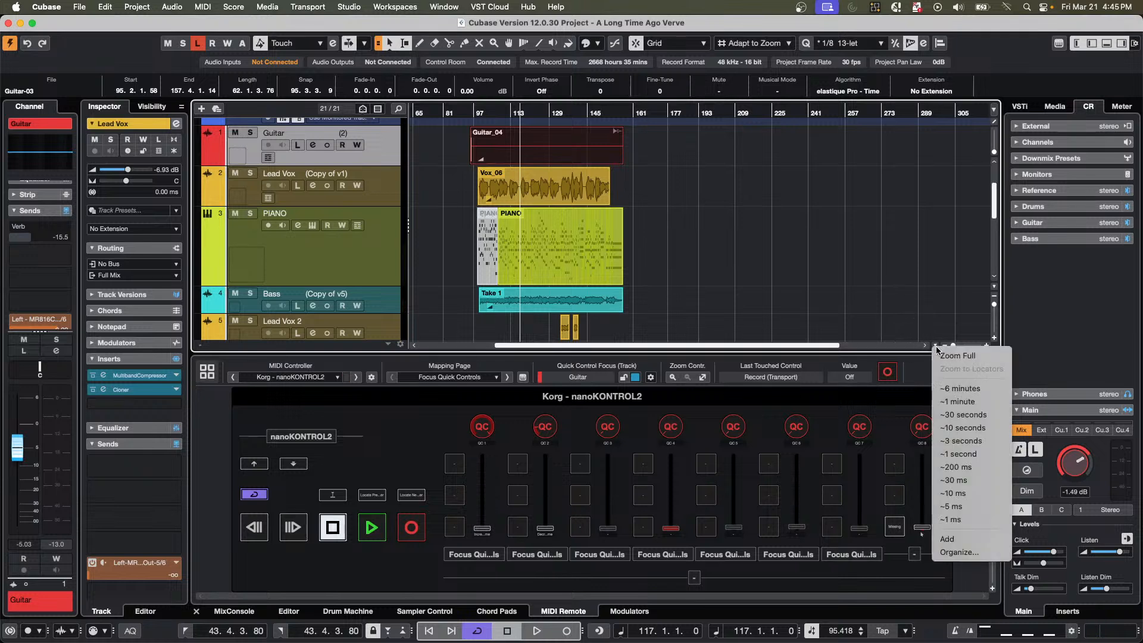
click(864, 203)
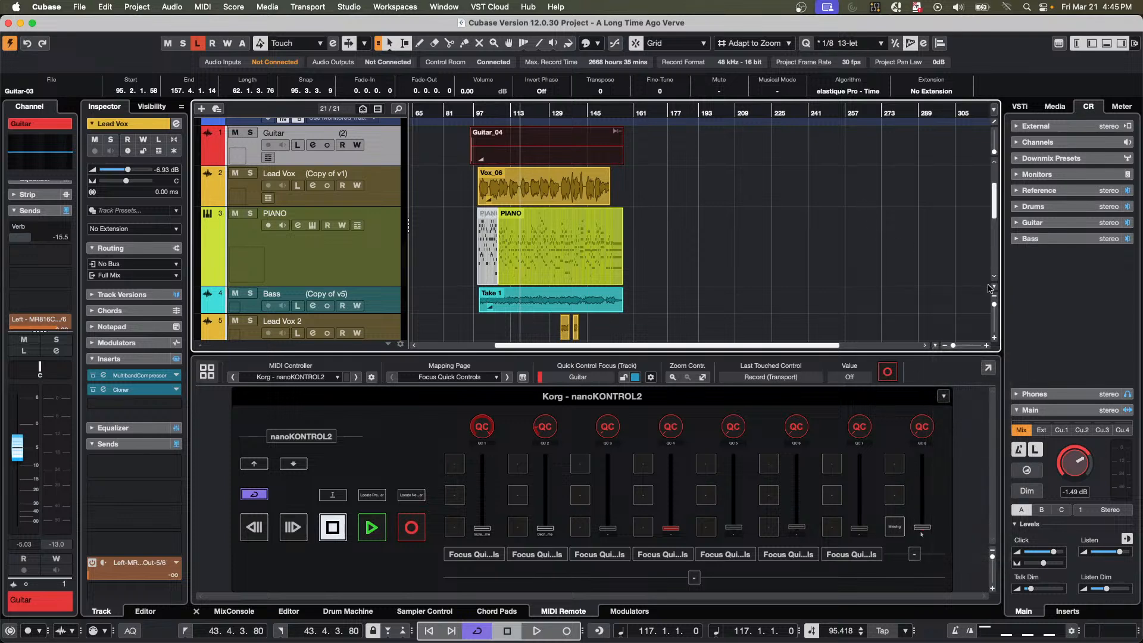
Zoom the tracks to 2 rows, disable Snap Track Heights, and apply the 2-row zoom again.
click(994, 291)
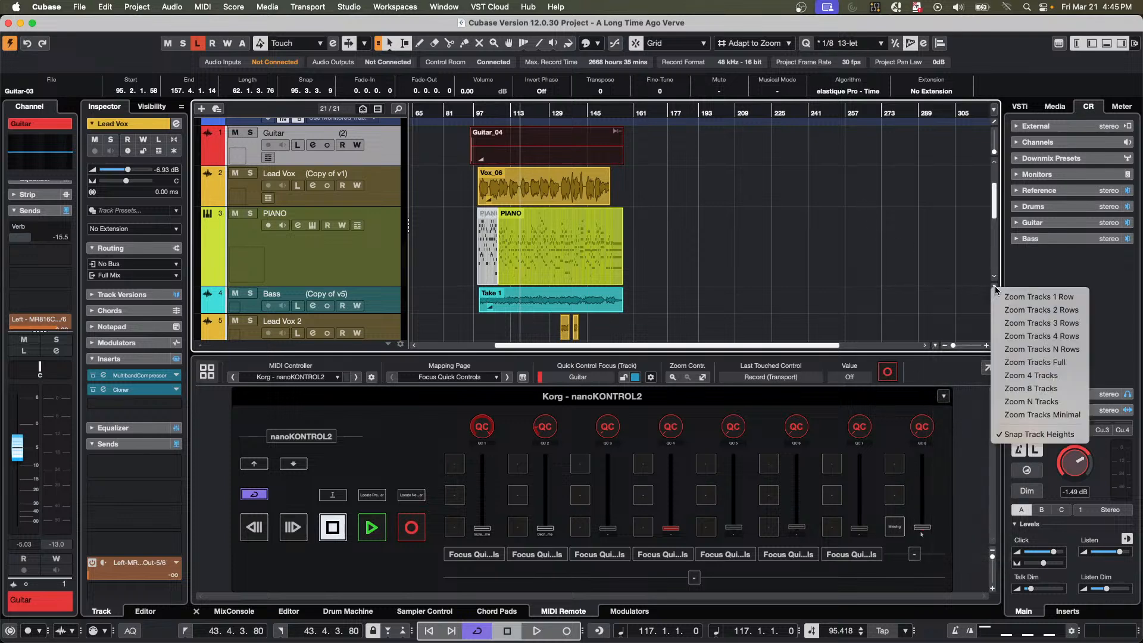
click(1016, 308)
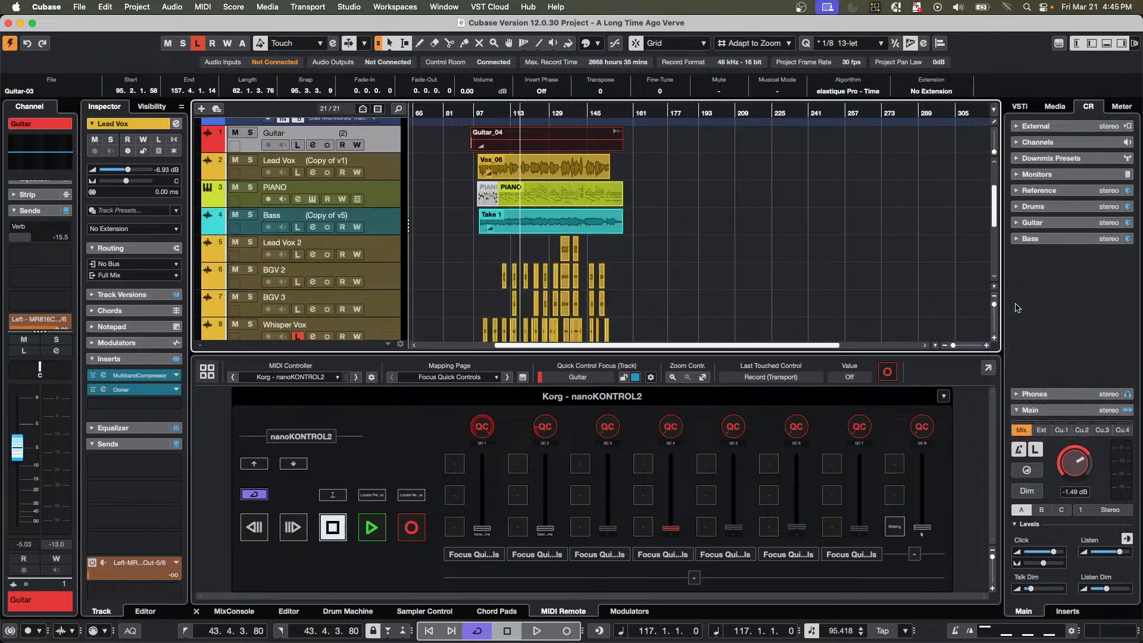
click(995, 286)
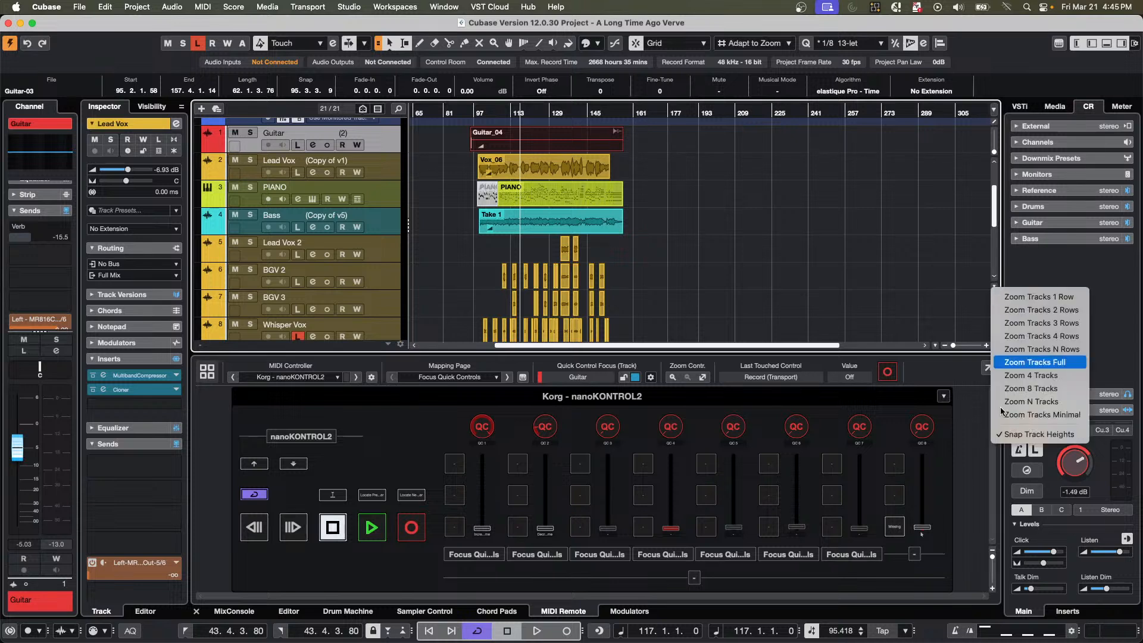
click(1029, 435)
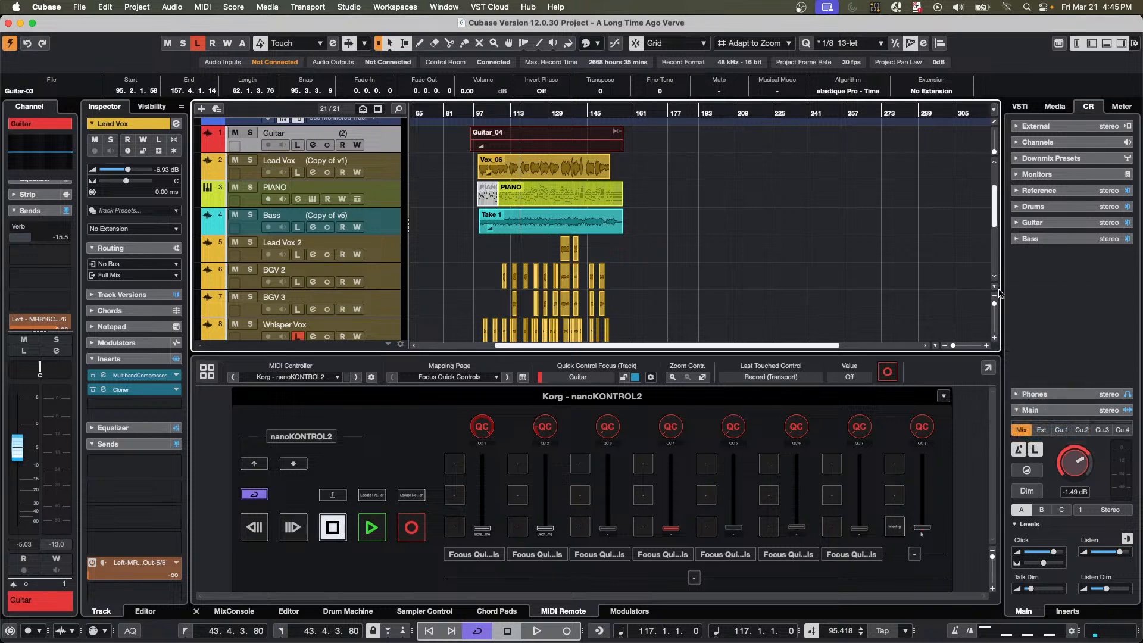
click(997, 290)
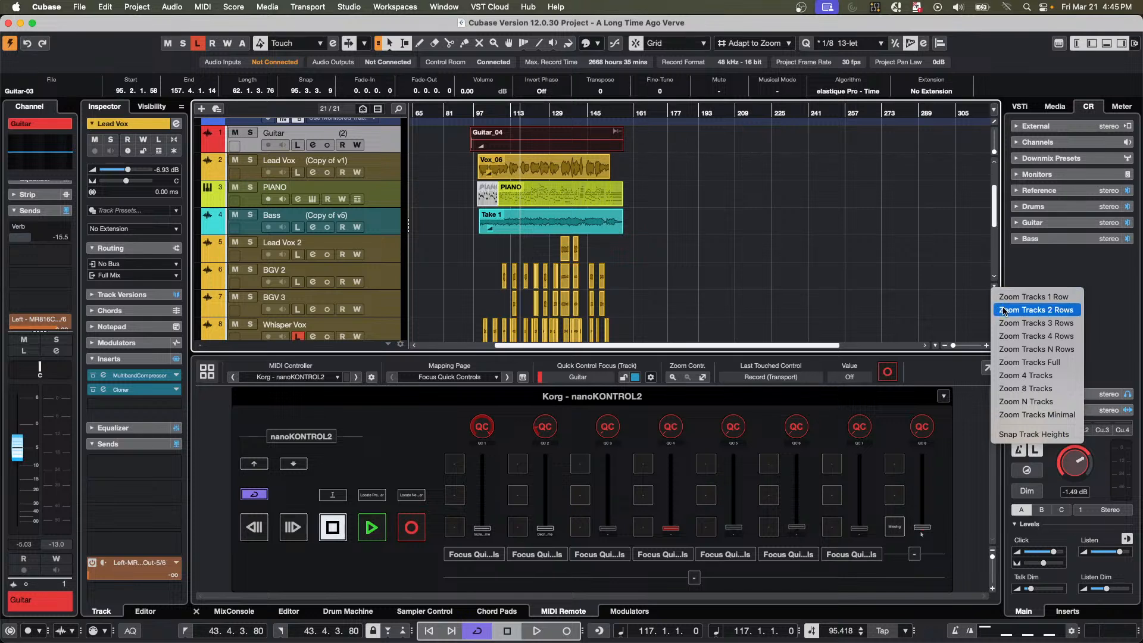
click(1005, 311)
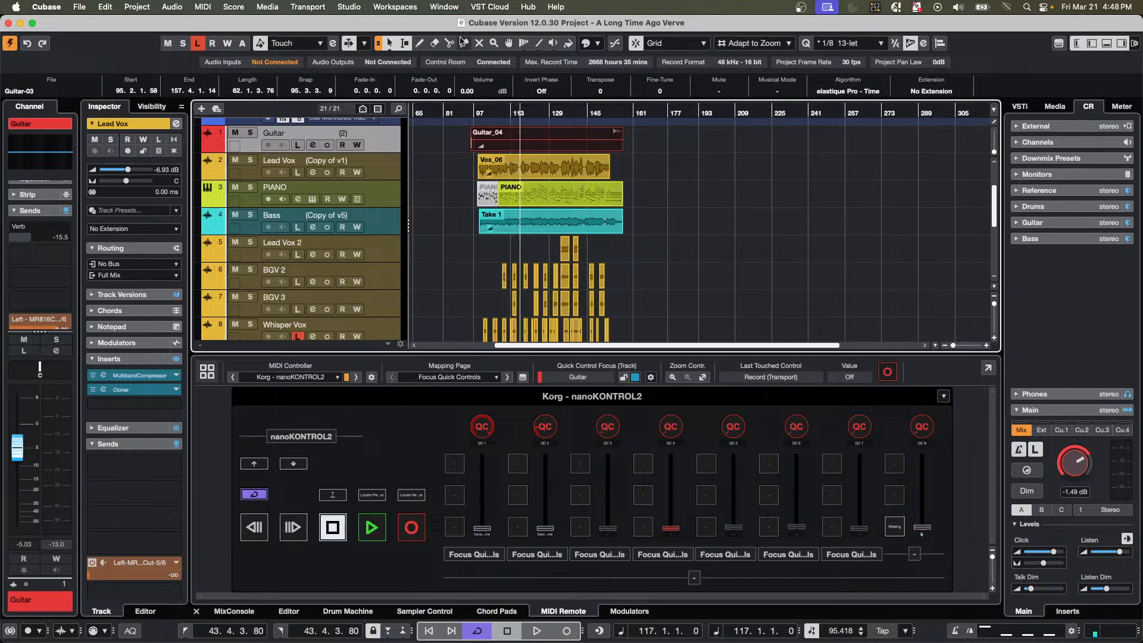
Browse the VST instrument media to HALion Sonic's Artefakt Guitar library and select the Any Else preset.
scroll(309, 238, down, 8)
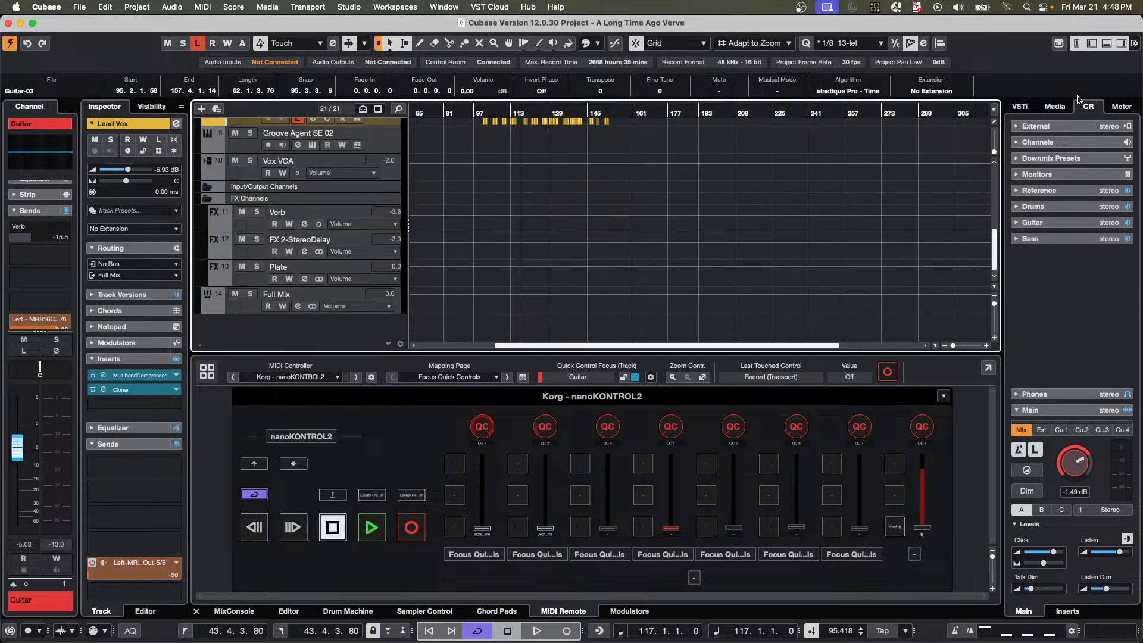
click(1018, 109)
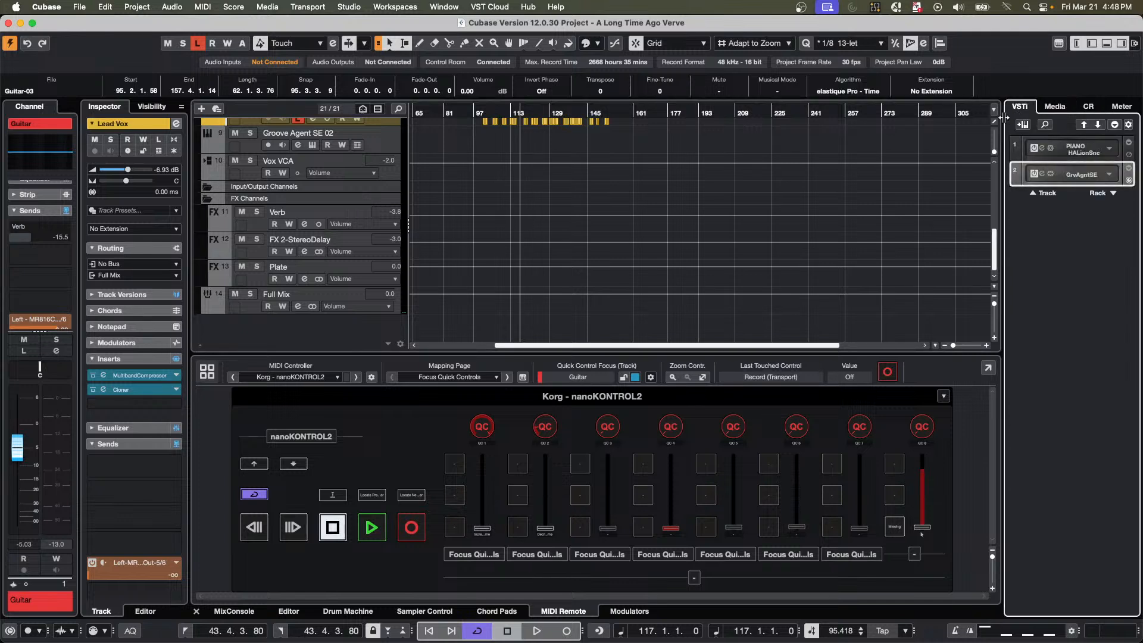
click(1056, 106)
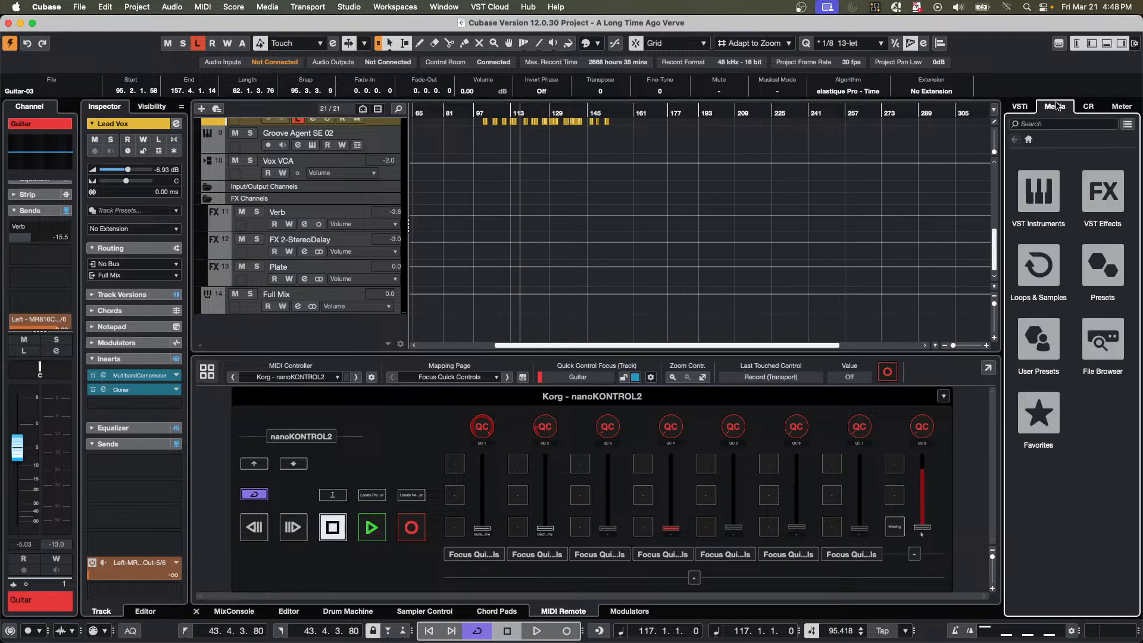
click(1037, 207)
scroll(1019, 427, down, 10)
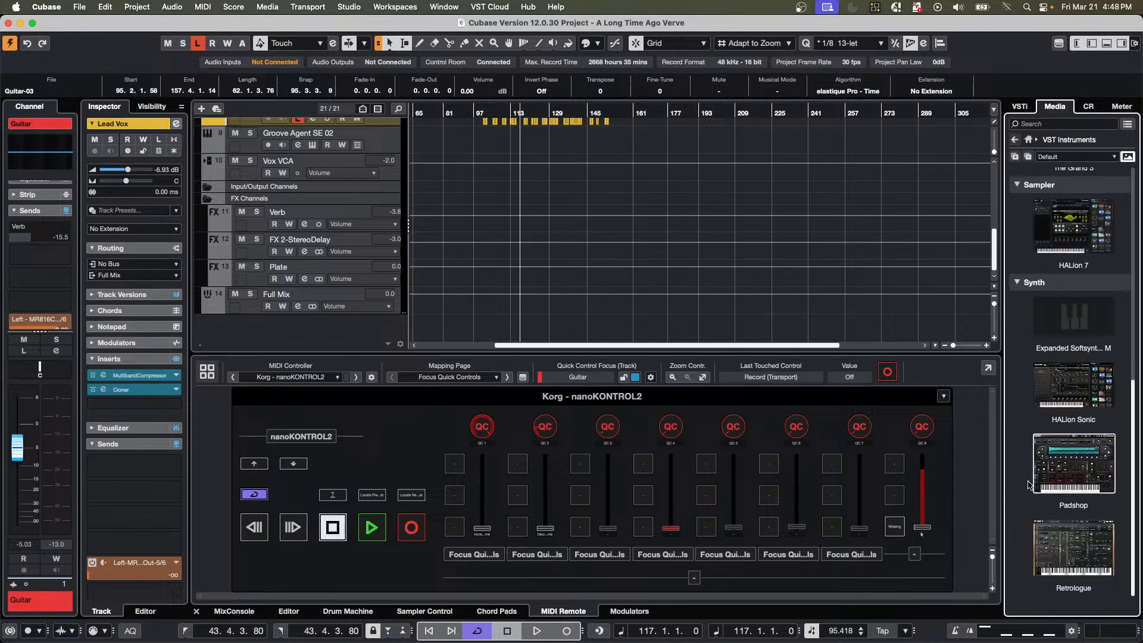
click(1080, 390)
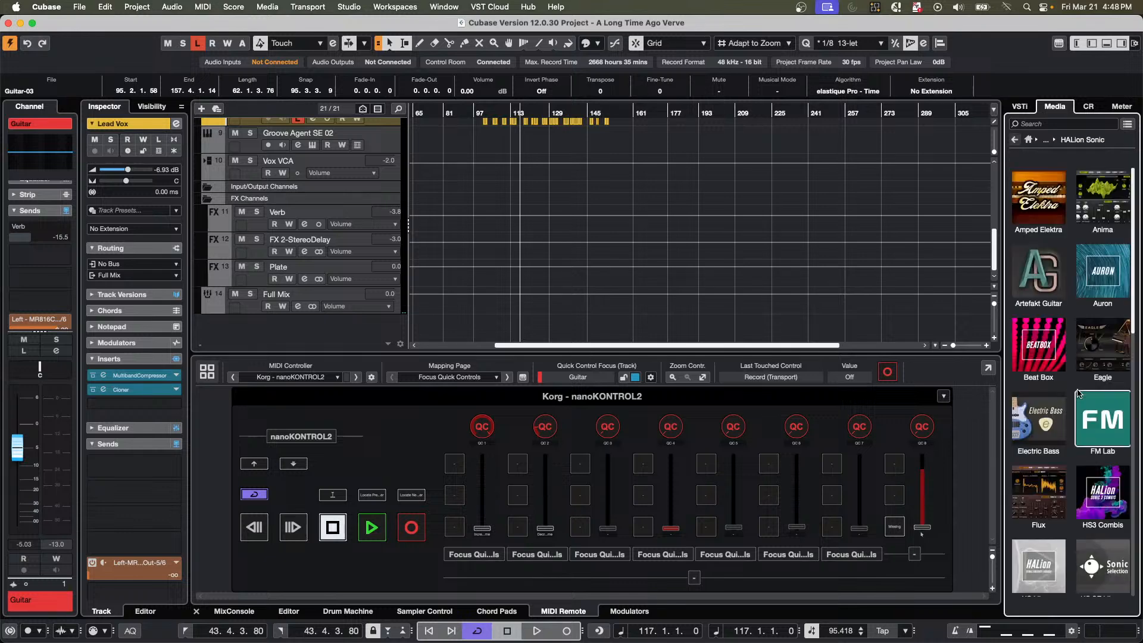
click(1039, 271)
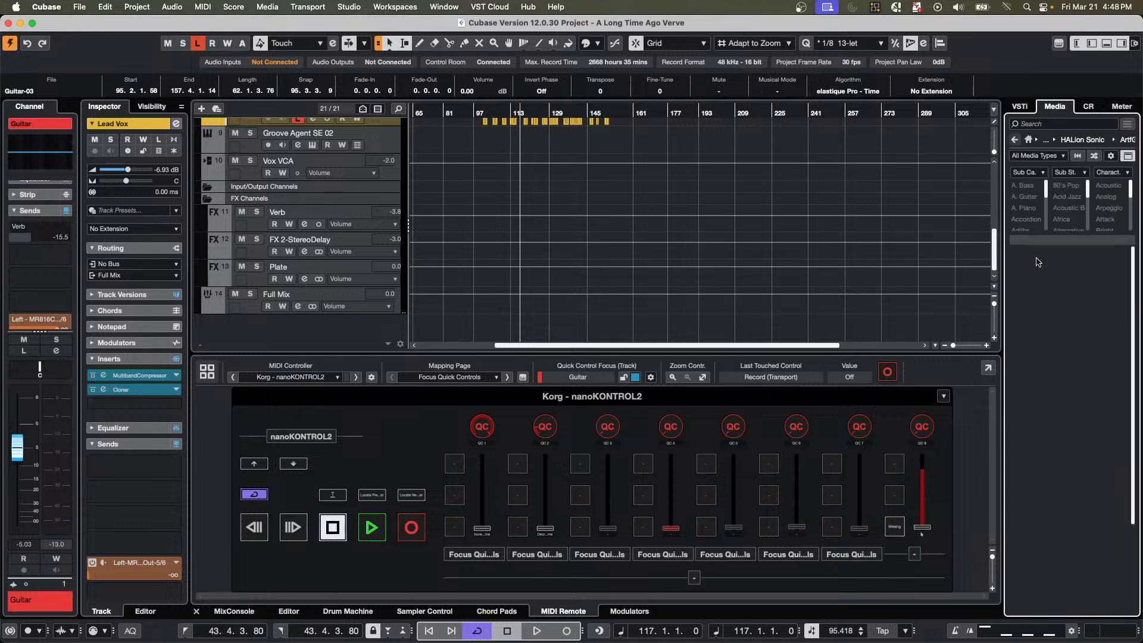
click(1037, 330)
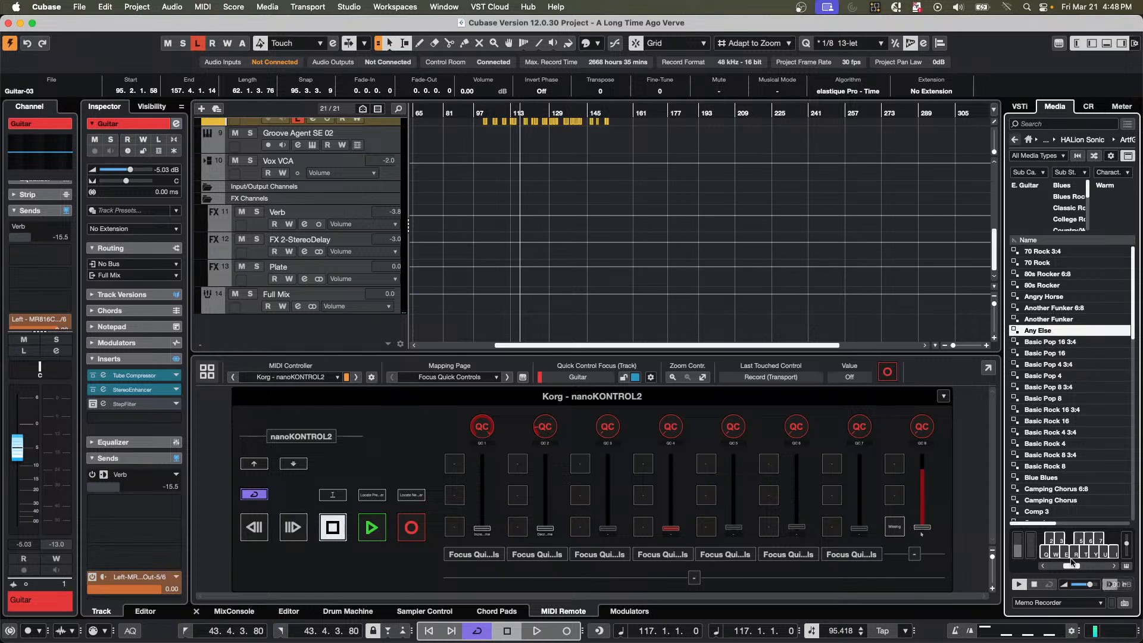
Audition the Any Else preset with several notes on the preview keyboard, changing its octave range in between.
click(1067, 558)
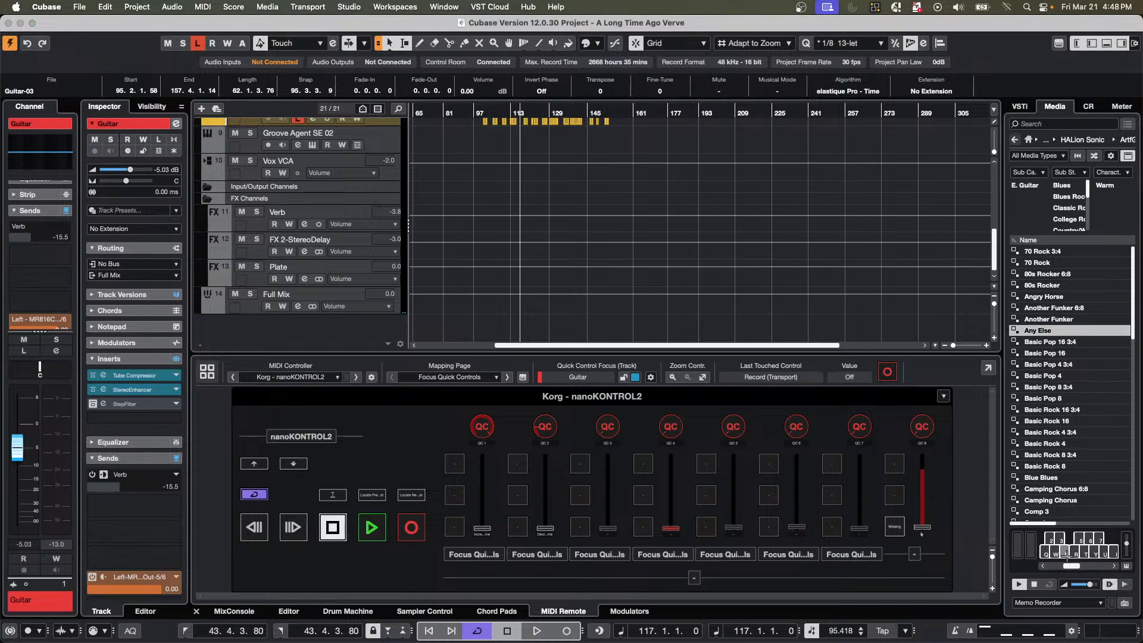
click(1045, 552)
click(1067, 562)
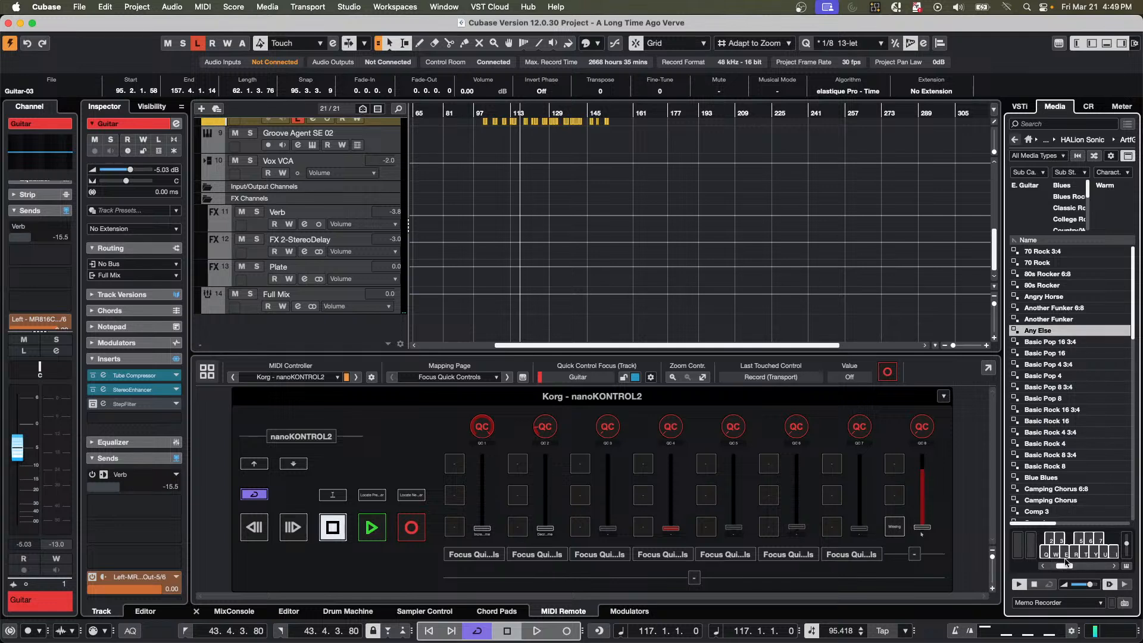
click(1081, 548)
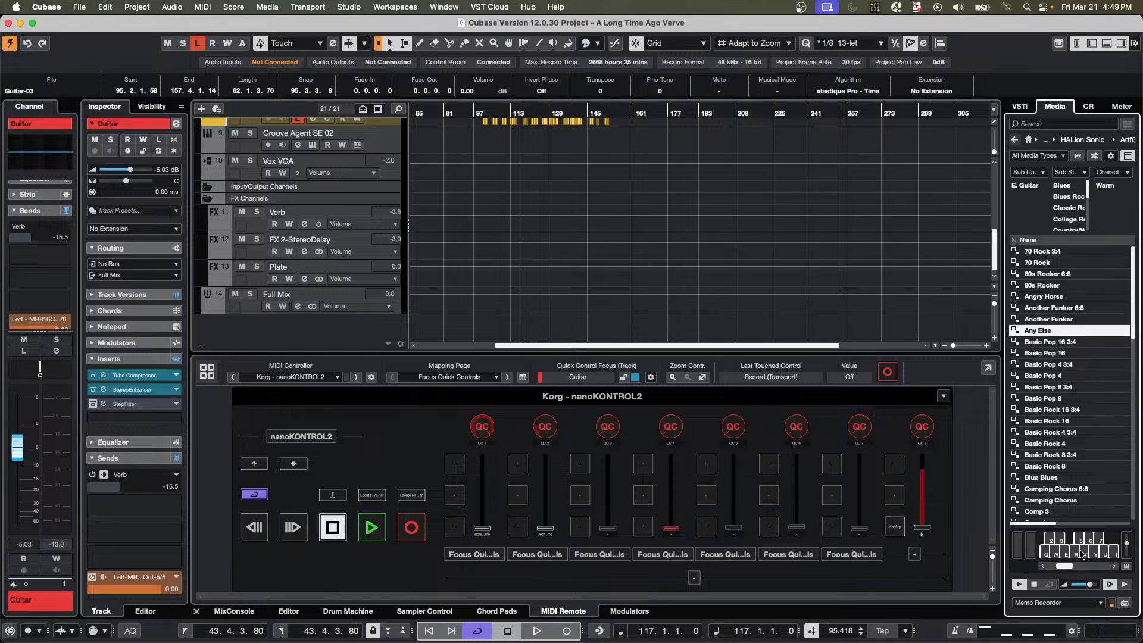
Create a new empty project and add a MIDI track to it.
click(79, 7)
click(89, 26)
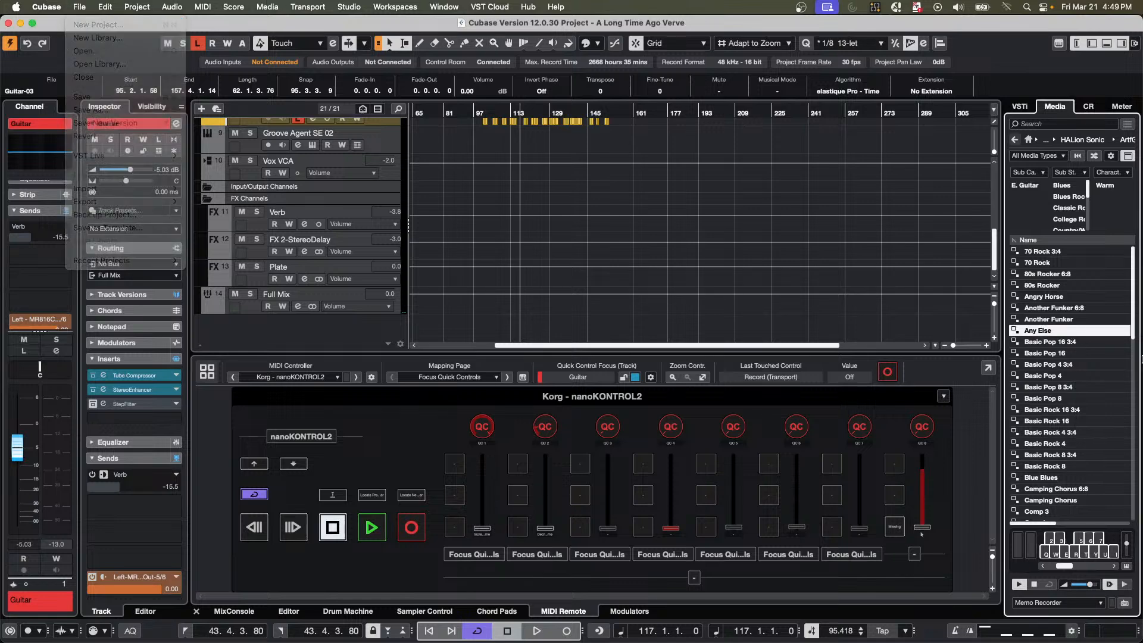
click(764, 431)
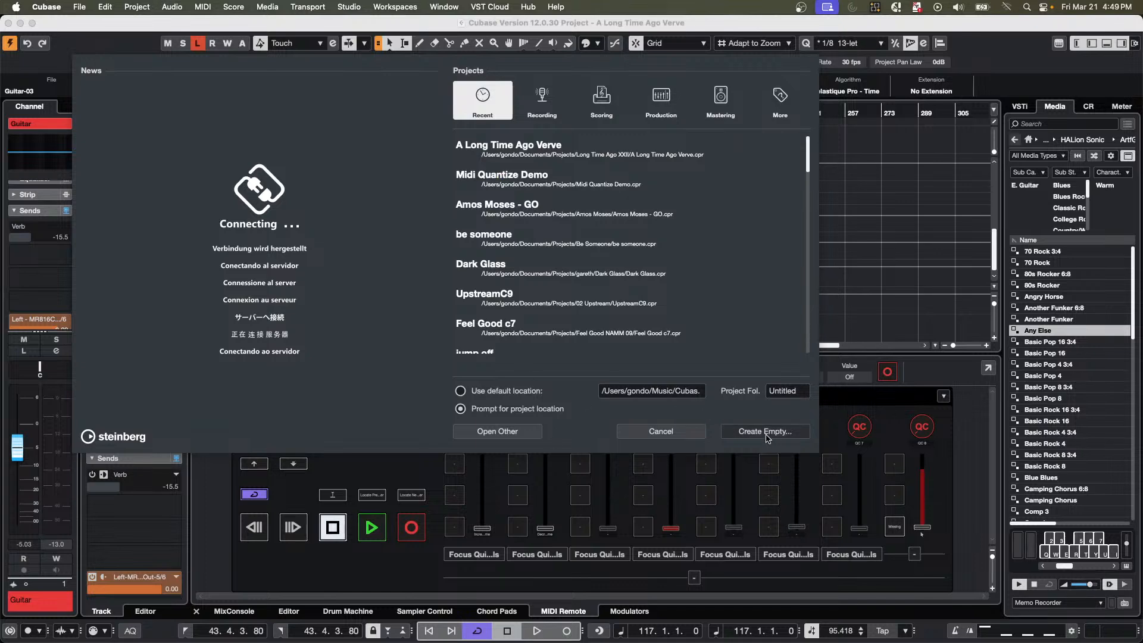
key(Return)
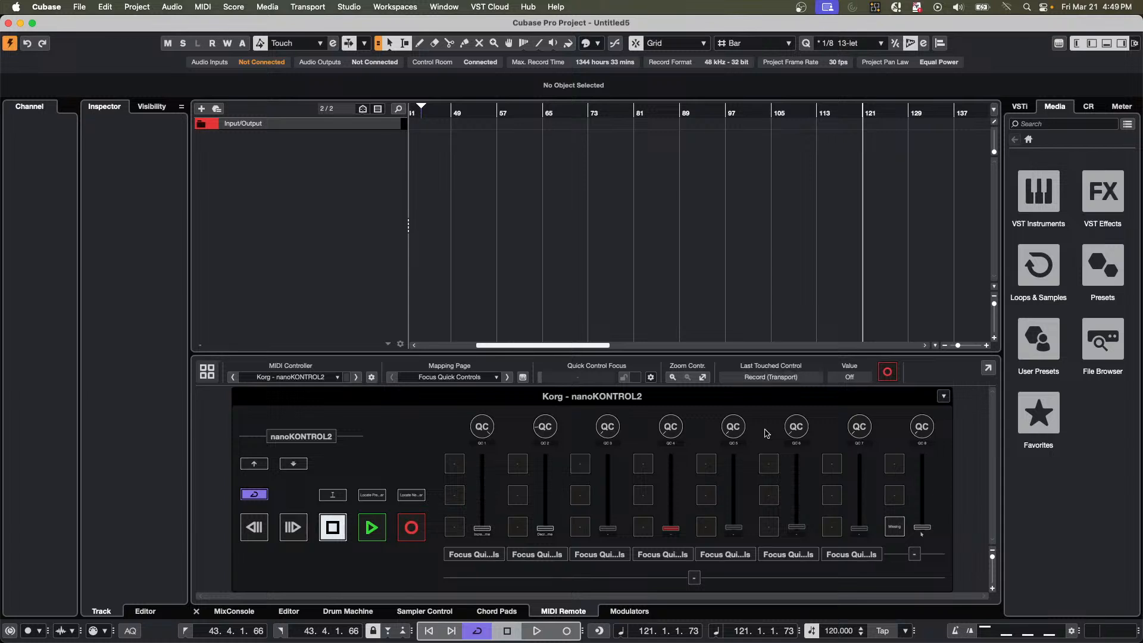
click(1051, 207)
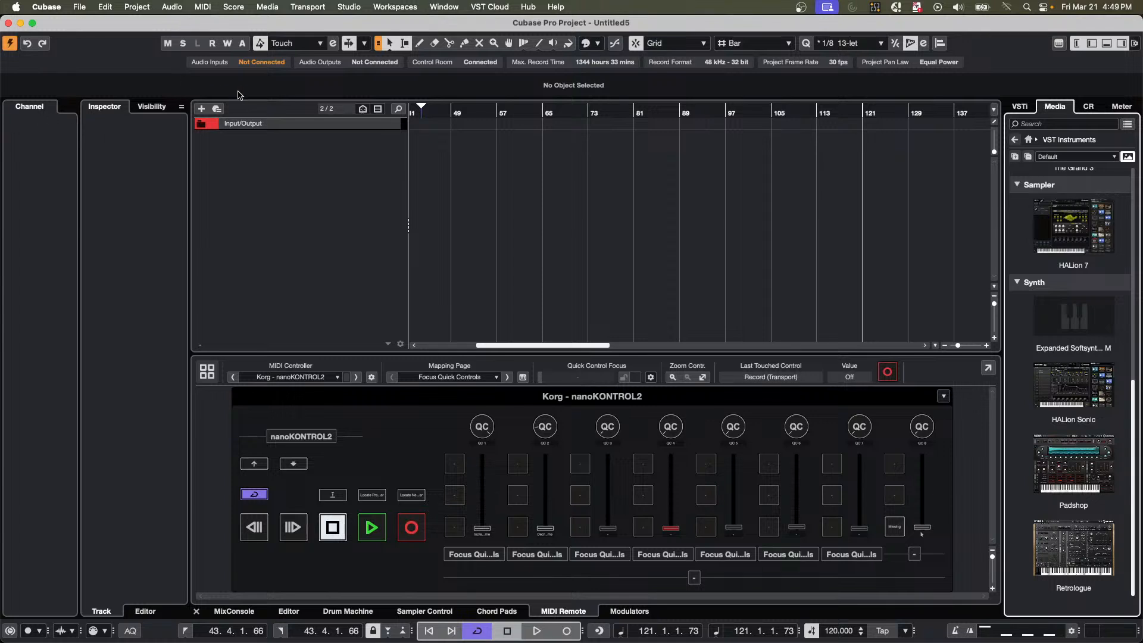
double_click(280, 154)
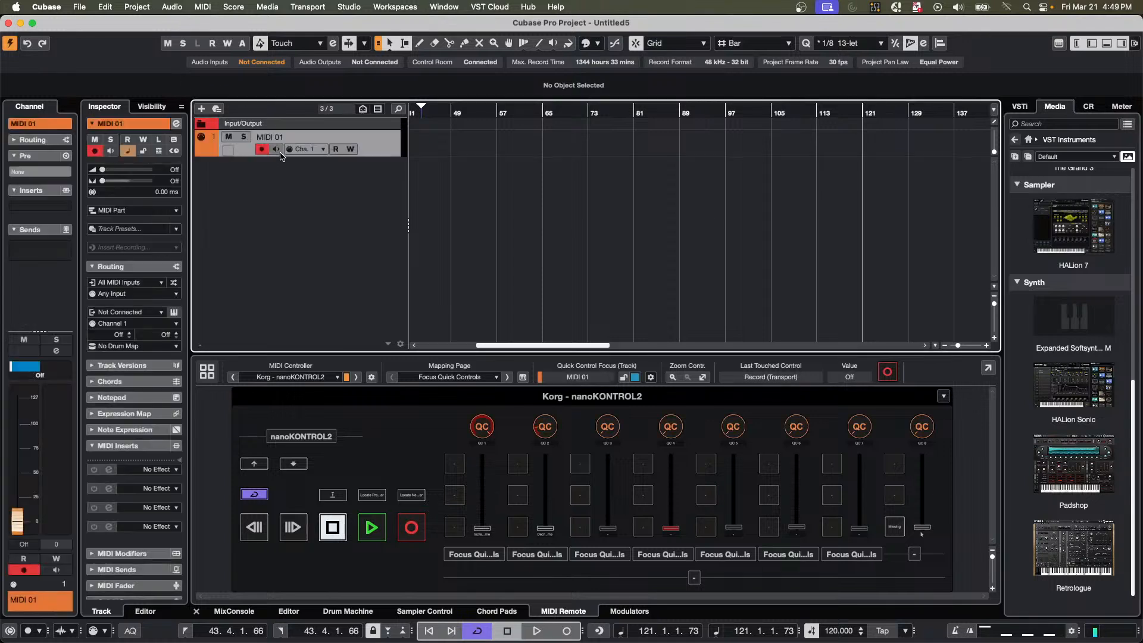
Open HALion Sonic's Artefakt Guitar presets and audition Basic Pop 4 3:4 with notes on the preview keyboard.
click(1077, 401)
click(1043, 260)
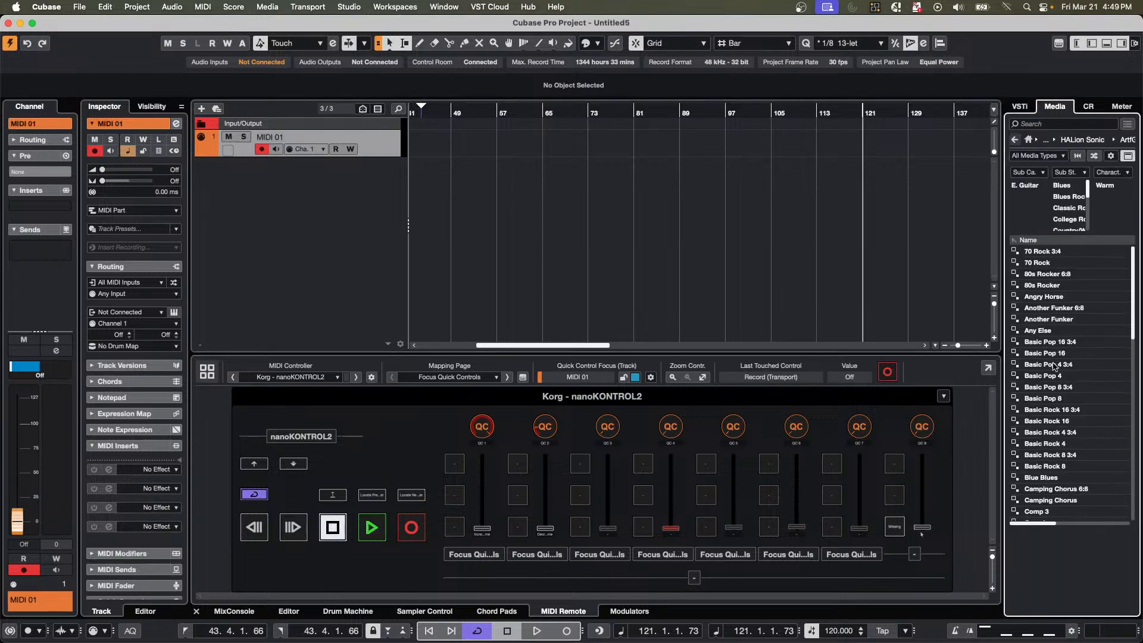
click(1050, 366)
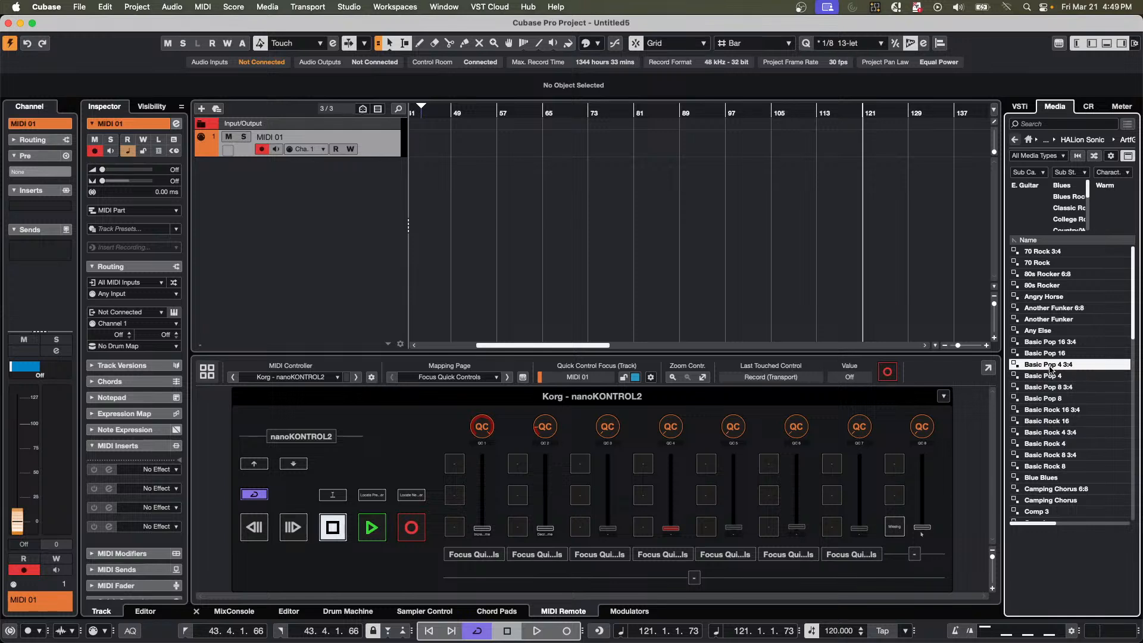
click(1084, 558)
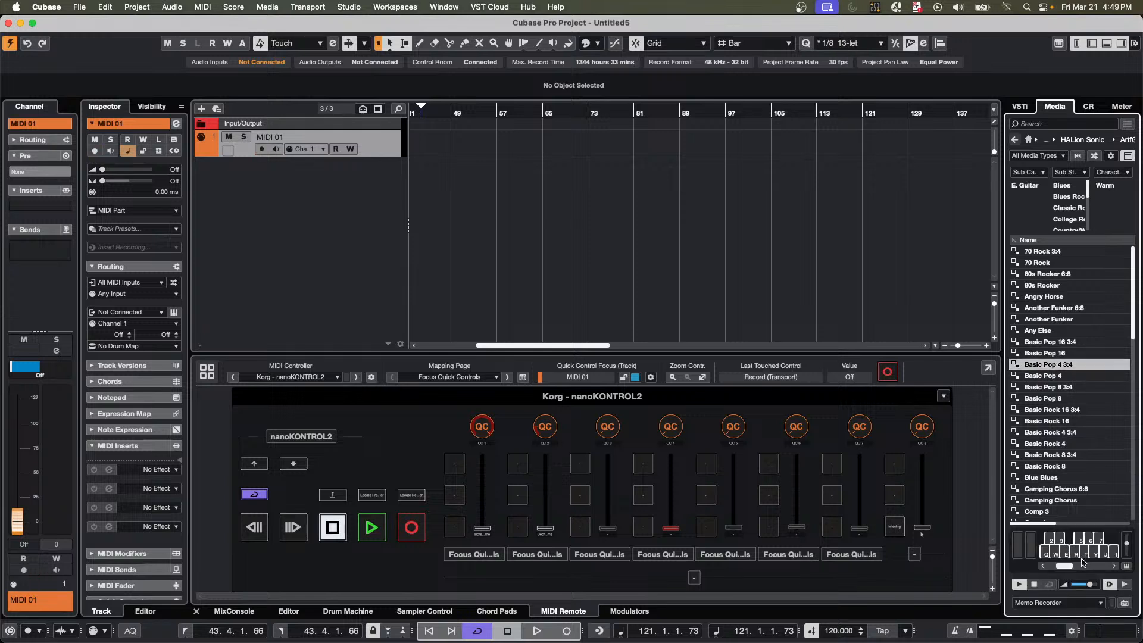
click(1085, 557)
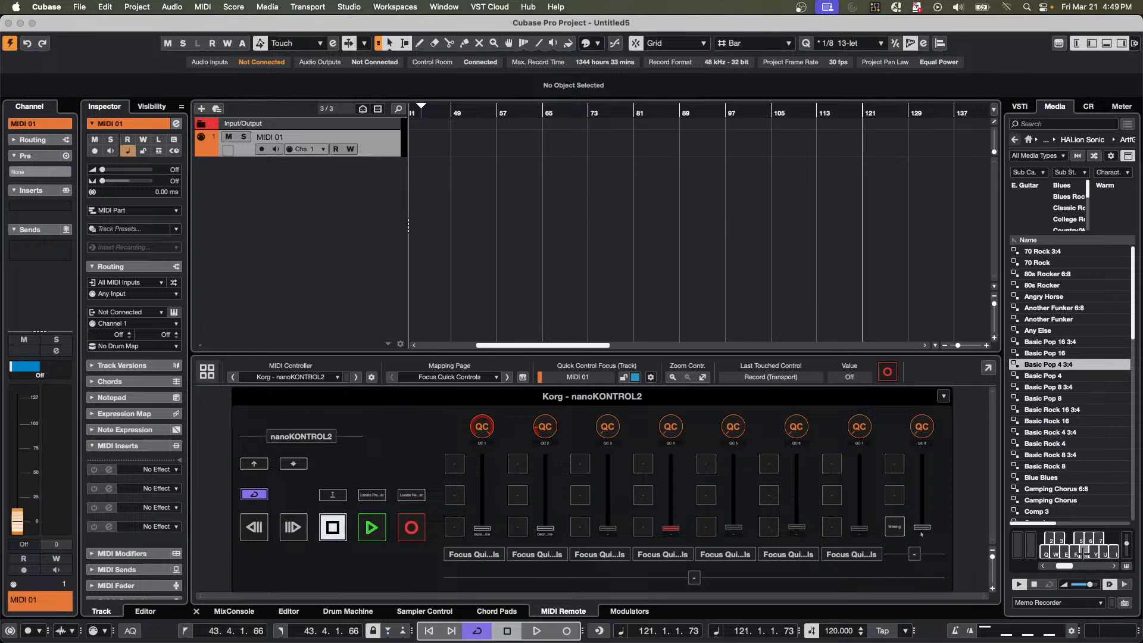
click(1083, 554)
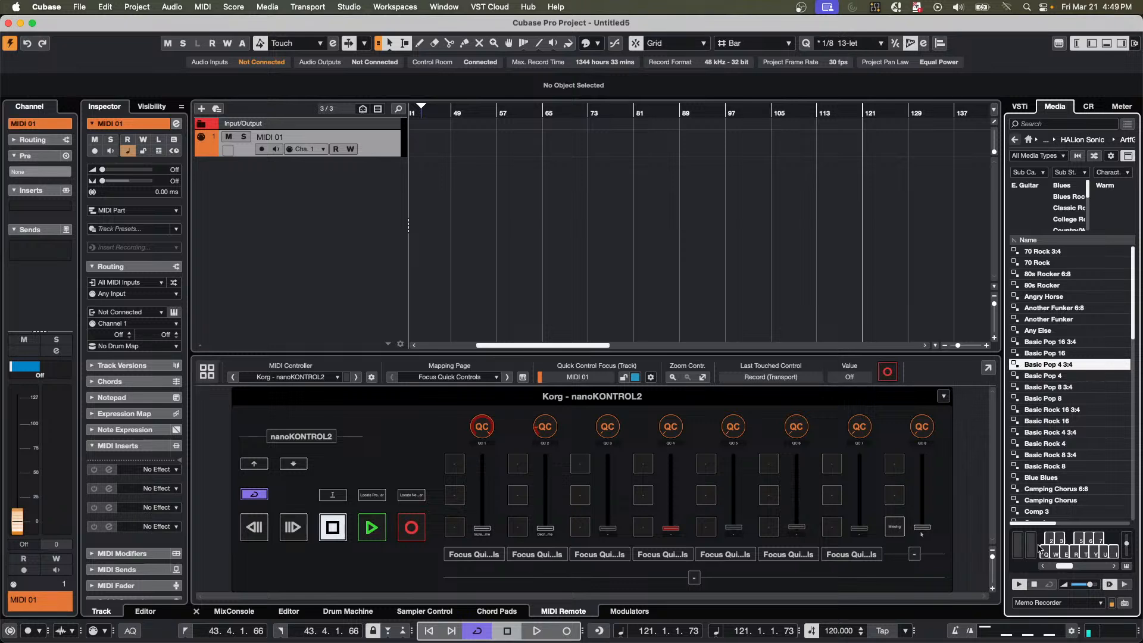
Audition the Basic Rock 16 3:4, Basic Rock 4, Camping Chorus 6:8 and 70 Rock guitar presets one after another.
click(1036, 416)
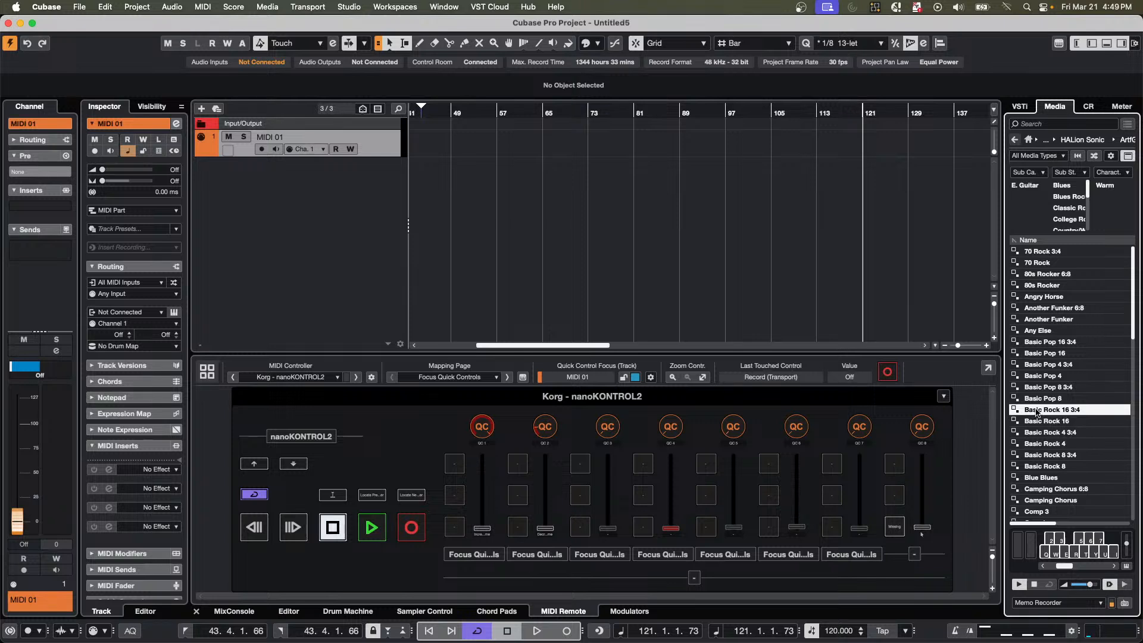
click(1040, 447)
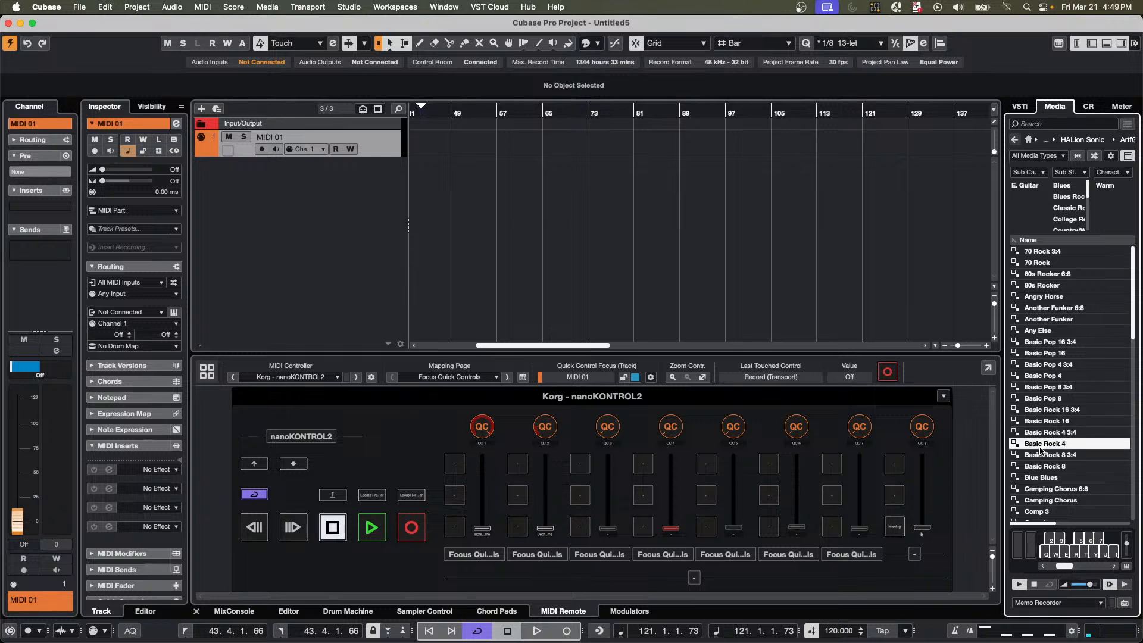
click(1035, 490)
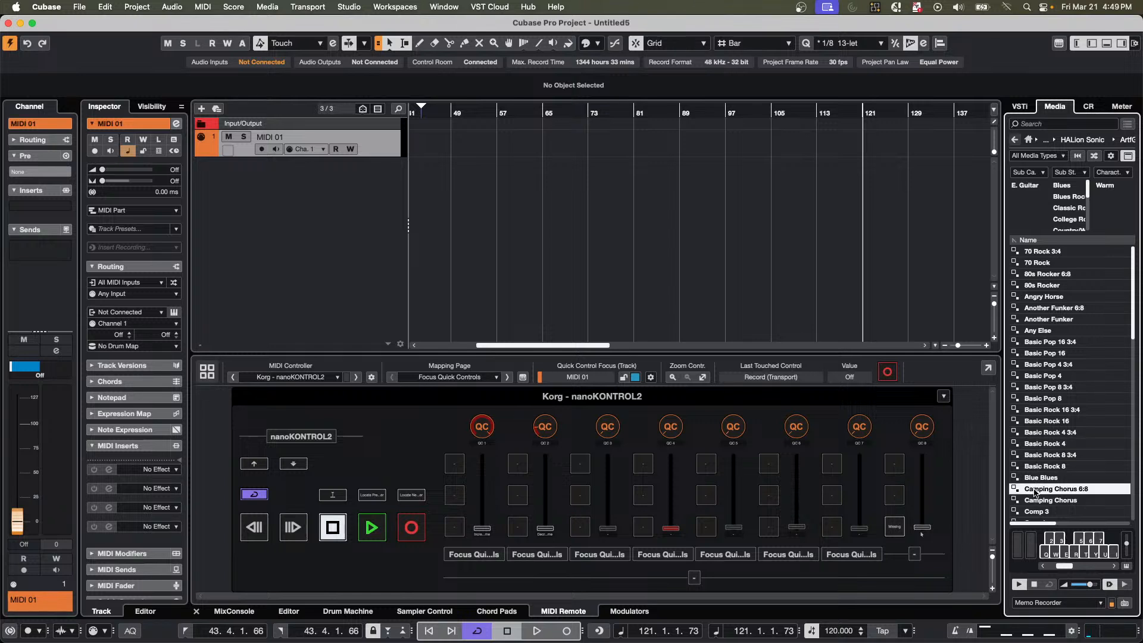
click(1041, 266)
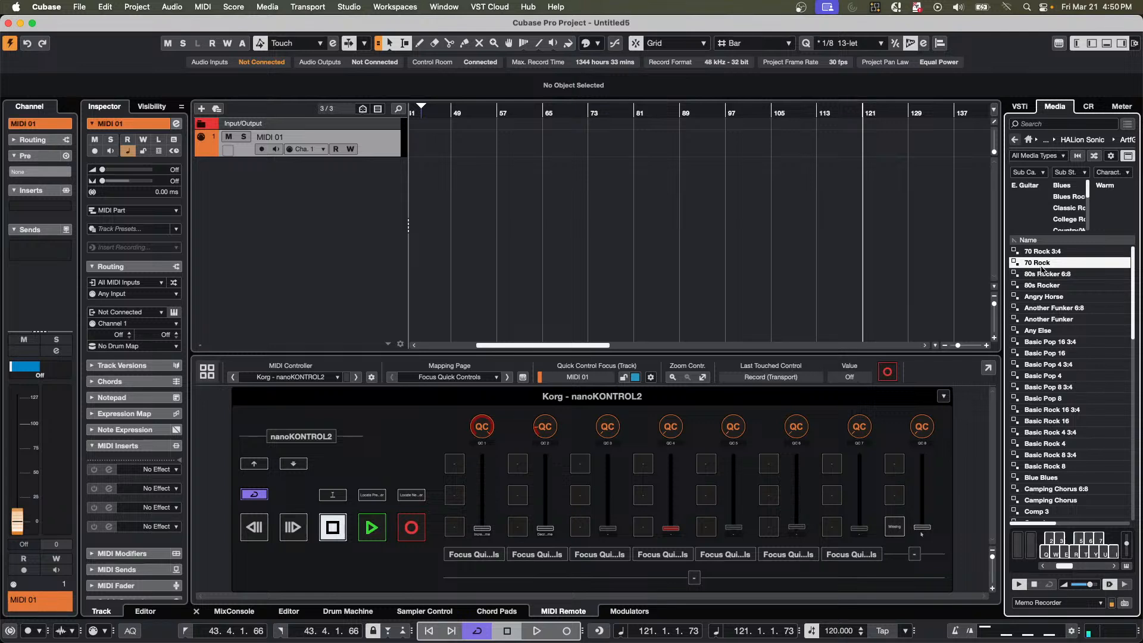
Audition the Horses 3:4, Long Chorus and Long Strum guitar presets further down the list.
scroll(1084, 409, down, 8)
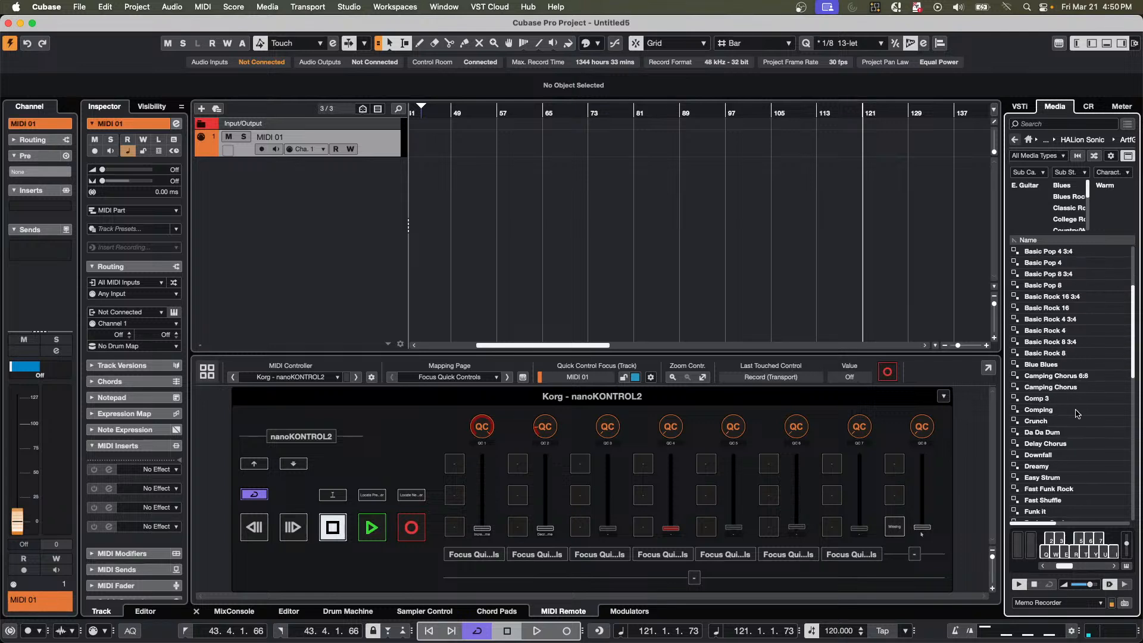
click(1042, 456)
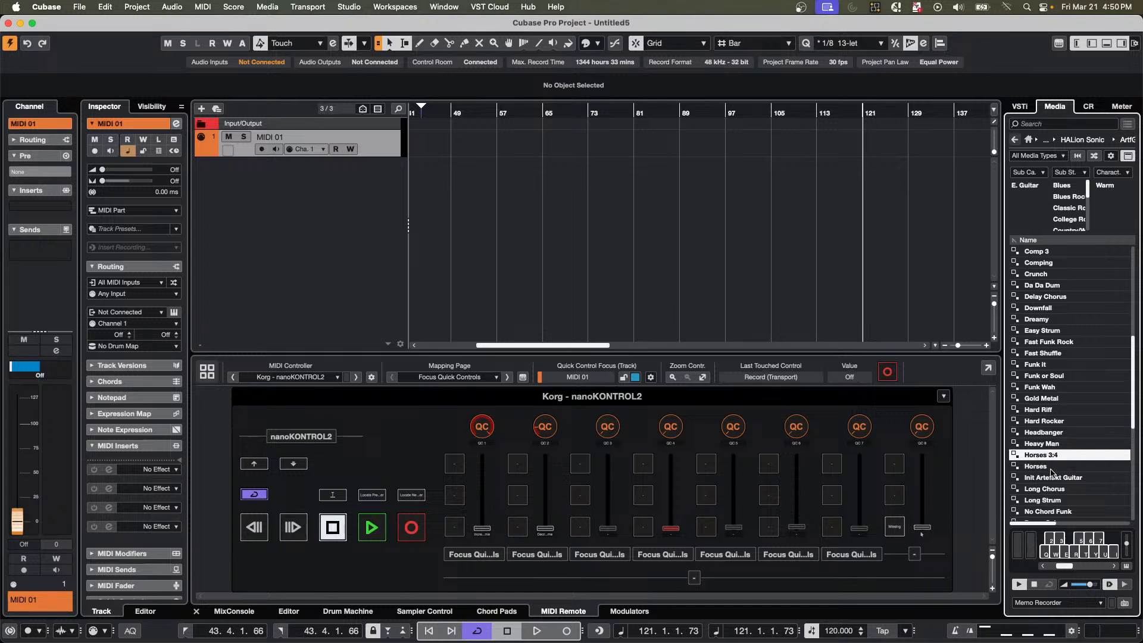
click(1049, 489)
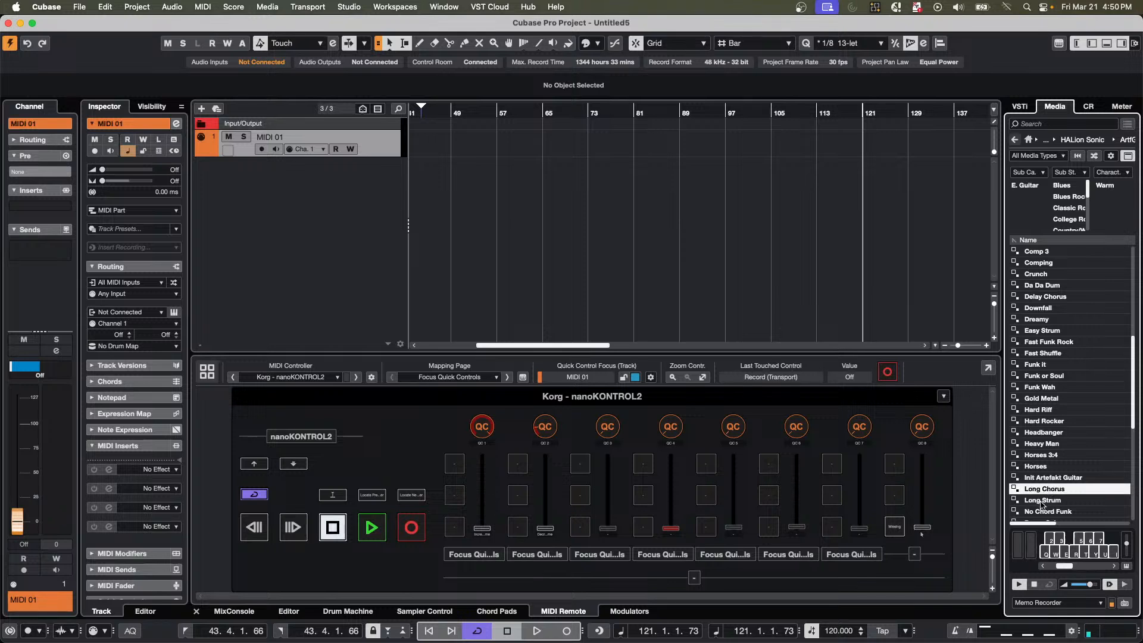
click(1042, 502)
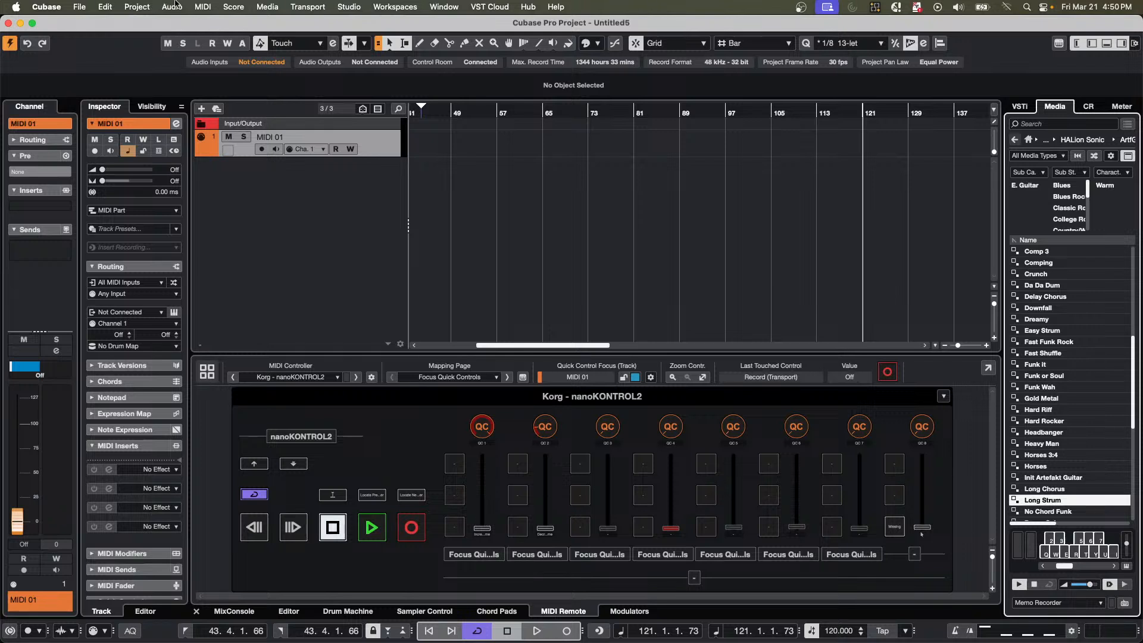
Open the recent project jump off.cpr and close it again, saving its changes.
click(78, 7)
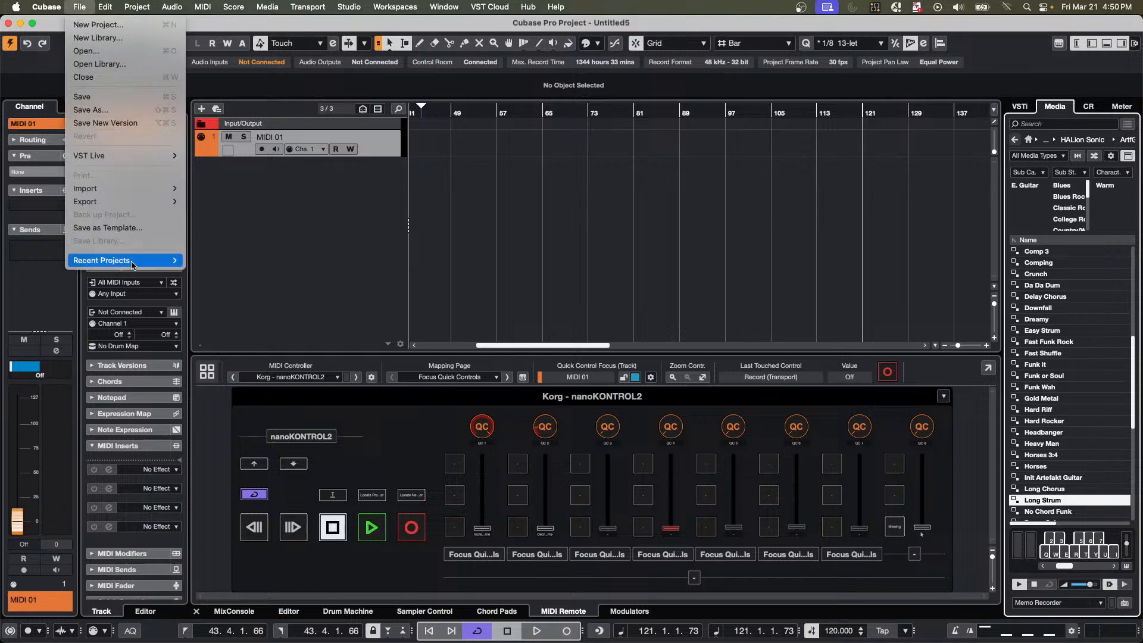
mouse_move(119, 260)
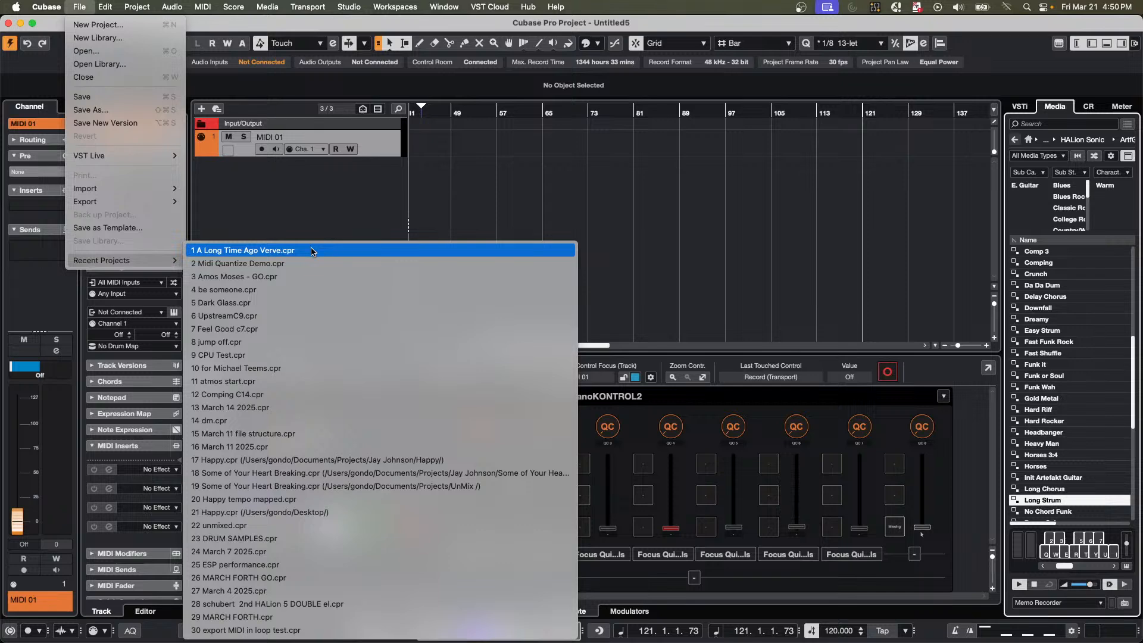
click(275, 342)
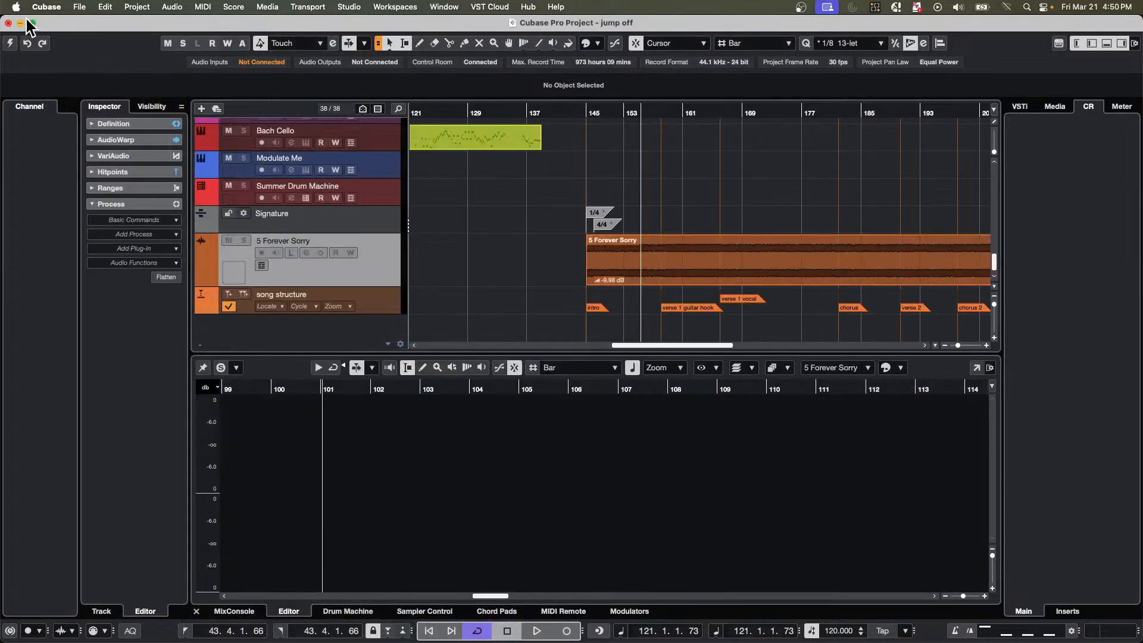
click(8, 23)
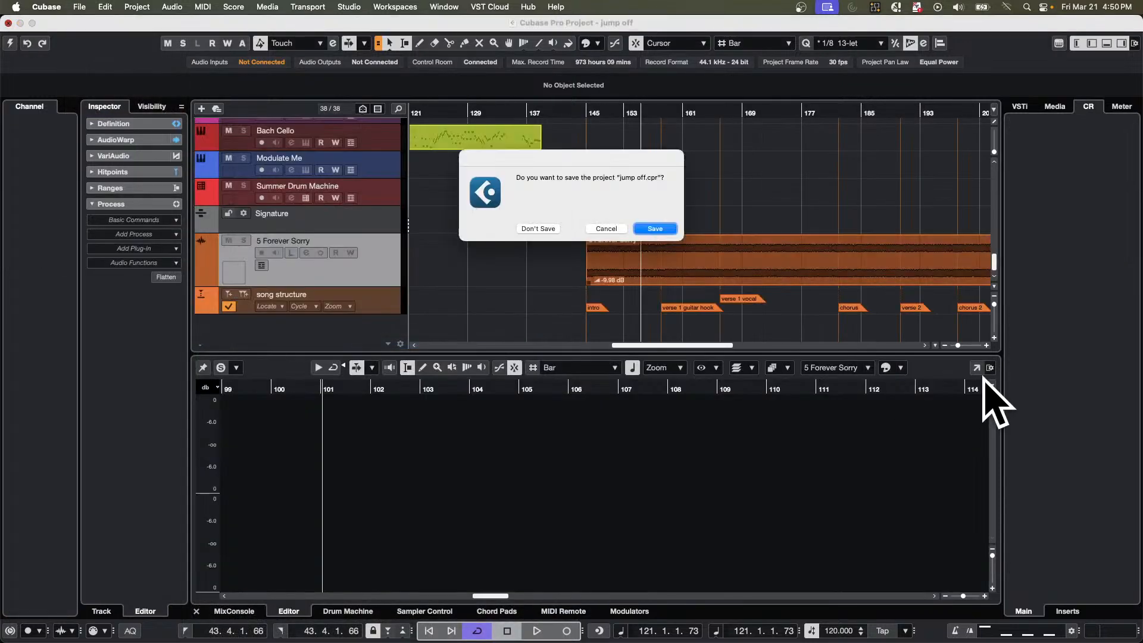
click(656, 231)
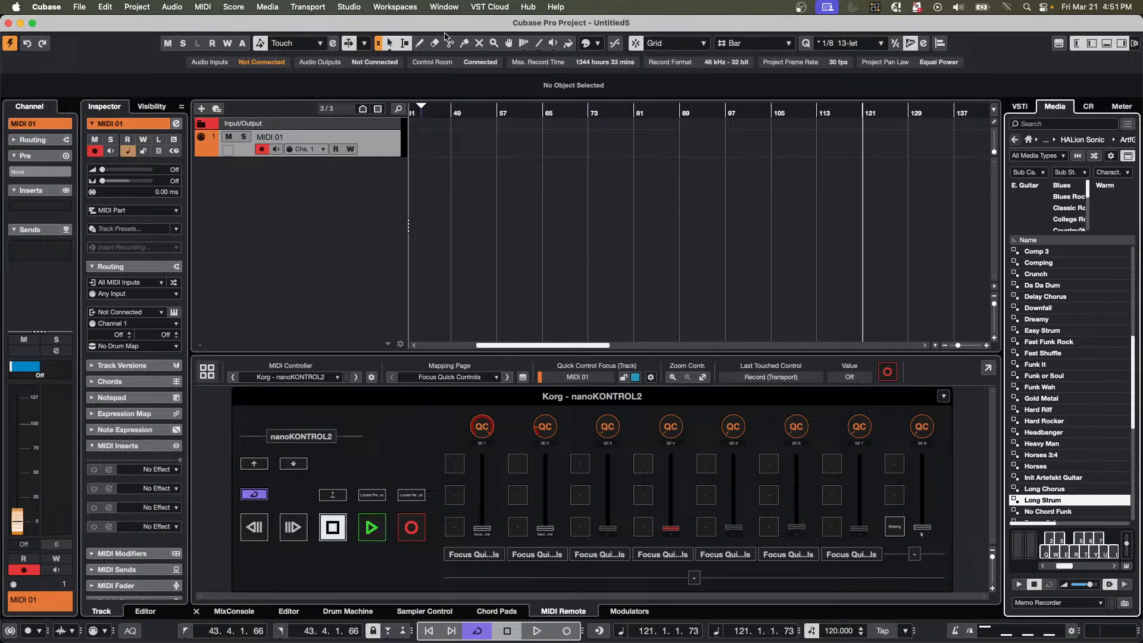
Move the Untitled5 project window aside and bring the A Long Time Ago Verve project window to the front.
drag(446, 24, 784, 372)
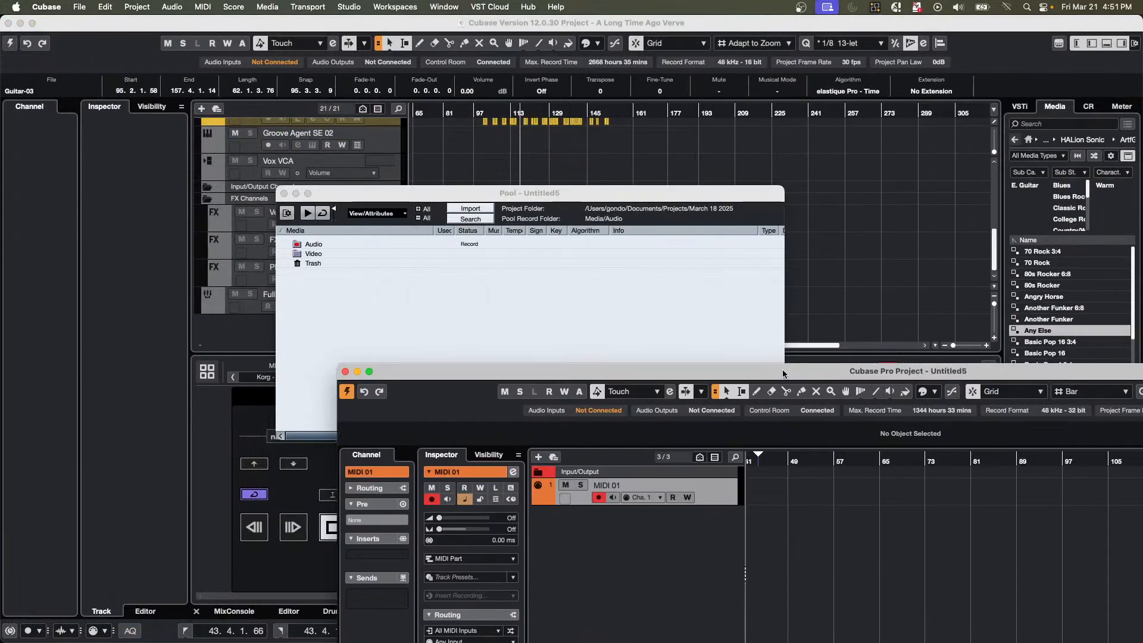
click(445, 8)
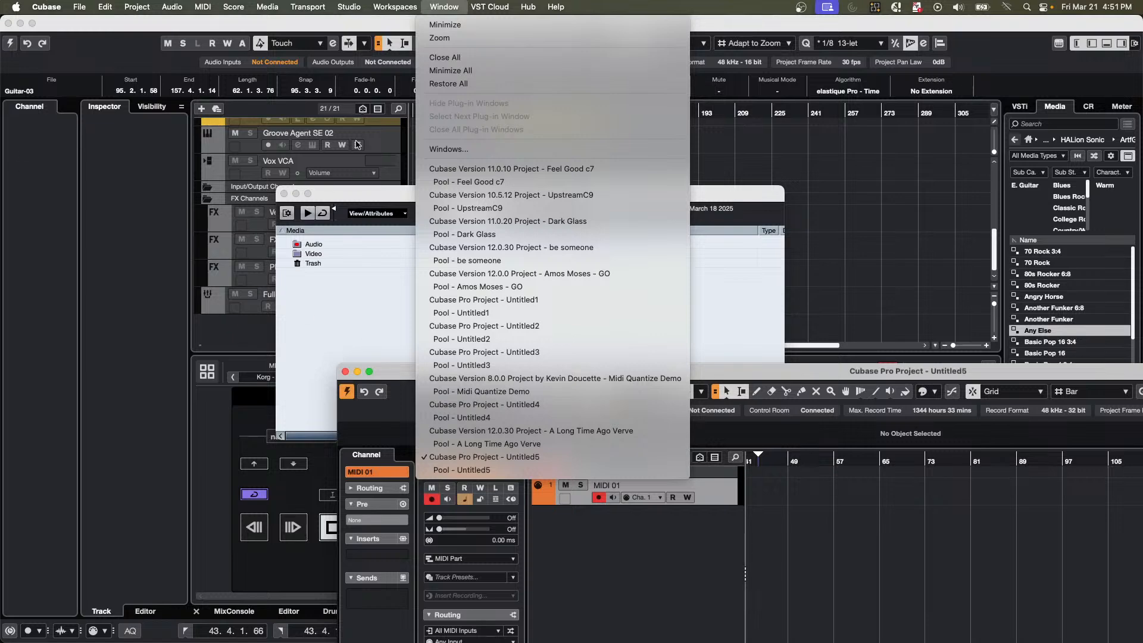
click(79, 7)
click(26, 195)
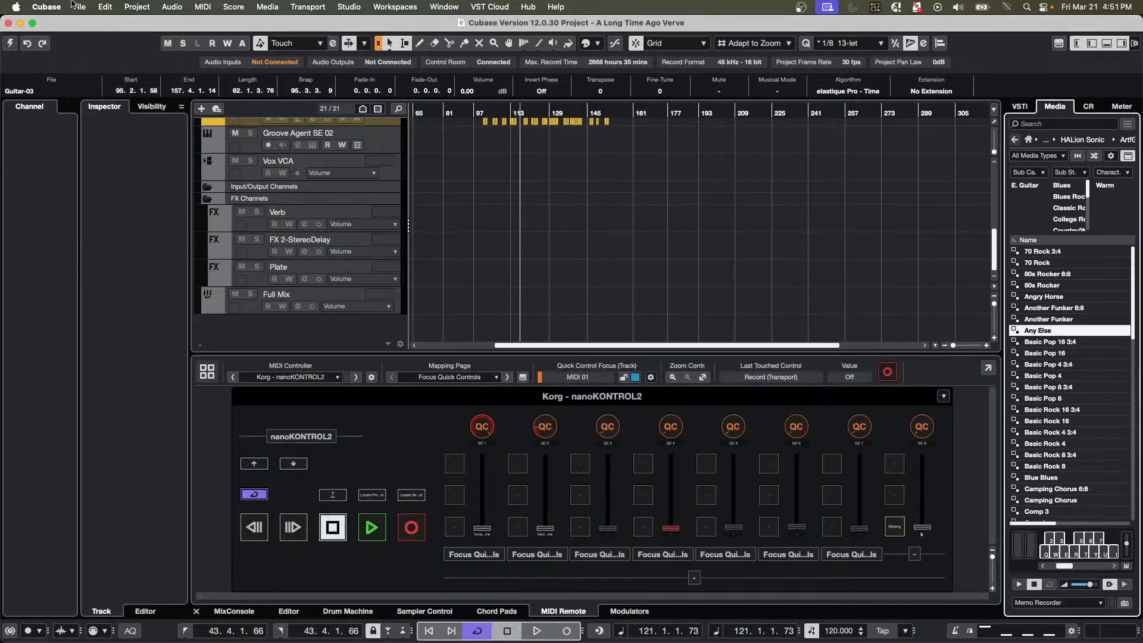
Reopen the recent project jump off.cpr, activate it, and close the list of missing files without resolving them.
click(79, 7)
mouse_move(156, 261)
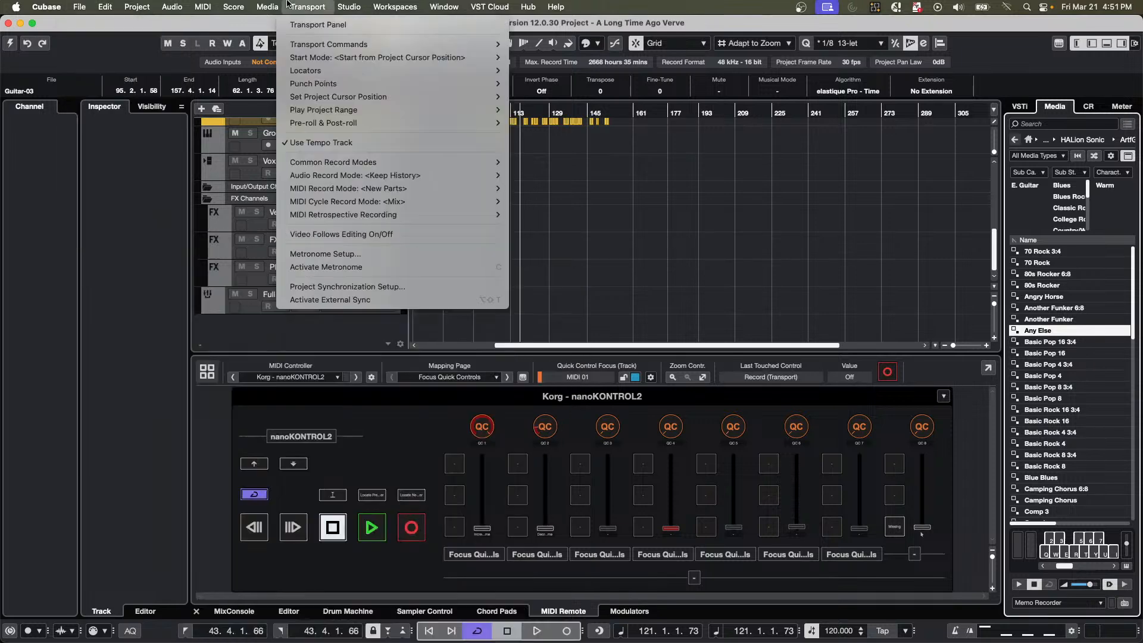
click(675, 201)
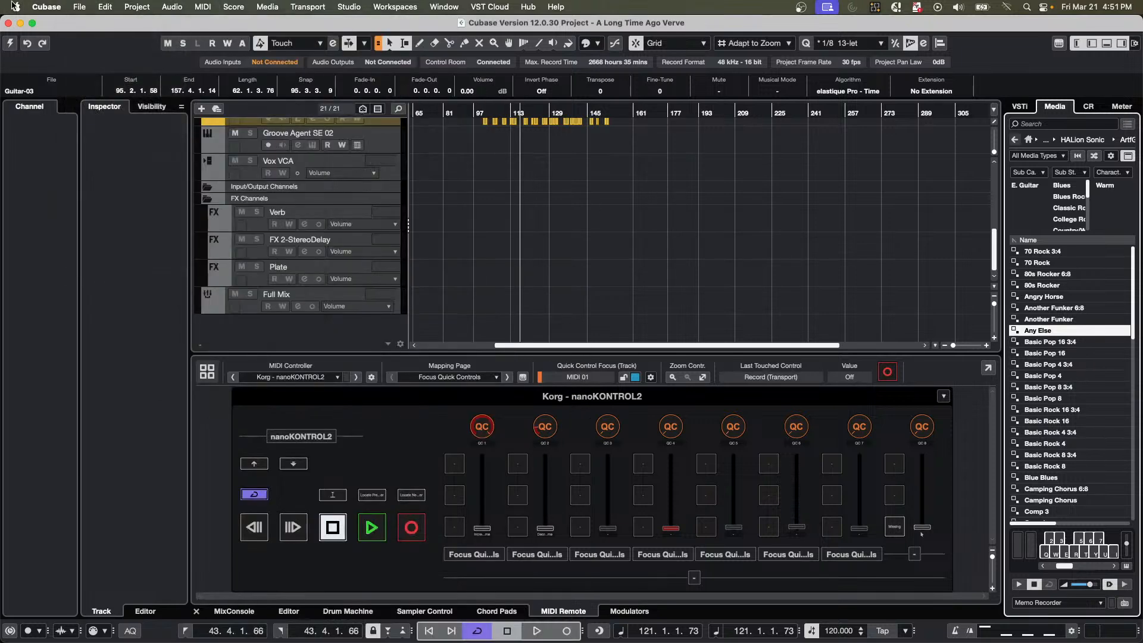
click(78, 10)
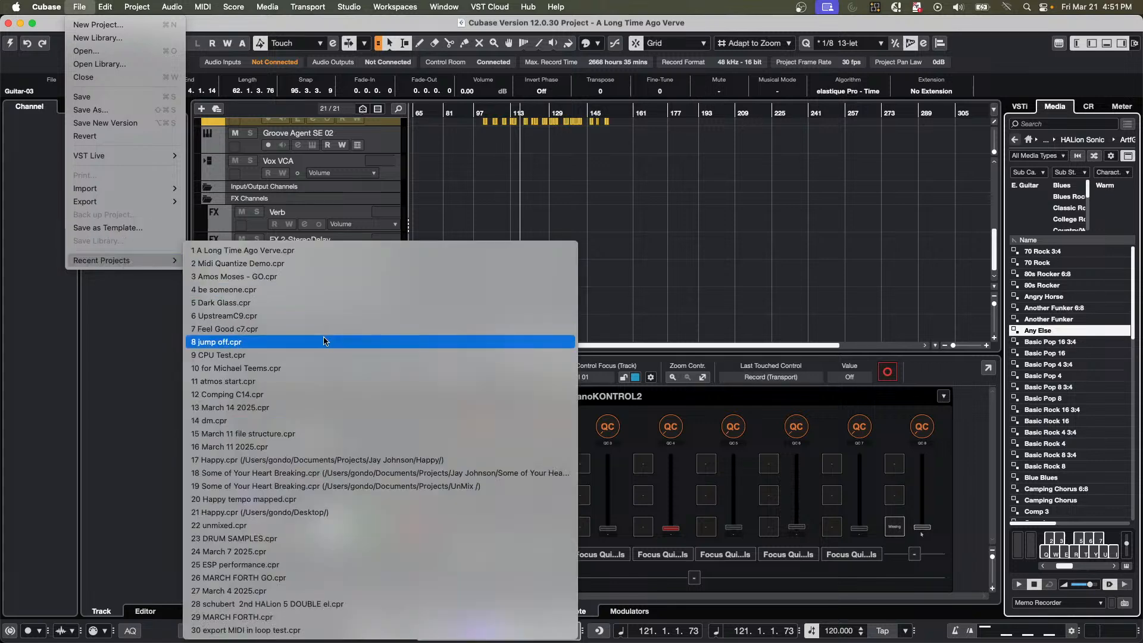
click(352, 338)
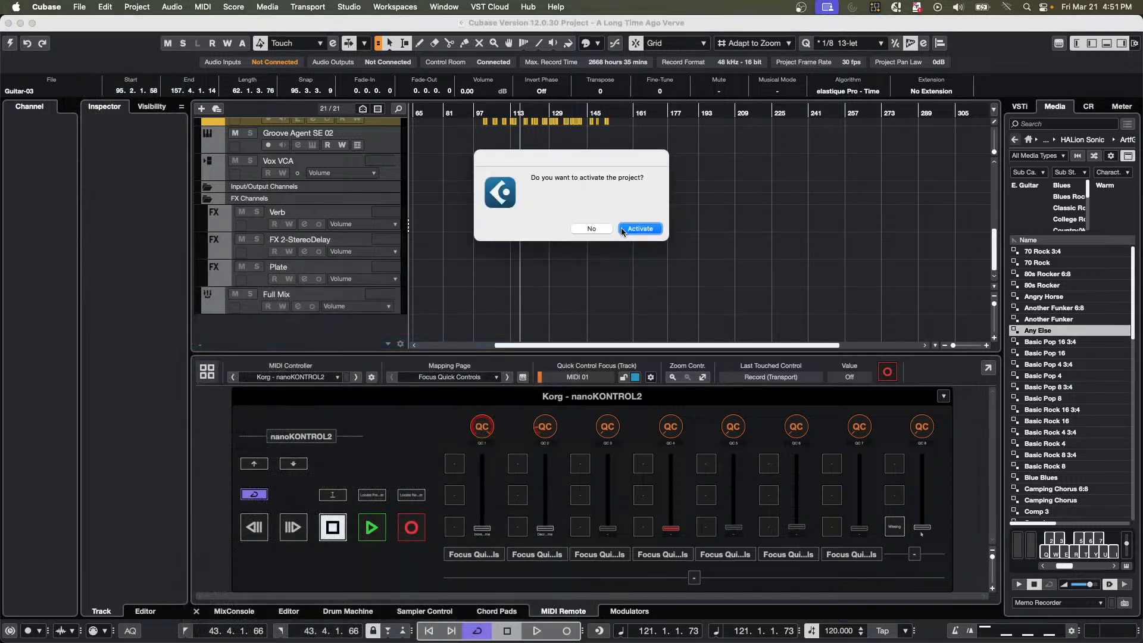
click(633, 230)
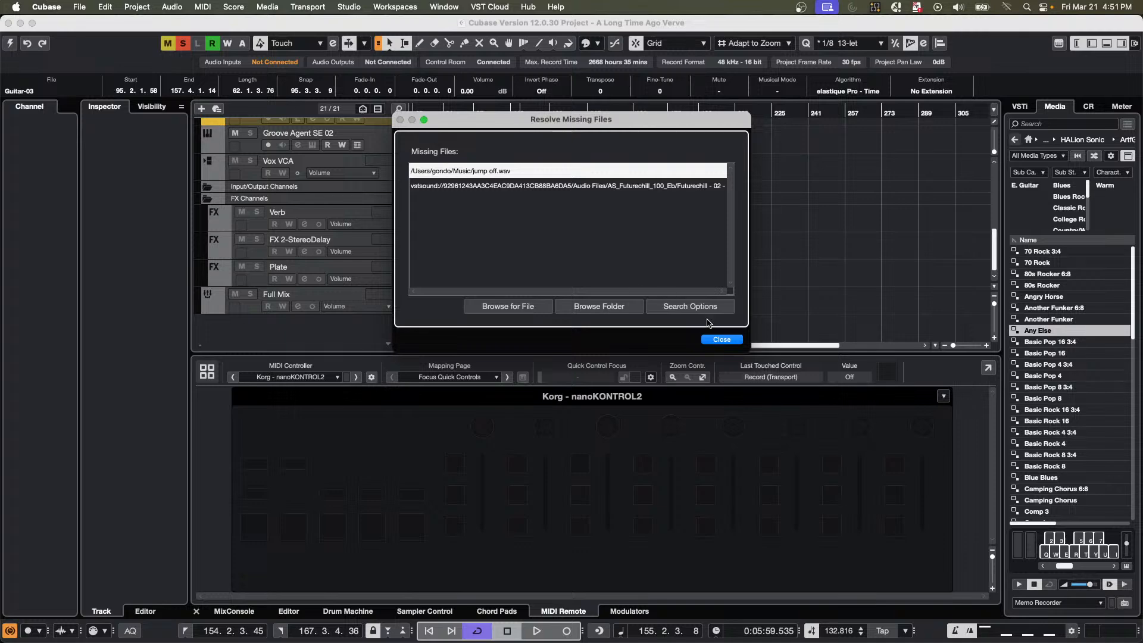
click(726, 339)
click(730, 332)
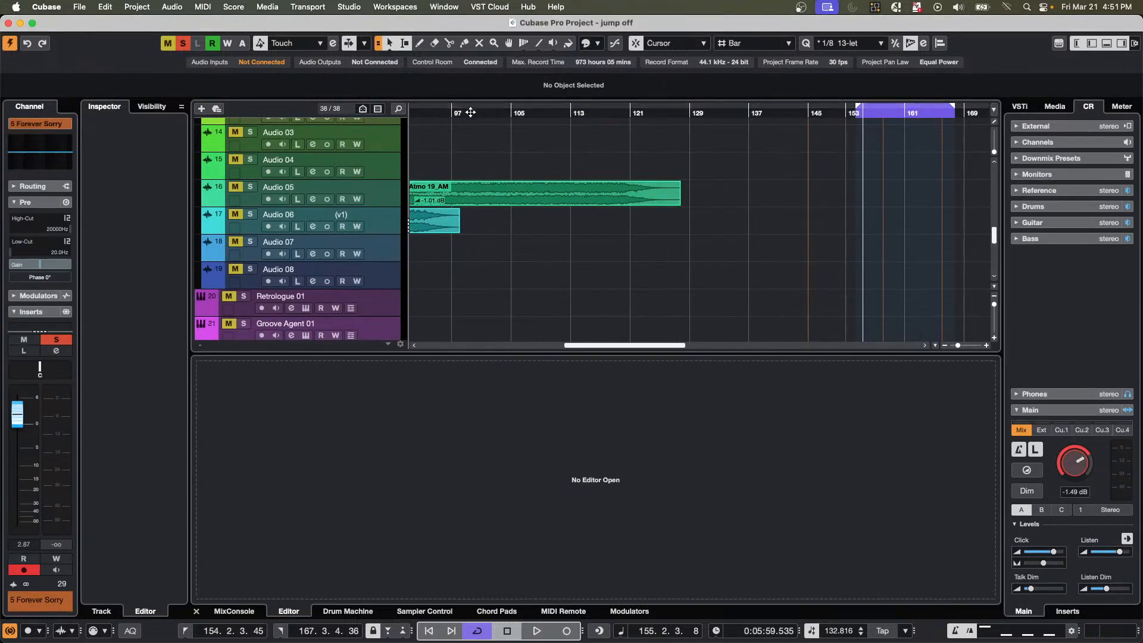
Place the project cursor at the start of the 5 Forever Sorry event and lower the Control Room main level to -10.5 dB.
drag(468, 112, 450, 67)
scroll(638, 220, down, 10)
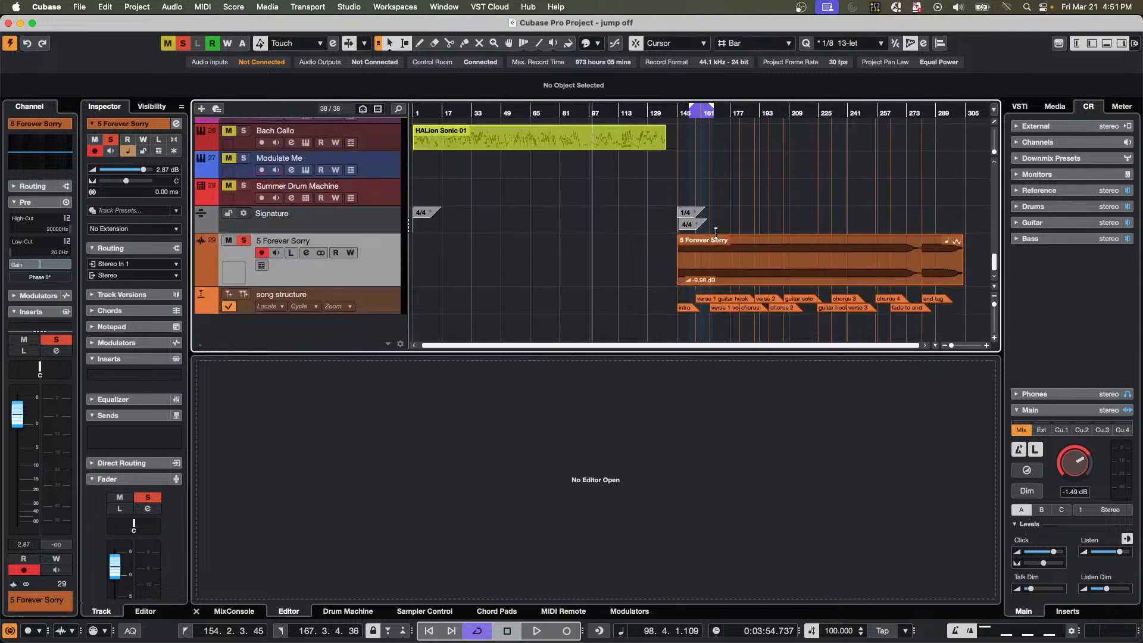
drag(729, 112, 451, 177)
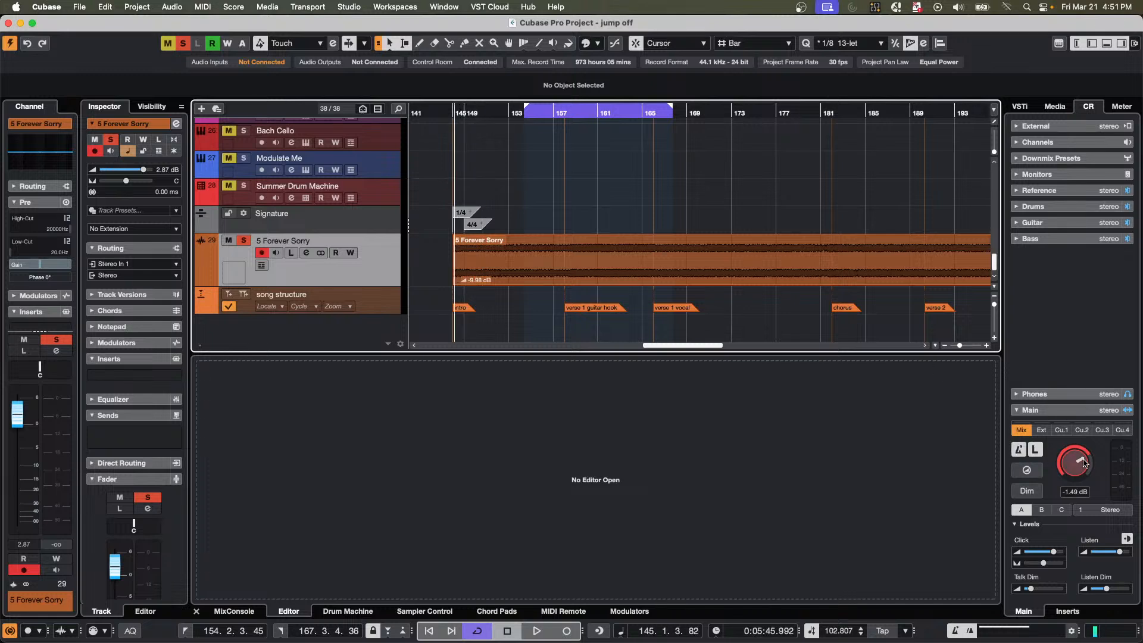
drag(1084, 463, 1073, 478)
Play the 5 Forever Sorry track from its intro, jumping ahead to the verse 1 guitar hook and verse 1 vocal sections, and stop playback.
key(space)
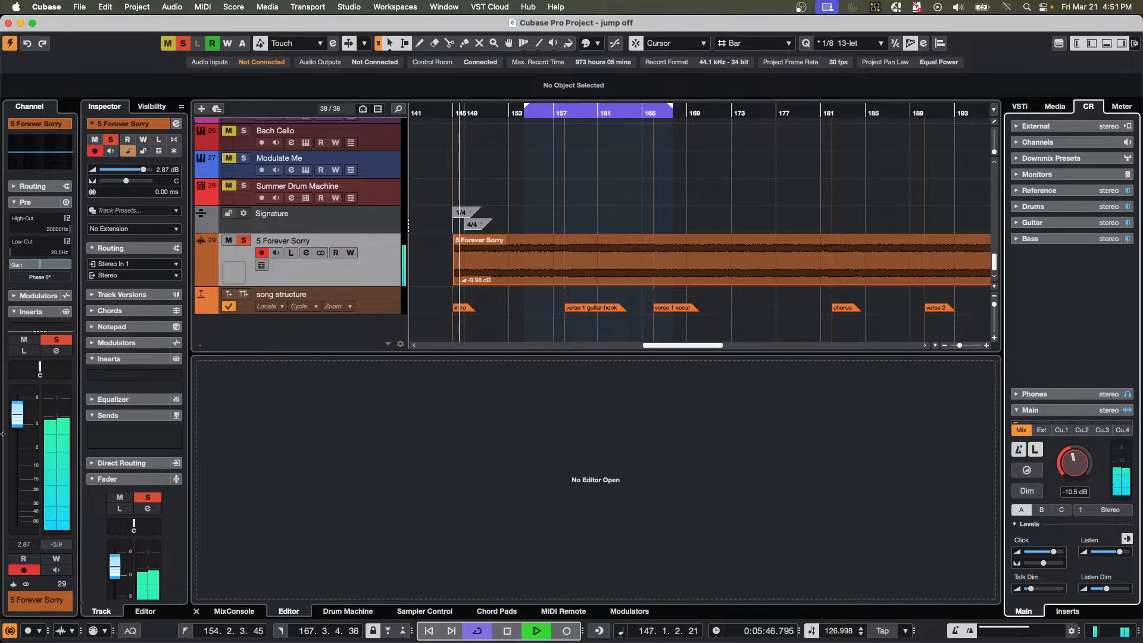
click(560, 118)
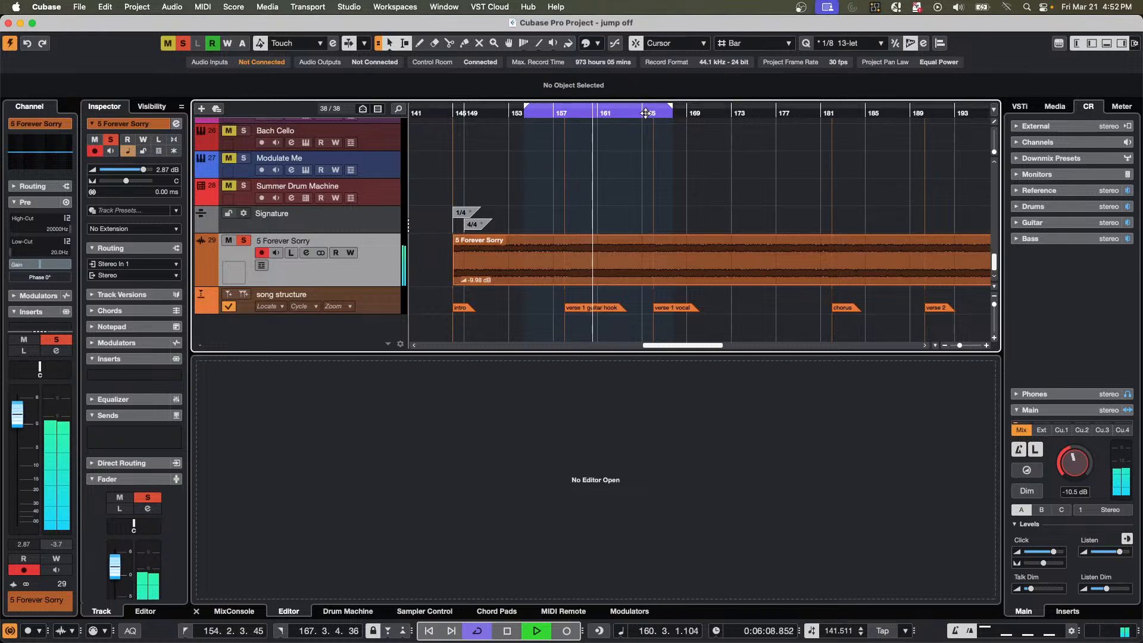
click(646, 113)
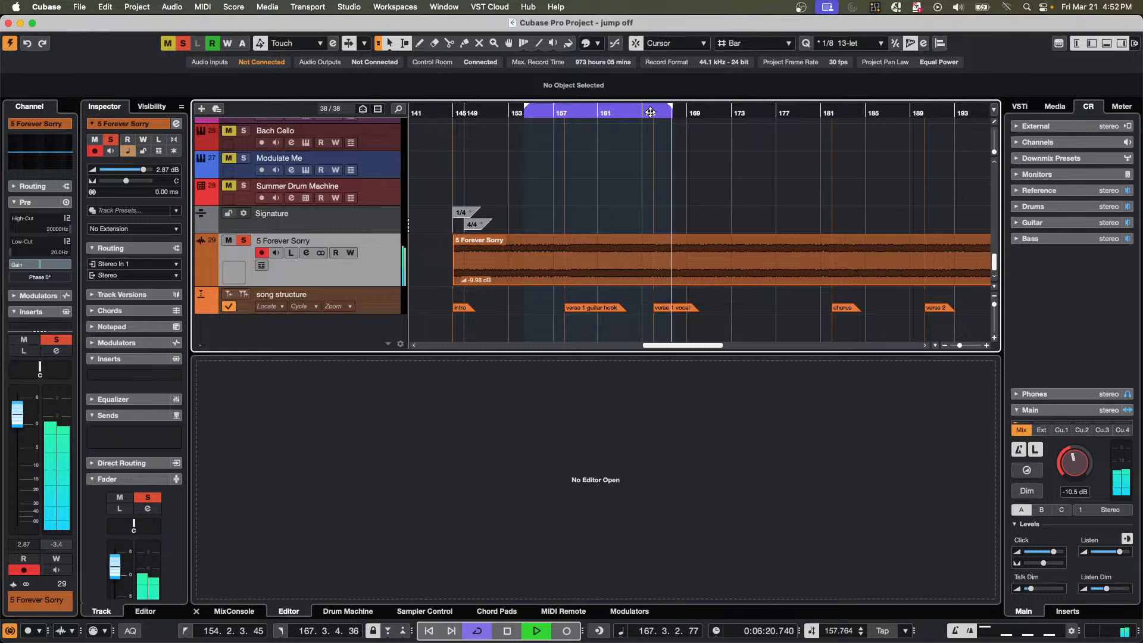
key(space)
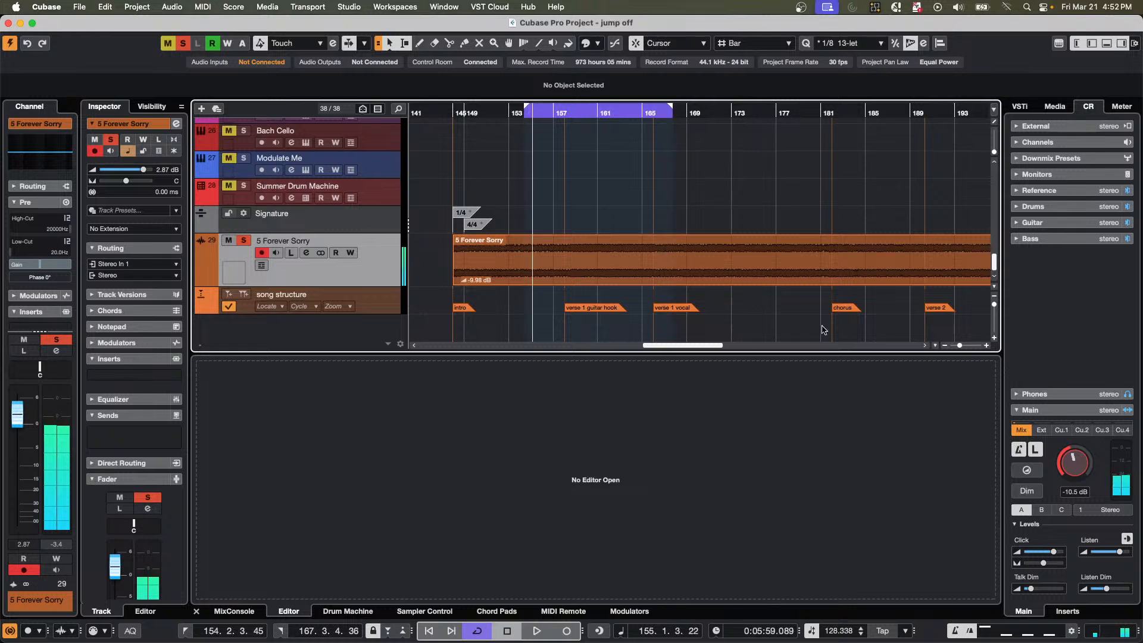
Set the left and right locators to the full length of the 5 Forever Sorry event.
click(628, 271)
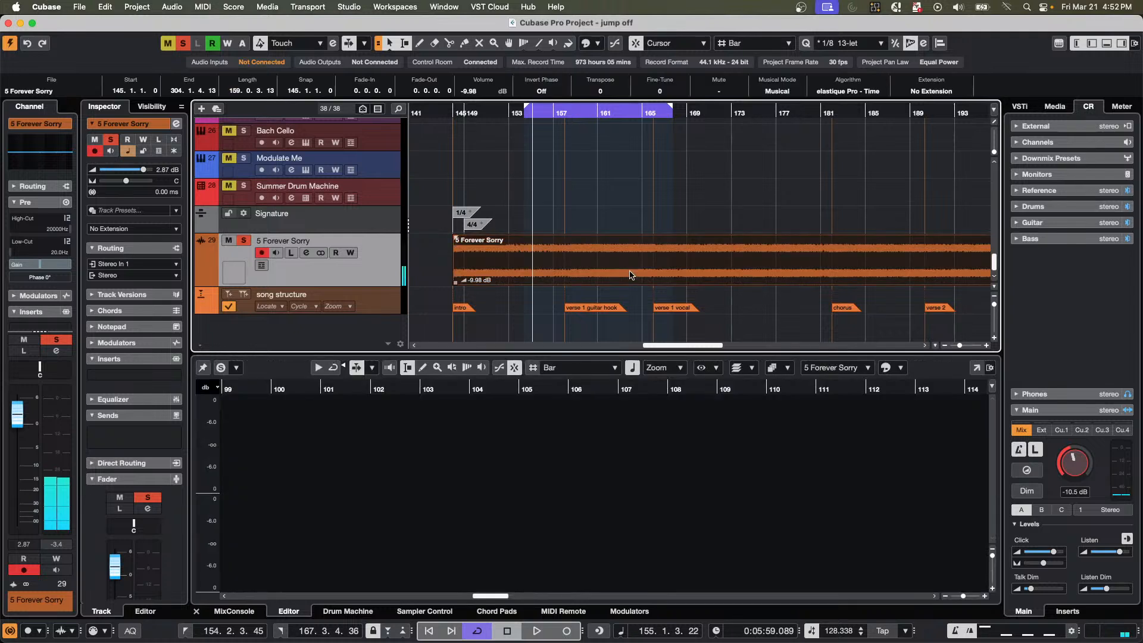
key(p)
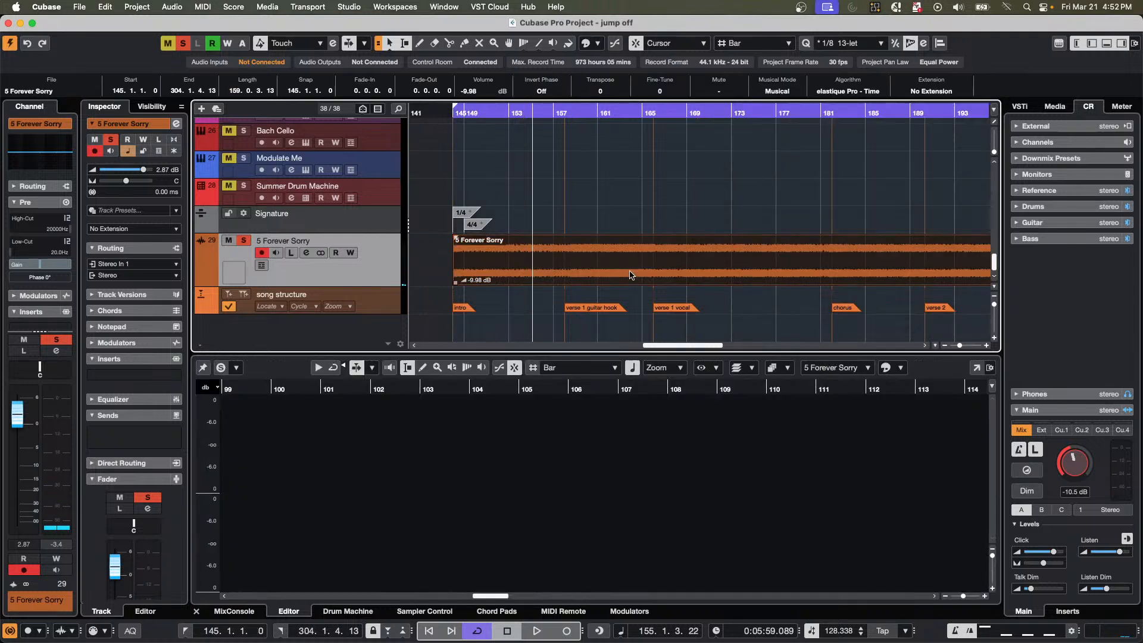
key(g)
key(g)
key(g)
key(g)
key(g)
key(g)
key(g)
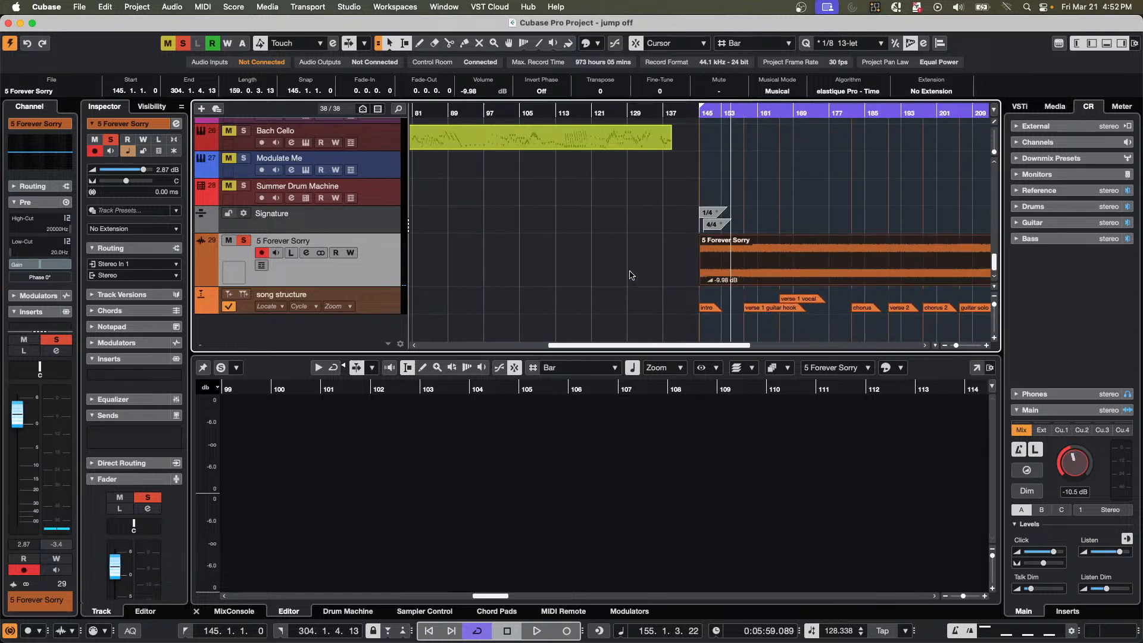
key(g)
key(g)
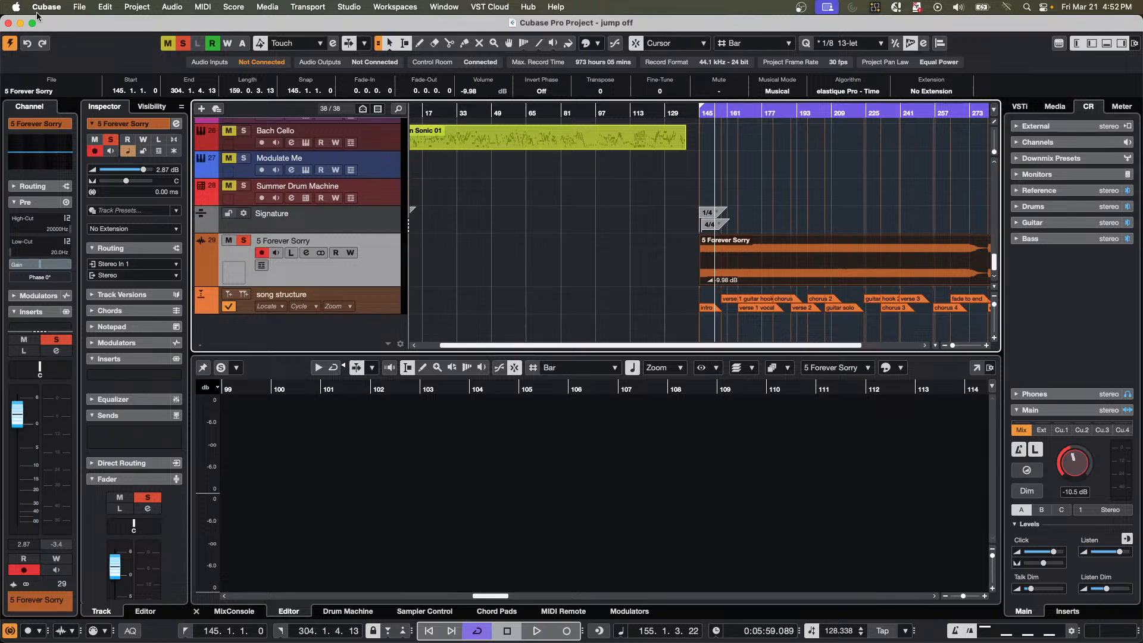
Start an audio mixdown export and name the file marker embed march 21.
click(82, 14)
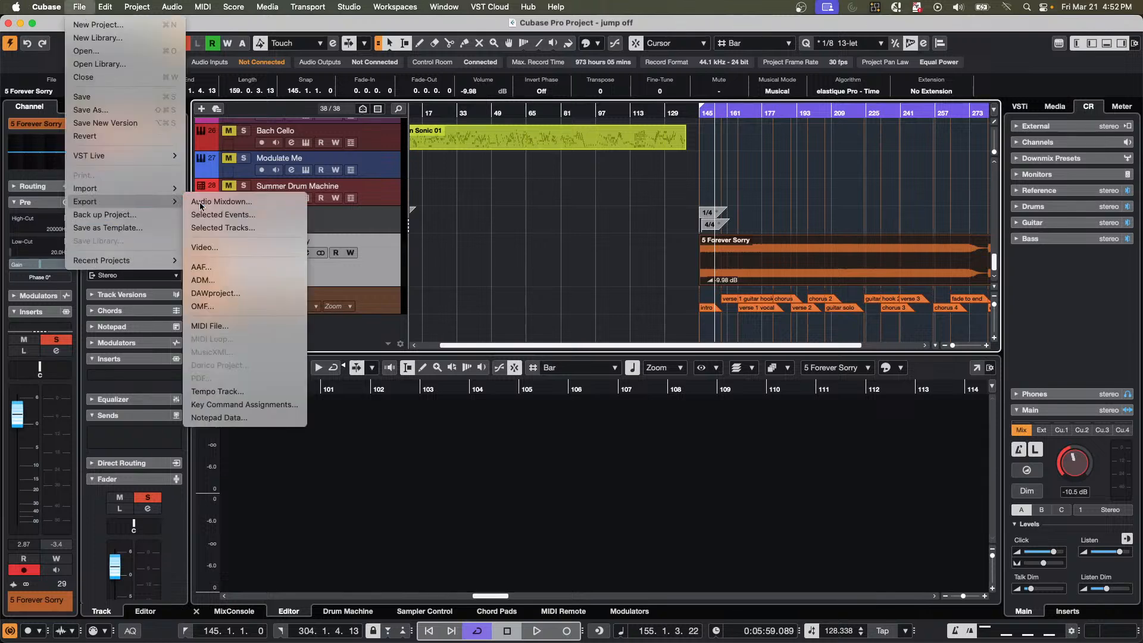
click(201, 203)
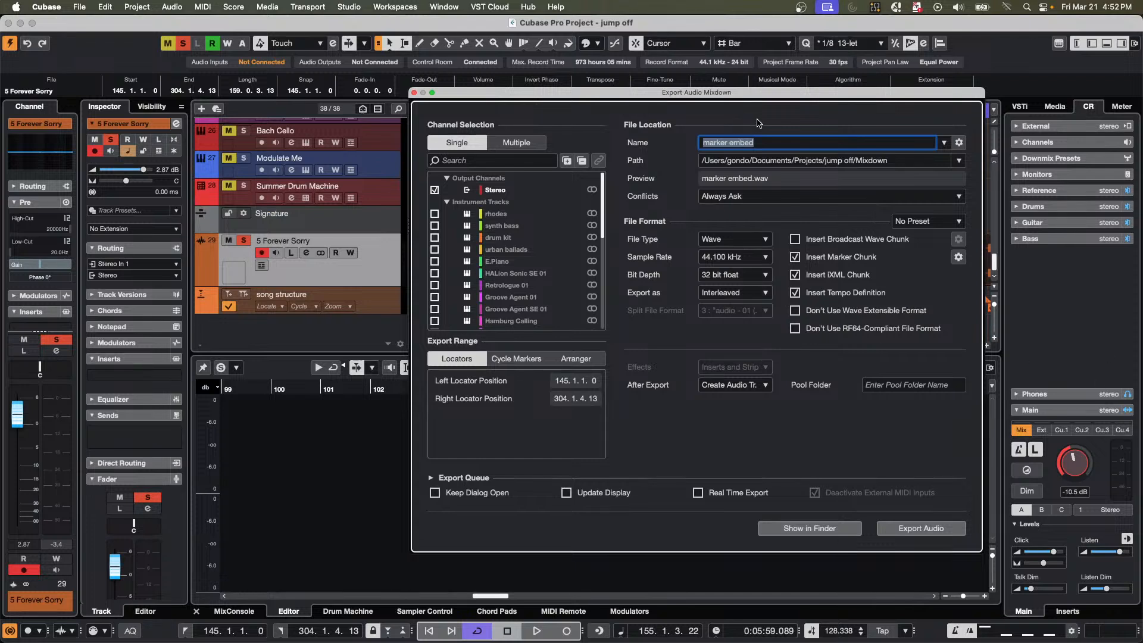
click(767, 141)
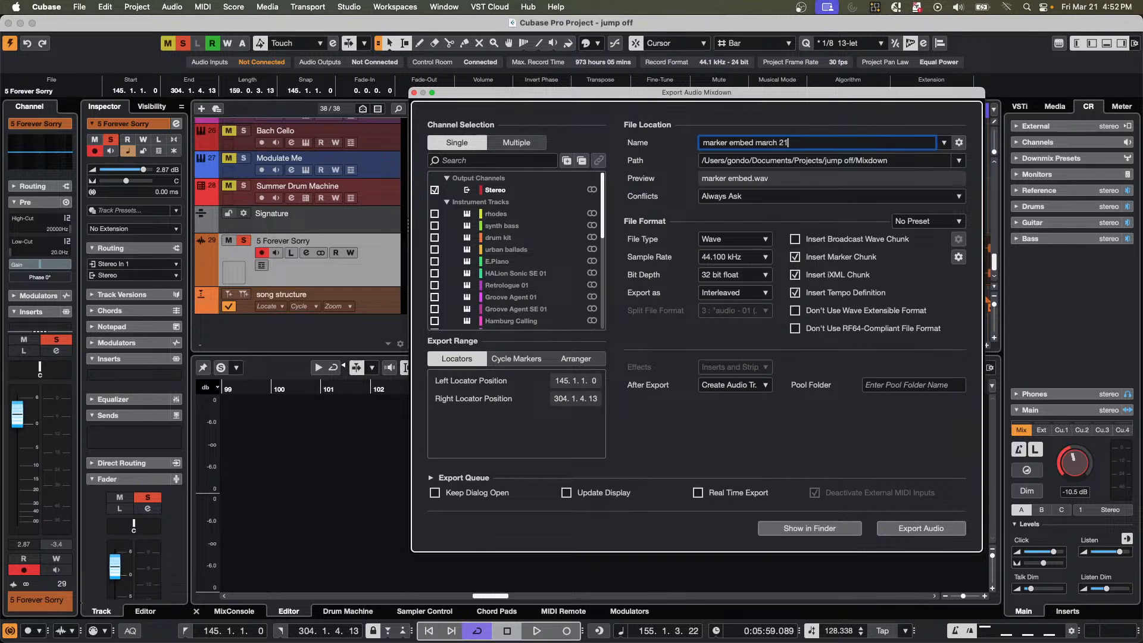
key(Return)
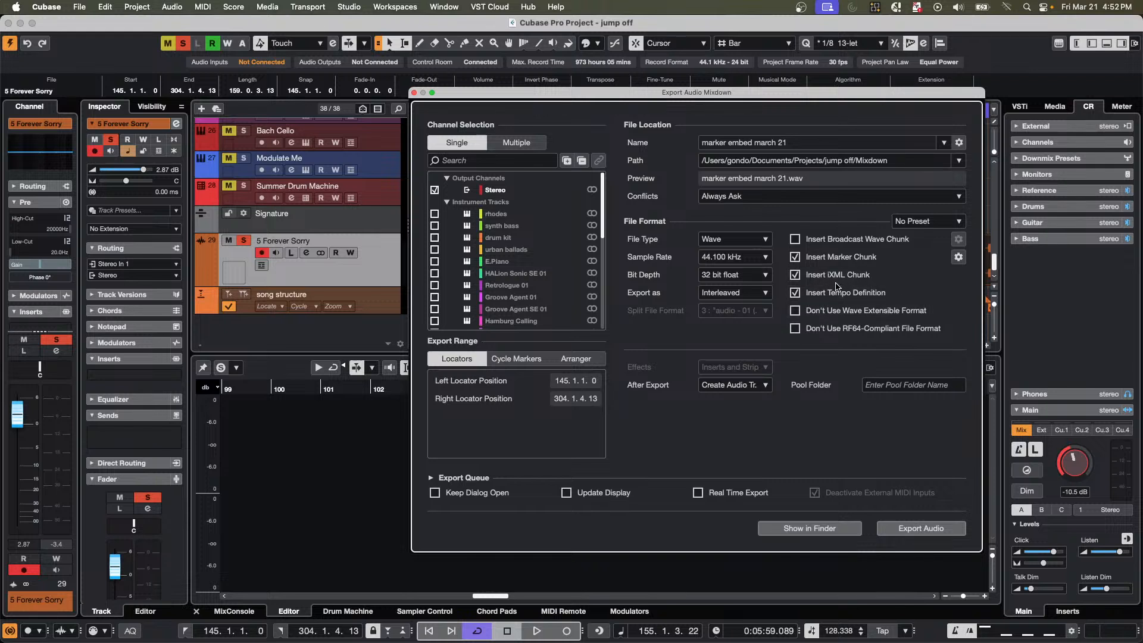
Keep Insert Marker Chunk enabled for the export, using the song structure marker track.
click(798, 261)
click(798, 260)
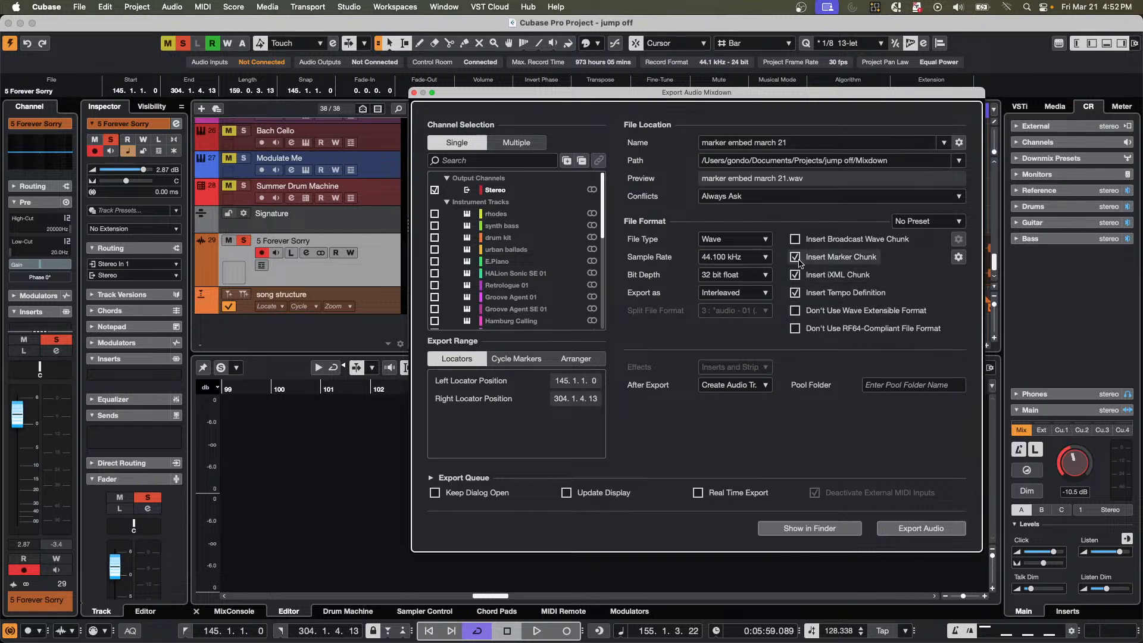
click(958, 257)
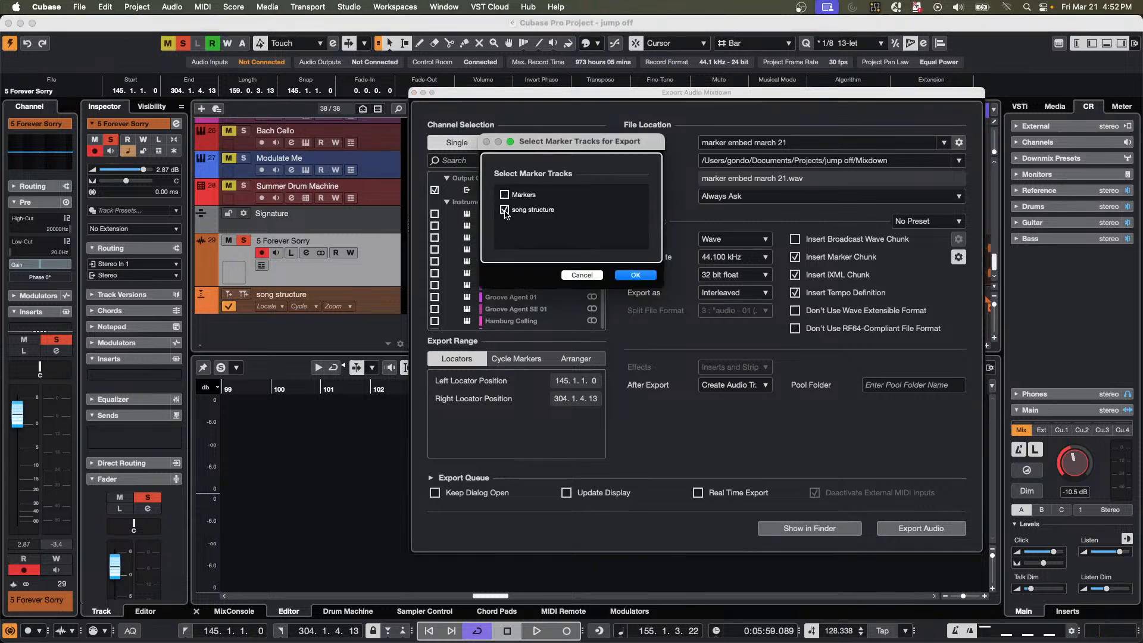
click(636, 277)
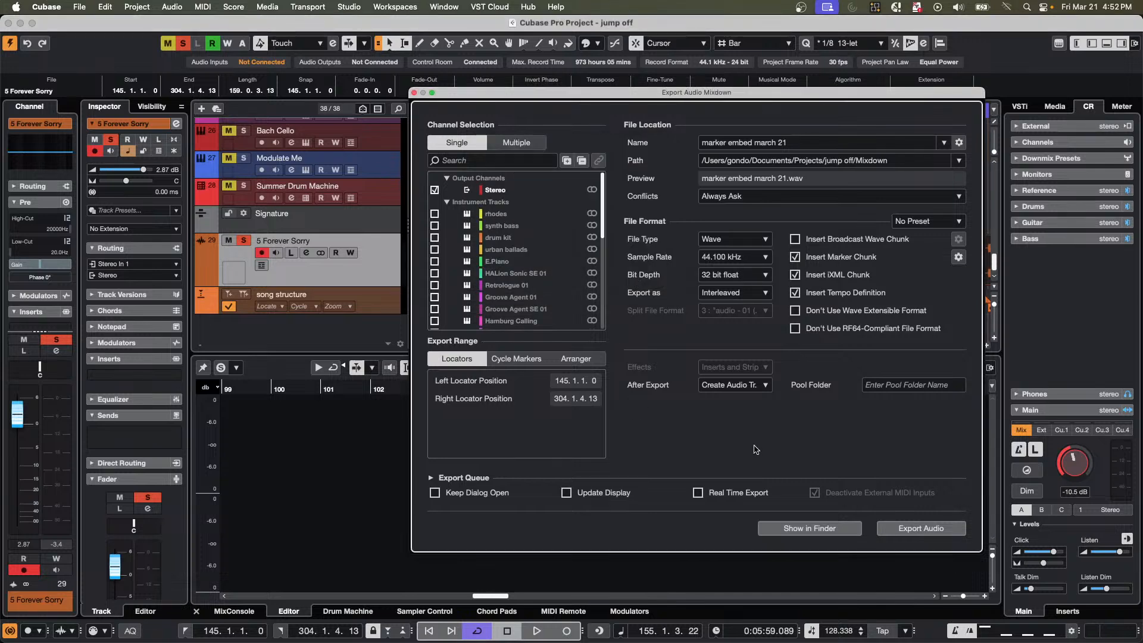
Set After Export to Do Nothing, choose the Desktop as the file location, and export the audio mixdown.
click(748, 387)
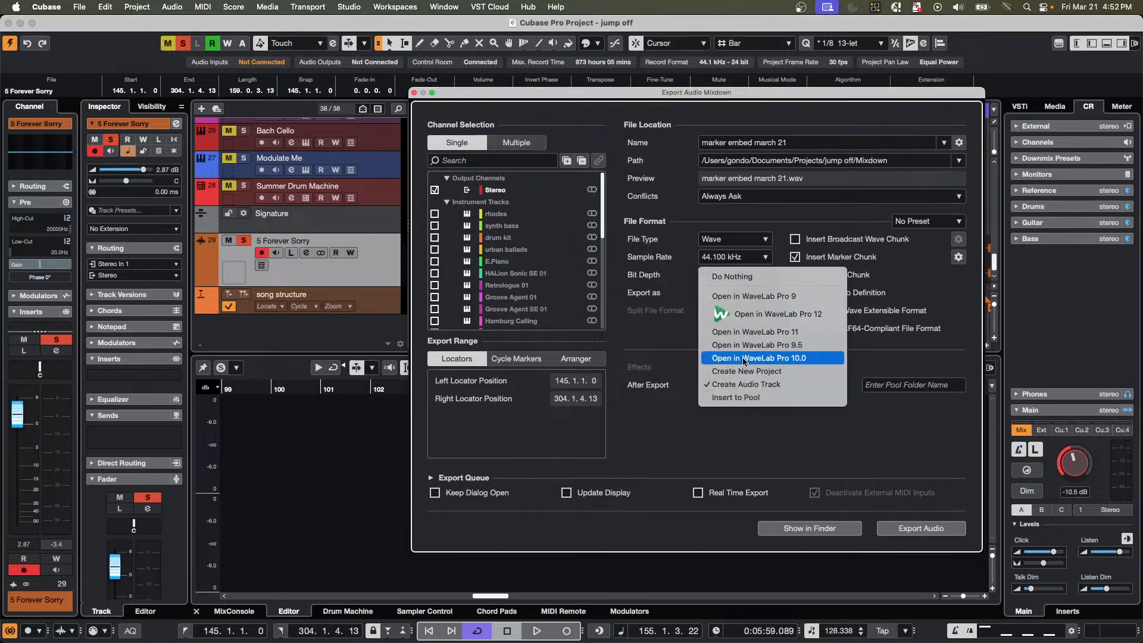
click(756, 277)
click(831, 161)
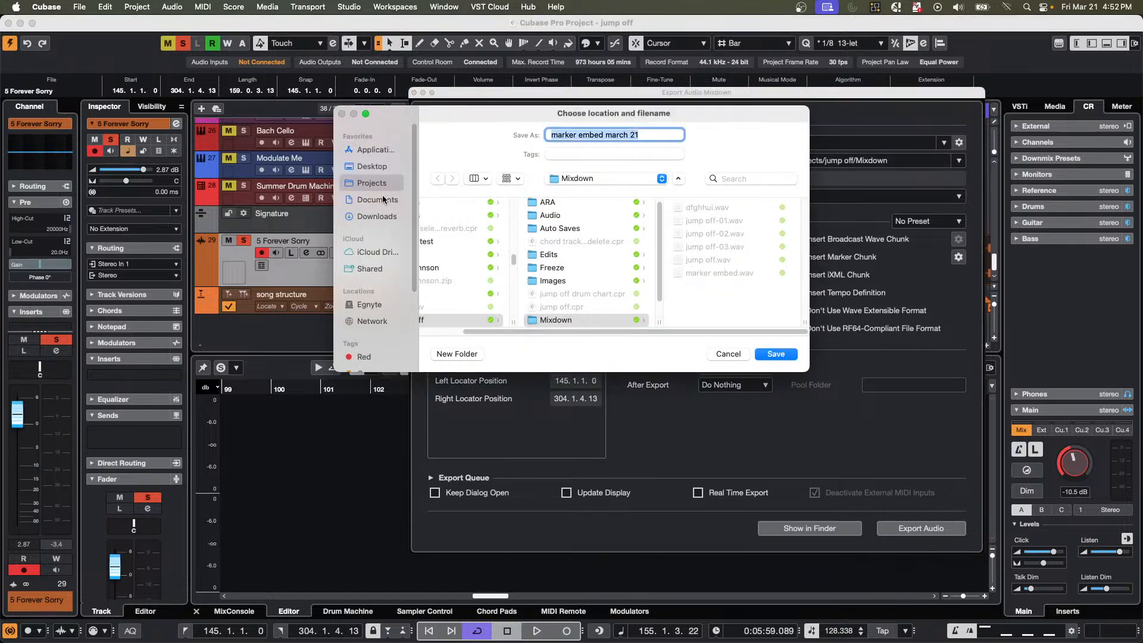
click(374, 167)
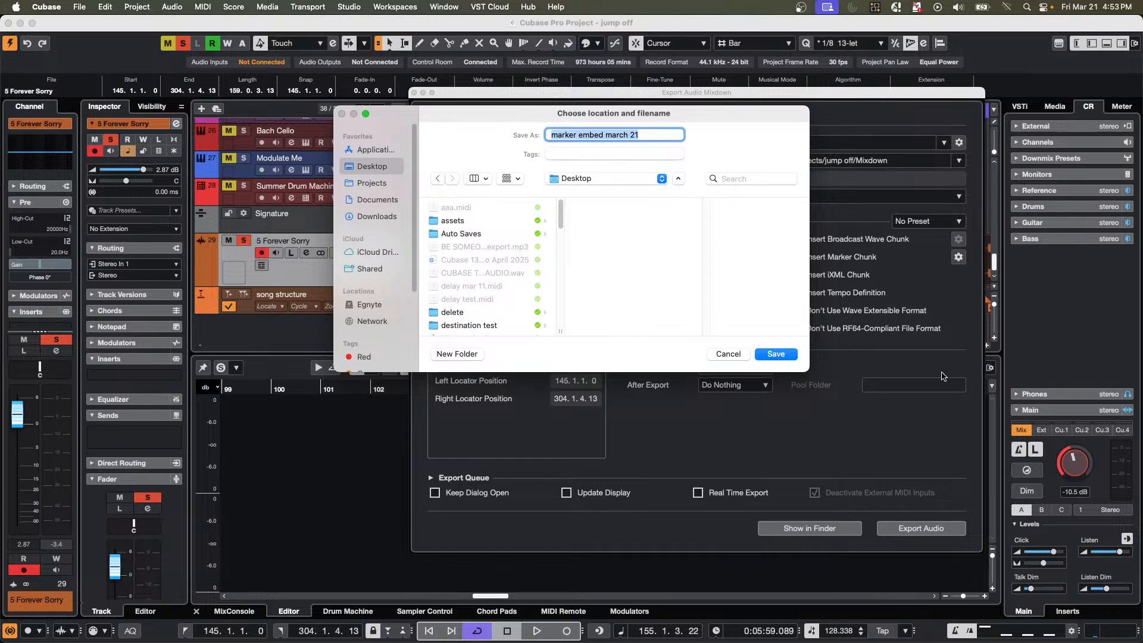
click(778, 355)
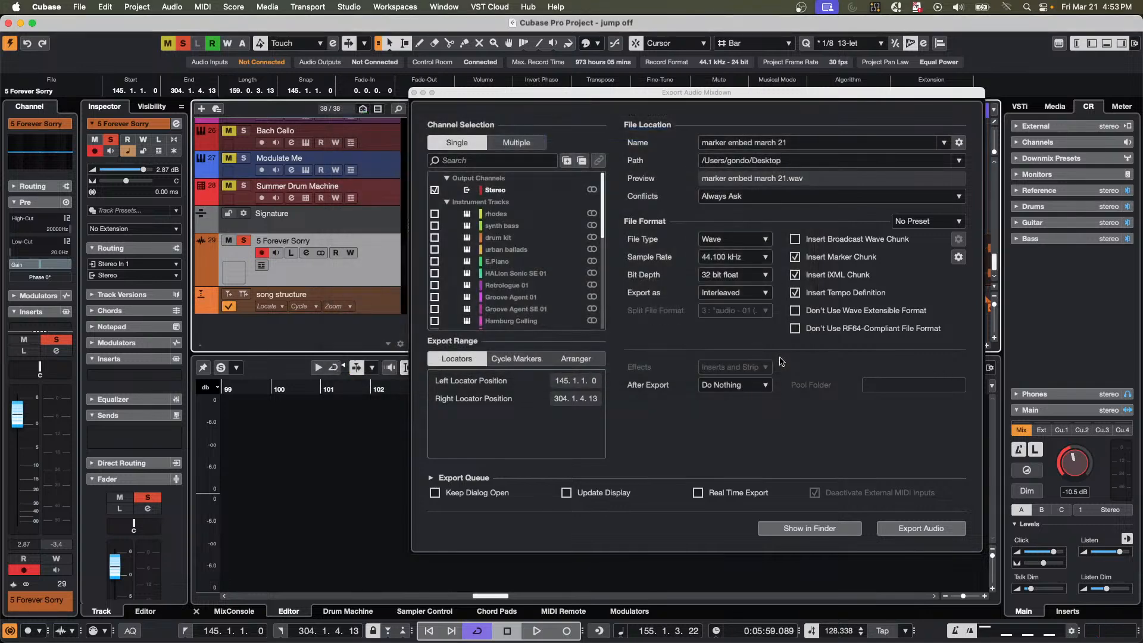
click(917, 529)
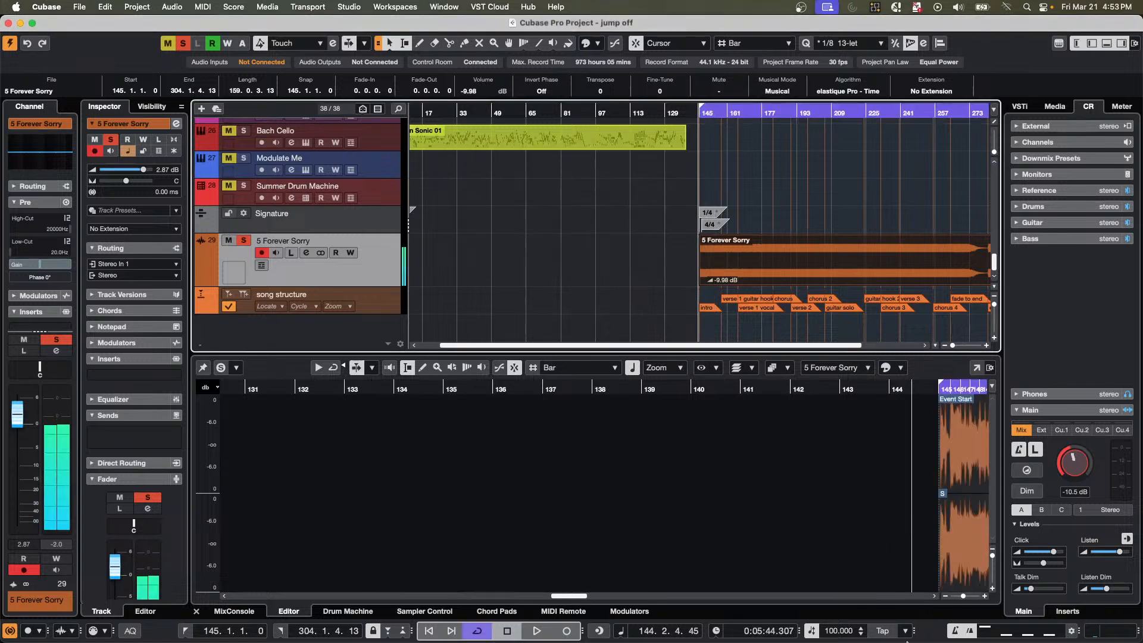
Create a new empty project, activate it, and return the project cursor to bar 1.
click(83, 9)
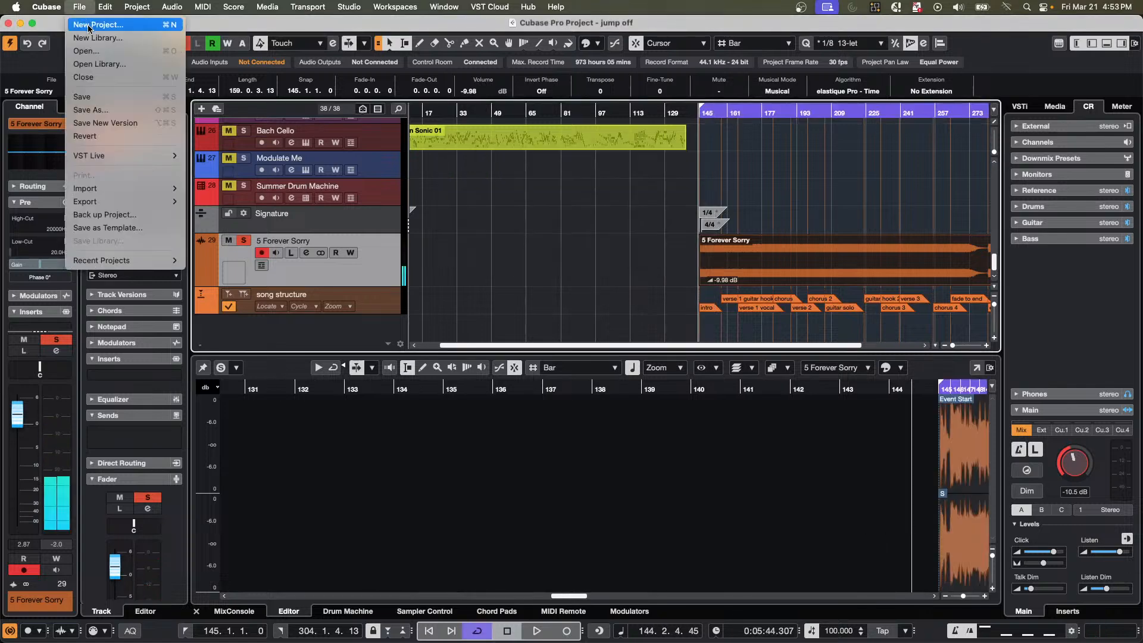
click(90, 25)
click(756, 431)
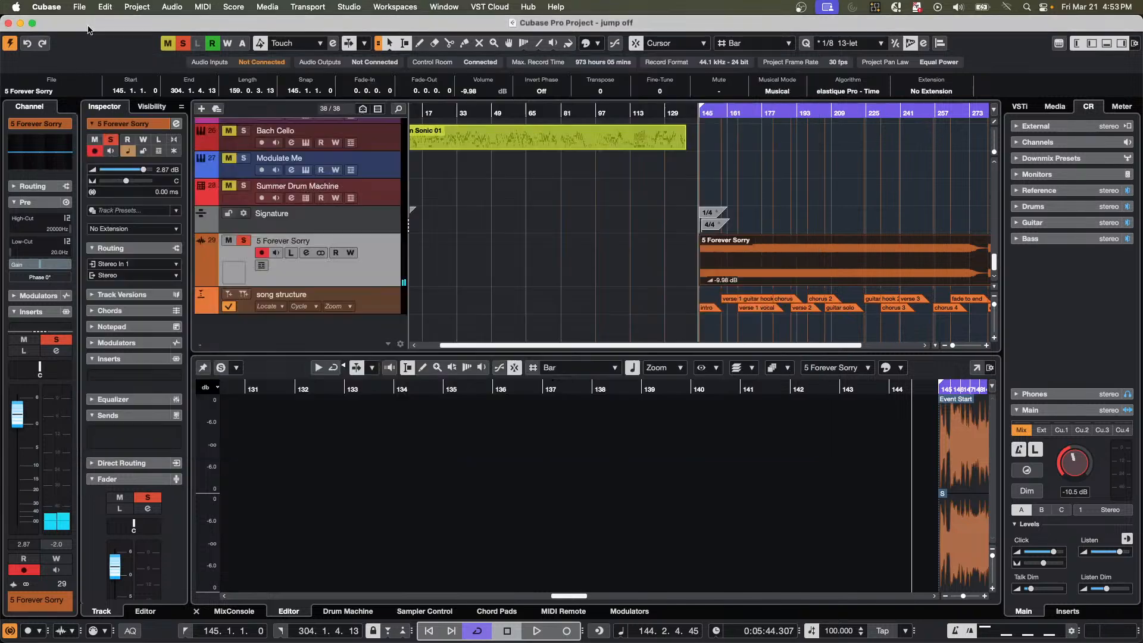
click(858, 419)
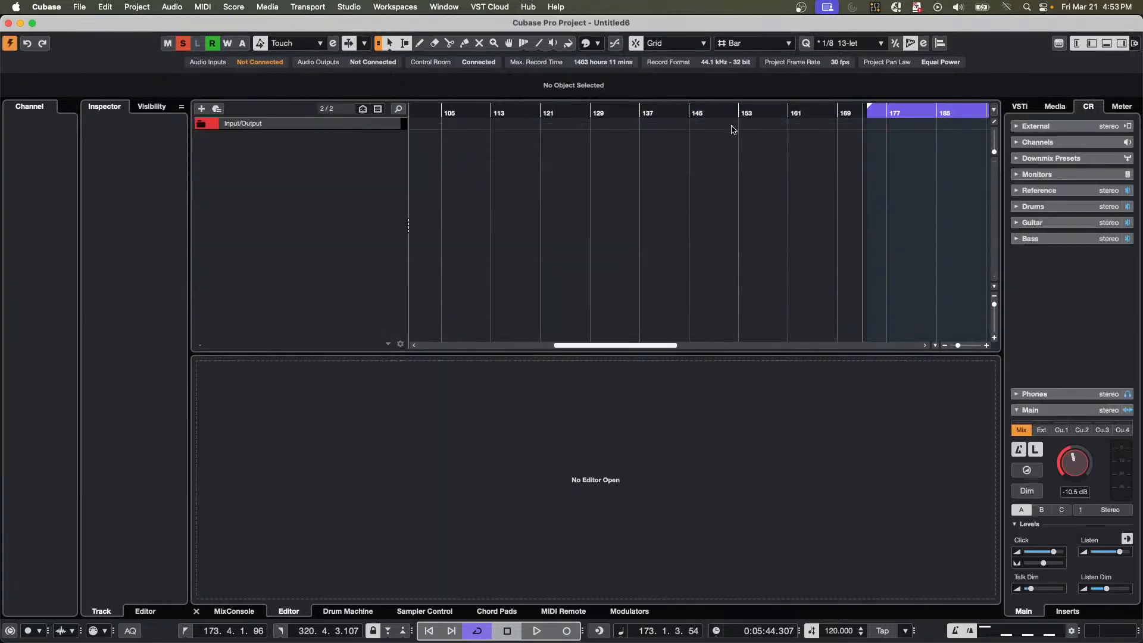
click(499, 113)
key(Home)
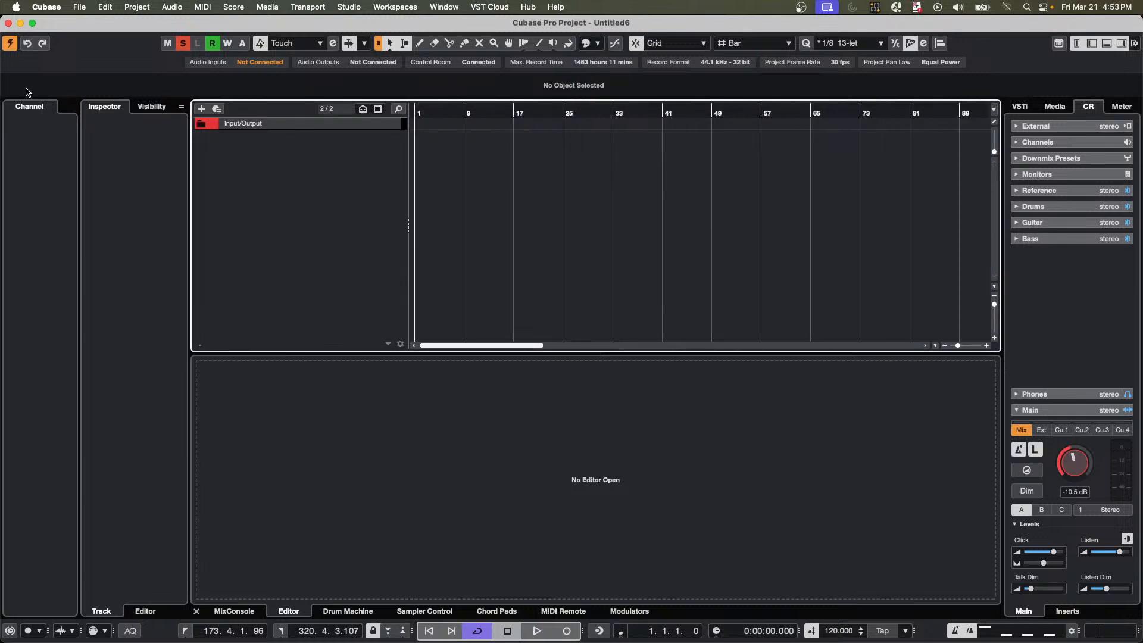
Start an audio file import and browse the Desktop, Recents and Projects folders for the exported mixdown.
click(79, 7)
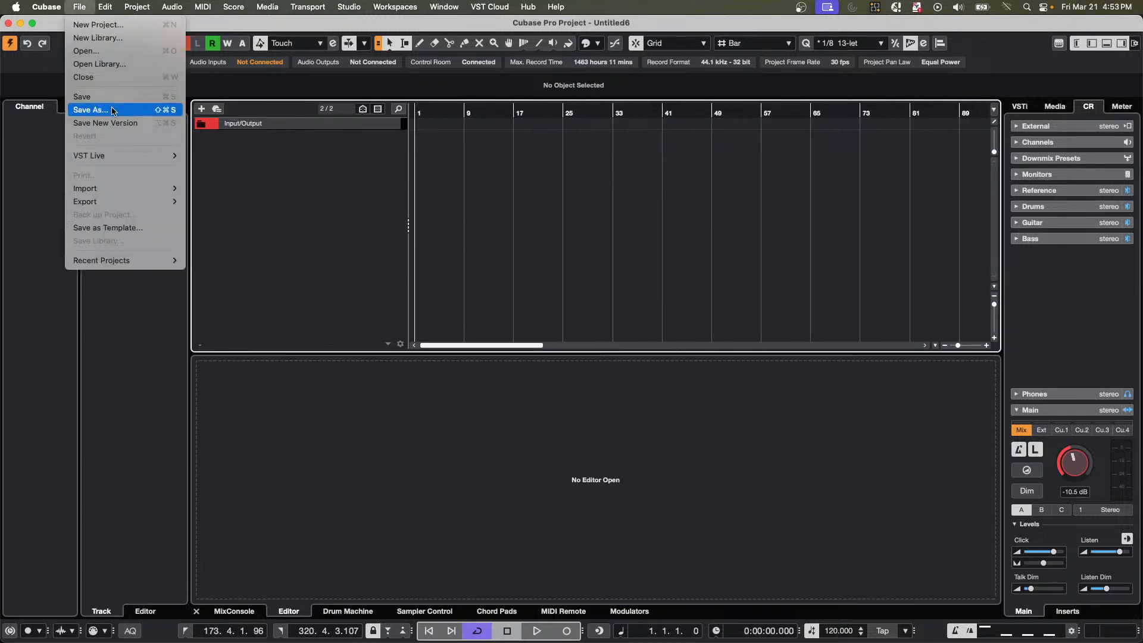
mouse_move(127, 190)
click(216, 189)
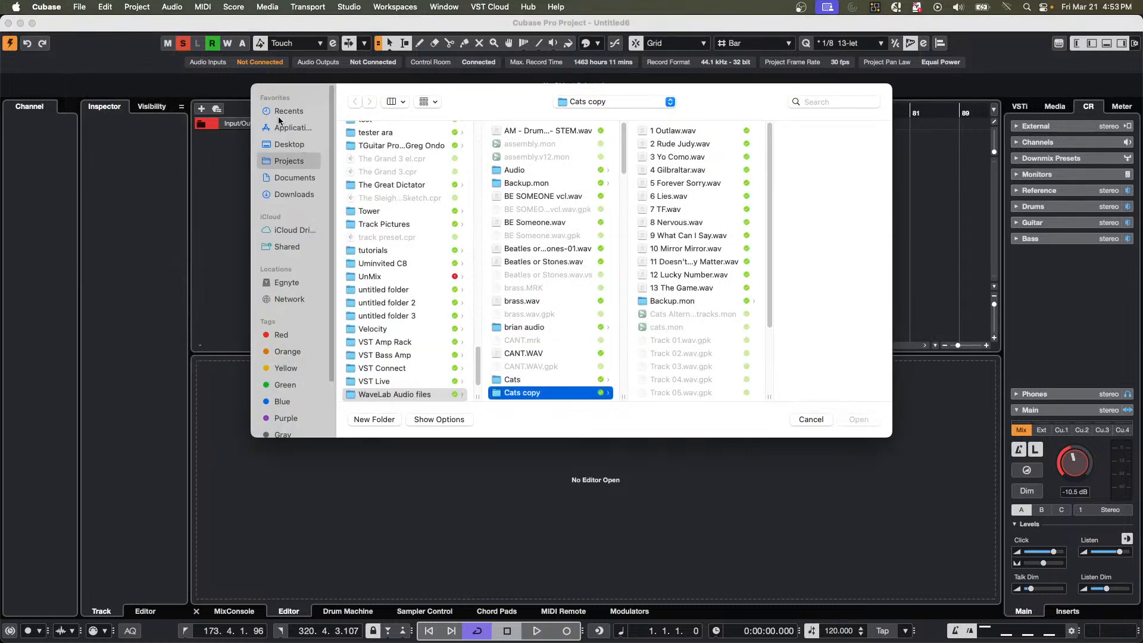
click(287, 146)
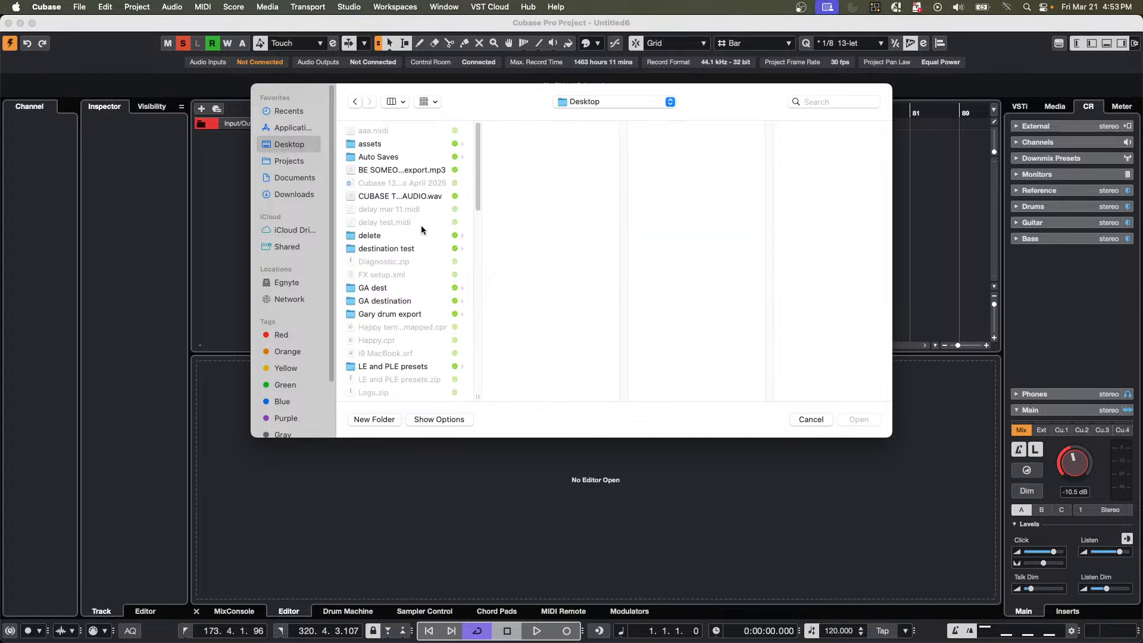
scroll(421, 225, down, 1)
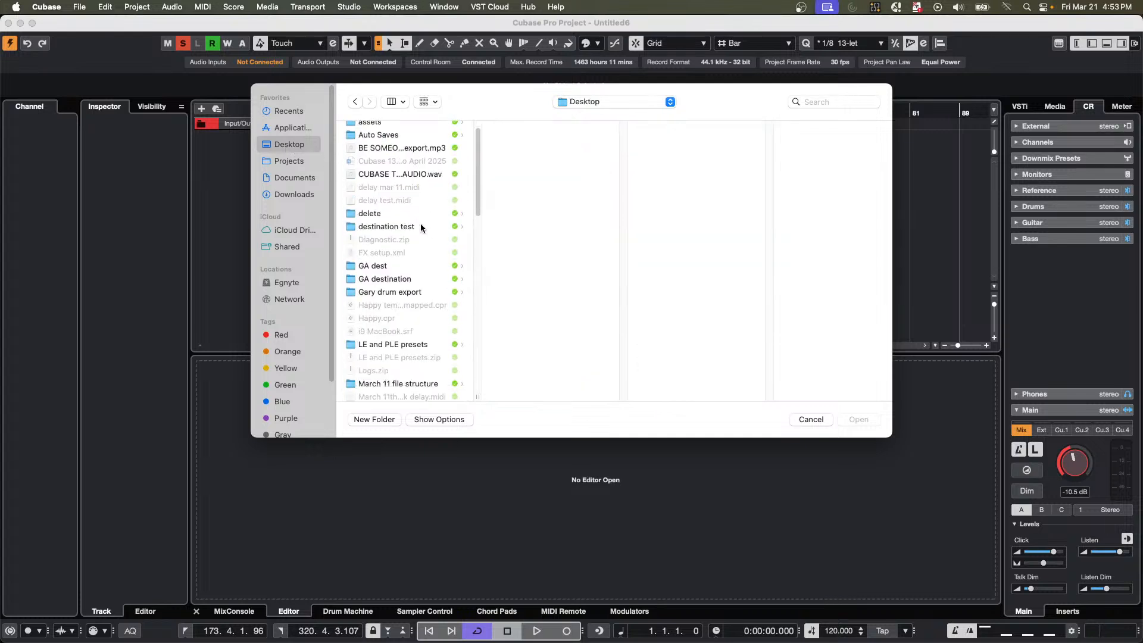
scroll(421, 227, up, 1)
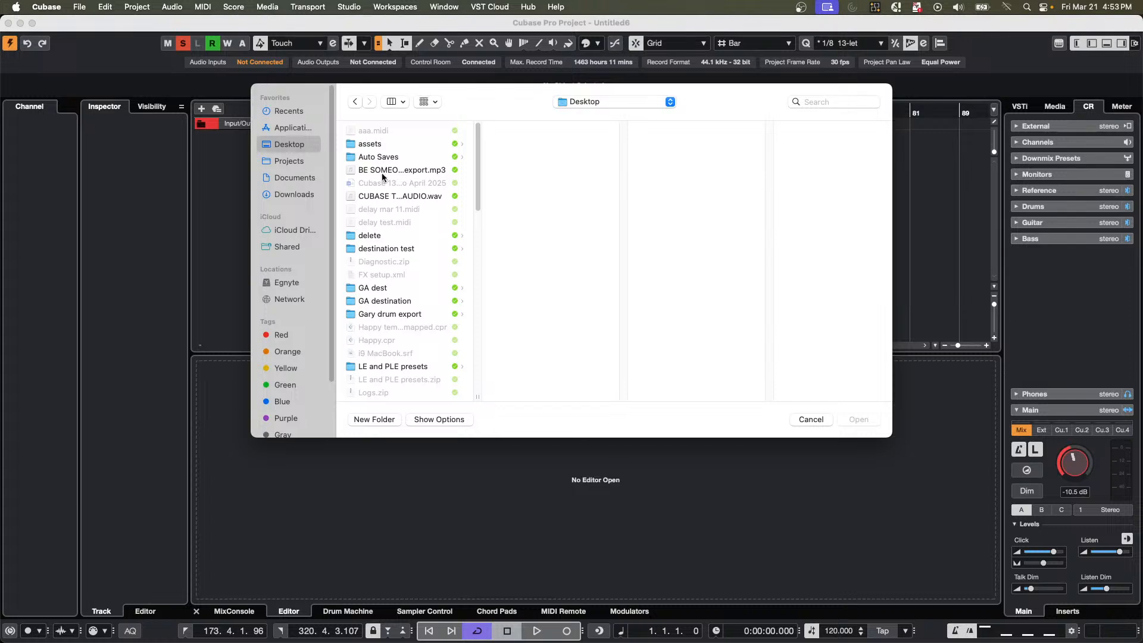
click(274, 113)
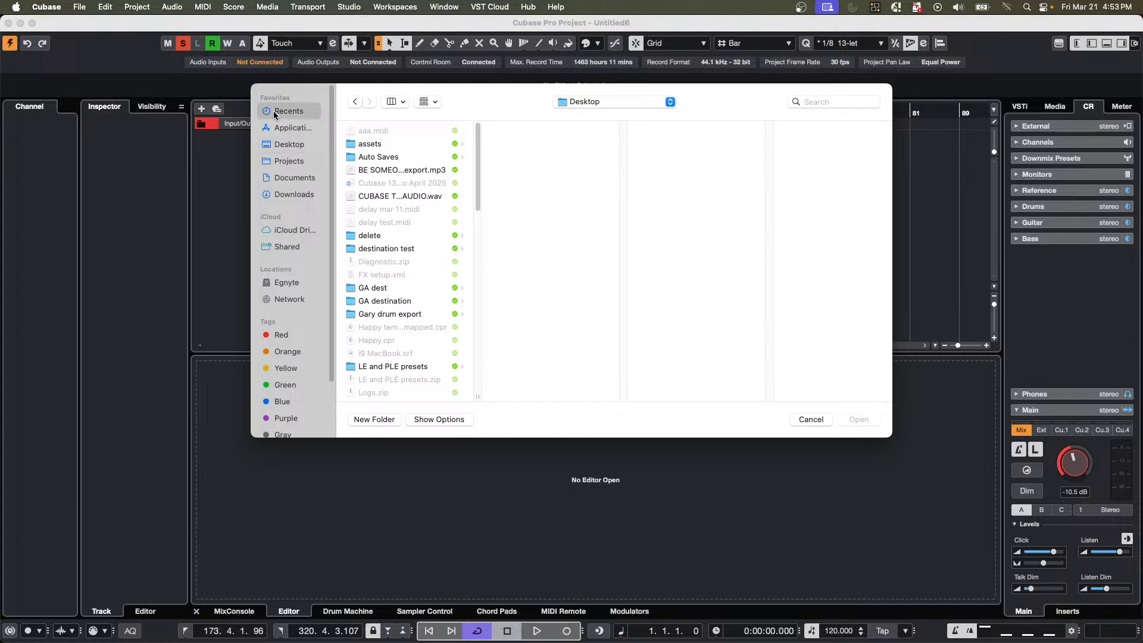
click(299, 164)
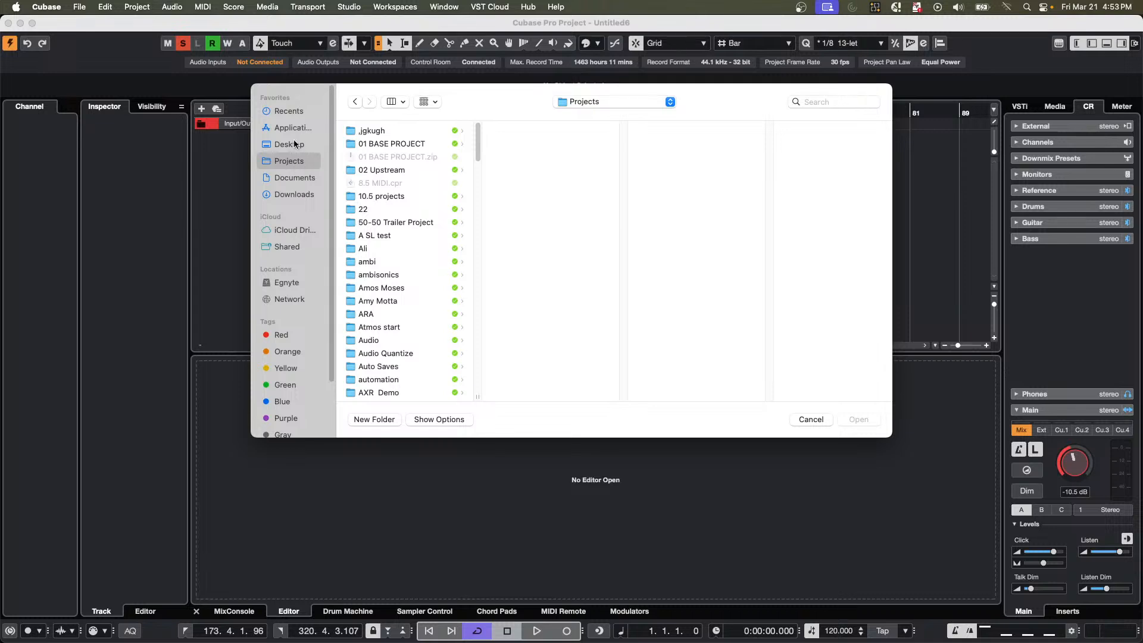
click(295, 144)
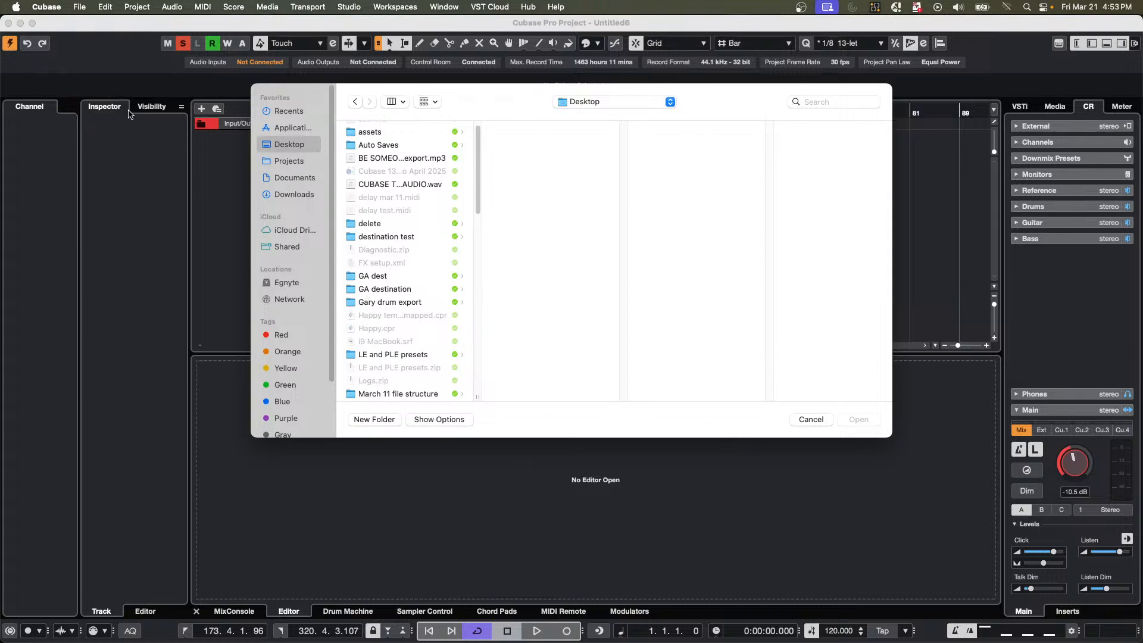
scroll(456, 190, down, 2)
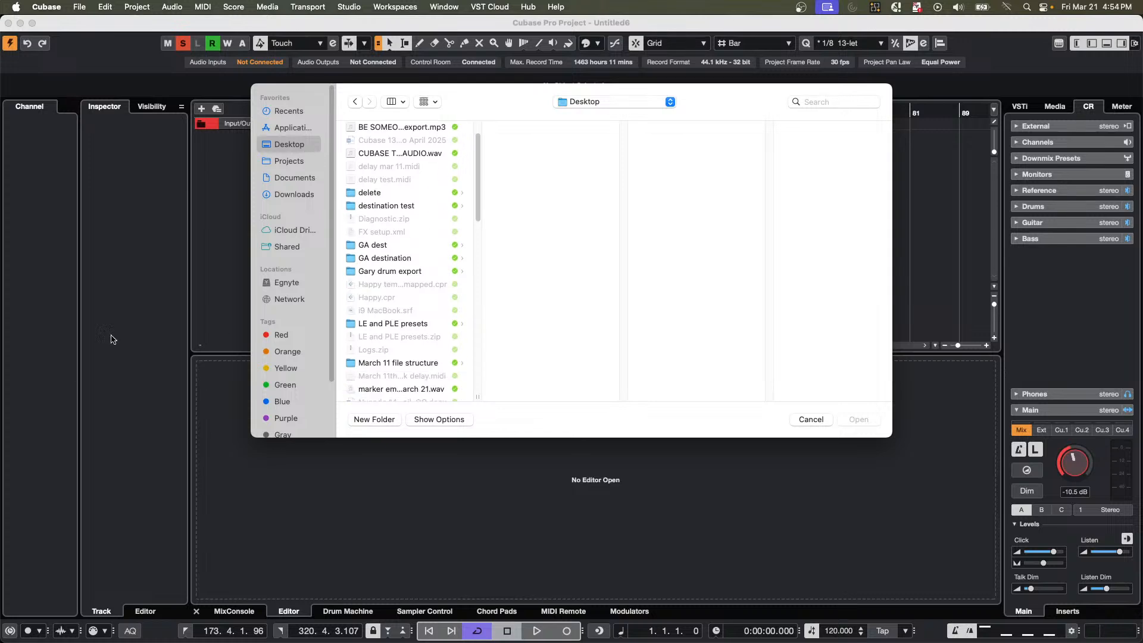
Import marker embed.wav from the Mixdown folder of the jump off project within Projects.
click(283, 161)
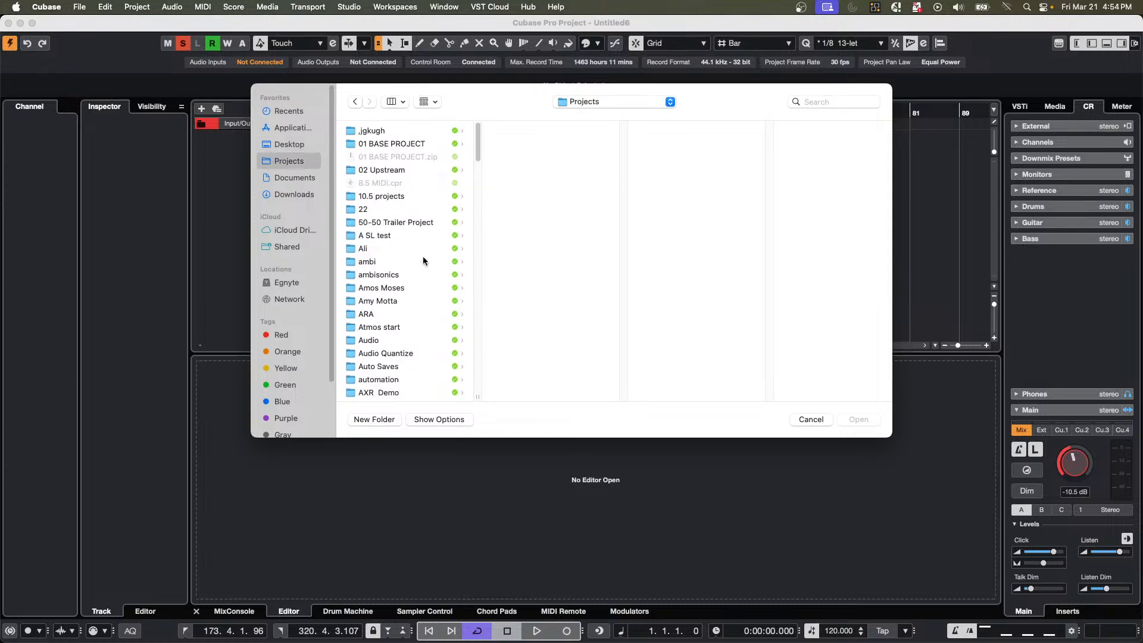
scroll(421, 261, down, 8)
scroll(421, 261, down, 1)
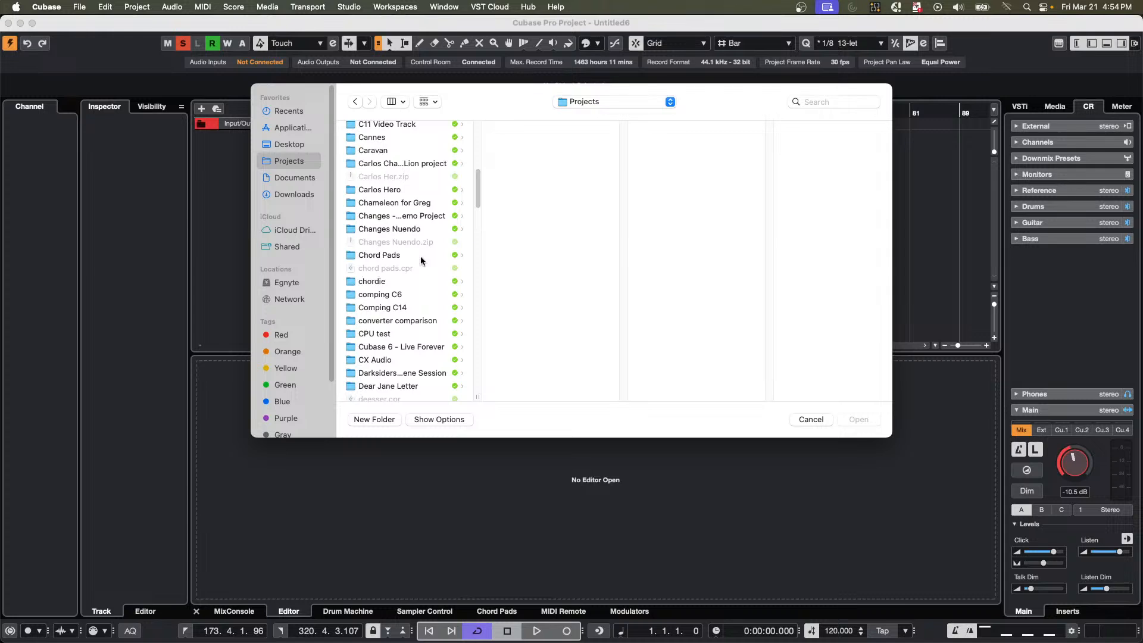
scroll(421, 260, down, 10)
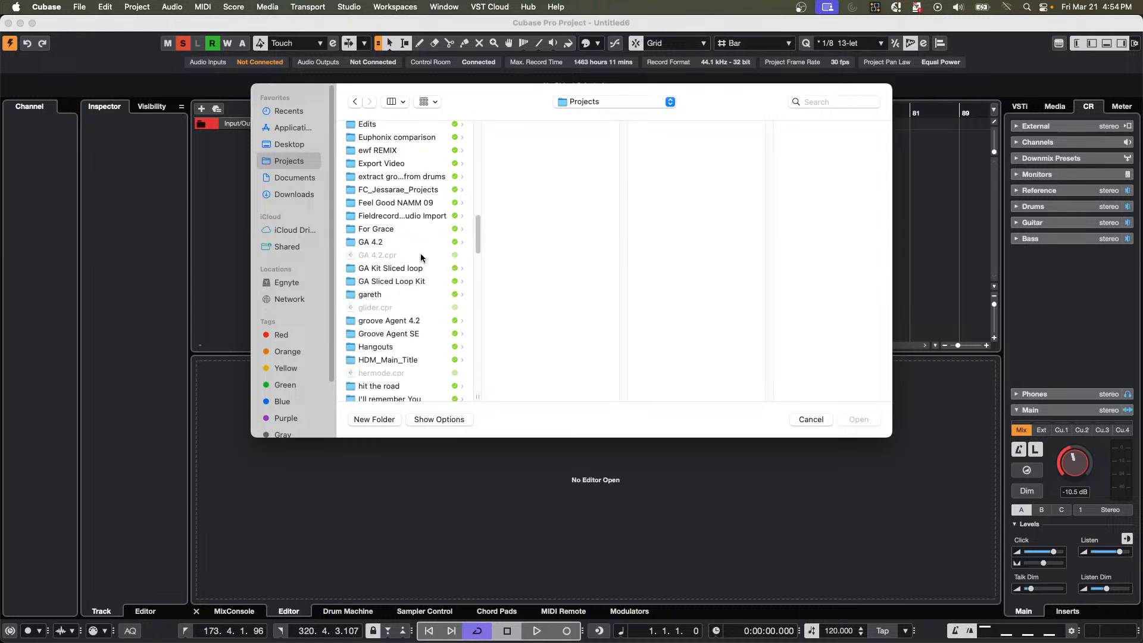
scroll(421, 258, down, 4)
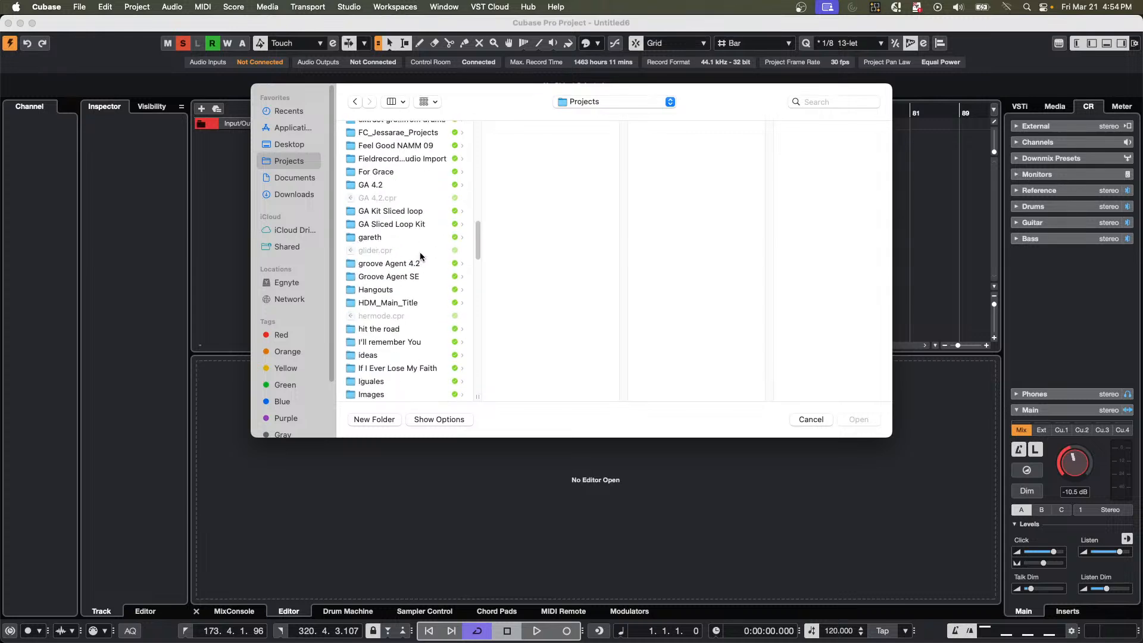
scroll(421, 257, down, 6)
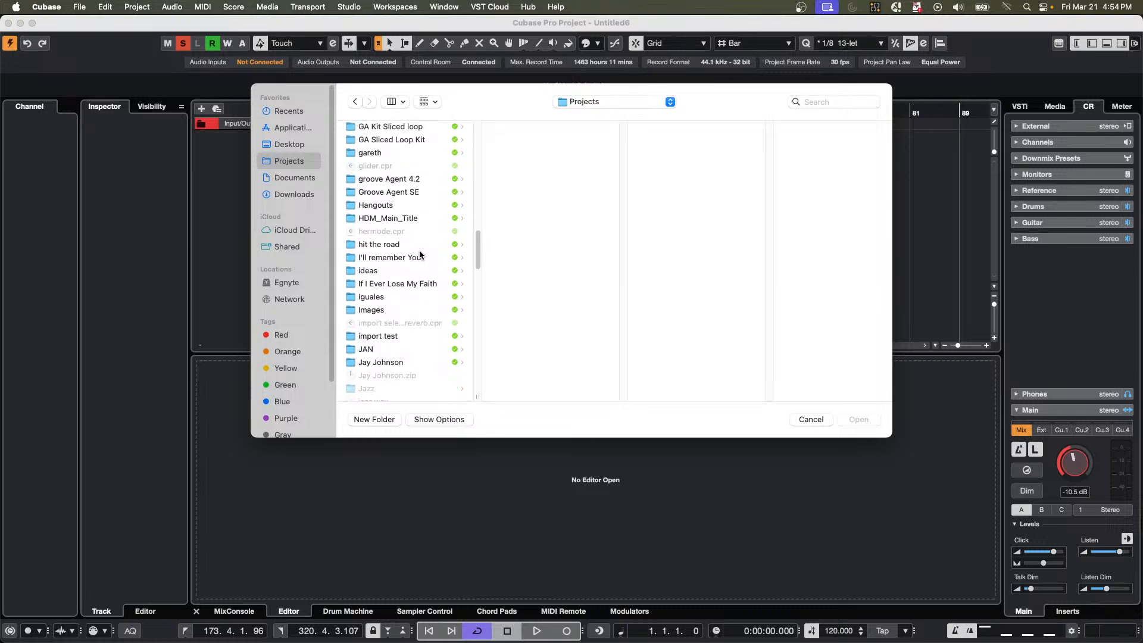
scroll(404, 329, down, 7)
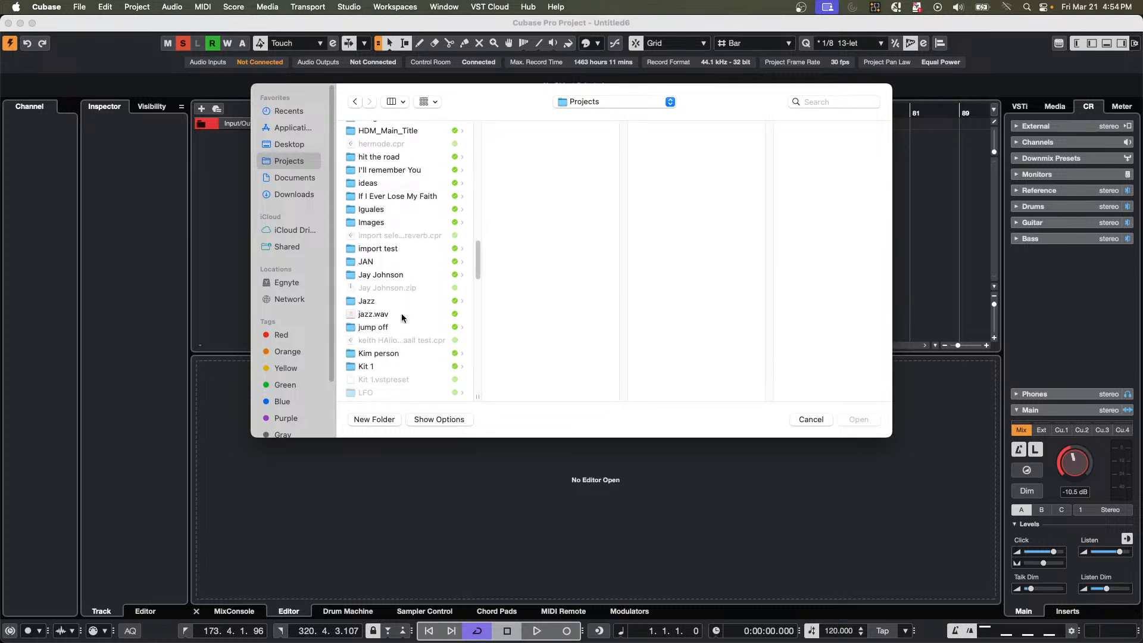
click(384, 316)
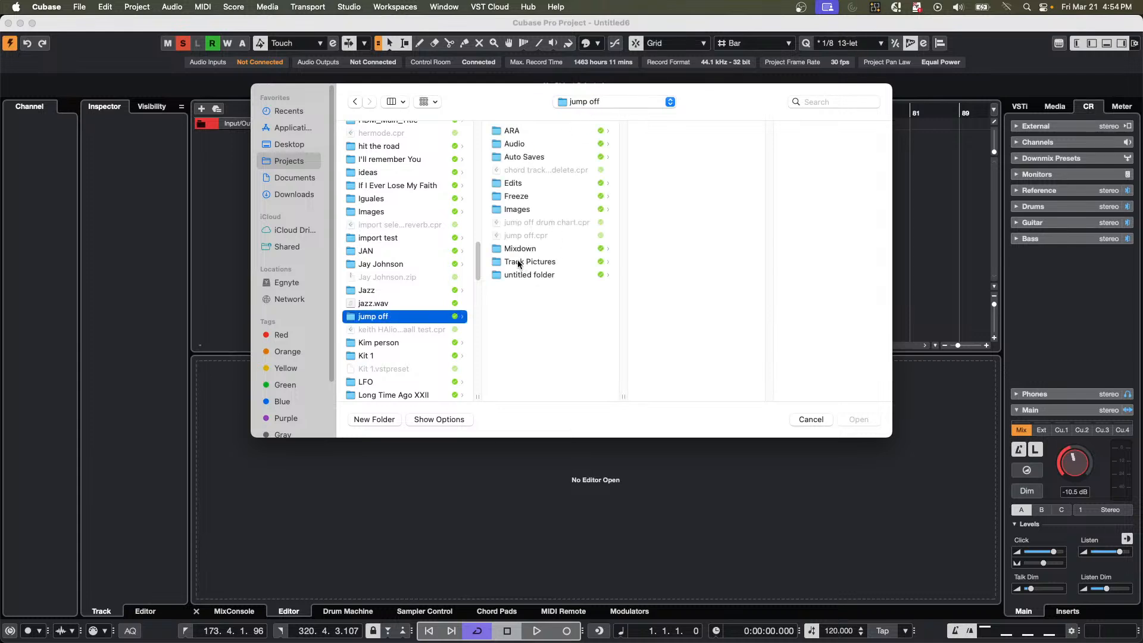
click(520, 250)
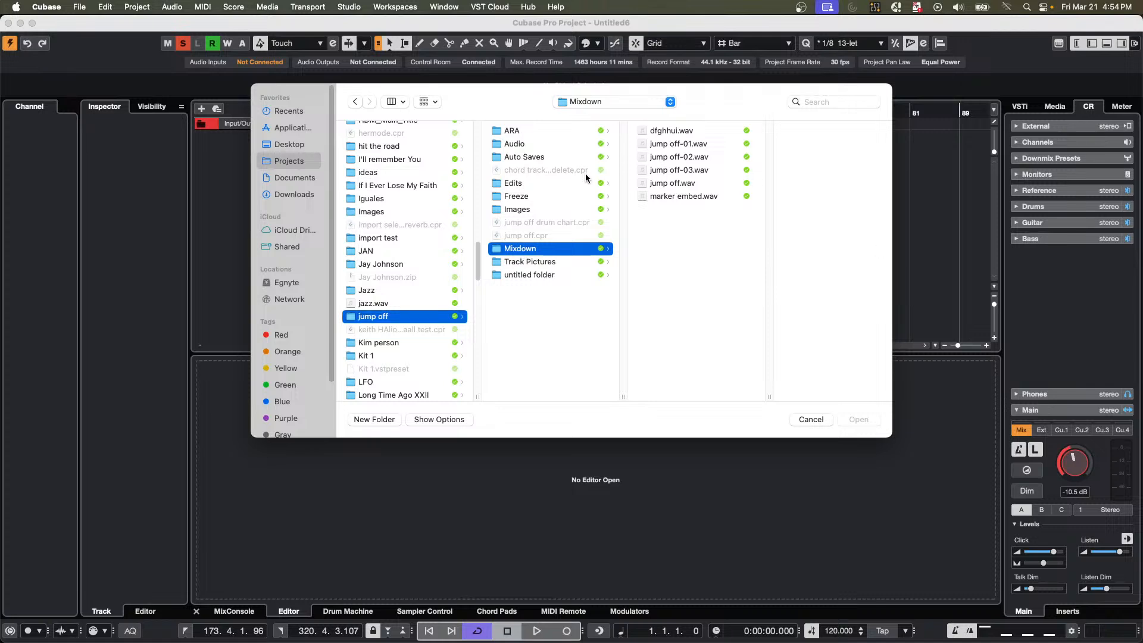
double_click(697, 199)
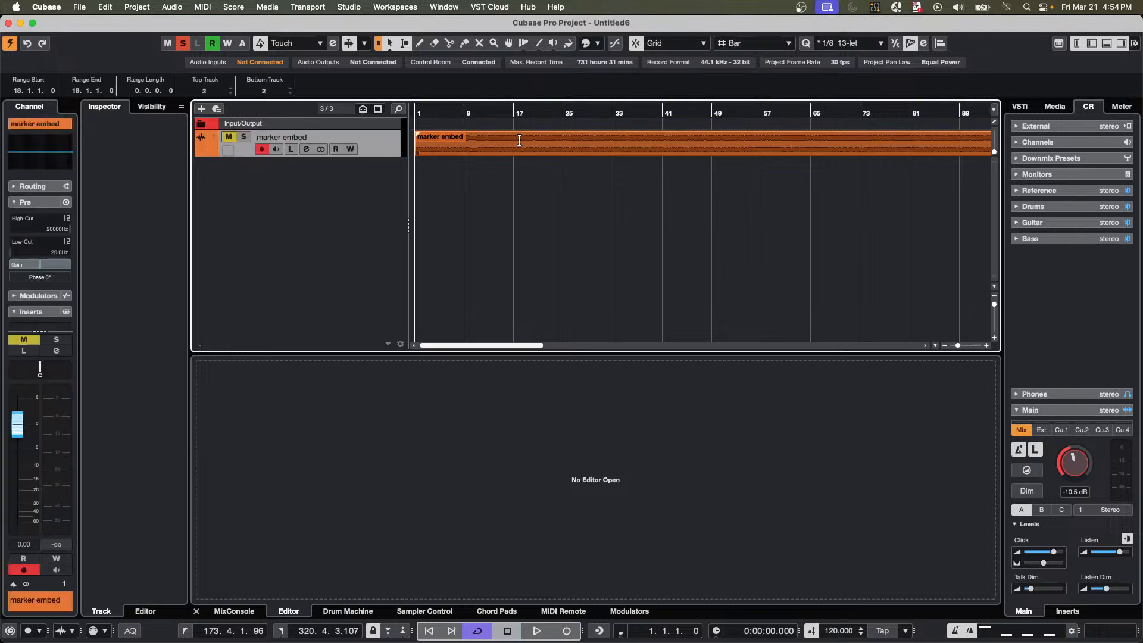
Extract the embedded markers from the marker embed audio event onto a marker track.
click(448, 150)
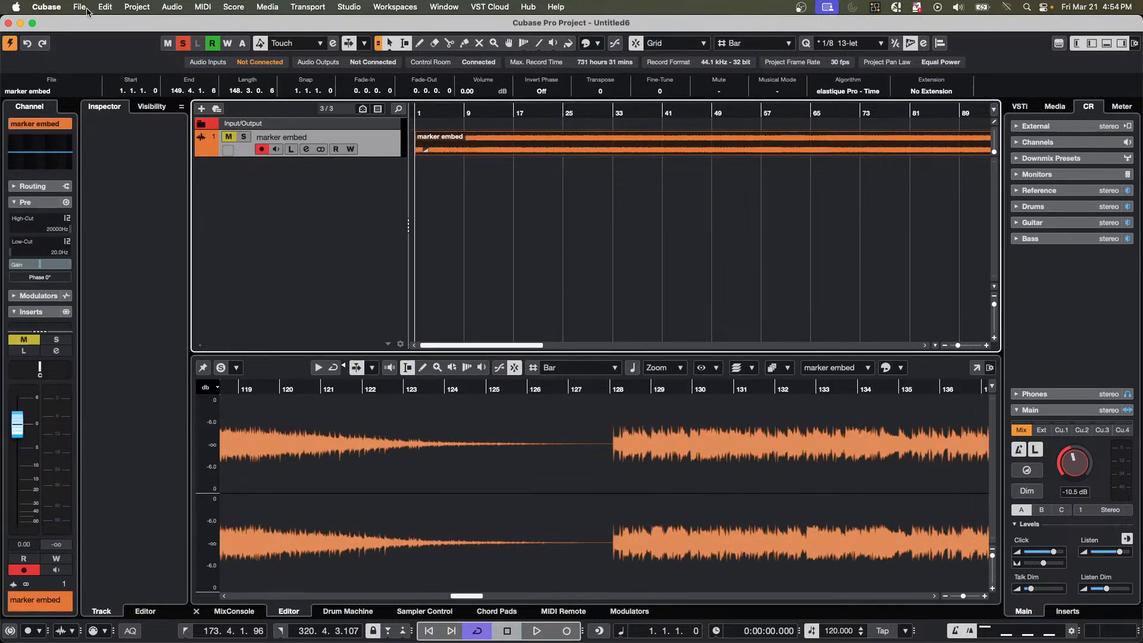
click(177, 10)
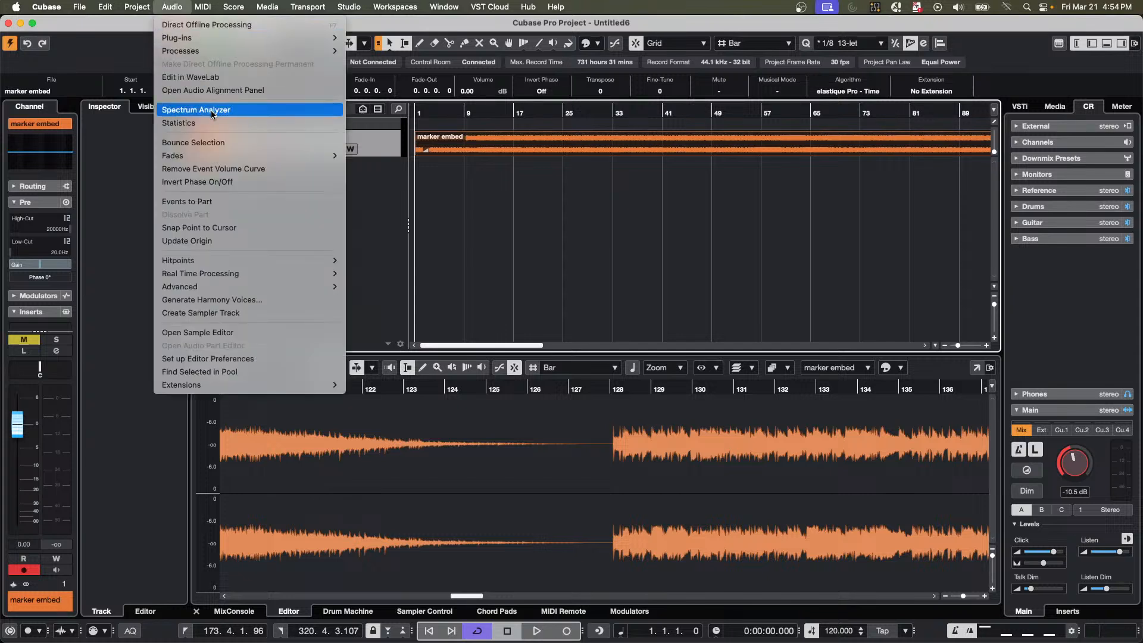
mouse_move(246, 286)
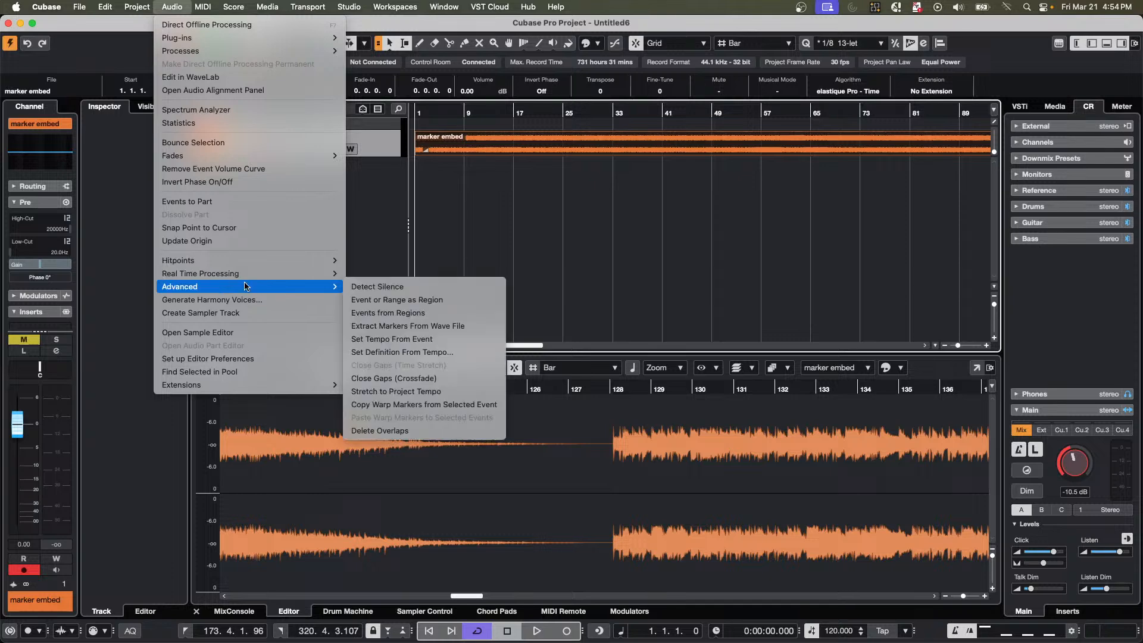
click(451, 327)
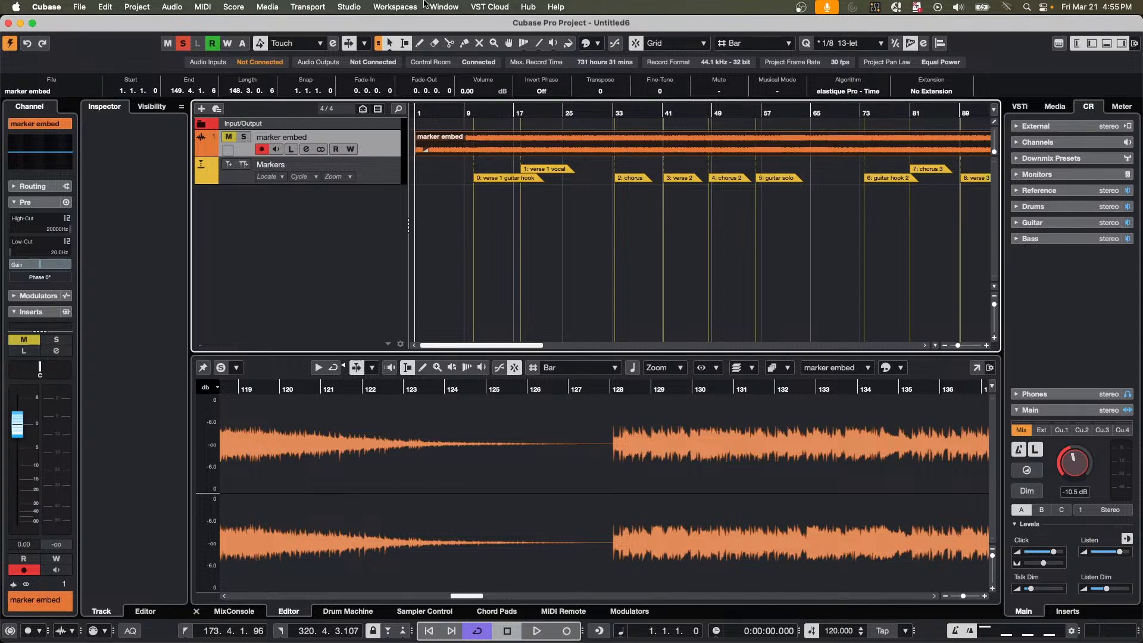
Add one stereo effect track with REVelation, routed to the Stereo output and created inside a folder.
click(407, 8)
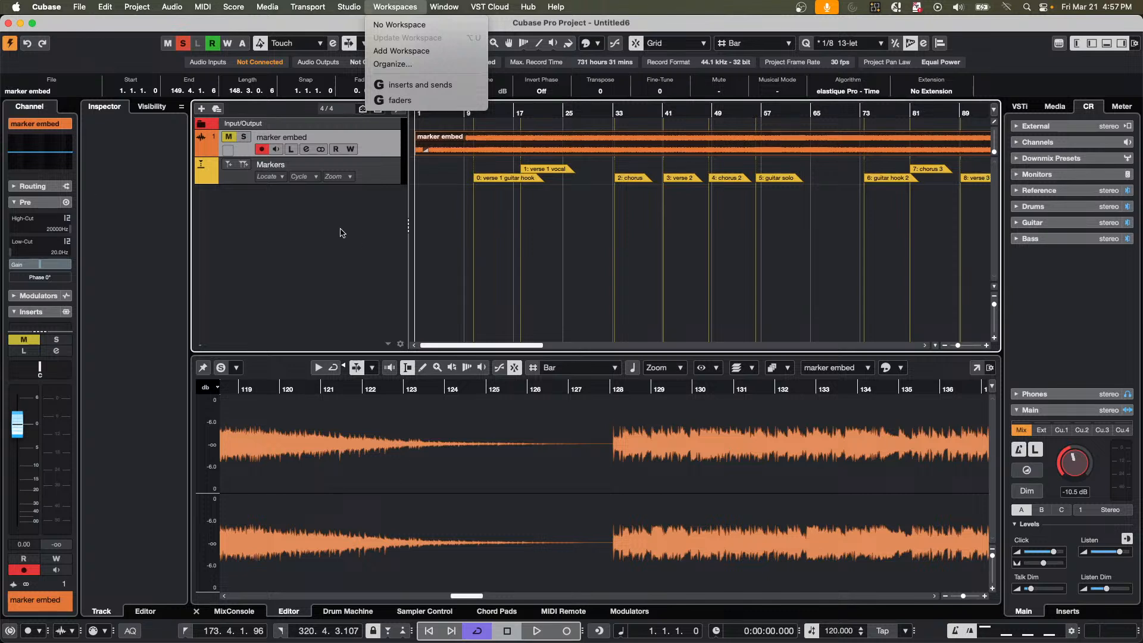
click(339, 210)
right_click(339, 210)
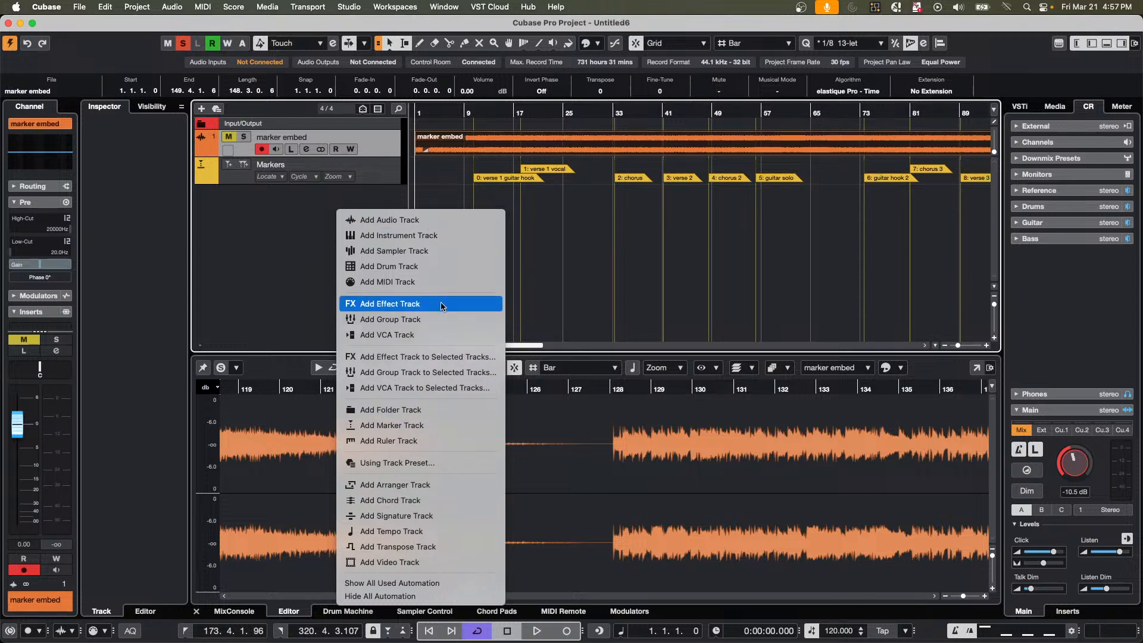
click(411, 303)
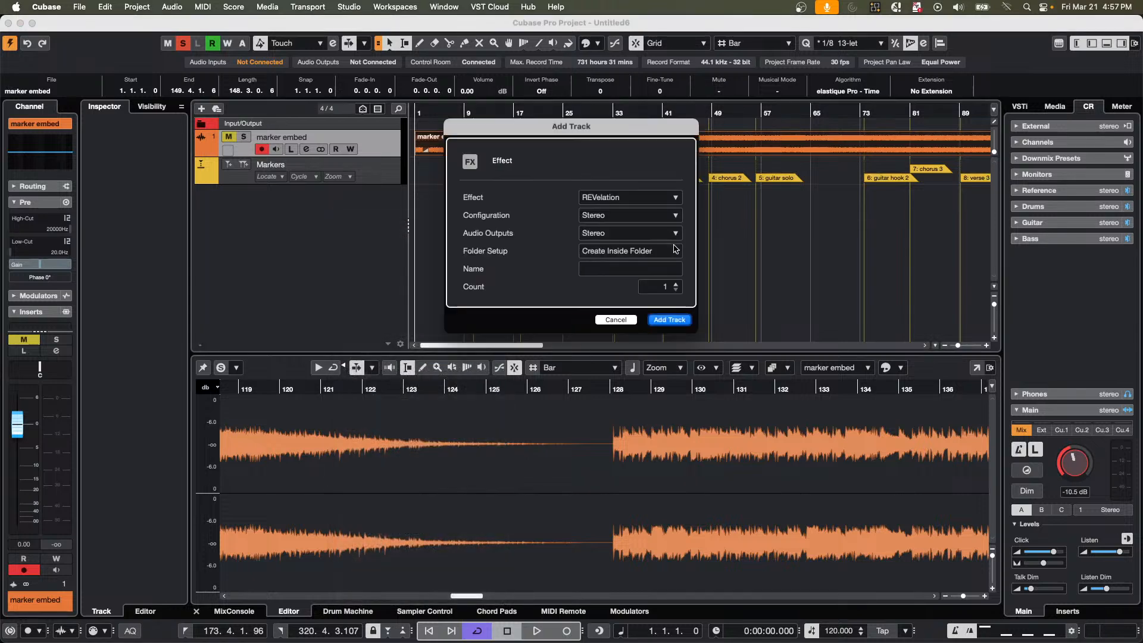
click(662, 320)
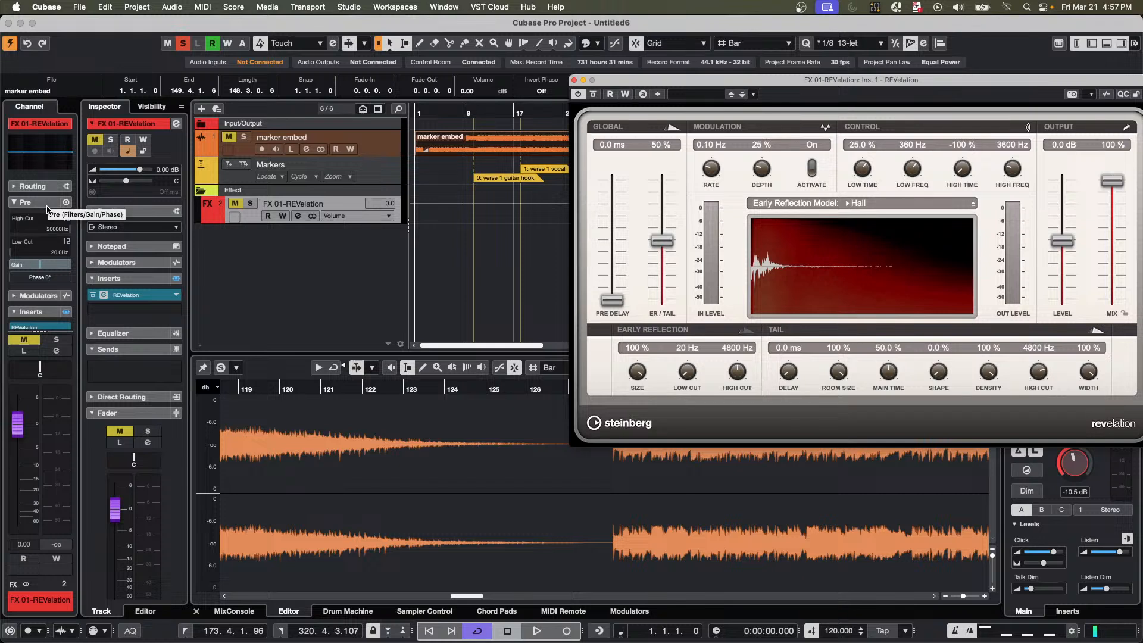
Switch the REVelation FX channel's phase to 180° in its Pre section and collapse that section.
click(45, 280)
click(44, 283)
click(46, 284)
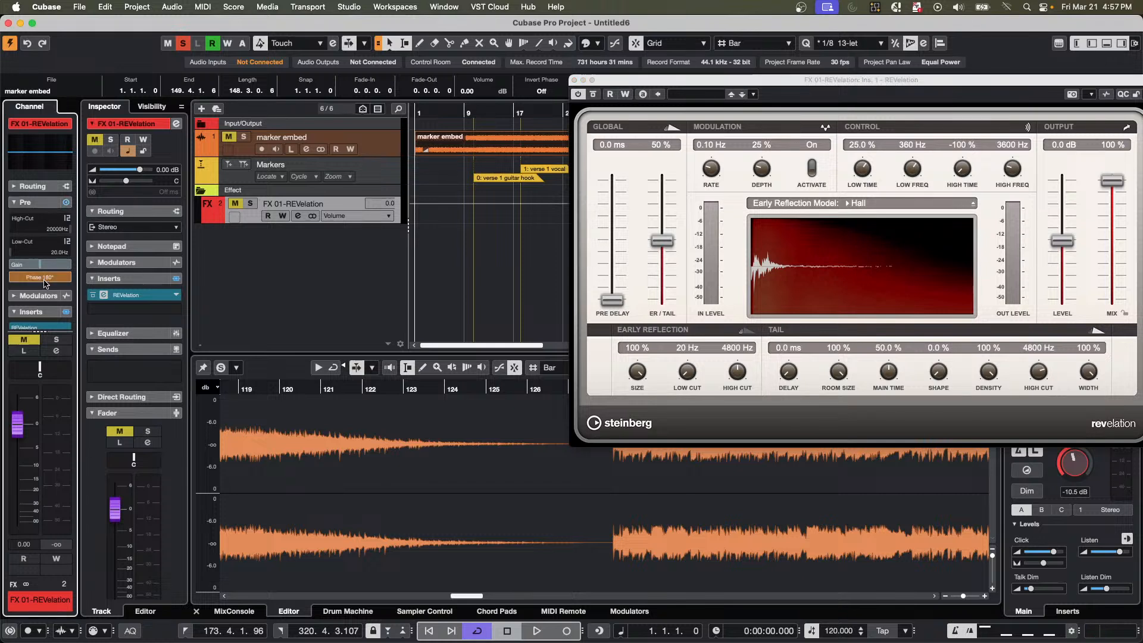
click(46, 283)
click(46, 283)
click(47, 282)
click(47, 282)
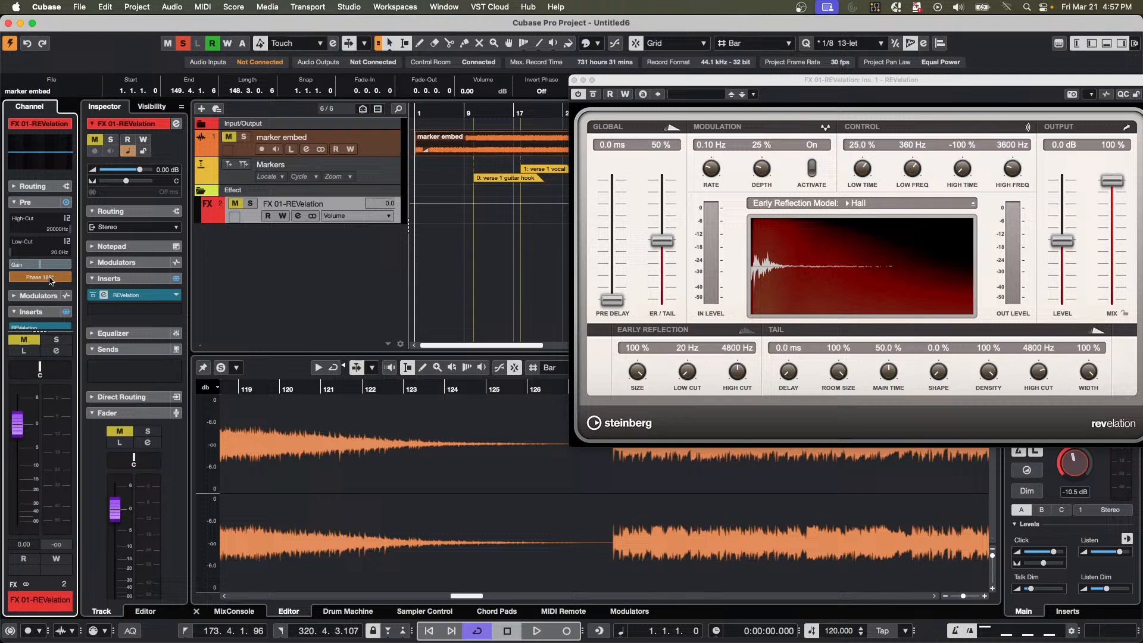
click(56, 203)
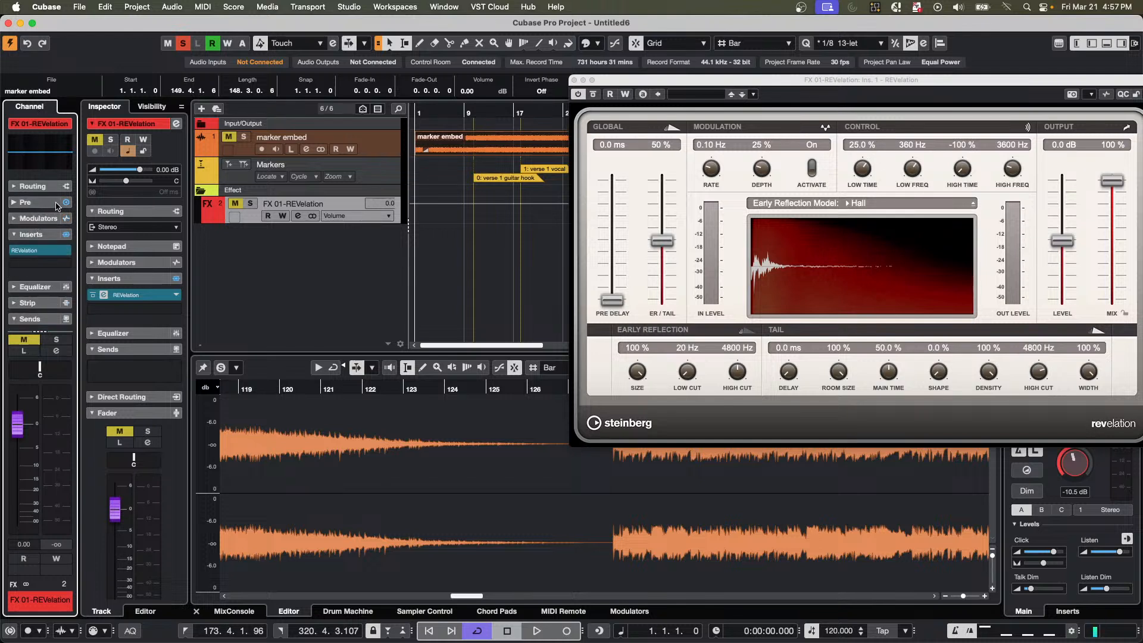
Toggle the FX channel's phase between 0° and 180° in its channel settings' Pre module, closing both the settings and REVelation windows.
click(177, 124)
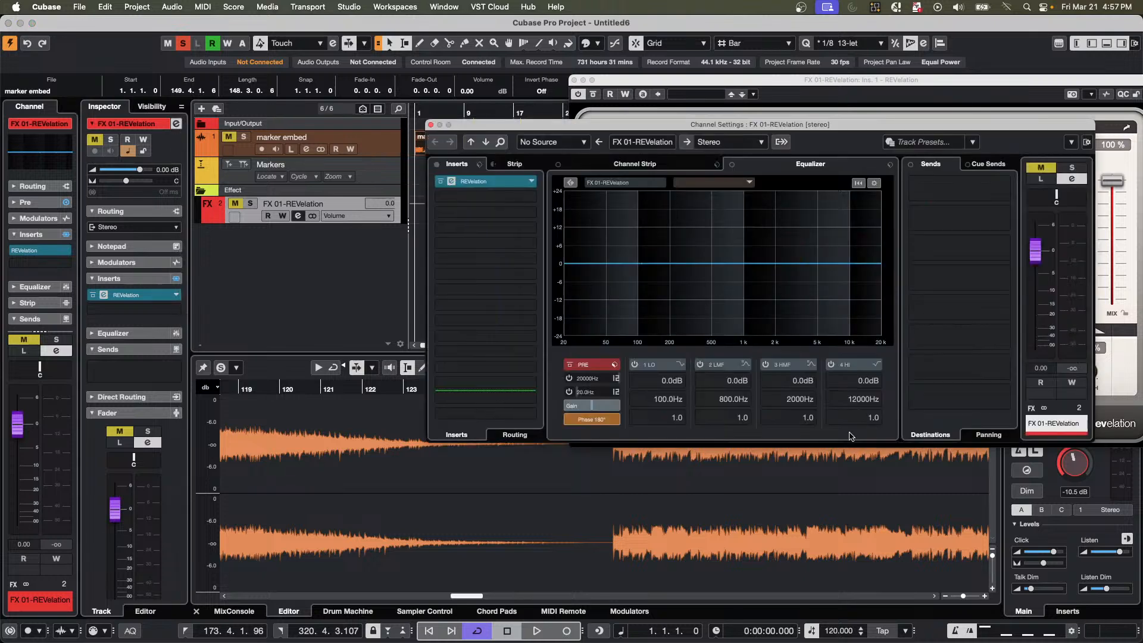
click(809, 161)
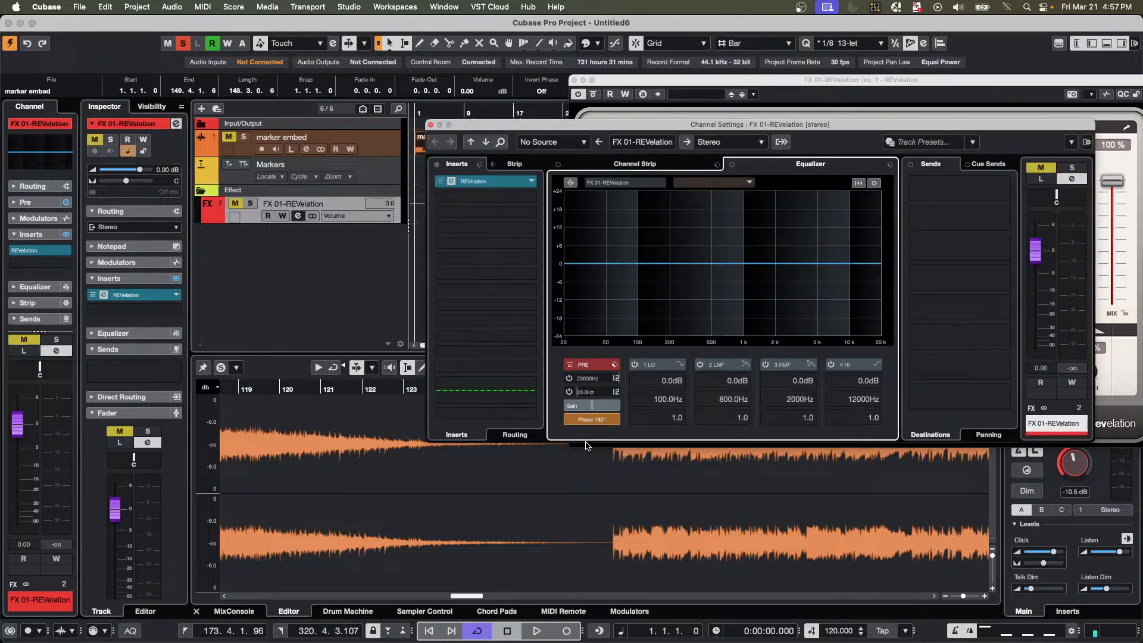
click(597, 424)
click(597, 424)
click(598, 425)
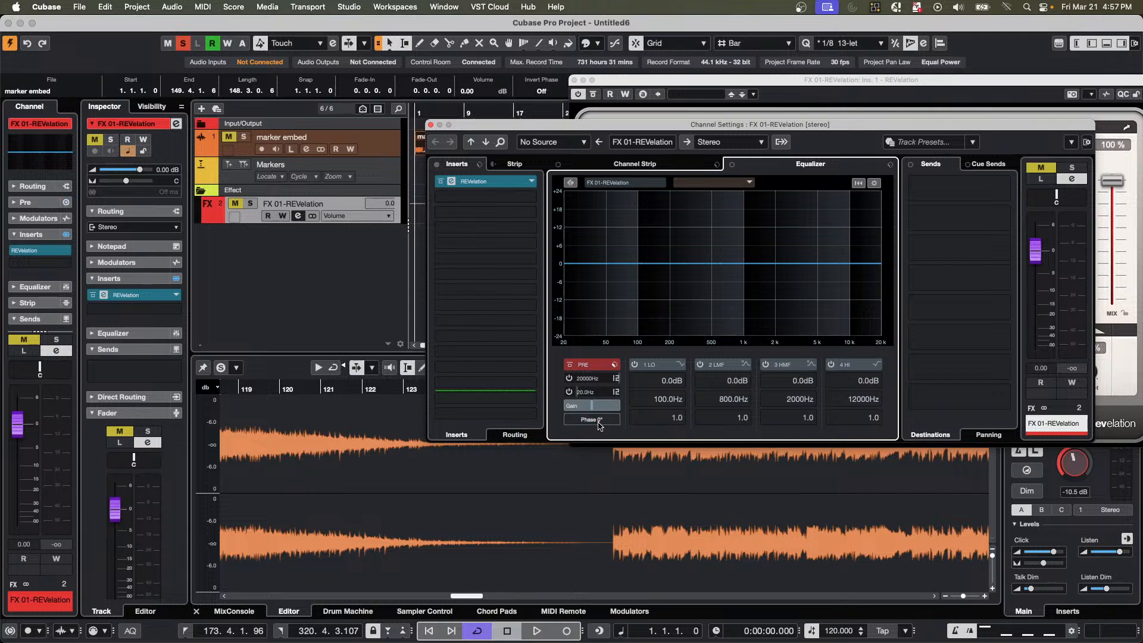
click(599, 426)
click(599, 425)
click(598, 425)
click(598, 425)
click(597, 425)
click(597, 425)
click(598, 424)
click(598, 425)
click(431, 125)
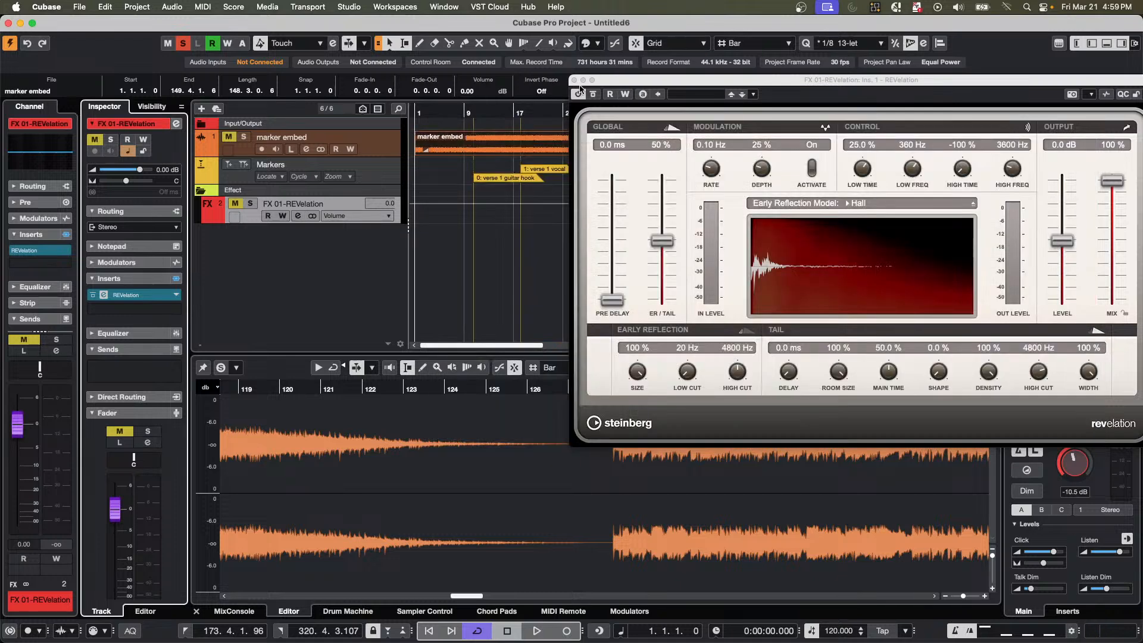
click(577, 87)
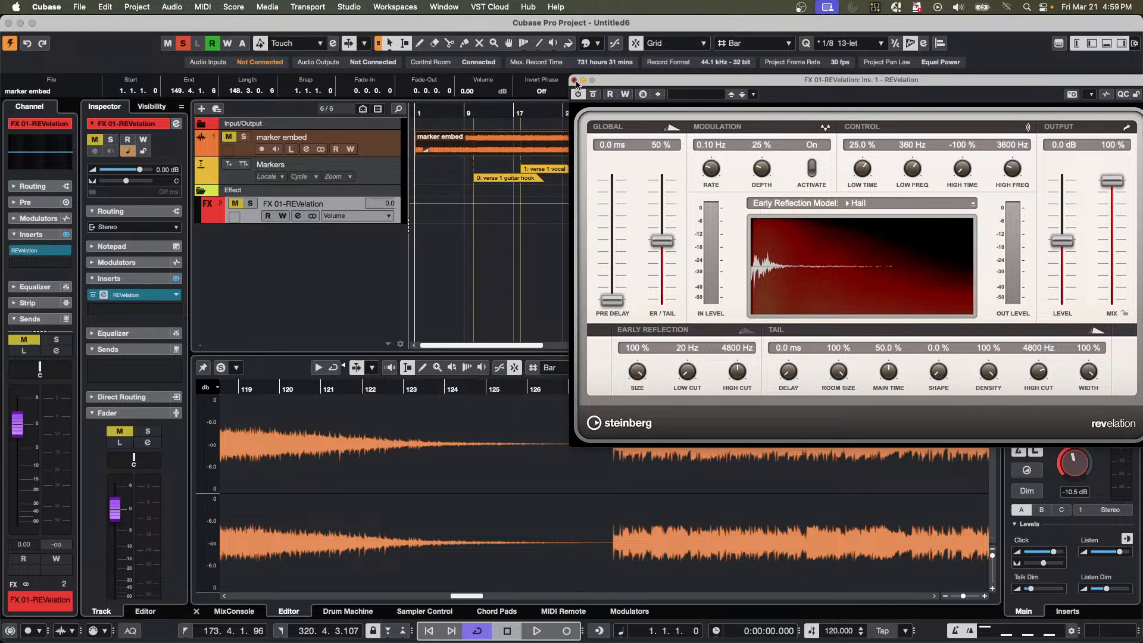
click(574, 80)
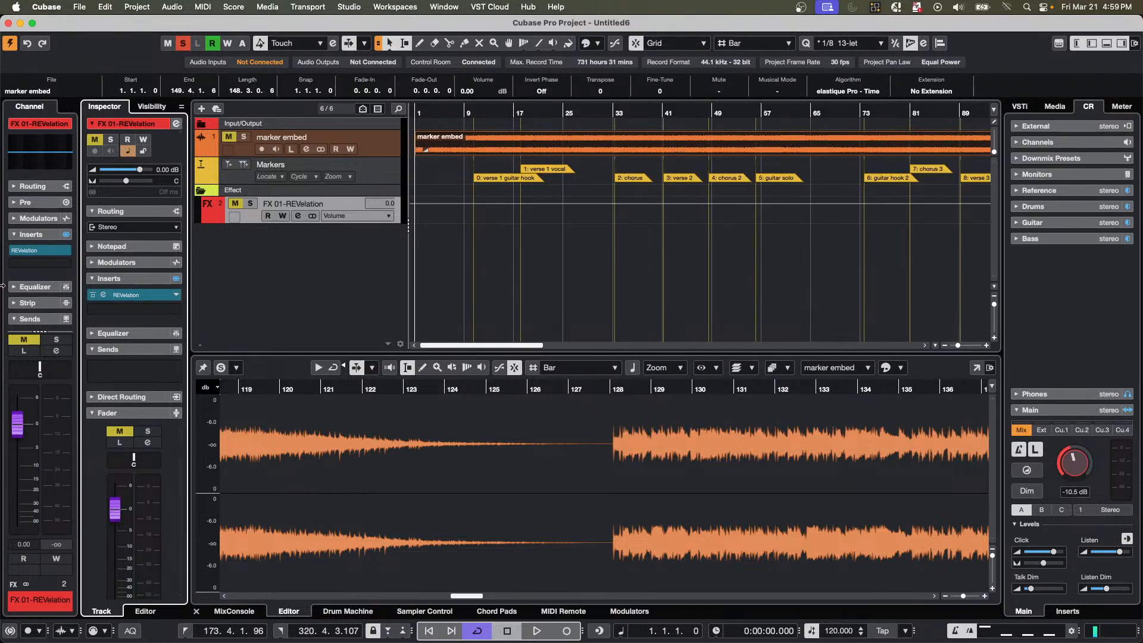
Solo the marker embed audio track during a short playback from the project start, and stop playback.
click(395, 153)
key(space)
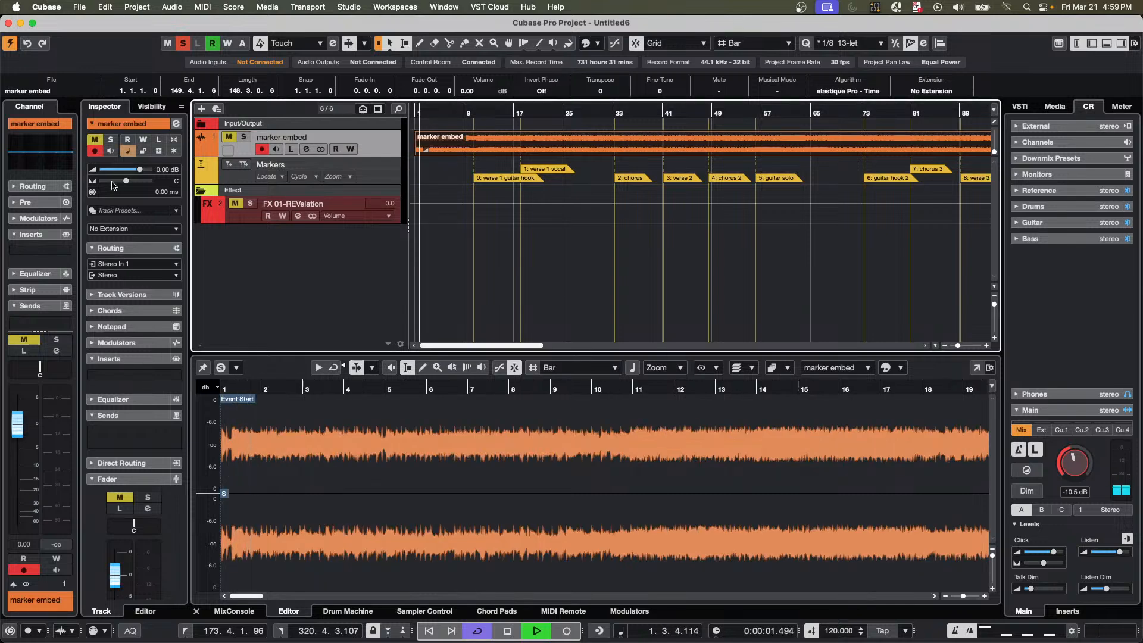
click(243, 137)
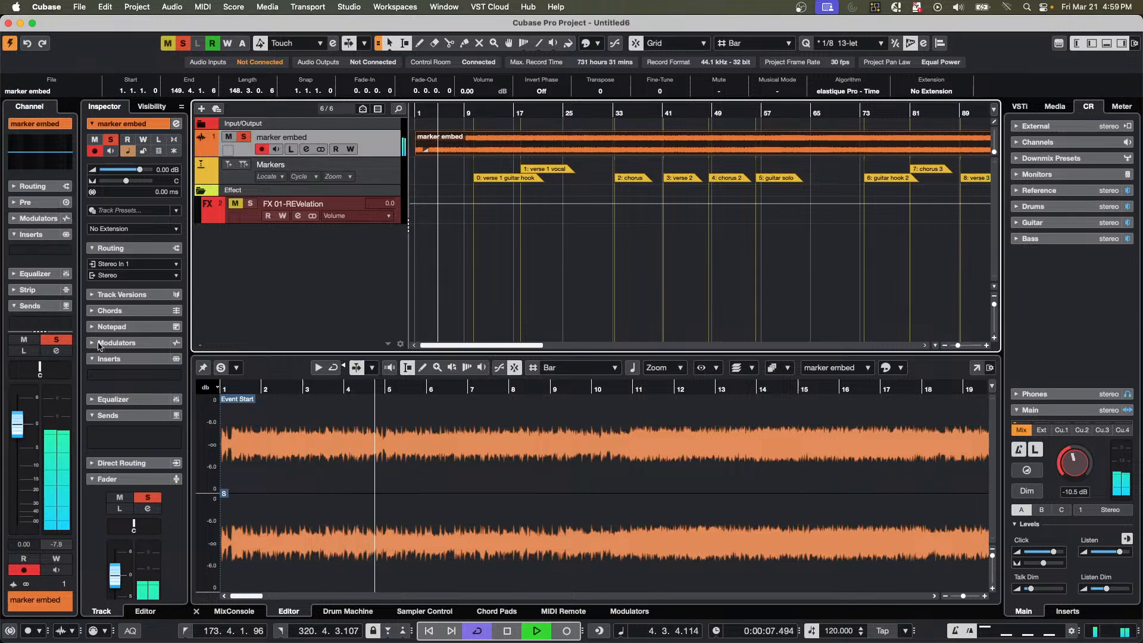
key(space)
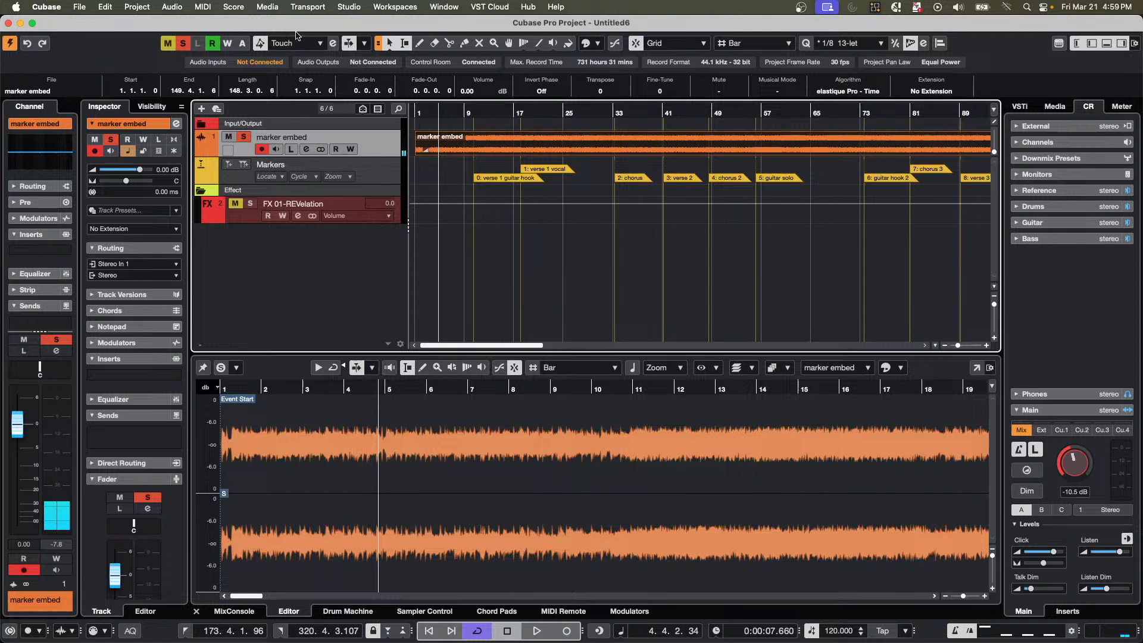
Set the automation Reduction Level to 100 % in the Automation Panel's settings.
click(333, 43)
click(138, 7)
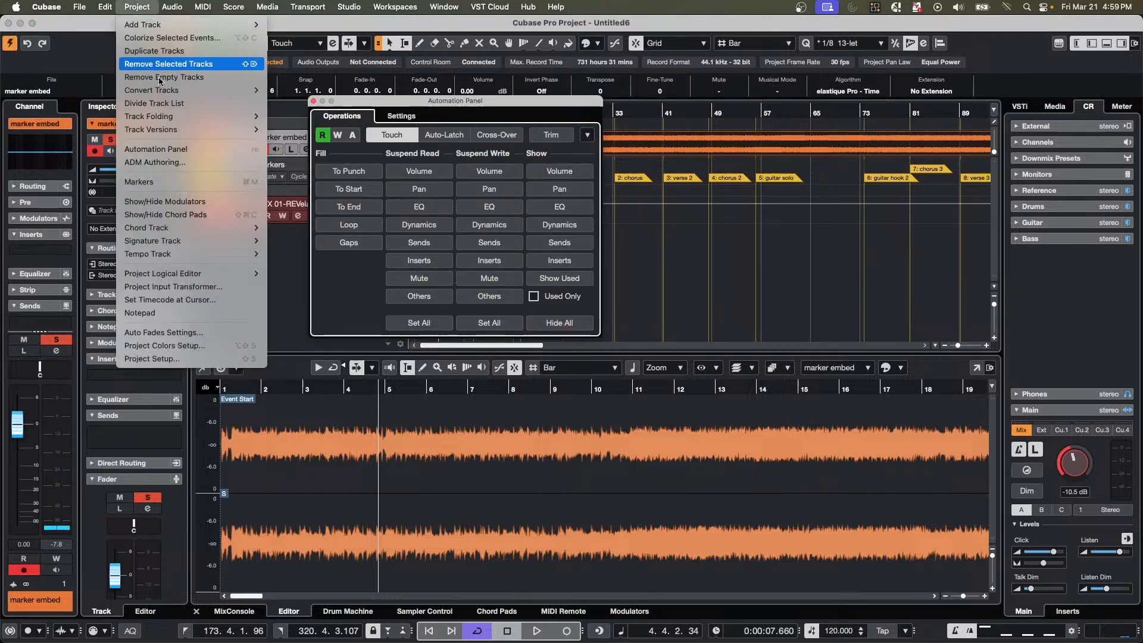
mouse_move(189, 129)
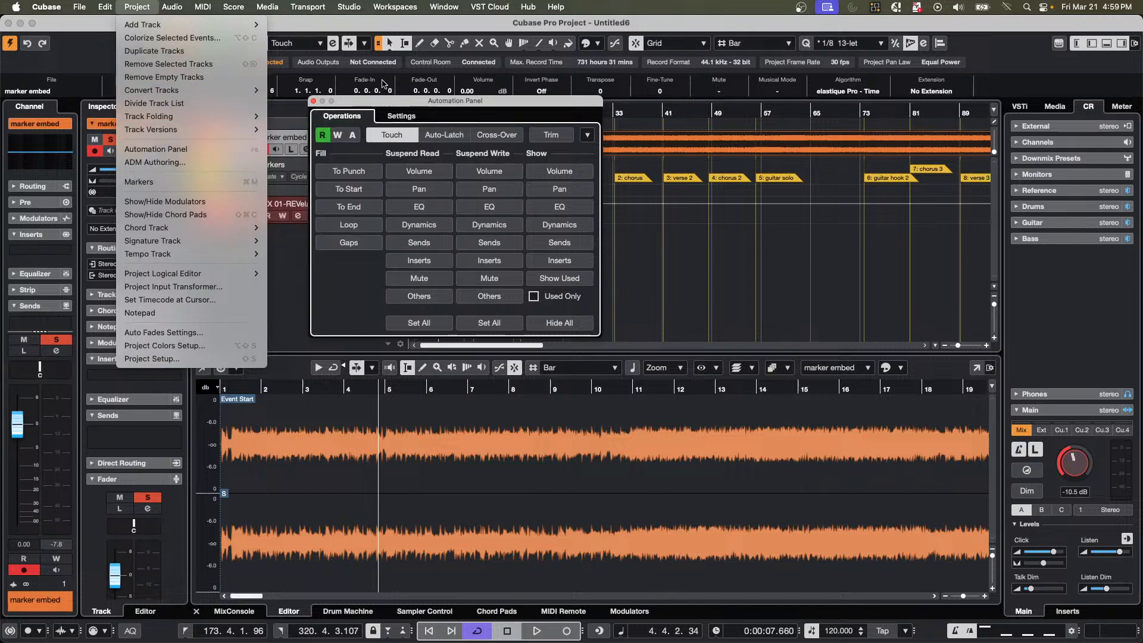
click(404, 125)
click(402, 119)
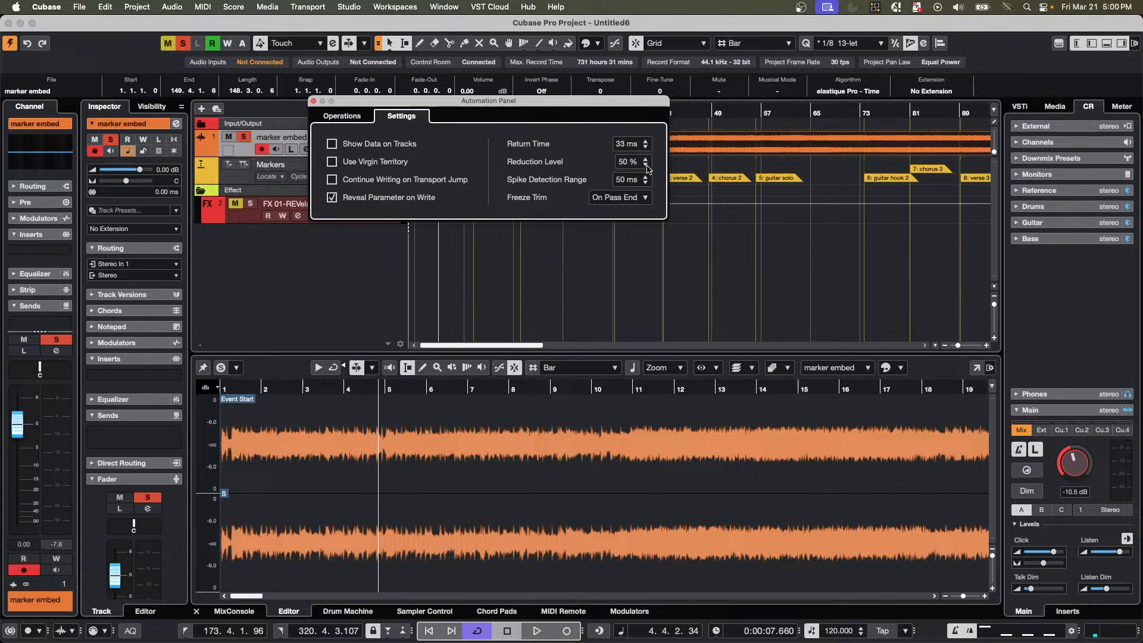
scroll(639, 168, down, 1)
scroll(639, 168, up, 20)
Play from about bar 8 with the Automation Panel closed and ride the marker embed volume fader, leaving it at 0.88 dB.
click(765, 237)
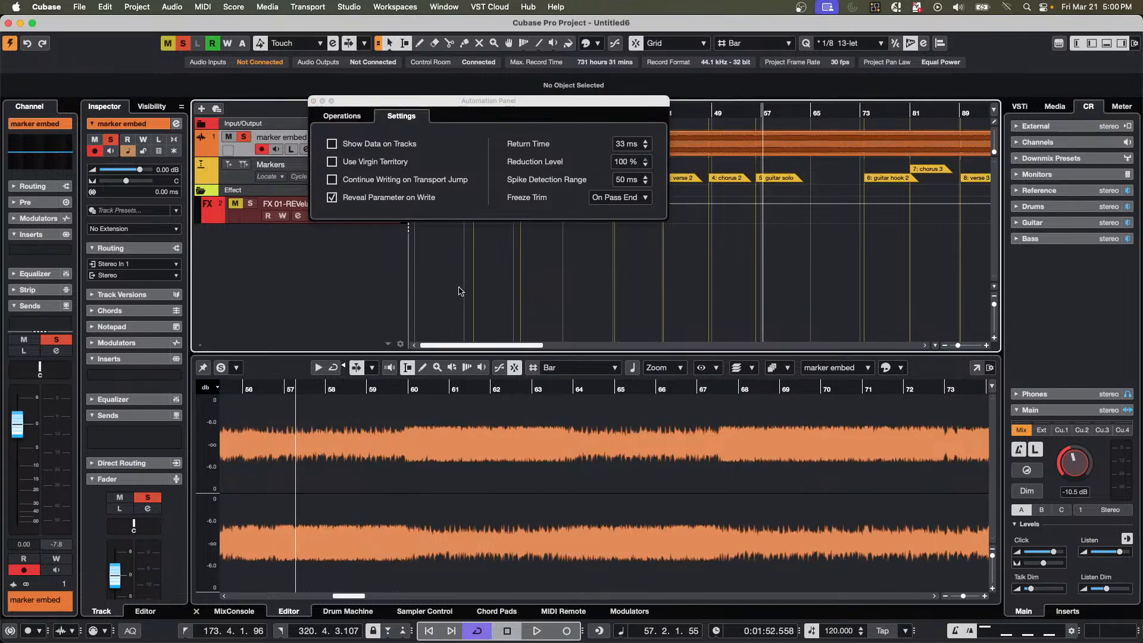
click(460, 290)
key(space)
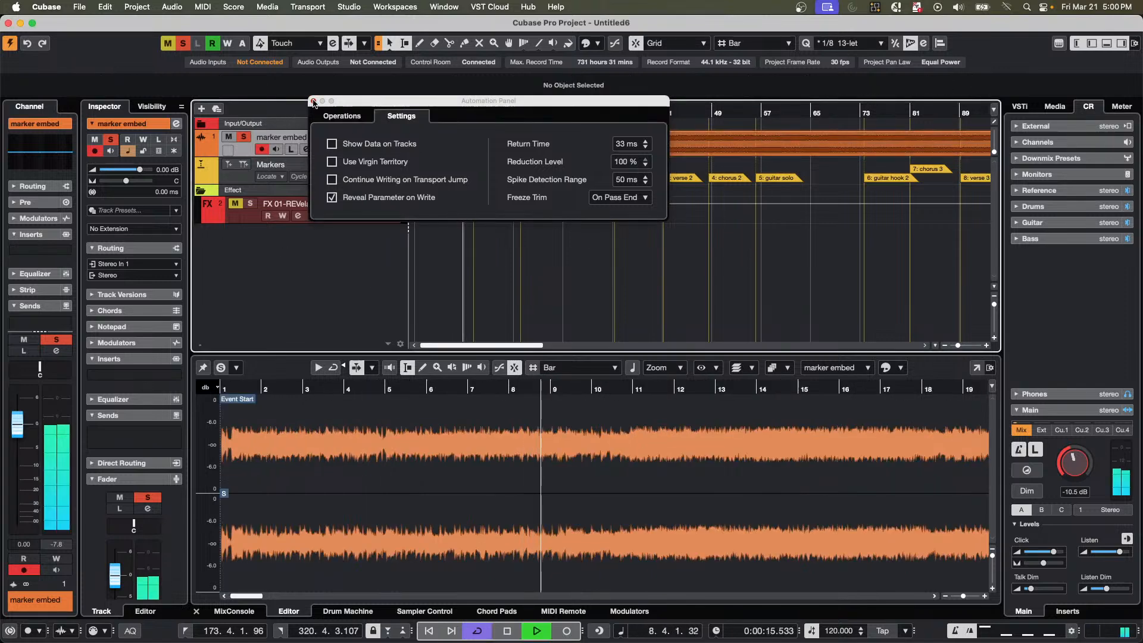
click(314, 101)
click(13, 451)
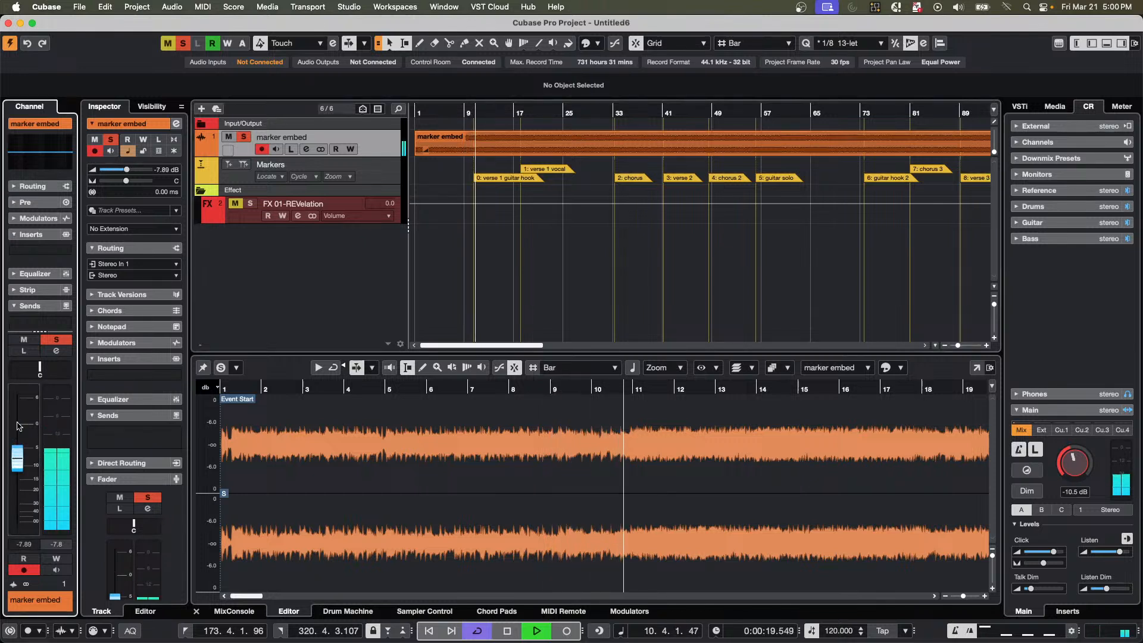
click(18, 425)
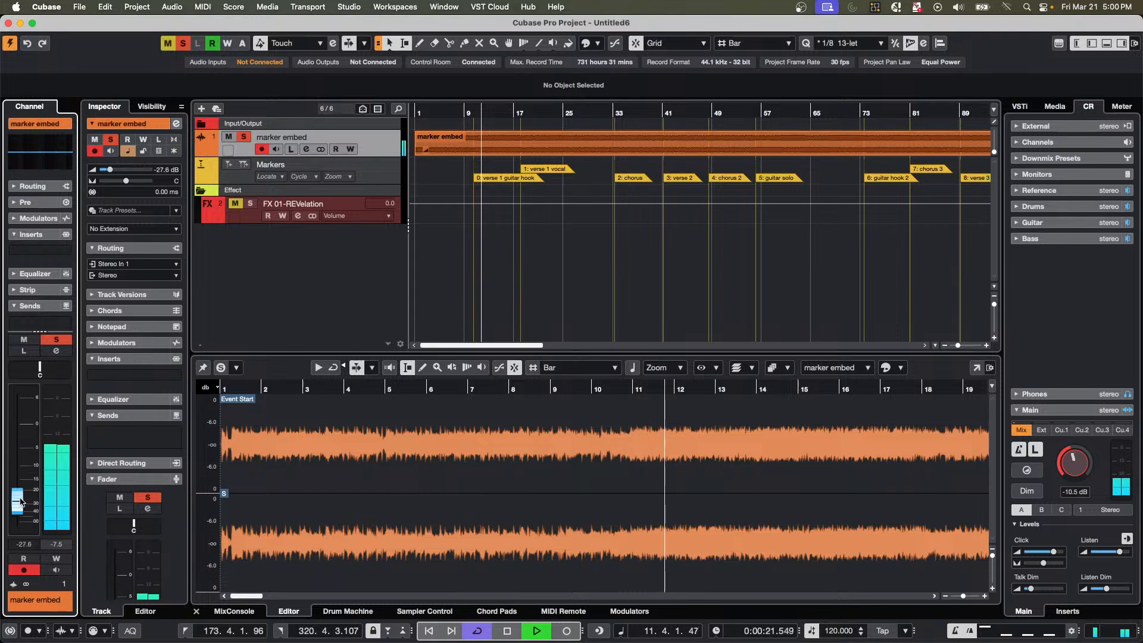
click(18, 462)
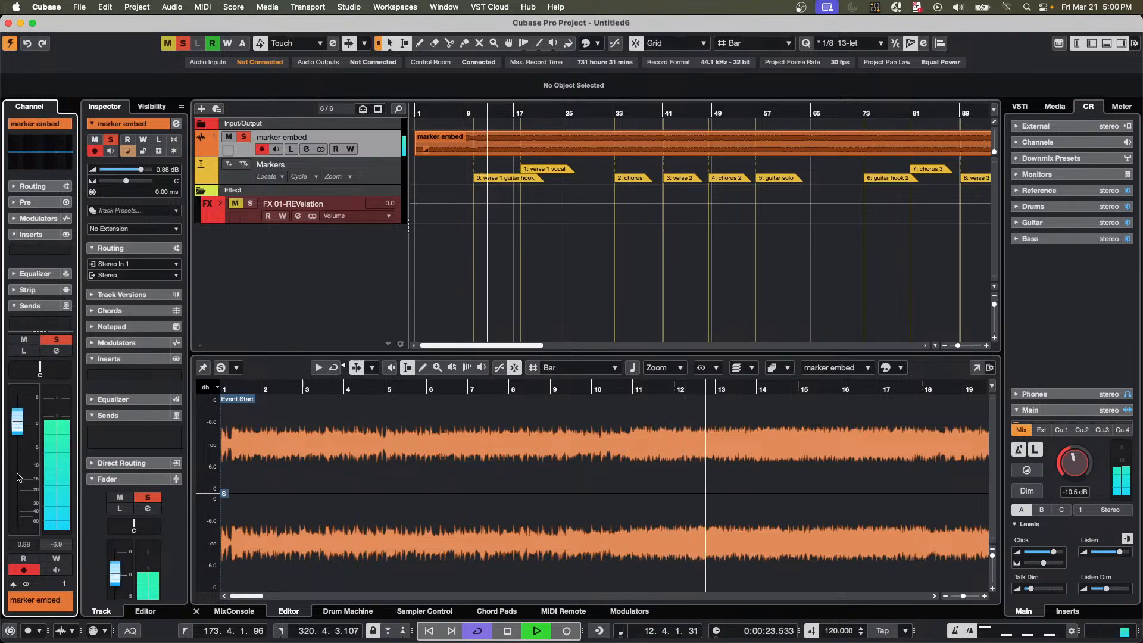
click(18, 422)
Enable write automation on the marker embed track, record several volume fader moves from about bar 14, and stop playback to inspect the curve.
click(56, 558)
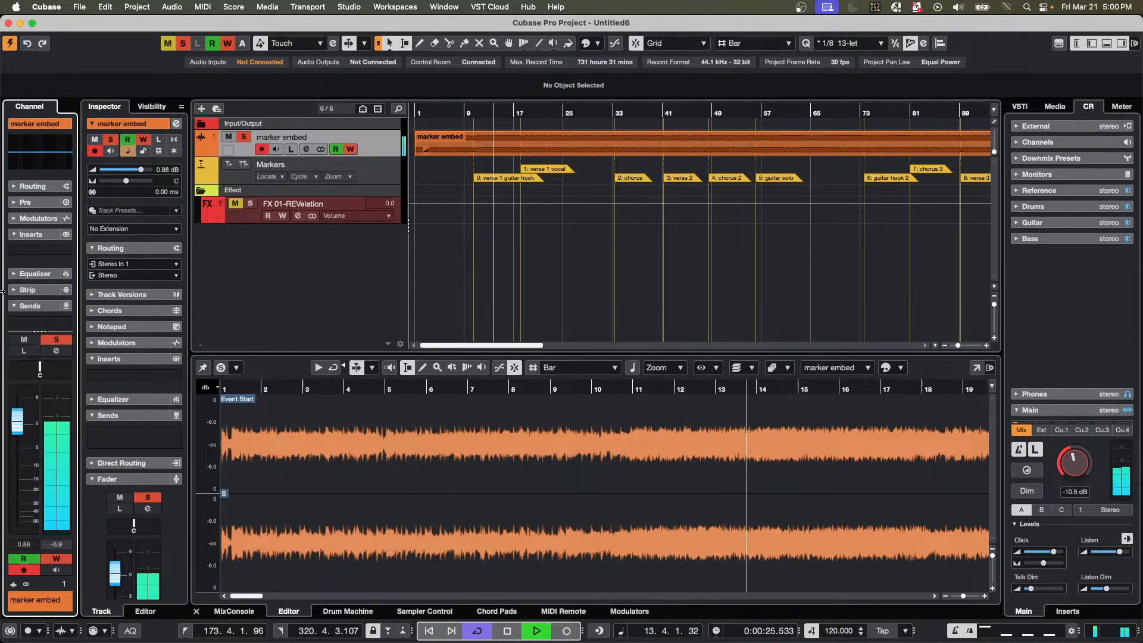
click(20, 479)
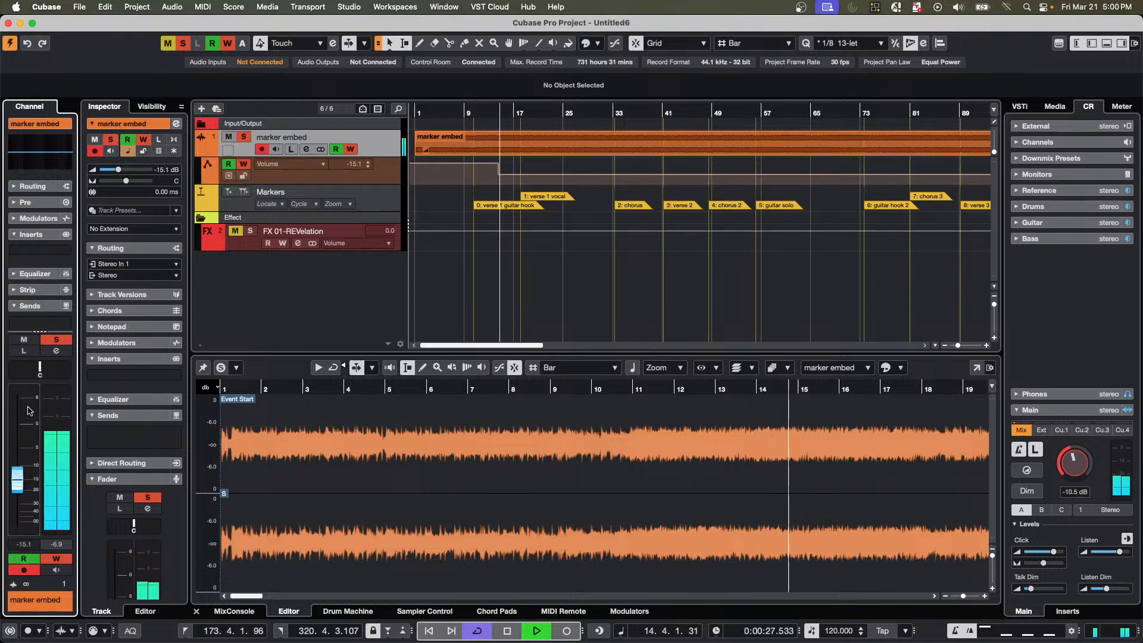
click(25, 412)
click(24, 434)
drag(26, 458, 28, 431)
key(space)
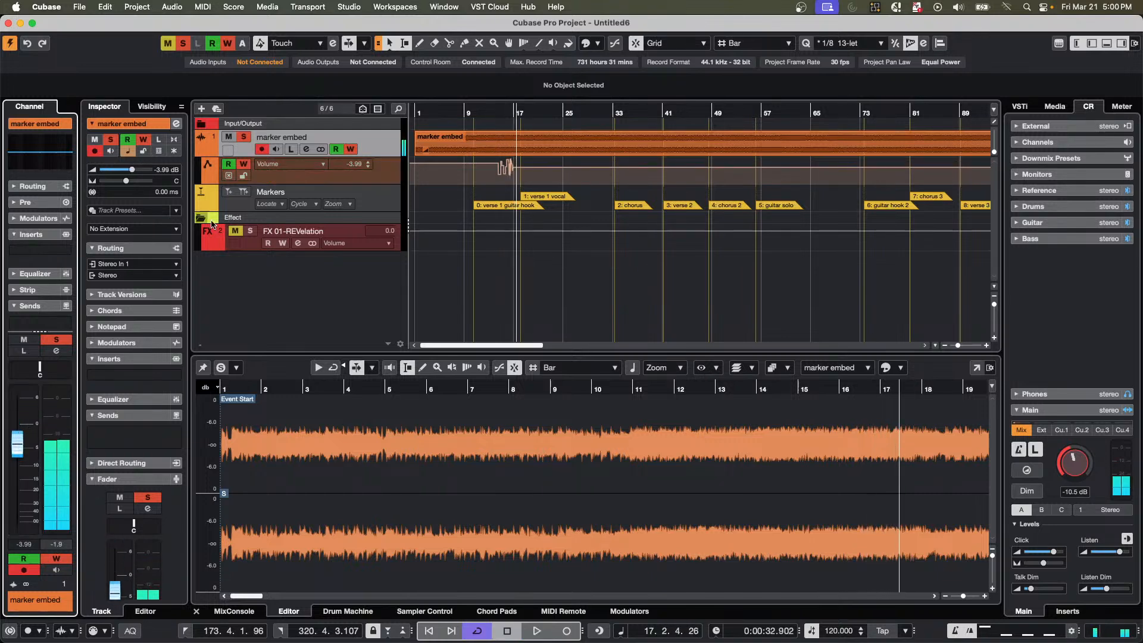
click(493, 112)
drag(493, 146, 500, 190)
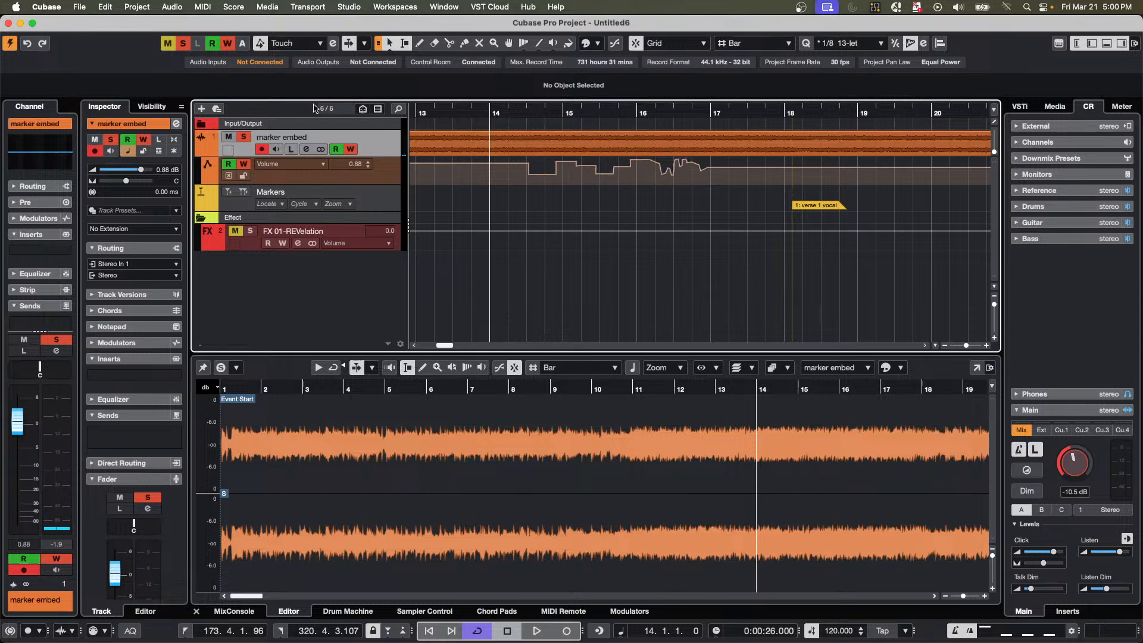
Reopen the Automation Panel's settings and set the Reduction Level to 50 %.
click(147, 7)
click(329, 57)
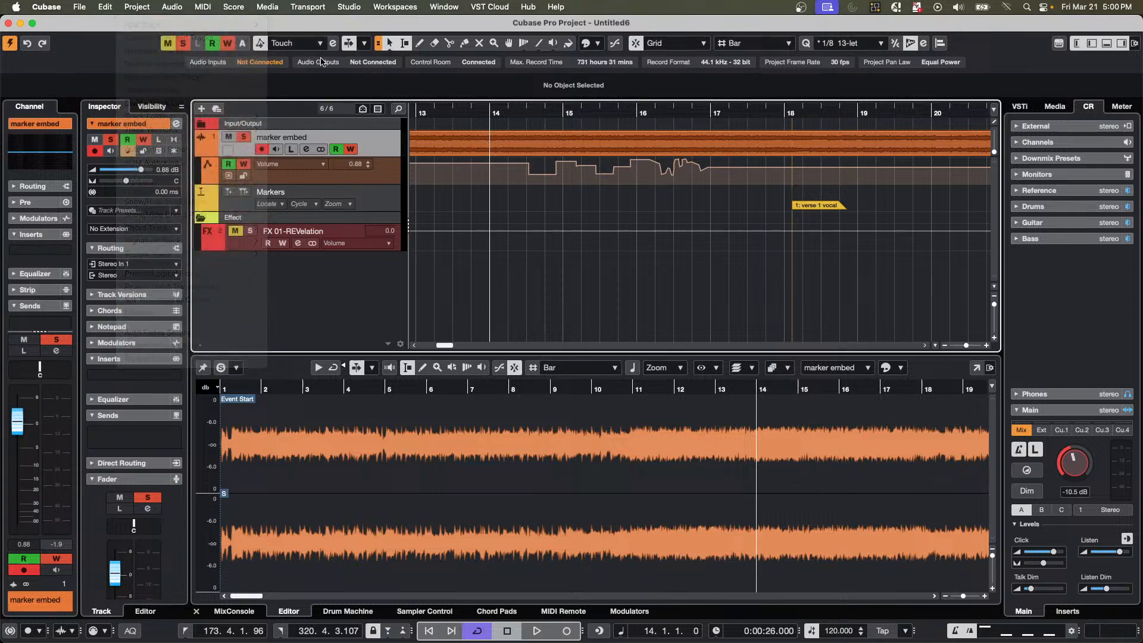
click(333, 43)
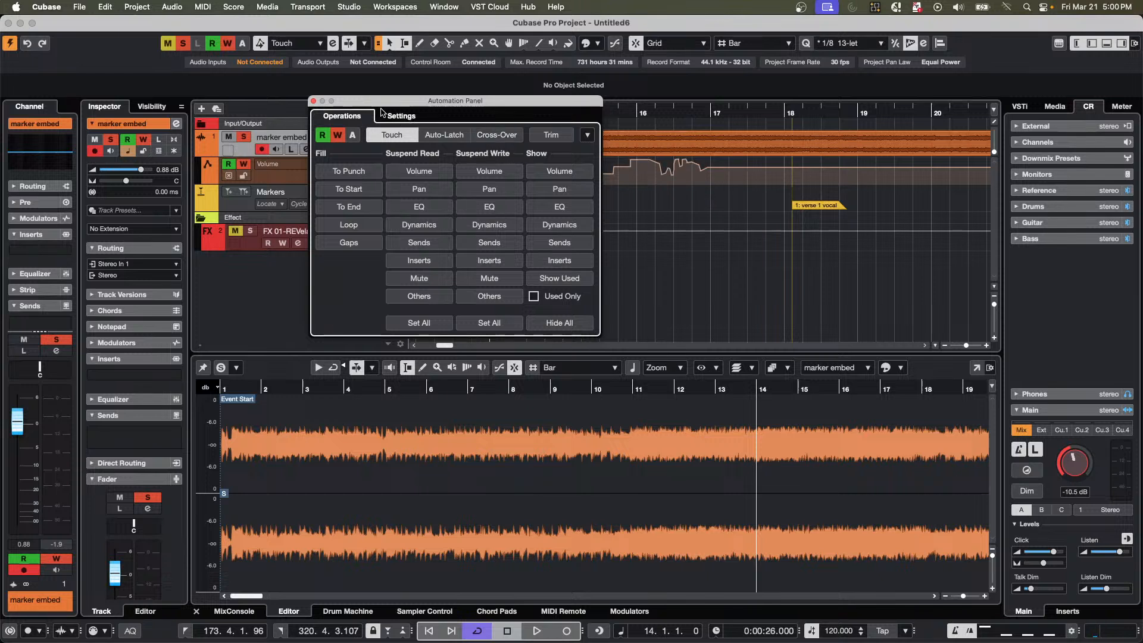
click(401, 117)
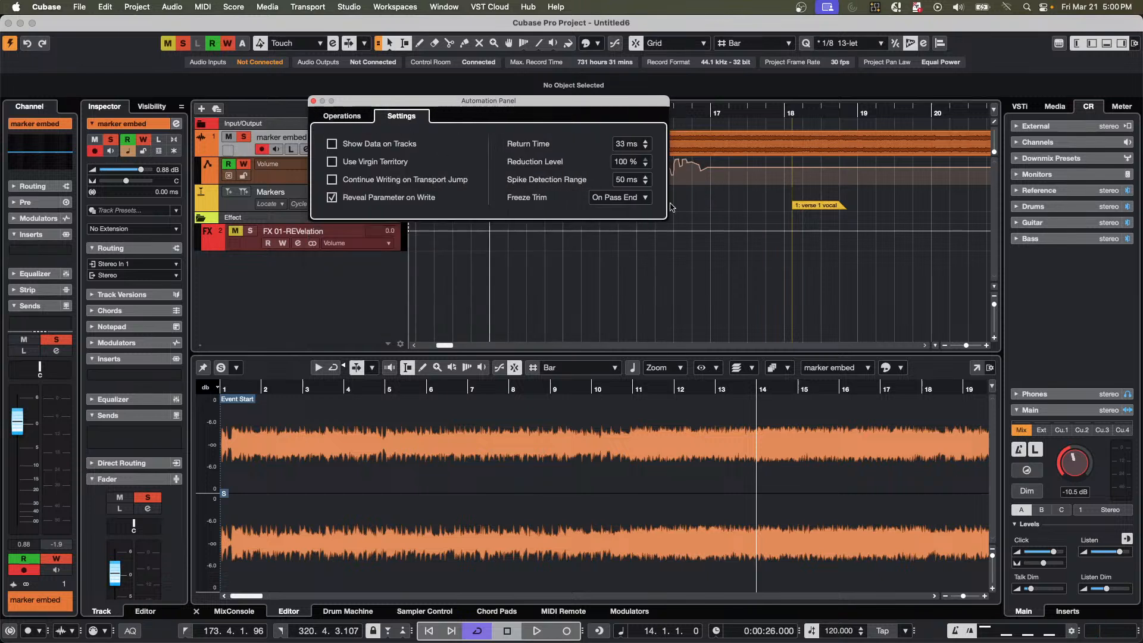
click(620, 165)
text(50)
key(Return)
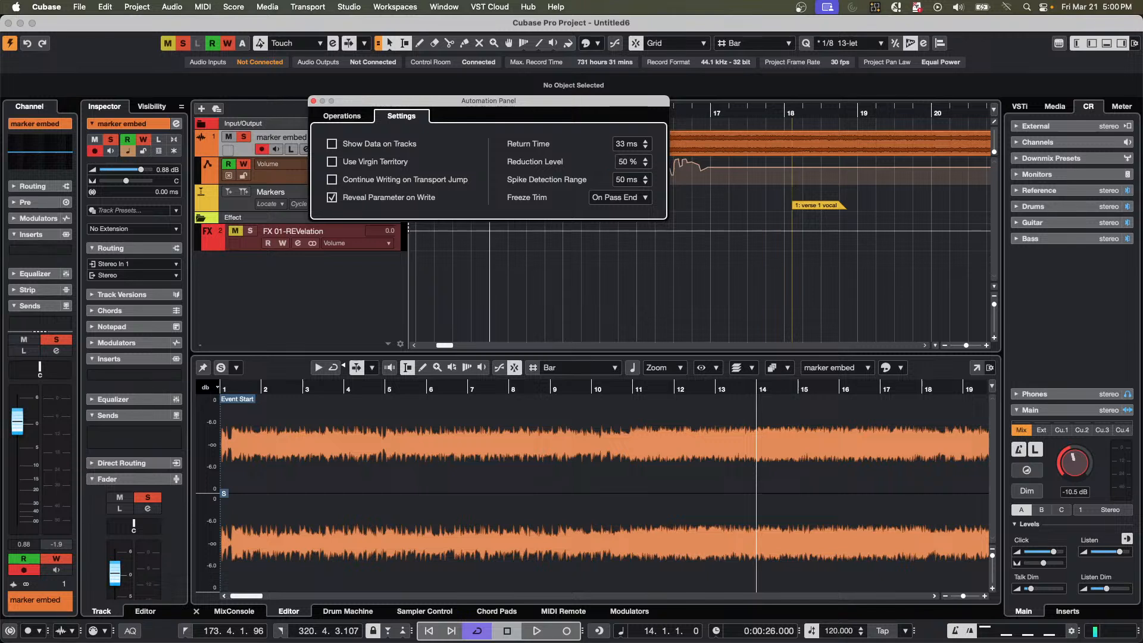